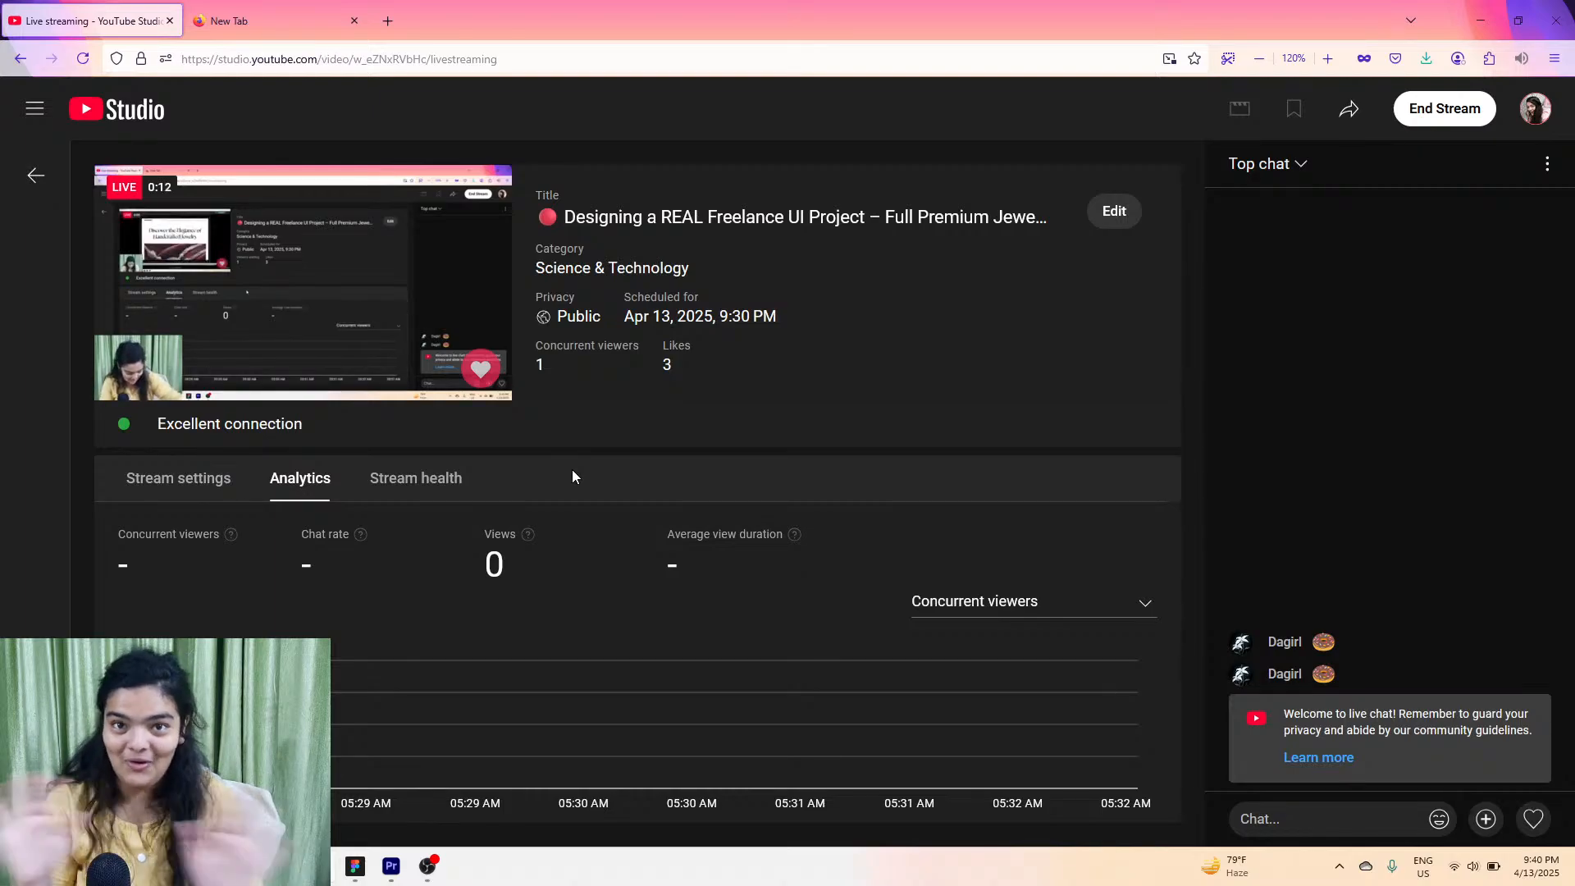
Switch to OBS and set the Audio Input Capture device to Microphone (Yeti Stereo Microphone), leaving the Figma prototype in view.
{"action": "left_click", "coordinate": [1481, 19]}
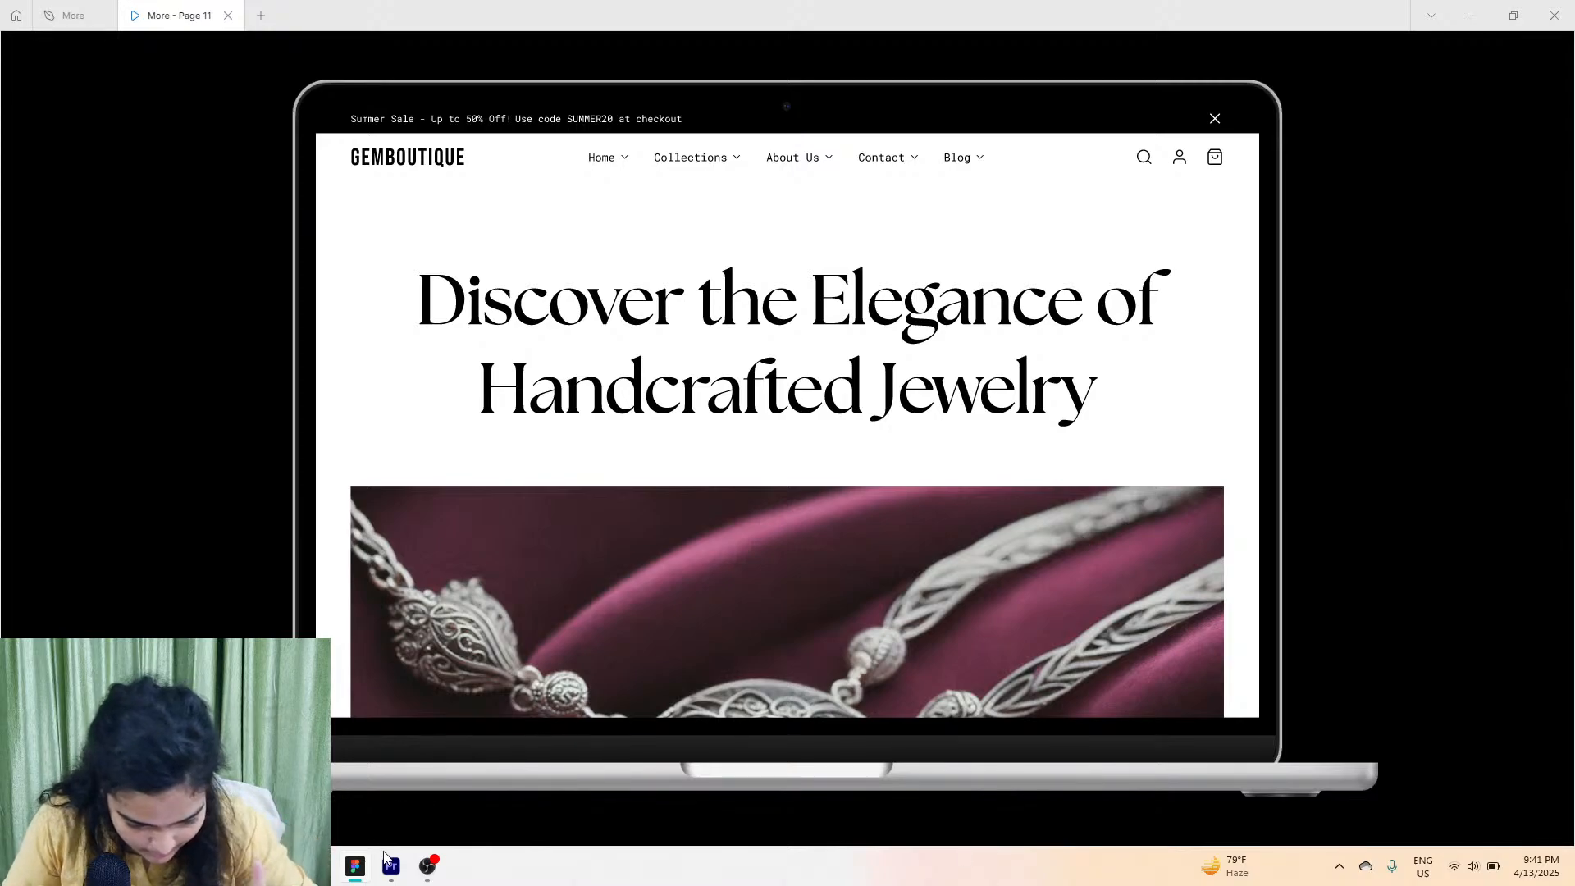
{"action": "left_click", "coordinate": [427, 866]}
{"action": "left_click", "coordinate": [377, 646]}
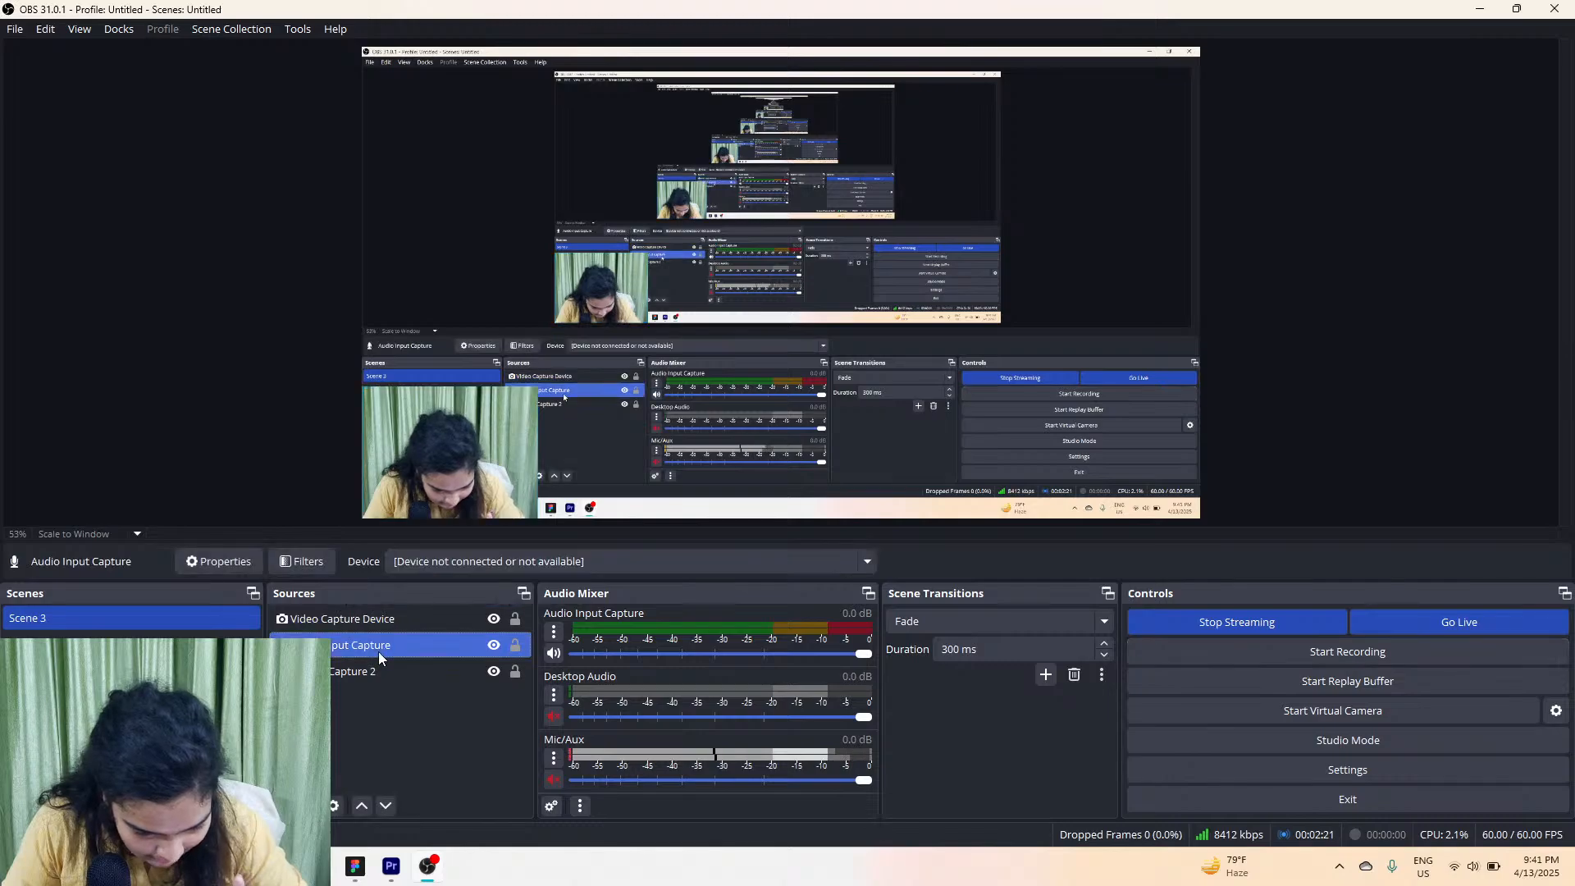
{"action": "left_click", "coordinate": [472, 564]}
{"action": "left_click", "coordinate": [442, 618]}
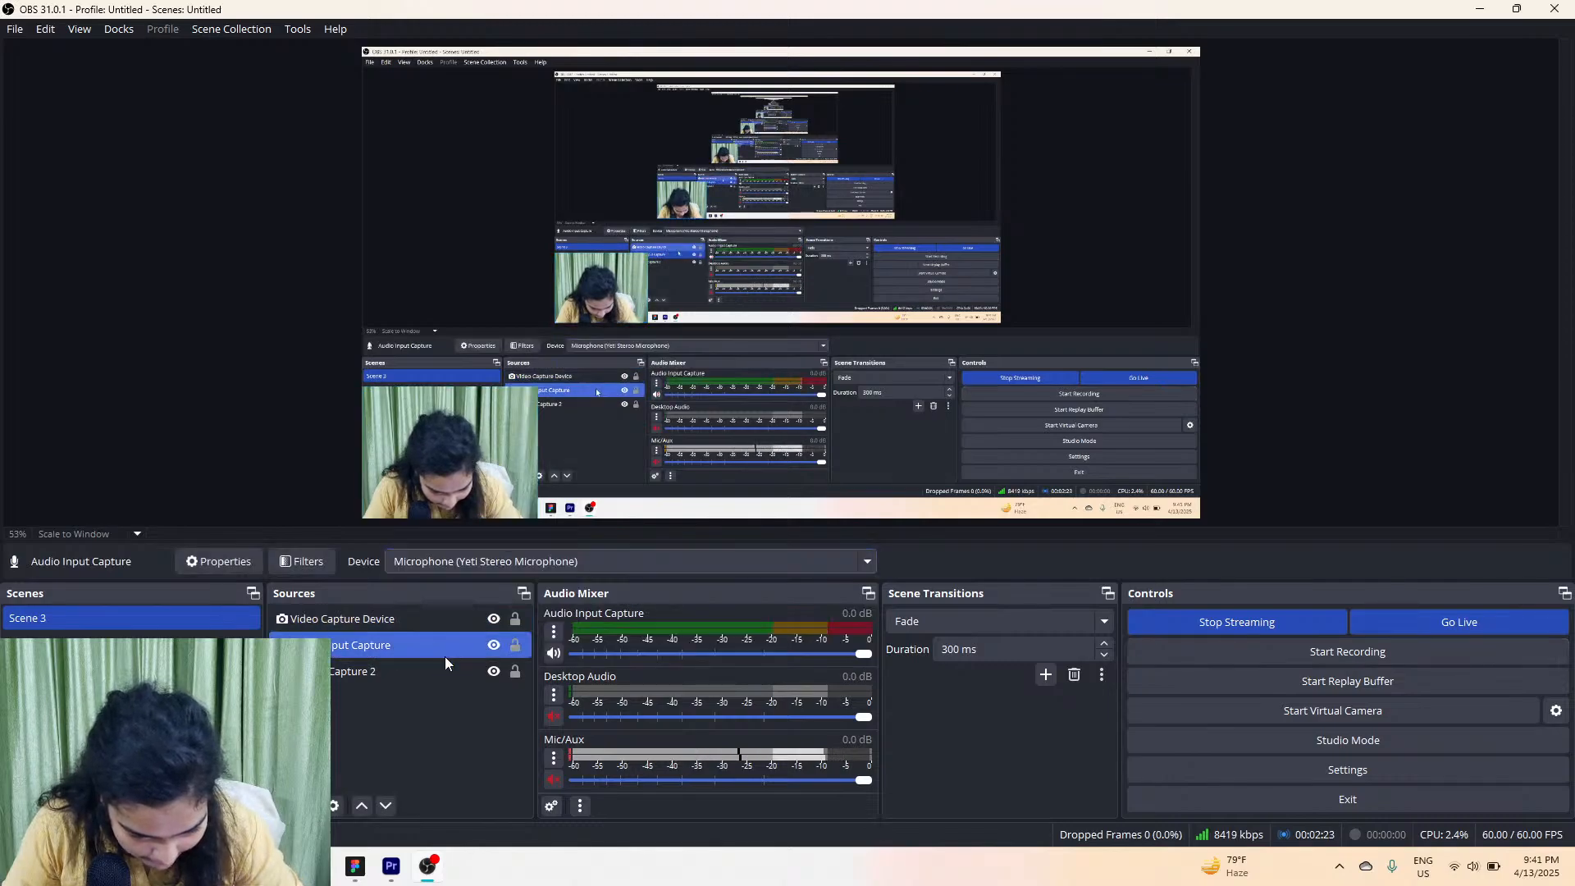
{"action": "left_click", "coordinate": [1478, 10]}
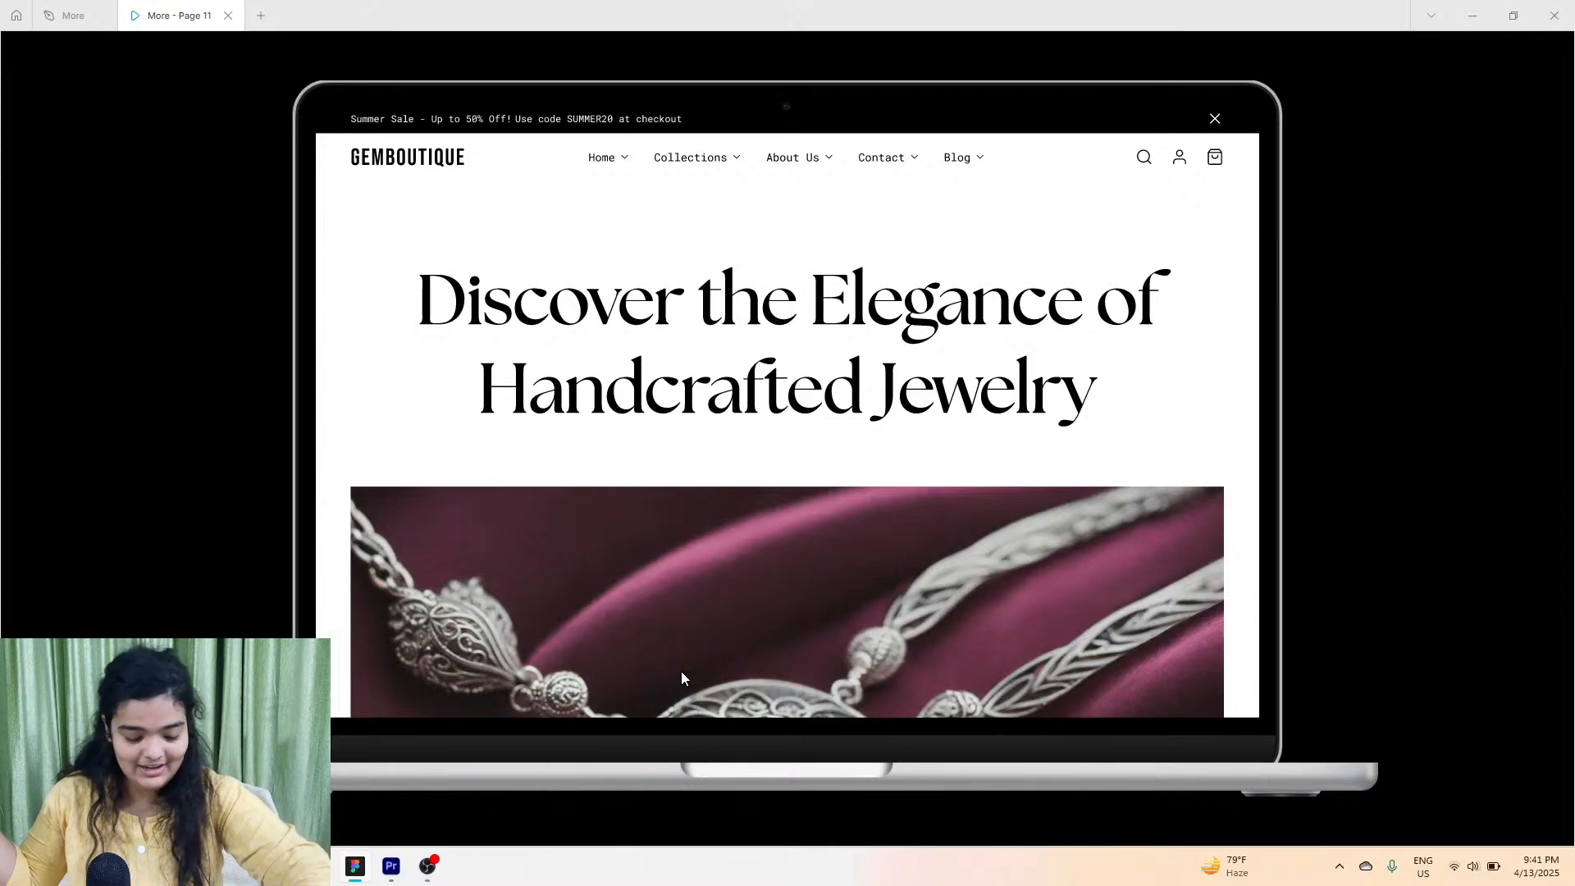
Review the GEMBOUTIQUE homepage prototype from the hero through featured products, store visit and contact sections to the footer.
{"action": "key", "text": "c"}
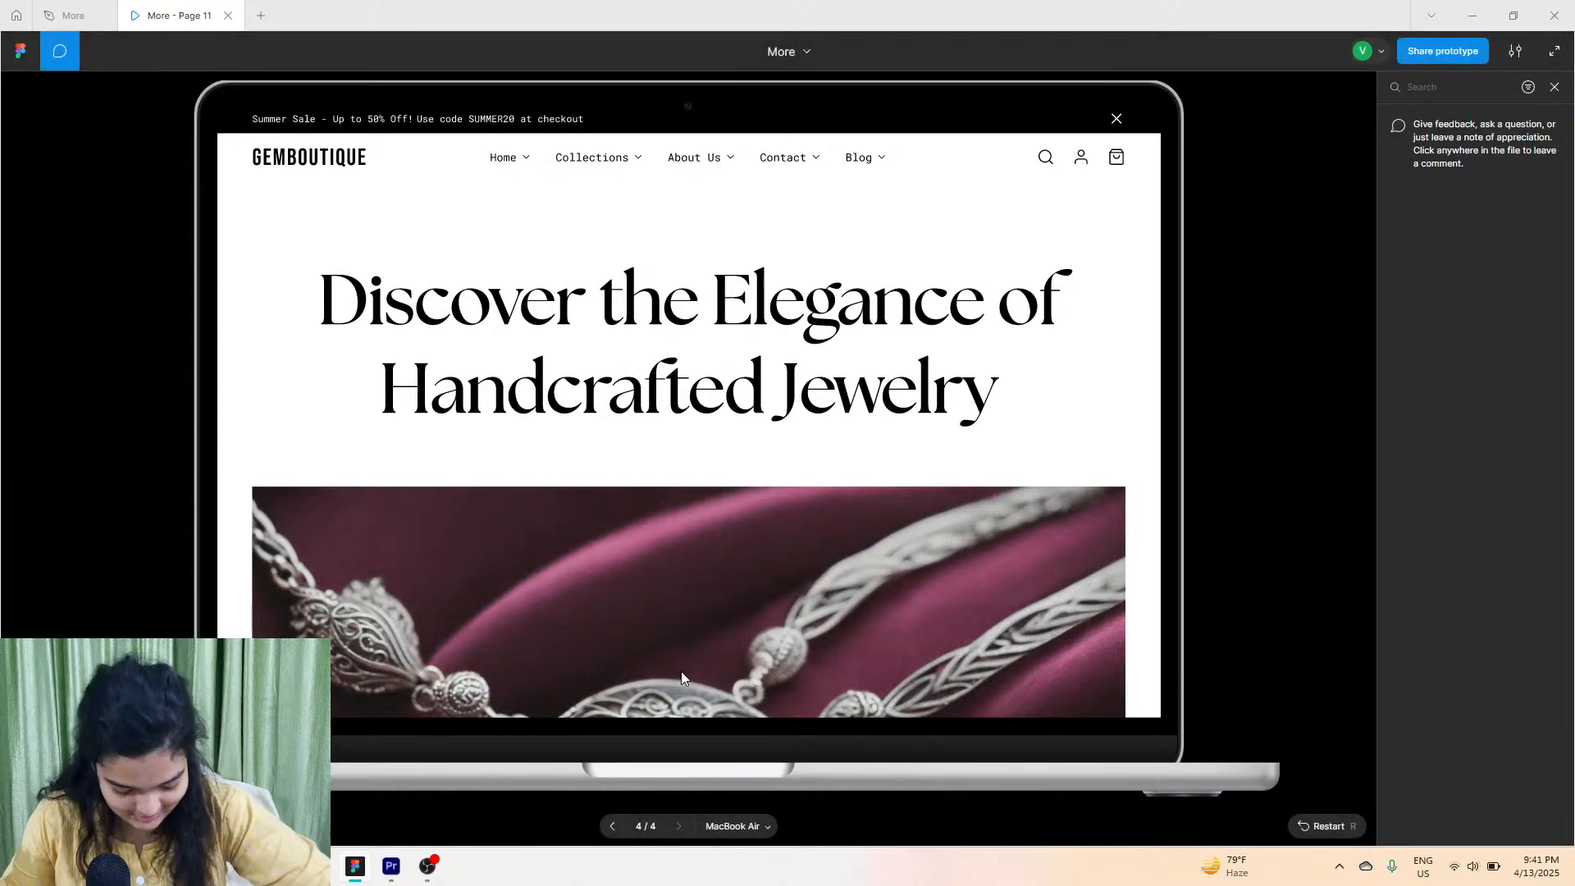
{"action": "left_click", "coordinate": [1554, 88]}
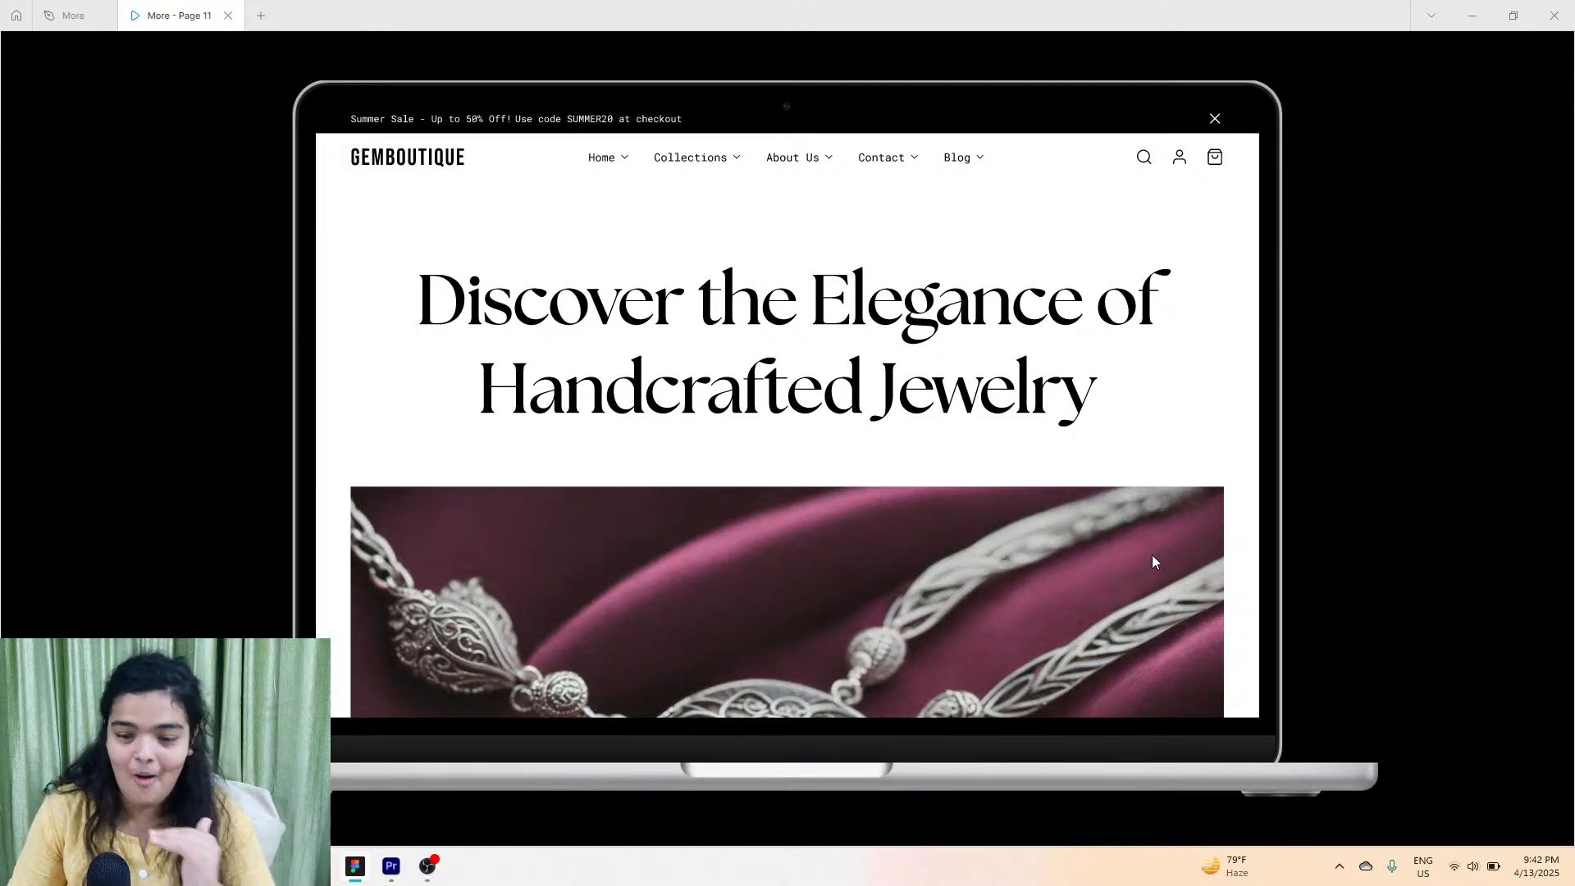
{"action": "scroll", "coordinate": [1151, 561], "scroll_direction": "down", "scroll_amount": 4}
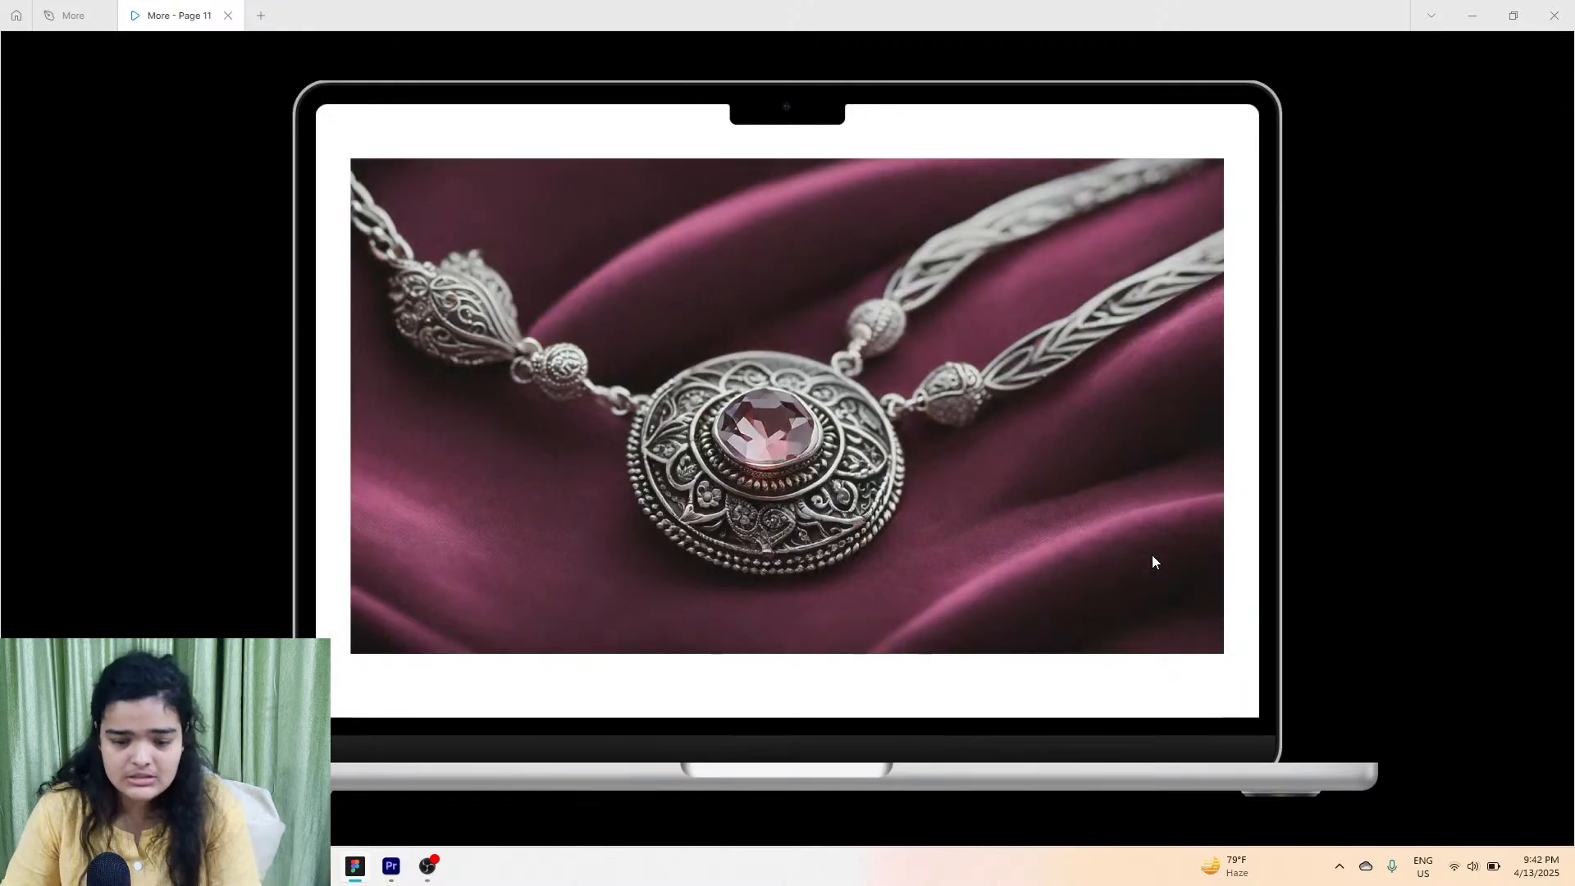
{"action": "scroll", "coordinate": [1152, 562], "scroll_direction": "down", "scroll_amount": 6}
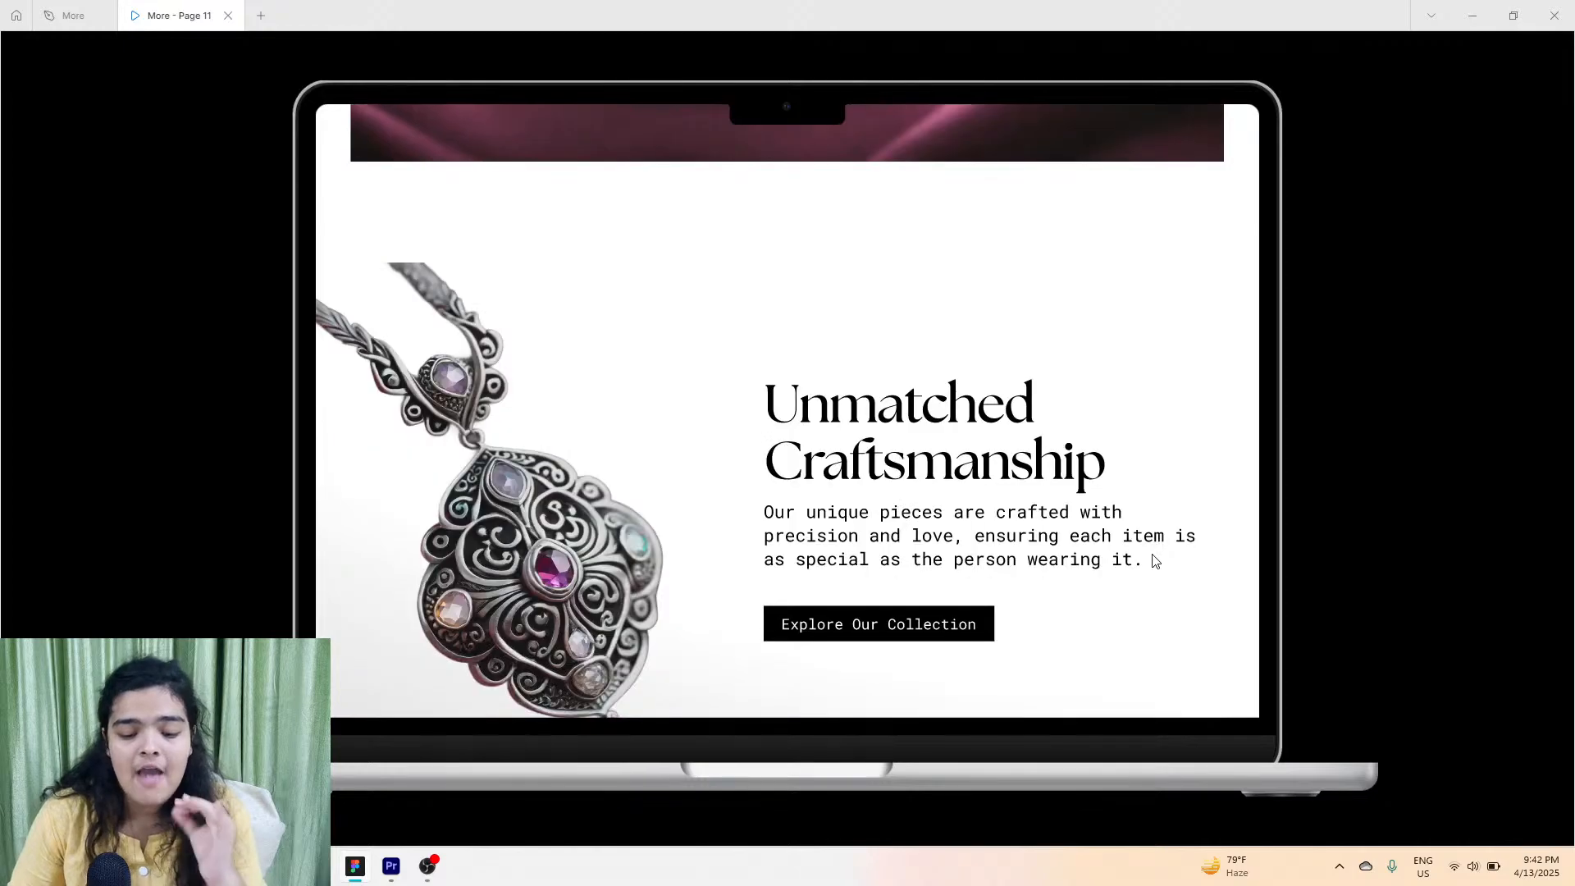
{"action": "scroll", "coordinate": [1152, 562], "scroll_direction": "down", "scroll_amount": 2}
{"action": "scroll", "coordinate": [1148, 566], "scroll_direction": "up", "scroll_amount": 1}
{"action": "scroll", "coordinate": [1147, 568], "scroll_direction": "down", "scroll_amount": 2}
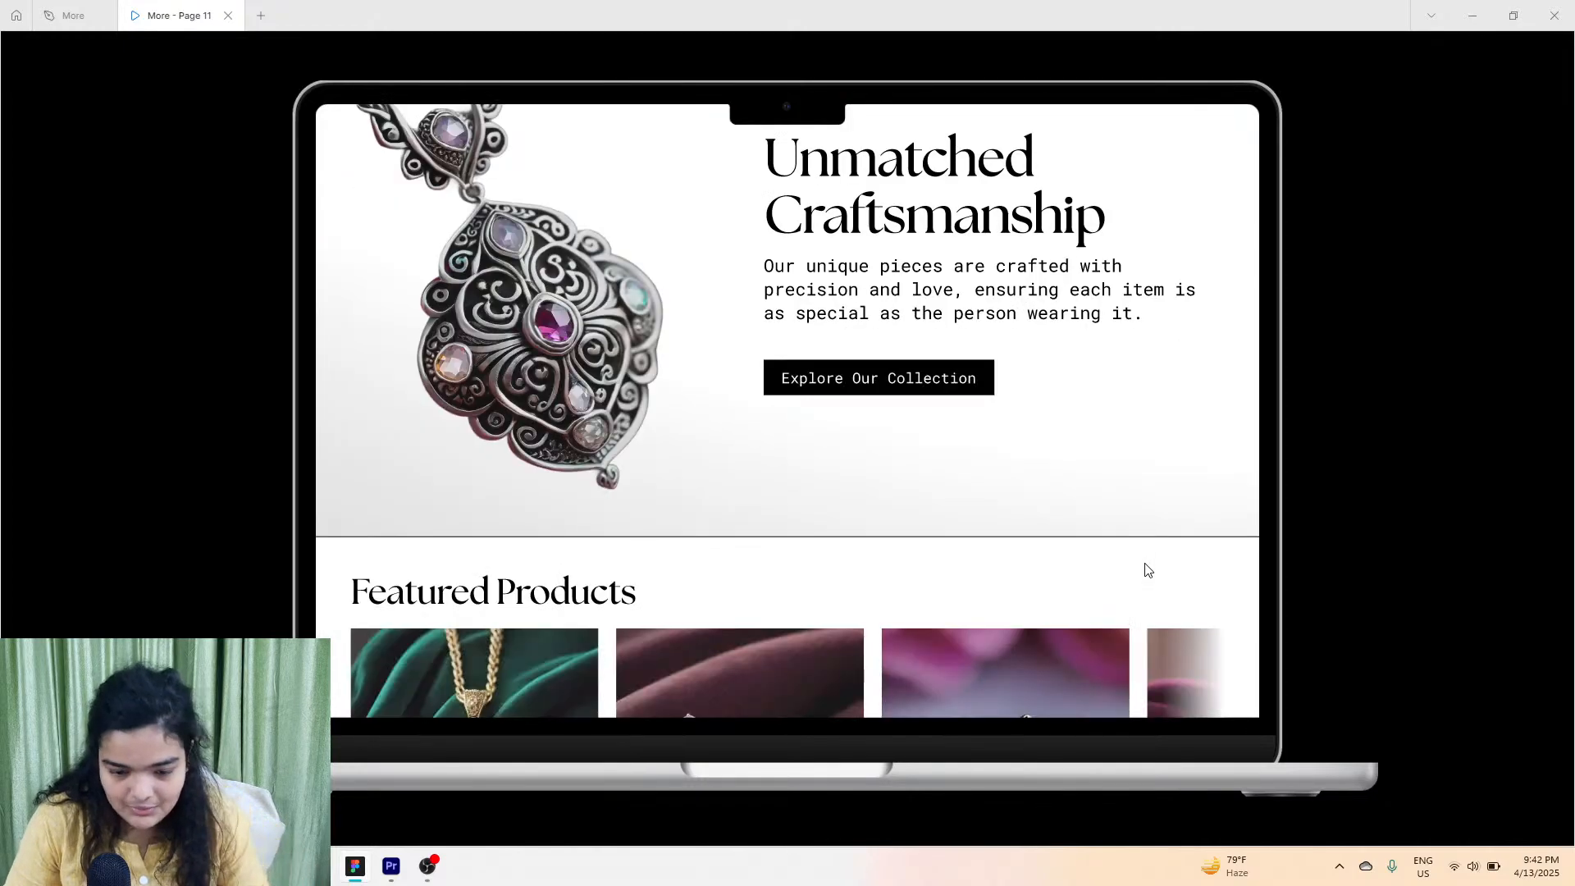
{"action": "scroll", "coordinate": [1147, 569], "scroll_direction": "down", "scroll_amount": 5}
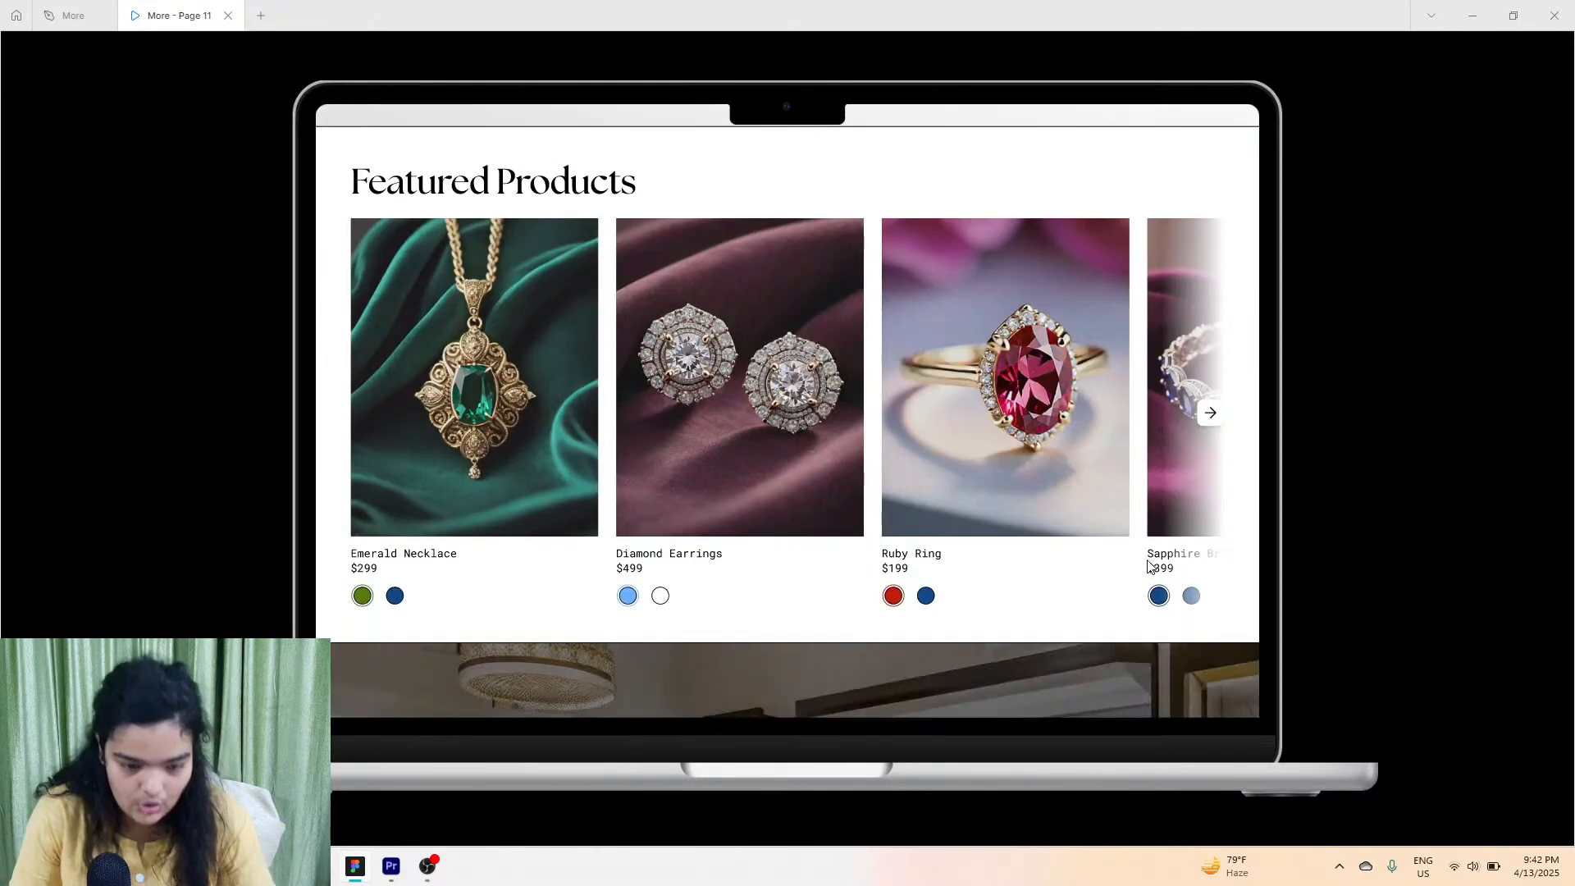
{"action": "scroll", "coordinate": [1148, 566], "scroll_direction": "down", "scroll_amount": 1}
{"action": "scroll", "coordinate": [1190, 514], "scroll_direction": "down", "scroll_amount": 3}
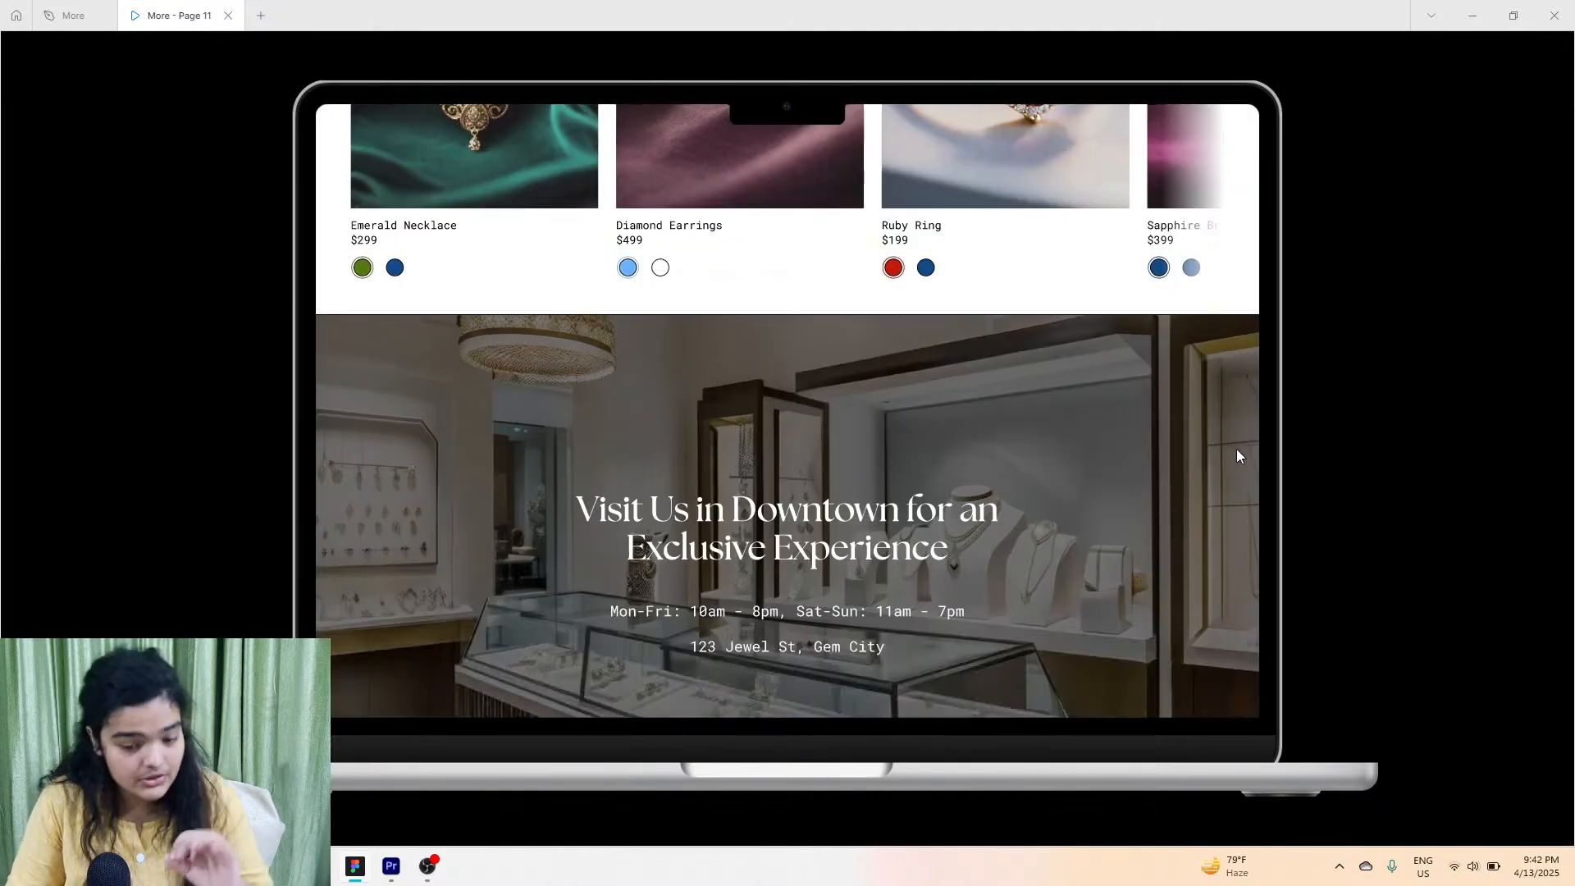
{"action": "scroll", "coordinate": [1221, 602], "scroll_direction": "down", "scroll_amount": 2}
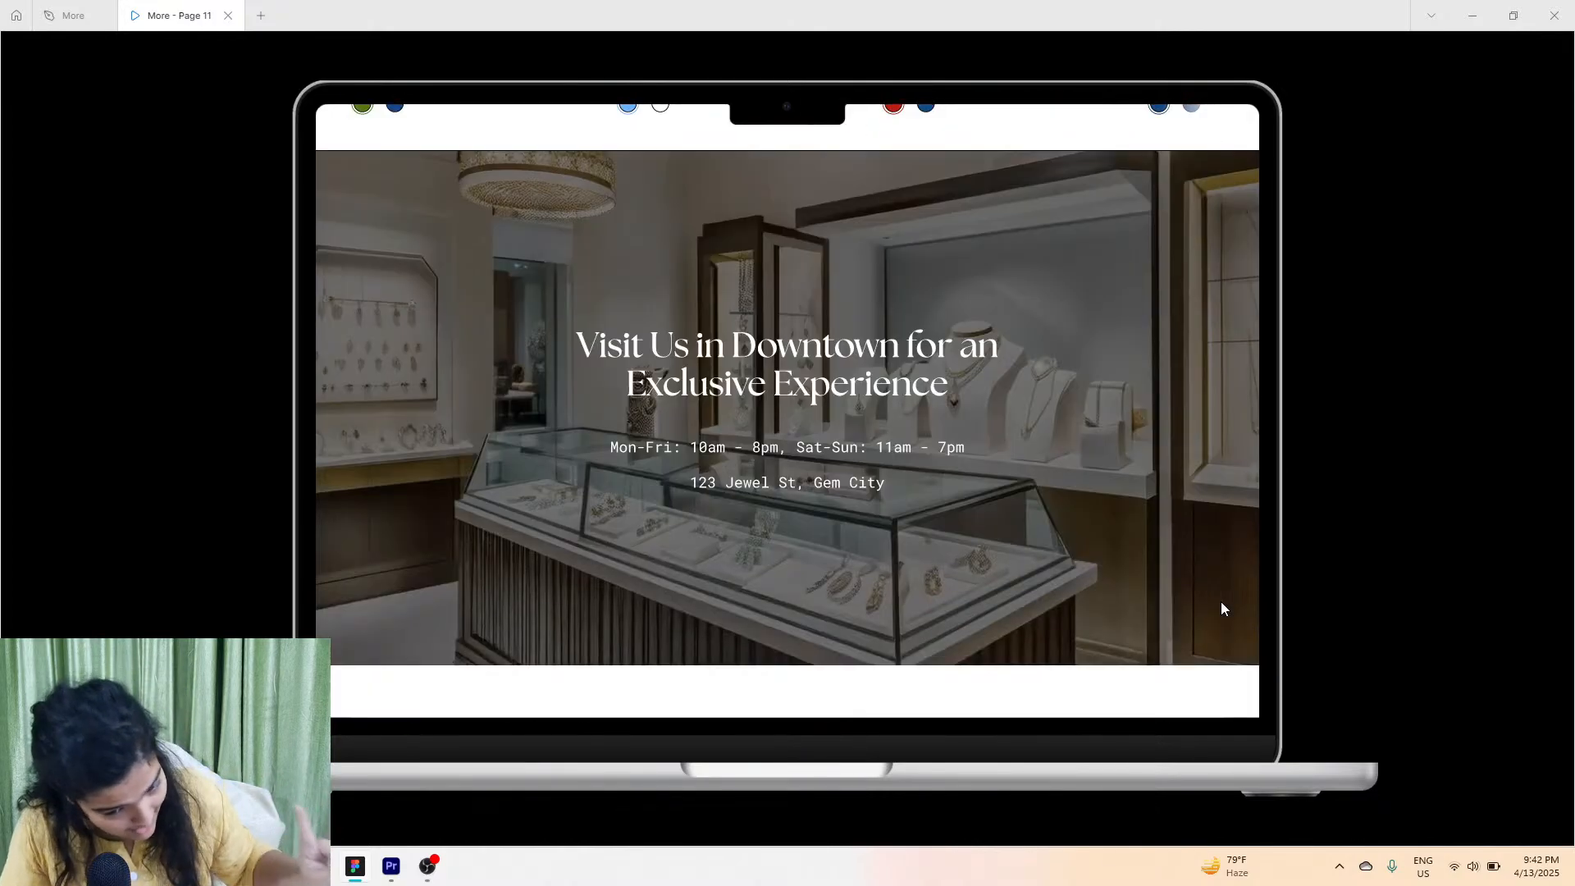
{"action": "scroll", "coordinate": [1220, 602], "scroll_direction": "down", "scroll_amount": 1}
{"action": "scroll", "coordinate": [1203, 590], "scroll_direction": "down", "scroll_amount": 3}
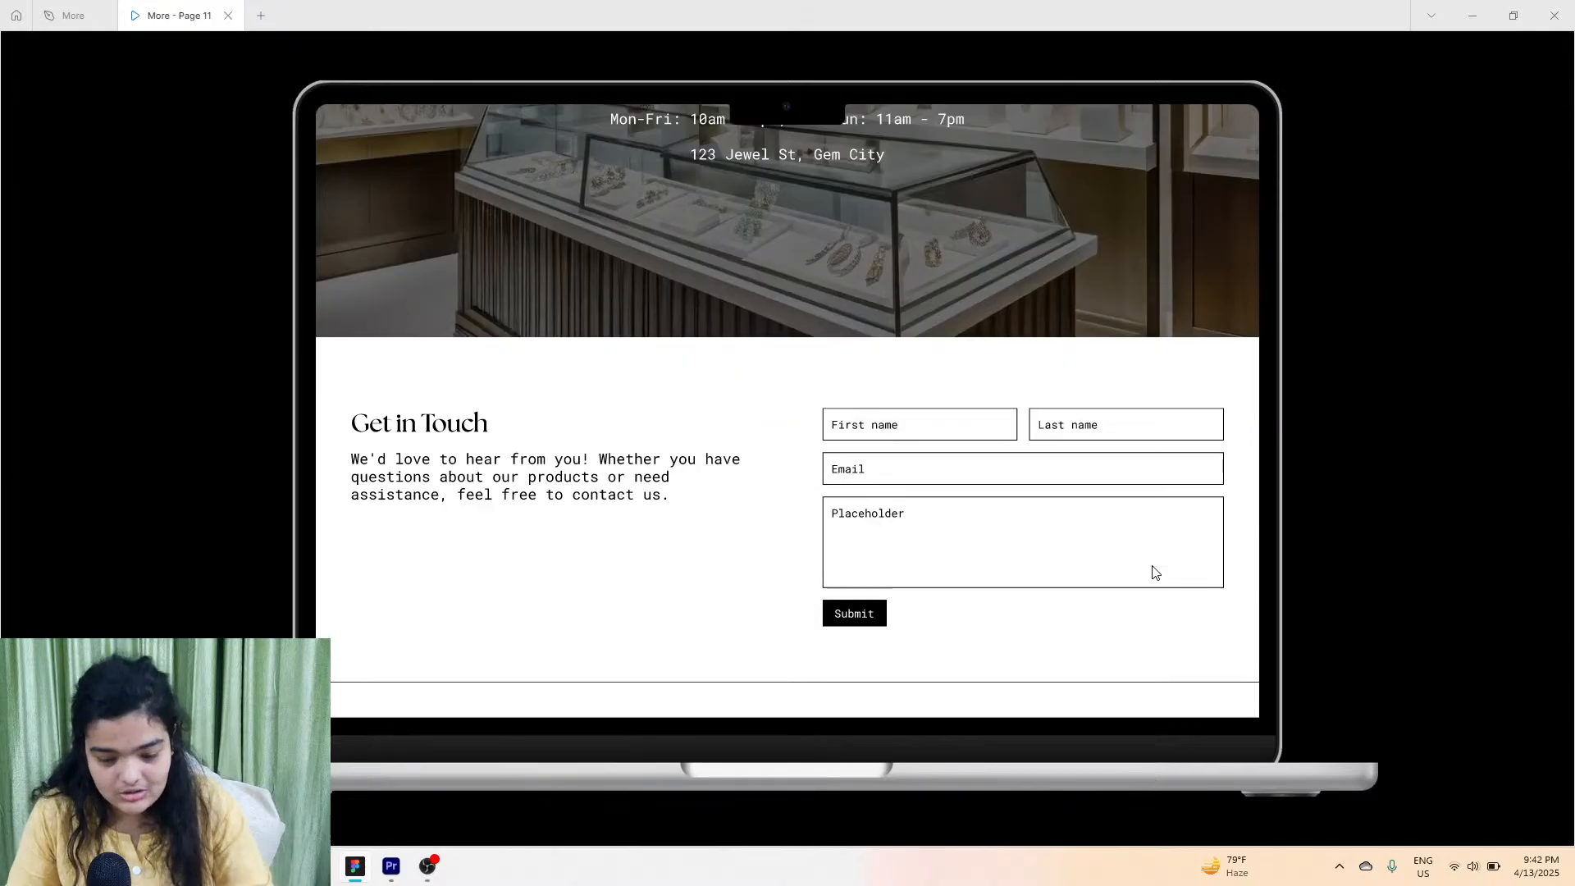
{"action": "scroll", "coordinate": [1152, 577], "scroll_direction": "down", "scroll_amount": 3}
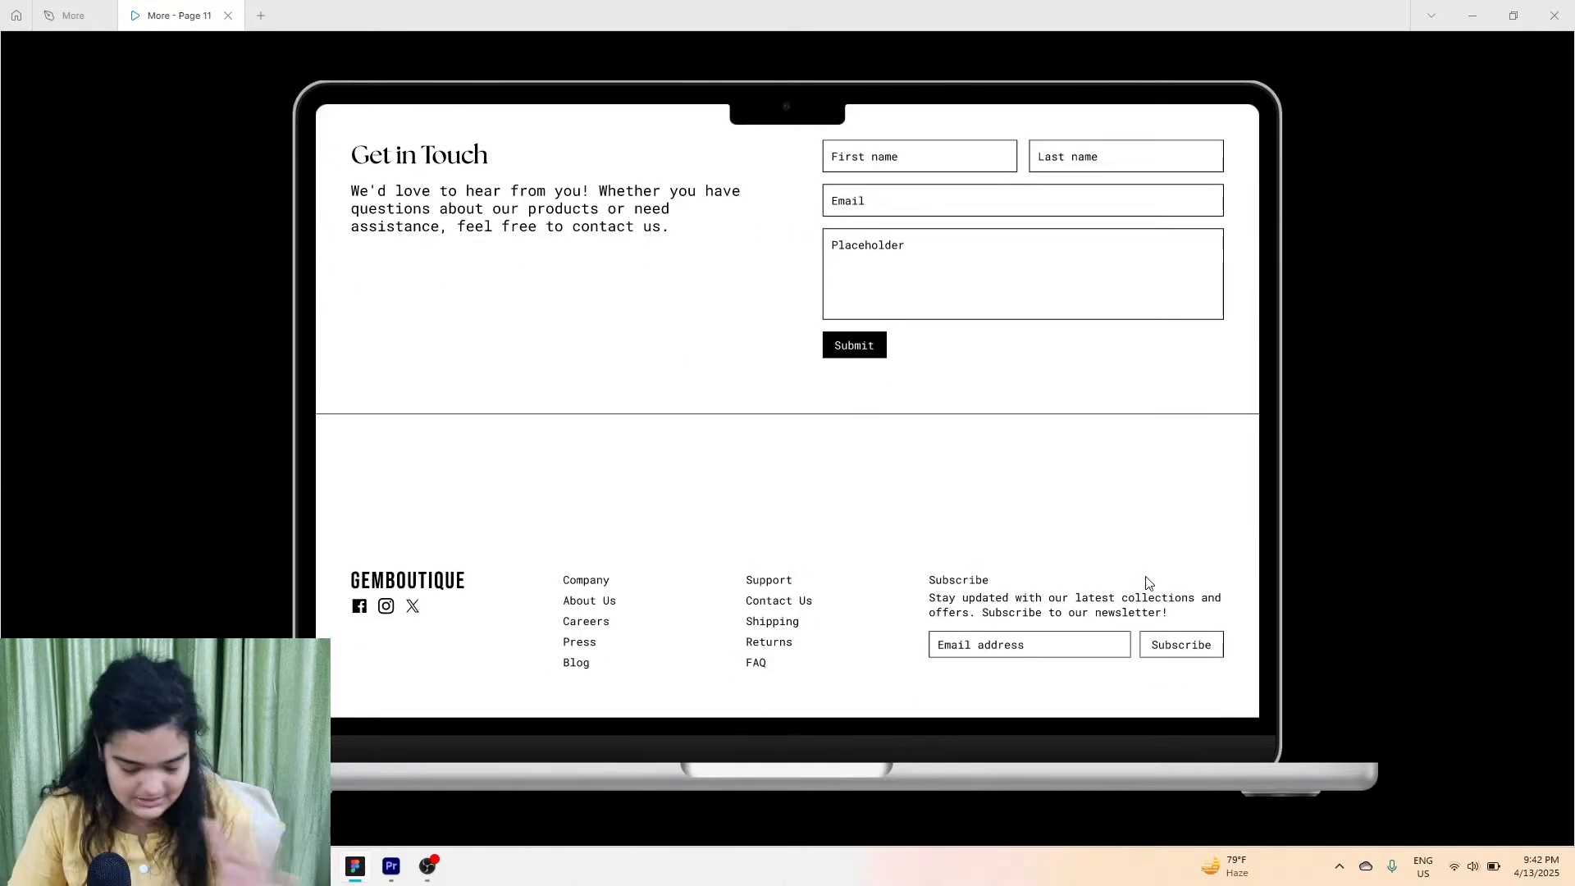
{"action": "scroll", "coordinate": [1145, 583], "scroll_direction": "up", "scroll_amount": 15}
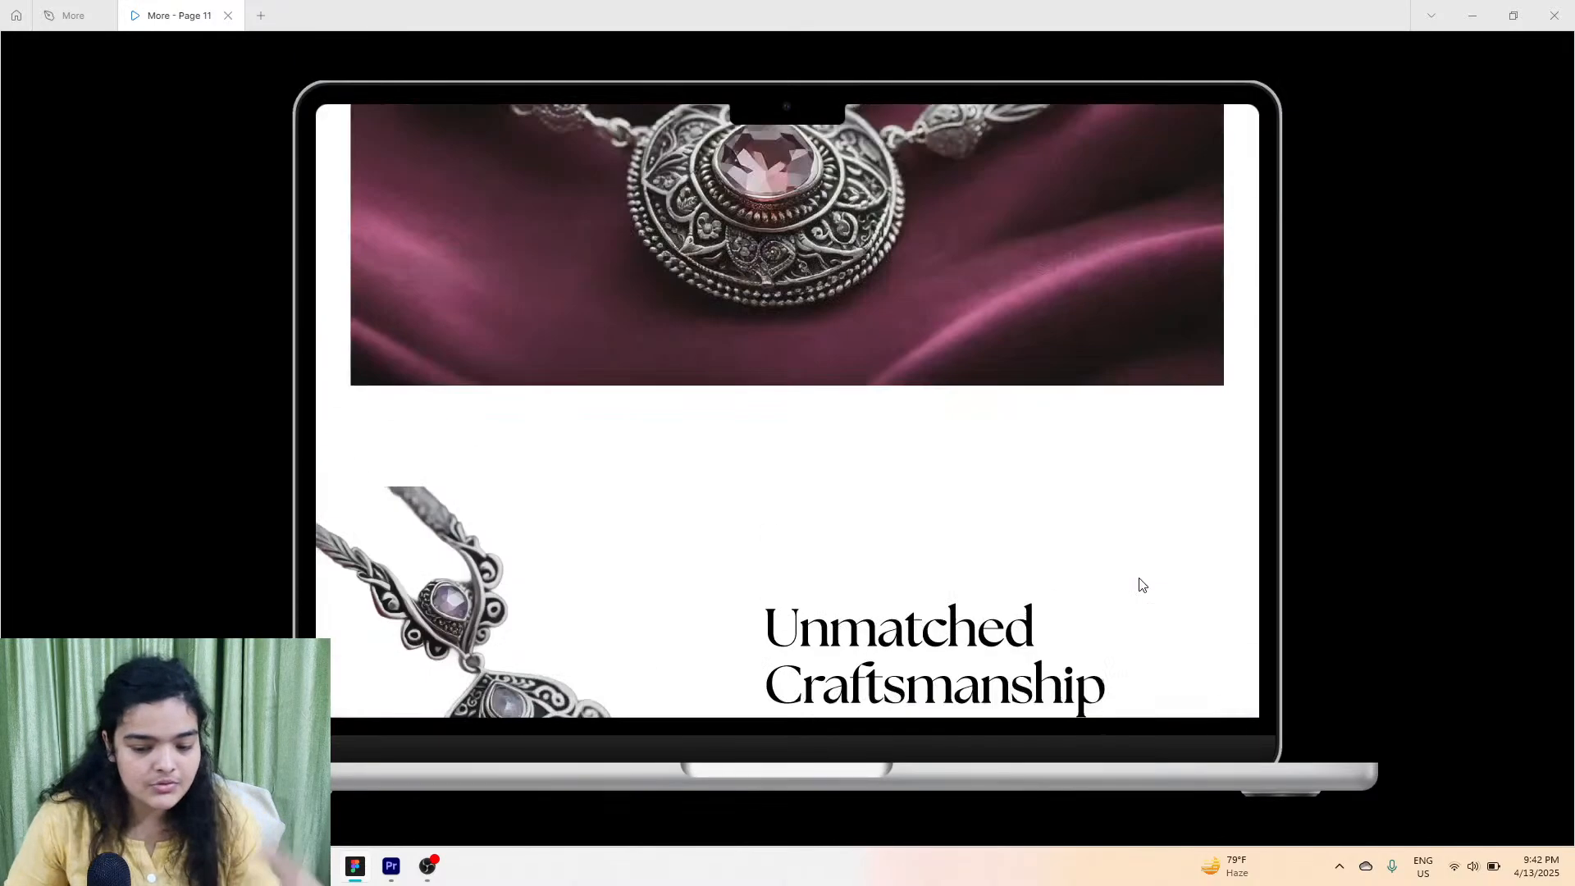
{"action": "scroll", "coordinate": [1140, 581], "scroll_direction": "up", "scroll_amount": 5}
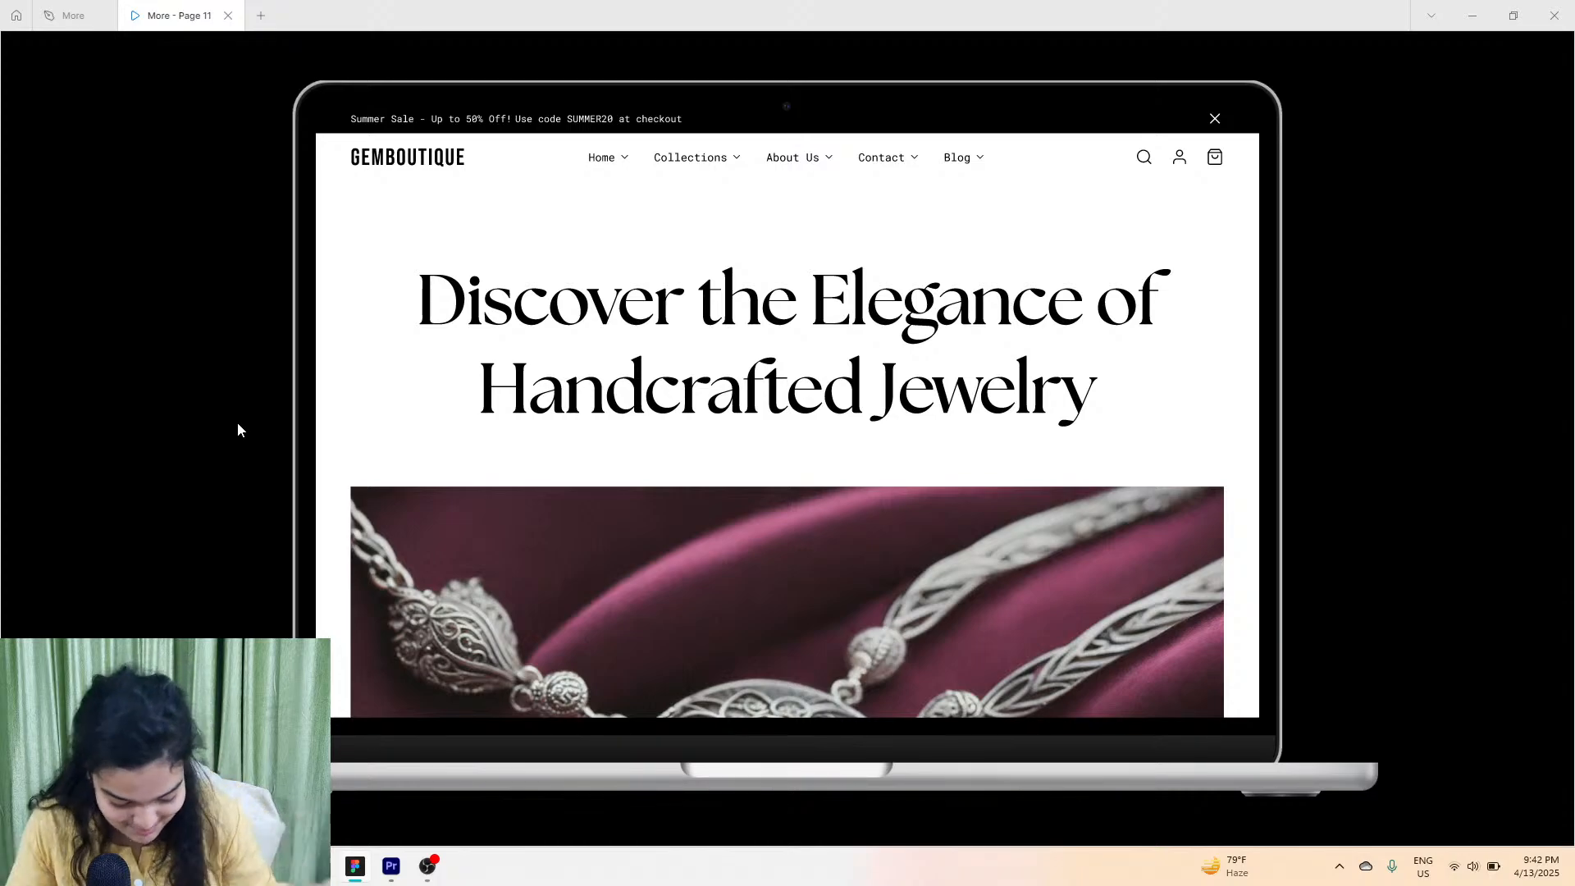
In the More design file, move the small jewellery store page frame away from the purple frames to X -1154, Y -600.
{"action": "left_click", "coordinate": [78, 13]}
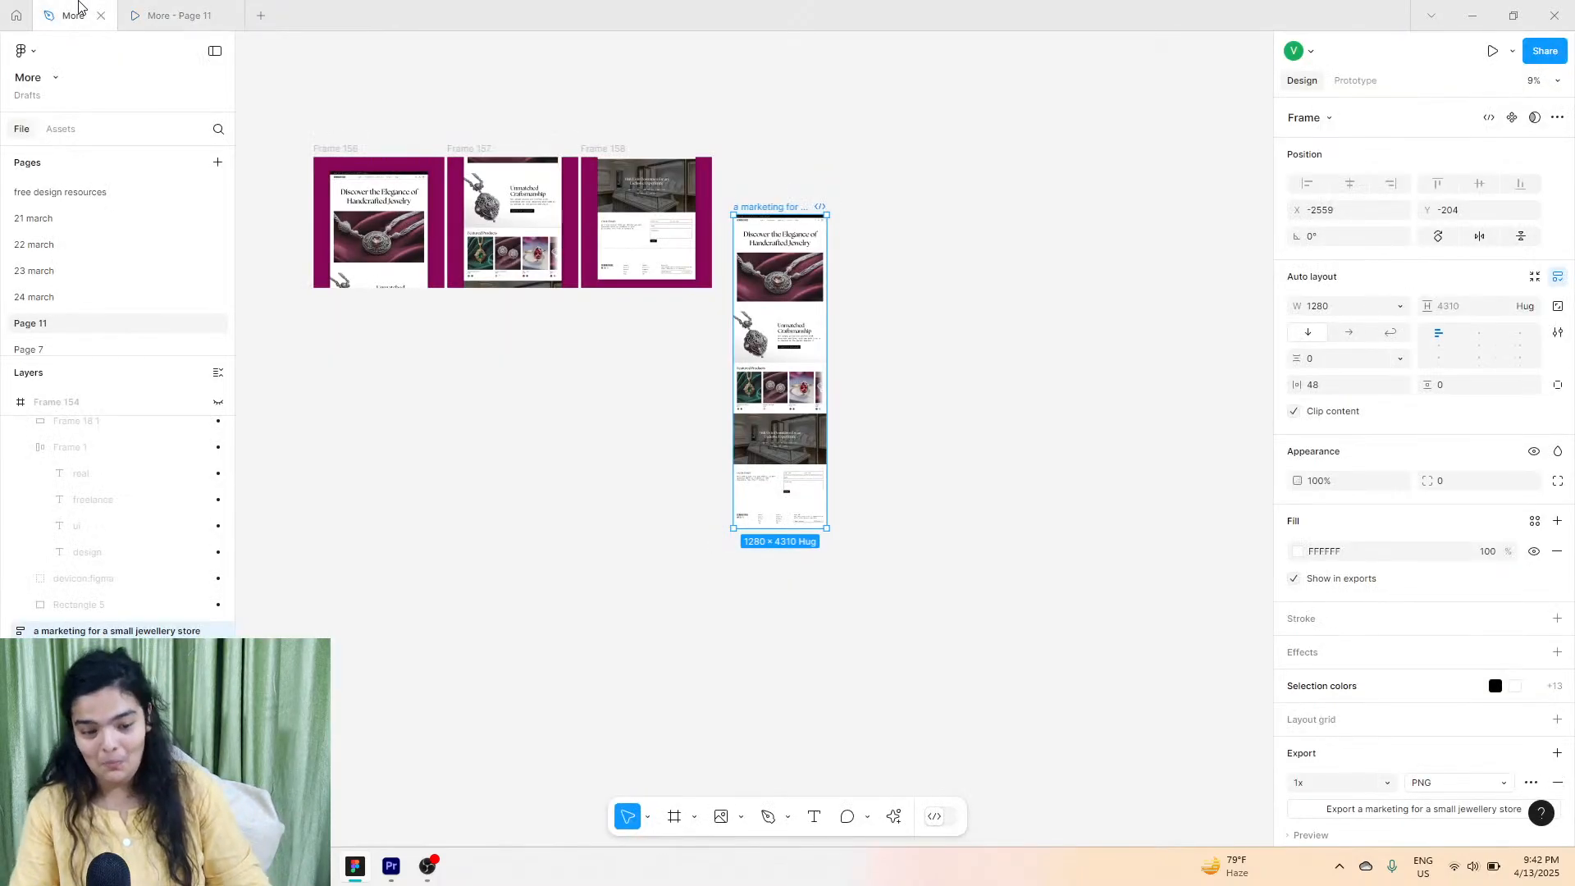
{"action": "scroll", "coordinate": [787, 215], "scroll_direction": "up", "scroll_amount": 5, "text": "ctrl"}
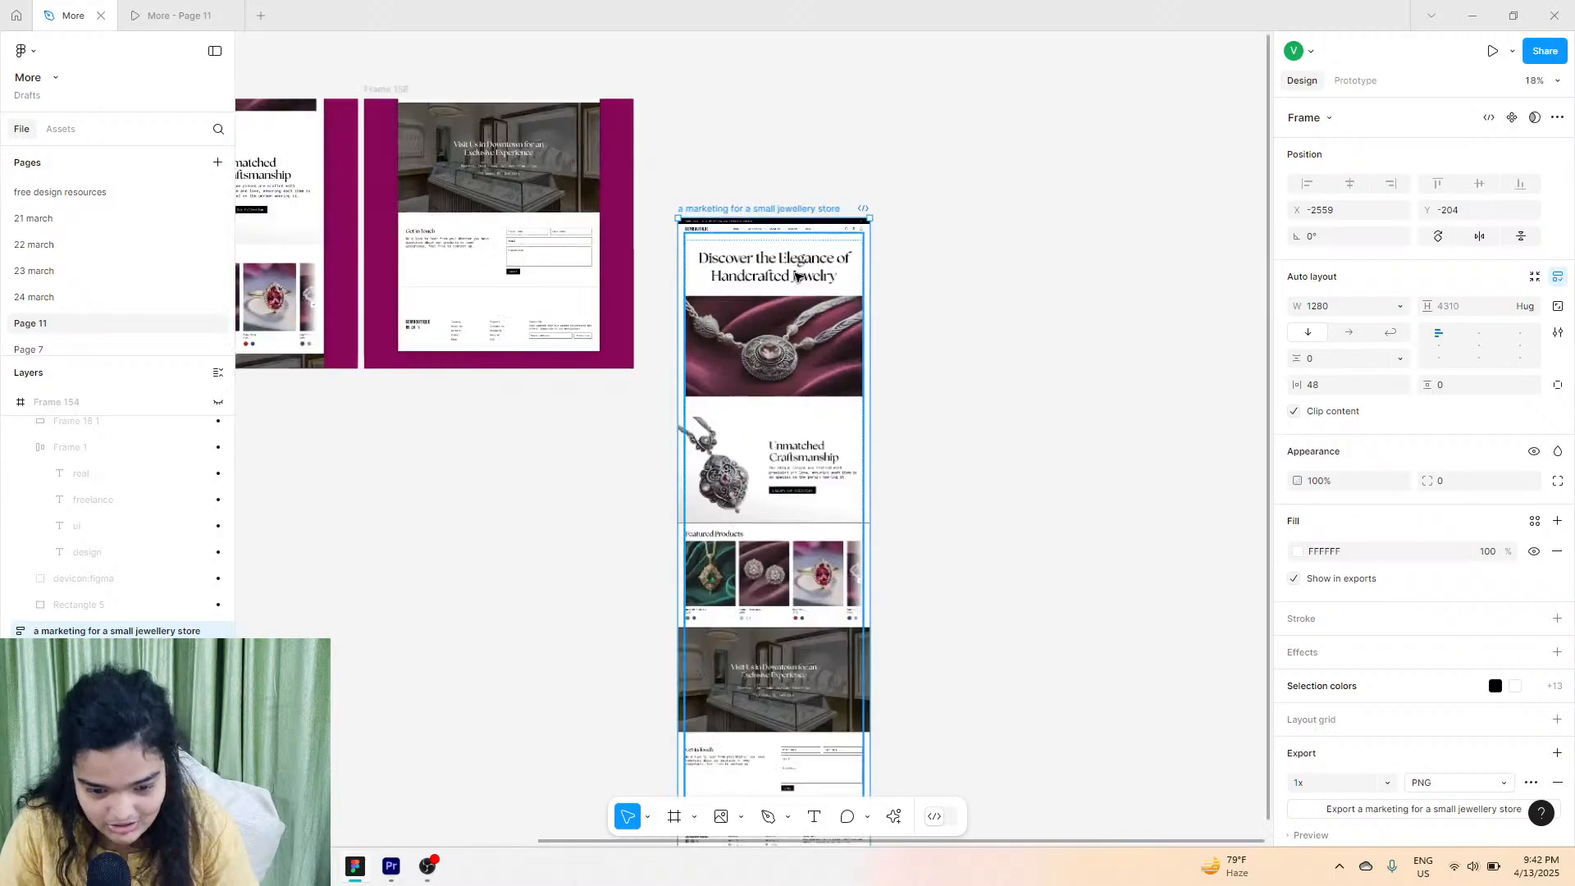
{"action": "left_click_drag", "start_coordinate": [771, 245], "coordinate": [1015, 175]}
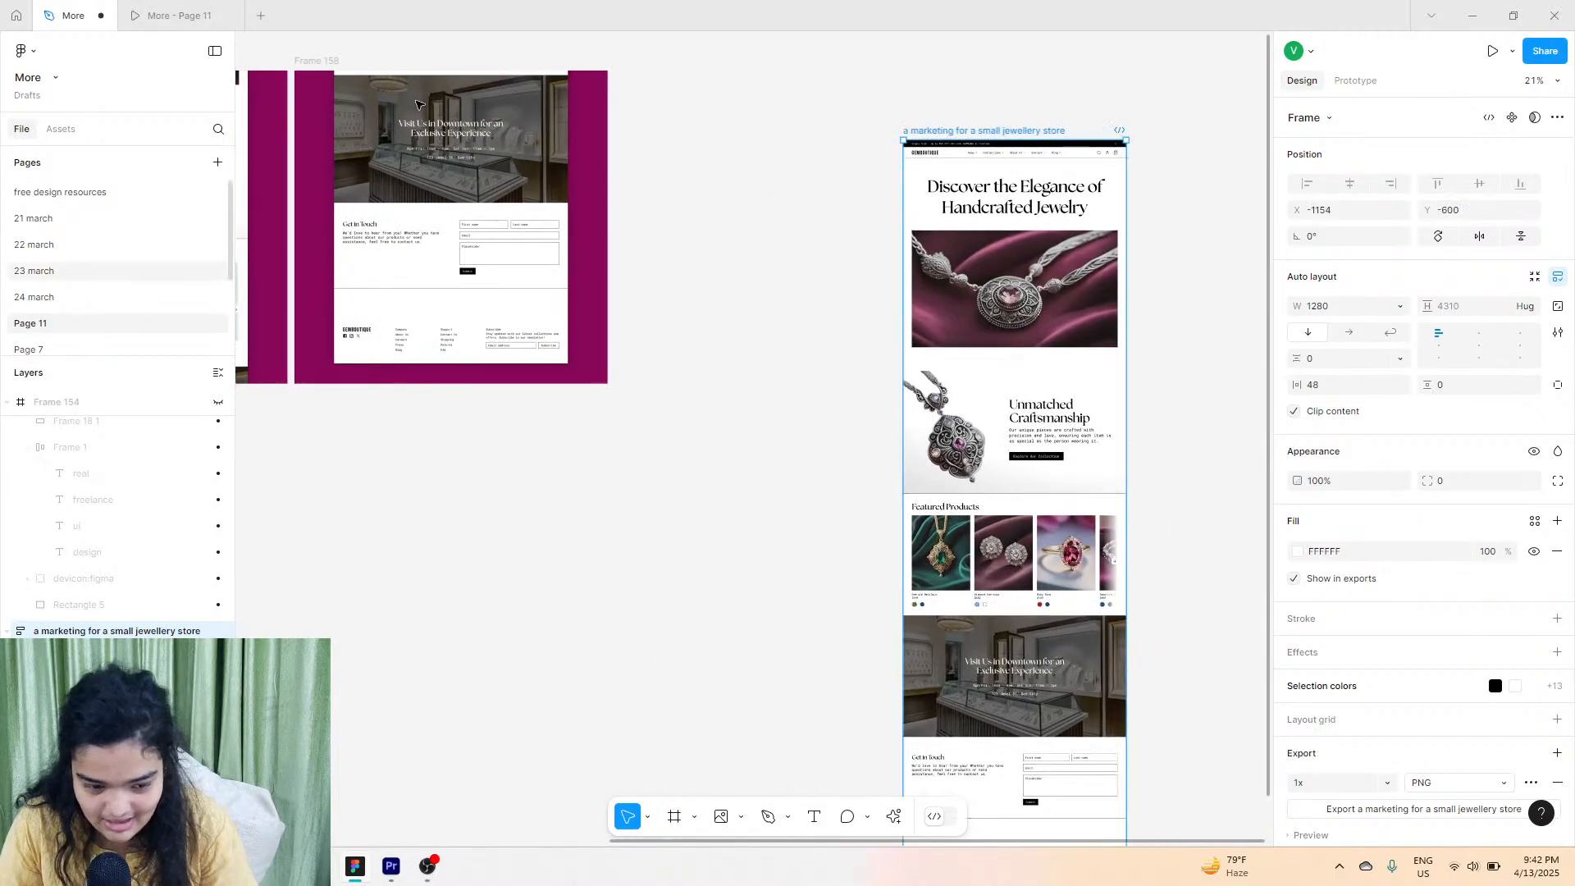
{"action": "scroll", "coordinate": [696, 175], "scroll_direction": "right", "scroll_amount": 3}
{"action": "scroll", "coordinate": [696, 174], "scroll_direction": "up", "scroll_amount": 5, "text": "ctrl"}
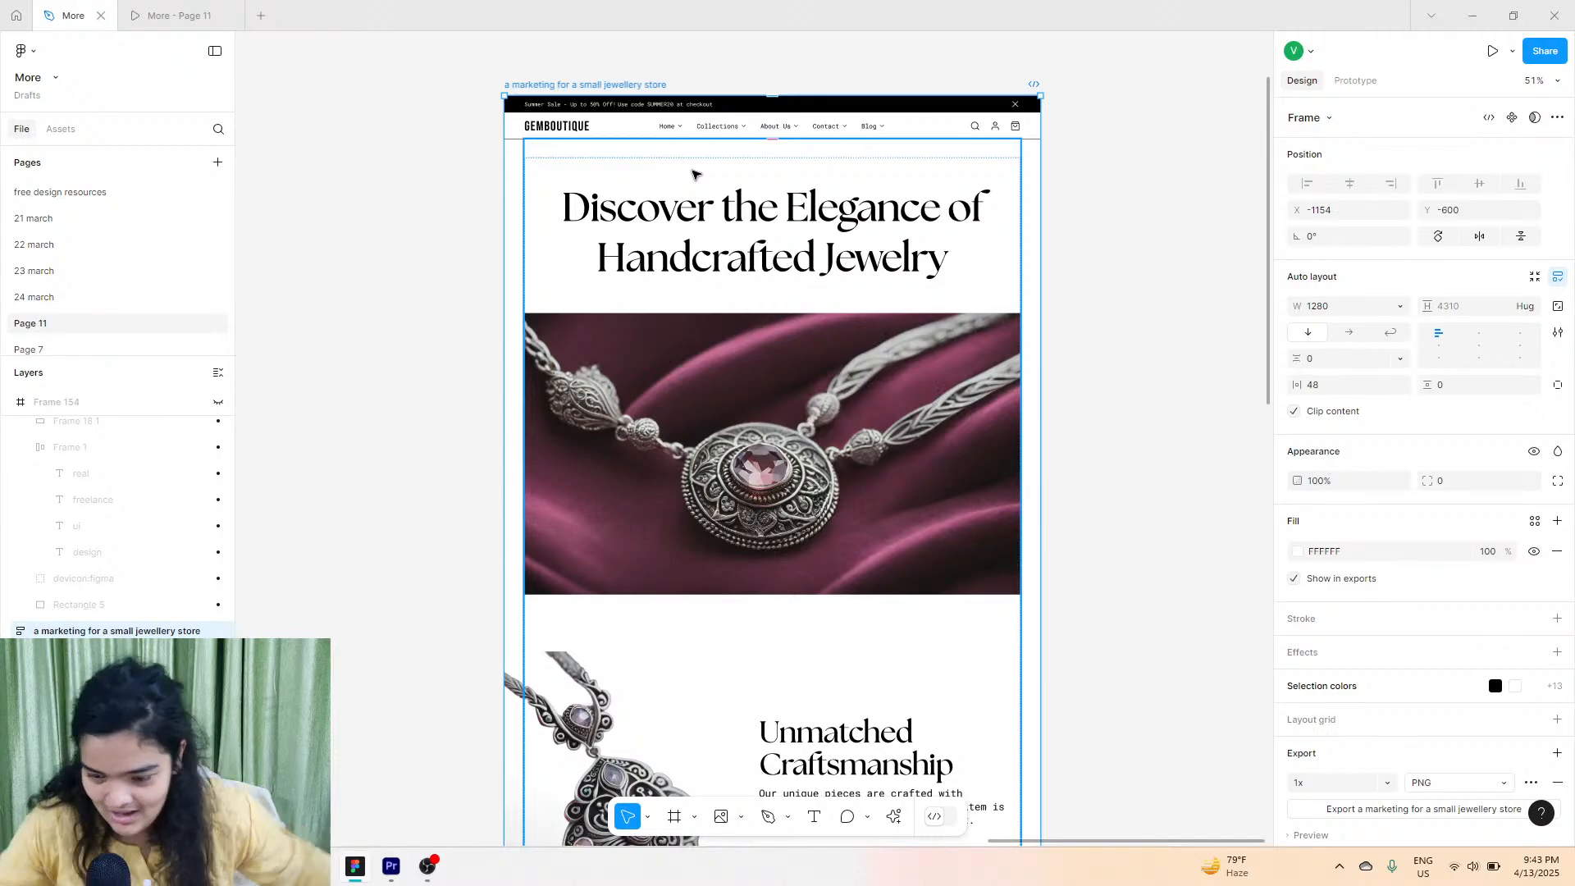
{"action": "left_click", "coordinate": [486, 154]}
{"action": "scroll", "coordinate": [435, 115], "scroll_direction": "up", "scroll_amount": 1}
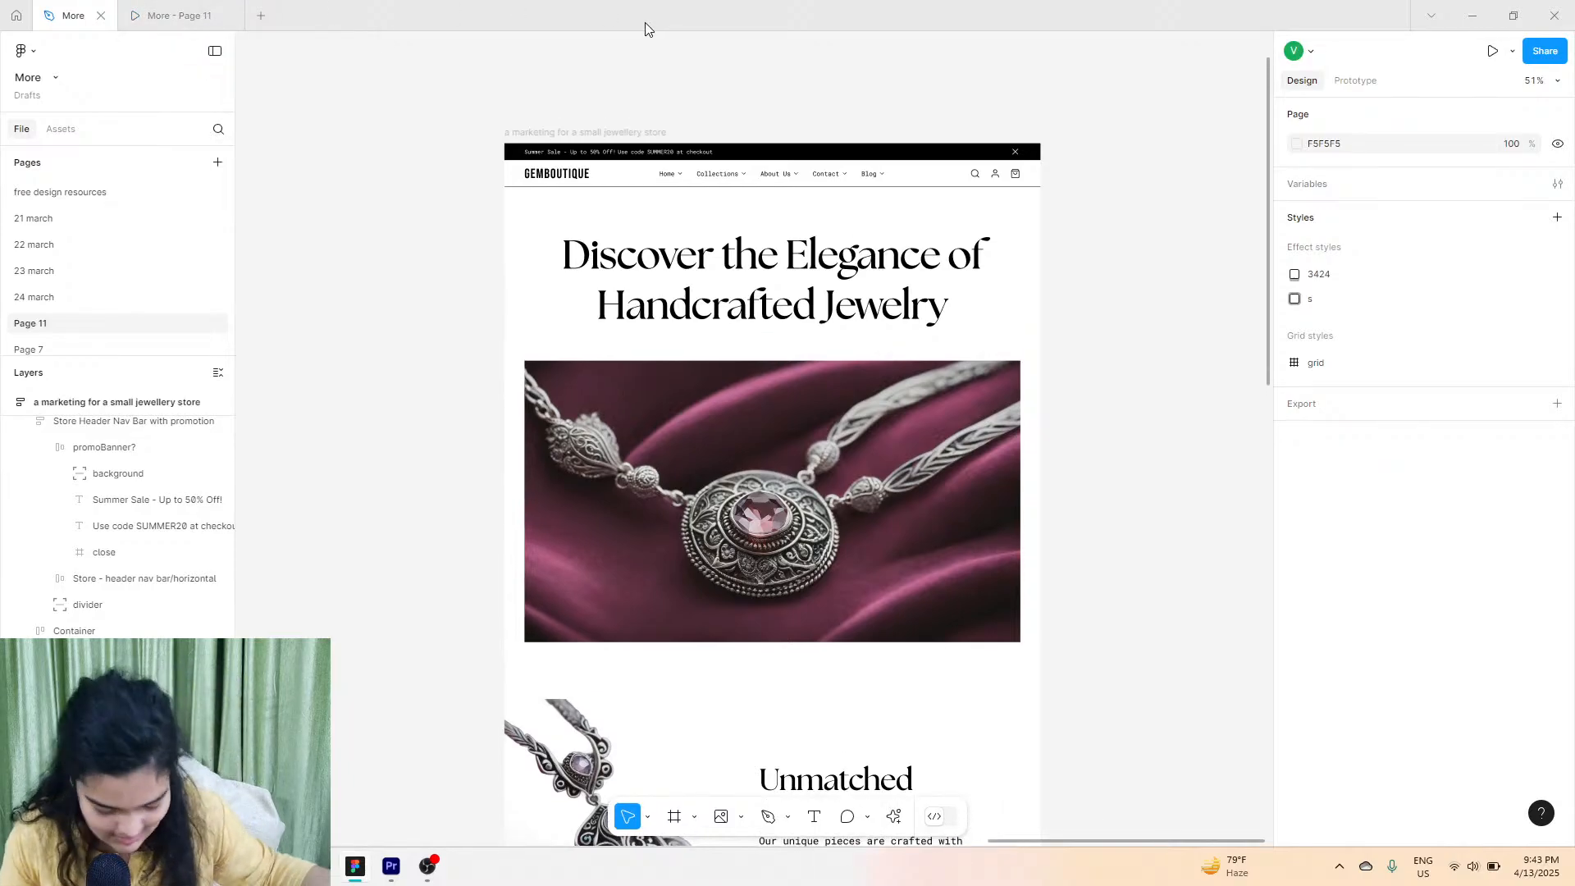
Create a new blank design file.
{"action": "left_click", "coordinate": [259, 16]}
{"action": "left_click", "coordinate": [562, 231]}
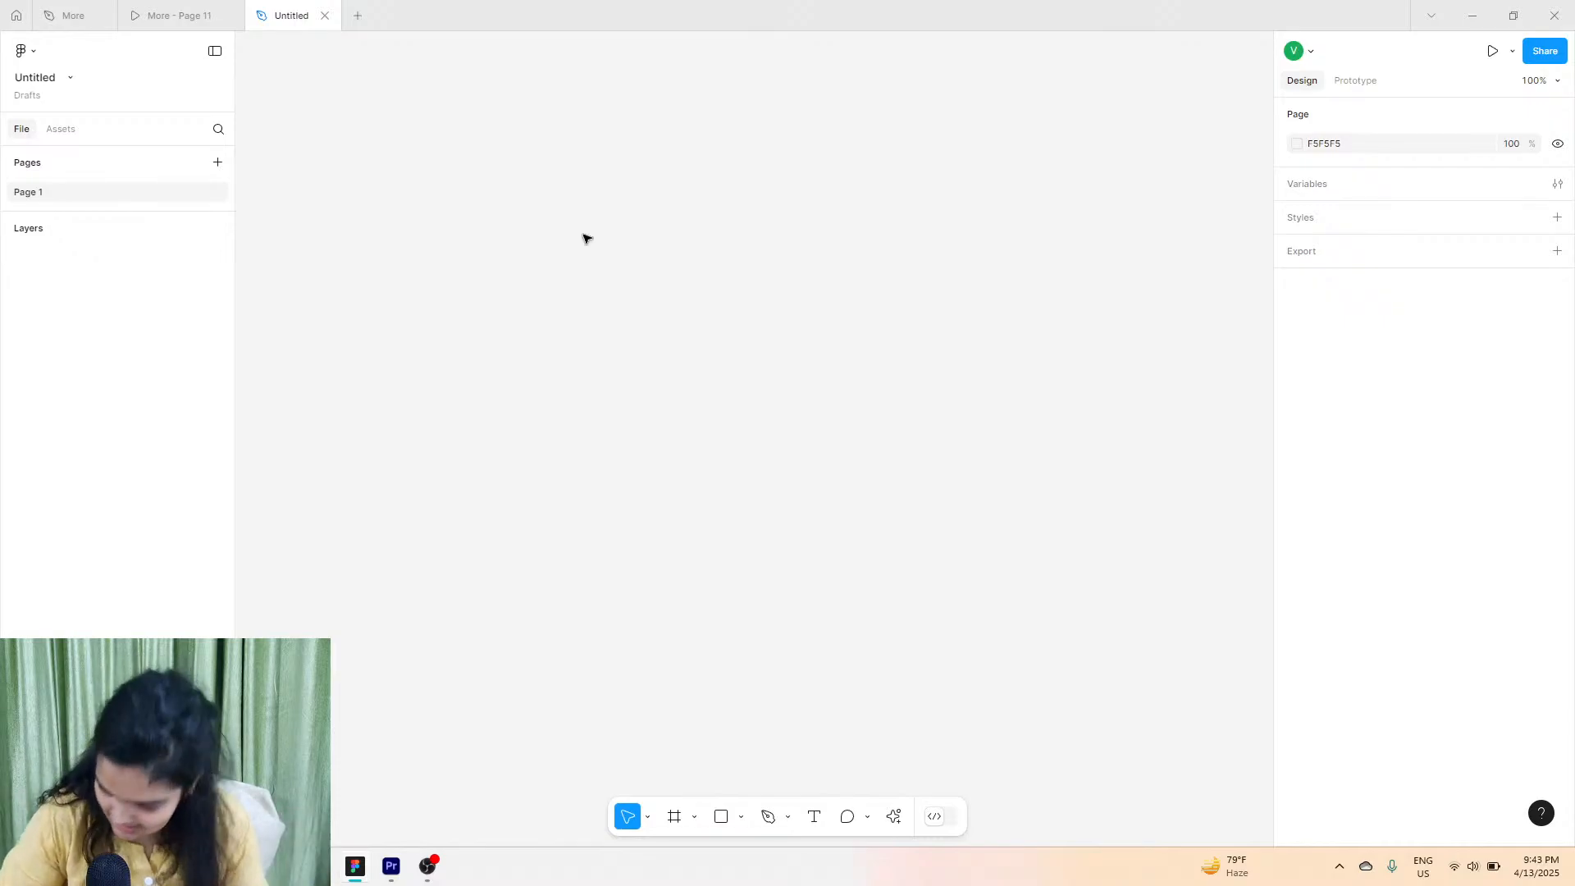
{"action": "left_click", "coordinate": [674, 817]}
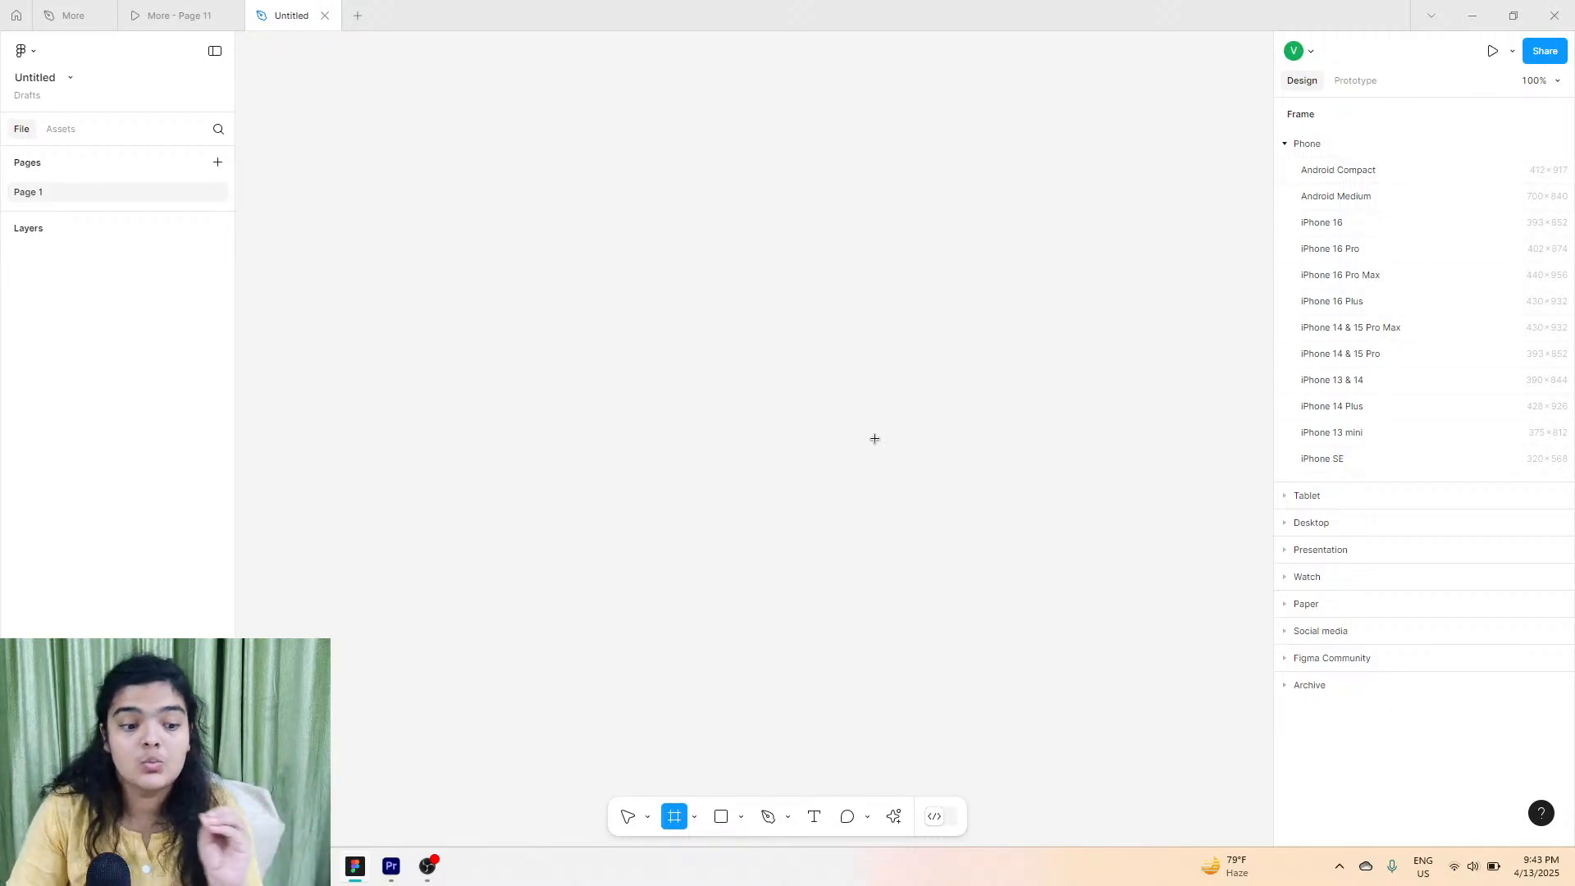
{"action": "left_click", "coordinate": [205, 16]}
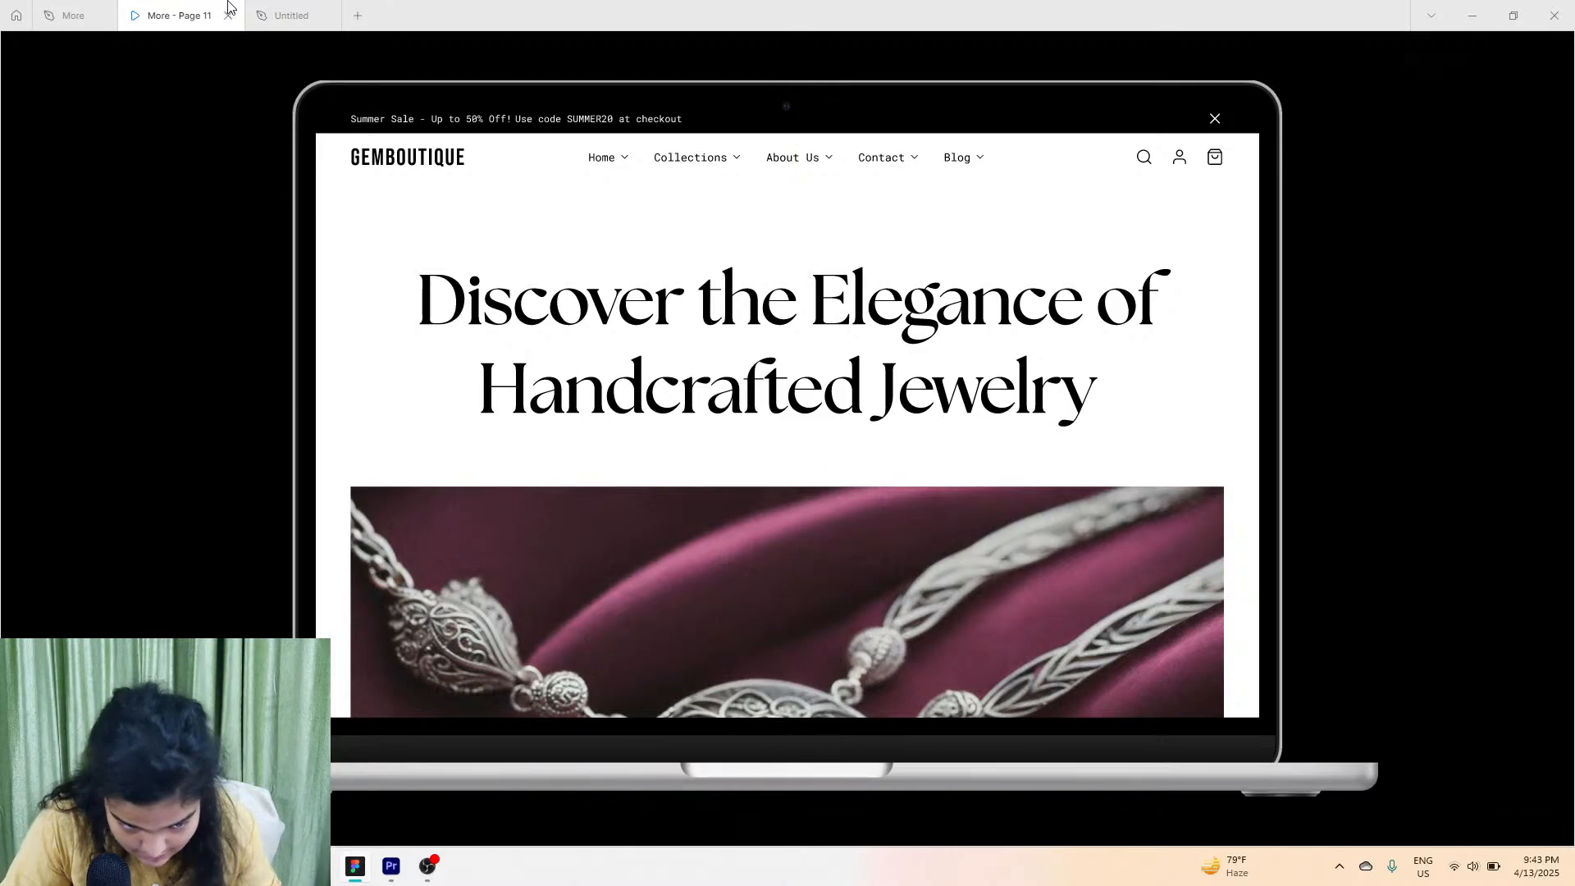
{"action": "left_click", "coordinate": [291, 16]}
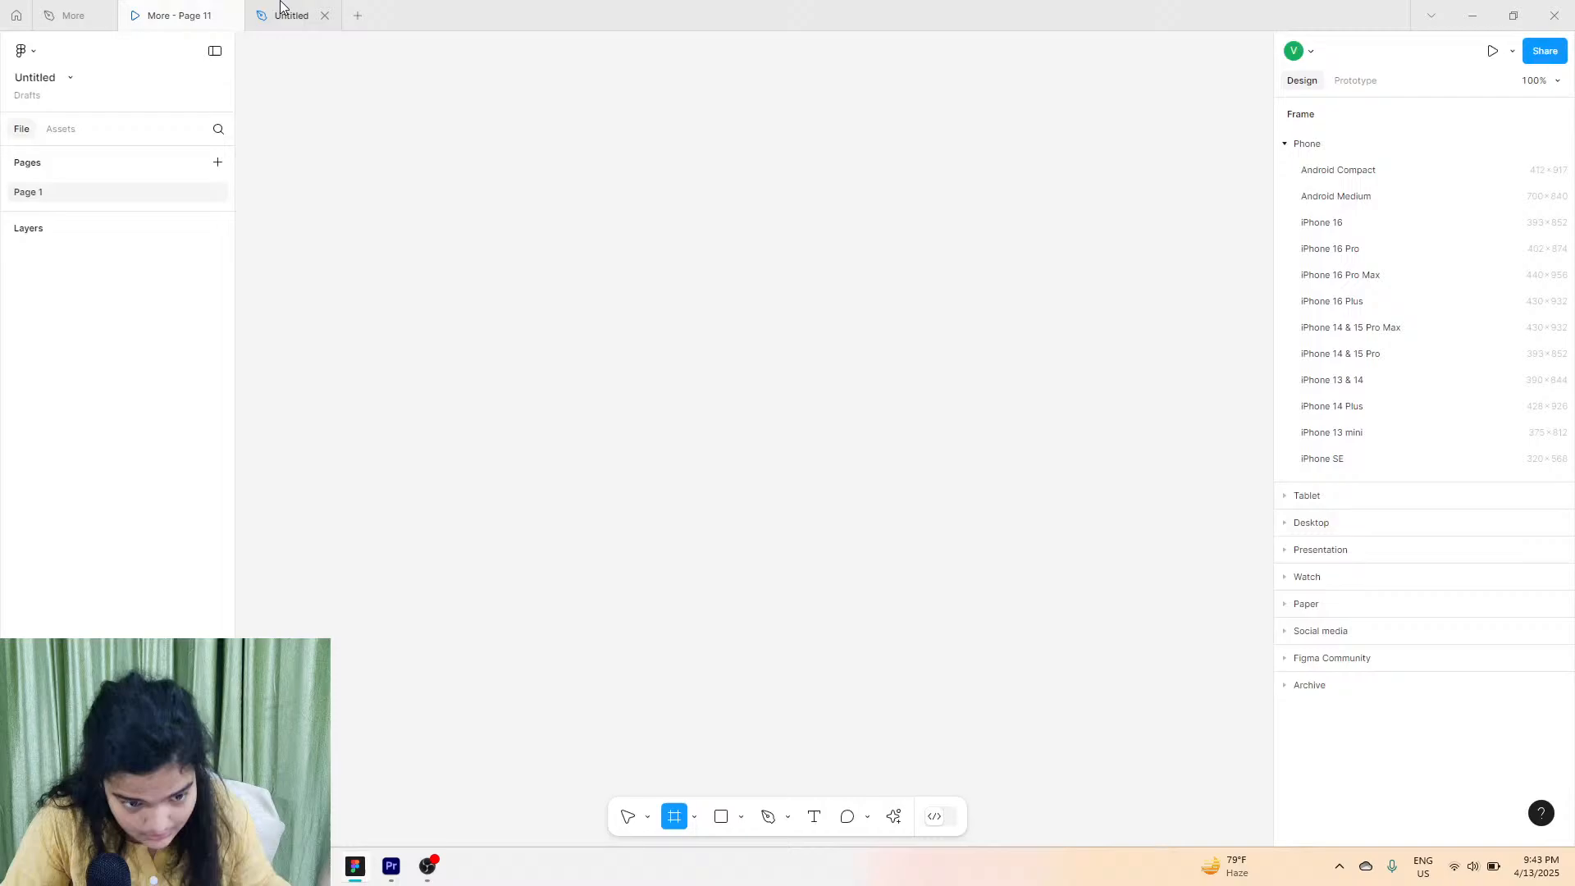
{"action": "left_click", "coordinate": [1385, 529]}
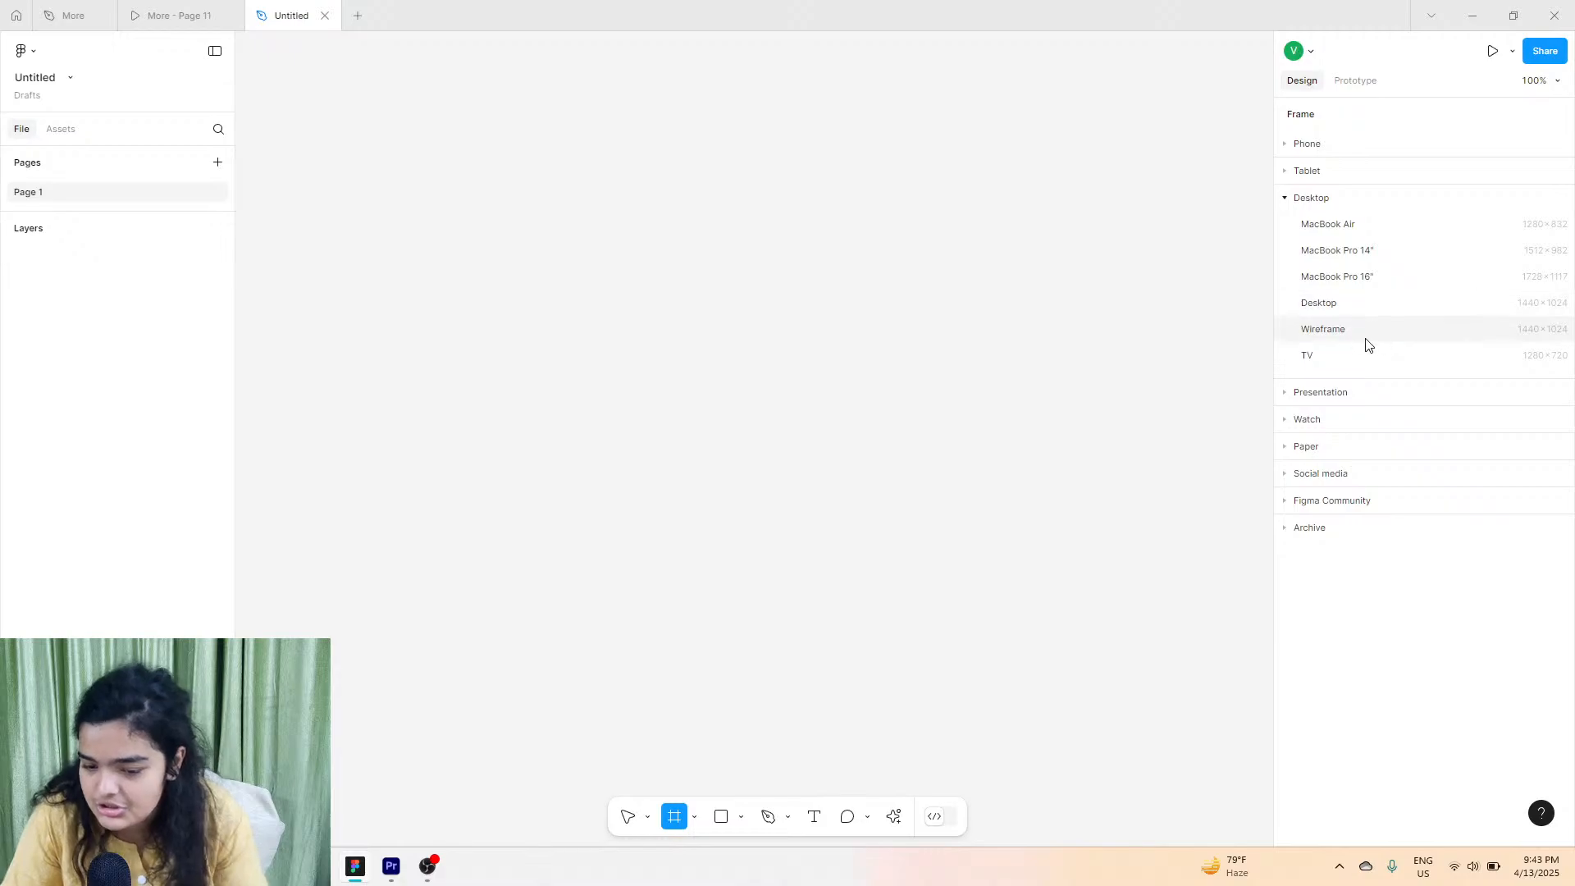
{"action": "left_click", "coordinate": [1360, 305]}
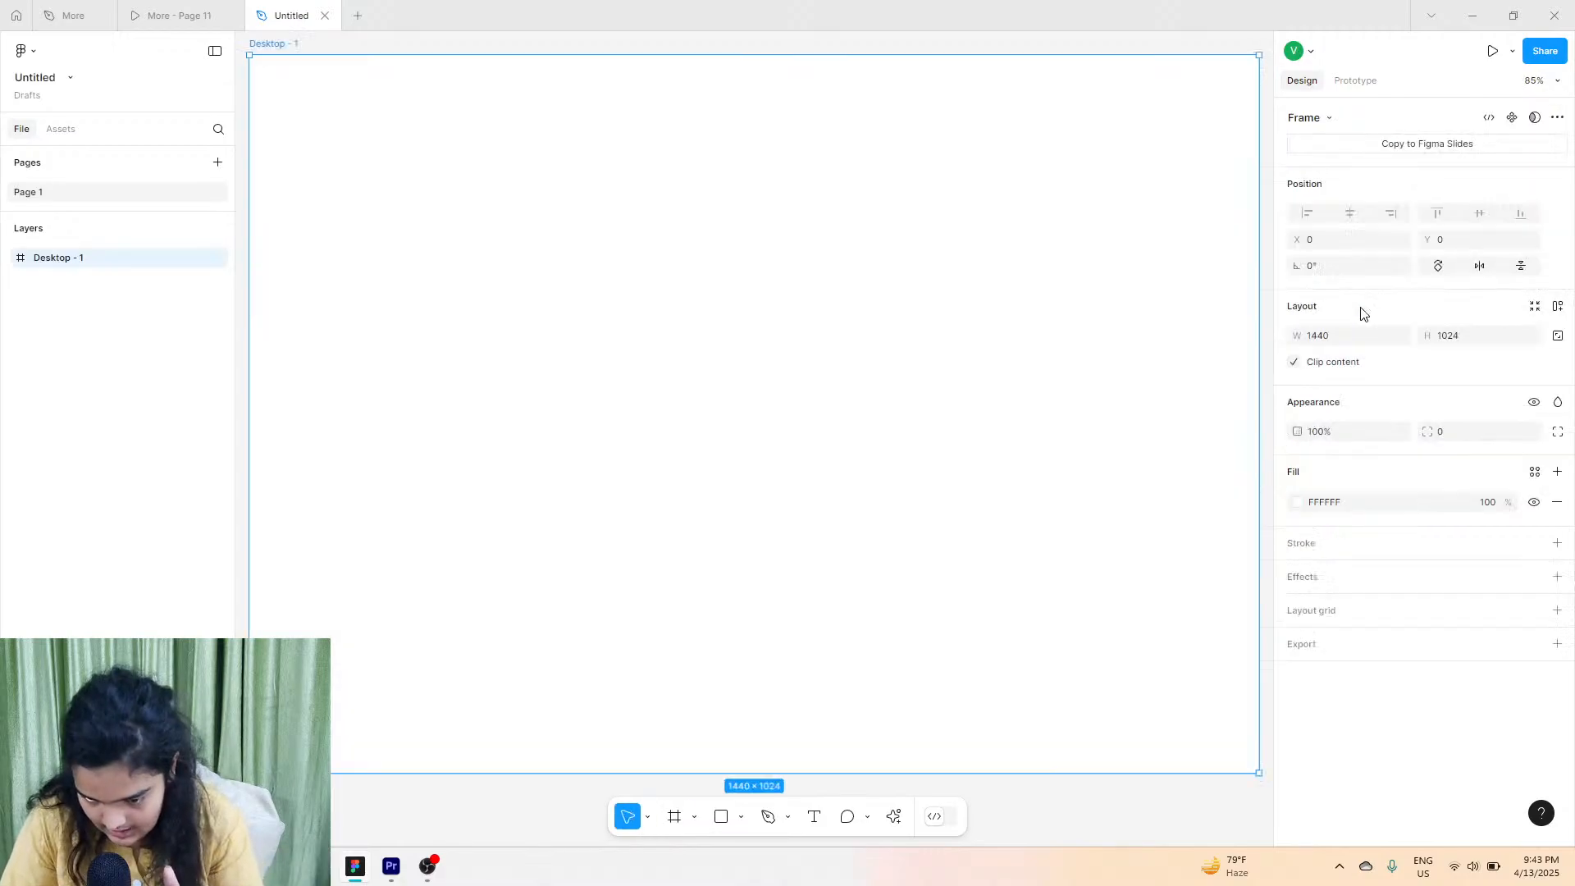
{"action": "left_click", "coordinate": [1355, 81]}
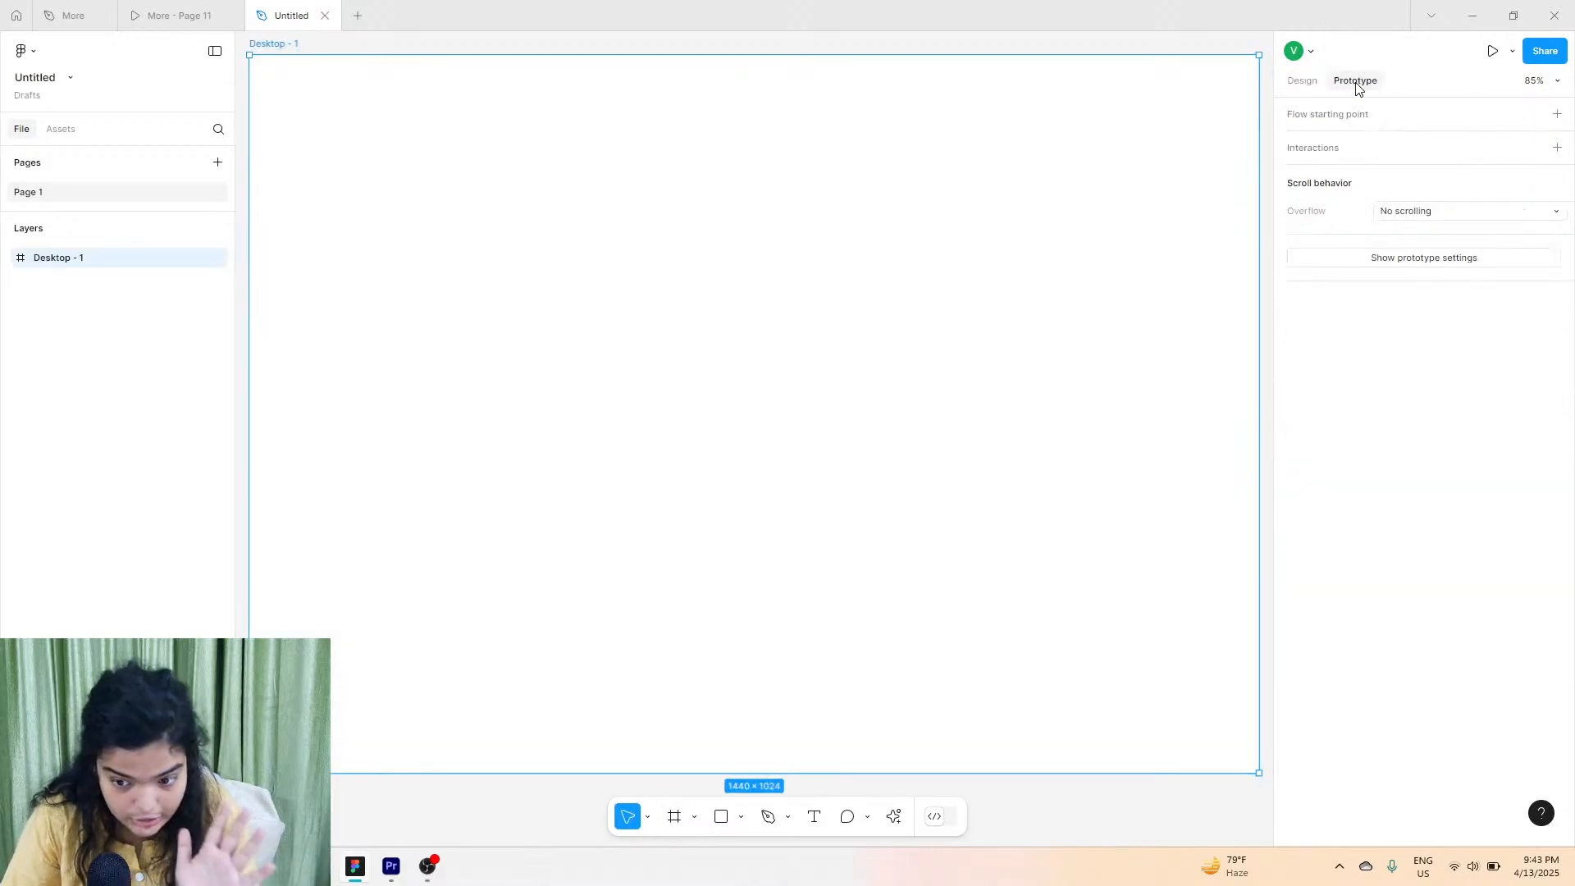
{"action": "left_click", "coordinate": [1411, 254]}
{"action": "left_click", "coordinate": [1385, 144]}
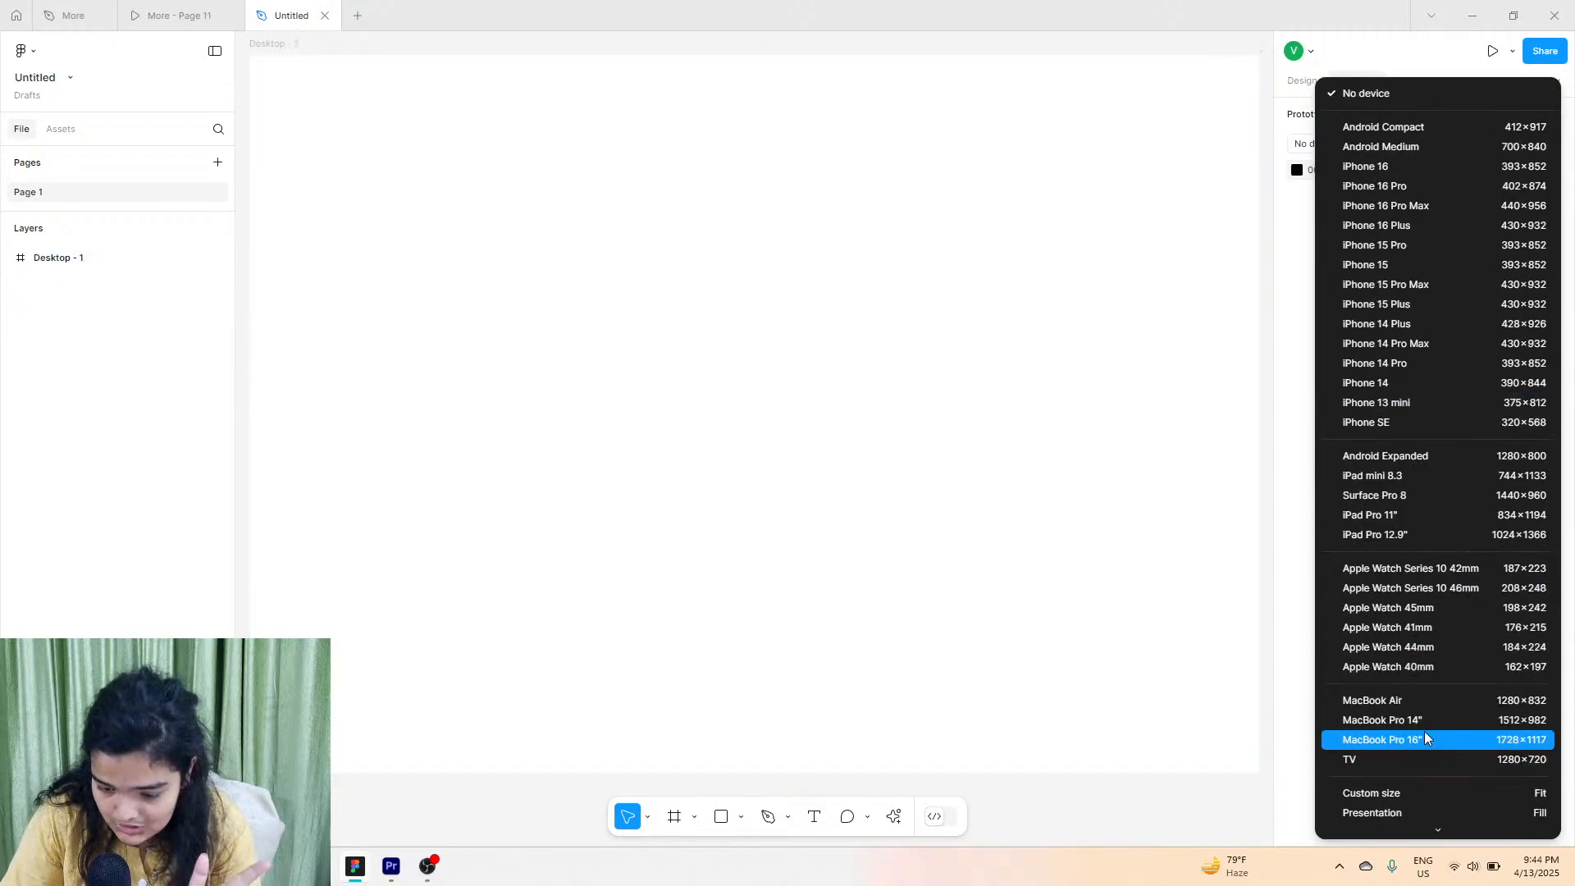
{"action": "left_click", "coordinate": [1116, 727]}
{"action": "key", "text": "Delete"}
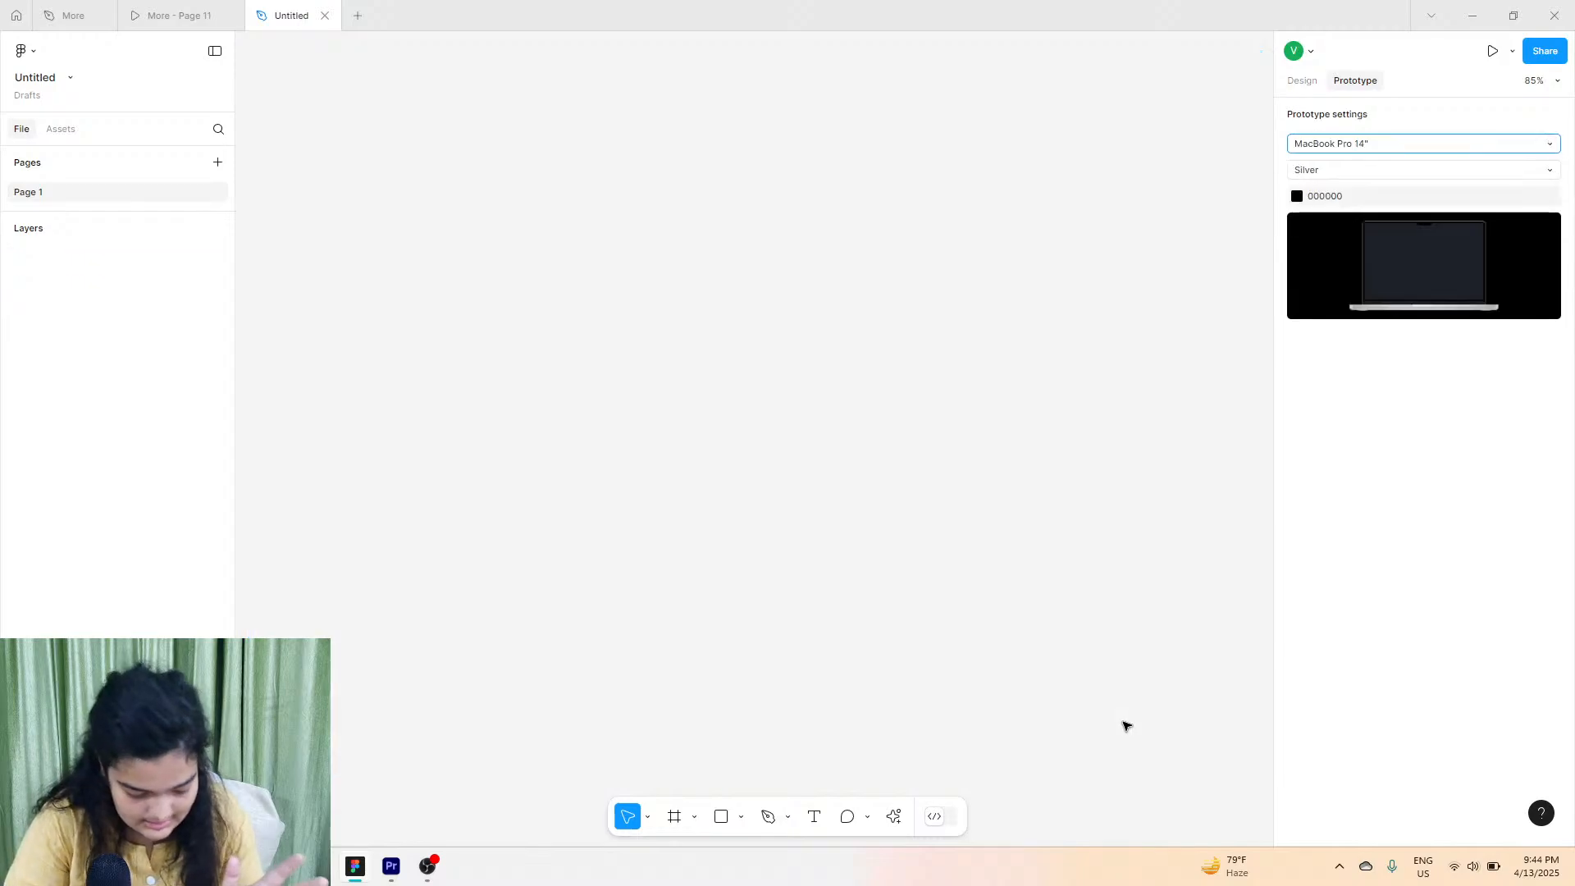
Add a MacBook Pro 16" frame of 1728 × 1117 and check the device chosen in the prototype settings.
{"action": "left_click", "coordinate": [674, 816]}
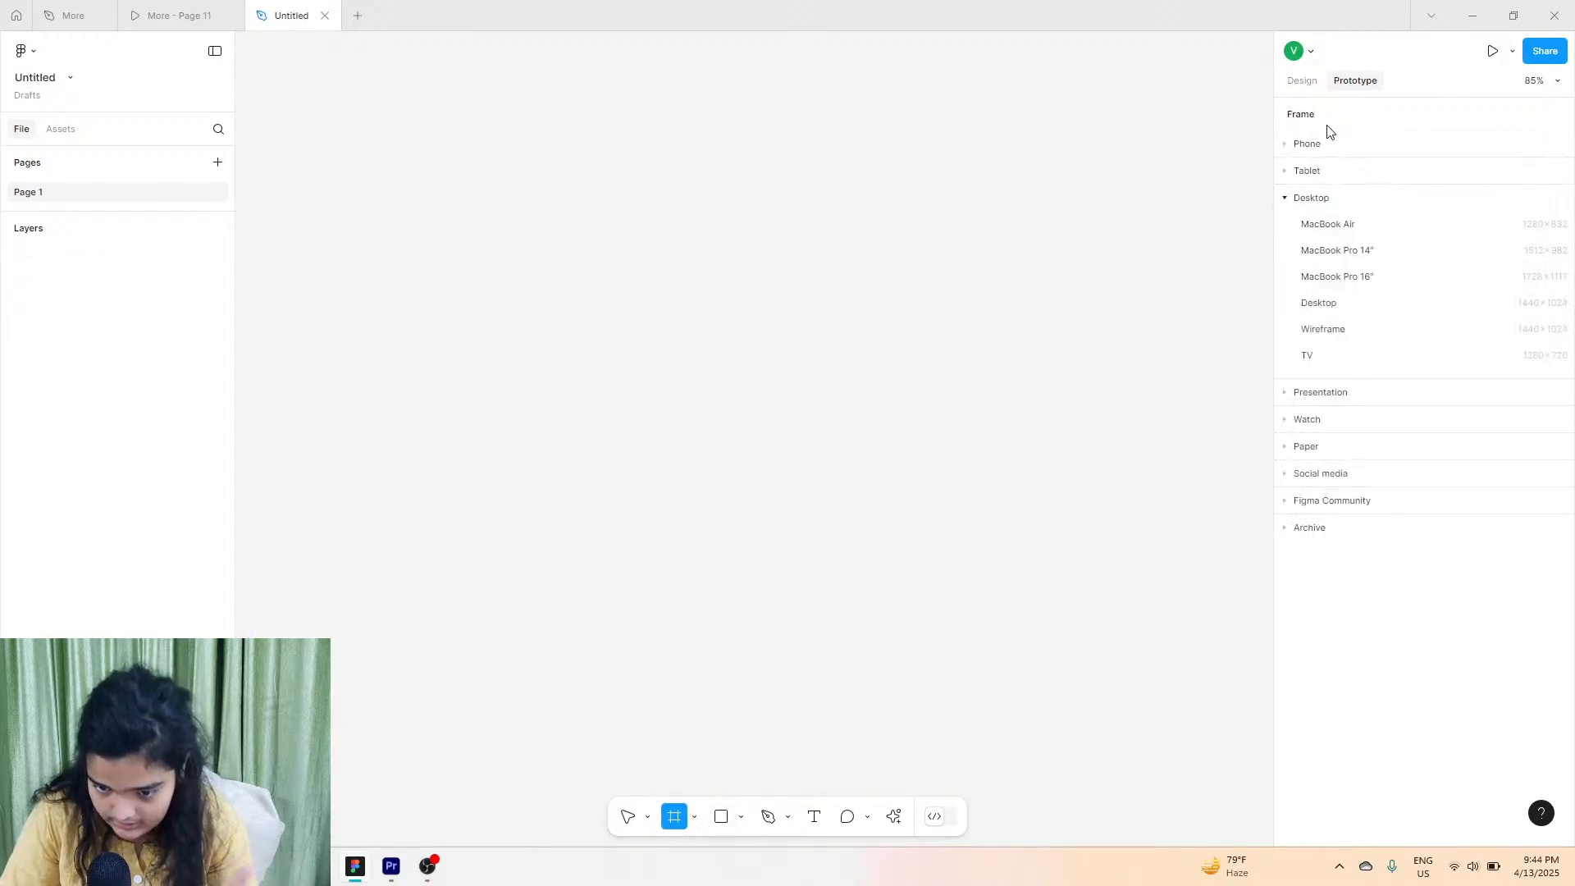
{"action": "left_click", "coordinate": [1360, 276]}
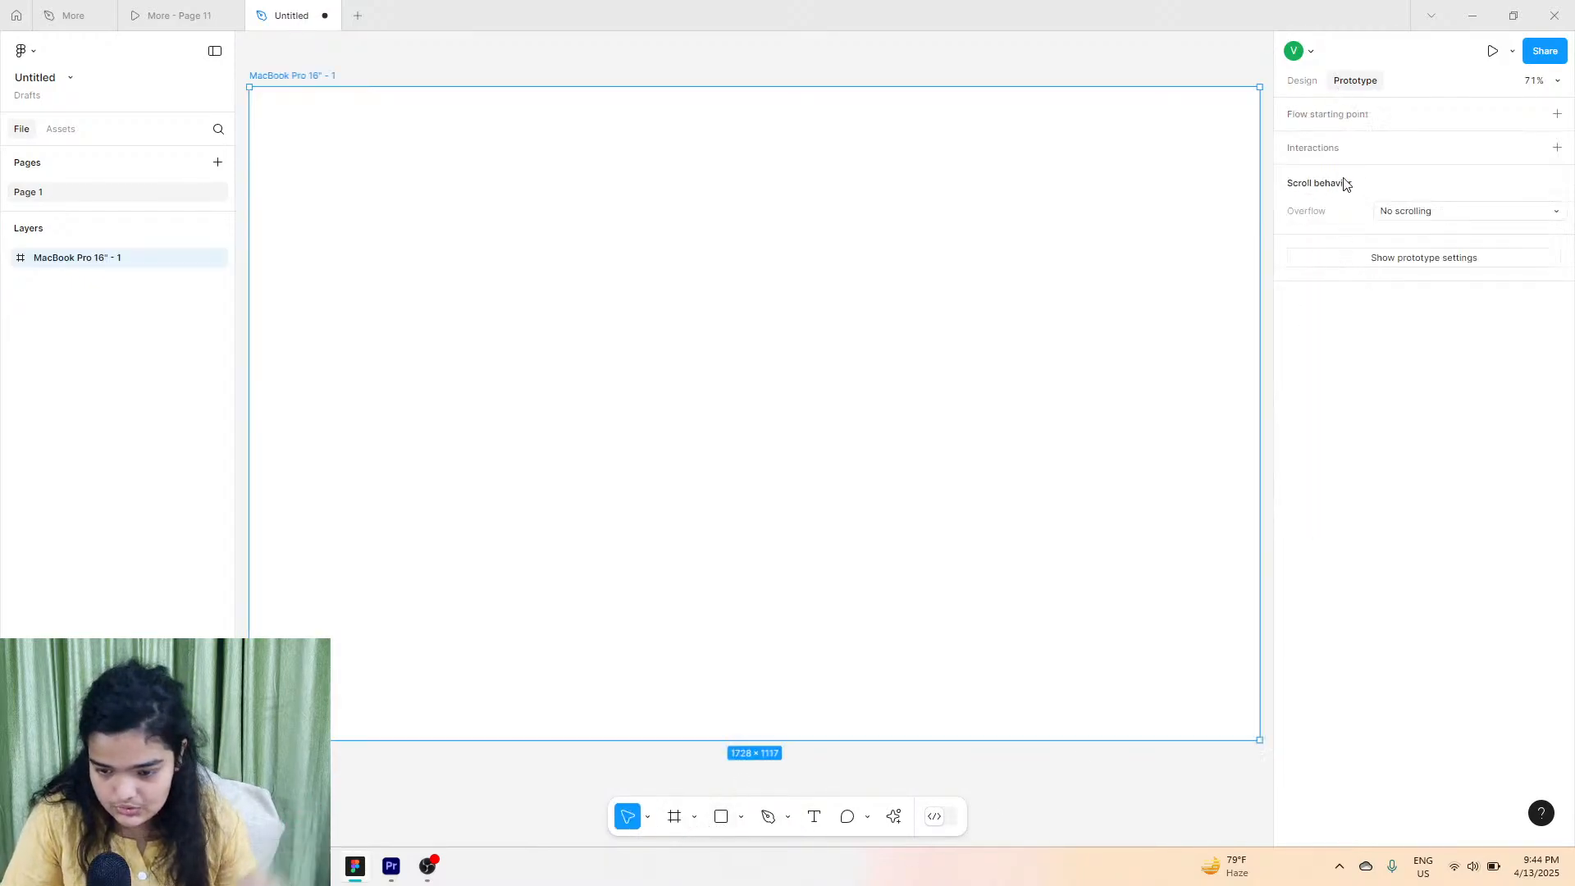
{"action": "left_click", "coordinate": [1355, 261]}
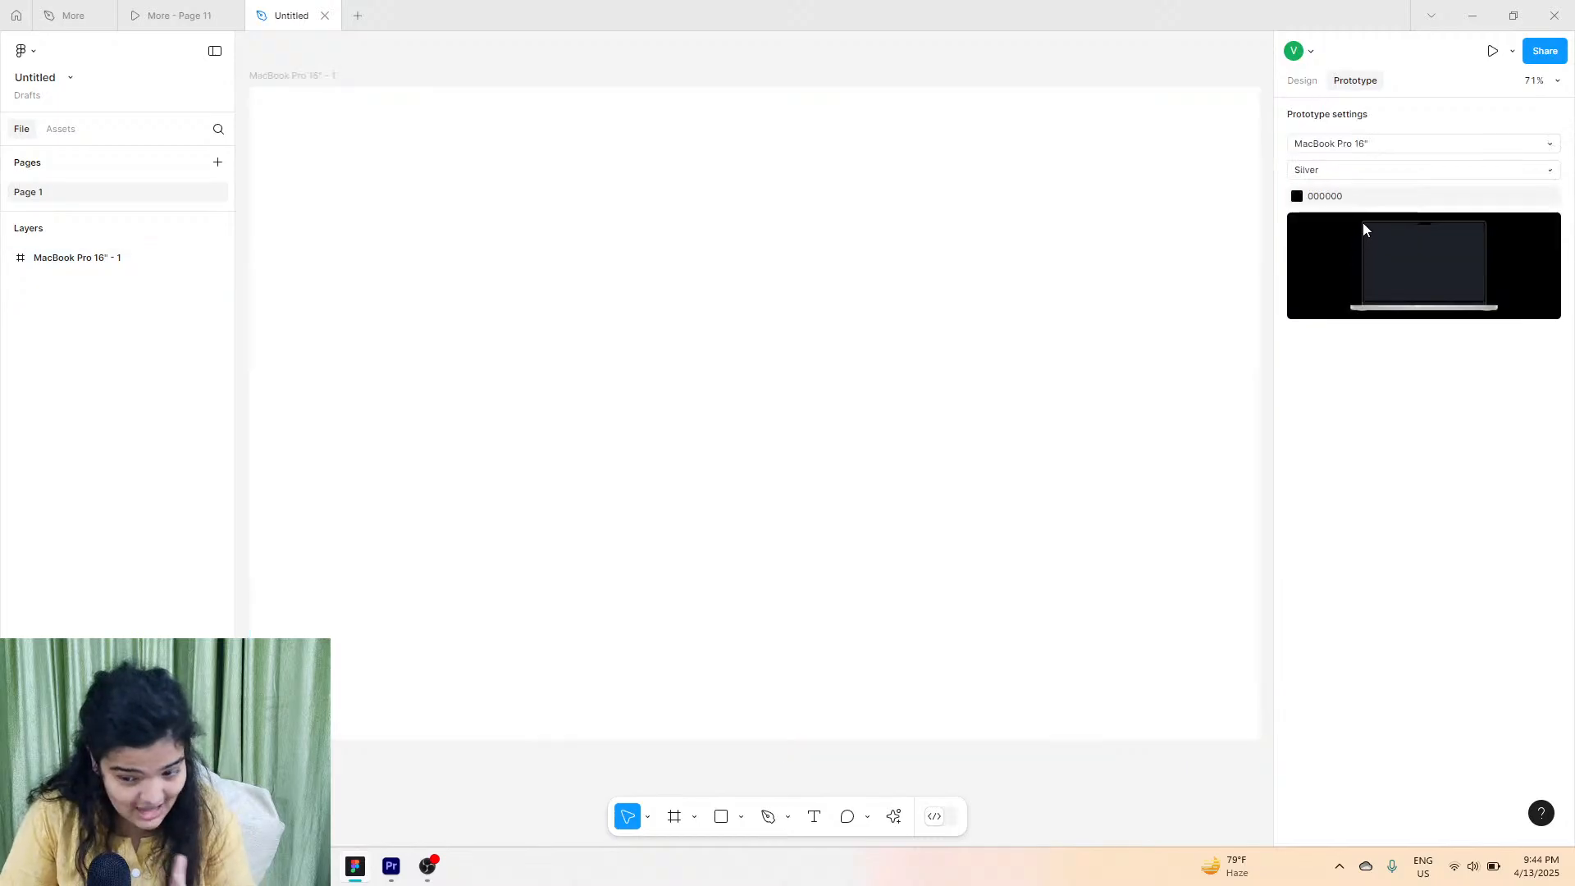
{"action": "left_click", "coordinate": [1420, 149]}
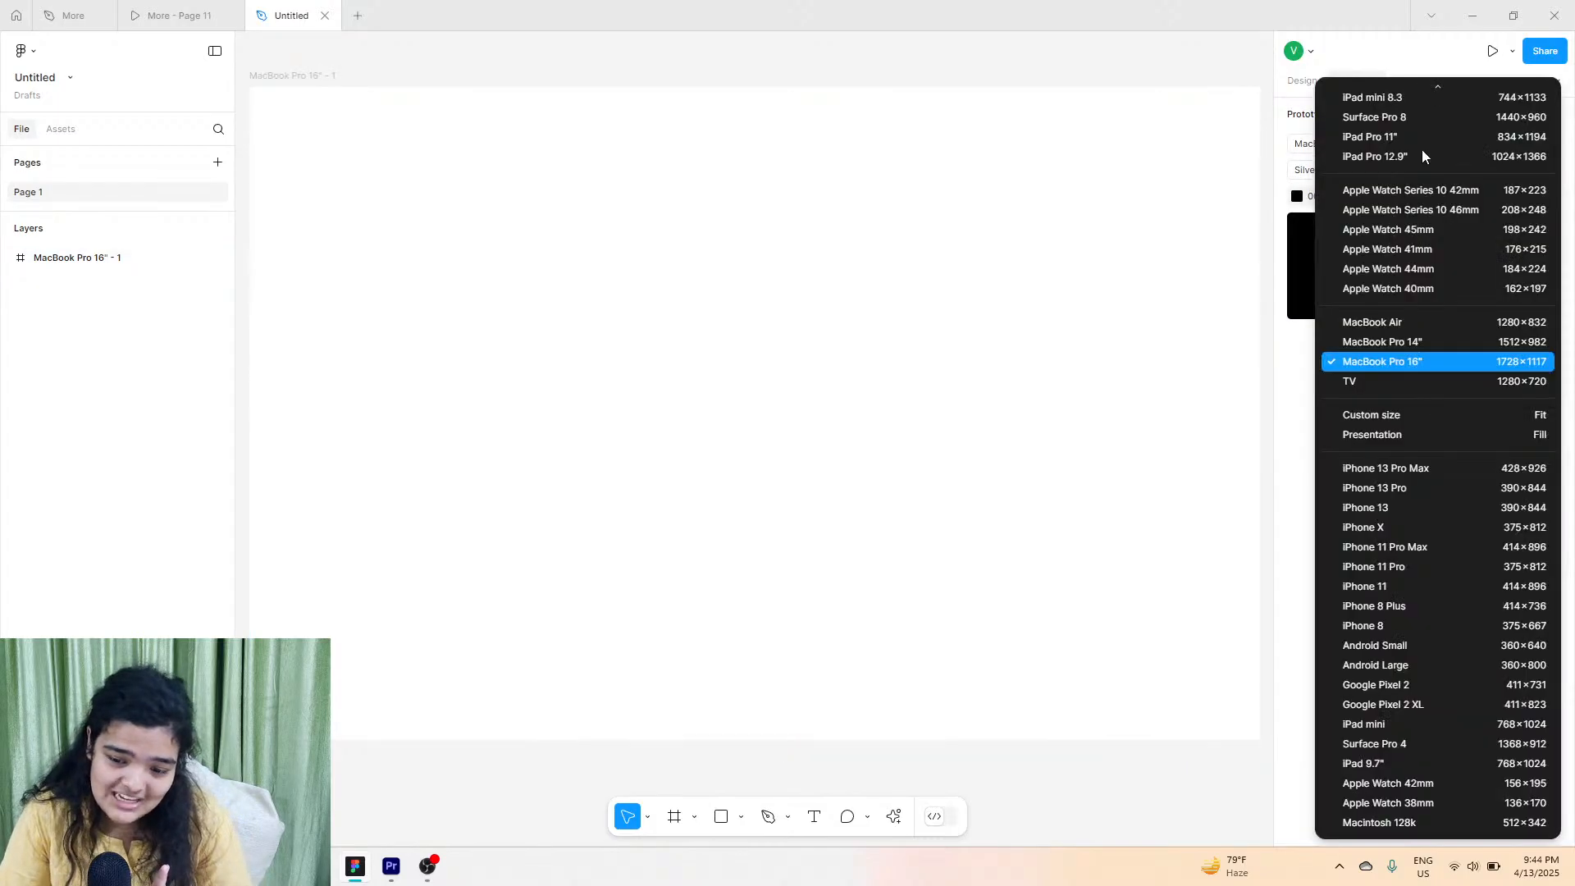
{"action": "left_click", "coordinate": [1124, 341]}
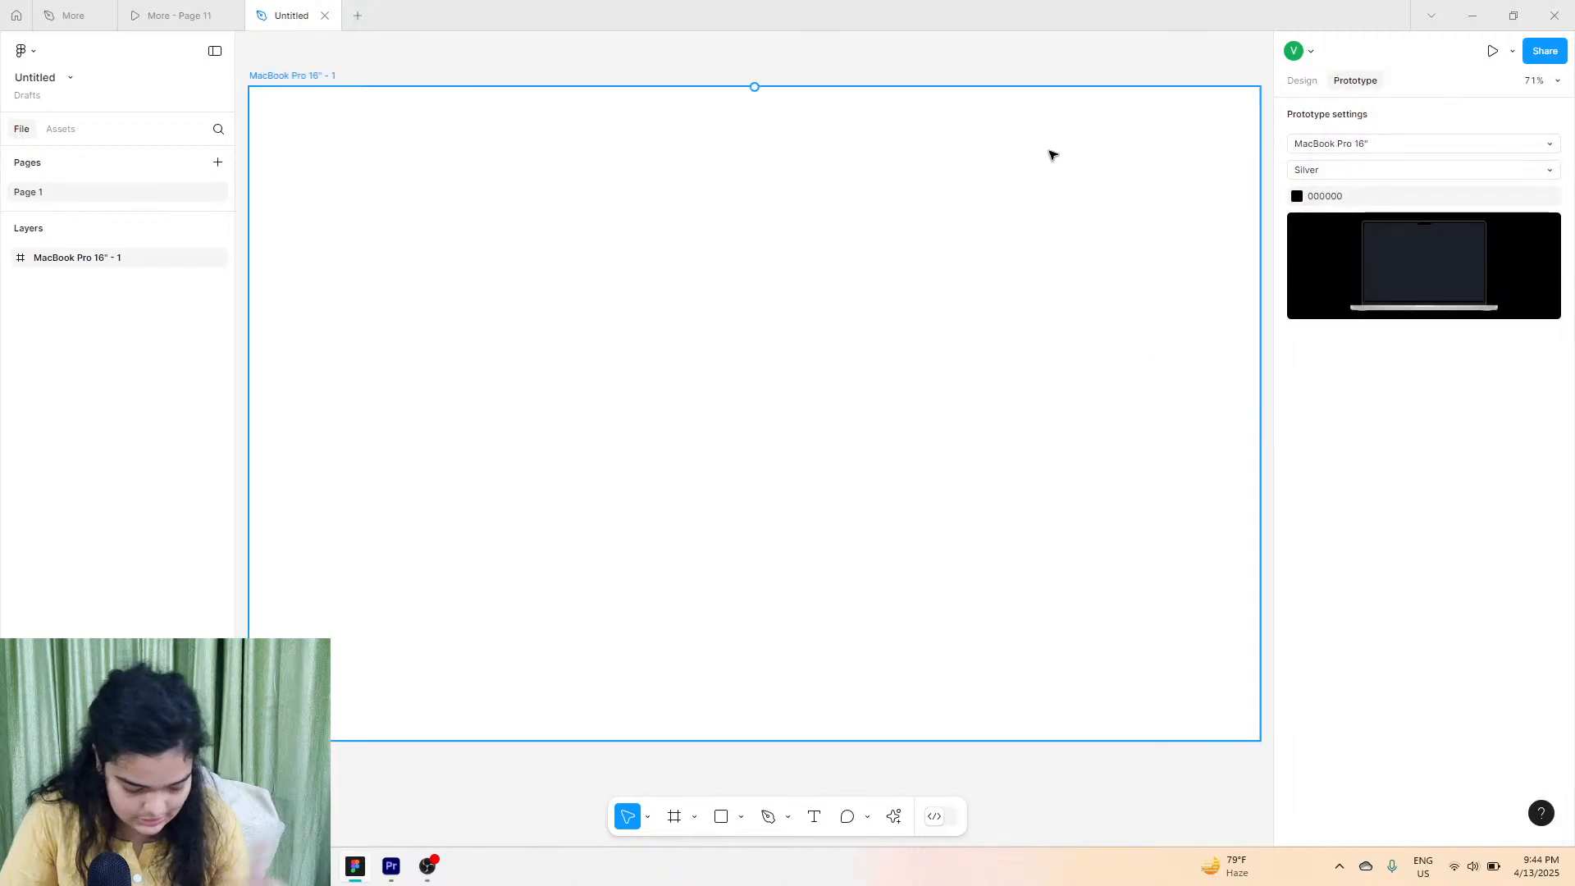
After checking the banner in the prototype, draw a full-width 1728 × 70 frame along the MacBook Pro 16" frame's upper edge.
{"action": "left_click", "coordinate": [154, 7]}
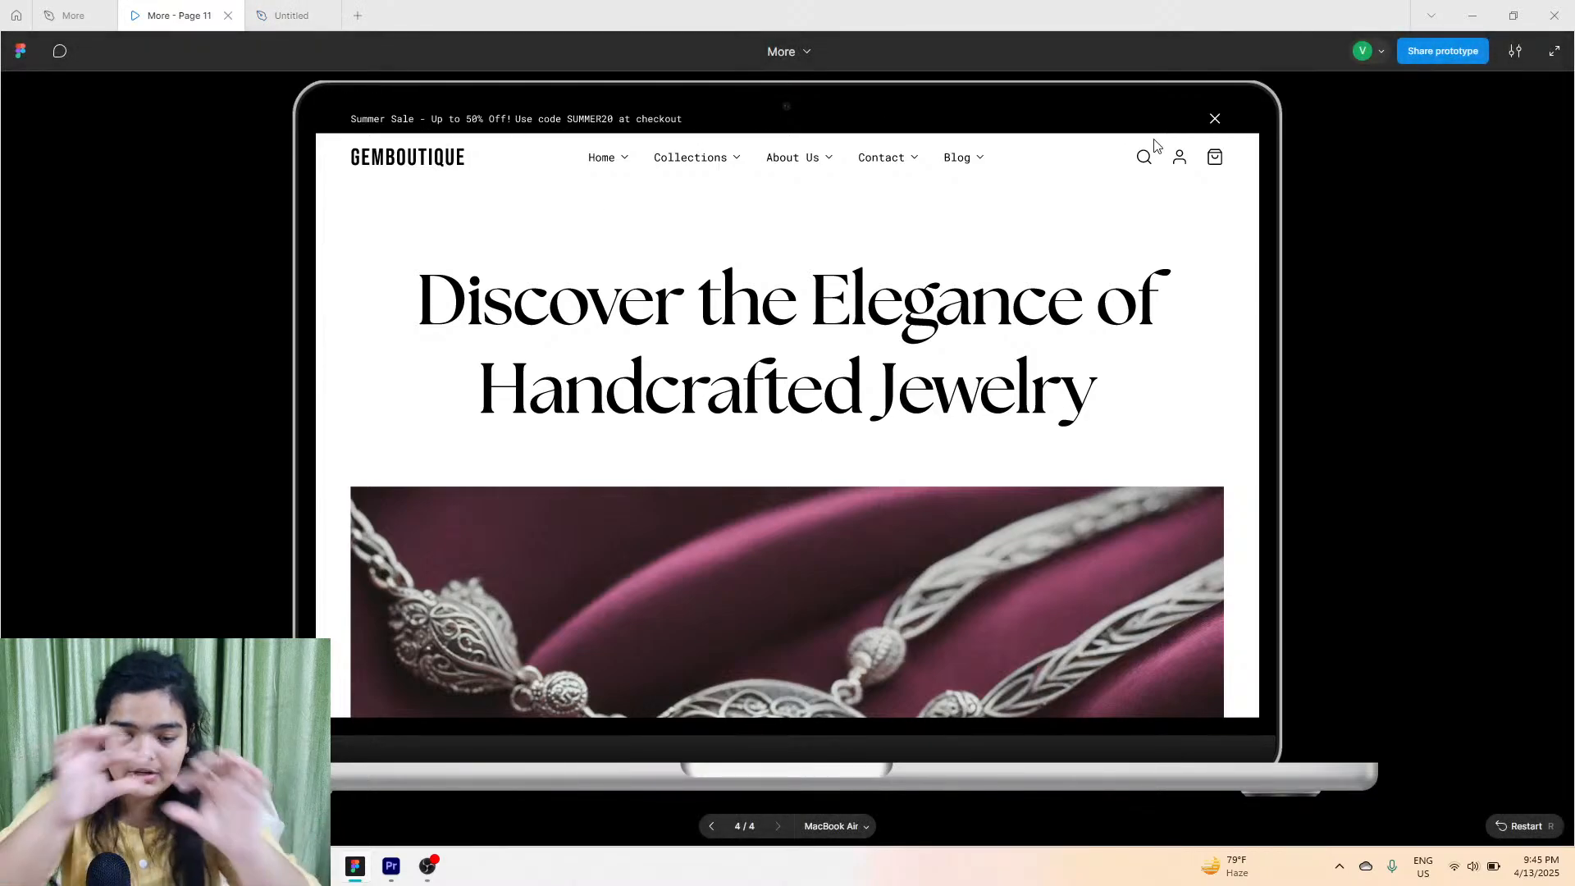
{"action": "left_click", "coordinate": [294, 7]}
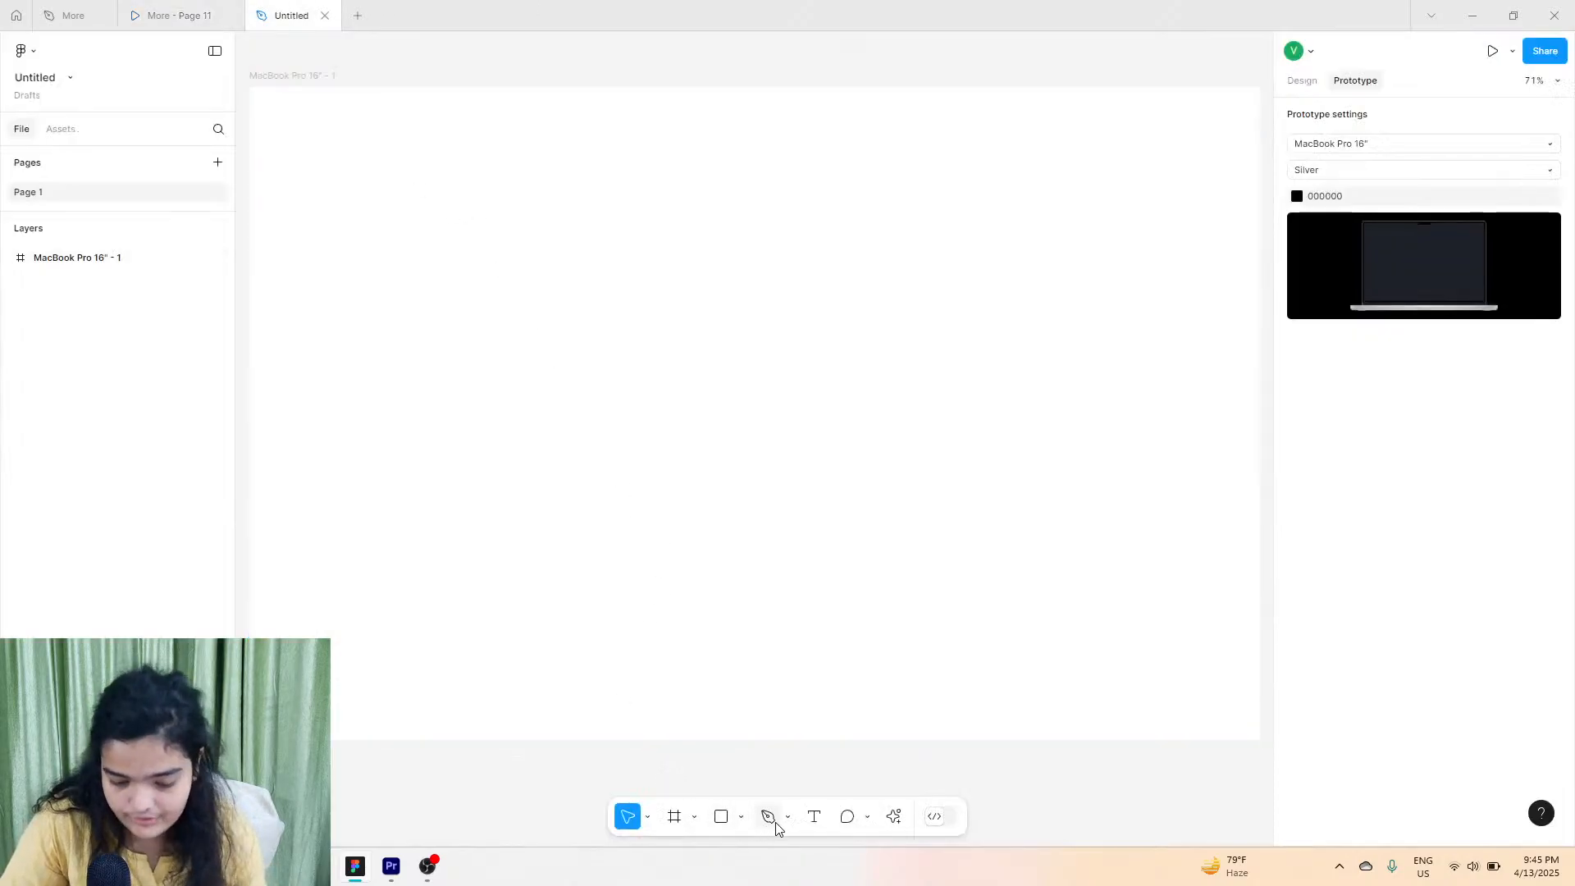
{"action": "left_click", "coordinate": [672, 824]}
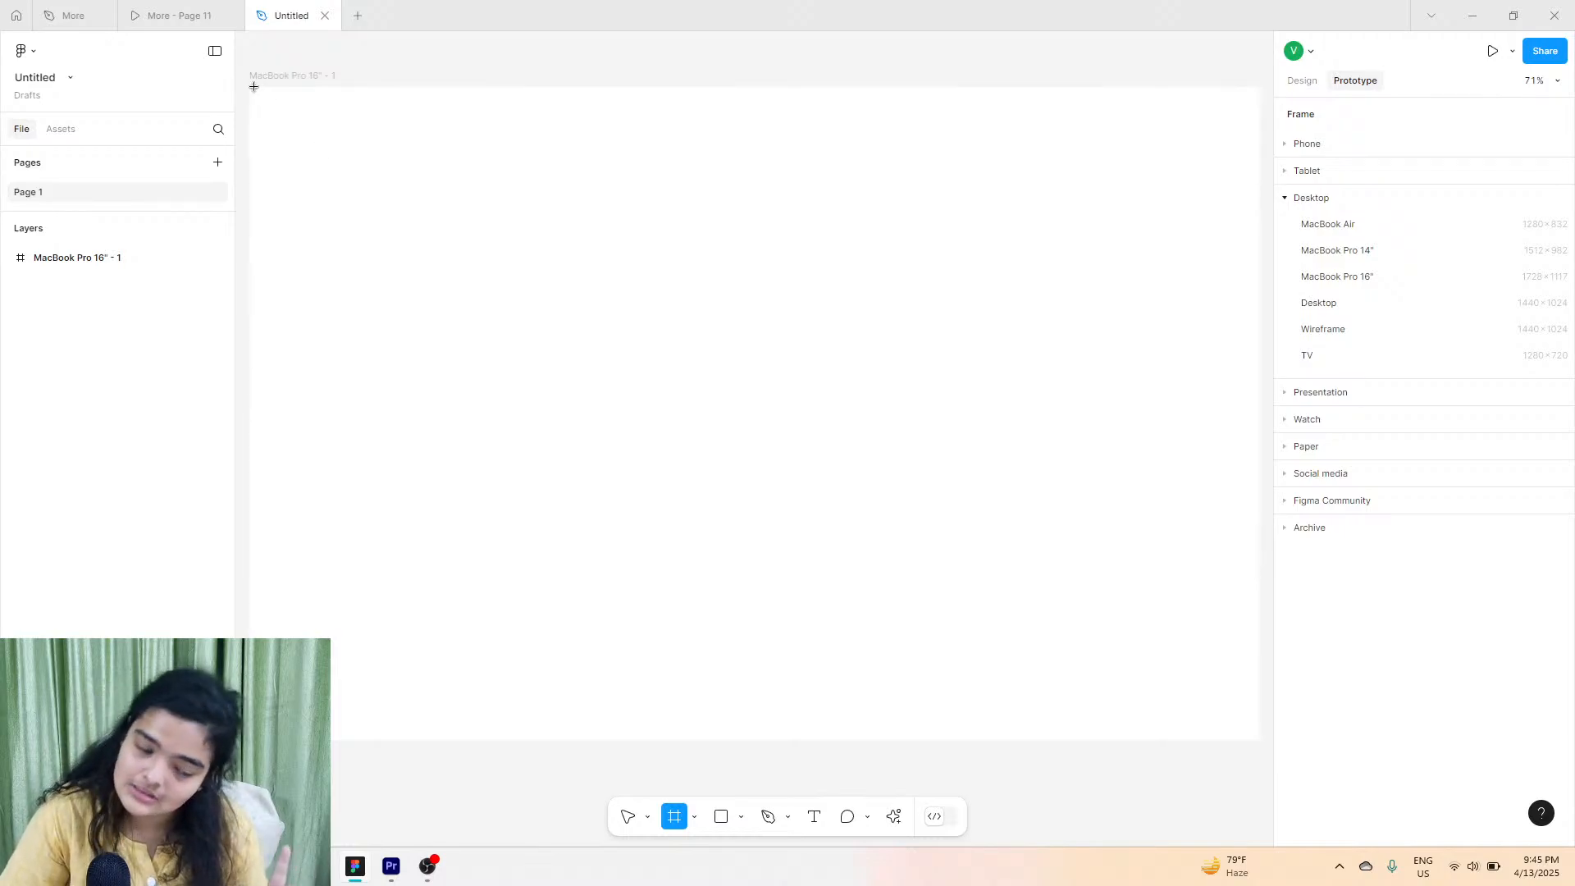
{"action": "left_click_drag", "start_coordinate": [254, 87], "coordinate": [1053, 128]}
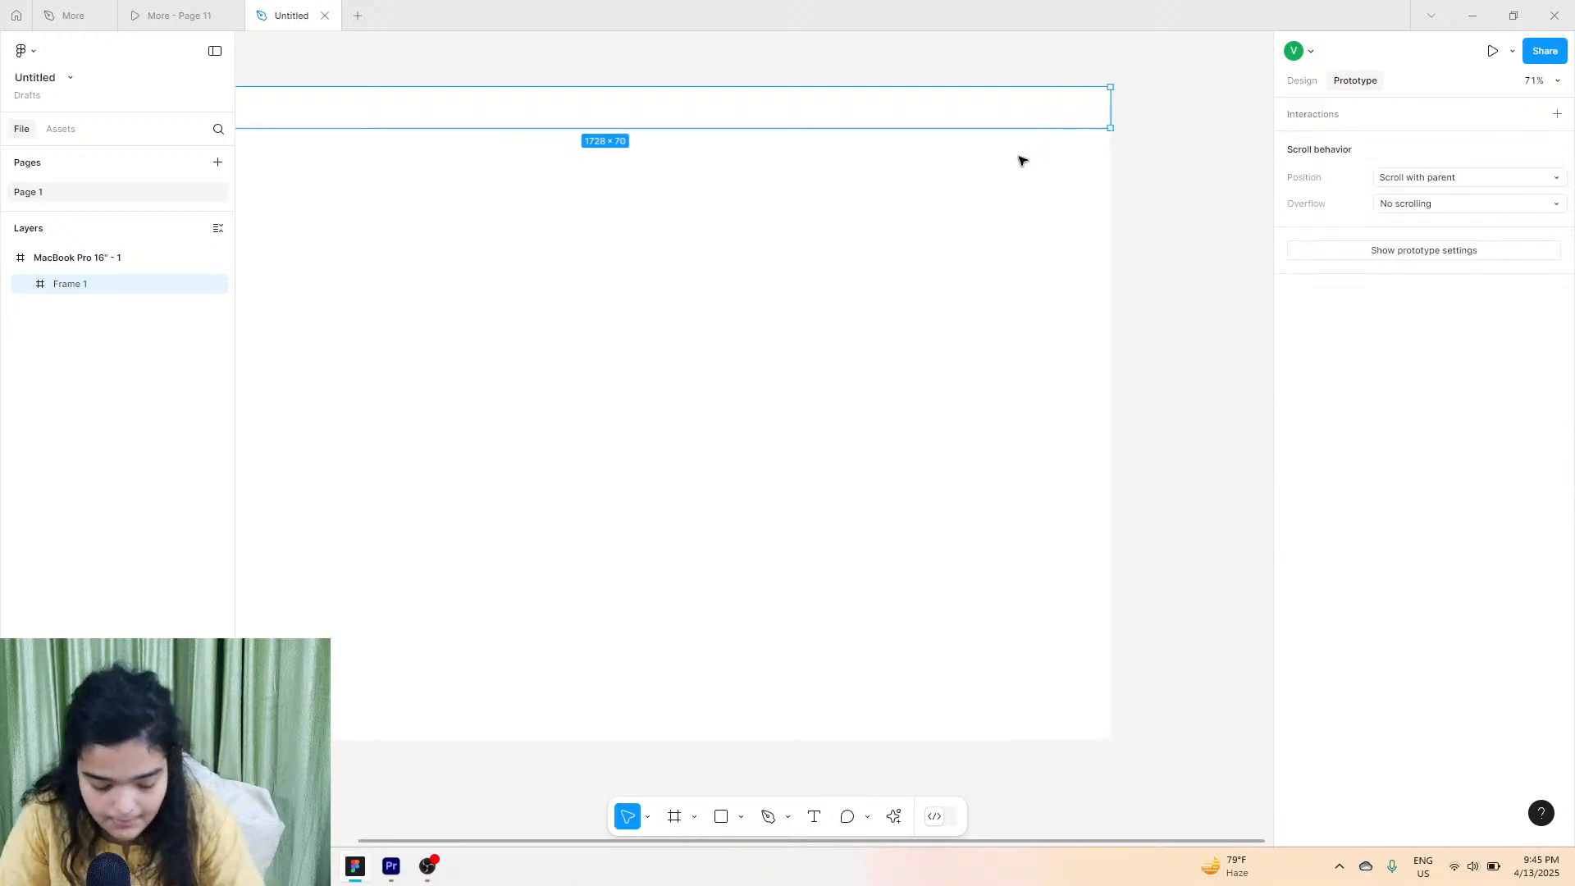
{"action": "scroll", "coordinate": [1022, 161], "scroll_direction": "left", "scroll_amount": 2}
{"action": "left_click_drag", "start_coordinate": [790, 120], "coordinate": [792, 123]}
{"action": "scroll", "coordinate": [1266, 123], "scroll_direction": "right", "scroll_amount": 1}
Add a solid fill to the 1728 × 70 banner frame and open its colour for editing.
{"action": "left_click", "coordinate": [1301, 81]}
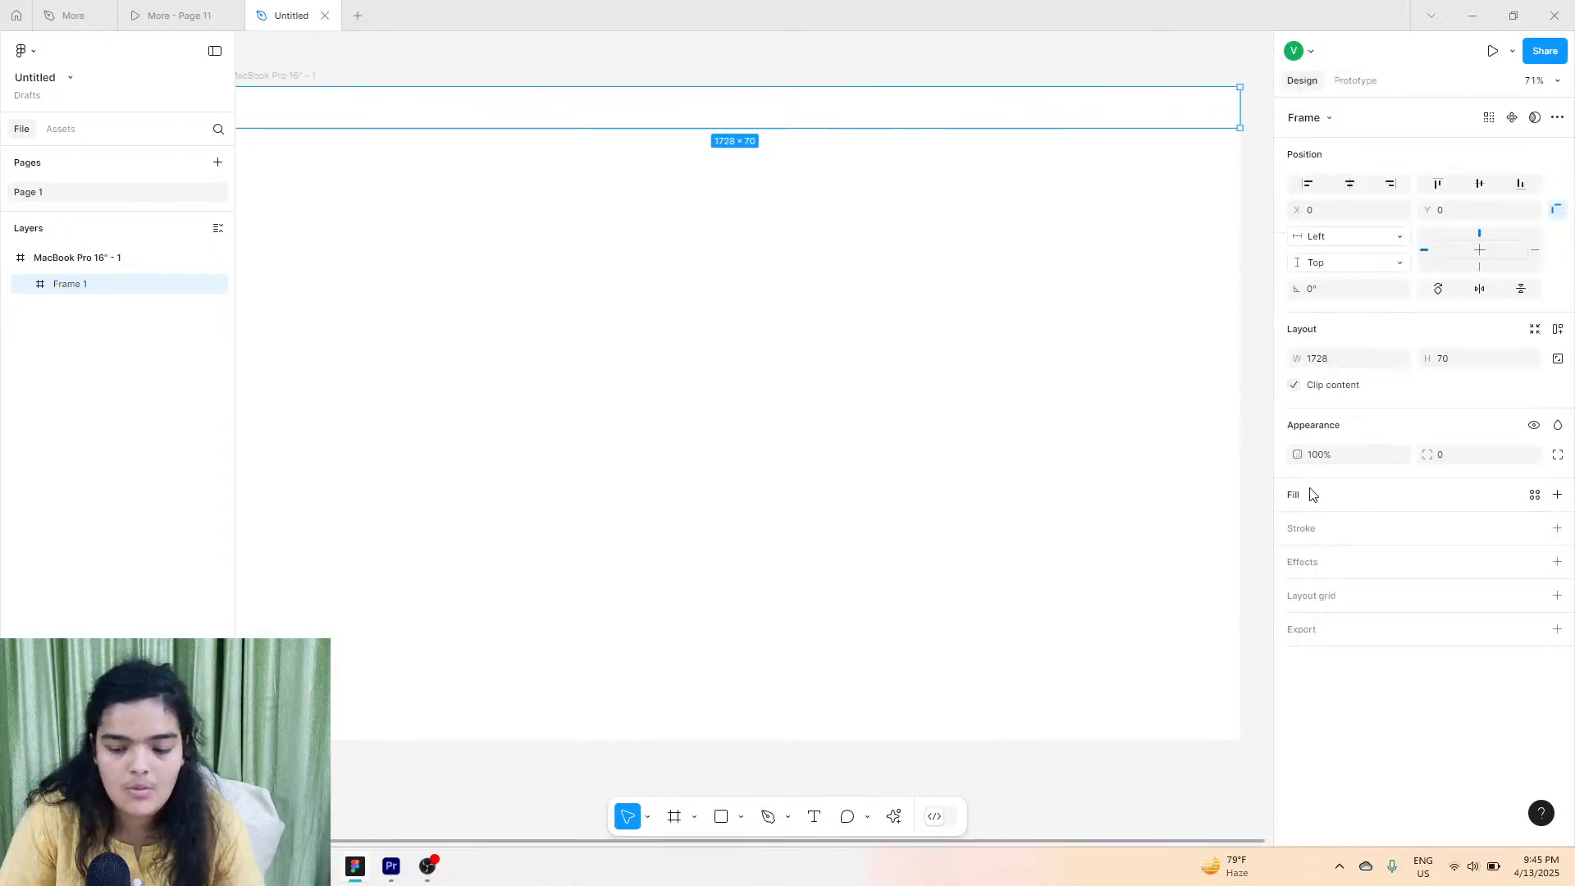
{"action": "left_click", "coordinate": [1556, 495]}
{"action": "left_click", "coordinate": [1297, 524]}
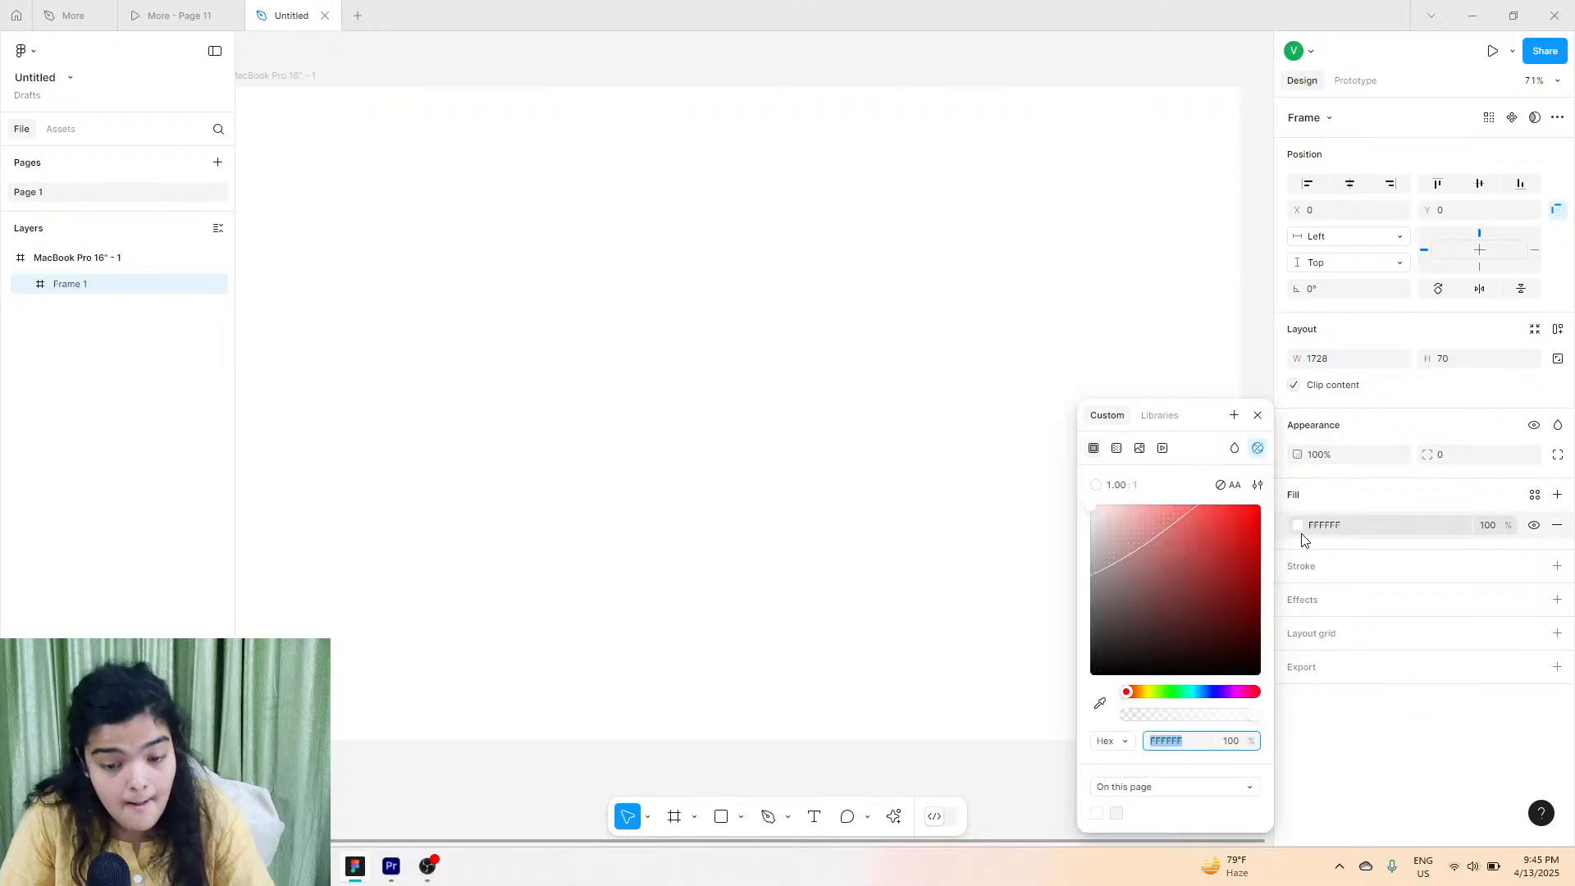
Inspect the text properties of "Summer Sale - Up to 50% Off!" in the promo banner of the More design file.
{"action": "left_click", "coordinate": [195, 15]}
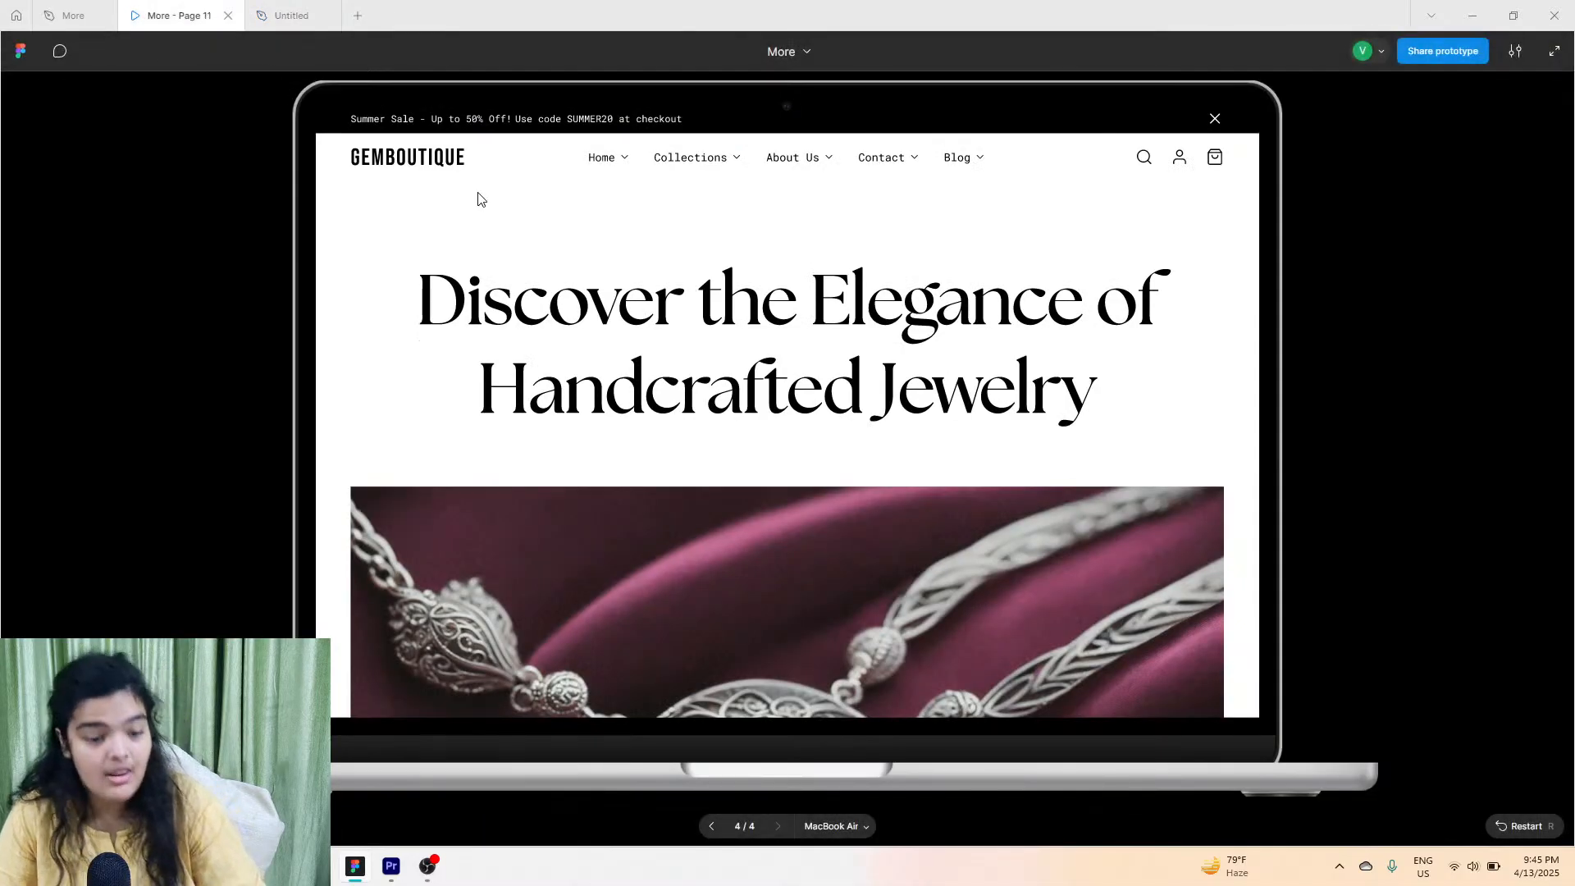
{"action": "left_click", "coordinate": [51, 15]}
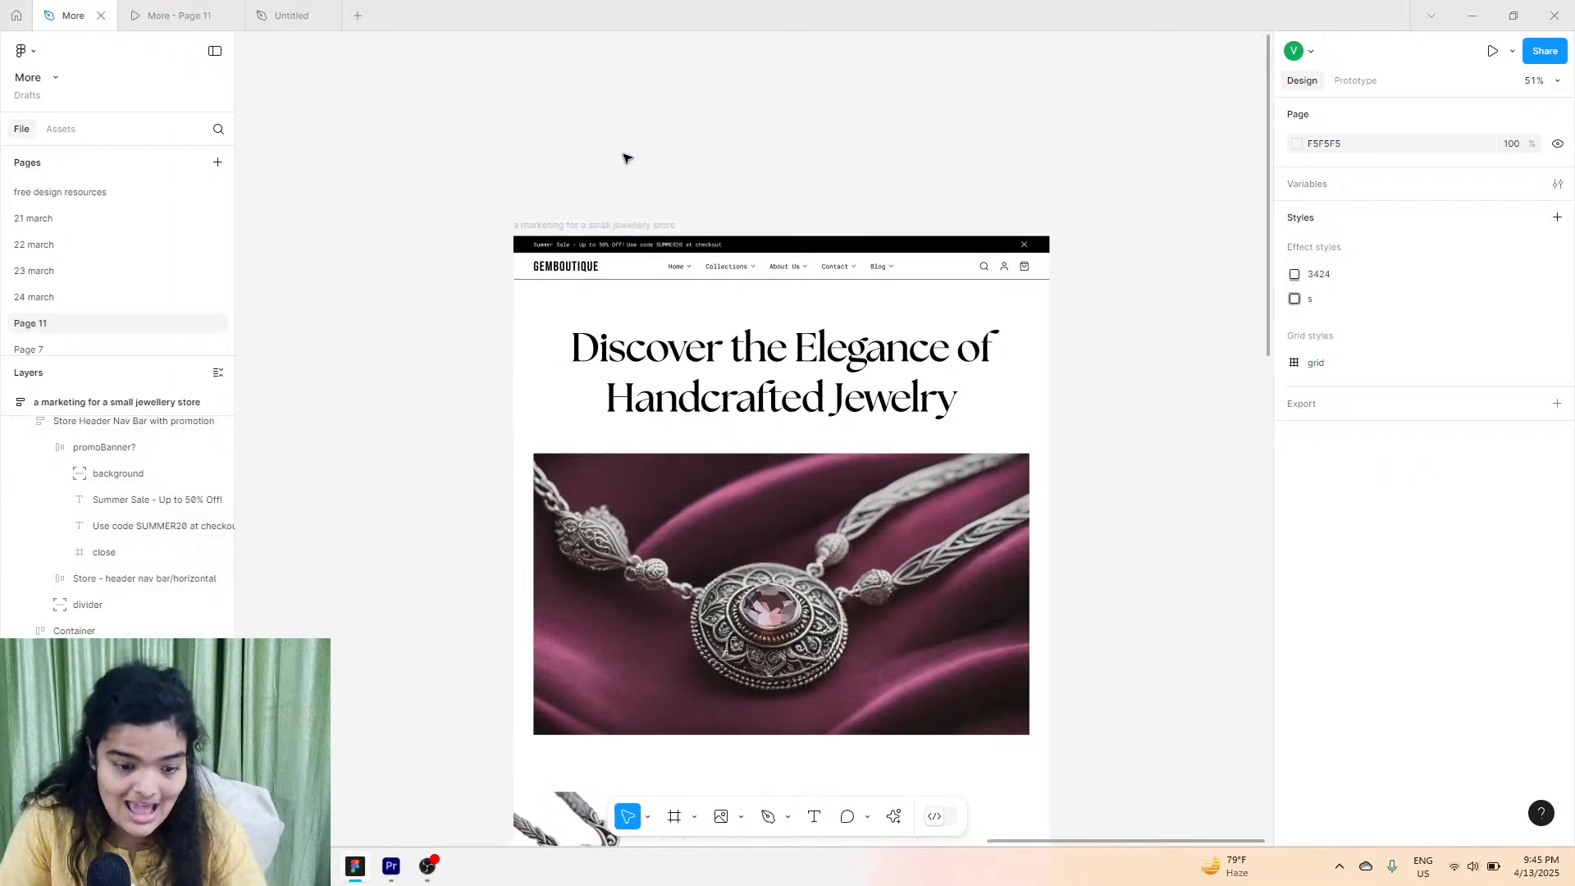
{"action": "scroll", "coordinate": [626, 157], "scroll_direction": "up", "scroll_amount": 10}
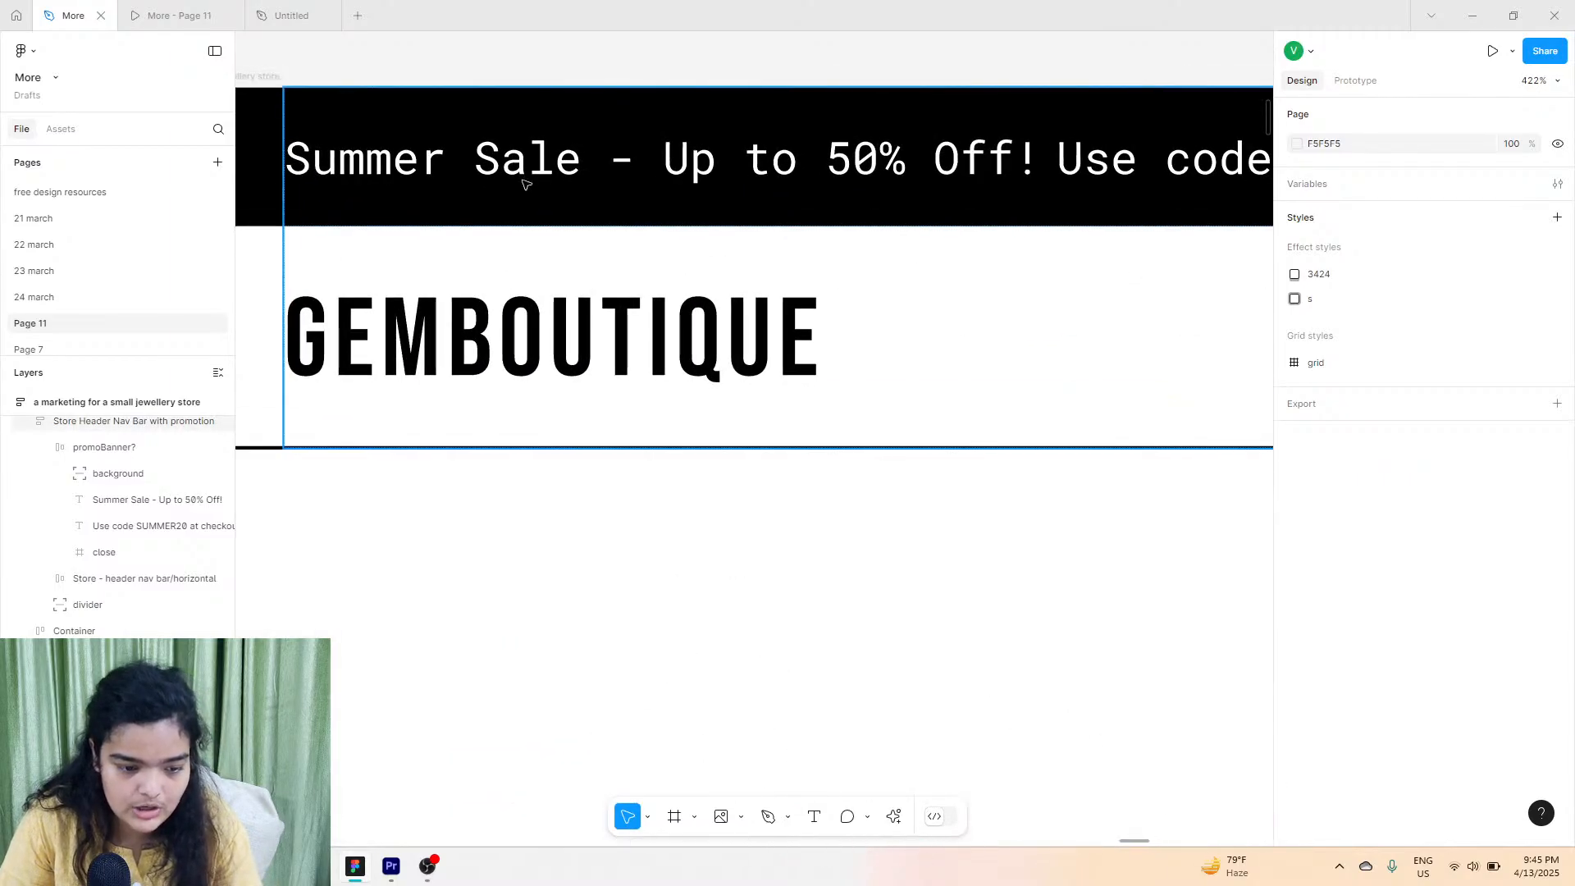
{"action": "left_click", "coordinate": [526, 185]}
{"action": "double_click", "coordinate": [526, 185]}
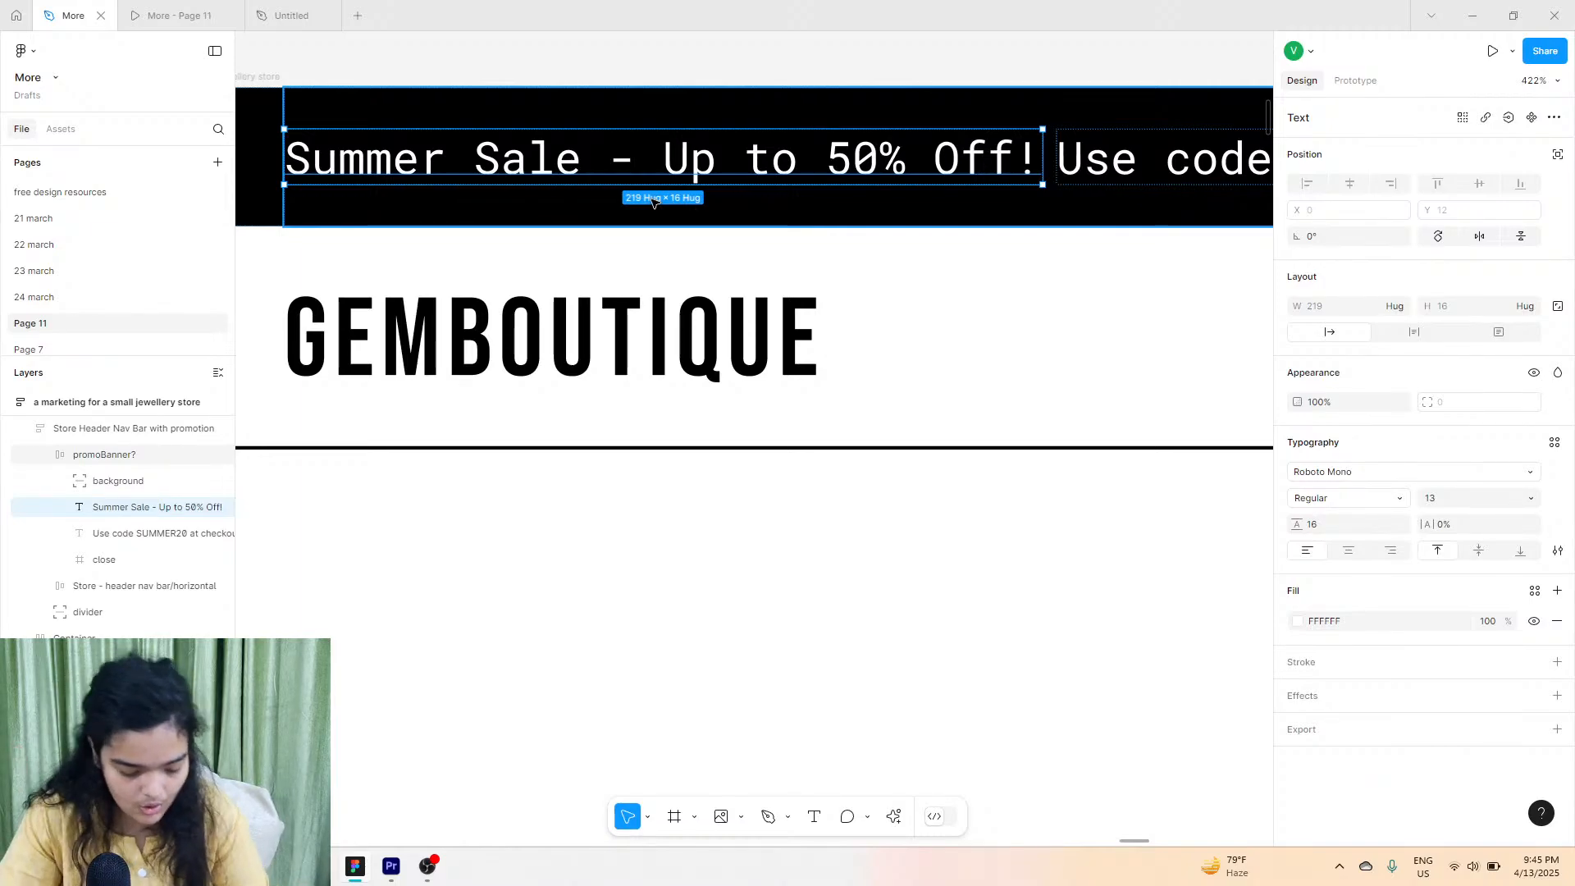
Set the banner frame's fill to black 000000 in the Untitled file.
{"action": "left_click", "coordinate": [276, 7]}
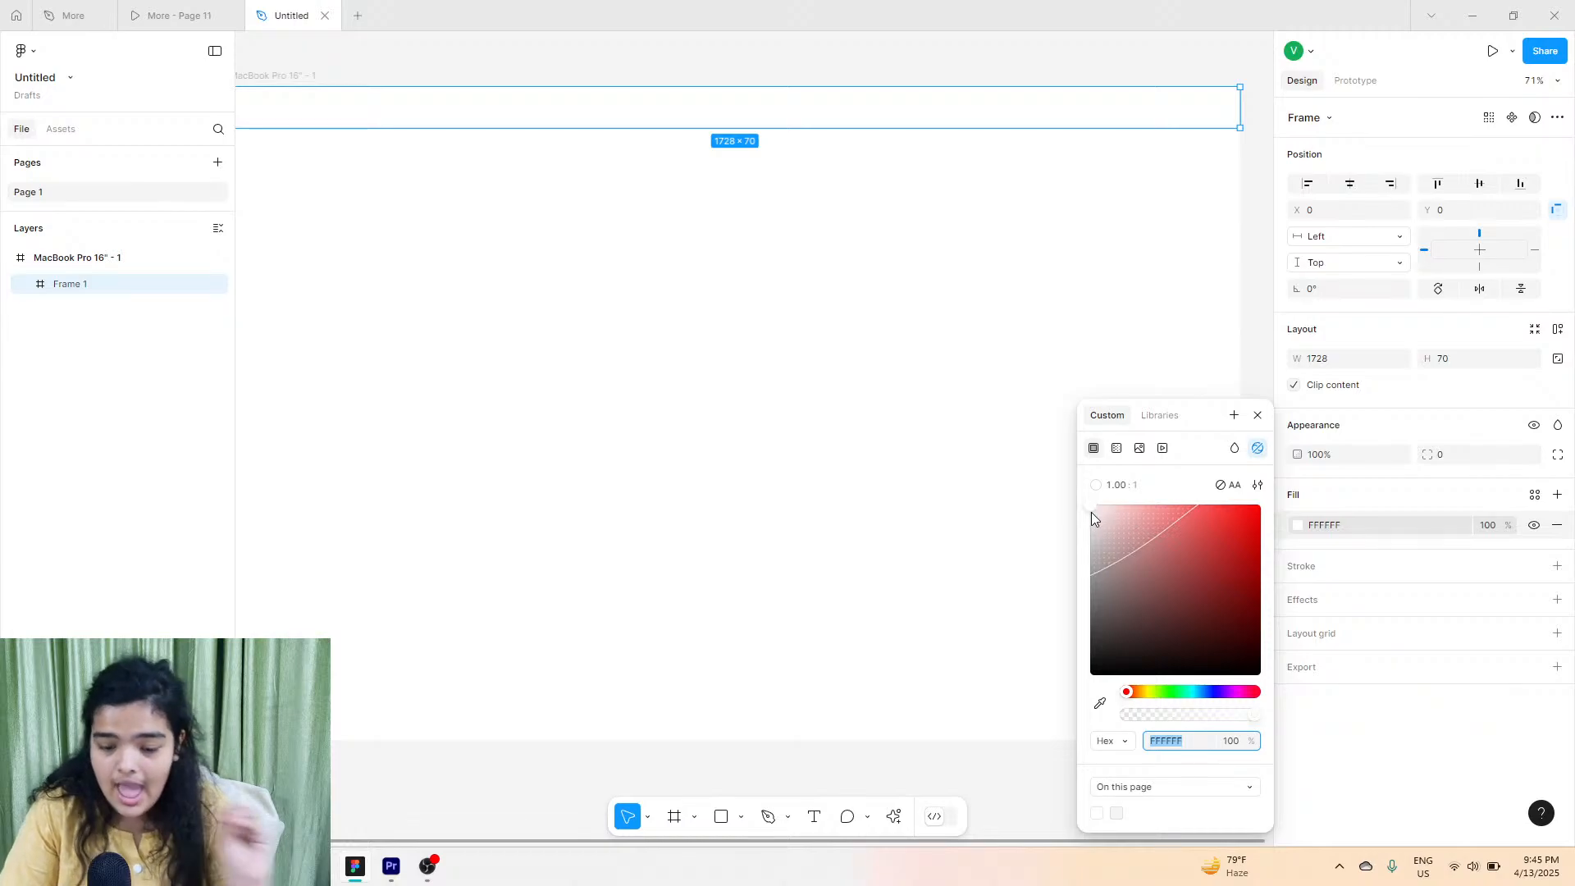
{"action": "left_click_drag", "start_coordinate": [1090, 512], "coordinate": [1077, 684]}
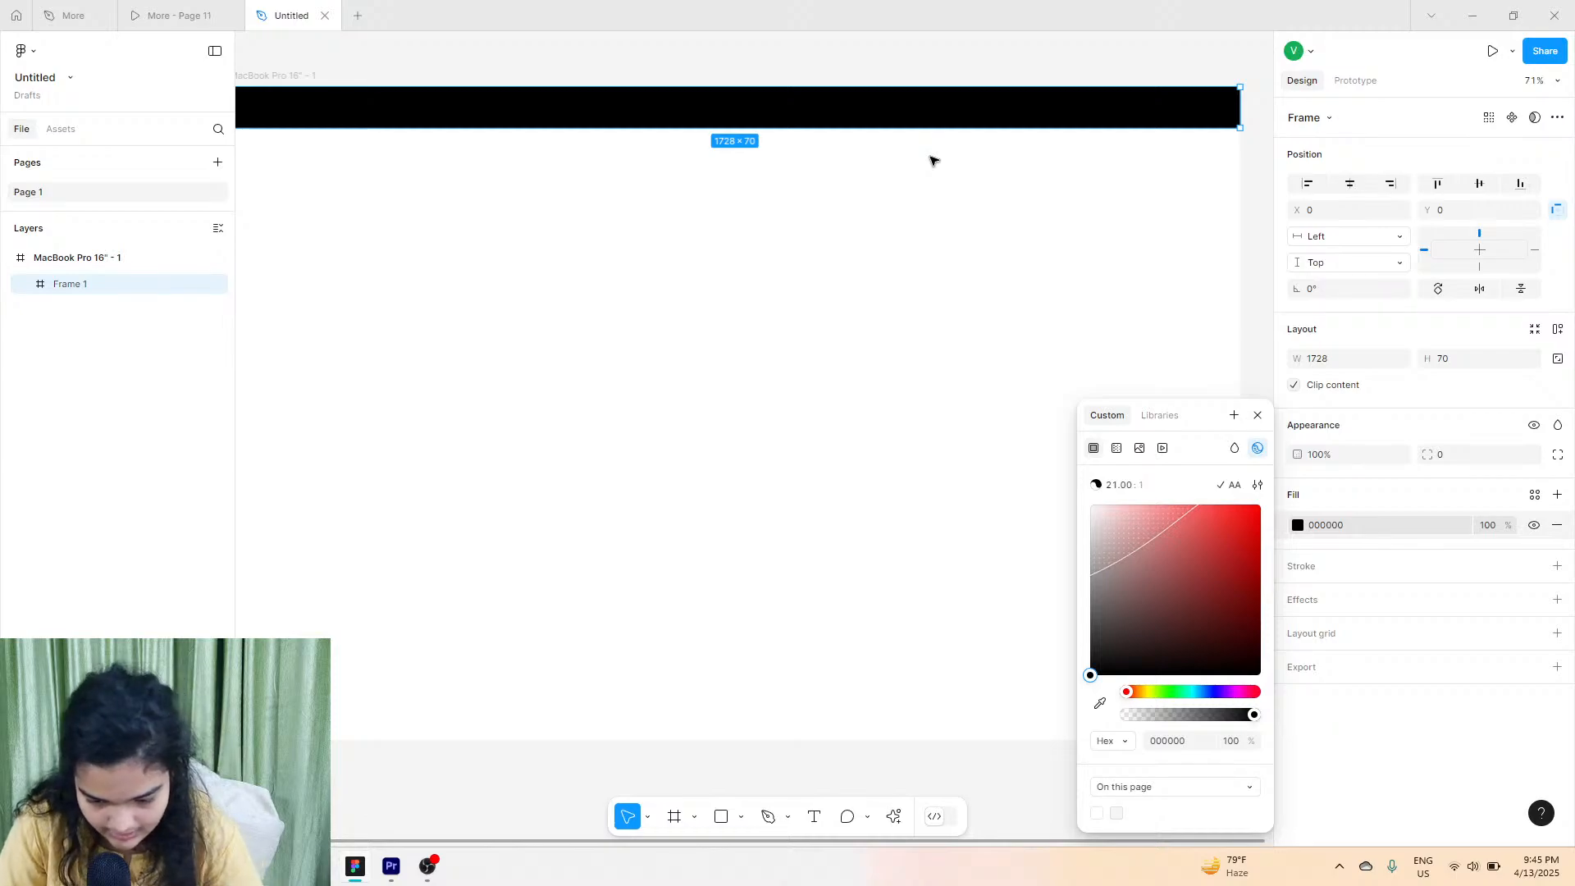
{"action": "scroll", "coordinate": [913, 256], "scroll_direction": "left", "scroll_amount": 2}
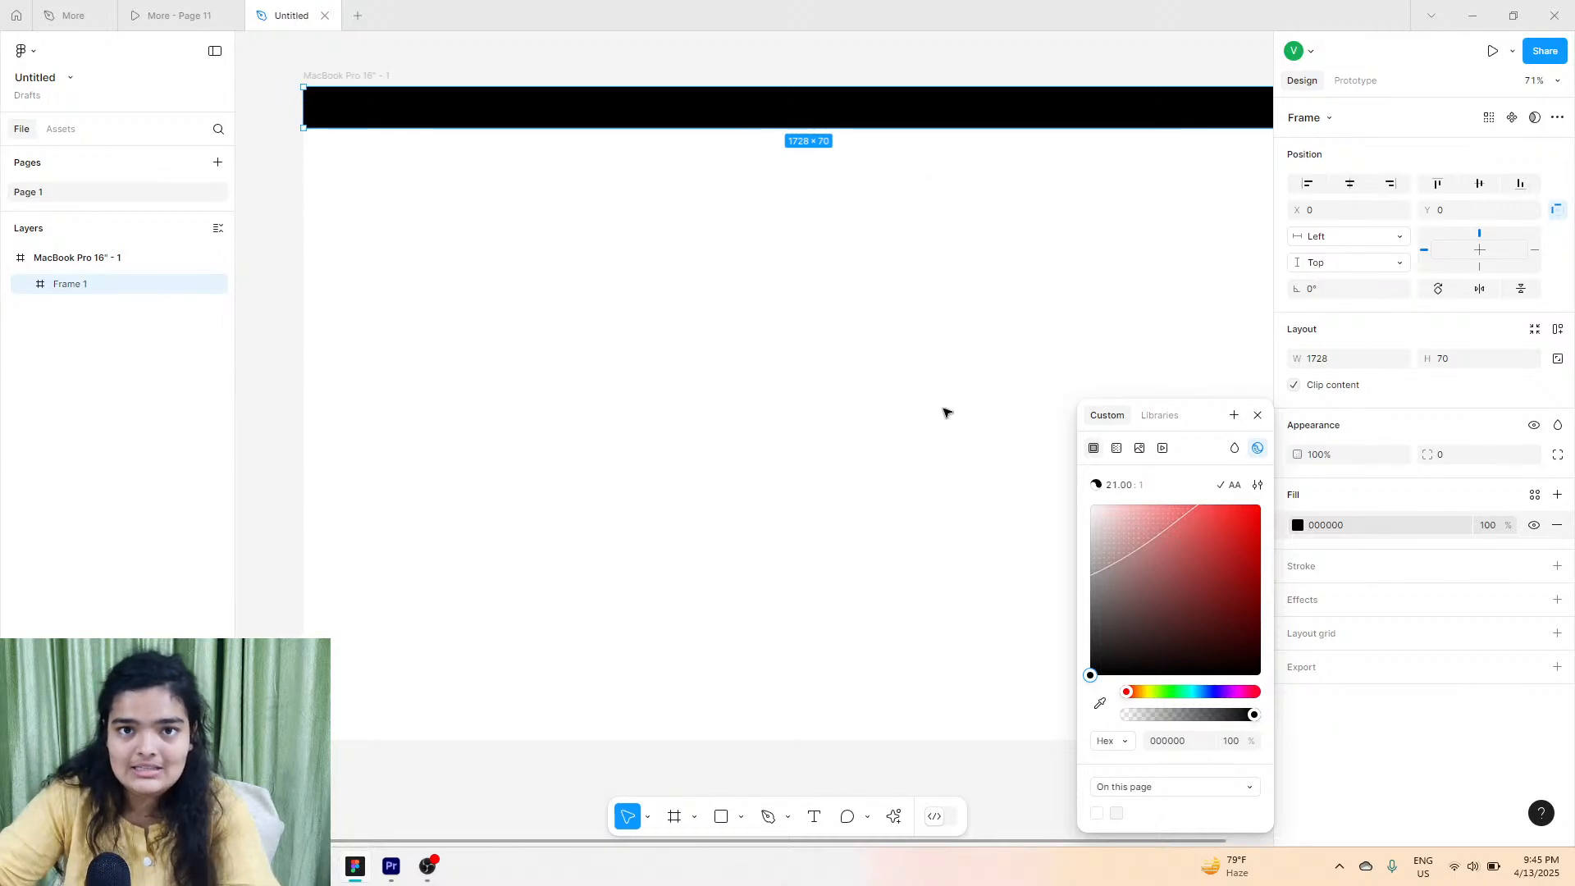
{"action": "scroll", "coordinate": [956, 412], "scroll_direction": "up", "scroll_amount": 1}
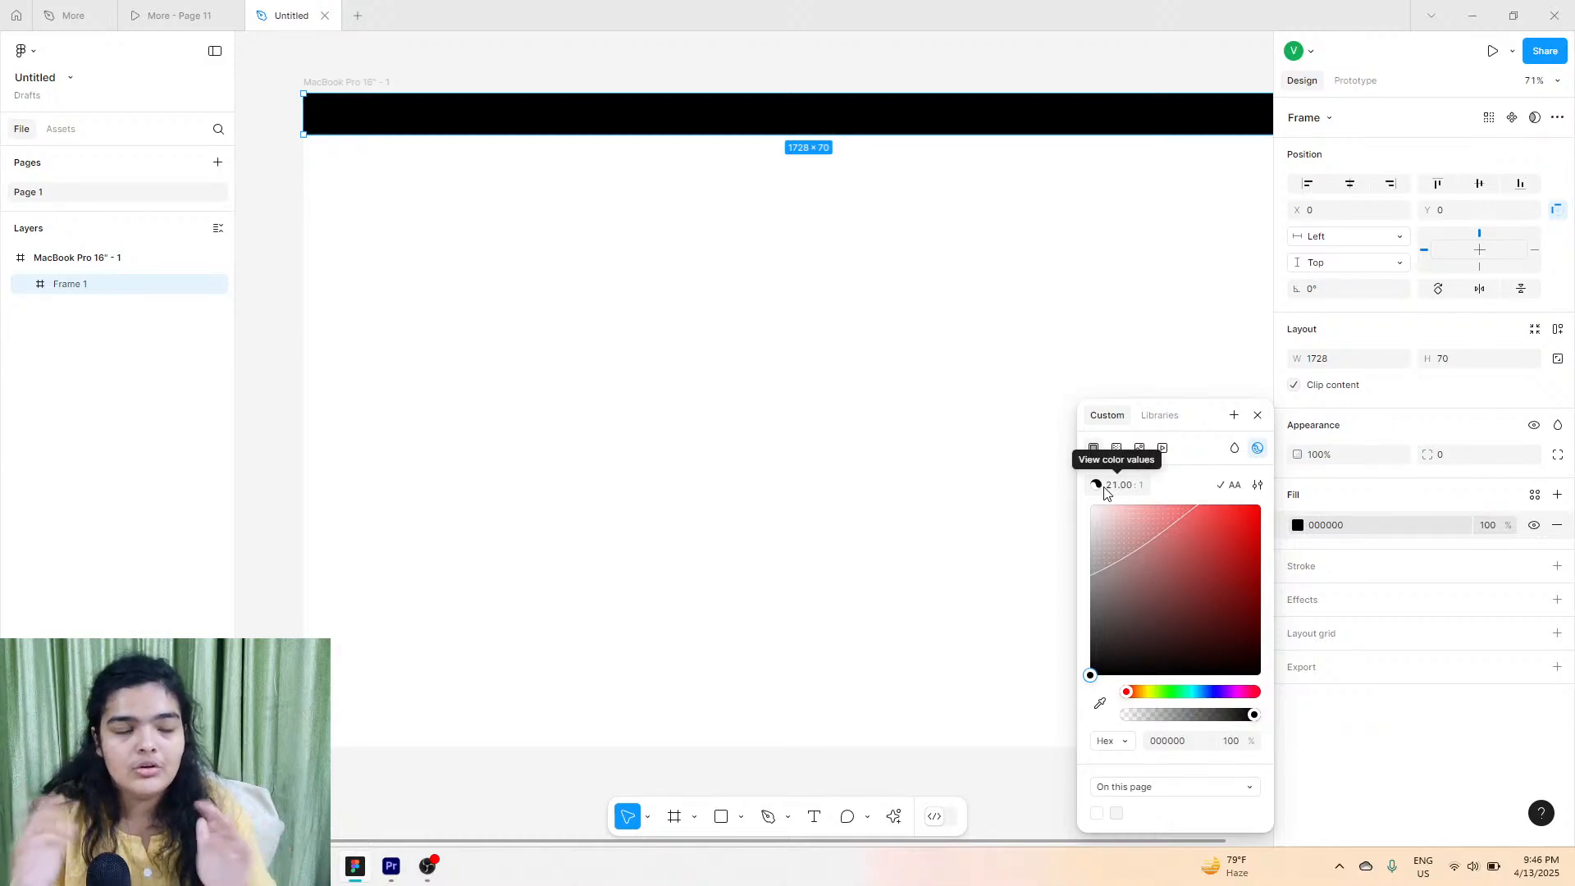
Try a dark brown 261212 fill on the MacBook Pro 16" frame.
{"action": "left_click", "coordinate": [345, 83]}
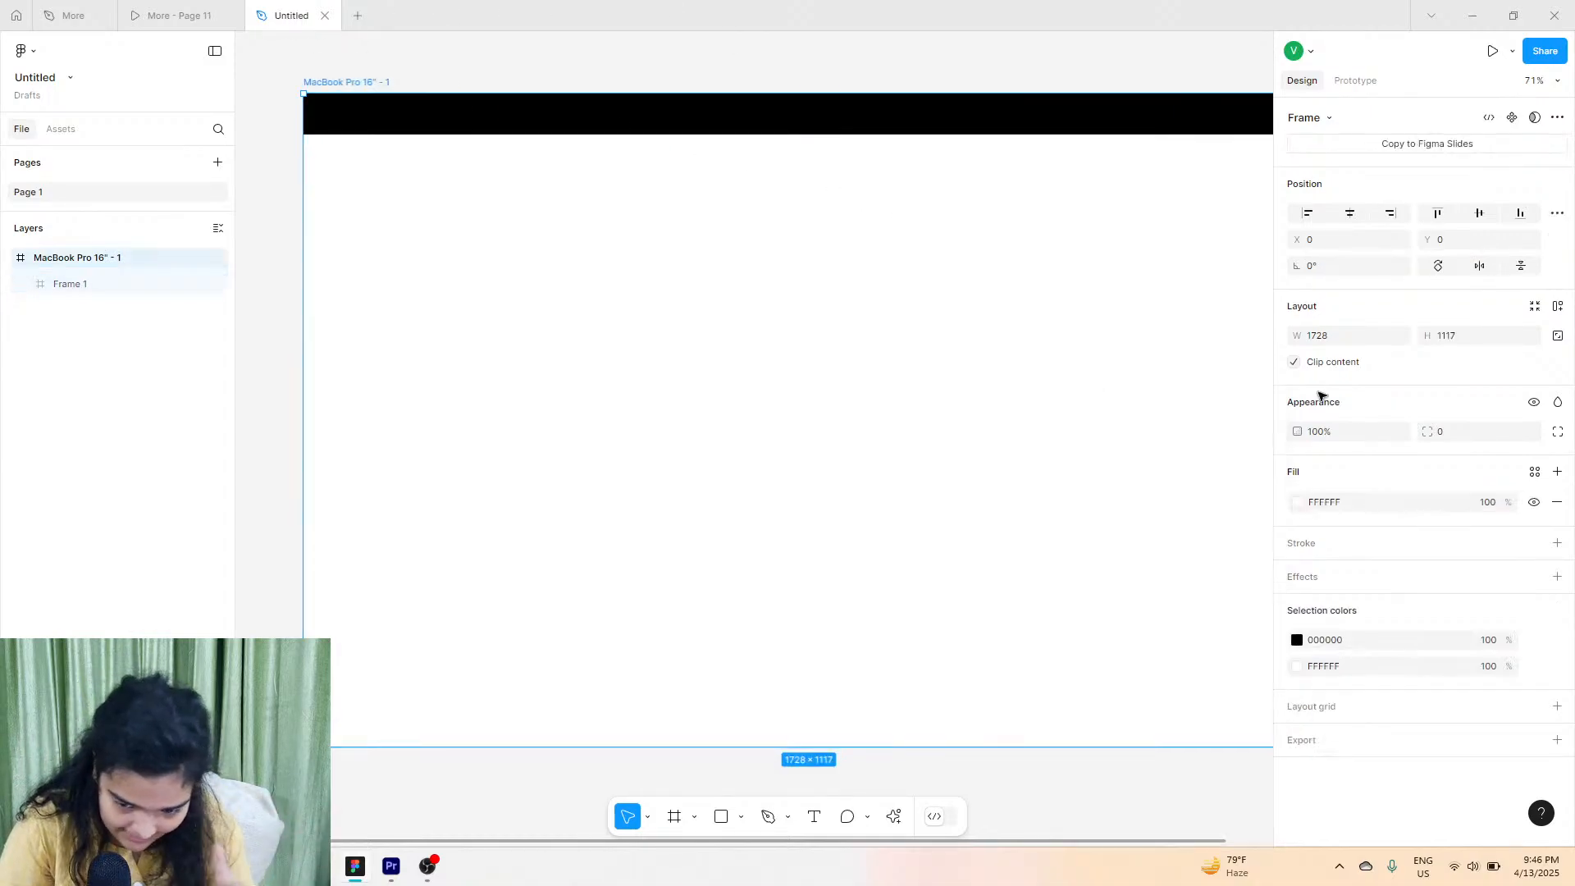
{"action": "left_click", "coordinate": [1305, 505]}
{"action": "left_click_drag", "start_coordinate": [1197, 589], "coordinate": [1178, 649]}
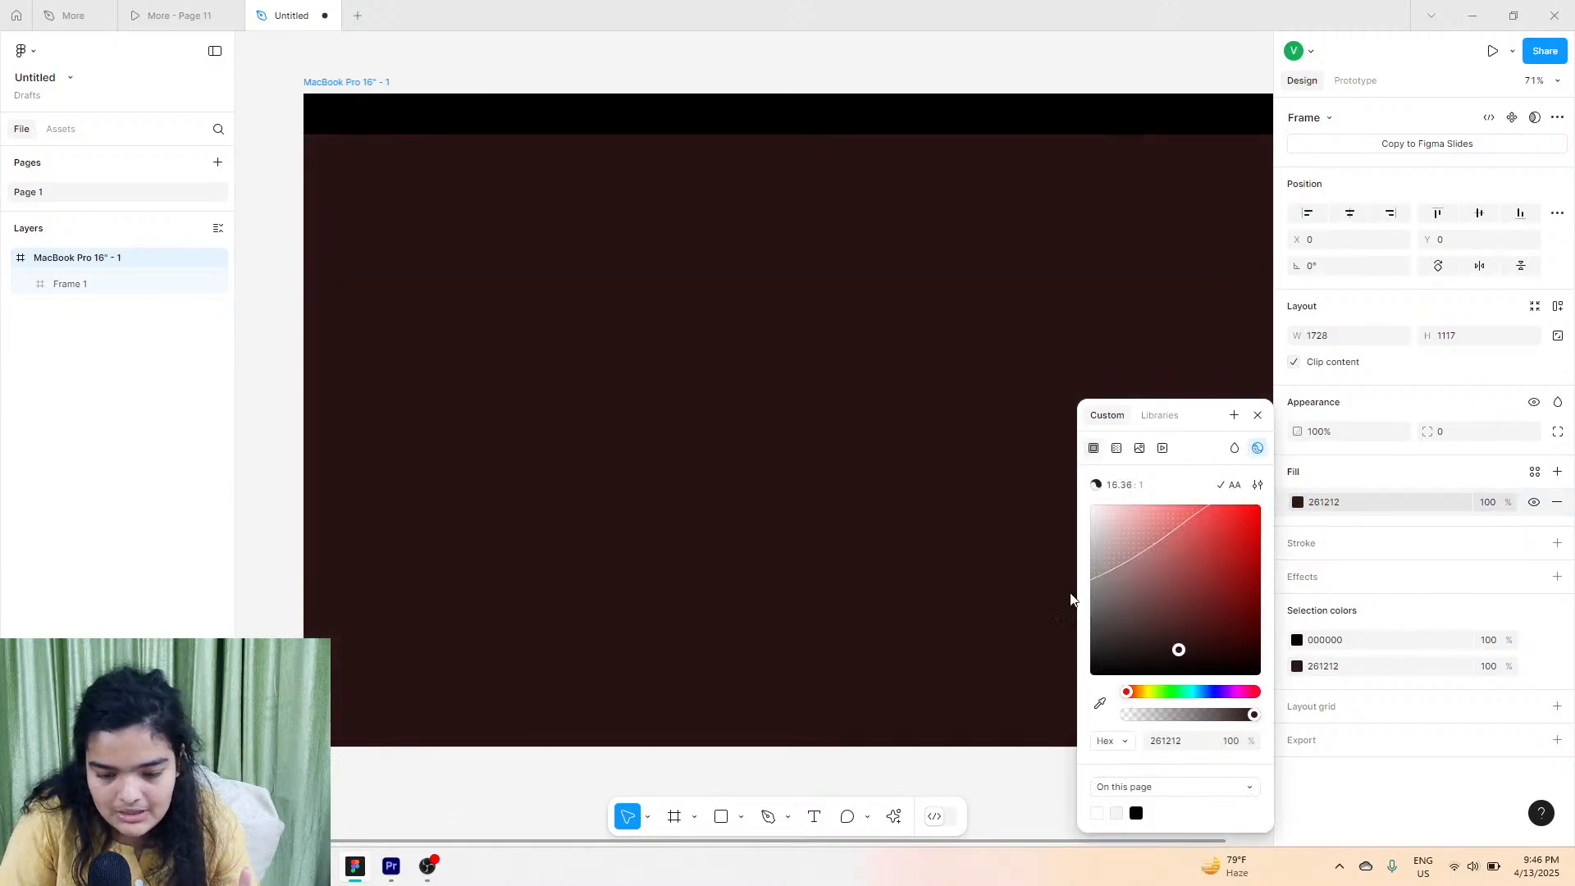
Place the test text "fghgfhfgh" on the dark area of the MacBook Pro 16" frame.
{"action": "left_click", "coordinate": [814, 816]}
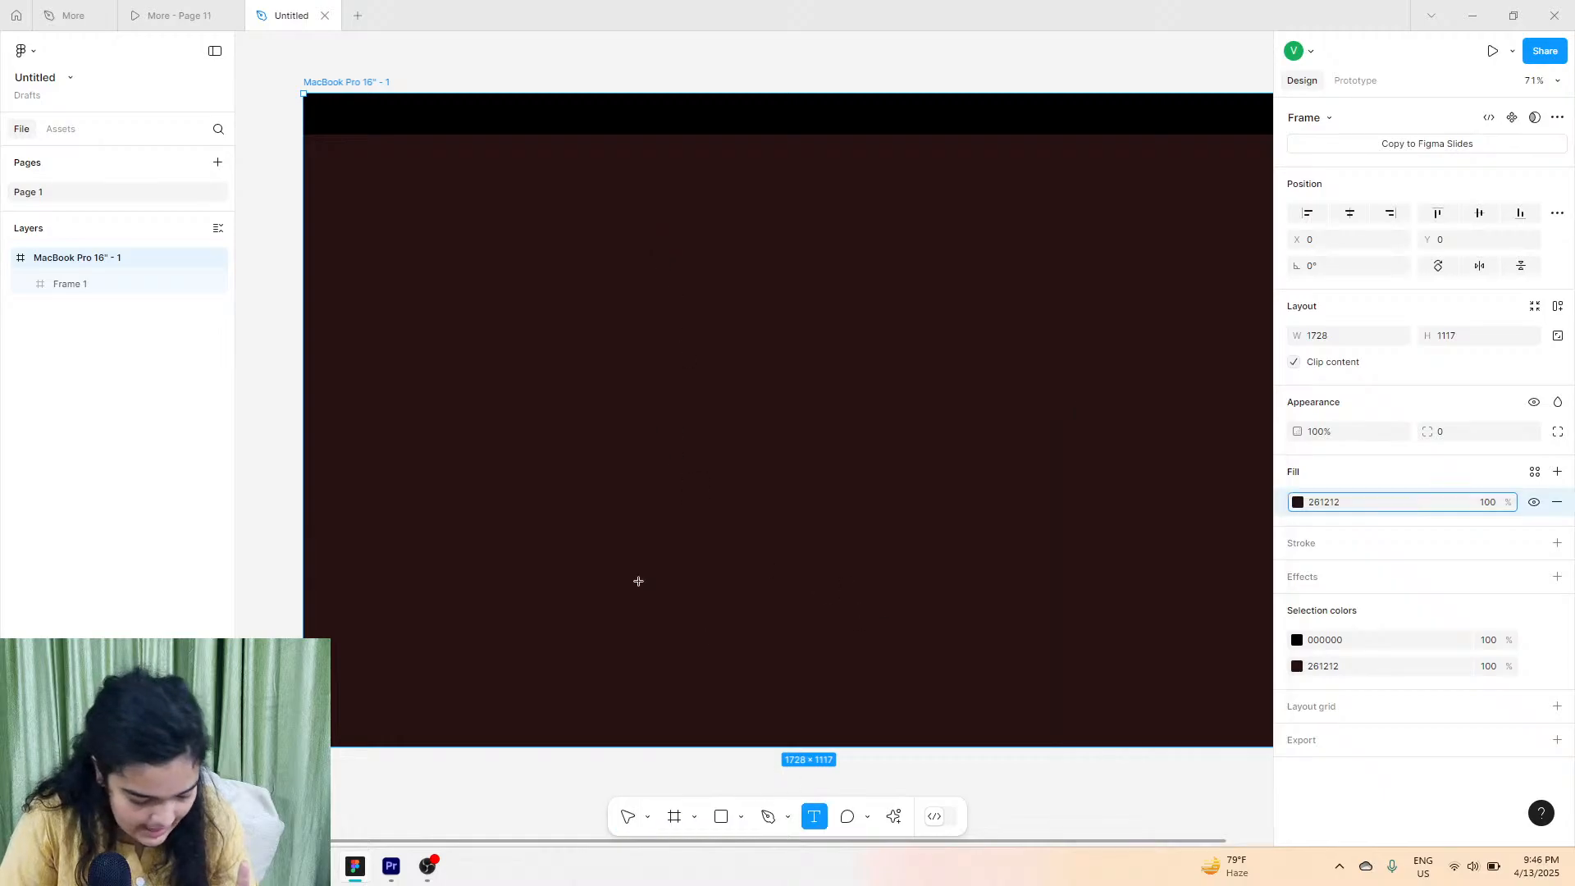
{"action": "left_click", "coordinate": [504, 358]}
{"action": "type", "text": "fghgfhfgh"}
{"action": "key", "text": "Escape"}
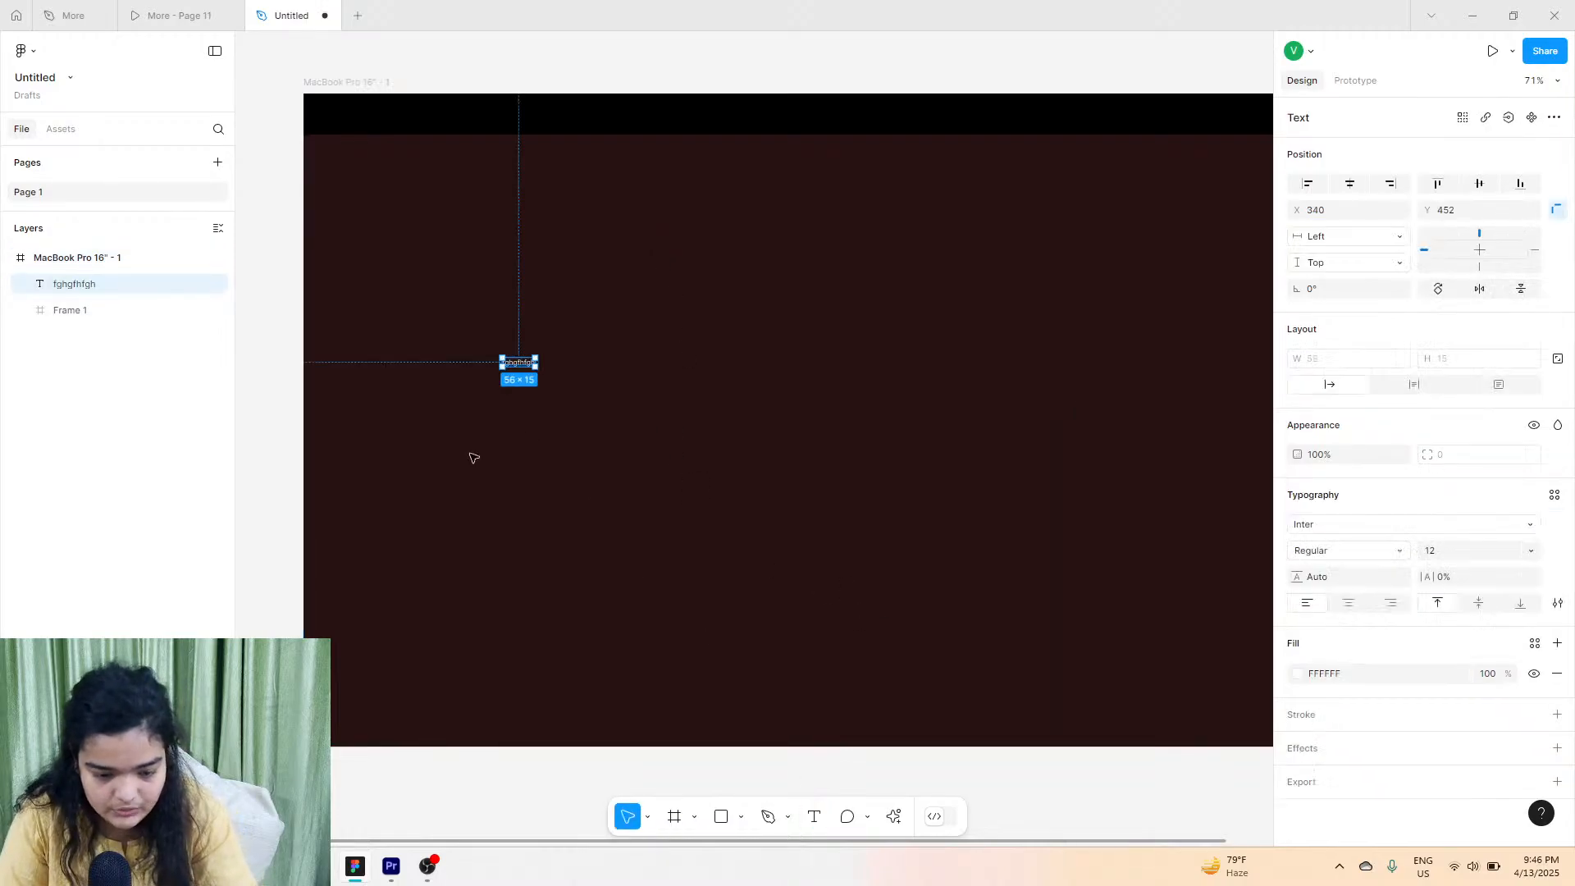
Set the test text's fill to black 000000 and check its contrast rating against the dark background.
{"action": "left_click", "coordinate": [1296, 677]}
{"action": "left_click_drag", "start_coordinate": [1238, 625], "coordinate": [1054, 763]}
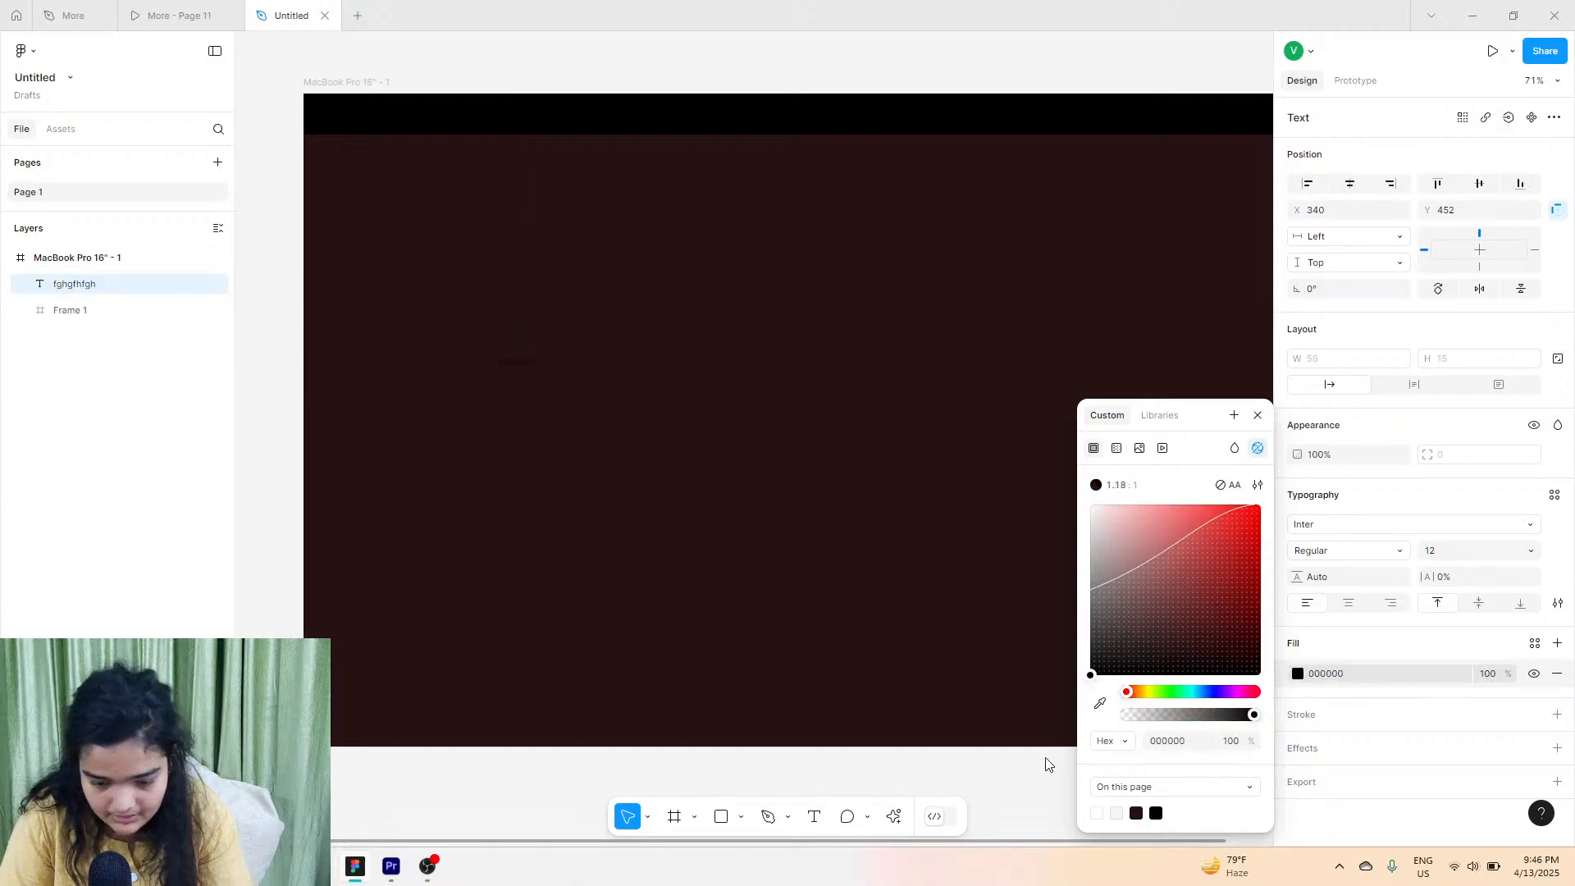
{"action": "scroll", "coordinate": [419, 332], "scroll_direction": "up", "scroll_amount": 5}
{"action": "scroll", "coordinate": [608, 436], "scroll_direction": "up", "scroll_amount": 5}
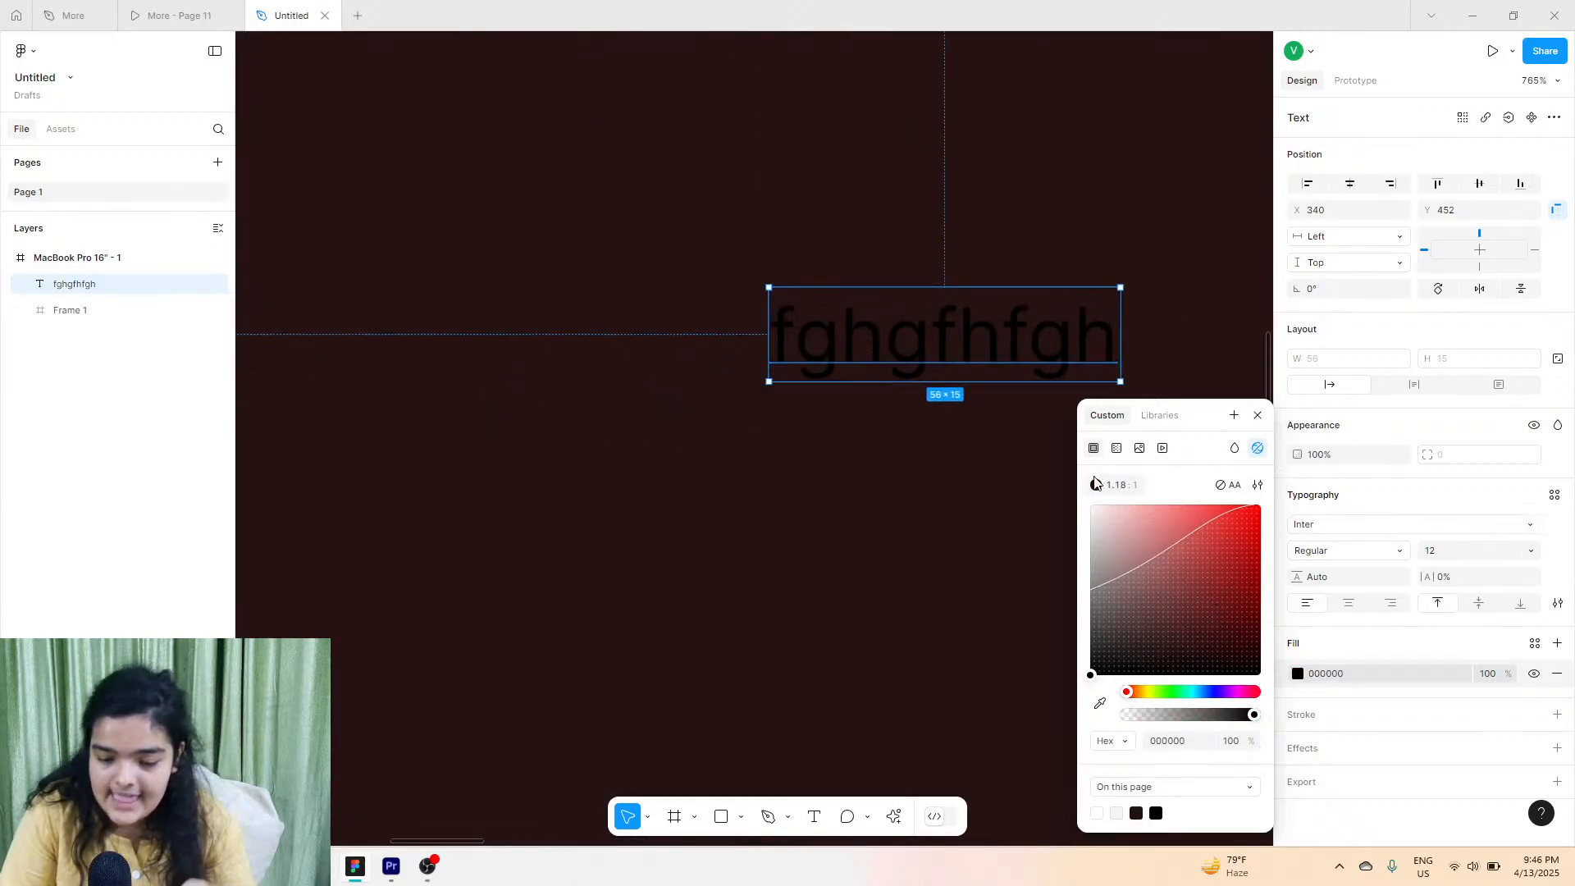
{"action": "mouse_move", "coordinate": [1222, 498]}
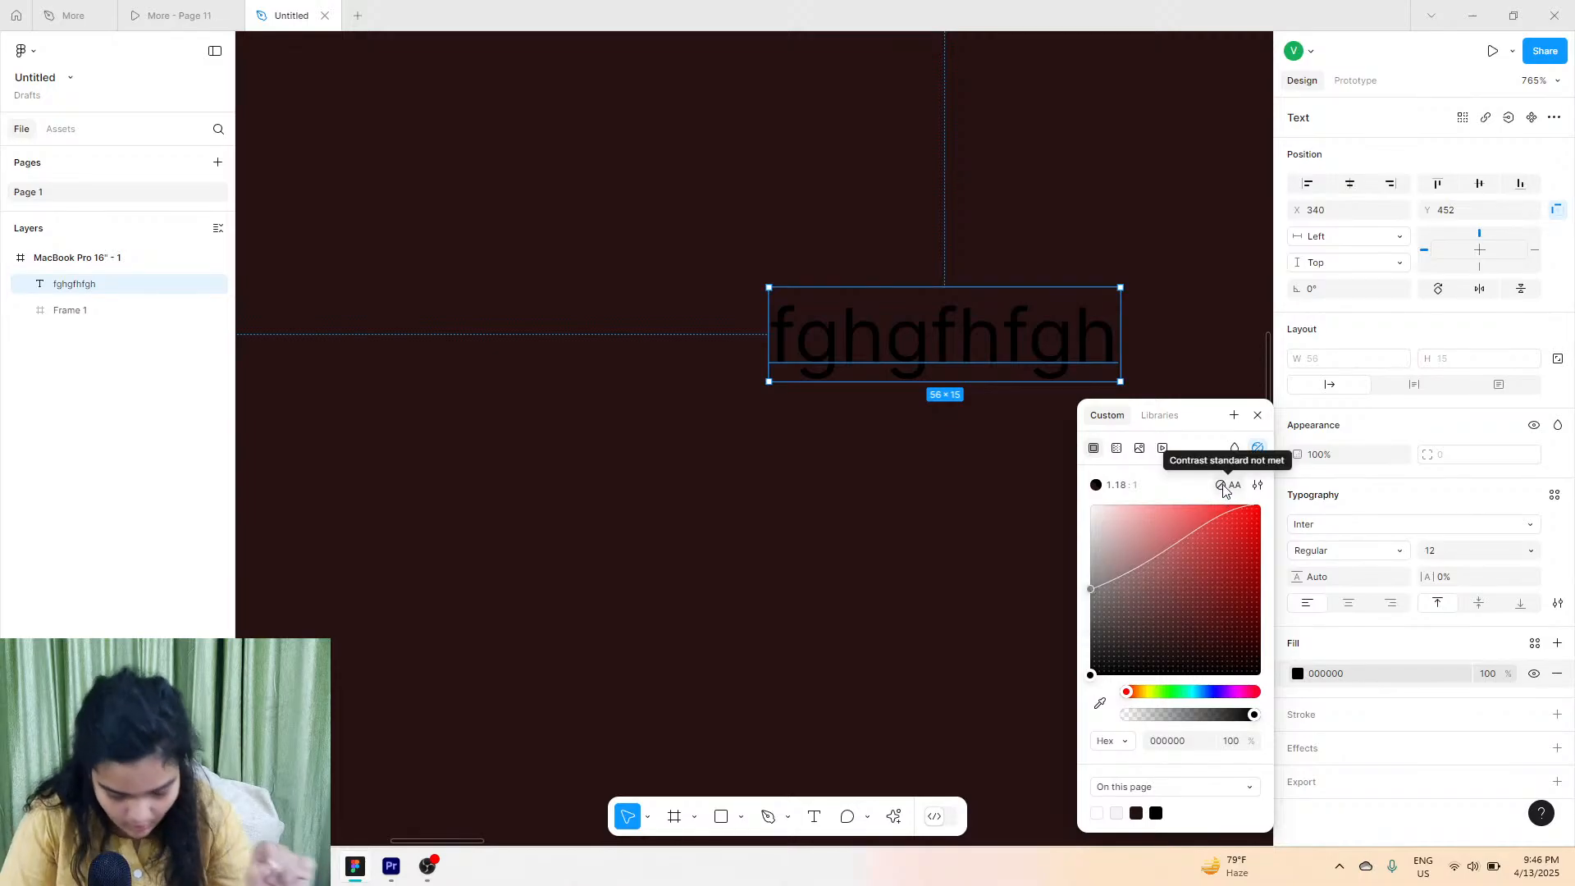
Set the test text's fill to white FFFFFF to compare its contrast against the dark background.
{"action": "left_click_drag", "start_coordinate": [1212, 507], "coordinate": [1087, 504]}
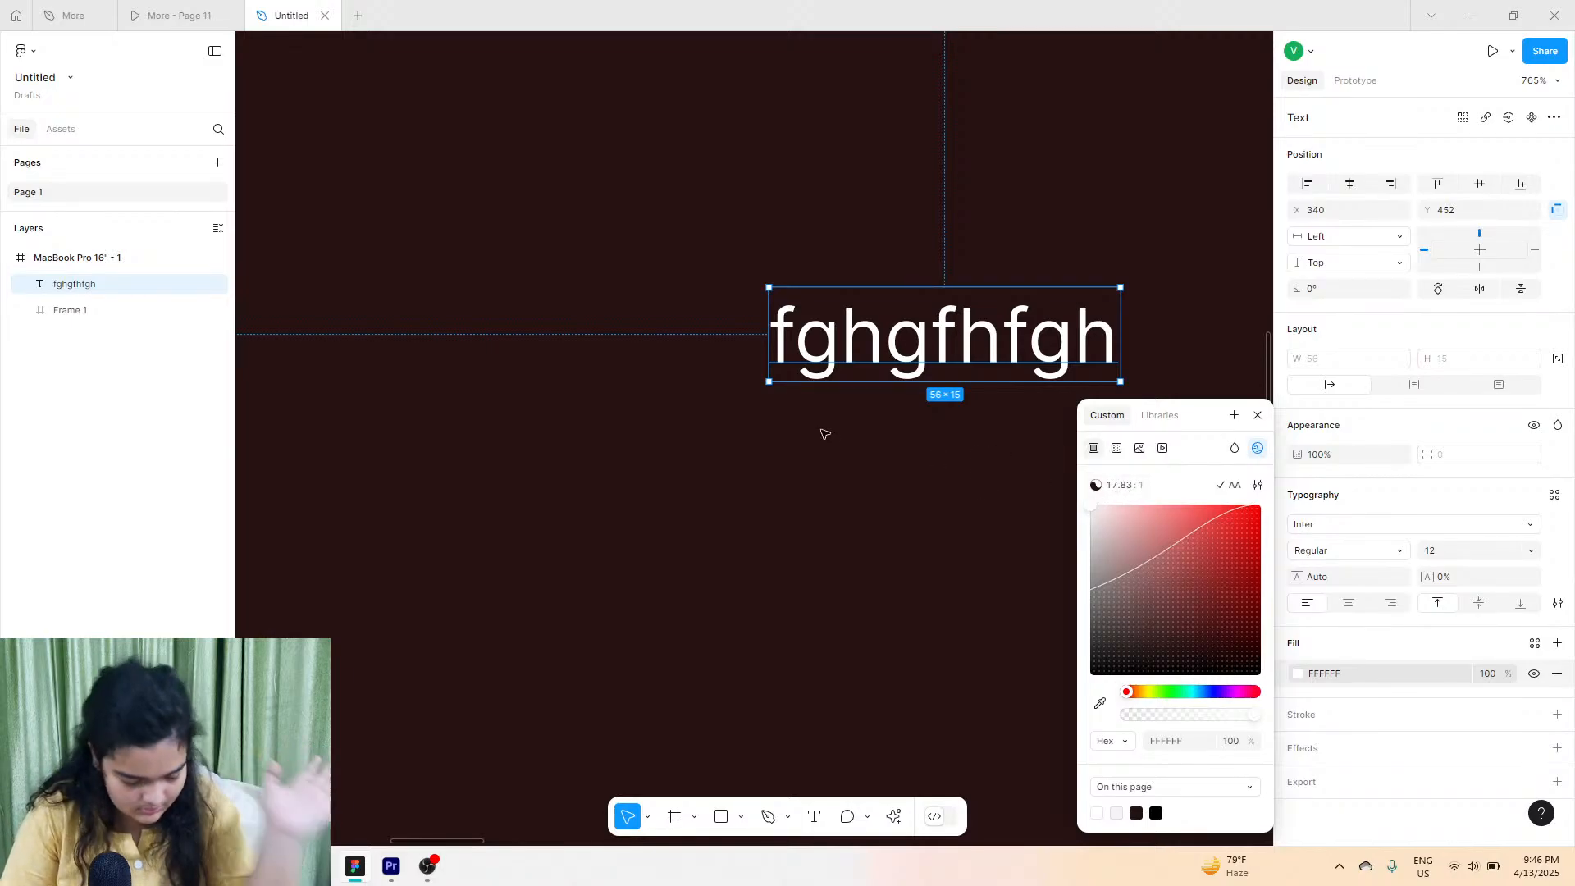
{"action": "scroll", "coordinate": [705, 400], "scroll_direction": "down", "scroll_amount": 10}
{"action": "scroll", "coordinate": [703, 400], "scroll_direction": "down", "scroll_amount": 1}
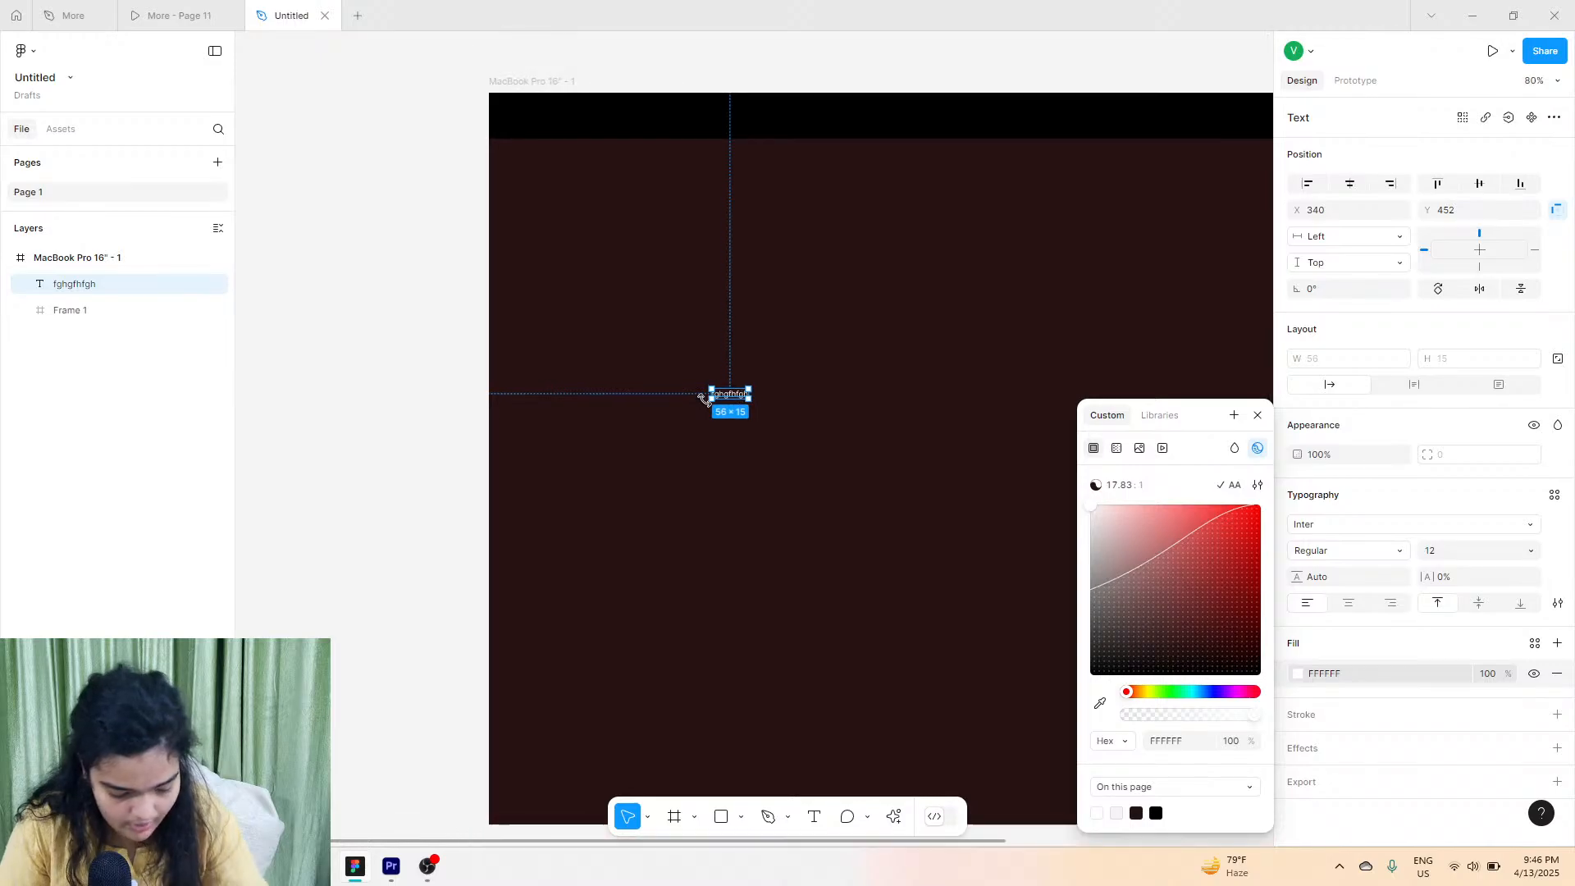
Remove the test text and restore the MacBook Pro 16" frame's white FFFFFF fill.
{"action": "key", "text": "Return"}
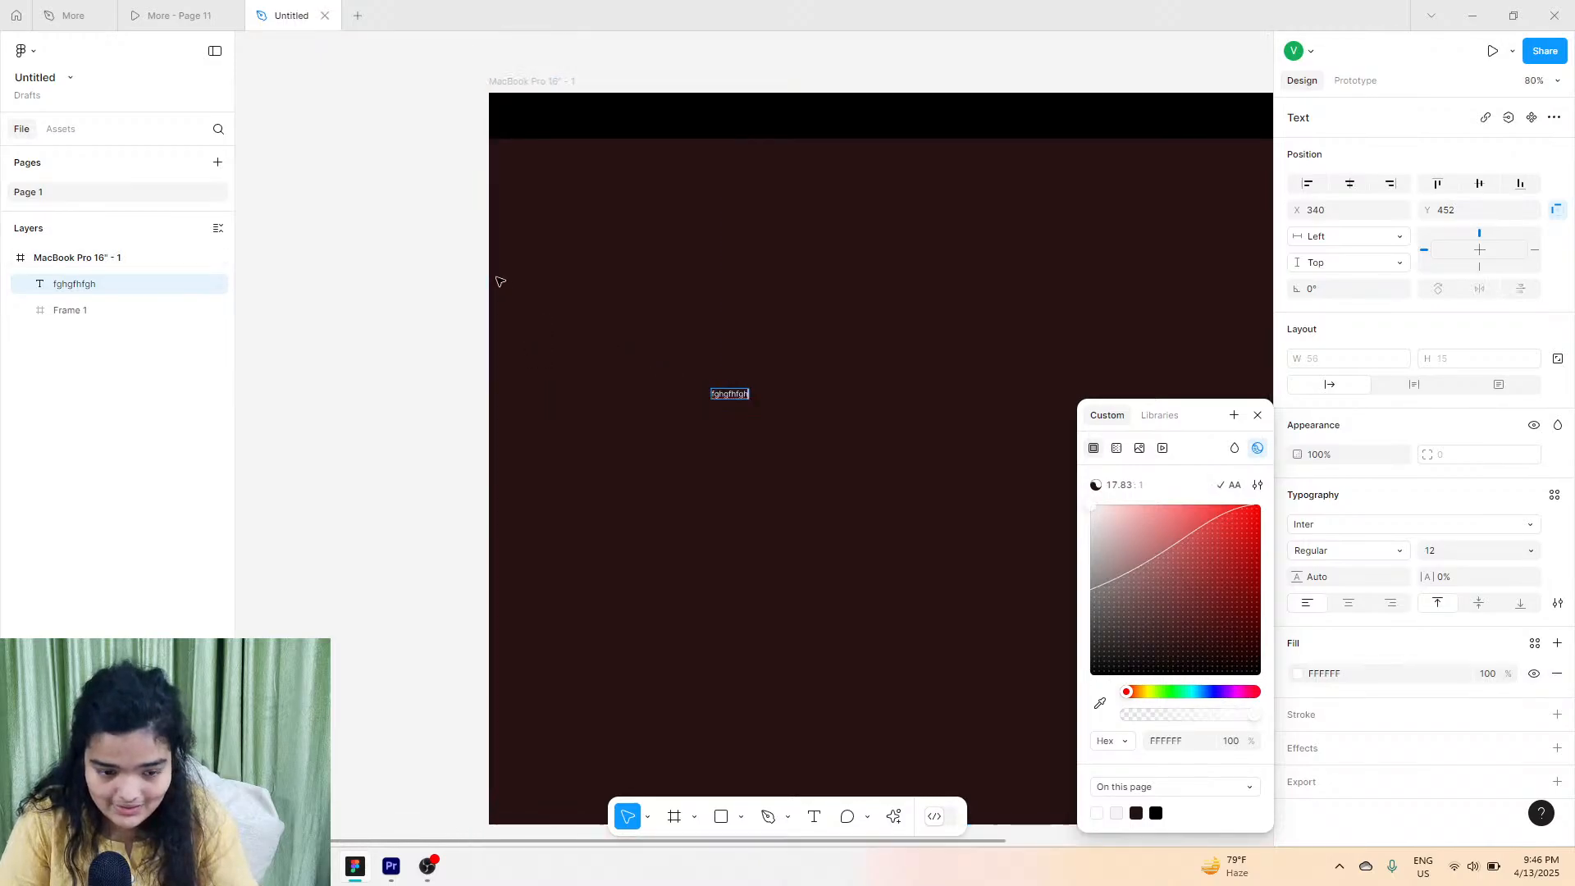
{"action": "key", "text": "BackSpace"}
{"action": "left_click", "coordinate": [509, 281]}
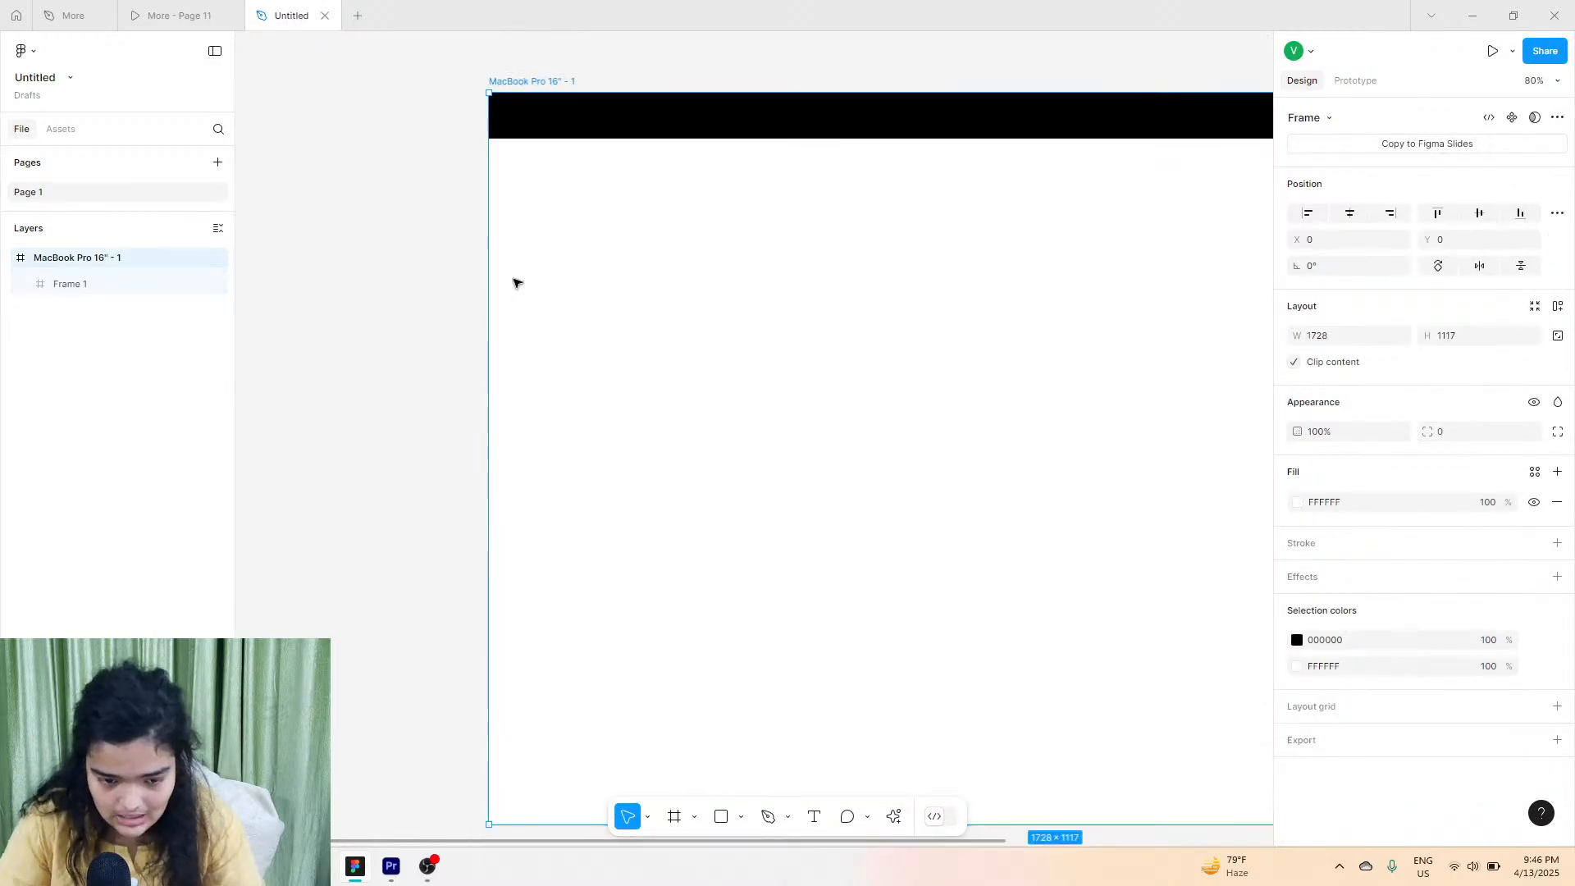
{"action": "scroll", "coordinate": [514, 283], "scroll_direction": "right", "scroll_amount": 3}
{"action": "scroll", "coordinate": [514, 283], "scroll_direction": "down", "scroll_amount": 3}
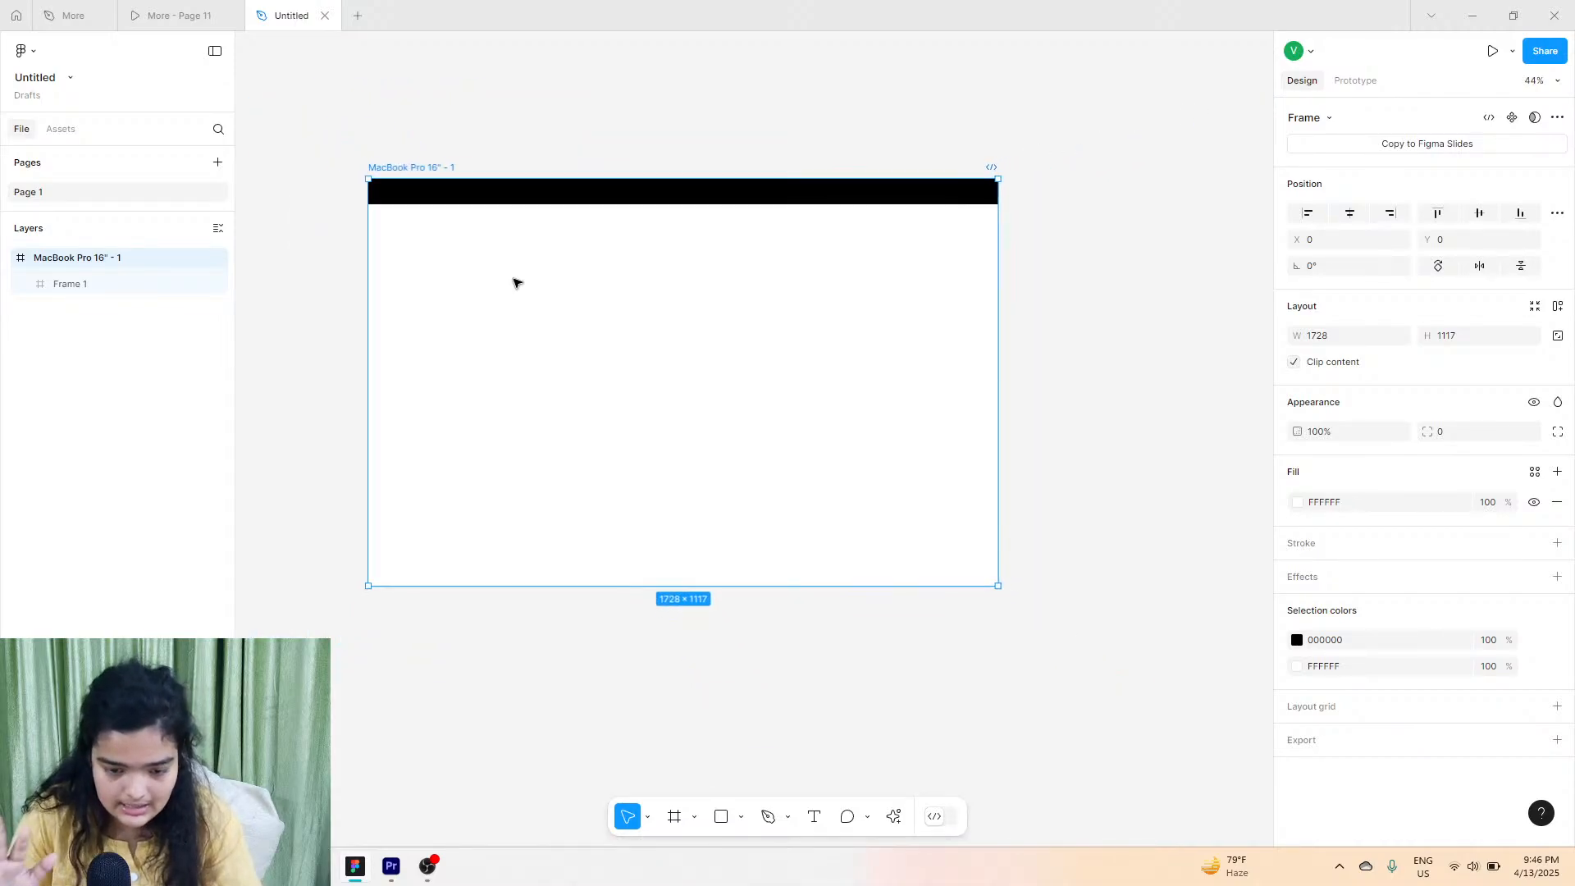
{"action": "scroll", "coordinate": [514, 283], "scroll_direction": "left", "scroll_amount": 2}
{"action": "scroll", "coordinate": [514, 283], "scroll_direction": "up", "scroll_amount": 3}
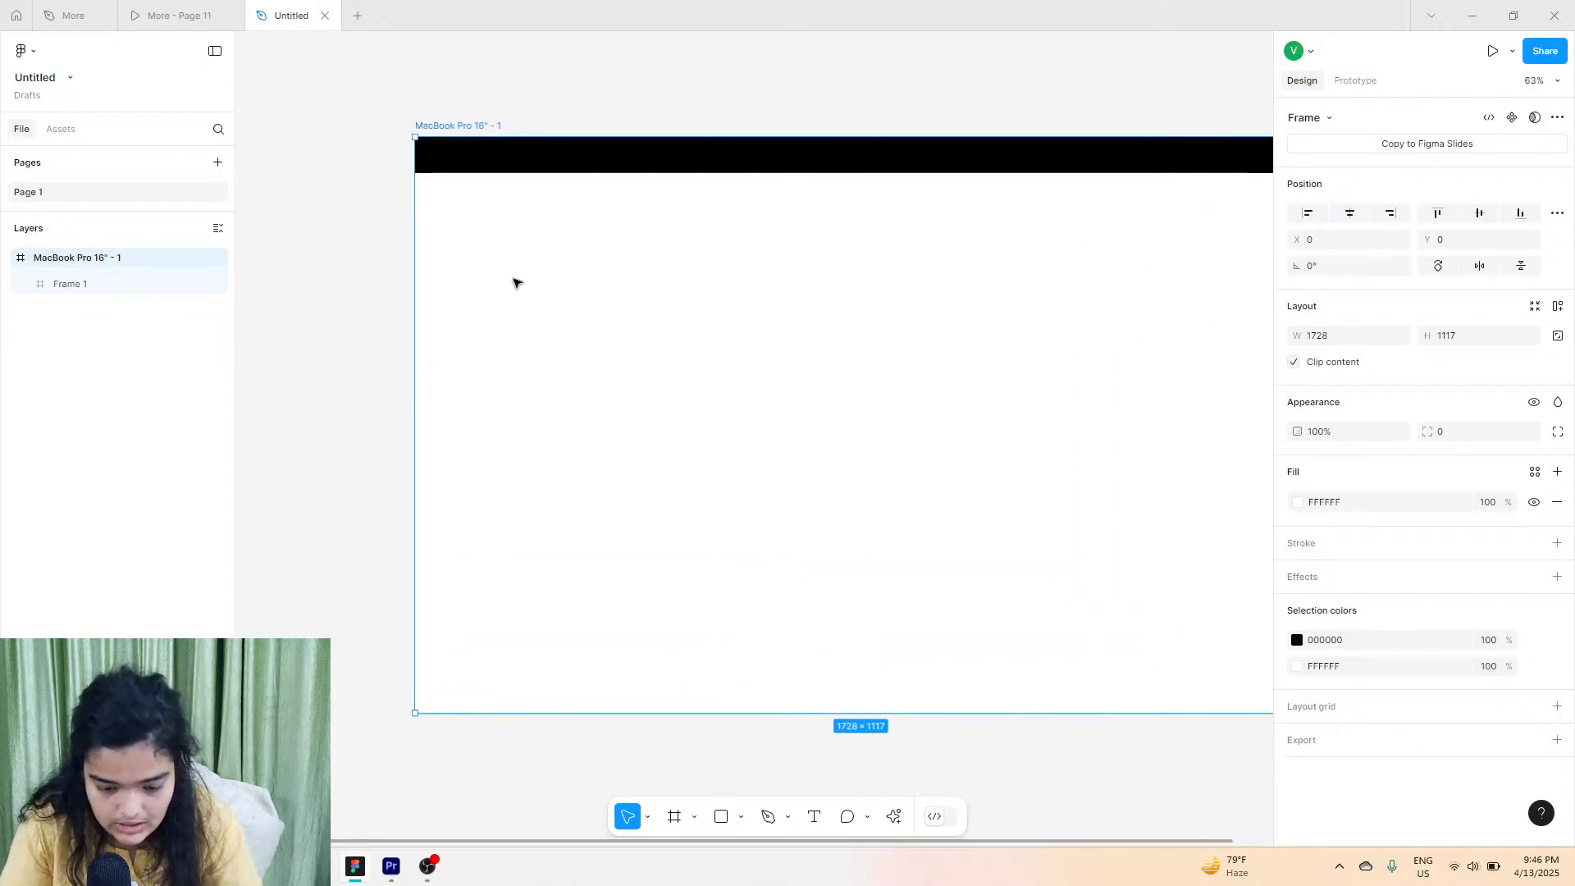
{"action": "scroll", "coordinate": [515, 283], "scroll_direction": "right", "scroll_amount": 1}
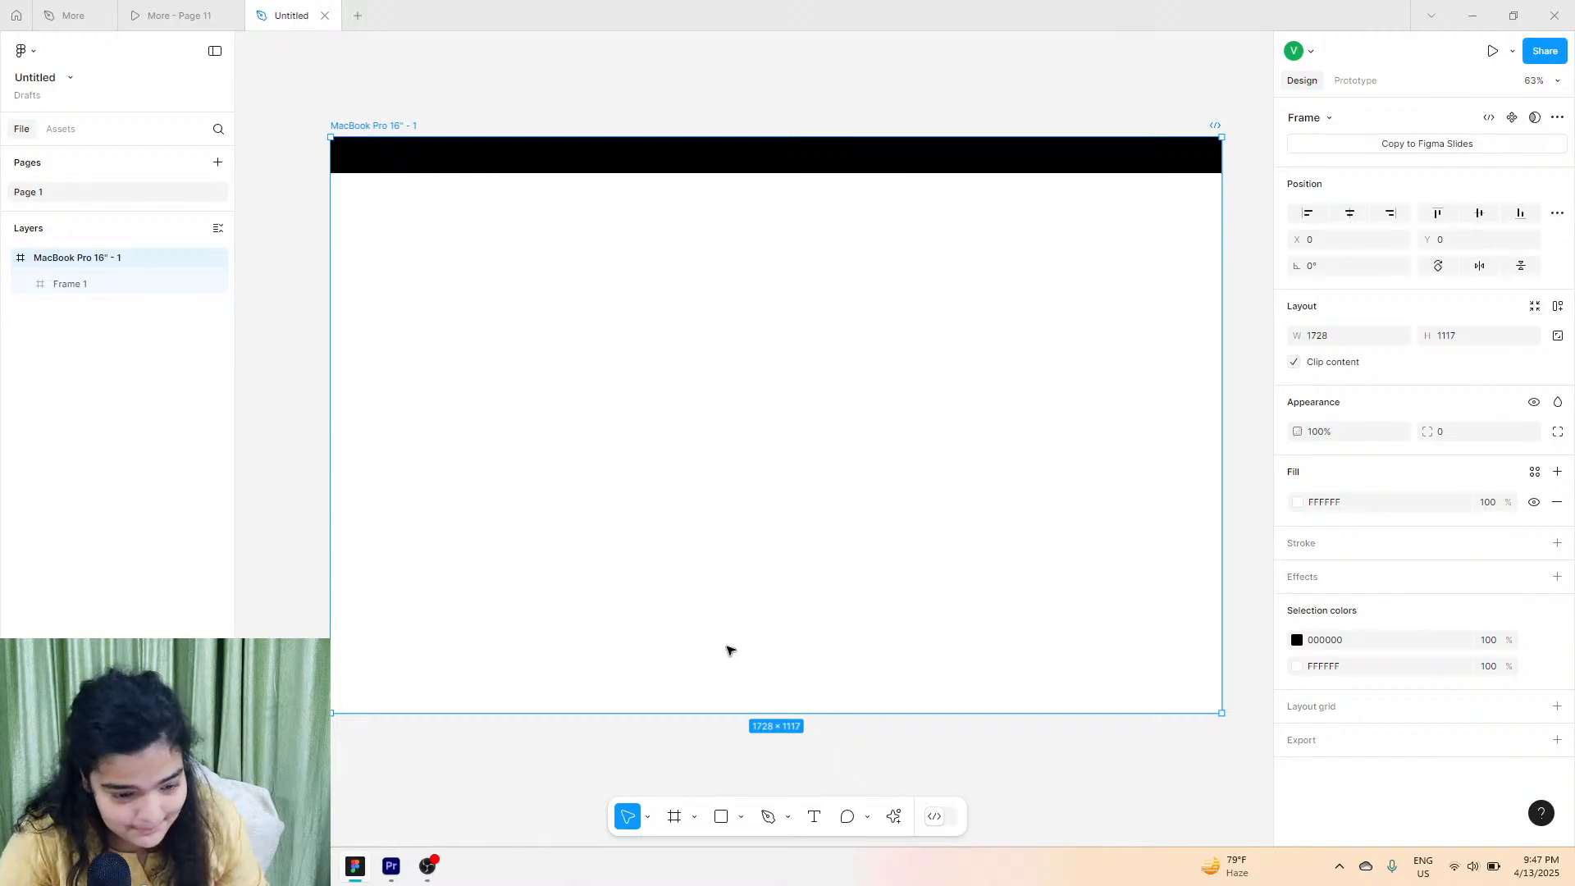
{"action": "scroll", "coordinate": [333, 100], "scroll_direction": "right", "scroll_amount": 1}
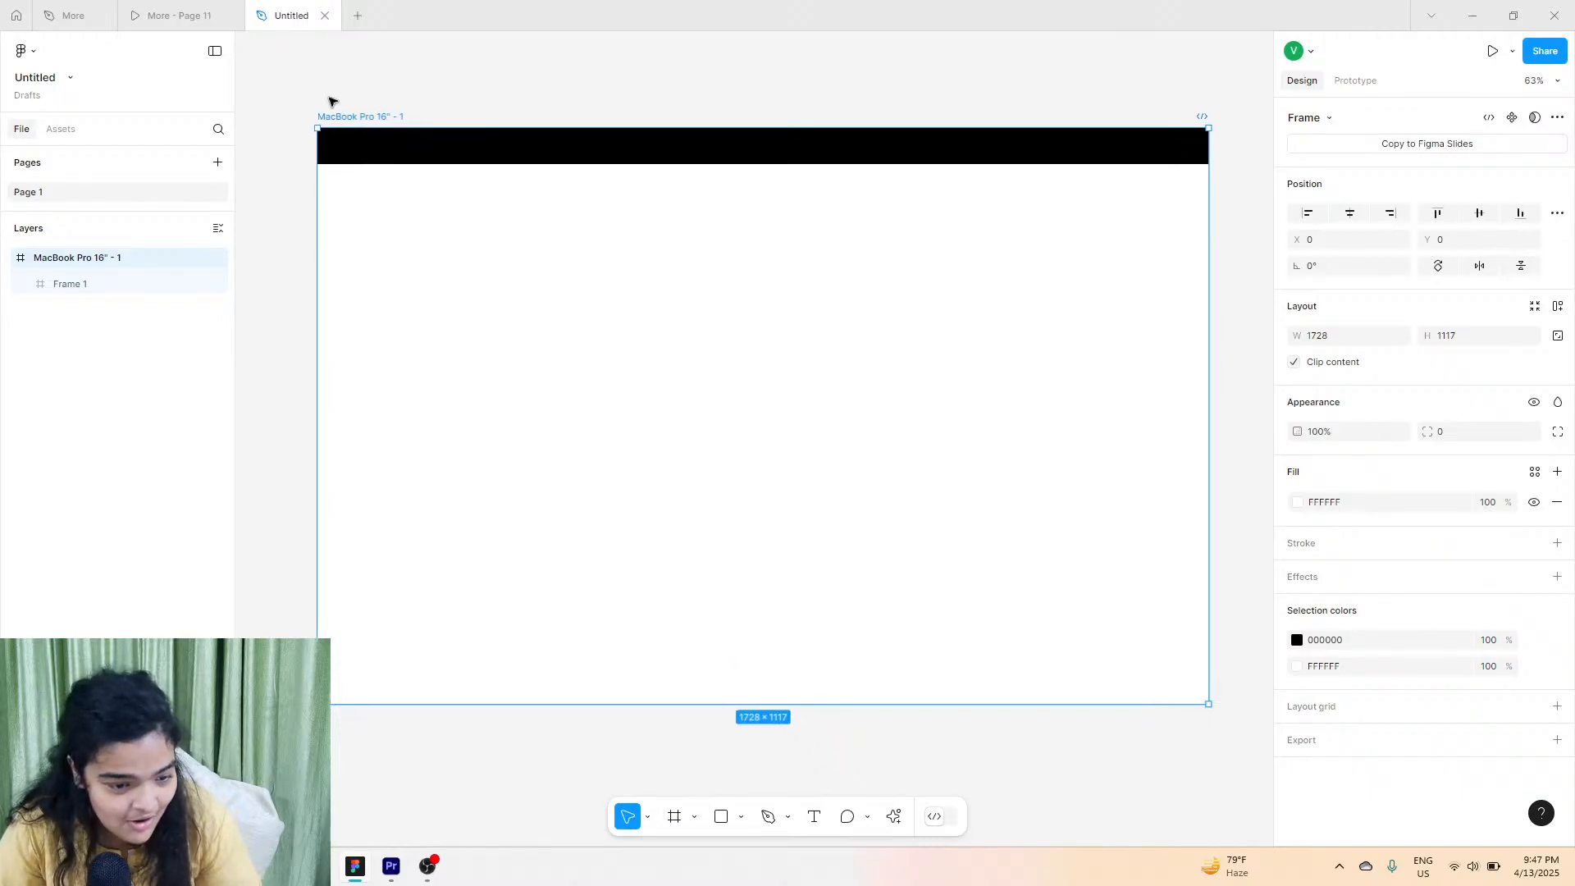
Add the text "Summer Sale 50 % Off" to the black banner, taking the wording from the reference prototype.
{"action": "left_click", "coordinate": [177, 12]}
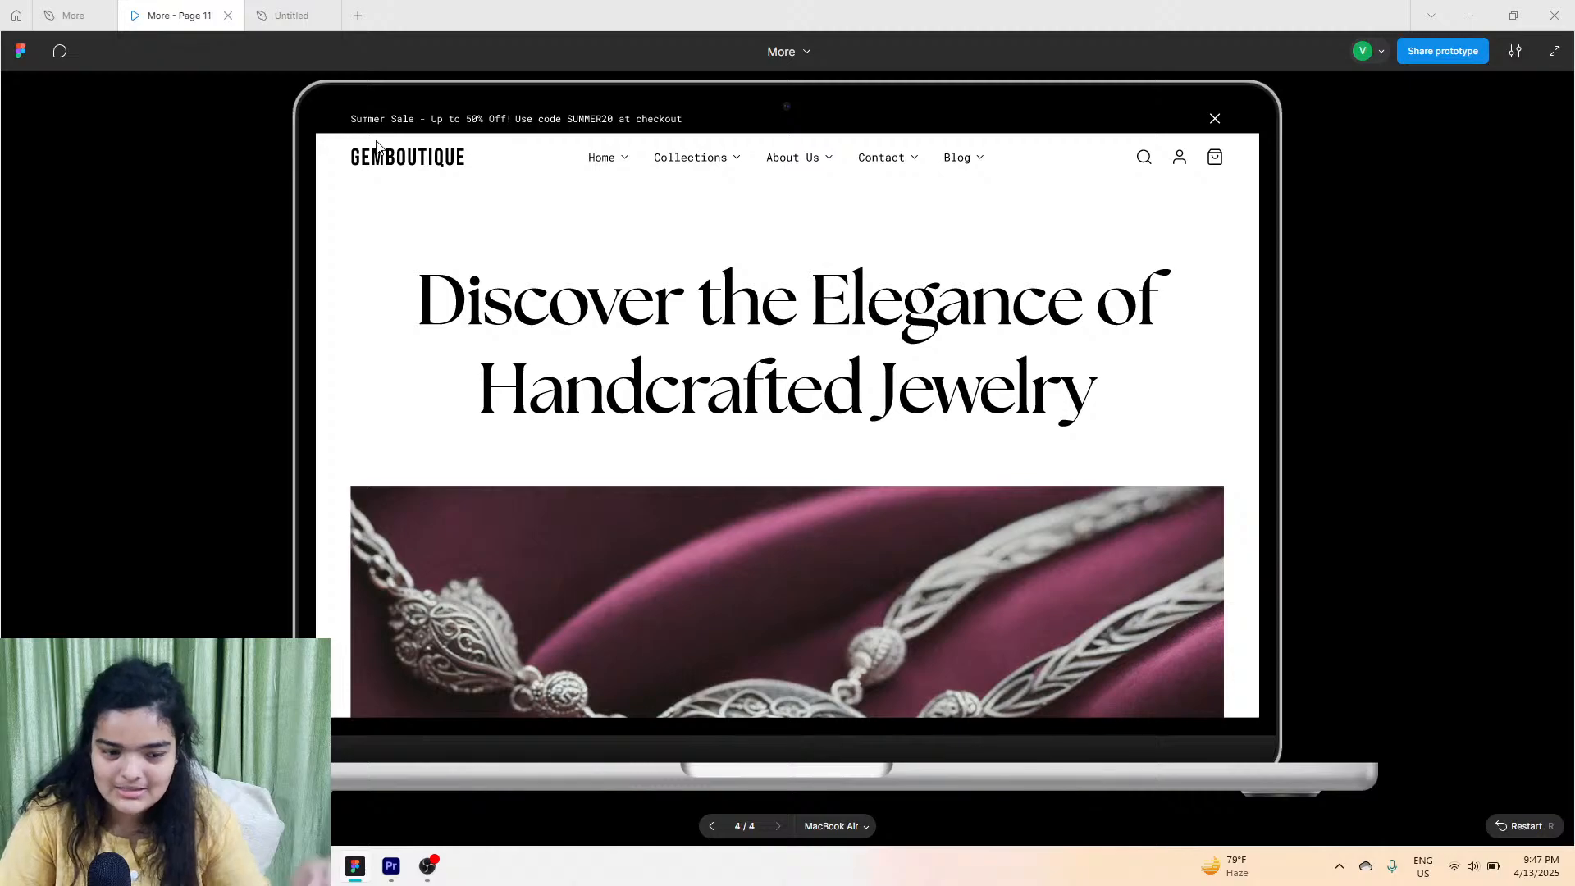
{"action": "left_click", "coordinate": [265, 5]}
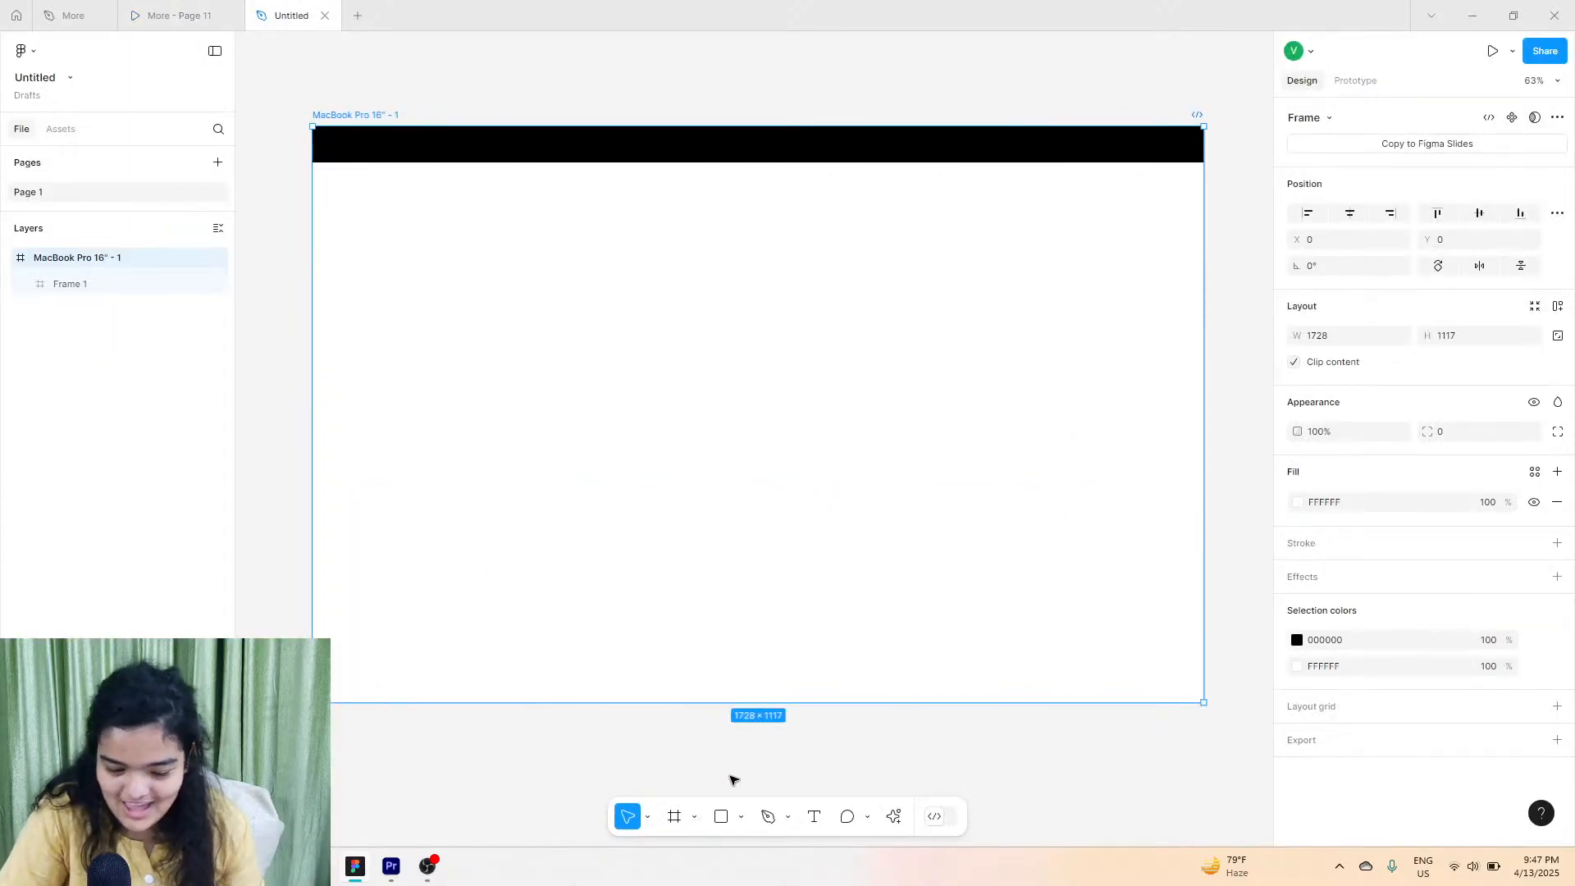
{"action": "left_click", "coordinate": [816, 816]}
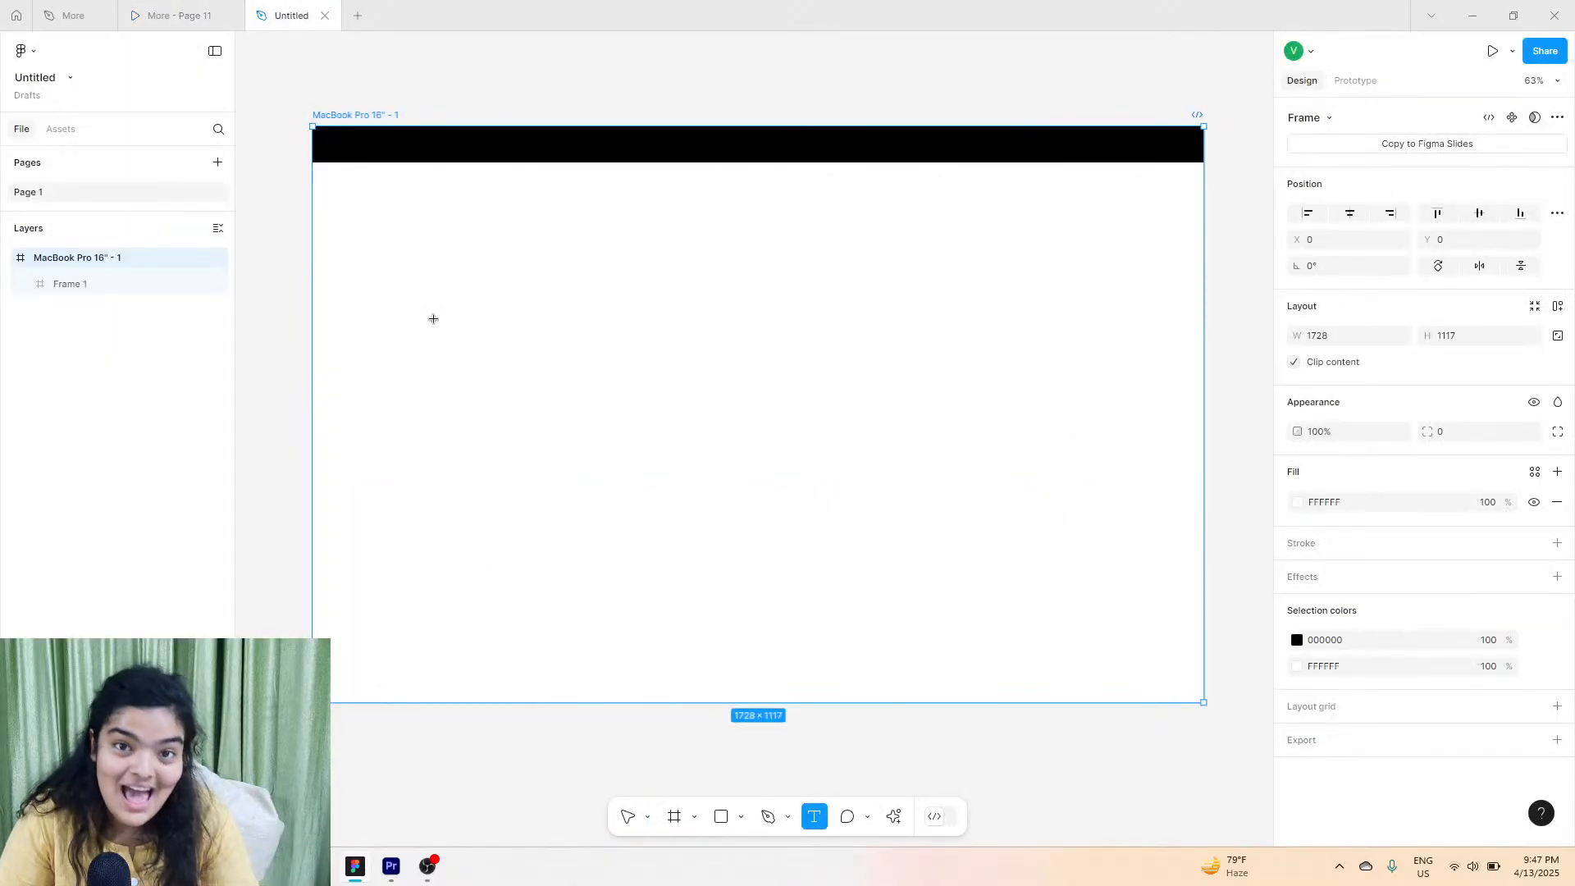
{"action": "scroll", "coordinate": [431, 195], "scroll_direction": "up", "scroll_amount": 5}
{"action": "scroll", "coordinate": [431, 195], "scroll_direction": "left", "scroll_amount": 4}
{"action": "scroll", "coordinate": [431, 194], "scroll_direction": "up", "scroll_amount": 2}
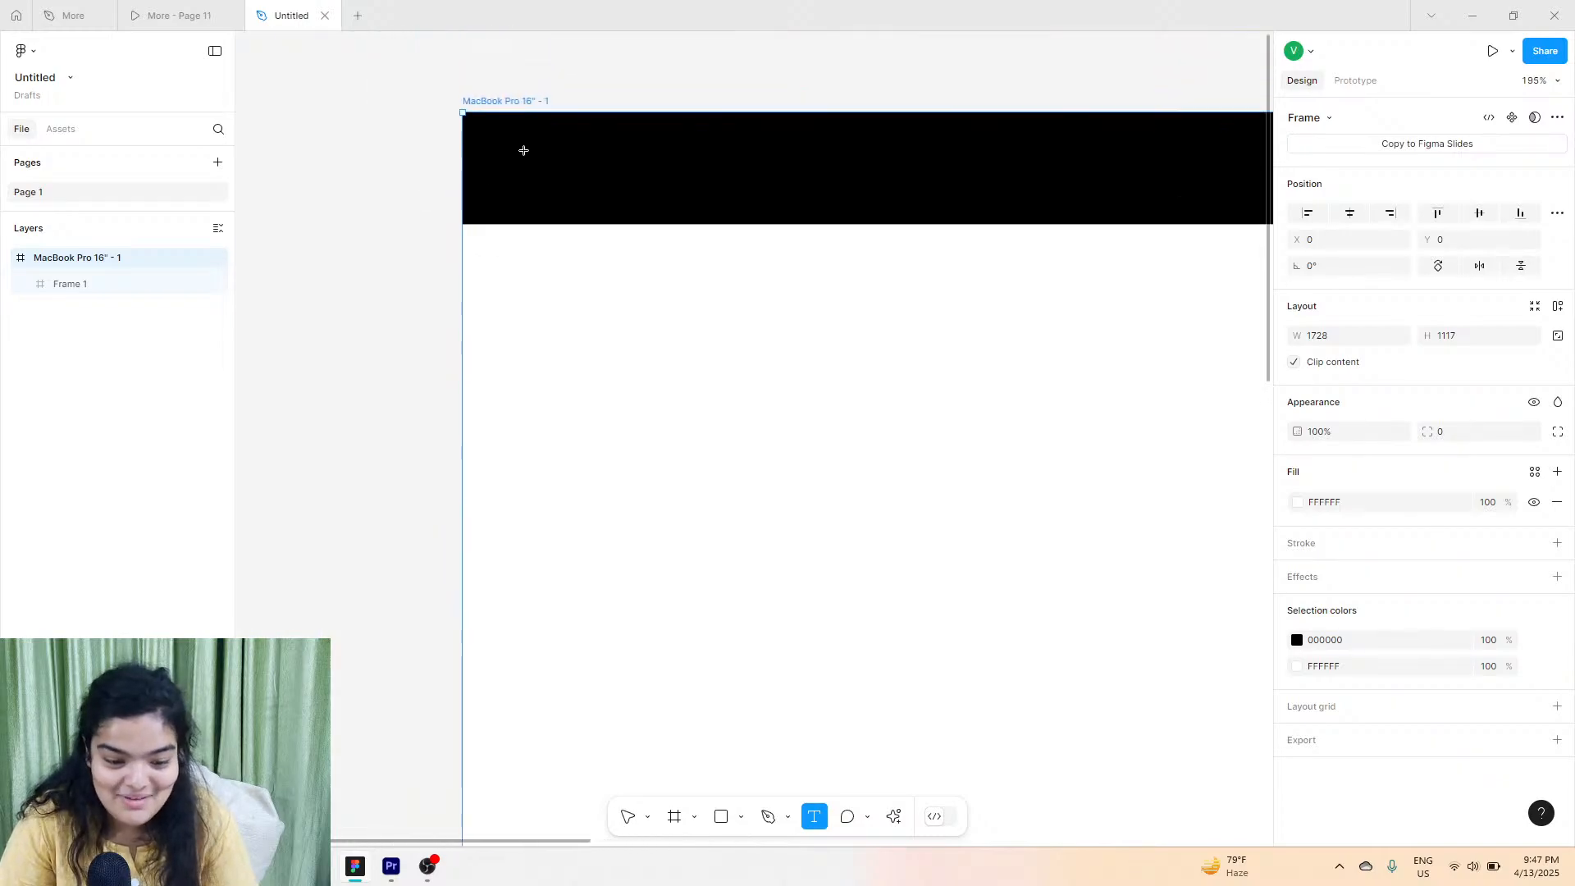
{"action": "left_click", "coordinate": [526, 154]}
{"action": "type", "text": "Su"}
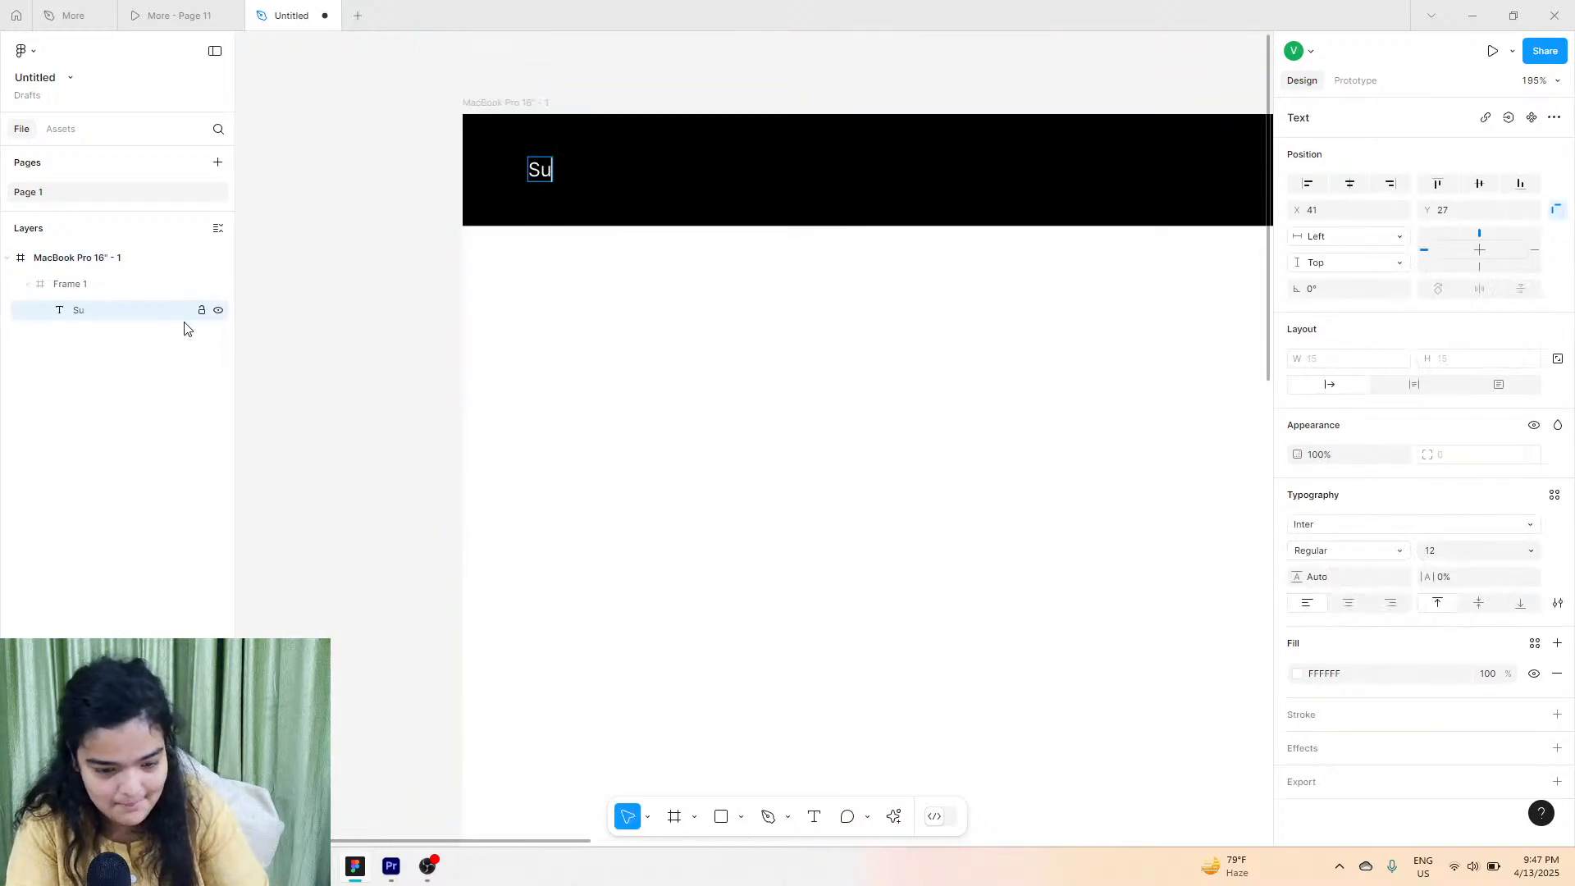
{"action": "type", "text": "mmer Sale"}
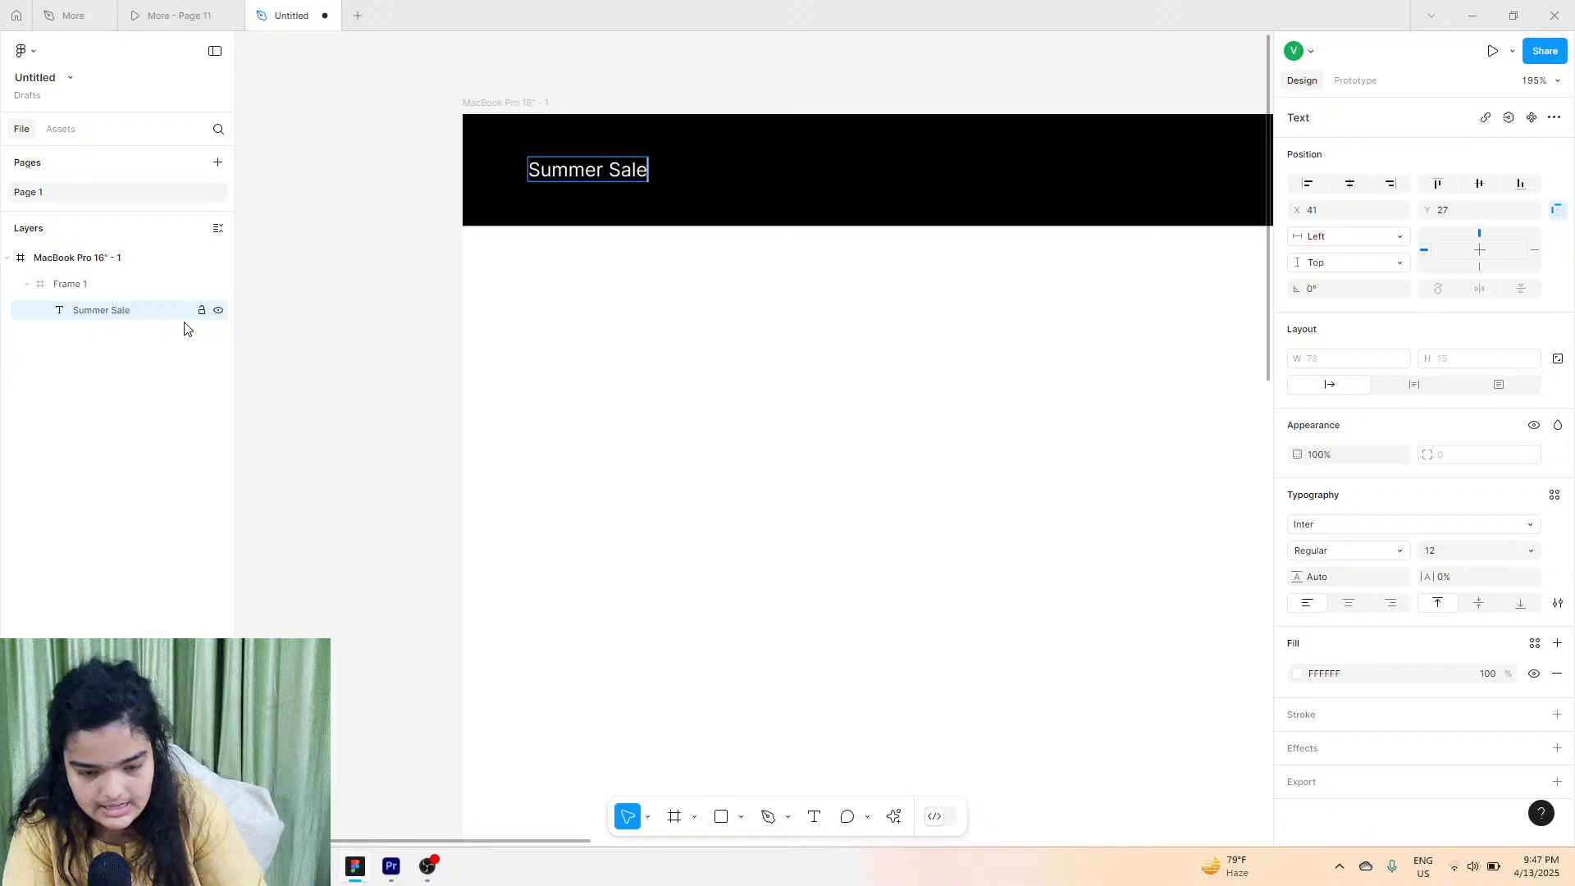
{"action": "type", "text": " 50 %"}
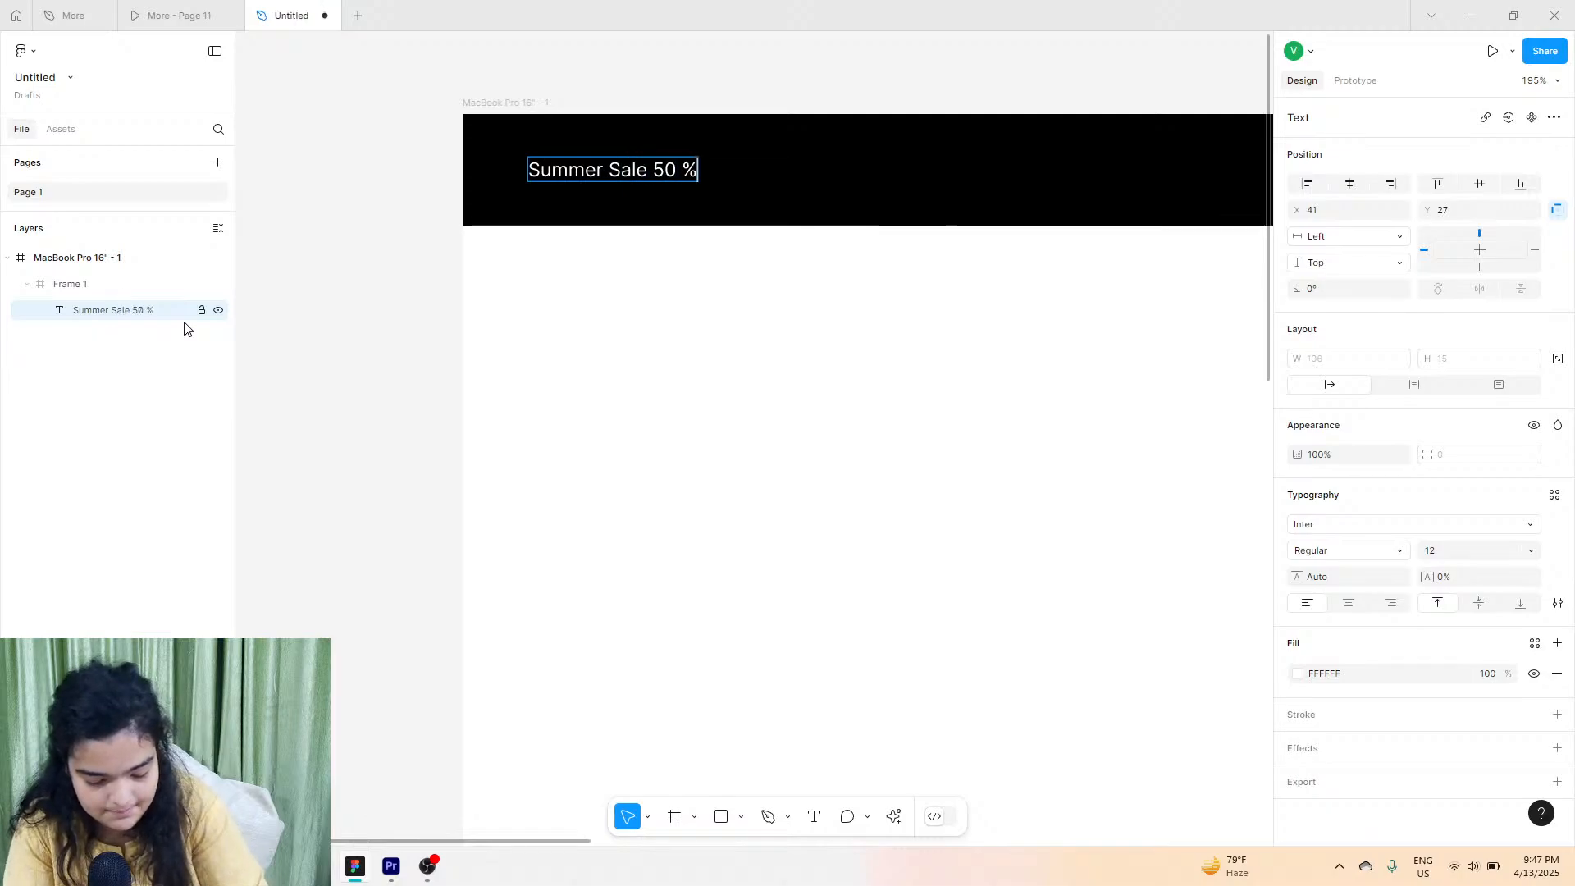
{"action": "type", "text": " Off"}
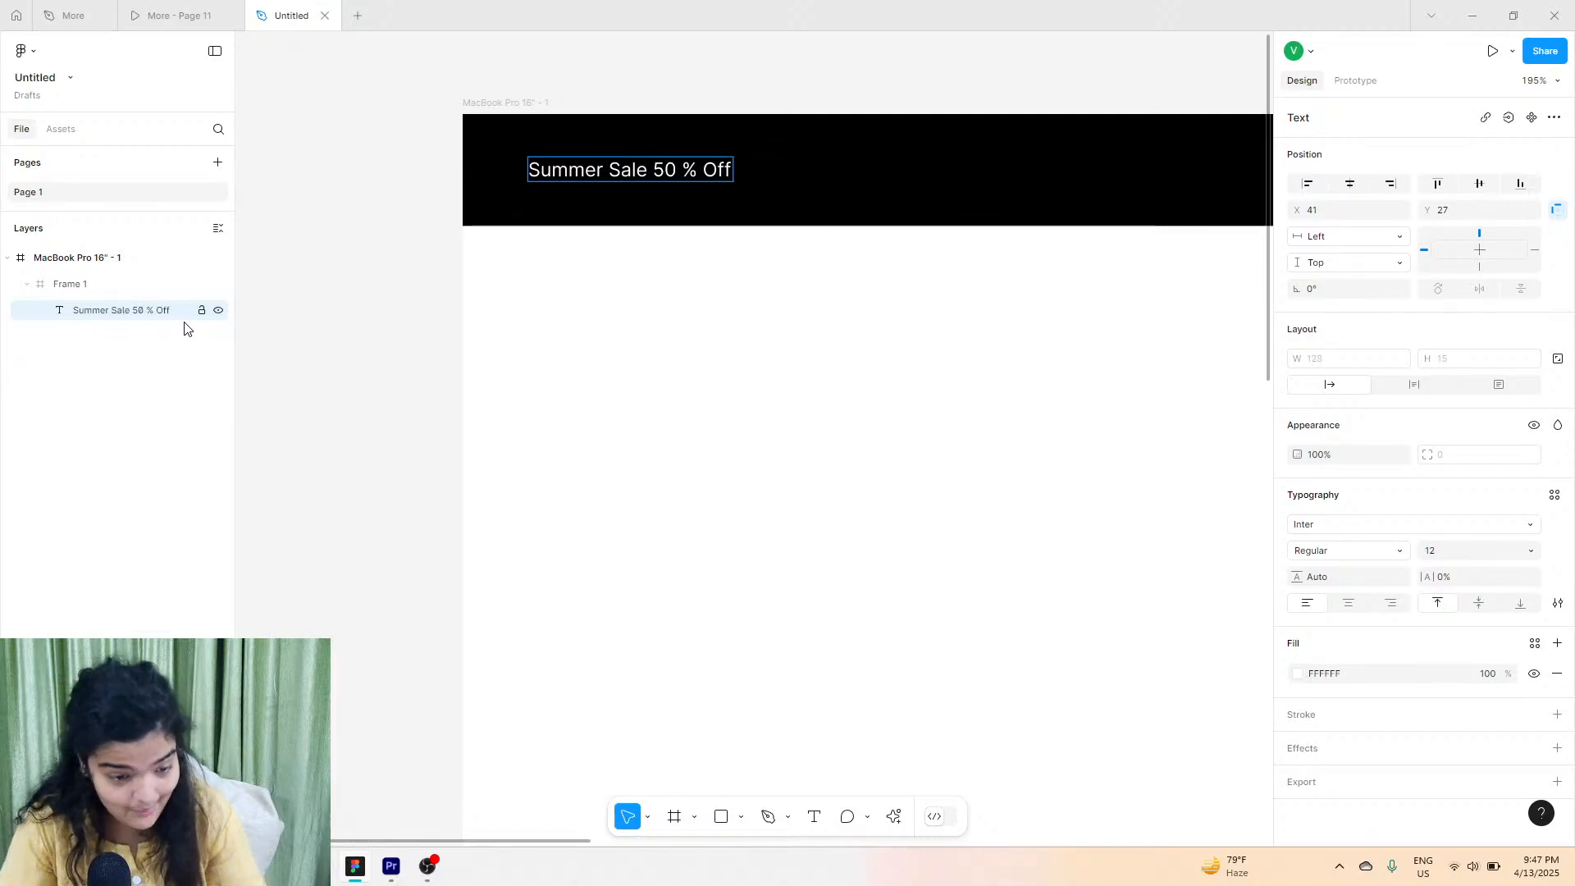
Insert "- Up to" before "50 % Off" in the banner text to follow the reference wording.
{"action": "left_click", "coordinate": [135, 14]}
{"action": "left_click", "coordinate": [262, 14]}
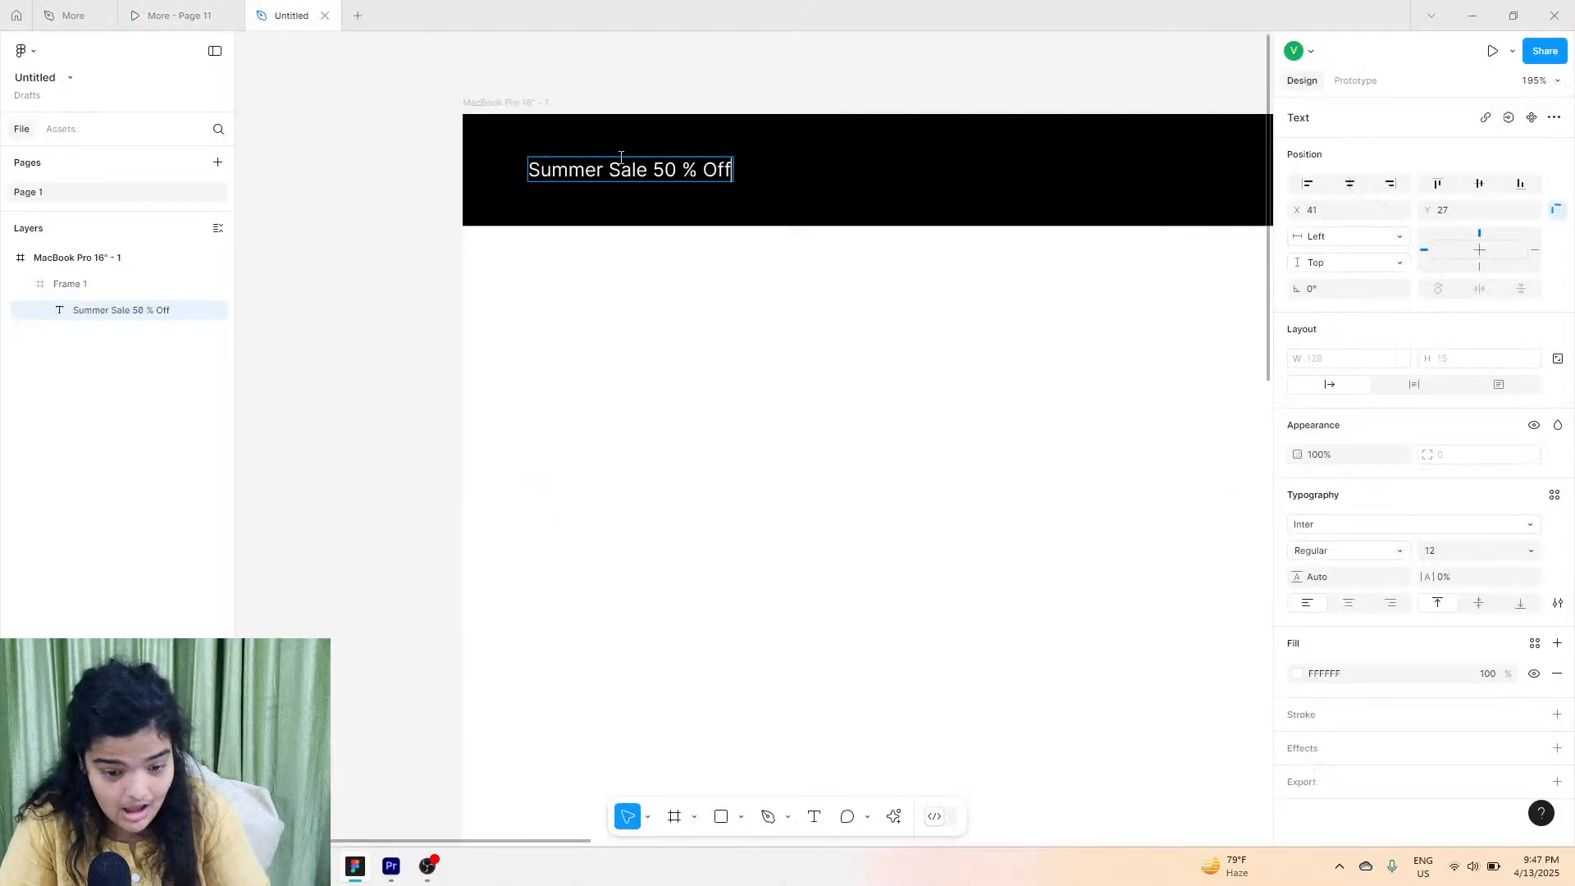
{"action": "left_click", "coordinate": [654, 170]}
{"action": "type", "text": "- up"}
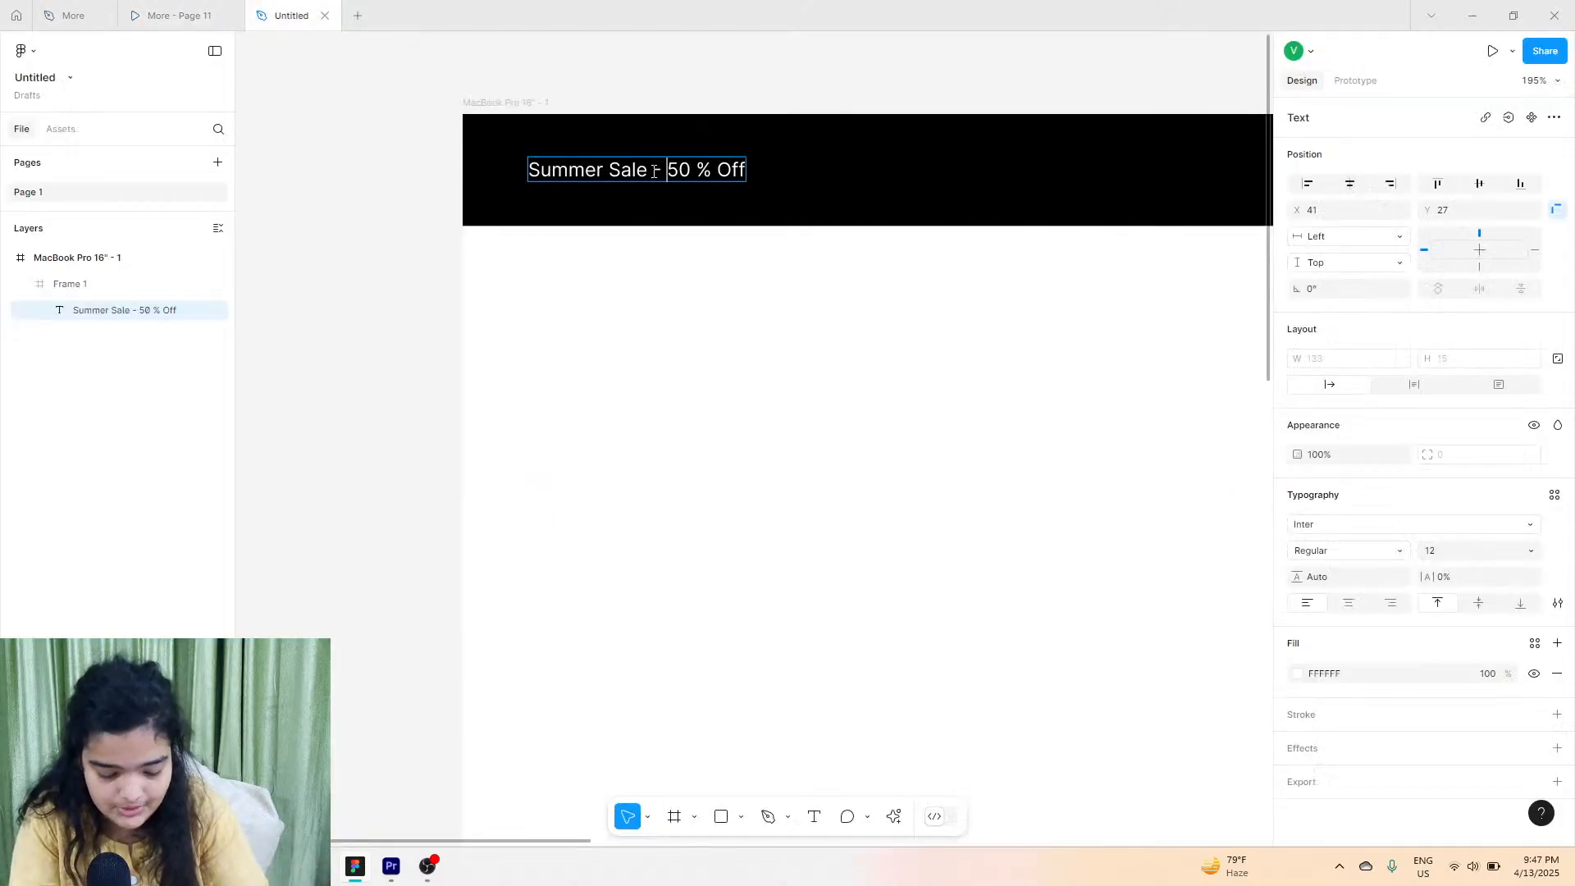
{"action": "key", "text": "BackSpace"}
{"action": "key", "text": "BackSpace"}
{"action": "key", "text": "BackSpace"}
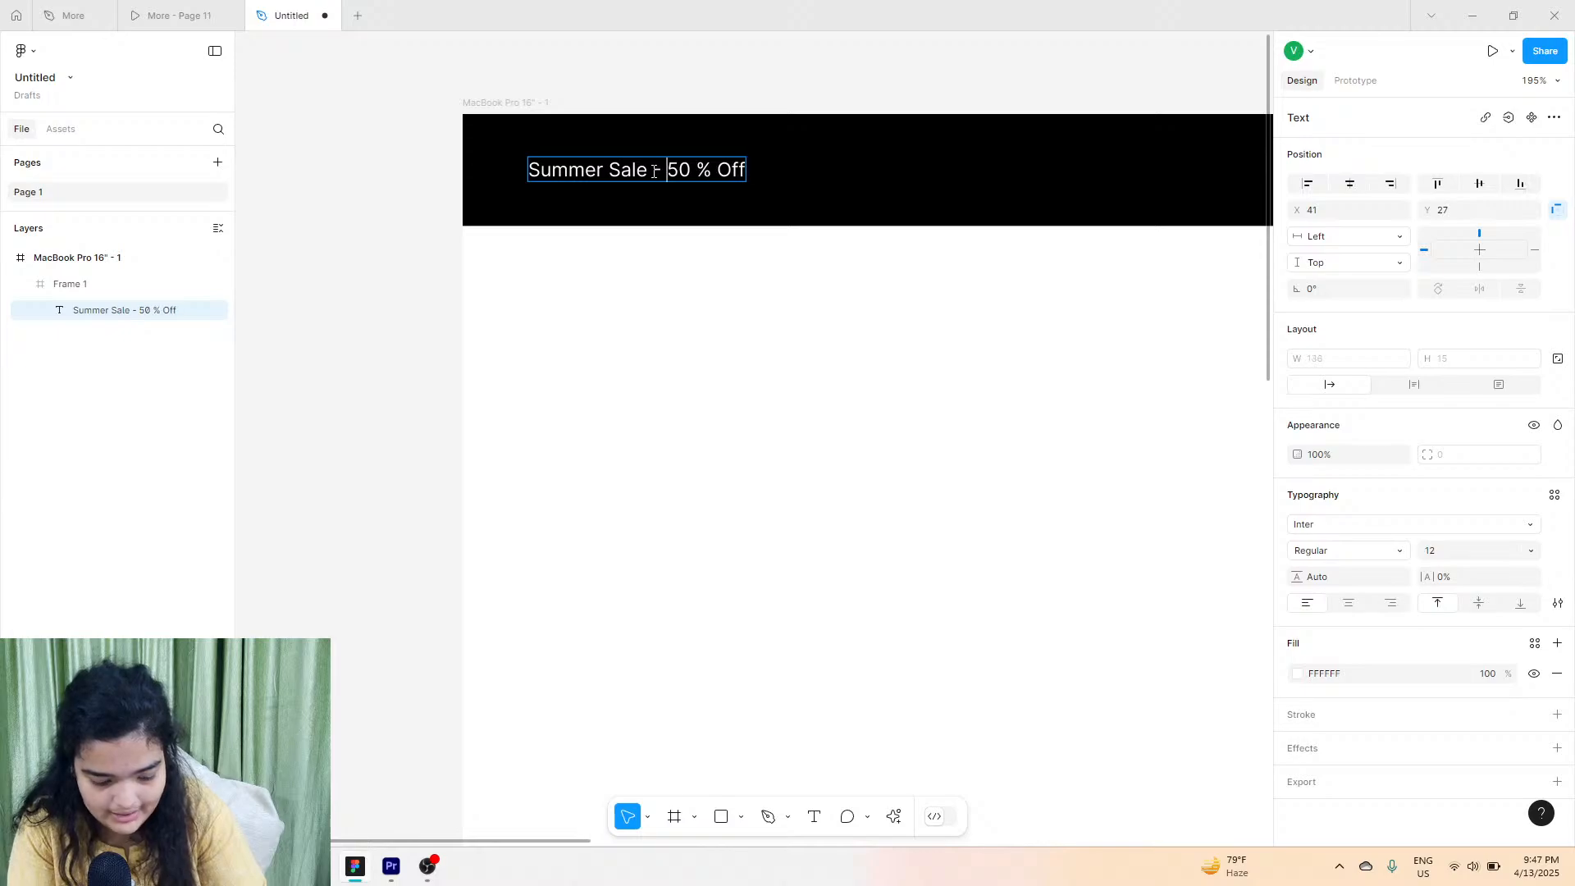
{"action": "type", "text": "zu"}
{"action": "key", "text": "BackSpace"}
{"action": "key", "text": "BackSpace"}
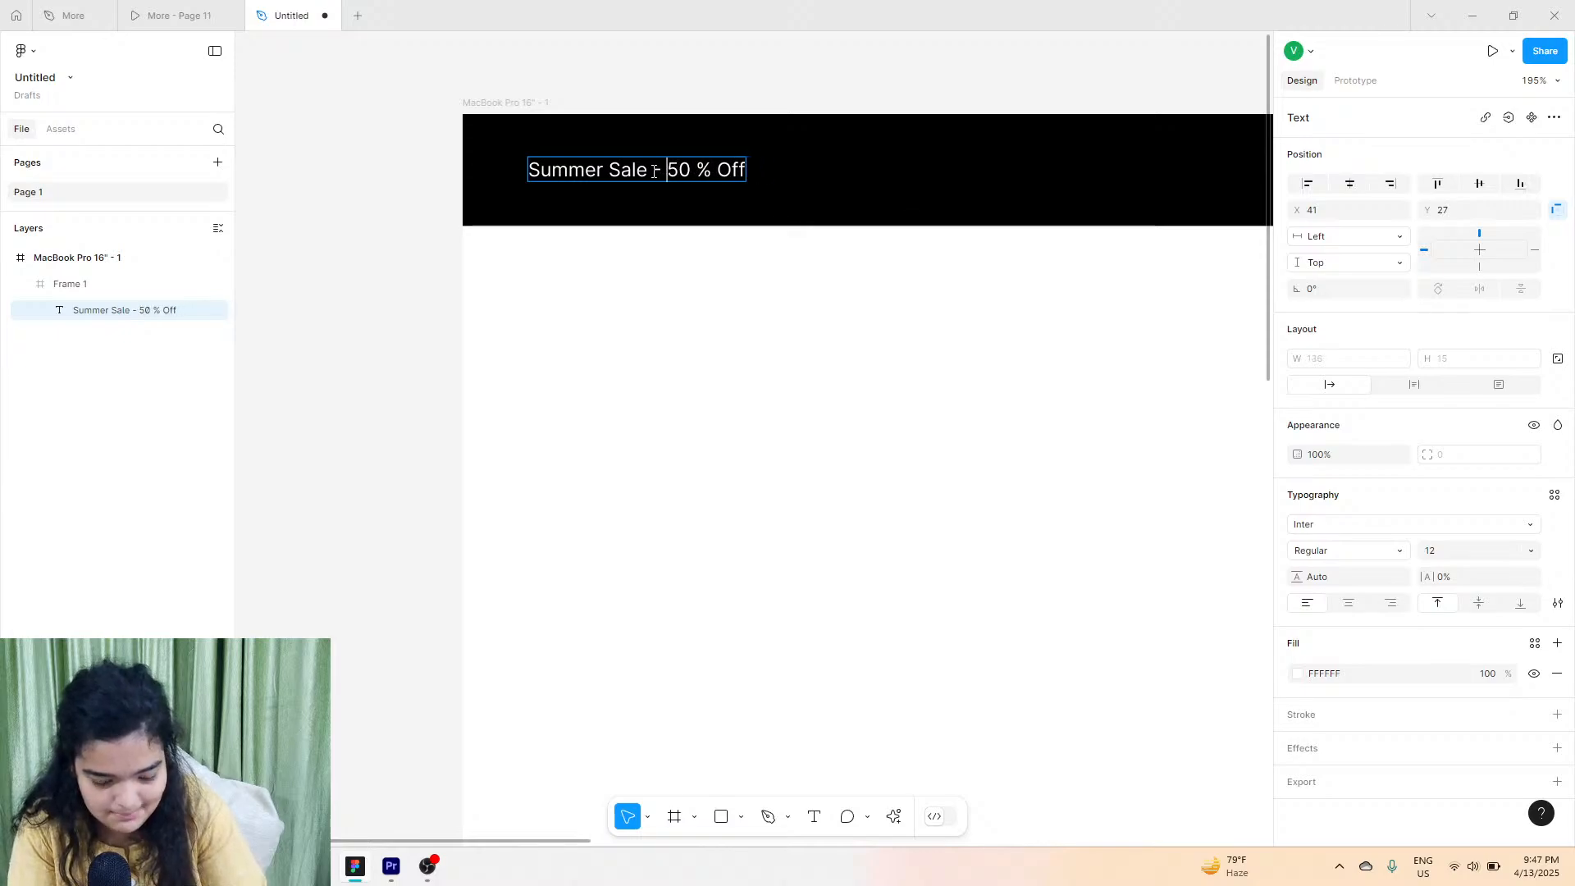
{"action": "type", "text": "Up to"}
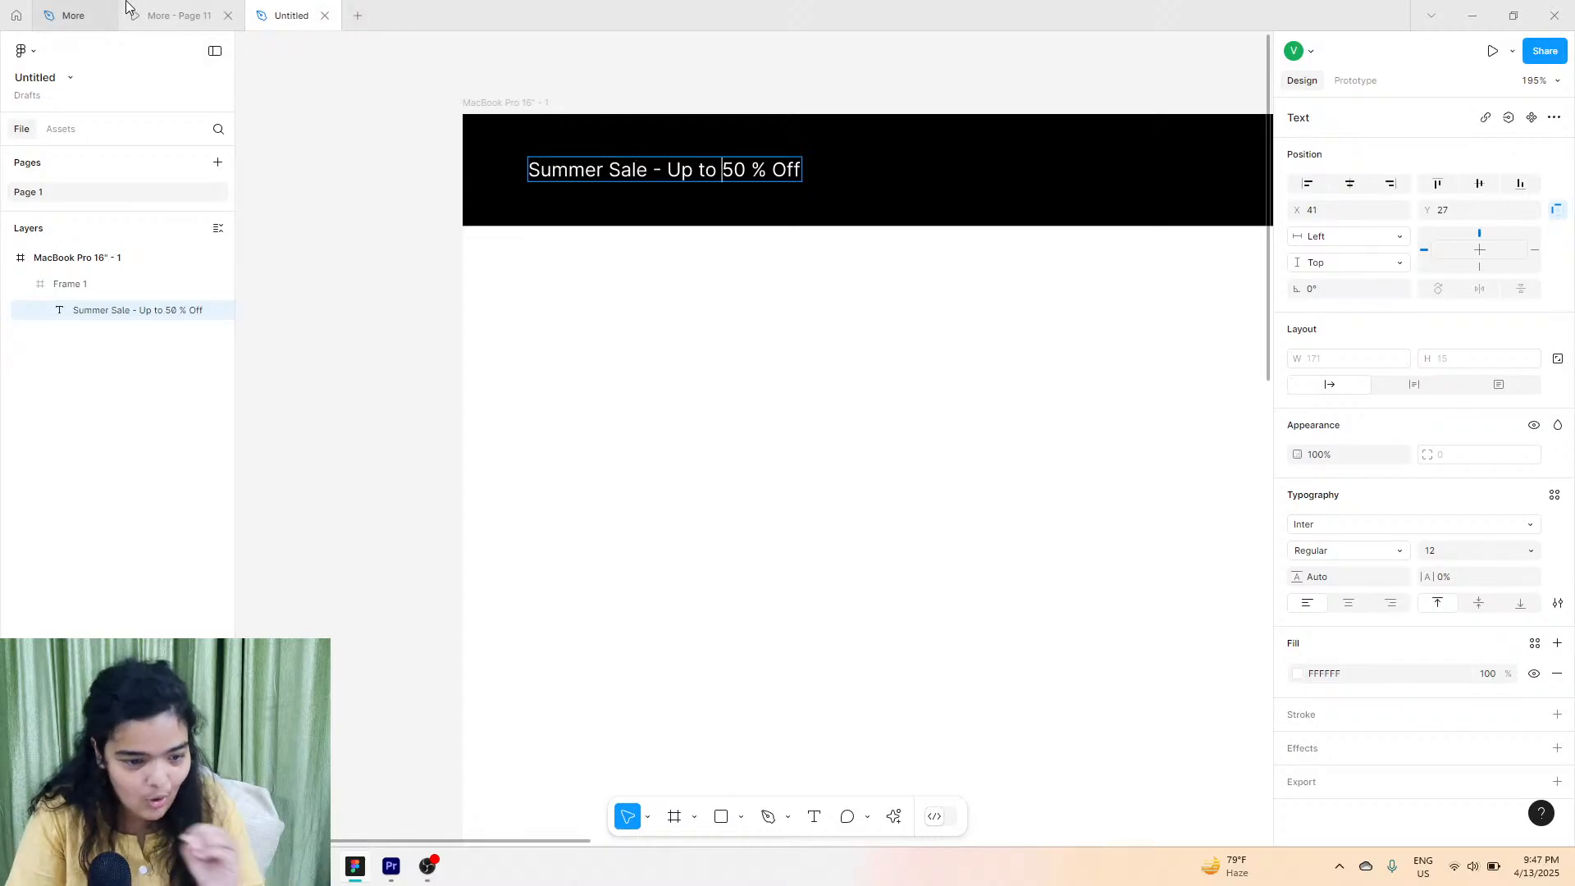
Check the reference prototype's wording and add an exclamation mark after "Off" in the banner text.
{"action": "left_click", "coordinate": [169, 16]}
{"action": "left_click", "coordinate": [283, 15]}
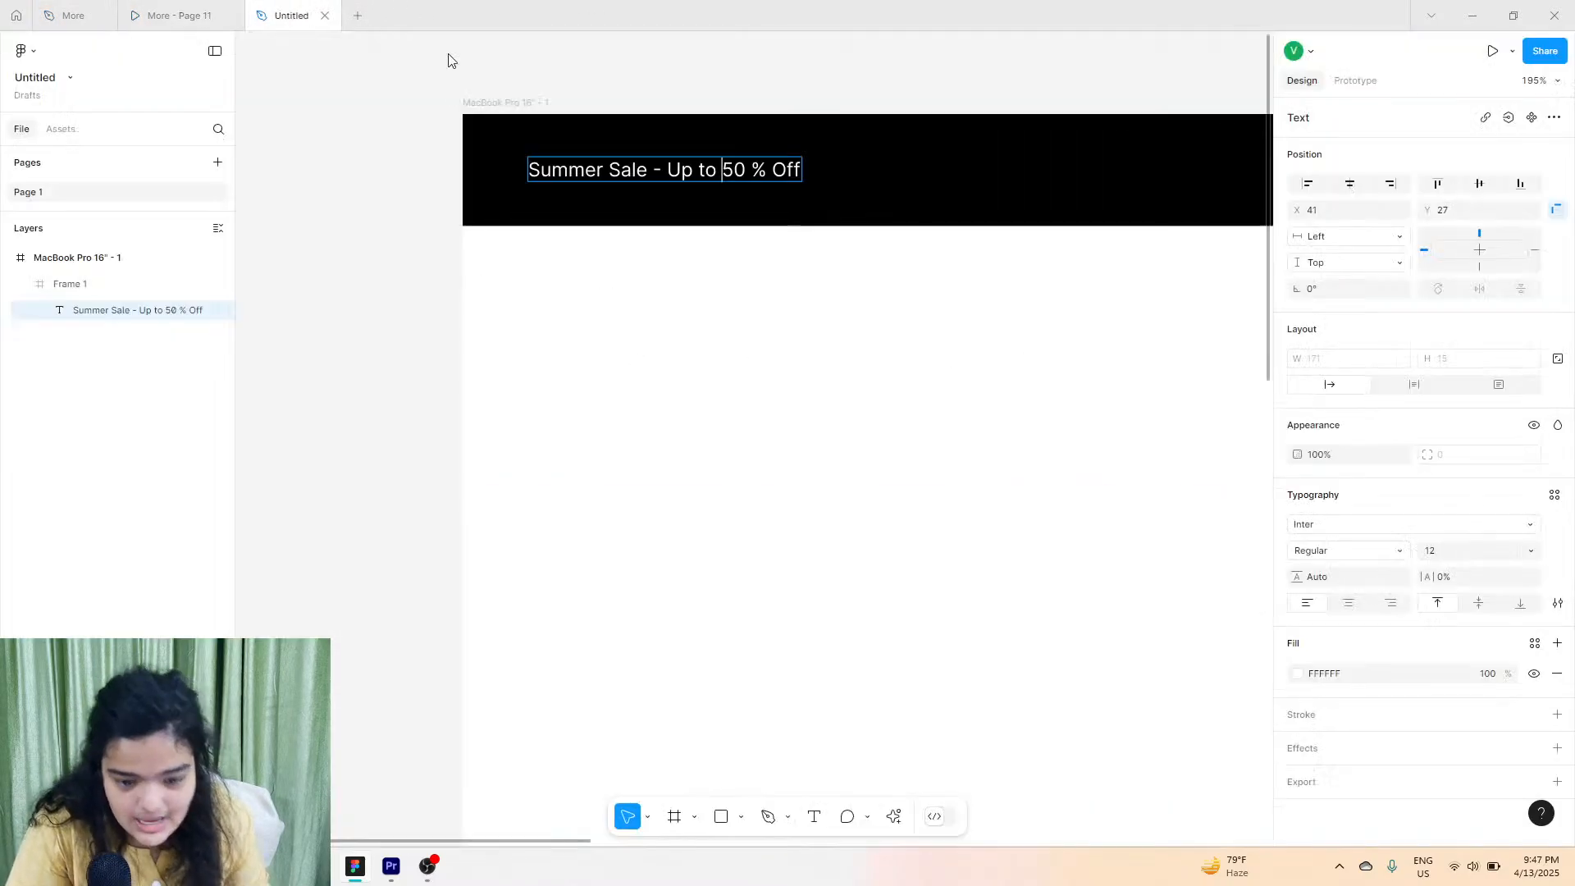
{"action": "left_click", "coordinate": [803, 172]}
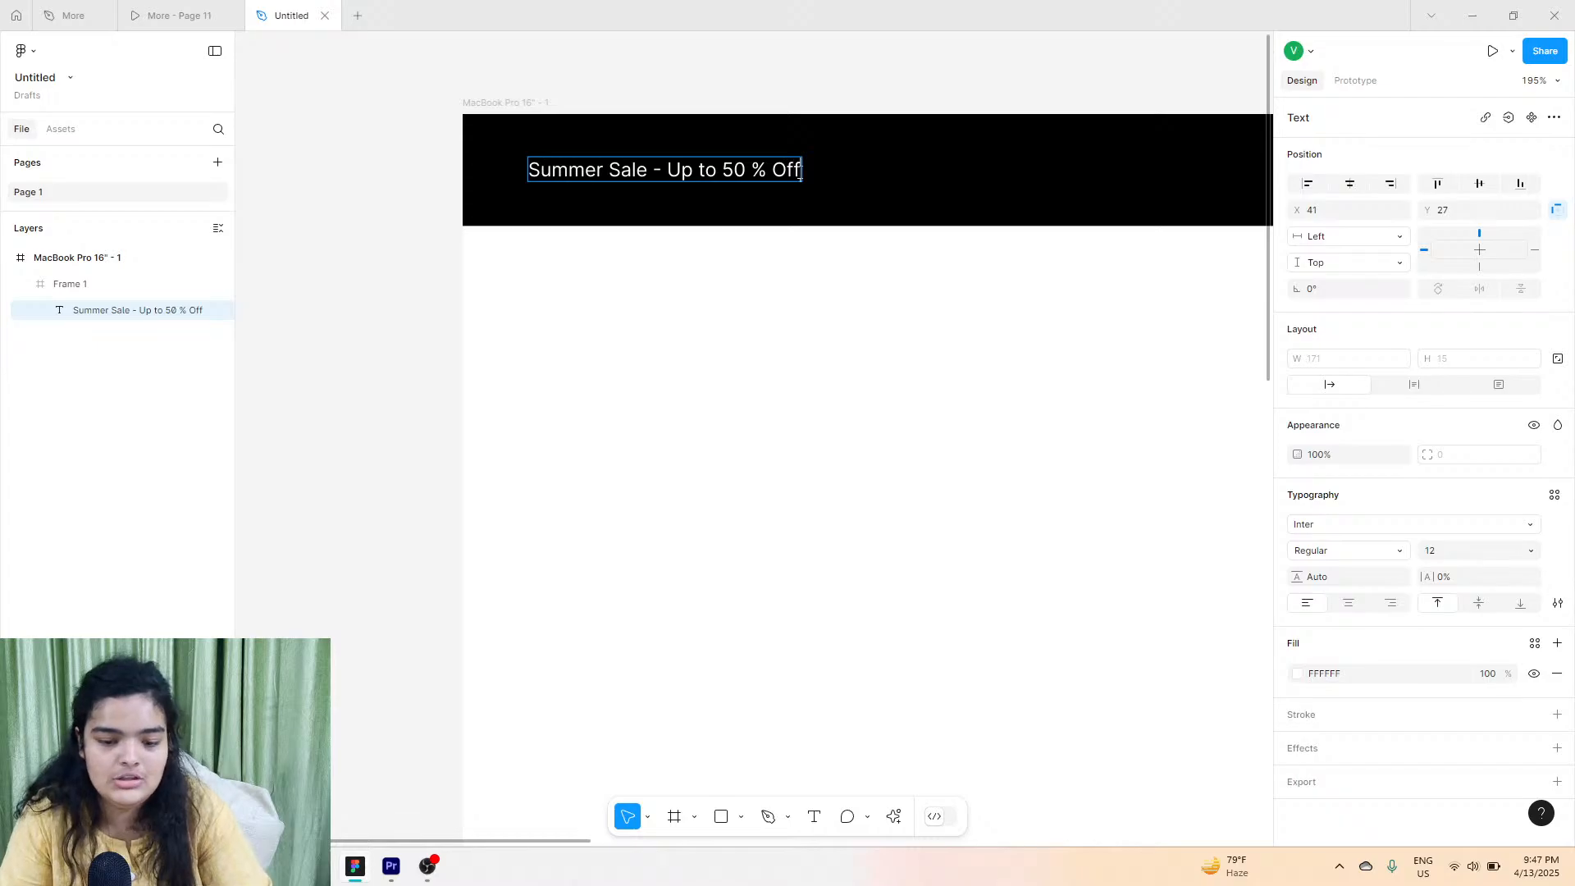
{"action": "type", "text": "!"}
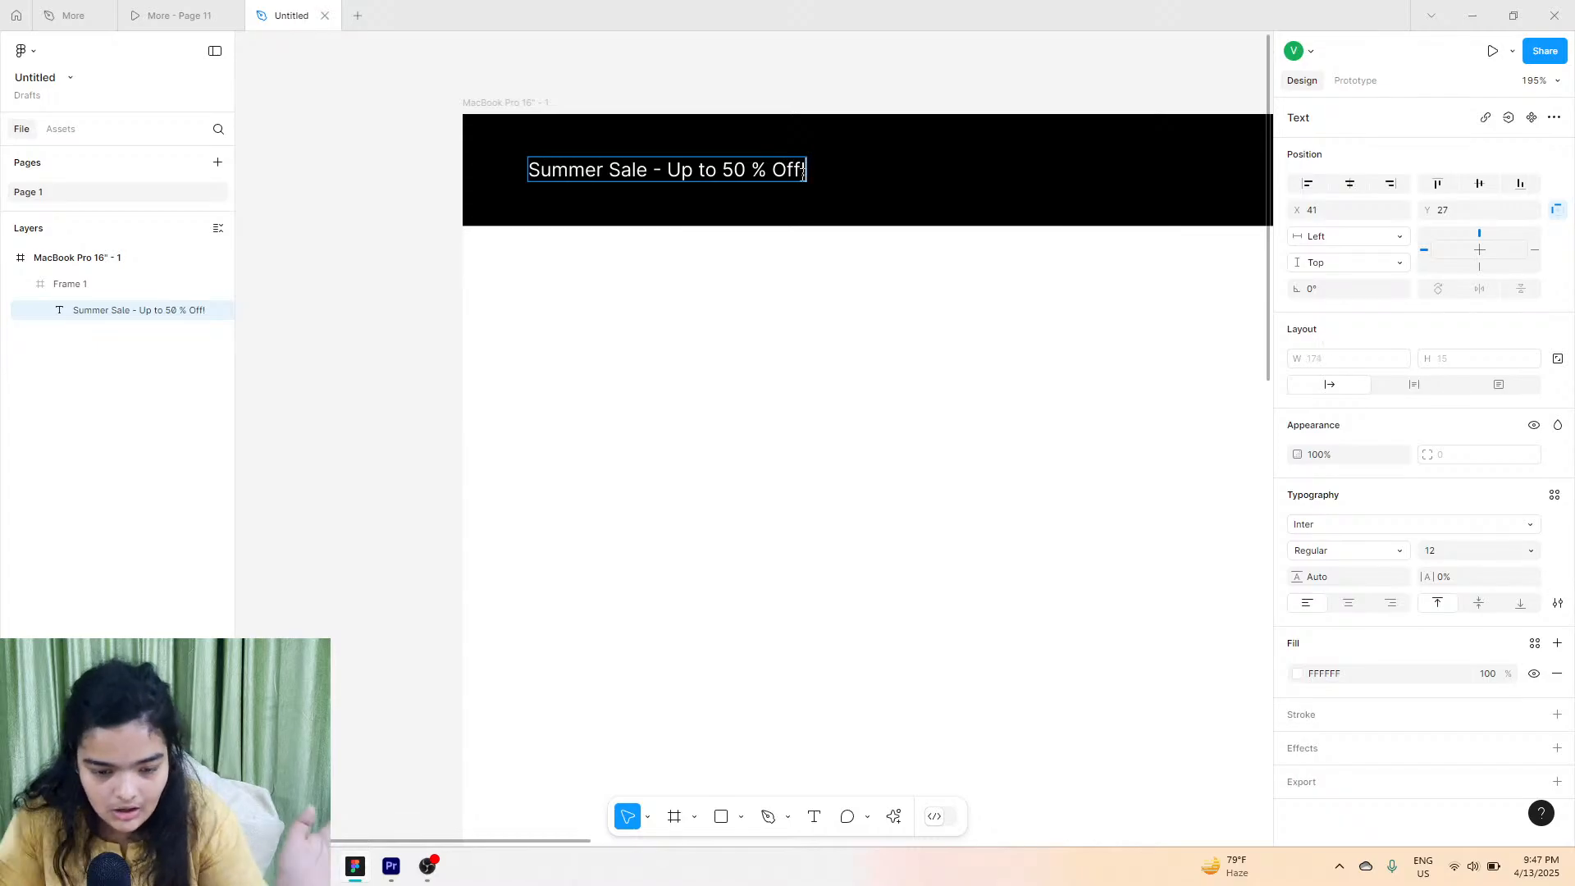
{"action": "scroll", "coordinate": [460, 36], "scroll_direction": "up", "scroll_amount": 1}
Complete the banner text with "Use Code Summer20 at Checkout!" following the reference prototype.
{"action": "left_click", "coordinate": [160, 9]}
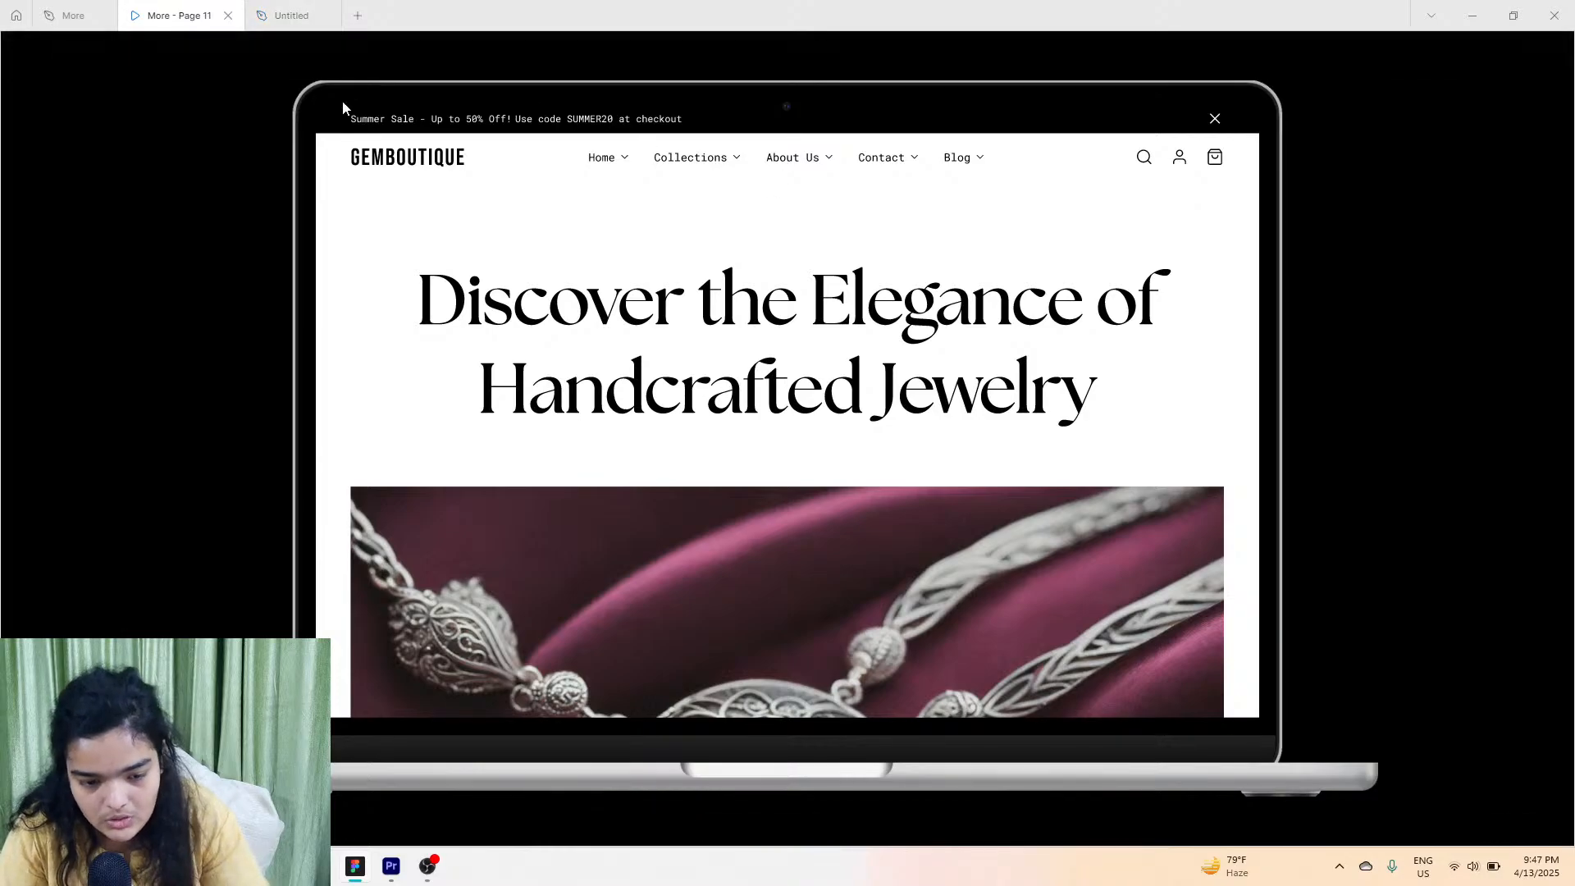
{"action": "left_click", "coordinate": [297, 11]}
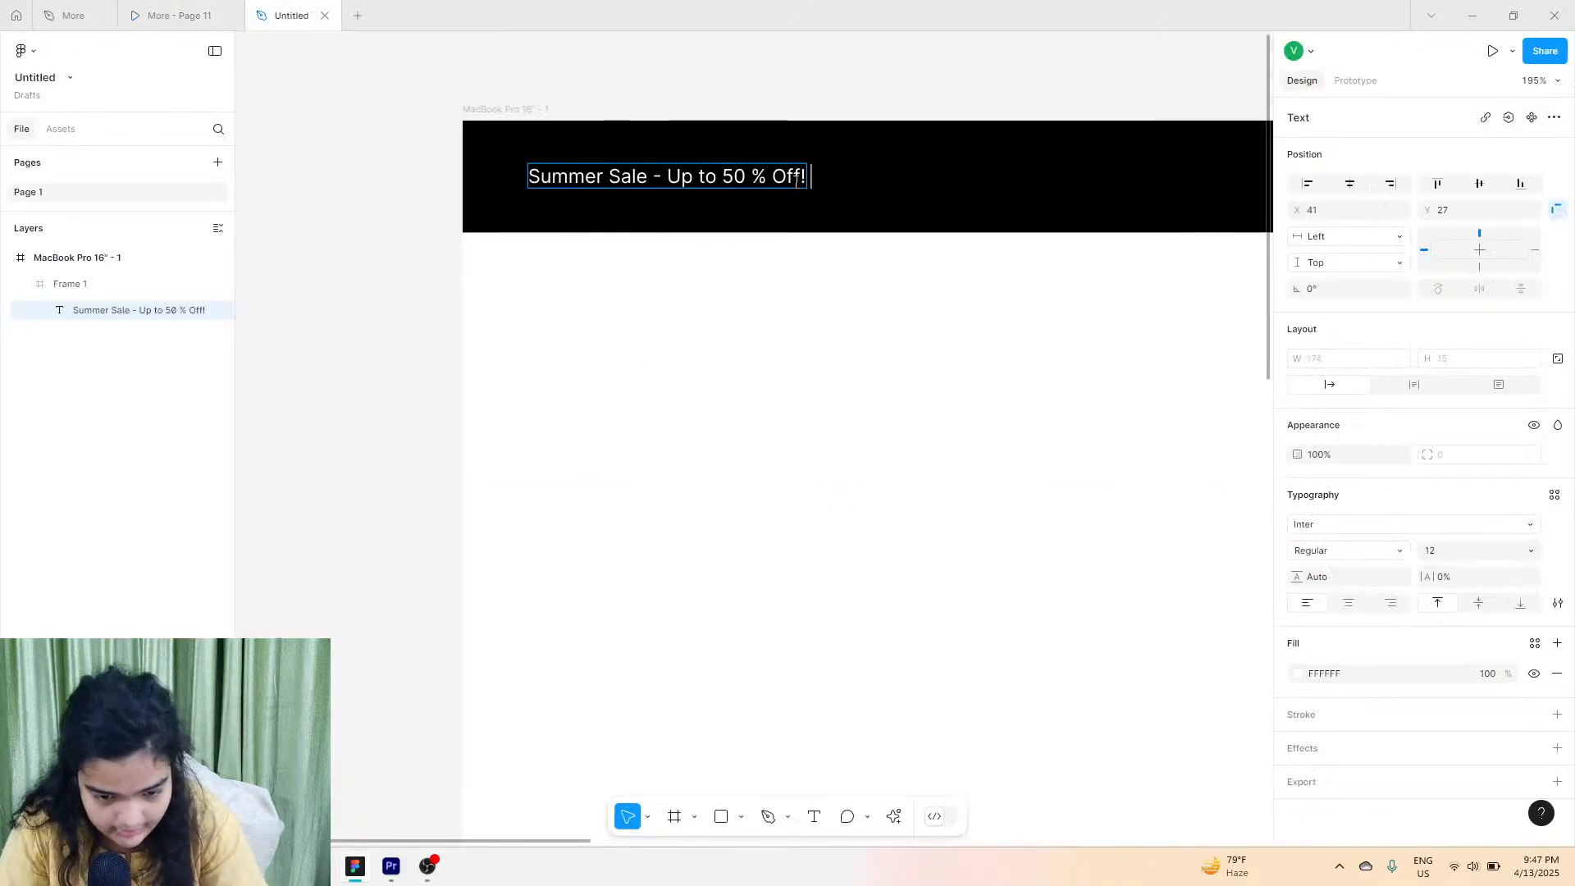
{"action": "type", "text": "Ues"}
{"action": "key", "text": "BackSpace"}
{"action": "key", "text": "BackSpace"}
{"action": "type", "text": "se "}
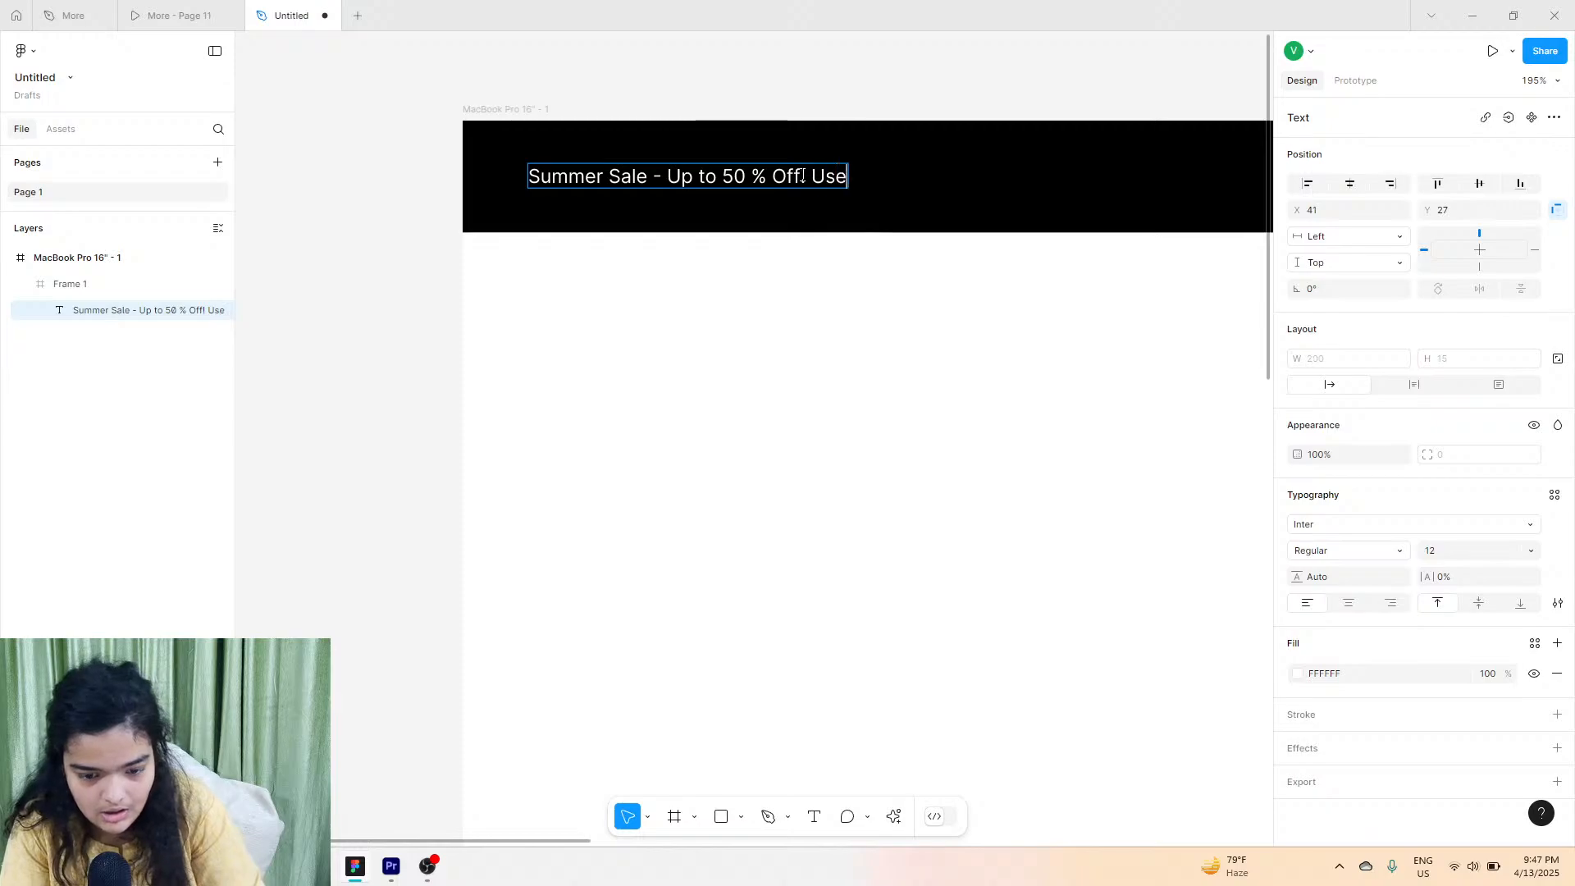
{"action": "type", "text": "Code Sum"}
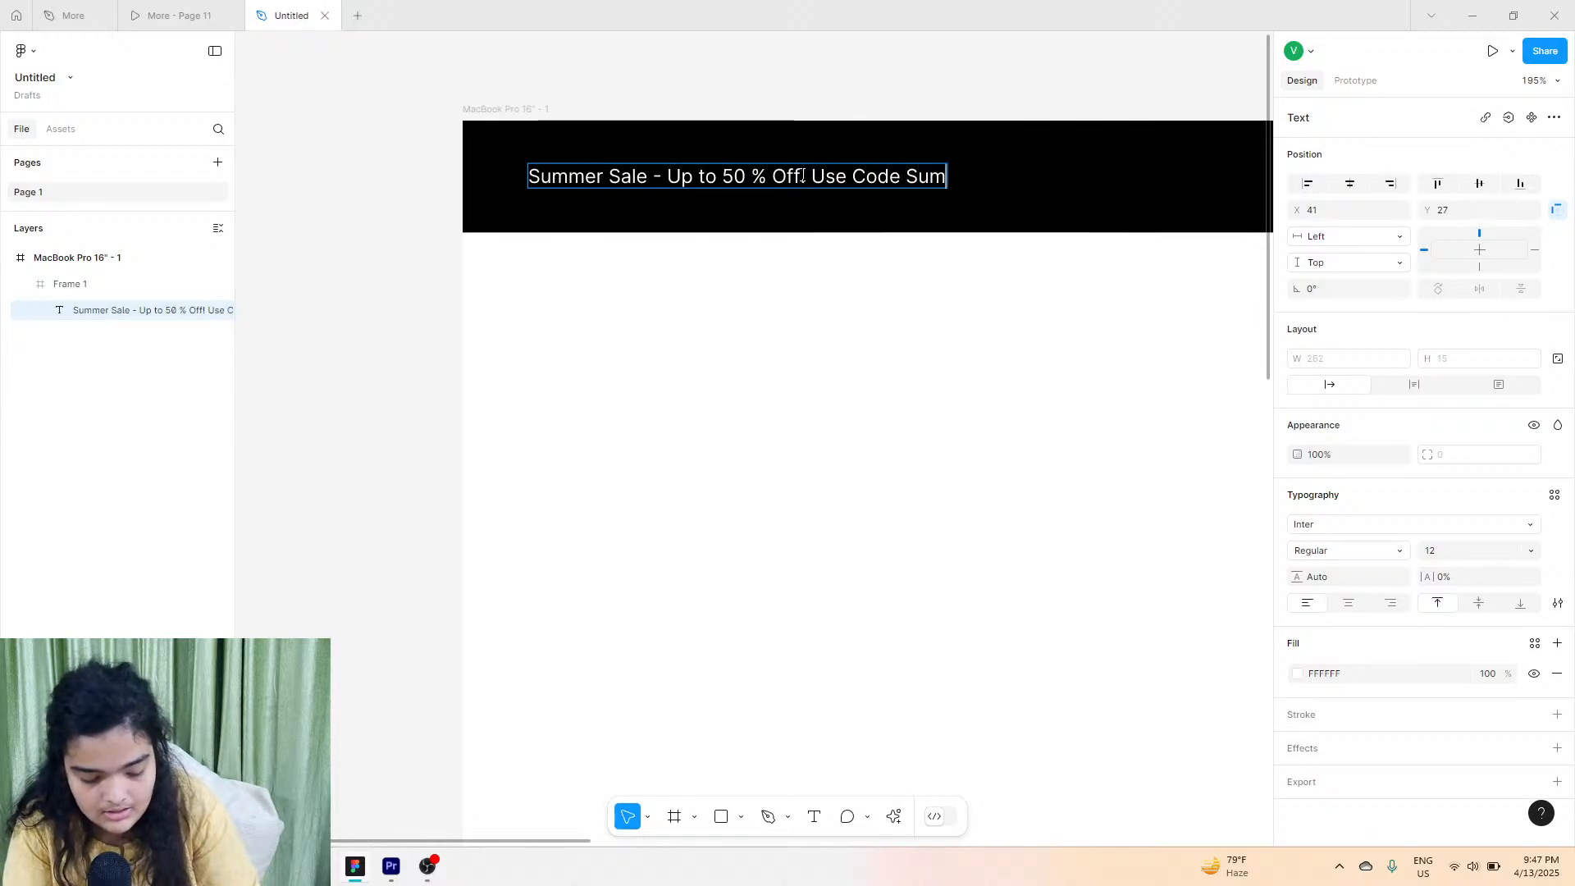
{"action": "type", "text": "mer 20 at C"}
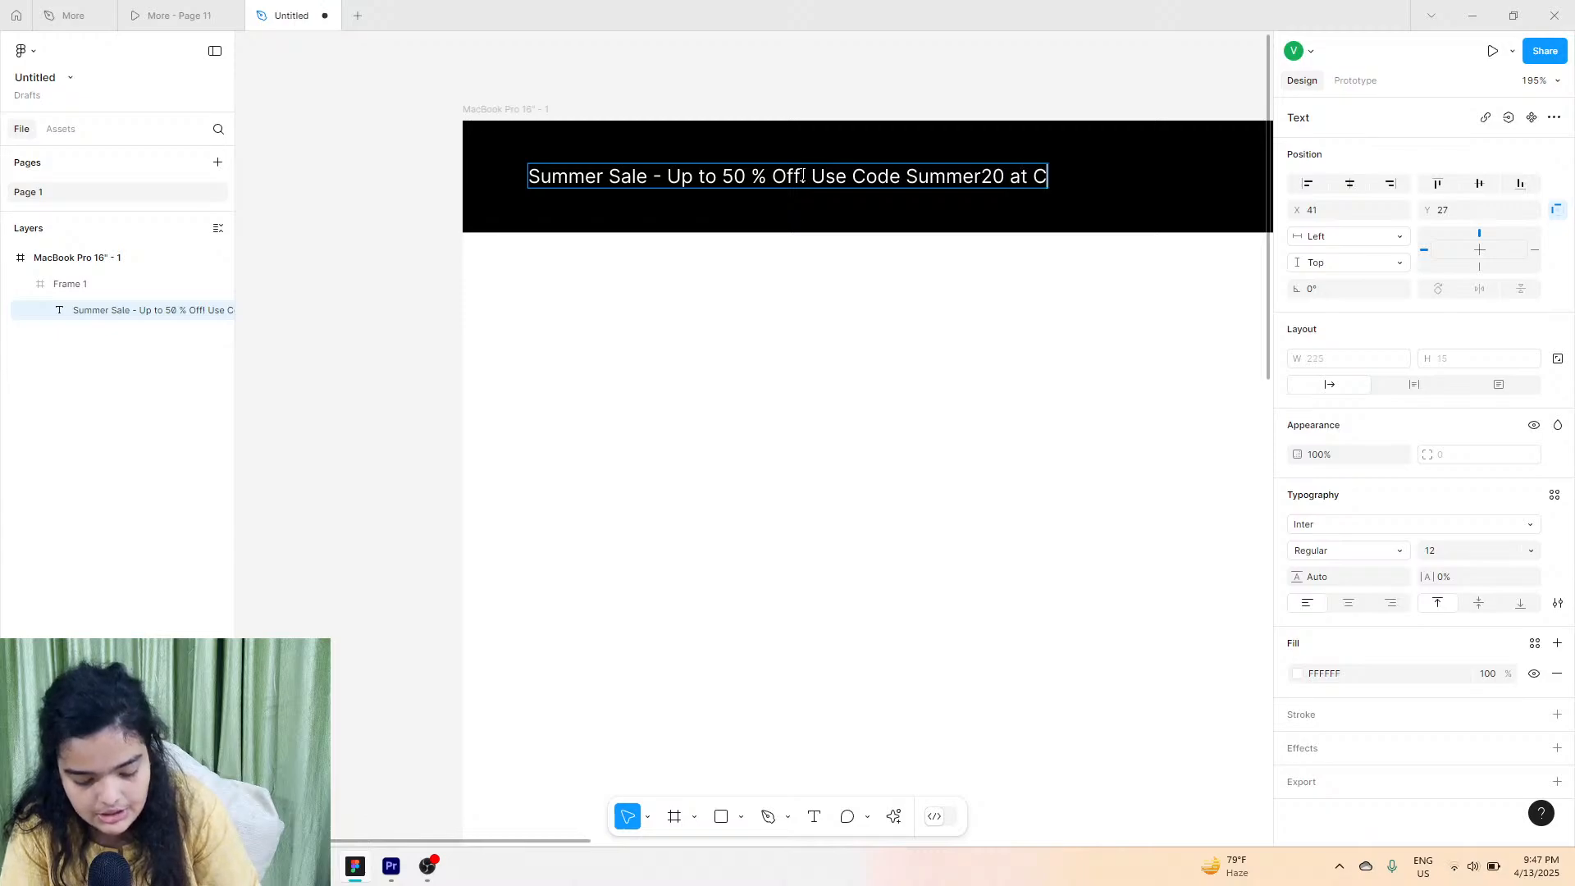
{"action": "type", "text": "hekcout"}
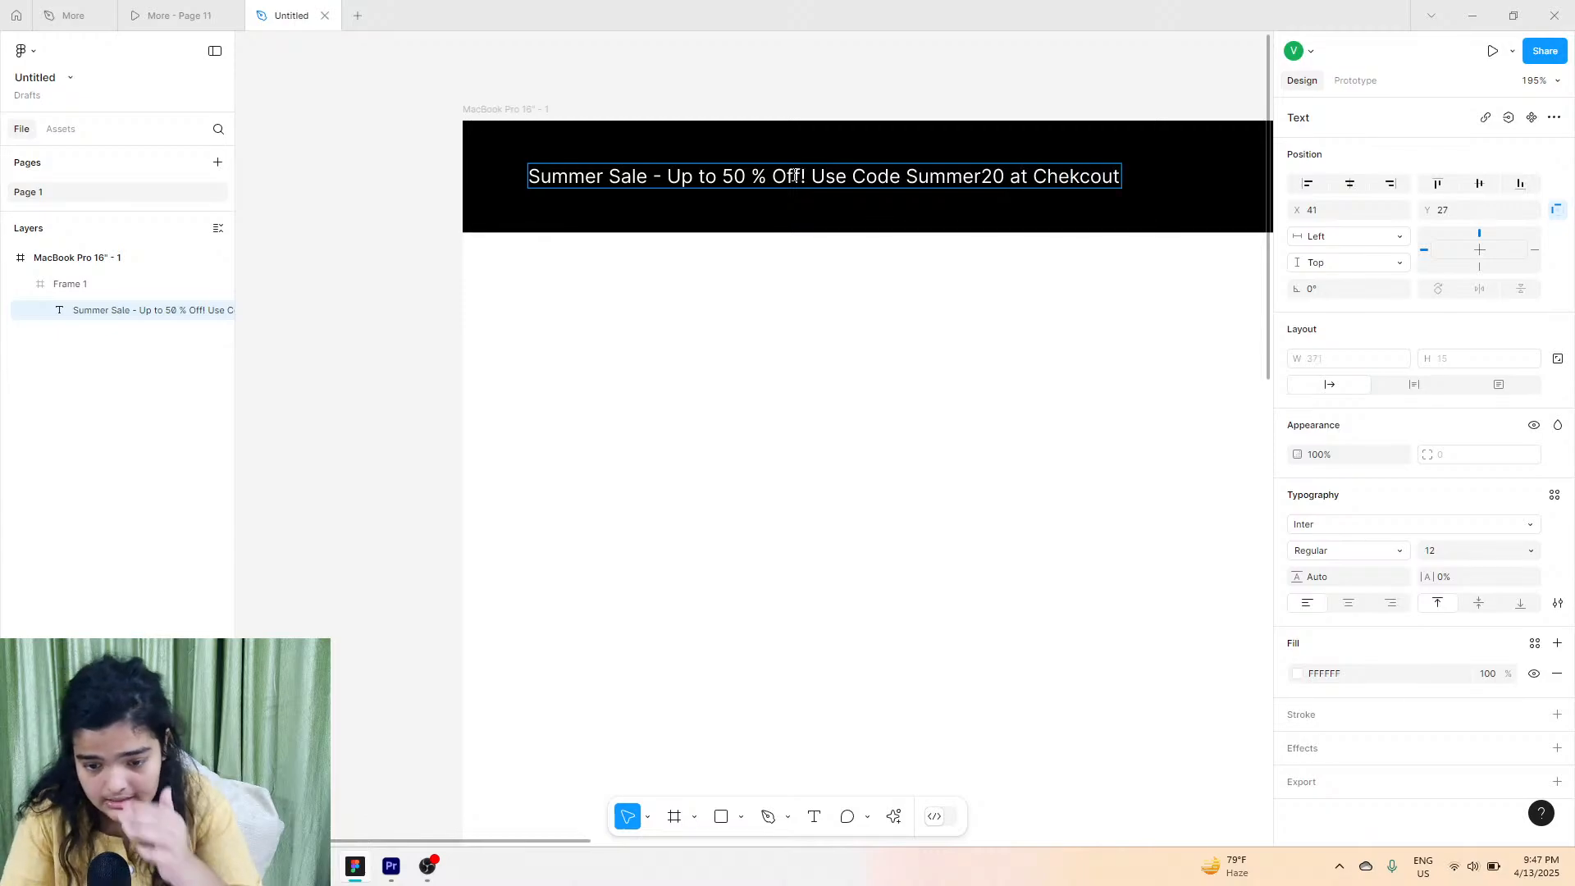
{"action": "left_click", "coordinate": [1092, 183]}
{"action": "key", "text": "BackSpace"}
{"action": "key", "text": "BackSpace"}
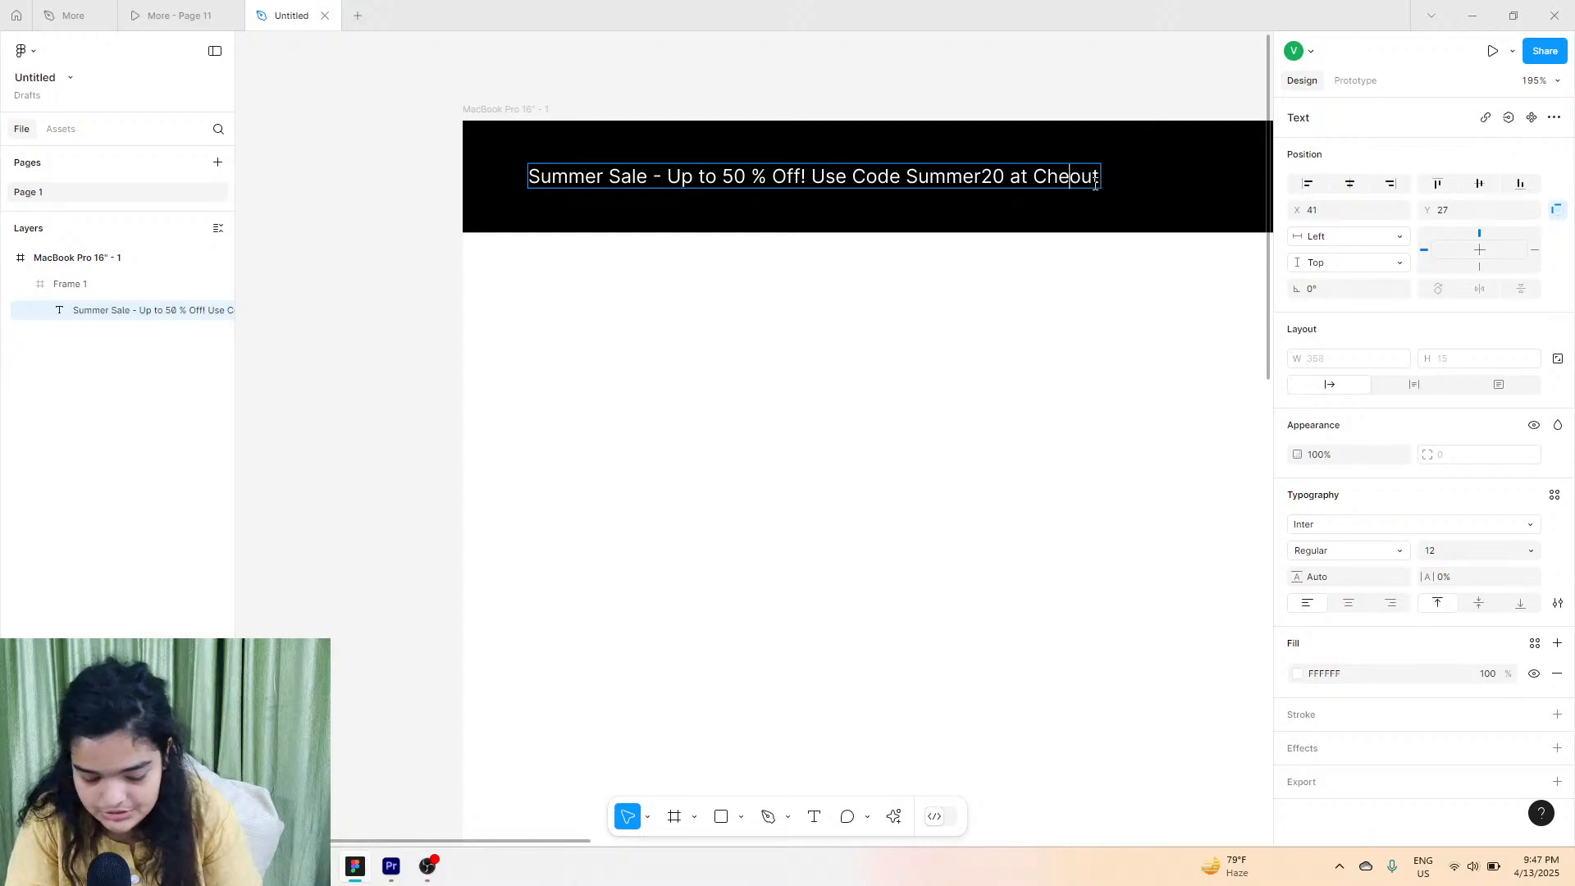
{"action": "type", "text": "ck"}
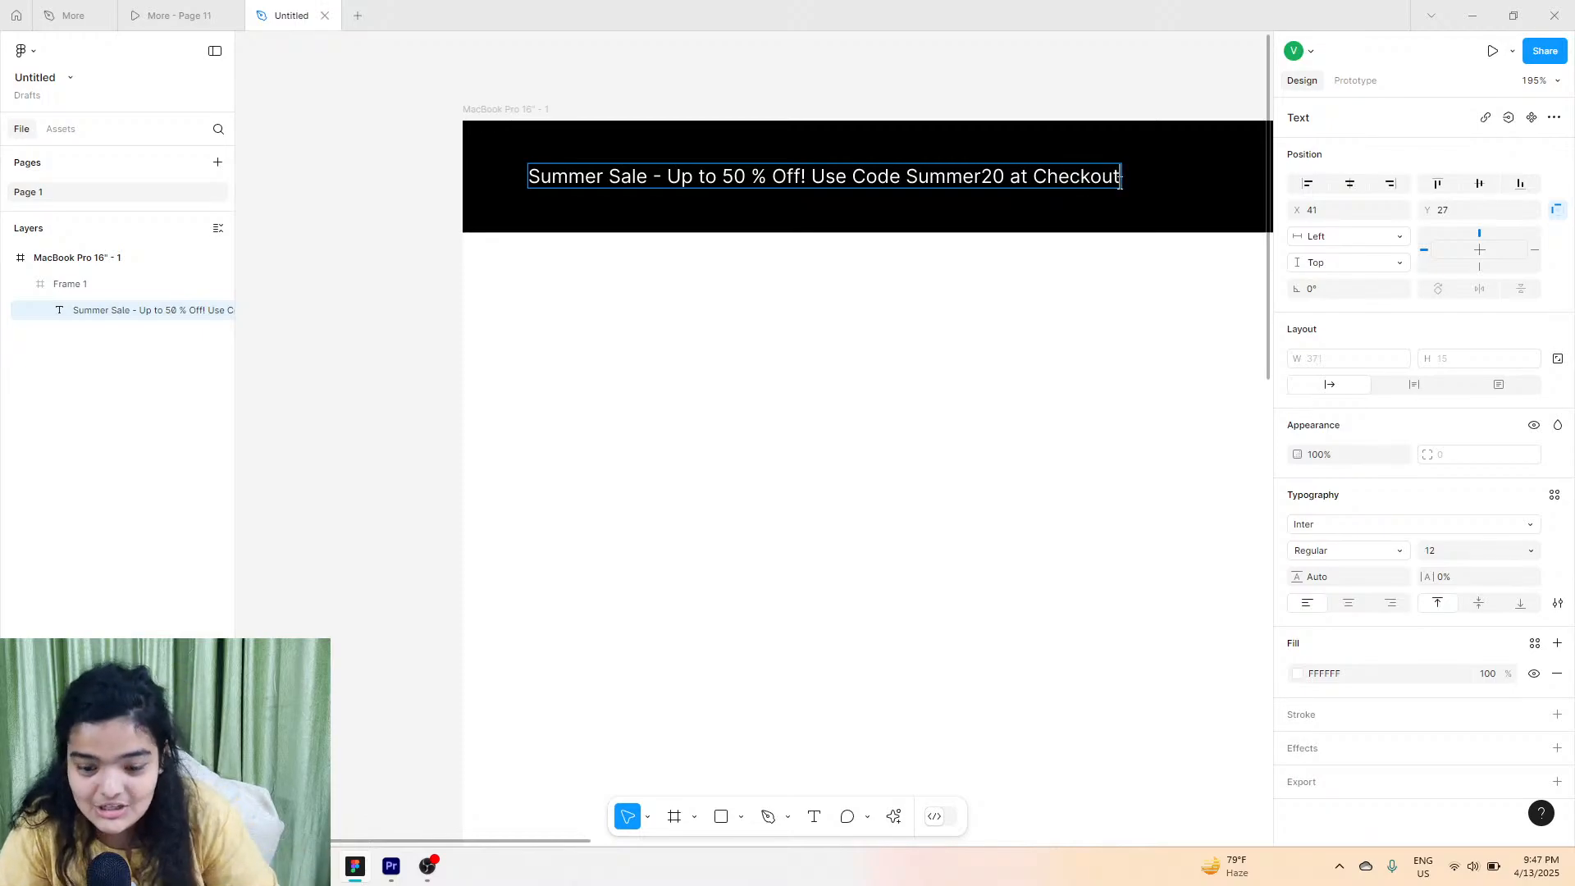
{"action": "key", "text": "Escape"}
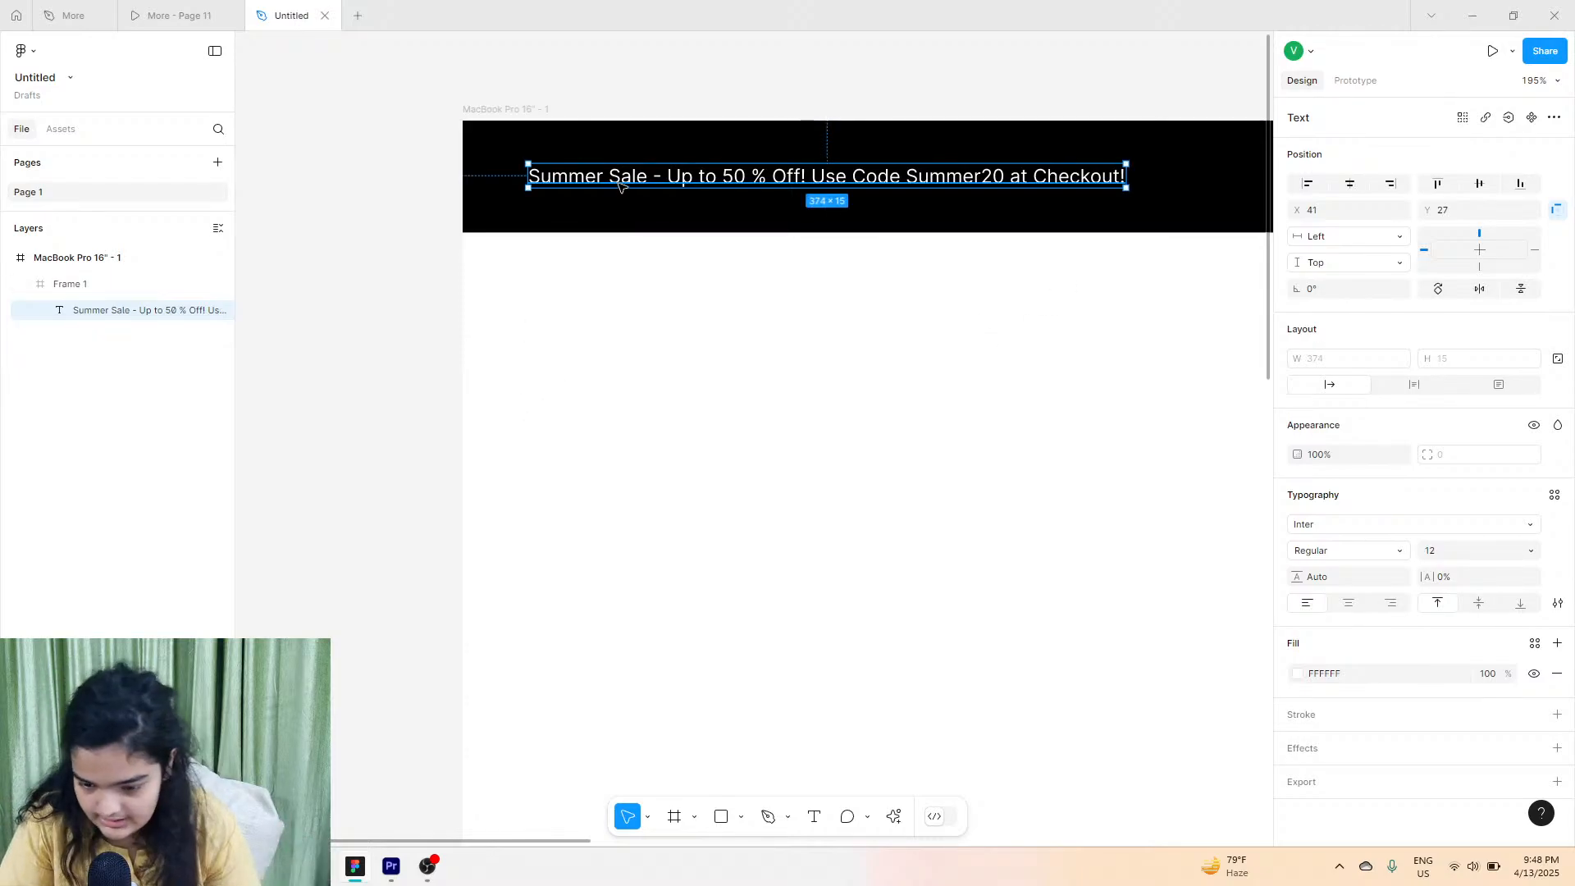
Nudge the sale text to X 40 and set its font to Roboto Mono, checking the font in the original More file.
{"action": "left_click_drag", "start_coordinate": [617, 182], "coordinate": [616, 182]}
{"action": "left_click", "coordinate": [1386, 524]}
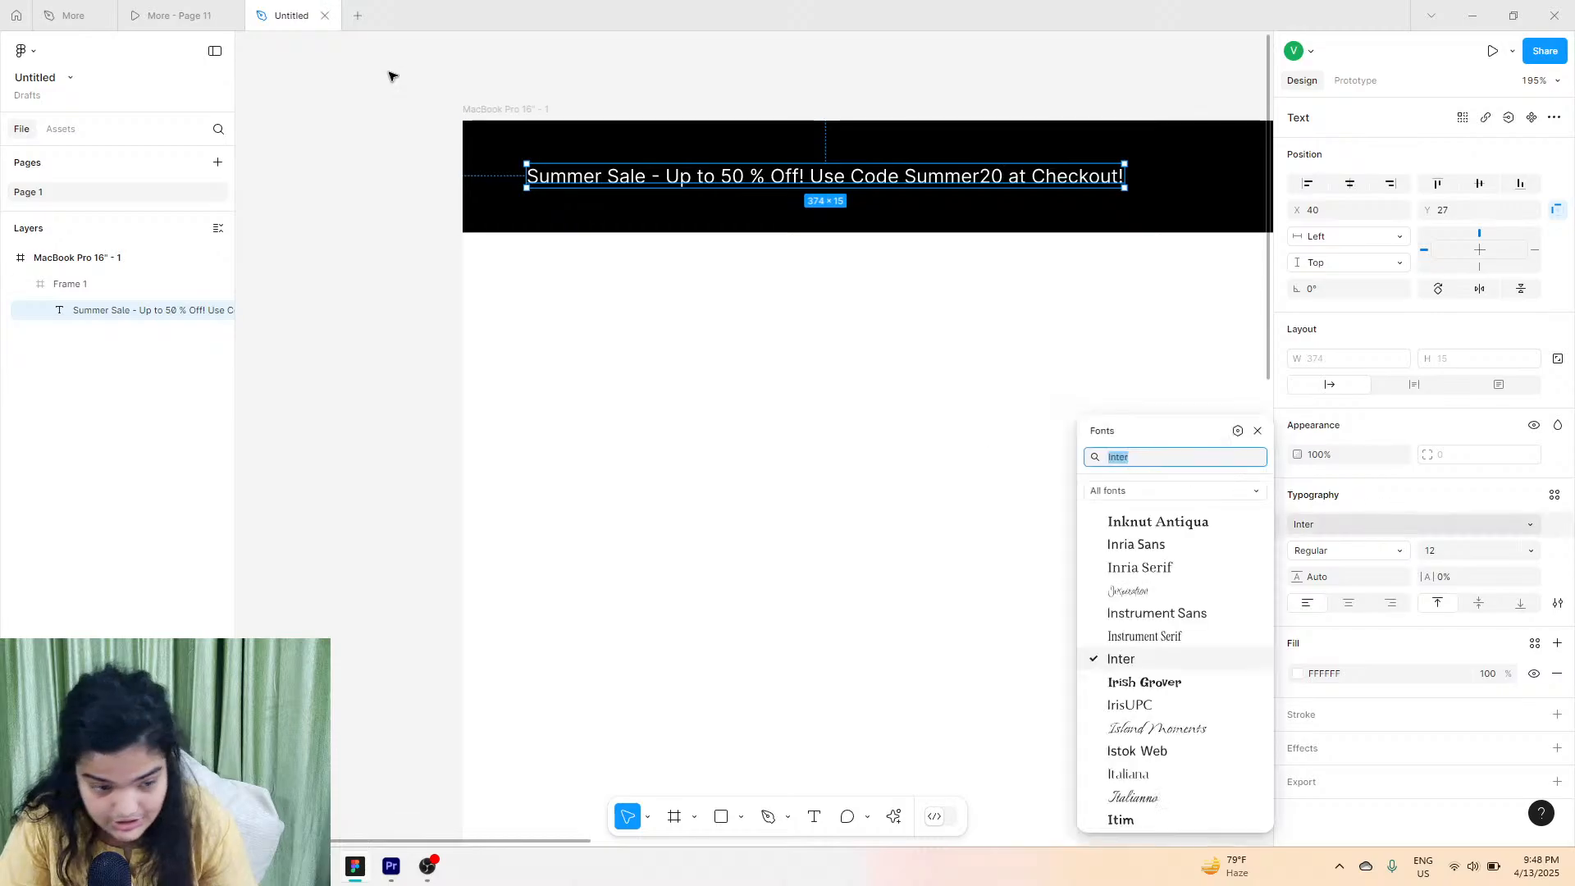
{"action": "left_click", "coordinate": [64, 15]}
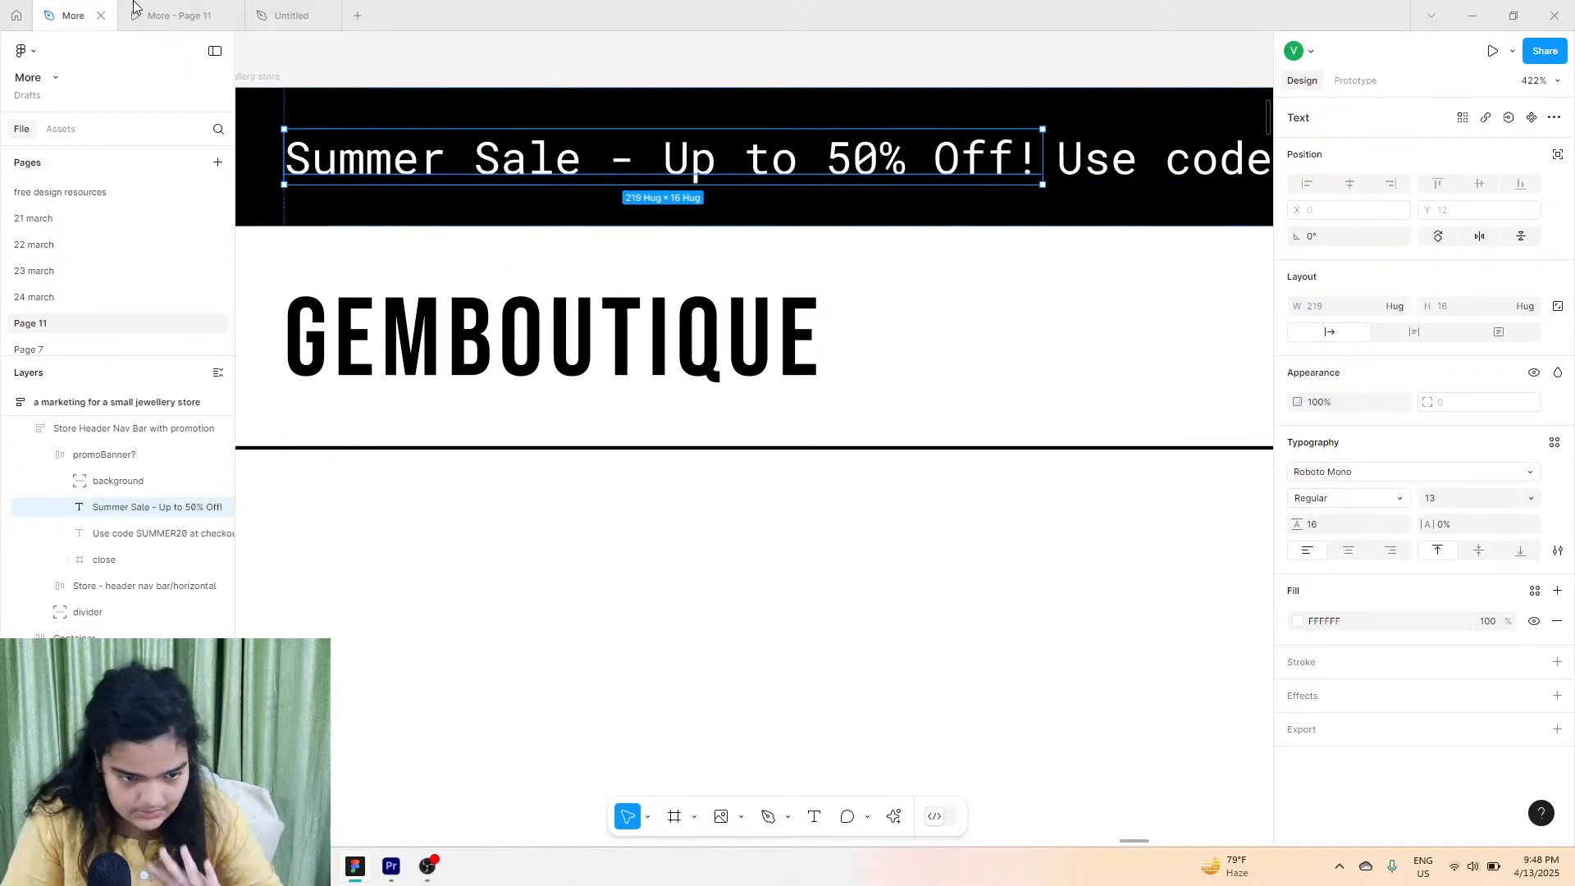
{"action": "left_click", "coordinate": [291, 16]}
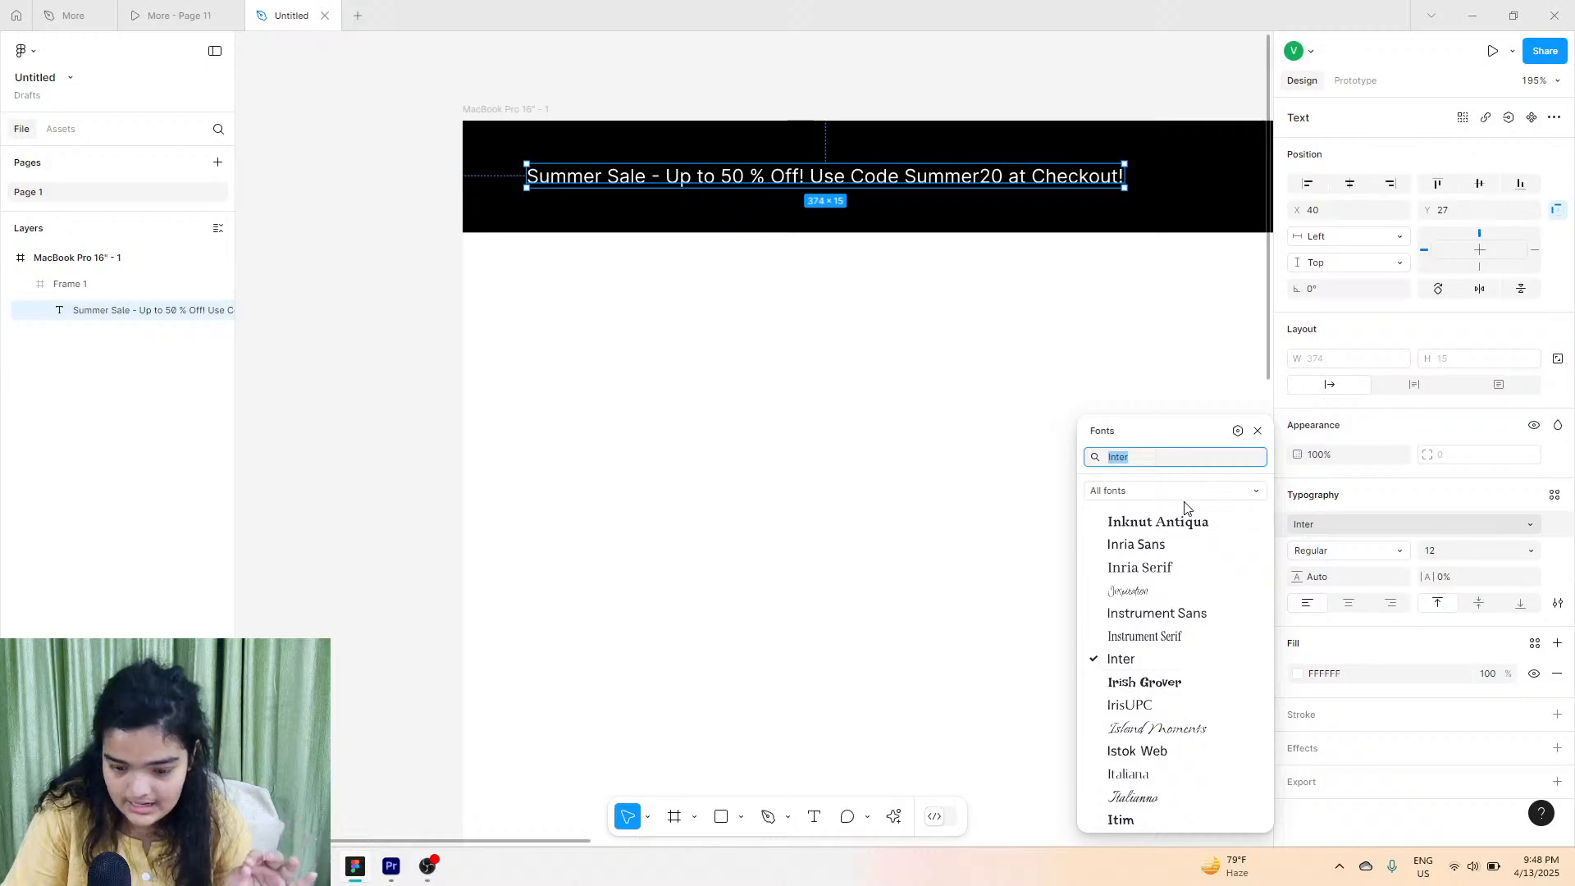
{"action": "type", "text": "robo"}
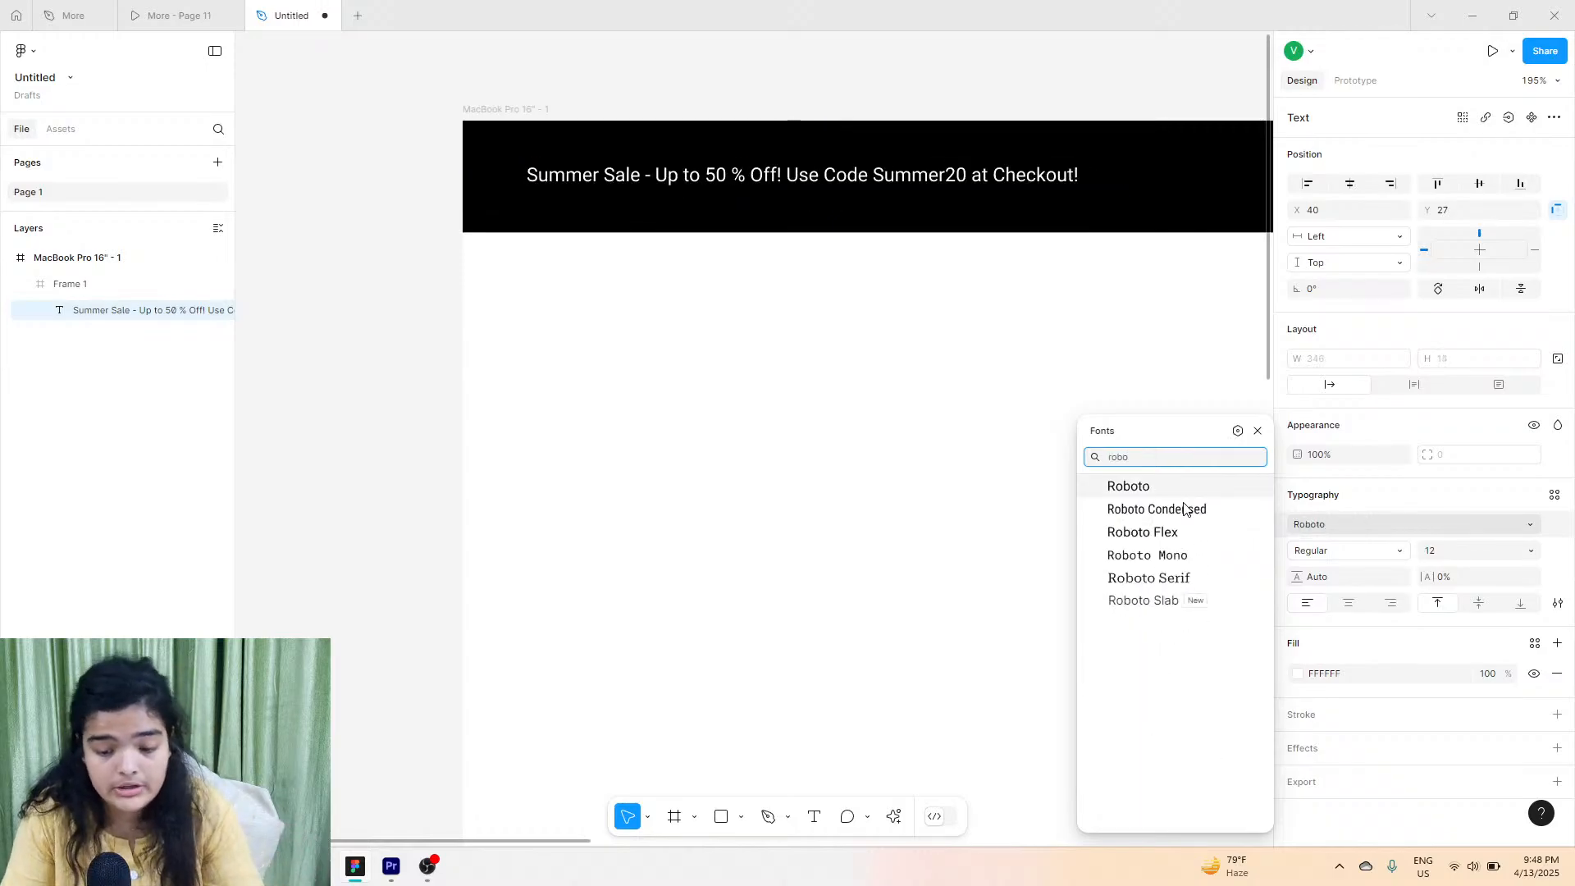
{"action": "left_click", "coordinate": [1144, 556]}
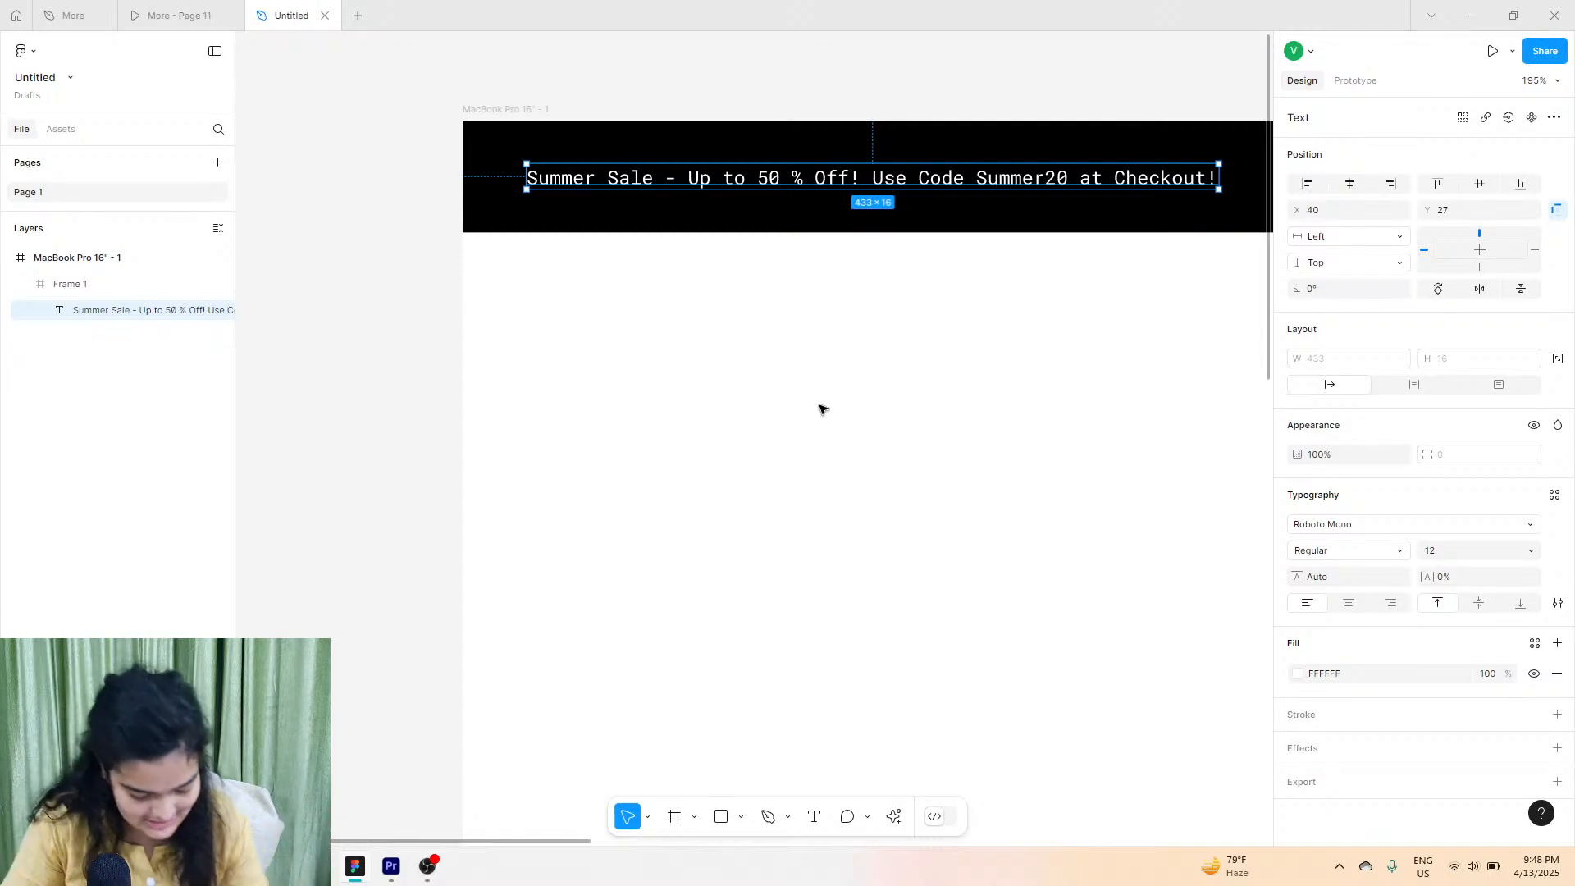
Move the sale text to about X 25, Y 19 and reduce the black banner's height to about 54.
{"action": "left_click_drag", "start_coordinate": [577, 184], "coordinate": [552, 166]}
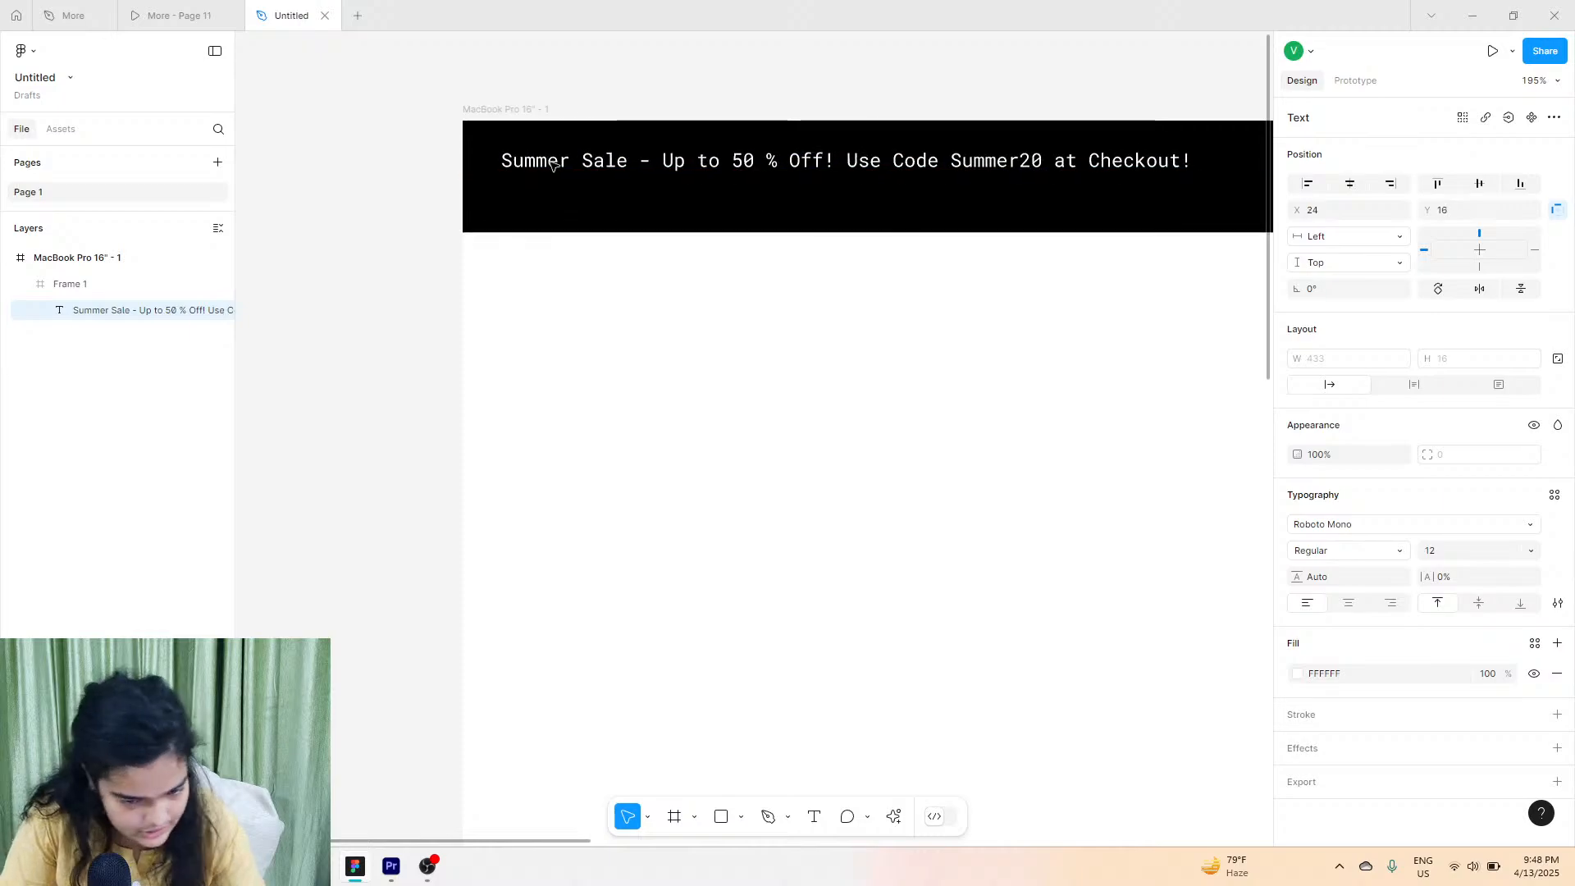
{"action": "left_click", "coordinate": [572, 230]}
{"action": "left_click_drag", "start_coordinate": [572, 232], "coordinate": [580, 210]}
{"action": "left_click", "coordinate": [833, 288]}
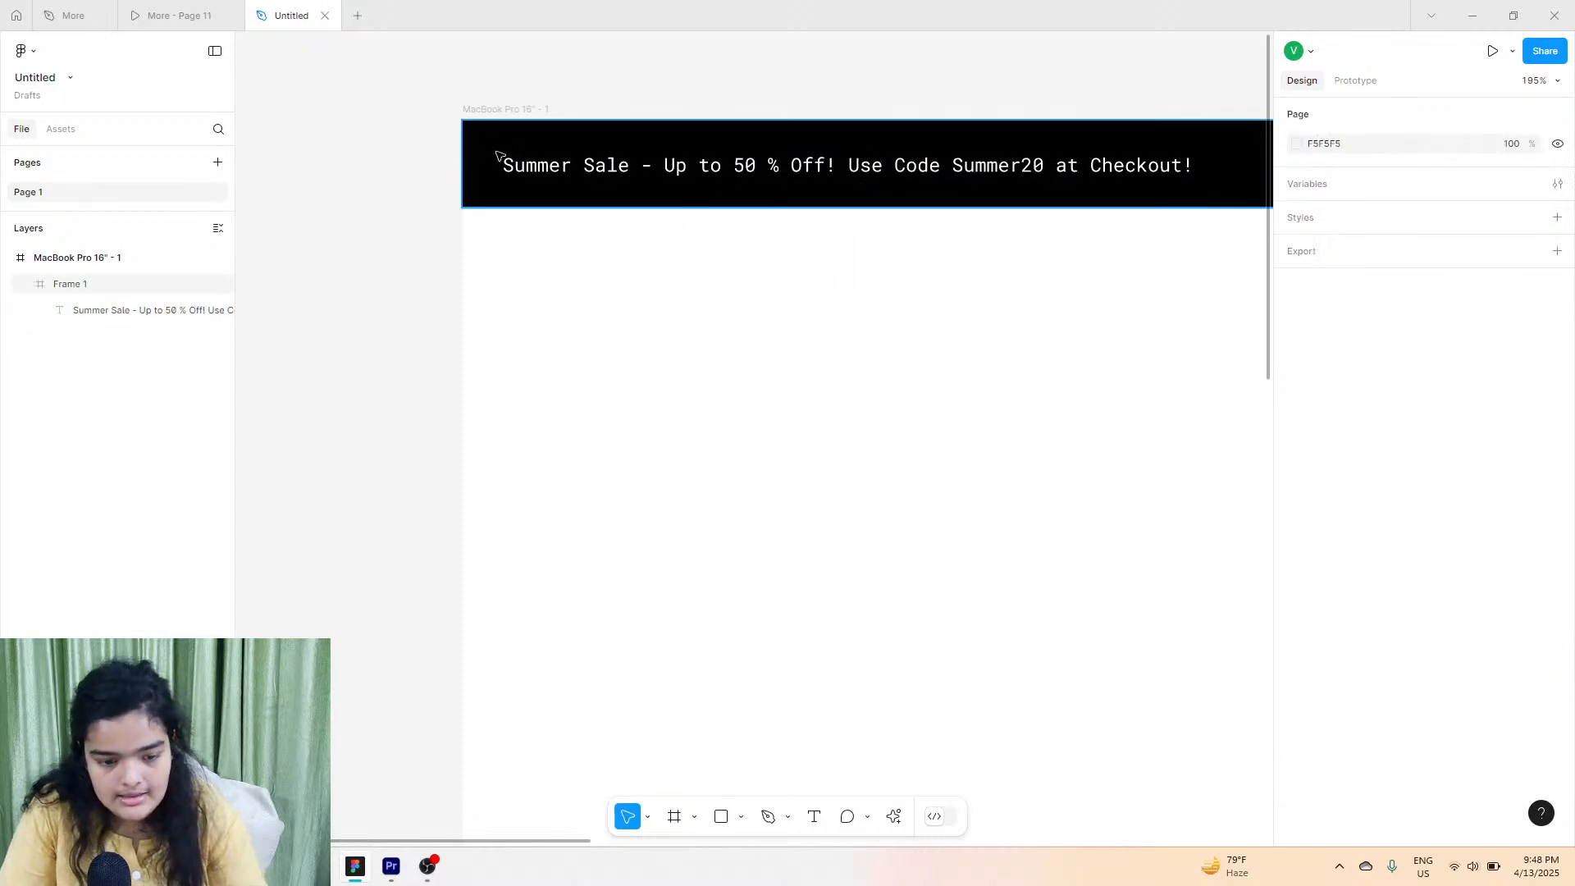
Set the font size of the banner's sale text to 16.
{"action": "scroll", "coordinate": [499, 156], "scroll_direction": "up", "scroll_amount": 4}
{"action": "left_click", "coordinate": [616, 211]}
{"action": "scroll", "coordinate": [612, 214], "scroll_direction": "down", "scroll_amount": 5}
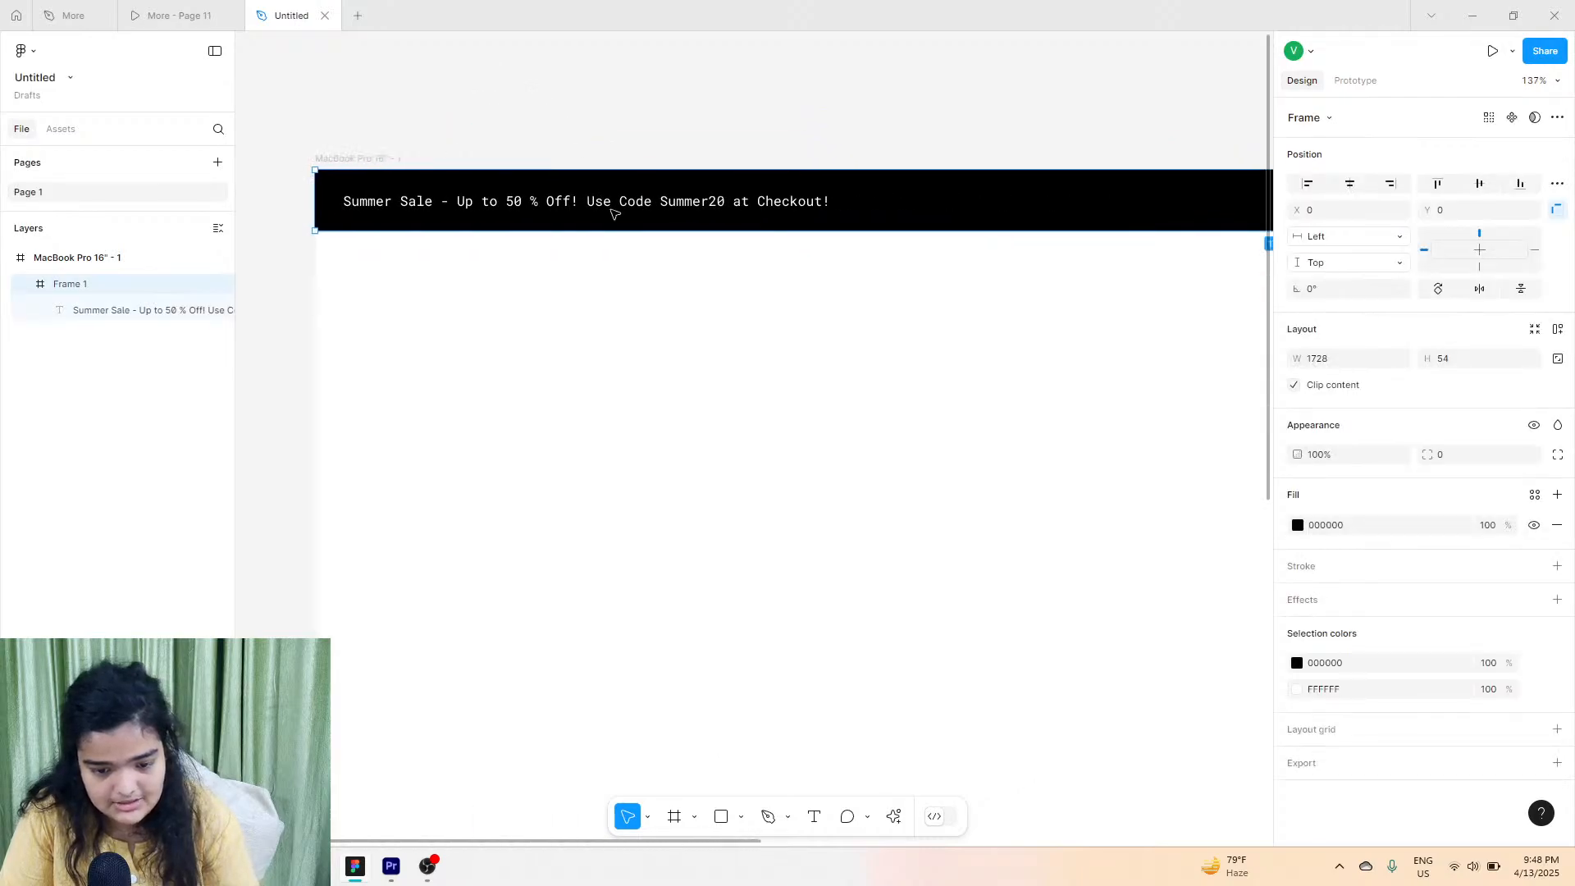
{"action": "scroll", "coordinate": [614, 213], "scroll_direction": "down", "scroll_amount": 3}
{"action": "double_click", "coordinate": [605, 203]}
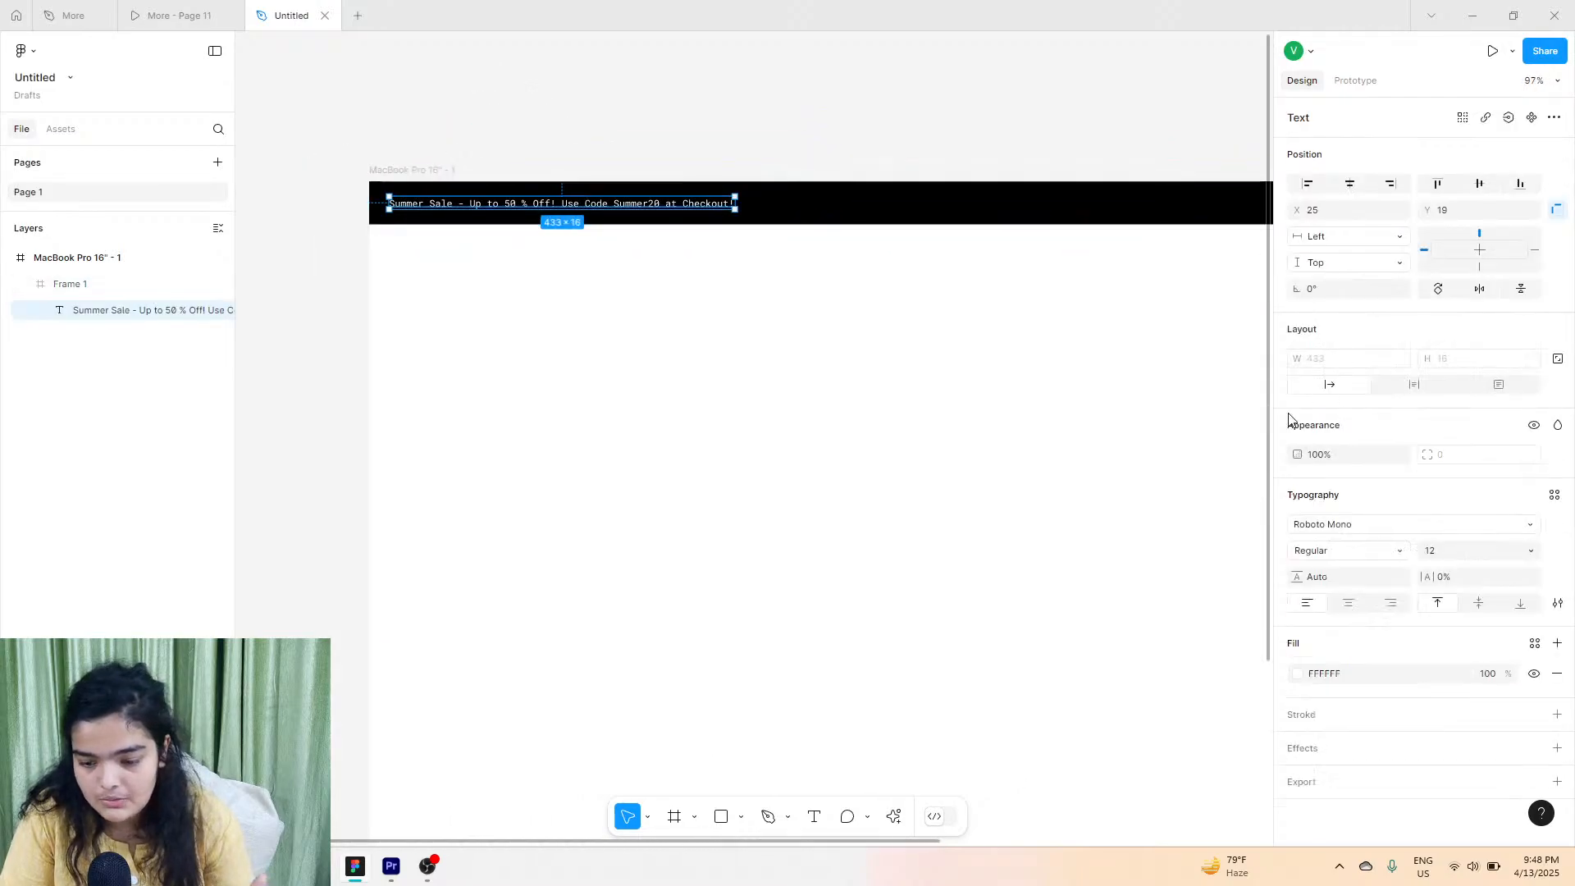
{"action": "left_click", "coordinate": [1461, 552]}
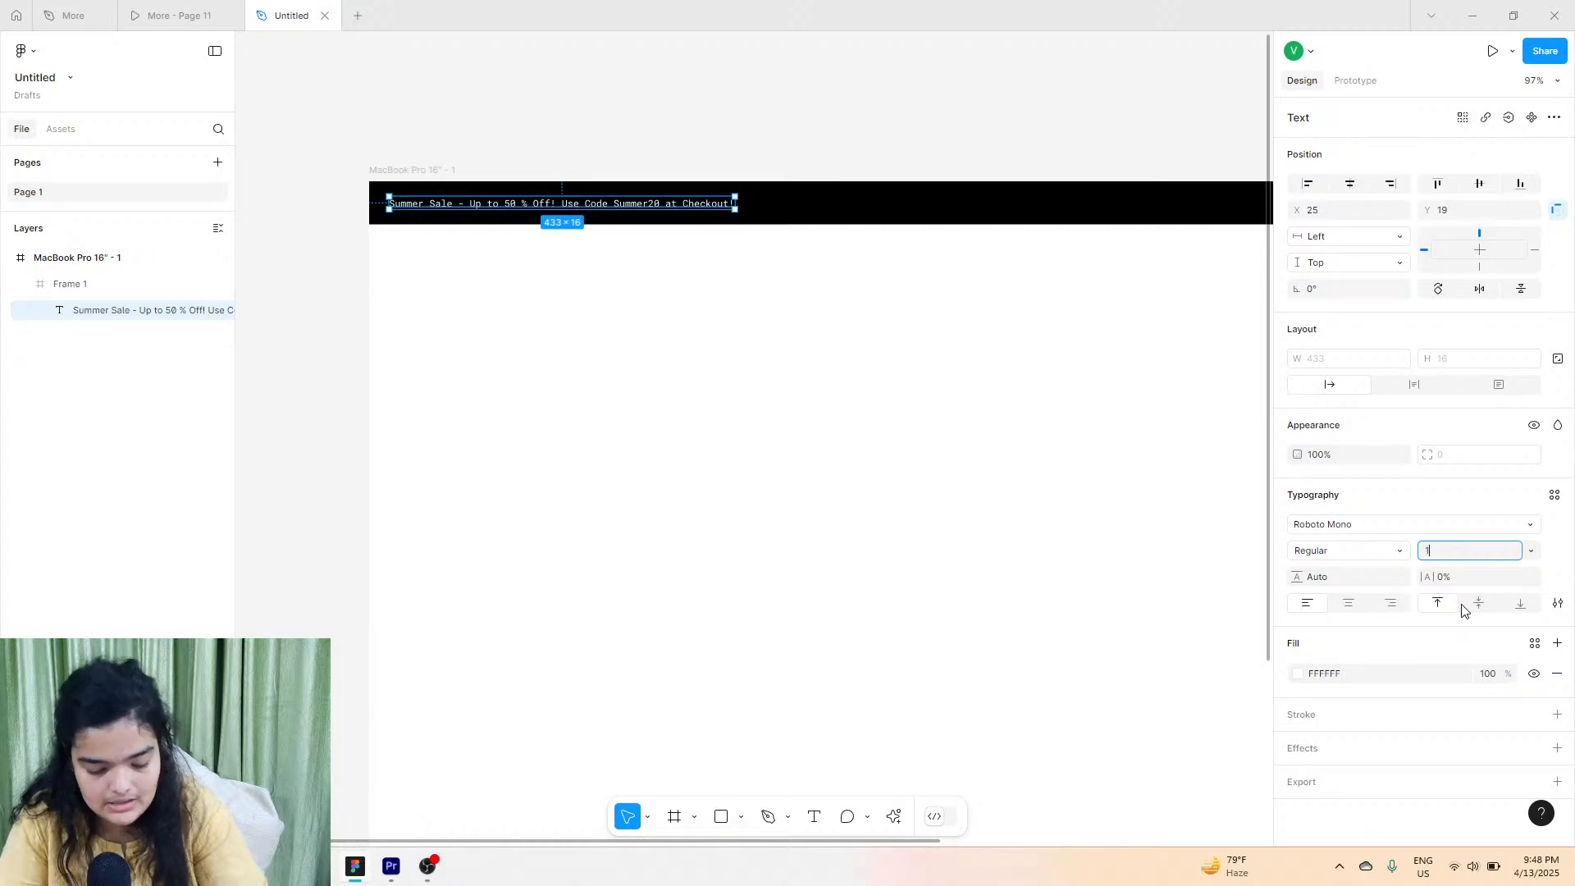
{"action": "type", "text": "16"}
{"action": "key", "text": "Return"}
Increase the black banner's height to about 59 and shift the sale text to about X 33, Y 19.
{"action": "scroll", "coordinate": [456, 257], "scroll_direction": "up", "scroll_amount": 5}
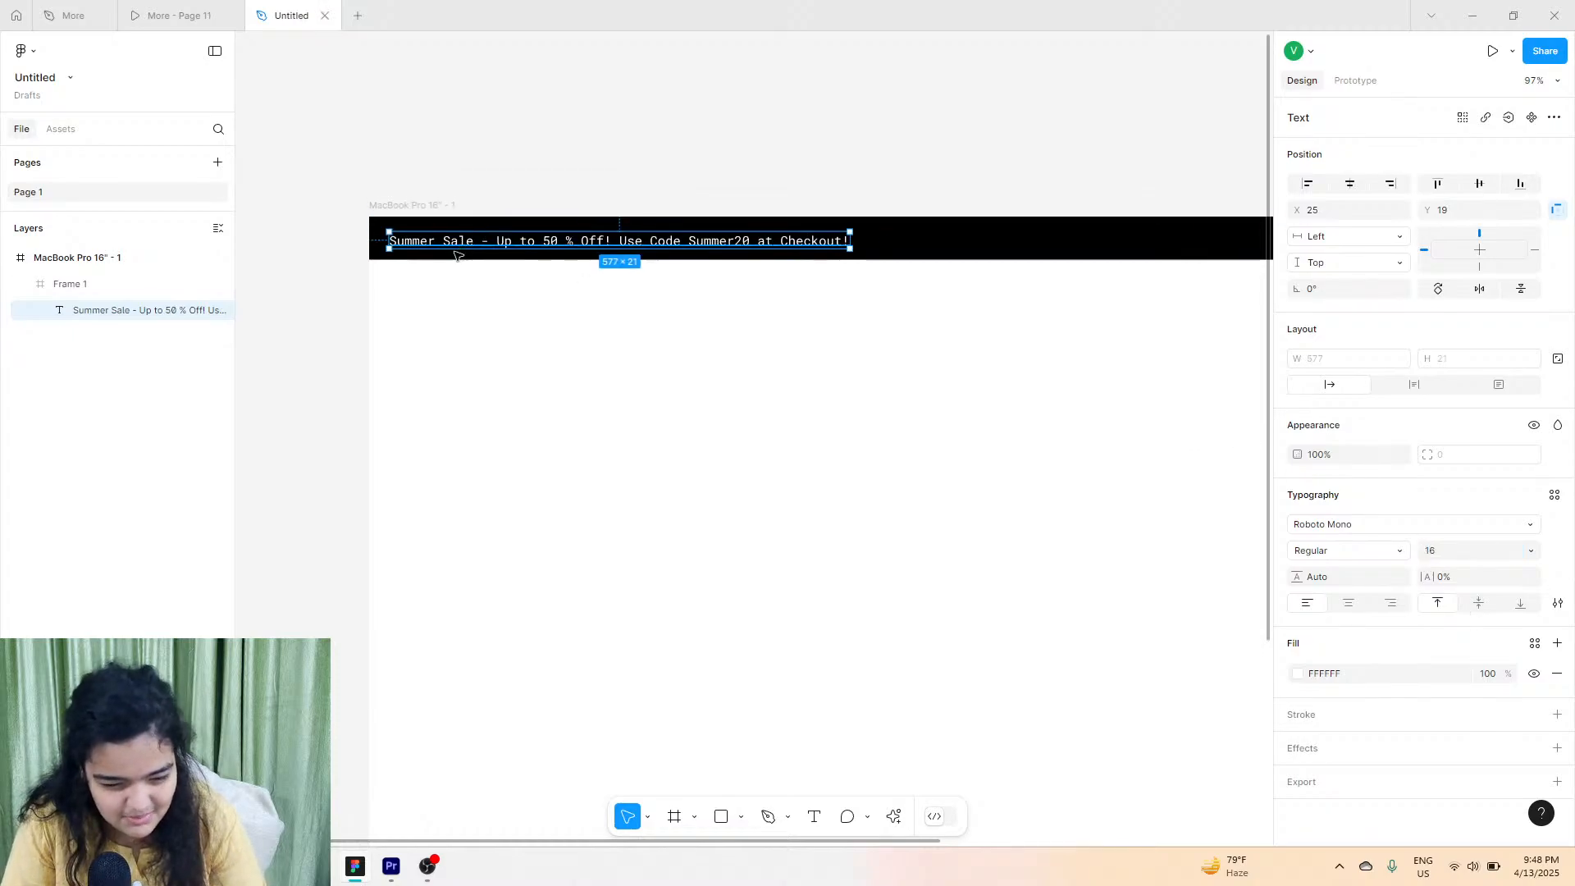
{"action": "scroll", "coordinate": [443, 265], "scroll_direction": "left", "scroll_amount": 2}
{"action": "left_click", "coordinate": [435, 255]}
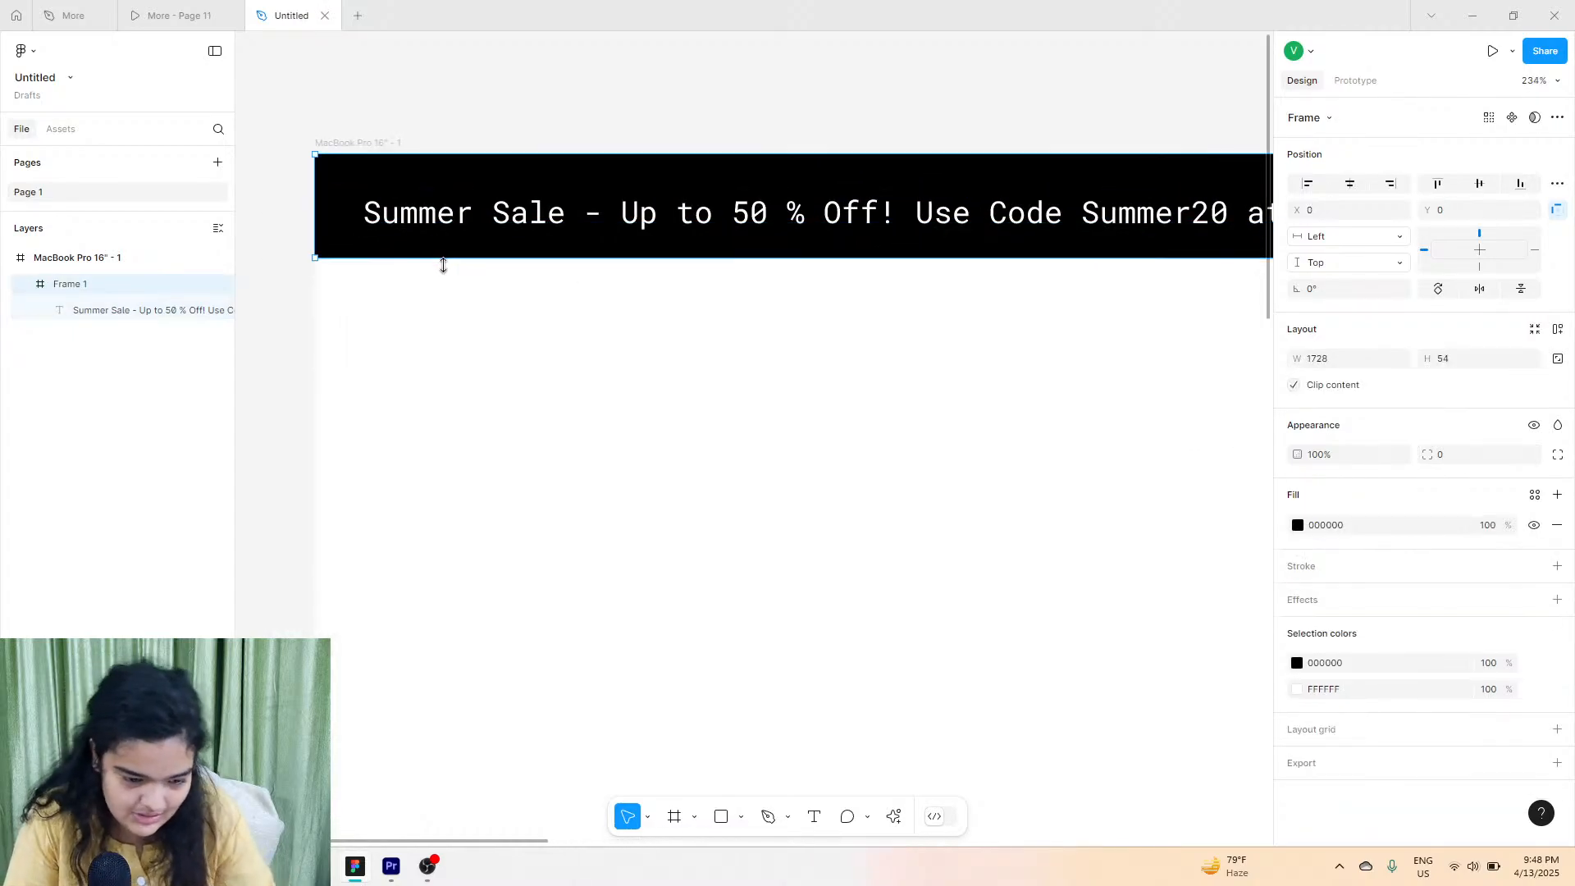
{"action": "left_click_drag", "start_coordinate": [443, 265], "coordinate": [449, 268]}
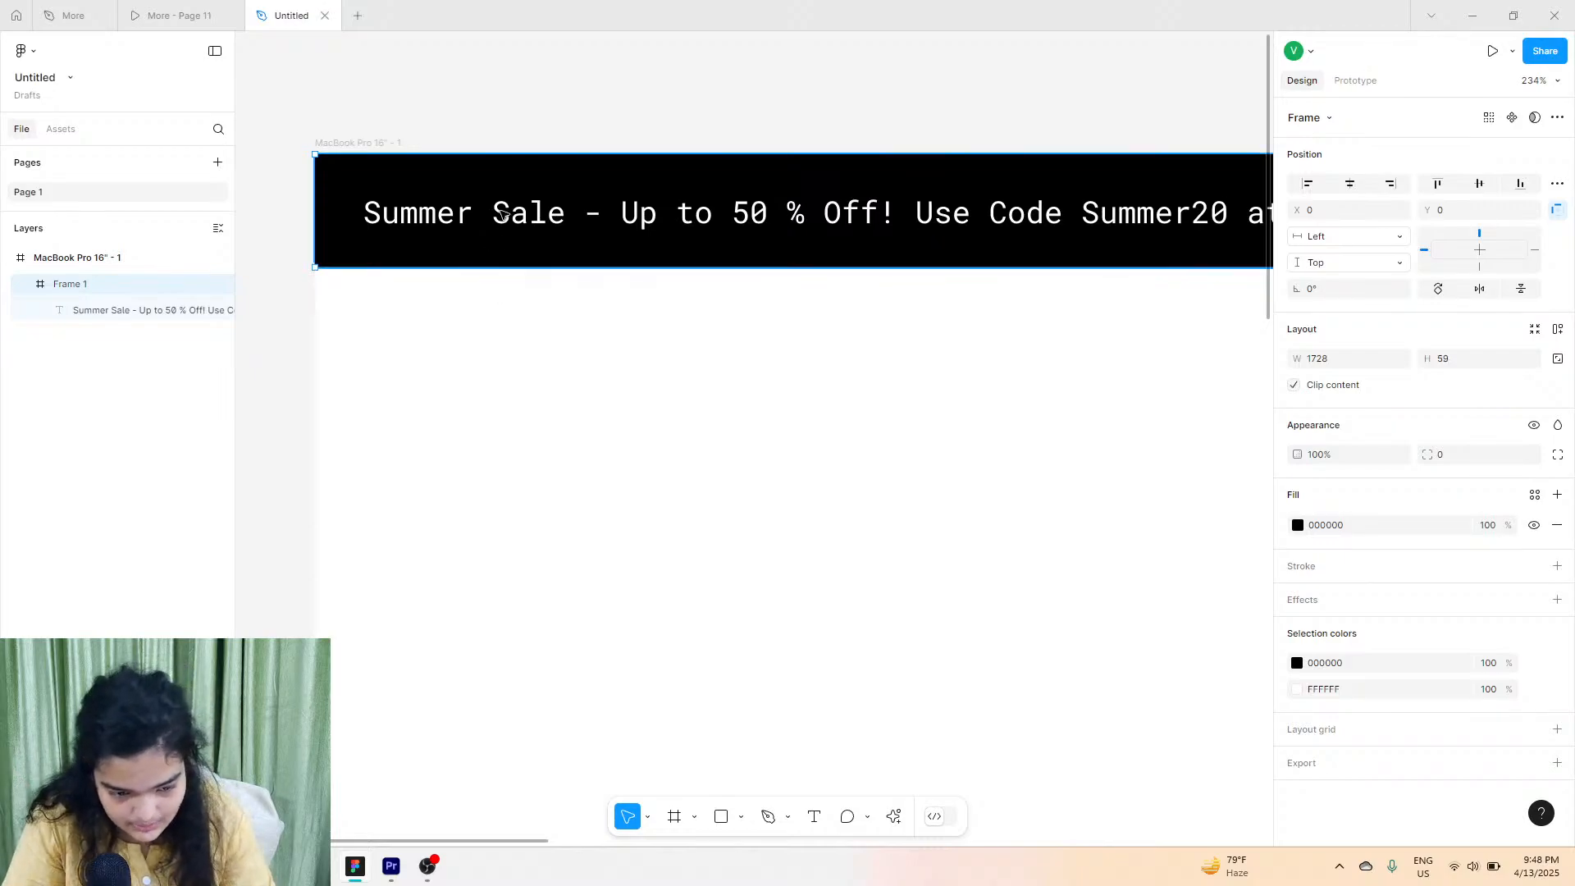
{"action": "double_click", "coordinate": [498, 209]}
{"action": "left_click_drag", "start_coordinate": [487, 209], "coordinate": [498, 213]}
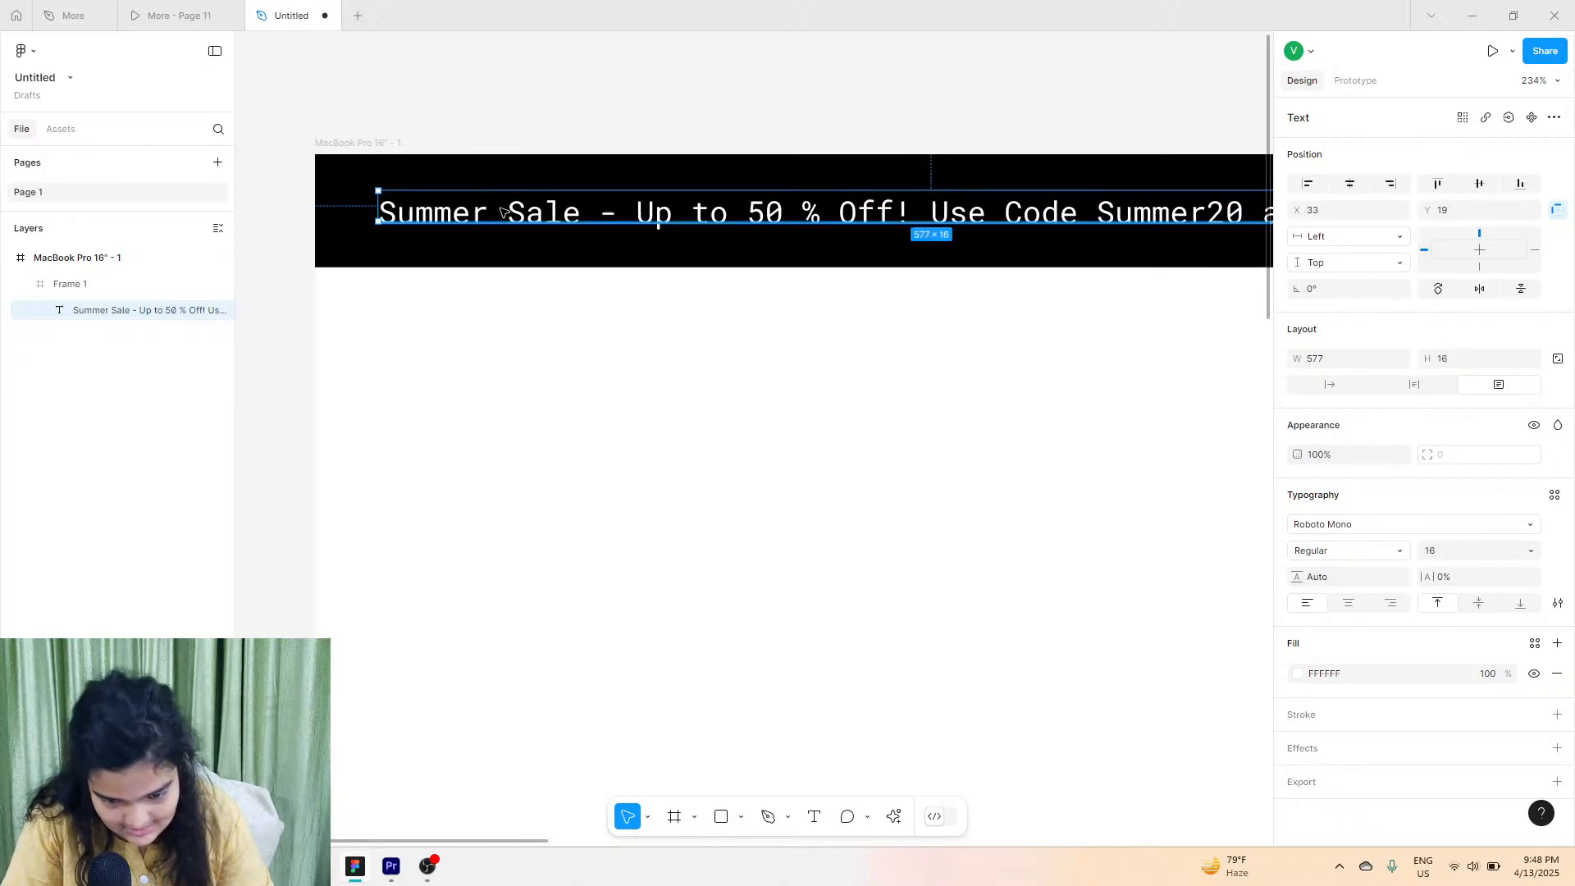
Check the banner in the reference prototype and draw a diagonal line about 27.5 by 28.5 with the Pen tool near the banner's right end.
{"action": "left_click", "coordinate": [154, 6]}
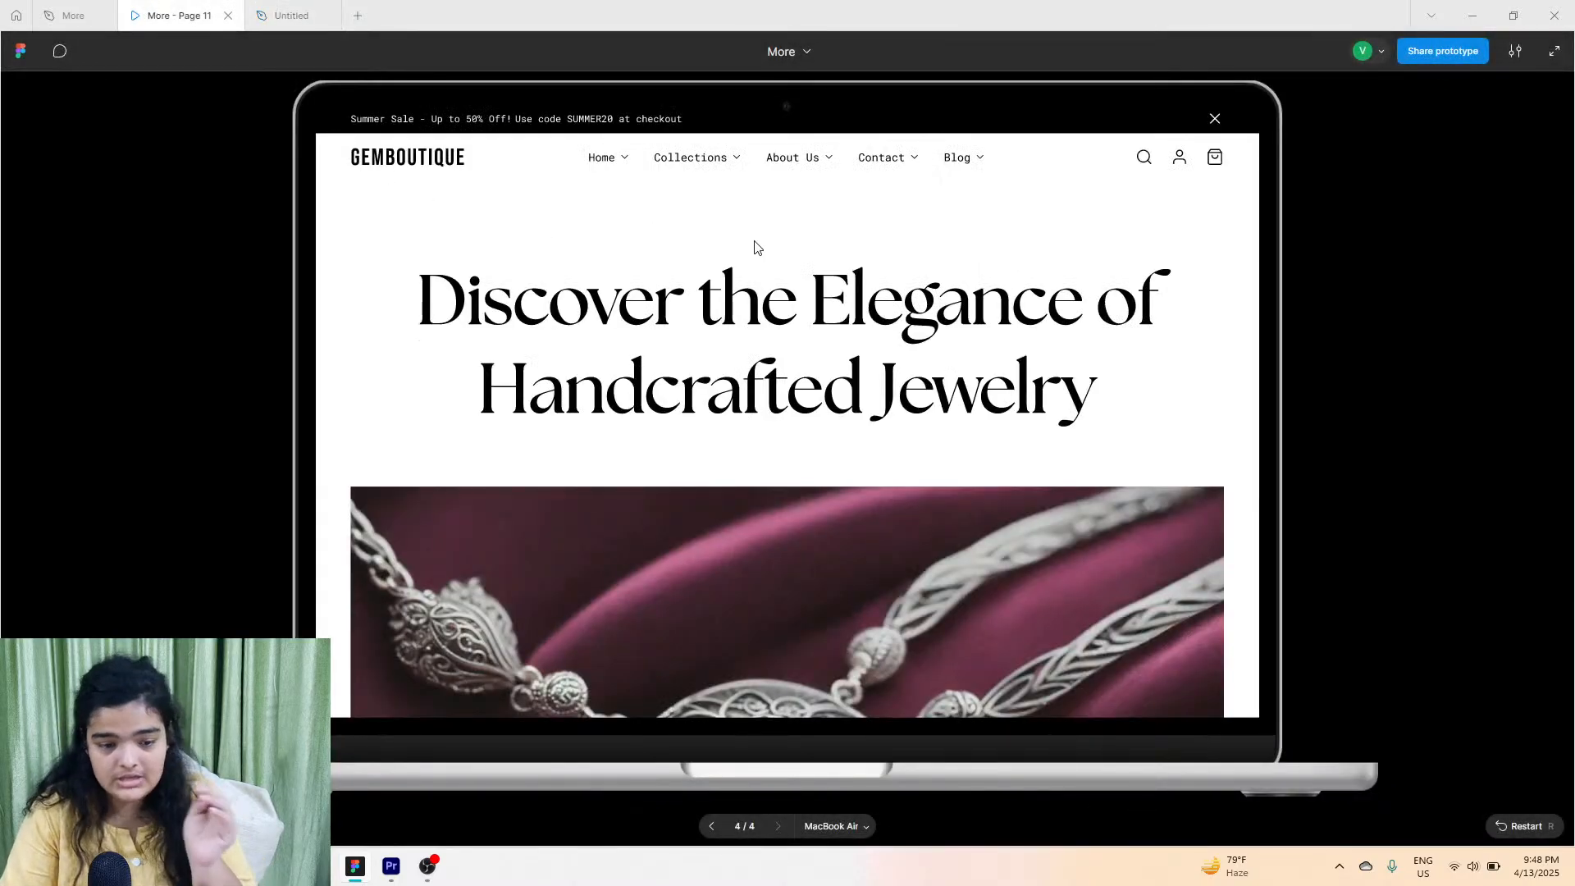
{"action": "left_click", "coordinate": [277, 10]}
{"action": "scroll", "coordinate": [824, 141], "scroll_direction": "right", "scroll_amount": 10}
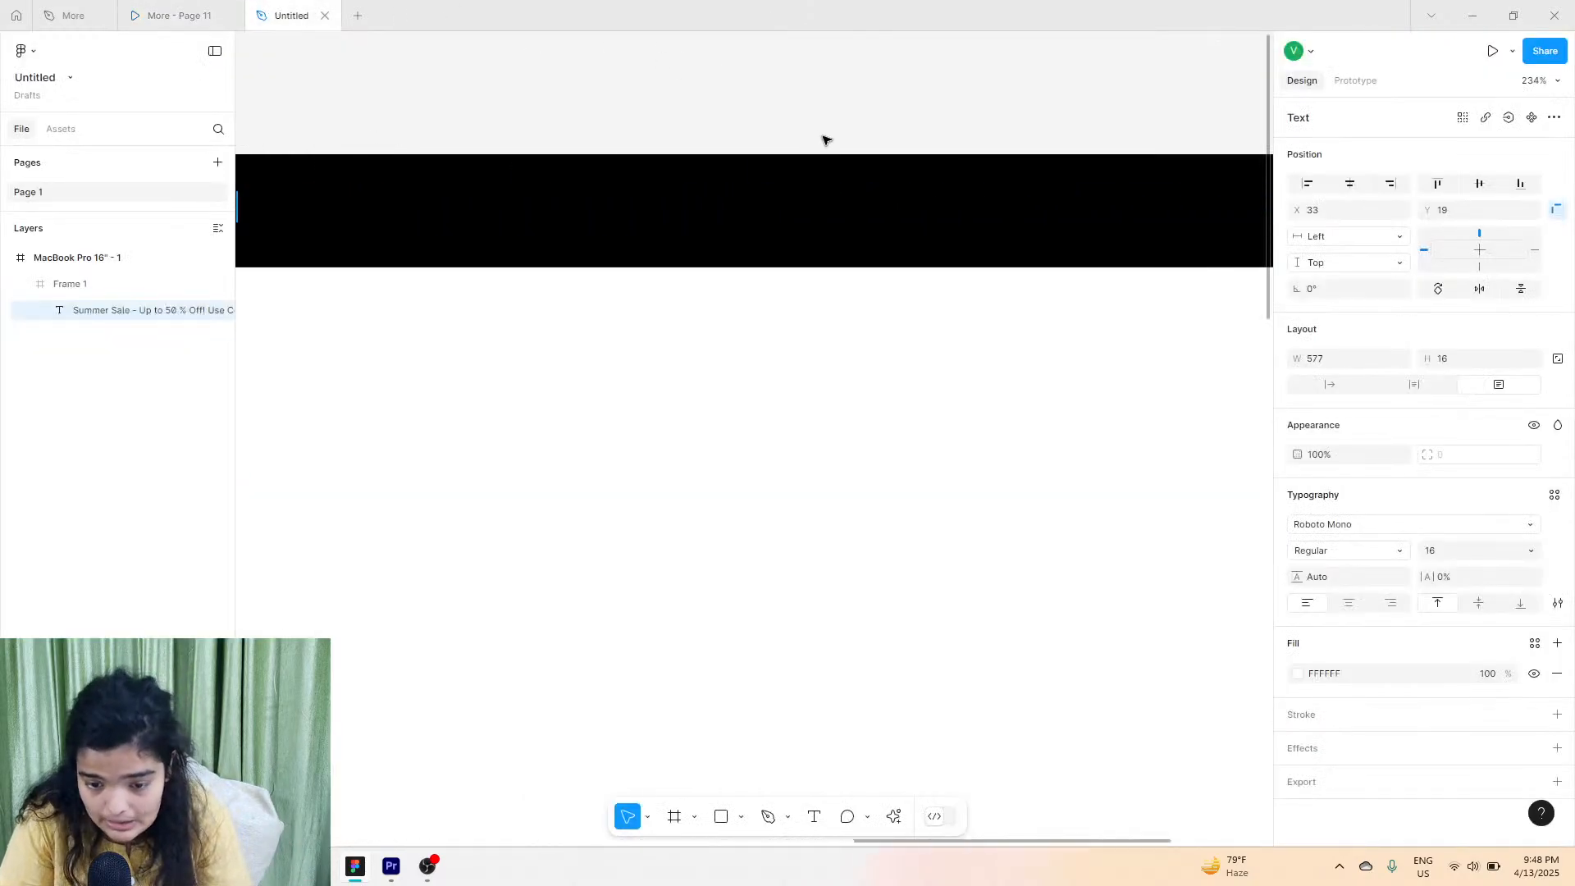
{"action": "scroll", "coordinate": [826, 140], "scroll_direction": "right", "scroll_amount": 5}
{"action": "scroll", "coordinate": [826, 141], "scroll_direction": "up", "scroll_amount": 2}
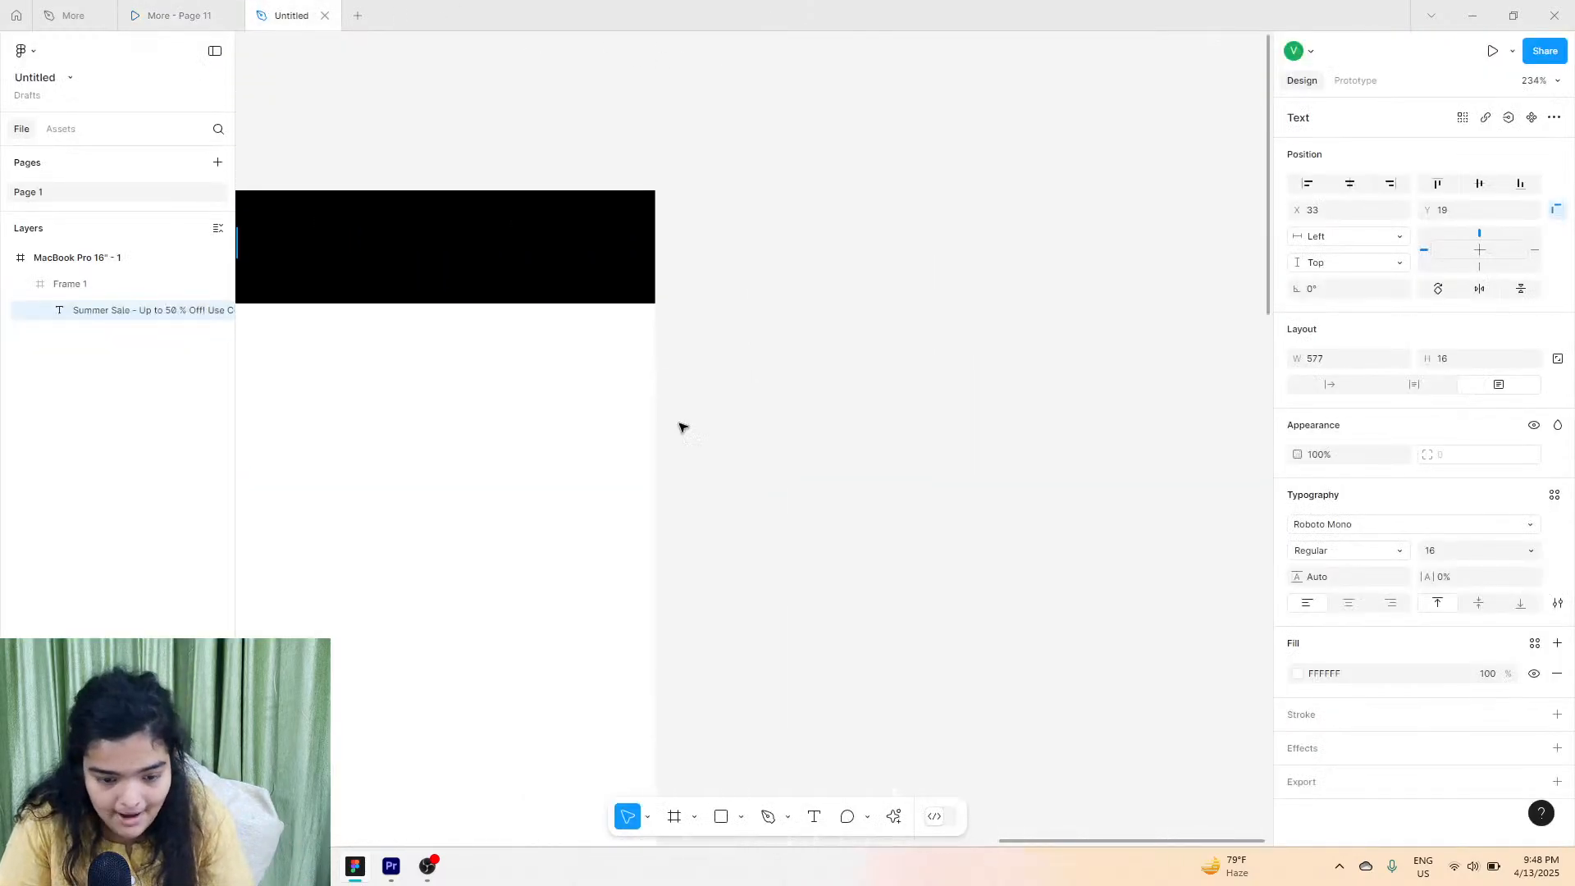
{"action": "left_click", "coordinate": [766, 817]}
{"action": "scroll", "coordinate": [636, 254], "scroll_direction": "up", "scroll_amount": 5}
{"action": "left_click", "coordinate": [623, 223]}
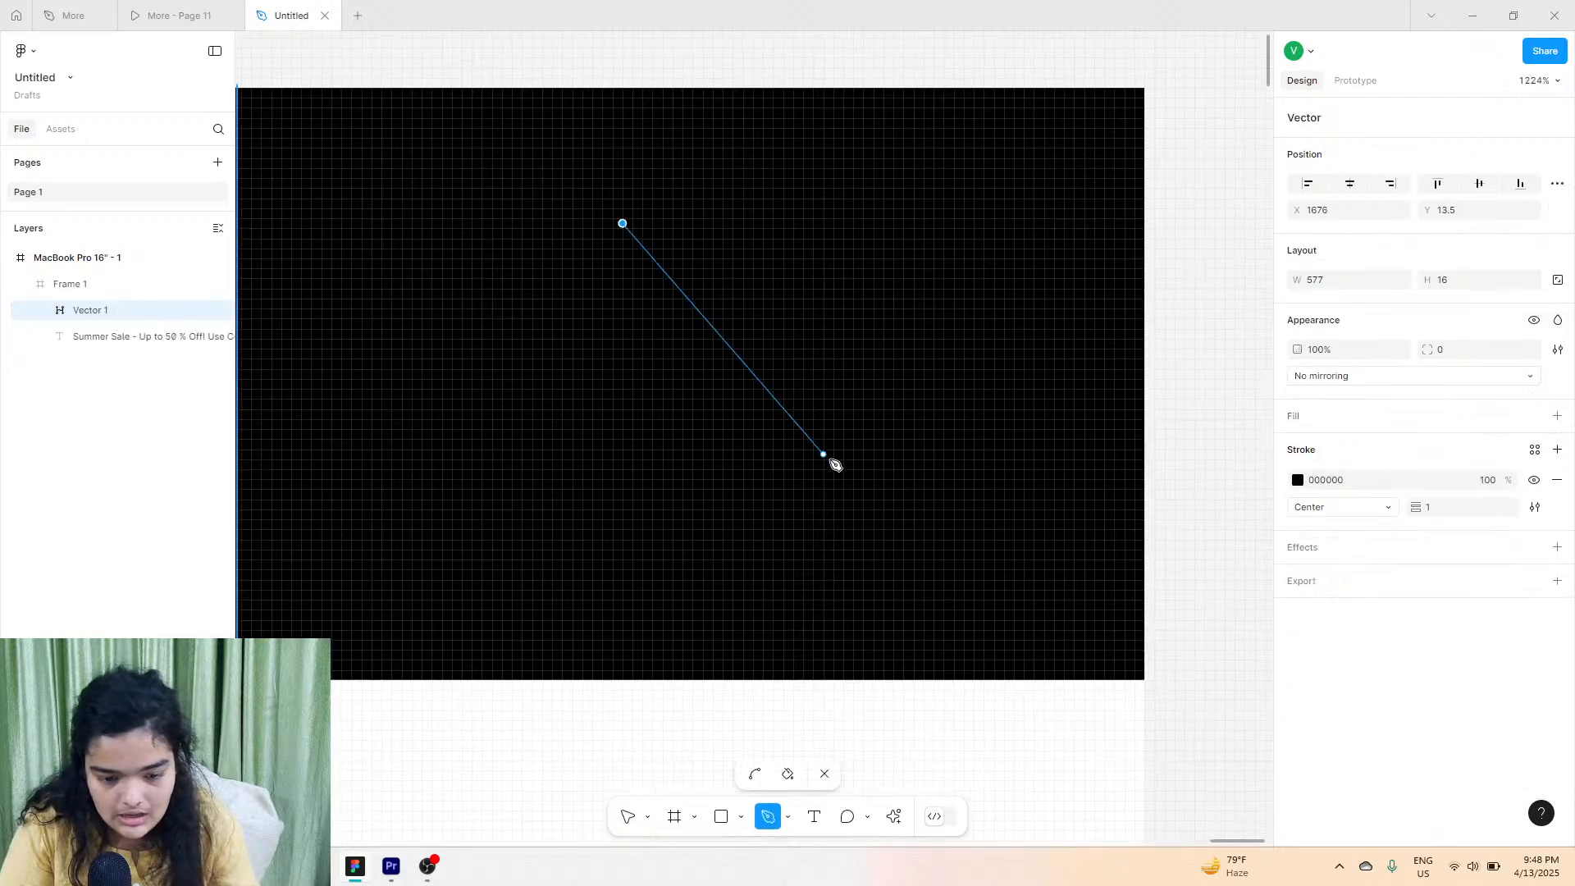
{"action": "left_click", "coordinate": [898, 510]}
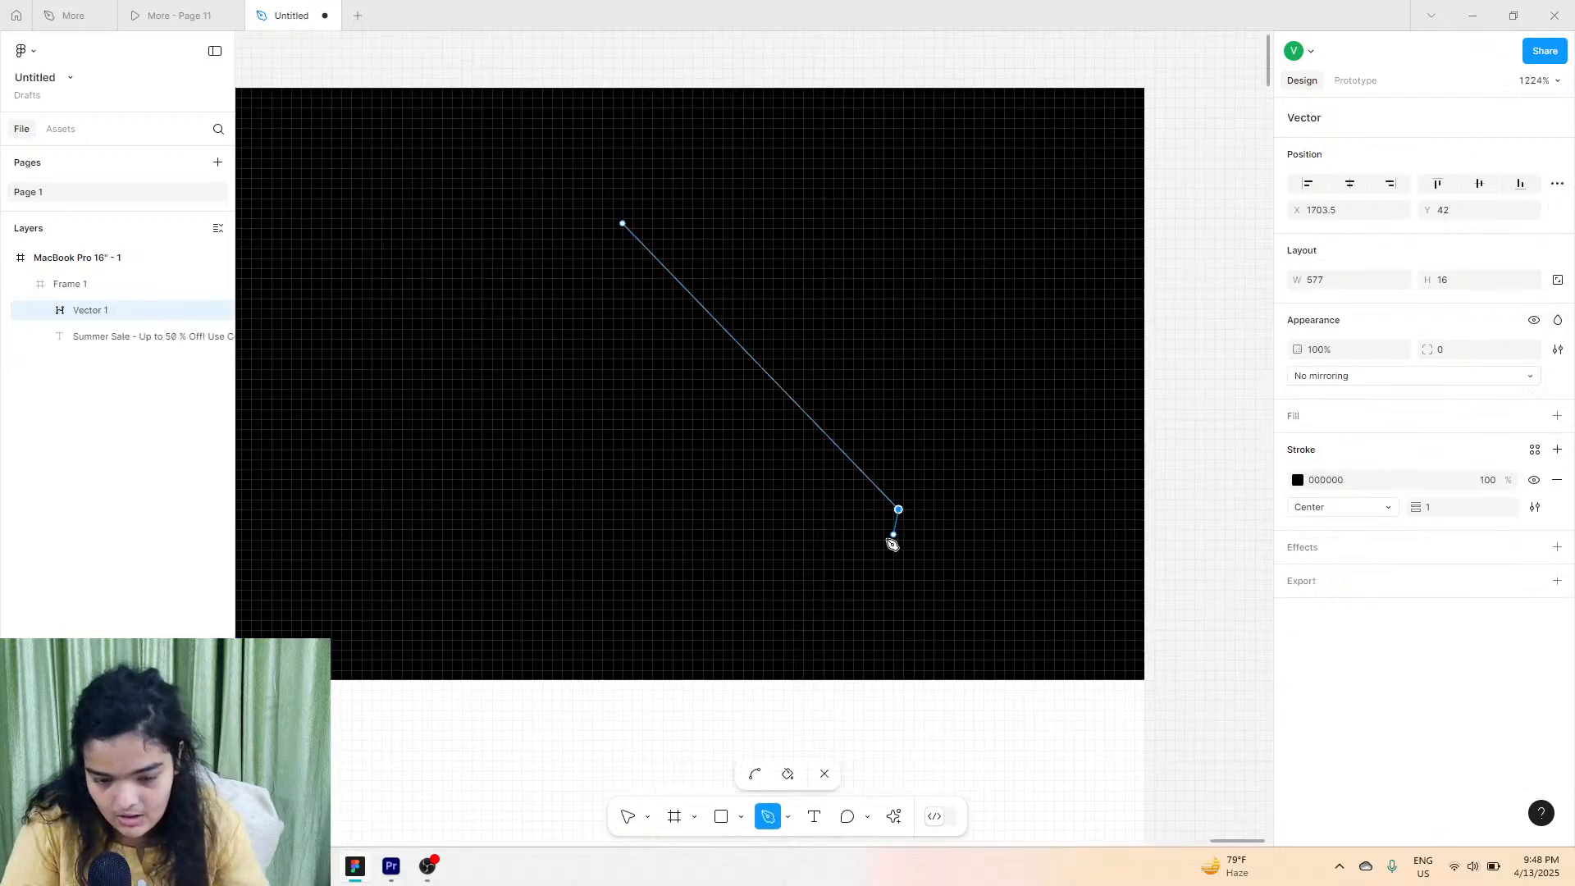
{"action": "left_click", "coordinate": [626, 819]}
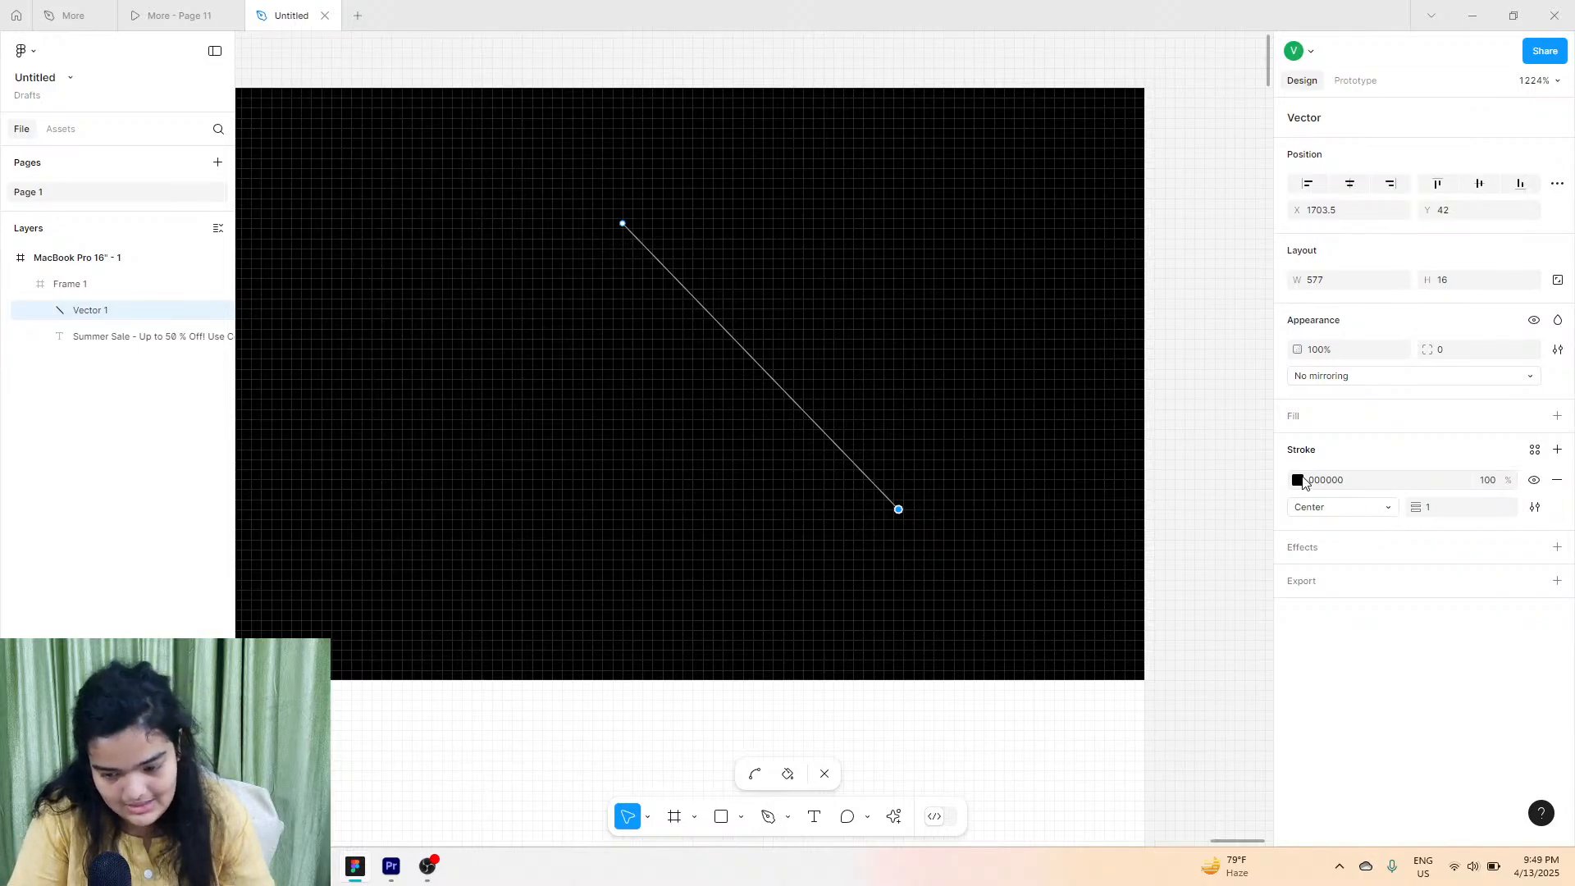
Change the diagonal line's stroke color to FFFFFF and finish editing the vector.
{"action": "left_click", "coordinate": [1297, 480]}
{"action": "type", "text": "FFFFFF"}
{"action": "key", "text": "Return"}
{"action": "key", "text": "Escape"}
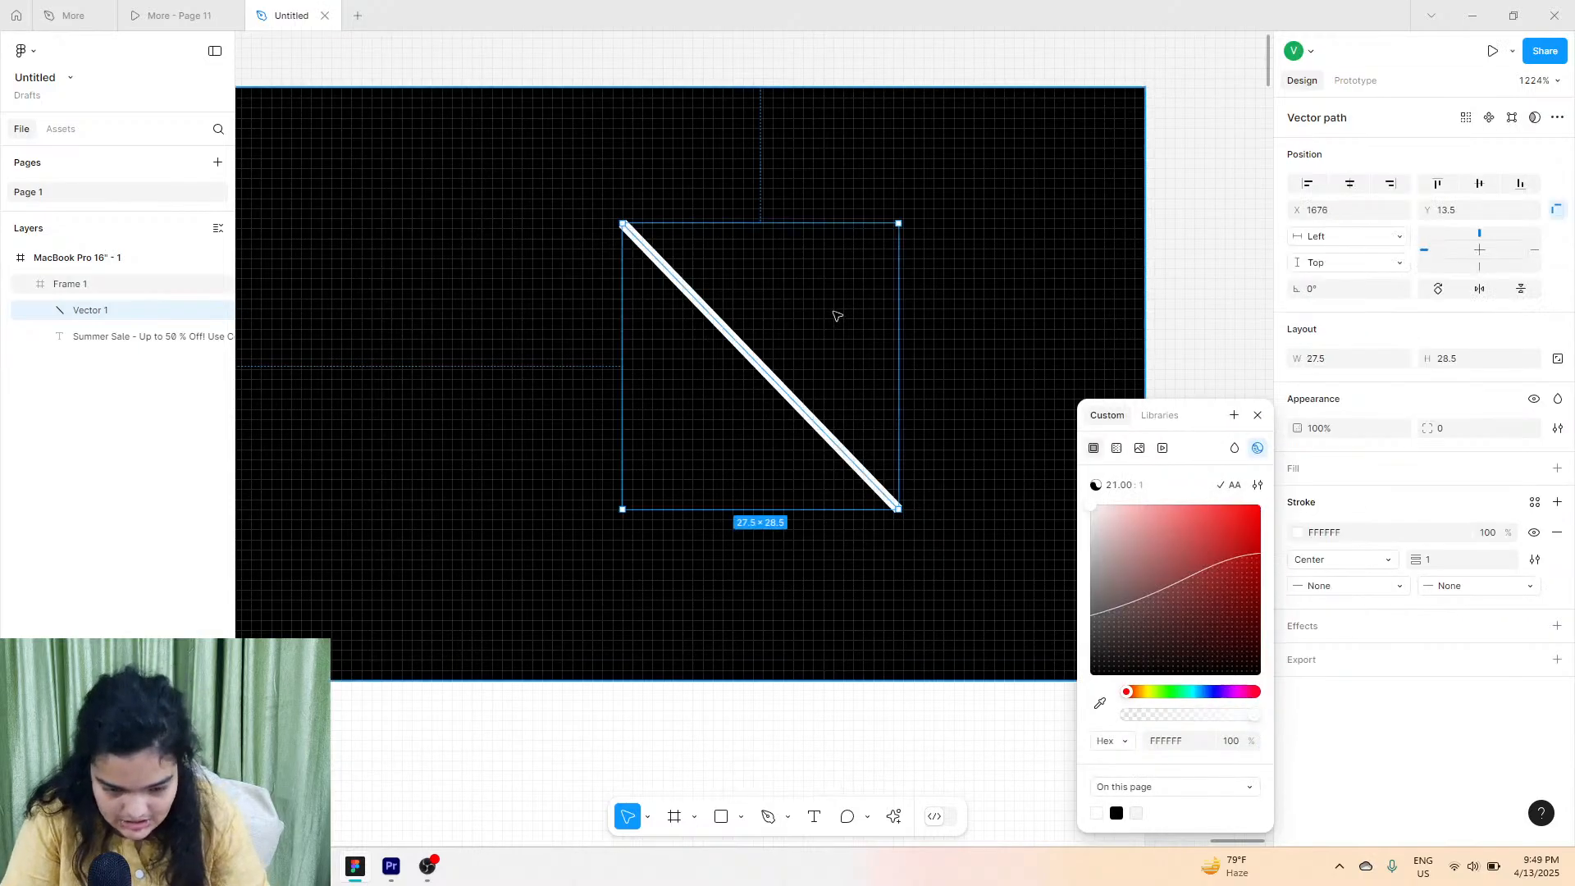
Draw a second diagonal line about 29 by 29.5 with the Pen tool, crossing the first to form an X.
{"action": "left_click", "coordinate": [763, 805]}
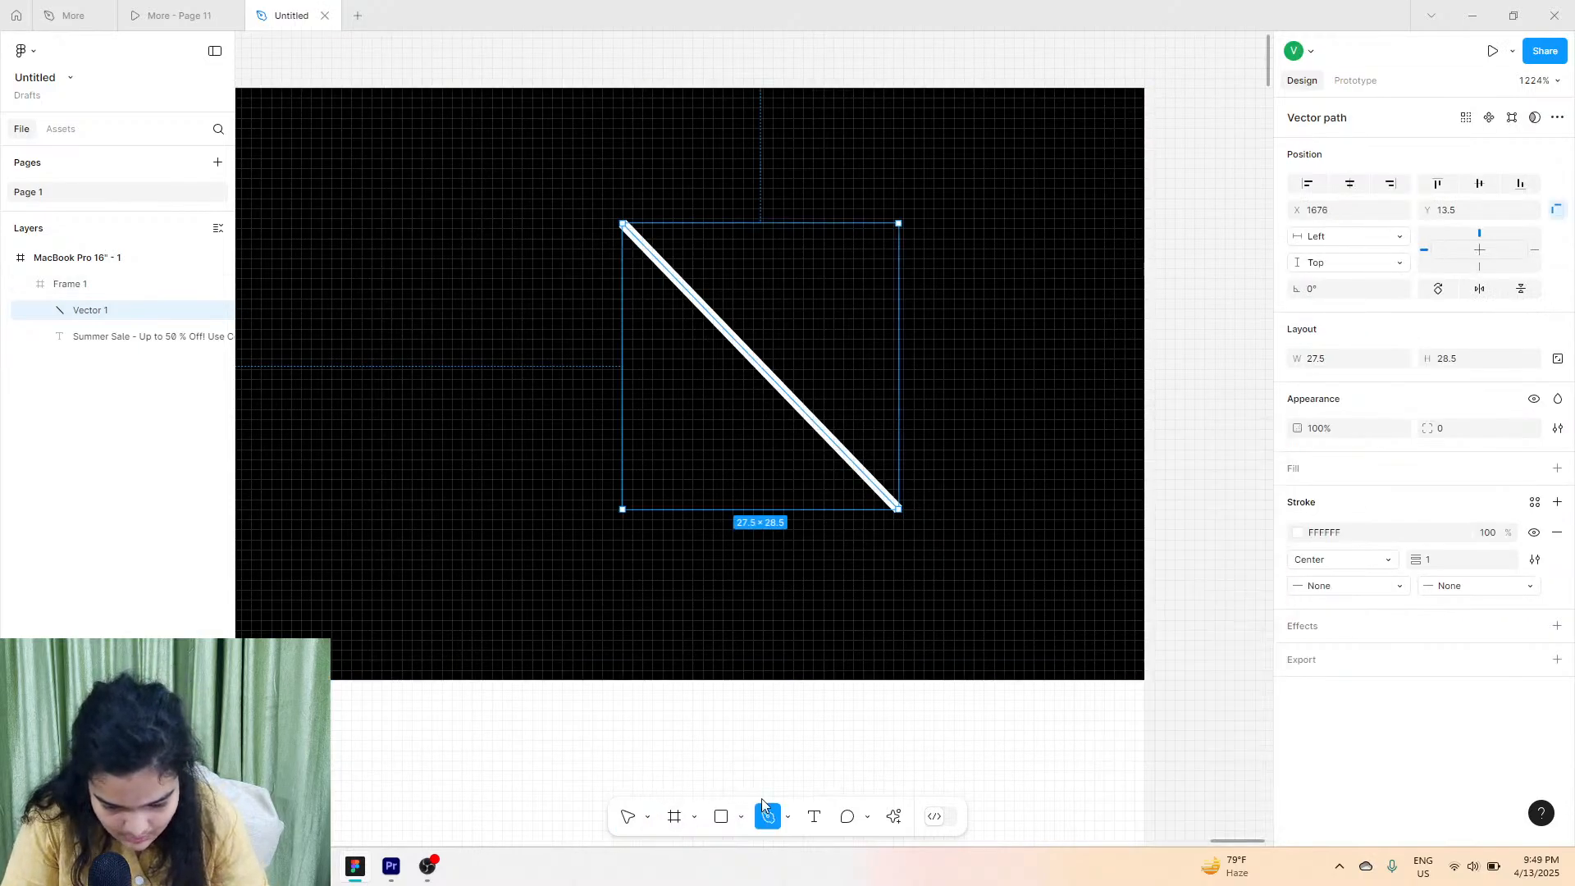
{"action": "left_click", "coordinate": [623, 510]}
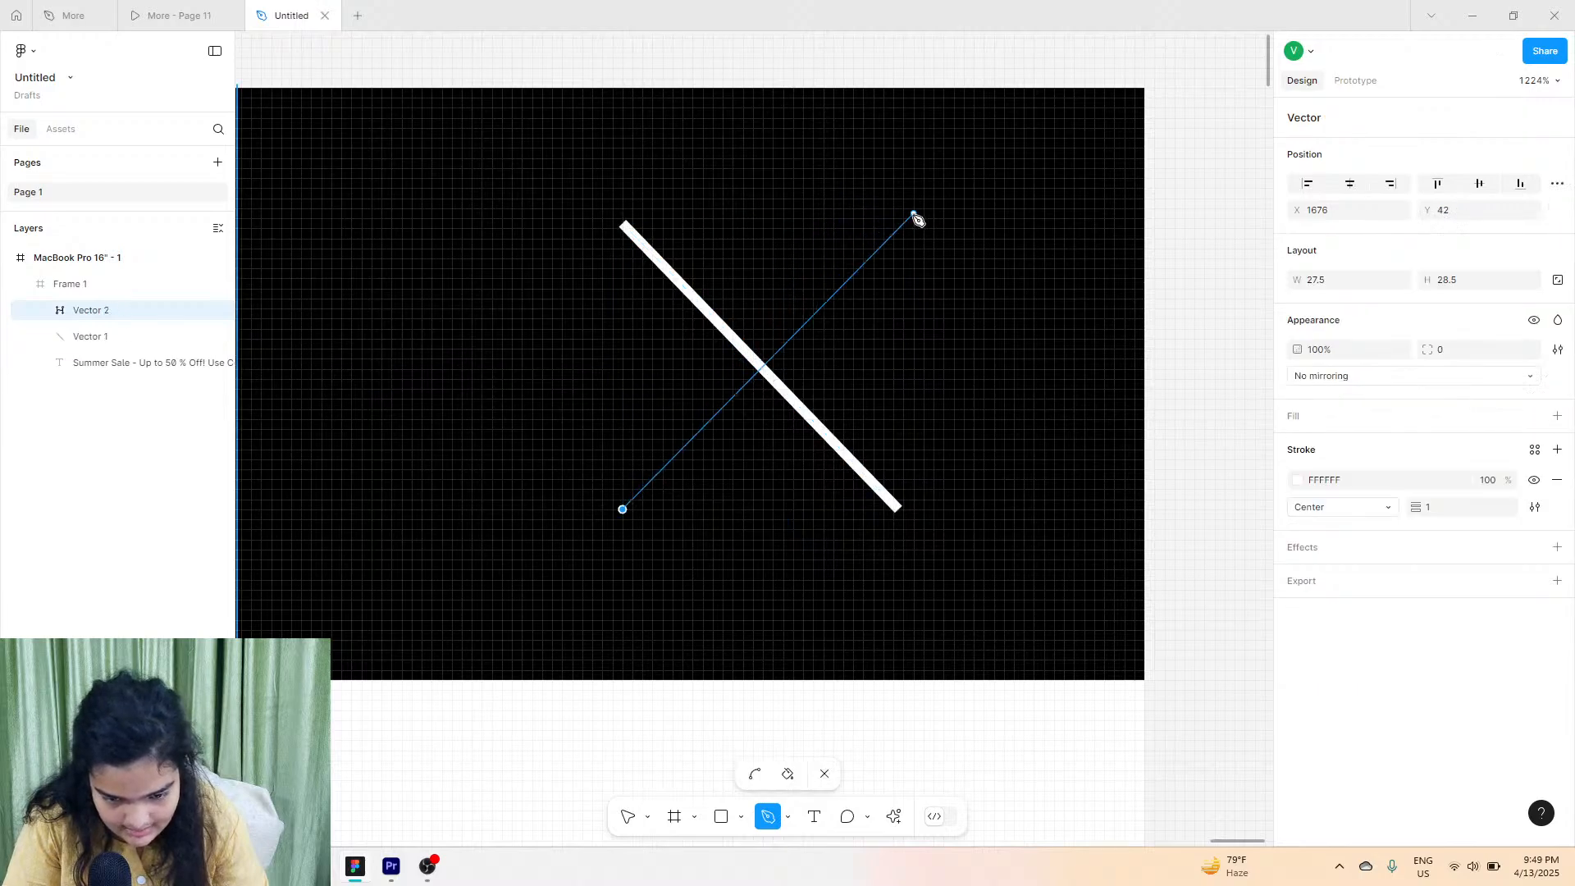
{"action": "left_click", "coordinate": [914, 214]}
{"action": "left_click", "coordinate": [627, 818]}
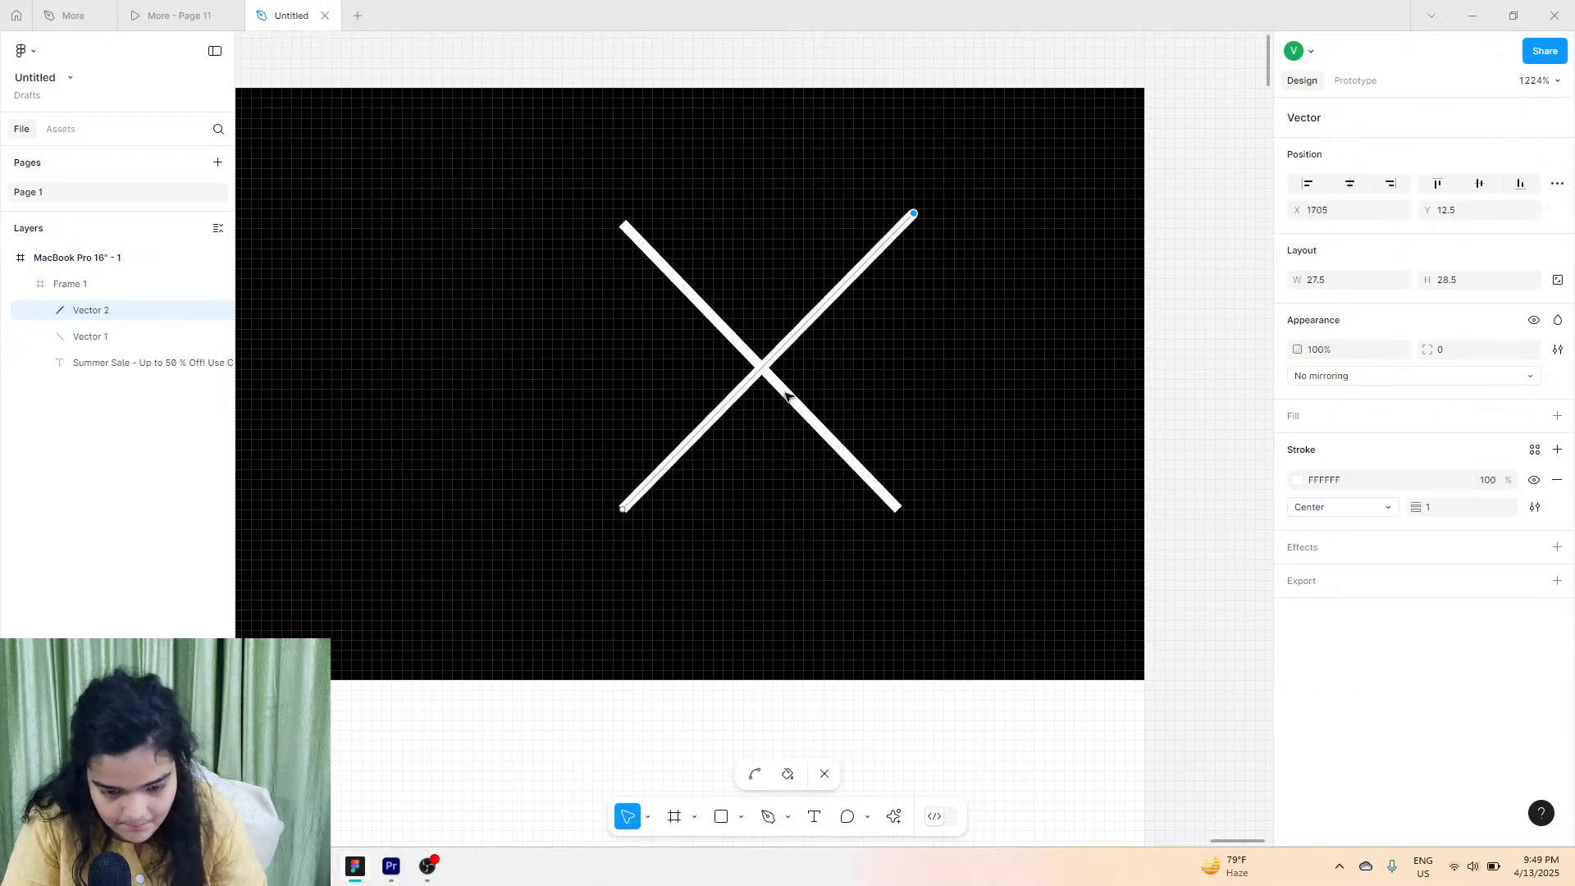
{"action": "key", "text": "Escape"}
Move the first diagonal line to Y 13 and resize it to about 29 by 29 to match the second line.
{"action": "left_click", "coordinate": [853, 462]}
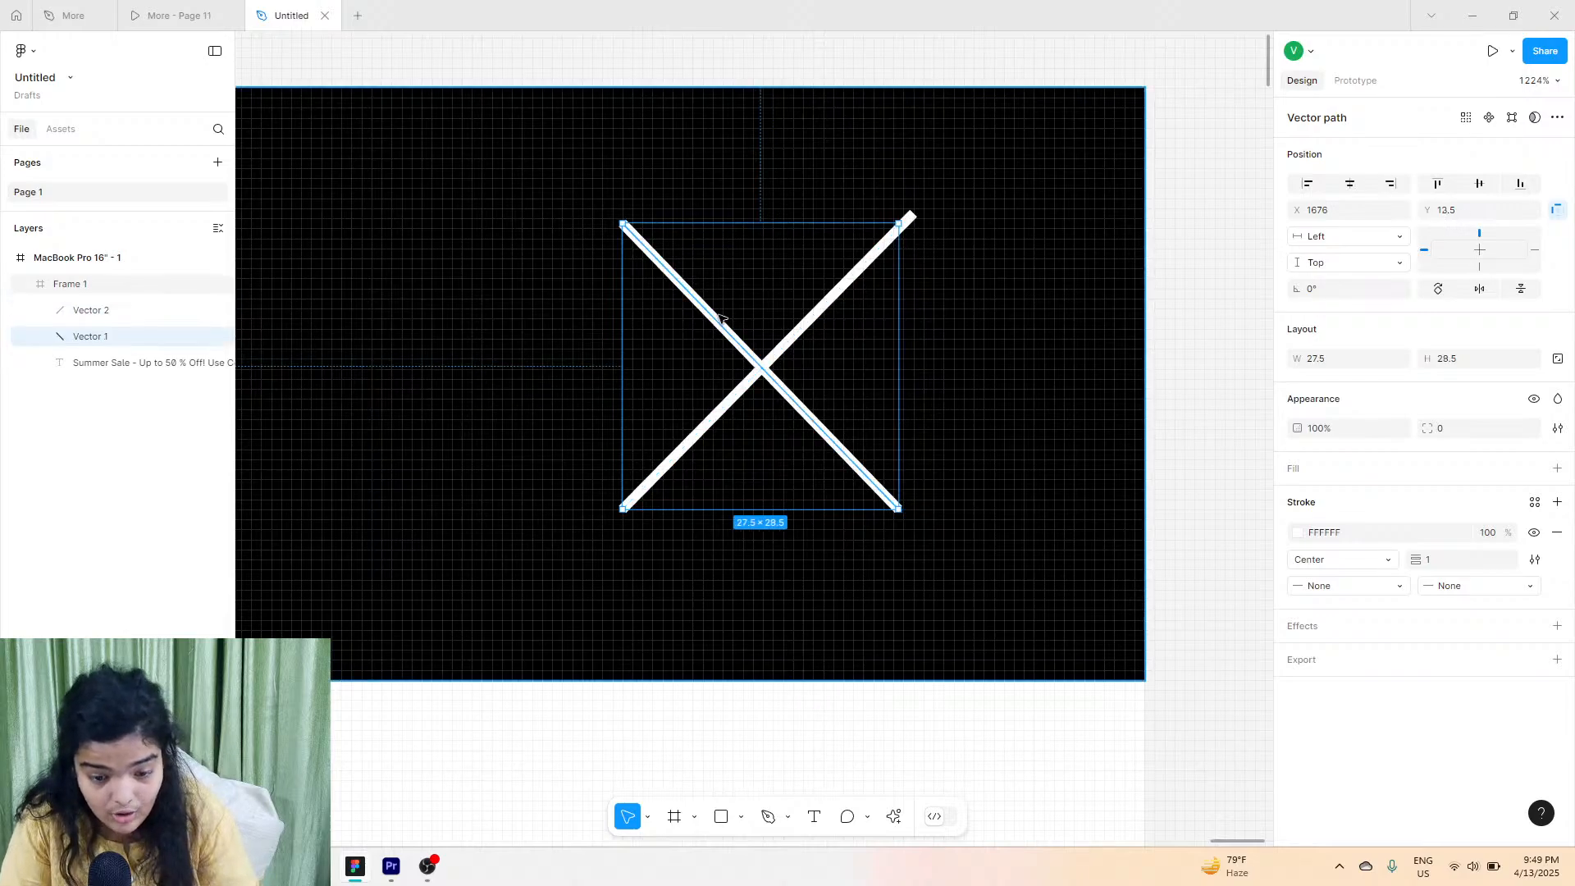
{"action": "left_click_drag", "start_coordinate": [665, 258], "coordinate": [661, 252]}
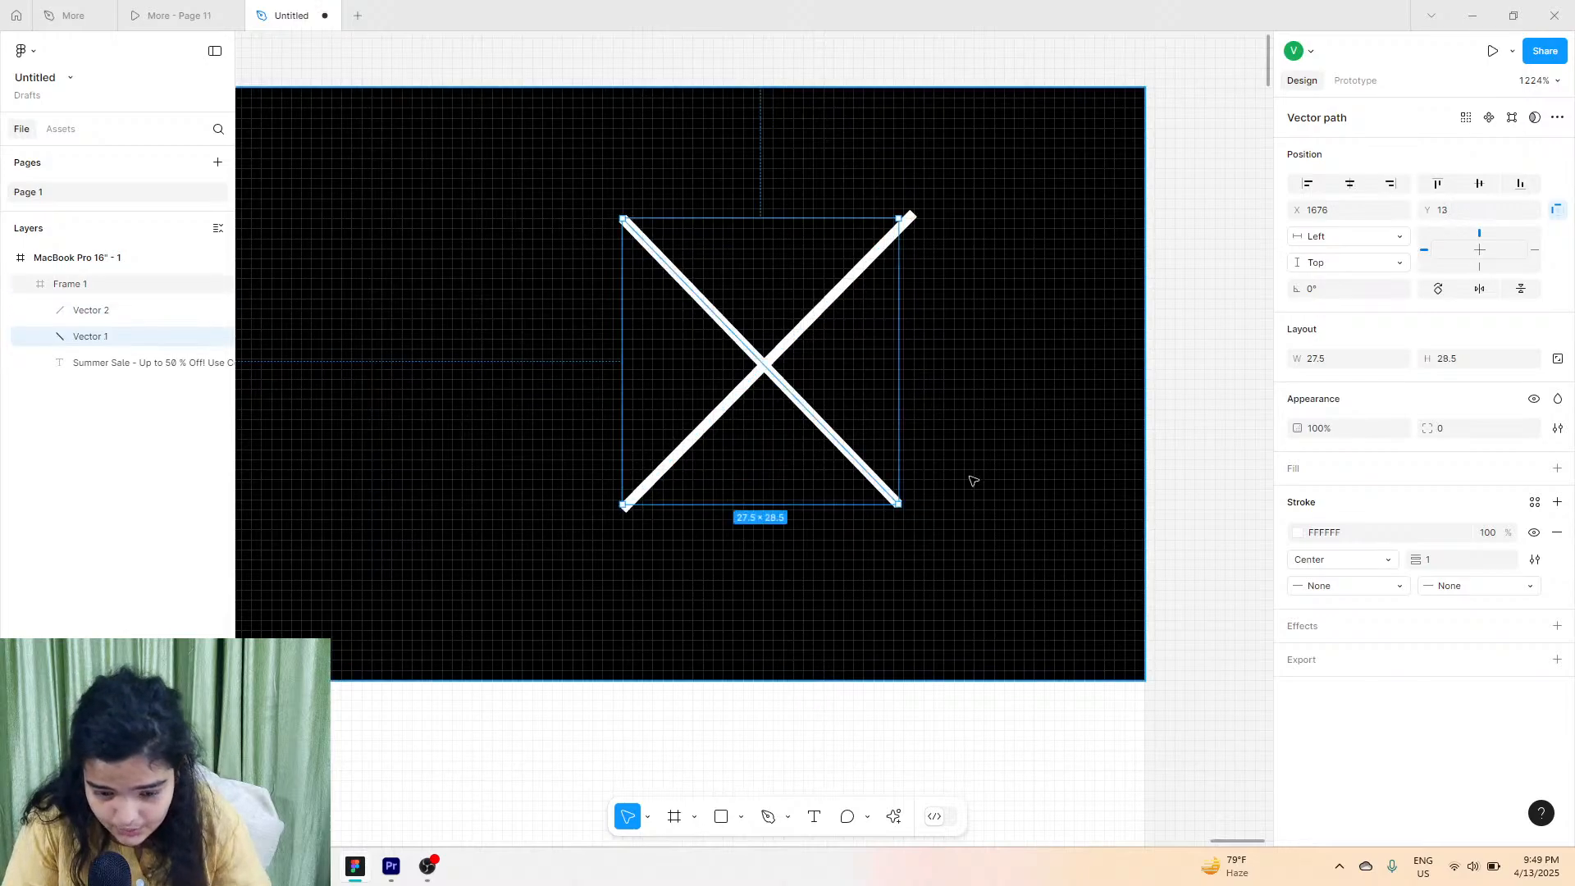
{"action": "left_click_drag", "start_coordinate": [899, 504], "coordinate": [913, 509]}
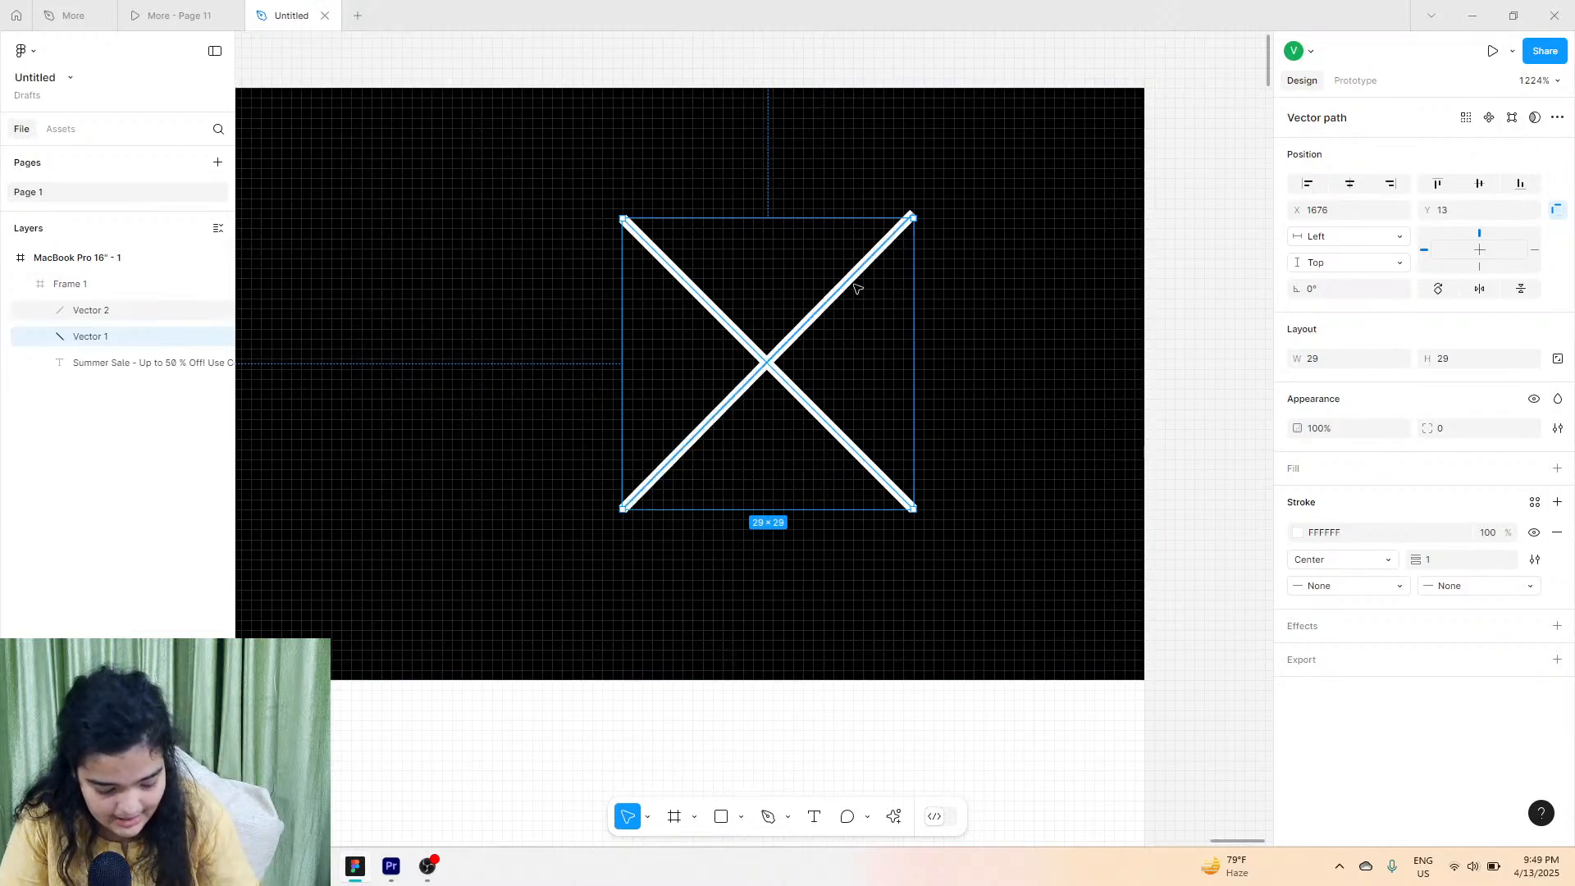
Group the two crossing lines into one close icon and set its stroke weight to 3.
{"action": "left_click", "coordinate": [700, 440]}
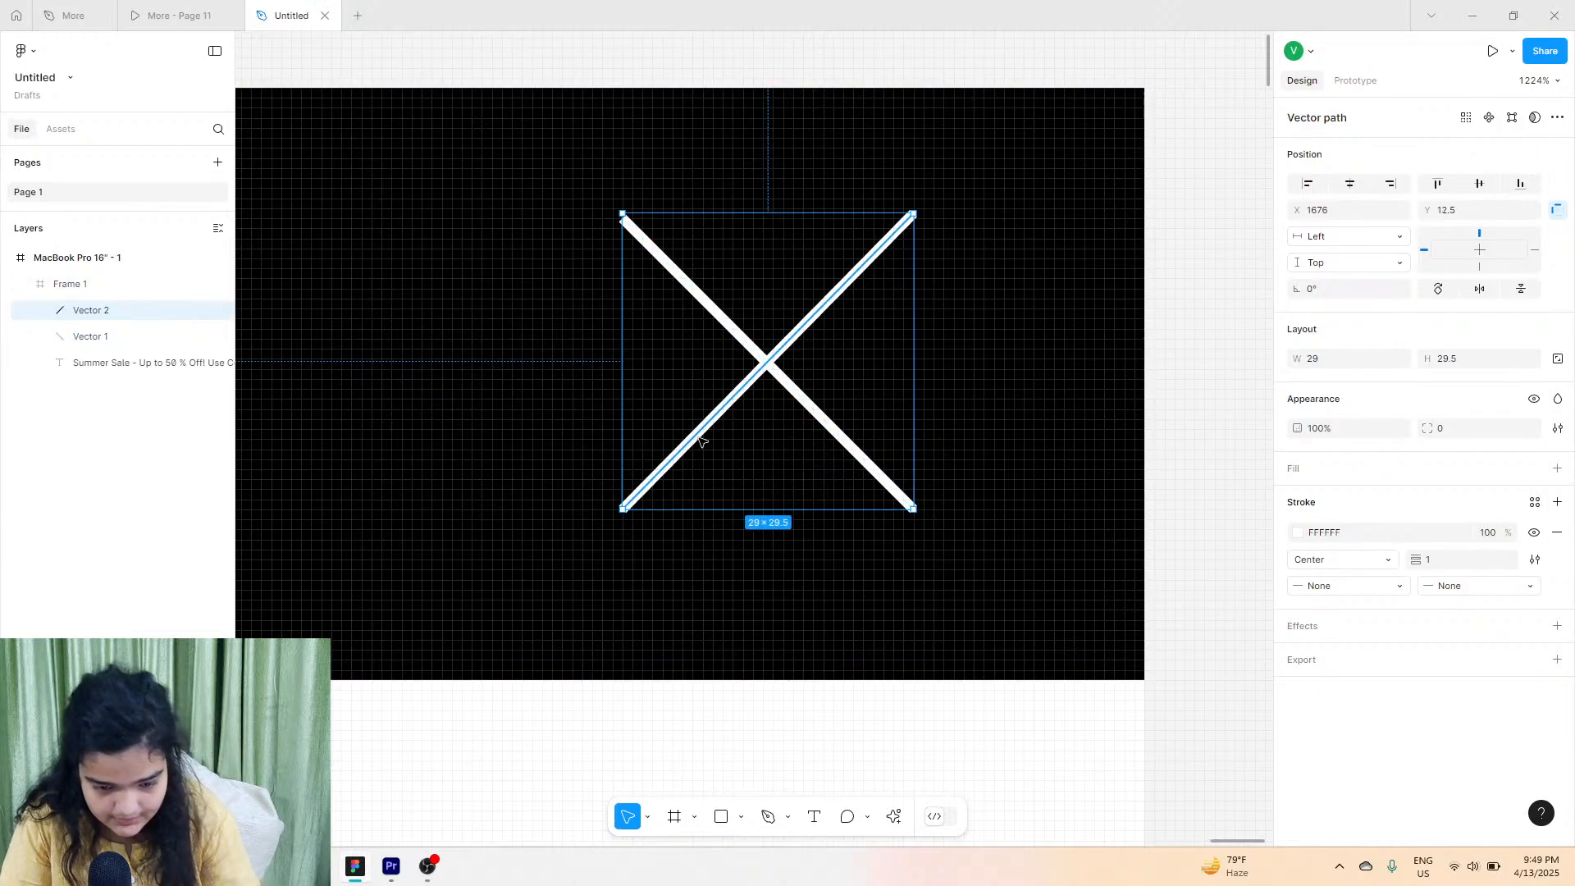
{"action": "left_click", "coordinate": [39, 332], "text": "shift"}
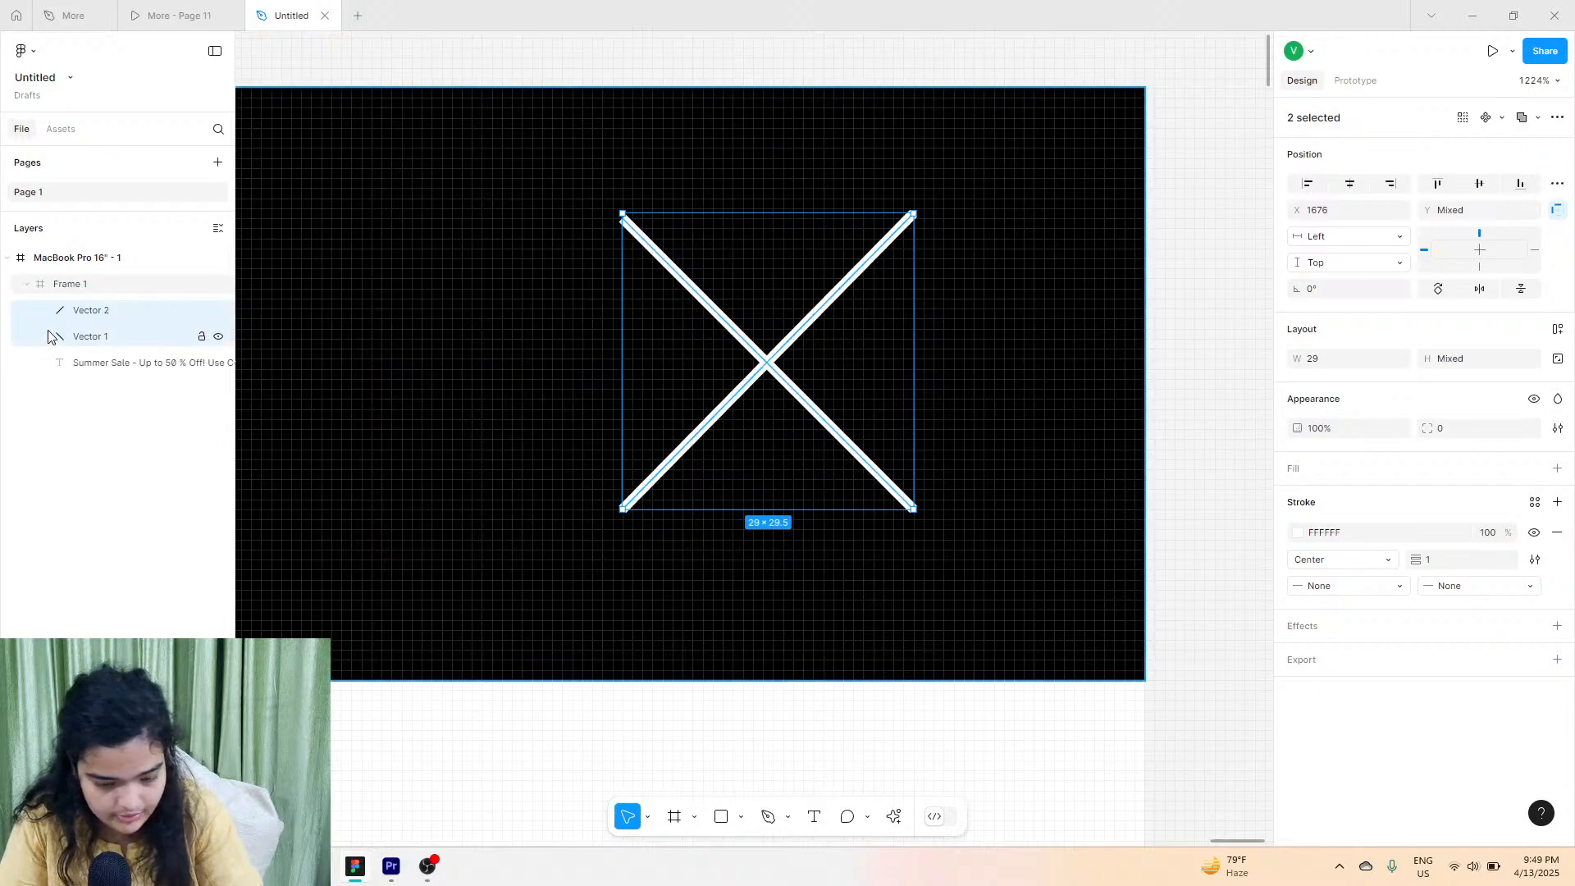
{"action": "key", "text": "ctrl+g"}
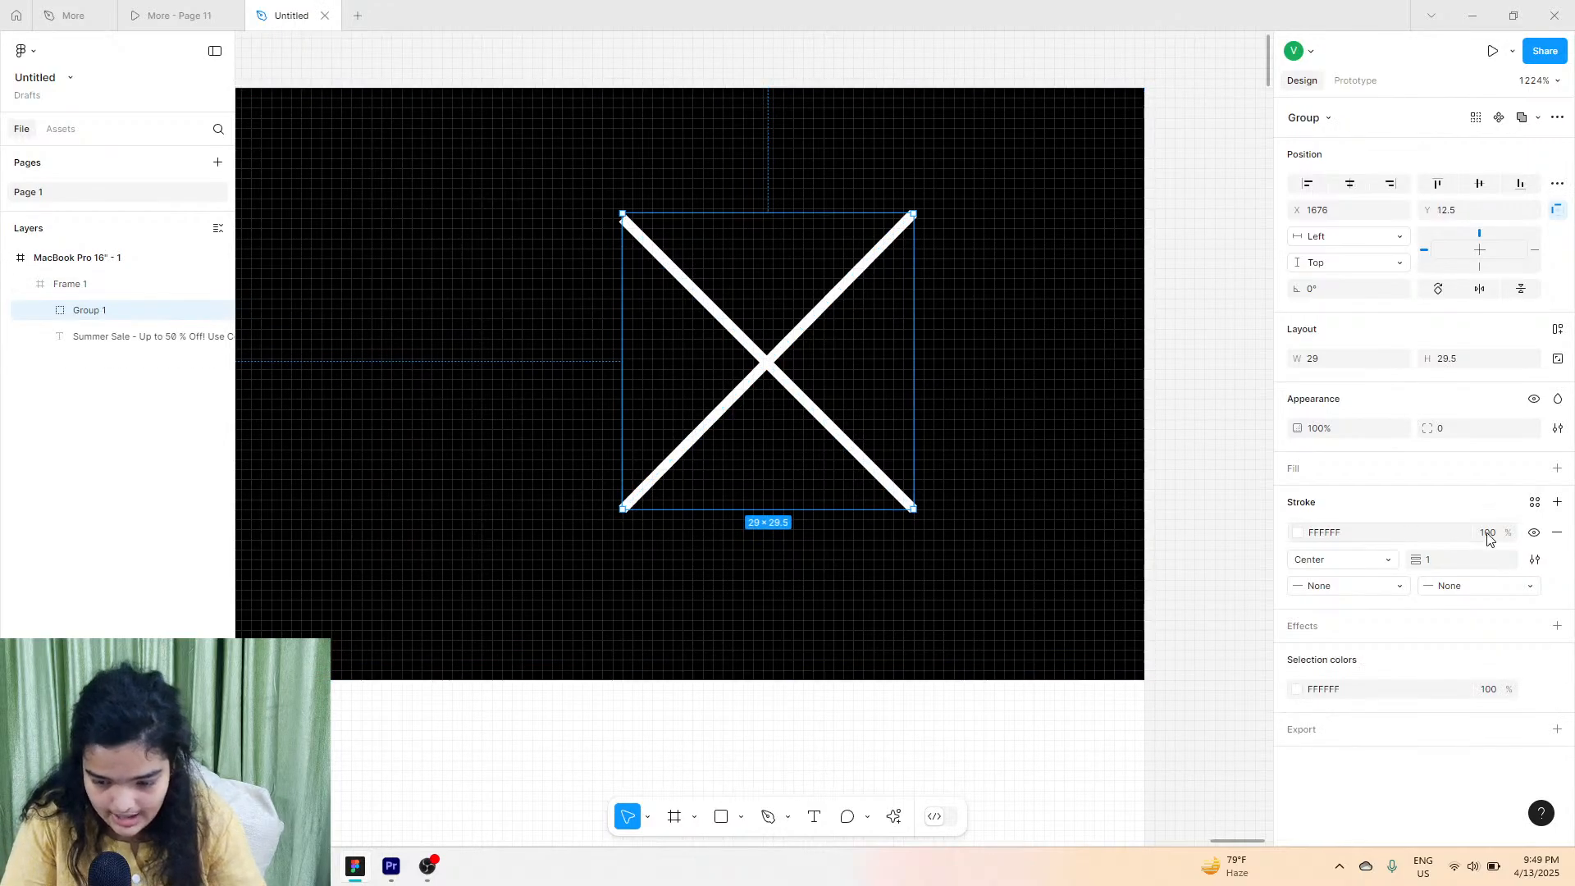
{"action": "left_click_drag", "start_coordinate": [1418, 561], "coordinate": [1420, 566]}
Move the close icon within the banner and shrink it to about 22 by 22.5 at X 1676, Y 20.
{"action": "left_click_drag", "start_coordinate": [784, 364], "coordinate": [755, 368]}
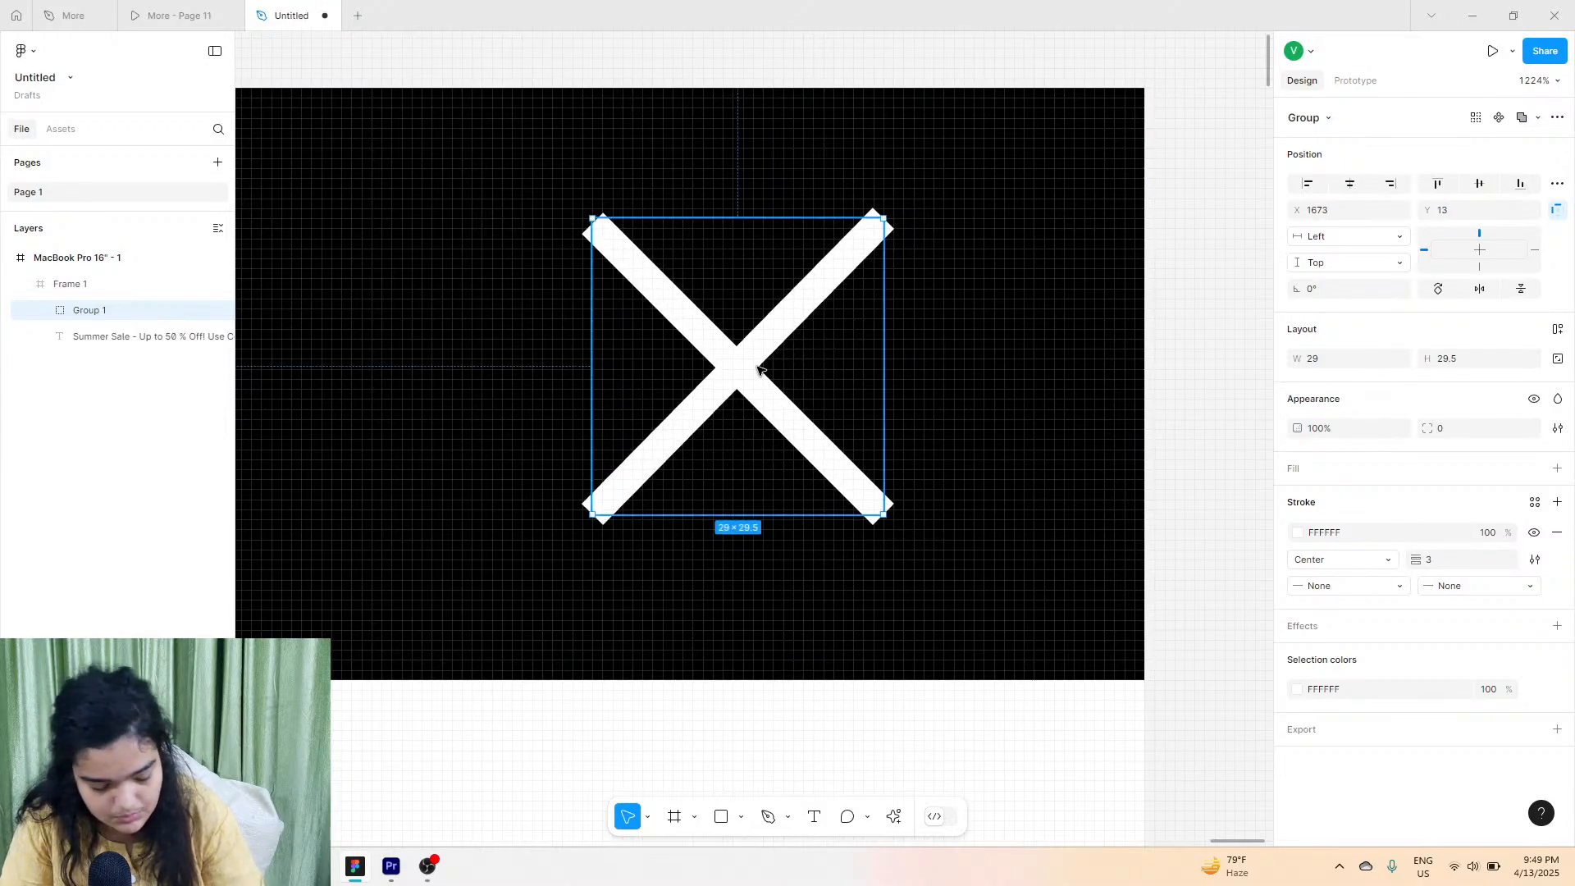
{"action": "scroll", "coordinate": [757, 366], "scroll_direction": "left", "scroll_amount": 1}
{"action": "scroll", "coordinate": [757, 368], "scroll_direction": "down", "scroll_amount": 10}
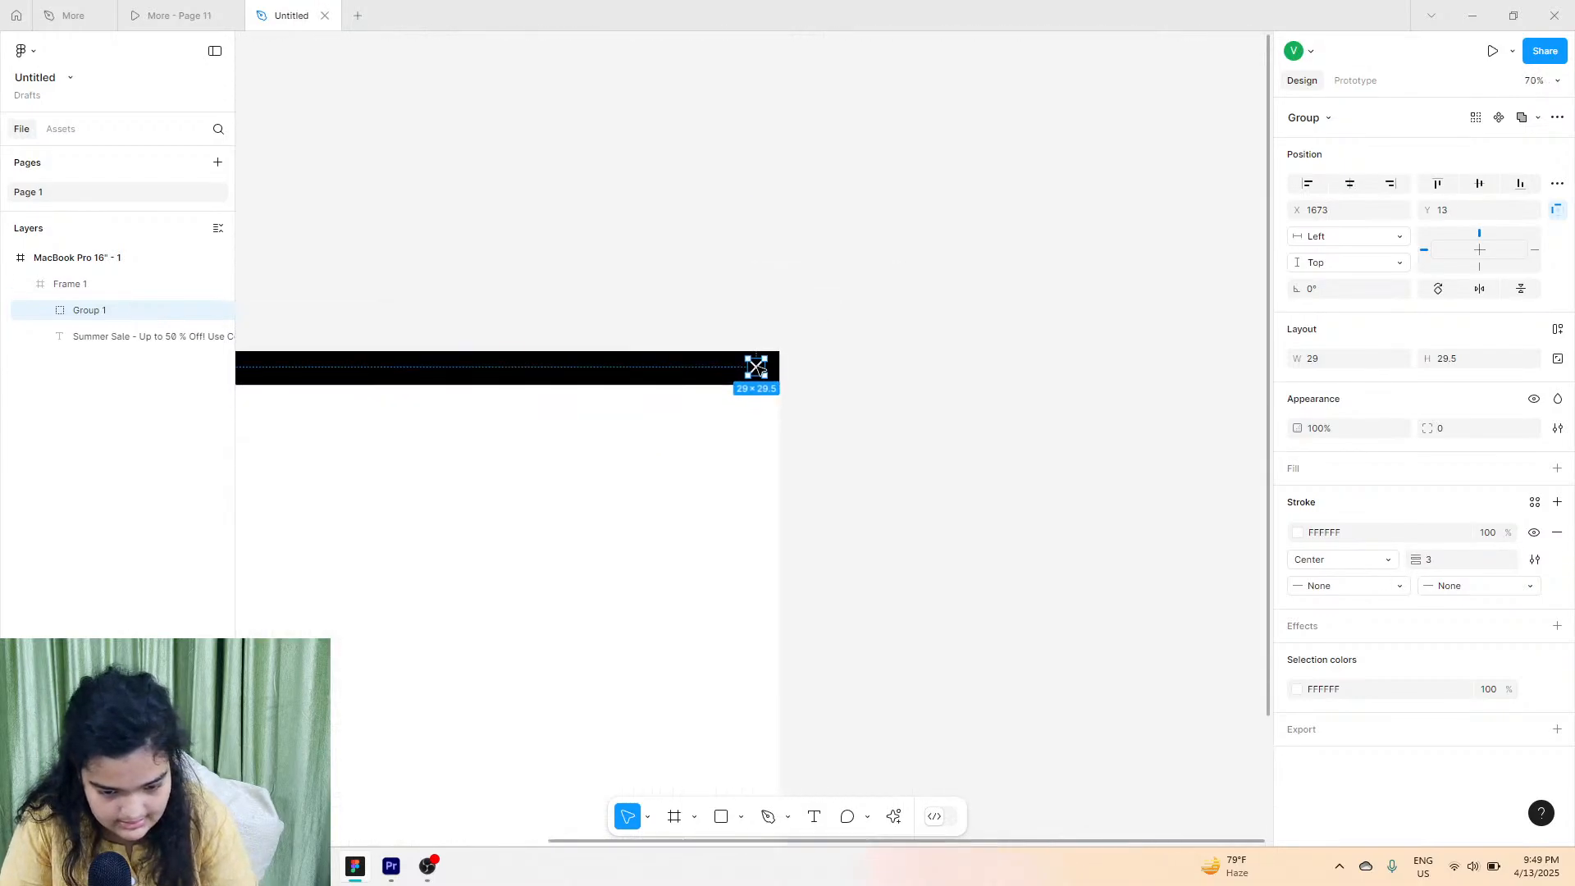
{"action": "scroll", "coordinate": [760, 369], "scroll_direction": "up", "scroll_amount": 3}
{"action": "left_click_drag", "start_coordinate": [767, 328], "coordinate": [767, 348]}
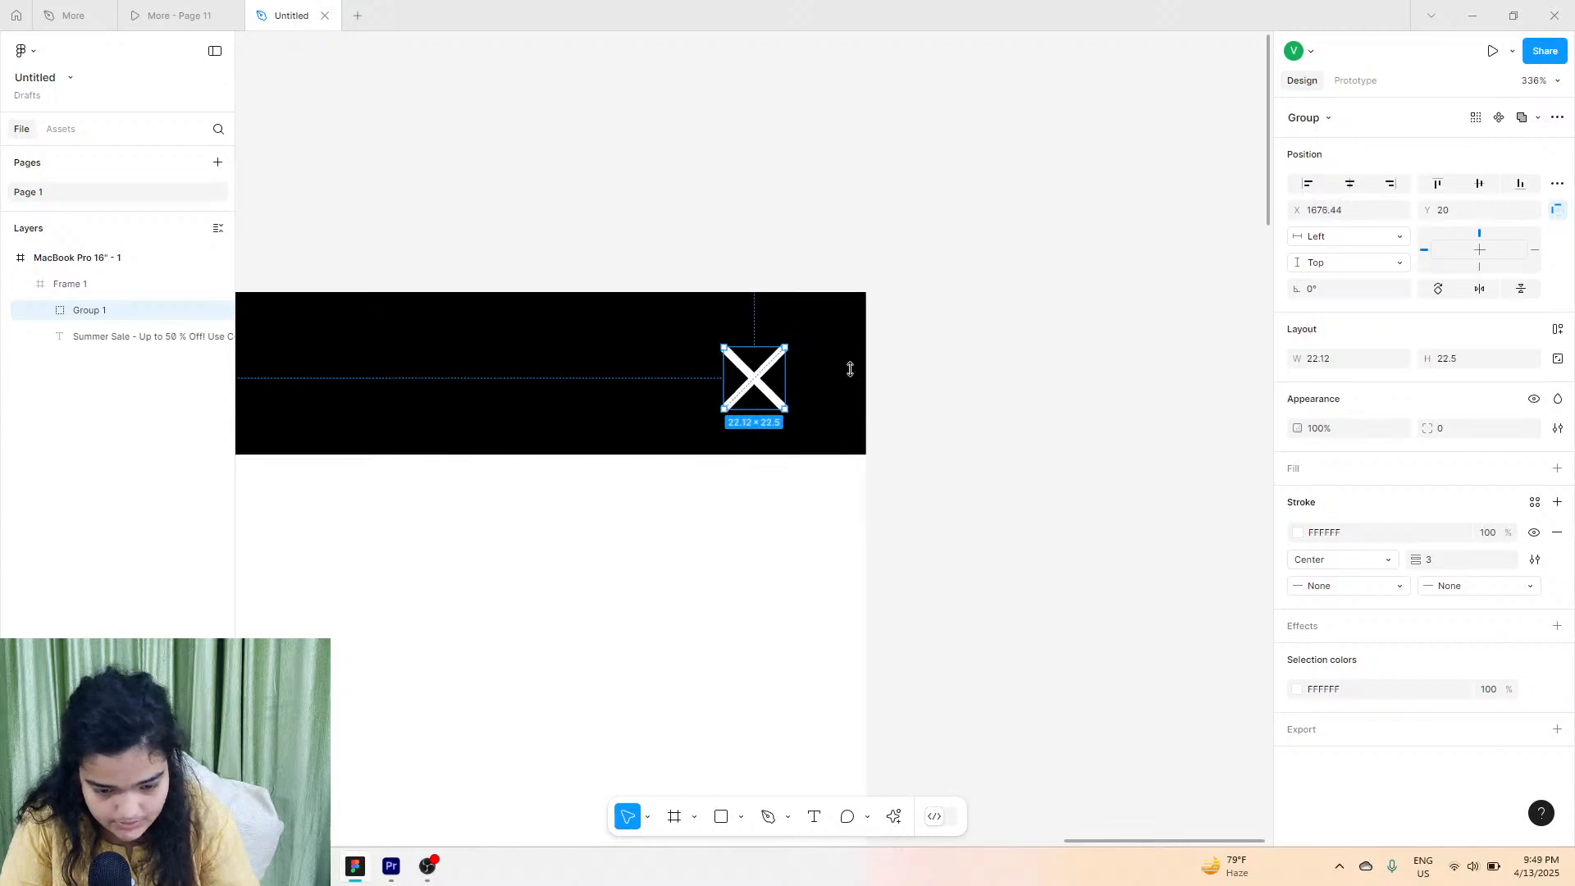
Set the close icon's stroke weight to 2 and deselect it.
{"action": "left_click", "coordinate": [1472, 561]}
{"action": "type", "text": "2"}
{"action": "key", "text": "Return"}
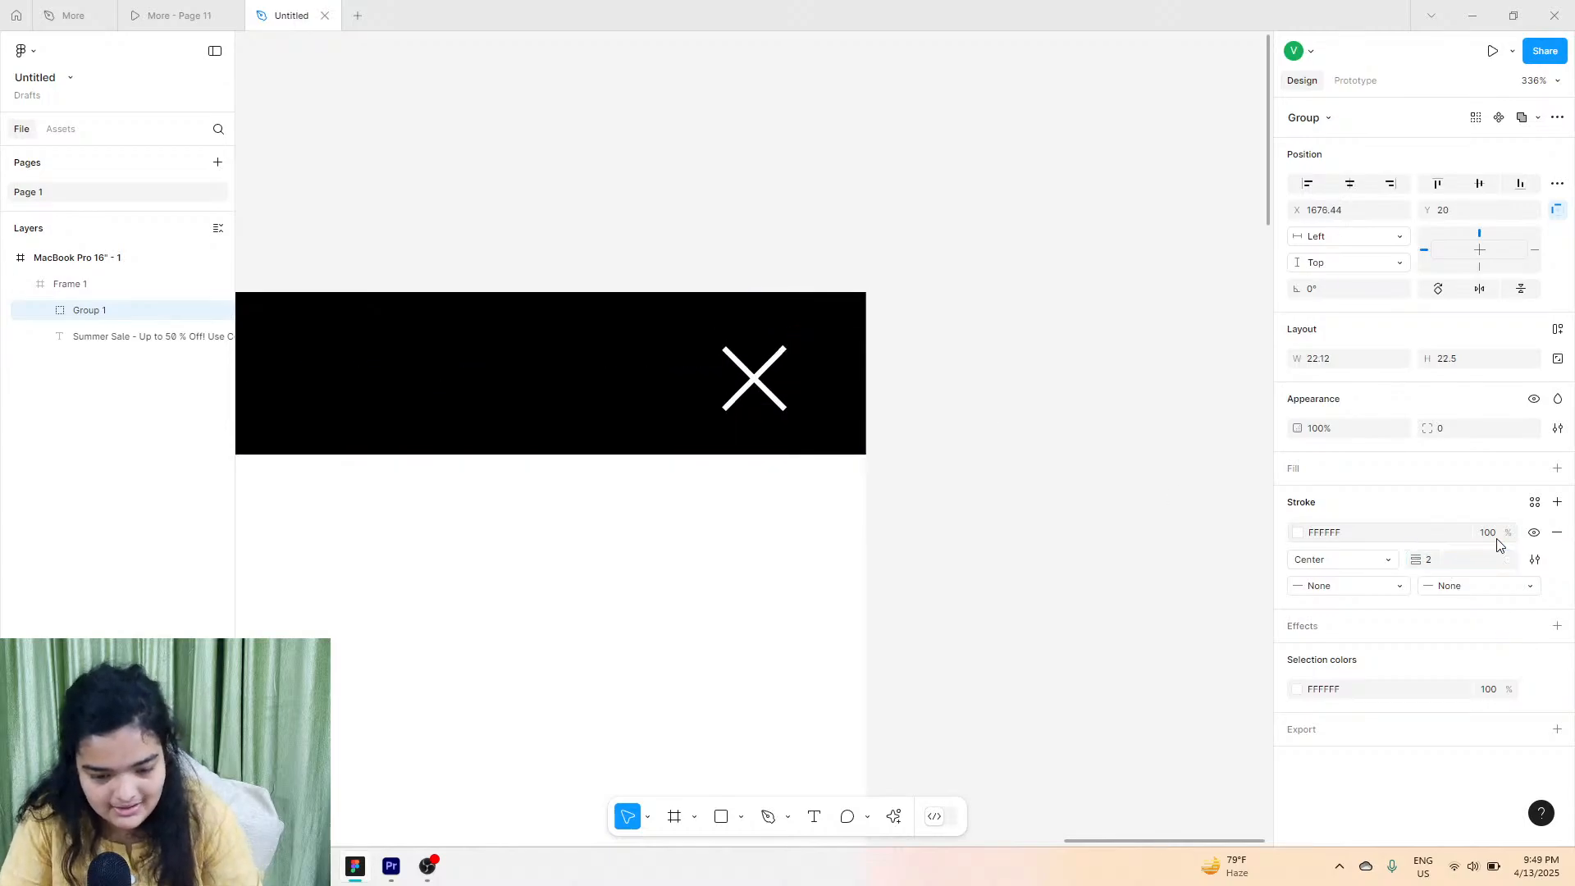
{"action": "scroll", "coordinate": [932, 367], "scroll_direction": "down", "scroll_amount": 5, "text": "ctrl"}
{"action": "scroll", "coordinate": [932, 371], "scroll_direction": "down", "scroll_amount": 2, "text": "ctrl"}
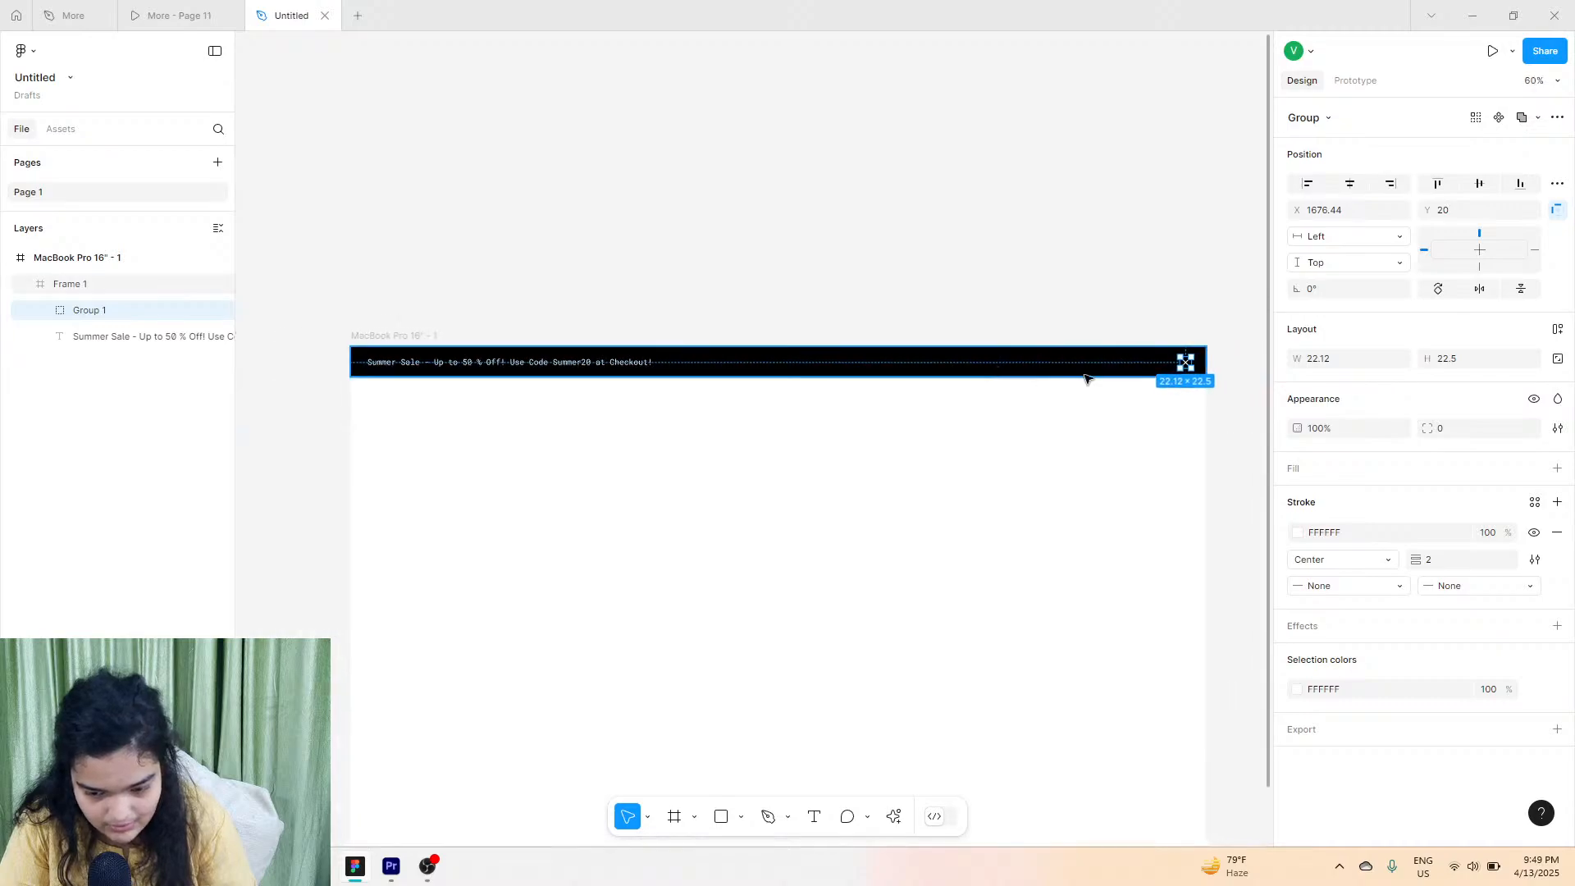
{"action": "left_click", "coordinate": [1222, 352]}
Shrink the close icon to about 17.2 by 17.5 and move it to X 1678, Y 21 in the banner.
{"action": "scroll", "coordinate": [1167, 356], "scroll_direction": "up", "scroll_amount": 1}
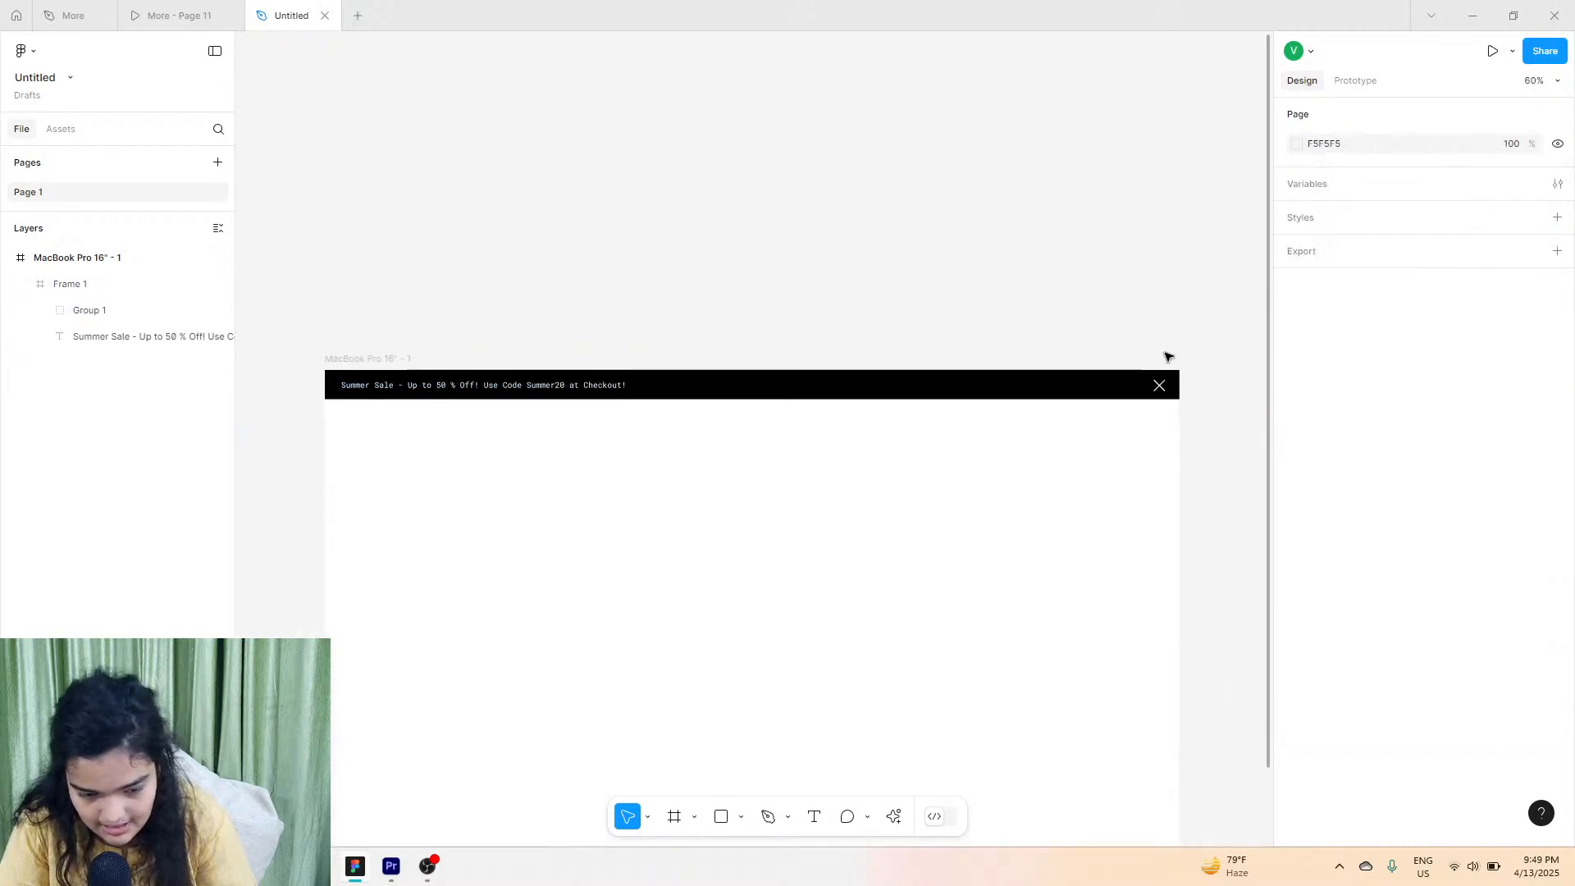
{"action": "scroll", "coordinate": [1167, 356], "scroll_direction": "right", "scroll_amount": 1}
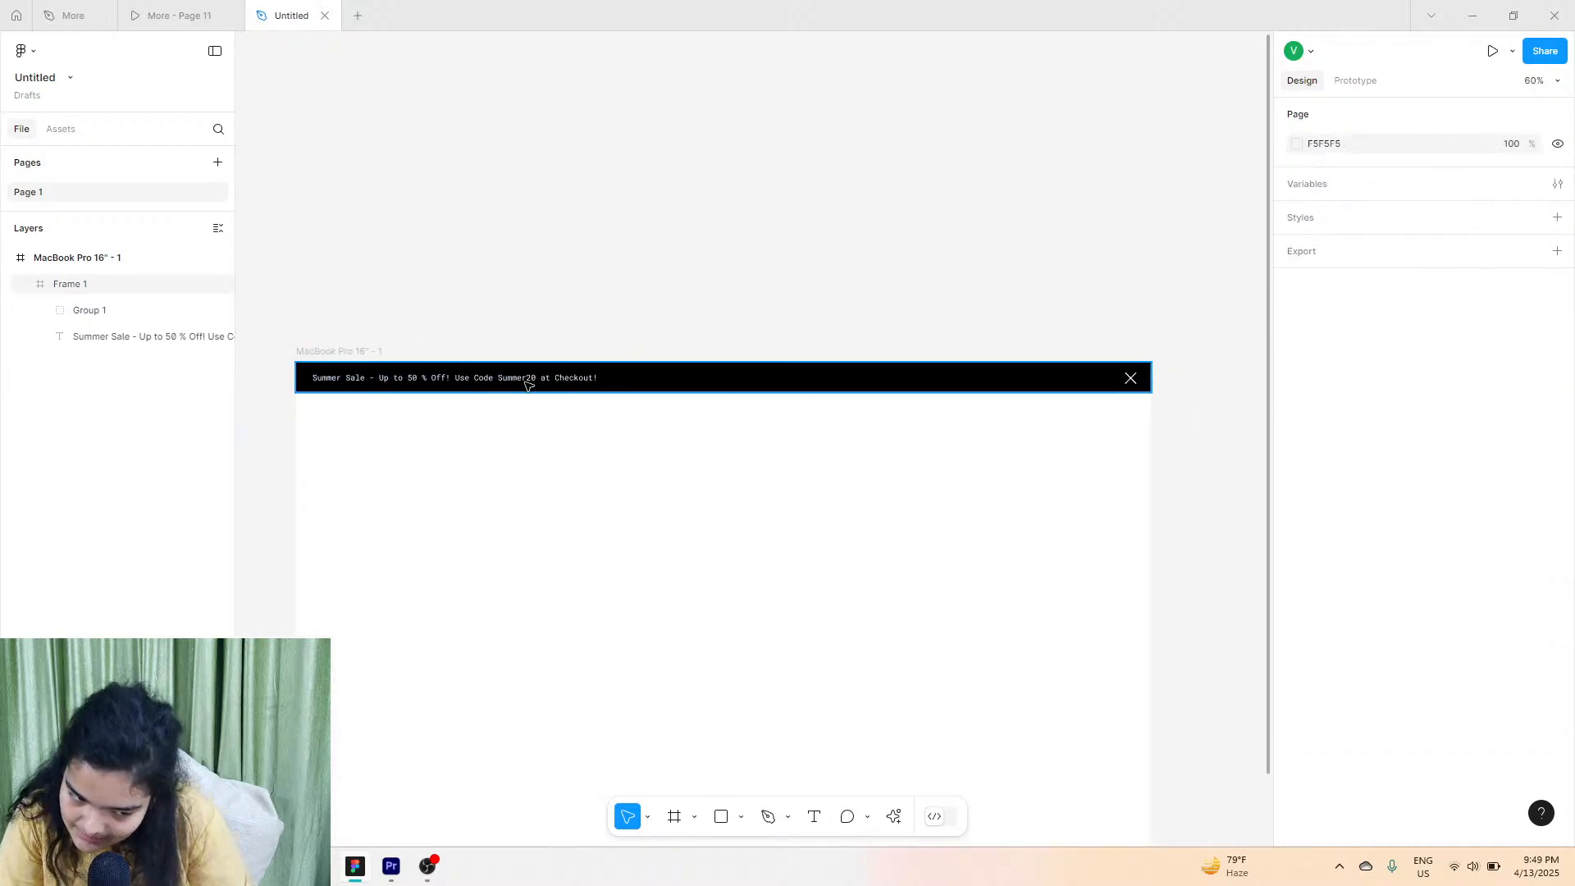
{"action": "scroll", "coordinate": [1124, 376], "scroll_direction": "right", "scroll_amount": 1}
{"action": "scroll", "coordinate": [1102, 379], "scroll_direction": "up", "scroll_amount": 3, "text": "ctrl"}
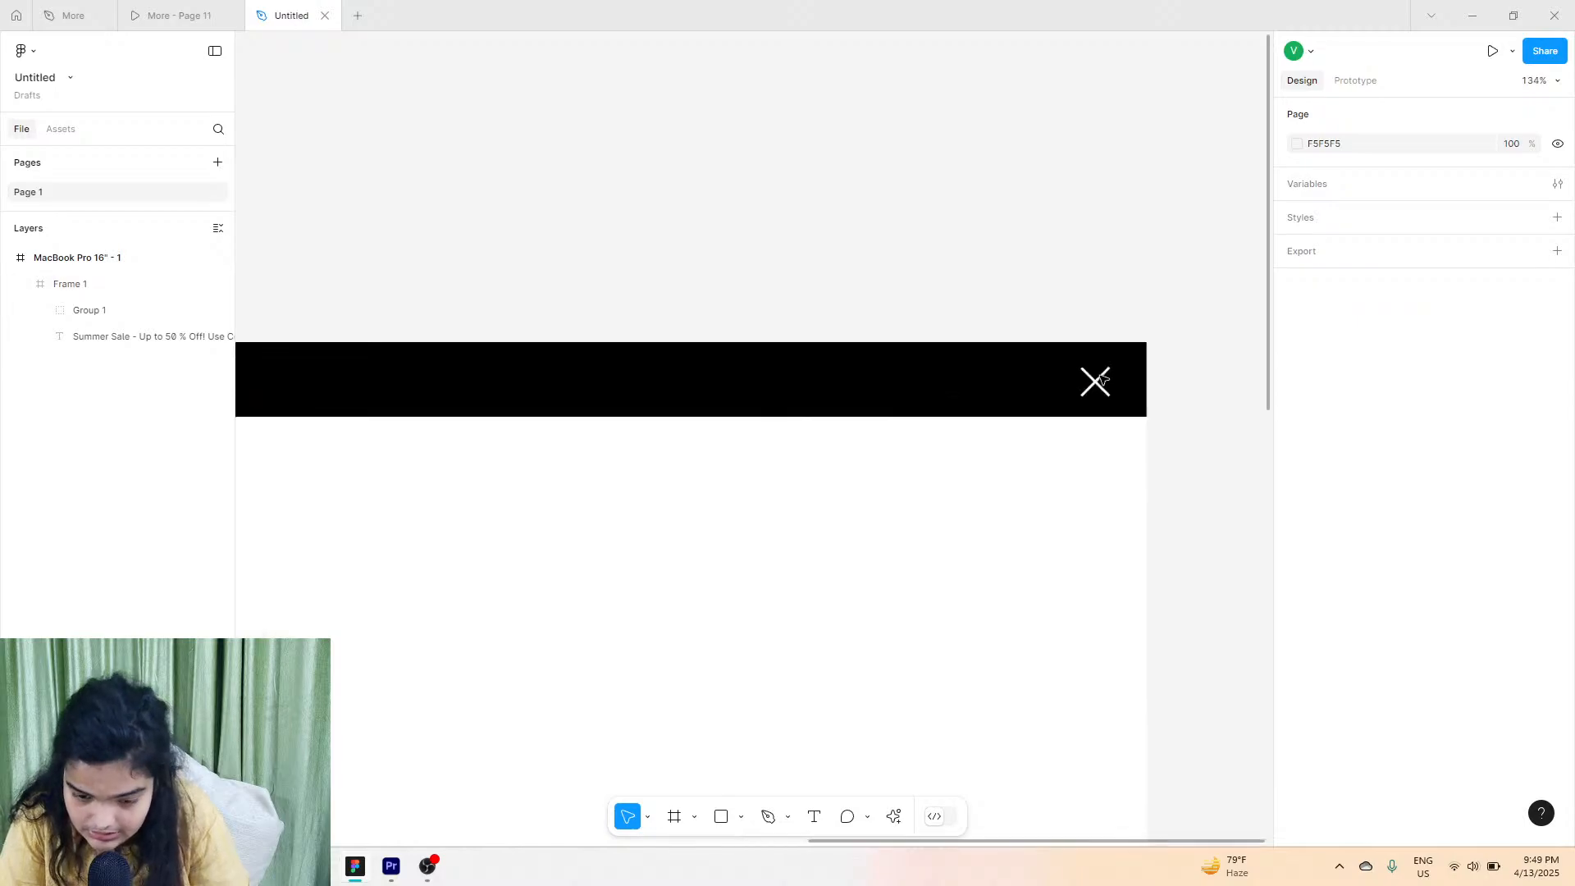
{"action": "scroll", "coordinate": [1102, 379], "scroll_direction": "up", "scroll_amount": 6, "text": "ctrl"}
{"action": "left_click", "coordinate": [1070, 353]}
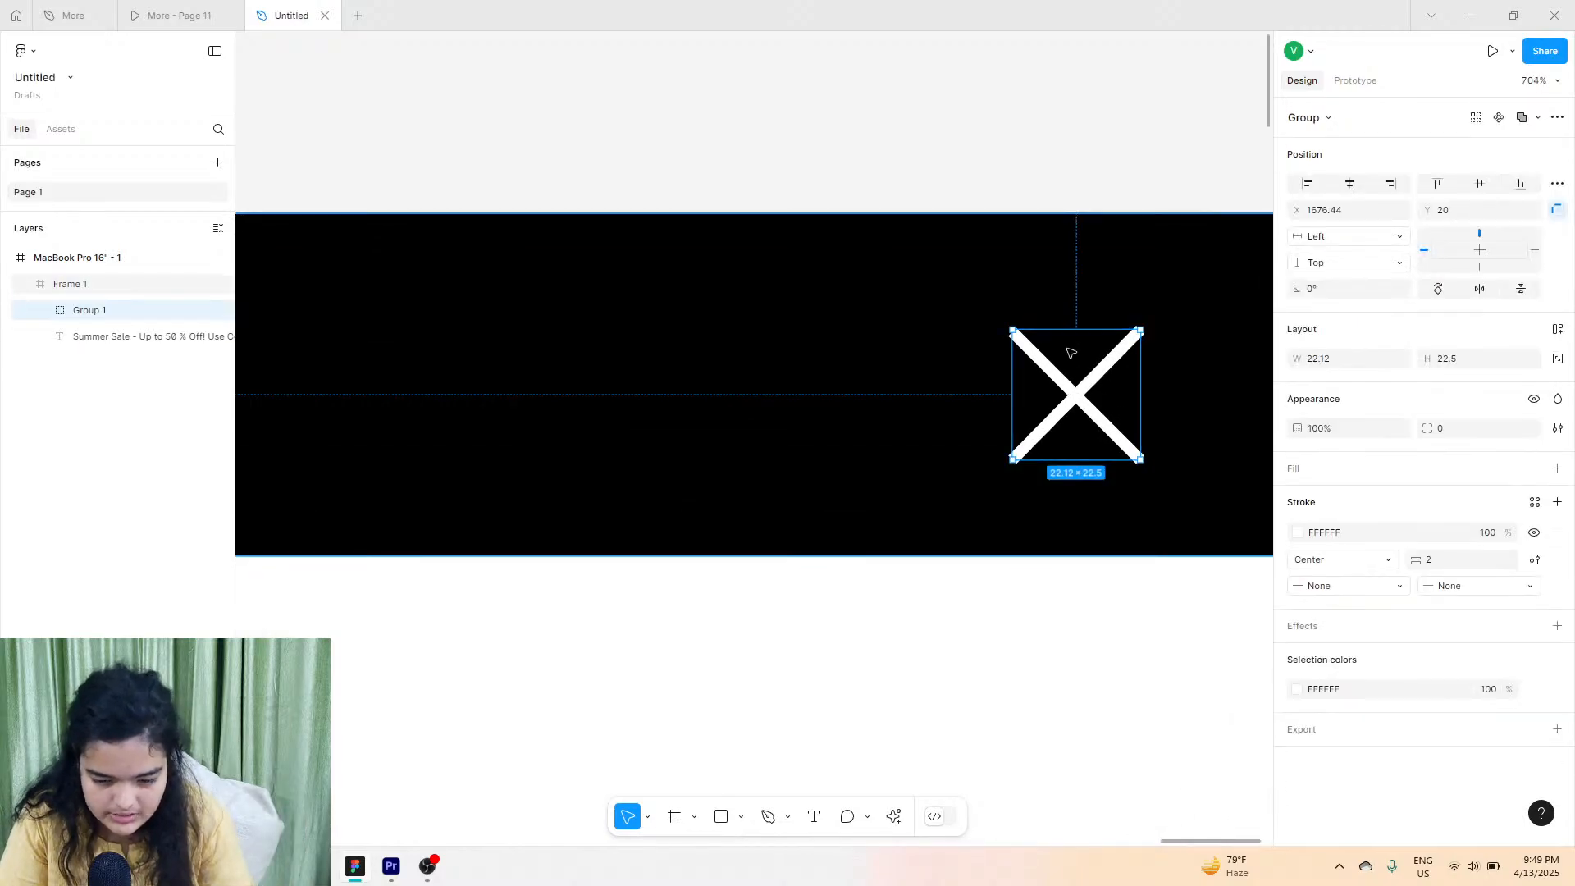
{"action": "left_click_drag", "start_coordinate": [1081, 330], "coordinate": [1080, 357]}
{"action": "key", "text": "ctrl+z"}
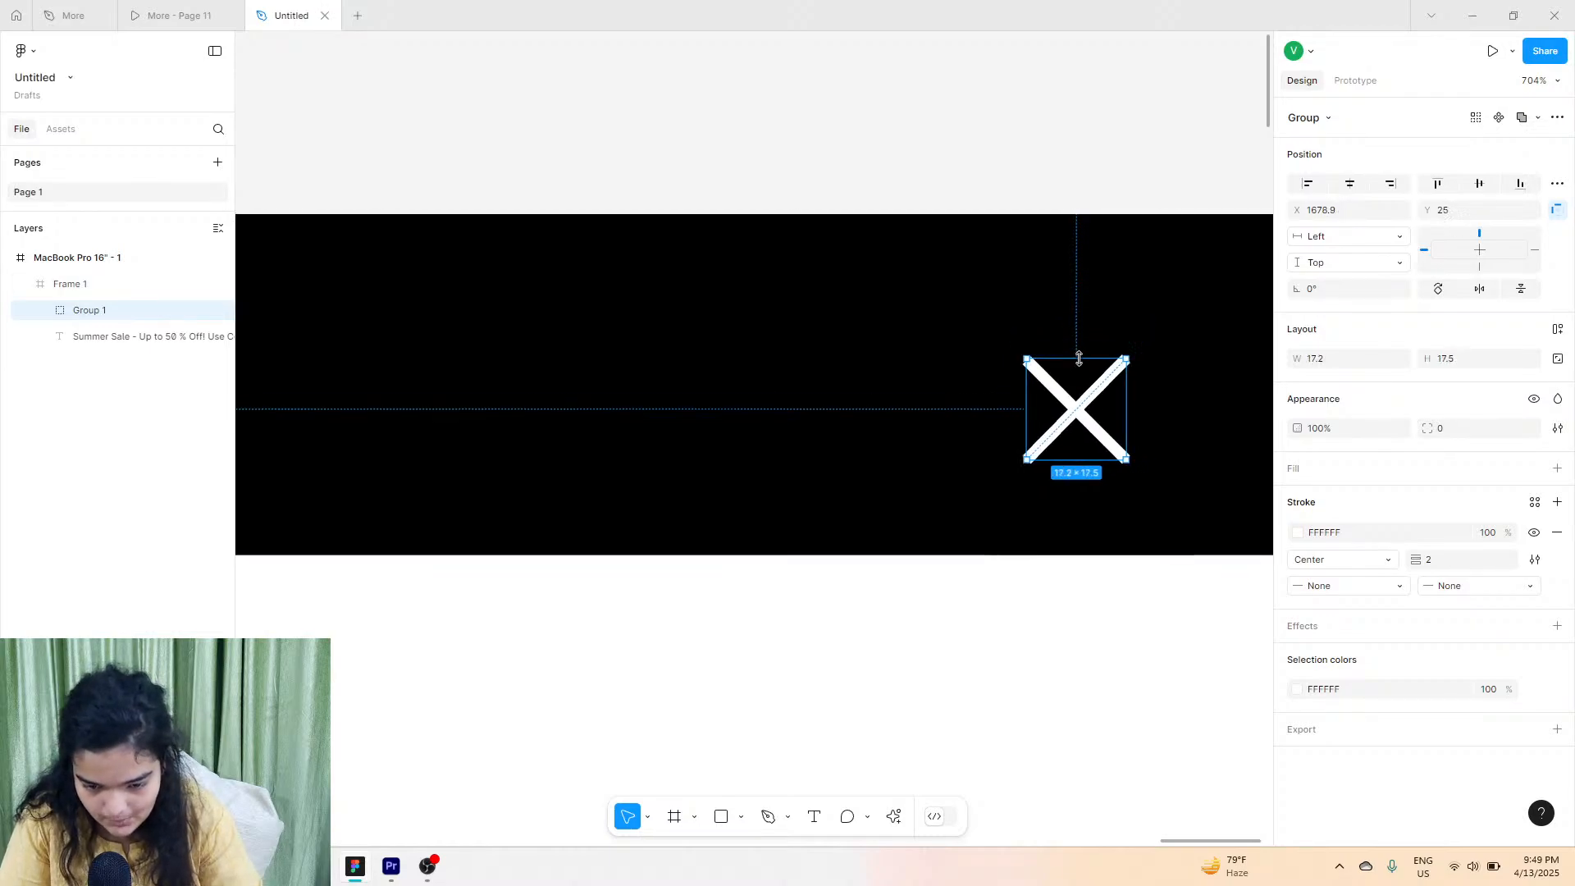
{"action": "left_click_drag", "start_coordinate": [1101, 433], "coordinate": [1128, 409]}
{"action": "scroll", "coordinate": [1082, 412], "scroll_direction": "down", "scroll_amount": 4, "text": "ctrl"}
{"action": "scroll", "coordinate": [1117, 393], "scroll_direction": "up", "scroll_amount": 1}
{"action": "scroll", "coordinate": [1114, 392], "scroll_direction": "down", "scroll_amount": 3, "text": "ctrl"}
{"action": "scroll", "coordinate": [1110, 409], "scroll_direction": "left", "scroll_amount": 3}
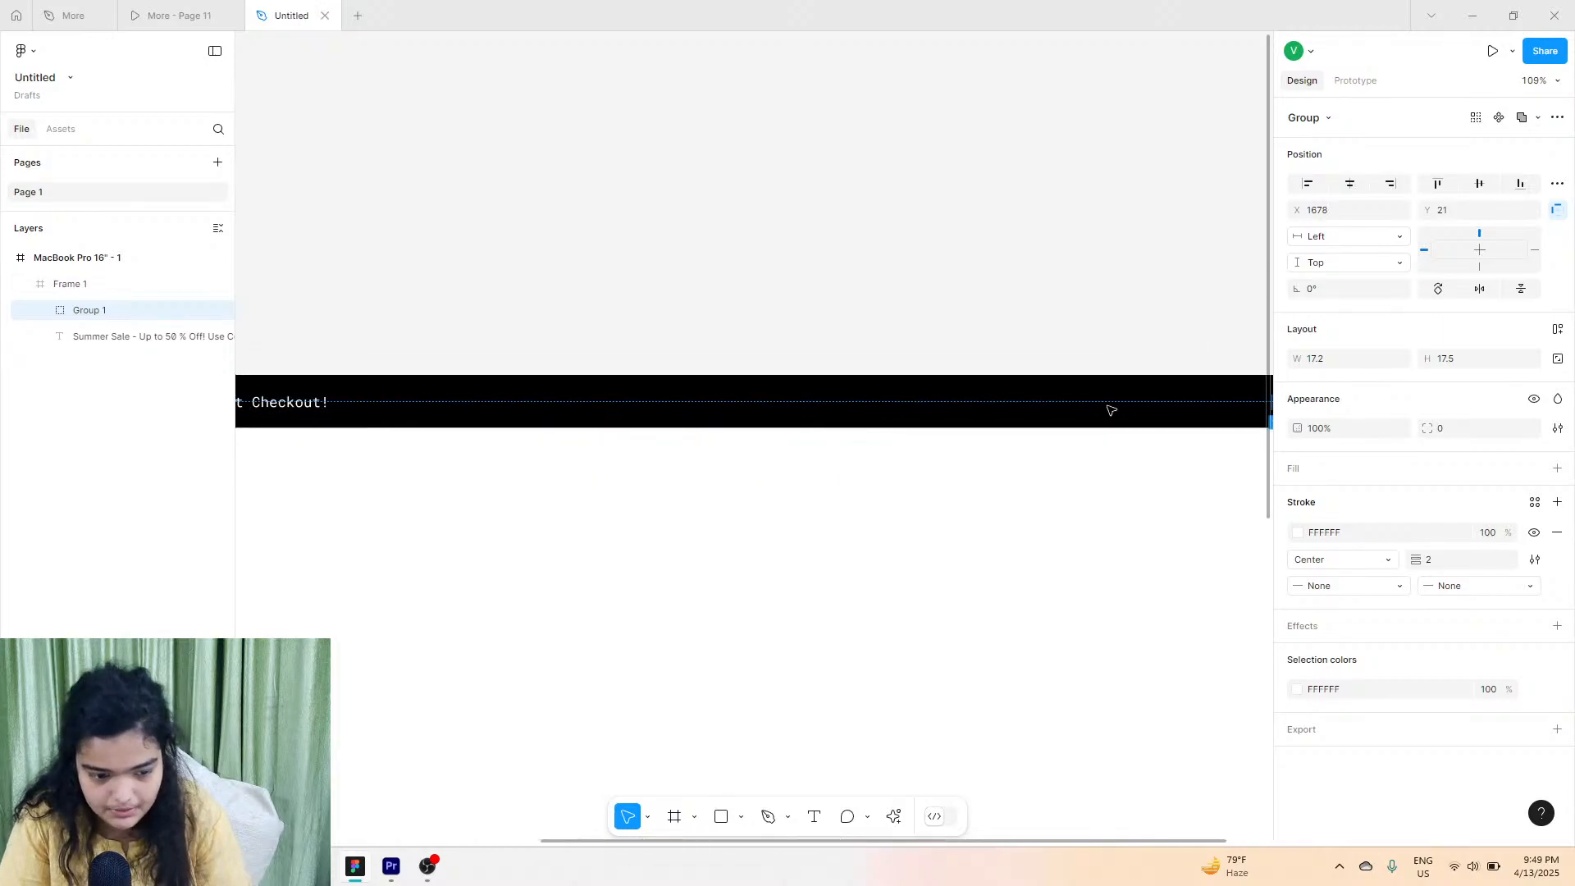
{"action": "scroll", "coordinate": [1108, 409], "scroll_direction": "right", "scroll_amount": 5}
{"action": "scroll", "coordinate": [1107, 408], "scroll_direction": "right", "scroll_amount": 1}
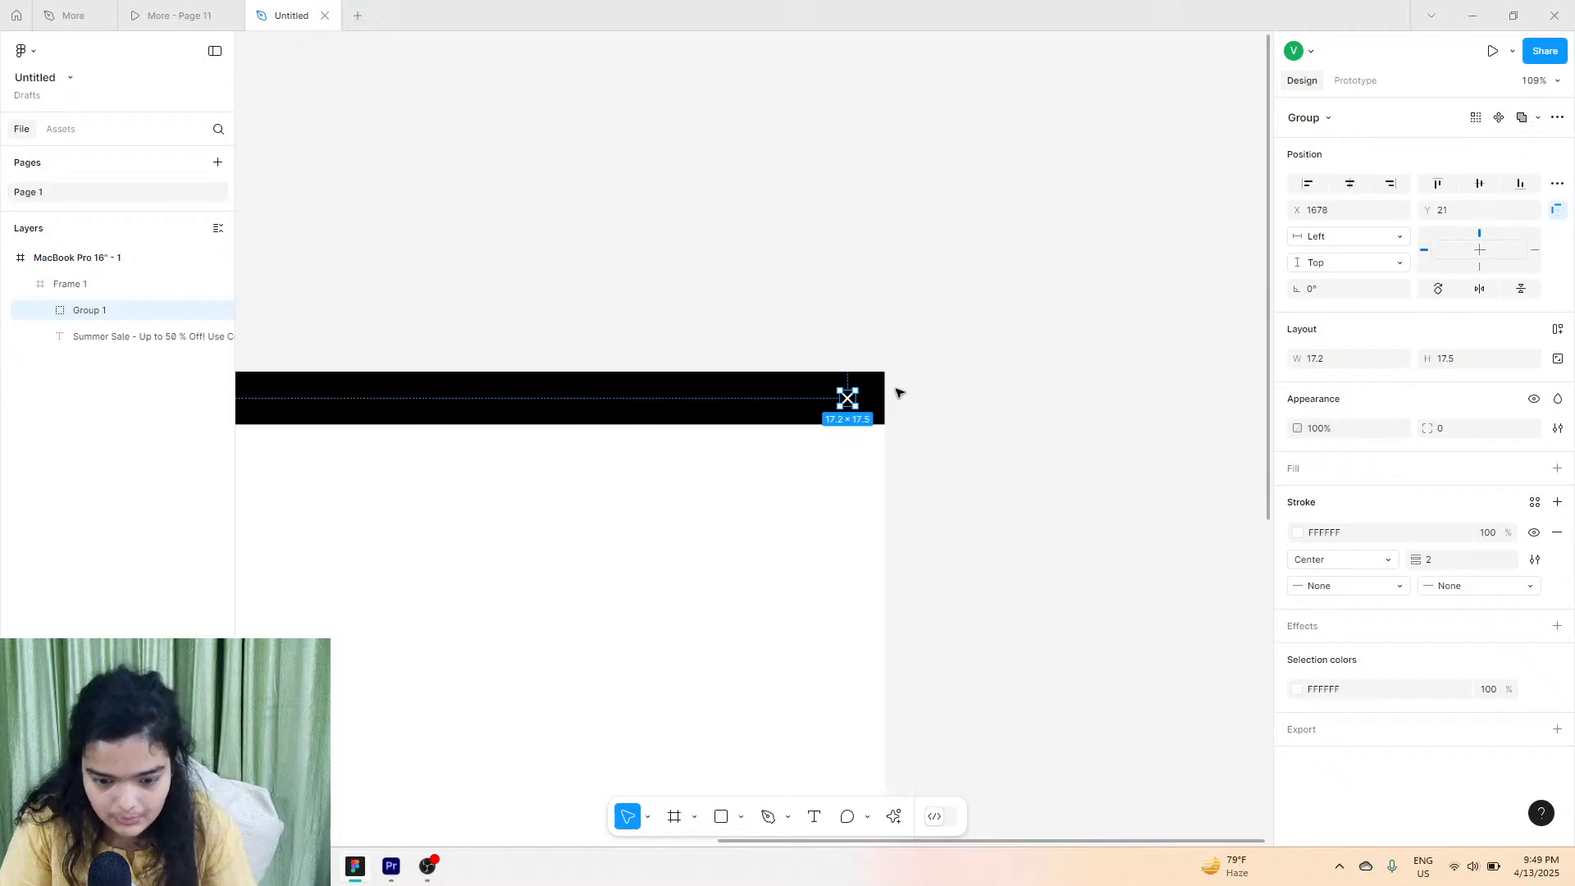
Nudge the close icon along the banner to X 1680 and deselect it.
{"action": "scroll", "coordinate": [899, 390], "scroll_direction": "up", "scroll_amount": 10, "text": "ctrl"}
{"action": "key", "text": "Right"}
{"action": "key", "text": "Right"}
{"action": "key", "text": "Right"}
{"action": "key", "text": "Right"}
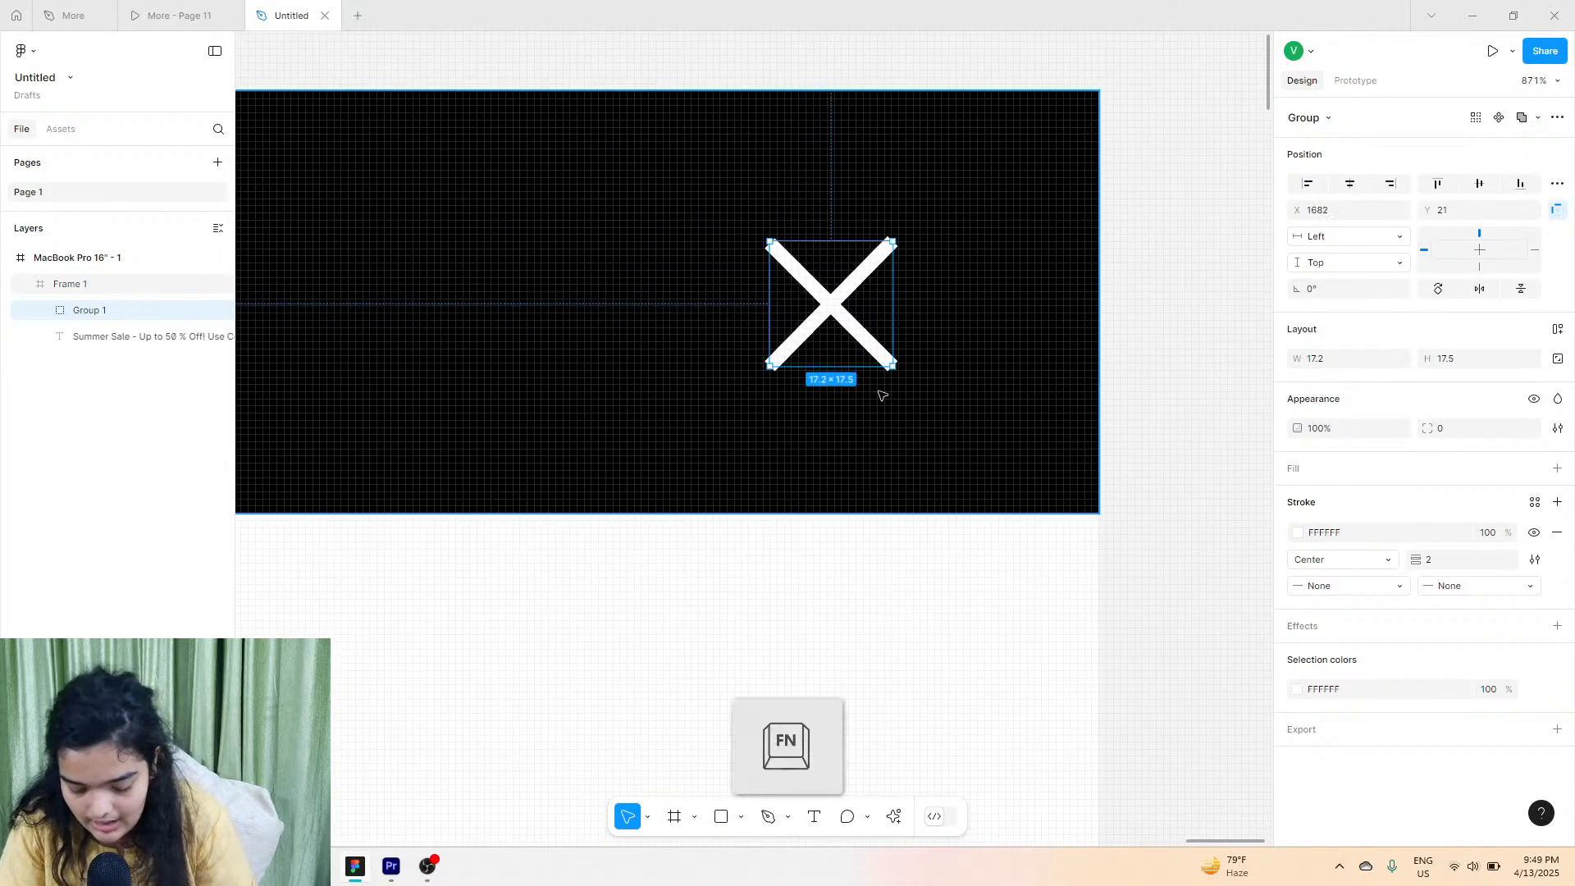
{"action": "key", "text": "Left"}
{"action": "key", "text": "Left"}
{"action": "scroll", "coordinate": [882, 395], "scroll_direction": "down", "scroll_amount": 15, "text": "ctrl"}
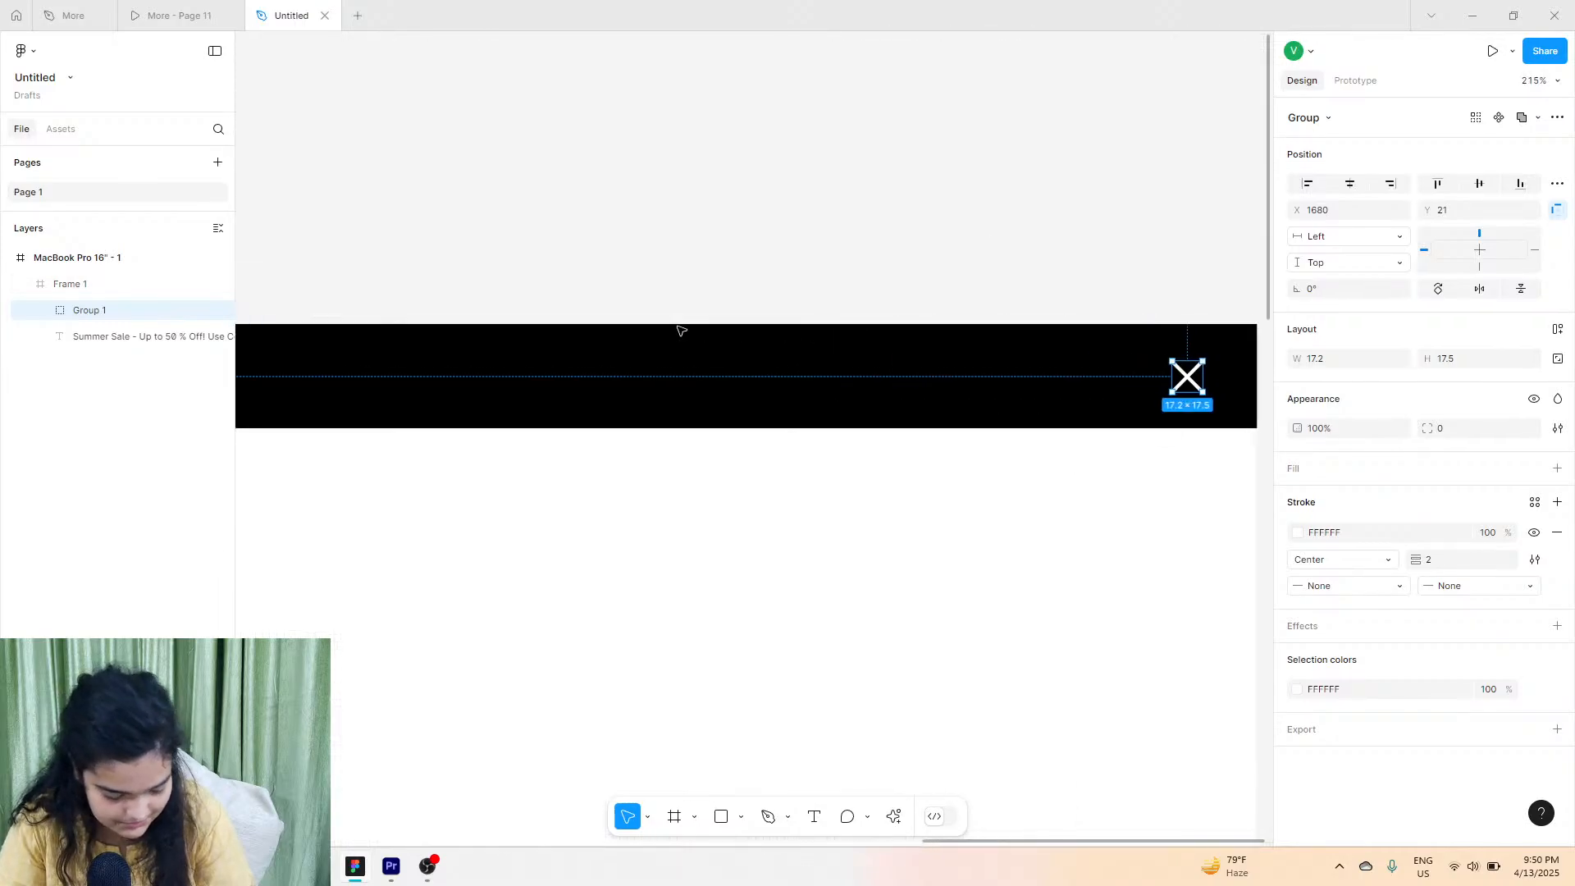
{"action": "scroll", "coordinate": [680, 330], "scroll_direction": "left", "scroll_amount": 3}
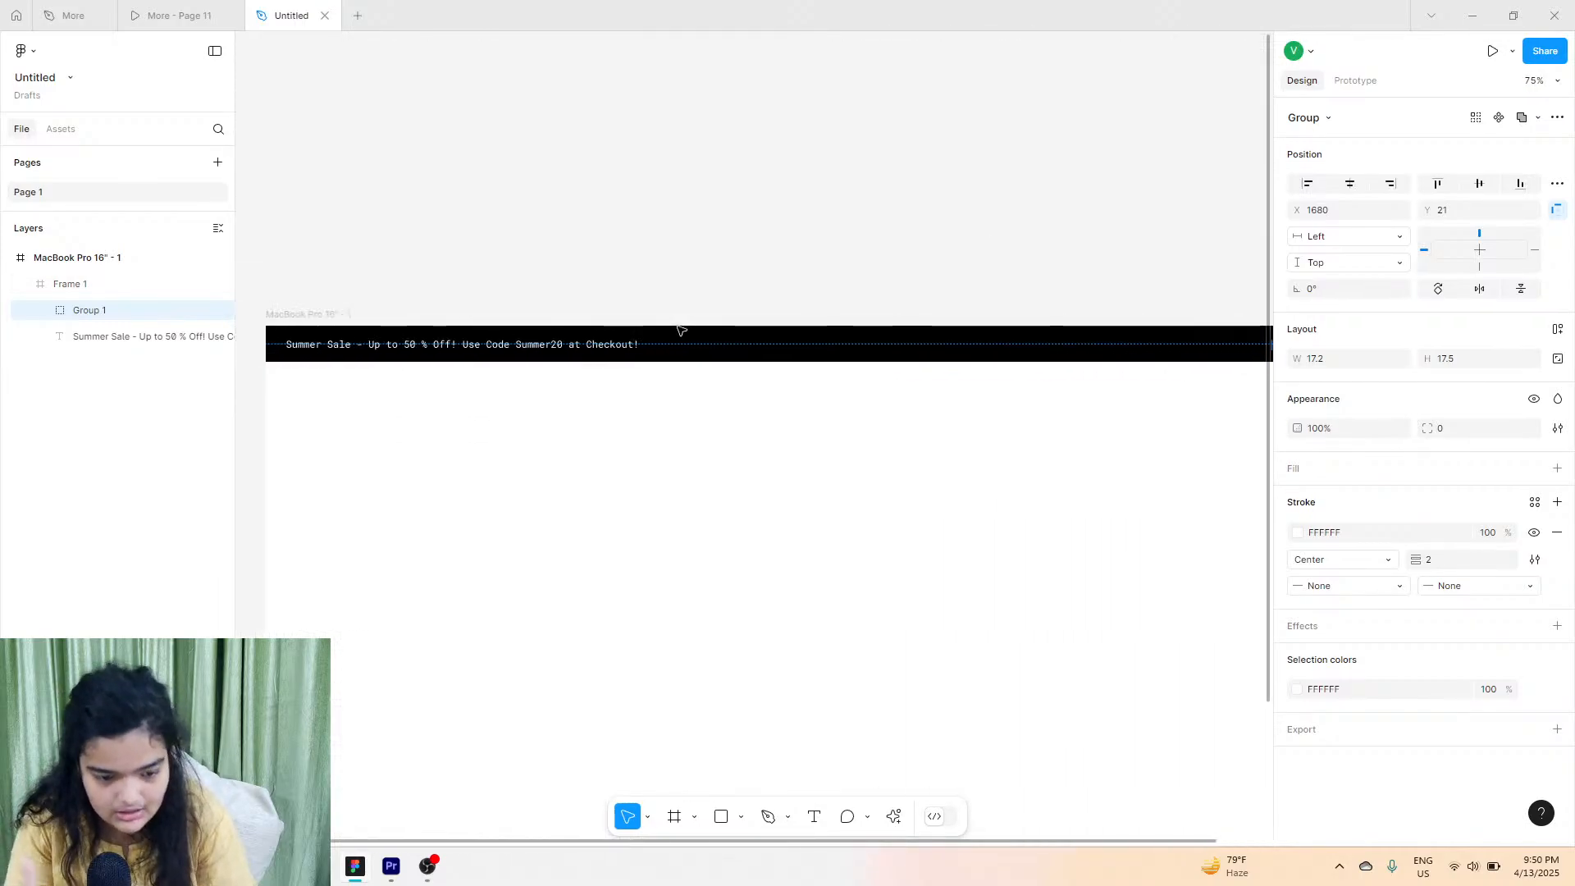
{"action": "scroll", "coordinate": [680, 330], "scroll_direction": "up", "scroll_amount": 1, "text": "ctrl"}
{"action": "scroll", "coordinate": [680, 330], "scroll_direction": "down", "scroll_amount": 1}
{"action": "scroll", "coordinate": [680, 330], "scroll_direction": "right", "scroll_amount": 1}
{"action": "scroll", "coordinate": [680, 330], "scroll_direction": "down", "scroll_amount": 3, "text": "ctrl"}
{"action": "scroll", "coordinate": [679, 330], "scroll_direction": "down", "scroll_amount": 1}
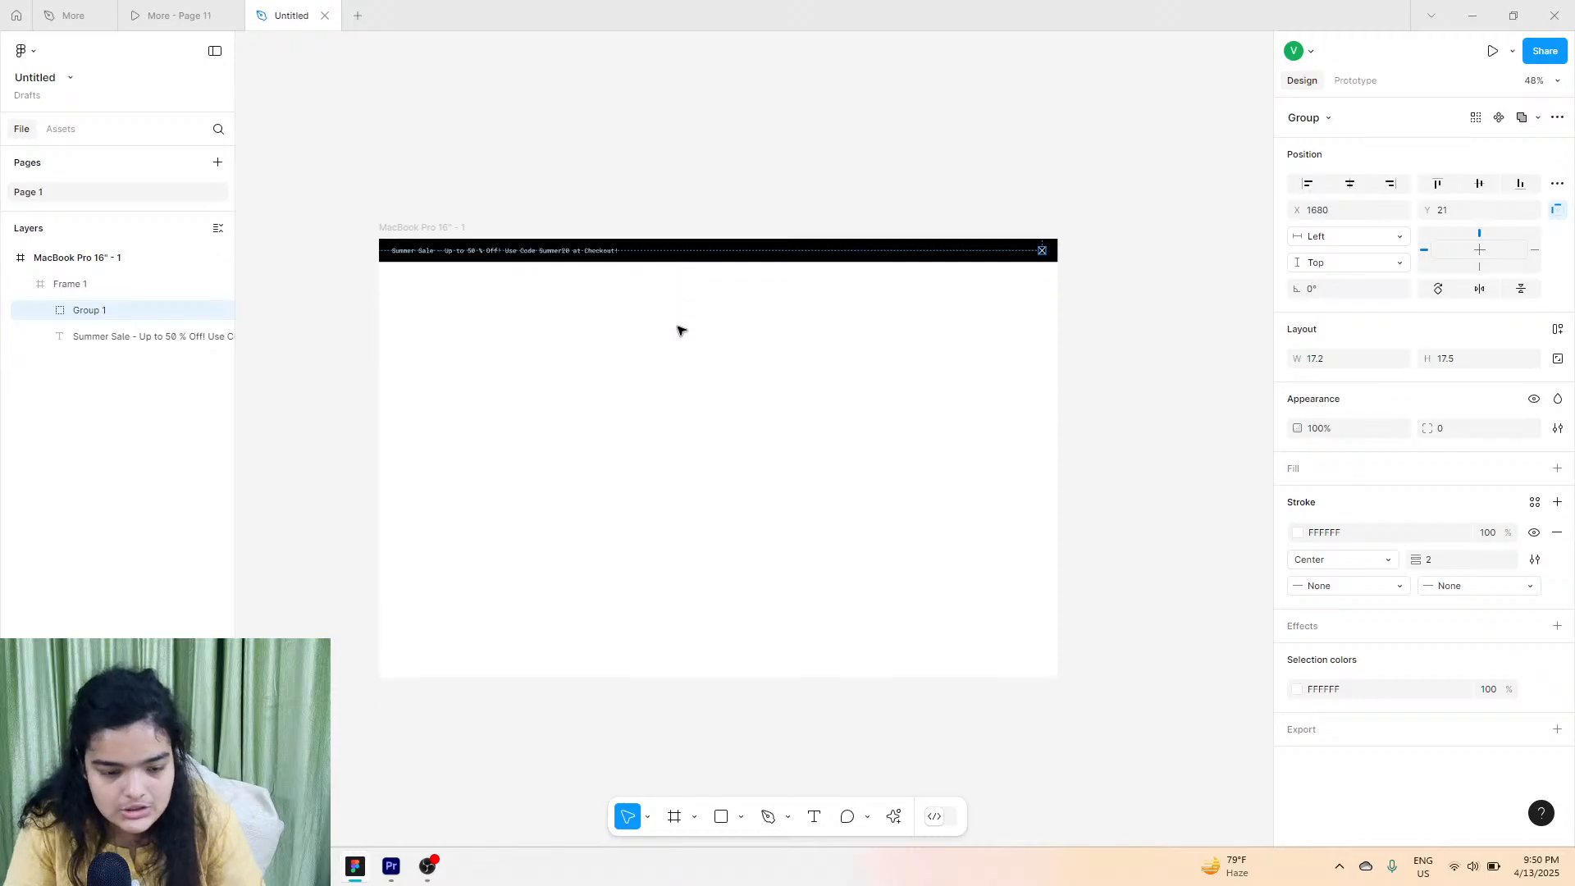
{"action": "left_click", "coordinate": [687, 325]}
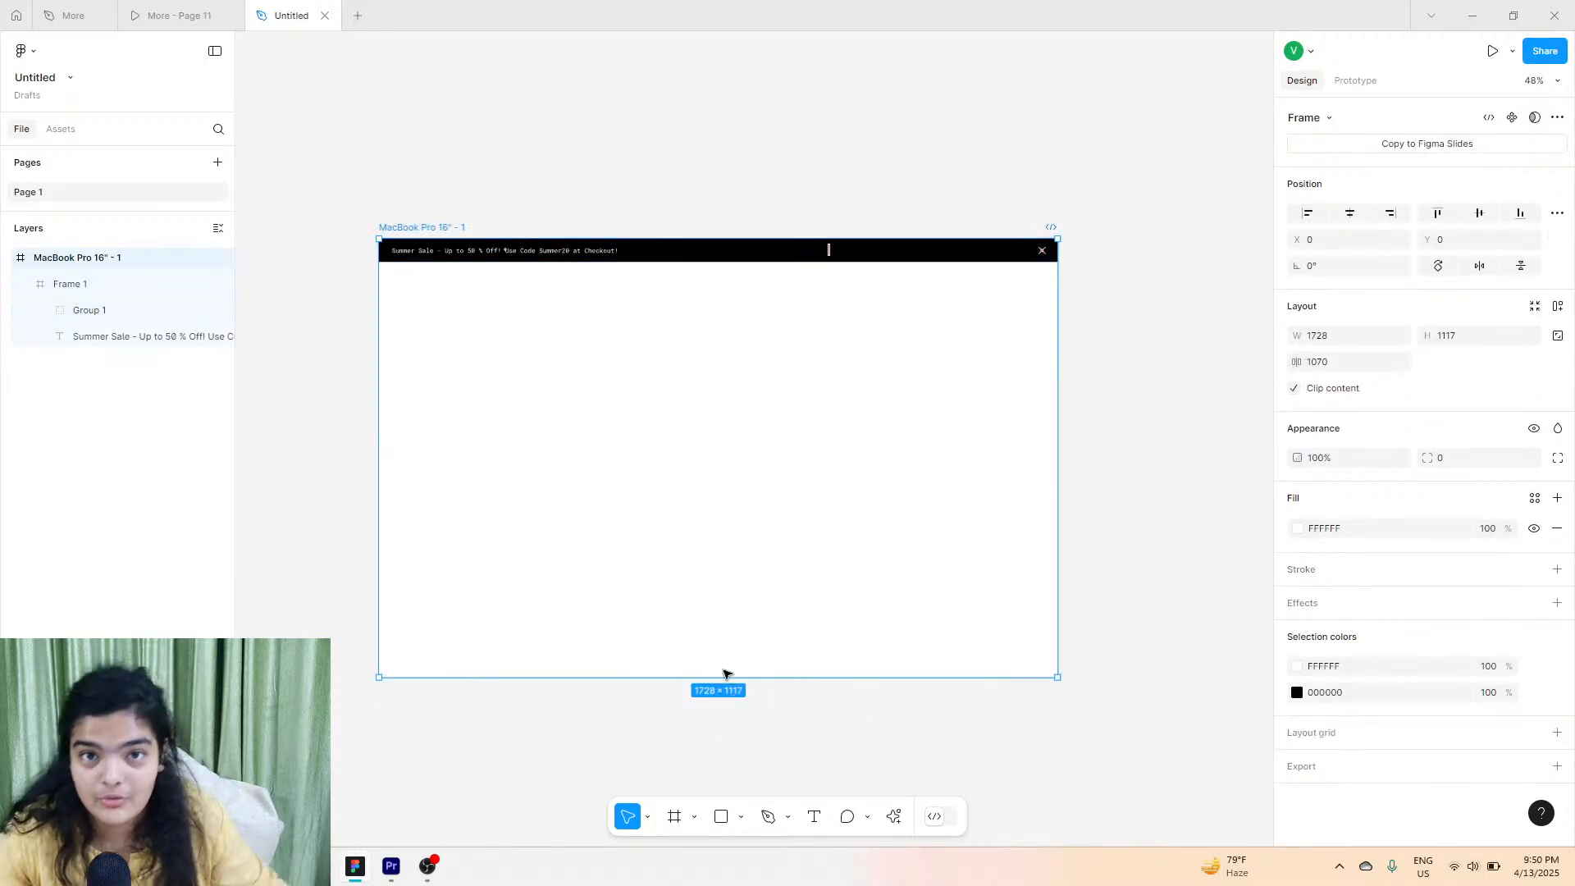
Check the reference prototype's header and add the text GEMBOUTIQUE in Medium weight below the black banner at X 51, Y 96.
{"action": "left_click", "coordinate": [183, 8]}
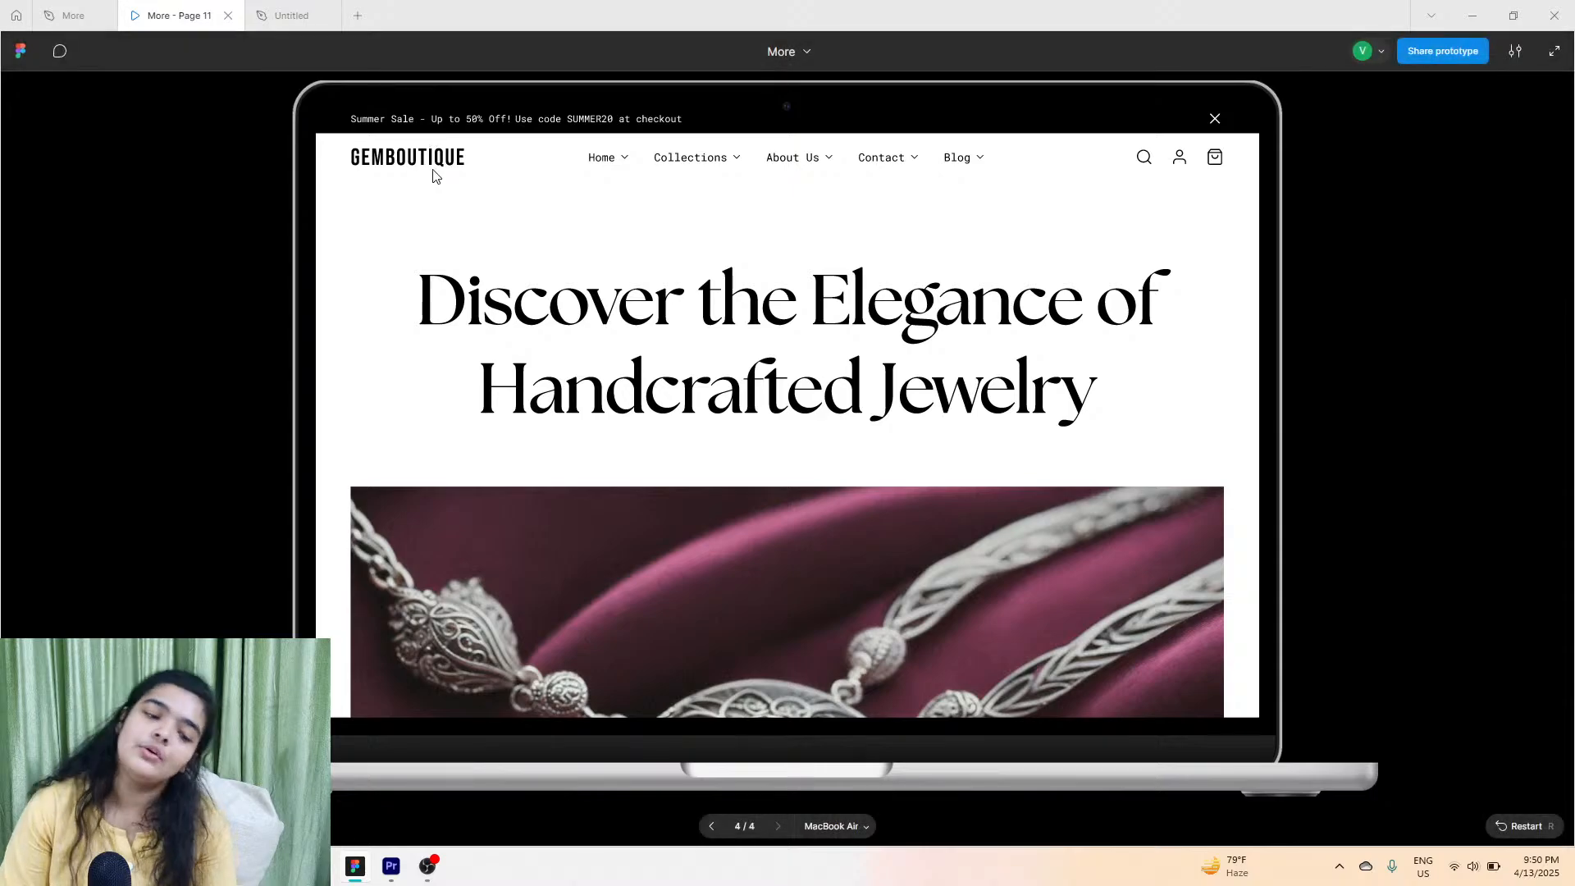
{"action": "left_click", "coordinate": [297, 15]}
{"action": "scroll", "coordinate": [394, 323], "scroll_direction": "up", "scroll_amount": 6}
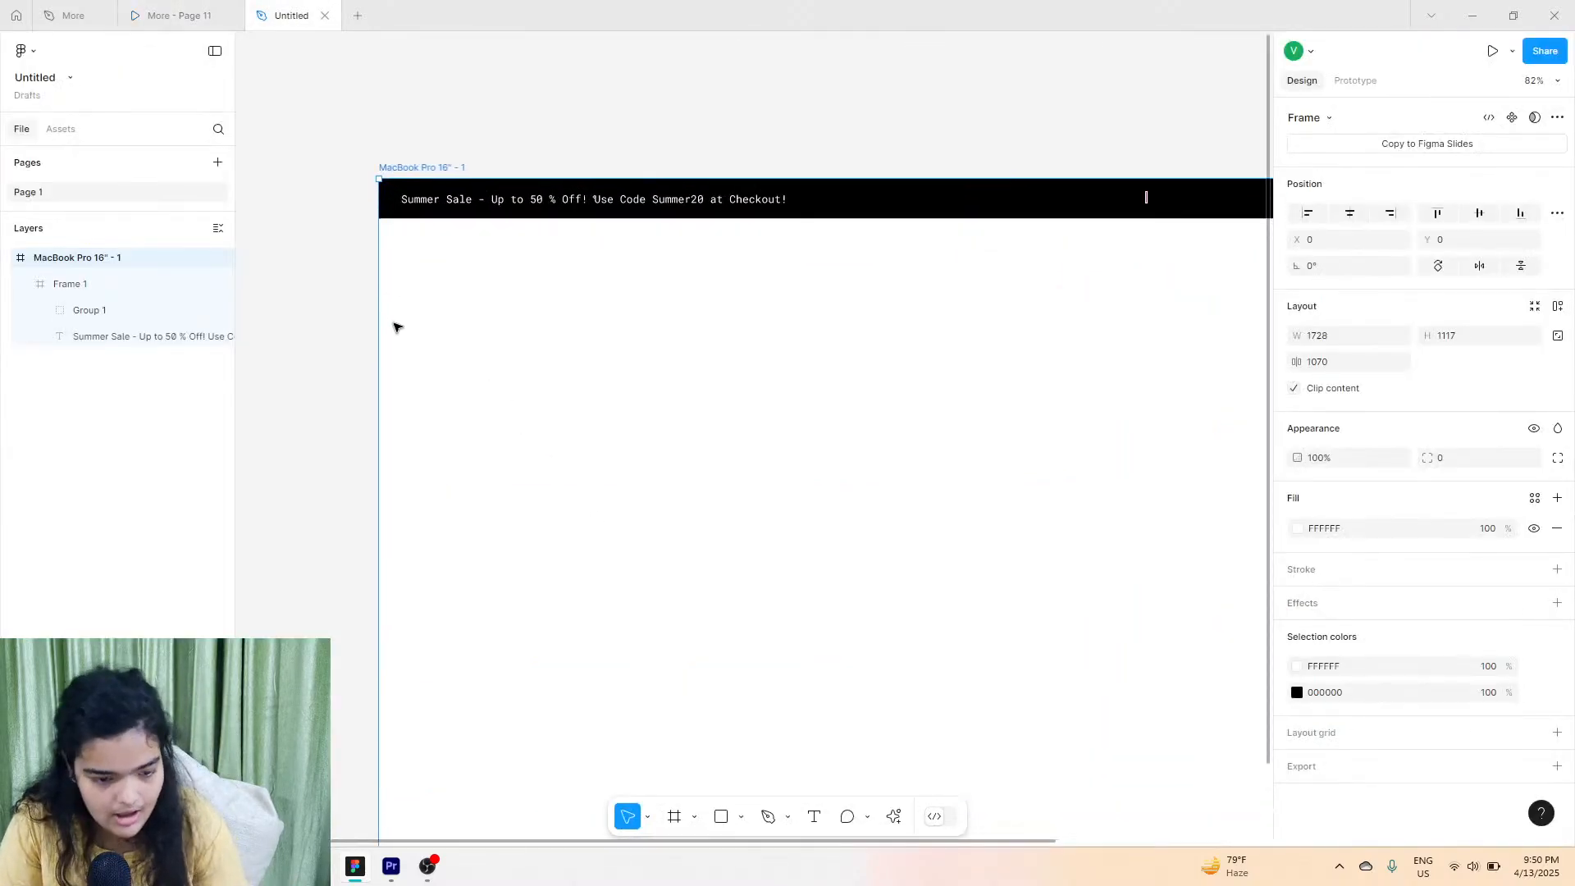
{"action": "scroll", "coordinate": [393, 322], "scroll_direction": "up", "scroll_amount": 2}
{"action": "left_click", "coordinate": [815, 814]}
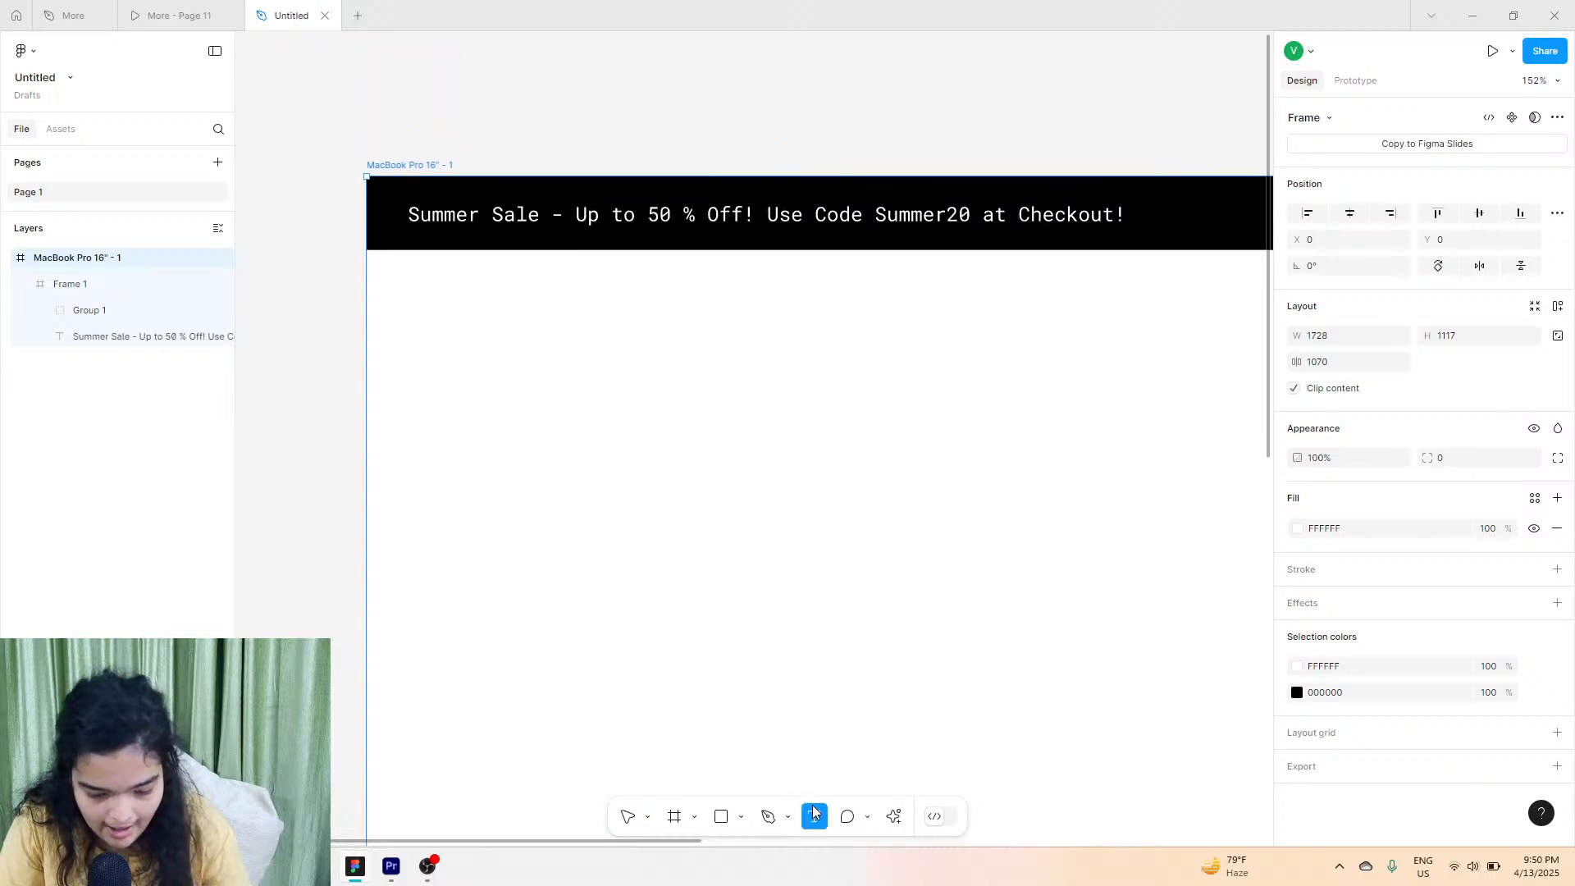
{"action": "scroll", "coordinate": [406, 271], "scroll_direction": "up", "scroll_amount": 4}
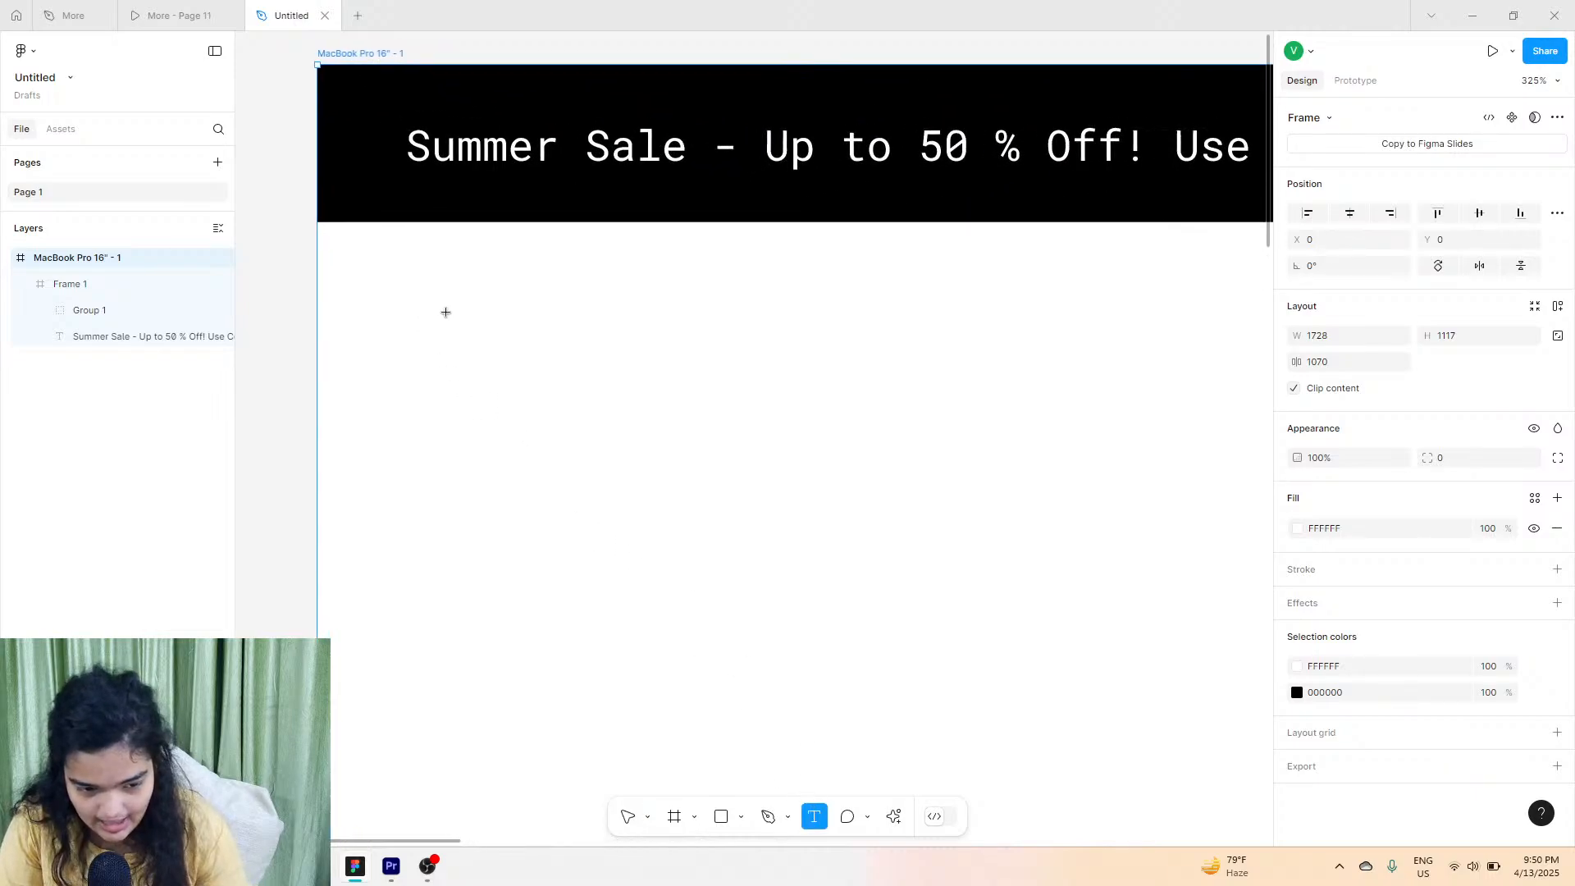
{"action": "left_click", "coordinate": [454, 321]}
{"action": "type", "text": "GEMBOUTI"}
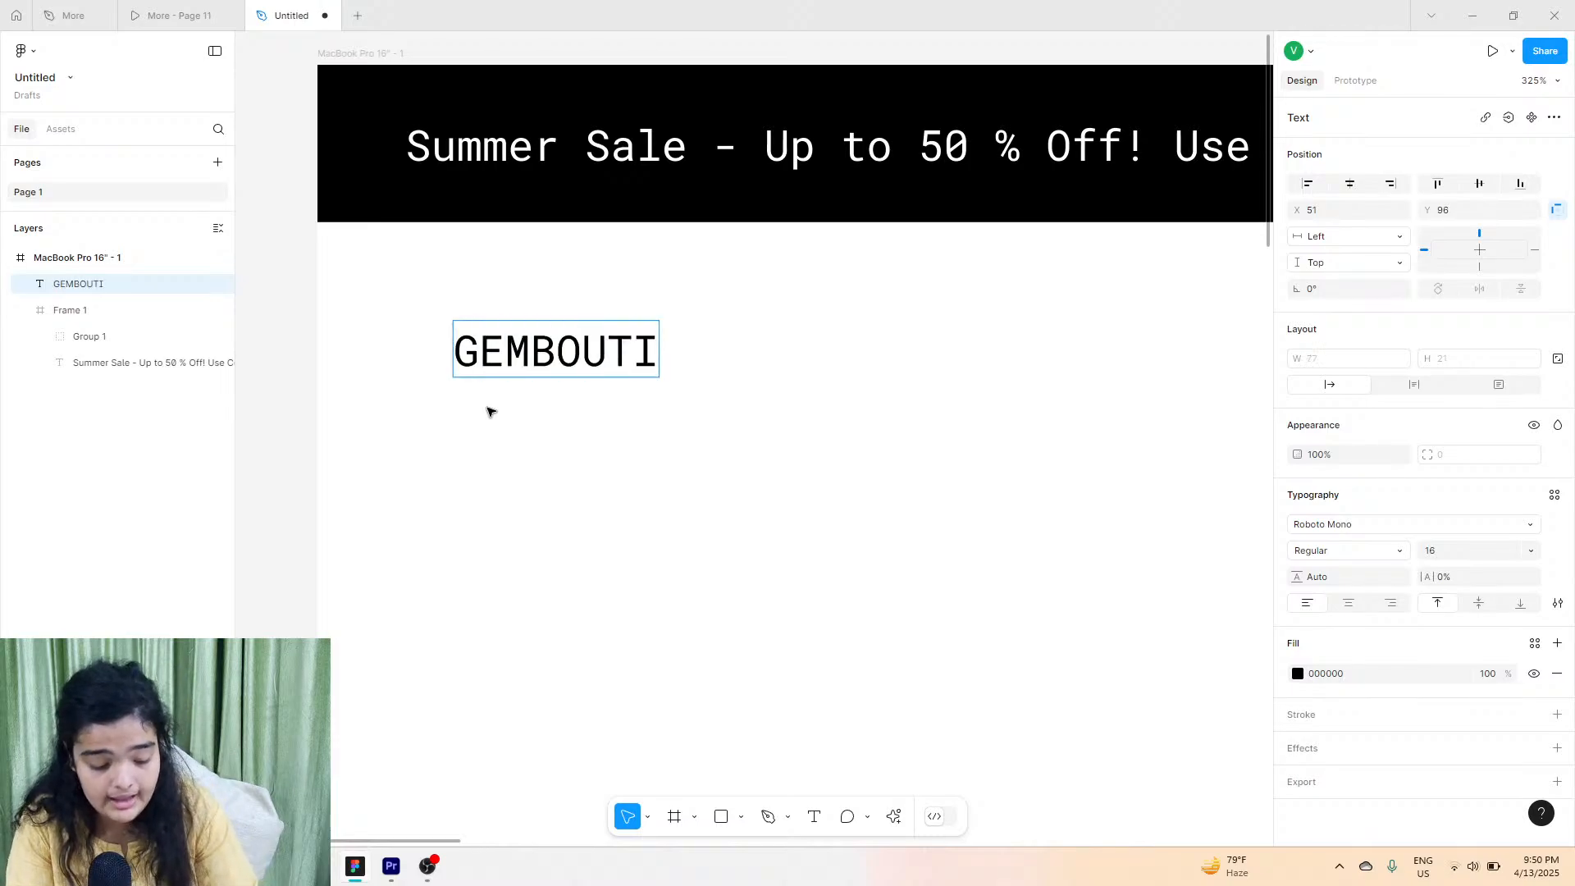
{"action": "type", "text": "QUE"}
{"action": "key", "text": "Escape"}
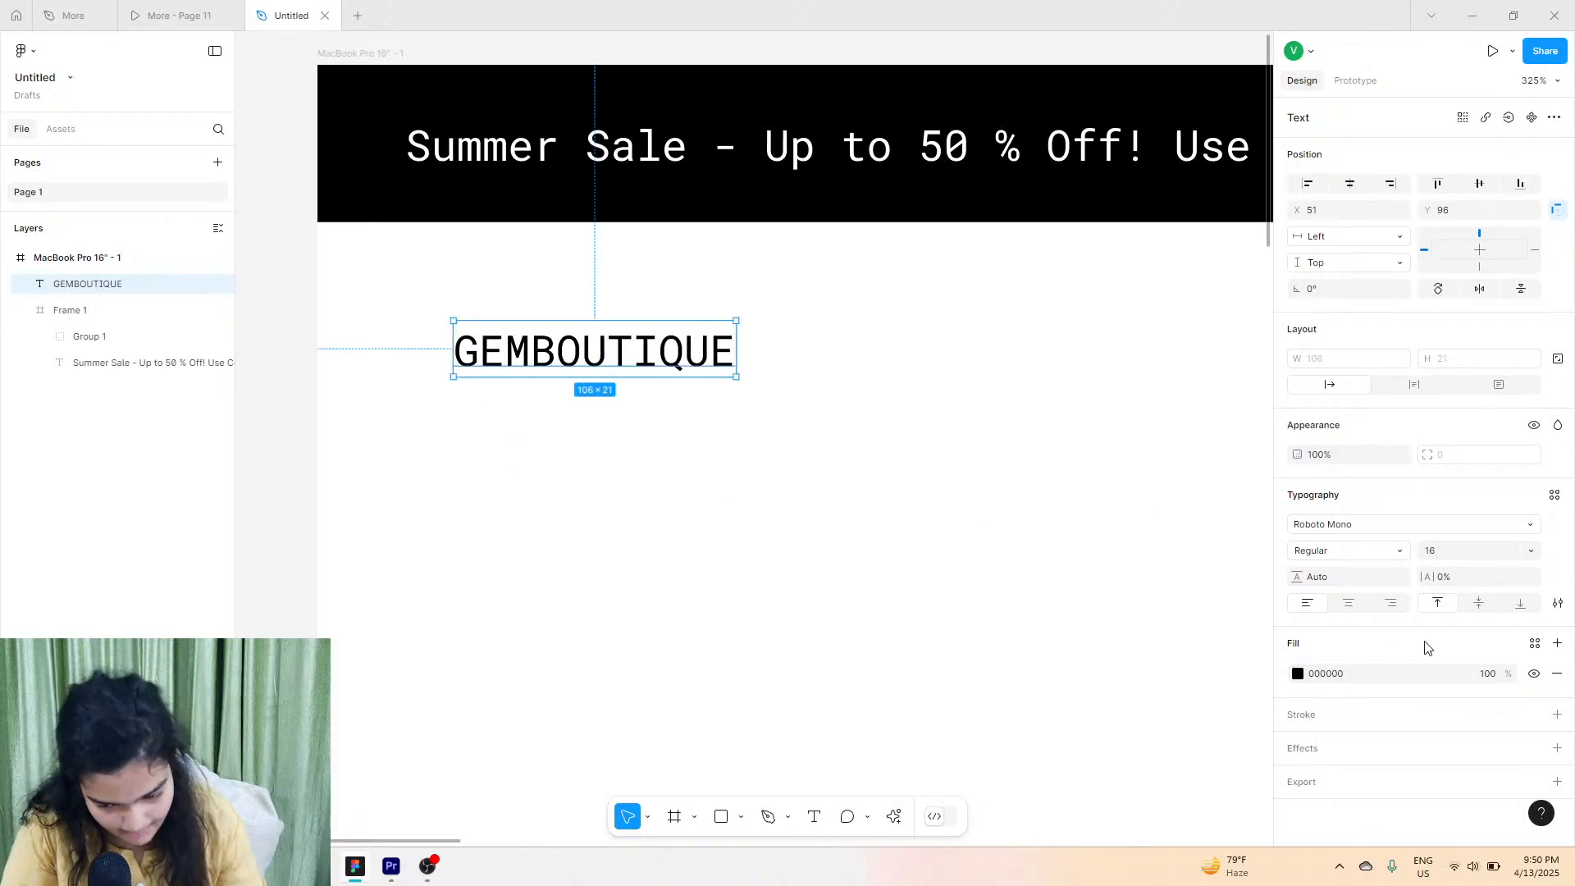
{"action": "left_click", "coordinate": [1386, 557]}
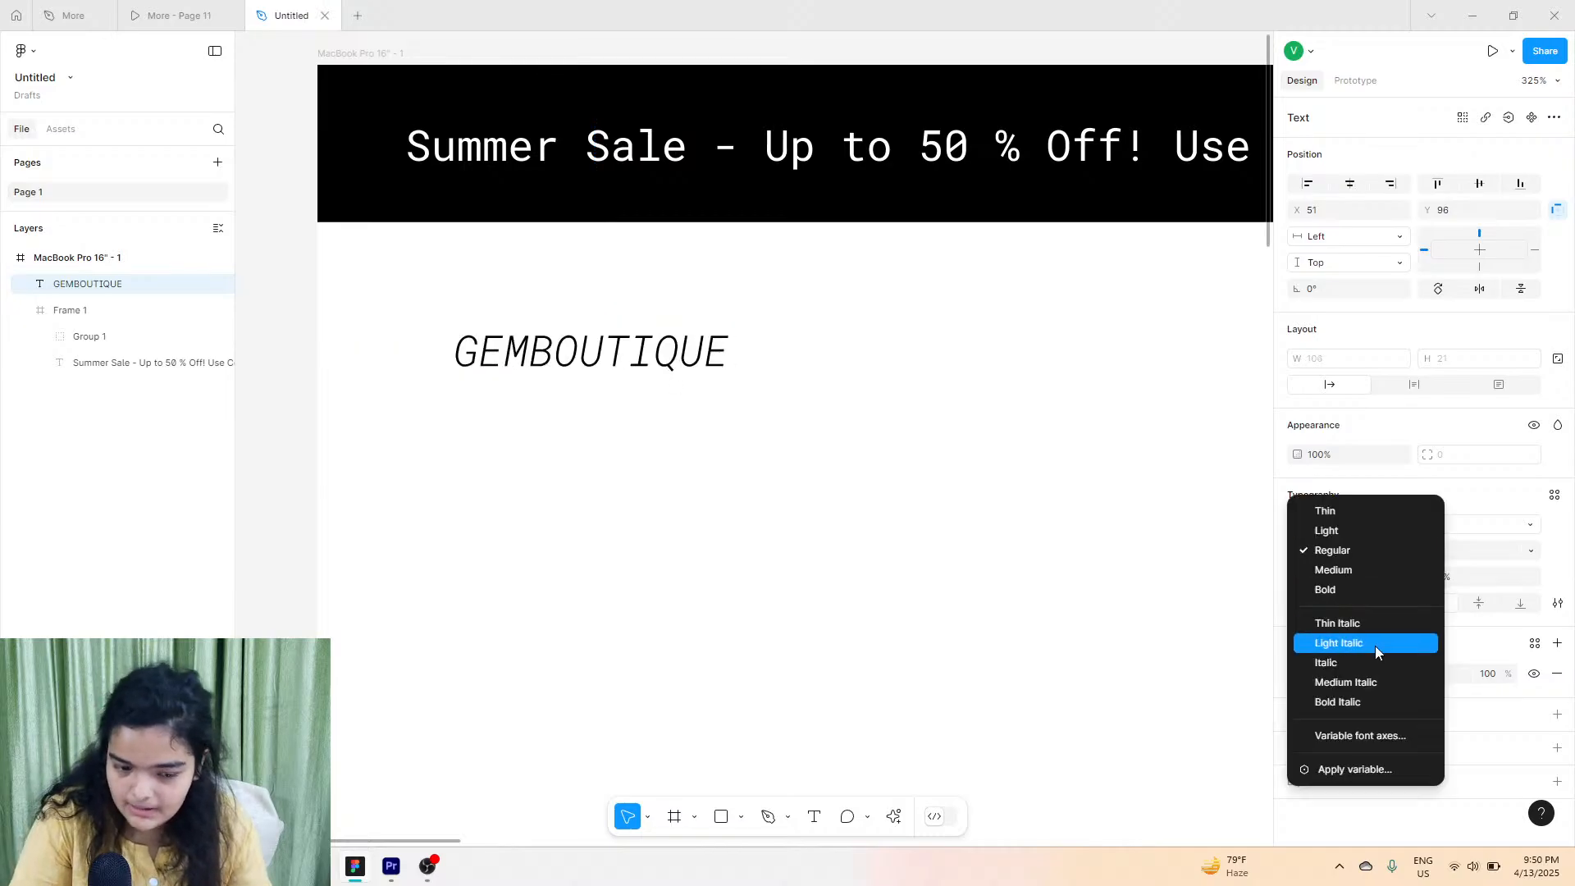
{"action": "left_click", "coordinate": [1384, 569]}
Look up the logo's font in the reference design file and apply Bebas Neue to the GEMBOUTIQUE text.
{"action": "left_click", "coordinate": [172, 15]}
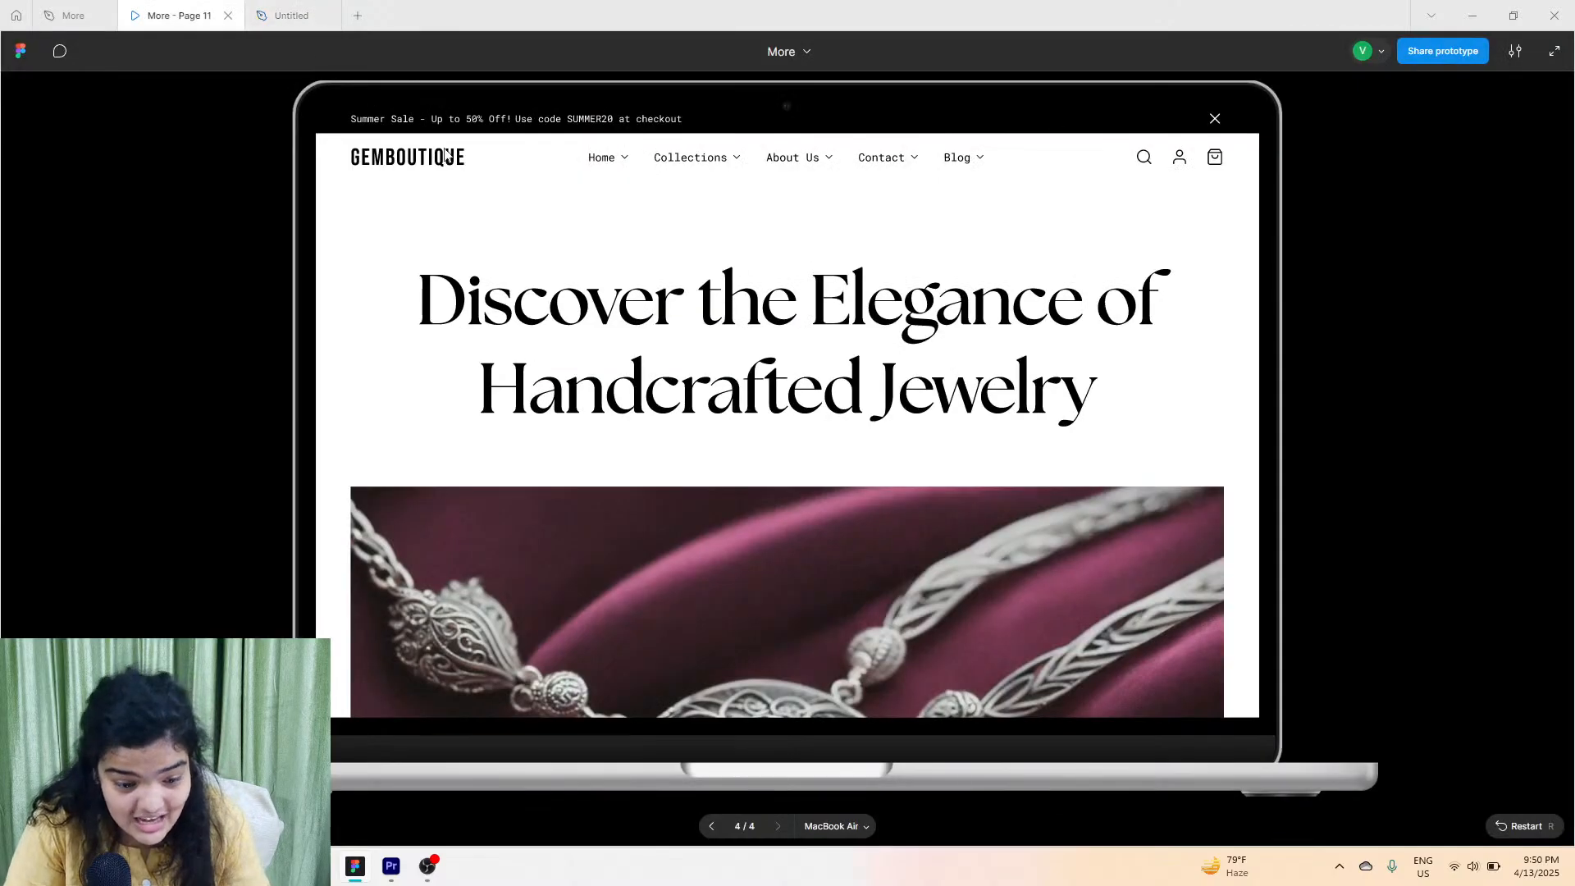
{"action": "left_click", "coordinate": [73, 14]}
{"action": "left_click", "coordinate": [365, 297]}
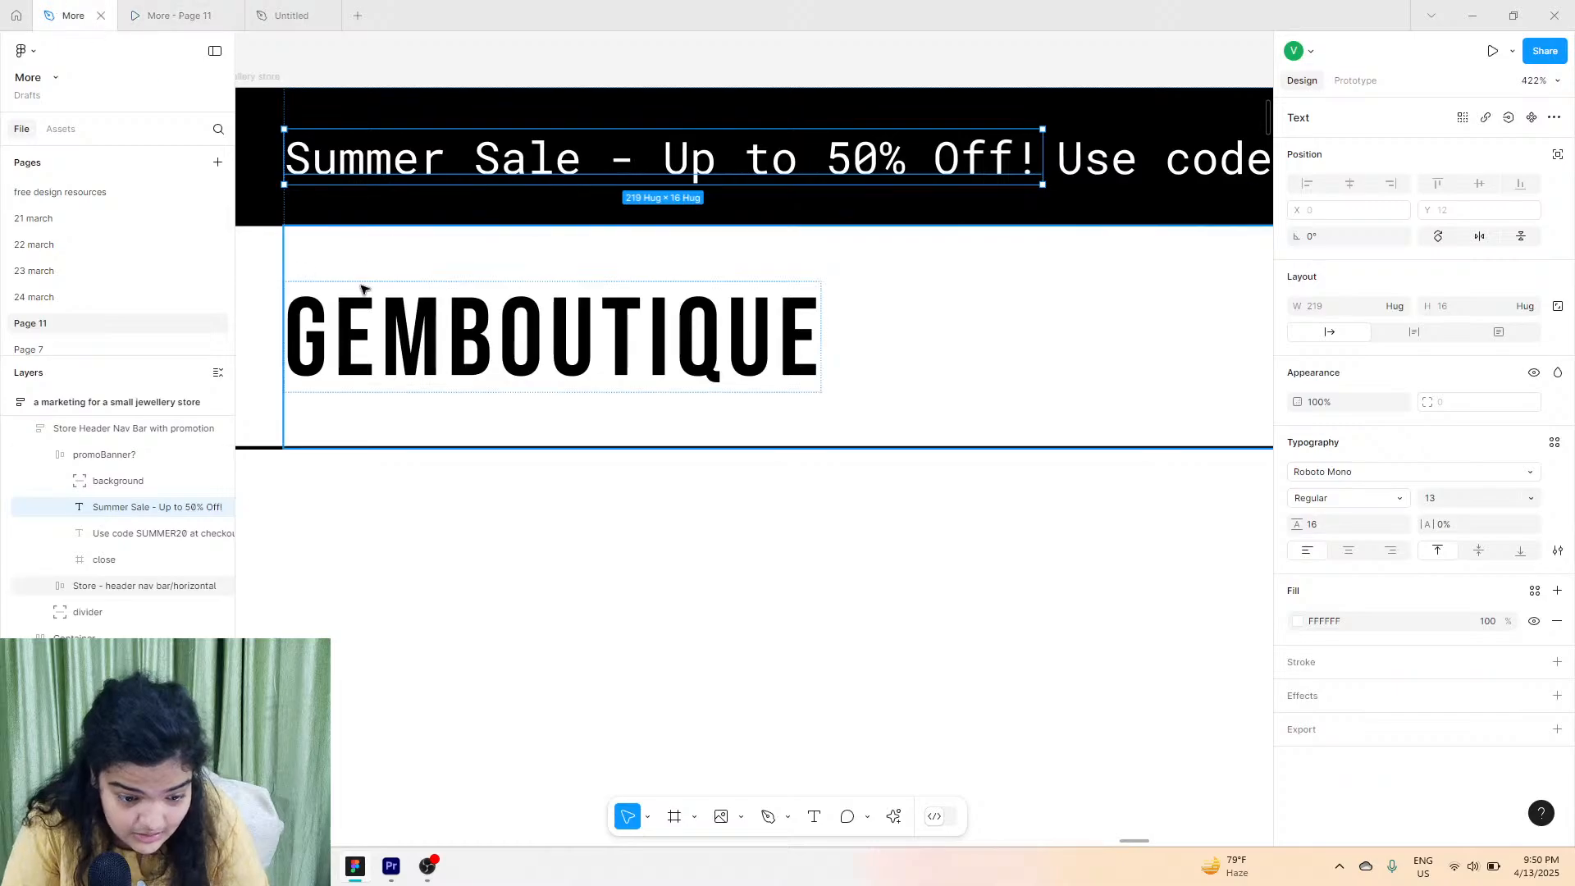
{"action": "left_click", "coordinate": [368, 299]}
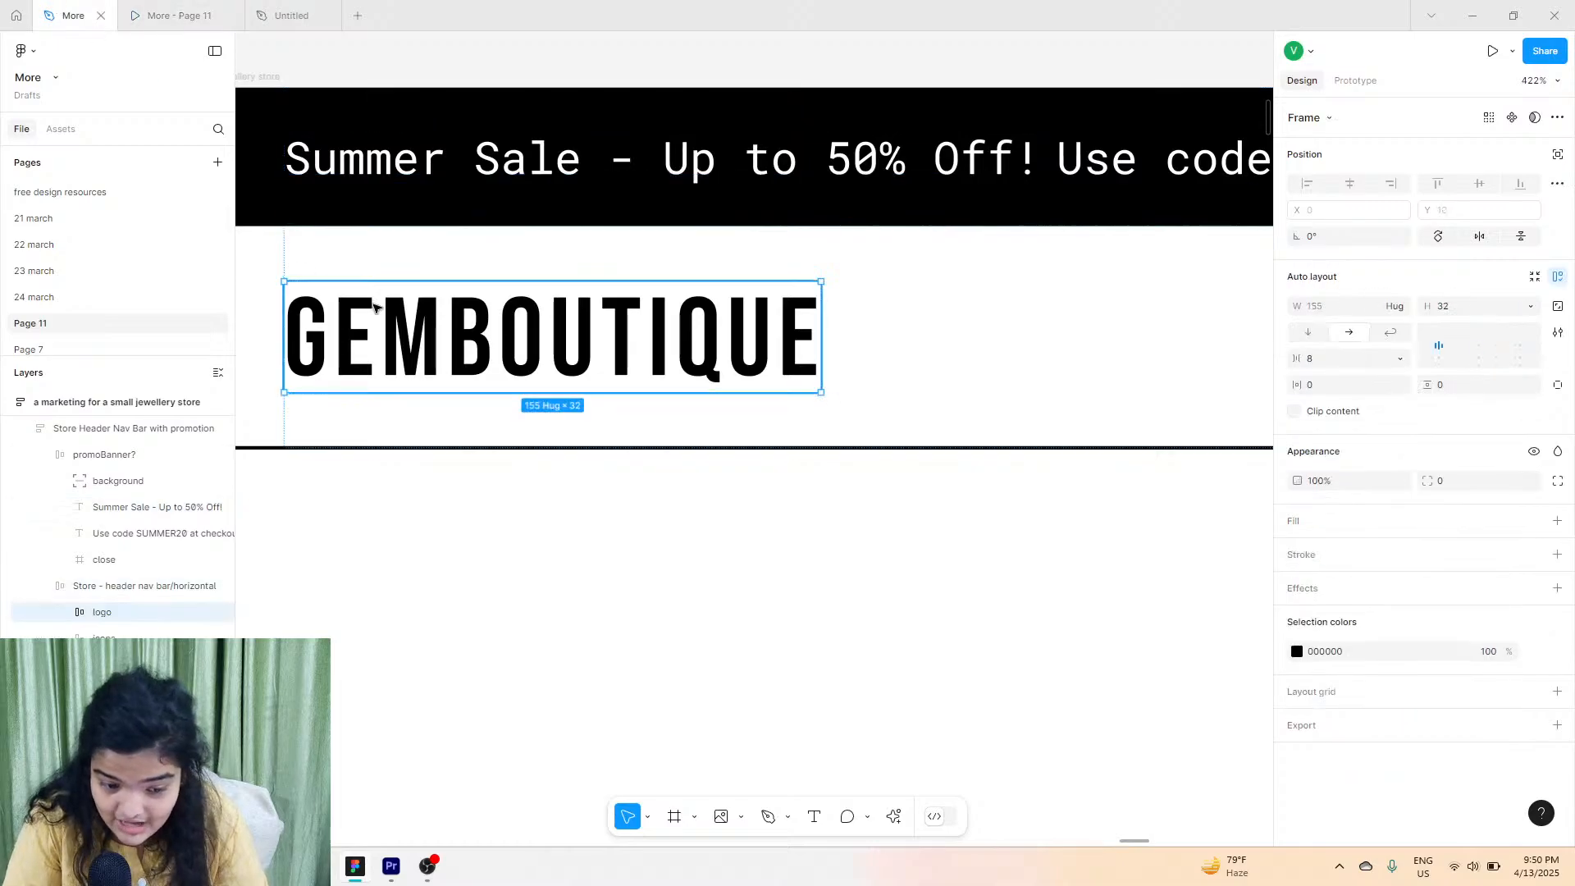
{"action": "left_click", "coordinate": [382, 345]}
{"action": "left_click", "coordinate": [287, 15]}
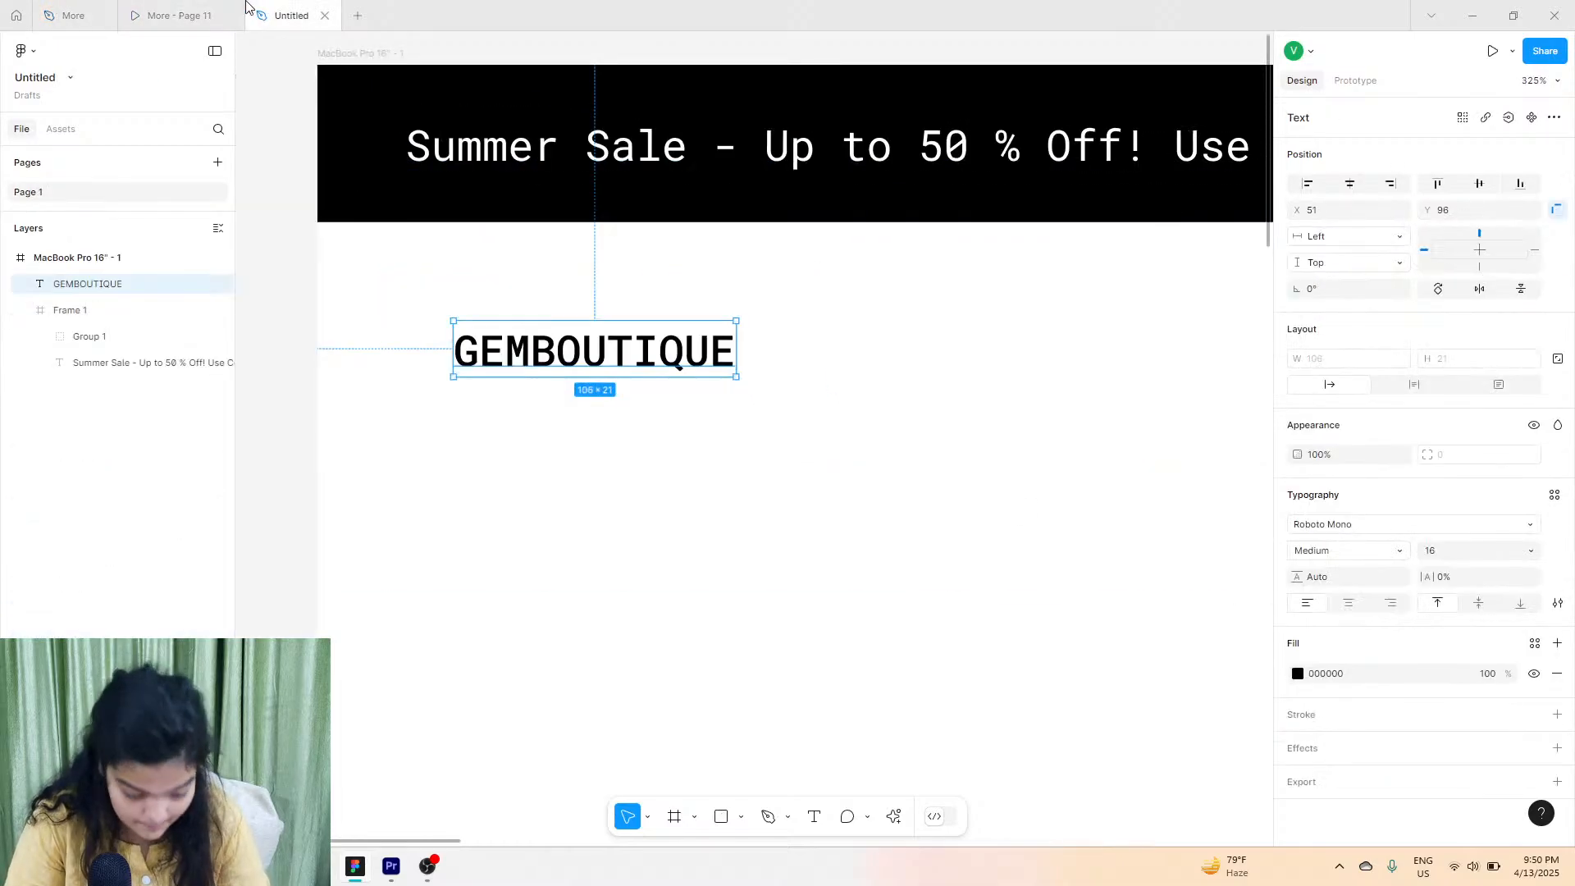
{"action": "left_click", "coordinate": [1333, 526]}
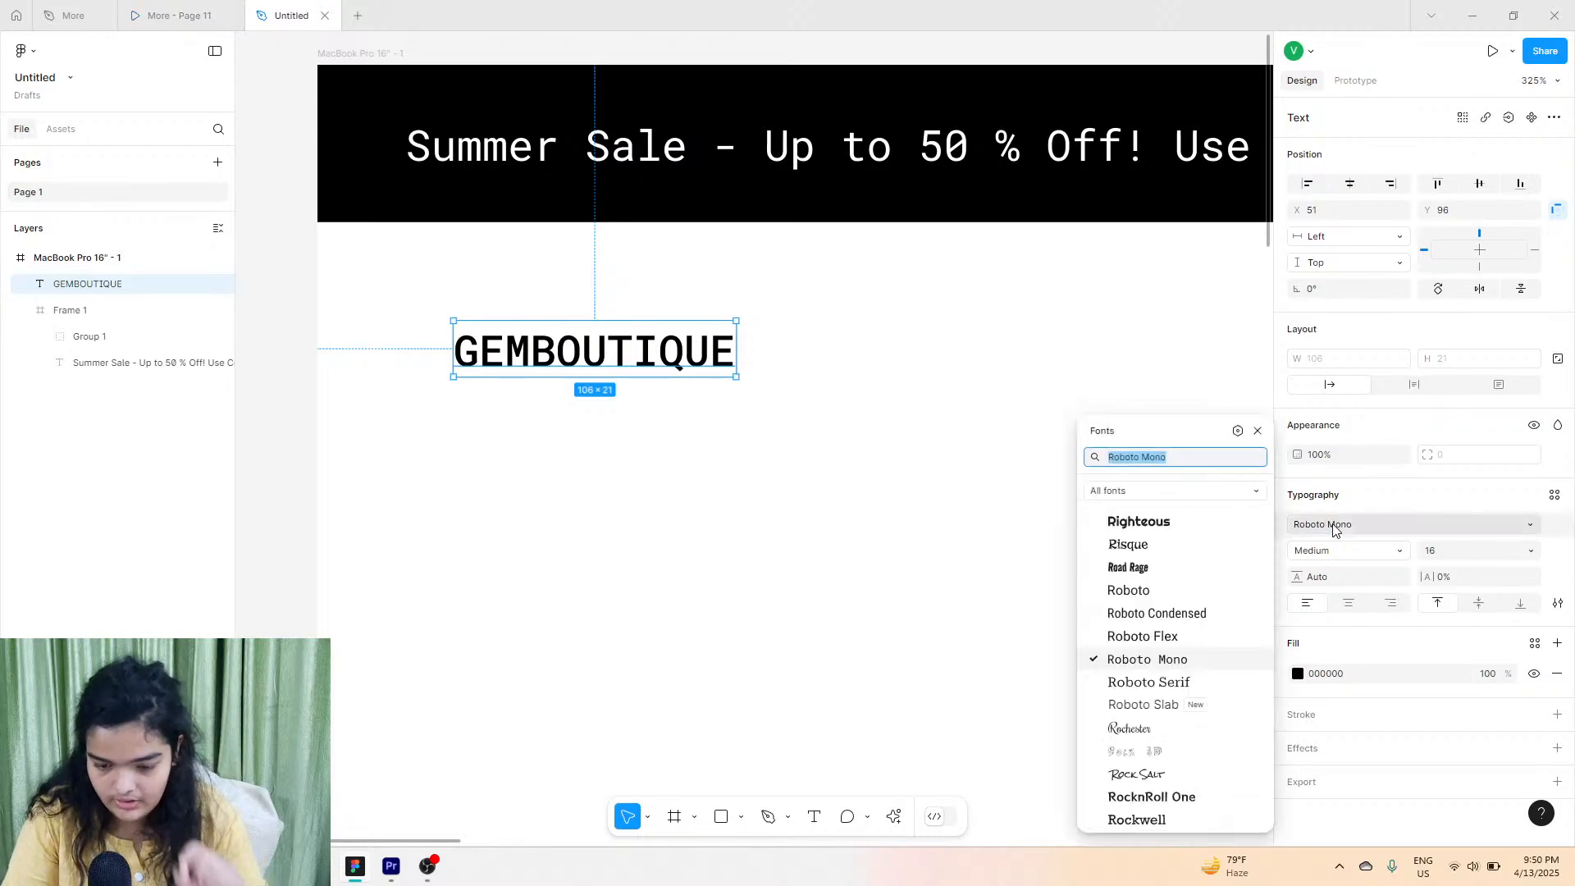
{"action": "type", "text": "bebas"}
{"action": "key", "text": "Return"}
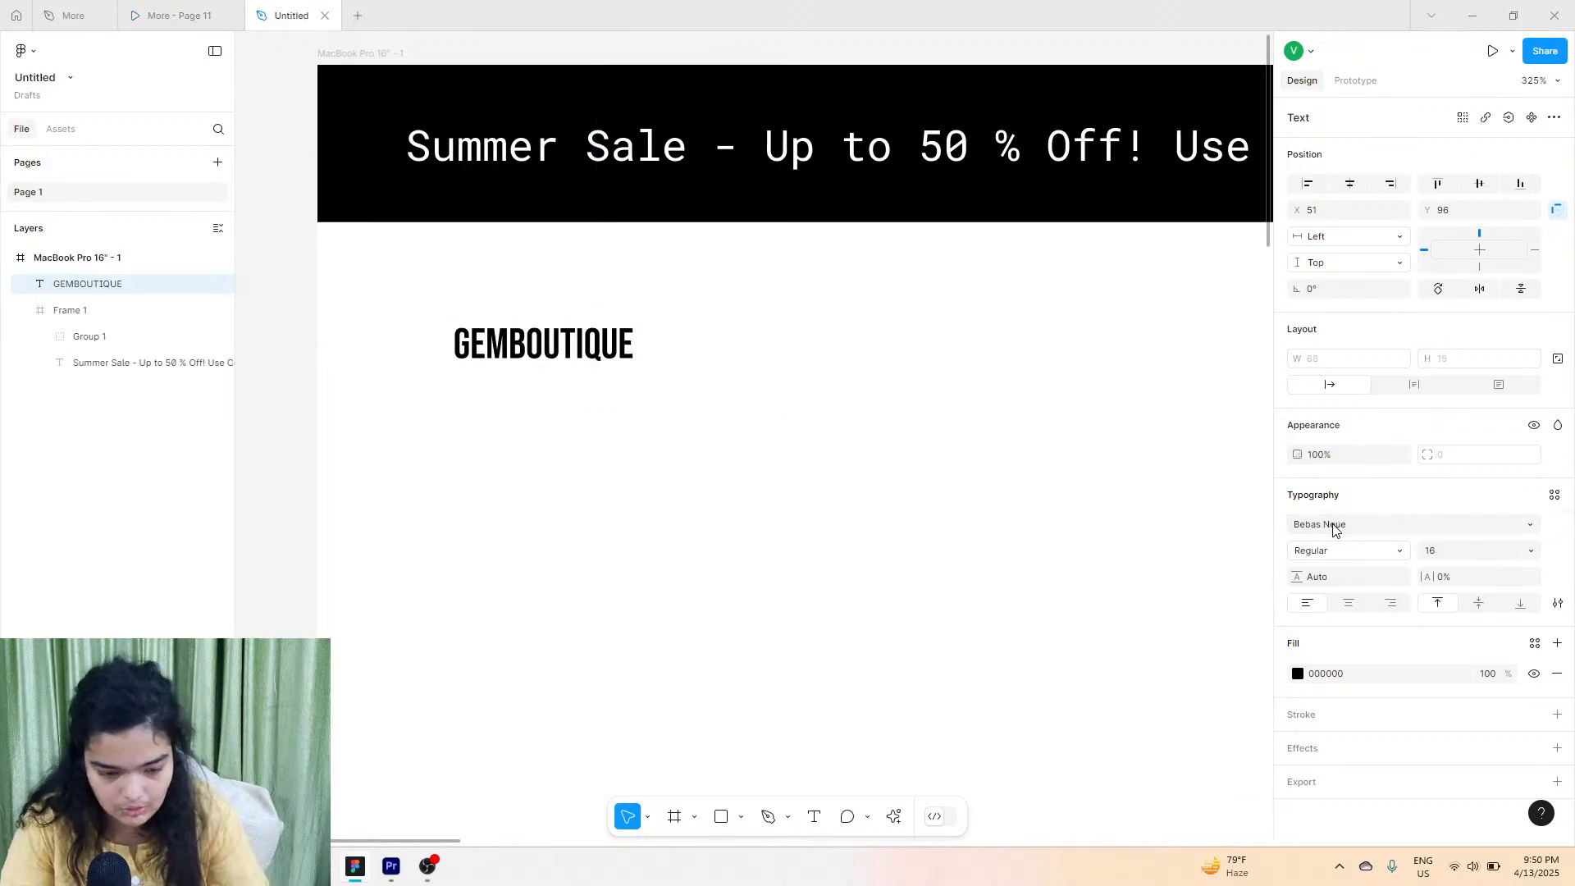
Set the GEMBOUTIQUE text to size 24 and move it to X 33, Y 84, aligned with the start of the banner text.
{"action": "left_click_drag", "start_coordinate": [513, 360], "coordinate": [465, 320]}
{"action": "left_click", "coordinate": [1531, 550]}
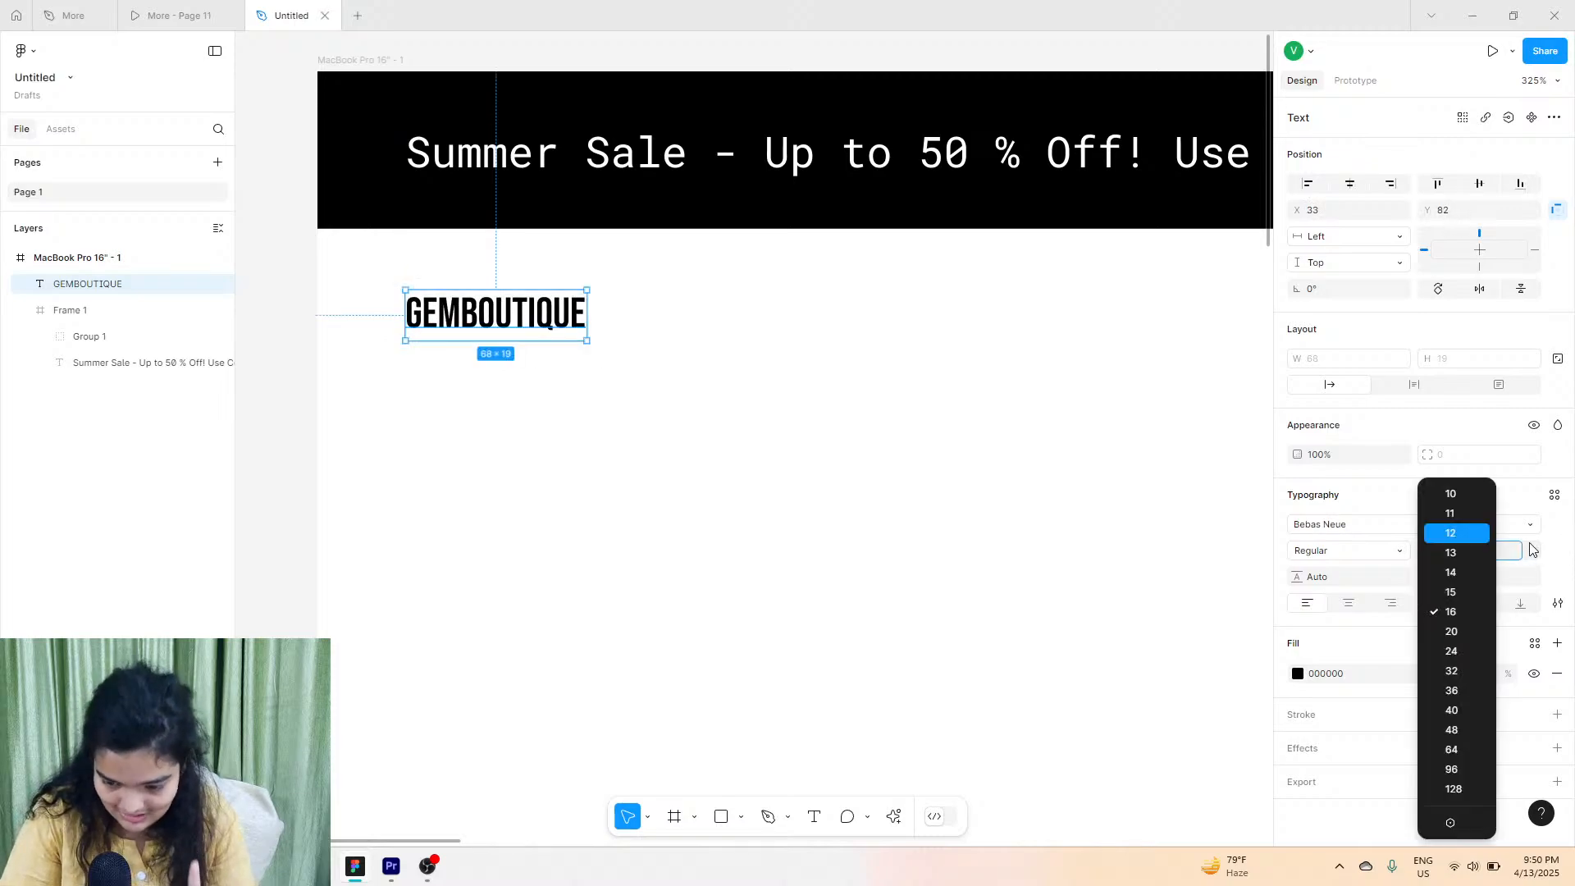
{"action": "left_click", "coordinate": [1472, 652]}
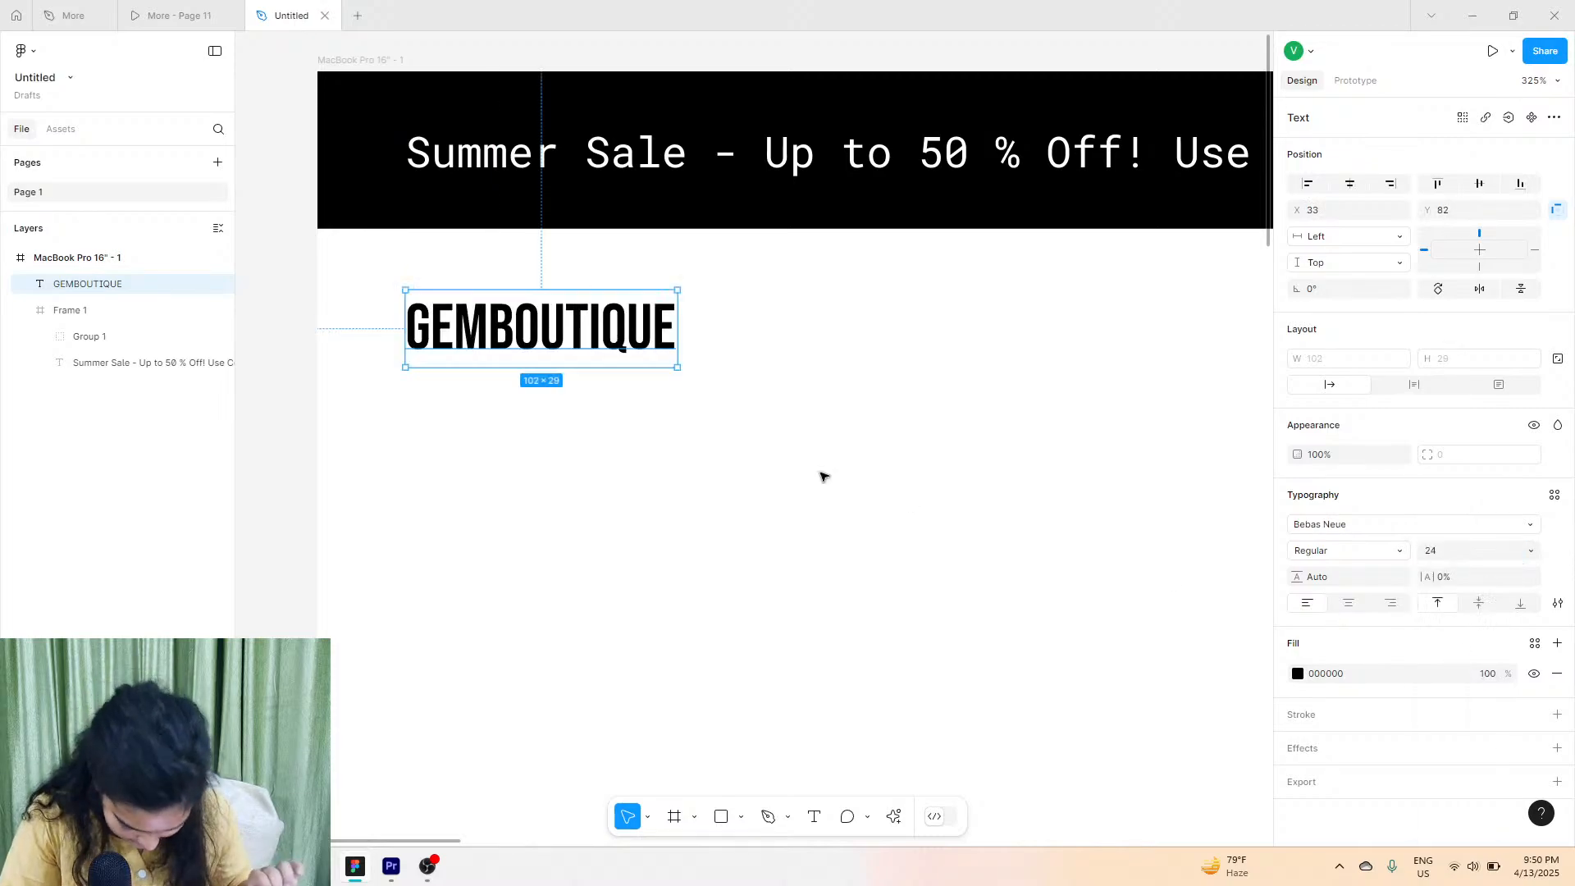
{"action": "left_click_drag", "start_coordinate": [612, 348], "coordinate": [612, 354]}
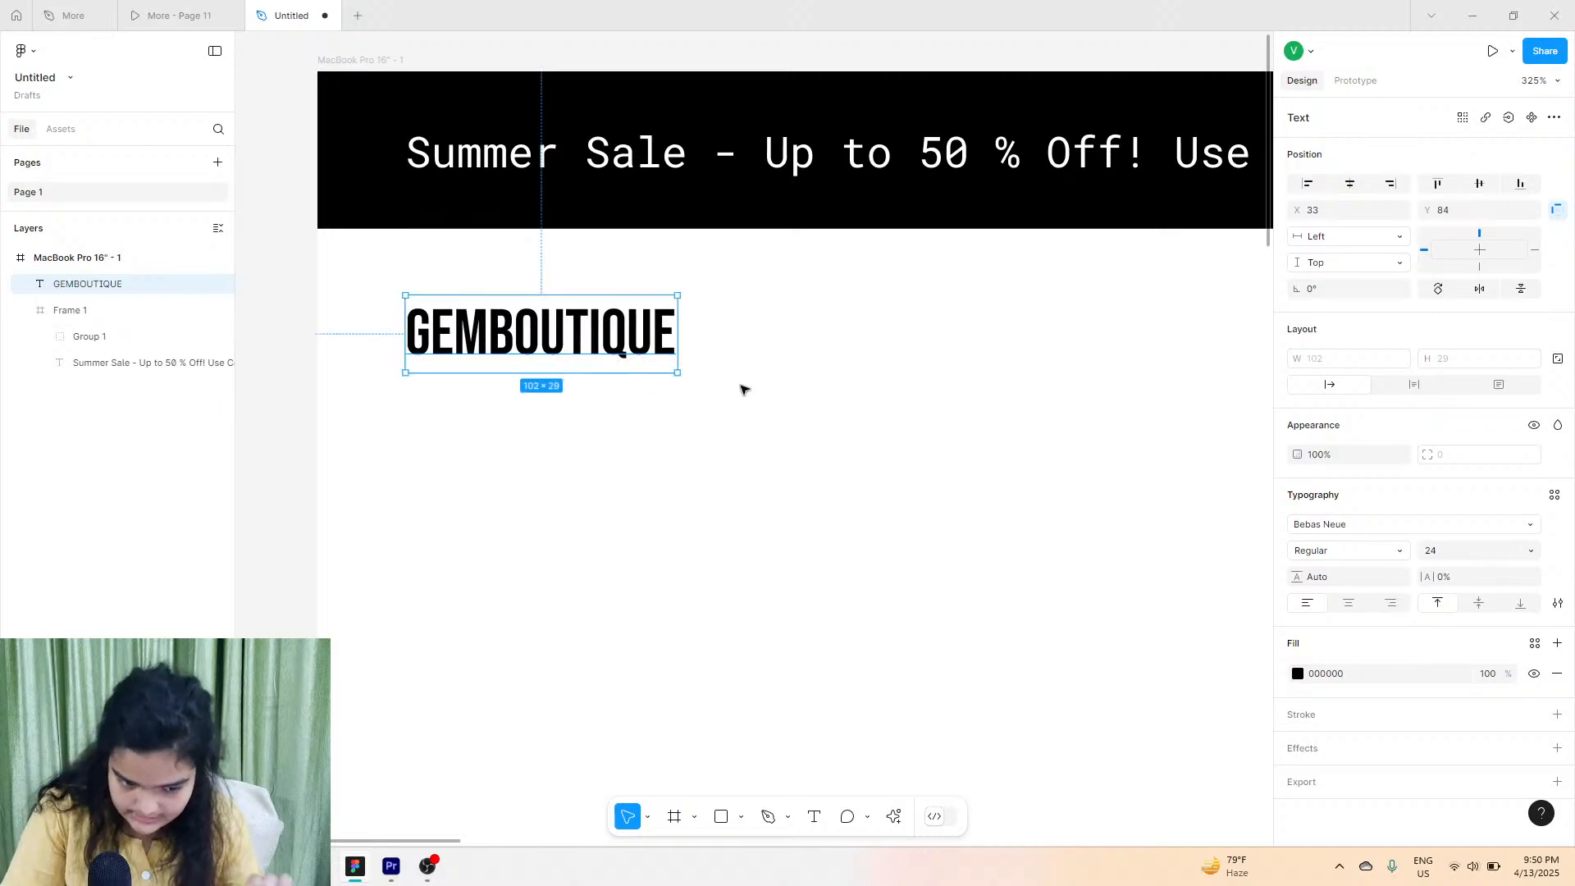
{"action": "left_click", "coordinate": [809, 386]}
Examine the logo's typography and the Home navigation item's font, size and spacing in the reference design file.
{"action": "scroll", "coordinate": [812, 391], "scroll_direction": "right", "scroll_amount": 2}
{"action": "scroll", "coordinate": [812, 390], "scroll_direction": "down", "scroll_amount": 3}
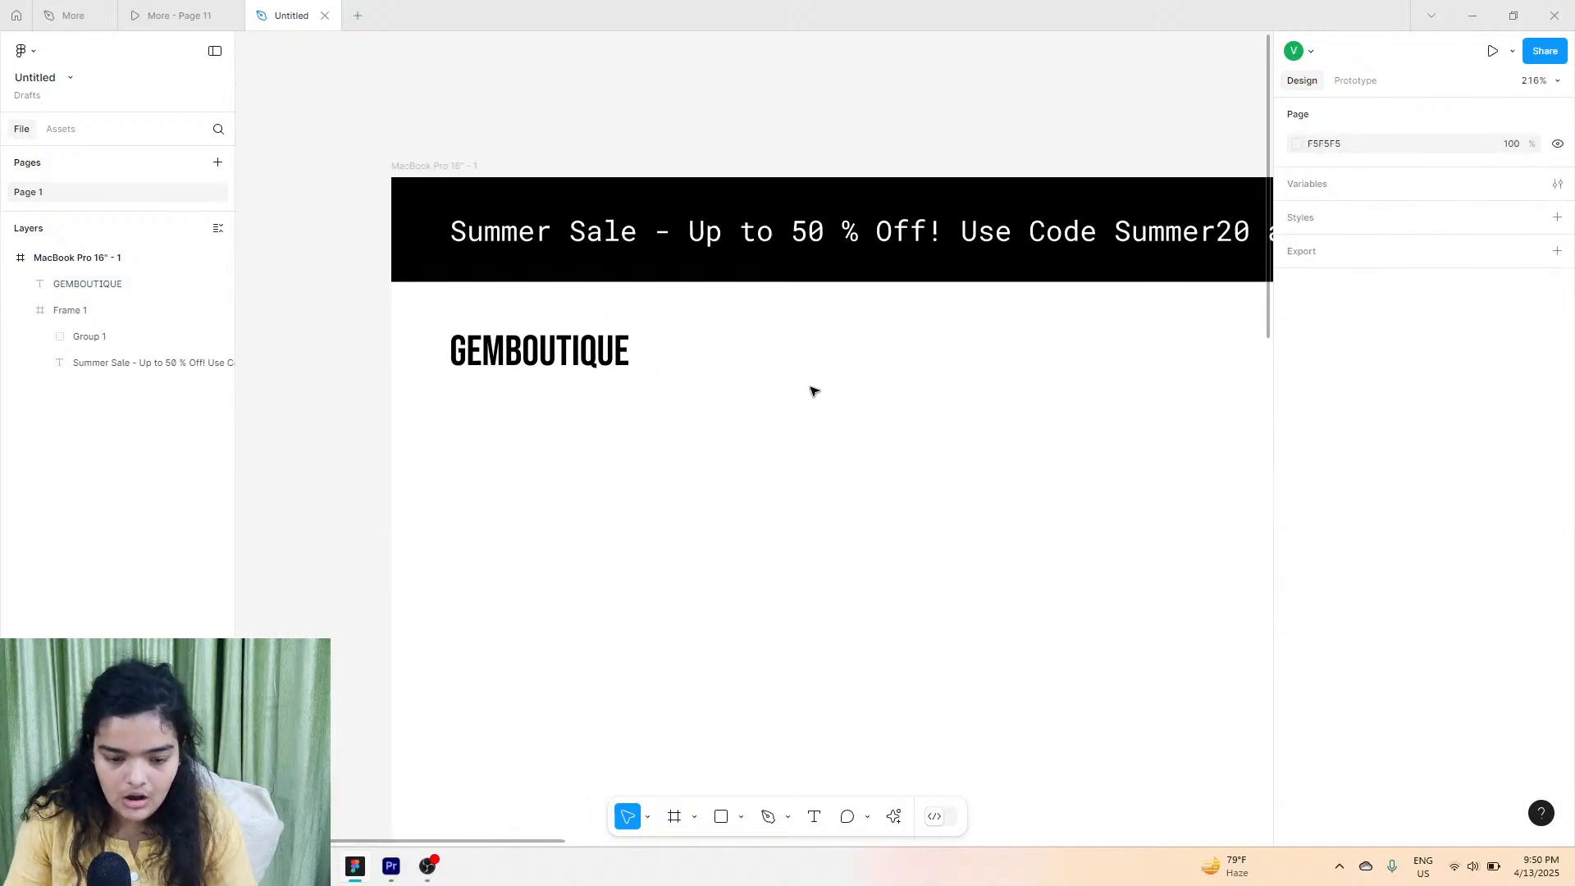
{"action": "scroll", "coordinate": [812, 391], "scroll_direction": "right", "scroll_amount": 2}
{"action": "scroll", "coordinate": [814, 391], "scroll_direction": "down", "scroll_amount": 2}
{"action": "scroll", "coordinate": [813, 391], "scroll_direction": "right", "scroll_amount": 2}
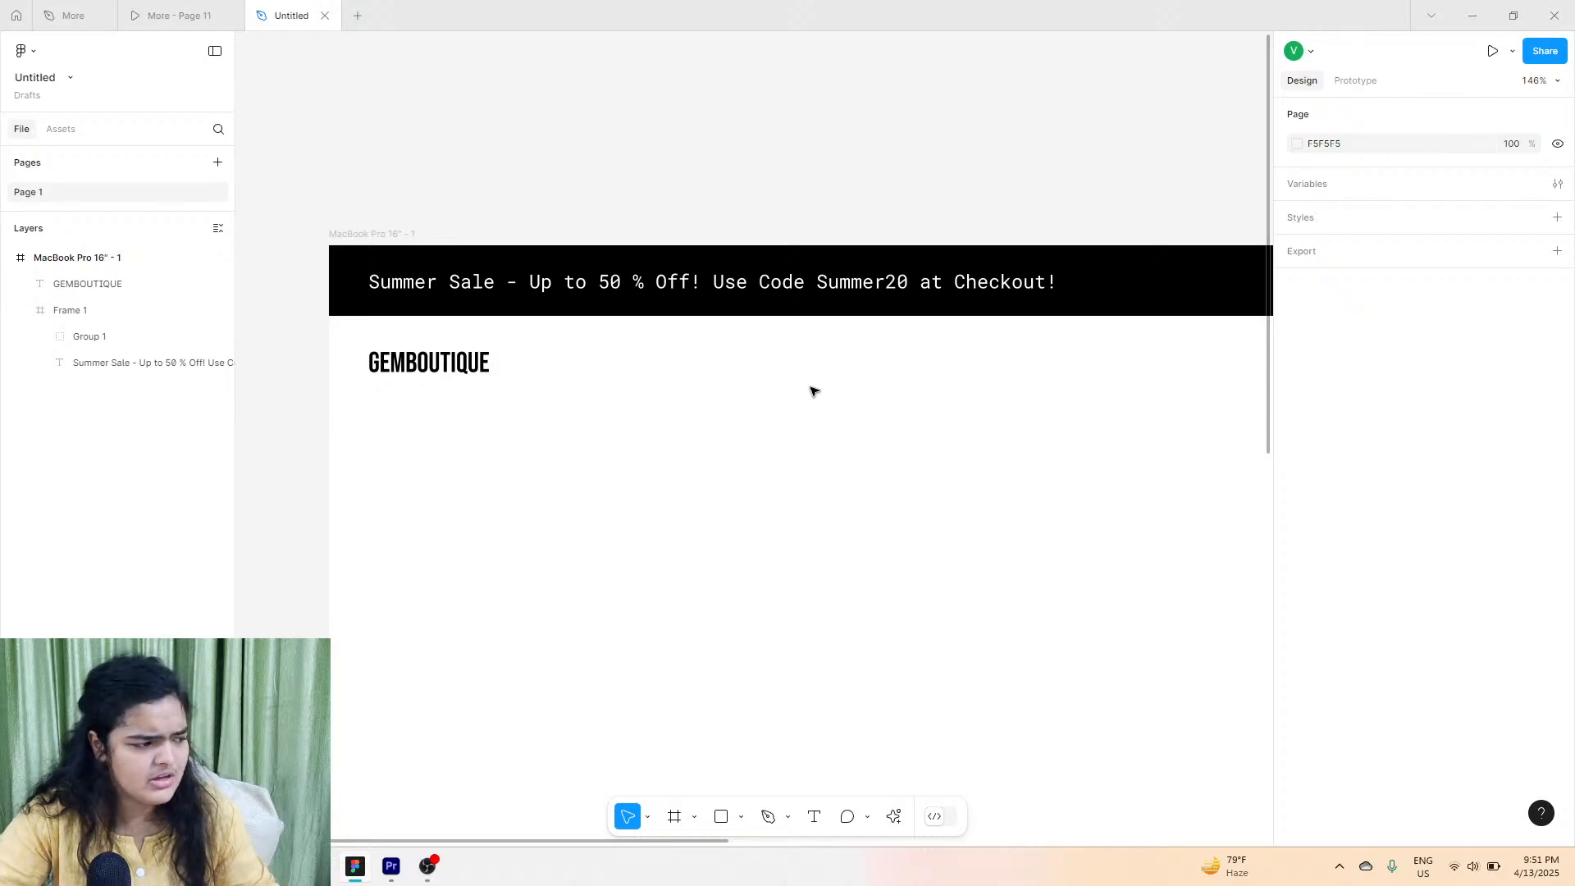
{"action": "left_click", "coordinate": [160, 7]}
{"action": "left_click", "coordinate": [82, 10]}
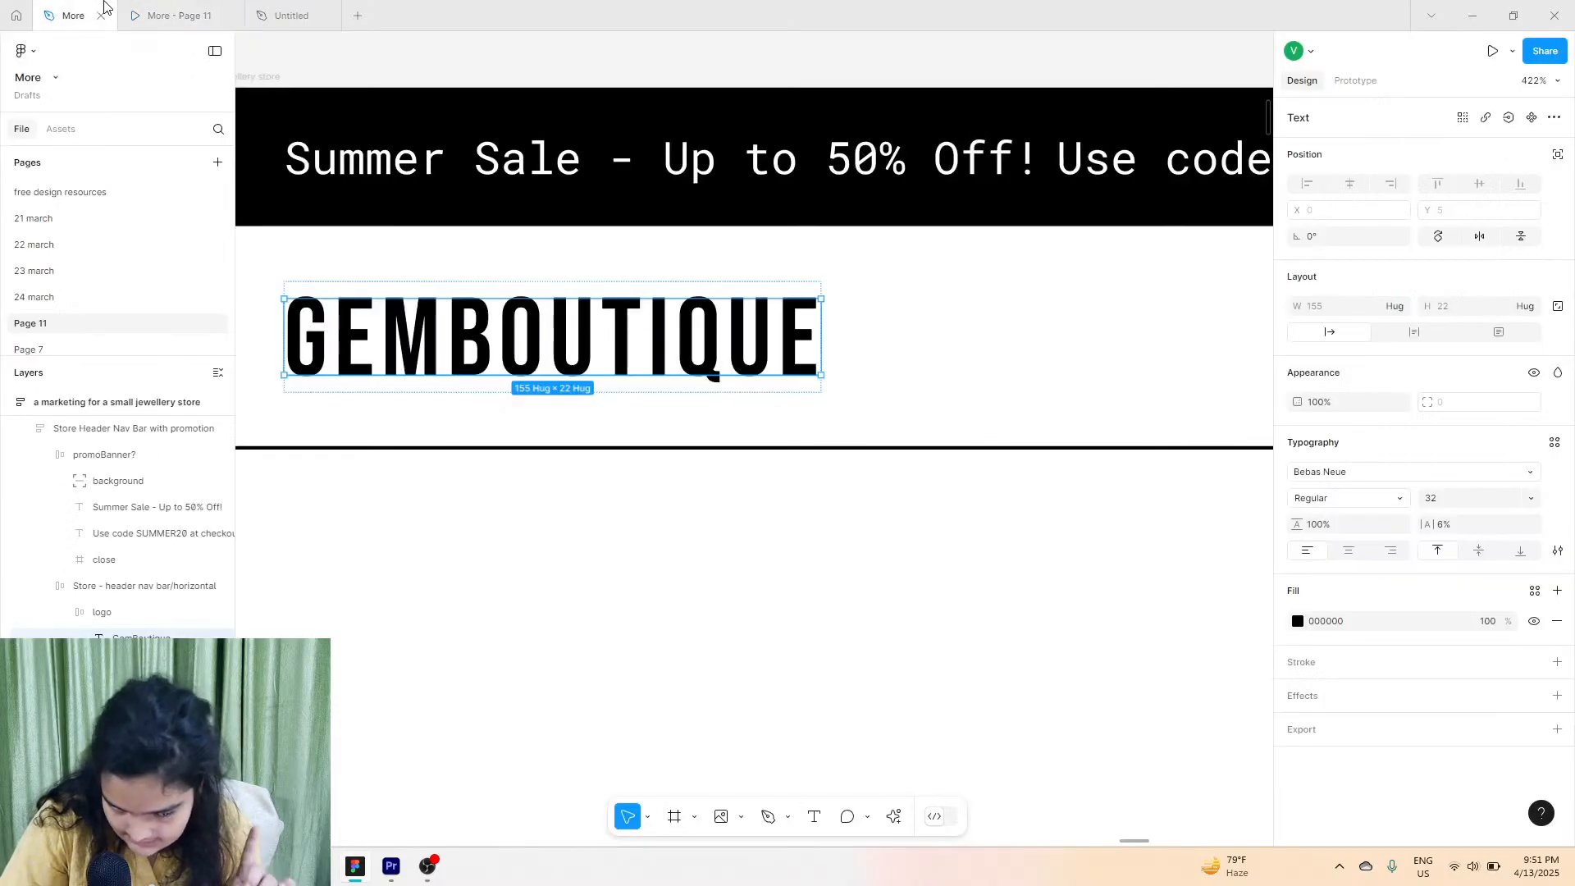
{"action": "left_click", "coordinate": [164, 6]}
{"action": "left_click", "coordinate": [76, 13]}
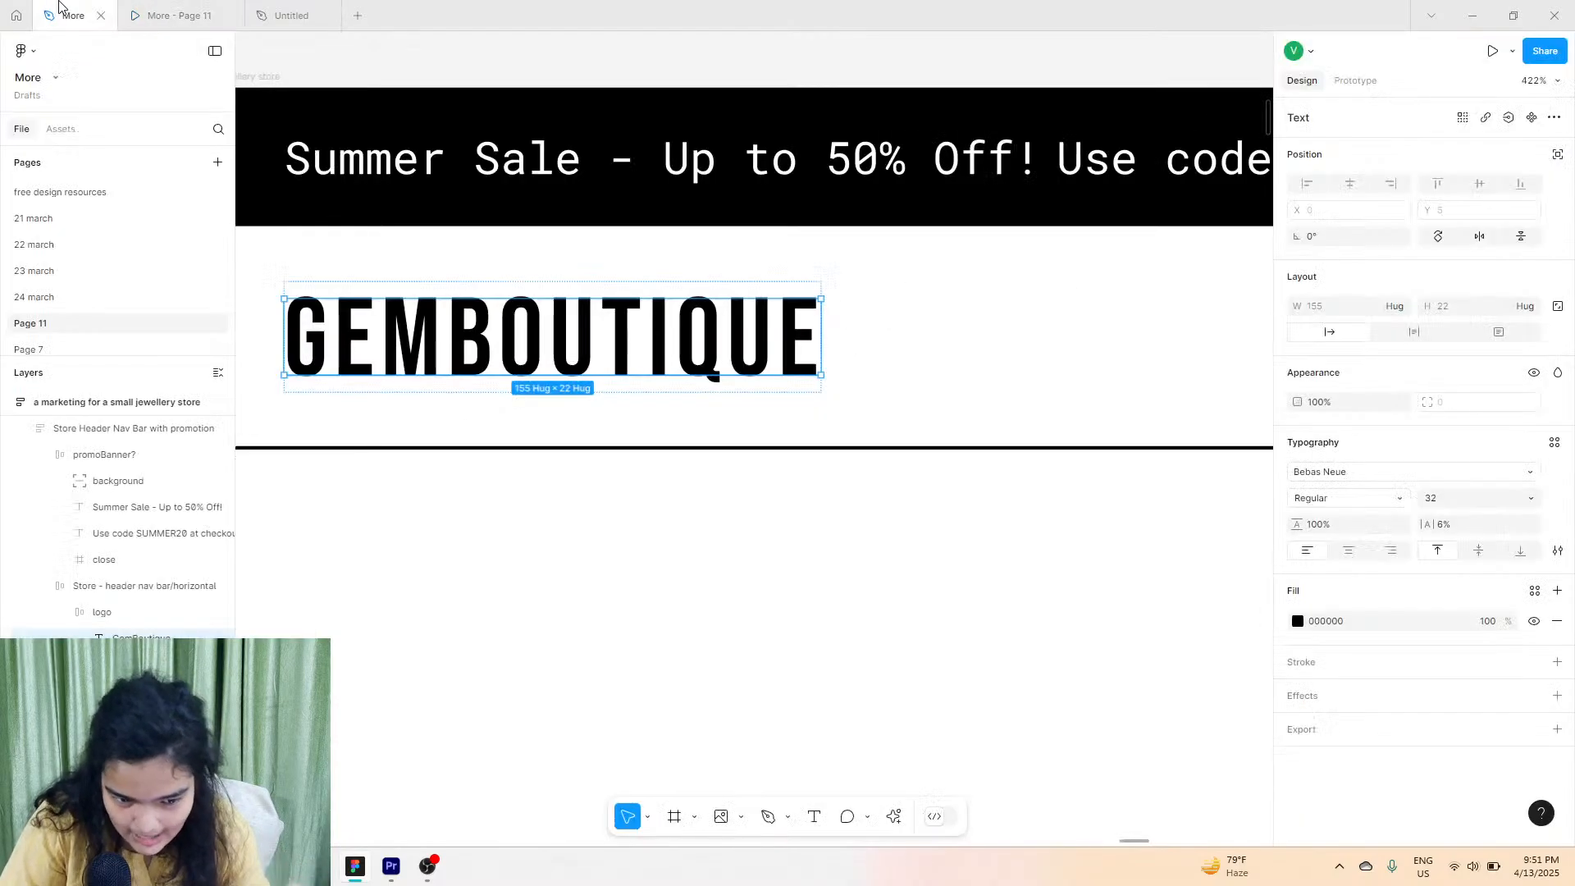
{"action": "scroll", "coordinate": [383, 295], "scroll_direction": "down", "scroll_amount": 5}
{"action": "scroll", "coordinate": [574, 324], "scroll_direction": "right", "scroll_amount": 4}
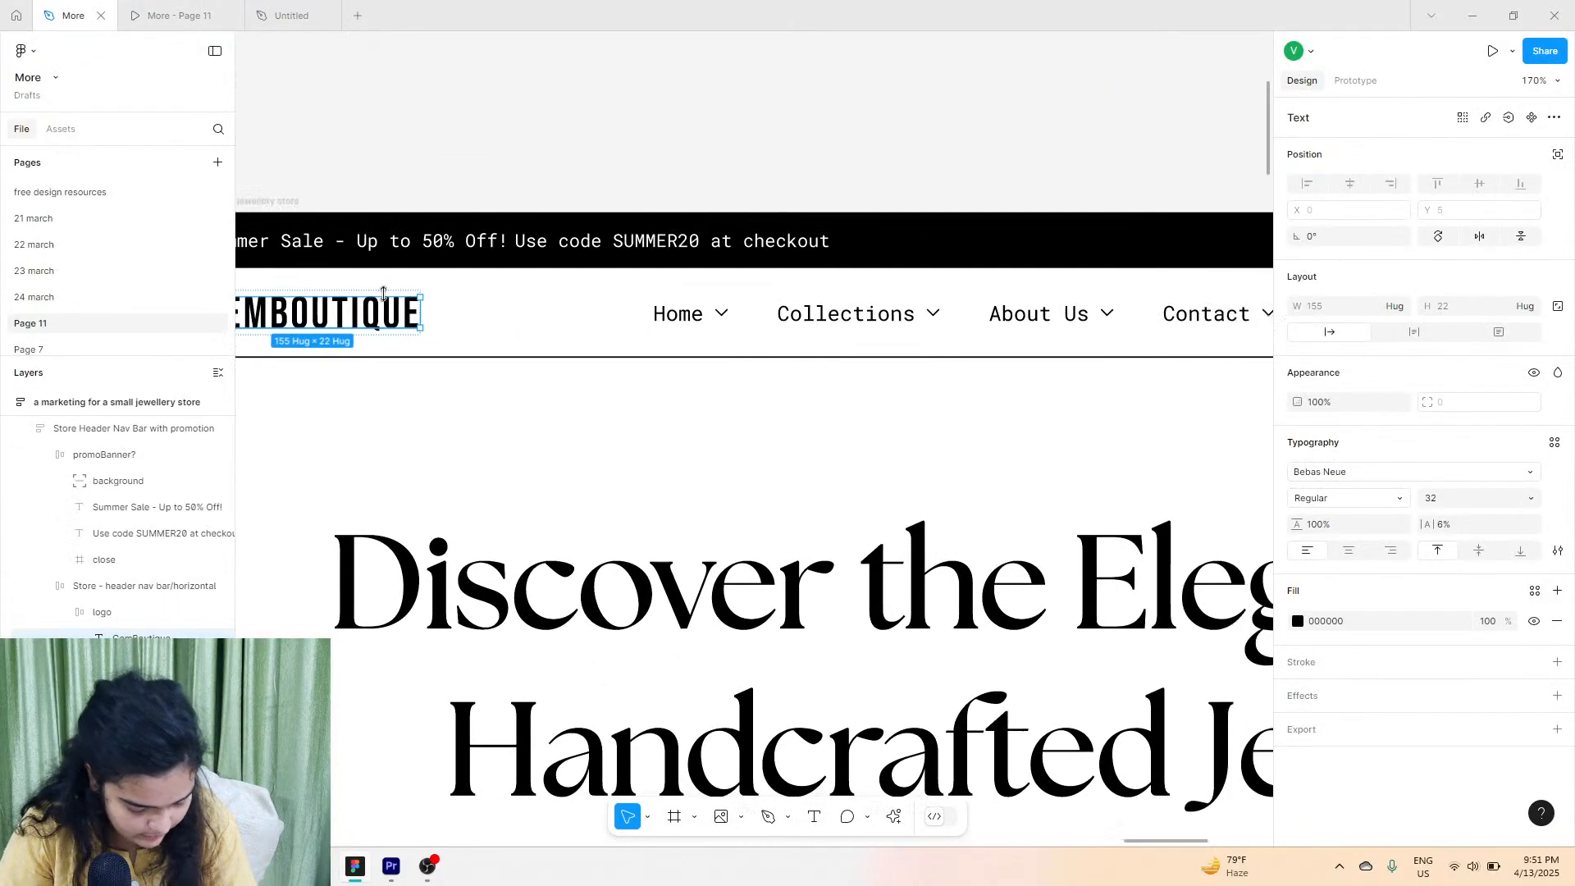
{"action": "double_click", "coordinate": [637, 325]}
{"action": "double_click", "coordinate": [636, 323]}
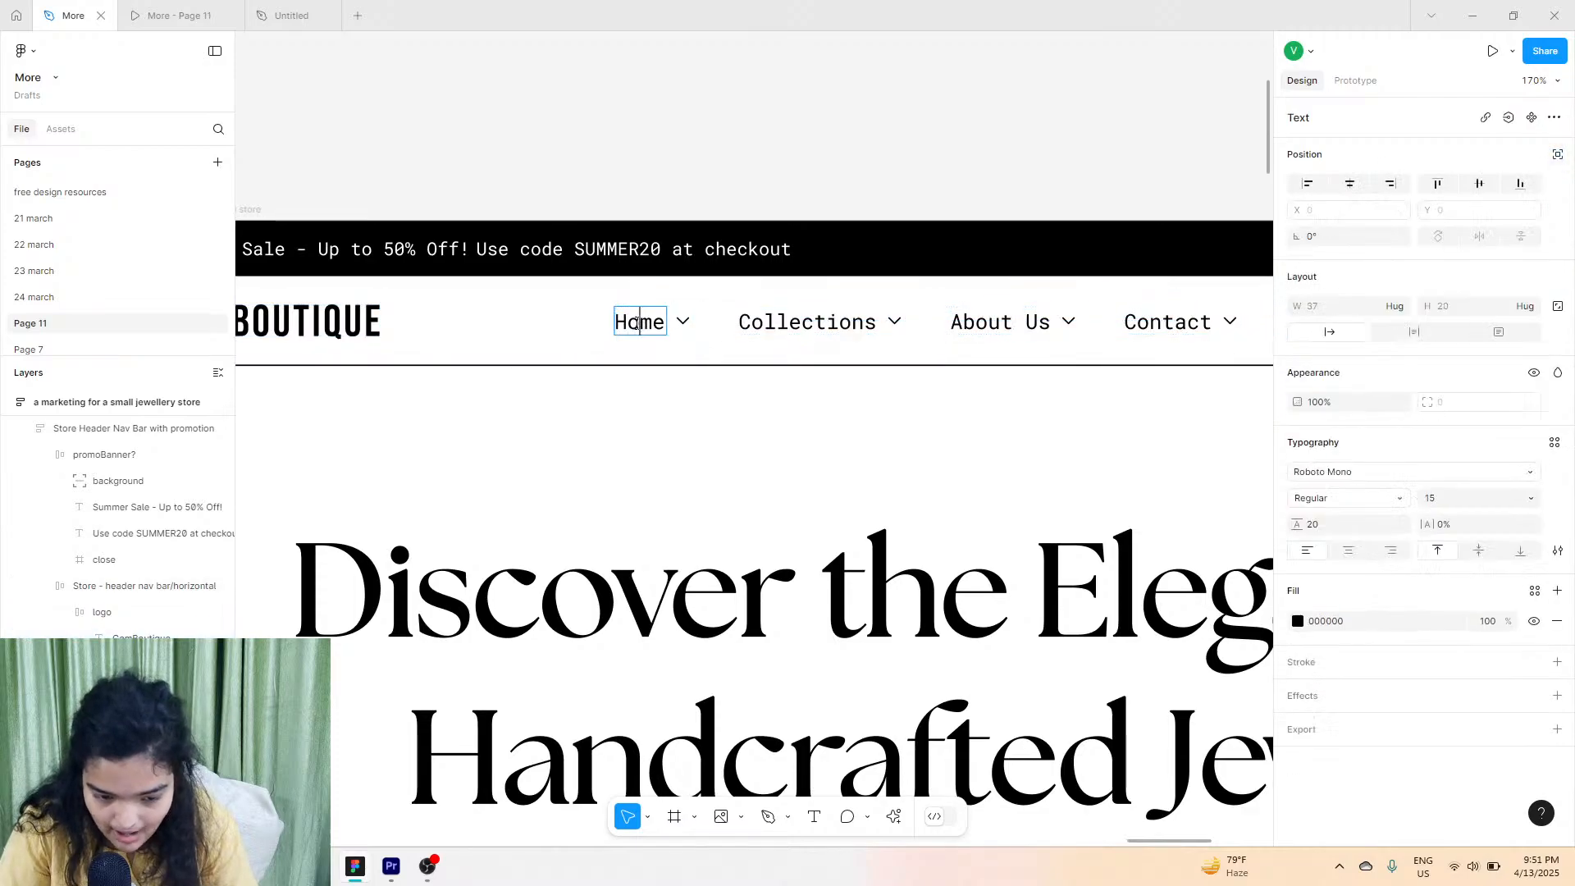
{"action": "key", "text": "Escape"}
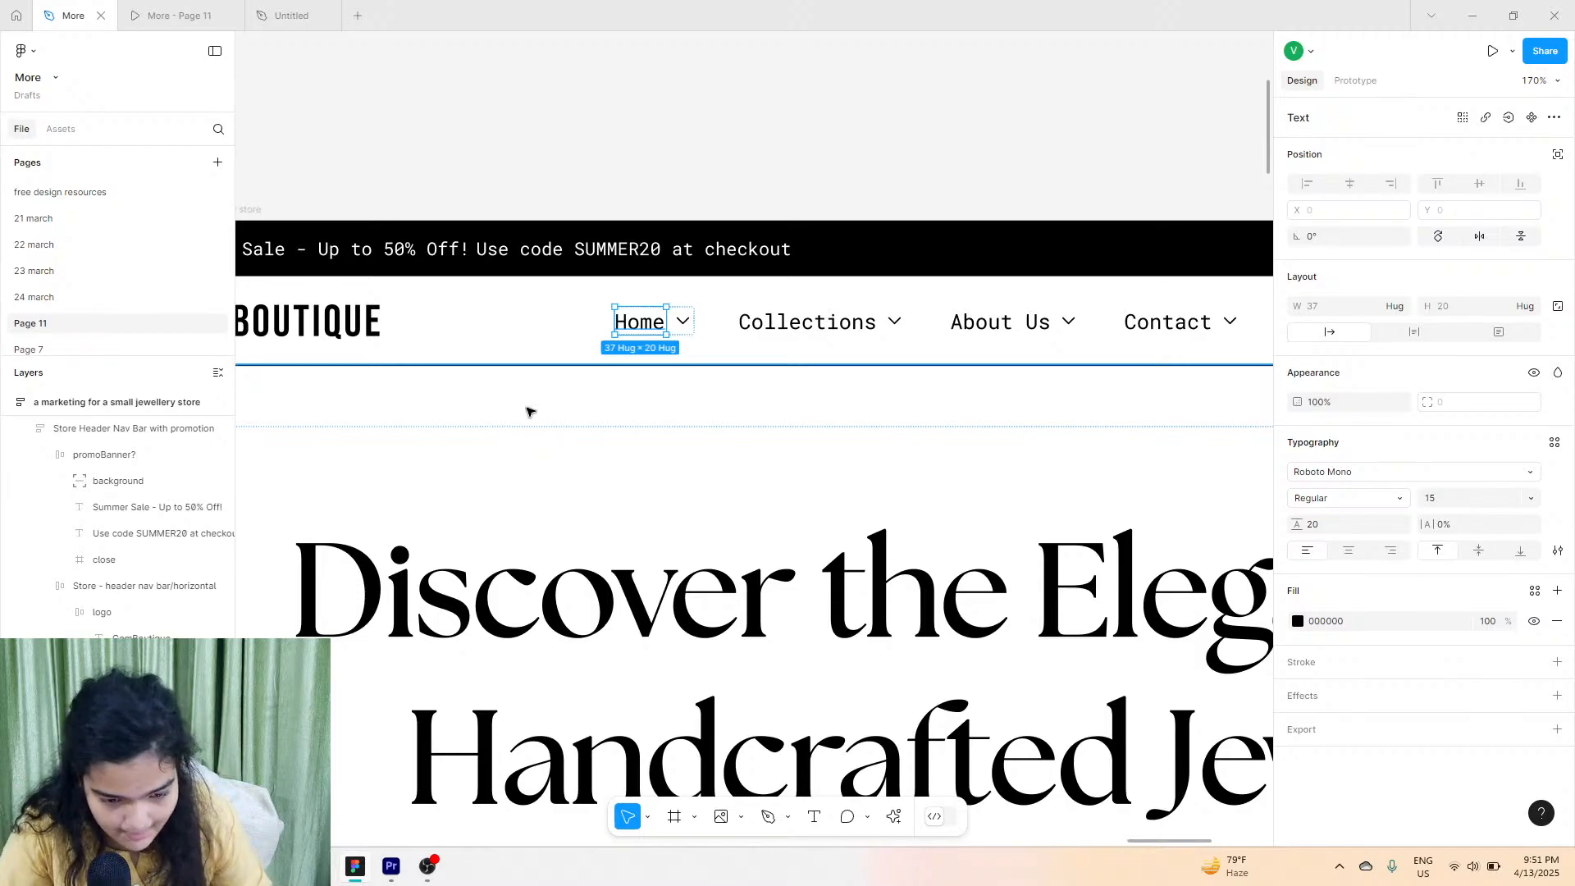
{"action": "scroll", "coordinate": [644, 323], "scroll_direction": "up", "scroll_amount": 5}
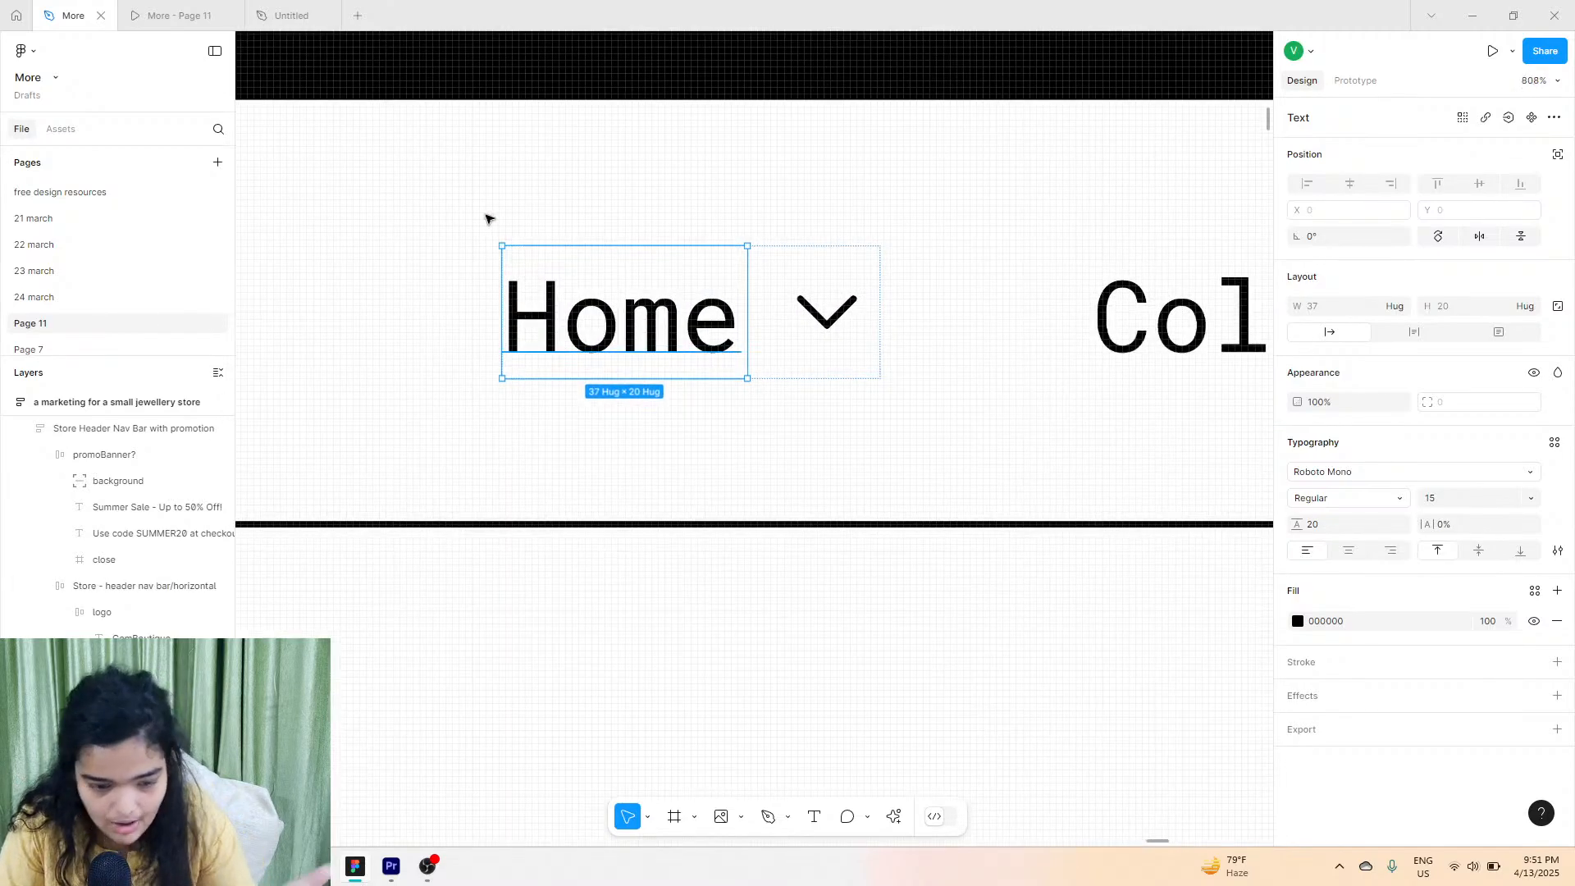
Return to the new file, set the GEMBOUTIQUE text's font size to 28 and move it to X 33, Y 85.
{"action": "left_click", "coordinate": [271, 8]}
{"action": "scroll", "coordinate": [492, 410], "scroll_direction": "right", "scroll_amount": 3}
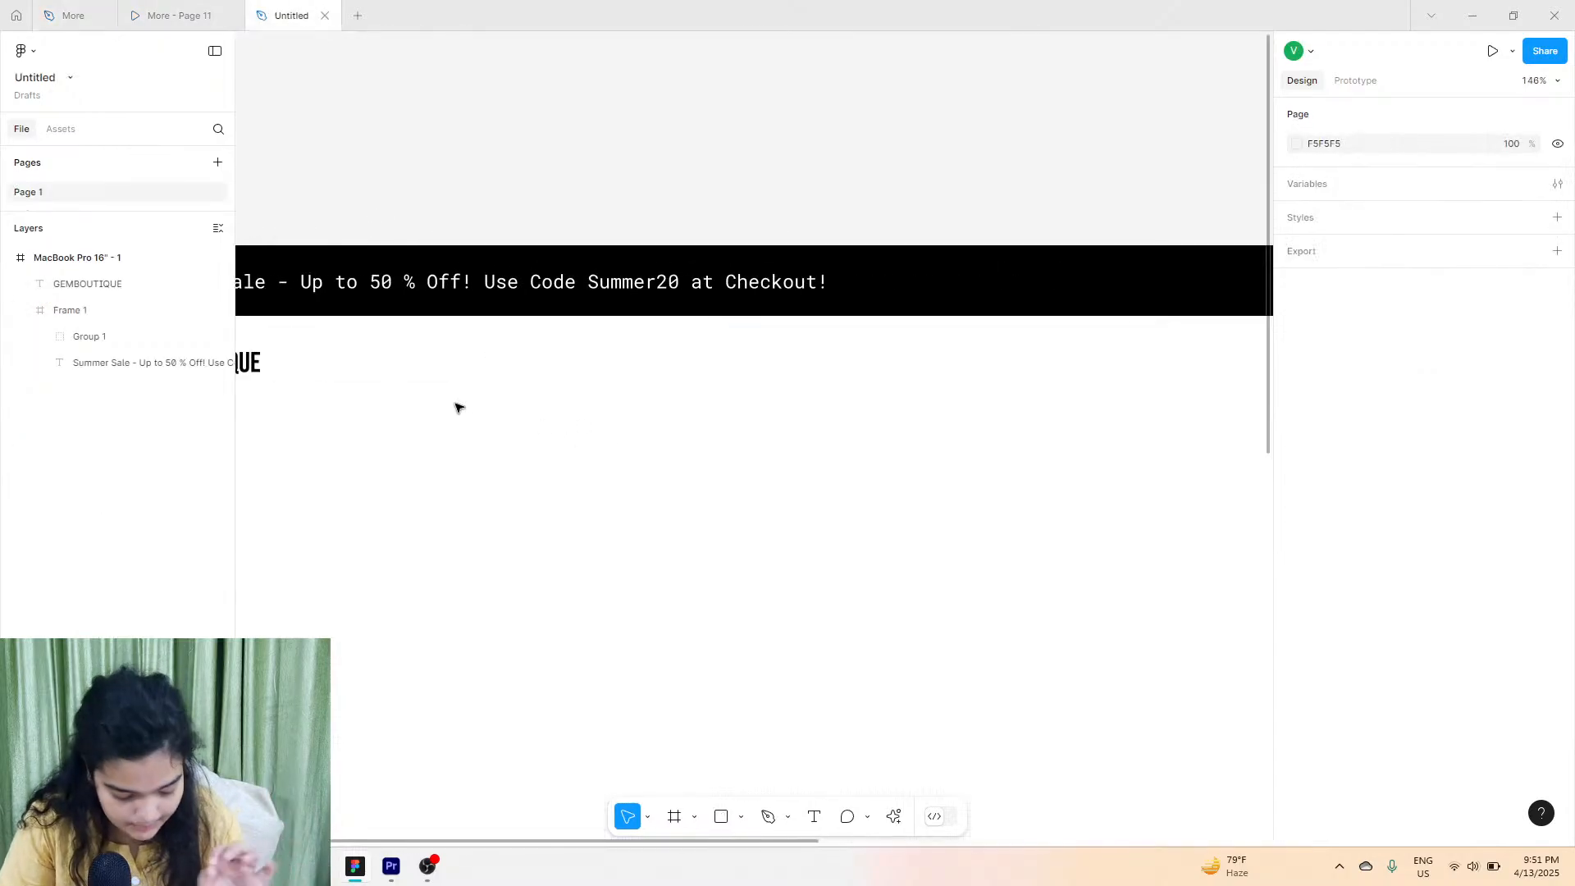
{"action": "scroll", "coordinate": [342, 369], "scroll_direction": "left", "scroll_amount": 4}
{"action": "scroll", "coordinate": [446, 371], "scroll_direction": "up", "scroll_amount": 5}
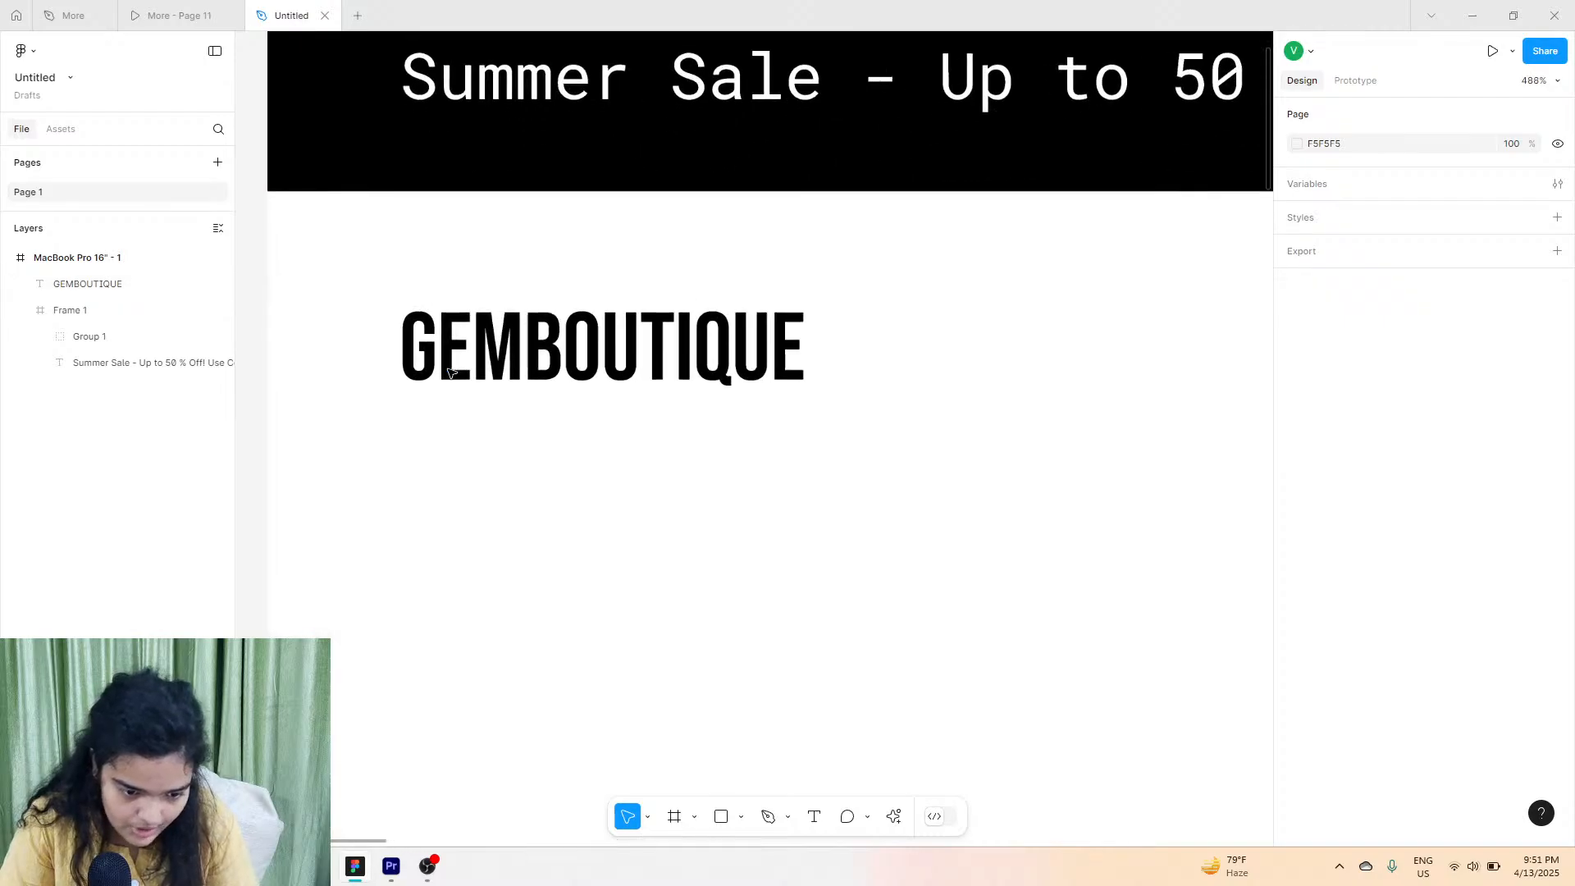
{"action": "left_click", "coordinate": [449, 367]}
{"action": "left_click", "coordinate": [1459, 548]}
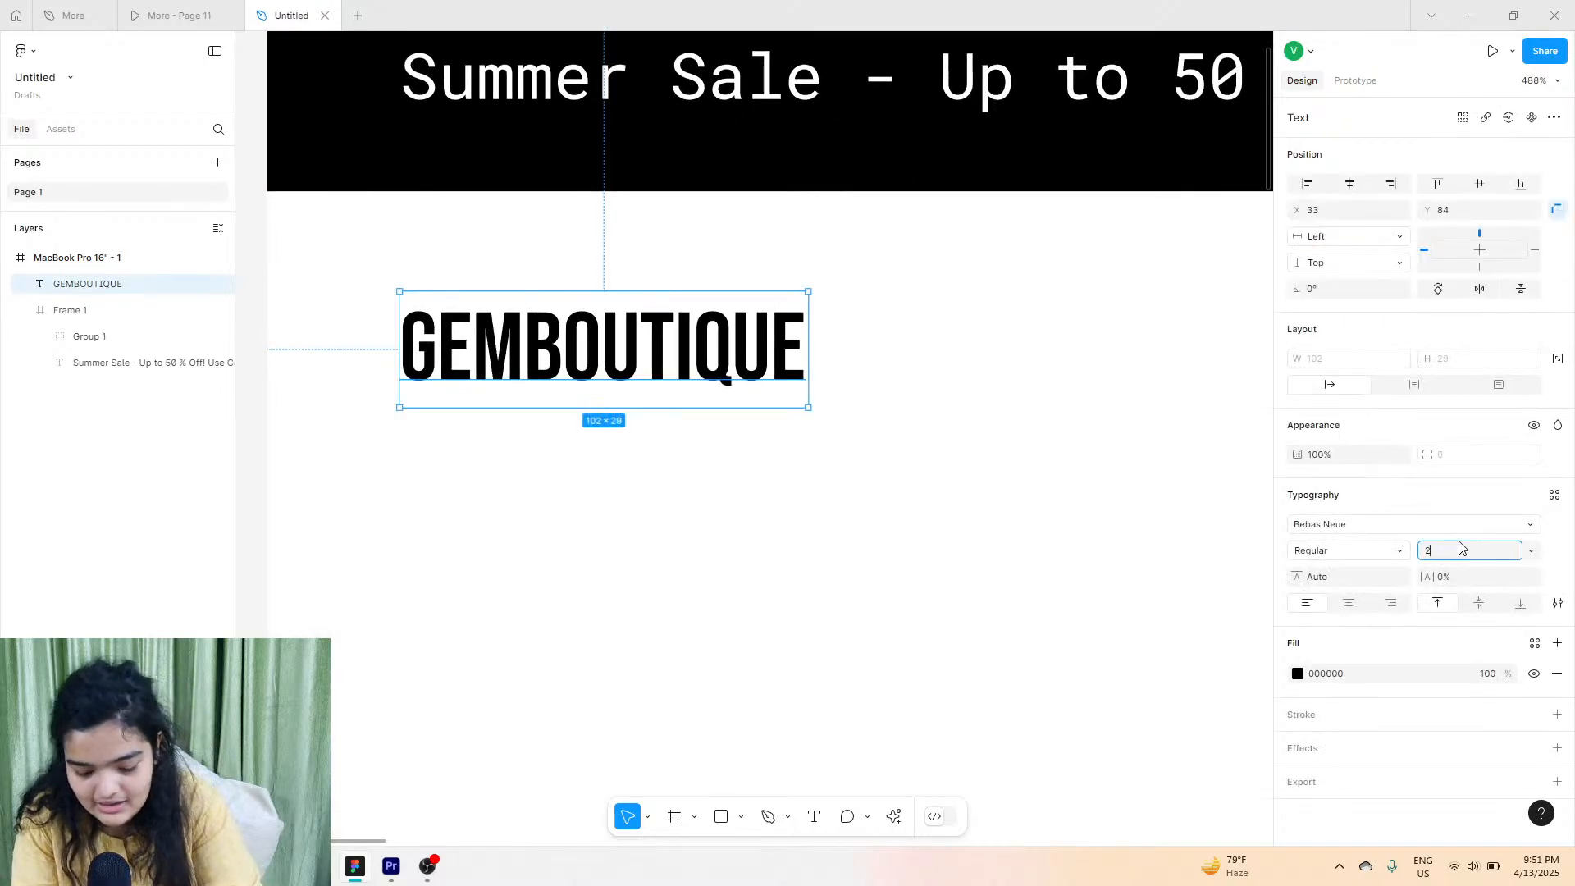
{"action": "type", "text": "28"}
{"action": "key", "text": "Return"}
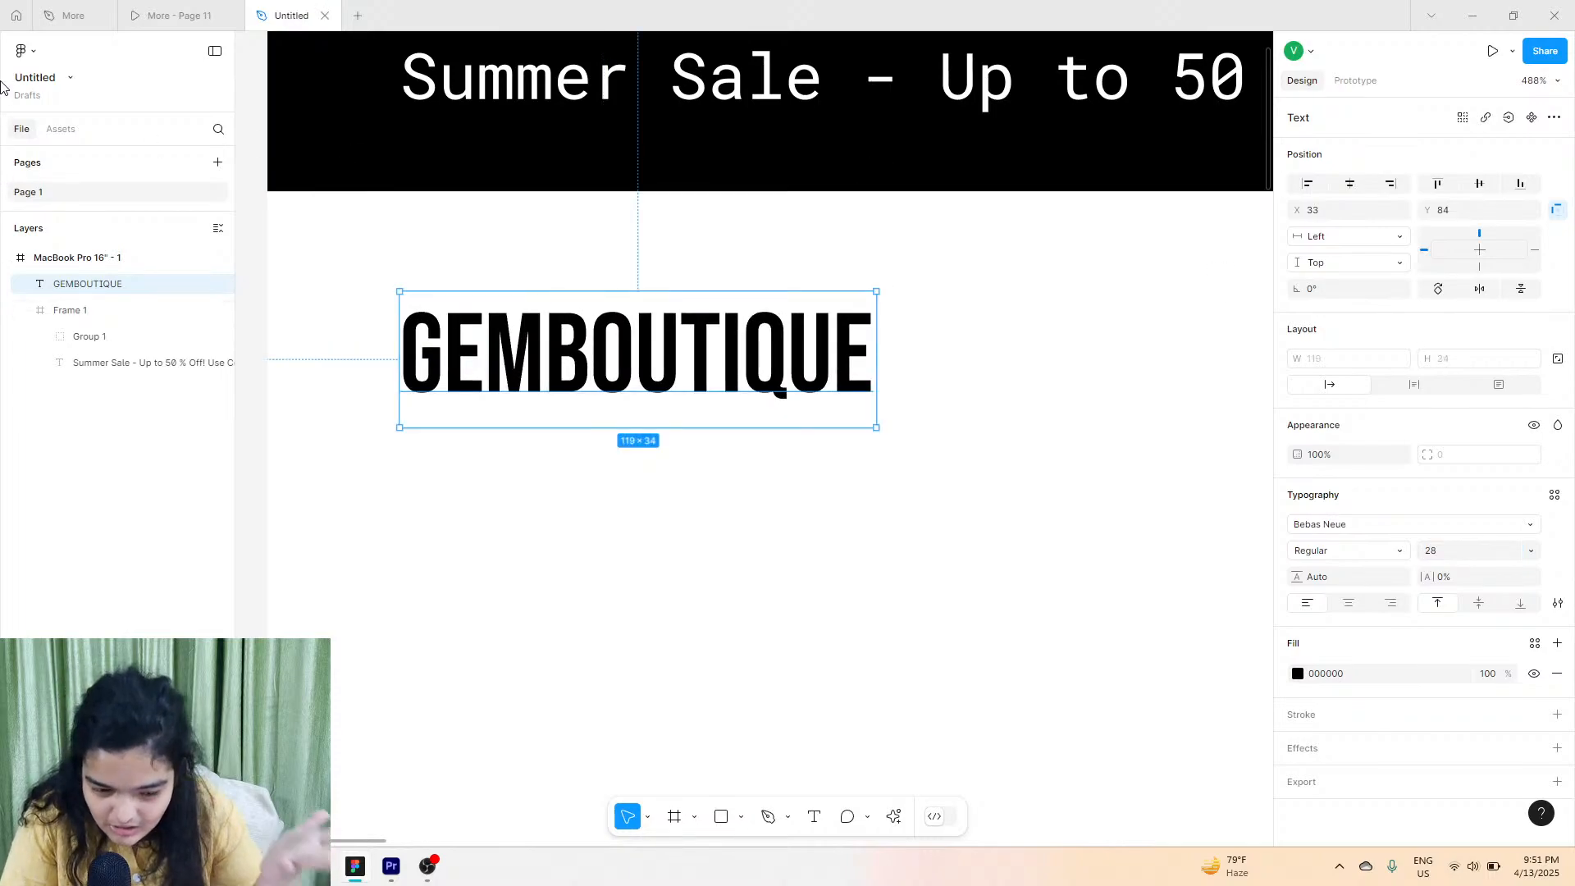
{"action": "left_click_drag", "start_coordinate": [459, 337], "coordinate": [444, 339]}
Add a "Home" text below and beyond the end of the GEMBOUTIQUE logo, at X 213, Y 137.
{"action": "scroll", "coordinate": [782, 363], "scroll_direction": "right", "scroll_amount": 5}
{"action": "scroll", "coordinate": [782, 364], "scroll_direction": "right", "scroll_amount": 5}
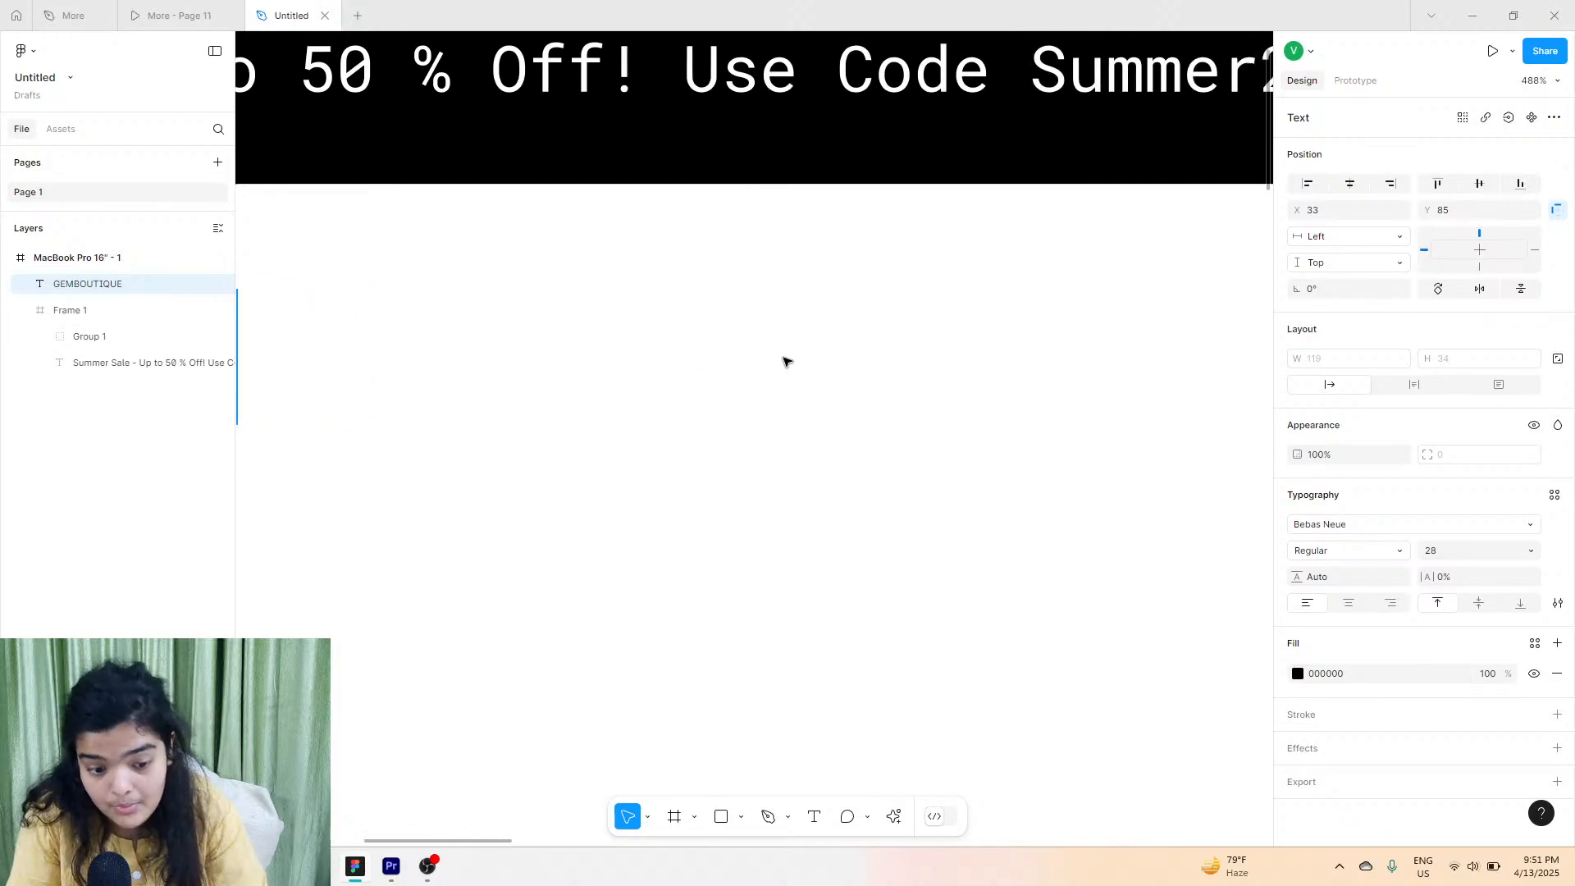
{"action": "scroll", "coordinate": [788, 359], "scroll_direction": "left", "scroll_amount": 8}
{"action": "key", "text": "Return"}
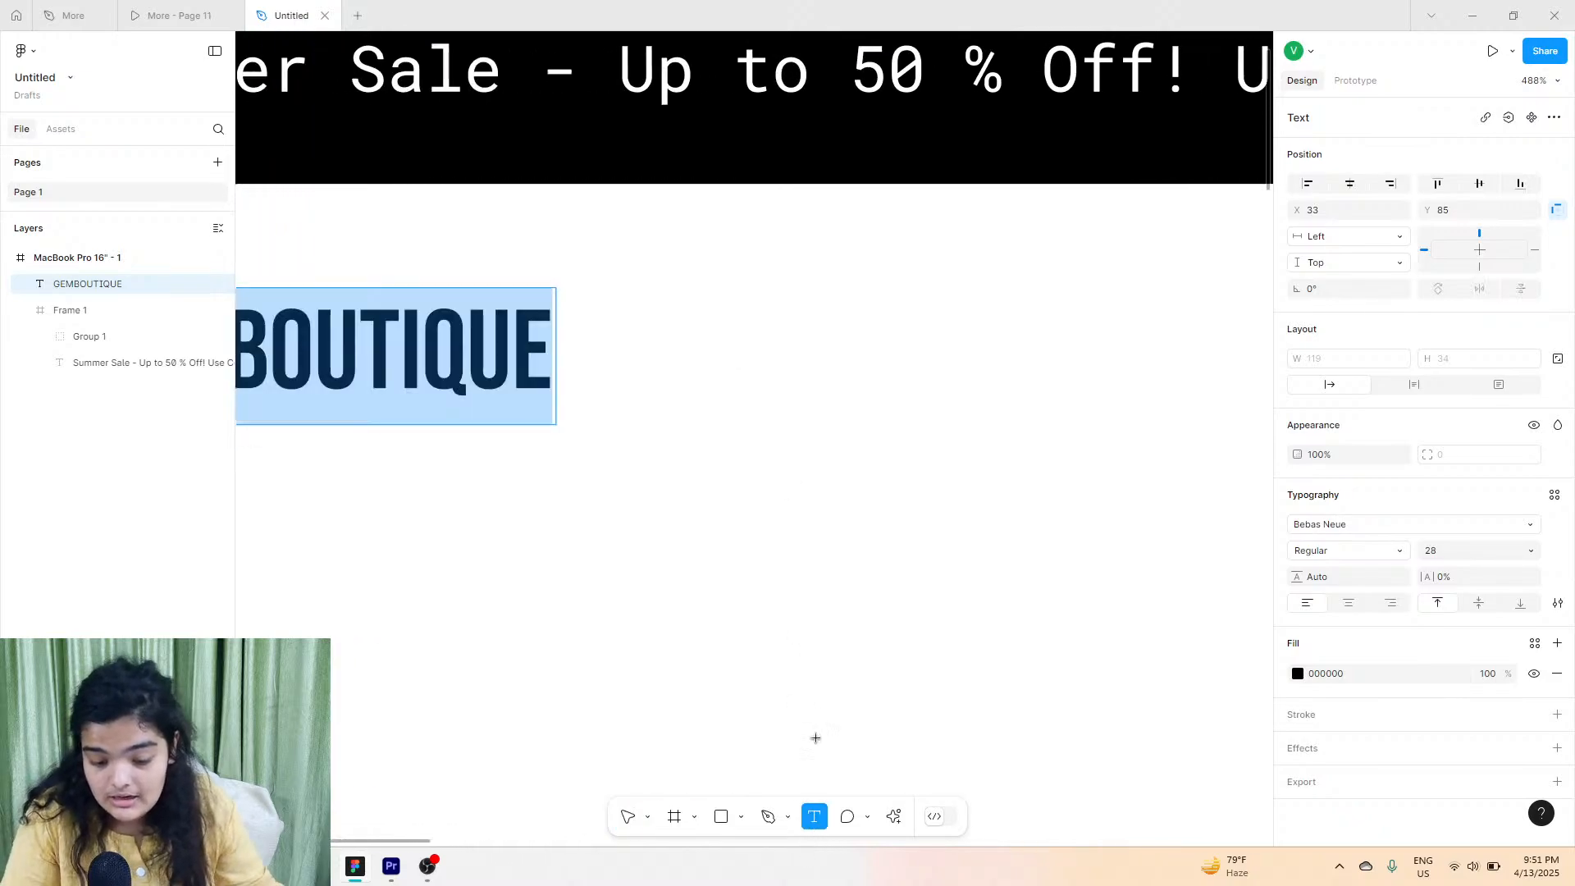
{"action": "left_click", "coordinate": [798, 496]}
{"action": "type", "text": "Home"}
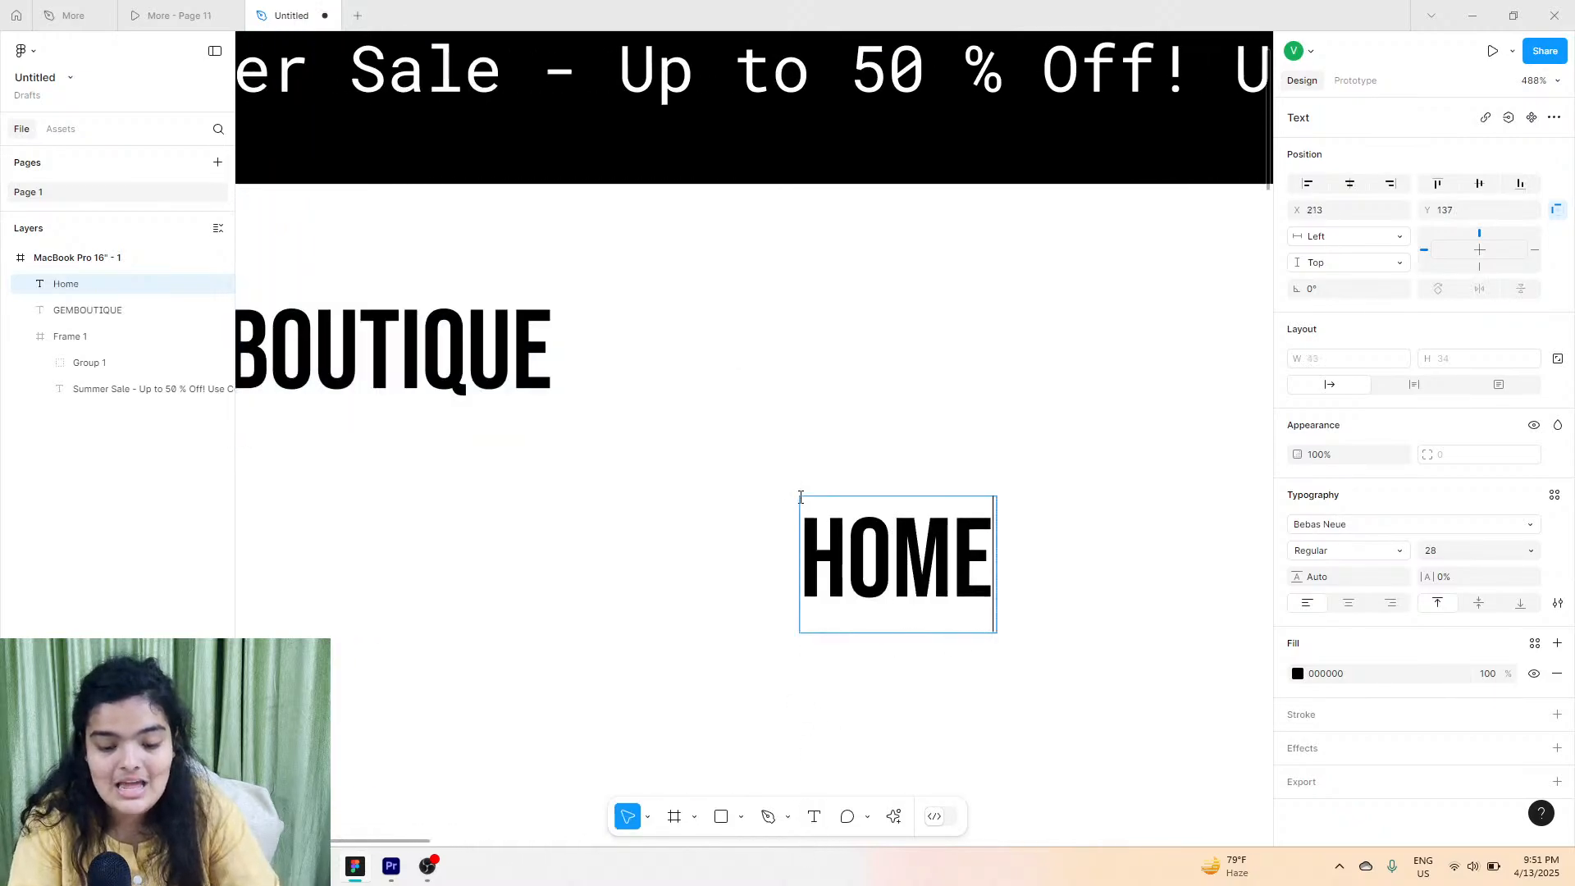
{"action": "key", "text": "Escape"}
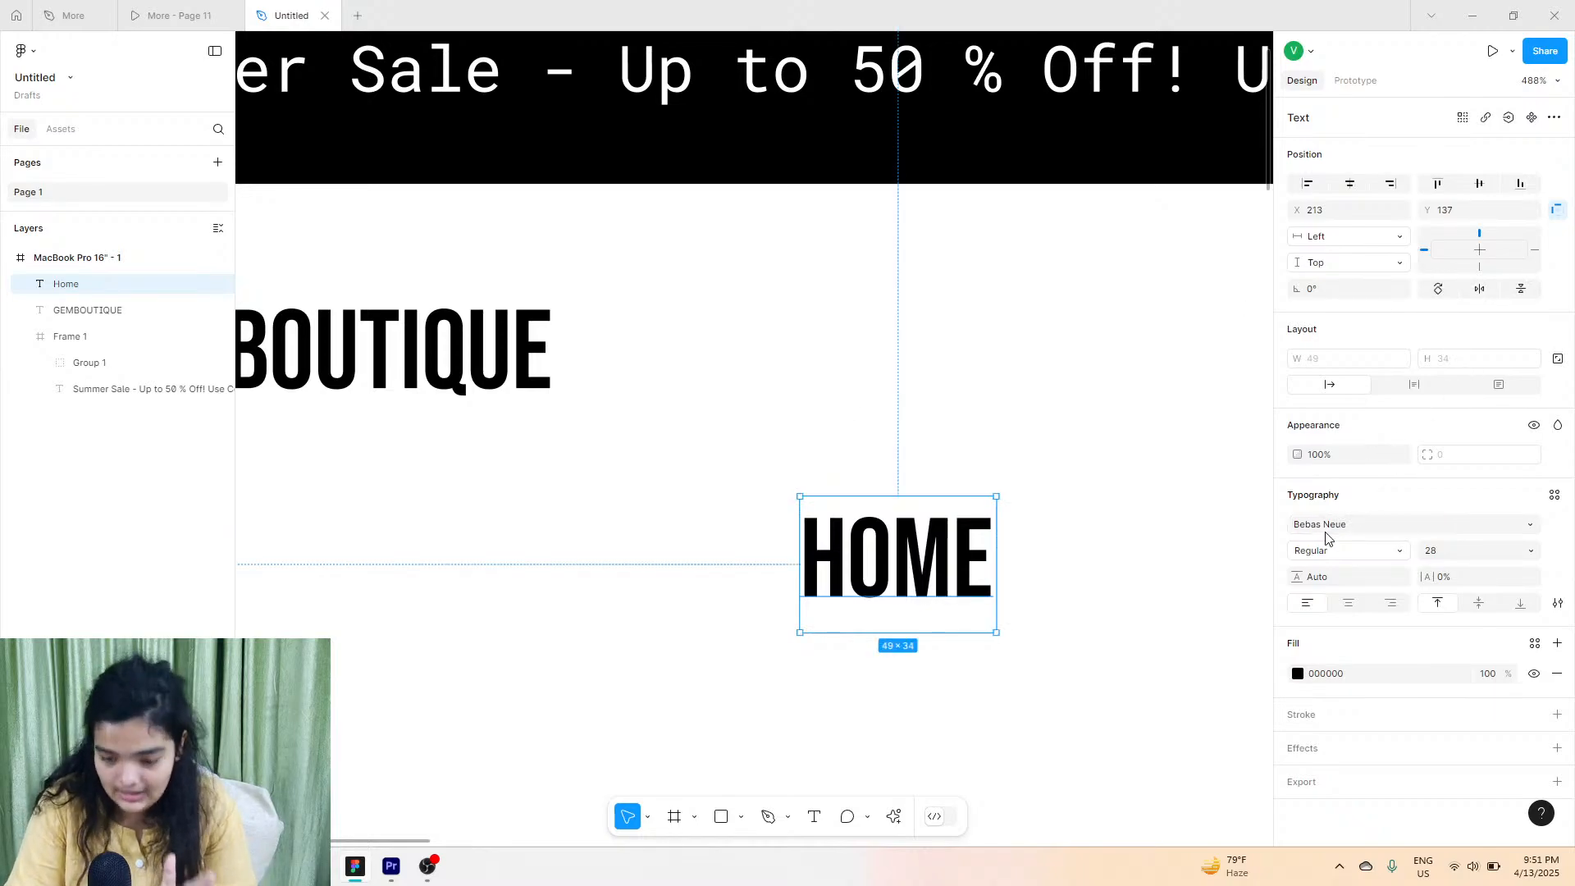
Set the Home text's font to Roboto Mono.
{"action": "left_click", "coordinate": [1328, 525]}
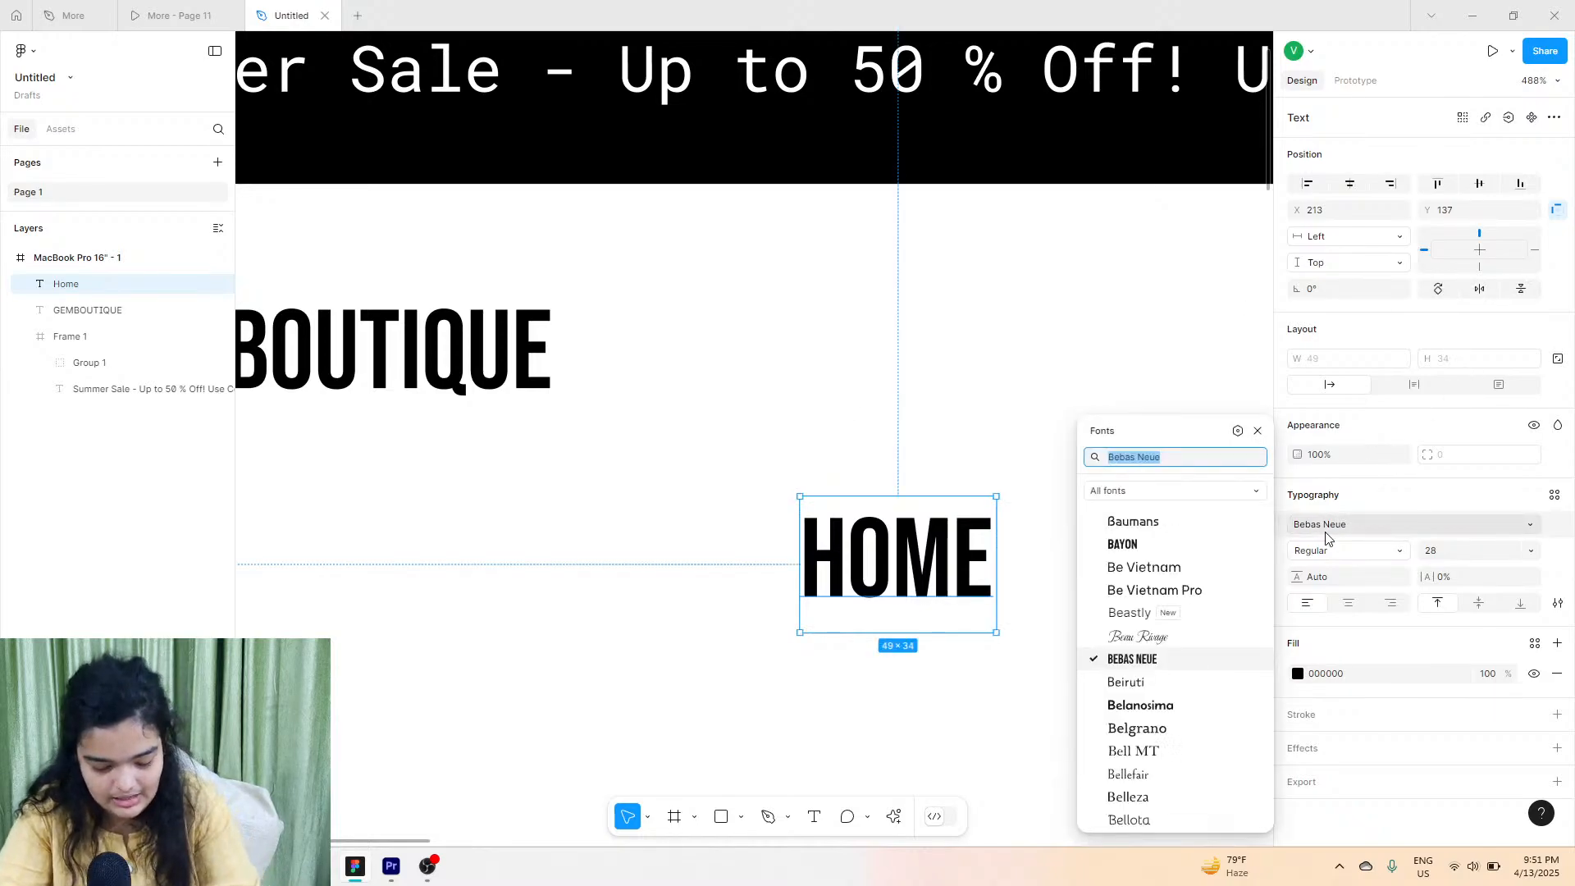
{"action": "type", "text": "roboto"}
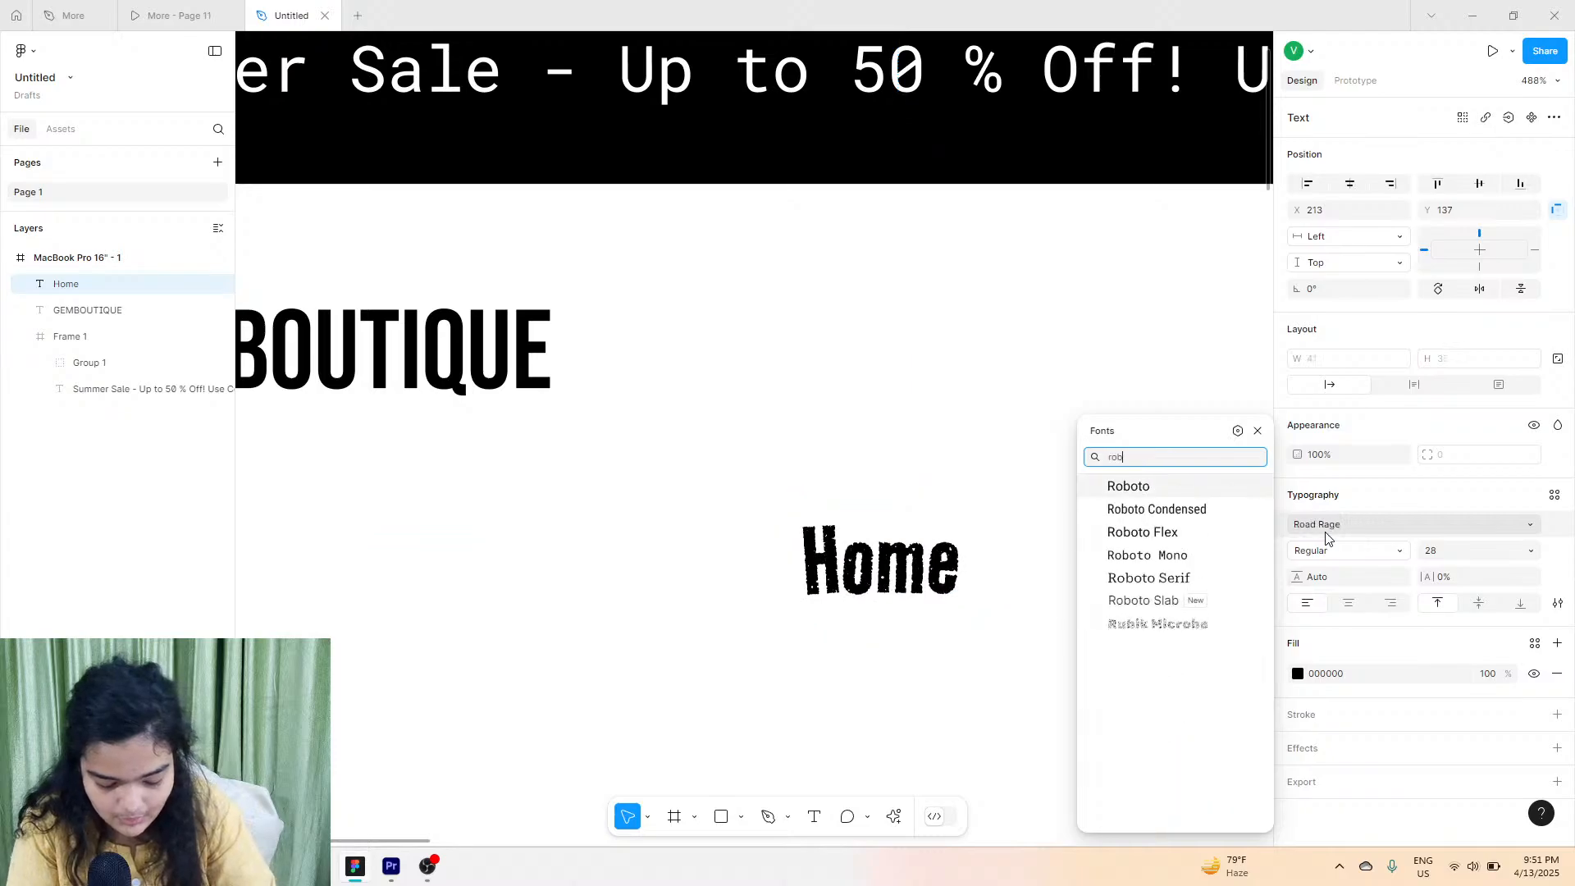
{"action": "left_click", "coordinate": [1182, 556]}
Duplicate the Home text, place the copy beside it at X 291, Y 137, and change its wording to "About".
{"action": "scroll", "coordinate": [857, 460], "scroll_direction": "right", "scroll_amount": 3}
{"action": "scroll", "coordinate": [855, 476], "scroll_direction": "down", "scroll_amount": 1}
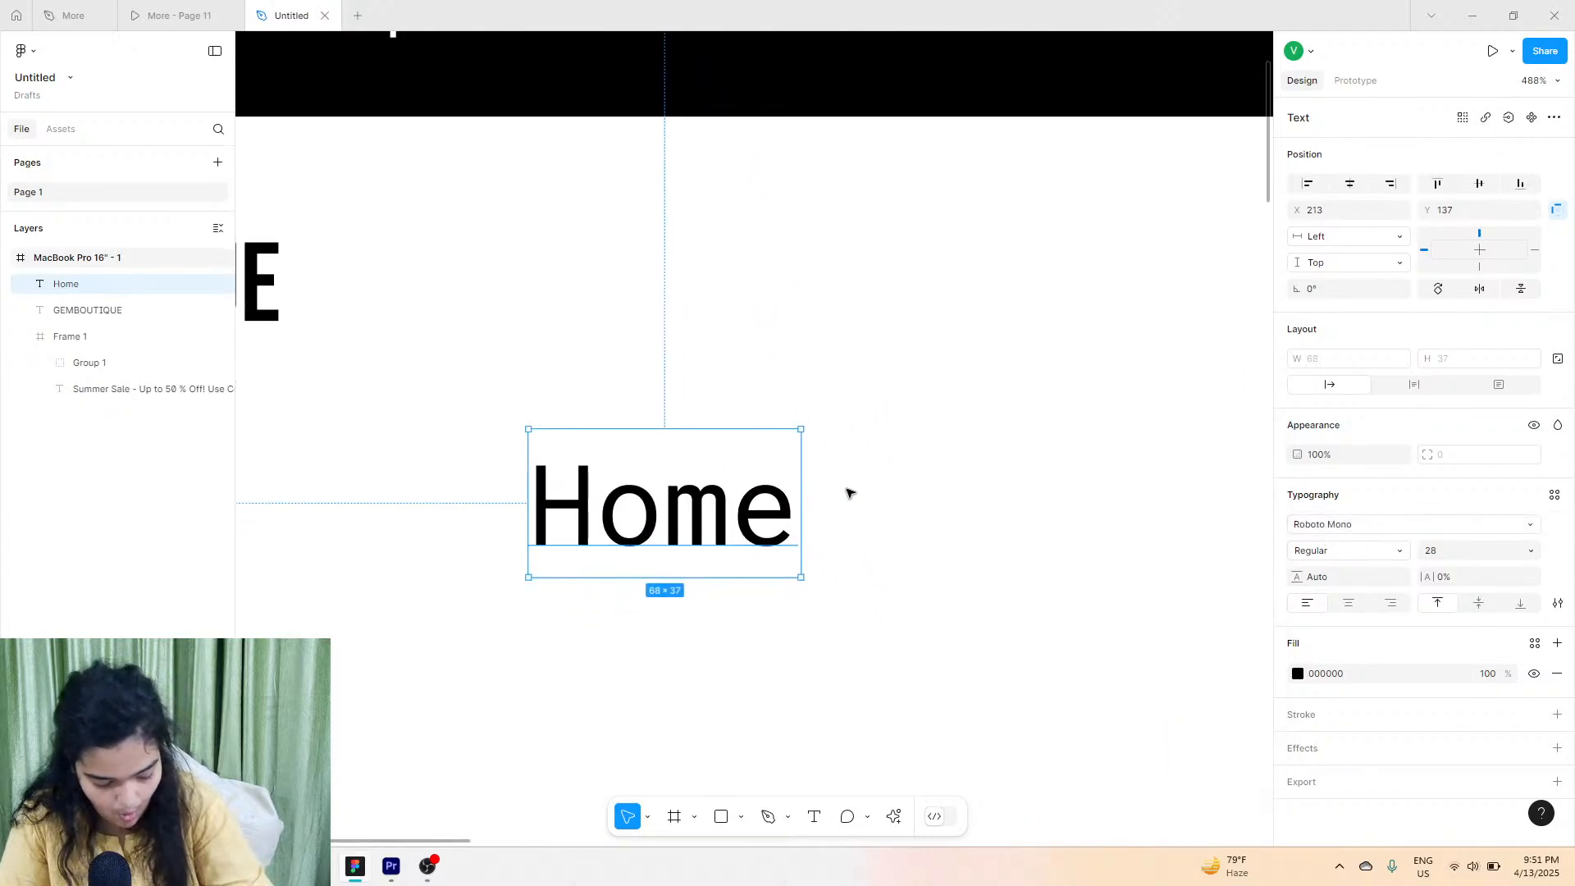
{"action": "key", "text": "ctrl+d"}
{"action": "left_click_drag", "start_coordinate": [677, 492], "coordinate": [990, 489]}
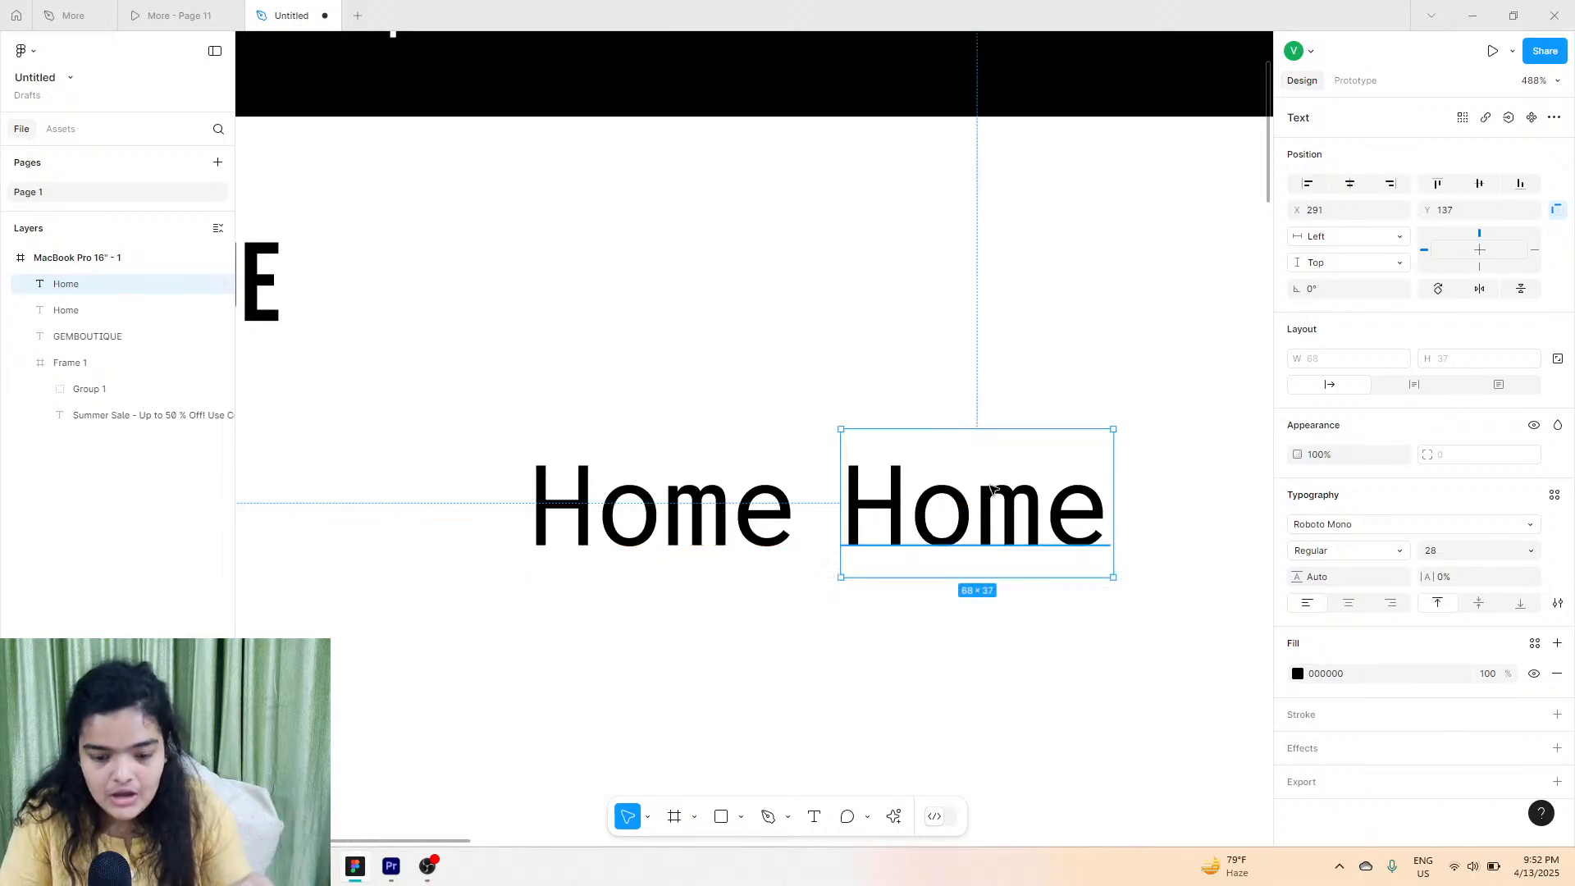
{"action": "double_click", "coordinate": [985, 490]}
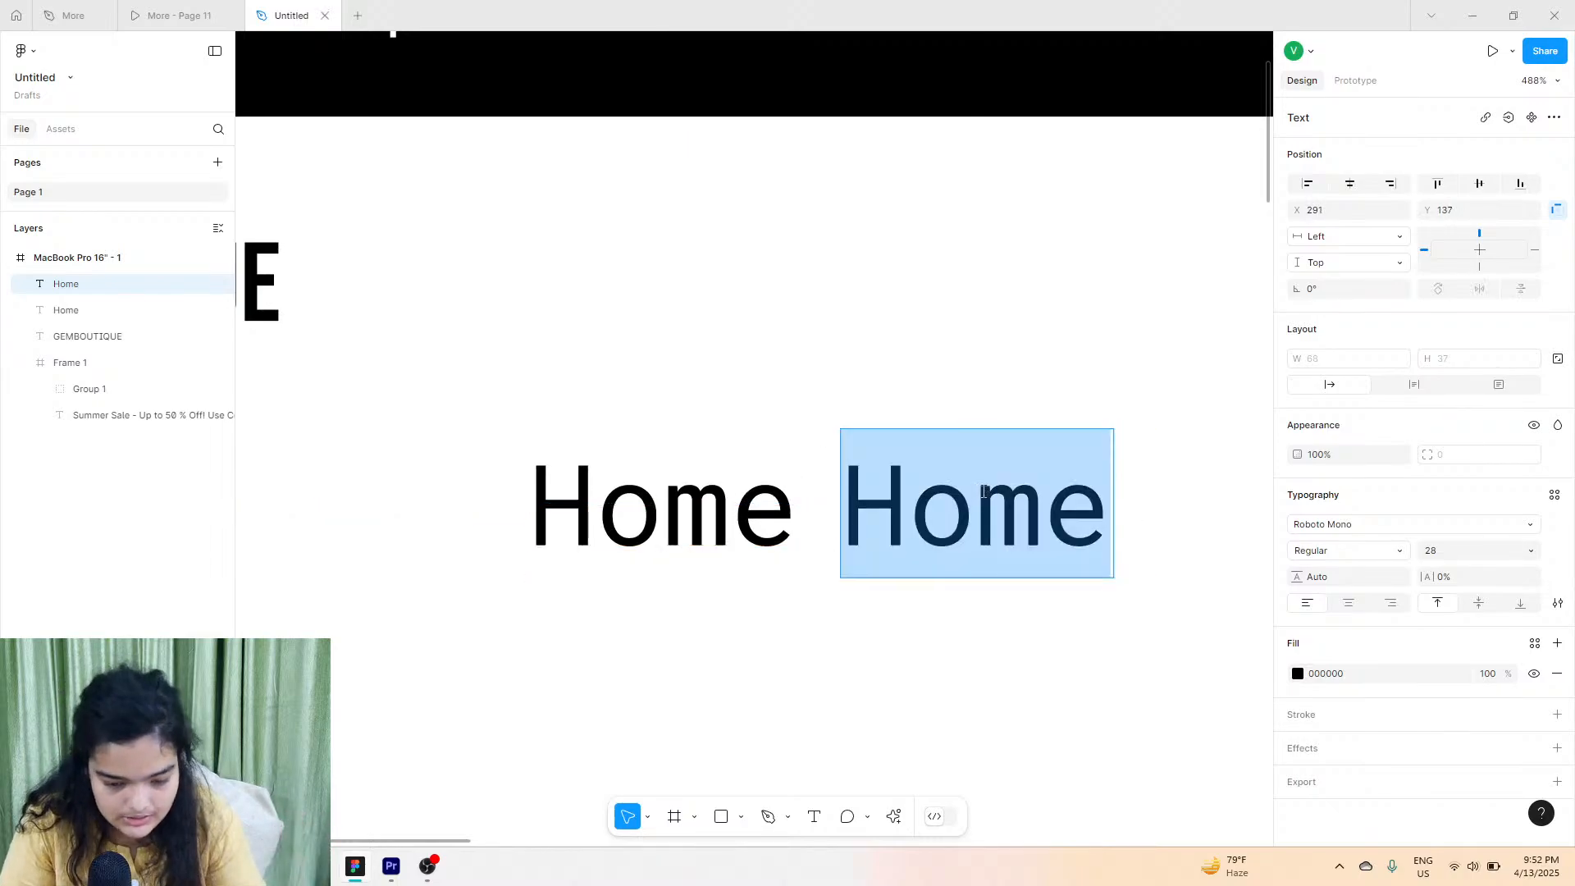
{"action": "type", "text": "About"}
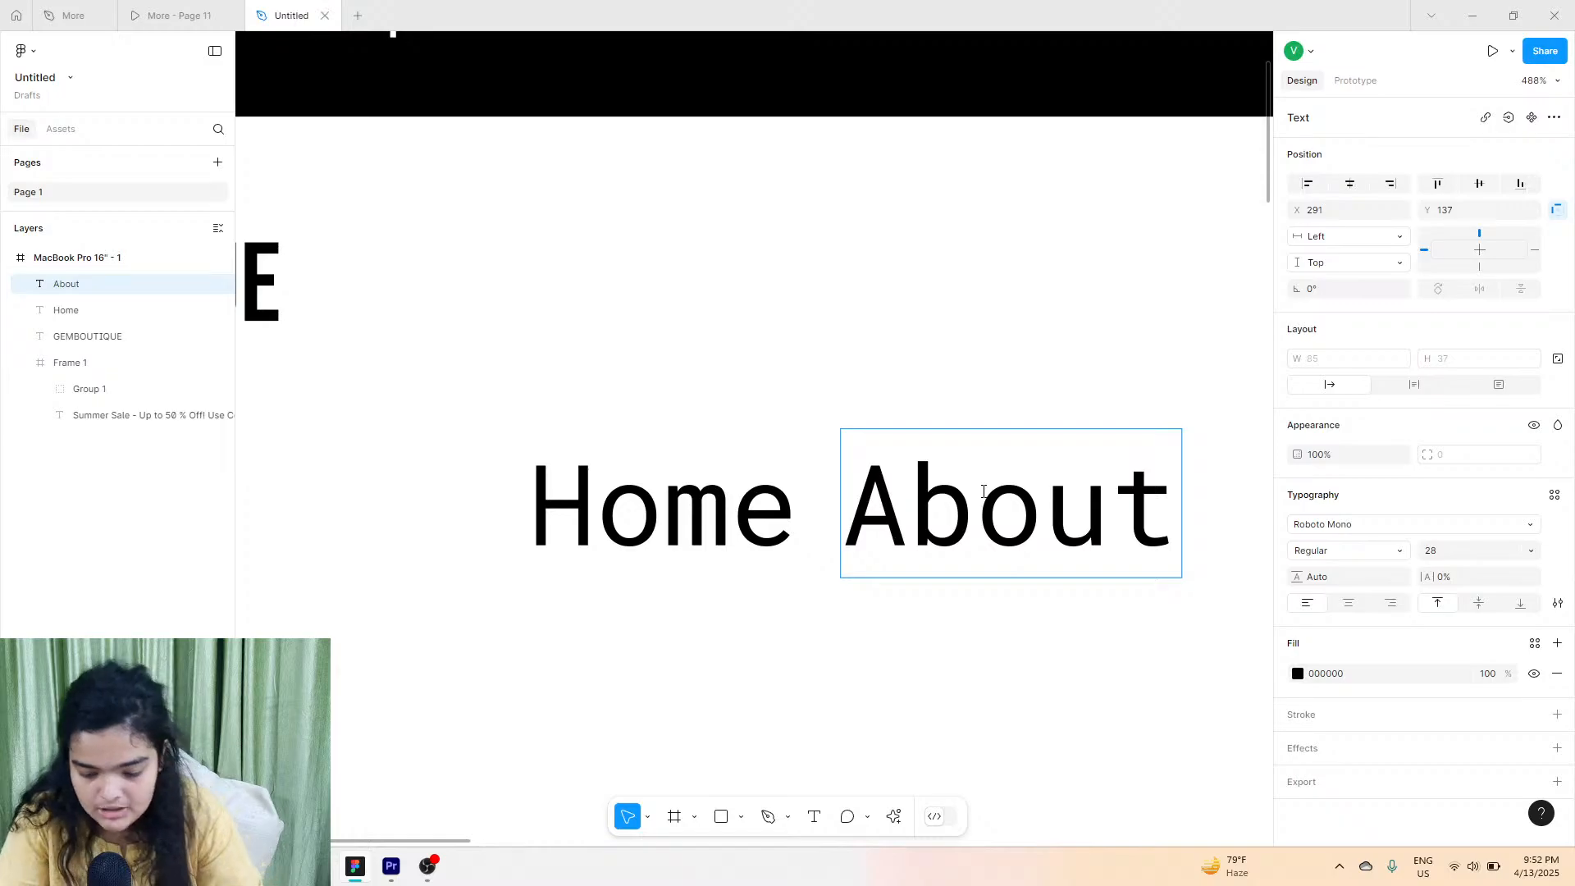
Check the navigation labels in the reference prototype and extend the About text to "About Us".
{"action": "scroll", "coordinate": [986, 493], "scroll_direction": "right", "scroll_amount": 2}
{"action": "scroll", "coordinate": [943, 501], "scroll_direction": "right", "scroll_amount": 1}
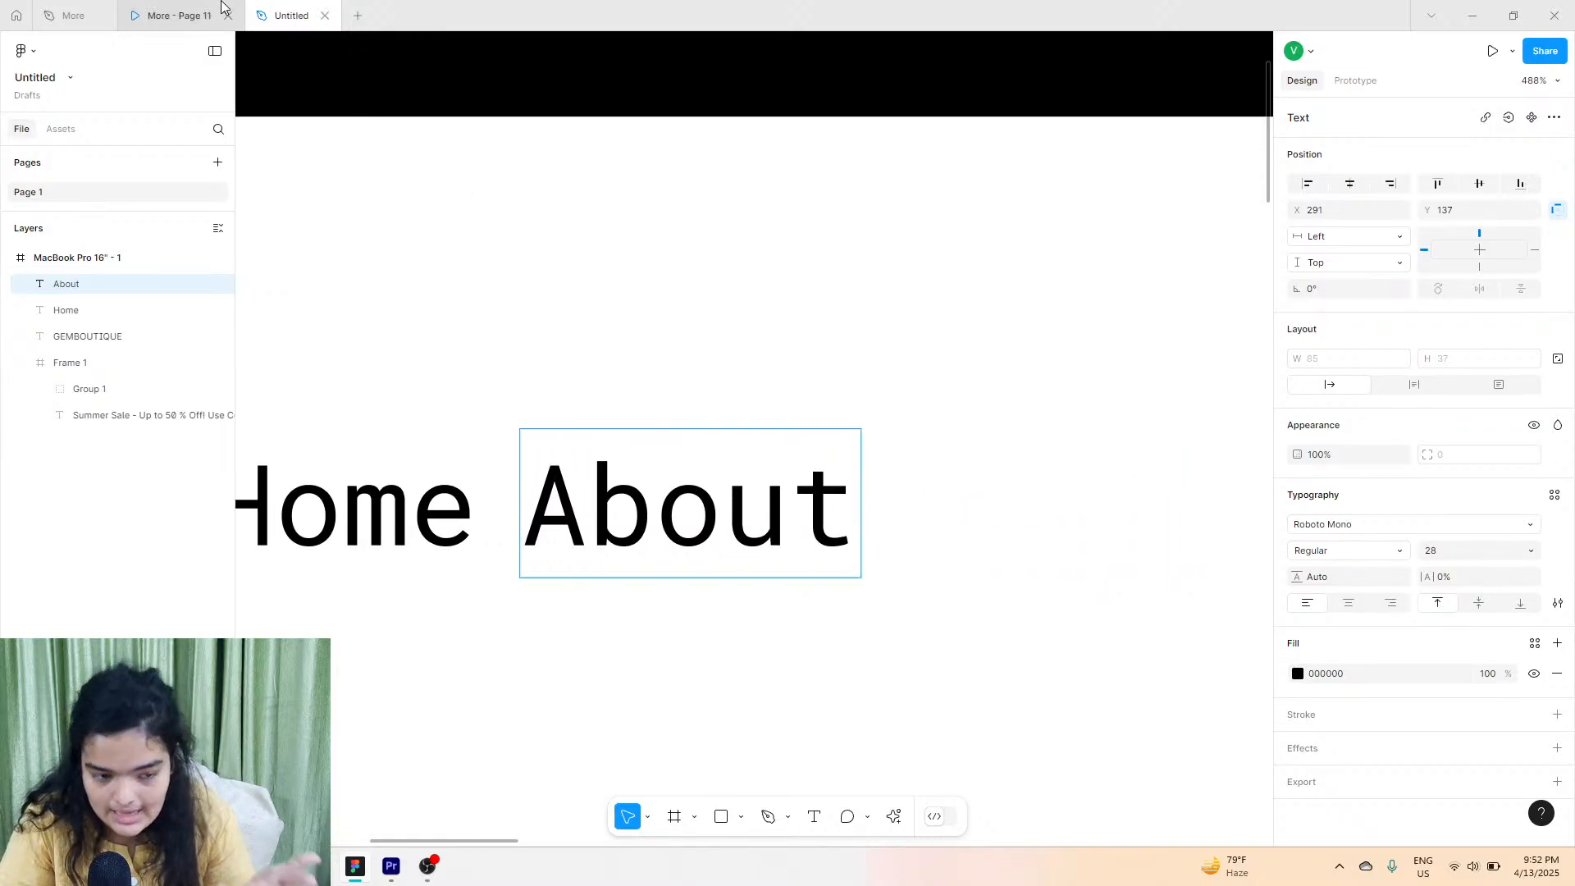
{"action": "left_click", "coordinate": [183, 10]}
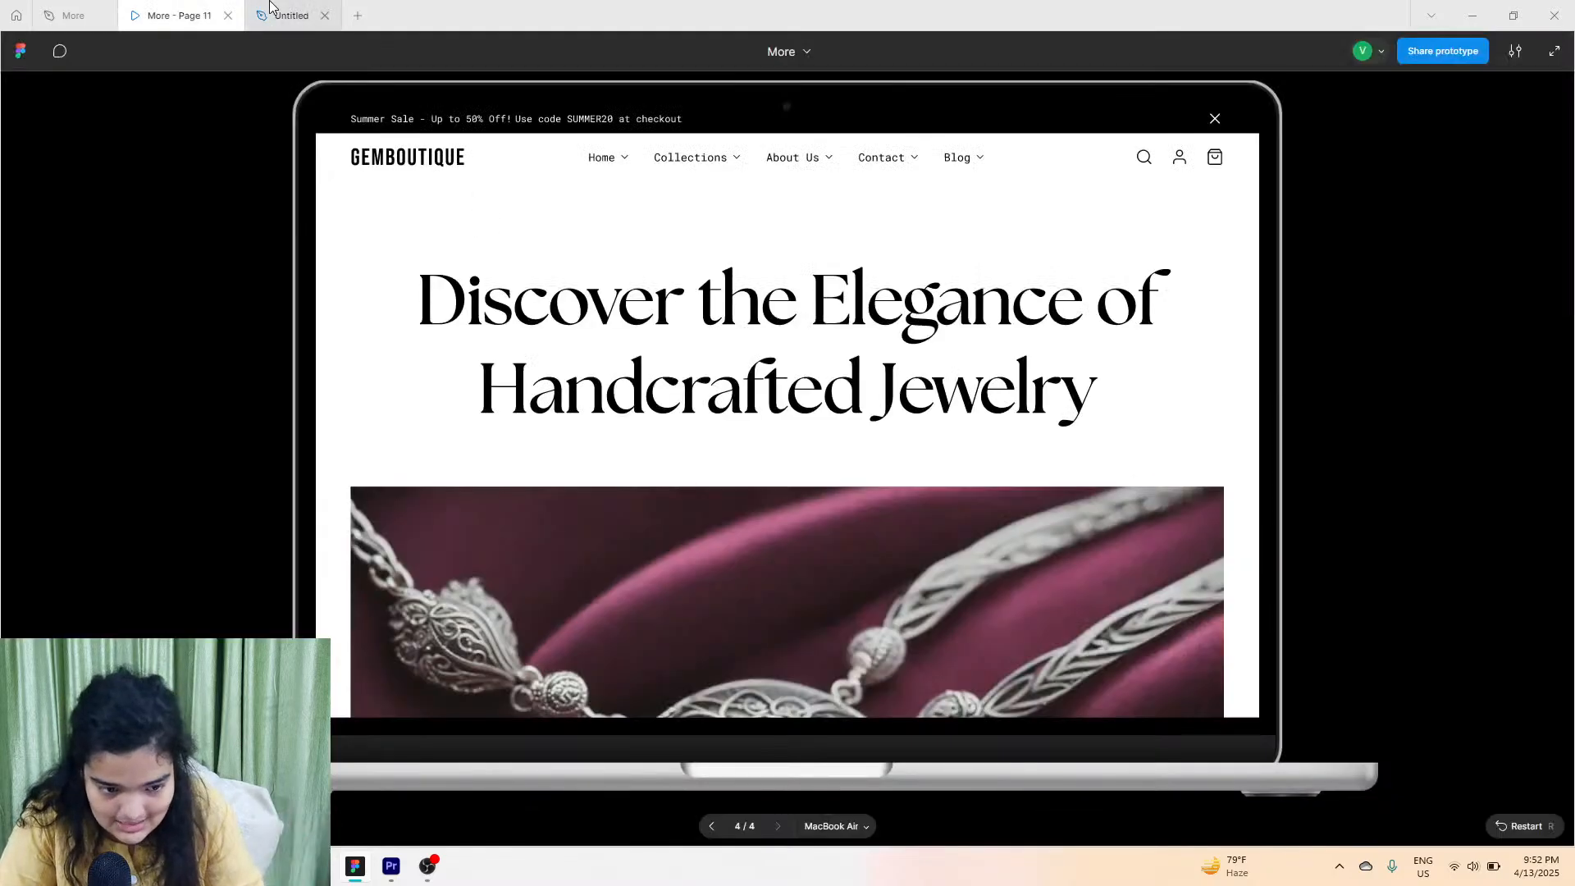
{"action": "left_click", "coordinate": [291, 15]}
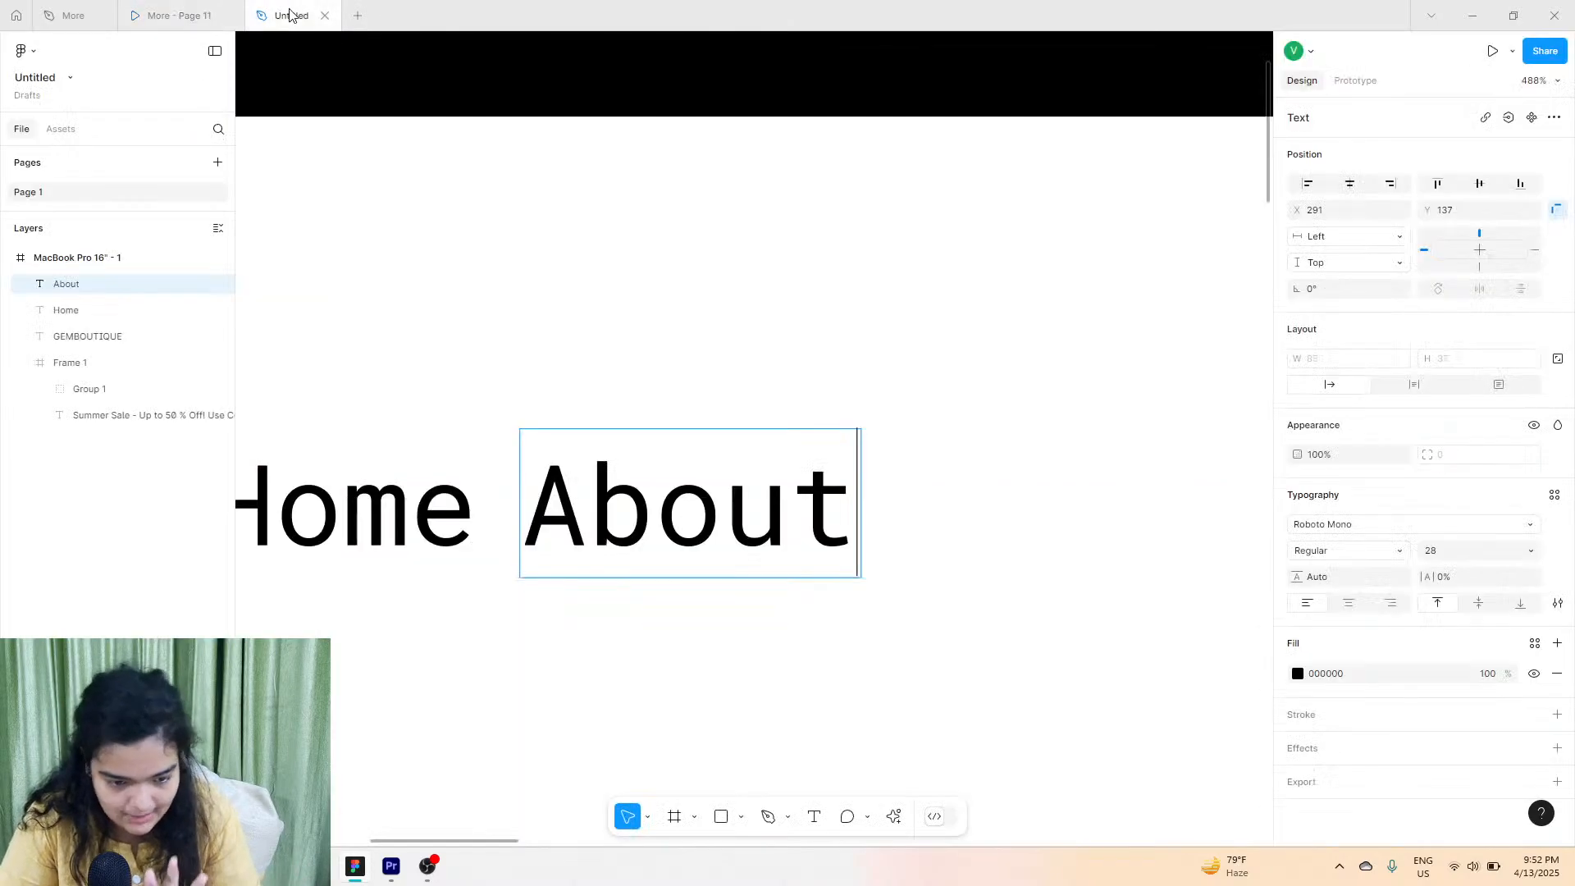
{"action": "double_click", "coordinate": [645, 521]}
{"action": "left_click", "coordinate": [791, 512]}
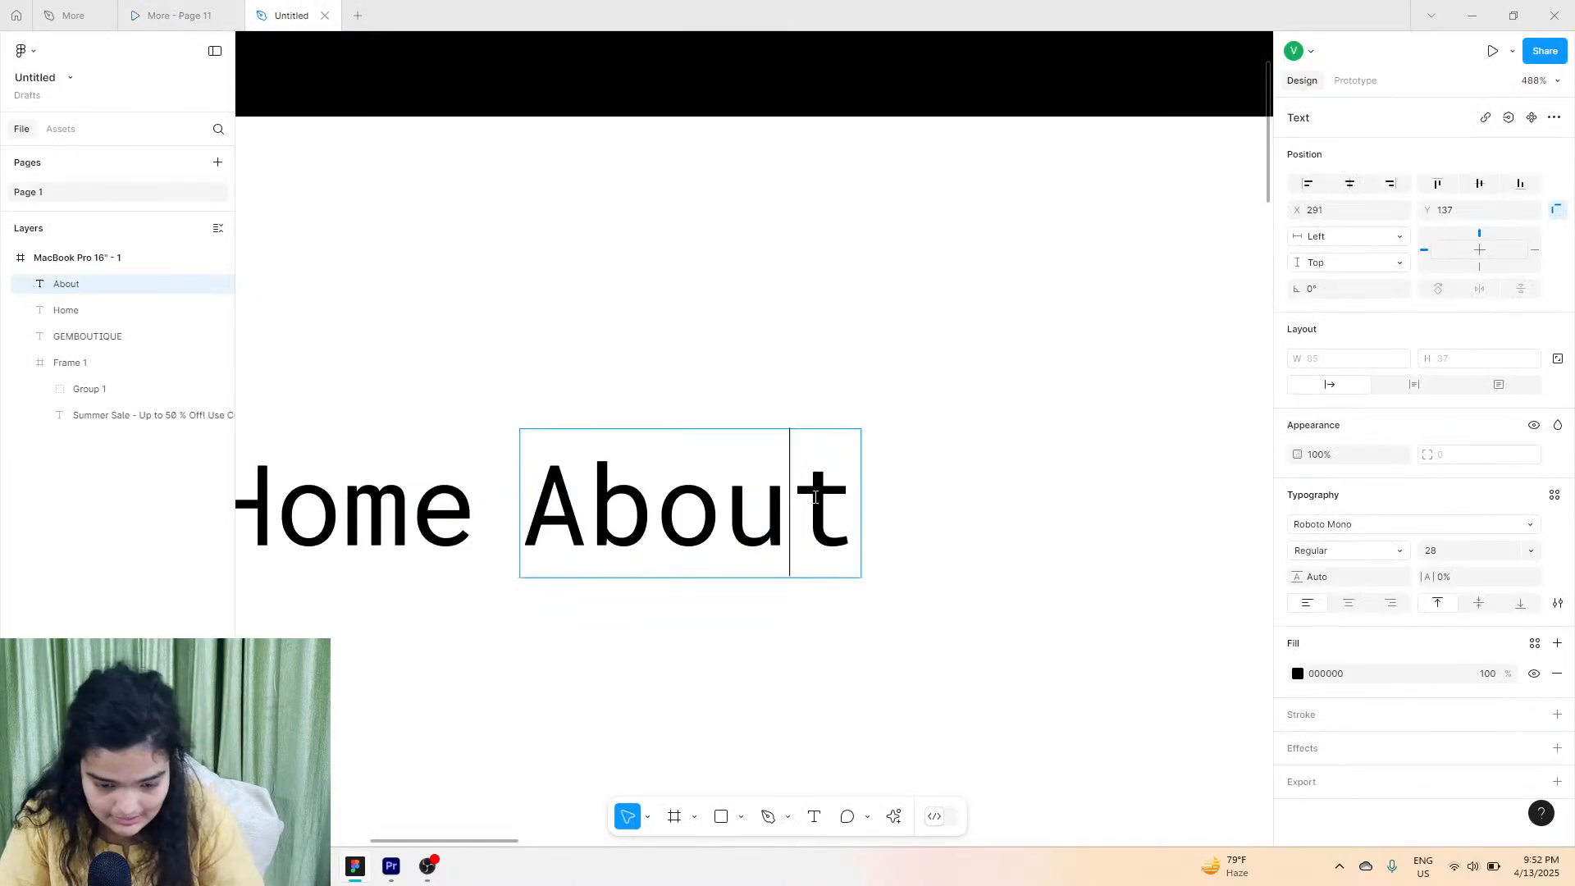
{"action": "left_click", "coordinate": [851, 512]}
{"action": "type", "text": "US"}
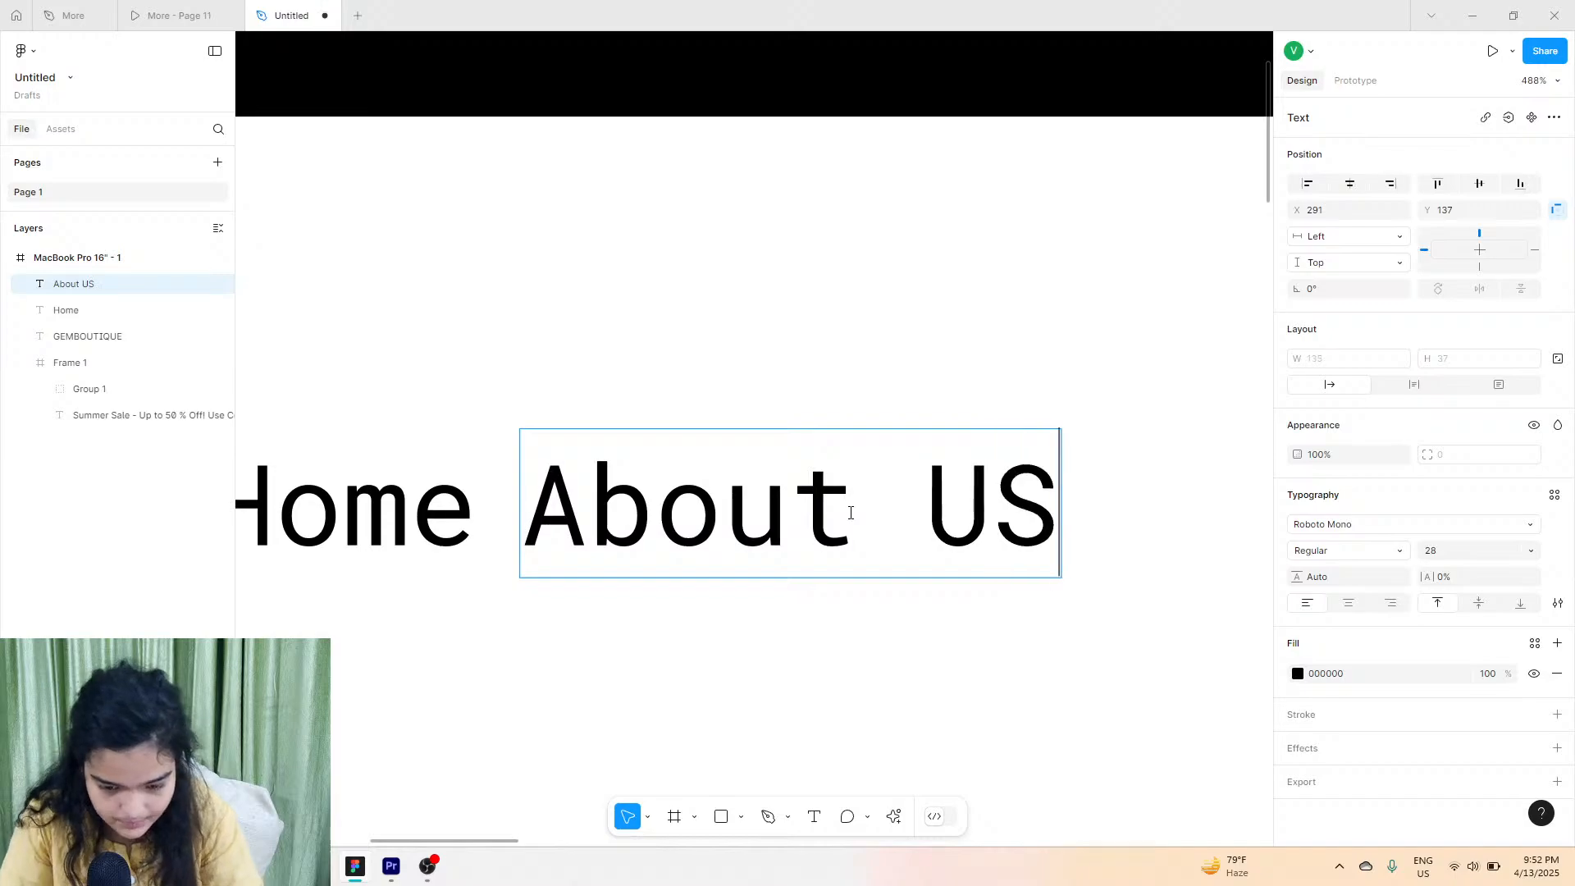
{"action": "key", "text": "BackSpace"}
{"action": "type", "text": "s"}
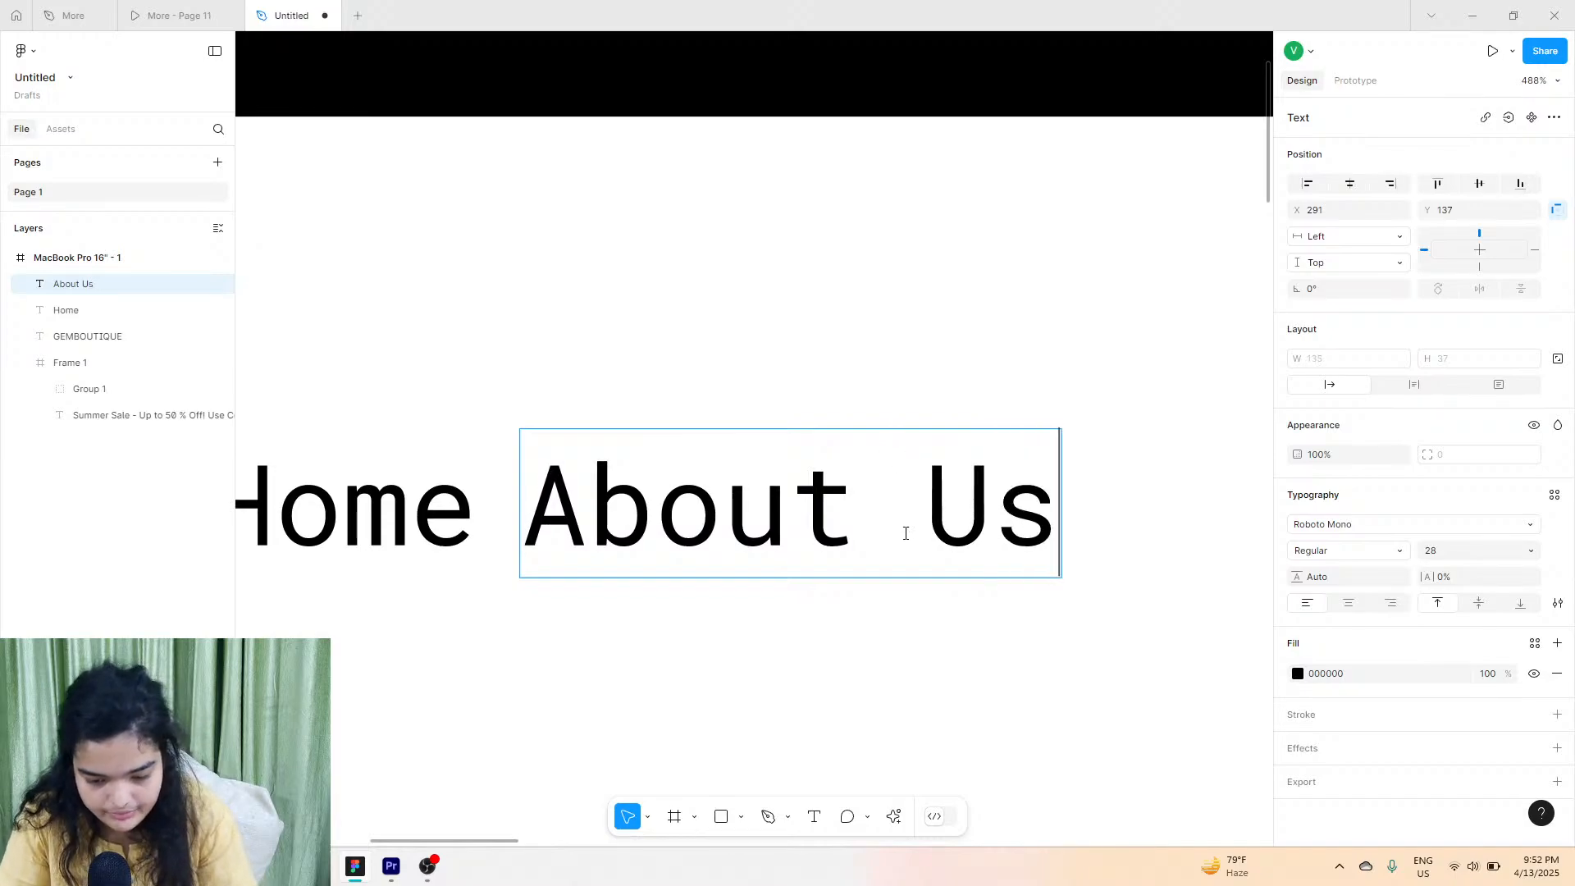
Move the About Us text farther from Home, to X 313, Y 137.
{"action": "double_click", "coordinate": [885, 514]}
{"action": "key", "text": "Escape"}
{"action": "left_click_drag", "start_coordinate": [757, 518], "coordinate": [844, 522]}
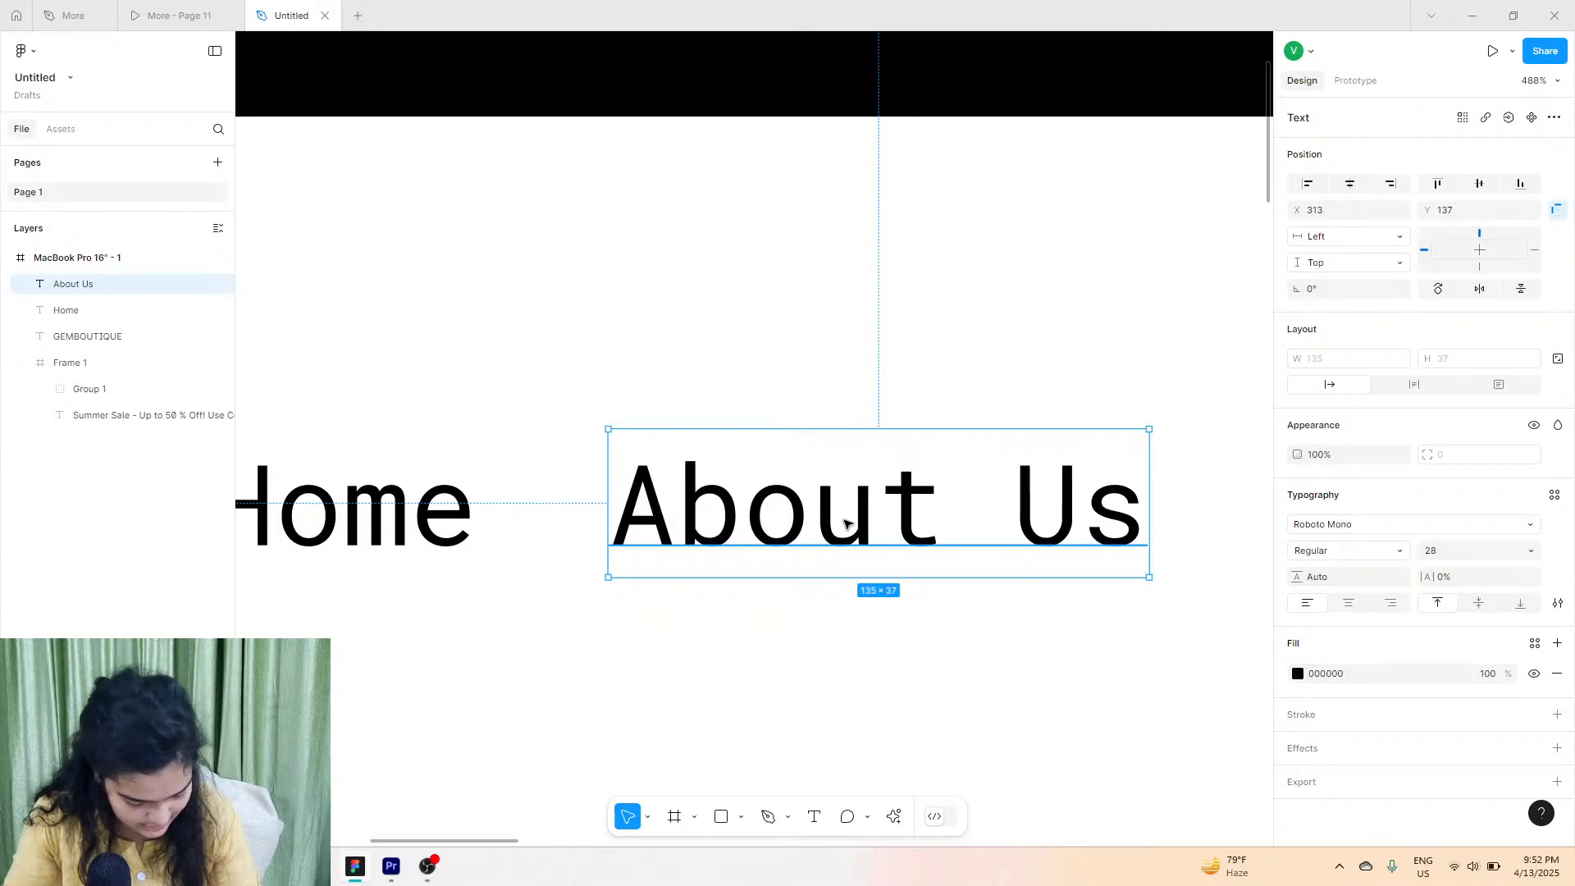
Duplicate the Home and About Us texts together and place the copies after the originals in the same row, starting at X 480.
{"action": "scroll", "coordinate": [845, 523], "scroll_direction": "down", "scroll_amount": 5}
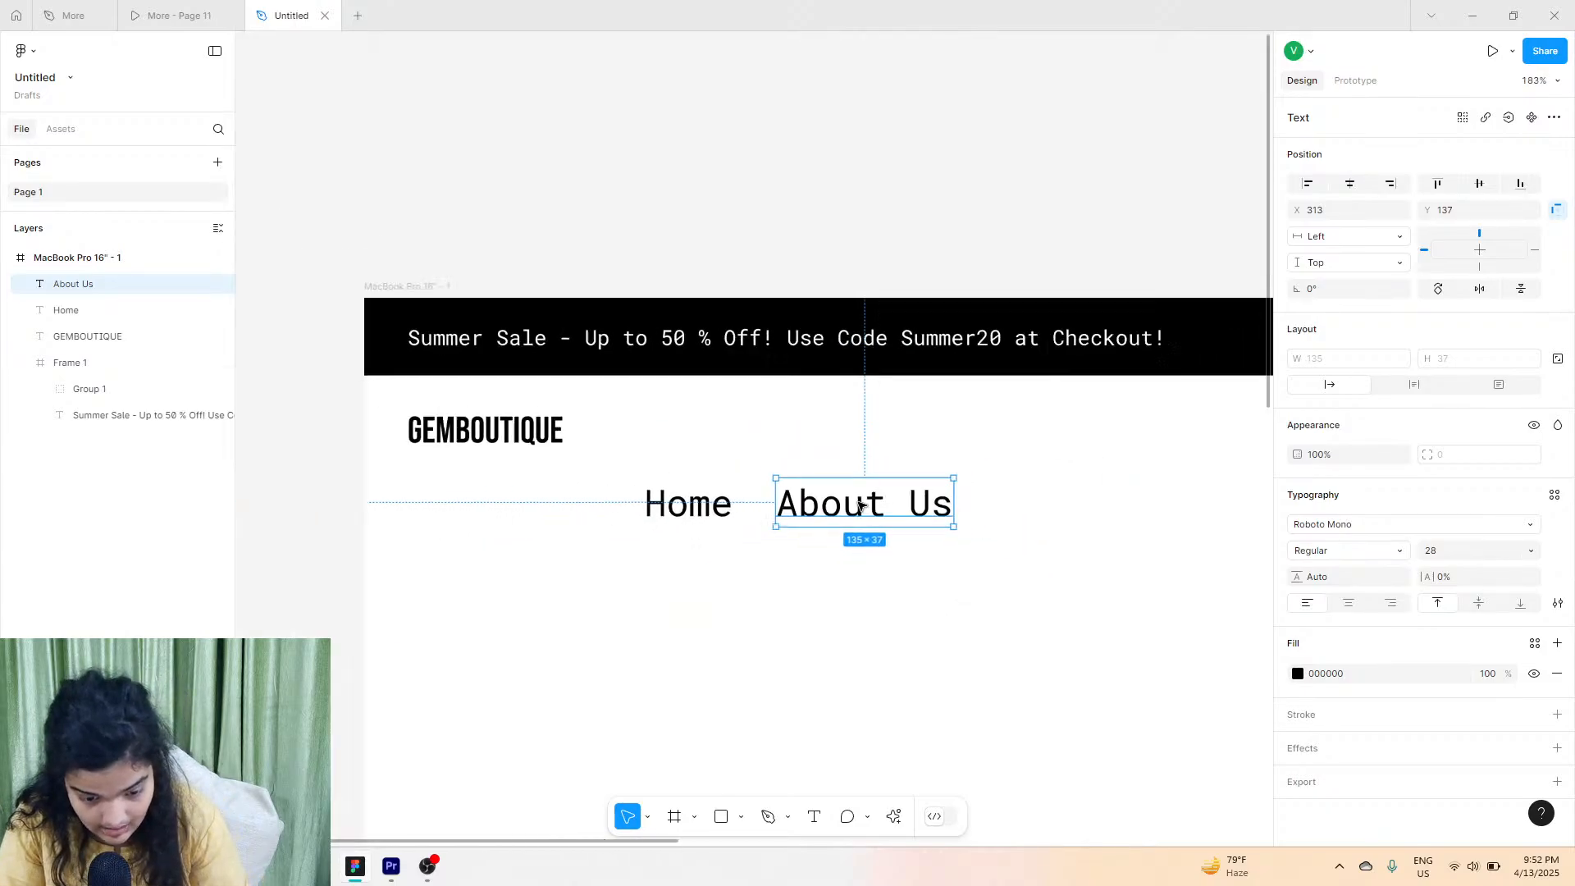
{"action": "left_click", "coordinate": [646, 477], "text": "shift"}
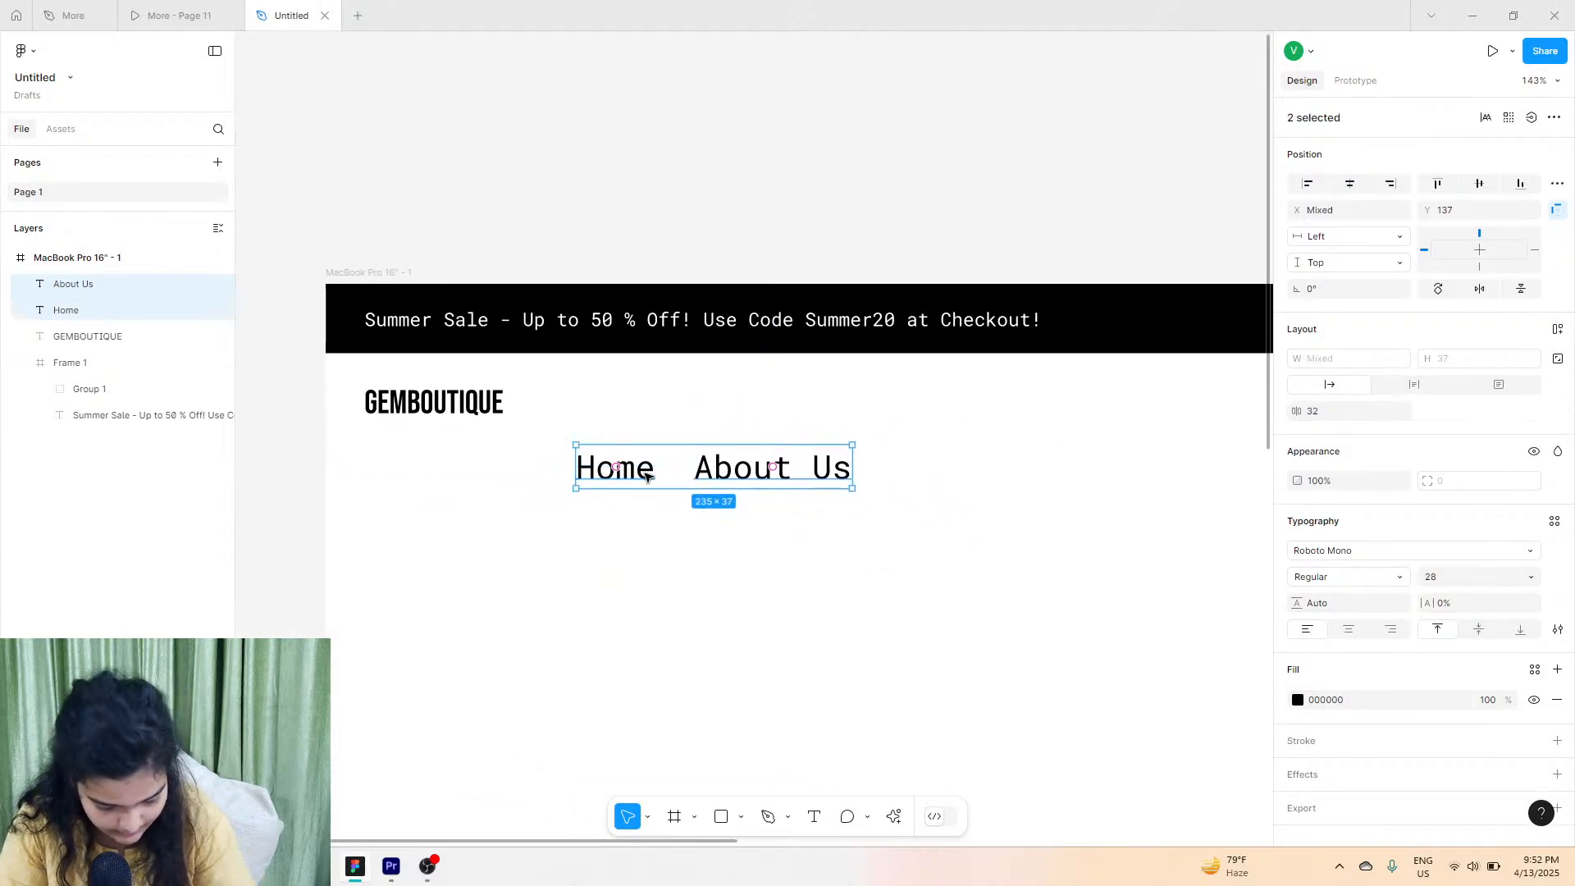
{"action": "key", "text": "ctrl+d"}
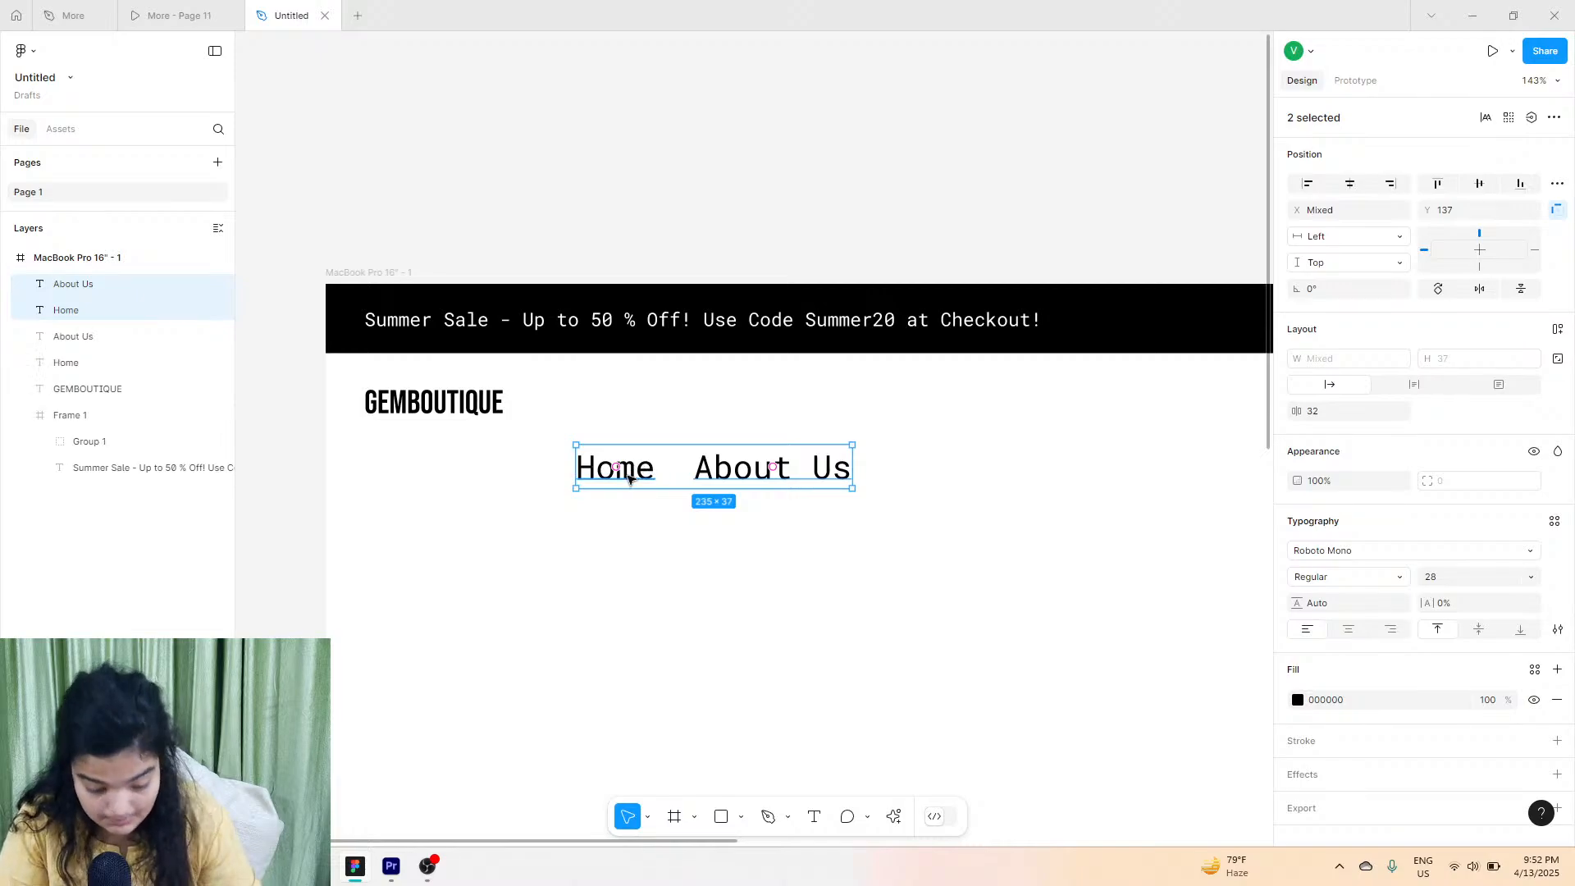
{"action": "left_click_drag", "start_coordinate": [629, 478], "coordinate": [942, 480]}
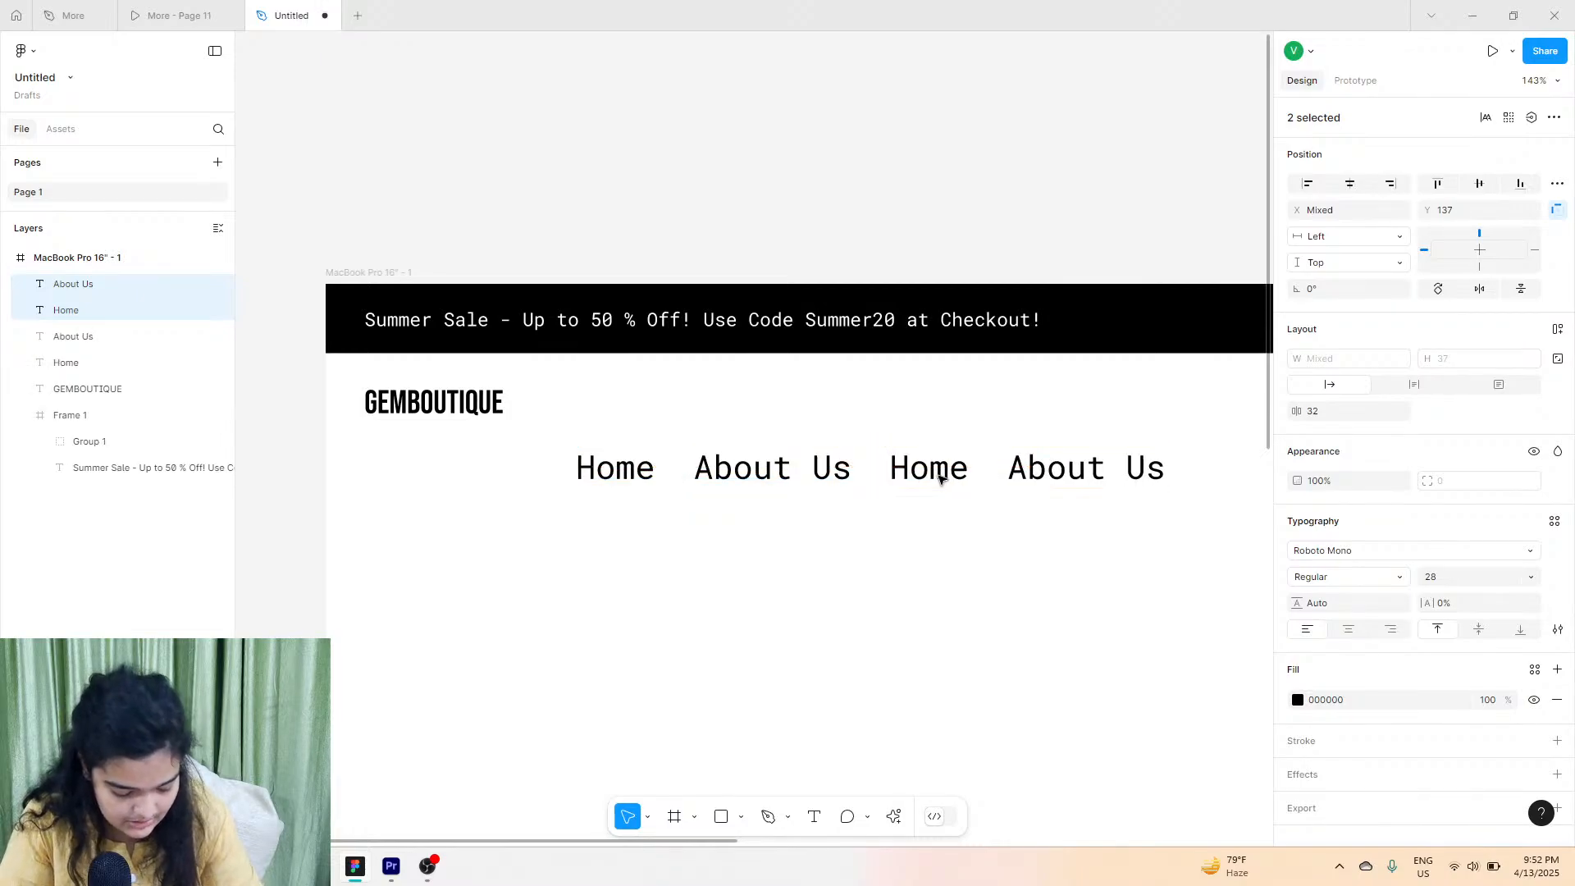
Change the duplicated Home text to "Collection".
{"action": "double_click", "coordinate": [912, 484]}
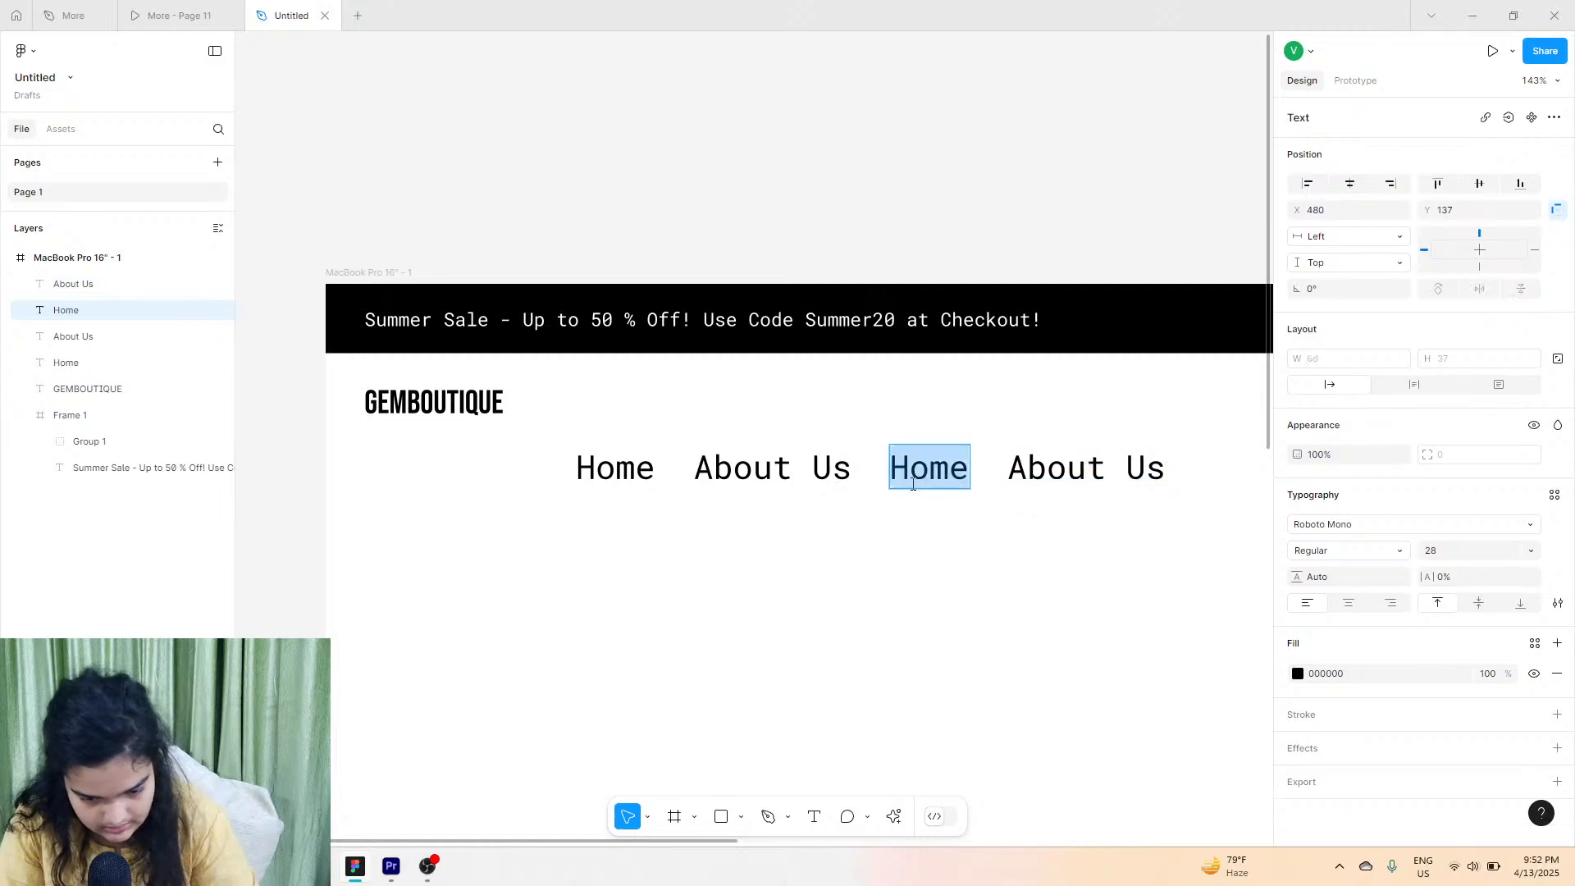
{"action": "scroll", "coordinate": [912, 484], "scroll_direction": "right", "scroll_amount": 1}
{"action": "type", "text": "Colle"}
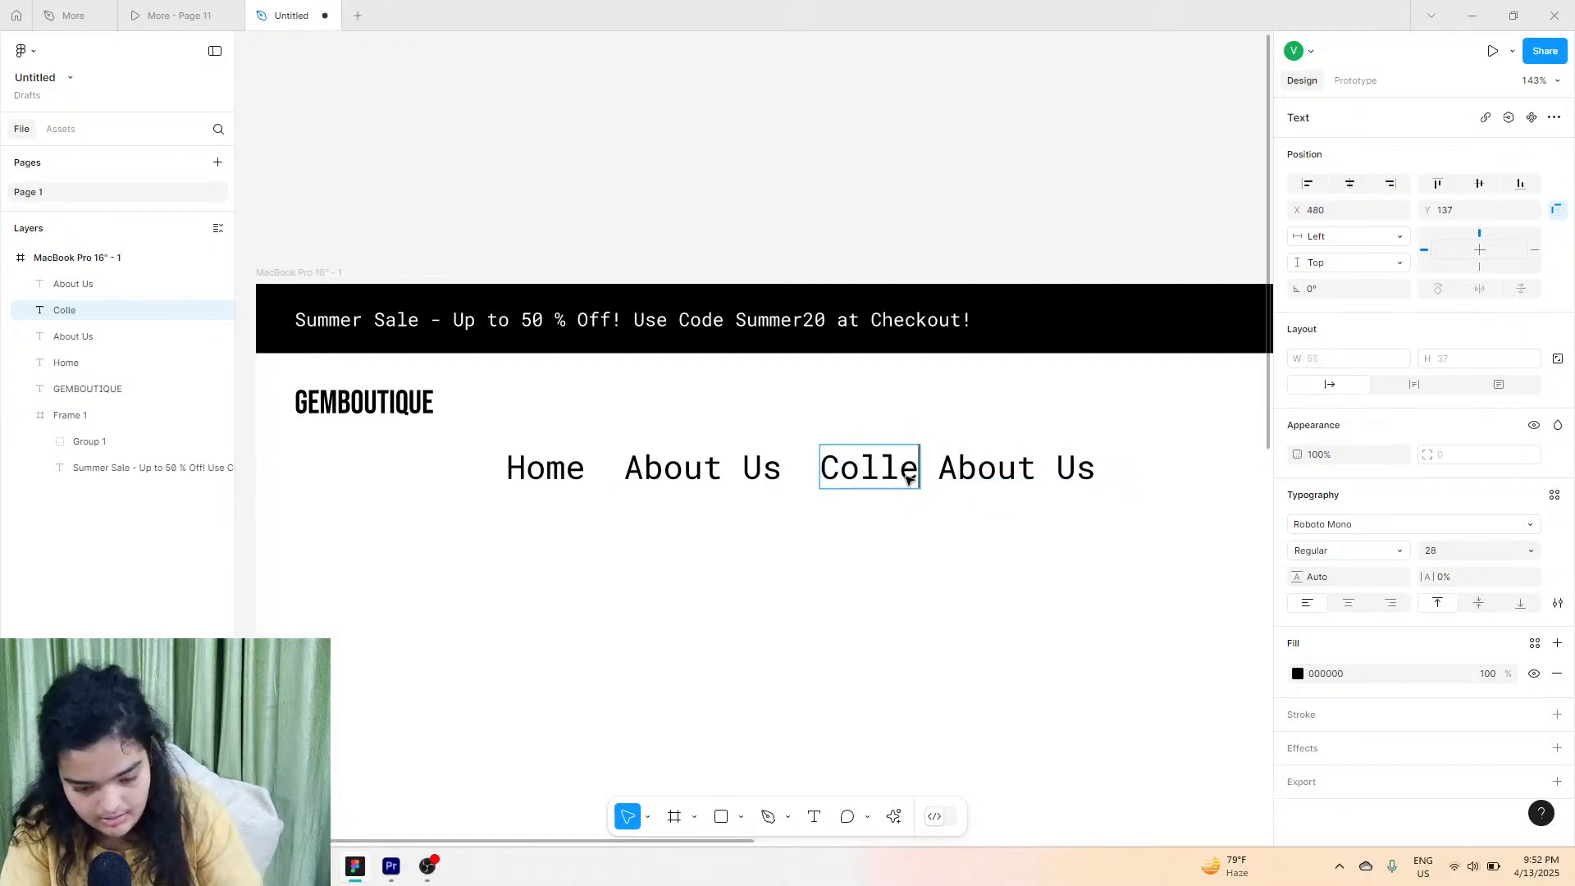
{"action": "type", "text": "ction"}
Move the duplicated About Us text just past Collection and, after checking the reference prototype, change its wording to "Contact".
{"action": "scroll", "coordinate": [928, 426], "scroll_direction": "right", "scroll_amount": 3}
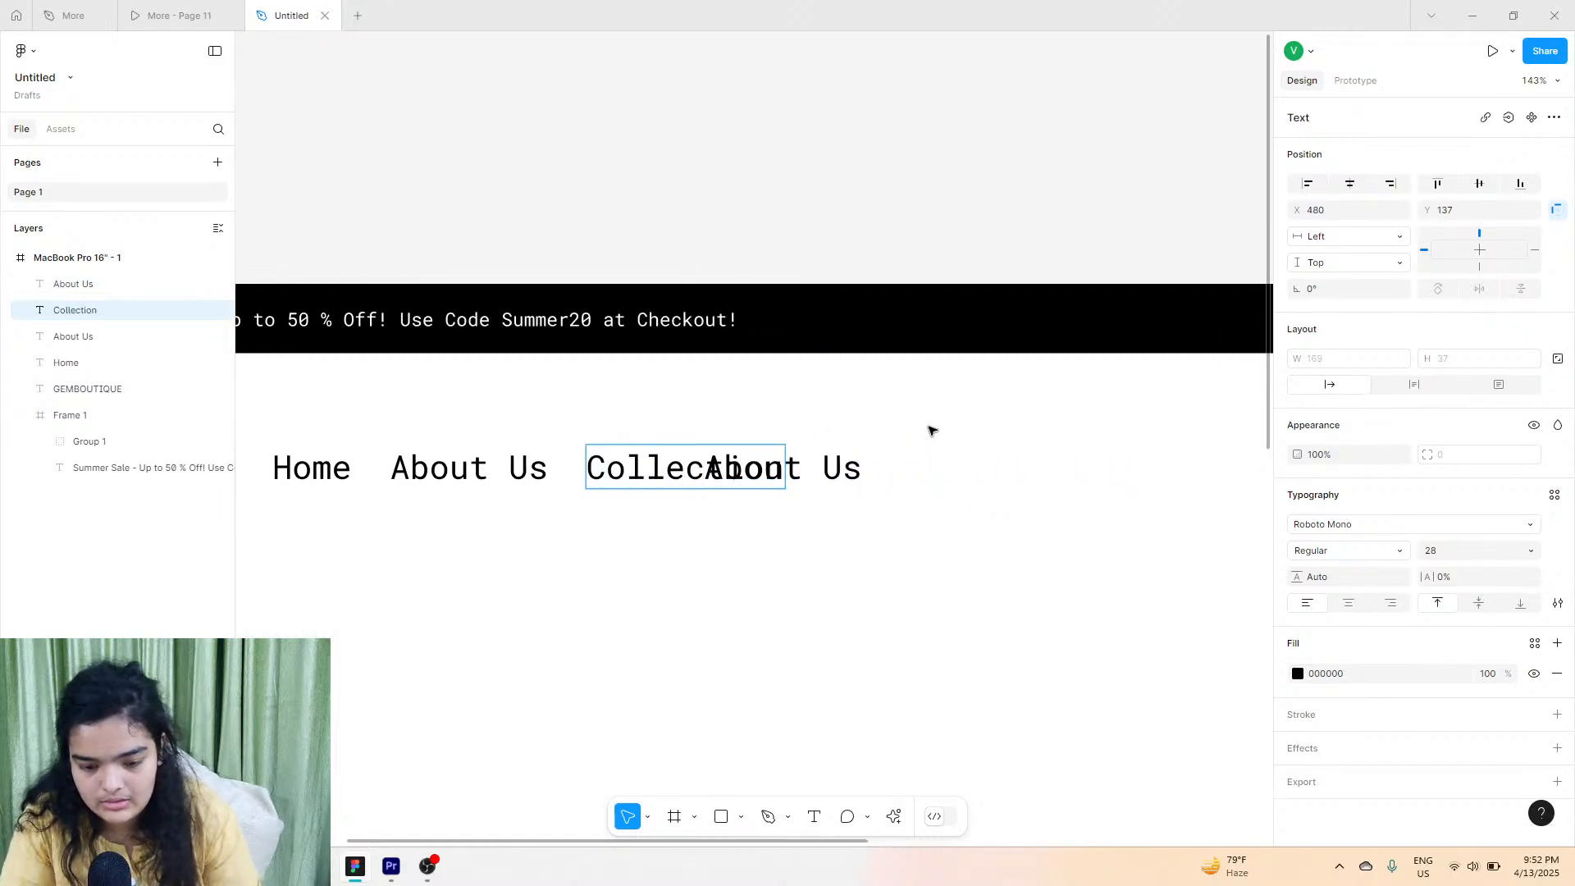
{"action": "left_click", "coordinate": [816, 467]}
{"action": "left_click_drag", "start_coordinate": [823, 466], "coordinate": [912, 466]}
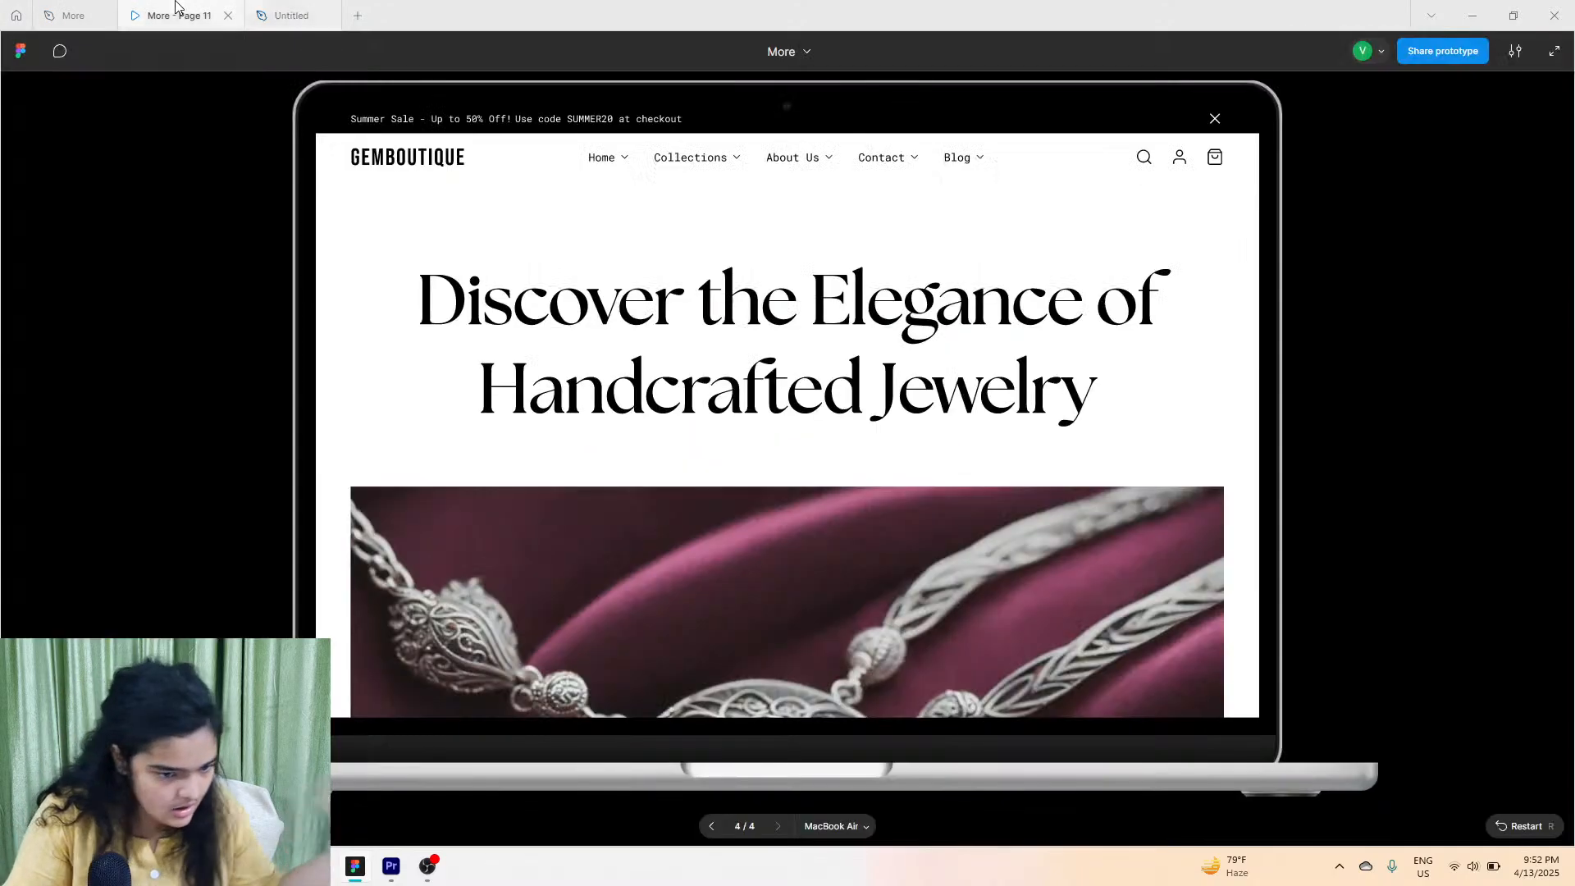
{"action": "left_click", "coordinate": [177, 15]}
{"action": "left_click", "coordinate": [275, 8]}
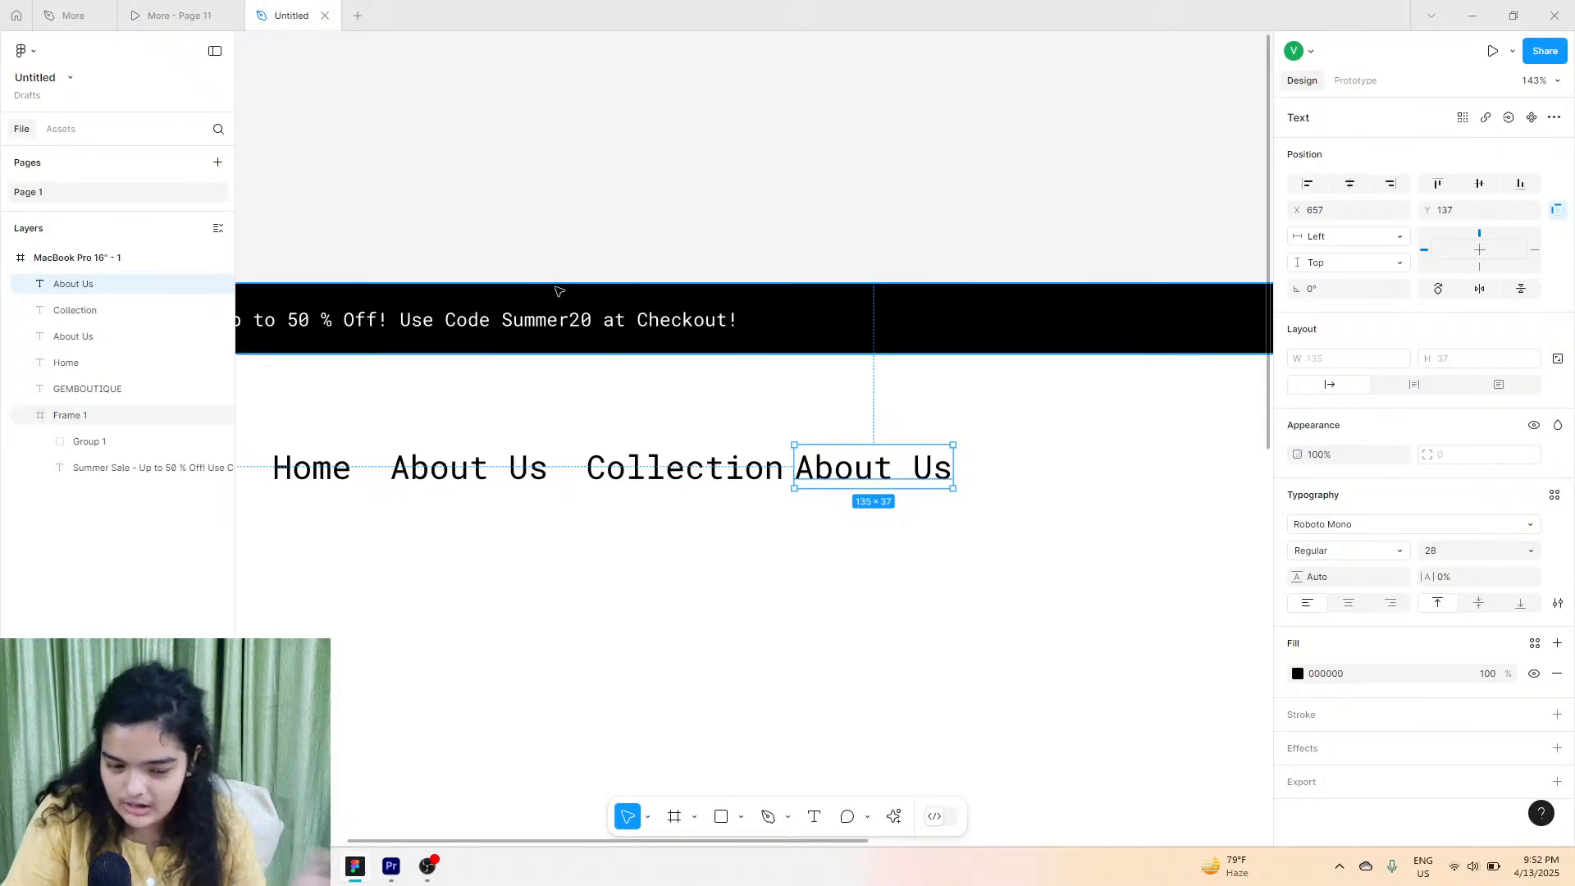
{"action": "left_click", "coordinate": [211, 8]}
{"action": "left_click", "coordinate": [279, 14]}
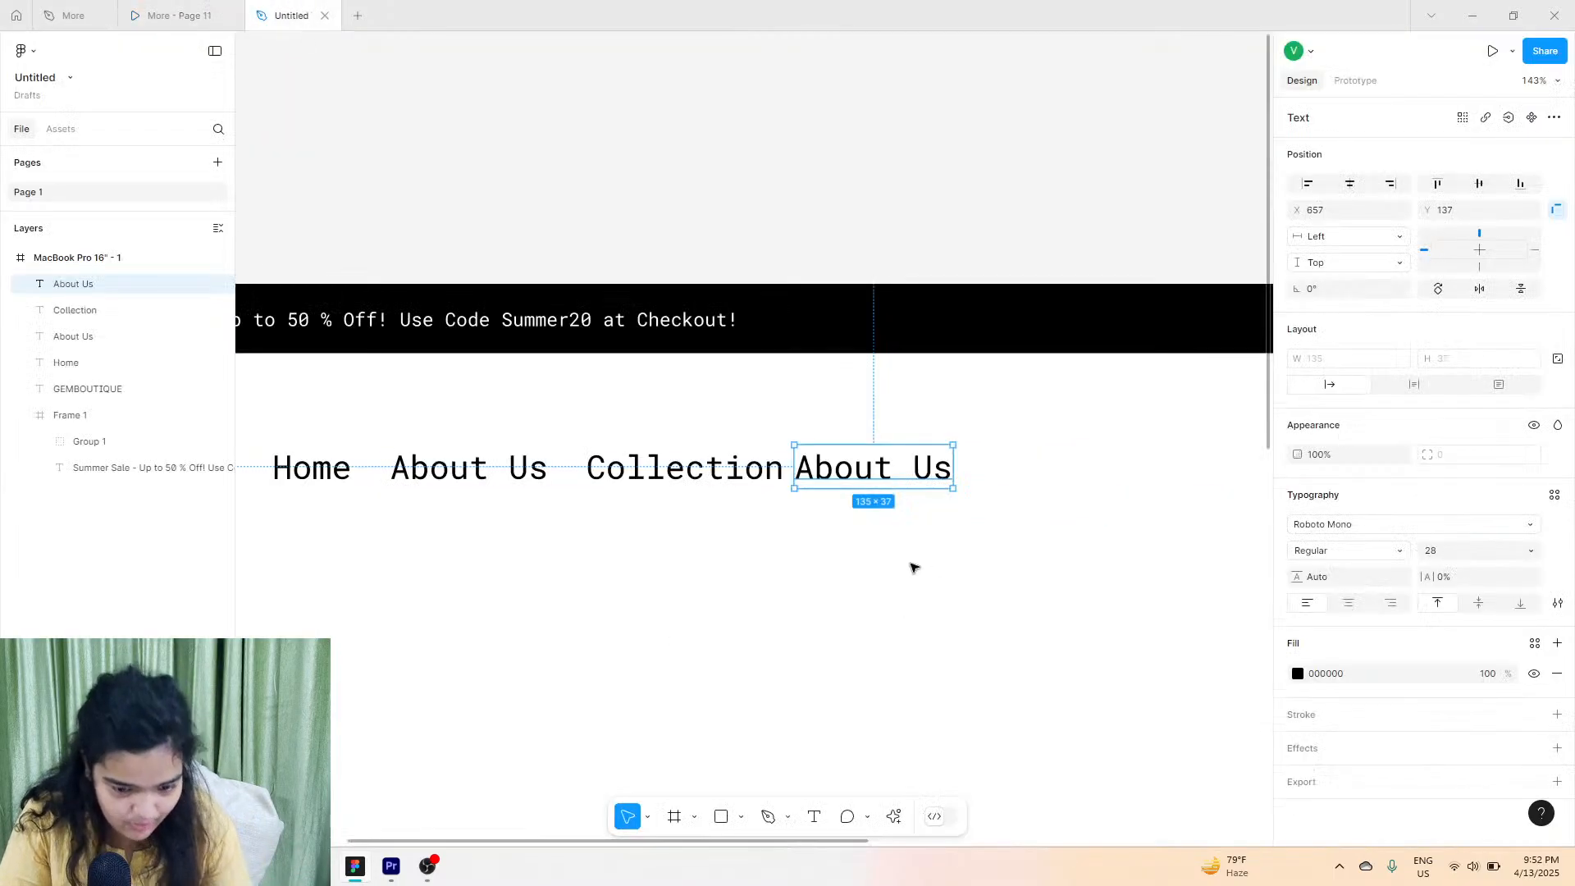
{"action": "double_click", "coordinate": [883, 478]}
{"action": "type", "text": "Contact"}
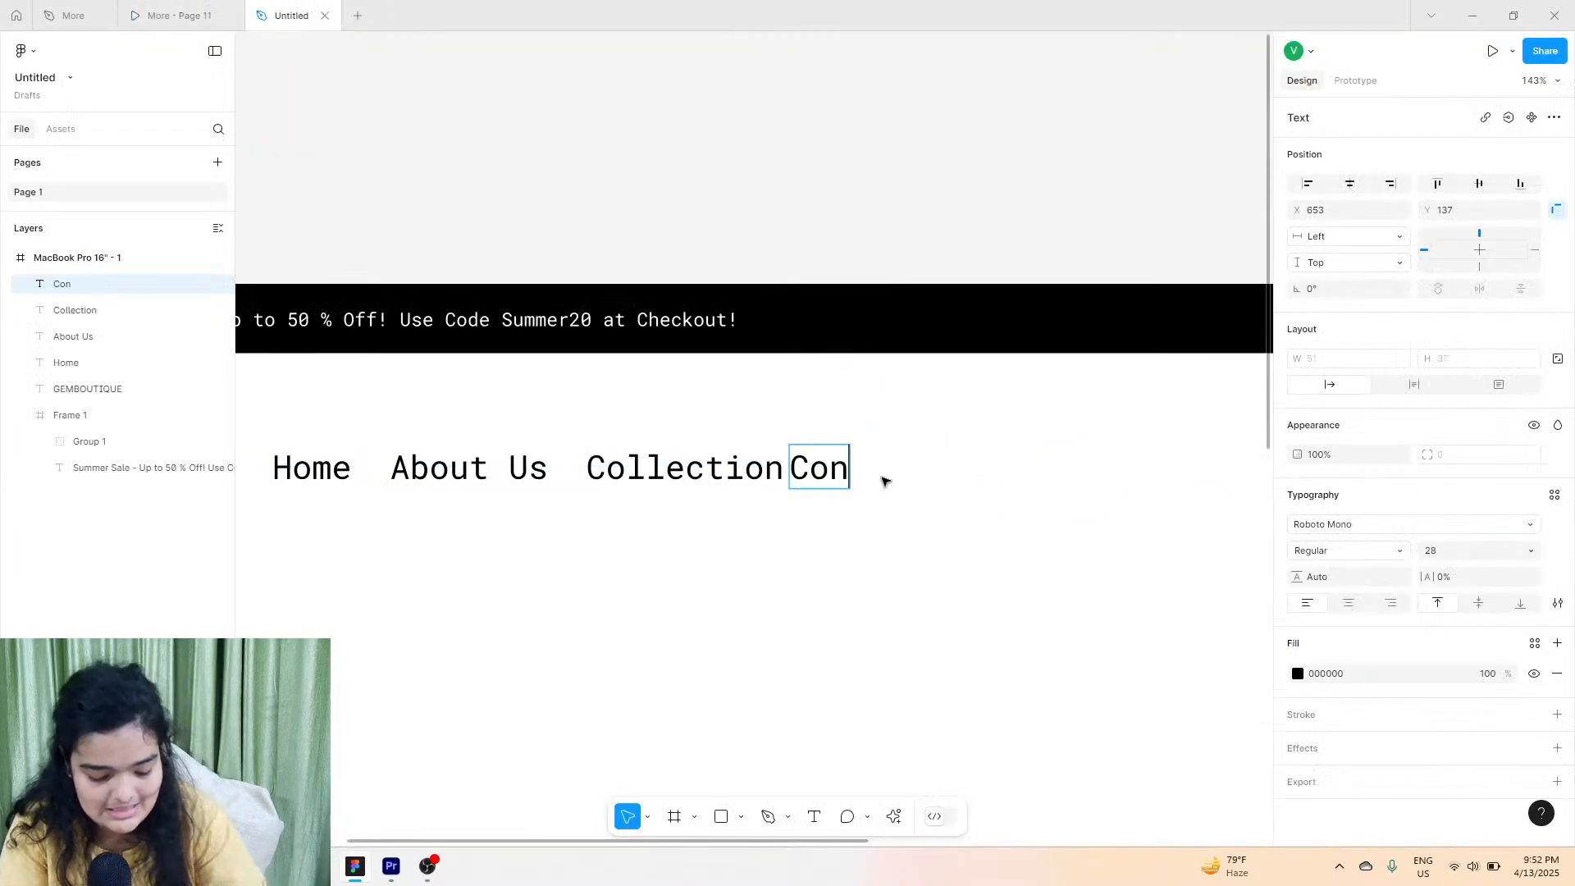
Check the reference prototype for the last label, duplicate Contact to X 771, Y 137, and change the copy to "Blog".
{"action": "left_click", "coordinate": [215, 10]}
{"action": "left_click", "coordinate": [319, 8]}
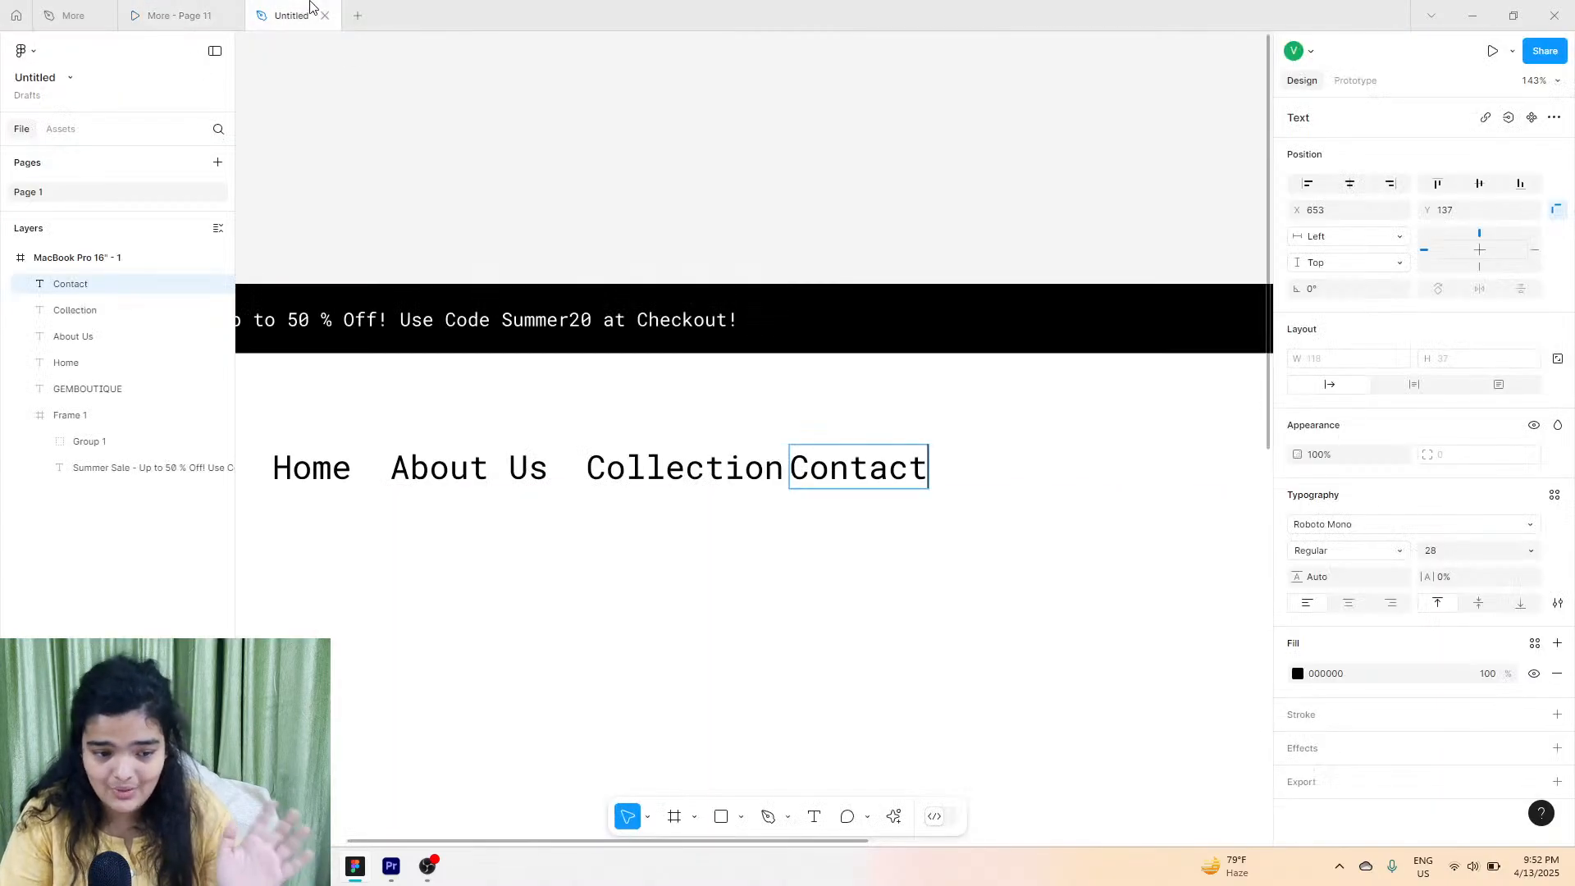
{"action": "key", "text": "ctrl+d"}
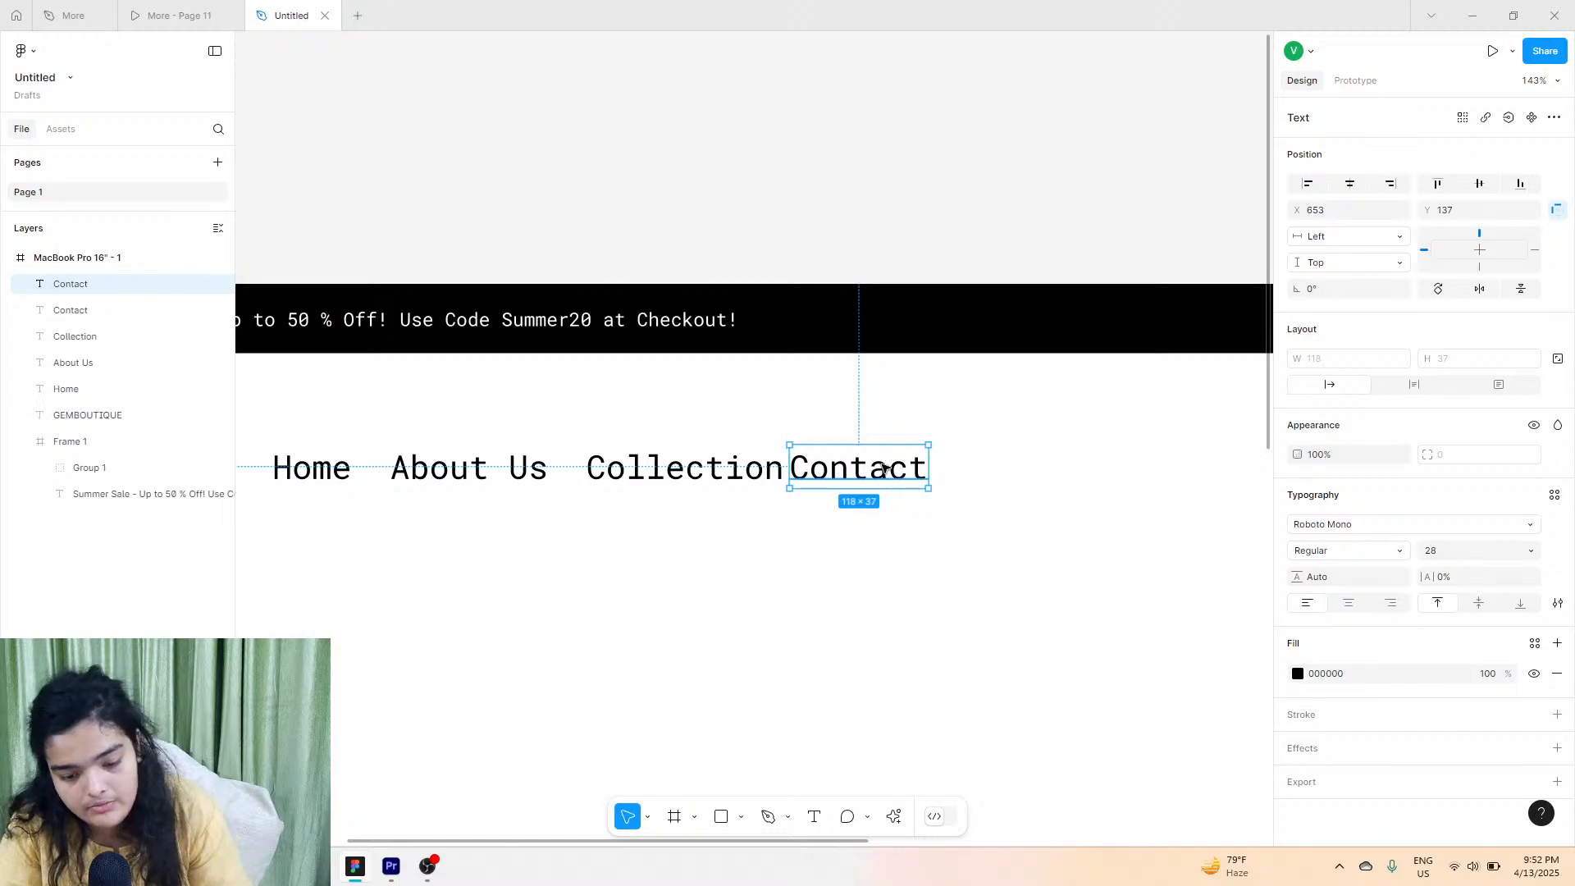
{"action": "left_click_drag", "start_coordinate": [885, 472], "coordinate": [1024, 467]}
{"action": "double_click", "coordinate": [1024, 468]}
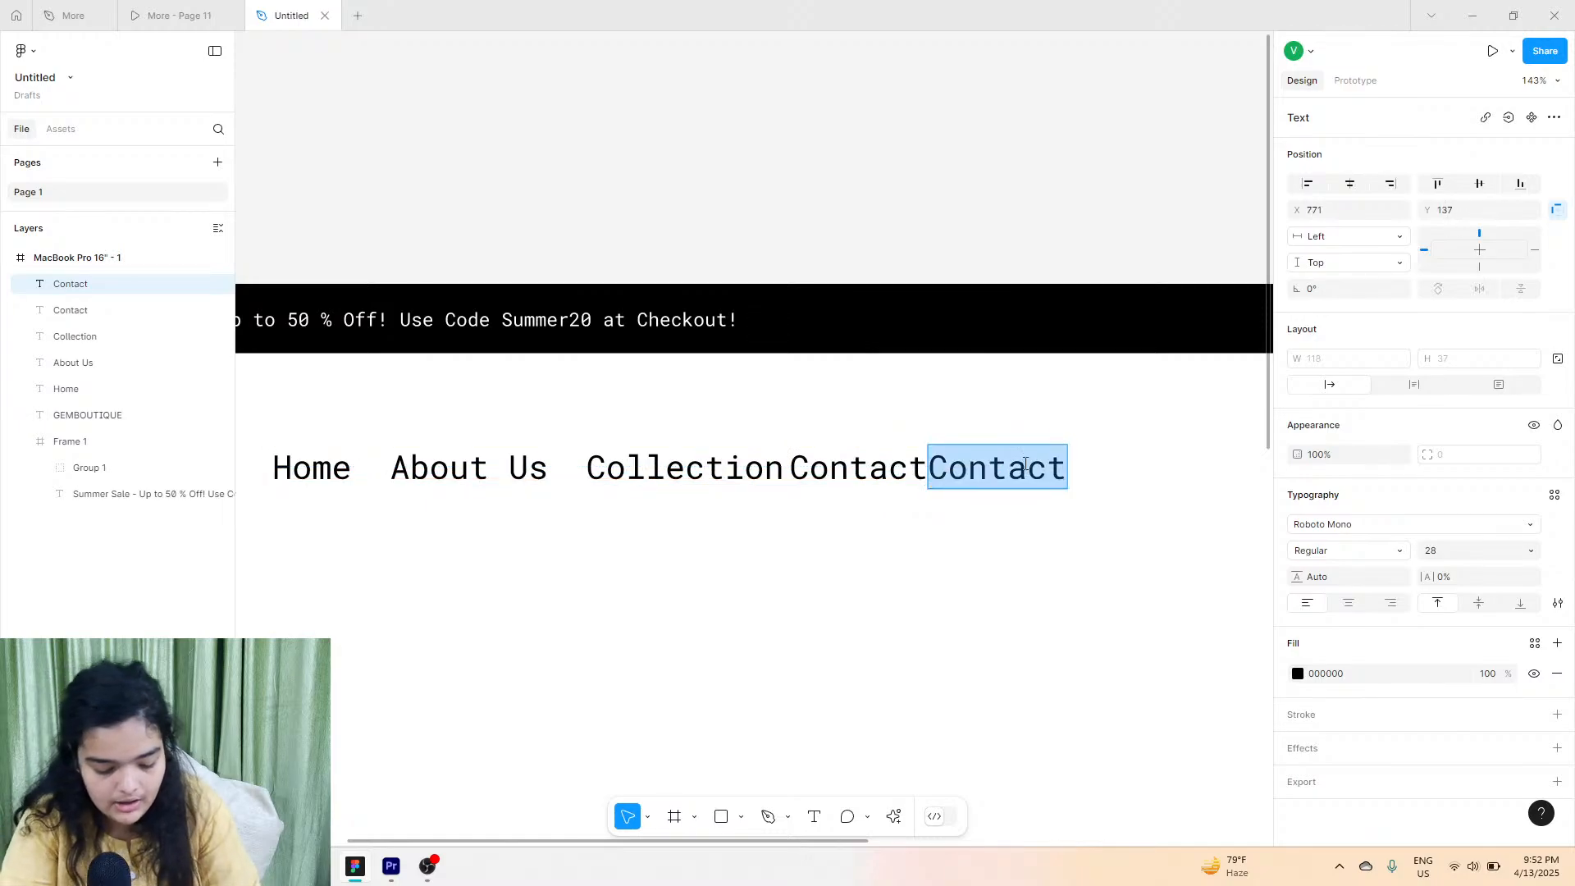
{"action": "type", "text": "Blog"}
{"action": "key", "text": "Escape"}
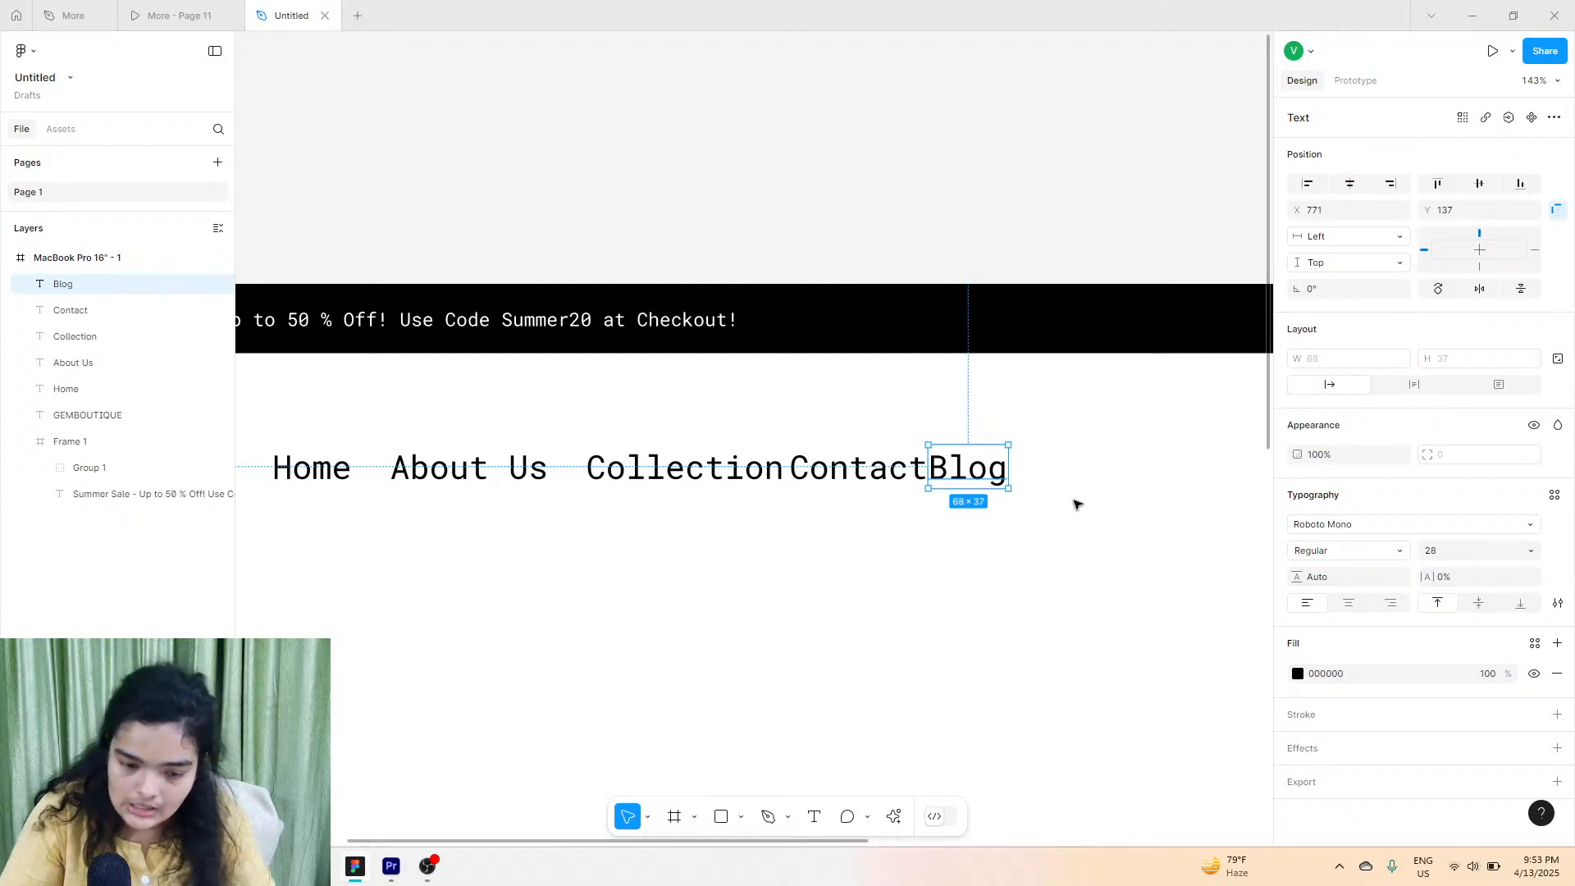
Group the Home, About Us, Collection, Contact and Blog texts and apply horizontal auto layout with a gap of 67.
{"action": "scroll", "coordinate": [1006, 572], "scroll_direction": "left", "scroll_amount": 3}
{"action": "scroll", "coordinate": [952, 572], "scroll_direction": "left", "scroll_amount": 2}
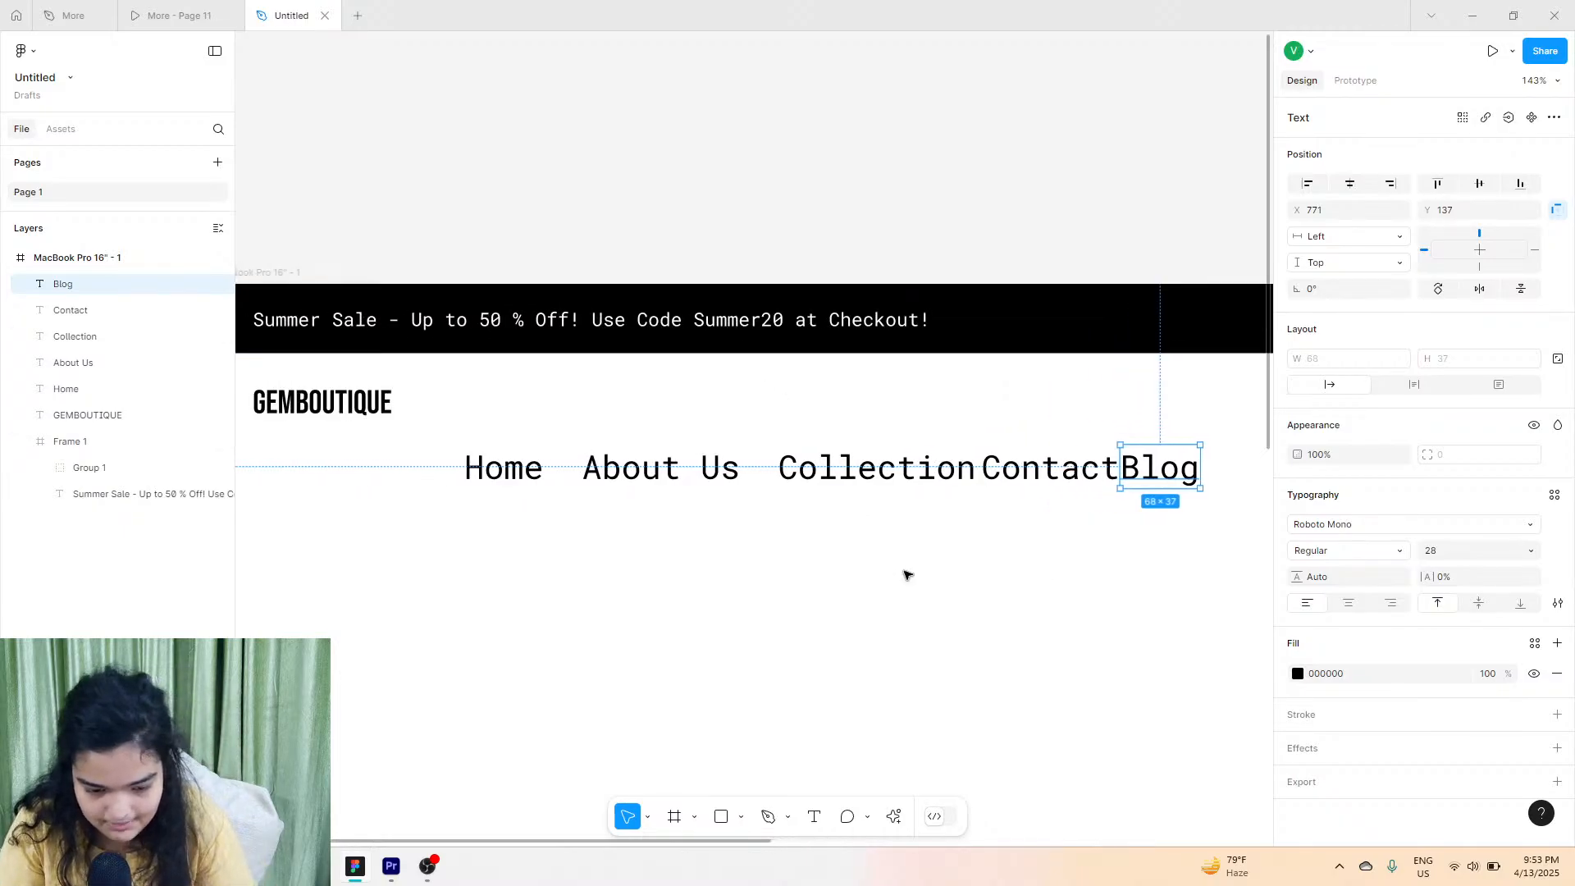
{"action": "scroll", "coordinate": [890, 541], "scroll_direction": "down", "scroll_amount": 2}
{"action": "scroll", "coordinate": [862, 411], "scroll_direction": "up", "scroll_amount": 3}
{"action": "scroll", "coordinate": [865, 411], "scroll_direction": "right", "scroll_amount": 2}
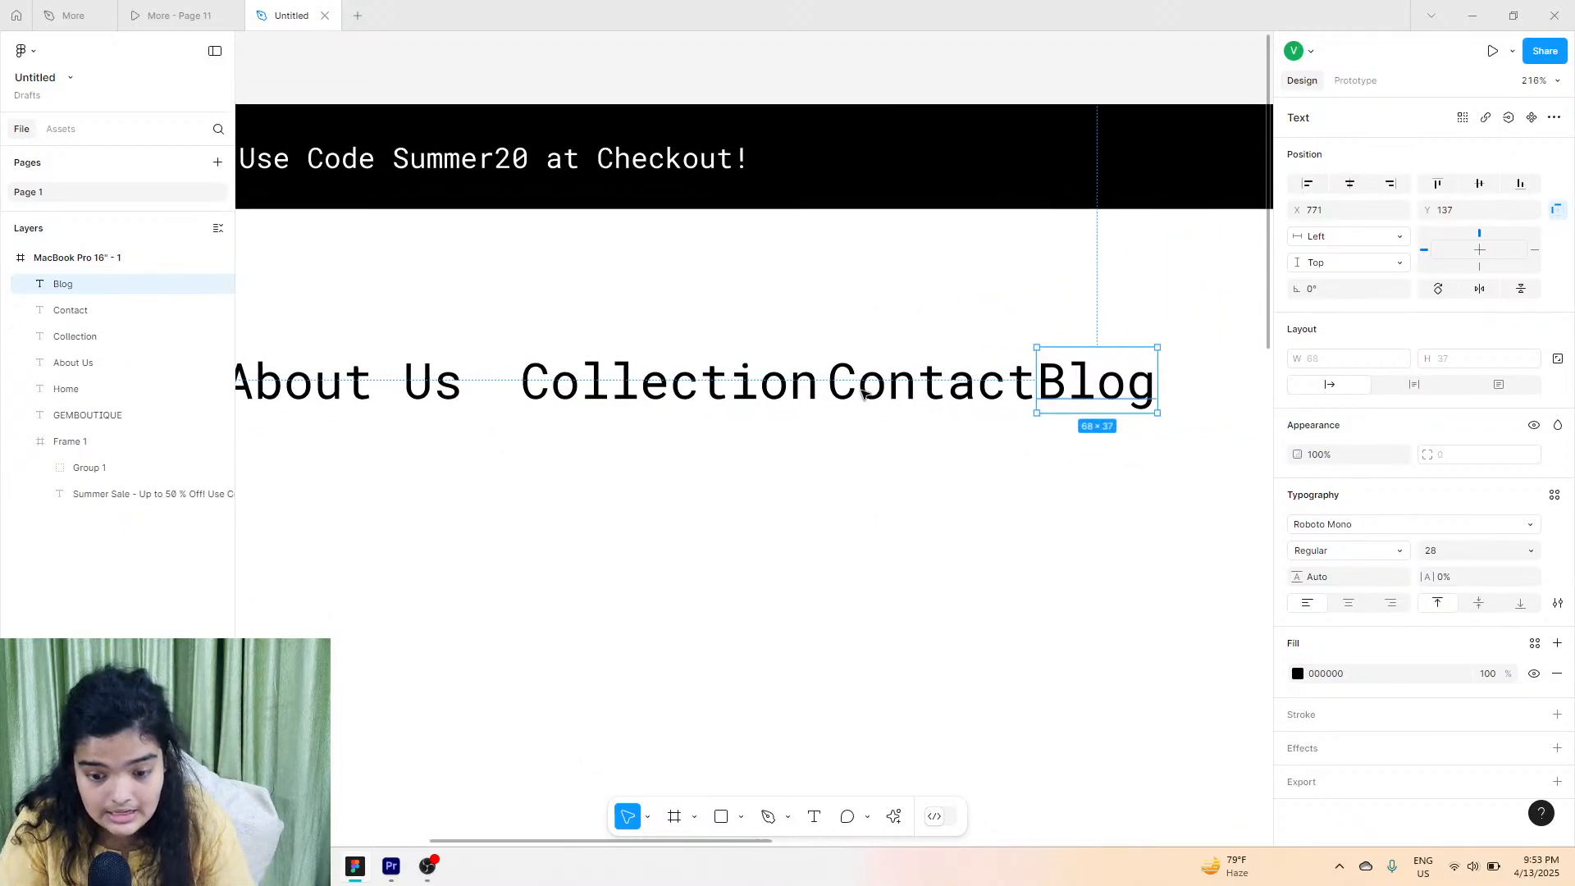
{"action": "left_click_drag", "start_coordinate": [1122, 515], "coordinate": [380, 395]}
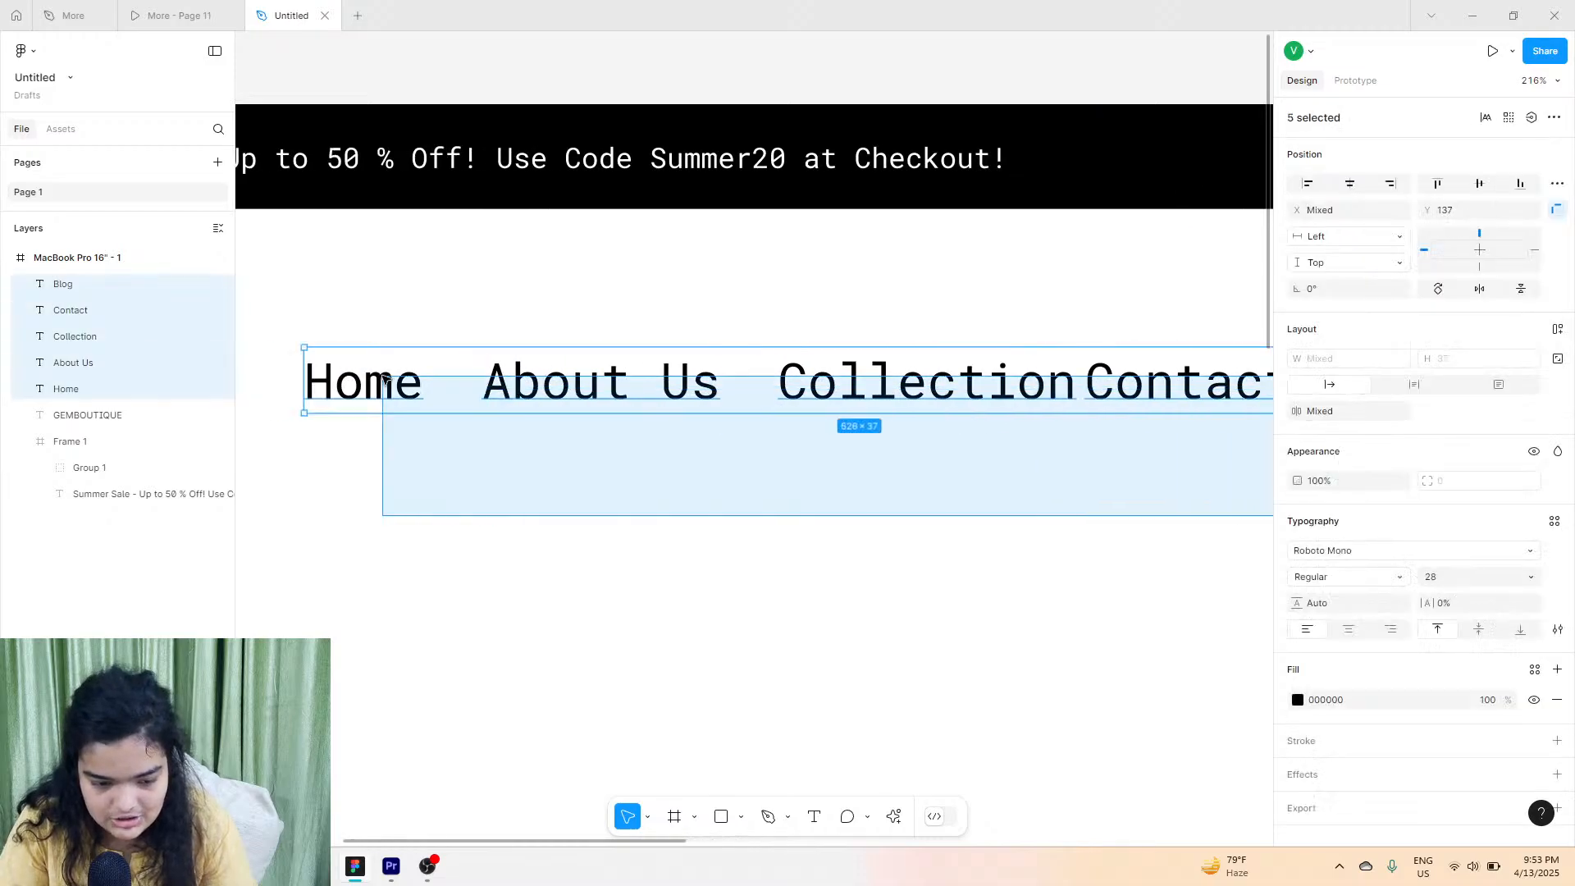
{"action": "scroll", "coordinate": [275, 375], "scroll_direction": "down", "scroll_amount": 5}
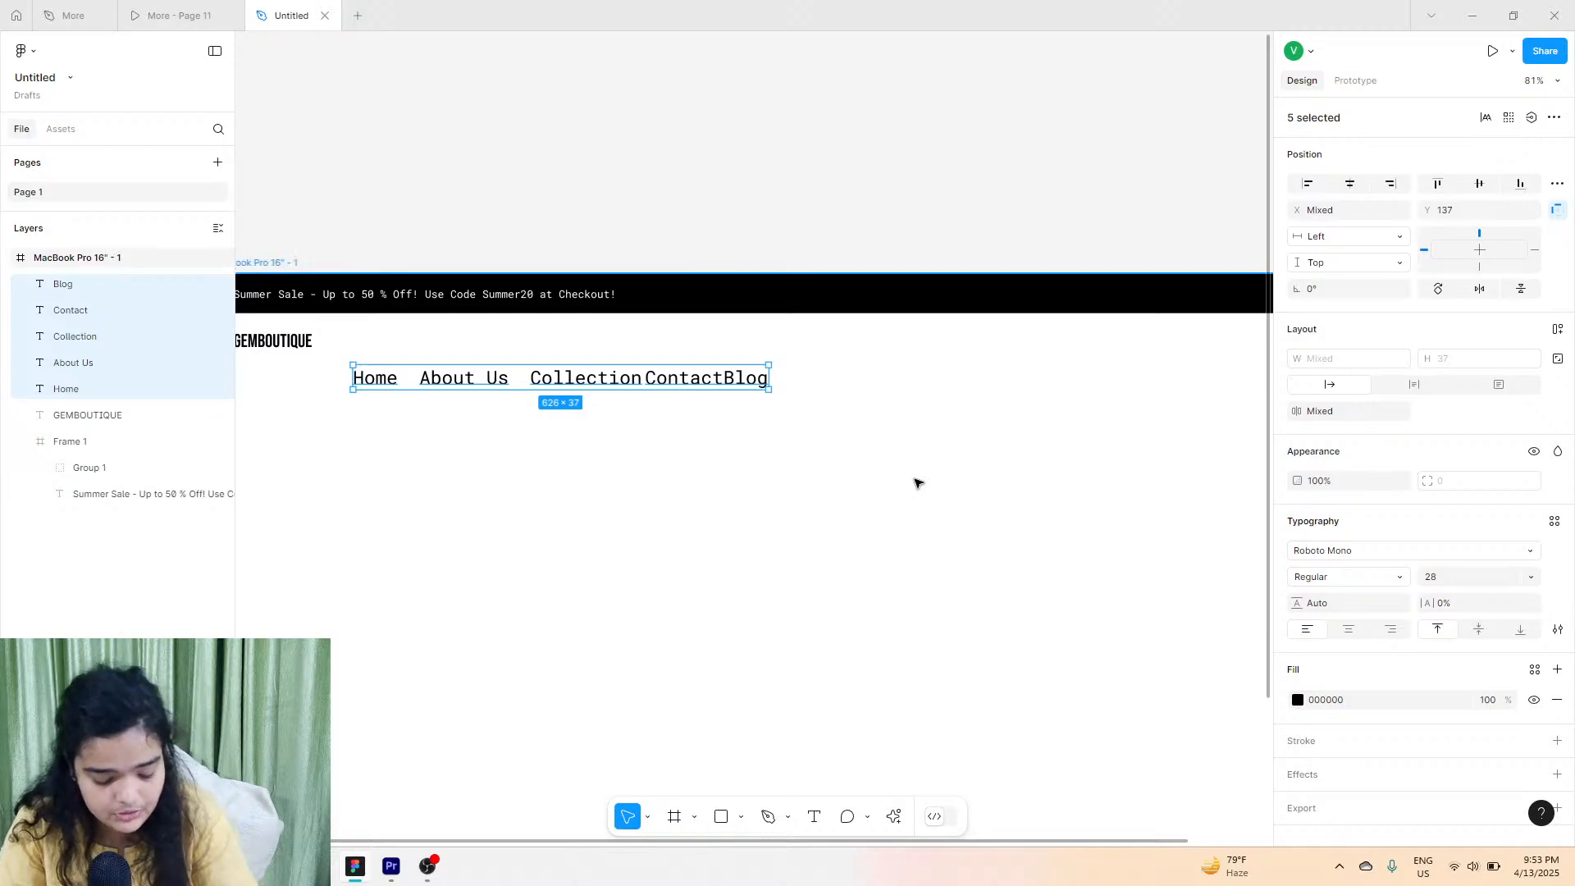
{"action": "key", "text": "ctrl+g"}
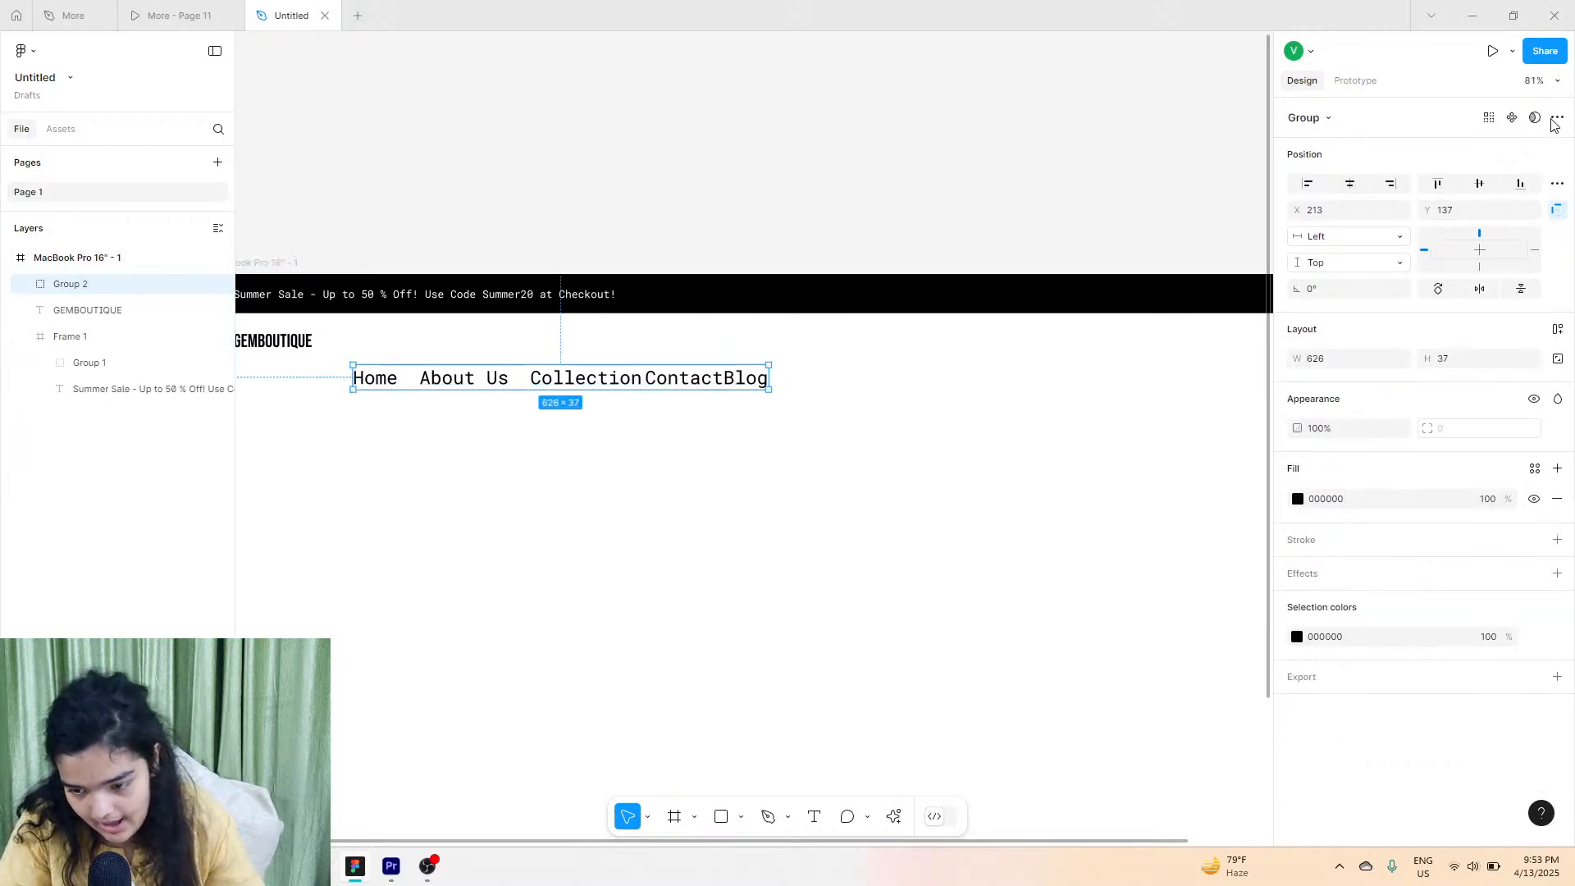
{"action": "left_click", "coordinate": [1558, 329]}
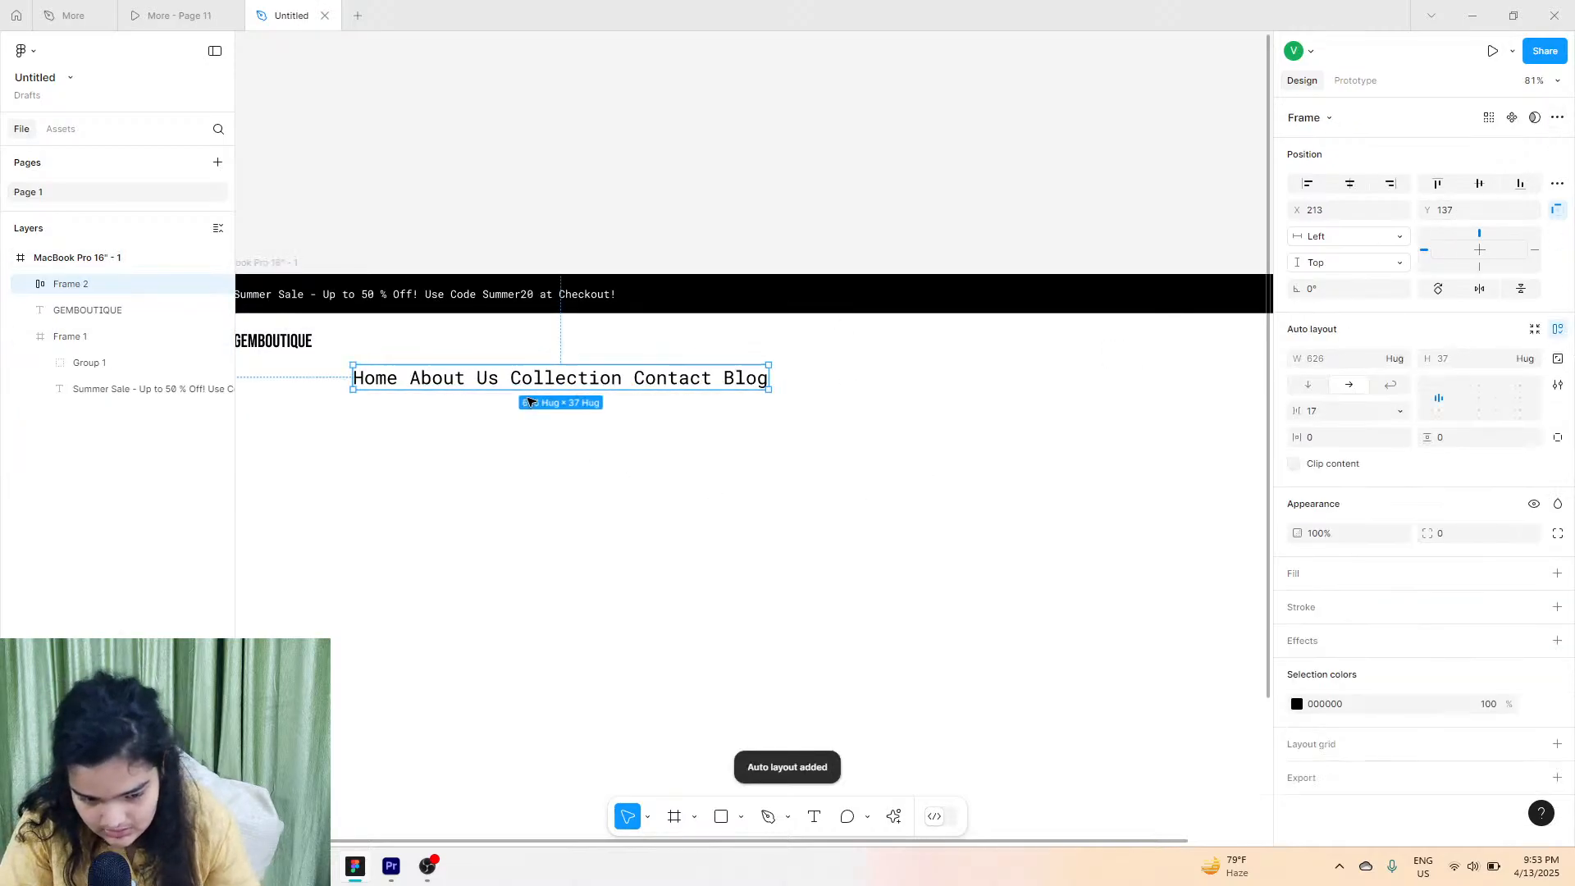
{"action": "left_click_drag", "start_coordinate": [1296, 411], "coordinate": [1380, 416]}
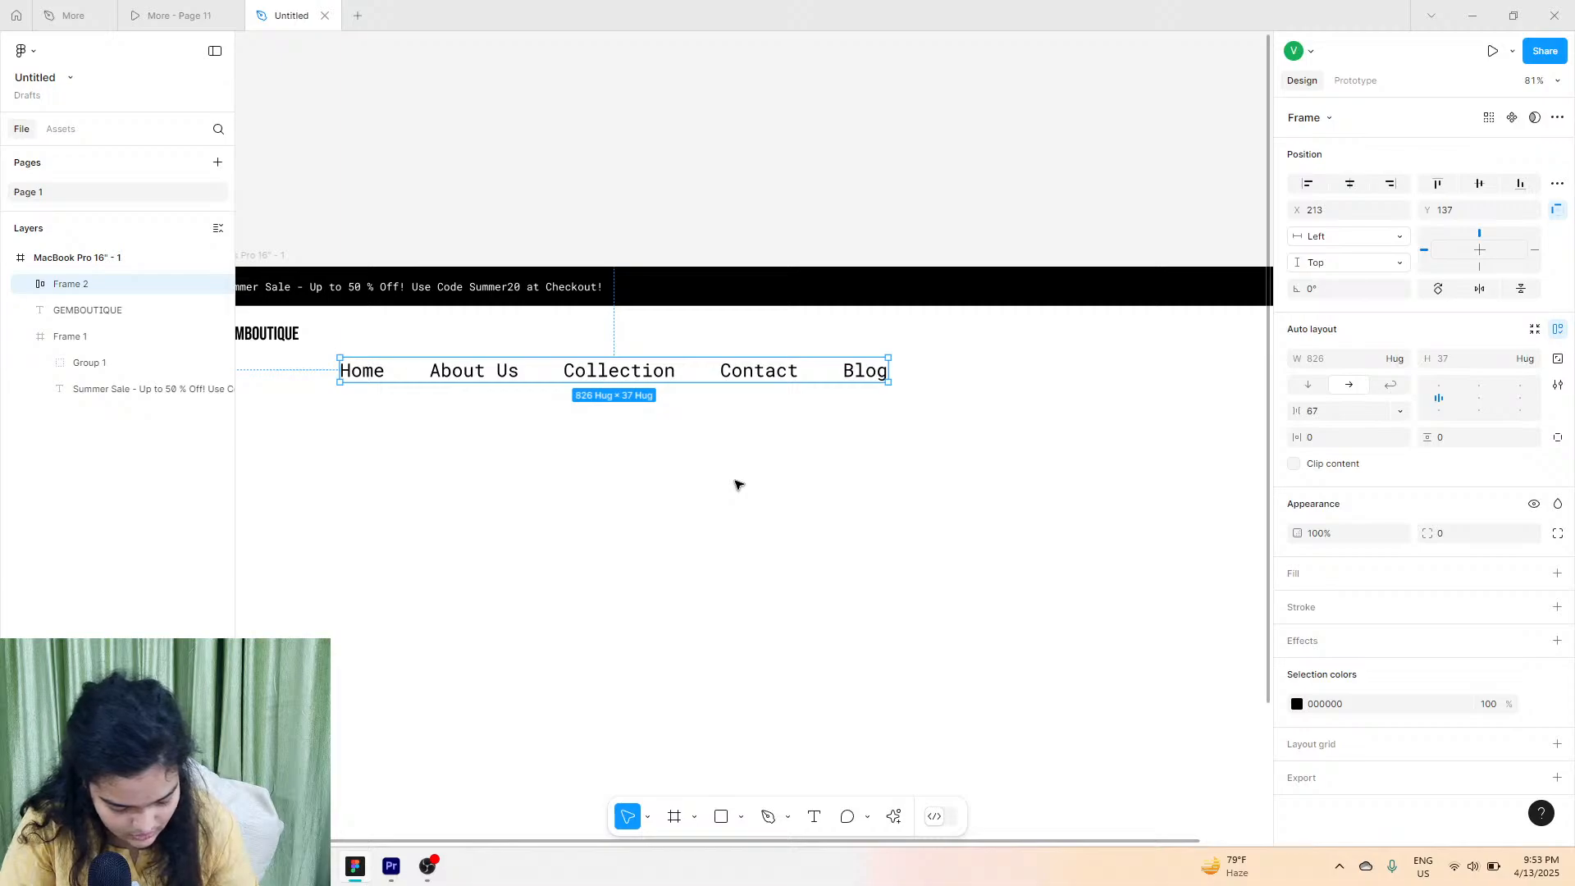
Move the navigation row up beside the logo to X 542, Y 85, and set its five texts to font size 14.
{"action": "left_click_drag", "start_coordinate": [574, 368], "coordinate": [798, 338]}
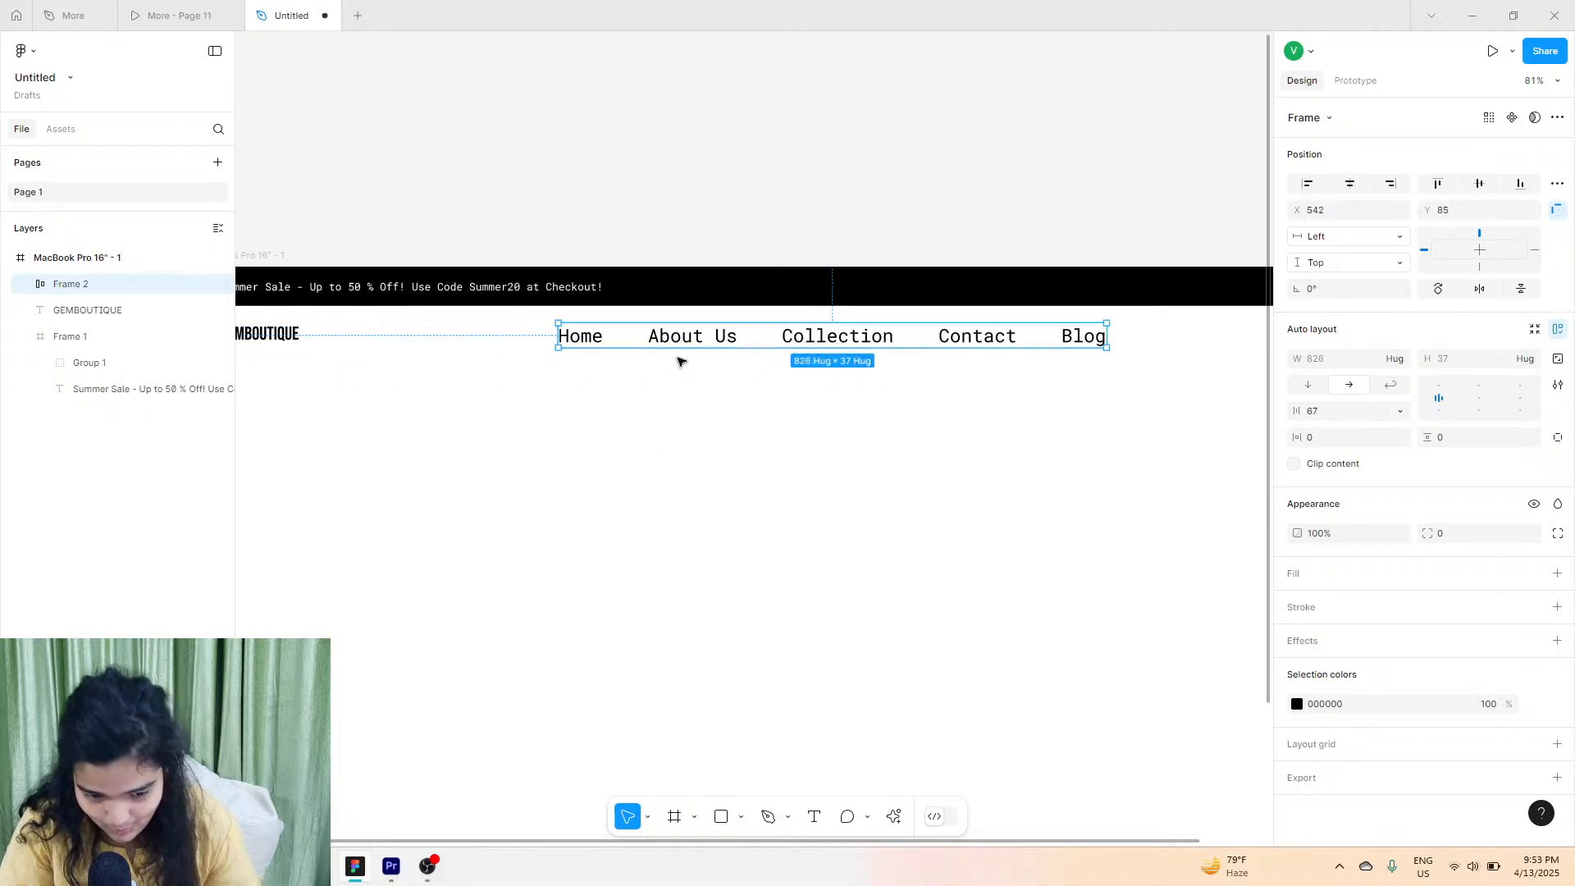
{"action": "left_click", "coordinate": [27, 284]}
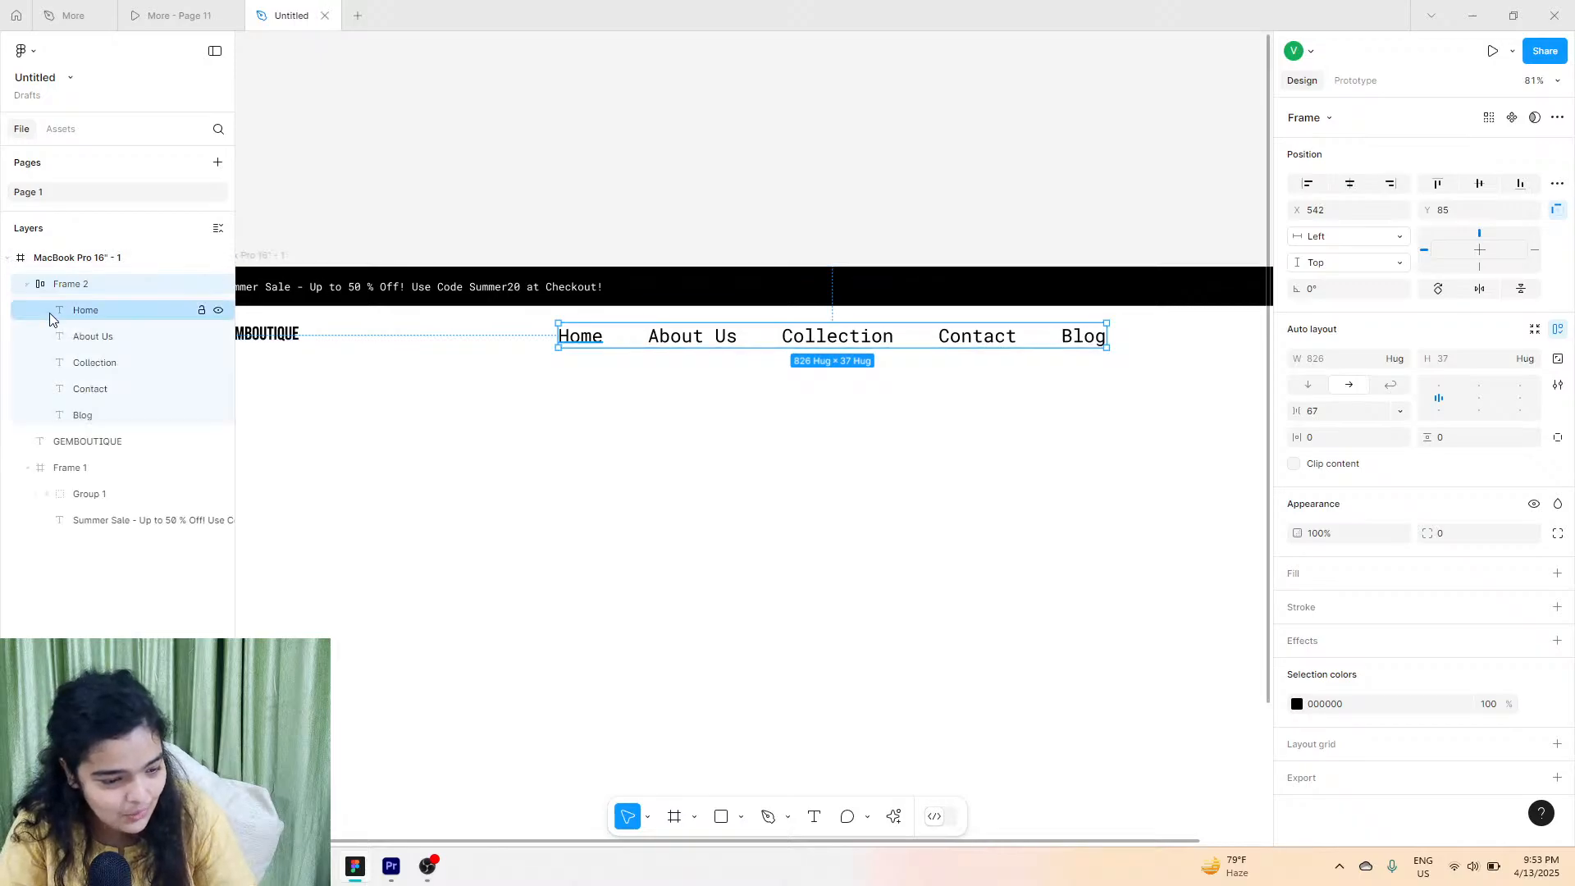
{"action": "left_click", "coordinate": [49, 312]}
{"action": "left_click", "coordinate": [105, 415], "text": "shift"}
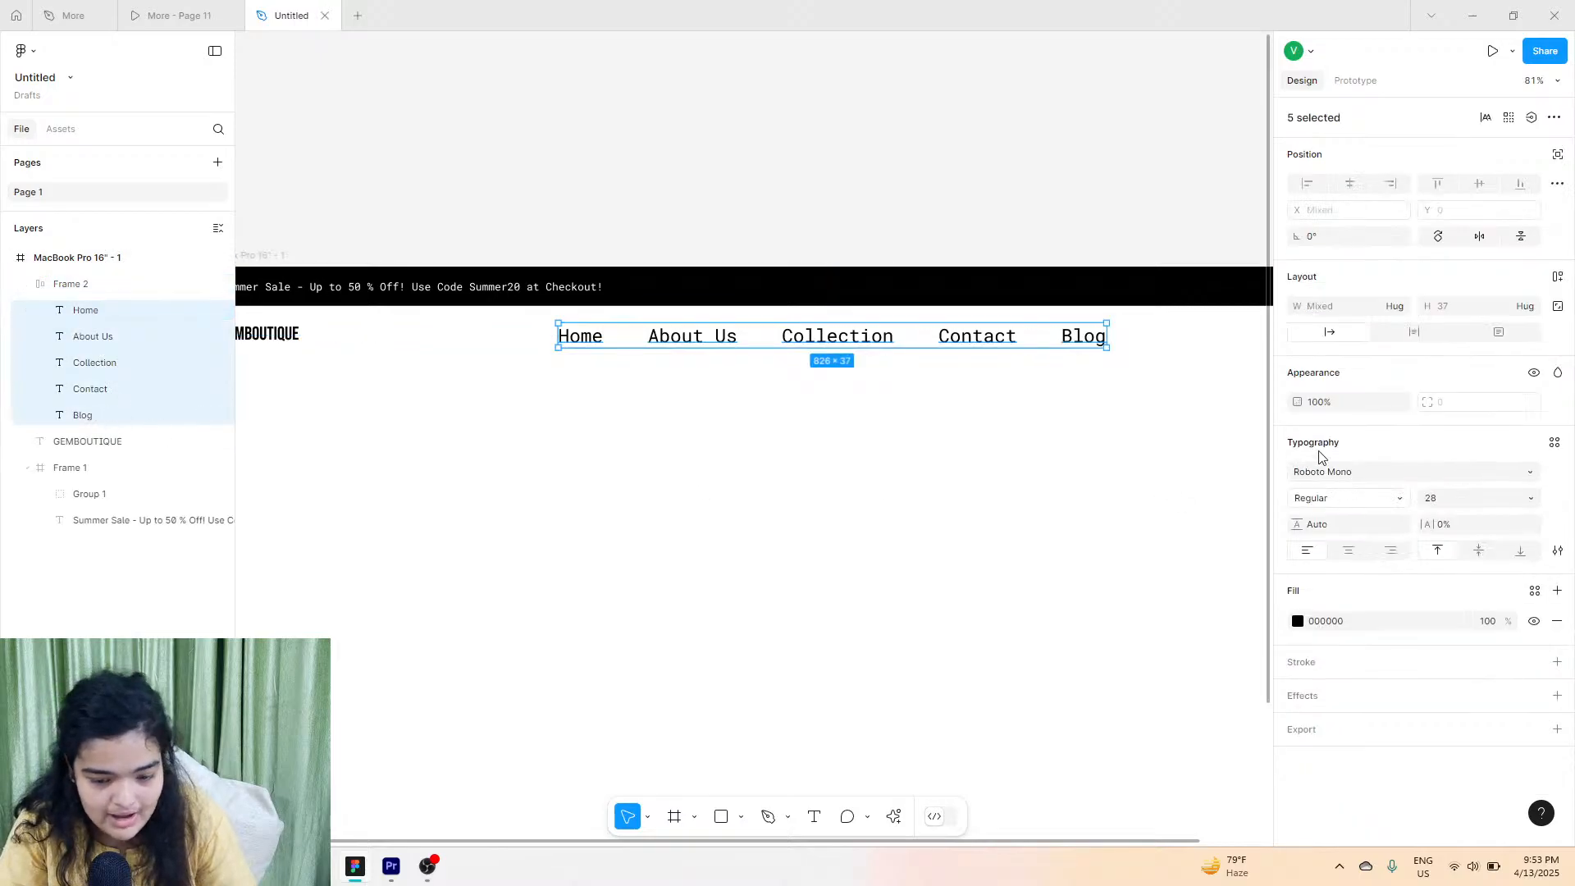
{"action": "left_click", "coordinate": [1444, 501]}
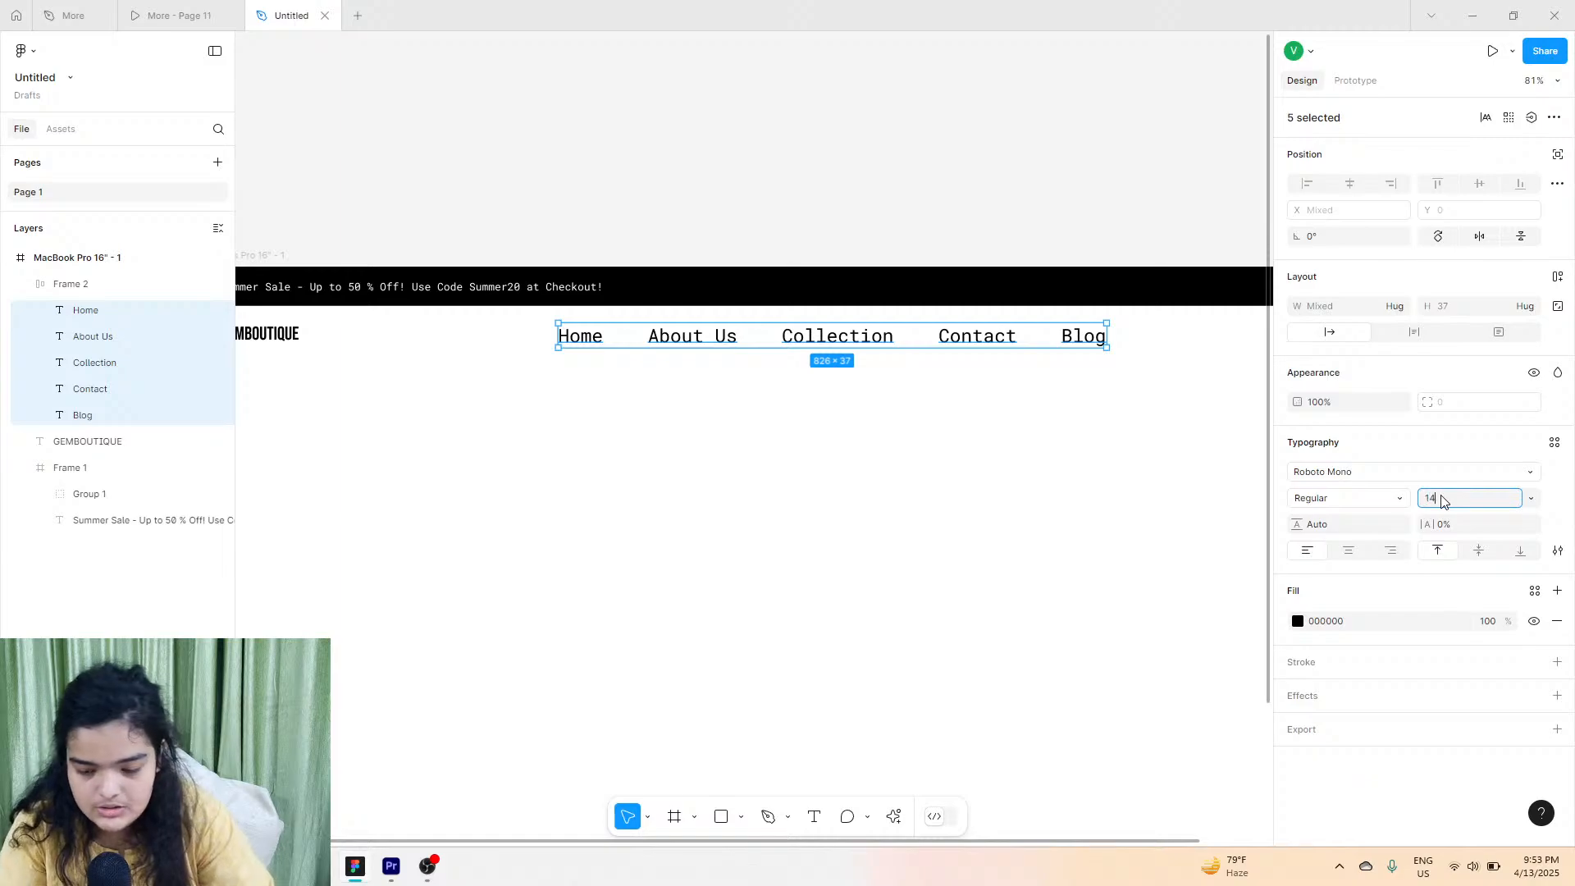
{"action": "type", "text": "14"}
{"action": "key", "text": "Return"}
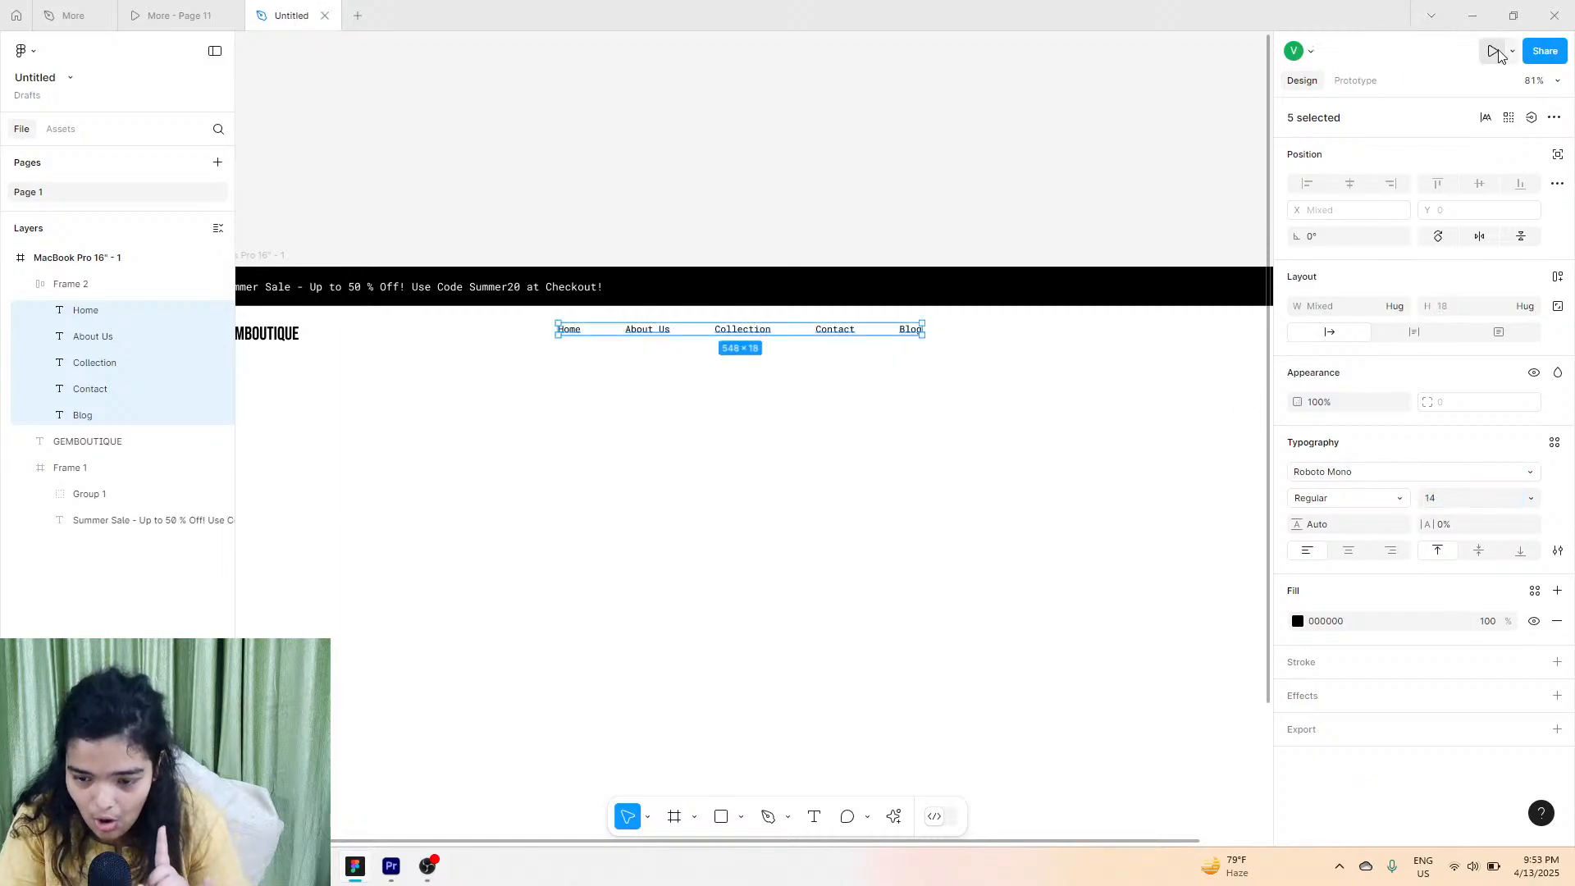
{"action": "left_click", "coordinate": [1502, 56]}
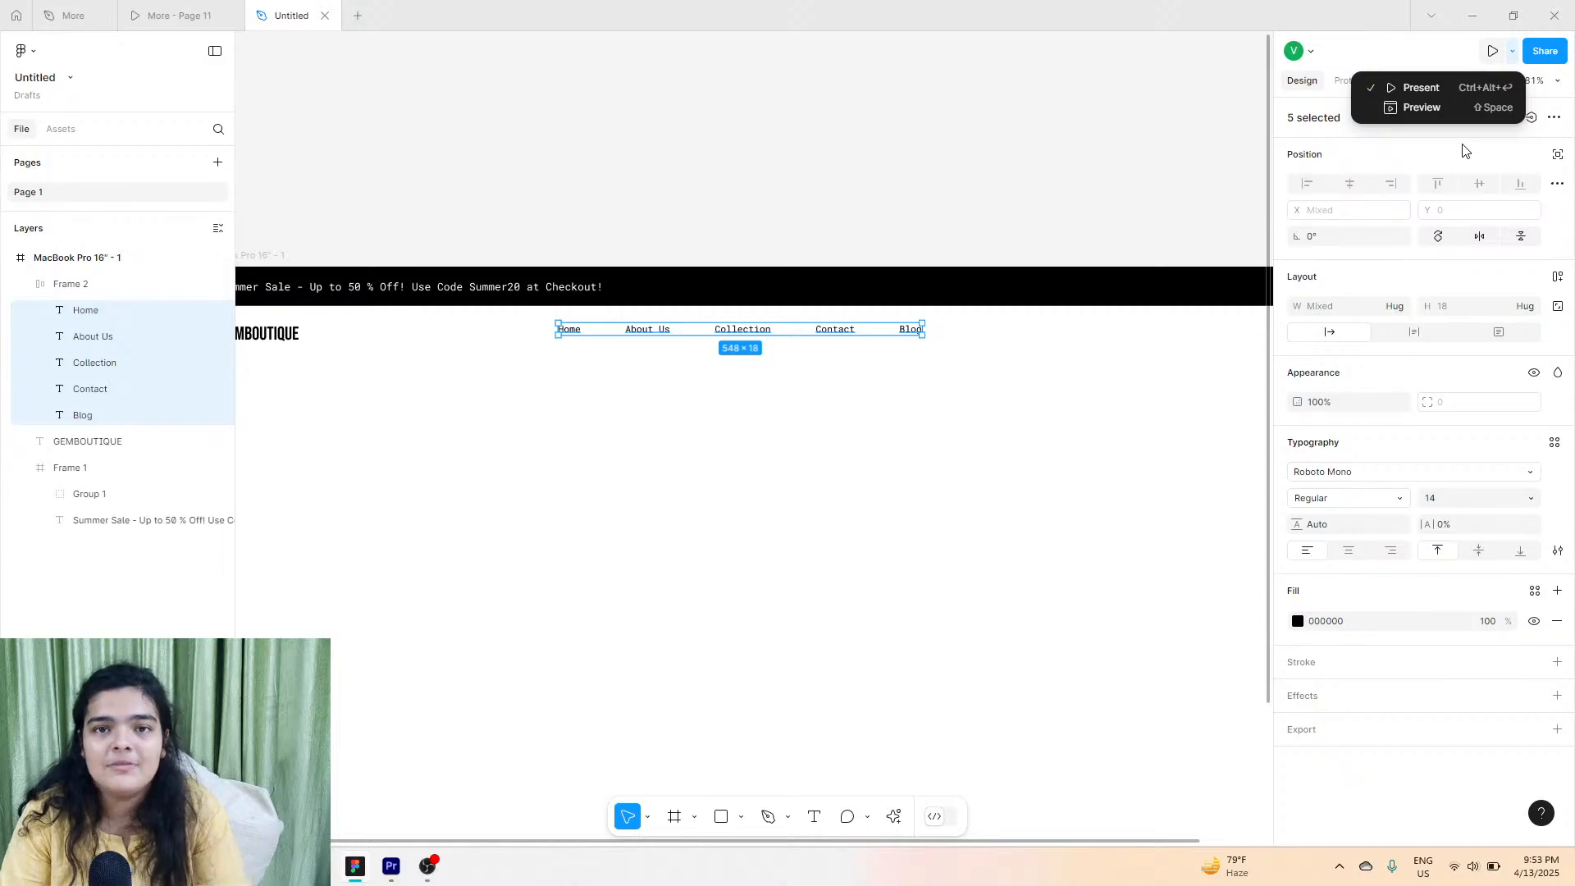
{"action": "left_click", "coordinate": [861, 412]}
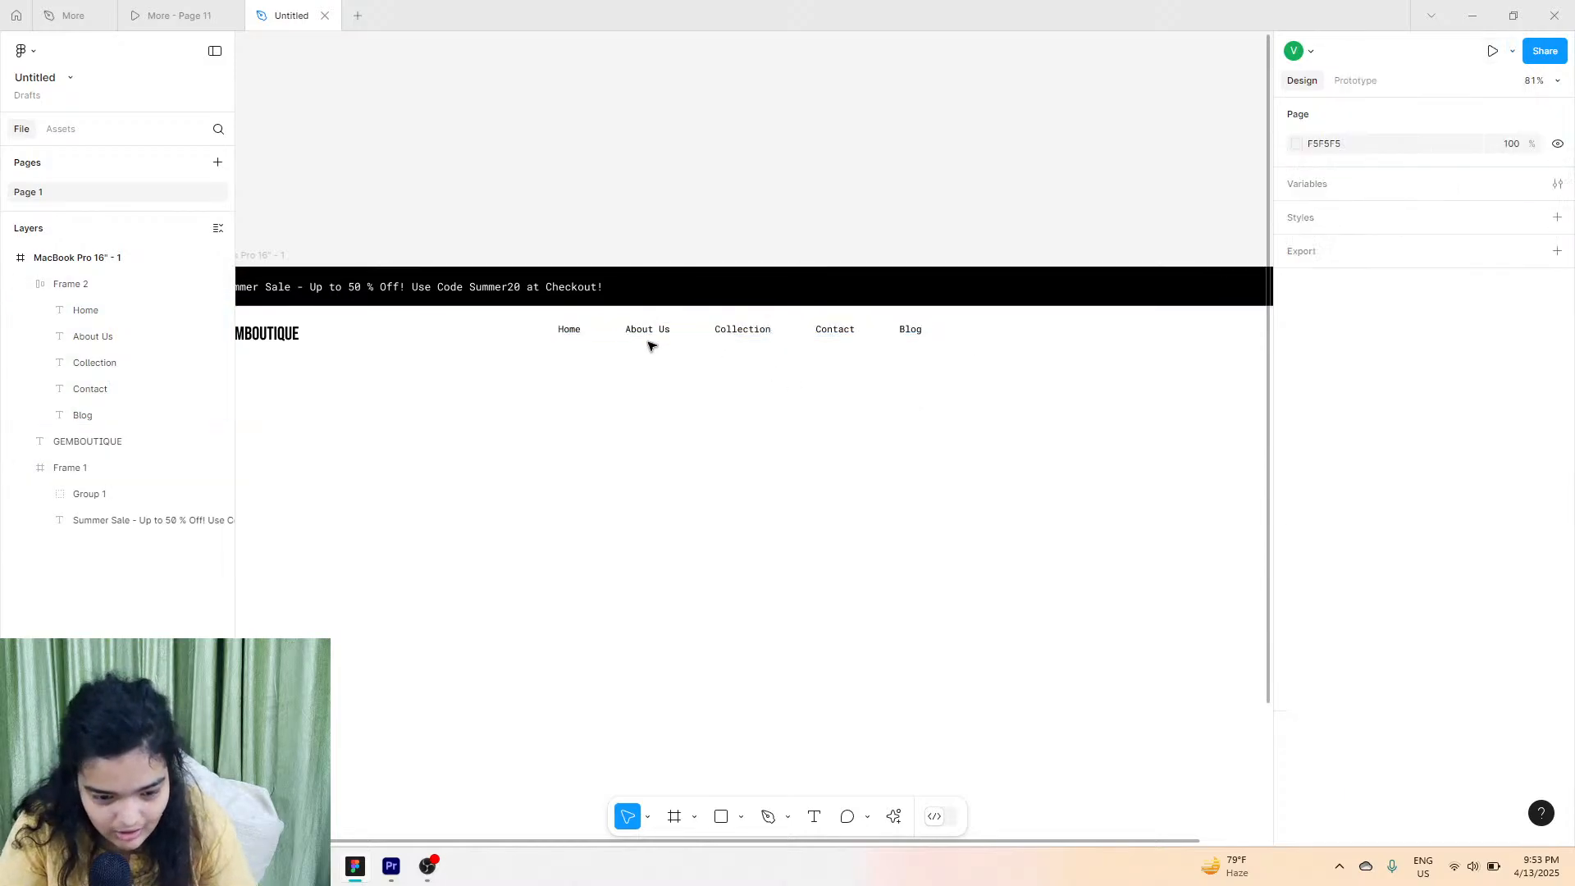
Move the navigation row to X 577, Y 99, and set all five of its texts to font size 16.
{"action": "scroll", "coordinate": [651, 344], "scroll_direction": "up", "scroll_amount": 5}
{"action": "mouse_move", "coordinate": [721, 341]}
{"action": "left_mouse_down"}
{"action": "mouse_move", "coordinate": [748, 338]}
{"action": "mouse_move", "coordinate": [707, 336]}
{"action": "left_mouse_up"}
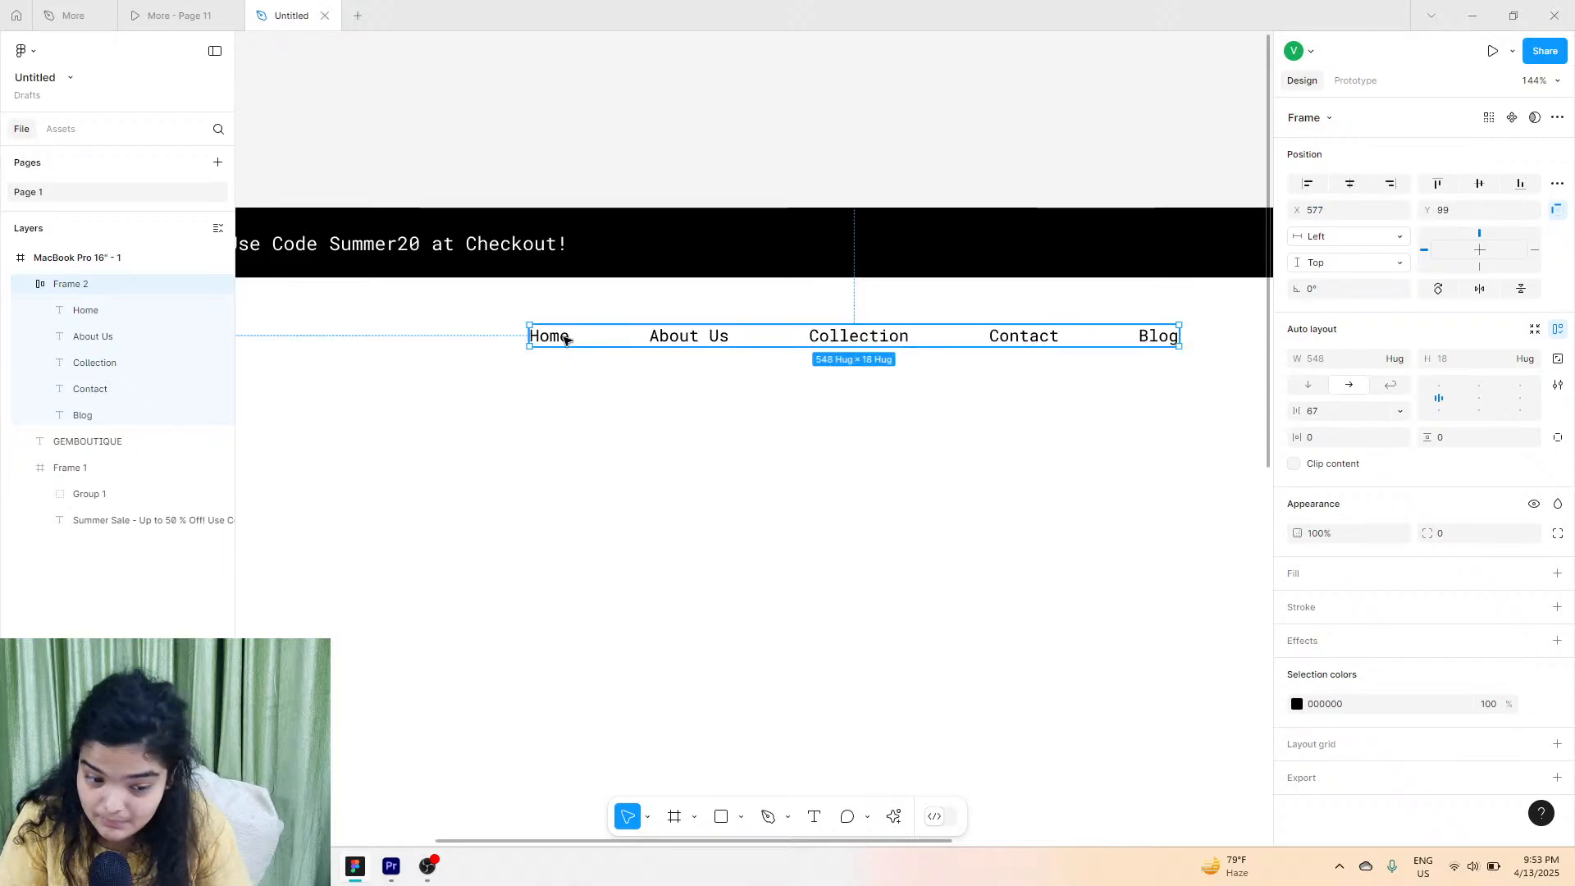
{"action": "left_click", "coordinate": [565, 339]}
{"action": "left_click", "coordinate": [702, 336], "text": "shift"}
{"action": "left_click", "coordinate": [885, 343], "text": "shift"}
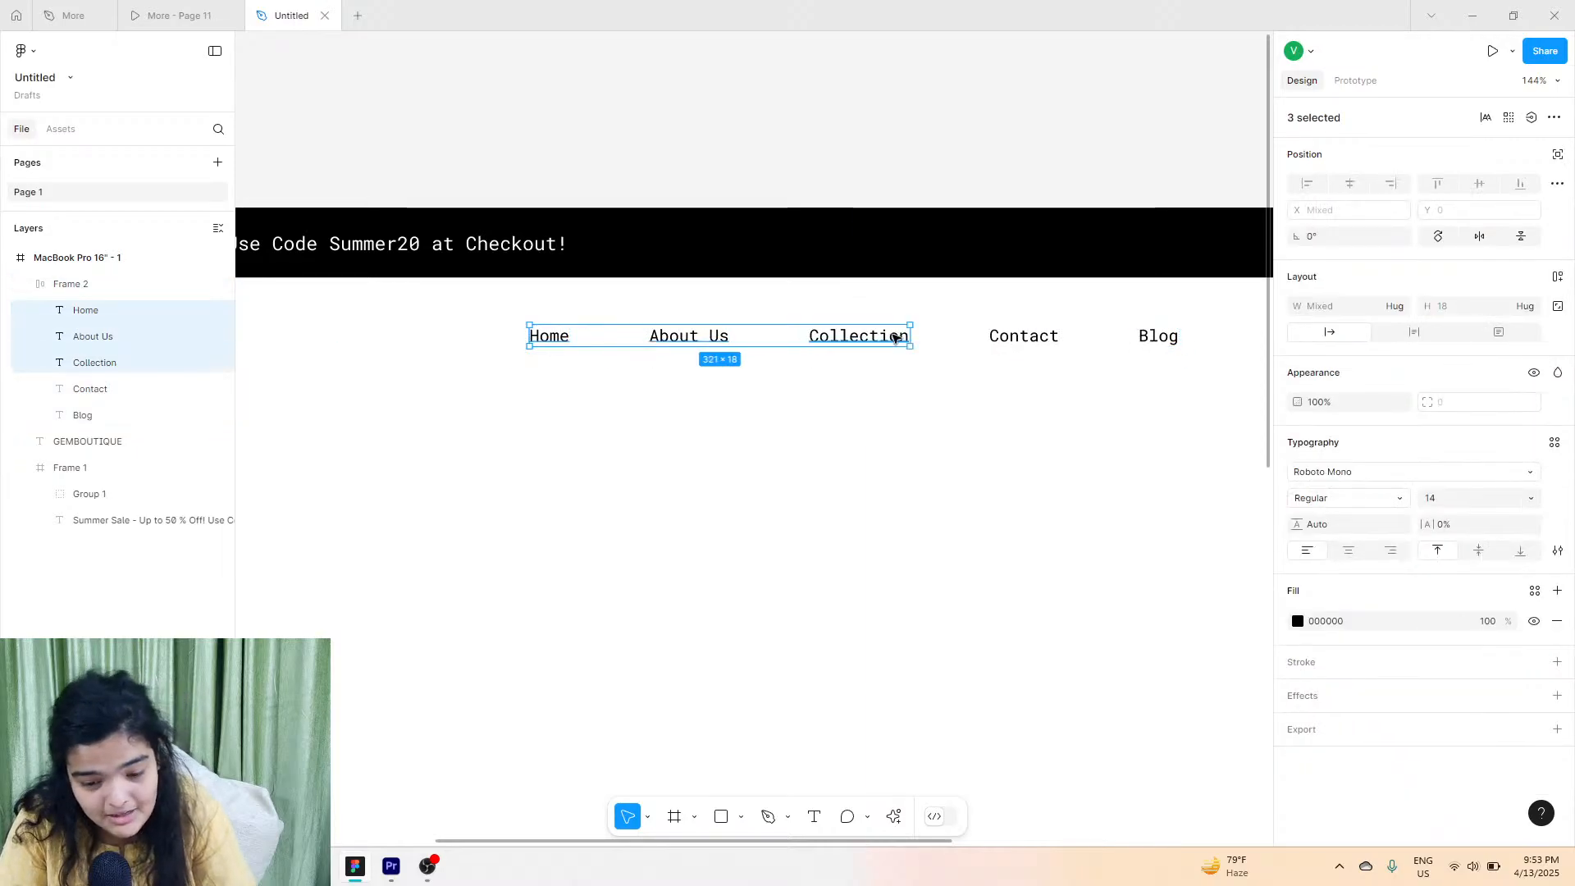
{"action": "left_click", "coordinate": [1022, 345], "text": "shift"}
{"action": "left_click", "coordinate": [1161, 345], "text": "shift"}
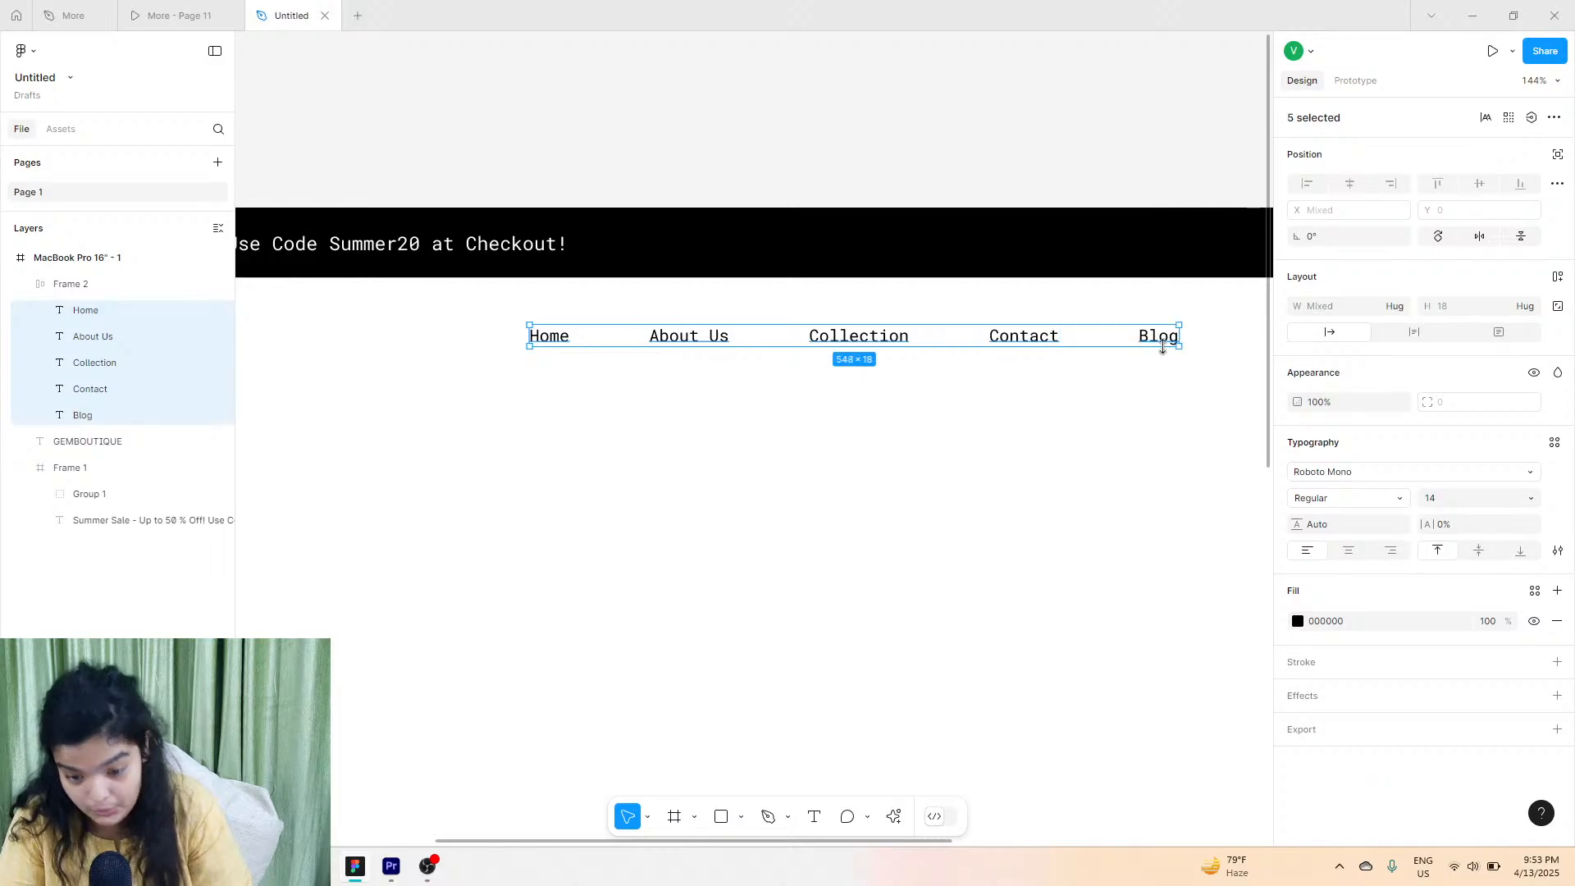
{"action": "left_click", "coordinate": [1450, 502]}
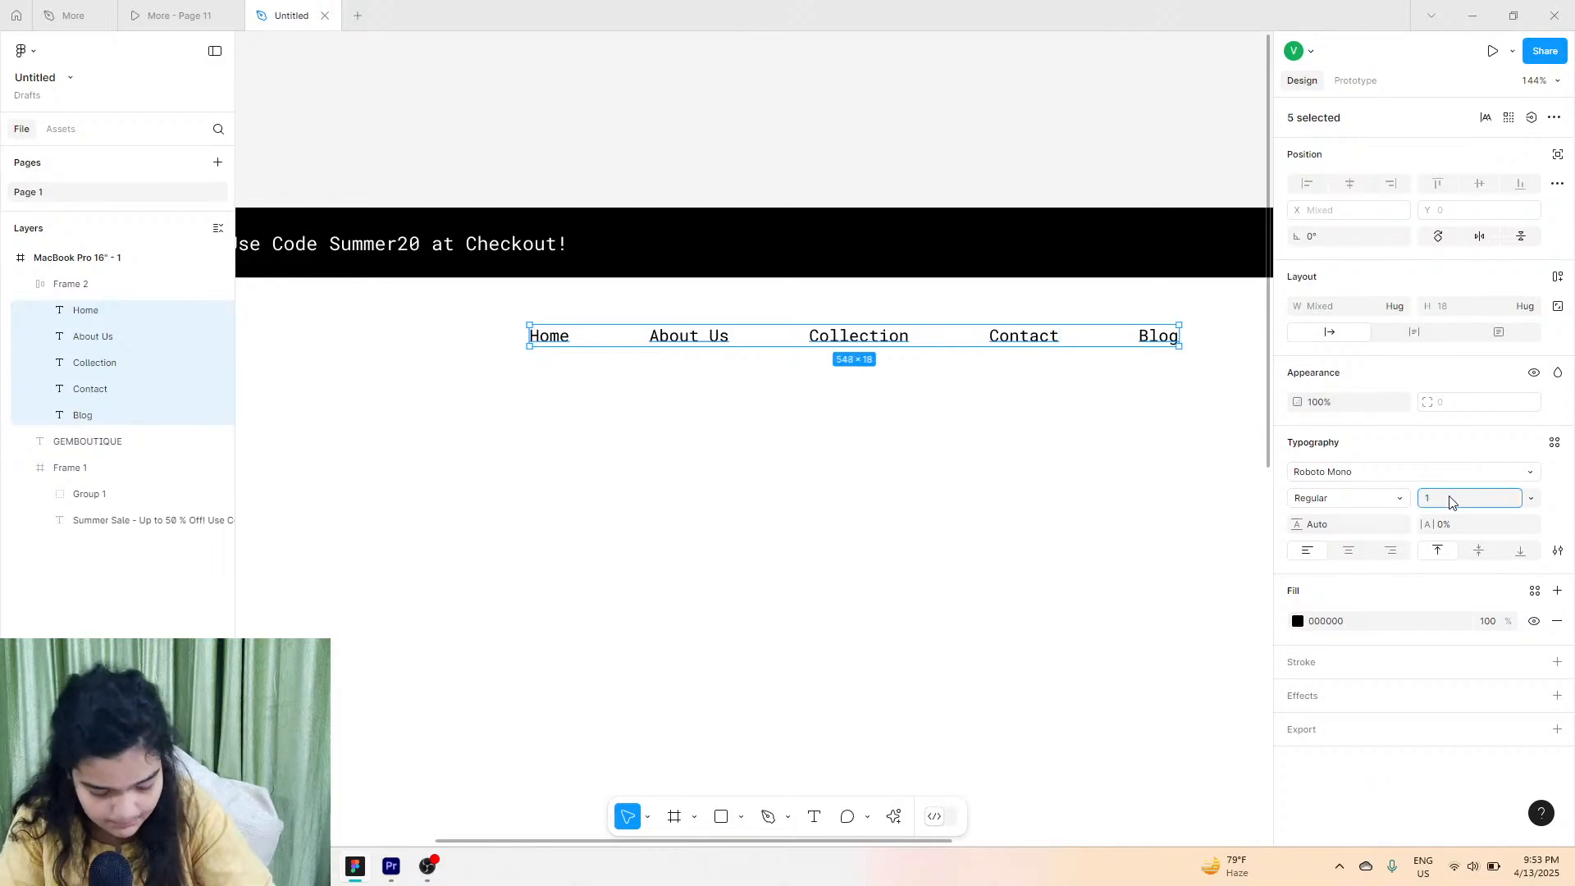
{"action": "key", "text": "Return"}
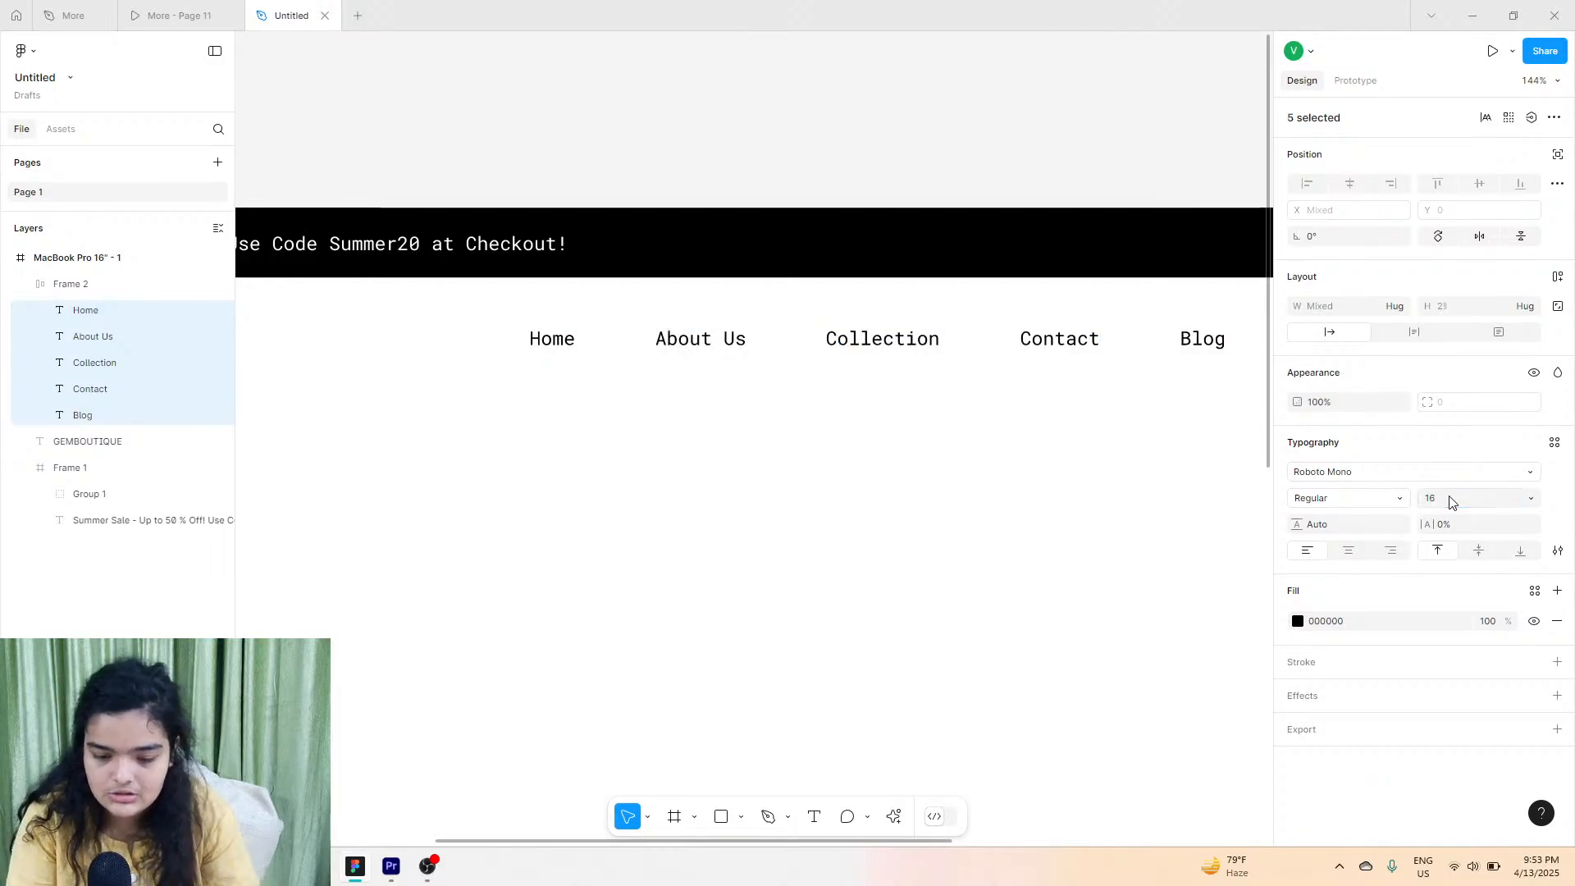
{"action": "scroll", "coordinate": [737, 396], "scroll_direction": "right", "scroll_amount": 2}
{"action": "scroll", "coordinate": [737, 396], "scroll_direction": "right", "scroll_amount": 1}
{"action": "left_click", "coordinate": [730, 392]}
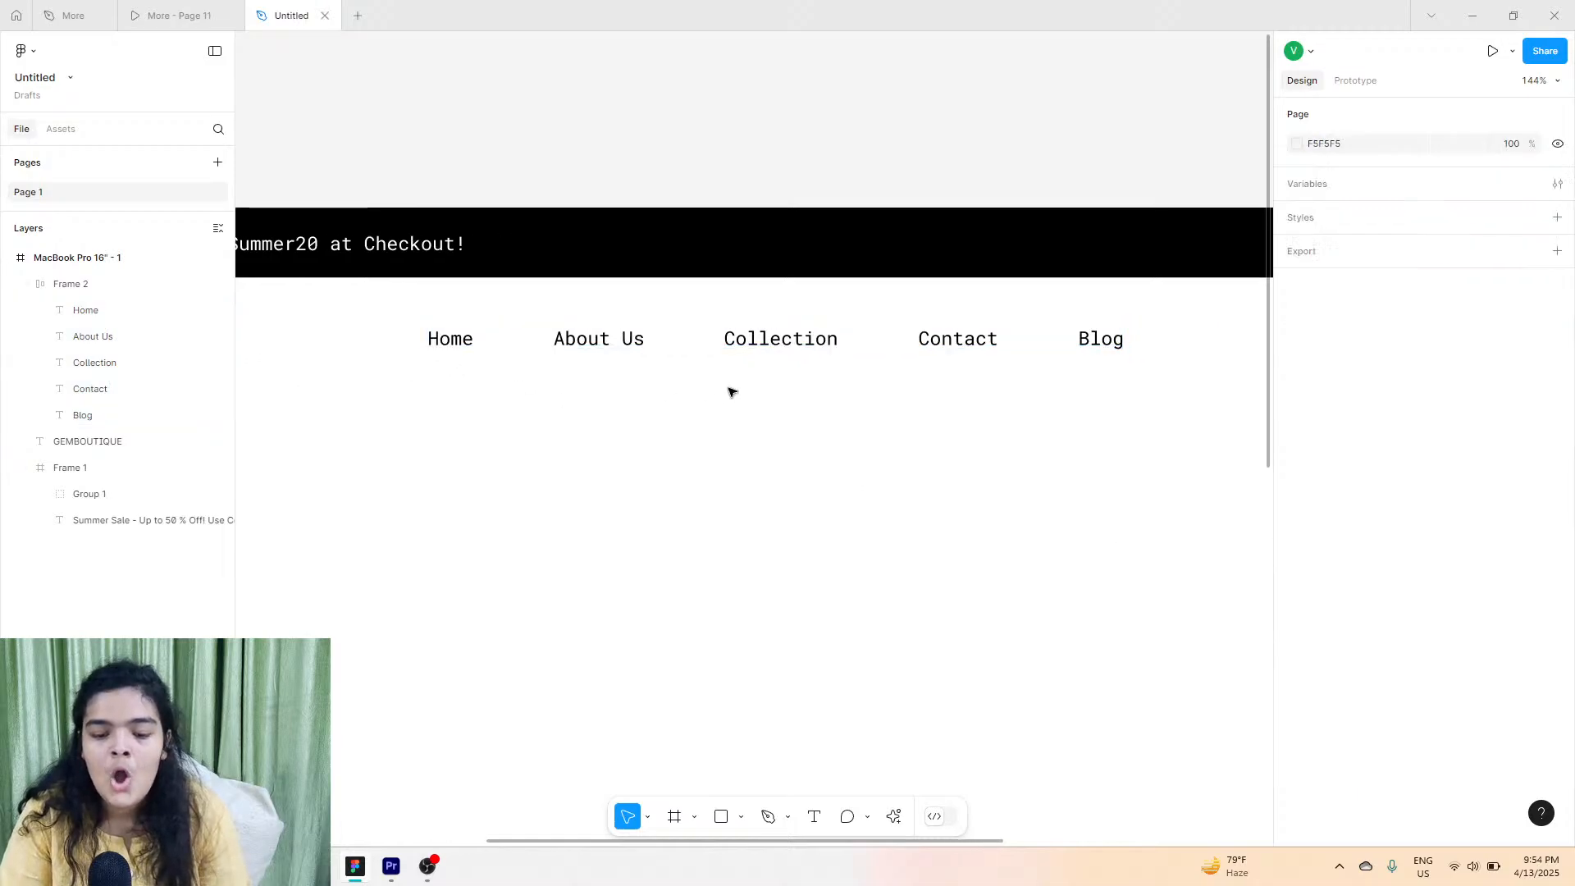
Set the navigation row's auto layout gap to 43 and move the row to X 618, Y 91.
{"action": "left_click", "coordinate": [86, 287]}
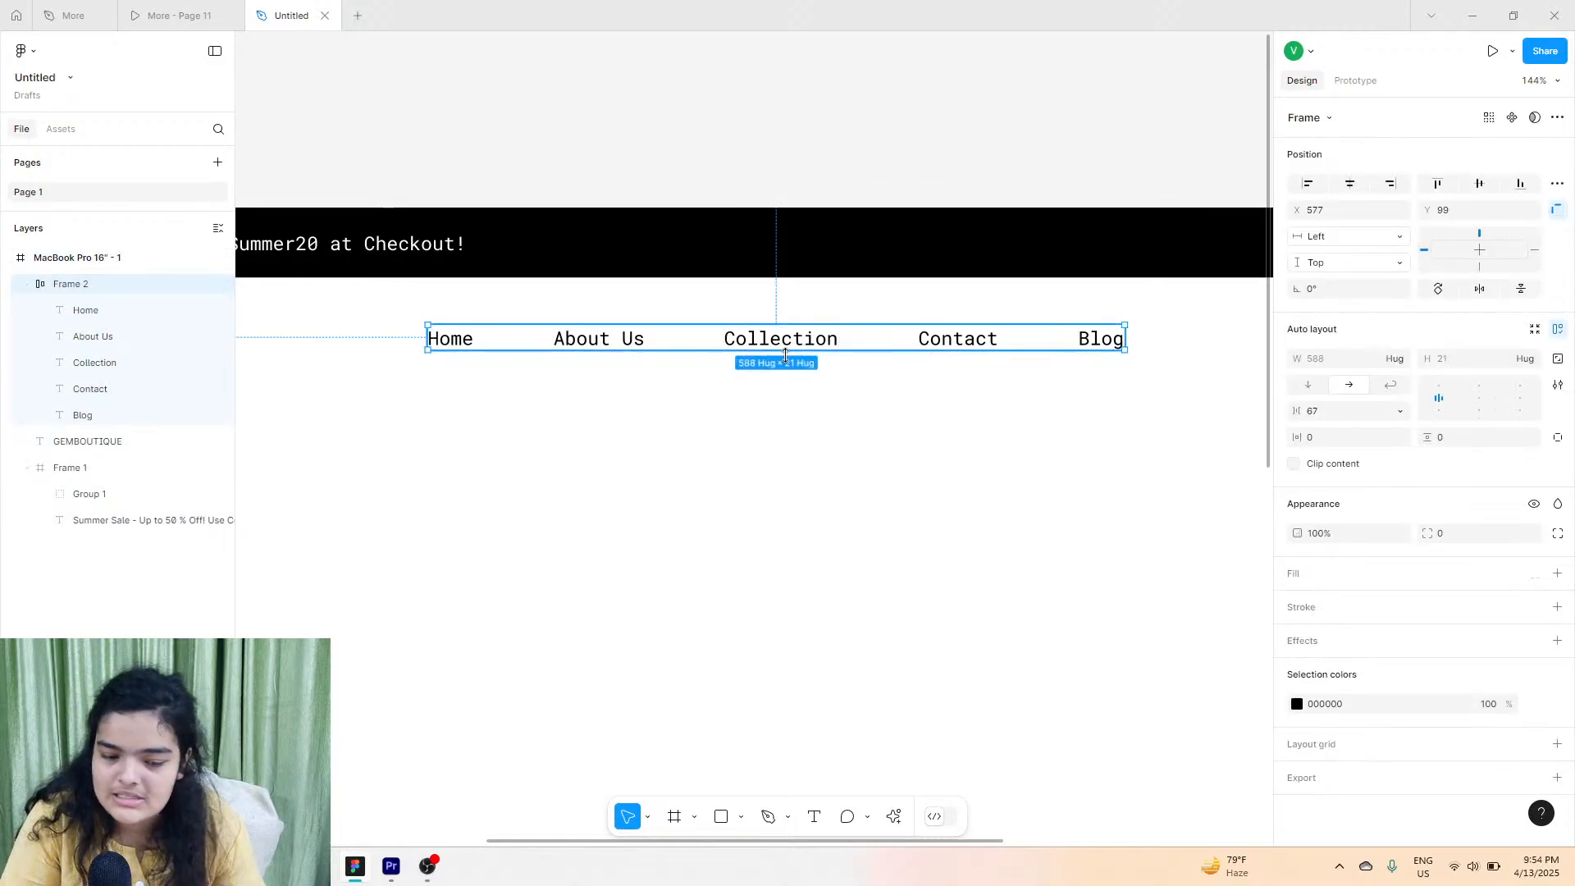
{"action": "left_click_drag", "start_coordinate": [1307, 413], "coordinate": [1255, 428]}
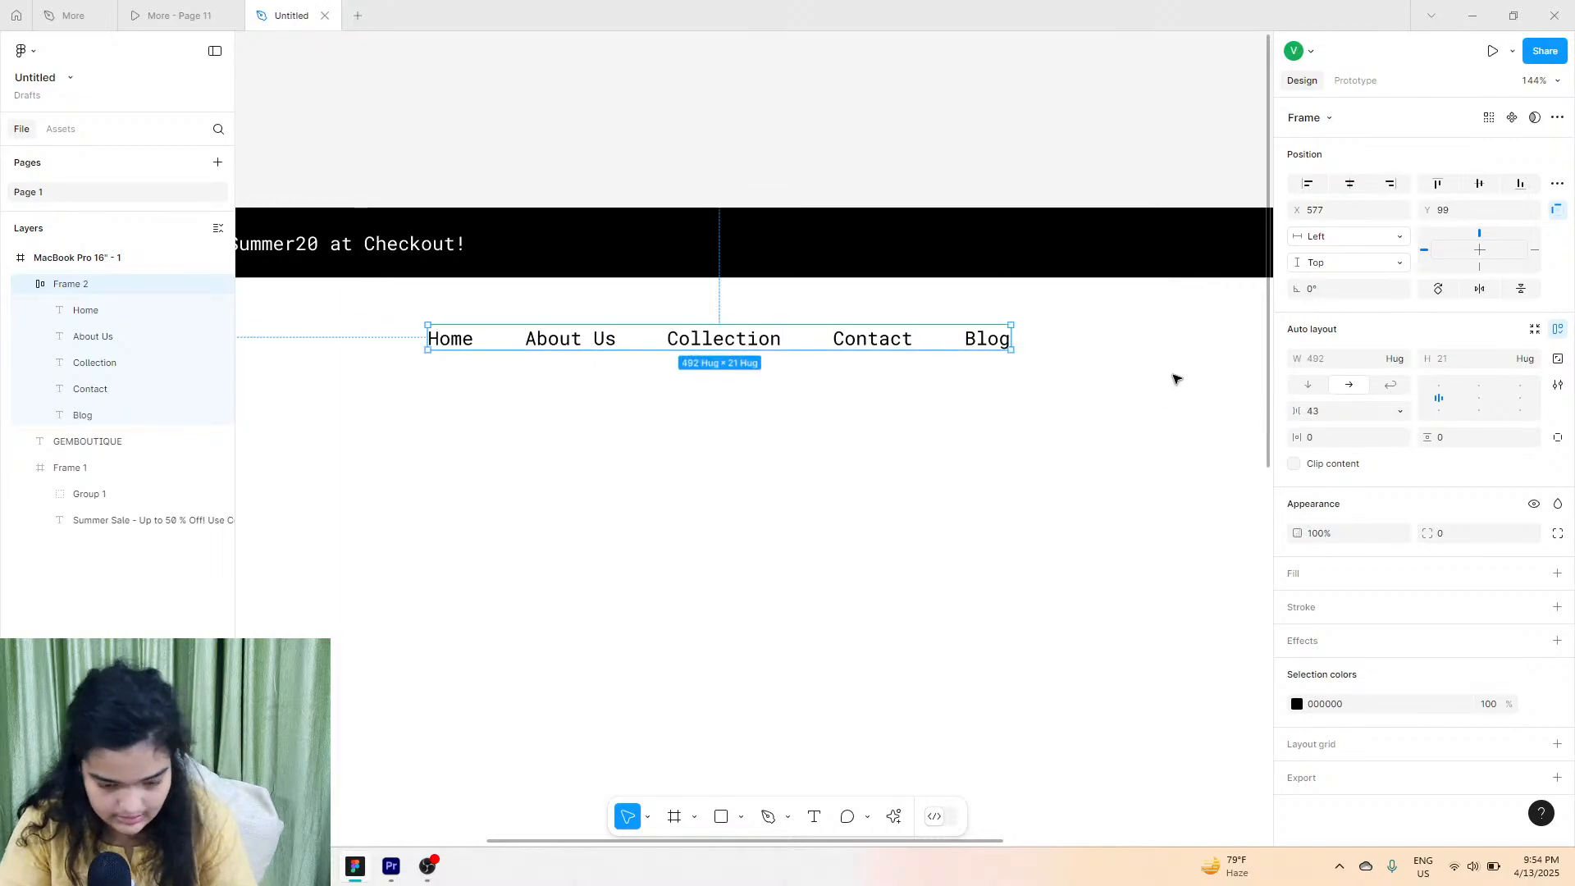
{"action": "scroll", "coordinate": [788, 300], "scroll_direction": "down", "scroll_amount": 5}
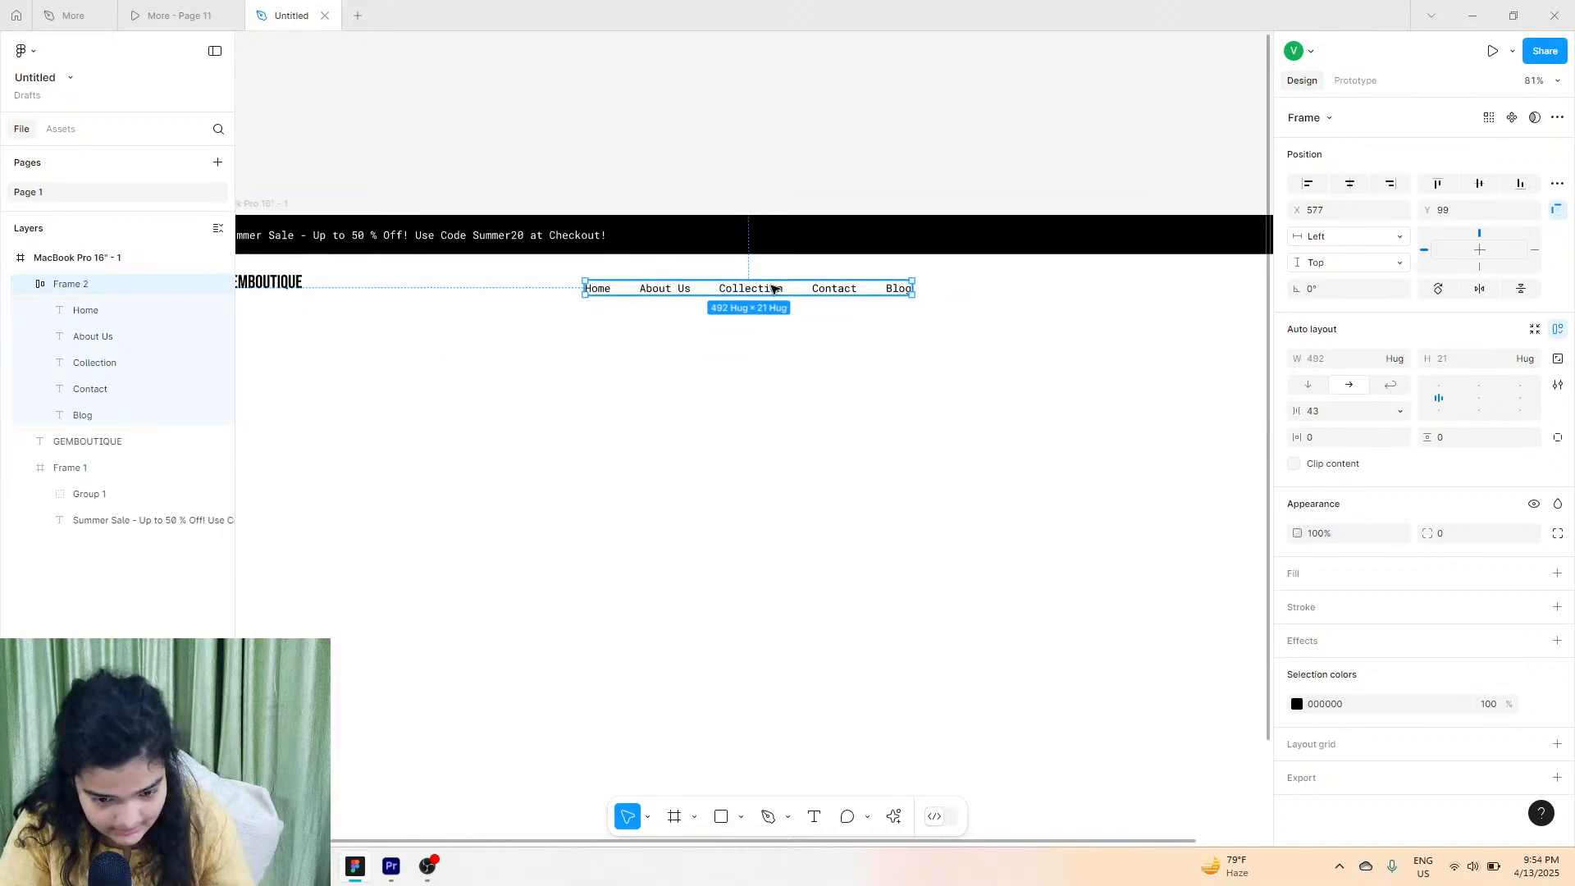
{"action": "left_click_drag", "start_coordinate": [768, 293], "coordinate": [793, 289]}
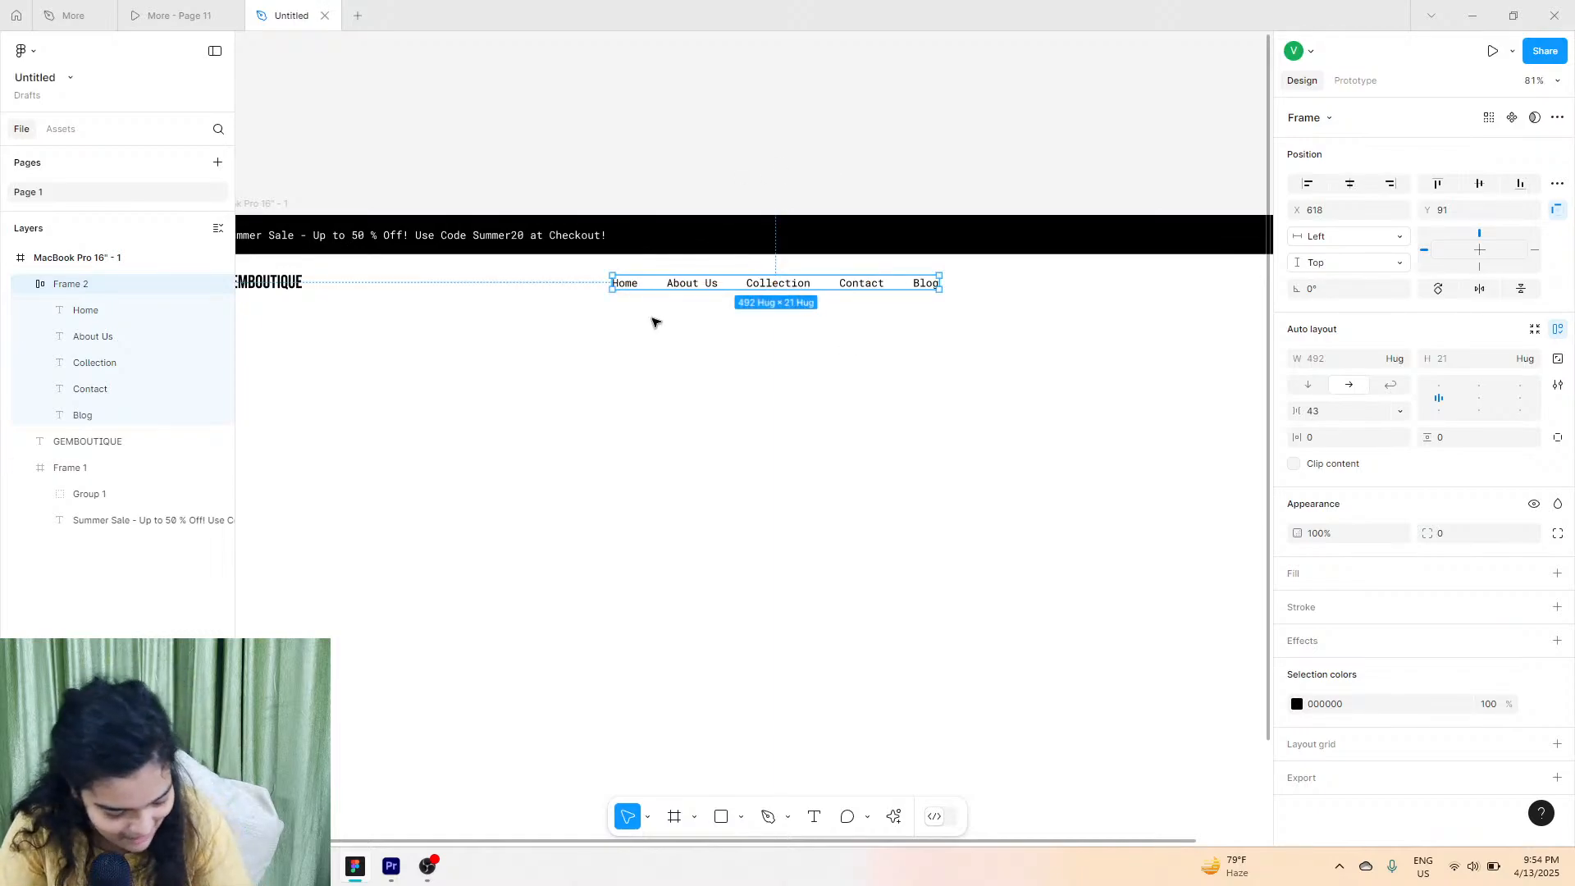
Compare the navigation row with the reference prototype and set its five texts to font size 18.
{"action": "scroll", "coordinate": [656, 328], "scroll_direction": "right", "scroll_amount": 3}
{"action": "left_click", "coordinate": [182, 12]}
{"action": "left_click", "coordinate": [279, 7]}
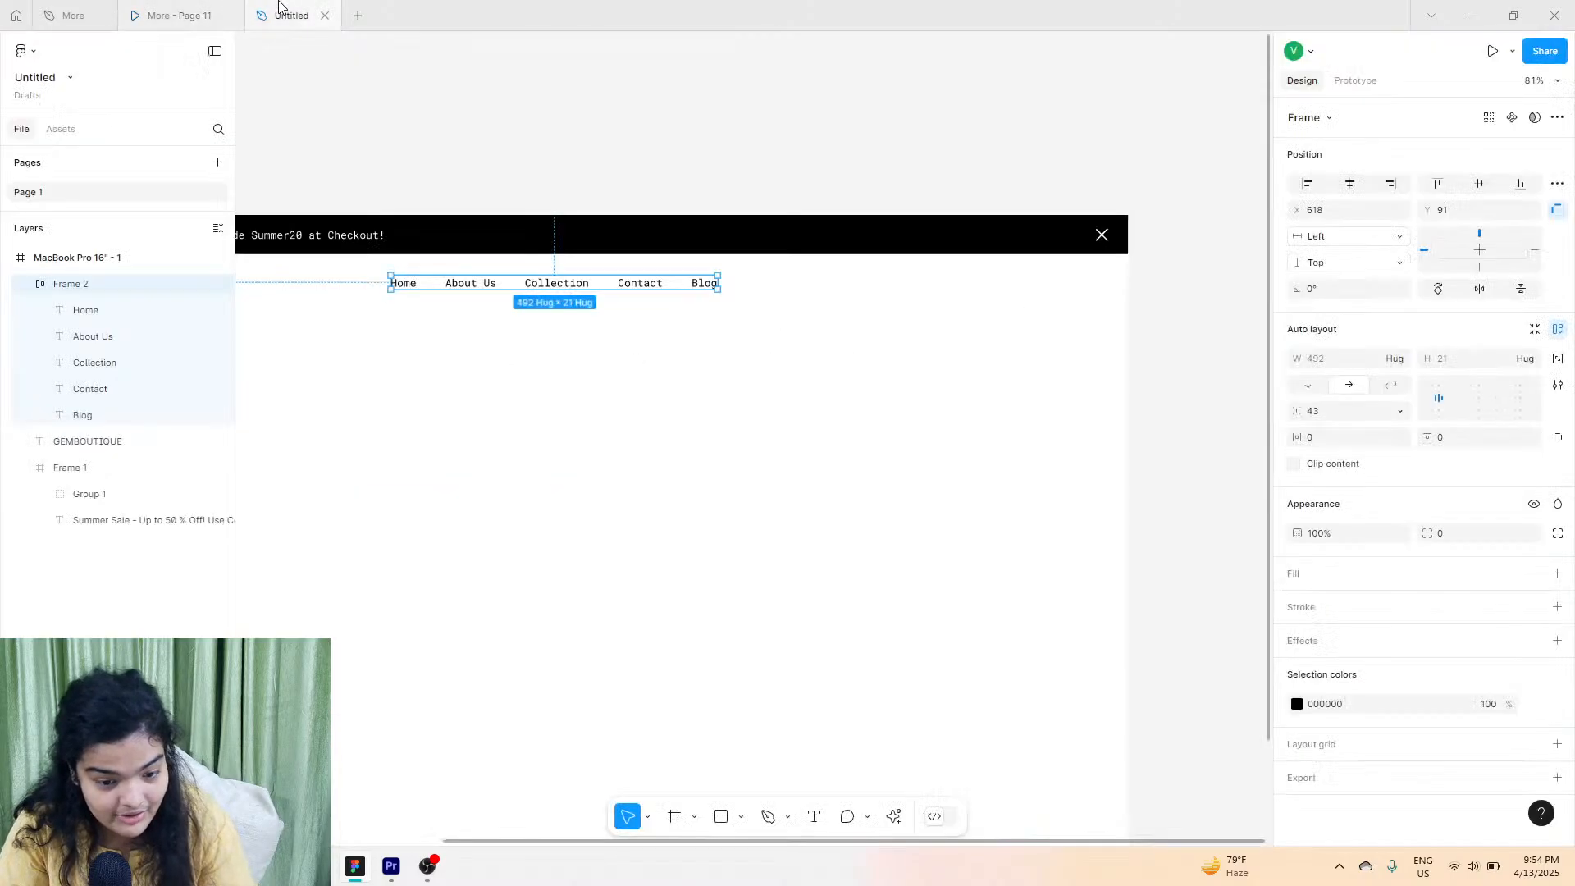
{"action": "scroll", "coordinate": [424, 291], "scroll_direction": "up", "scroll_amount": 5}
{"action": "left_click", "coordinate": [377, 269]}
{"action": "left_click", "coordinate": [509, 269], "text": "shift"}
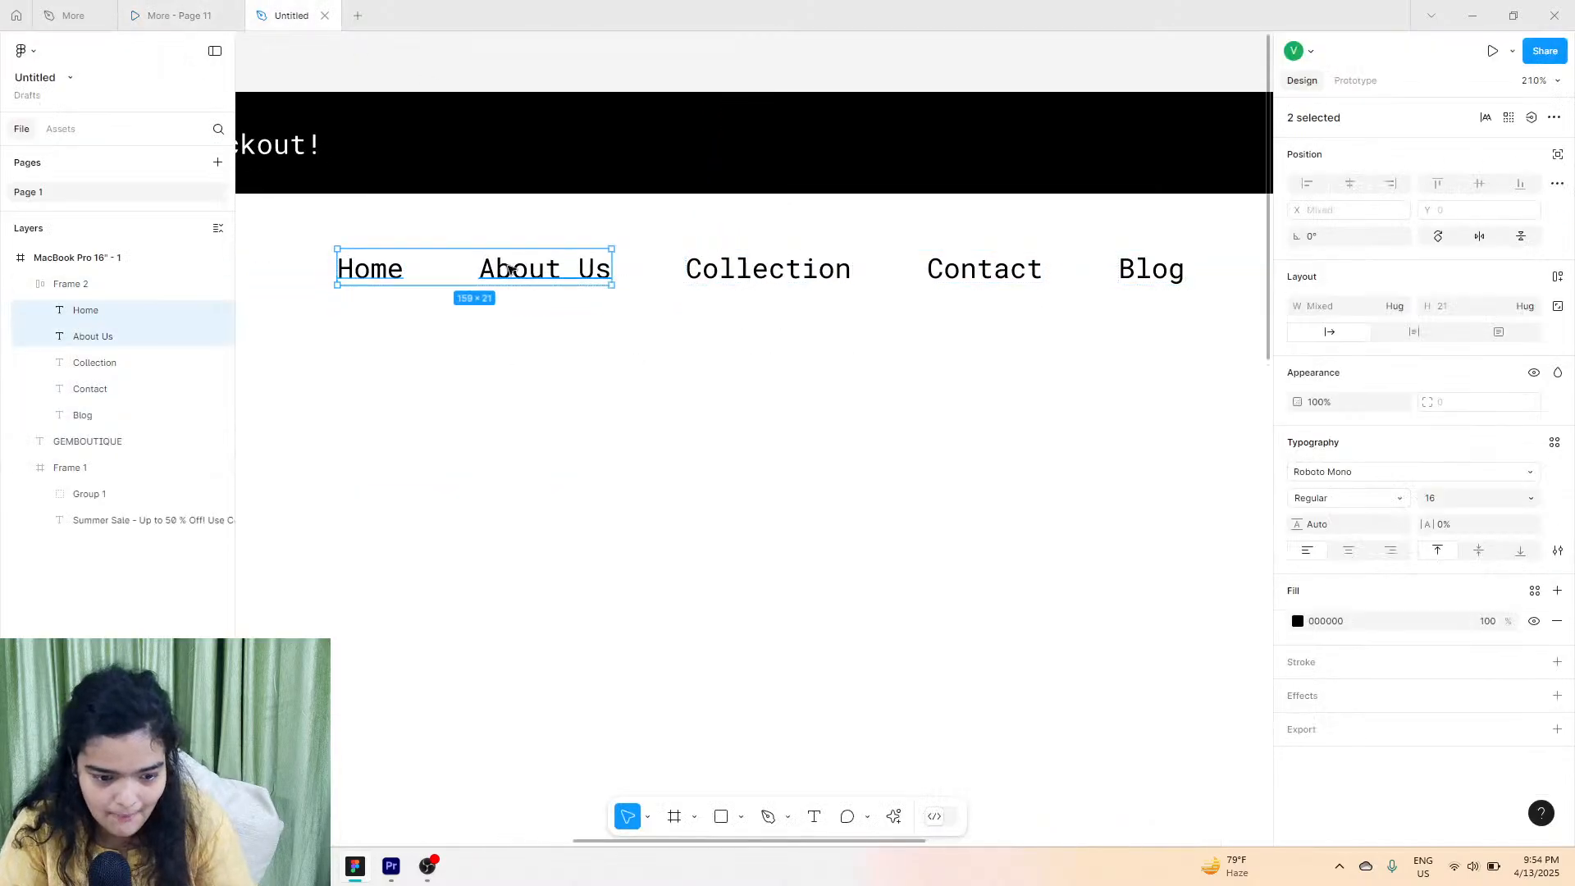
{"action": "left_click", "coordinate": [774, 271], "text": "shift"}
{"action": "left_click", "coordinate": [1035, 270], "text": "shift"}
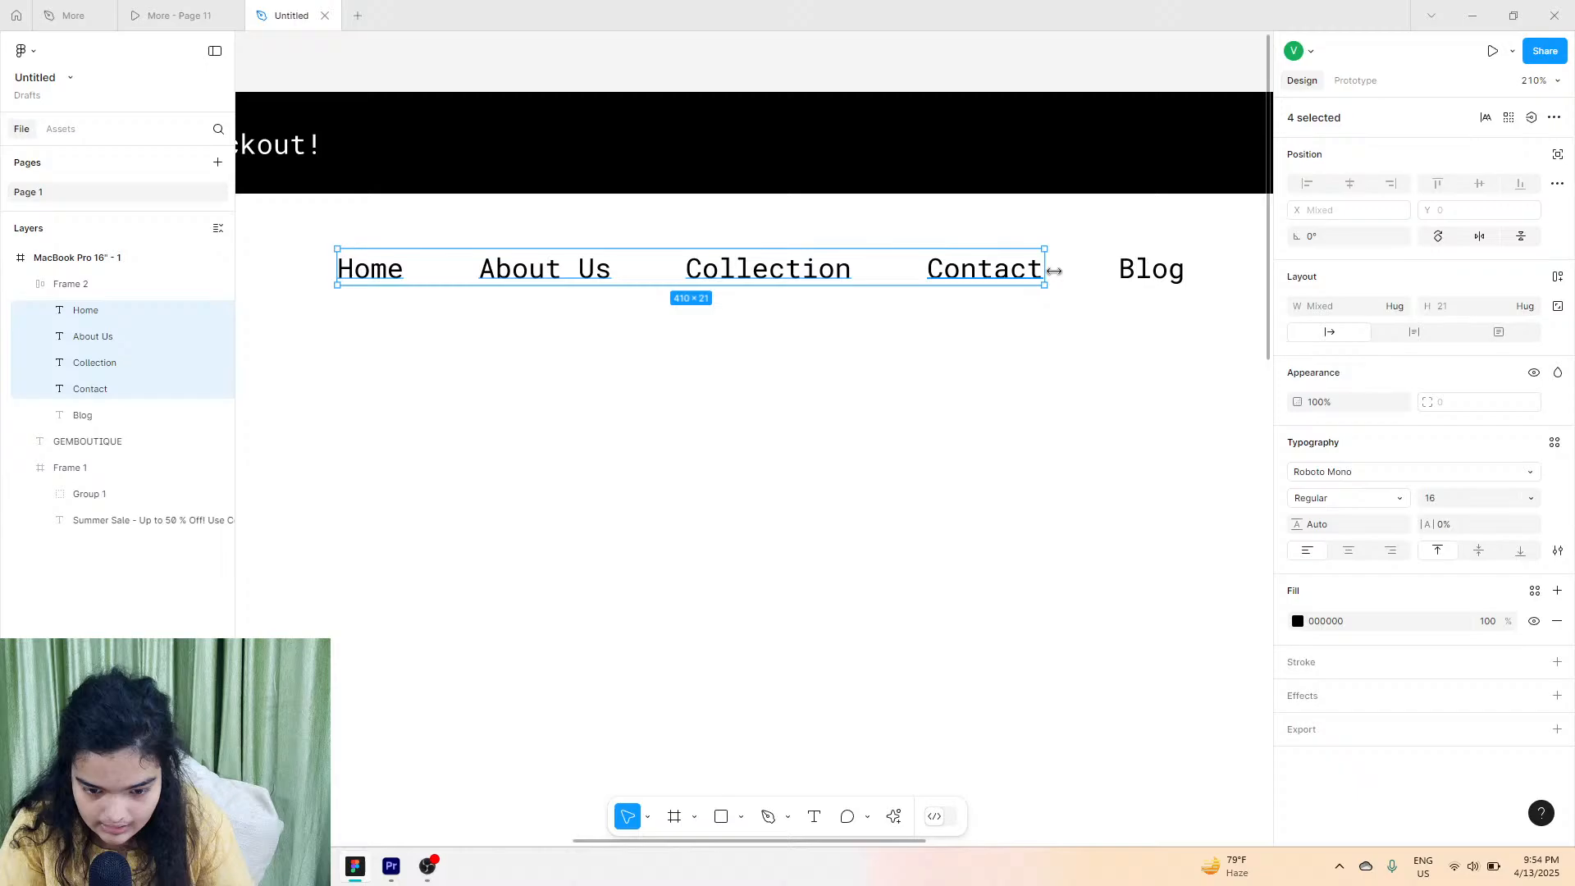
{"action": "left_click", "coordinate": [1110, 270], "text": "shift"}
{"action": "double_click", "coordinate": [1150, 273]}
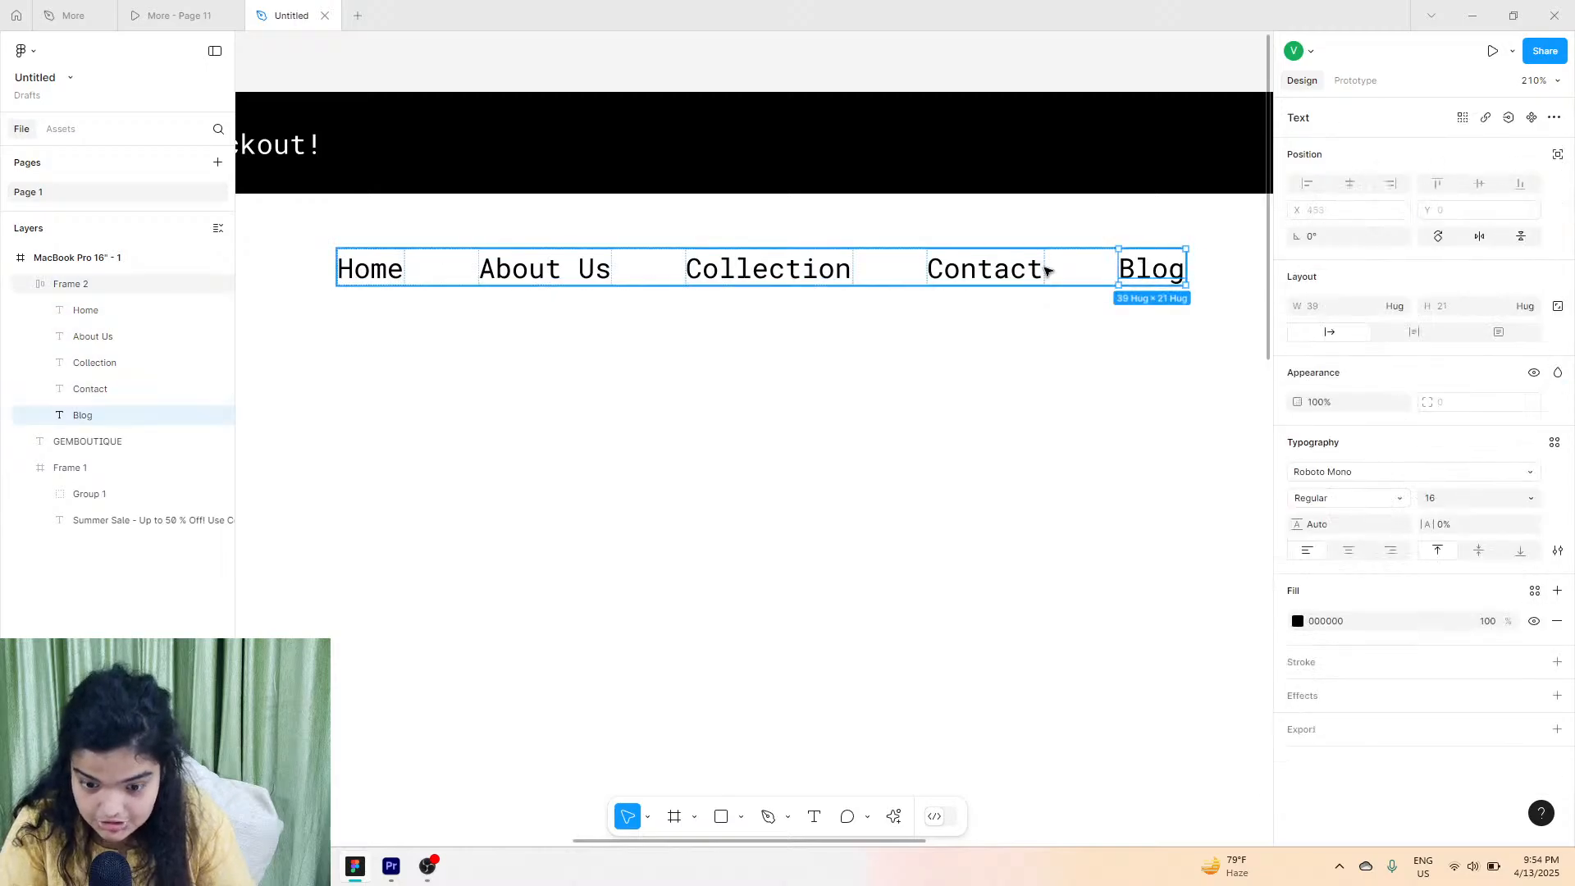
{"action": "left_click", "coordinate": [1040, 270], "text": "shift"}
{"action": "left_click", "coordinate": [746, 275], "text": "shift"}
{"action": "left_click", "coordinate": [555, 274], "text": "shift"}
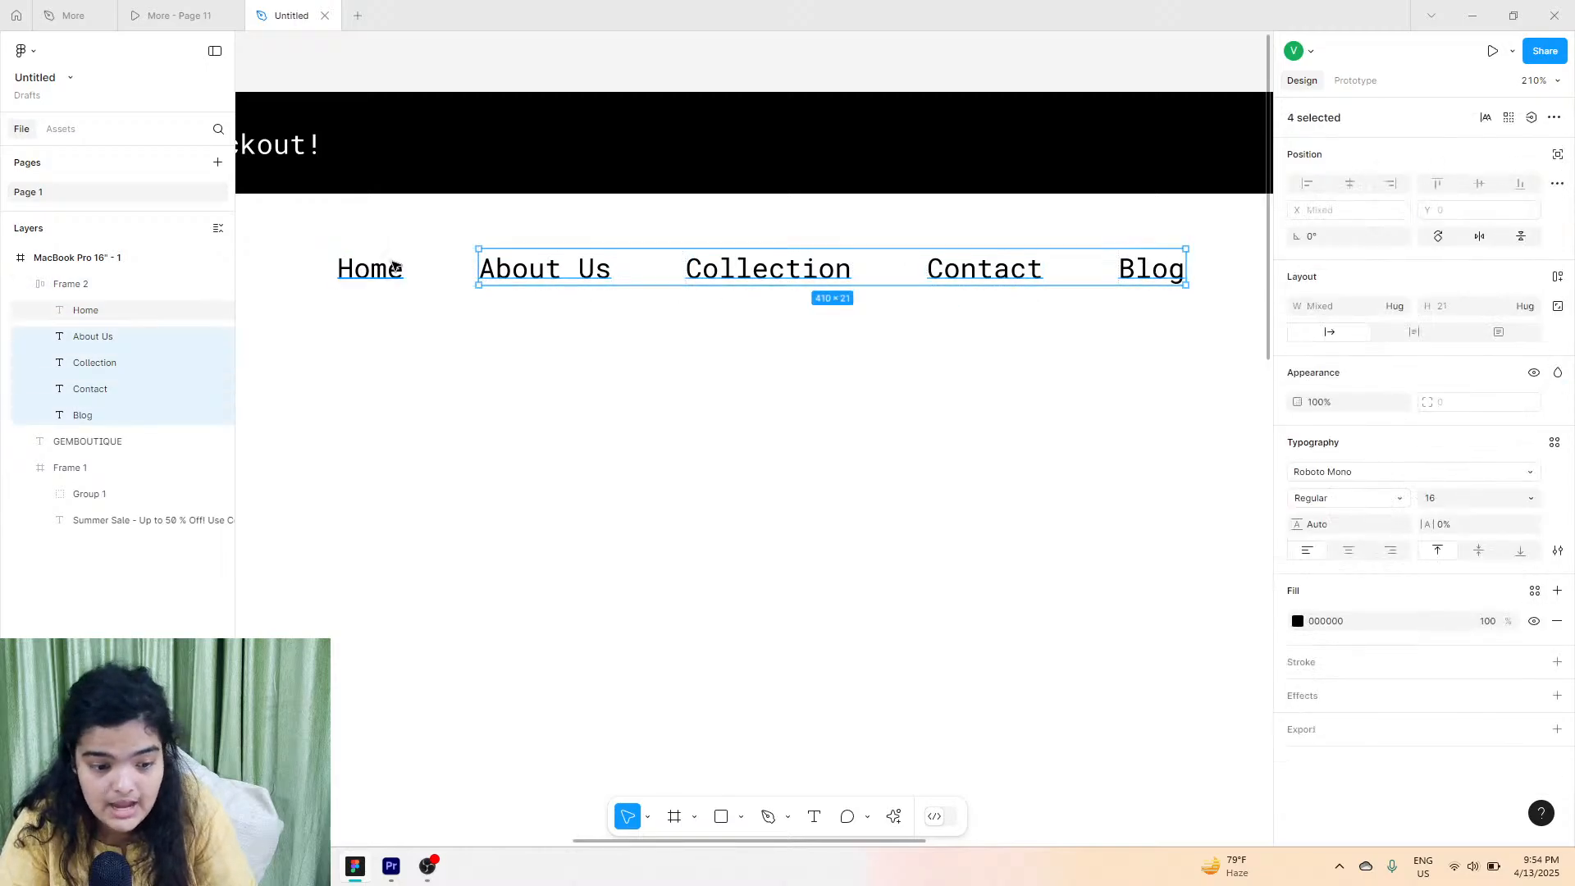
{"action": "left_click", "coordinate": [394, 267], "text": "shift"}
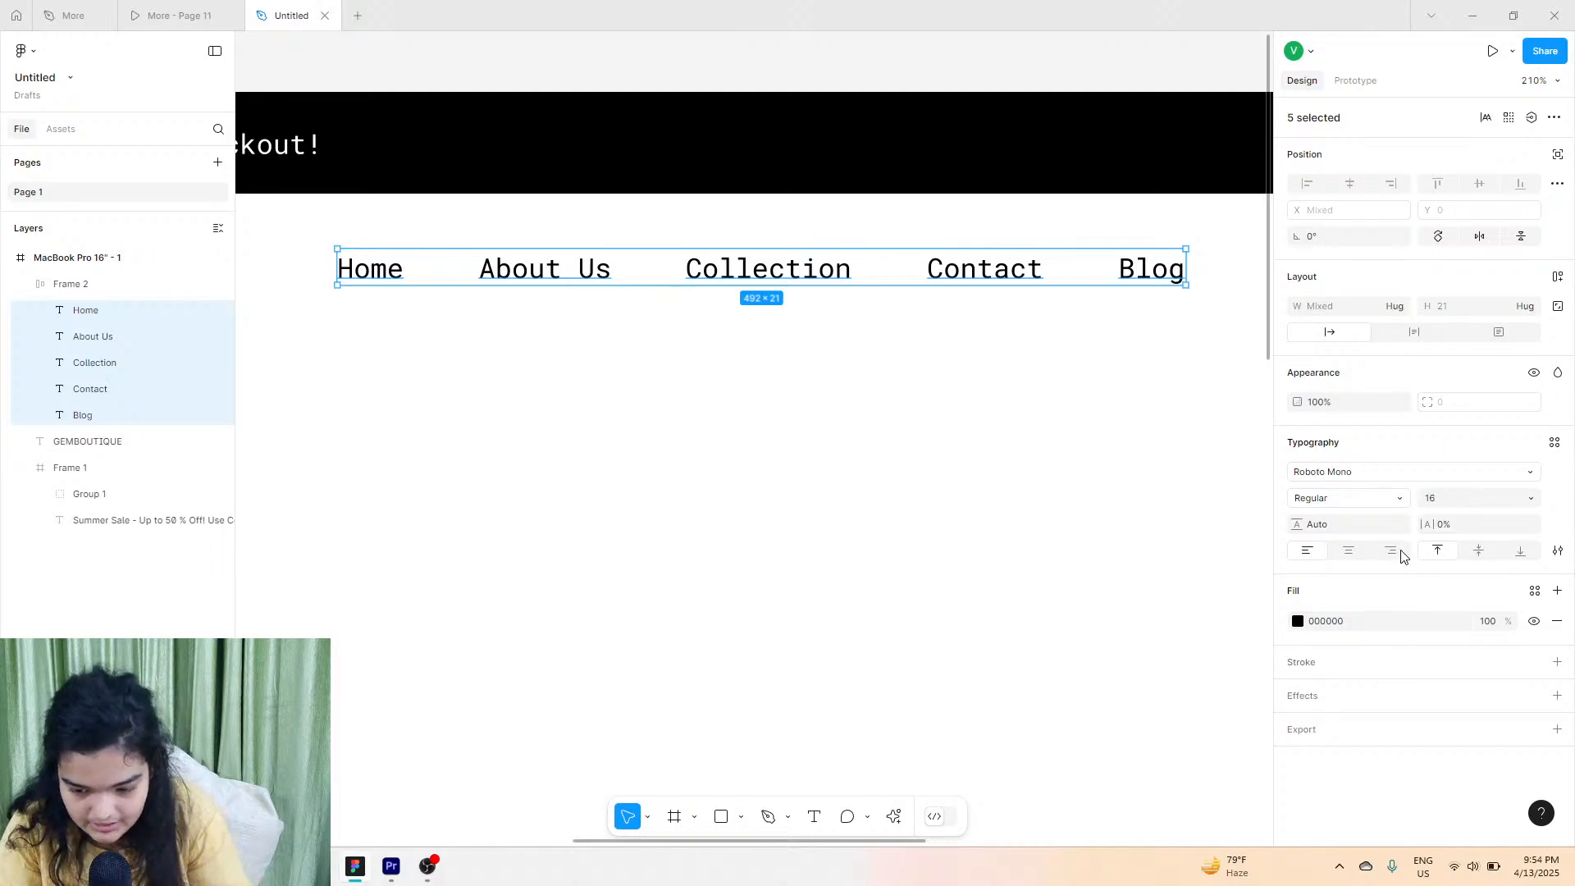
{"action": "left_click", "coordinate": [1439, 499]}
{"action": "type", "text": "8"}
{"action": "key", "text": "Return"}
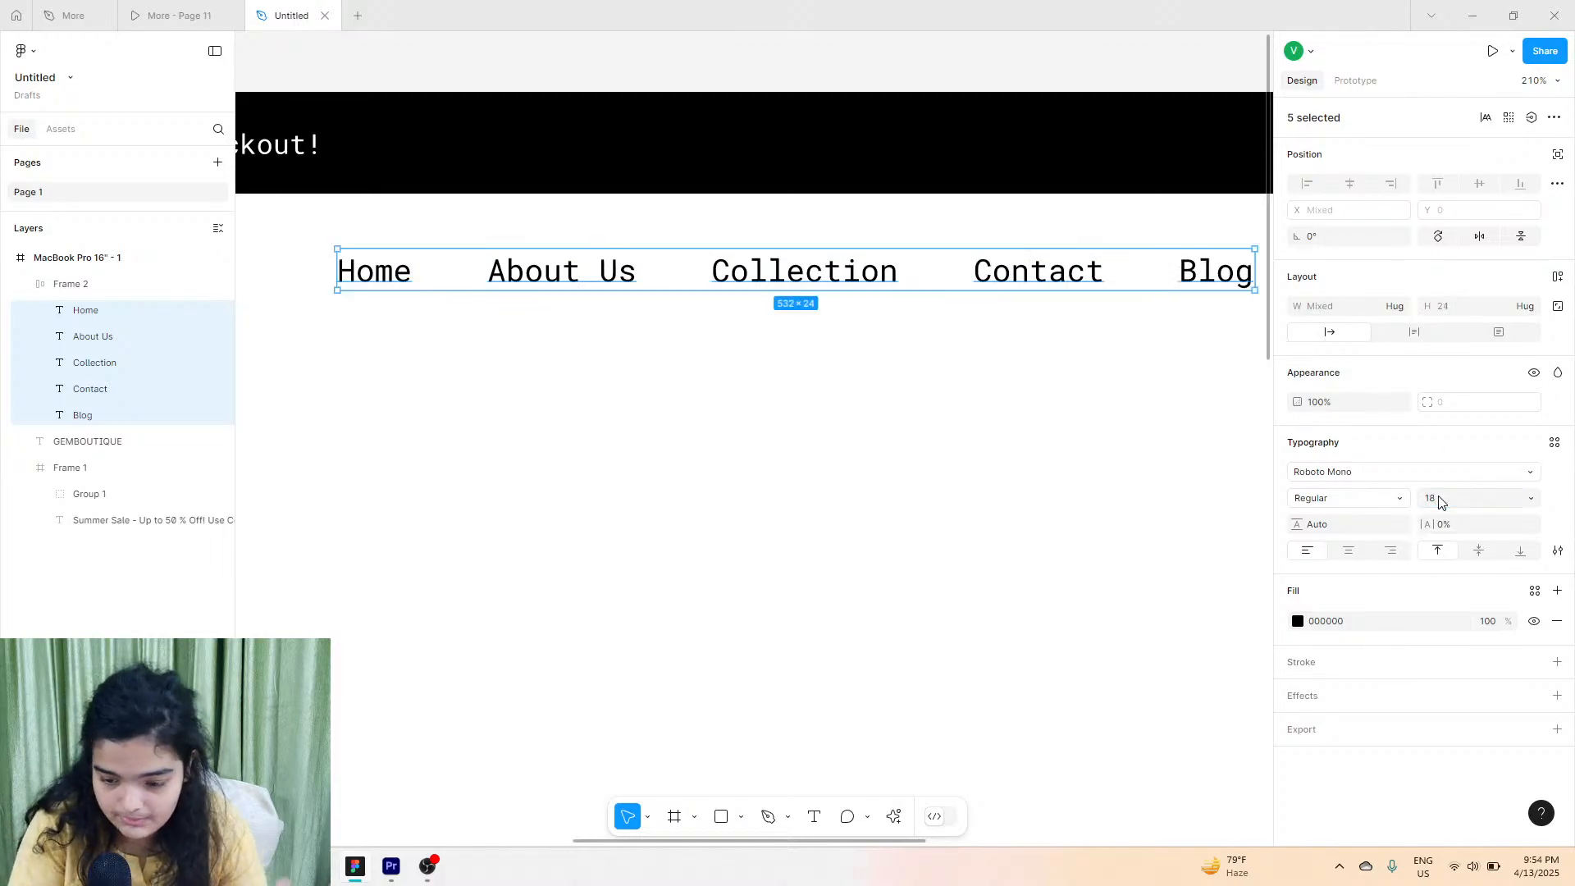
Move the navigation row to X 596, Y 90, in line with the logo.
{"action": "left_click", "coordinate": [94, 288]}
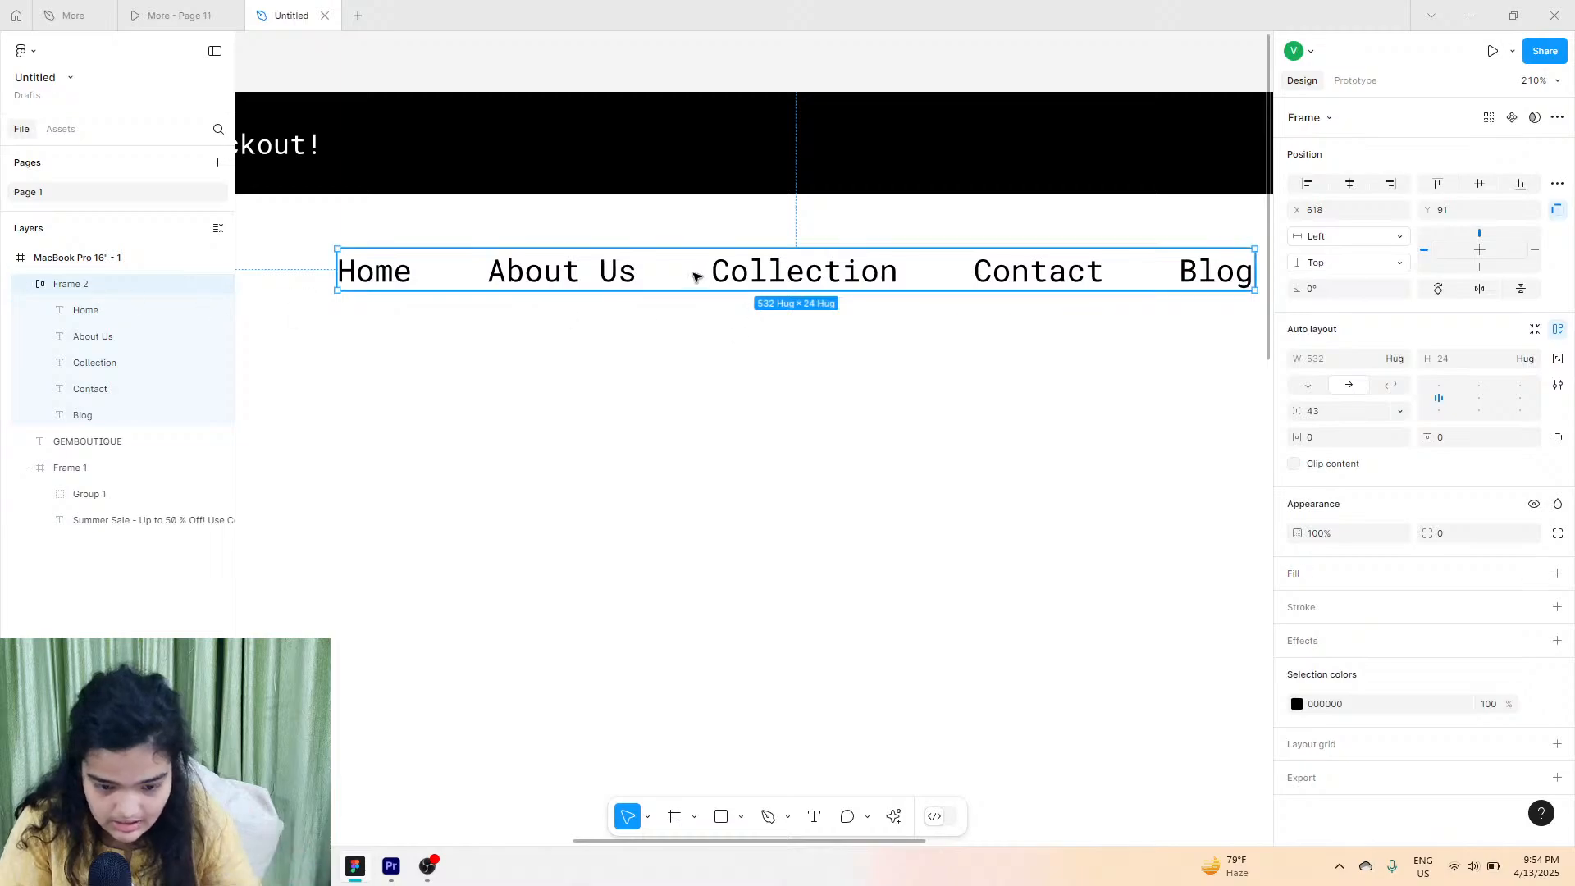
{"action": "left_click_drag", "start_coordinate": [696, 274], "coordinate": [623, 285]}
{"action": "key", "text": "ctrl+z"}
{"action": "left_click_drag", "start_coordinate": [734, 269], "coordinate": [700, 267]}
Check the header icons in the reference prototype and open the Iconify plugin in the Untitled file.
{"action": "scroll", "coordinate": [704, 269], "scroll_direction": "right", "scroll_amount": 10}
{"action": "scroll", "coordinate": [704, 271], "scroll_direction": "right", "scroll_amount": 3}
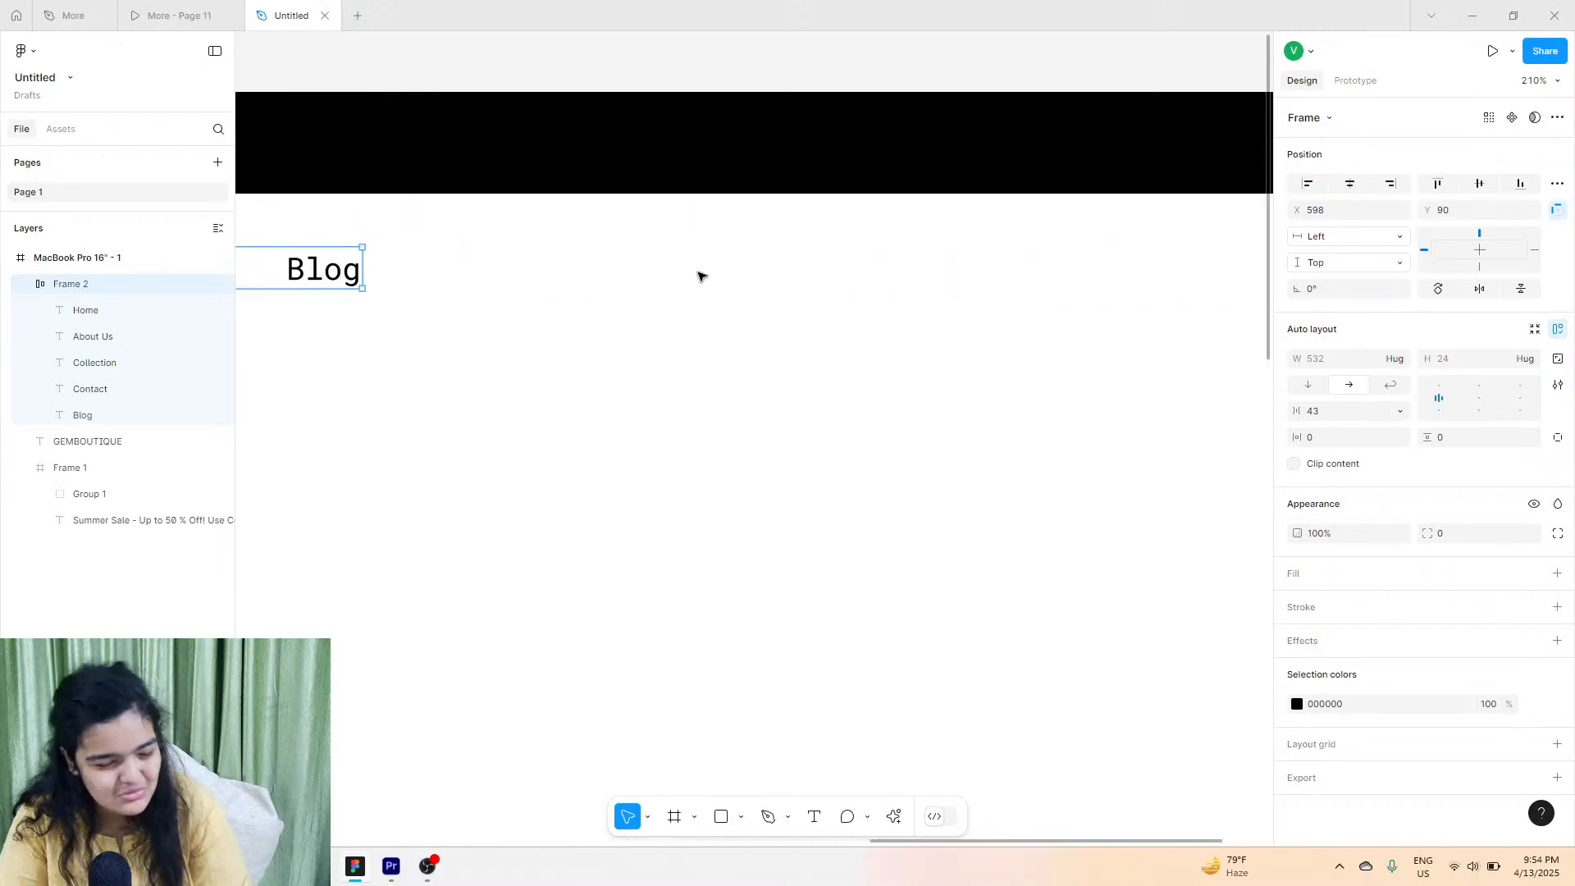
{"action": "left_click", "coordinate": [703, 274]}
{"action": "left_click", "coordinate": [216, 8]}
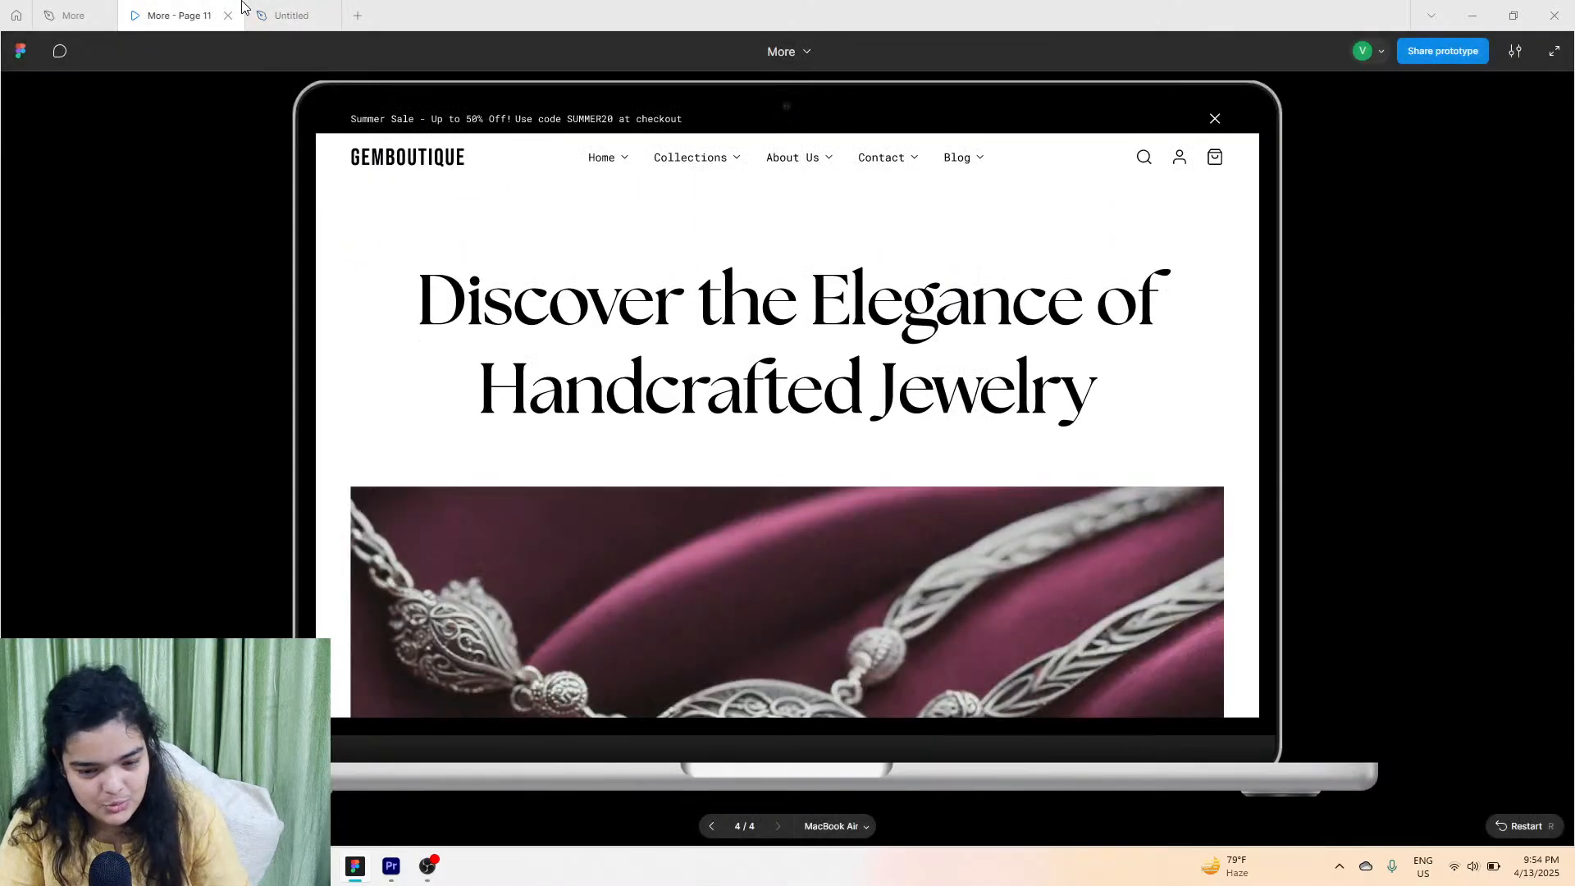
{"action": "left_click", "coordinate": [289, 15]}
{"action": "scroll", "coordinate": [679, 175], "scroll_direction": "right", "scroll_amount": 2}
{"action": "scroll", "coordinate": [679, 175], "scroll_direction": "right", "scroll_amount": 3}
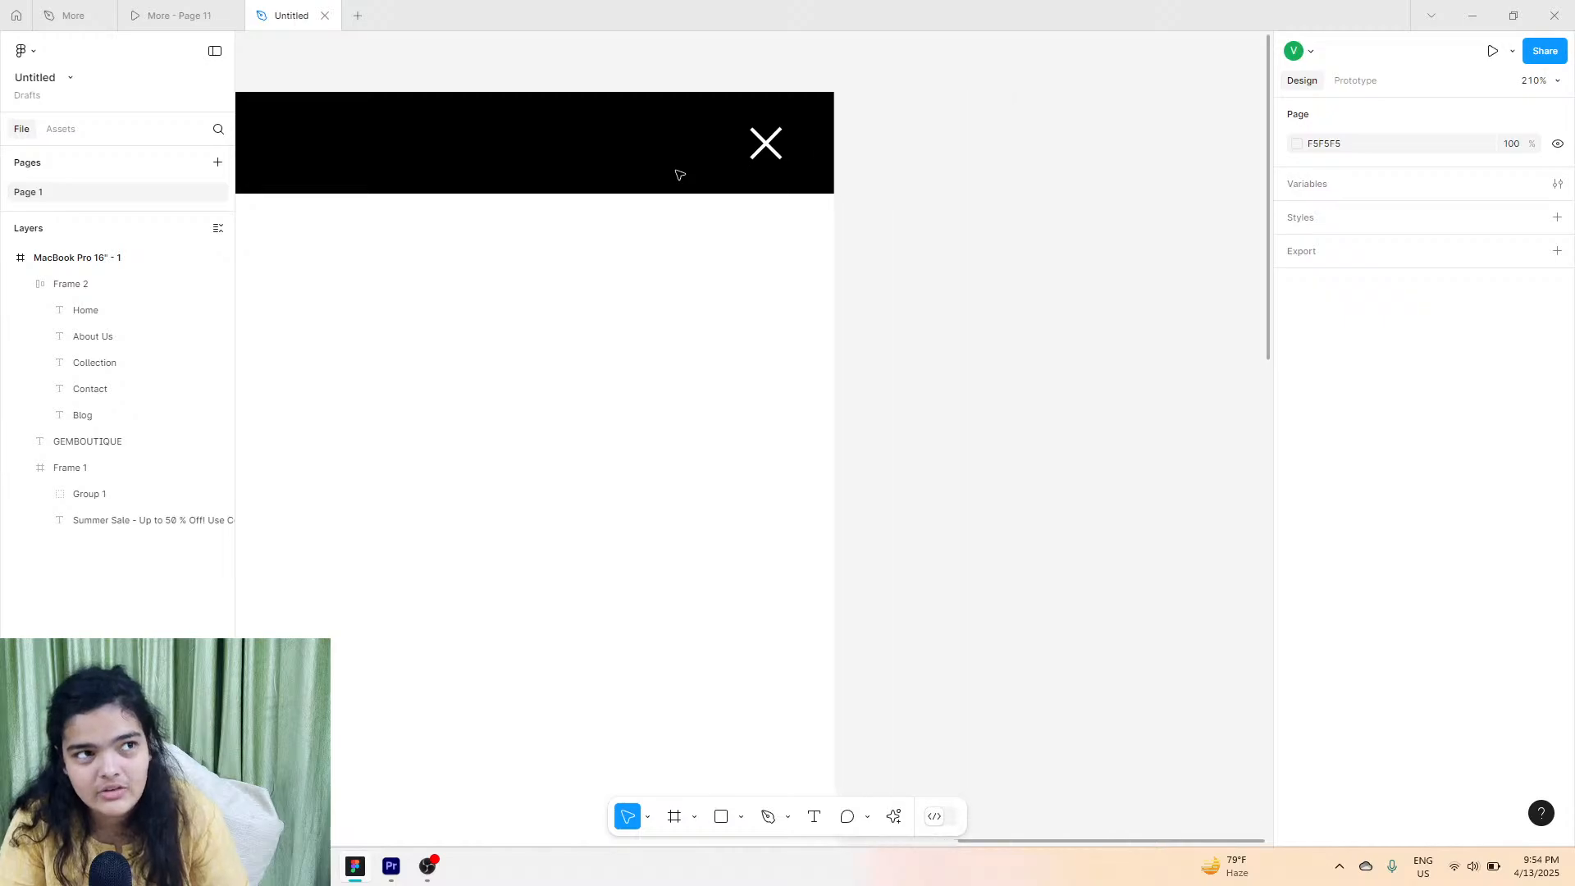
{"action": "left_click", "coordinate": [892, 818]}
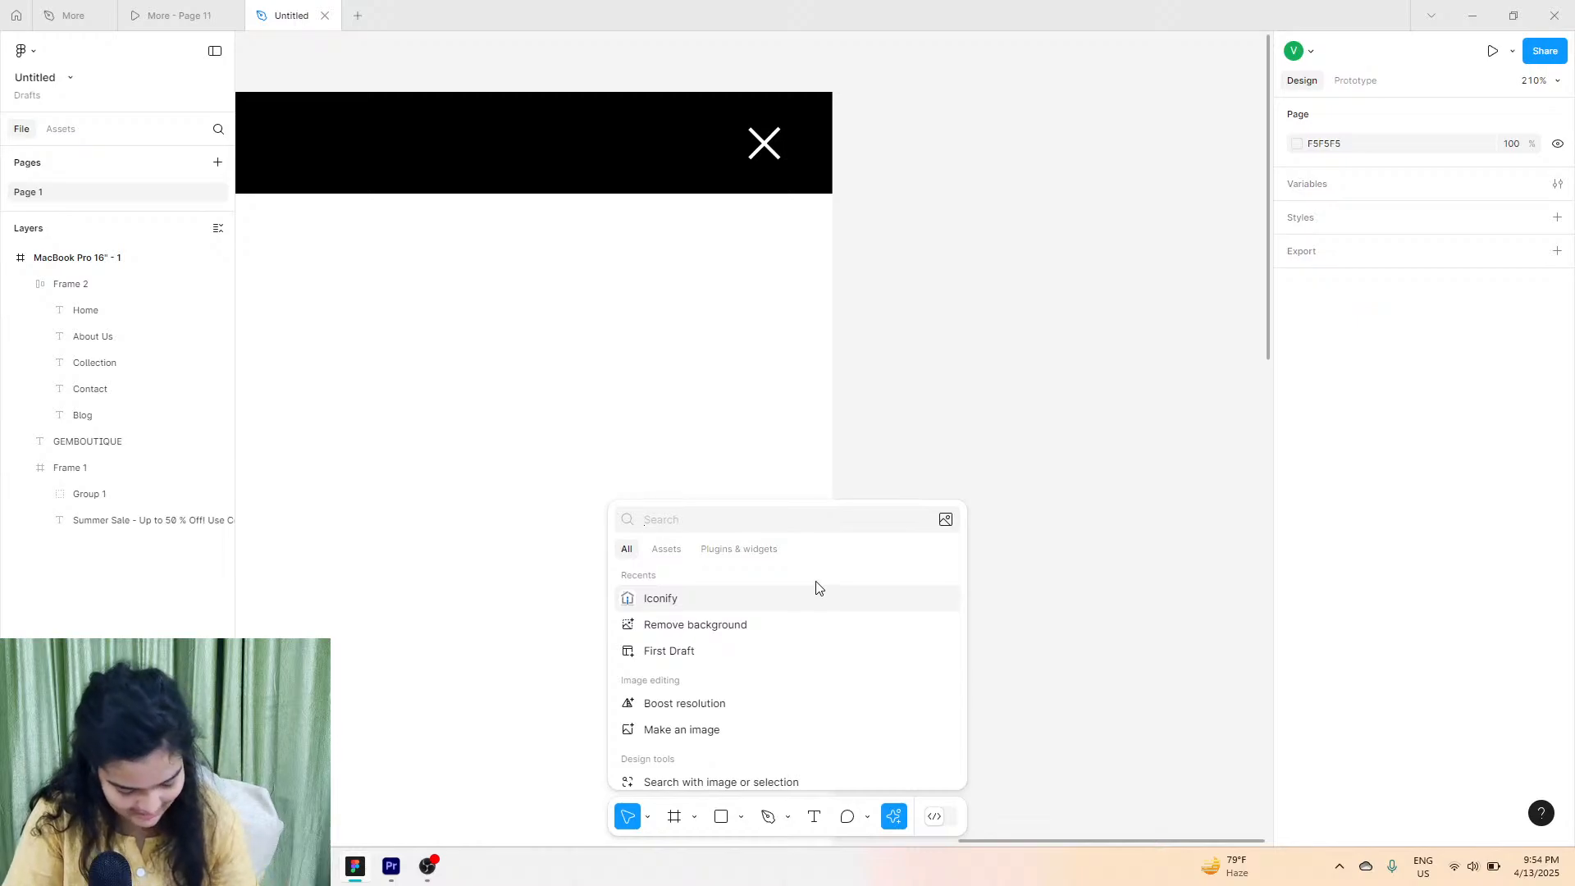
{"action": "key", "text": "Escape"}
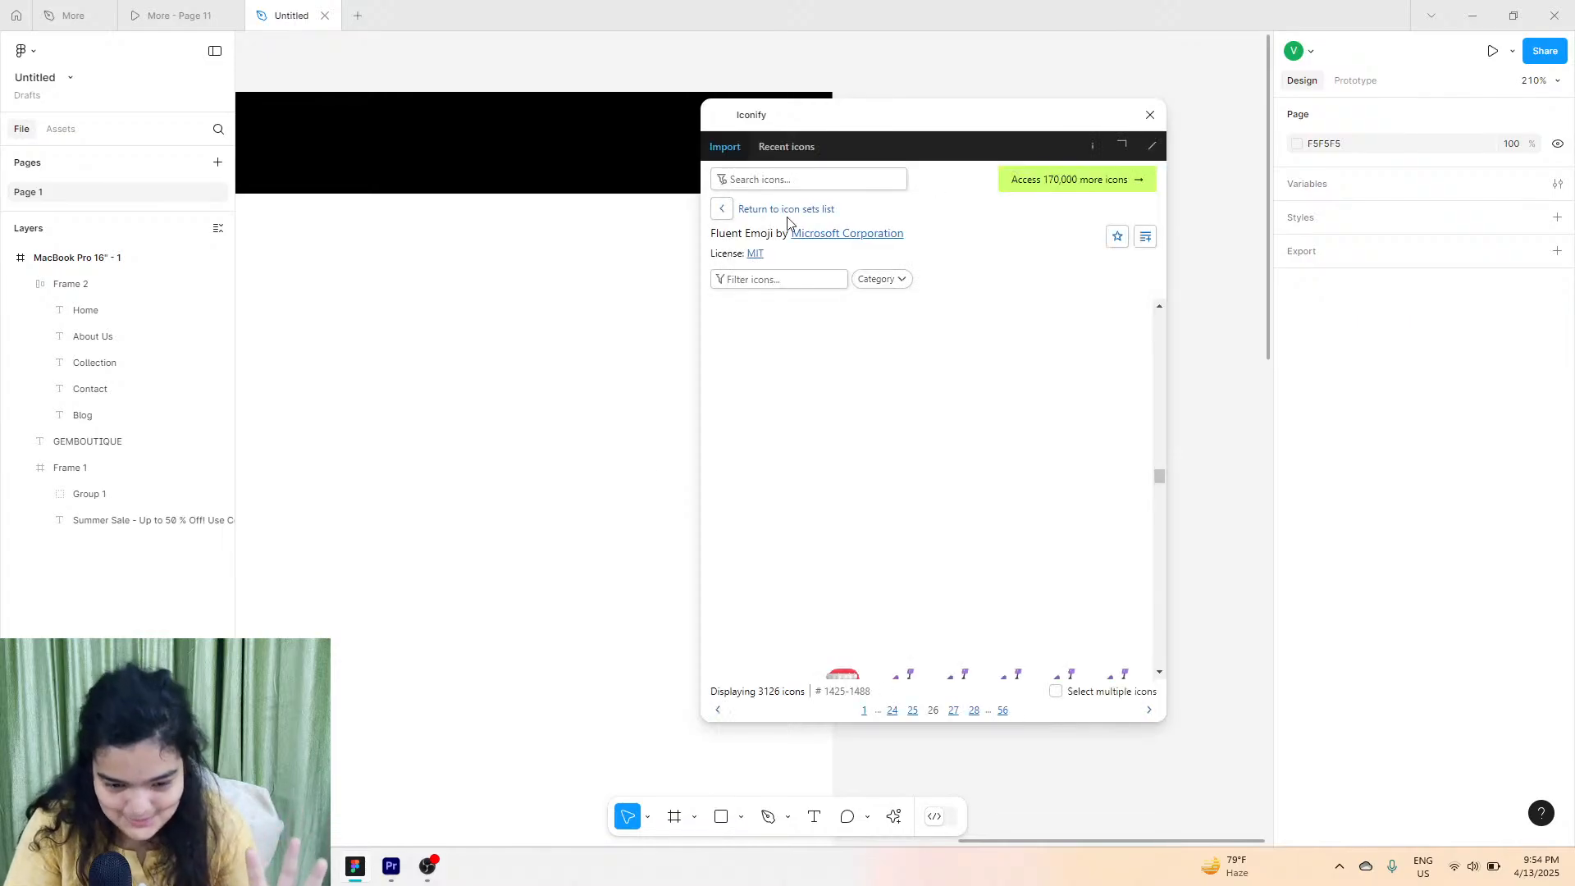
{"action": "left_click", "coordinate": [209, 13]}
{"action": "left_click", "coordinate": [263, 13]}
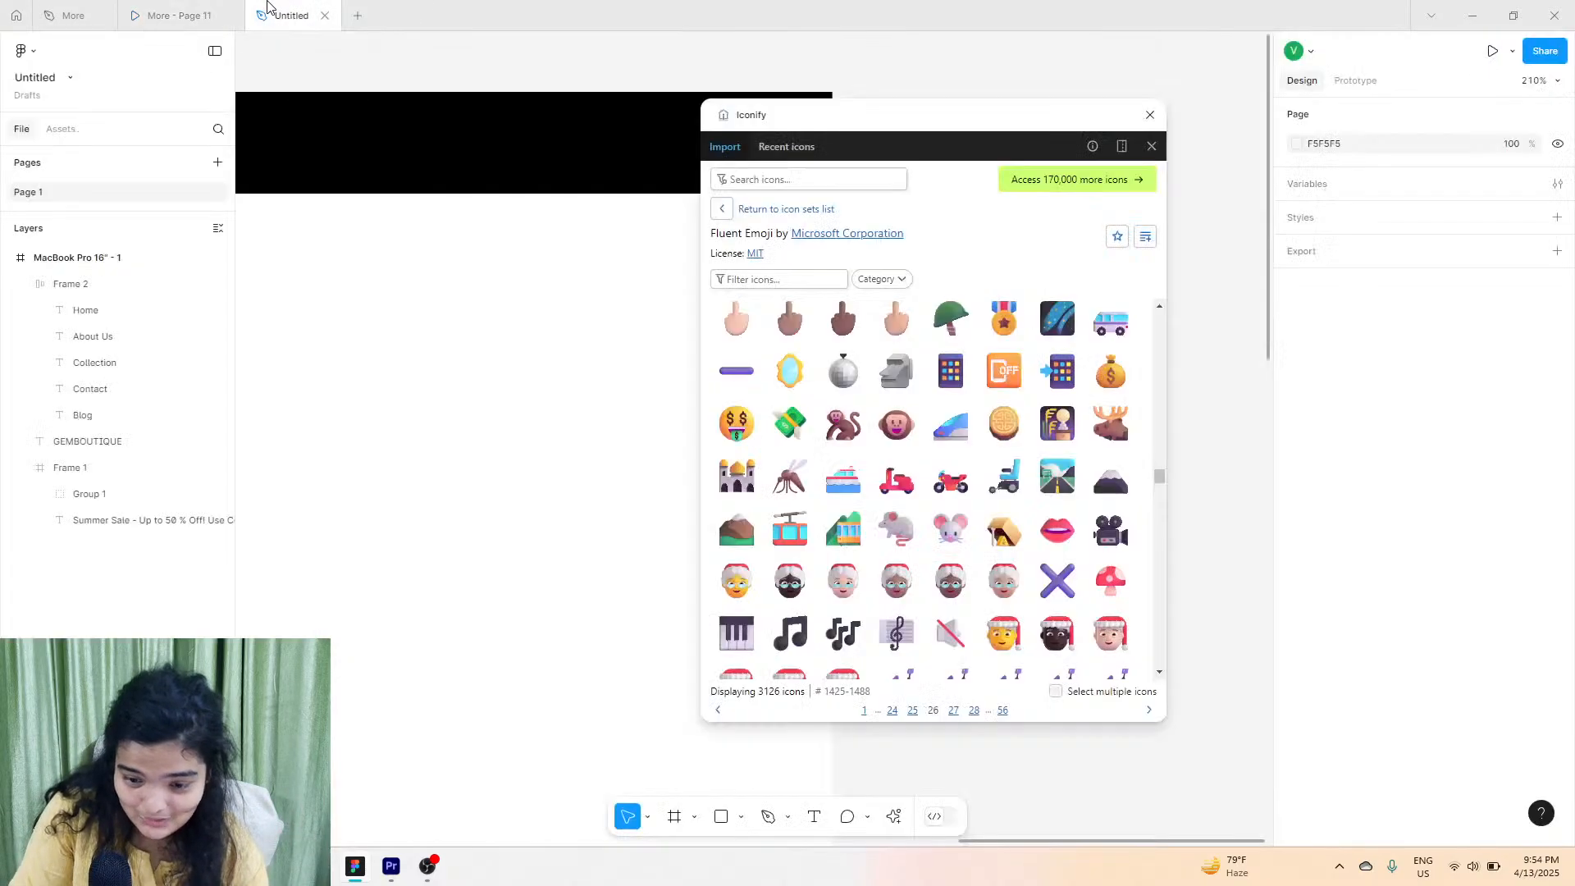
Search Iconify for "search", add the iconamoon:search magnifier icon to the page, and check the reference header's icons.
{"action": "left_click", "coordinate": [749, 175]}
{"action": "type", "text": "se"}
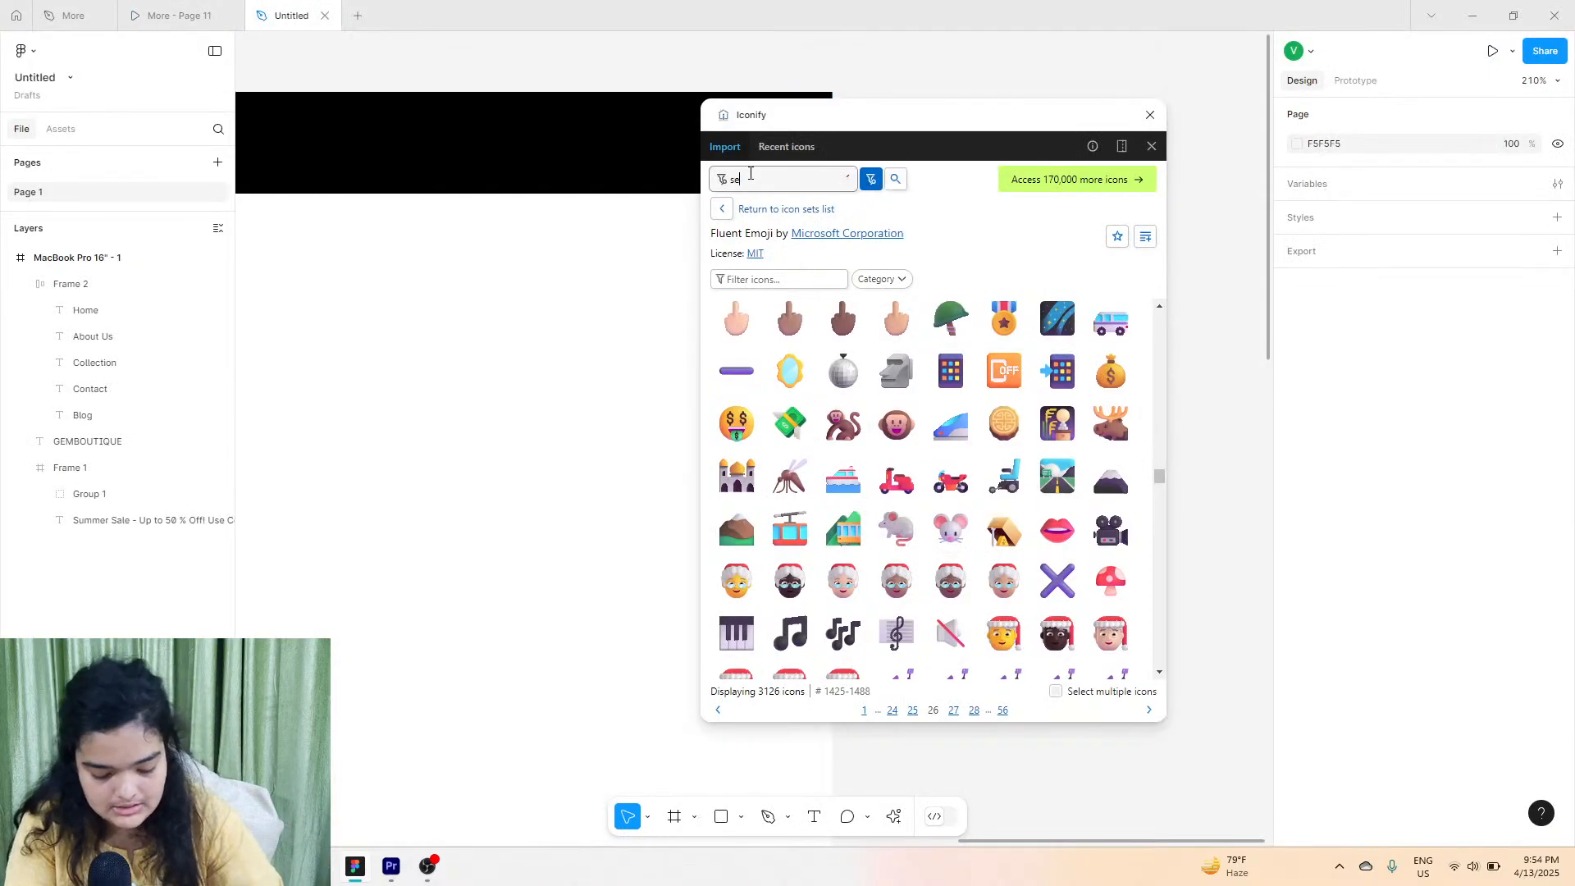
{"action": "type", "text": "arch"}
{"action": "key", "text": "Return"}
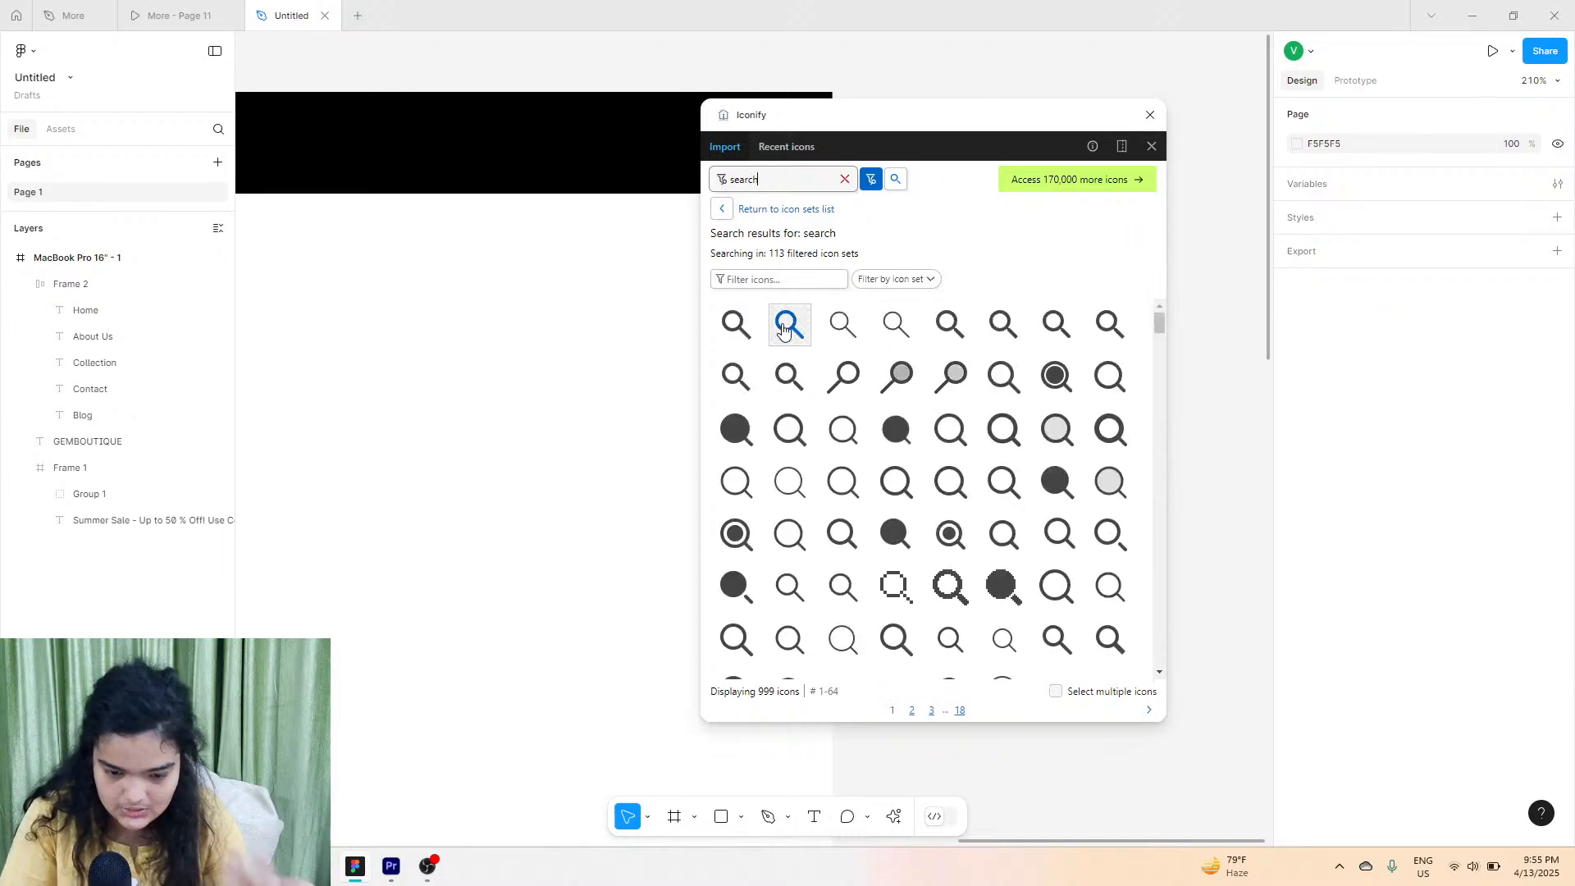
{"action": "left_click_drag", "start_coordinate": [949, 429], "coordinate": [520, 366]}
{"action": "left_click", "coordinate": [180, 16]}
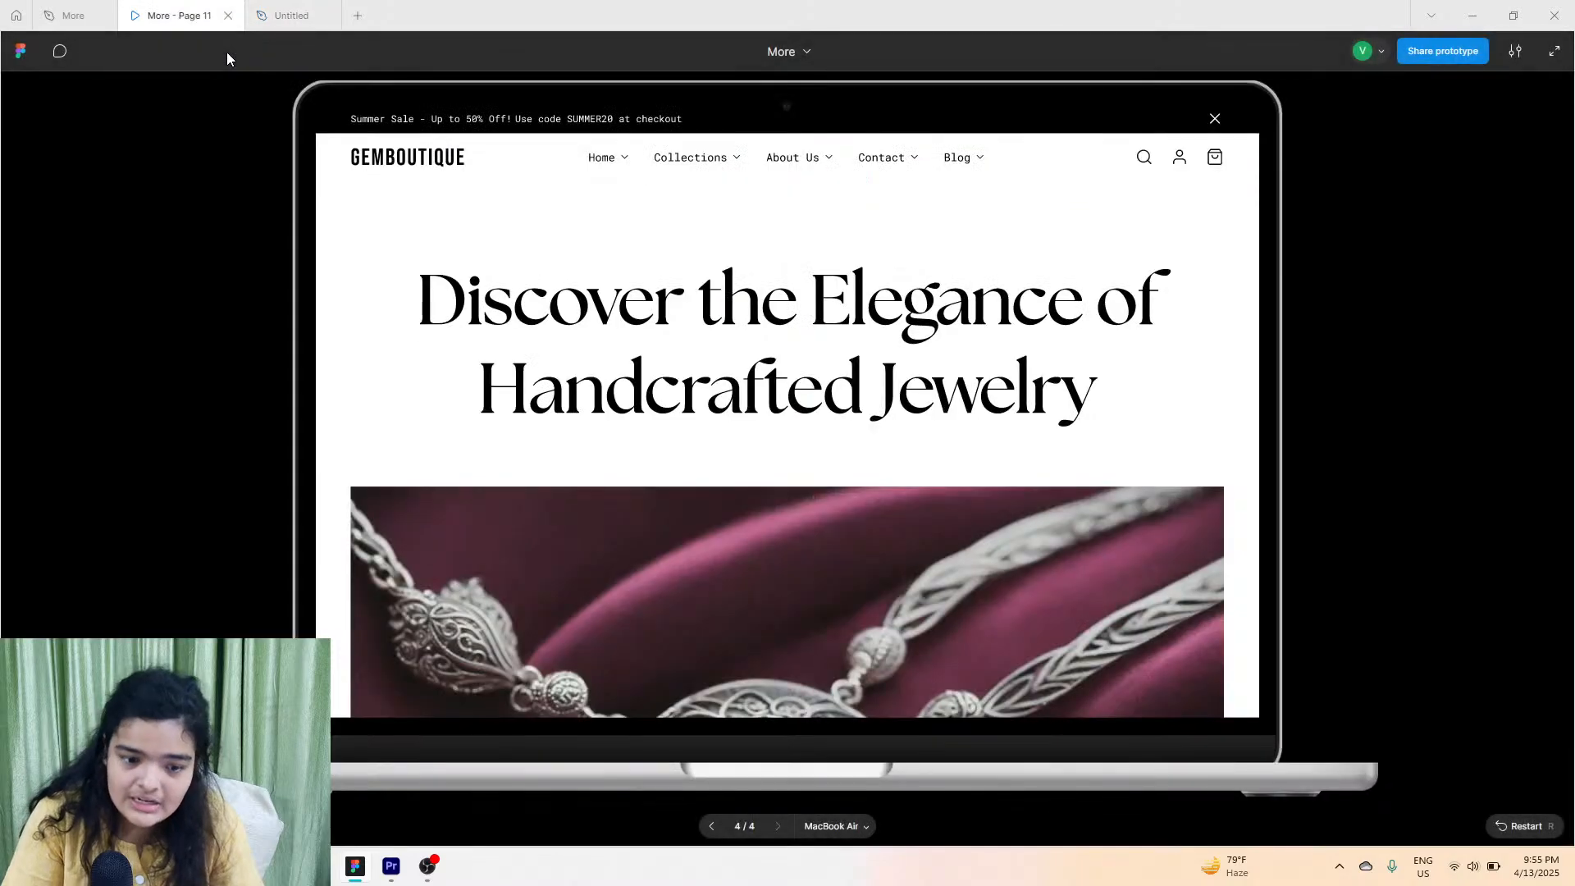
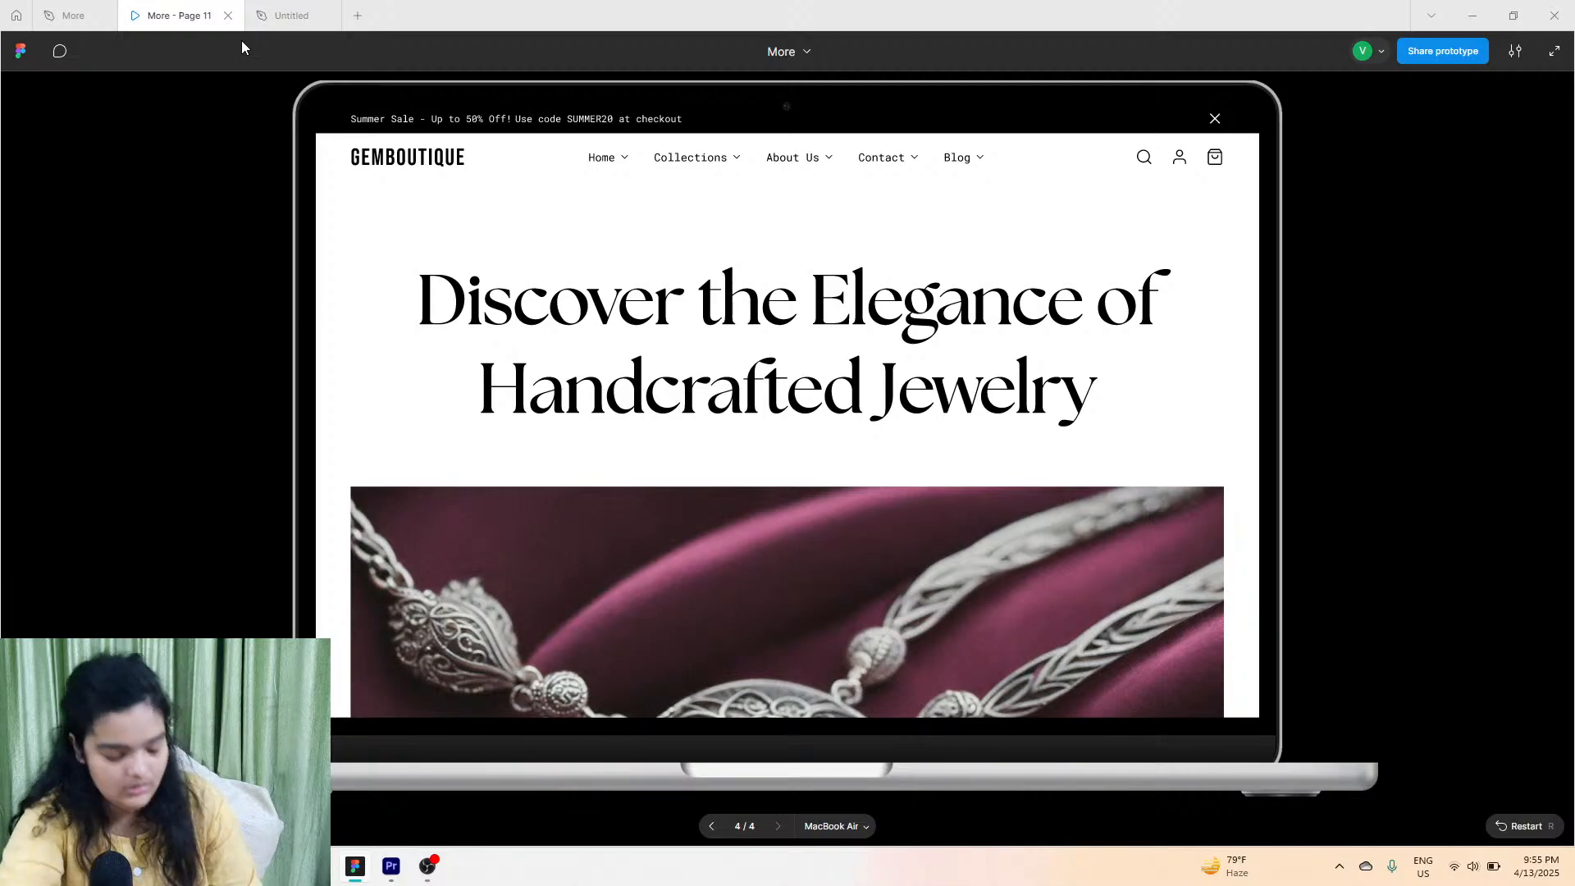
{"action": "left_click", "coordinate": [292, 16]}
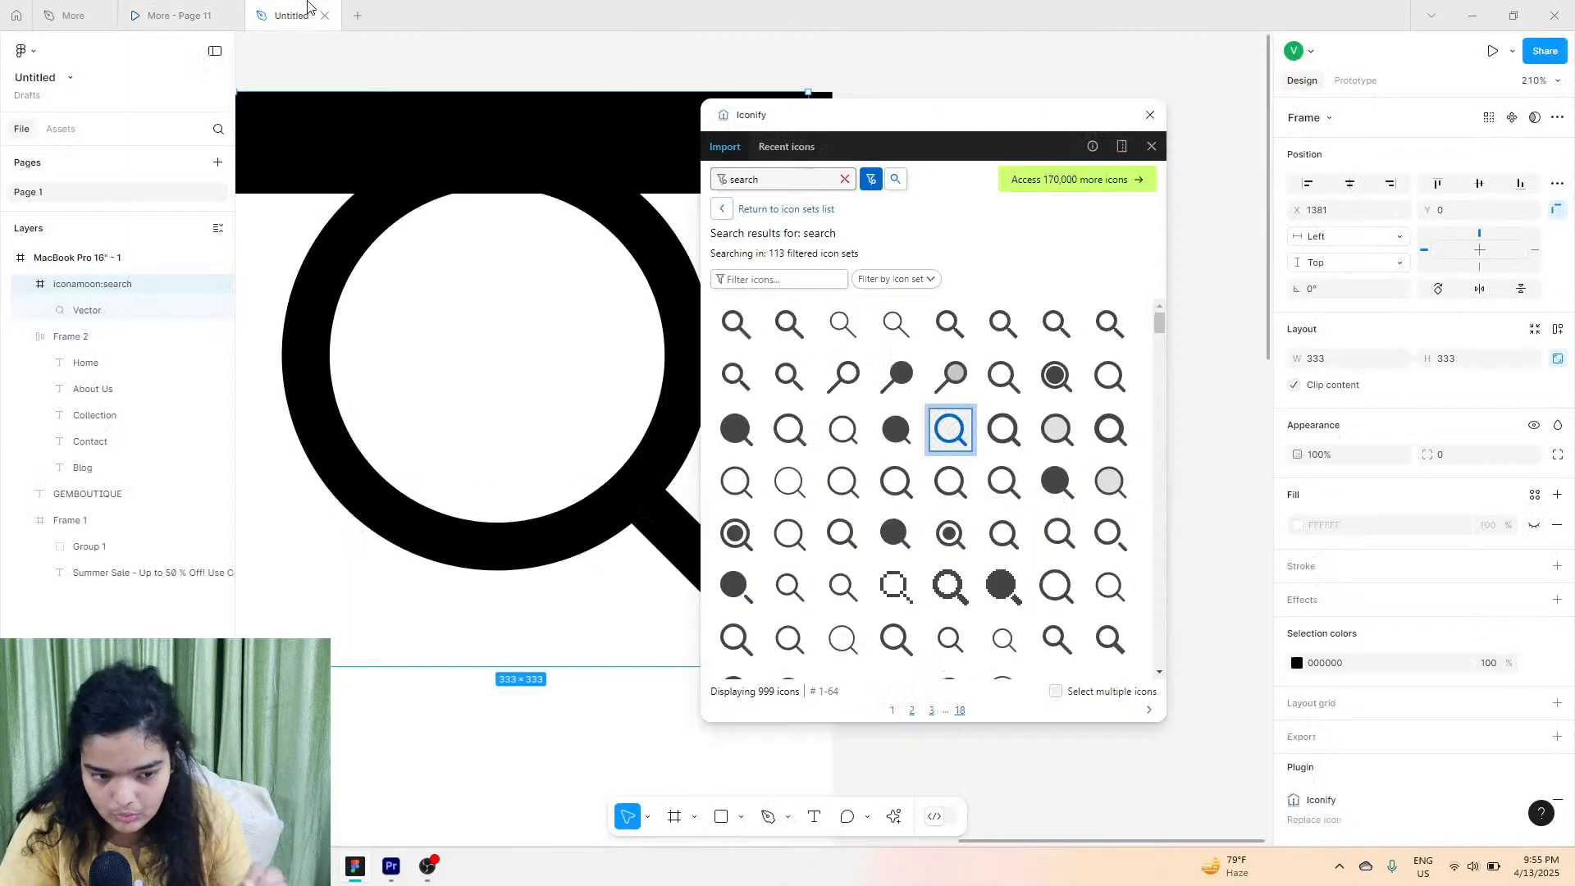
{"action": "left_click", "coordinate": [762, 278]}
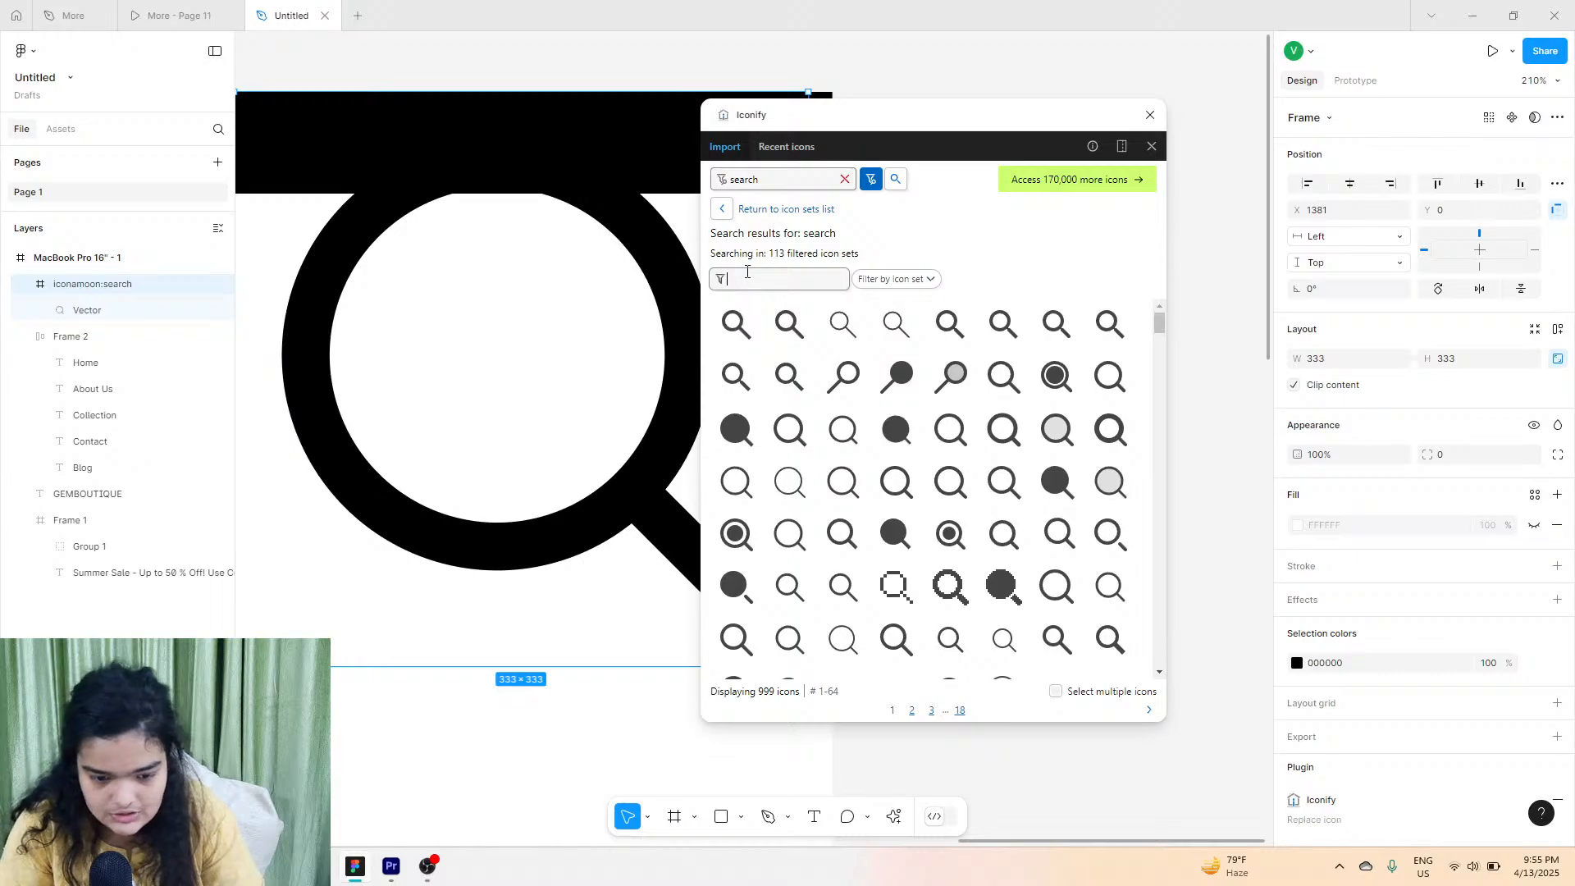
{"action": "type", "text": "user"}
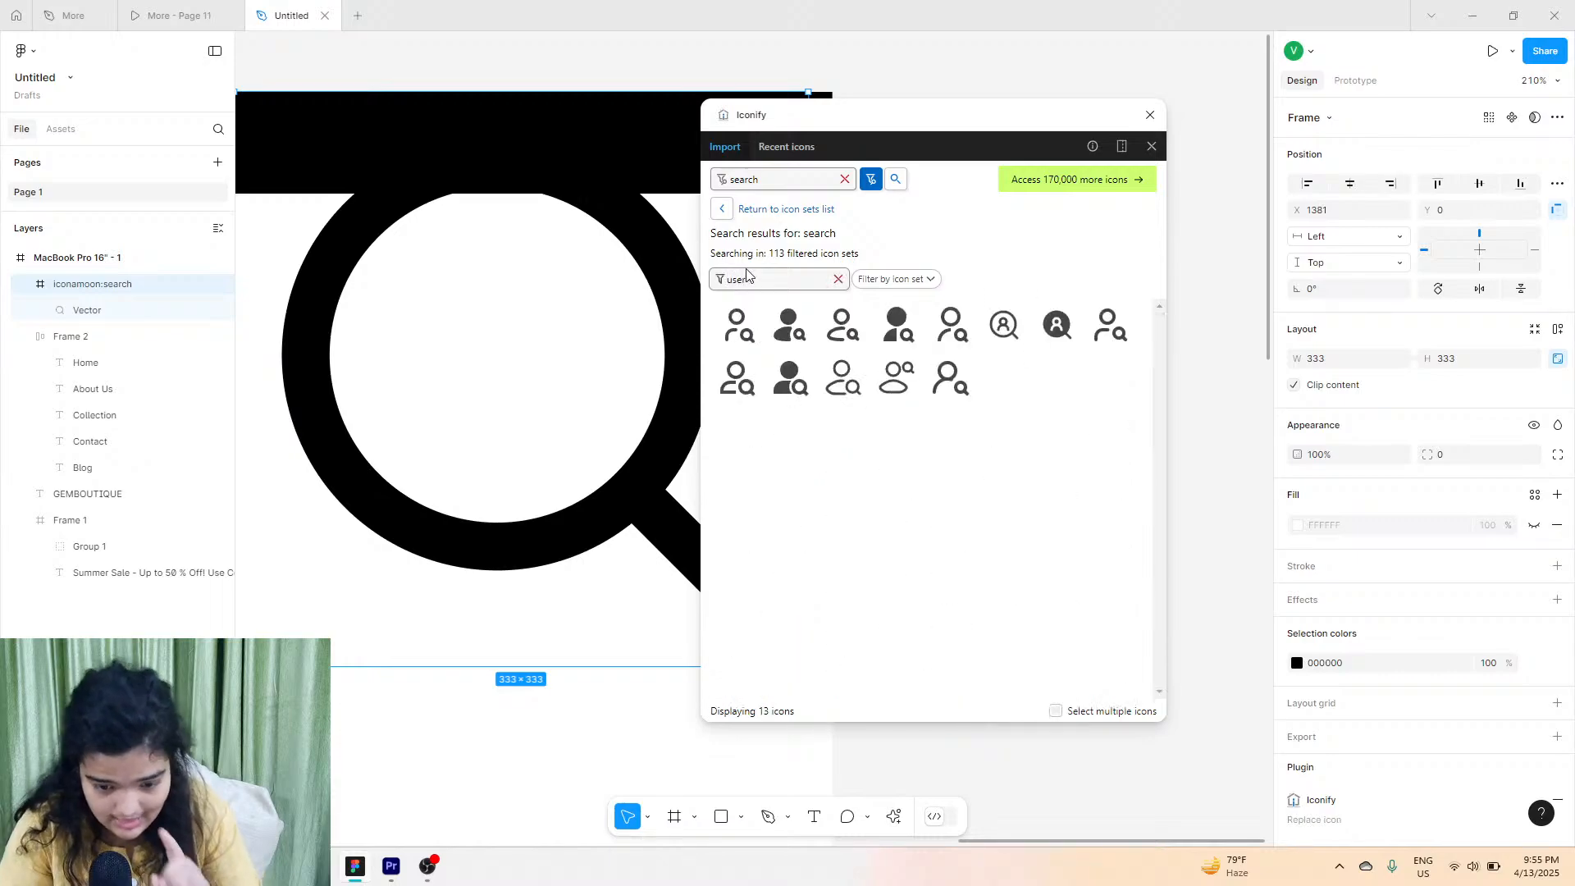
{"action": "left_click", "coordinate": [837, 279]}
Search Iconify for "user" and add the ant-design:user-outlined icon to the canvas beside the search icon.
{"action": "left_click", "coordinate": [751, 182]}
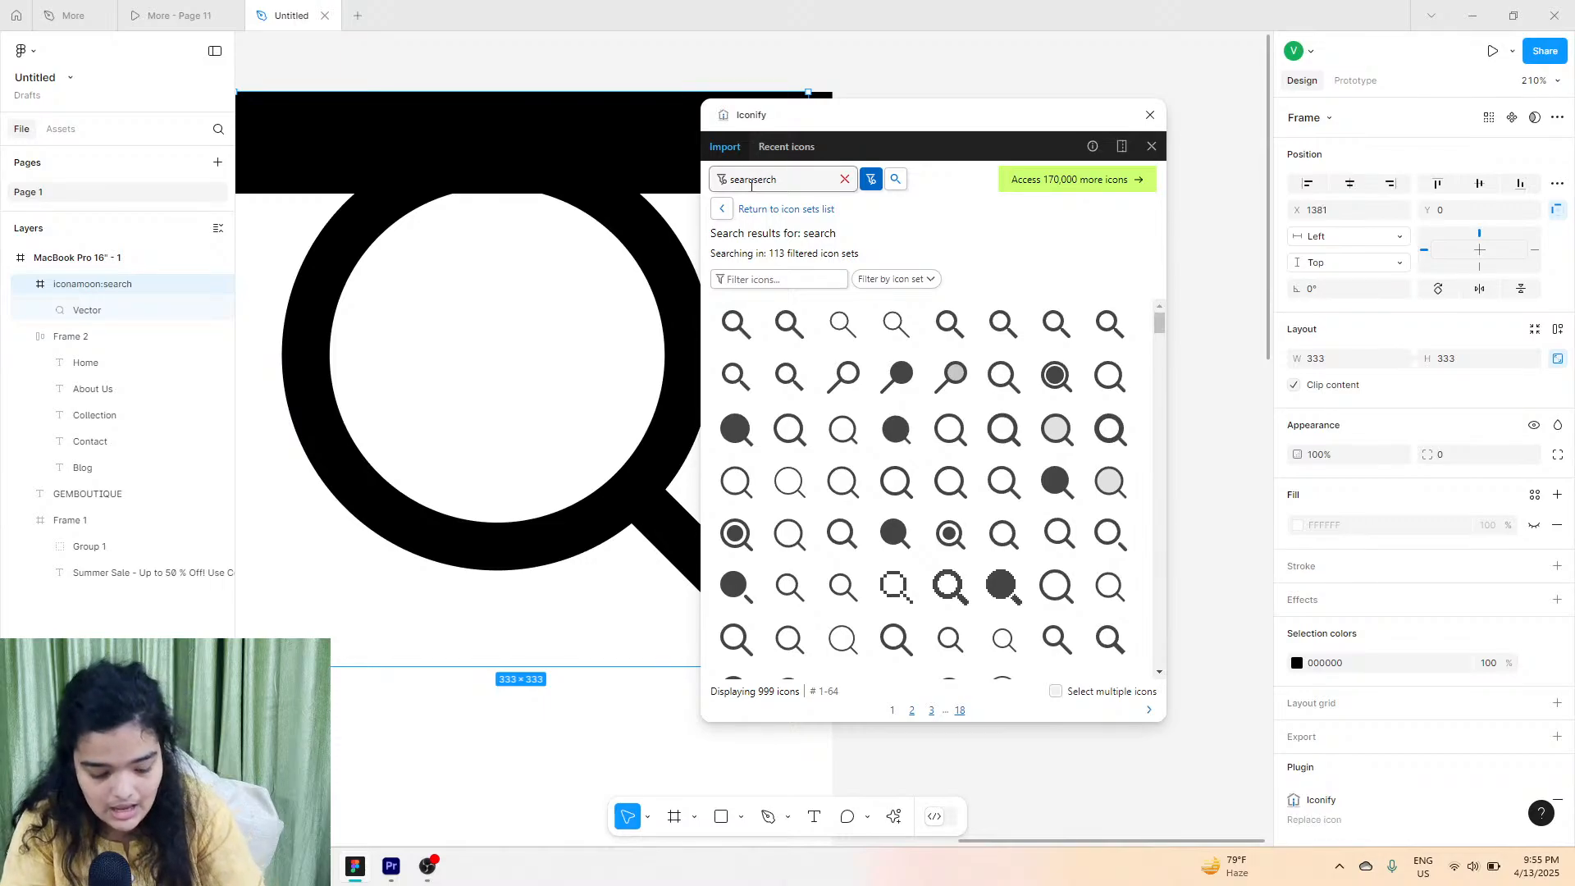
{"action": "key", "text": "ctrl+a"}
{"action": "type", "text": "user"}
{"action": "key", "text": "Return"}
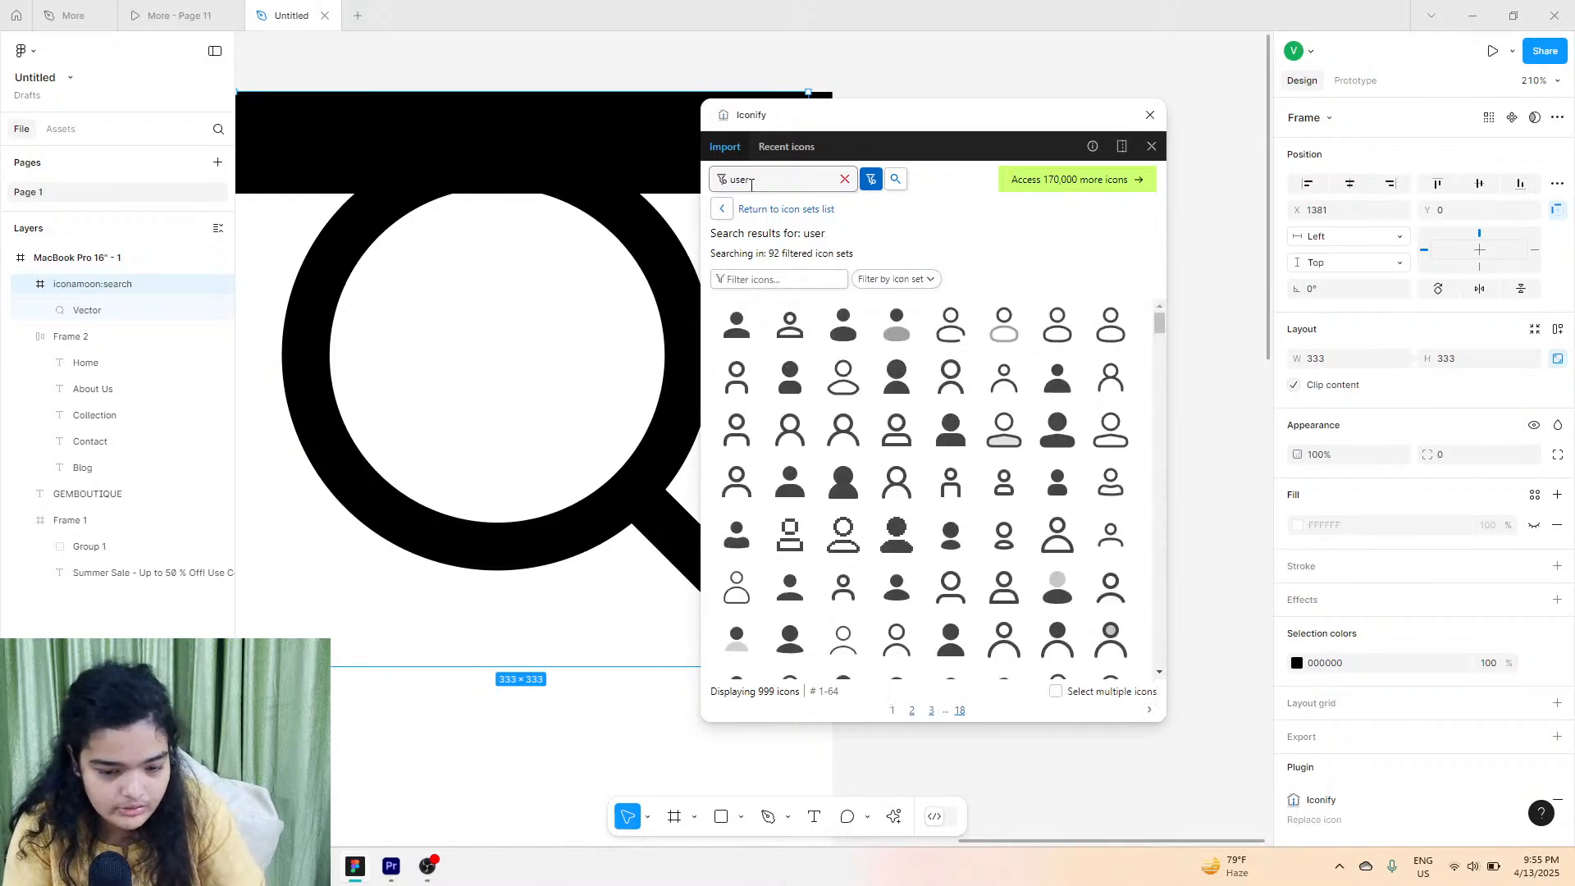
{"action": "scroll", "coordinate": [544, 515], "scroll_direction": "right", "scroll_amount": 4}
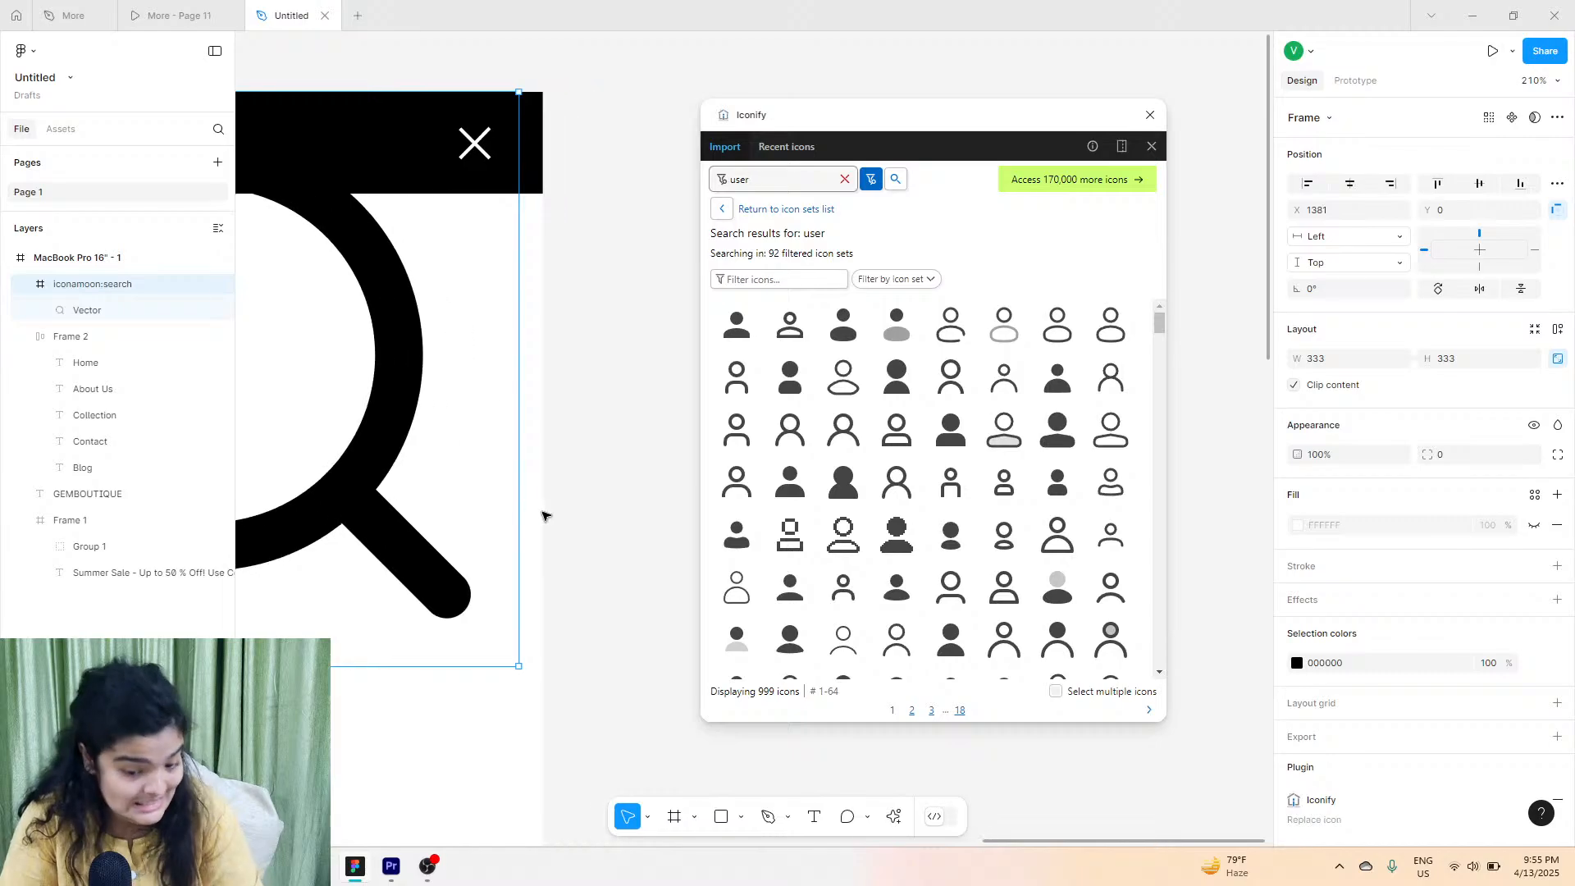
{"action": "scroll", "coordinate": [925, 378], "scroll_direction": "down", "scroll_amount": 4}
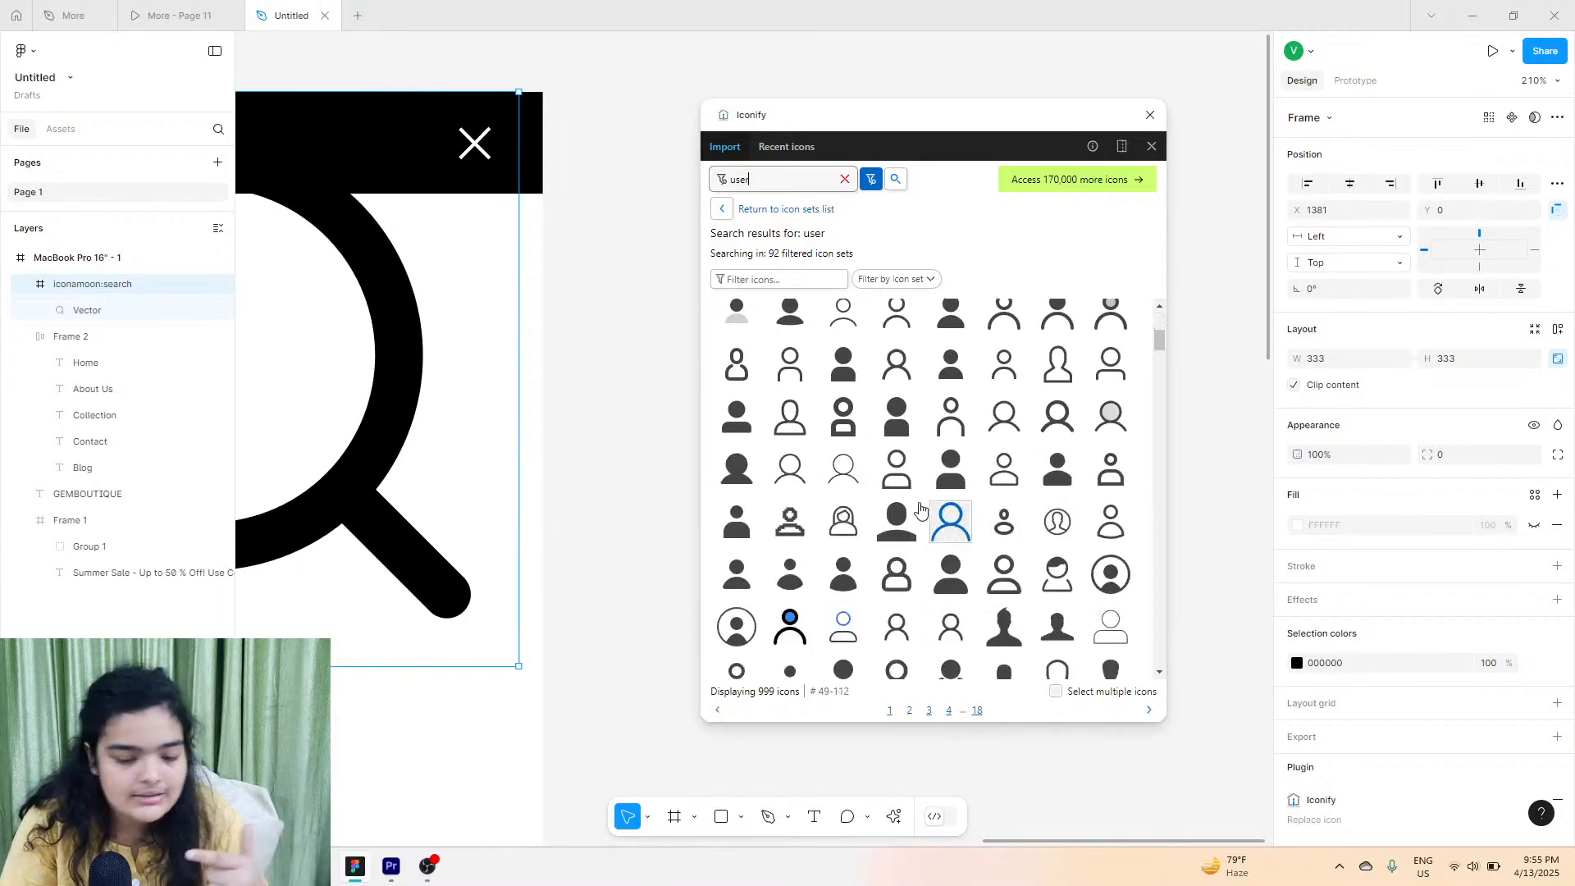
{"action": "left_click_drag", "start_coordinate": [897, 363], "coordinate": [601, 443]}
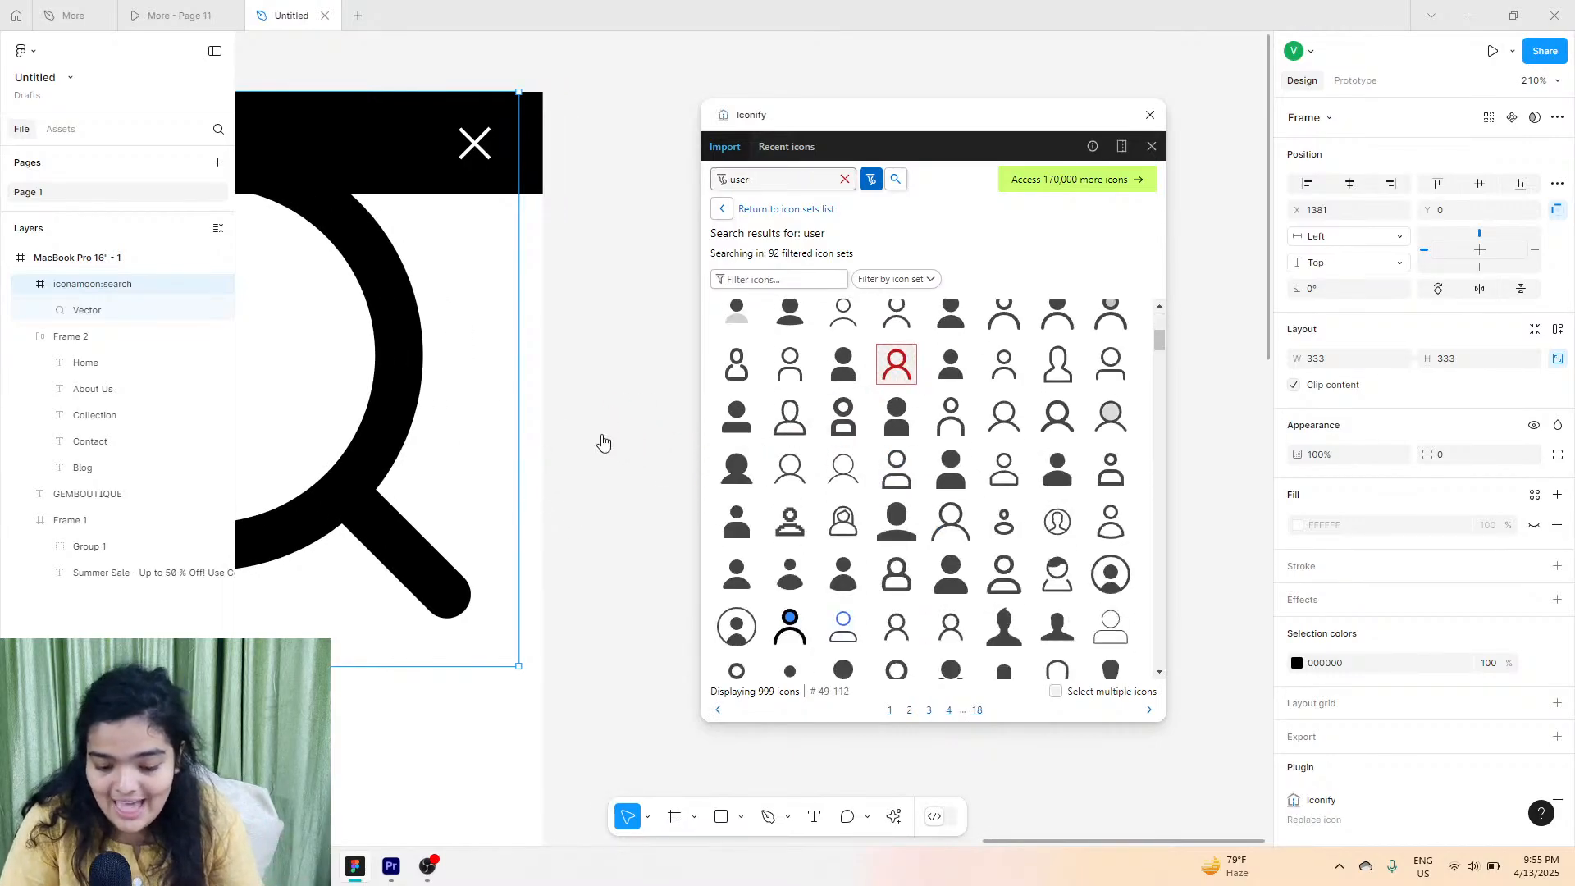
Check the reference's bag icon, search Iconify for "cart", add the solar:cart-outline icon beside the user icon, and close the plugin.
{"action": "left_click", "coordinate": [160, 8]}
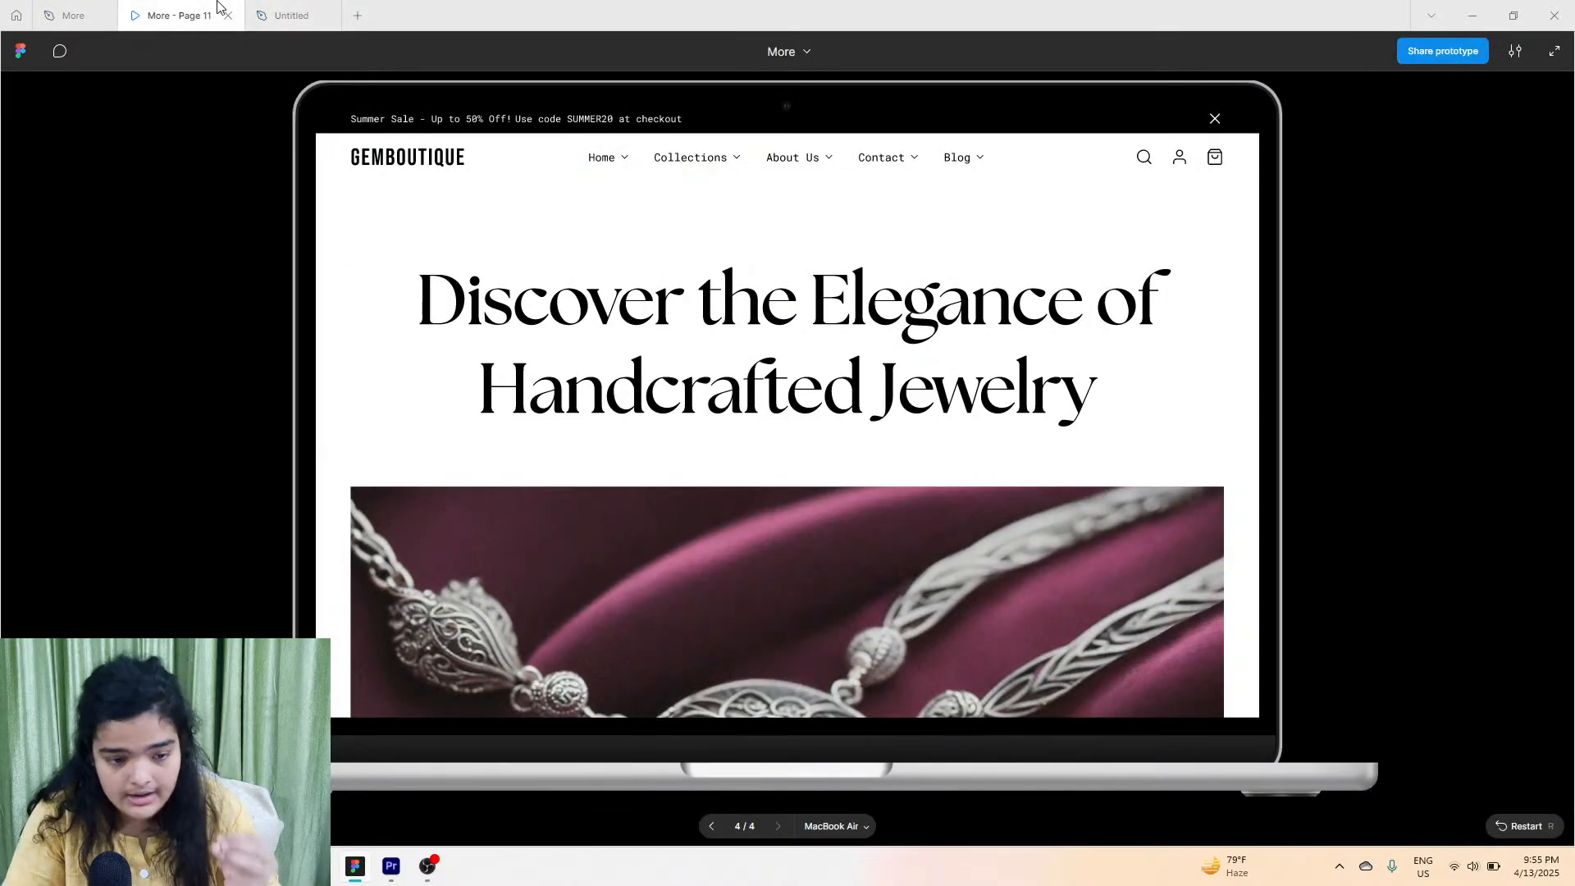
{"action": "left_click", "coordinate": [292, 14]}
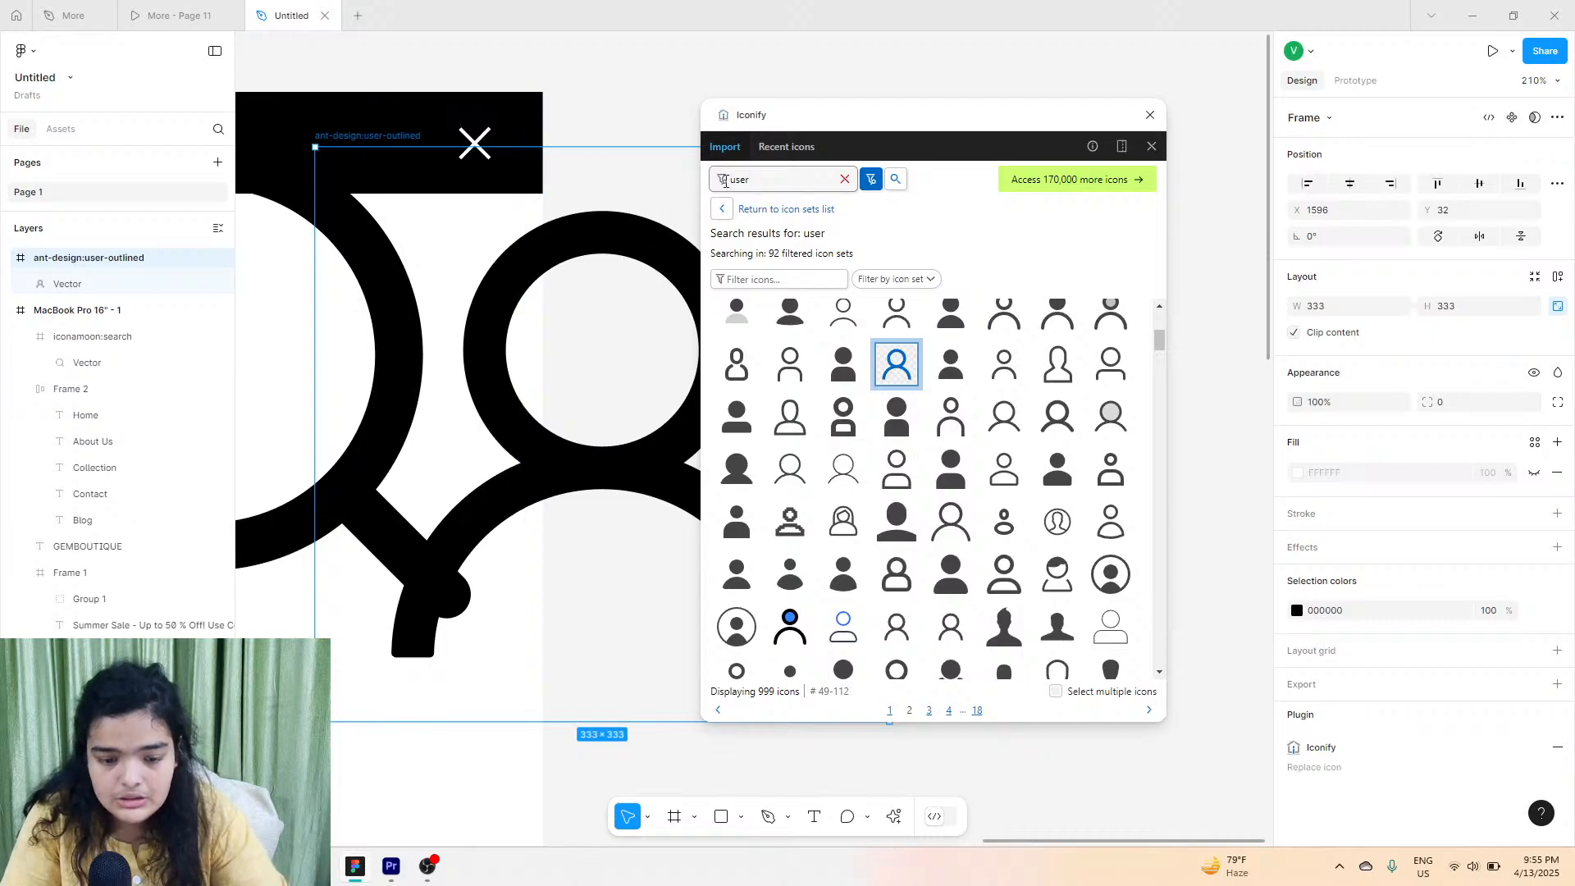
{"action": "left_click", "coordinate": [745, 179]}
{"action": "type", "text": "v"}
{"action": "key", "text": "BackSpace"}
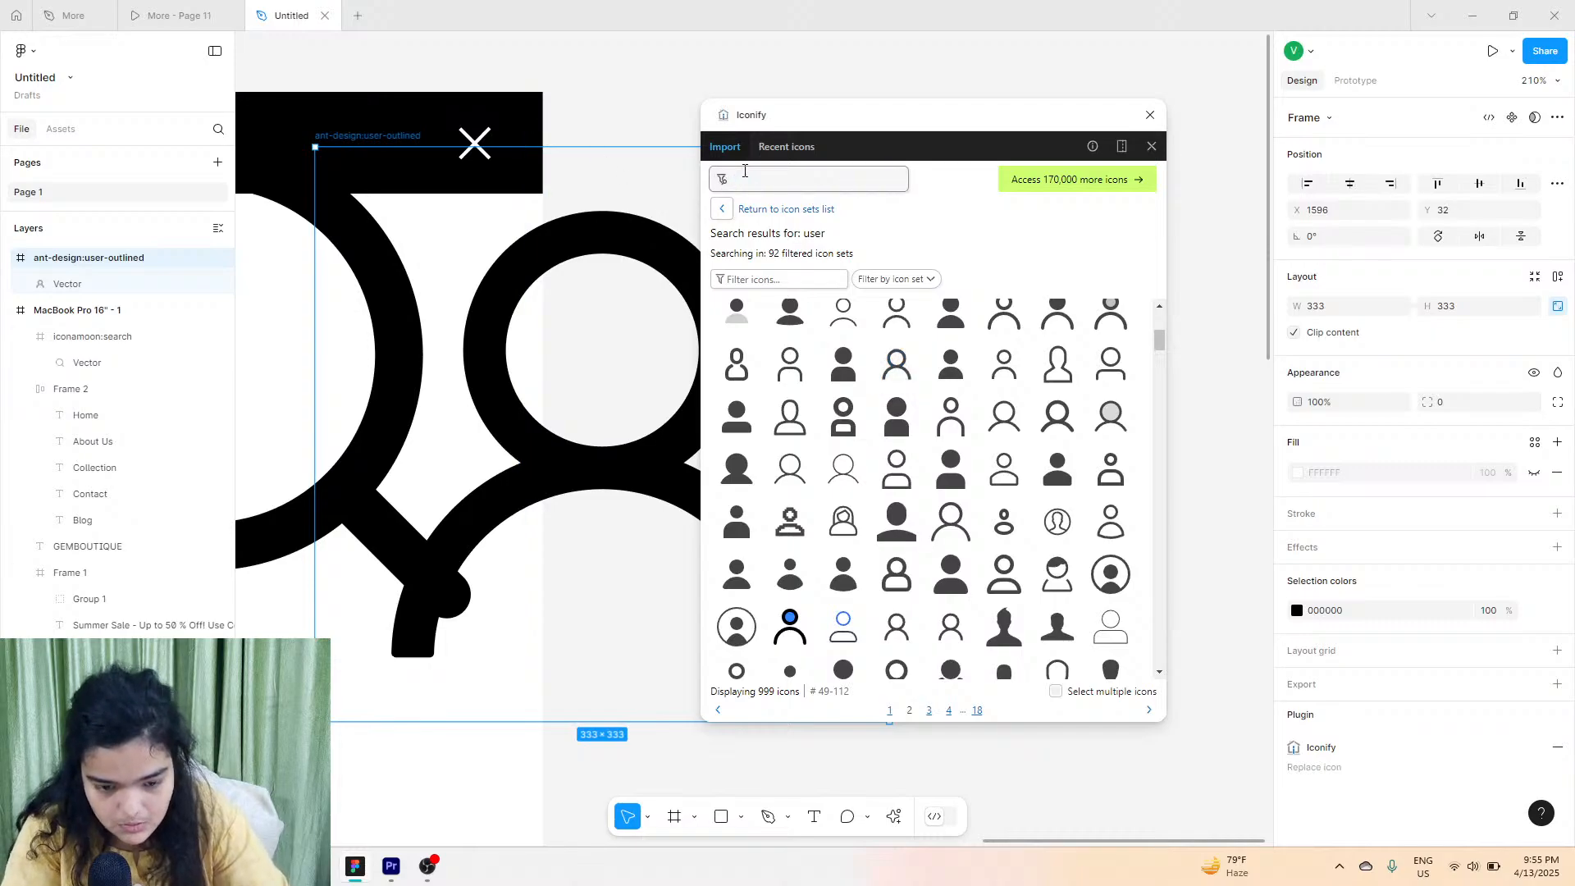
{"action": "type", "text": "cart"}
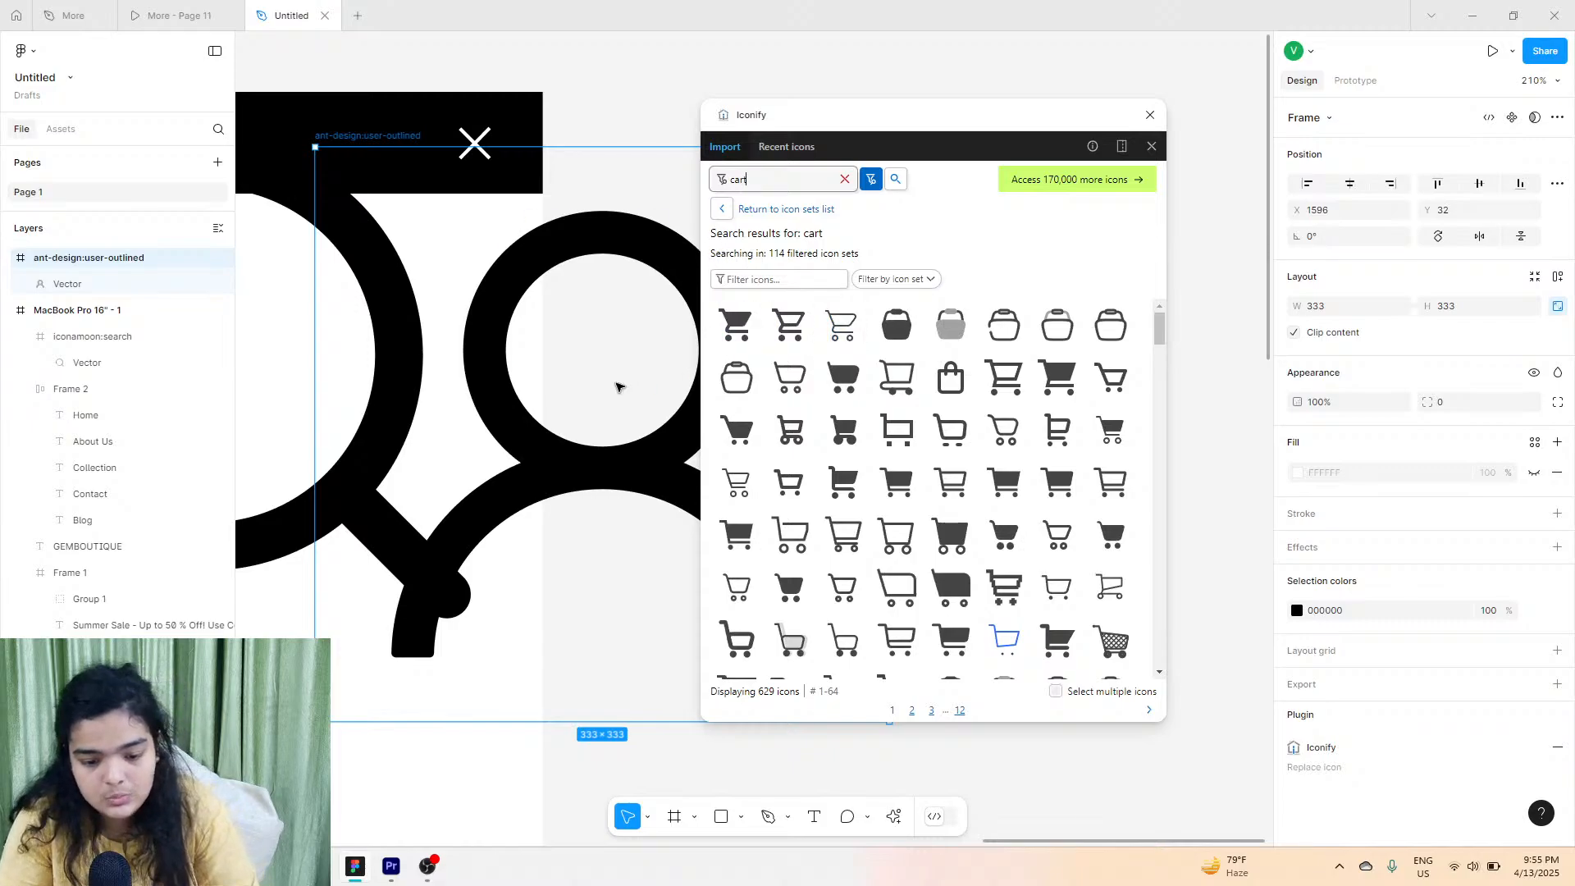
{"action": "scroll", "coordinate": [615, 386], "scroll_direction": "right", "scroll_amount": 5}
{"action": "left_click_drag", "start_coordinate": [736, 378], "coordinate": [658, 436]}
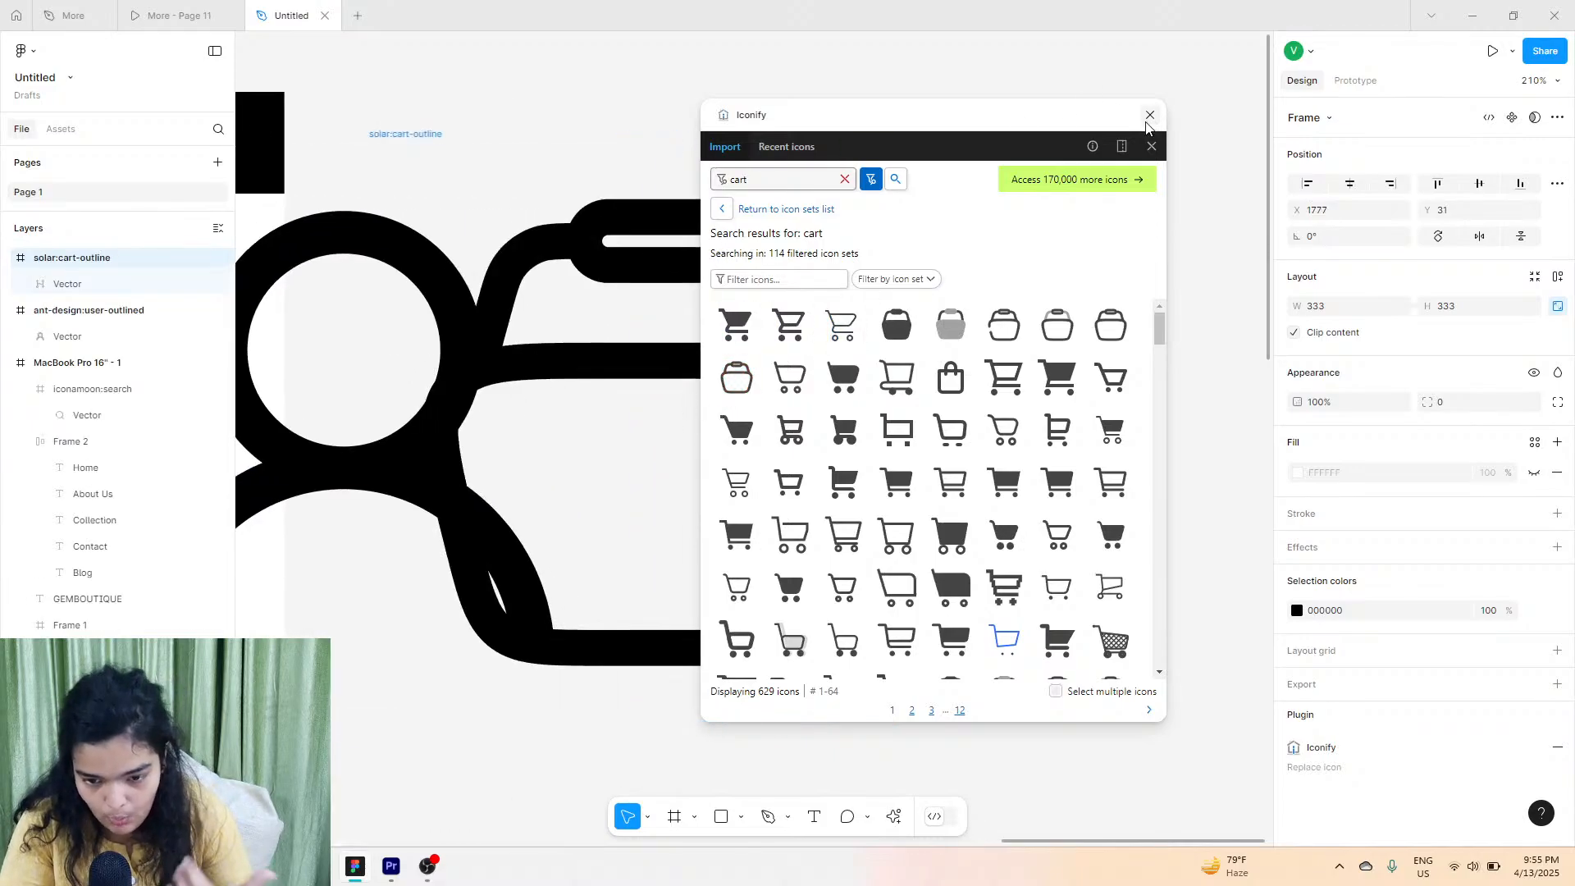
{"action": "left_click_drag", "start_coordinate": [1145, 110], "coordinate": [1140, 123]}
{"action": "left_click", "coordinate": [1143, 126]}
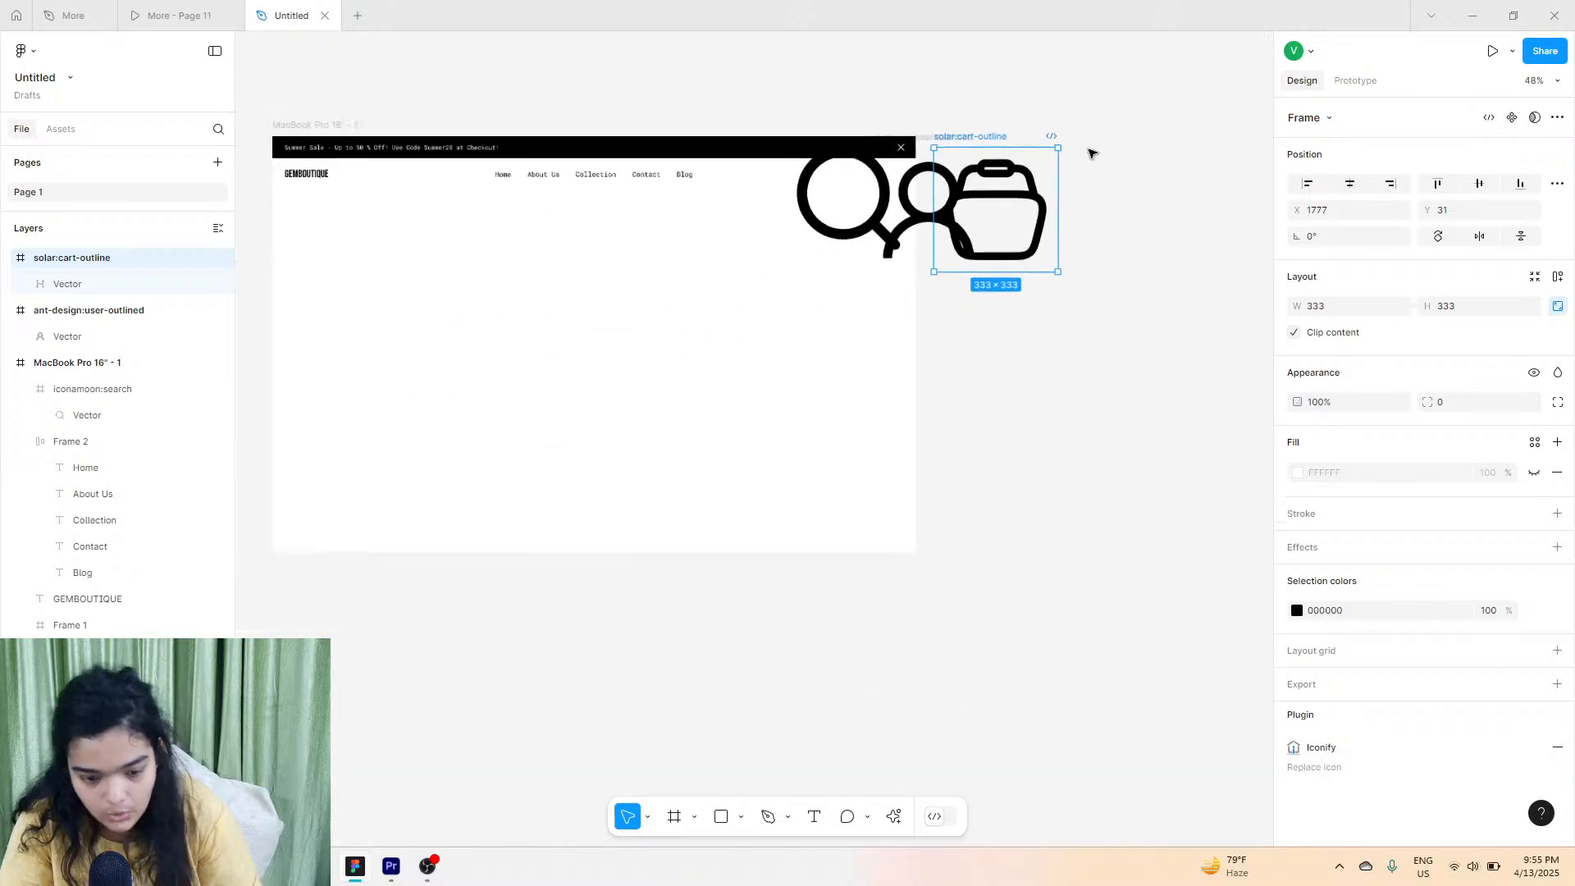
Select the search, user and cart icons together and move them down clear of the header.
{"action": "scroll", "coordinate": [1091, 151], "scroll_direction": "down", "scroll_amount": 10}
{"action": "left_click", "coordinate": [893, 160]}
{"action": "left_click", "coordinate": [944, 168], "text": "shift"}
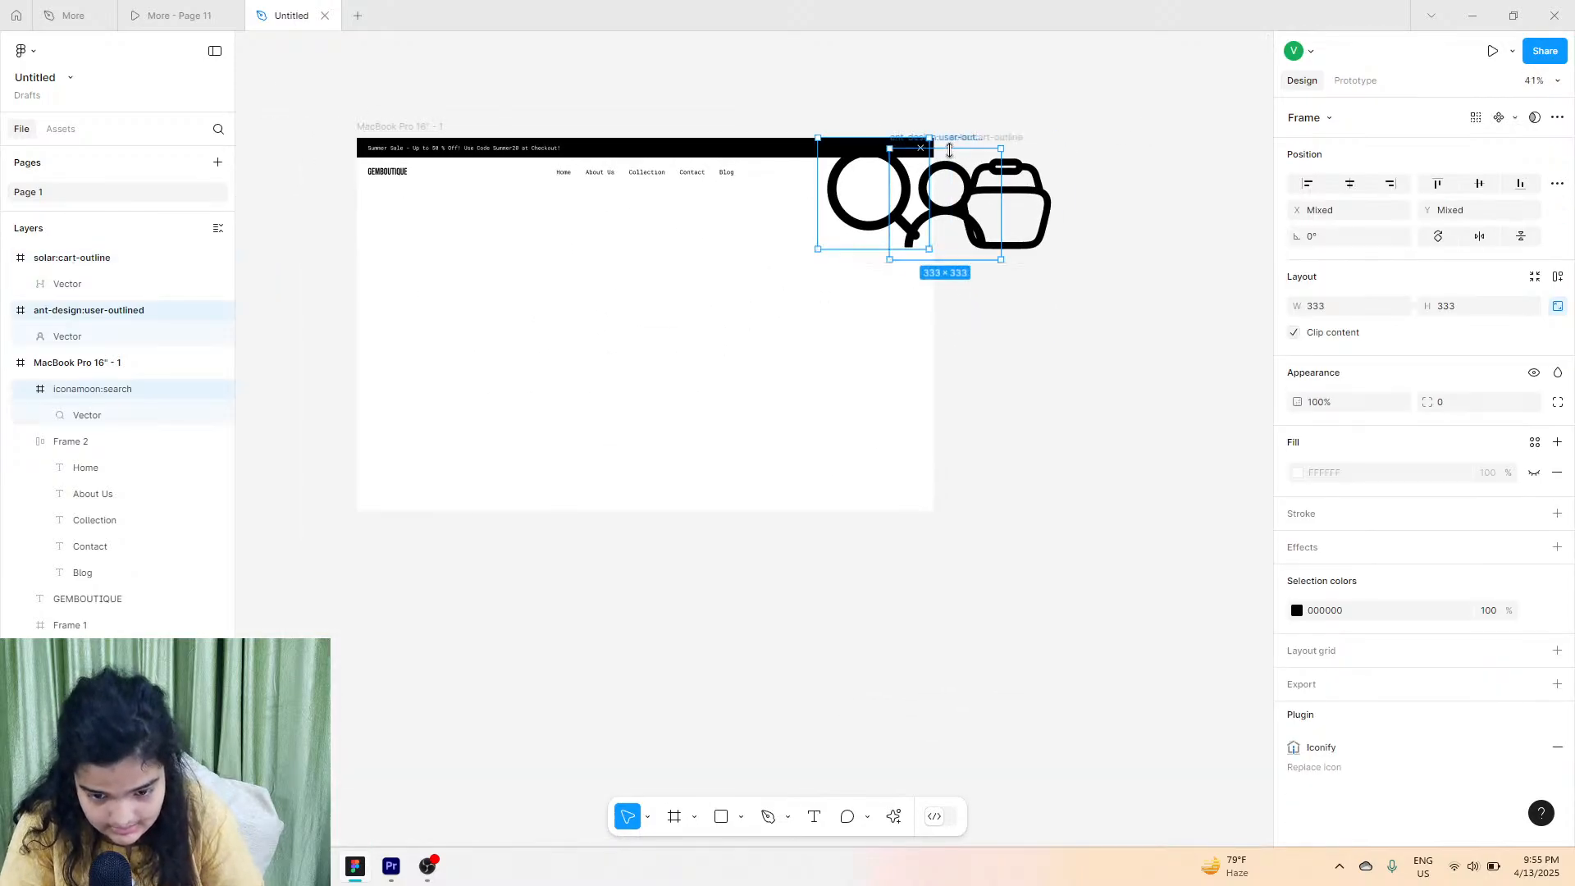
{"action": "left_click", "coordinate": [975, 154], "text": "shift"}
{"action": "left_click_drag", "start_coordinate": [944, 196], "coordinate": [1114, 196]}
{"action": "key", "text": "ctrl+z"}
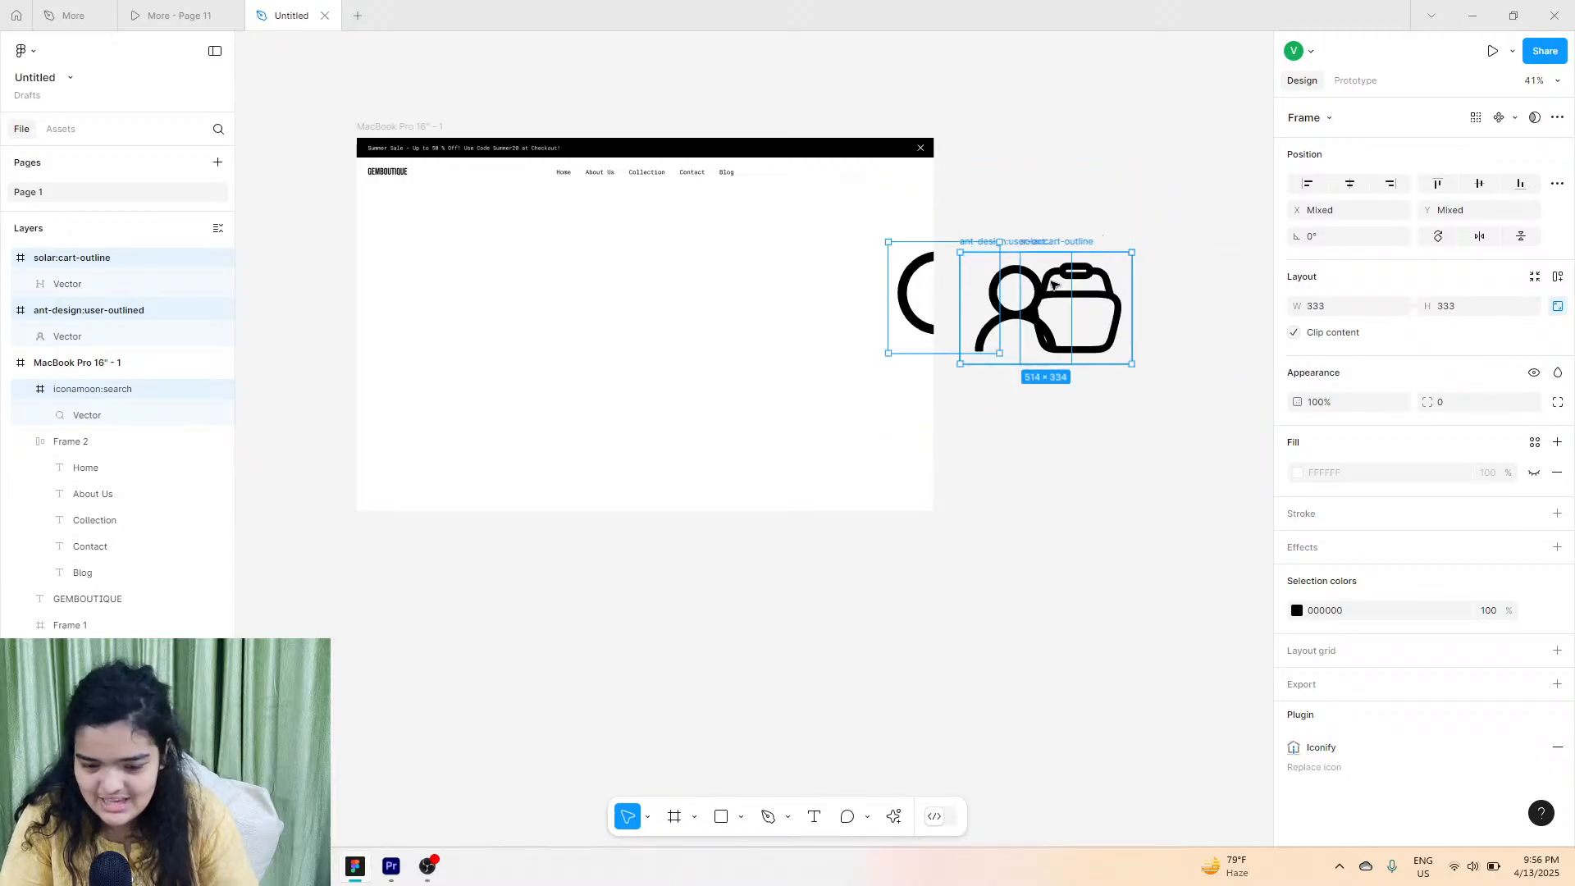
{"action": "left_click_drag", "start_coordinate": [1046, 281], "coordinate": [592, 332]}
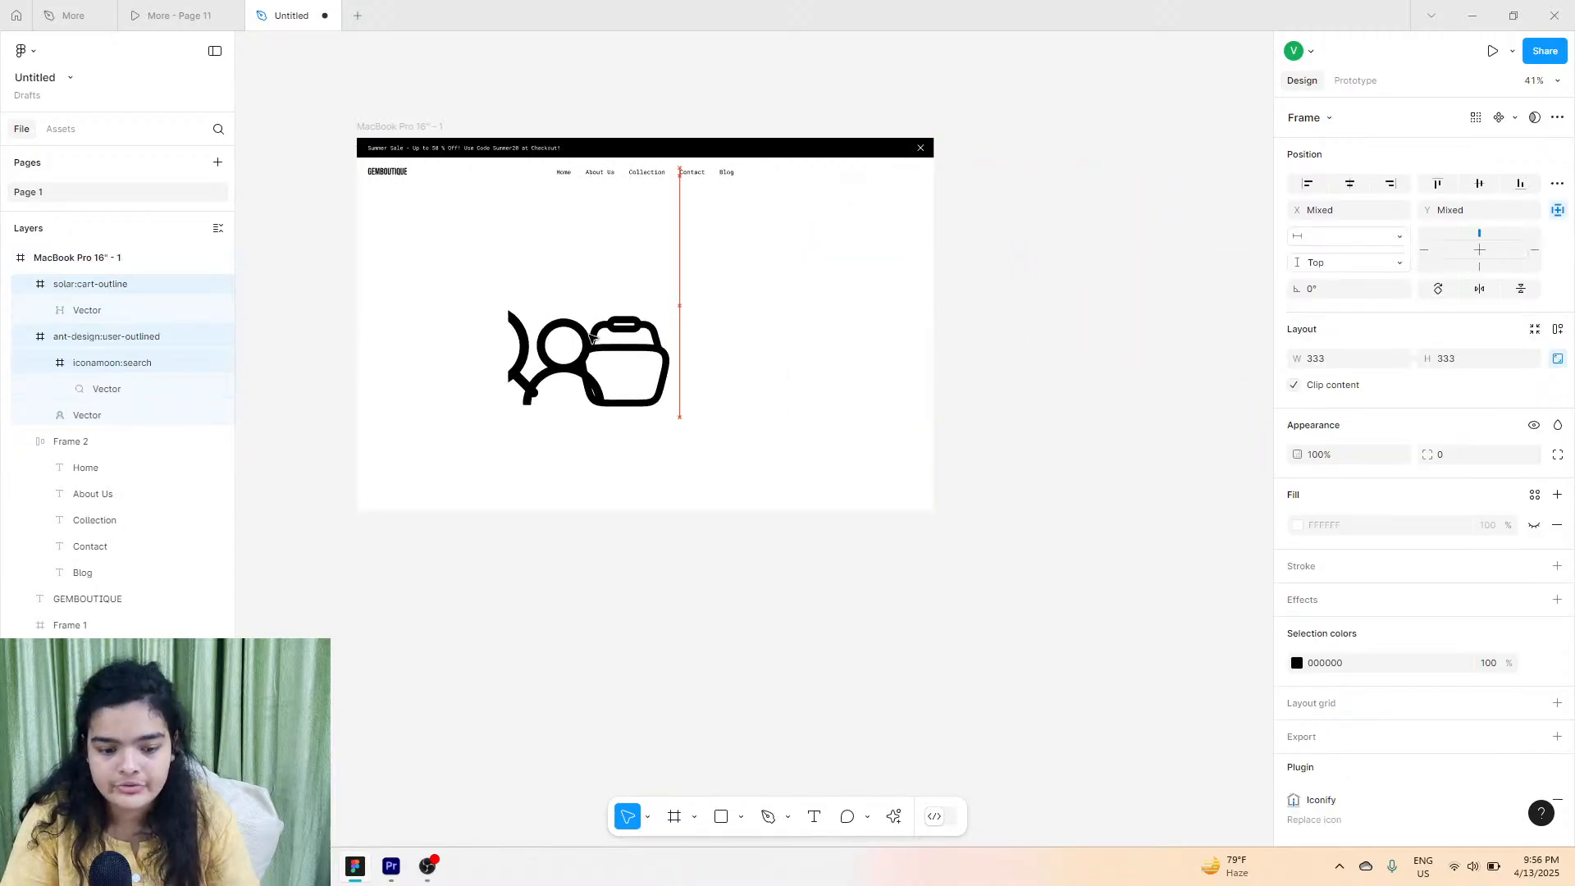
{"action": "key", "text": "ctrl+z"}
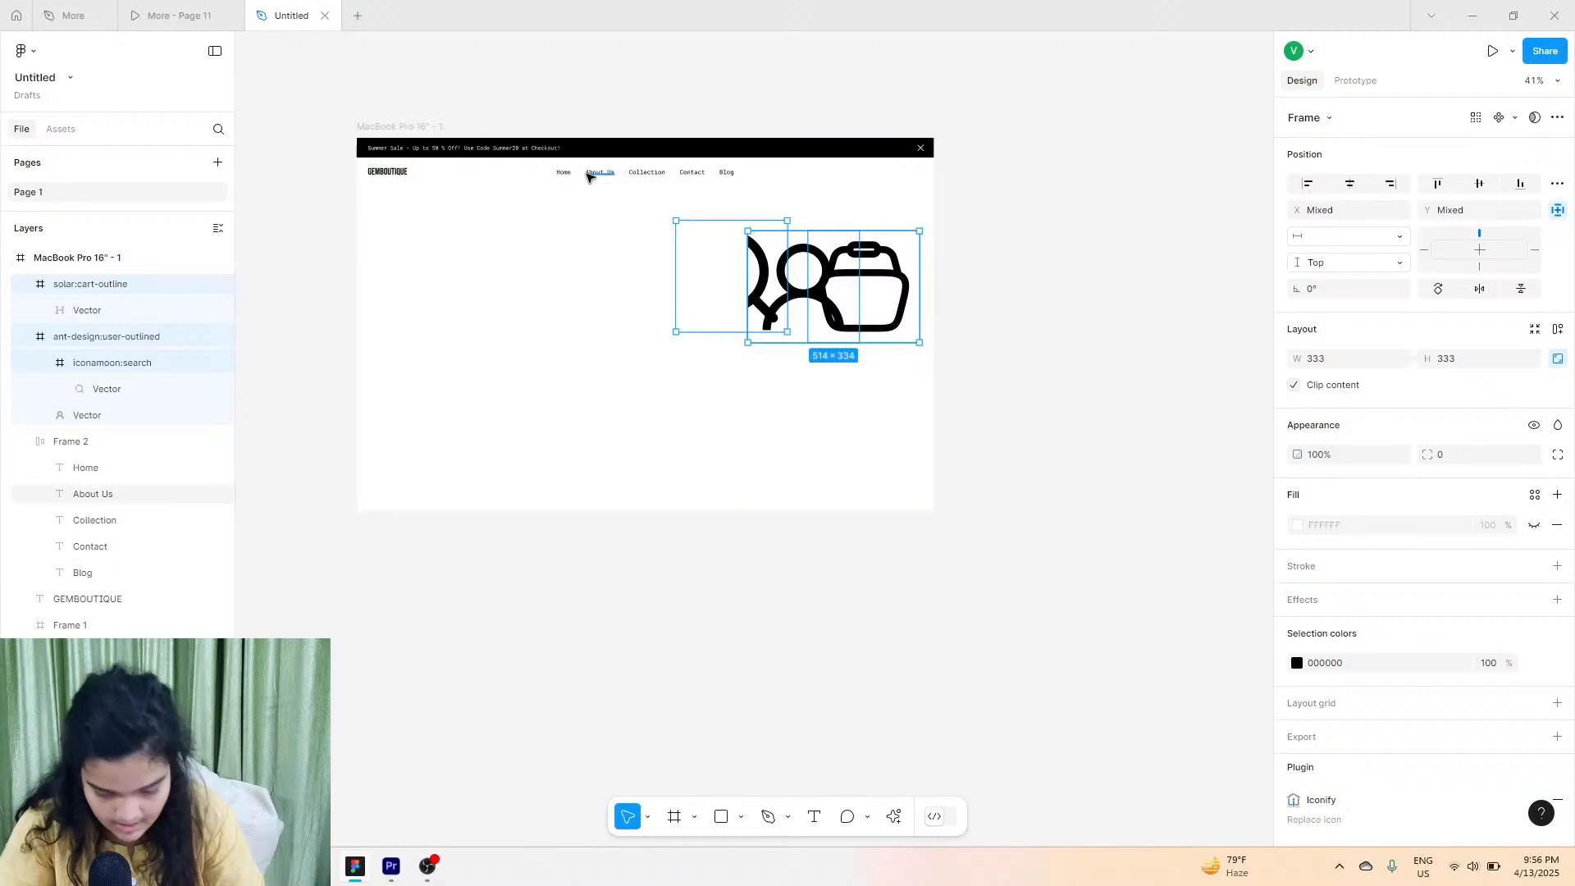
{"action": "key", "text": "ctrl+z"}
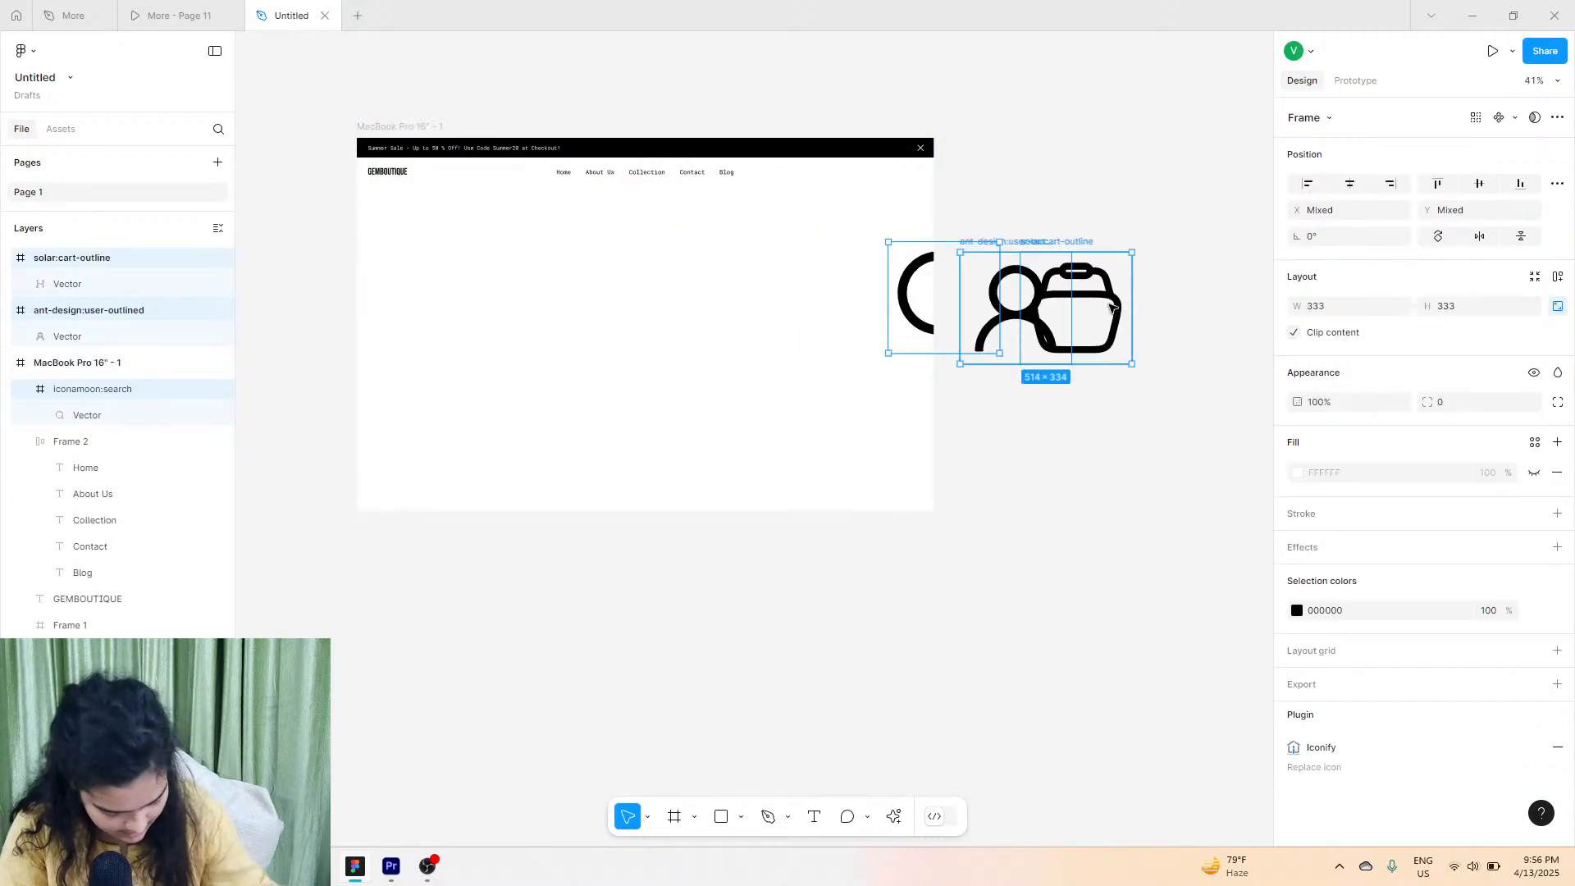
Move the three icons inside the MacBook Pro 16" frame and group them into a horizontal auto layout row.
{"action": "left_click_drag", "start_coordinate": [1040, 305], "coordinate": [784, 303]}
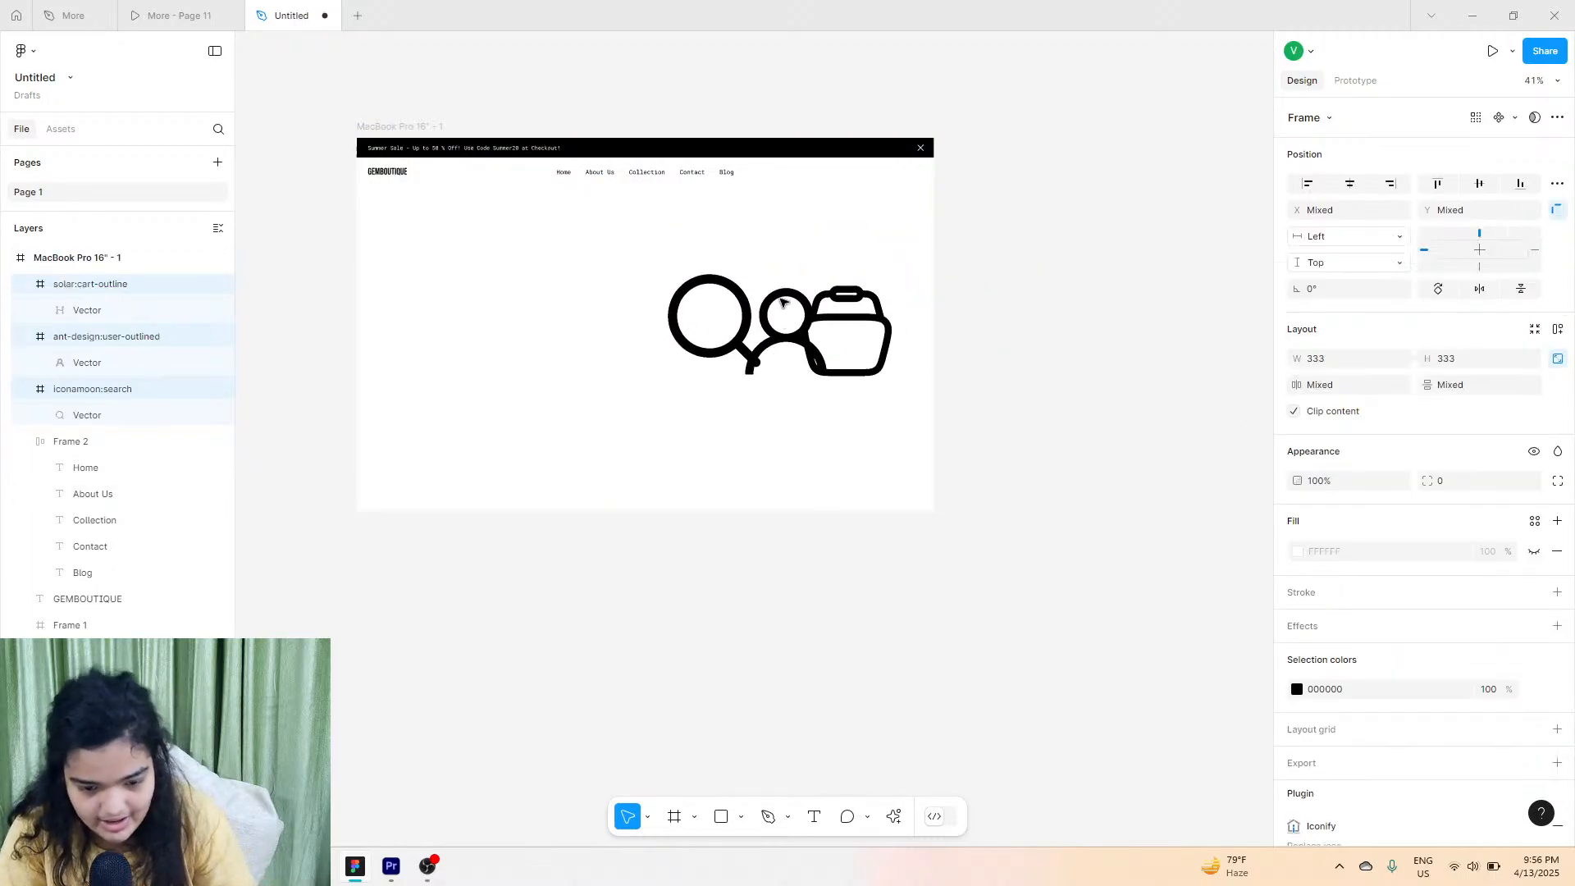
{"action": "scroll", "coordinate": [783, 303], "scroll_direction": "up", "scroll_amount": 5}
{"action": "key", "text": "ctrl+g"}
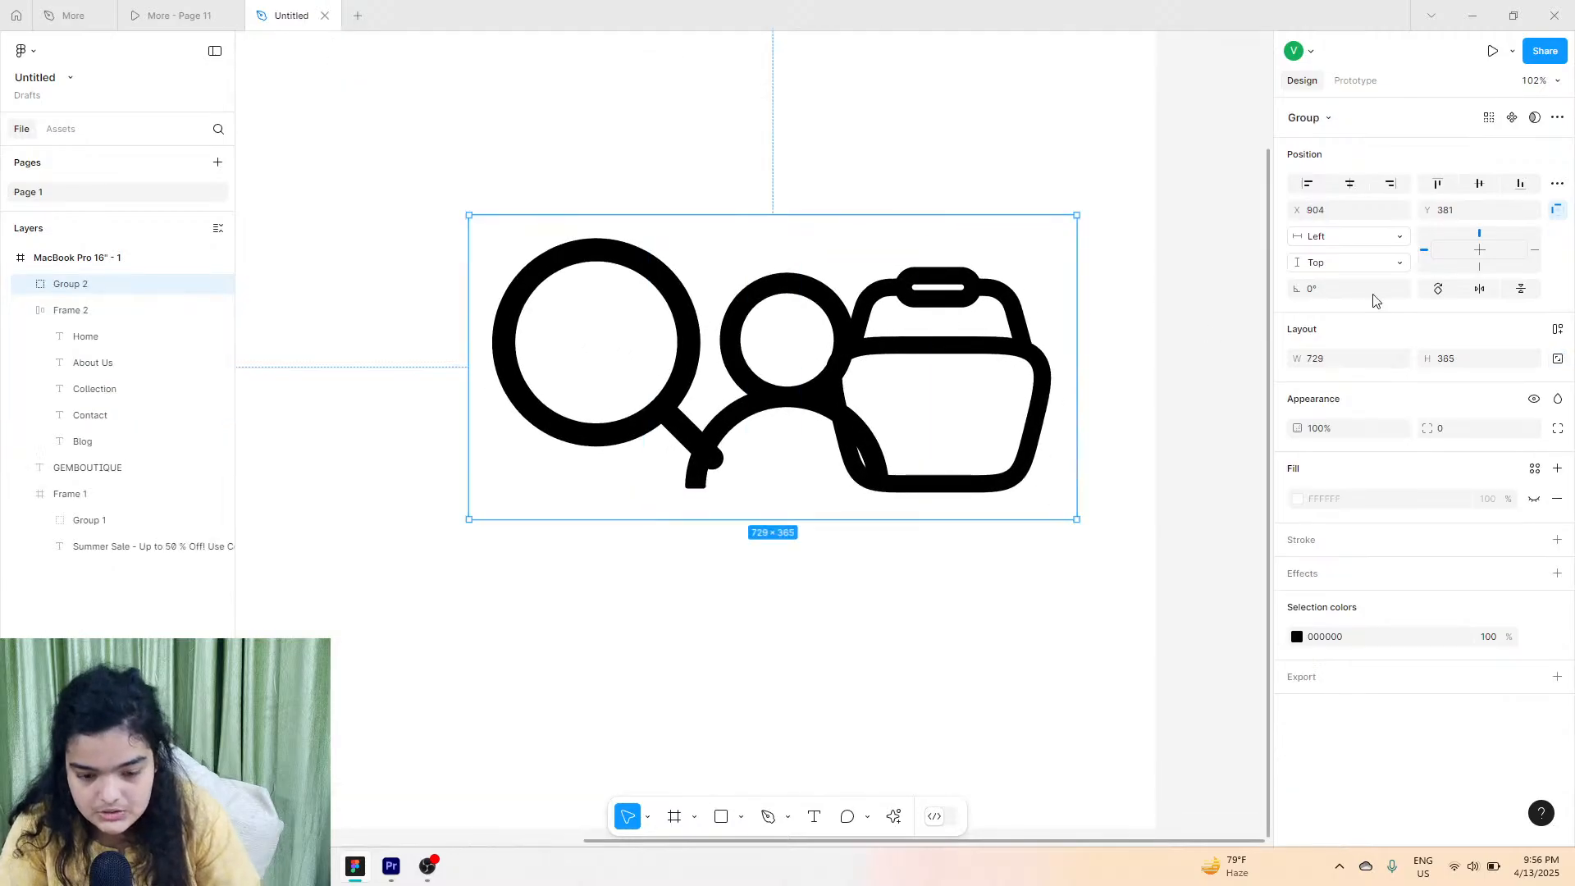
{"action": "left_click", "coordinate": [1557, 329]}
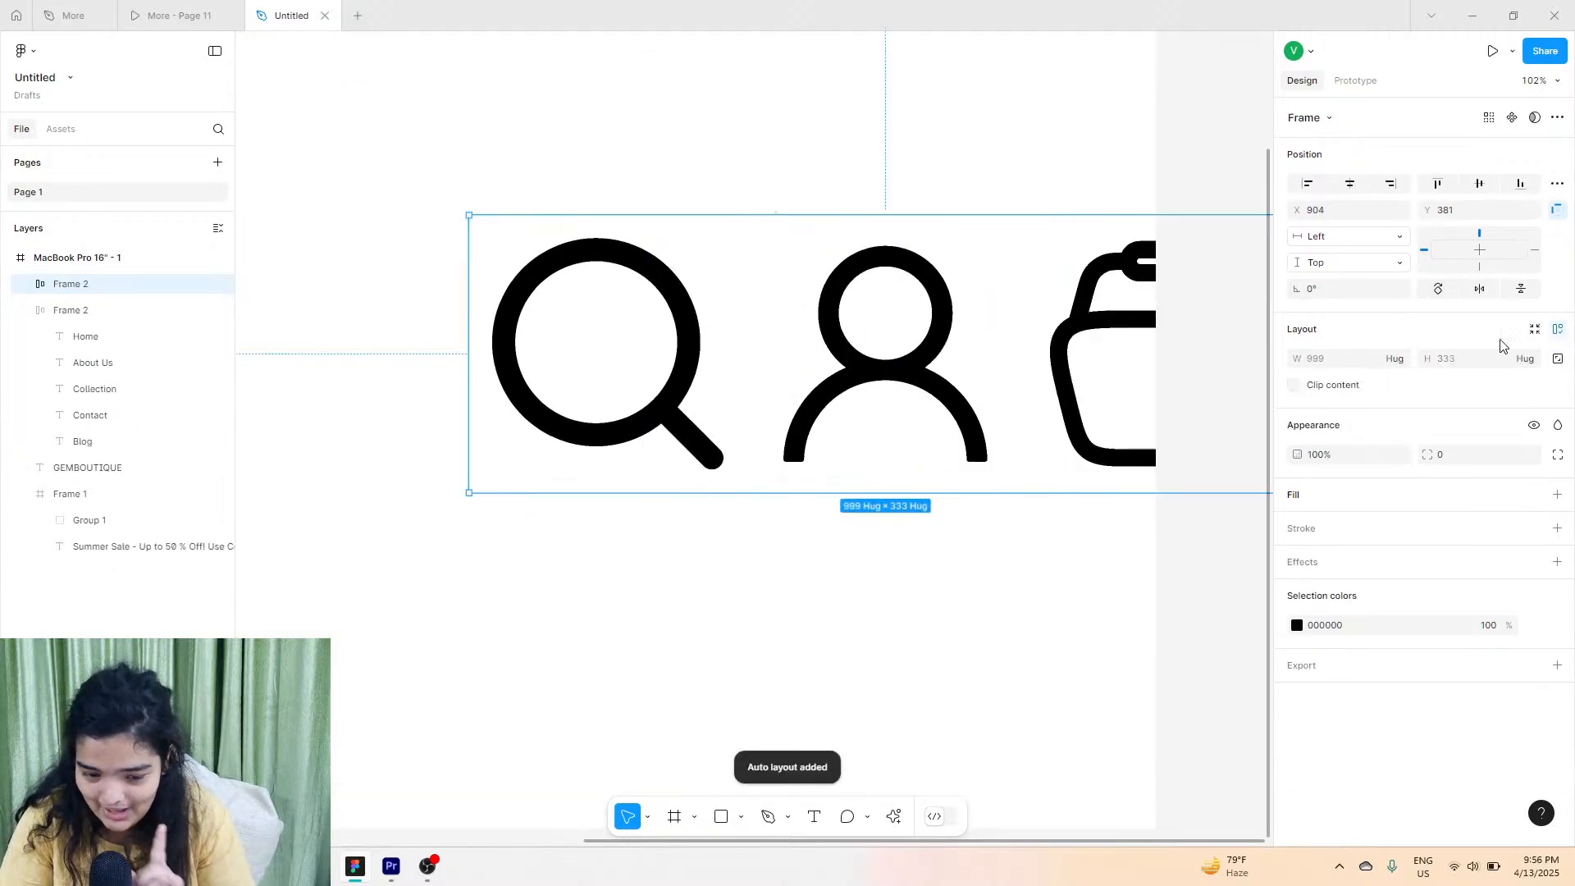
Select the search, user and cart vectors inside their icon frames, shrink them together and move them out above the auto layout row.
{"action": "left_click", "coordinate": [441, 323]}
{"action": "left_click", "coordinate": [632, 309]}
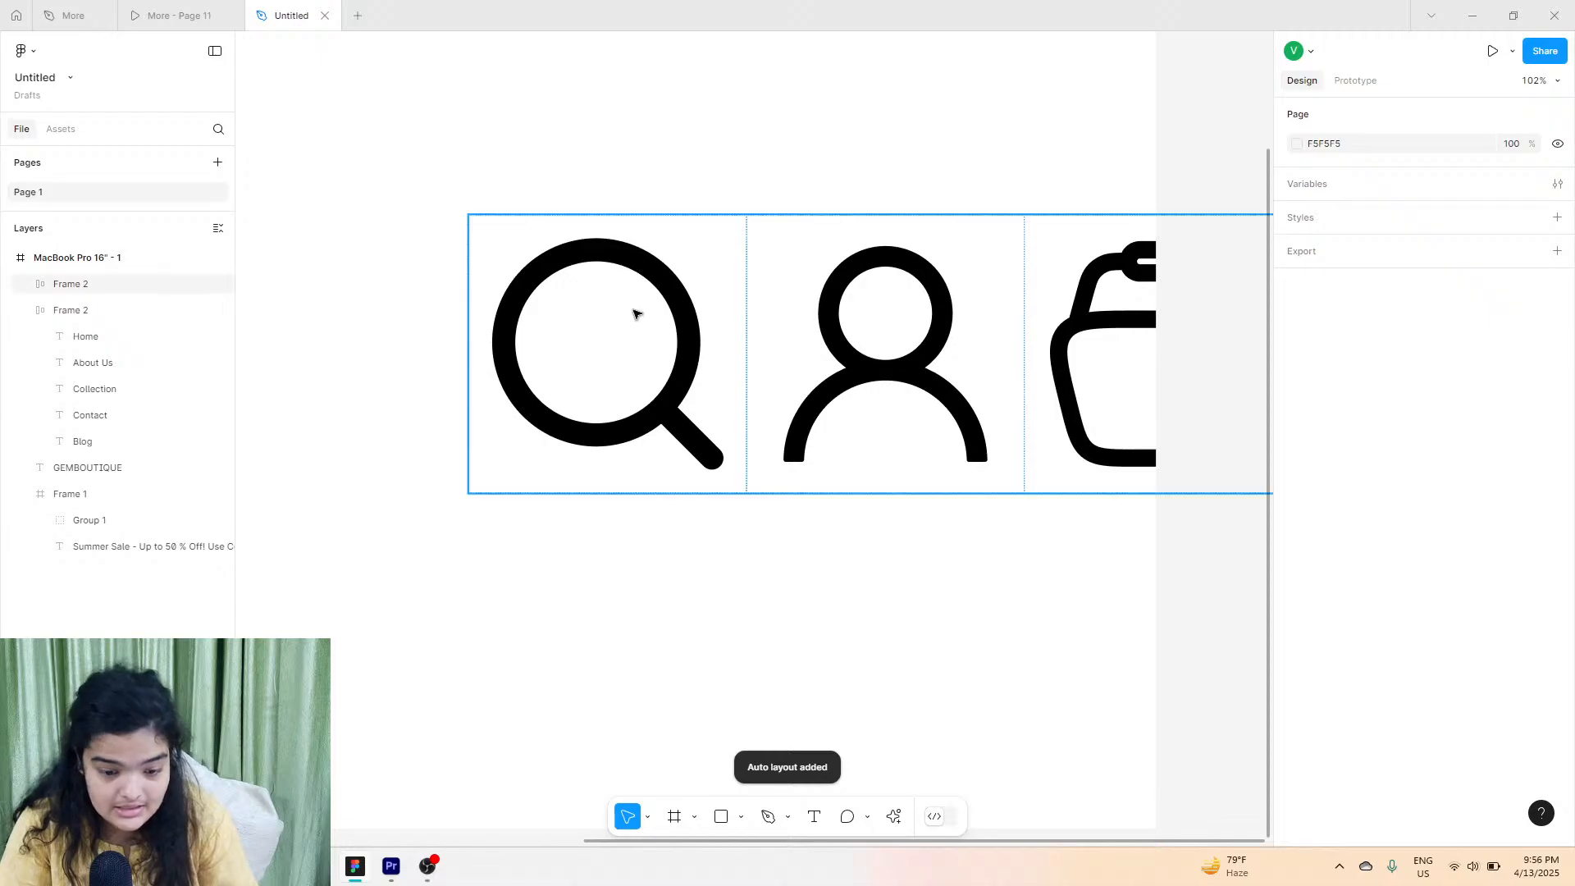
{"action": "left_click", "coordinate": [670, 310]}
{"action": "left_click", "coordinate": [670, 310]}
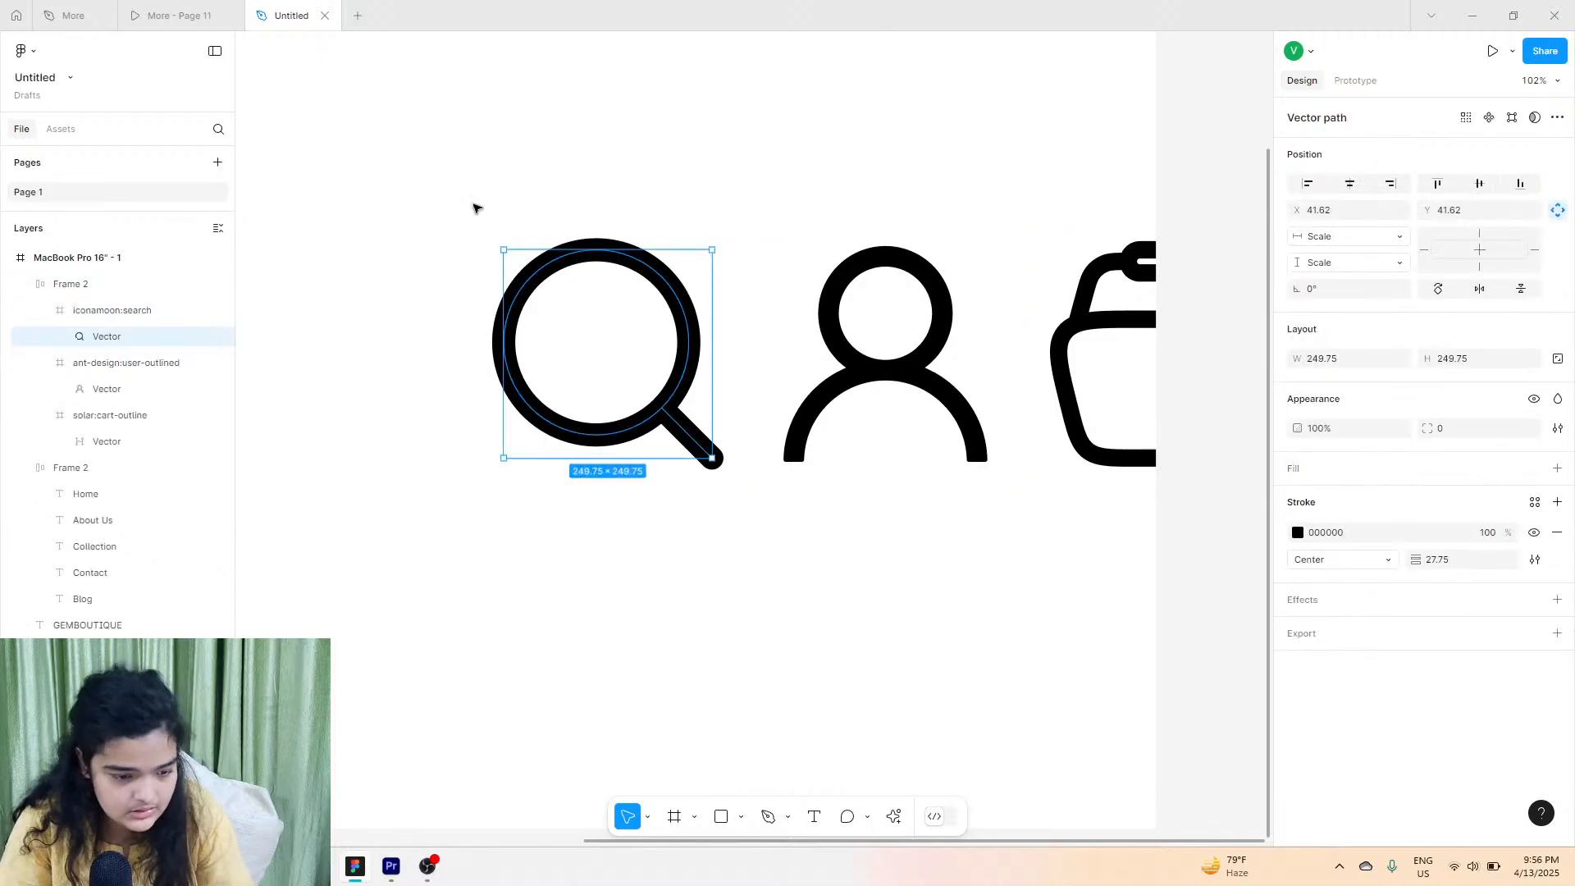
{"action": "left_click", "coordinate": [112, 311]}
{"action": "left_click", "coordinate": [123, 367]}
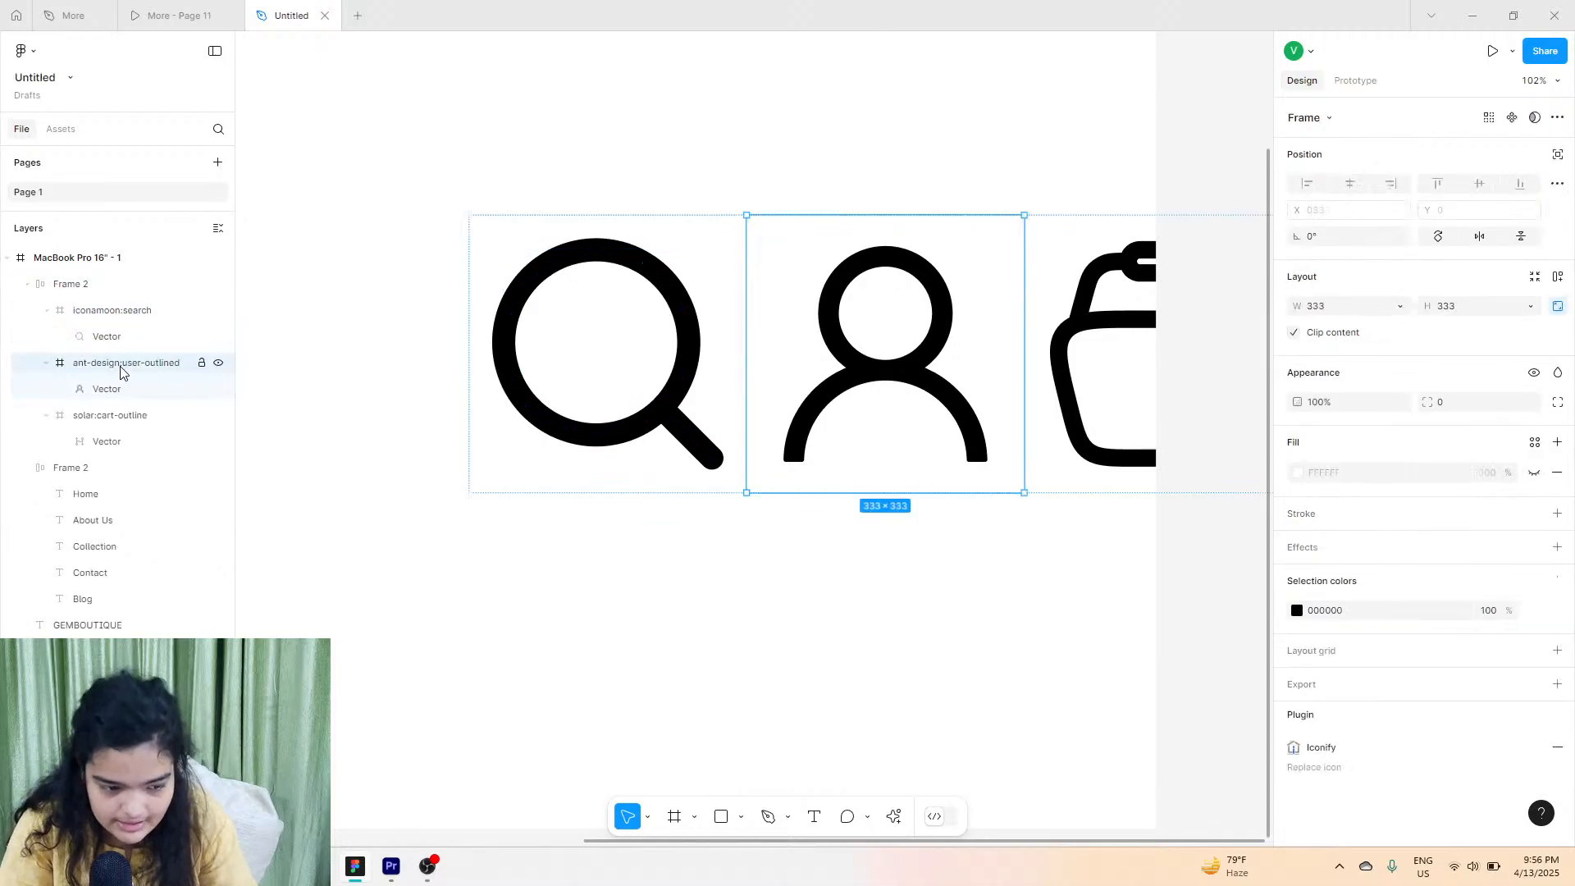
{"action": "left_click", "coordinate": [123, 338]}
{"action": "left_click", "coordinate": [123, 362]}
{"action": "left_click", "coordinate": [127, 415], "text": "shift"}
{"action": "left_click", "coordinate": [127, 391]}
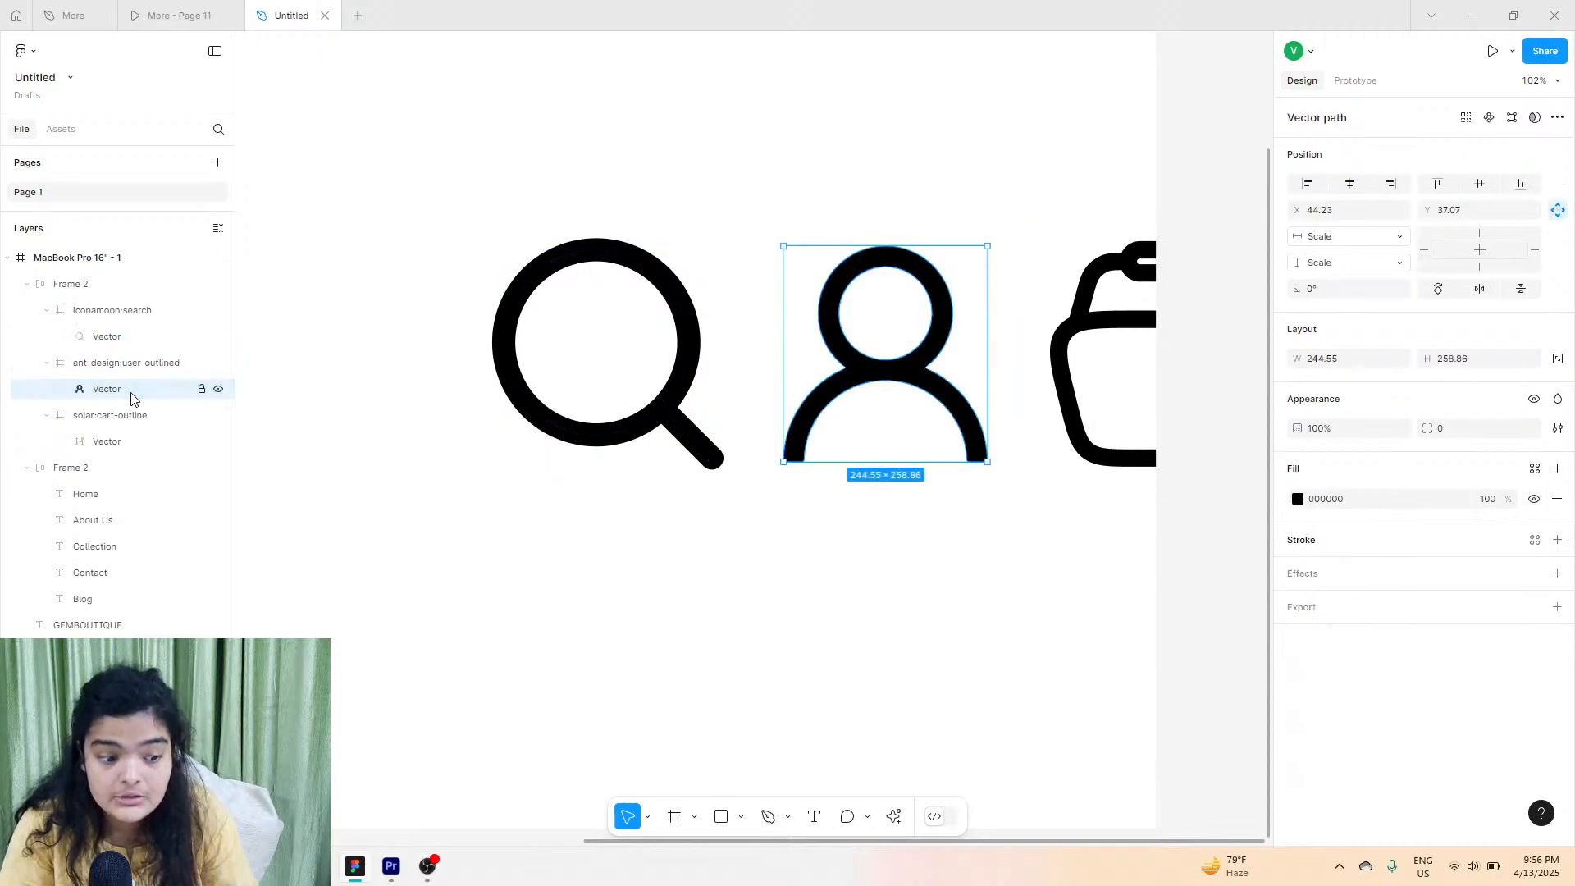
{"action": "left_click", "coordinate": [114, 444], "text": "shift"}
{"action": "left_click", "coordinate": [102, 342], "text": "shift"}
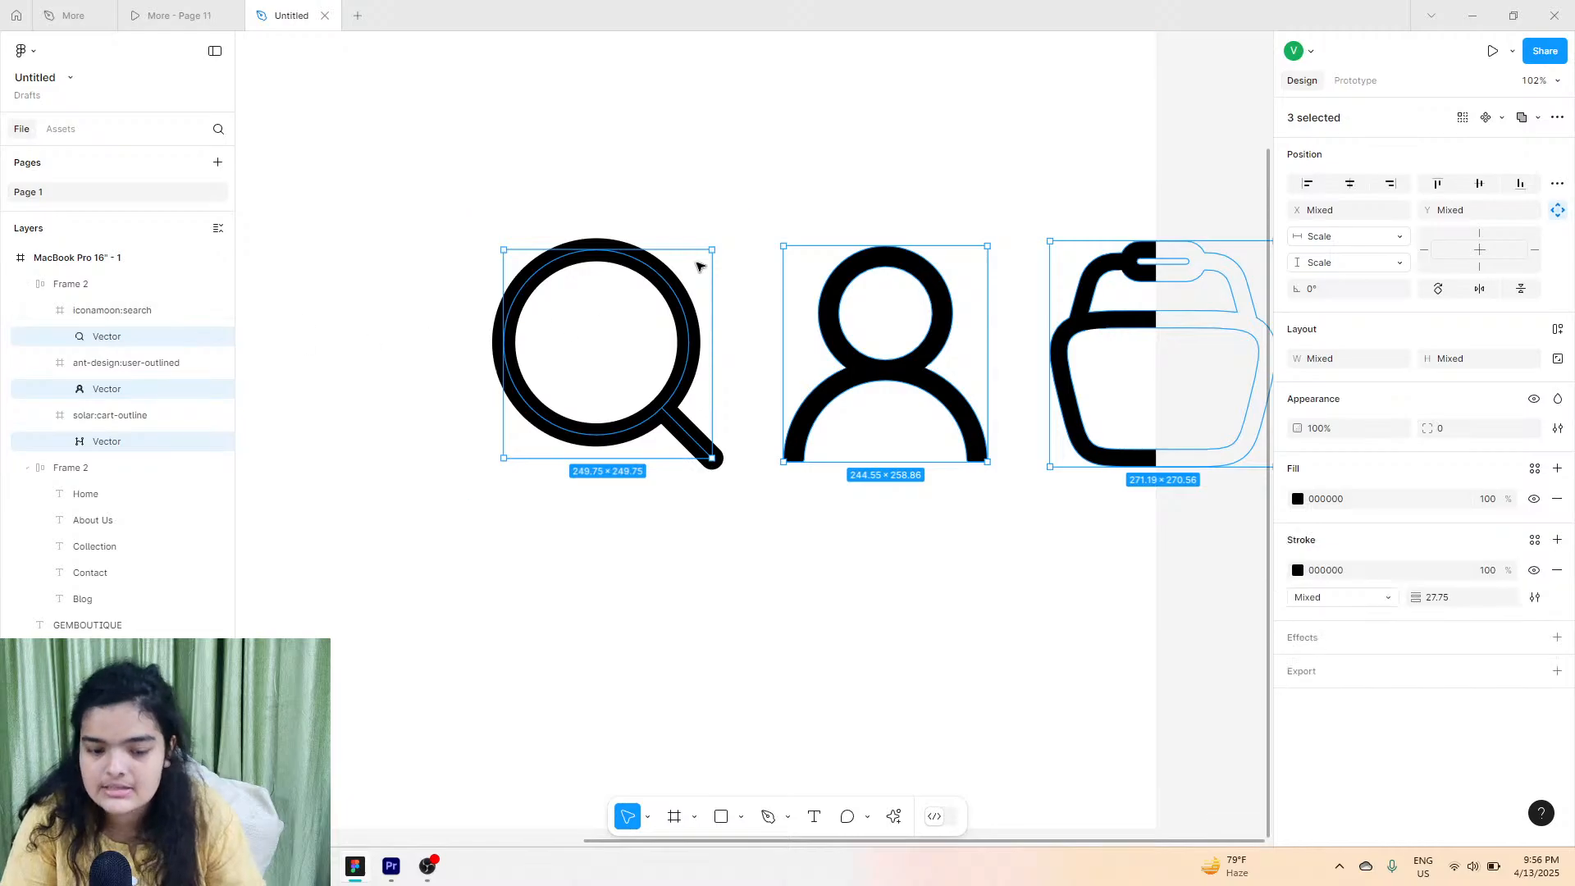
{"action": "left_click_drag", "start_coordinate": [650, 246], "coordinate": [778, 391]}
{"action": "left_click_drag", "start_coordinate": [881, 436], "coordinate": [538, 140]}
Delete the emptied auto layout row that held the three icon frames.
{"action": "left_click", "coordinate": [503, 359]}
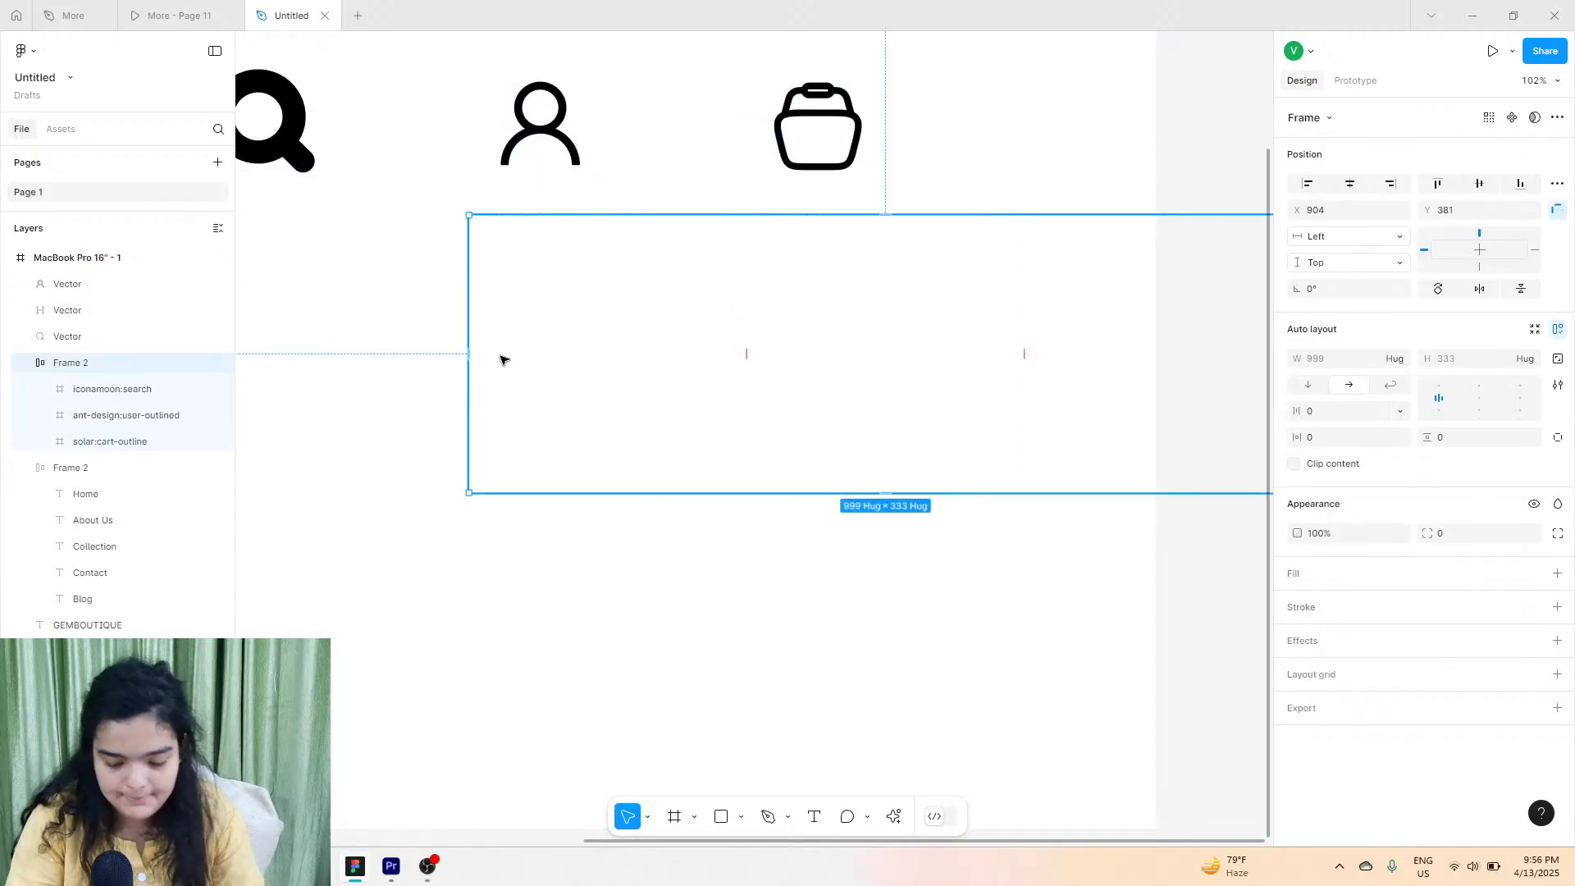
{"action": "key", "text": "Delete"}
{"action": "scroll", "coordinate": [502, 358], "scroll_direction": "left", "scroll_amount": 5}
{"action": "scroll", "coordinate": [503, 359], "scroll_direction": "up", "scroll_amount": 3}
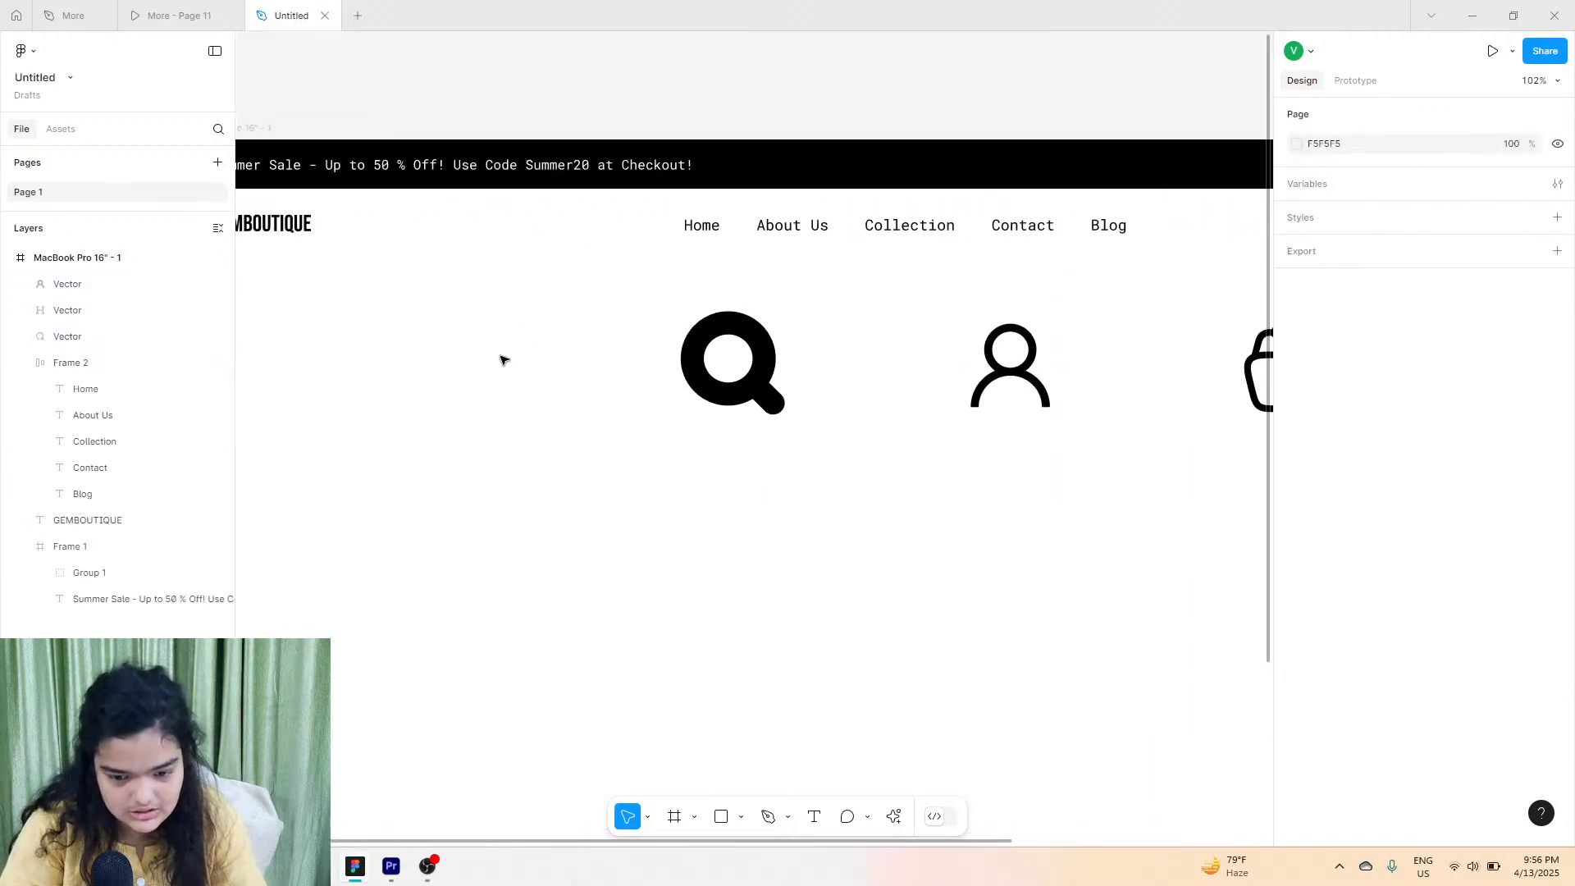
Set the search icon's stroke weight to 10.
{"action": "left_click", "coordinate": [683, 374]}
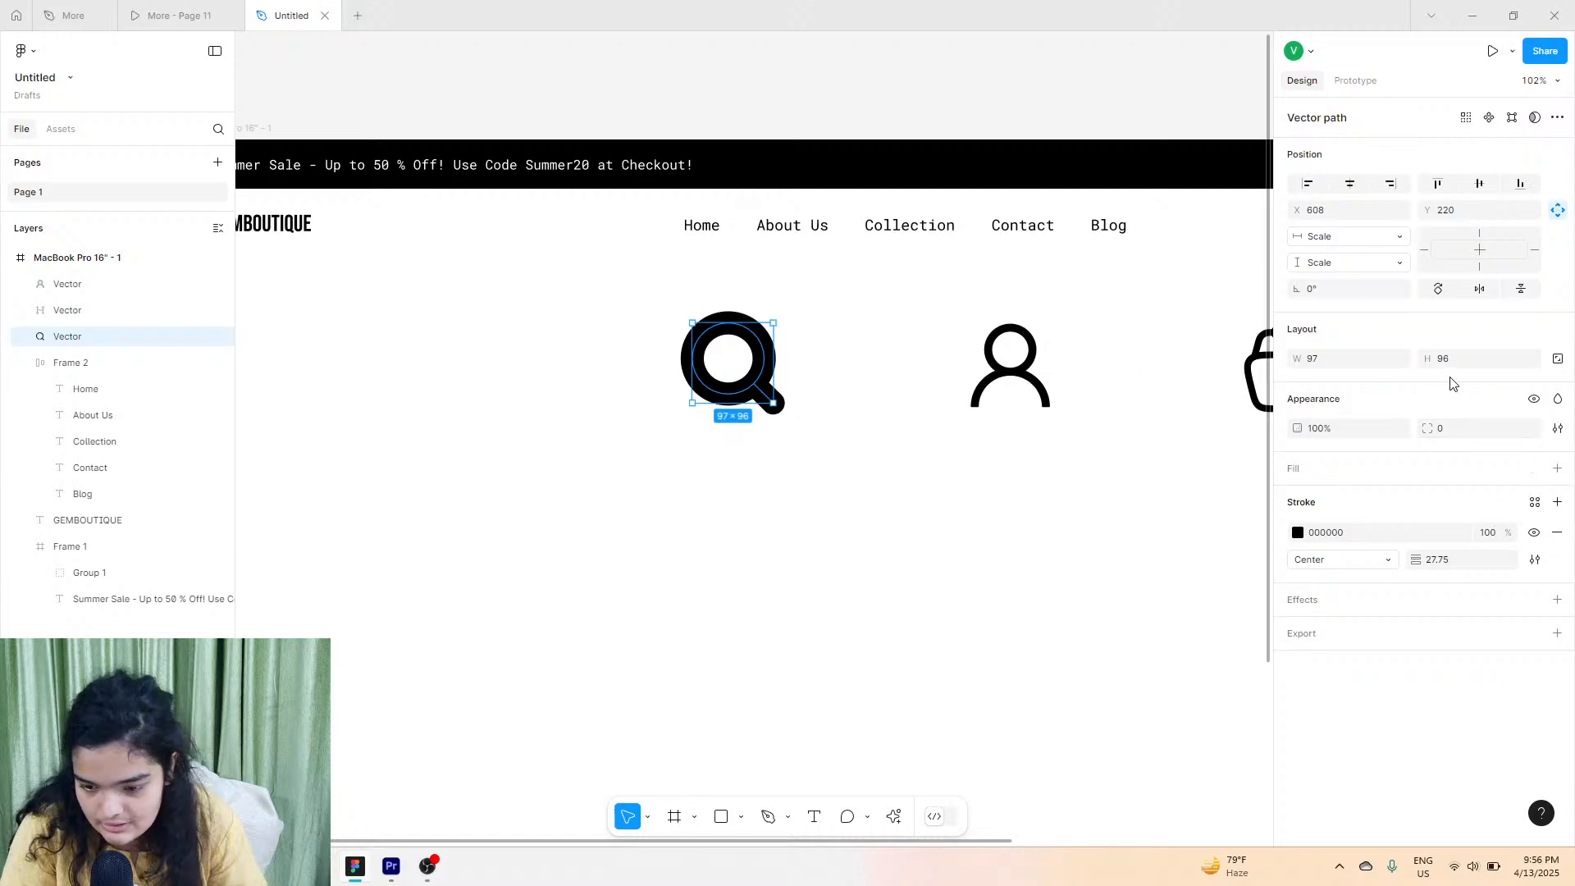
{"action": "left_click", "coordinate": [1441, 563]}
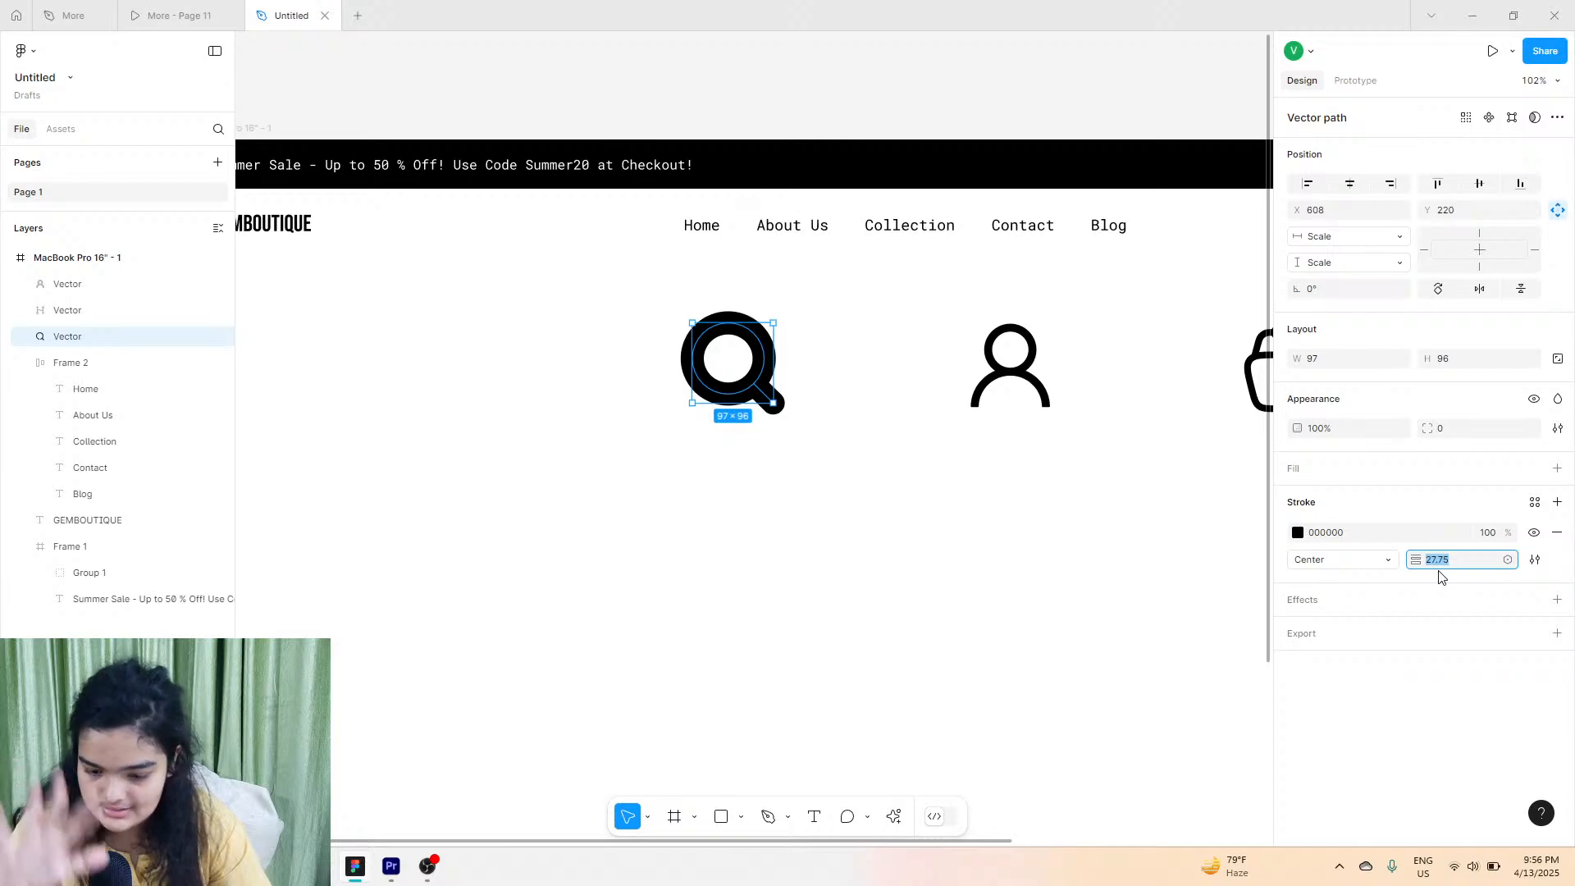
{"action": "type", "text": "10"}
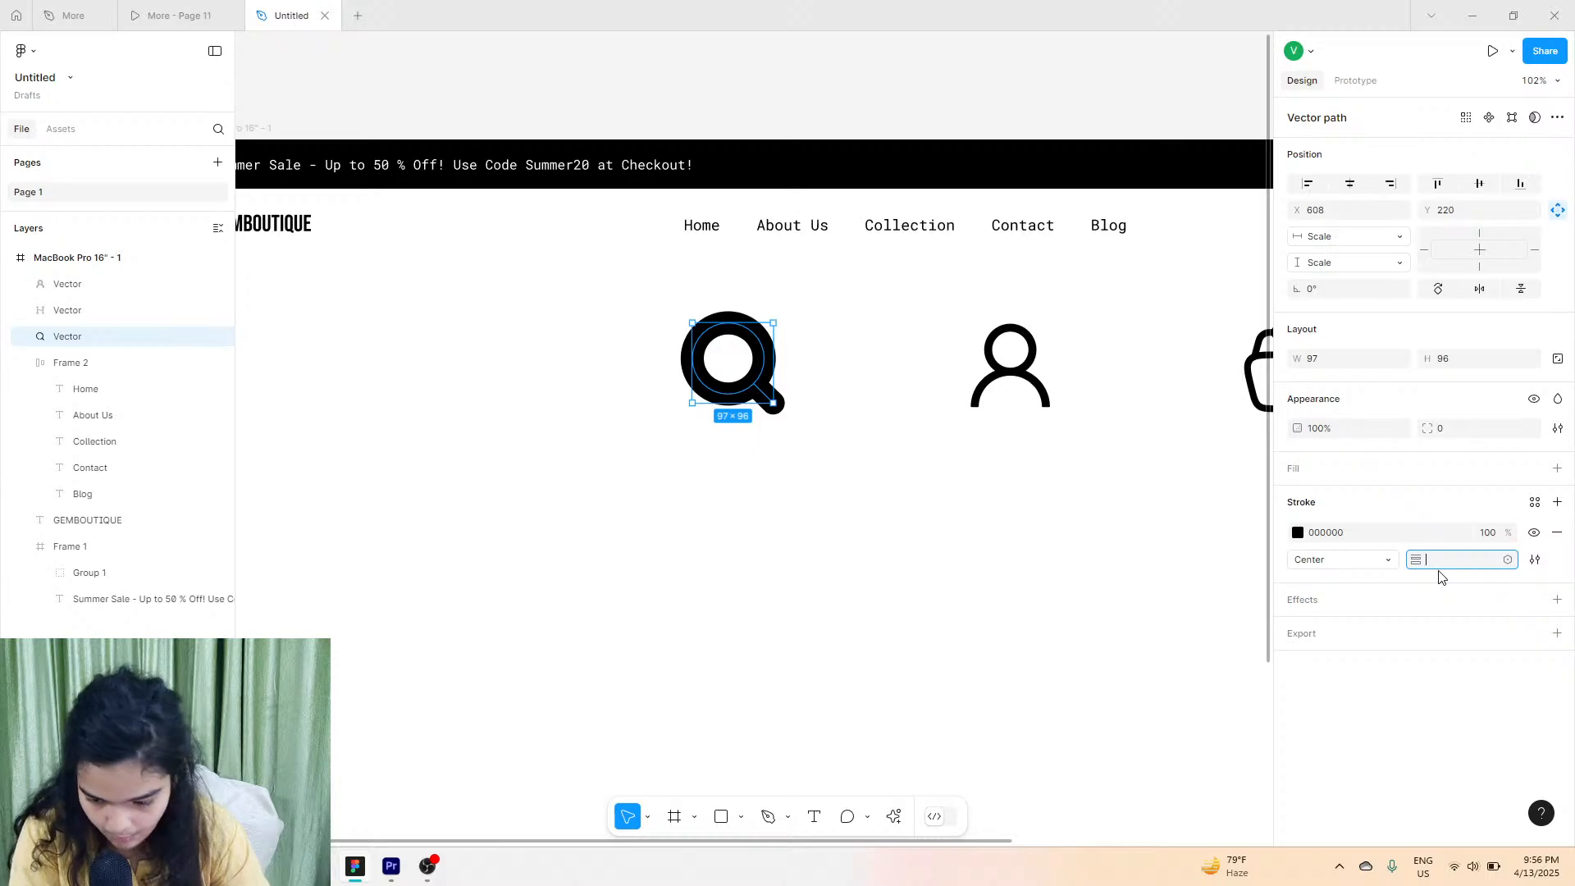
{"action": "key", "text": "Return"}
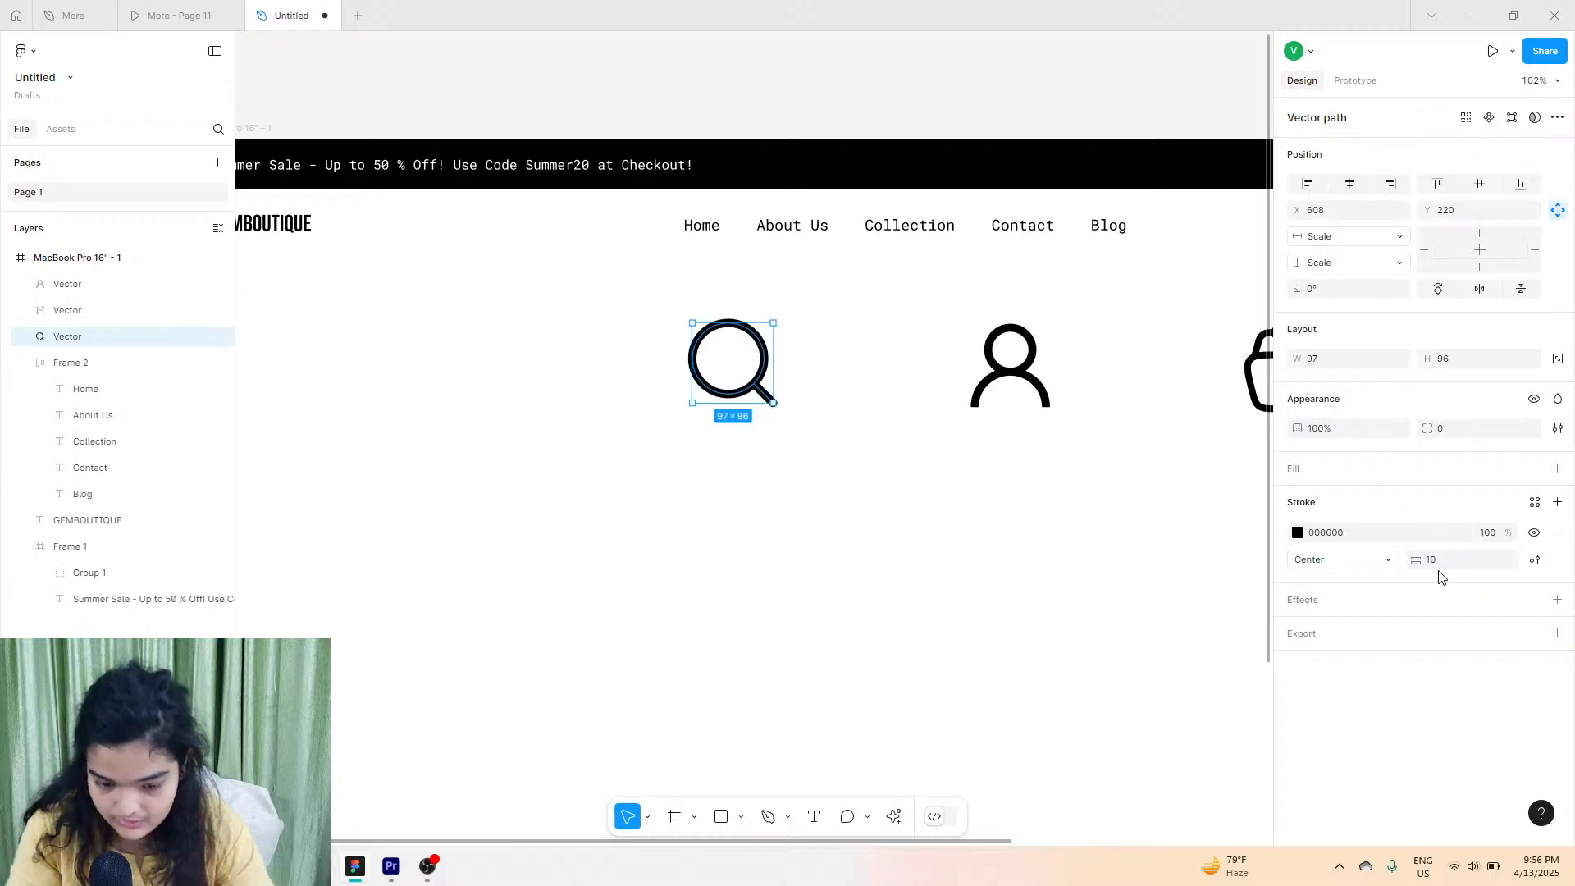
Select the search, user and cart icons together and scale them down to about 329 × 46 overall.
{"action": "left_click", "coordinate": [868, 375]}
{"action": "left_click_drag", "start_coordinate": [577, 361], "coordinate": [1094, 409]}
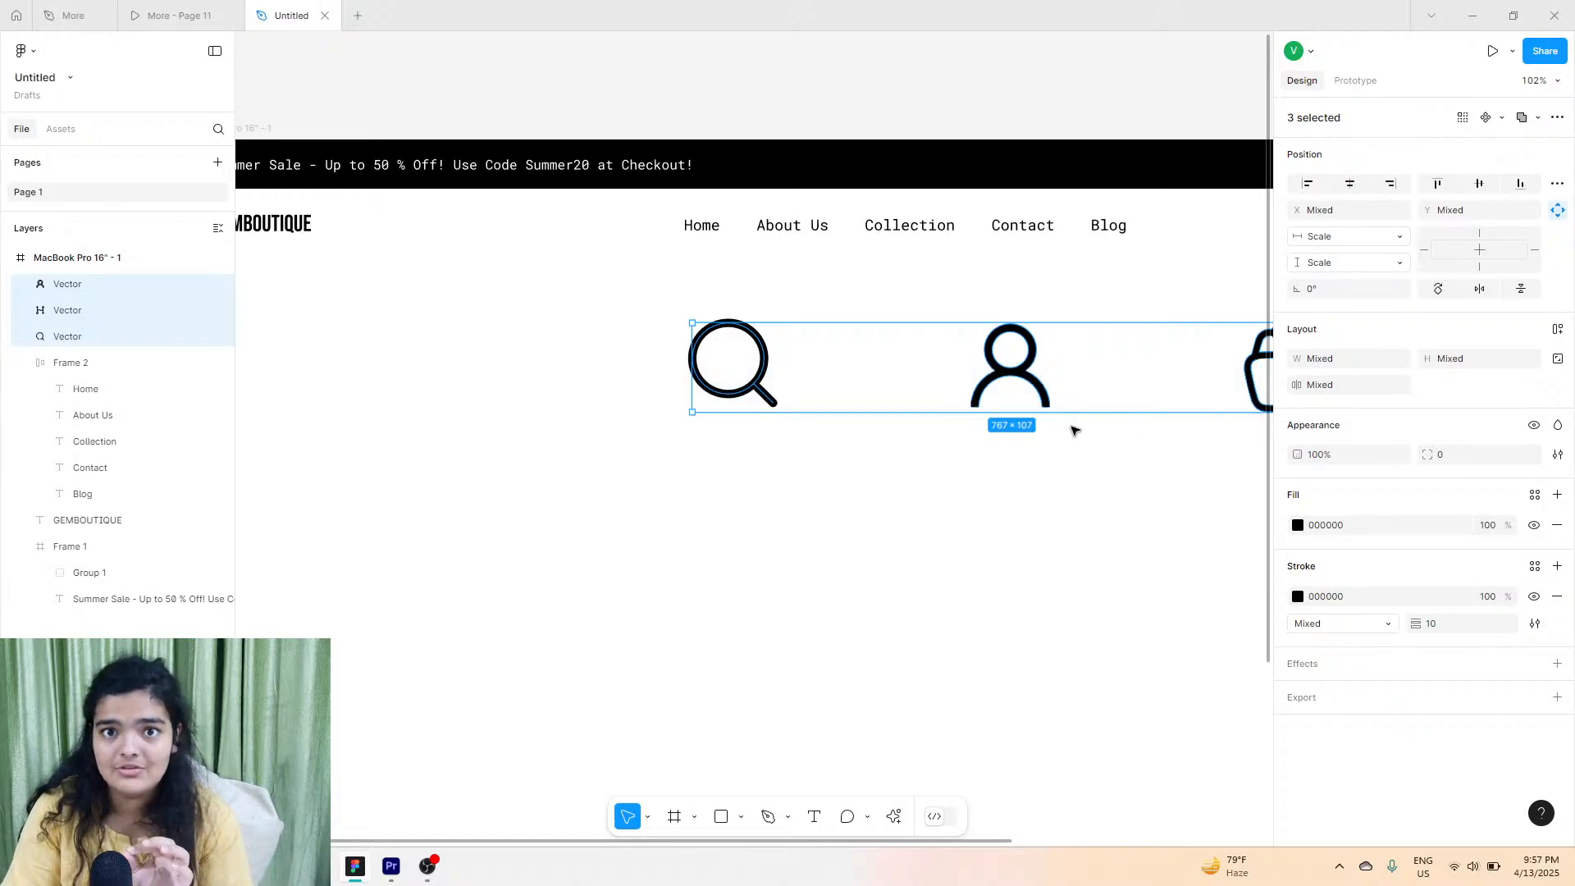
{"action": "scroll", "coordinate": [1075, 431], "scroll_direction": "up", "scroll_amount": 1}
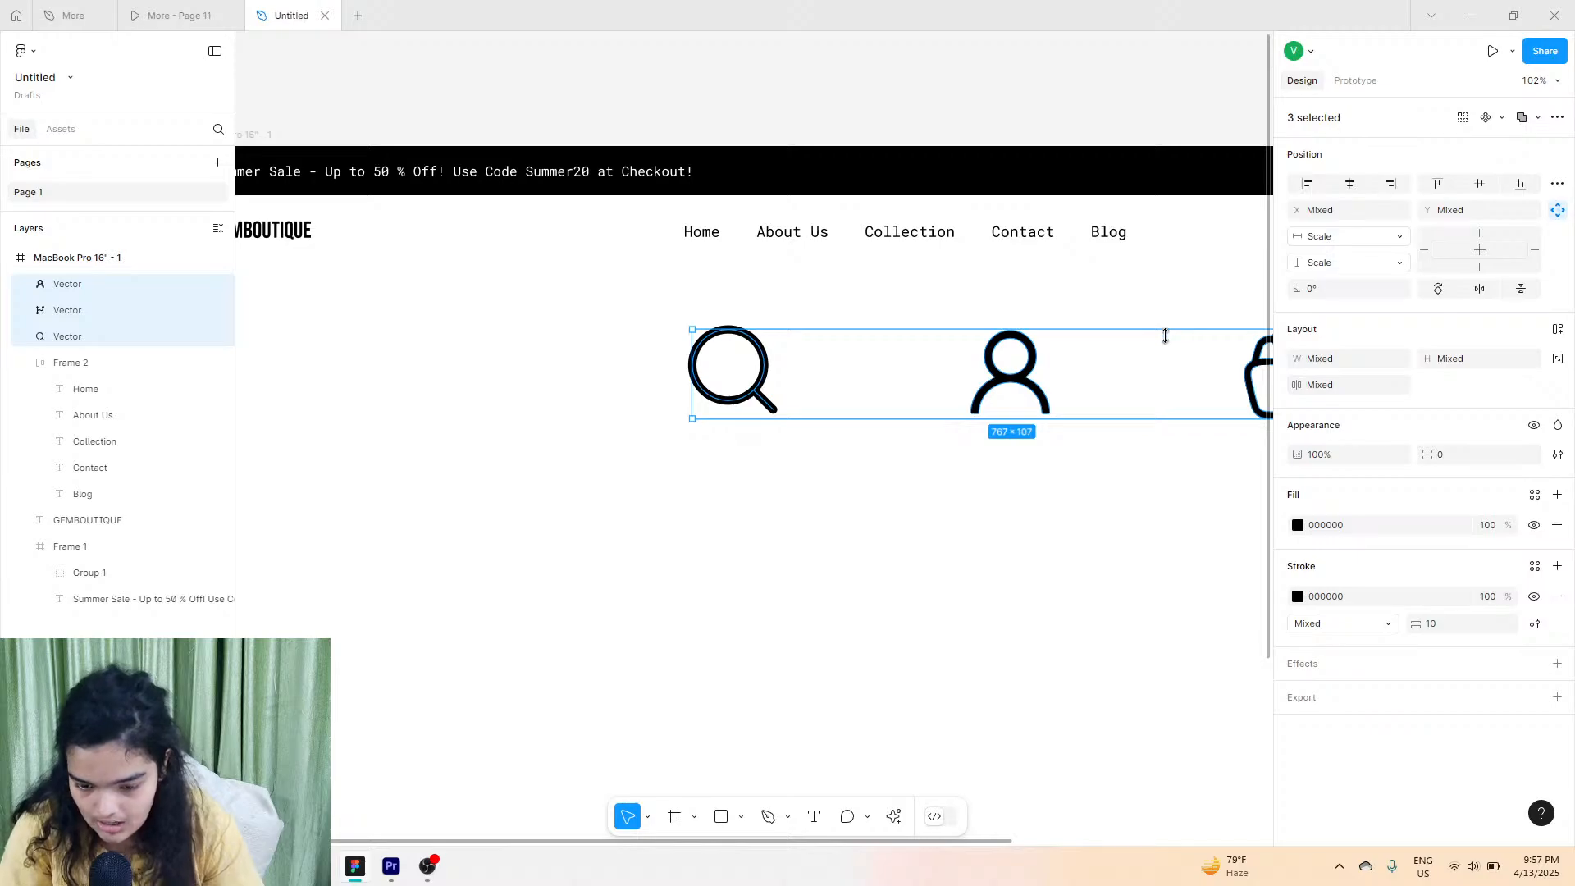
{"action": "left_click_drag", "start_coordinate": [1164, 336], "coordinate": [1160, 379]}
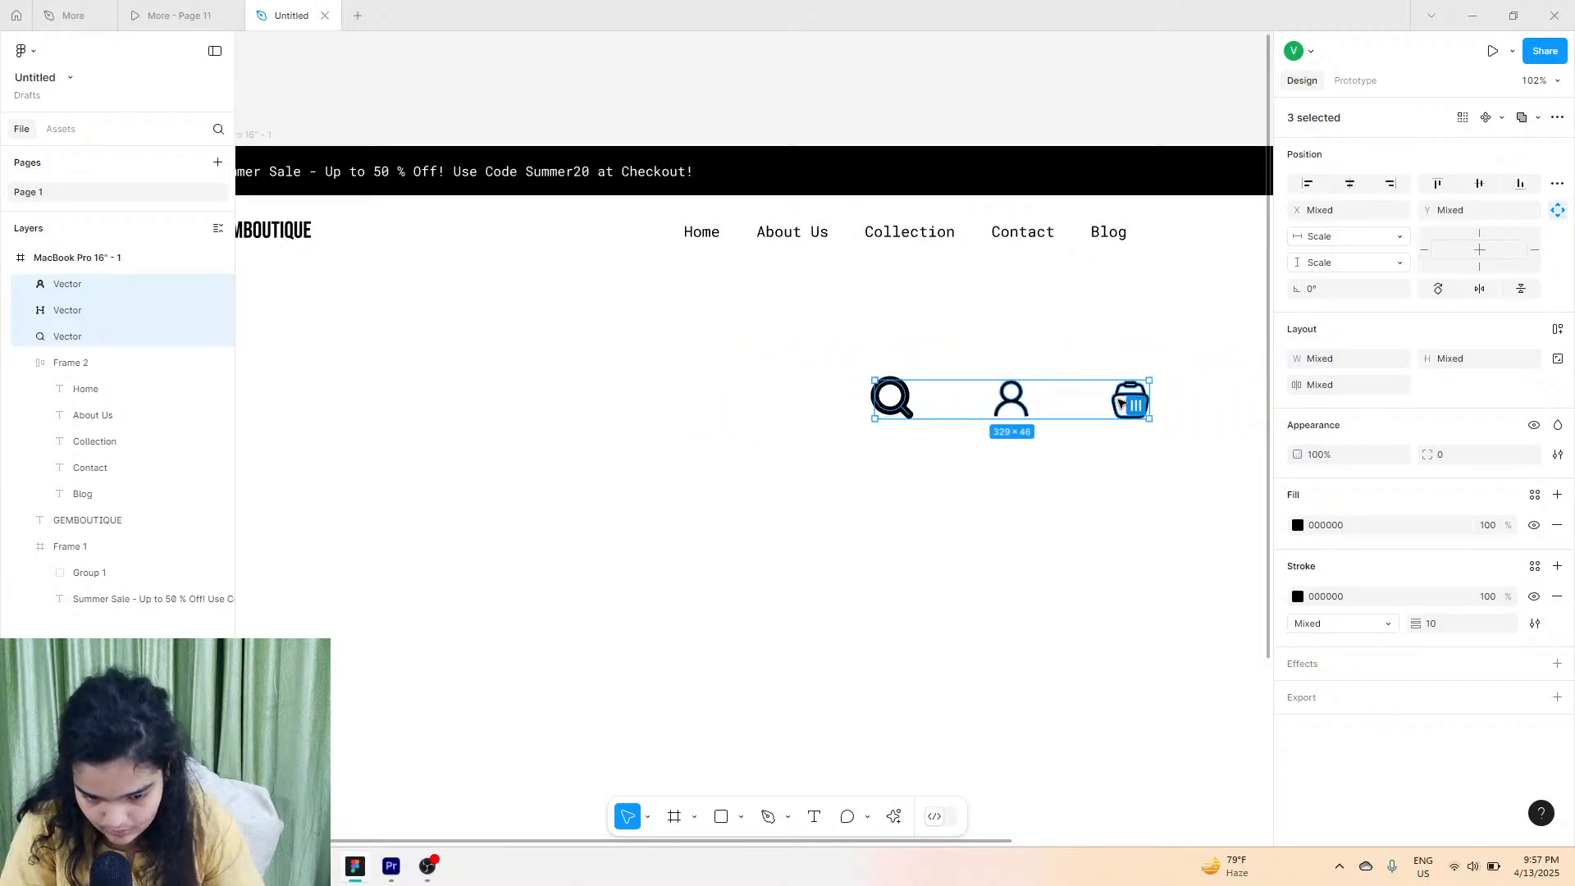
Set the search icon's stroke weight to 5.
{"action": "left_click", "coordinate": [918, 394]}
{"action": "left_click", "coordinate": [911, 392]}
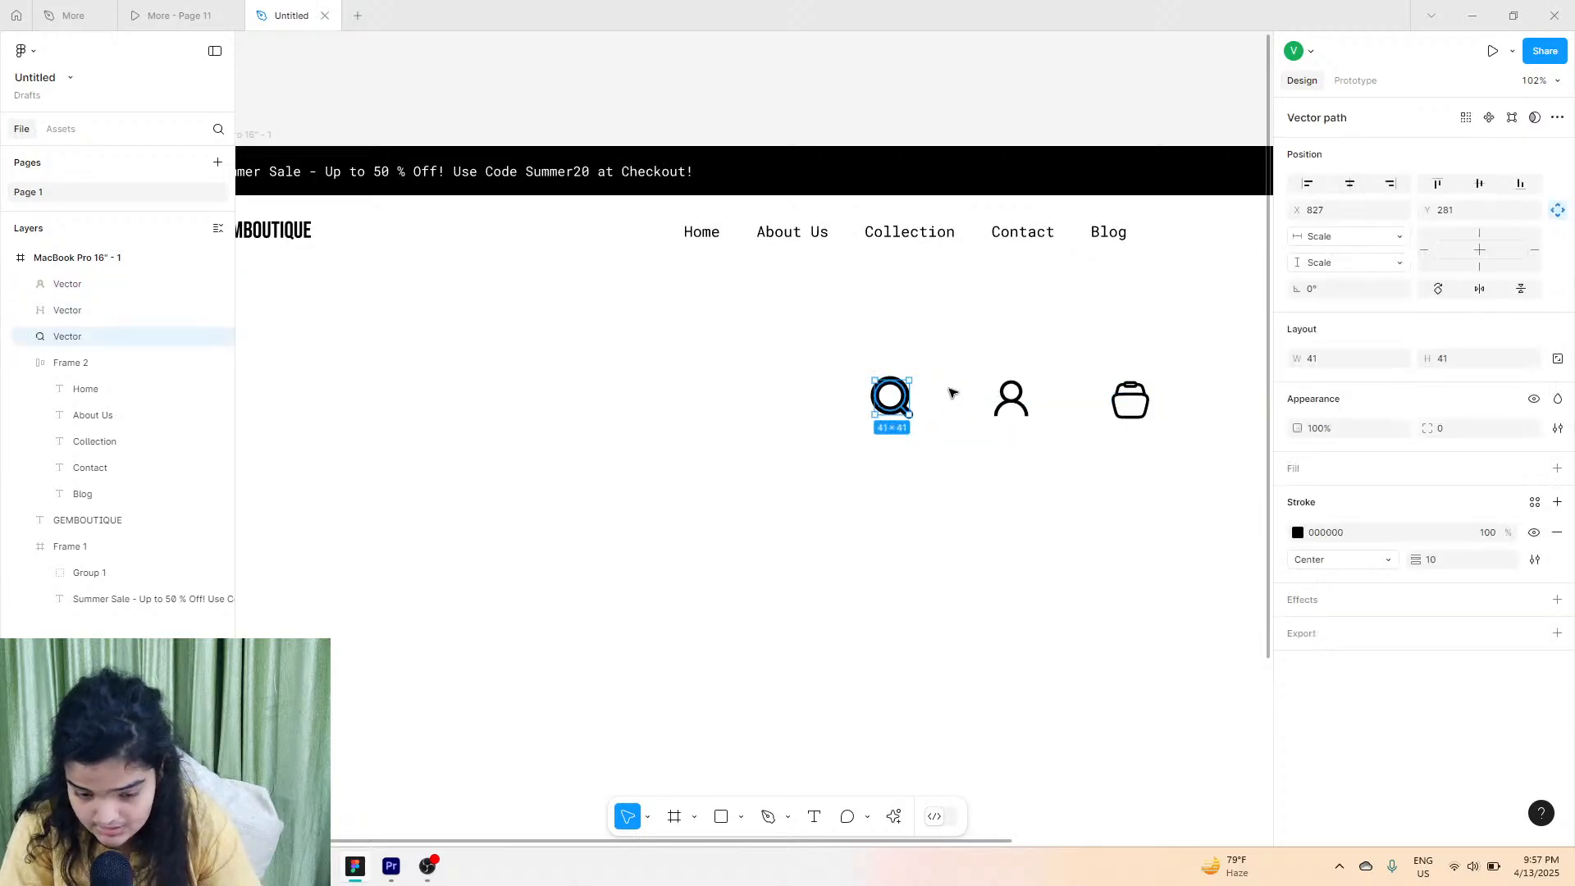
{"action": "left_click", "coordinate": [1469, 561]}
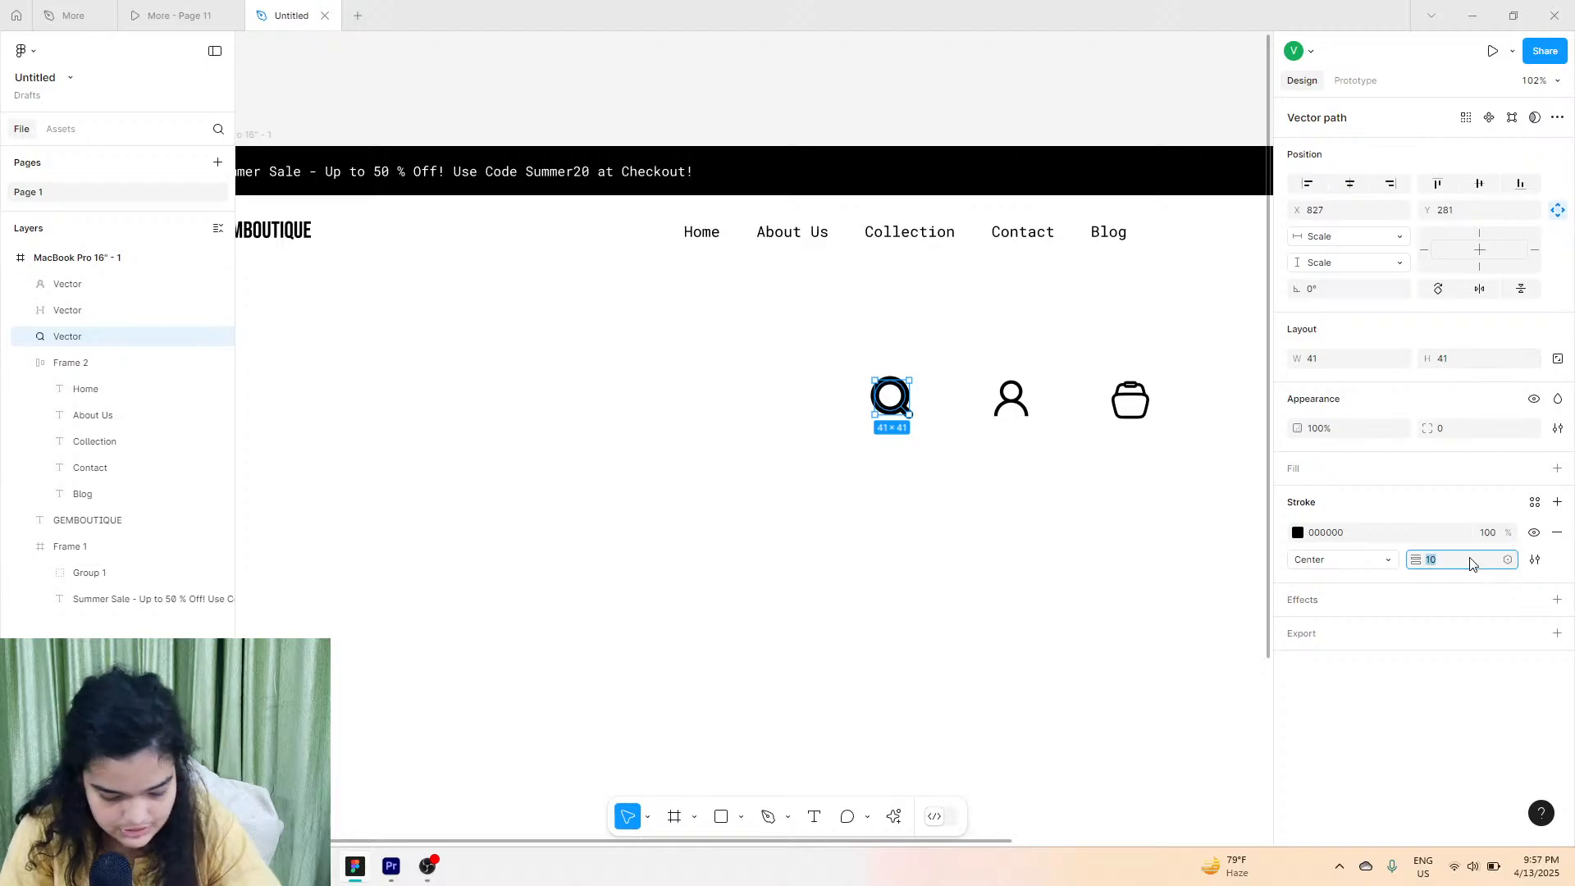
{"action": "type", "text": "5"}
{"action": "key", "text": "Return"}
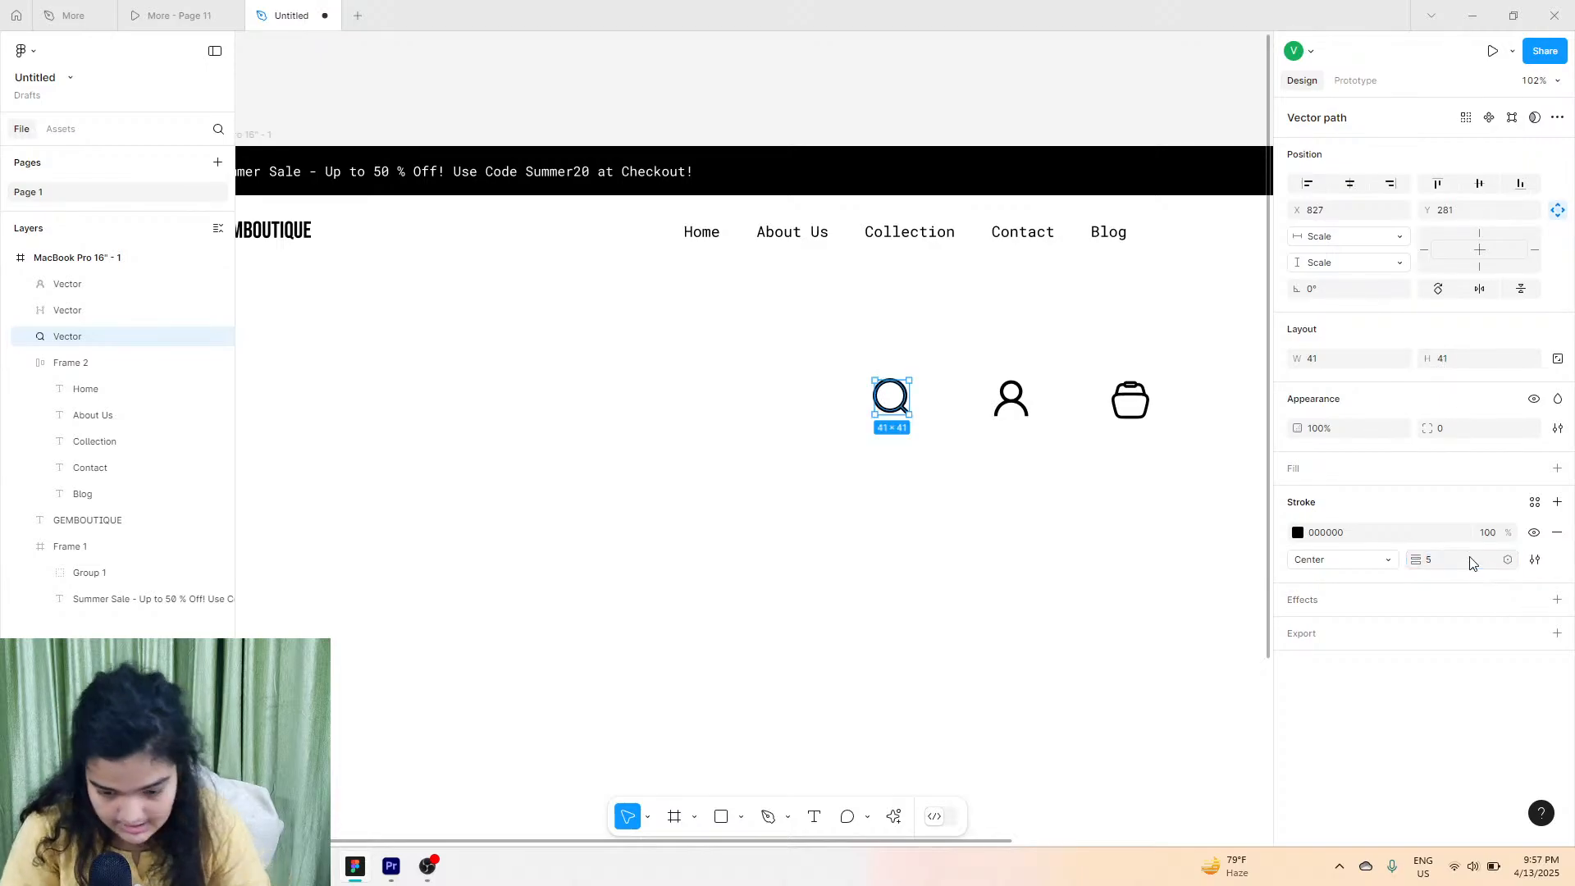
Space the three icons evenly and wrap them in a horizontal auto layout with a gap of 29.
{"action": "scroll", "coordinate": [960, 566], "scroll_direction": "right", "scroll_amount": 3}
{"action": "left_click", "coordinate": [921, 500]}
{"action": "left_click_drag", "start_coordinate": [977, 550], "coordinate": [657, 346]}
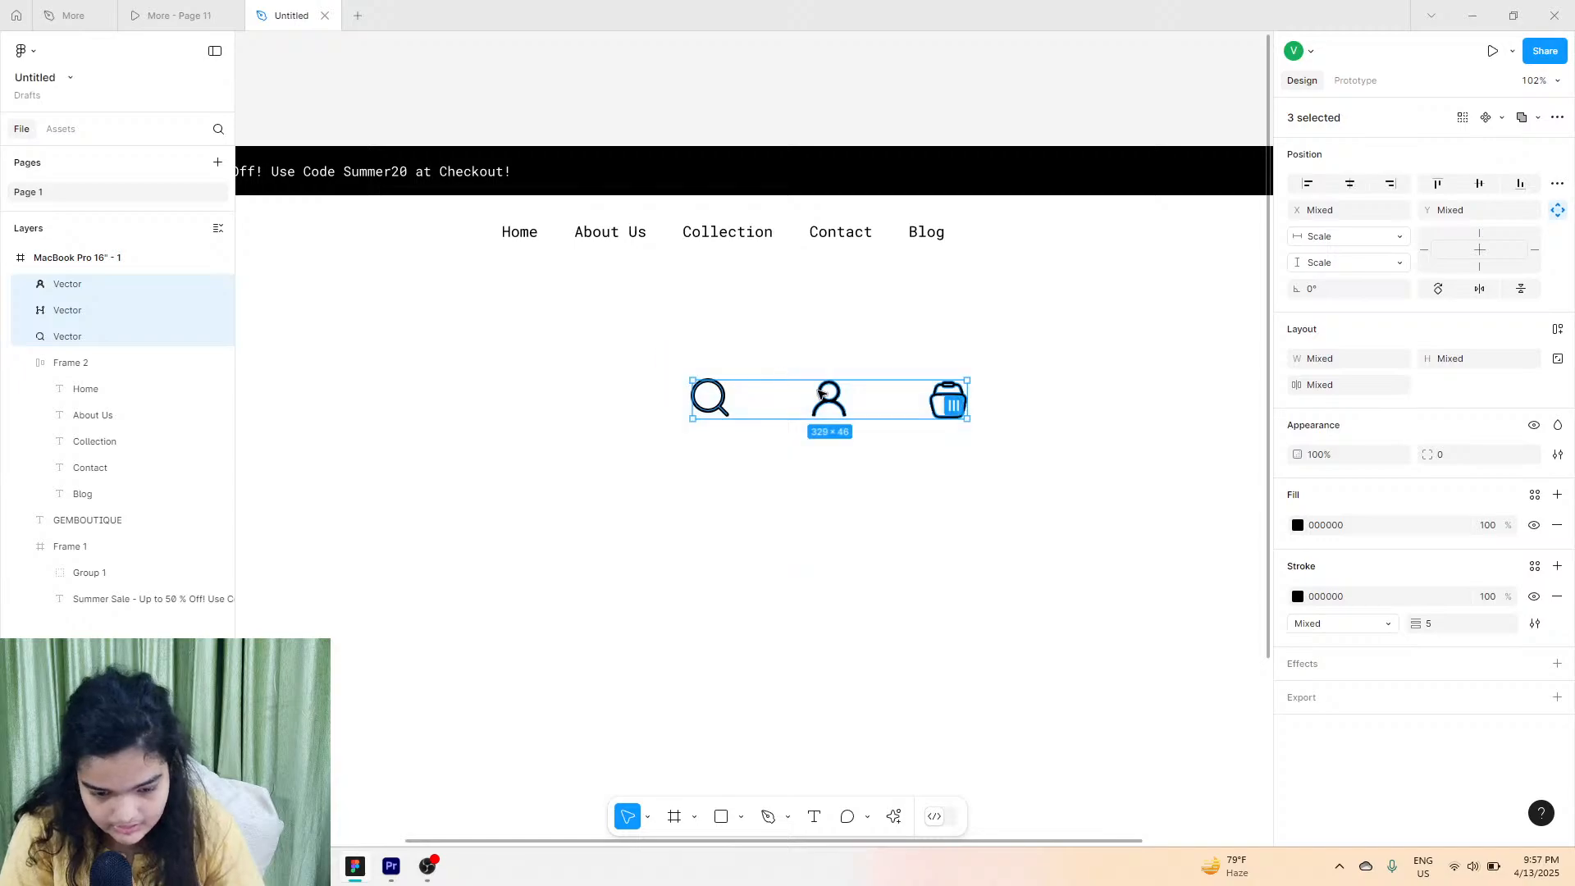
{"action": "left_click", "coordinate": [824, 390], "text": "shift"}
{"action": "mouse_move", "coordinate": [1123, 352]}
{"action": "left_mouse_down"}
{"action": "mouse_move", "coordinate": [872, 344]}
{"action": "mouse_move", "coordinate": [716, 441]}
{"action": "left_mouse_up"}
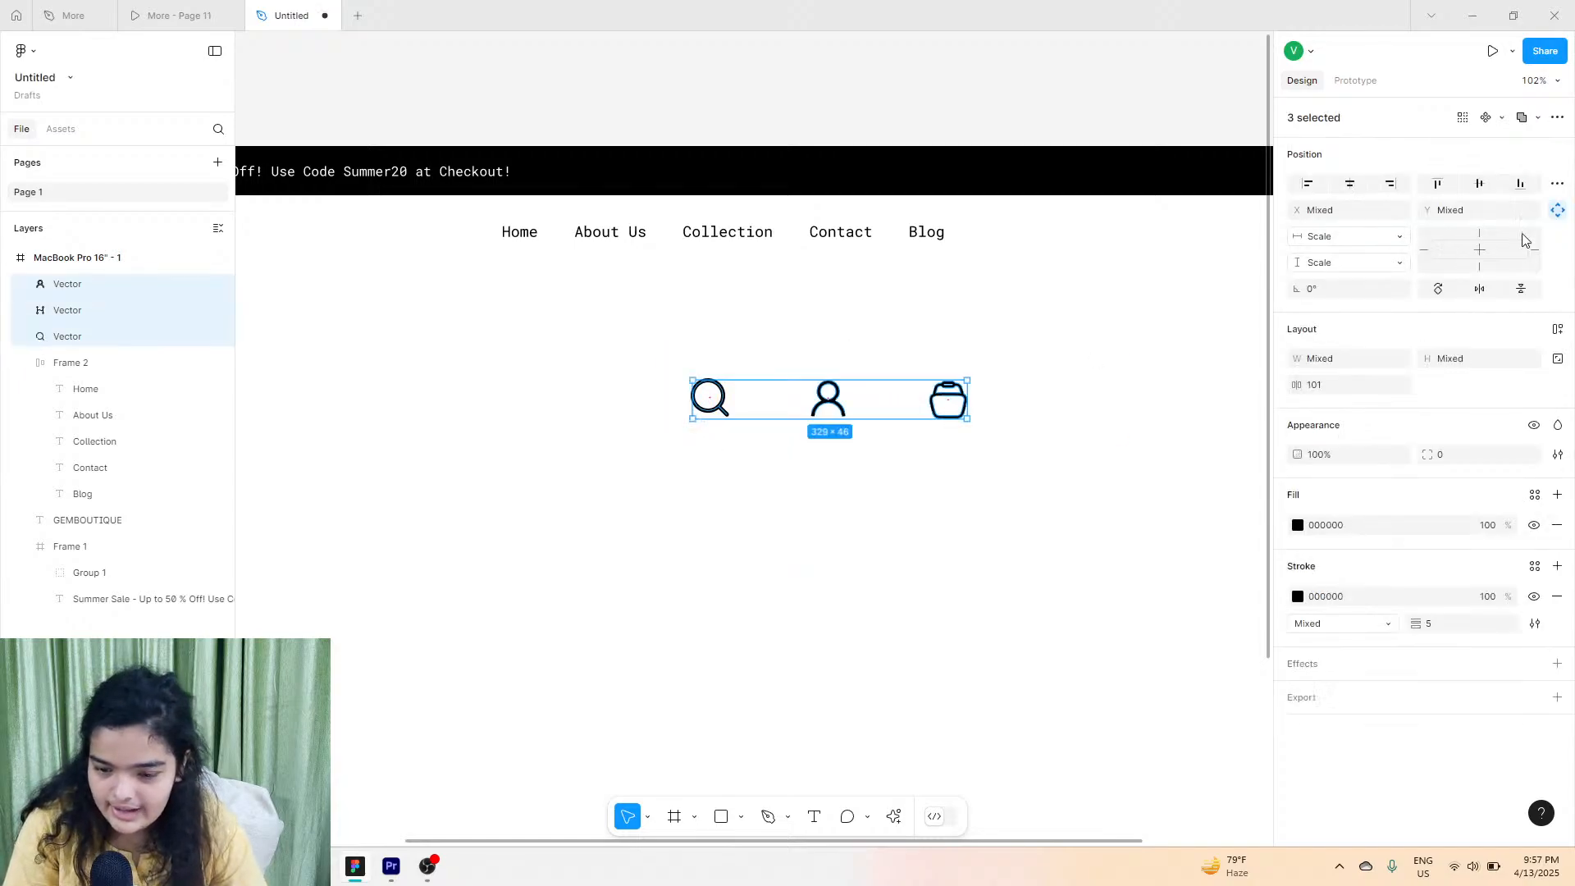
{"action": "left_click", "coordinate": [1557, 329]}
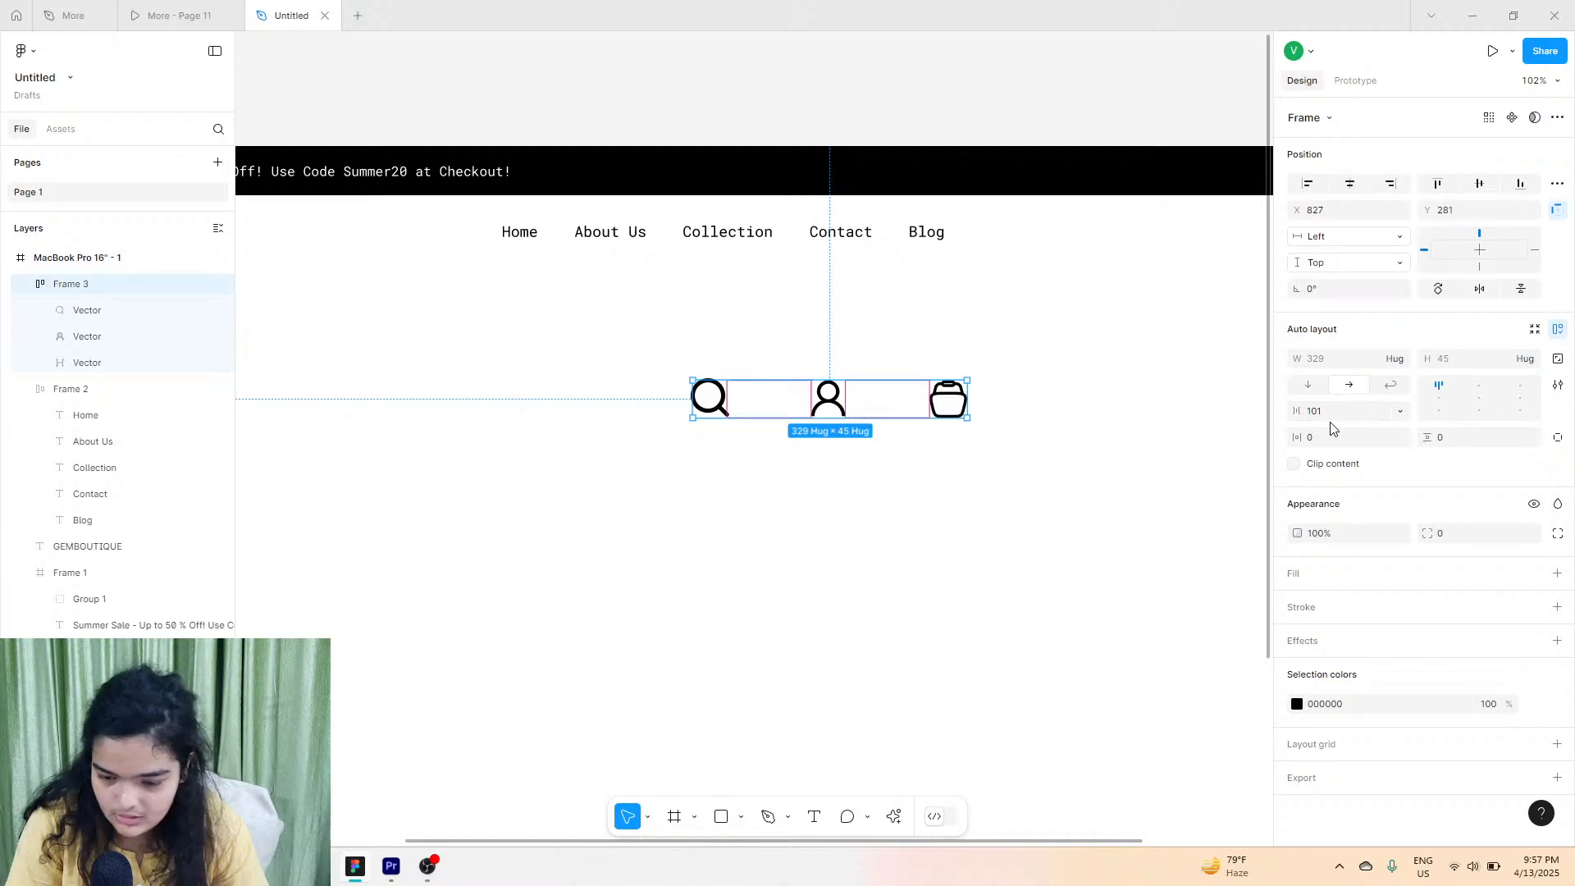
{"action": "left_click_drag", "start_coordinate": [1303, 410], "coordinate": [1184, 420]}
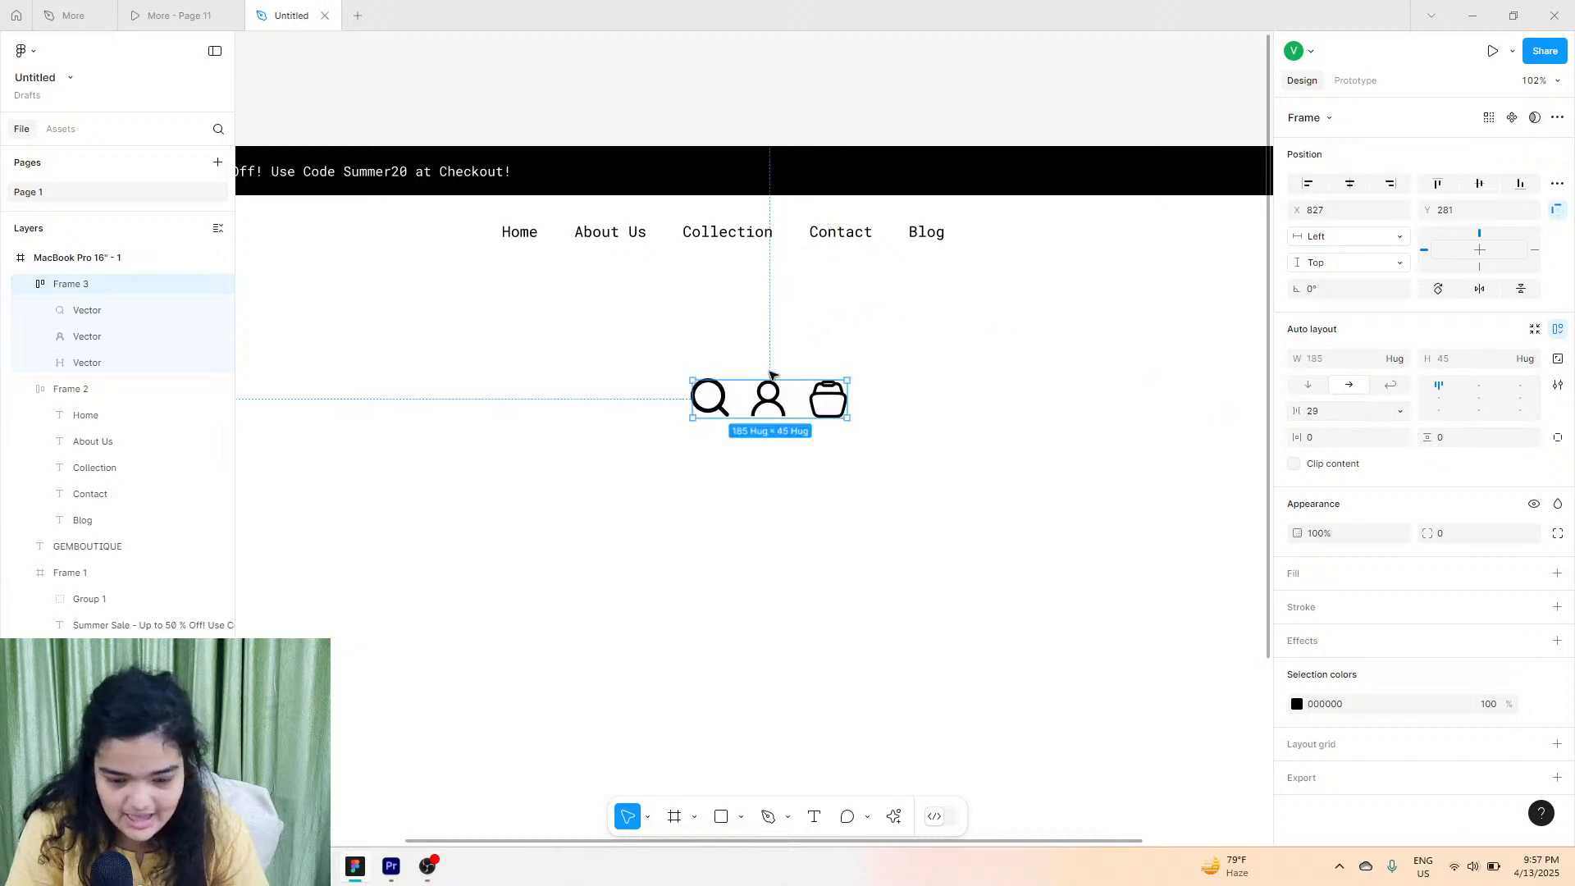
Move the icon row up beside the navigation links, near the header's right end at about X 1523, Y 69.
{"action": "left_click_drag", "start_coordinate": [789, 387], "coordinate": [1166, 232]}
{"action": "scroll", "coordinate": [1083, 261], "scroll_direction": "right", "scroll_amount": 2}
{"action": "scroll", "coordinate": [1167, 232], "scroll_direction": "up", "scroll_amount": 3}
{"action": "scroll", "coordinate": [1167, 232], "scroll_direction": "up", "scroll_amount": 3}
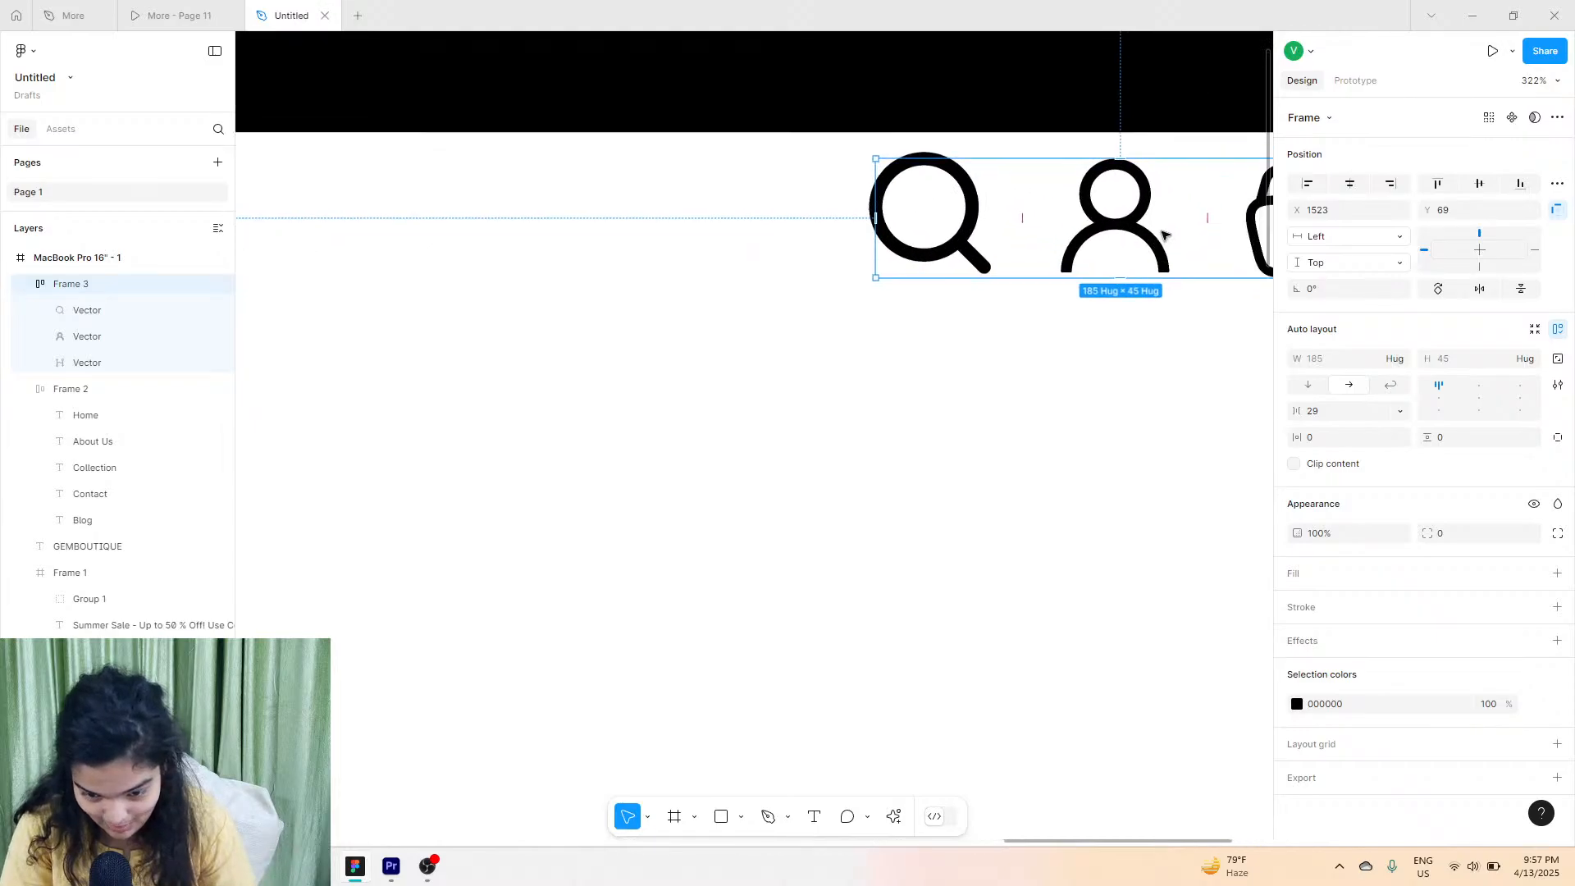
Select the three vectors inside the icon row, shrink them to about 129 × 25 overall and move them out of their auto layout frame.
{"action": "left_click", "coordinate": [966, 261]}
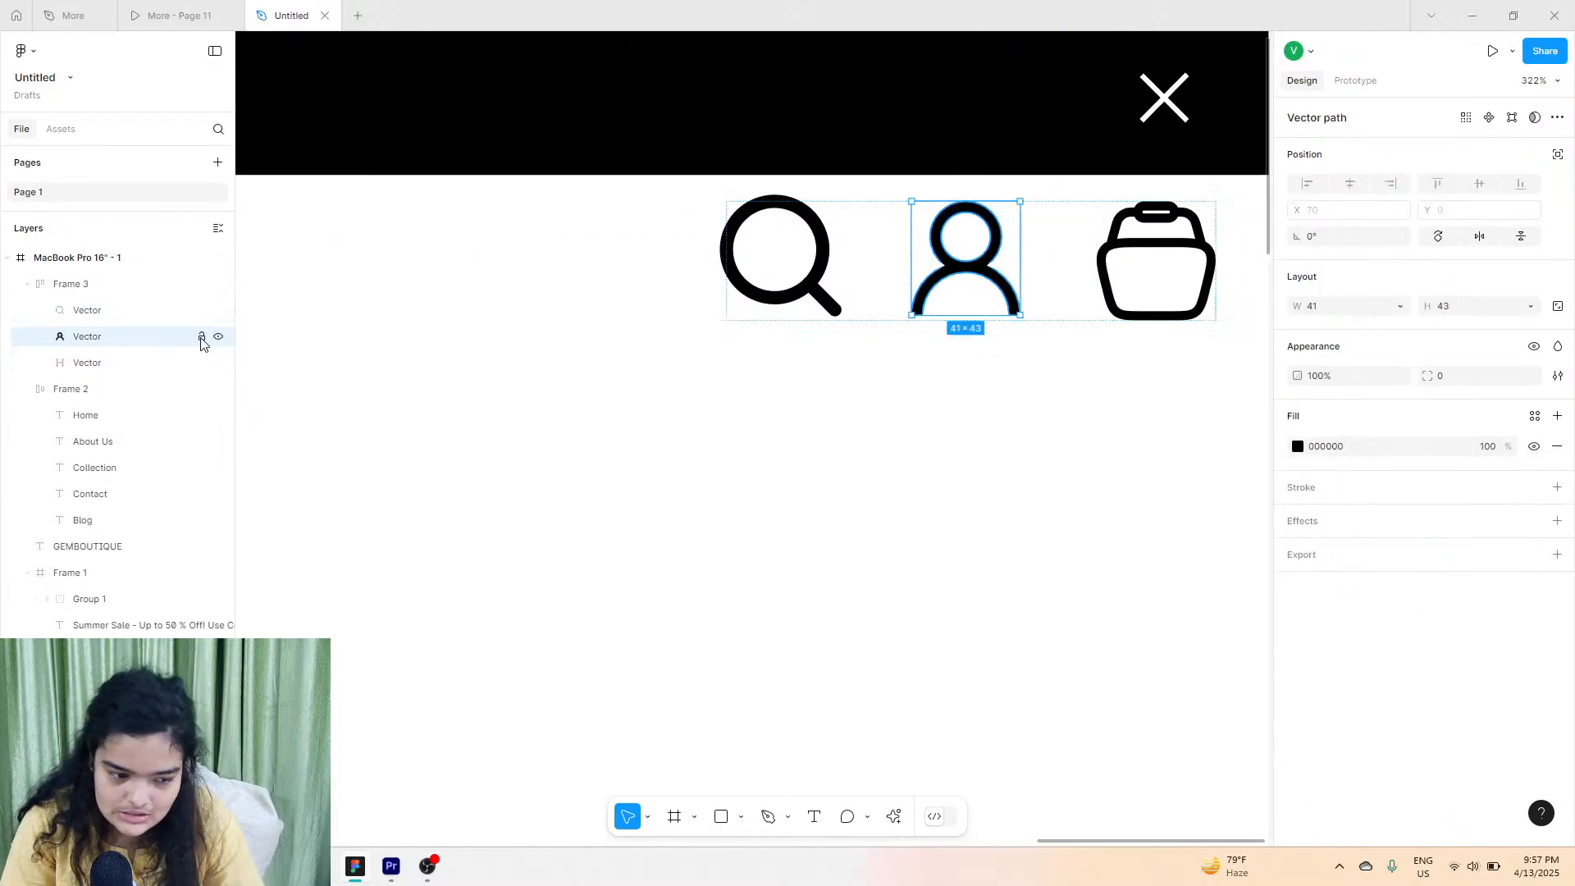
{"action": "left_click", "coordinate": [87, 311]}
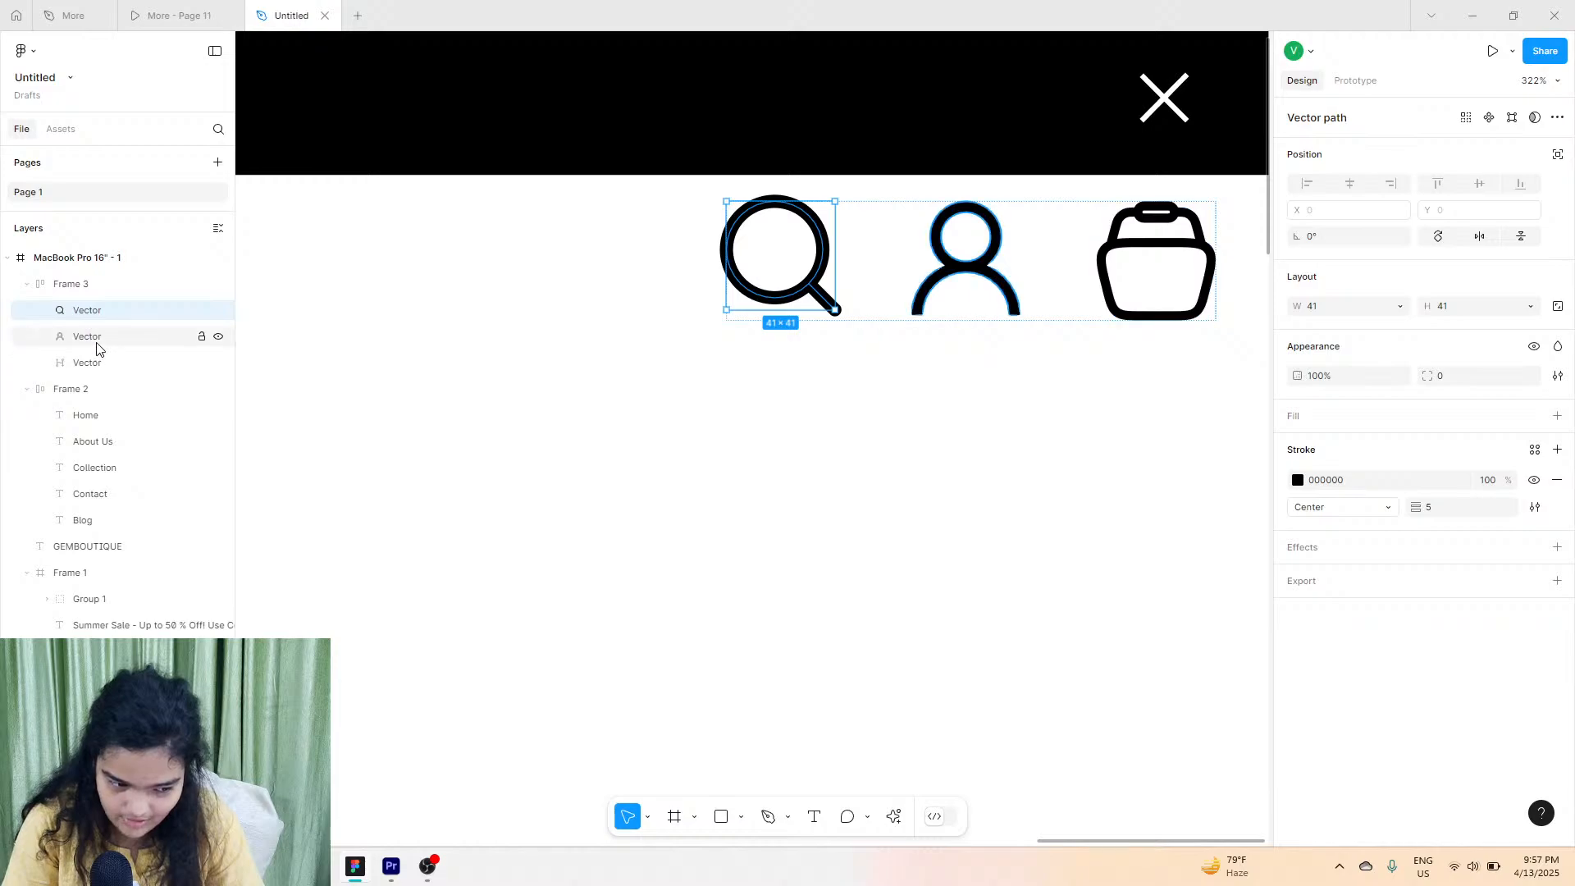
{"action": "left_click", "coordinate": [96, 342], "text": "shift"}
{"action": "left_click", "coordinate": [82, 361], "text": "shift"}
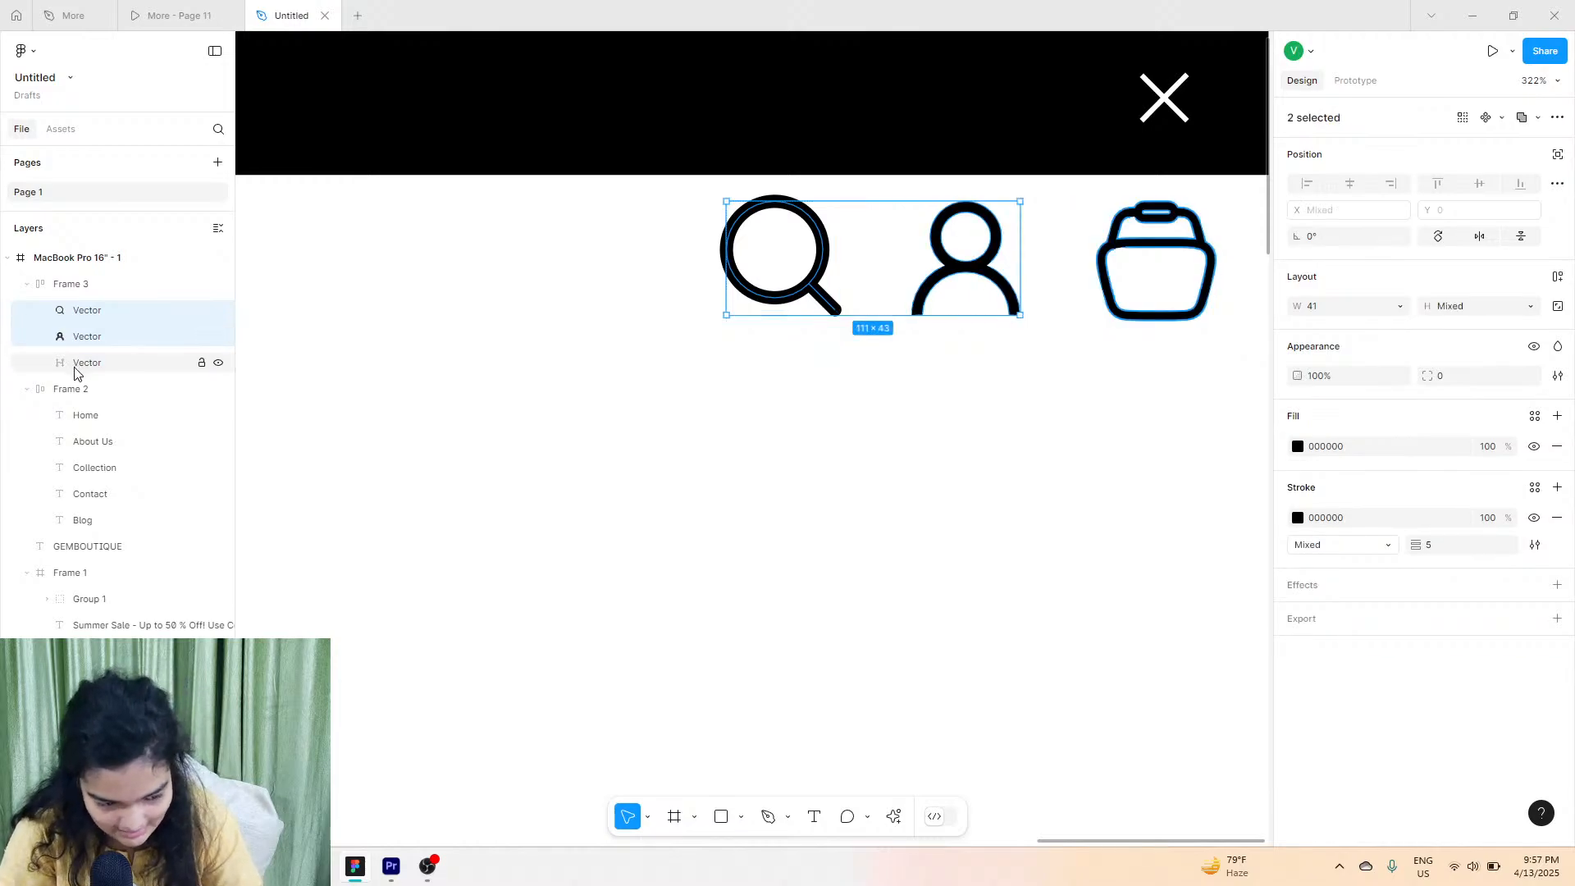
{"action": "left_click_drag", "start_coordinate": [868, 316], "coordinate": [865, 269]}
{"action": "left_click_drag", "start_coordinate": [1031, 249], "coordinate": [971, 333]}
{"action": "scroll", "coordinate": [969, 335], "scroll_direction": "up", "scroll_amount": 3}
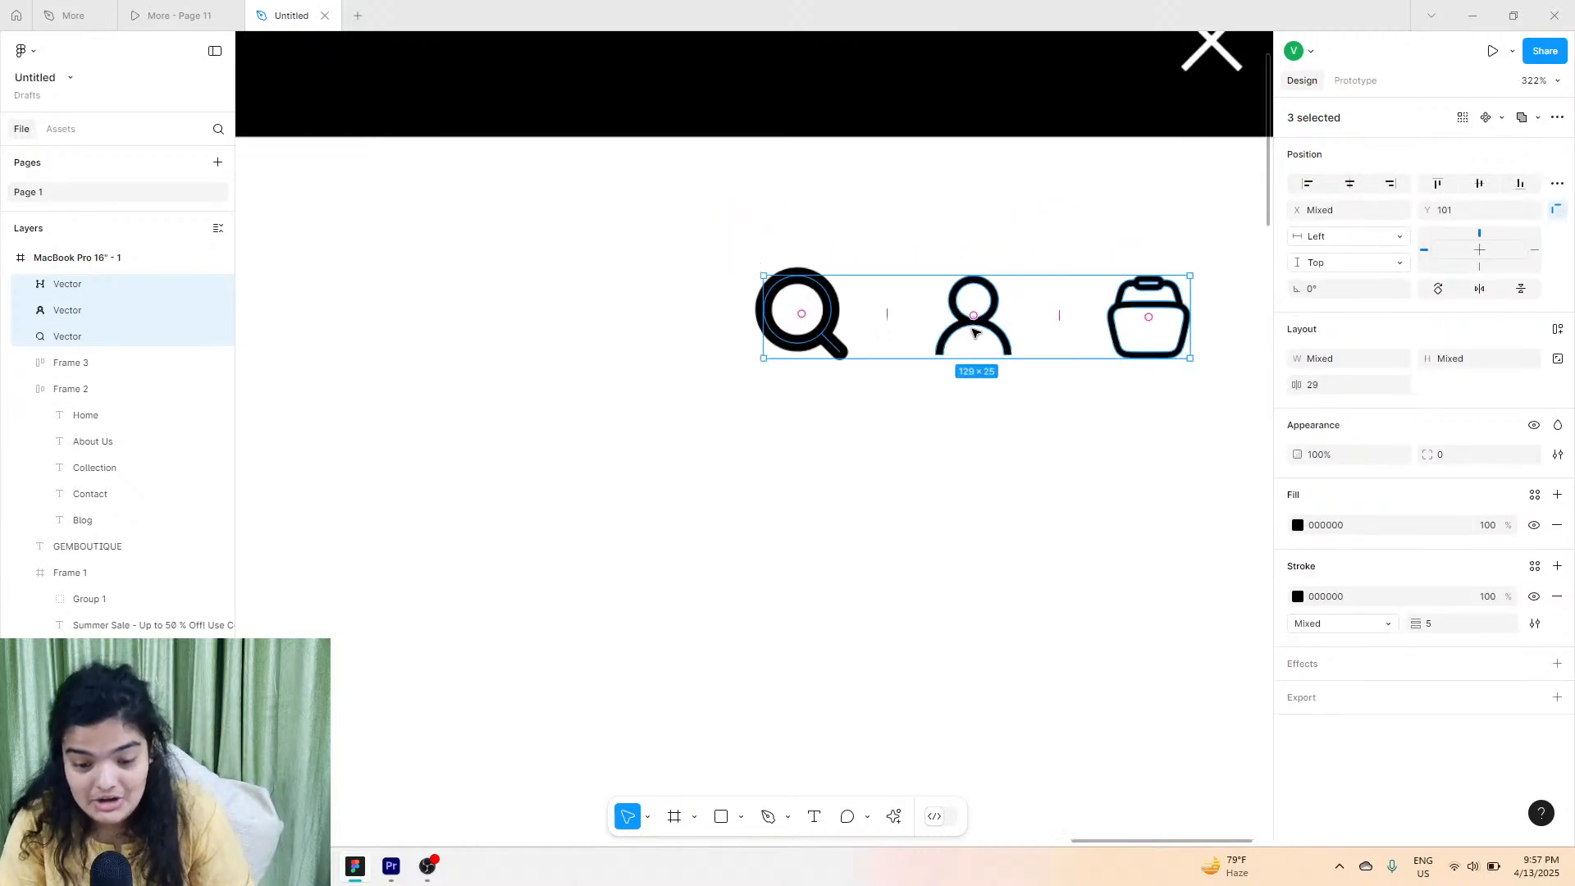
Set the search icon's stroke weight to 3 and leave vector editing.
{"action": "scroll", "coordinate": [970, 334], "scroll_direction": "down", "scroll_amount": 5}
{"action": "scroll", "coordinate": [951, 316], "scroll_direction": "up", "scroll_amount": 2}
{"action": "scroll", "coordinate": [951, 312], "scroll_direction": "up", "scroll_amount": 1}
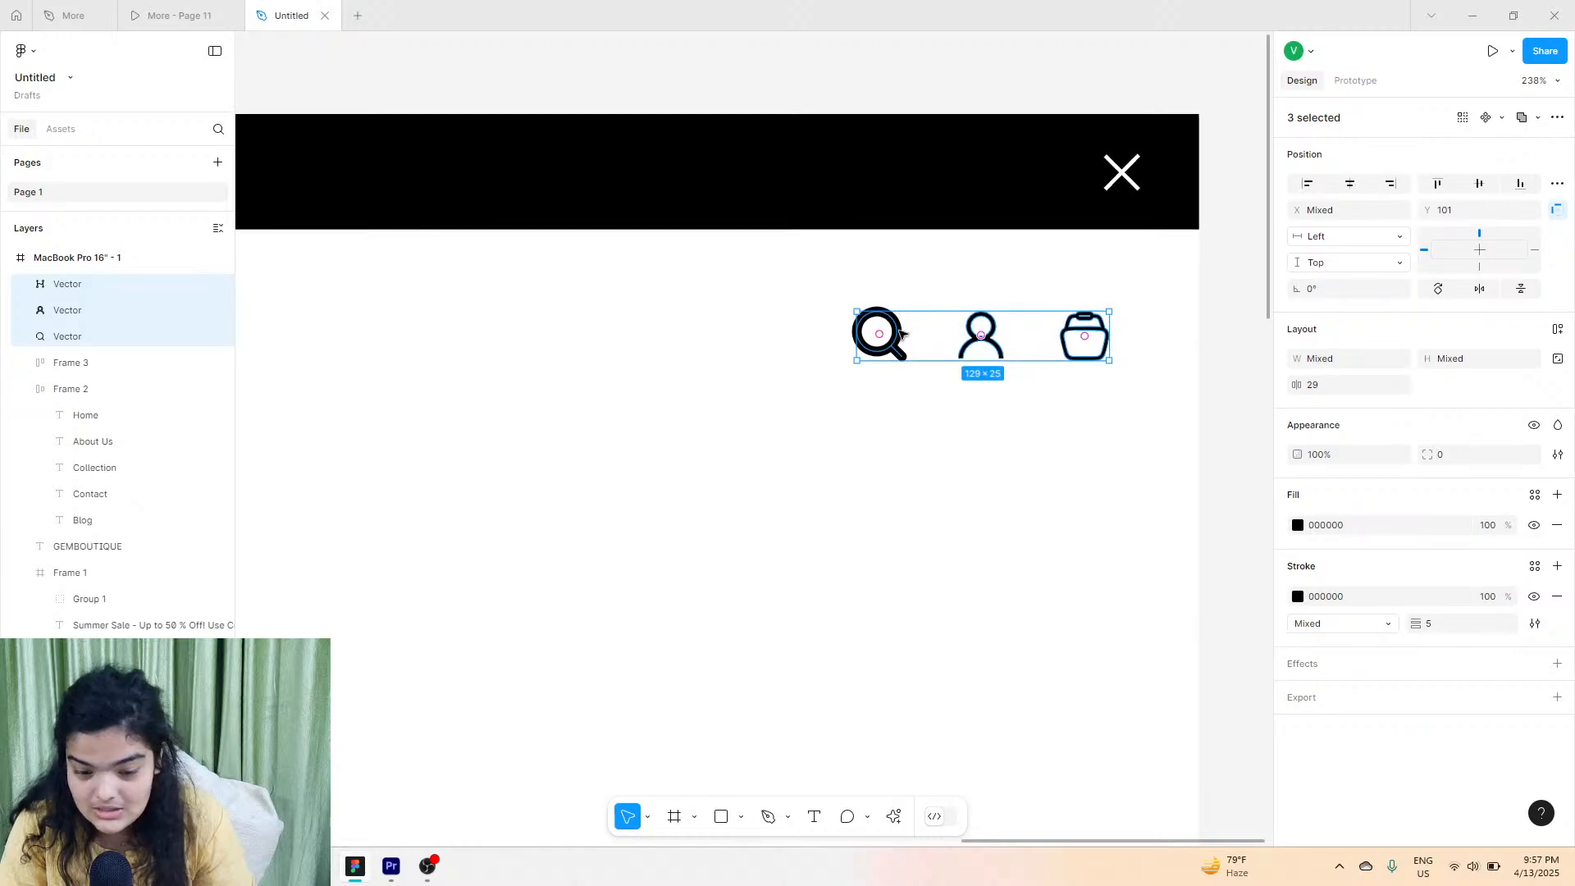
{"action": "double_click", "coordinate": [907, 330]}
{"action": "left_click", "coordinate": [1434, 510]}
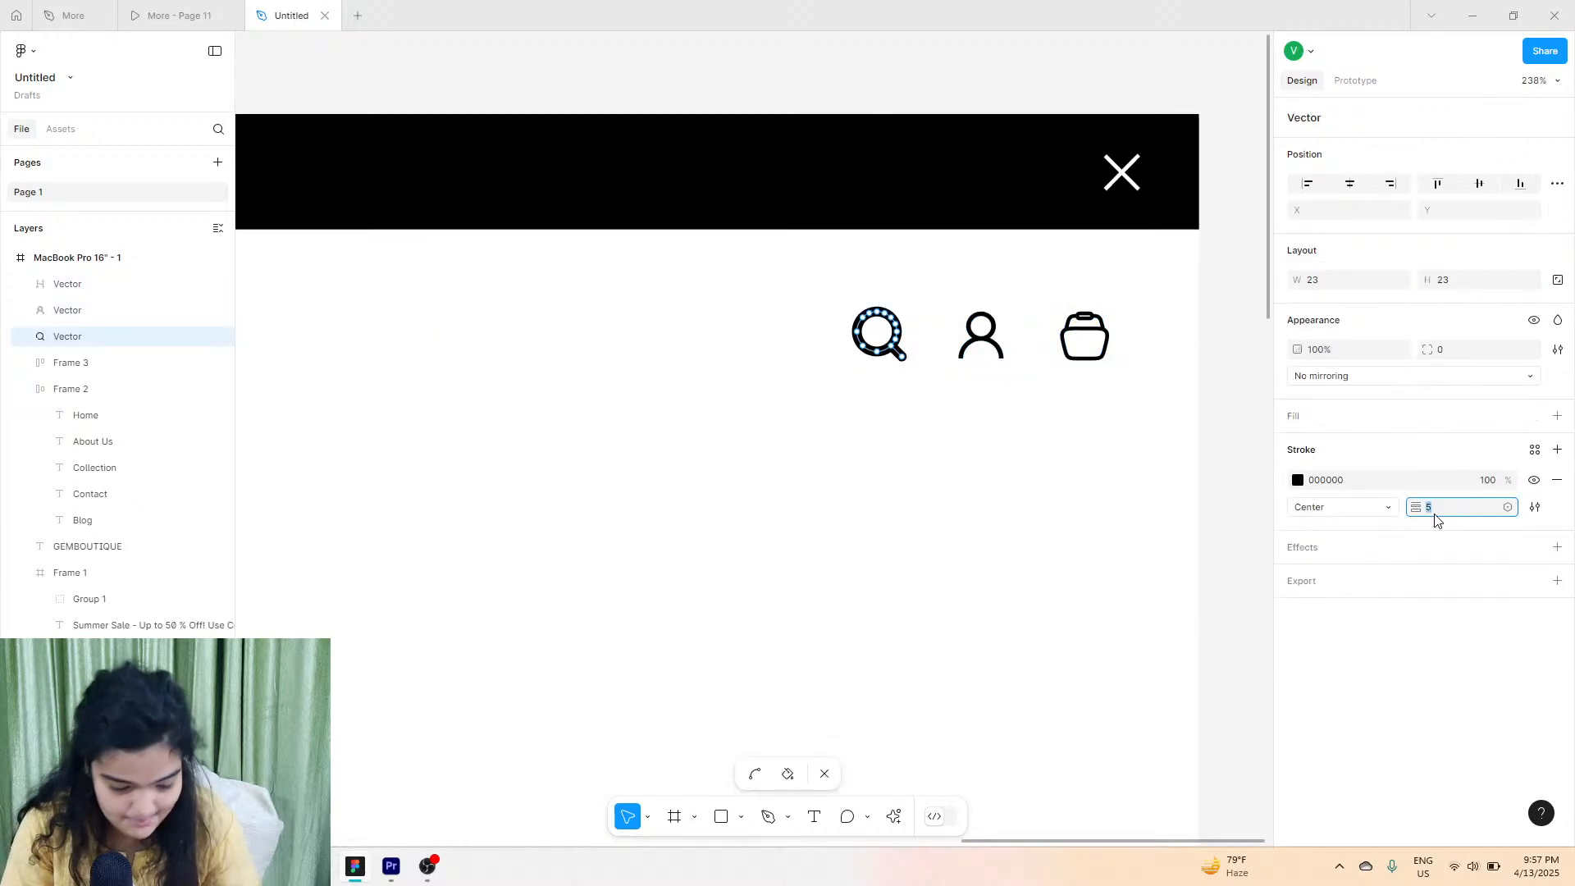
{"action": "type", "text": "3"}
{"action": "key", "text": "Return"}
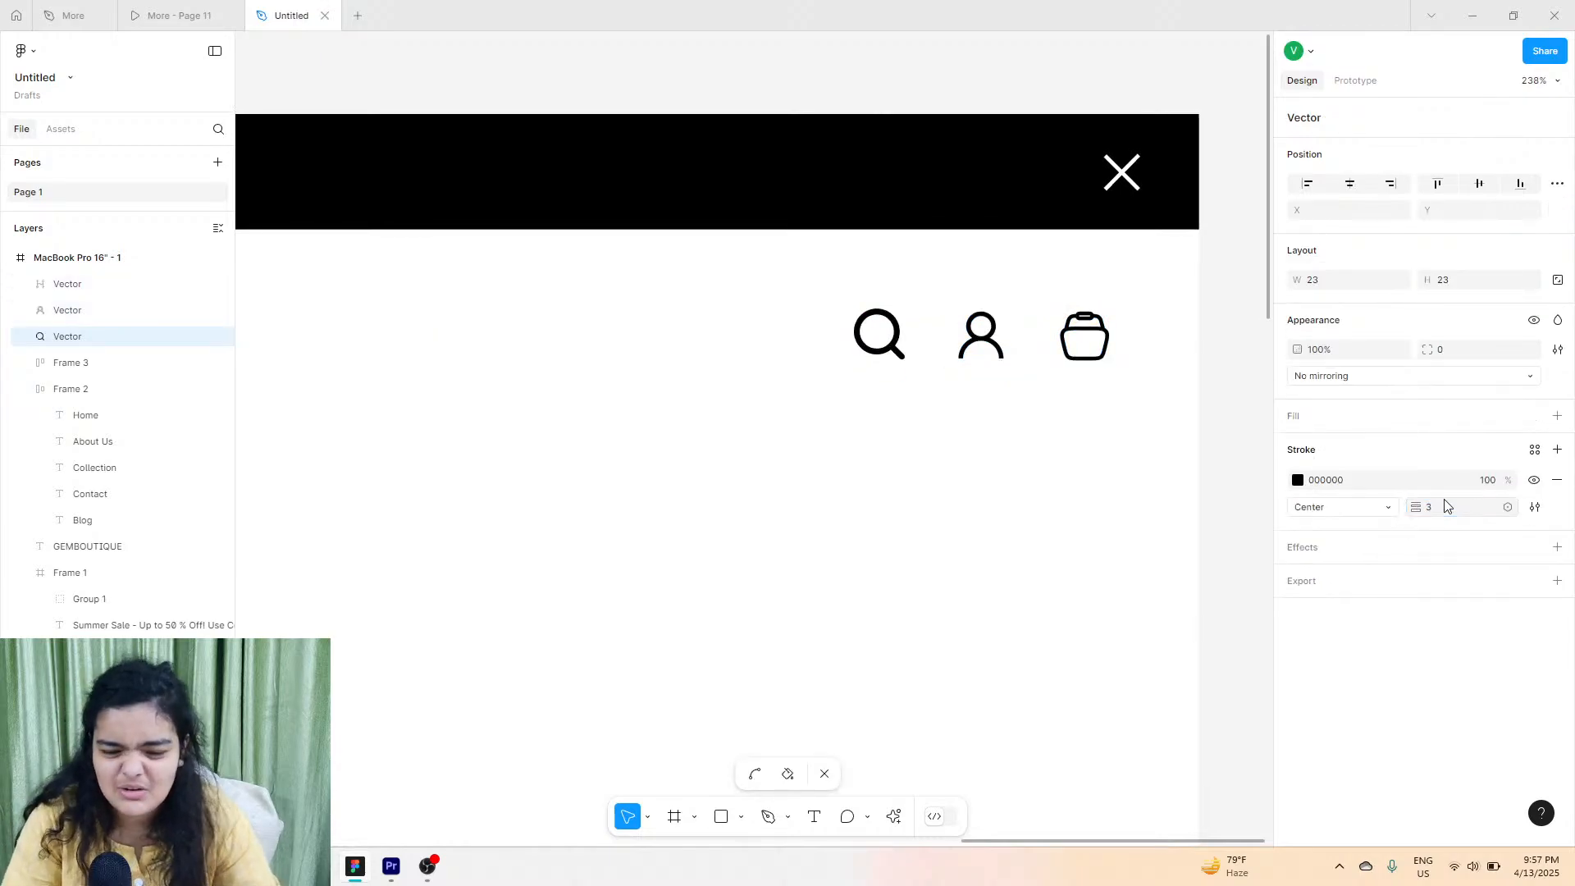
{"action": "key", "text": "Escape"}
{"action": "key", "text": "Escape"}
Delete the empty Frame 3 left over from the icon row.
{"action": "left_click_drag", "start_coordinate": [1147, 361], "coordinate": [840, 332]}
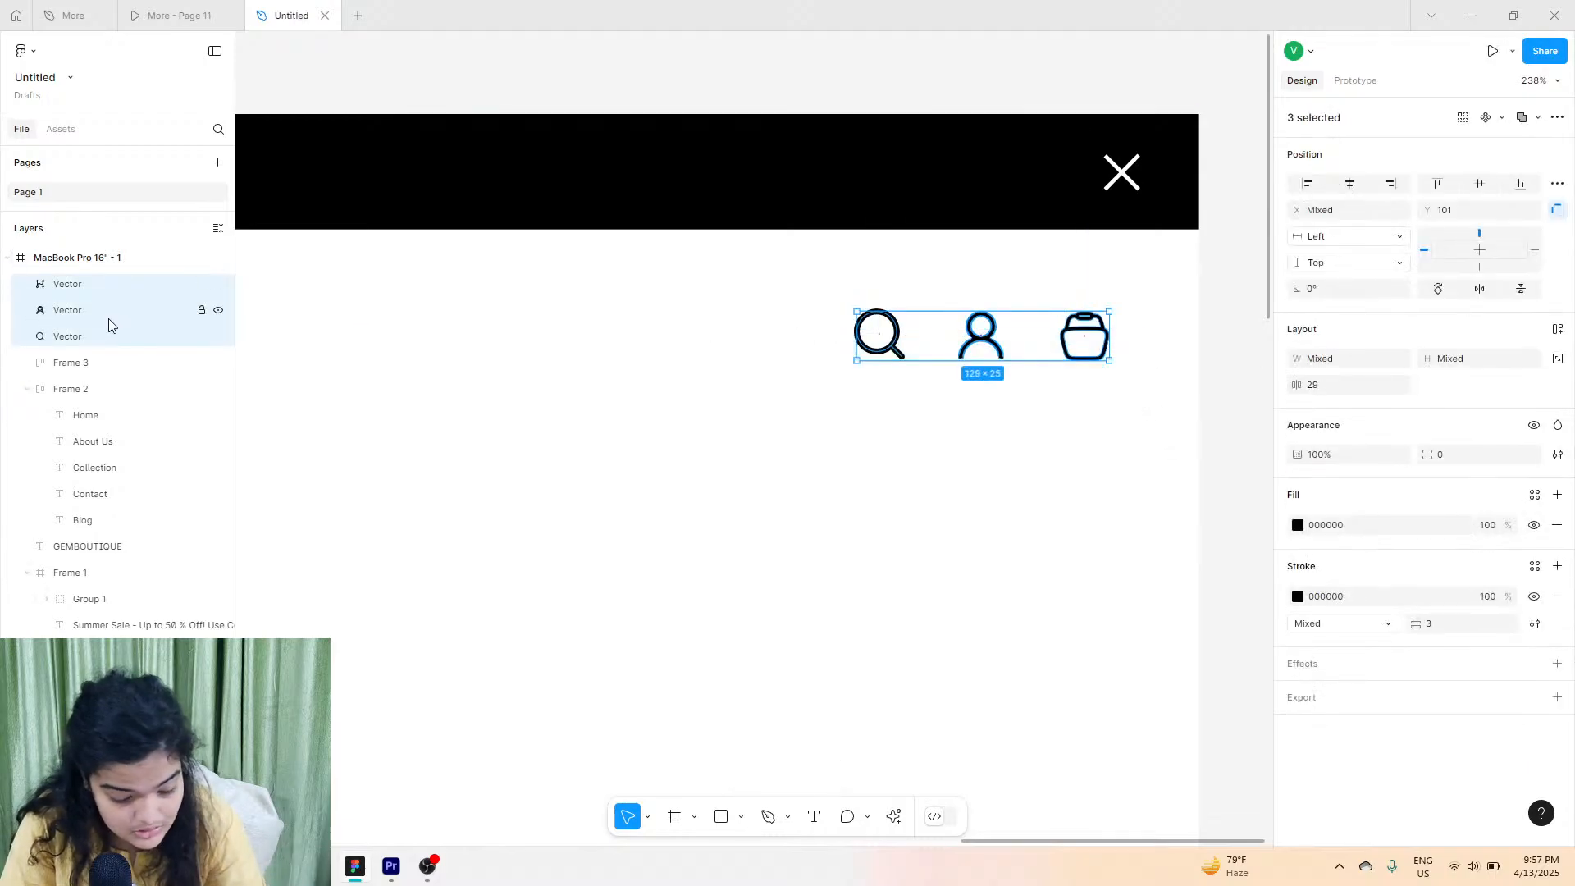
{"action": "left_click", "coordinate": [33, 366]}
{"action": "key", "text": "Delete"}
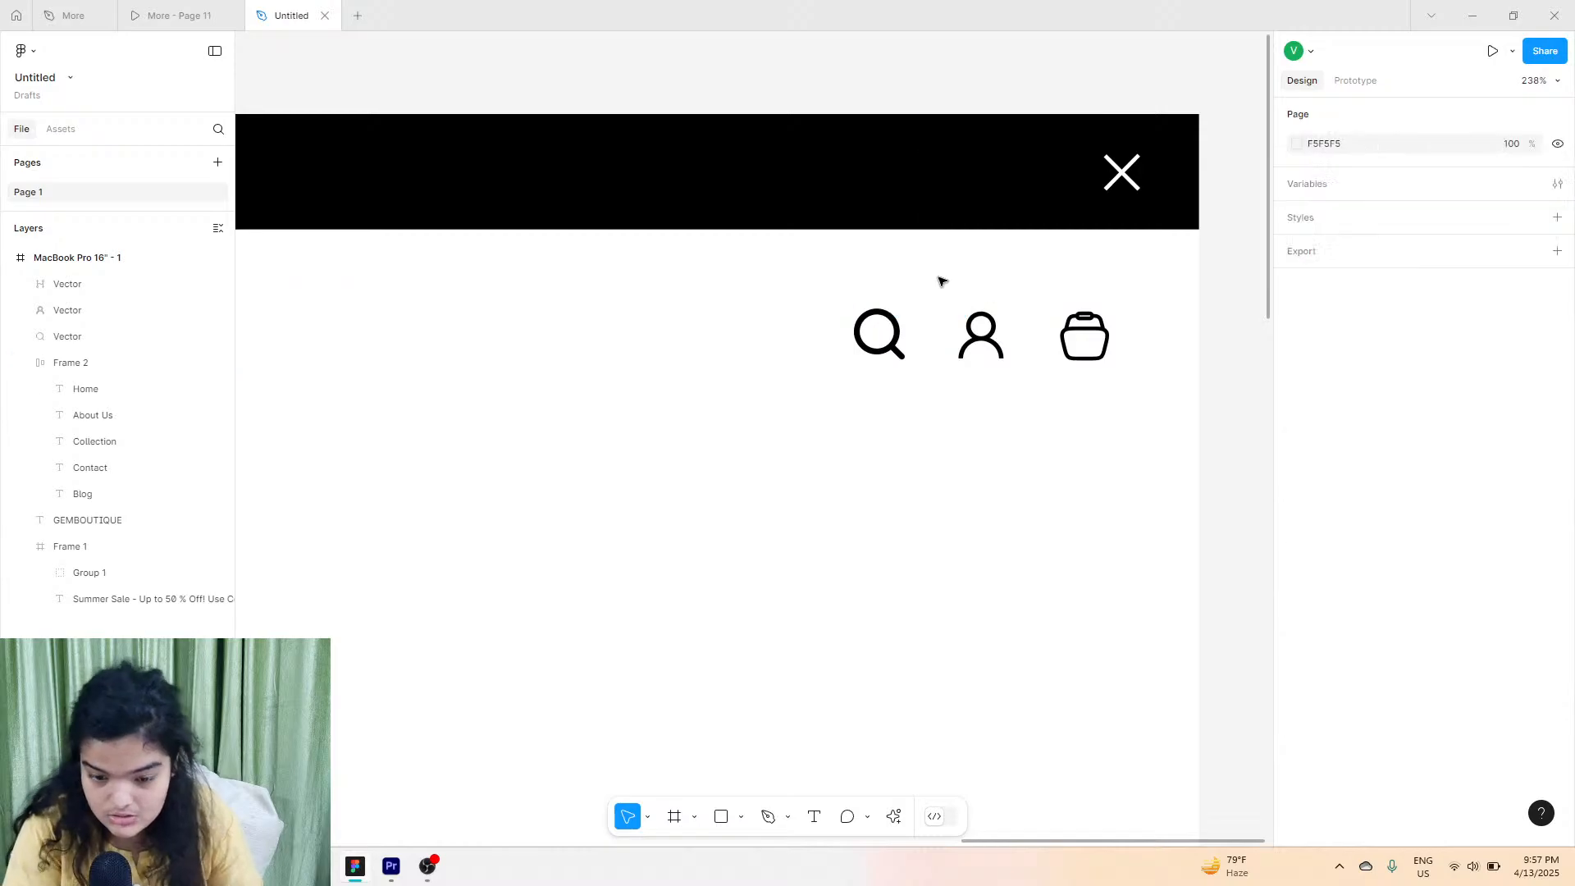
Group the search, user and cart icons and move the group to the header's right end at about X 1568, Y 93.
{"action": "left_click_drag", "start_coordinate": [607, 271], "coordinate": [1167, 454]}
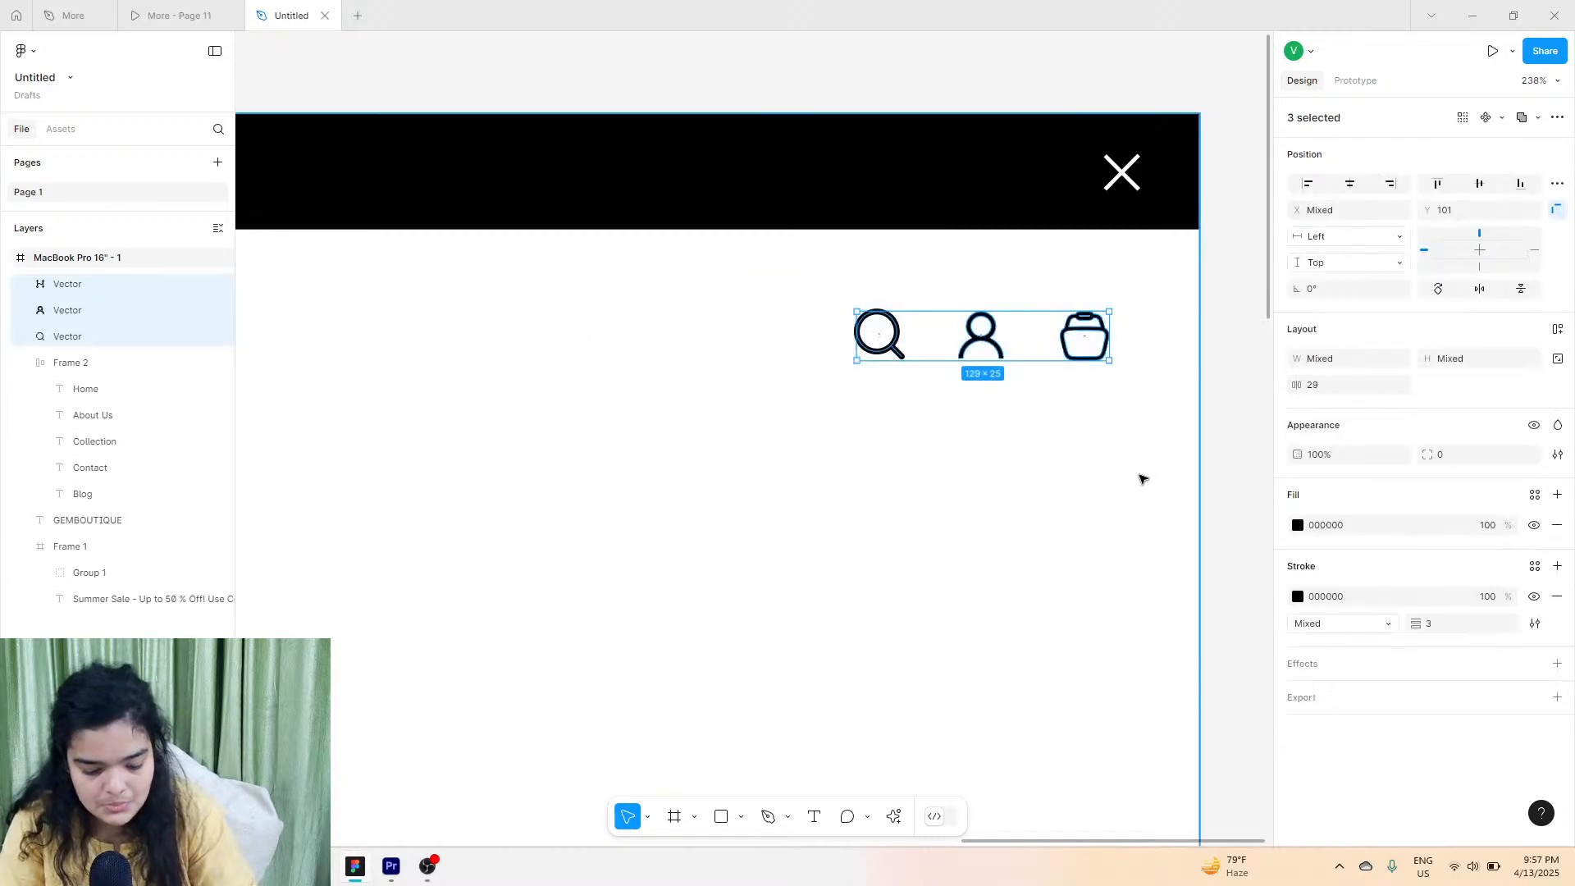
{"action": "key", "text": "ctrl+g"}
{"action": "left_click_drag", "start_coordinate": [1026, 341], "coordinate": [1064, 334]}
Nudge the icon group up to Y 89 so it lines up with the navigation links.
{"action": "scroll", "coordinate": [960, 324], "scroll_direction": "down", "scroll_amount": 4}
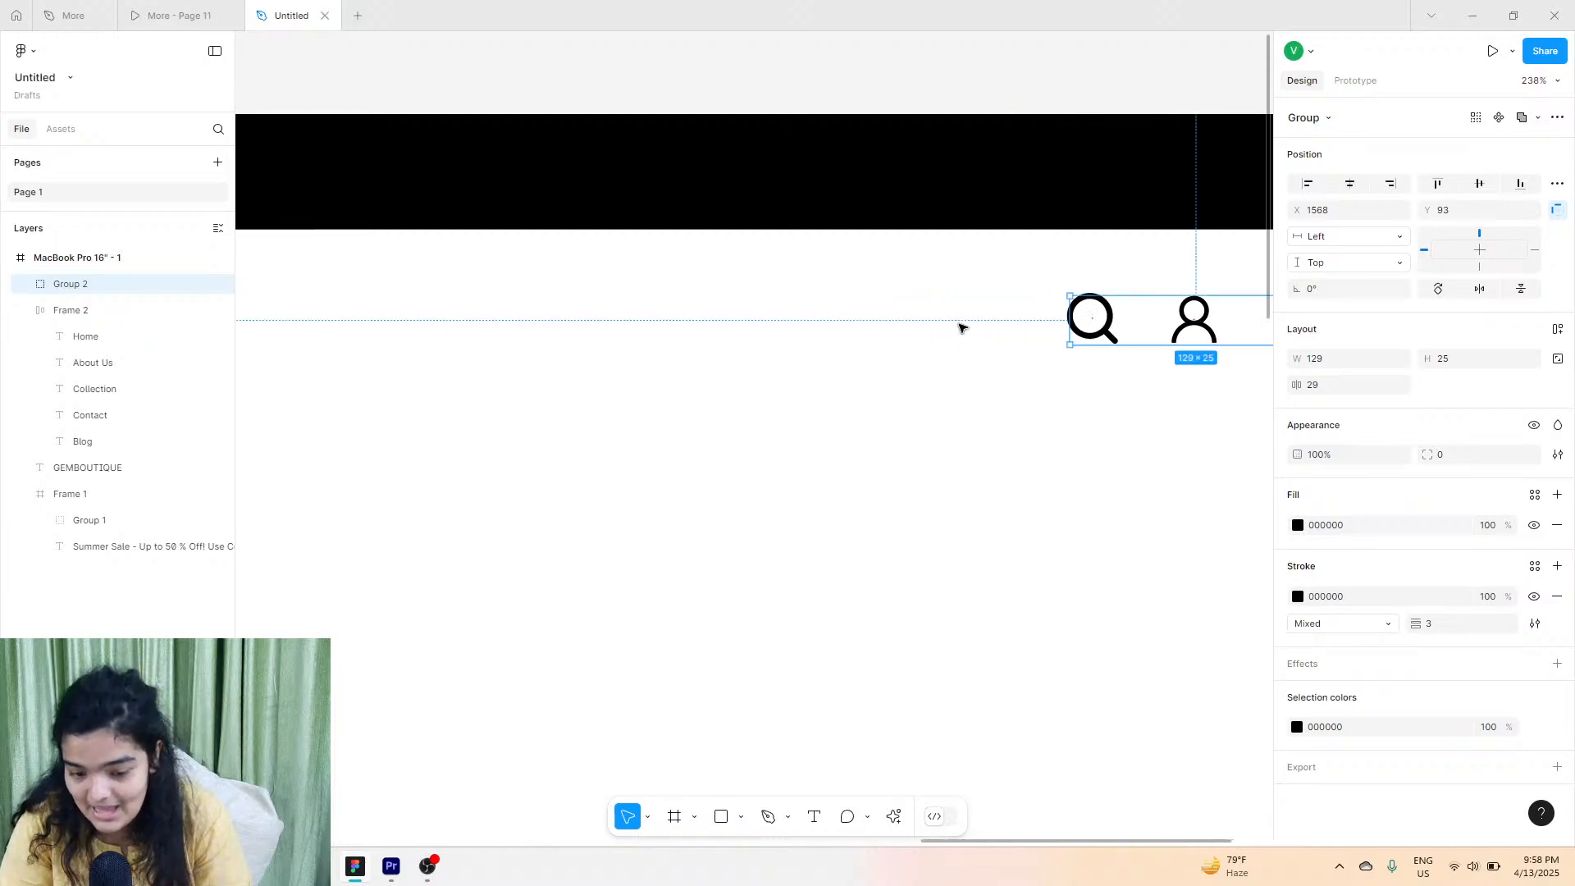
{"action": "scroll", "coordinate": [962, 327], "scroll_direction": "down", "scroll_amount": 1}
{"action": "scroll", "coordinate": [962, 327], "scroll_direction": "left", "scroll_amount": 2}
{"action": "scroll", "coordinate": [962, 328], "scroll_direction": "right", "scroll_amount": 3}
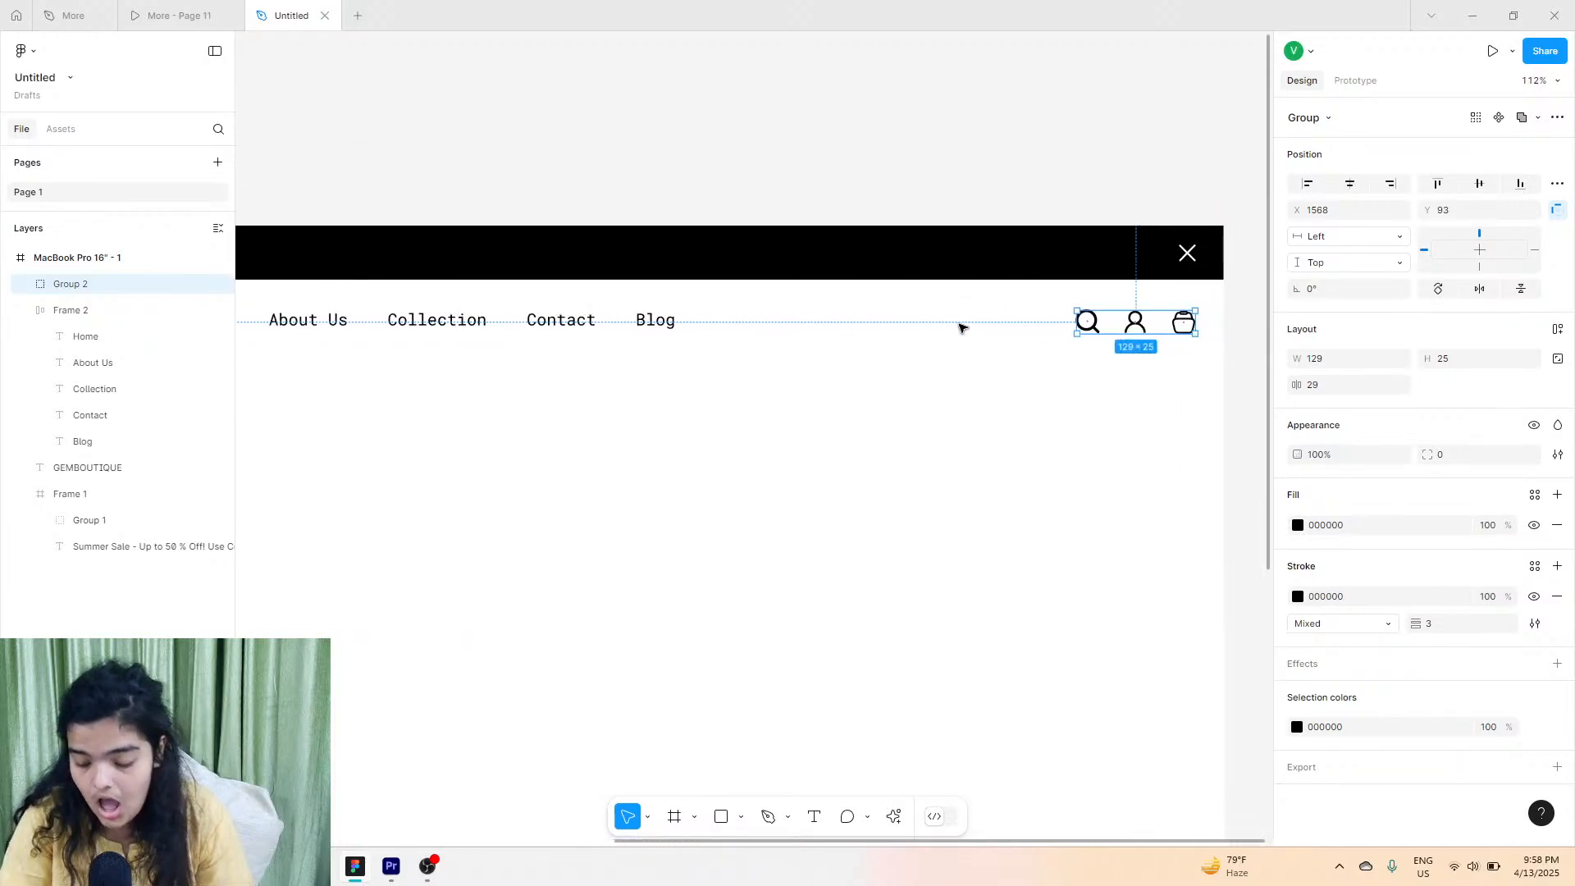
{"action": "key", "text": "Up"}
{"action": "key", "text": "Up"}
{"action": "key", "text": "Up"}
{"action": "key", "text": "Up"}
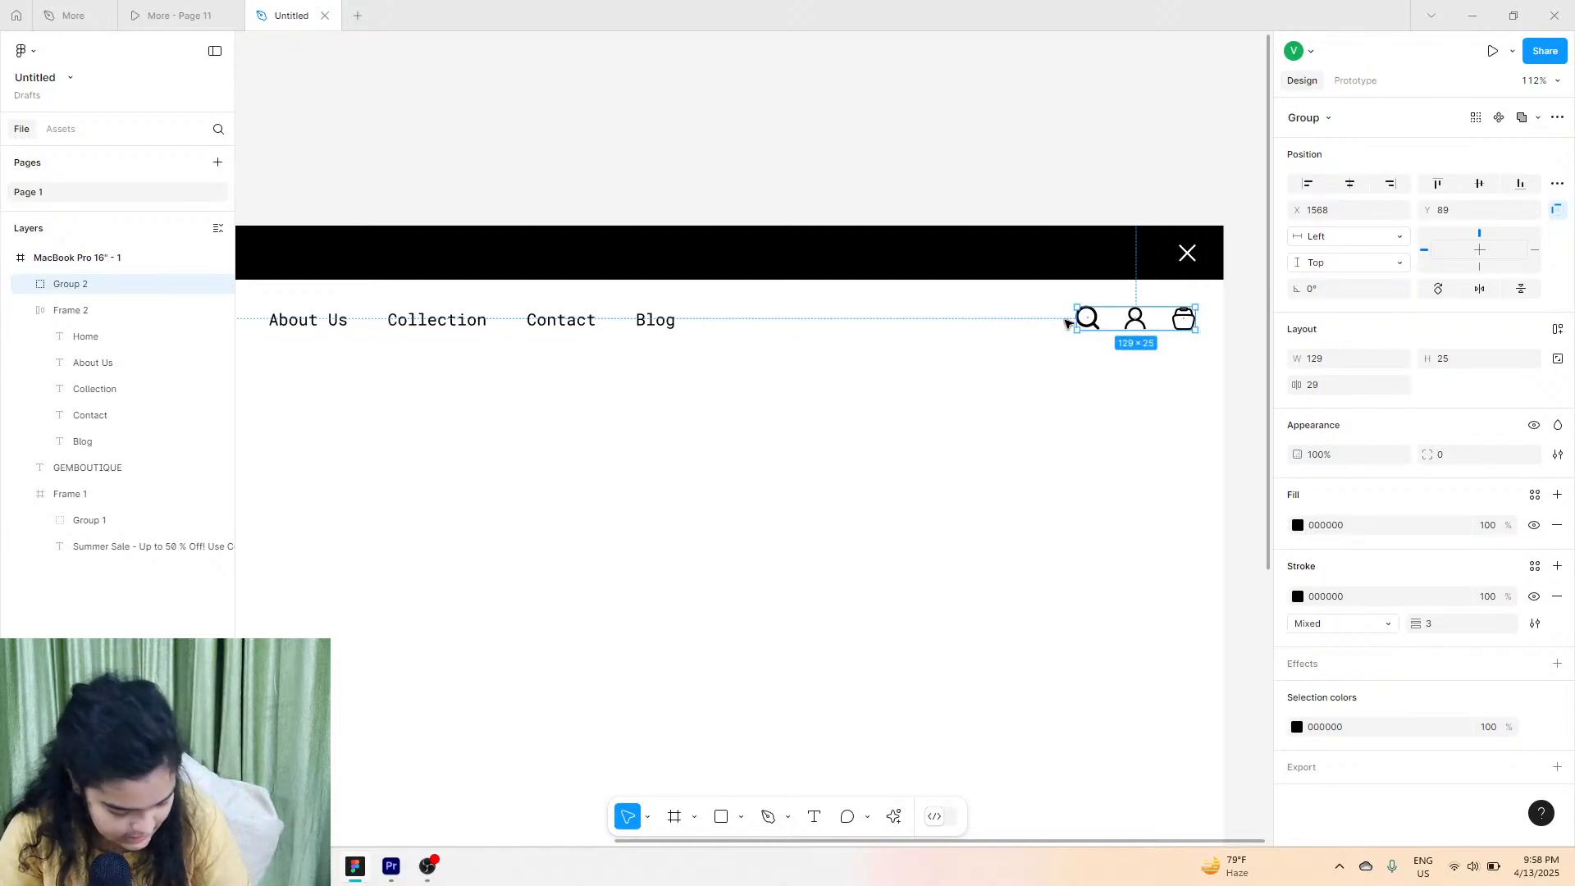
Set the horizontal gap between the navigation links in their auto layout frame to 53.
{"action": "scroll", "coordinate": [1067, 322], "scroll_direction": "left", "scroll_amount": 5}
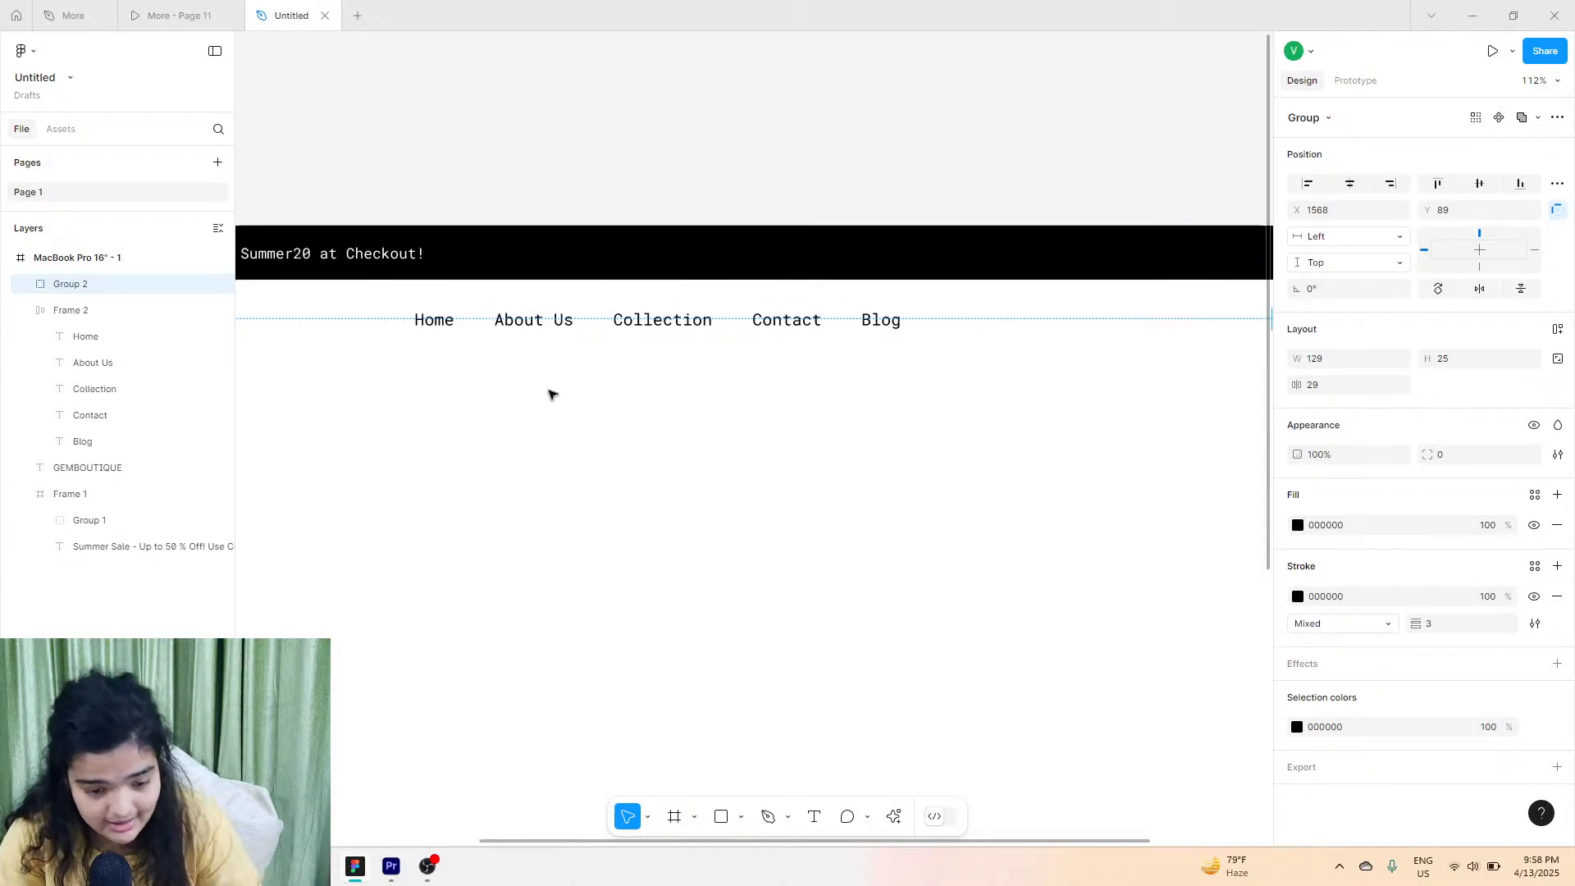
{"action": "scroll", "coordinate": [549, 391], "scroll_direction": "left", "scroll_amount": 3}
{"action": "left_click", "coordinate": [555, 317]}
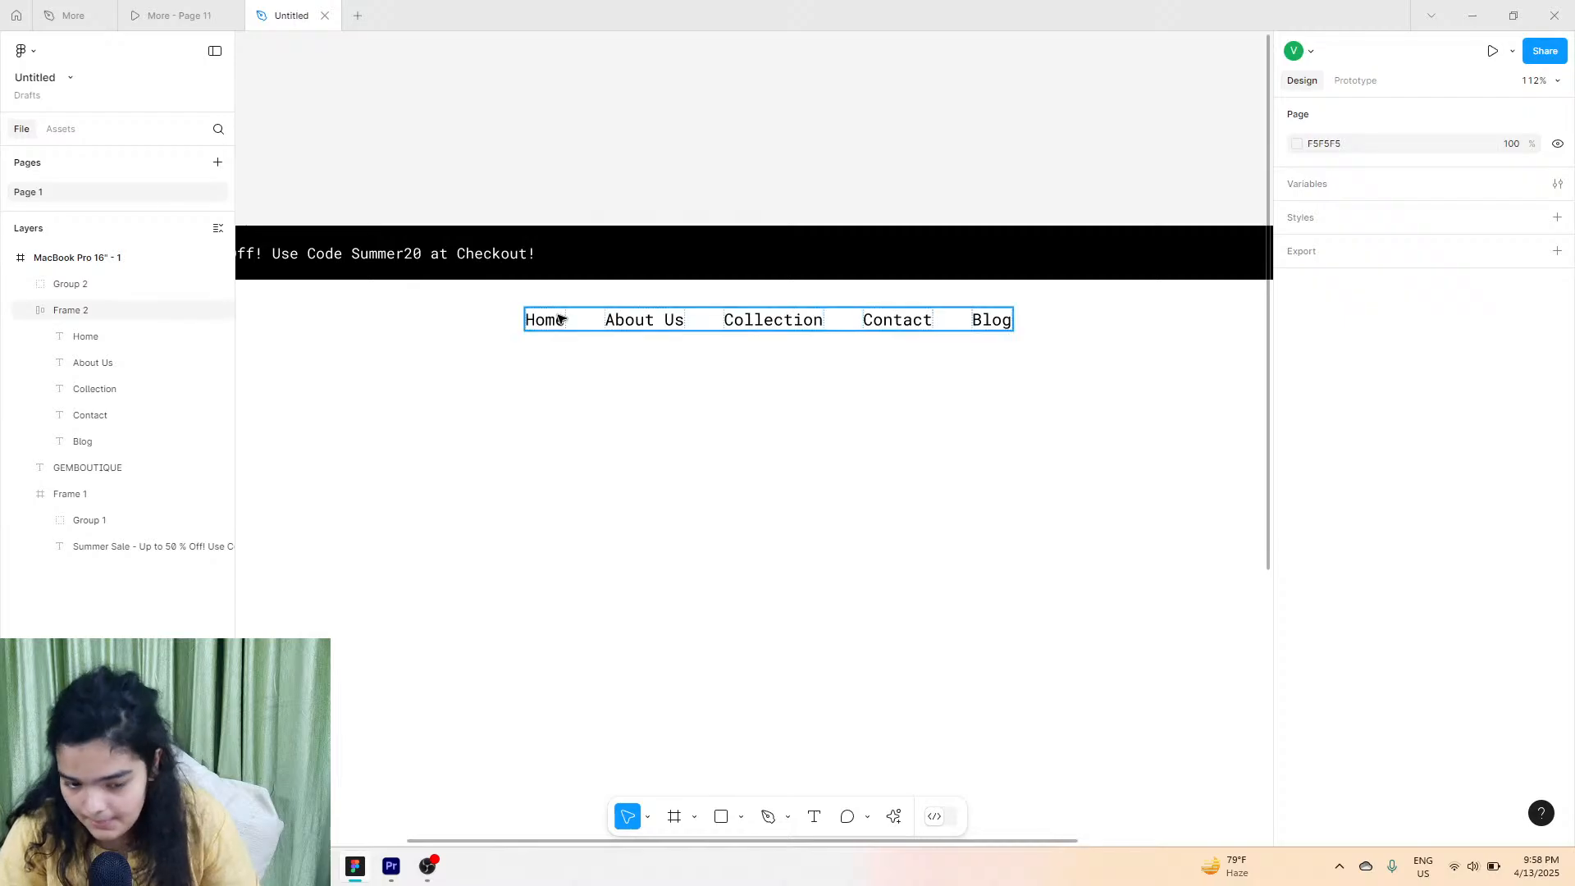
{"action": "left_click", "coordinate": [555, 316]}
{"action": "scroll", "coordinate": [565, 316], "scroll_direction": "up", "scroll_amount": 5}
{"action": "left_click", "coordinate": [603, 323]}
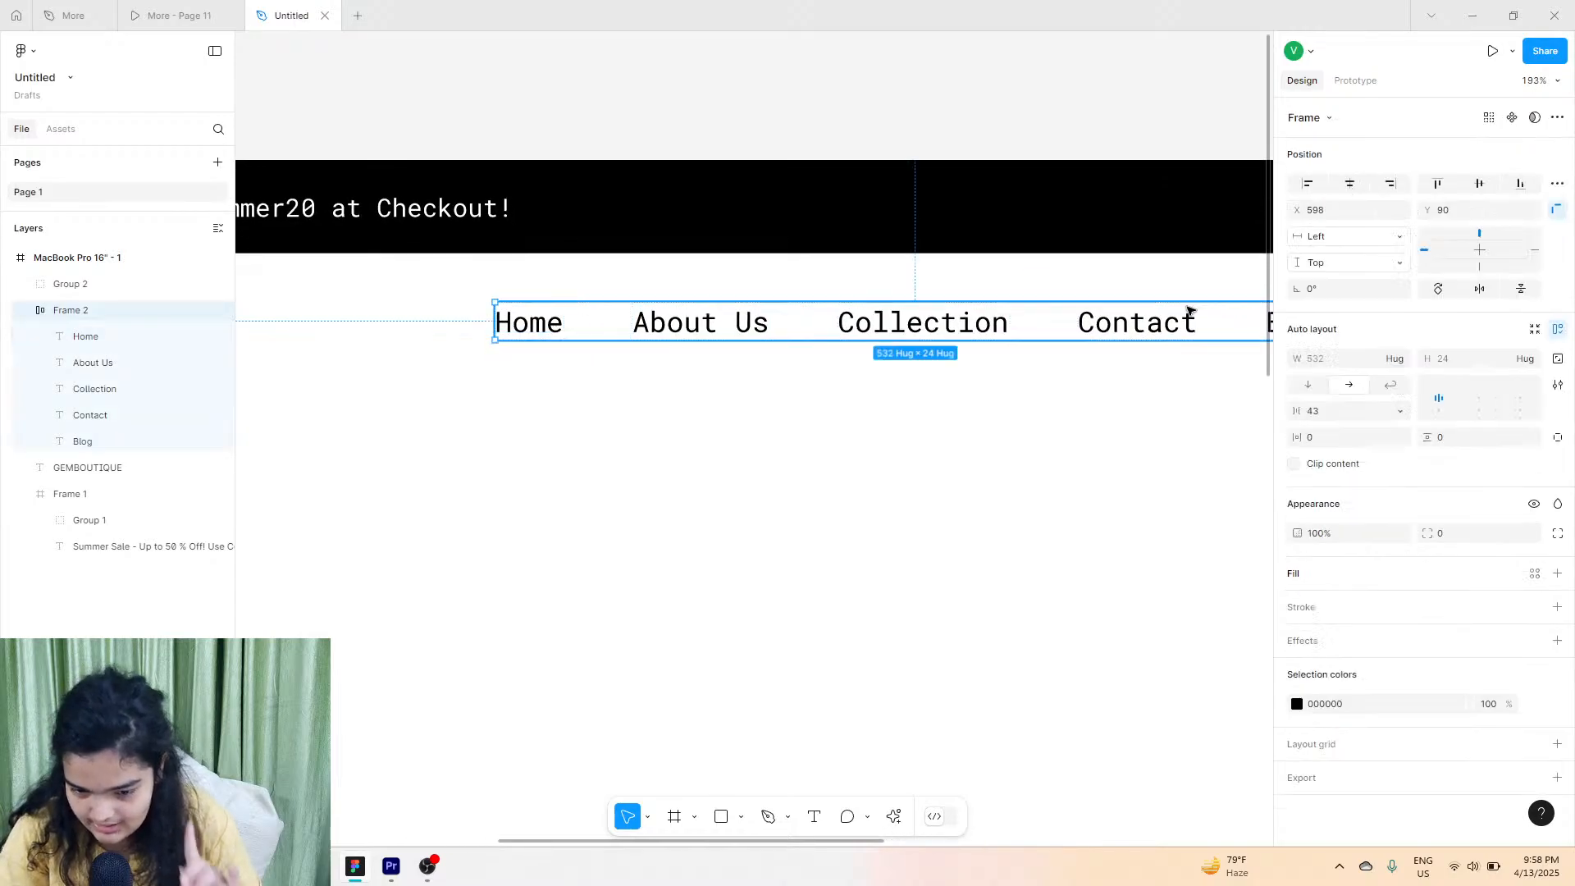
{"action": "left_click_drag", "start_coordinate": [1307, 411], "coordinate": [1318, 410]}
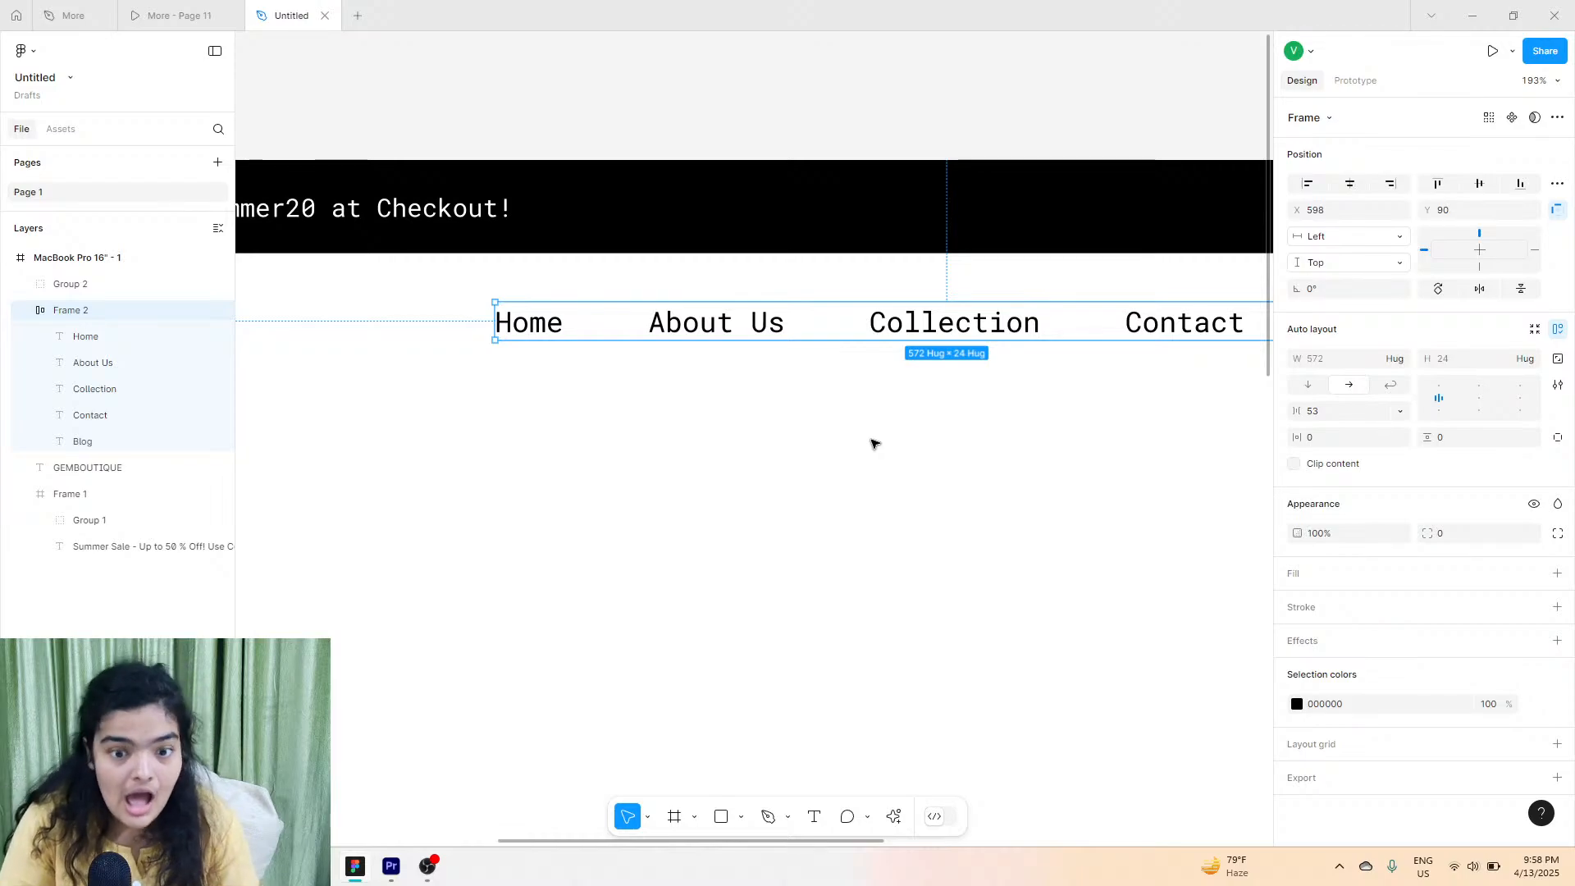
Centre the navigation links frame horizontally on the page frame.
{"action": "scroll", "coordinate": [871, 444], "scroll_direction": "up", "scroll_amount": 3}
{"action": "scroll", "coordinate": [871, 443], "scroll_direction": "right", "scroll_amount": 4}
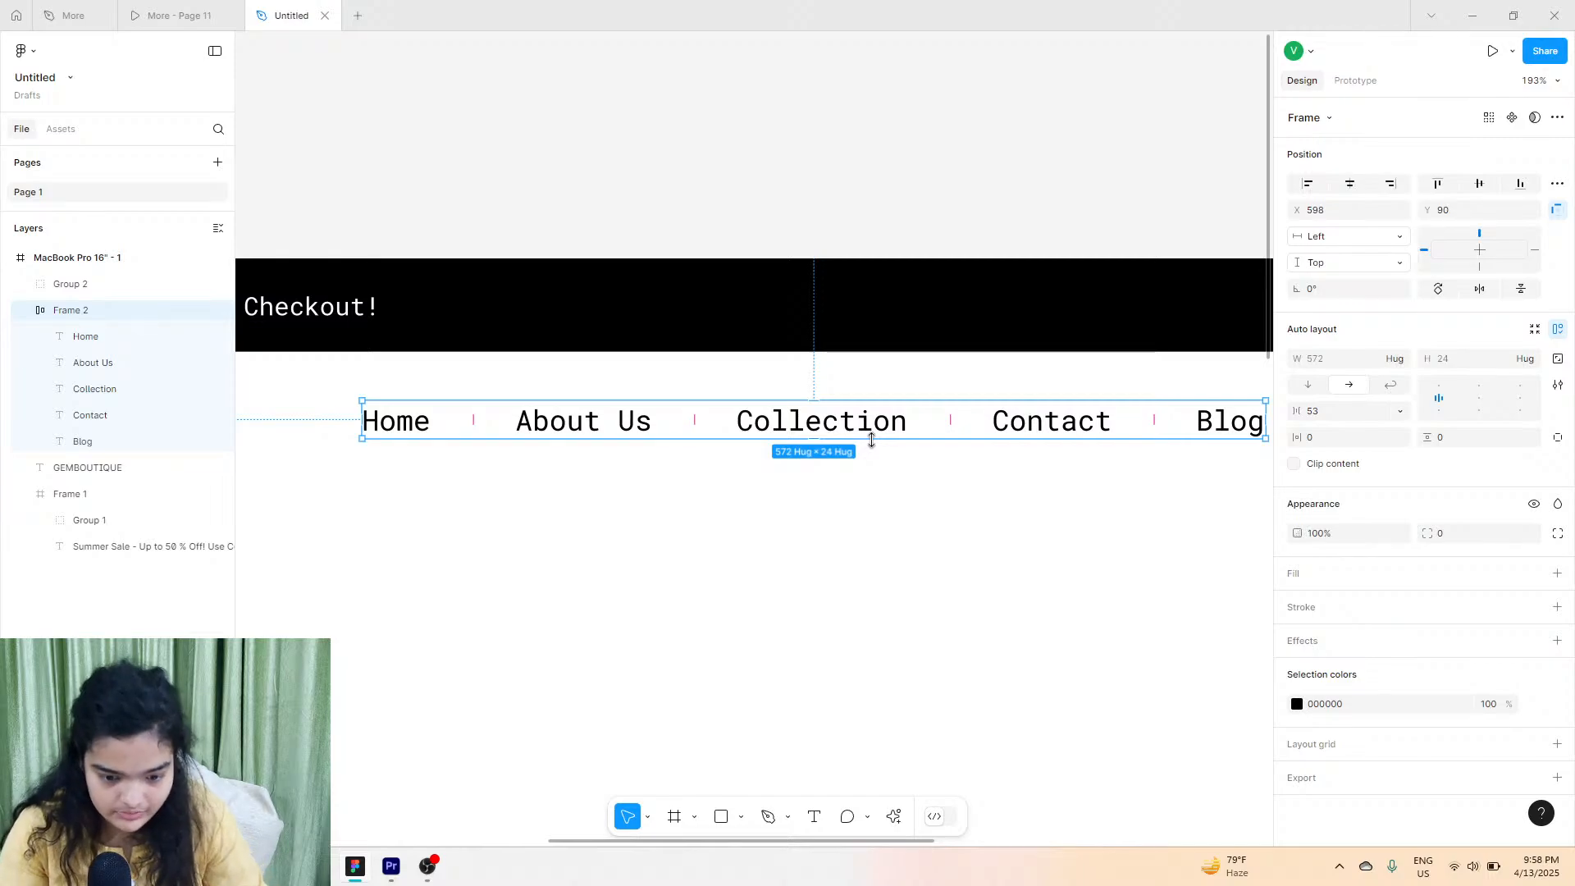
{"action": "scroll", "coordinate": [879, 446], "scroll_direction": "left", "scroll_amount": 1}
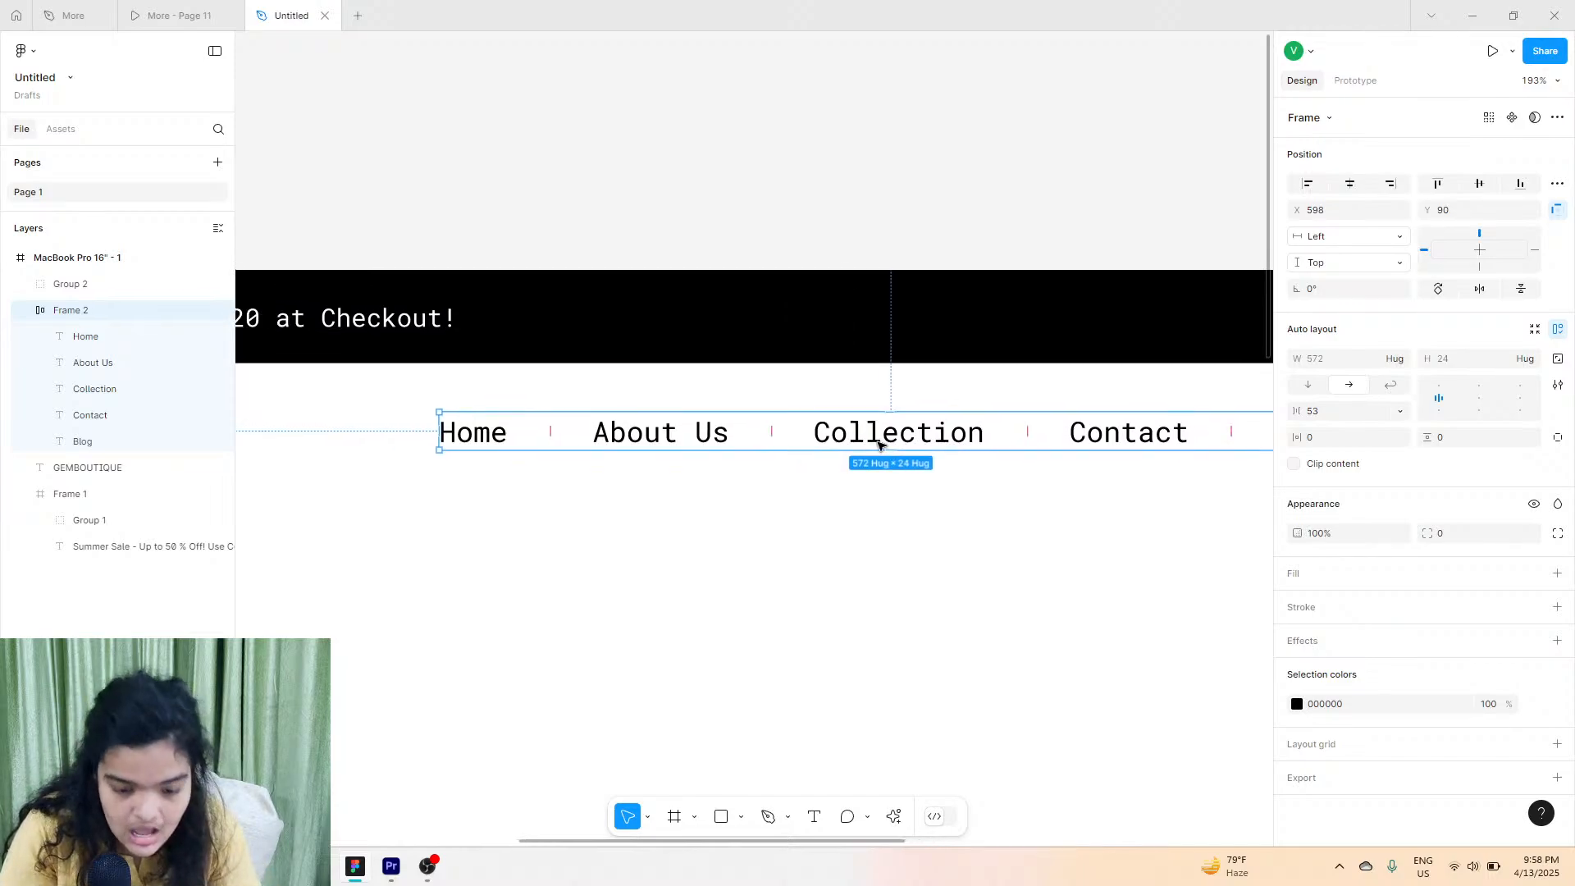
{"action": "scroll", "coordinate": [879, 447], "scroll_direction": "right", "scroll_amount": 1}
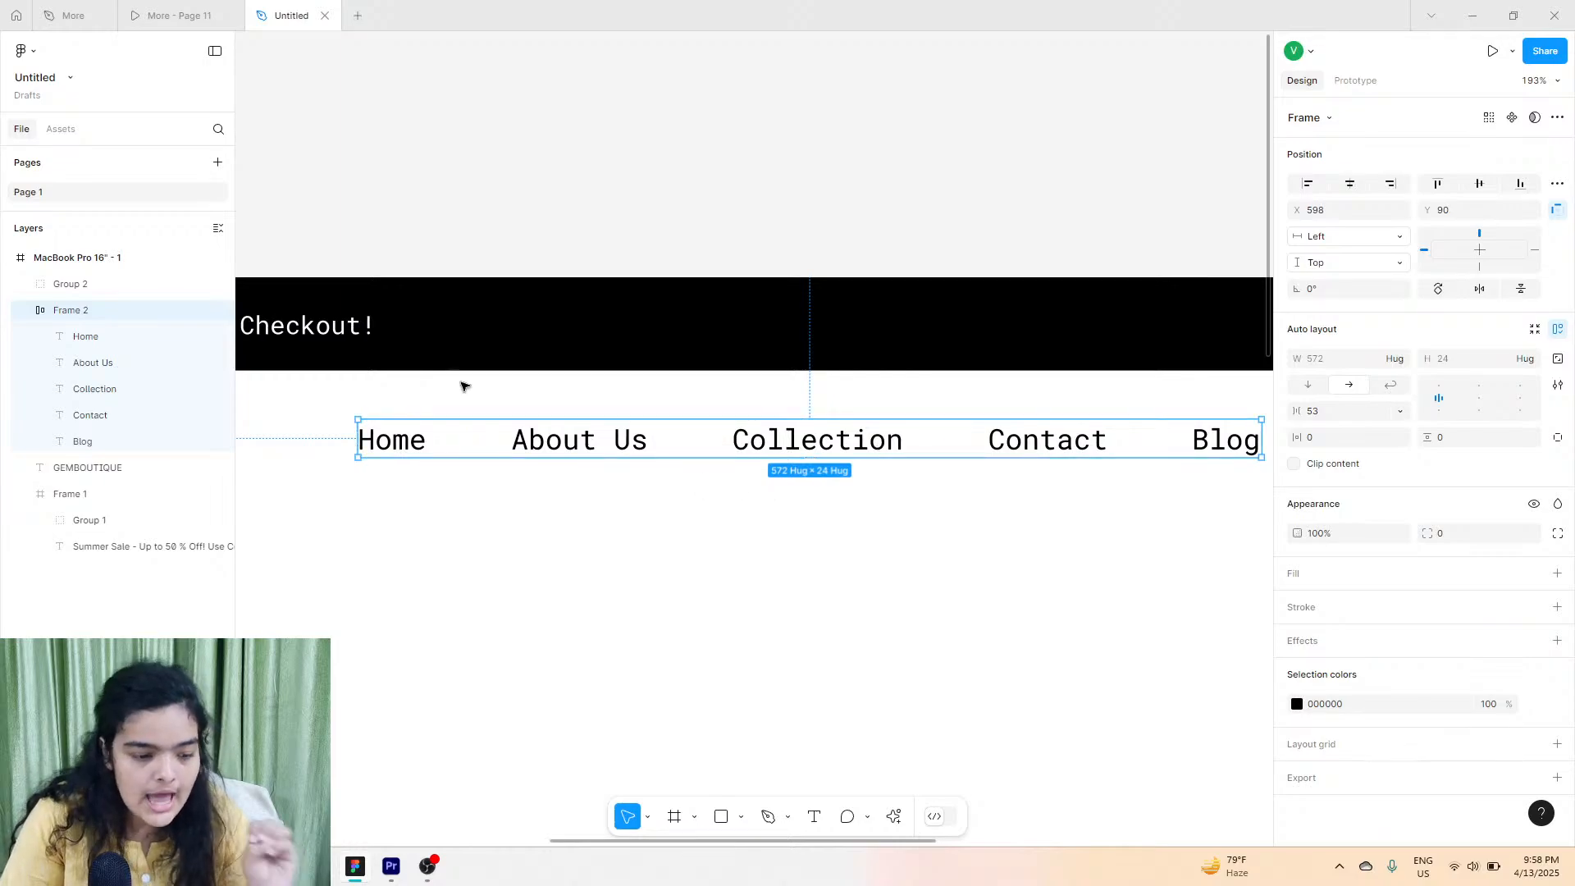
{"action": "left_click", "coordinate": [1349, 183]}
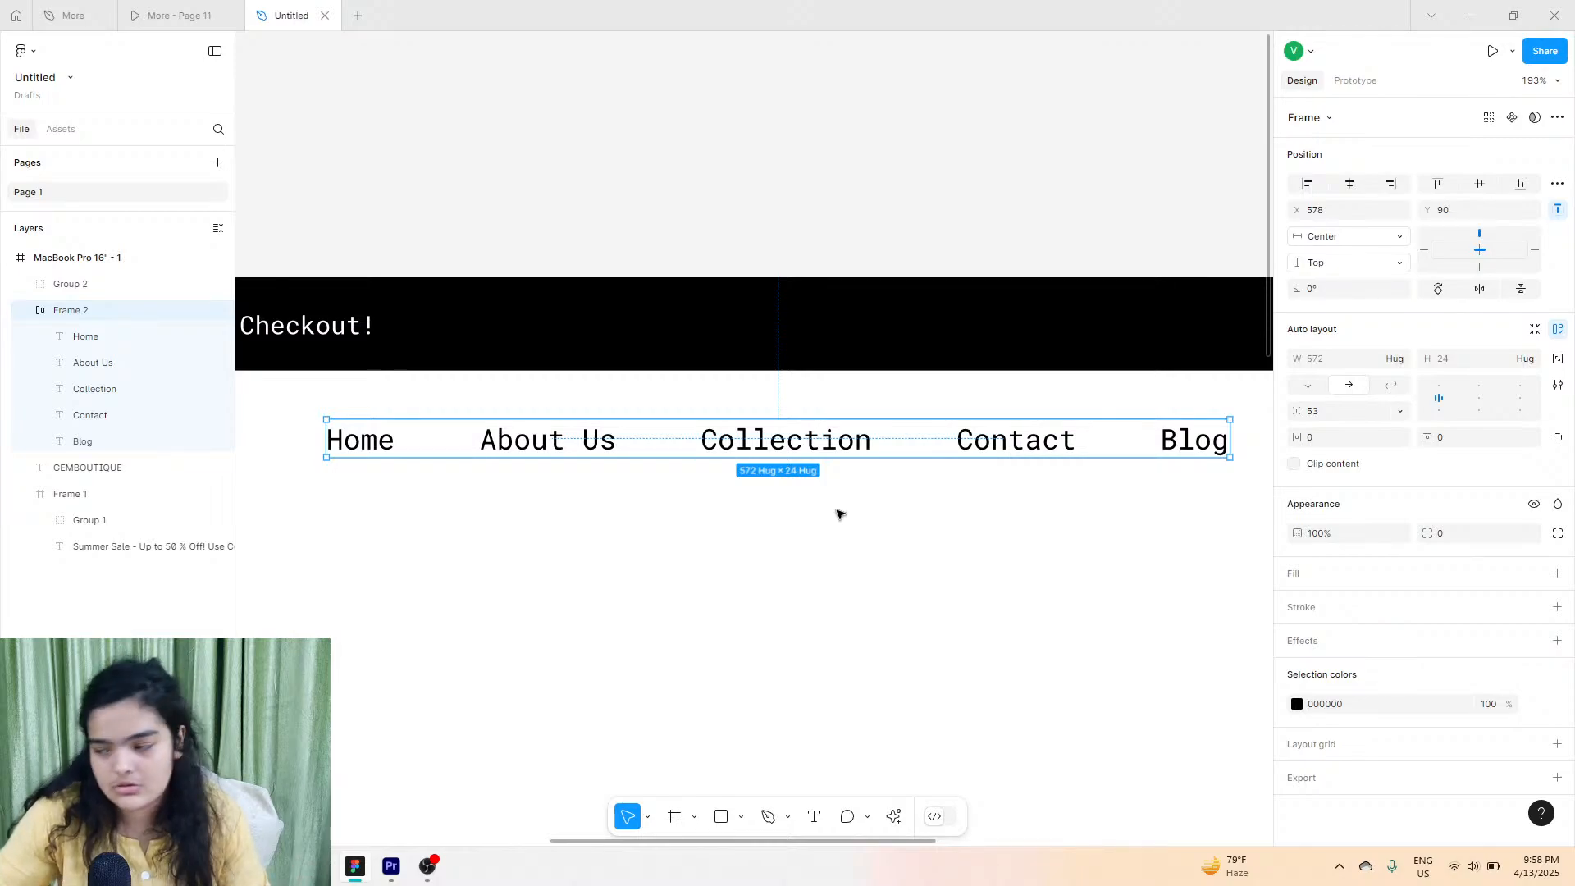
Nudge the navigation links frame down to Y 92 to line up with the logo and icons.
{"action": "scroll", "coordinate": [837, 515], "scroll_direction": "down", "scroll_amount": 5}
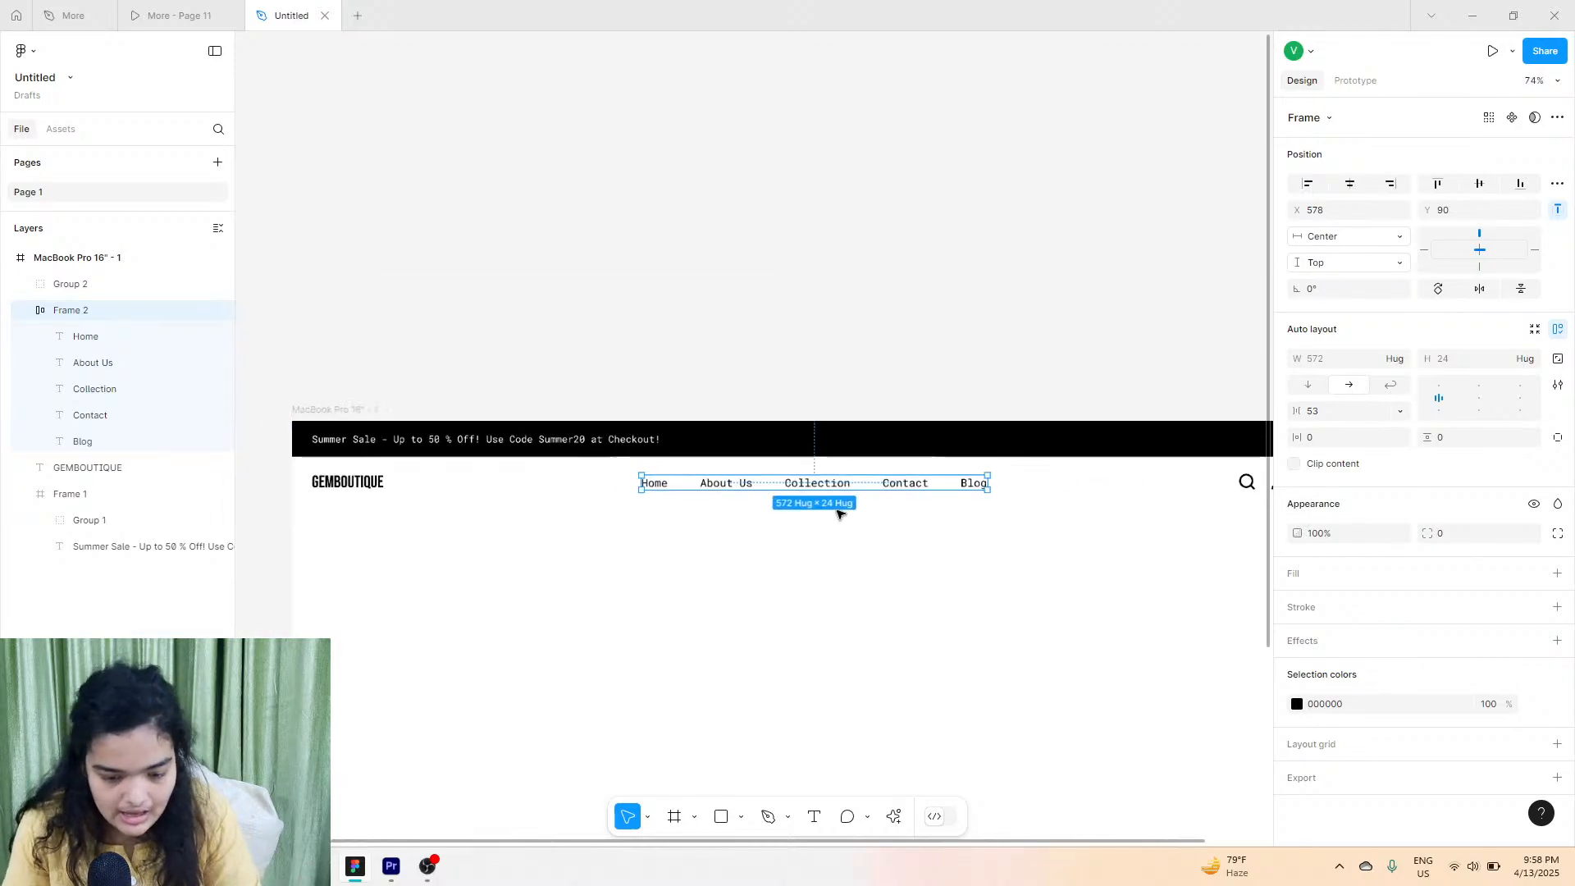
{"action": "key", "text": "Down"}
{"action": "key", "text": "Down"}
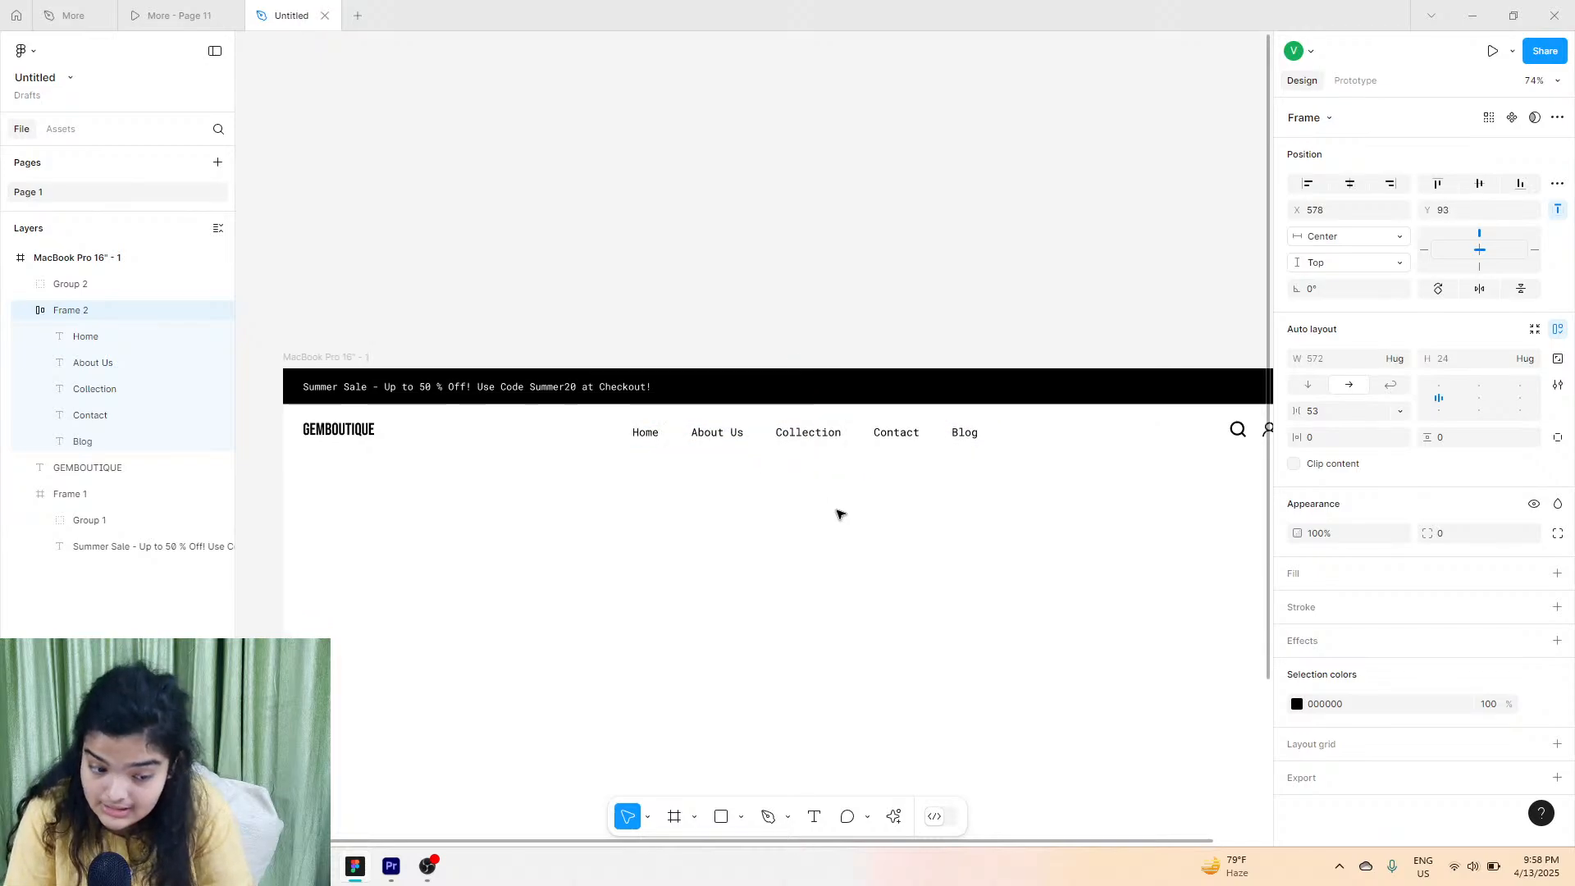
{"action": "scroll", "coordinate": [837, 514], "scroll_direction": "down", "scroll_amount": 1}
{"action": "scroll", "coordinate": [838, 515], "scroll_direction": "down", "scroll_amount": 2}
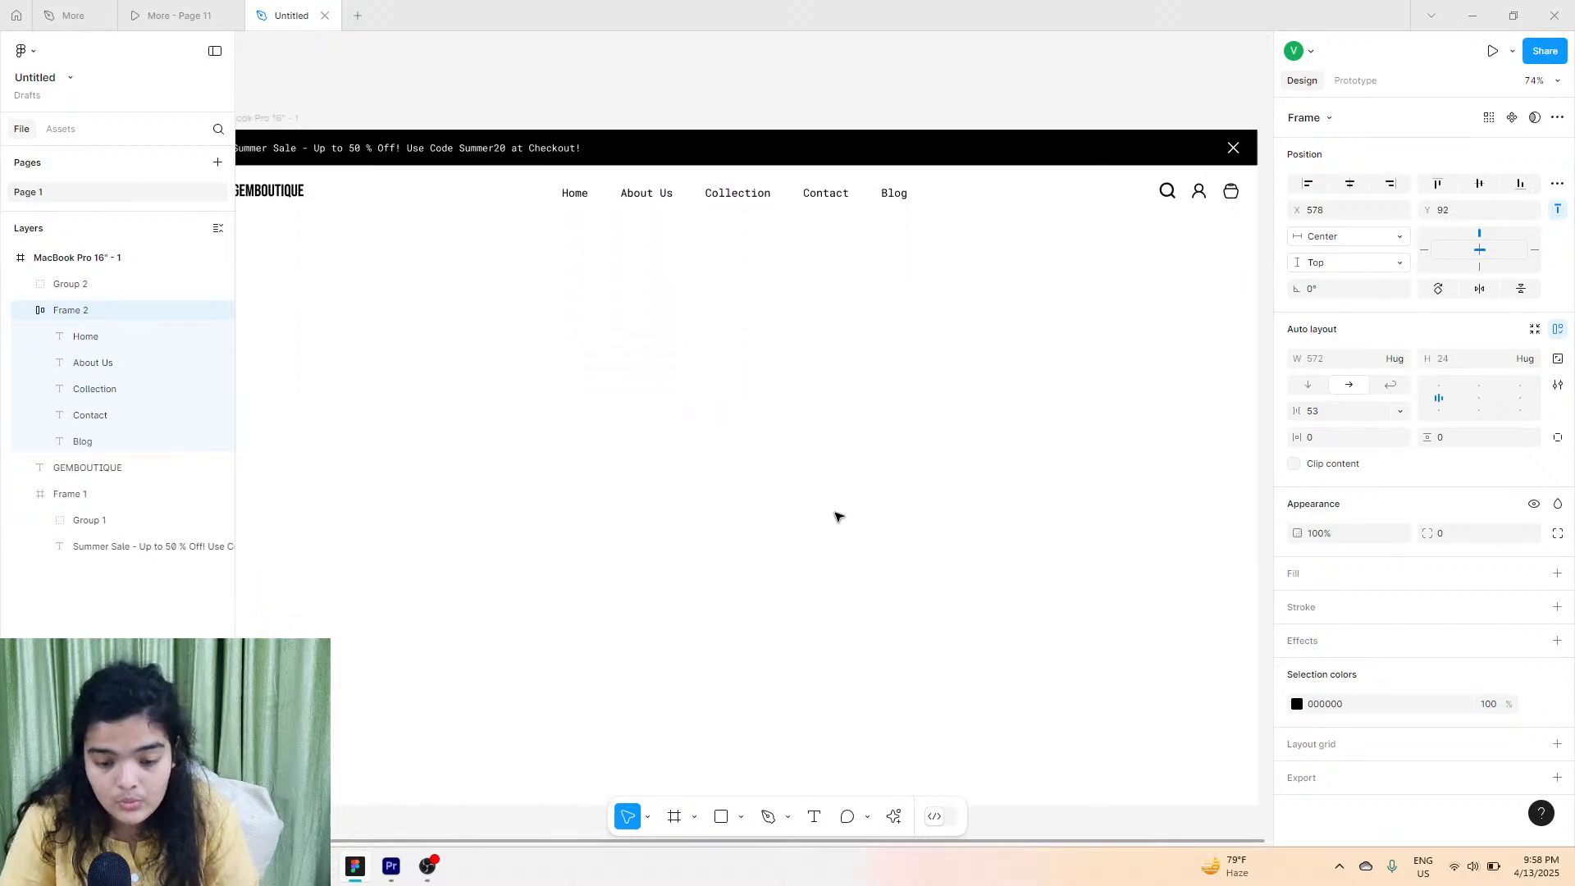
Draw an open V-shaped chevron about 10.5 × 7.5 just after the Home link with the Pen tool.
{"action": "scroll", "coordinate": [587, 140], "scroll_direction": "up", "scroll_amount": 10}
{"action": "scroll", "coordinate": [554, 245], "scroll_direction": "up", "scroll_amount": 2}
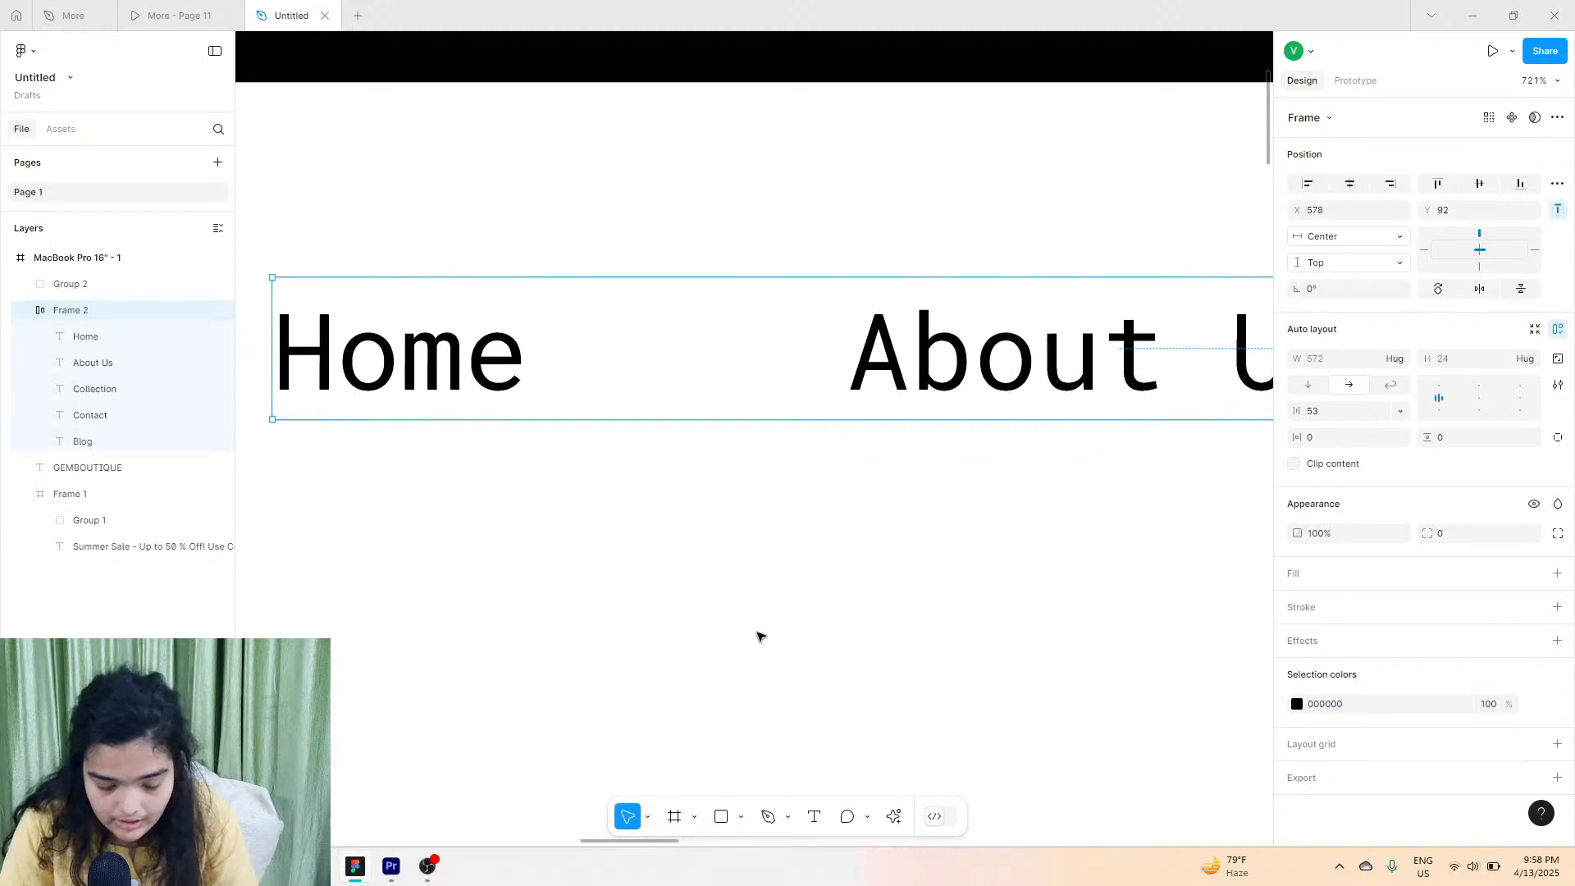
{"action": "left_click", "coordinate": [768, 816]}
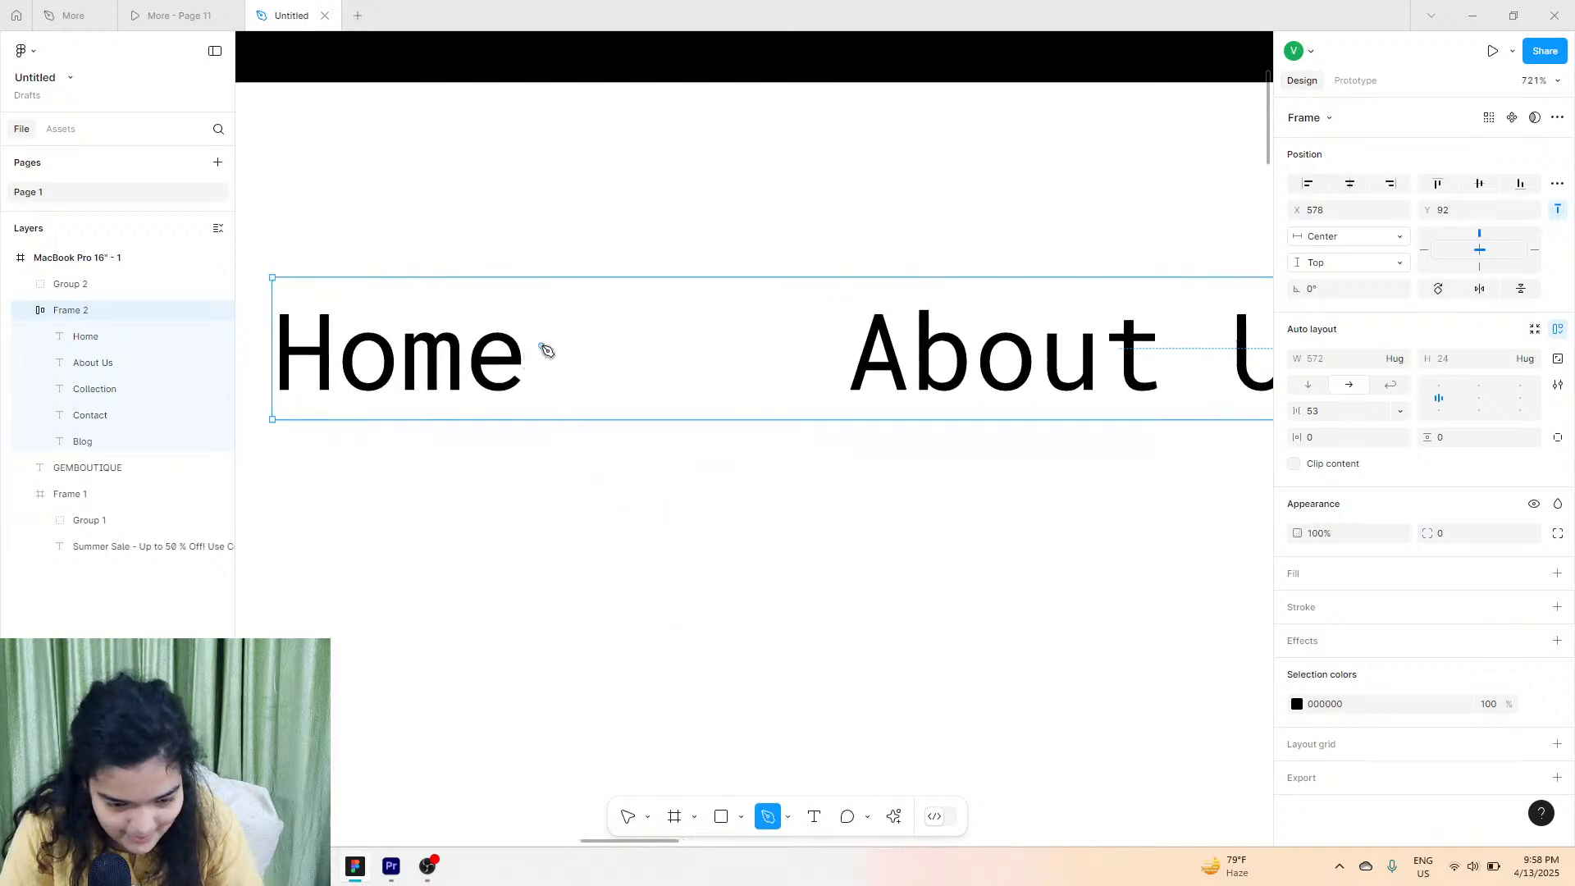
{"action": "left_click", "coordinate": [541, 345]}
{"action": "left_click", "coordinate": [571, 390]}
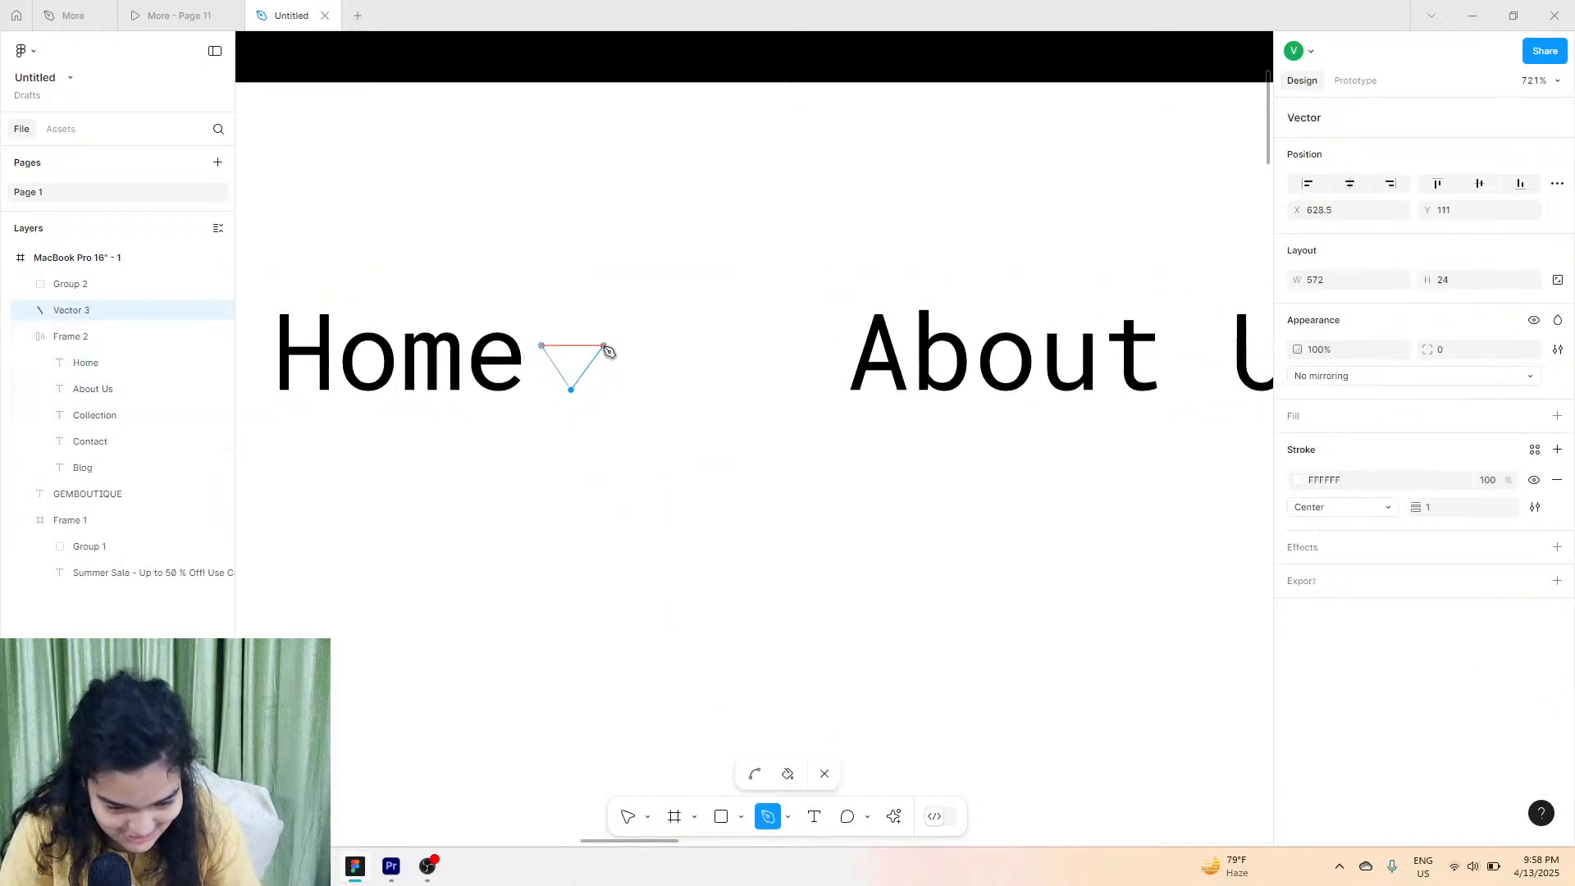
{"action": "left_click", "coordinate": [604, 345]}
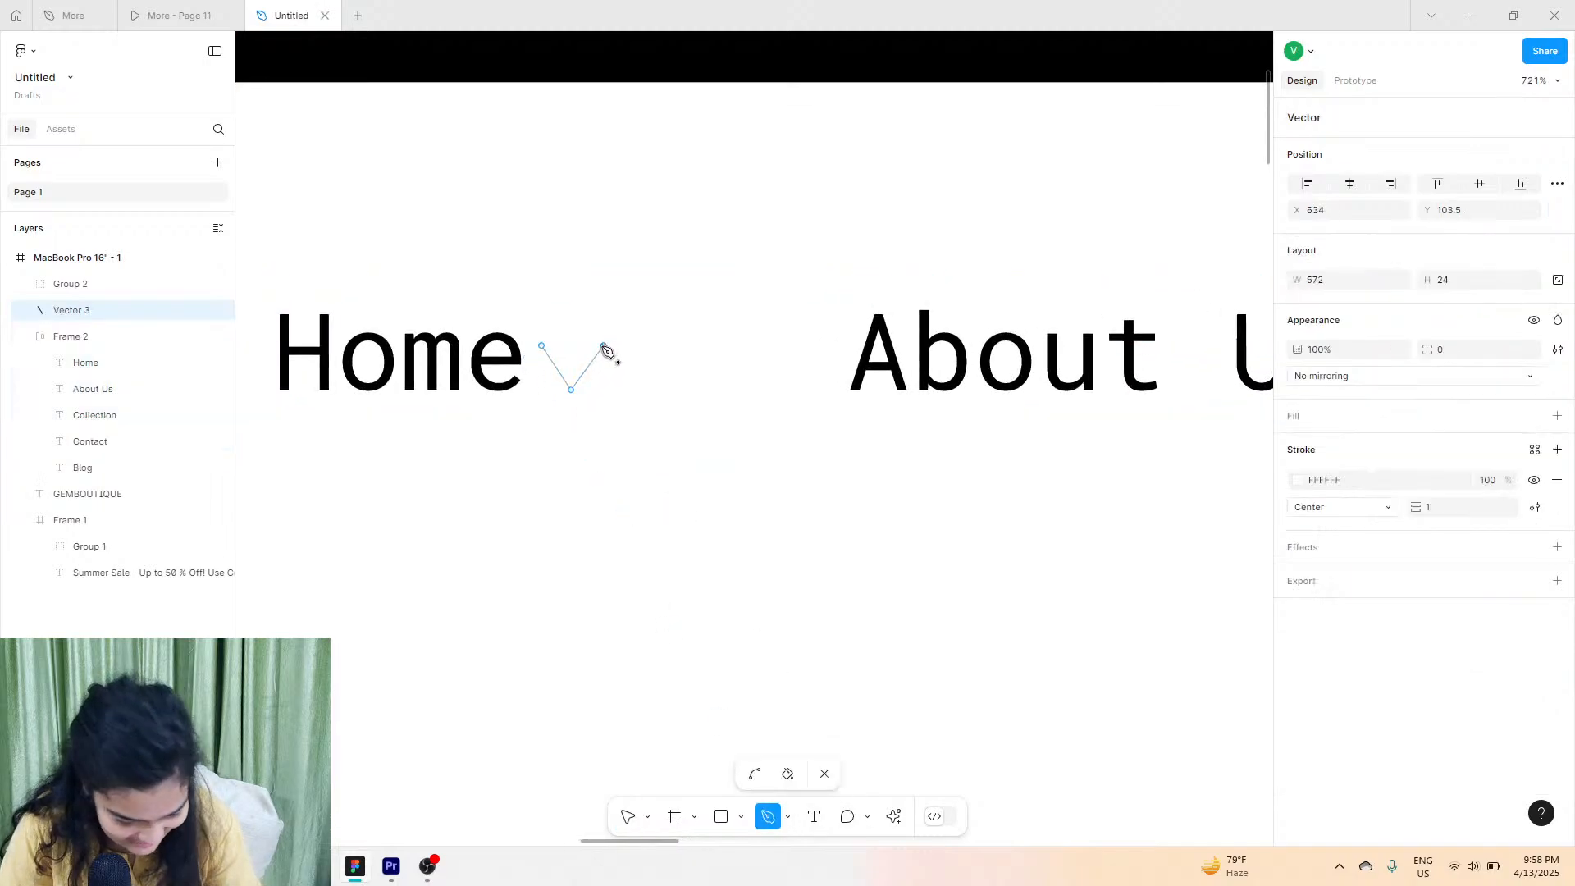
{"action": "left_click", "coordinate": [628, 816]}
Set the chevron's stroke weight to 2 and its stroke colour to black 000000.
{"action": "left_click", "coordinate": [1441, 510]}
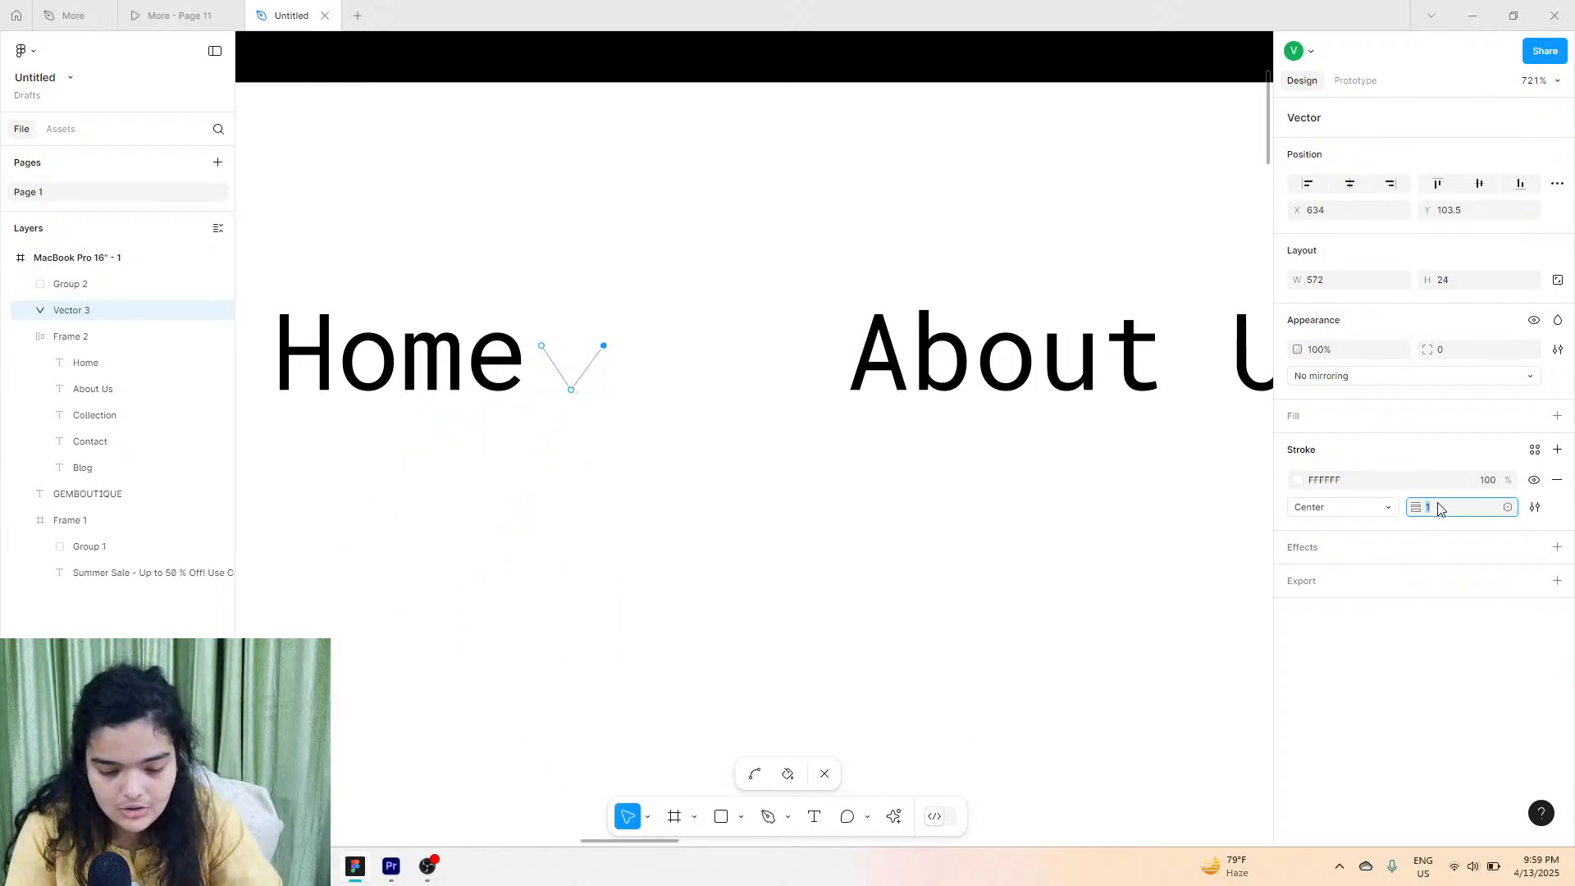
{"action": "type", "text": "2"}
{"action": "key", "text": "Return"}
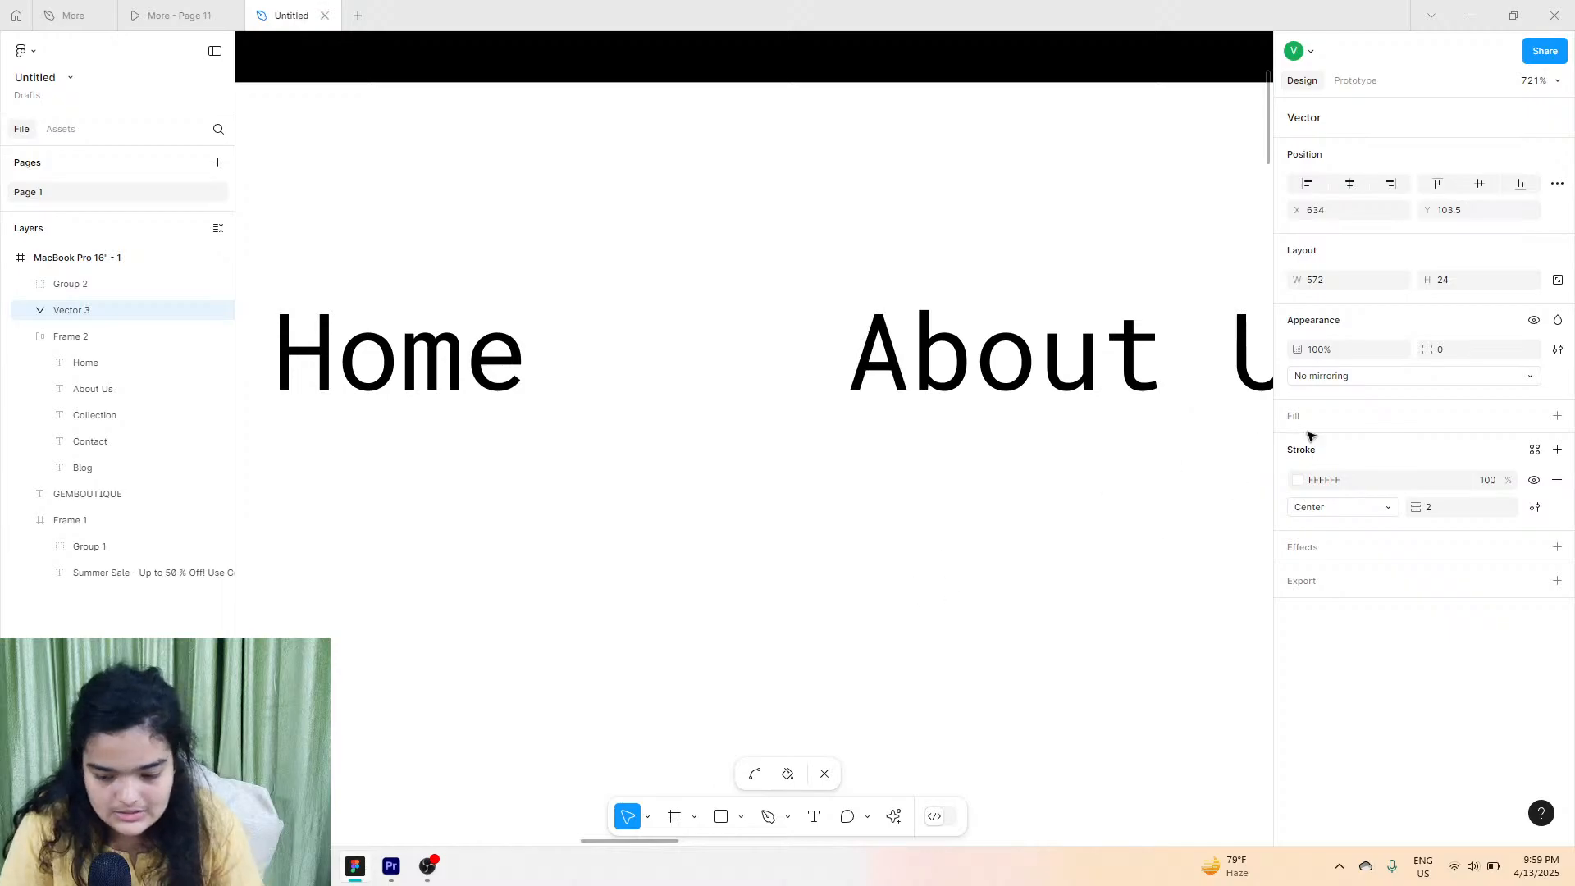
{"action": "left_click", "coordinate": [1298, 480]}
{"action": "left_click", "coordinate": [1155, 662]}
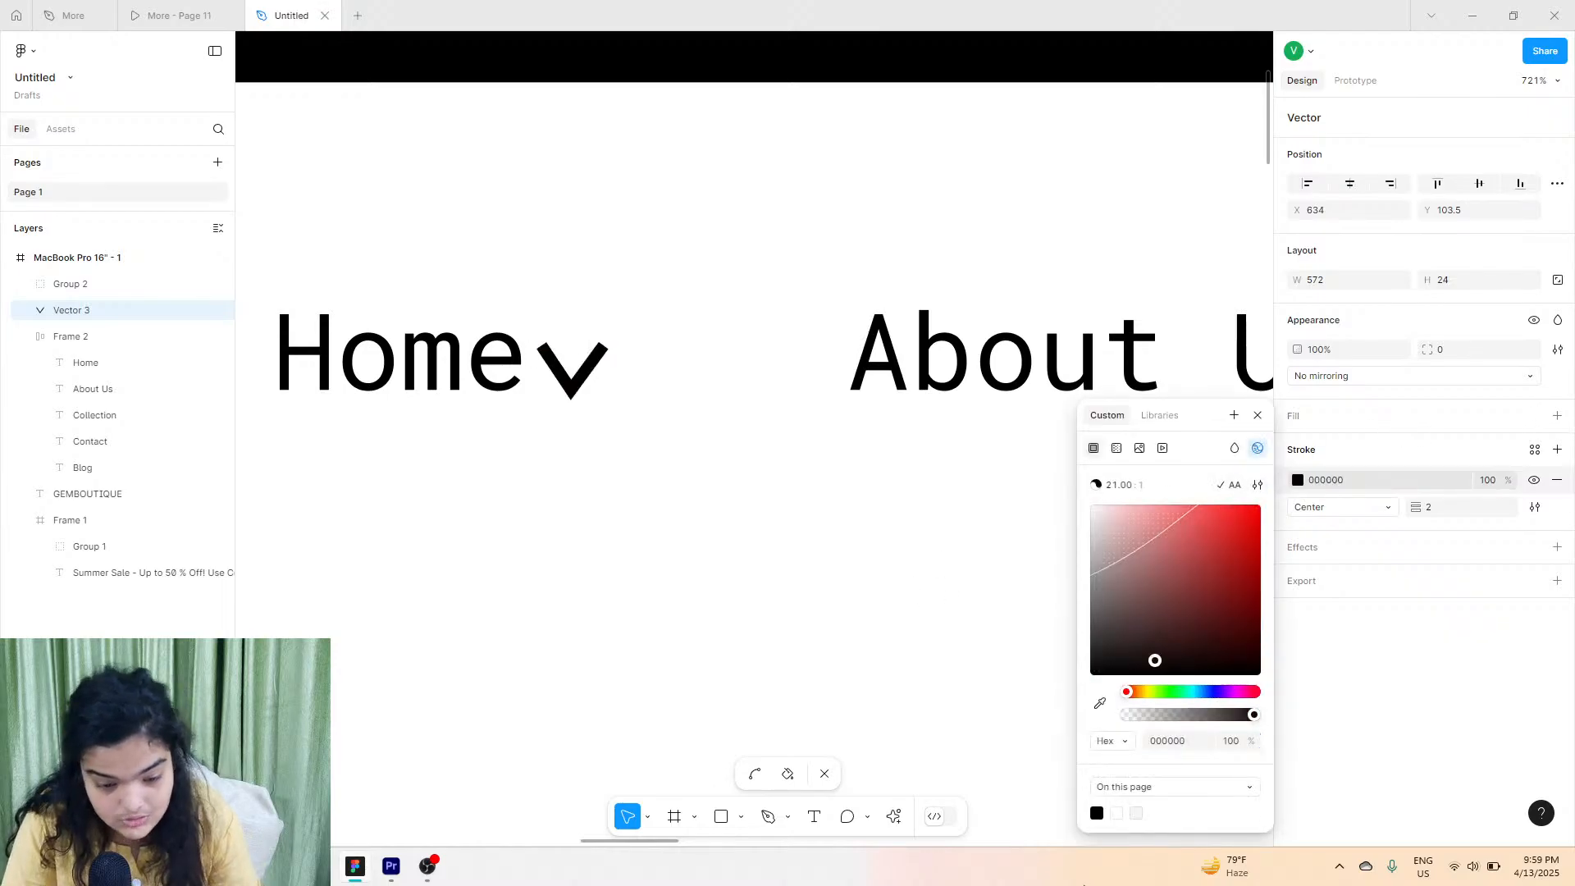
Leave vector editing and shrink the chevron beside Home to about 9.5 × 4.
{"action": "double_click", "coordinate": [573, 453]}
{"action": "scroll", "coordinate": [573, 384], "scroll_direction": "up", "scroll_amount": 5}
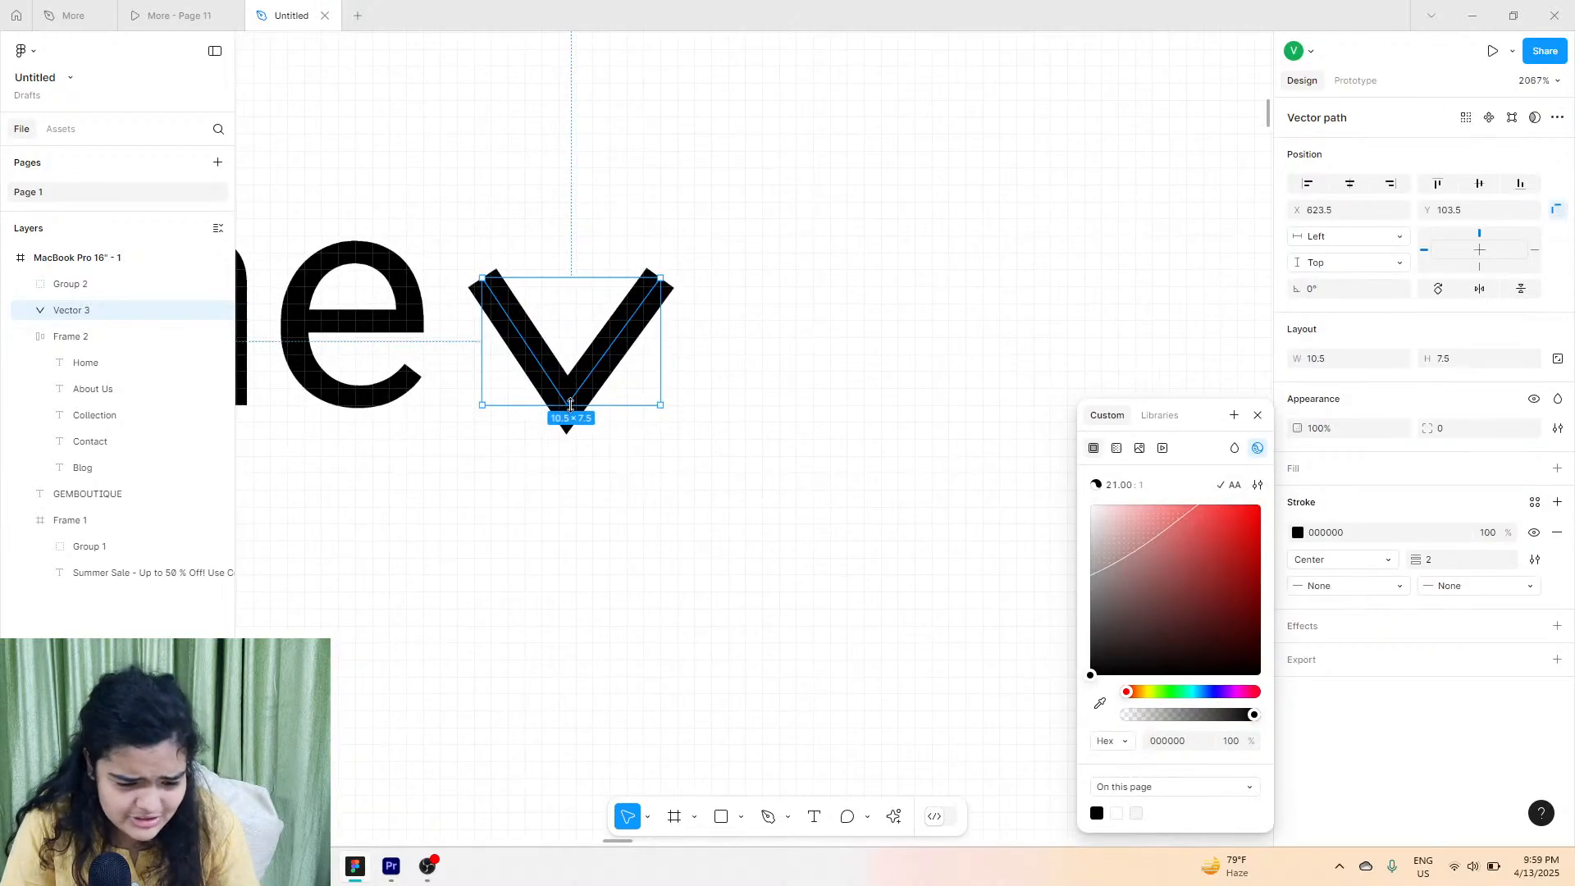
{"action": "left_click_drag", "start_coordinate": [571, 405], "coordinate": [594, 359]}
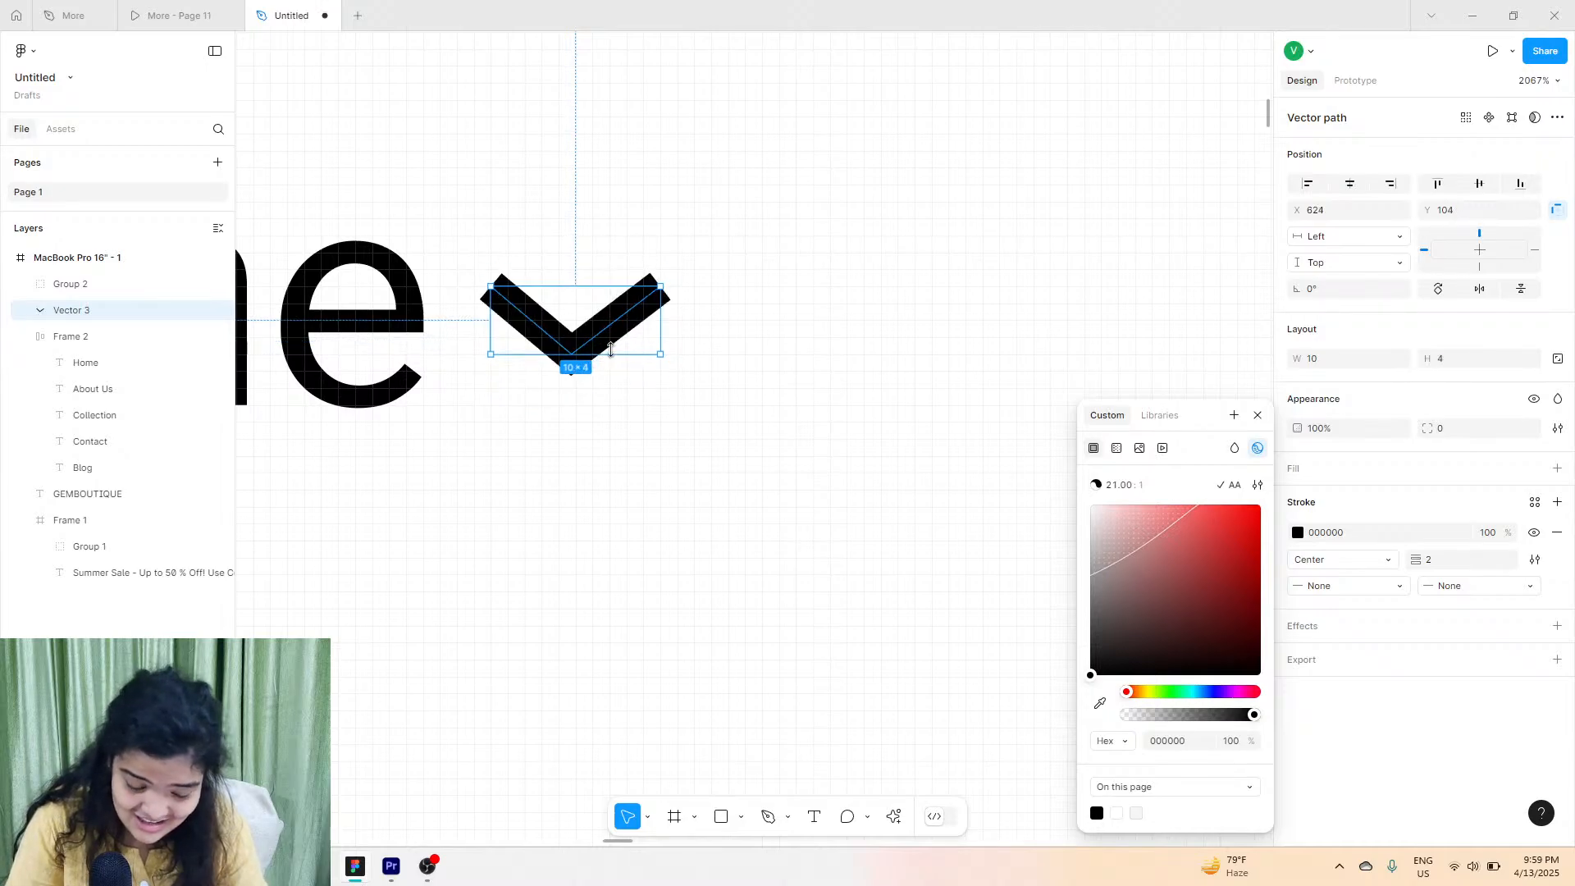
{"action": "left_click_drag", "start_coordinate": [661, 320], "coordinate": [499, 287]}
{"action": "double_click", "coordinate": [534, 323]}
{"action": "left_click", "coordinate": [640, 269]}
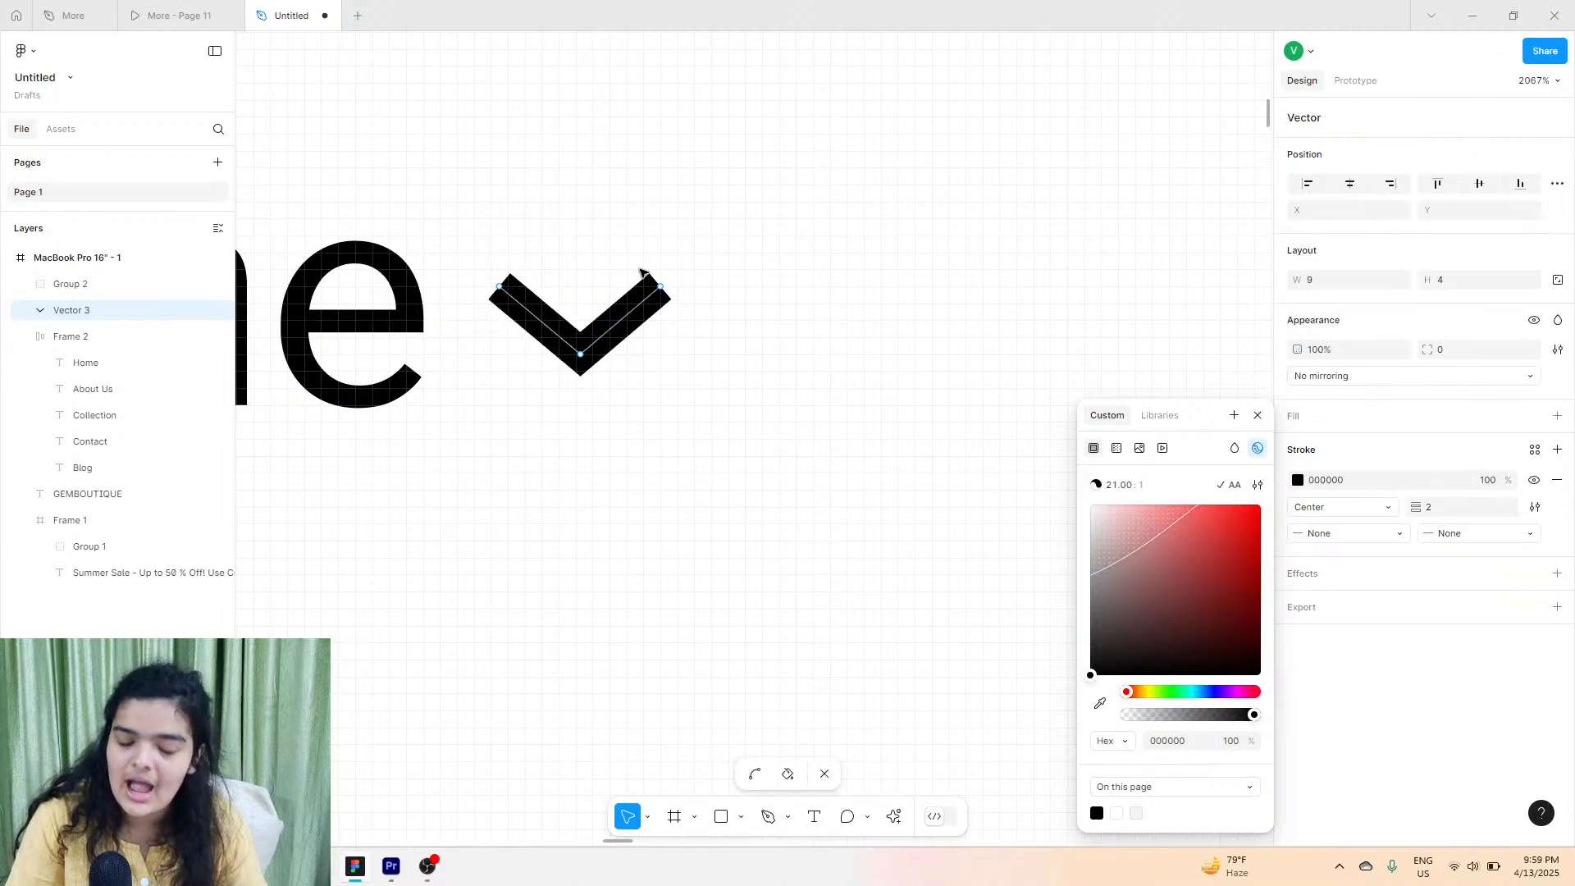
{"action": "key", "text": "Escape"}
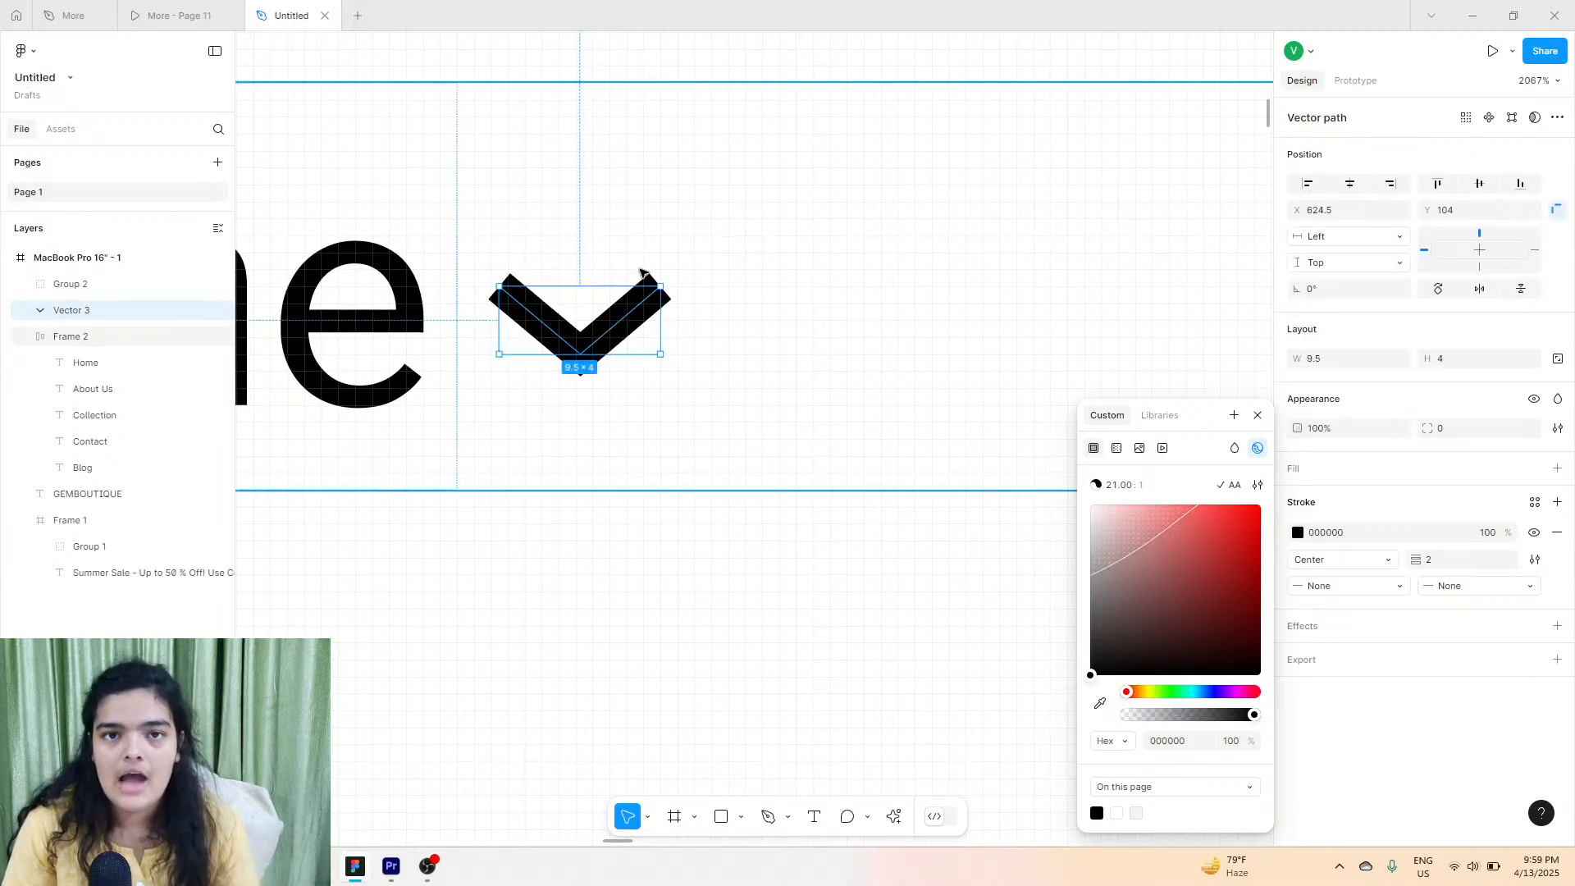
Ungroup the navigation links frame so that each link becomes a separate text layer.
{"action": "scroll", "coordinate": [639, 269], "scroll_direction": "down", "scroll_amount": 5}
{"action": "left_click", "coordinate": [621, 282]}
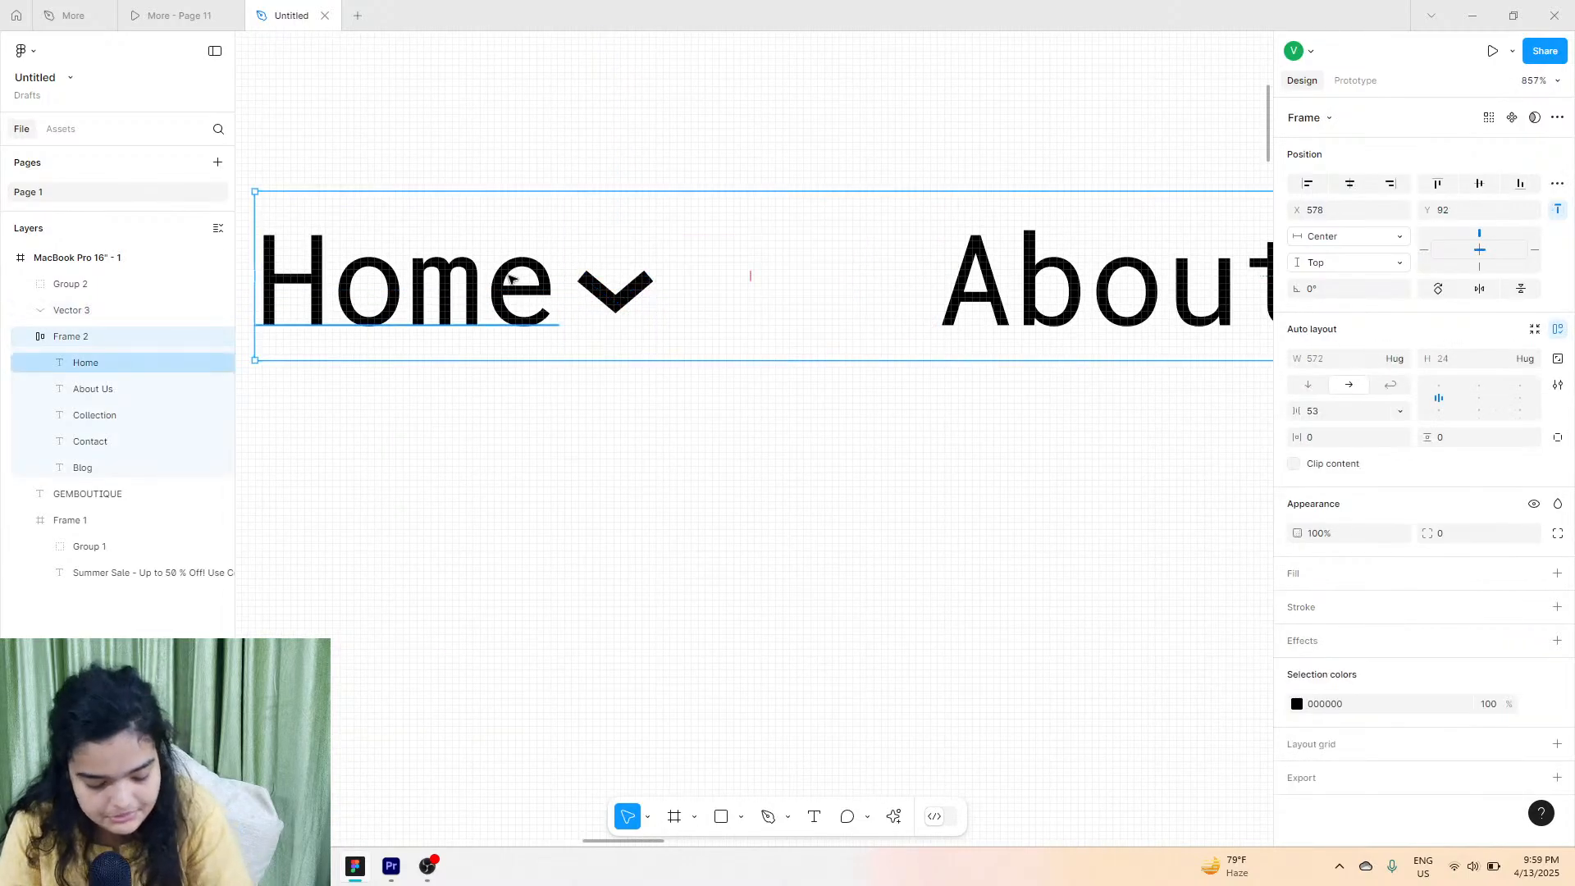
{"action": "key", "text": "ctrl+shift+g"}
Duplicate the Home chevron beside About Us and Collection, placing the Collection copy at about X 931, Y 104.
{"action": "left_click", "coordinate": [635, 283]}
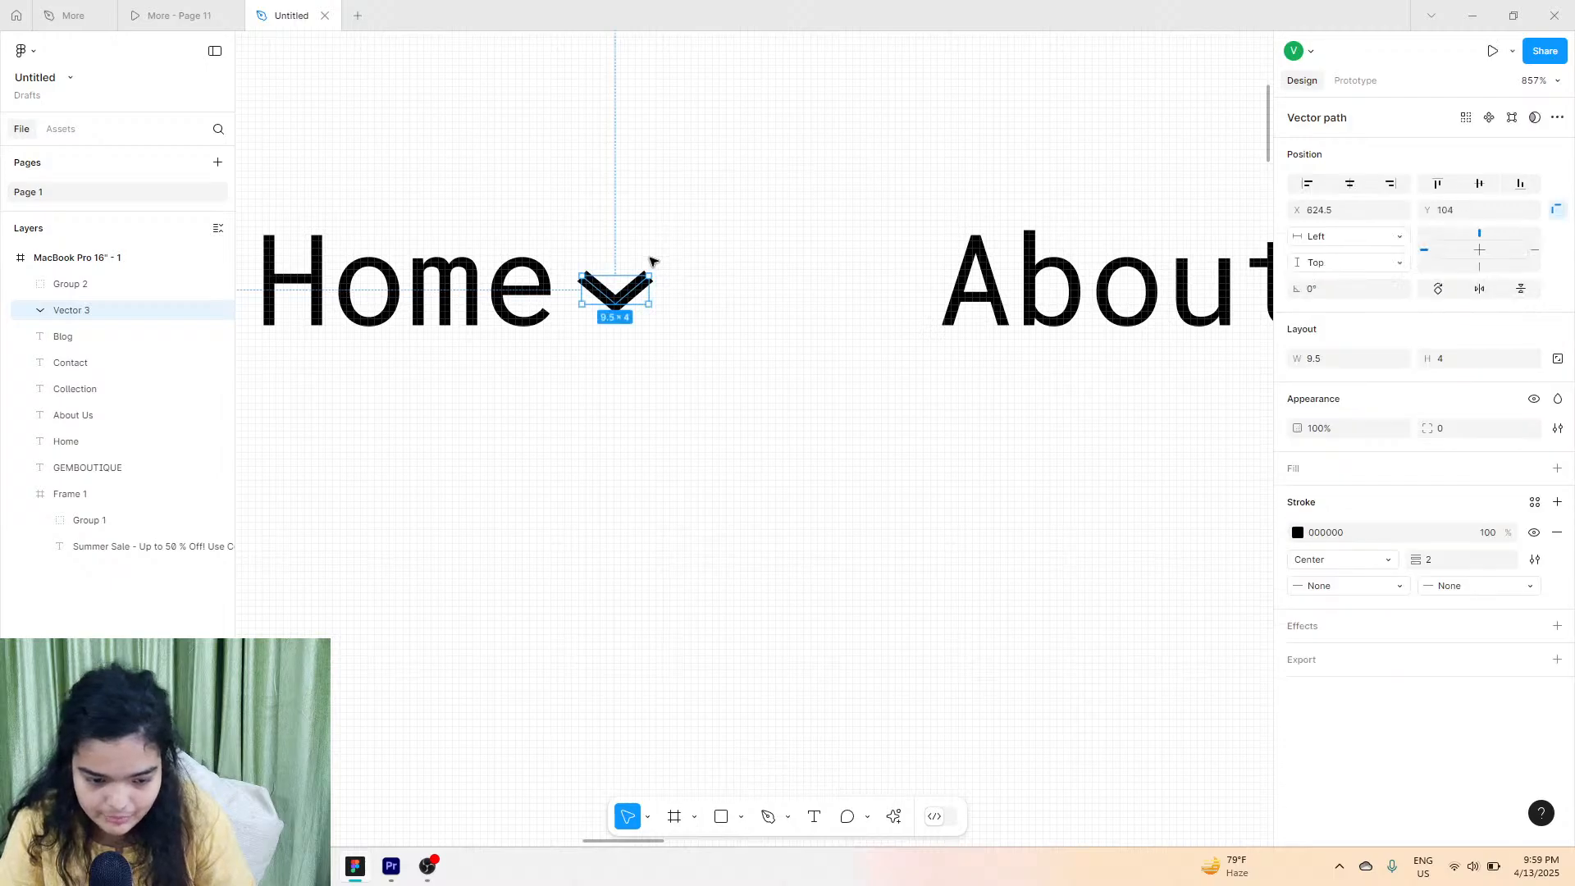
{"action": "key", "text": "ctrl+d"}
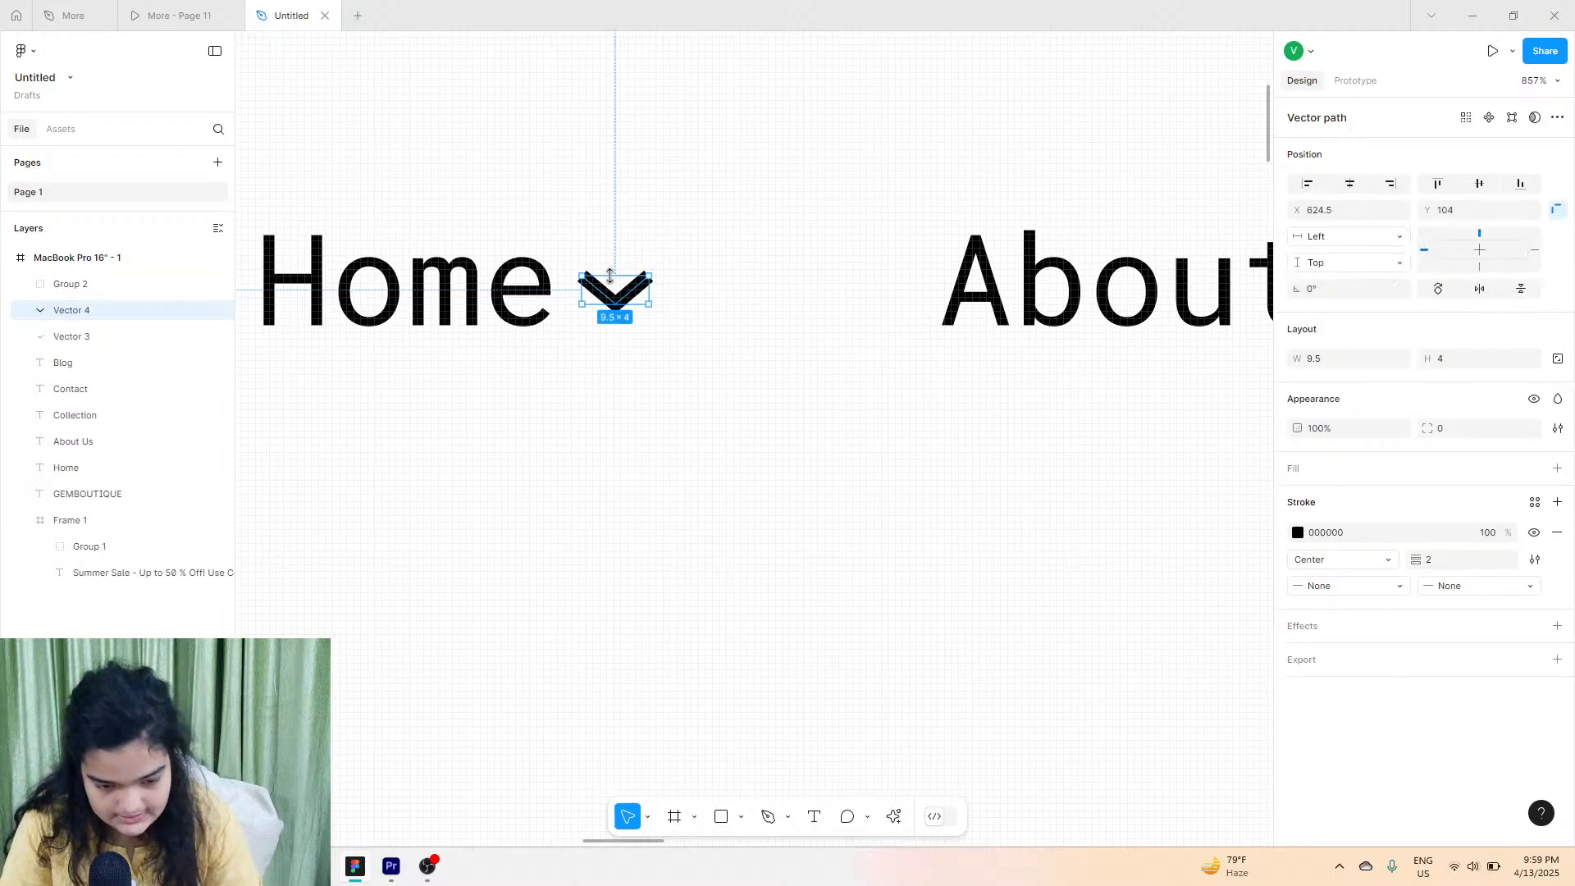
{"action": "left_click_drag", "start_coordinate": [610, 275], "coordinate": [955, 316]}
{"action": "key", "text": "ctrl+d"}
{"action": "scroll", "coordinate": [945, 317], "scroll_direction": "right", "scroll_amount": 1}
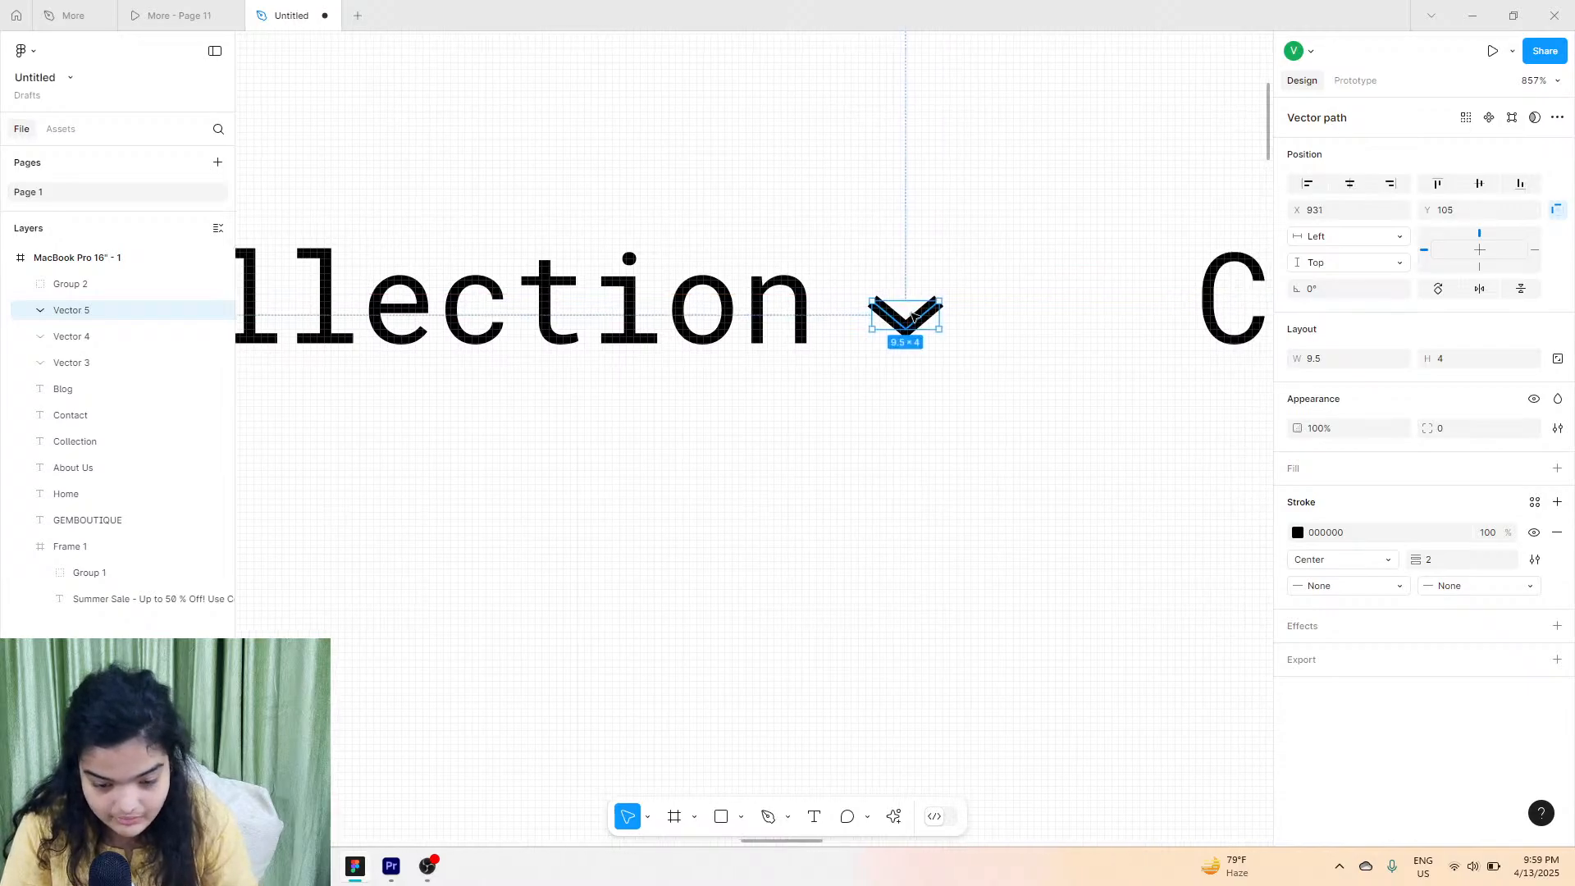
{"action": "key", "text": "Up"}
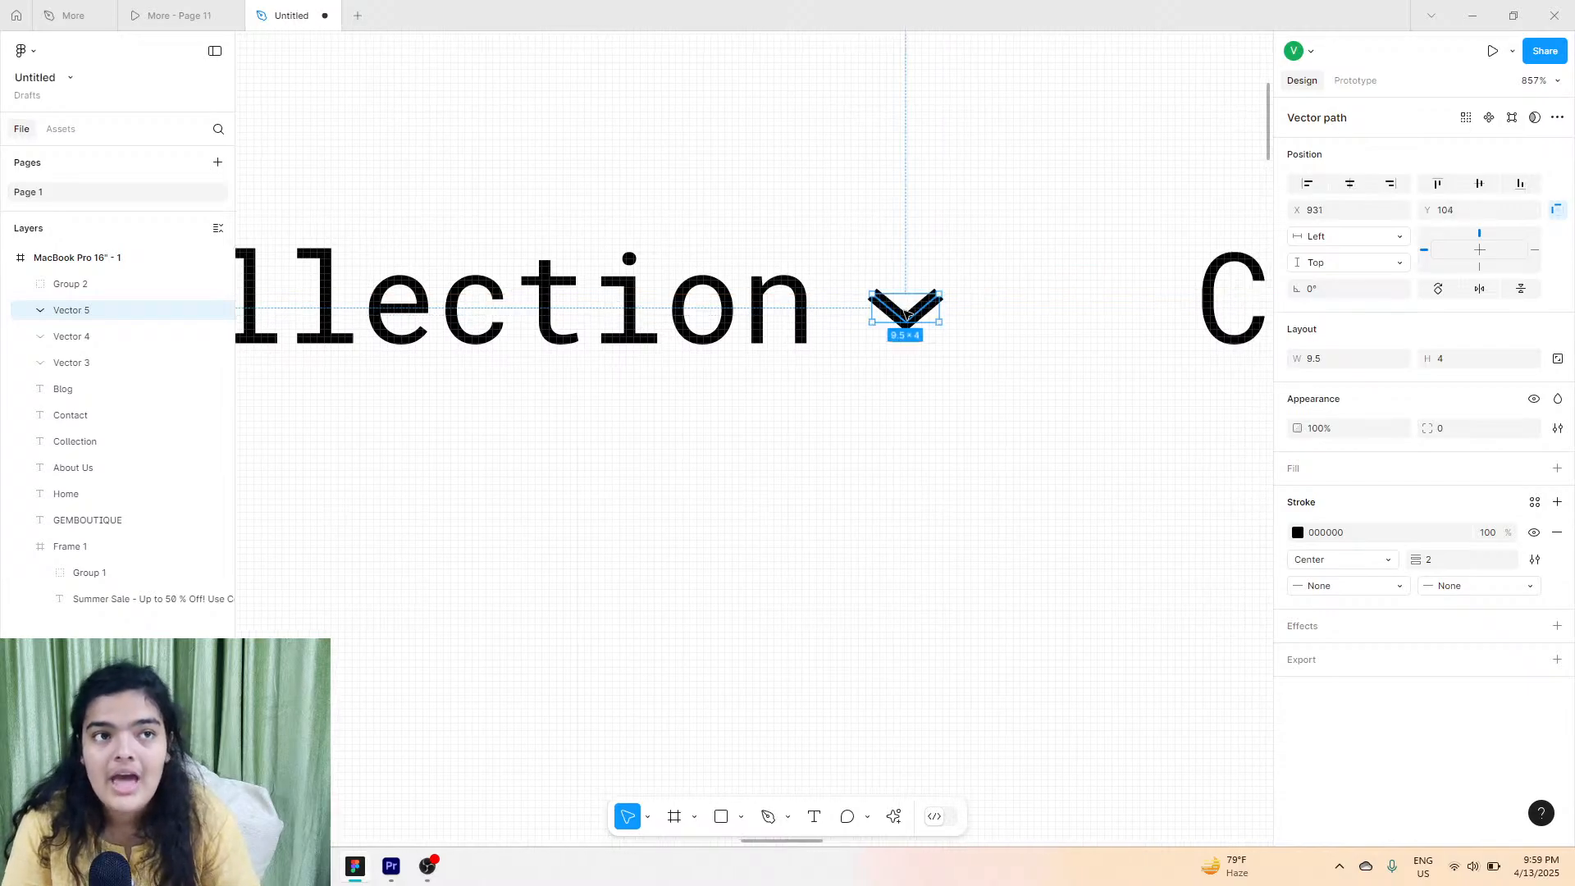
Duplicate the chevron again and place copies beside the Contact and Blog links.
{"action": "key", "text": "ctrl+d"}
{"action": "mouse_move", "coordinate": [903, 305]}
{"action": "left_mouse_down"}
{"action": "mouse_move", "coordinate": [1021, 338]}
{"action": "mouse_move", "coordinate": [894, 305]}
{"action": "mouse_move", "coordinate": [1000, 321]}
{"action": "mouse_move", "coordinate": [919, 309]}
{"action": "left_mouse_up"}
{"action": "scroll", "coordinate": [943, 320], "scroll_direction": "right", "scroll_amount": 10}
{"action": "key", "text": "ctrl+d"}
{"action": "scroll", "coordinate": [960, 316], "scroll_direction": "right", "scroll_amount": 6}
Group the Blog link with its chevron and the Contact link with its chevron.
{"action": "left_click_drag", "start_coordinate": [1072, 406], "coordinate": [733, 305]}
{"action": "key", "text": "ctrl+g"}
{"action": "scroll", "coordinate": [706, 316], "scroll_direction": "left", "scroll_amount": 8}
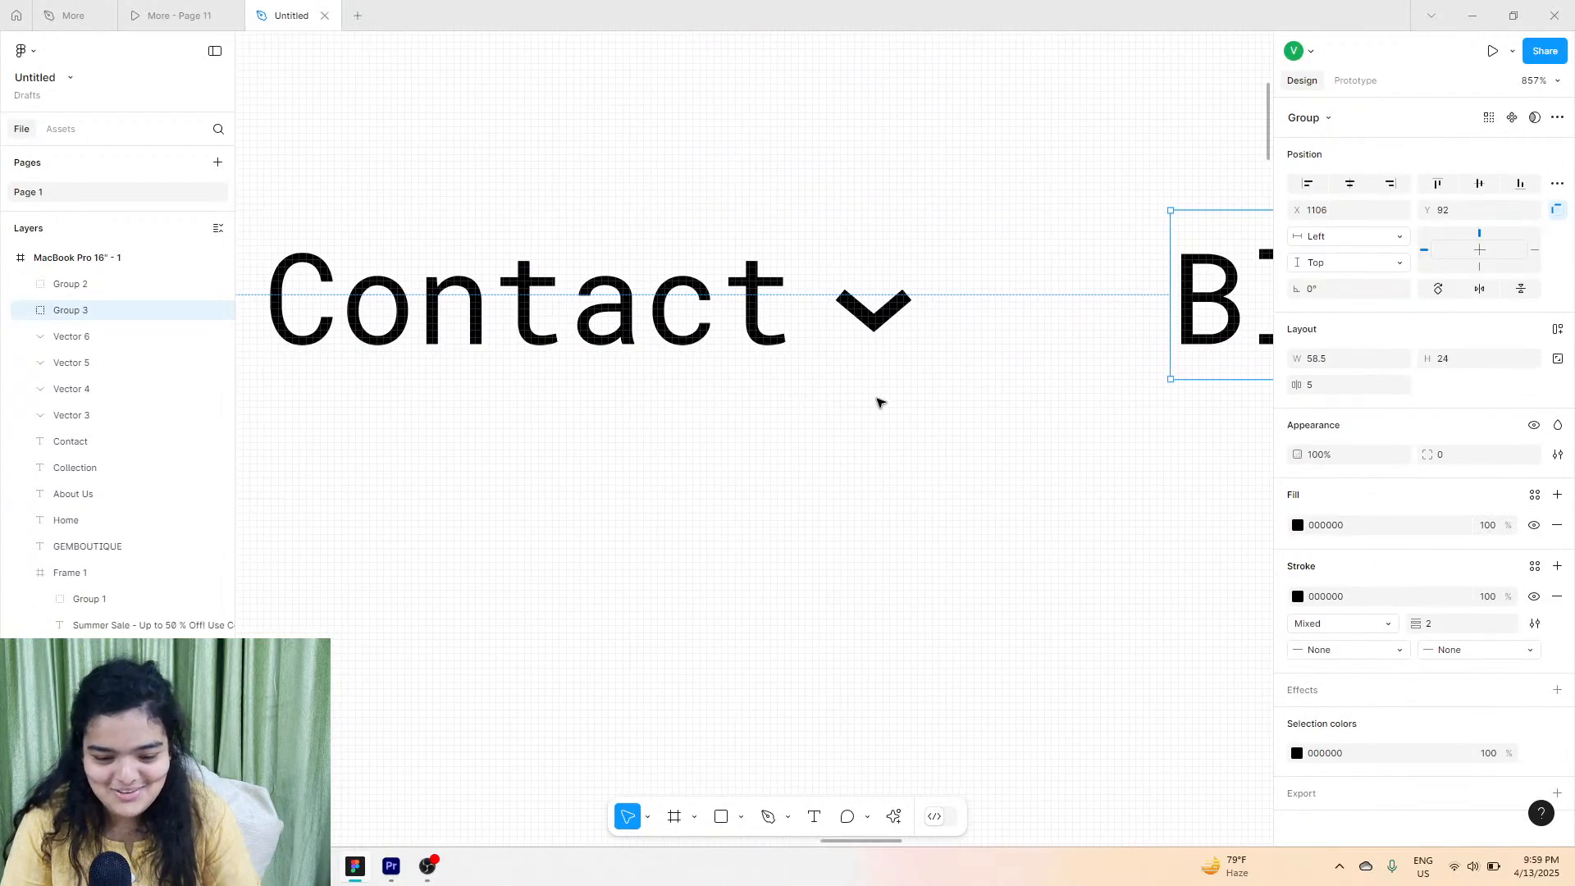
{"action": "left_click_drag", "start_coordinate": [878, 401], "coordinate": [517, 250]}
{"action": "key", "text": "ctrl+g"}
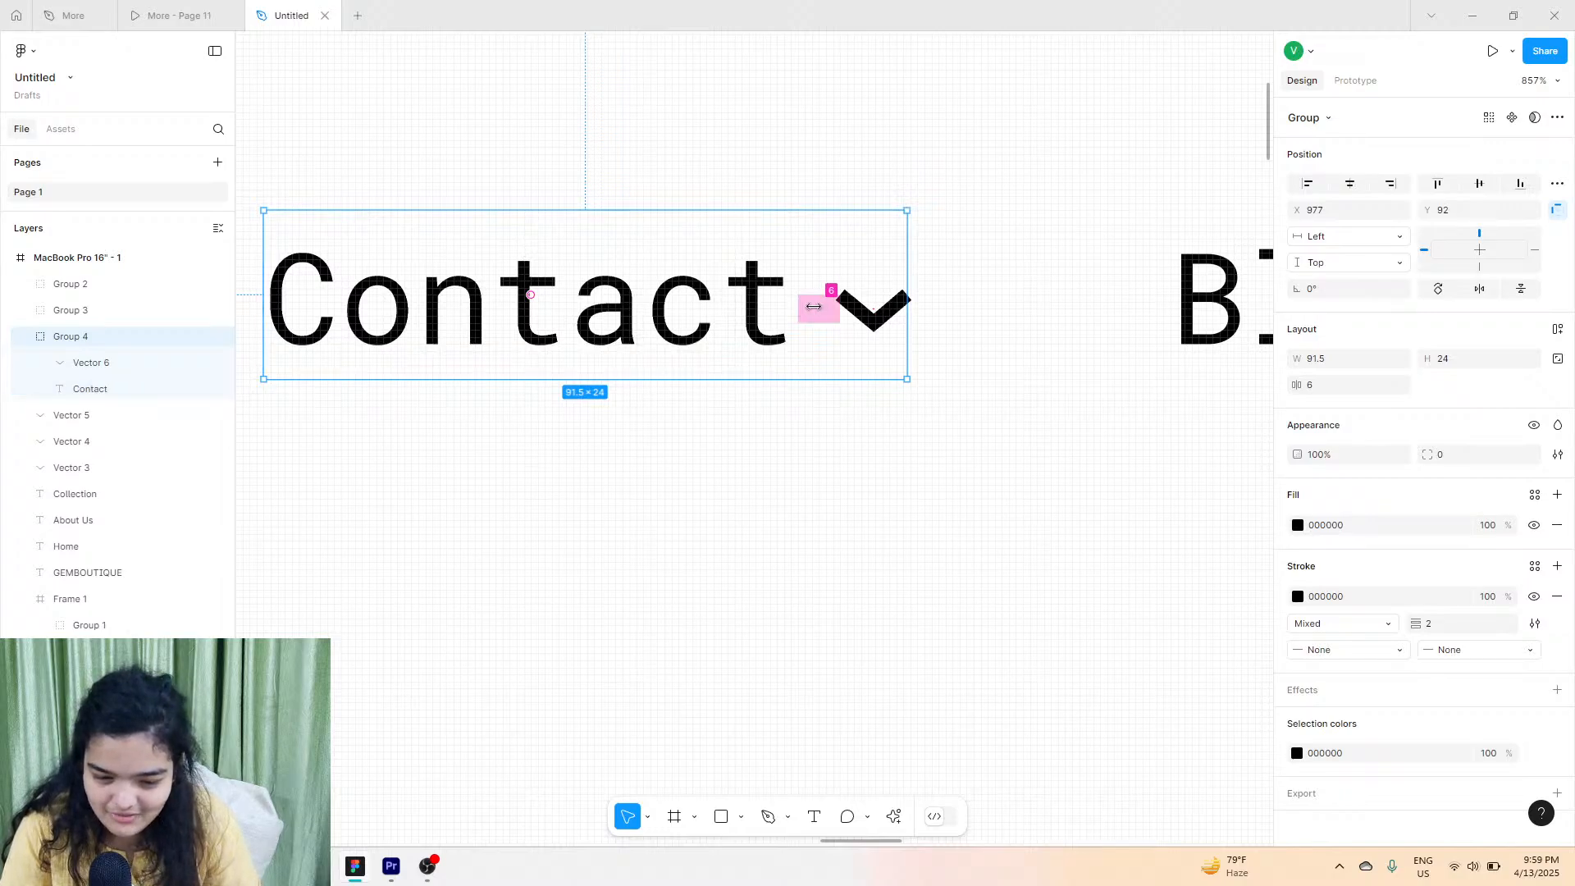
{"action": "left_click", "coordinate": [784, 418]}
Group the Collection link with its chevron and reduce the gap between them to 4.
{"action": "scroll", "coordinate": [787, 420], "scroll_direction": "left", "scroll_amount": 10}
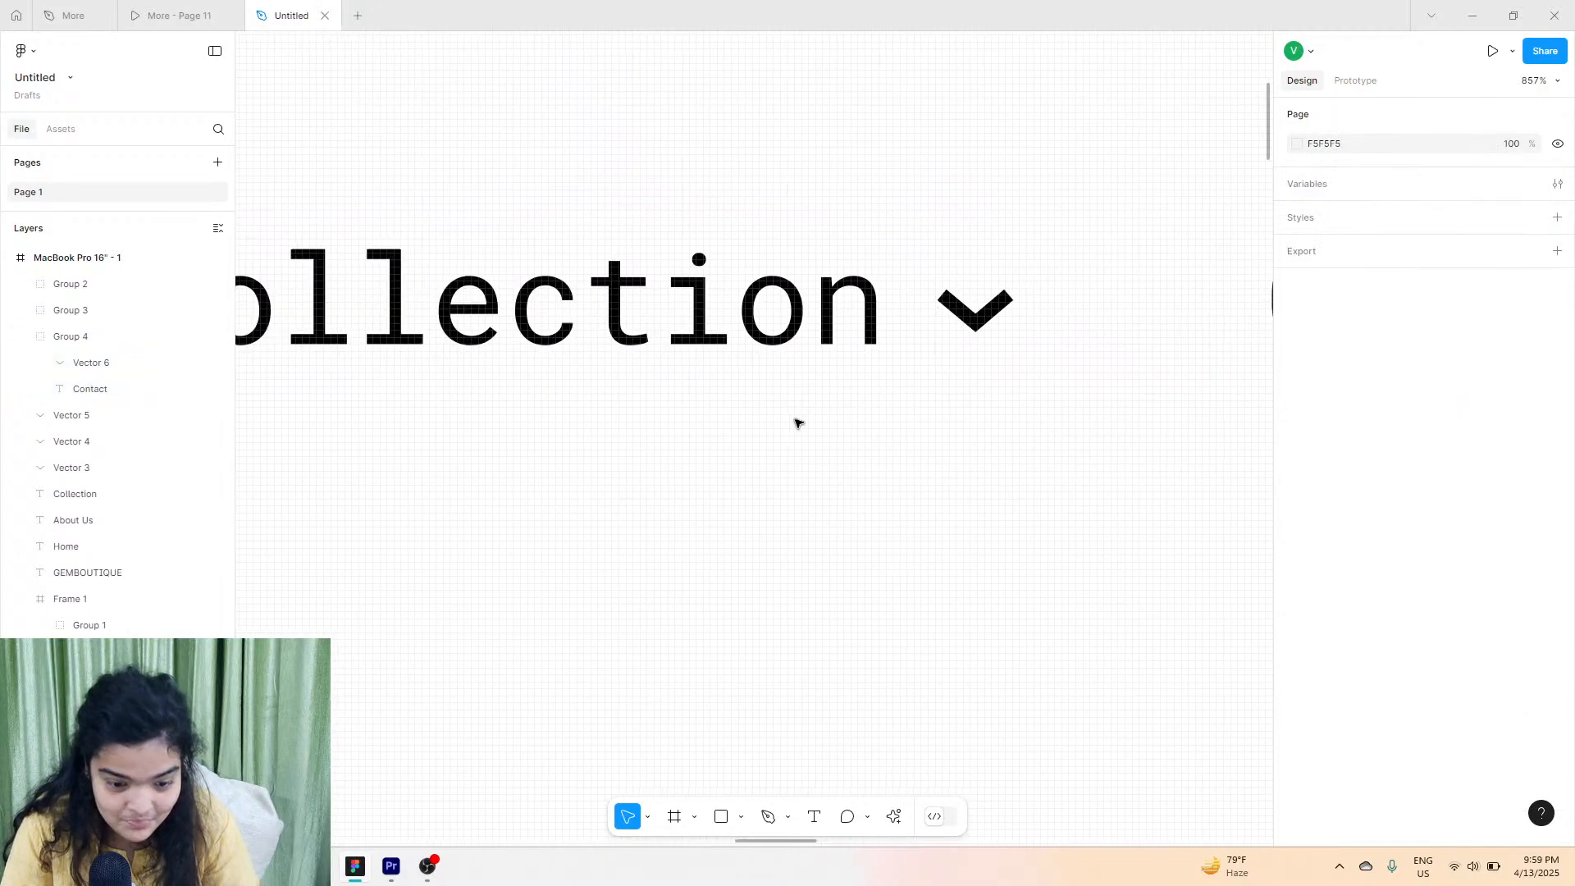
{"action": "scroll", "coordinate": [869, 418], "scroll_direction": "left", "scroll_amount": 1}
{"action": "left_click_drag", "start_coordinate": [982, 417], "coordinate": [701, 271]}
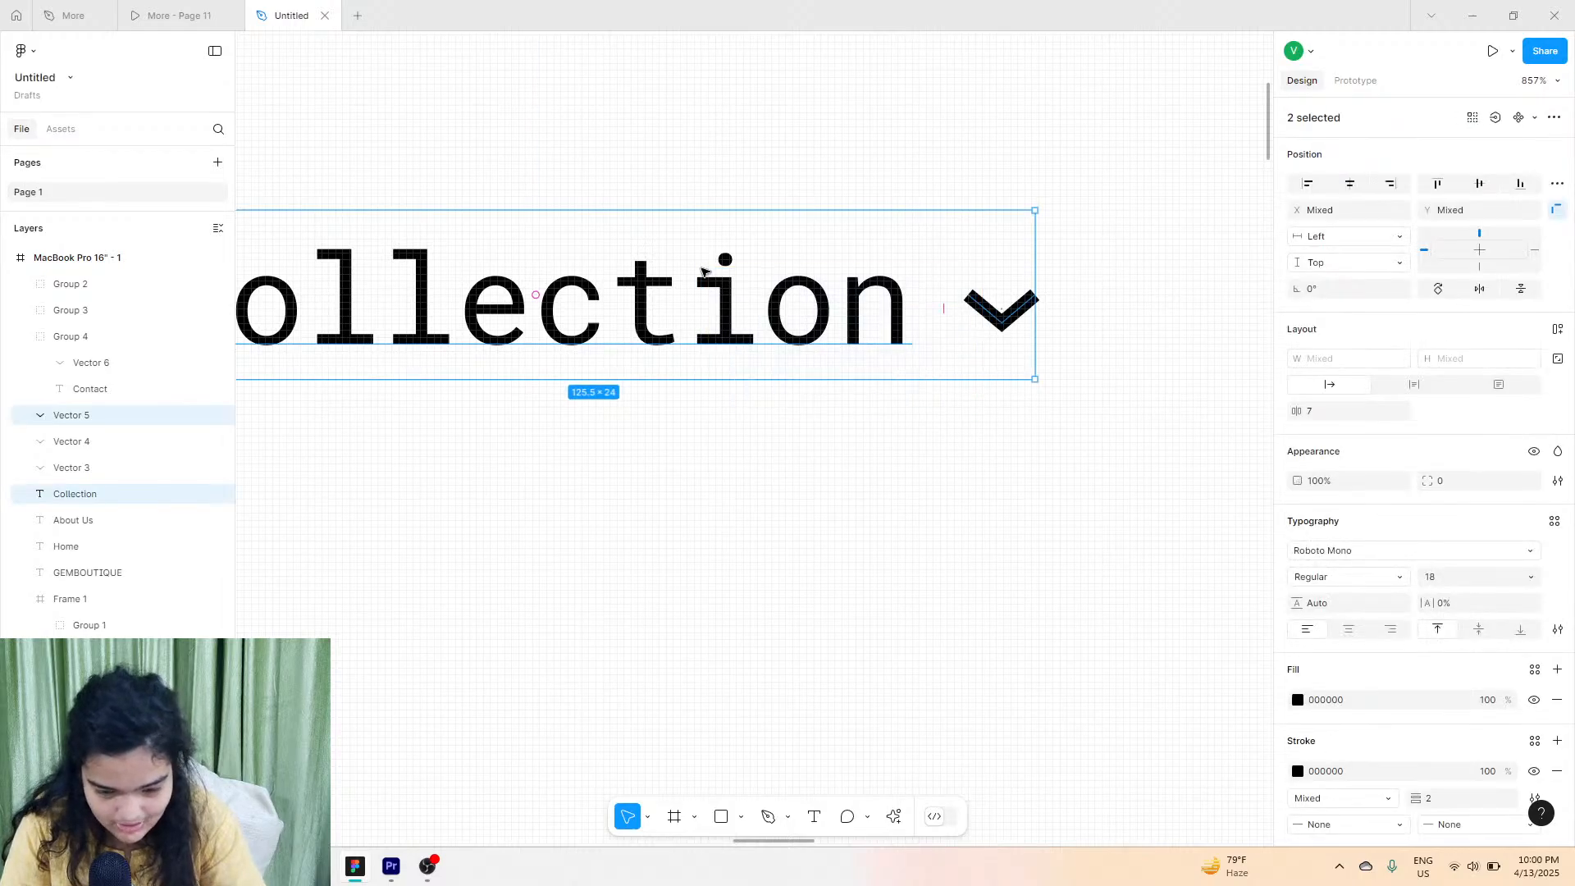
{"action": "key", "text": "ctrl+g"}
{"action": "left_click_drag", "start_coordinate": [949, 297], "coordinate": [932, 308]}
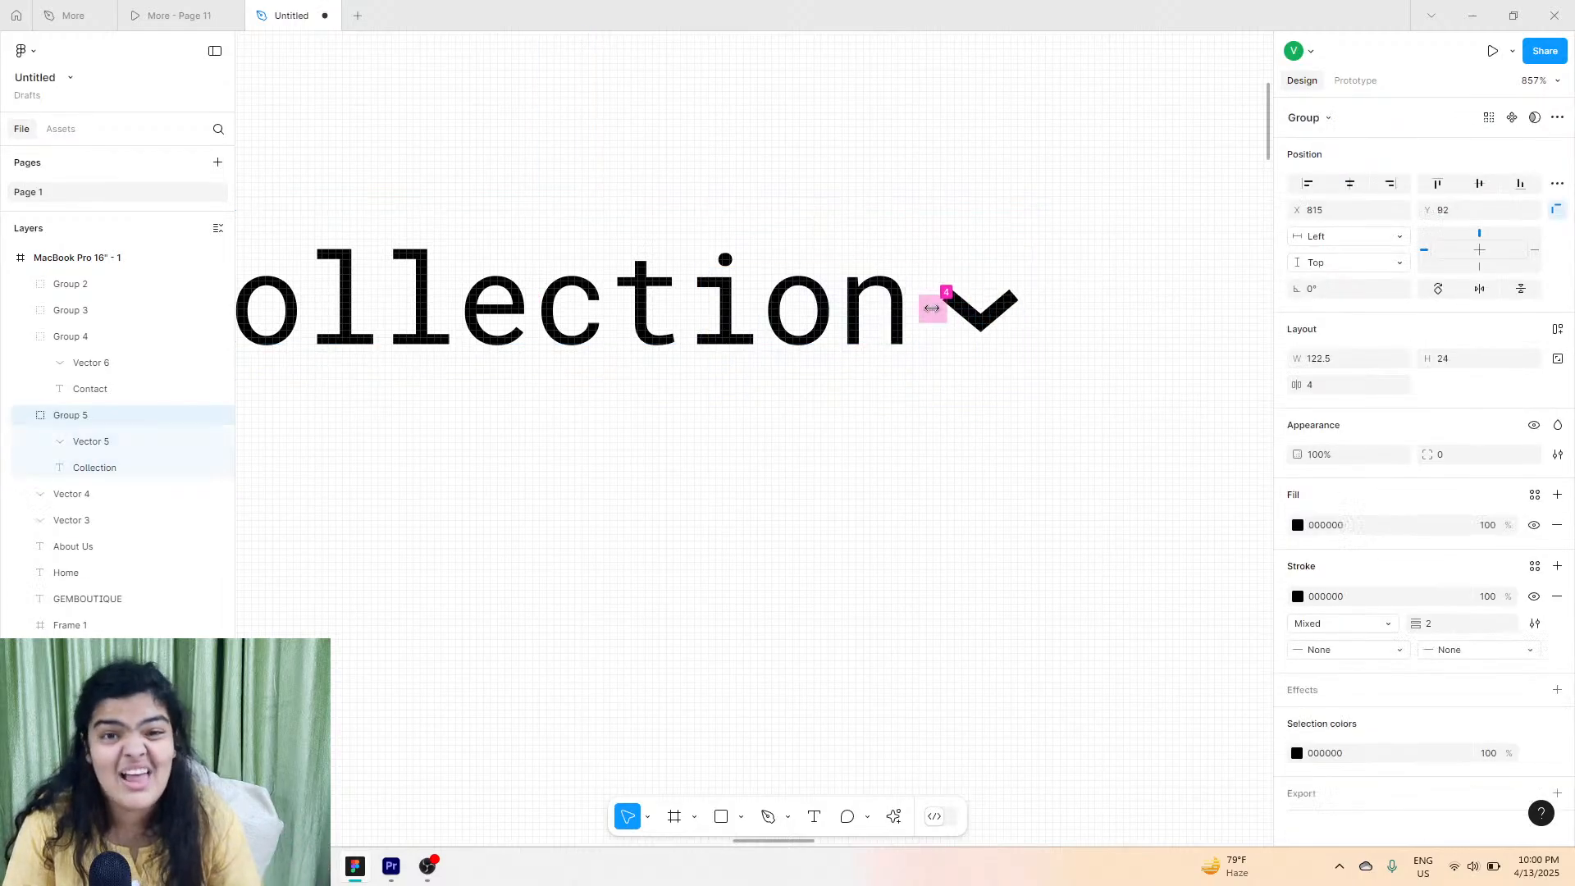
{"action": "left_click", "coordinate": [928, 460]}
Nudge the chevron beside About Us closer to the text, to X 765.
{"action": "scroll", "coordinate": [927, 460], "scroll_direction": "left", "scroll_amount": 10}
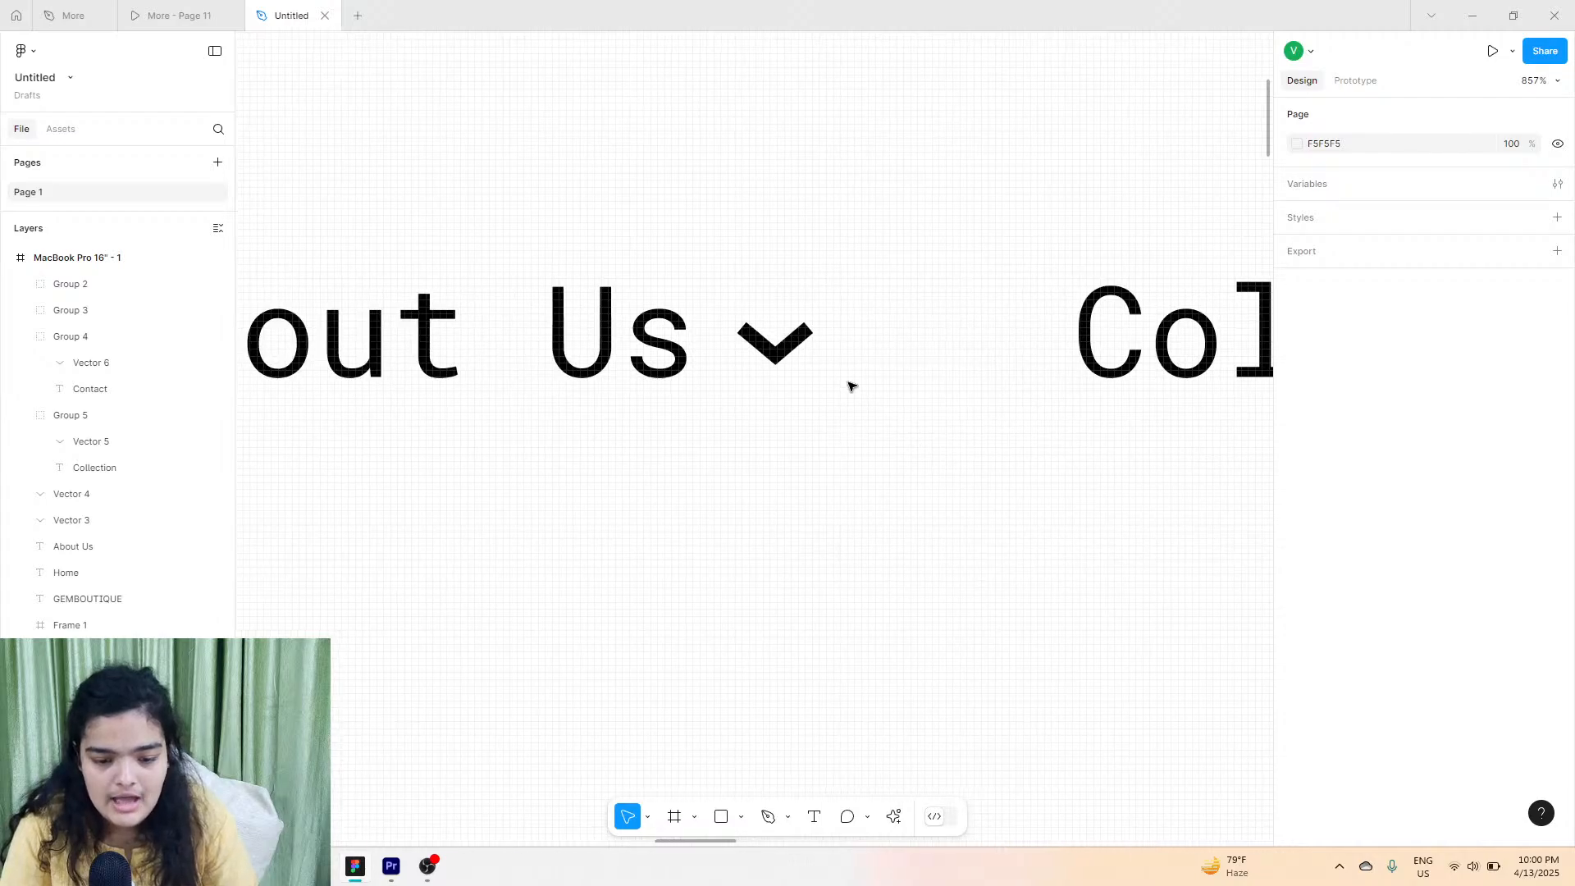
{"action": "scroll", "coordinate": [849, 386], "scroll_direction": "left", "scroll_amount": 4}
{"action": "left_click", "coordinate": [1073, 364]}
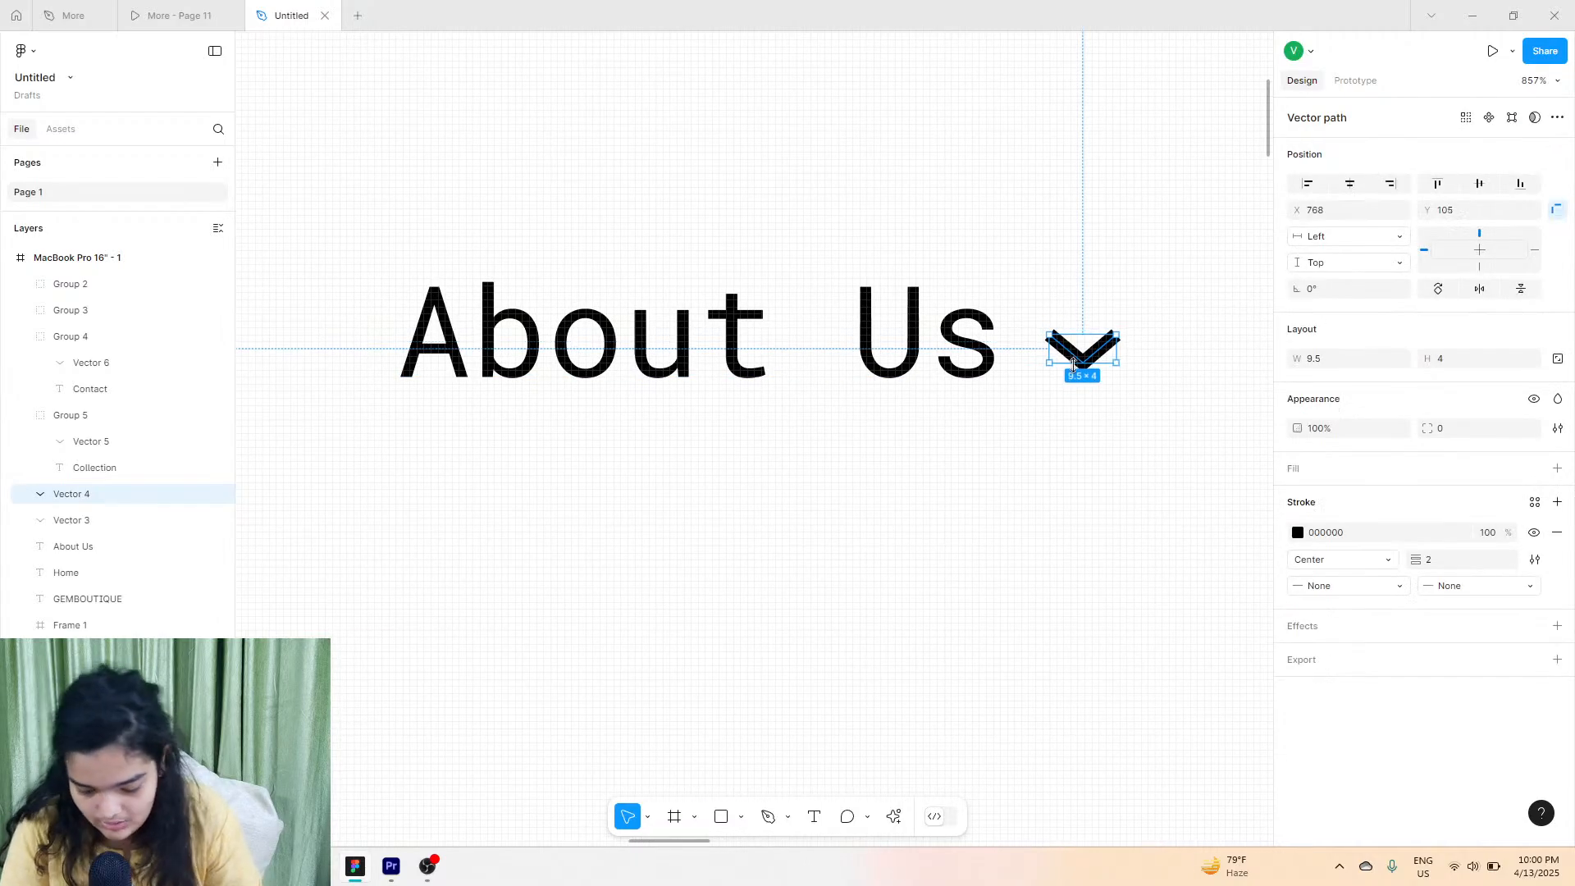
{"action": "key", "text": "Left"}
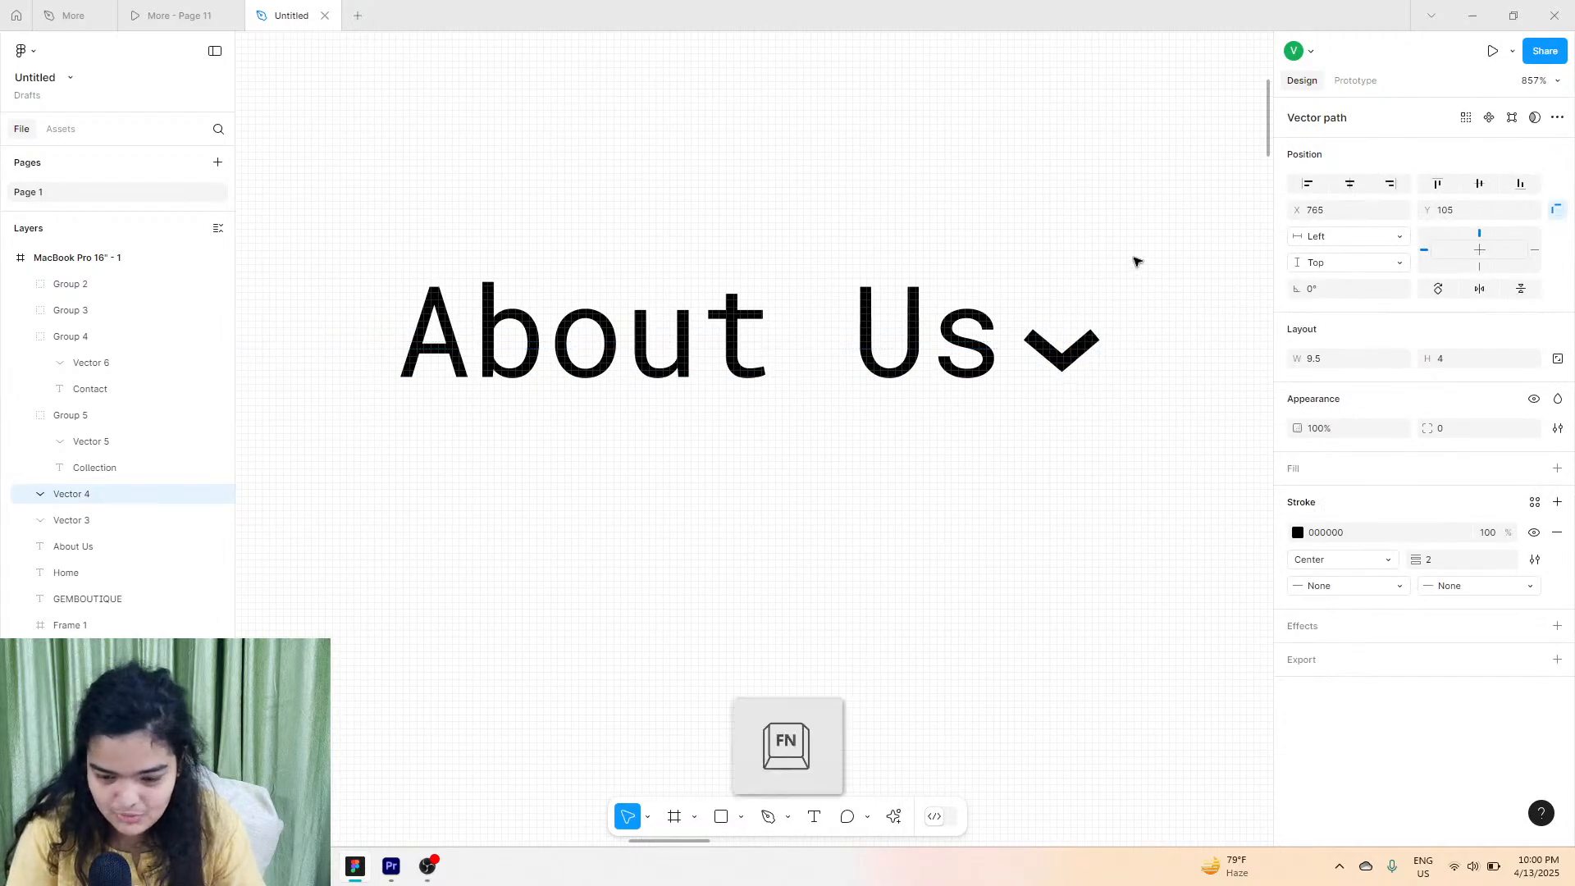
Nudge the chevron beside About Us to X 768, Y 105 and group it with the About Us text.
{"action": "key", "text": "Down"}
{"action": "key", "text": "Right"}
{"action": "key", "text": "Up"}
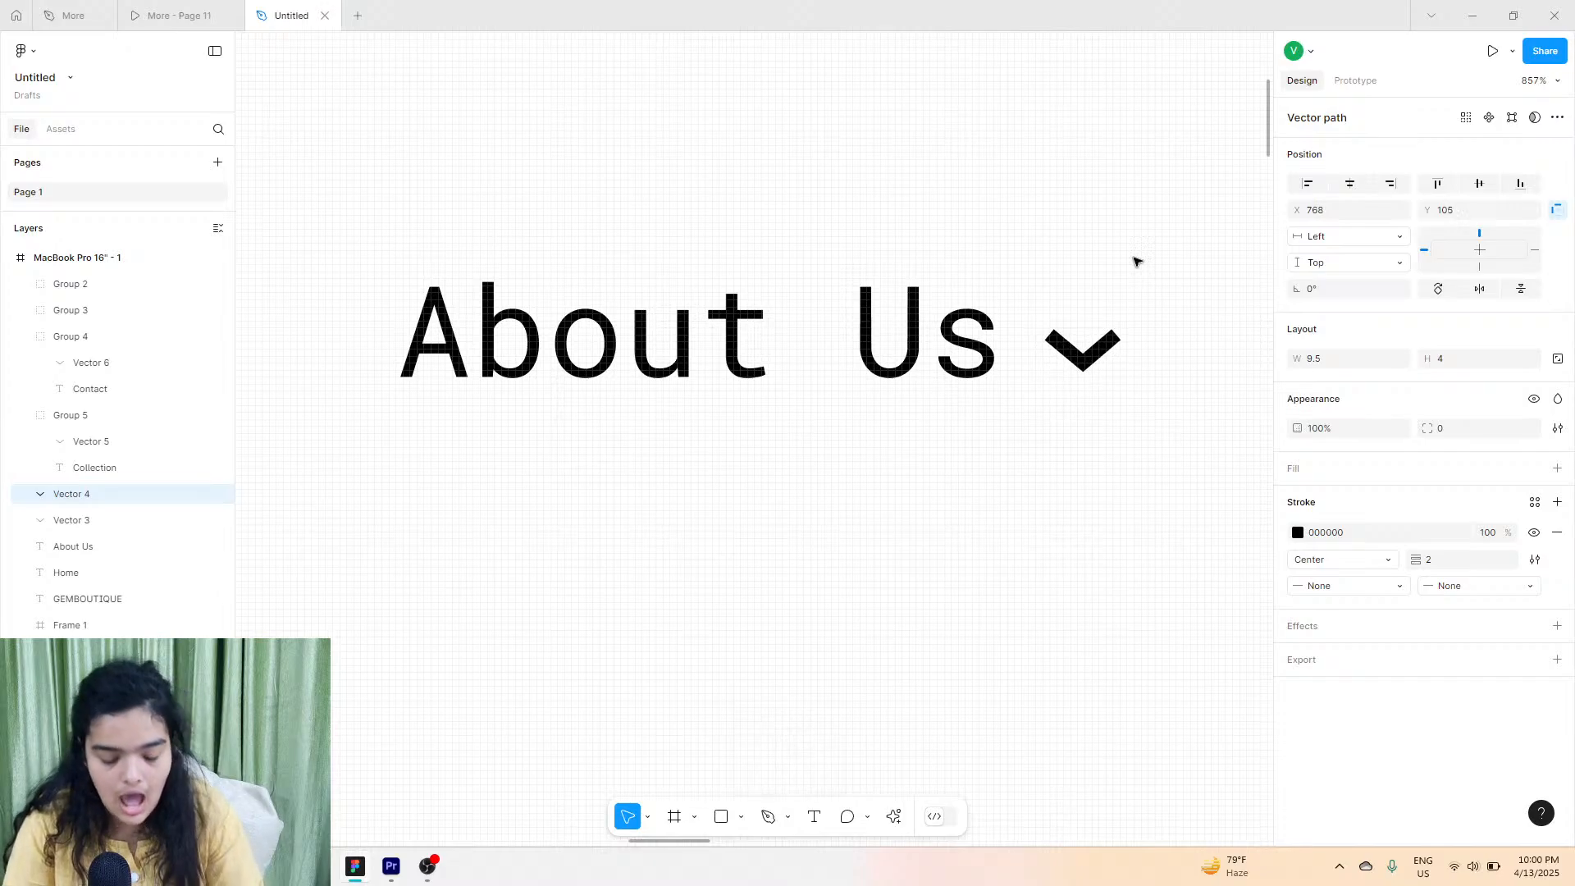
{"action": "left_click_drag", "start_coordinate": [1104, 447], "coordinate": [632, 261]}
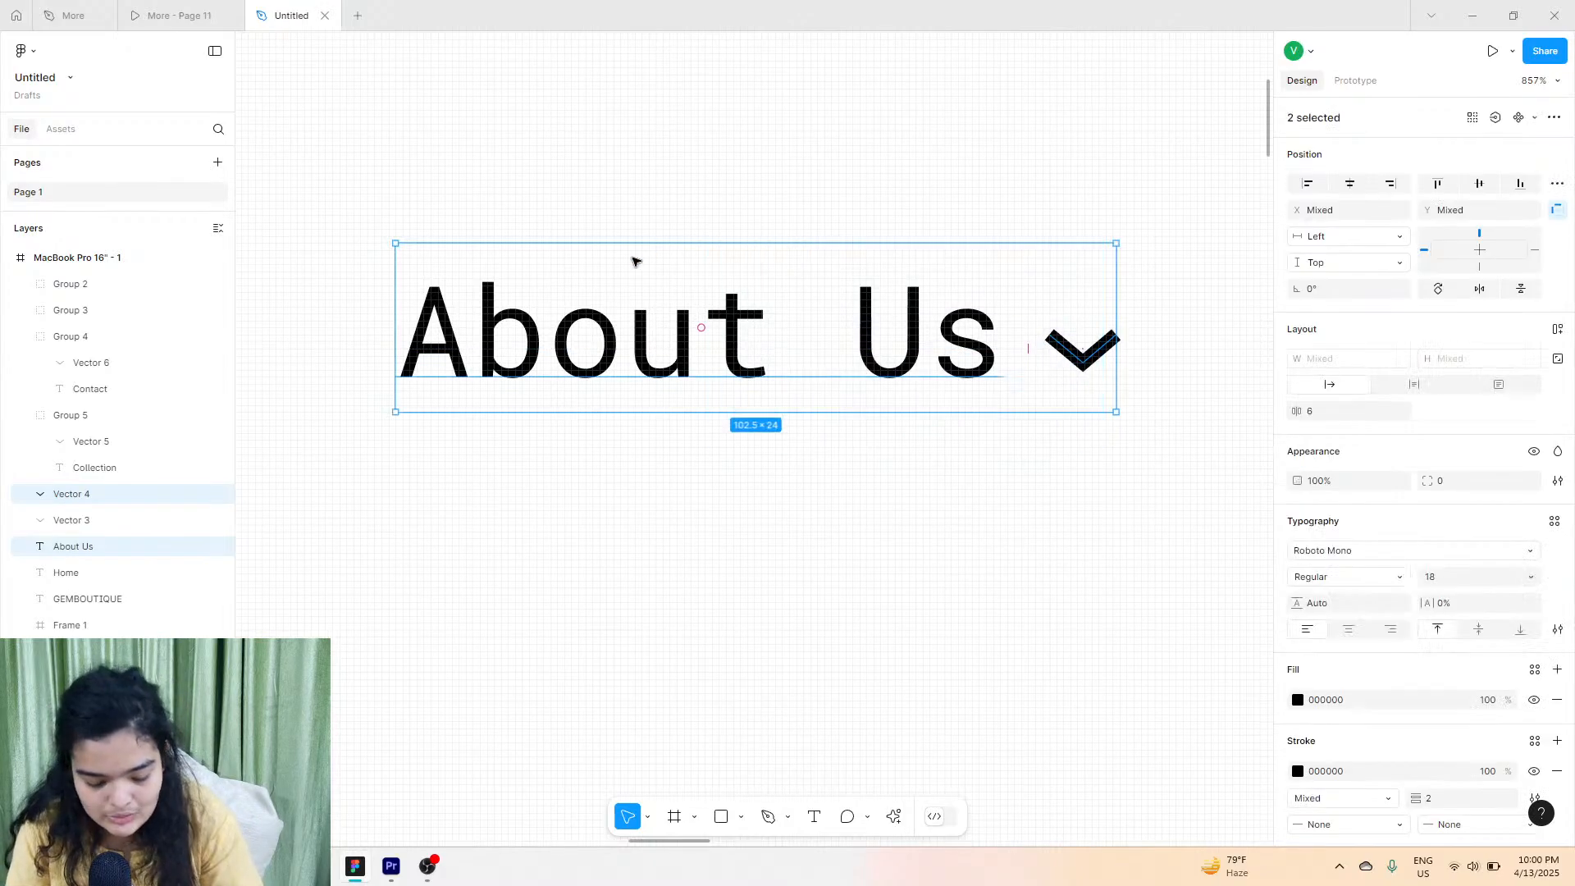
{"action": "key", "text": "ctrl+g"}
Move the chevron beside Home slightly away from the text for a gap of 5, and group it with the Home text.
{"action": "scroll", "coordinate": [615, 332], "scroll_direction": "left", "scroll_amount": 10}
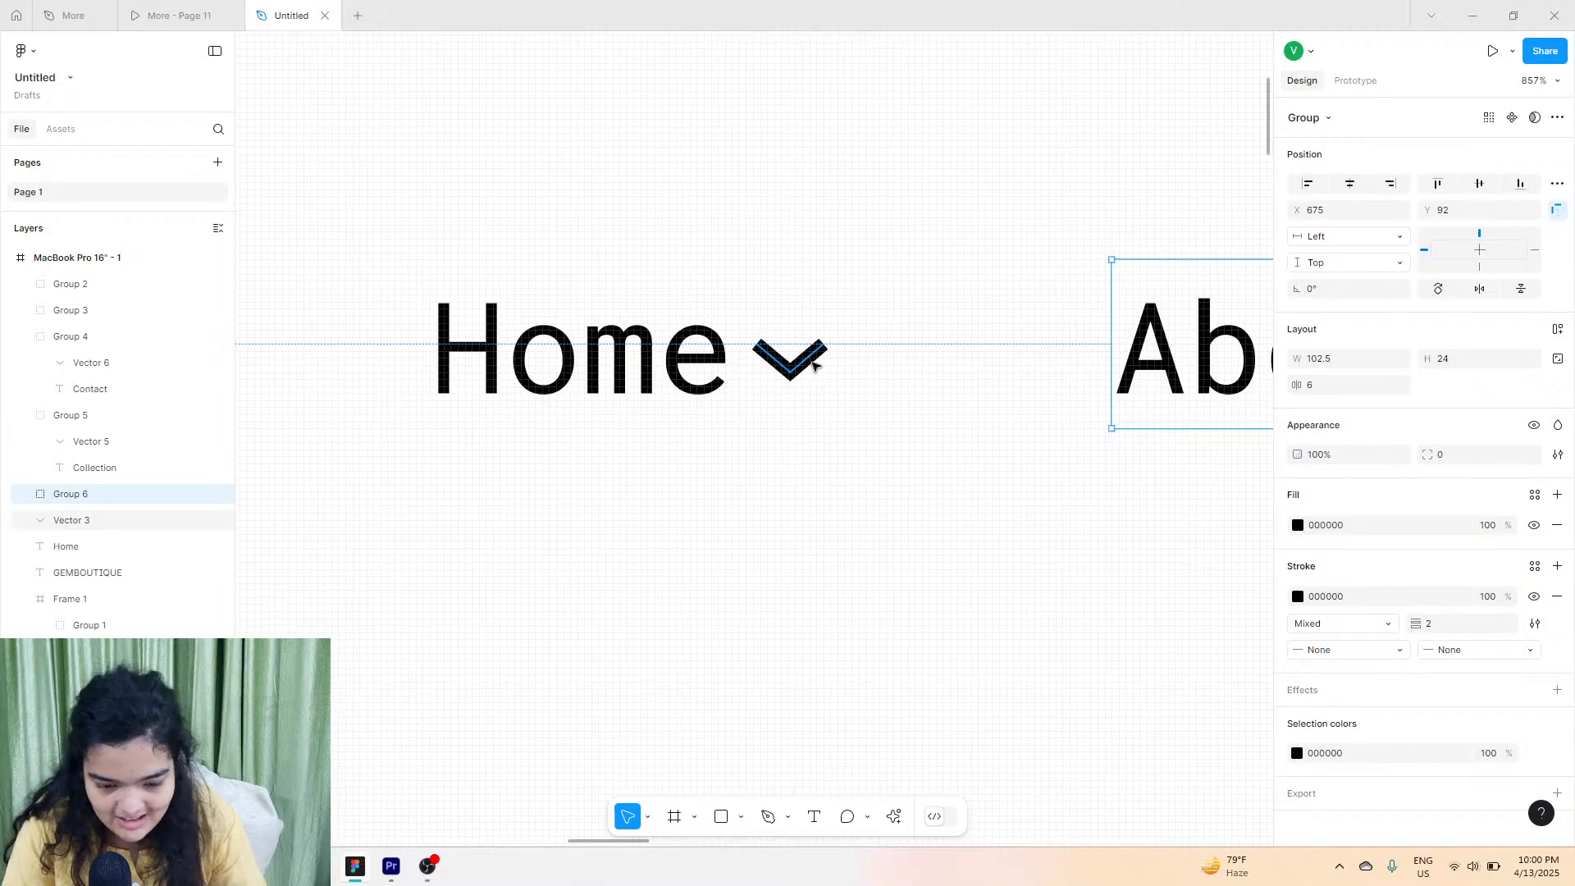
{"action": "left_click_drag", "start_coordinate": [792, 365], "coordinate": [802, 361]}
{"action": "left_click_drag", "start_coordinate": [765, 437], "coordinate": [483, 252]}
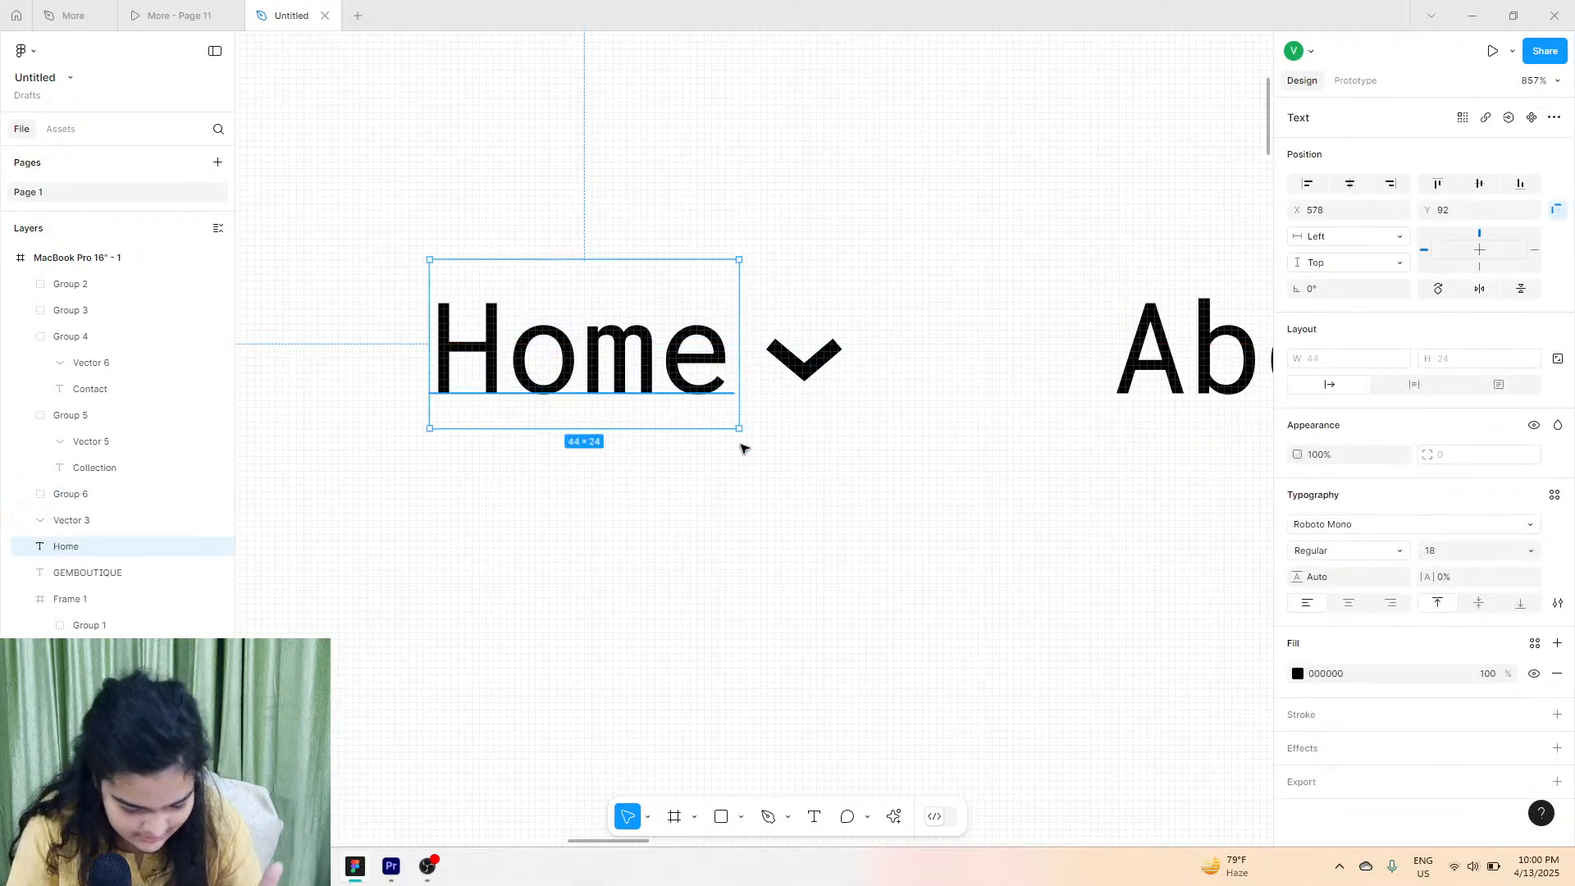
{"action": "left_click_drag", "start_coordinate": [791, 503], "coordinate": [586, 328]}
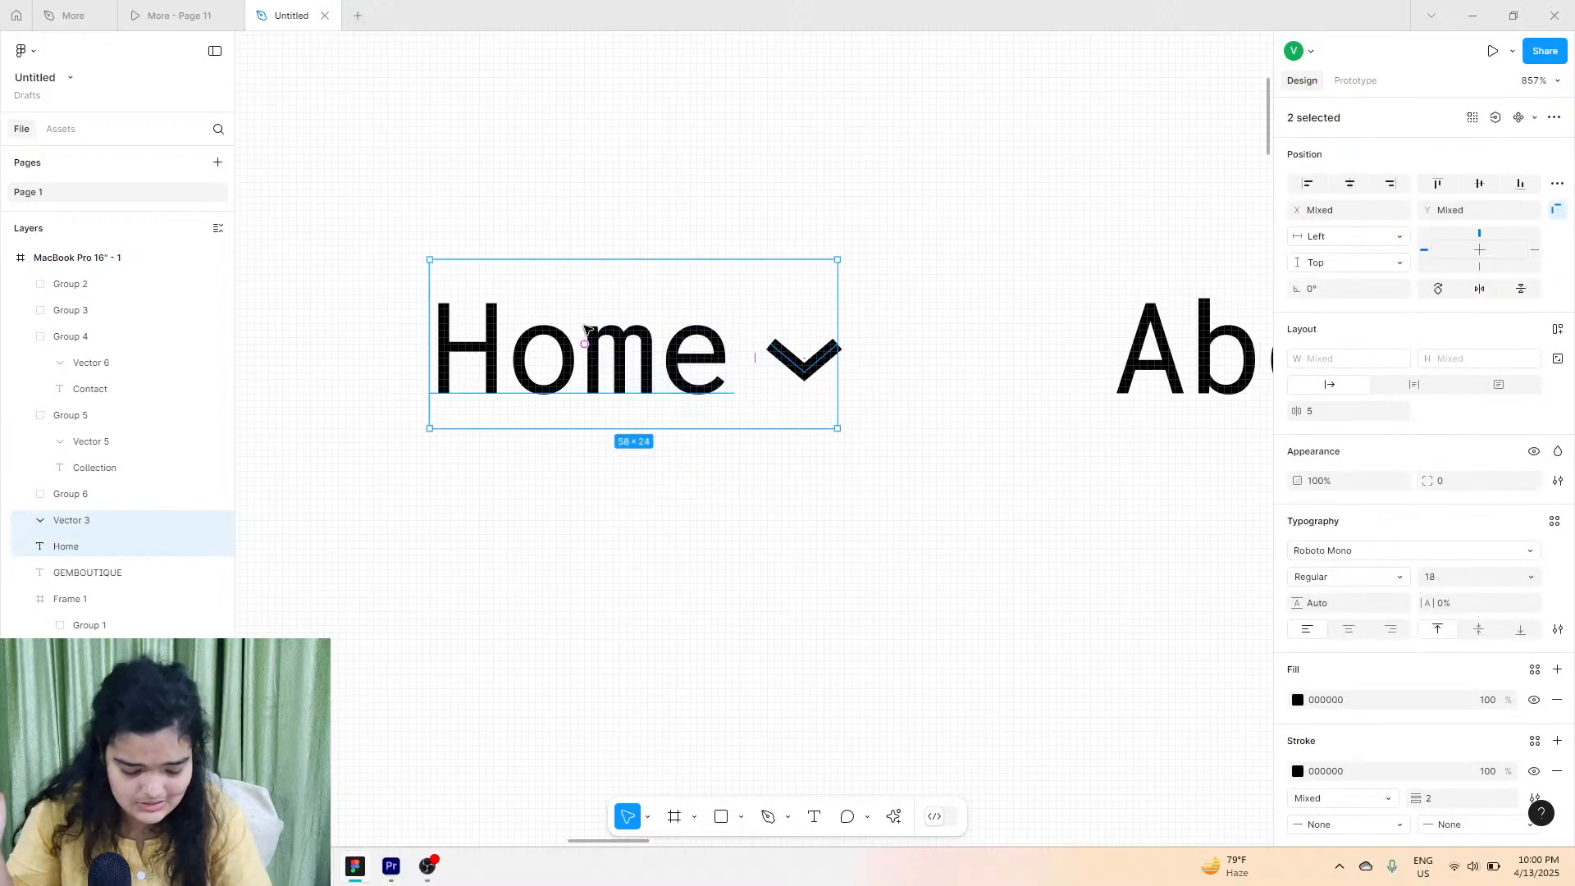
{"action": "key", "text": "ctrl+g"}
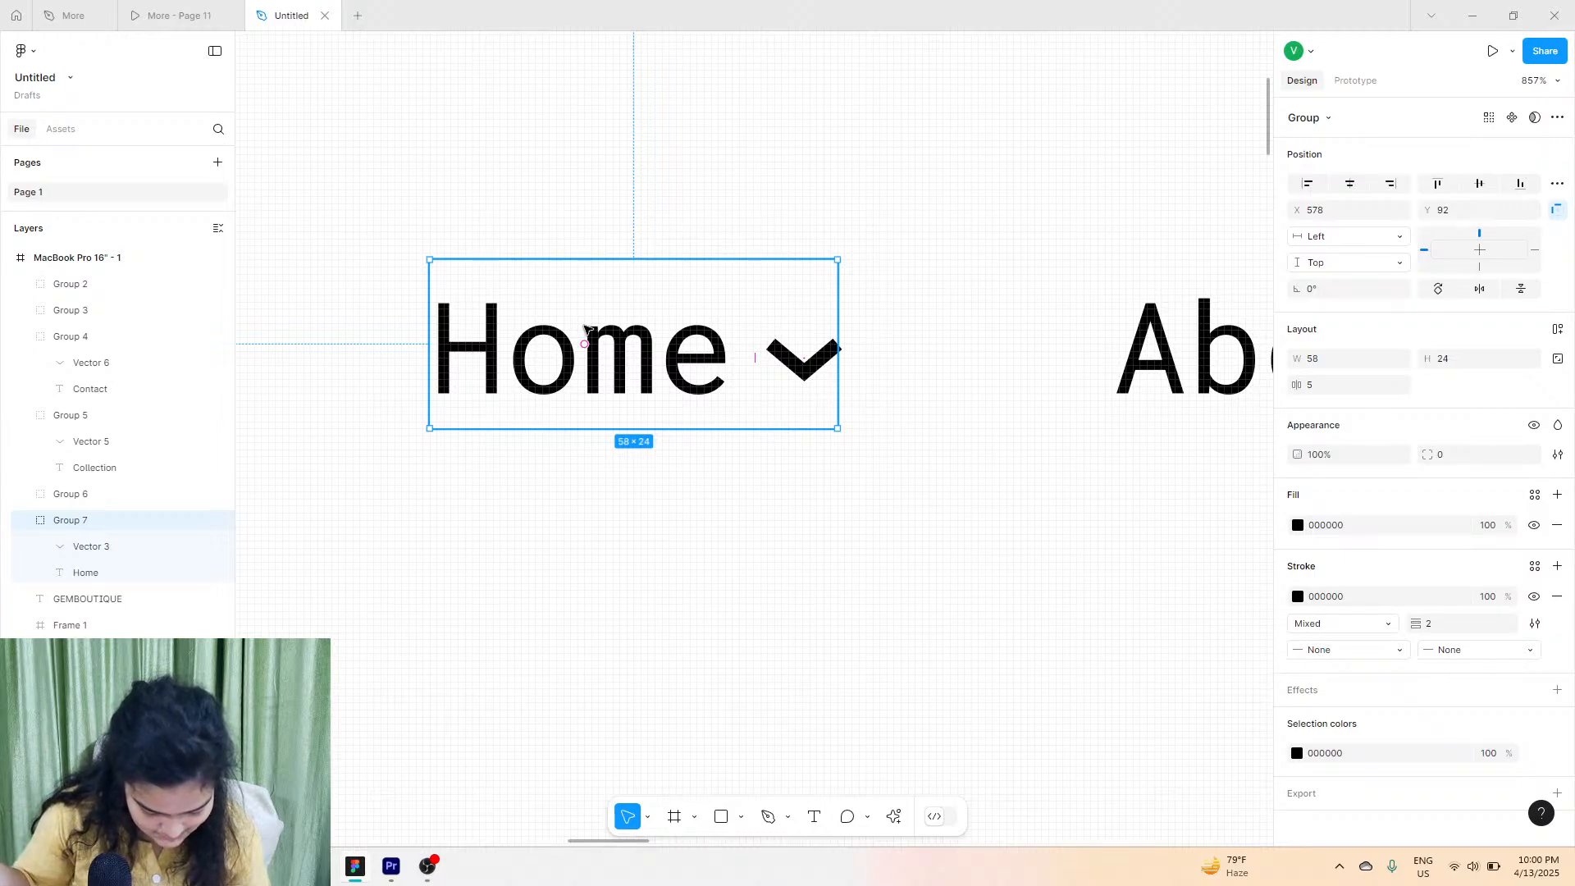
Group the Home, About Us, Collection, Contact and Blog link groups into a single navigation group.
{"action": "scroll", "coordinate": [584, 329], "scroll_direction": "down", "scroll_amount": 10}
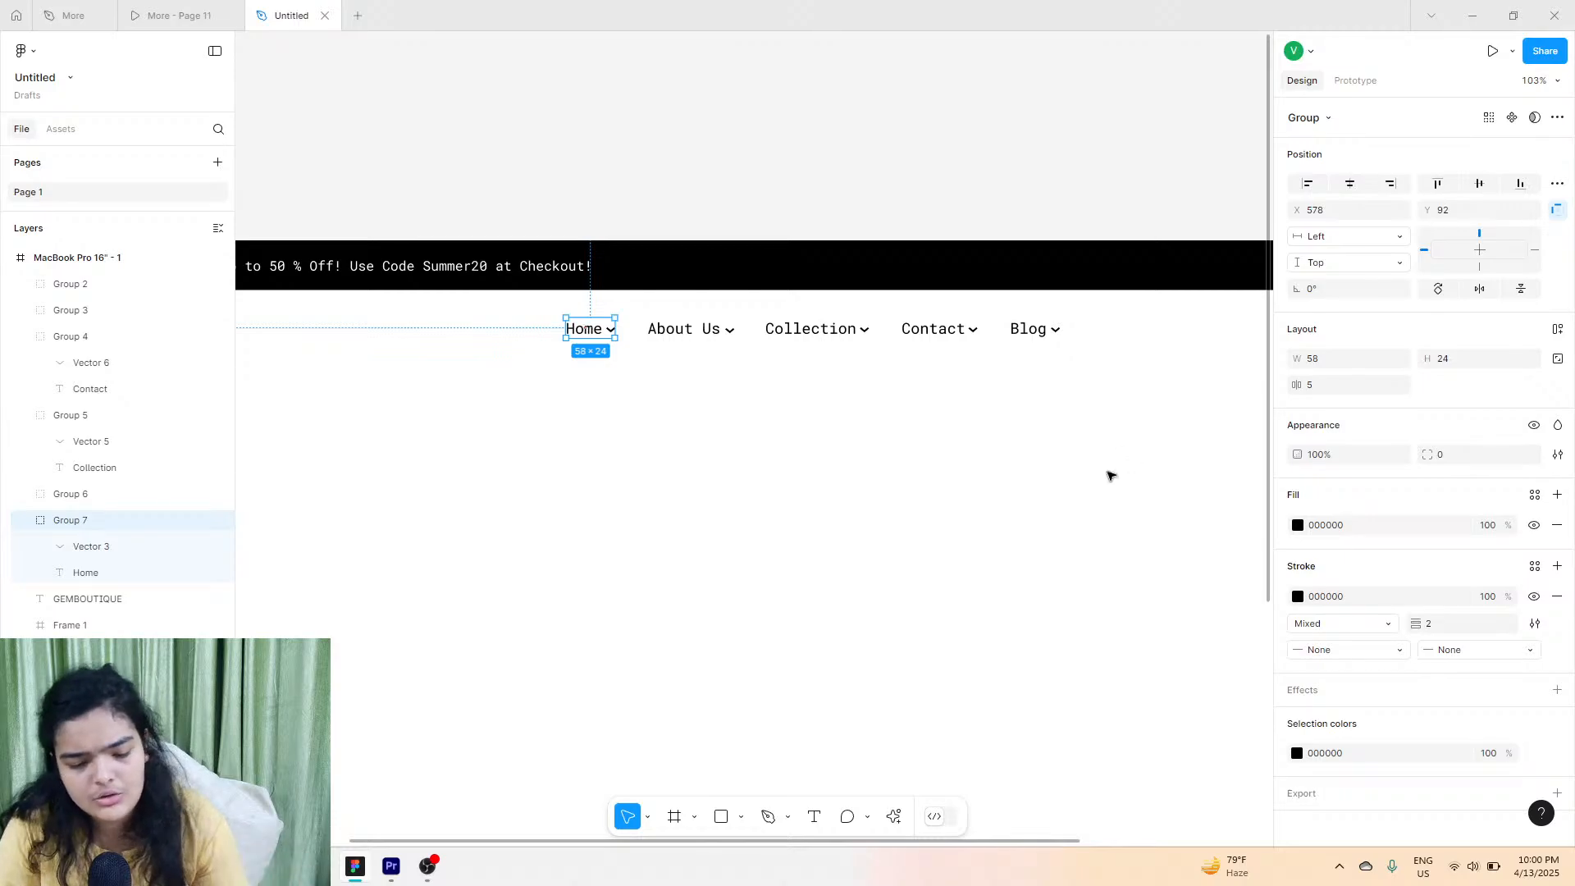
{"action": "left_click_drag", "start_coordinate": [1097, 439], "coordinate": [560, 315]}
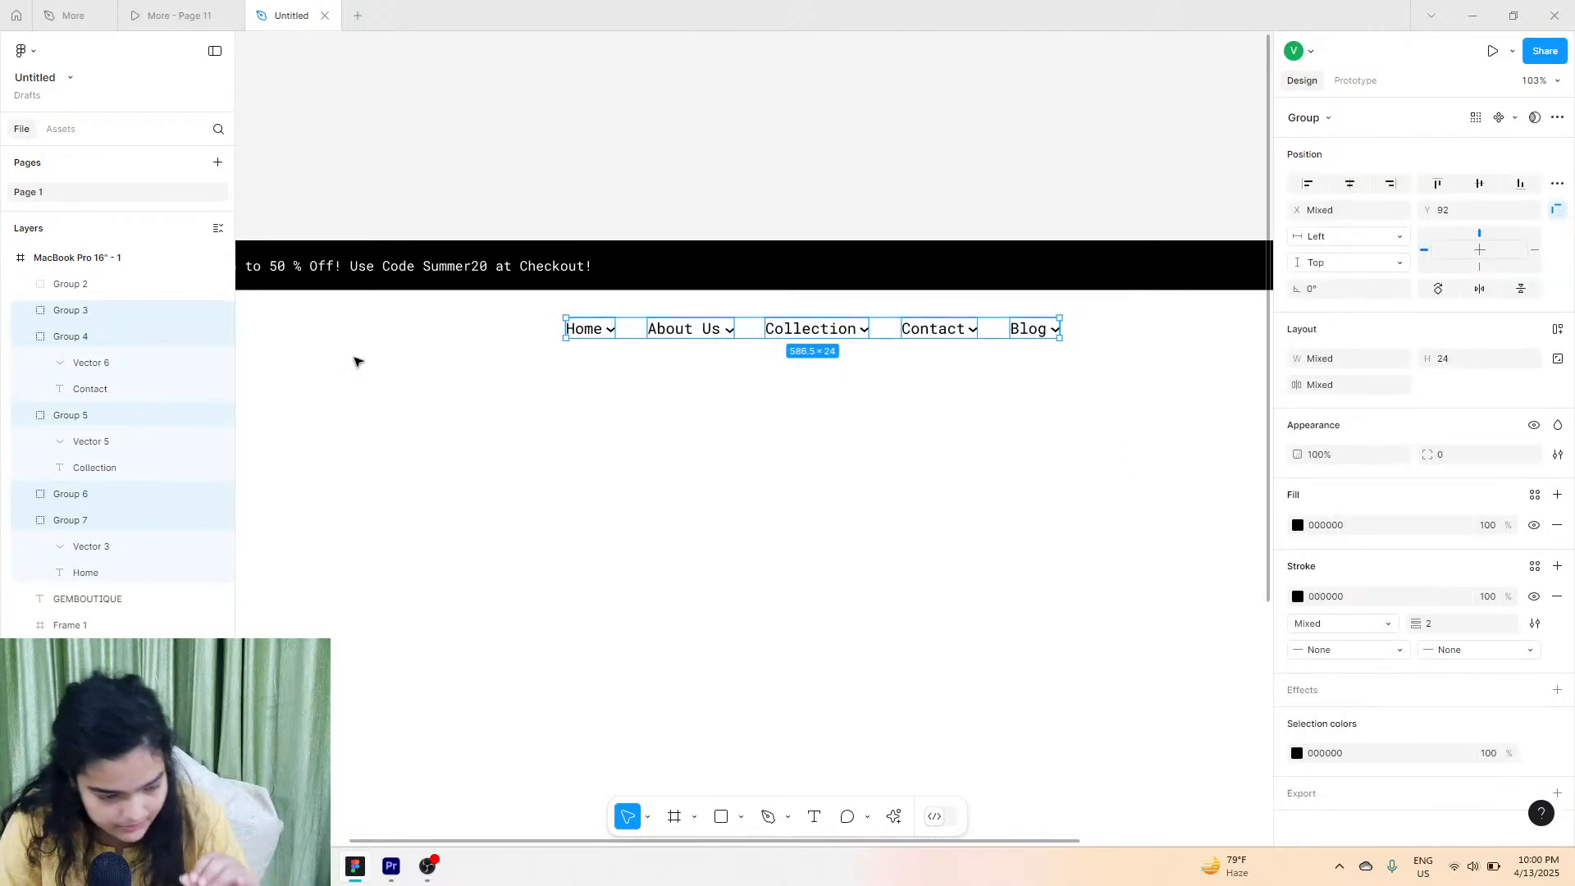
{"action": "key", "text": "ctrl+g"}
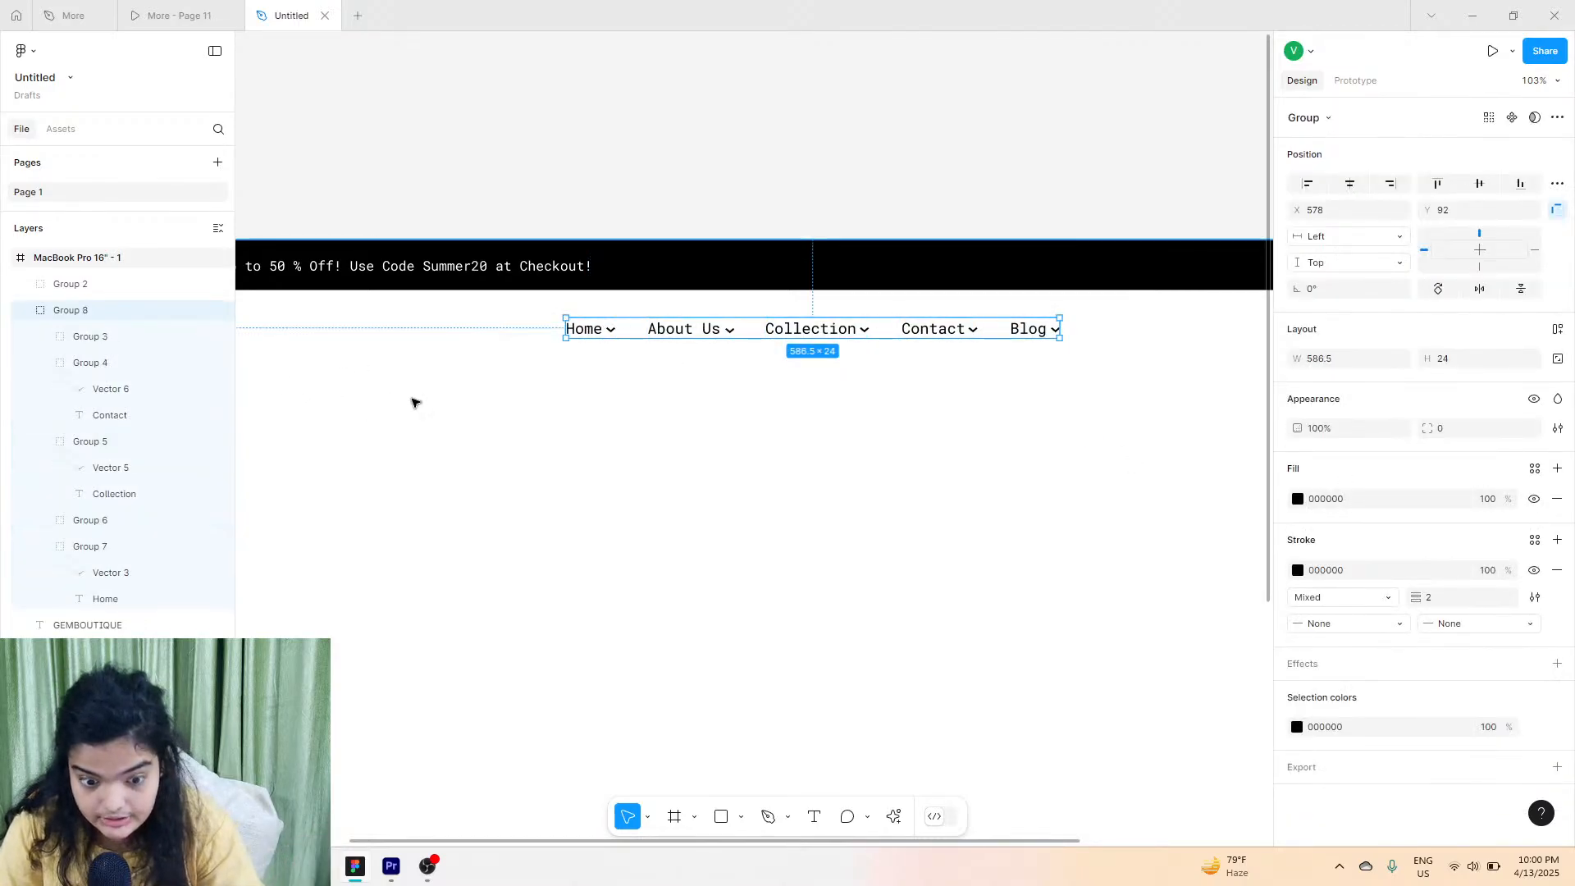
{"action": "scroll", "coordinate": [953, 327], "scroll_direction": "down", "scroll_amount": 4}
{"action": "scroll", "coordinate": [953, 326], "scroll_direction": "right", "scroll_amount": 2}
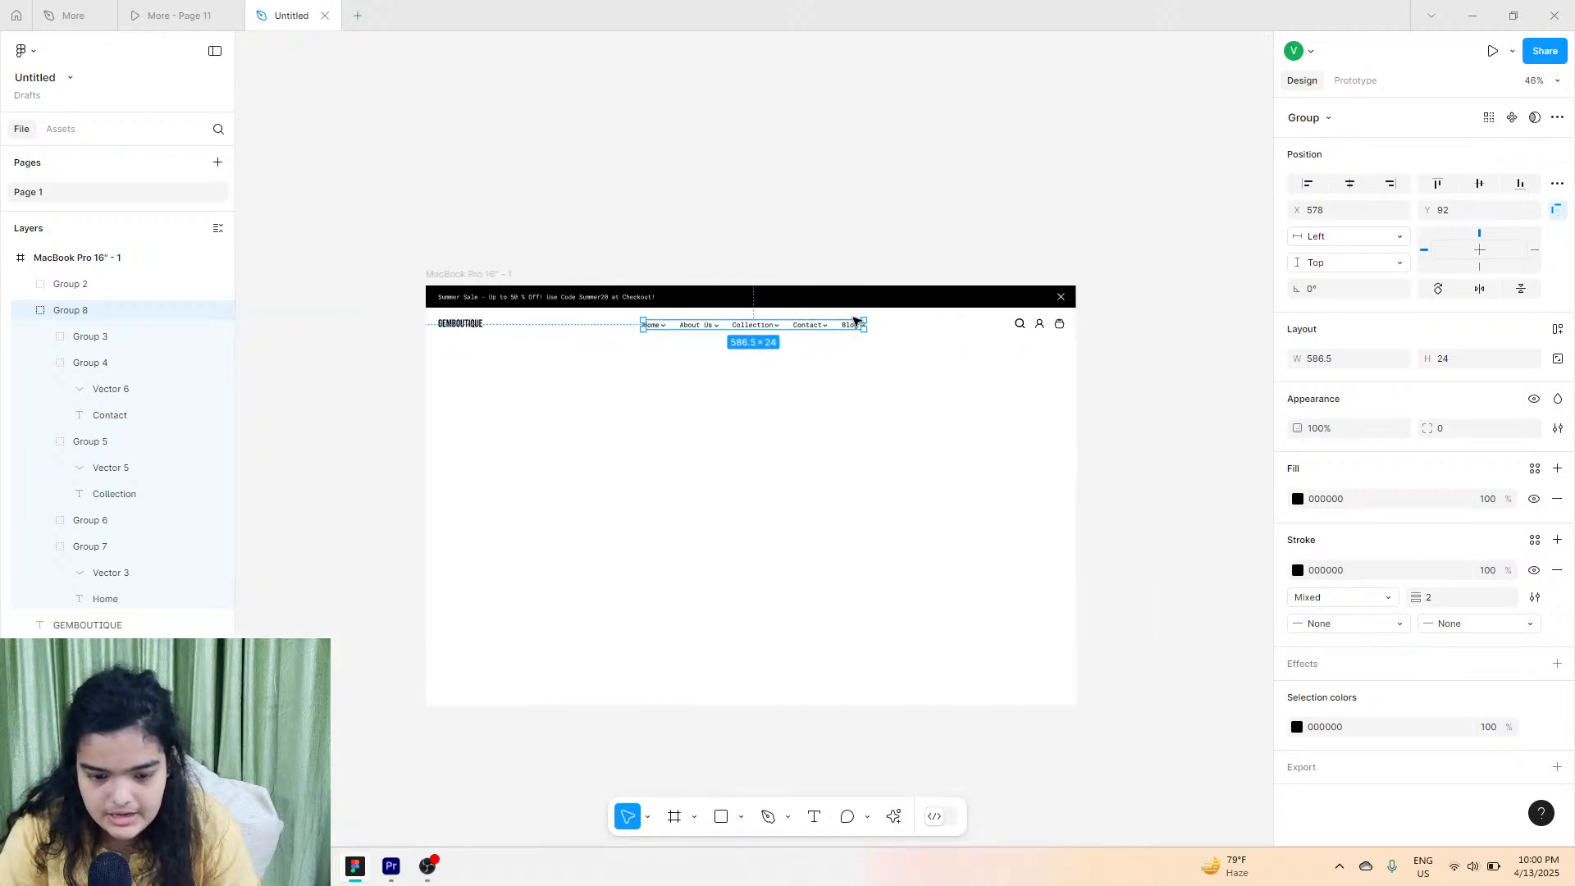
Nudge the navigation links group to X 571, Y 90 so it lines up with the logo and the header icons.
{"action": "left_click_drag", "start_coordinate": [821, 327], "coordinate": [823, 328]}
{"action": "key", "text": "Up"}
{"action": "key", "text": "Up"}
{"action": "key", "text": "Up"}
{"action": "key", "text": "Up"}
{"action": "key", "text": "Up"}
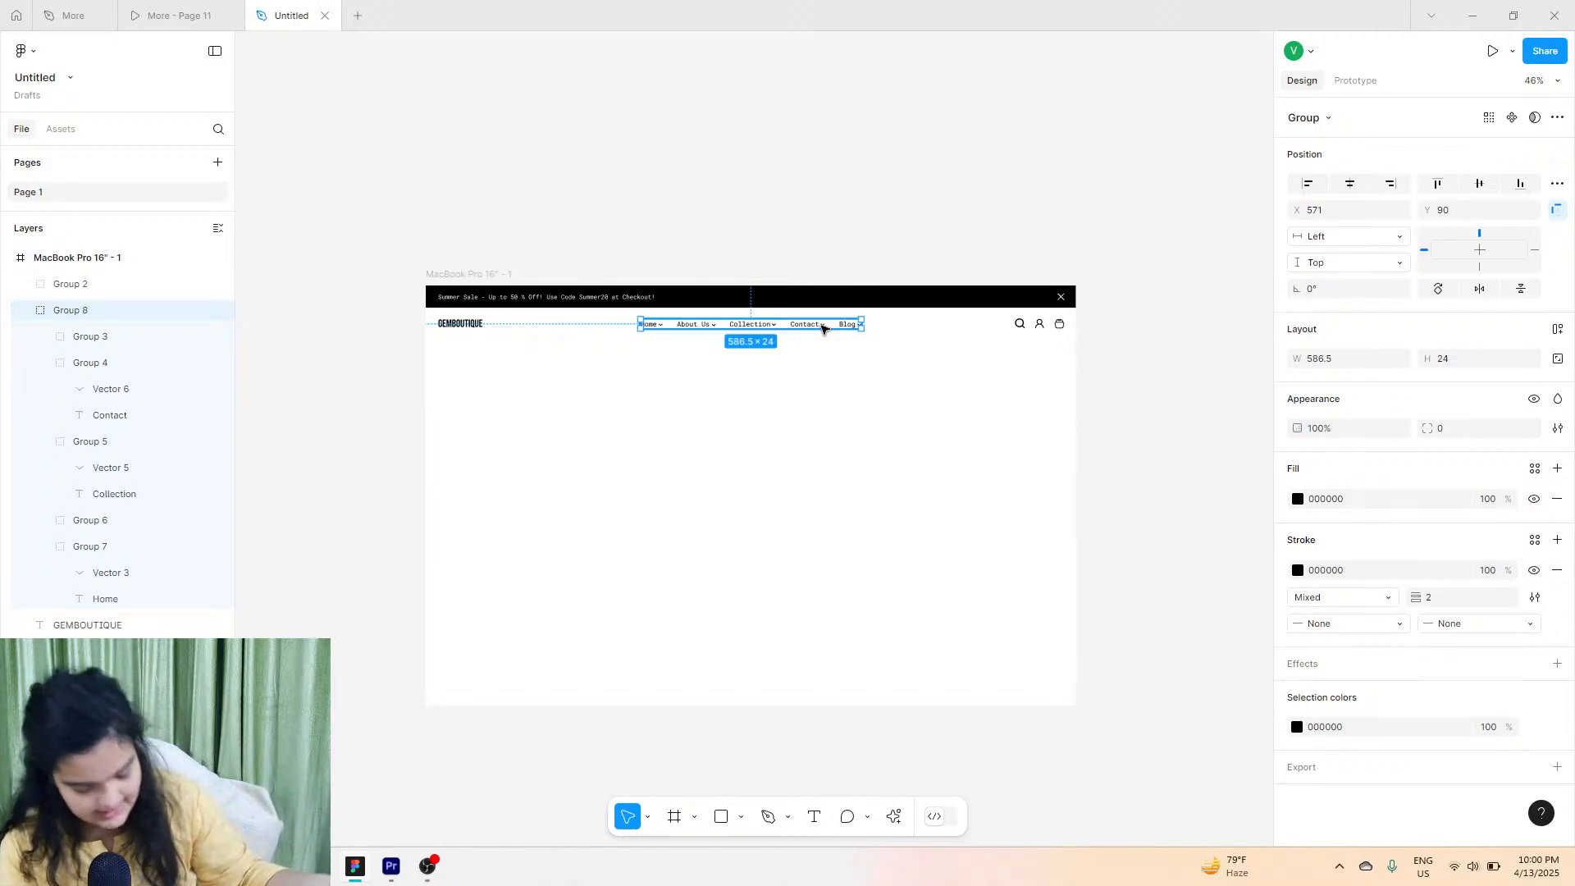
{"action": "scroll", "coordinate": [821, 325], "scroll_direction": "up", "scroll_amount": 1}
{"action": "scroll", "coordinate": [806, 350], "scroll_direction": "up", "scroll_amount": 5}
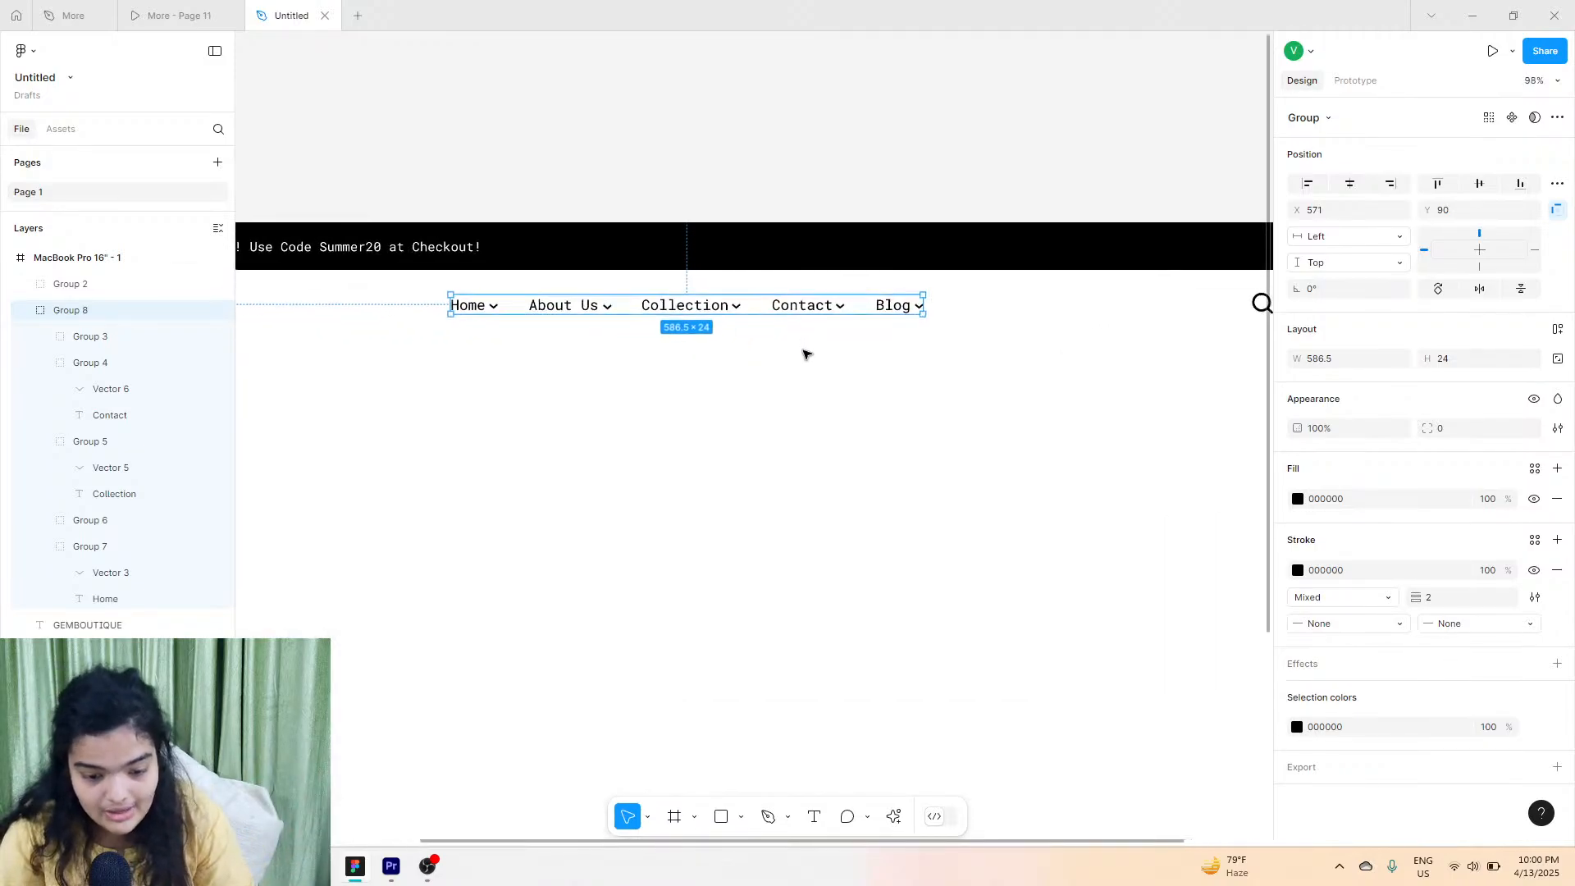
{"action": "scroll", "coordinate": [807, 350], "scroll_direction": "down", "scroll_amount": 3}
{"action": "scroll", "coordinate": [731, 679], "scroll_direction": "down", "scroll_amount": 1}
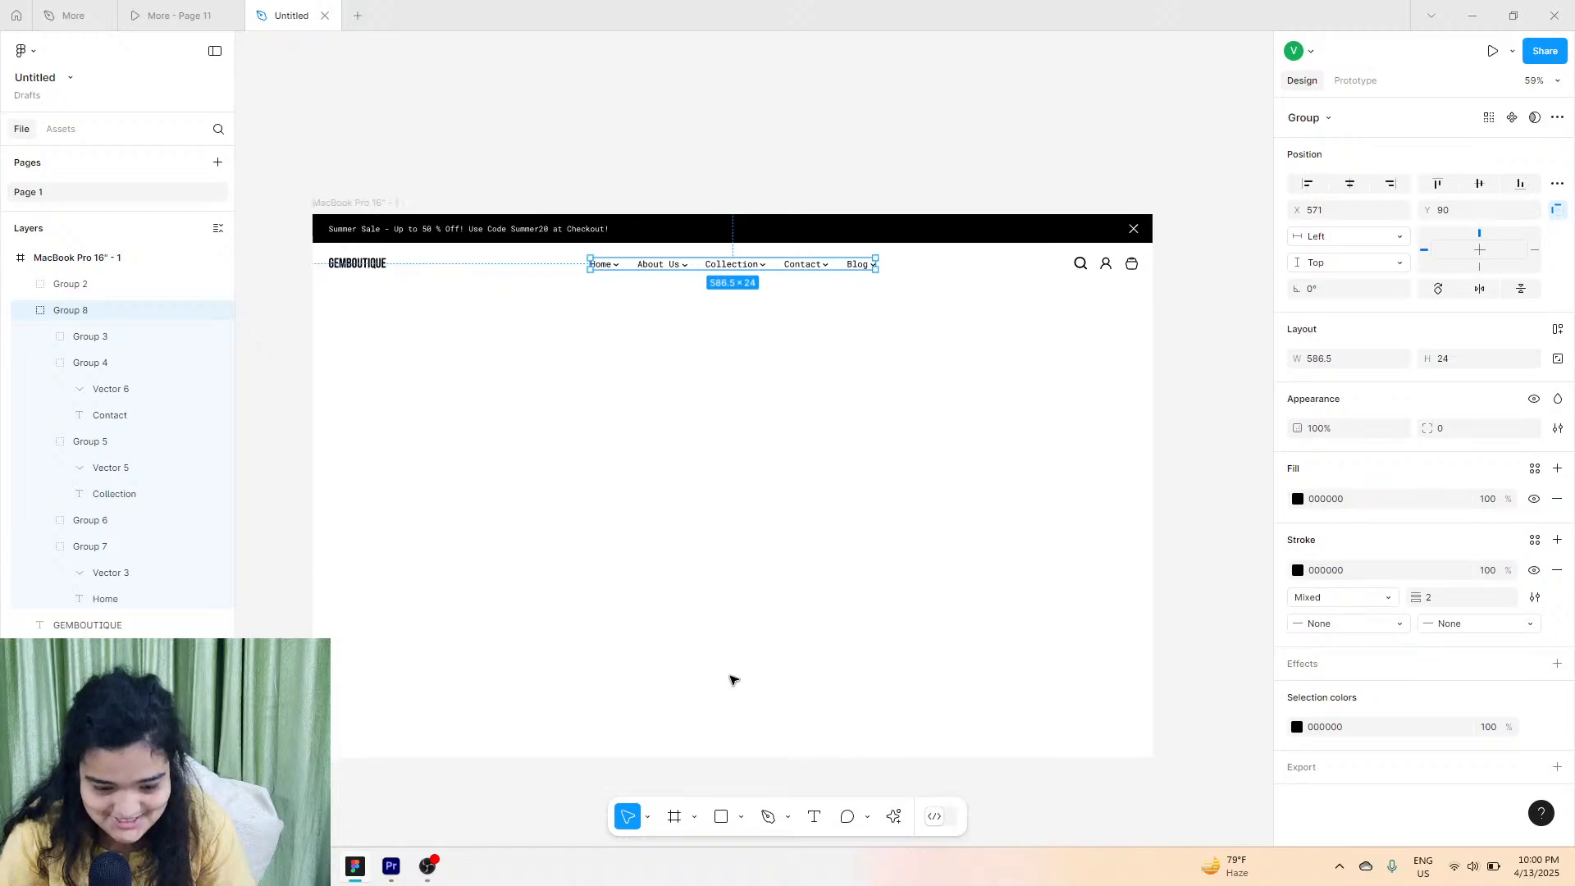
Draw a horizontal divider line about 1726 wide beneath the navigation bar with the Pen tool, spanning the frame.
{"action": "left_click", "coordinate": [769, 817]}
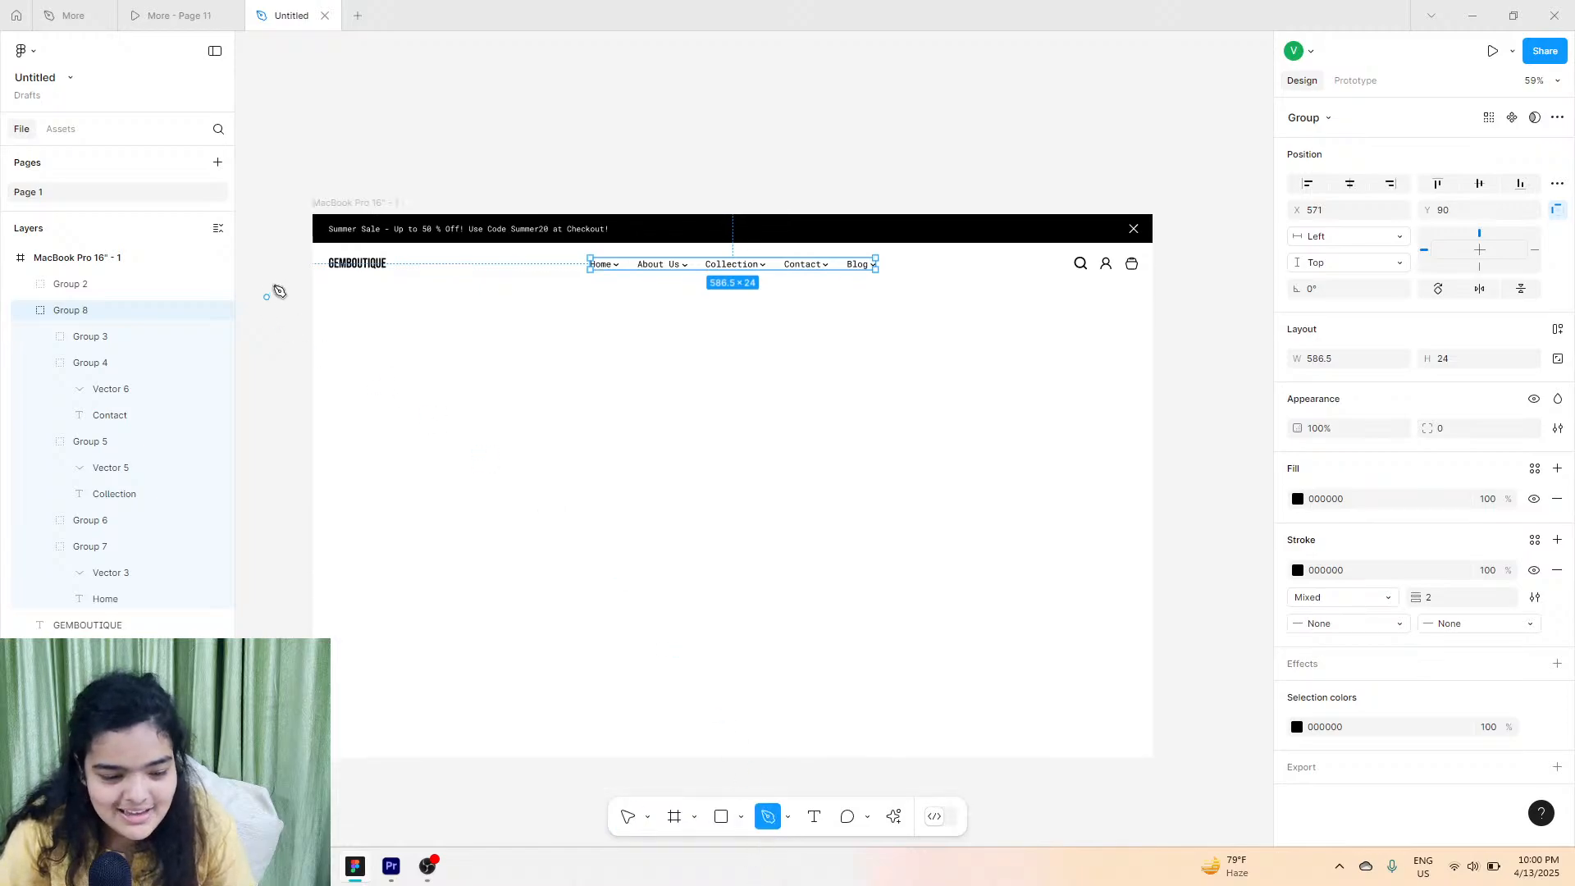
{"action": "left_click", "coordinate": [315, 283]}
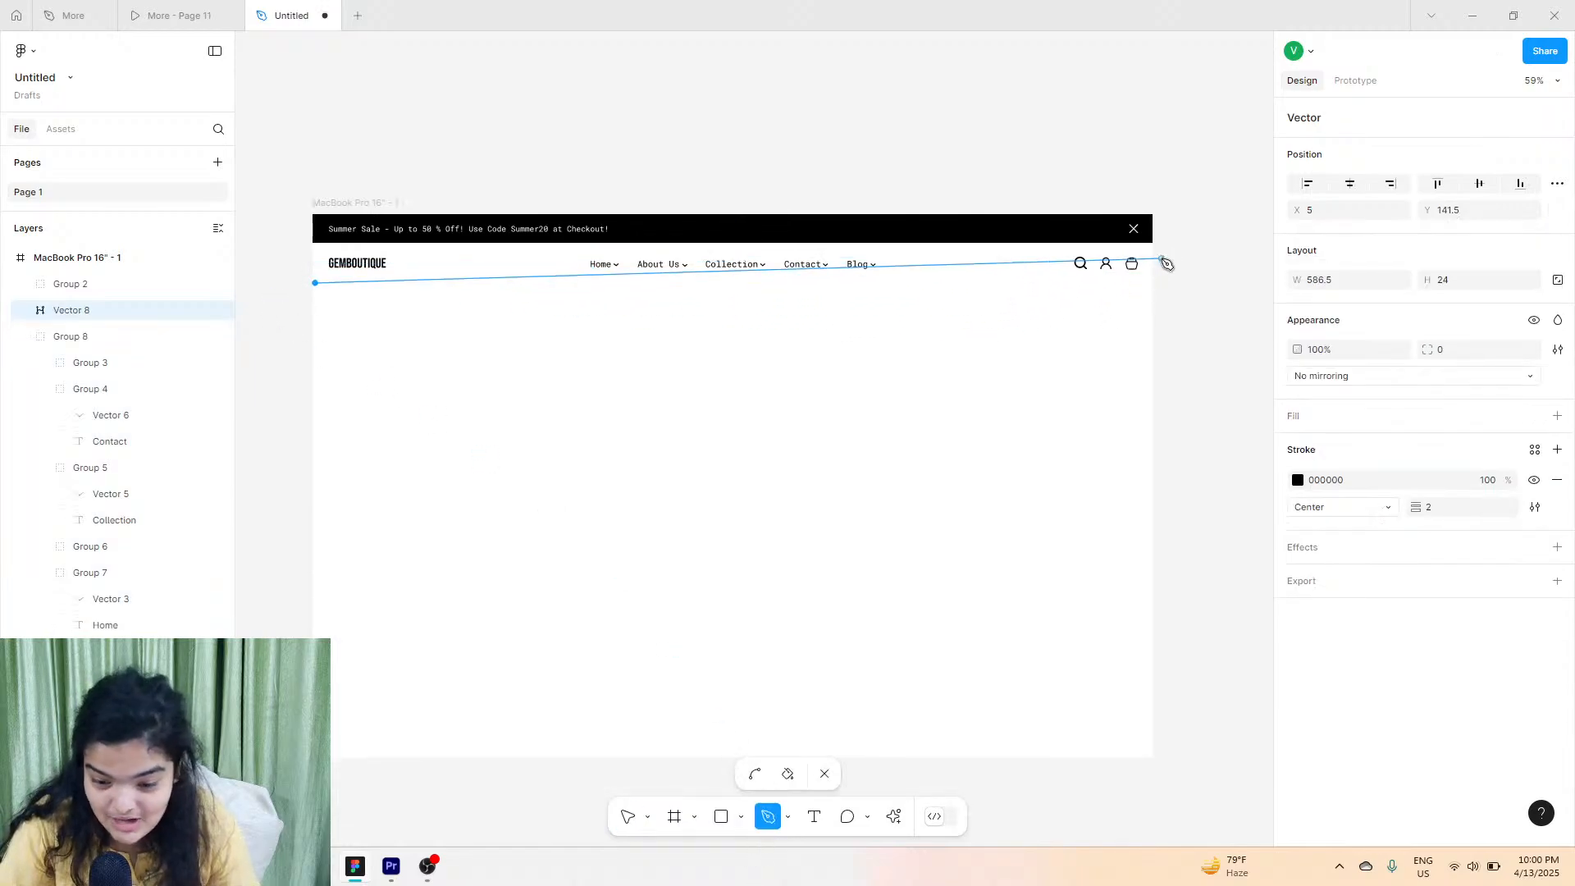
{"action": "left_click", "coordinate": [1155, 284]}
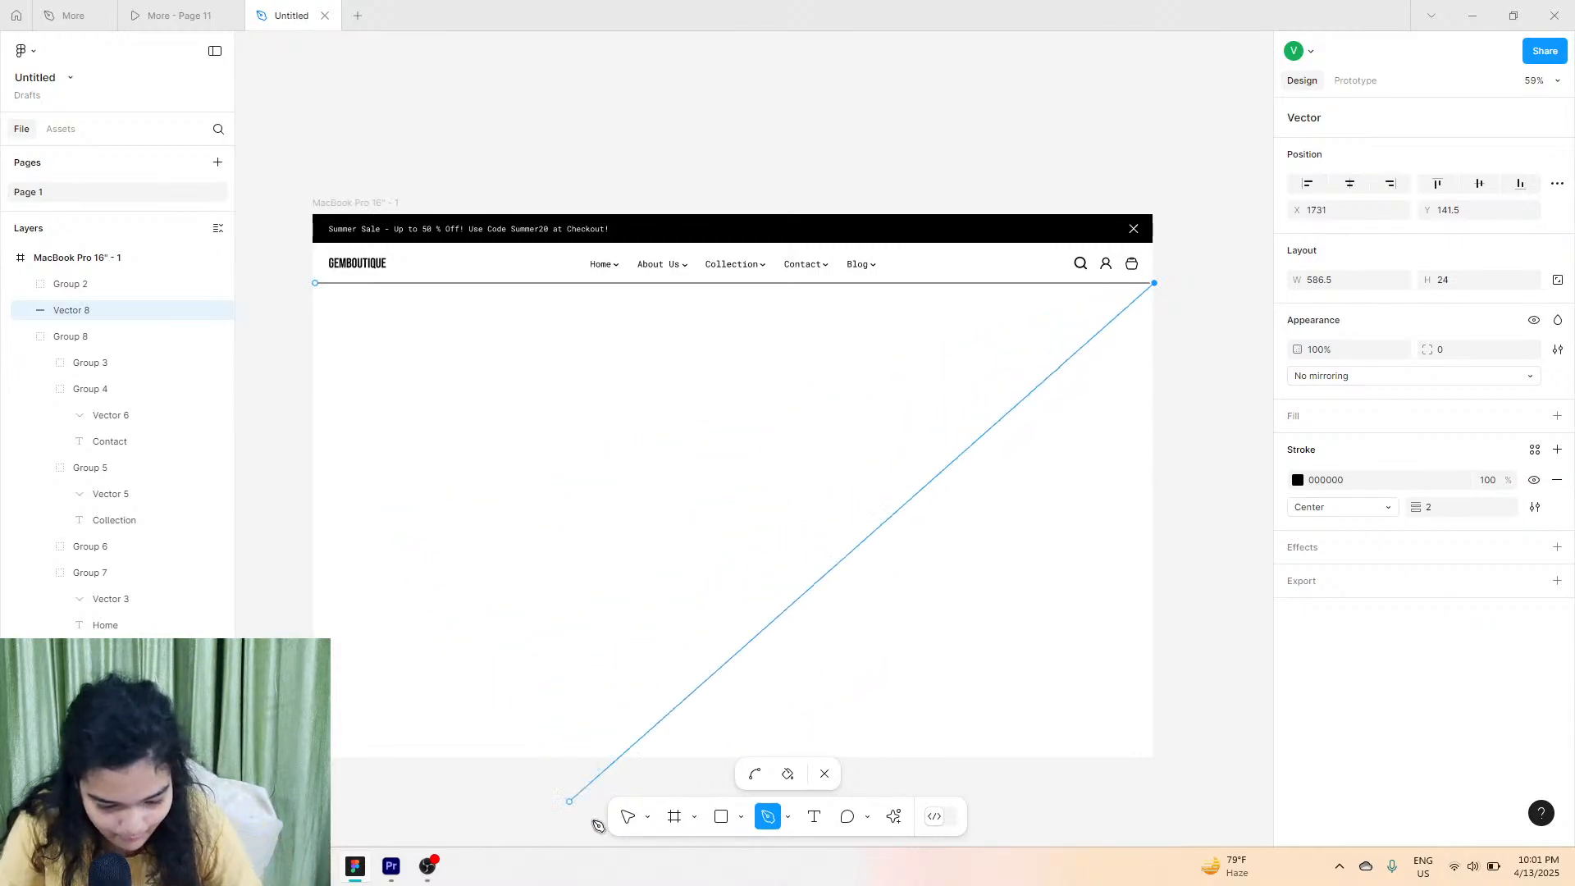
{"action": "left_click", "coordinate": [625, 819]}
{"action": "key", "text": "Escape"}
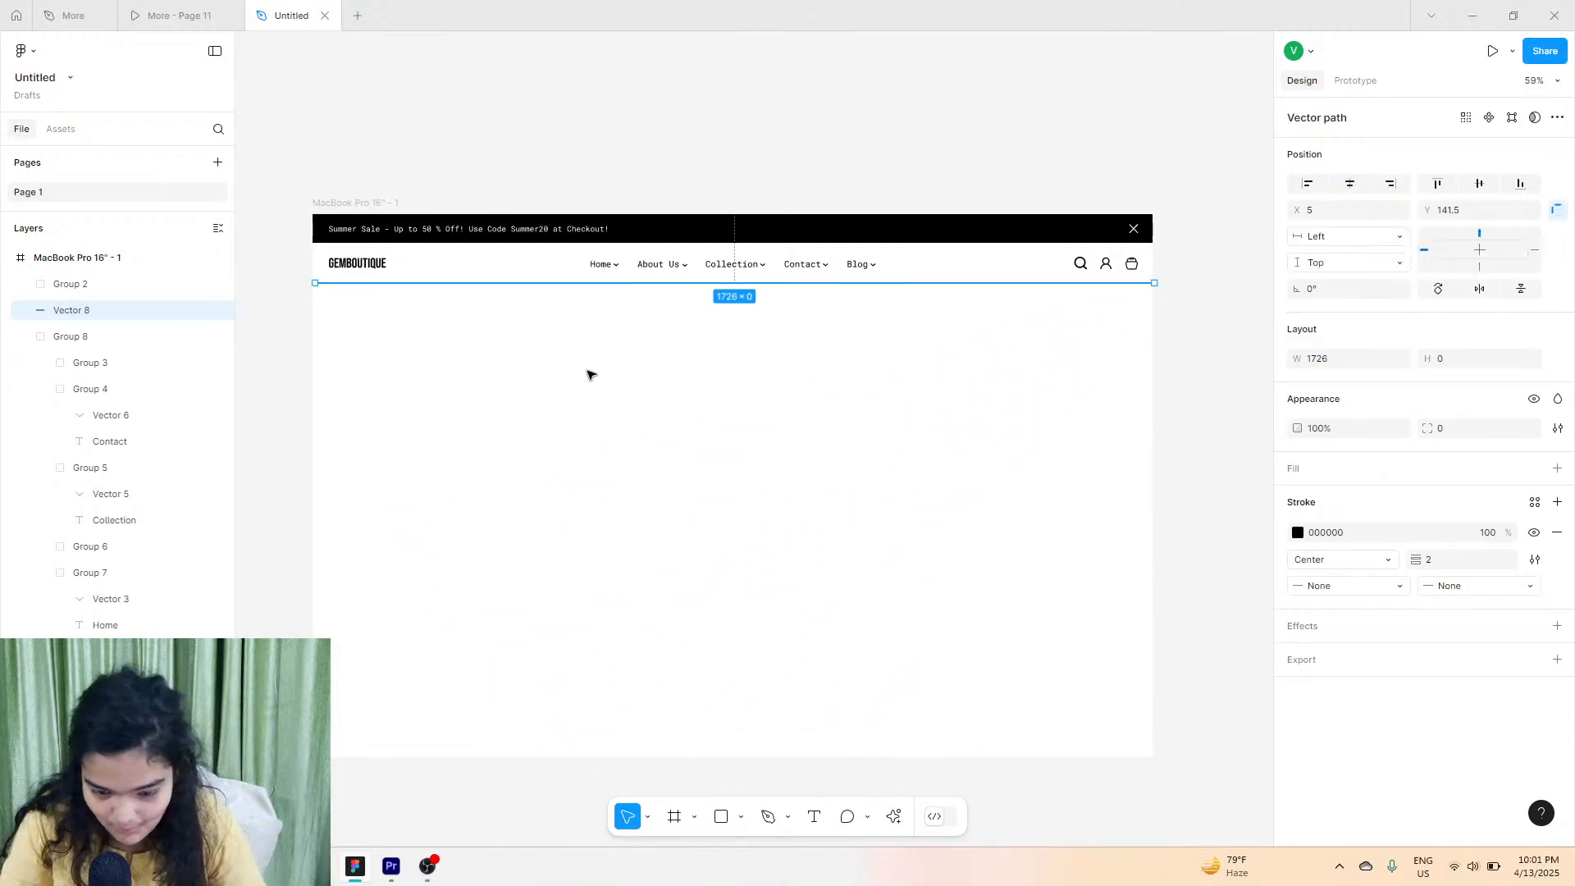
Shift the divider line sideways to X 0 so it starts at the frame's left edge.
{"action": "scroll", "coordinate": [589, 374], "scroll_direction": "up", "scroll_amount": 5}
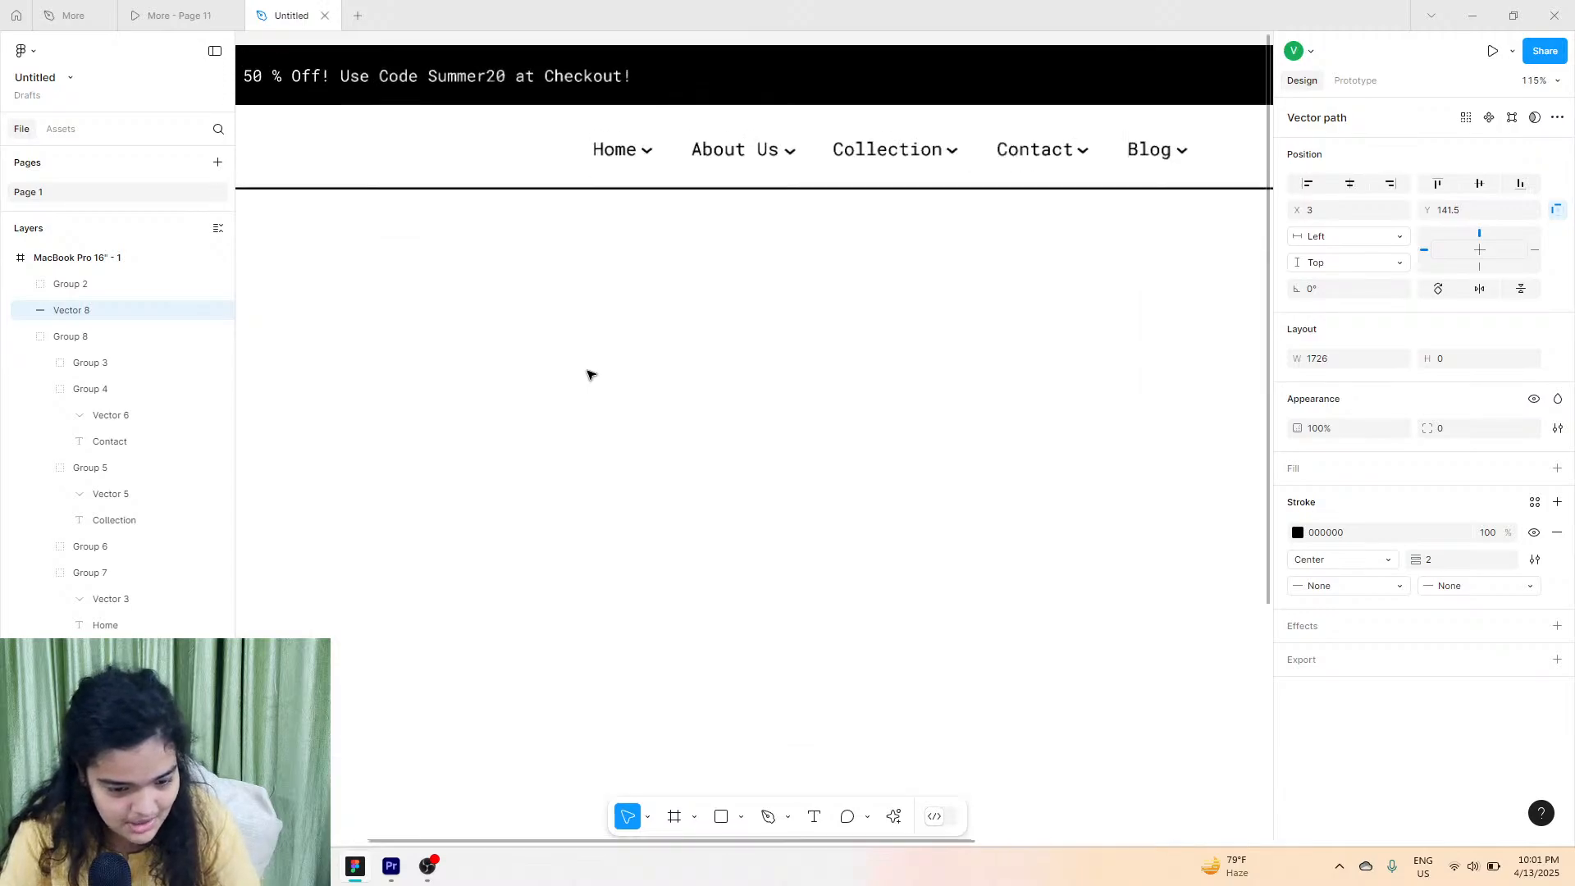
{"action": "scroll", "coordinate": [734, 419], "scroll_direction": "left", "scroll_amount": 1}
{"action": "key", "text": "Left"}
{"action": "key", "text": "Left"}
{"action": "key", "text": "Left"}
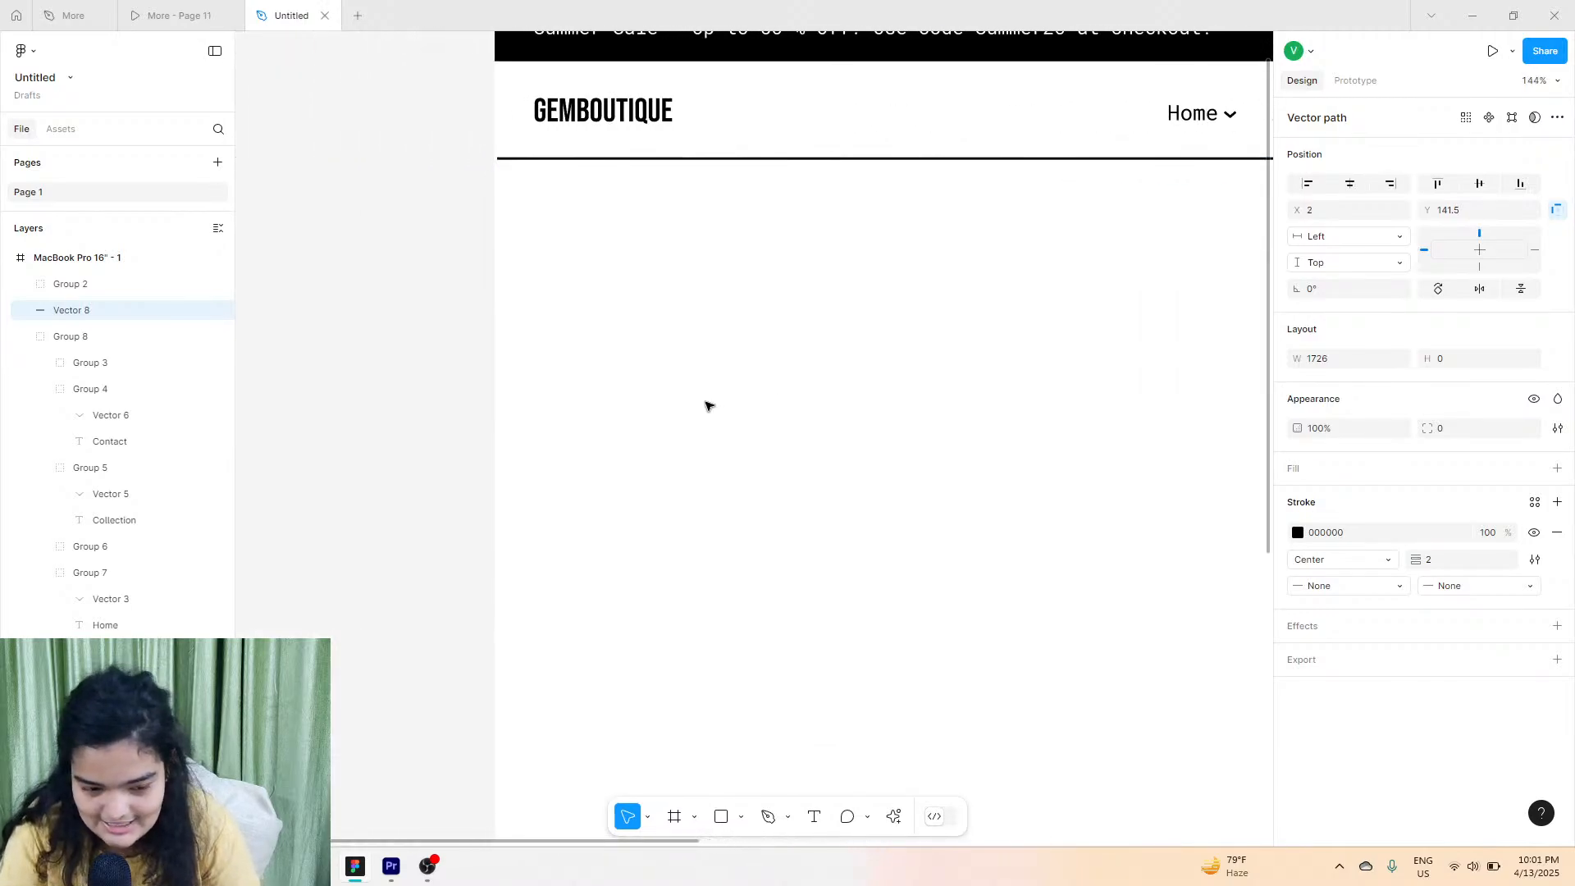
Extend the divider line's right end to the frame edge, making it 1728 wide.
{"action": "scroll", "coordinate": [666, 416], "scroll_direction": "right", "scroll_amount": 10}
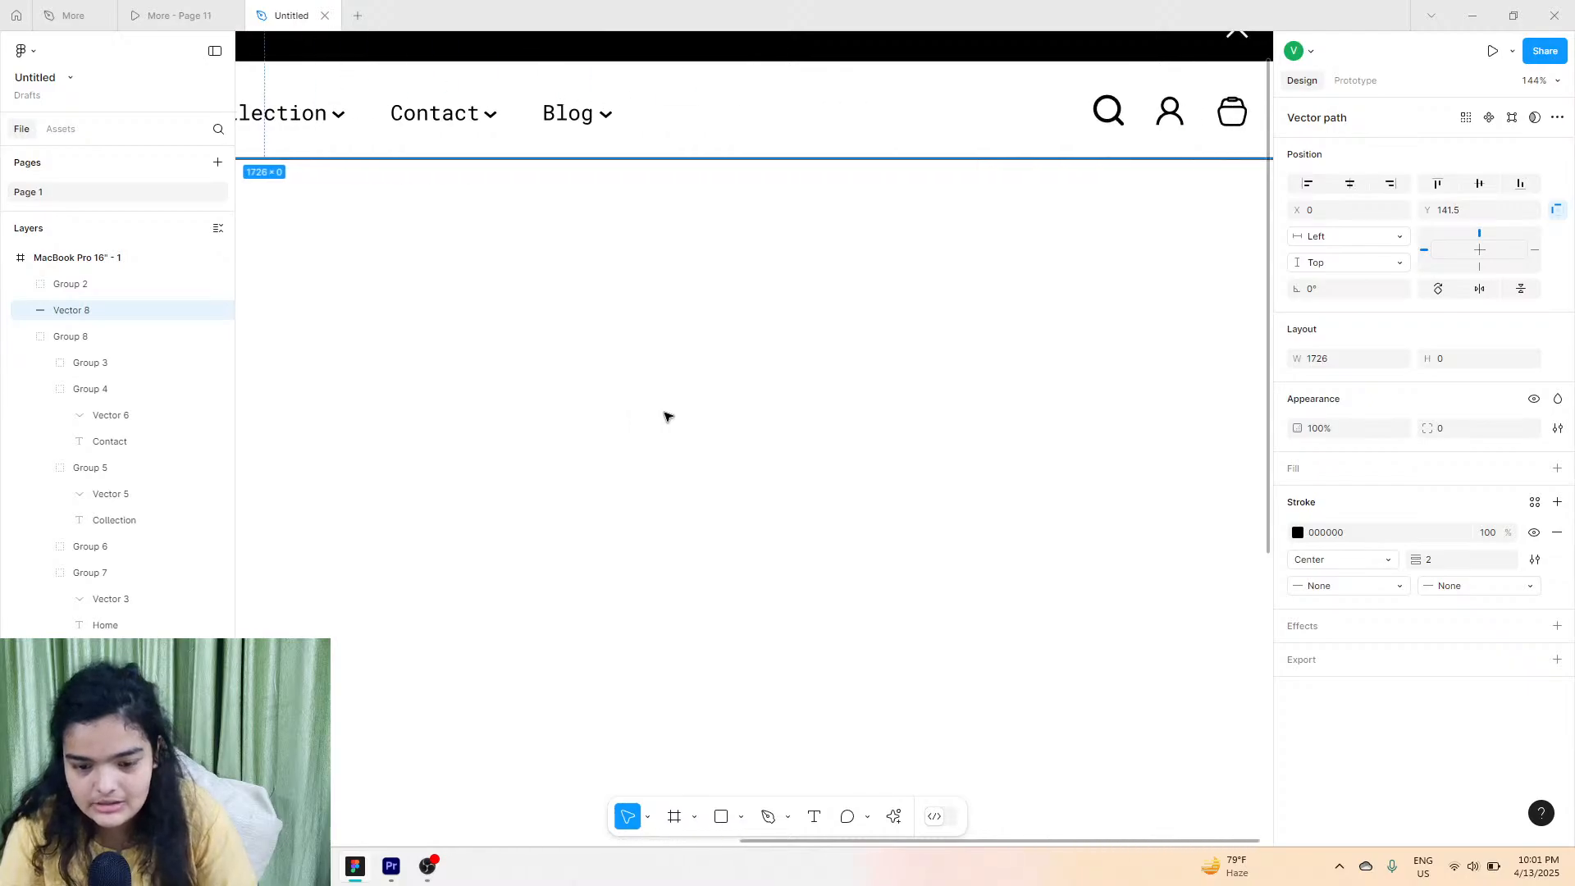
{"action": "scroll", "coordinate": [666, 415], "scroll_direction": "up", "scroll_amount": 1}
{"action": "scroll", "coordinate": [959, 254], "scroll_direction": "up", "scroll_amount": 10}
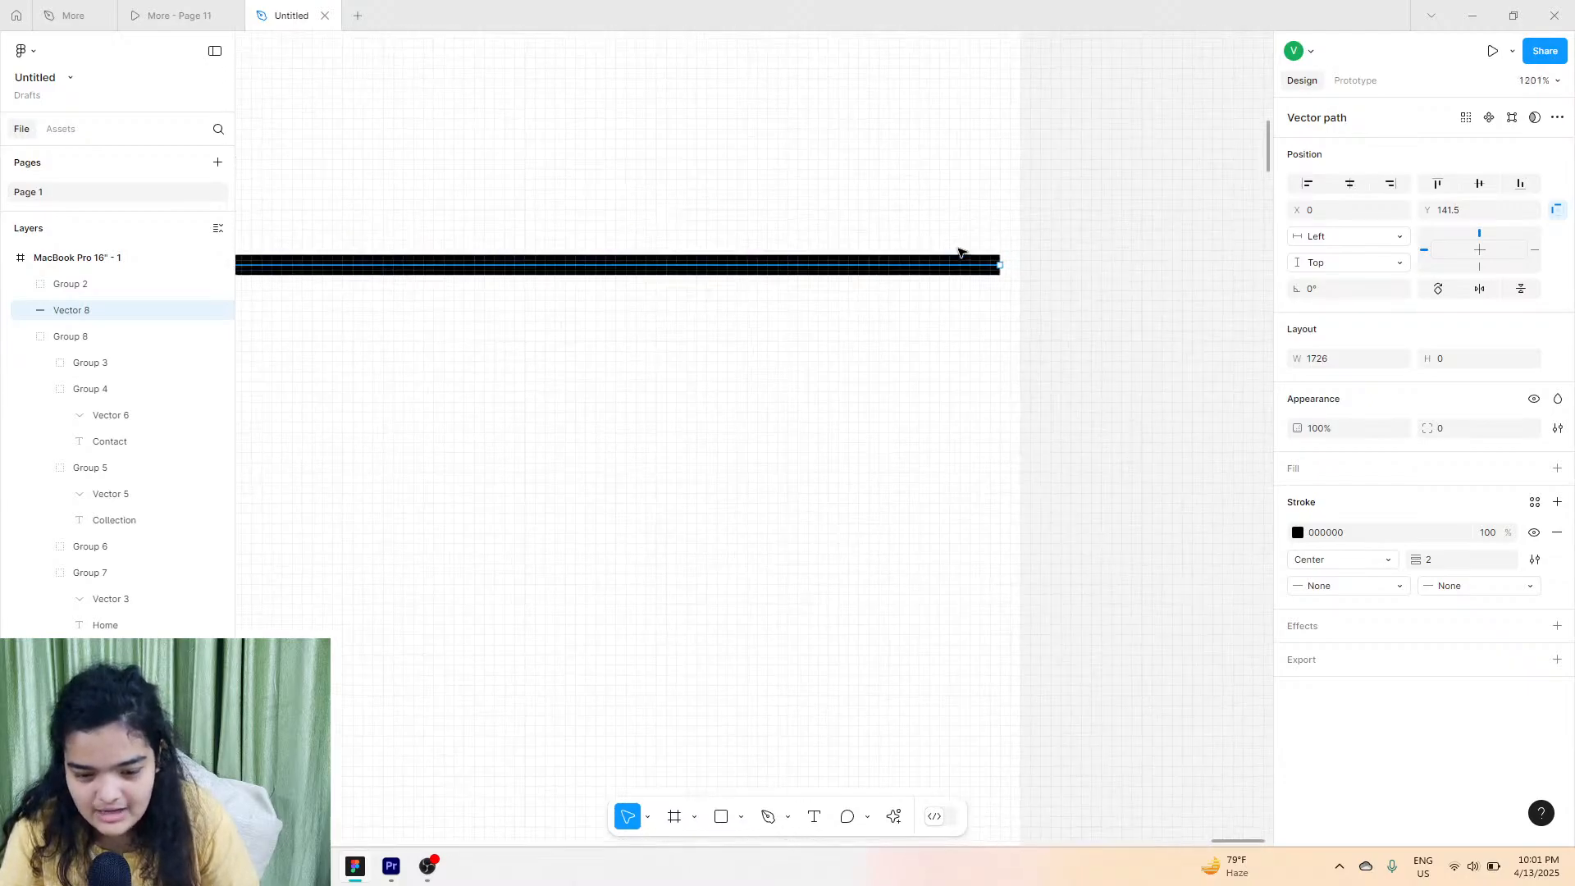
{"action": "left_click_drag", "start_coordinate": [1011, 265], "coordinate": [1031, 261]}
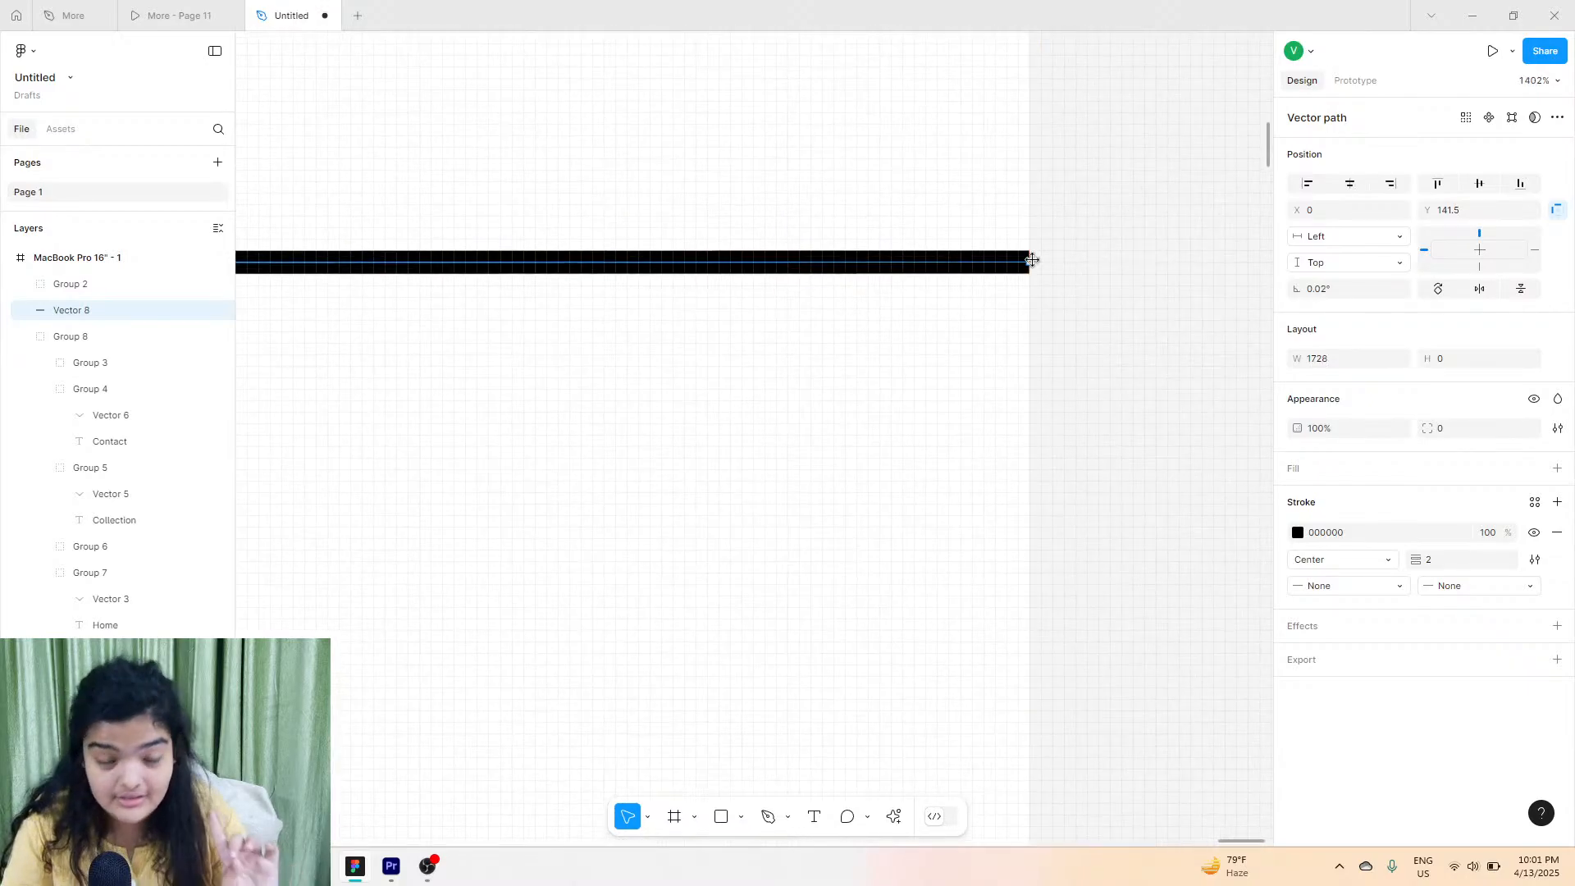
{"action": "left_click", "coordinate": [1056, 258]}
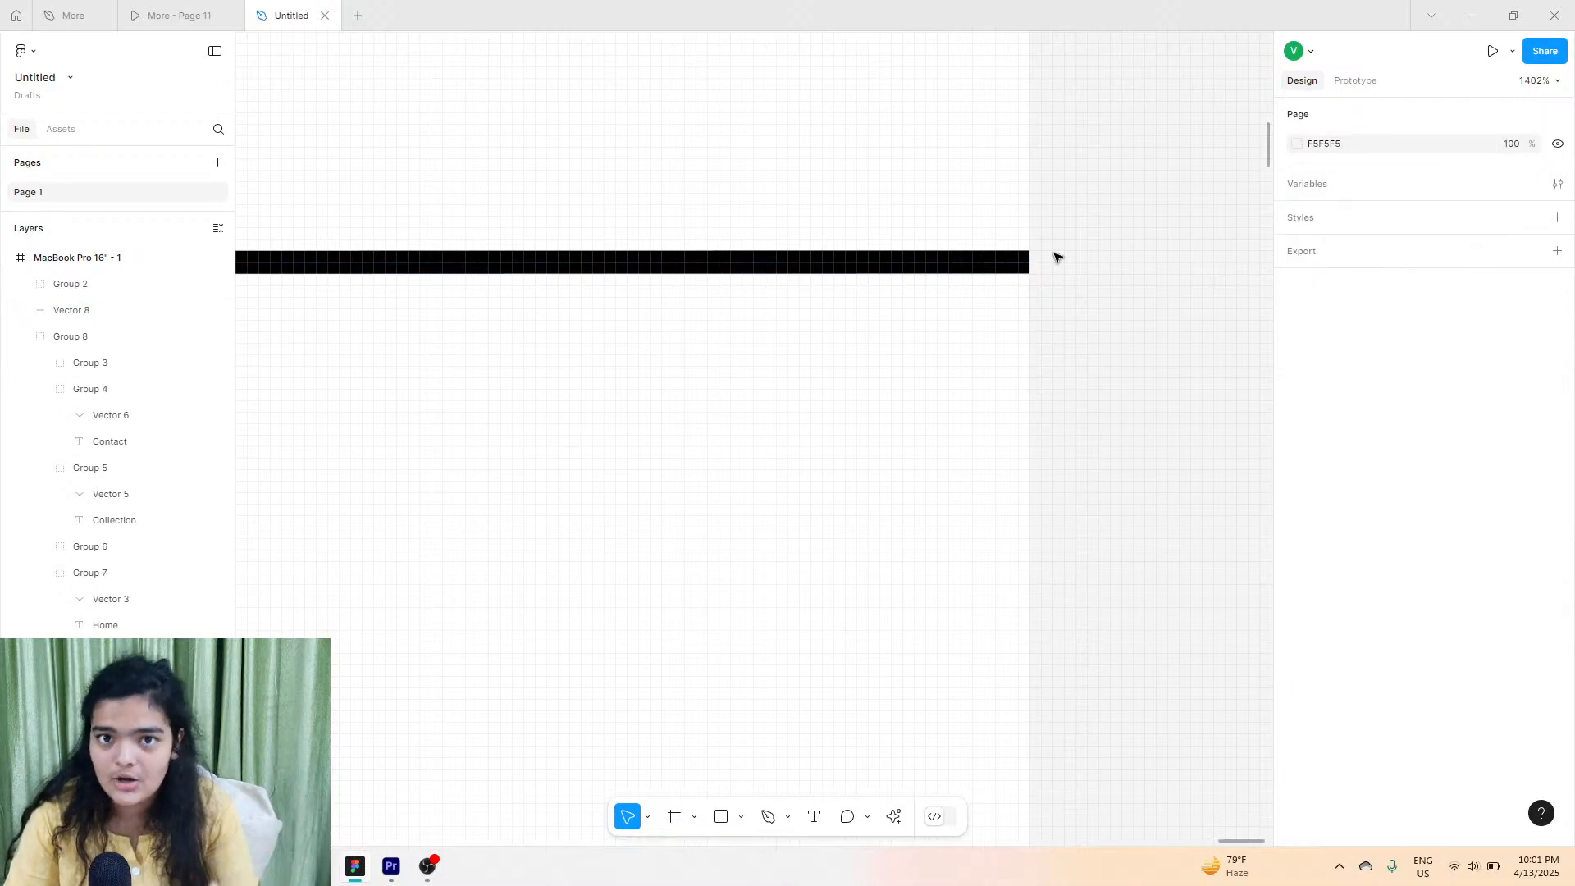
Compare the whole header with the finished design in the More - Page 11 prototype.
{"action": "scroll", "coordinate": [1055, 259], "scroll_direction": "down", "scroll_amount": 5}
{"action": "scroll", "coordinate": [1056, 259], "scroll_direction": "down", "scroll_amount": 8}
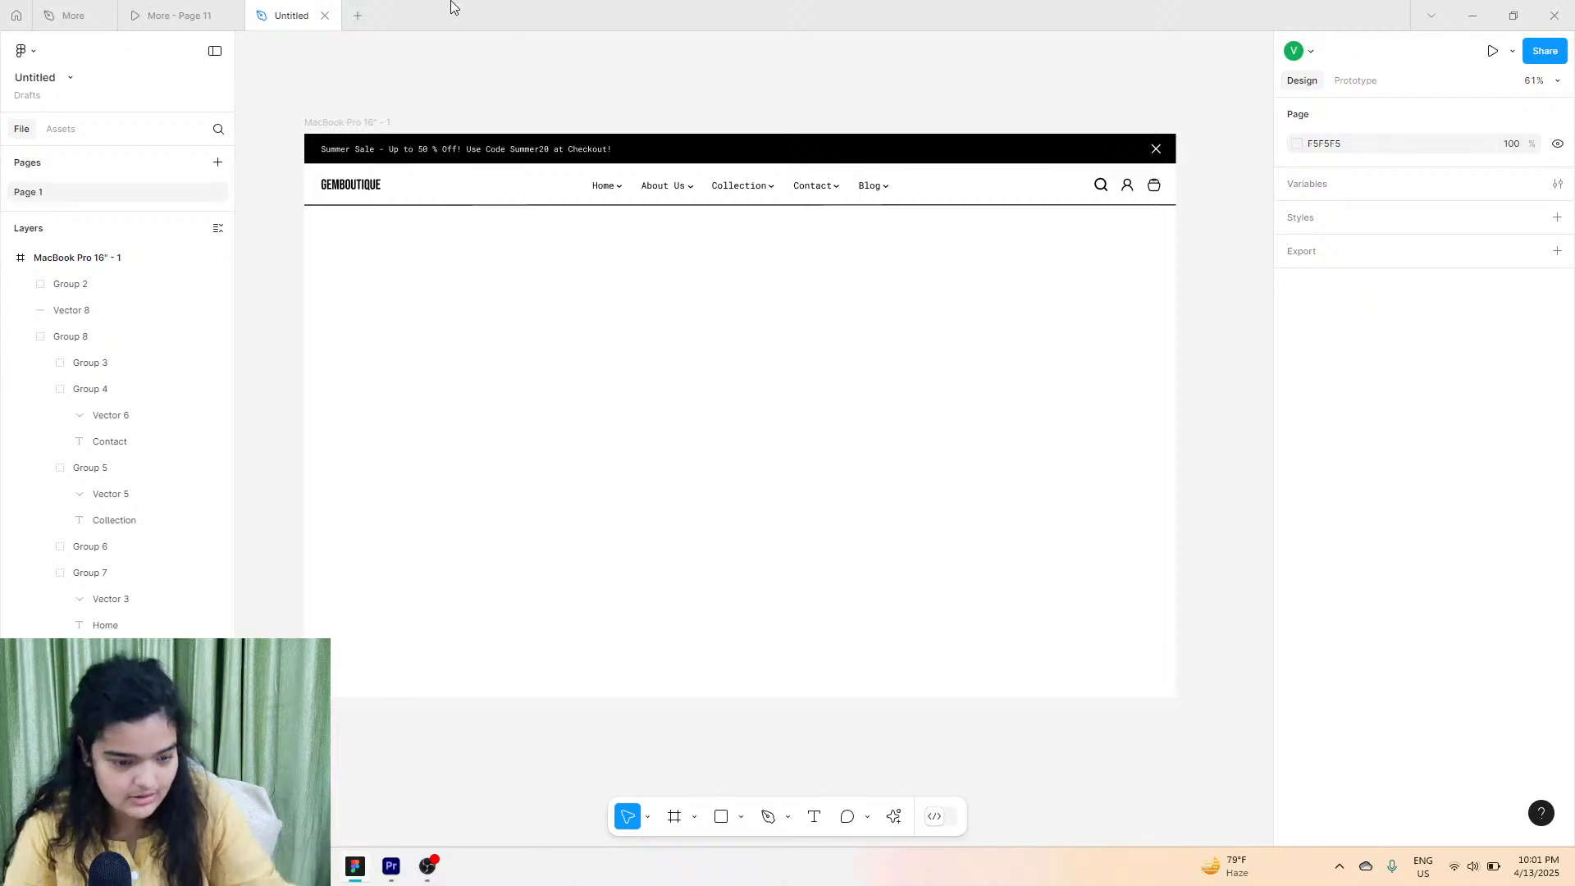
{"action": "left_click", "coordinate": [209, 8]}
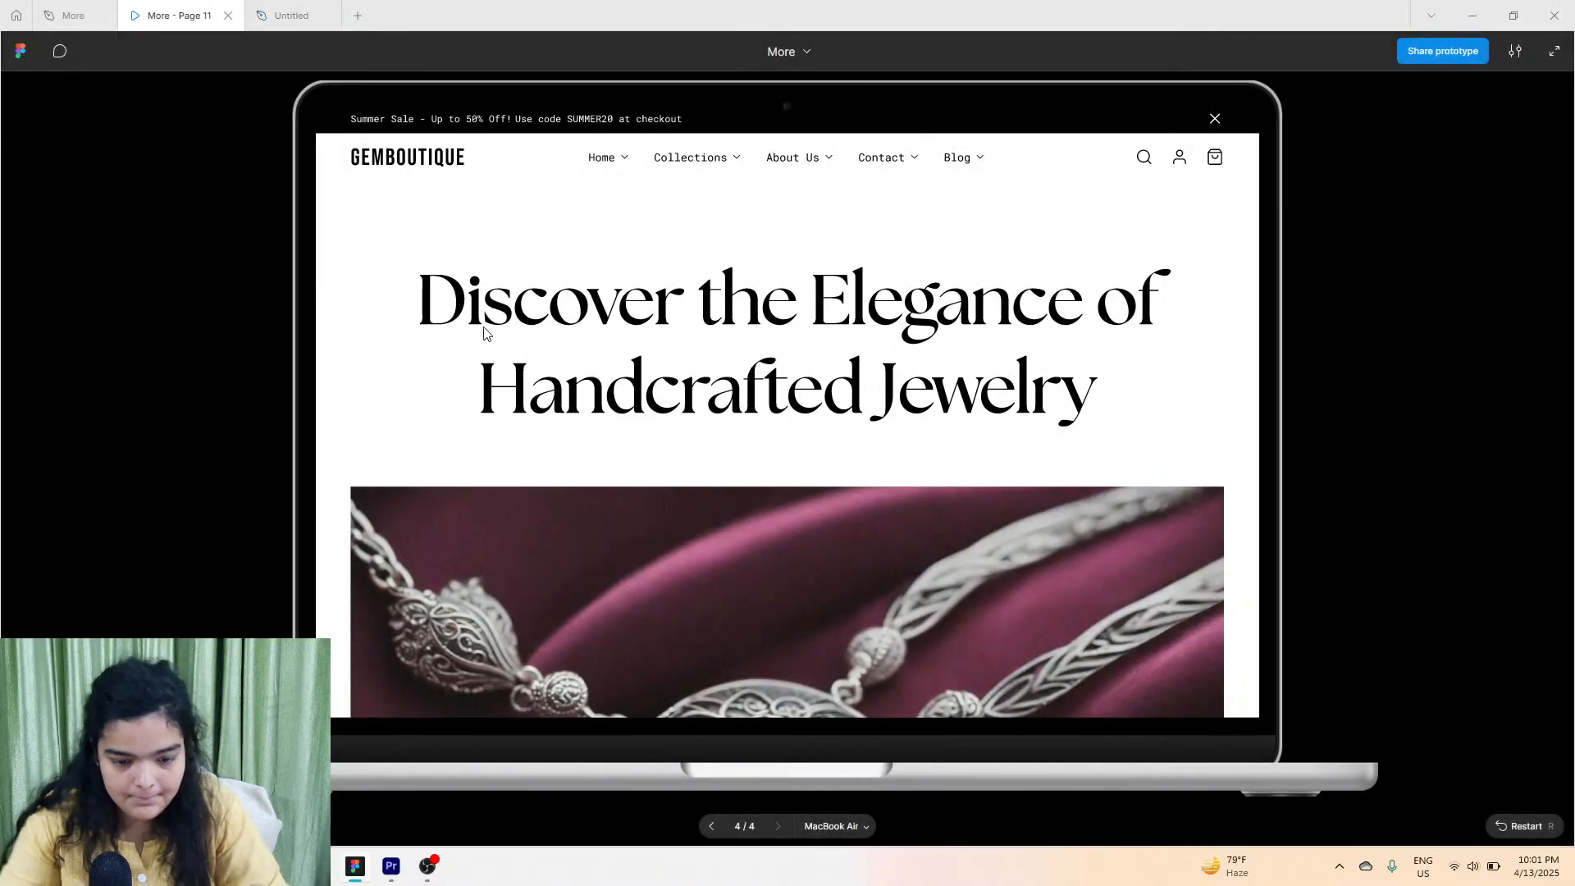
{"action": "left_click", "coordinate": [317, 10]}
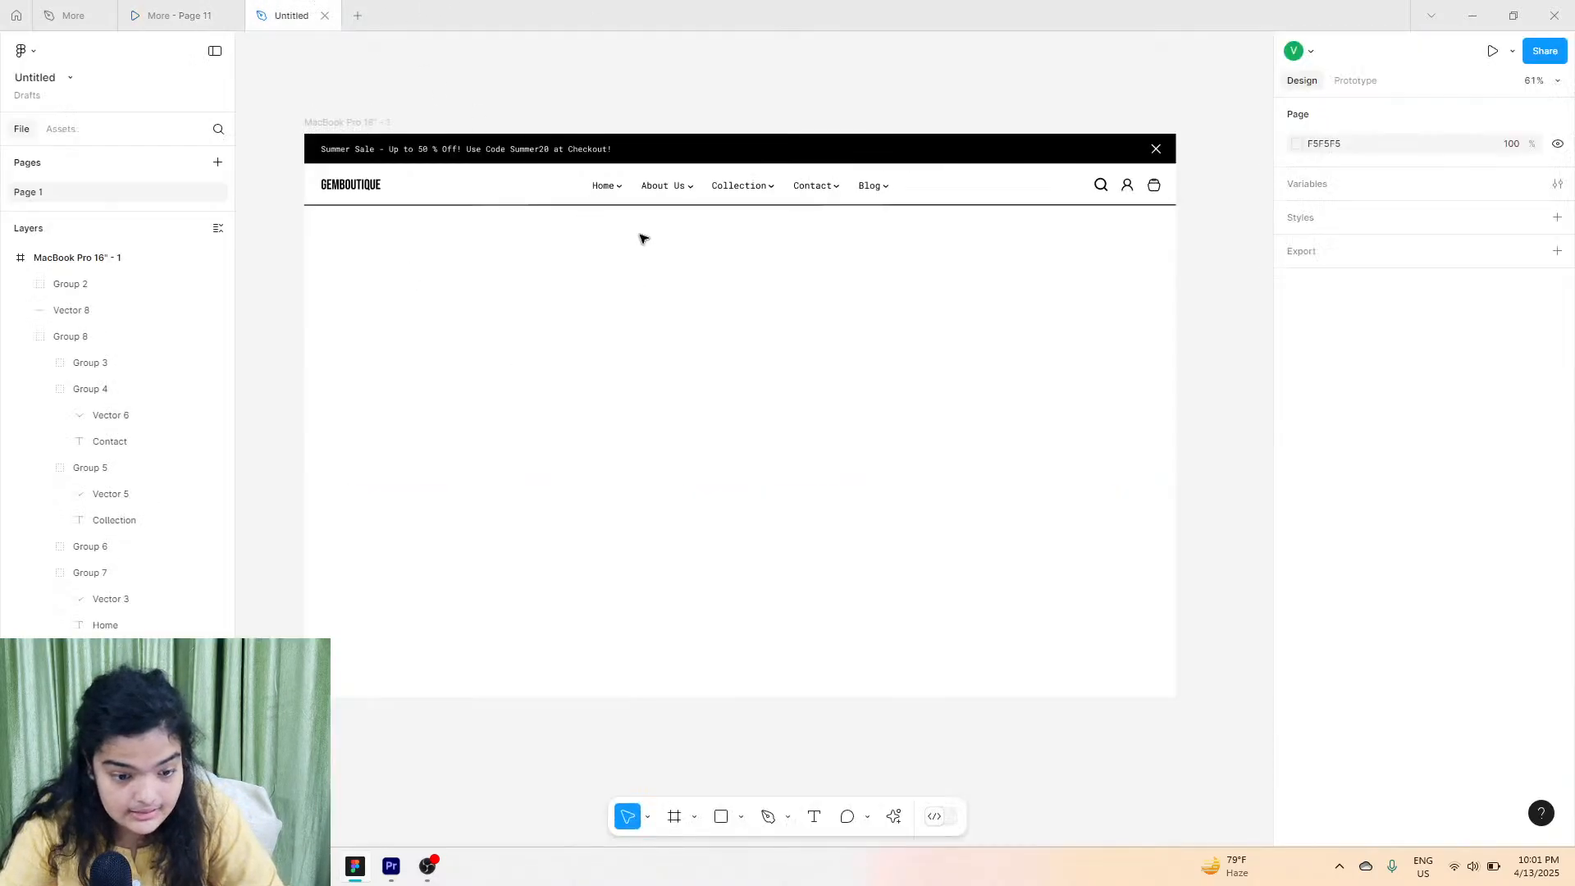
Hide the divider line's stroke to preview the header without it, and show the stroke again.
{"action": "left_click", "coordinate": [689, 209]}
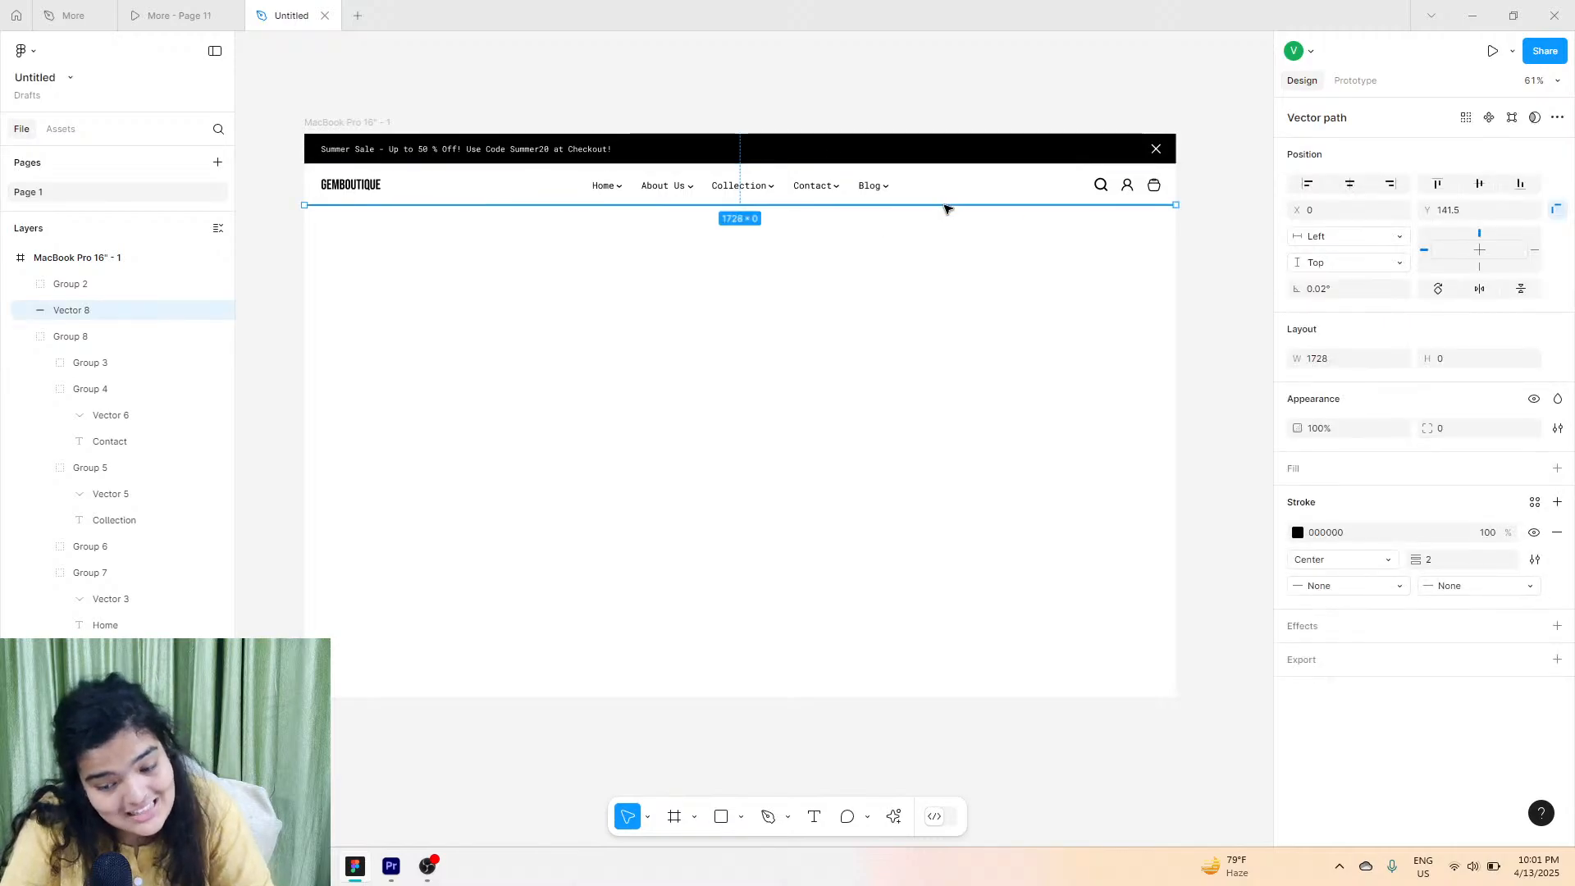
{"action": "left_click", "coordinate": [1531, 534]}
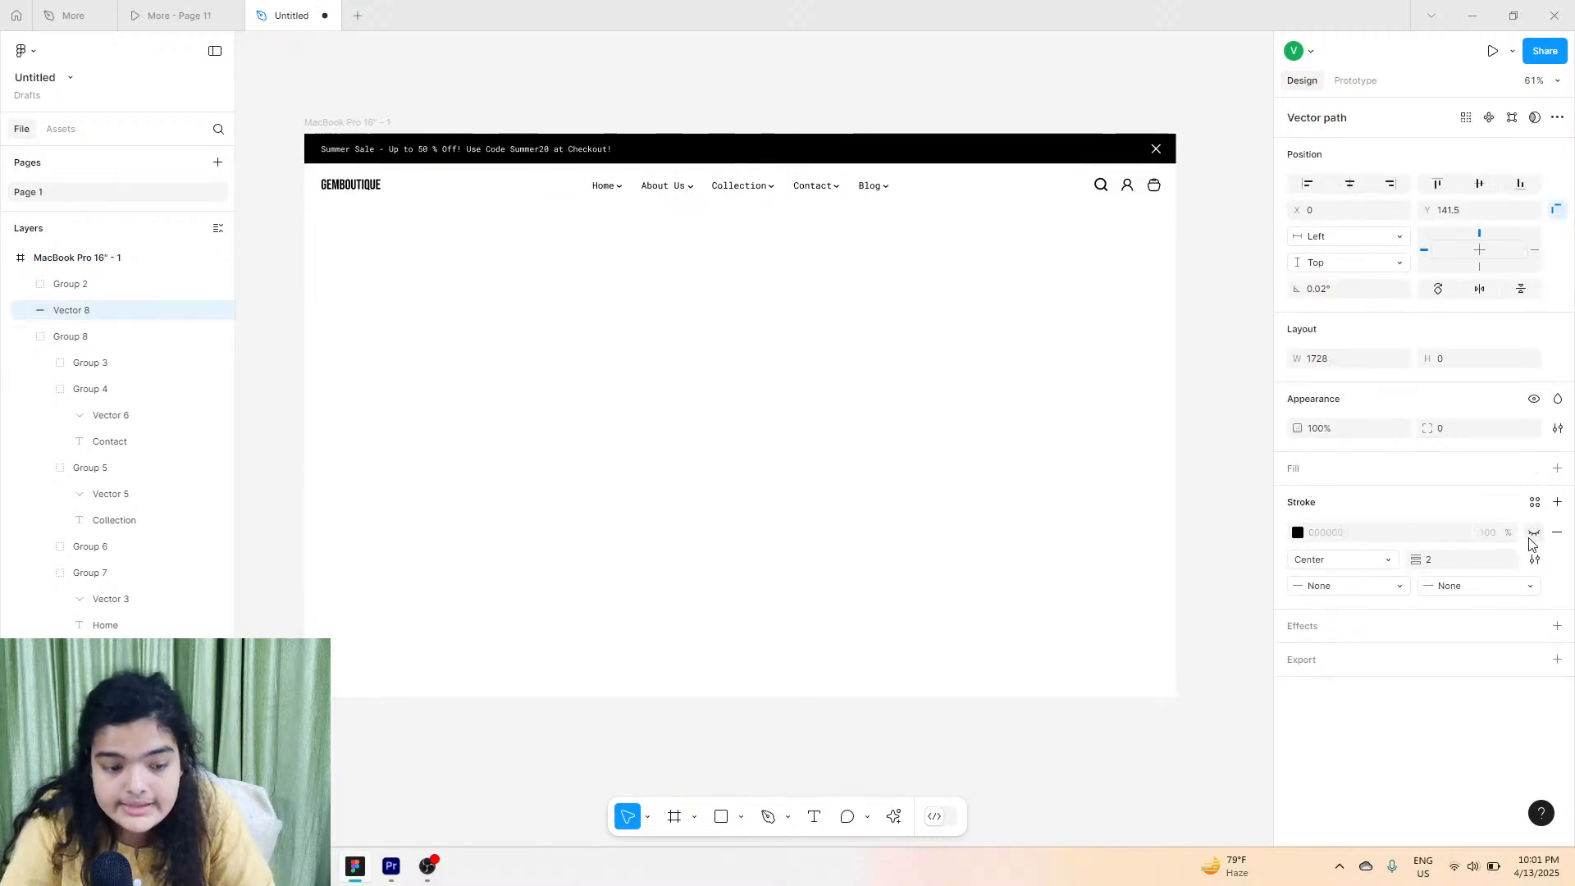
{"action": "left_click", "coordinate": [1533, 534]}
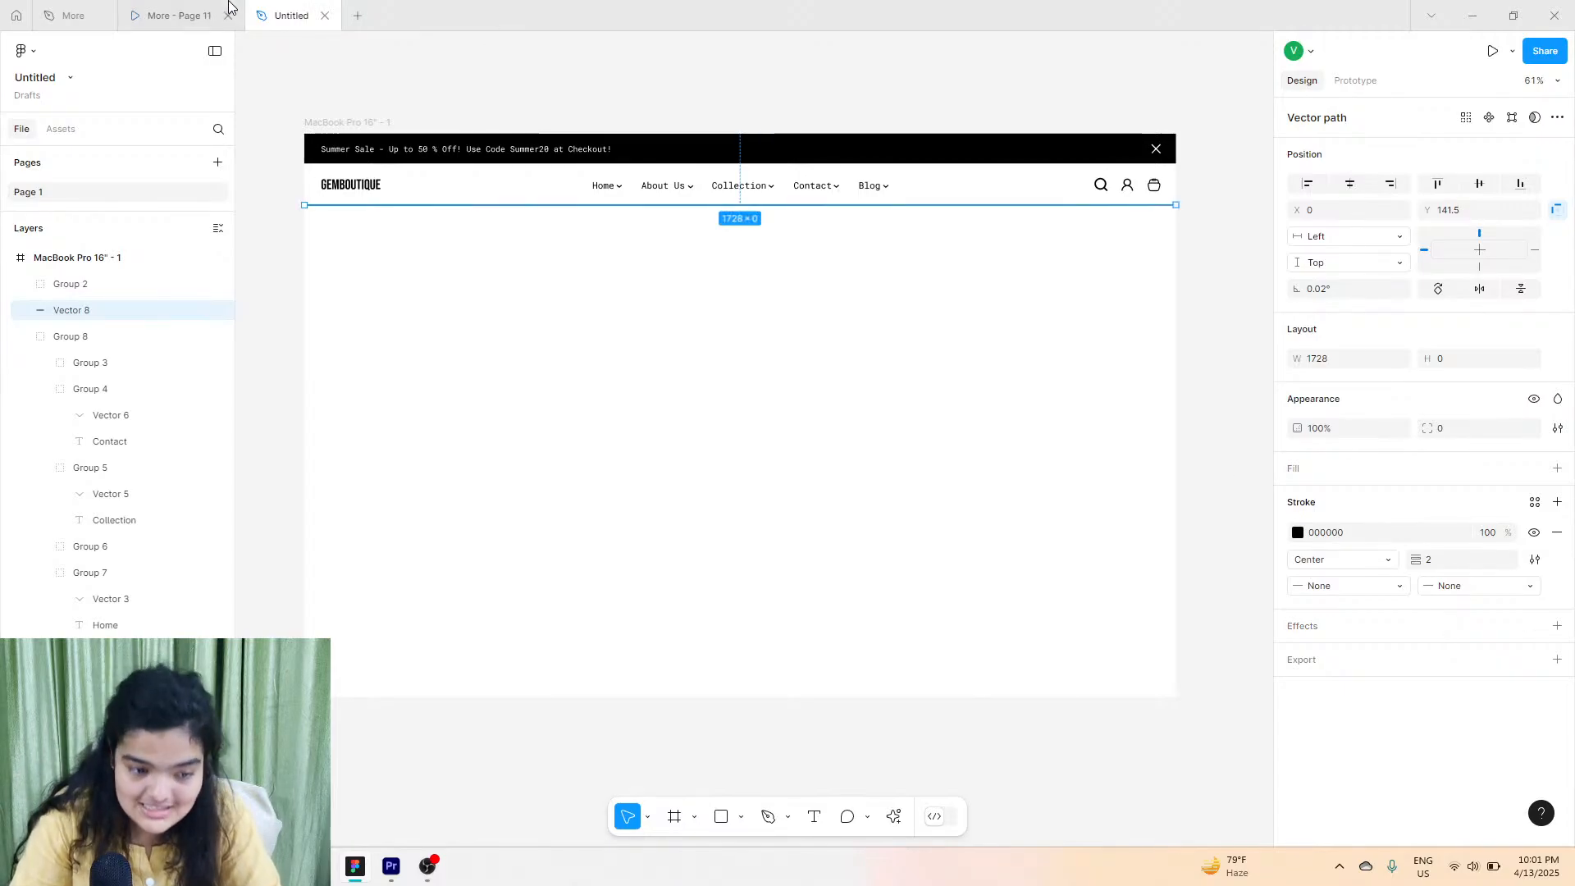
Check the header and the hero headline in the More - Page 11 prototype and return to the Untitled design.
{"action": "left_click", "coordinate": [184, 15]}
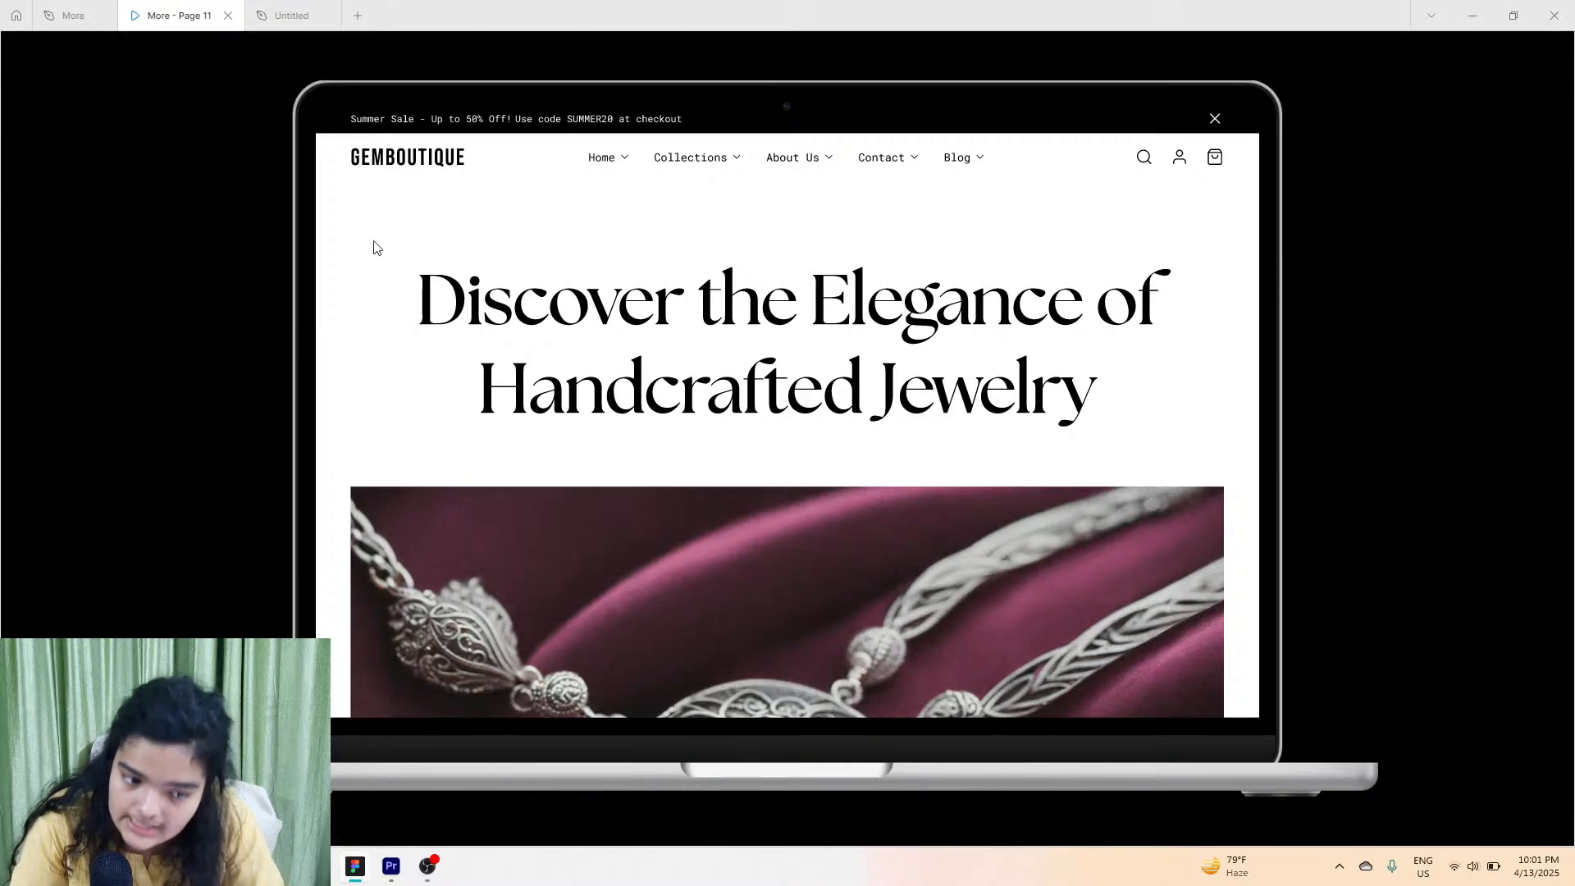
{"action": "left_click", "coordinate": [291, 15]}
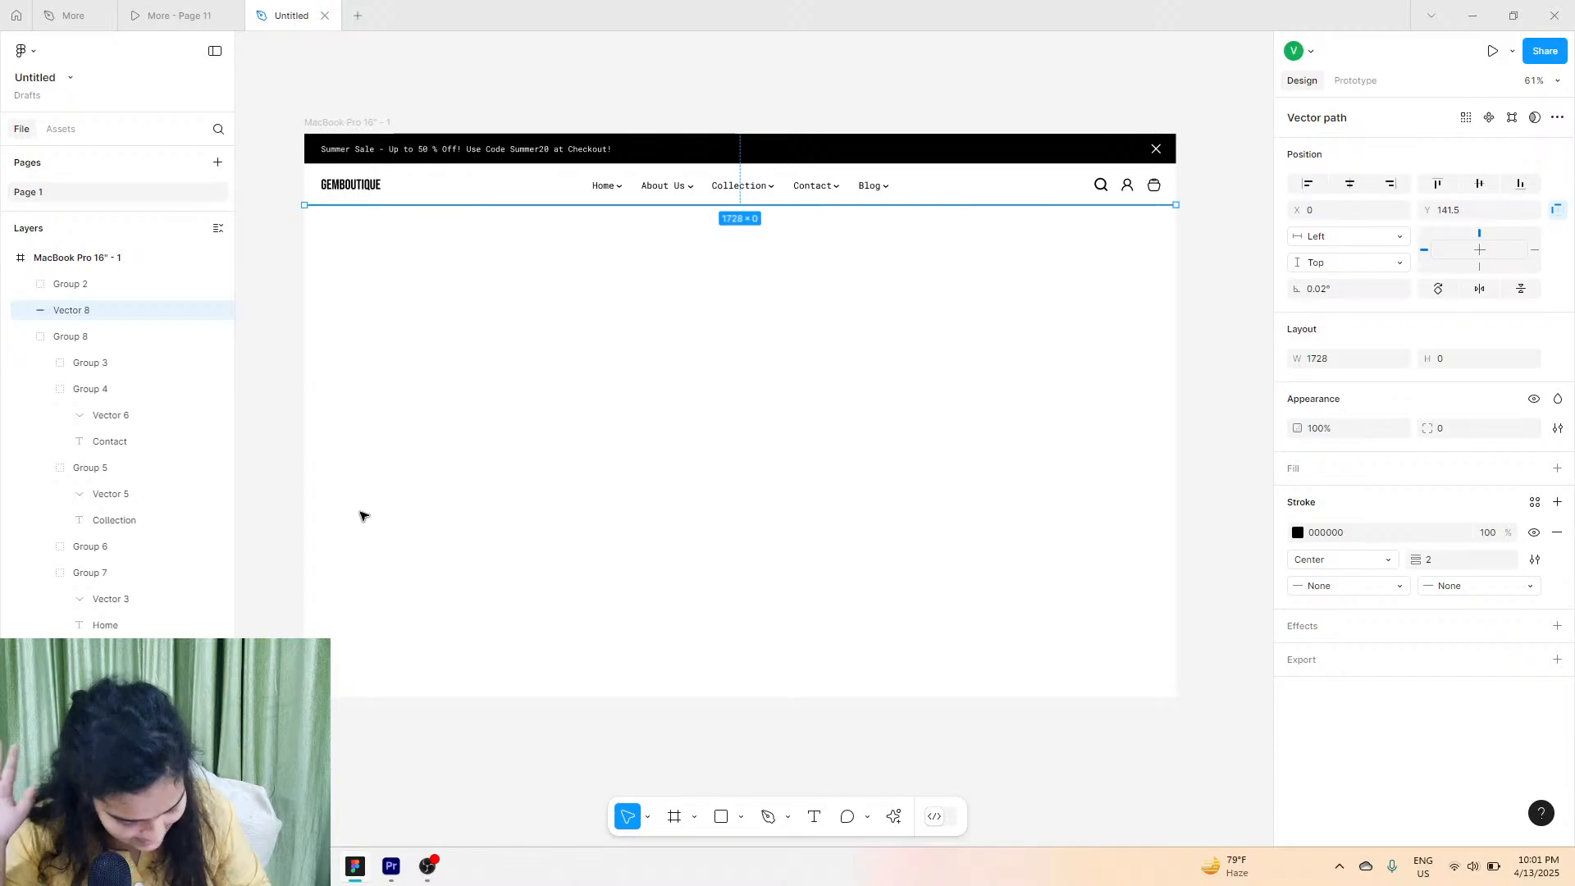
{"action": "left_click", "coordinate": [181, 7]}
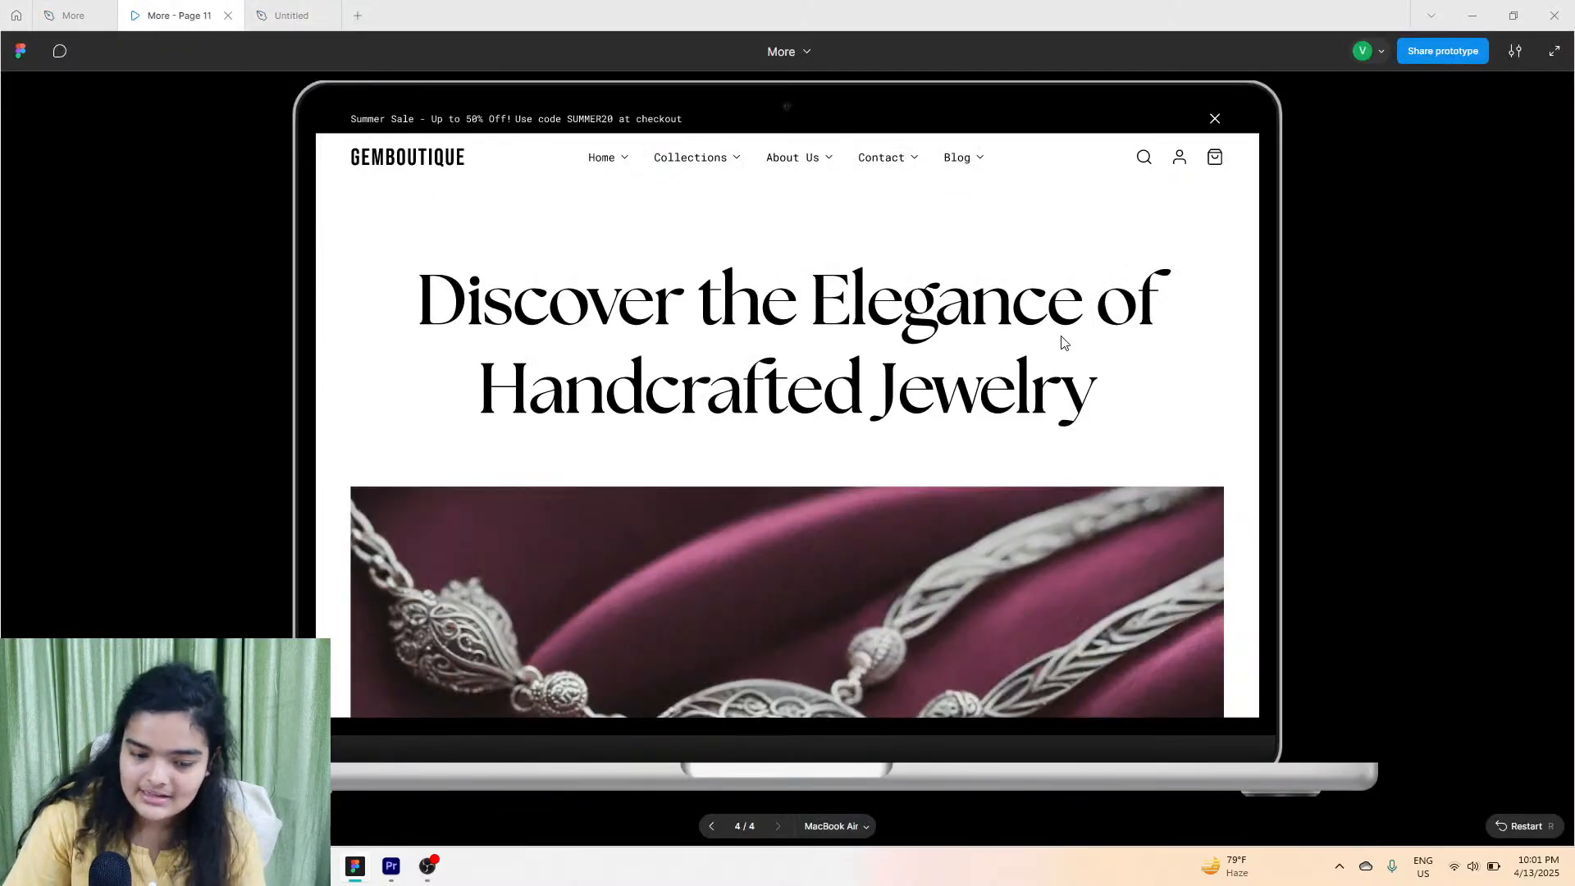
{"action": "left_click", "coordinate": [275, 15]}
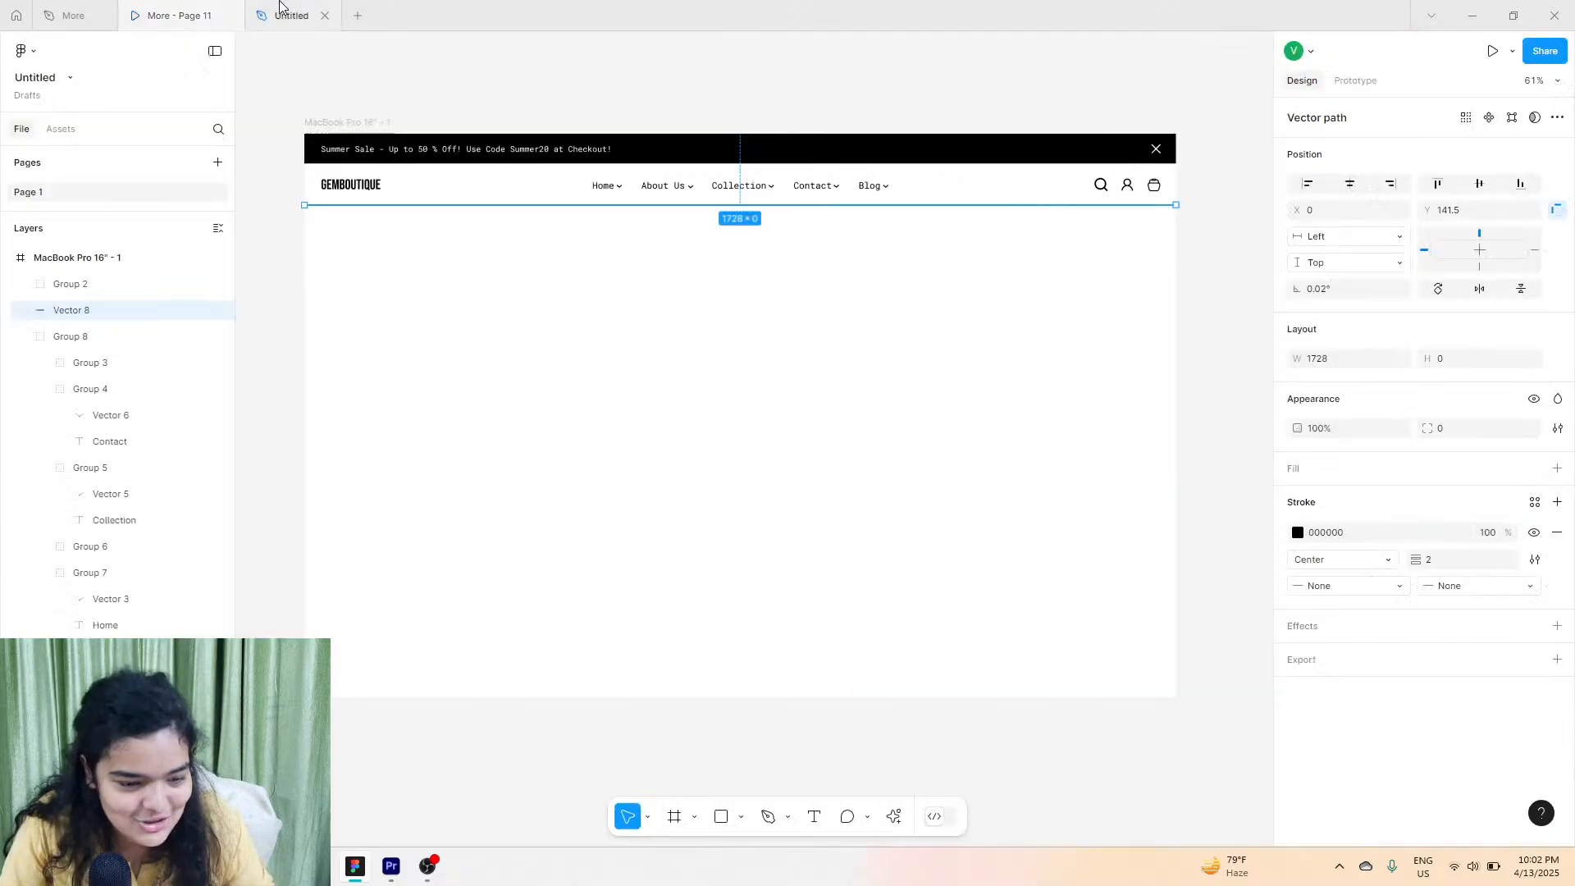
Add a text layer reading "Discover" below the divider line, following the headline in the reference prototype.
{"action": "left_click", "coordinate": [817, 816]}
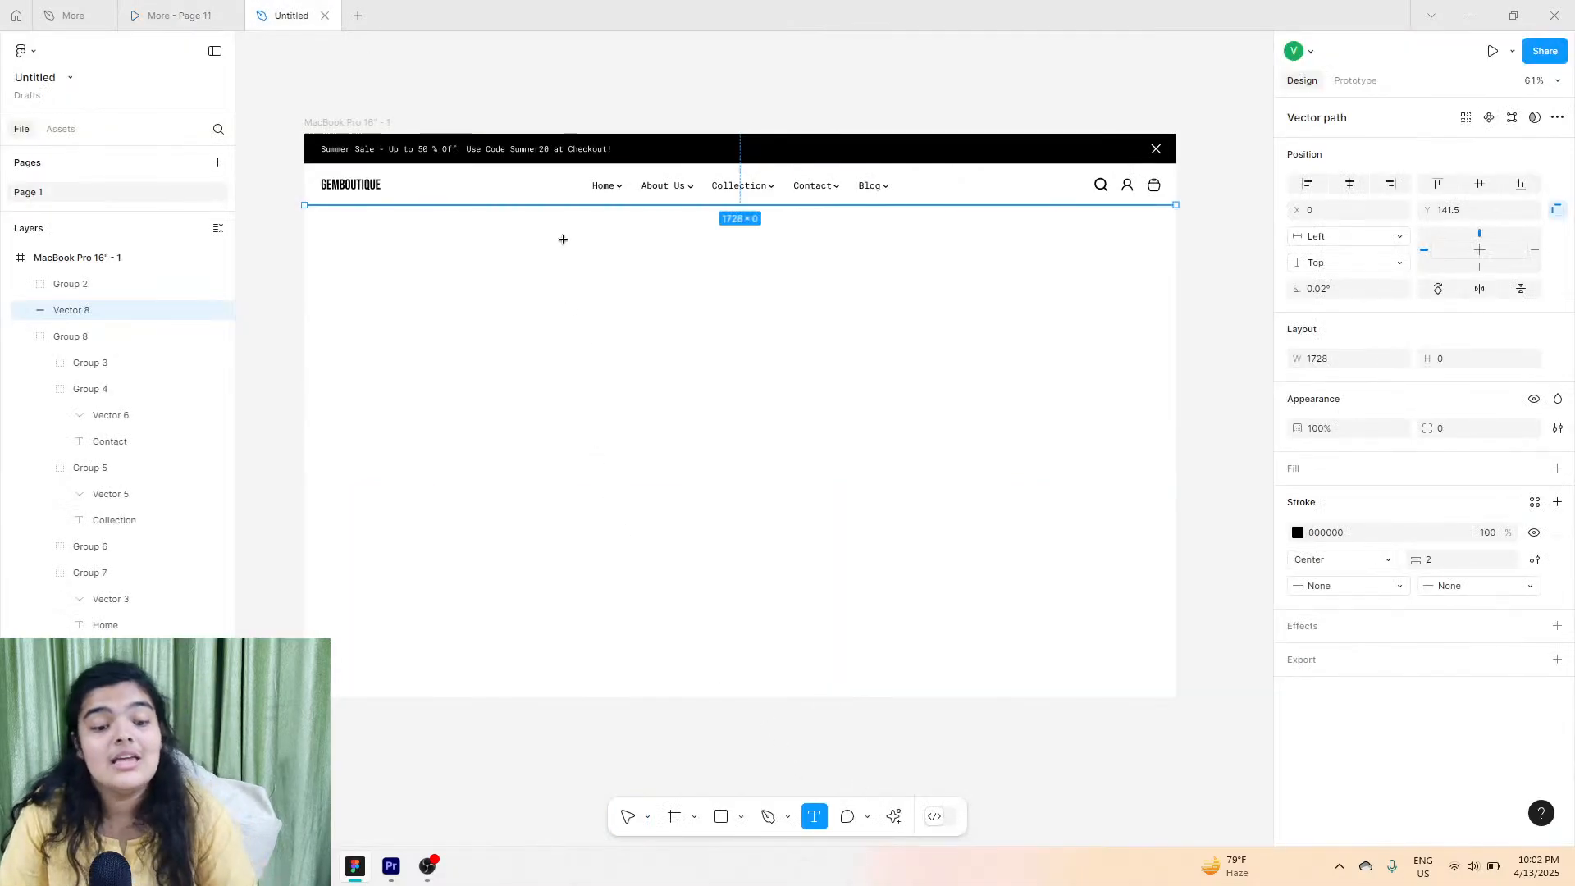
{"action": "scroll", "coordinate": [532, 273], "scroll_direction": "up", "scroll_amount": 5}
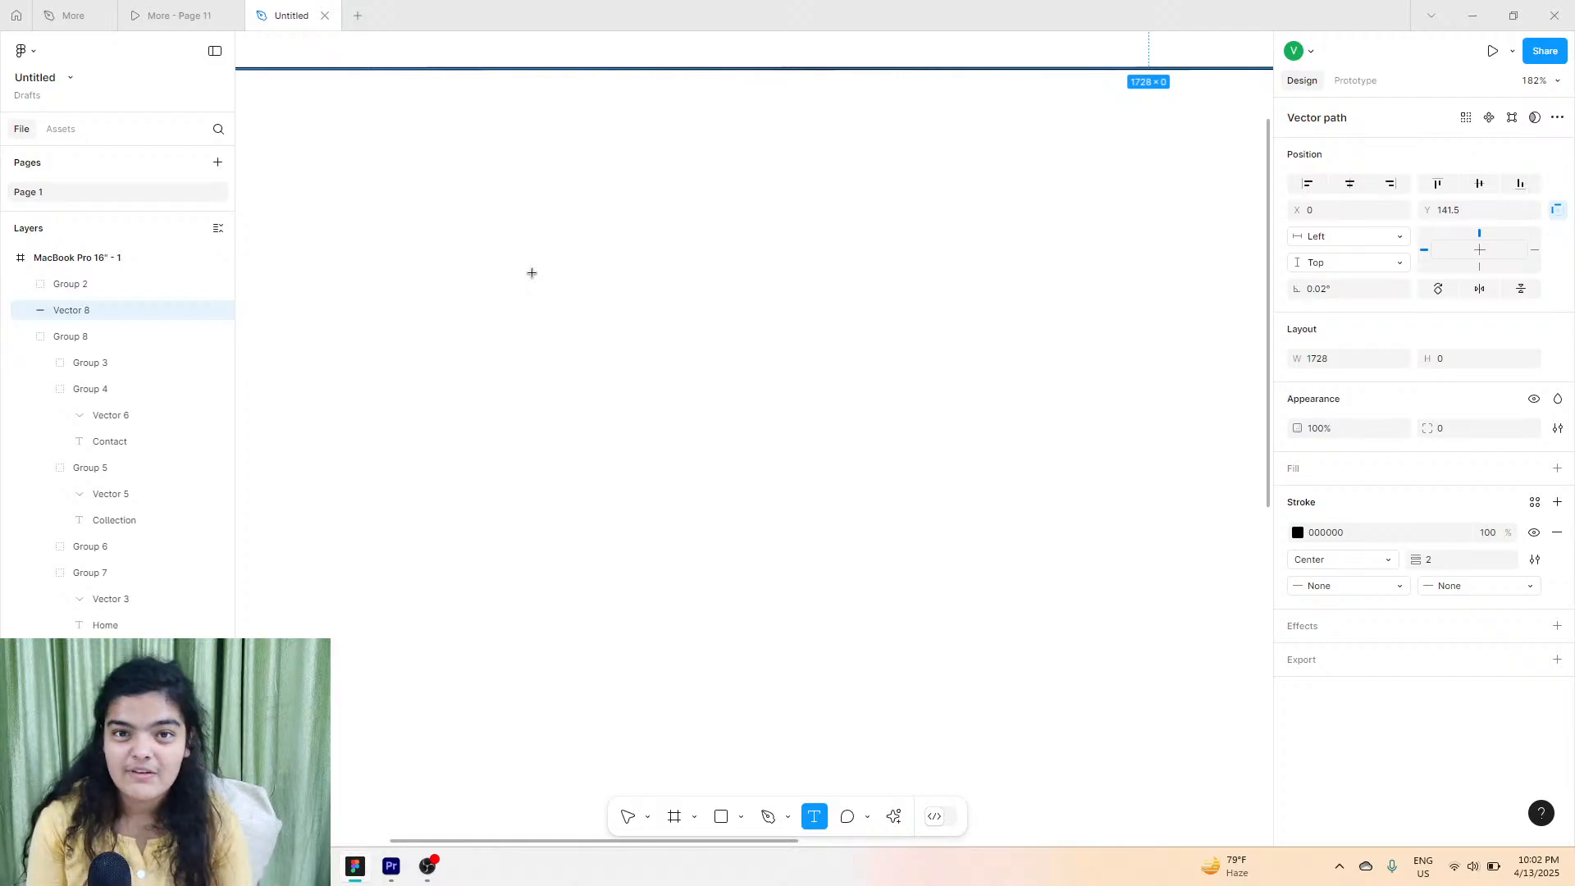
{"action": "left_click", "coordinate": [176, 15]}
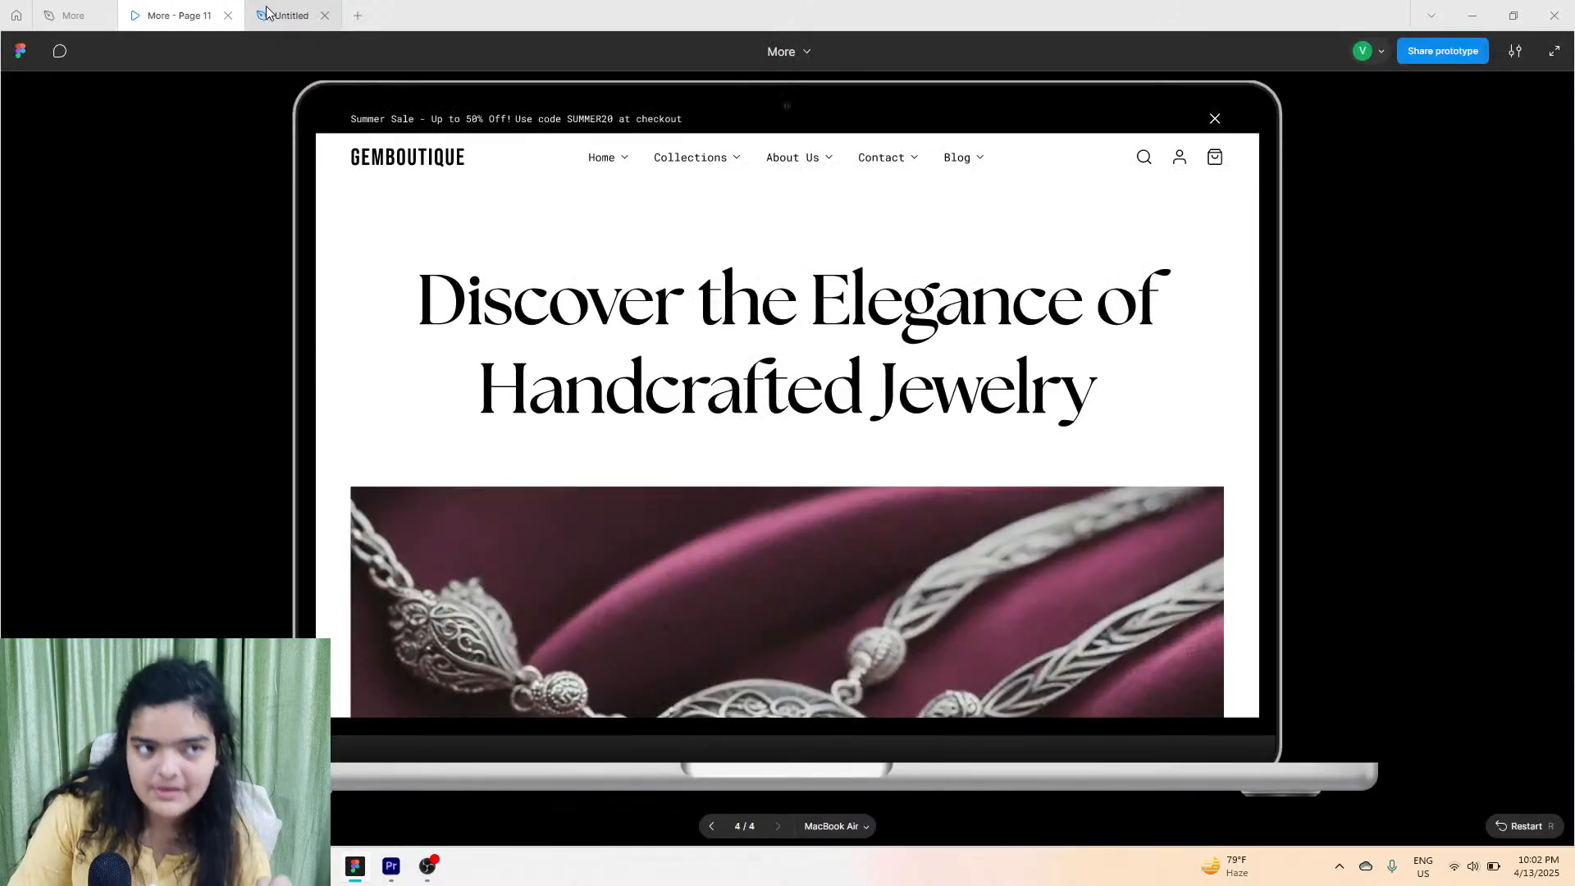
{"action": "left_click", "coordinate": [279, 15]}
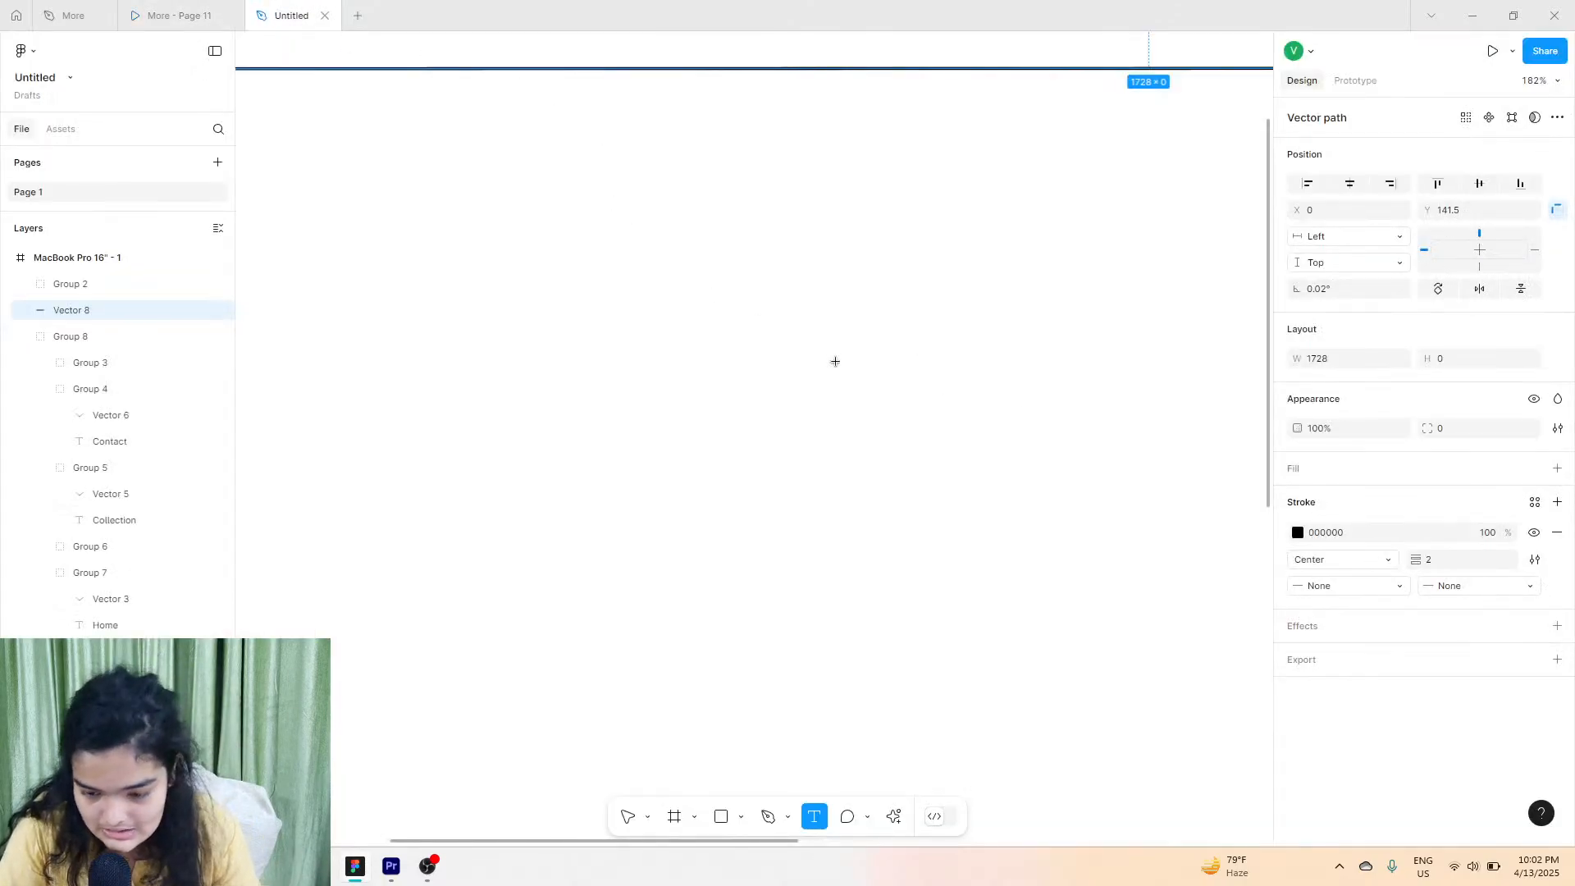
{"action": "left_click", "coordinate": [732, 359]}
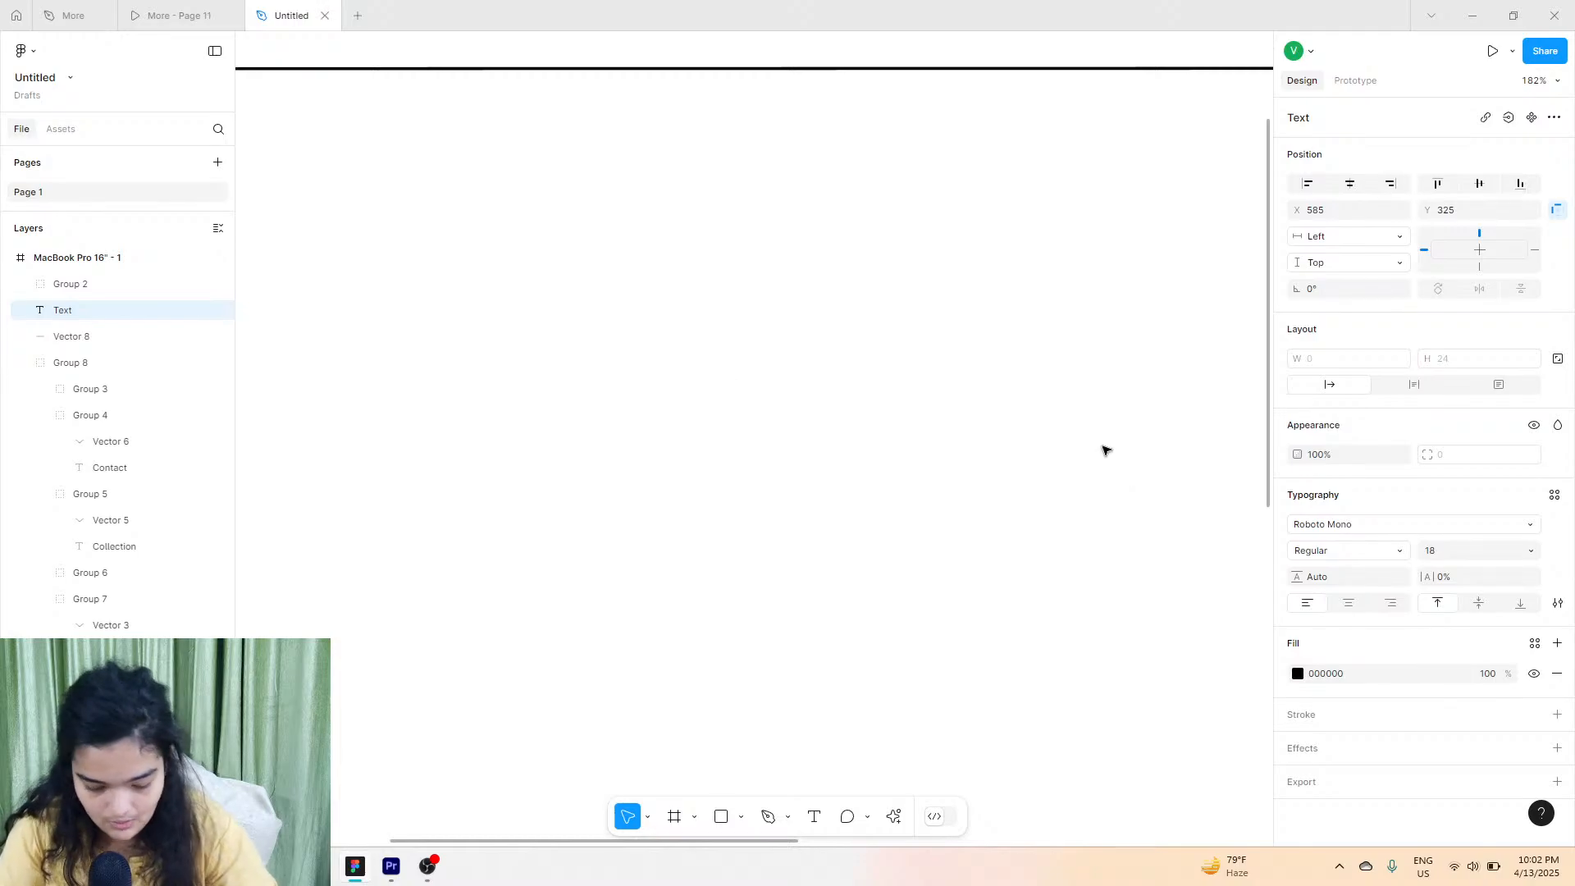
{"action": "type", "text": "Discover"}
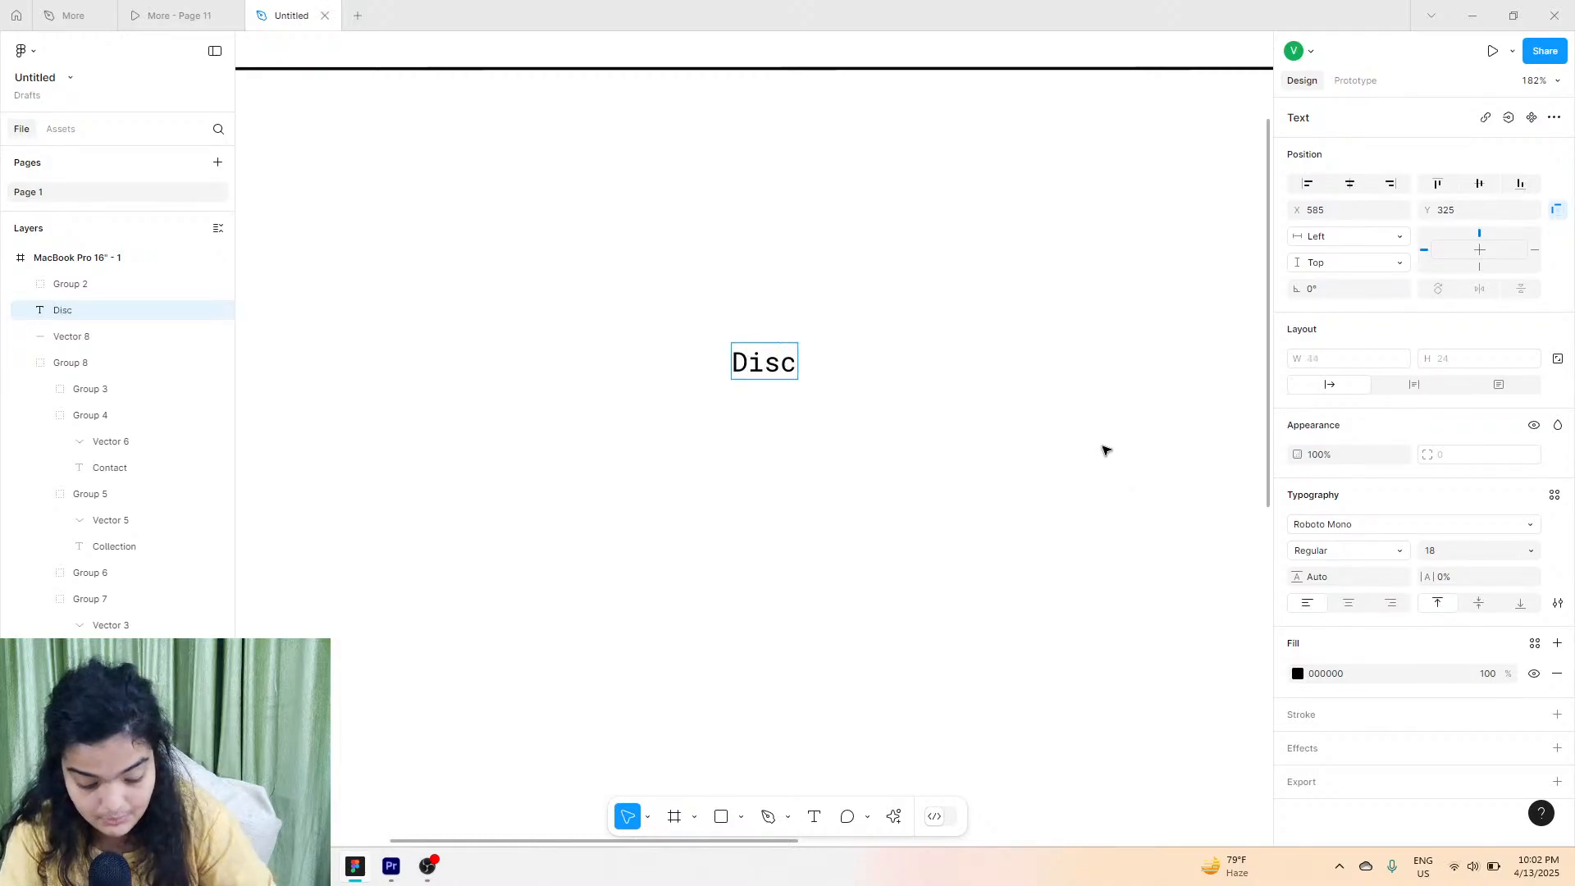
Try to change the font of the "Discover" text to The Seasons.
{"action": "left_click", "coordinate": [1350, 515]}
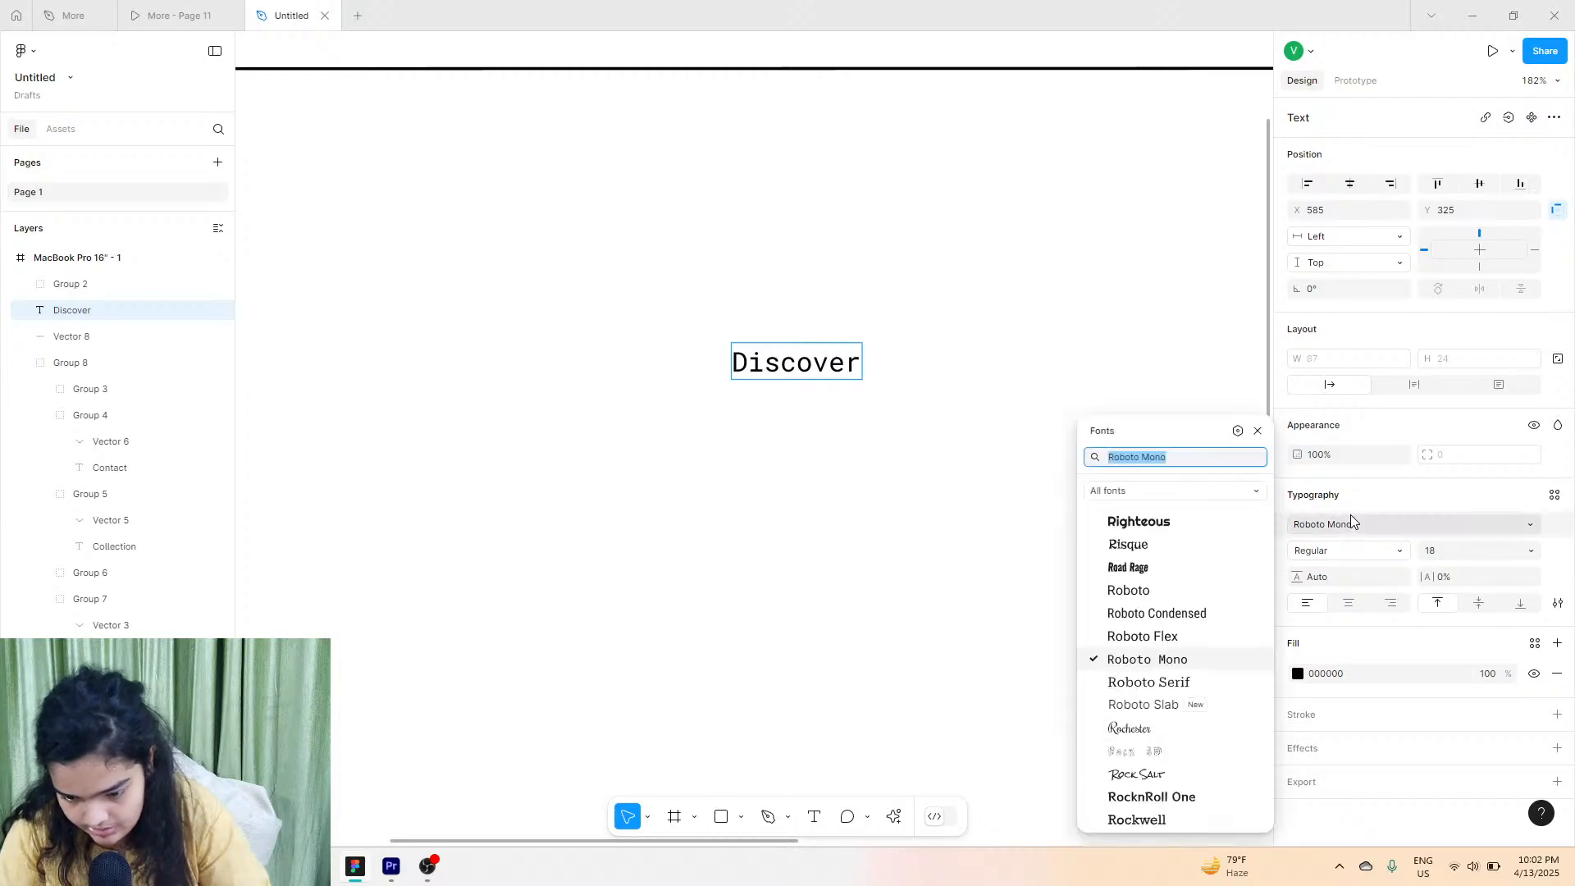
{"action": "type", "text": "y"}
{"action": "key", "text": "BackSpace"}
{"action": "type", "text": "the"}
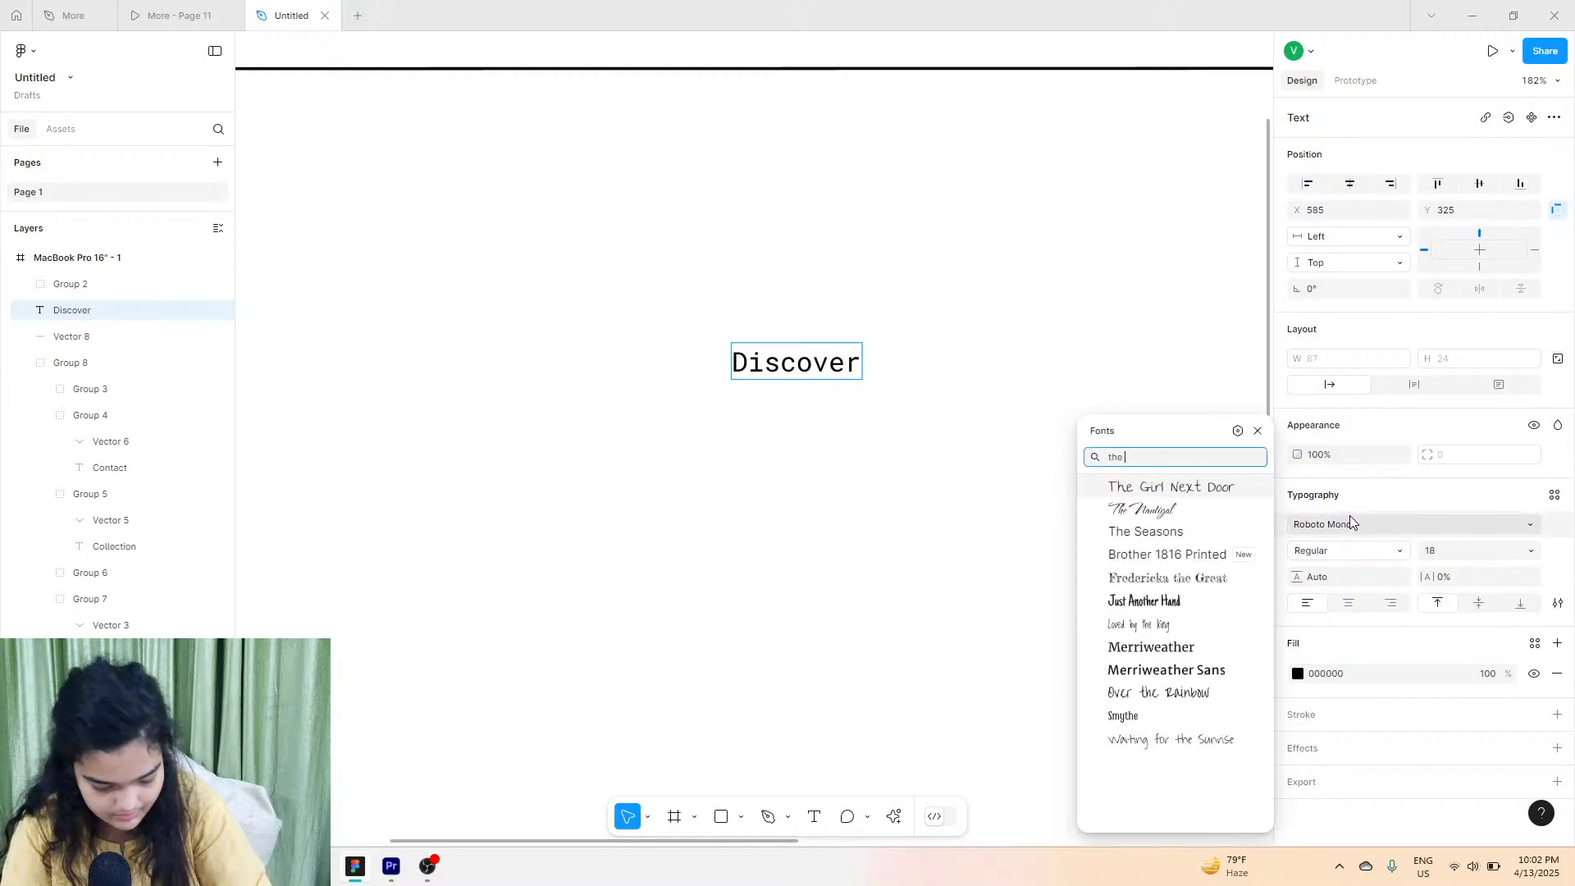
{"action": "type", "text": " seas"}
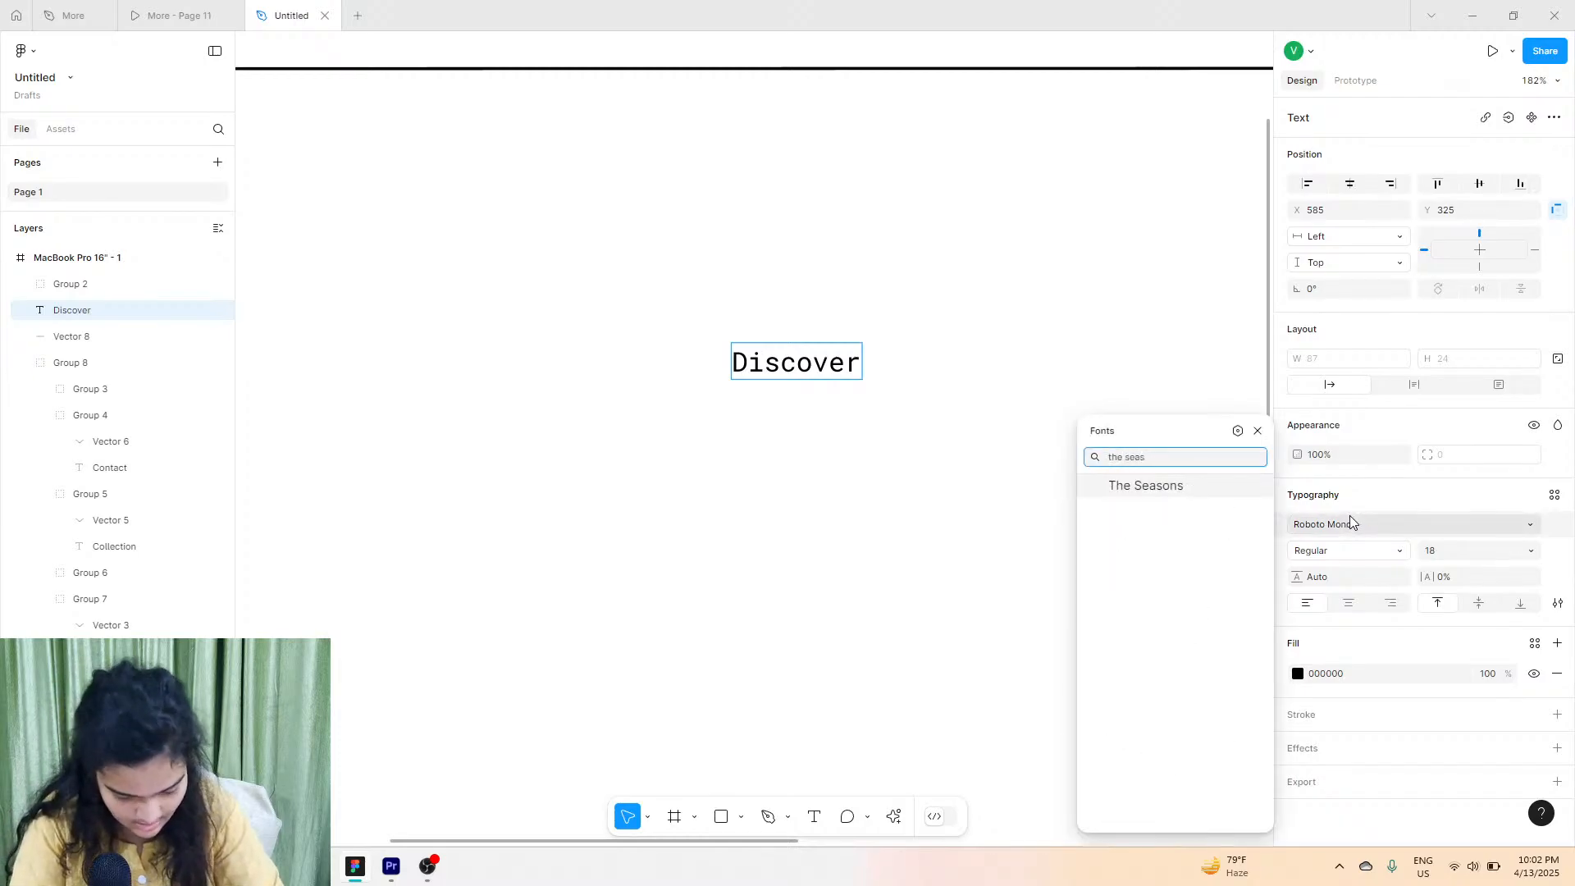
{"action": "type", "text": "i"}
{"action": "key", "text": "BackSpace"}
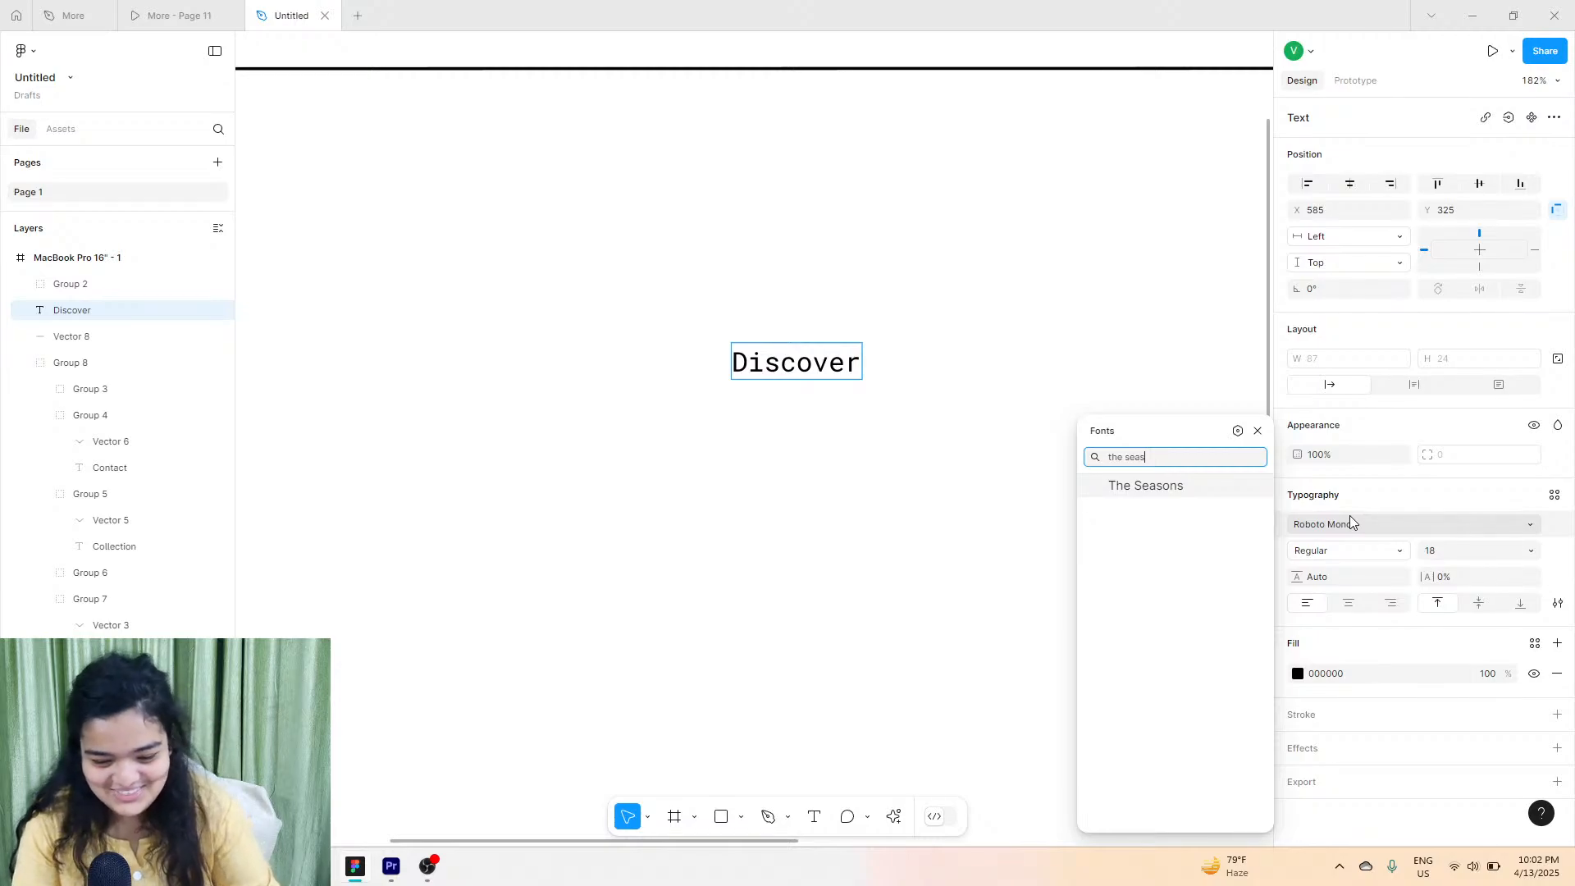
{"action": "key", "text": "Return"}
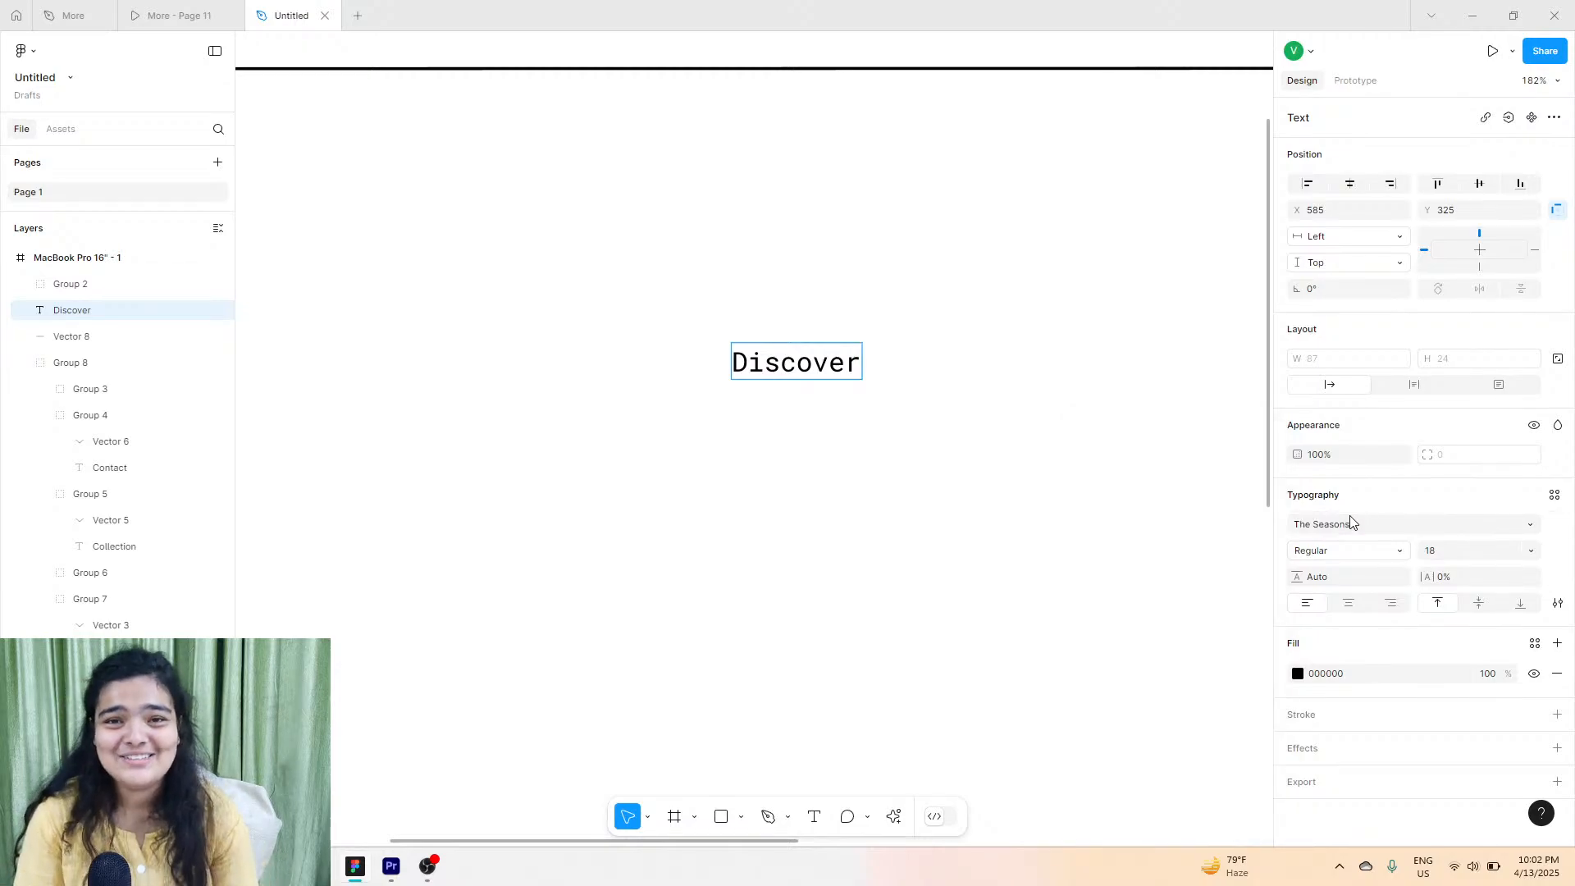
{"action": "left_click", "coordinate": [949, 388]}
{"action": "left_click", "coordinate": [950, 388]}
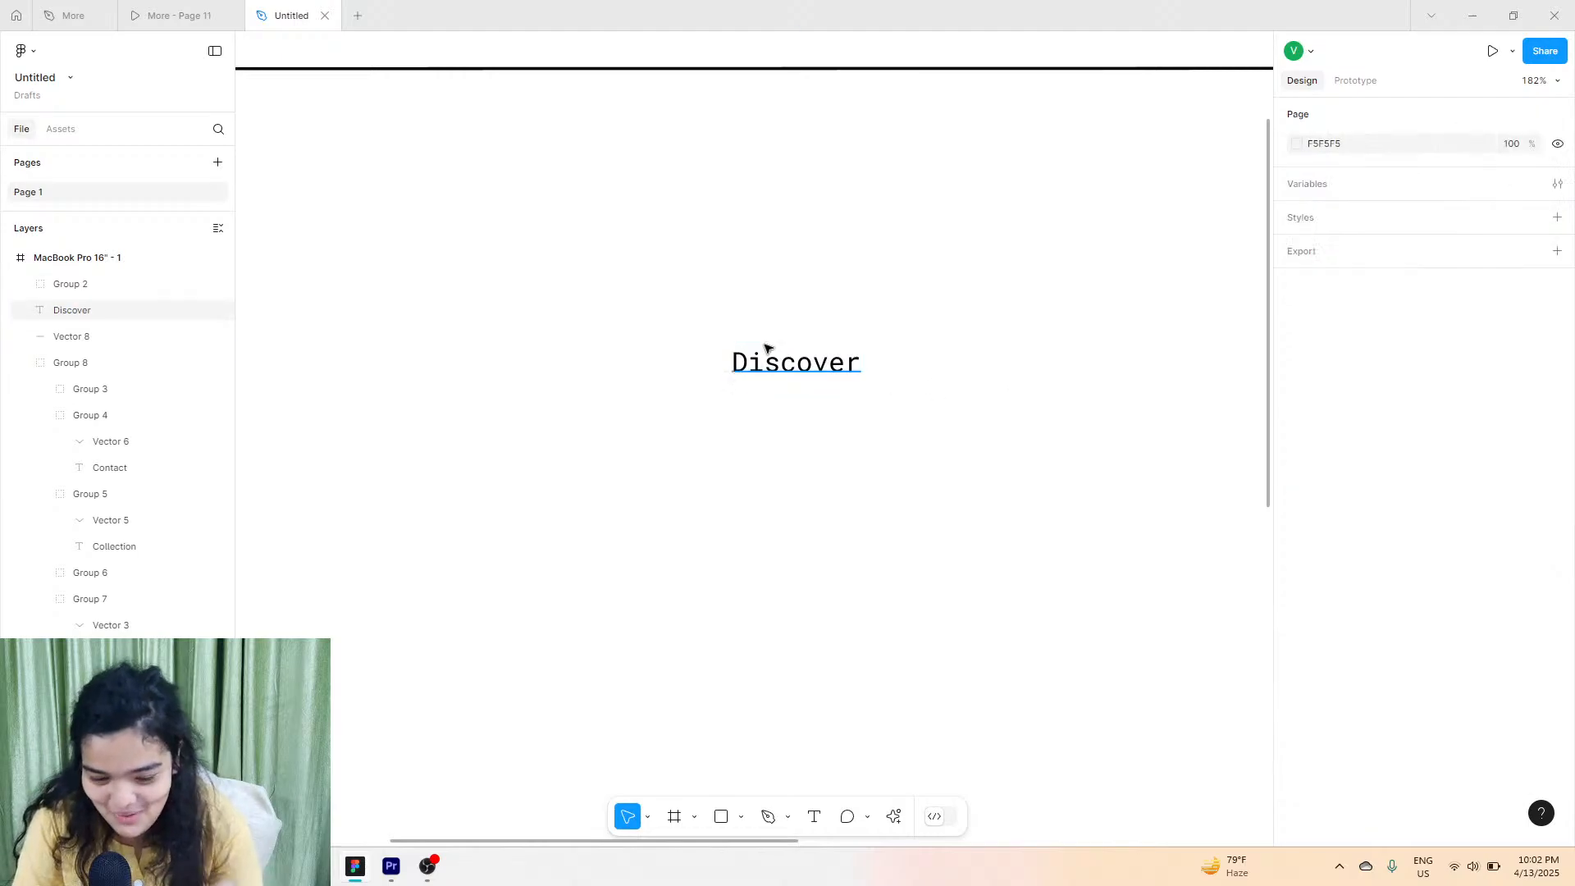
Change the font of the "Discover" text to The Seasons.
{"action": "left_click", "coordinate": [853, 371]}
{"action": "left_click", "coordinate": [1338, 530]}
{"action": "type", "text": "the"}
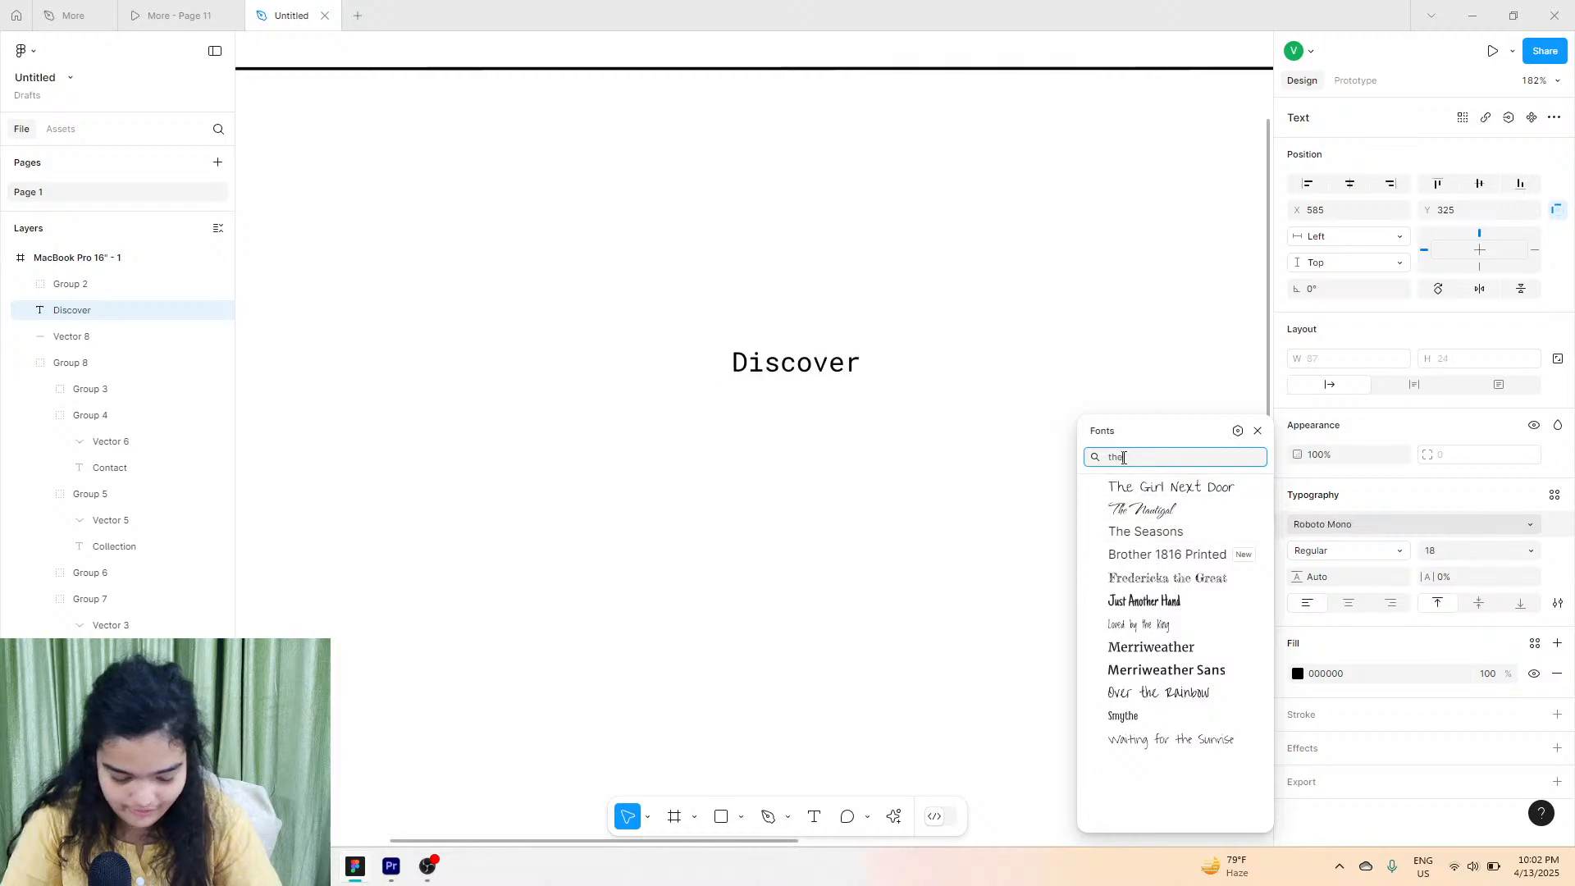
{"action": "type", "text": " se"}
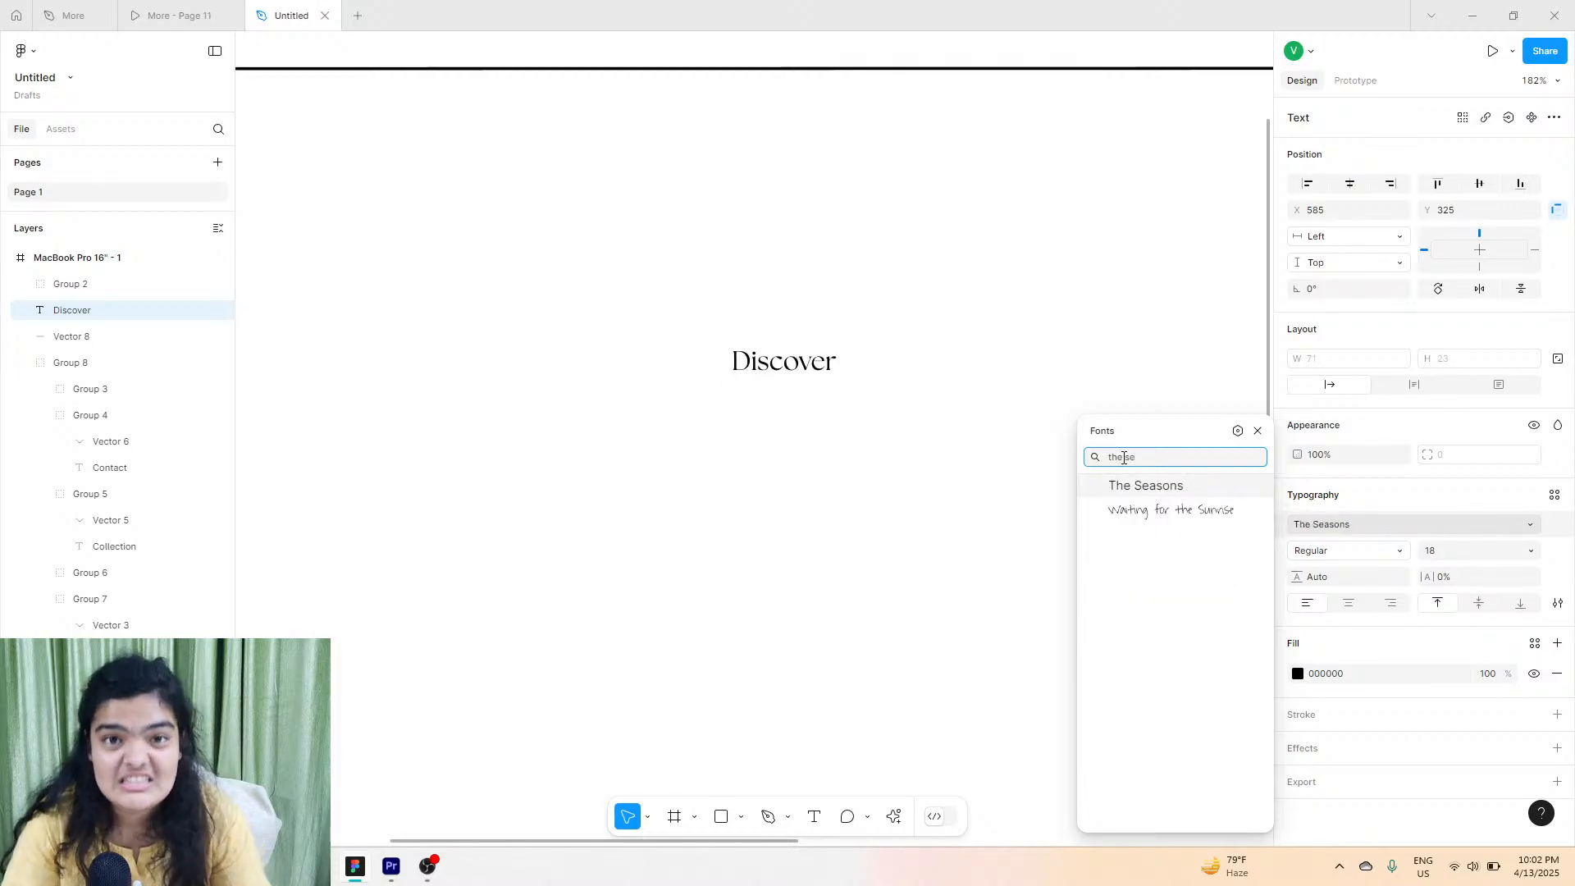
{"action": "key", "text": "Return"}
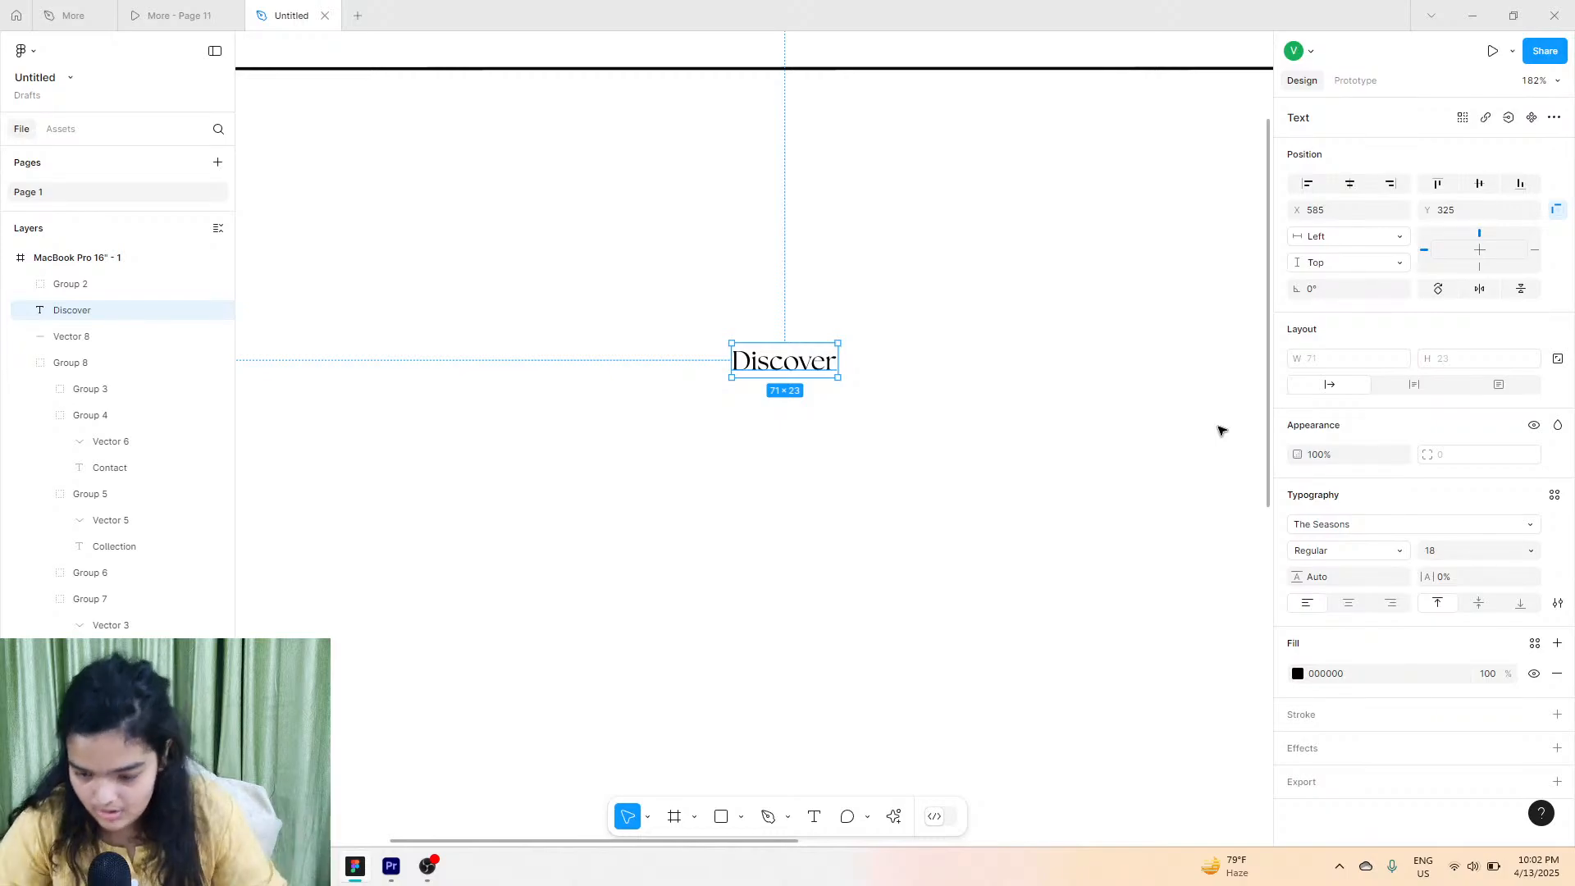
Set the font size of the "Discover" text to 60.
{"action": "left_click", "coordinate": [1457, 558]}
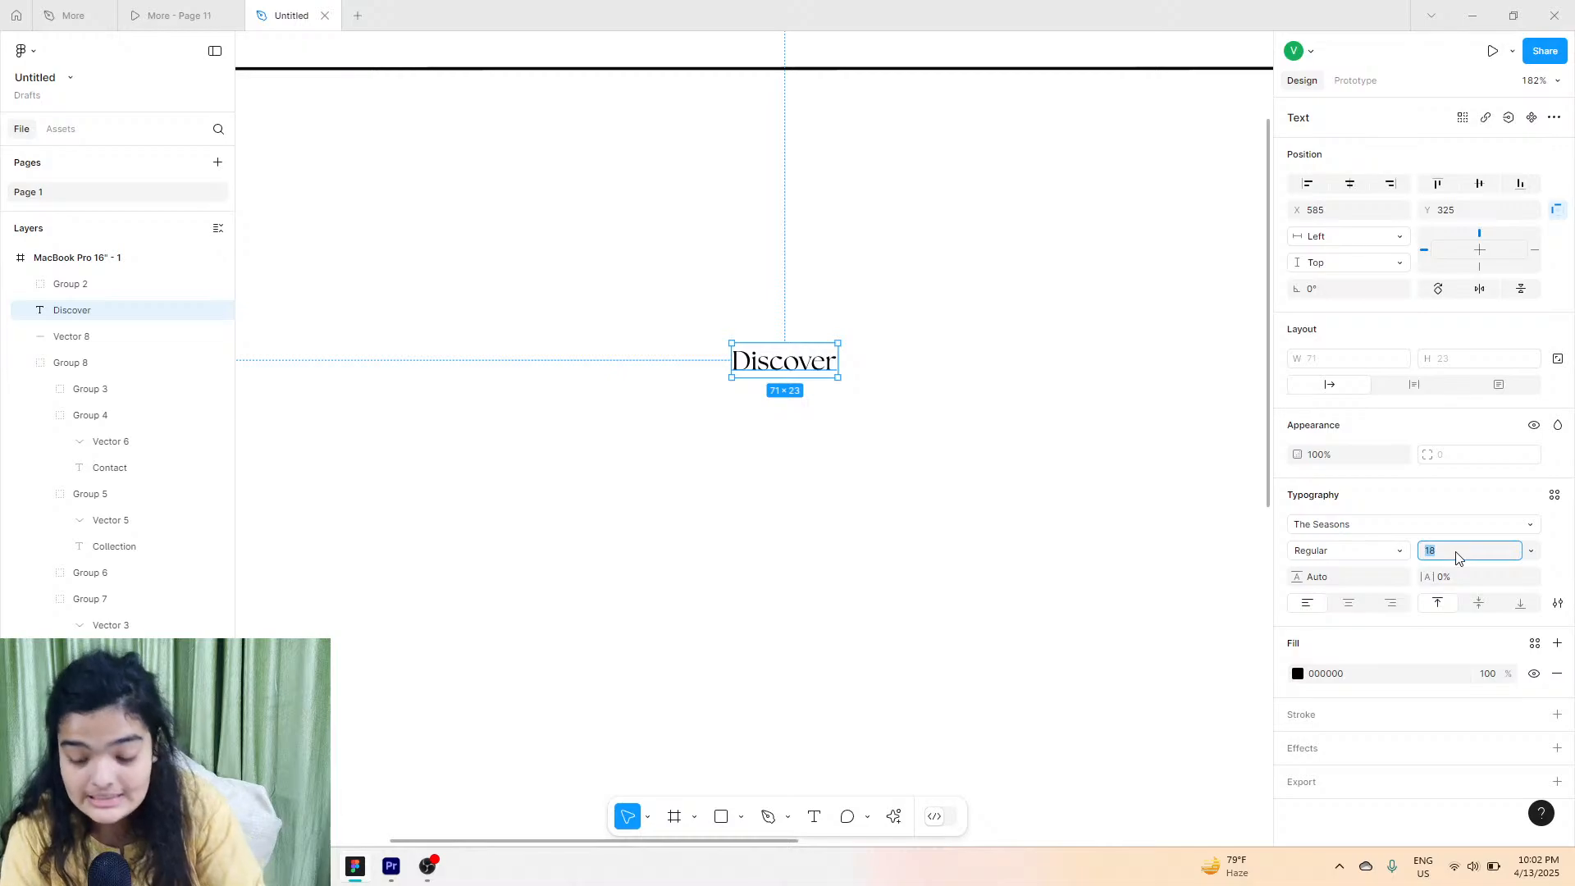
{"action": "type", "text": "60"}
{"action": "key", "text": "Return"}
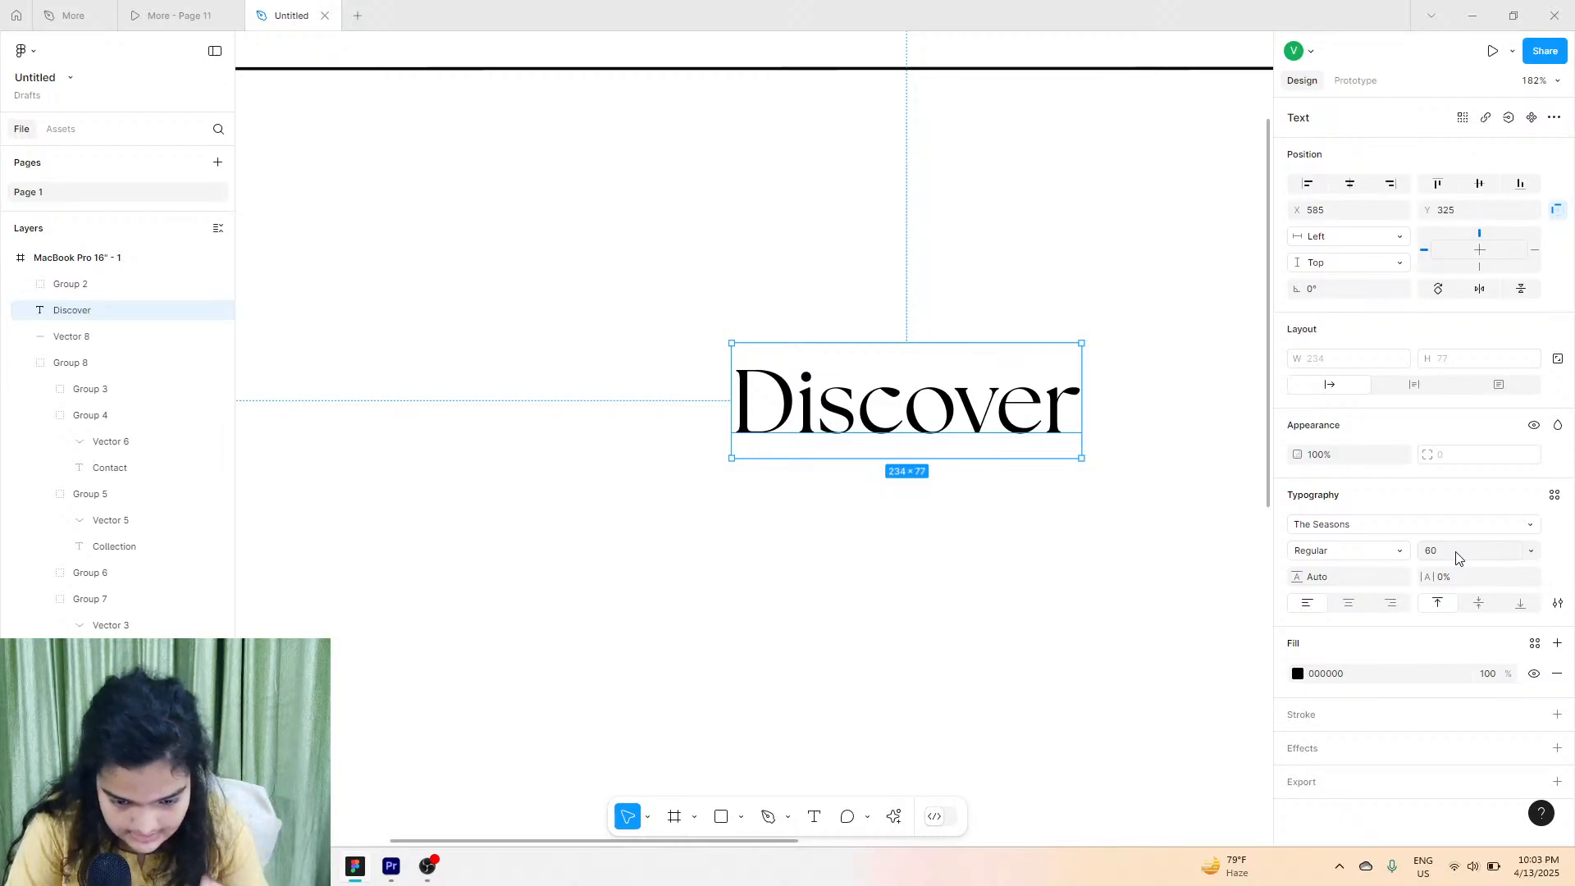
{"action": "left_click", "coordinate": [1209, 531]}
{"action": "scroll", "coordinate": [1209, 530], "scroll_direction": "down", "scroll_amount": 5}
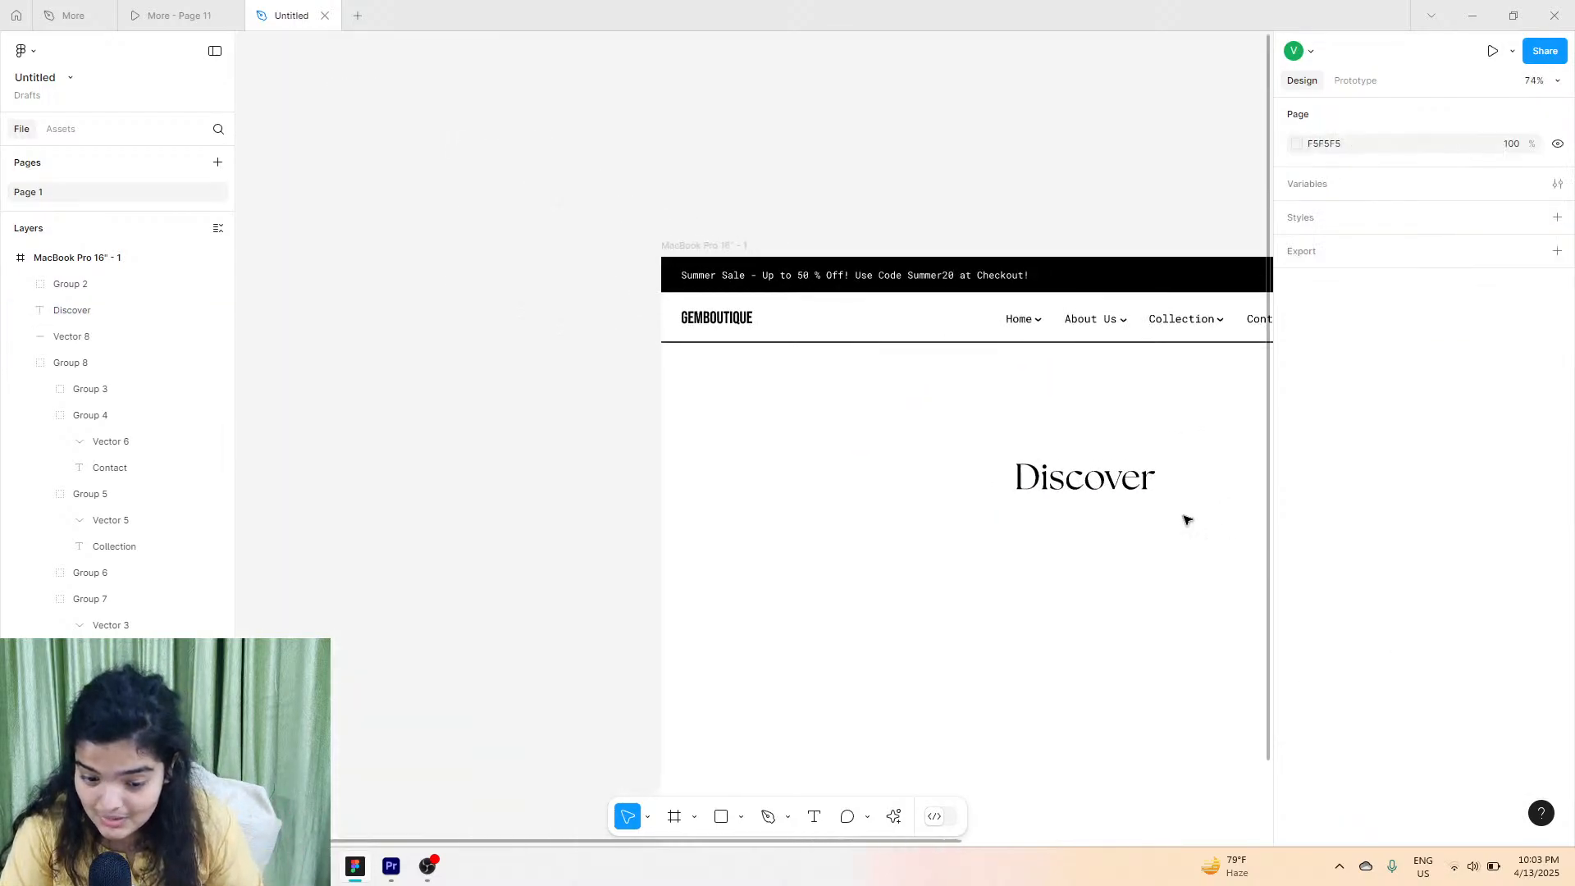
{"action": "scroll", "coordinate": [1165, 506], "scroll_direction": "right", "scroll_amount": 3}
{"action": "scroll", "coordinate": [1146, 497], "scroll_direction": "down", "scroll_amount": 2}
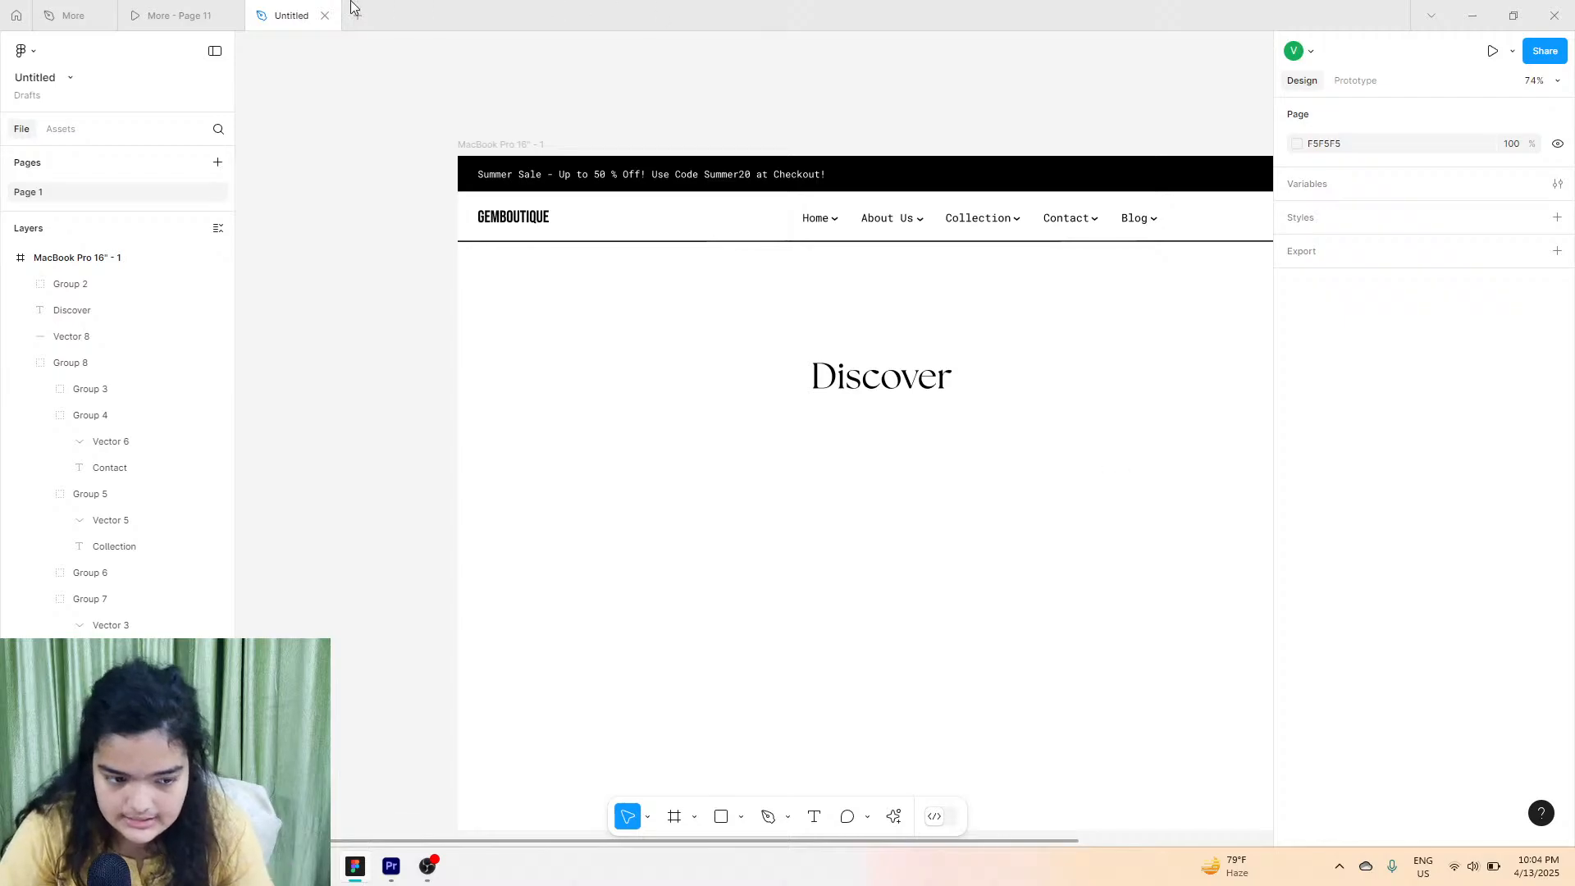
Inspect the typography settings of the hero headline in the More reference file.
{"action": "left_click", "coordinate": [182, 7]}
{"action": "left_click", "coordinate": [283, 15]}
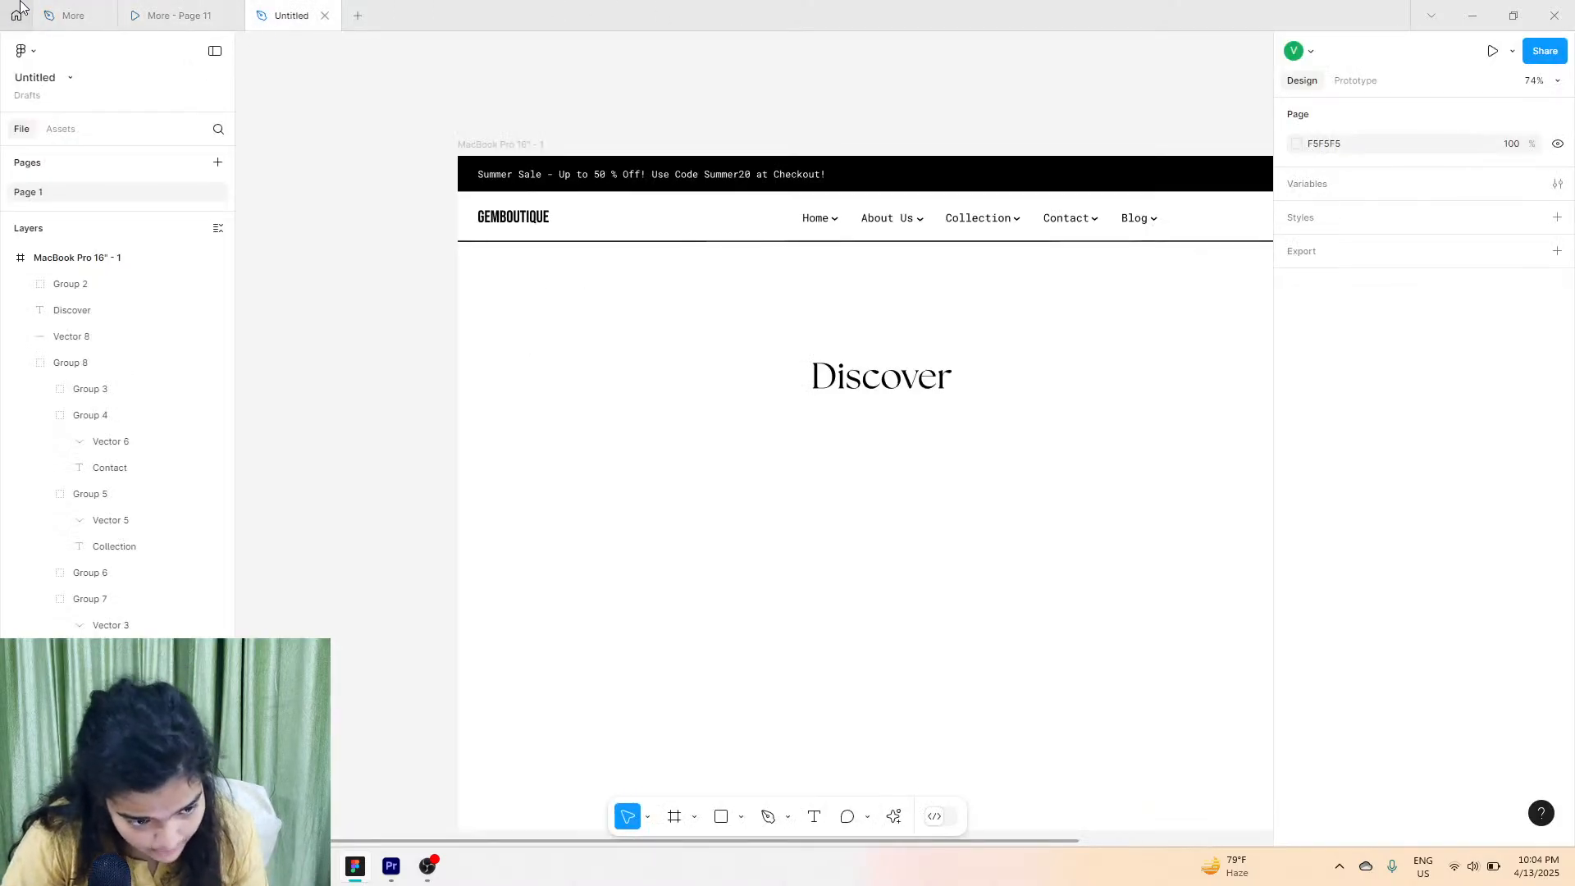
{"action": "left_click", "coordinate": [97, 18]}
{"action": "scroll", "coordinate": [633, 326], "scroll_direction": "down", "scroll_amount": 6}
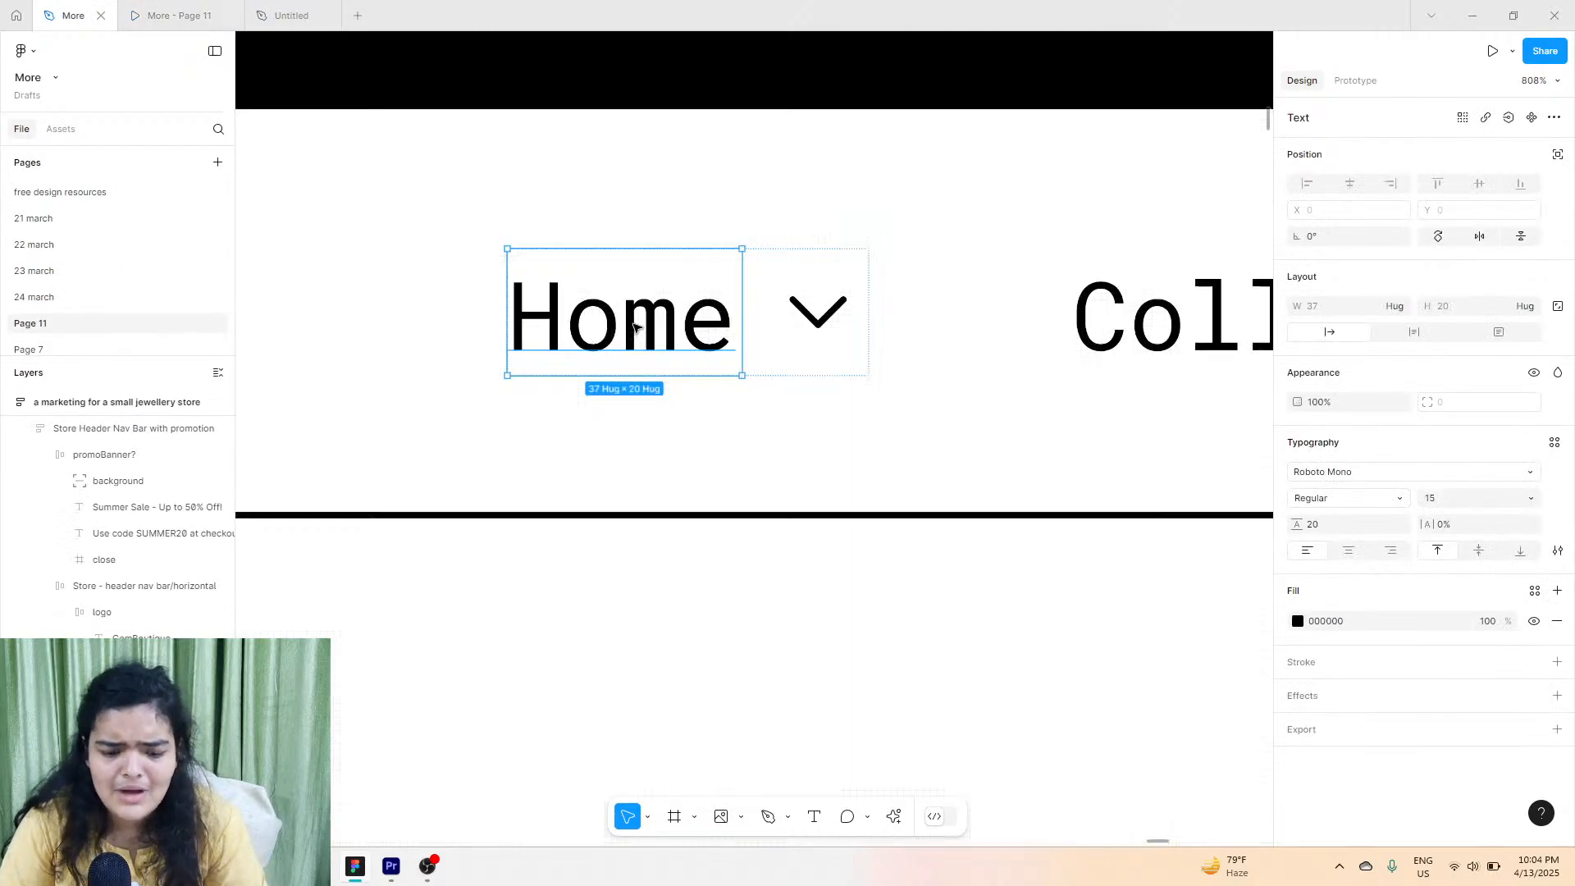
{"action": "double_click", "coordinate": [686, 466]}
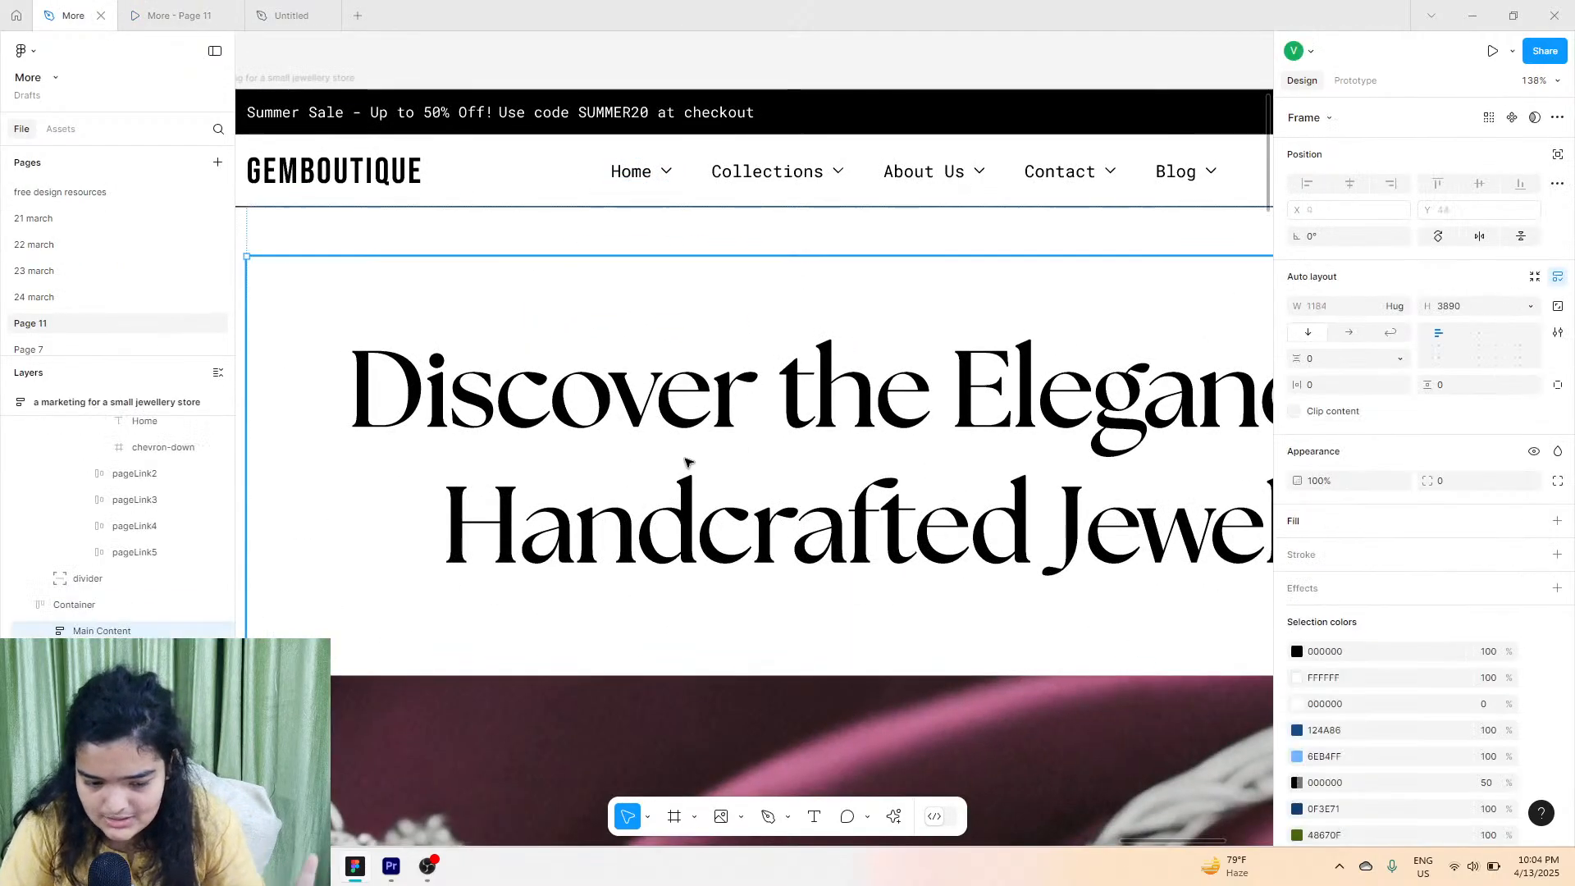
{"action": "double_click", "coordinate": [687, 466]}
{"action": "double_click", "coordinate": [686, 466]}
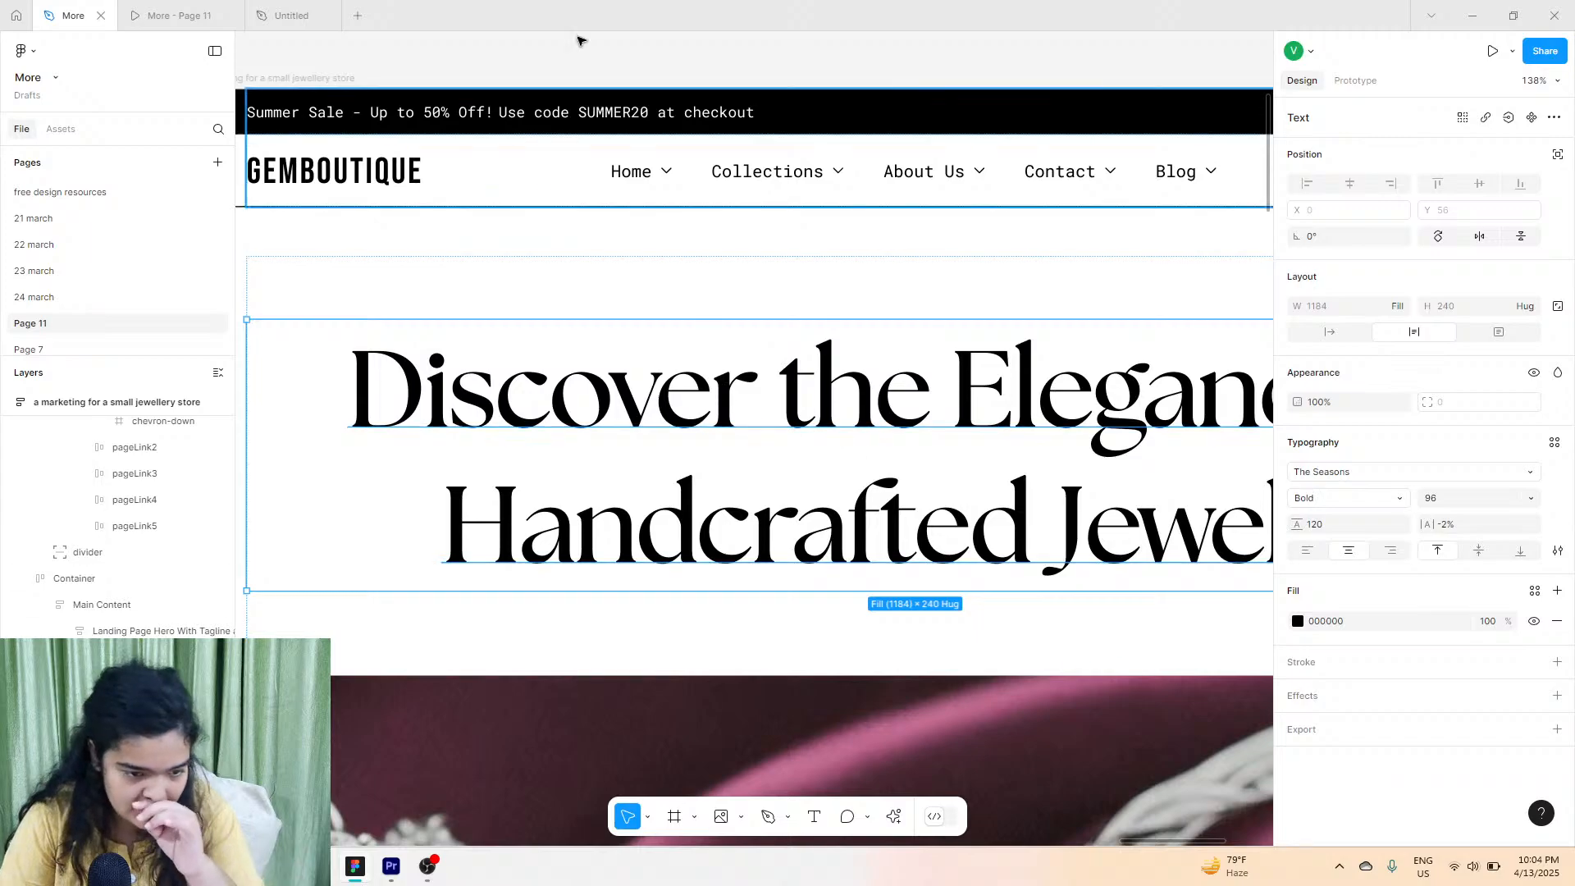
{"action": "left_click_drag", "start_coordinate": [390, 21], "coordinate": [318, 51]}
{"action": "left_click", "coordinate": [822, 40]}
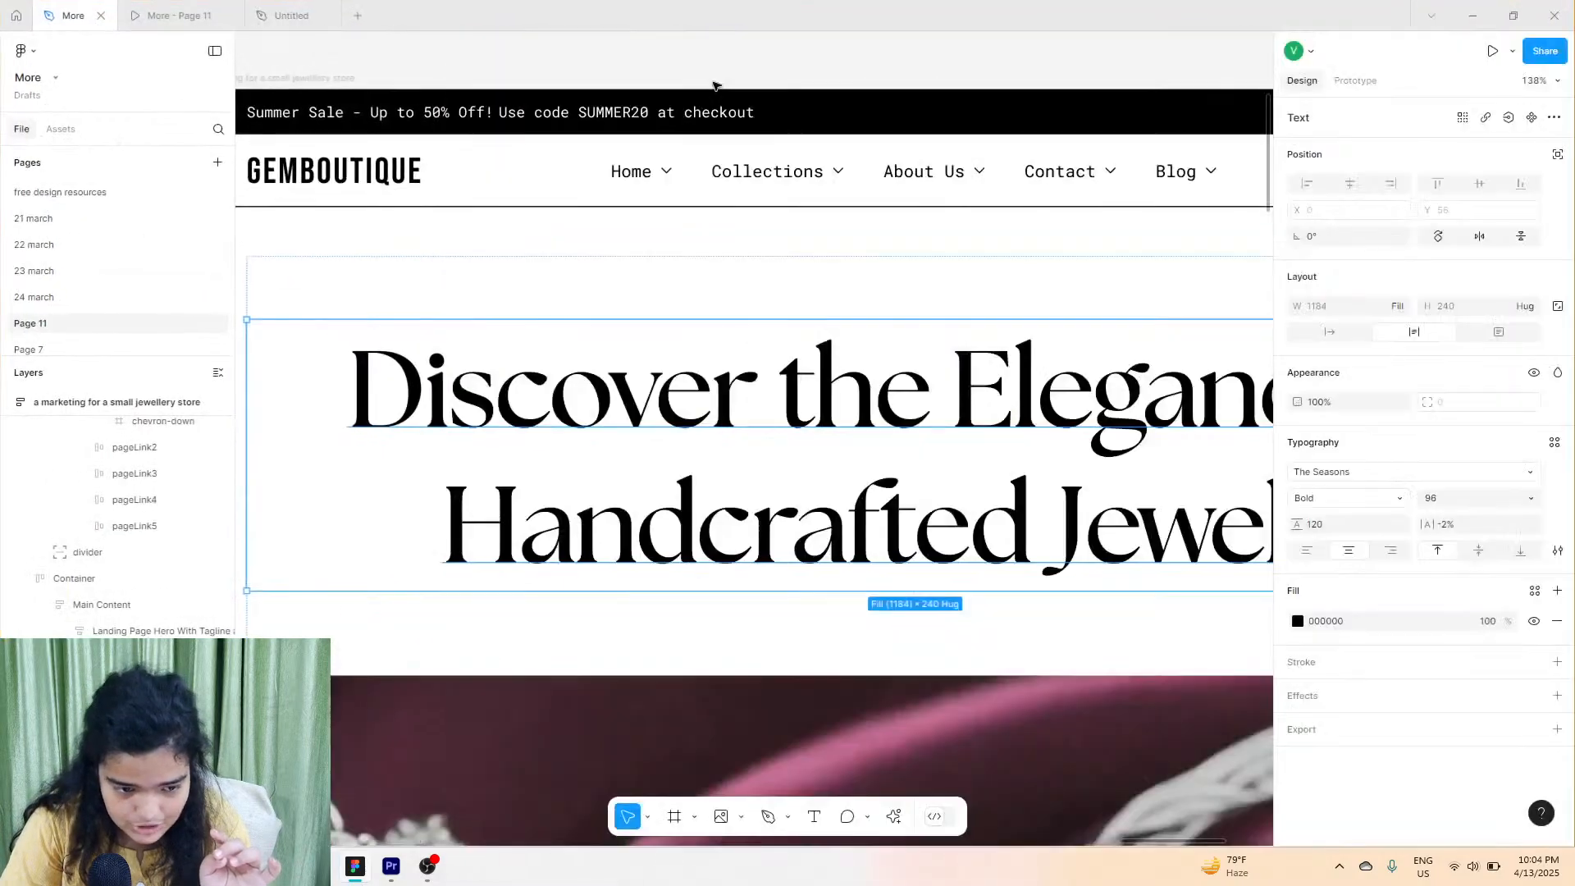
Return to the Untitled design and set the "Discover" text to size 96 and Bold weight.
{"action": "left_click", "coordinate": [291, 16]}
{"action": "left_click", "coordinate": [890, 405]}
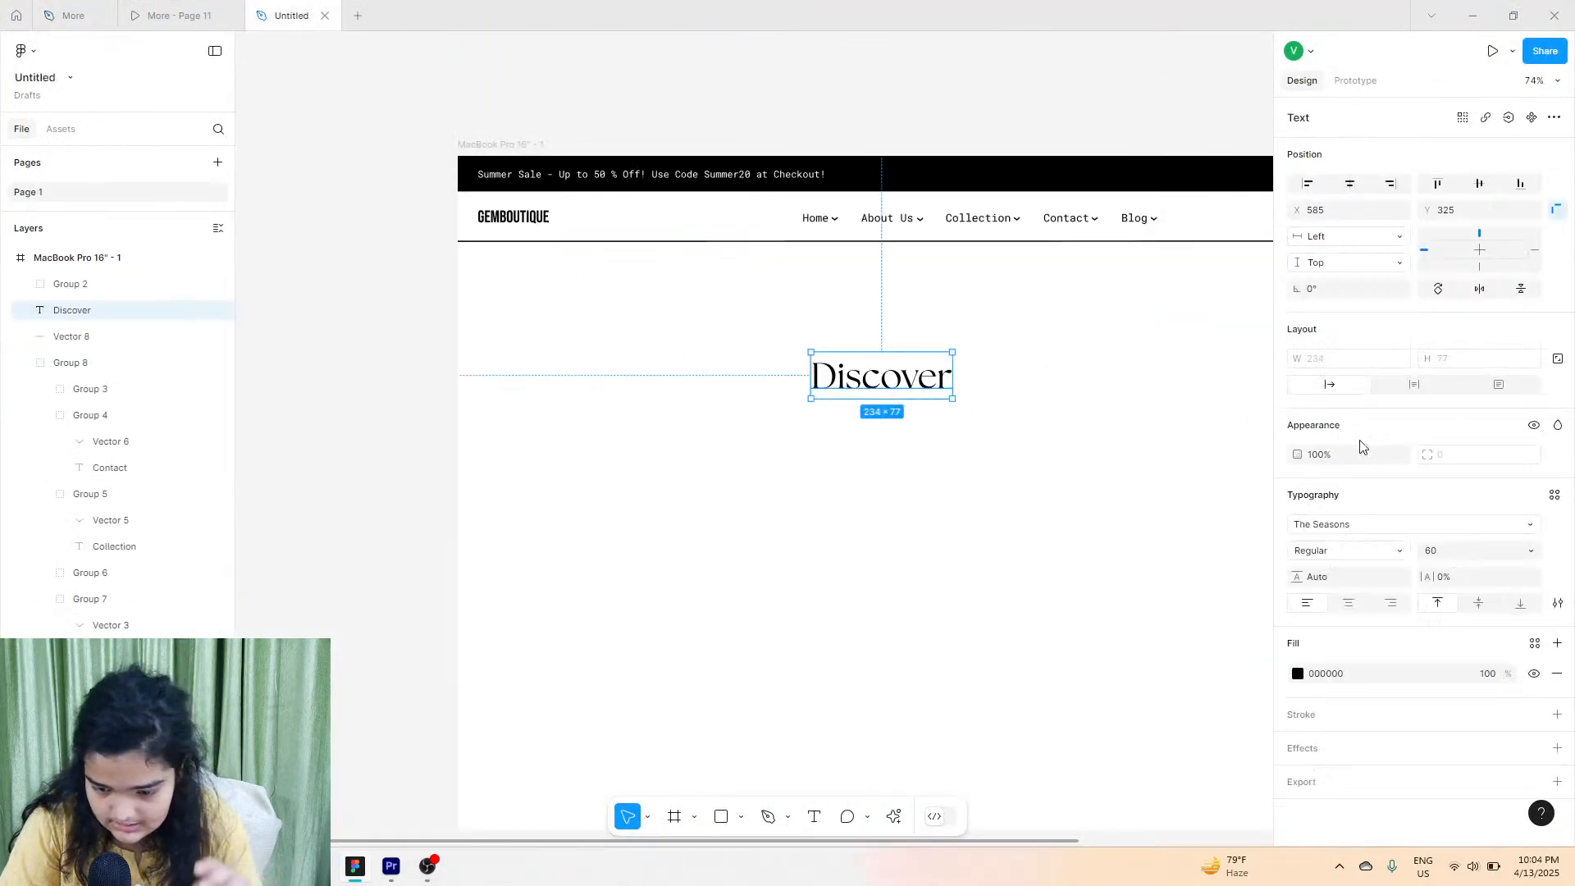
{"action": "left_click", "coordinate": [1461, 558]}
{"action": "type", "text": "9"}
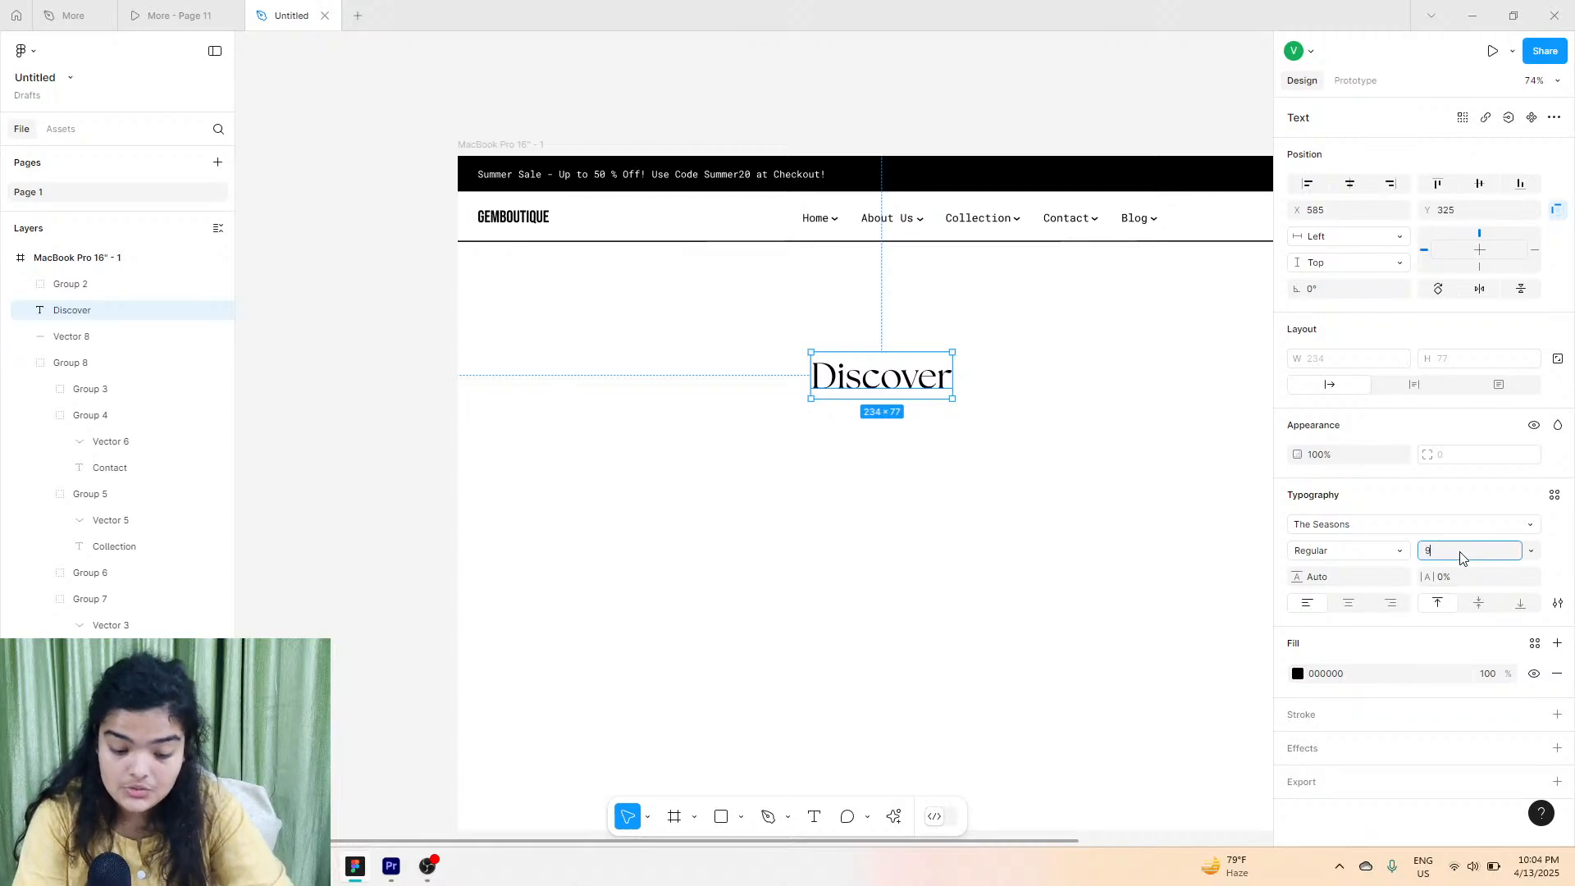
{"action": "type", "text": "6"}
{"action": "key", "text": "Return"}
{"action": "left_click", "coordinate": [1329, 556]}
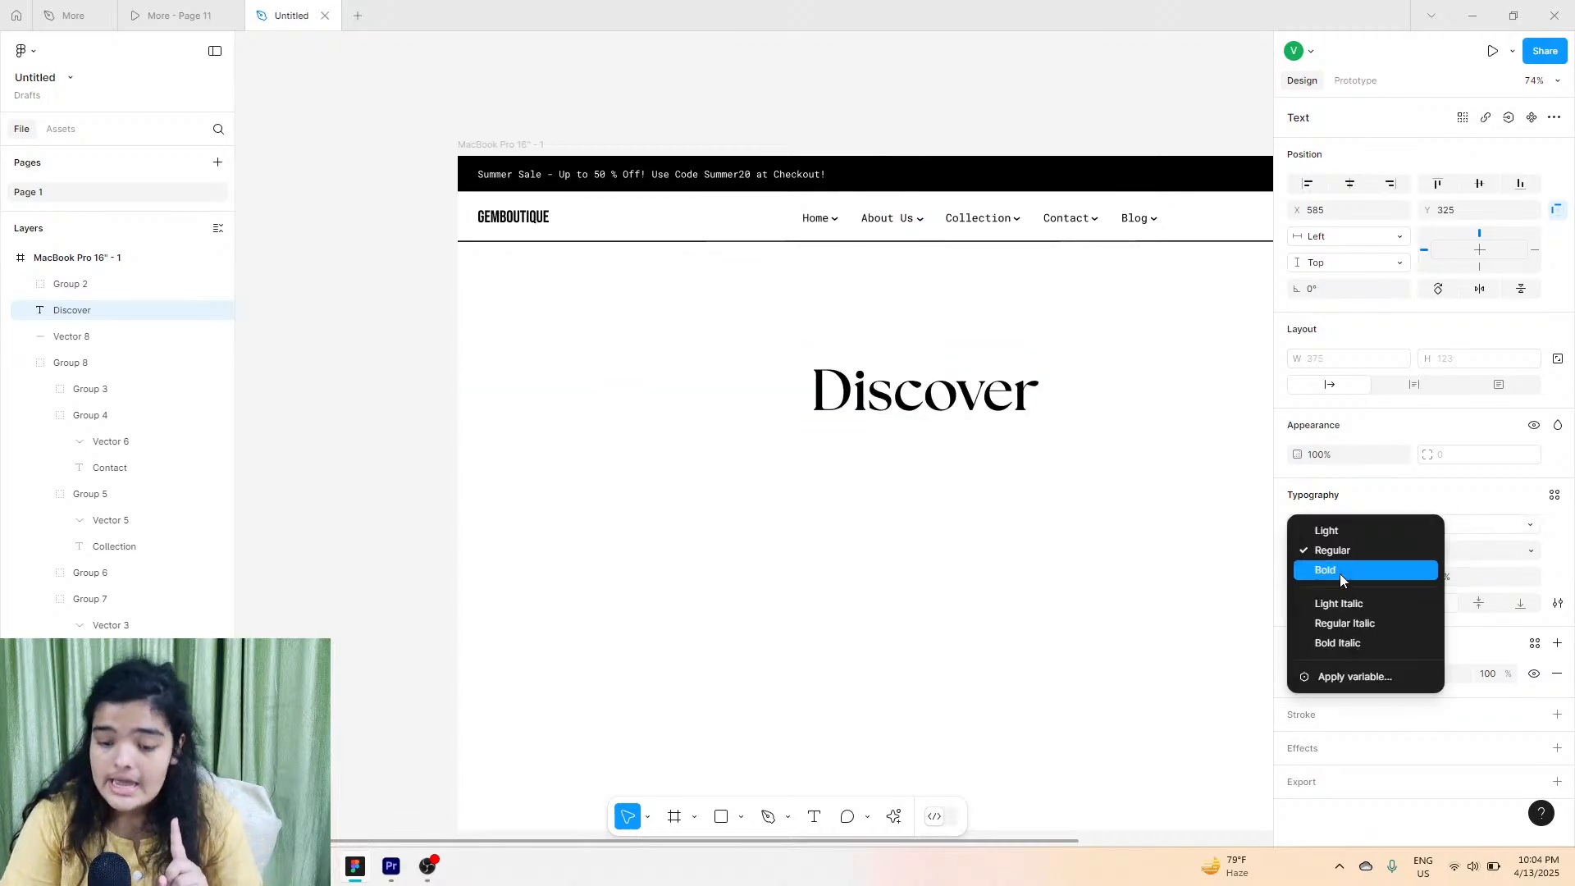
{"action": "left_click", "coordinate": [1338, 572]}
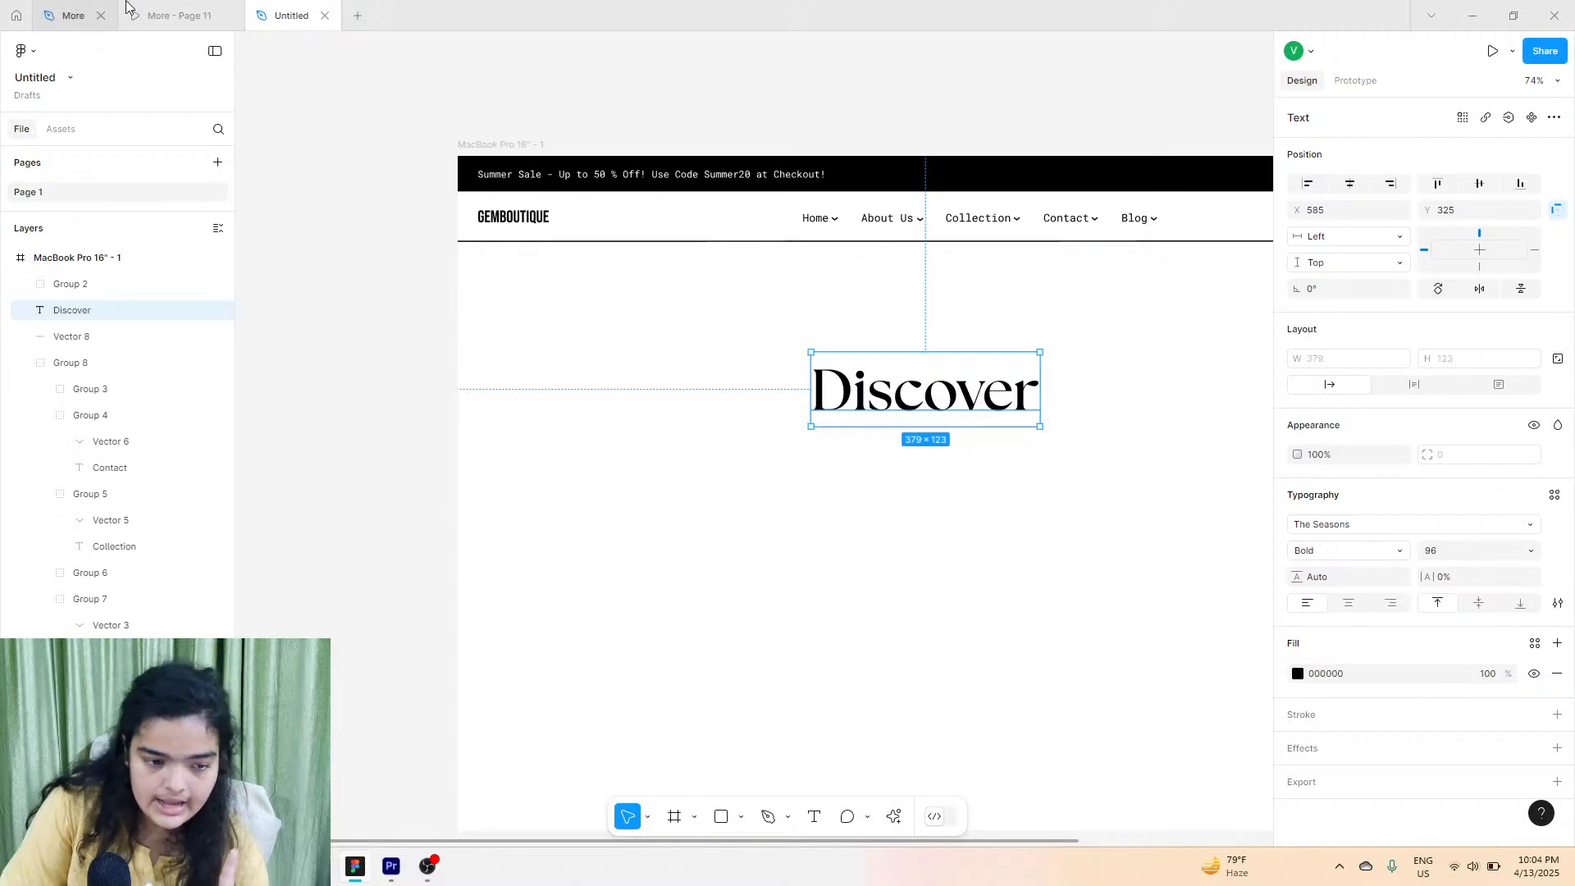
Check the headline wording in the More - Page 11 prototype and extend "Discover" to "Discover the elegance of handcrafted jewellery".
{"action": "left_click", "coordinate": [180, 10]}
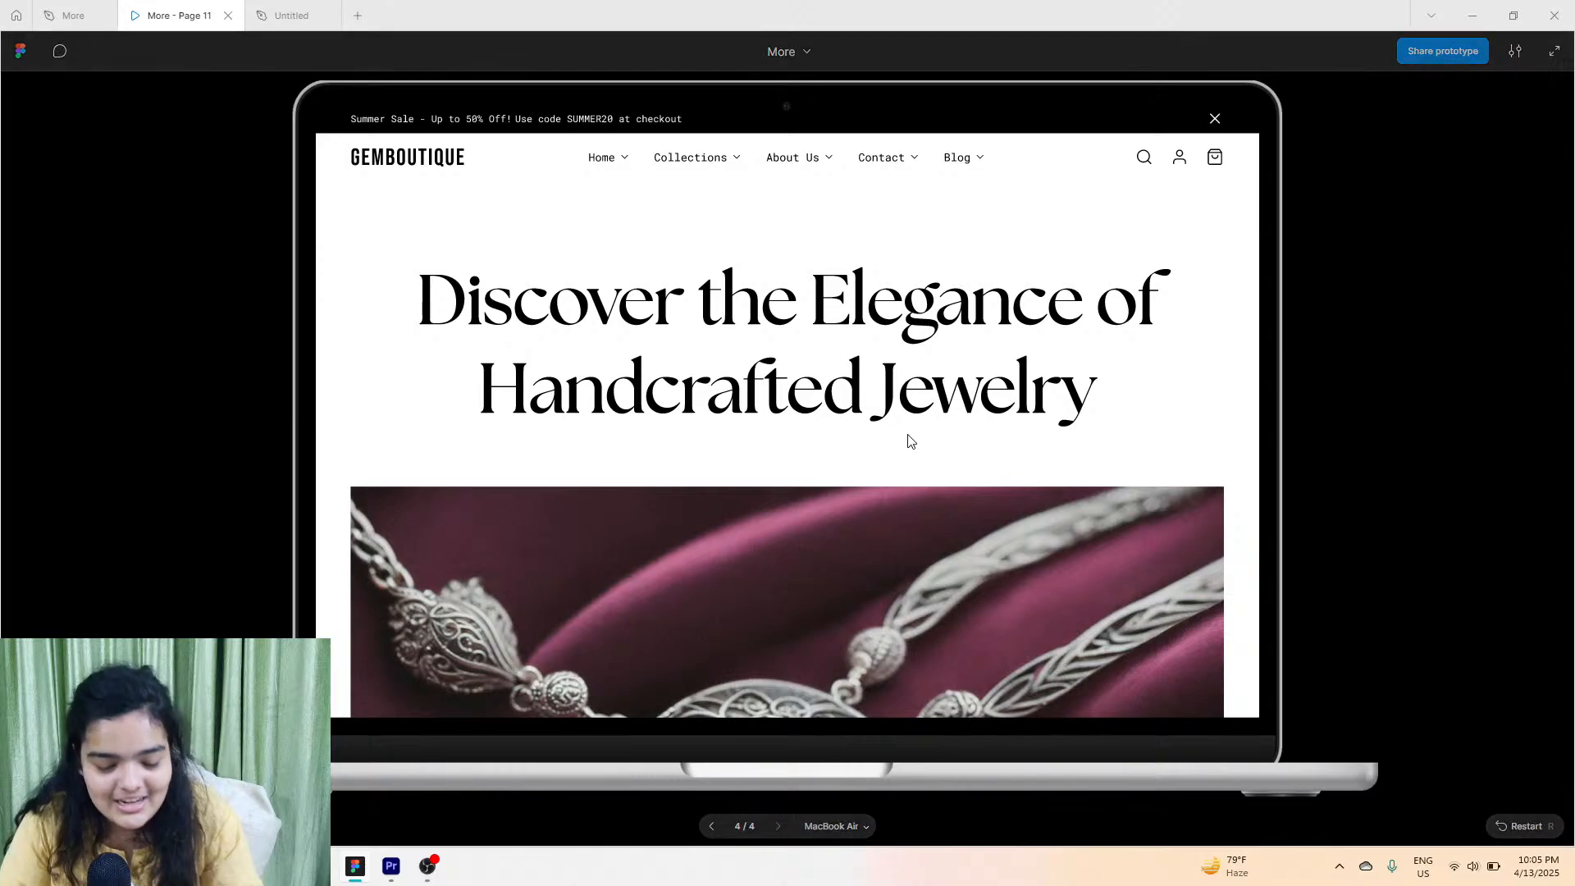
{"action": "left_click", "coordinate": [289, 10]}
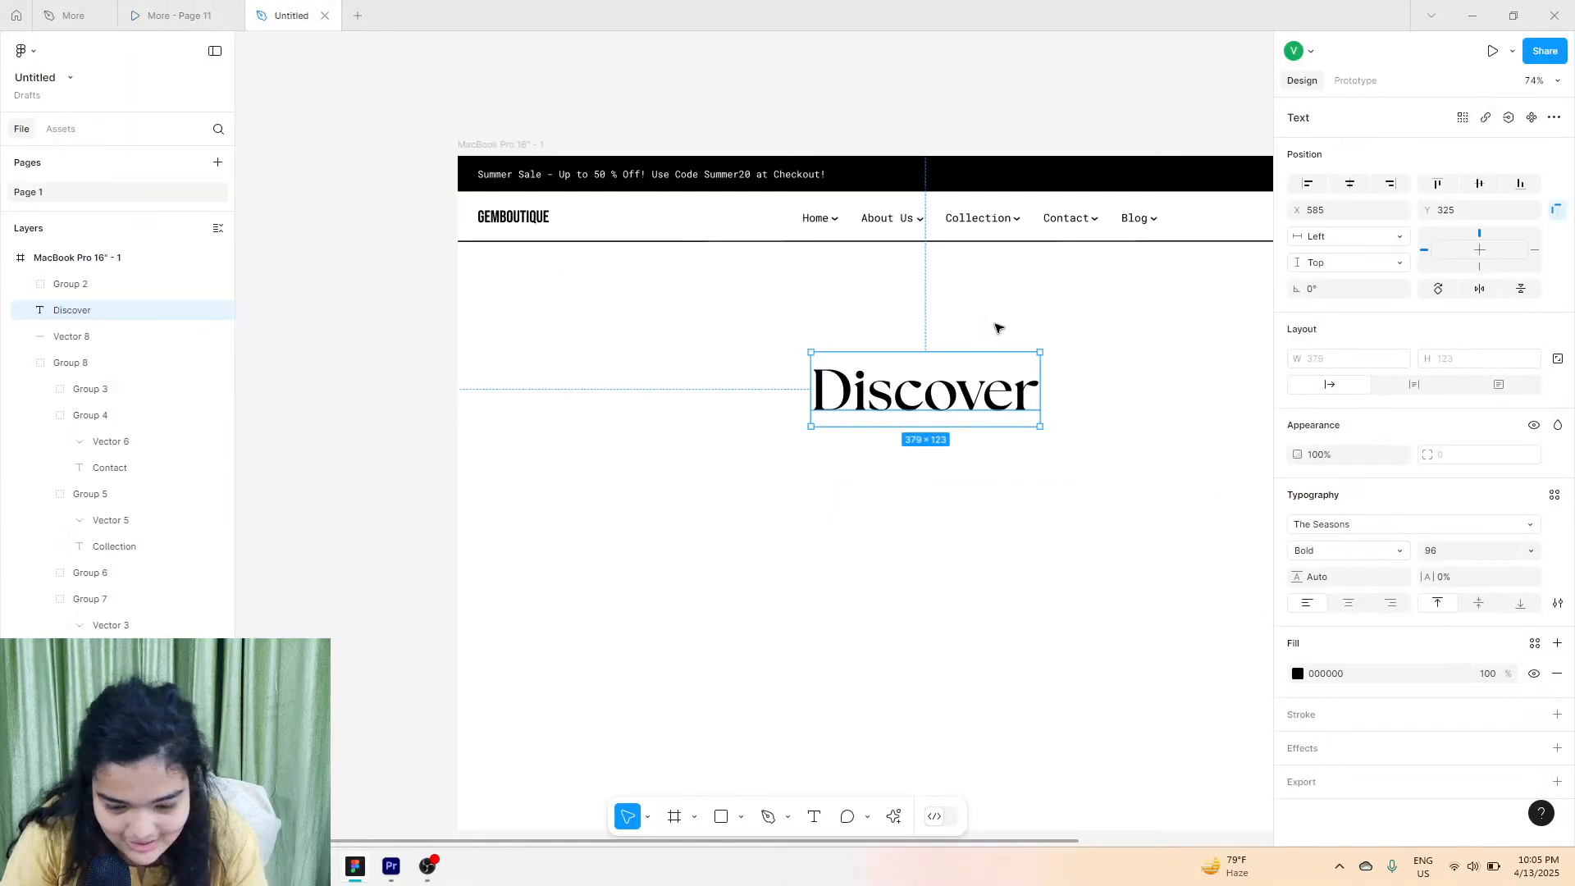
{"action": "double_click", "coordinate": [1034, 374]}
{"action": "left_click", "coordinate": [1037, 383]}
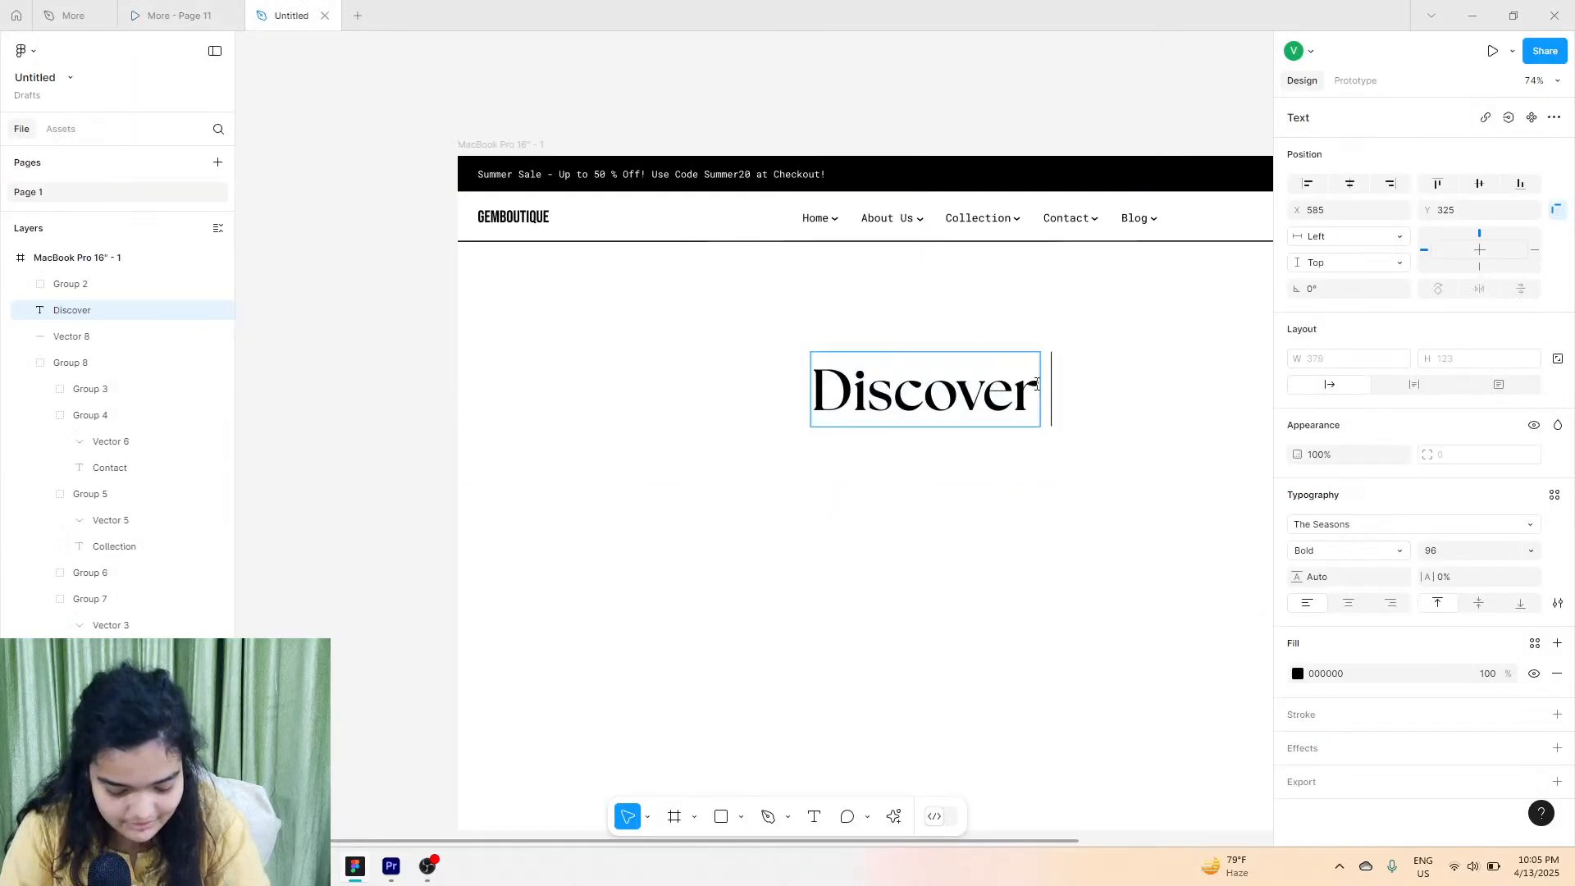
{"action": "type", "text": "the elegance"}
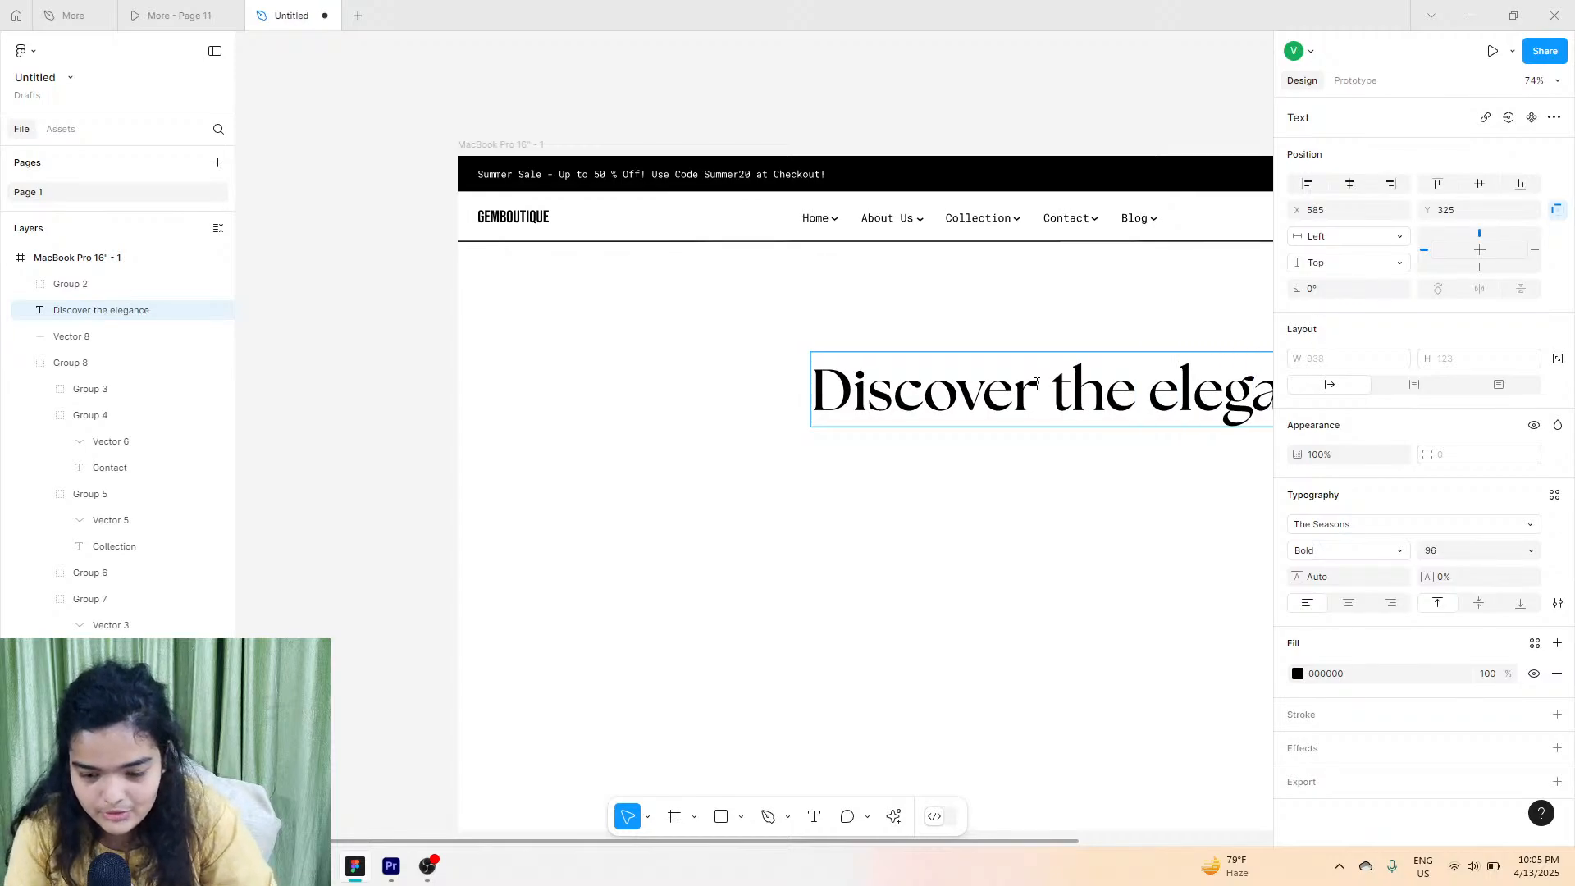
{"action": "scroll", "coordinate": [1036, 384], "scroll_direction": "right", "scroll_amount": 5}
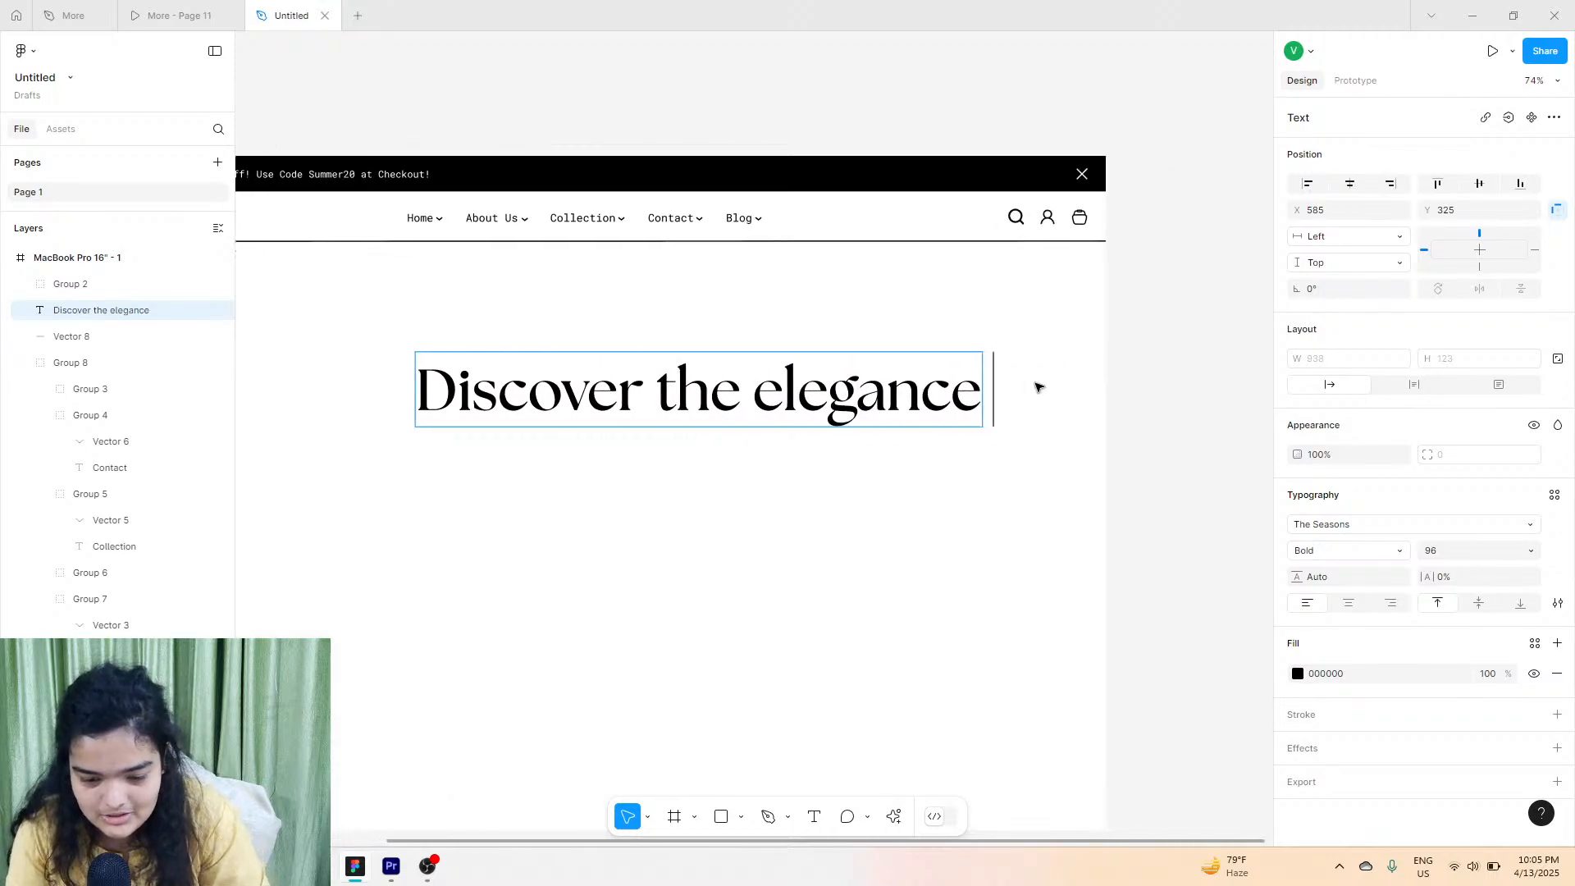
{"action": "type", "text": "of hand"}
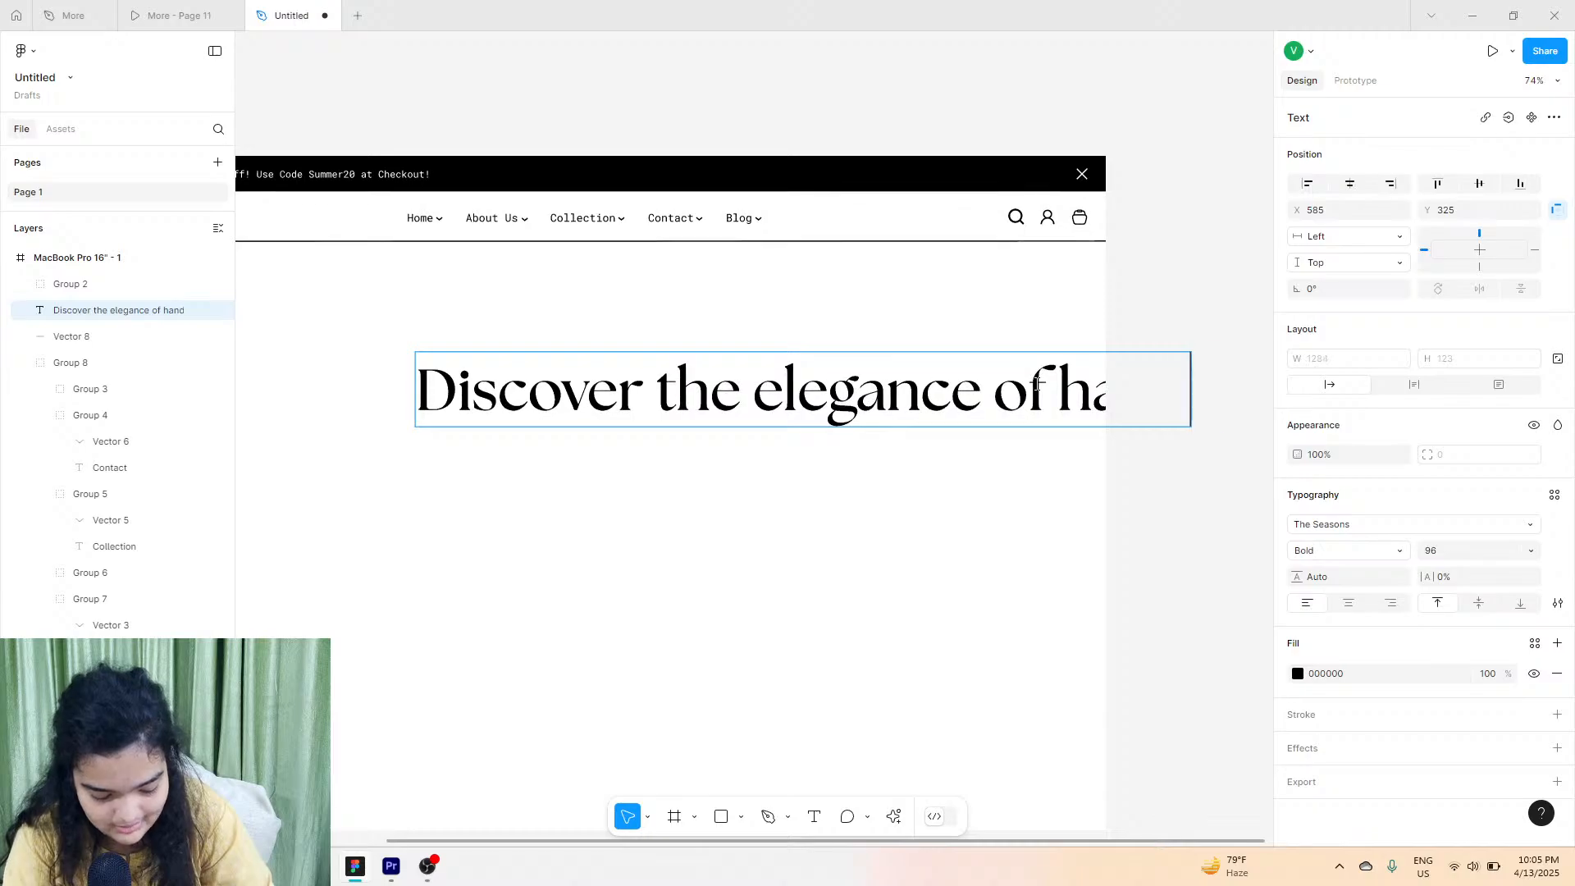
{"action": "type", "text": "crafted jewelry"}
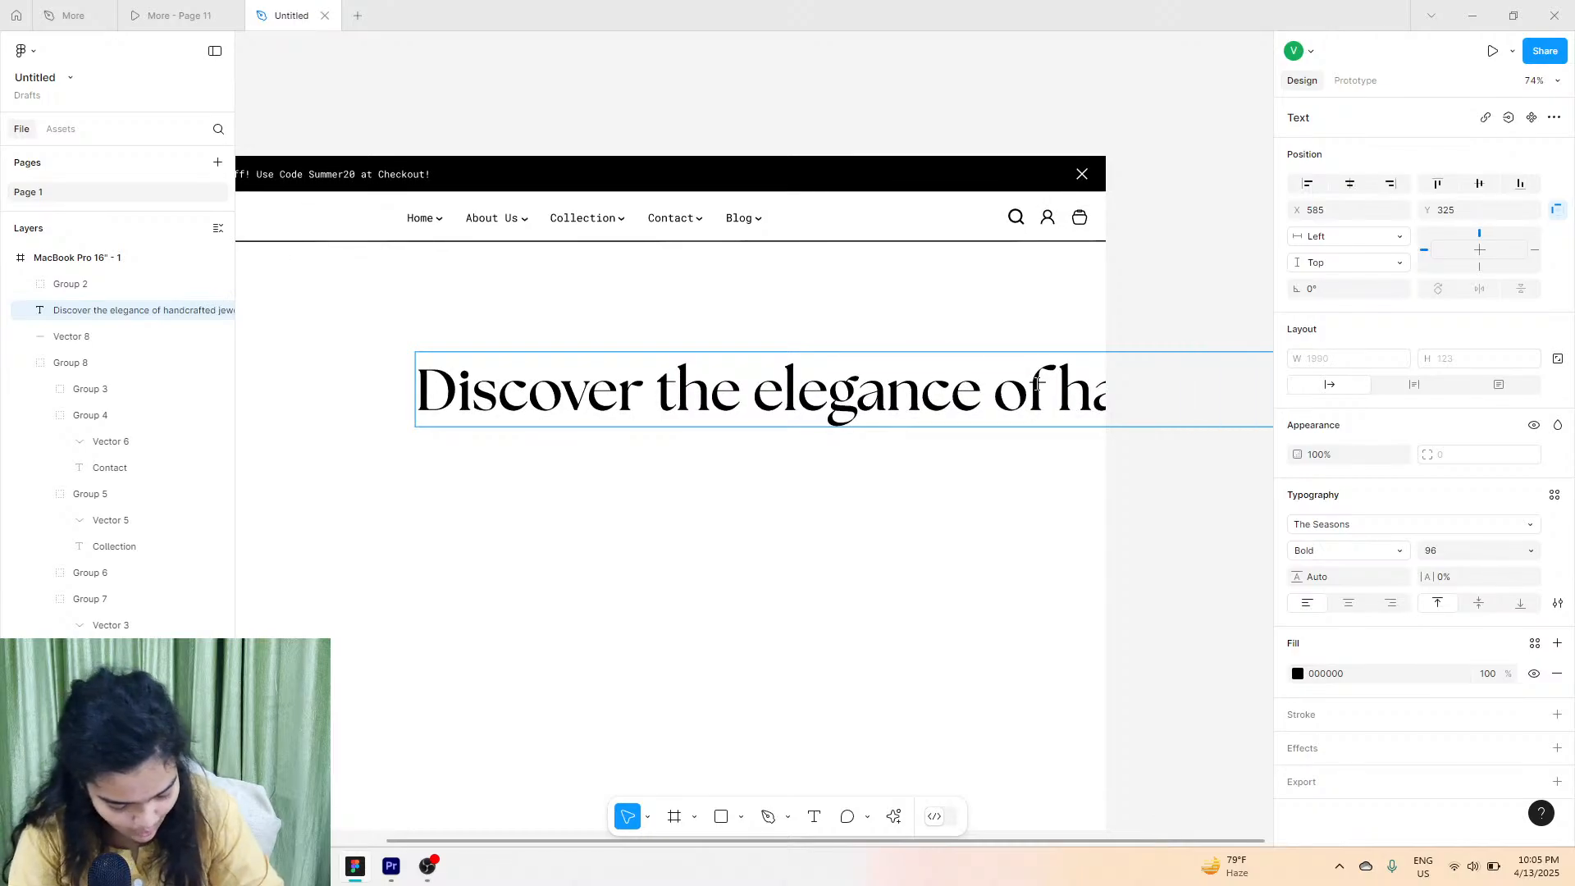
{"action": "scroll", "coordinate": [1031, 392], "scroll_direction": "down", "scroll_amount": 5}
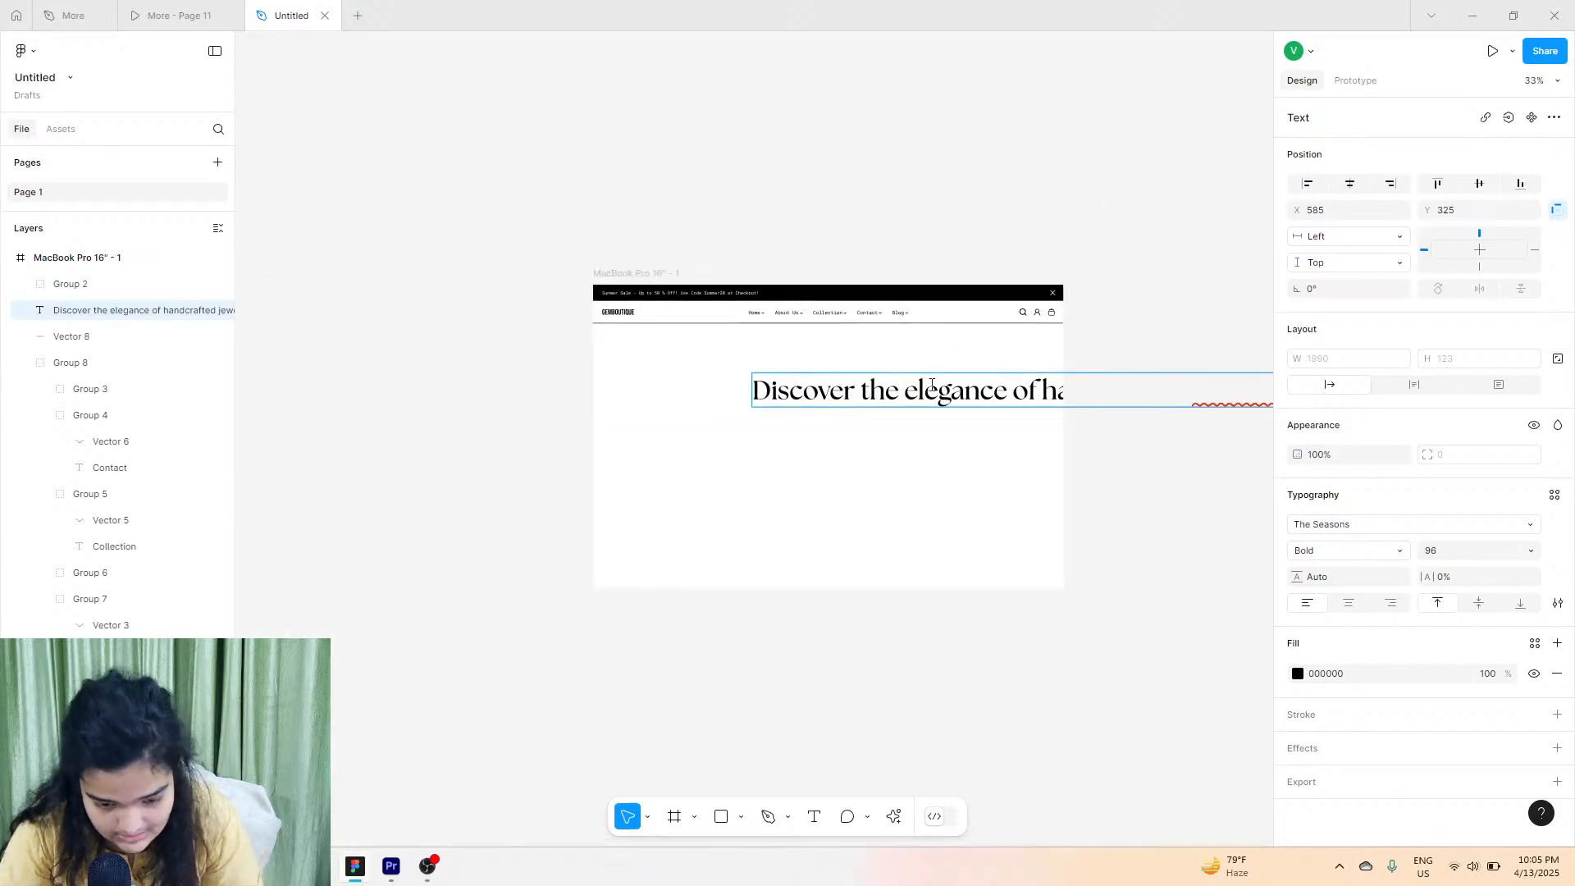
{"action": "key", "text": "Escape"}
Shift the headline left and up in the frame, comparing with the prototype, and set its letter case to title case.
{"action": "left_click_drag", "start_coordinate": [942, 401], "coordinate": [737, 345]}
{"action": "left_click", "coordinate": [215, 12]}
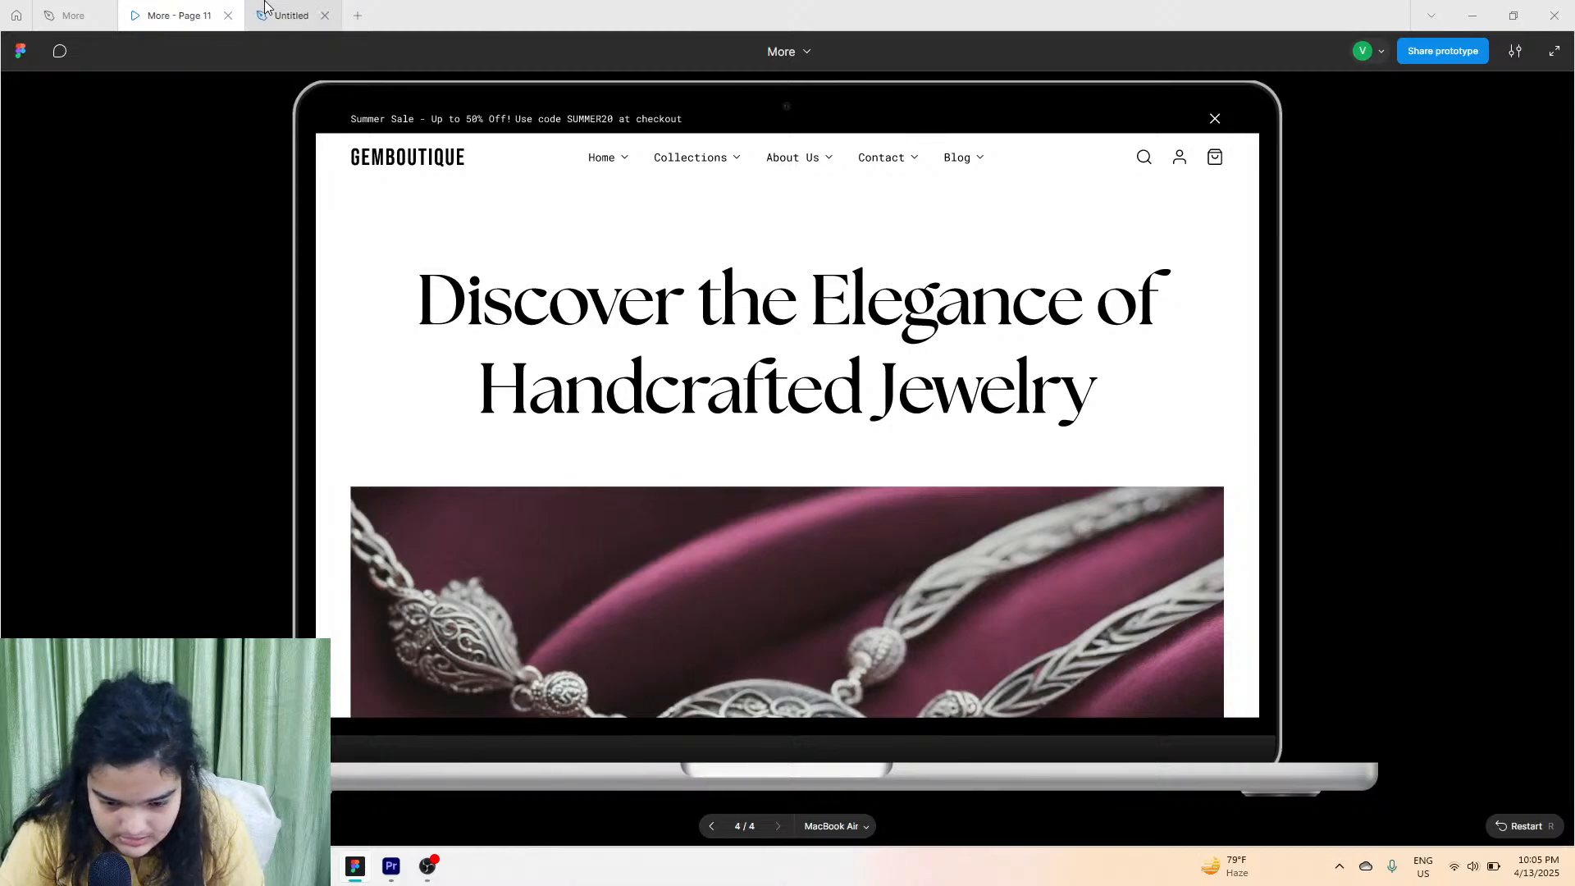
{"action": "left_click", "coordinate": [310, 13]}
{"action": "left_click_drag", "start_coordinate": [851, 326], "coordinate": [1030, 433]}
{"action": "scroll", "coordinate": [933, 351], "scroll_direction": "up", "scroll_amount": 5}
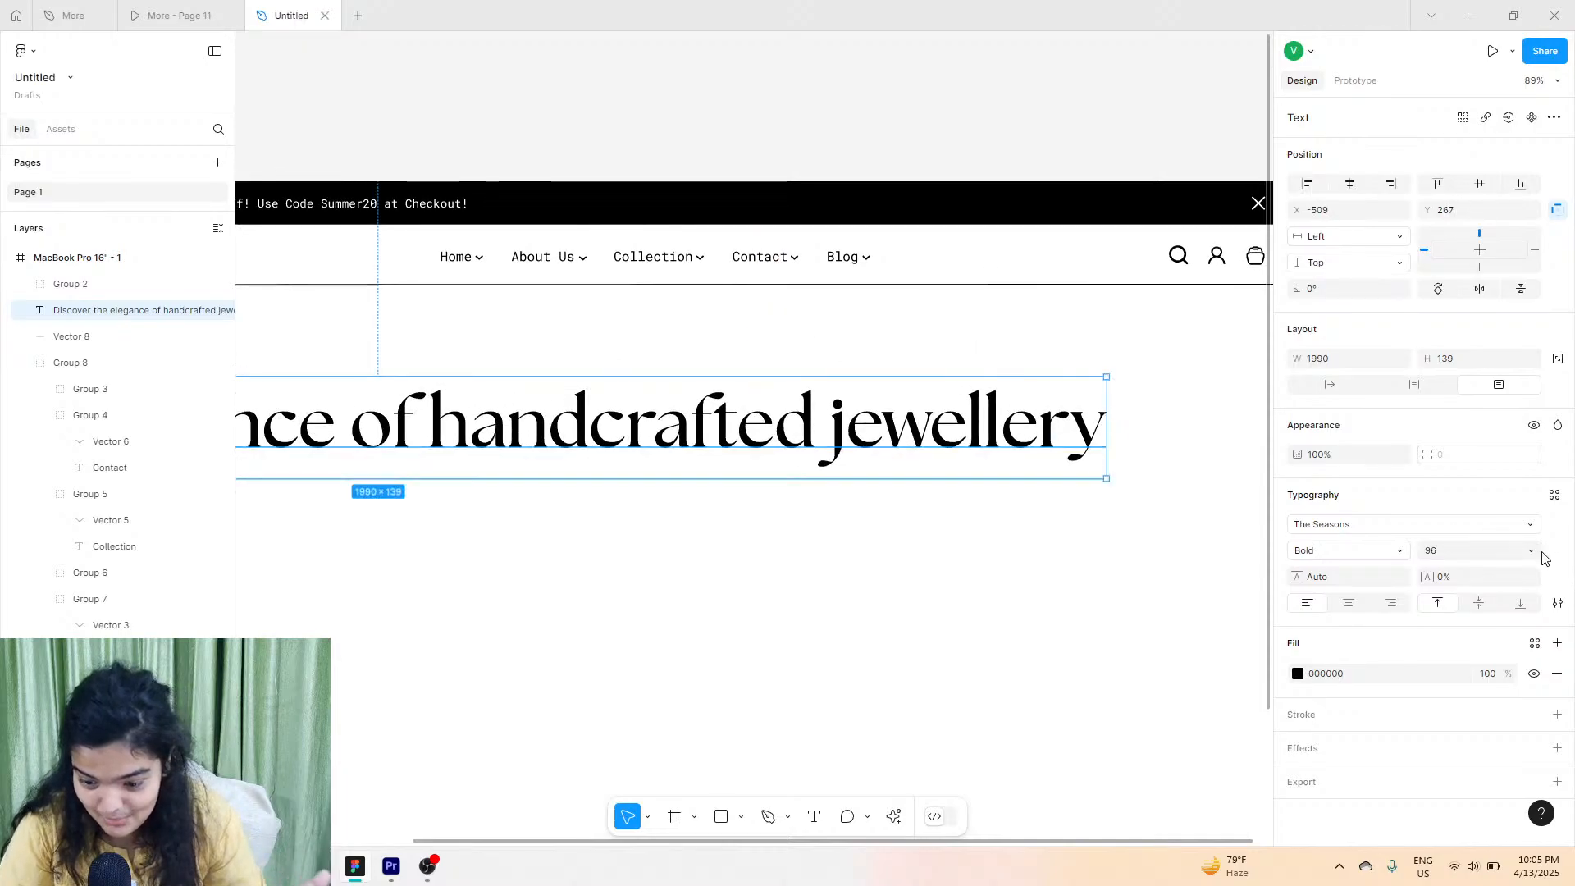
{"action": "left_click", "coordinate": [1558, 604]}
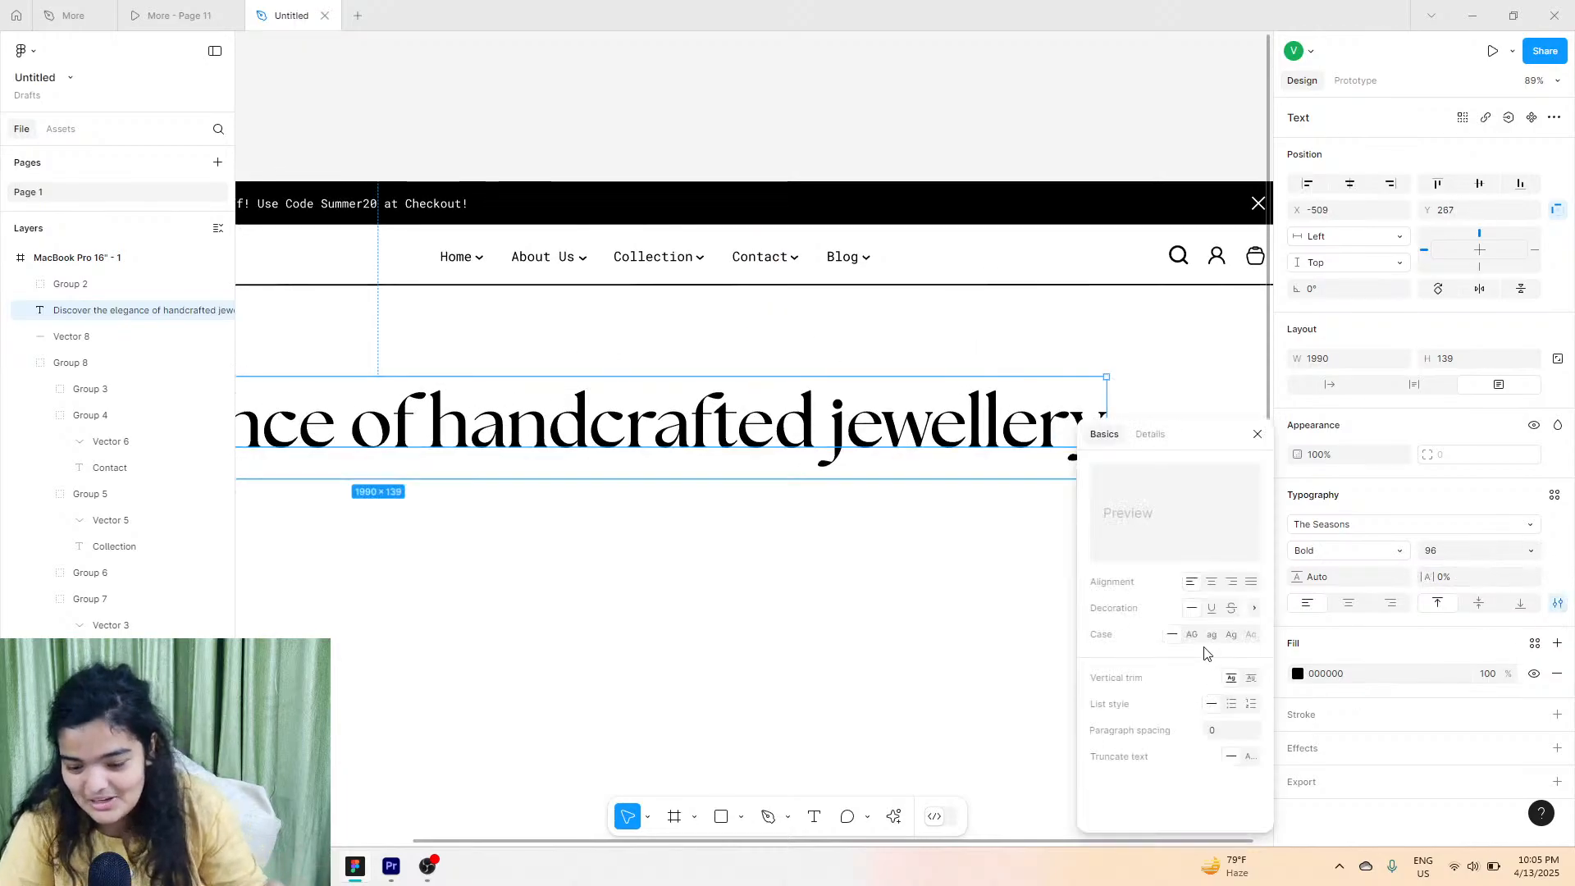
{"action": "left_click", "coordinate": [1231, 634]}
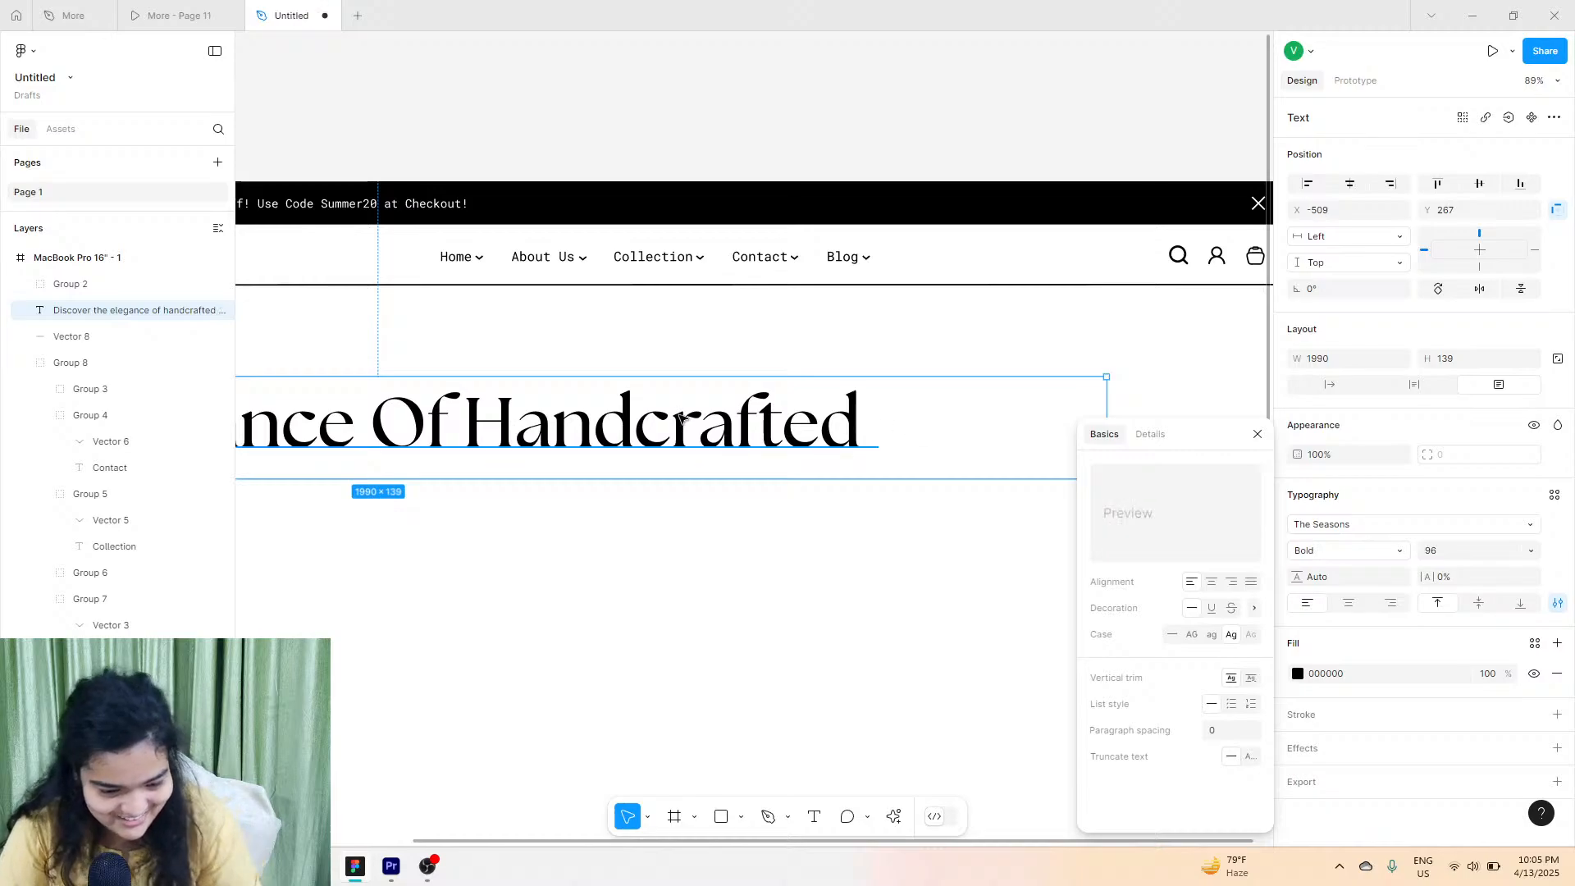
Resize the headline's text box to about 1175 × 245 so it wraps onto two lines, and place it inside the frame.
{"action": "left_click_drag", "start_coordinate": [907, 447], "coordinate": [1074, 489]}
{"action": "scroll", "coordinate": [831, 539], "scroll_direction": "down", "scroll_amount": 5}
{"action": "left_click", "coordinate": [831, 538]}
{"action": "scroll", "coordinate": [831, 537], "scroll_direction": "right", "scroll_amount": 2}
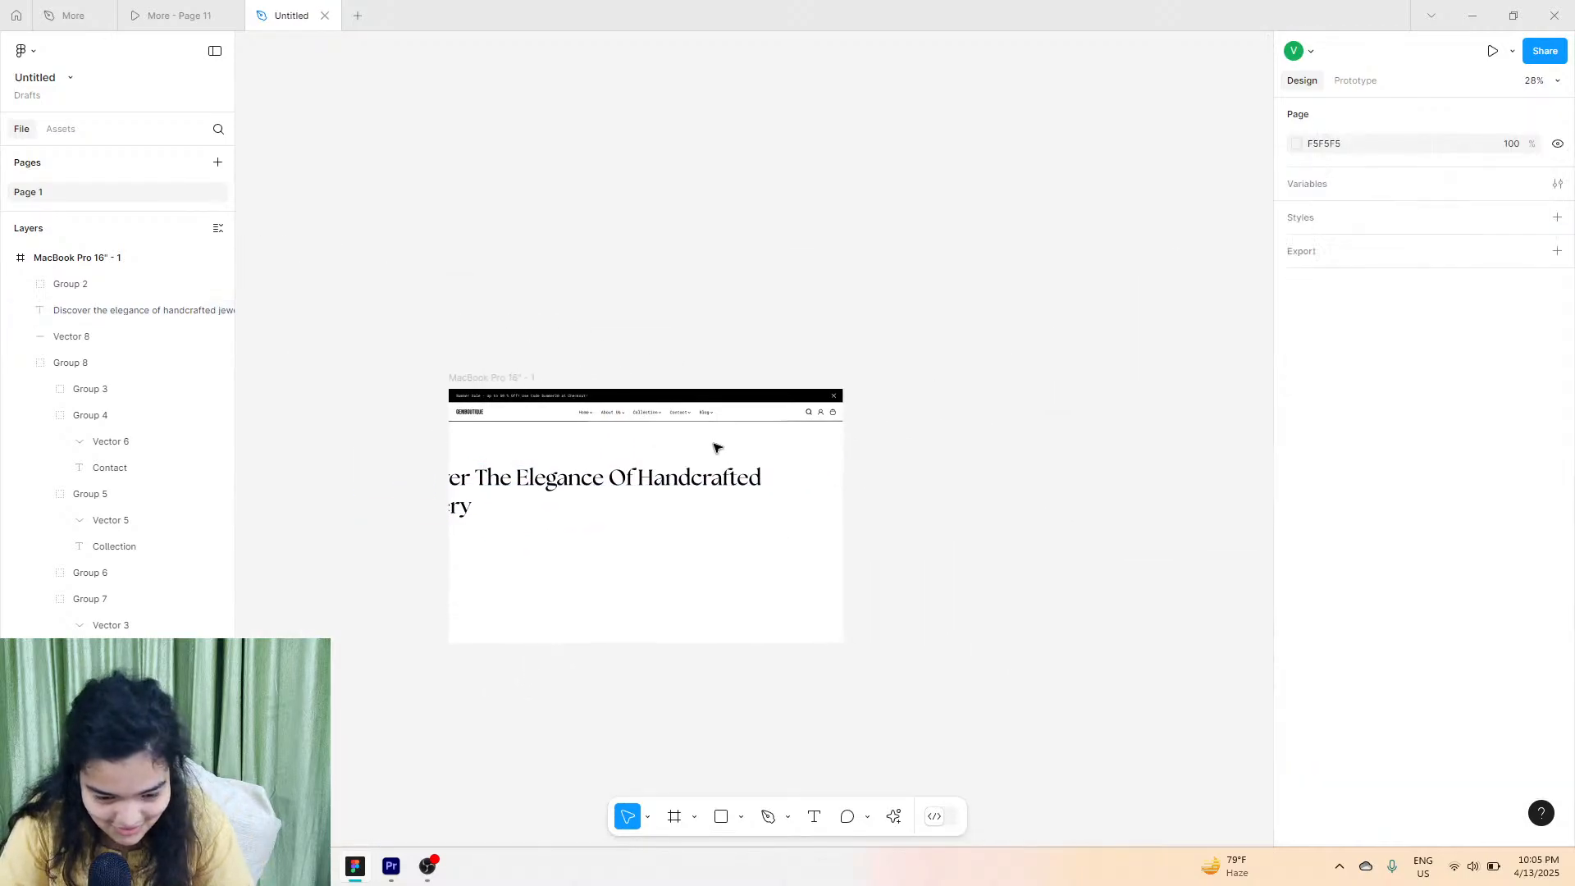
{"action": "left_click", "coordinate": [750, 480]}
{"action": "left_click_drag", "start_coordinate": [838, 478], "coordinate": [652, 479]}
{"action": "left_click_drag", "start_coordinate": [557, 485], "coordinate": [675, 487]}
Center-align the headline text and center its box horizontally in the frame, below the header.
{"action": "scroll", "coordinate": [671, 487], "scroll_direction": "up", "scroll_amount": 4}
{"action": "scroll", "coordinate": [653, 490], "scroll_direction": "up", "scroll_amount": 4}
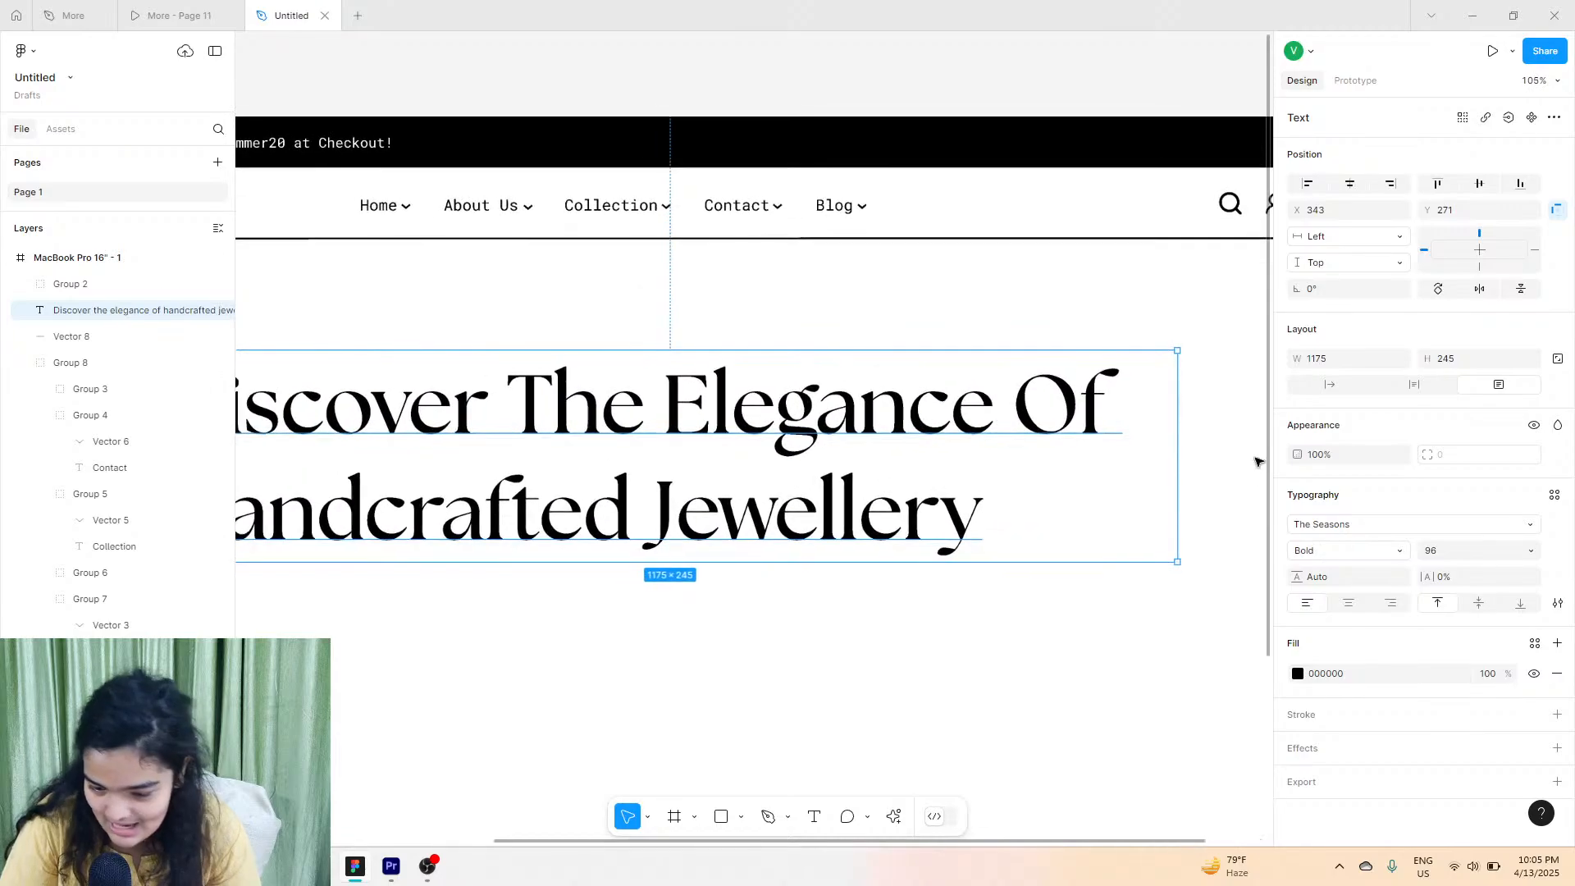
{"action": "left_click", "coordinate": [1352, 604]}
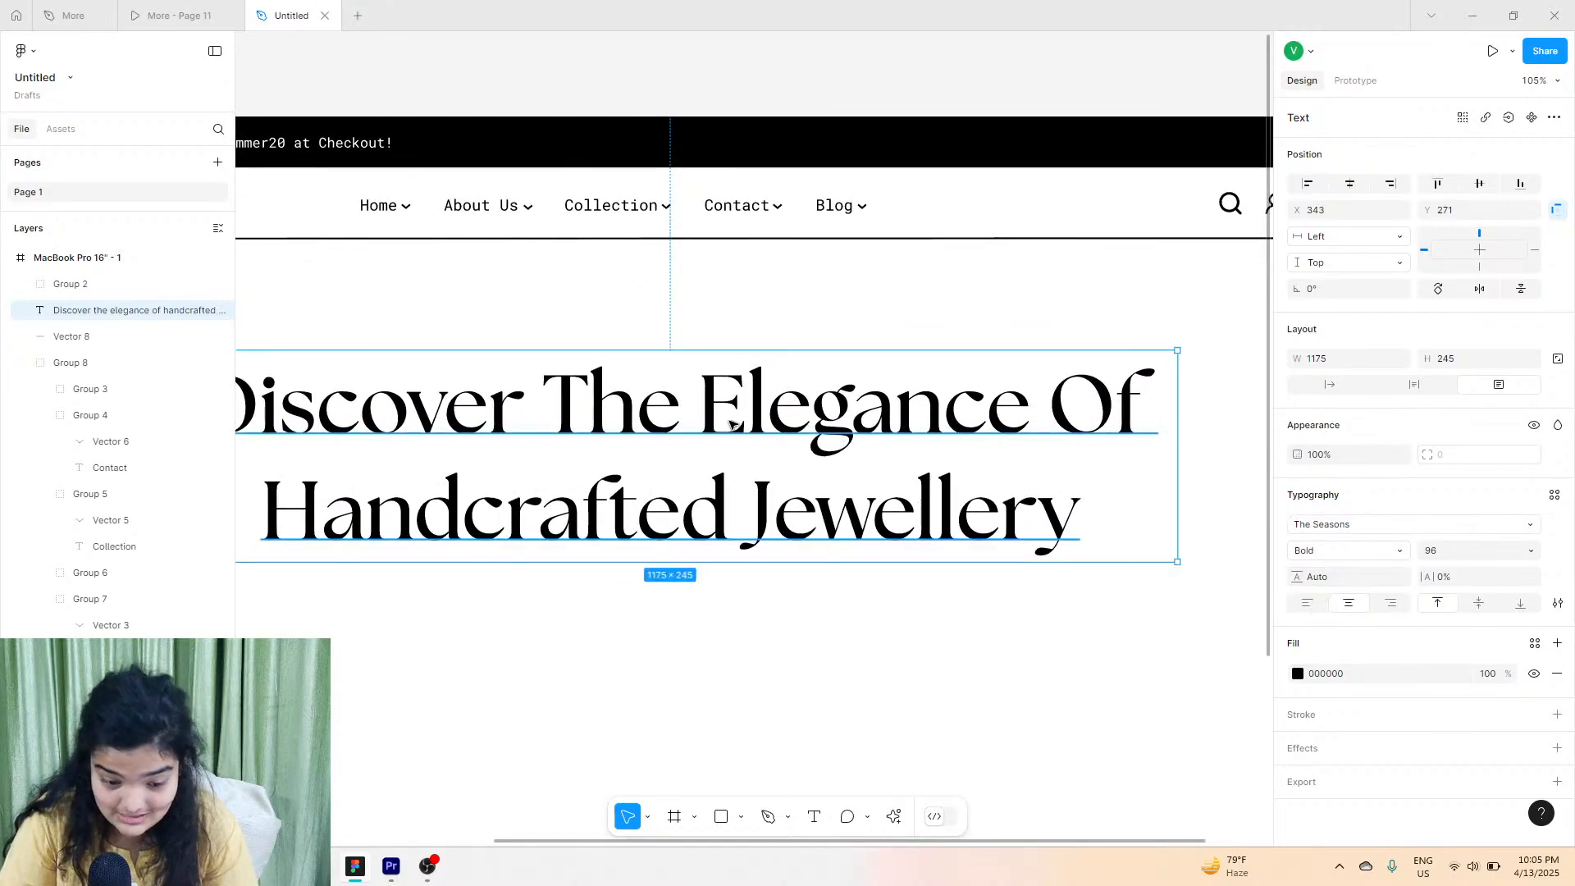
{"action": "scroll", "coordinate": [703, 410], "scroll_direction": "down", "scroll_amount": 6}
{"action": "left_click_drag", "start_coordinate": [703, 410], "coordinate": [686, 413]}
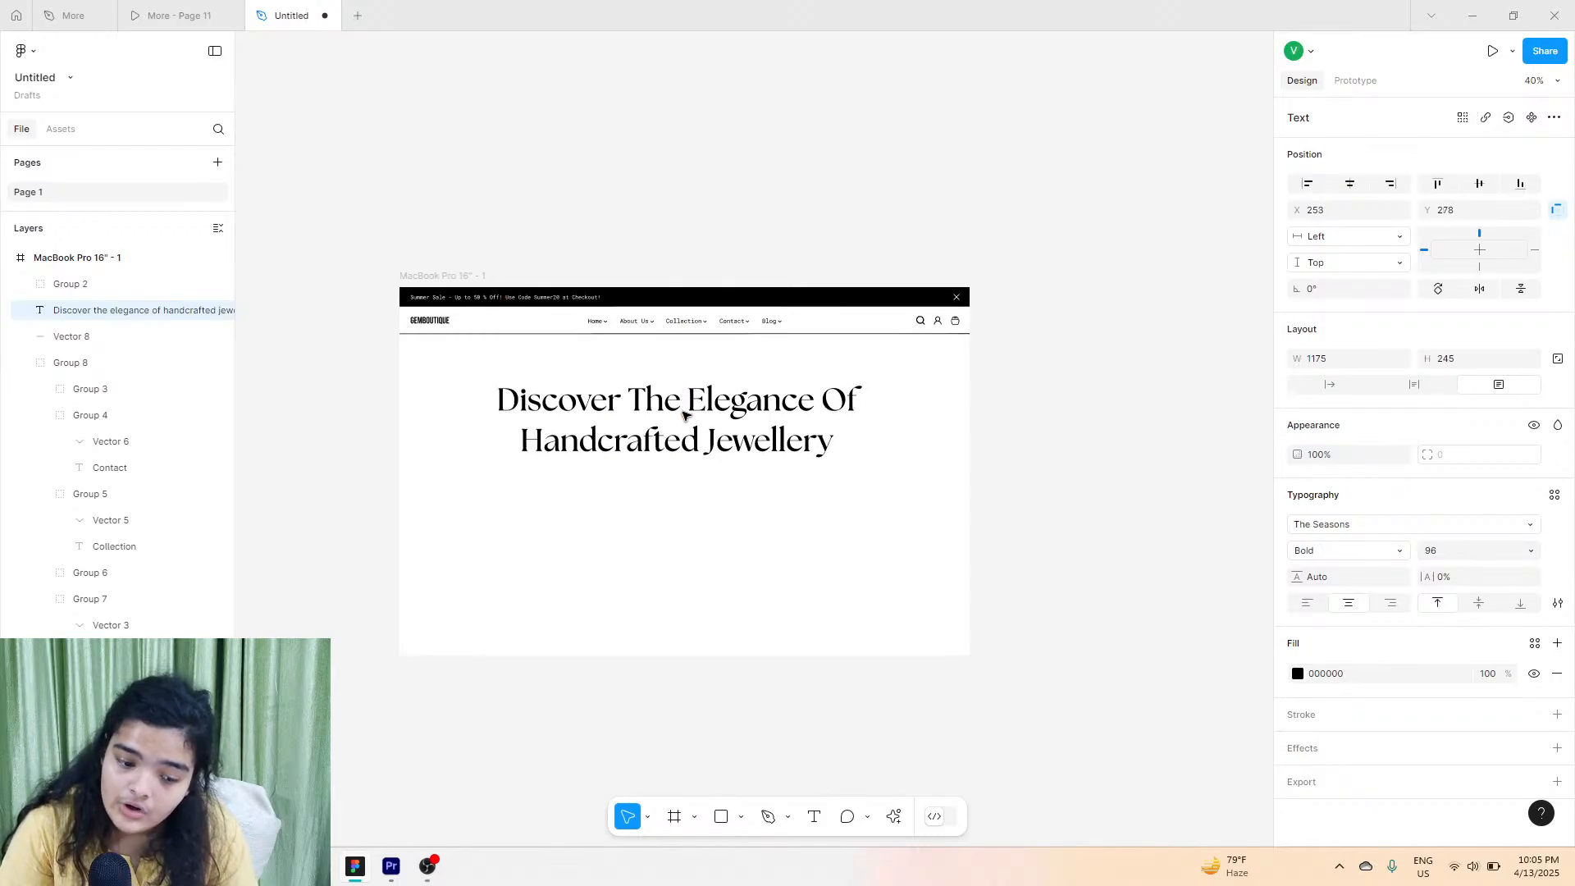
{"action": "left_click", "coordinate": [1351, 183]}
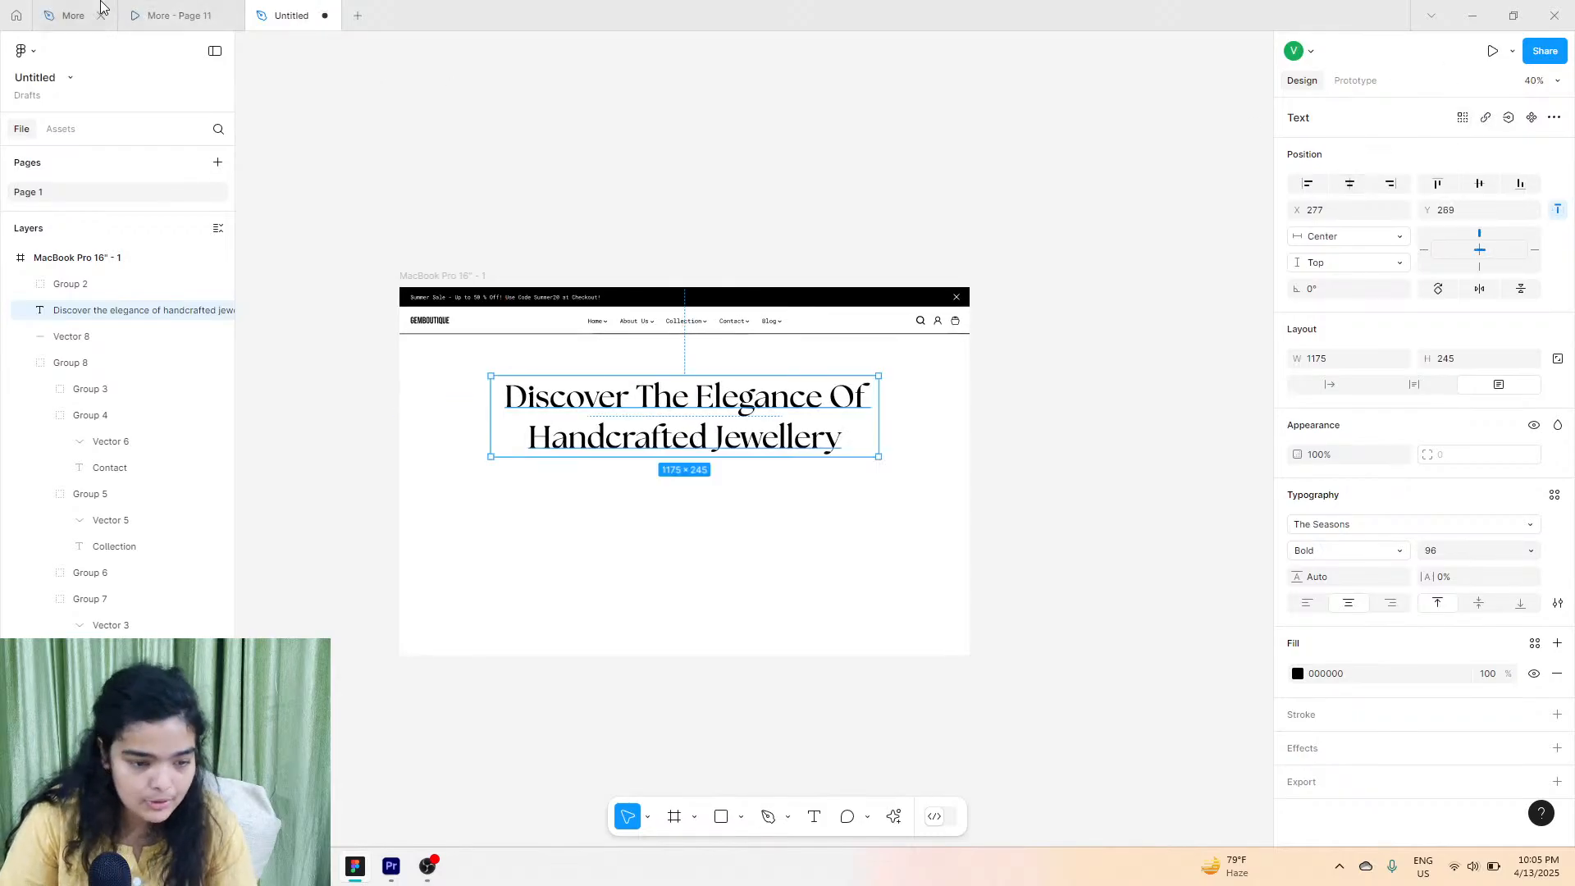
Examine the hero headline and the section below it in the More - Page 11 prototype.
{"action": "left_click", "coordinate": [172, 15]}
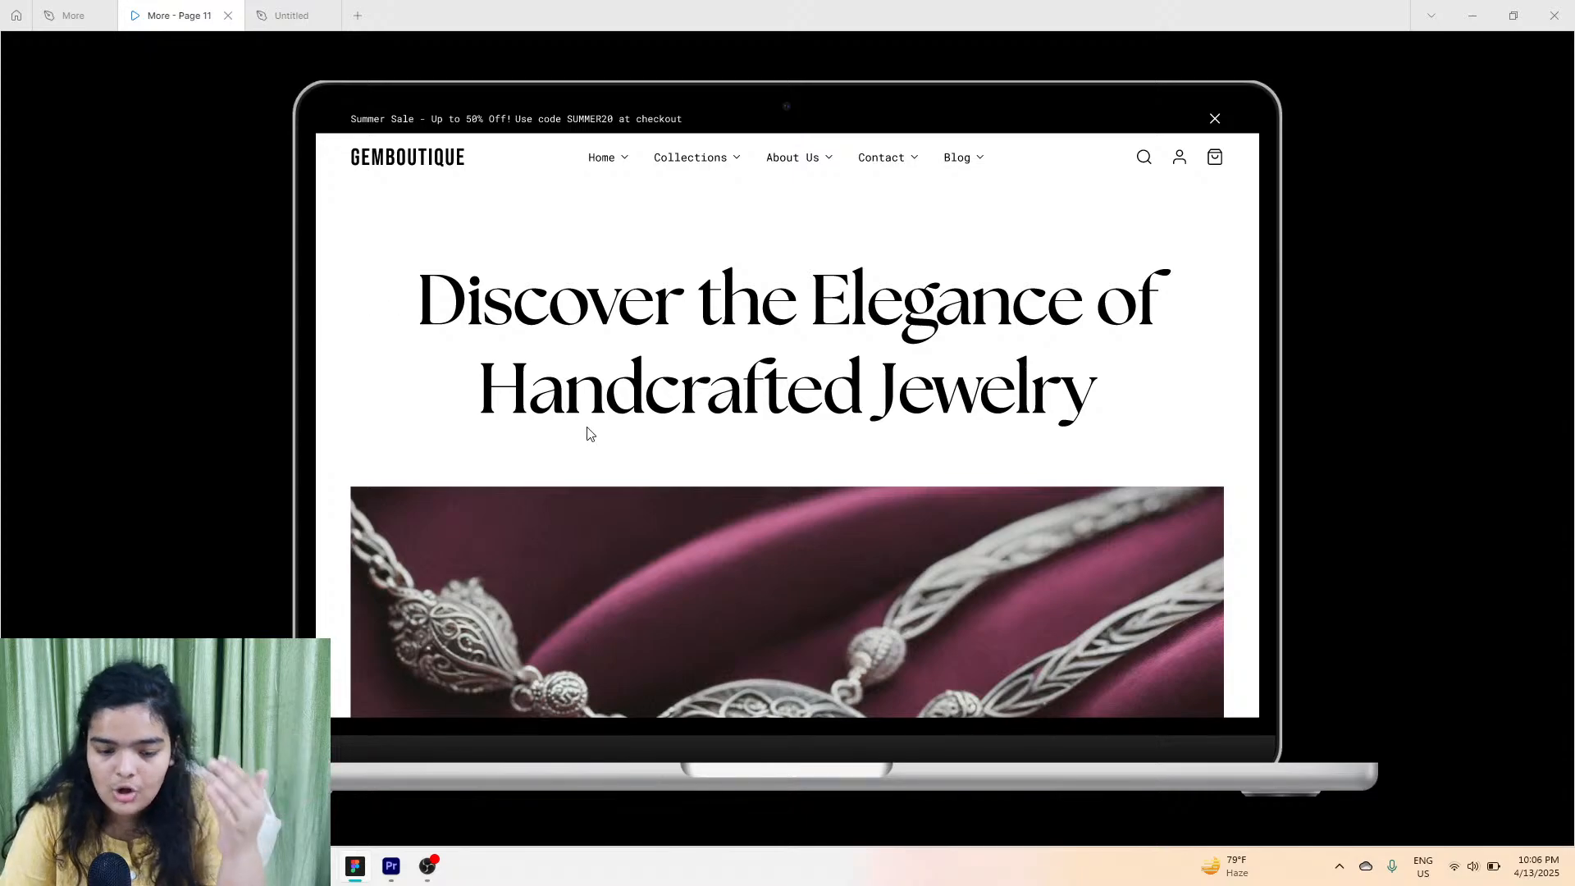
{"action": "scroll", "coordinate": [591, 440], "scroll_direction": "down", "scroll_amount": 5}
{"action": "scroll", "coordinate": [588, 454], "scroll_direction": "up", "scroll_amount": 4}
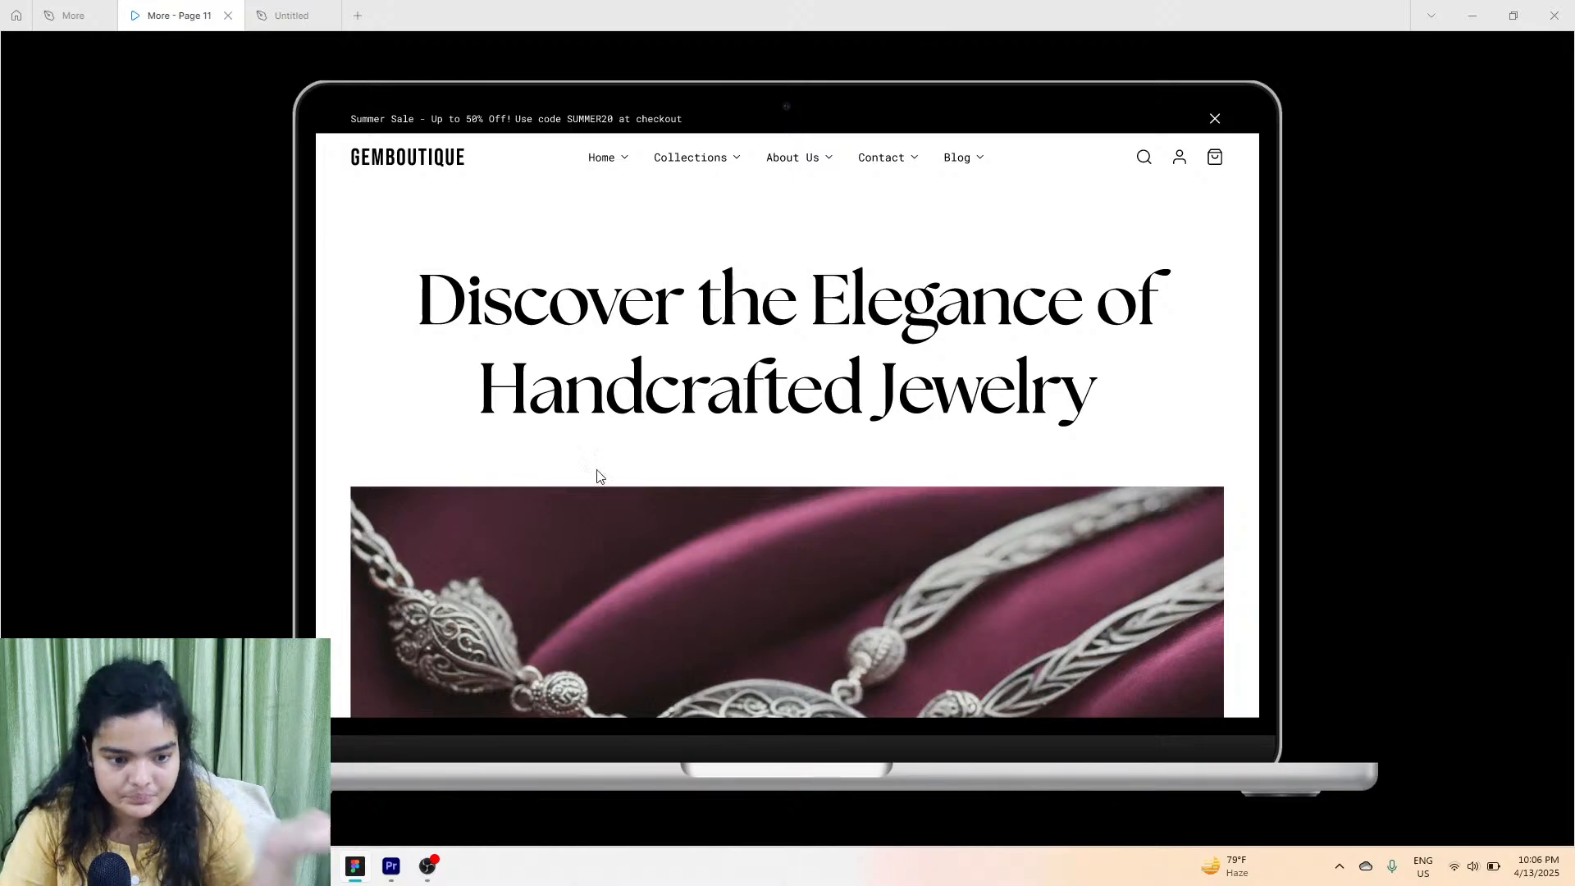
Switch to the Untitled design and extend the MacBook Pro page frame downward to a height of about 2030.
{"action": "left_click", "coordinate": [312, 8]}
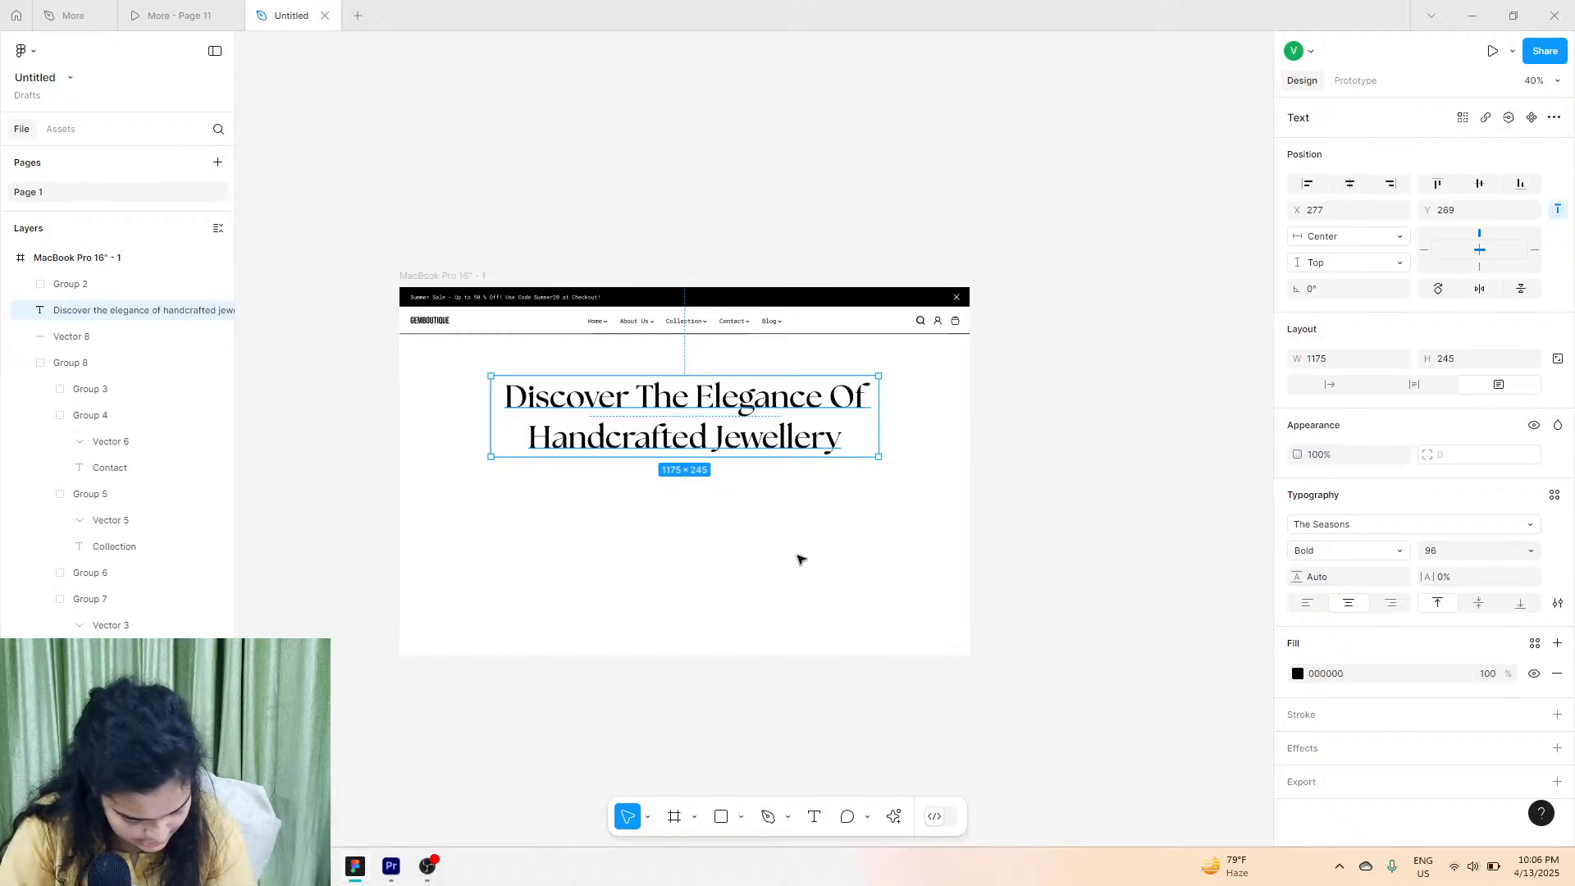
{"action": "scroll", "coordinate": [798, 560], "scroll_direction": "up", "scroll_amount": 5}
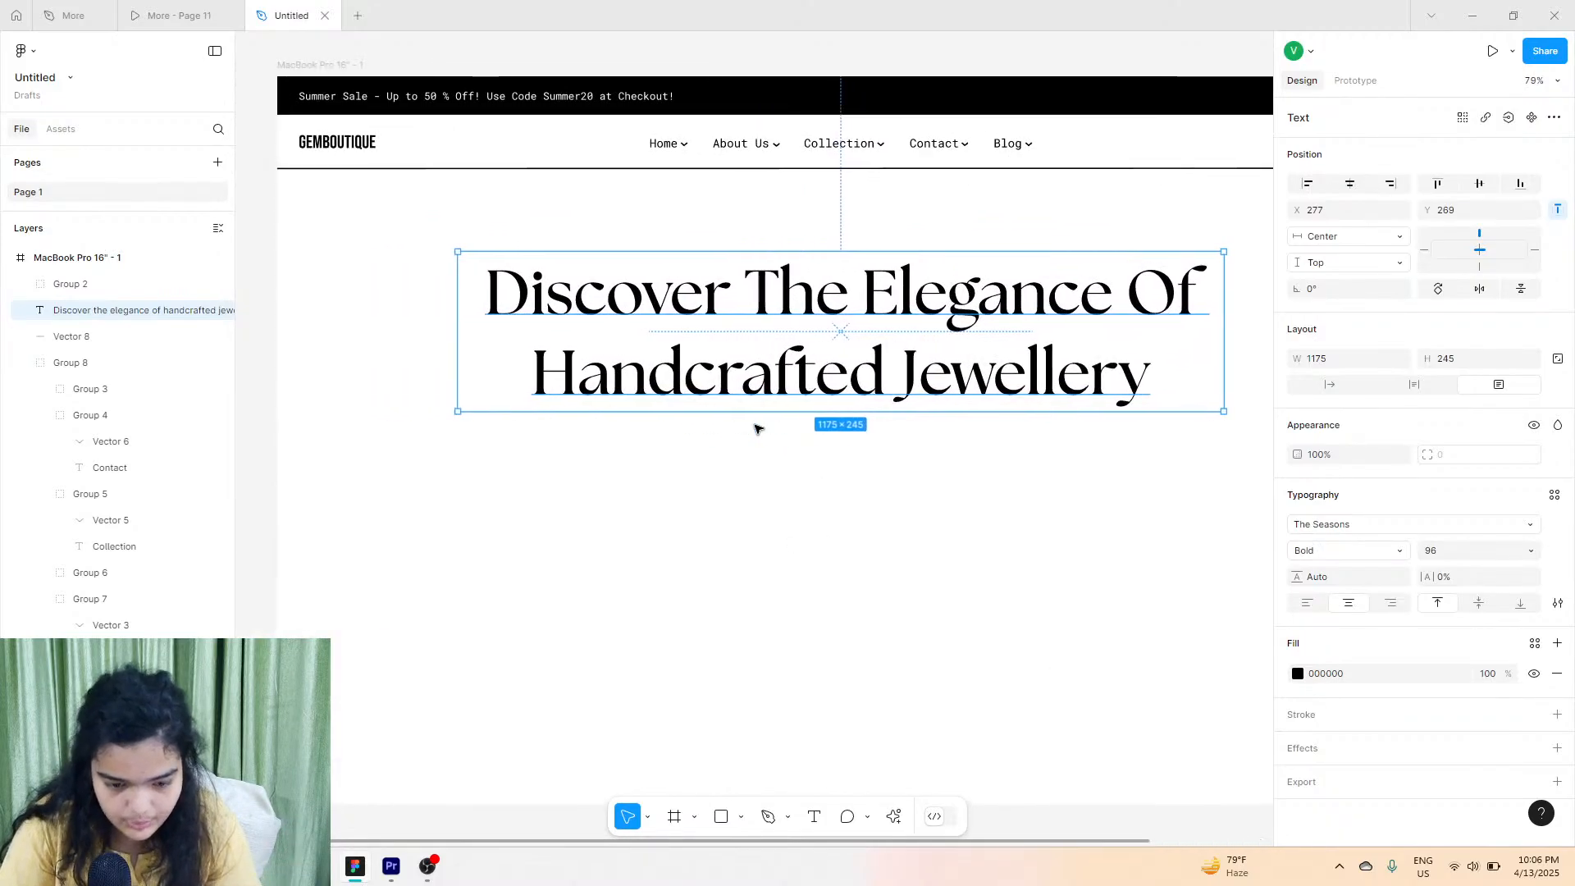
{"action": "scroll", "coordinate": [758, 428], "scroll_direction": "right", "scroll_amount": 1}
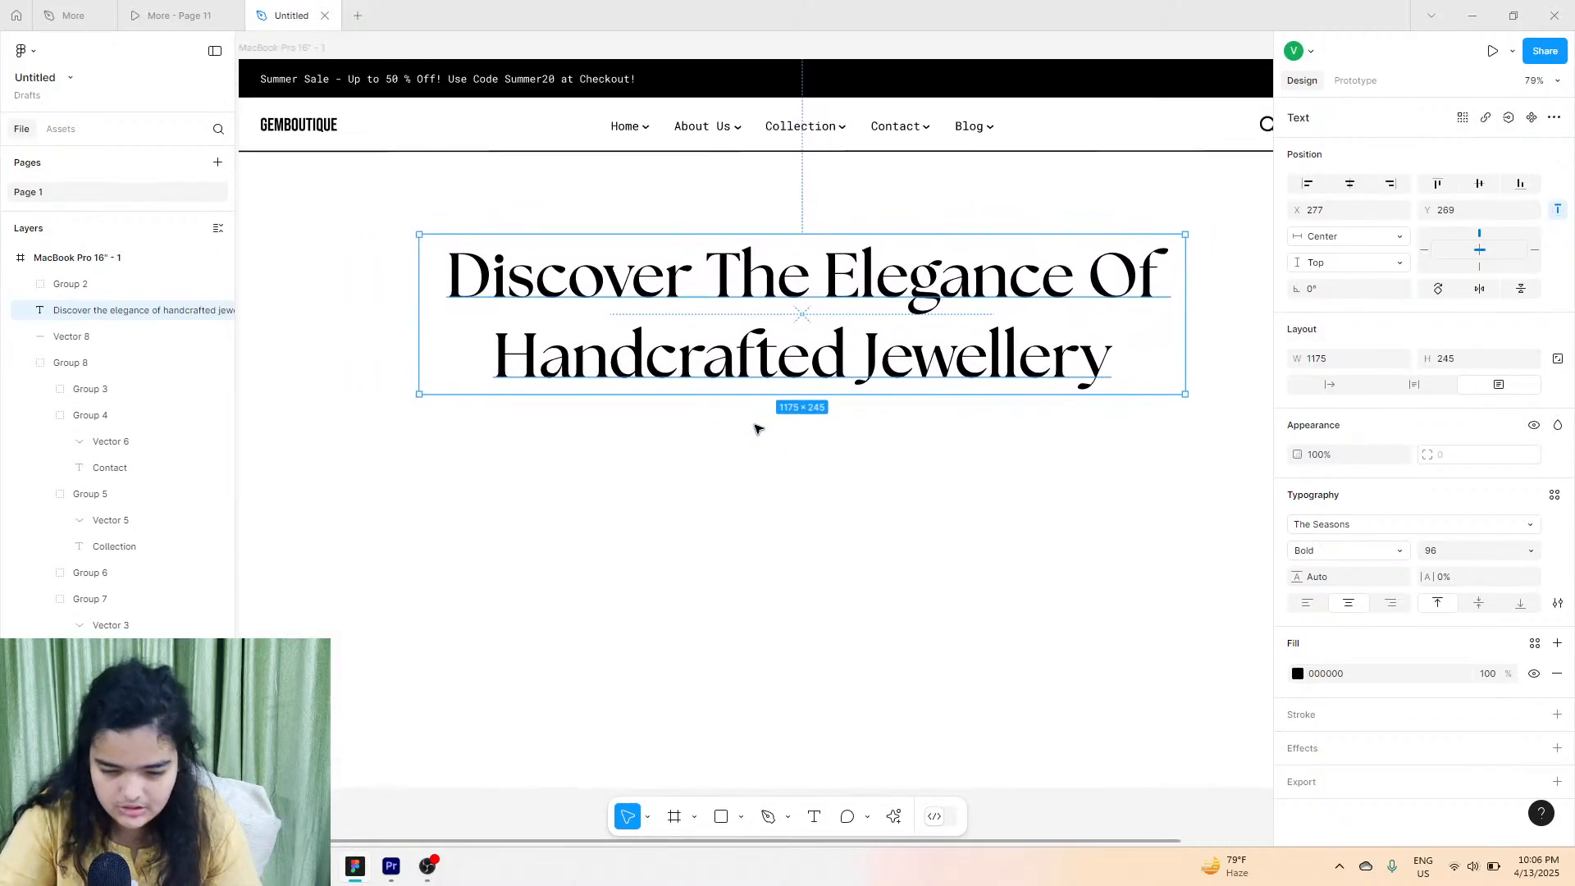
{"action": "left_click", "coordinate": [301, 47]}
{"action": "scroll", "coordinate": [648, 475], "scroll_direction": "down", "scroll_amount": 1}
{"action": "key", "text": "shift+1"}
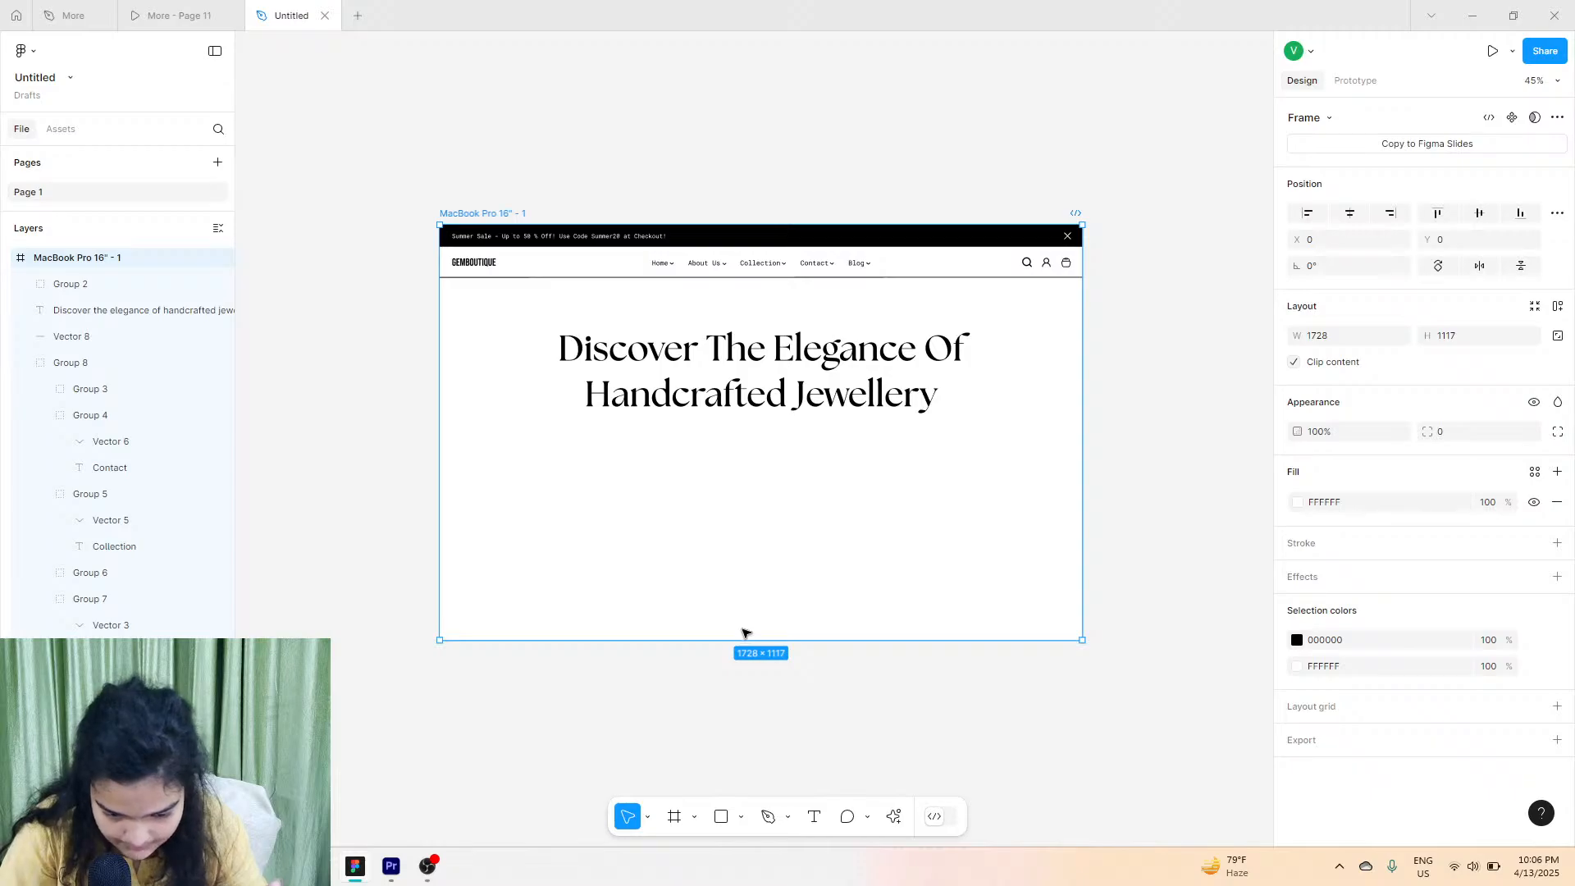
{"action": "left_click_drag", "start_coordinate": [741, 639], "coordinate": [742, 788]}
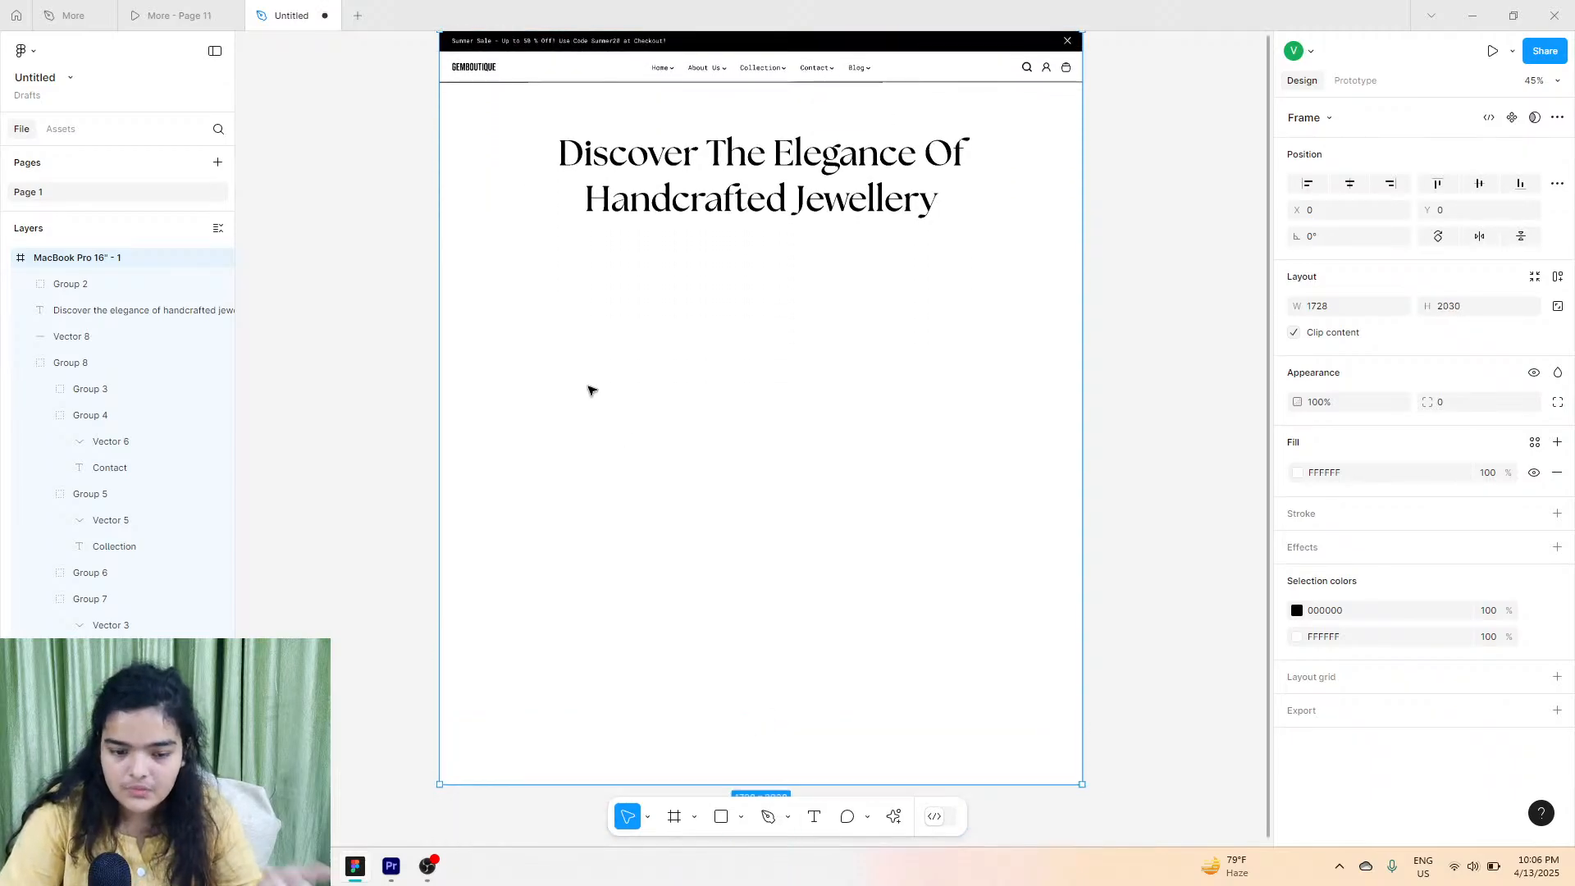
Nudge the hero headline up to about Y 266, comparing its spacing with the More - Page 11 prototype.
{"action": "scroll", "coordinate": [589, 388], "scroll_direction": "up", "scroll_amount": 2}
{"action": "left_click", "coordinate": [661, 202]}
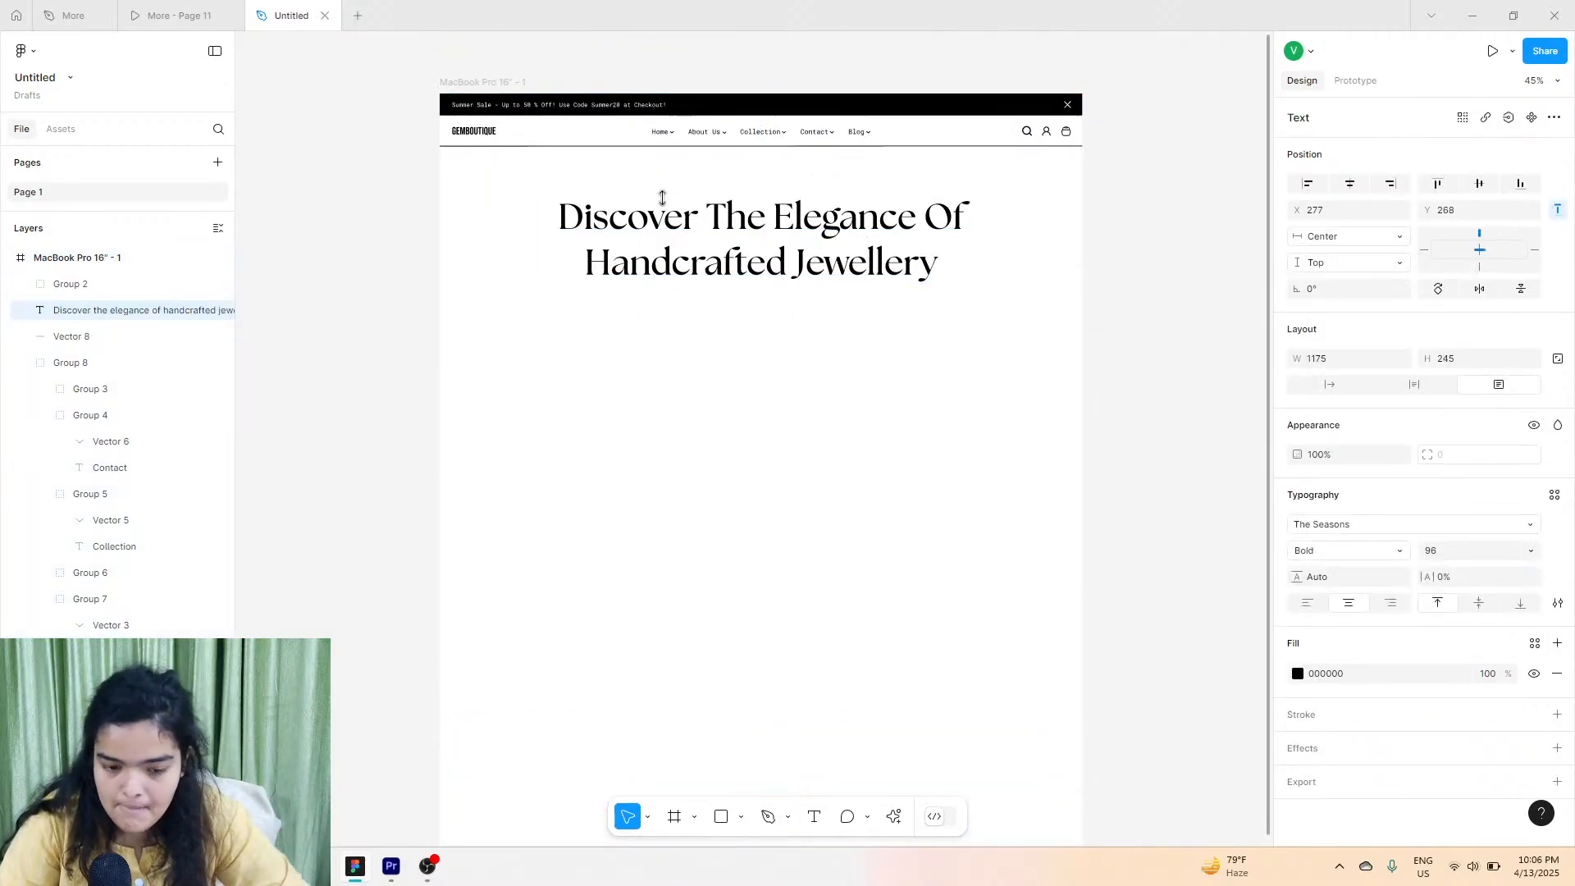
{"action": "left_click", "coordinate": [211, 9]}
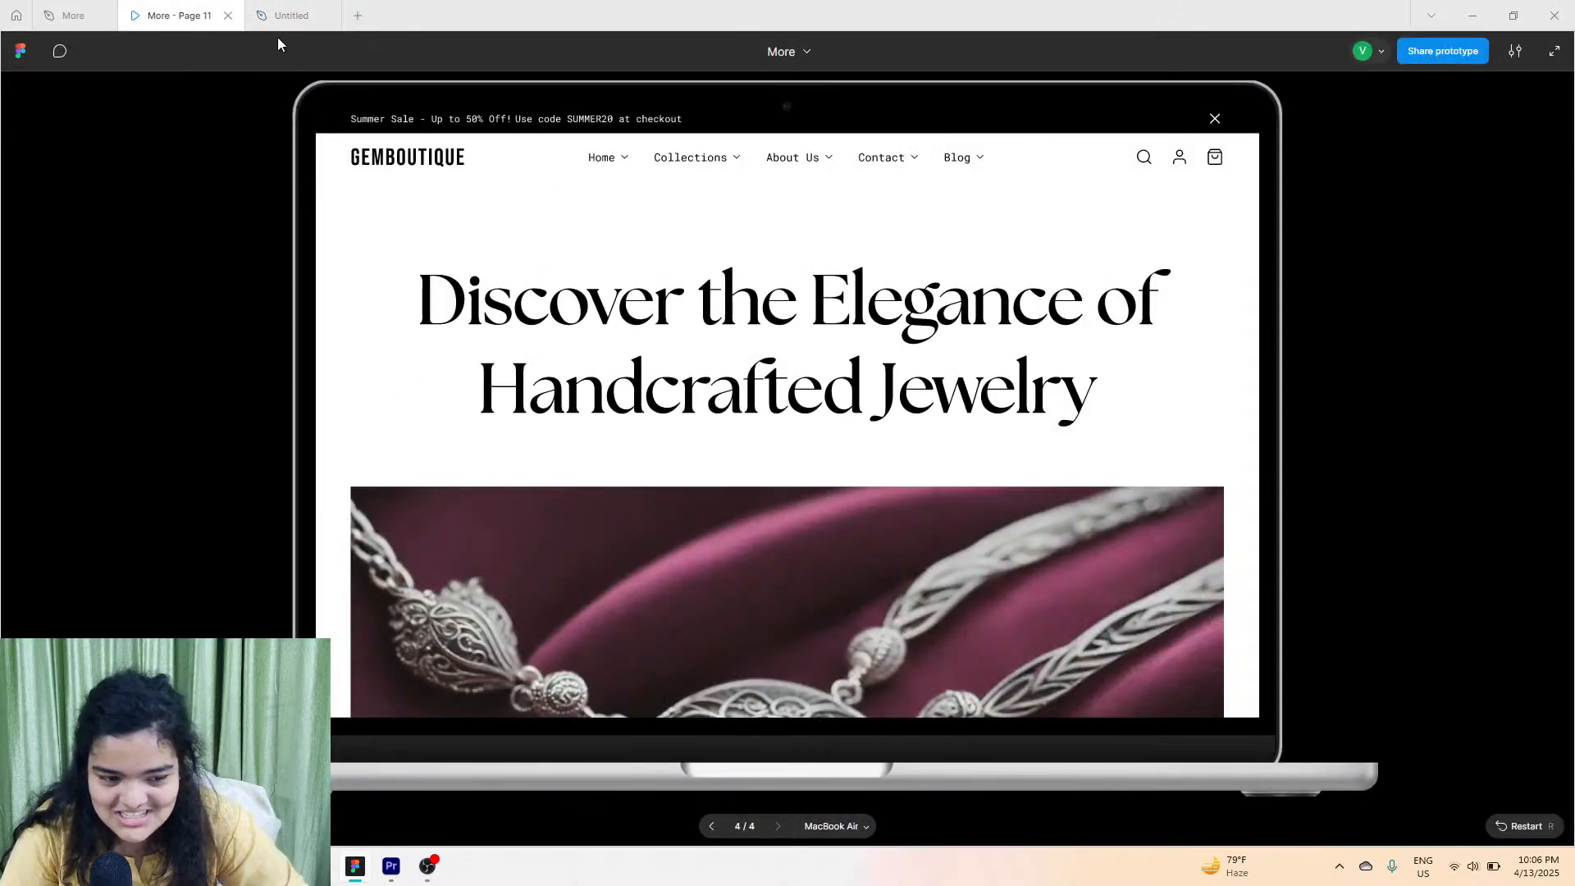
{"action": "left_click", "coordinate": [287, 16]}
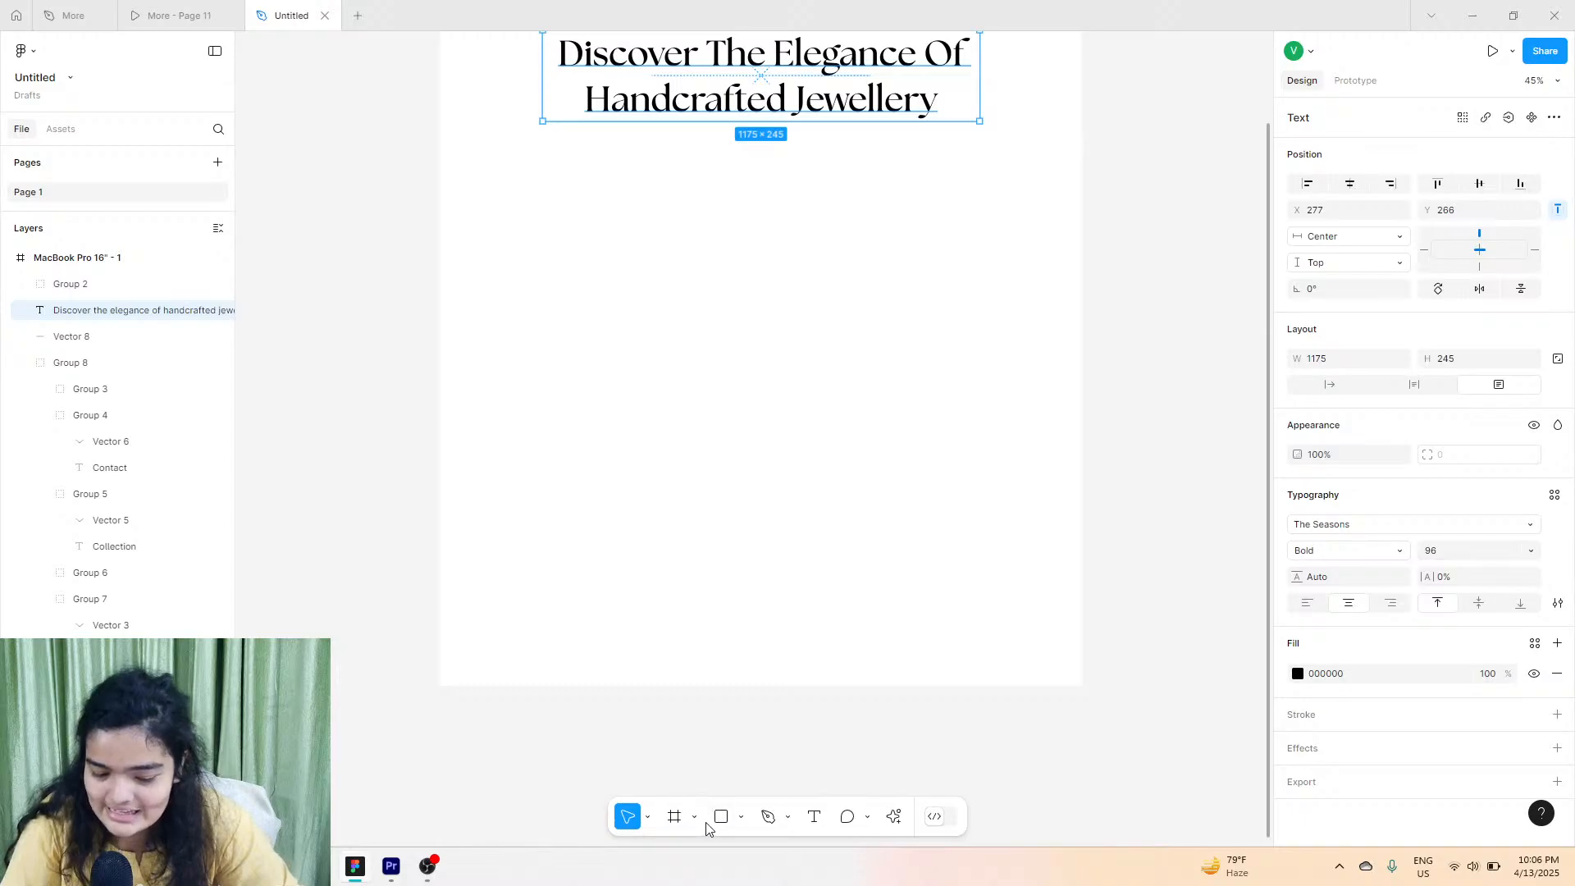
Draw a frame about 1368 × 803 below the headline and center it horizontally on the page.
{"action": "left_click", "coordinate": [676, 818]}
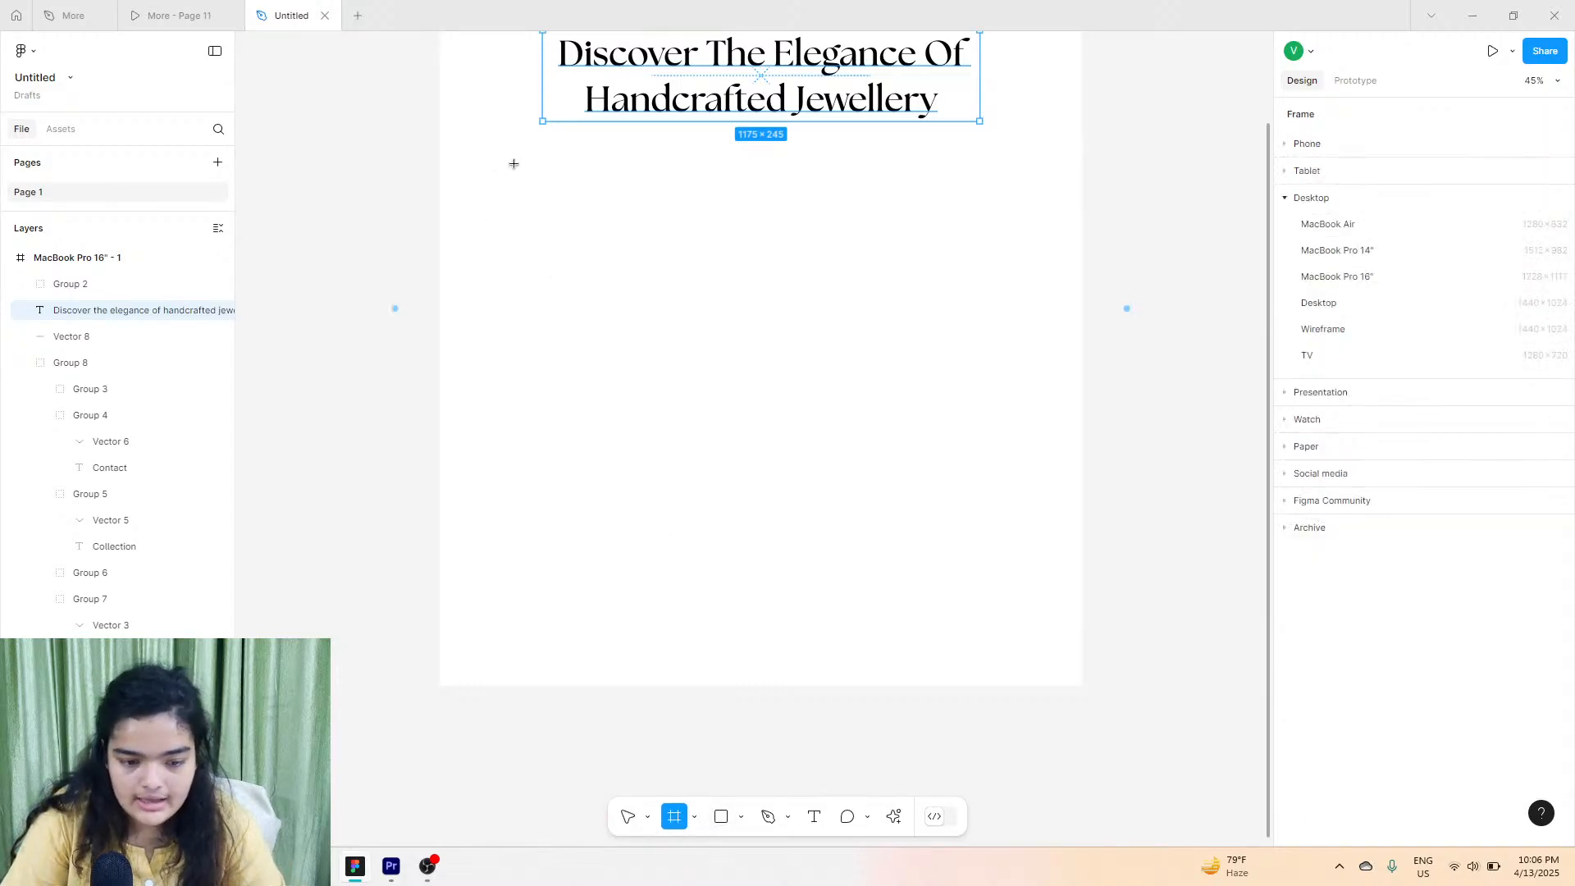
{"action": "left_click_drag", "start_coordinate": [513, 163], "coordinate": [1023, 462]}
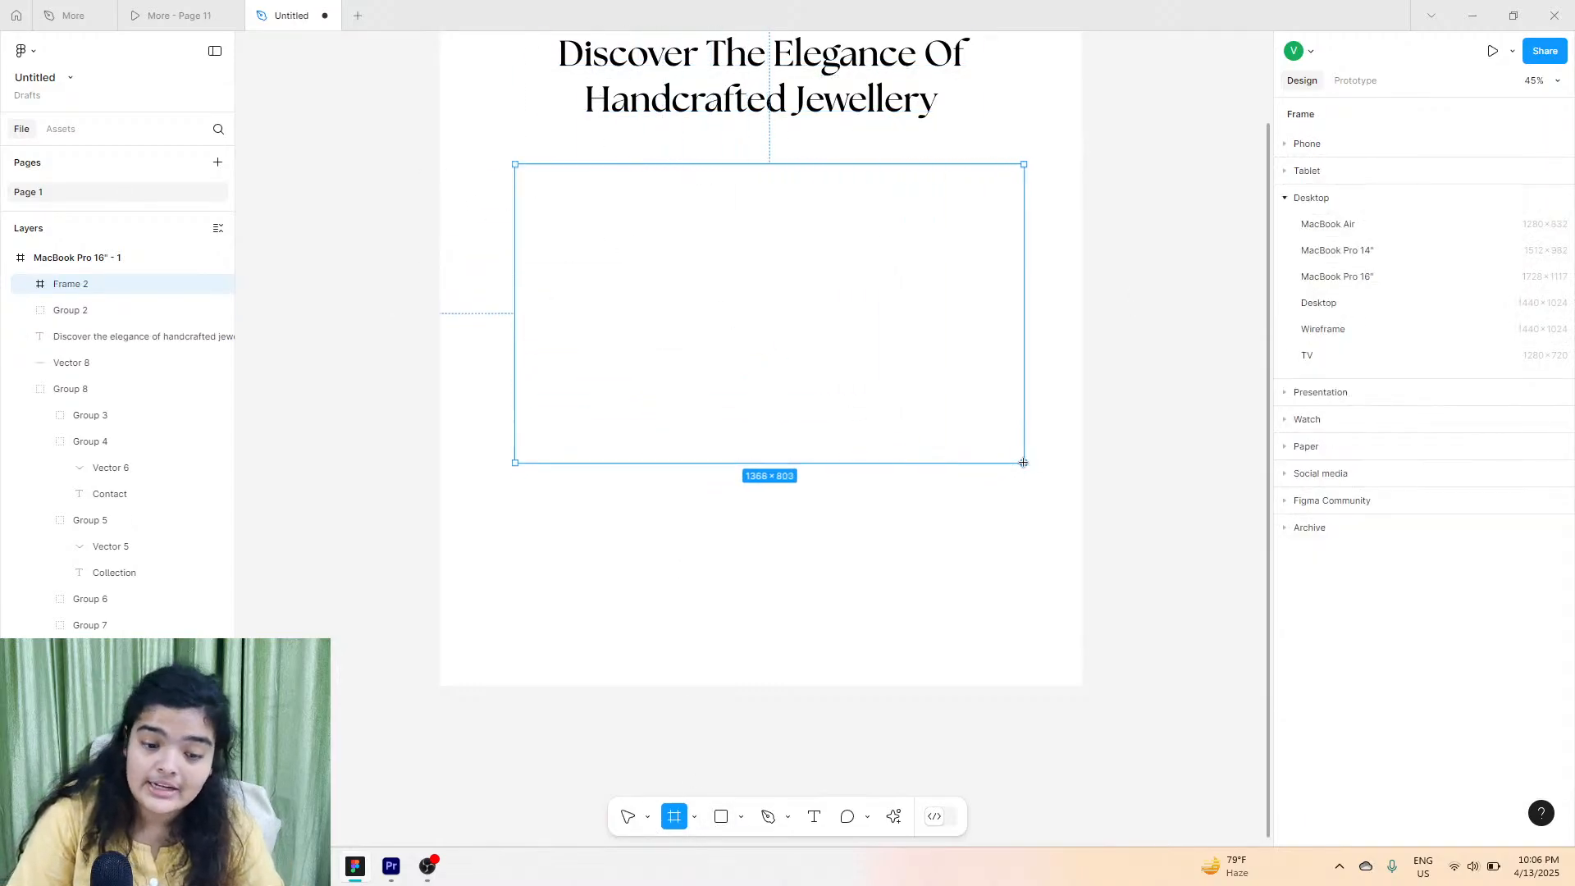
{"action": "left_click", "coordinate": [1349, 183]}
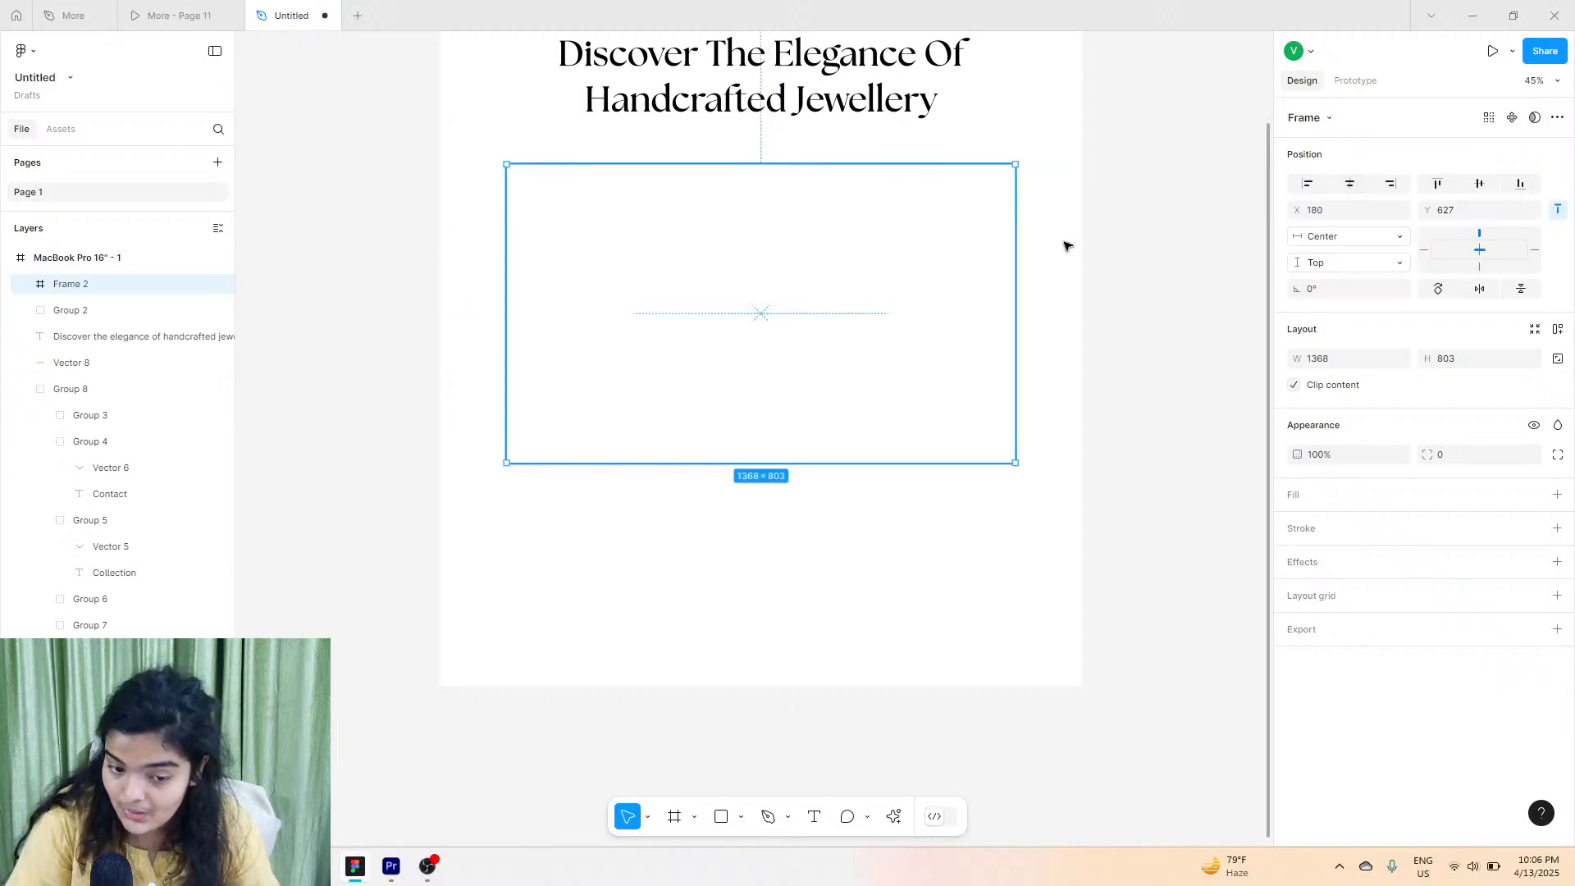
Give the new hero frame a dark red 4D0000 fill.
{"action": "left_click", "coordinate": [1556, 496]}
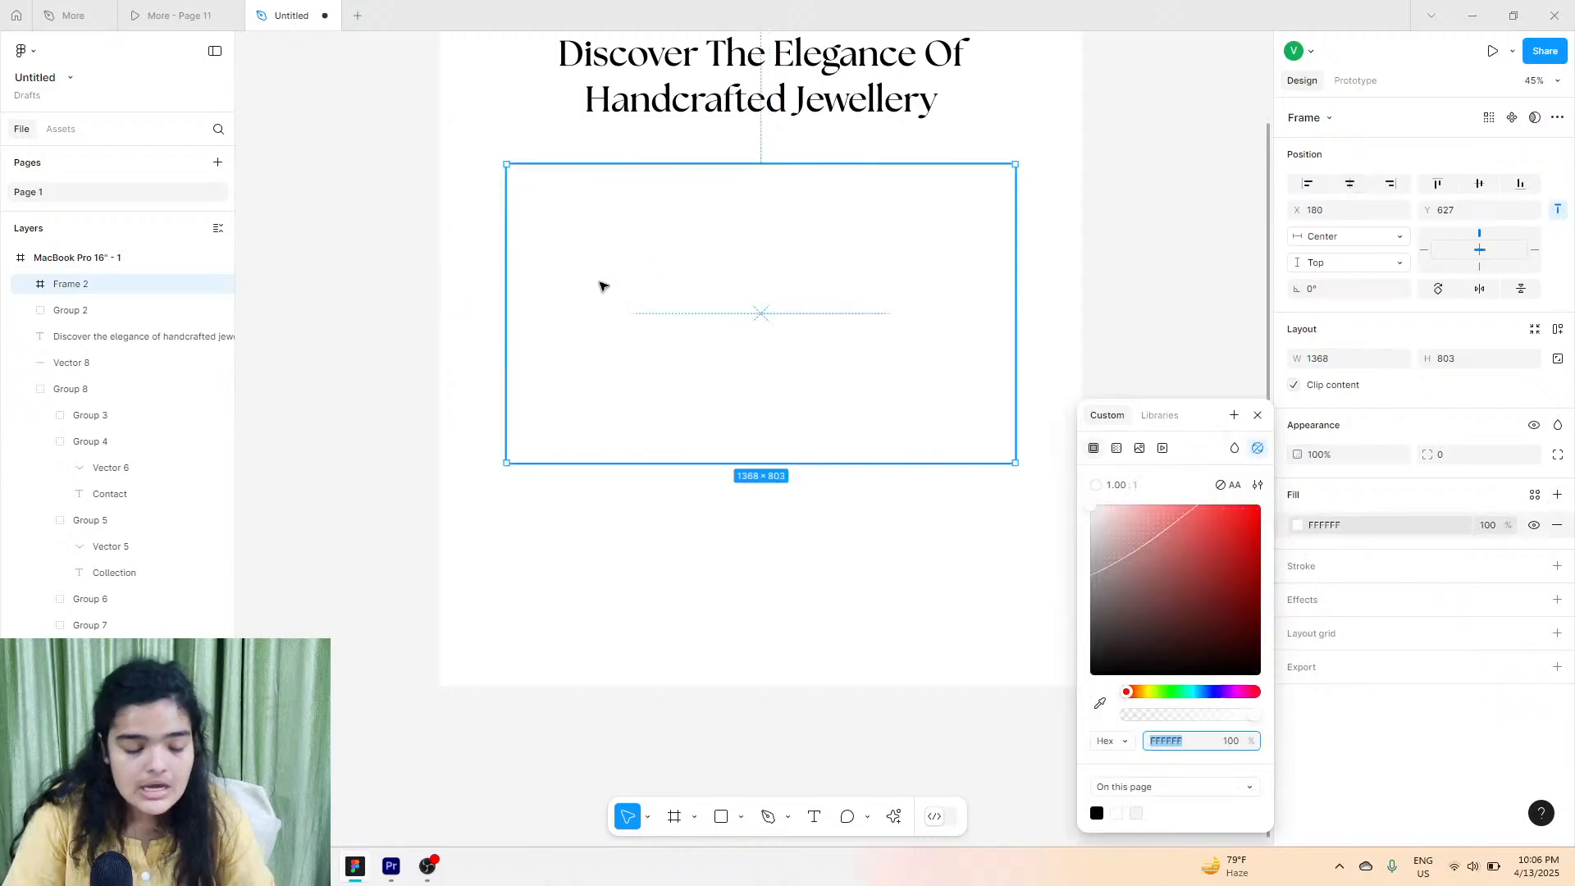
{"action": "left_click", "coordinate": [225, 14]}
{"action": "left_click", "coordinate": [279, 11]}
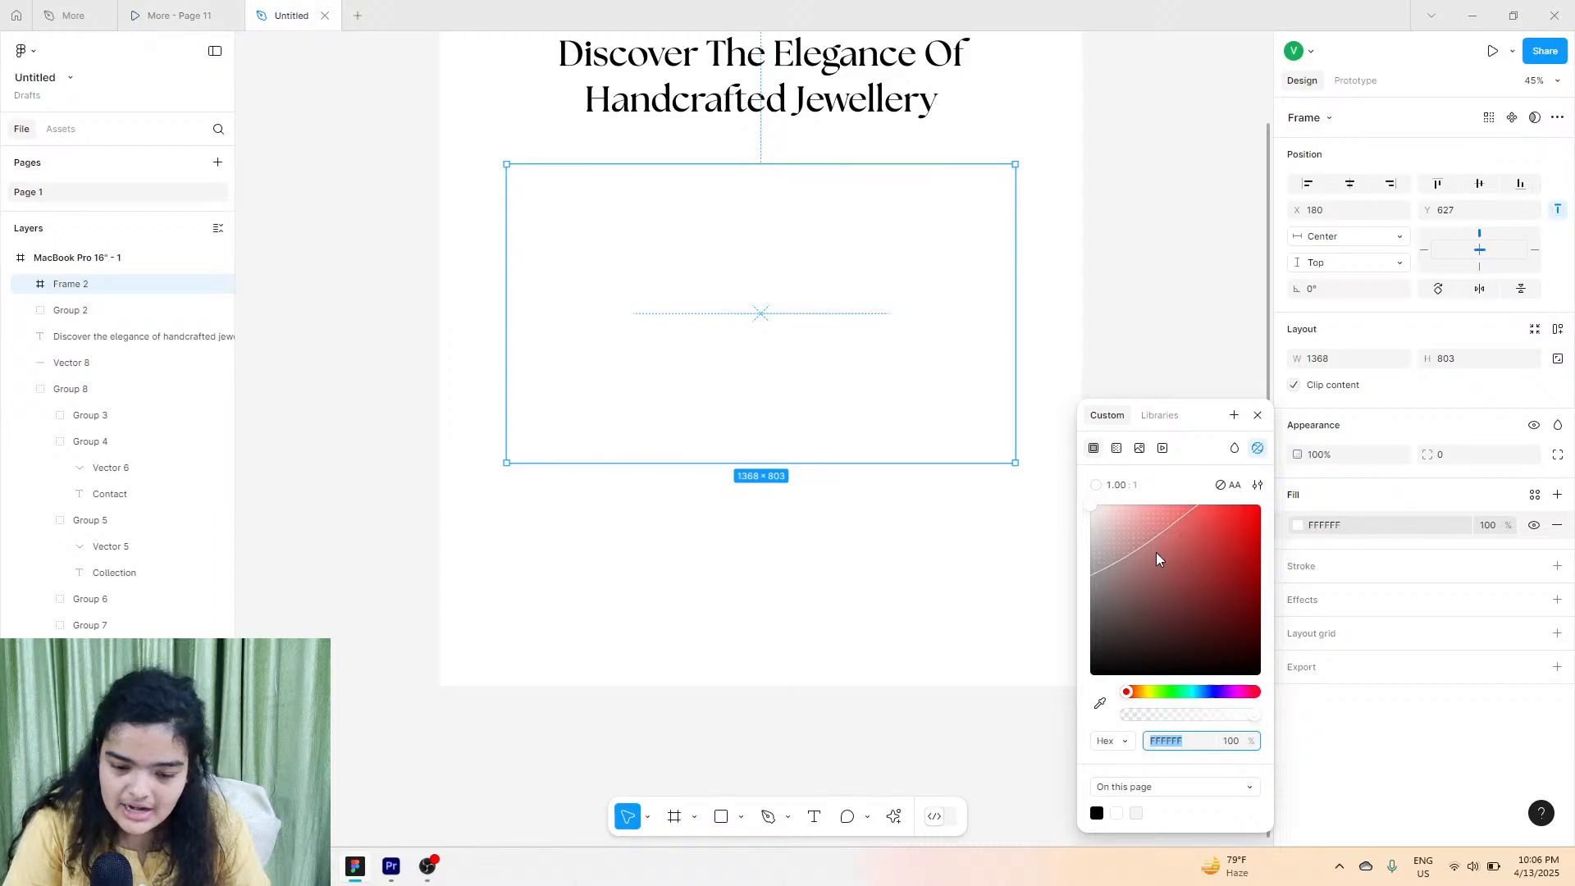
{"action": "left_click_drag", "start_coordinate": [1173, 560], "coordinate": [1324, 625]}
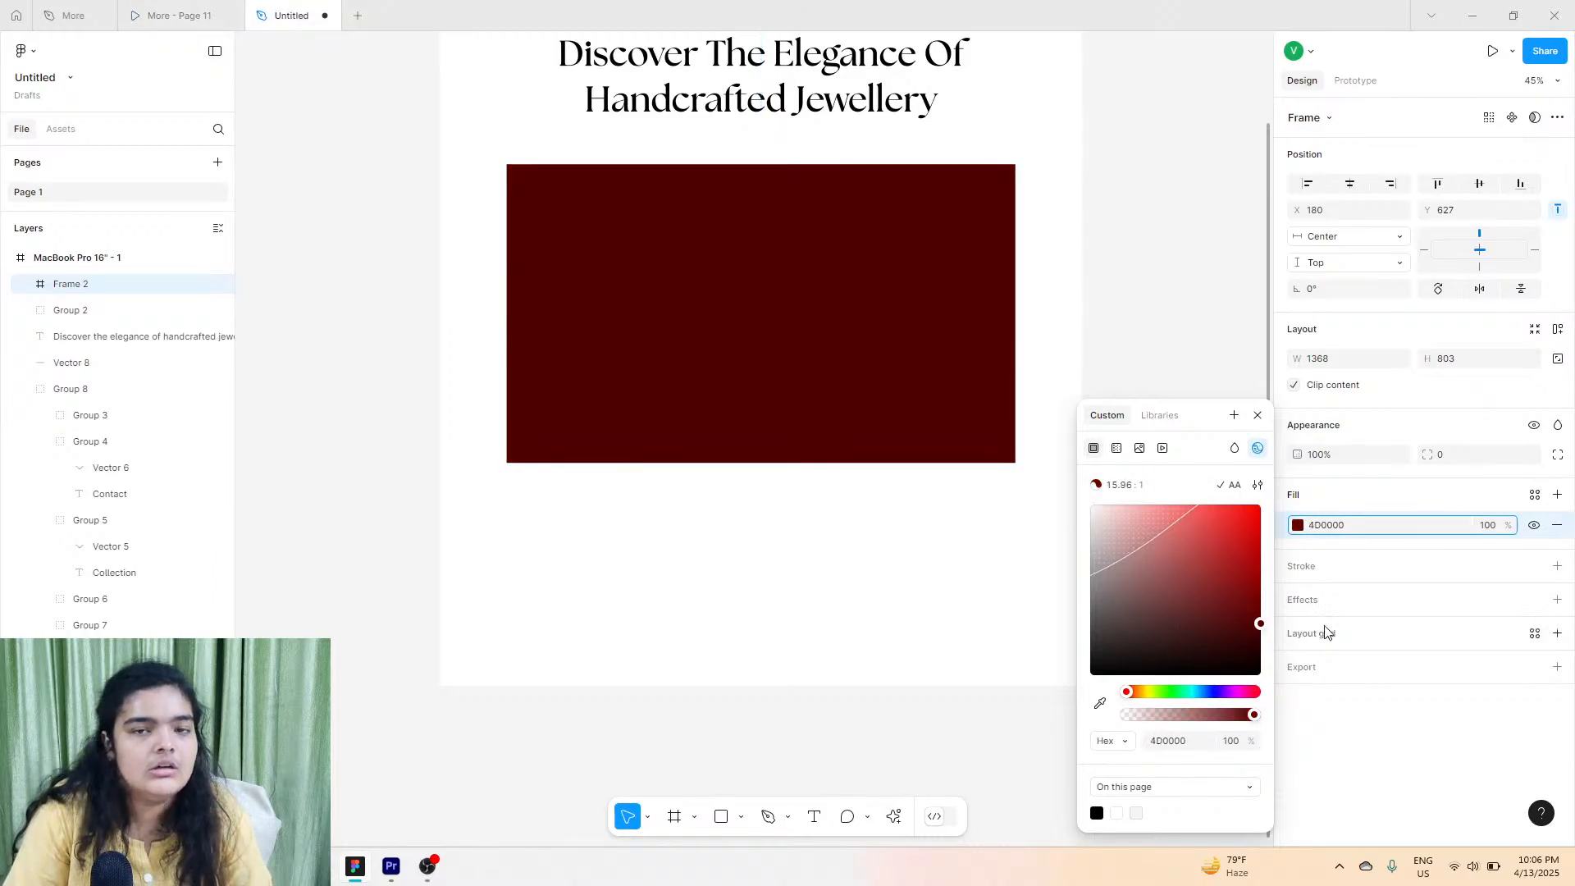
{"action": "left_click", "coordinate": [1066, 334]}
Move the dark red frame up to about Y 587 and the headline to about Y 254, setting the headline's line height to 129%.
{"action": "scroll", "coordinate": [1065, 334], "scroll_direction": "up", "scroll_amount": 3}
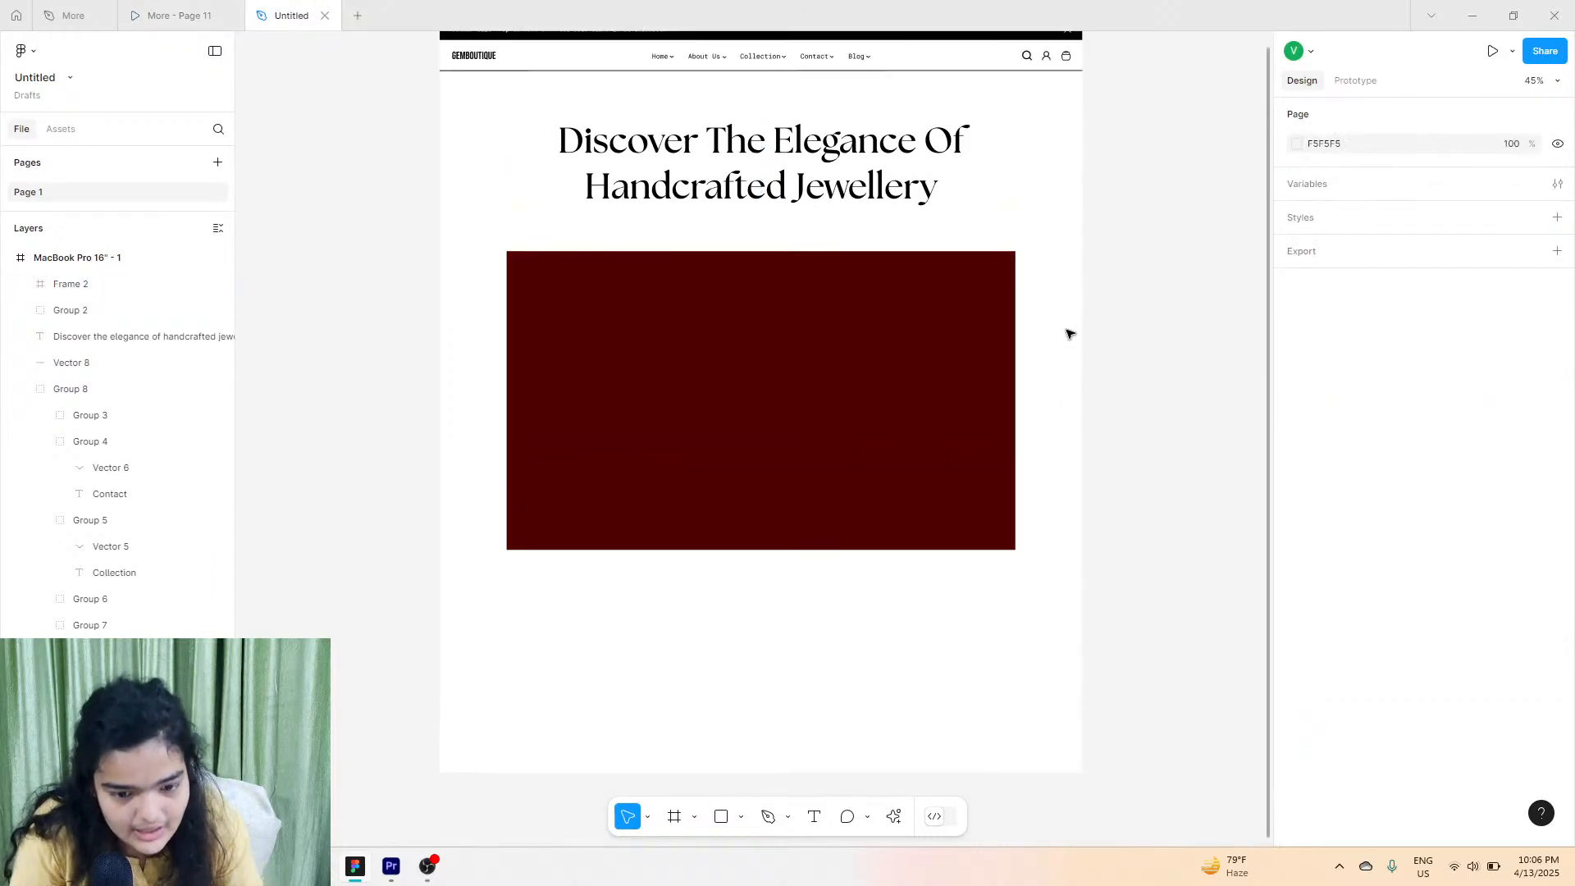
{"action": "left_click_drag", "start_coordinate": [800, 328], "coordinate": [794, 268]}
{"action": "left_click", "coordinate": [763, 170]}
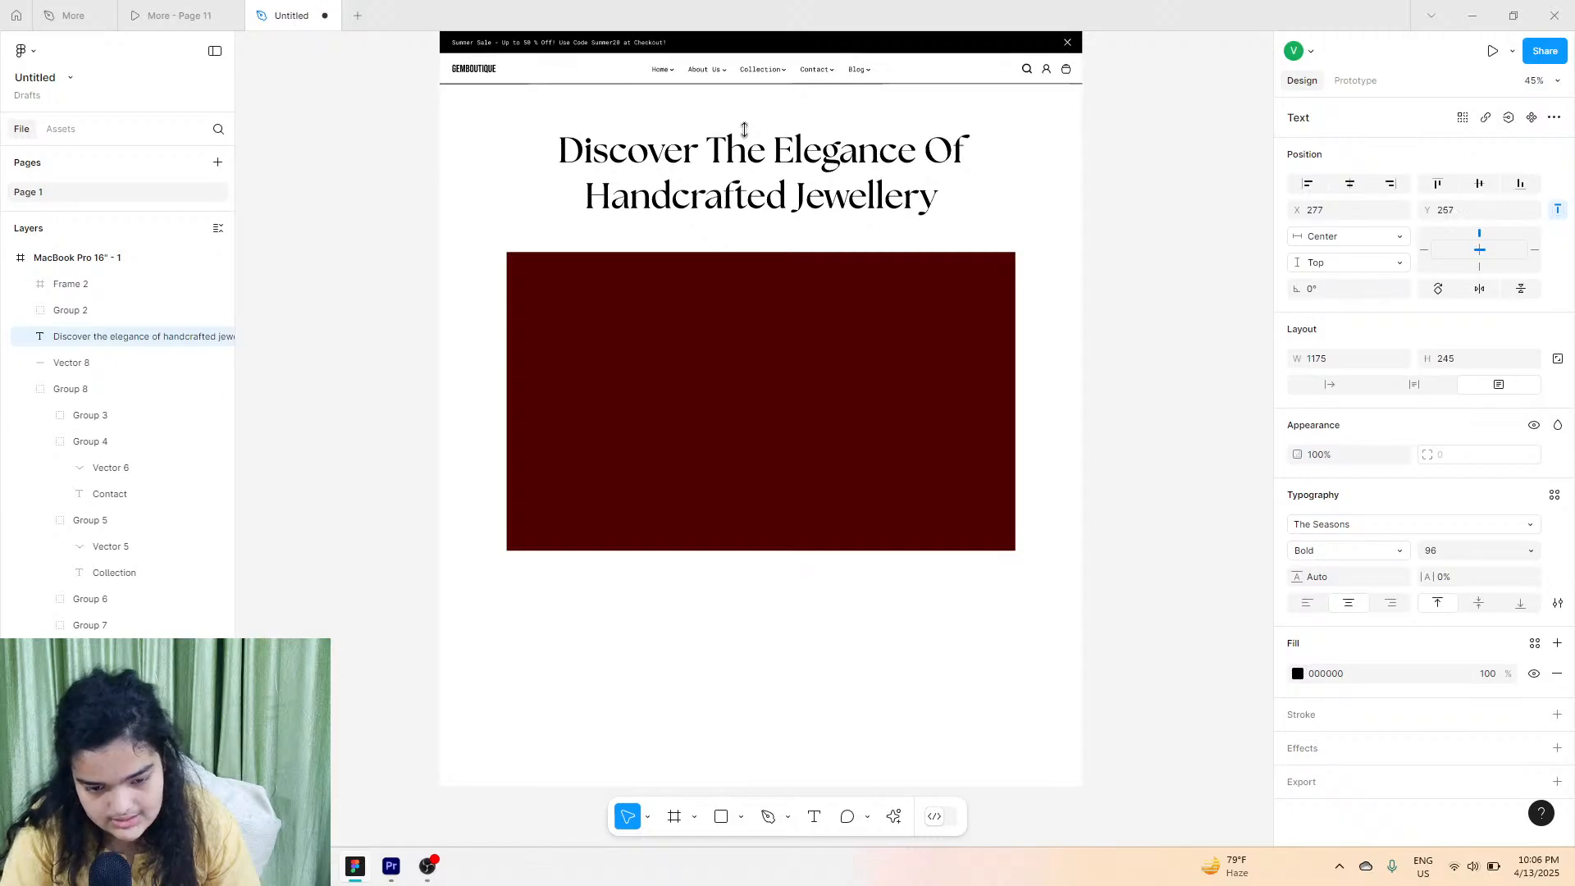
{"action": "left_click_drag", "start_coordinate": [1288, 575], "coordinate": [1347, 579]}
{"action": "left_click", "coordinate": [732, 334]}
{"action": "left_click_drag", "start_coordinate": [731, 334], "coordinate": [733, 341]}
{"action": "left_click", "coordinate": [706, 217]}
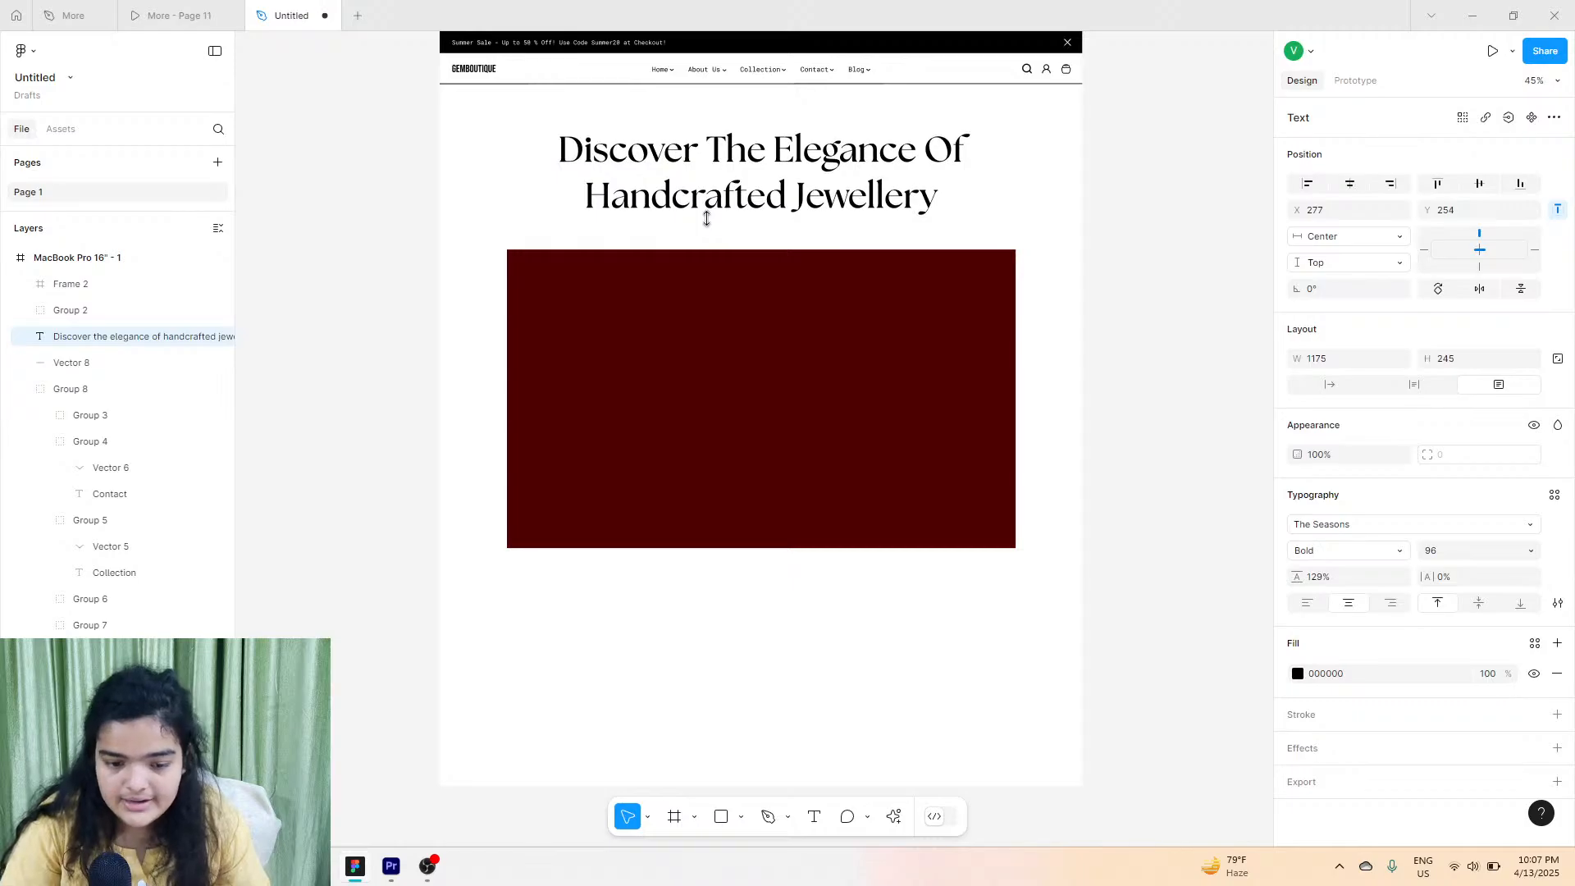
Check the prototype's necklace picture, then search the actions for "image" and start Make an image for the dark red frame.
{"action": "left_click", "coordinate": [612, 400]}
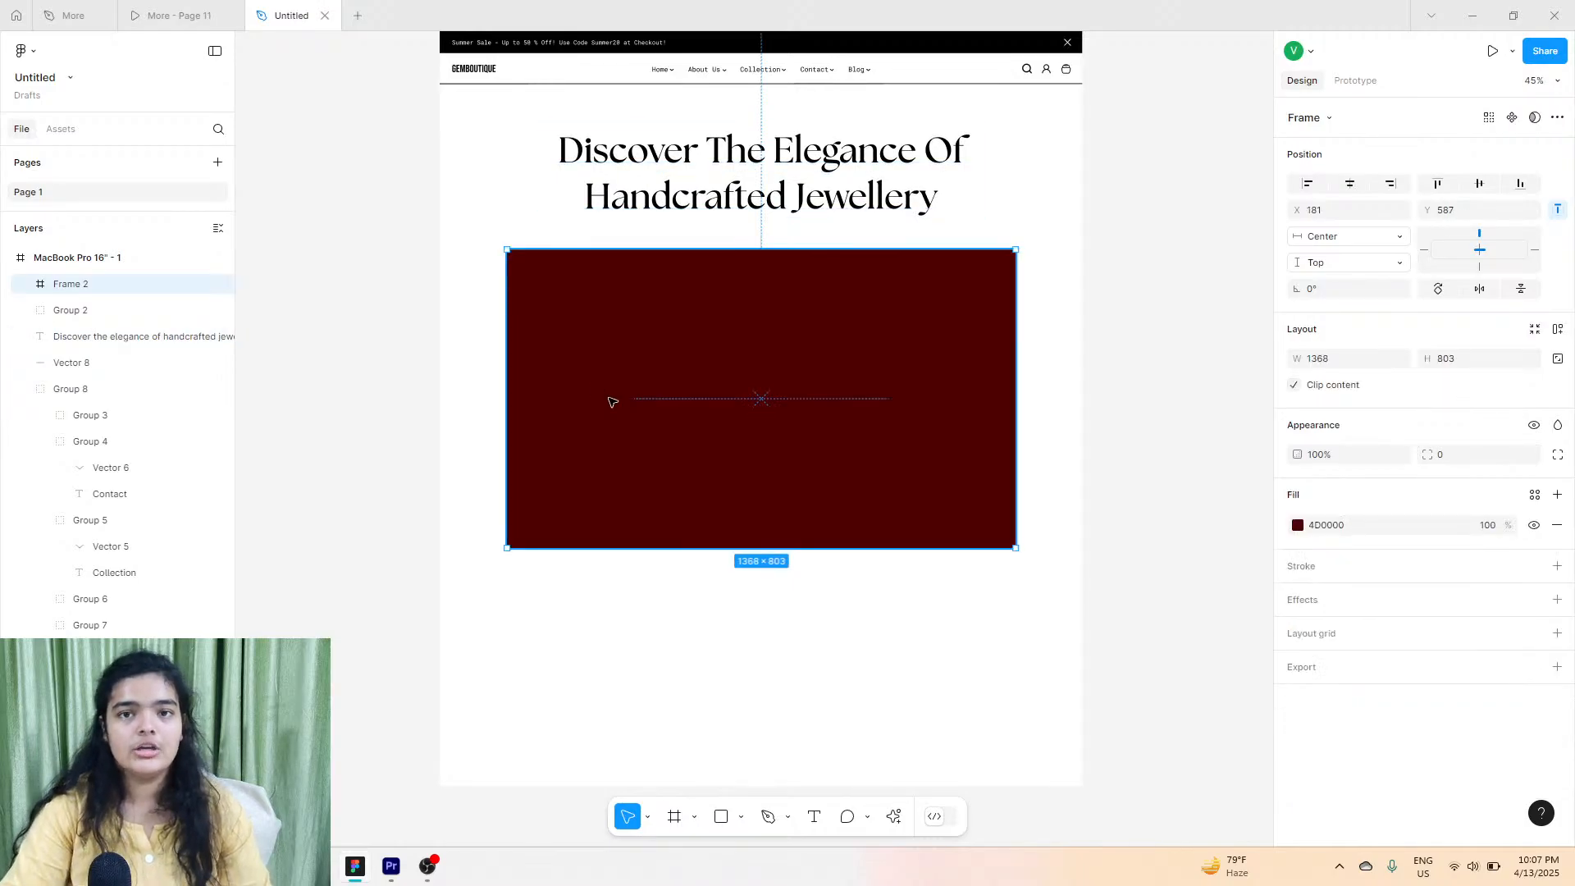
{"action": "left_click", "coordinate": [209, 14]}
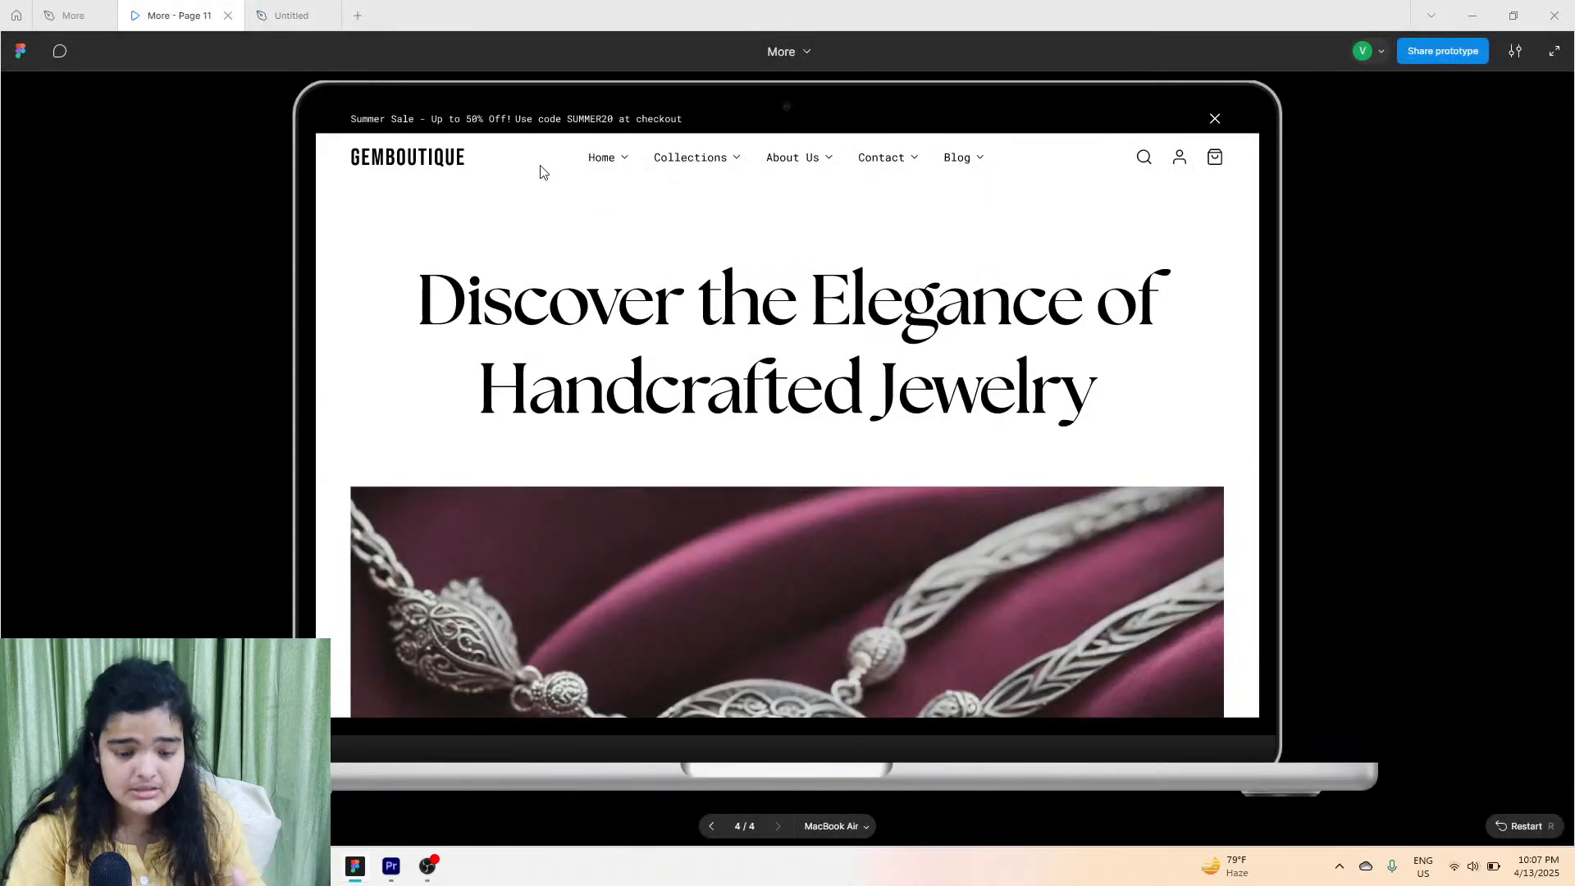
{"action": "scroll", "coordinate": [632, 288], "scroll_direction": "down", "scroll_amount": 5}
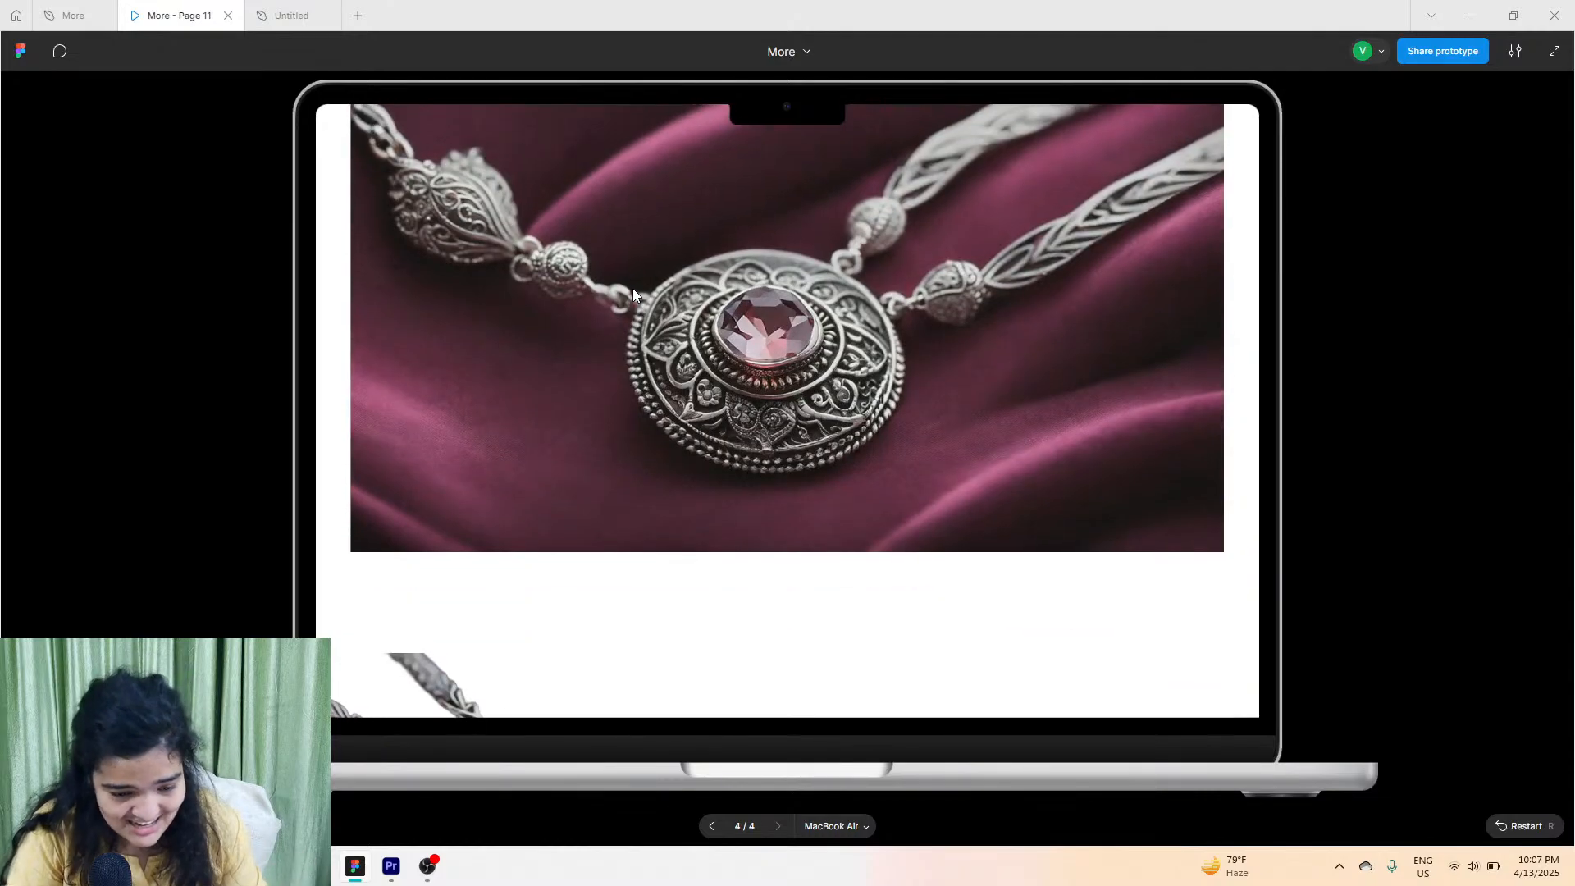
{"action": "left_click", "coordinate": [291, 15]}
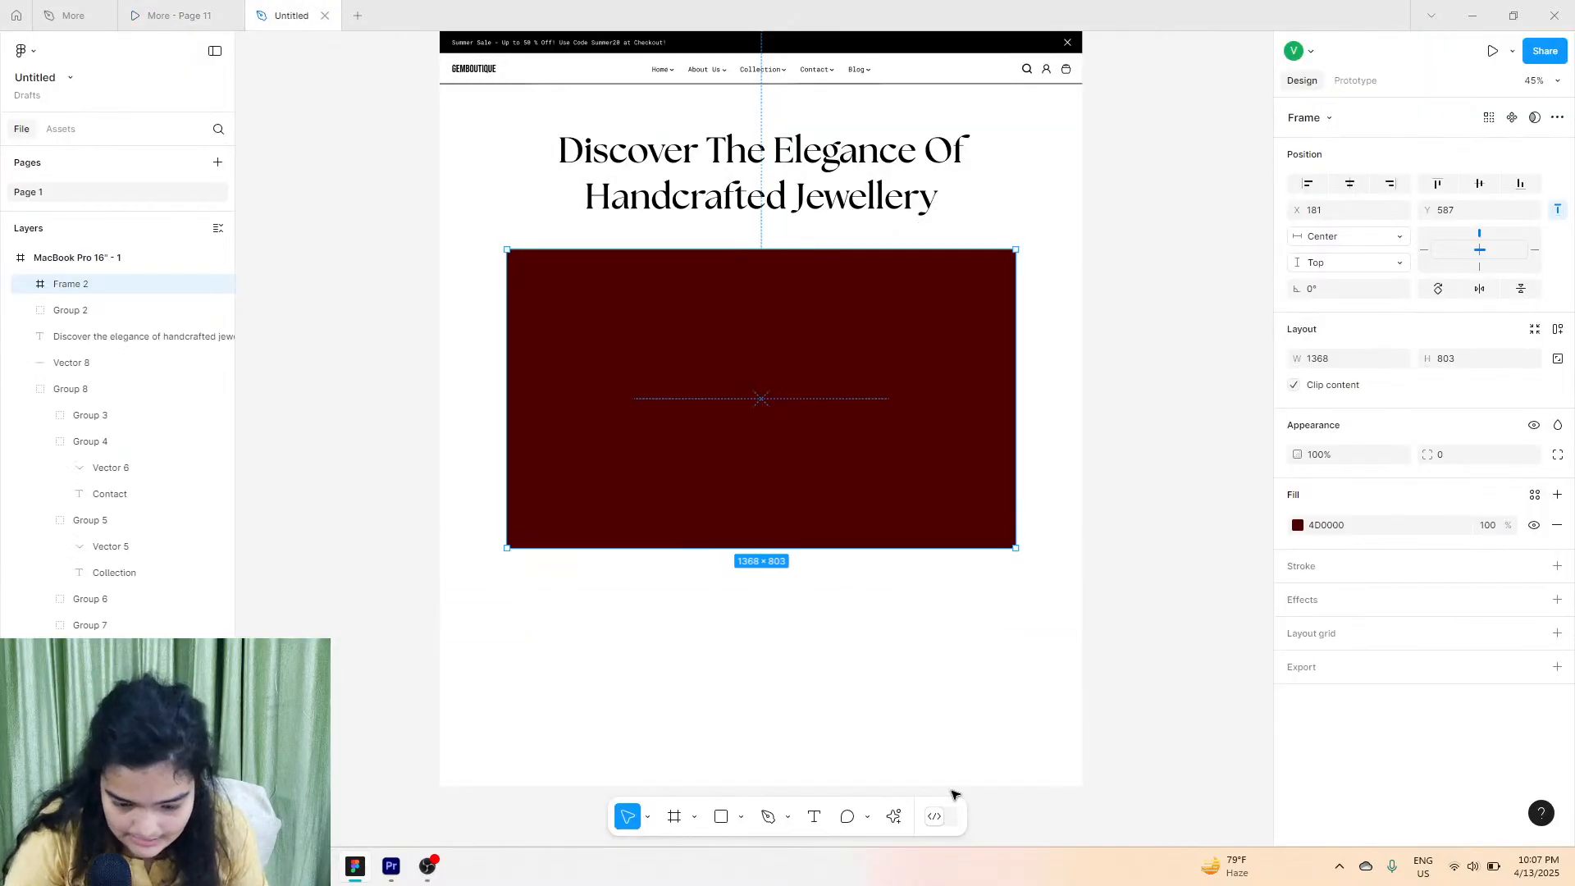
{"action": "left_click", "coordinate": [894, 817]}
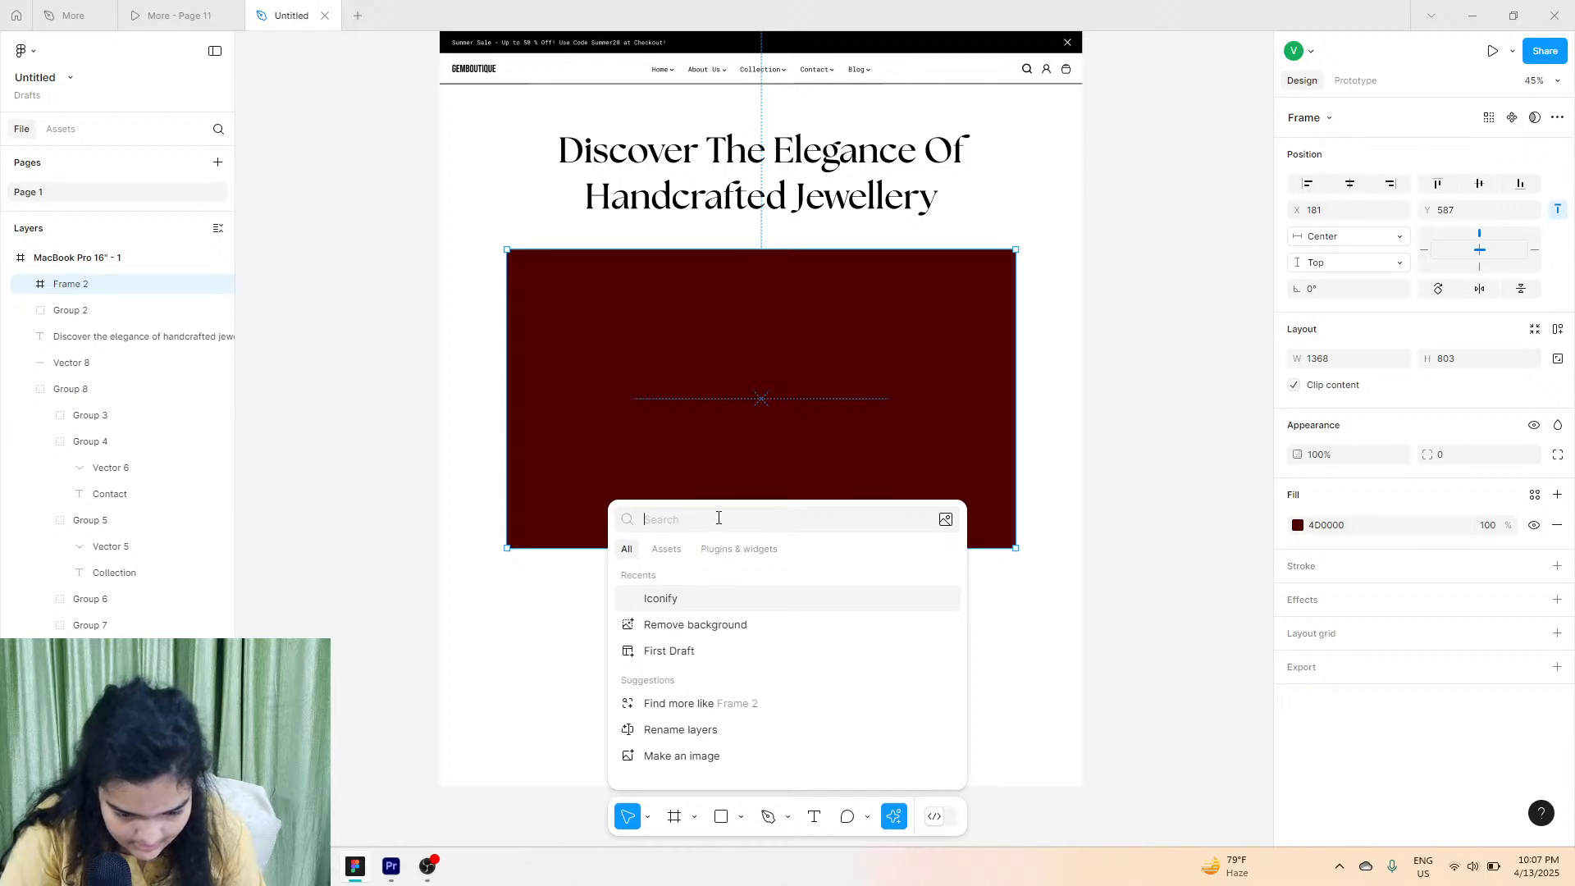
{"action": "type", "text": "figm"}
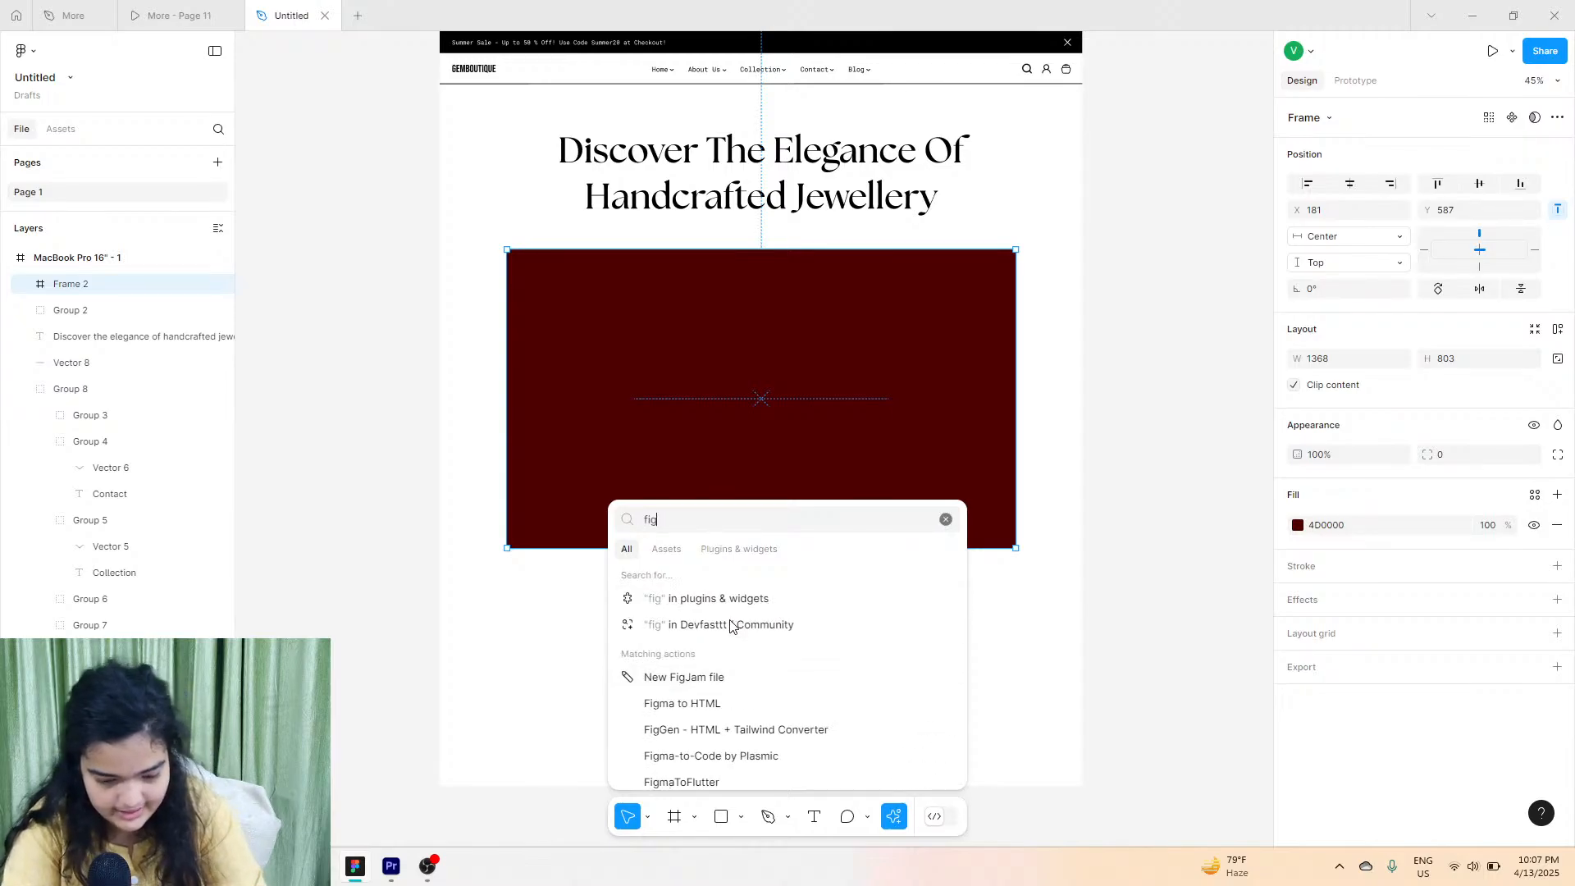
{"action": "key", "text": "BackSpace"}
{"action": "key", "text": "BackSpace"}
{"action": "key", "text": "BackSpace"}
{"action": "key", "text": "BackSpace"}
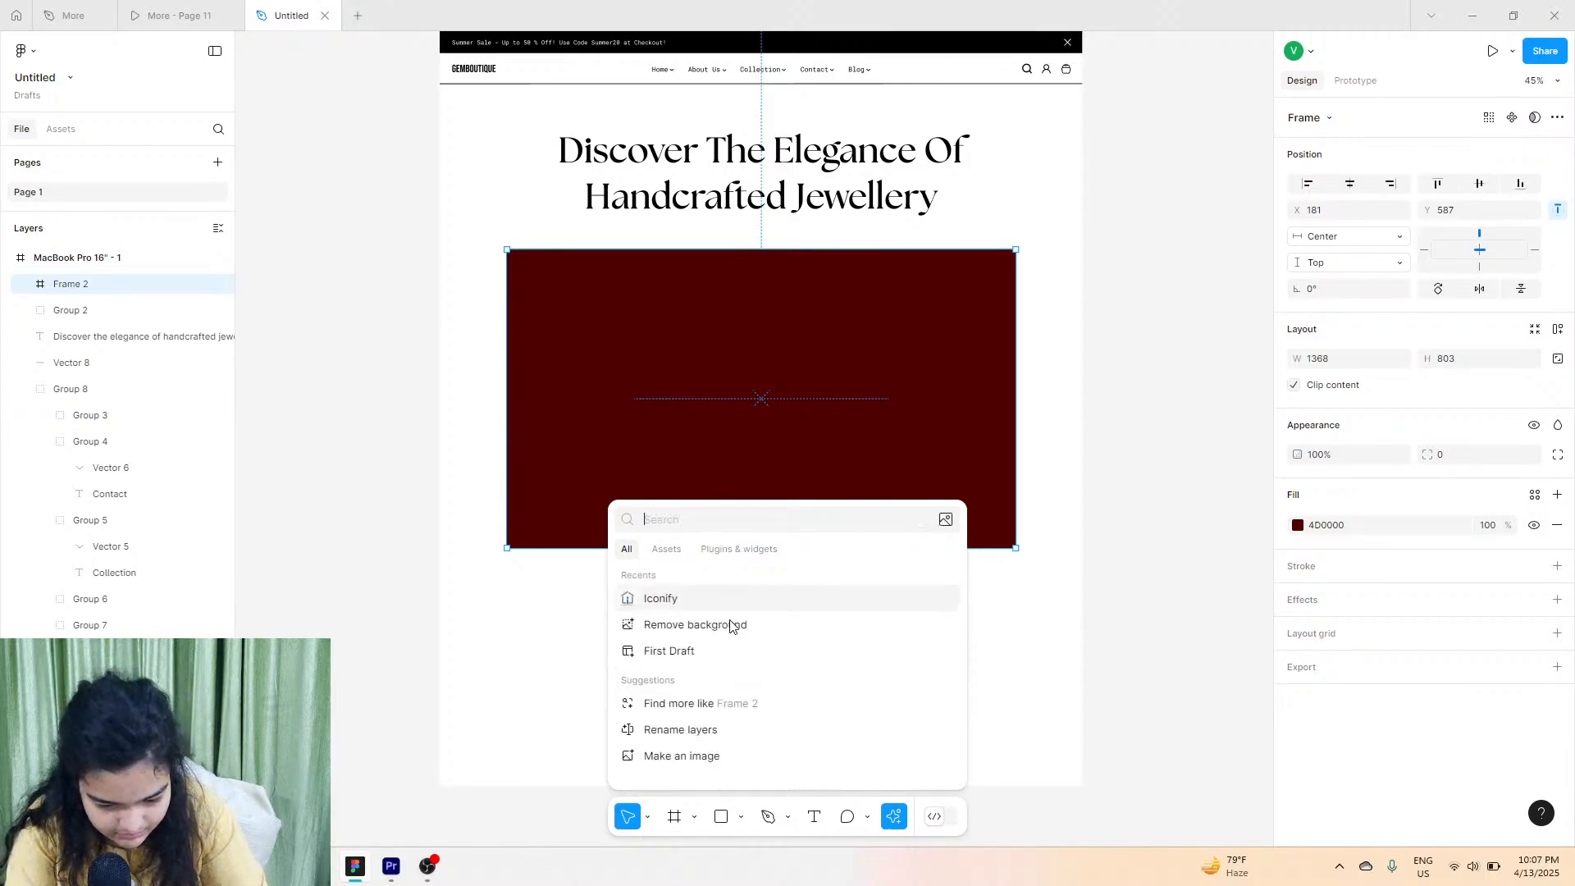
{"action": "type", "text": "images"}
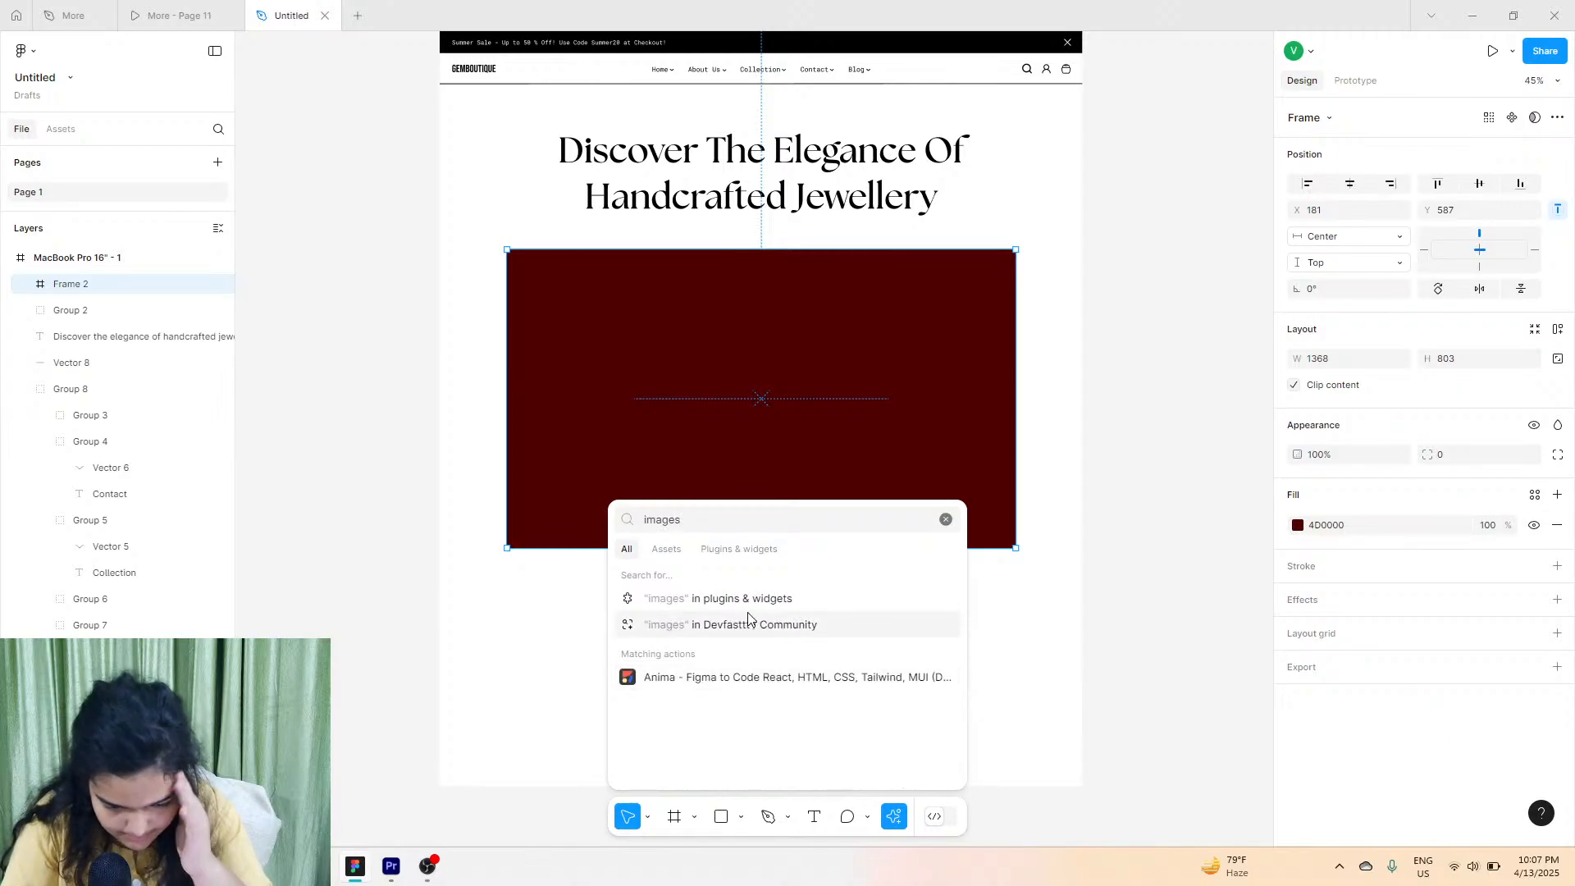
{"action": "key", "text": "BackSpace"}
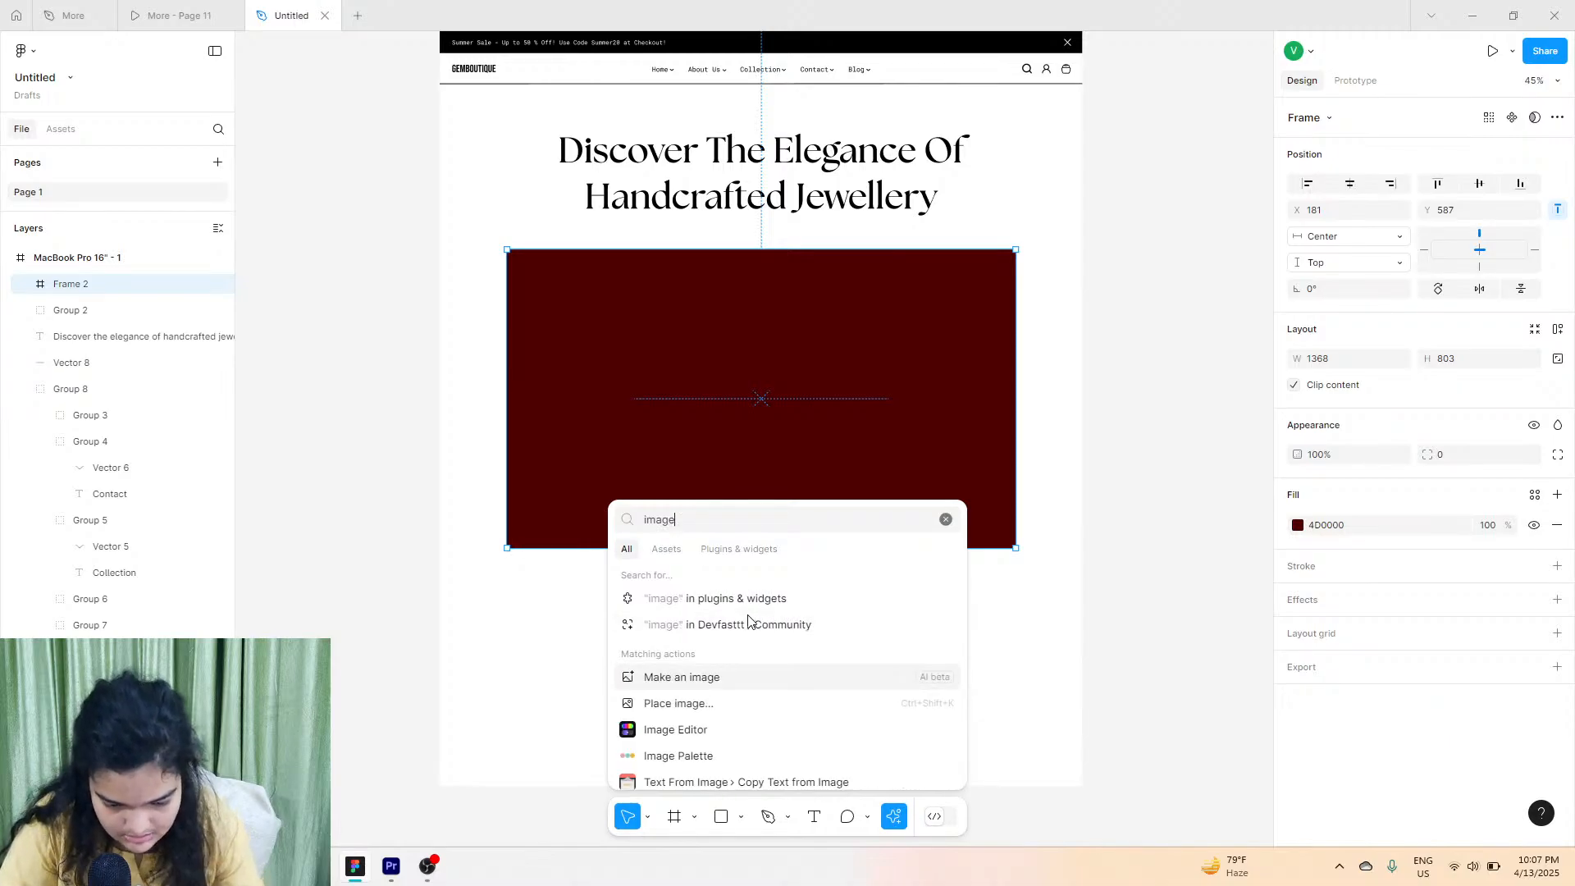
{"action": "left_click", "coordinate": [919, 680]}
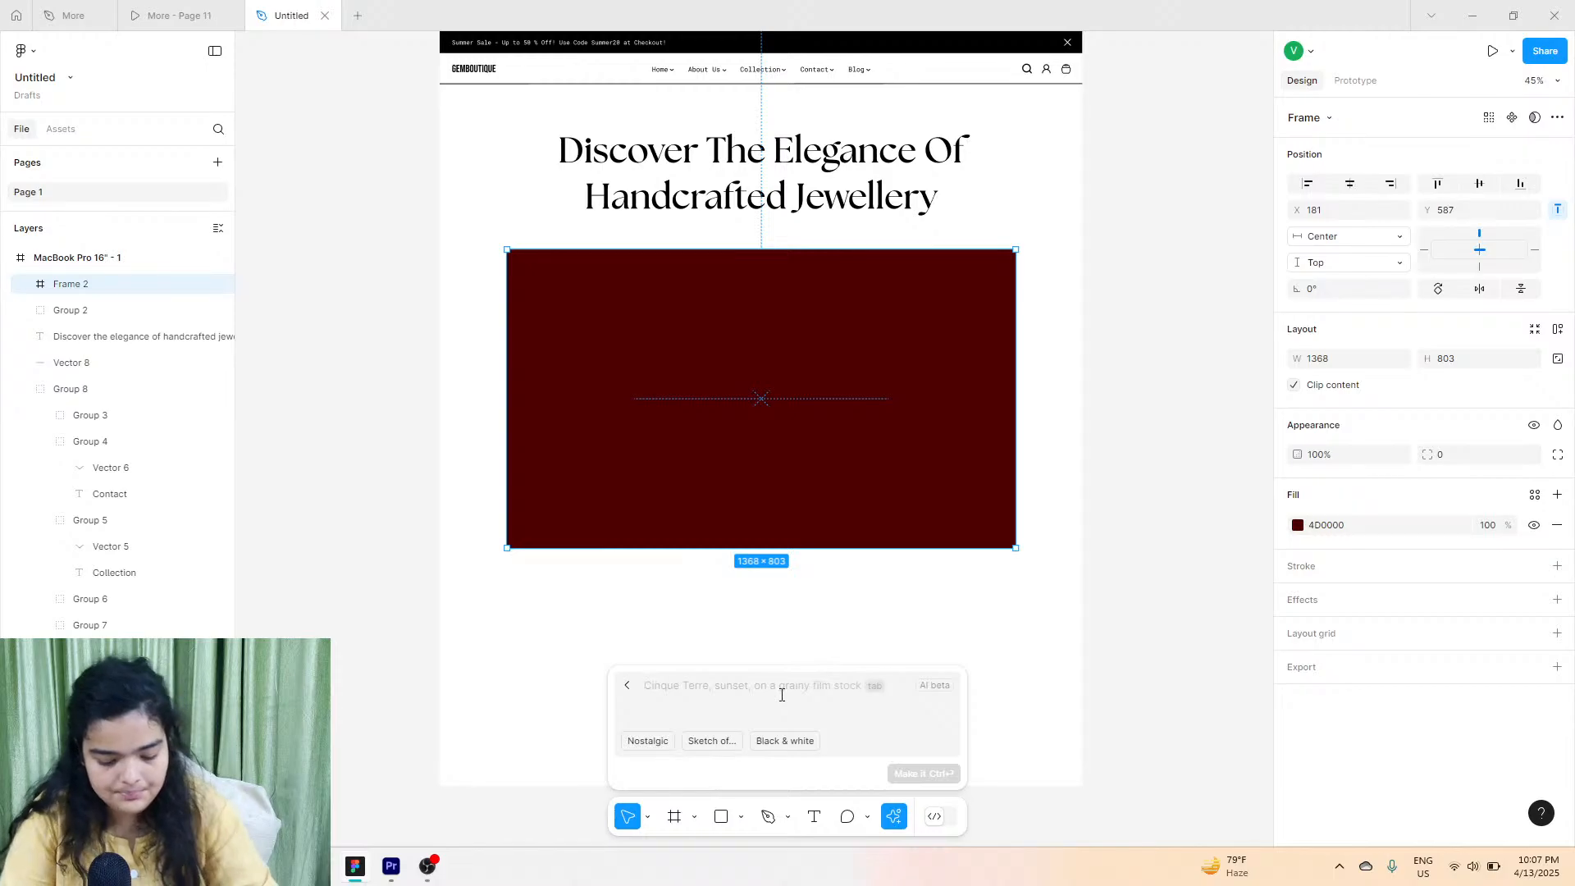
Generate an "image of a necklace made of rubies on silk cloth" in the frame and apply the second variation.
{"action": "type", "text": "image of a necklace made of rubies on silk cloth"}
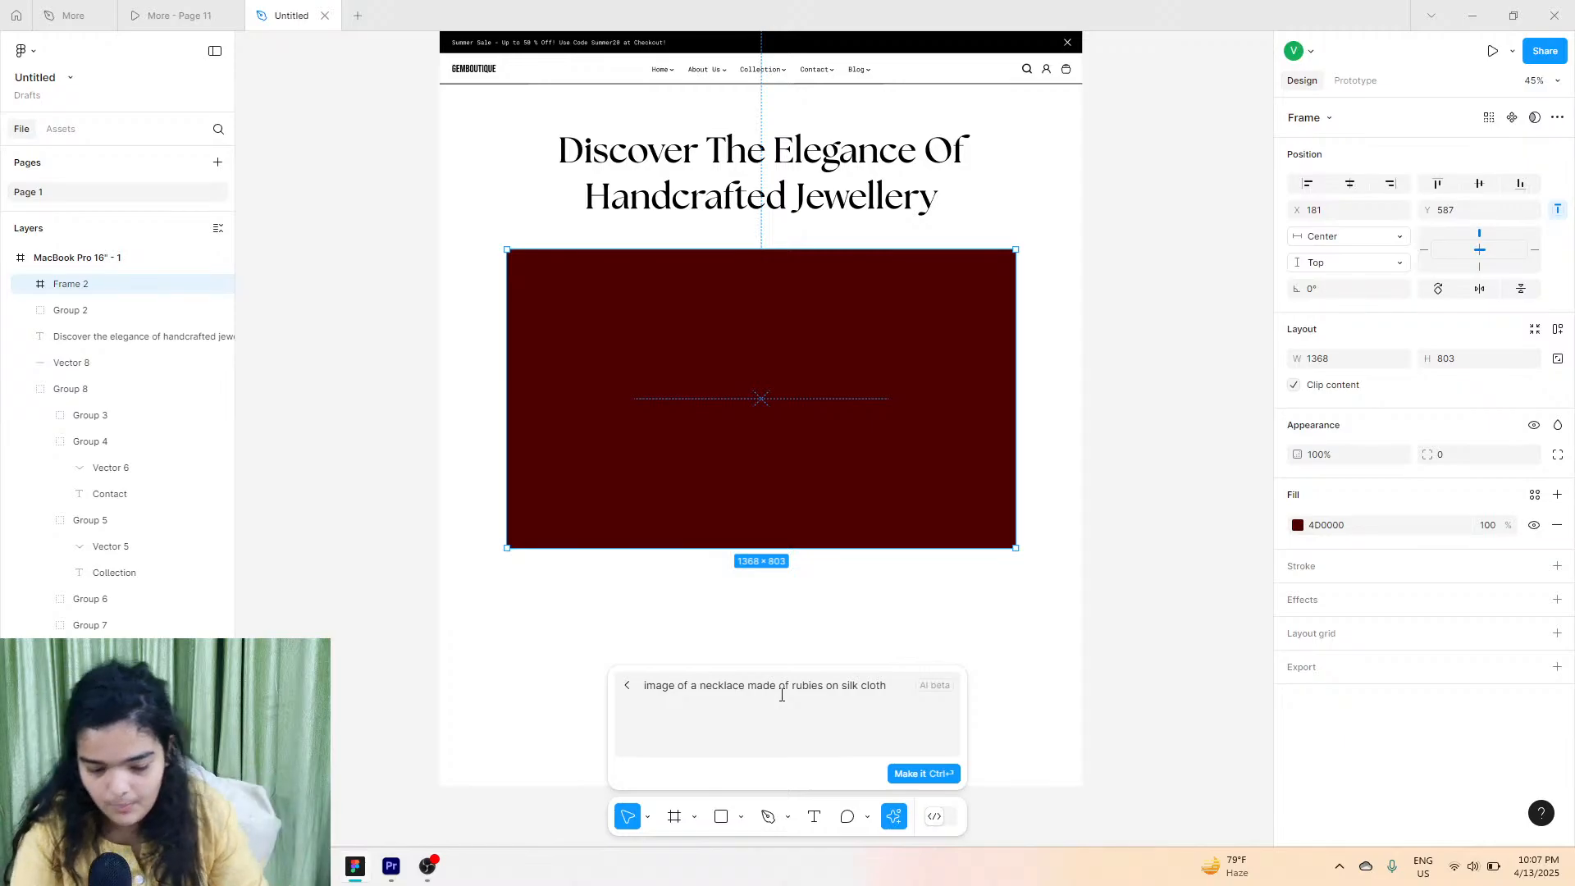
{"action": "left_click", "coordinate": [896, 778]}
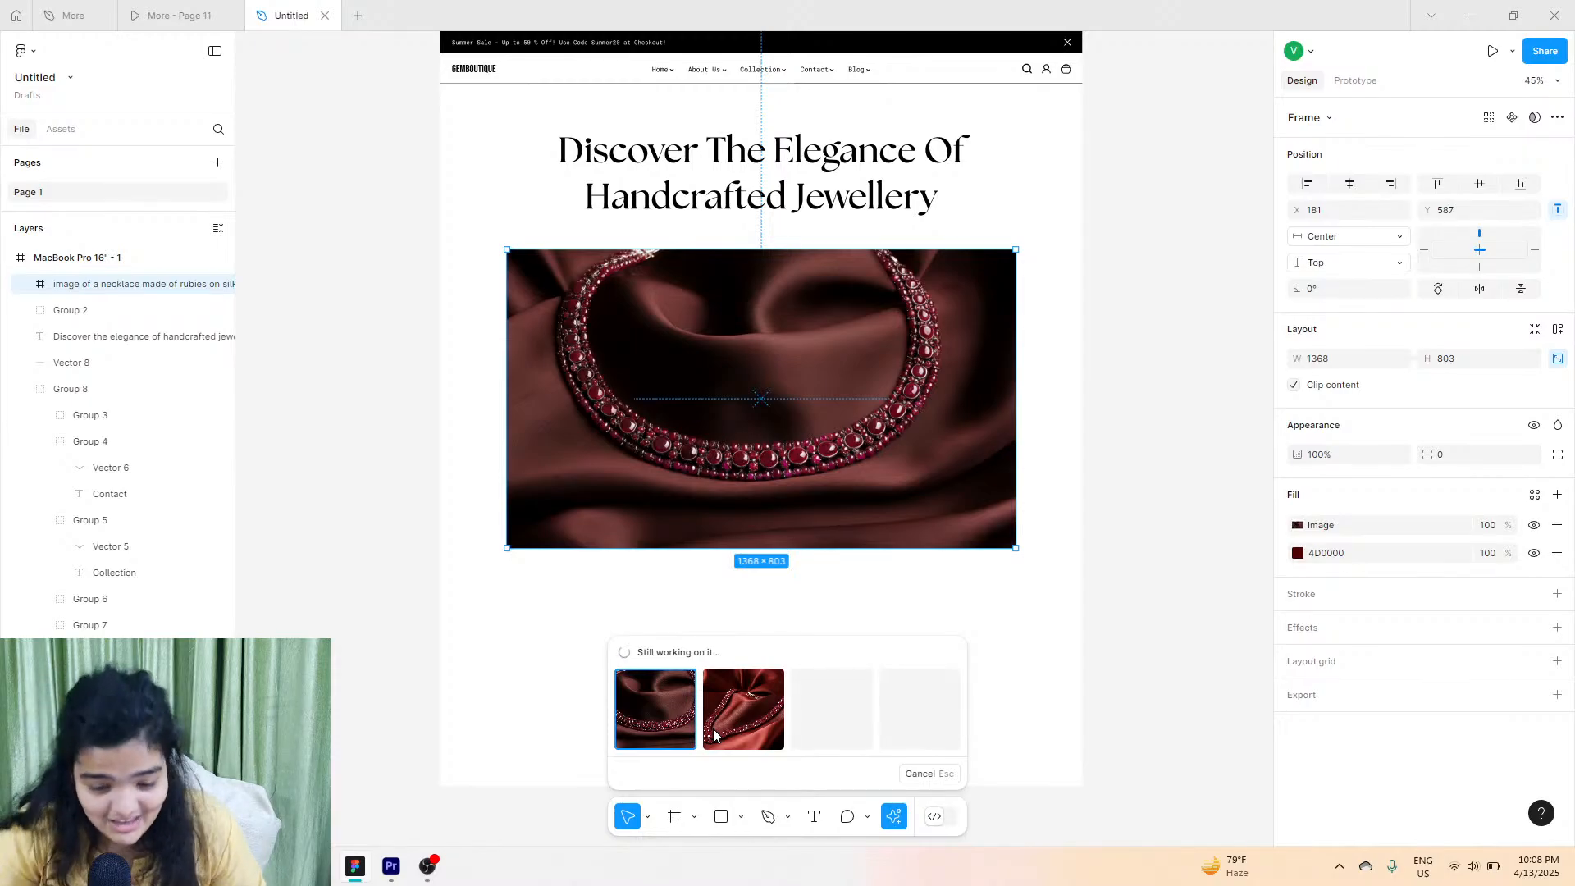
{"action": "left_click", "coordinate": [724, 720]}
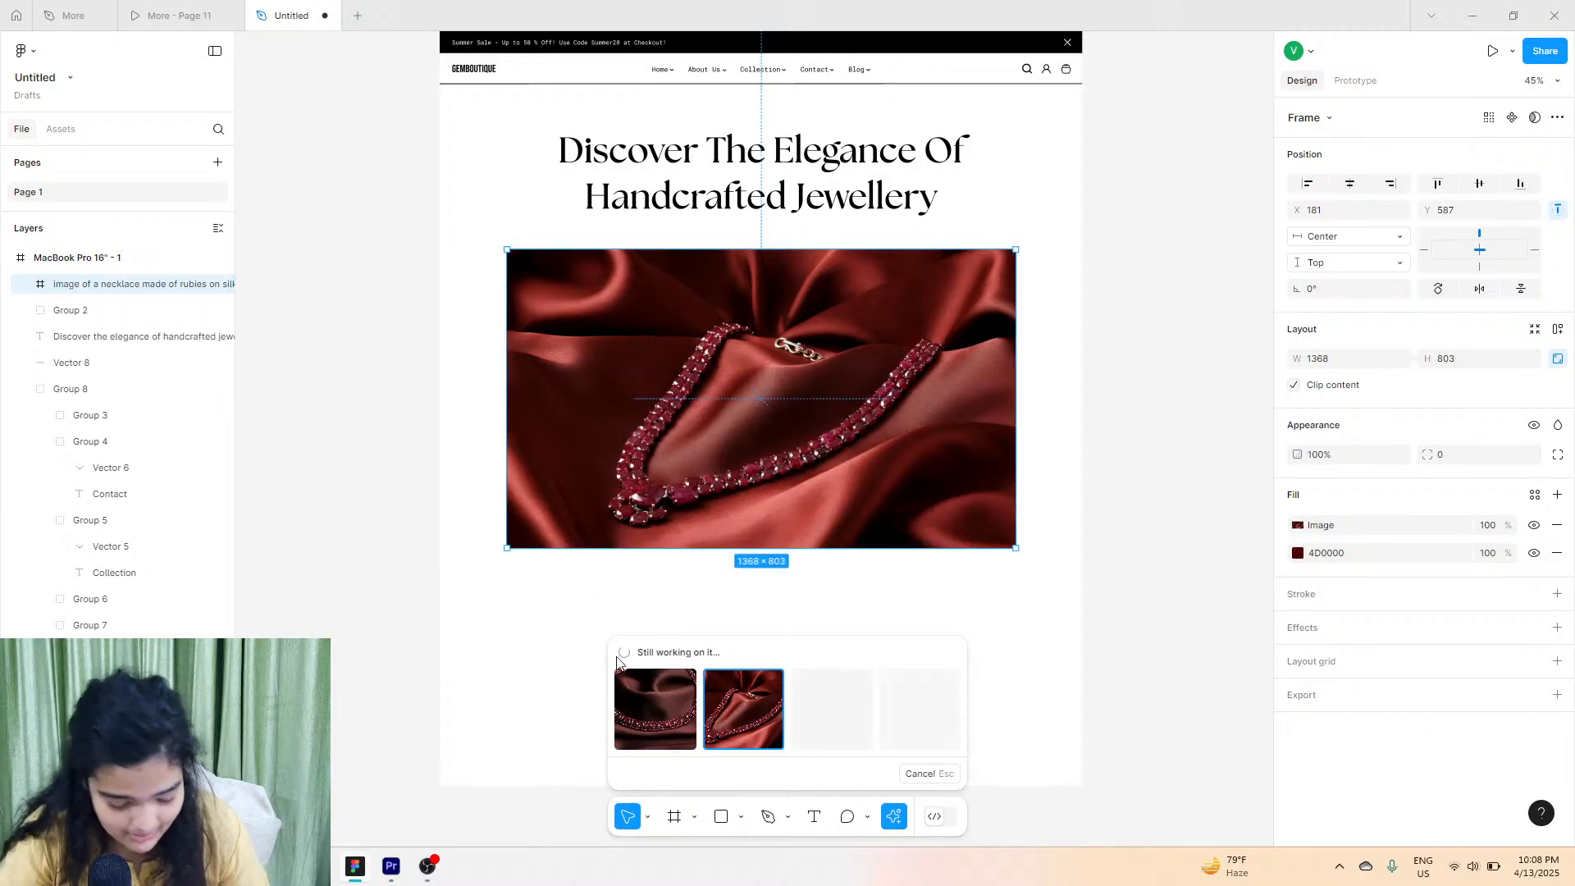
{"action": "left_click", "coordinate": [403, 459]}
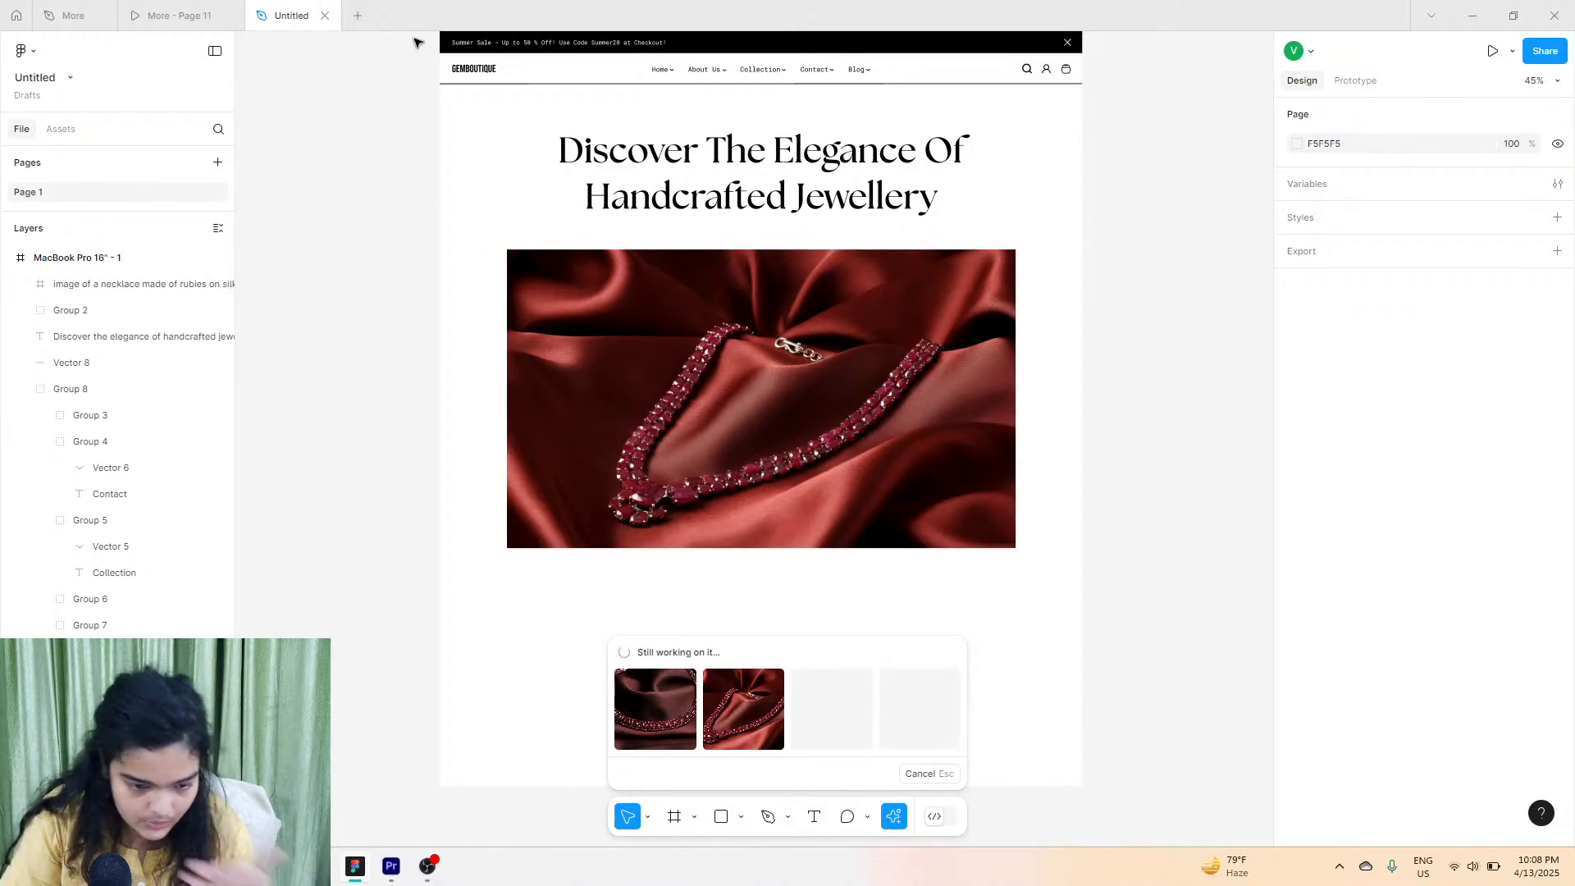
Move the necklace image up to about Y 570 below the headline, comparing with the prototype, and stop generating further variations.
{"action": "left_click", "coordinate": [168, 16]}
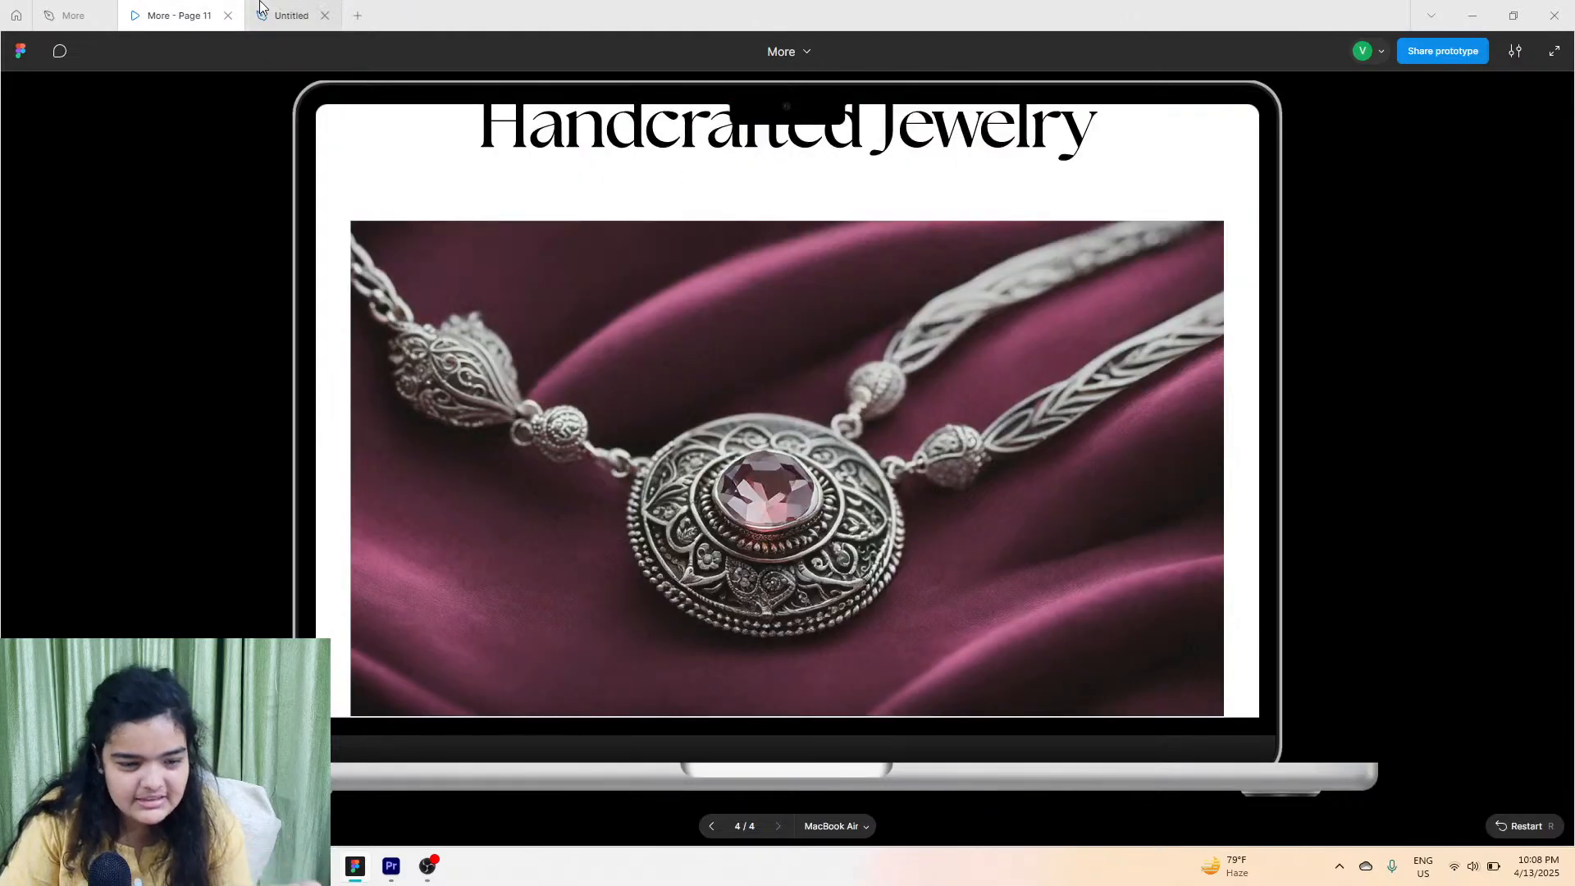
{"action": "left_click", "coordinate": [291, 15]}
{"action": "left_click_drag", "start_coordinate": [869, 374], "coordinate": [868, 366]}
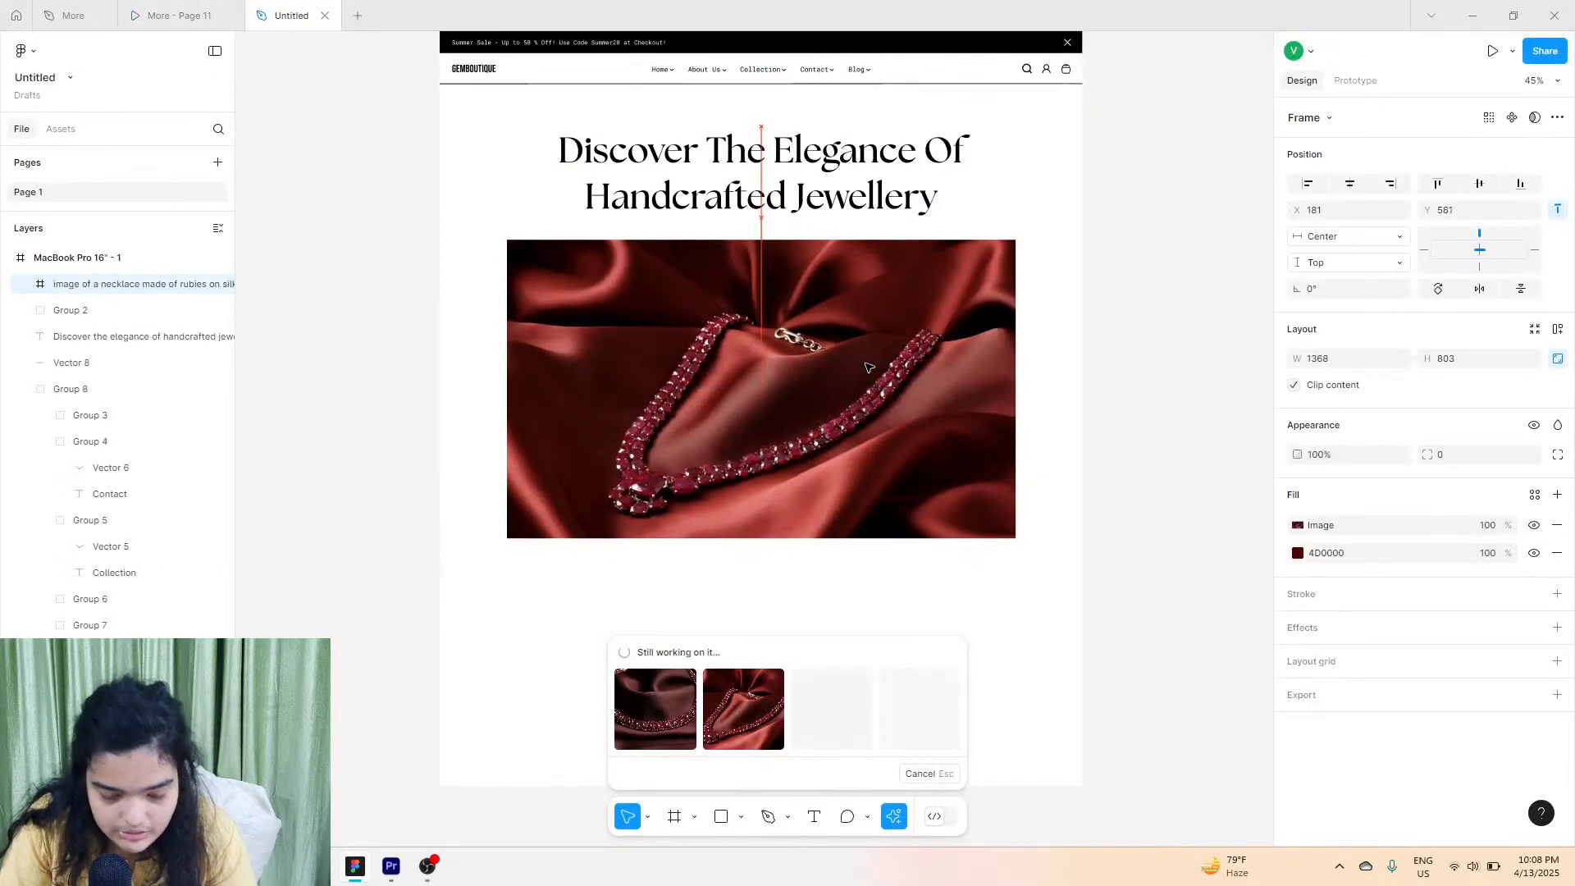
{"action": "left_click", "coordinate": [1094, 460]}
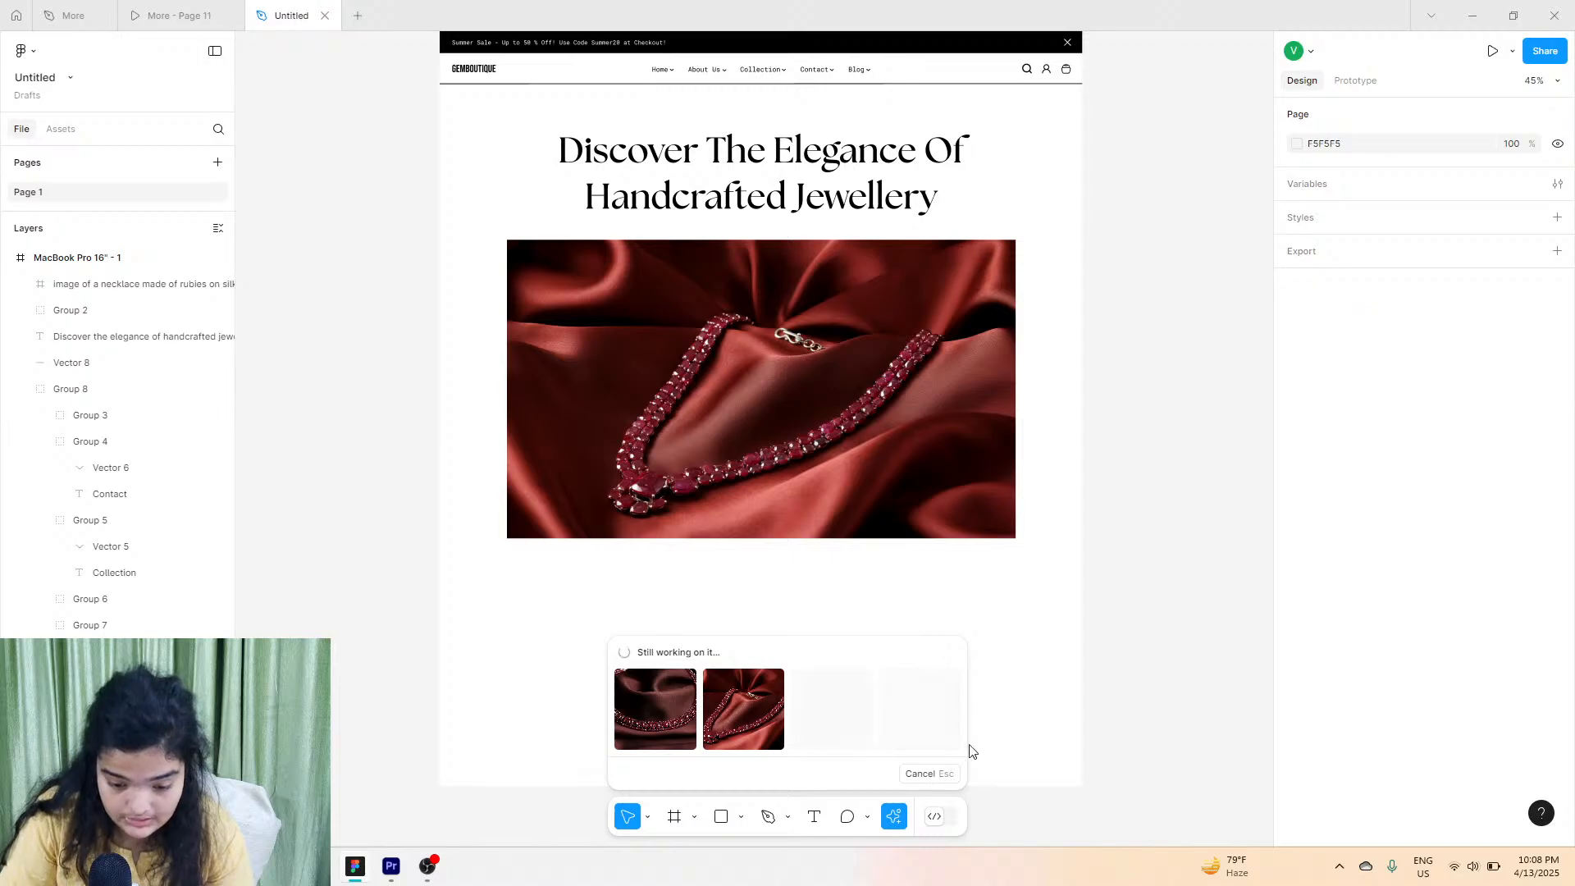
{"action": "left_click", "coordinate": [945, 773]}
{"action": "left_click", "coordinate": [734, 367]}
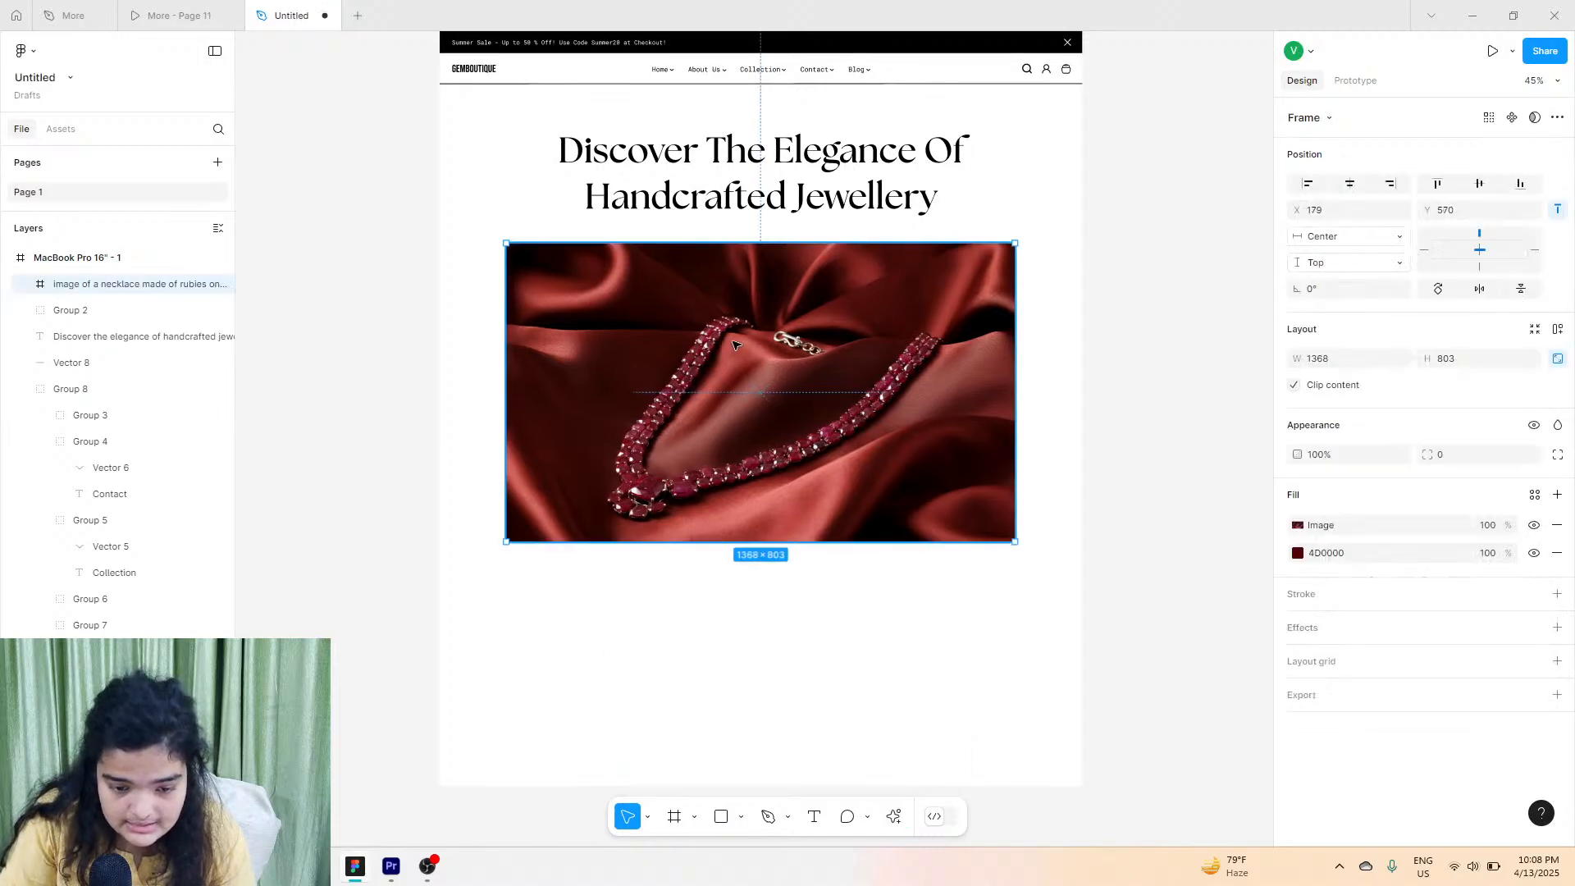
Shift the ruby necklace image slightly up and nudge the hero headline up to Y 244.
{"action": "left_click_drag", "start_coordinate": [737, 345], "coordinate": [737, 341]}
{"action": "left_click", "coordinate": [752, 211]}
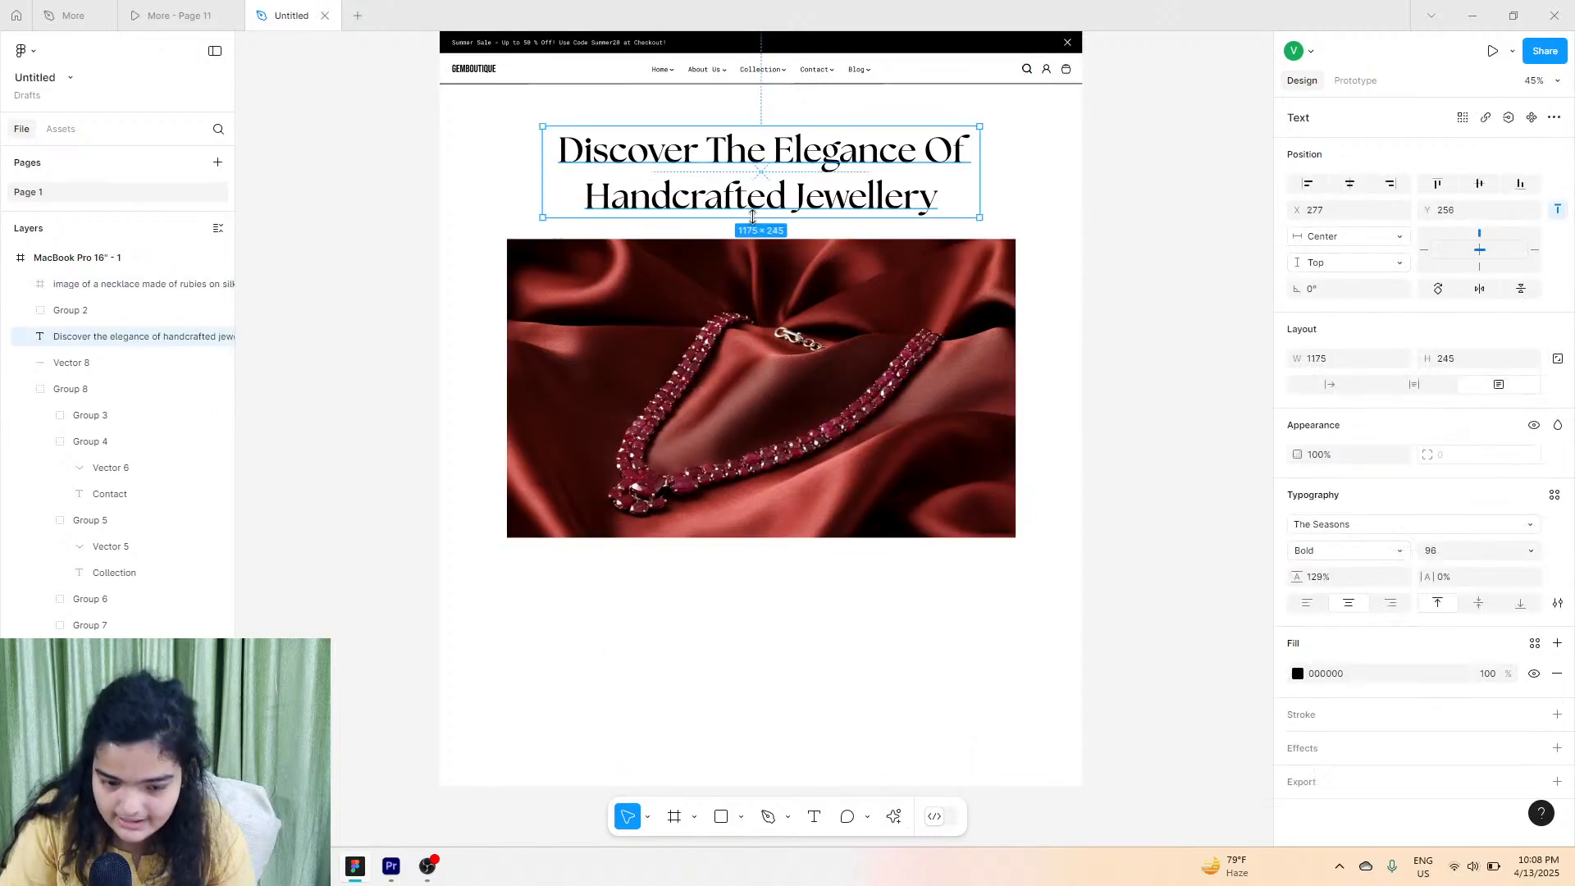
{"action": "key", "text": "Up"}
{"action": "key", "text": "Up"}
{"action": "key", "text": "Up"}
{"action": "key", "text": "Up"}
{"action": "key", "text": "Up"}
{"action": "key", "text": "Up"}
{"action": "key", "text": "Up"}
{"action": "key", "text": "Up"}
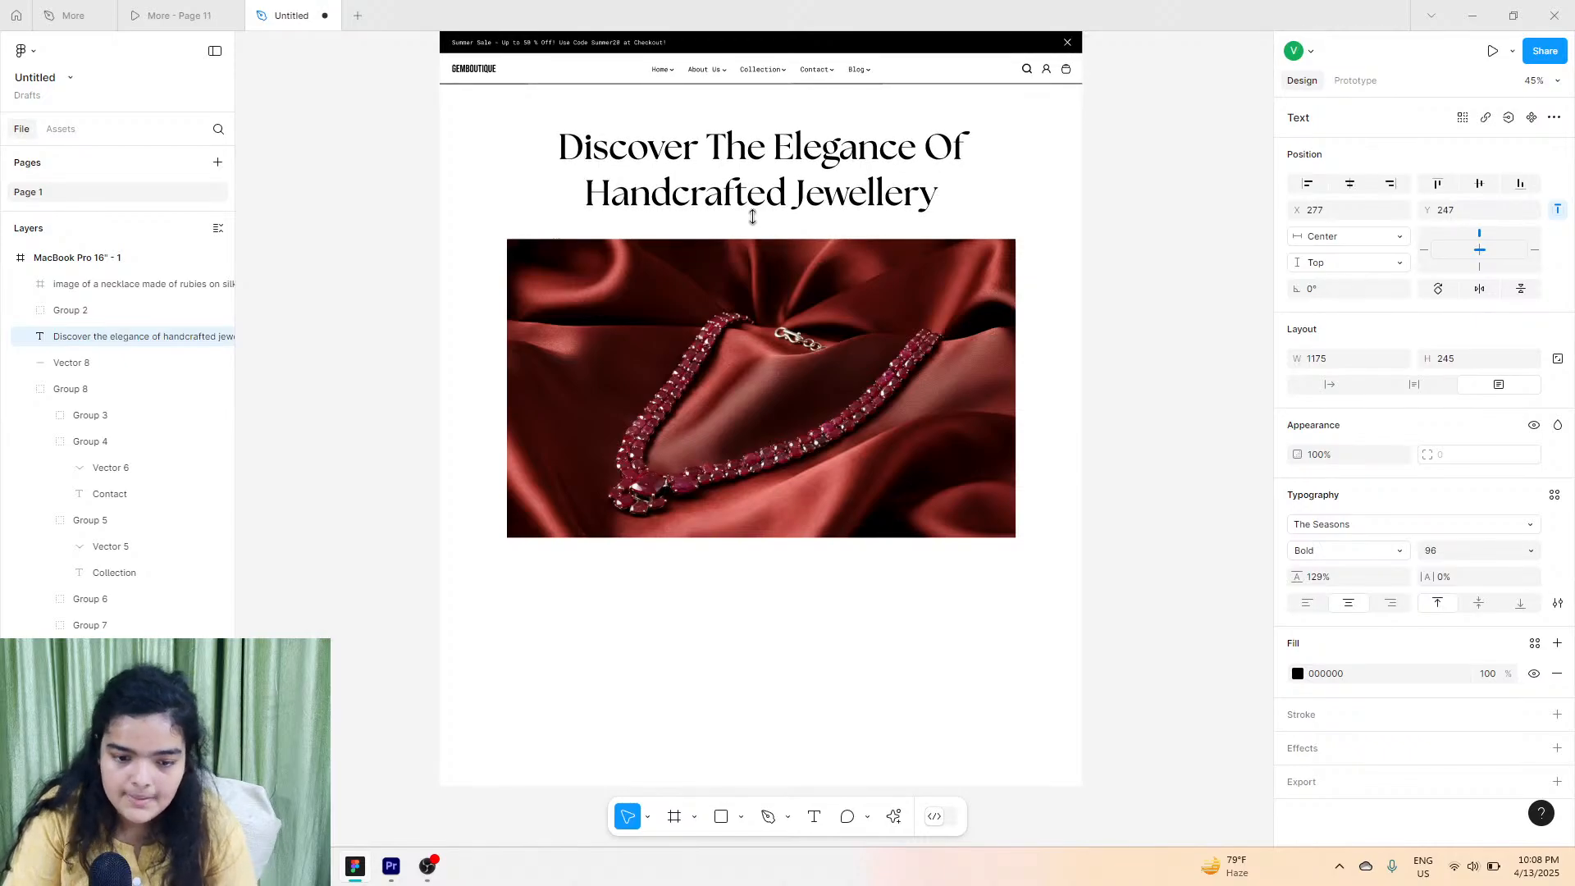
{"action": "key", "text": "Up"}
{"action": "key", "text": "Up"}
{"action": "key", "text": "Up"}
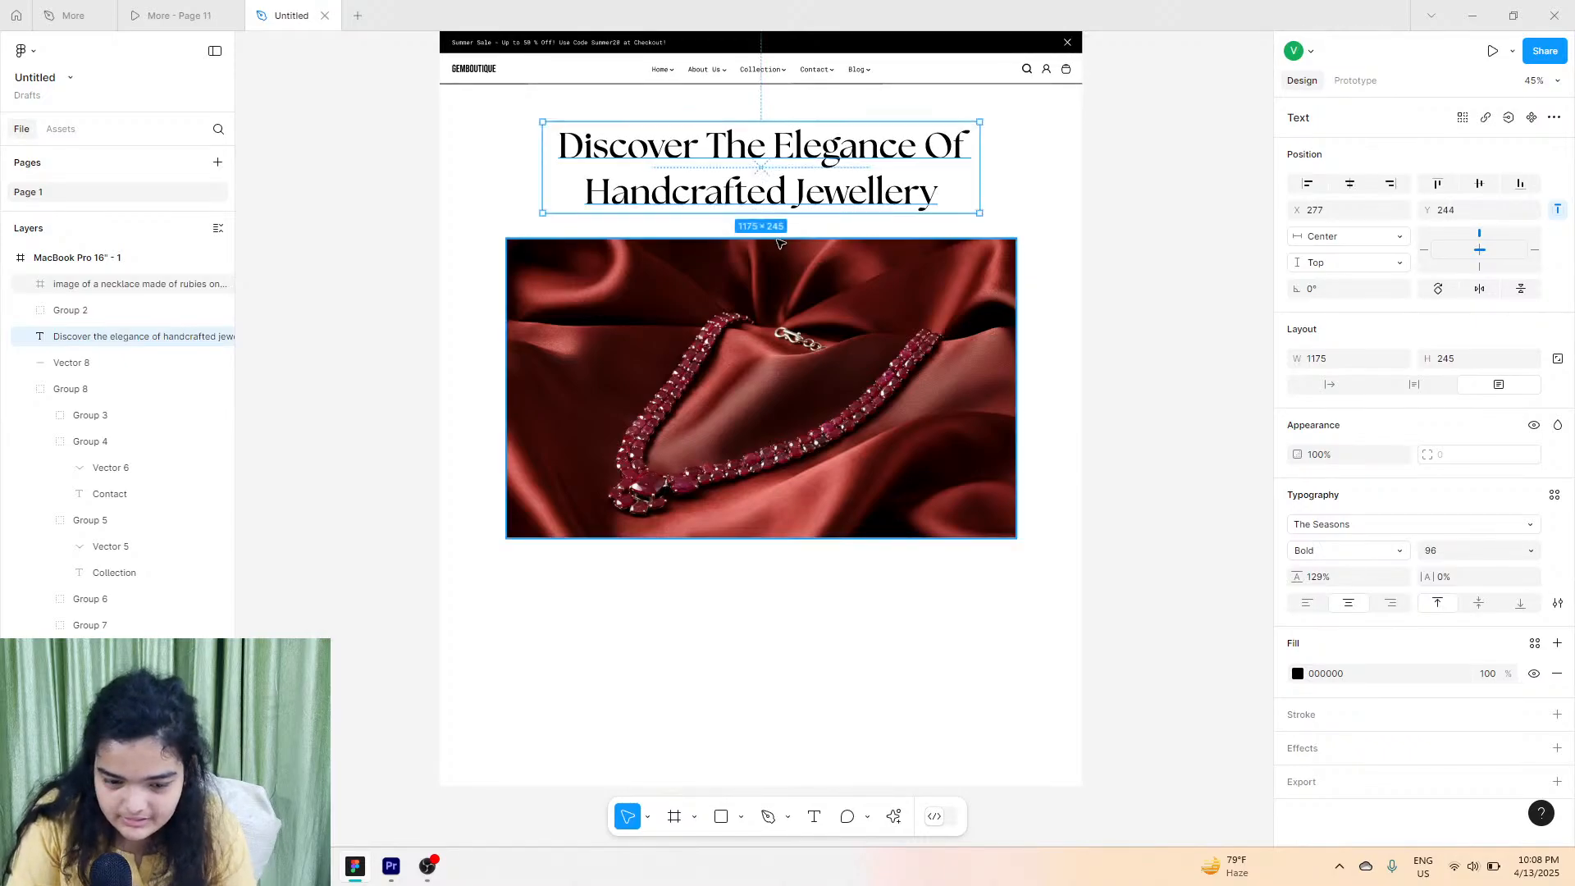
Extend the MacBook Pro 16" page frame downward to a height of about 2794.
{"action": "scroll", "coordinate": [779, 243], "scroll_direction": "up", "scroll_amount": 1}
{"action": "scroll", "coordinate": [779, 242], "scroll_direction": "up", "scroll_amount": 3}
{"action": "scroll", "coordinate": [779, 243], "scroll_direction": "down", "scroll_amount": 1}
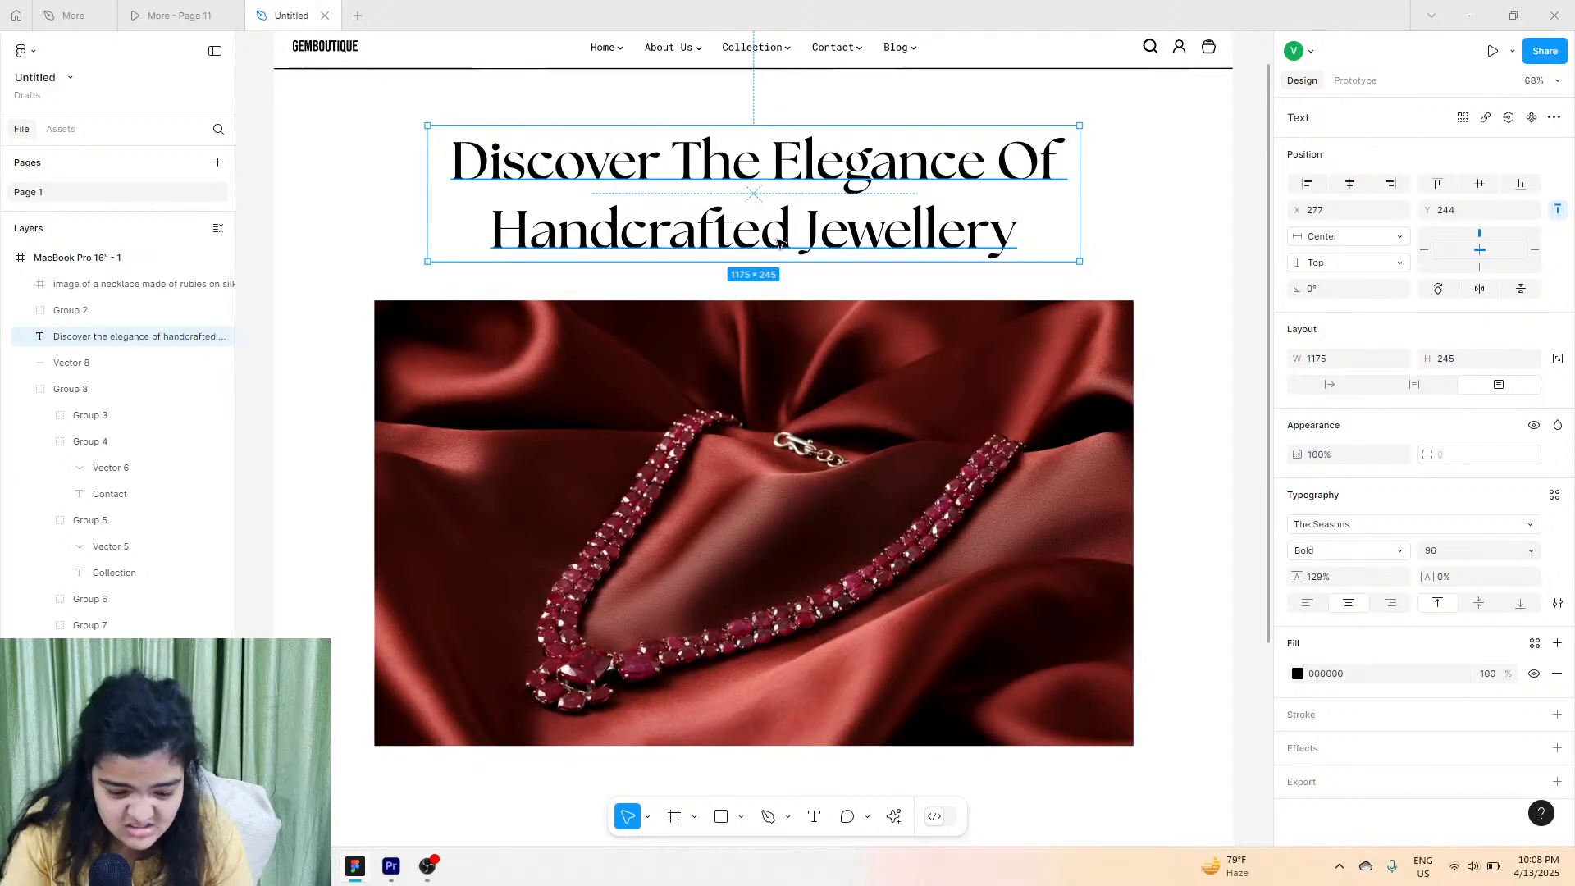
{"action": "scroll", "coordinate": [842, 494], "scroll_direction": "up", "scroll_amount": 4}
{"action": "left_click", "coordinate": [279, 140]}
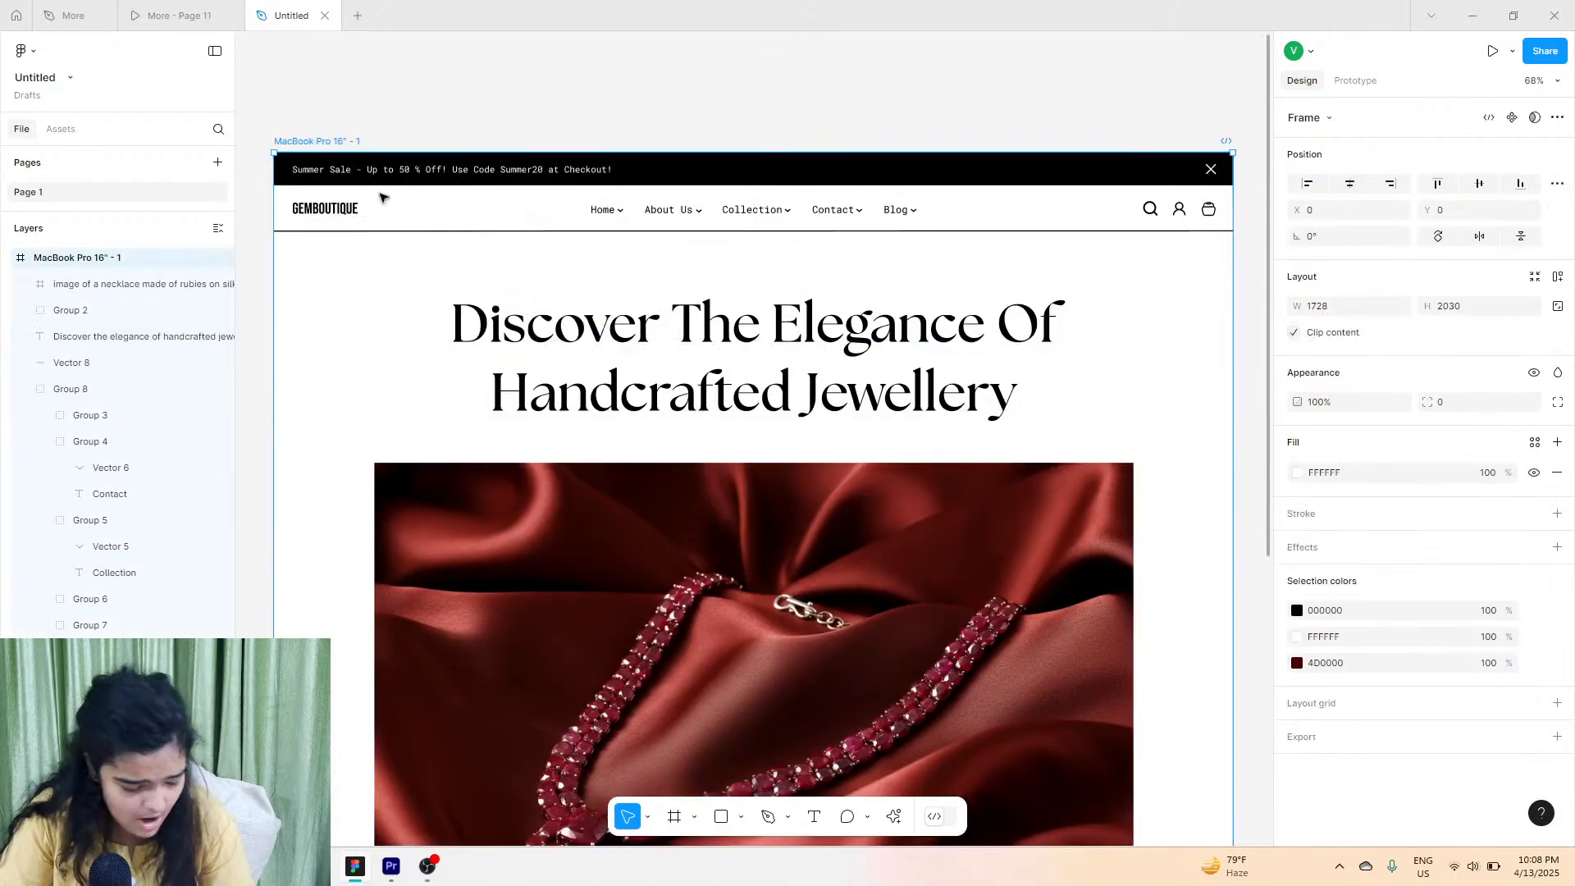
{"action": "scroll", "coordinate": [495, 382], "scroll_direction": "down", "scroll_amount": 10}
{"action": "scroll", "coordinate": [495, 382], "scroll_direction": "down", "scroll_amount": 2}
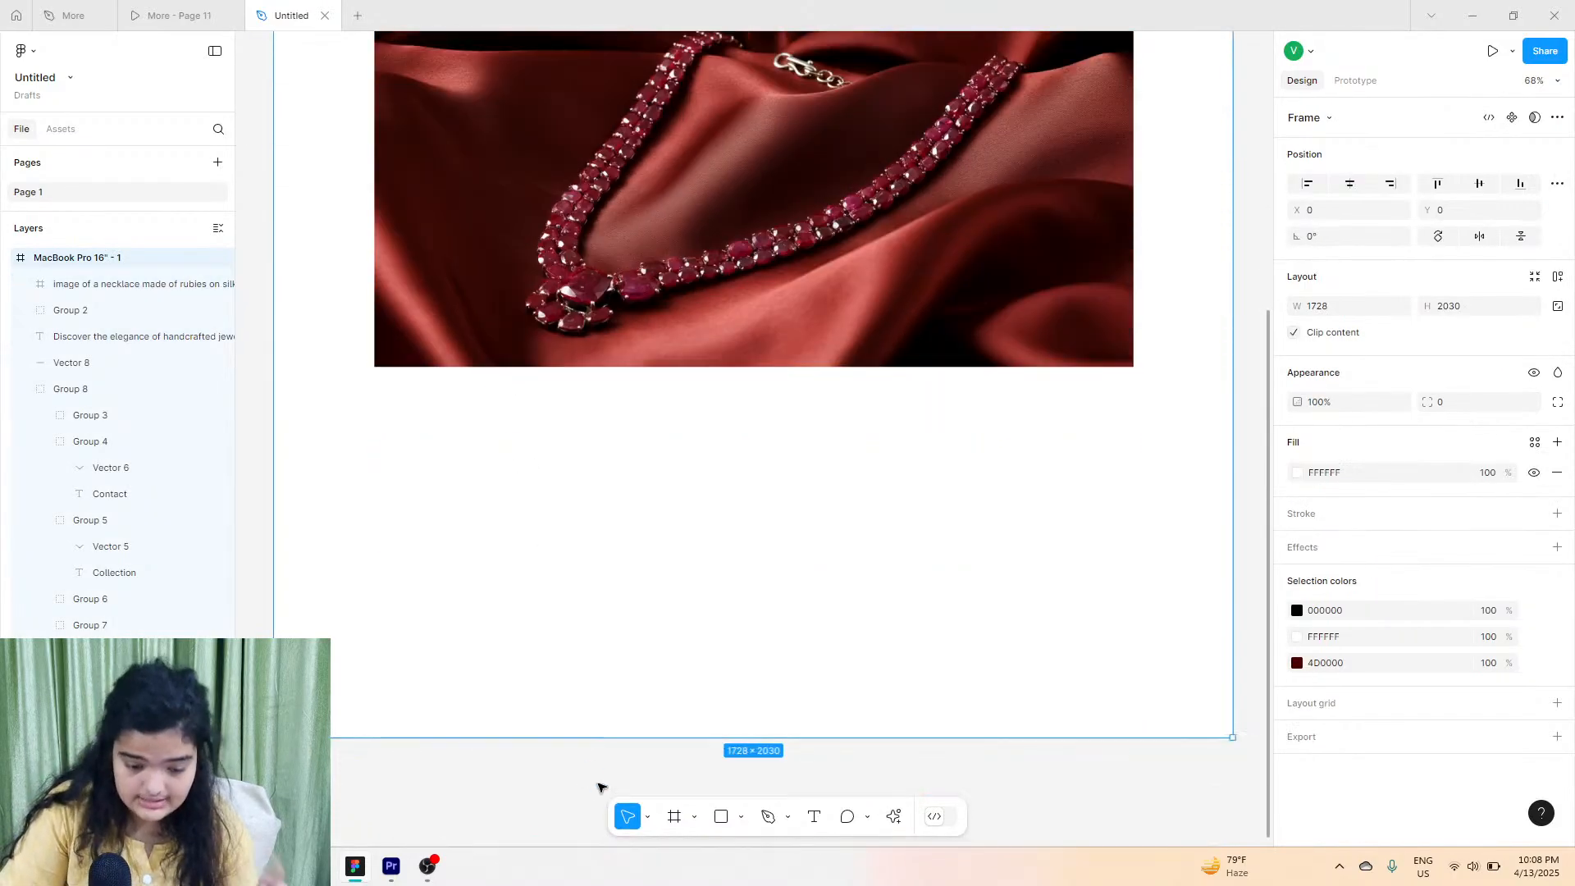
{"action": "scroll", "coordinate": [581, 734], "scroll_direction": "down", "scroll_amount": 5}
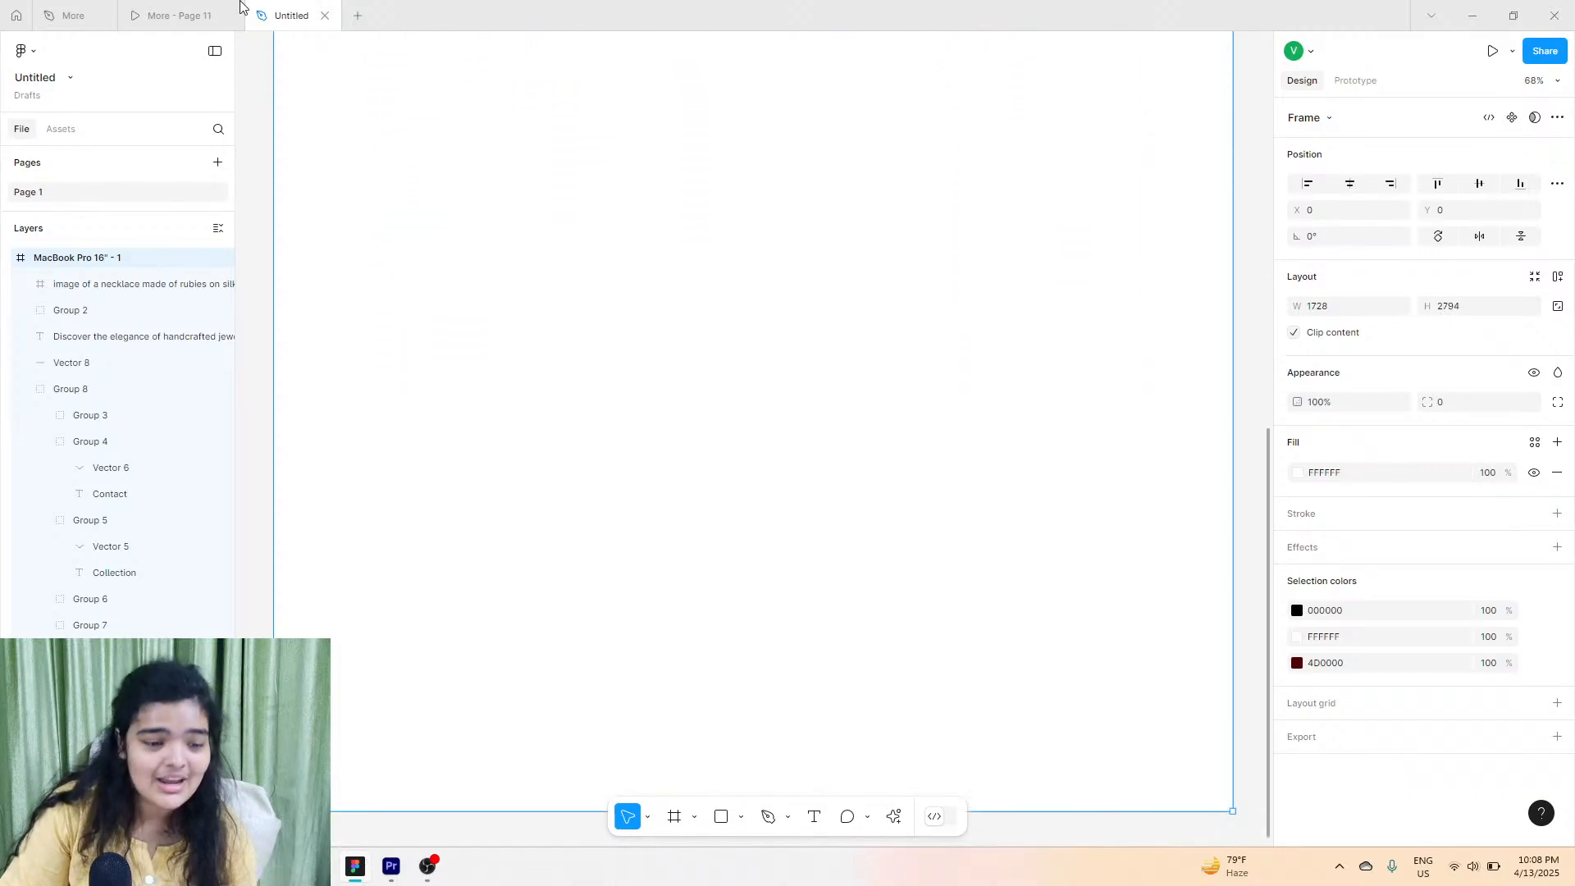
Switch to the prototype and examine the layout of its "Unmatched Craftsmanship" section.
{"action": "left_click", "coordinate": [172, 16]}
{"action": "scroll", "coordinate": [510, 229], "scroll_direction": "down", "scroll_amount": 2}
{"action": "scroll", "coordinate": [540, 197], "scroll_direction": "down", "scroll_amount": 5}
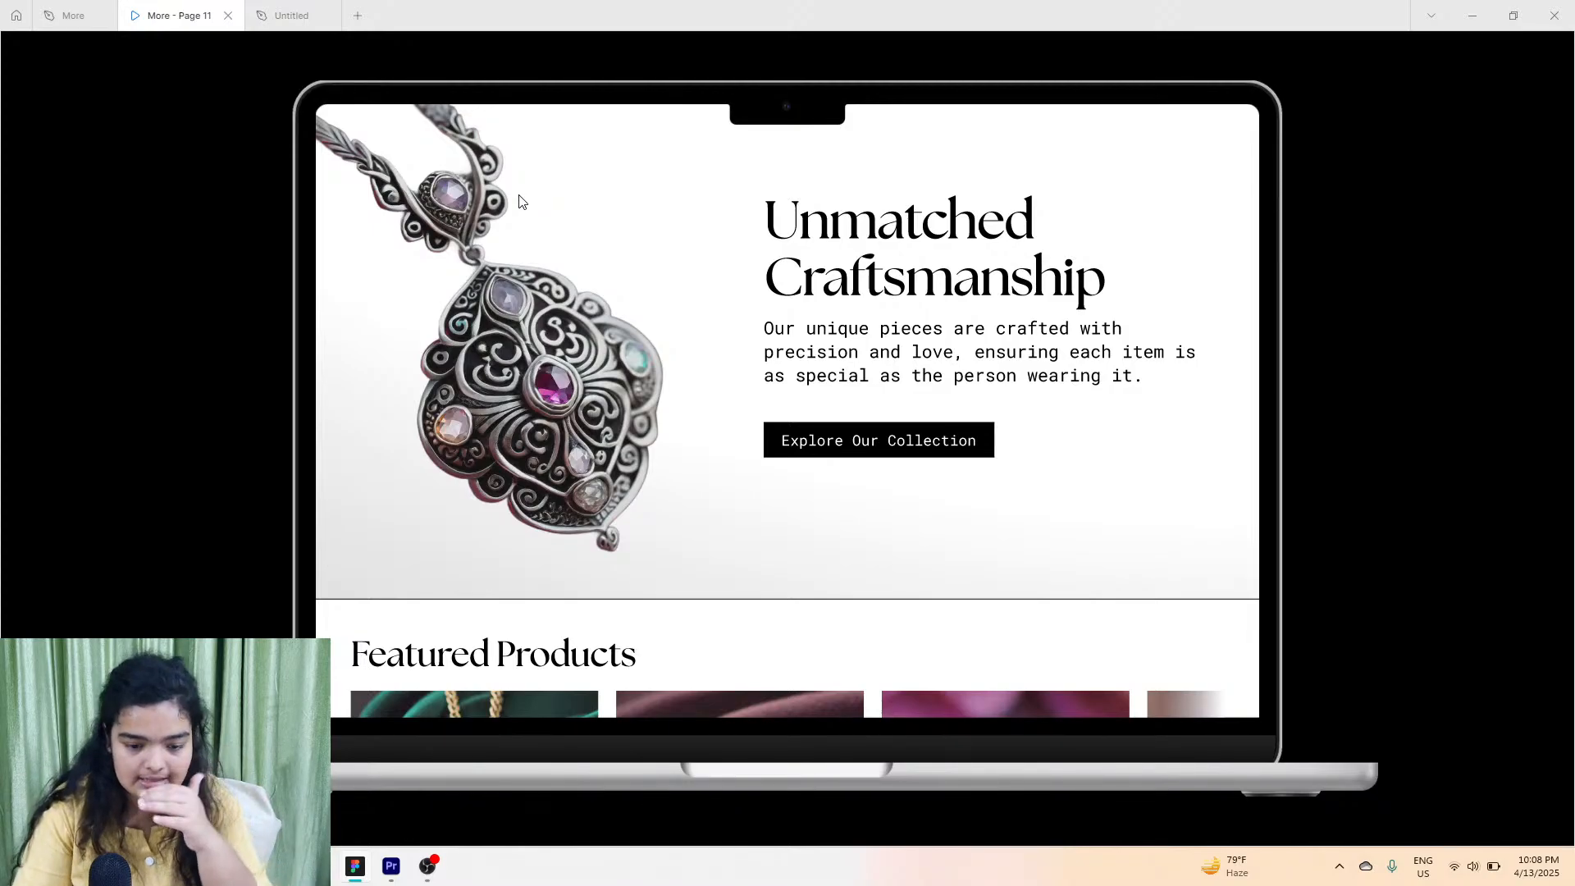
{"action": "scroll", "coordinate": [648, 362], "scroll_direction": "up", "scroll_amount": 2}
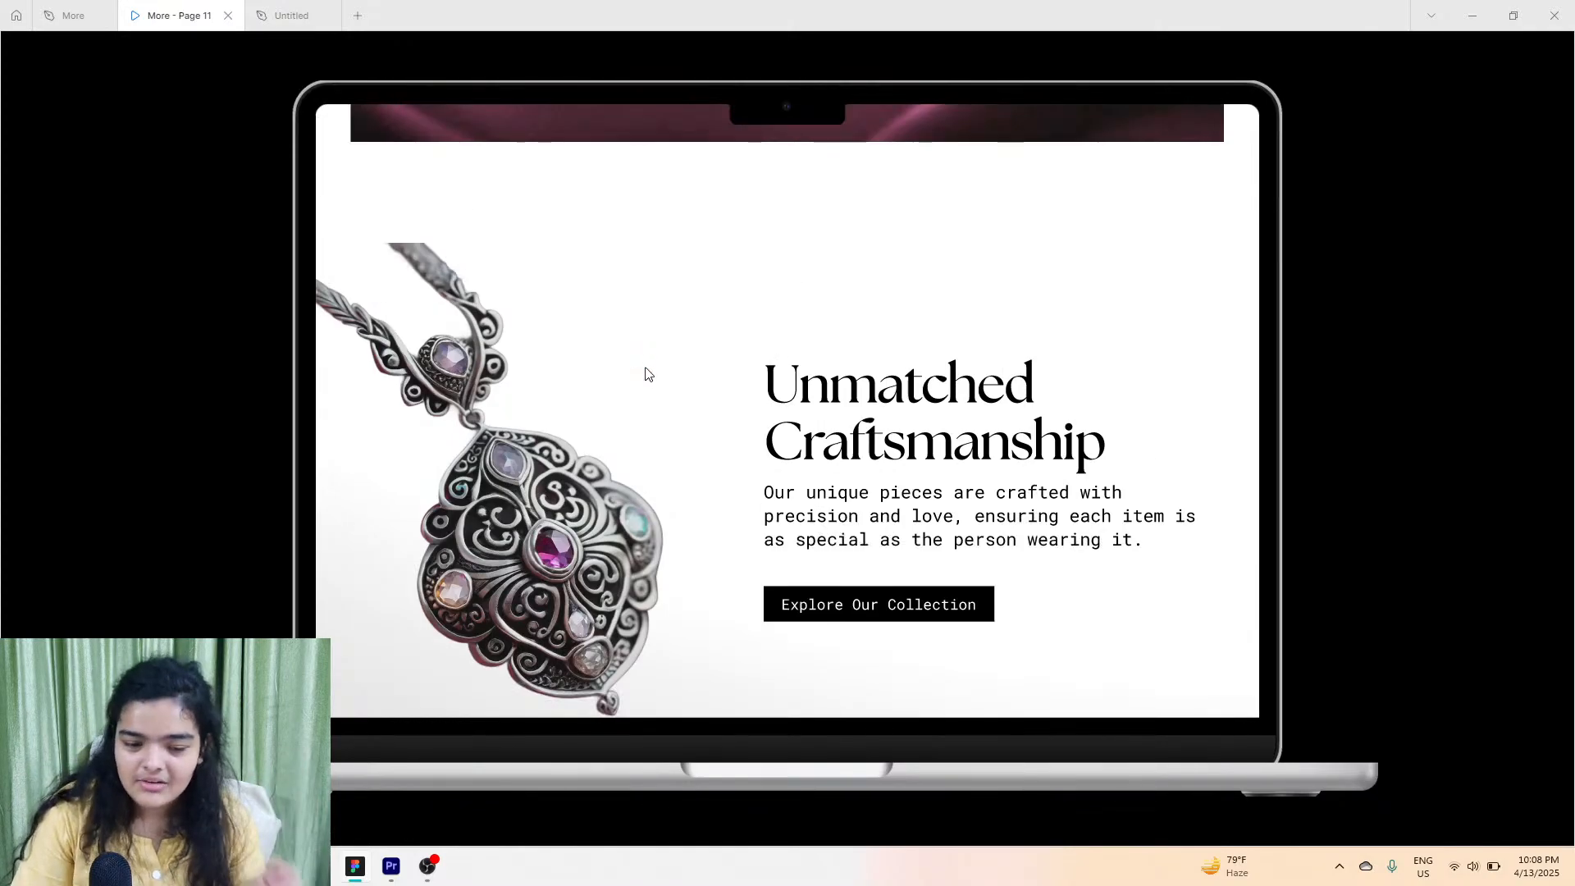
{"action": "scroll", "coordinate": [644, 373], "scroll_direction": "down", "scroll_amount": 1}
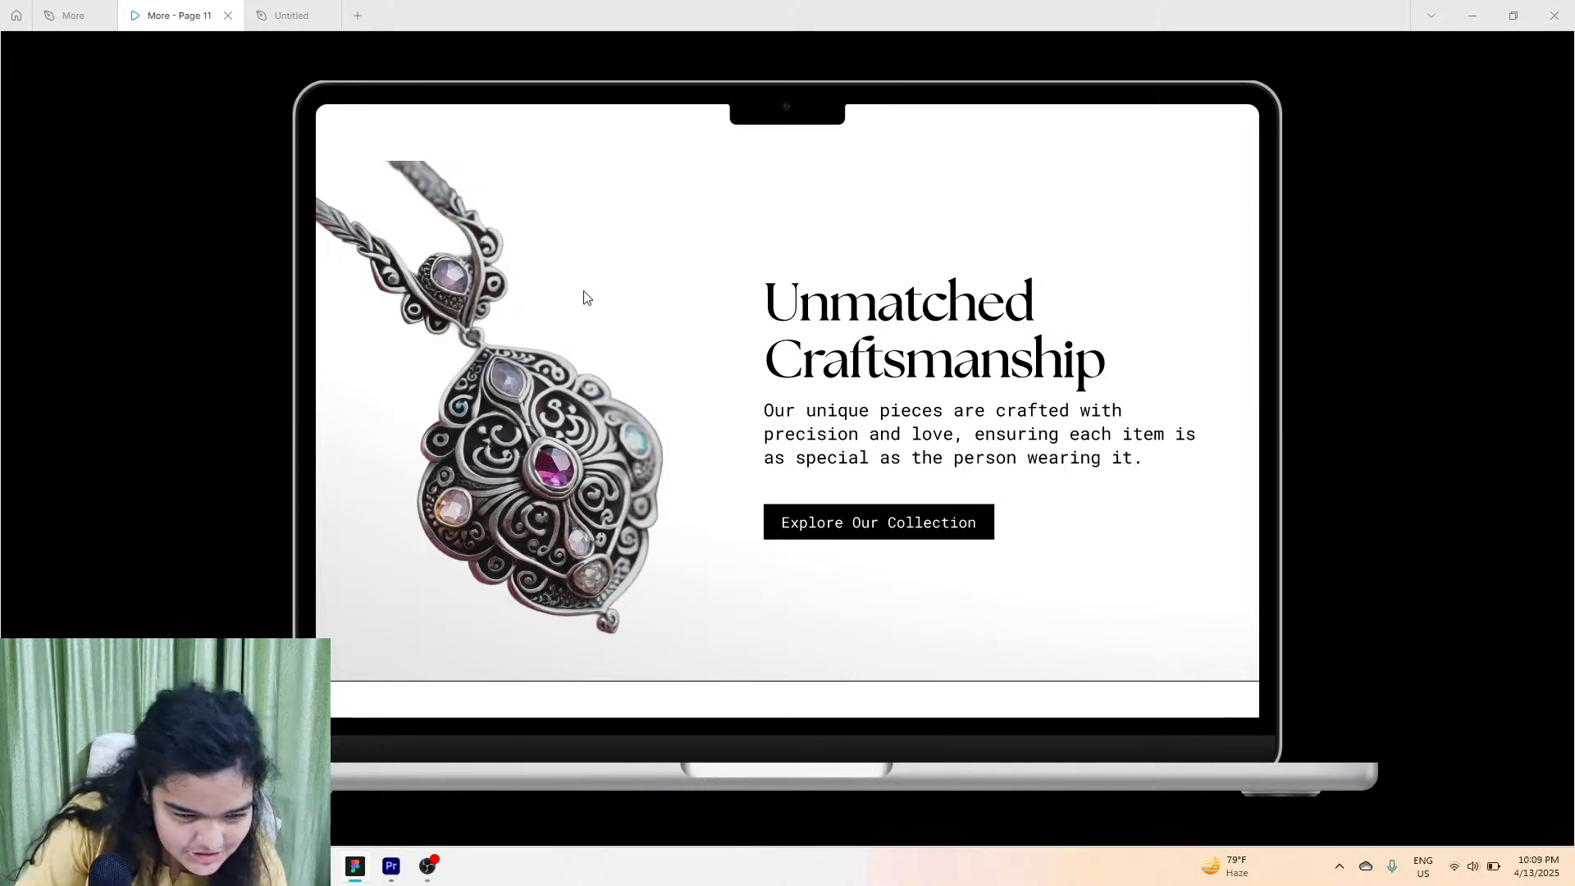
Return to the design file, shorten the page frame to about 2688, and draw a 1728 × 912 frame below the necklace image.
{"action": "left_click", "coordinate": [291, 15]}
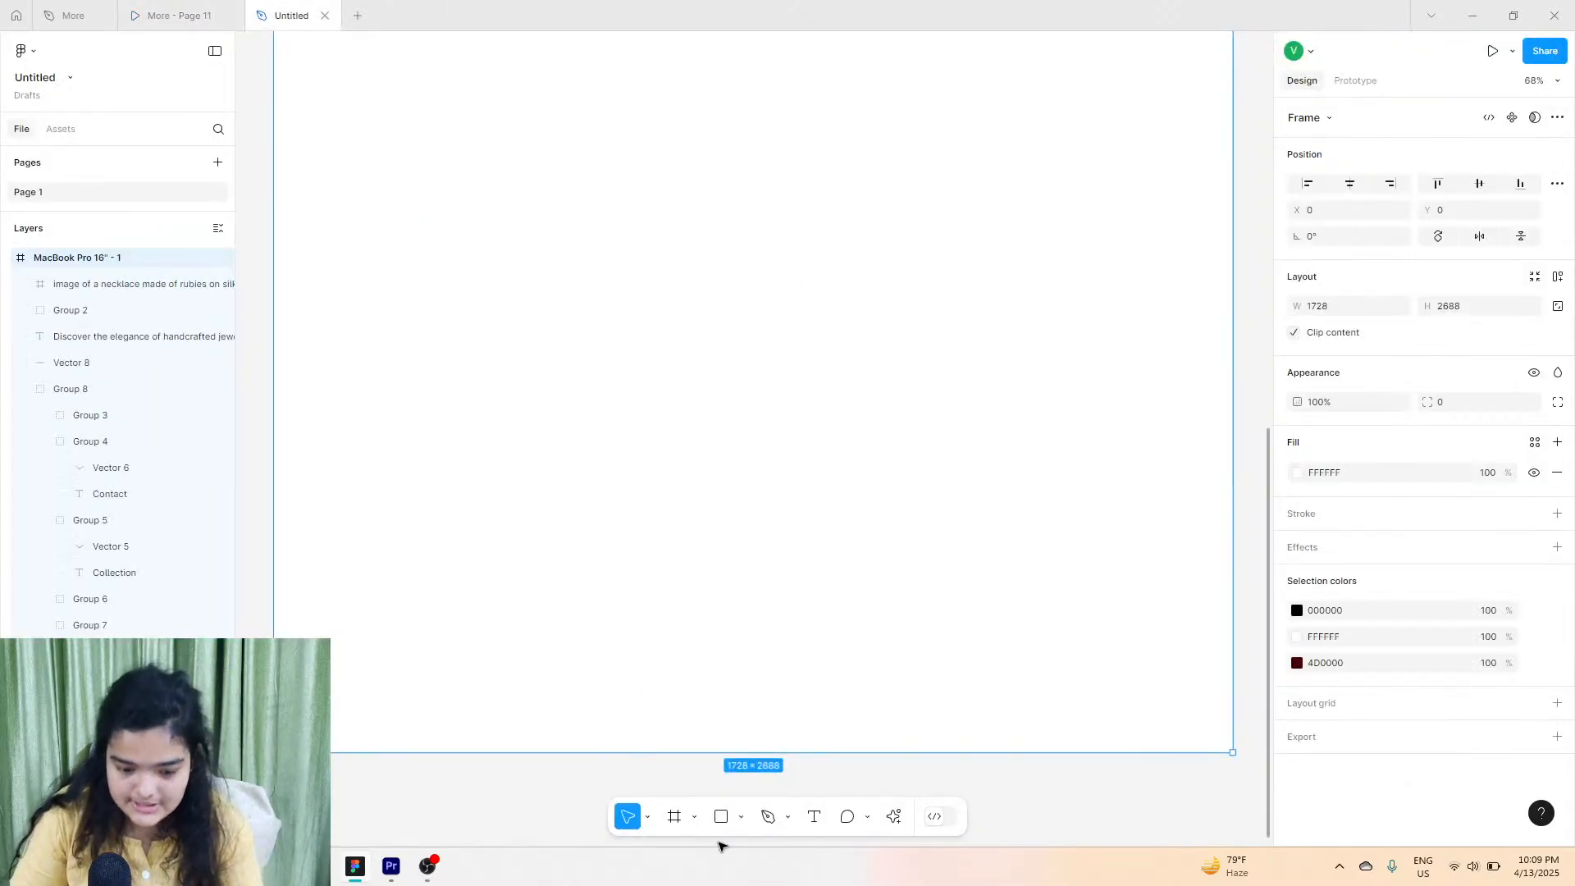
{"action": "left_click", "coordinate": [674, 816]}
{"action": "scroll", "coordinate": [648, 669], "scroll_direction": "up", "scroll_amount": 2}
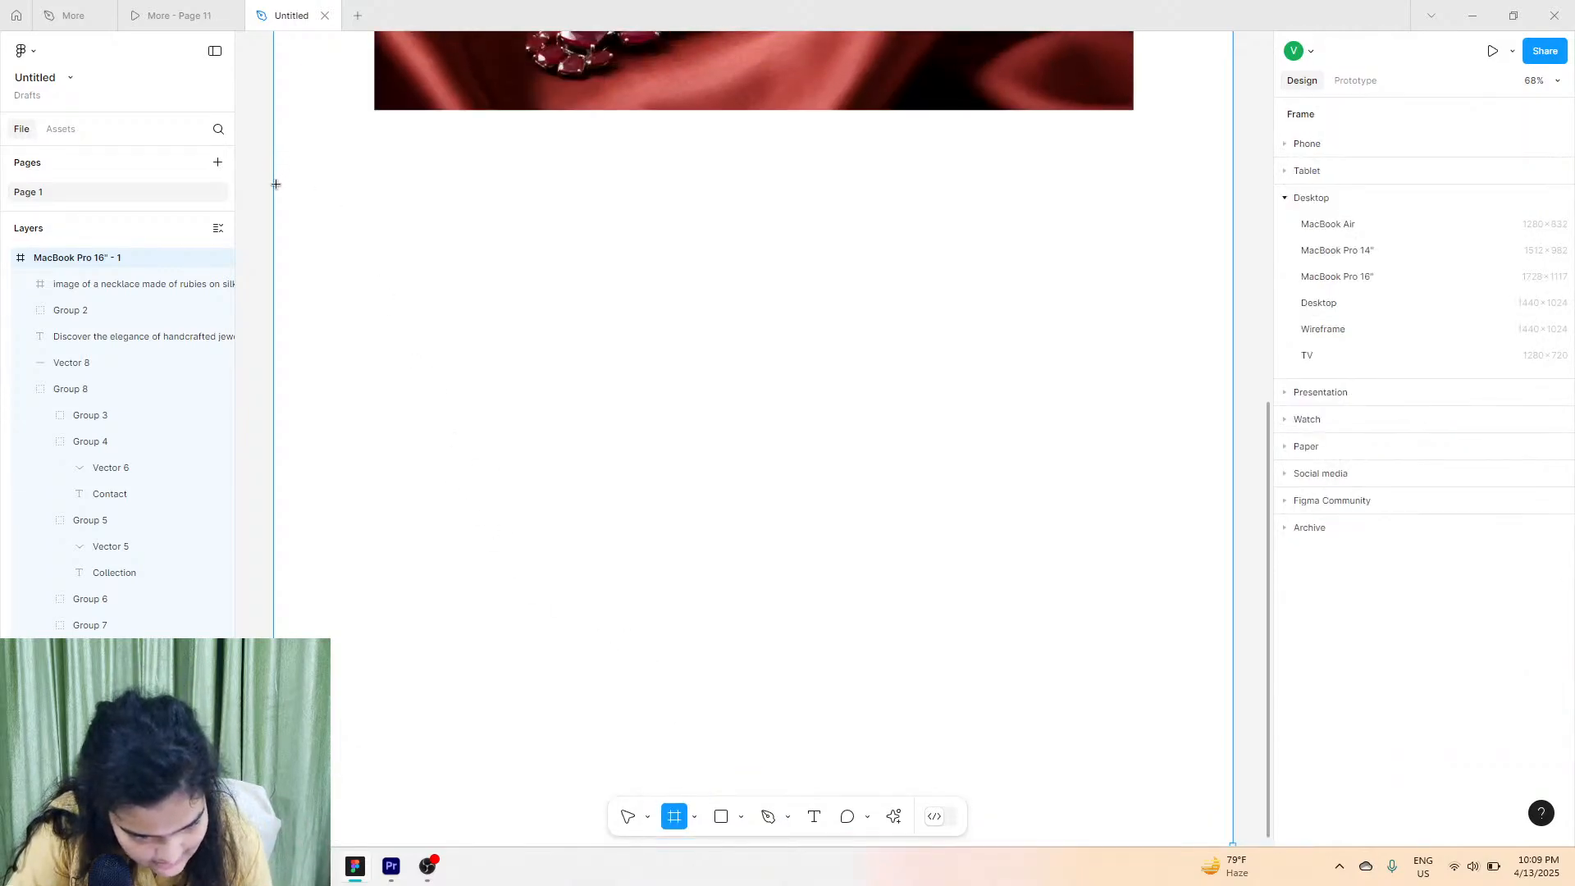
{"action": "left_click_drag", "start_coordinate": [268, 168], "coordinate": [1214, 669]}
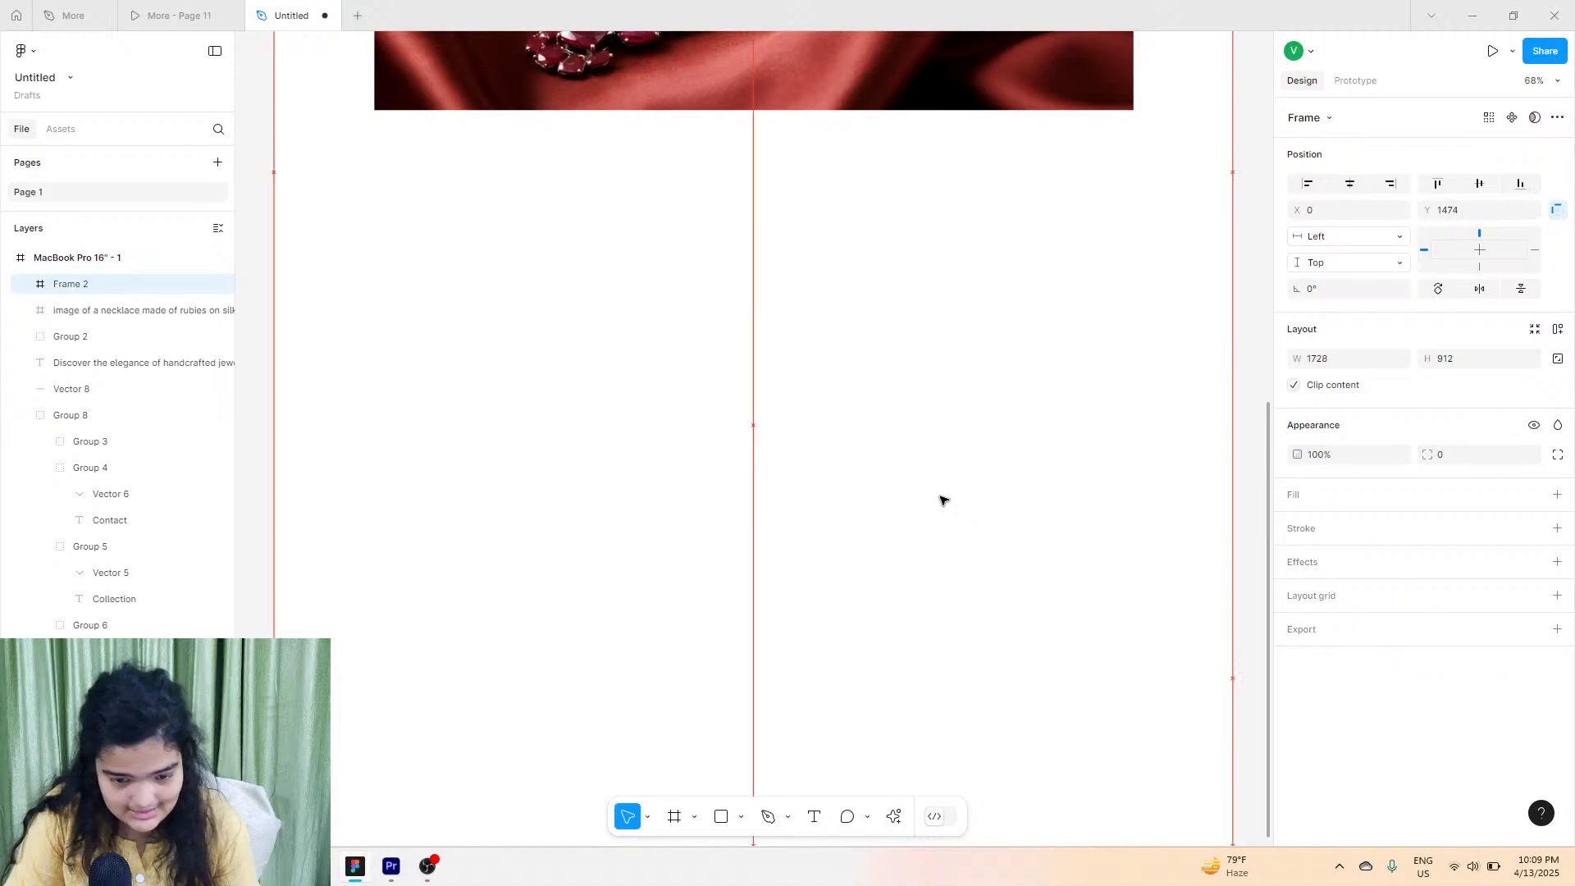
Give the new full-width frame a black 000000 fill and position it at about X 1, Y 1484.
{"action": "left_click", "coordinate": [1555, 495]}
{"action": "left_click_drag", "start_coordinate": [1098, 514], "coordinate": [1037, 717]}
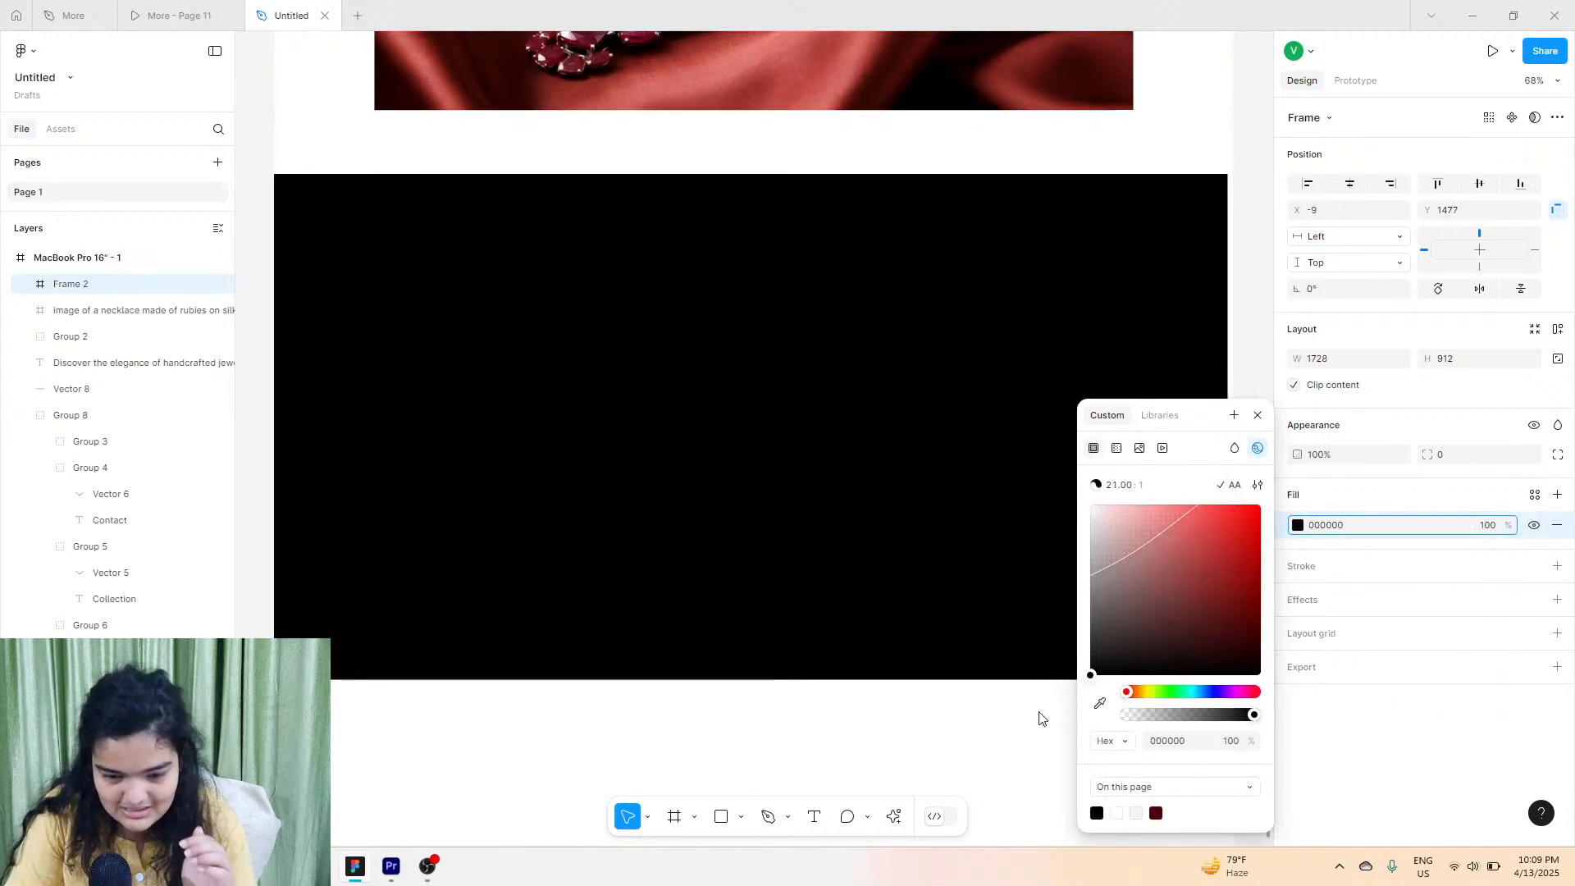
{"action": "left_click_drag", "start_coordinate": [810, 484], "coordinate": [804, 484]}
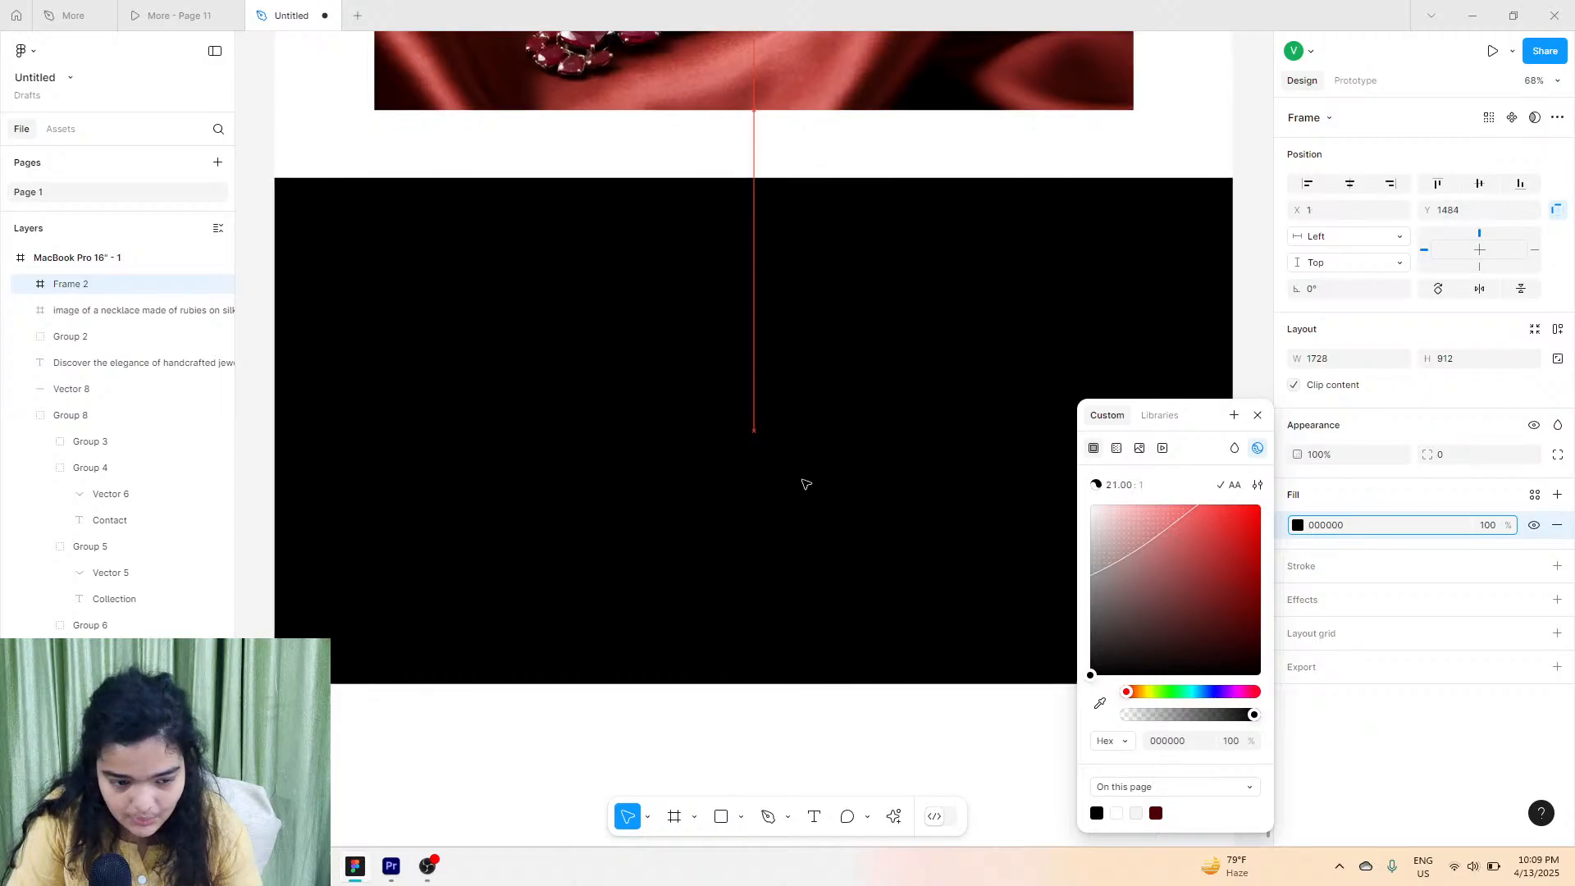
{"action": "left_click", "coordinate": [756, 725]}
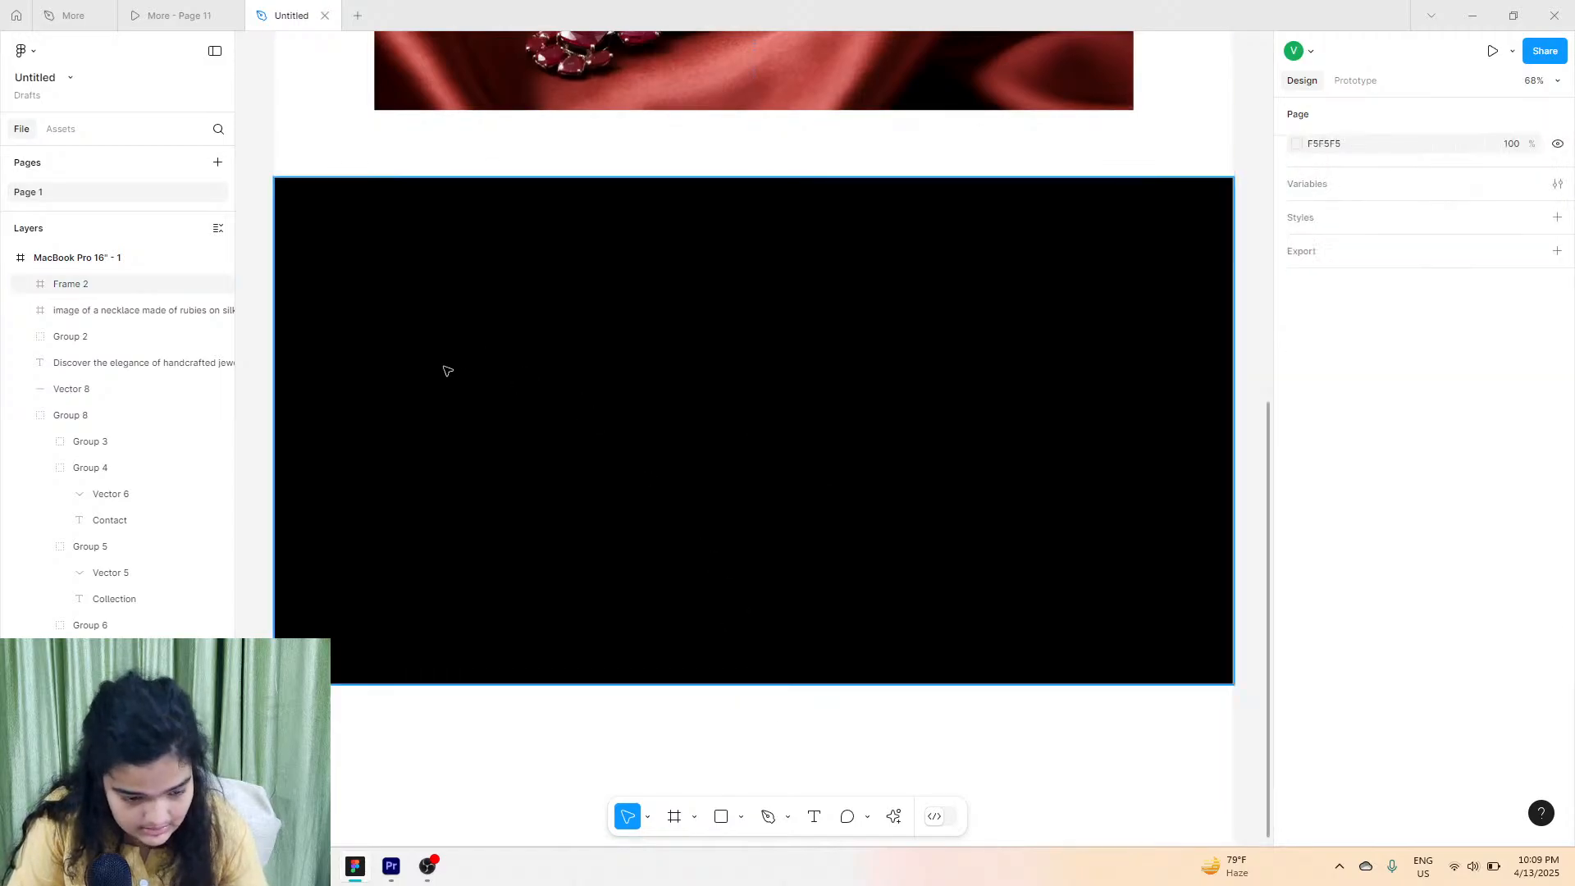
Recheck the prototype's pendant section, then generate an image of a "necklace made of rubies" and apply the fourth variation.
{"action": "left_click", "coordinate": [172, 15]}
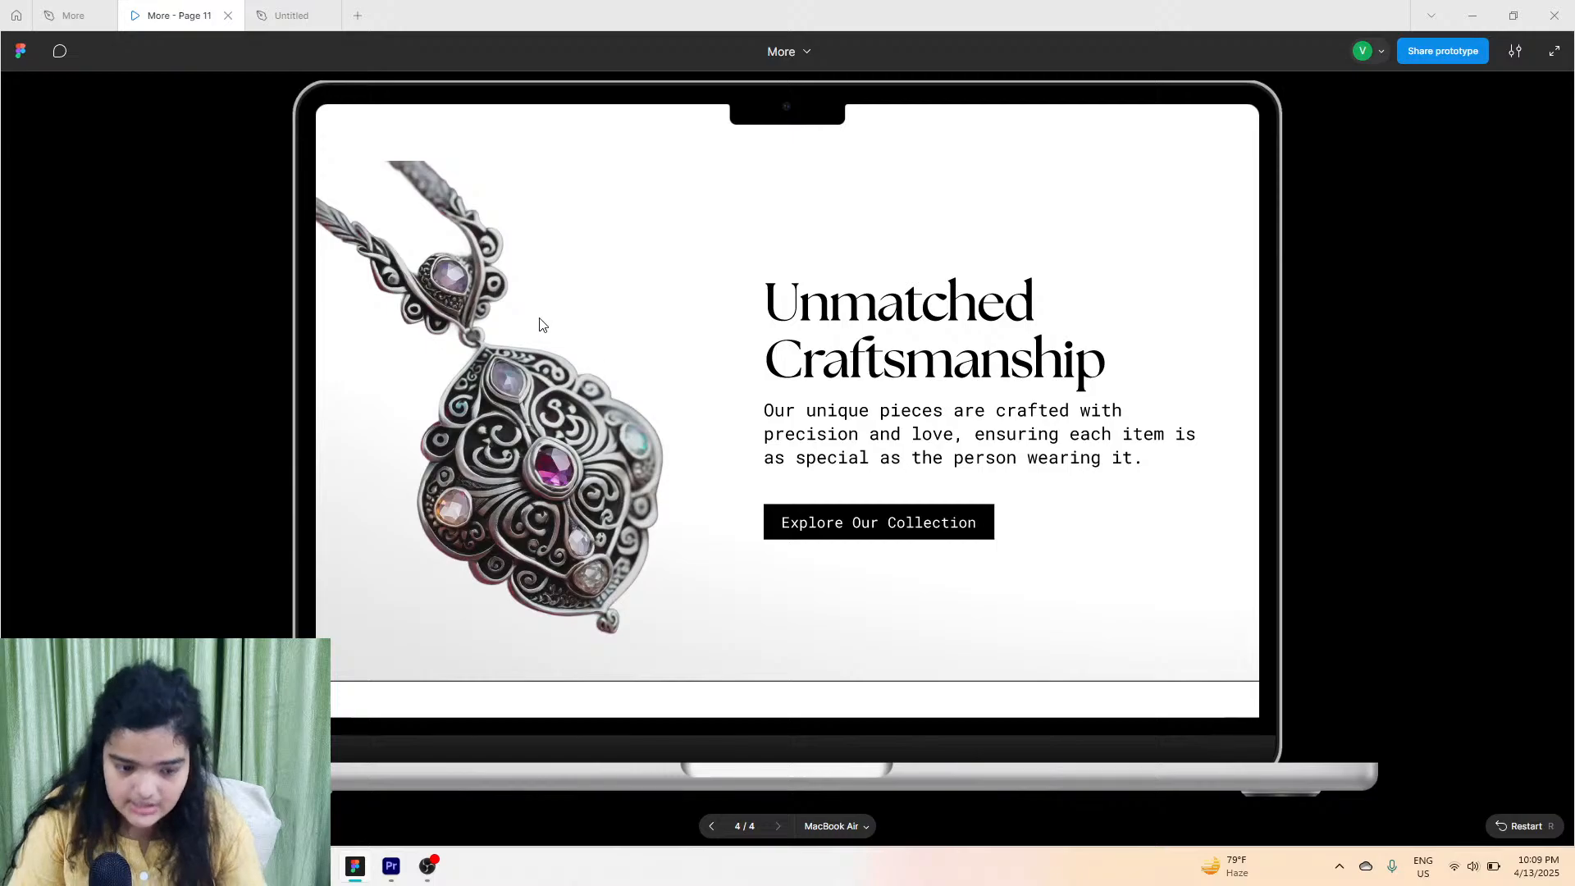
{"action": "left_click", "coordinate": [287, 15]}
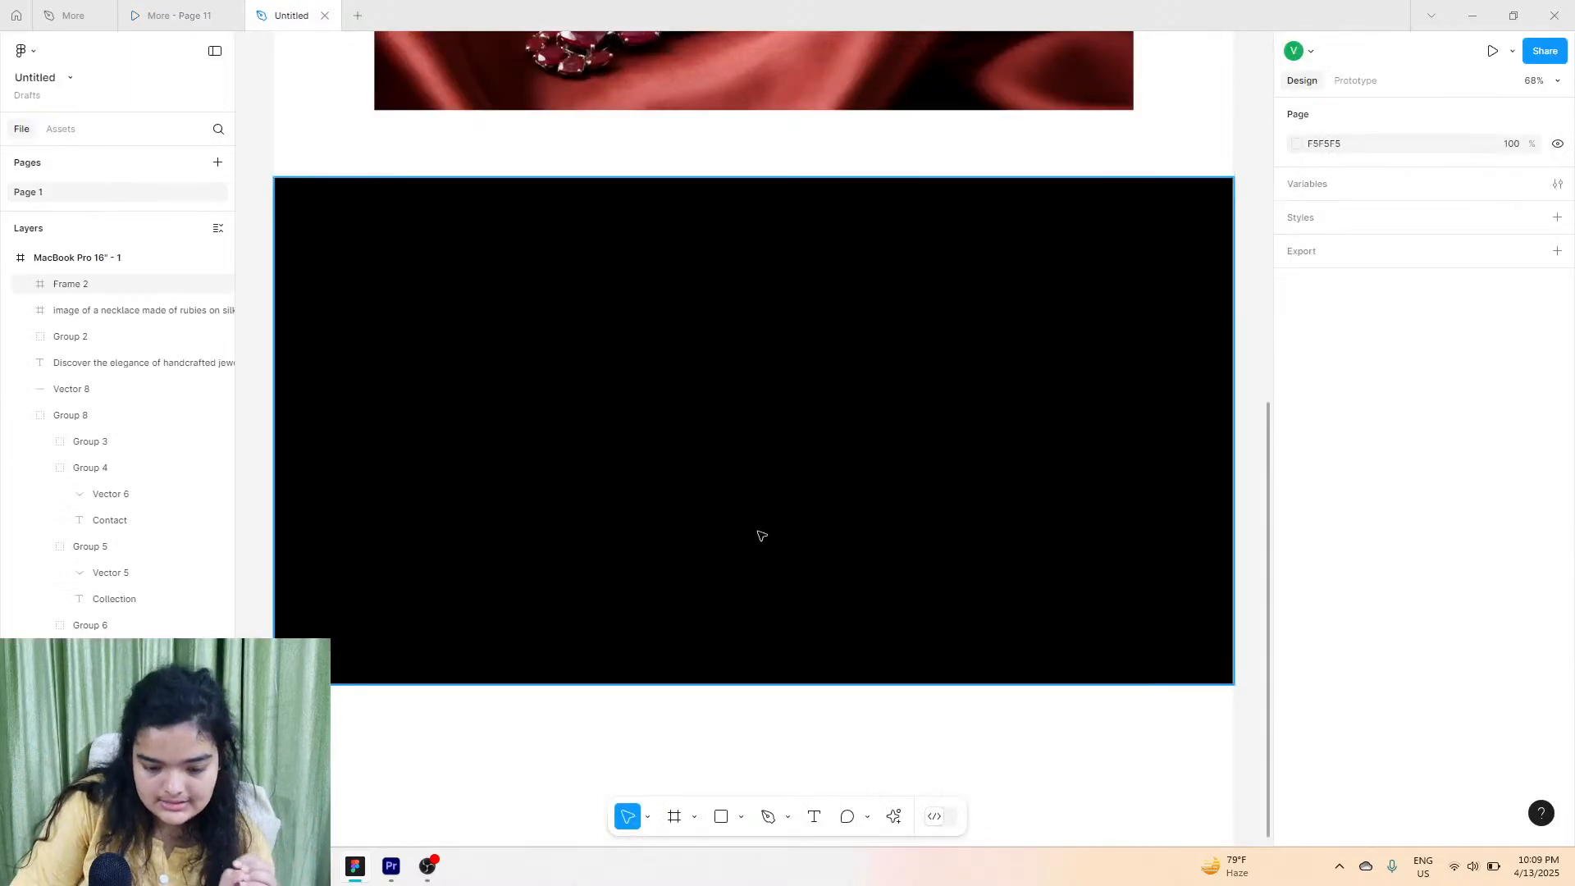
{"action": "left_click", "coordinate": [893, 816]}
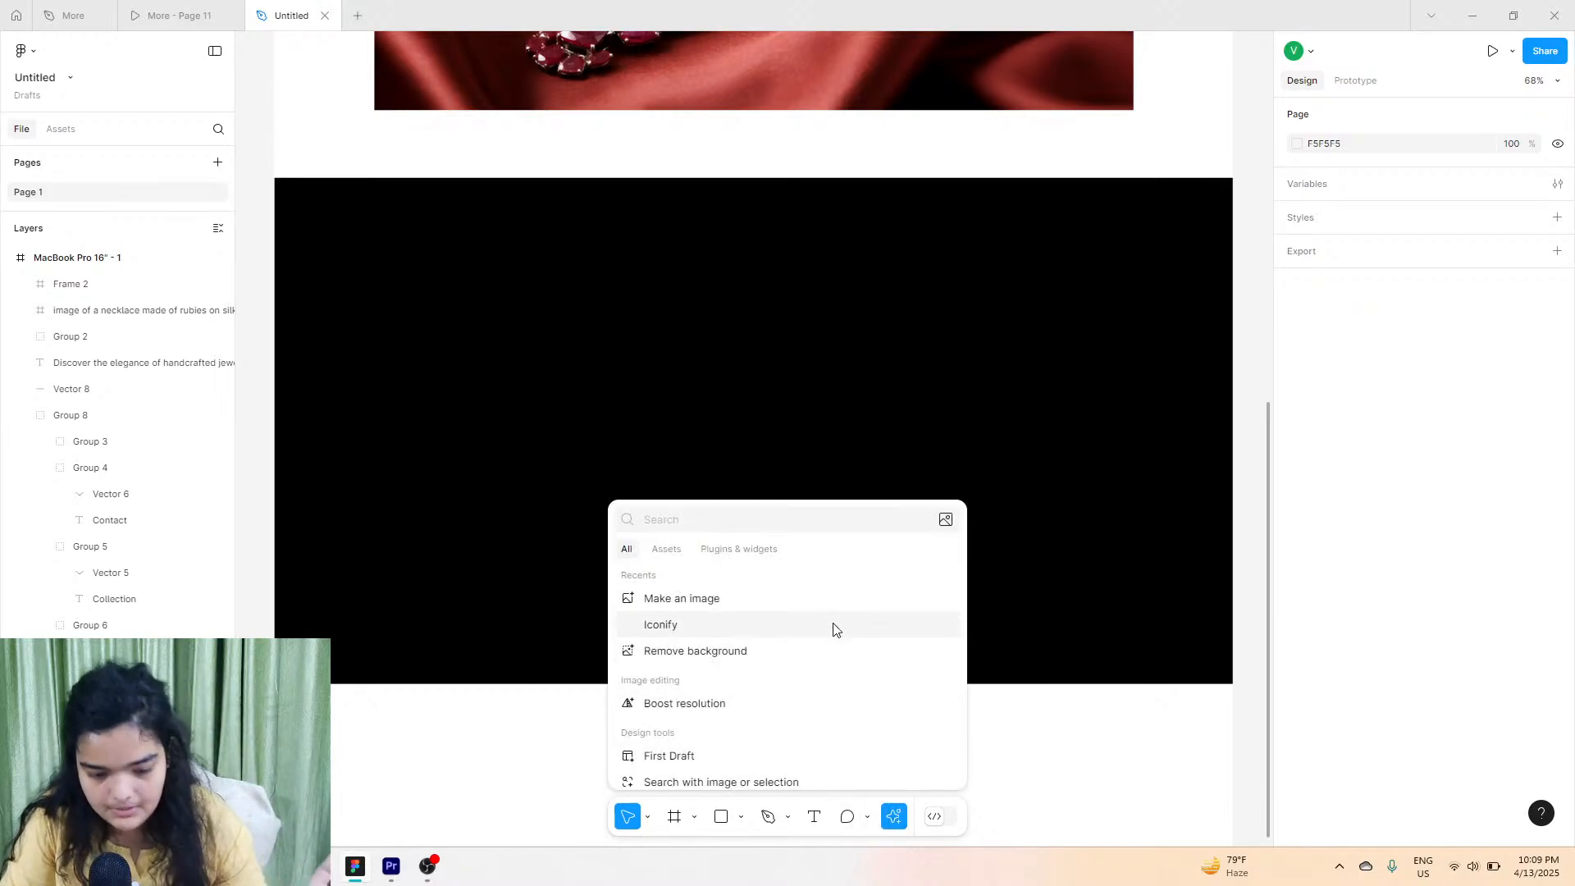
{"action": "left_click", "coordinate": [833, 599]}
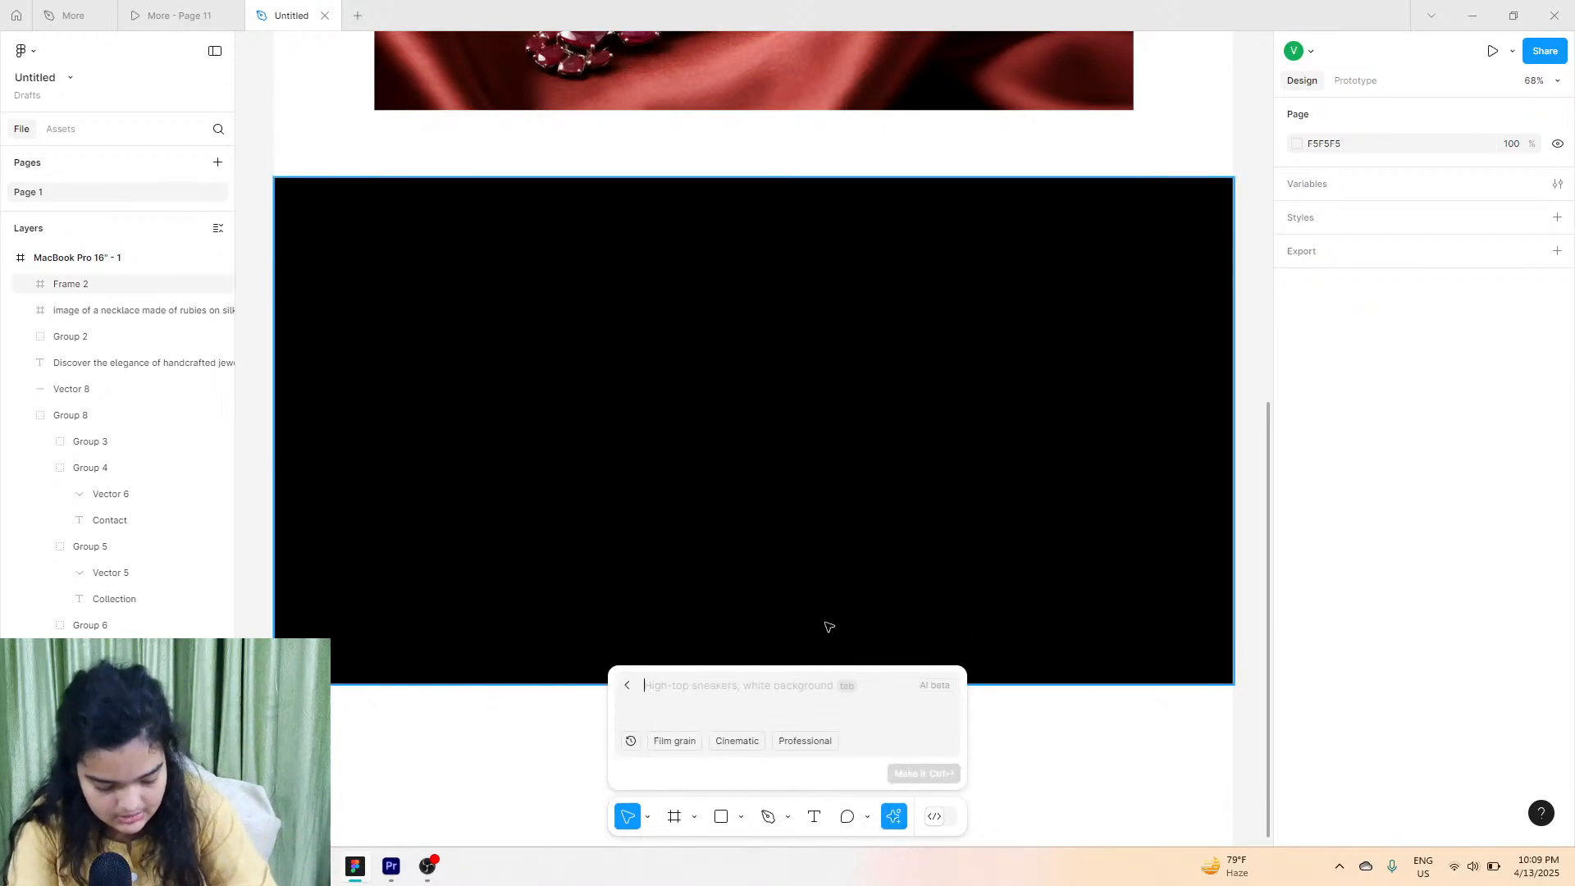
{"action": "type", "text": "necal"}
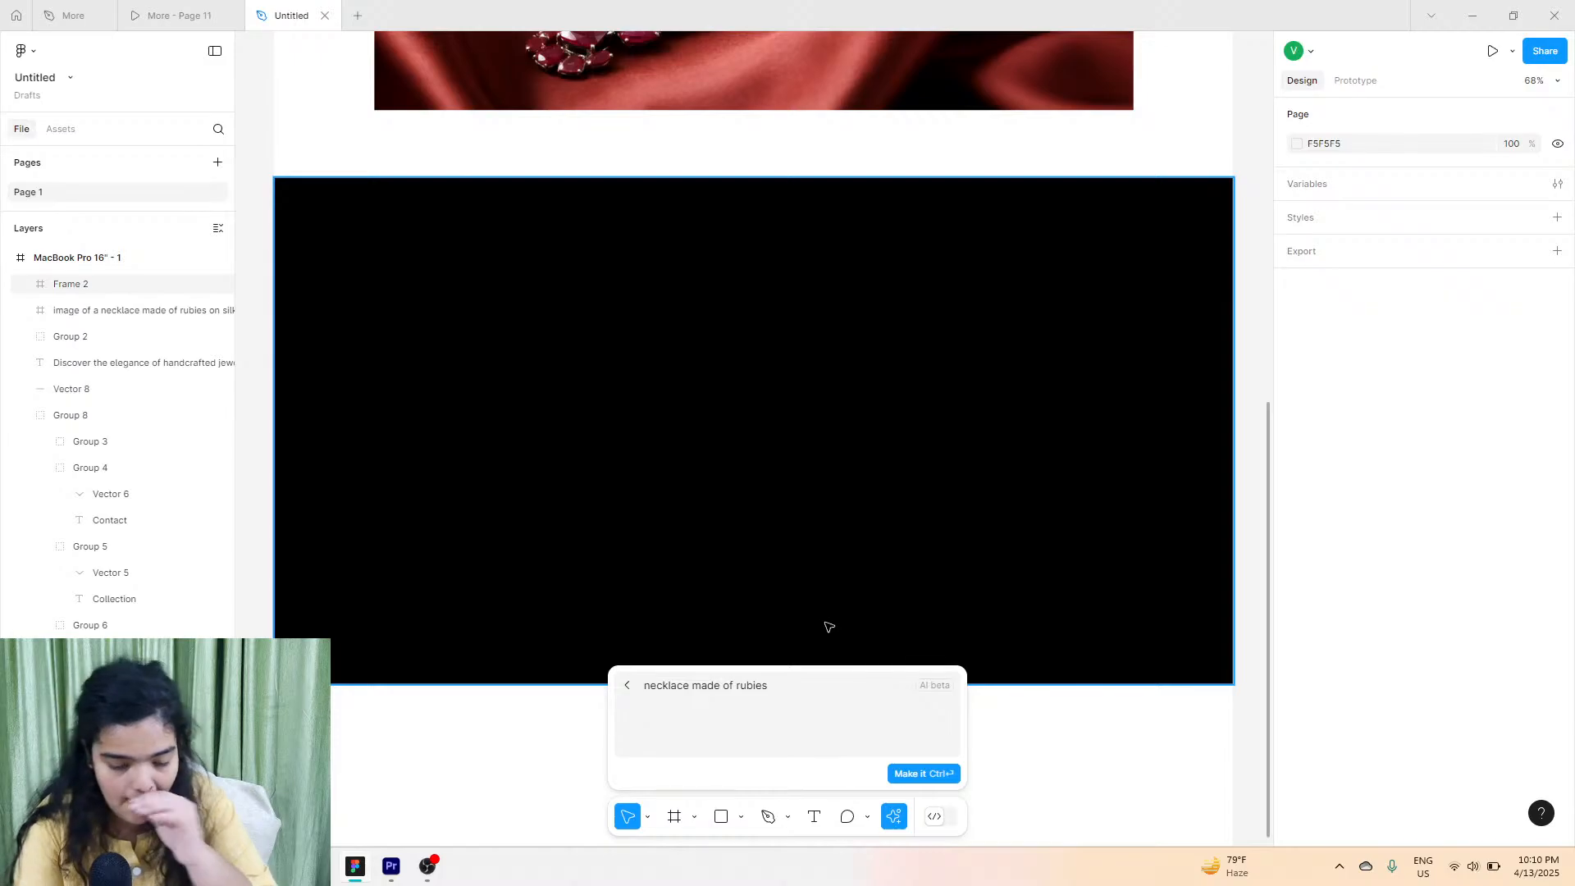
{"action": "left_click", "coordinate": [929, 770]}
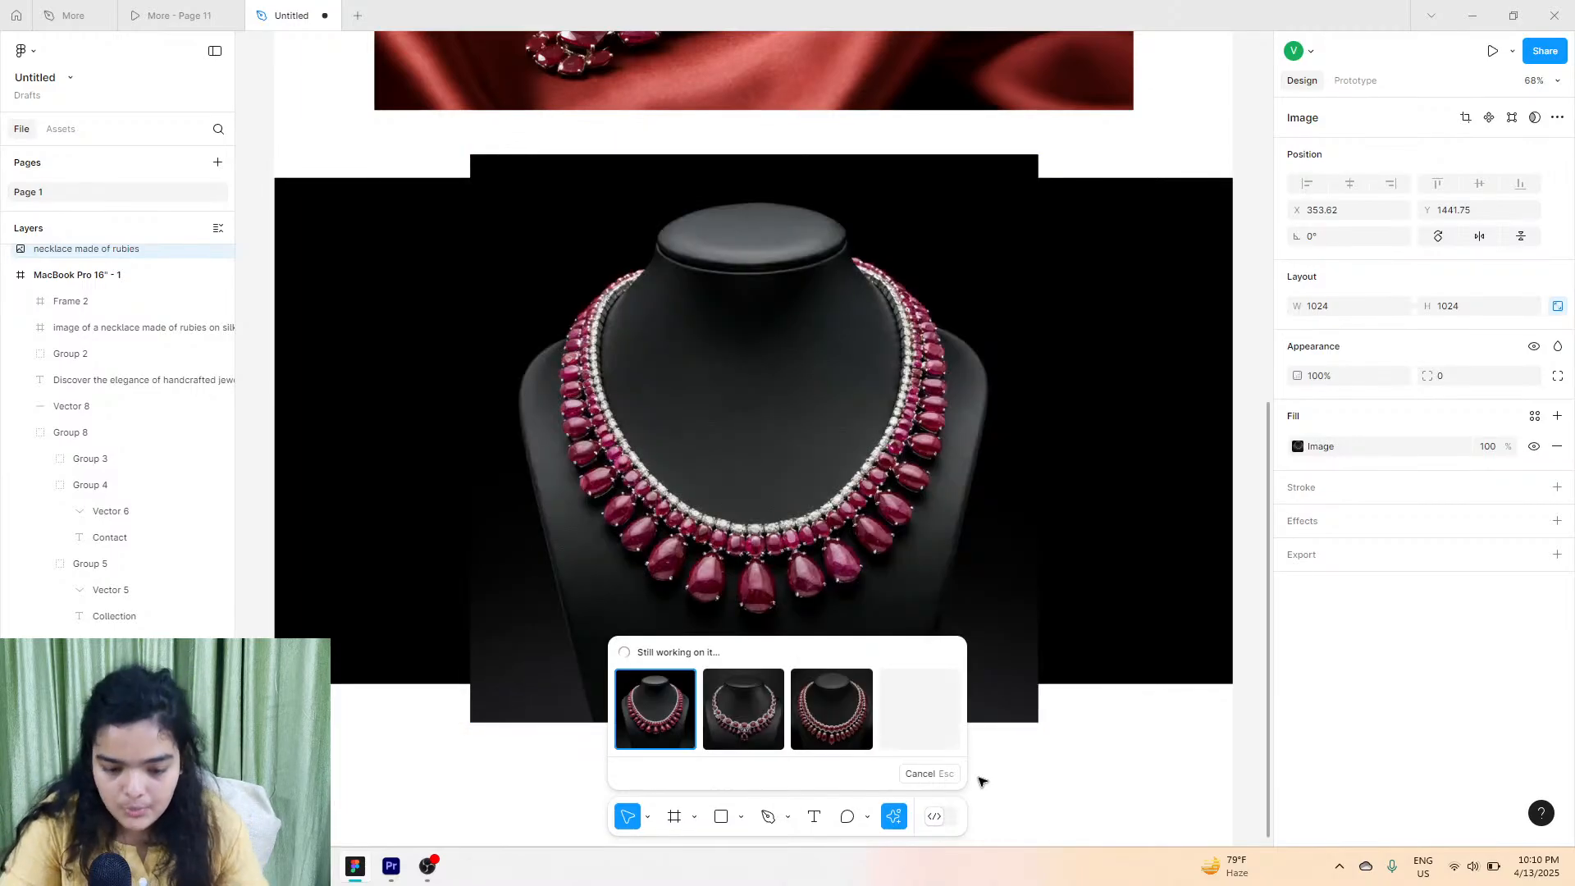
{"action": "left_click", "coordinate": [911, 726]}
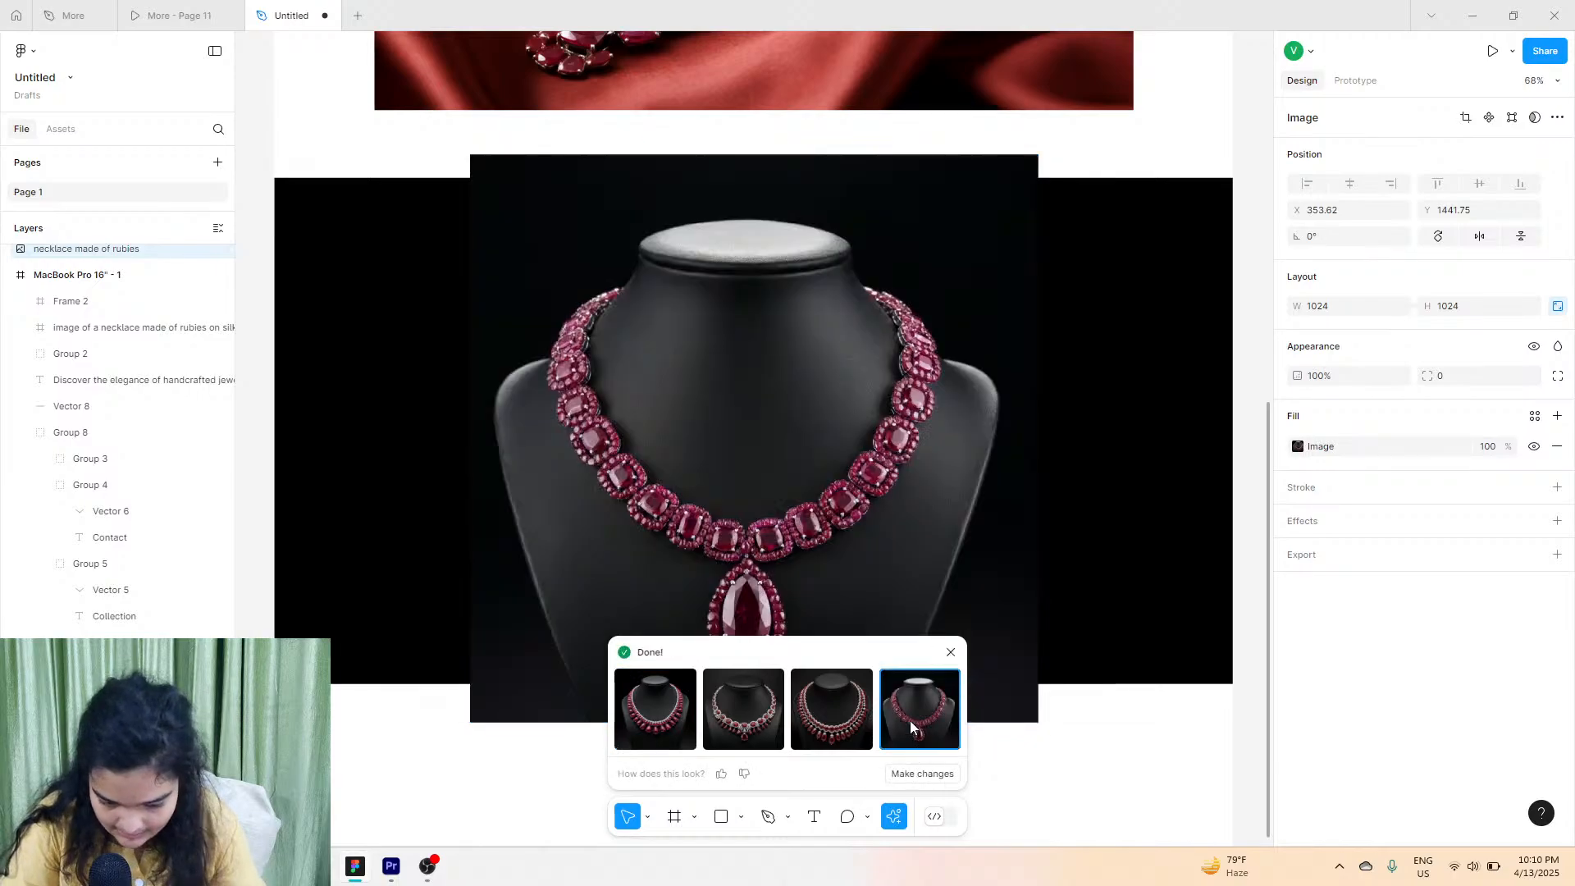
Move the generated necklace image to the left part of the black frame, about X 11, Y 1372, and remove its background.
{"action": "left_click_drag", "start_coordinate": [936, 412], "coordinate": [747, 373]}
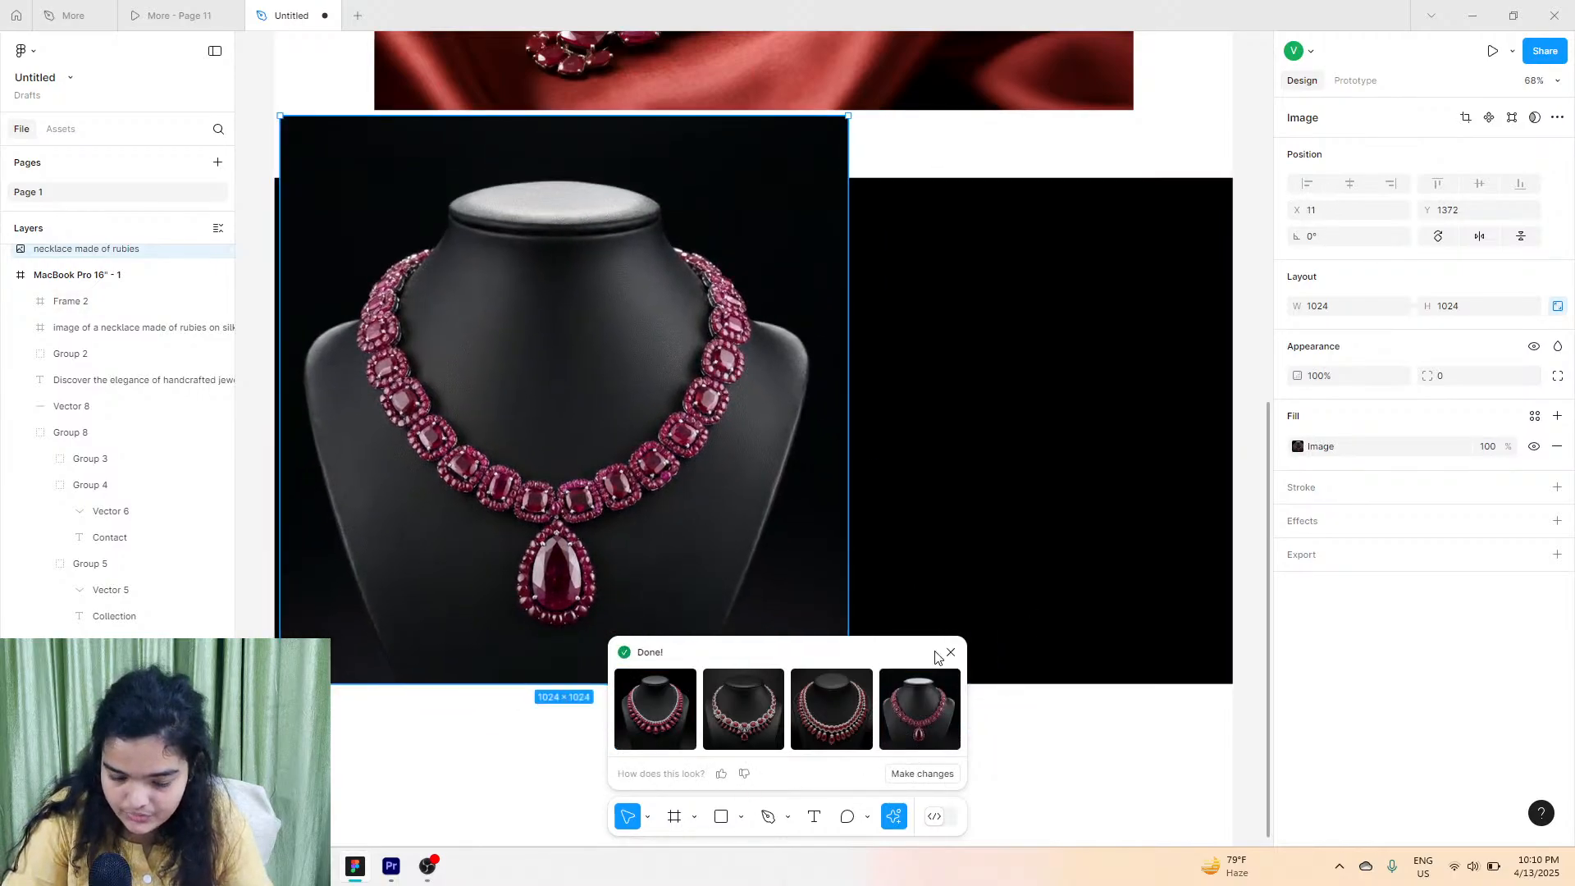
{"action": "left_click", "coordinate": [950, 652]}
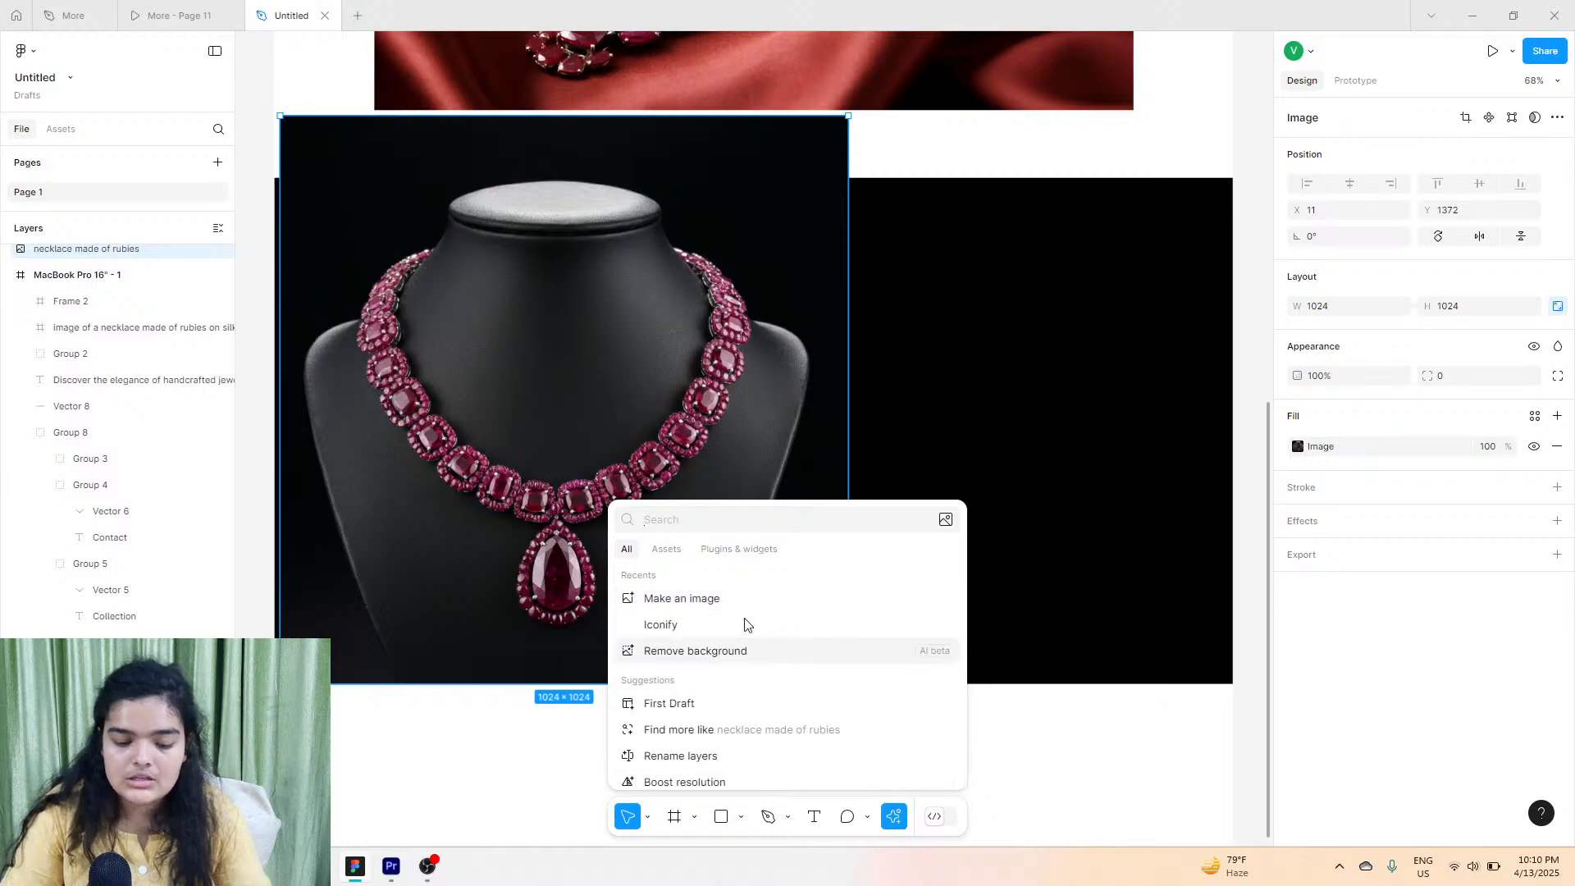
{"action": "left_click", "coordinate": [711, 653]}
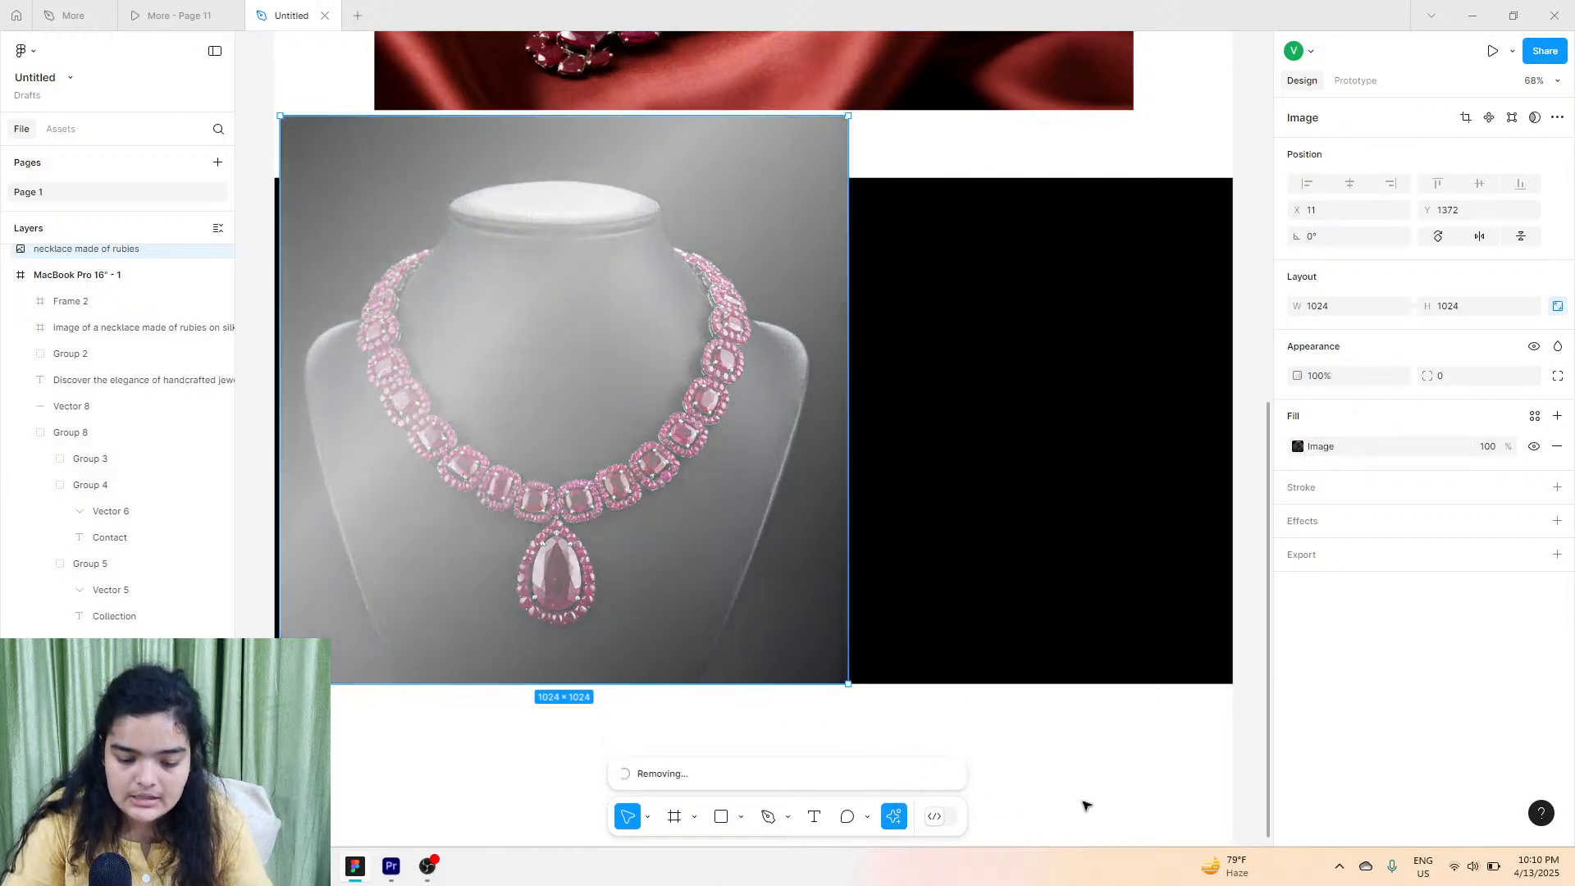
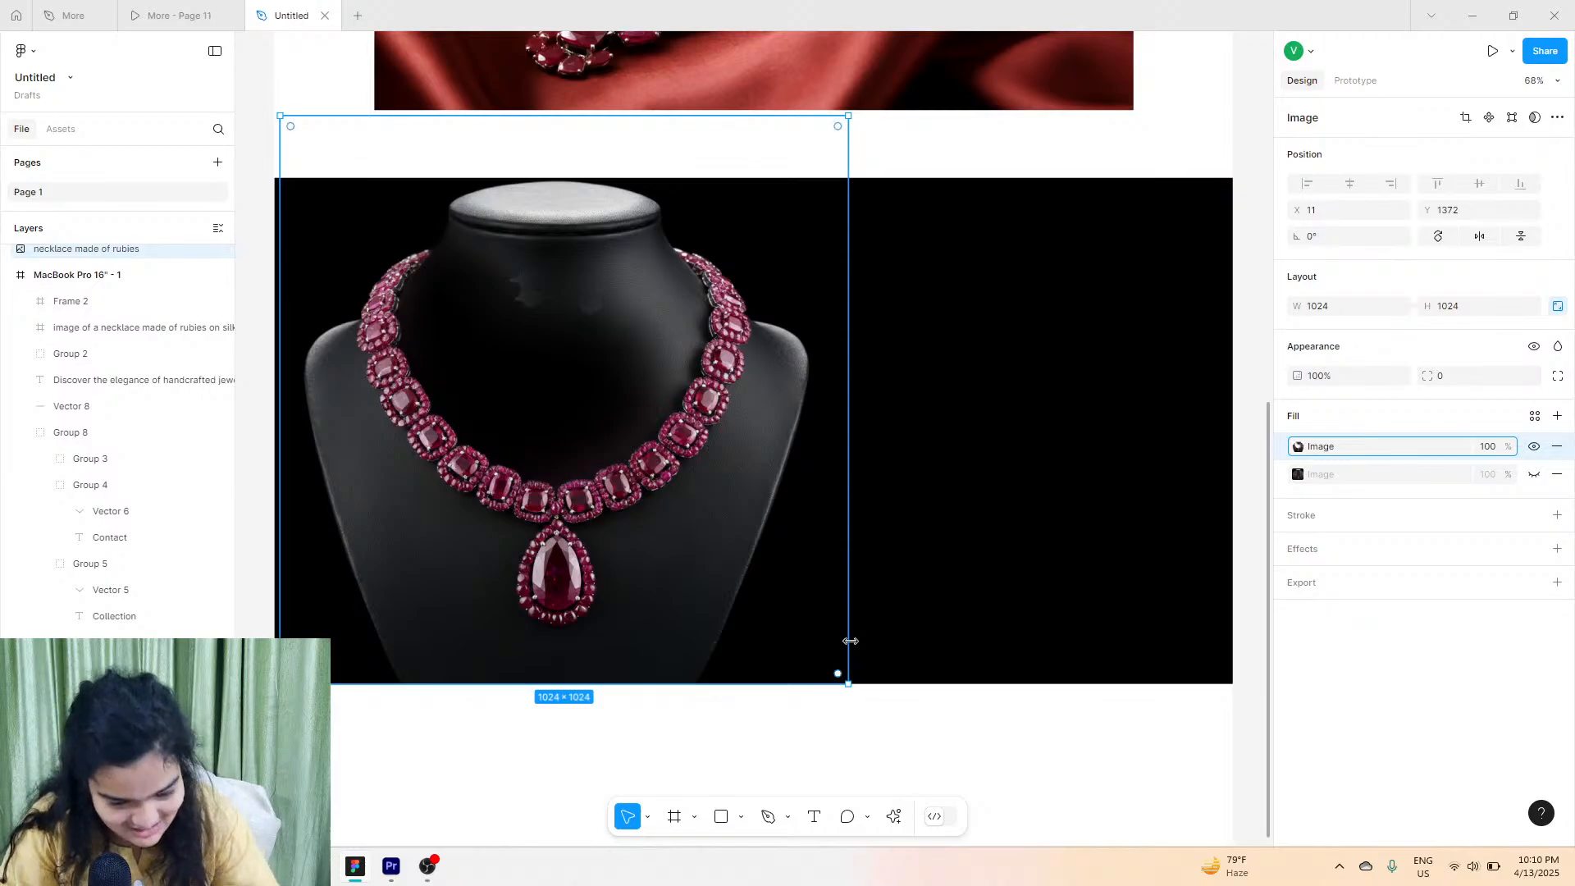
Scale the cut-out necklace image proportionally to about 842 × 842 and fit it against the black frame's left edge.
{"action": "left_click_drag", "start_coordinate": [661, 513], "coordinate": [656, 492]}
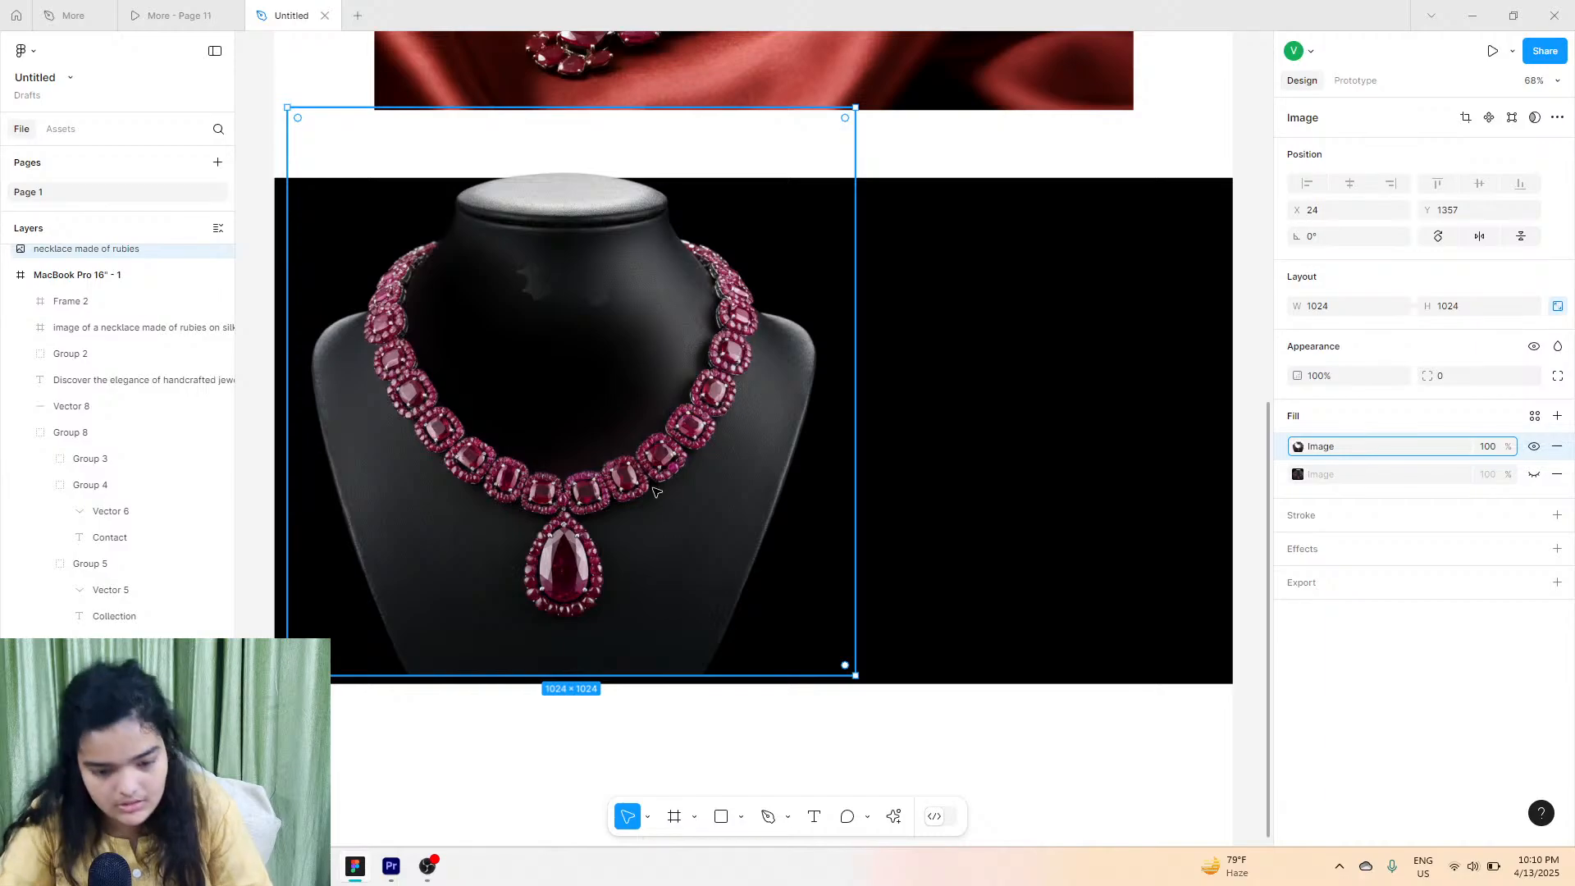
{"action": "left_click_drag", "start_coordinate": [583, 107], "coordinate": [479, 491]}
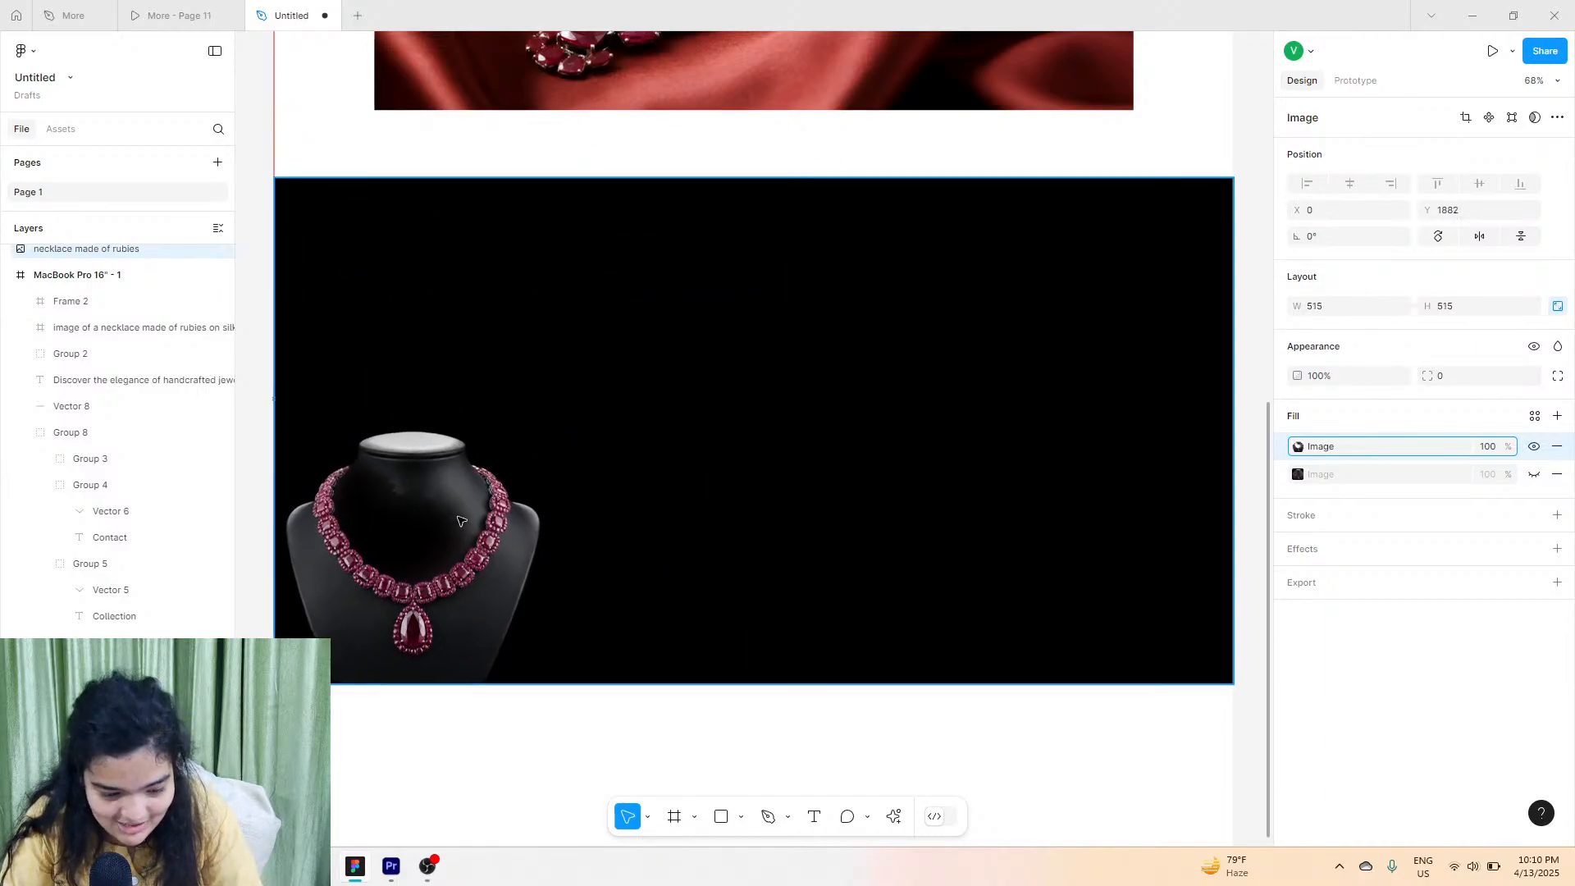
{"action": "left_click_drag", "start_coordinate": [481, 398], "coordinate": [515, 209]}
{"action": "left_click_drag", "start_coordinate": [508, 327], "coordinate": [554, 391]}
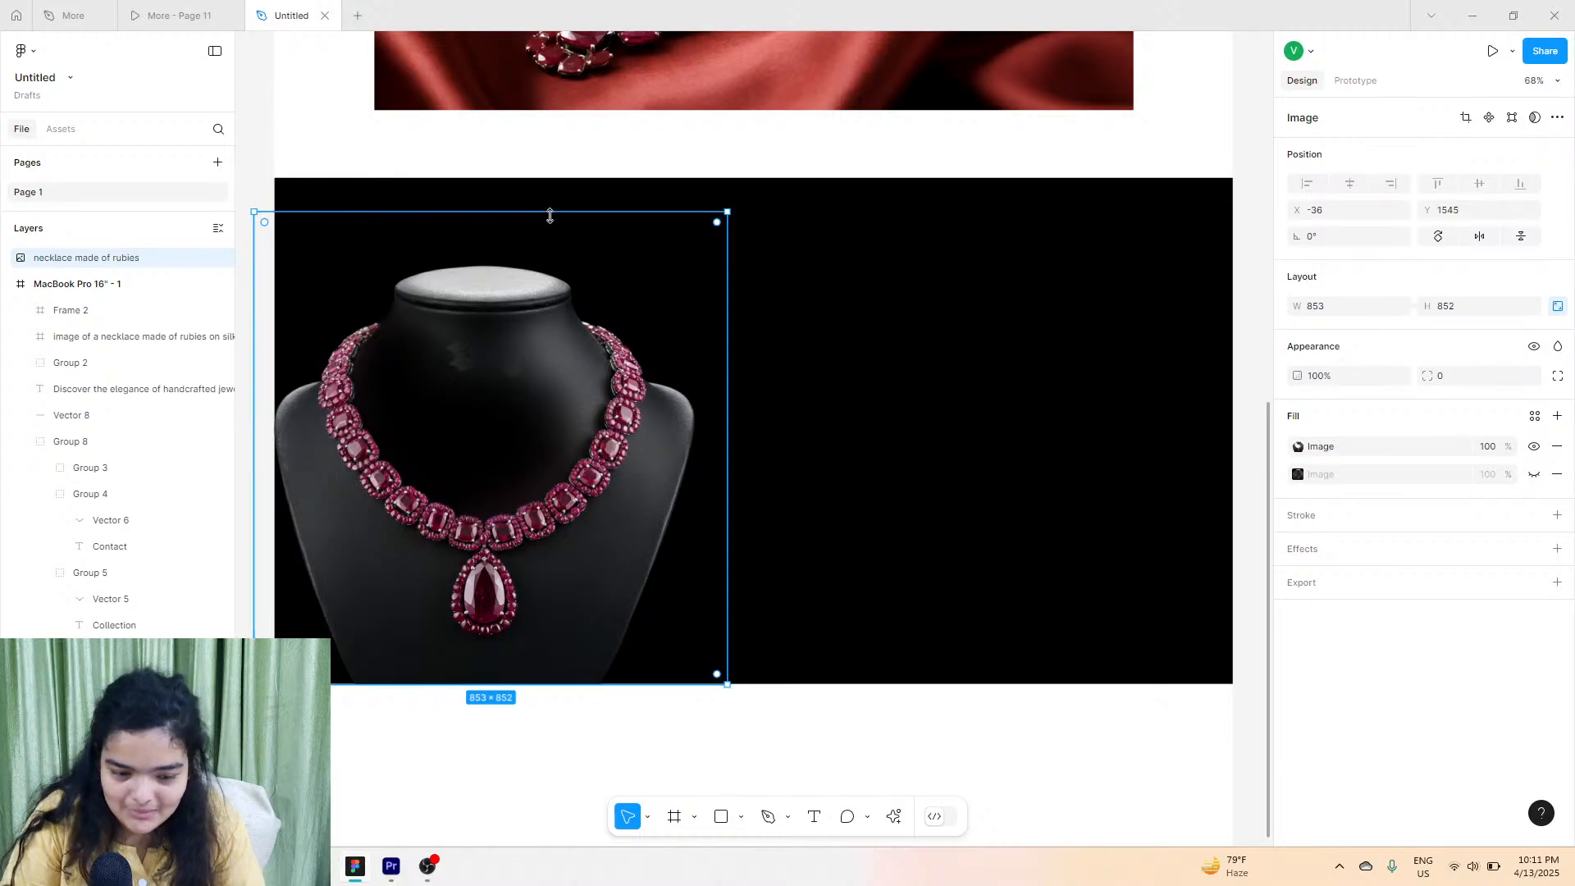
{"action": "left_click_drag", "start_coordinate": [548, 214], "coordinate": [566, 151]}
{"action": "left_click_drag", "start_coordinate": [517, 343], "coordinate": [530, 342]}
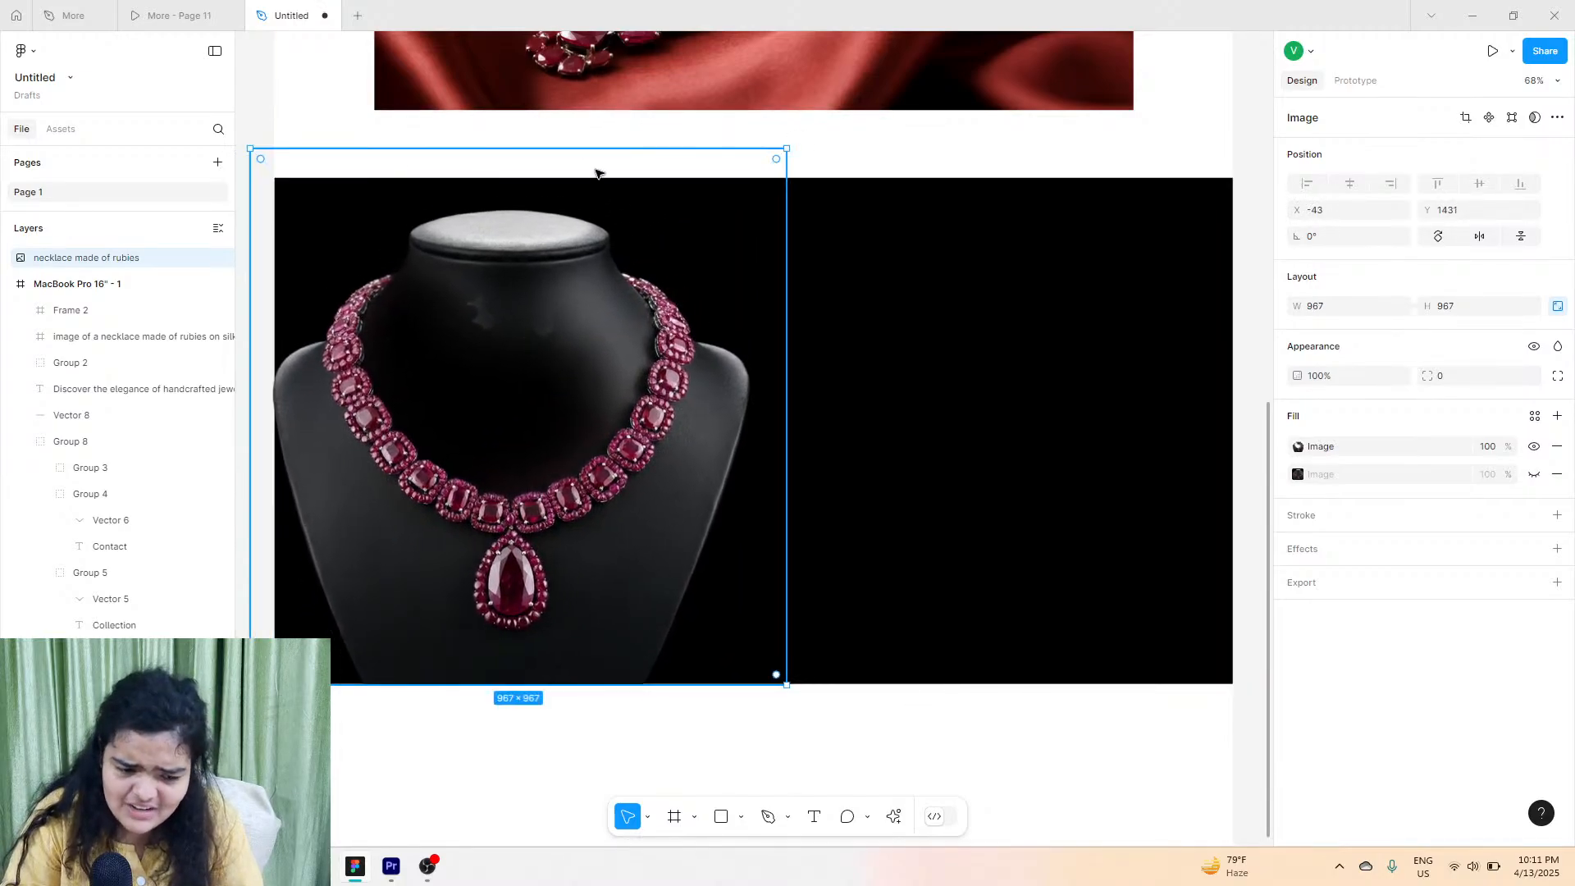
{"action": "left_click_drag", "start_coordinate": [587, 146], "coordinate": [591, 219]}
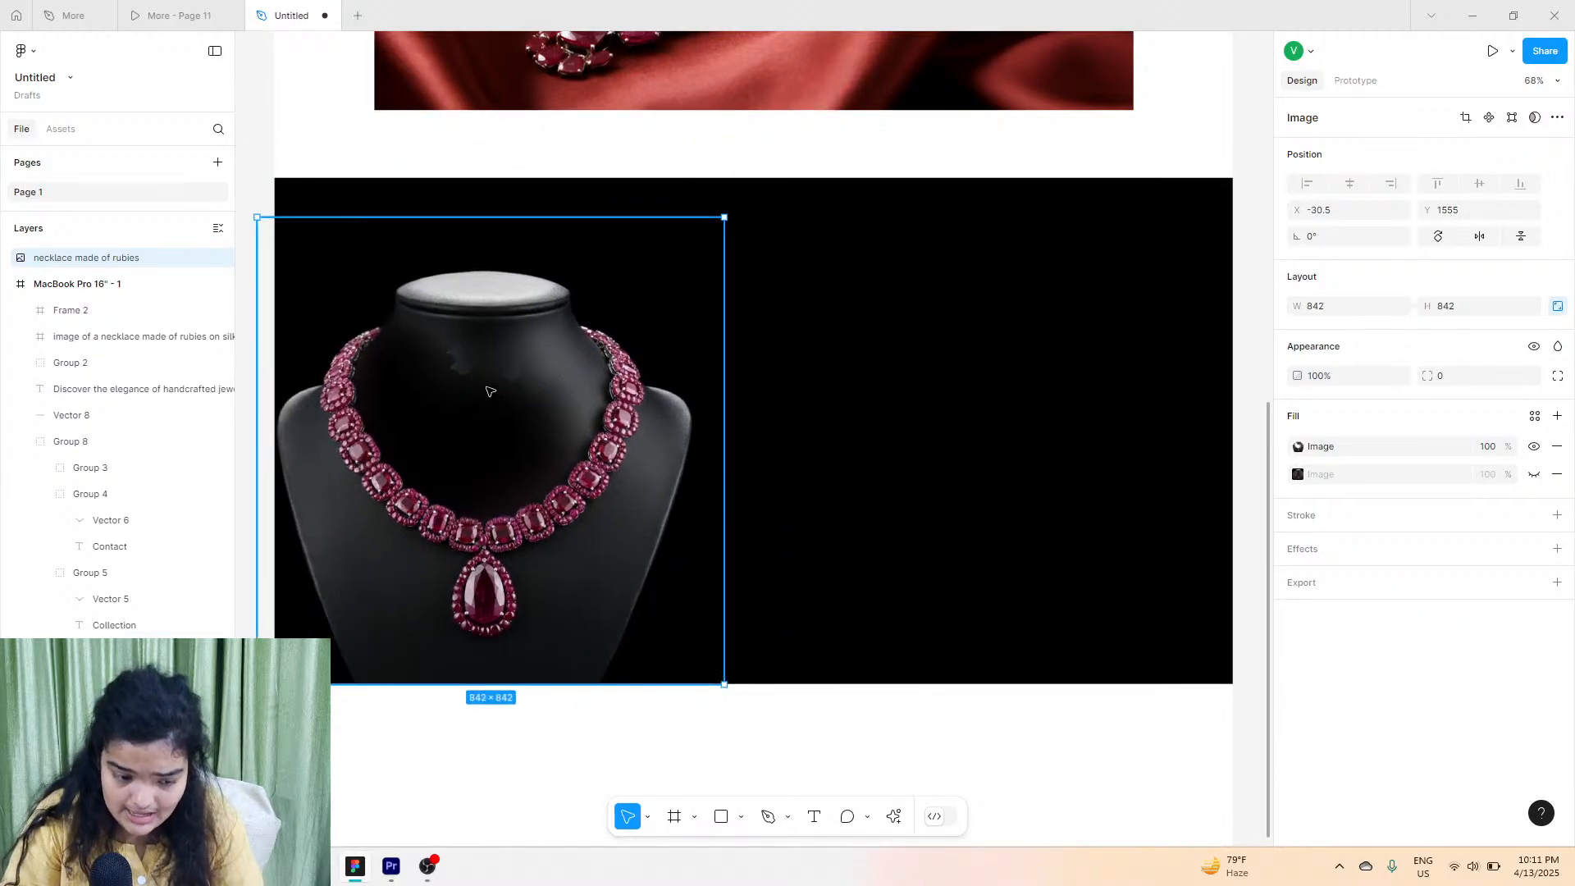
Position the cut-out necklace image at X -33, Y 1551 and move its layer into the MacBook Pro 16" frame above Frame 2.
{"action": "left_click_drag", "start_coordinate": [484, 400], "coordinate": [479, 404]}
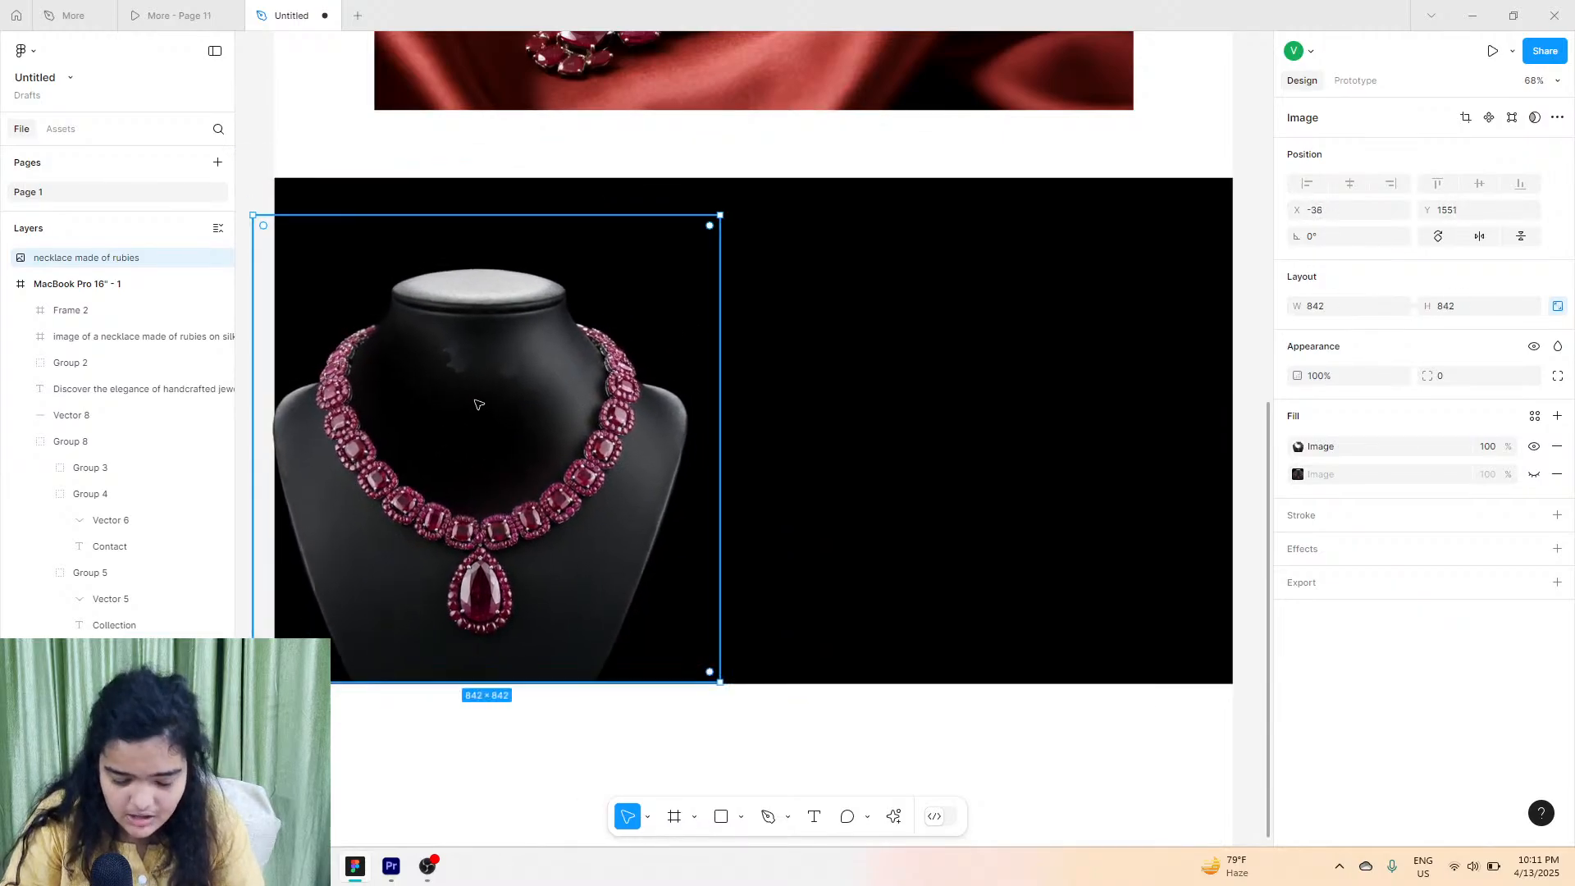
{"action": "key", "text": "Right"}
{"action": "key", "text": "Right"}
{"action": "key", "text": "Right"}
{"action": "key", "text": "Right"}
{"action": "key", "text": "Right"}
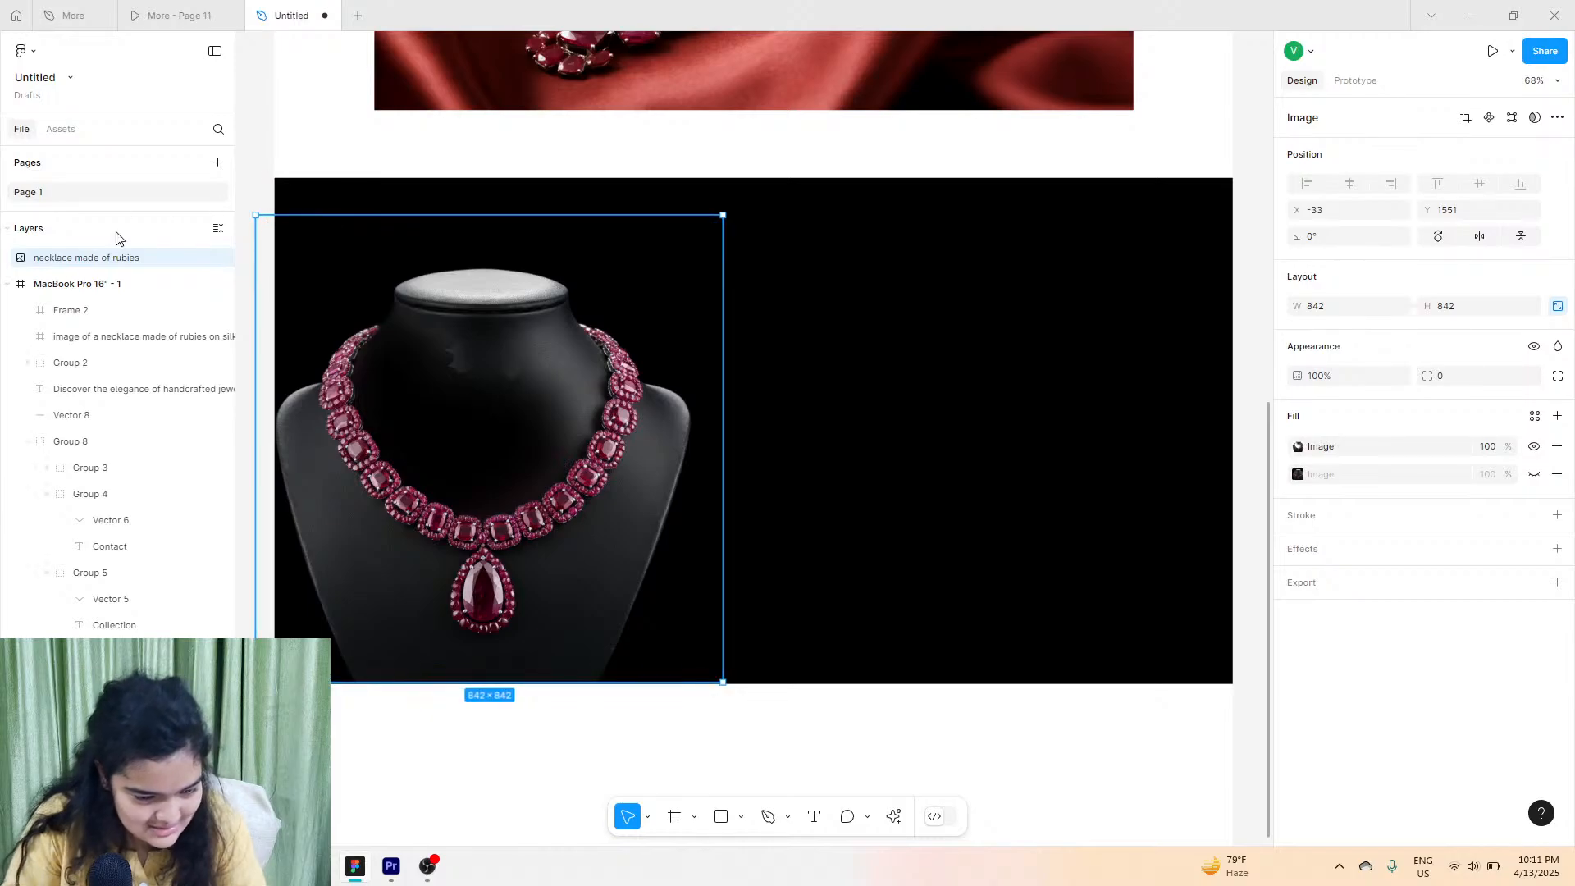
{"action": "left_click_drag", "start_coordinate": [107, 257], "coordinate": [140, 322]}
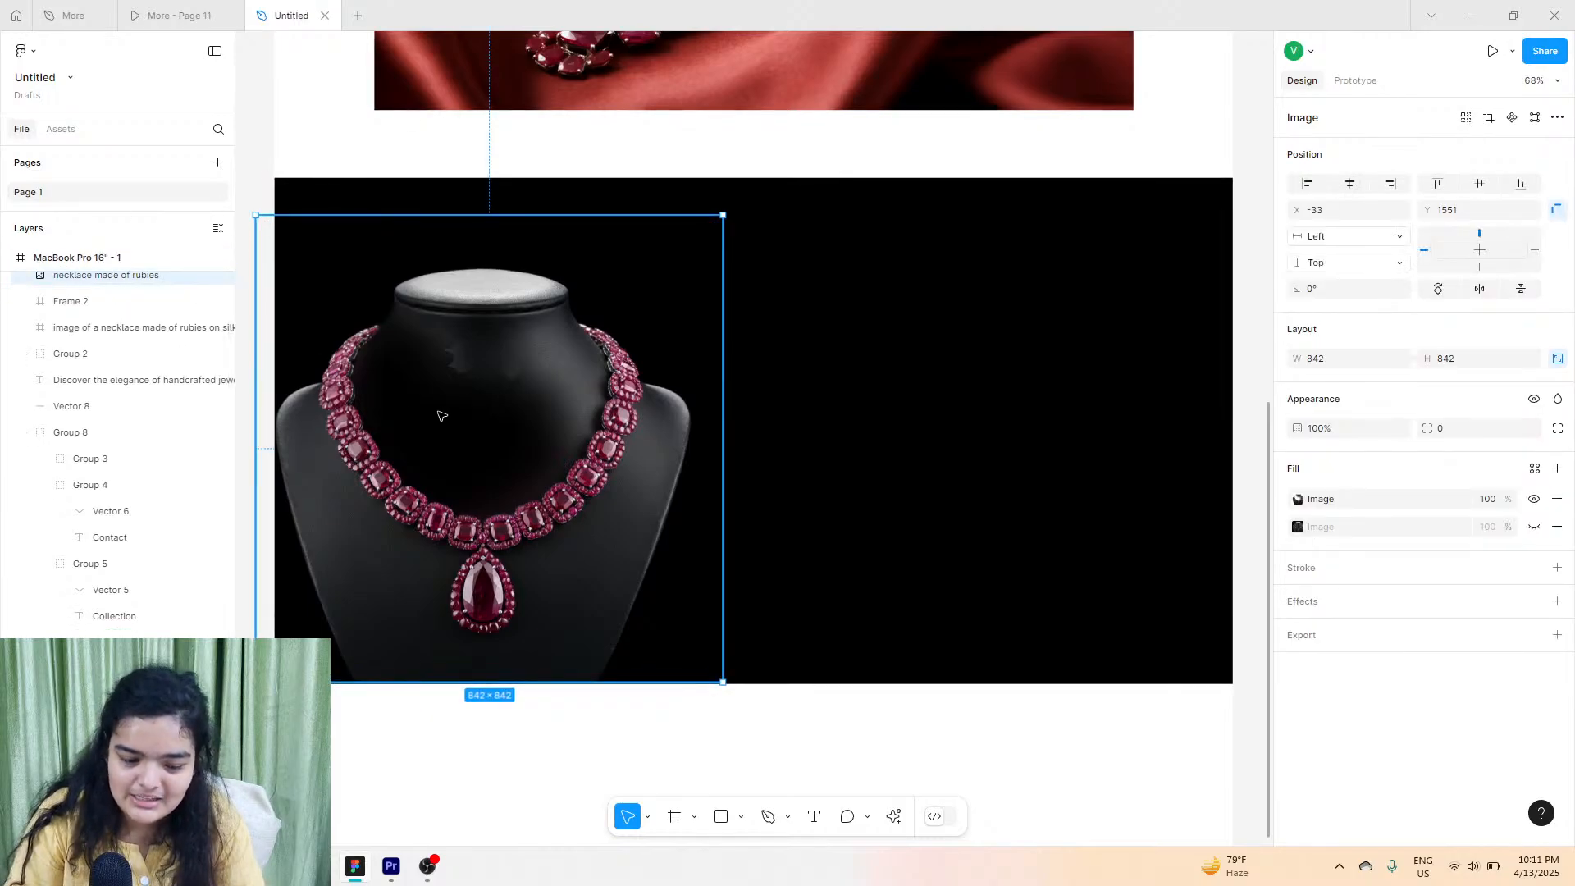
Recheck the prototype's "Unmatched Craftsmanship" section, then give the black frame a linear gradient fill running across the necklace area.
{"action": "left_click", "coordinate": [1049, 392]}
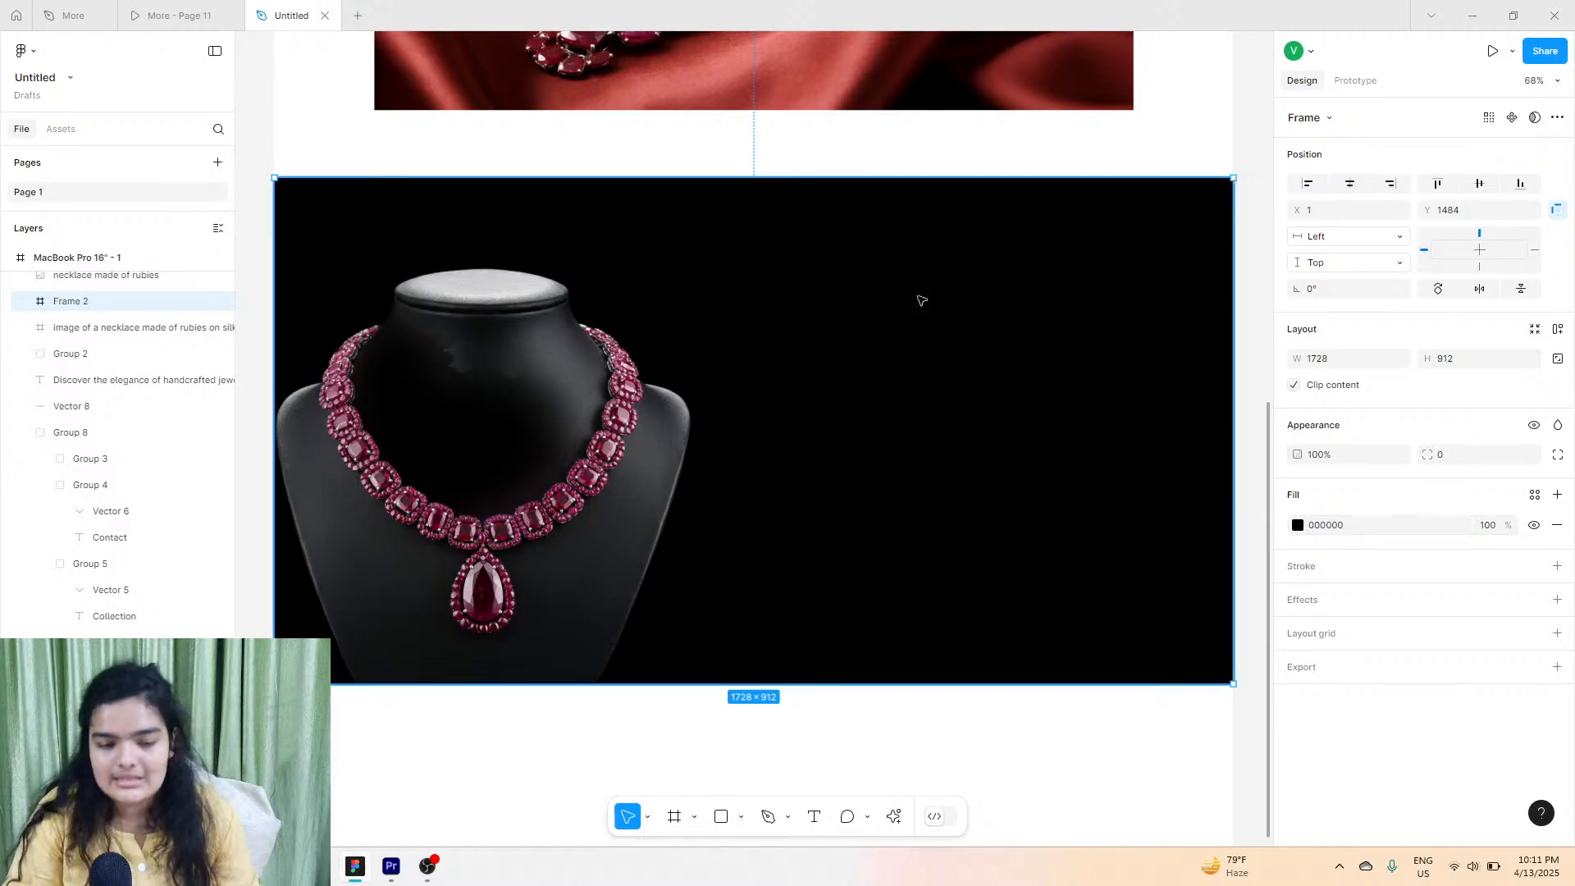
{"action": "left_click", "coordinate": [172, 16]}
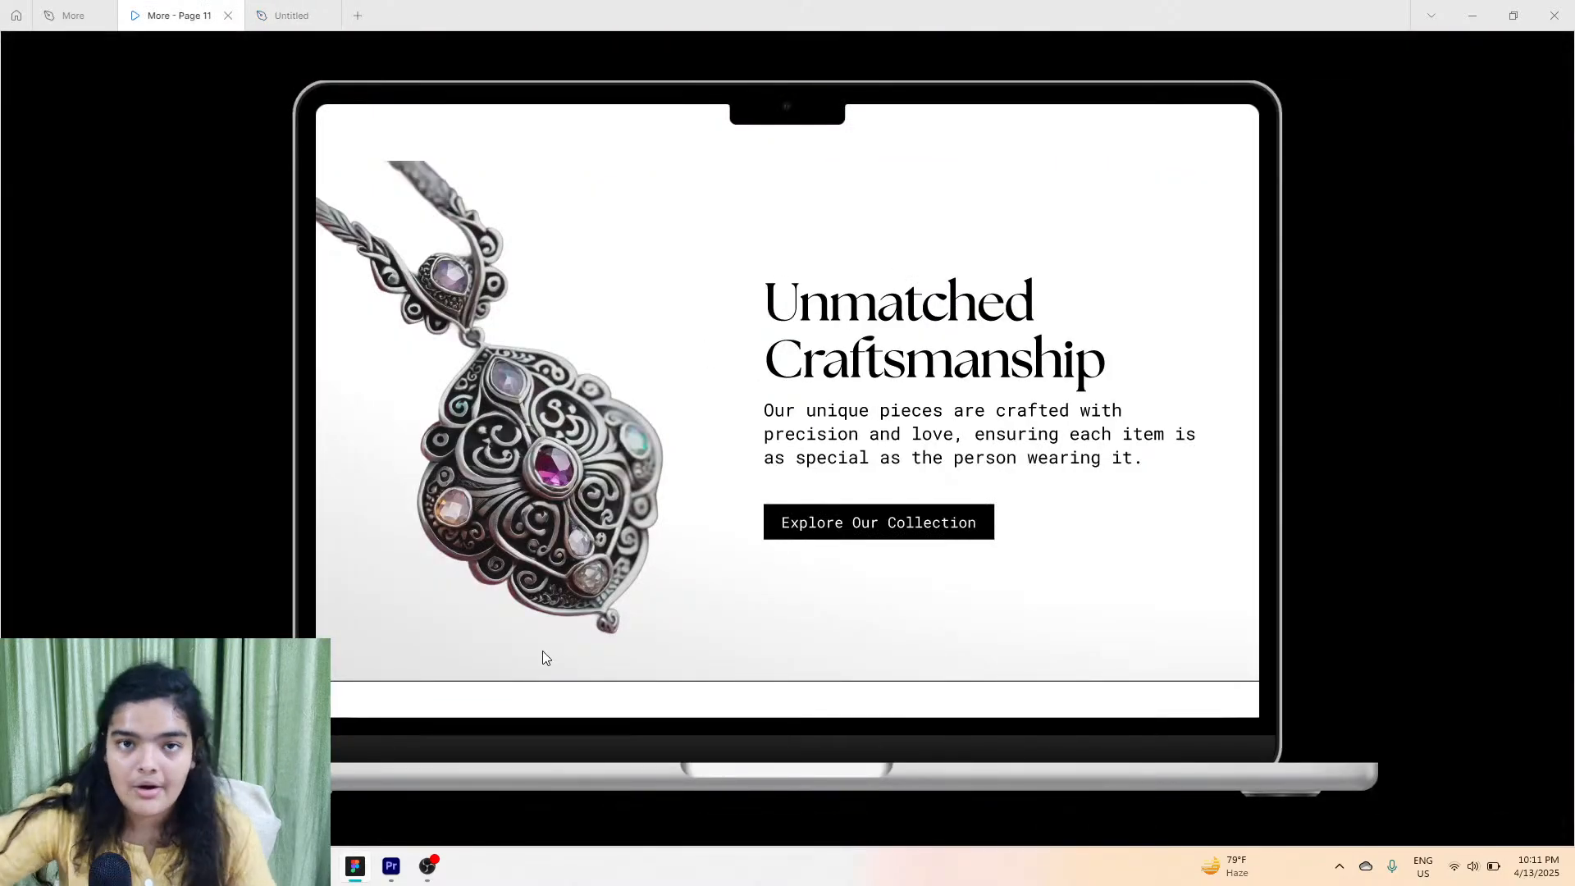
{"action": "left_click", "coordinate": [287, 15]}
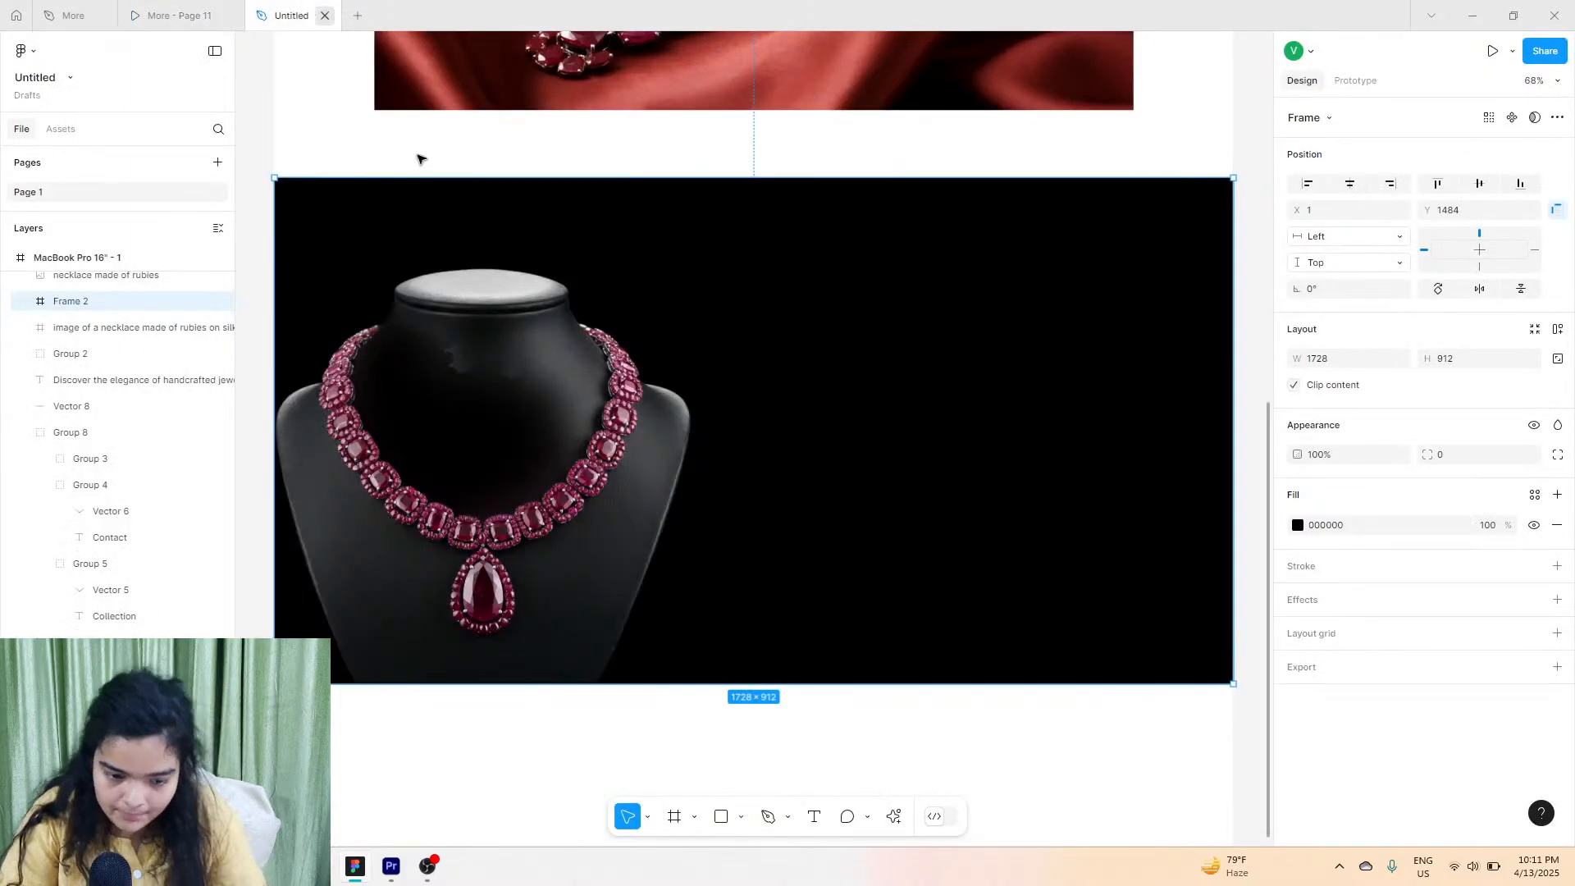
{"action": "left_click", "coordinate": [1298, 525]}
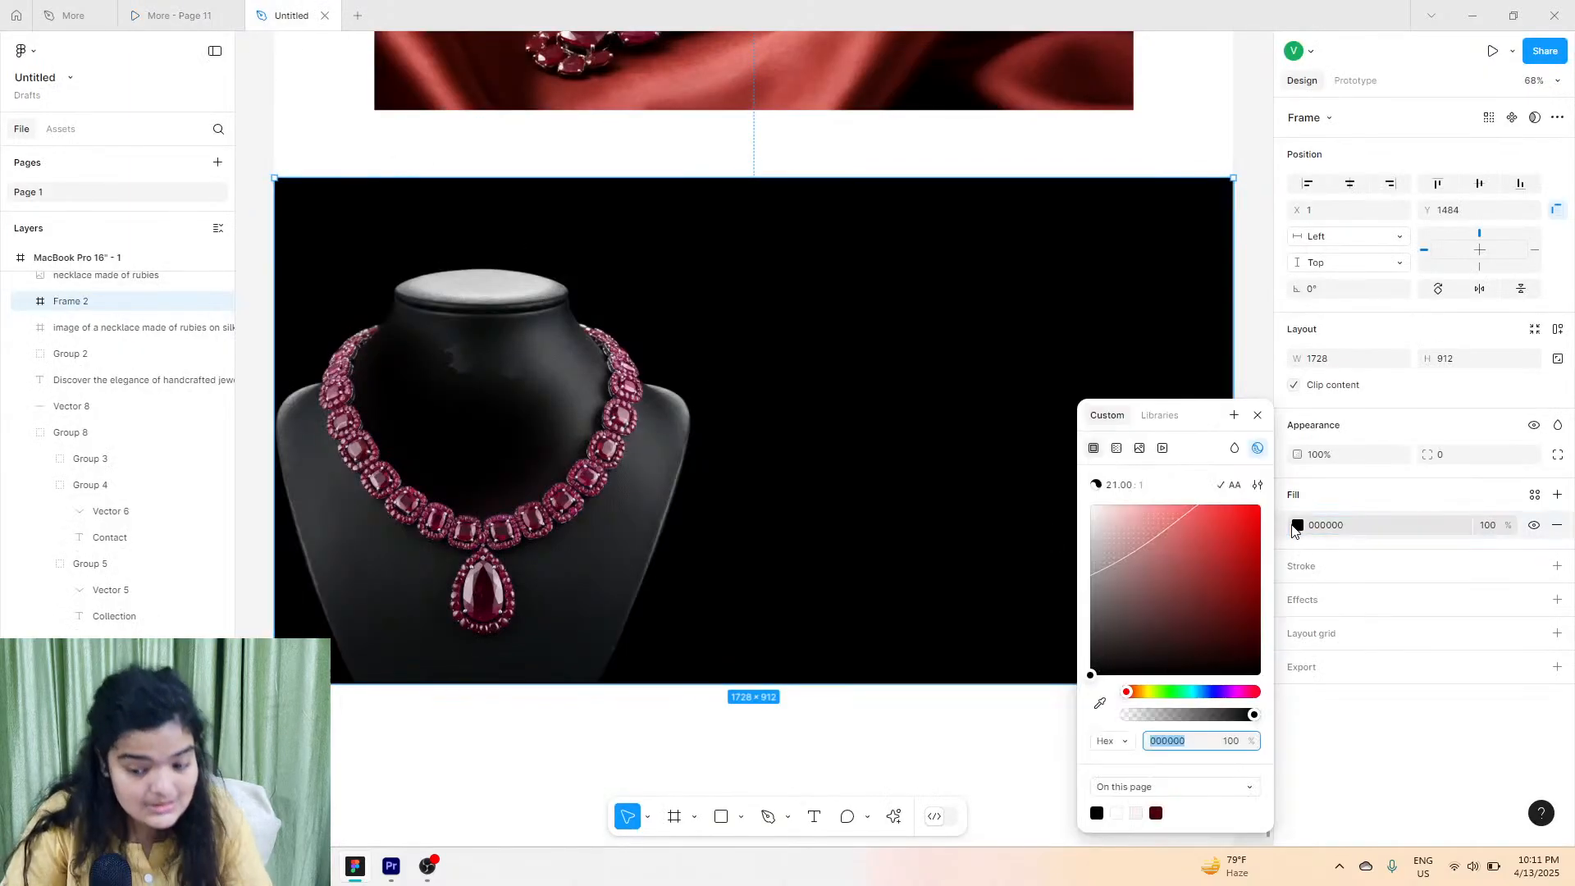
{"action": "left_click", "coordinate": [1116, 449]}
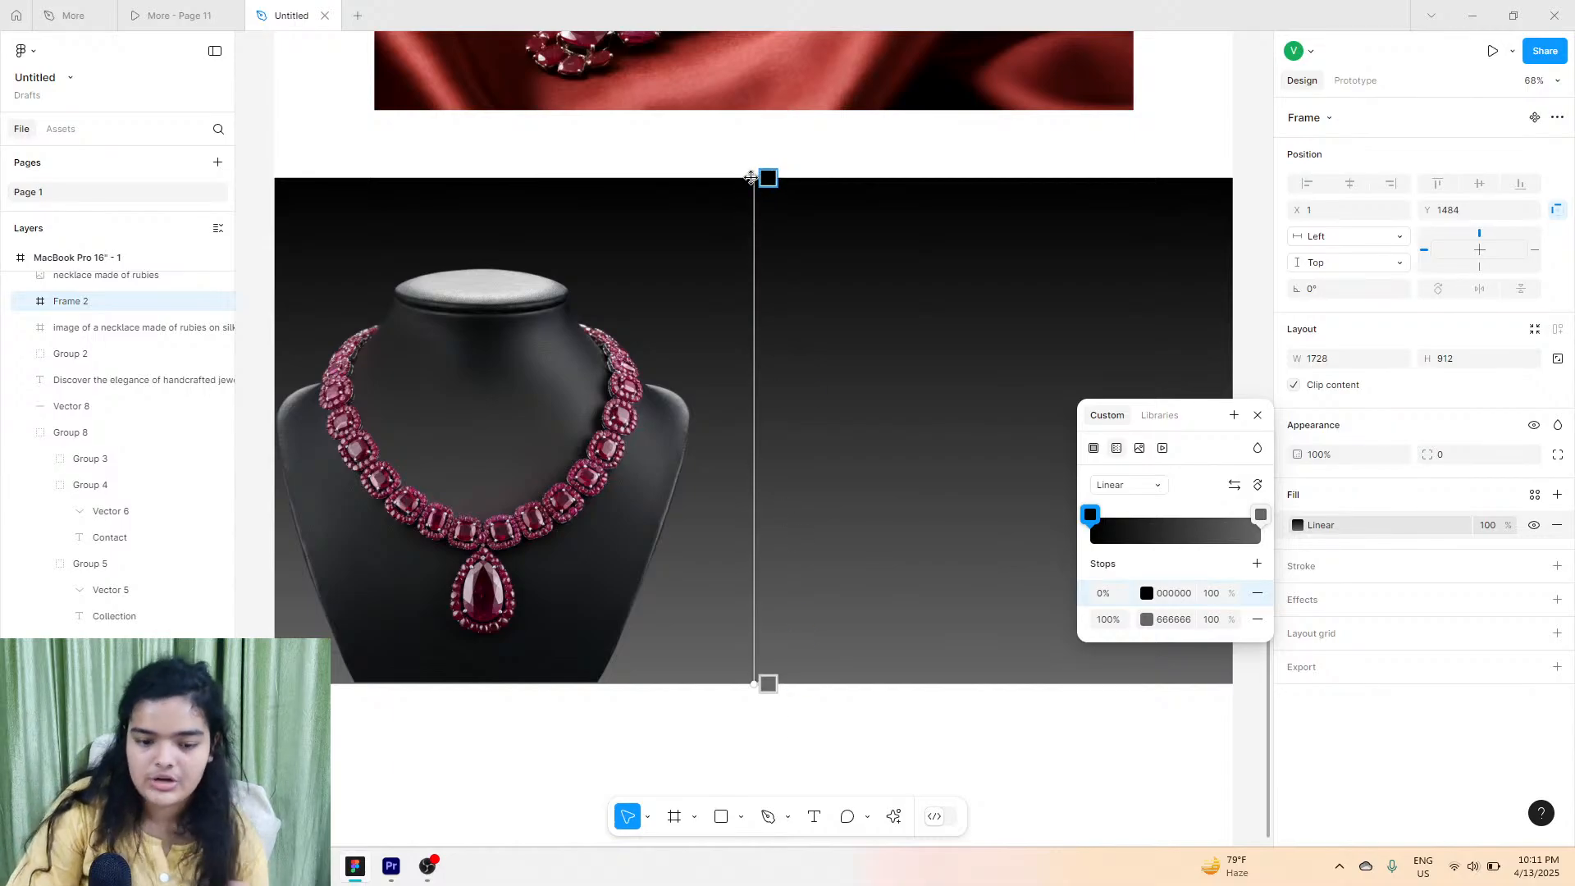
{"action": "left_click_drag", "start_coordinate": [751, 178], "coordinate": [752, 667]}
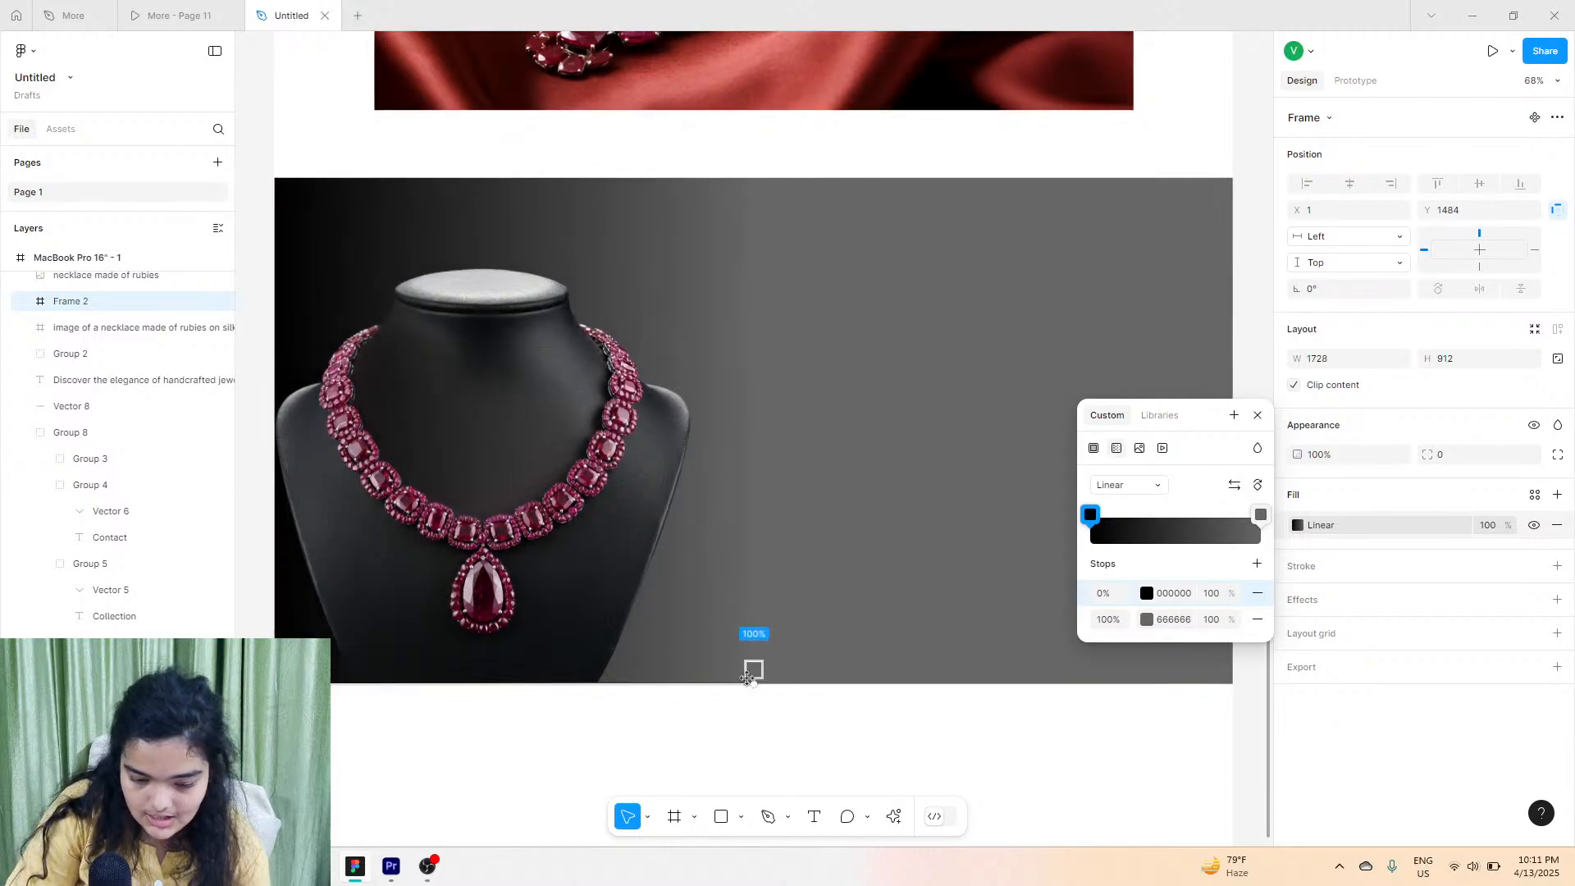
{"action": "left_click_drag", "start_coordinate": [747, 677], "coordinate": [704, 383]}
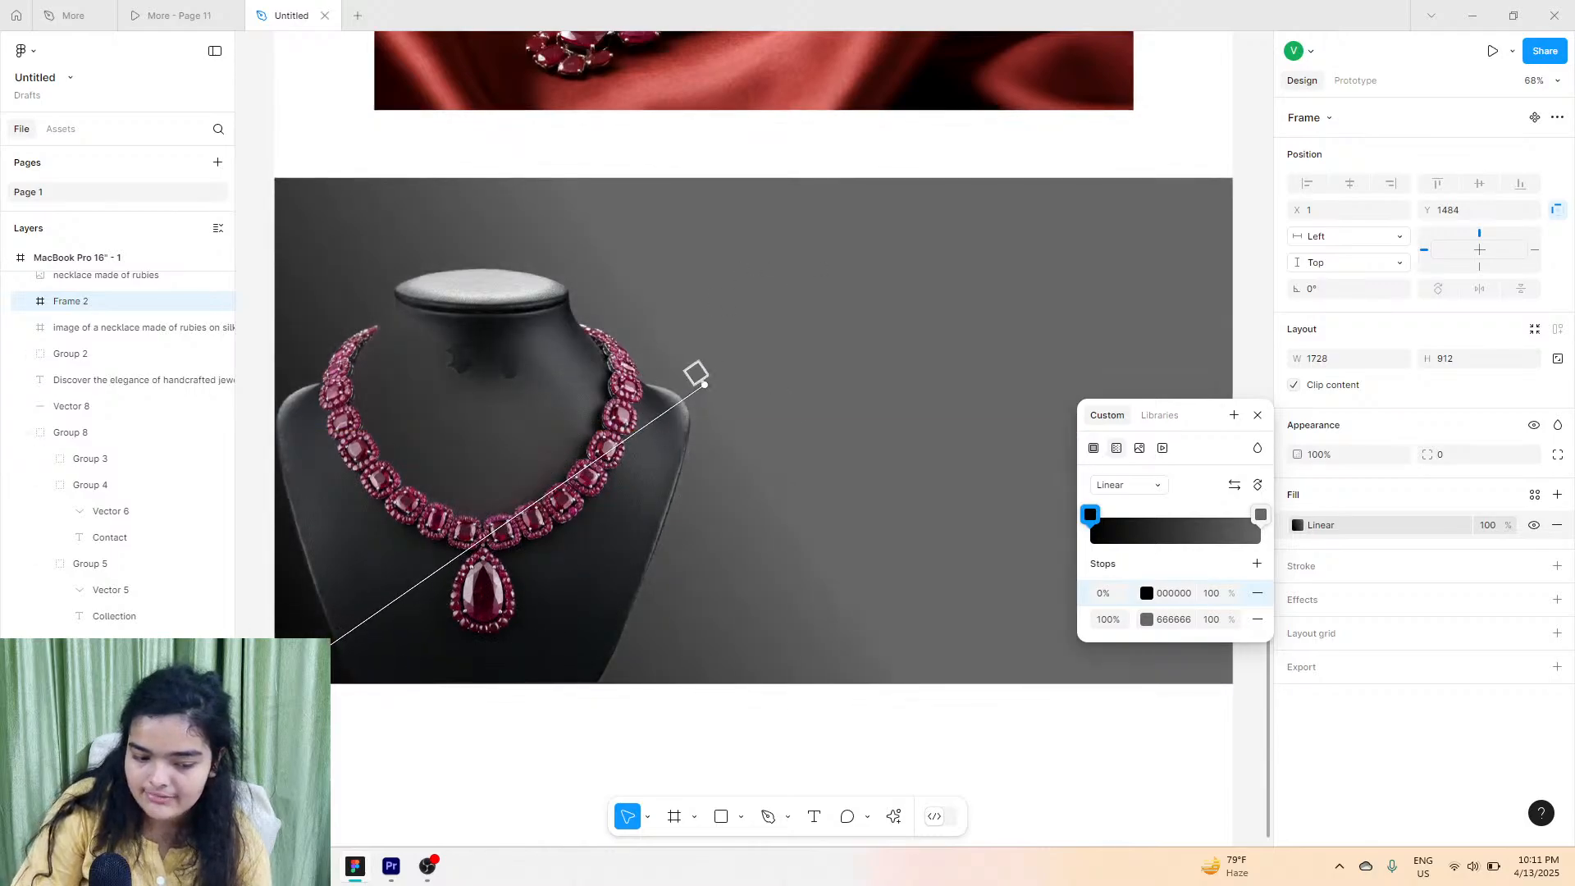
{"action": "left_click", "coordinate": [196, 8]}
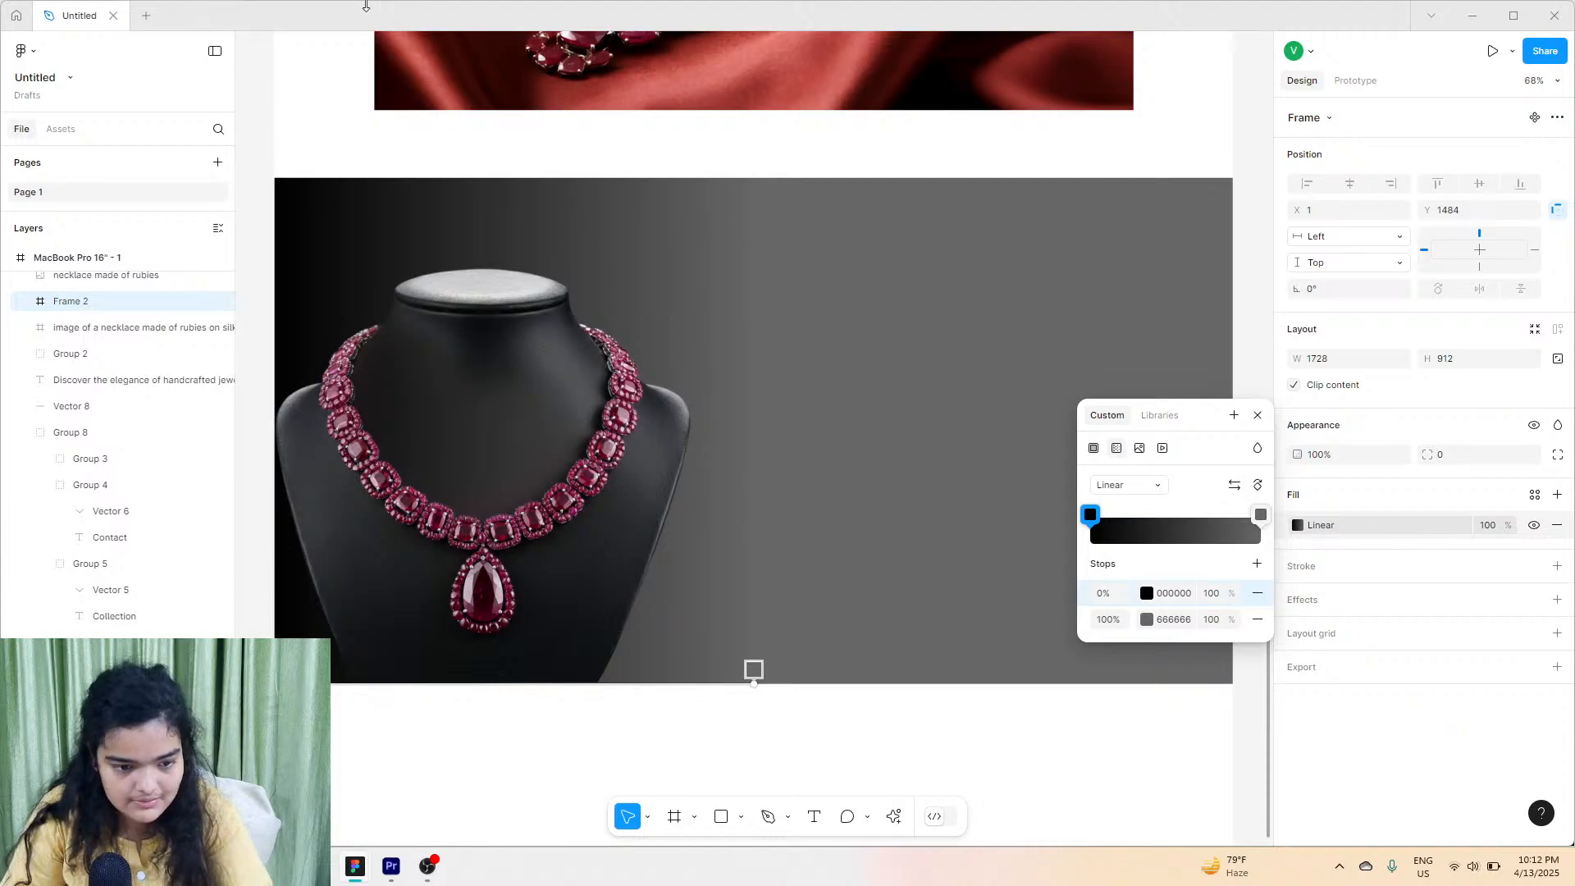
{"action": "left_click", "coordinate": [1514, 15]}
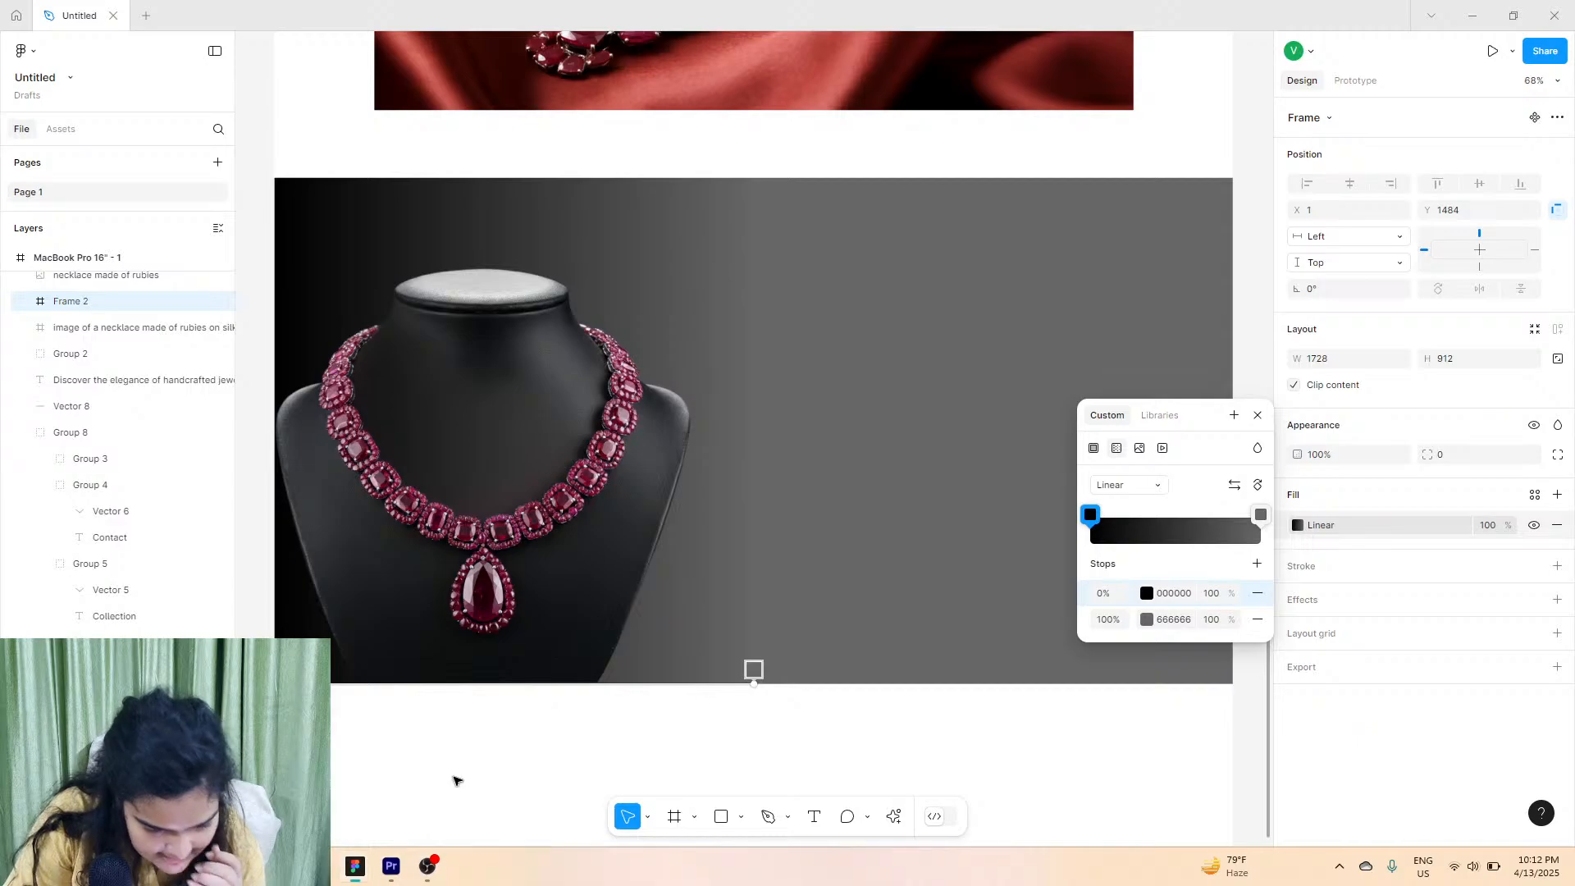
{"action": "left_click", "coordinate": [1514, 15]}
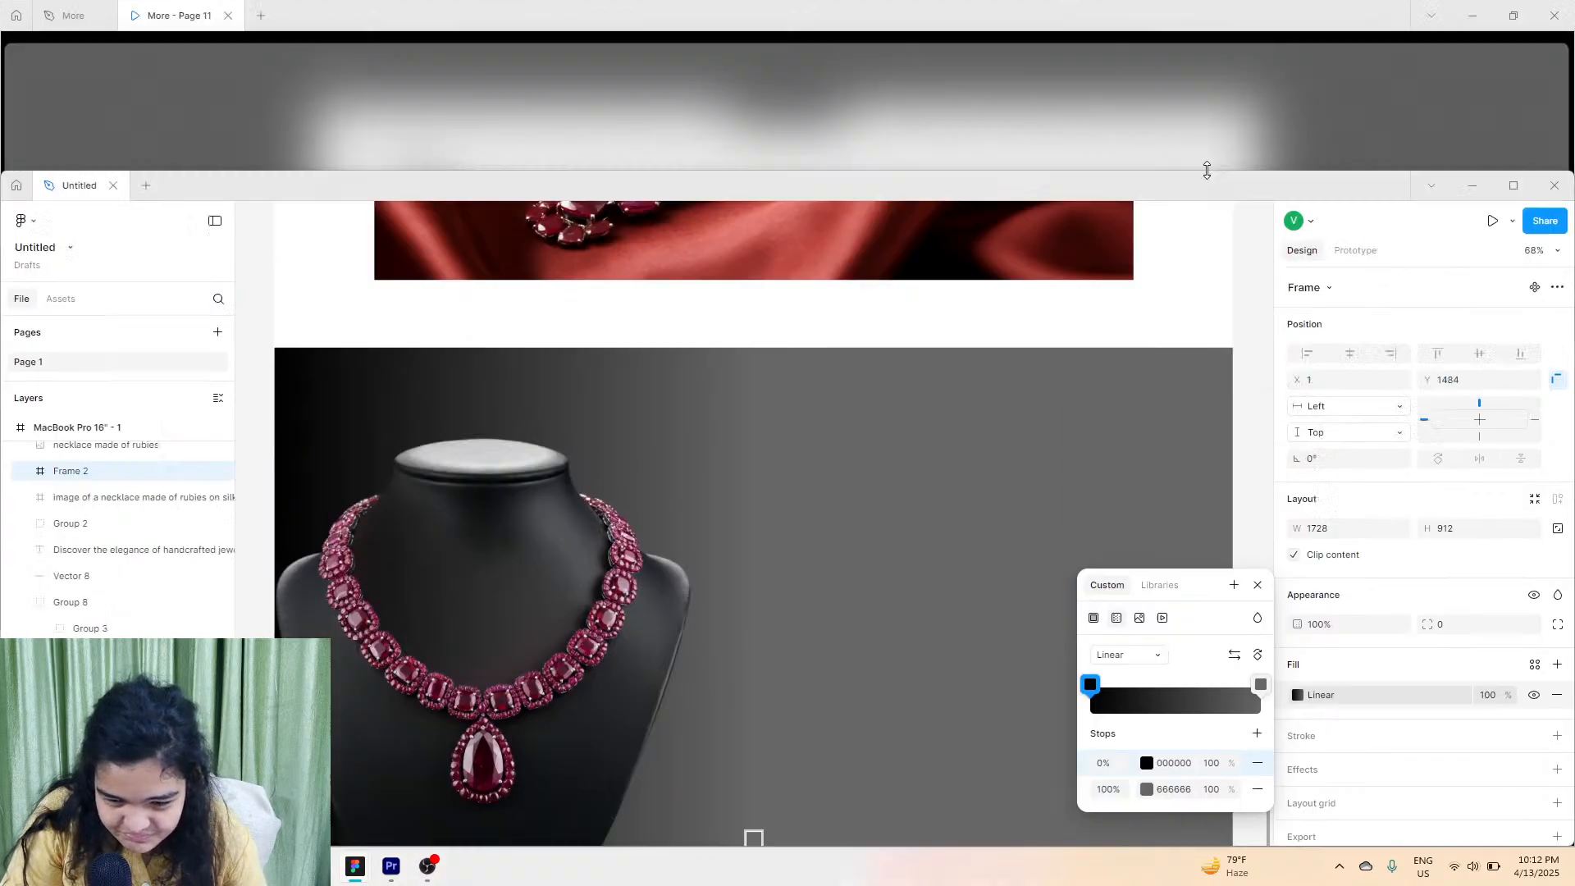
{"action": "left_click_drag", "start_coordinate": [286, 35], "coordinate": [285, 27]}
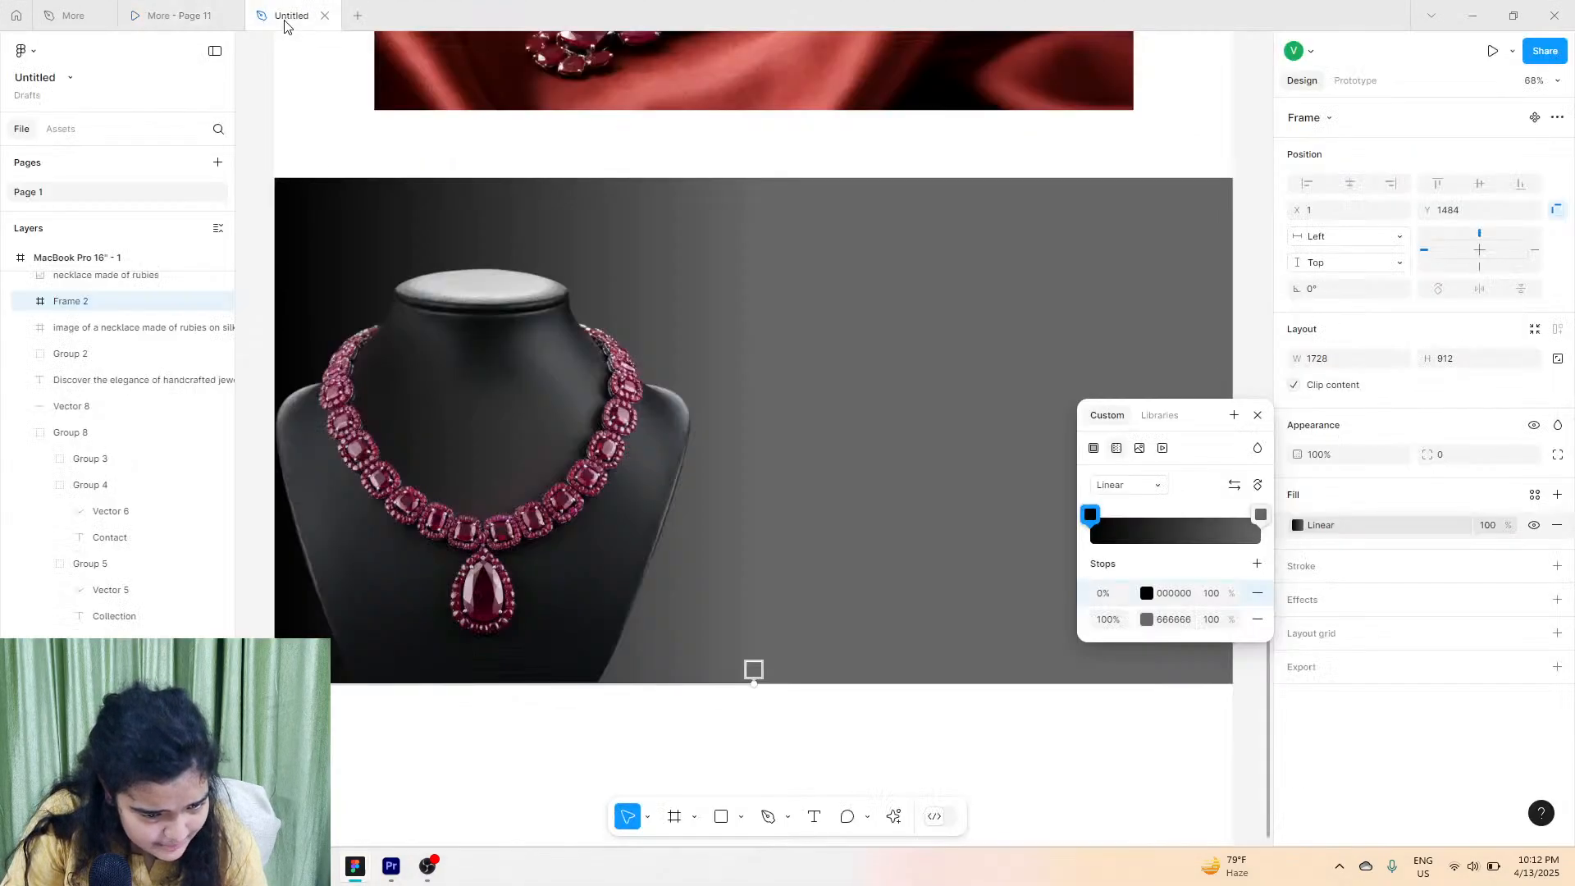
Nudge the necklace image slightly upward inside the section, to X -32, Y 1544.
{"action": "left_click", "coordinate": [777, 366]}
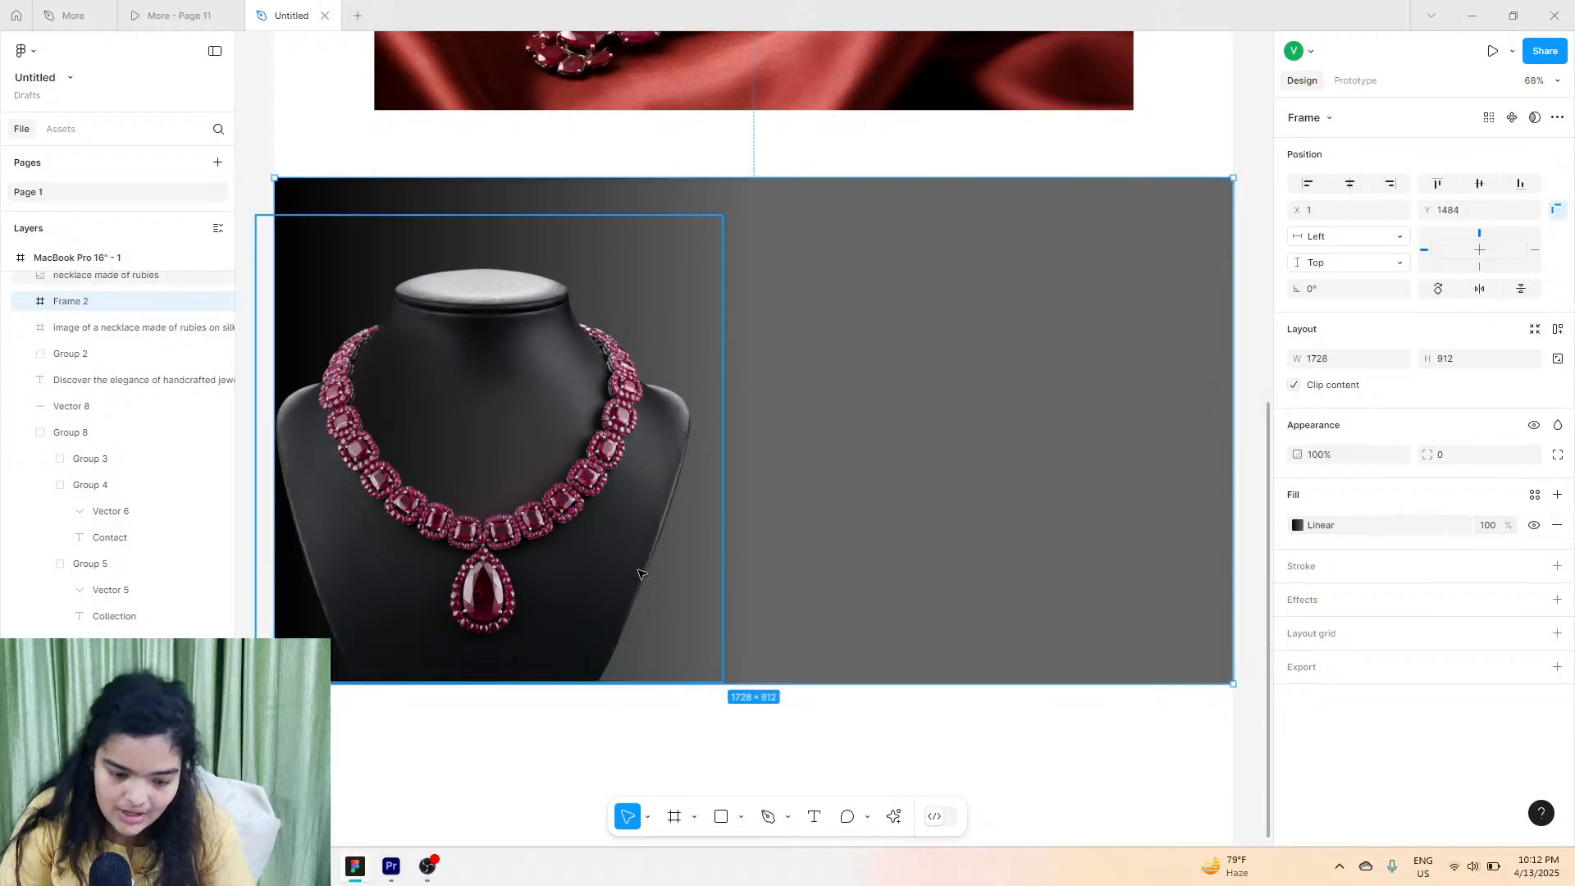
{"action": "left_click", "coordinate": [482, 425]}
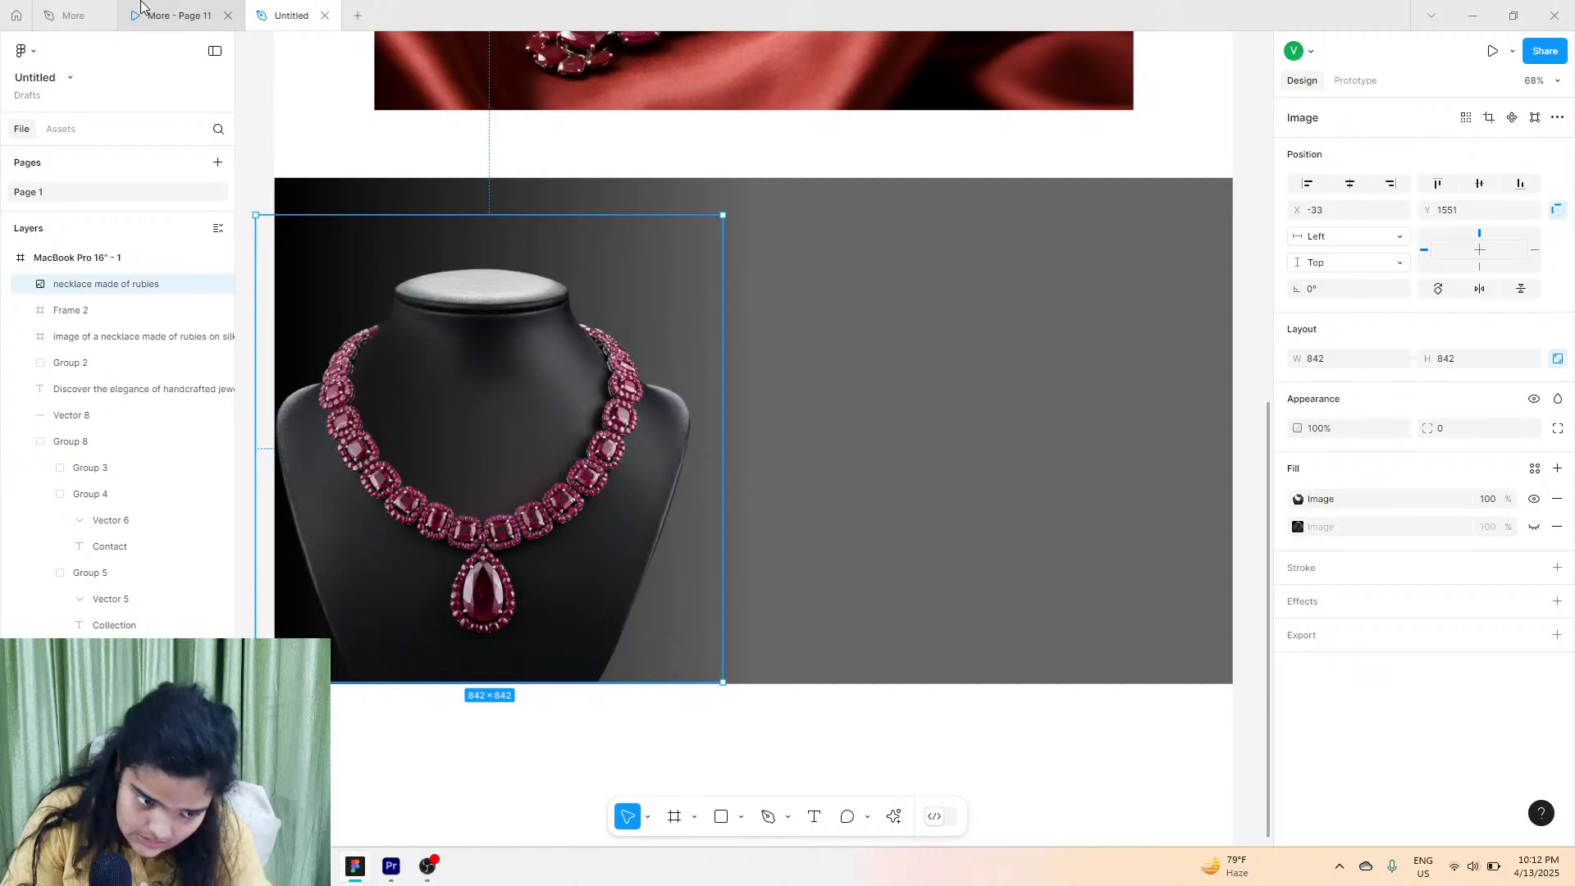
{"action": "left_click", "coordinate": [238, 15]}
{"action": "left_click", "coordinate": [256, 8]}
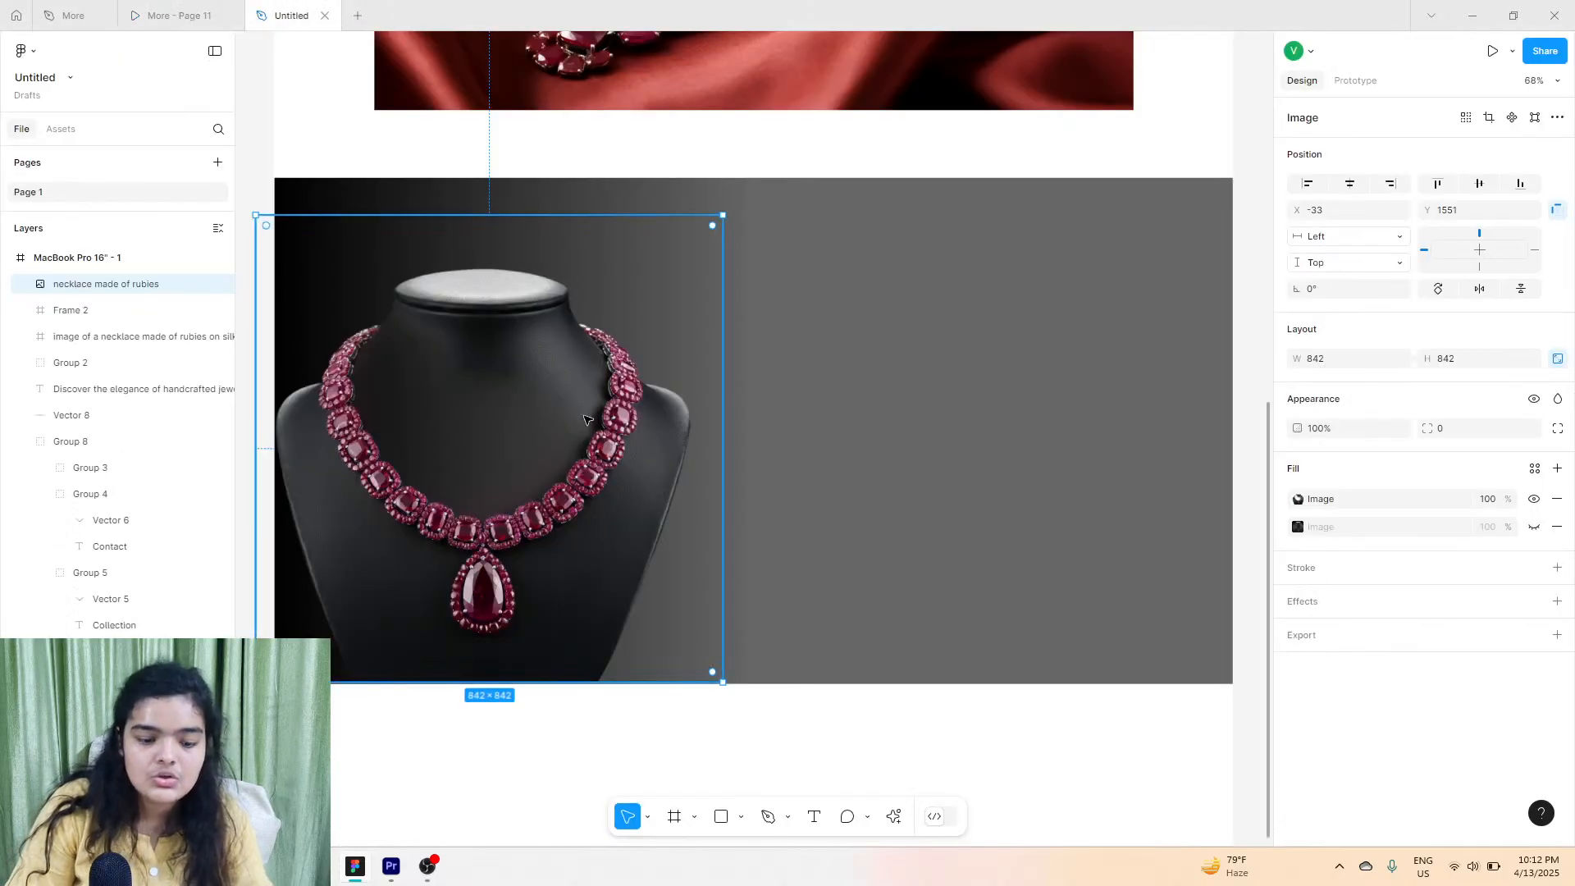
{"action": "left_click_drag", "start_coordinate": [609, 412], "coordinate": [587, 415]}
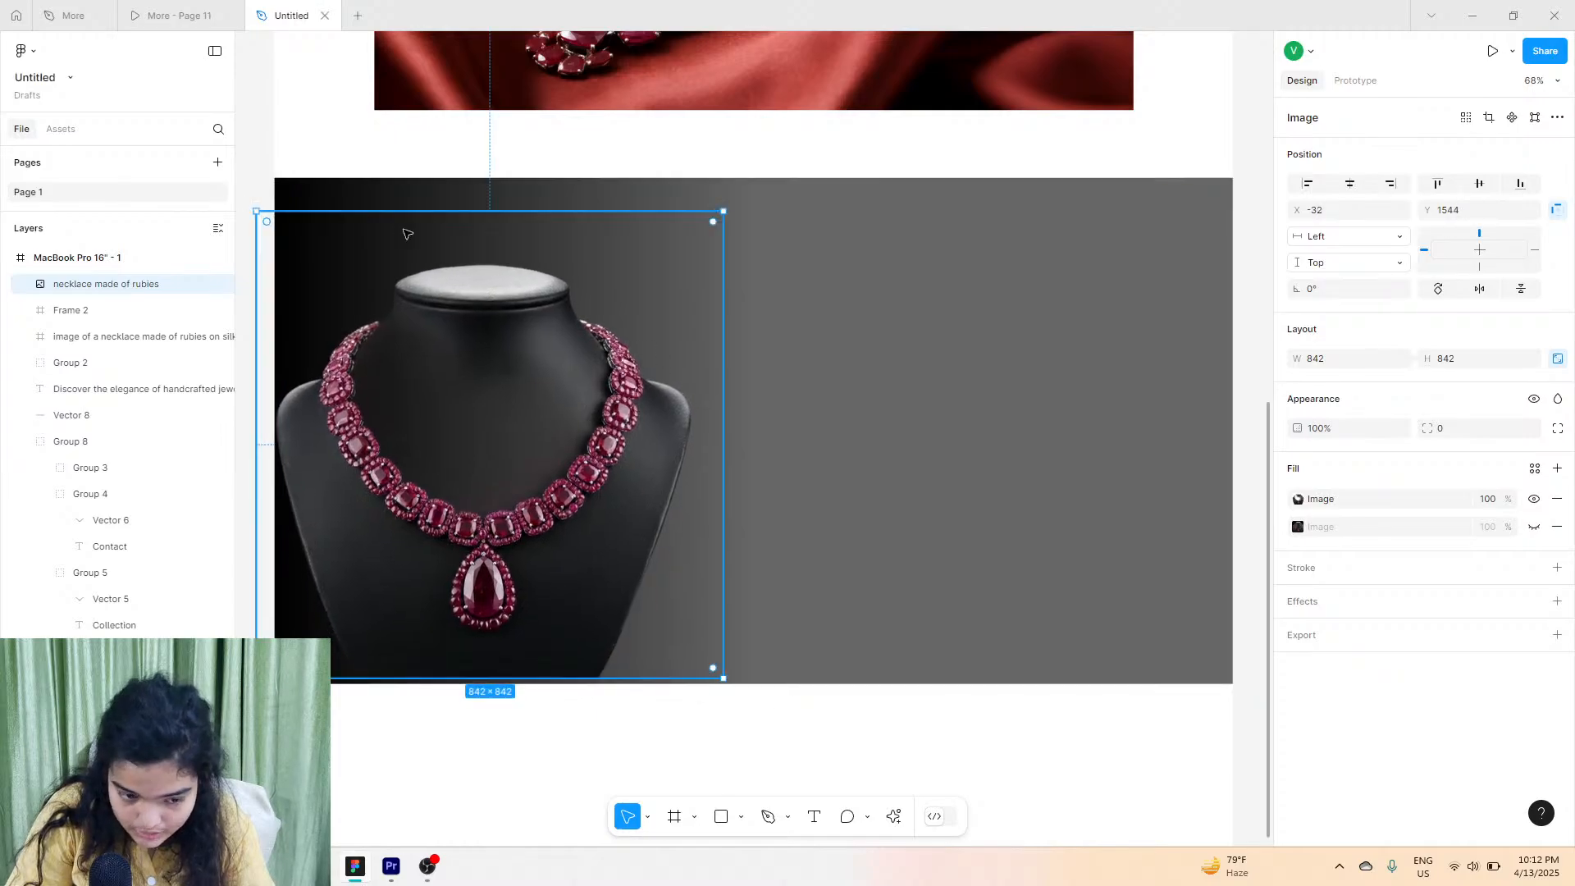
Angle Frame 2's linear gradient diagonally so its light end sits just beyond the necklace bust's upper right.
{"action": "left_click", "coordinate": [385, 197]}
{"action": "left_click", "coordinate": [1298, 526]}
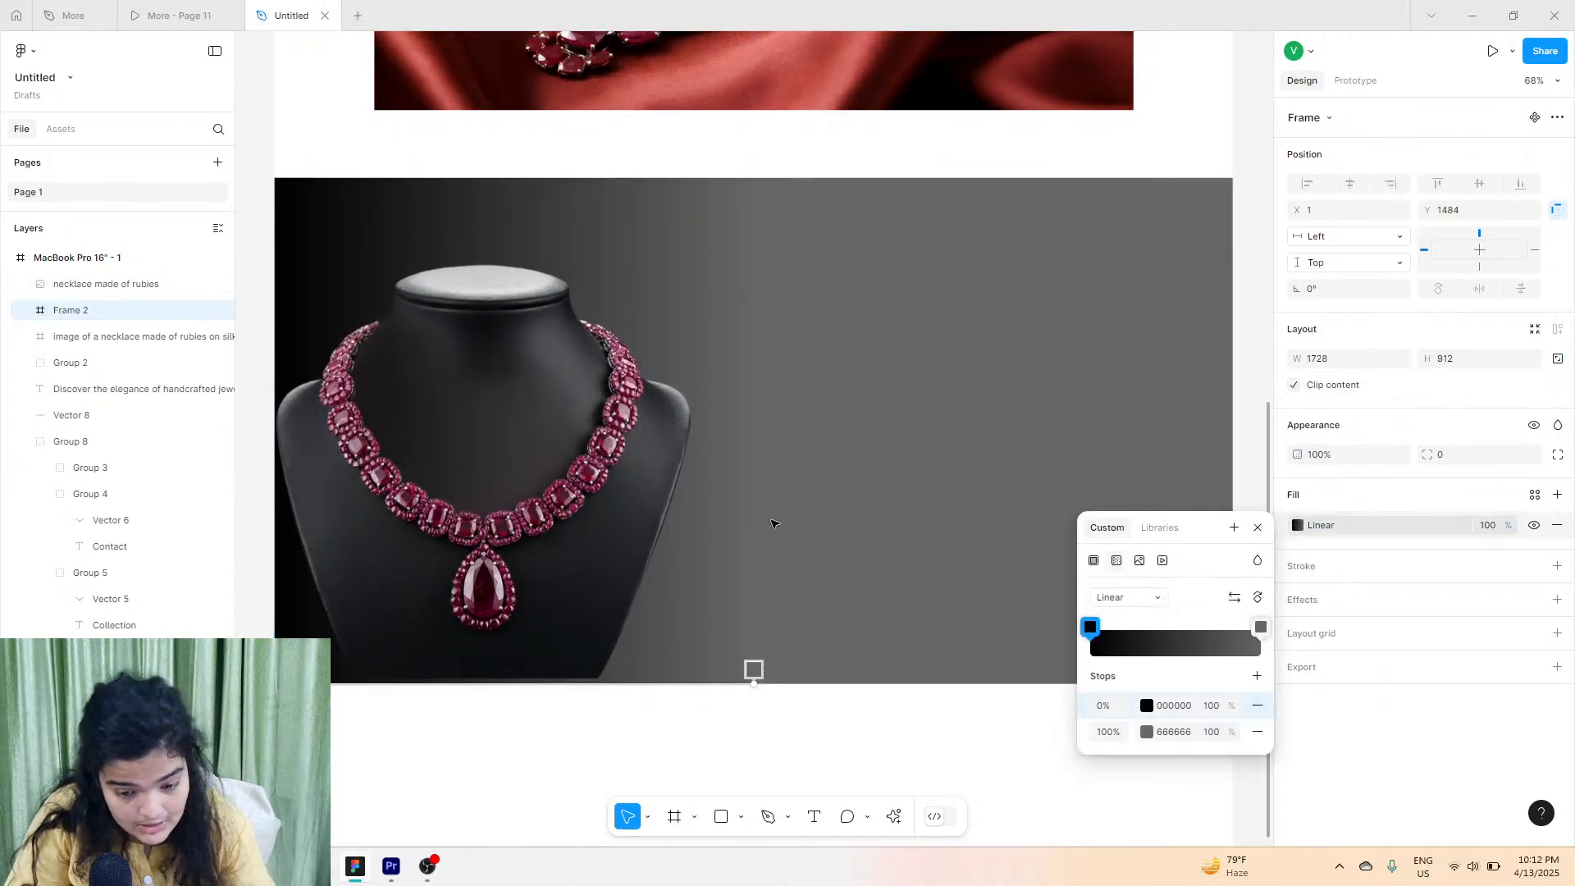
{"action": "left_click_drag", "start_coordinate": [753, 670], "coordinate": [746, 350]}
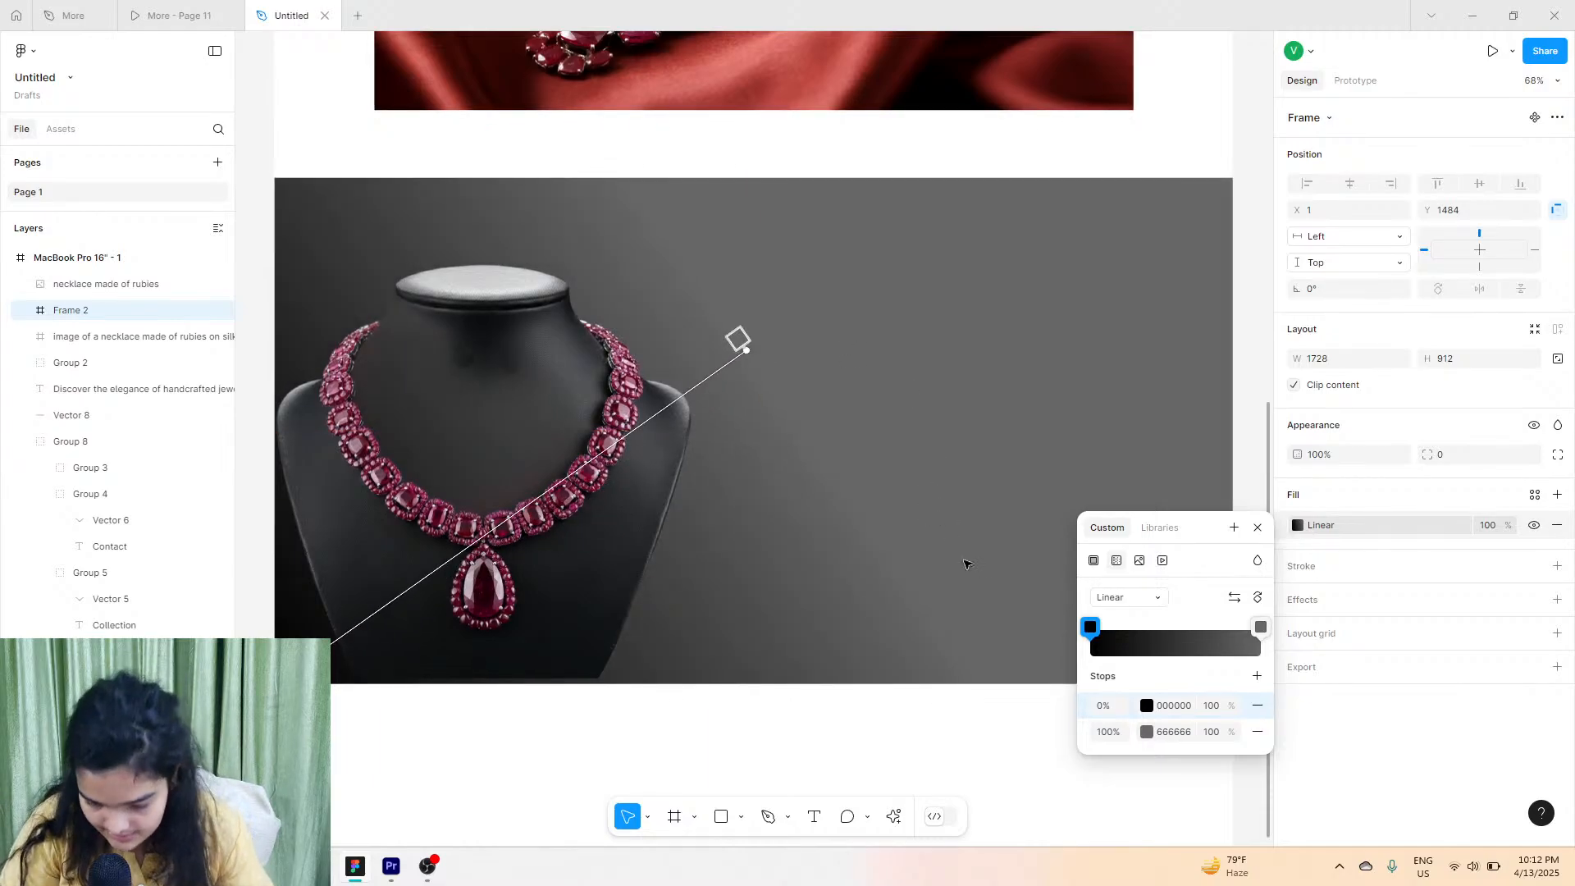
Set the gradient's 0% stop to 333333 and its 100% stop to FFFFFF.
{"action": "left_click", "coordinate": [1155, 707]}
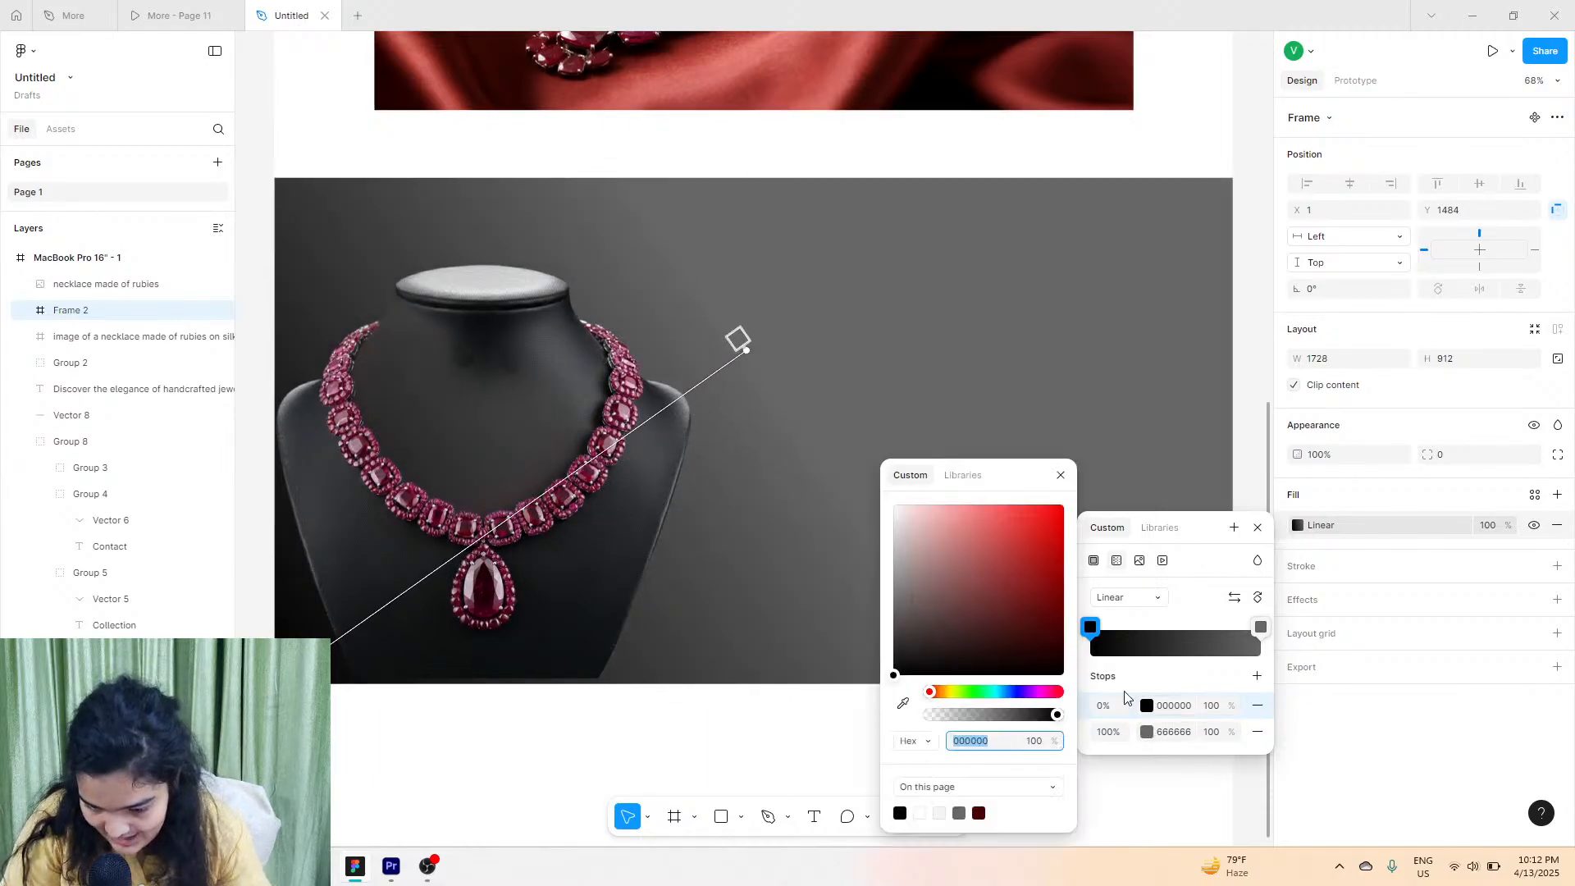
{"action": "type", "text": "333333"}
{"action": "key", "text": "Return"}
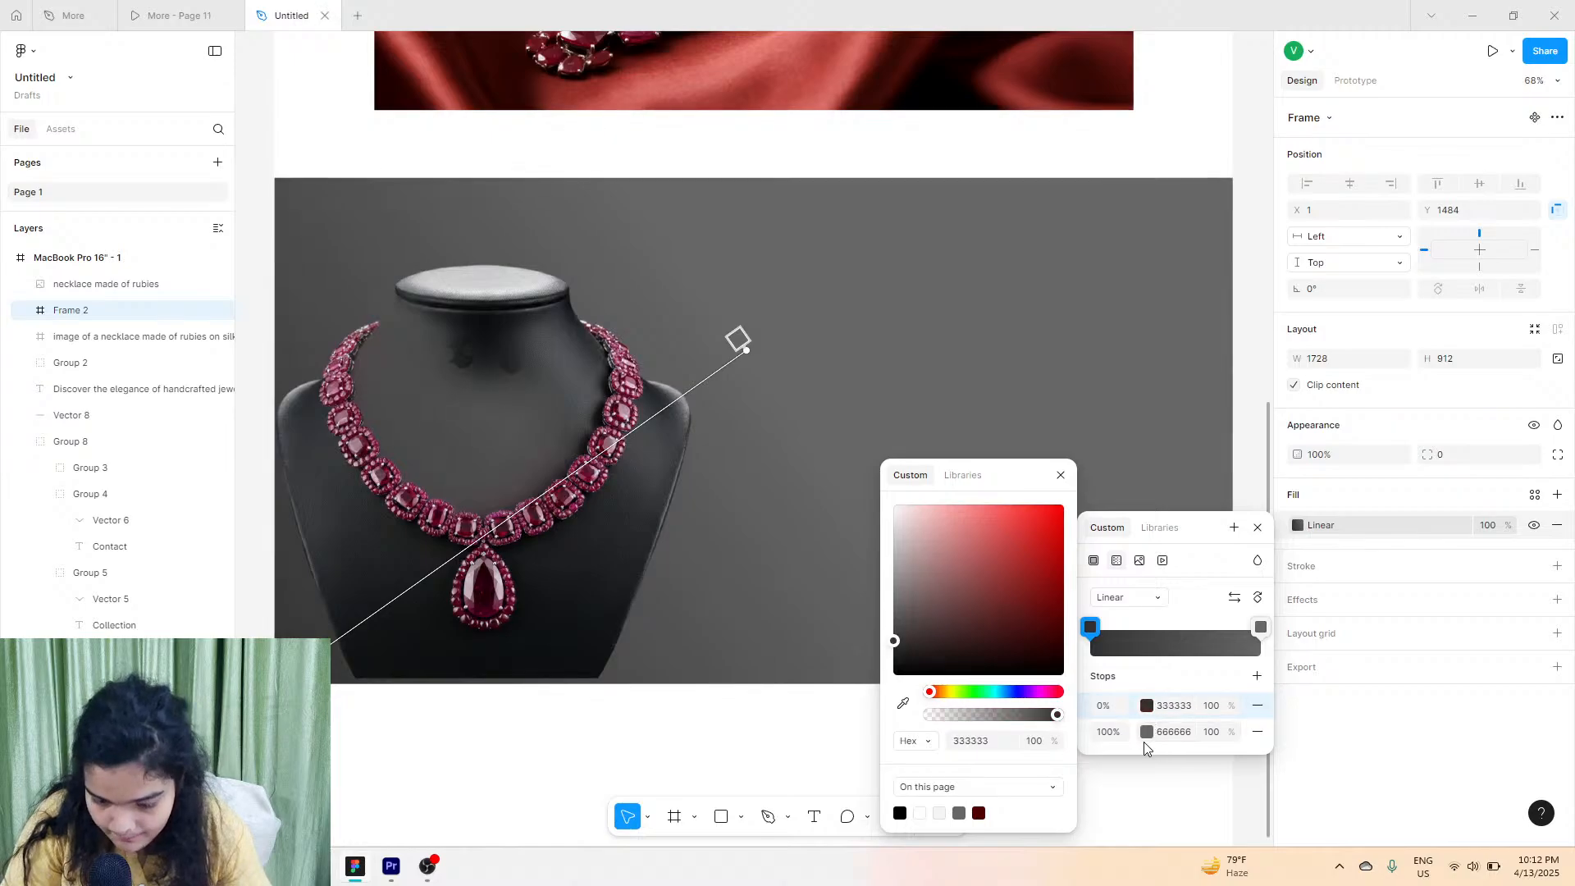
{"action": "left_click", "coordinate": [1148, 732]}
{"action": "type", "text": "ffffff"}
{"action": "key", "text": "Return"}
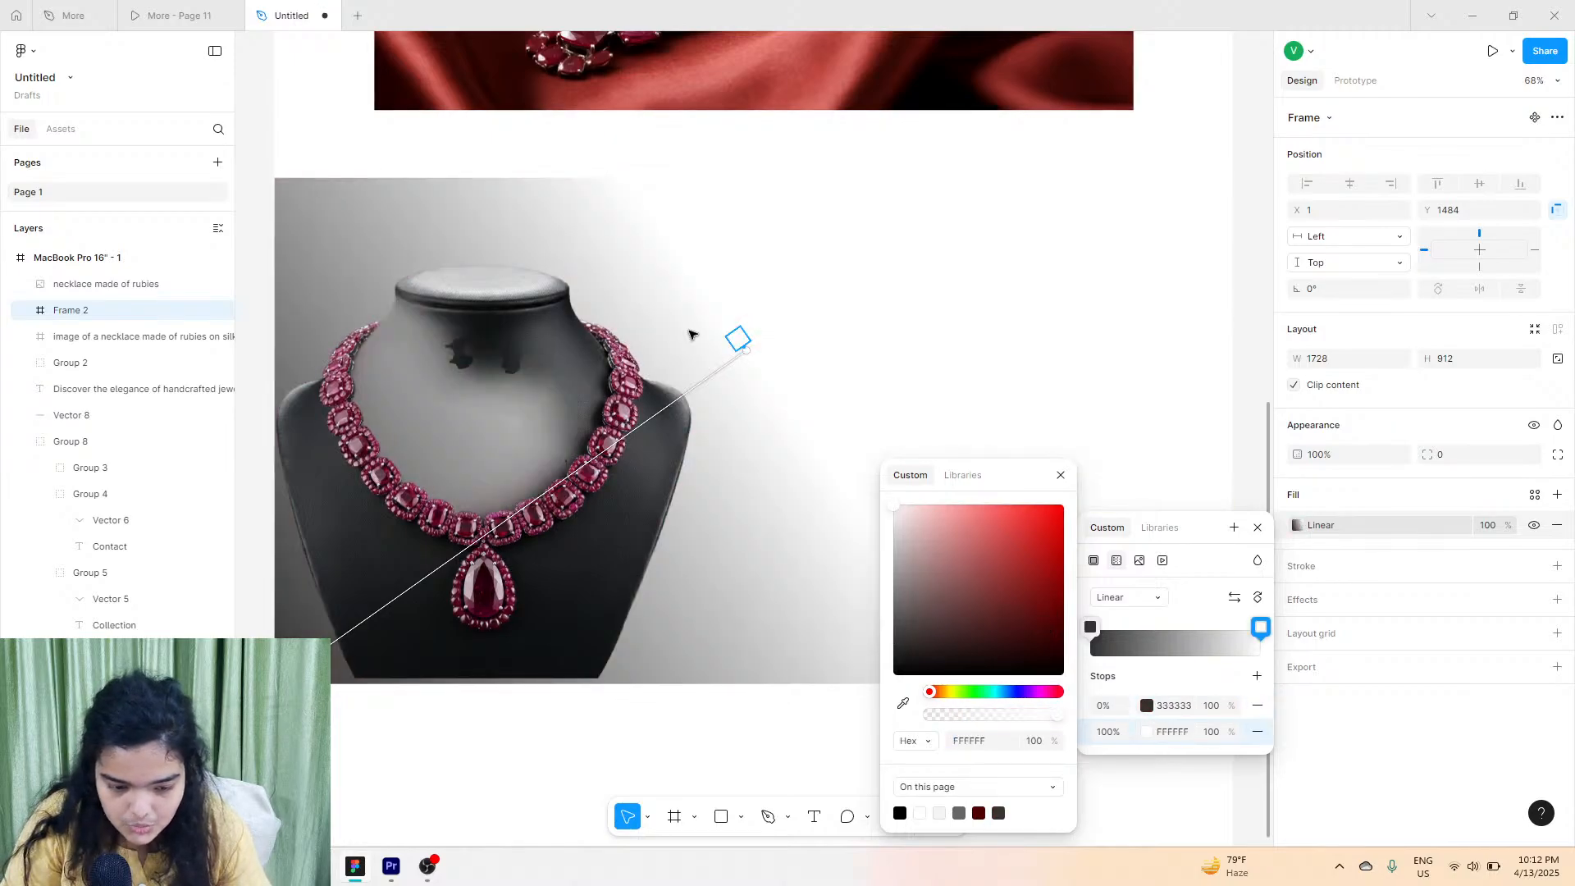
Place the gradient's dark start point just outside Frame 2's lower-left corner and check the blend behind the necklace.
{"action": "scroll", "coordinate": [753, 438], "scroll_direction": "left", "scroll_amount": 3}
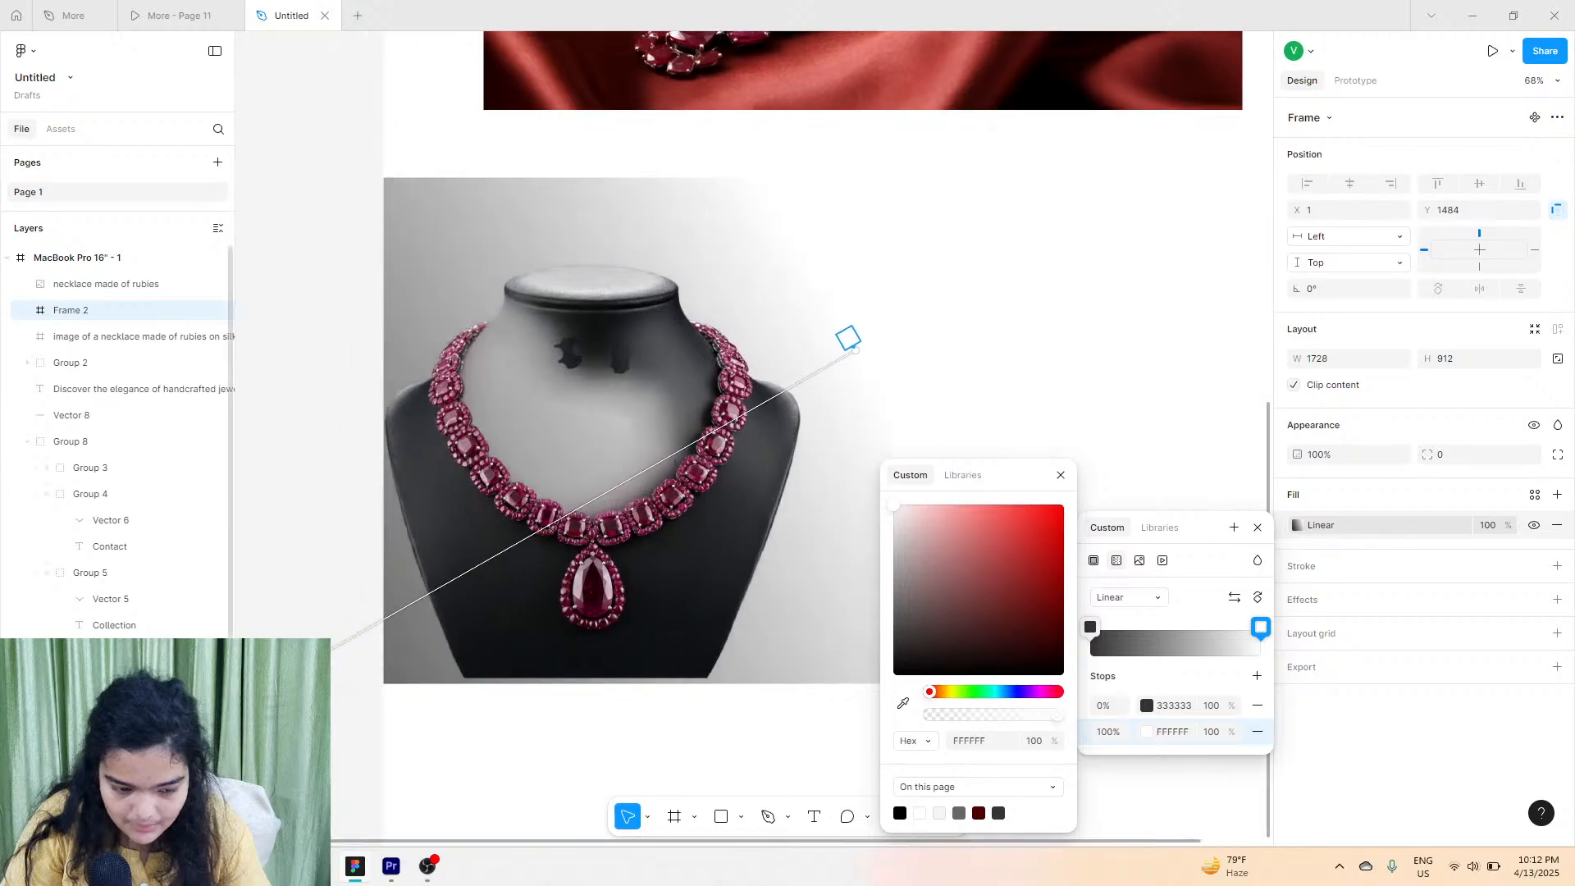
{"action": "left_click_drag", "start_coordinate": [432, 744], "coordinate": [485, 519]}
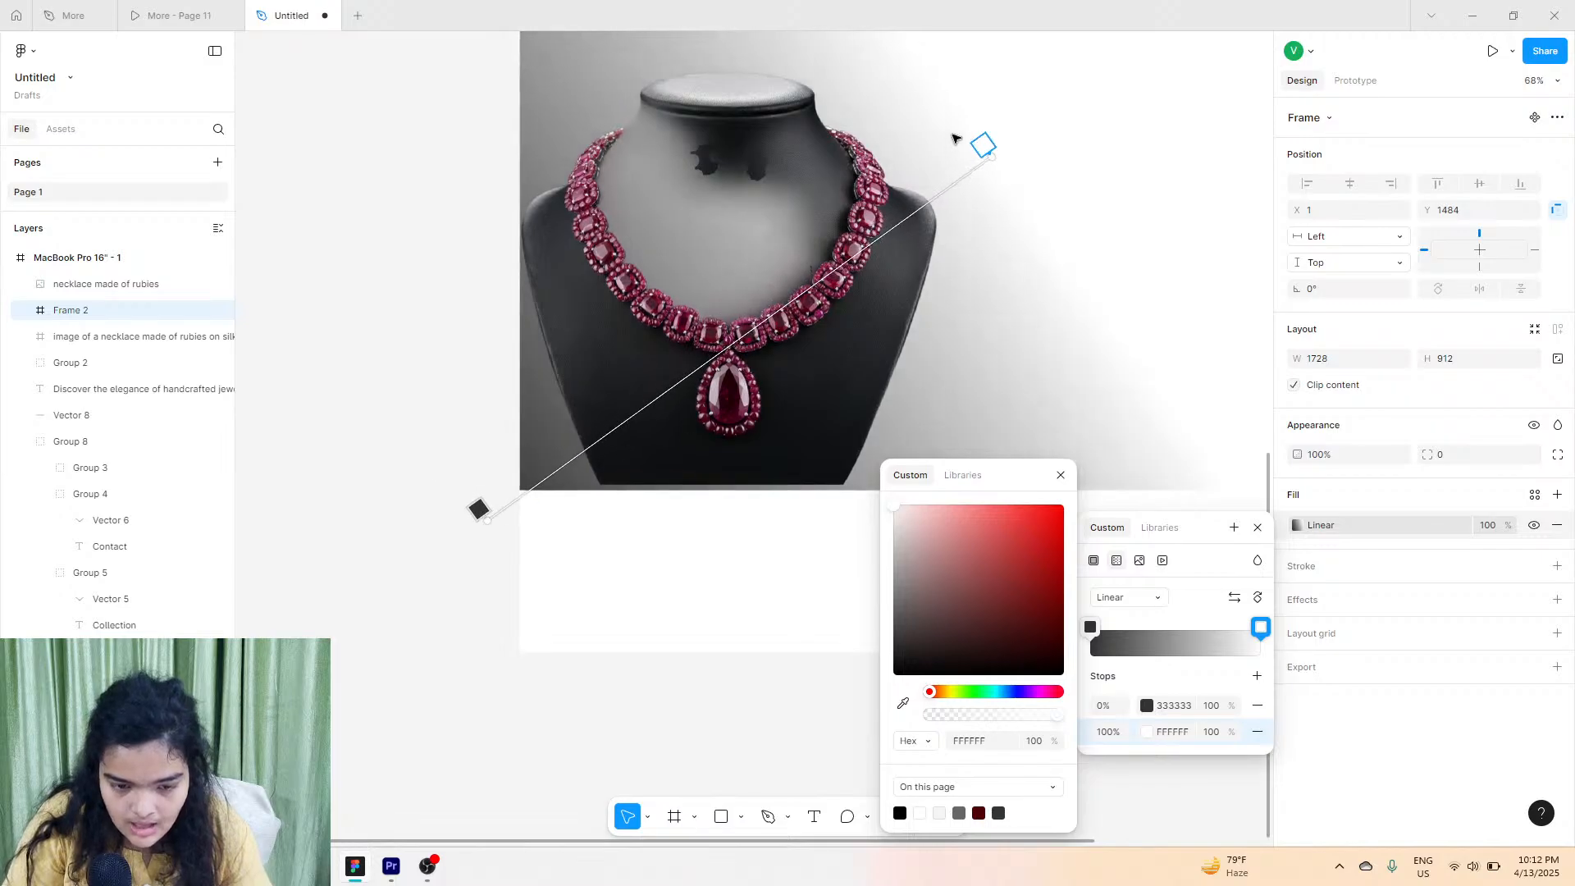
{"action": "scroll", "coordinate": [861, 328], "scroll_direction": "up", "scroll_amount": 5}
{"action": "left_click", "coordinate": [786, 533]}
{"action": "scroll", "coordinate": [785, 533], "scroll_direction": "down", "scroll_amount": 5}
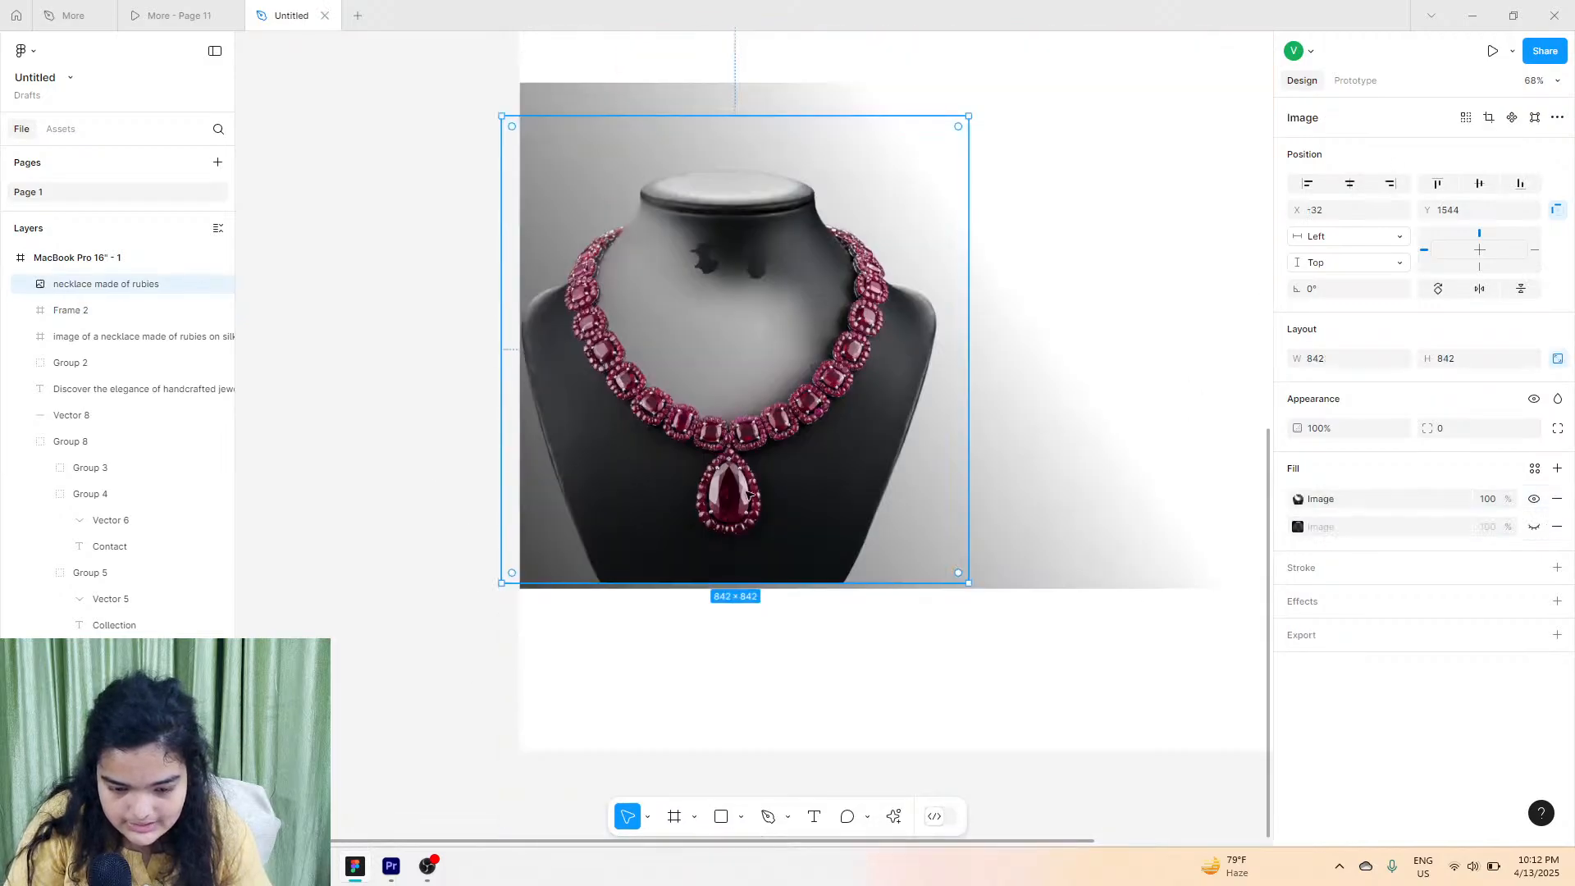
{"action": "left_click", "coordinate": [739, 120]}
{"action": "scroll", "coordinate": [763, 257], "scroll_direction": "right", "scroll_amount": 3}
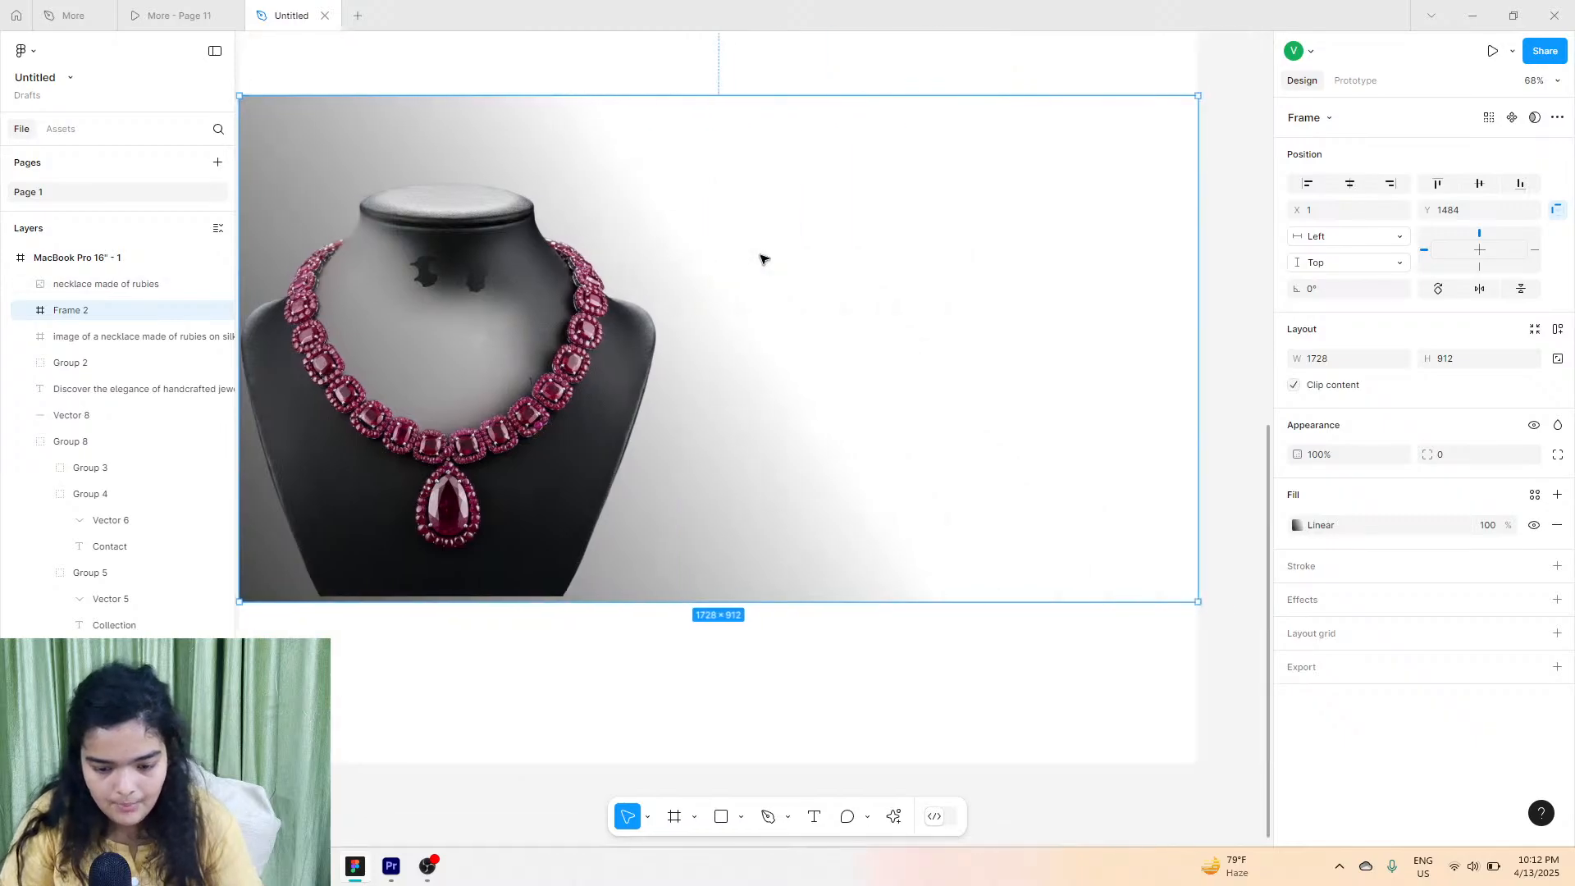
Try to remove the background from the necklace cut-out a second time.
{"action": "left_click", "coordinate": [894, 817]}
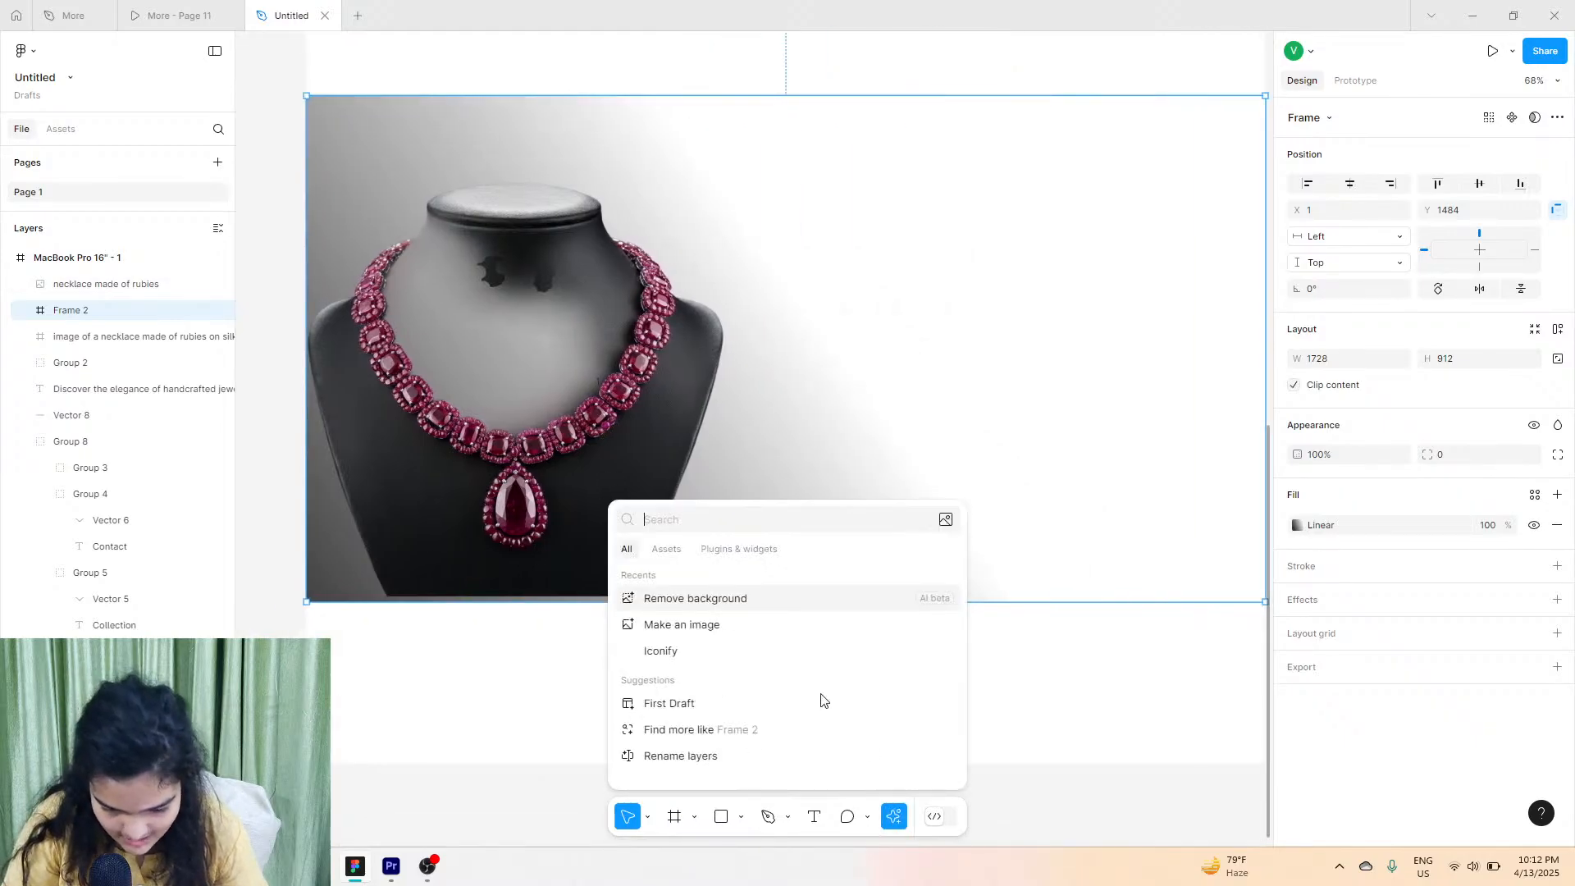
{"action": "left_click", "coordinate": [696, 601]}
{"action": "left_click", "coordinate": [572, 410]}
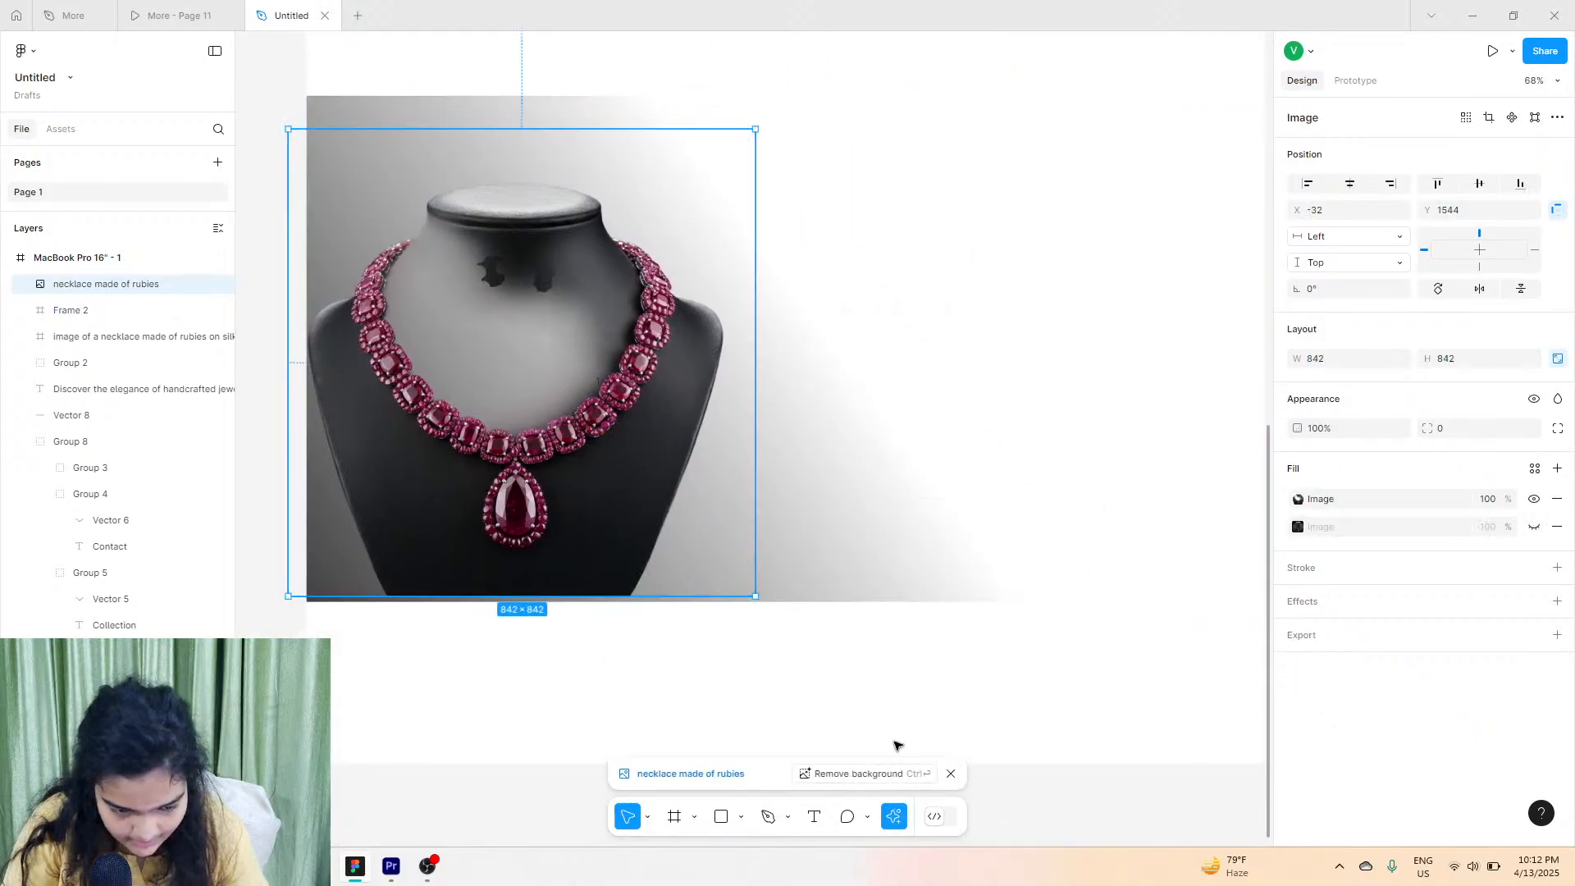
{"action": "left_click", "coordinate": [885, 783]}
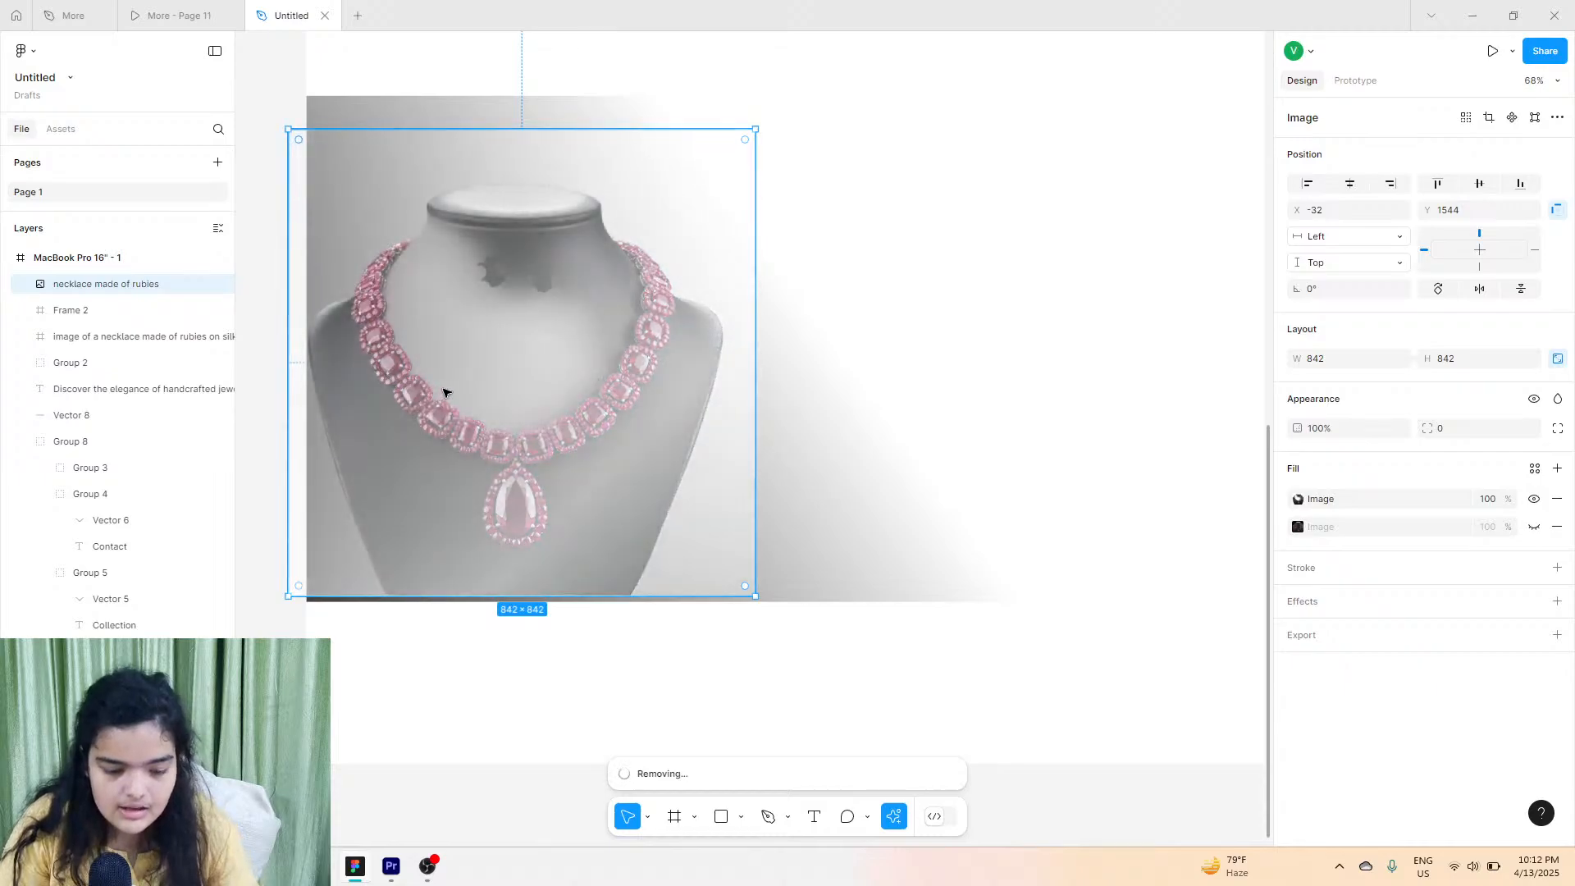
{"action": "scroll", "coordinate": [449, 385], "scroll_direction": "right", "scroll_amount": 1}
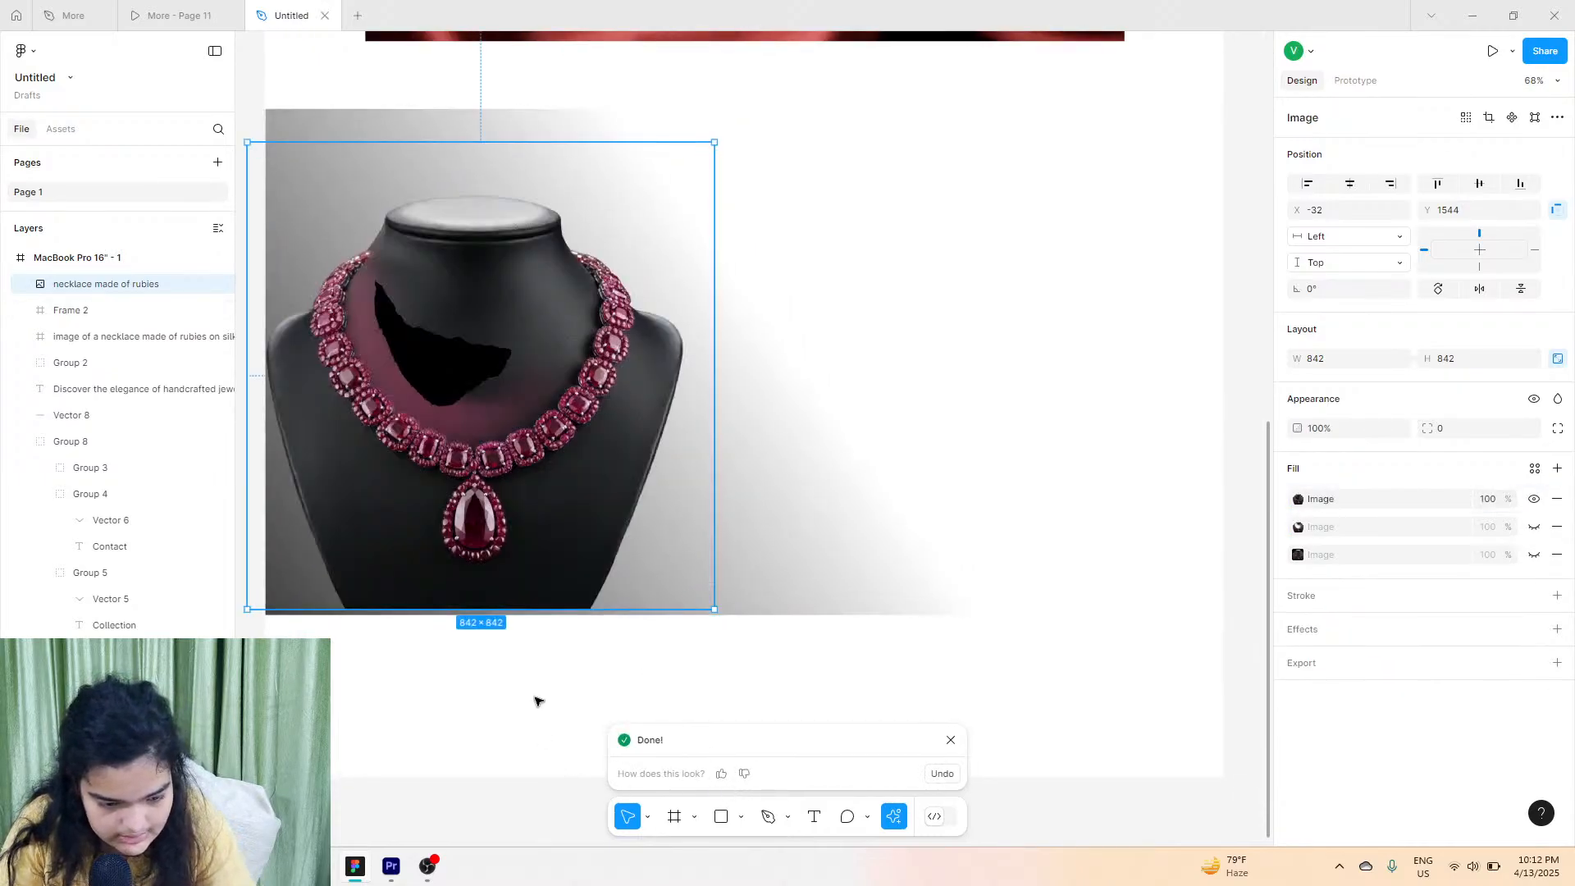
Undo the second background removal on the necklace image.
{"action": "key", "text": "ctrl+z"}
{"action": "key", "text": "ctrl+z"}
{"action": "key", "text": "ctrl+shift+z"}
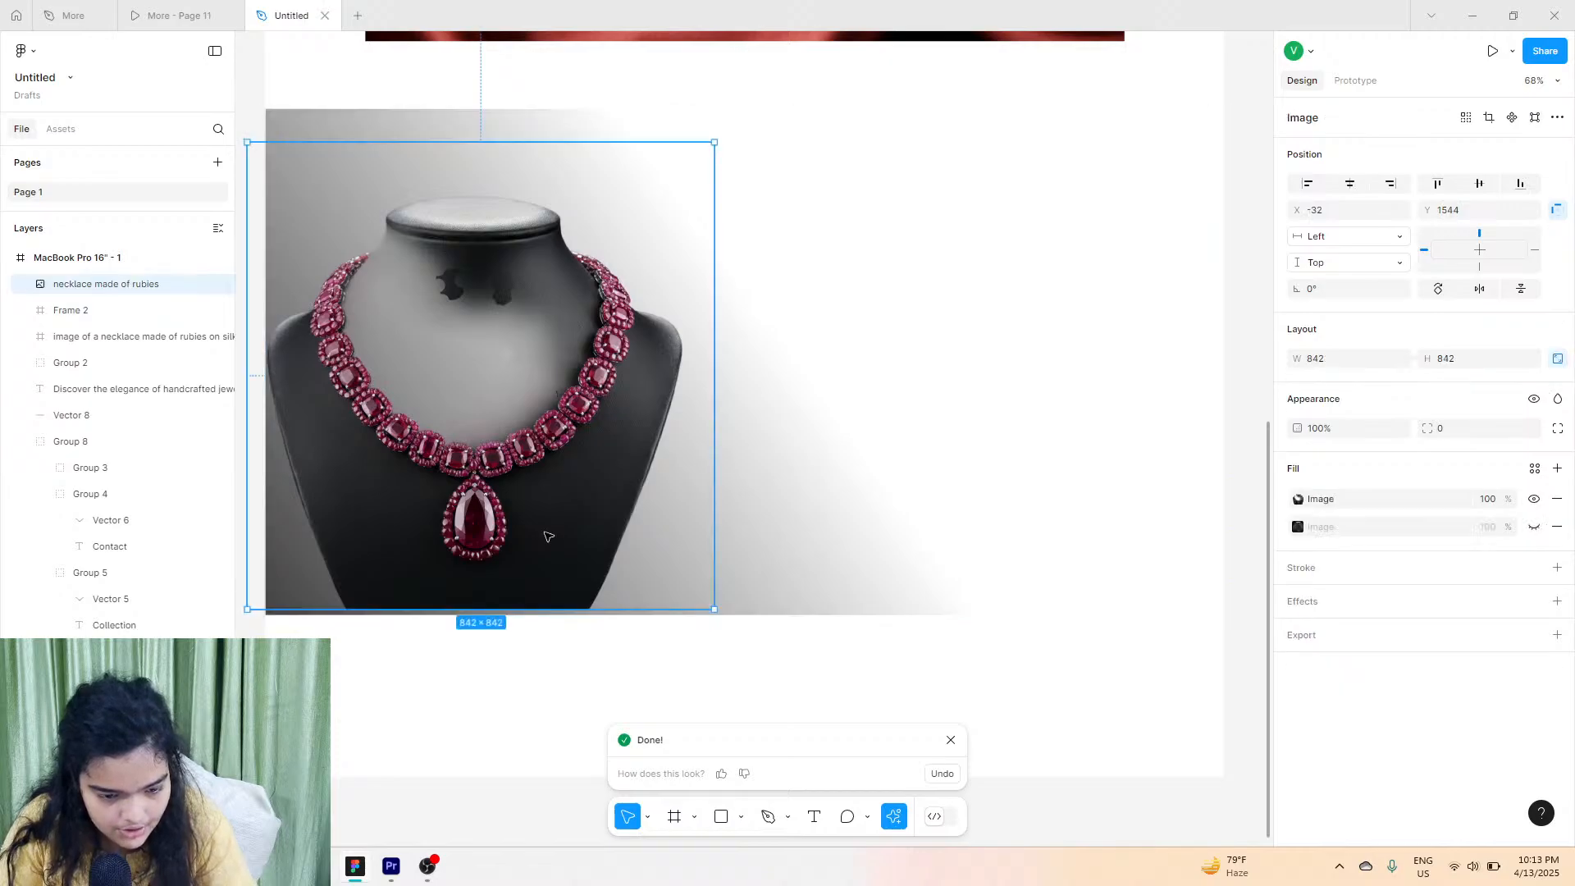
{"action": "left_click", "coordinate": [945, 778]}
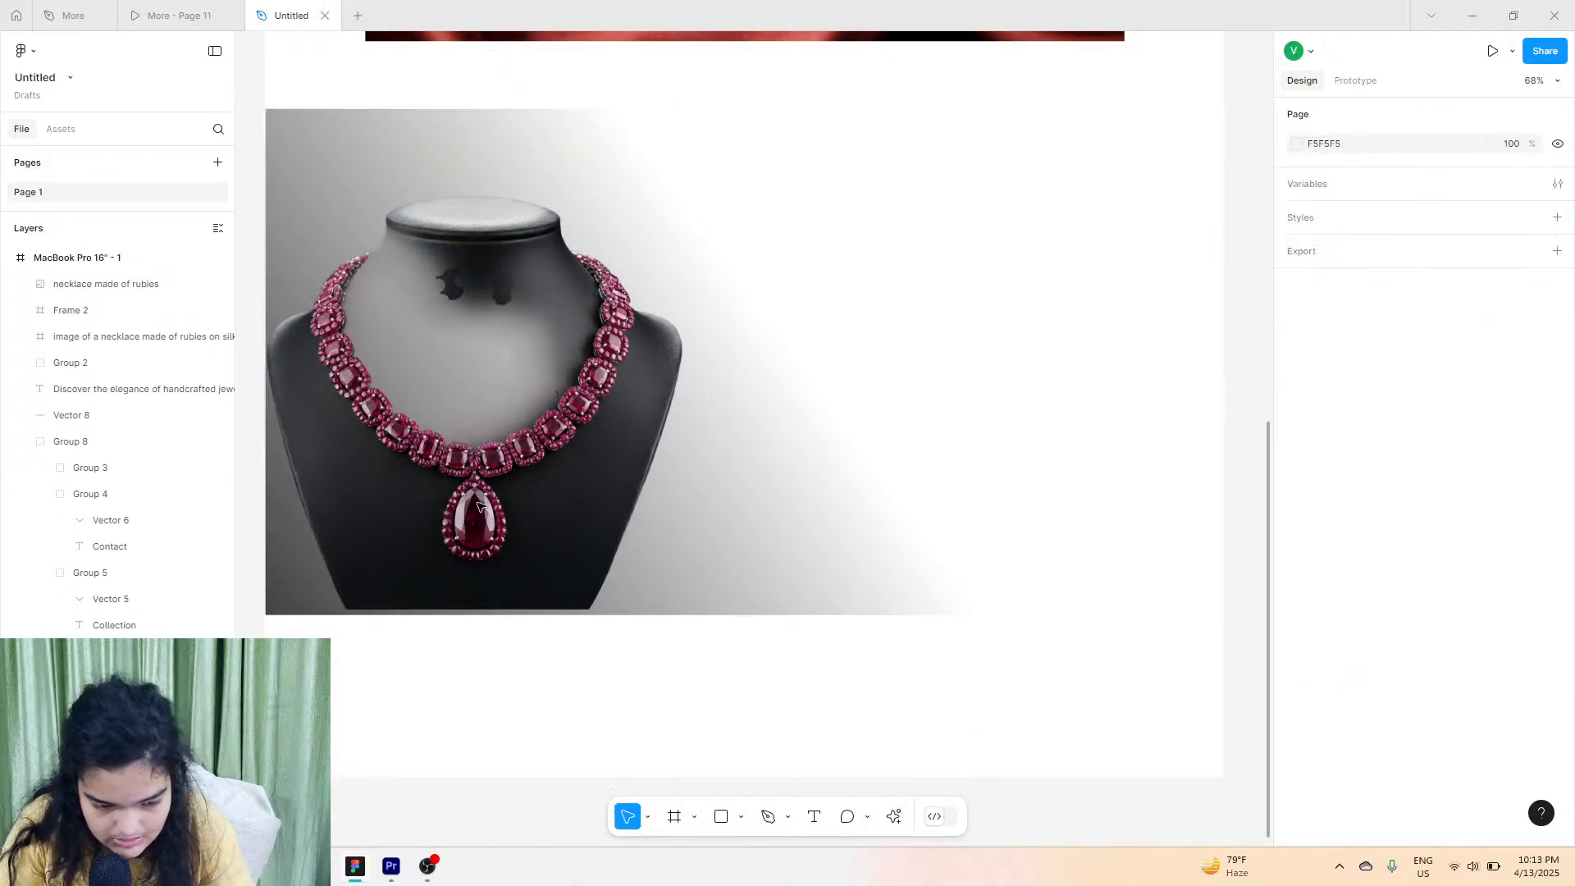
Show the necklace image's original fill again and delete its cut-out image fill.
{"action": "left_click", "coordinate": [480, 506]}
{"action": "left_click", "coordinate": [1534, 527]}
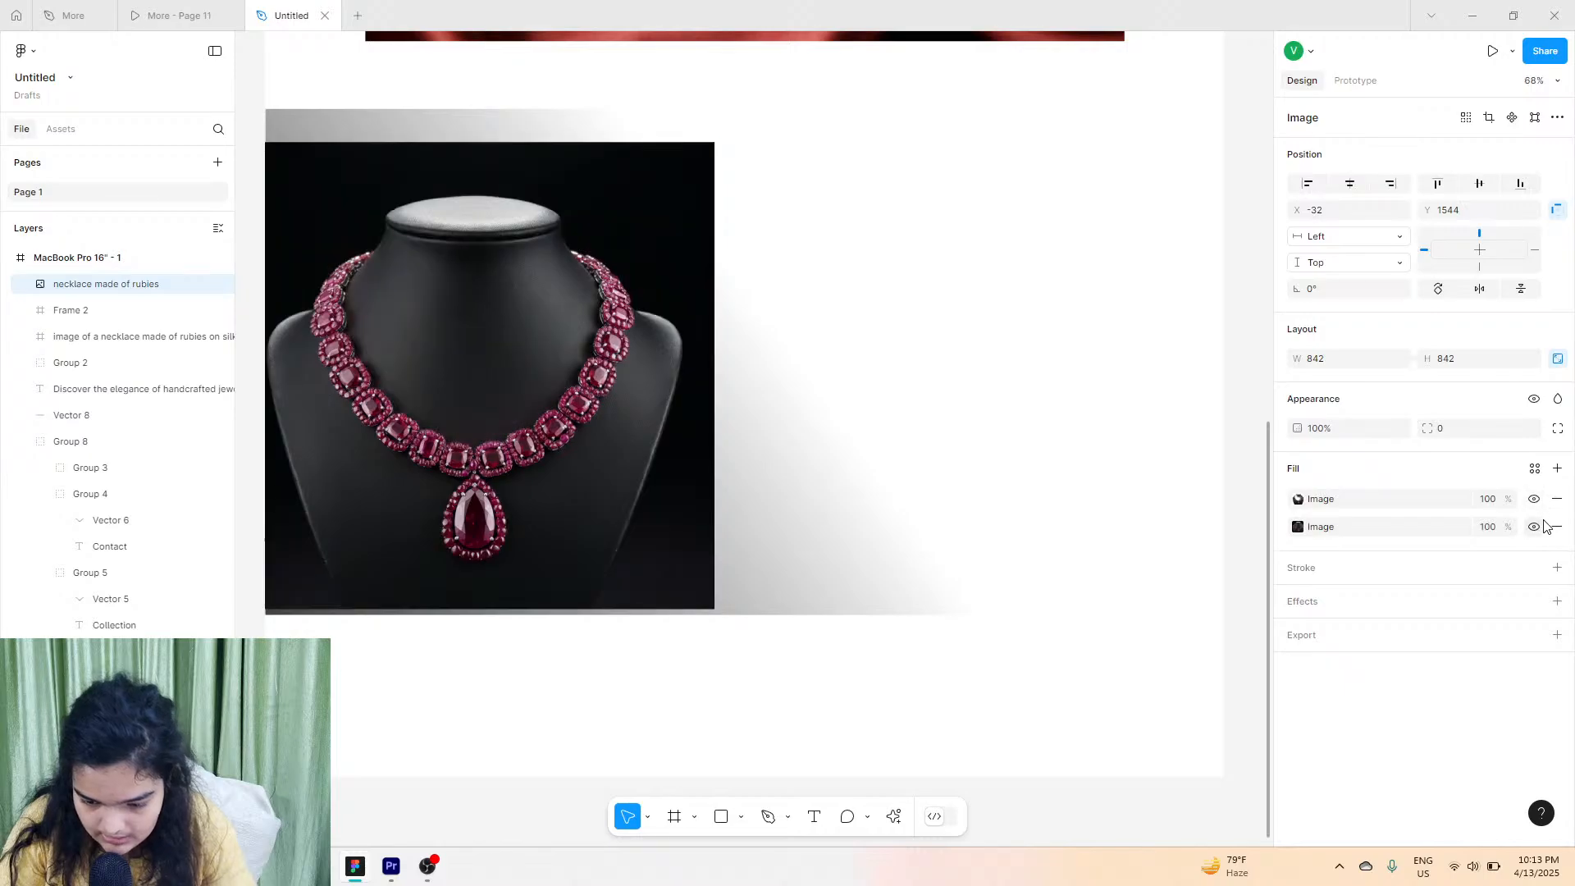
{"action": "left_click", "coordinate": [1559, 501]}
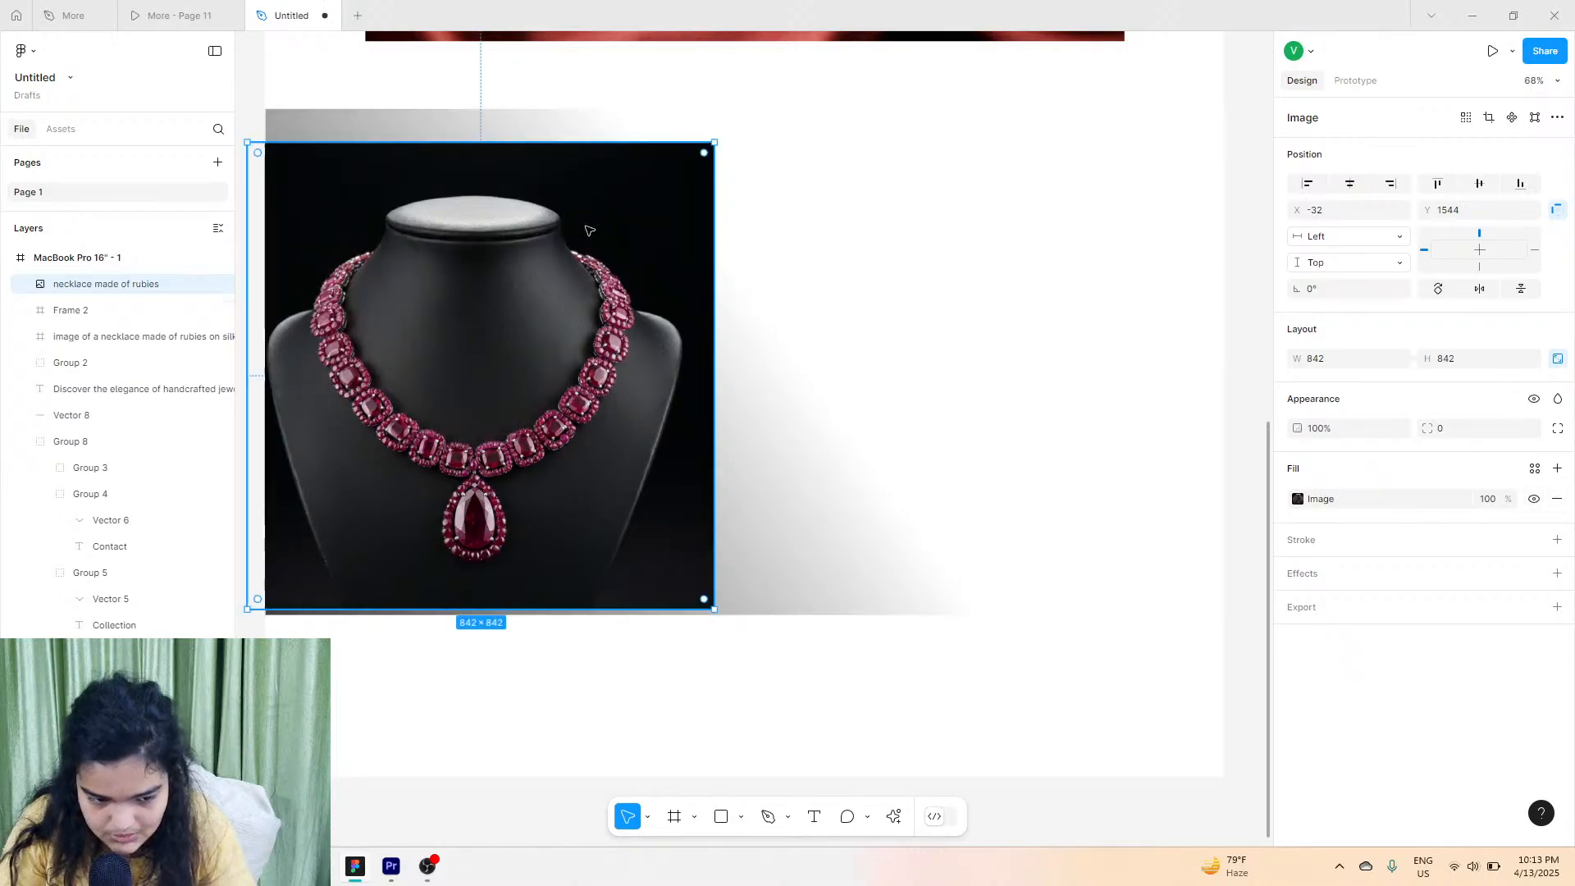
Select Frame 2 and compare its gradient background with the prototype's "Unmatched Craftsmanship" section.
{"action": "left_click", "coordinate": [697, 130]}
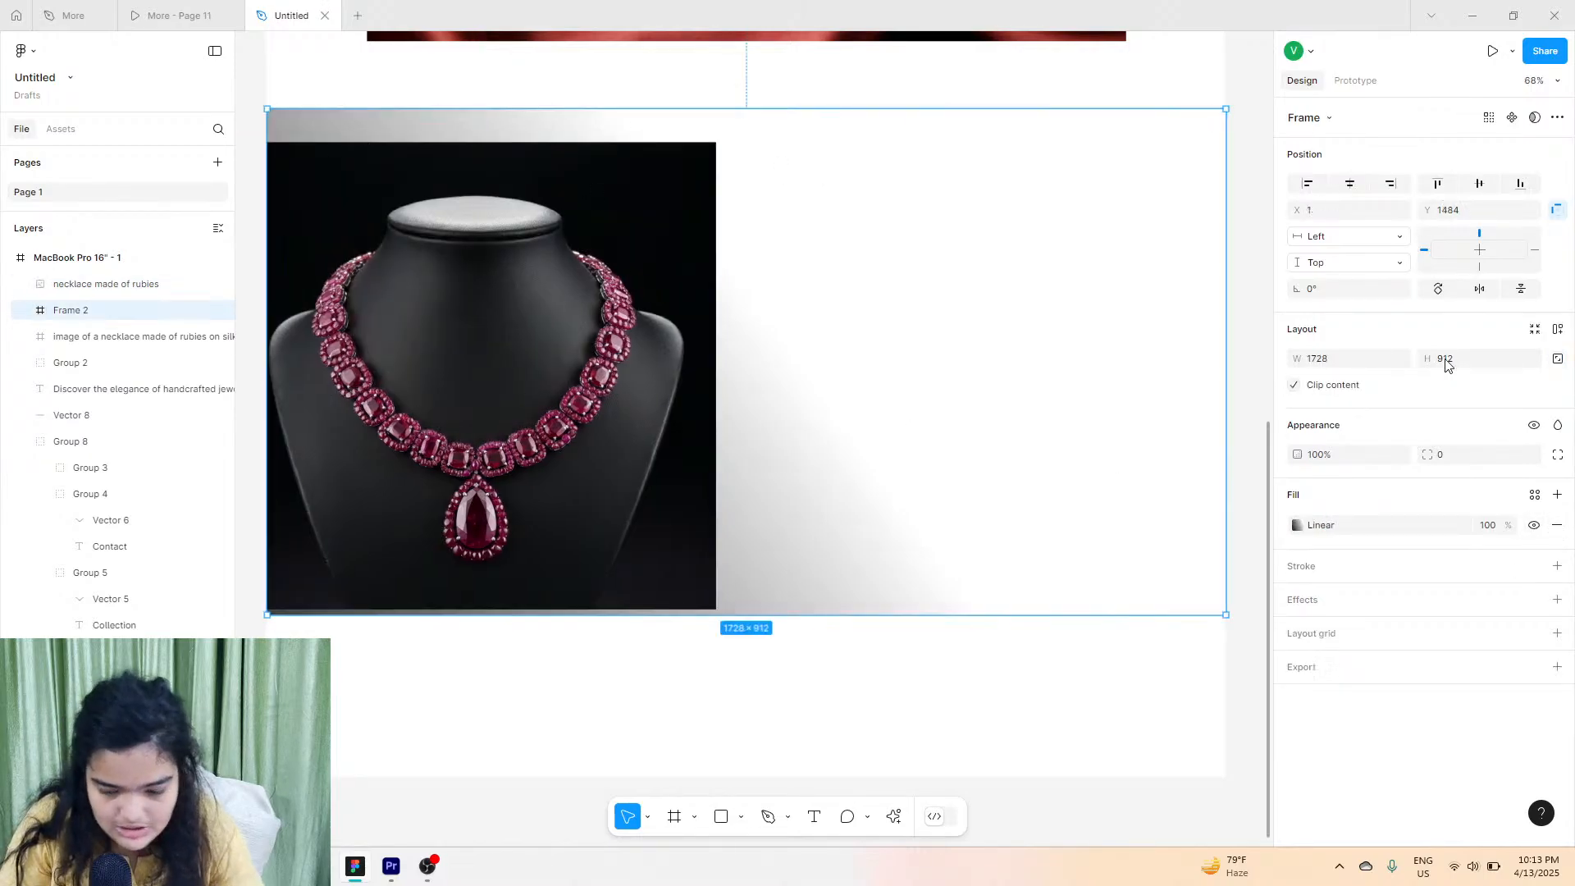
{"action": "left_click", "coordinate": [220, 15]}
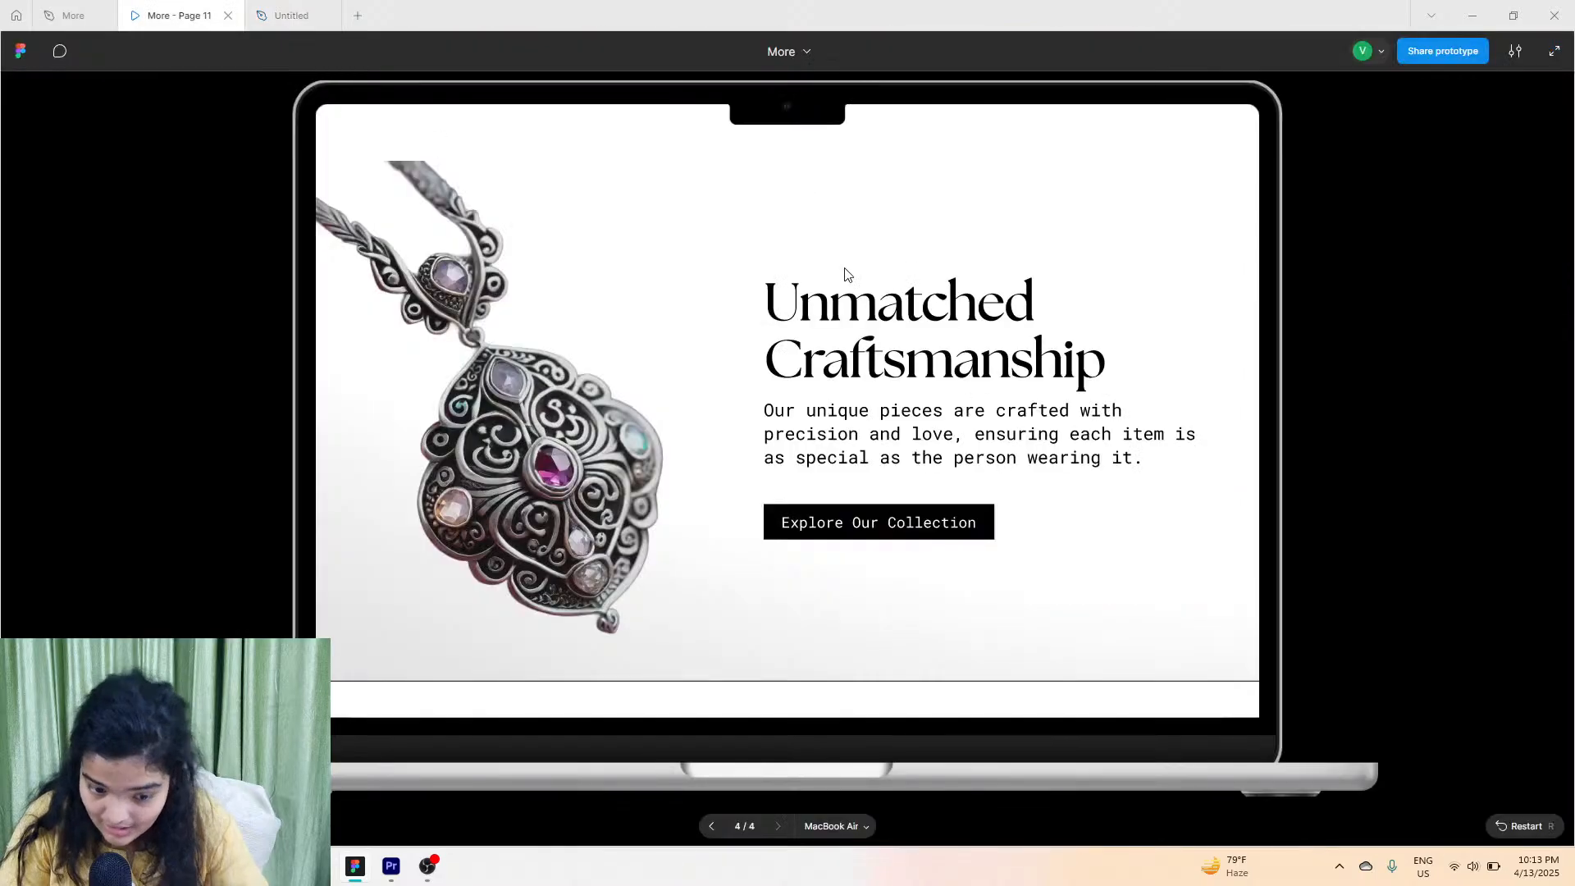
{"action": "left_click", "coordinate": [289, 15]}
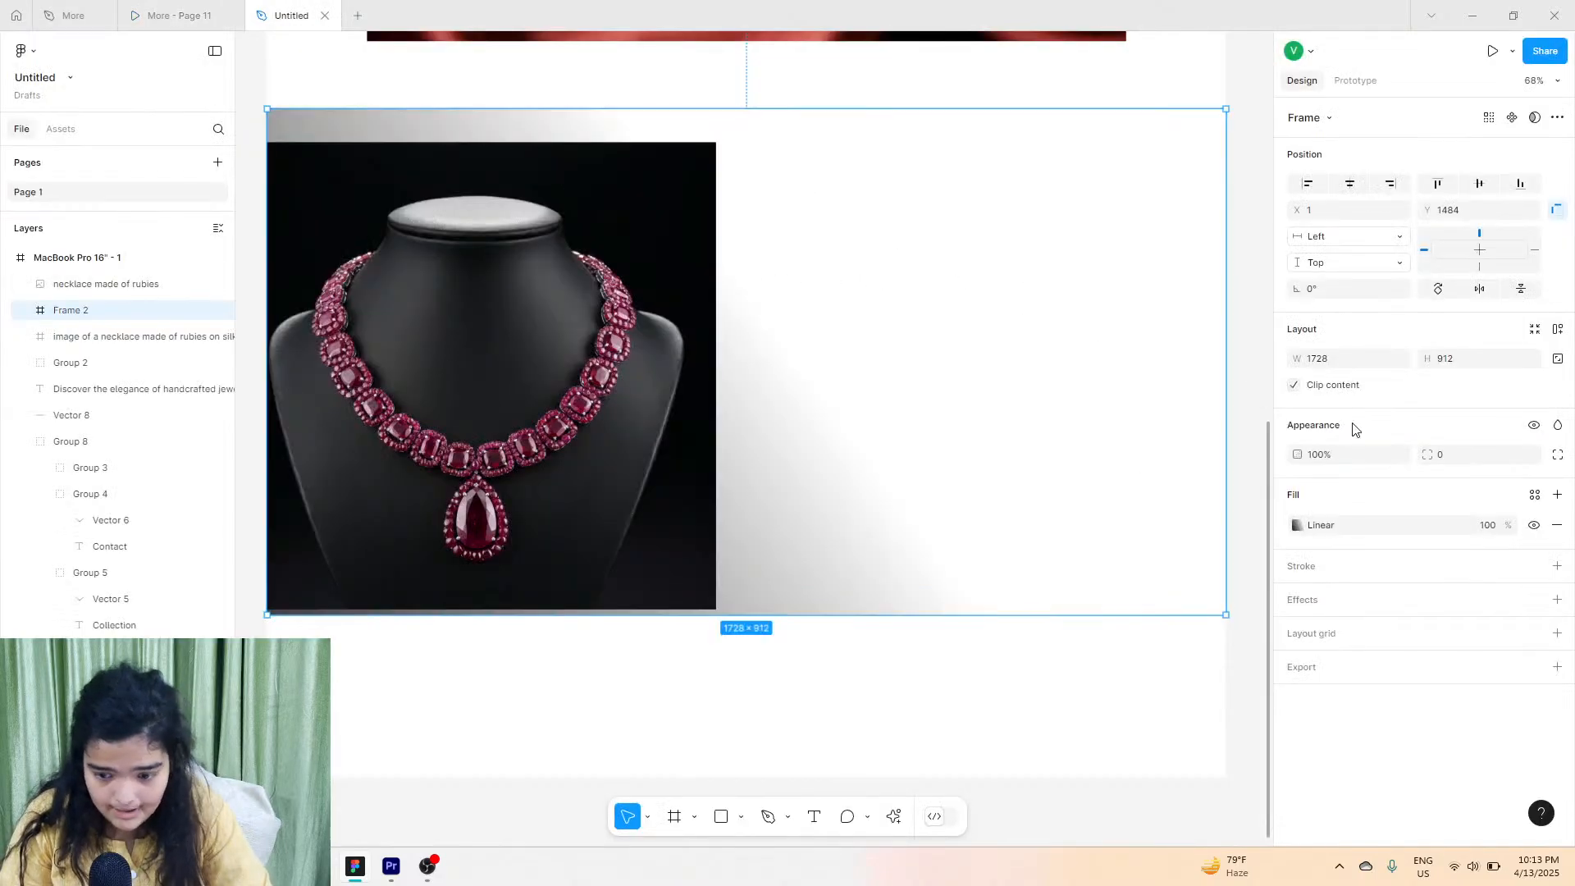
Replace Frame 2's gradient with a solid near-black fill, 020505, sampled from the necklace image's backdrop.
{"action": "left_click", "coordinate": [1296, 523]}
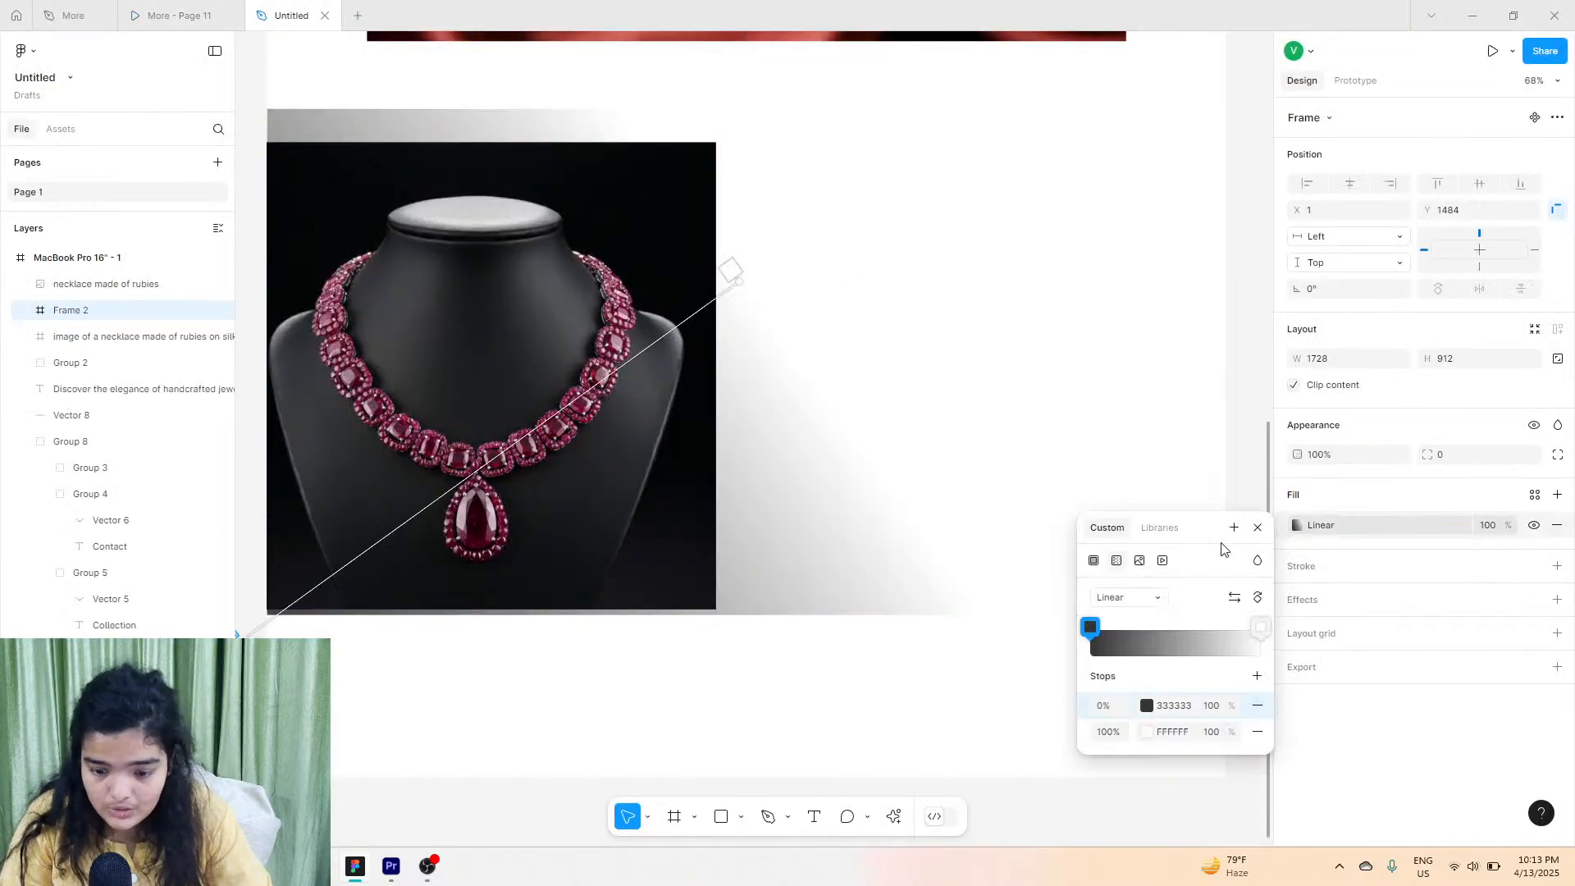
{"action": "left_click", "coordinate": [1093, 560]}
{"action": "left_click", "coordinate": [1097, 698]}
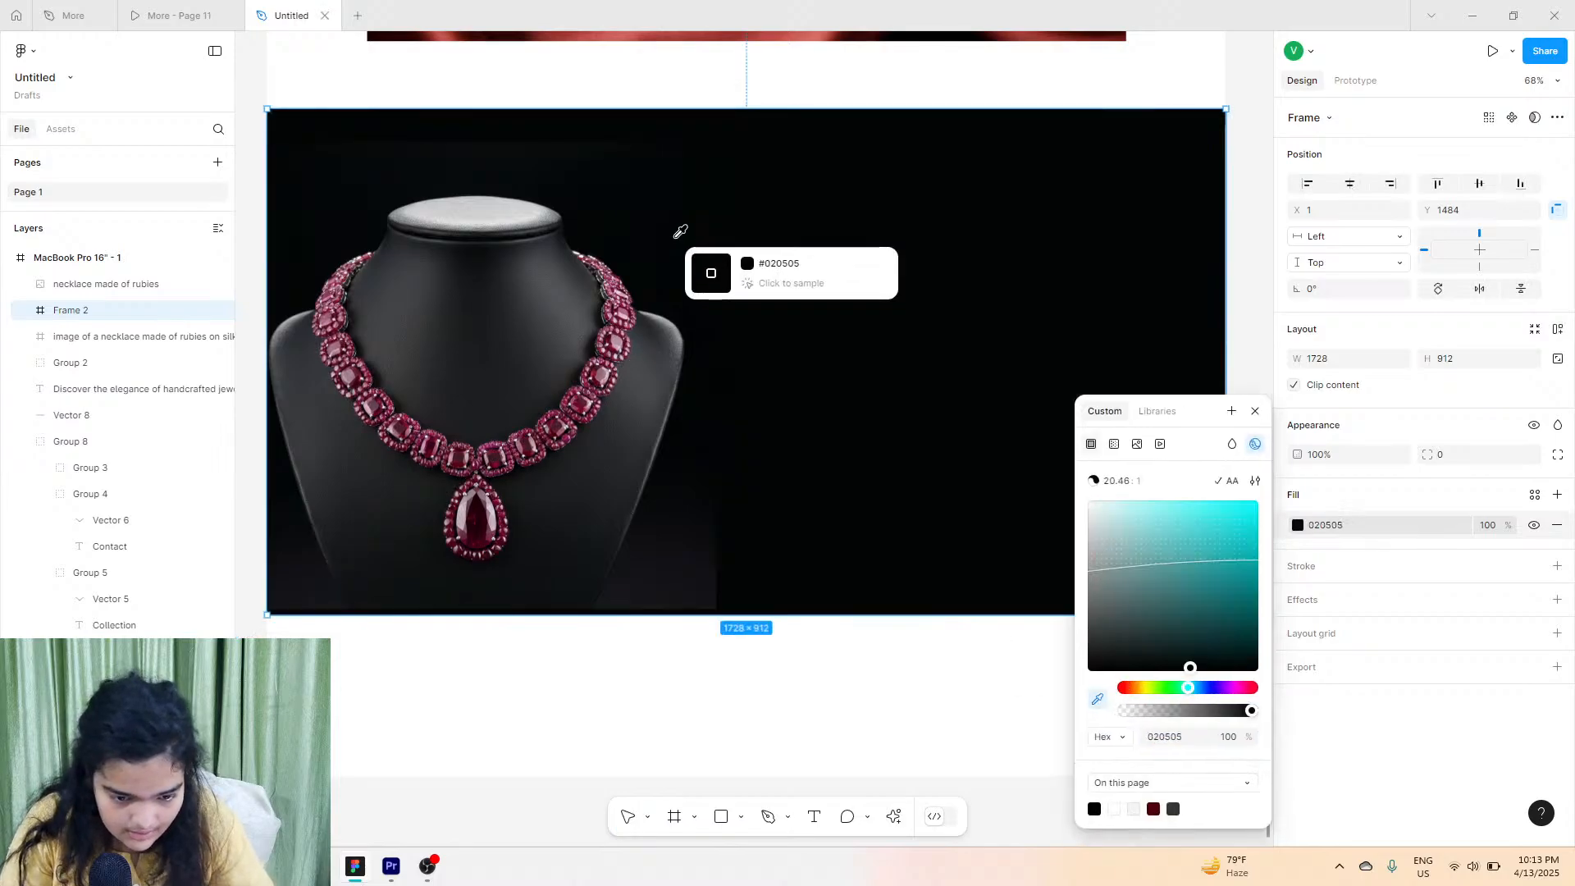
{"action": "left_click", "coordinate": [679, 232]}
{"action": "left_click", "coordinate": [1322, 489]}
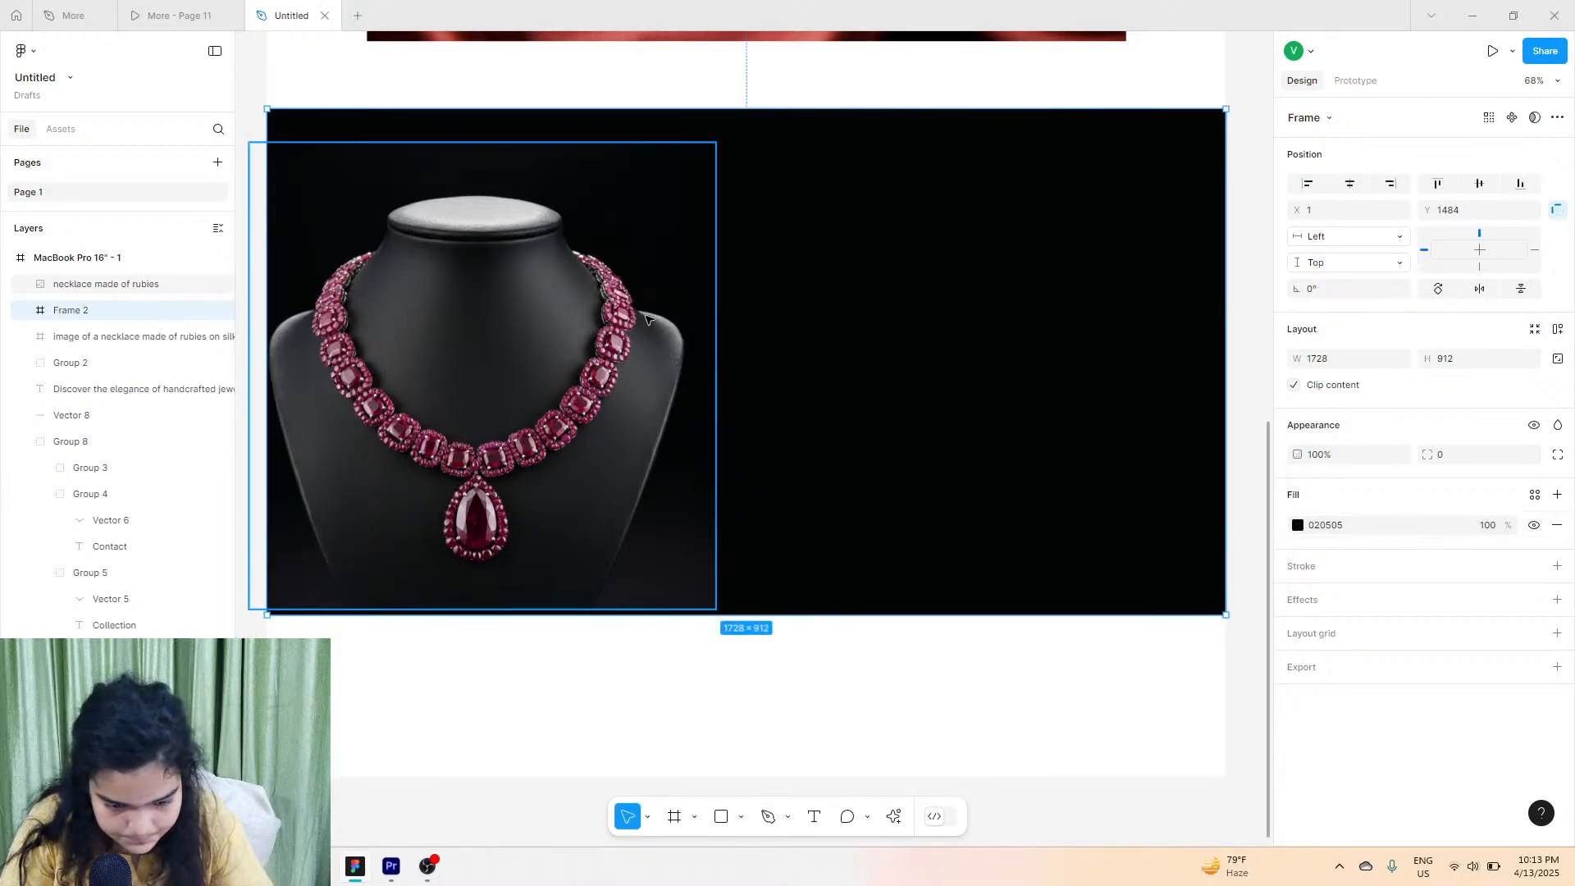
Remove the background from the necklace image and shift it slightly to X -14, Y 1534.
{"action": "left_click", "coordinate": [650, 322]}
{"action": "left_click", "coordinate": [894, 818]}
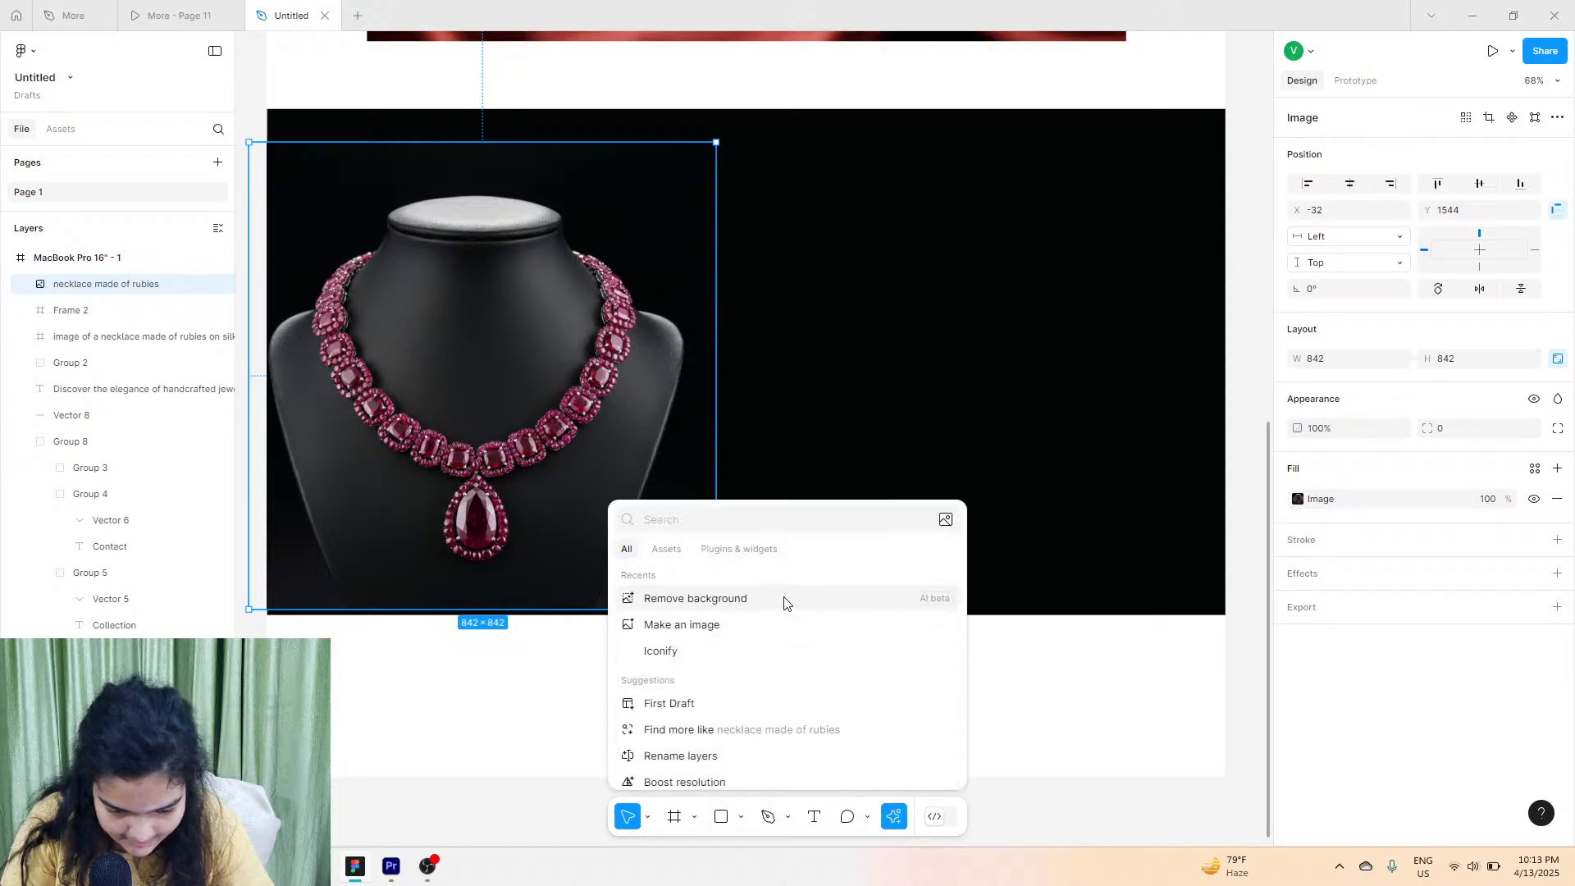
{"action": "left_click", "coordinate": [785, 603]}
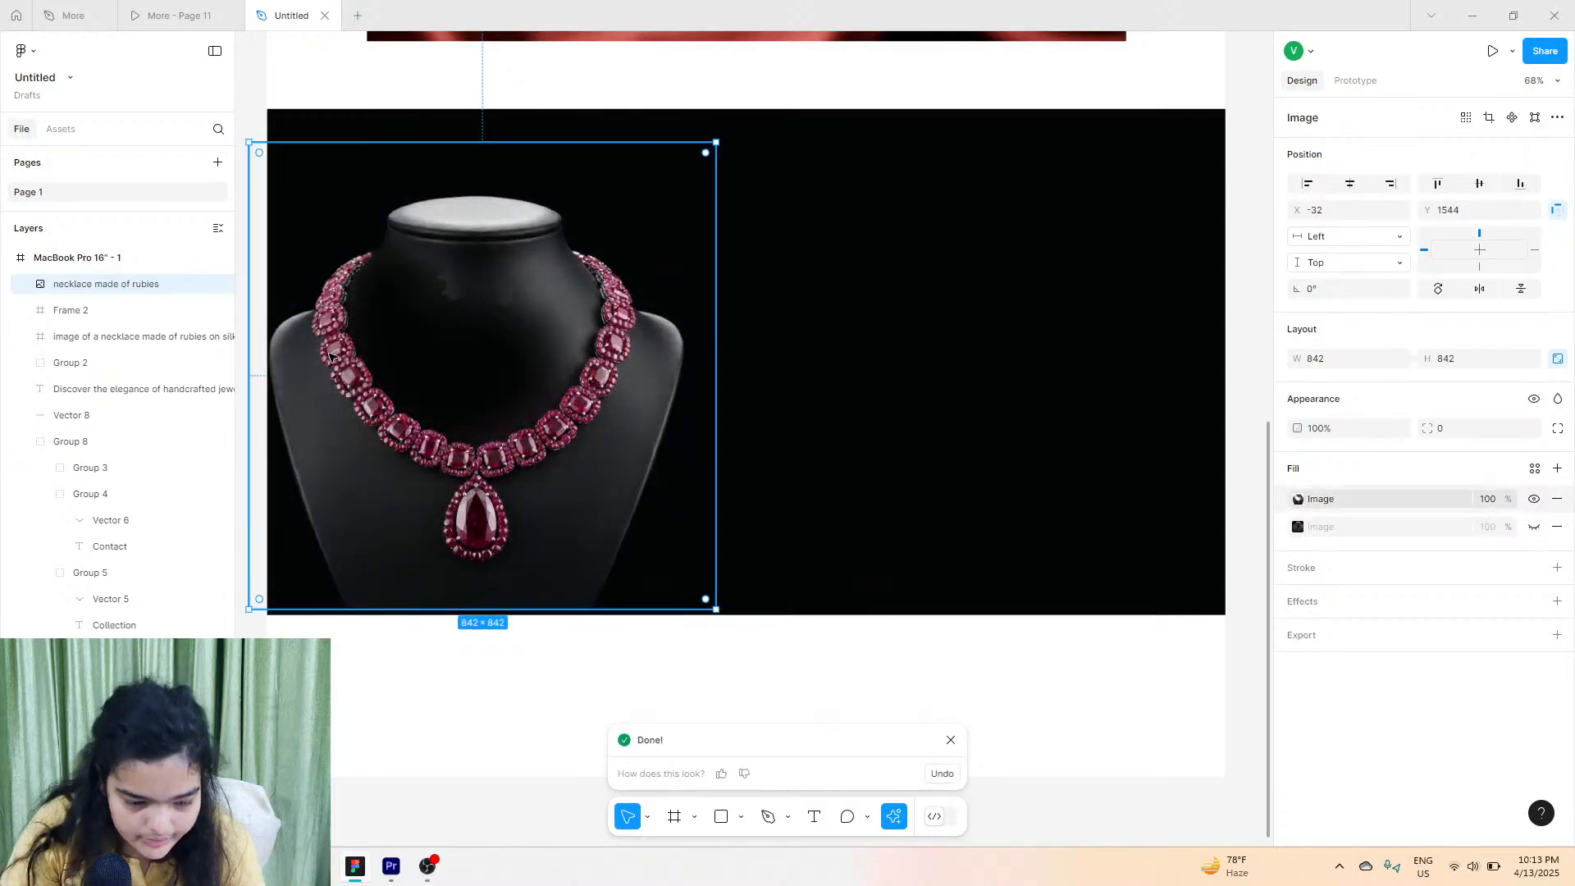
{"action": "left_click_drag", "start_coordinate": [389, 347], "coordinate": [400, 346]}
Change Frame 2's fill to a linear gradient running diagonally from the frame's lower-left corner to near its top centre.
{"action": "left_click", "coordinate": [822, 383]}
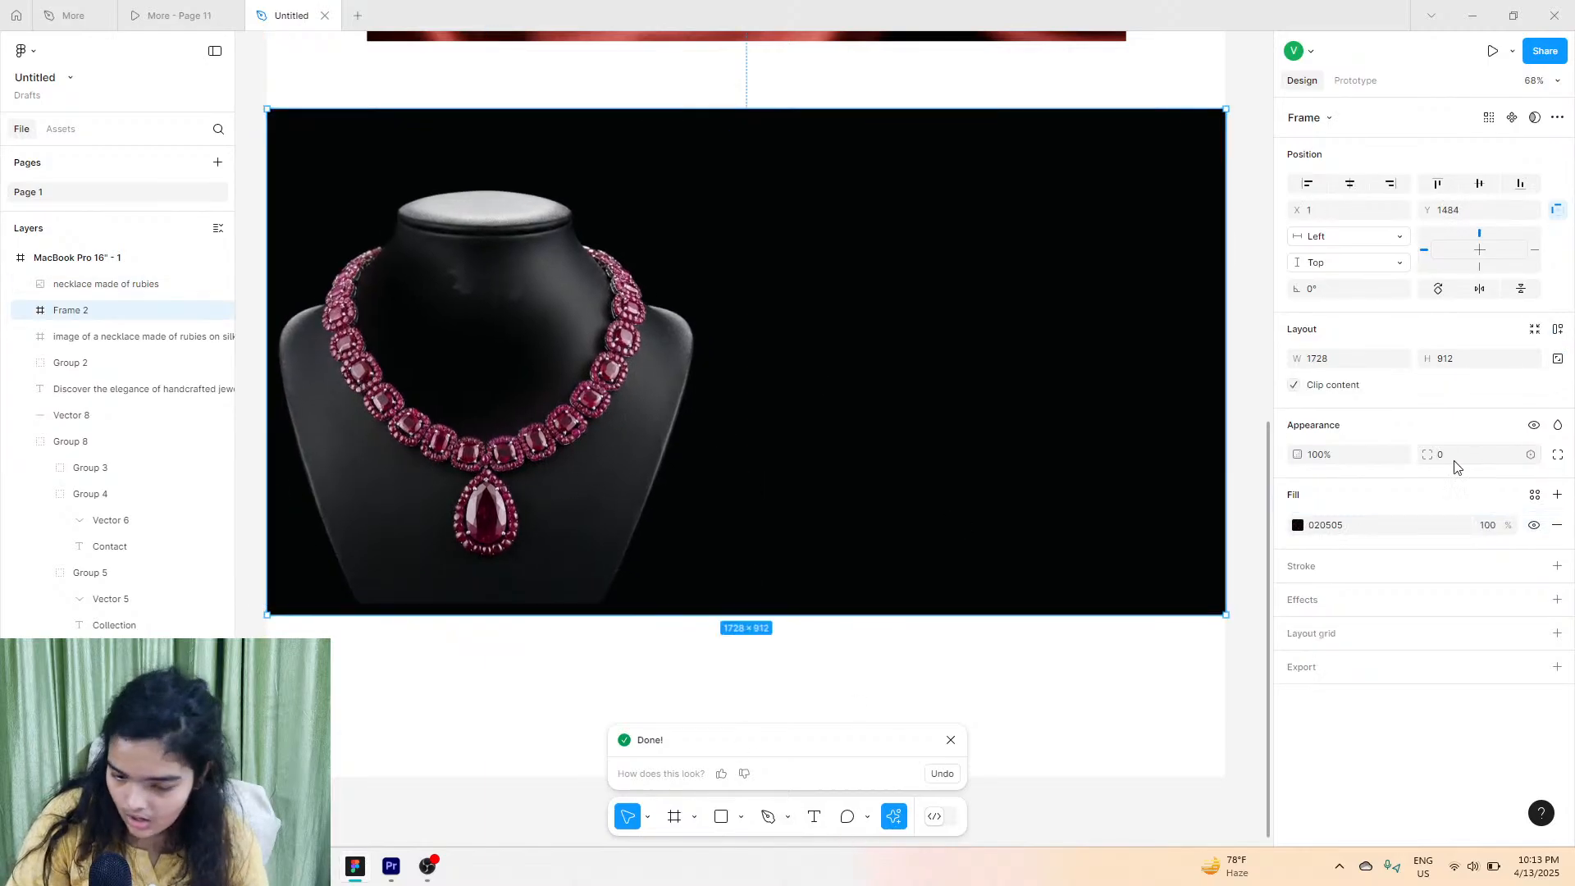
{"action": "left_click", "coordinate": [1295, 527]}
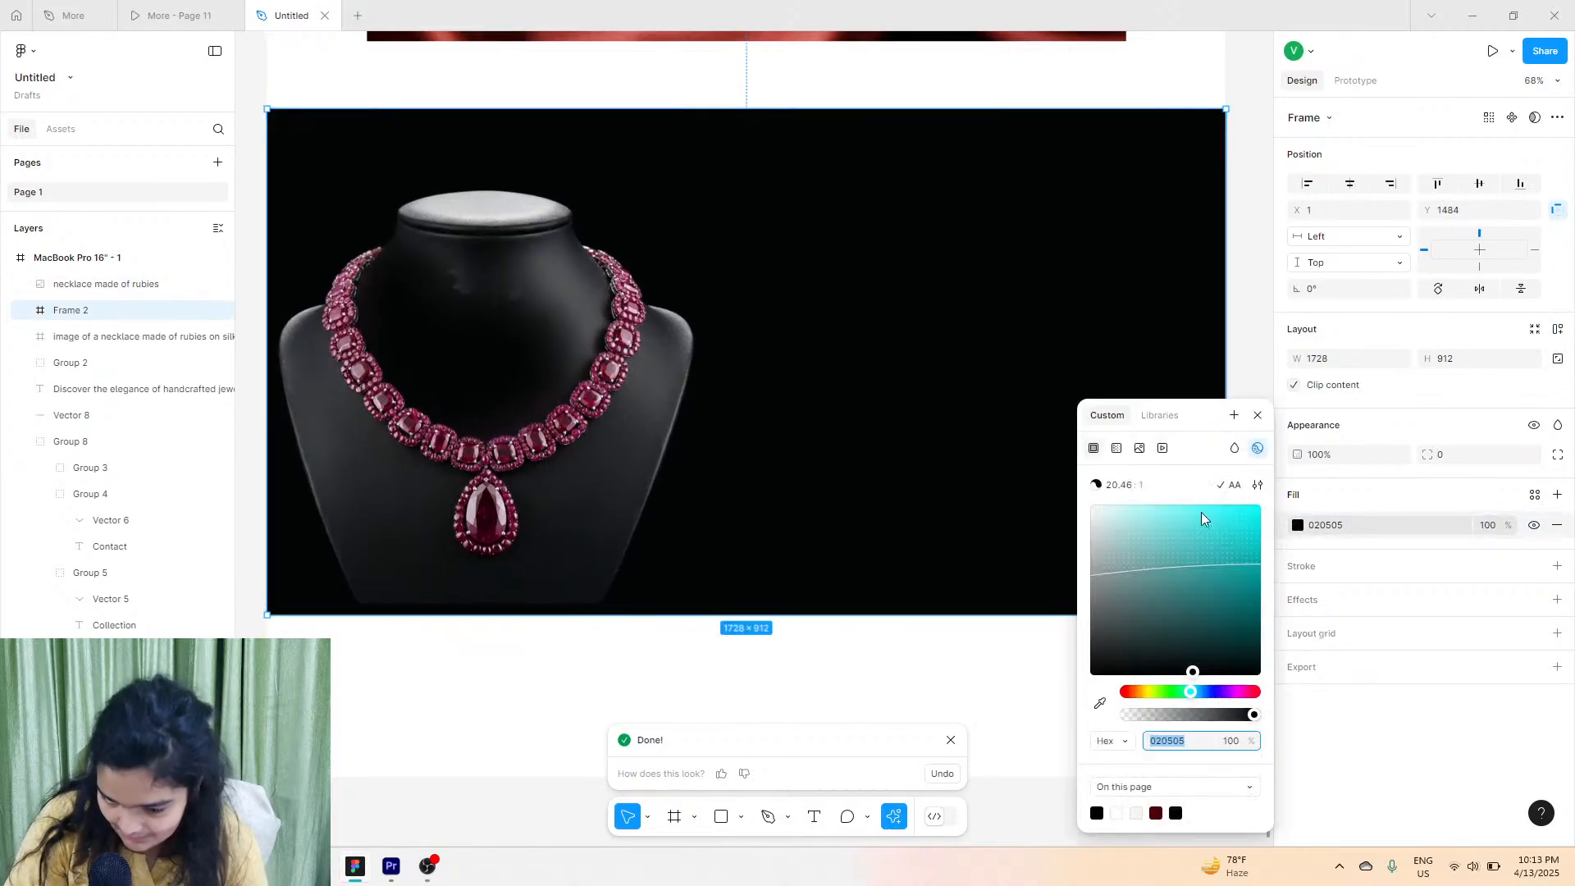
{"action": "left_click", "coordinate": [1117, 450]}
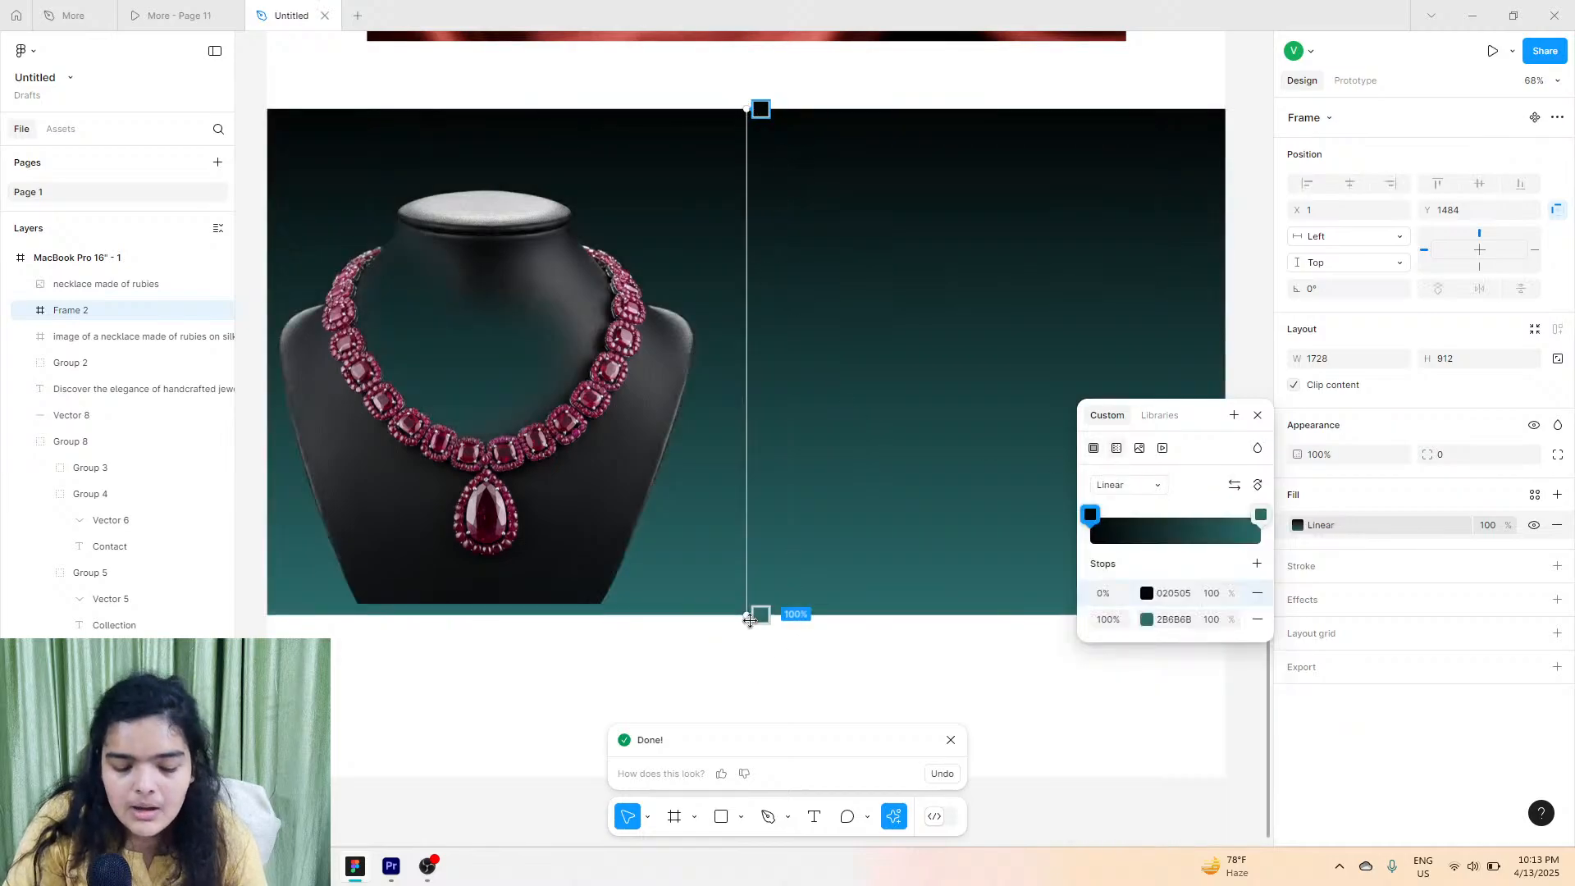
{"action": "left_click_drag", "start_coordinate": [759, 614], "coordinate": [268, 612]}
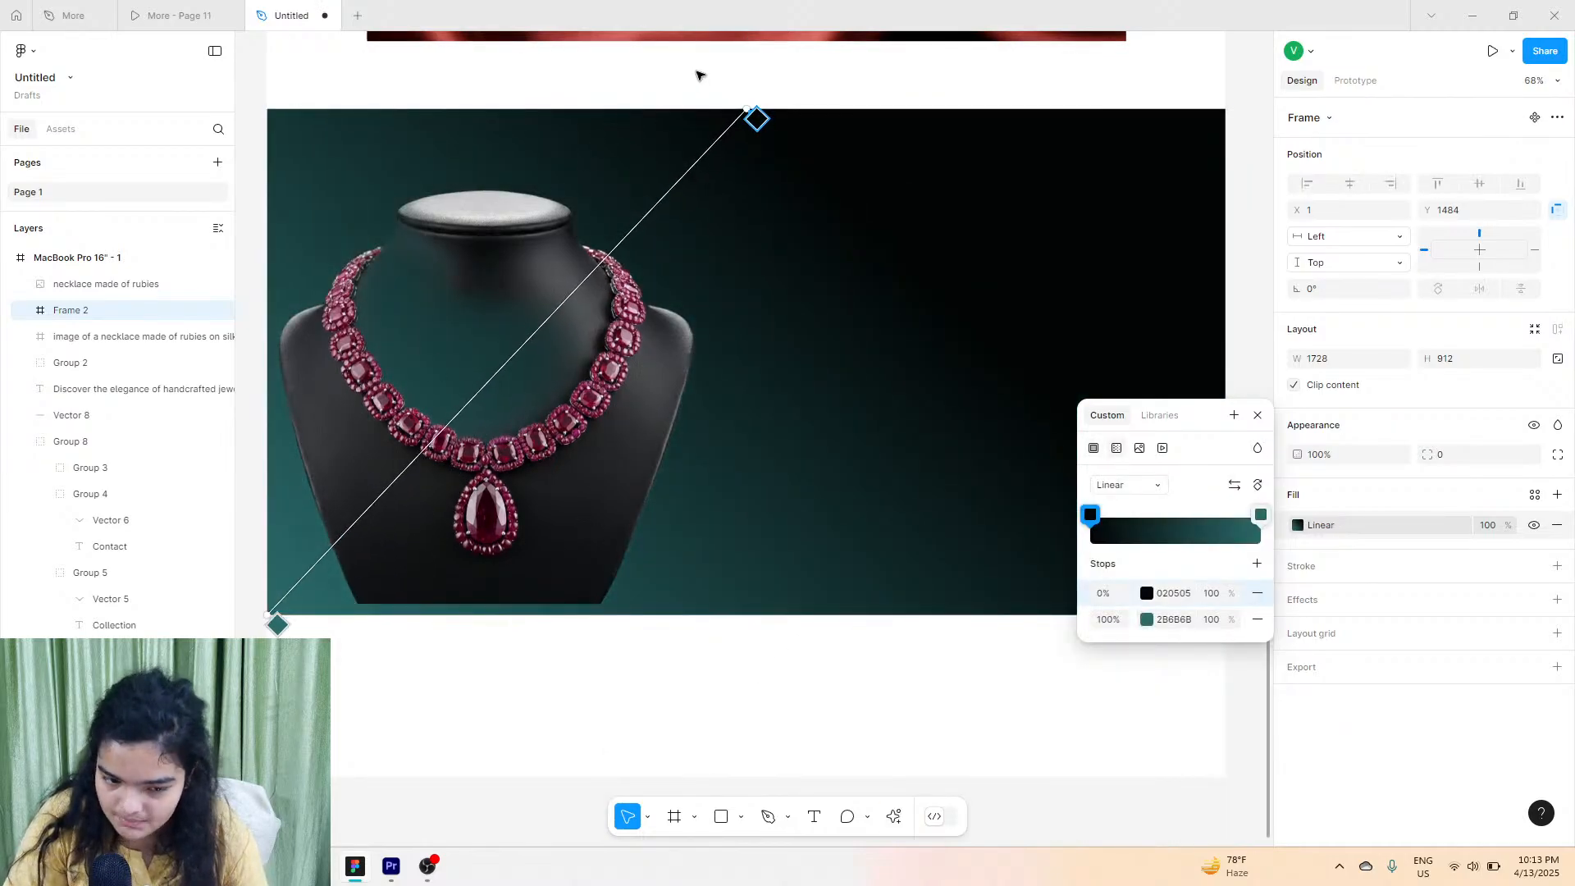
{"action": "left_click_drag", "start_coordinate": [748, 109], "coordinate": [756, 171]}
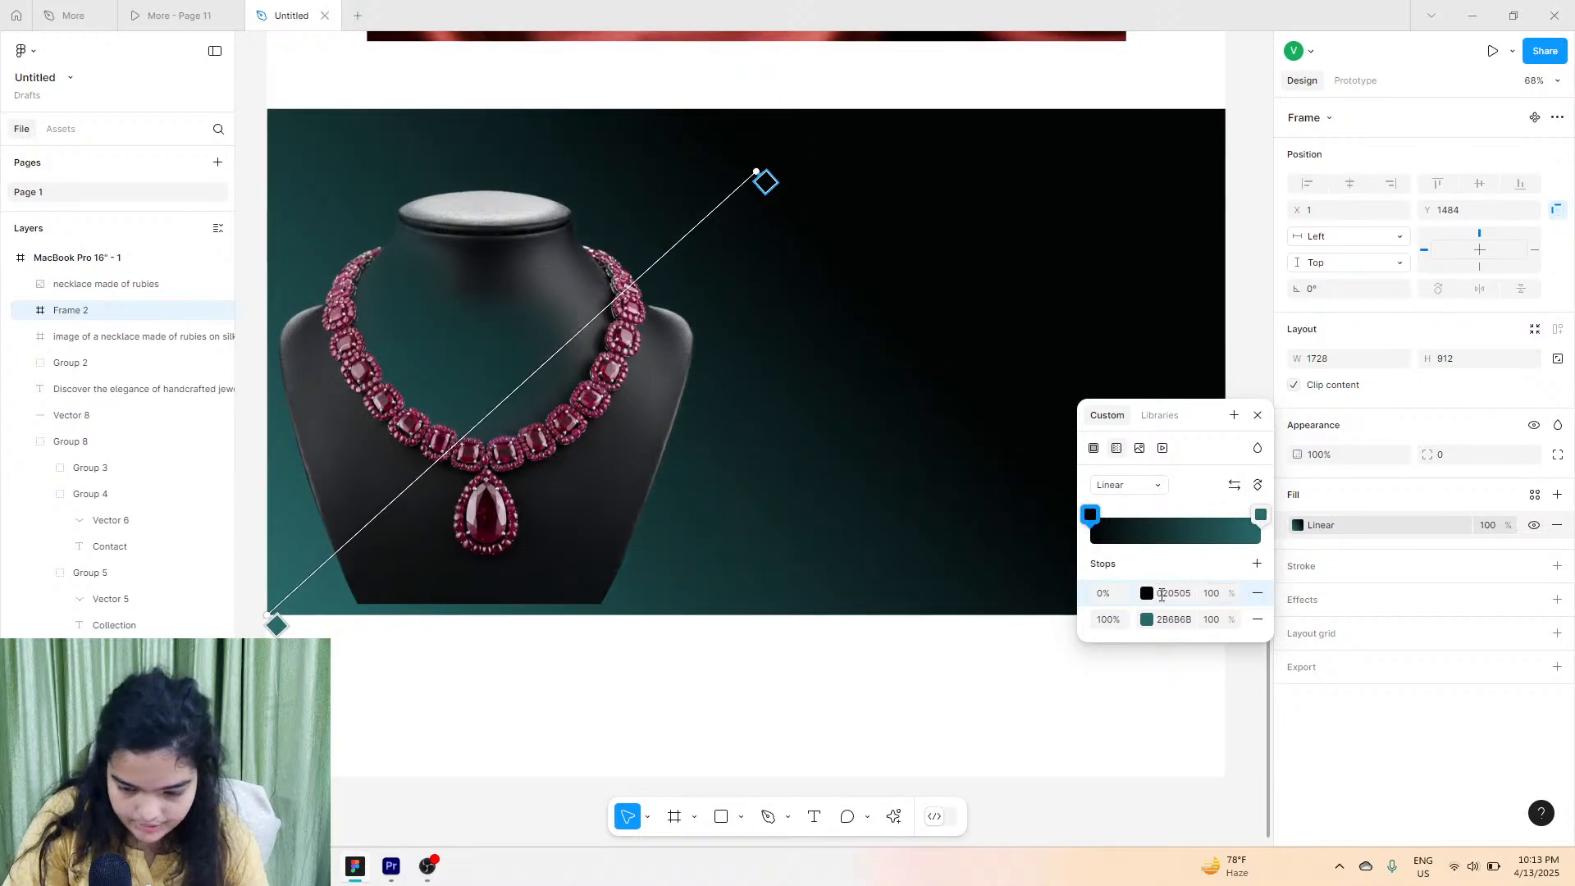
Recolor the gradient's 100% stop to plum 6B2B4C and pull the dark end in to the mannequin's right shoulder.
{"action": "left_click", "coordinate": [1147, 619]}
{"action": "left_click_drag", "start_coordinate": [997, 697], "coordinate": [1057, 698]}
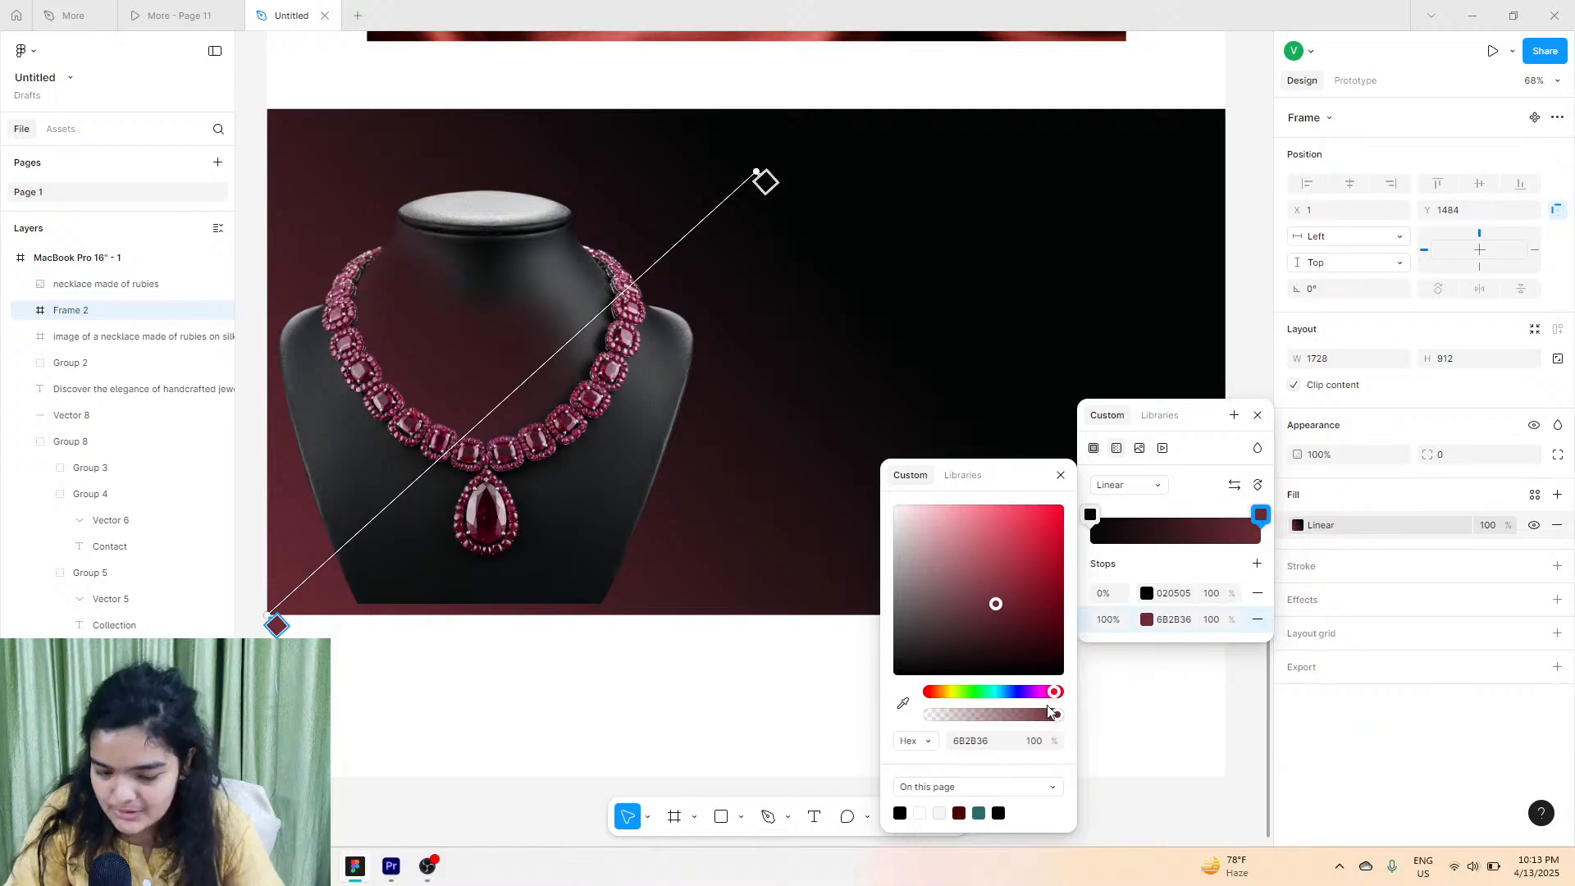
{"action": "left_click_drag", "start_coordinate": [1055, 692], "coordinate": [1048, 689]}
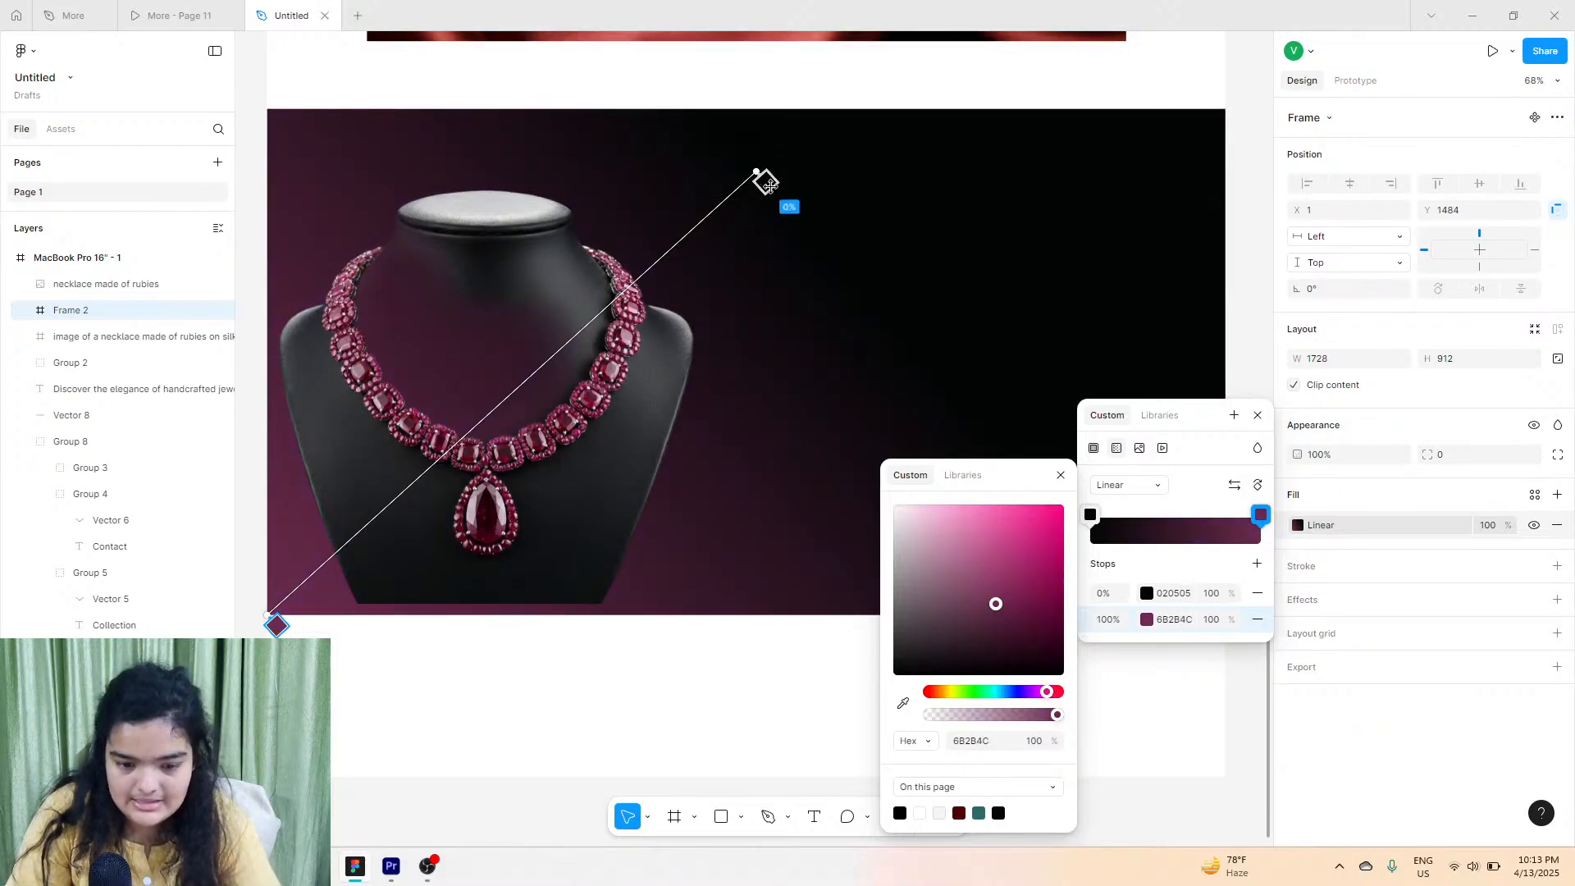
{"action": "left_click_drag", "start_coordinate": [759, 176], "coordinate": [683, 296]}
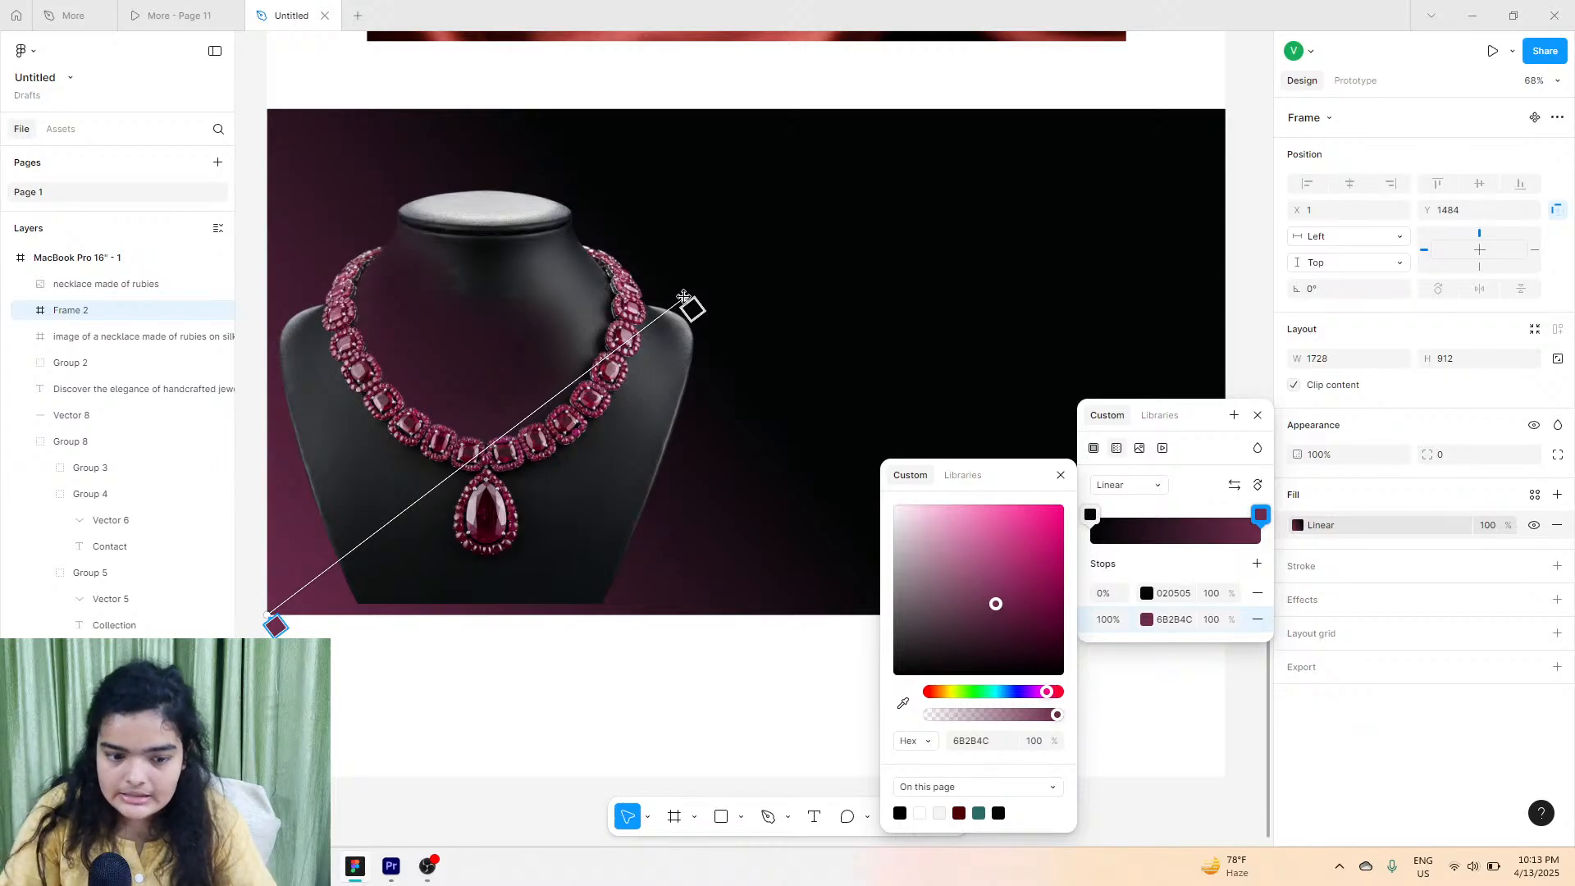
{"action": "left_click", "coordinate": [566, 710]}
{"action": "left_click", "coordinate": [548, 593]}
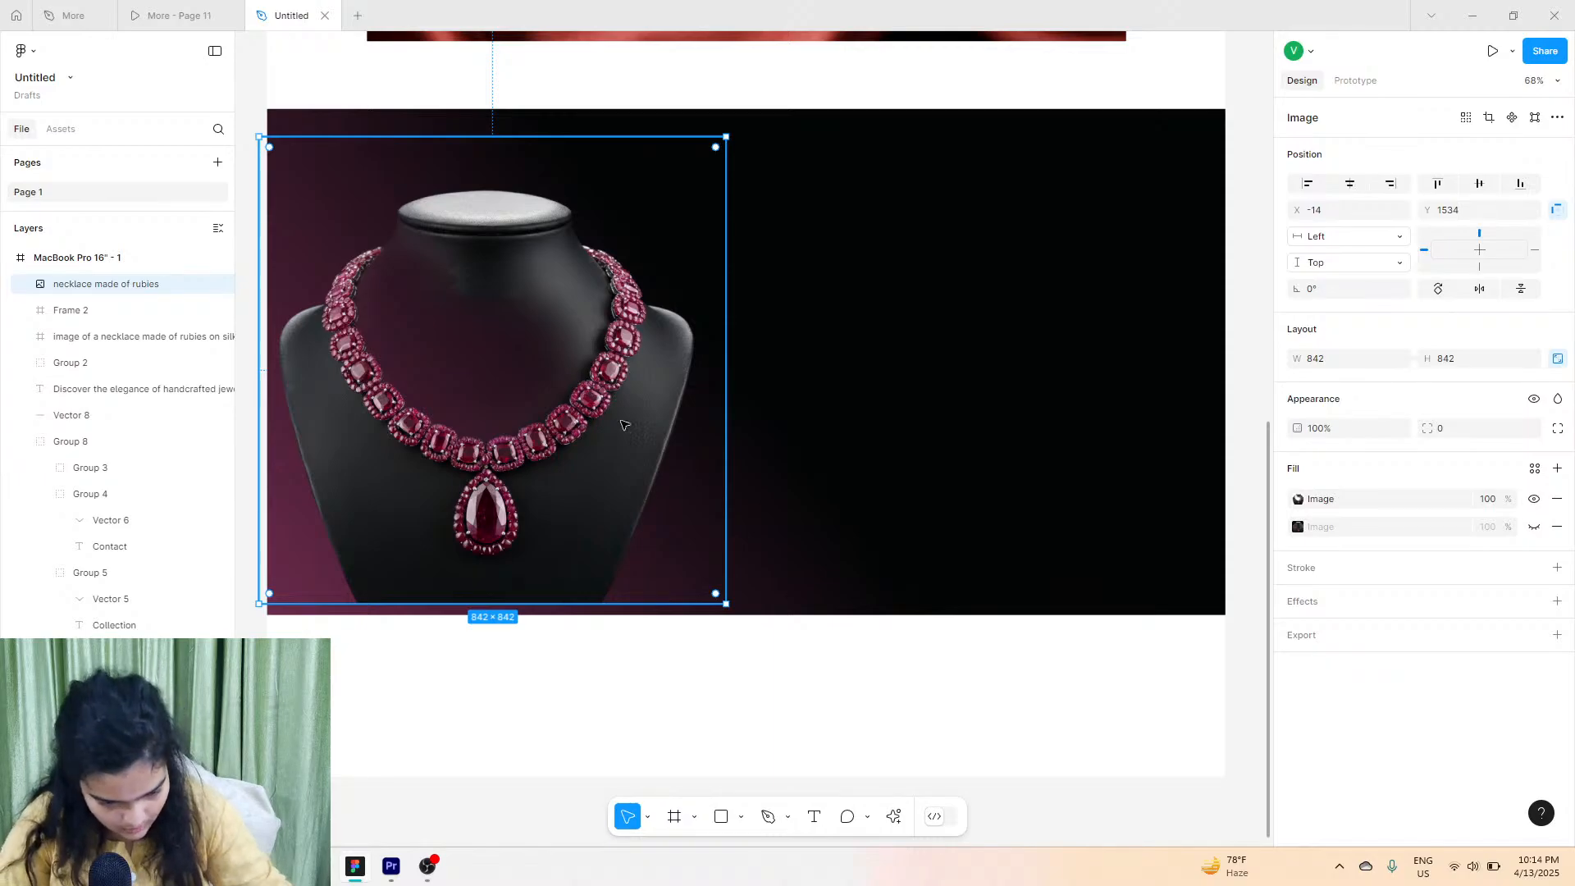
{"action": "left_click", "coordinate": [657, 650]}
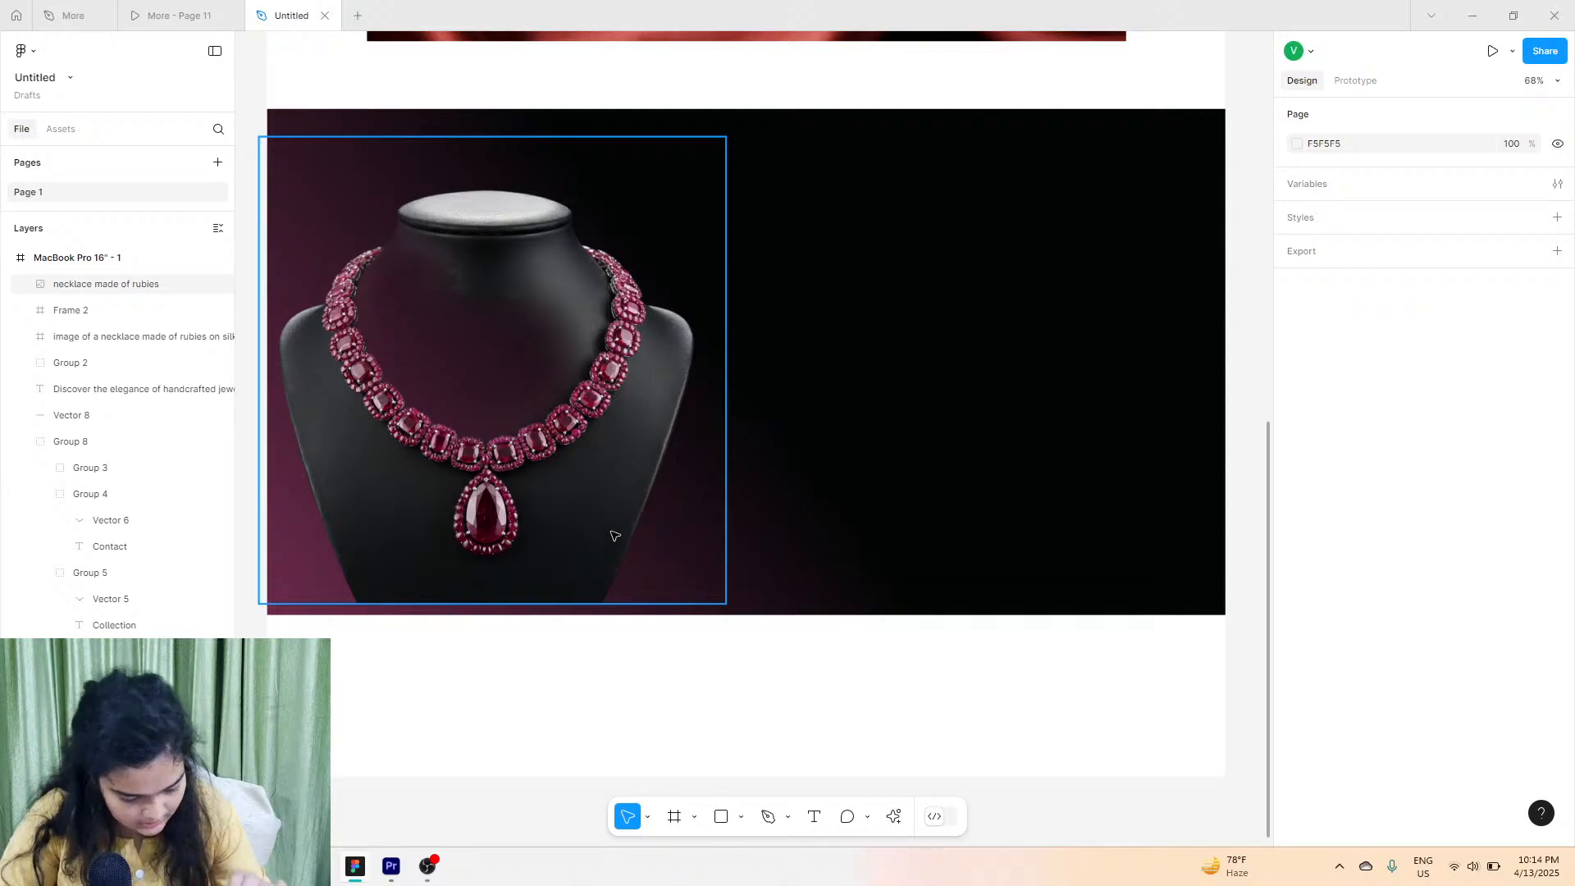
{"action": "left_click", "coordinate": [943, 373]}
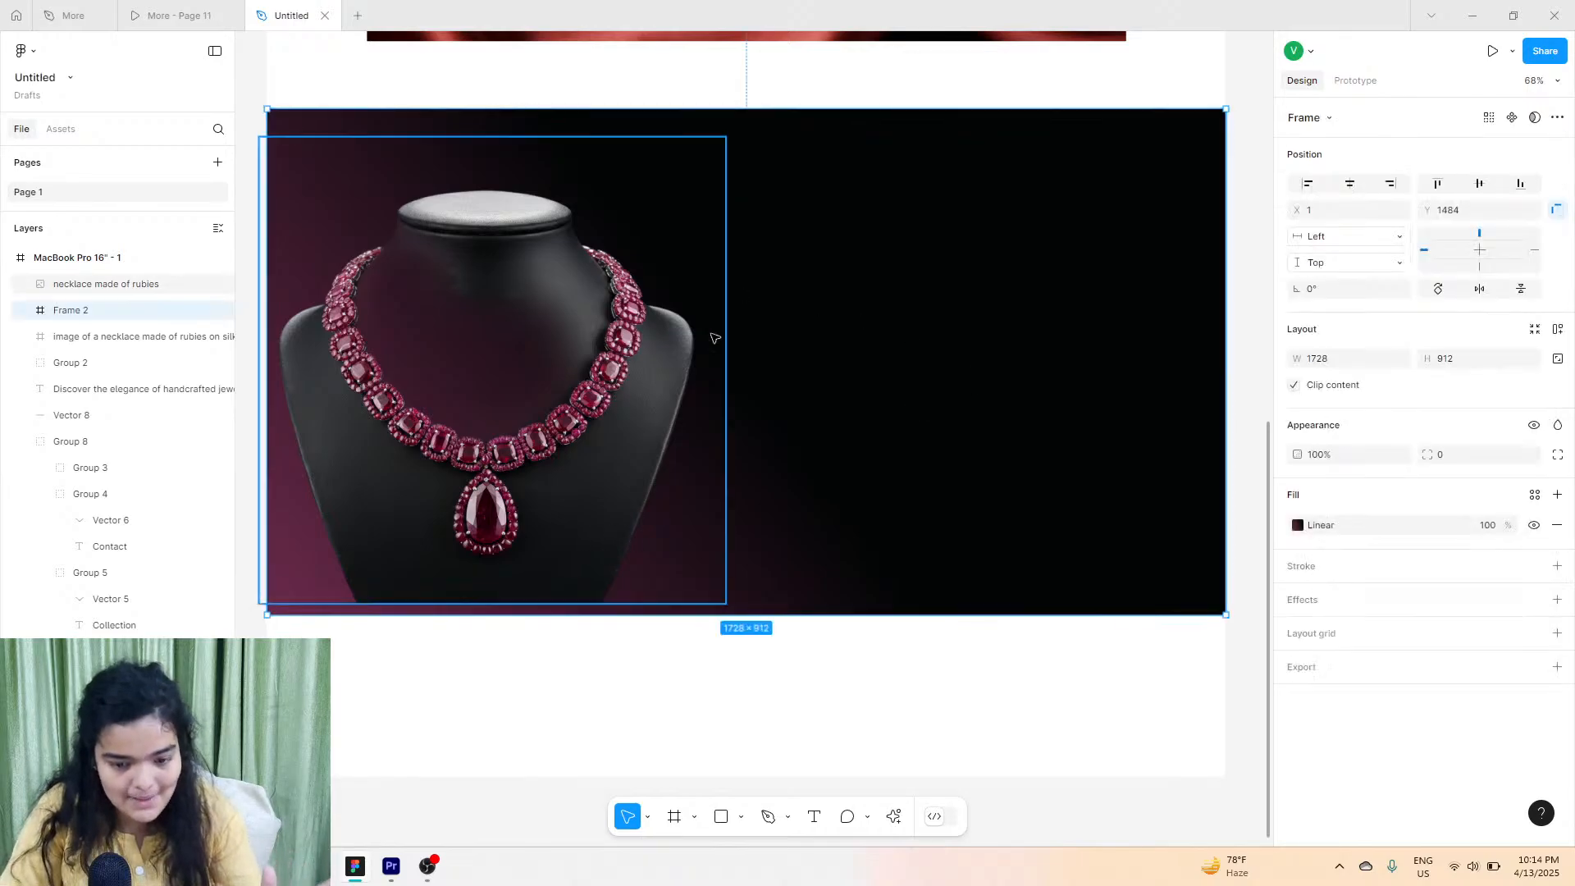
{"action": "left_click", "coordinate": [410, 437]}
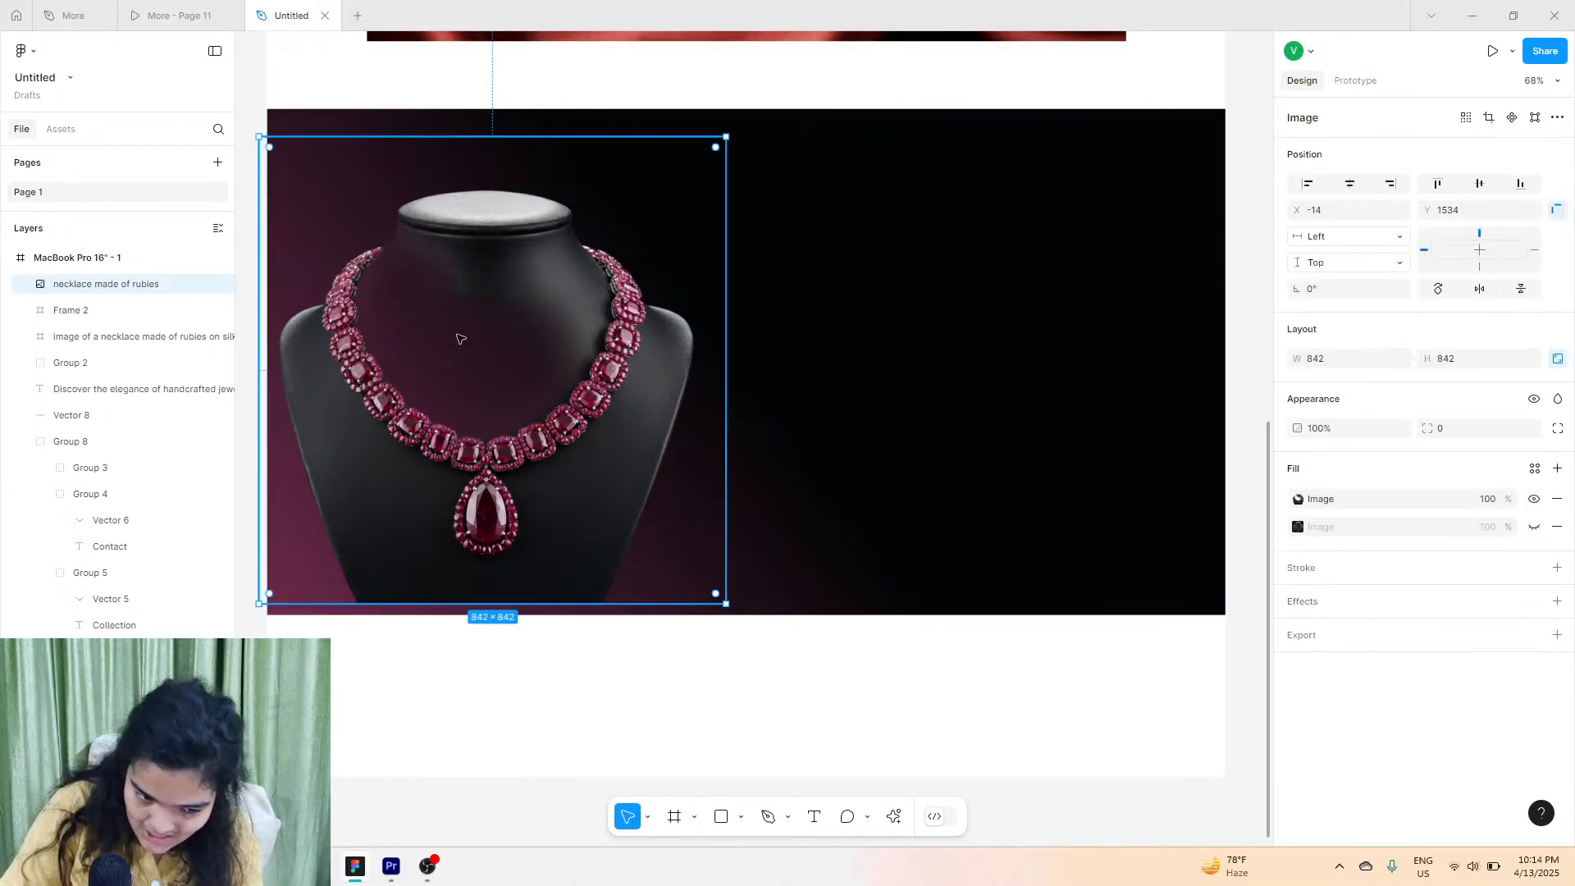
{"action": "left_click", "coordinate": [774, 208]}
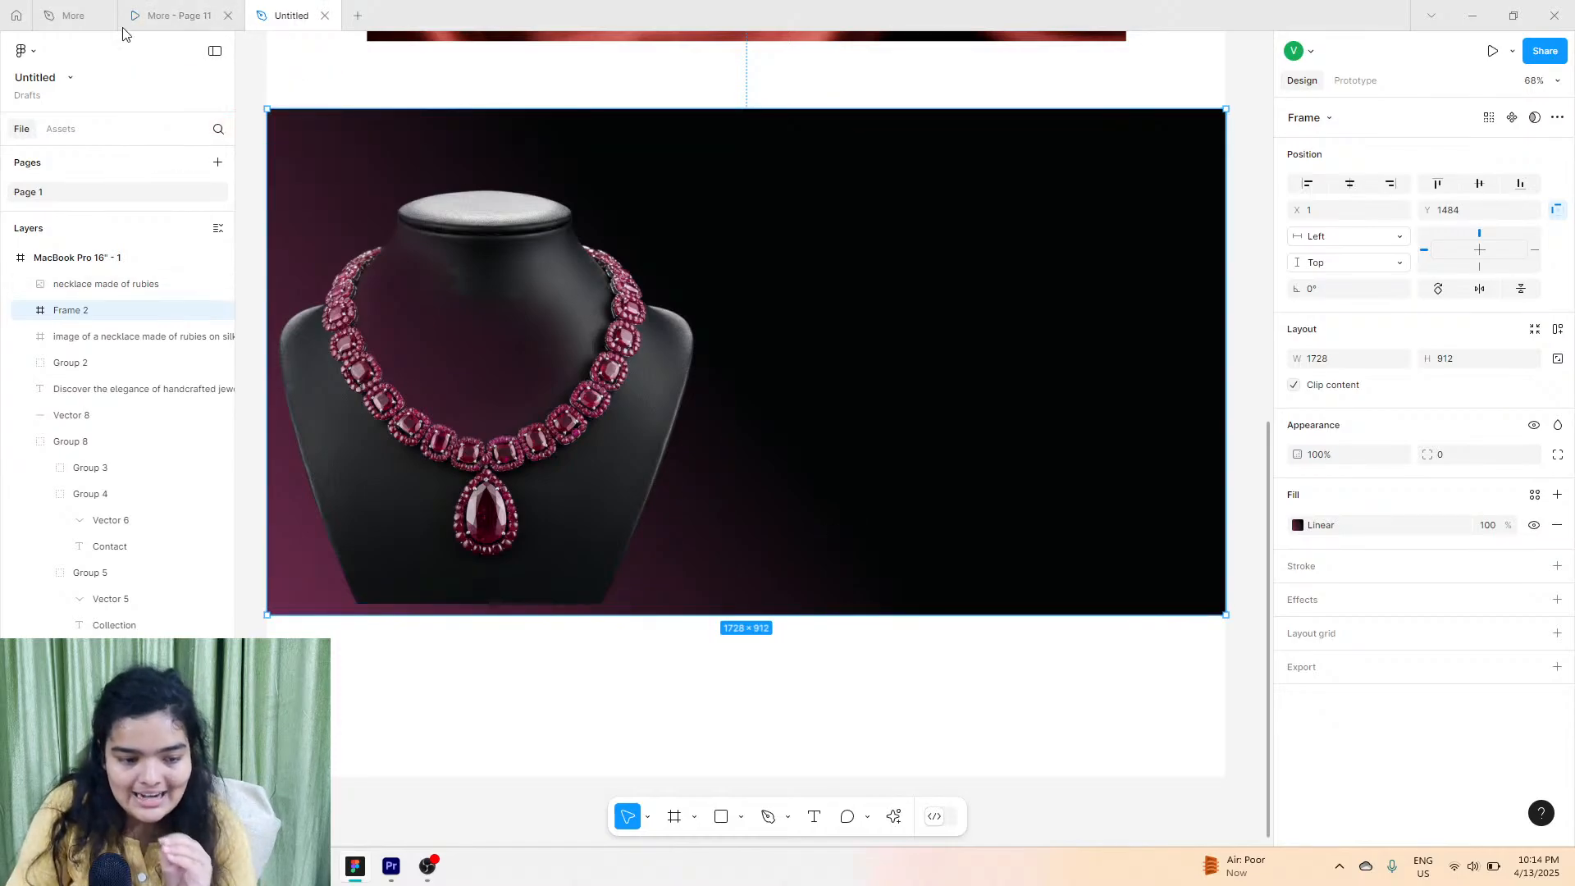
Examine the "Unmatched Craftsmanship" section and its heading text in the original More design file.
{"action": "left_click", "coordinate": [83, 7]}
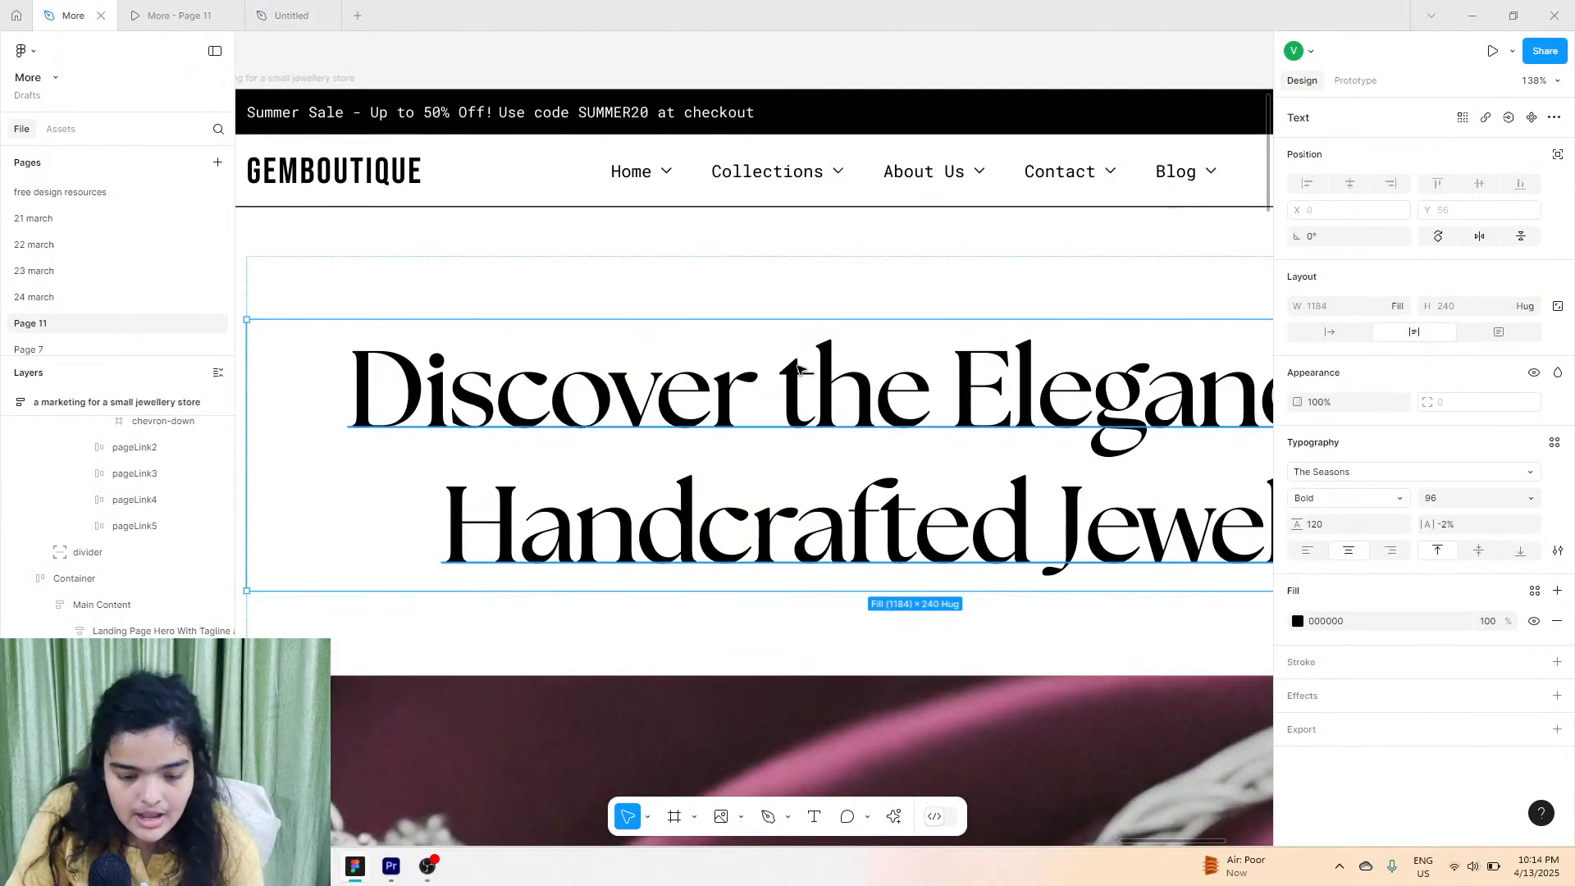
{"action": "scroll", "coordinate": [800, 369], "scroll_direction": "down", "scroll_amount": 5}
{"action": "scroll", "coordinate": [800, 369], "scroll_direction": "down", "scroll_amount": 5}
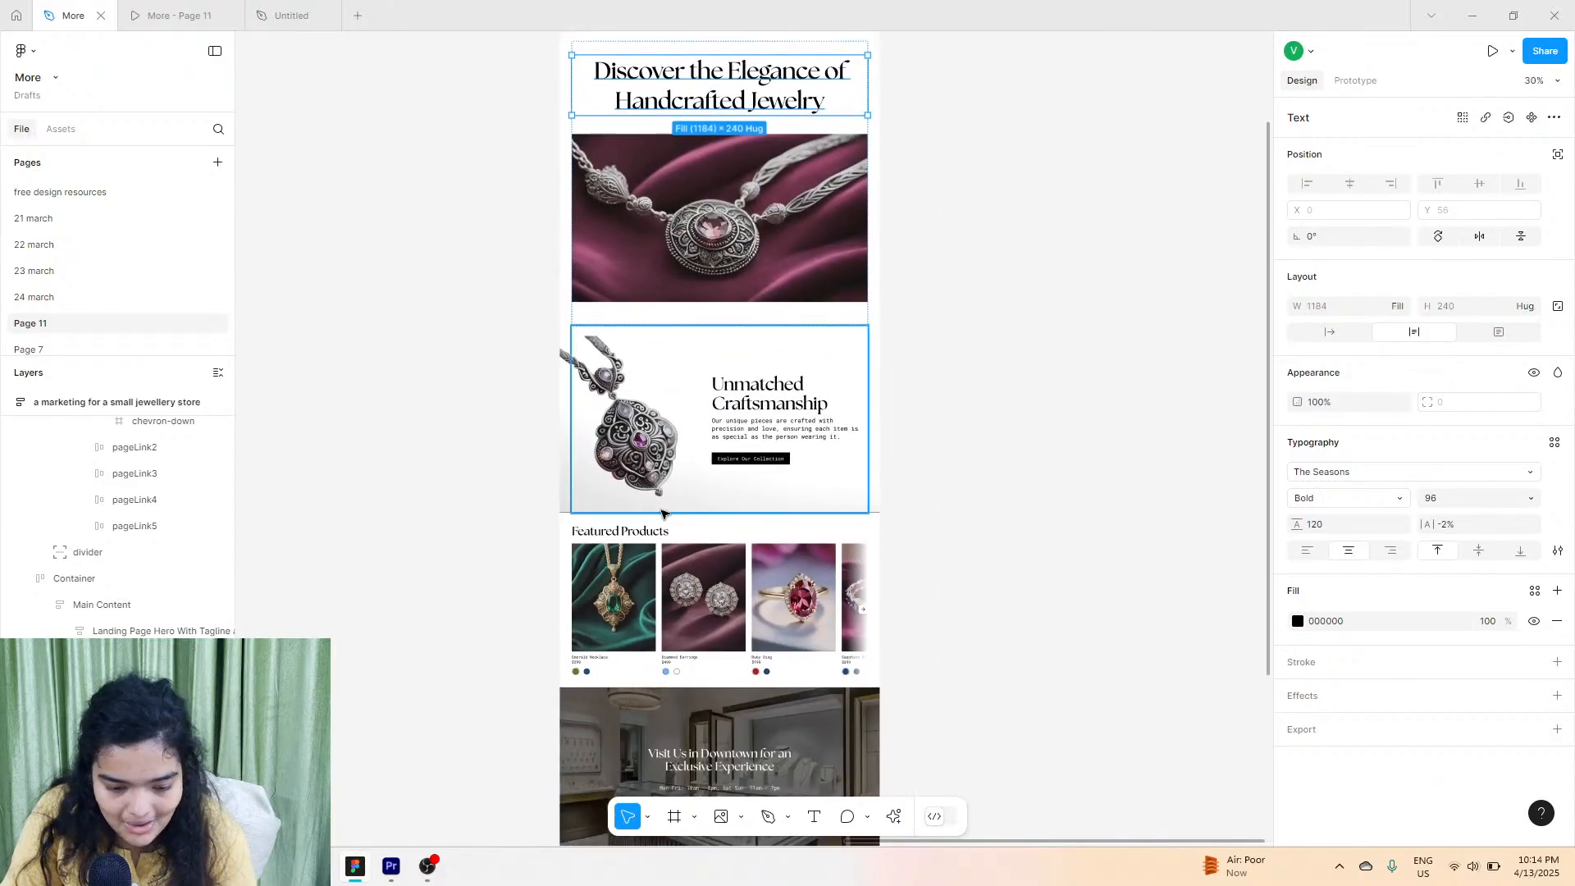
{"action": "scroll", "coordinate": [656, 502], "scroll_direction": "up", "scroll_amount": 5}
{"action": "scroll", "coordinate": [561, 506], "scroll_direction": "up", "scroll_amount": 3}
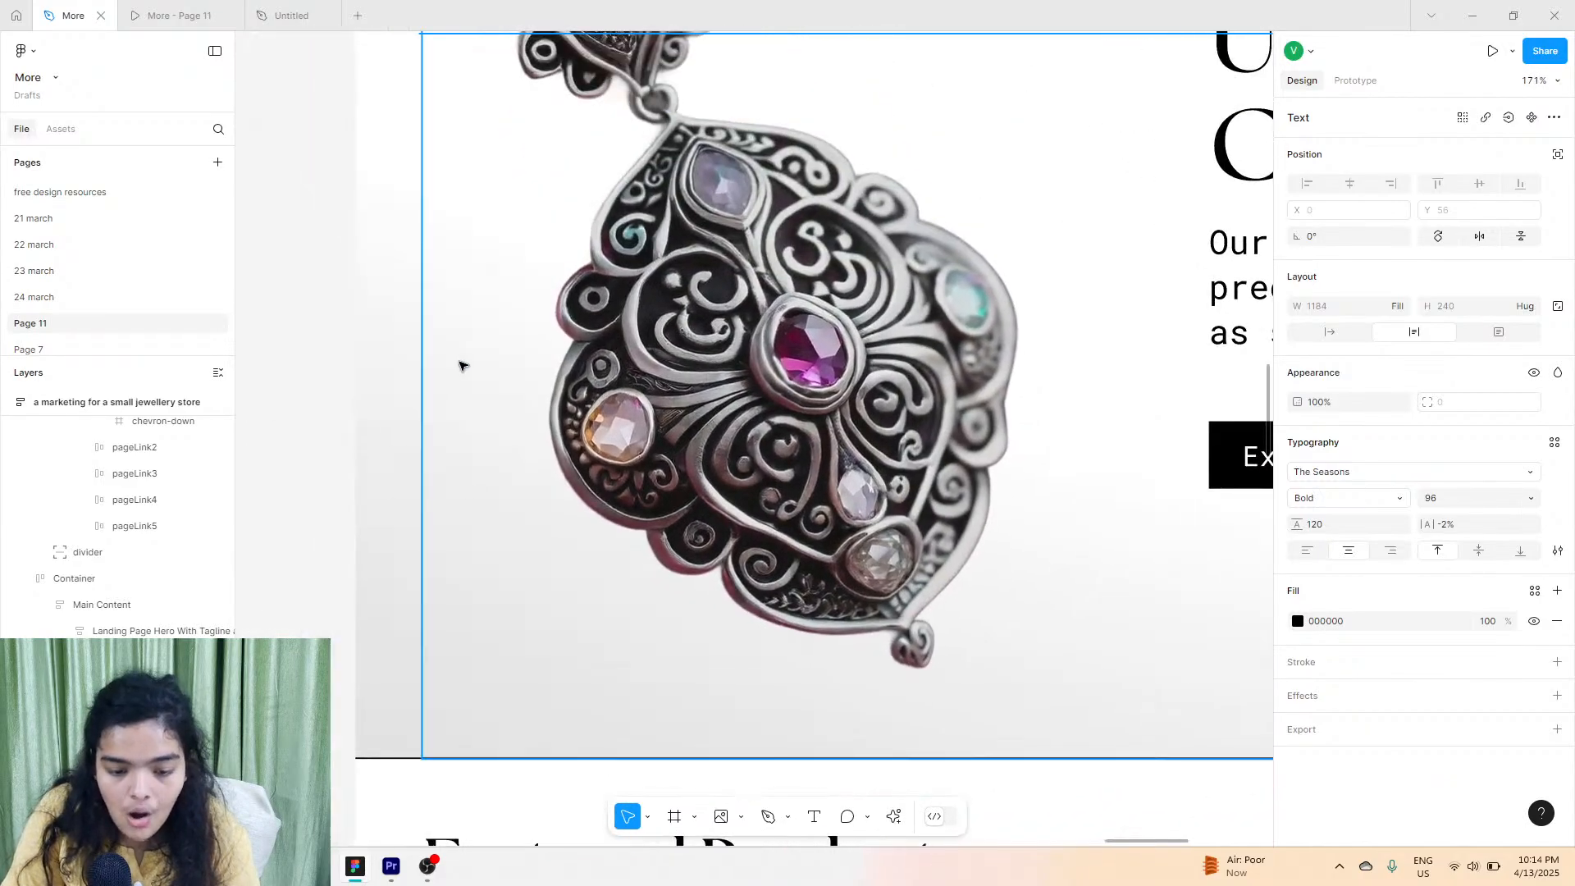
{"action": "scroll", "coordinate": [460, 361], "scroll_direction": "down", "scroll_amount": 5}
{"action": "left_click", "coordinate": [435, 474]}
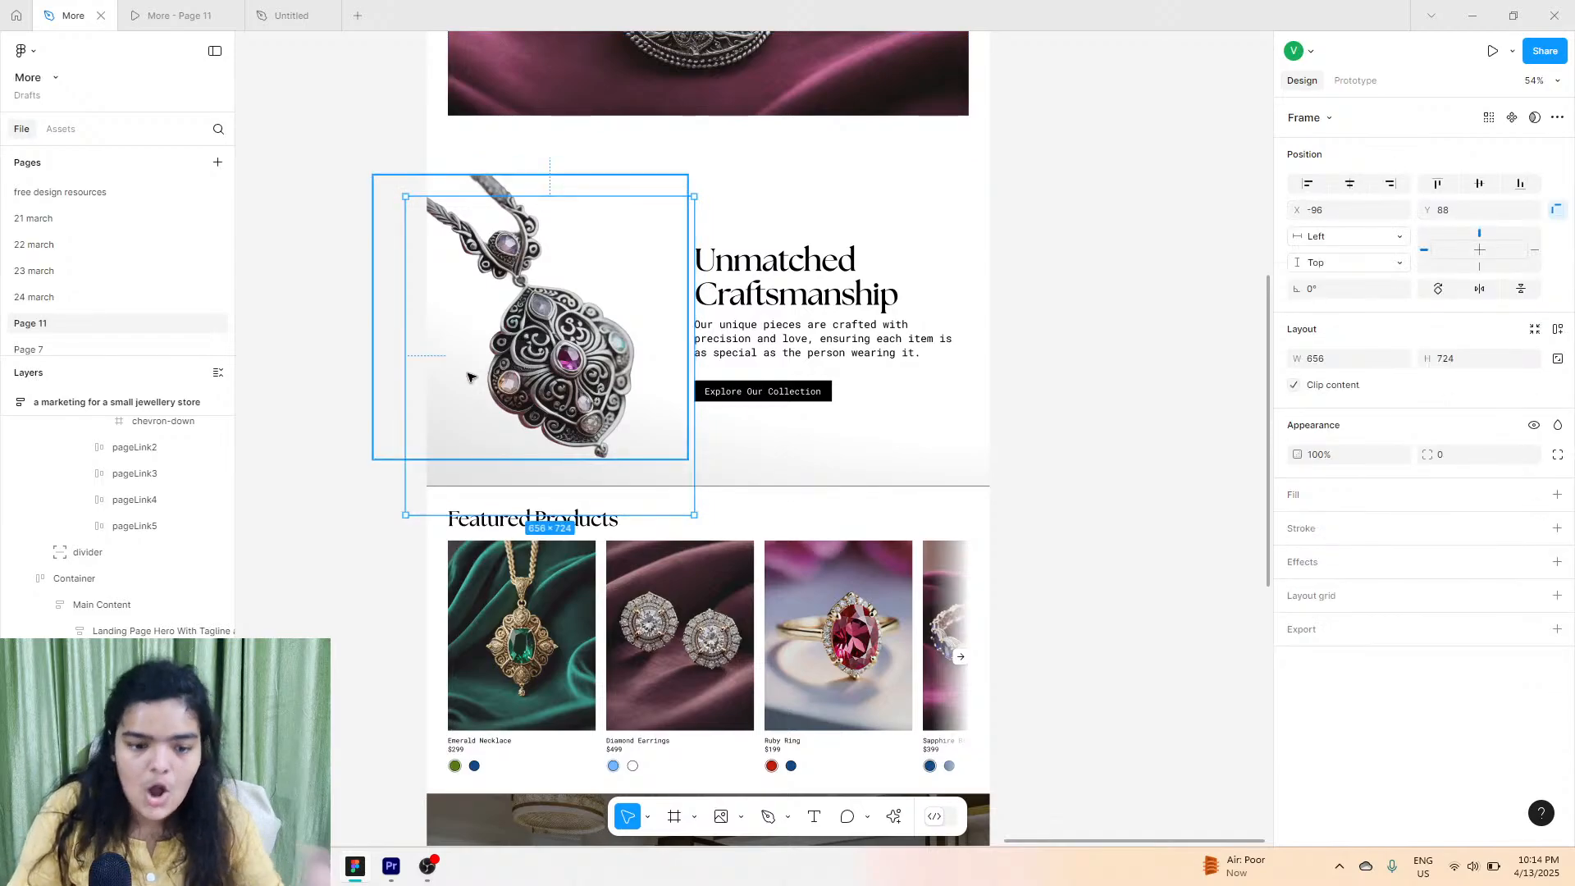
{"action": "left_click", "coordinate": [772, 268]}
{"action": "double_click", "coordinate": [772, 267]}
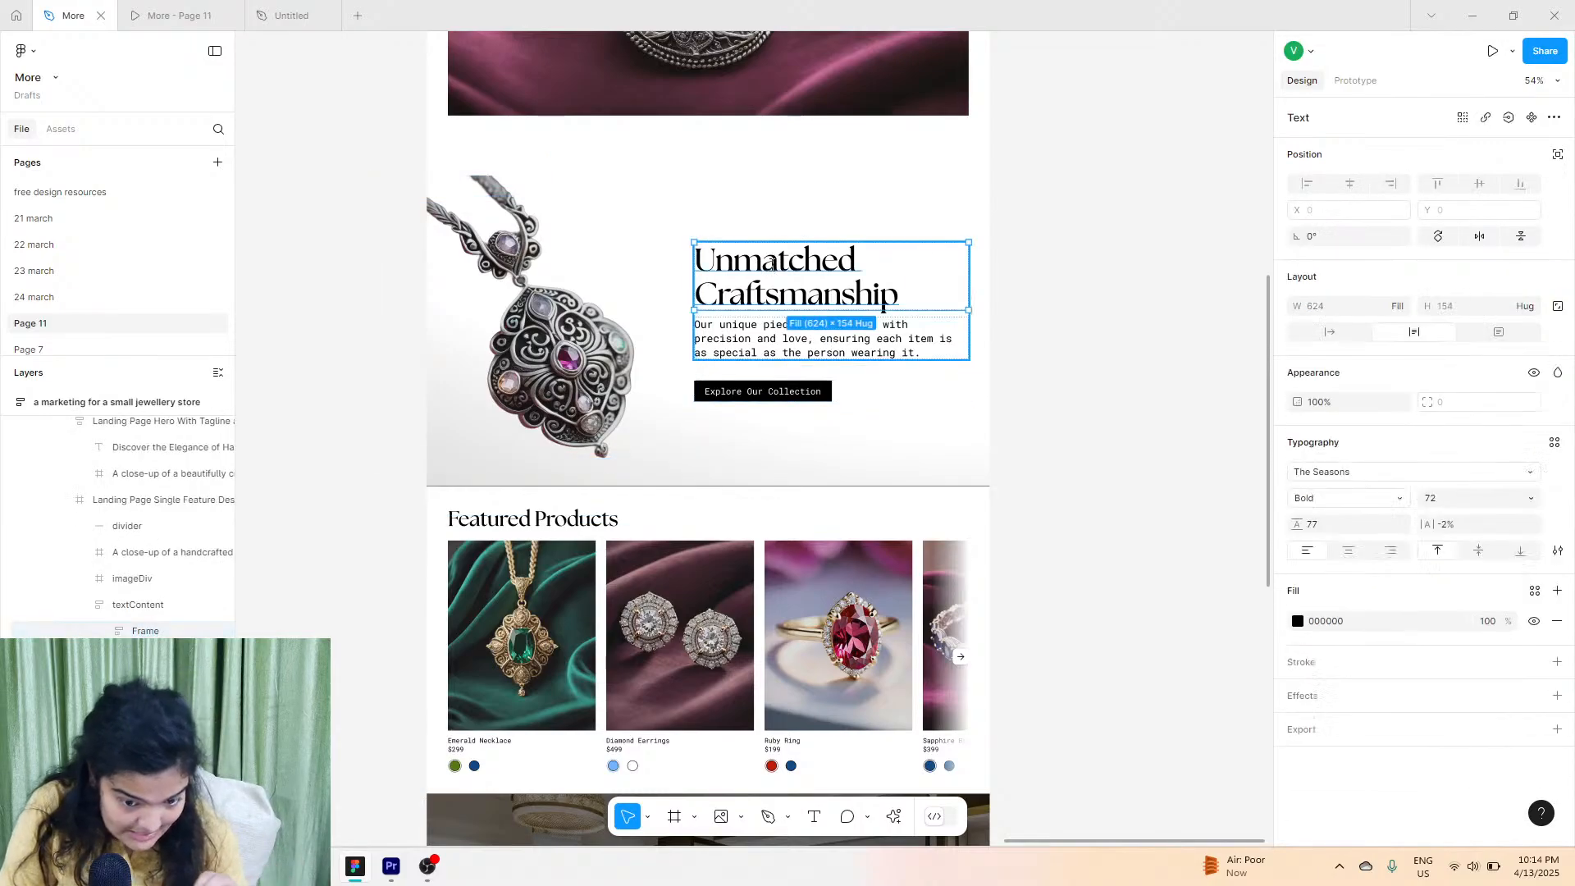
{"action": "triple_click", "coordinate": [772, 268]}
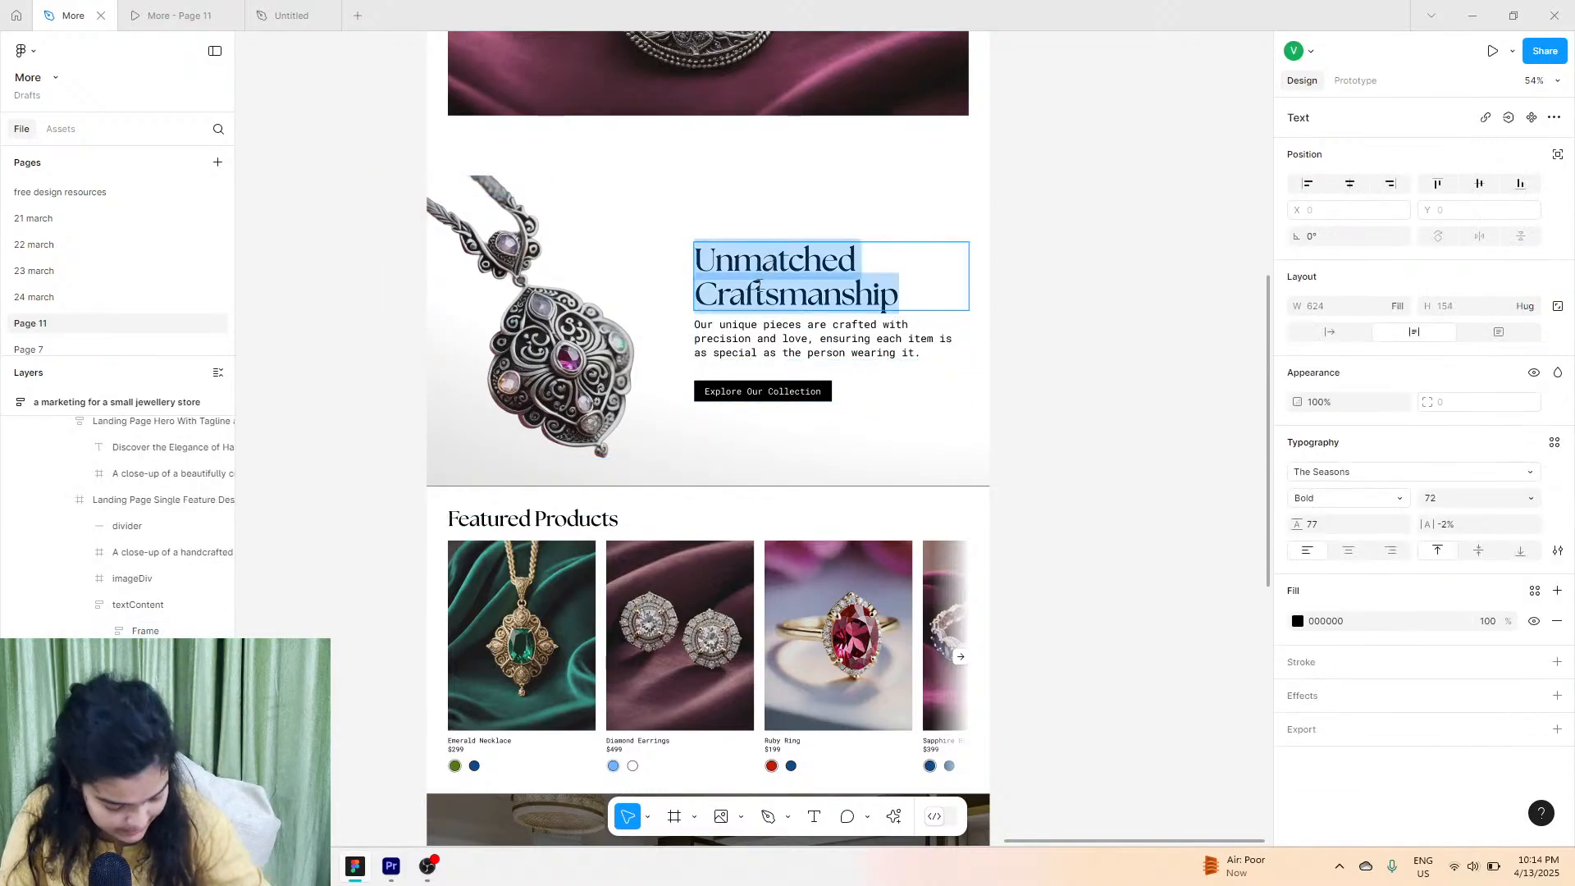
Back in the Untitled file, add the heading "Unmatched Craftsmanship" beside the necklace in Frame 2, in a text box about 738 × 244.
{"action": "left_click", "coordinate": [292, 15]}
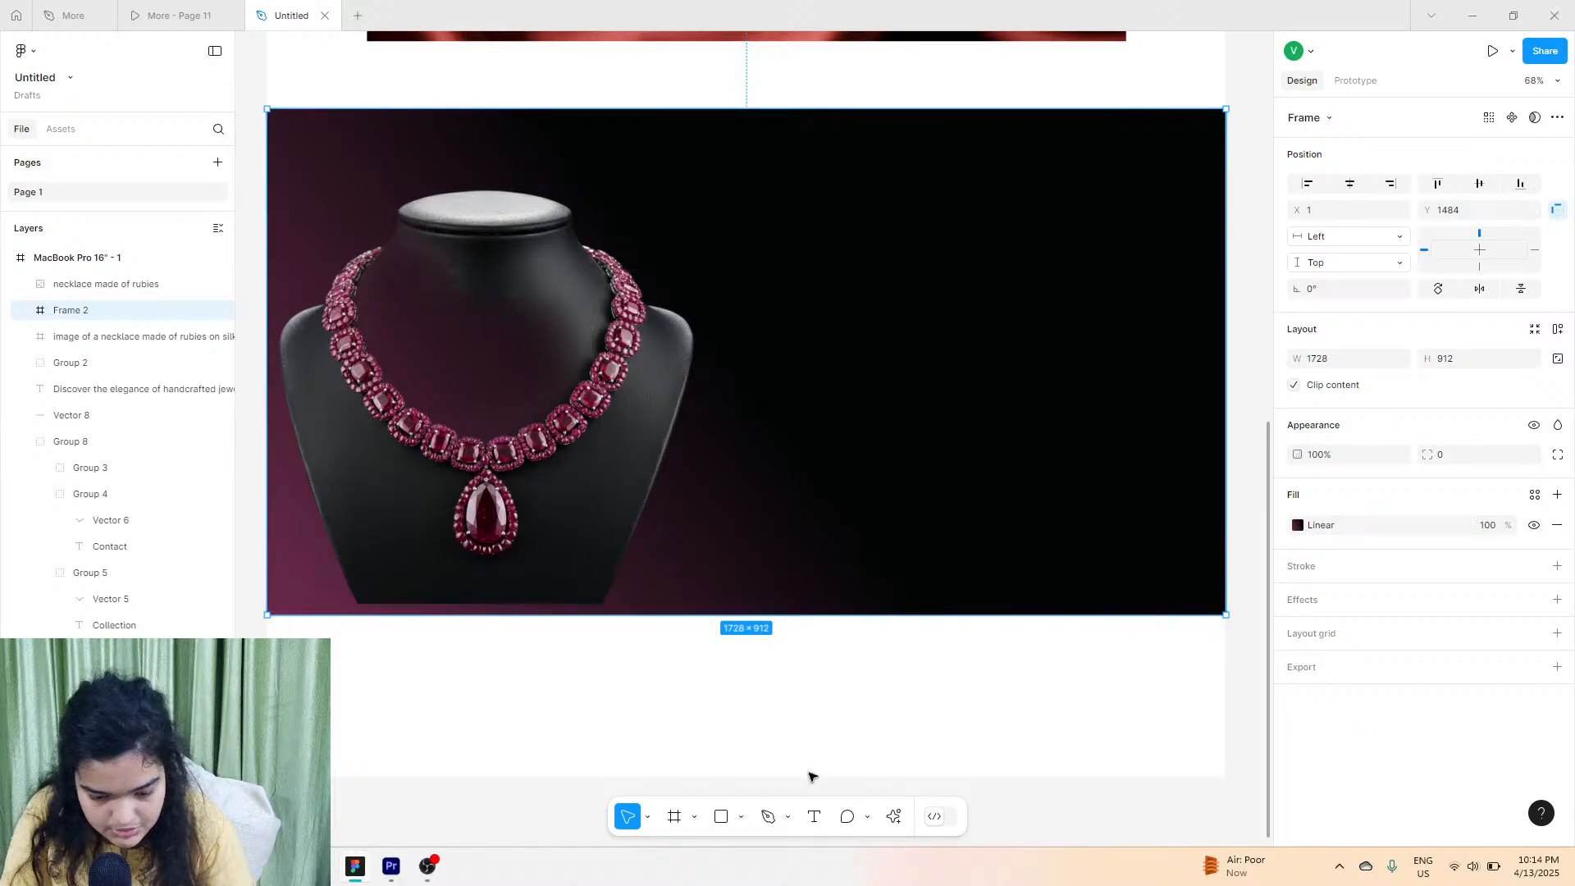
{"action": "left_click", "coordinate": [811, 817]}
{"action": "left_click", "coordinate": [785, 301]}
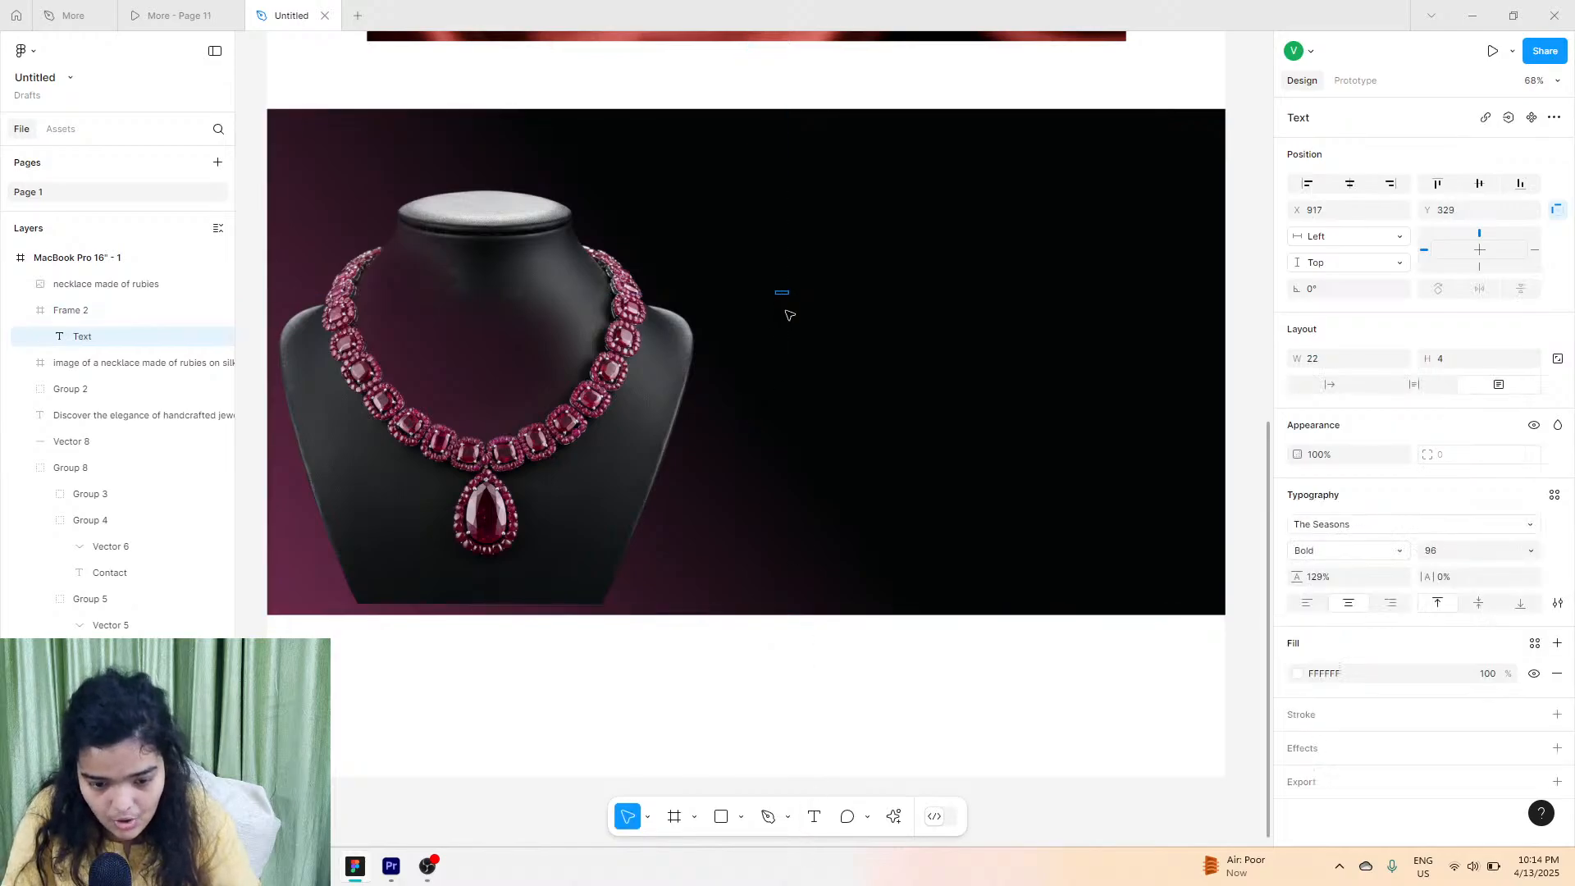
{"action": "type", "text": "Unmatched Crafts"}
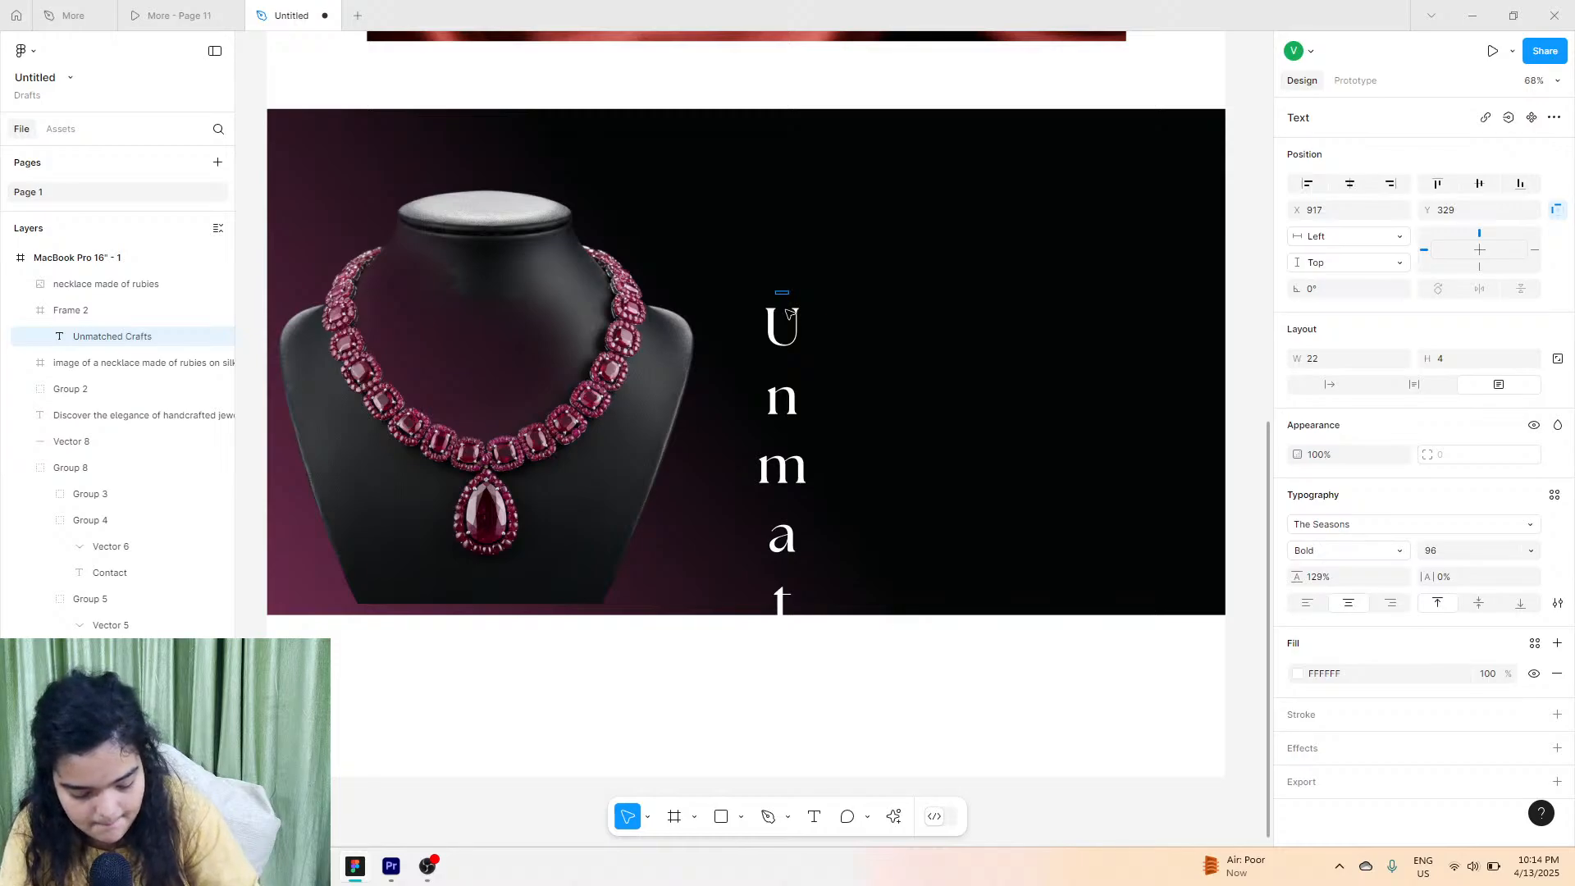
{"action": "type", "text": "manship"}
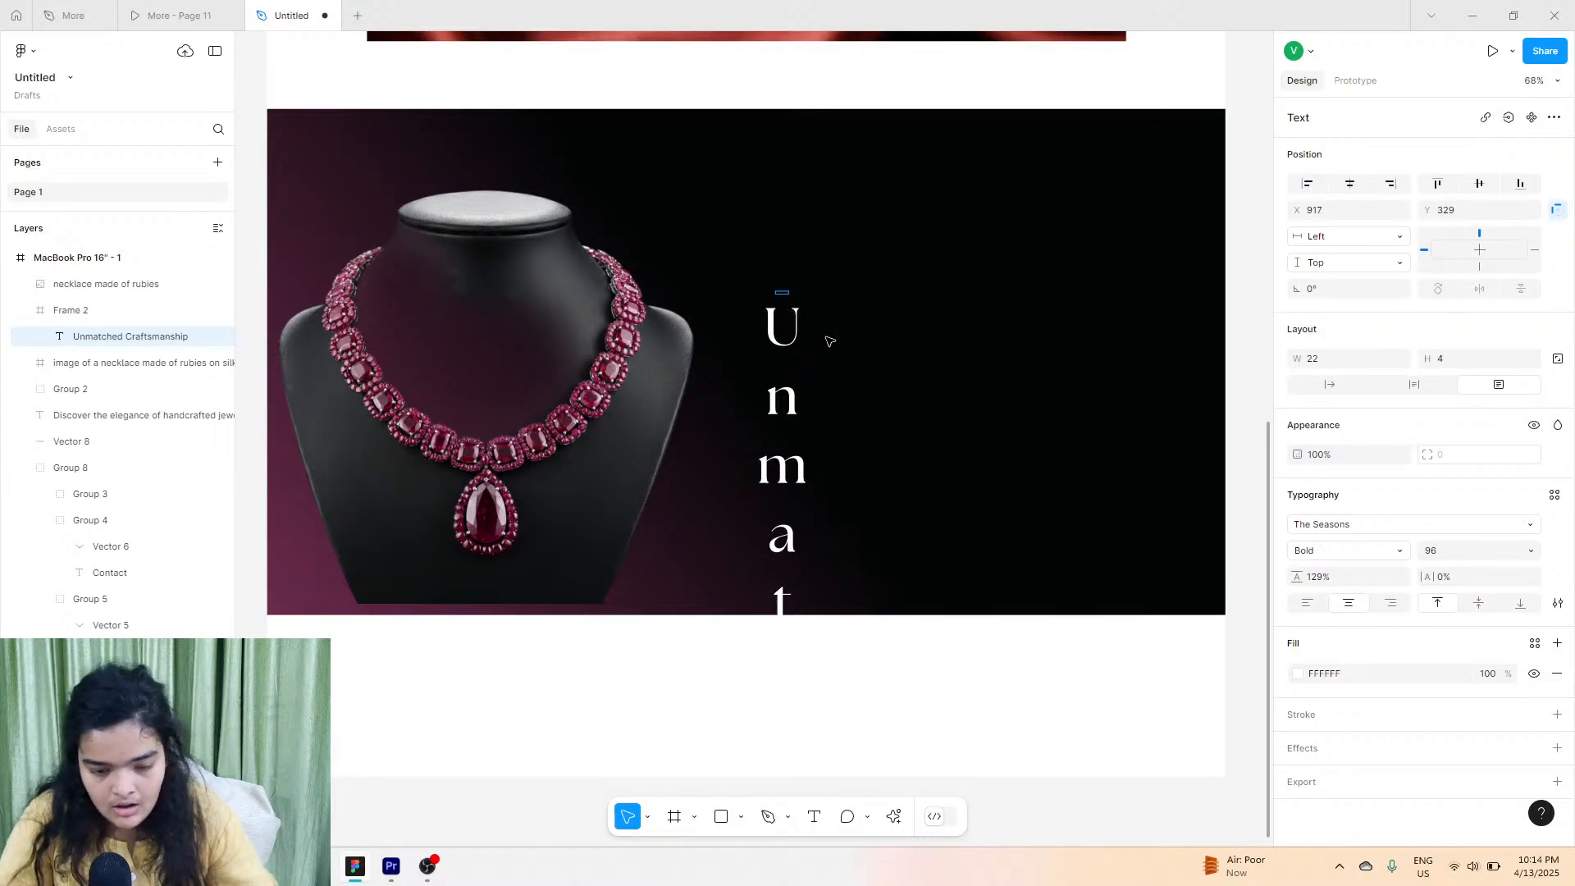
{"action": "key", "text": "Escape"}
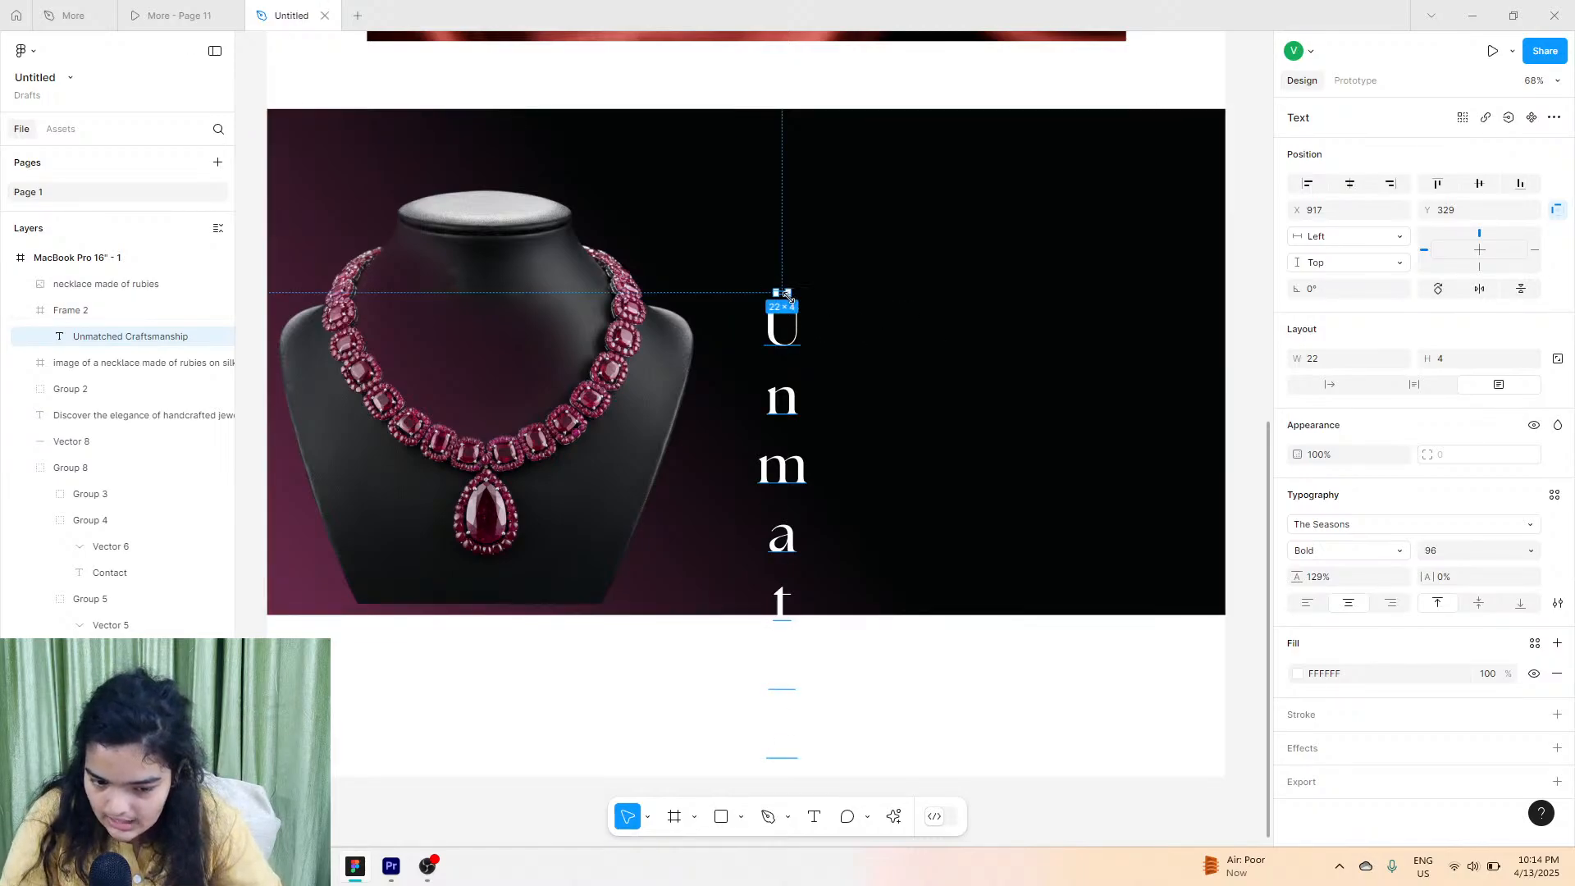
{"action": "left_click_drag", "start_coordinate": [786, 294], "coordinate": [1185, 426]}
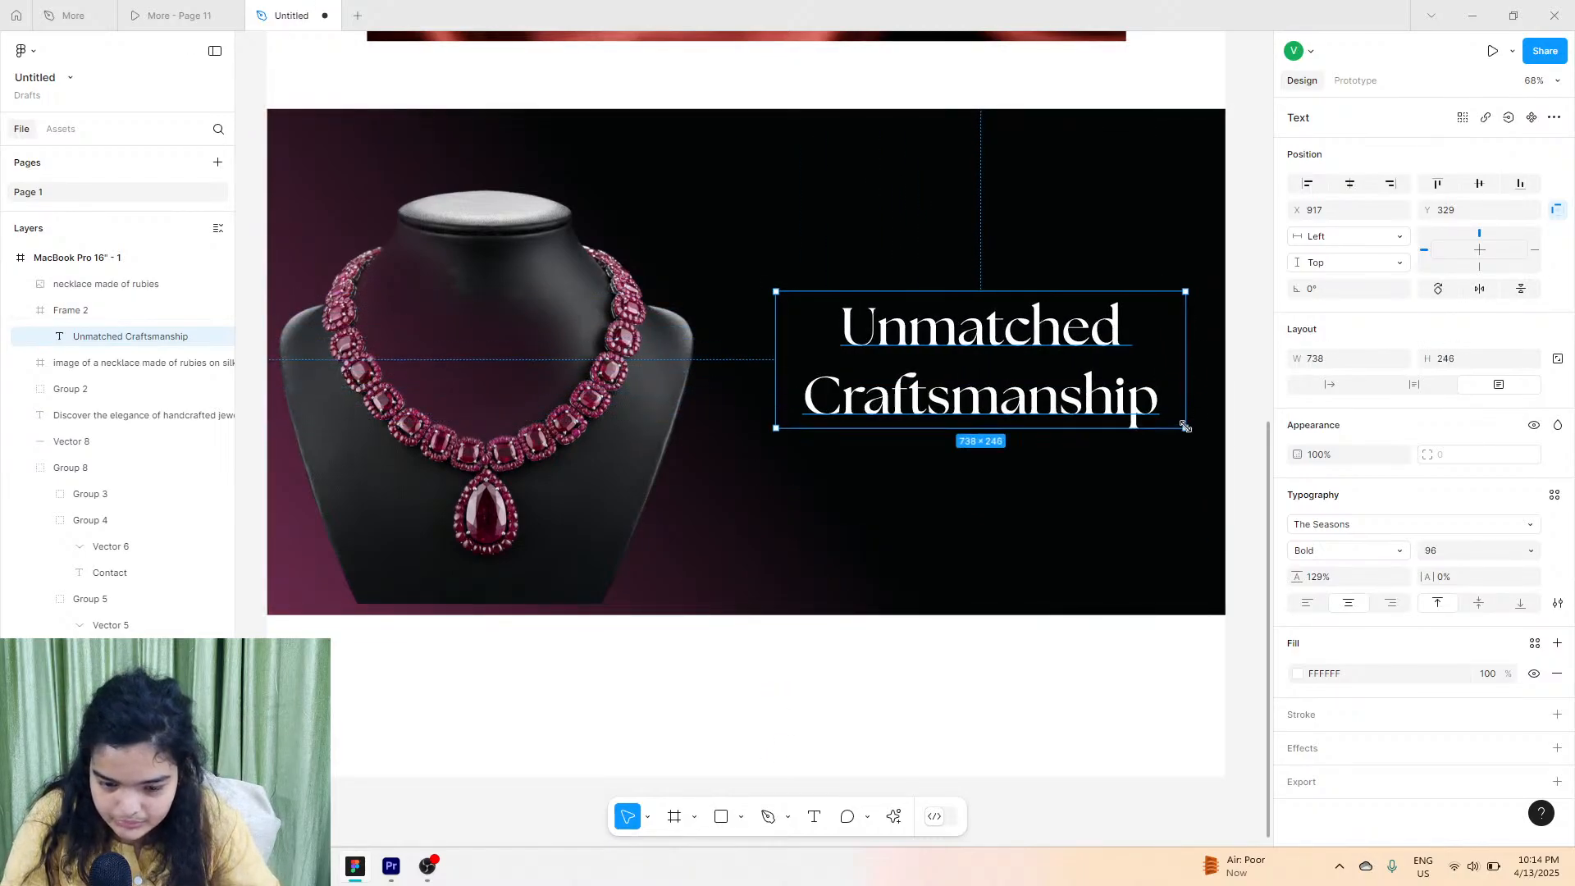
{"action": "left_click_drag", "start_coordinate": [1031, 365], "coordinate": [1002, 324]}
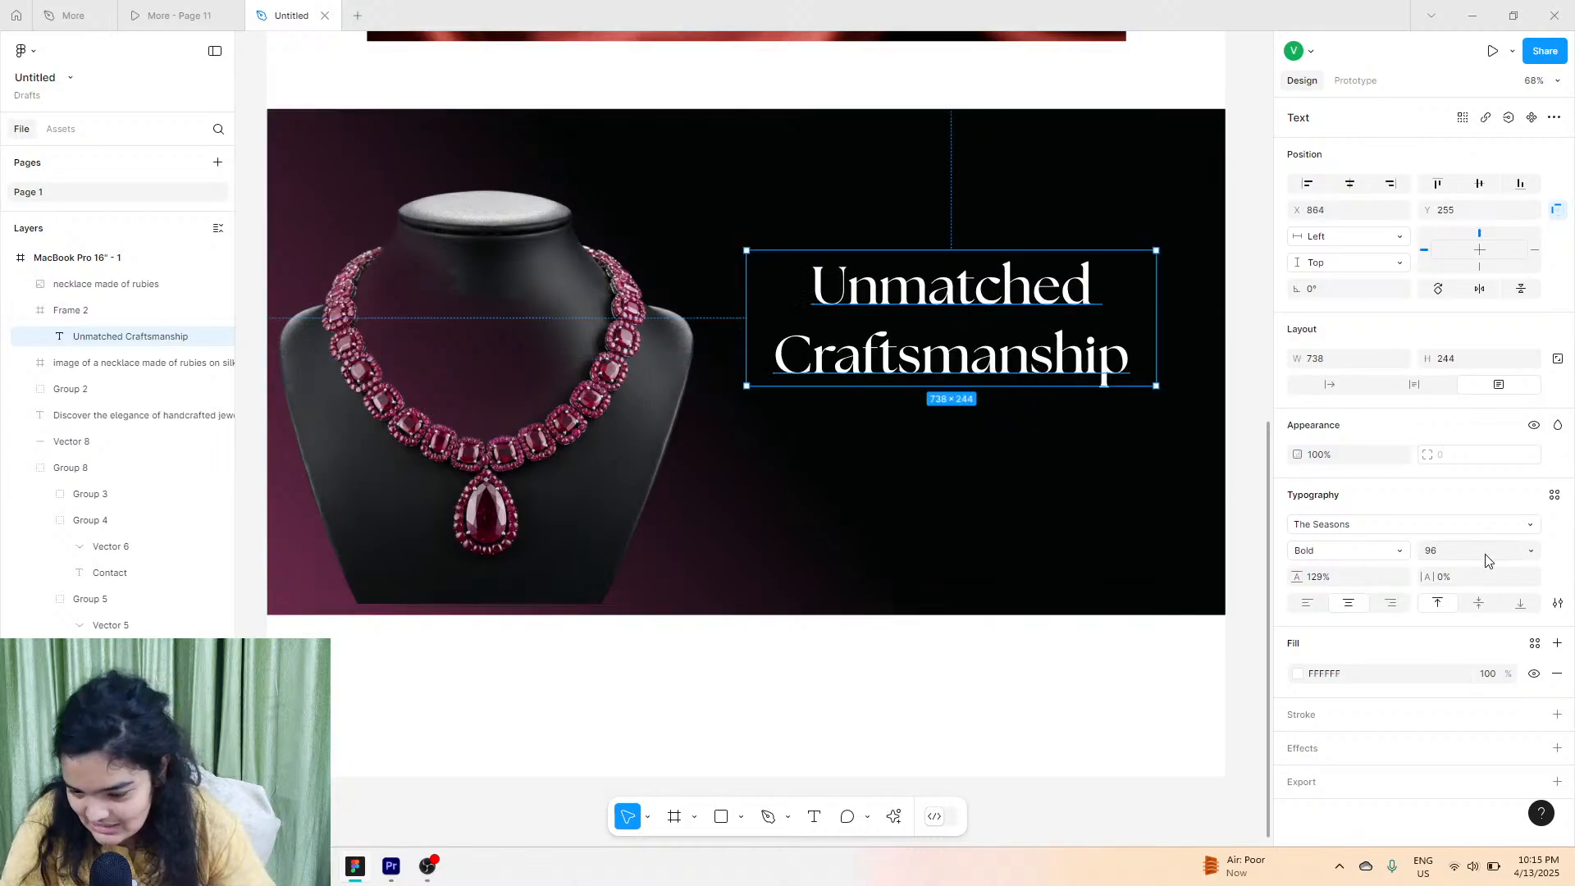
Set the "Unmatched Craftsmanship" heading's font size to 64 and compare it with the prototype's heading.
{"action": "left_click", "coordinate": [1530, 550]}
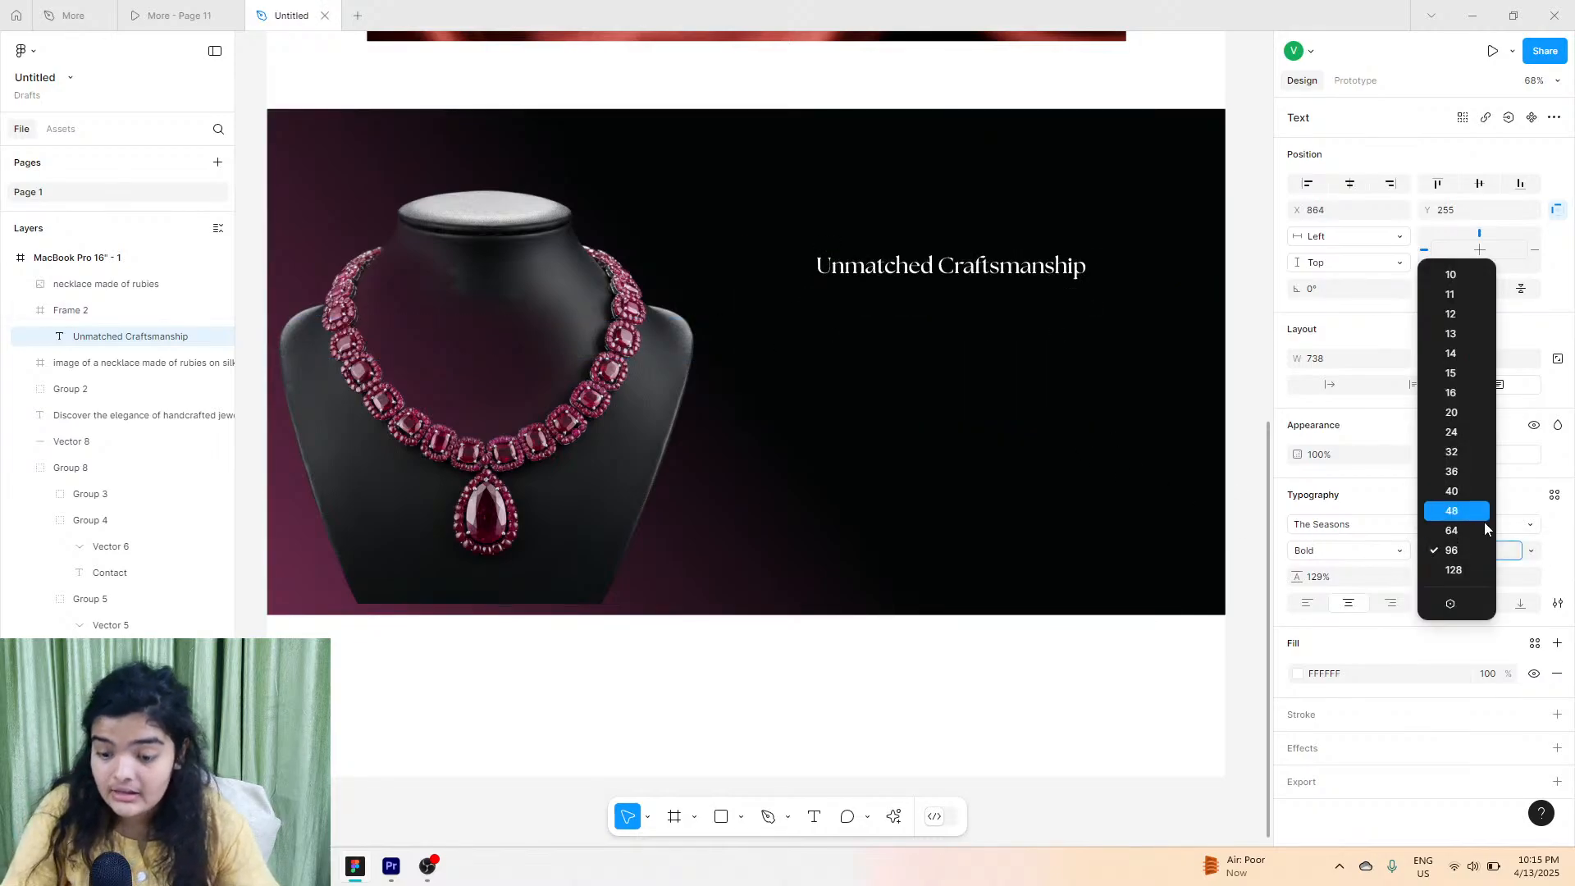
{"action": "left_click", "coordinate": [1484, 526]}
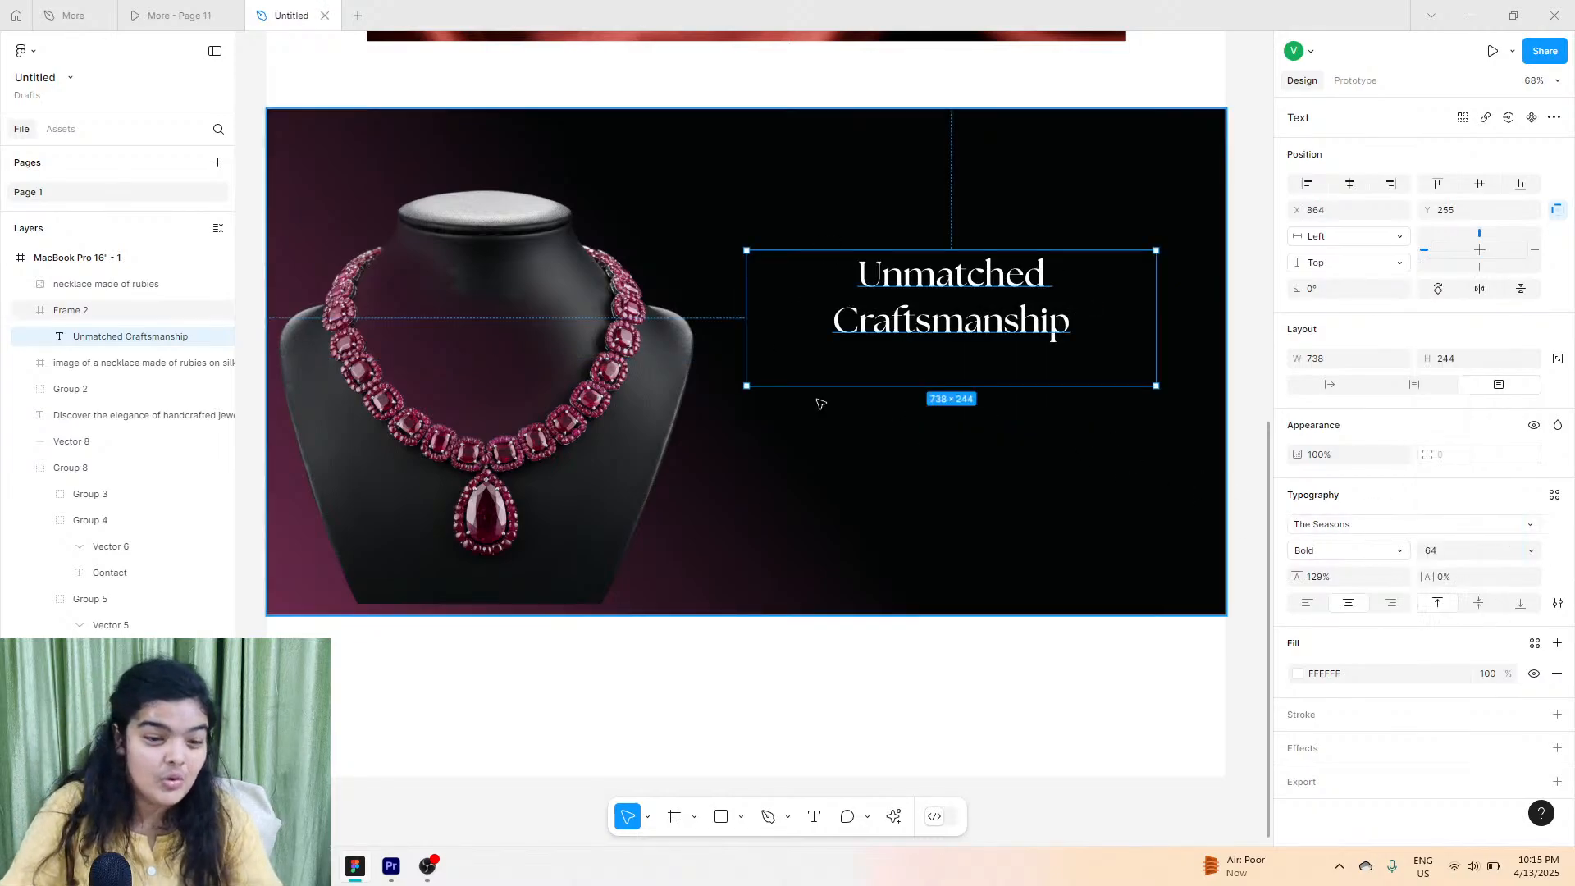
{"action": "left_click", "coordinate": [199, 6]}
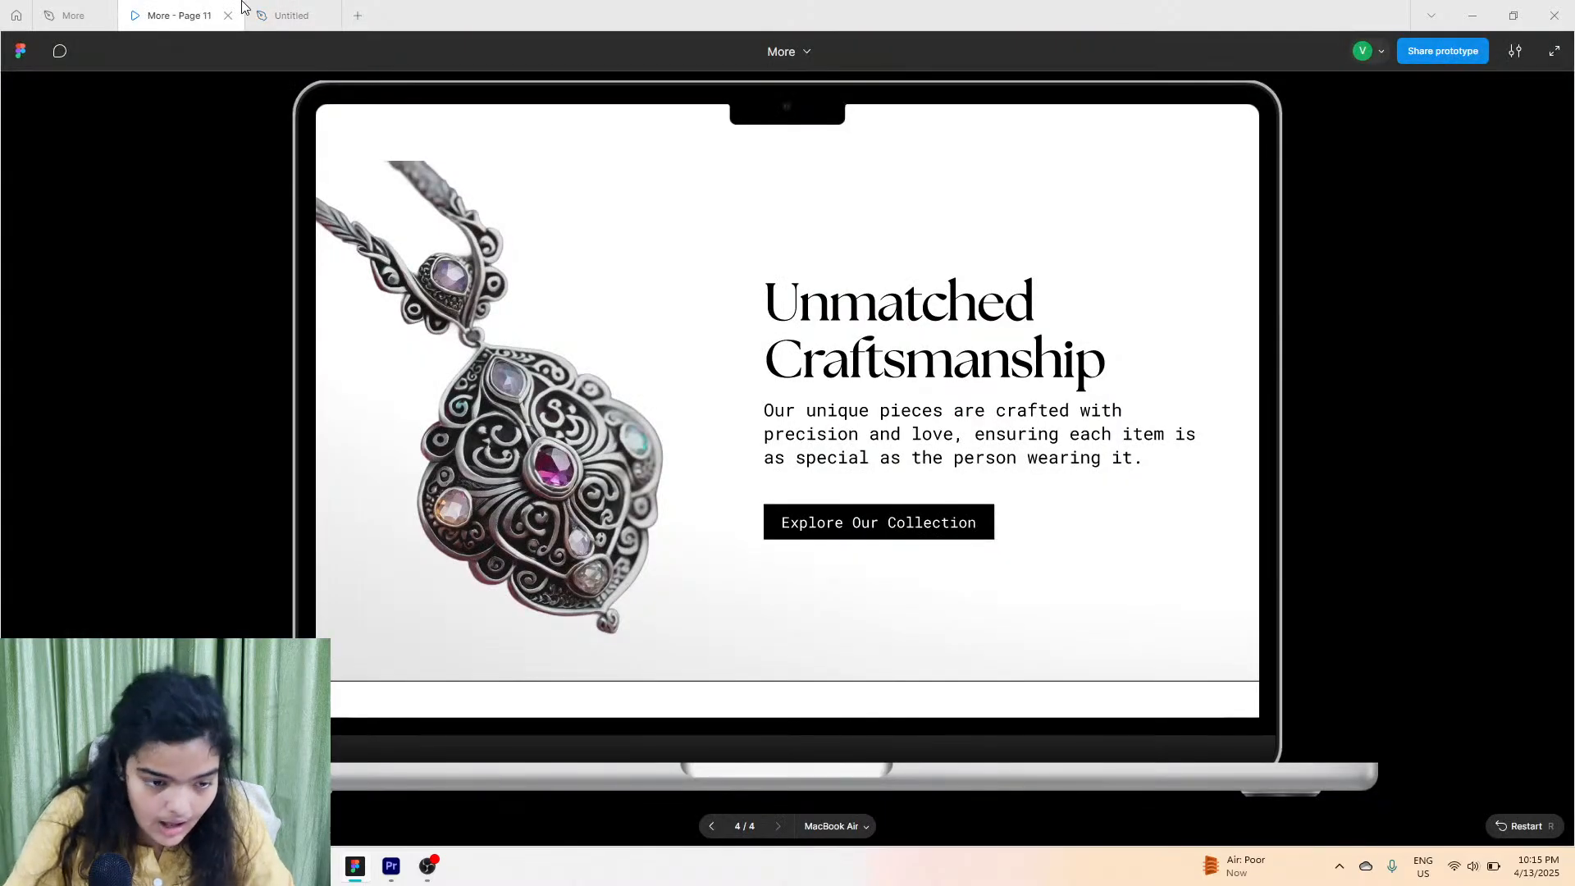
{"action": "left_click", "coordinate": [283, 15]}
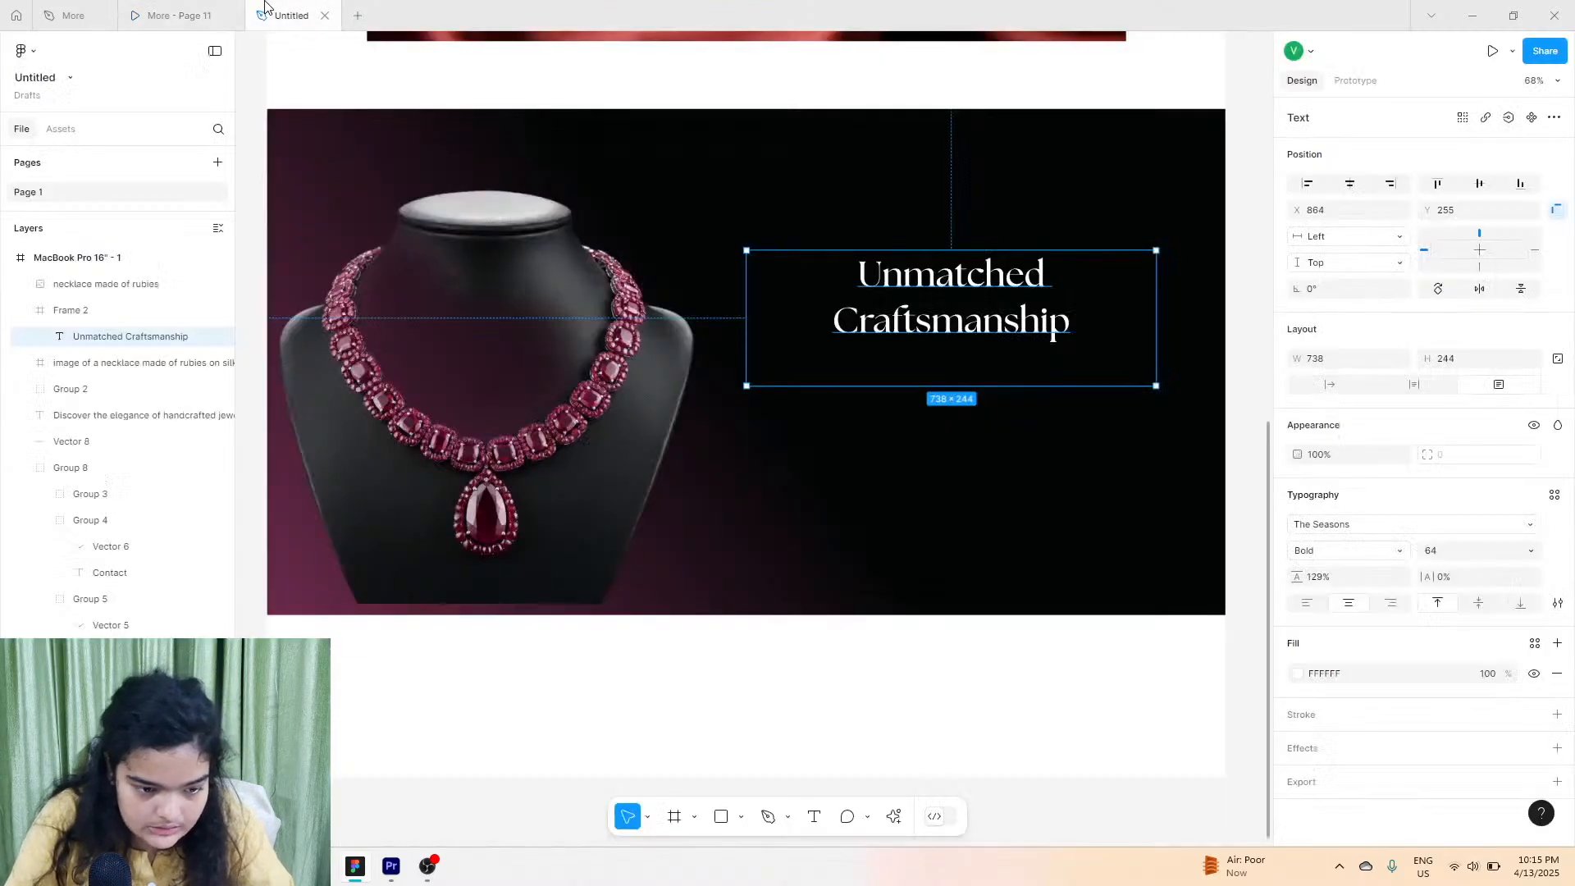
Set the "Unmatched Craftsmanship" heading's font size to 72, narrow its auto-height box to about 517, and move it to about X 938, Y 228.
{"action": "double_click", "coordinate": [946, 341]}
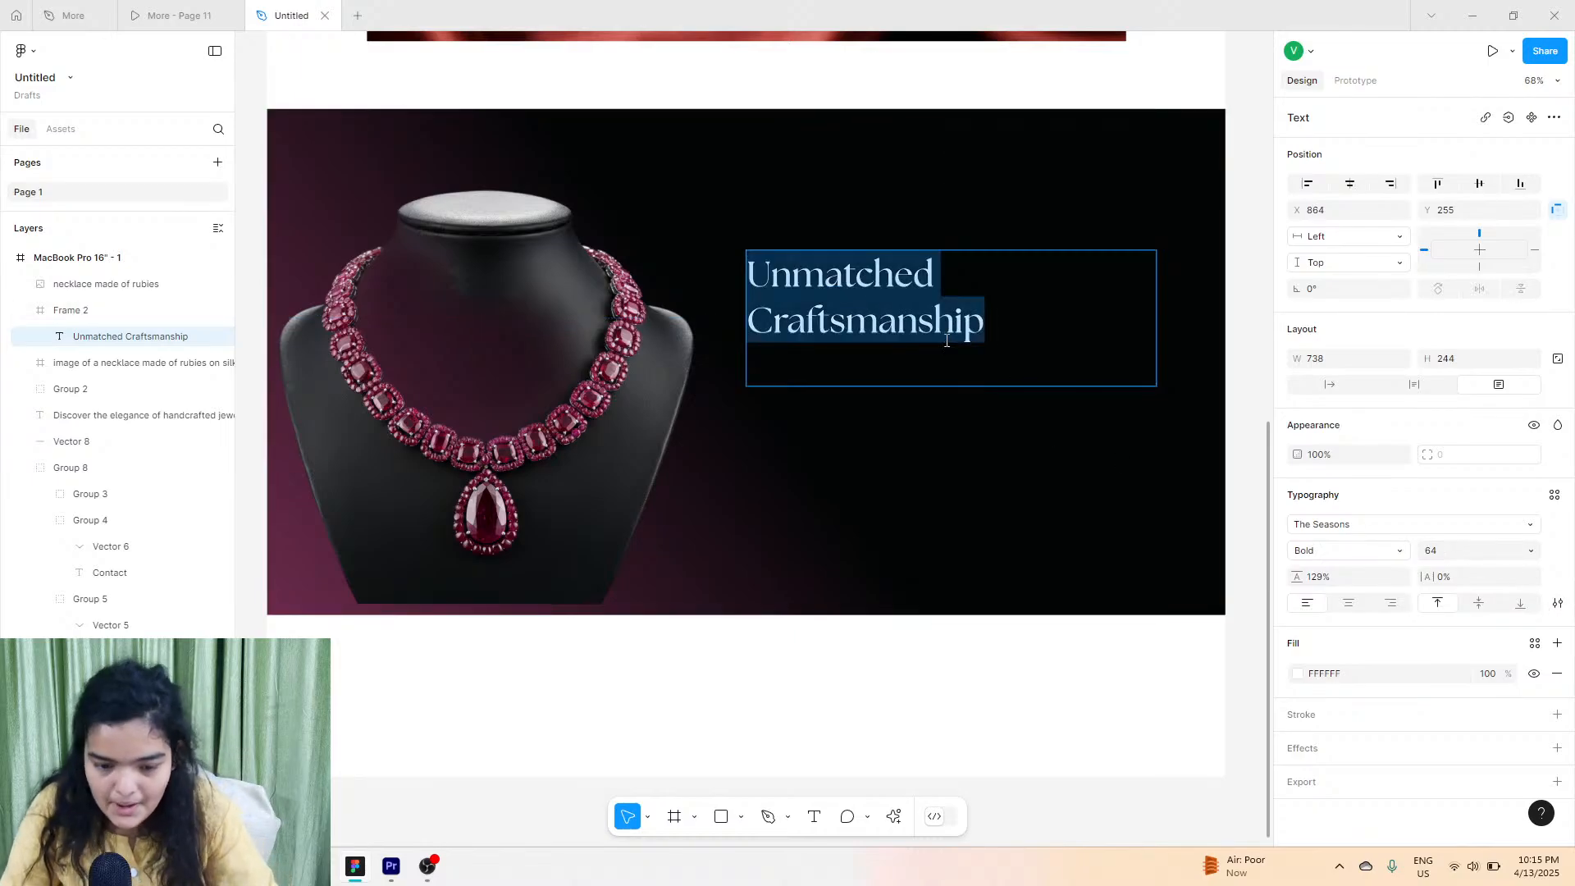
{"action": "left_click", "coordinate": [1453, 556]}
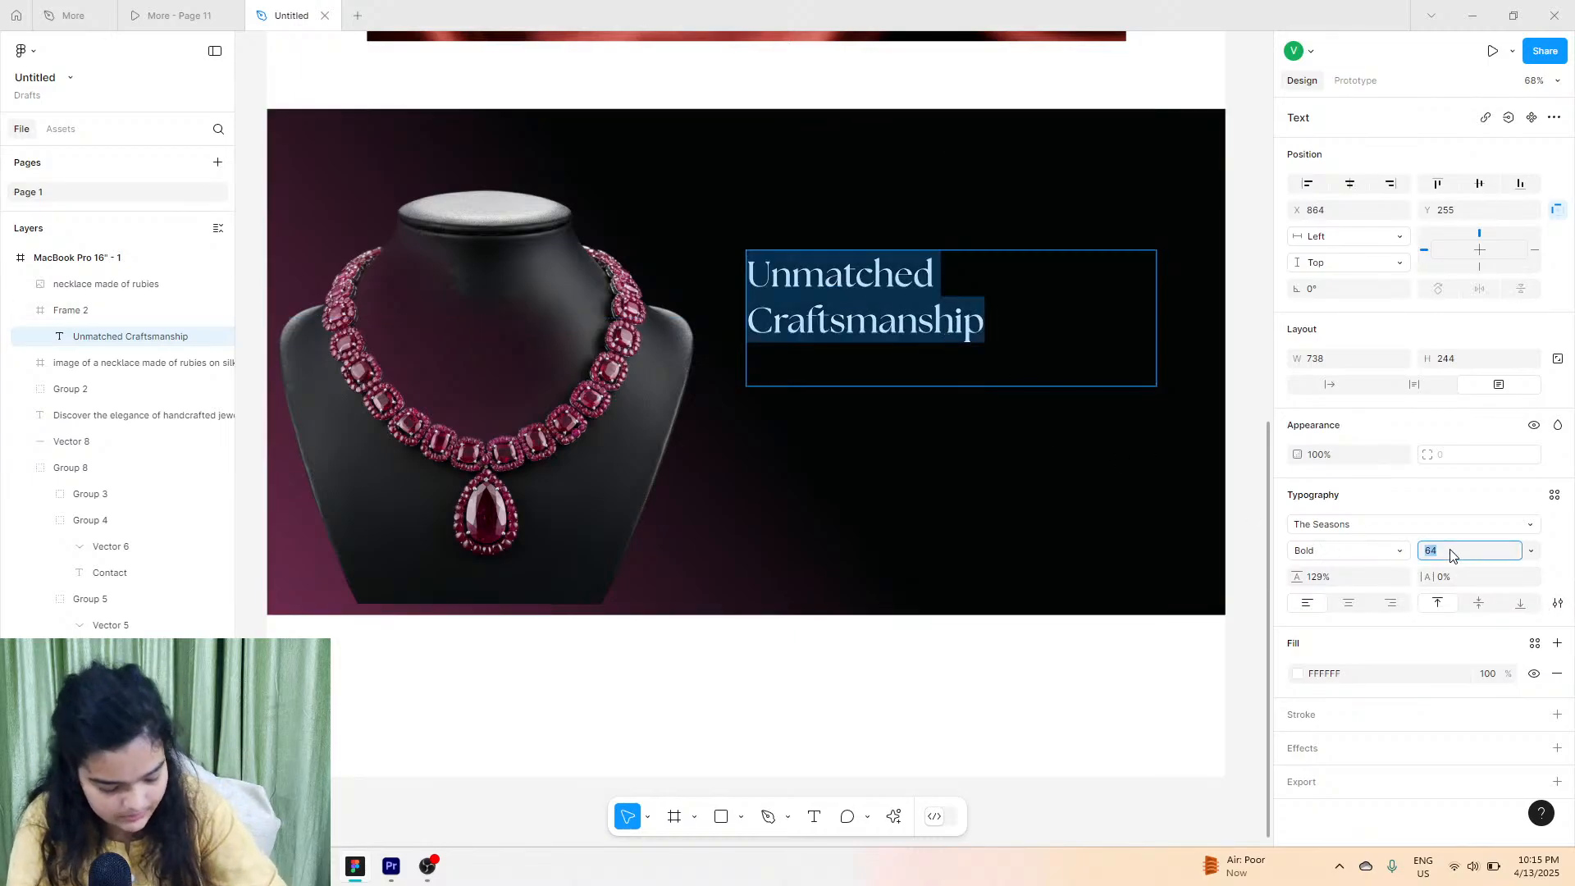
{"action": "type", "text": "72"}
{"action": "key", "text": "Return"}
{"action": "key", "text": "Escape"}
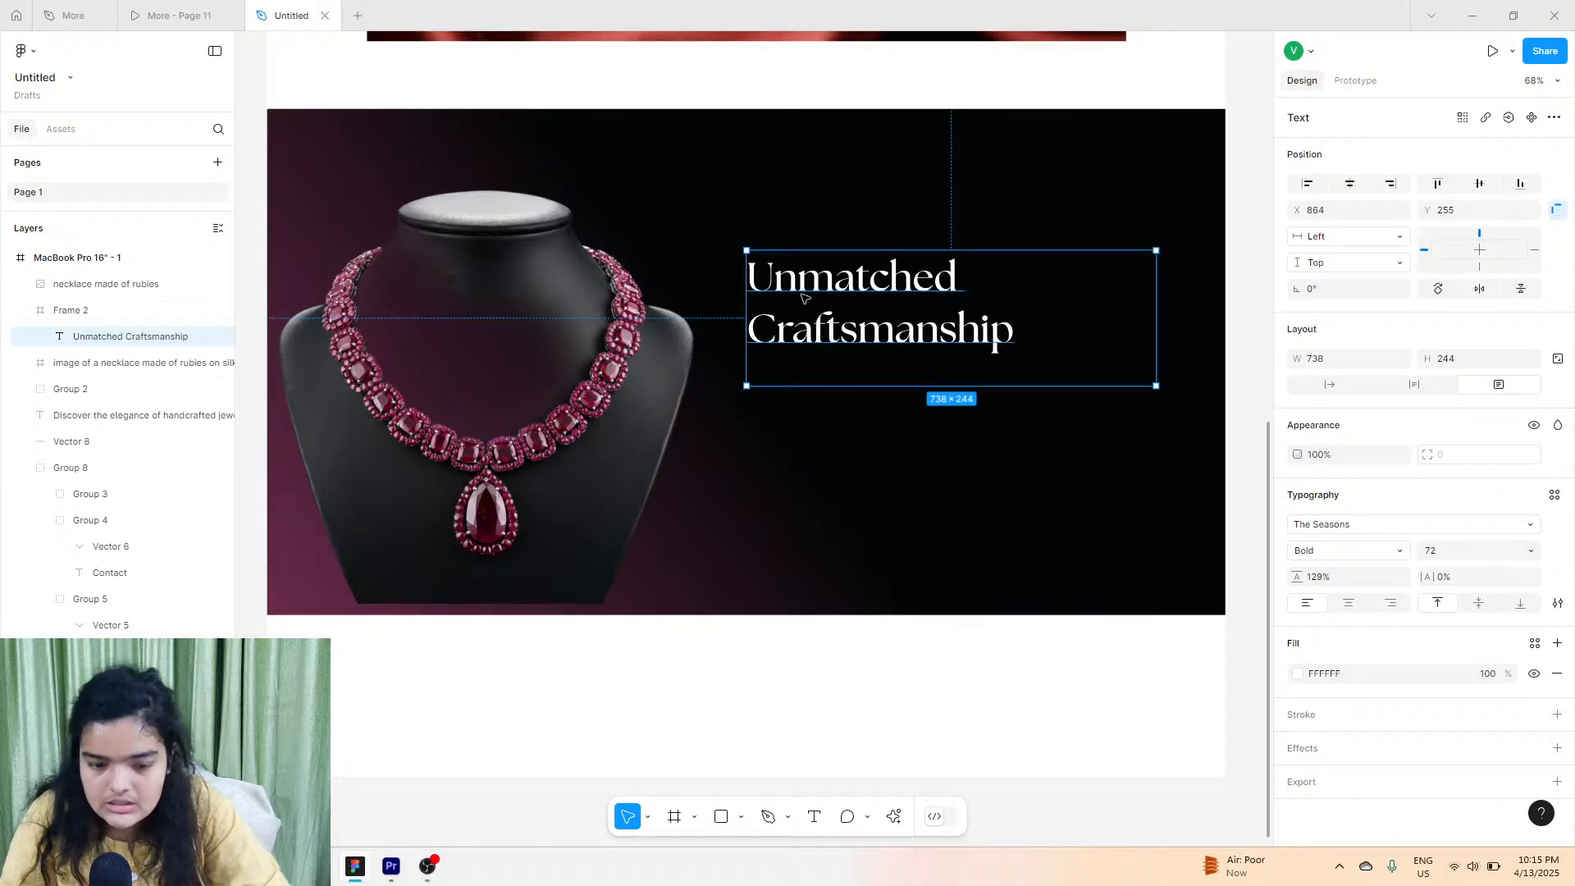
{"action": "left_click", "coordinate": [1414, 390]}
{"action": "left_click_drag", "start_coordinate": [1155, 302], "coordinate": [1034, 287]}
{"action": "left_click_drag", "start_coordinate": [933, 310], "coordinate": [974, 295]}
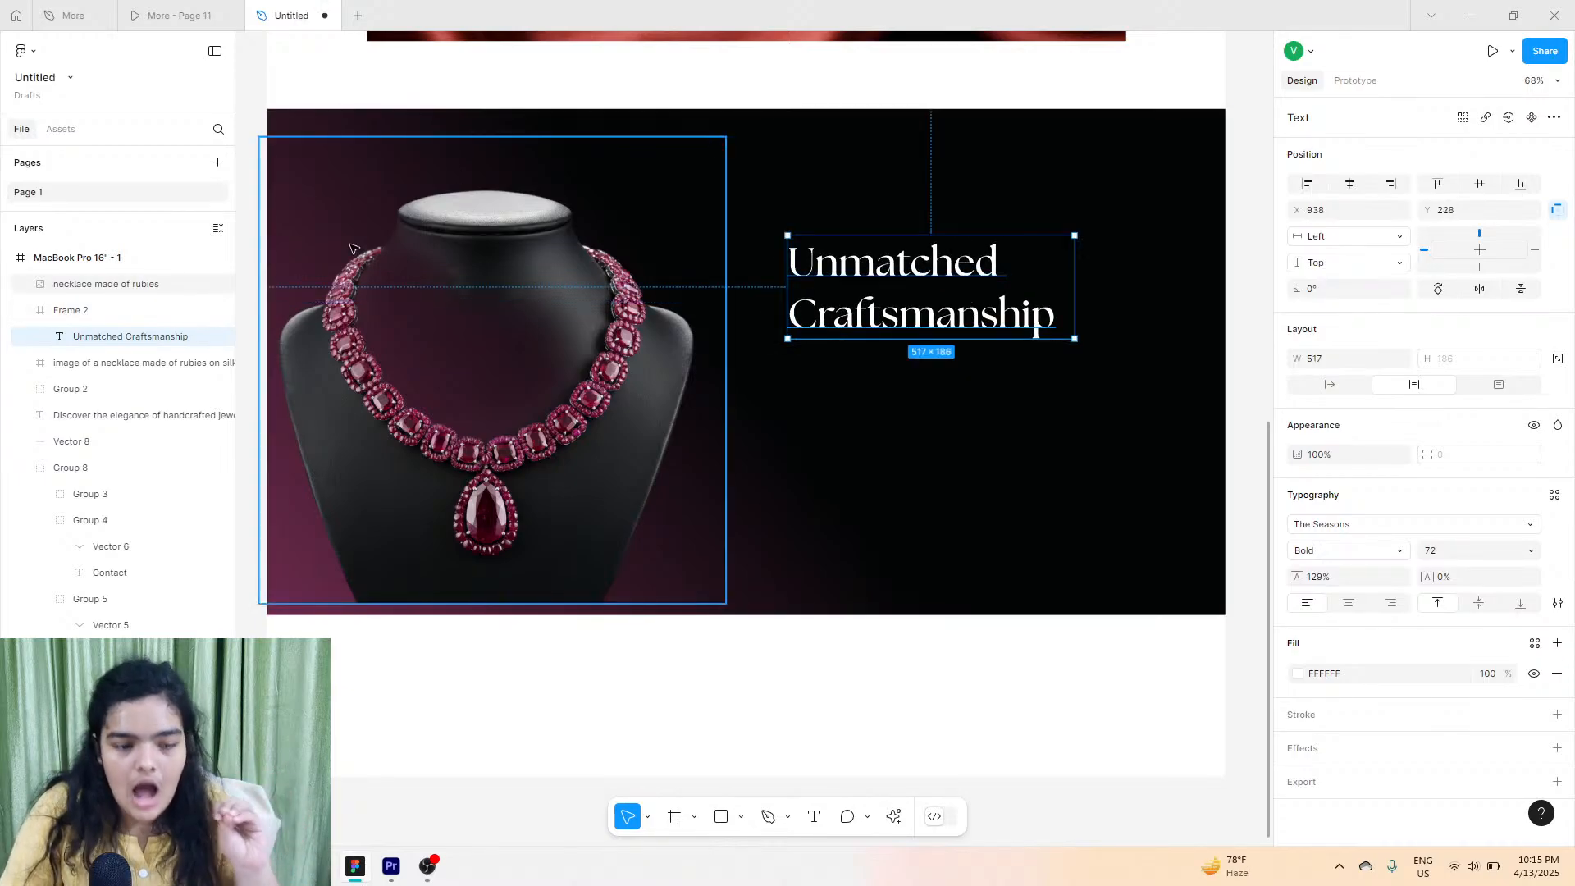
Enlarge the heading's font size to 84, widen its text box to about 646, and compare it with the prototype.
{"action": "left_click", "coordinate": [174, 15]}
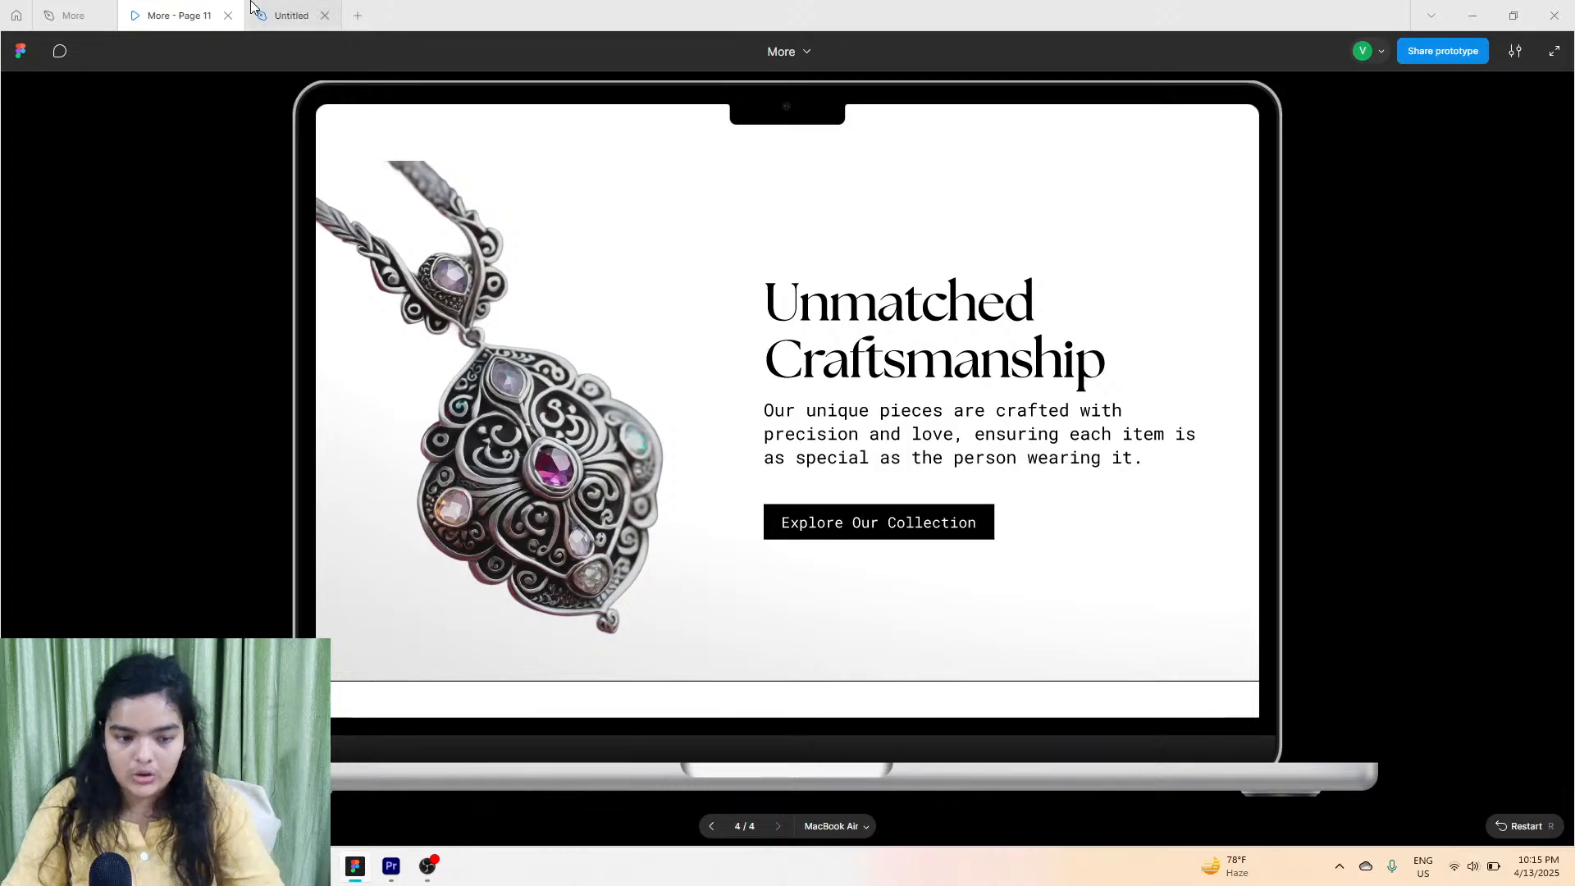
{"action": "left_click", "coordinate": [289, 16]}
{"action": "left_click", "coordinate": [1436, 552]}
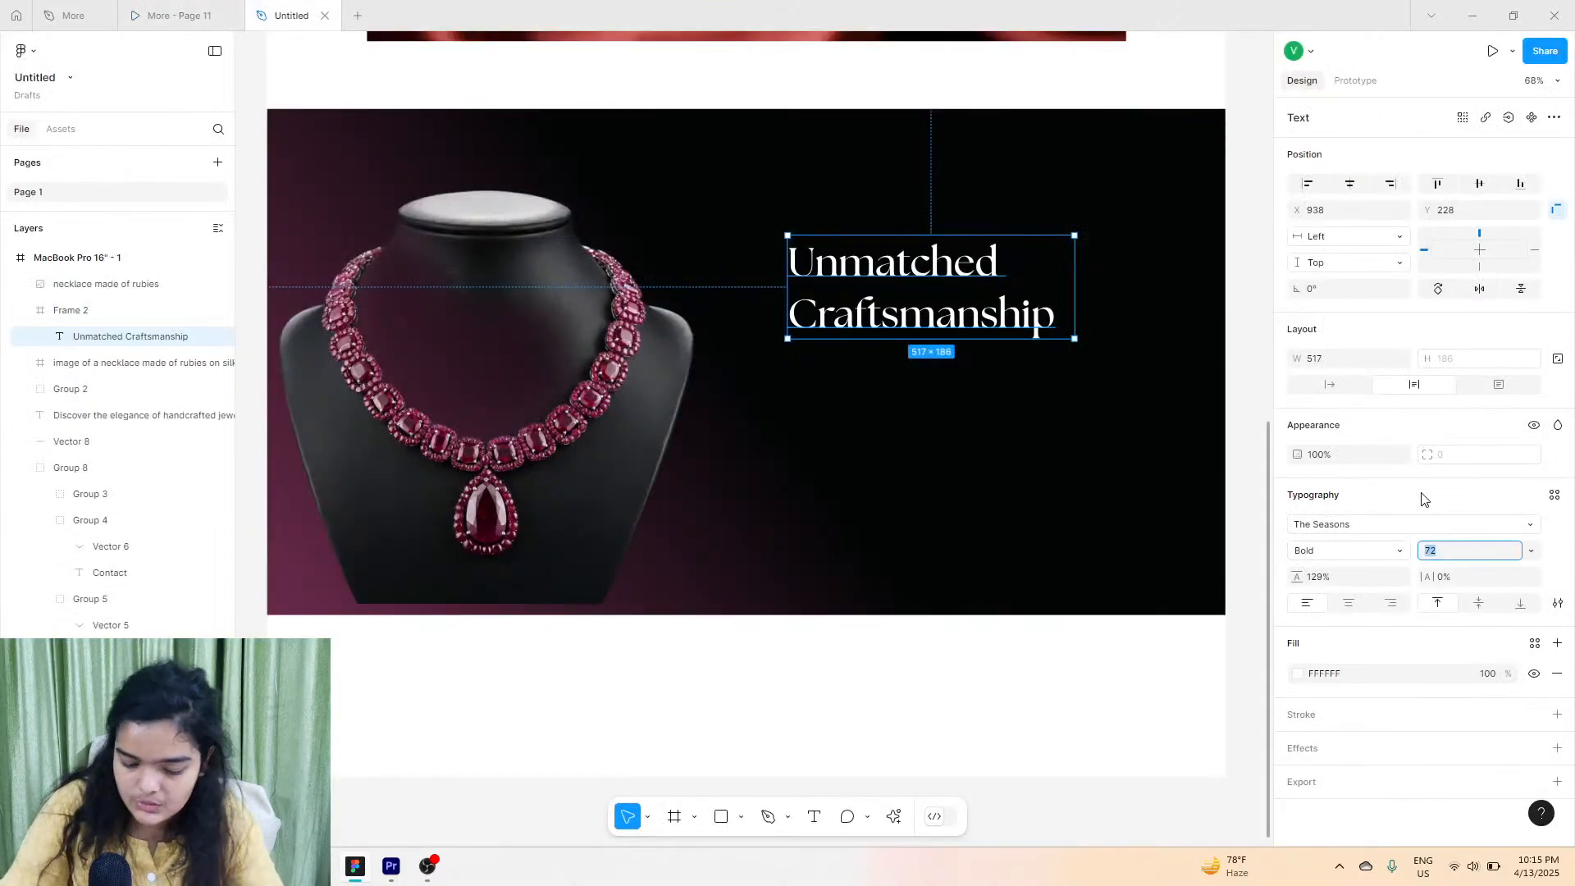
{"action": "key", "text": "Return"}
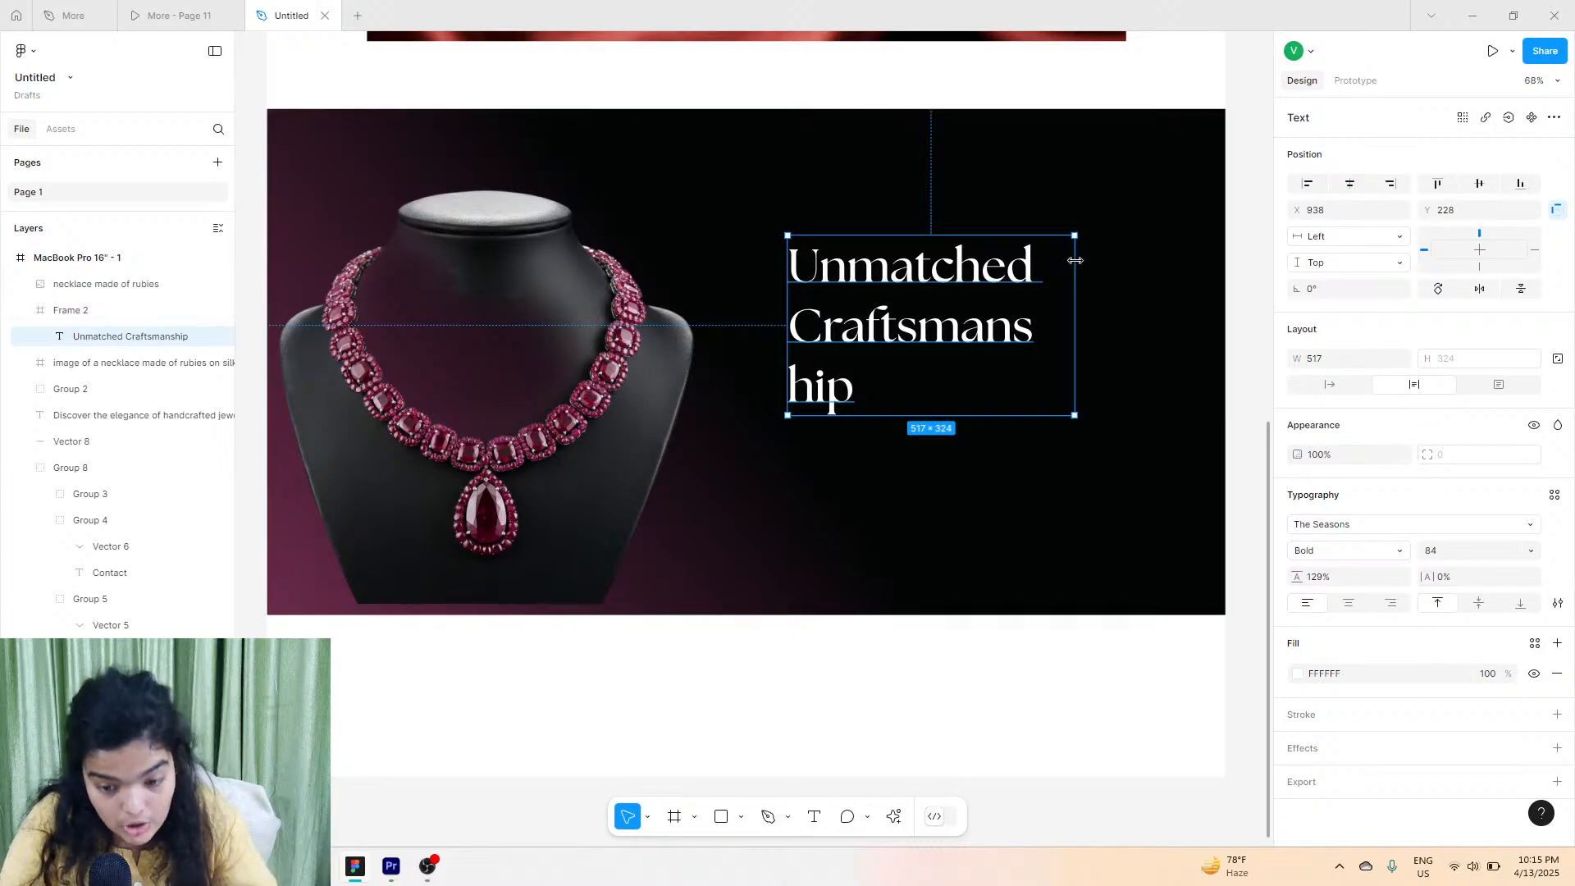
{"action": "left_click_drag", "start_coordinate": [1075, 260], "coordinate": [1146, 283]}
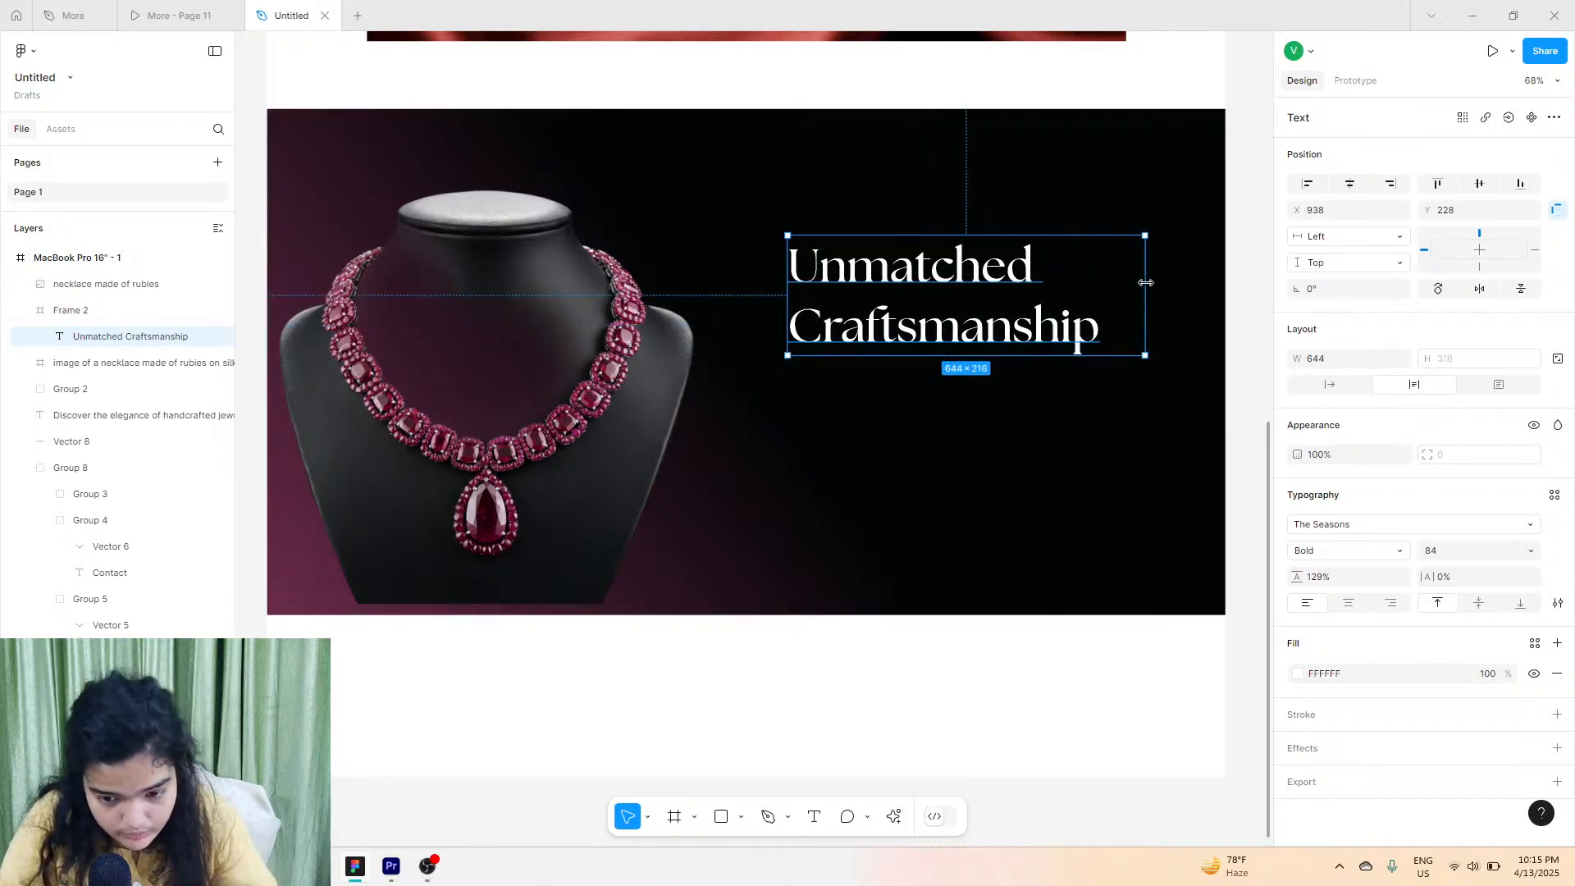
{"action": "left_click", "coordinate": [156, 12]}
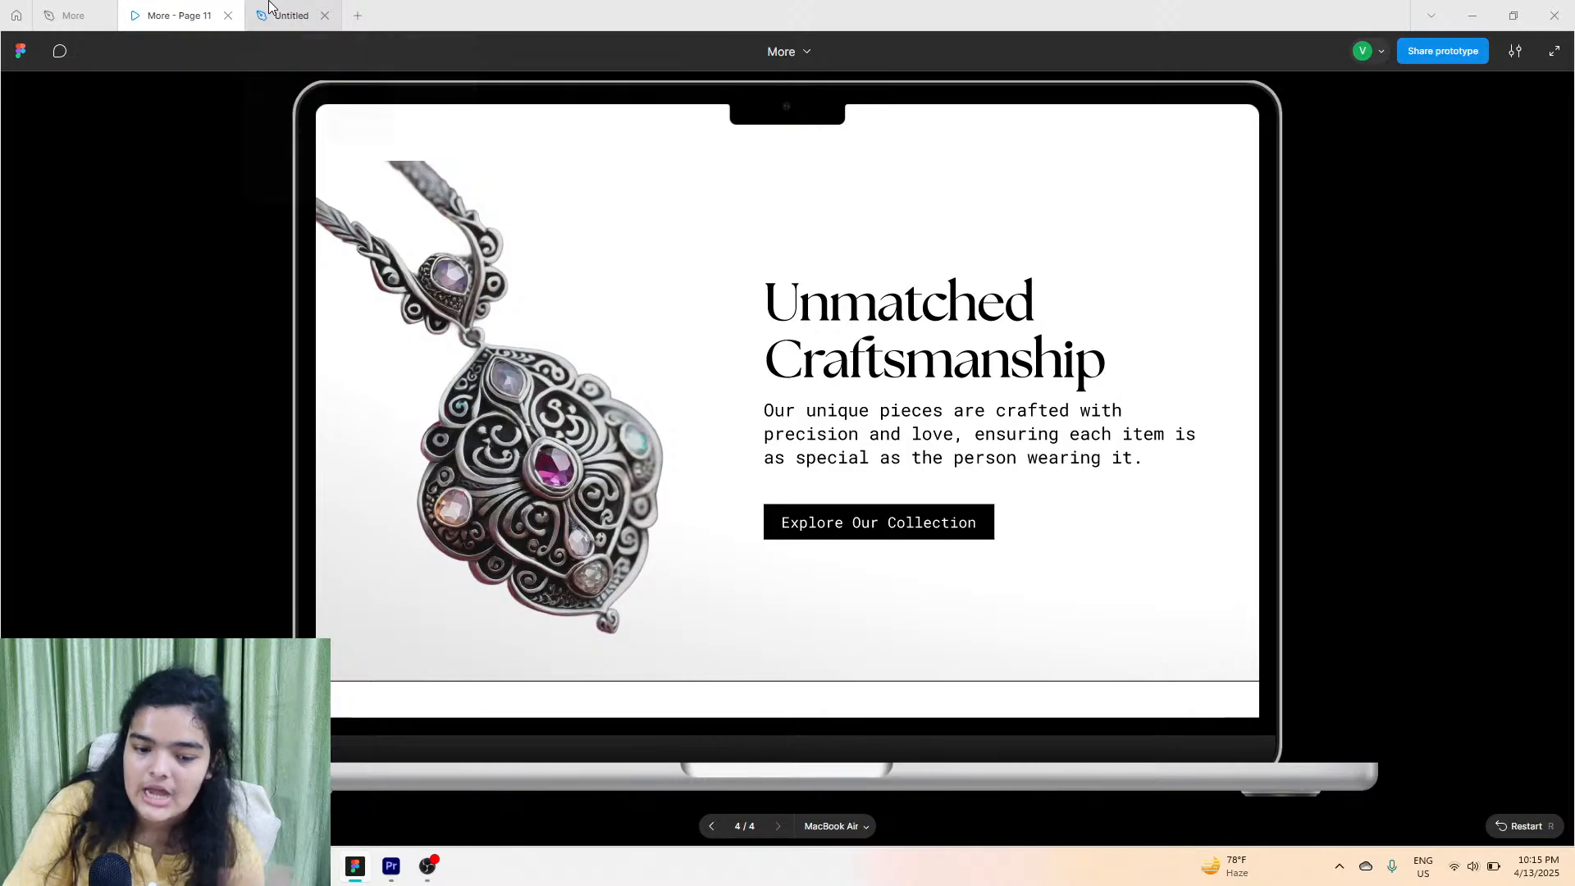
{"action": "mouse_move", "coordinate": [271, 6]}
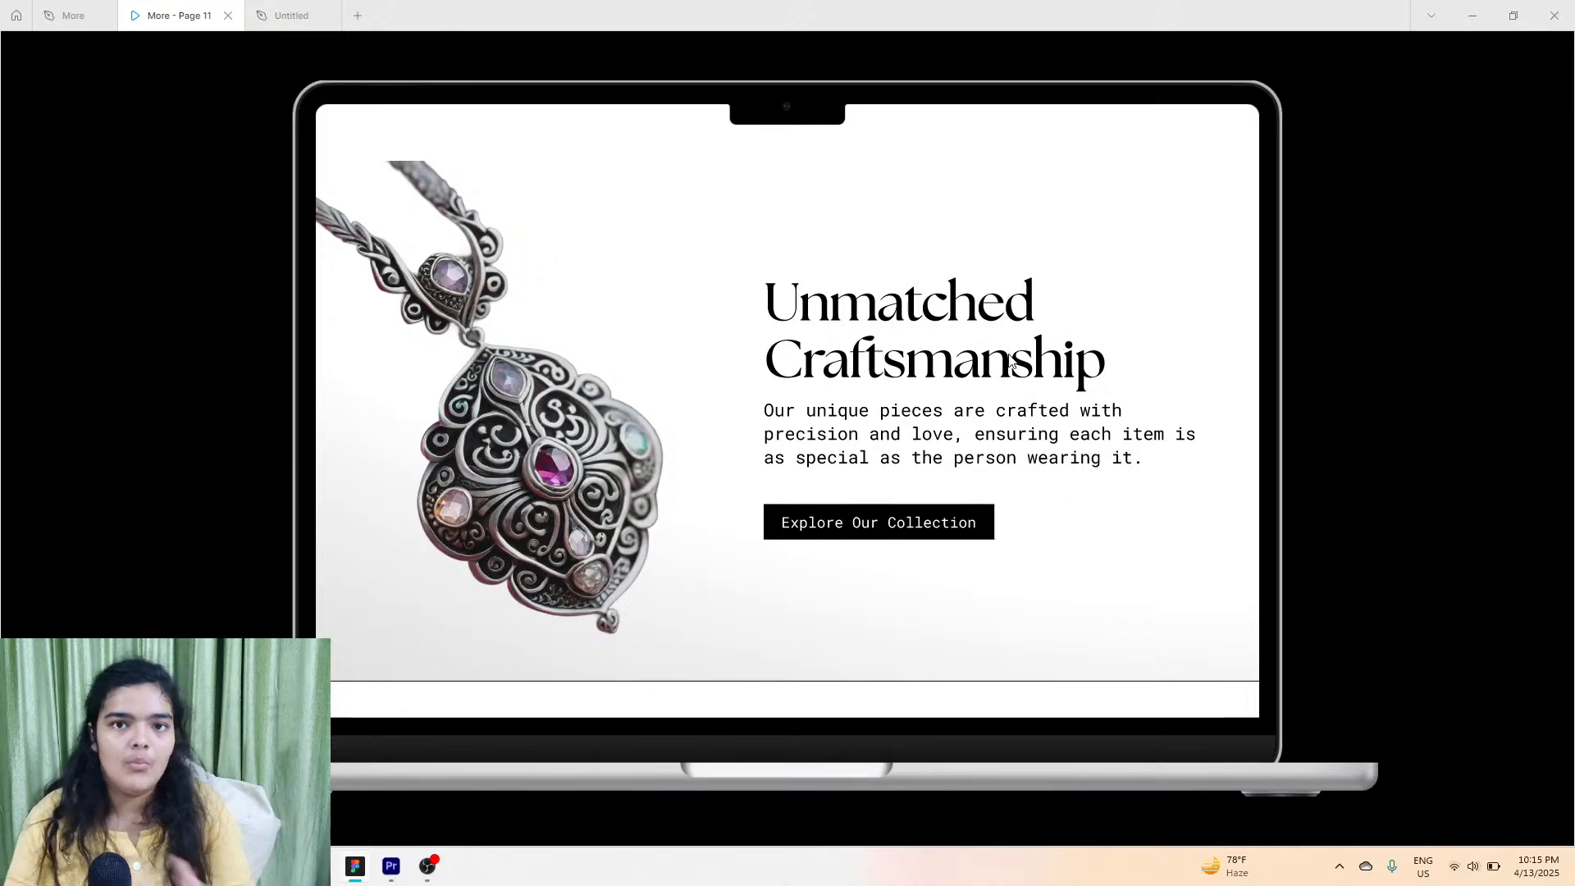
{"action": "left_click", "coordinate": [292, 12]}
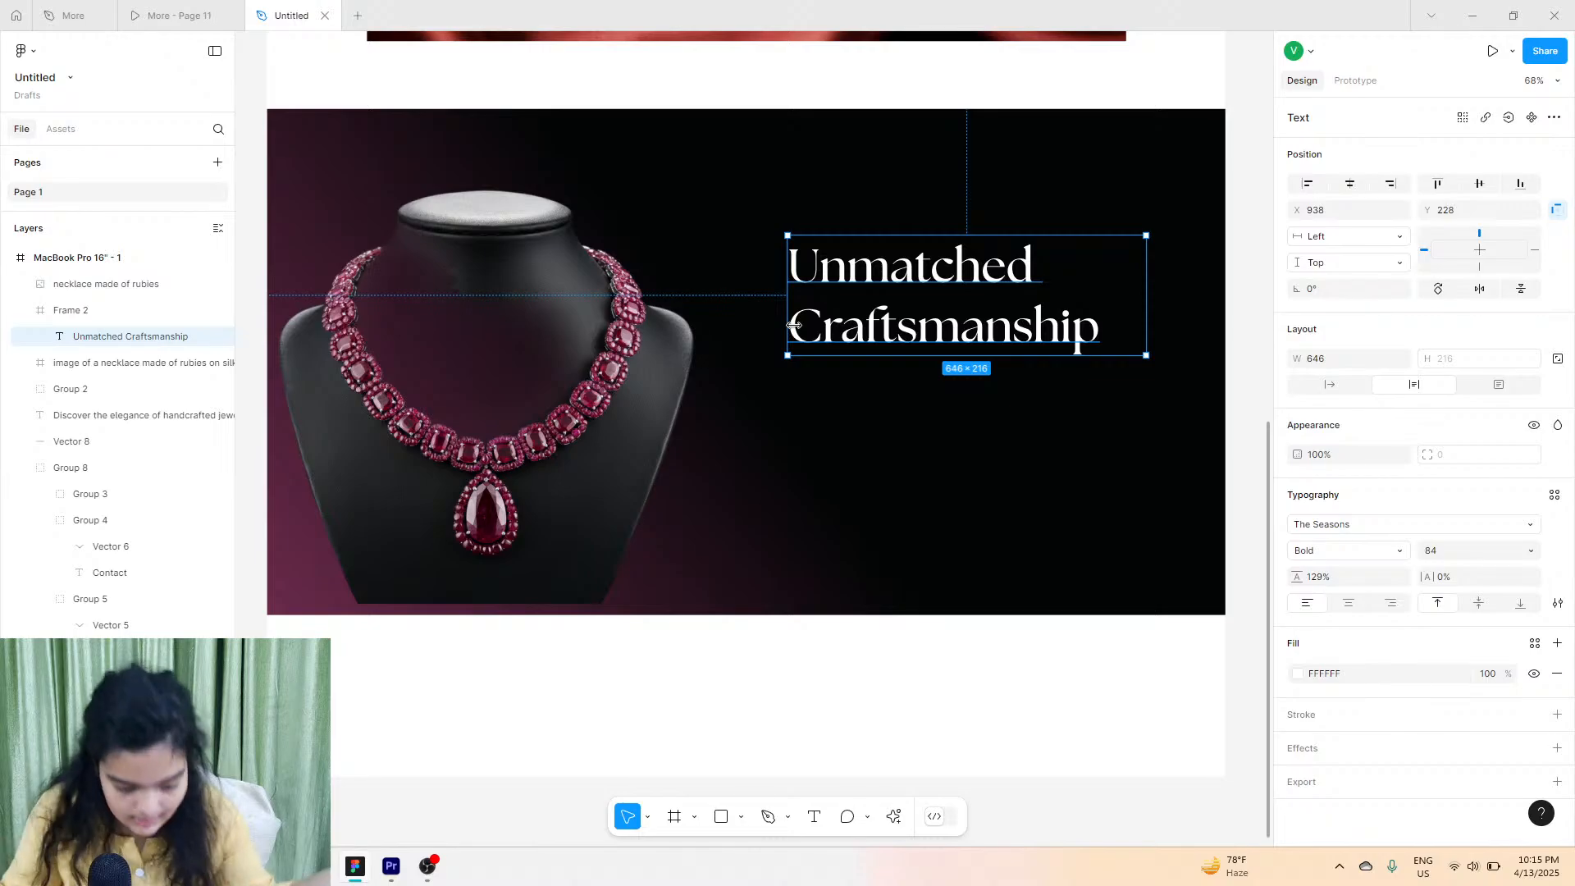
Copy the "Our unique pieces are crafted with precision and love" description from the Unmatched Craftsmanship section of the original More design file.
{"action": "left_click", "coordinate": [176, 16]}
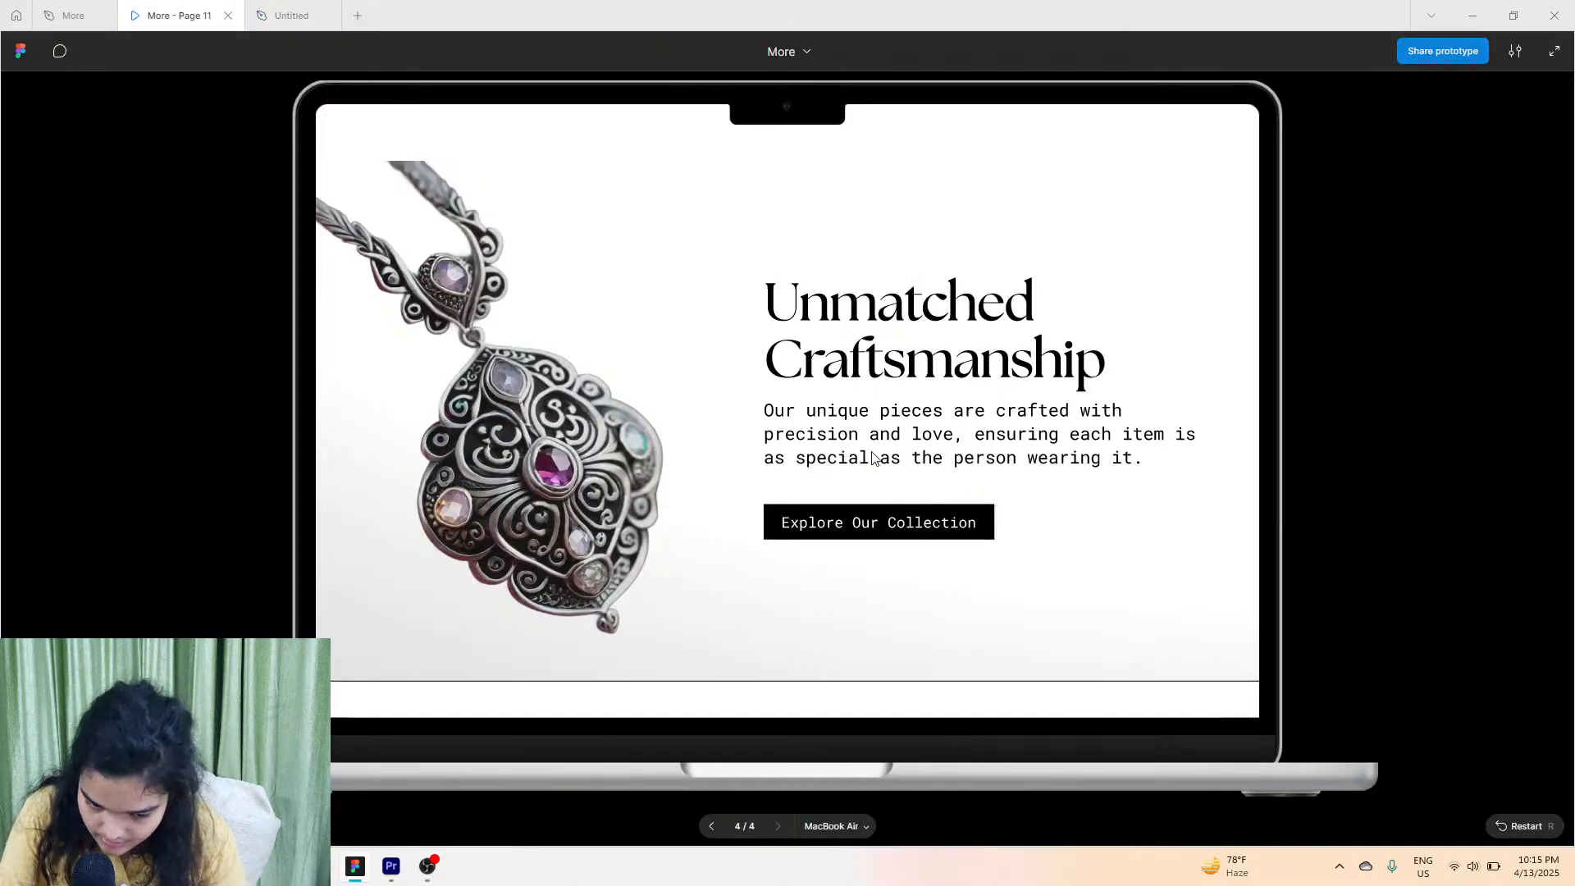
{"action": "left_click", "coordinate": [74, 15]}
{"action": "double_click", "coordinate": [771, 324]}
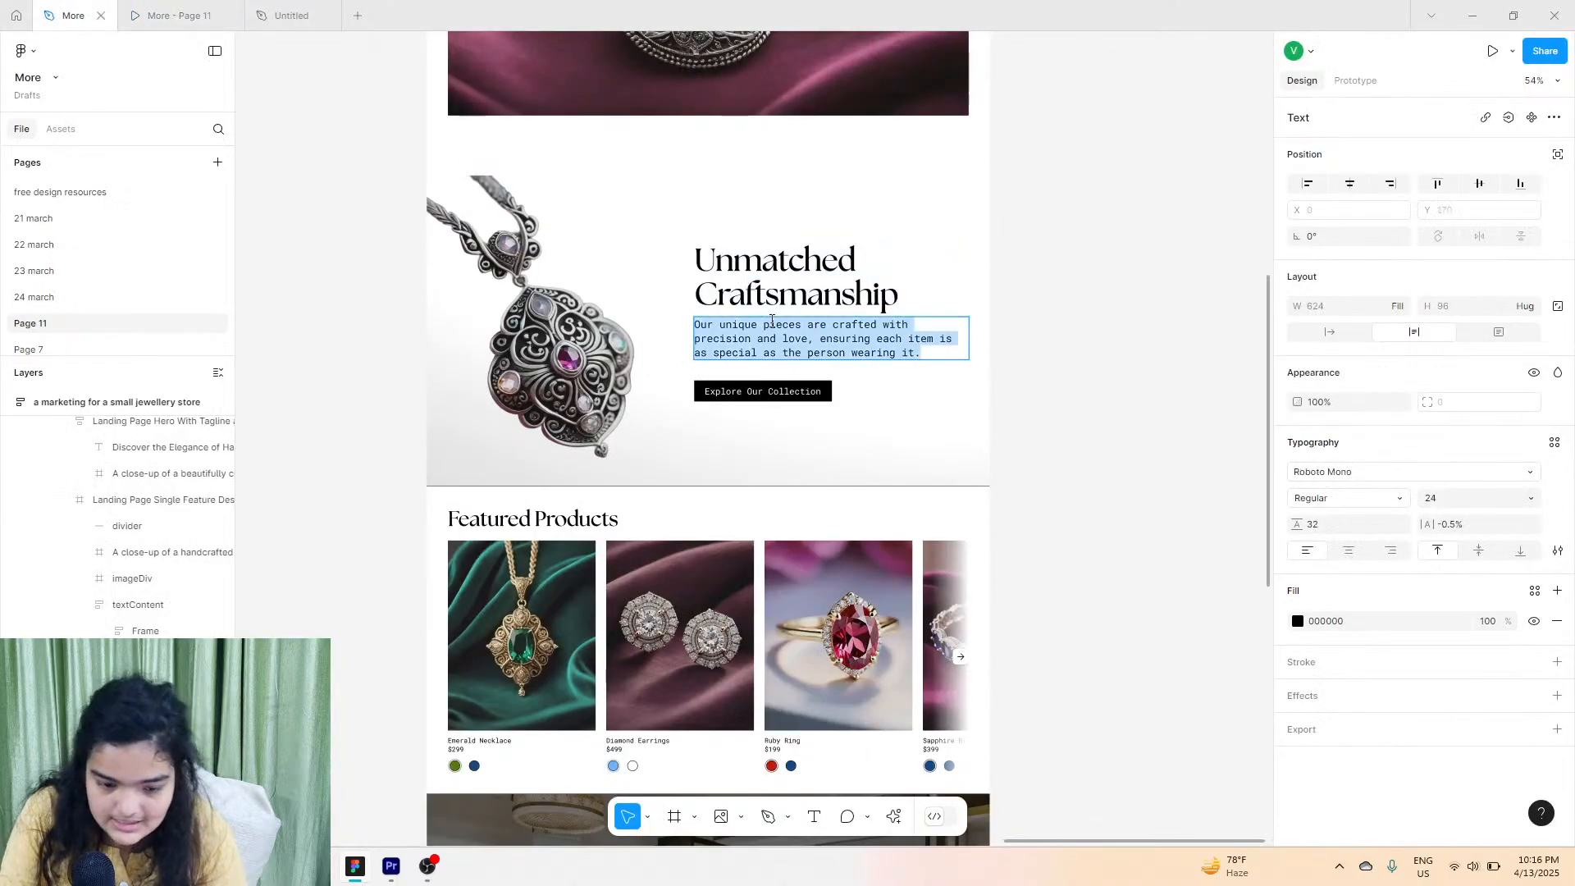
{"action": "right_click", "coordinate": [771, 320]}
{"action": "left_click", "coordinate": [795, 332]}
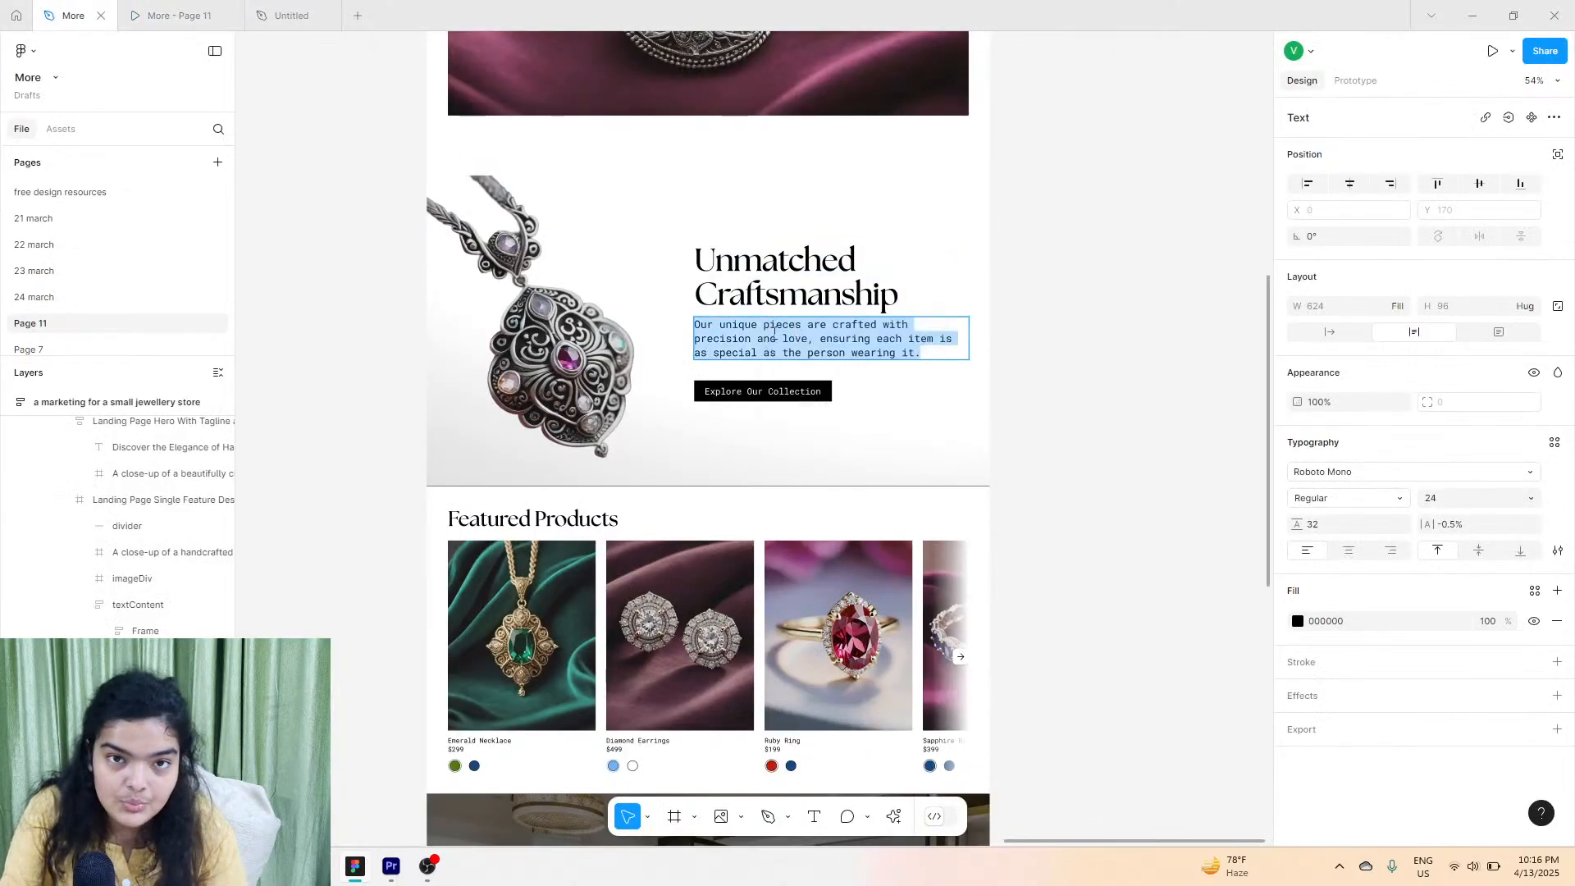
Back in the Untitled file, add a text layer below the heading and fill it with the copied description, matching the existing text style.
{"action": "scroll", "coordinate": [869, 315], "scroll_direction": "up", "scroll_amount": 5}
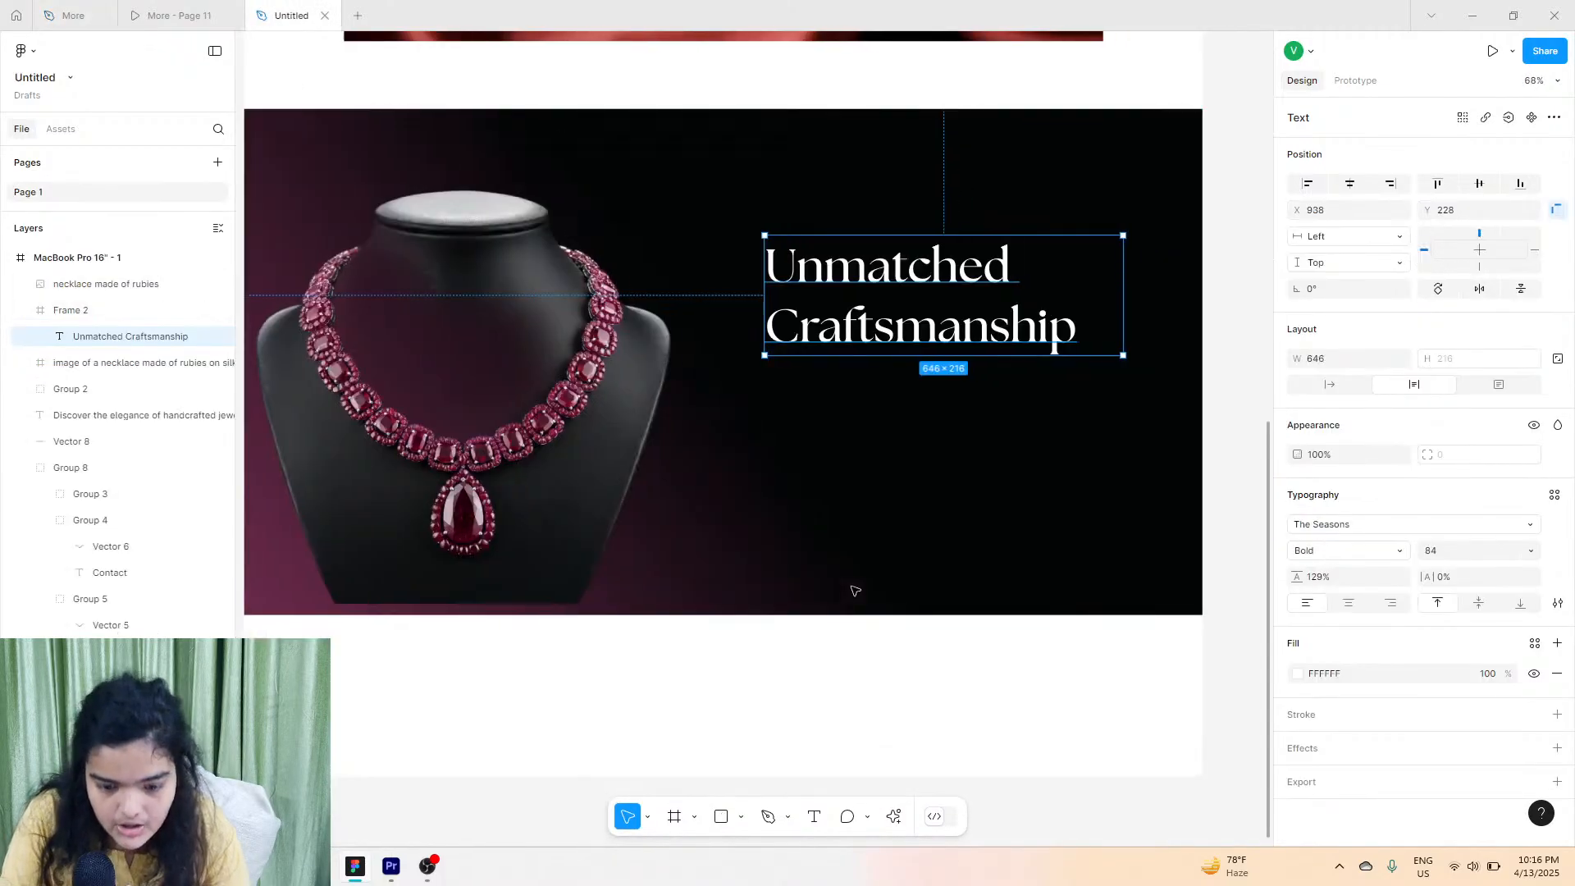
{"action": "scroll", "coordinate": [854, 591], "scroll_direction": "right", "scroll_amount": 1}
{"action": "left_click", "coordinate": [814, 816]}
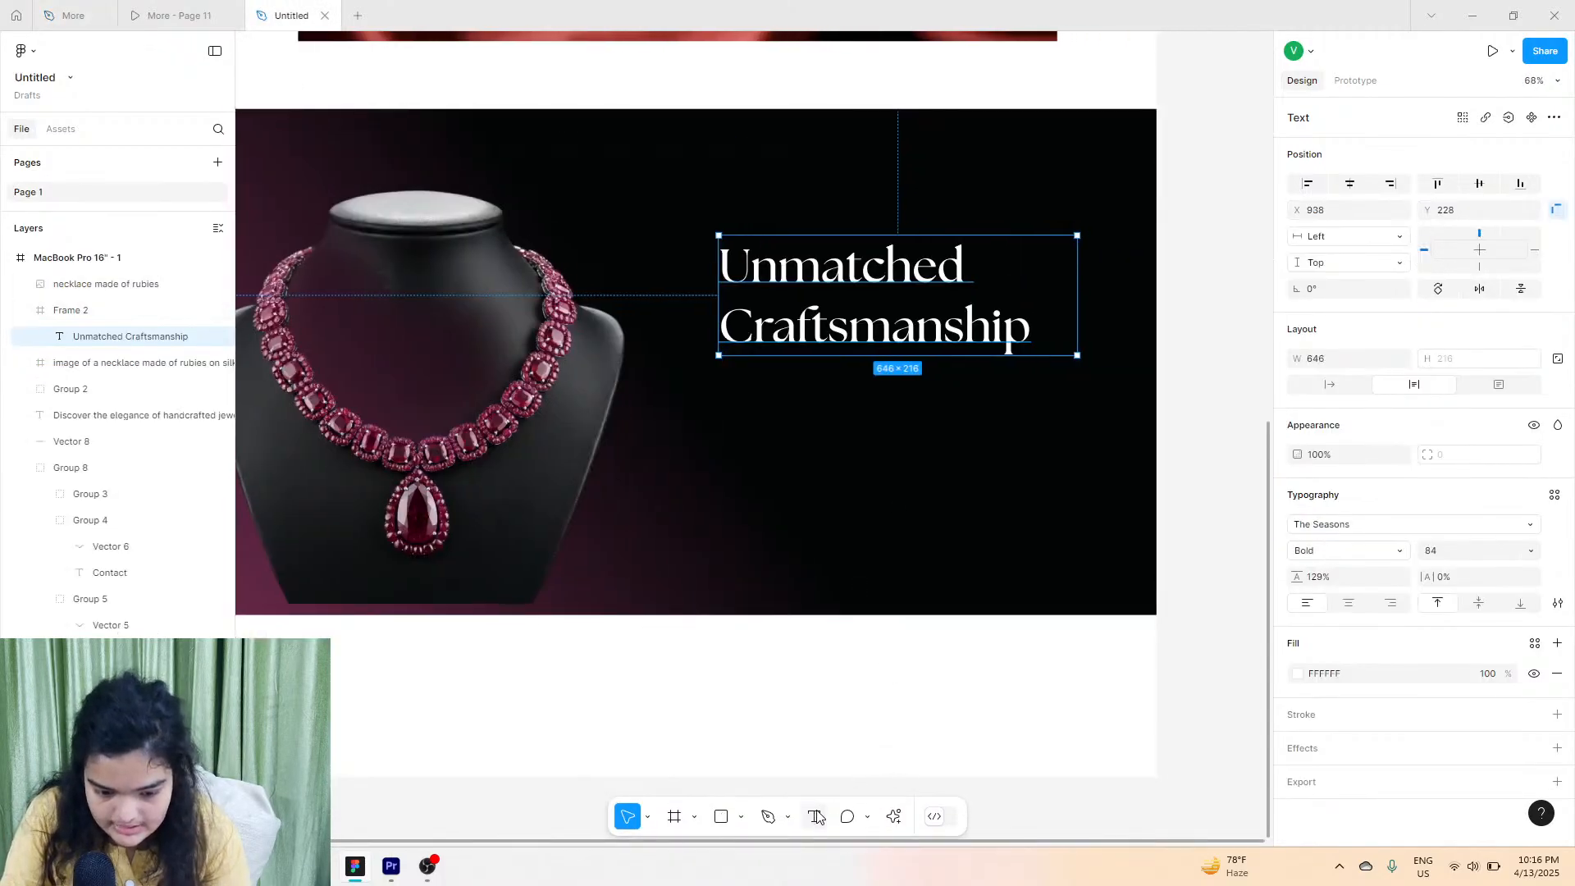
{"action": "left_click", "coordinate": [747, 421]}
{"action": "type", "text": "dsaadasdasd"}
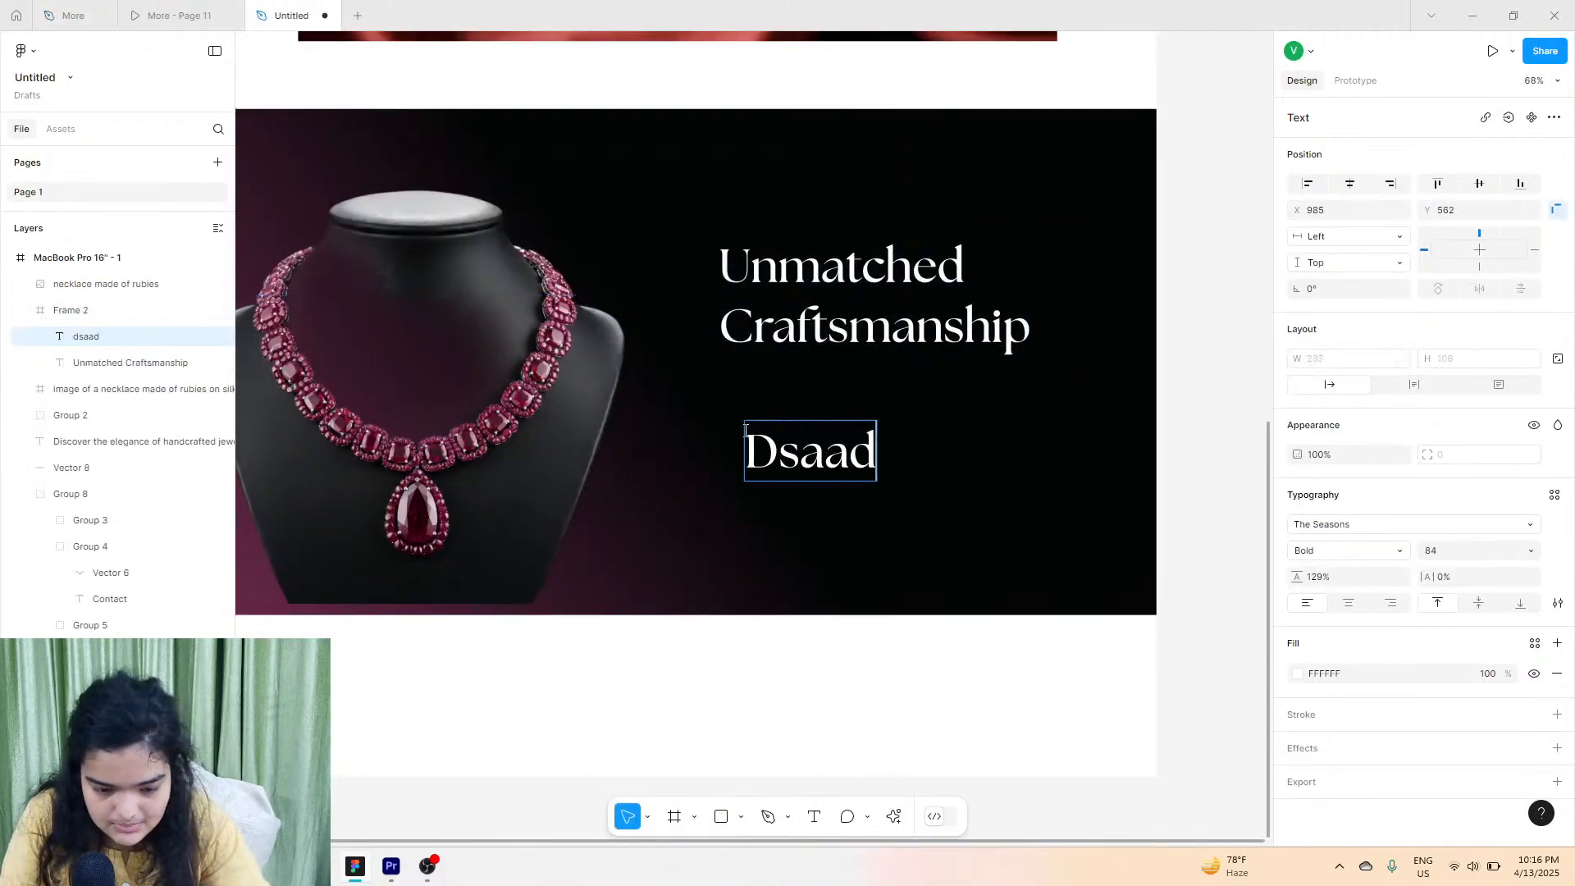
{"action": "double_click", "coordinate": [780, 445]}
{"action": "right_click", "coordinate": [780, 445]}
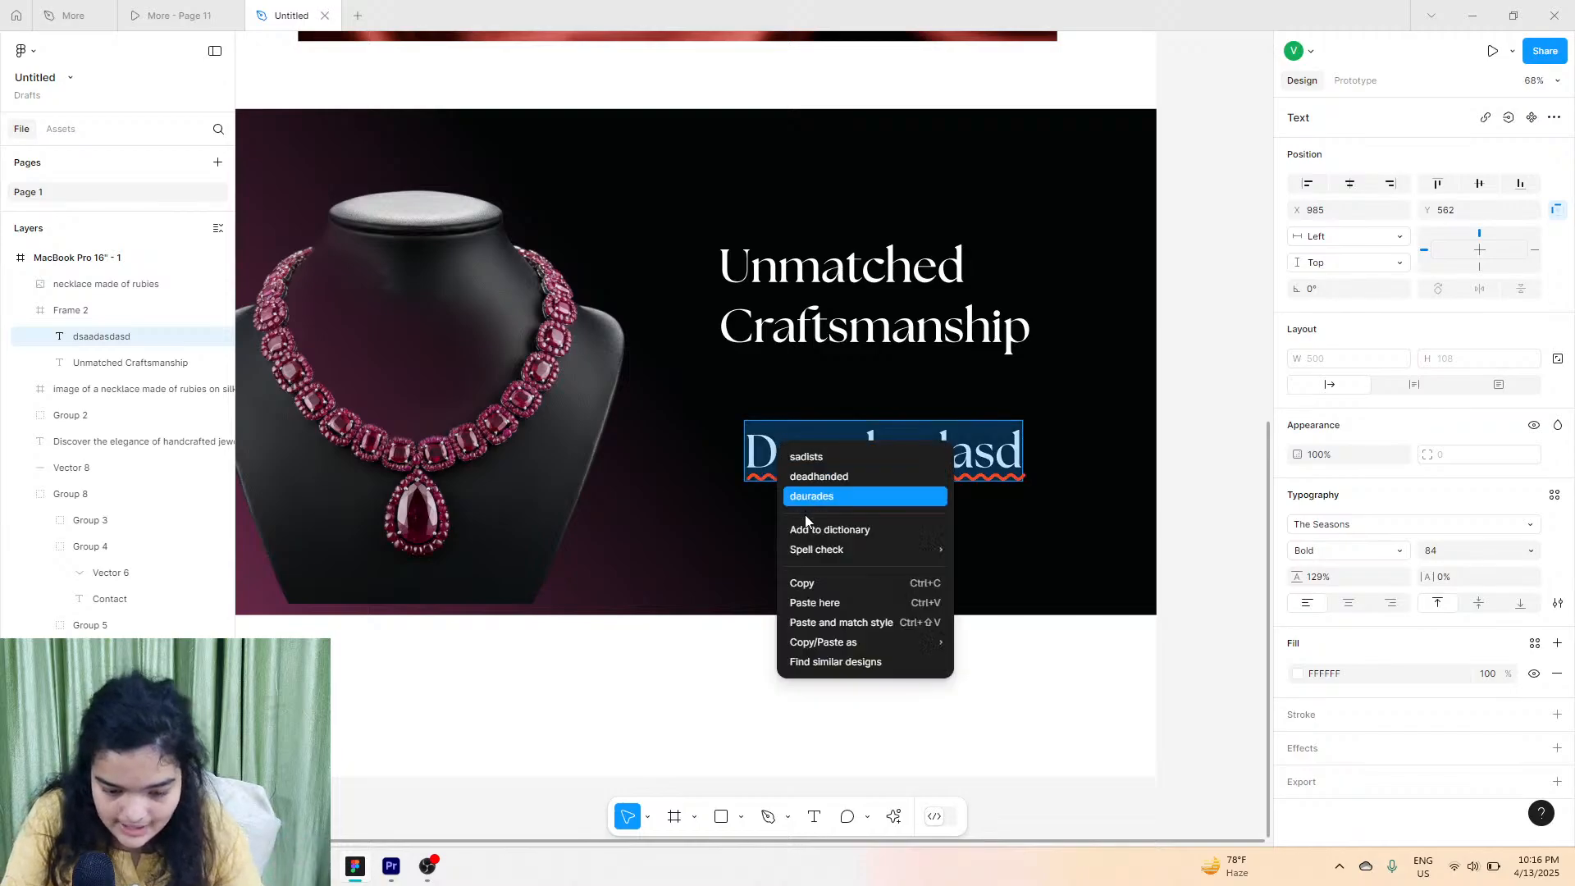
{"action": "left_click", "coordinate": [853, 619]}
{"action": "key", "text": "Escape"}
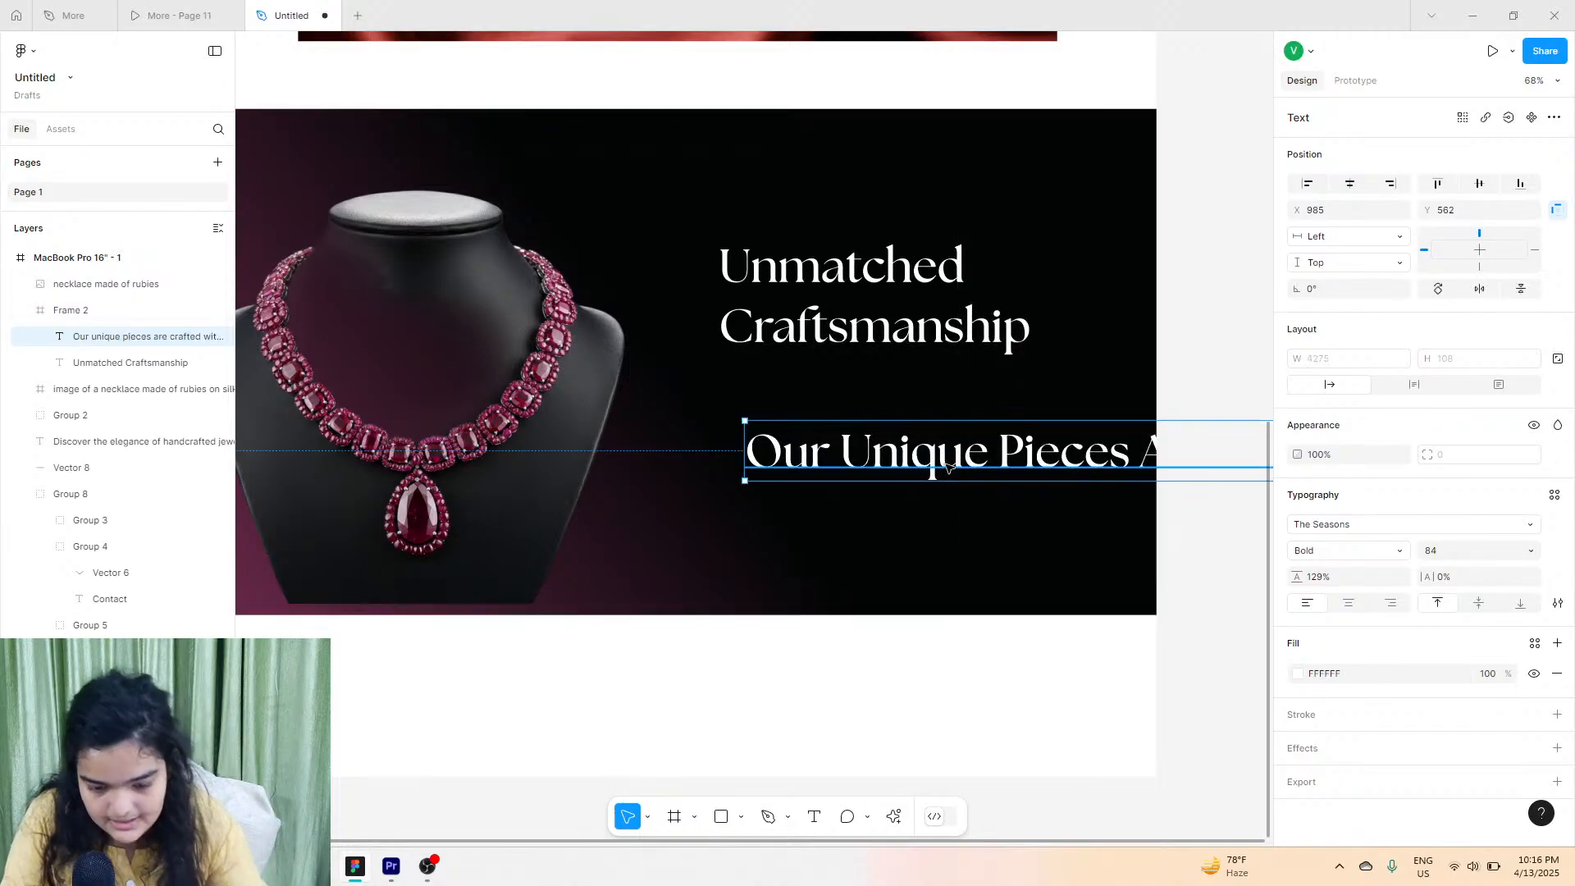
Change the description text to Roboto Mono Regular at size 24, checking the prototype for reference.
{"action": "left_click_drag", "start_coordinate": [902, 451], "coordinate": [715, 451]}
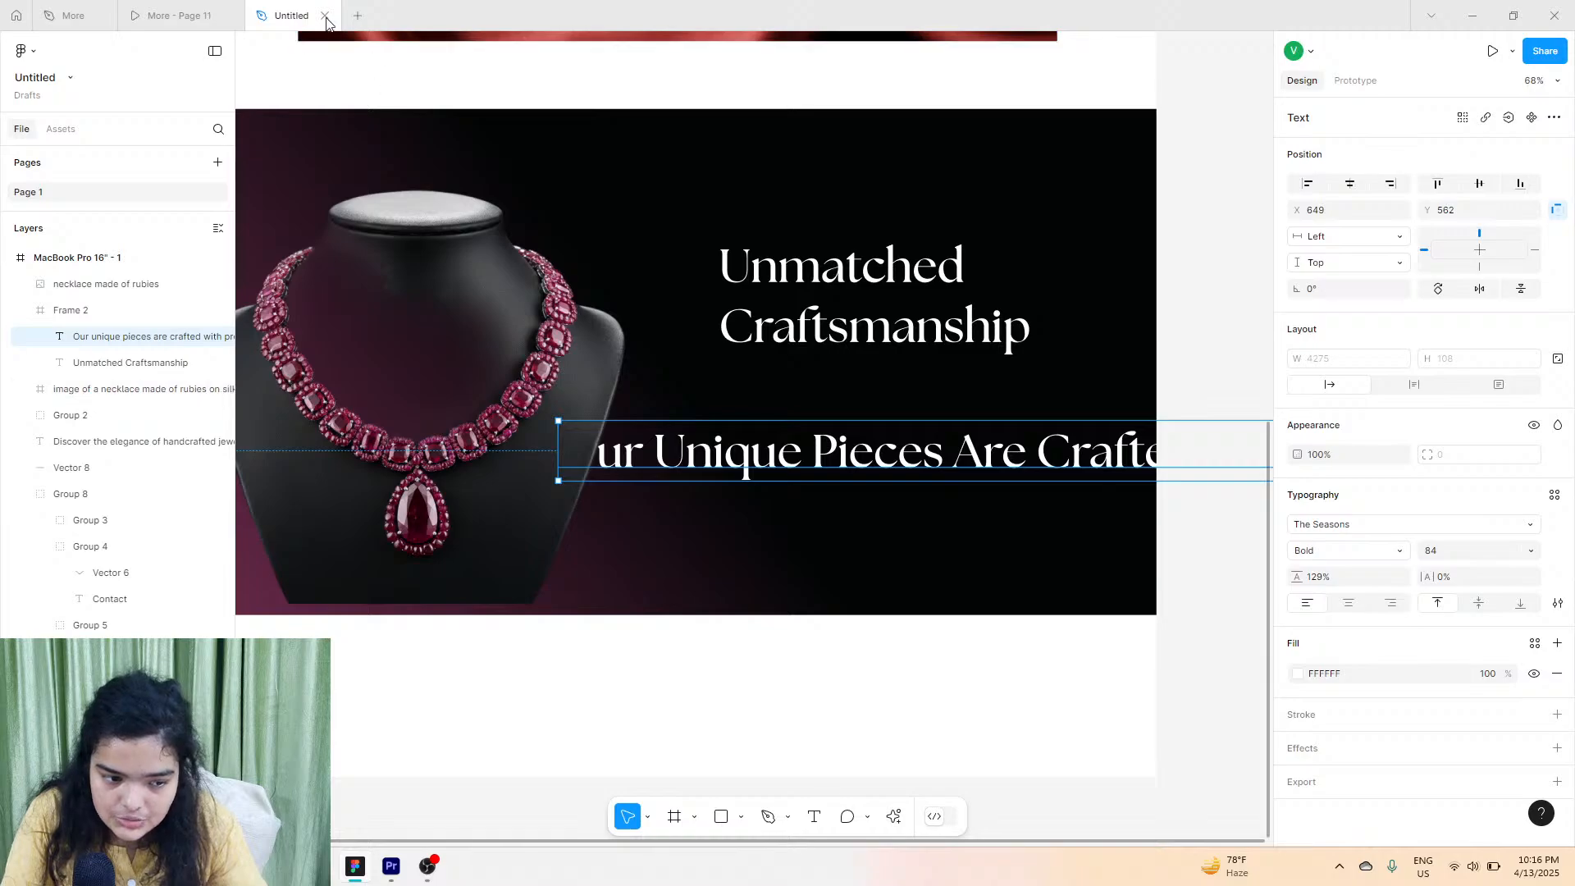
{"action": "left_click", "coordinate": [181, 16]}
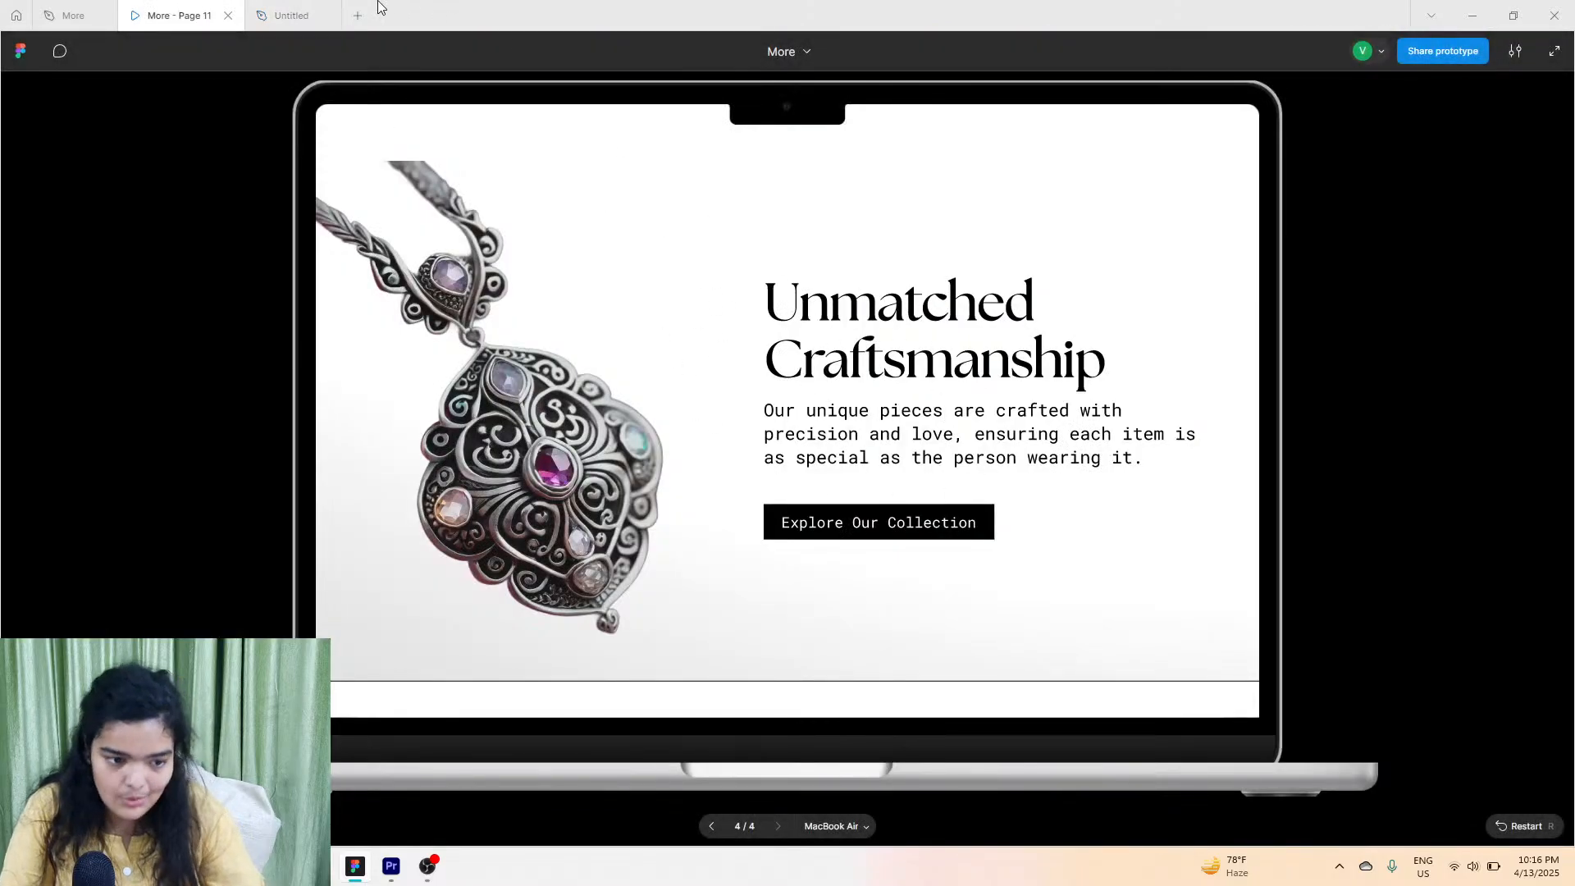
{"action": "left_click", "coordinate": [279, 16]}
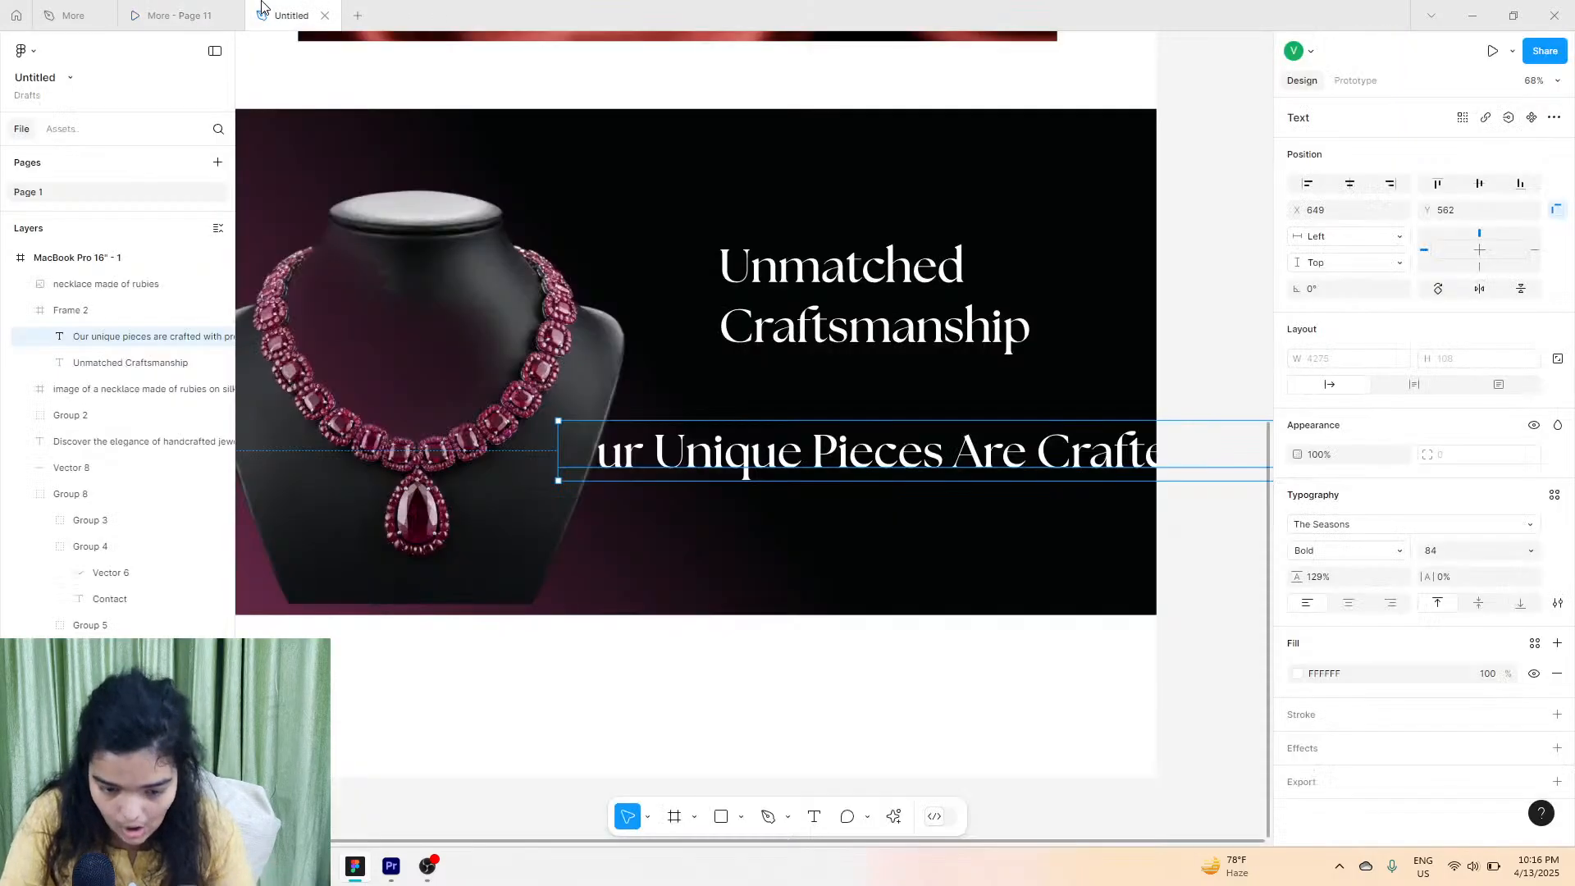
{"action": "left_click", "coordinate": [1388, 533]}
{"action": "type", "text": "robo"}
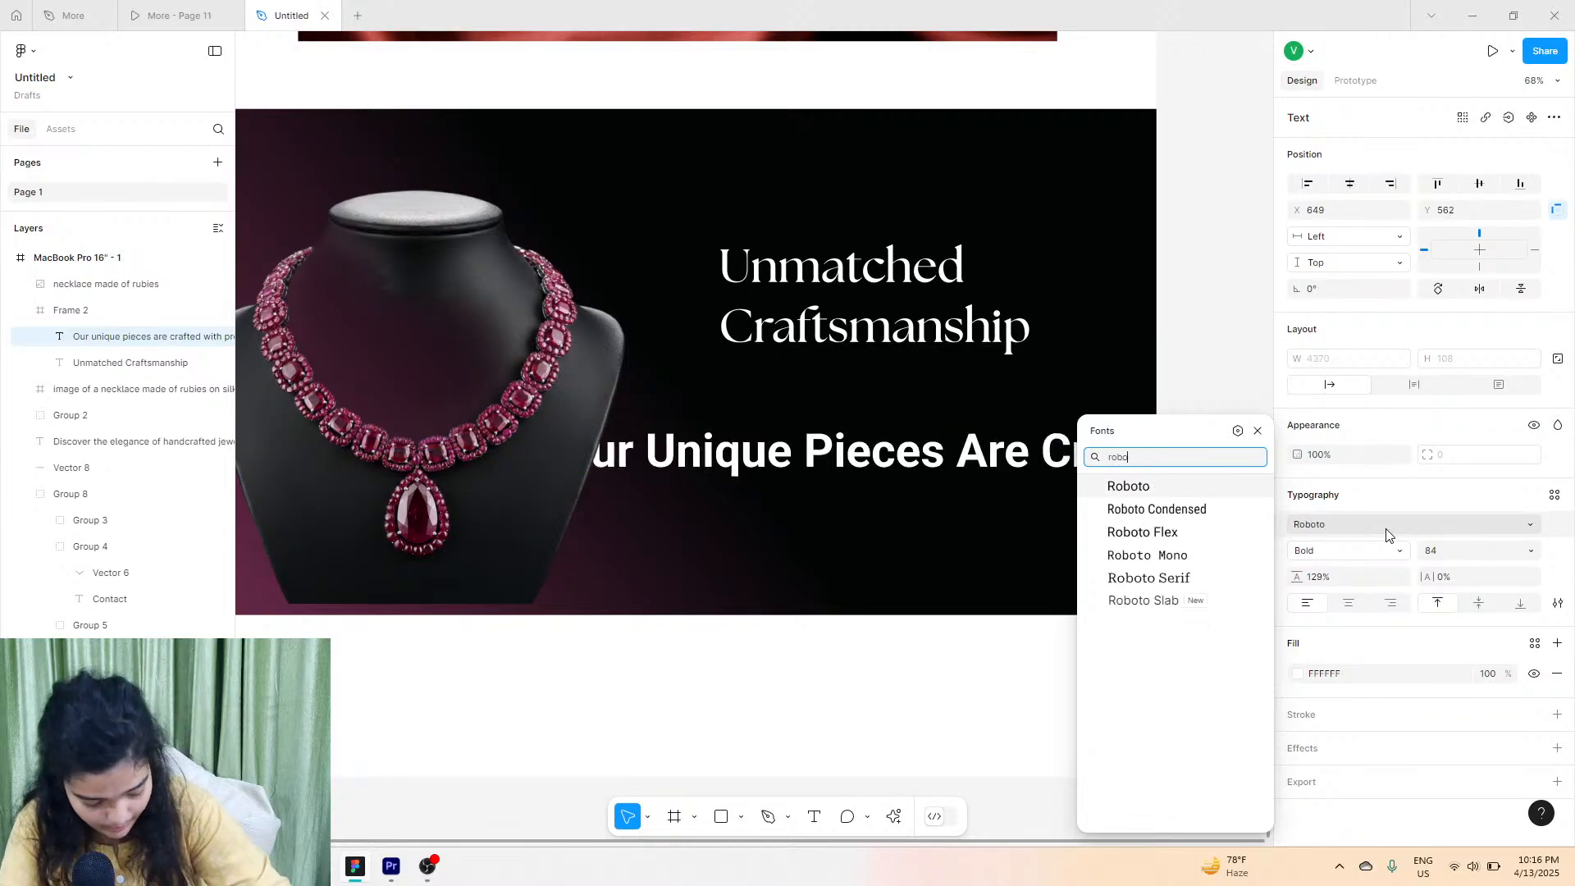
{"action": "type", "text": "to mon"}
{"action": "key", "text": "Return"}
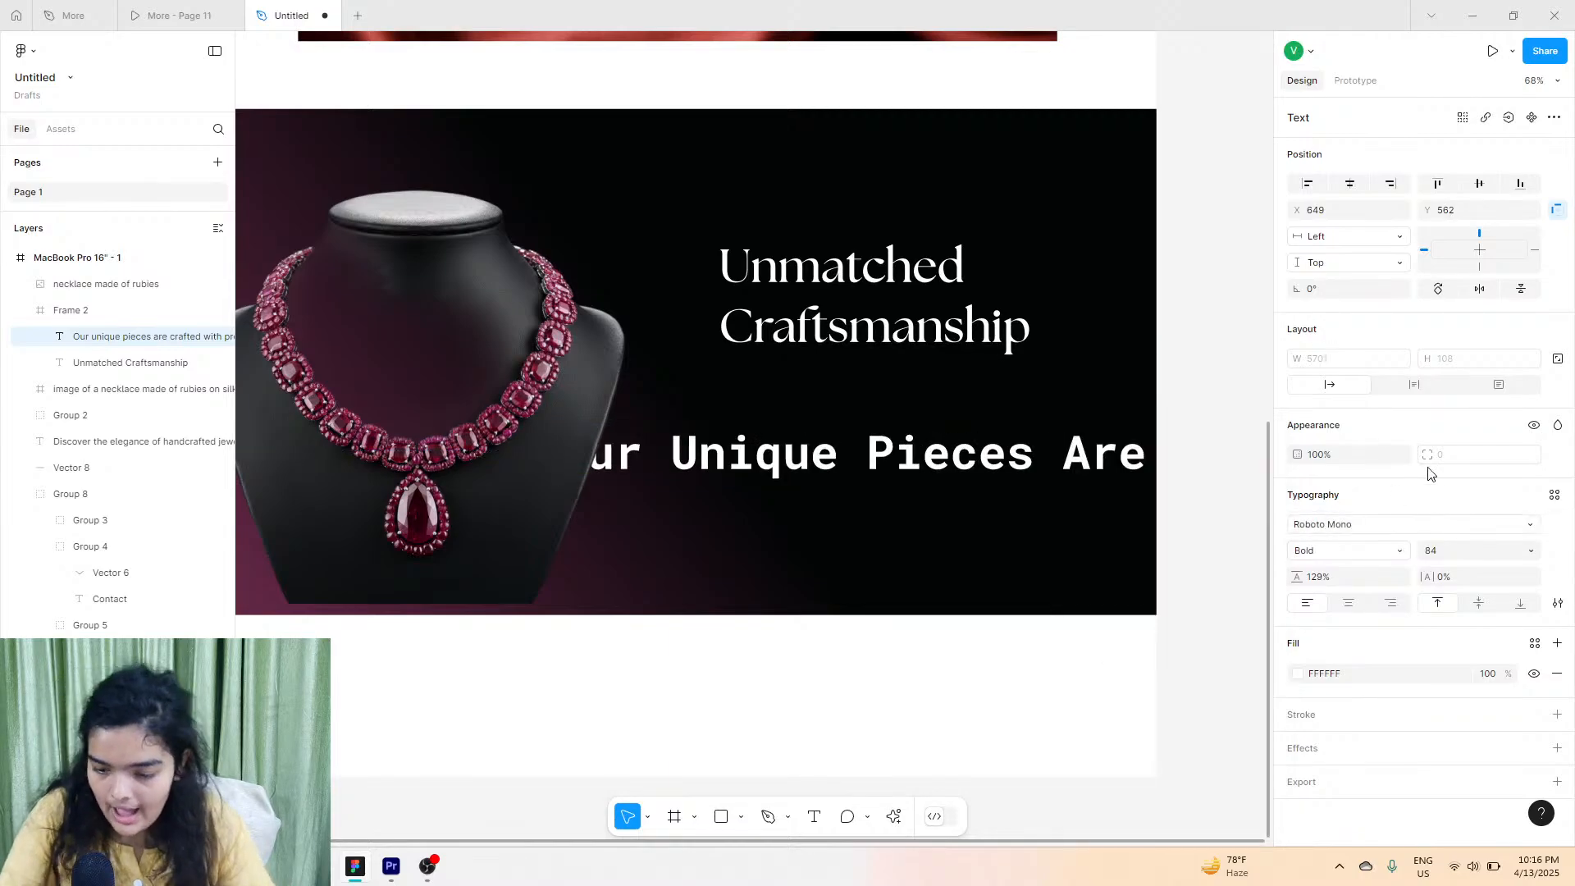
{"action": "left_click", "coordinate": [1534, 553]}
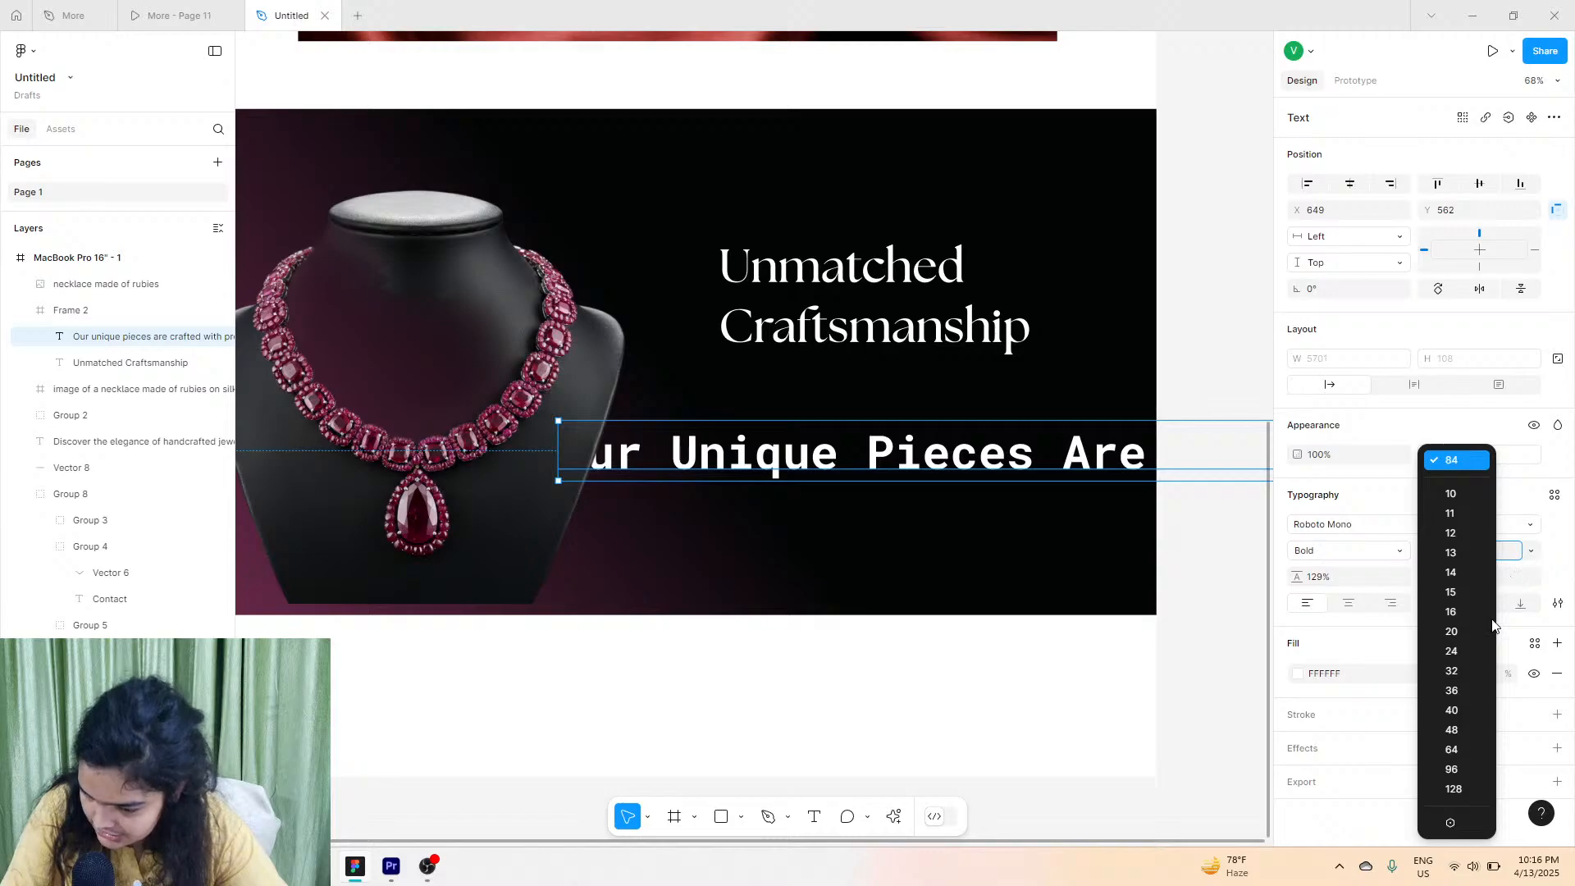
{"action": "left_click", "coordinate": [1460, 652]}
{"action": "left_click", "coordinate": [1382, 552]}
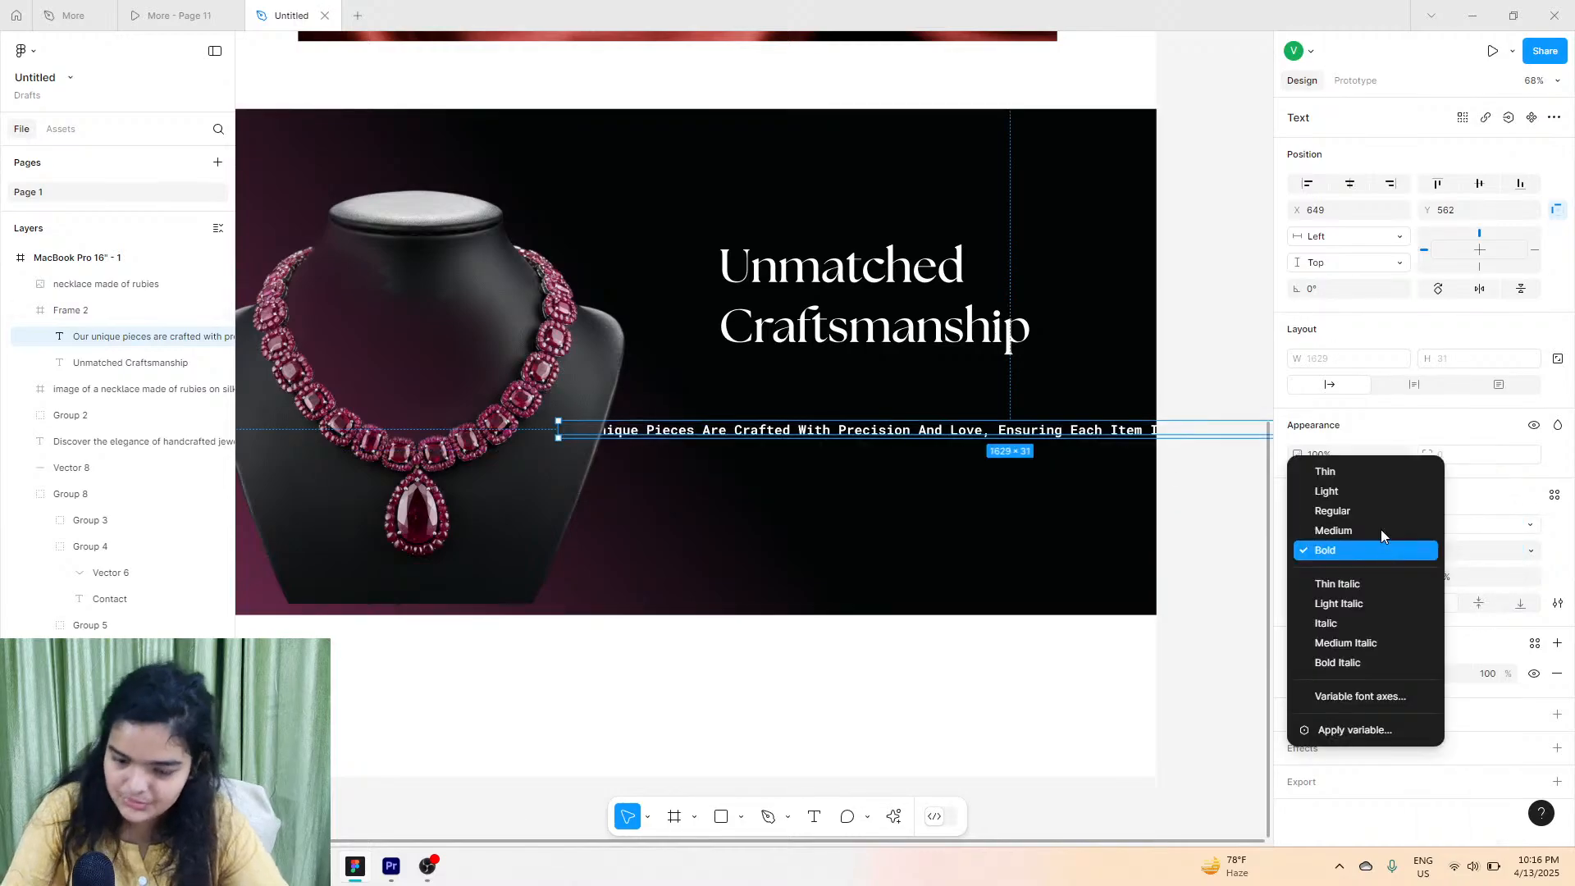
{"action": "left_click", "coordinate": [1387, 510]}
Wrap the description into three lines about 563 wide, place it directly beneath the heading with left edges aligned, and compare it with the prototype.
{"action": "left_click_drag", "start_coordinate": [1157, 429], "coordinate": [865, 447]}
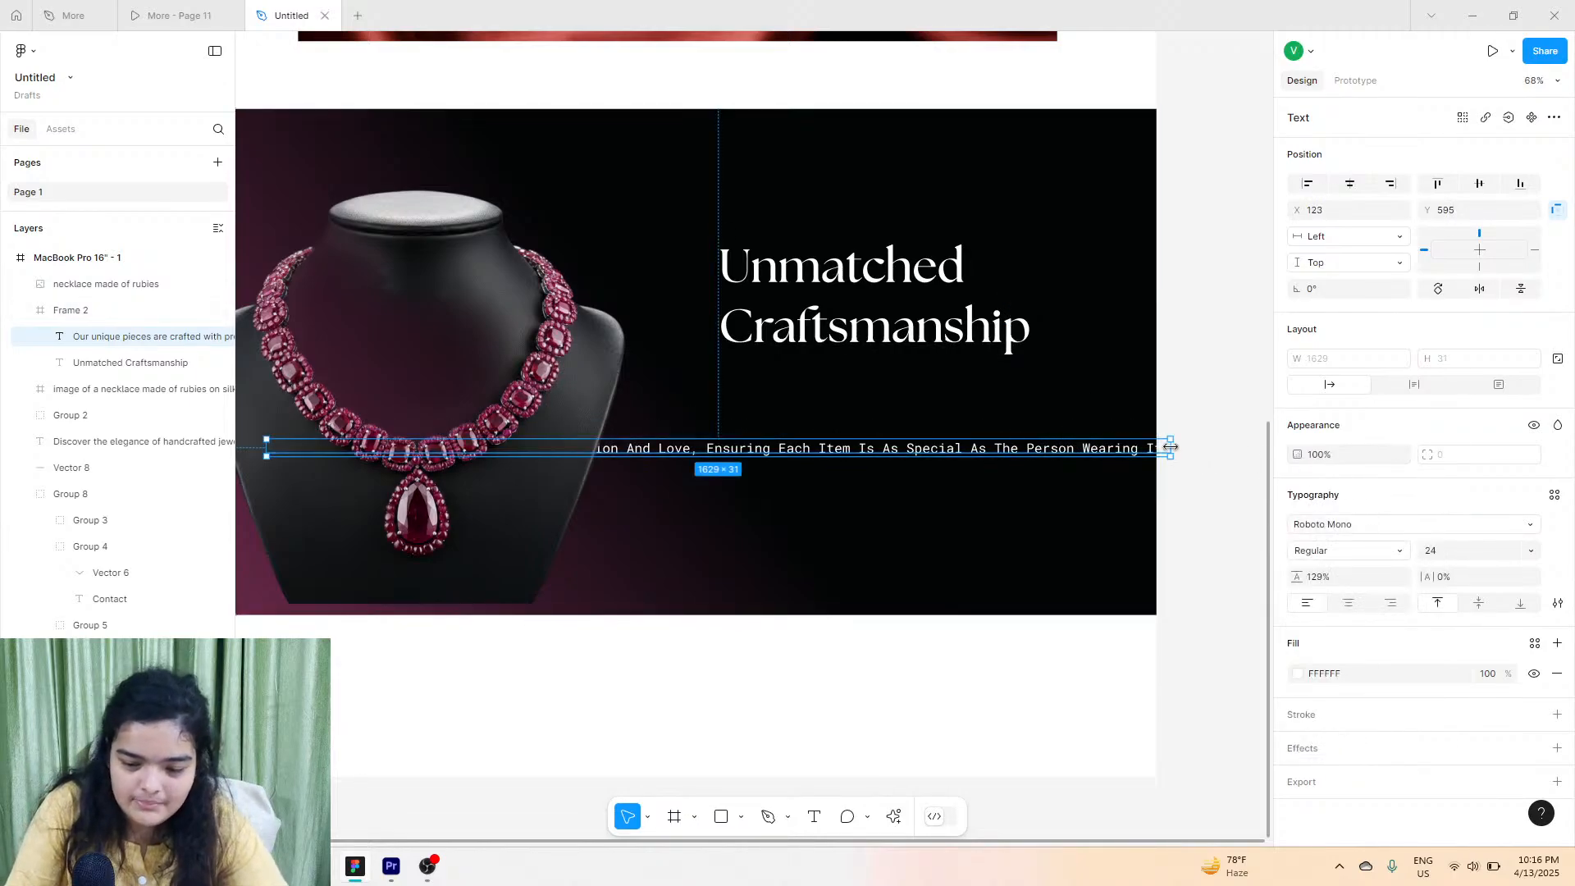
{"action": "left_click_drag", "start_coordinate": [1170, 447], "coordinate": [1031, 378]}
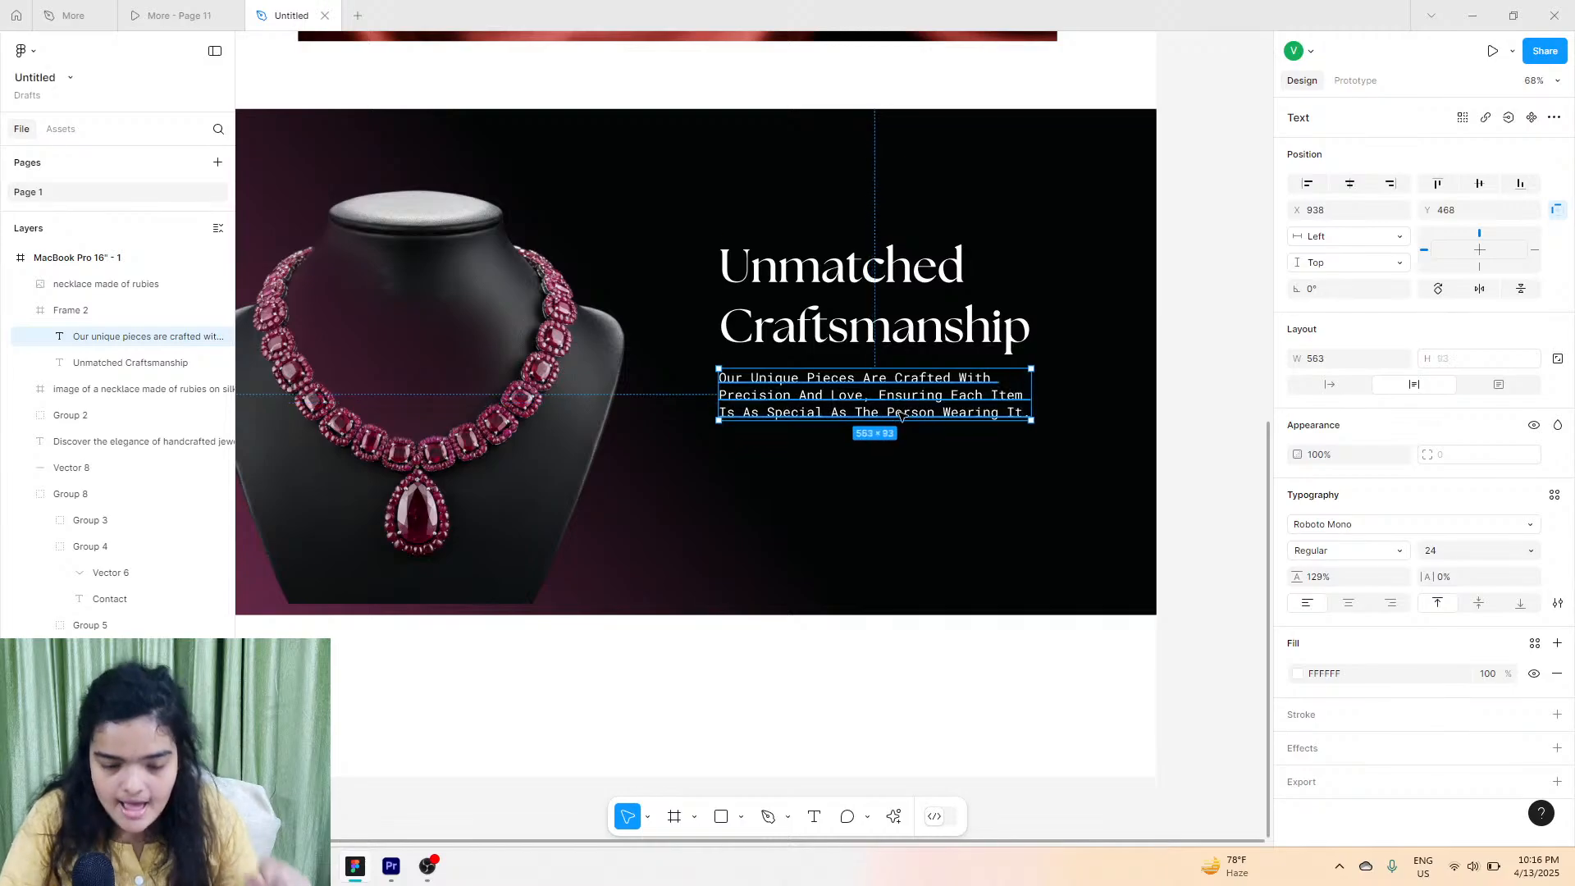
{"action": "left_click", "coordinate": [158, 8]}
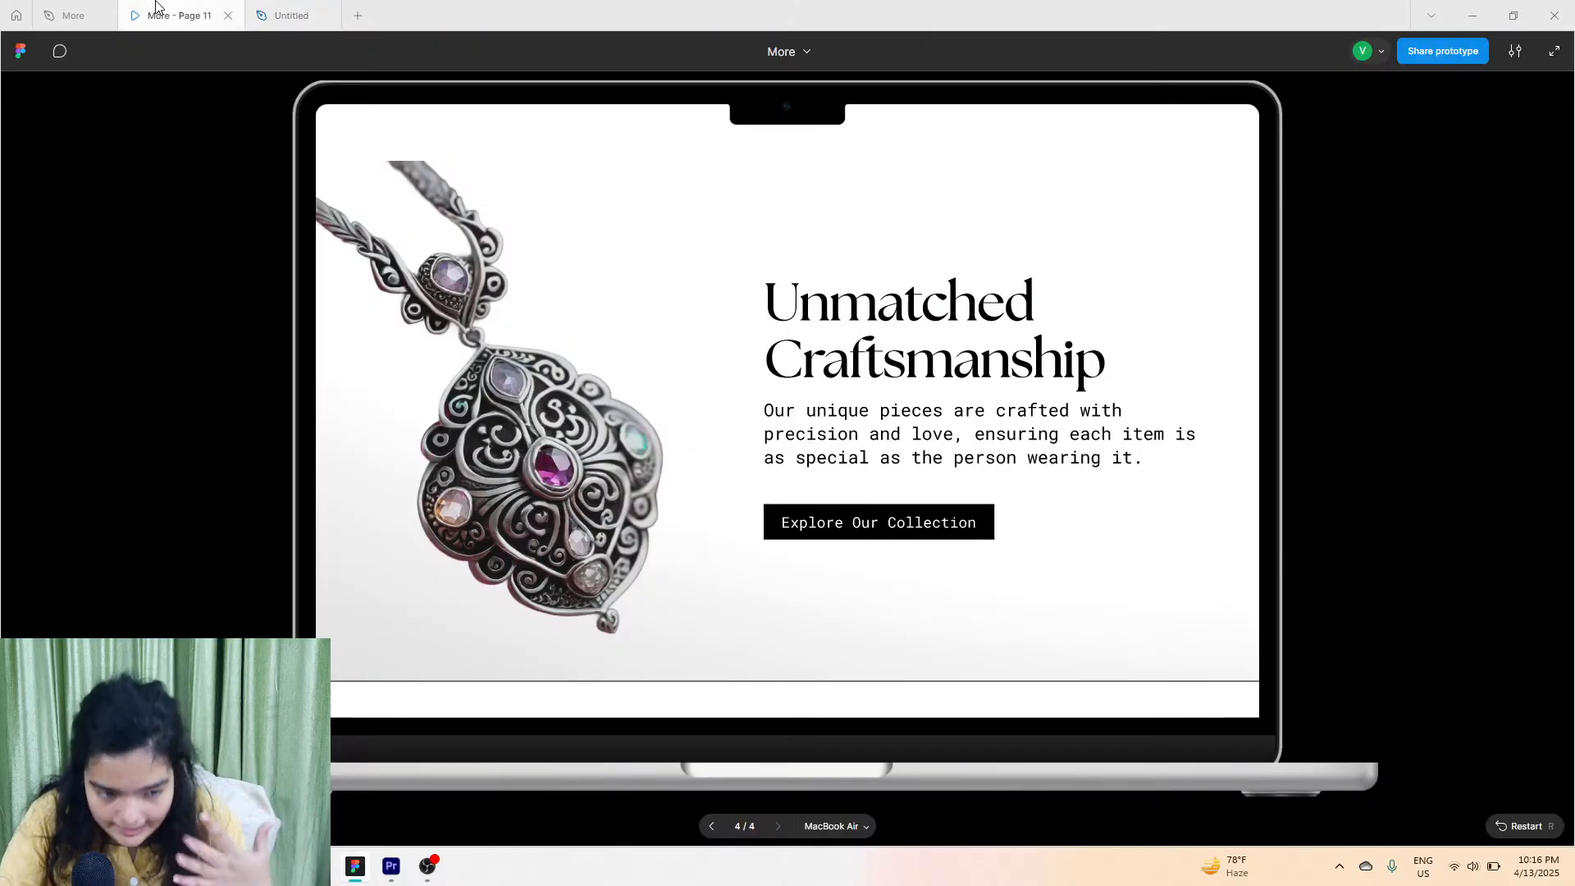
{"action": "left_click", "coordinate": [291, 15]}
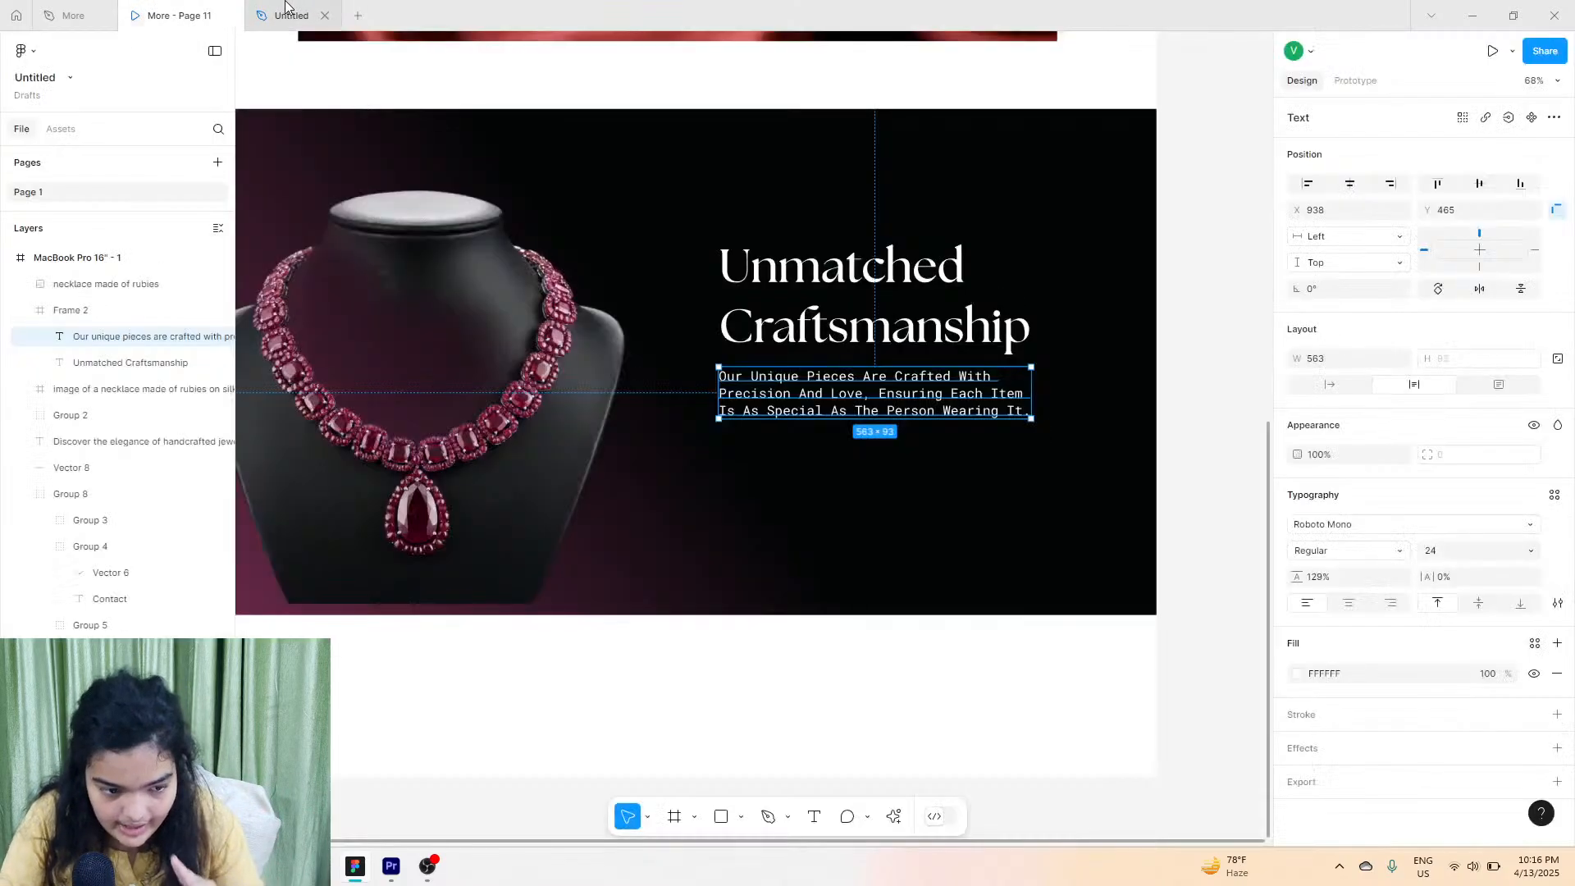
{"action": "double_click", "coordinate": [814, 381]}
{"action": "left_click", "coordinate": [1223, 377]}
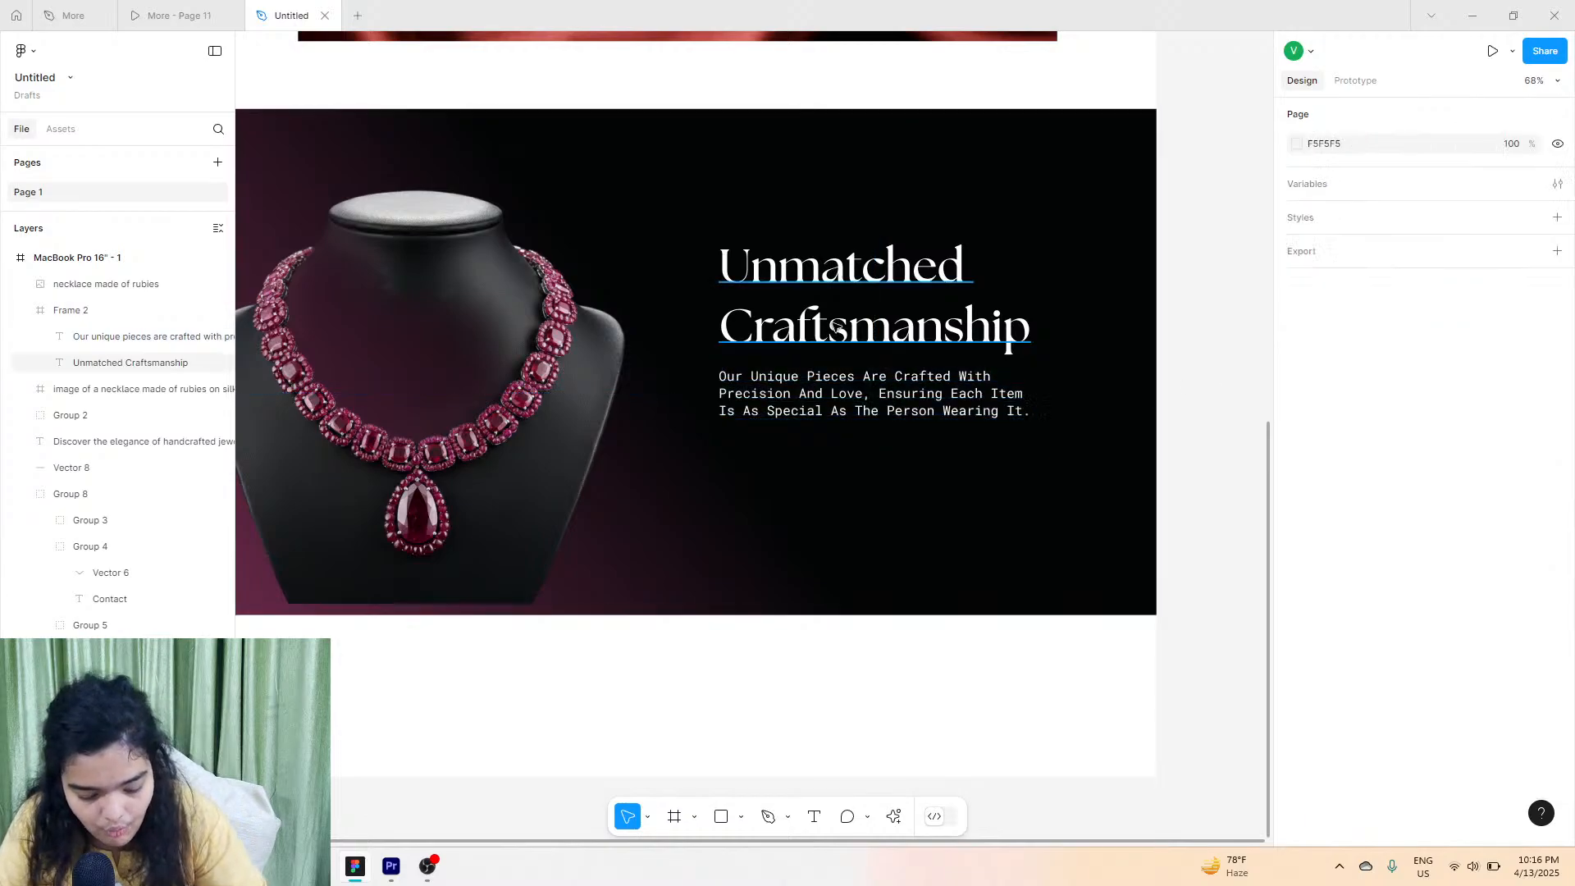
Duplicate the description text directly below the original, keeping it left-aligned, and check the prototype for the button label.
{"action": "left_click", "coordinate": [689, 386]}
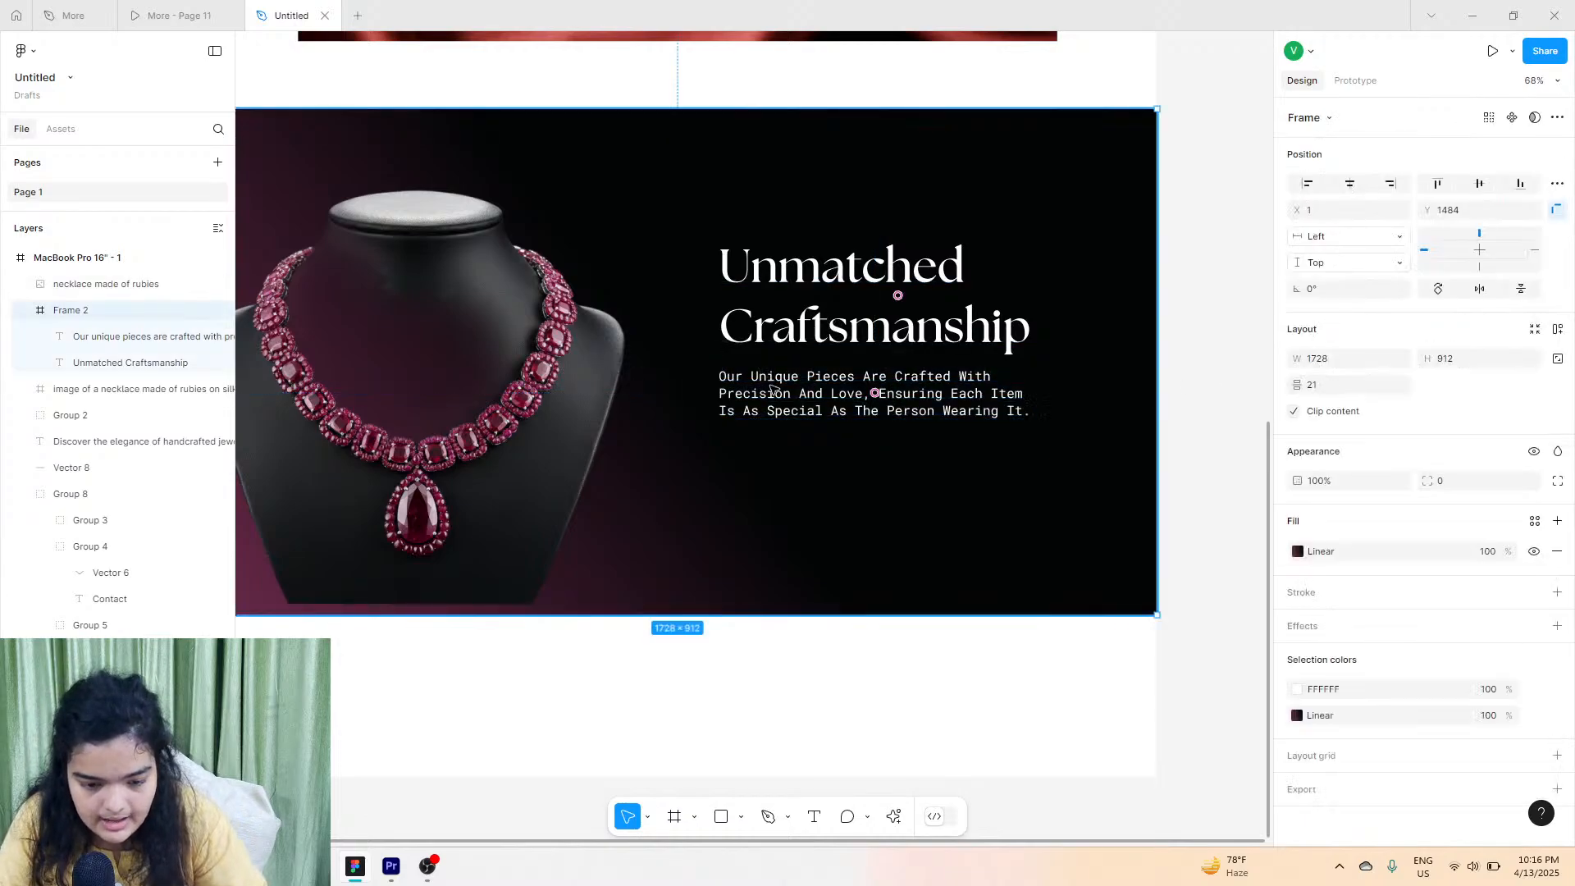
{"action": "left_click", "coordinate": [771, 389]}
{"action": "left_click_drag", "start_coordinate": [771, 385], "coordinate": [774, 456], "text": "alt"}
{"action": "left_click", "coordinate": [179, 16]}
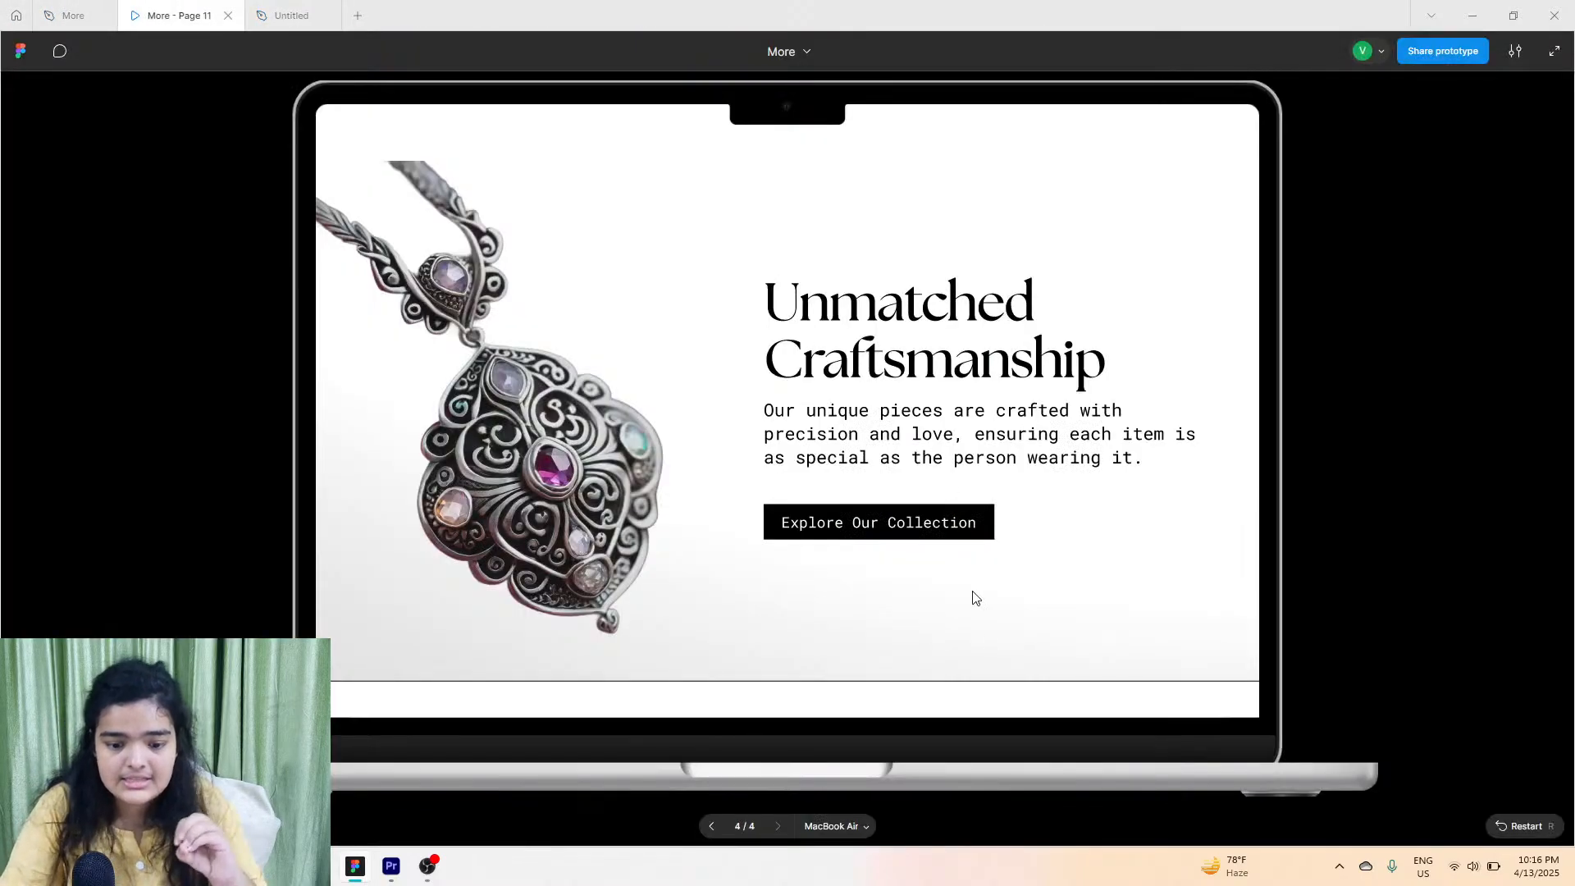
{"action": "left_click", "coordinate": [292, 16]}
Replace the duplicate's text with "Explore Our Collection", checking the wording in the prototype, and set the layer to auto width.
{"action": "double_click", "coordinate": [901, 469]}
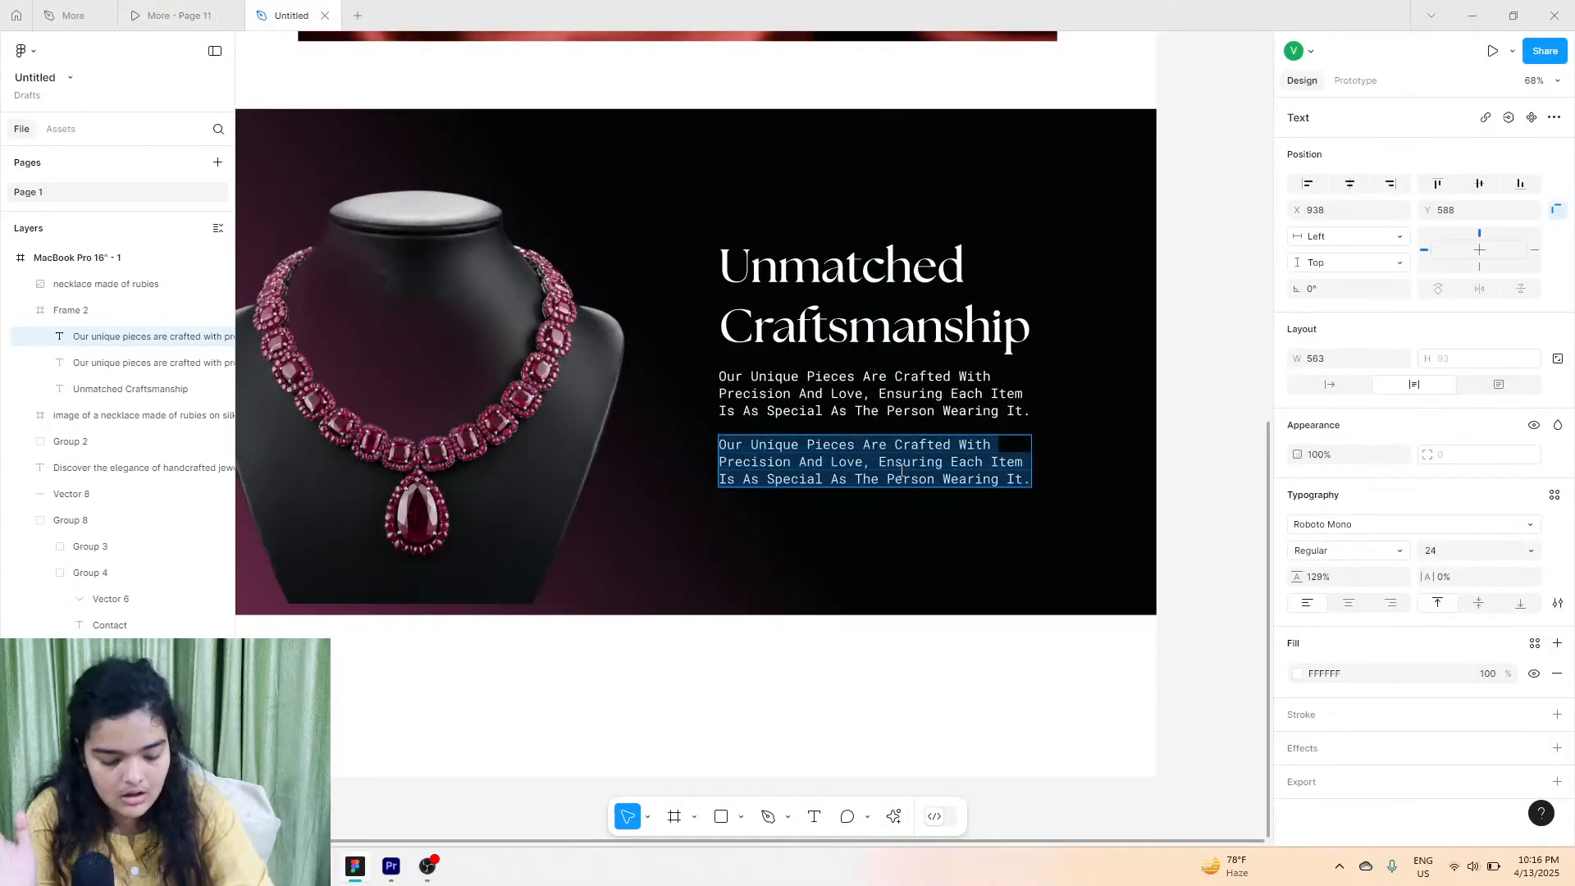
{"action": "type", "text": "EXplo"}
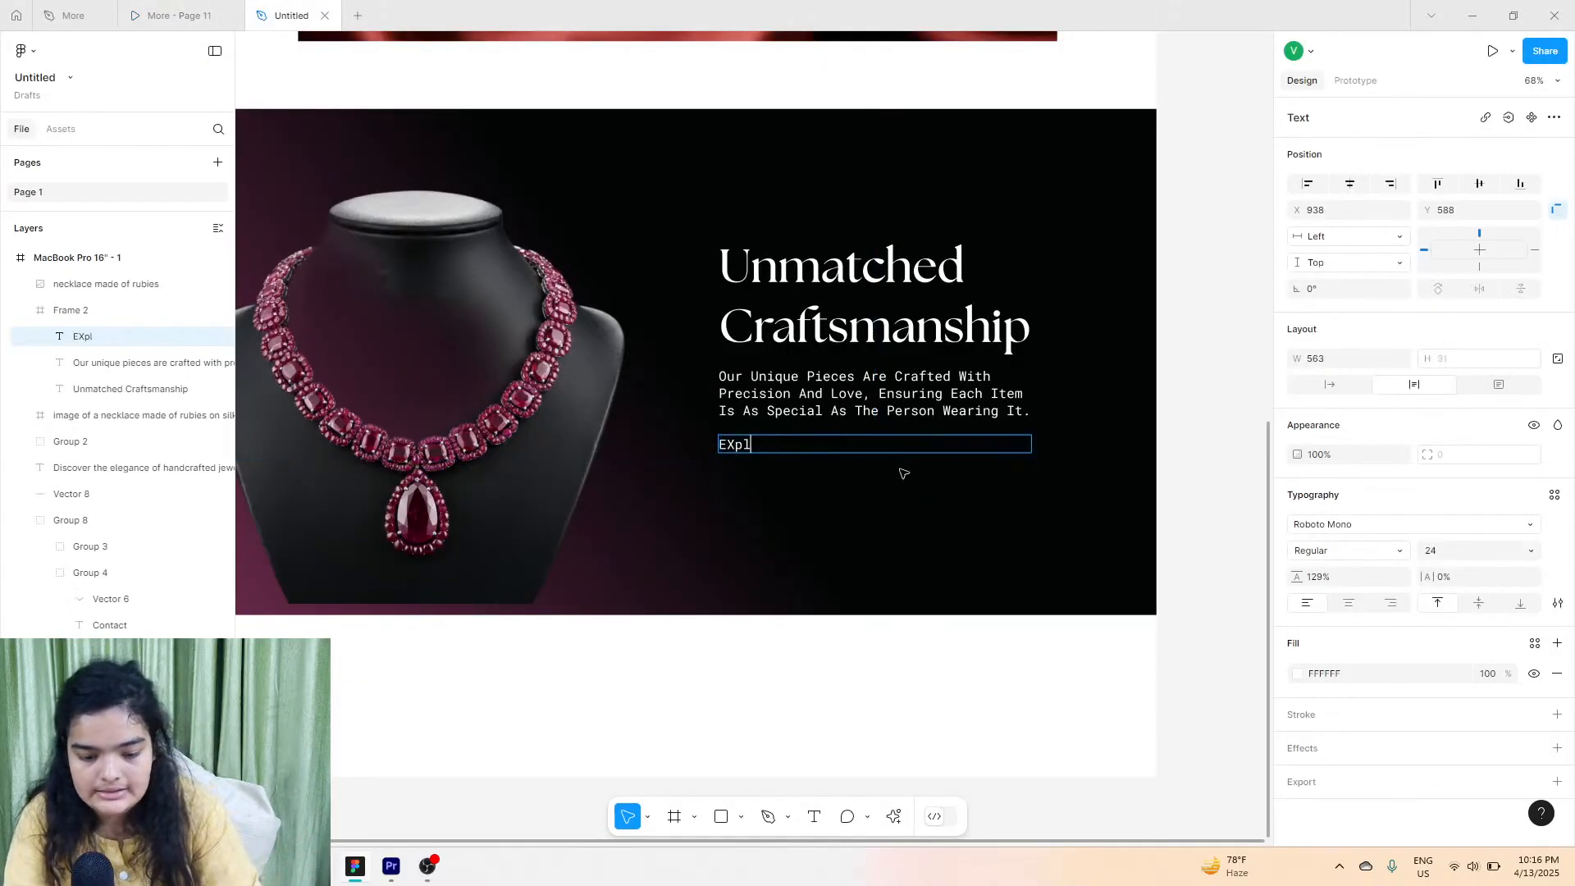
{"action": "key", "text": "BackSpace"}
{"action": "key", "text": "BackSpace"}
{"action": "key", "text": "BackSpace"}
{"action": "type", "text": "EXplore"}
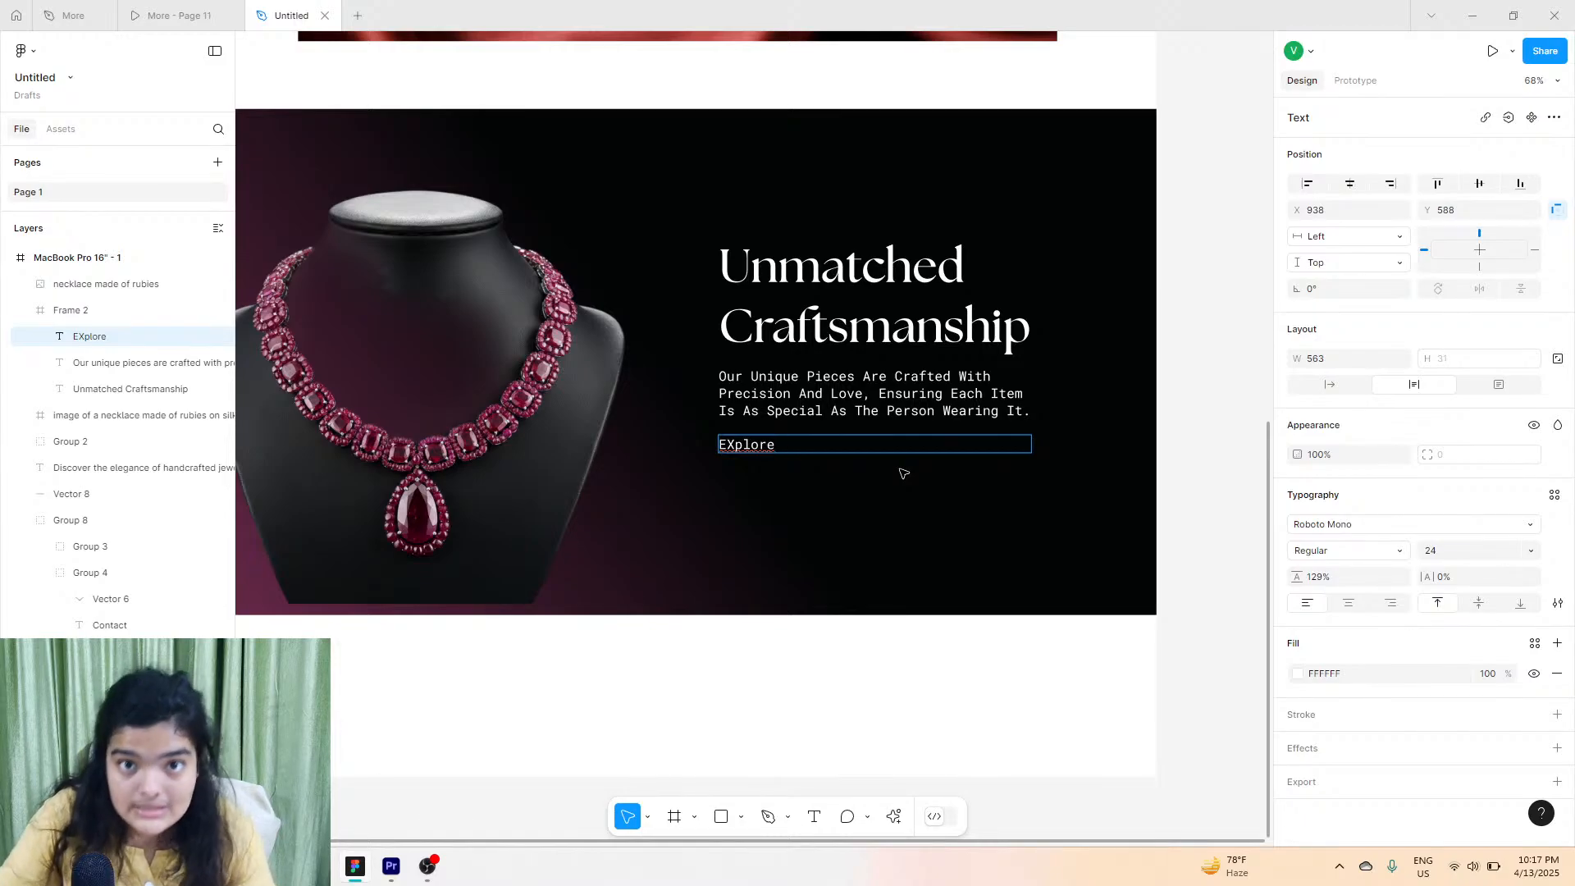
{"action": "key", "text": "BackSpace"}
{"action": "key", "text": "BackSpace"}
{"action": "key", "text": "BackSpace"}
{"action": "key", "text": "BackSpace"}
{"action": "key", "text": "BackSpace"}
{"action": "key", "text": "BackSpace"}
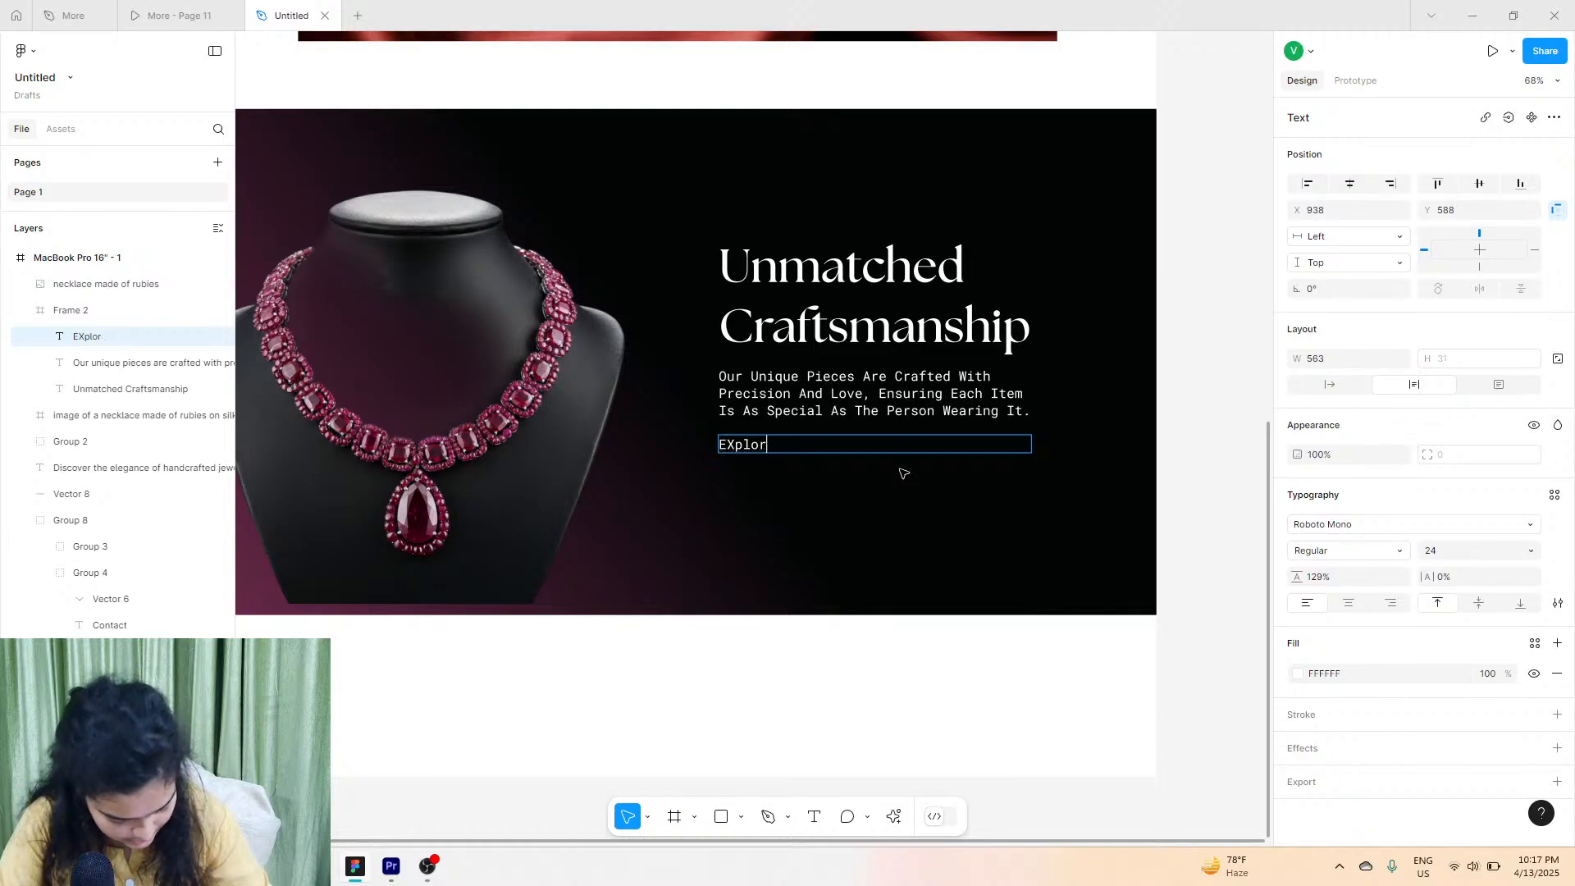
{"action": "type", "text": "xplor"}
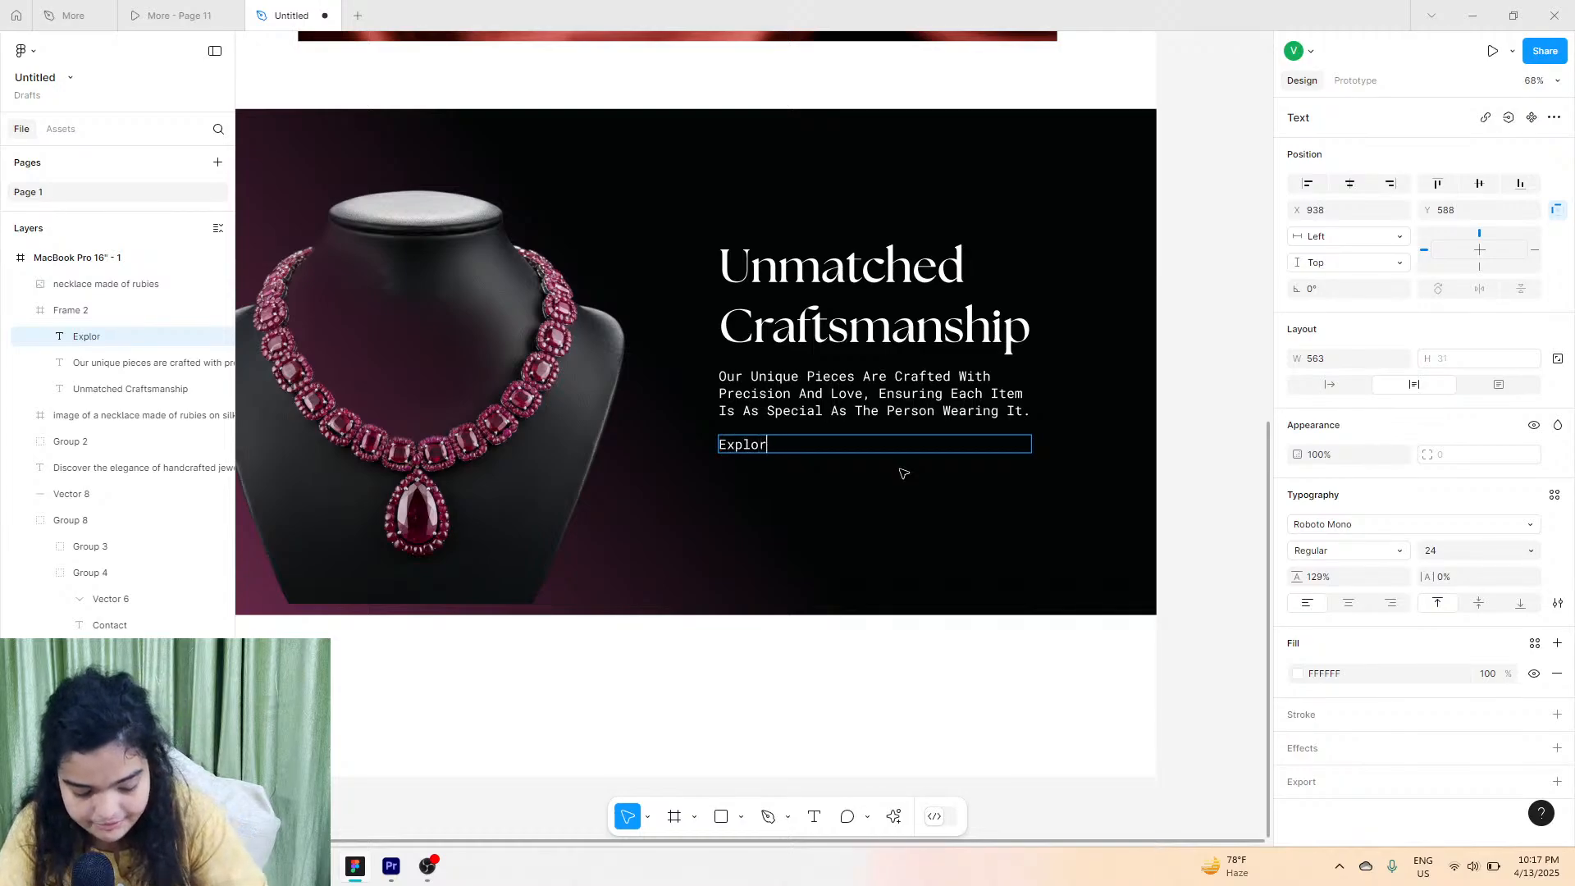
{"action": "left_click", "coordinate": [140, 10]}
{"action": "left_click", "coordinate": [279, 15]}
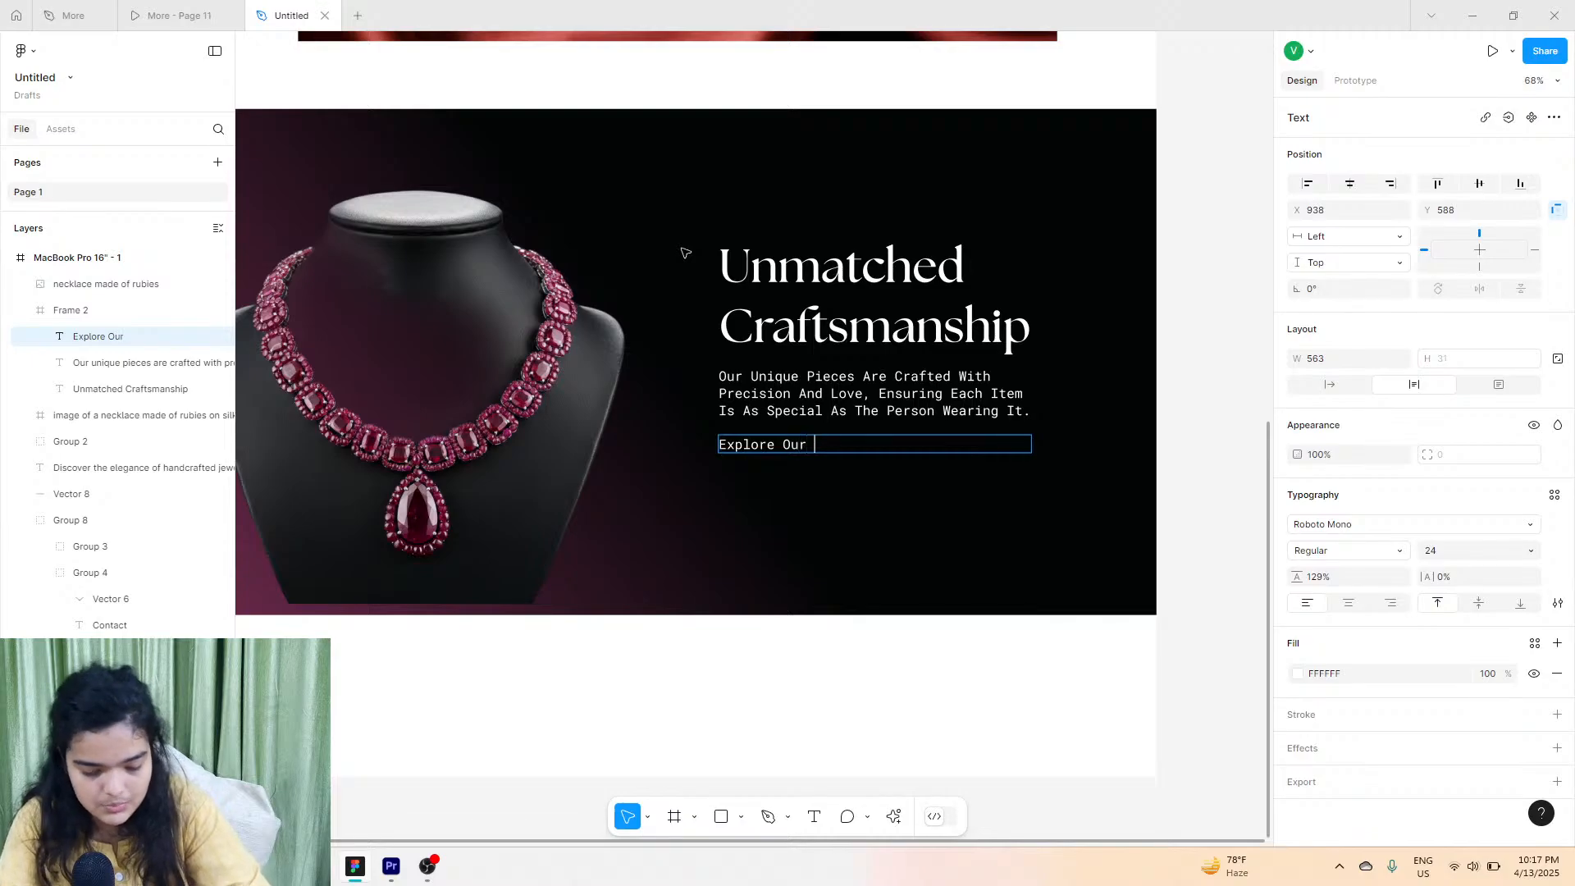
{"action": "left_click_drag", "start_coordinate": [300, 15], "coordinate": [242, 7]}
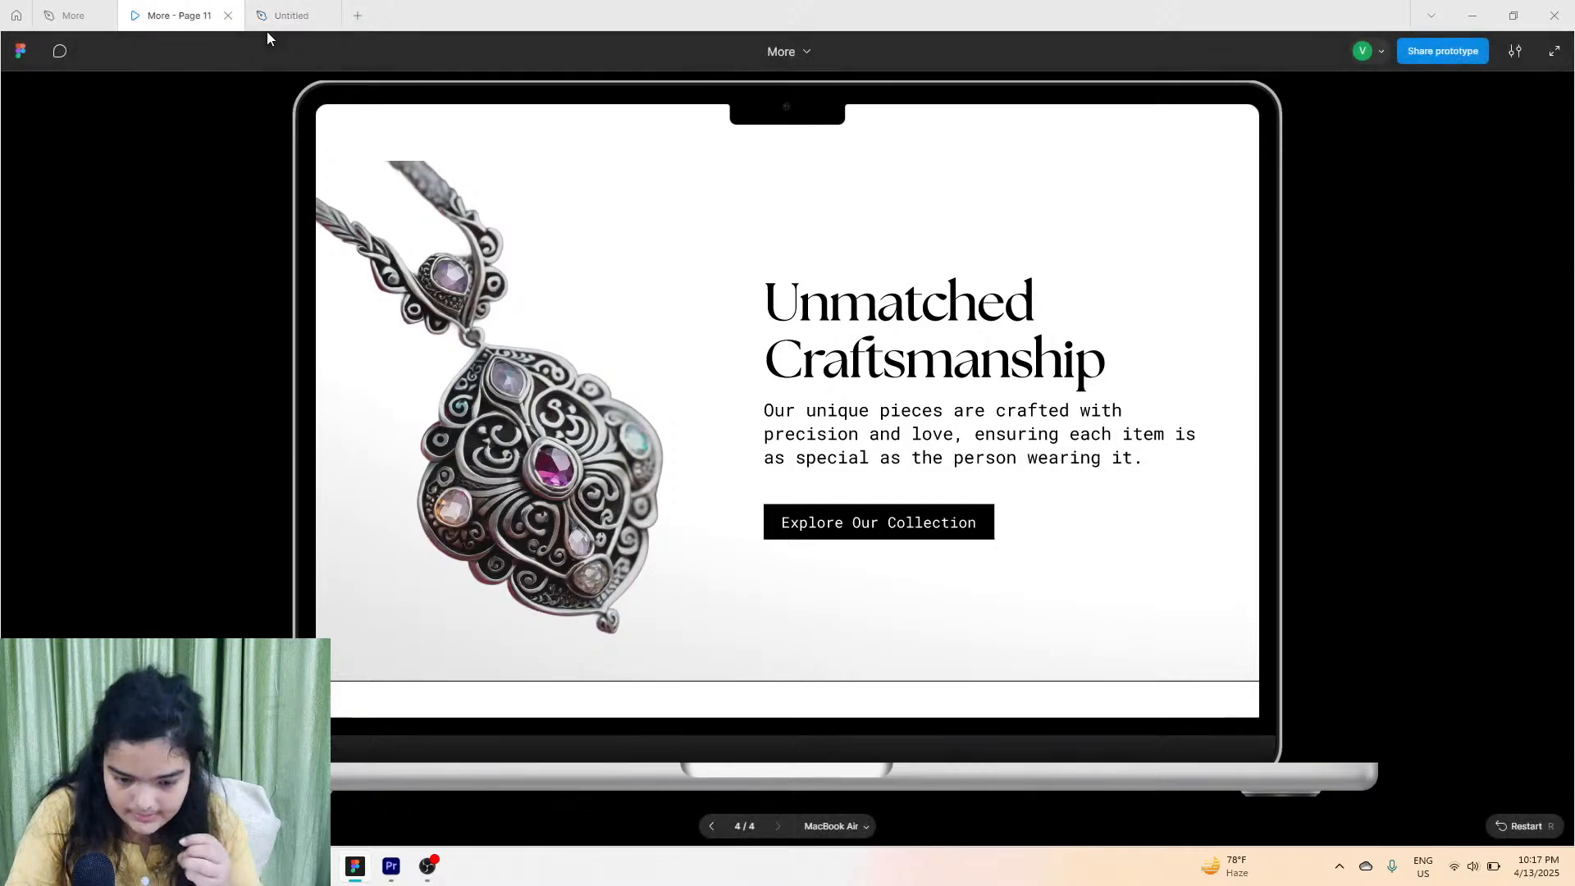
{"action": "left_click", "coordinate": [279, 15]}
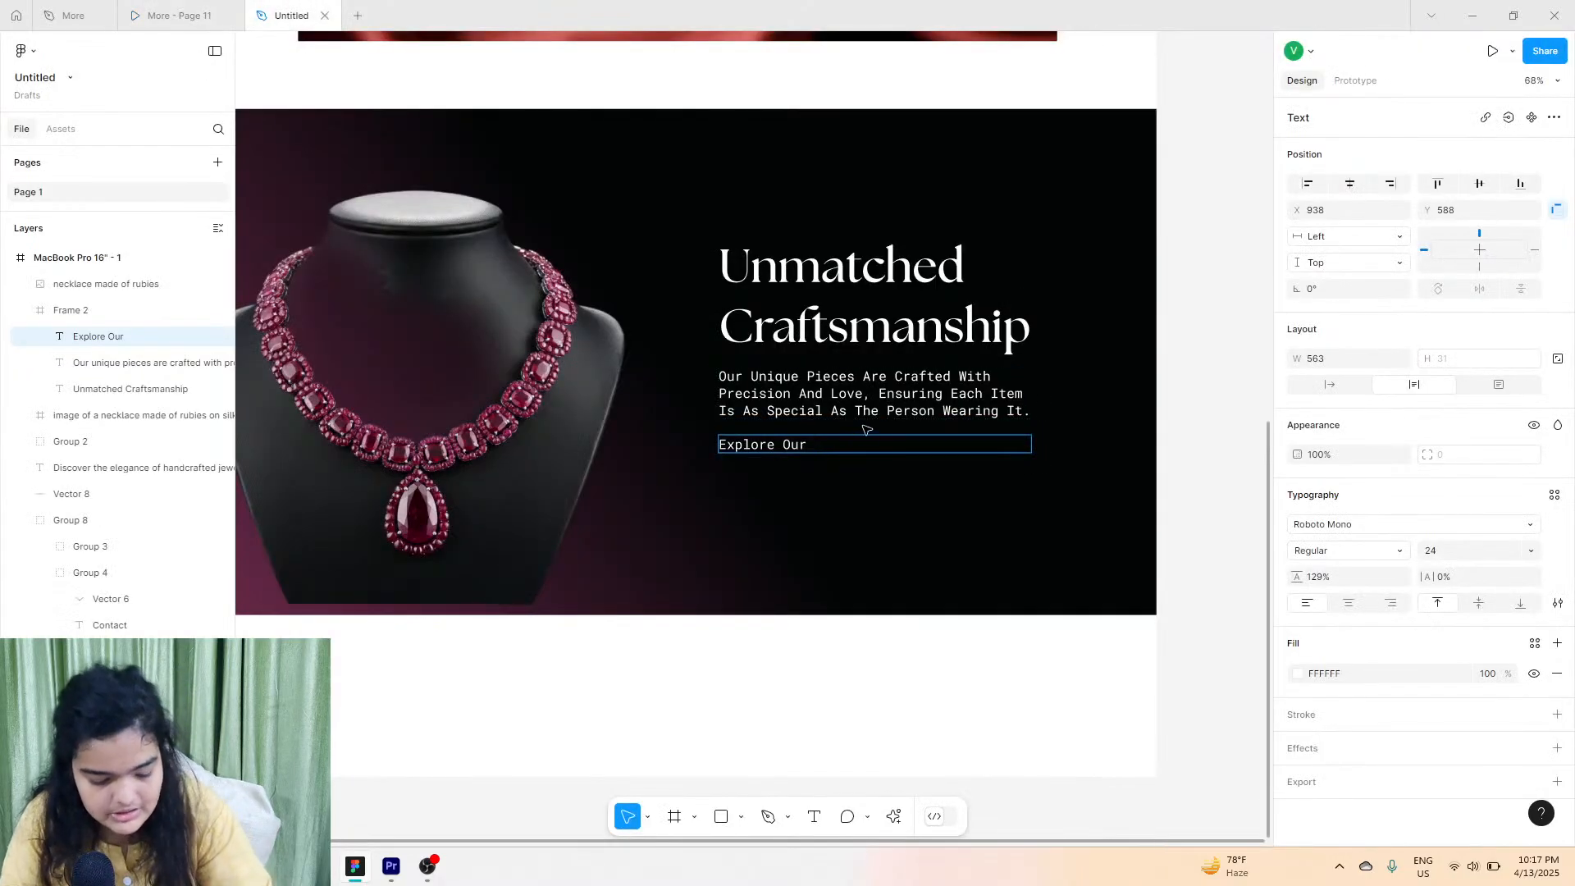
{"action": "type", "text": "ollect"}
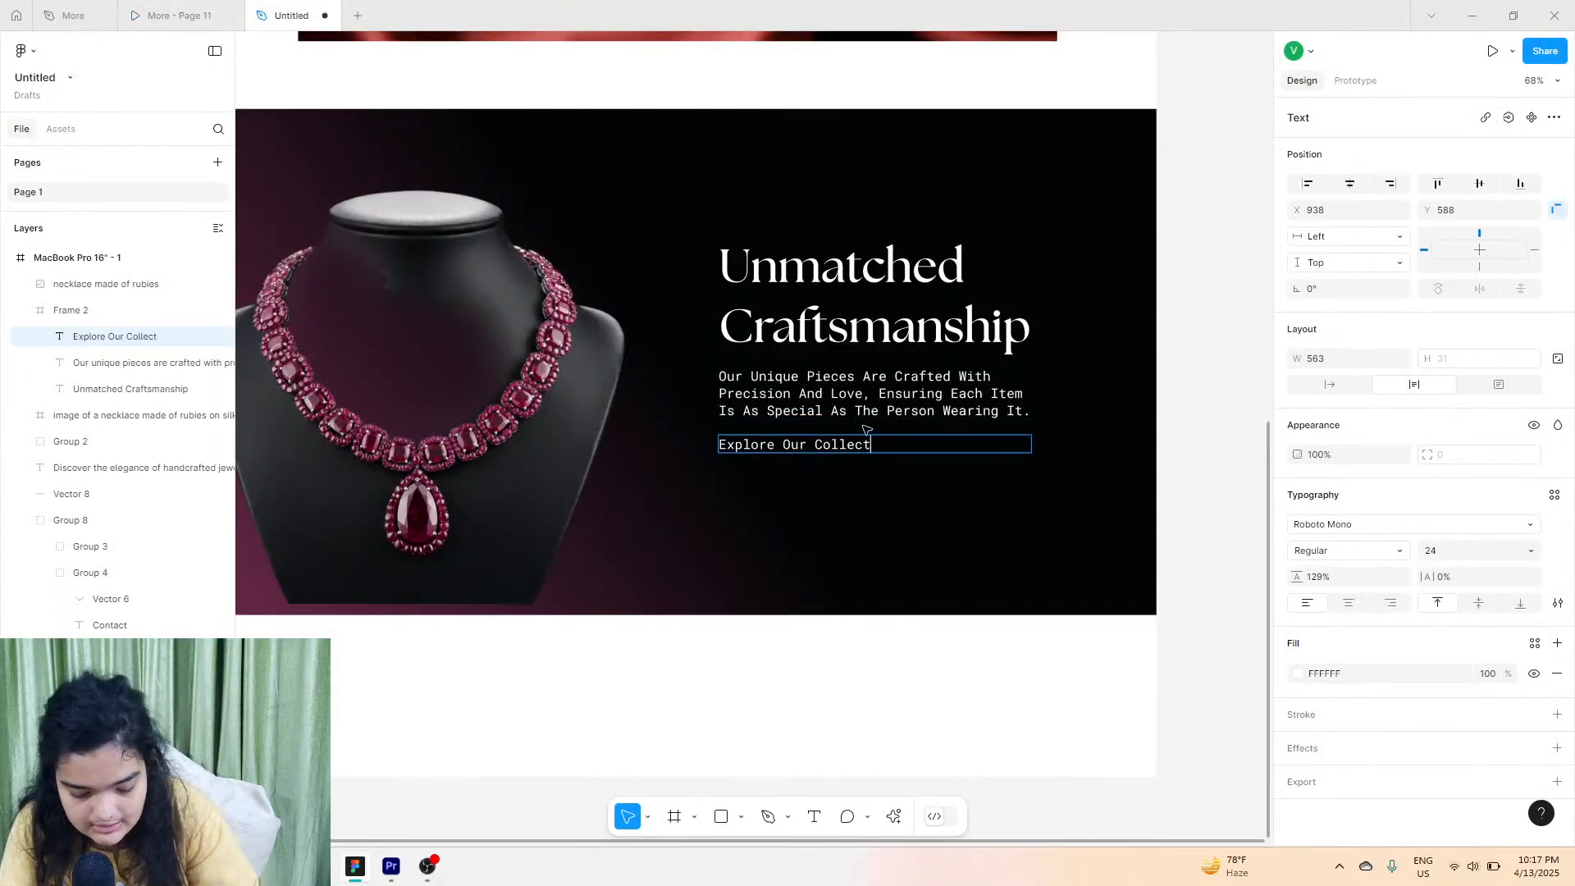
{"action": "type", "text": "ion"}
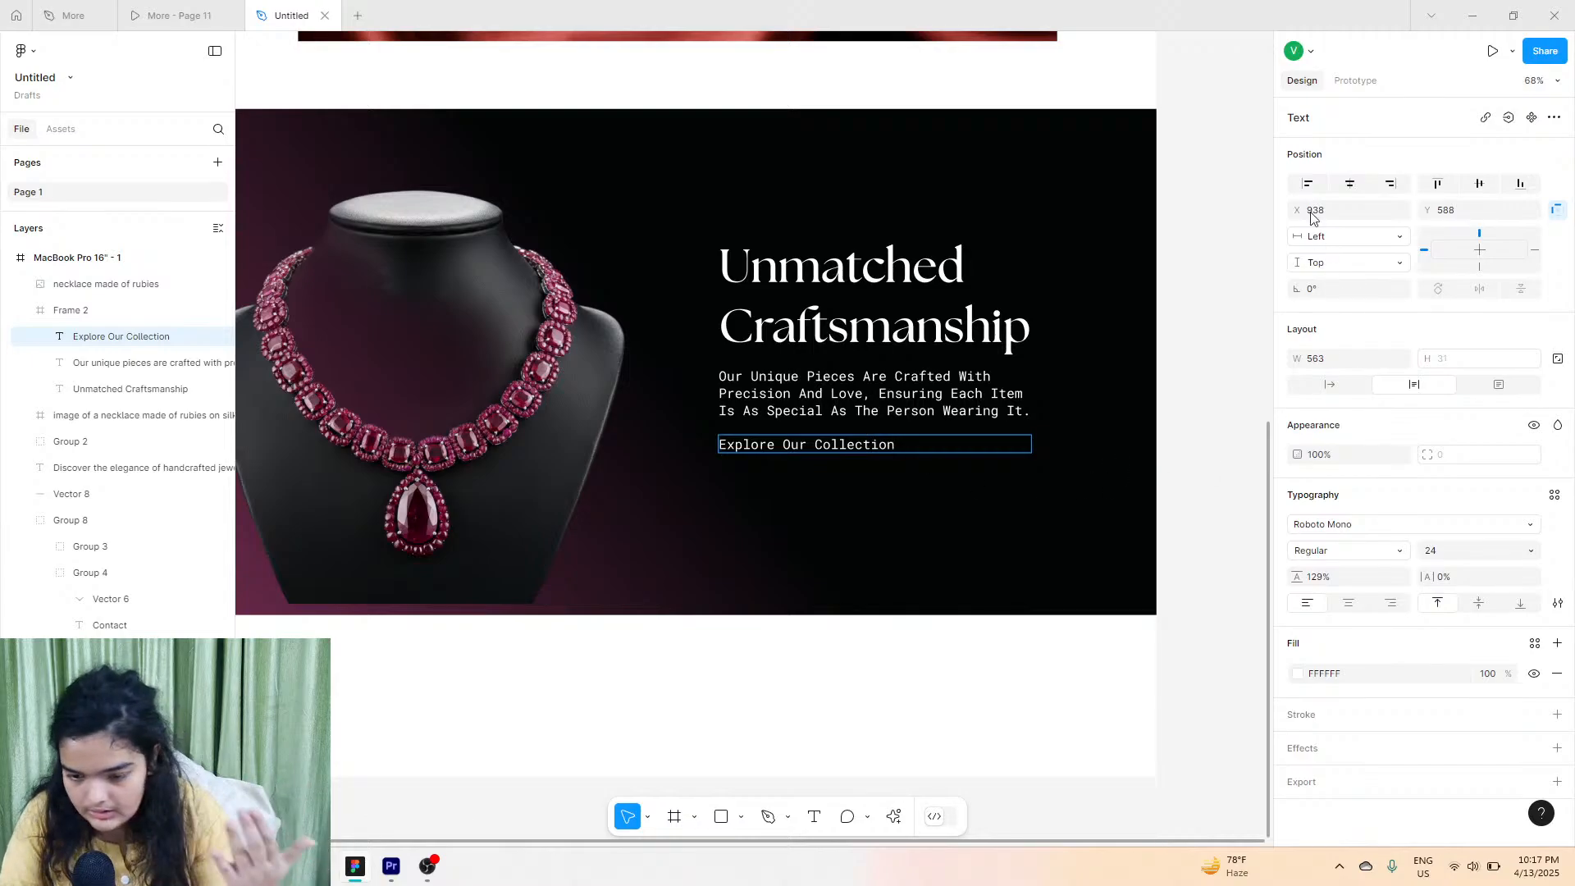
{"action": "left_click", "coordinate": [1330, 384]}
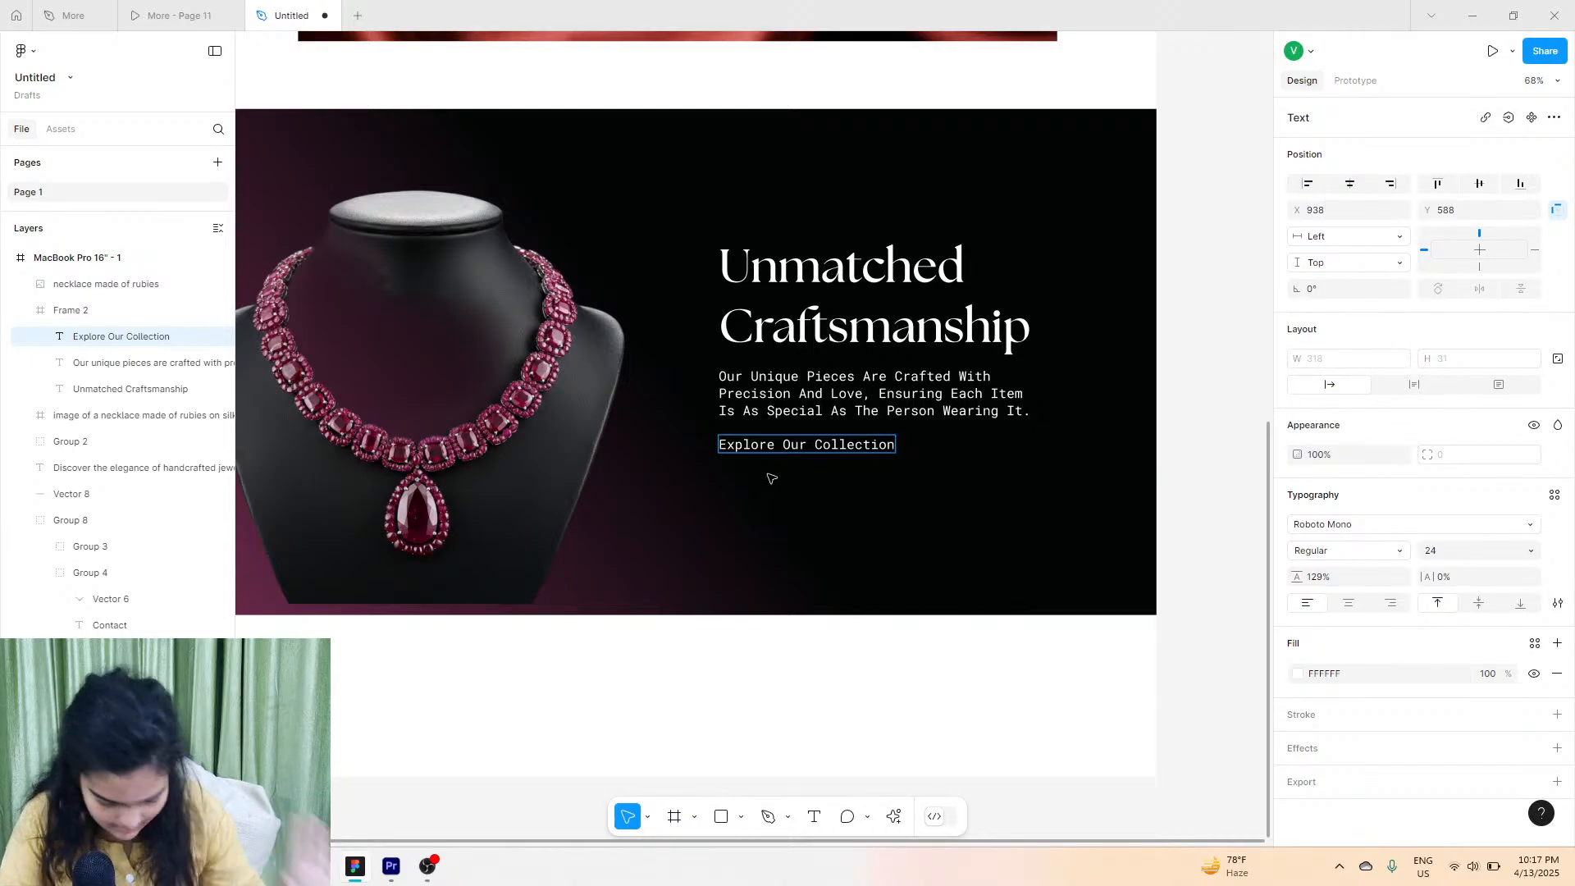
{"action": "key", "text": "Escape"}
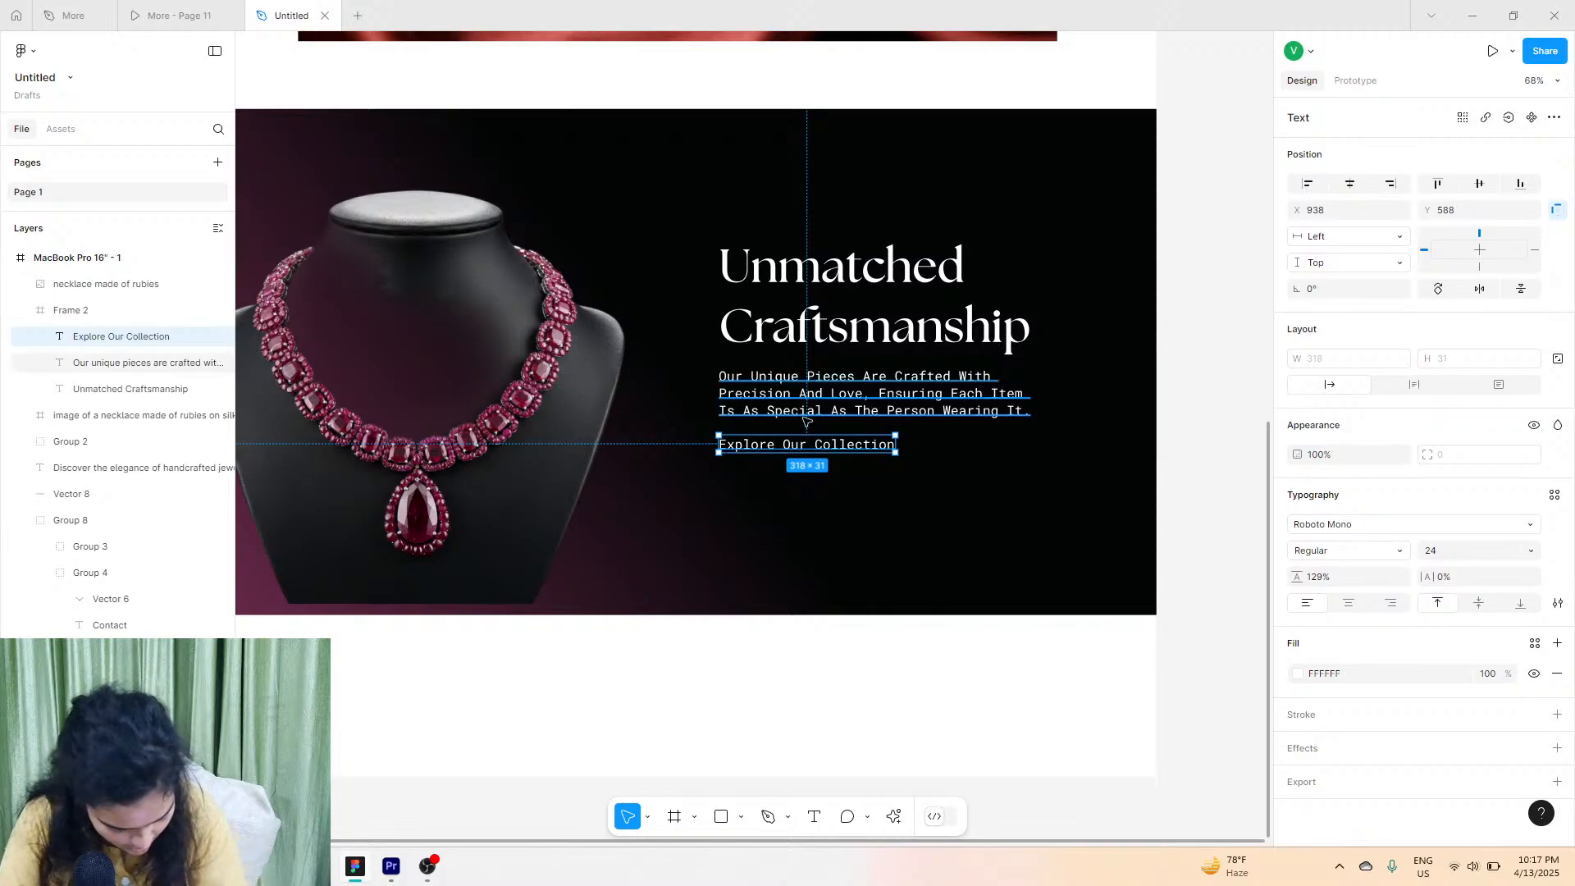
Wrap the "Explore Our Collection" text in its own frame and add auto layout to that frame.
{"action": "scroll", "coordinate": [806, 421], "scroll_direction": "up", "scroll_amount": 3}
{"action": "right_click", "coordinate": [807, 454]}
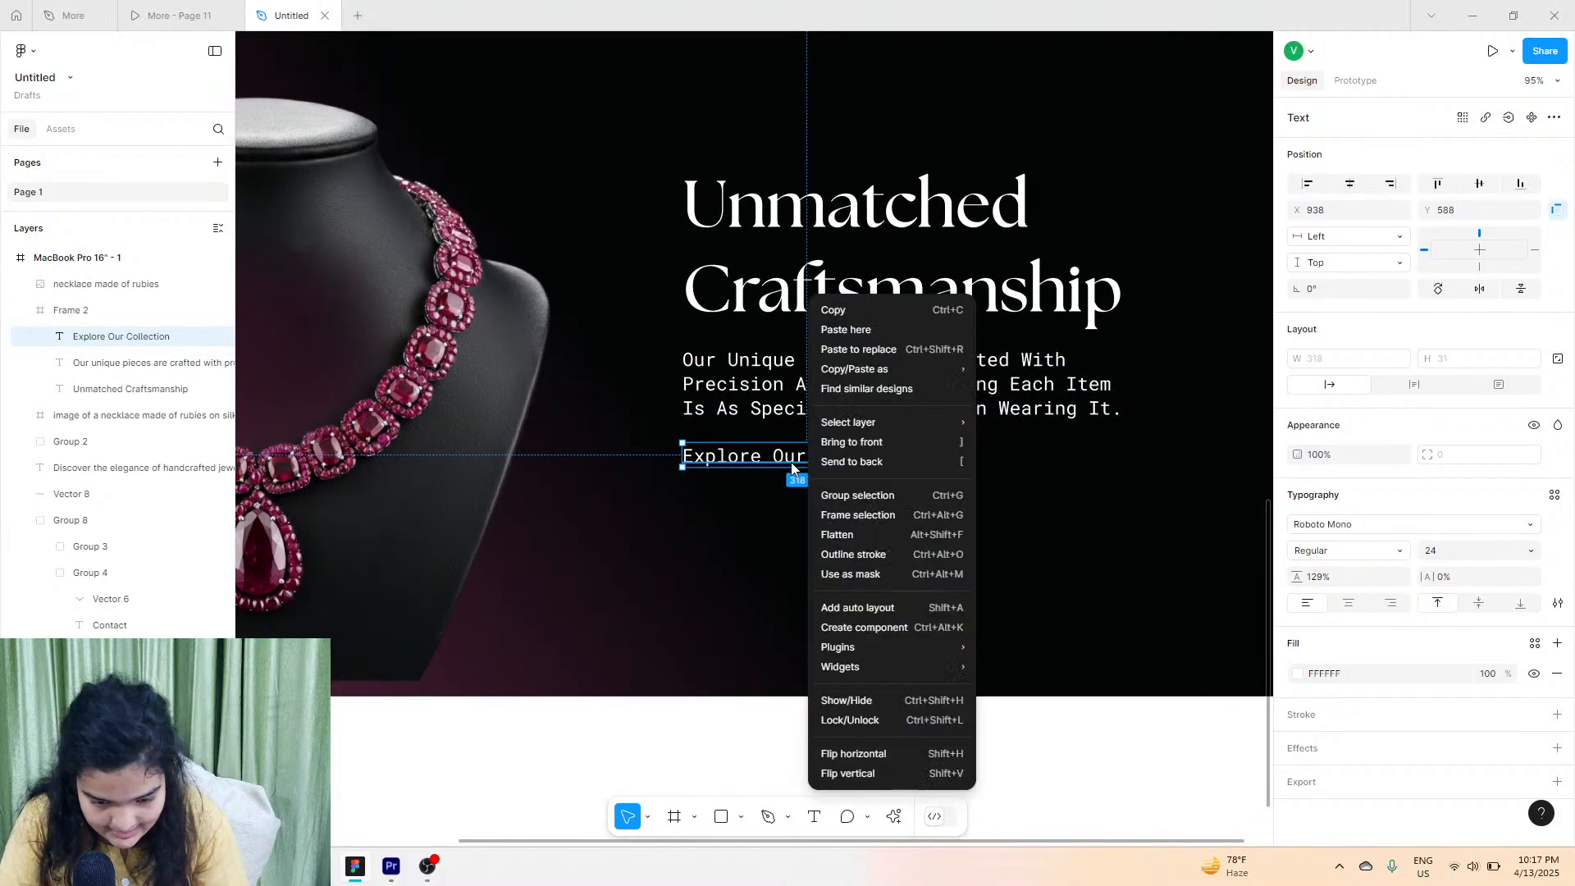
{"action": "left_click", "coordinate": [793, 470]}
{"action": "right_click", "coordinate": [785, 460]}
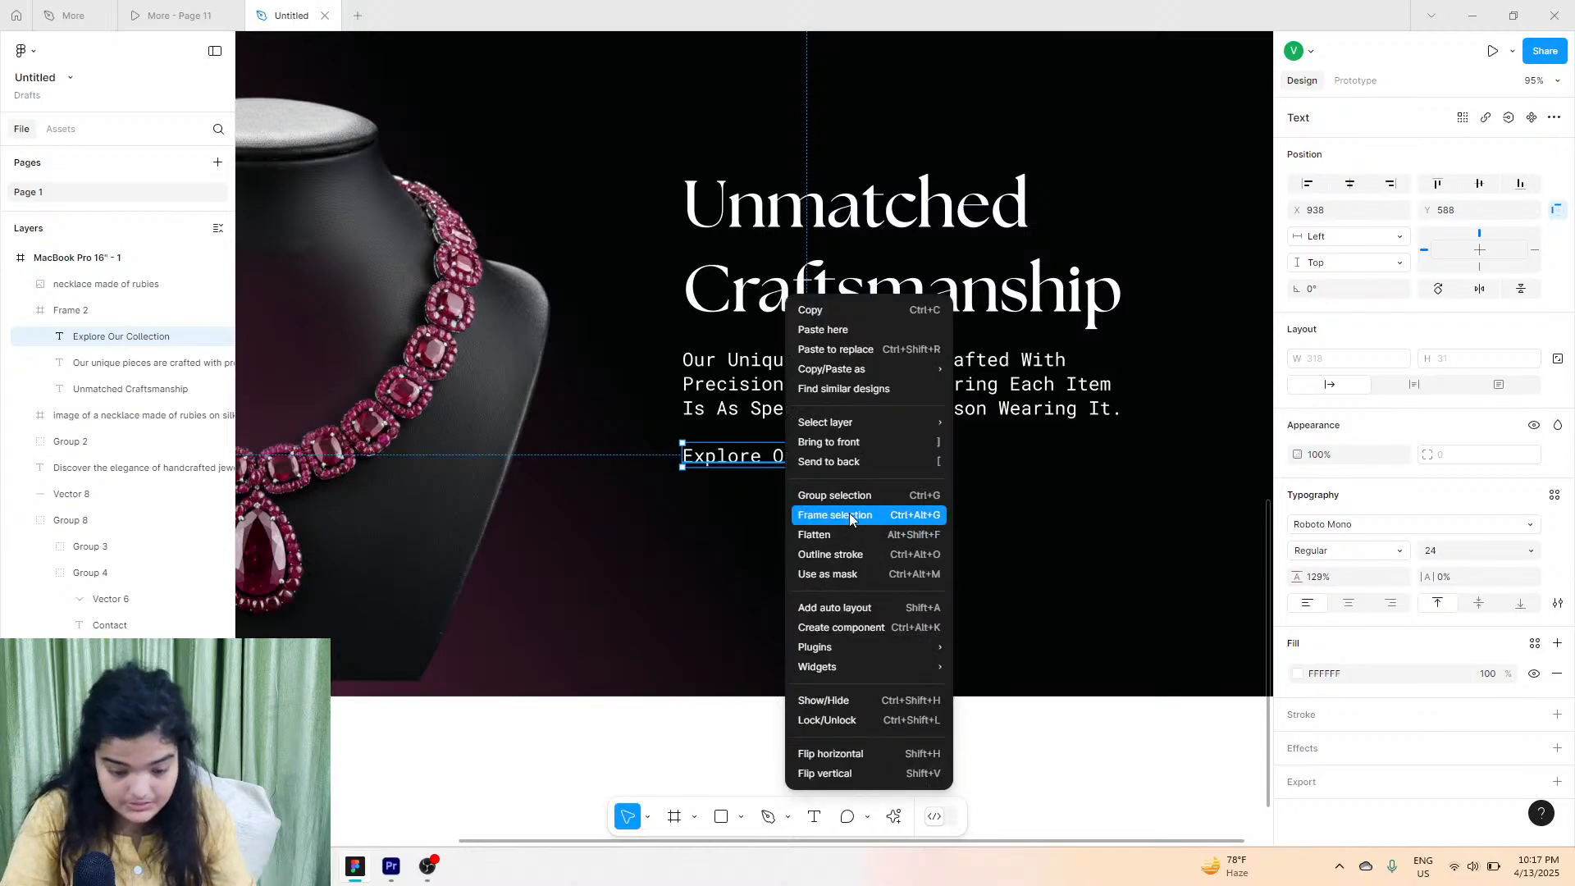
{"action": "left_click", "coordinate": [849, 515]}
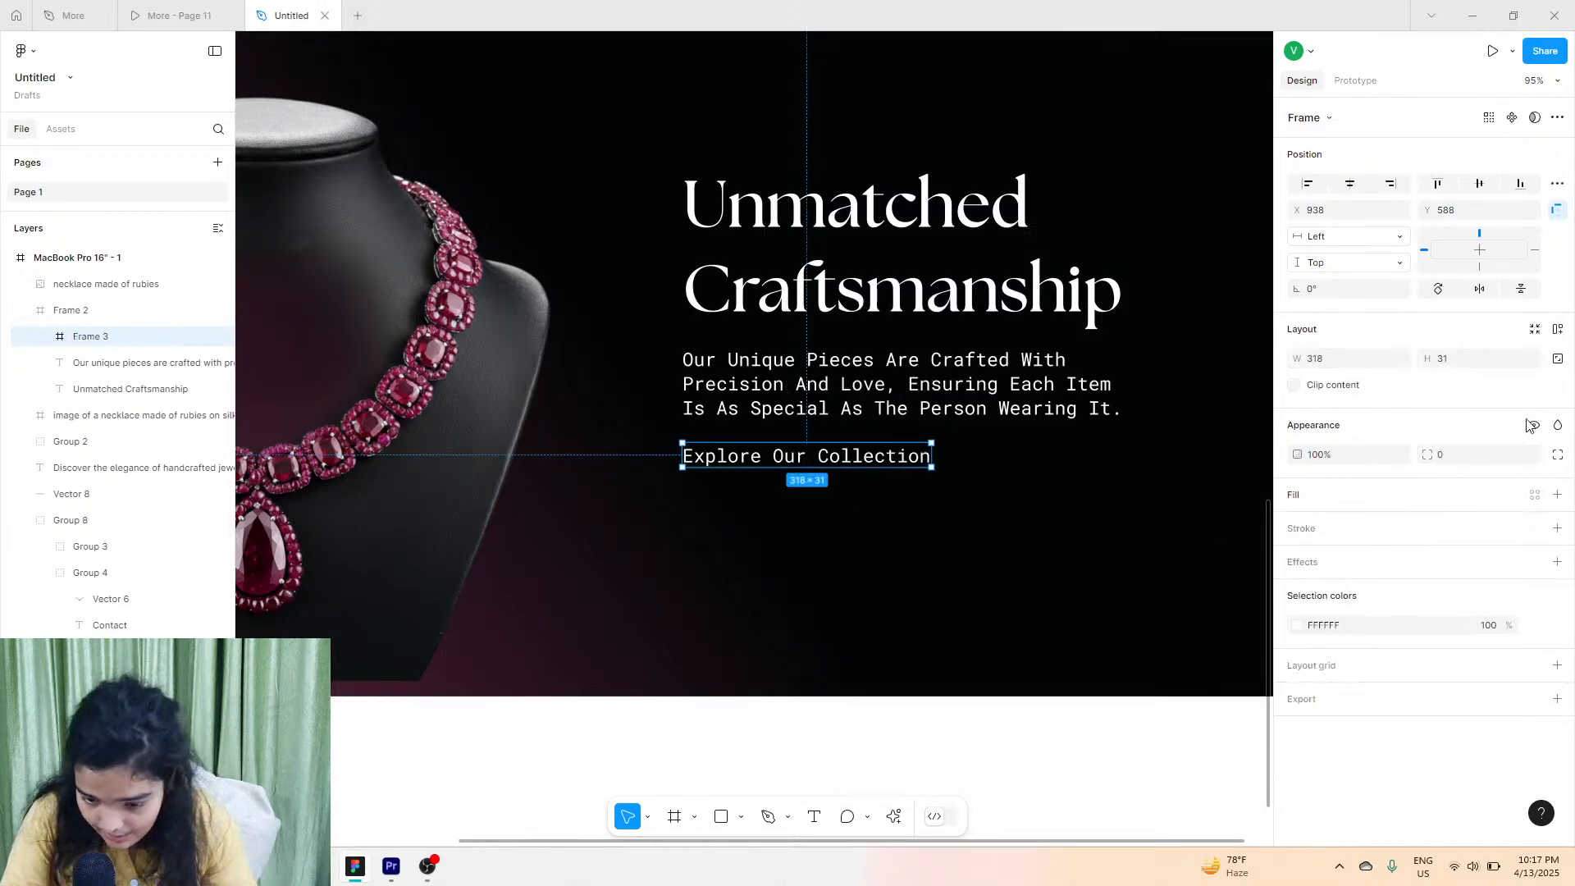
{"action": "left_click", "coordinate": [1557, 329]}
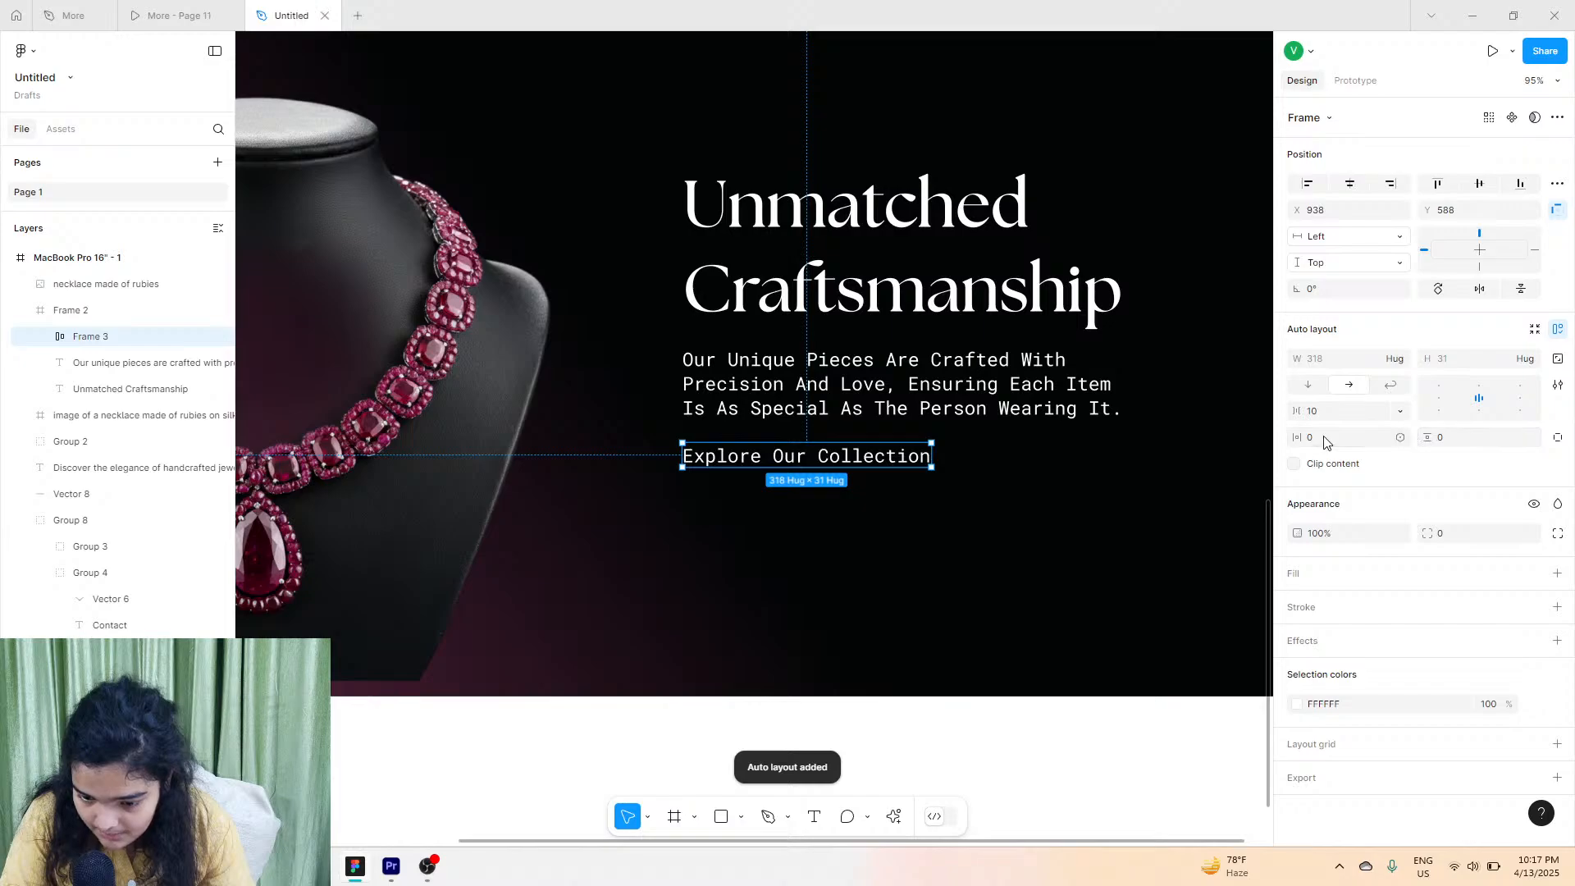
Set the button frame's padding to 62 horizontal and 29 vertical, and add a white FFFFFF fill.
{"action": "left_click_drag", "start_coordinate": [1300, 439], "coordinate": [1453, 439]}
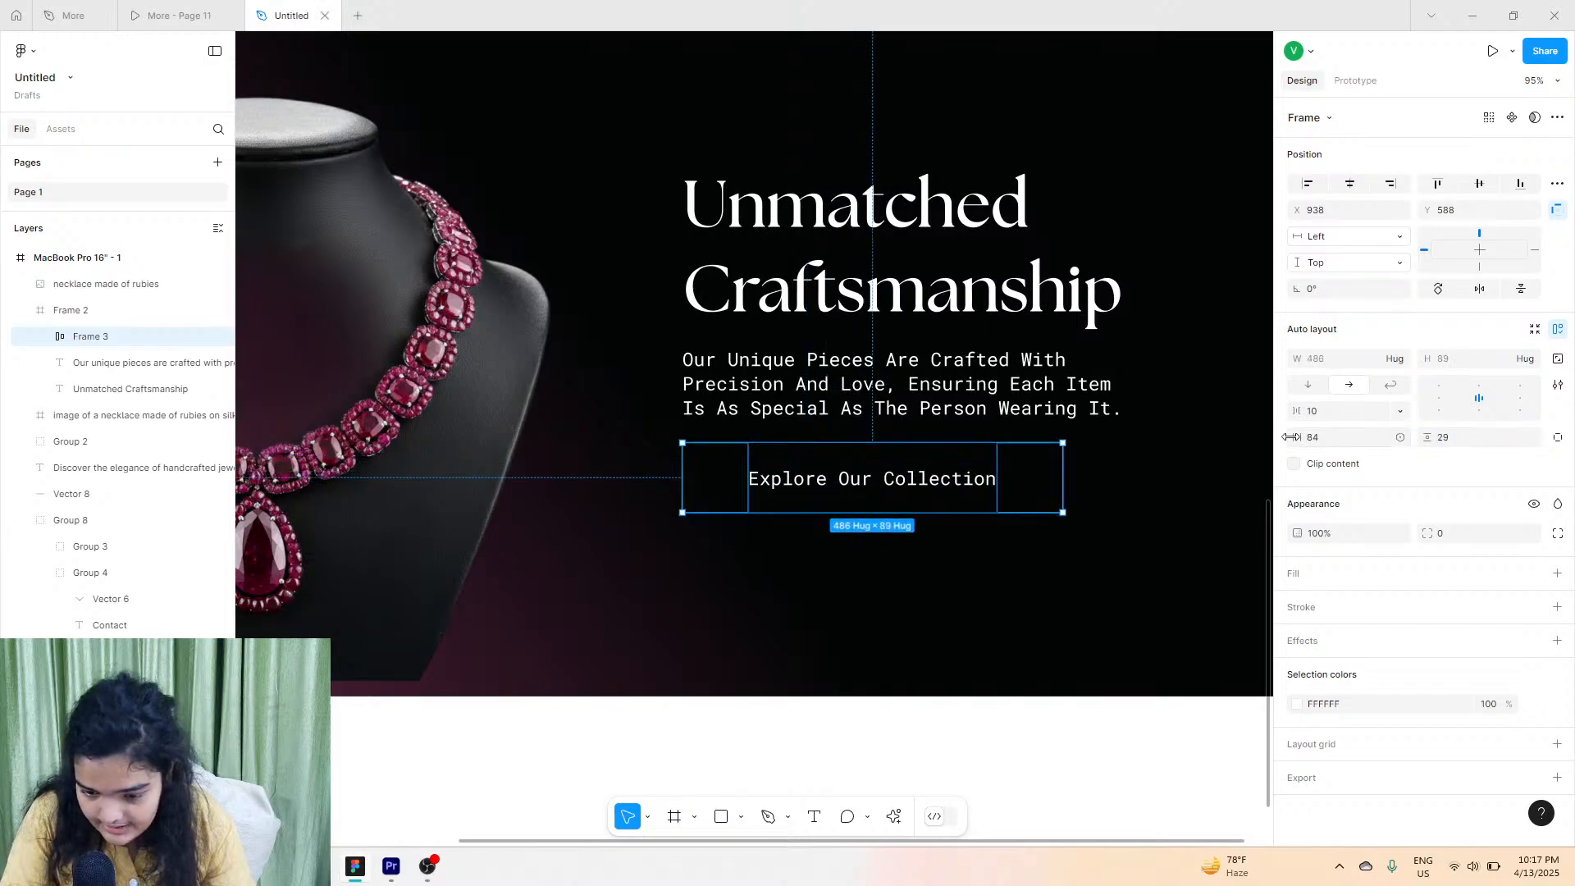
{"action": "left_click_drag", "start_coordinate": [1291, 437], "coordinate": [1191, 454]}
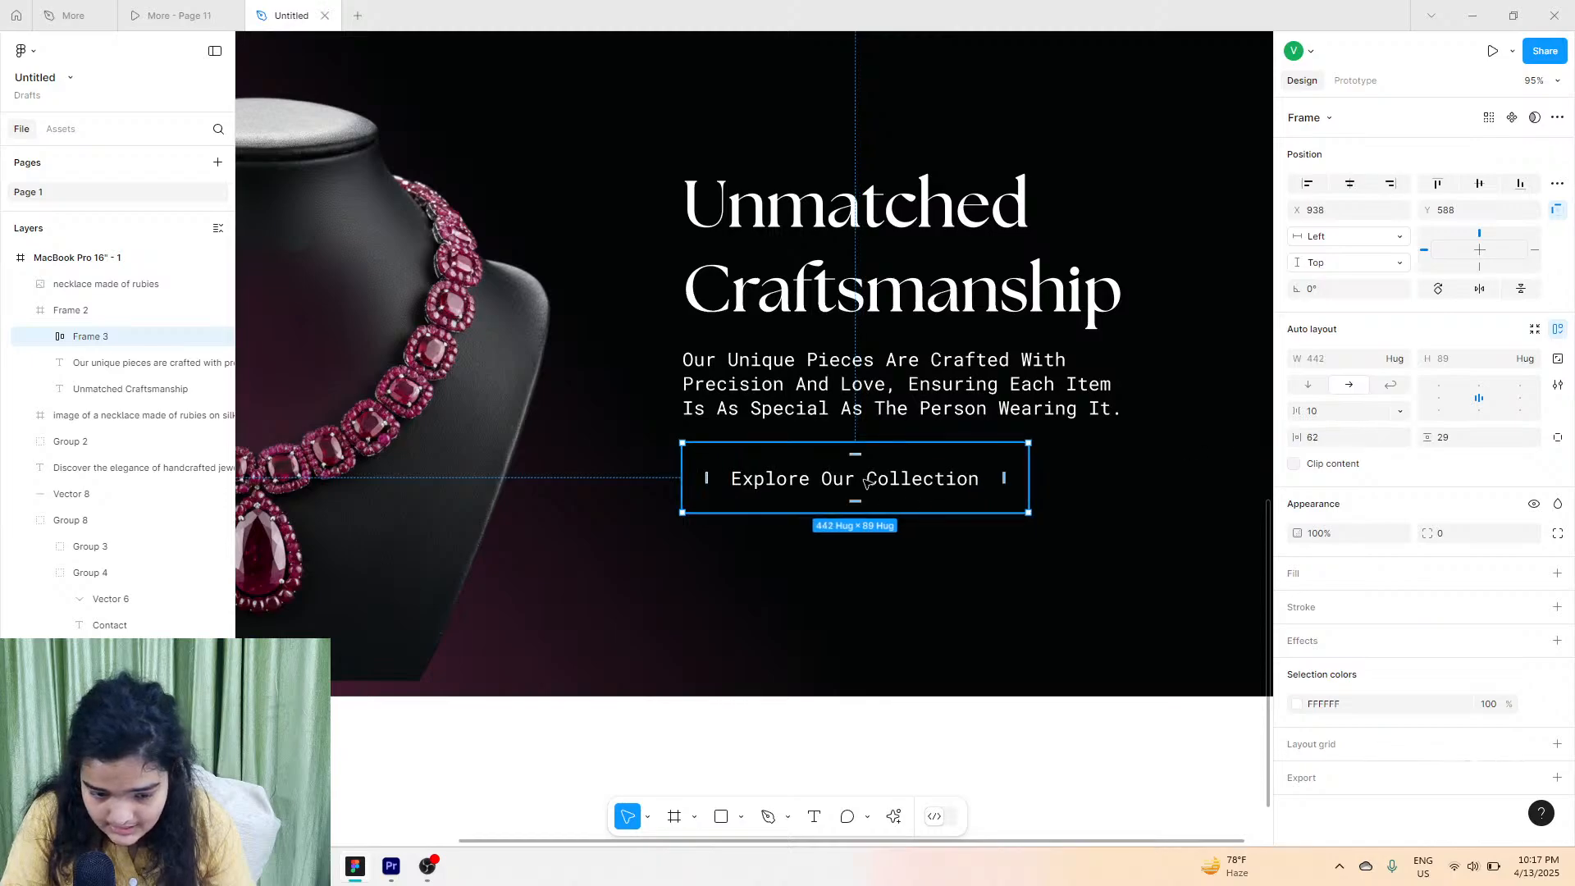
{"action": "left_click_drag", "start_coordinate": [867, 482], "coordinate": [867, 484]}
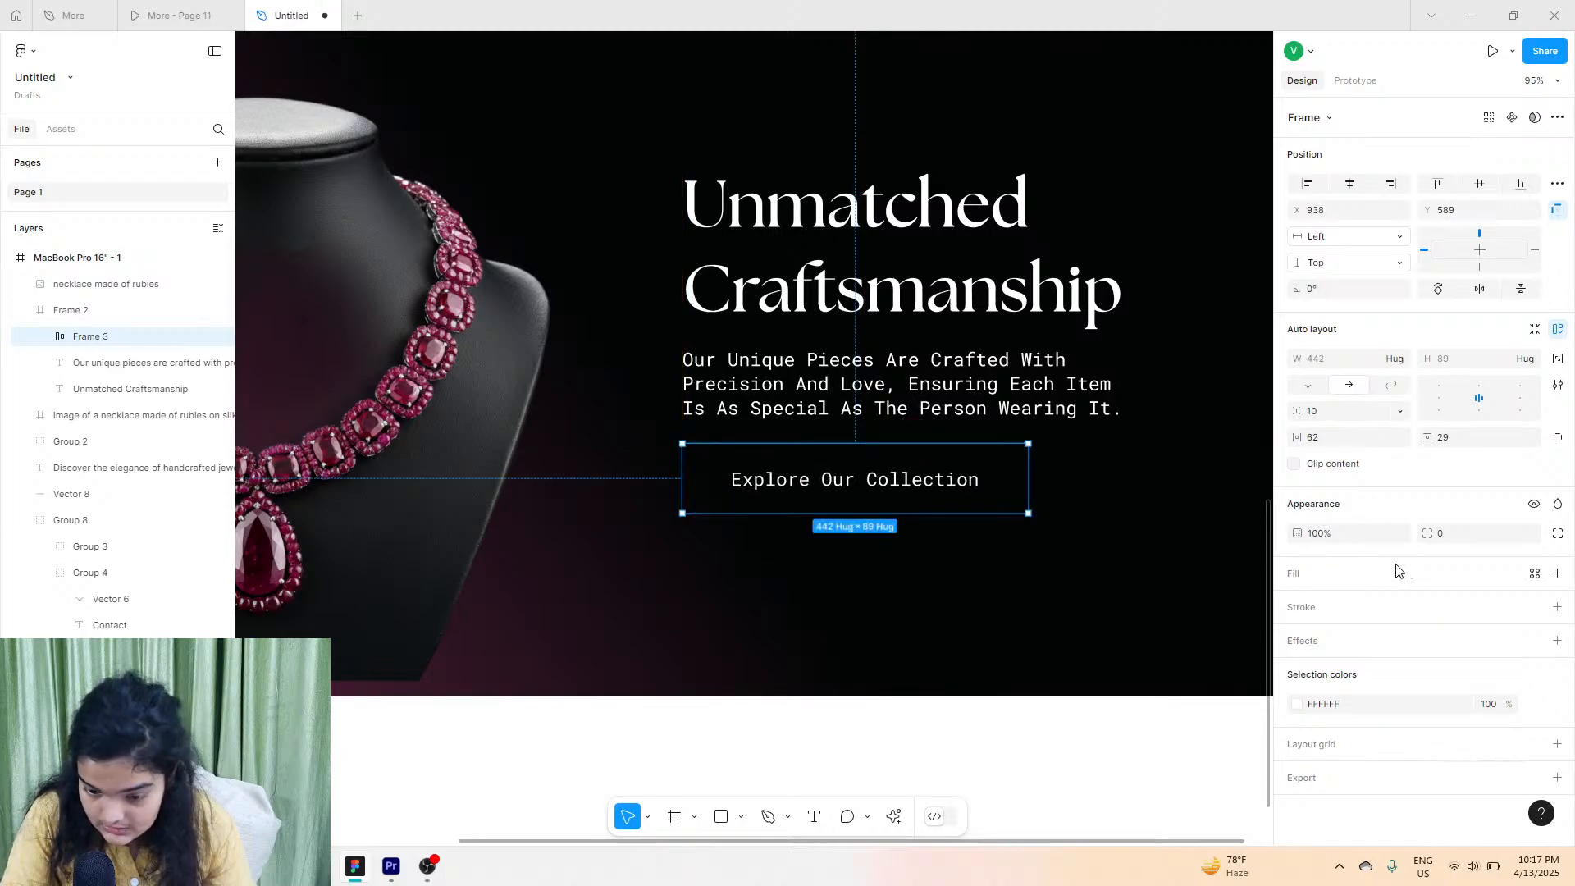
{"action": "left_click", "coordinate": [1557, 573]}
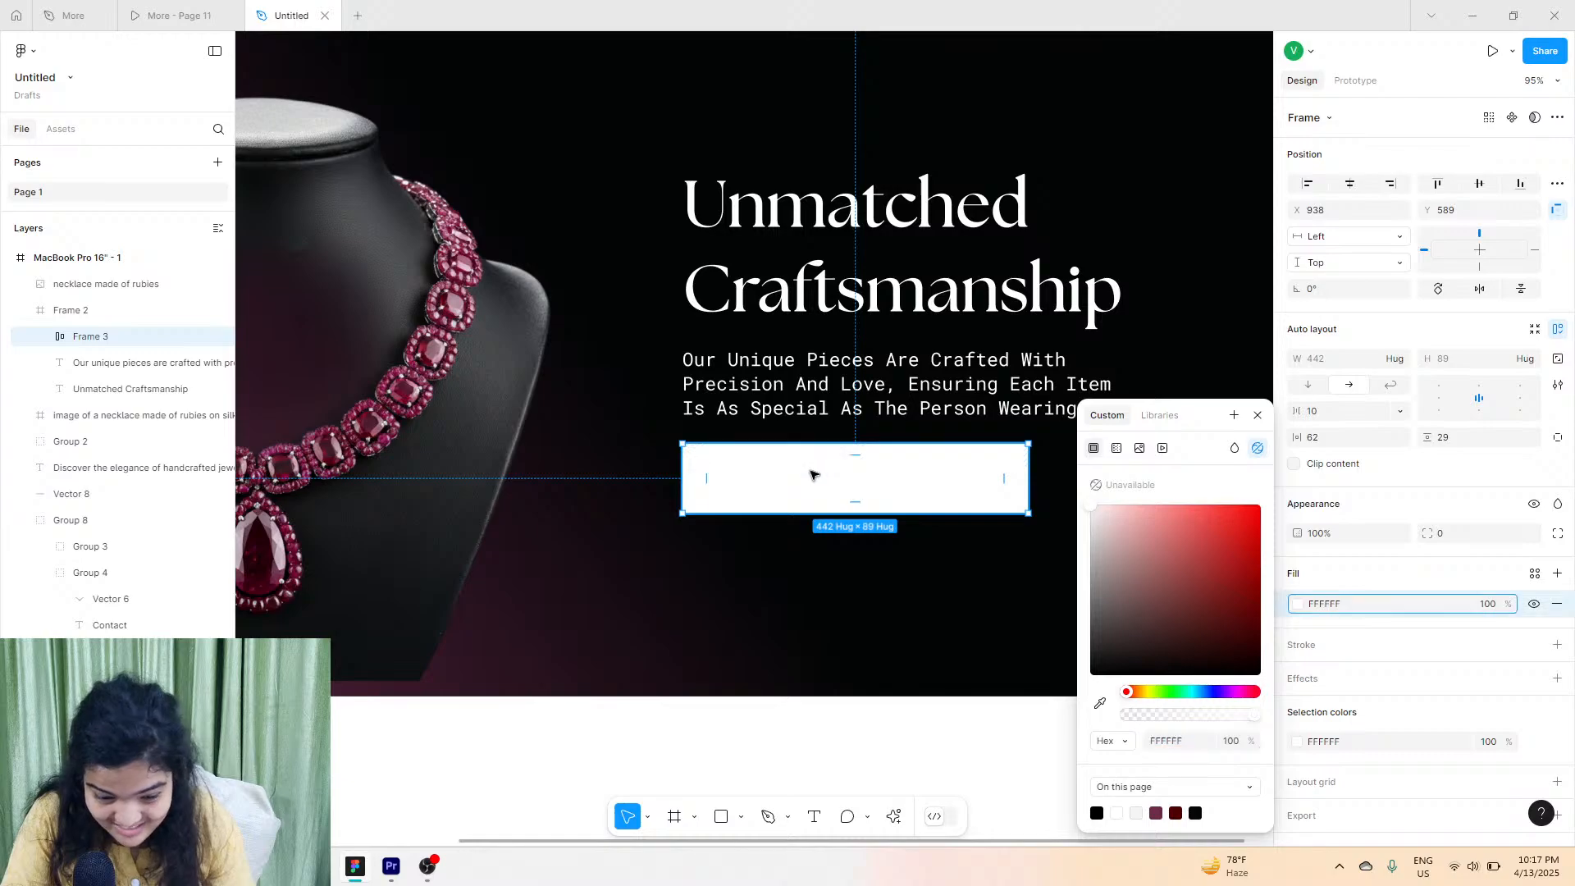
Try black 000000 as the color of the button label and undo the change.
{"action": "double_click", "coordinate": [811, 475]}
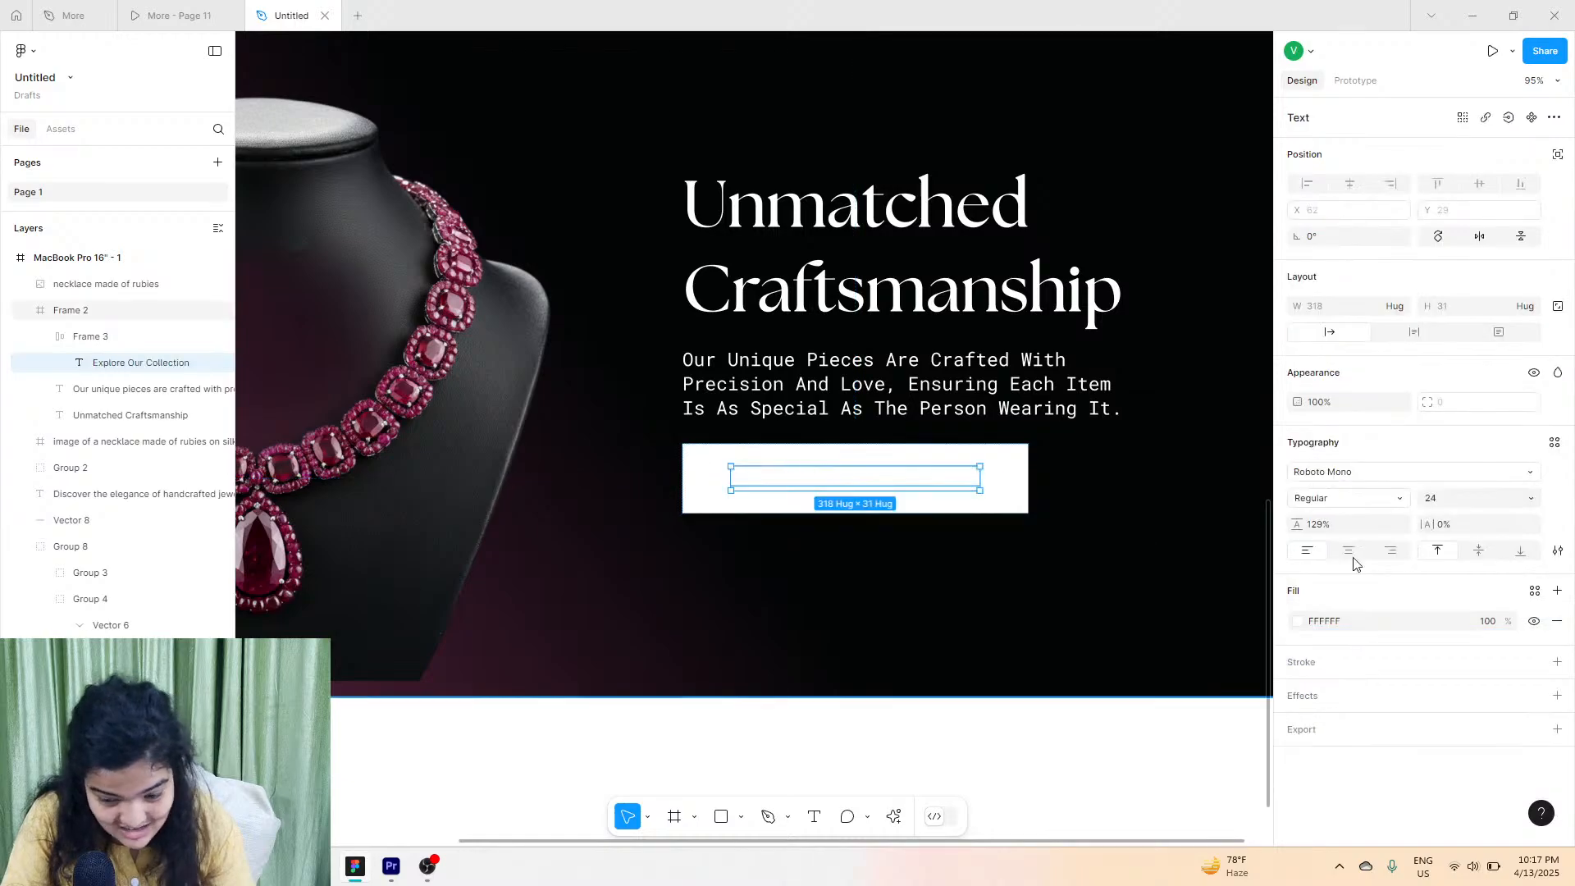
{"action": "left_click", "coordinate": [1297, 623]}
{"action": "type", "text": "000000"}
{"action": "key", "text": "Return"}
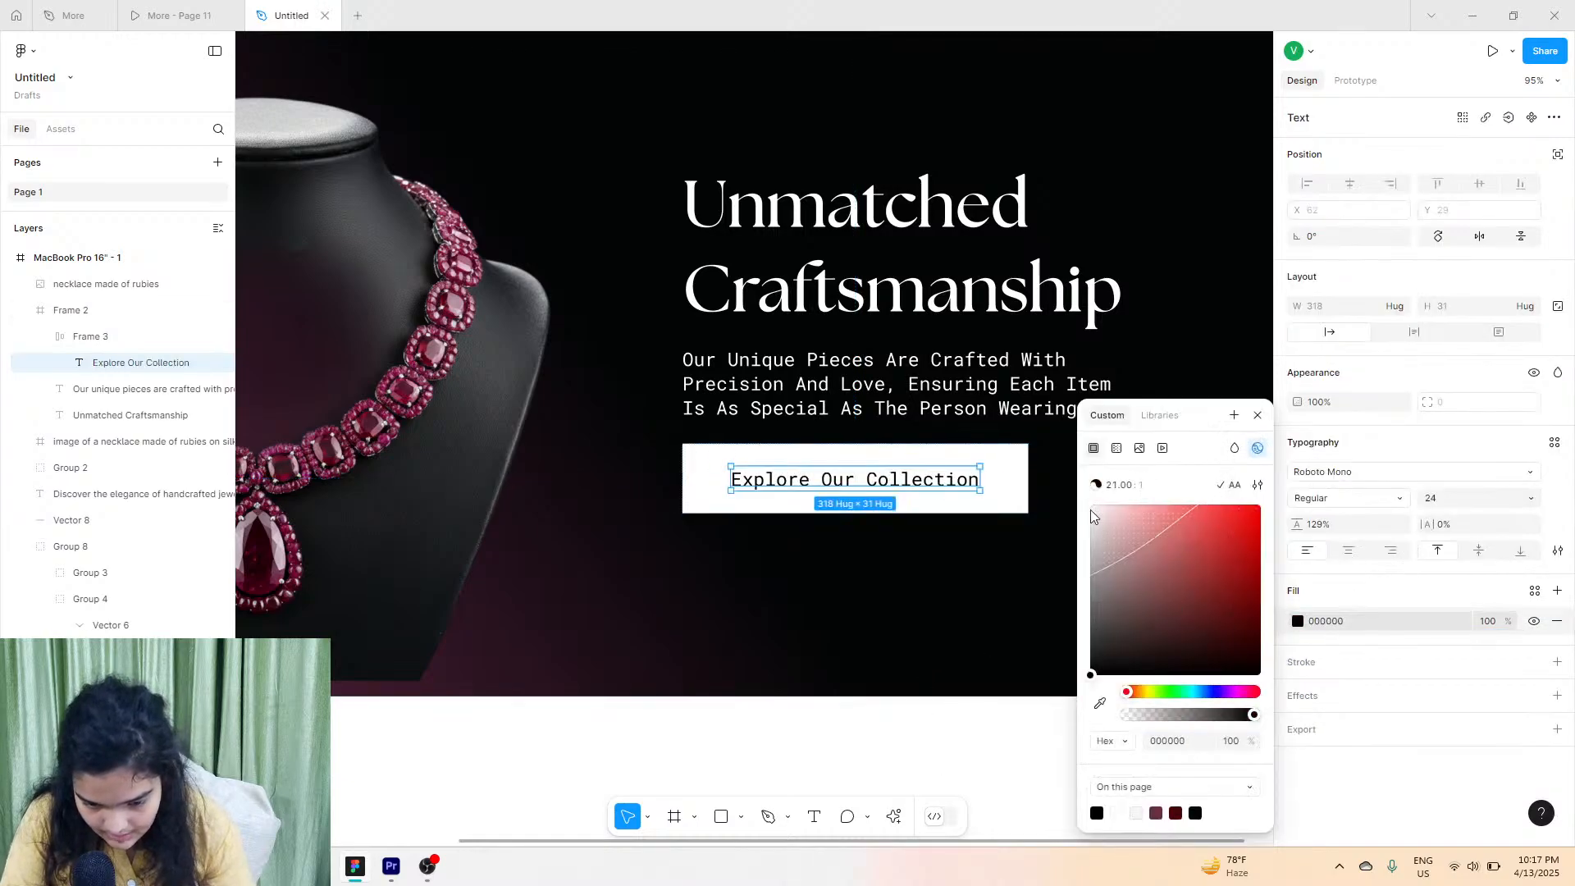
{"action": "key", "text": "ctrl+z"}
Change the button frame's fill to the deep magenta 98004F, starting from the page's existing maroon colors.
{"action": "left_click", "coordinate": [881, 461]}
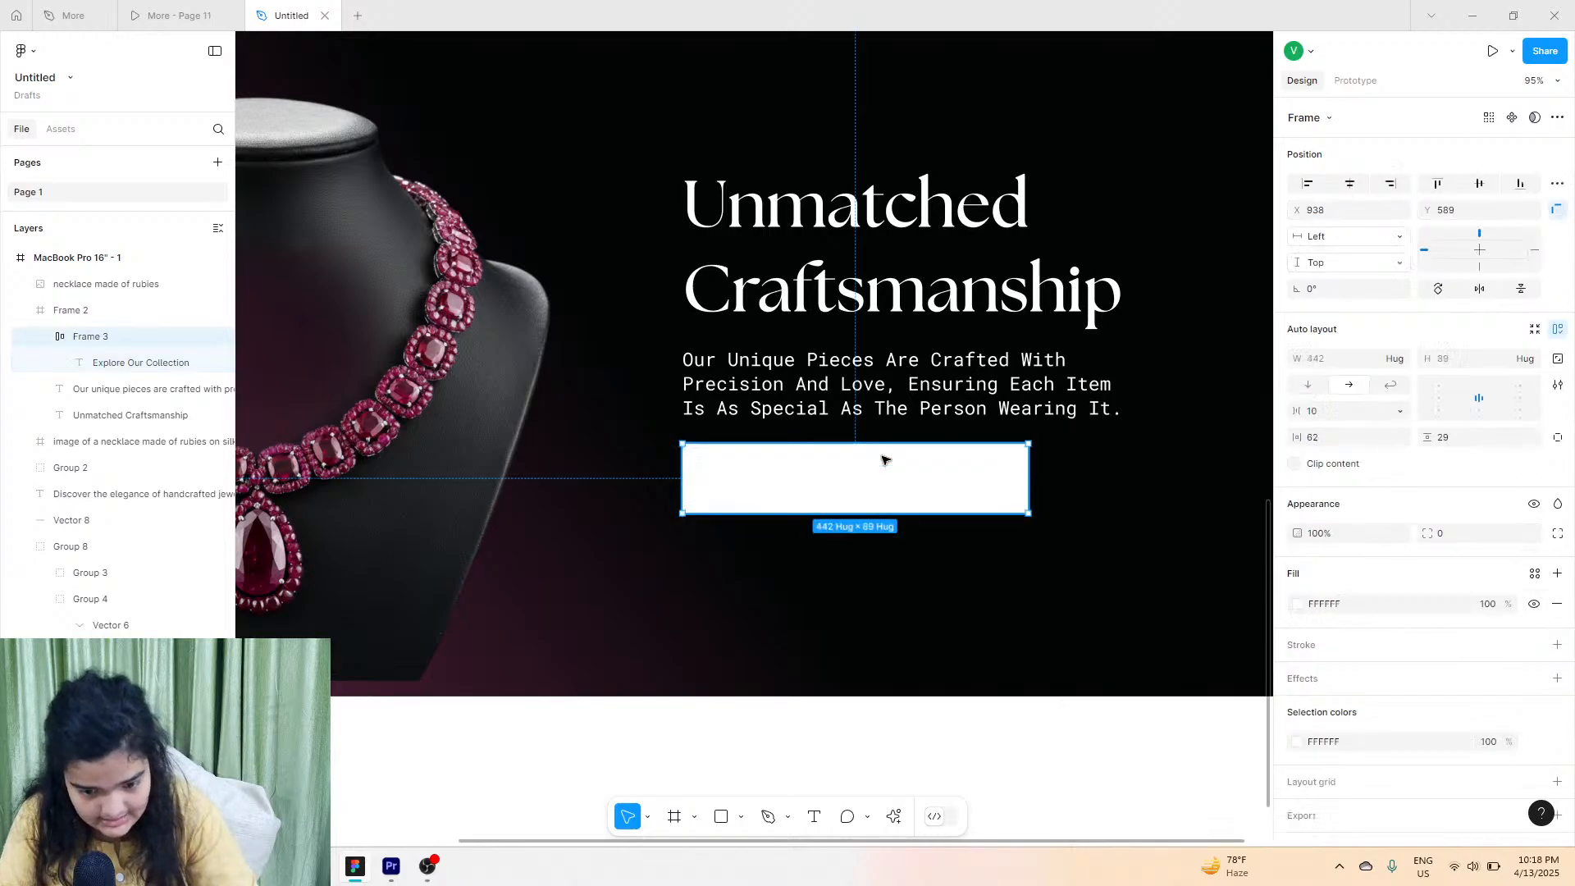
{"action": "left_click", "coordinate": [1301, 605]}
{"action": "left_click", "coordinate": [1155, 813]}
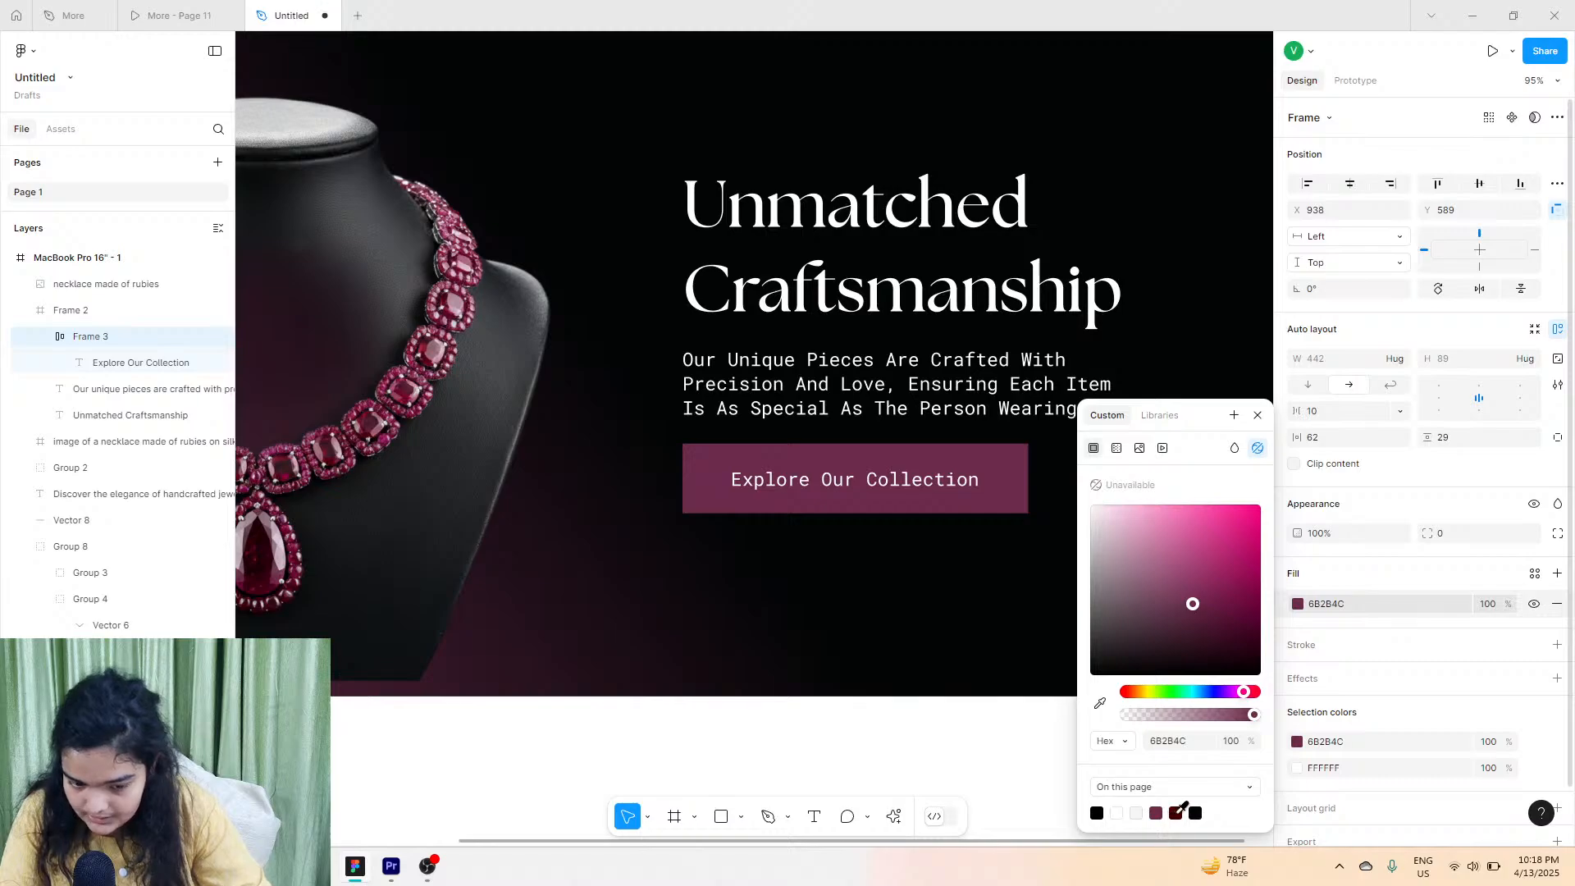
{"action": "left_click", "coordinate": [1175, 813]}
{"action": "left_click", "coordinate": [1155, 813]}
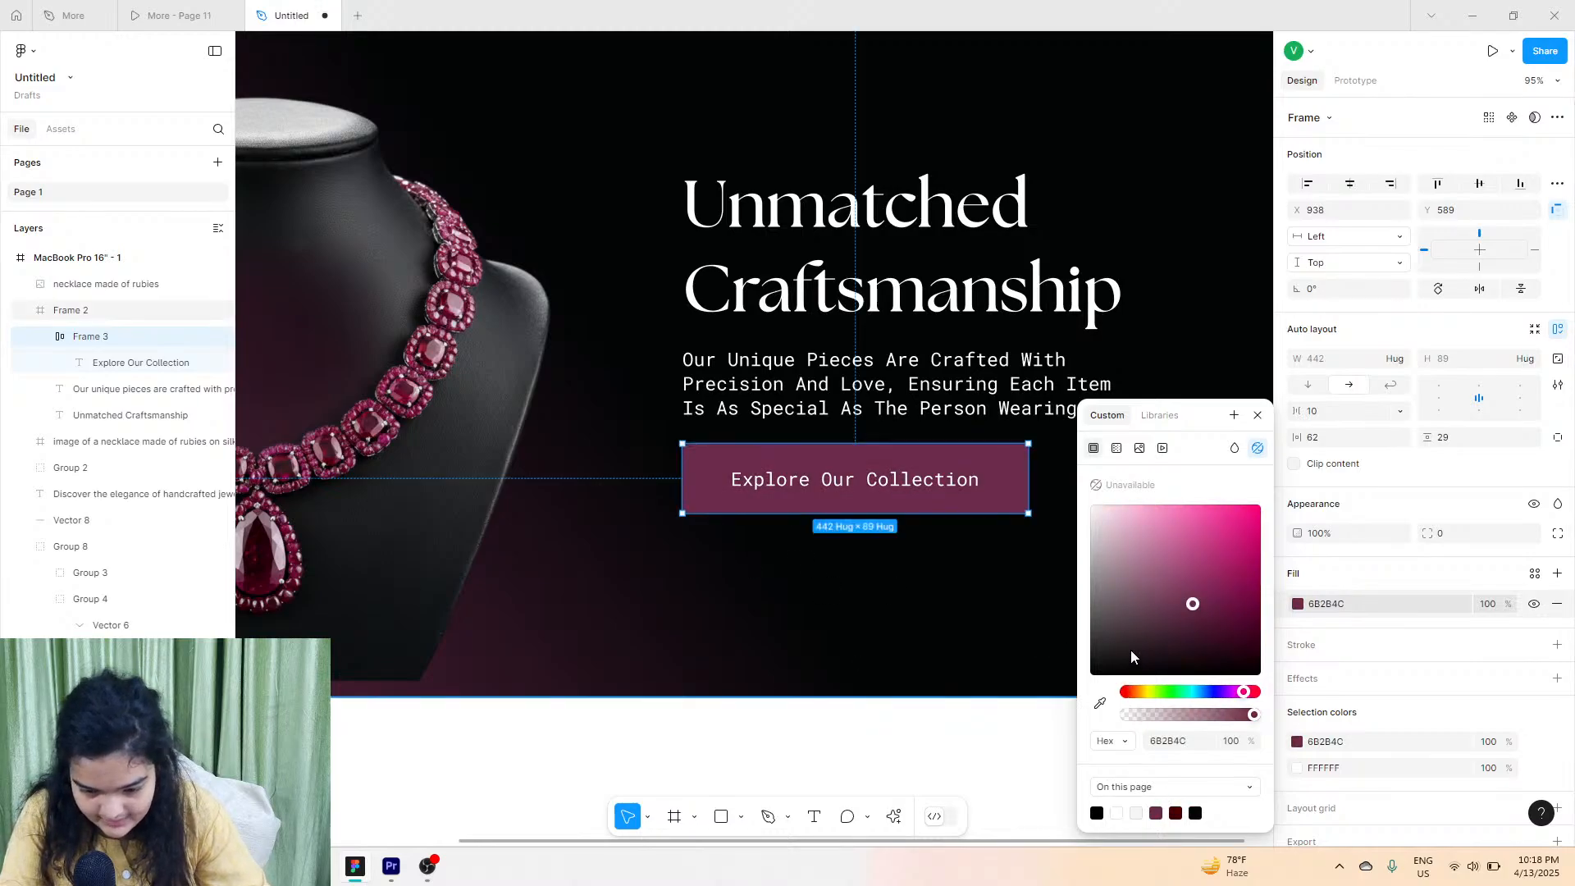
{"action": "left_click_drag", "start_coordinate": [1132, 656], "coordinate": [1276, 586]}
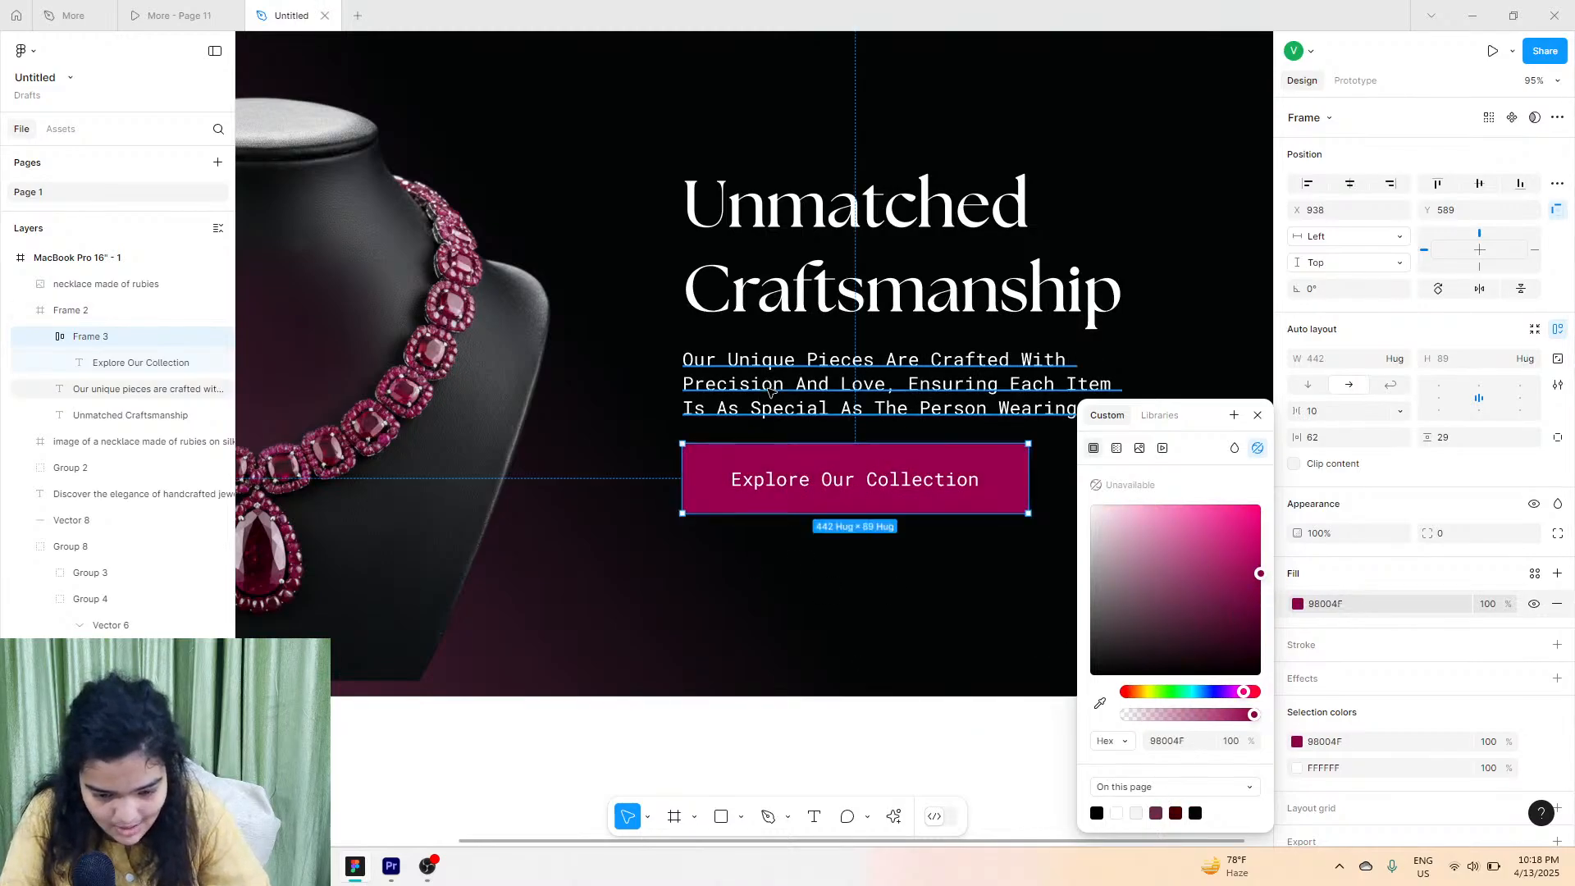
Set the "Explore Our Collection" label on the button to the Bold weight of Roboto Mono.
{"action": "left_click", "coordinate": [855, 398]}
{"action": "left_click", "coordinate": [851, 486]}
{"action": "double_click", "coordinate": [851, 491]}
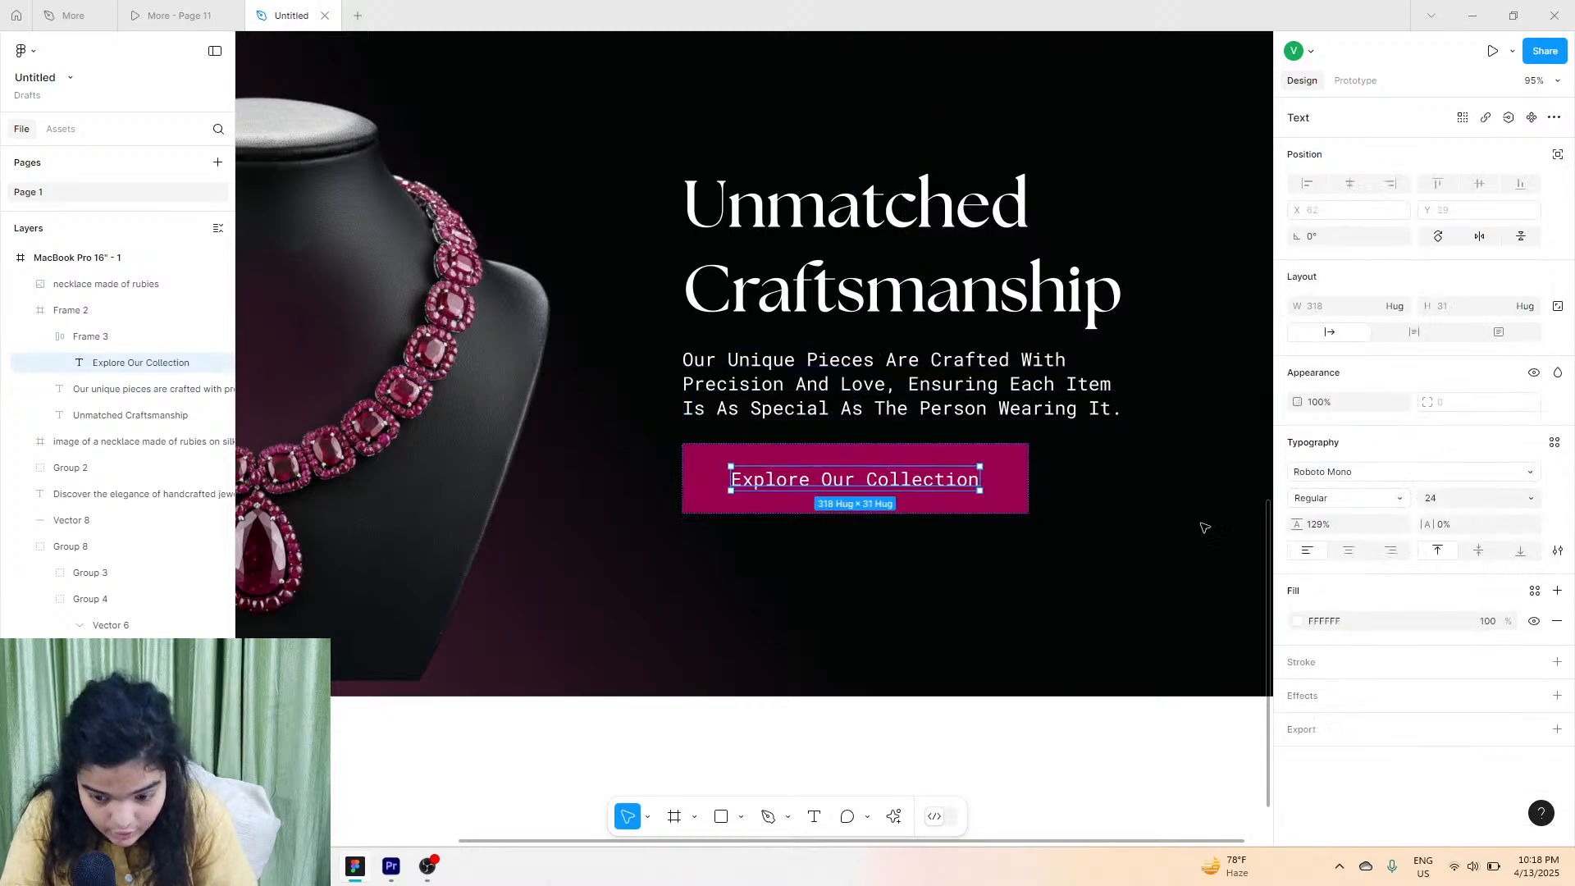
{"action": "left_click", "coordinate": [1329, 498]}
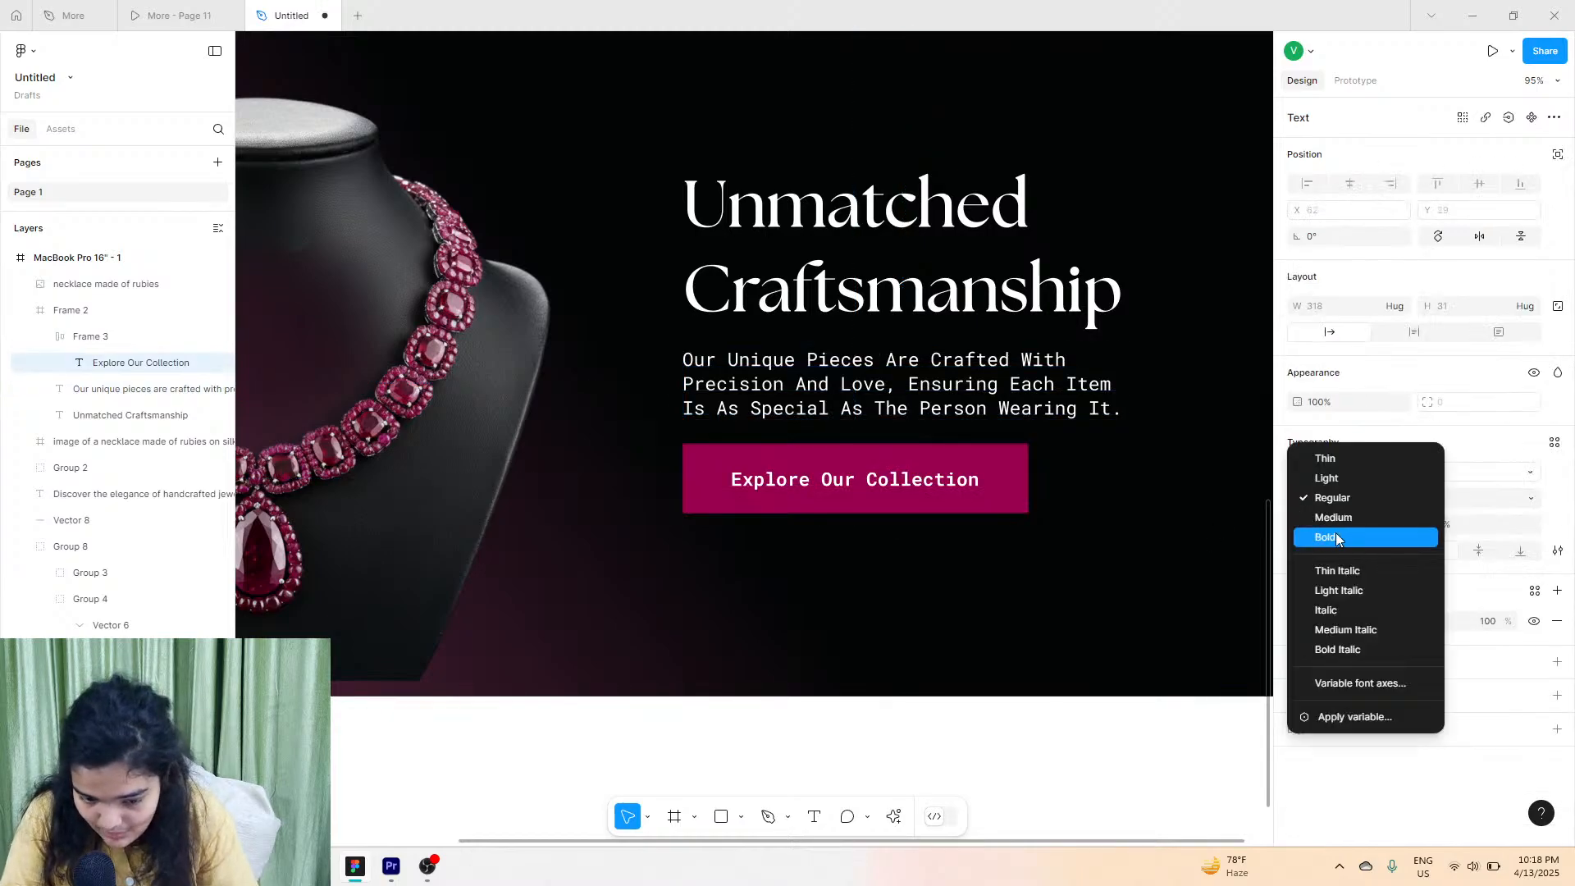
{"action": "left_click", "coordinate": [1335, 535]}
Move the Unmatched Craftsmanship heading and its description up together, leaving more space above the button.
{"action": "left_click", "coordinate": [854, 387]}
{"action": "left_click", "coordinate": [847, 310], "text": "shift"}
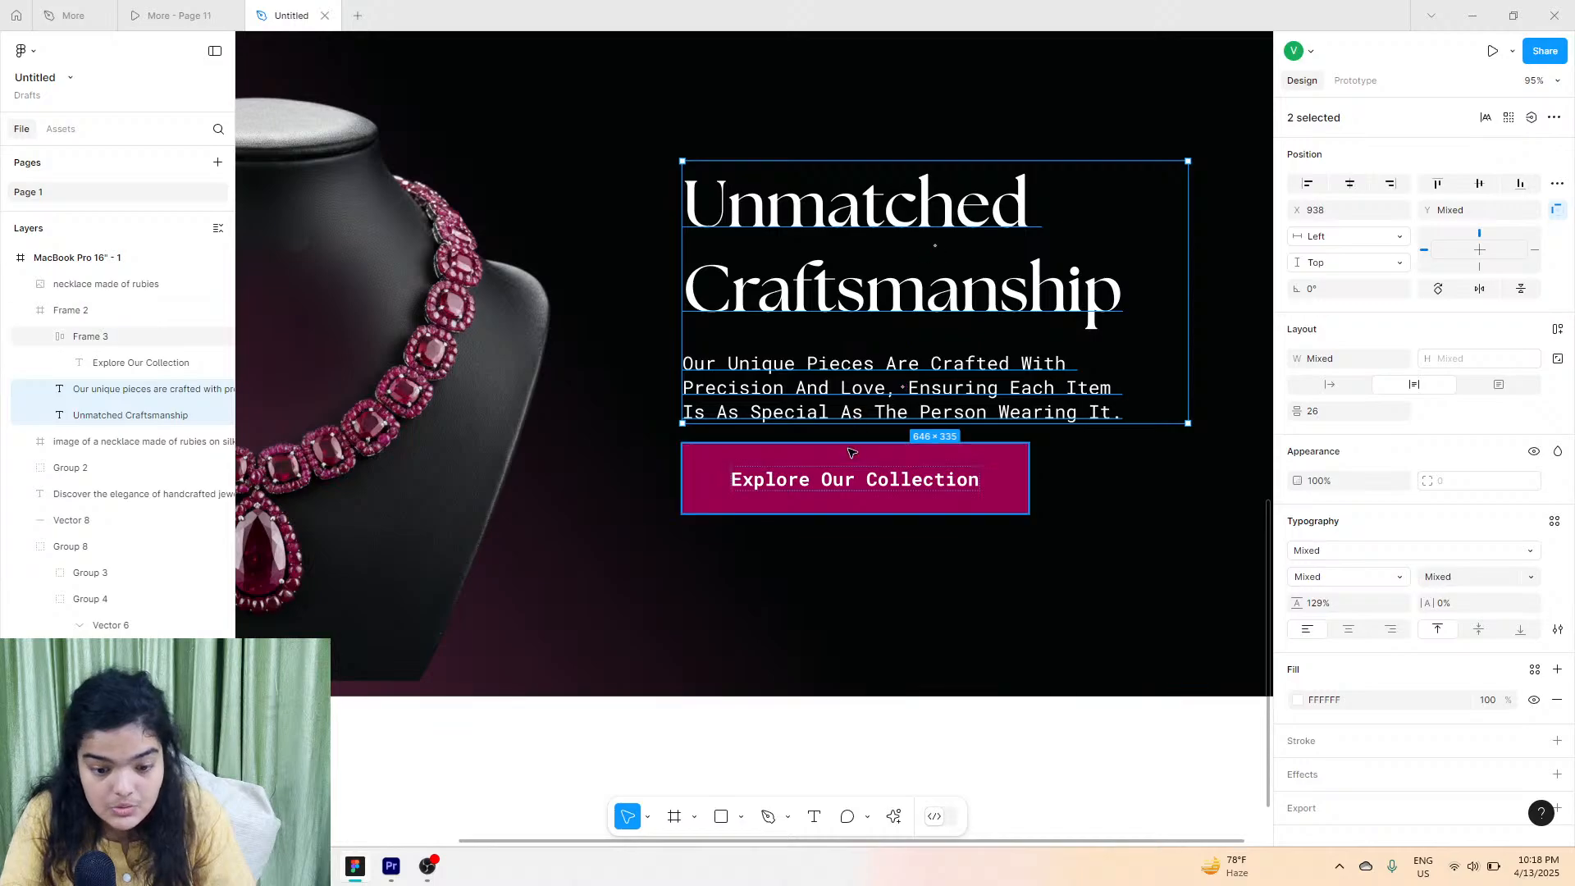
{"action": "left_click_drag", "start_coordinate": [852, 392], "coordinate": [853, 321]}
Reduce the button's padding to 46 horizontal and 27 vertical, and move it up beneath the description to Y 511.
{"action": "left_click", "coordinate": [952, 488]}
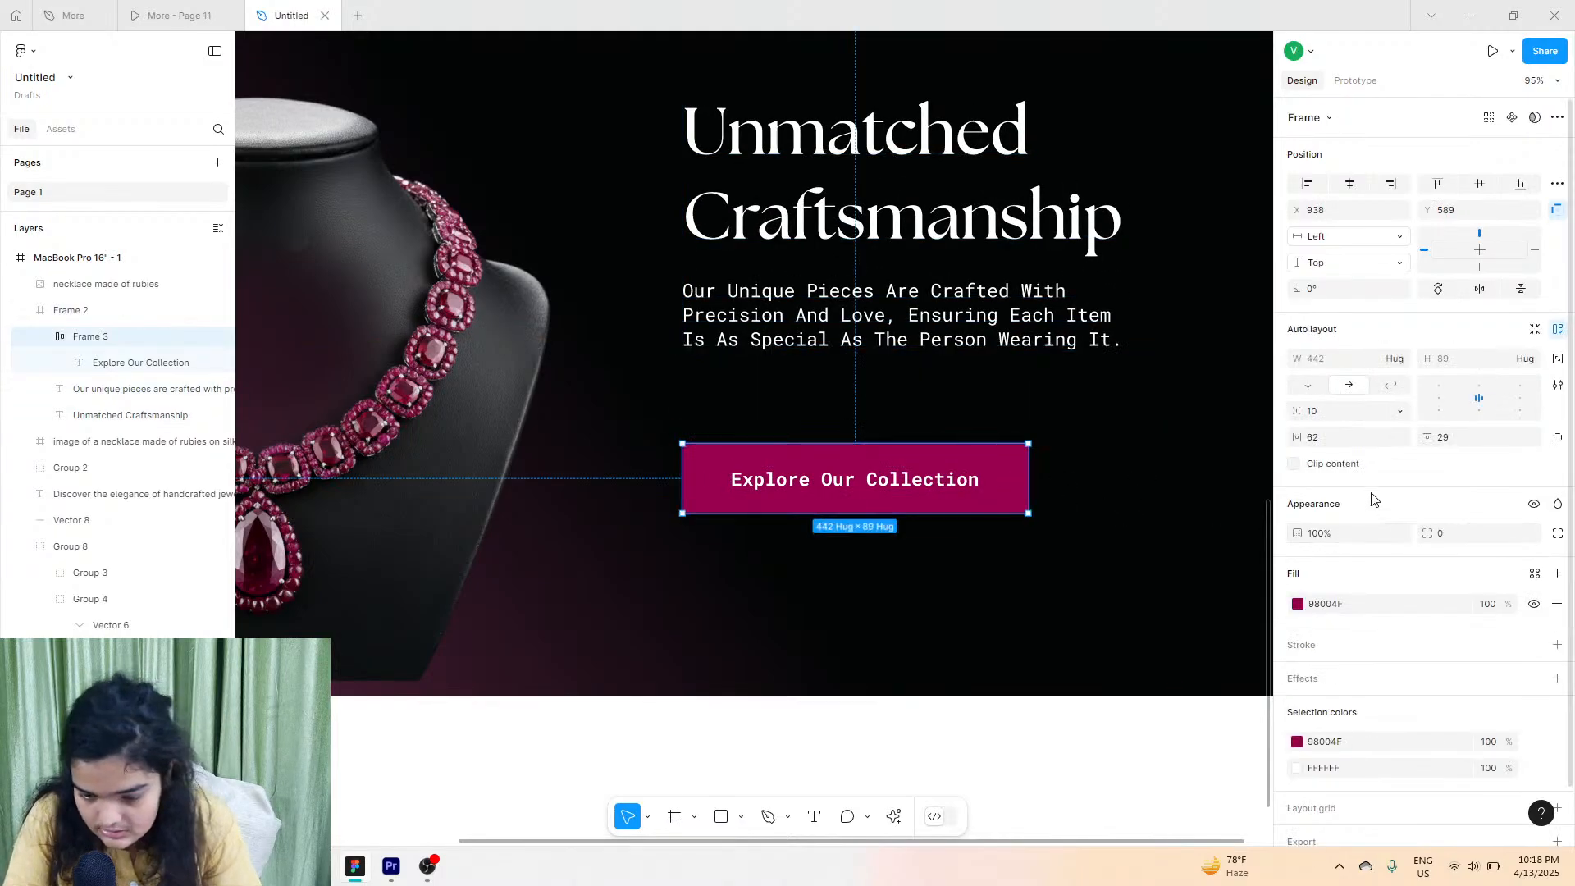
{"action": "left_click_drag", "start_coordinate": [1298, 436], "coordinate": [1295, 437]}
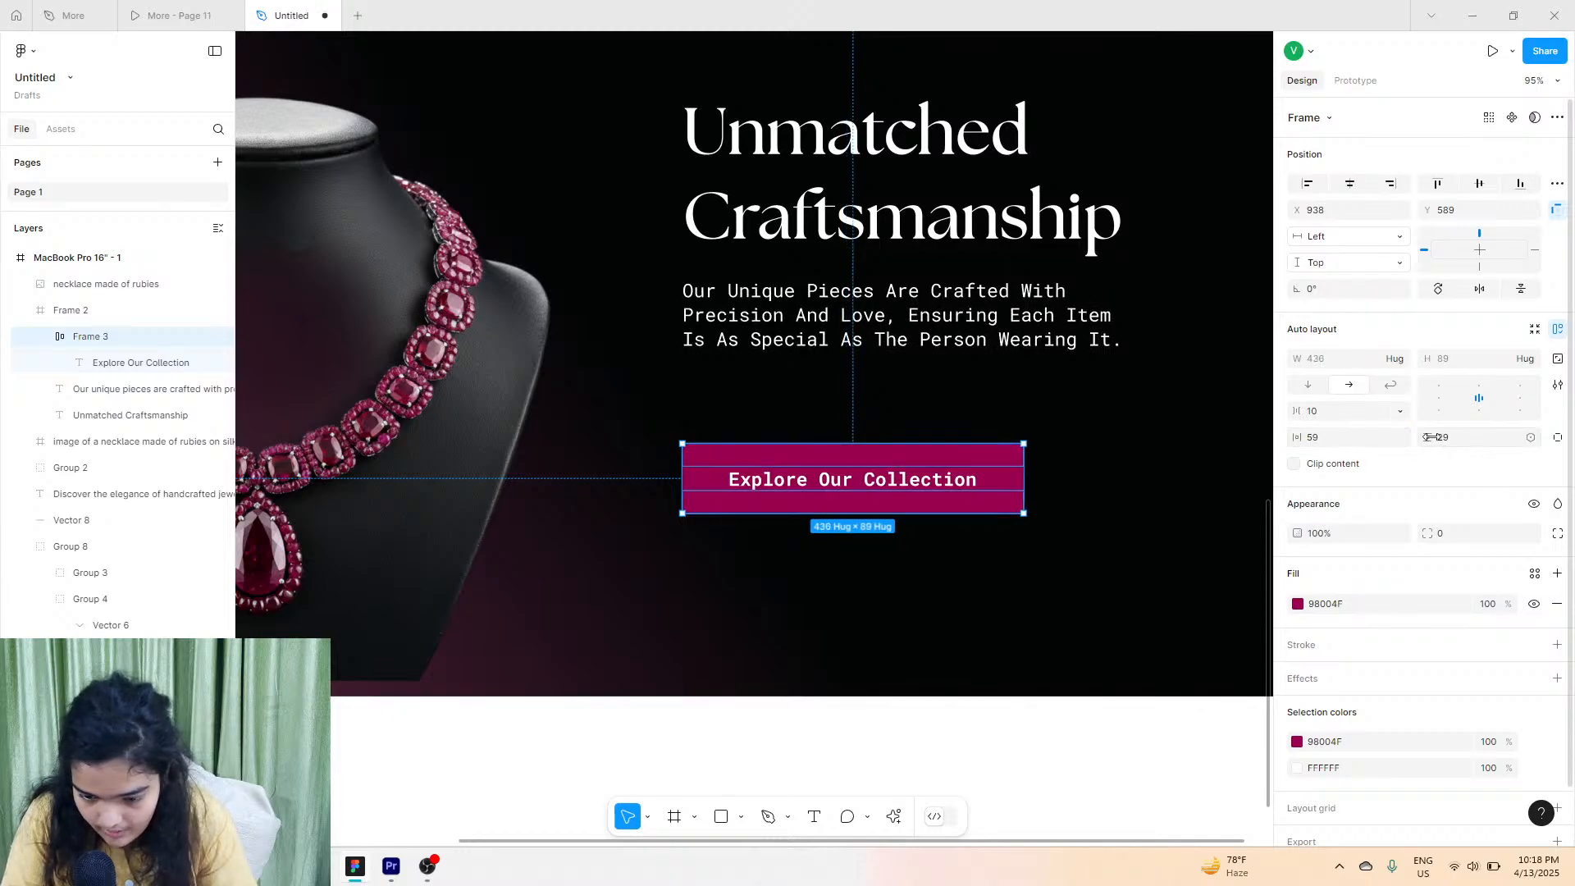
{"action": "mouse_move", "coordinate": [1431, 436]}
{"action": "left_mouse_down"}
{"action": "mouse_move", "coordinate": [1412, 456]}
{"action": "mouse_move", "coordinate": [1425, 448]}
{"action": "left_mouse_up"}
{"action": "left_click", "coordinate": [1339, 440]}
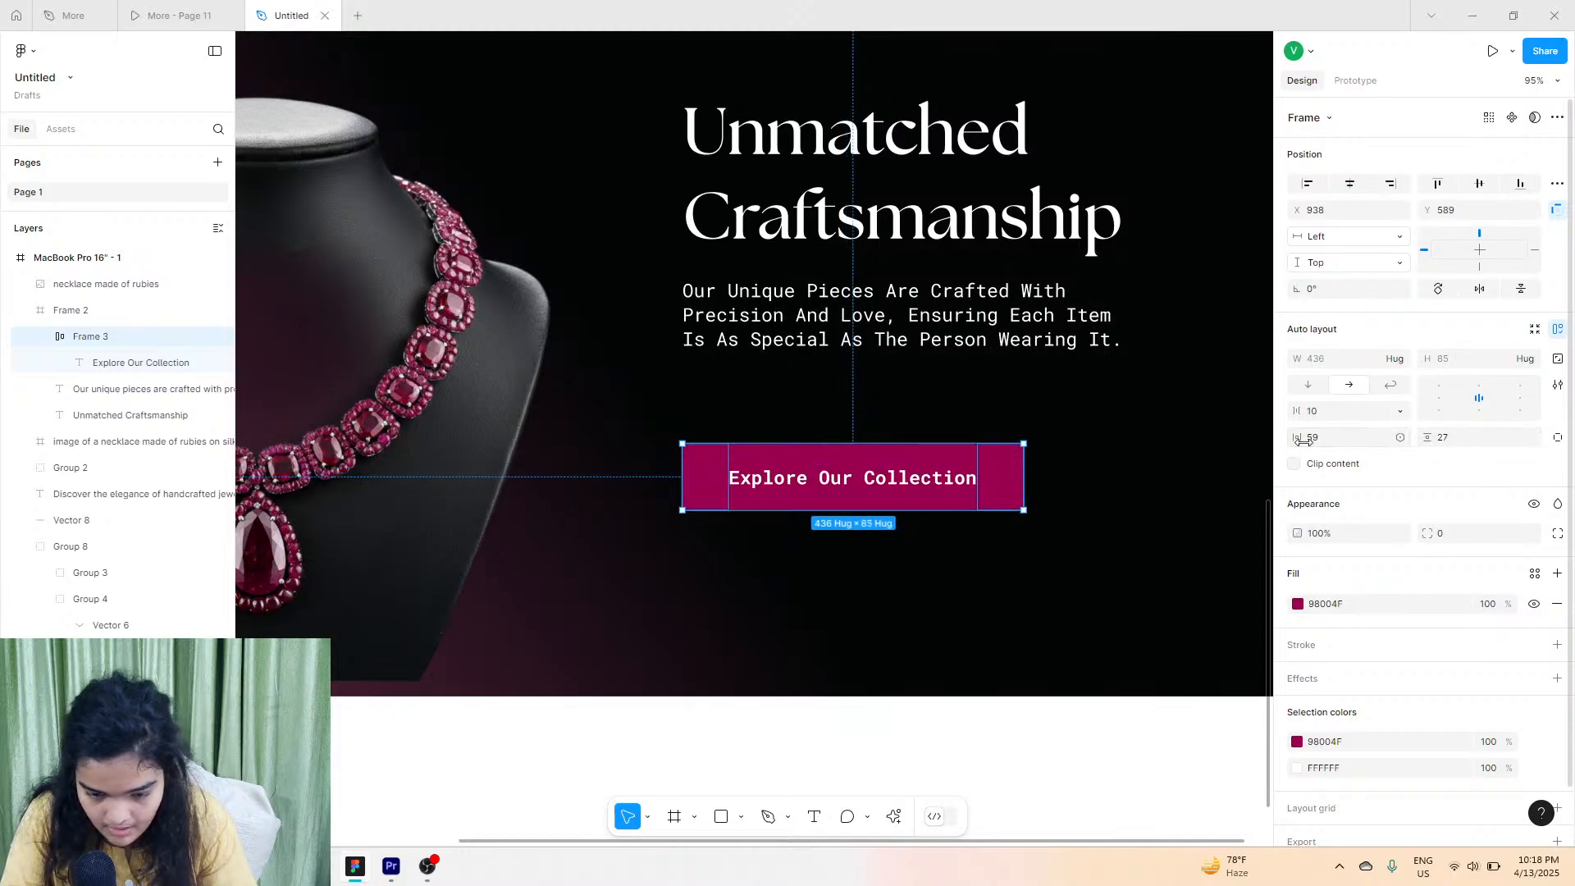
{"action": "type", "text": "46"}
{"action": "key", "text": "Return"}
{"action": "left_click_drag", "start_coordinate": [831, 481], "coordinate": [832, 421]}
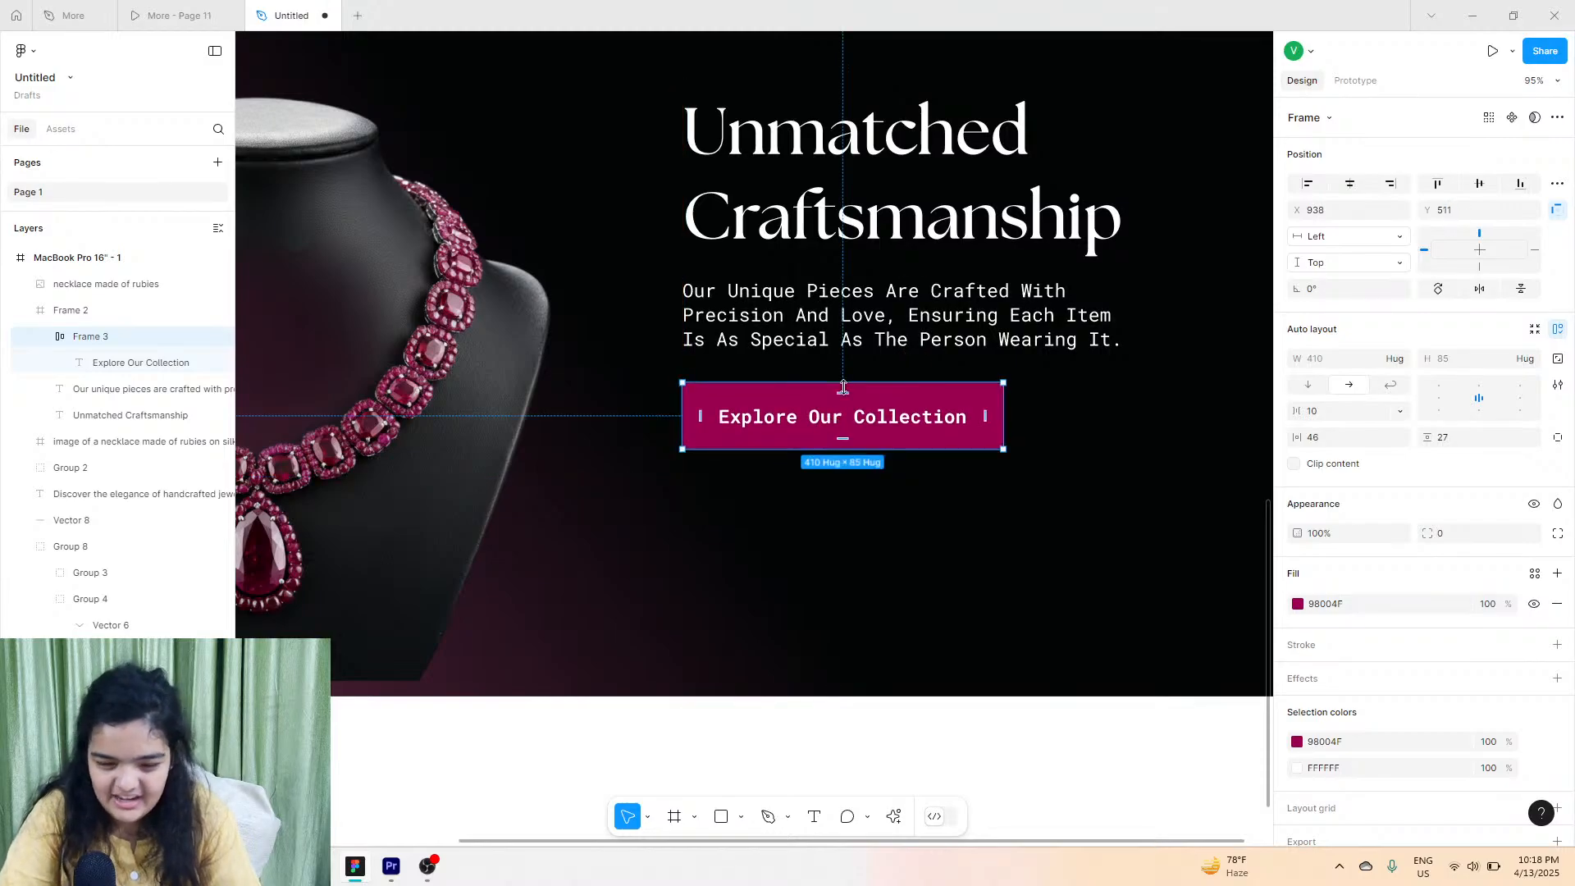
Move the Unmatched Craftsmanship heading, description and button down together within the dark frame to X 934, Y 225, and group them.
{"action": "scroll", "coordinate": [843, 387], "scroll_direction": "down", "scroll_amount": 5}
{"action": "left_click", "coordinate": [892, 453]}
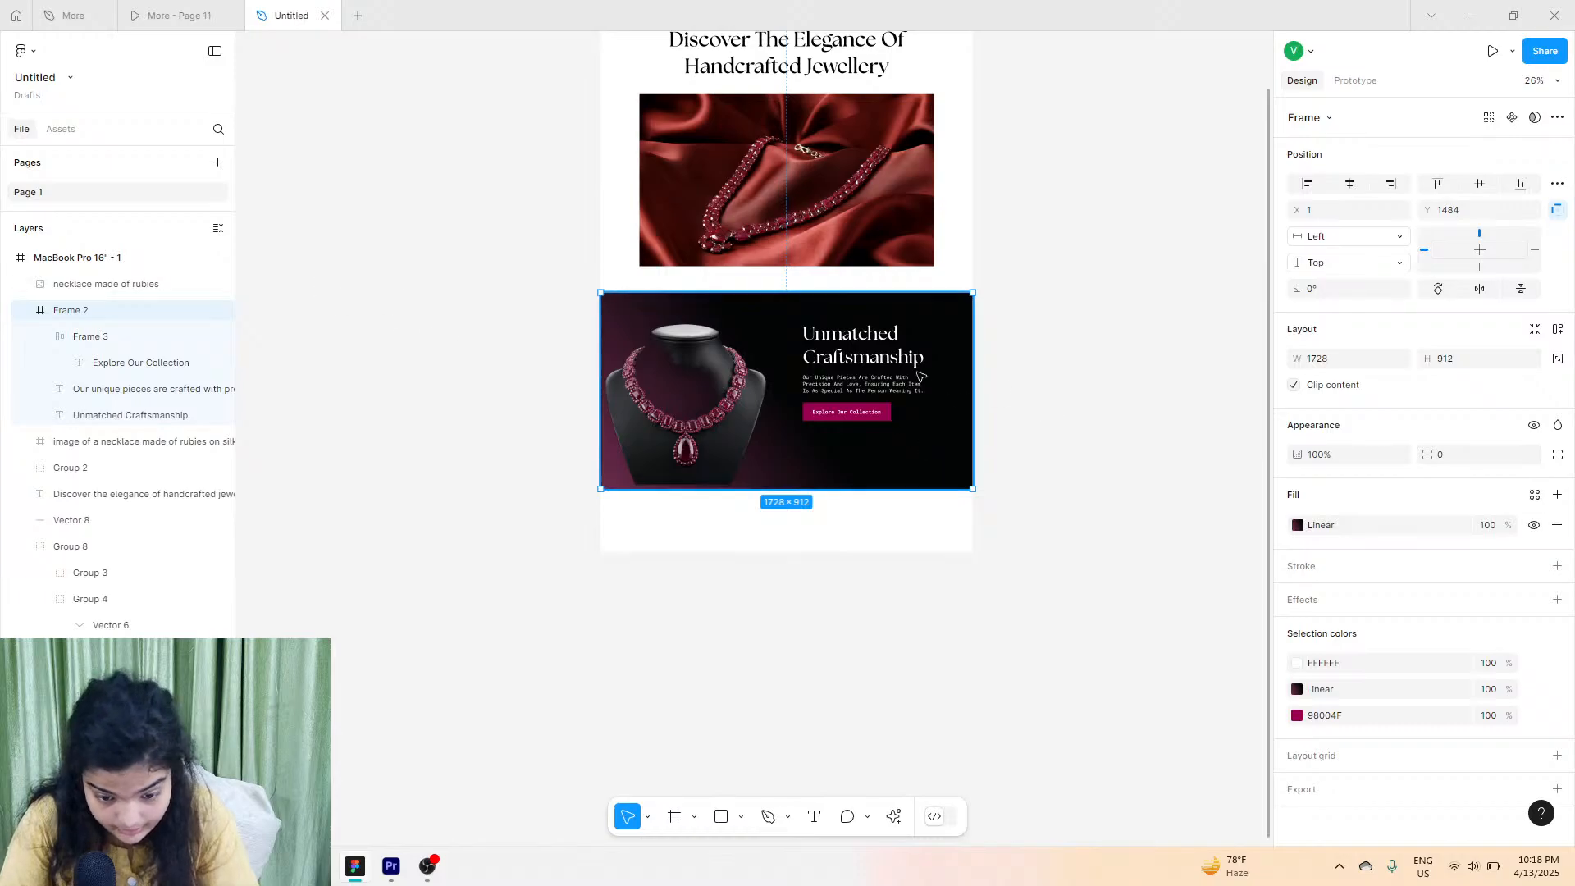
{"action": "left_click", "coordinate": [894, 353]}
{"action": "left_click", "coordinate": [851, 383], "text": "shift"}
{"action": "left_click", "coordinate": [838, 407], "text": "shift"}
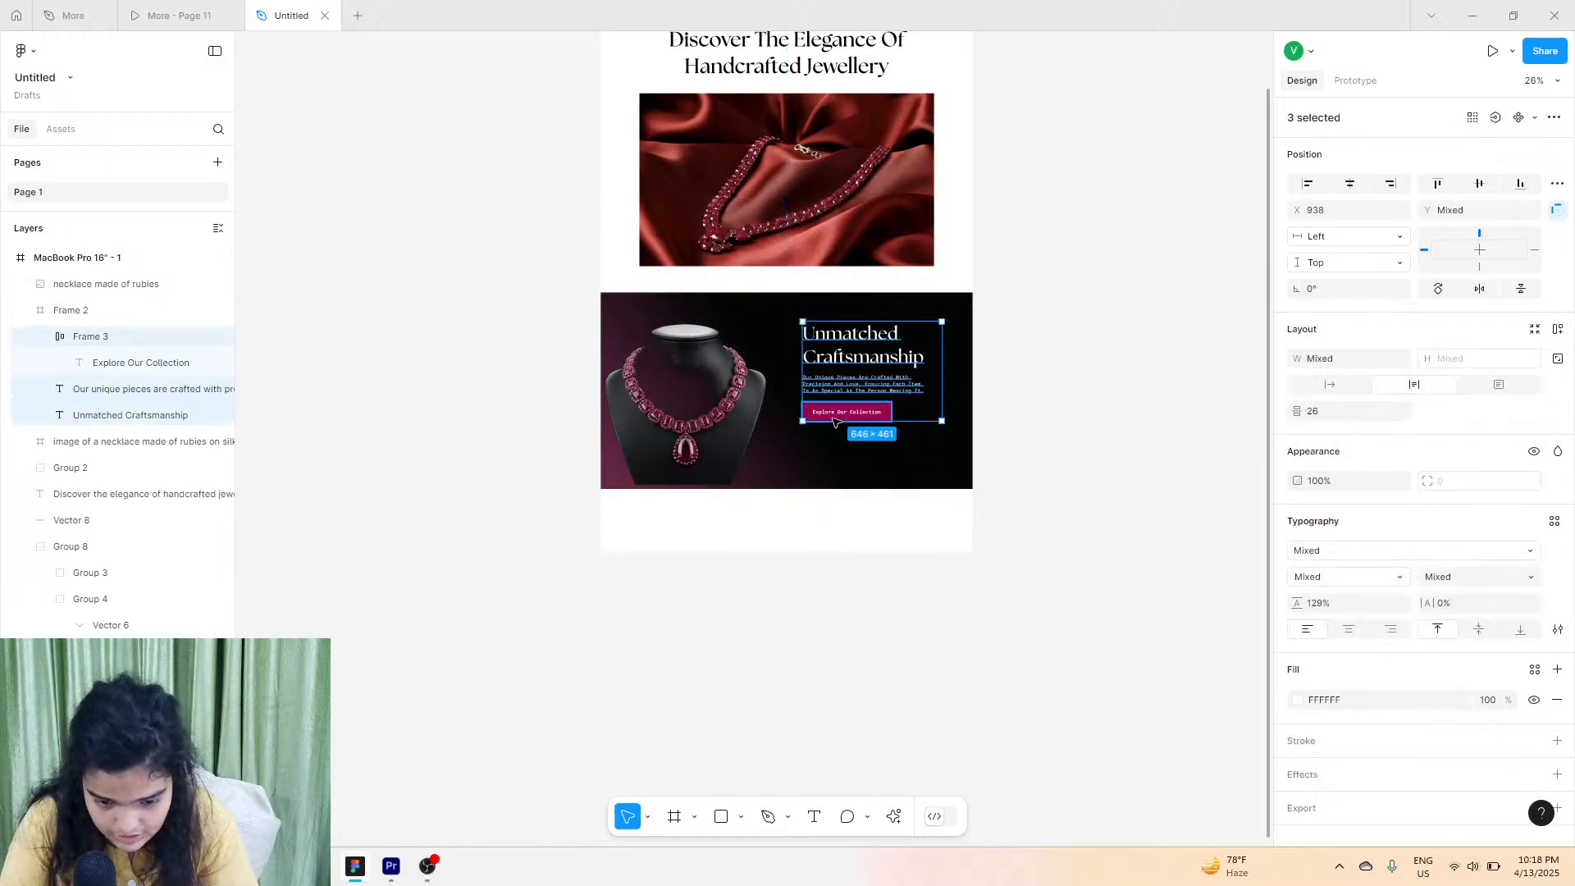
{"action": "left_click_drag", "start_coordinate": [836, 397], "coordinate": [839, 414]}
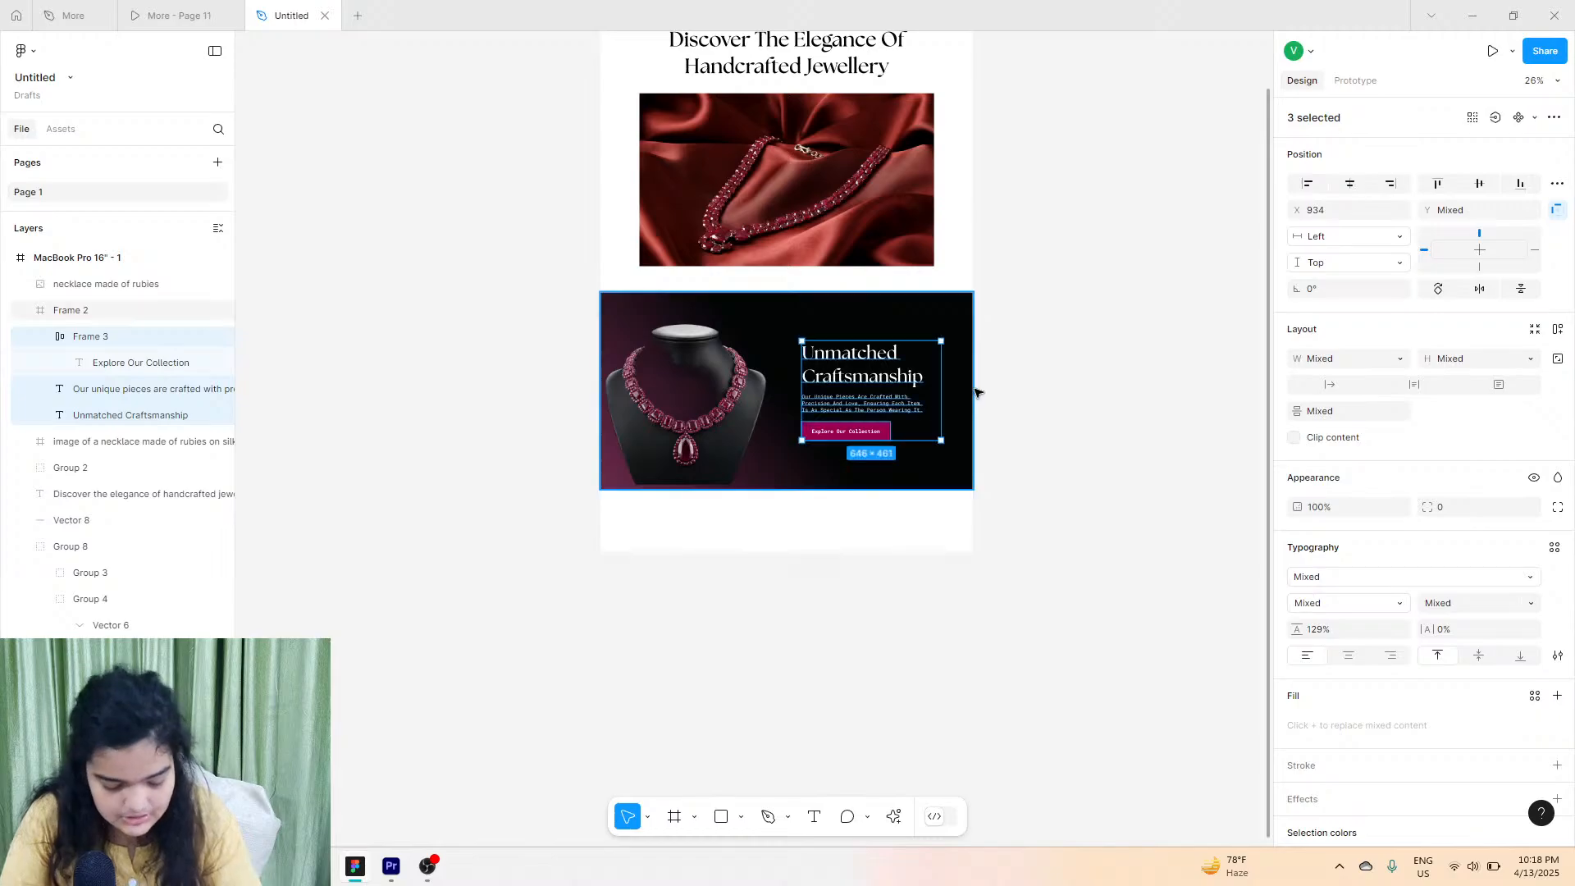
{"action": "key", "text": "ctrl+g"}
{"action": "scroll", "coordinate": [1029, 397], "scroll_direction": "up", "scroll_amount": 5}
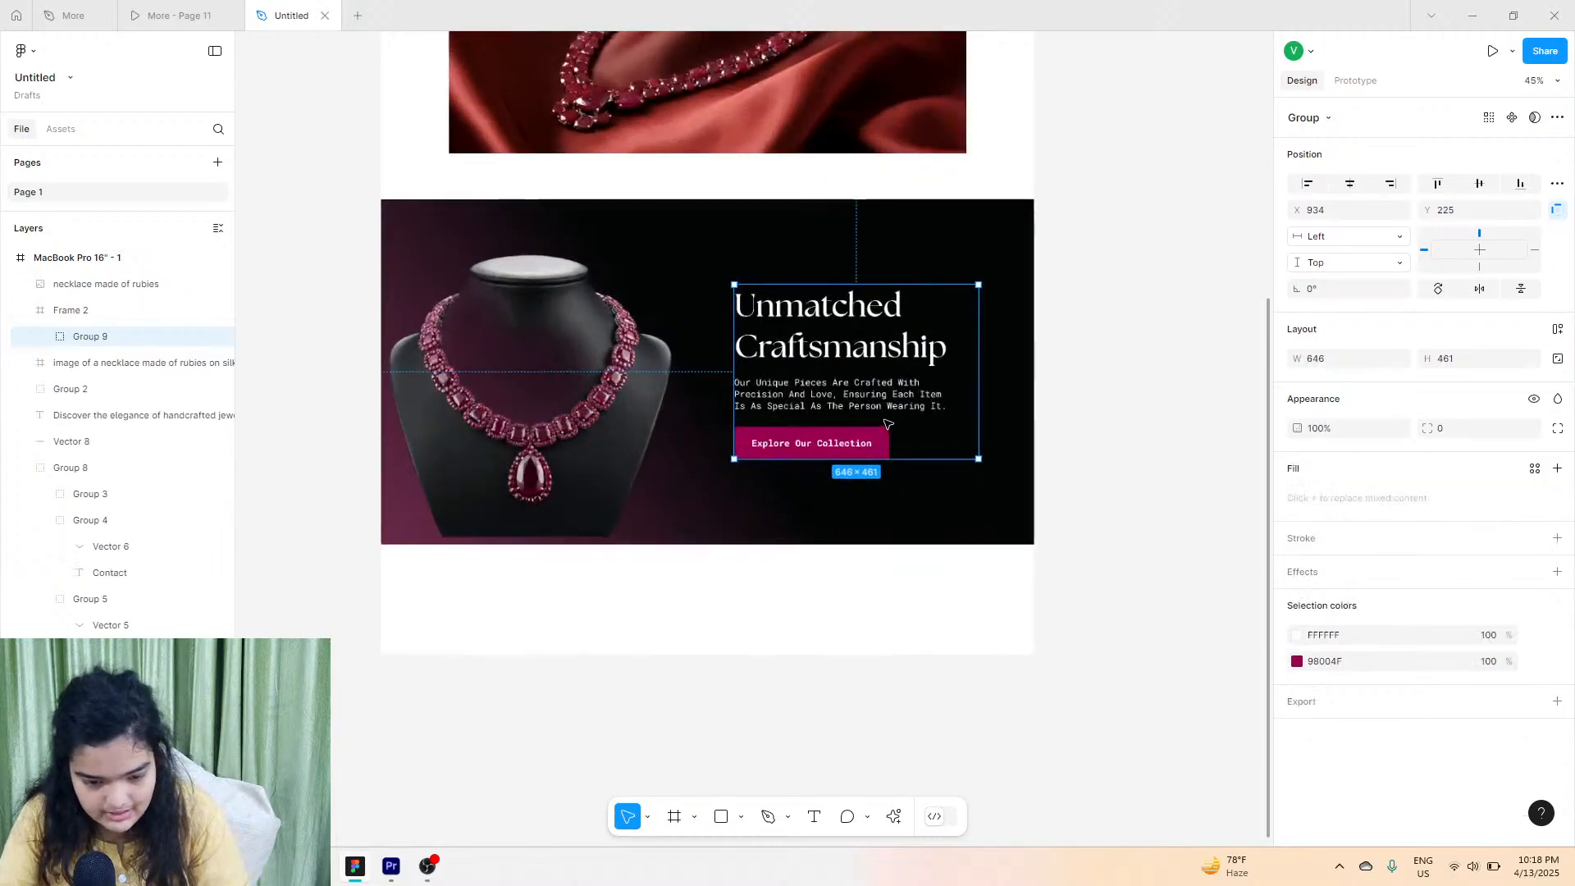
{"action": "left_click", "coordinate": [1119, 323]}
{"action": "scroll", "coordinate": [1121, 323], "scroll_direction": "left", "scroll_amount": 2}
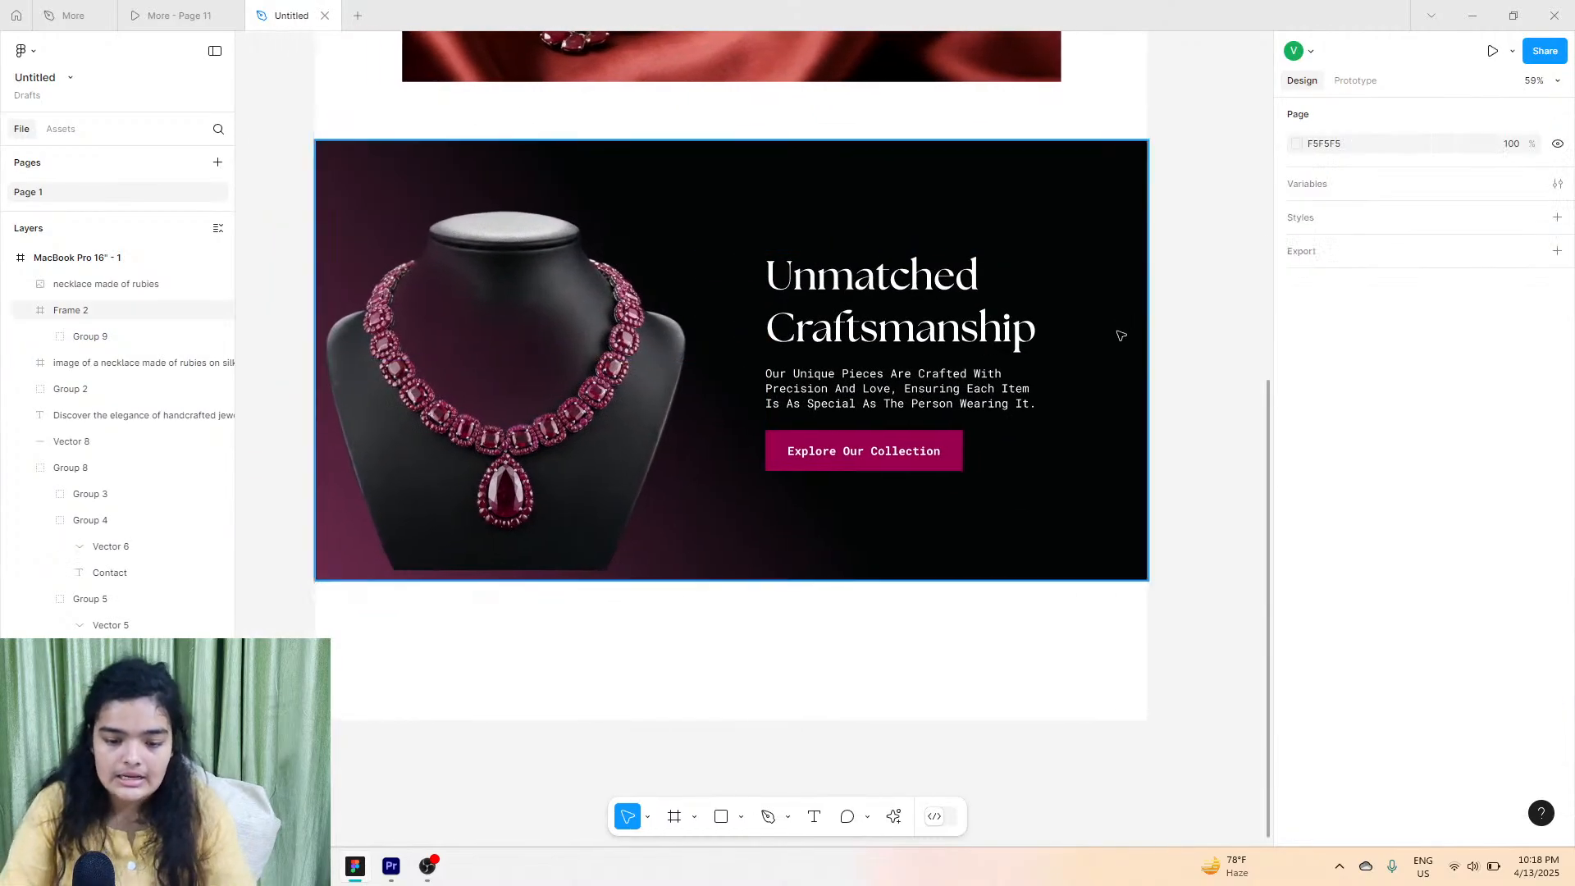
Check the Featured Products section in the reference prototype and extend the MacBook Pro 16" - 1 frame downward to a height of 4375.
{"action": "left_click", "coordinate": [224, 9]}
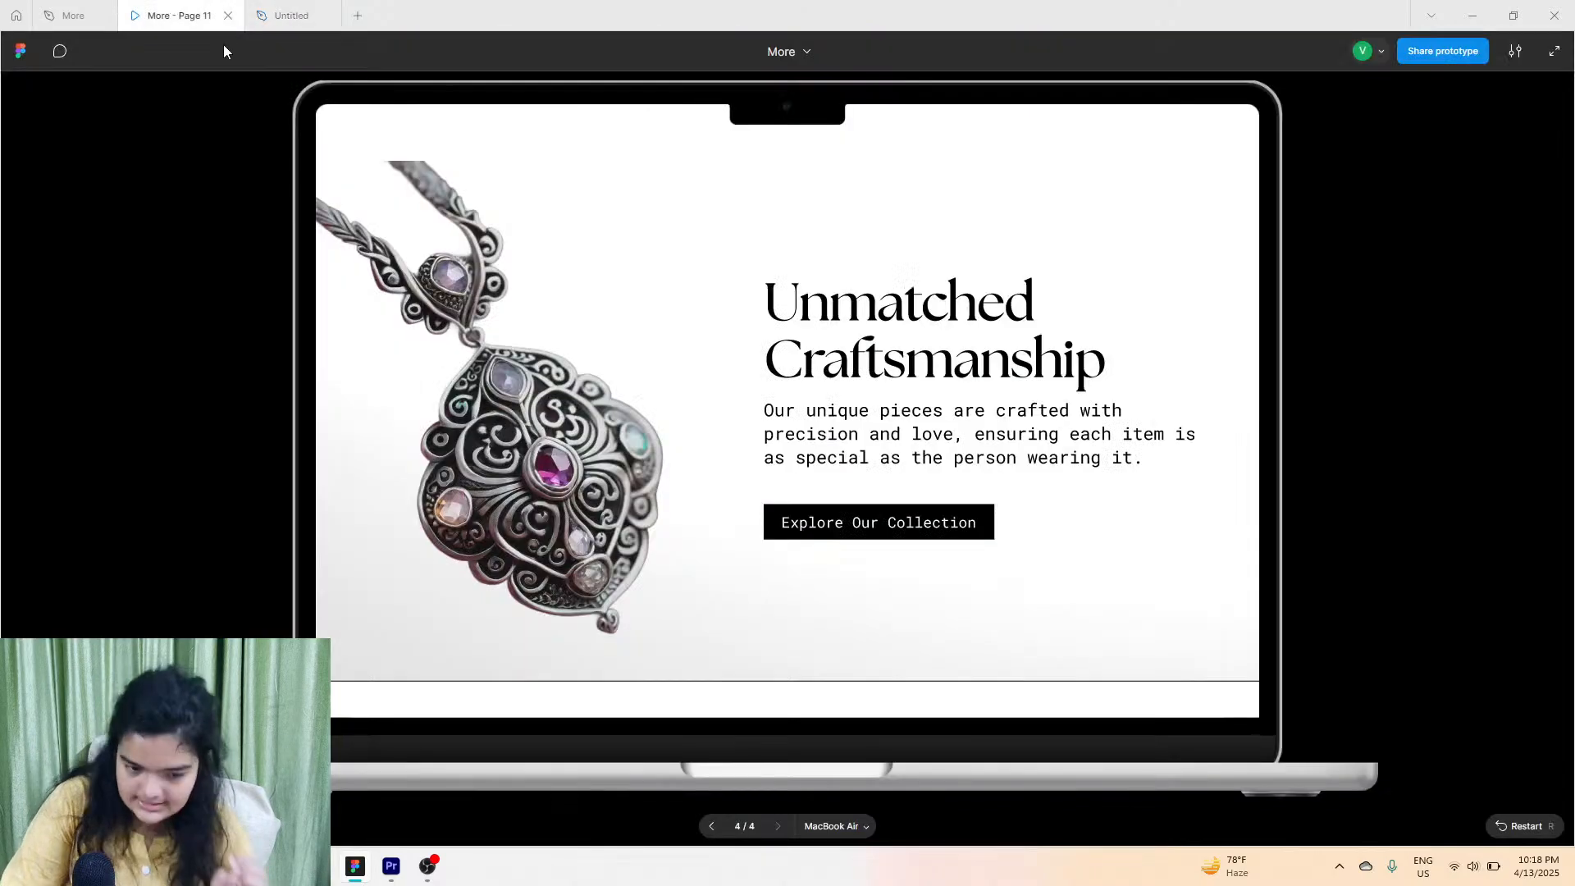
{"action": "scroll", "coordinate": [574, 369], "scroll_direction": "down", "scroll_amount": 4}
{"action": "scroll", "coordinate": [584, 373], "scroll_direction": "down", "scroll_amount": 2}
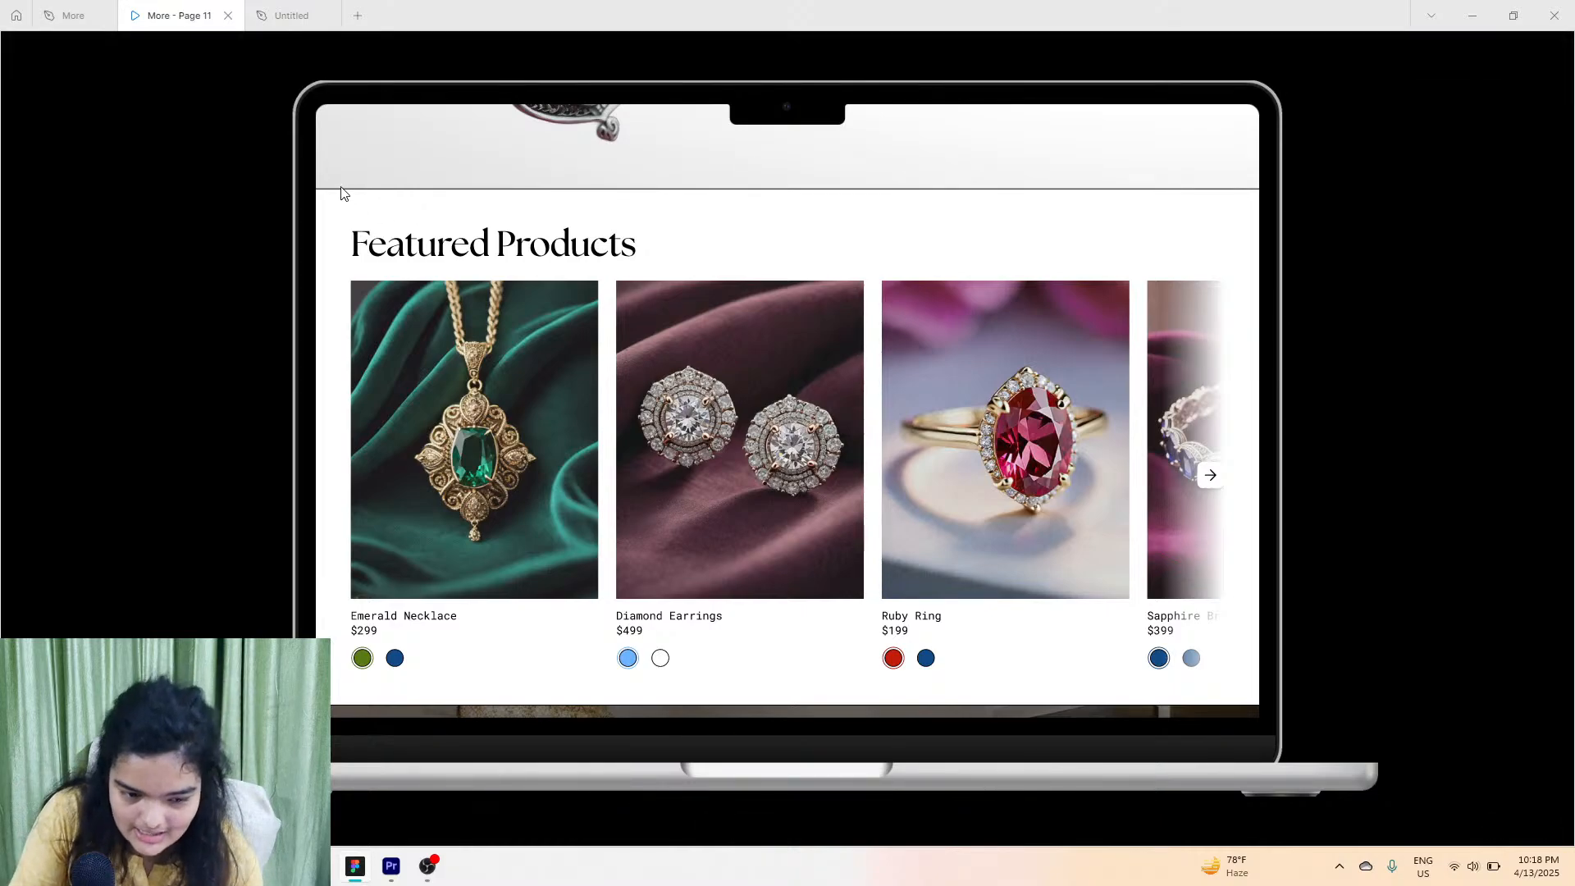
{"action": "left_click", "coordinate": [265, 8]}
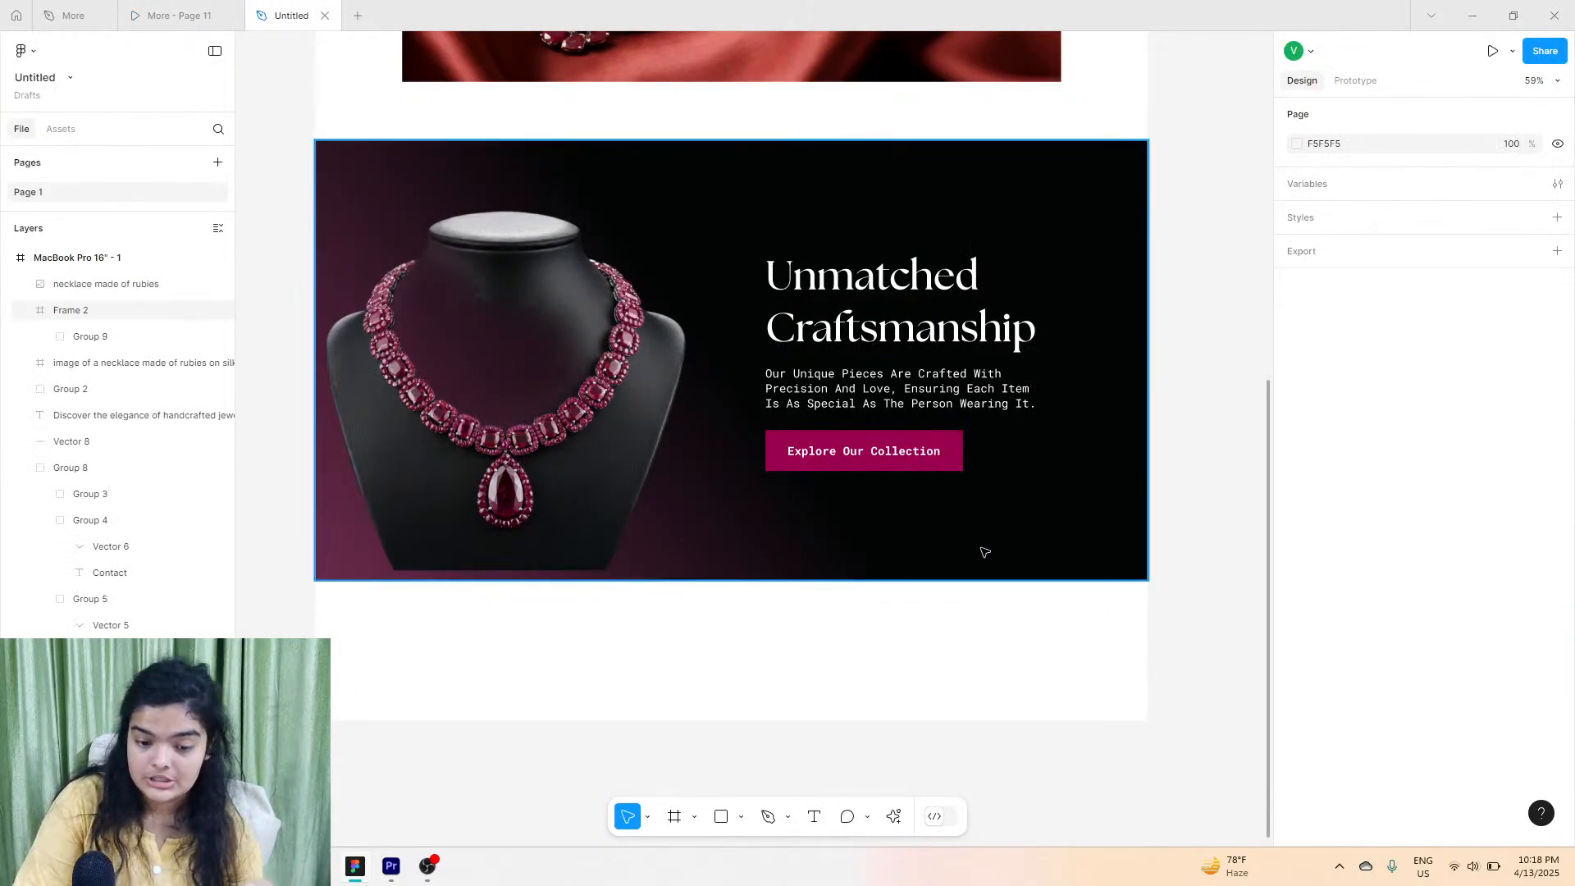
{"action": "scroll", "coordinate": [386, 292], "scroll_direction": "up", "scroll_amount": 10}
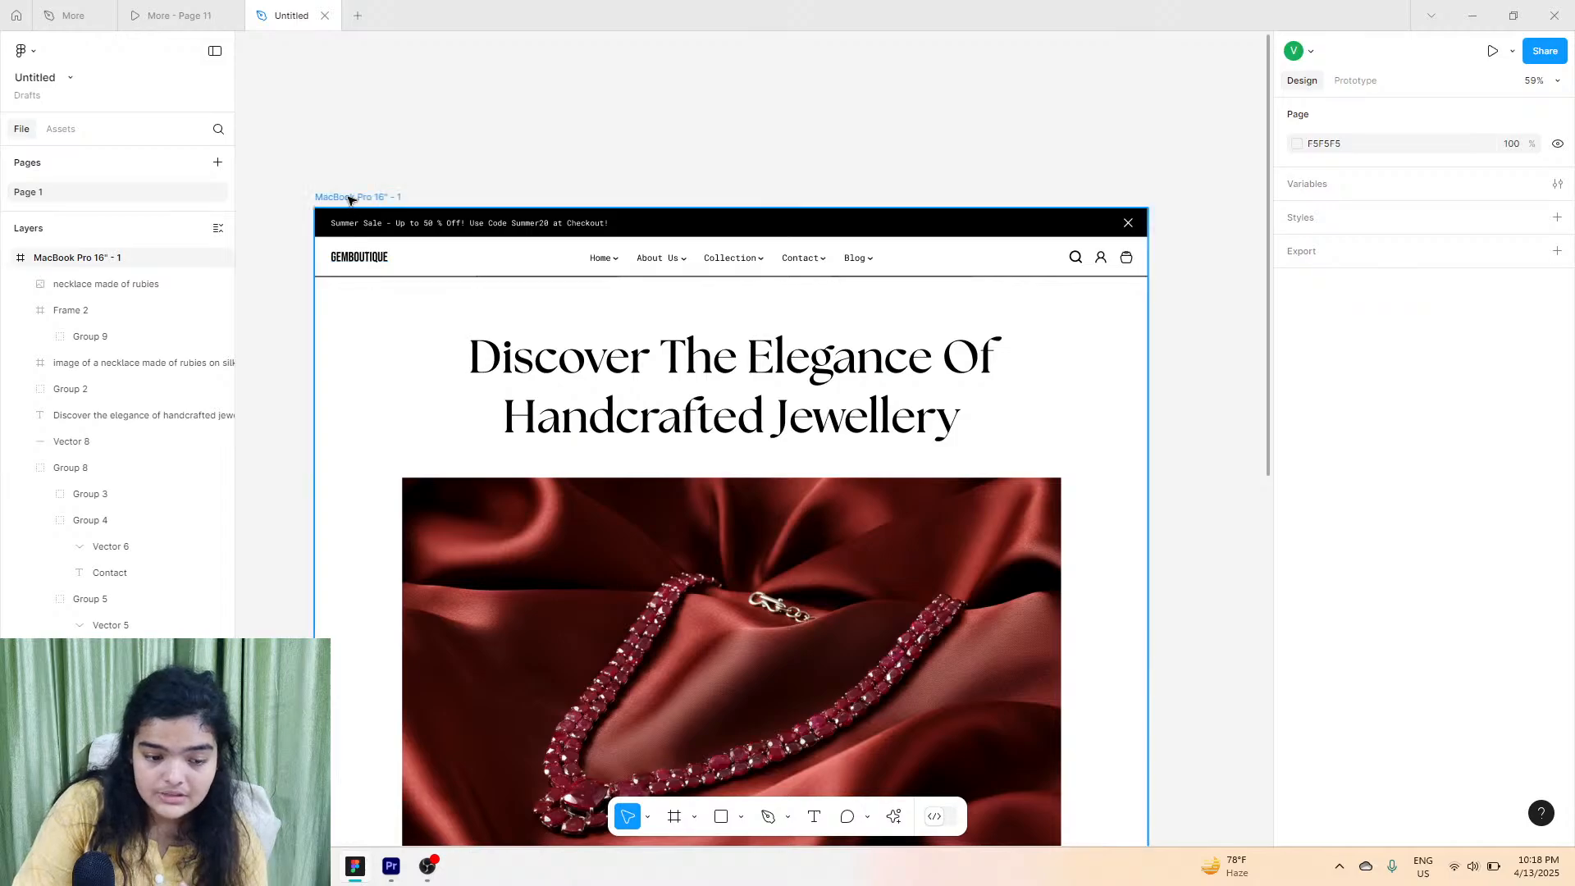
{"action": "left_click", "coordinate": [350, 197]}
{"action": "scroll", "coordinate": [615, 598], "scroll_direction": "down", "scroll_amount": 10}
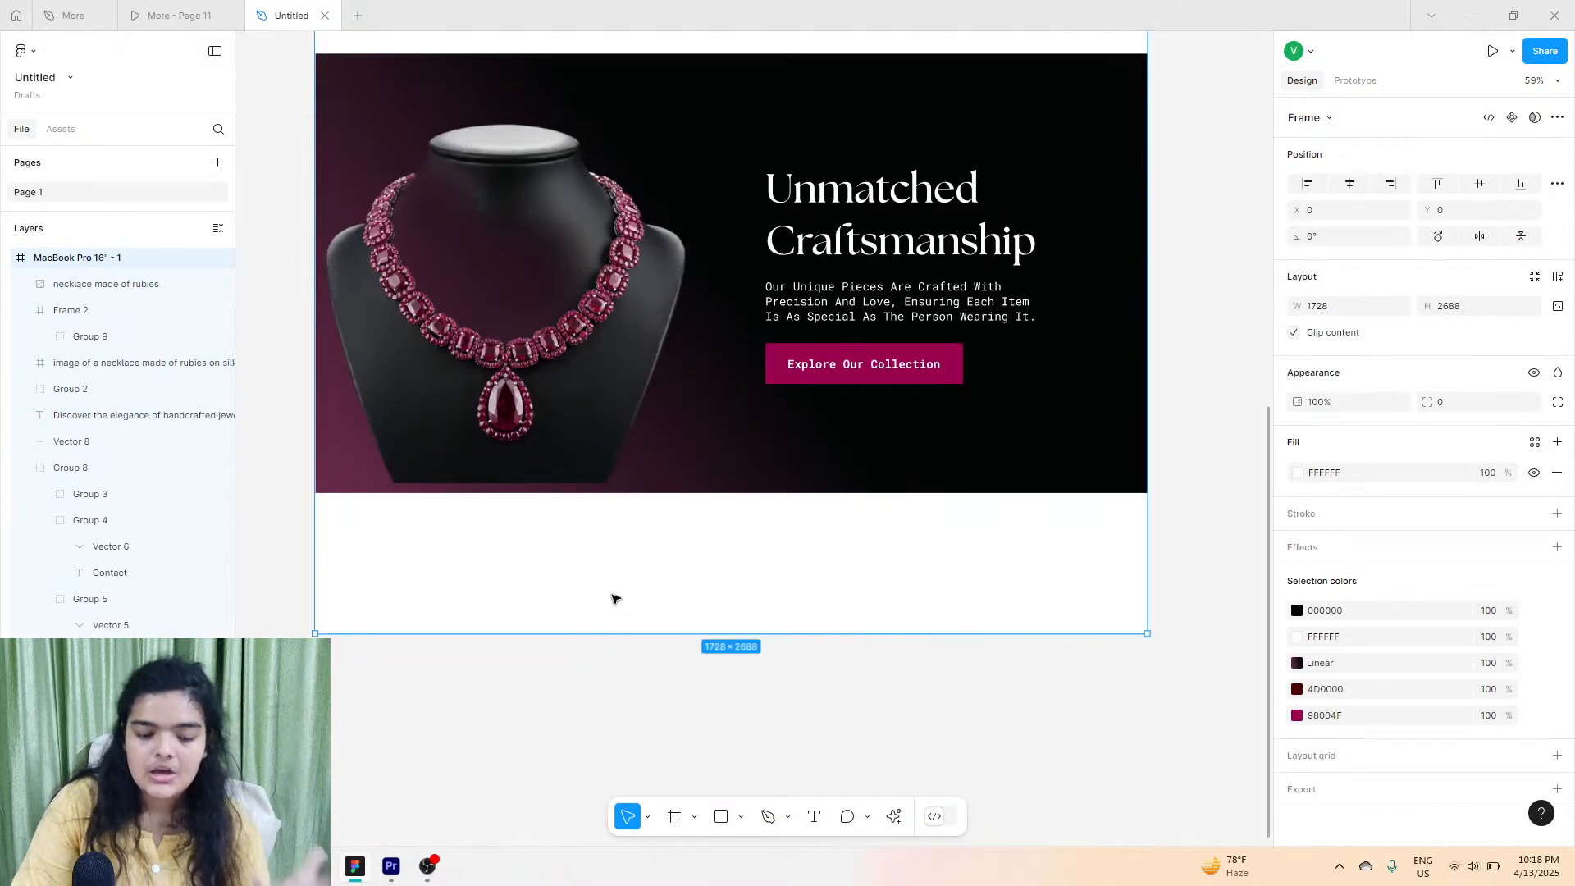
{"action": "left_click_drag", "start_coordinate": [647, 633], "coordinate": [560, 843]}
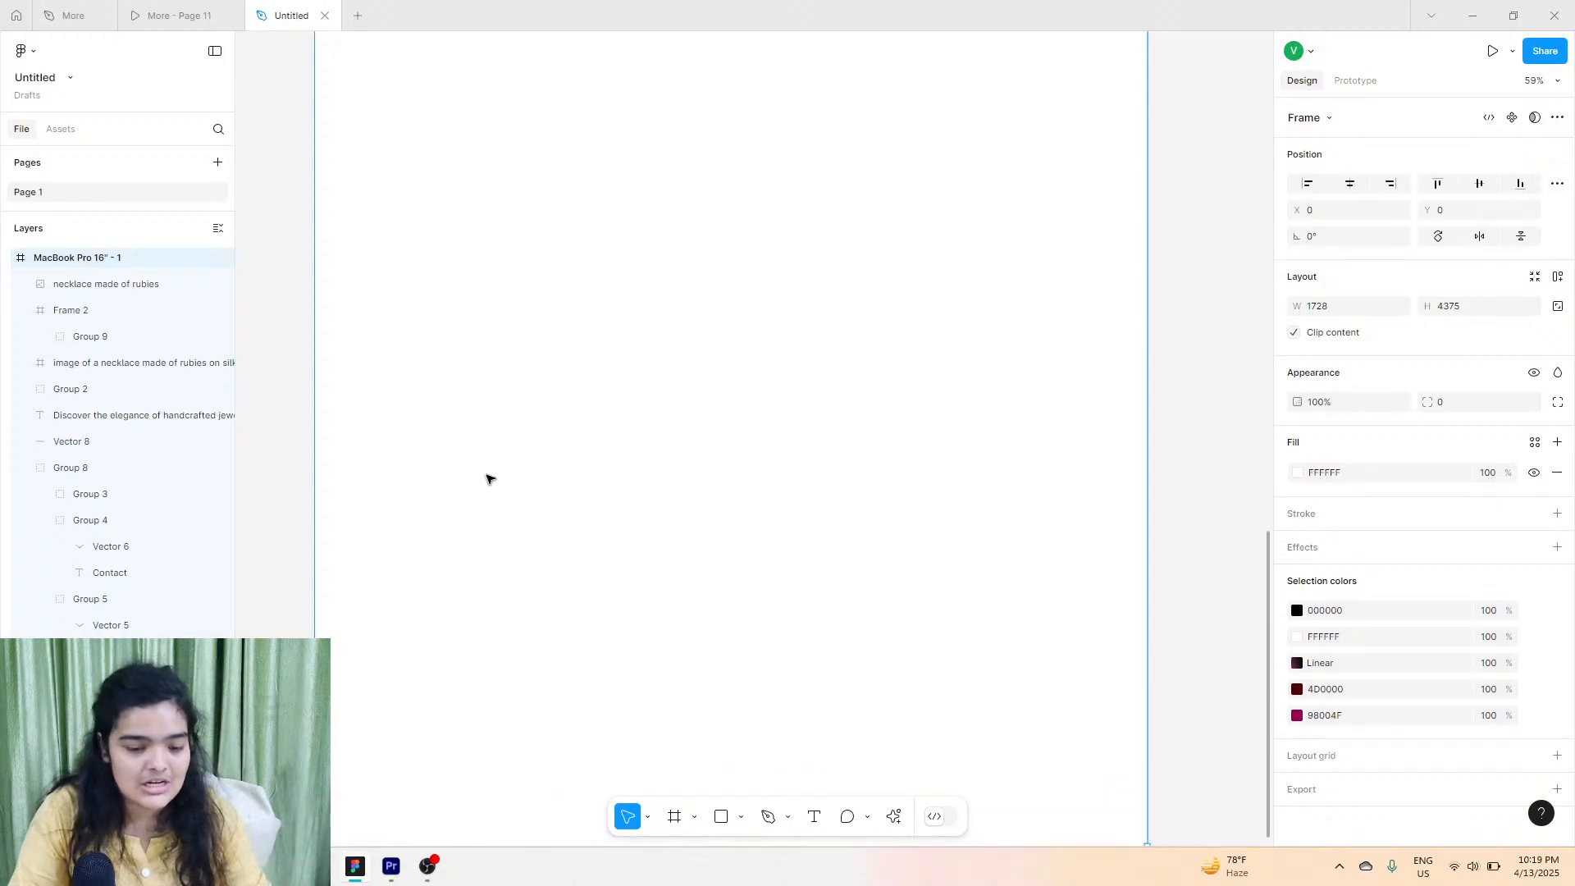
{"action": "scroll", "coordinate": [490, 478], "scroll_direction": "up", "scroll_amount": 2}
{"action": "scroll", "coordinate": [464, 406], "scroll_direction": "up", "scroll_amount": 3}
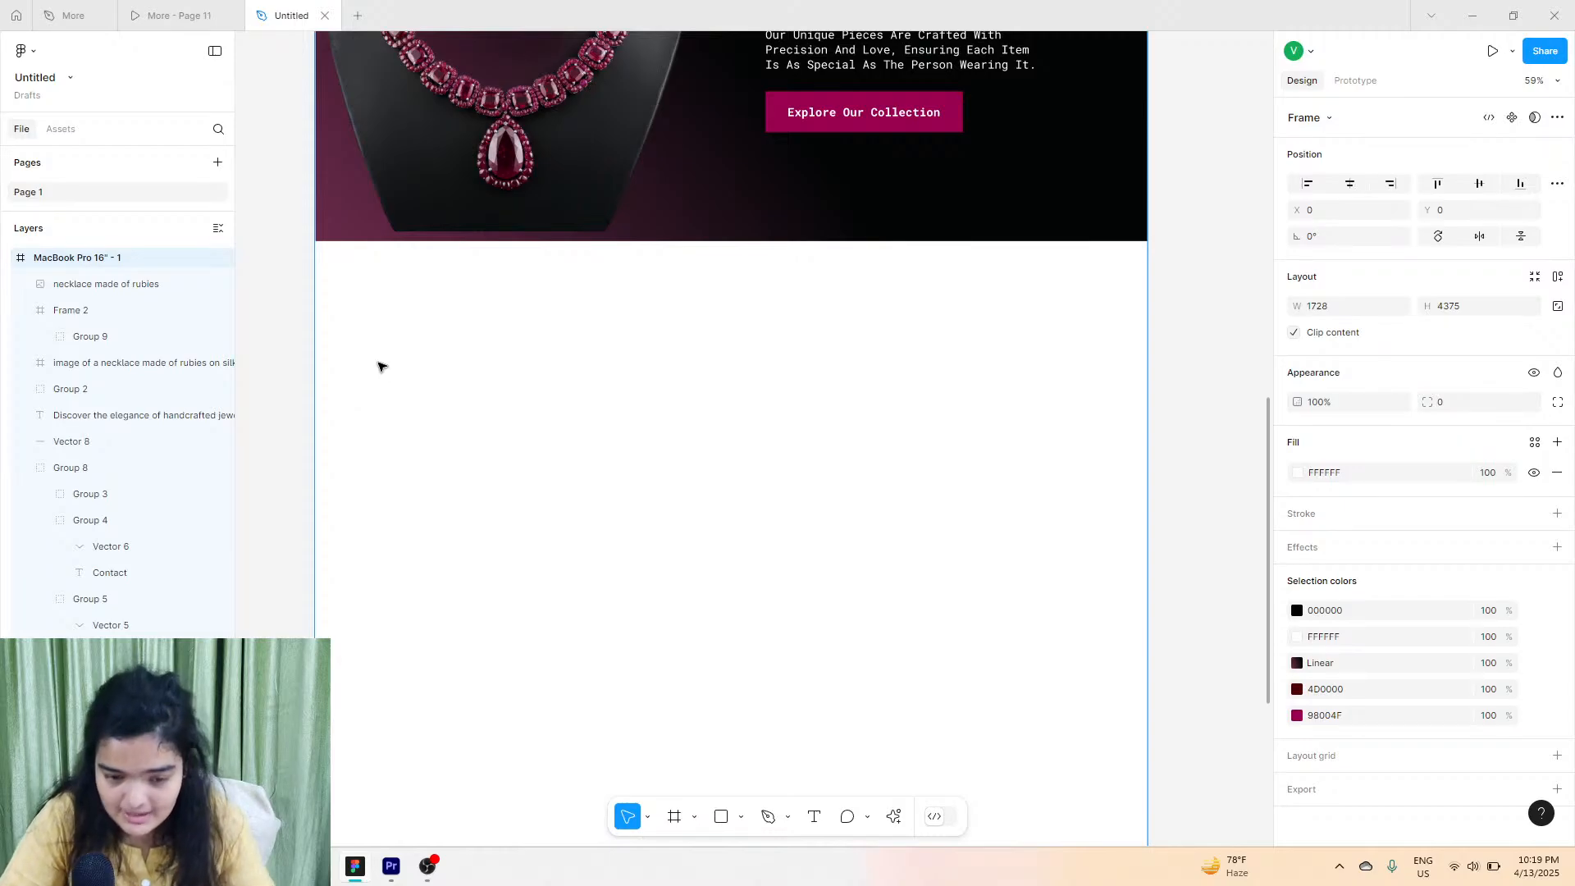
{"action": "scroll", "coordinate": [382, 364], "scroll_direction": "up", "scroll_amount": 1}
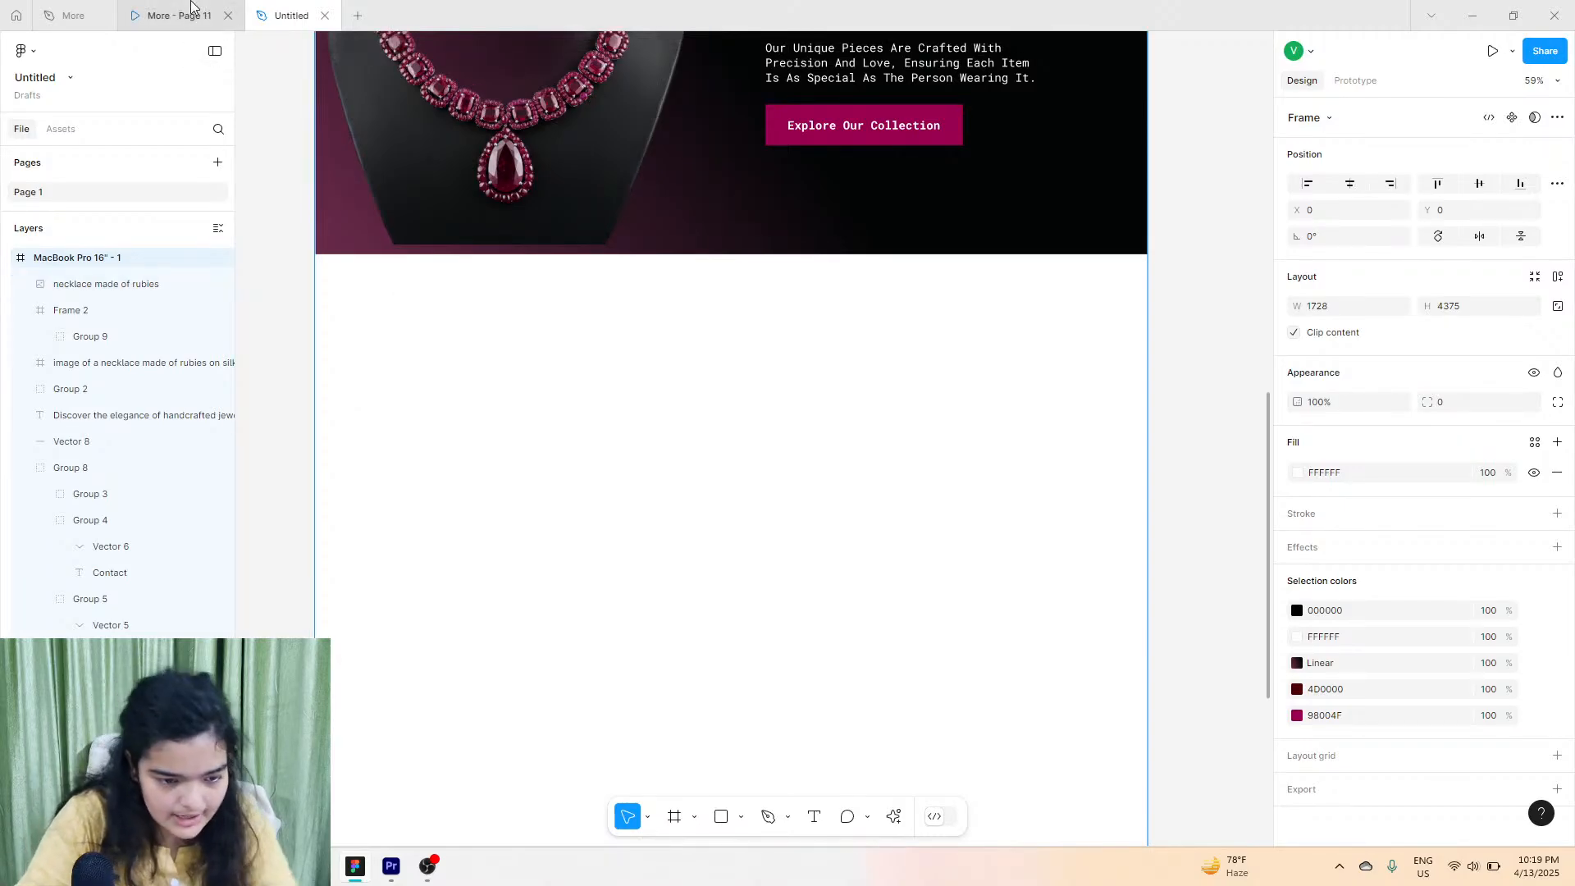
Compare the Unmatched Craftsmanship section and the empty area beneath it with the reference prototype.
{"action": "mouse_move", "coordinate": [201, 18]}
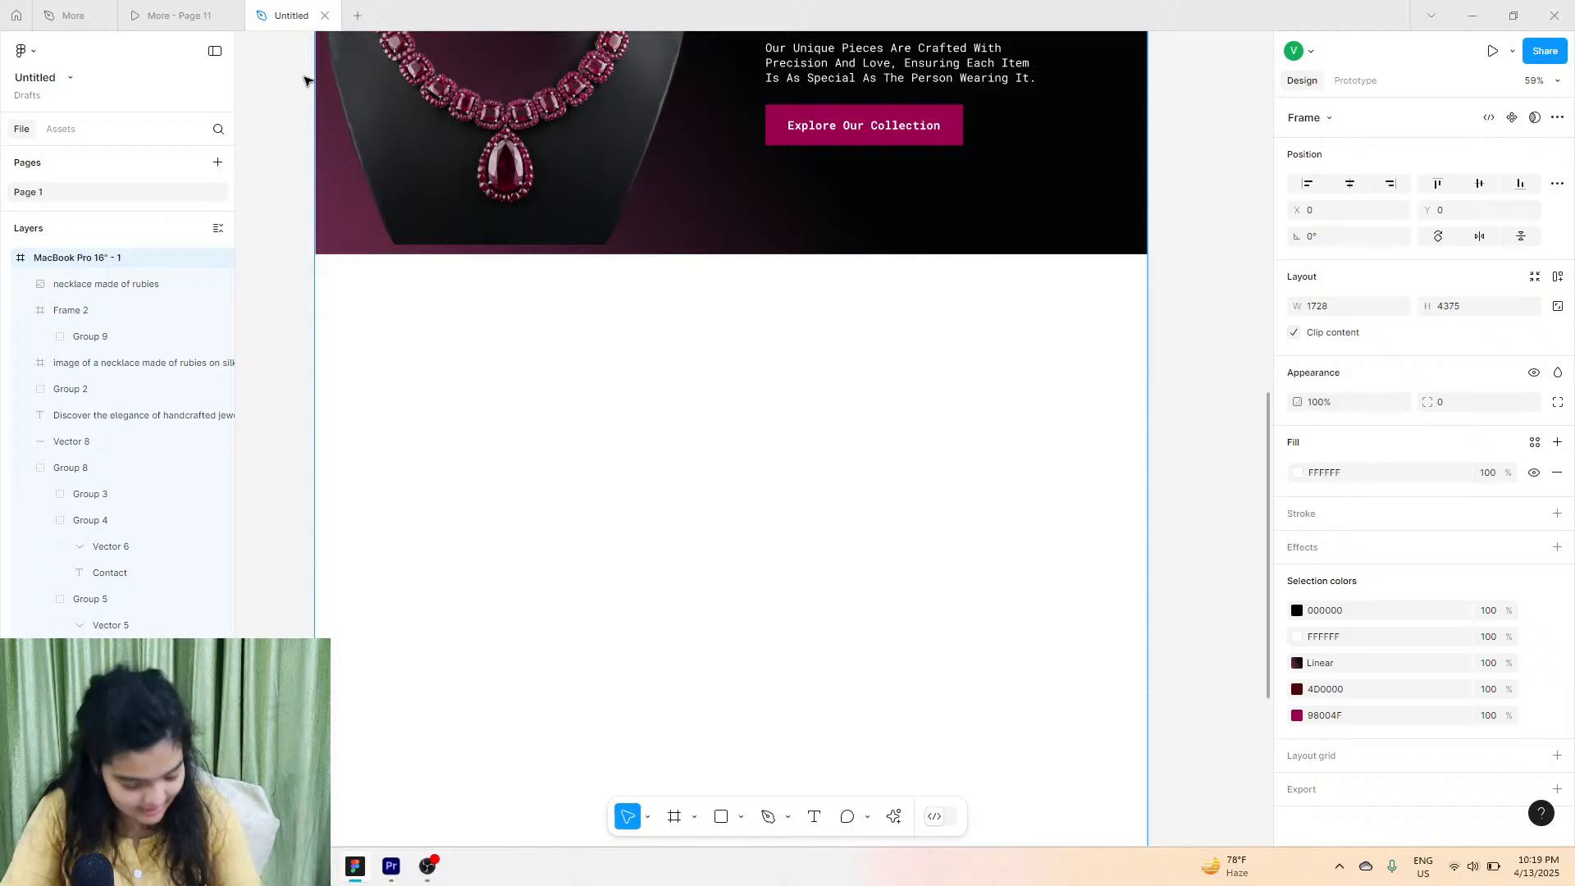
{"action": "left_click", "coordinate": [614, 378]}
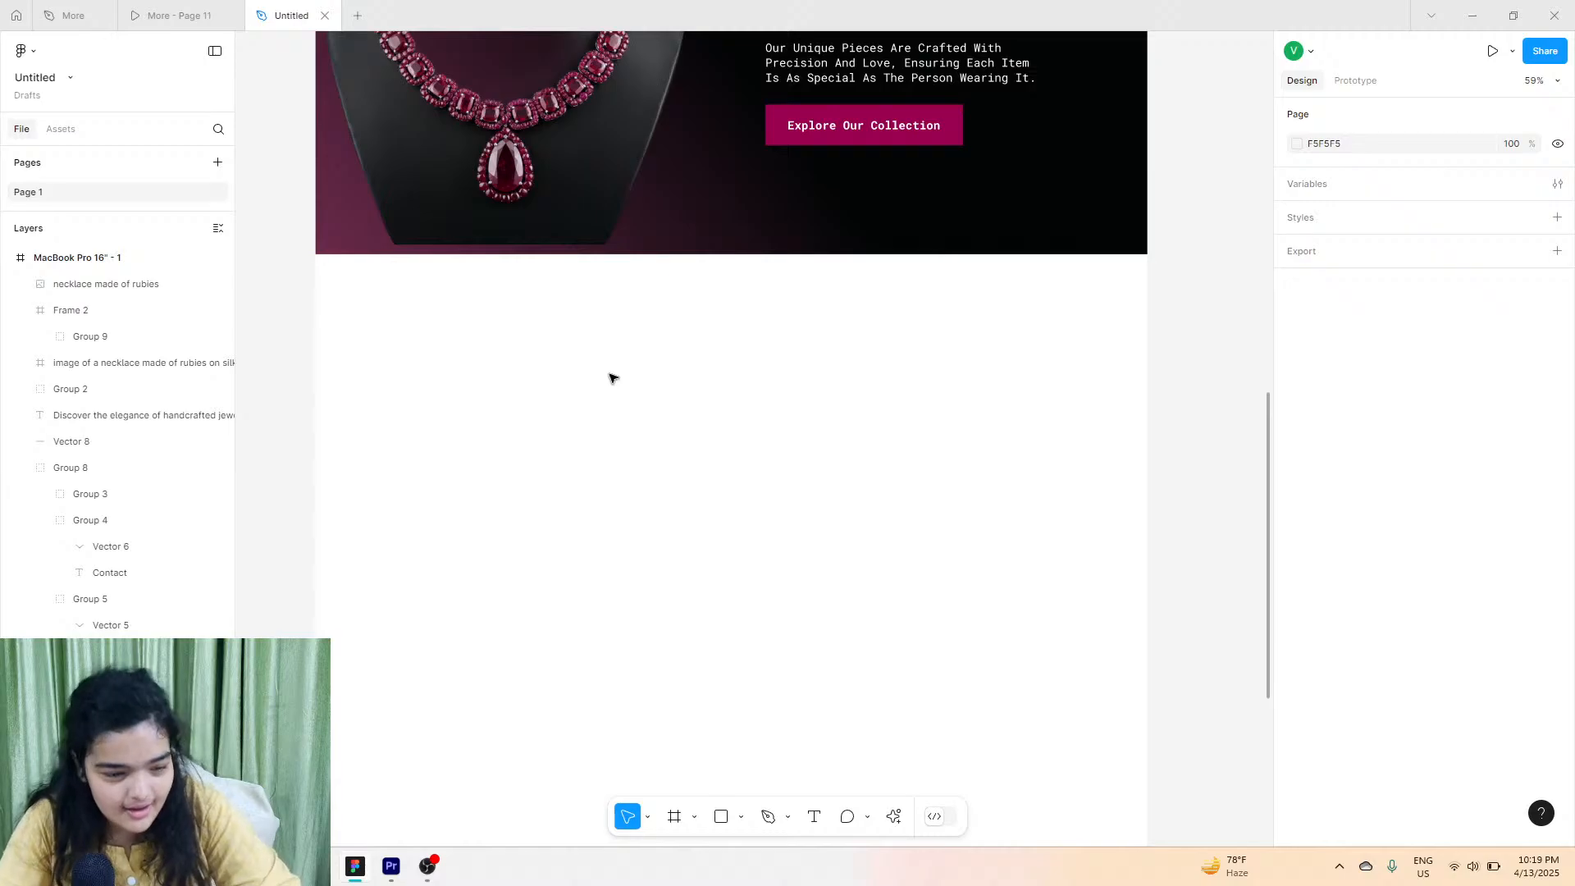
{"action": "left_click", "coordinate": [184, 14]}
{"action": "left_click", "coordinate": [275, 8]}
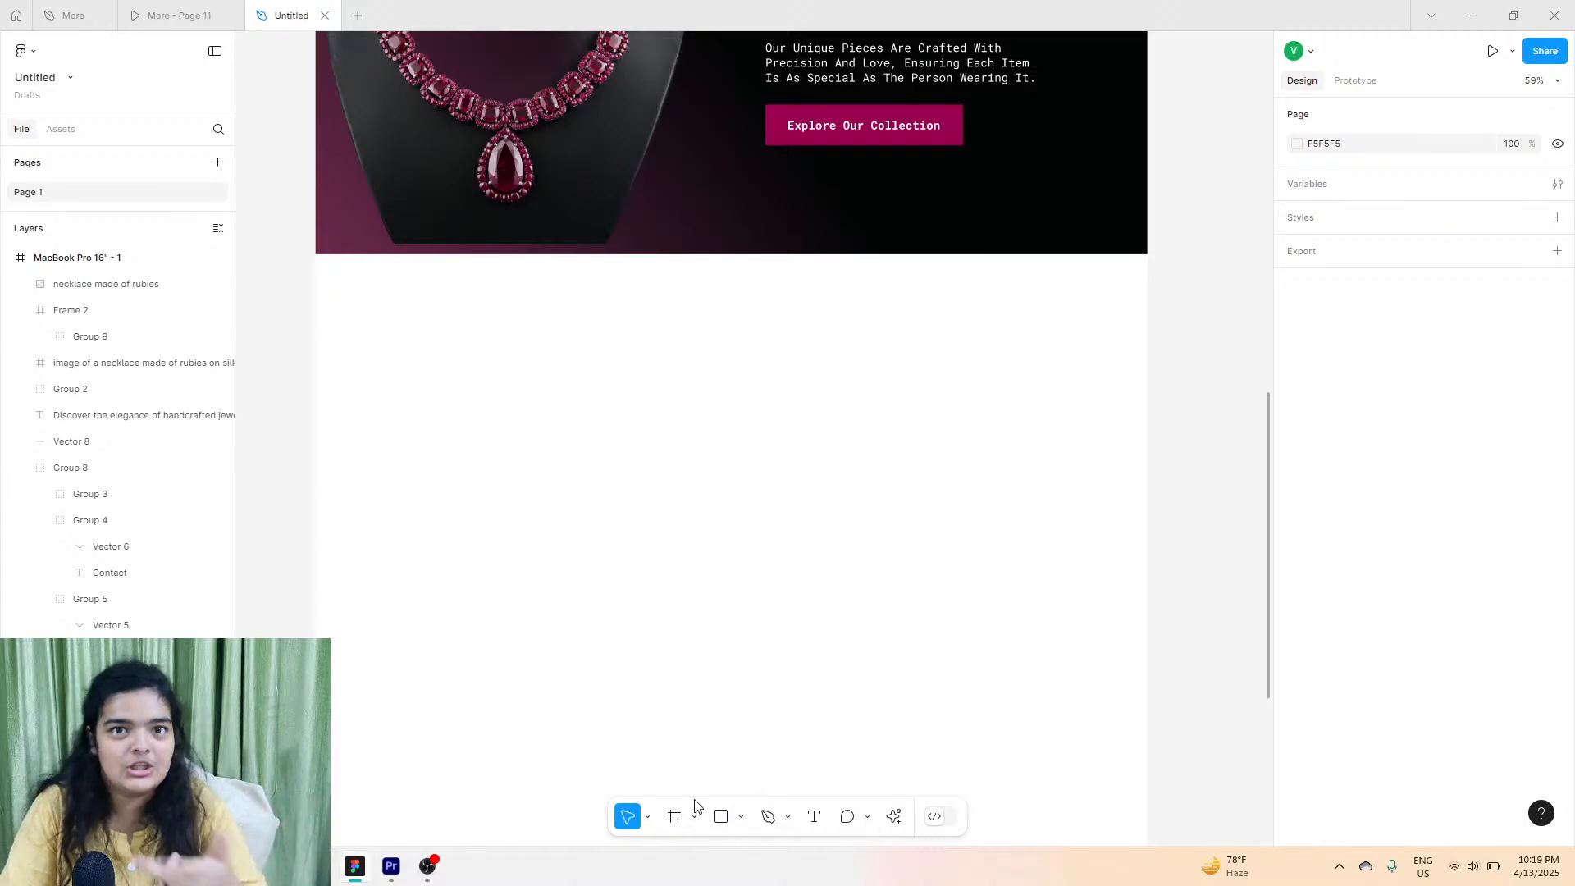
{"action": "scroll", "coordinate": [802, 617], "scroll_direction": "up", "scroll_amount": 1}
{"action": "scroll", "coordinate": [847, 492], "scroll_direction": "up", "scroll_amount": 4}
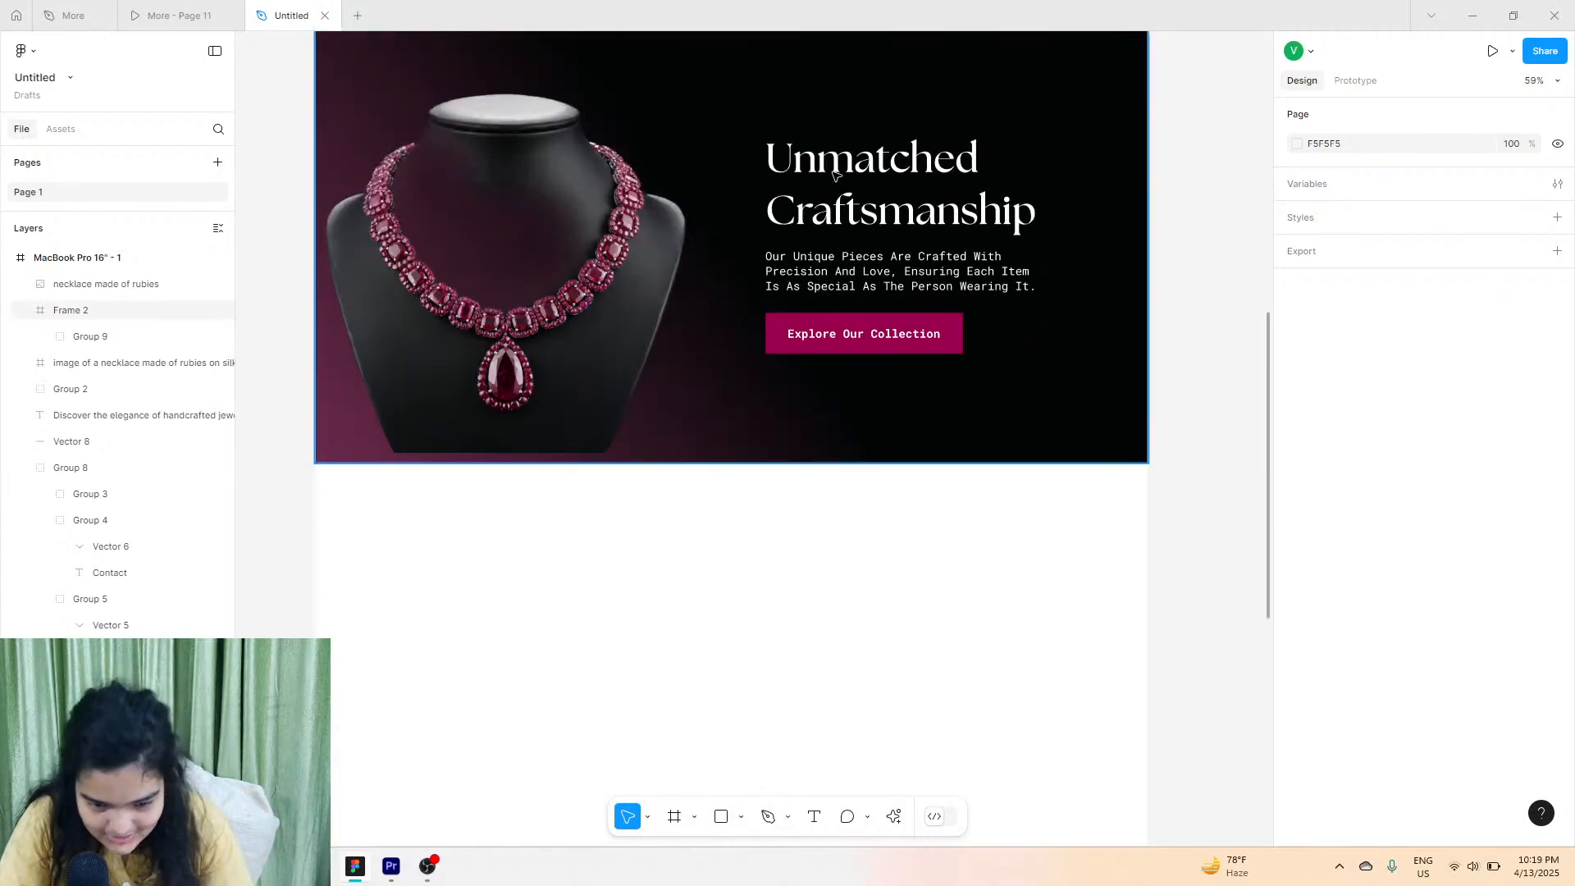
{"action": "left_click", "coordinate": [834, 174]}
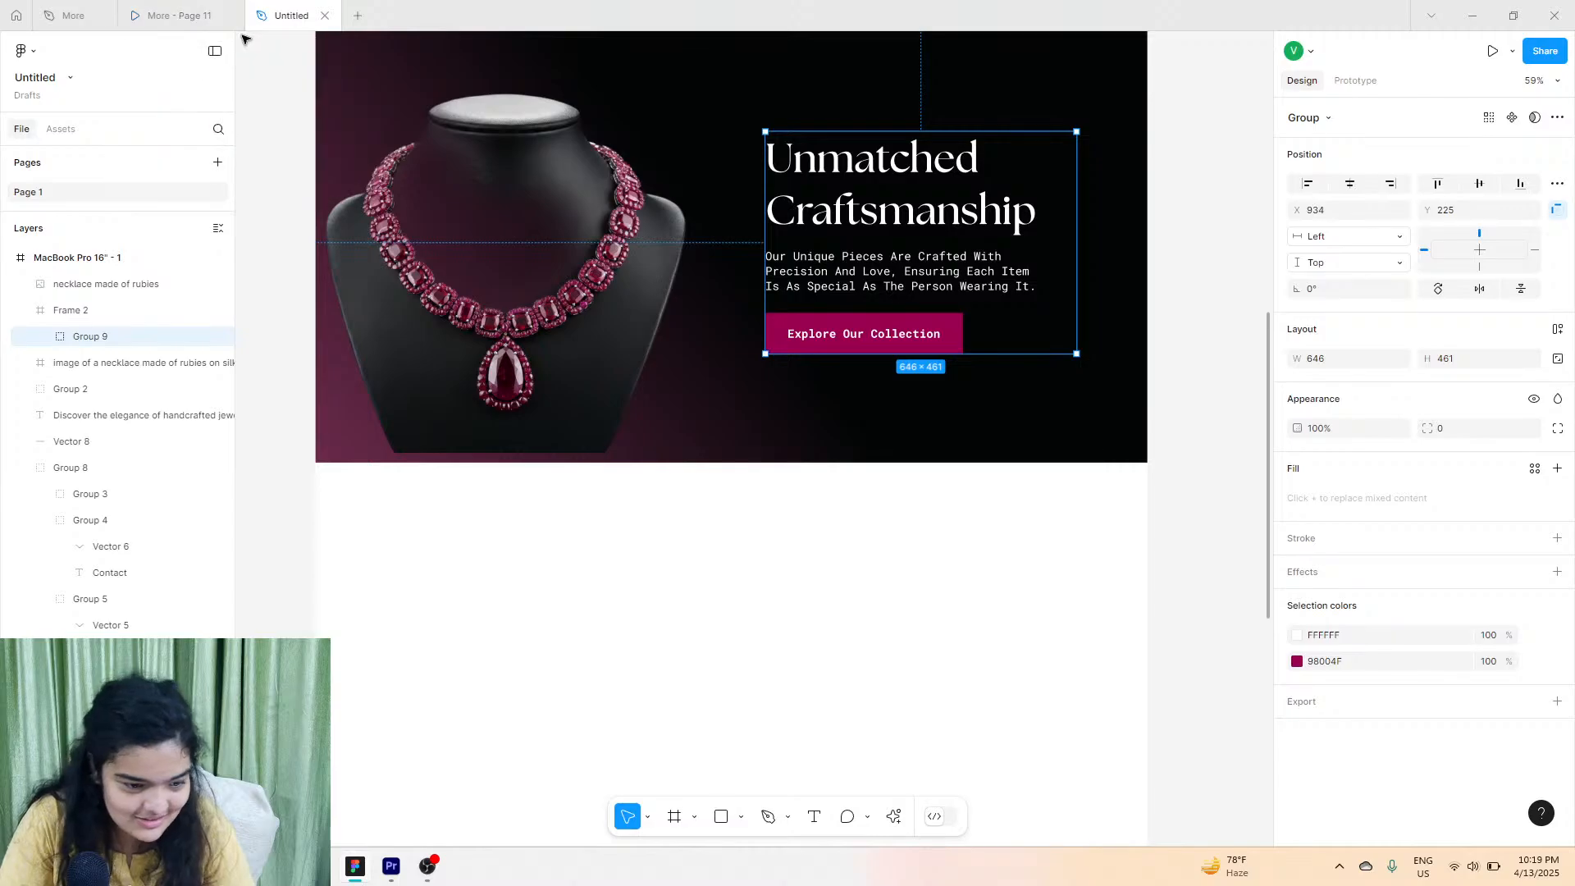
{"action": "left_click", "coordinate": [188, 10]}
{"action": "left_click", "coordinate": [297, 10]}
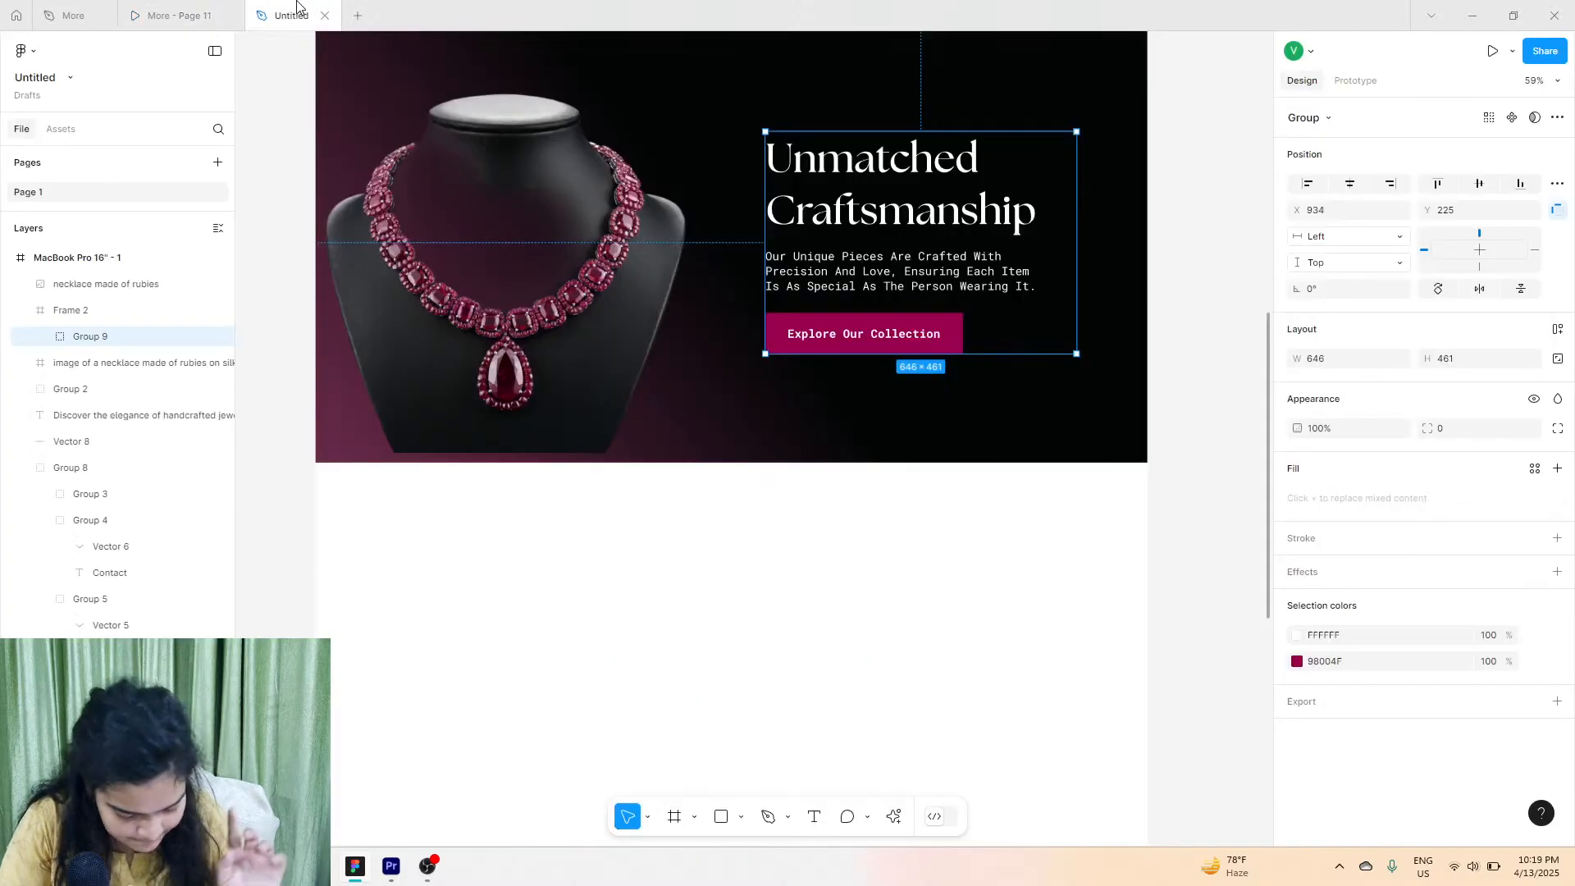
{"action": "scroll", "coordinate": [571, 288], "scroll_direction": "up", "scroll_amount": 2}
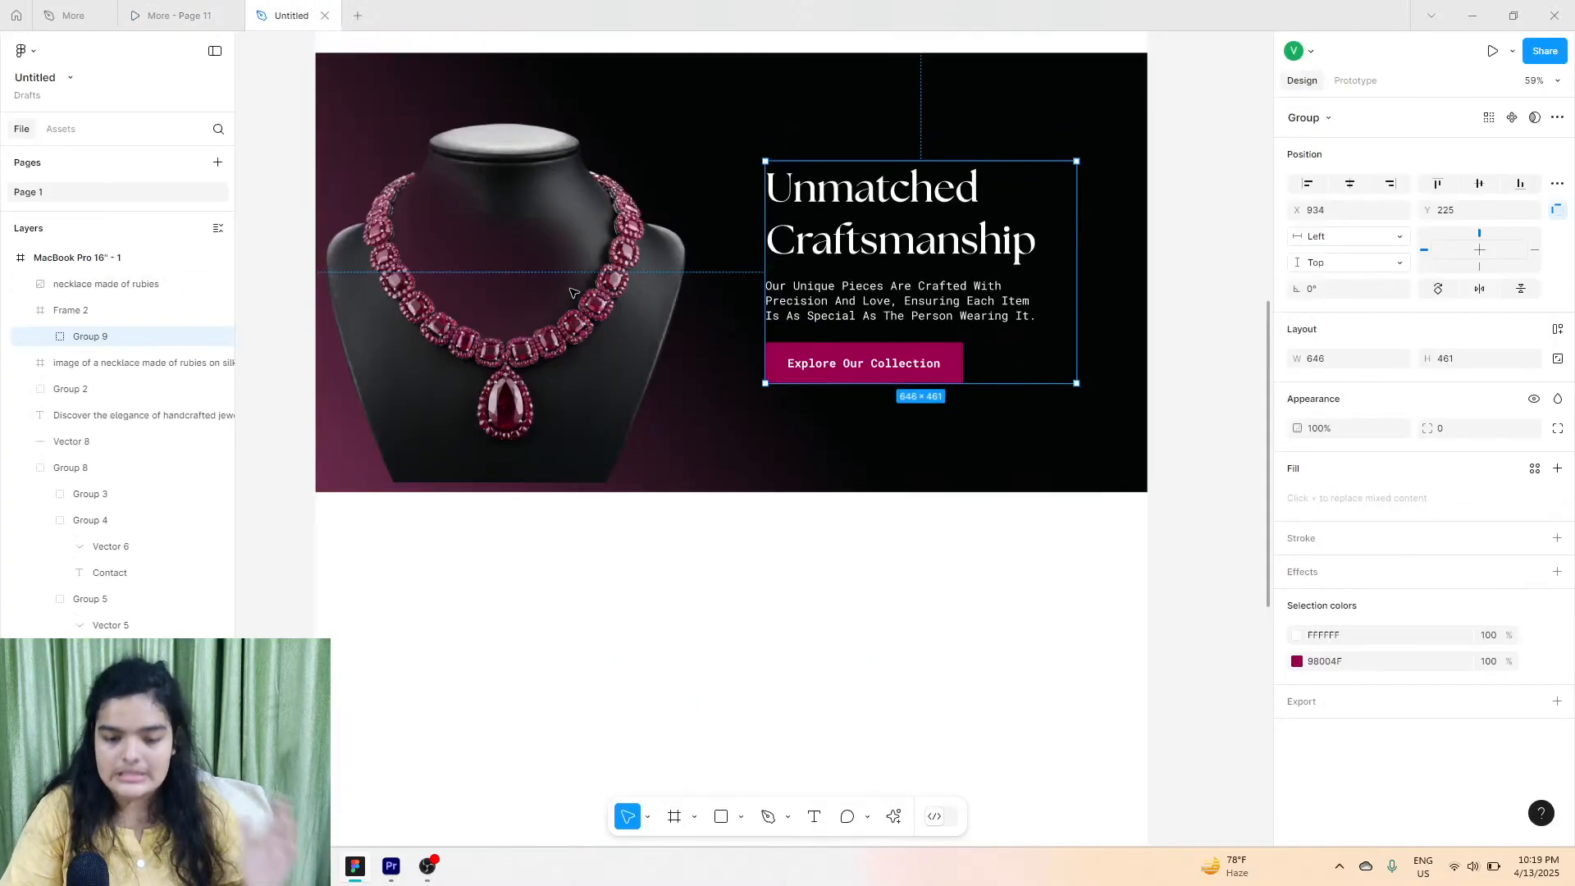
{"action": "left_click", "coordinate": [664, 580]}
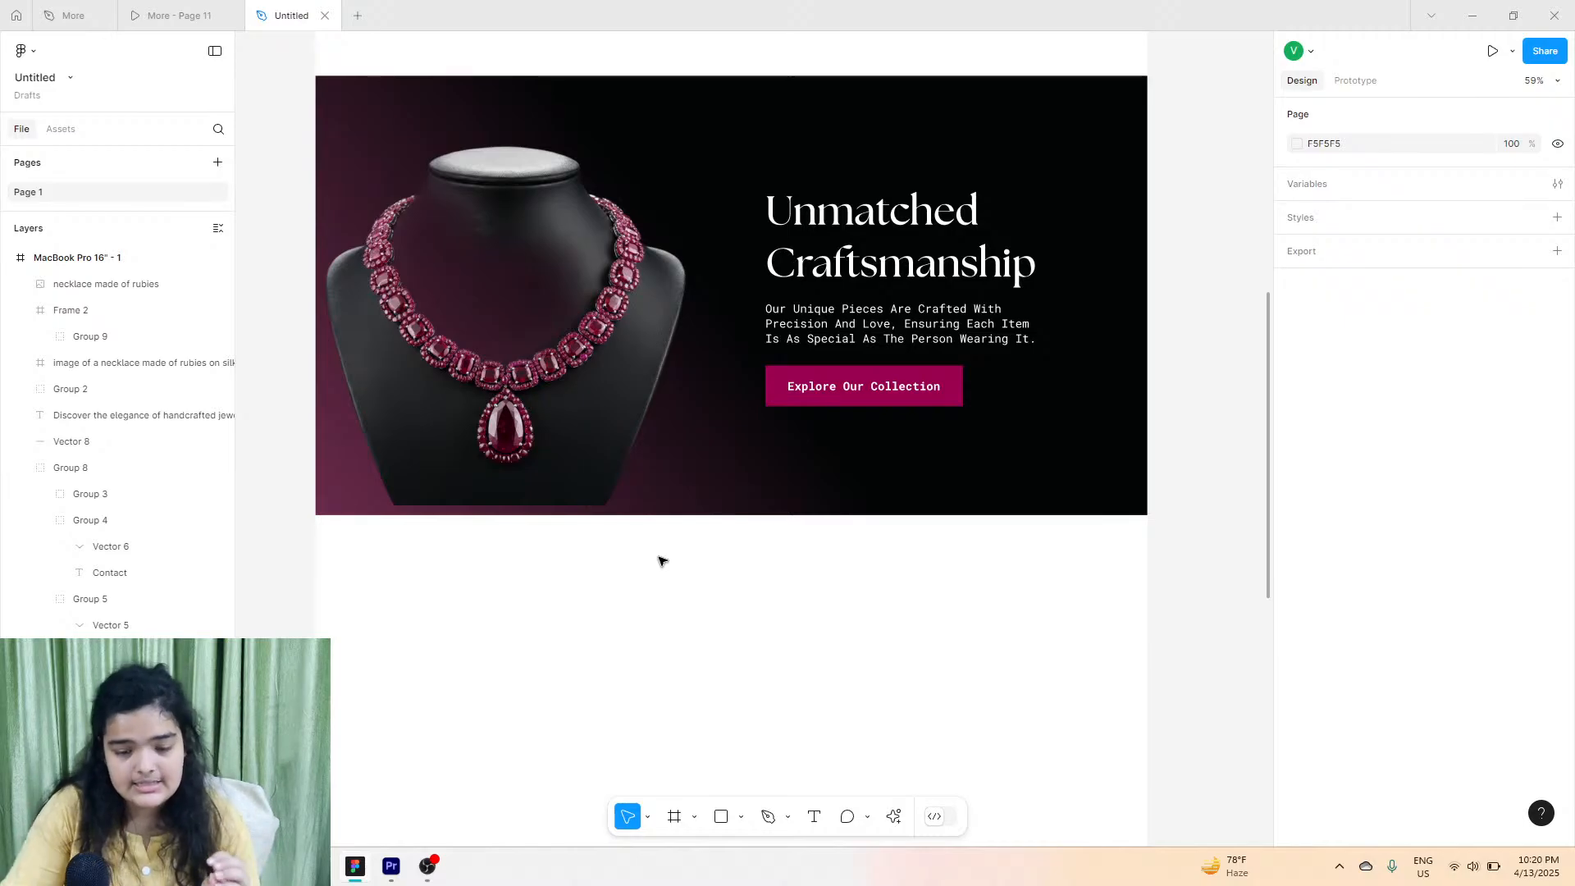
Duplicate the Unmatched Craftsmanship heading and place the copy in the white area below the dark section, at about X 219, Y 2646.
{"action": "left_click", "coordinate": [922, 270]}
{"action": "double_click", "coordinate": [922, 271]}
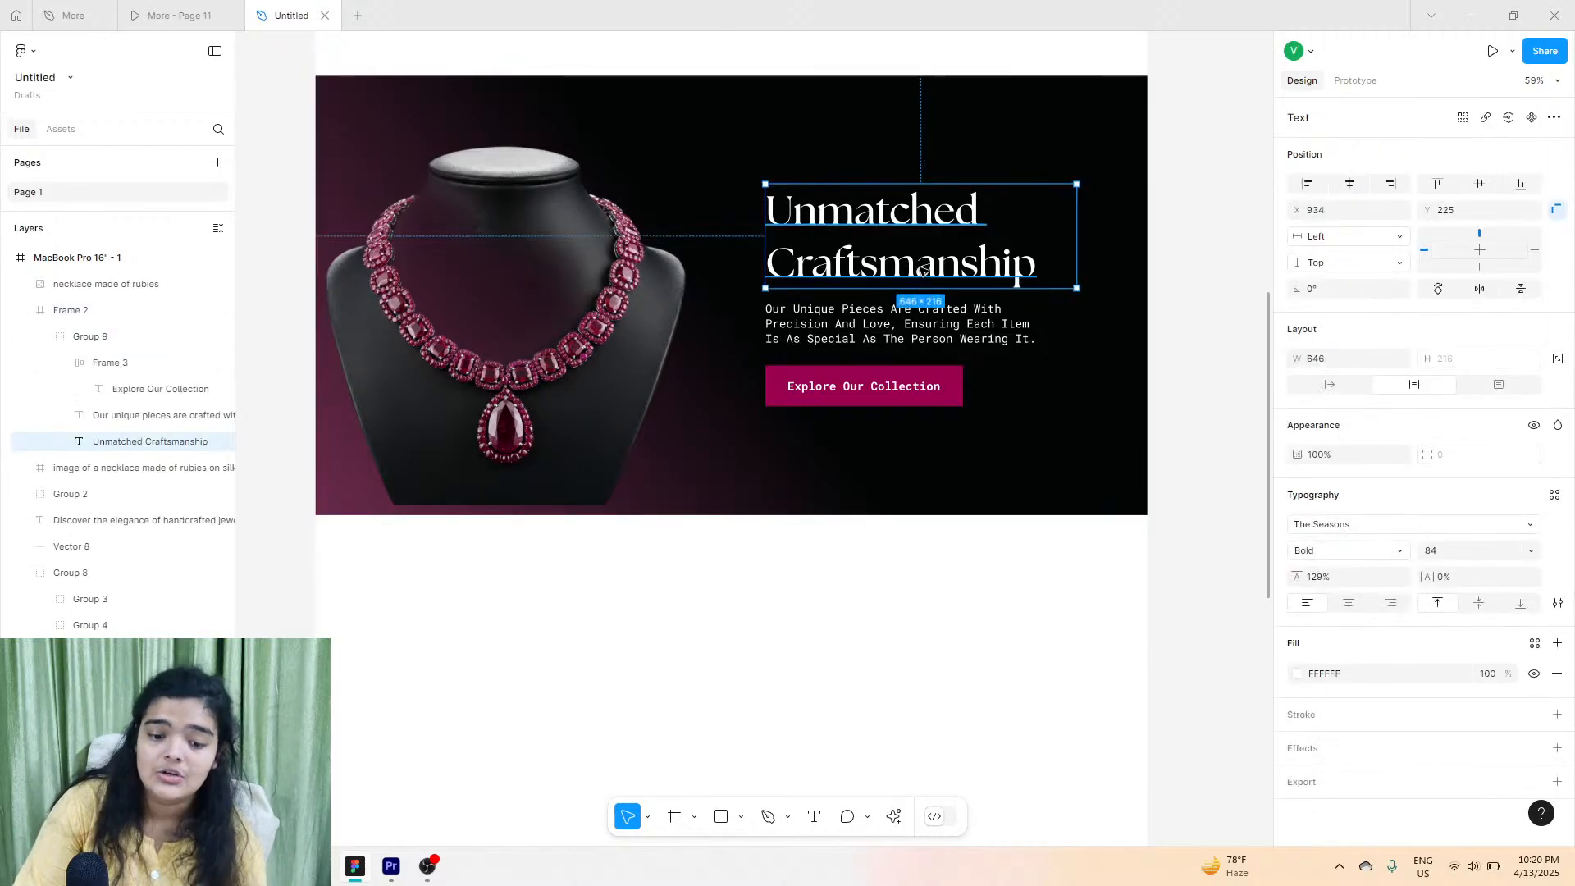
{"action": "key", "text": "ctrl+d"}
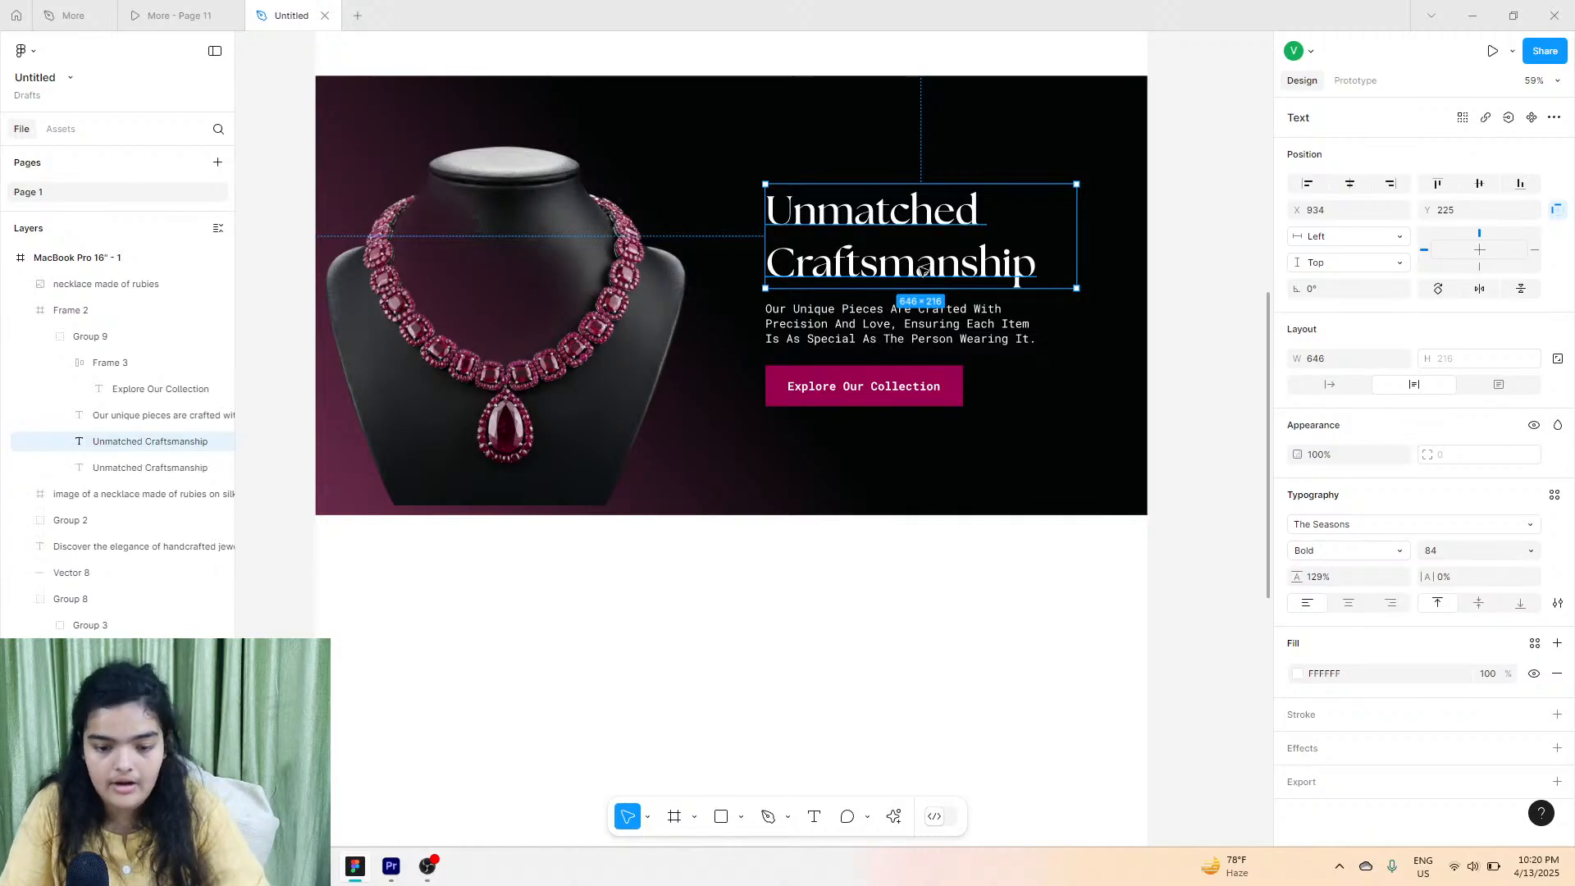
{"action": "left_click_drag", "start_coordinate": [922, 270], "coordinate": [472, 689]}
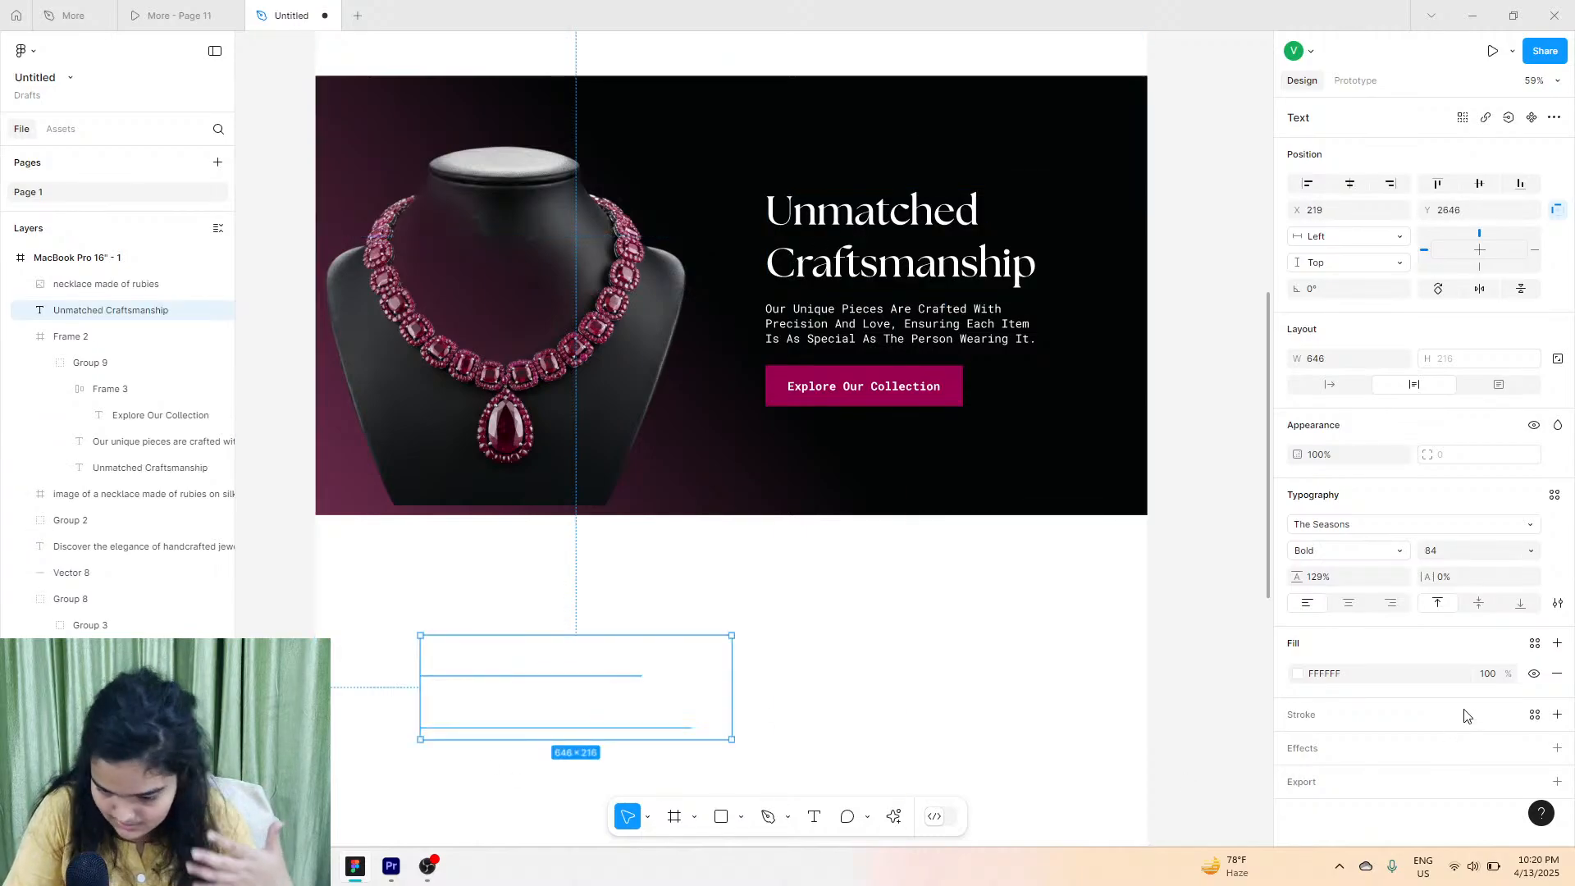
Change the fill of the copied heading in the white area to black, 000000.
{"action": "left_click", "coordinate": [1297, 674]}
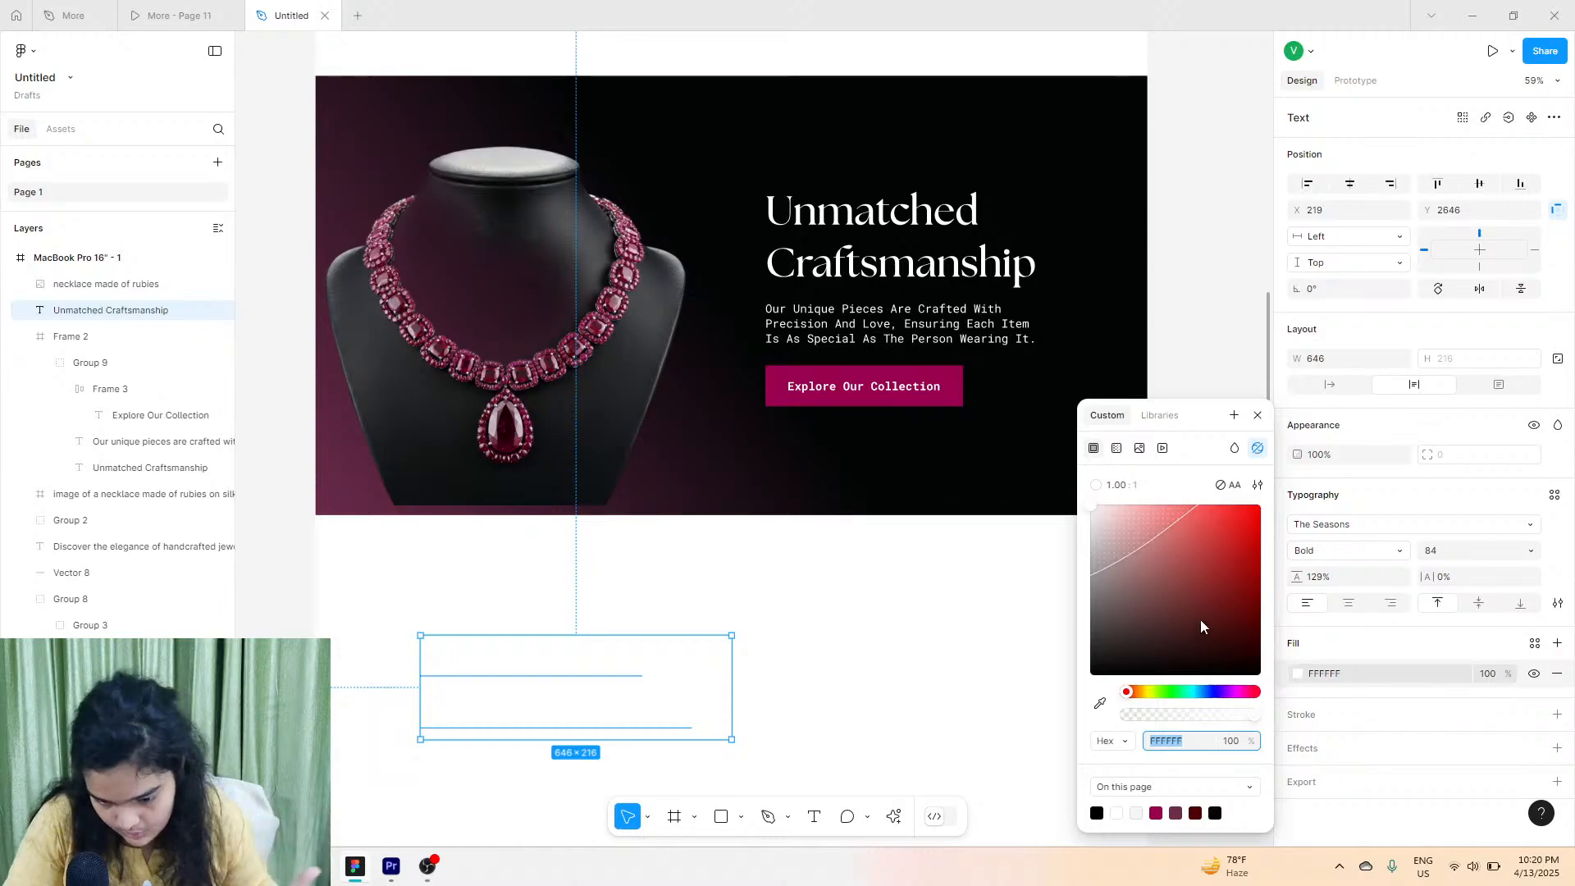
{"action": "type", "text": "000000"}
{"action": "key", "text": "Return"}
{"action": "scroll", "coordinate": [687, 688], "scroll_direction": "down", "scroll_amount": 1}
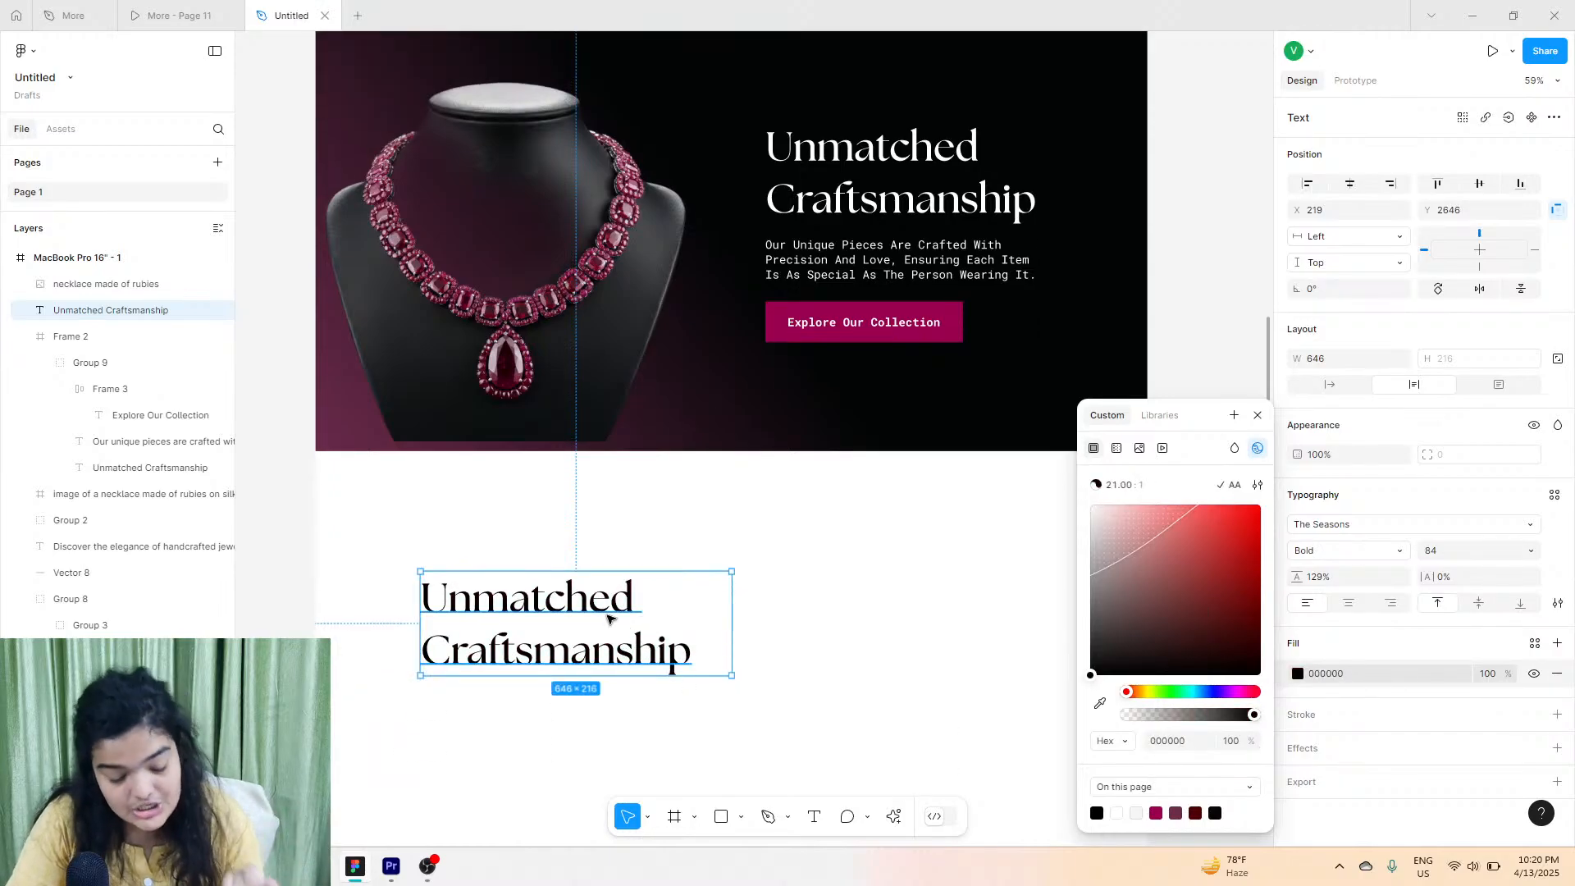
{"action": "left_click", "coordinate": [575, 540]}
{"action": "left_click", "coordinate": [564, 592]}
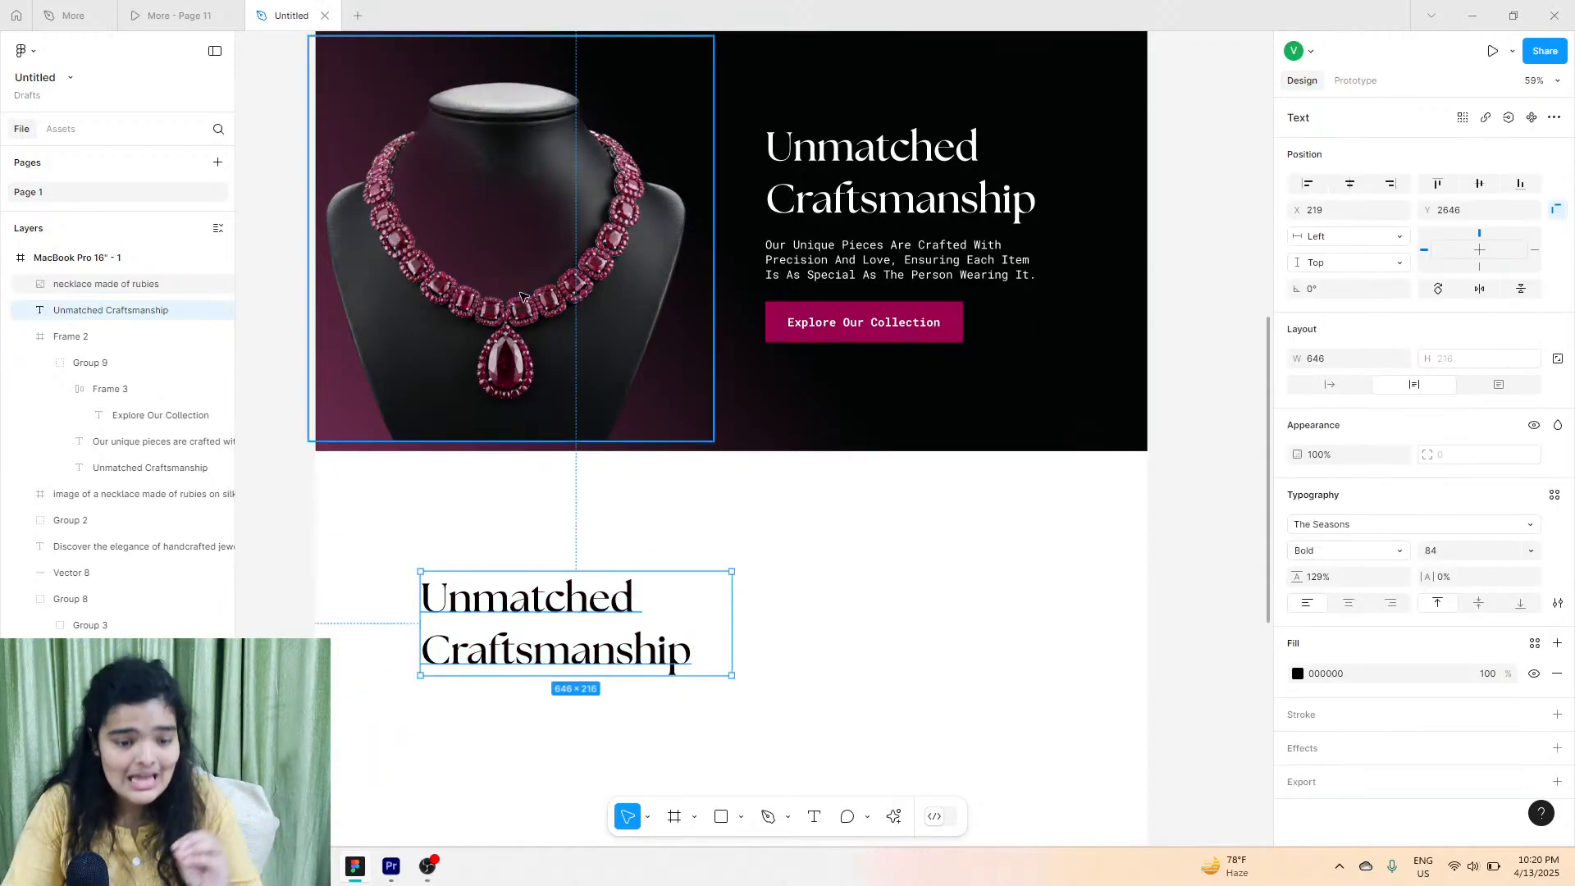
Replace the copied heading's text with "Featured Products", following the reference prototype.
{"action": "left_click", "coordinate": [206, 10]}
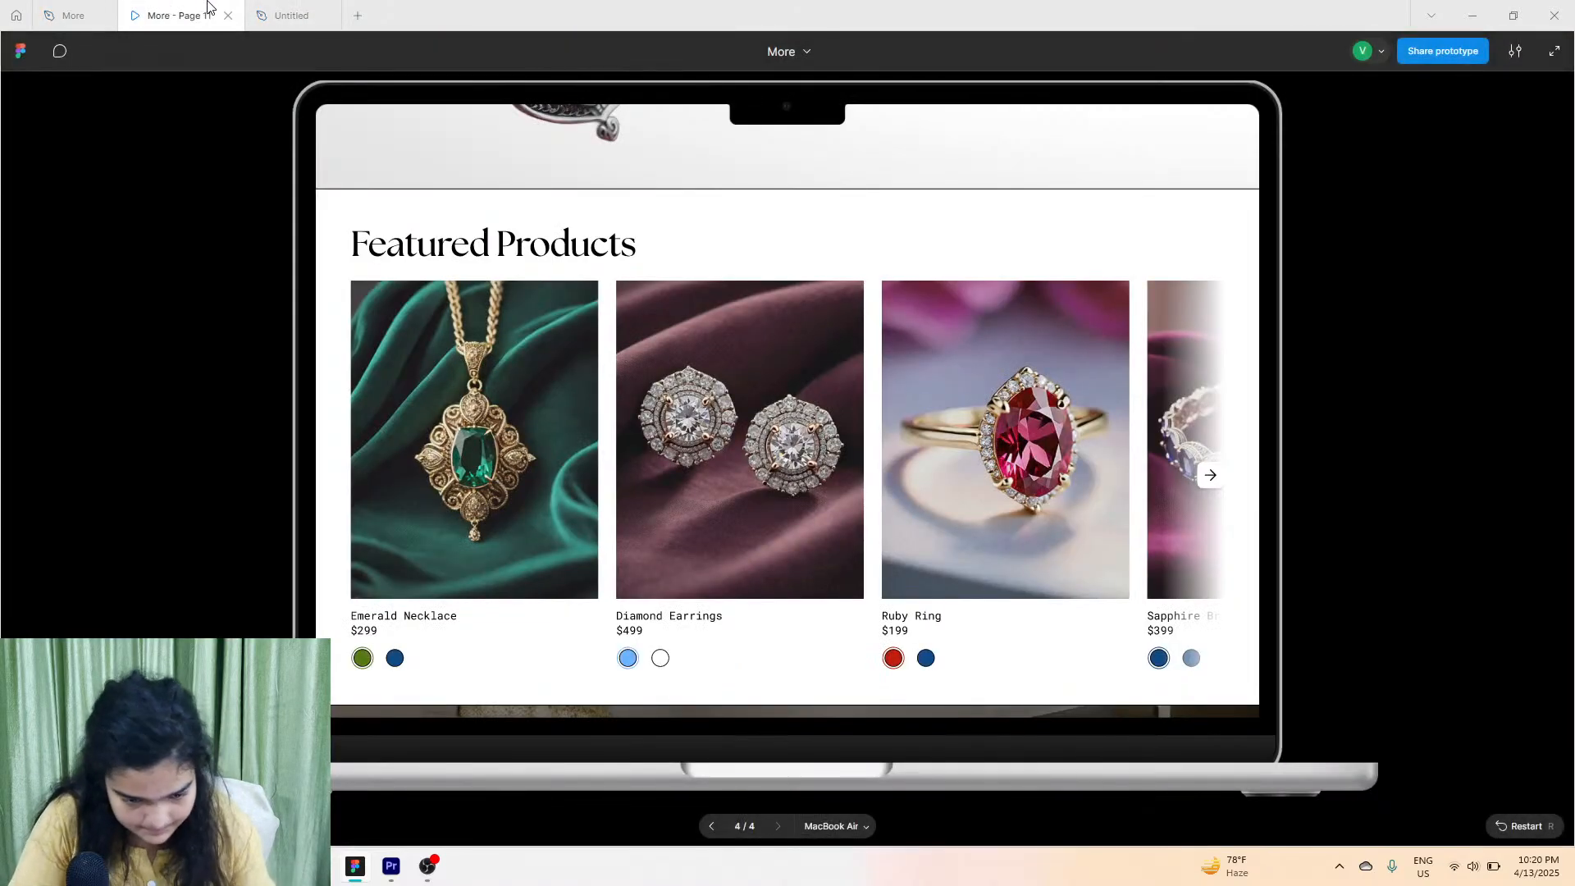
{"action": "left_click", "coordinate": [288, 15]}
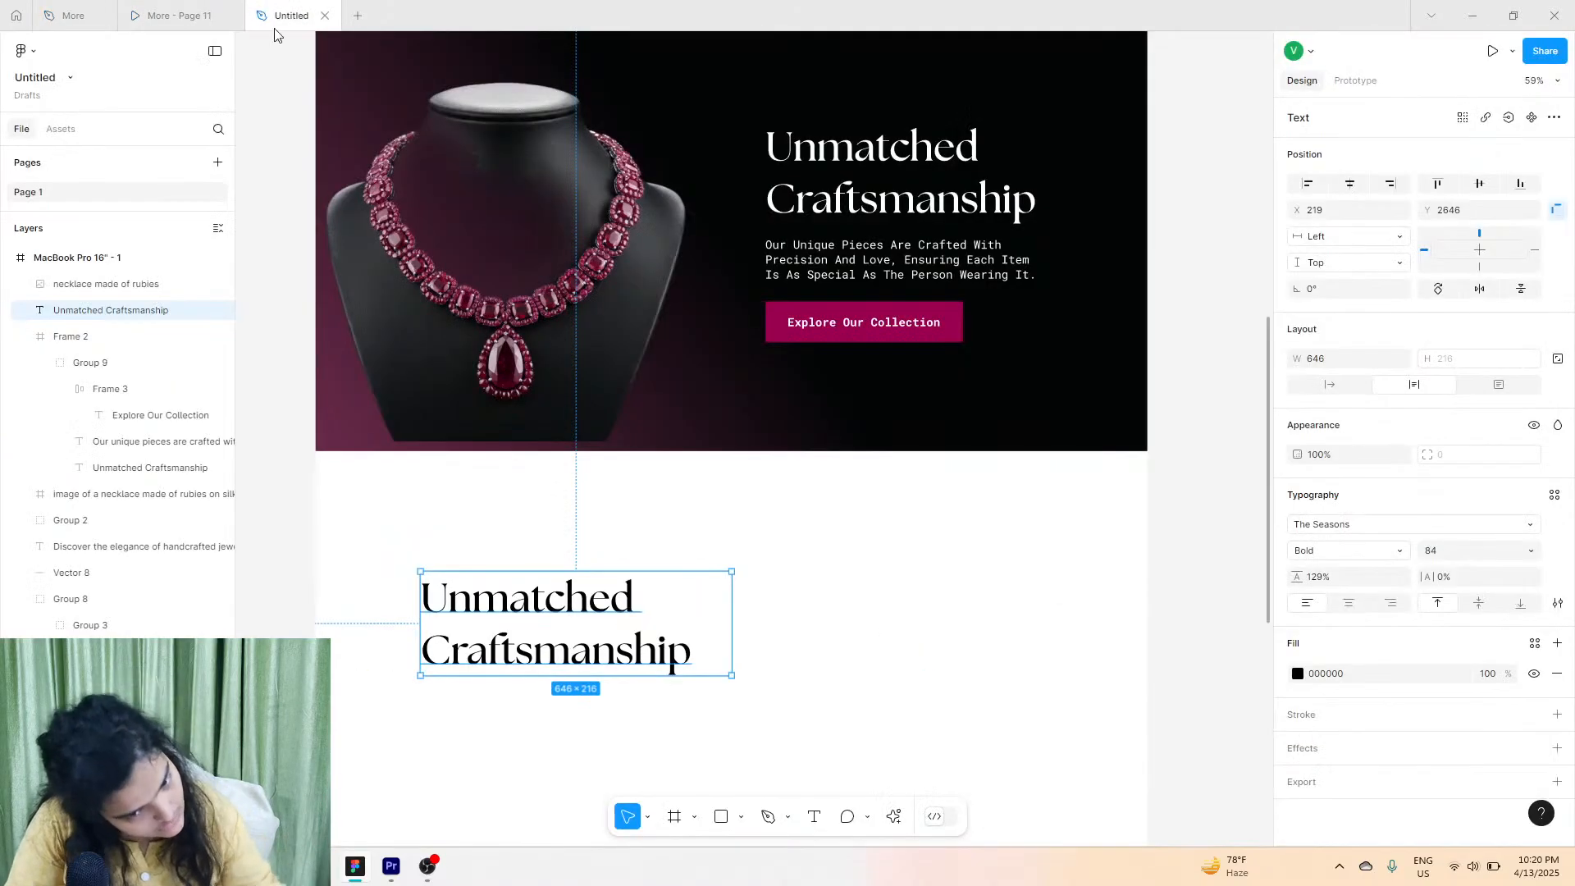
{"action": "double_click", "coordinate": [510, 640]}
{"action": "type", "text": "Fea"}
{"action": "type", "text": "tured"}
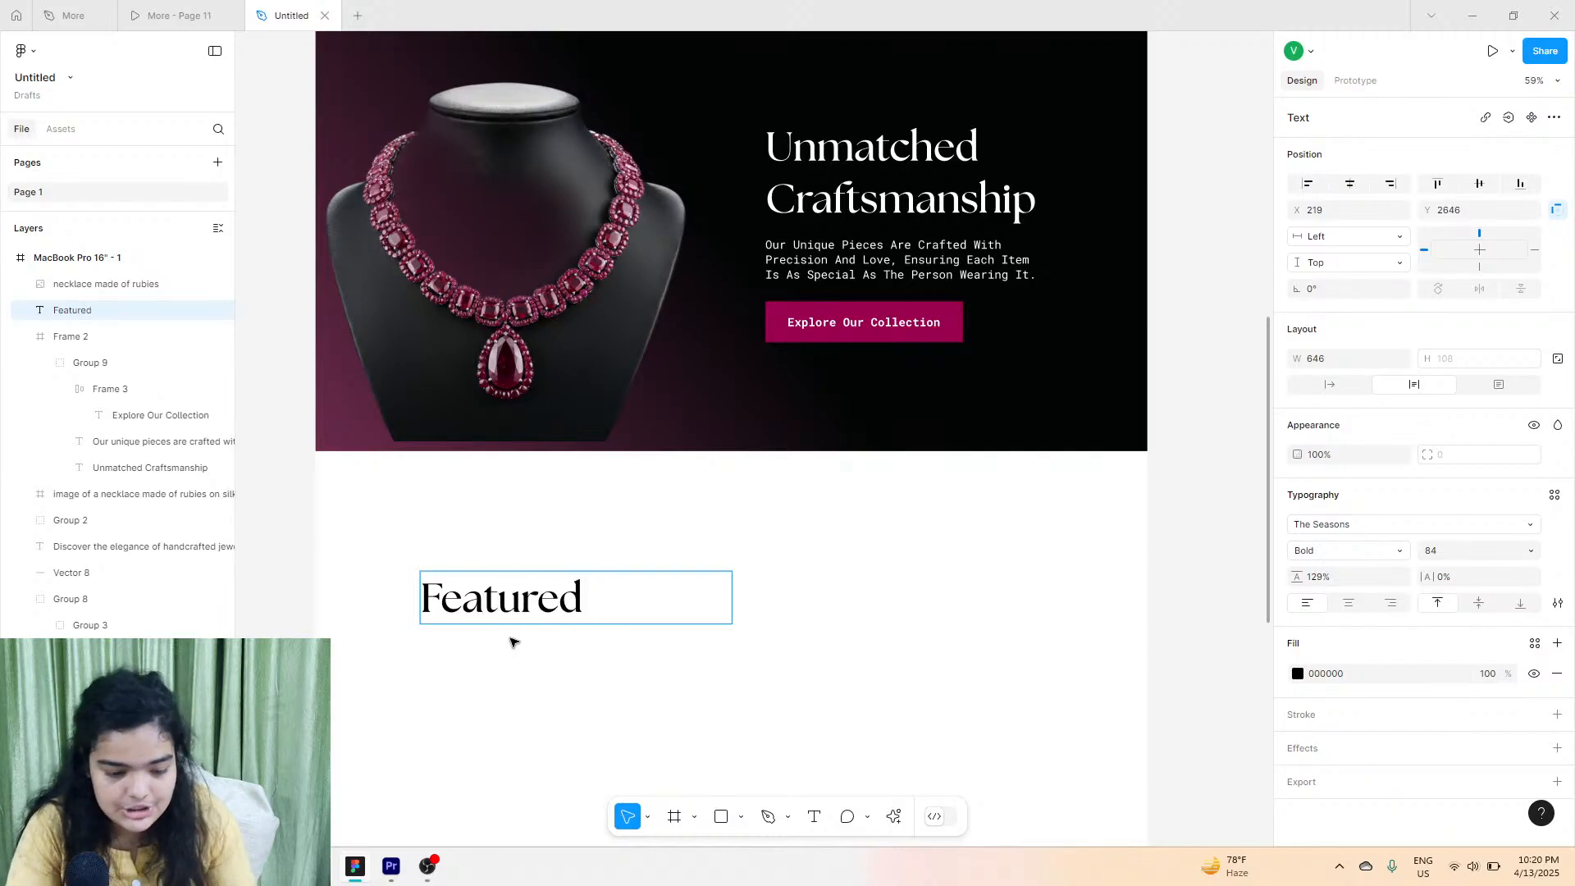
{"action": "left_click", "coordinate": [241, 7]}
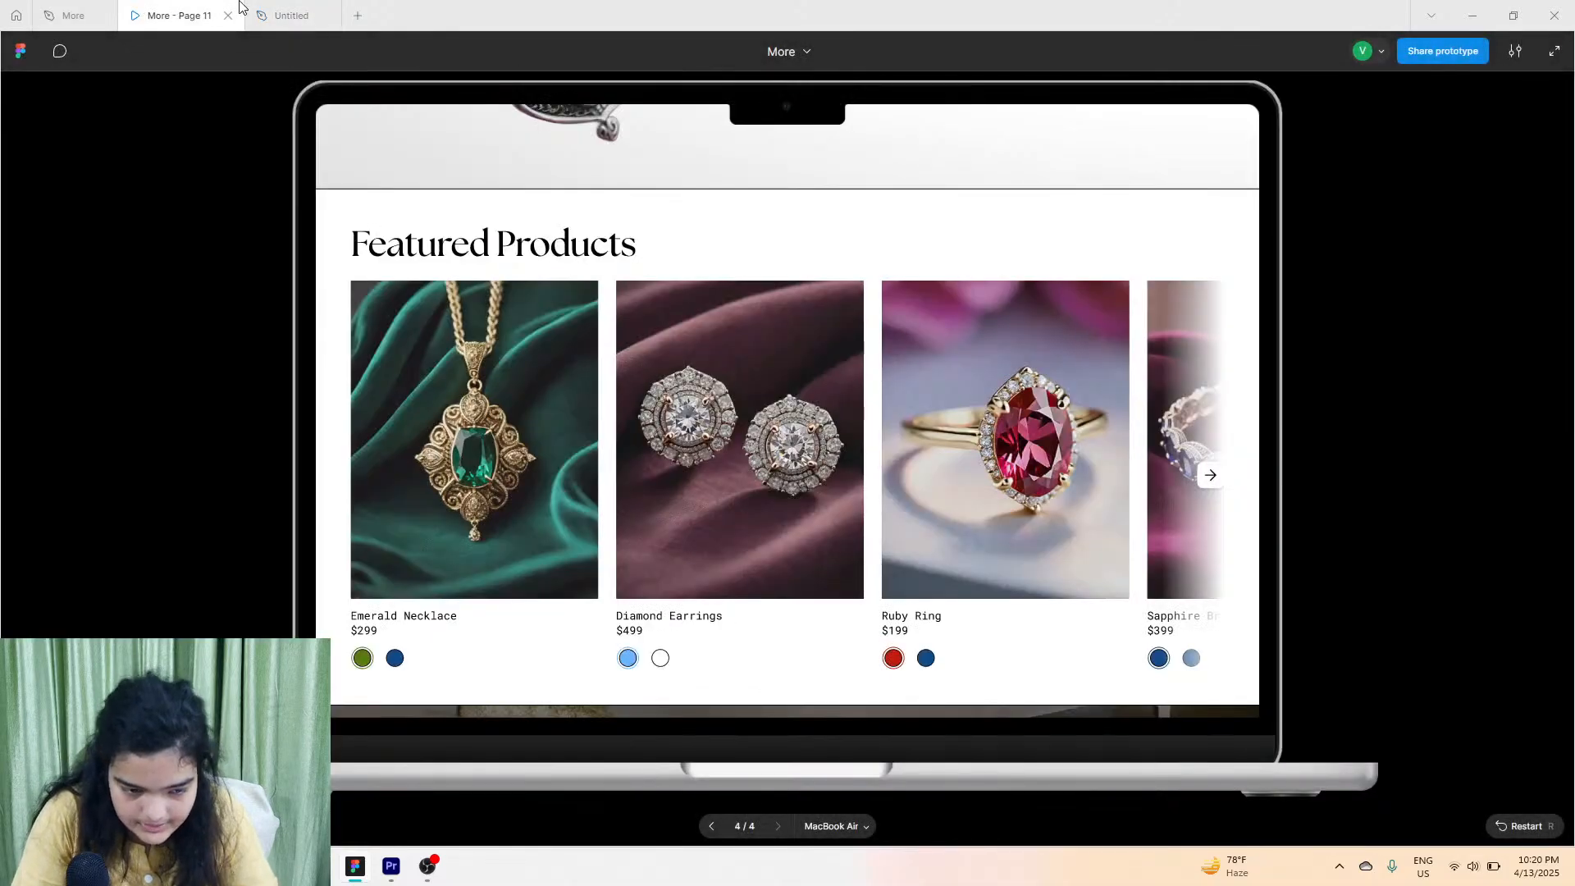
{"action": "left_click", "coordinate": [264, 7]}
{"action": "type", "text": "Proj"}
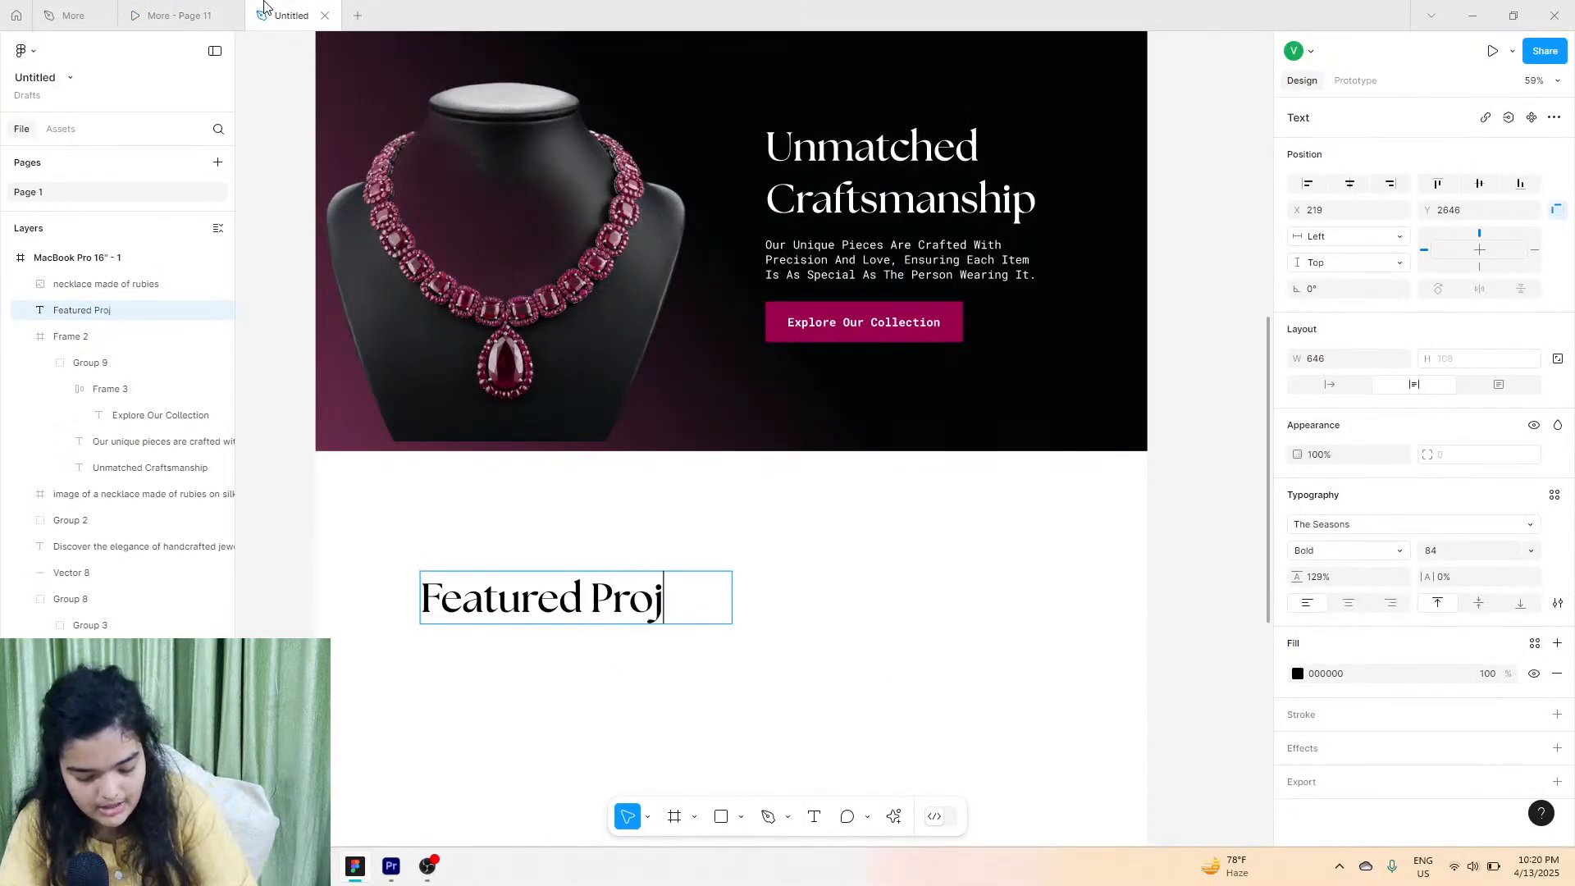
{"action": "key", "text": "BackSpace"}
{"action": "type", "text": "ducts"}
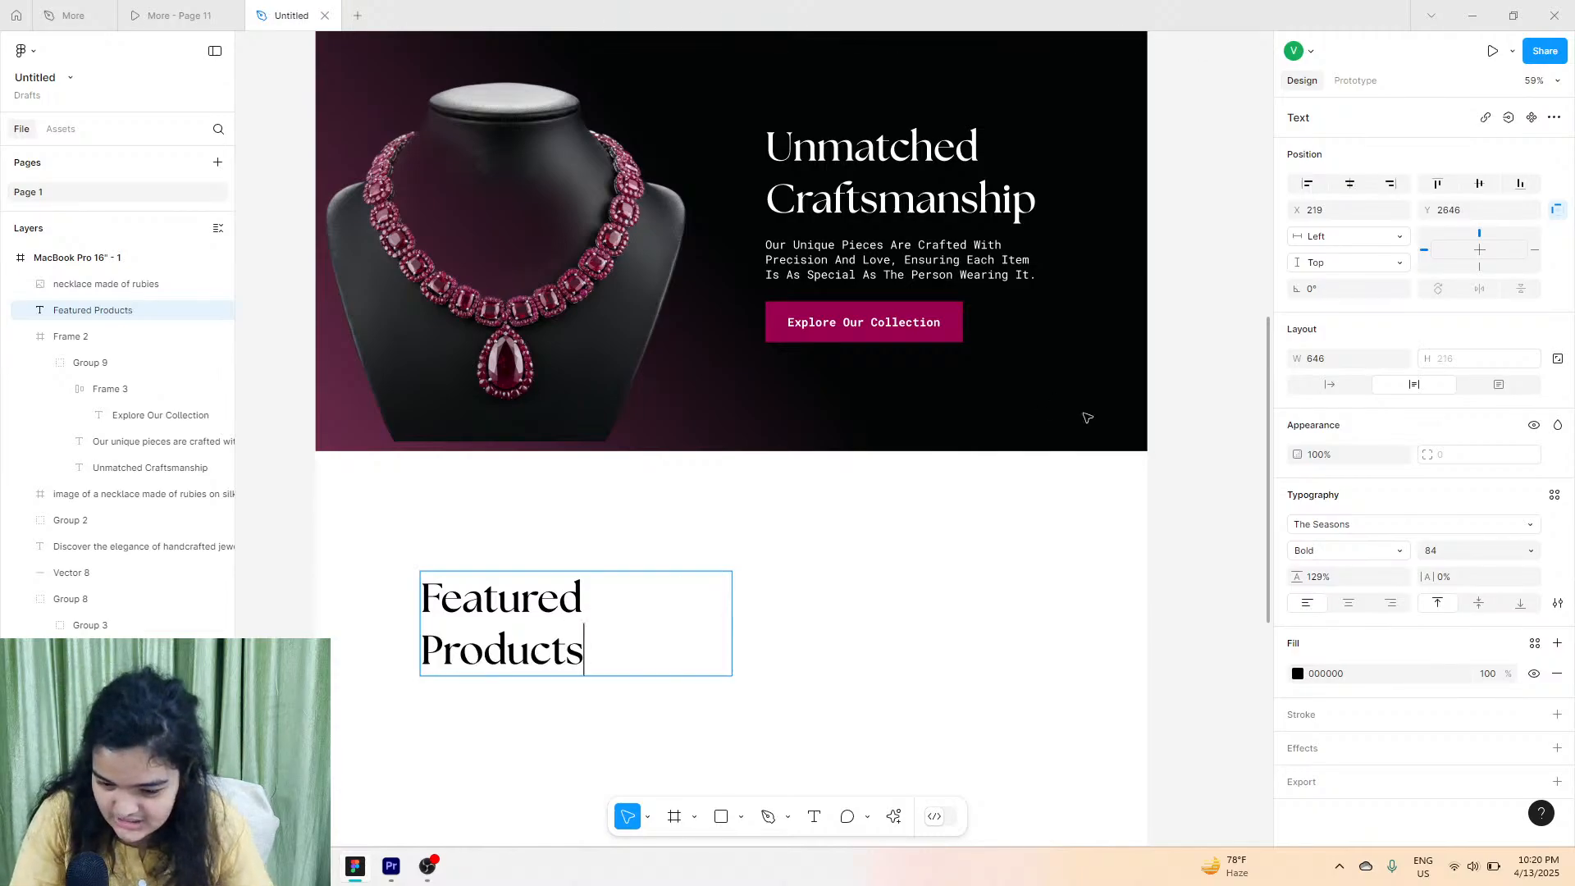
Set the Featured Products heading to auto width and move it up and slightly left, closer to the dark section.
{"action": "left_click", "coordinate": [1310, 384]}
{"action": "left_click", "coordinate": [716, 551]}
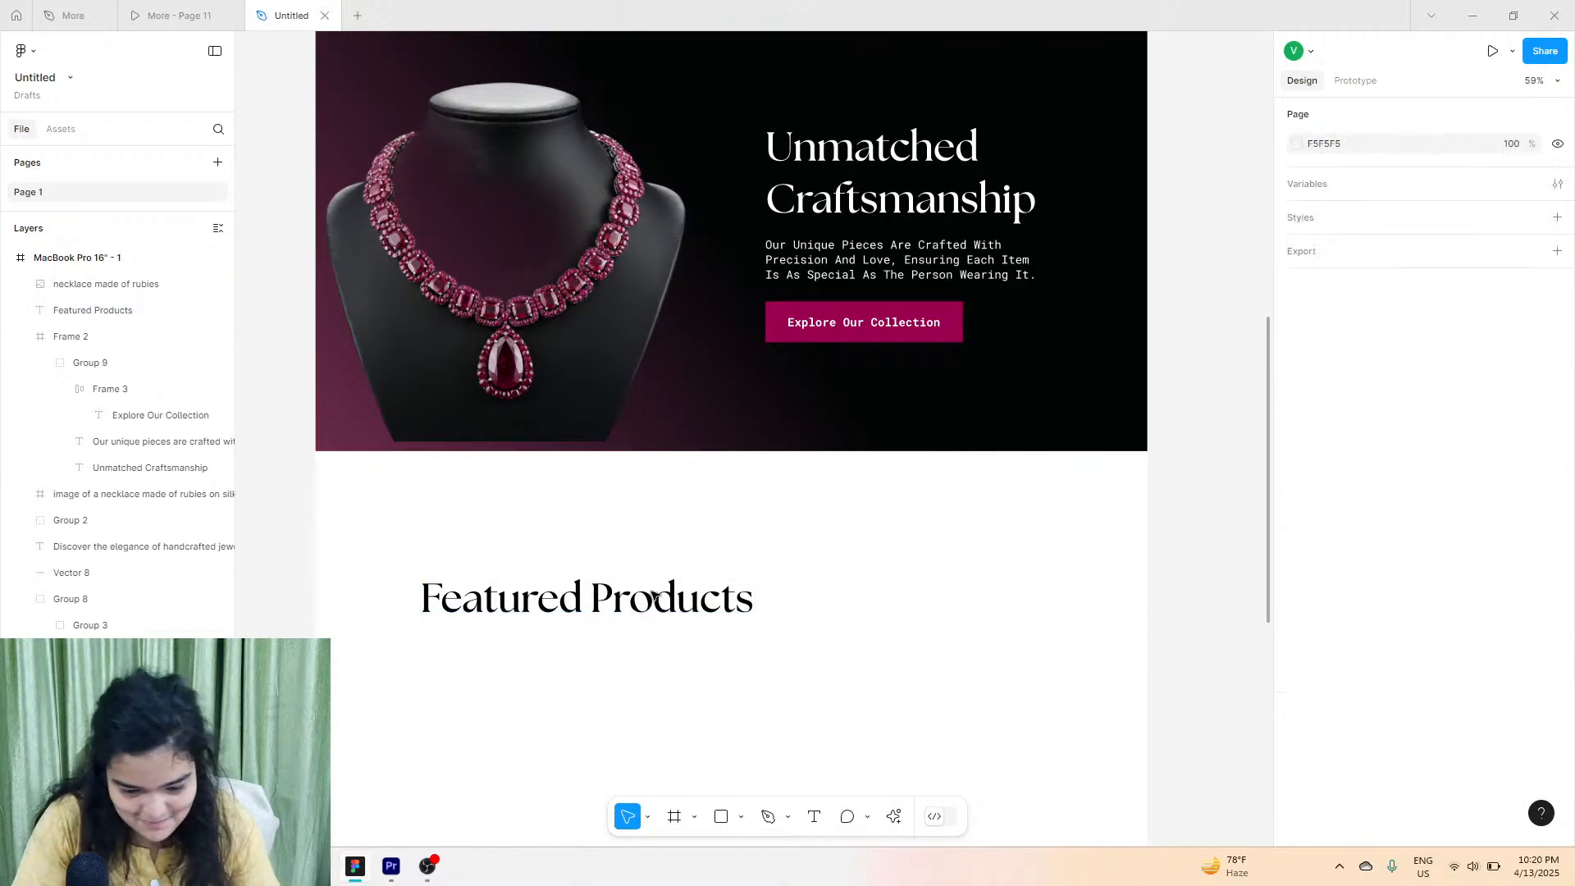
{"action": "left_click_drag", "start_coordinate": [531, 596], "coordinate": [497, 551]}
{"action": "left_click", "coordinate": [425, 625]}
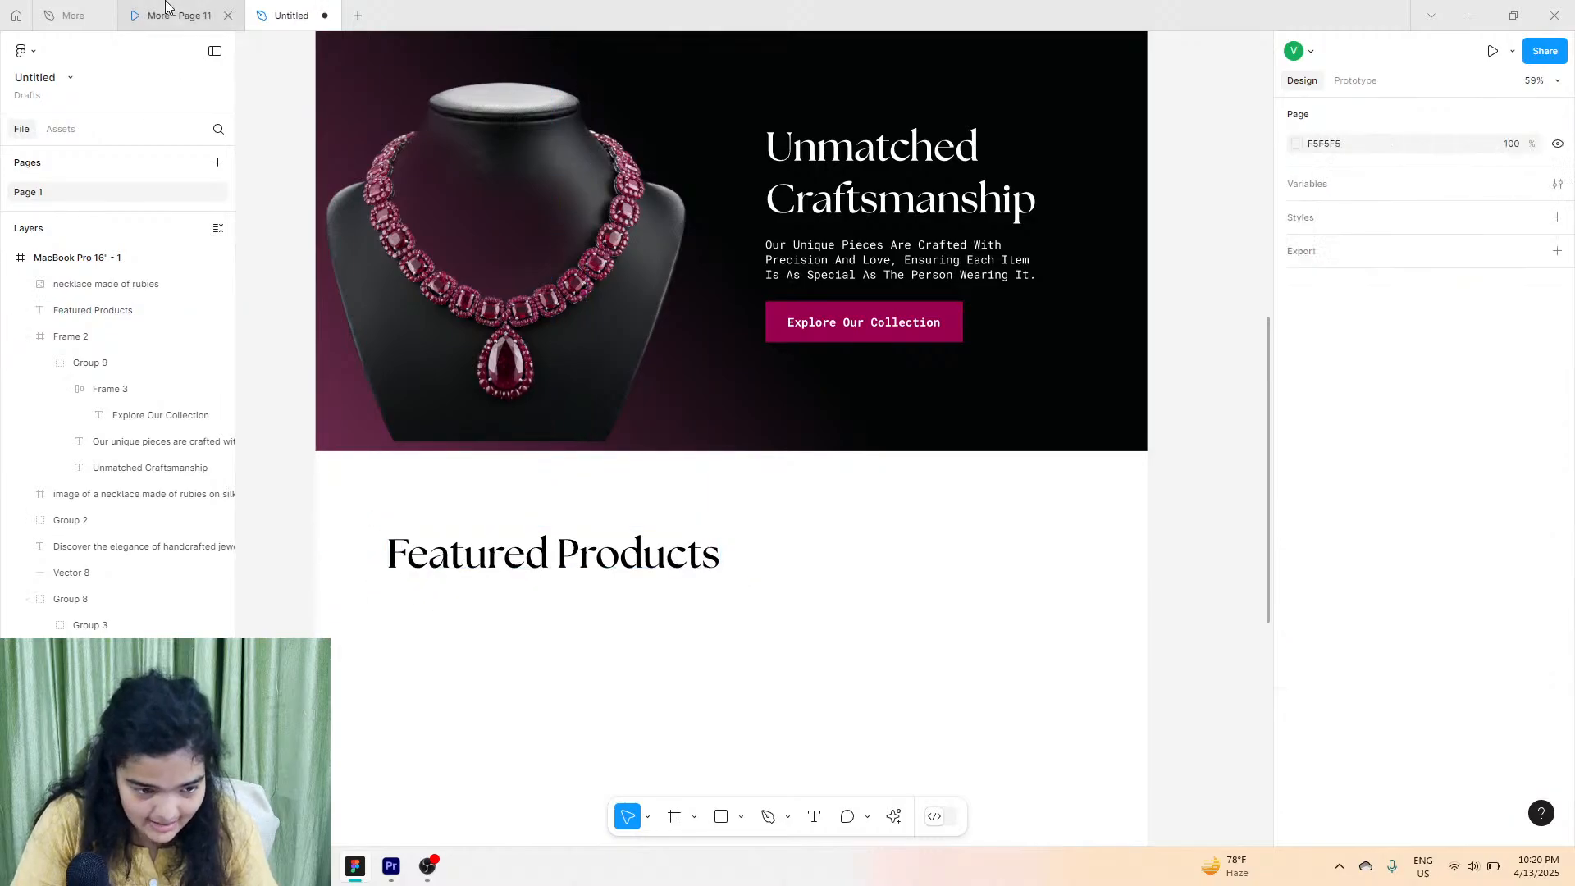
Review the Featured Products cards in the reference prototype and return to the Untitled design file.
{"action": "left_click", "coordinate": [167, 14]}
{"action": "scroll", "coordinate": [492, 448], "scroll_direction": "up", "scroll_amount": 1}
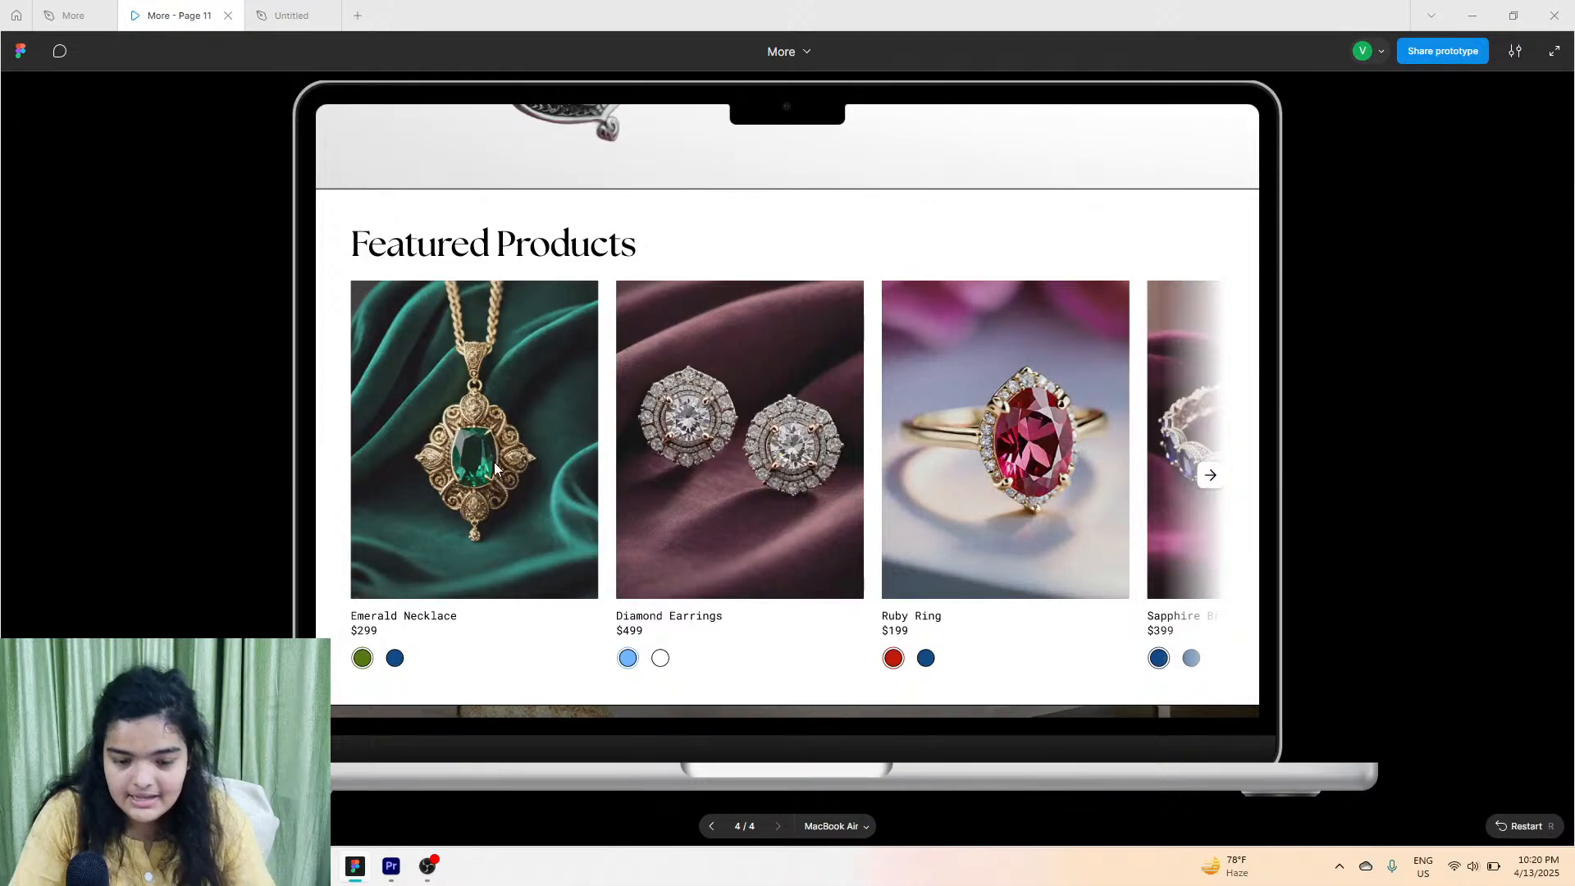
{"action": "scroll", "coordinate": [509, 459], "scroll_direction": "down", "scroll_amount": 1}
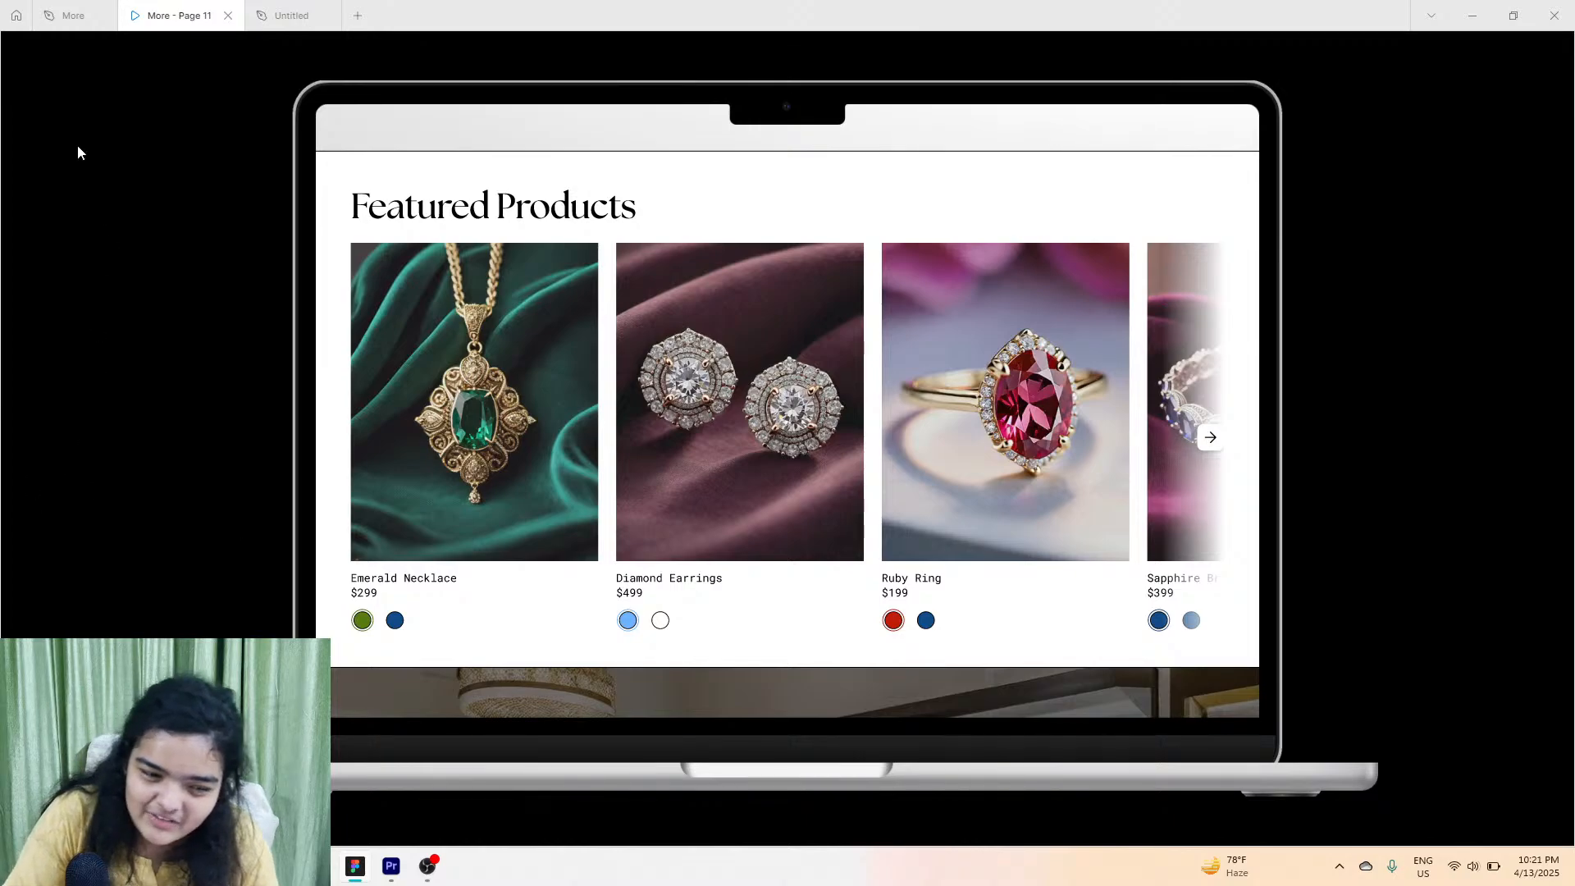
{"action": "left_click", "coordinate": [289, 15]}
Draw a portrait frame about 359 × 483 below the Featured Products heading and place it at about X 155, Y 2714.
{"action": "scroll", "coordinate": [397, 566], "scroll_direction": "down", "scroll_amount": 2}
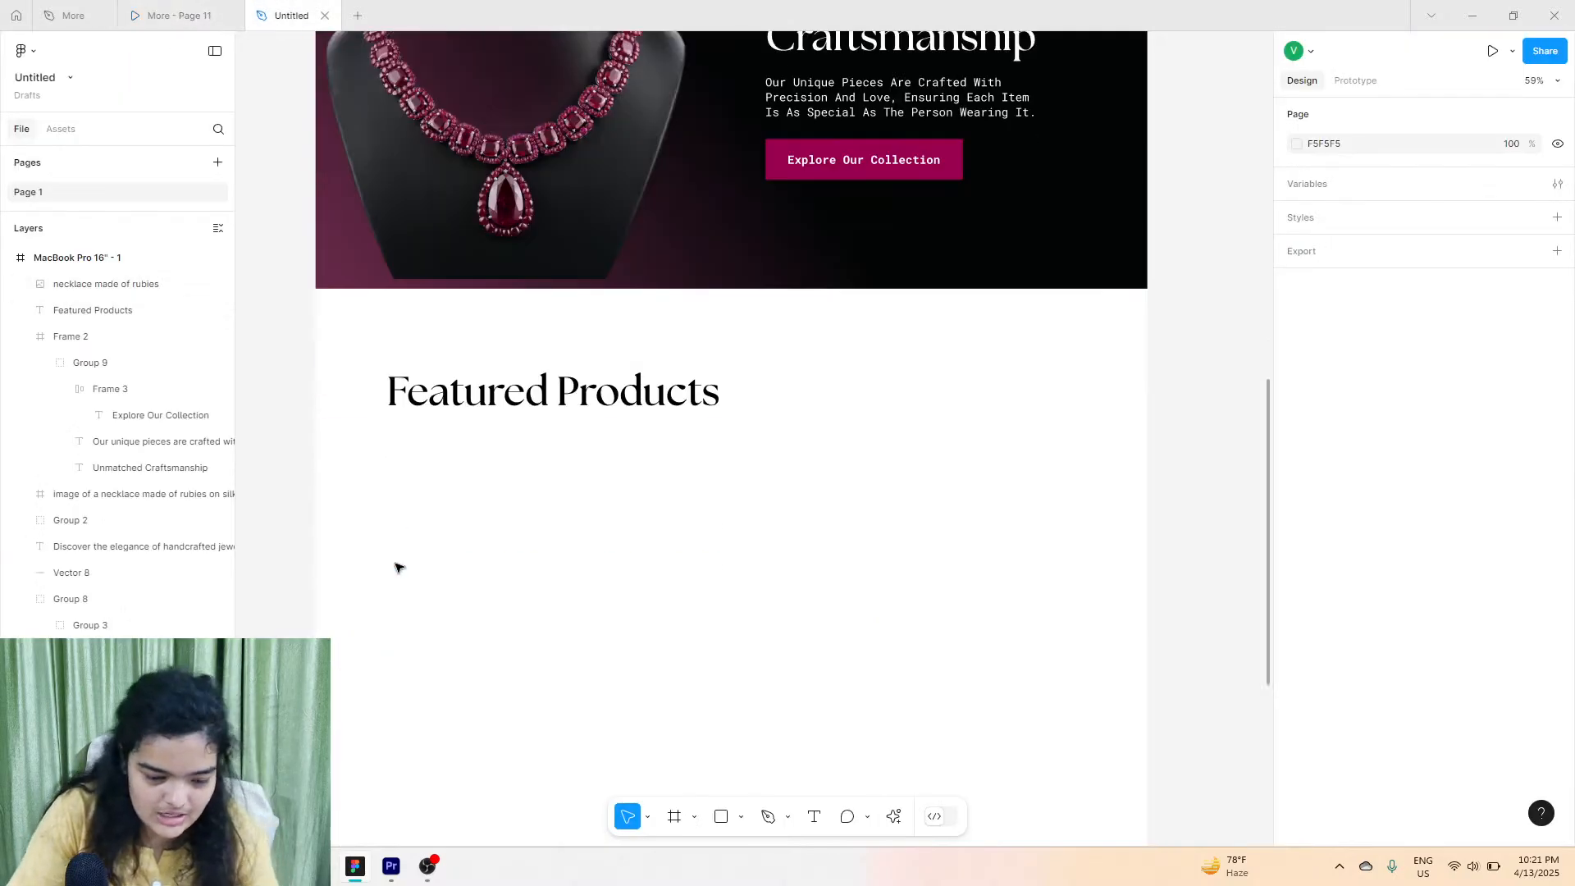
{"action": "scroll", "coordinate": [398, 566], "scroll_direction": "down", "scroll_amount": 2}
{"action": "scroll", "coordinate": [381, 408], "scroll_direction": "down", "scroll_amount": 2}
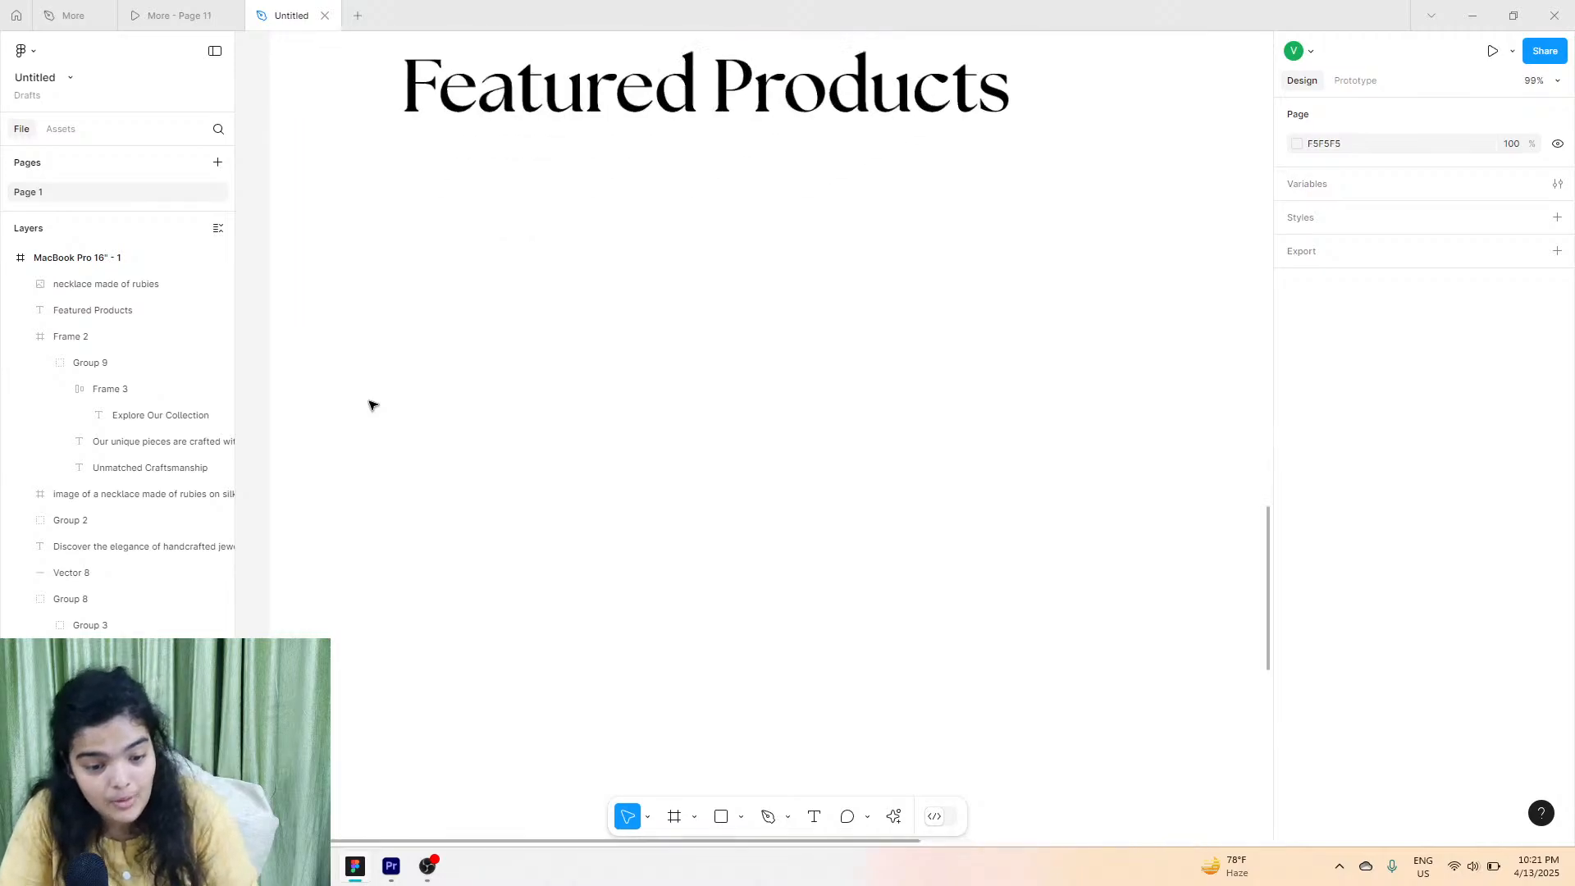
{"action": "scroll", "coordinate": [495, 490], "scroll_direction": "up", "scroll_amount": 4, "text": "ctrl"}
{"action": "left_click", "coordinate": [674, 816]}
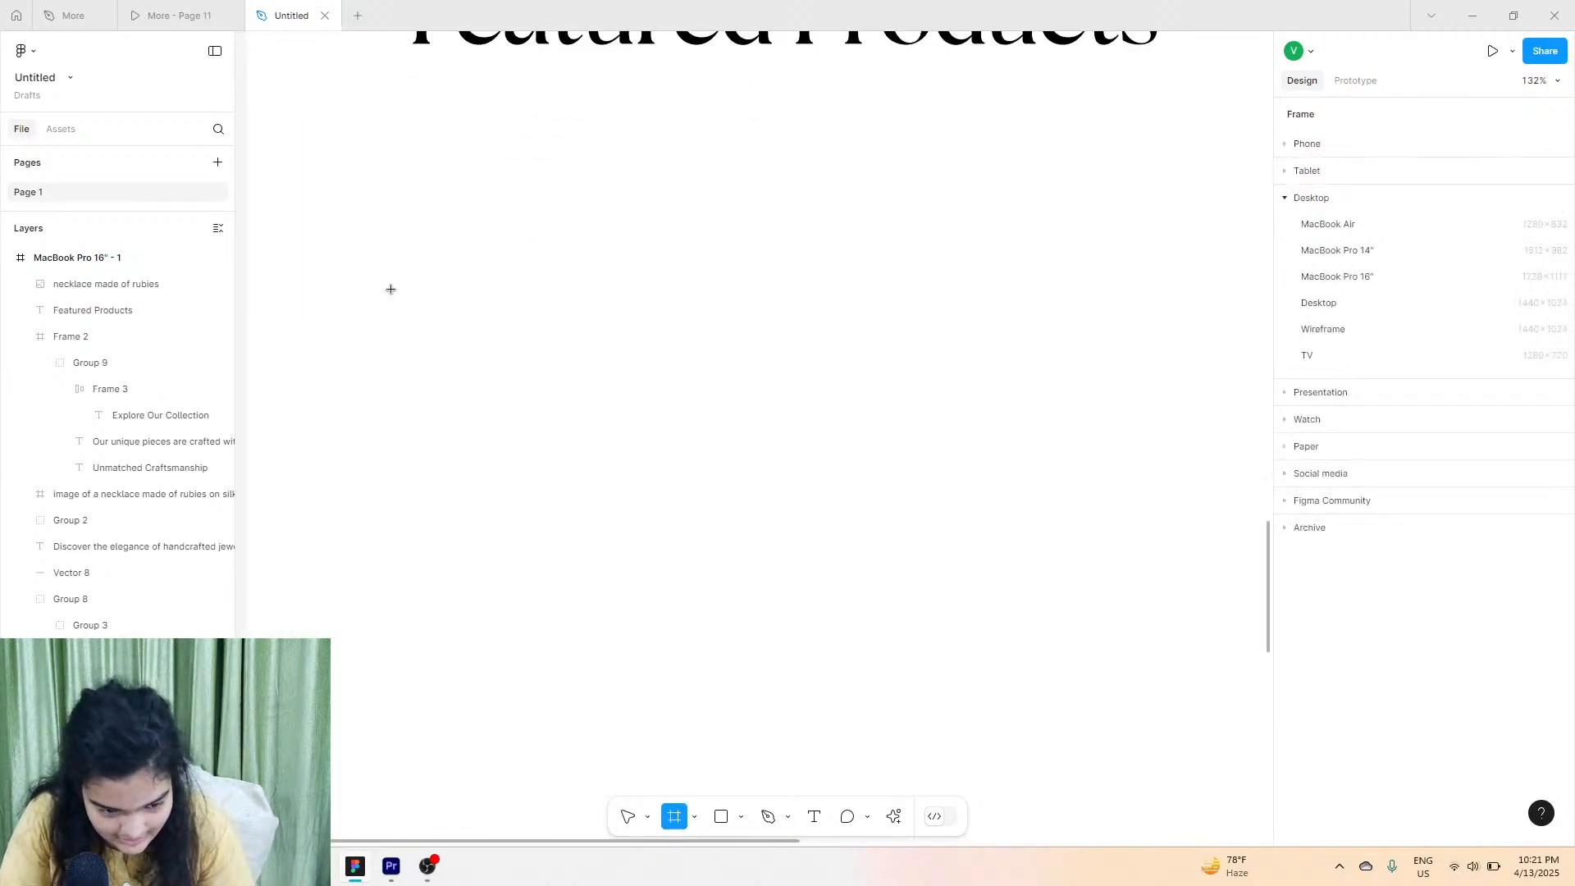
{"action": "scroll", "coordinate": [404, 250], "scroll_direction": "down", "scroll_amount": 5, "text": "ctrl"}
{"action": "left_click_drag", "start_coordinate": [419, 225], "coordinate": [537, 382]}
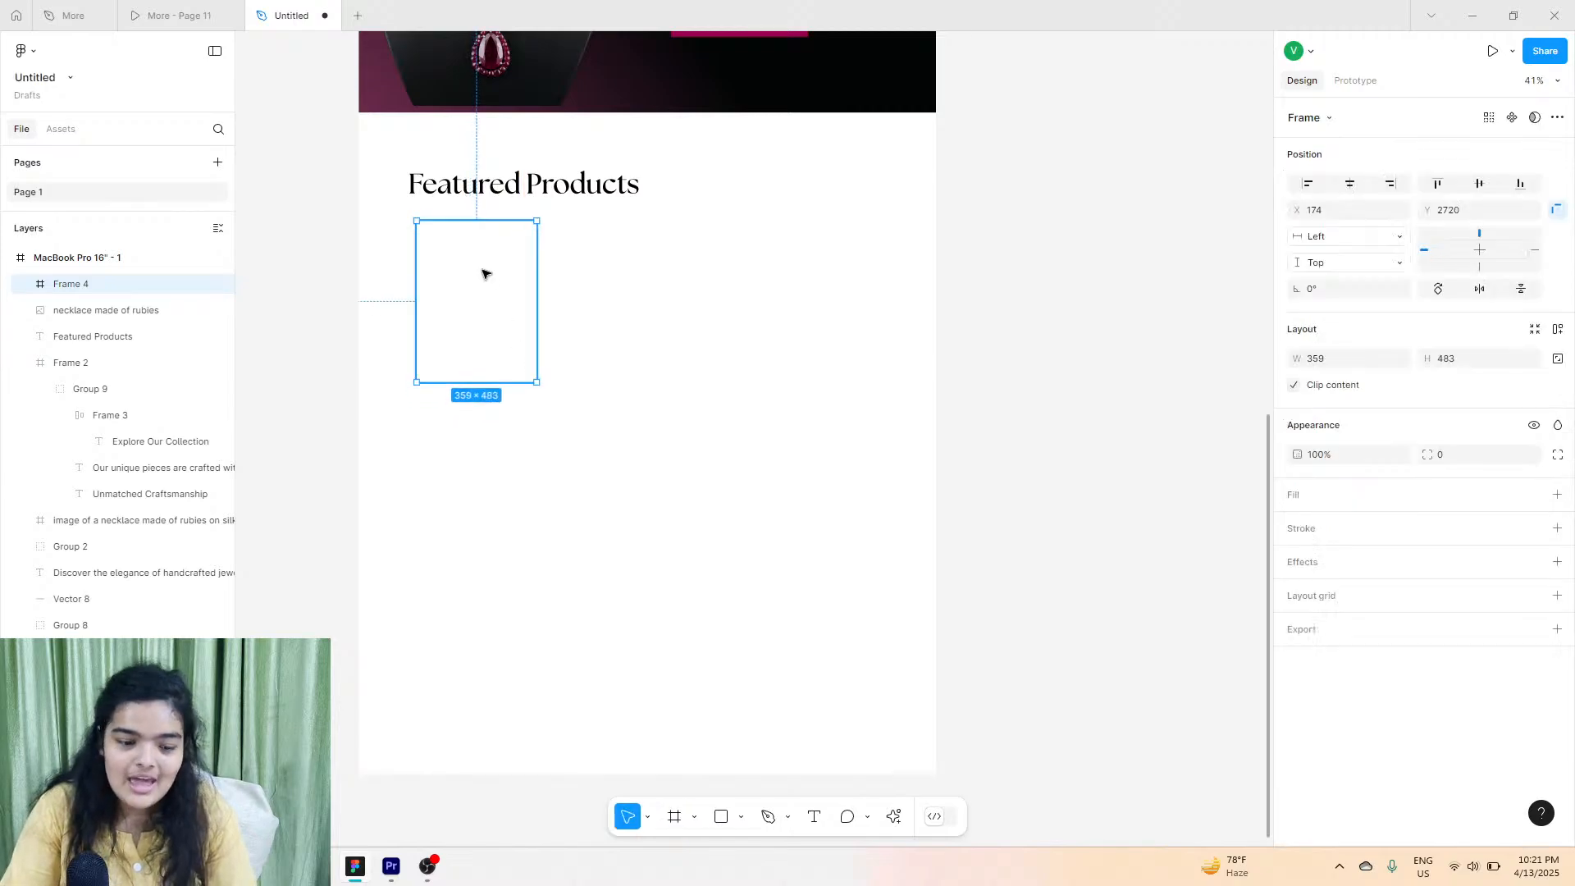
{"action": "scroll", "coordinate": [480, 277], "scroll_direction": "up", "scroll_amount": 5, "text": "ctrl"}
{"action": "left_click_drag", "start_coordinate": [467, 313], "coordinate": [454, 316]}
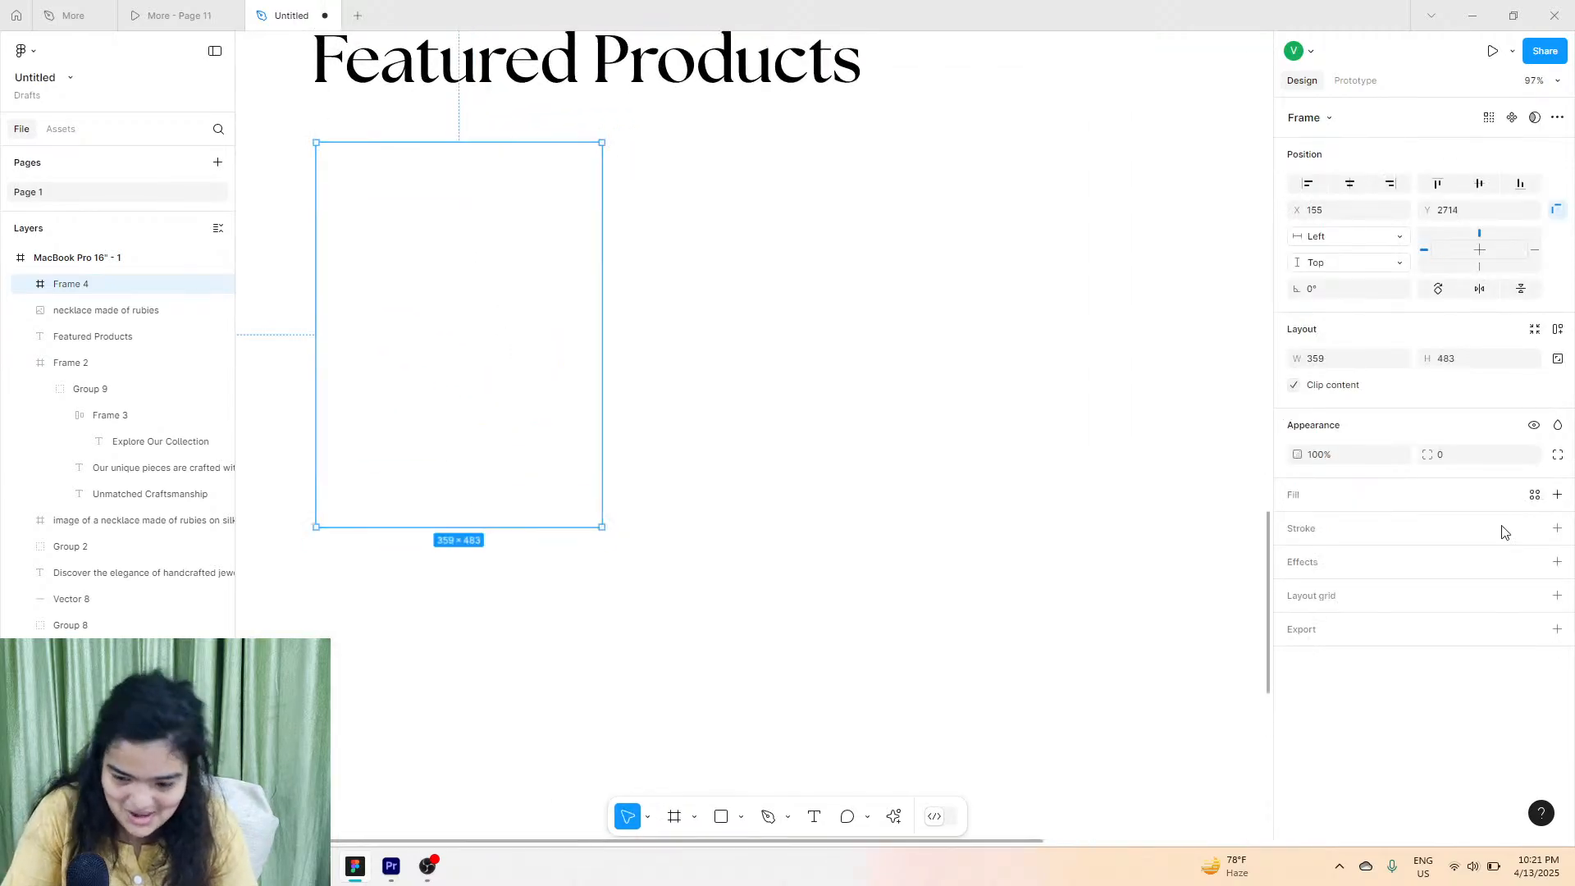
Give the new frame below the Featured Products heading a black fill, 000000.
{"action": "left_click", "coordinate": [1556, 495]}
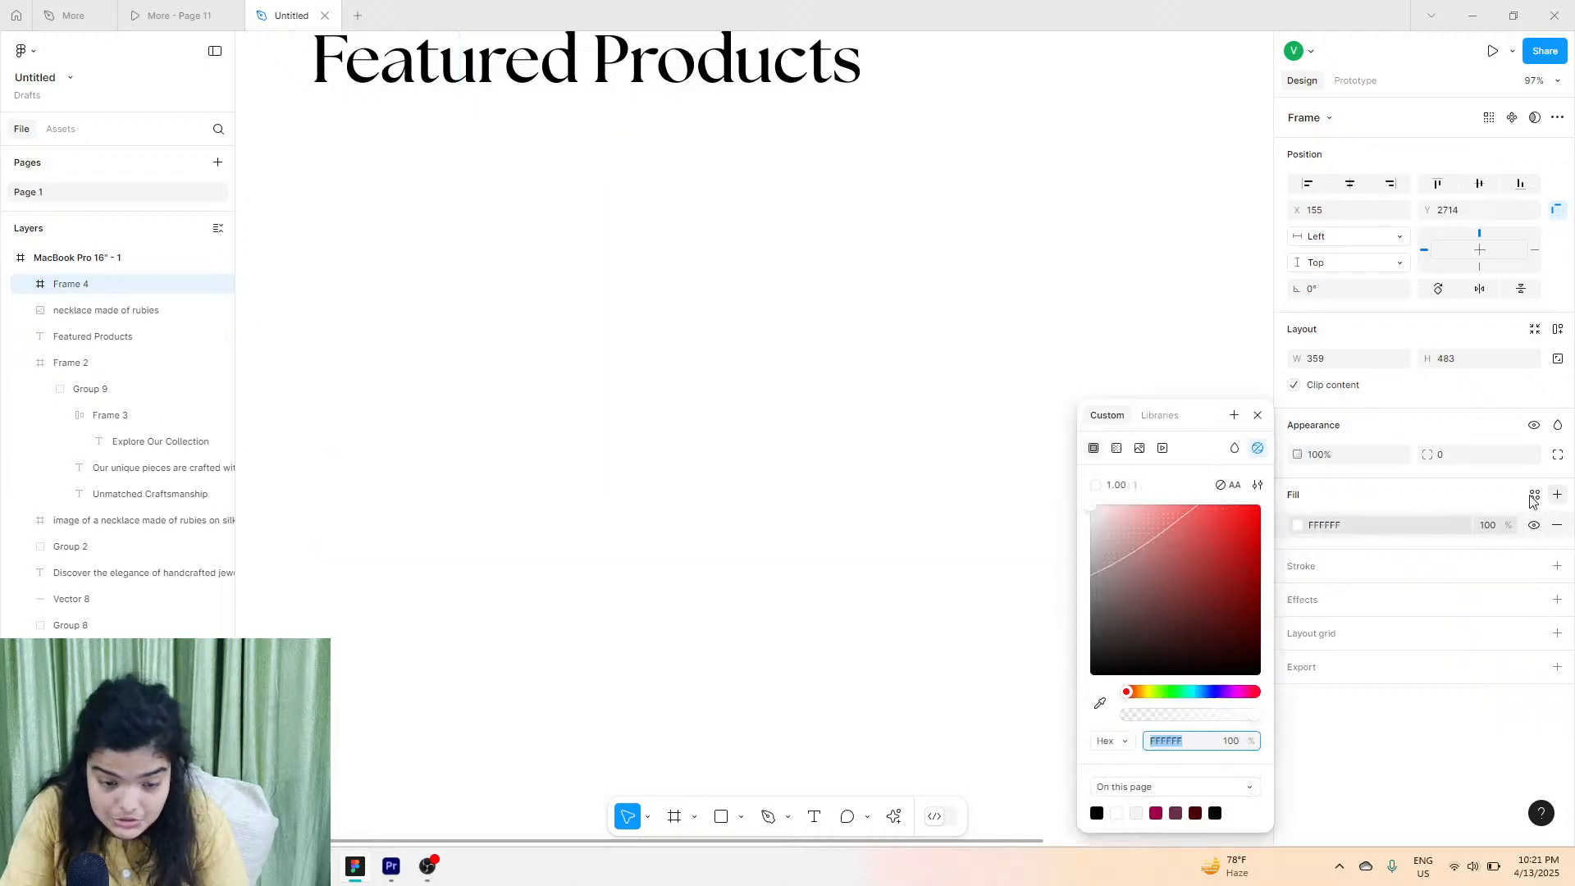
{"action": "left_click_drag", "start_coordinate": [1187, 555], "coordinate": [992, 804]}
{"action": "left_click", "coordinate": [815, 644]}
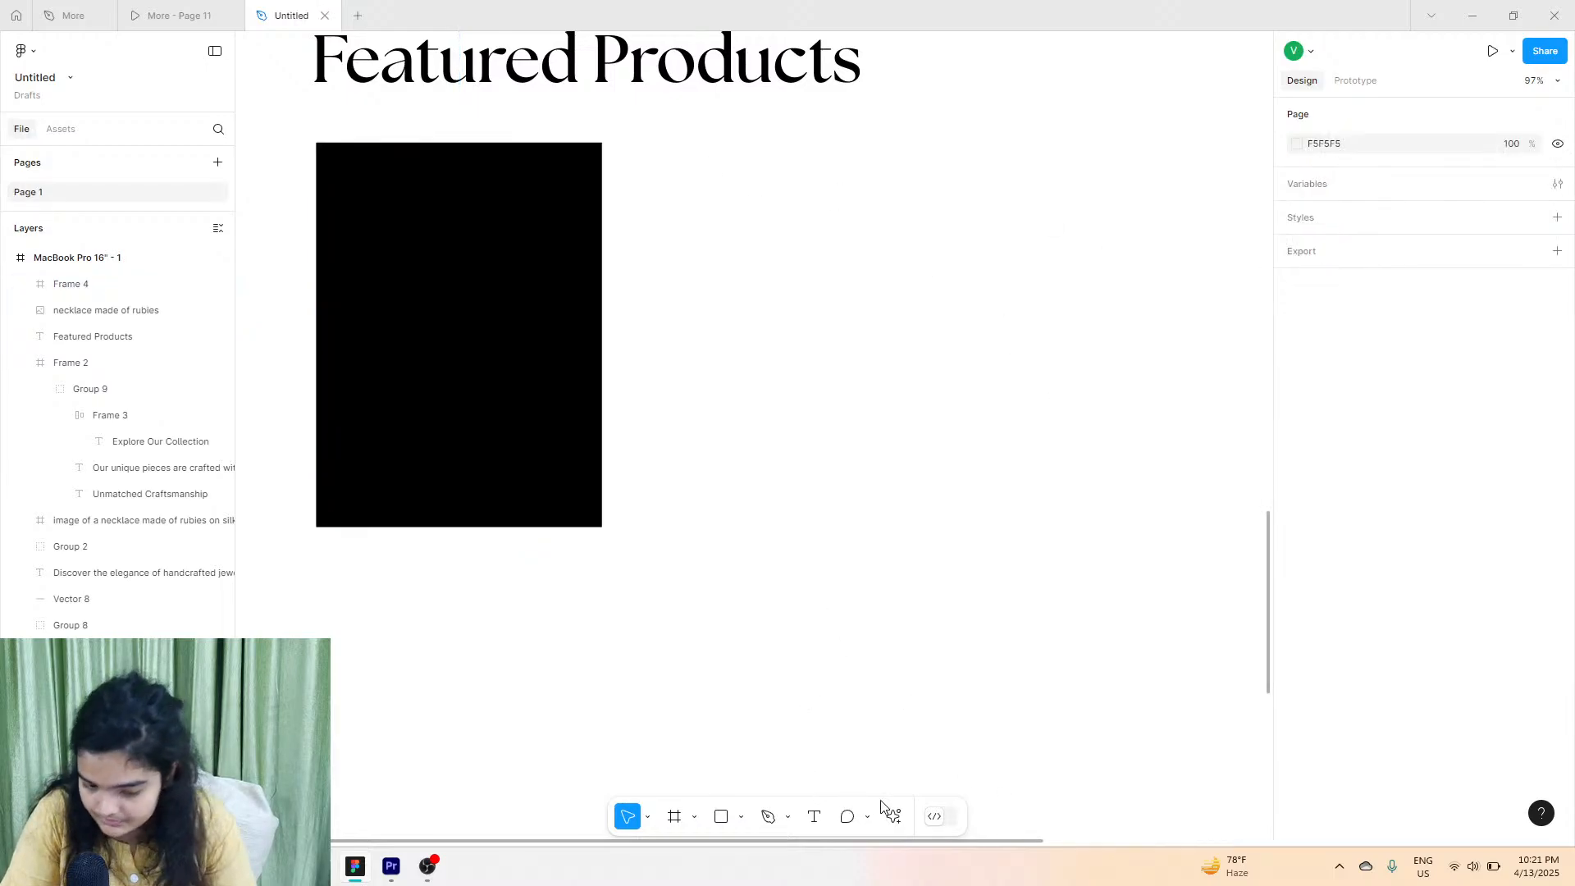
Generate an AI image from the prompt "an emerald necklace on silk".
{"action": "left_click", "coordinate": [903, 818]}
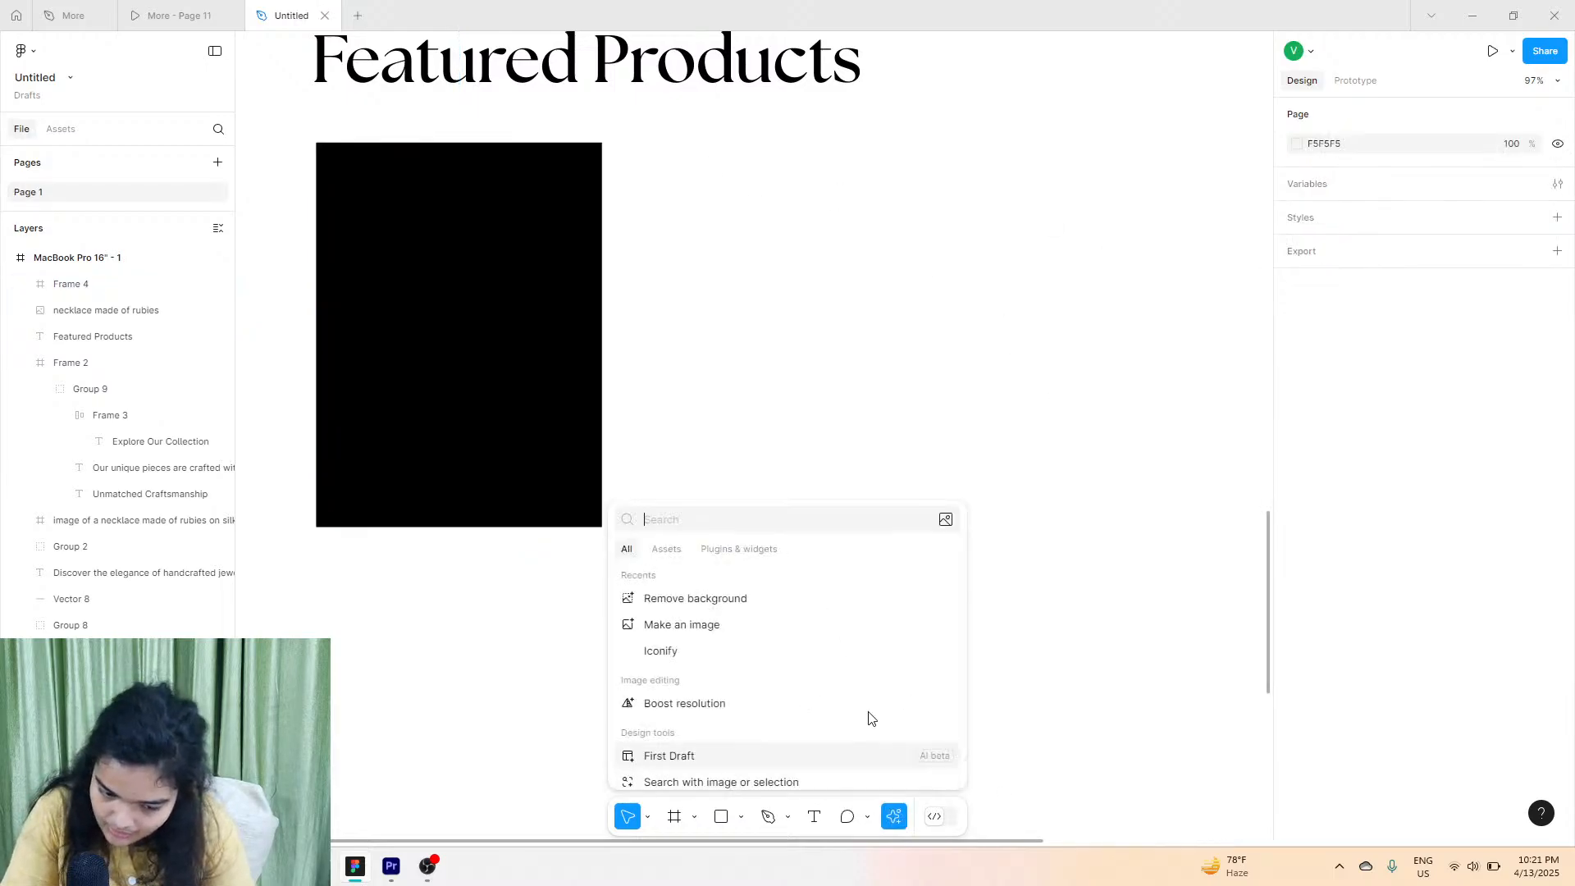
{"action": "left_click", "coordinate": [726, 623]}
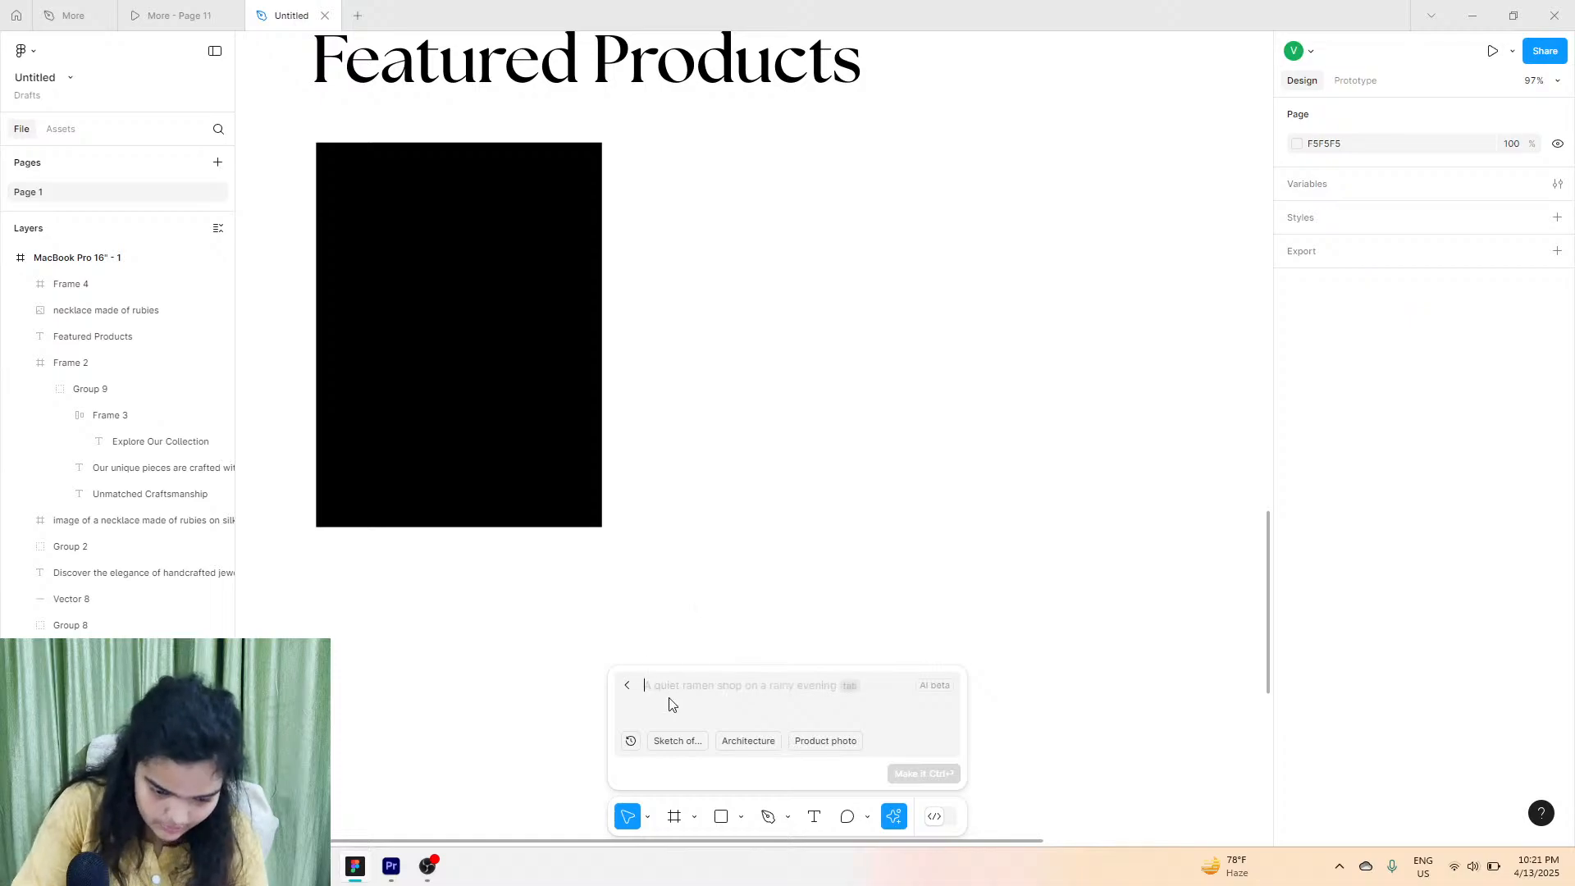
{"action": "type", "text": "a"}
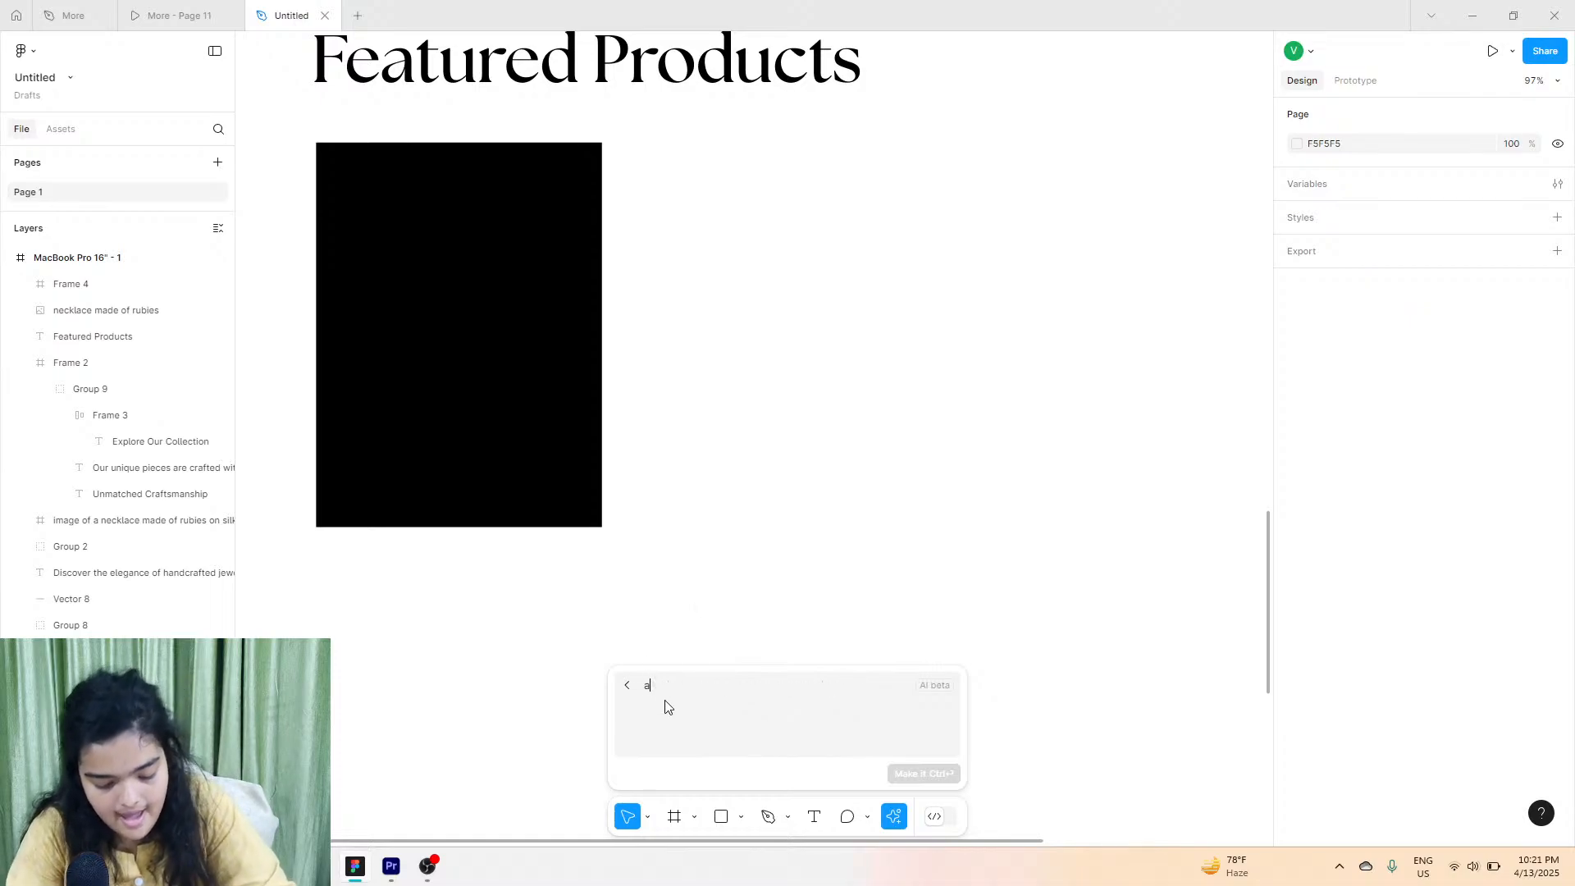
{"action": "type", "text": "n emerald necklace on silk"}
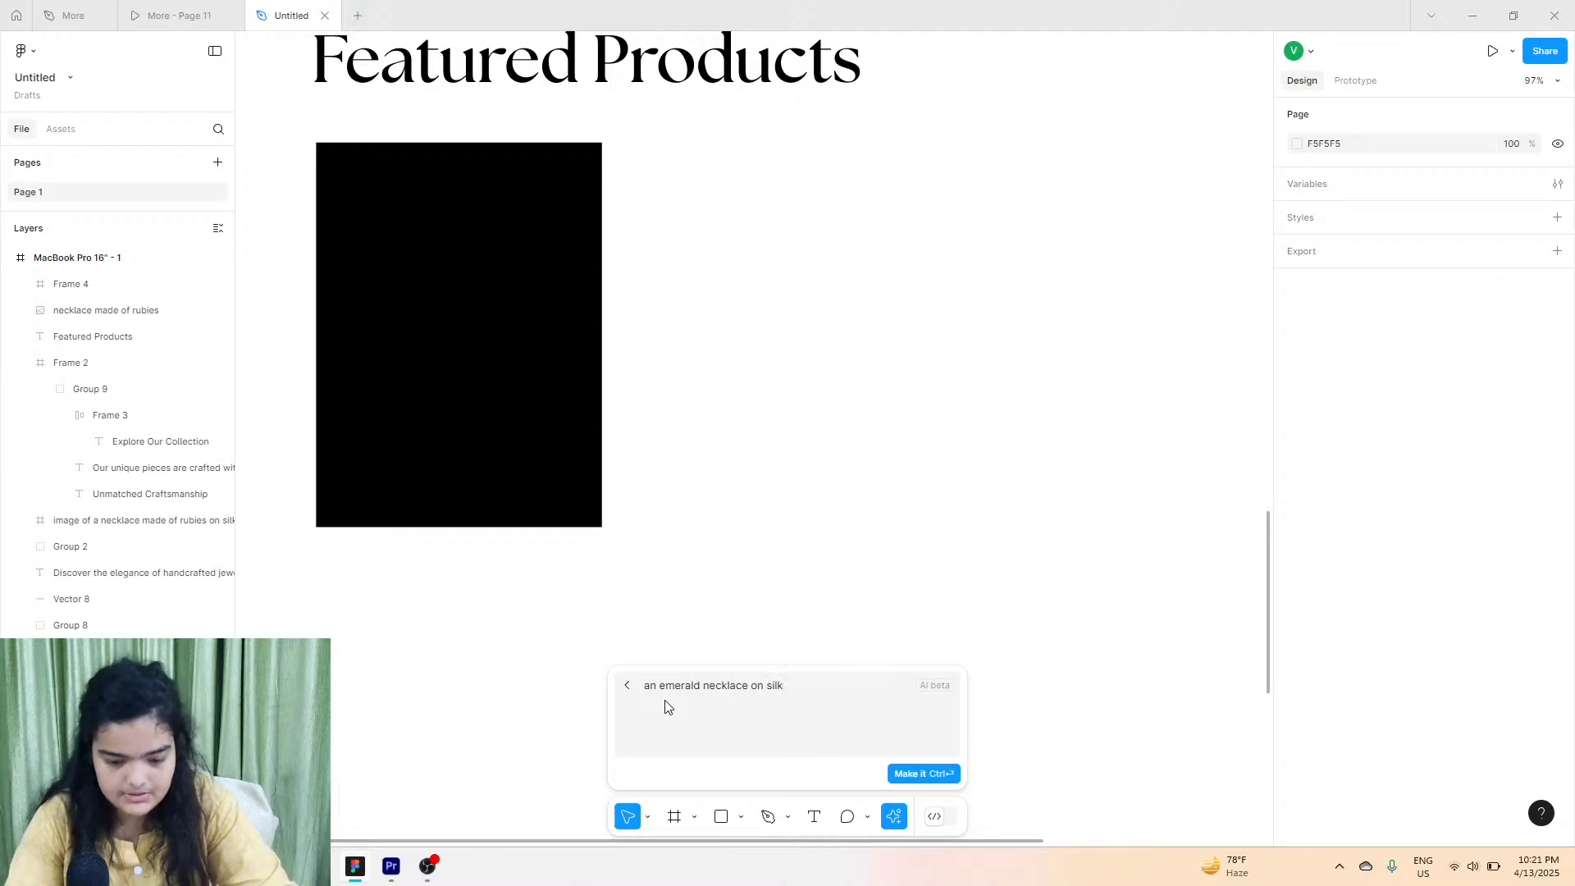
{"action": "key", "text": "Return"}
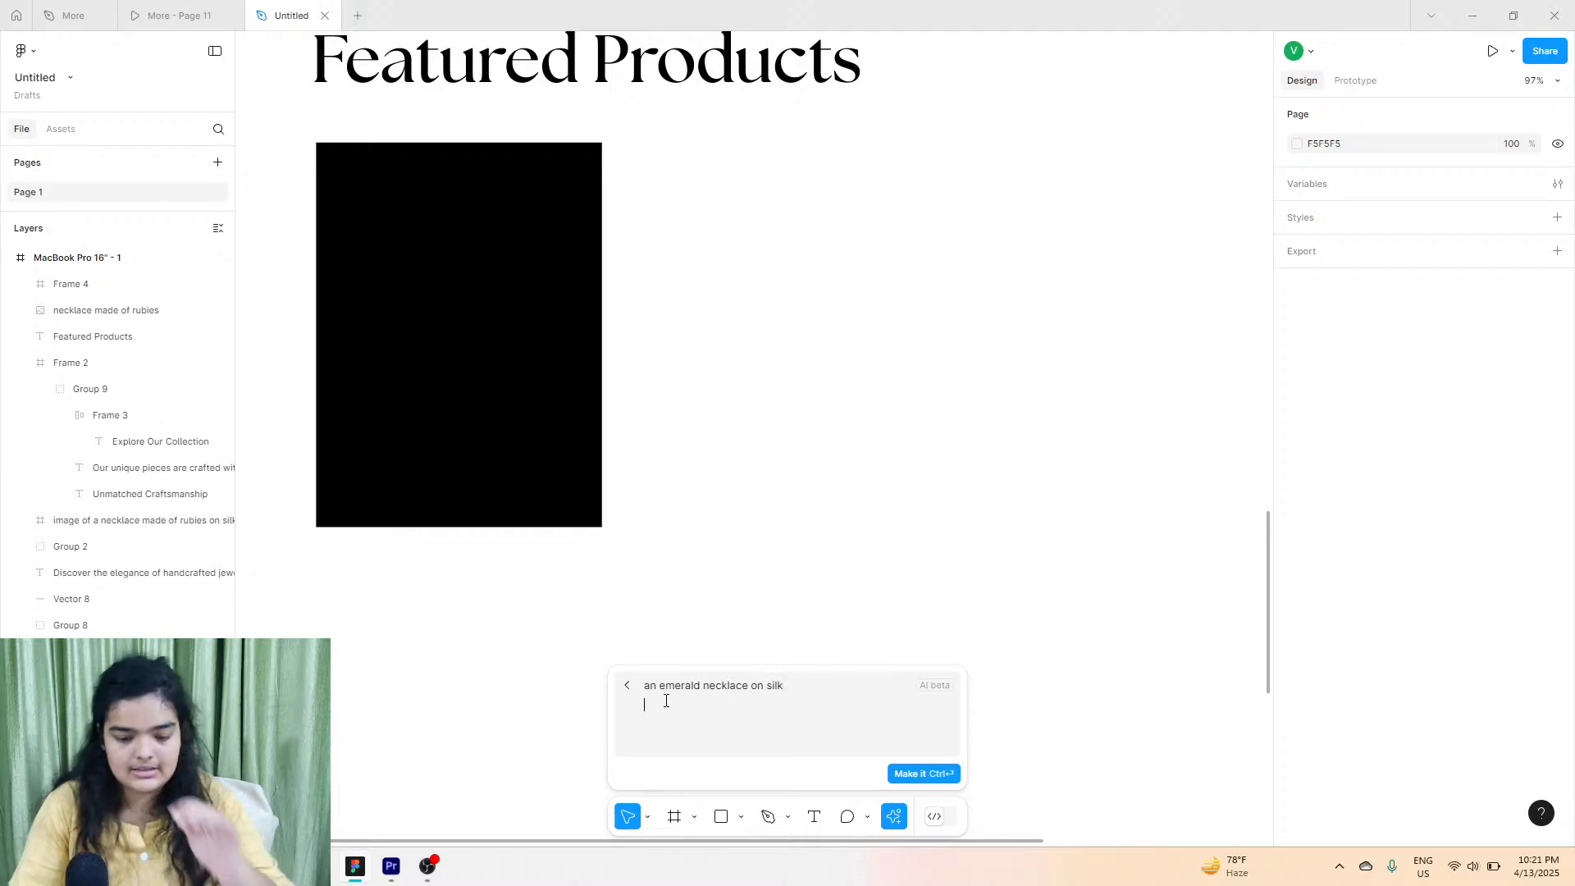
{"action": "left_click", "coordinate": [912, 775]}
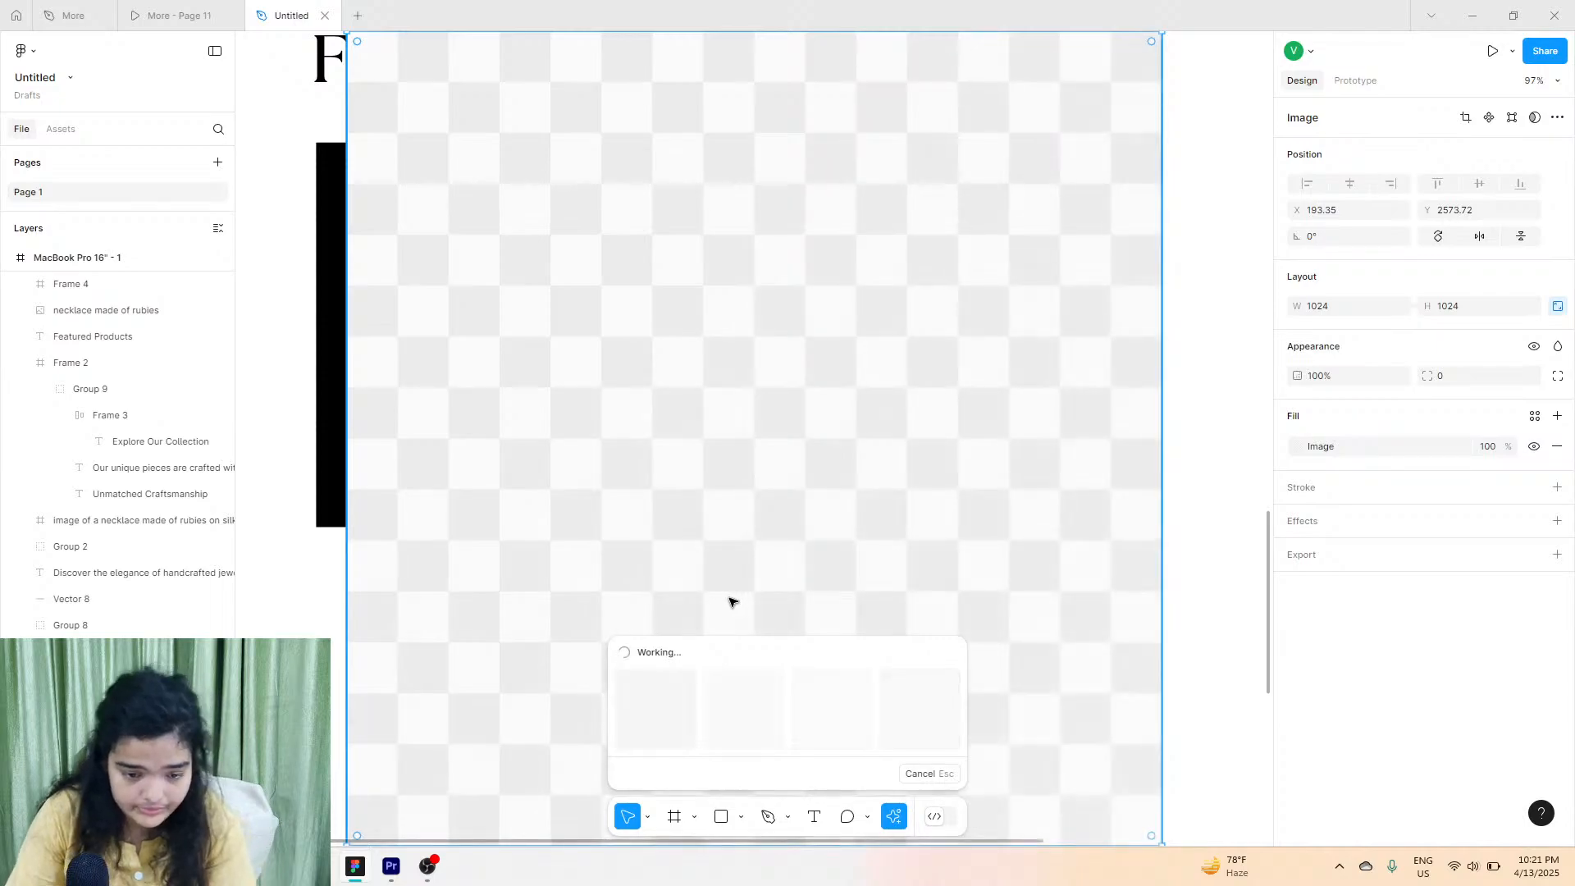
{"action": "scroll", "coordinate": [714, 355], "scroll_direction": "down", "scroll_amount": 5}
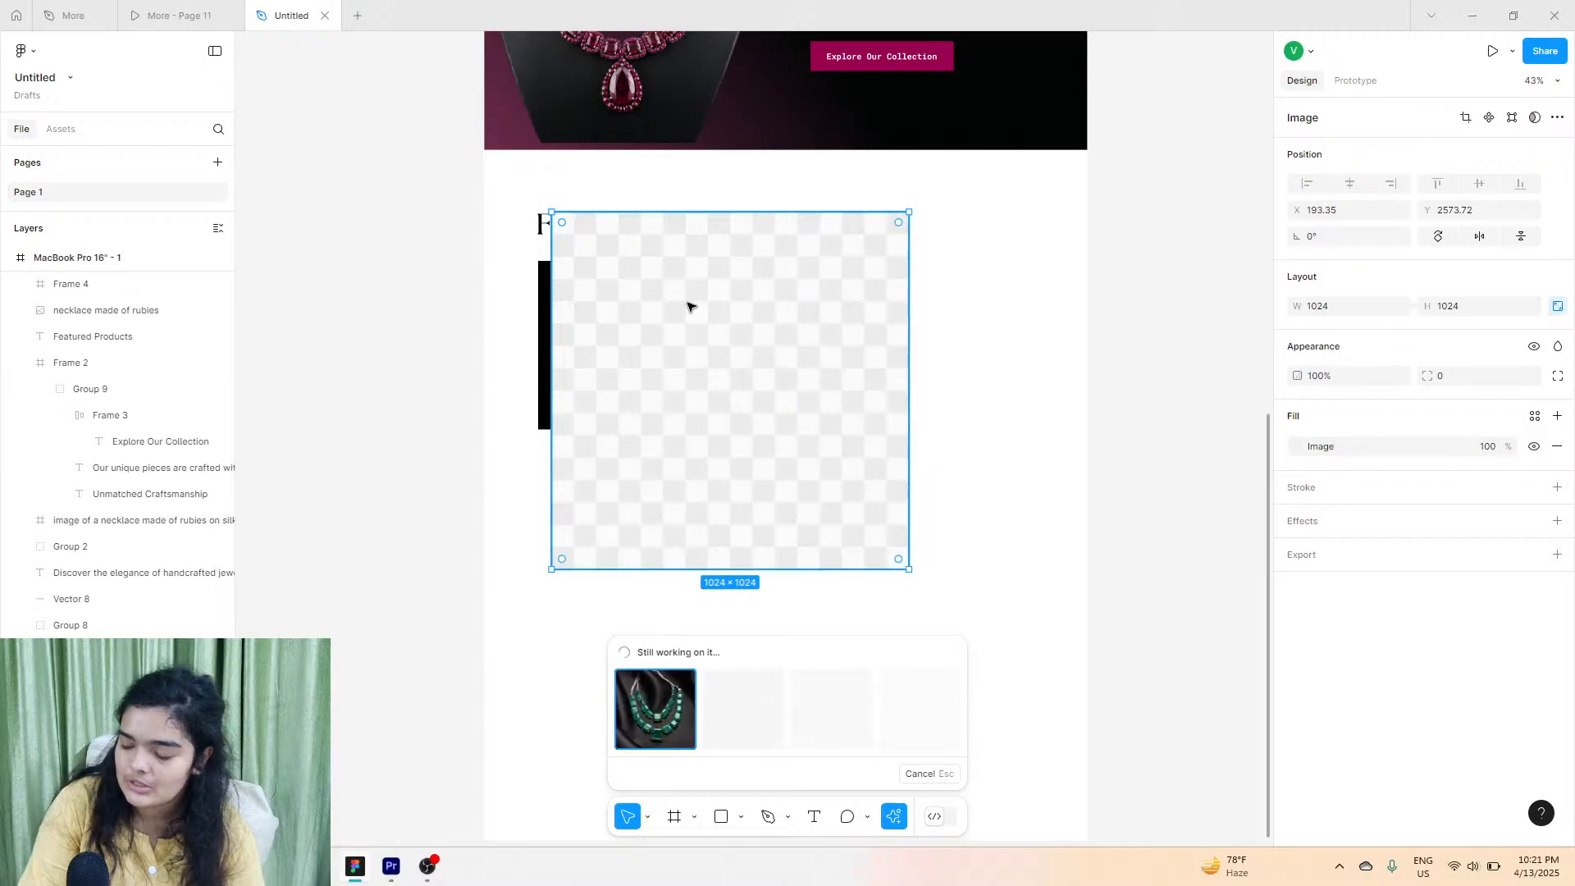
Scale the generated necklace image down to about 479 × 479 and place it over the black frame at about X 107, Y 2716.
{"action": "left_click", "coordinate": [691, 307]}
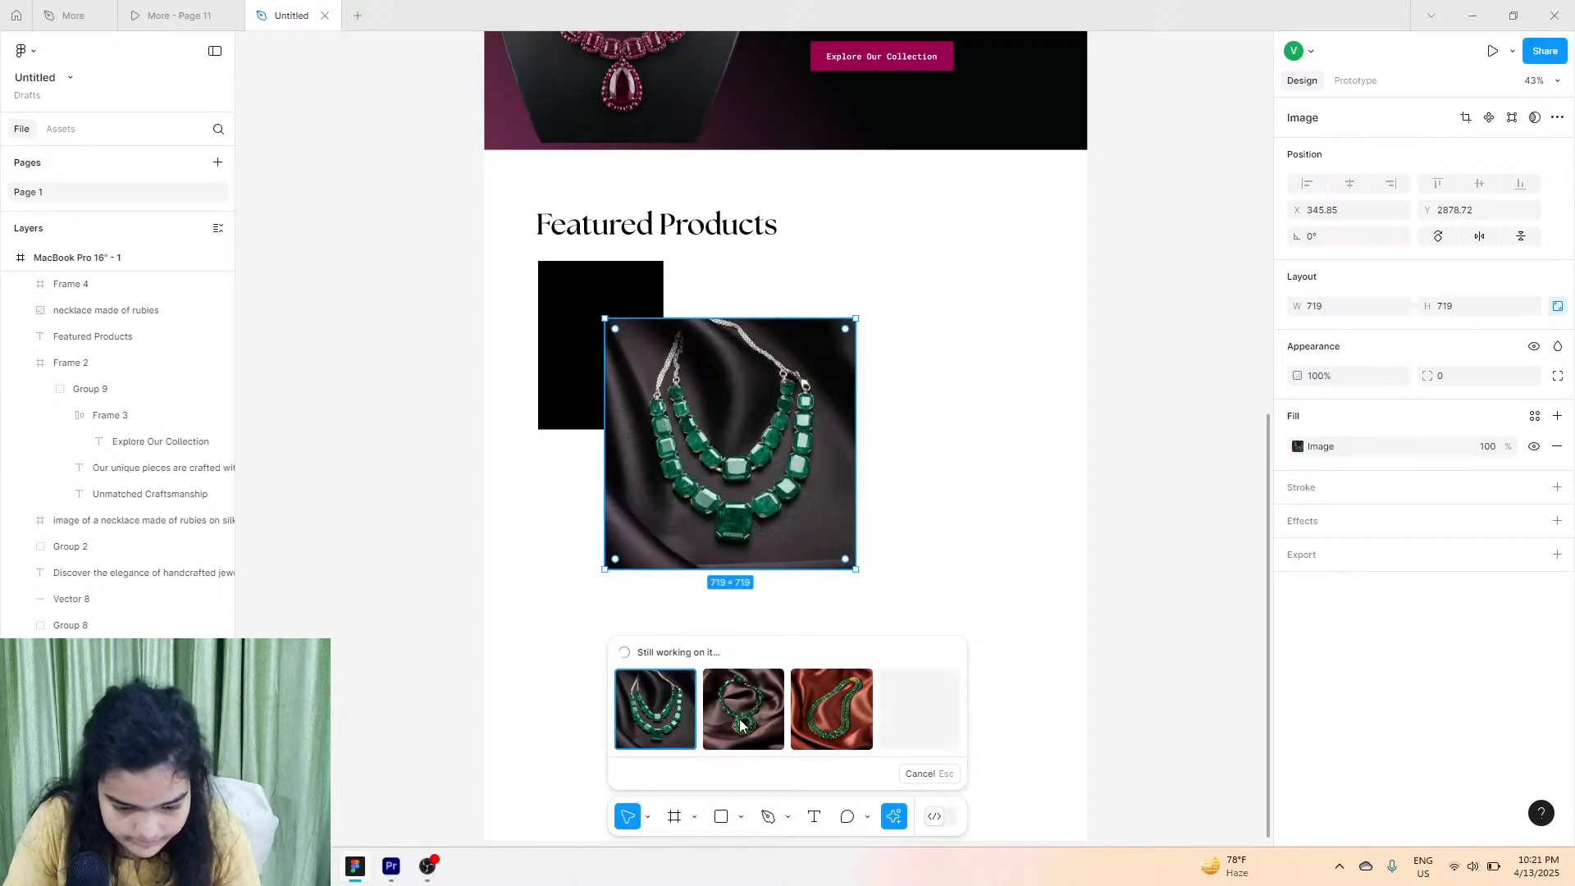
{"action": "left_click_drag", "start_coordinate": [669, 412], "coordinate": [541, 318]}
{"action": "left_click_drag", "start_coordinate": [599, 235], "coordinate": [601, 296]}
{"action": "mouse_move", "coordinate": [637, 383]}
{"action": "left_mouse_down"}
{"action": "mouse_move", "coordinate": [627, 341]}
{"action": "mouse_move", "coordinate": [636, 353]}
{"action": "left_mouse_up"}
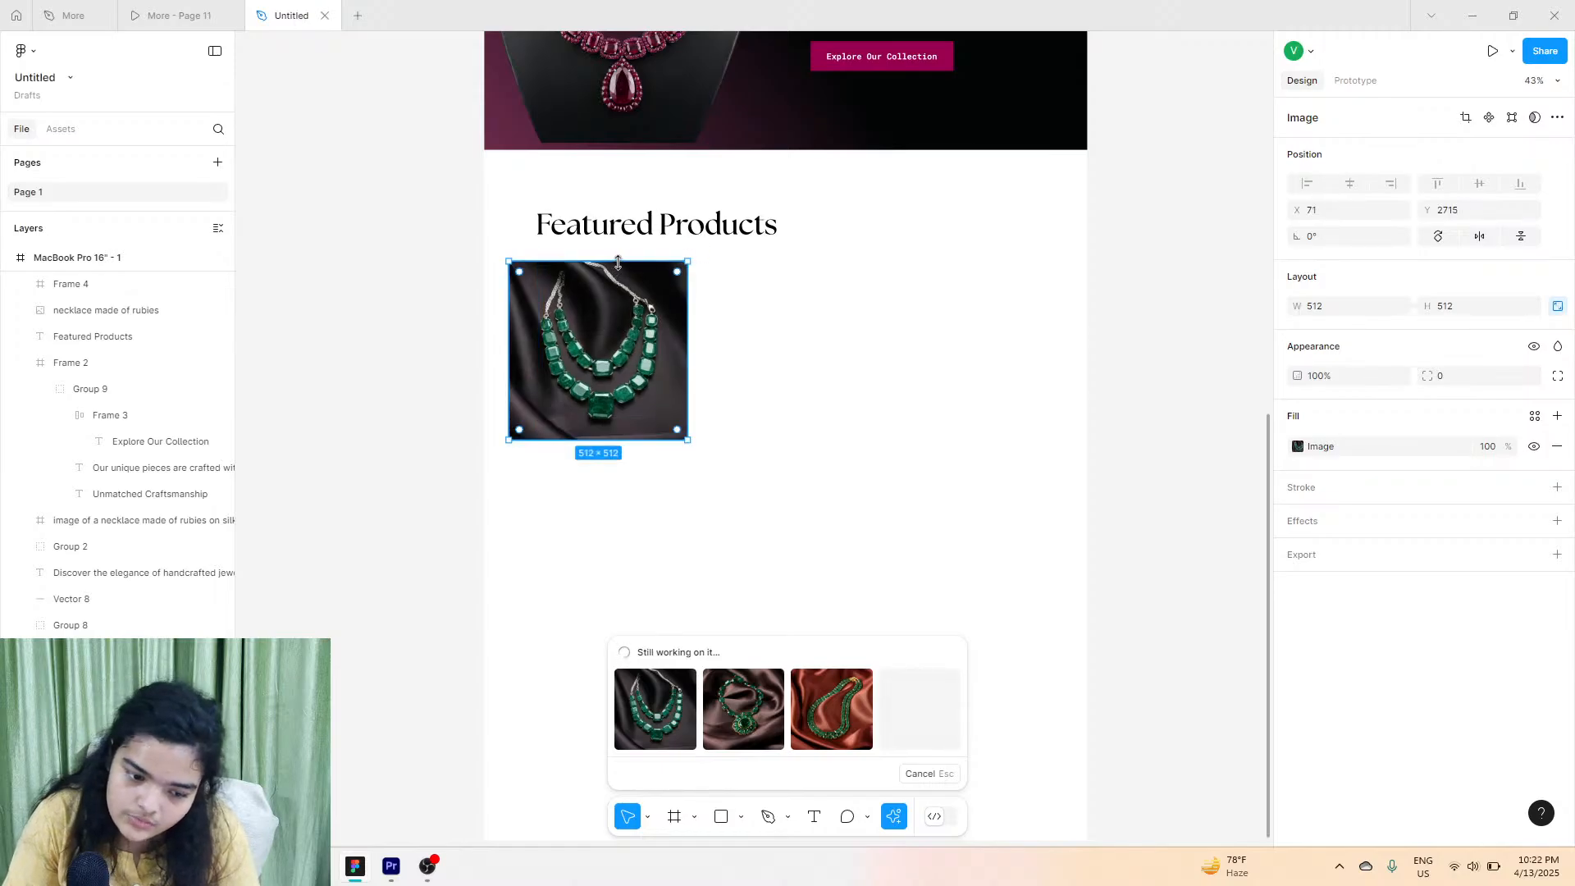
{"action": "left_click_drag", "start_coordinate": [618, 262], "coordinate": [614, 321]}
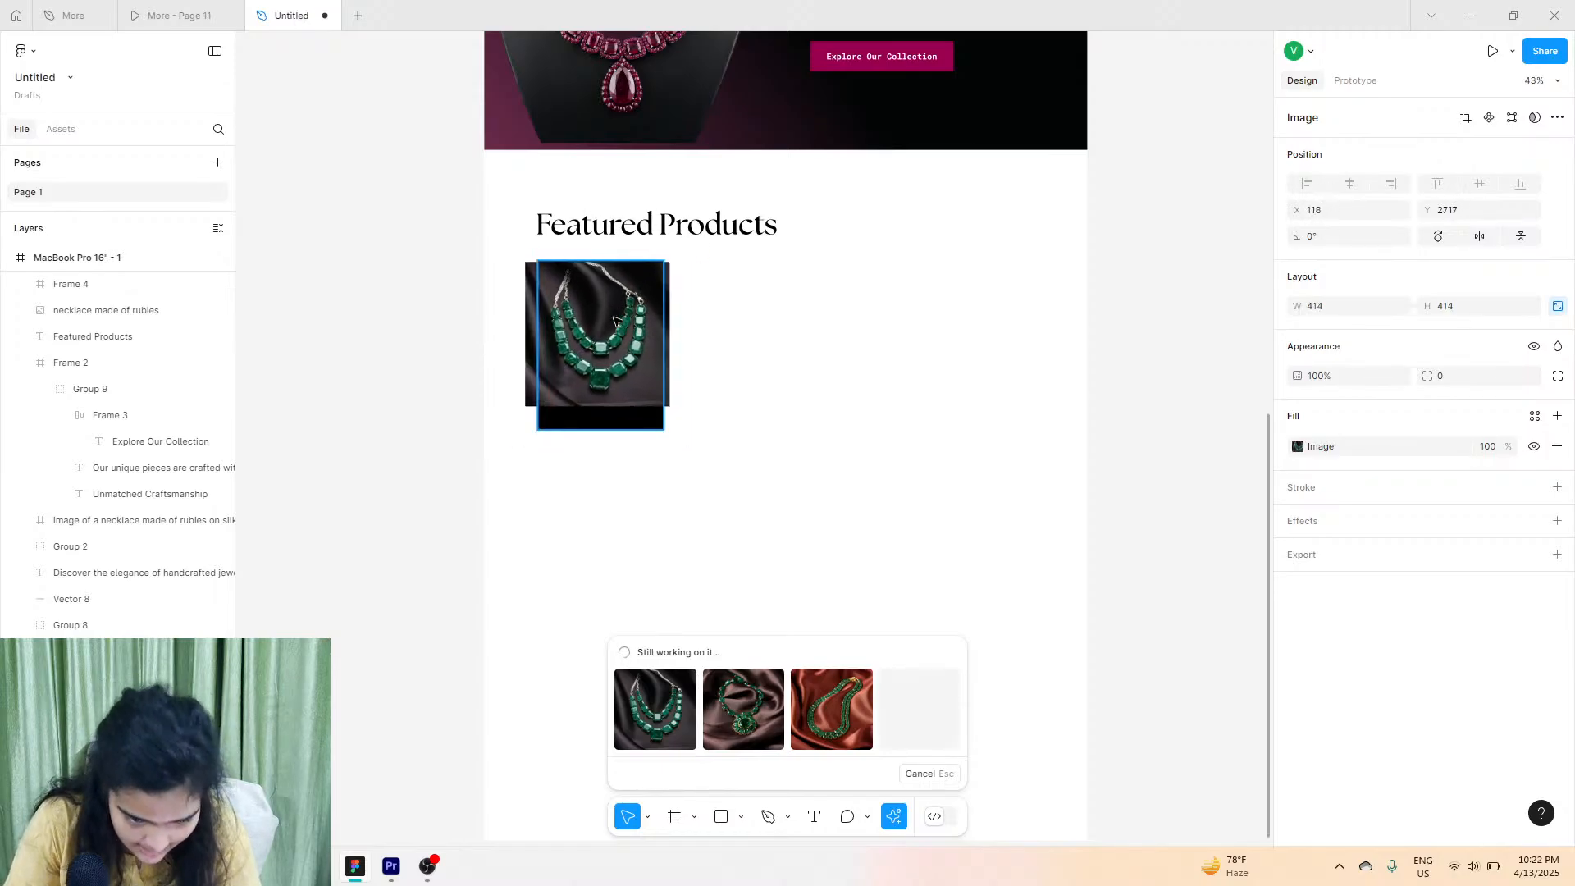
{"action": "left_click_drag", "start_coordinate": [639, 407], "coordinate": [639, 429]}
{"action": "scroll", "coordinate": [636, 370], "scroll_direction": "up", "scroll_amount": 10}
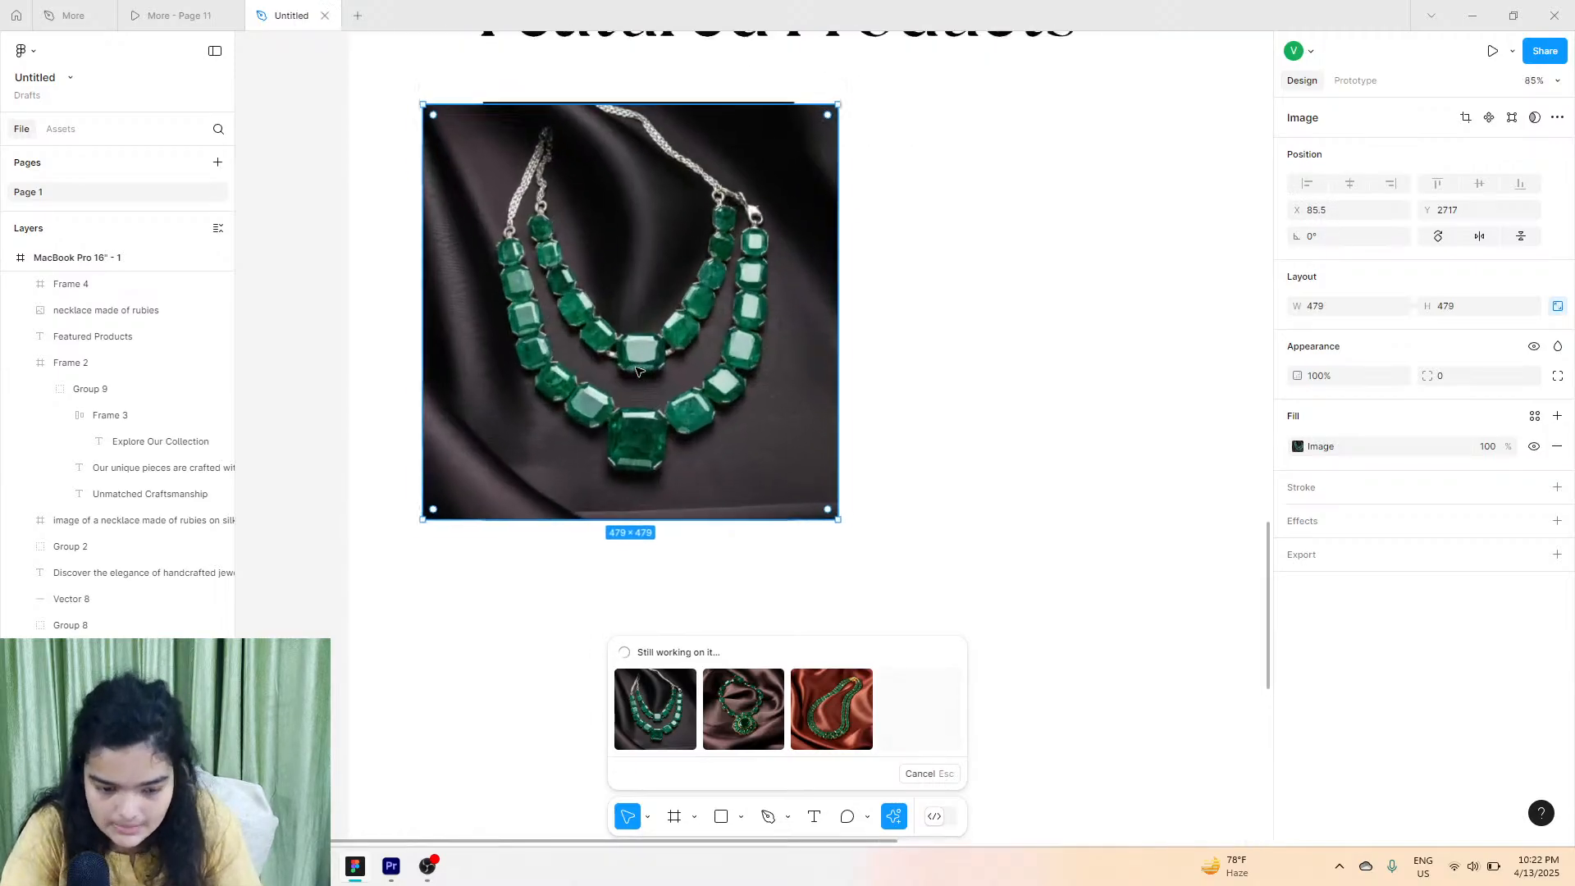
{"action": "scroll", "coordinate": [637, 371], "scroll_direction": "down", "scroll_amount": 5}
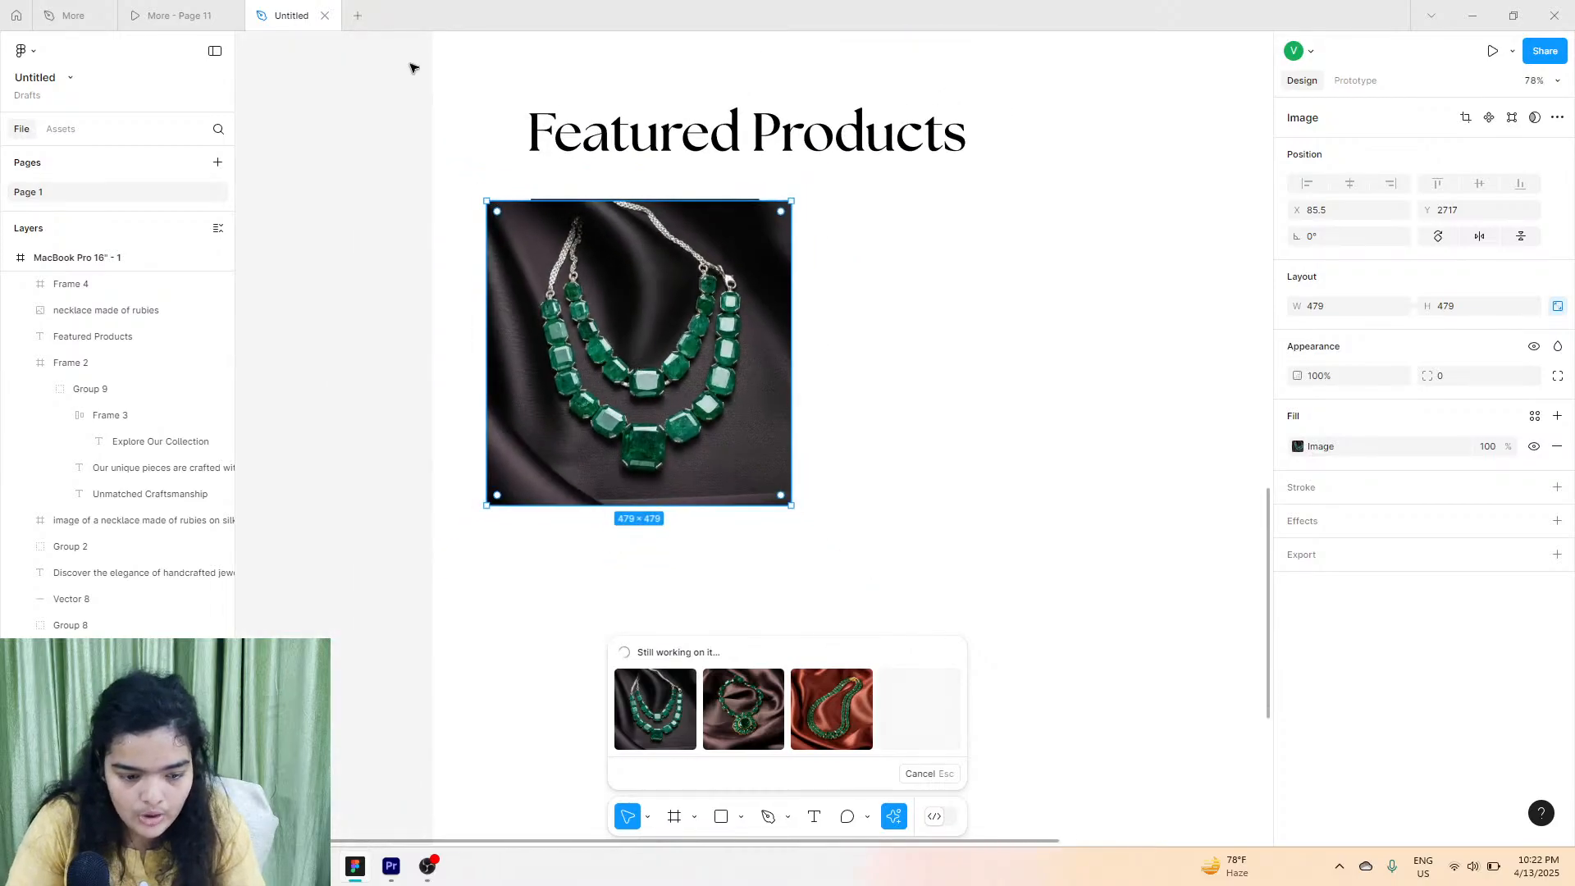
{"action": "left_click_drag", "start_coordinate": [609, 279], "coordinate": [621, 278]}
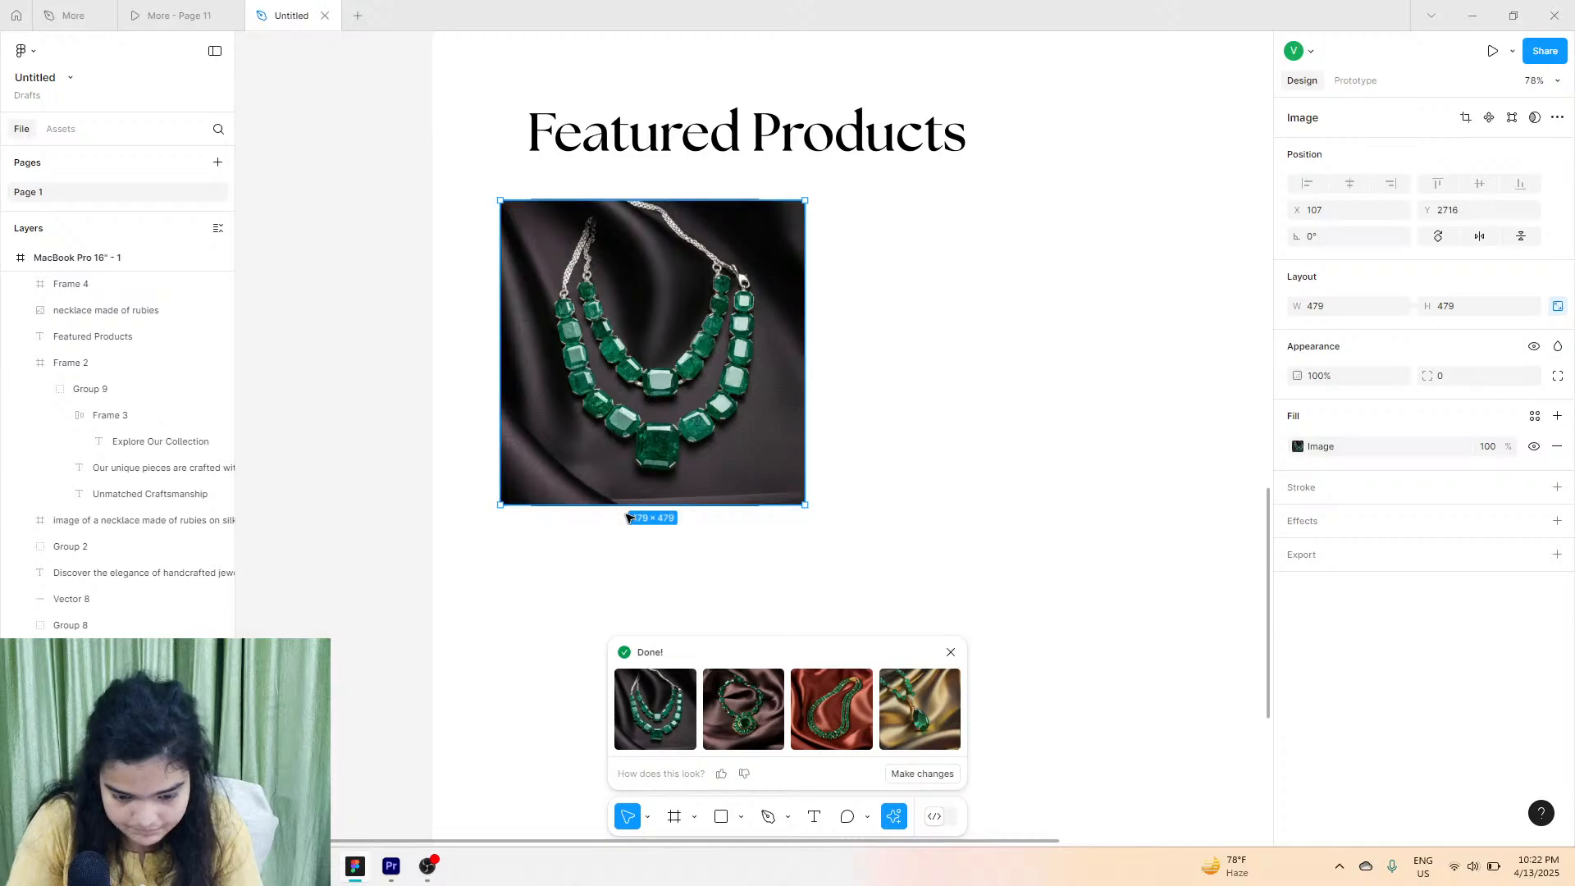
{"action": "left_click", "coordinate": [634, 521]}
{"action": "left_click", "coordinate": [751, 496]}
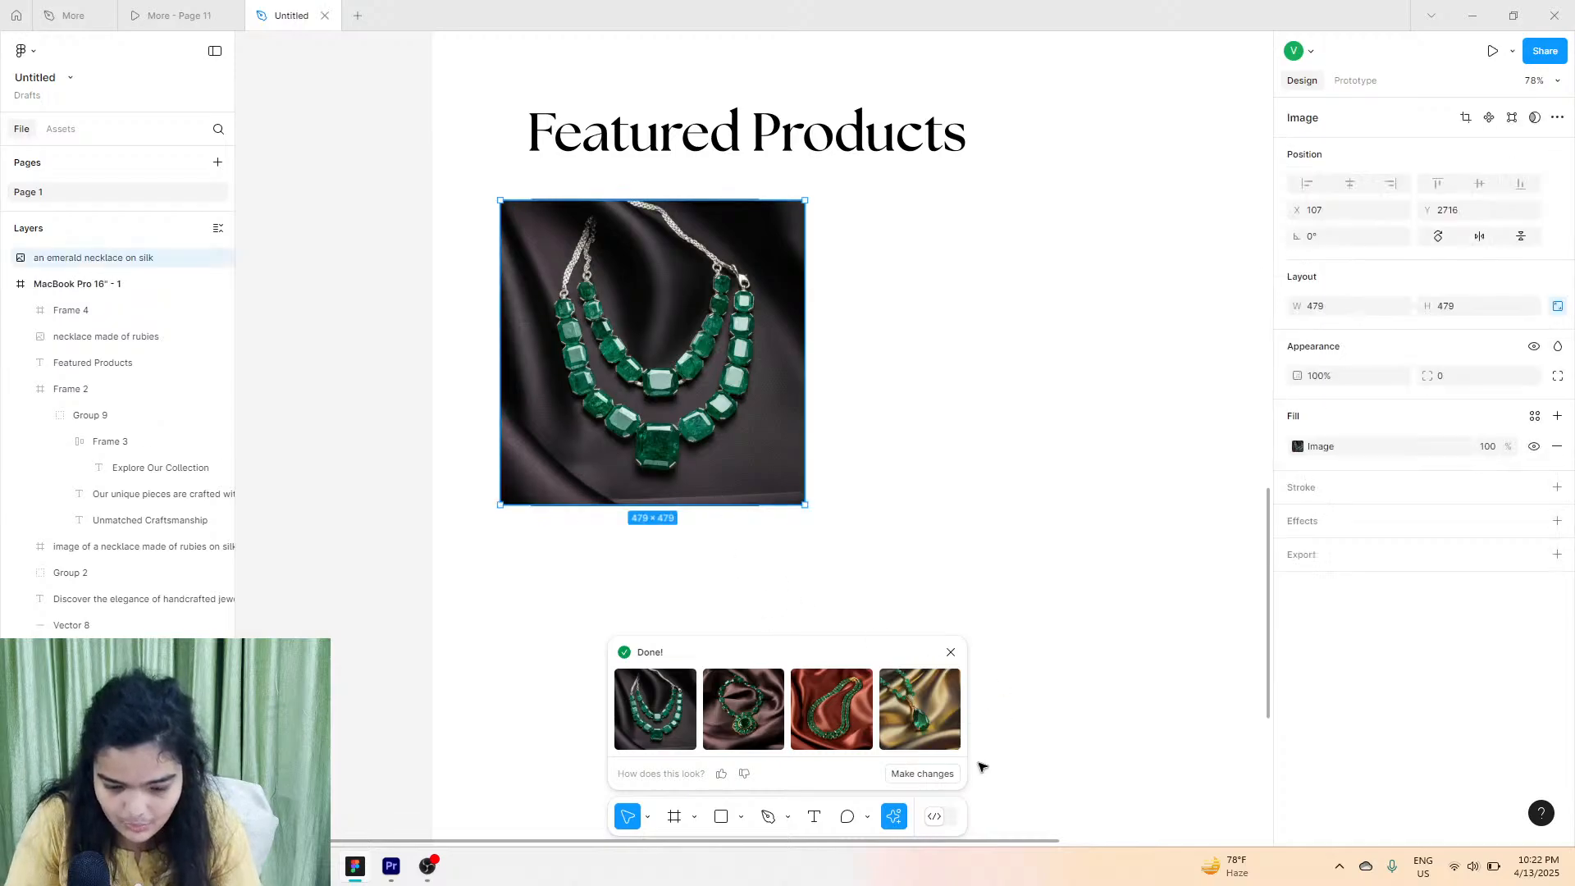
Switch to the fourth generated variant, the pendant on gold silk, and scale it to about 503 × 503 at about X 140, Y 2708.
{"action": "left_click", "coordinate": [927, 722]}
{"action": "mouse_move", "coordinate": [667, 403]}
{"action": "left_mouse_down"}
{"action": "mouse_move", "coordinate": [712, 405]}
{"action": "mouse_move", "coordinate": [696, 401]}
{"action": "left_mouse_up"}
{"action": "left_click_drag", "start_coordinate": [787, 504], "coordinate": [791, 515]}
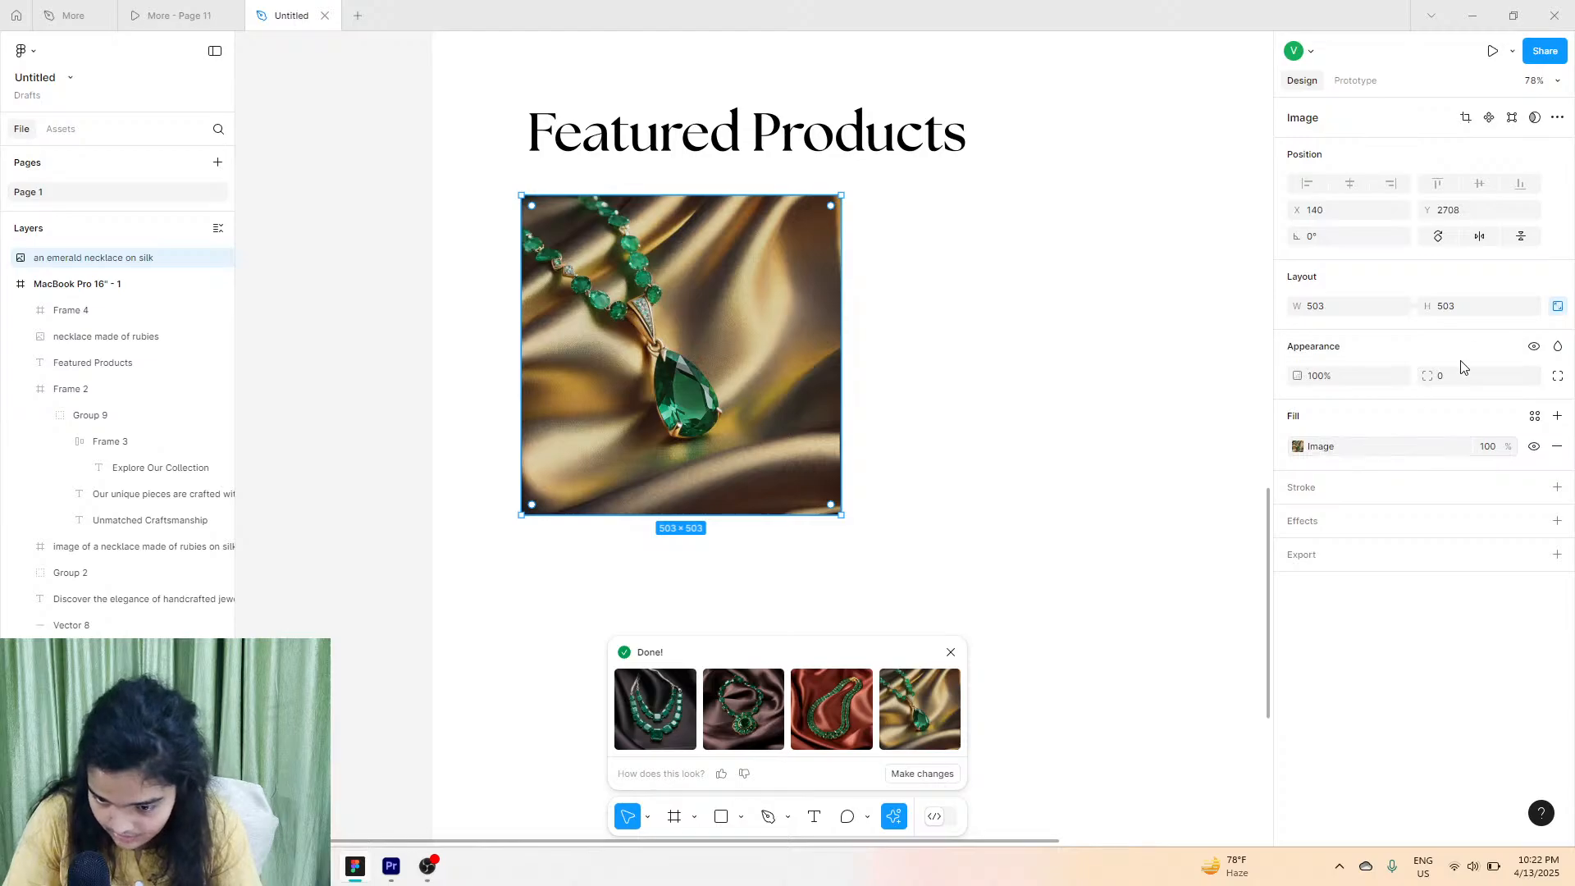
Crop the emerald pendant image from its right side to a portrait shape about 408 × 503.
{"action": "left_click", "coordinate": [1465, 118]}
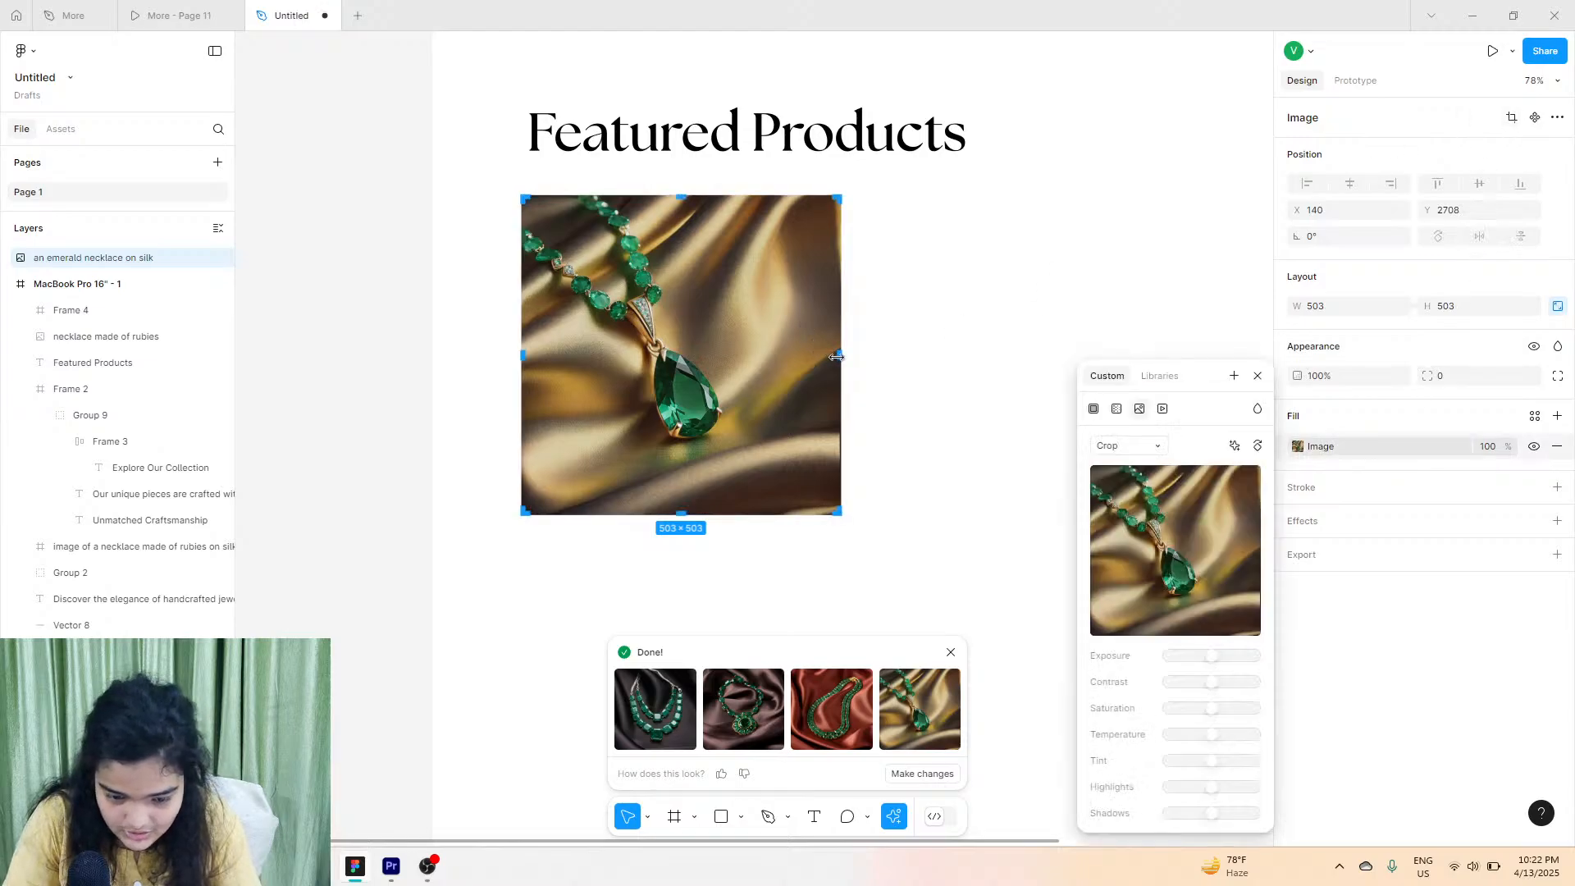
{"action": "left_click_drag", "start_coordinate": [836, 357], "coordinate": [782, 359]}
{"action": "left_click", "coordinate": [872, 319]}
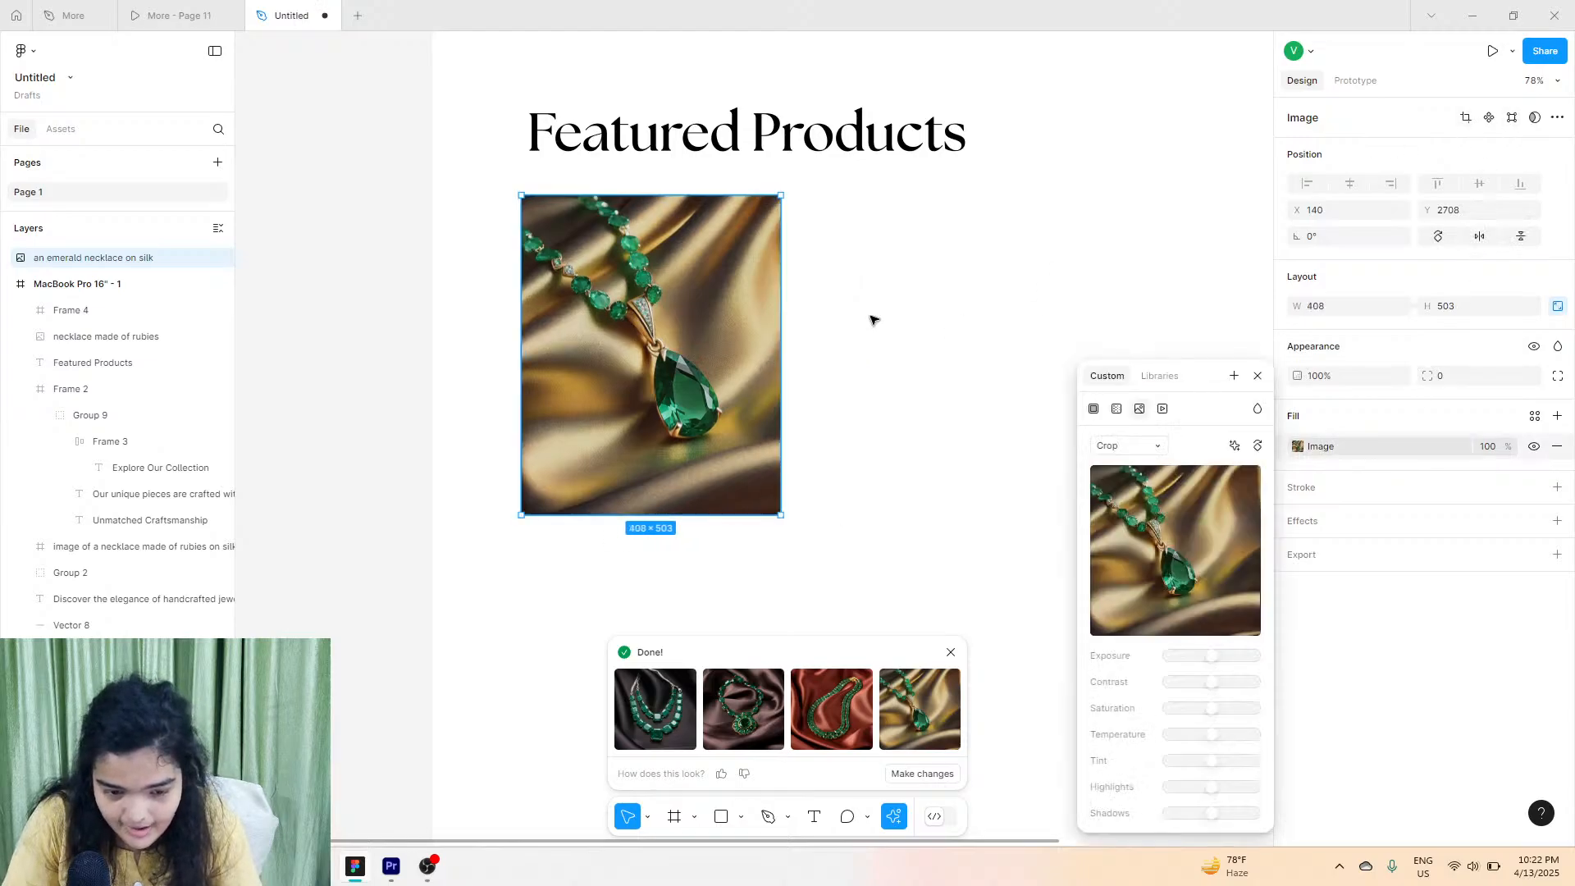
{"action": "left_click", "coordinate": [874, 320]}
Move the emerald pendant image to the right of the black frame and delete that frame.
{"action": "left_click_drag", "start_coordinate": [627, 327], "coordinate": [871, 381]}
{"action": "left_click", "coordinate": [698, 327]}
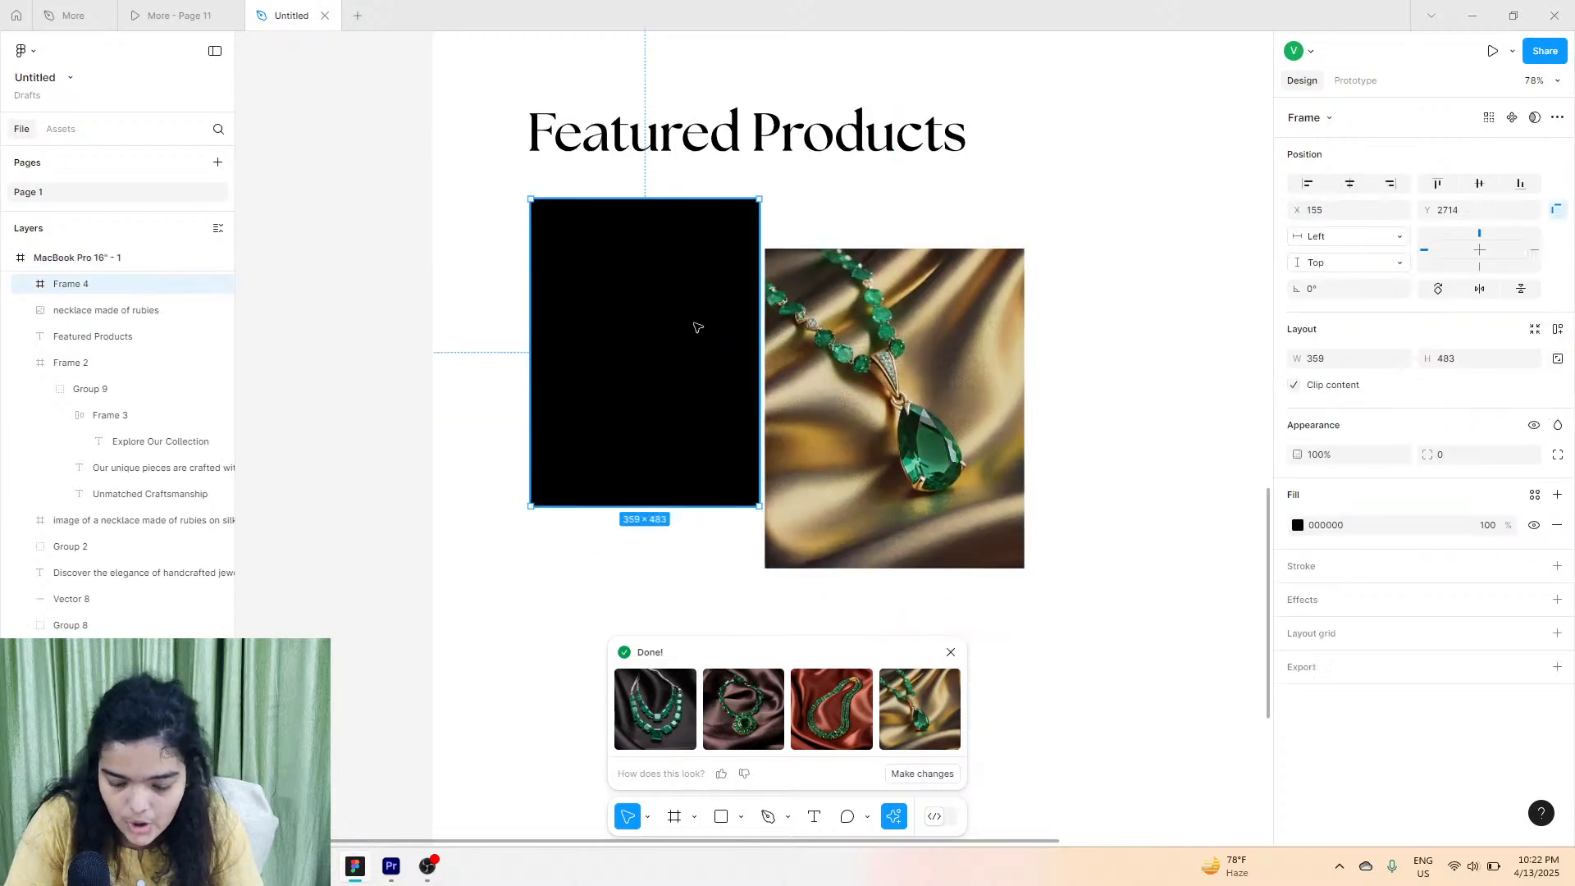
{"action": "key", "text": "Delete"}
Align the pendant image with the left edge of the Featured Products heading and scale it to about 383 × 473 at X 149, Y 2707.
{"action": "left_click_drag", "start_coordinate": [764, 366], "coordinate": [602, 316]}
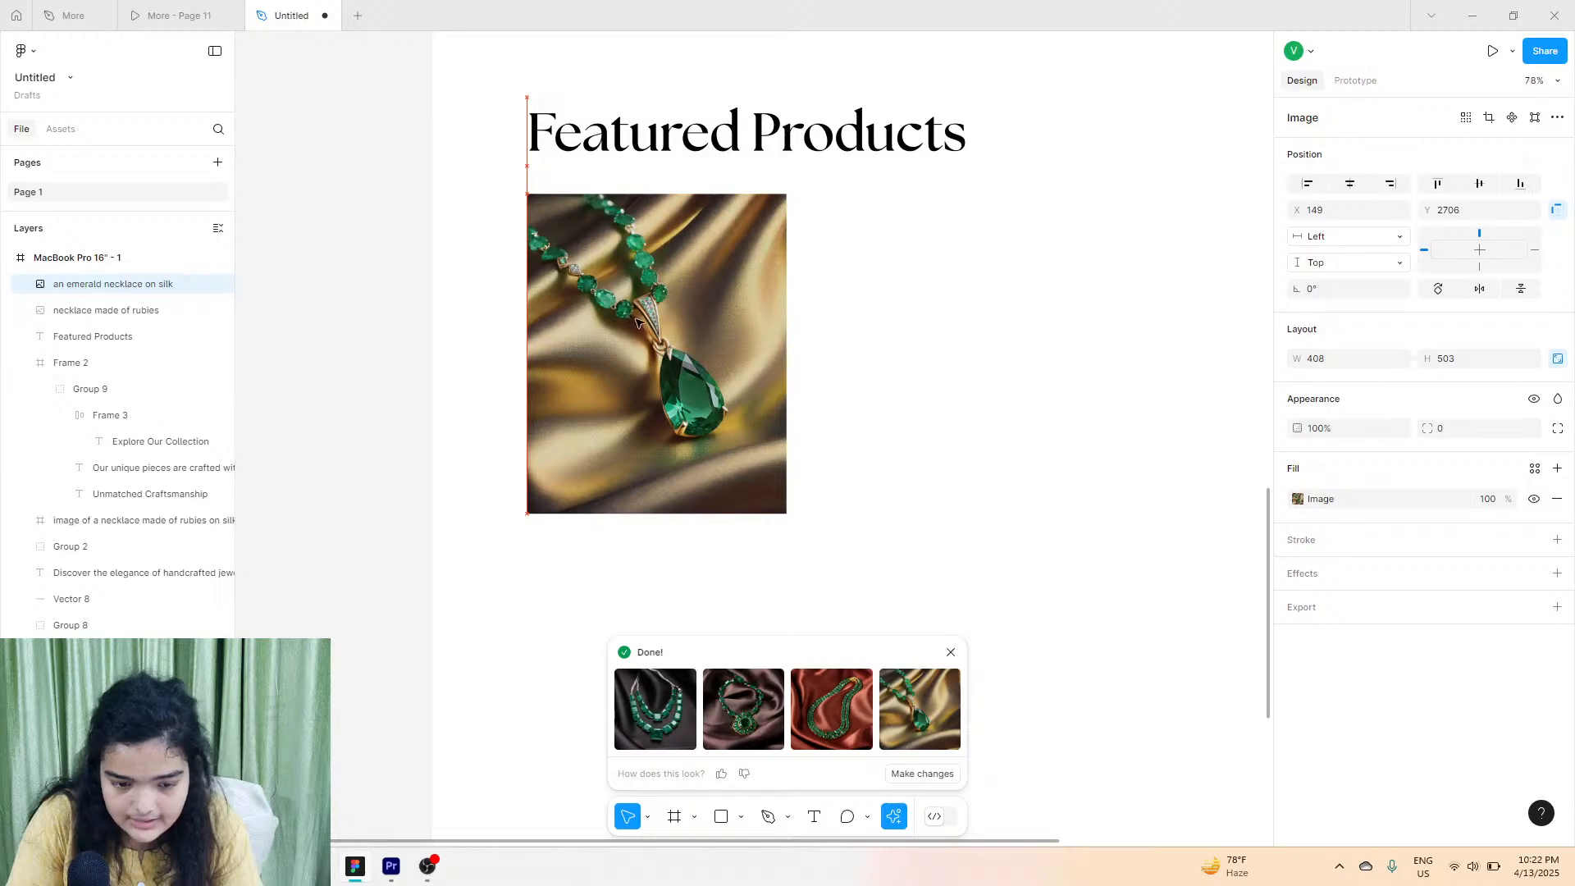
{"action": "left_click_drag", "start_coordinate": [786, 295], "coordinate": [696, 305]}
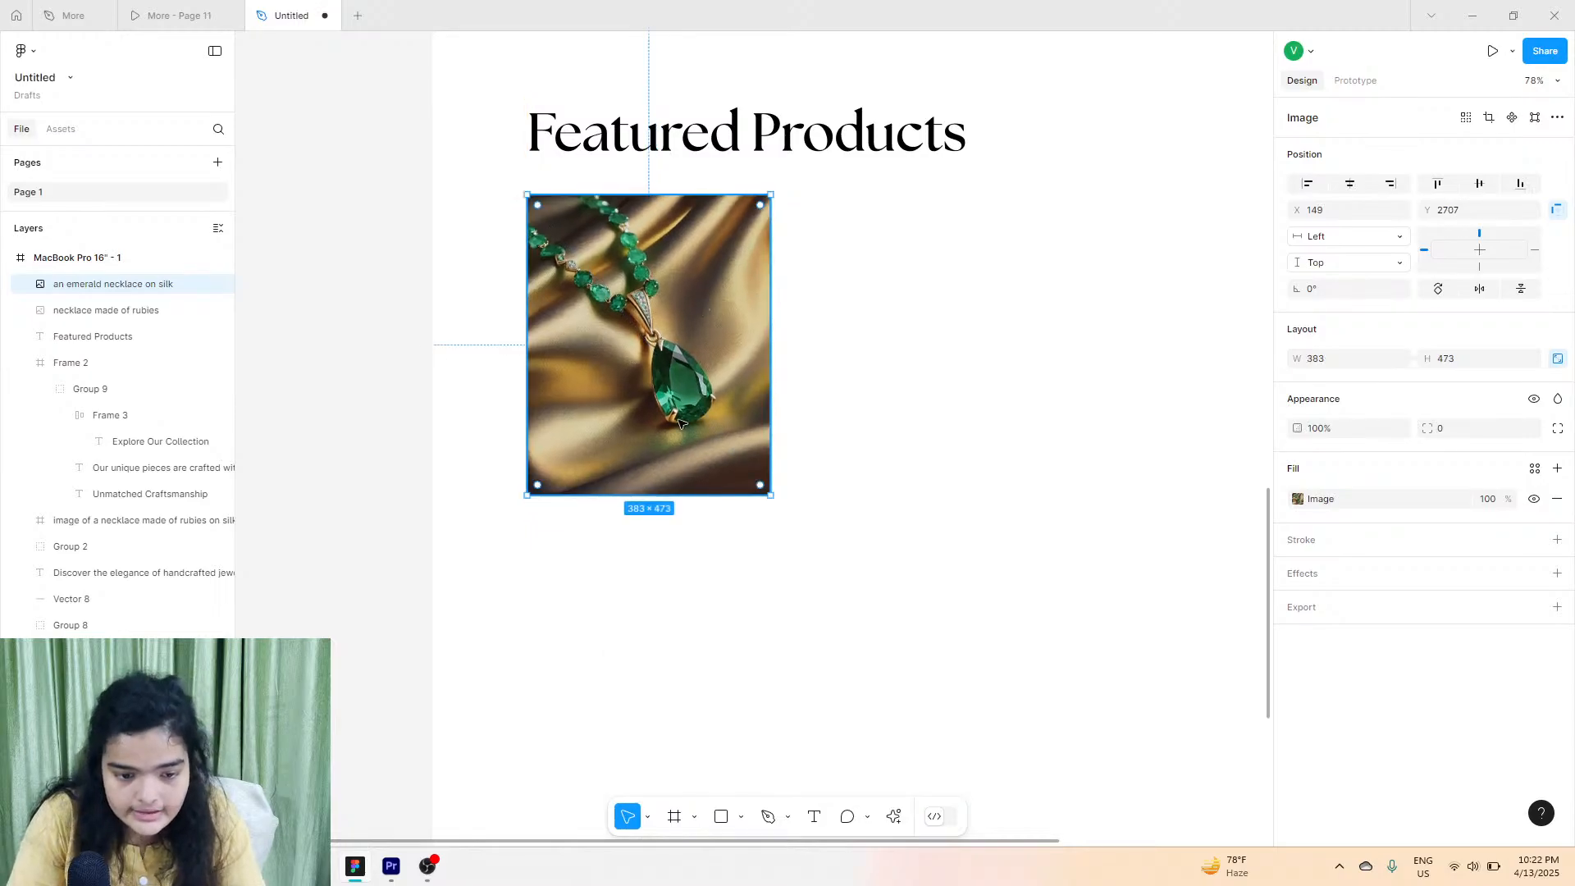
{"action": "left_click", "coordinate": [897, 631]}
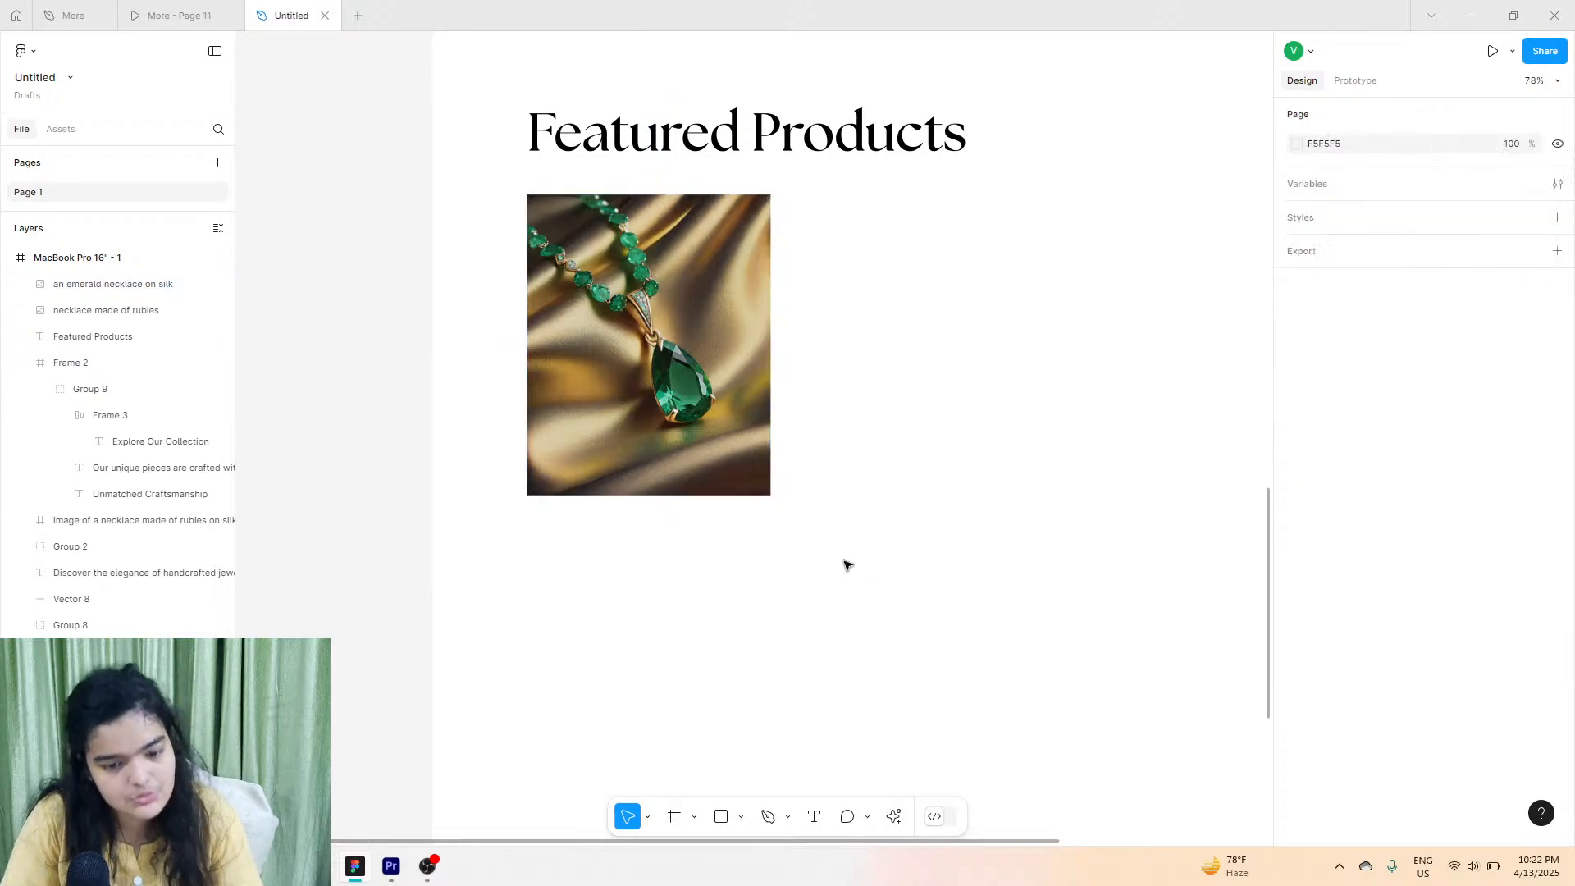
Duplicate the emerald necklace image and place the copy beside it in the same row at X 584.
{"action": "left_click", "coordinate": [754, 451]}
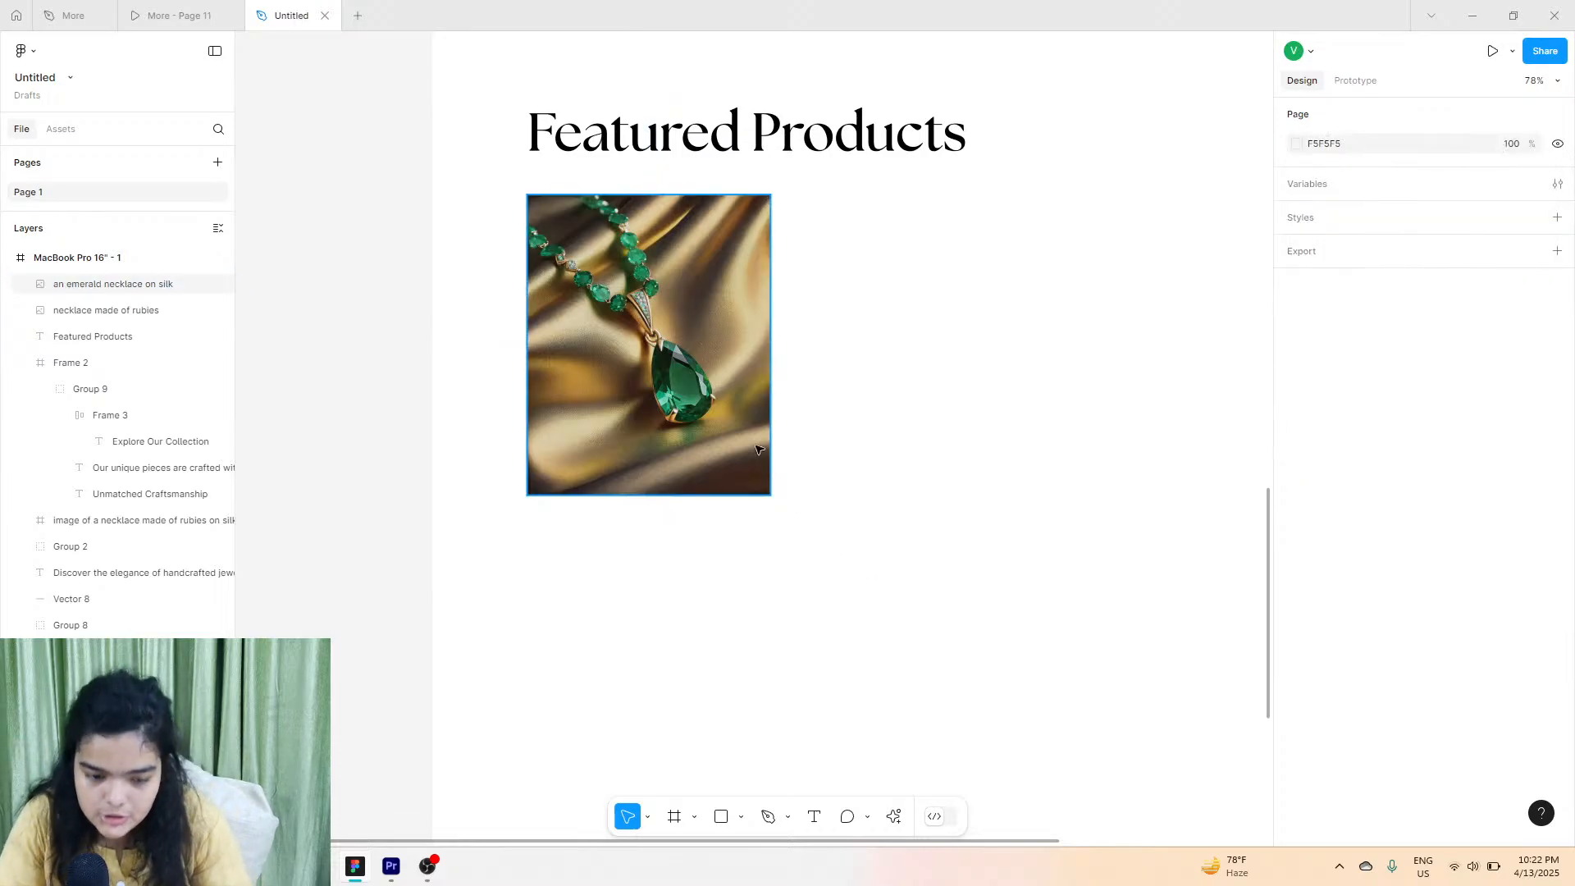
{"action": "key", "text": "ctrl+d"}
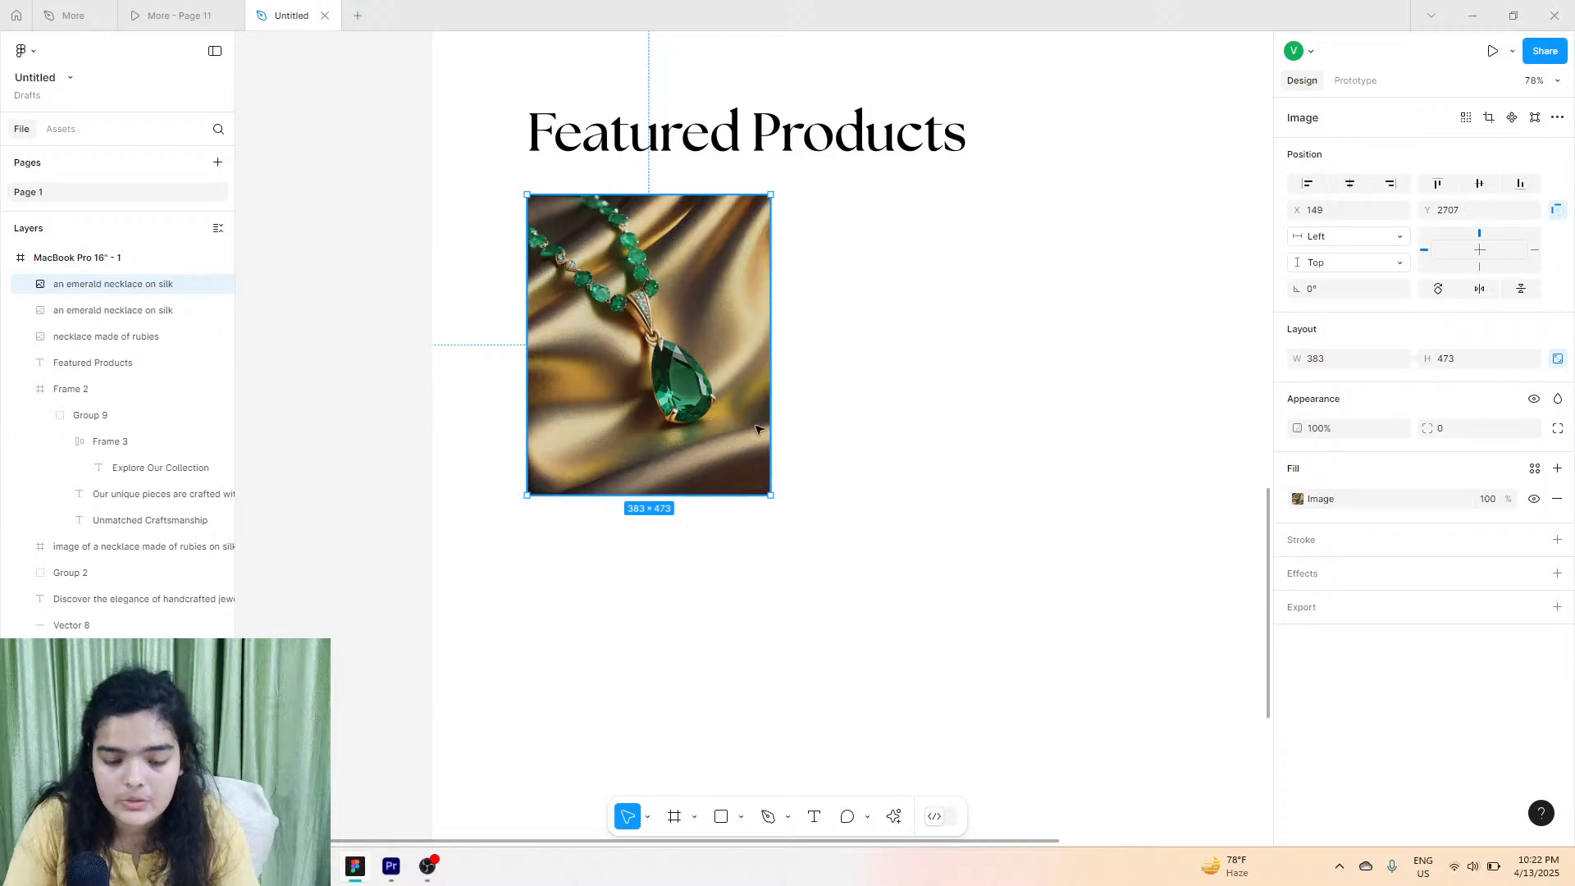
{"action": "left_click_drag", "start_coordinate": [711, 424], "coordinate": [988, 424]}
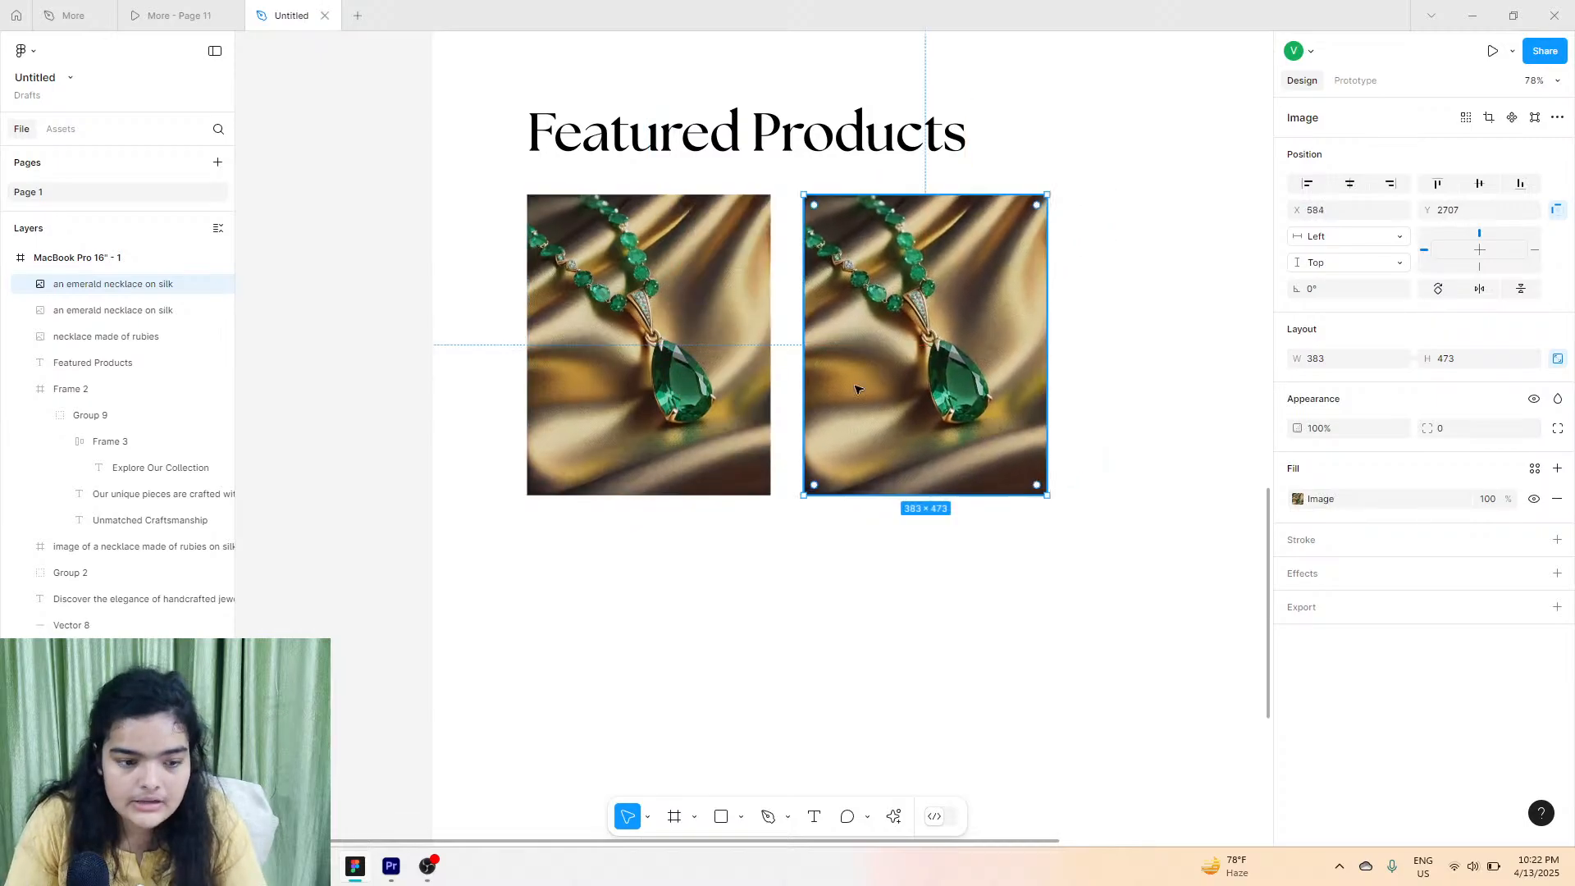
Check the reference prototype's product row, then generate an AI image from the prompt "diamond jewellery" for the duplicated image.
{"action": "left_click", "coordinate": [141, 7]}
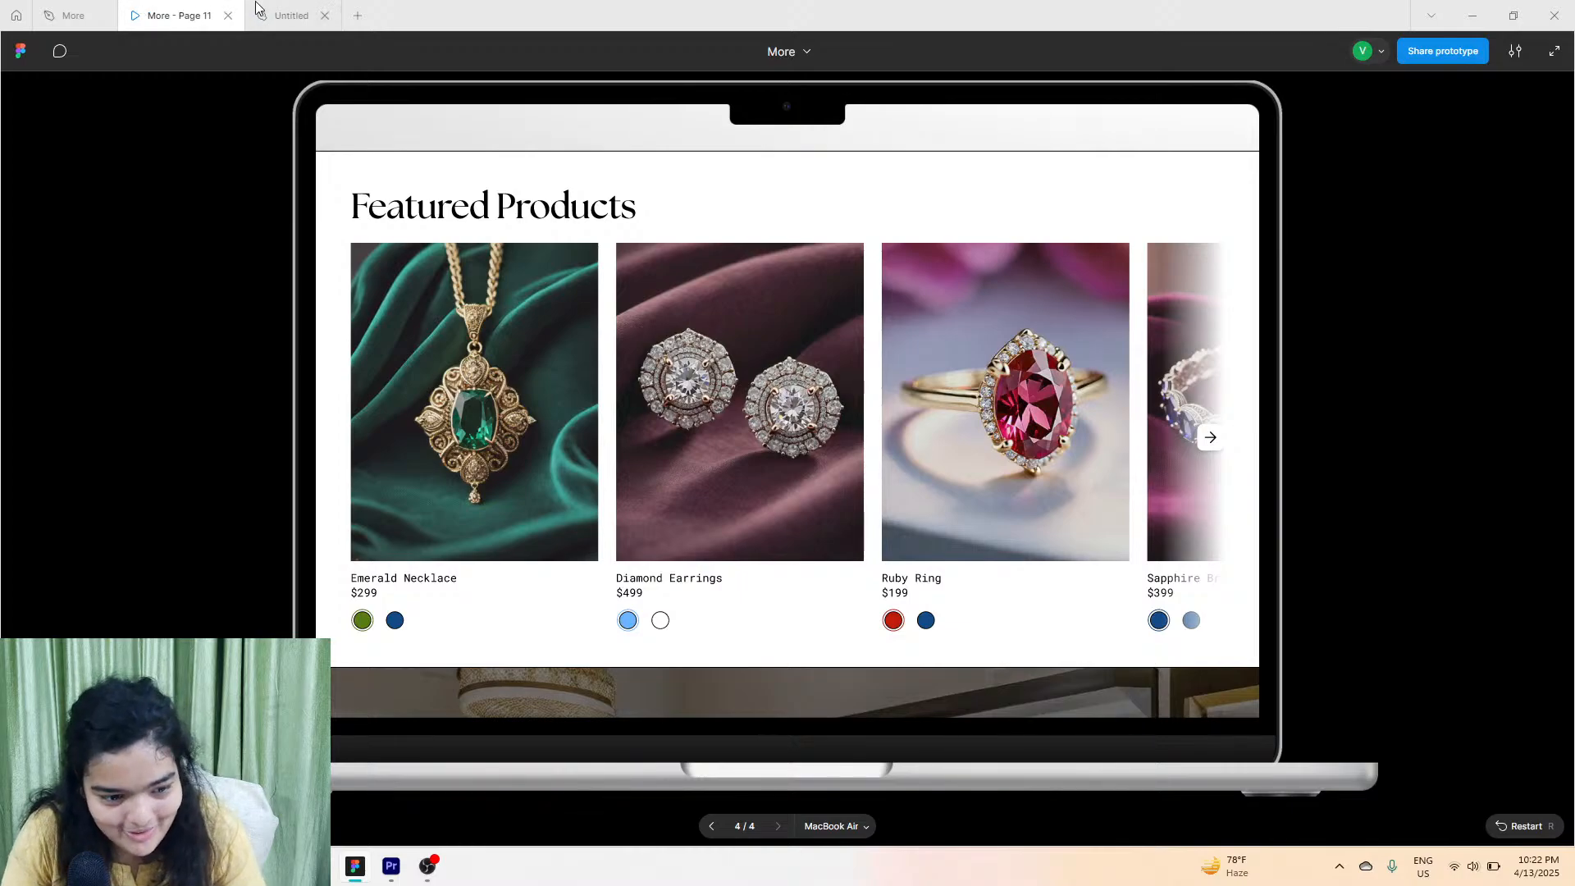
{"action": "left_click", "coordinate": [287, 15]}
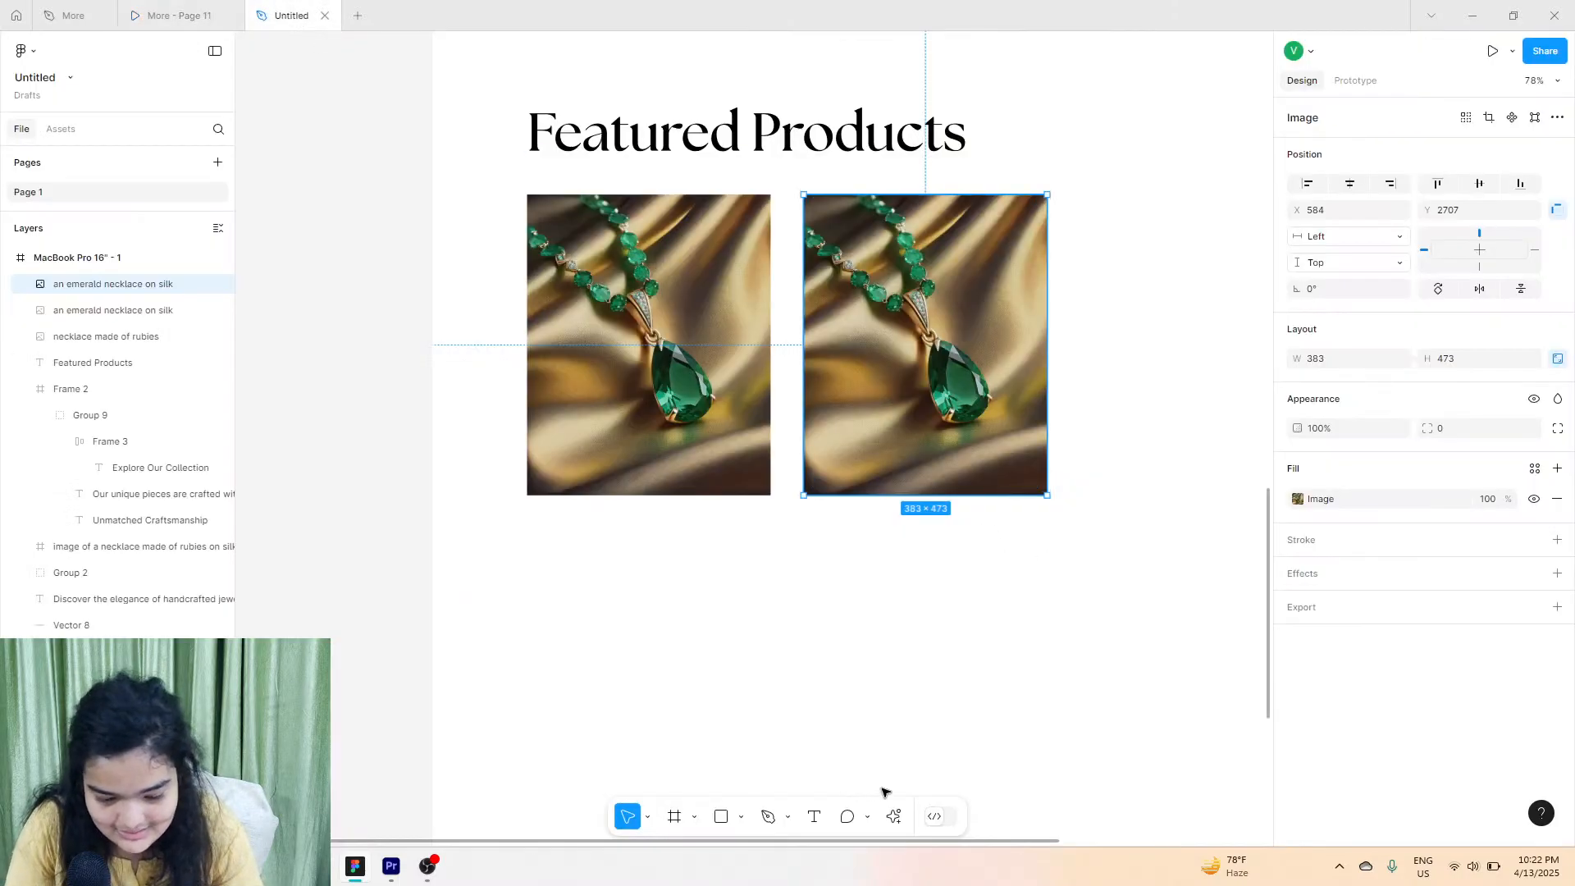
{"action": "left_click", "coordinate": [894, 816]}
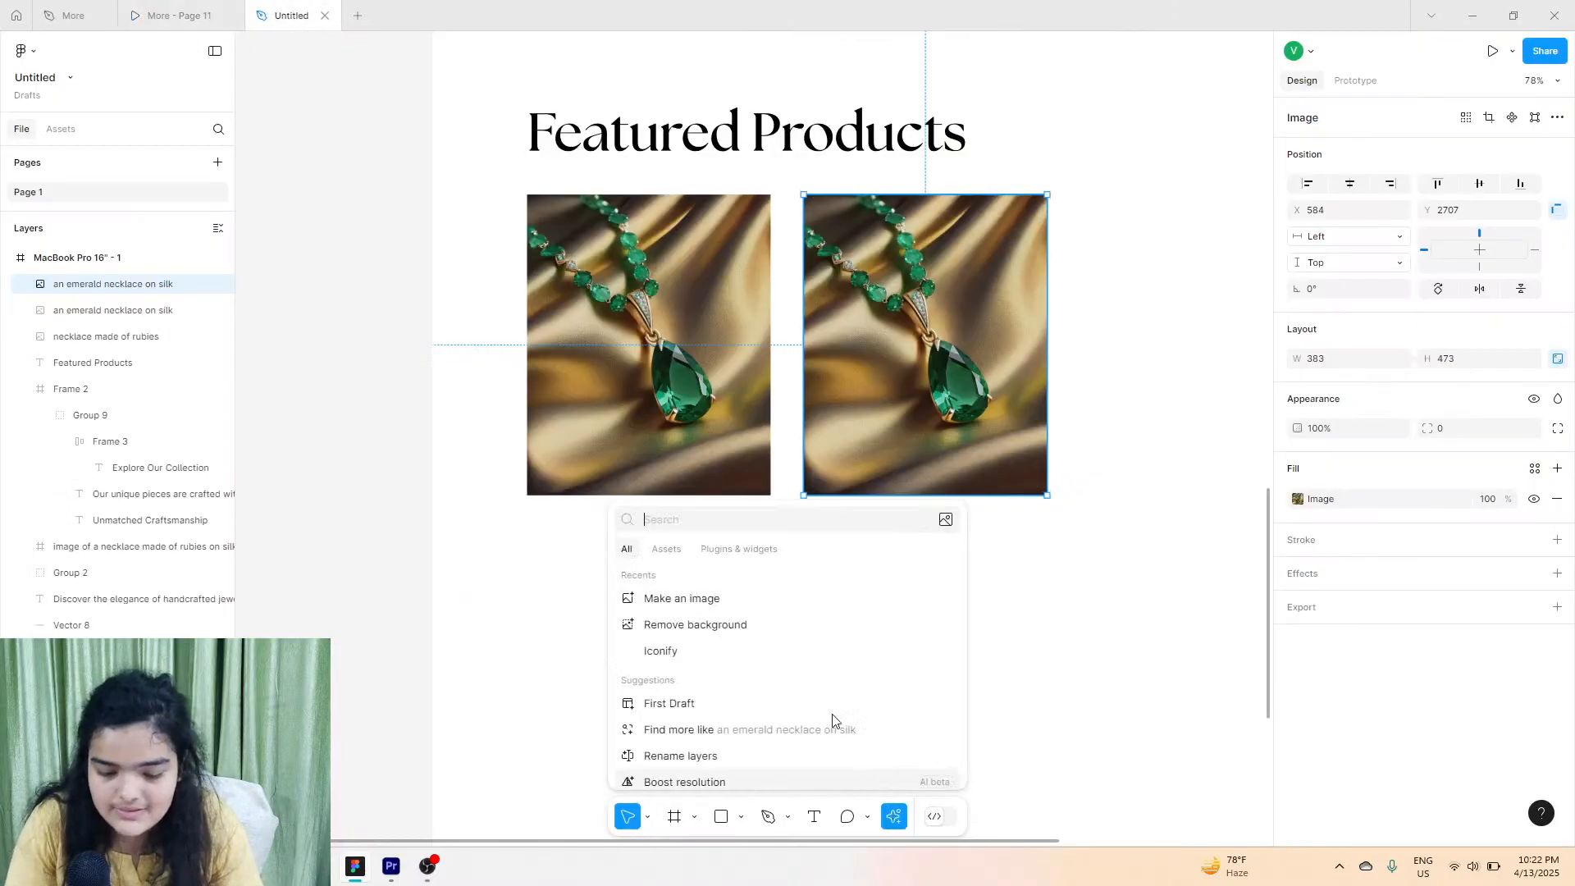
{"action": "left_click", "coordinate": [743, 600]}
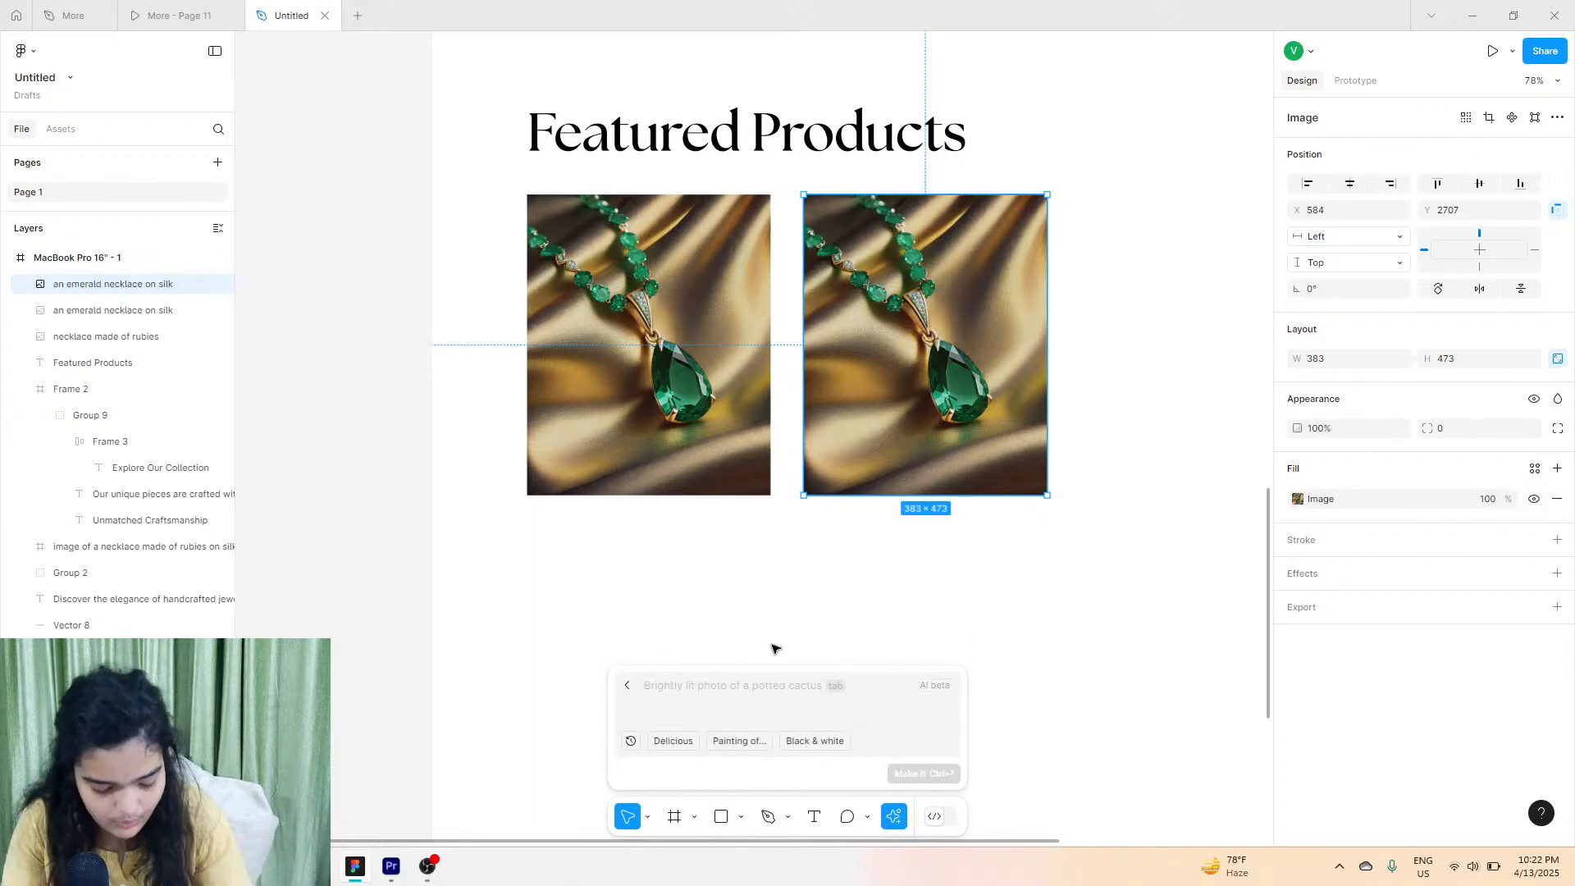
{"action": "type", "text": "diamond jewellery"}
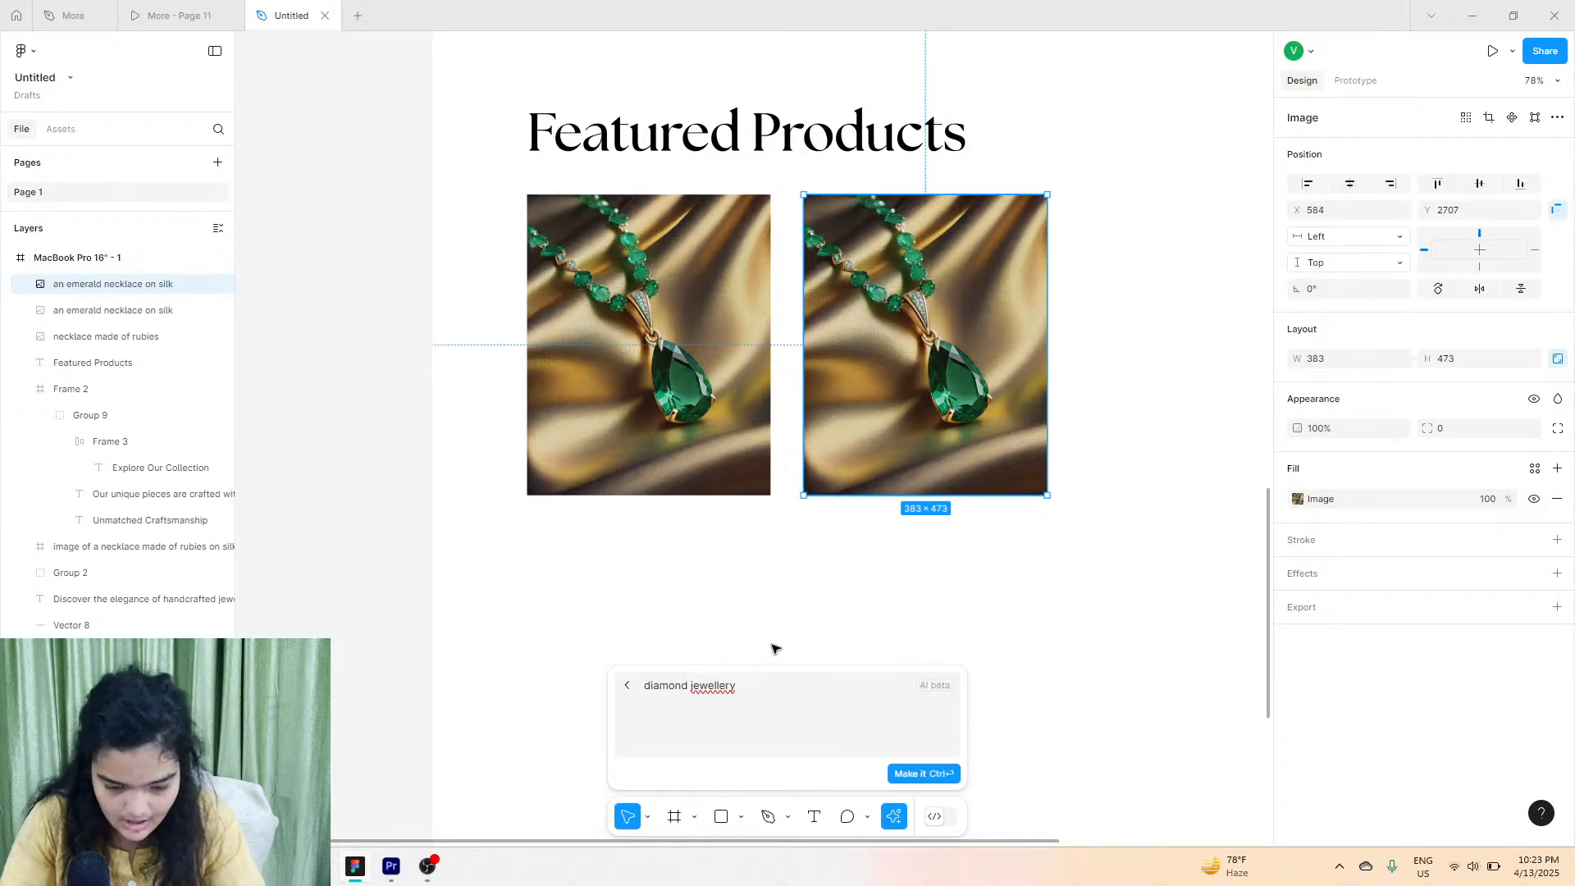
{"action": "left_click", "coordinate": [917, 774]}
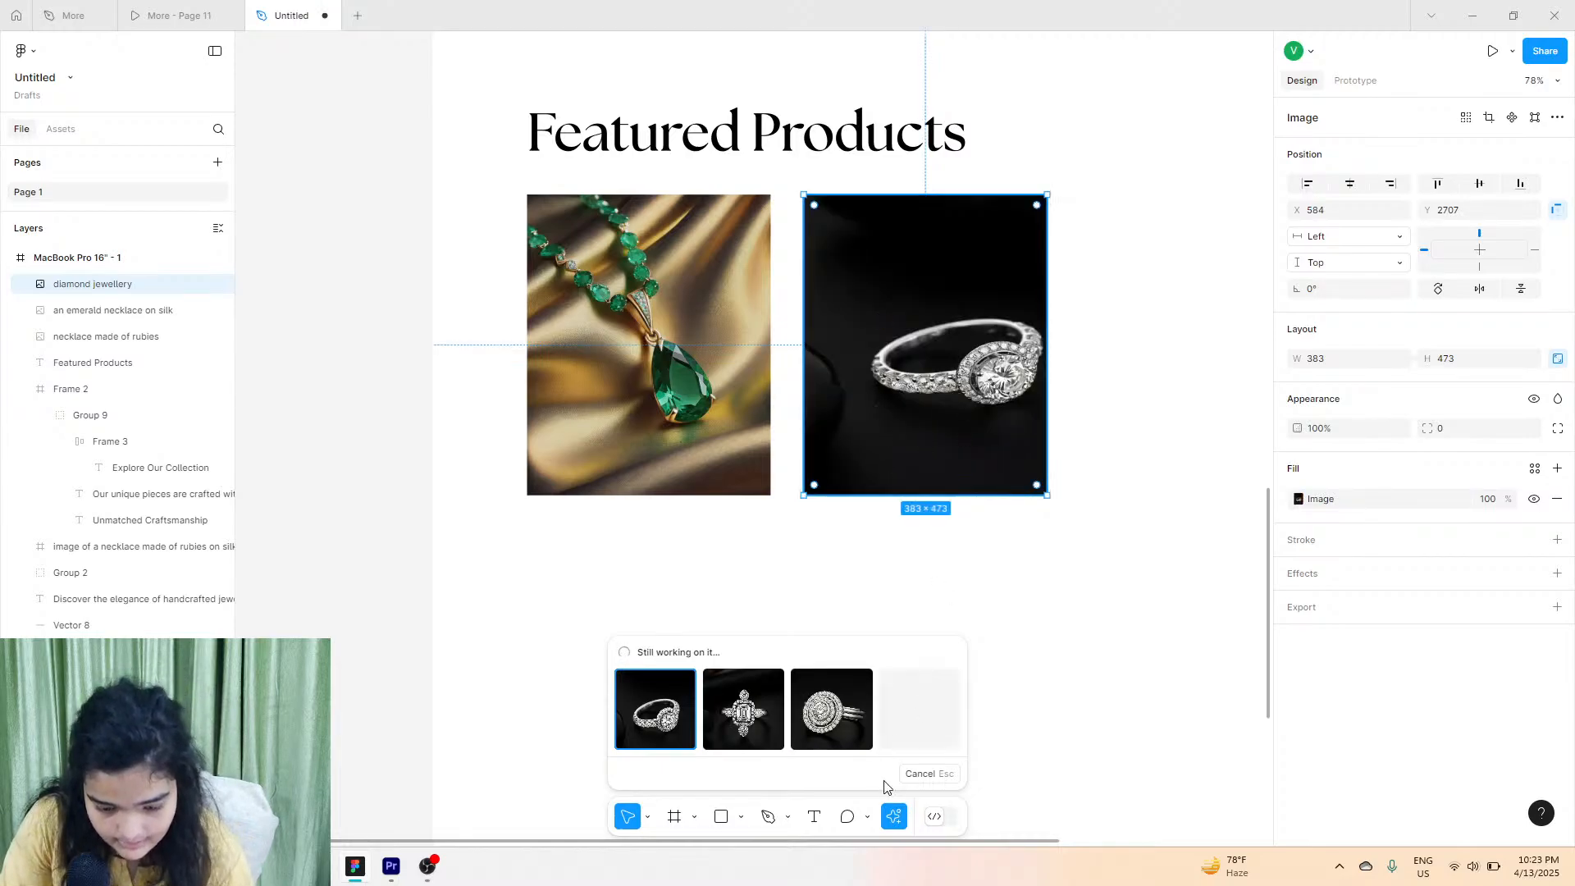
Remove the second product image's stretched fill and reapply the generated round halo ring variant.
{"action": "left_click", "coordinate": [814, 735]}
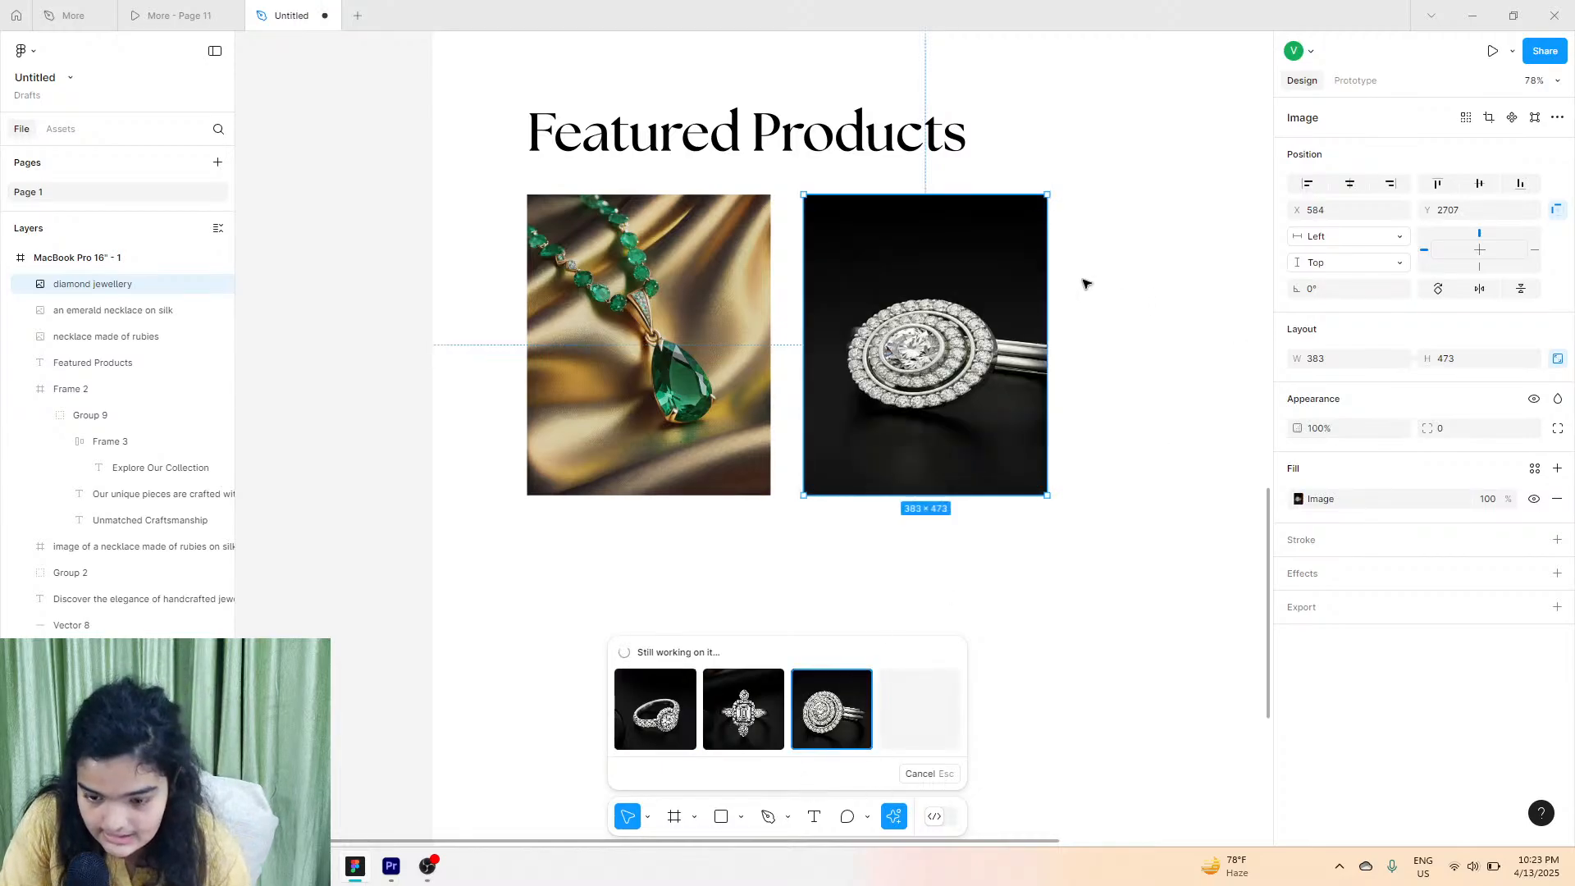
{"action": "scroll", "coordinate": [1050, 410], "scroll_direction": "right", "scroll_amount": 2}
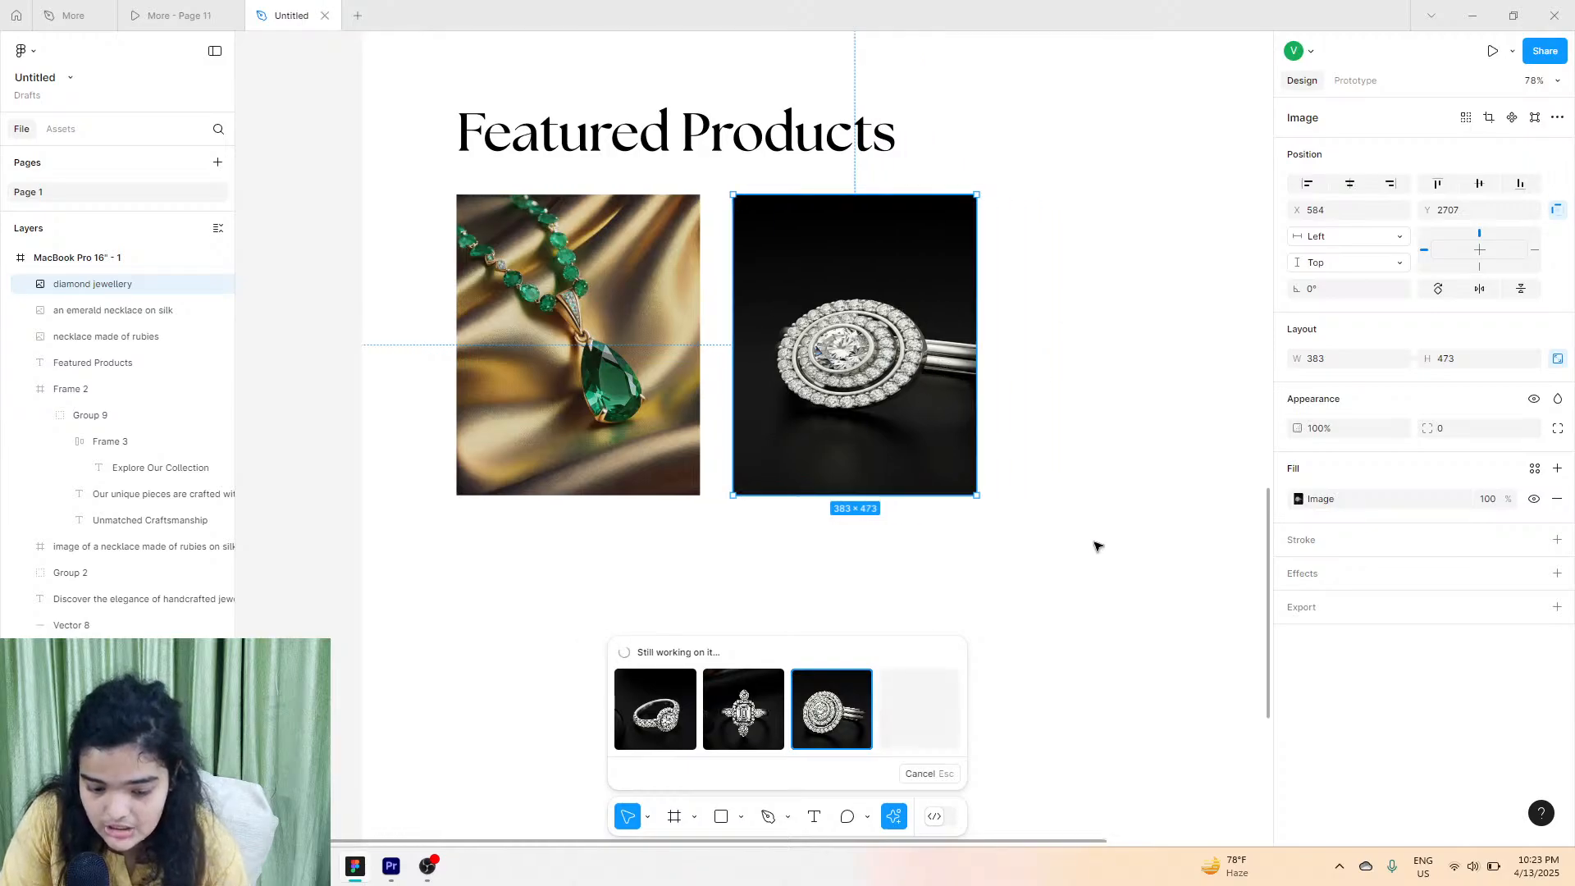
{"action": "left_click", "coordinate": [1556, 500]}
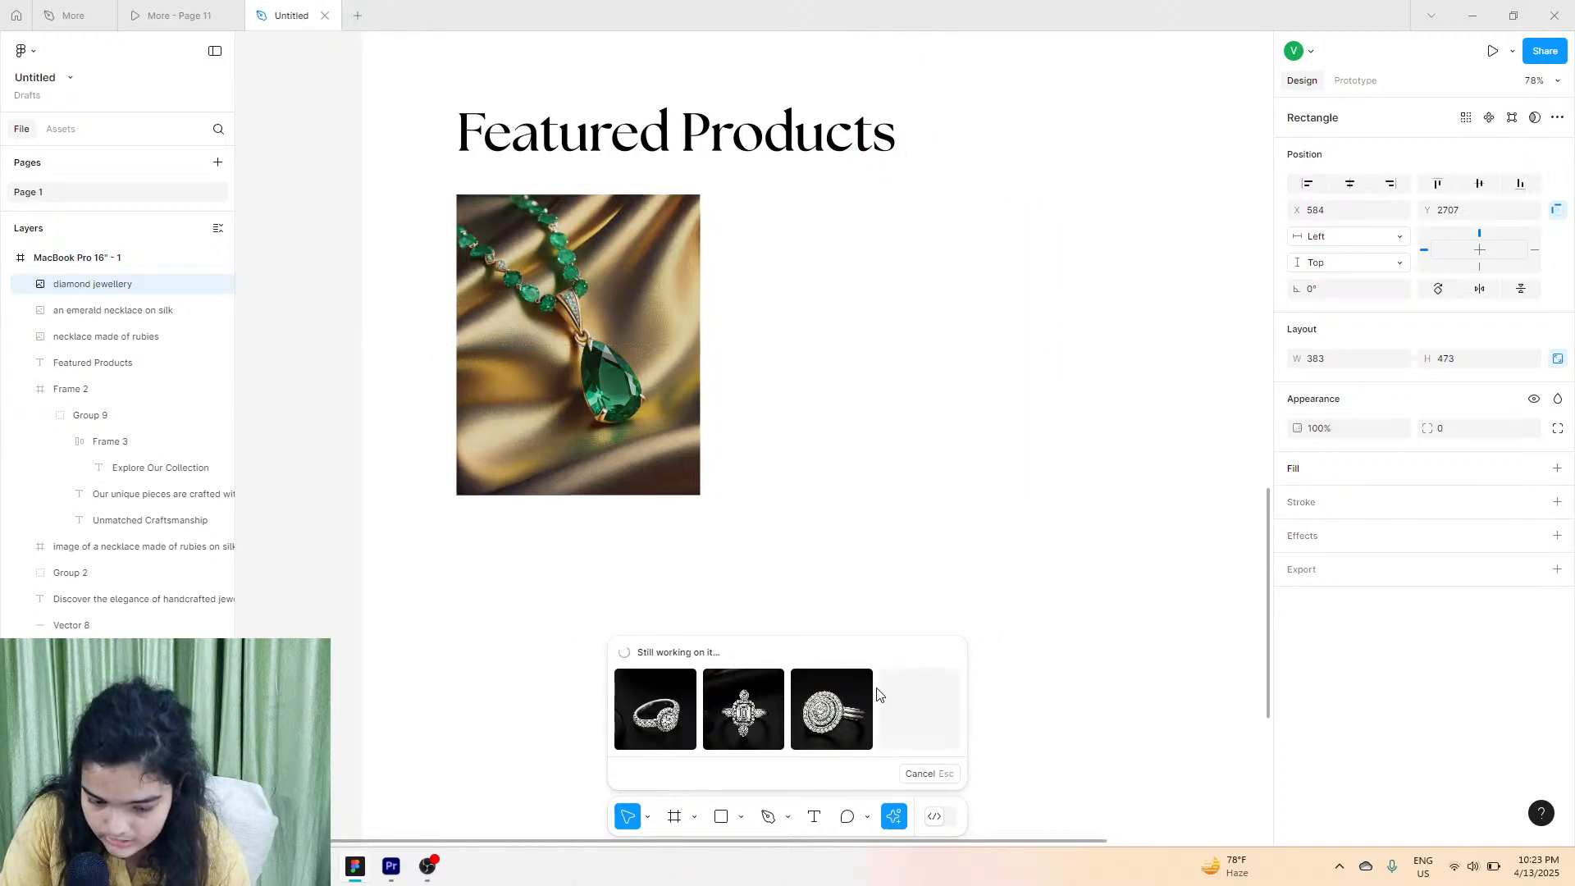
{"action": "left_click", "coordinate": [850, 701]}
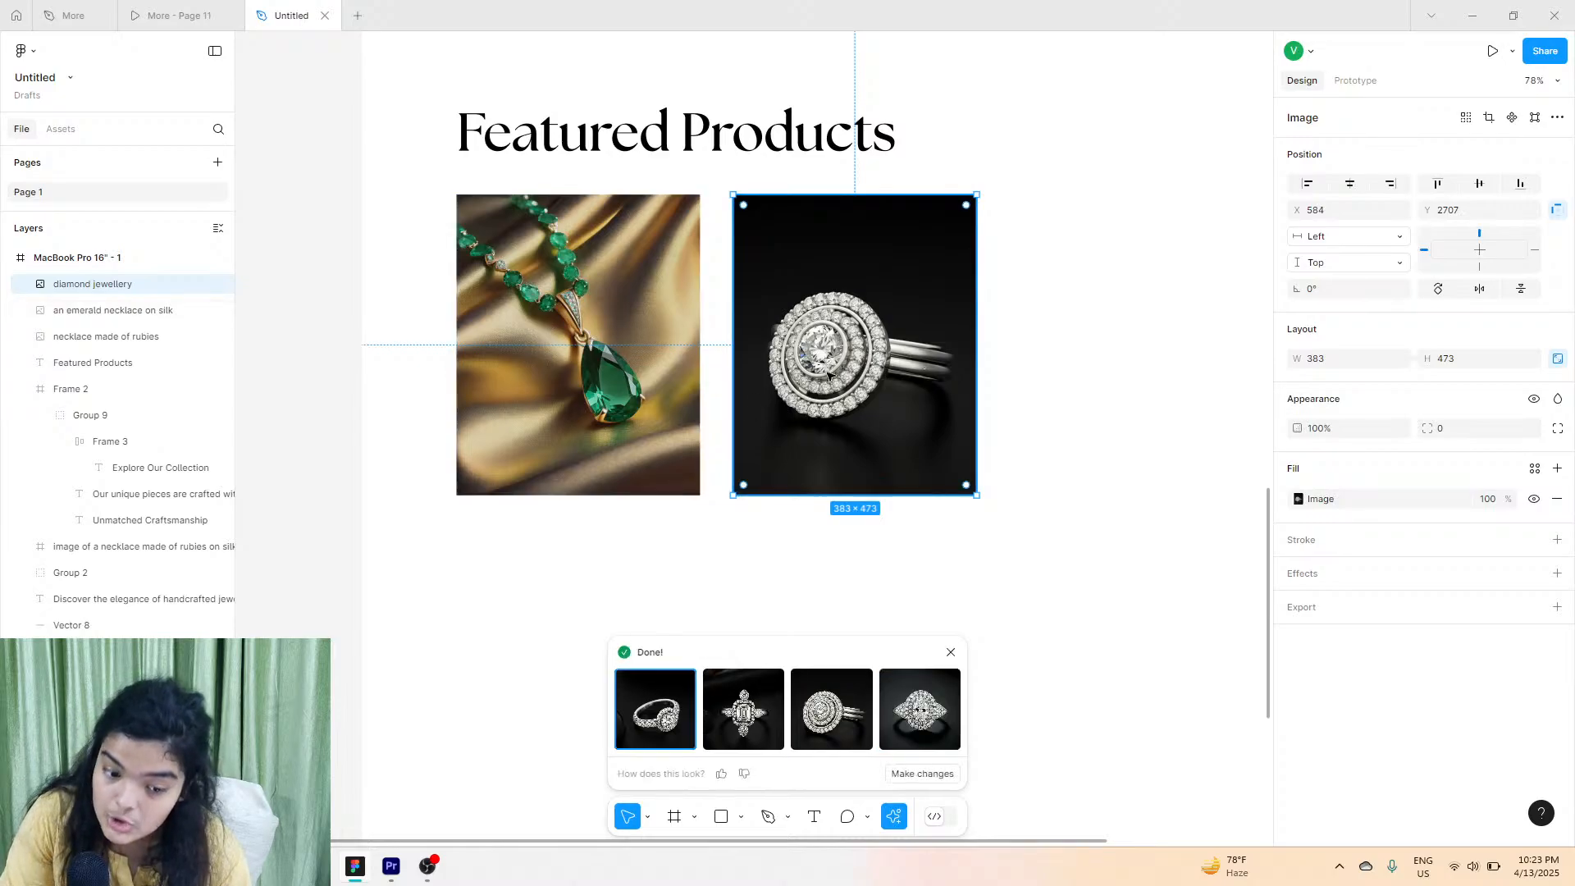
Compare the four generated diamond ring variants in the second product image and keep the fourth one with the oval centre stone.
{"action": "left_click", "coordinate": [888, 720]}
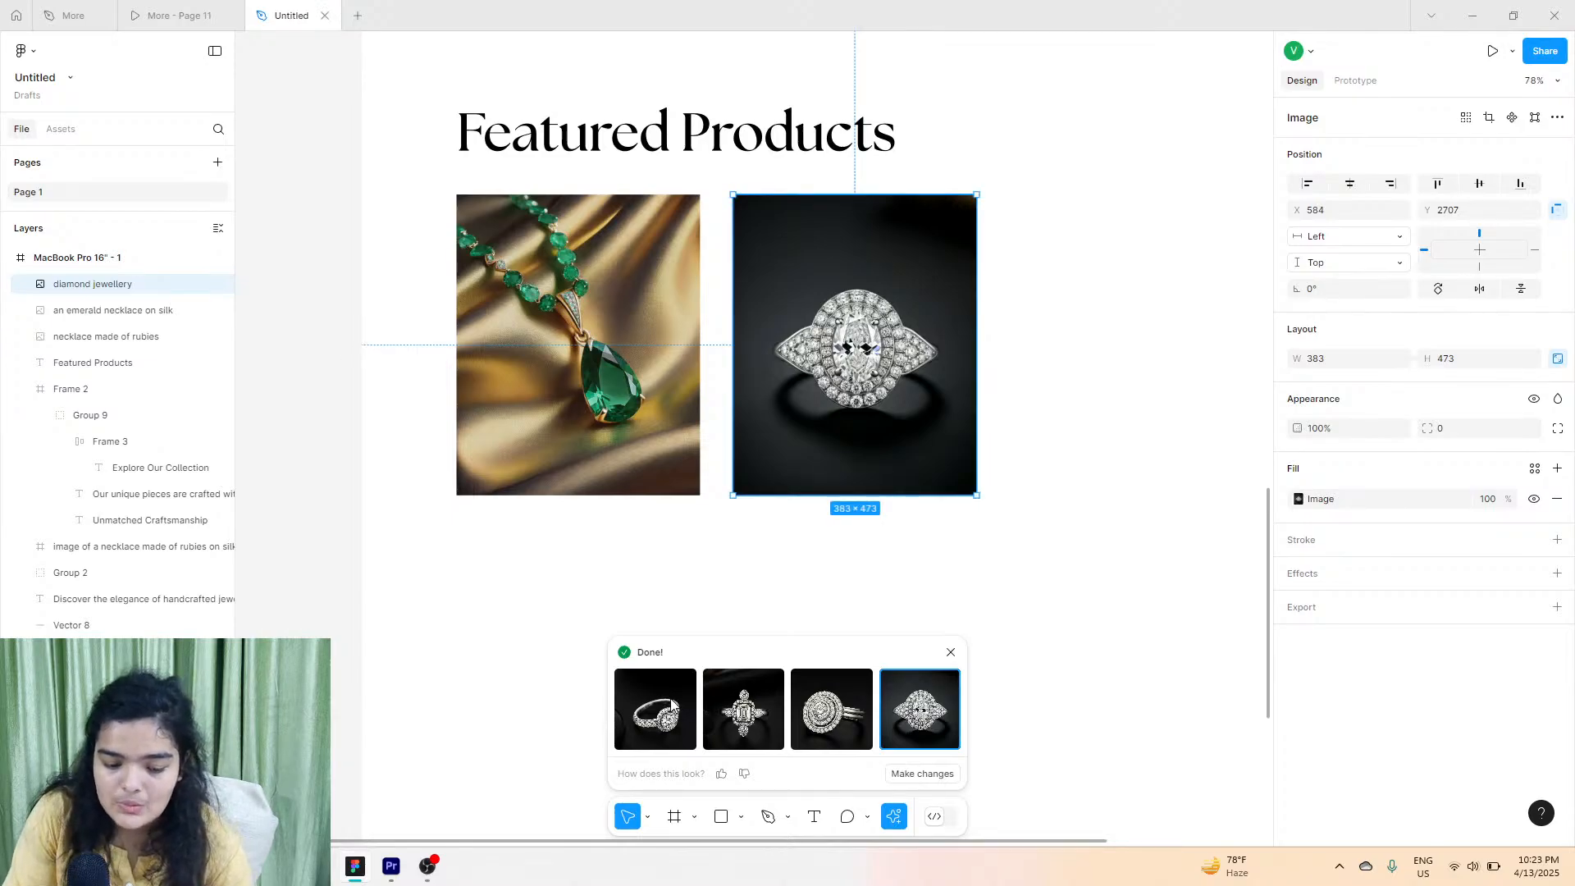
{"action": "left_click", "coordinate": [725, 702]}
{"action": "left_click", "coordinate": [902, 721]}
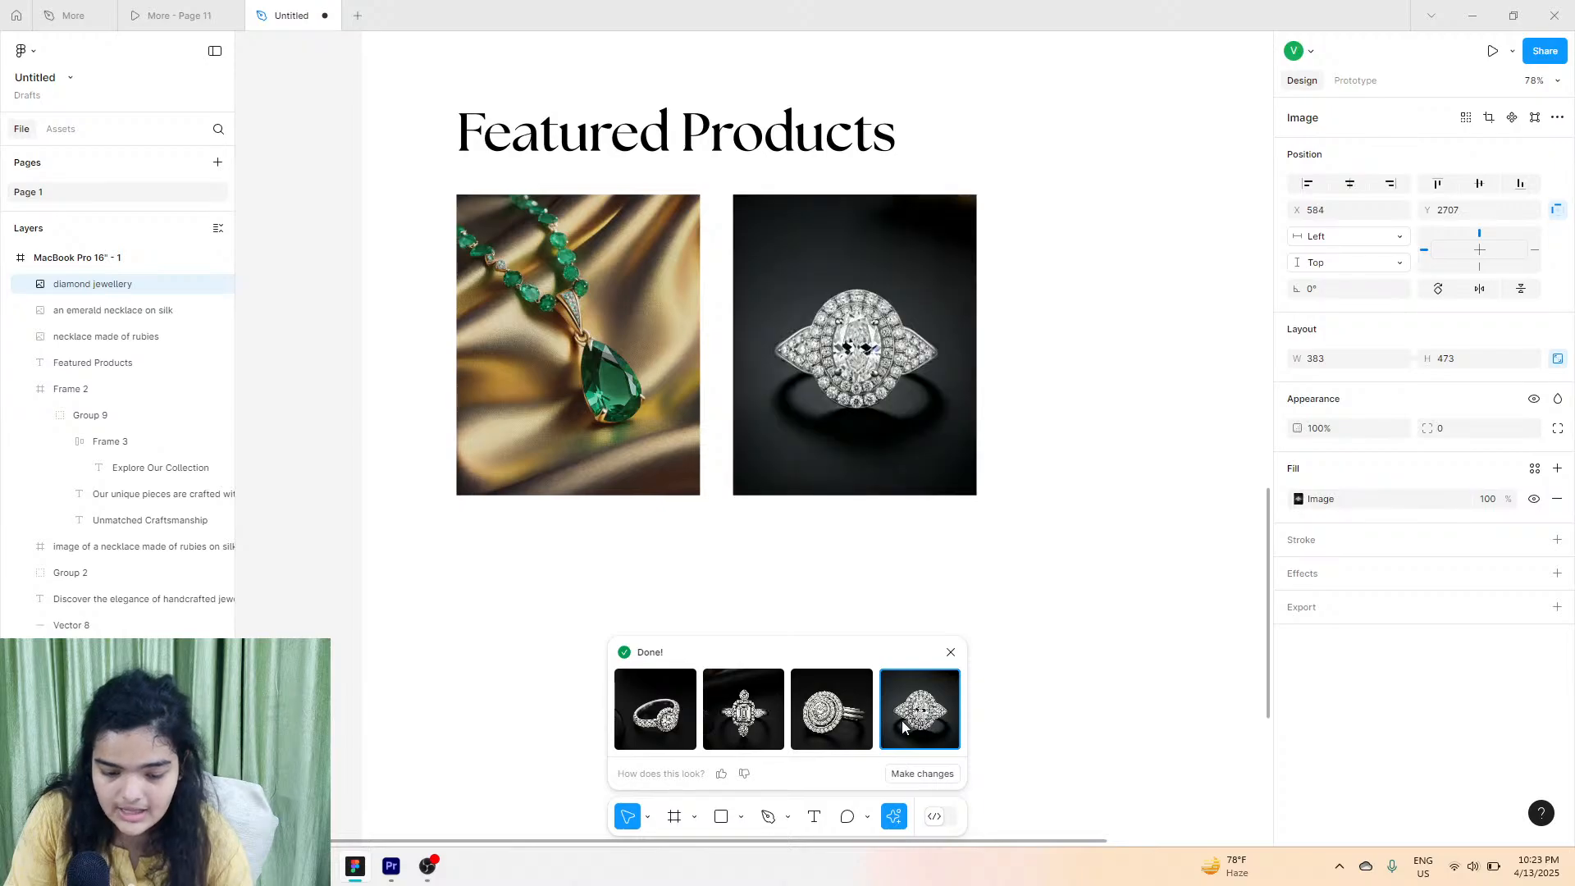
{"action": "left_click", "coordinate": [679, 725]}
{"action": "left_click", "coordinate": [743, 713]}
{"action": "left_click", "coordinate": [830, 722]}
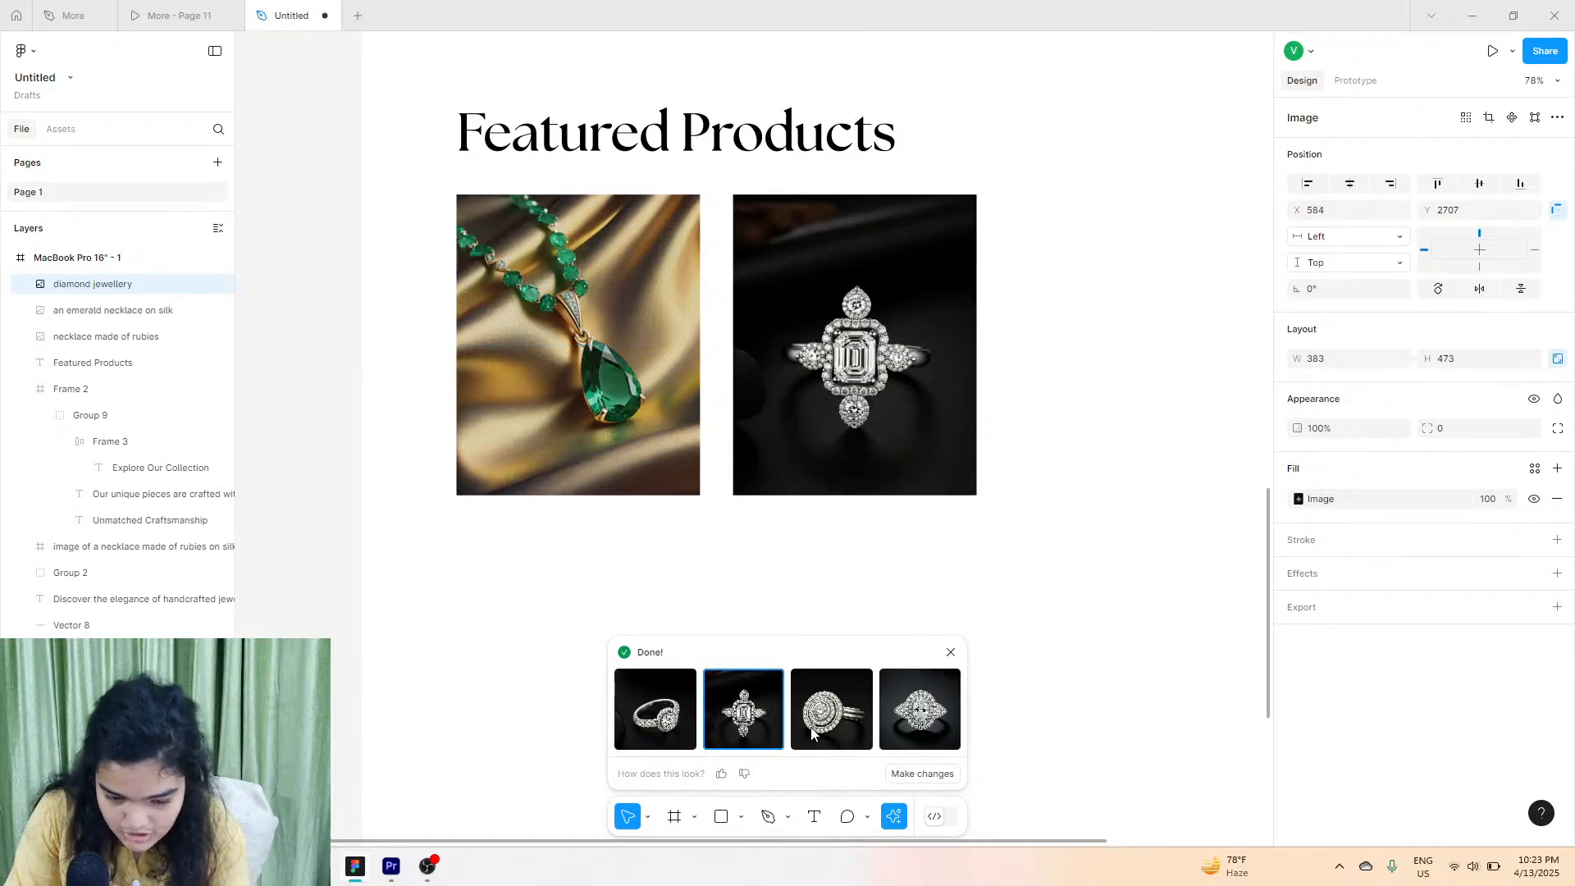
{"action": "left_click", "coordinate": [930, 726]}
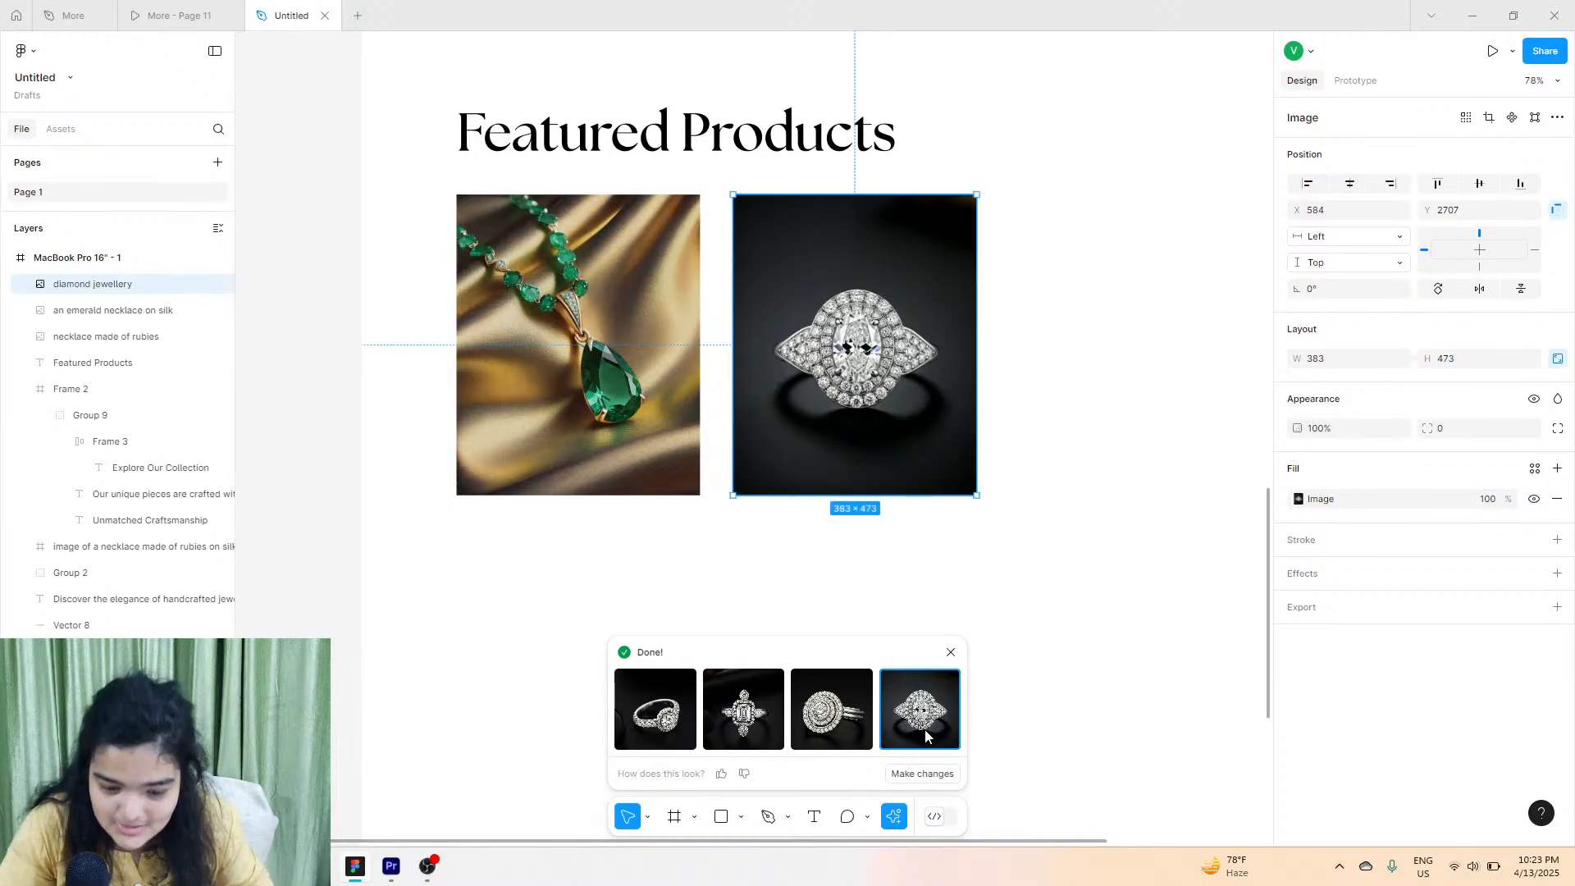
{"action": "left_click", "coordinate": [686, 718]}
{"action": "left_click", "coordinate": [705, 720]}
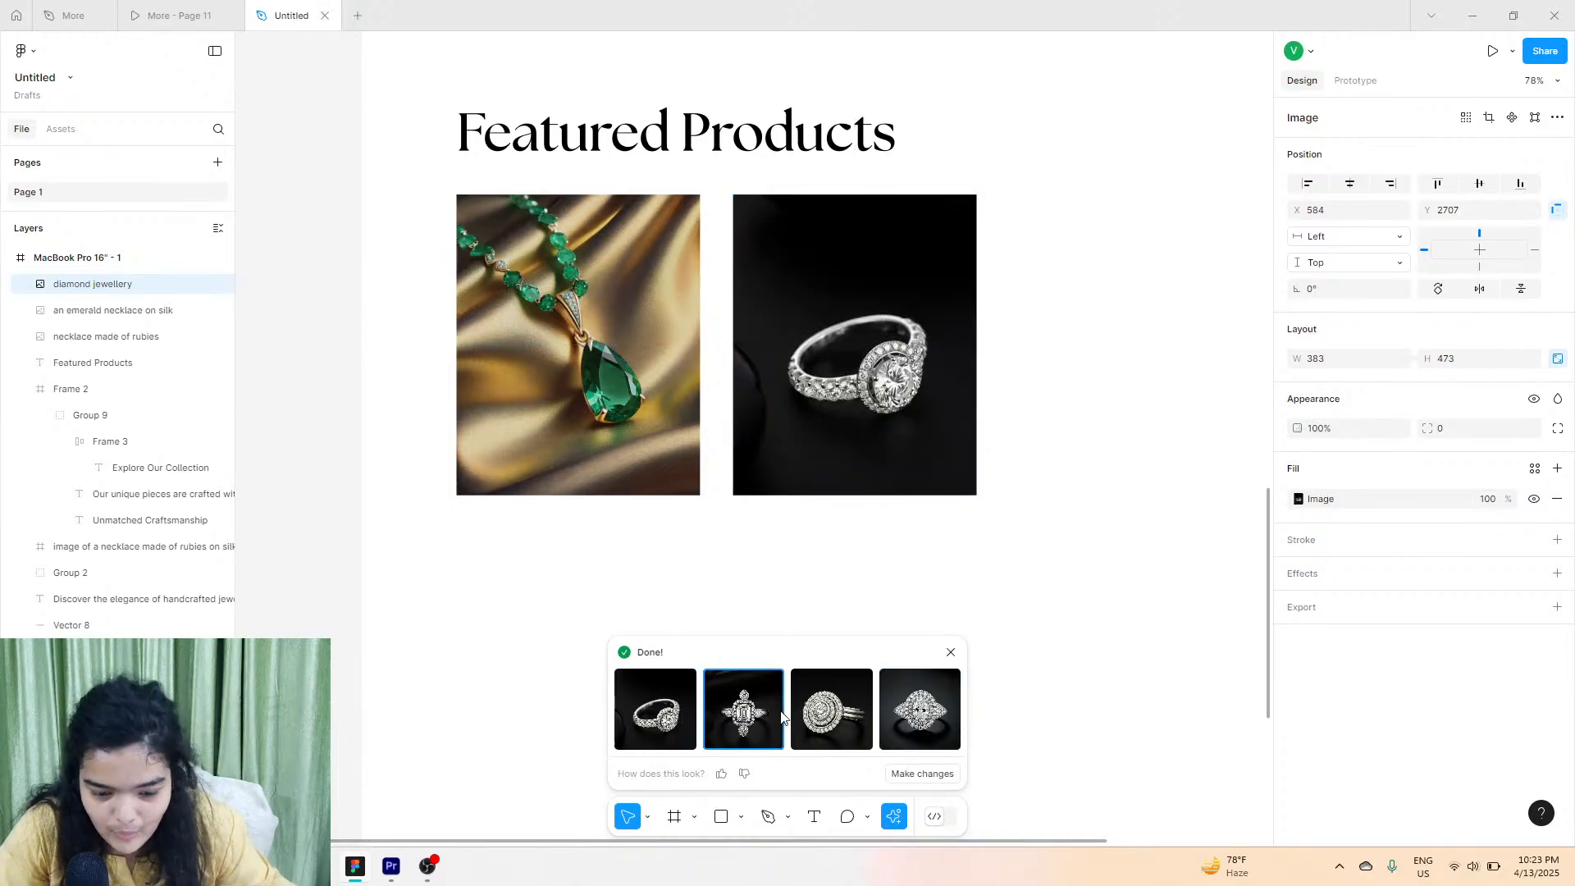
{"action": "left_click", "coordinate": [816, 726]}
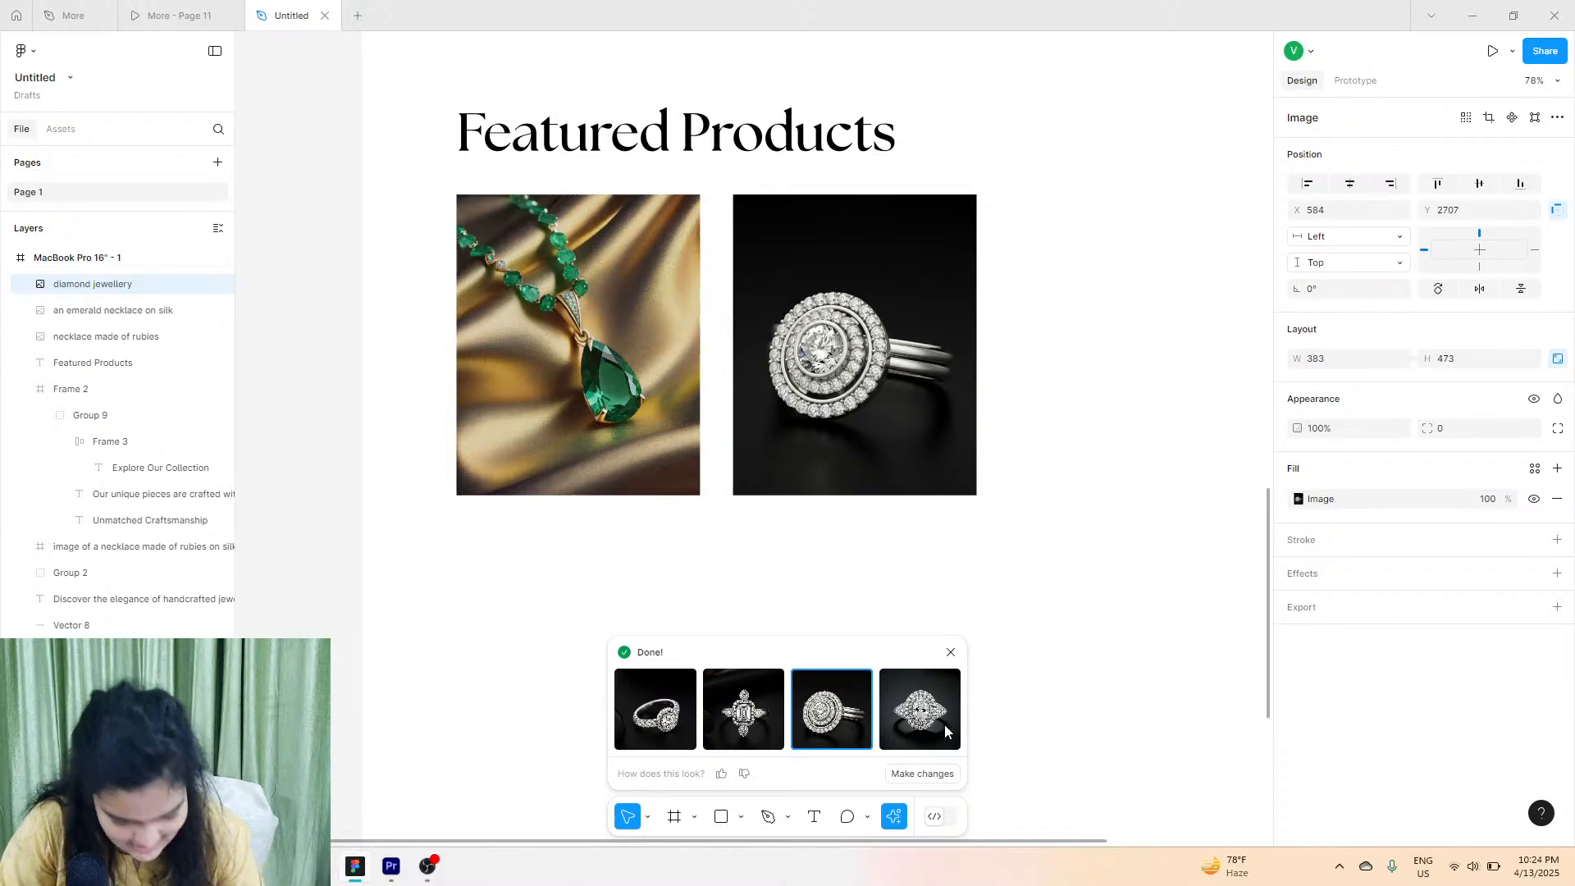
{"action": "left_click", "coordinate": [943, 725]}
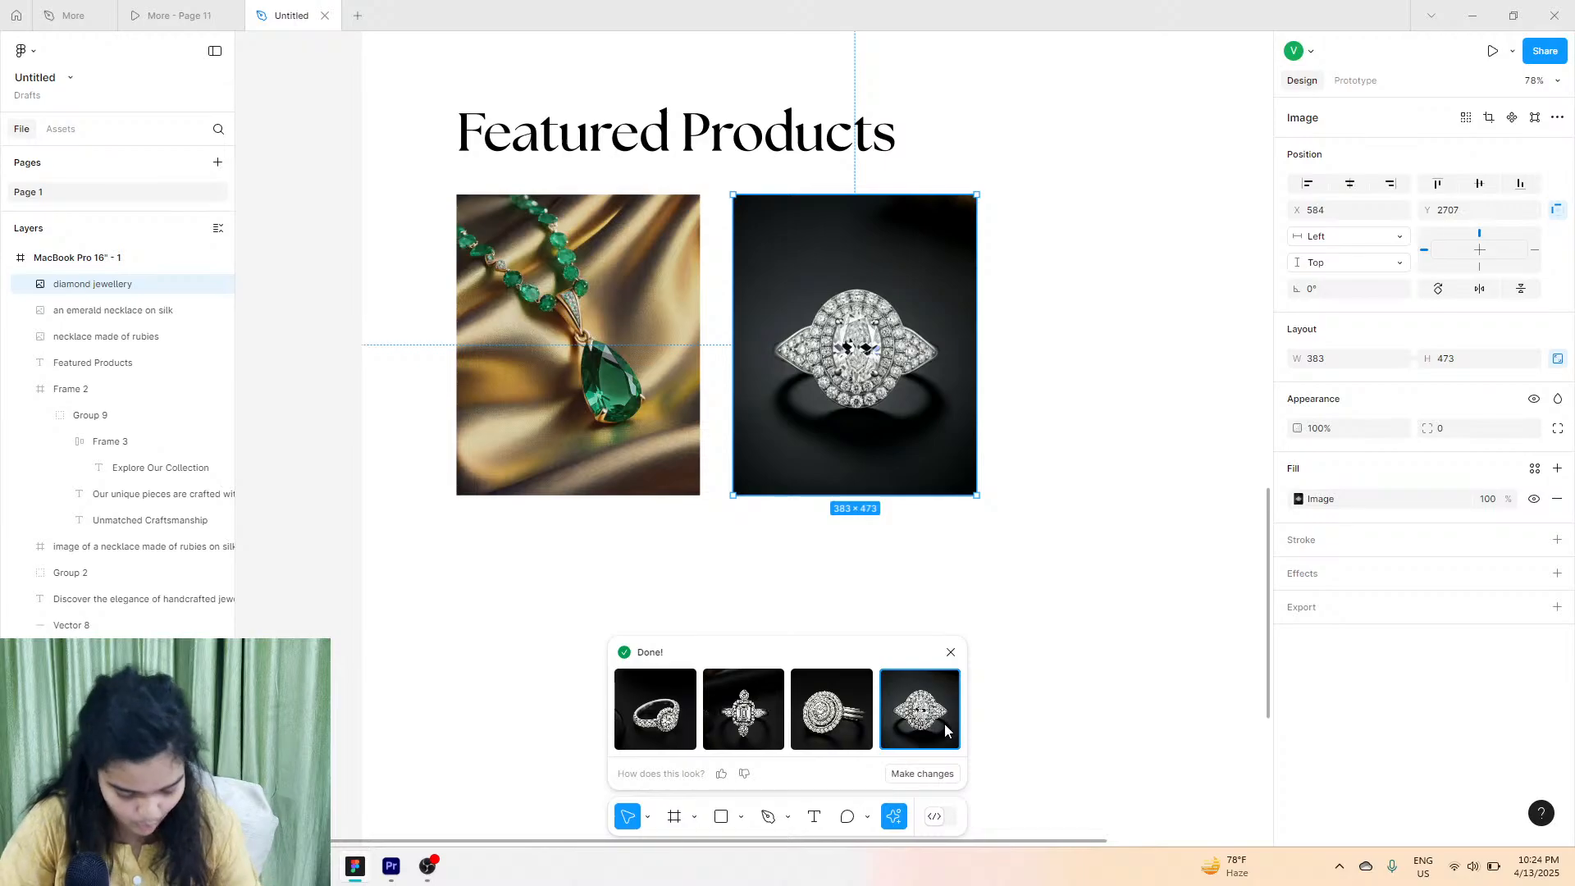
{"action": "left_click", "coordinate": [690, 722]}
{"action": "left_click", "coordinate": [744, 710]}
{"action": "left_click", "coordinate": [831, 711]}
{"action": "left_click", "coordinate": [895, 730]}
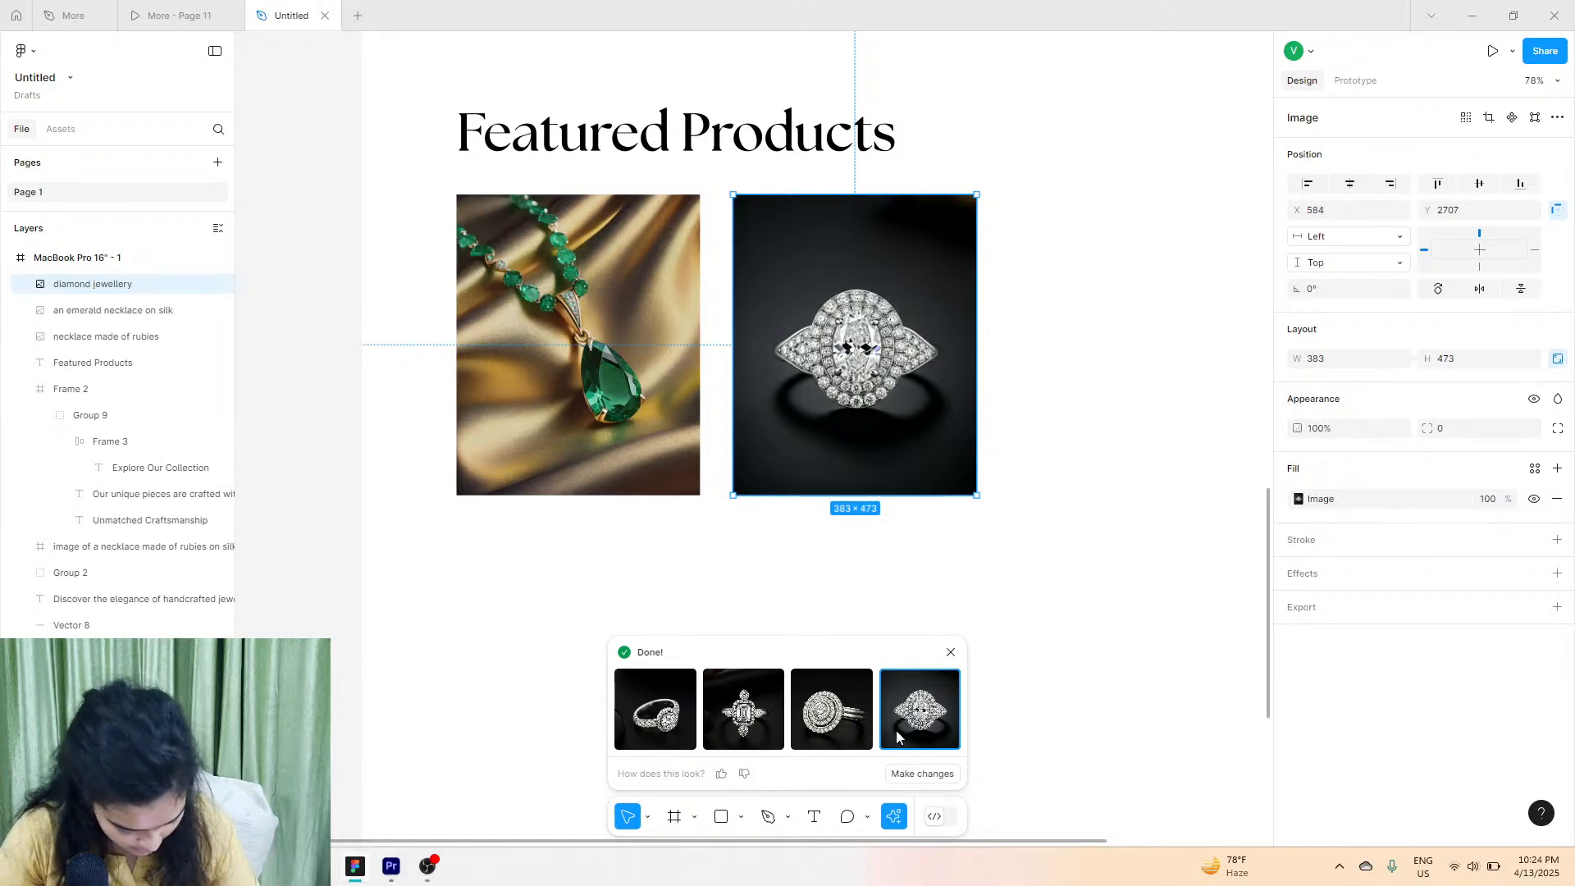
{"action": "left_click", "coordinate": [681, 716]}
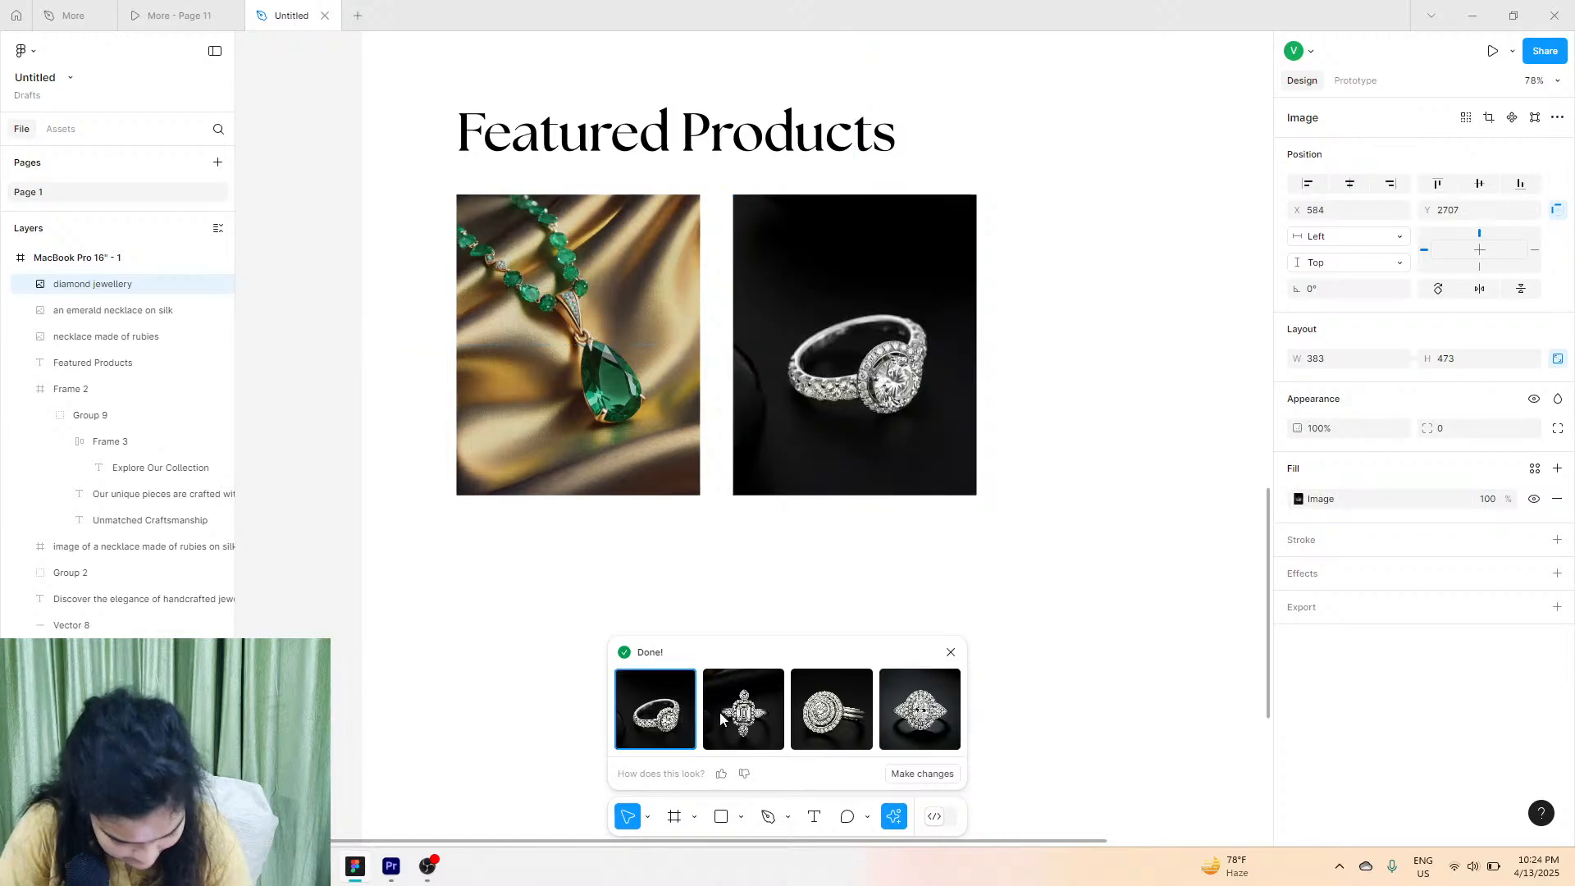
{"action": "left_click", "coordinate": [739, 710]}
{"action": "left_click", "coordinate": [830, 709]}
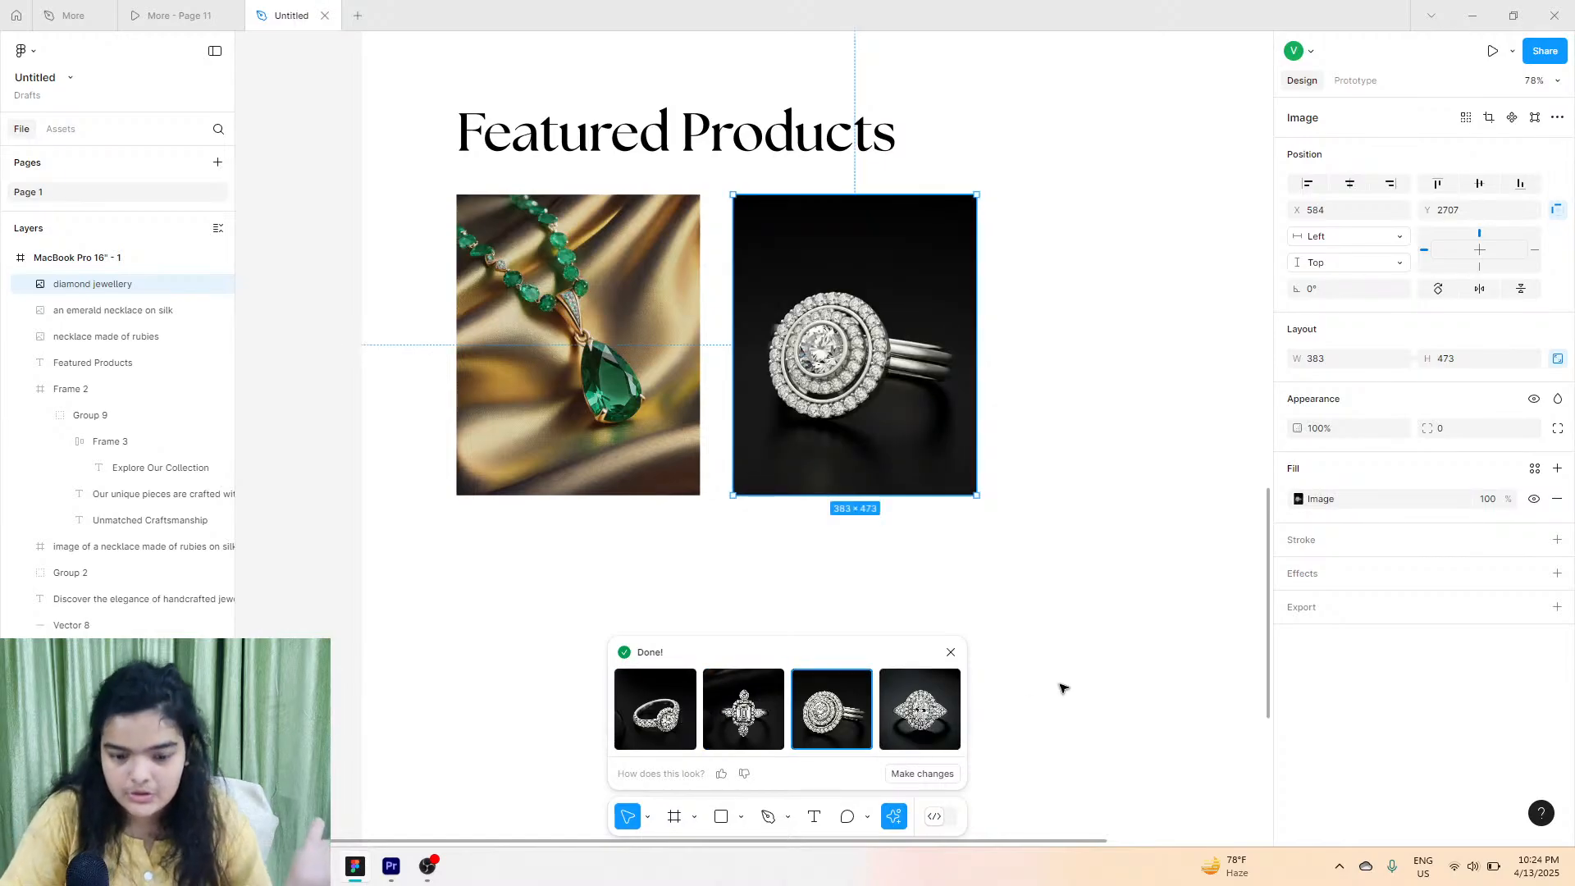
{"action": "left_click", "coordinate": [930, 716]}
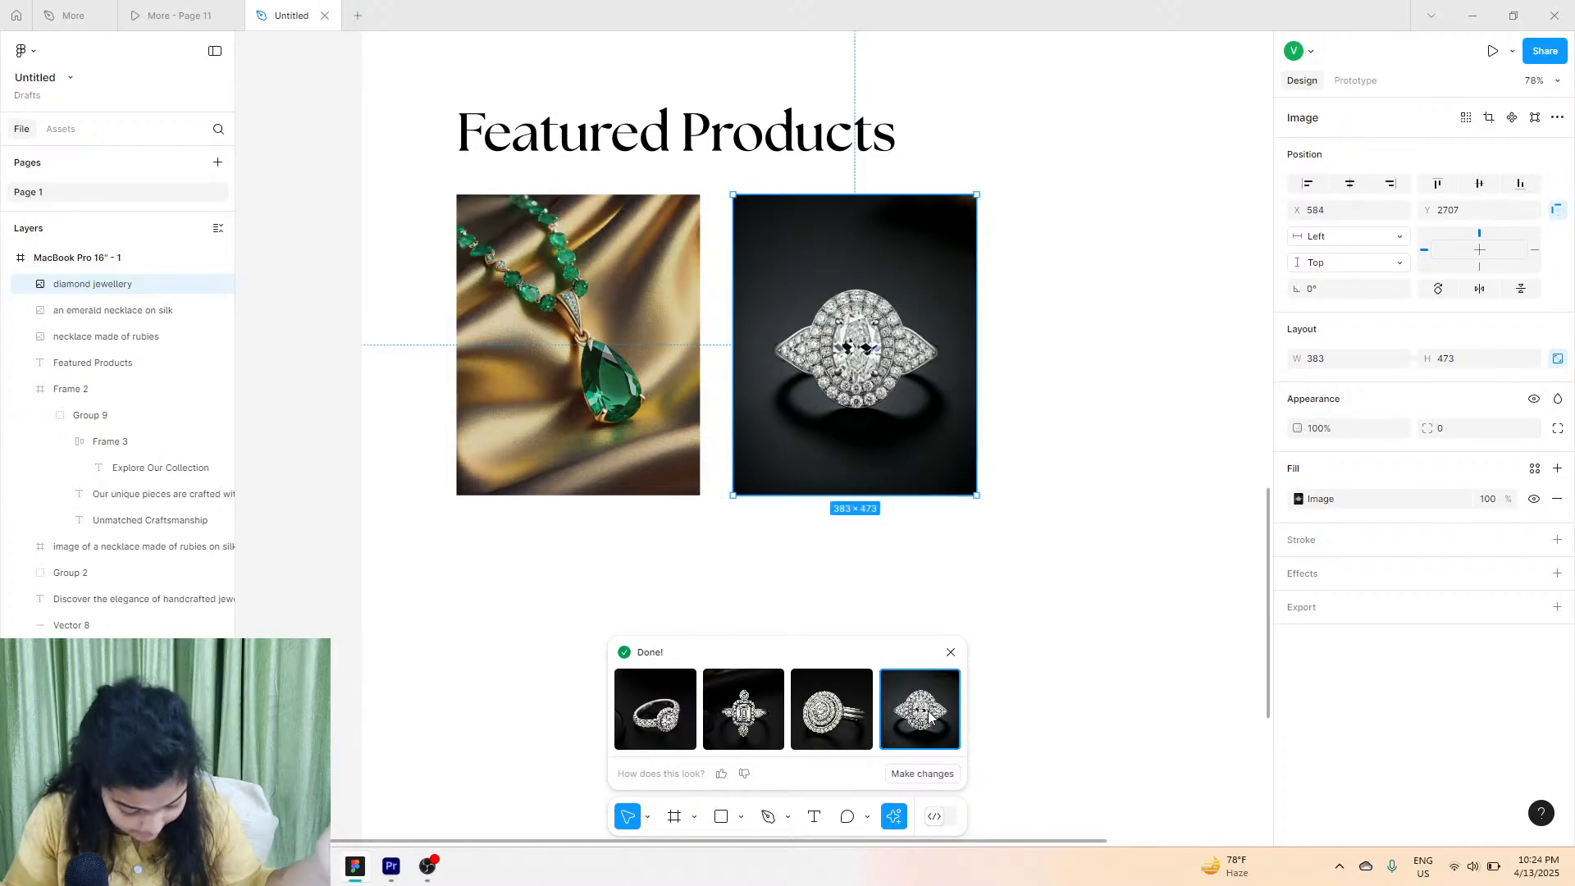
{"action": "left_click", "coordinate": [1009, 644]}
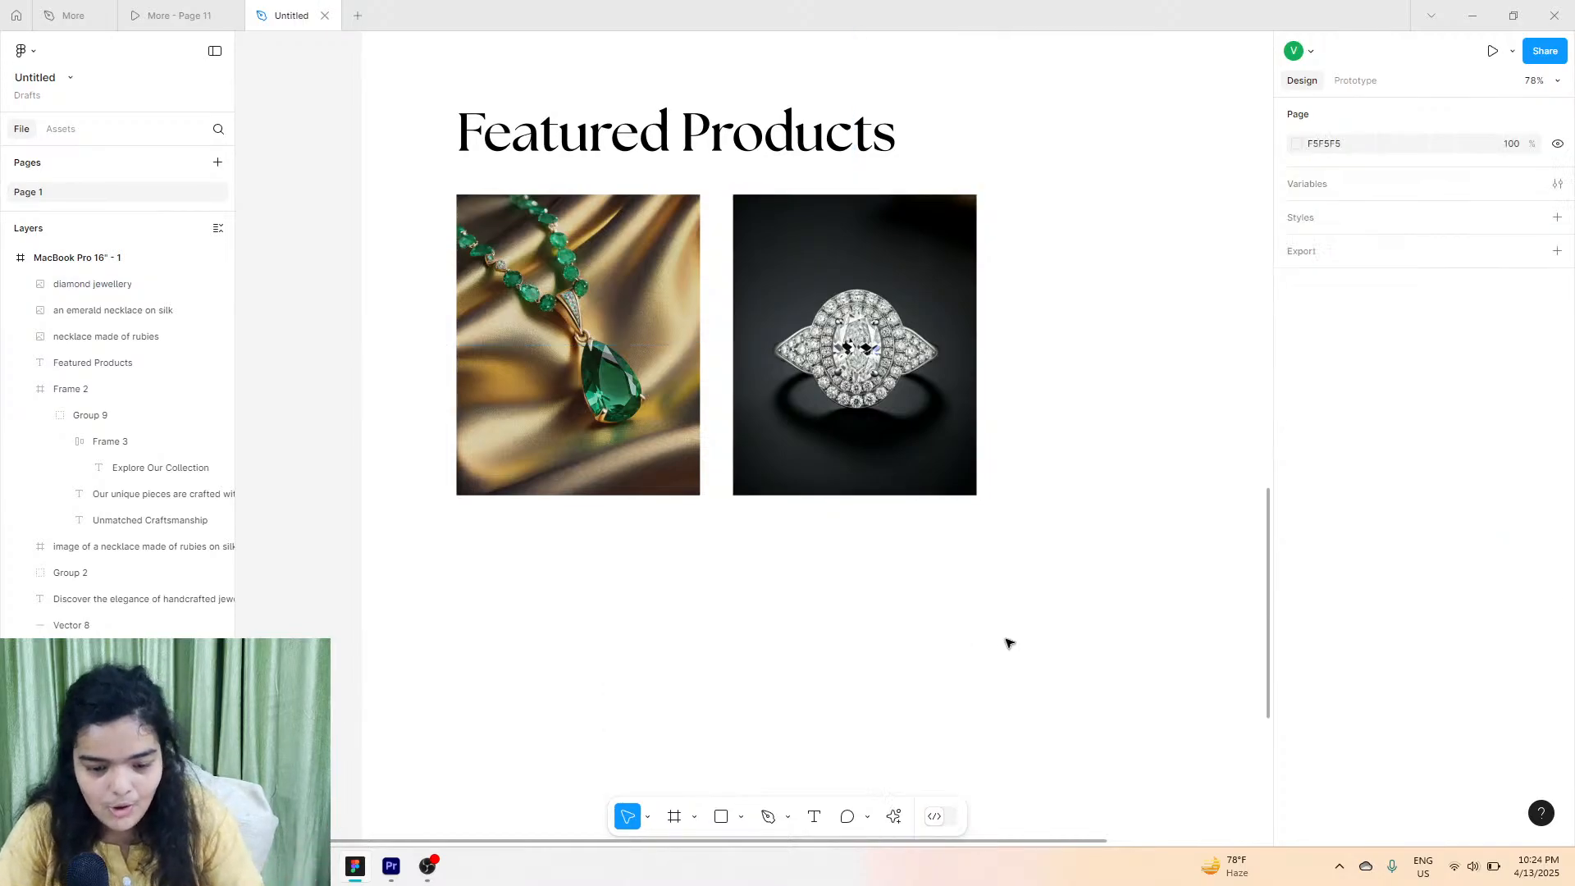
Duplicate the emerald necklace and diamond ring images together and place the copies further along the row, starting at X 1019.
{"action": "scroll", "coordinate": [968, 560], "scroll_direction": "right", "scroll_amount": 3}
{"action": "left_click_drag", "start_coordinate": [898, 637], "coordinate": [1140, 329]}
{"action": "scroll", "coordinate": [1139, 330], "scroll_direction": "right", "scroll_amount": 5}
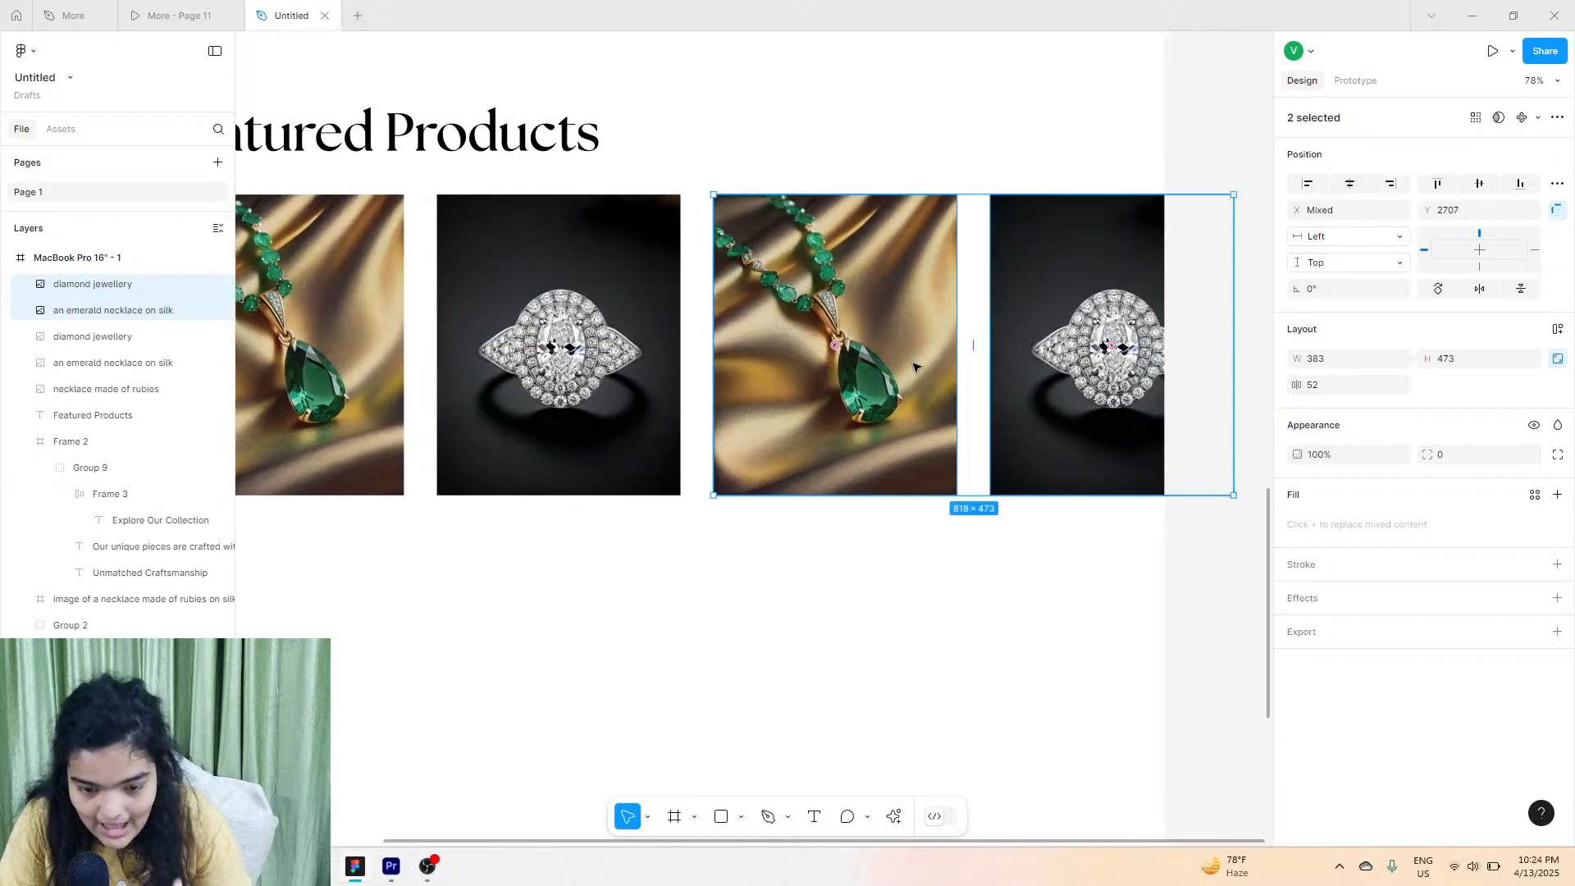
Generate an AI image from the prompt "emerald jewellery" for the third product image, clear its old fill and keep the first variant.
{"action": "left_click", "coordinate": [916, 367]}
{"action": "left_click", "coordinate": [894, 817]}
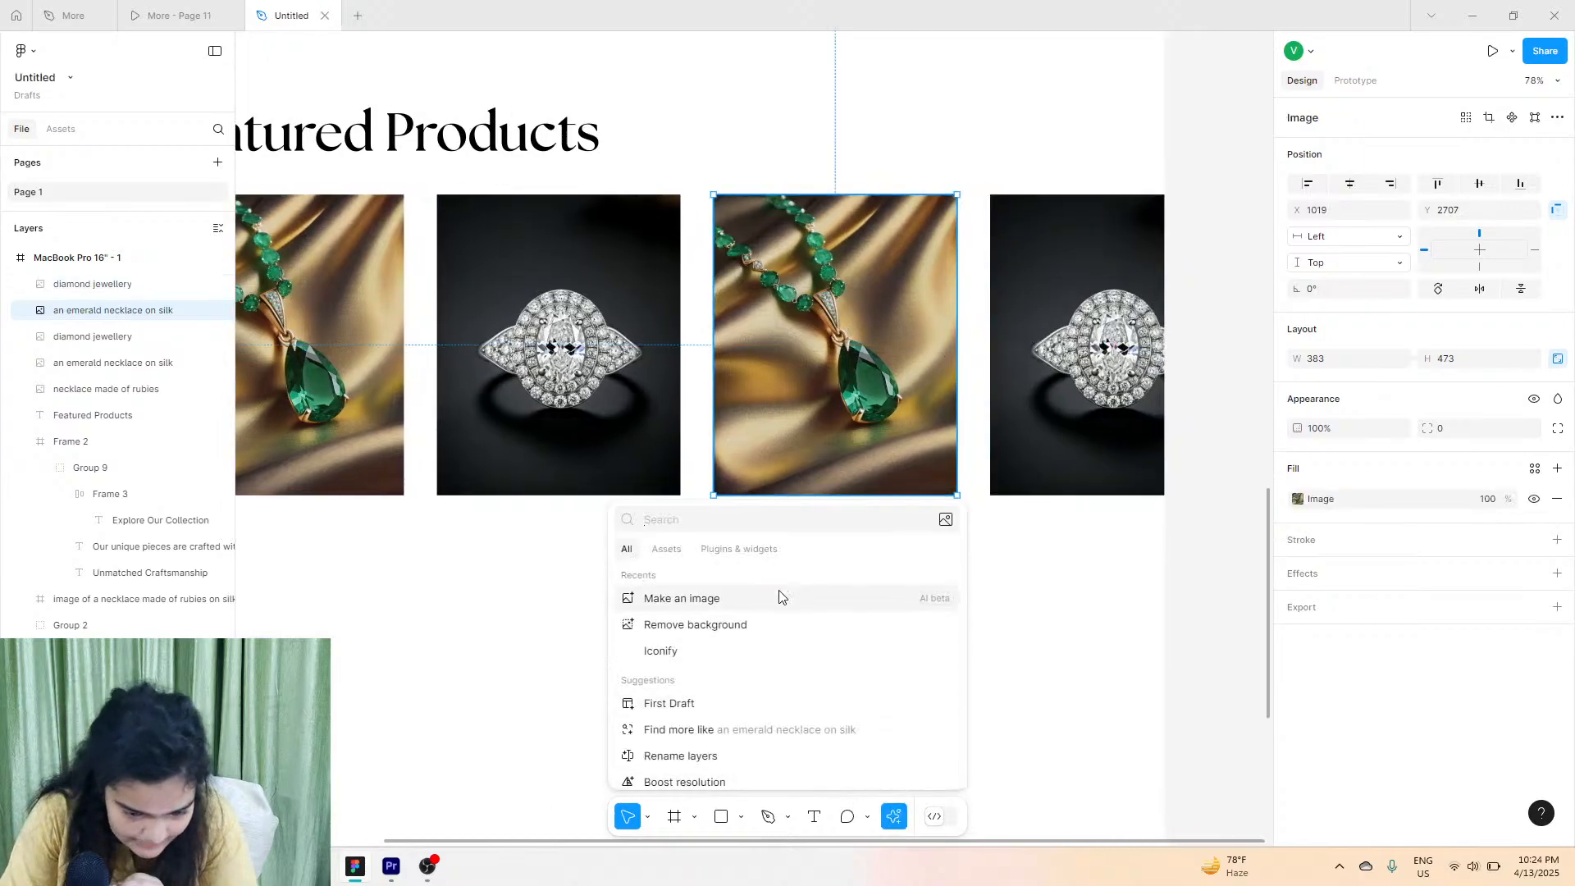
{"action": "left_click", "coordinate": [779, 597]}
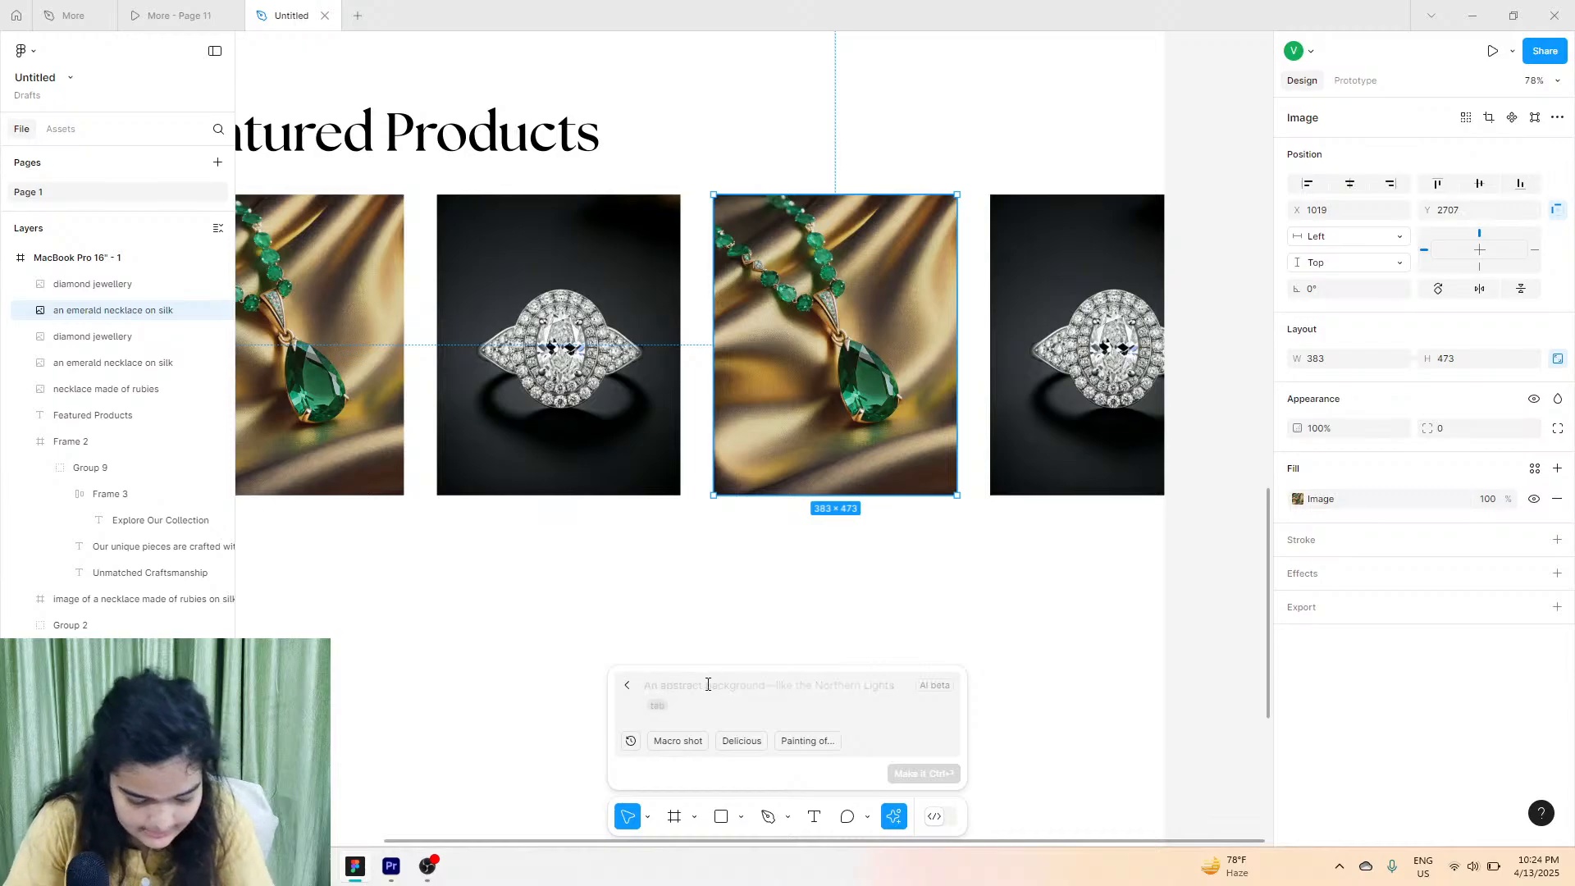
{"action": "type", "text": "emerald jewellery"}
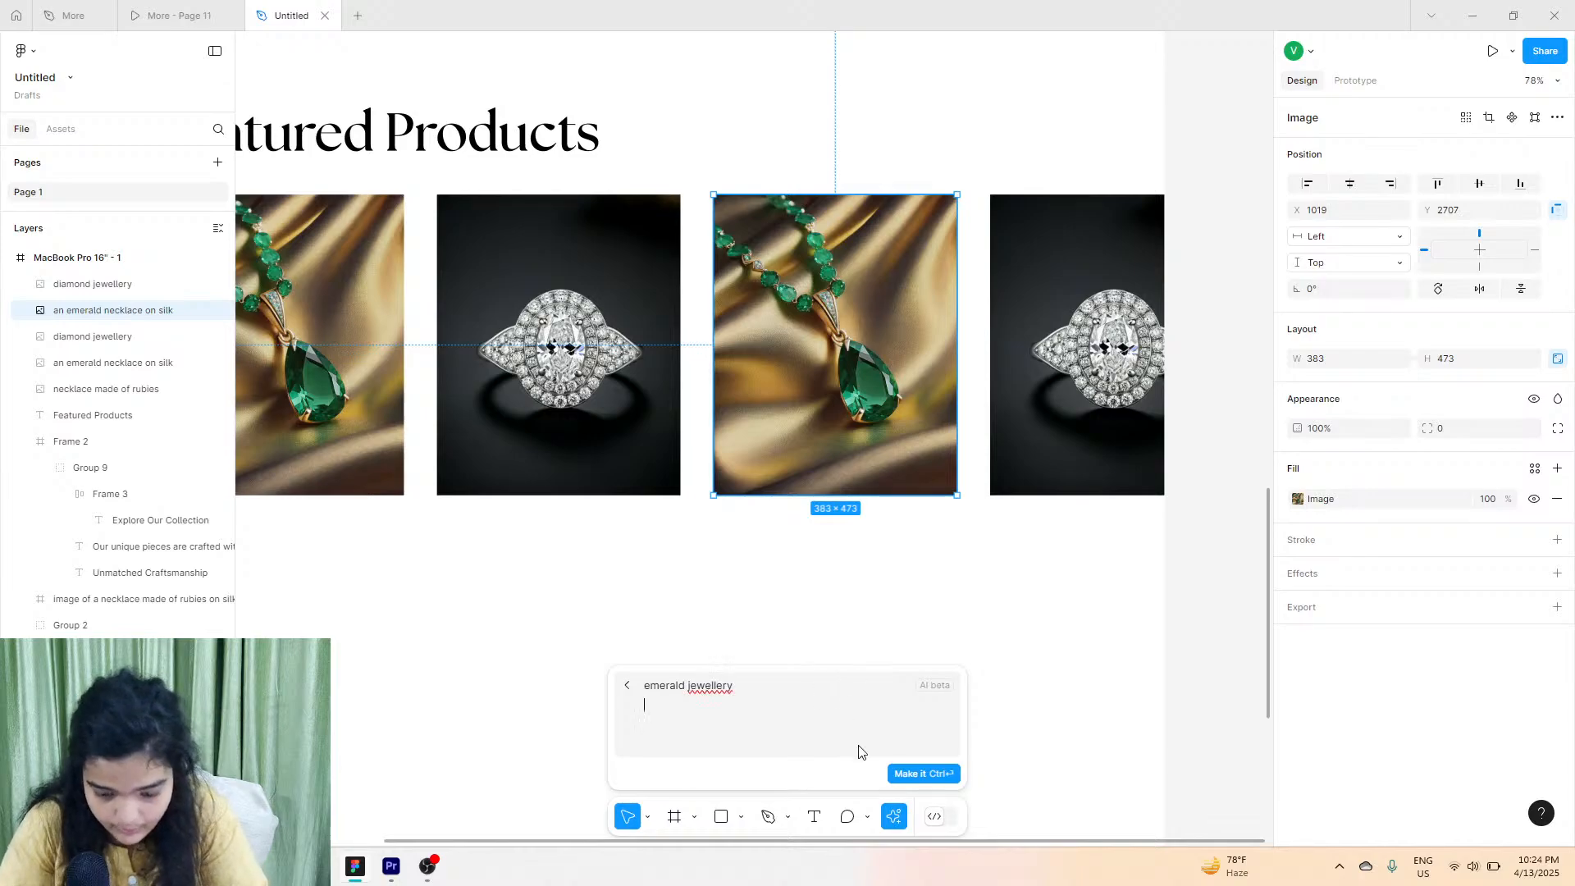
{"action": "left_click", "coordinate": [925, 772]}
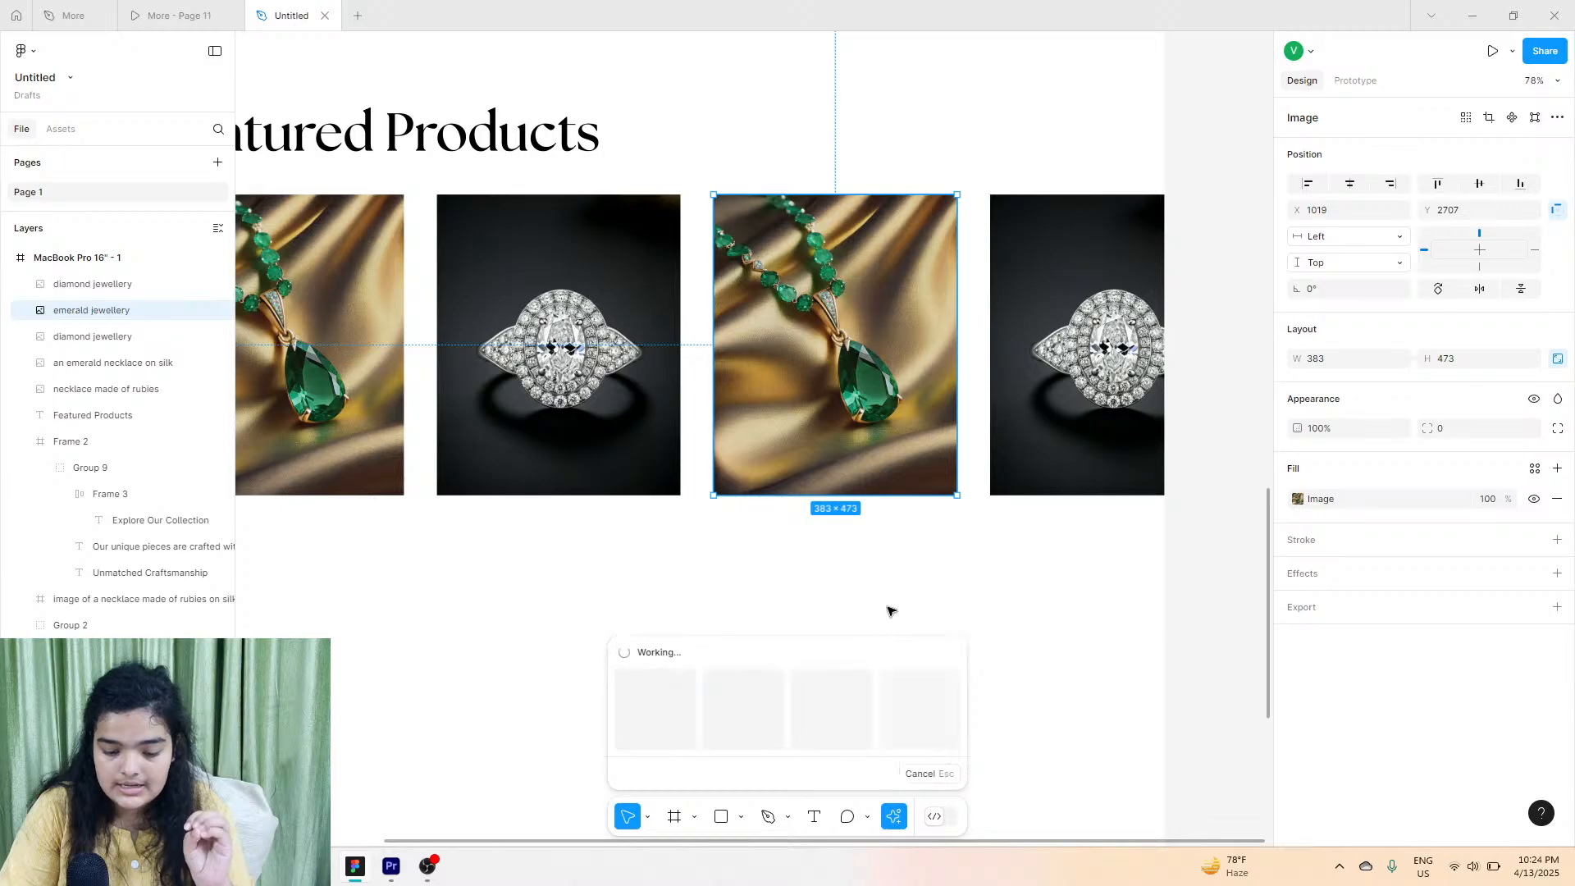
{"action": "mouse_move", "coordinate": [808, 315]}
{"action": "left_mouse_down"}
{"action": "mouse_move", "coordinate": [834, 319]}
{"action": "mouse_move", "coordinate": [821, 319]}
{"action": "left_mouse_up"}
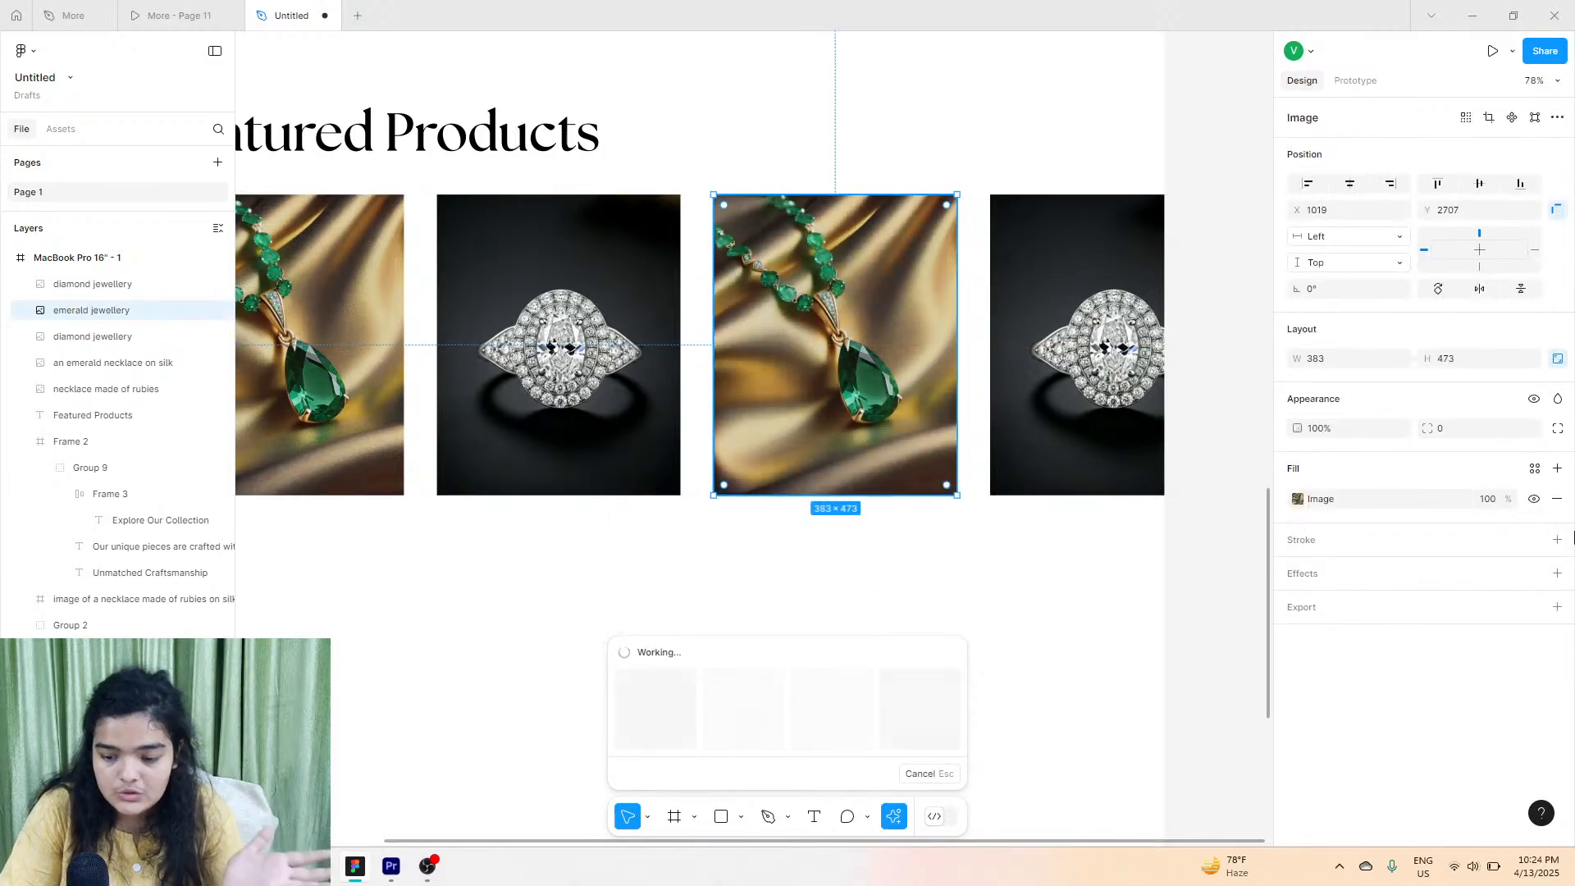
{"action": "left_click", "coordinate": [1557, 499]}
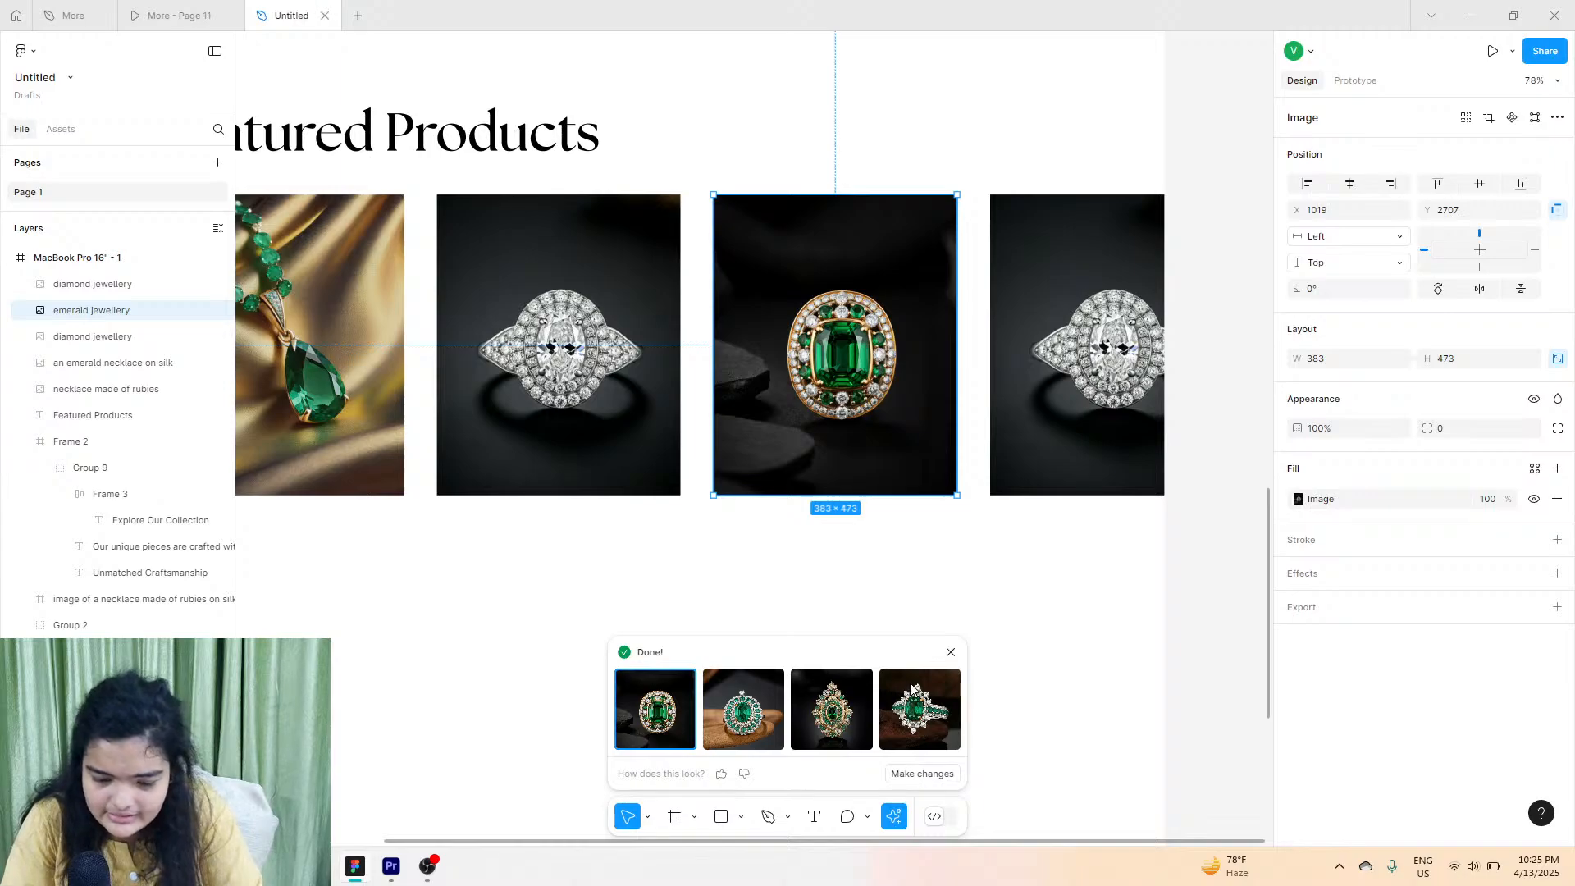
{"action": "left_click", "coordinate": [951, 652]}
Generate an AI image from the prompt "sapphire jewellery" for the third product image and remove its old fill.
{"action": "left_click", "coordinate": [894, 816]}
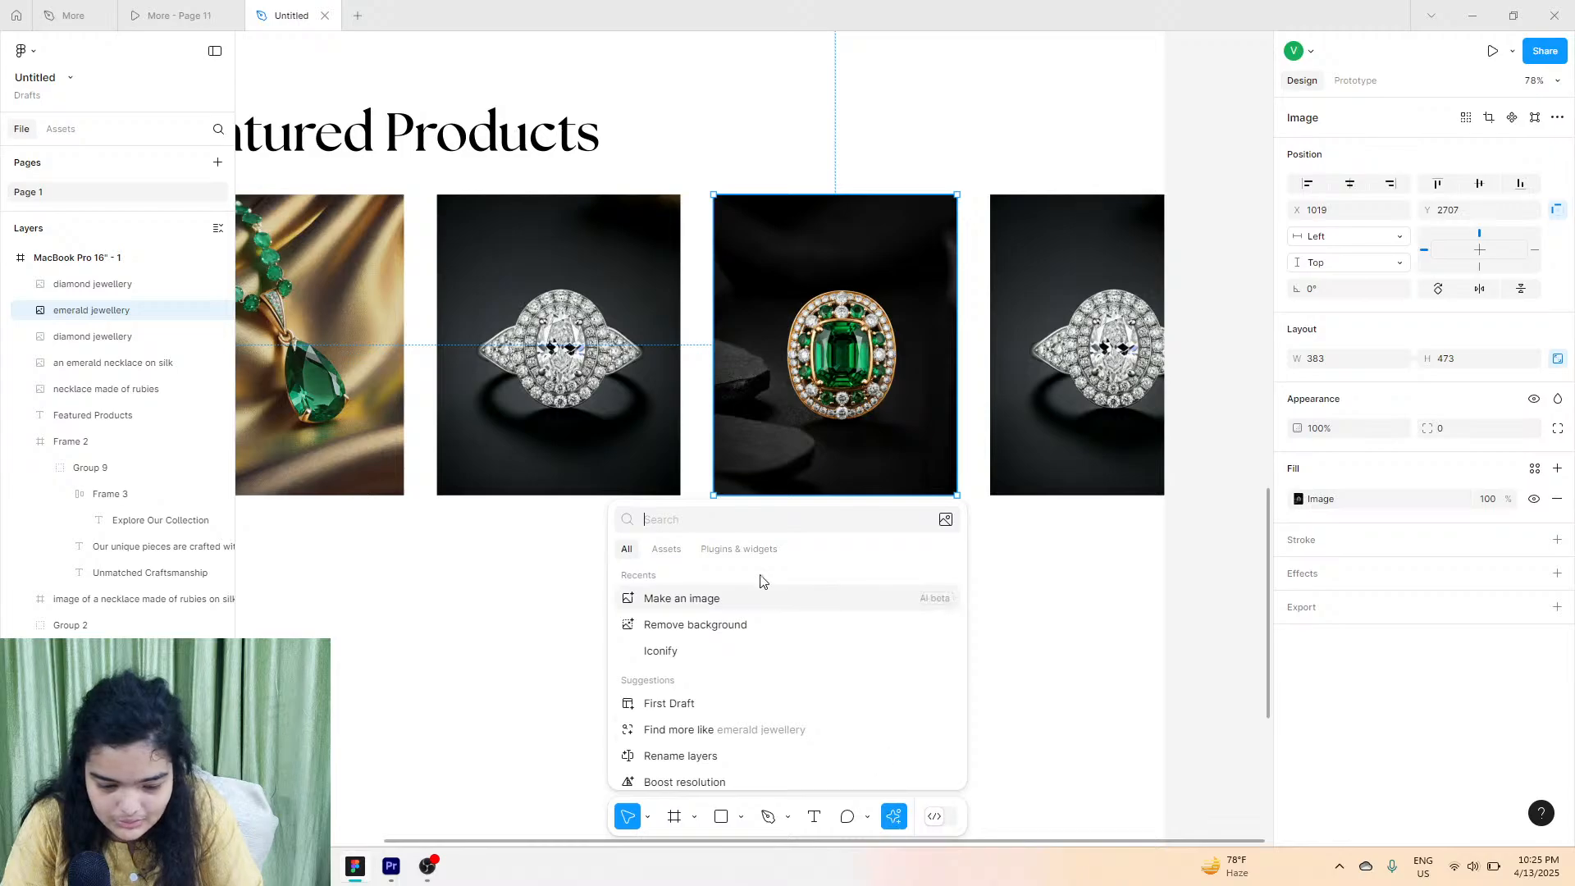
{"action": "left_click", "coordinate": [699, 600]}
{"action": "type", "text": "sa"}
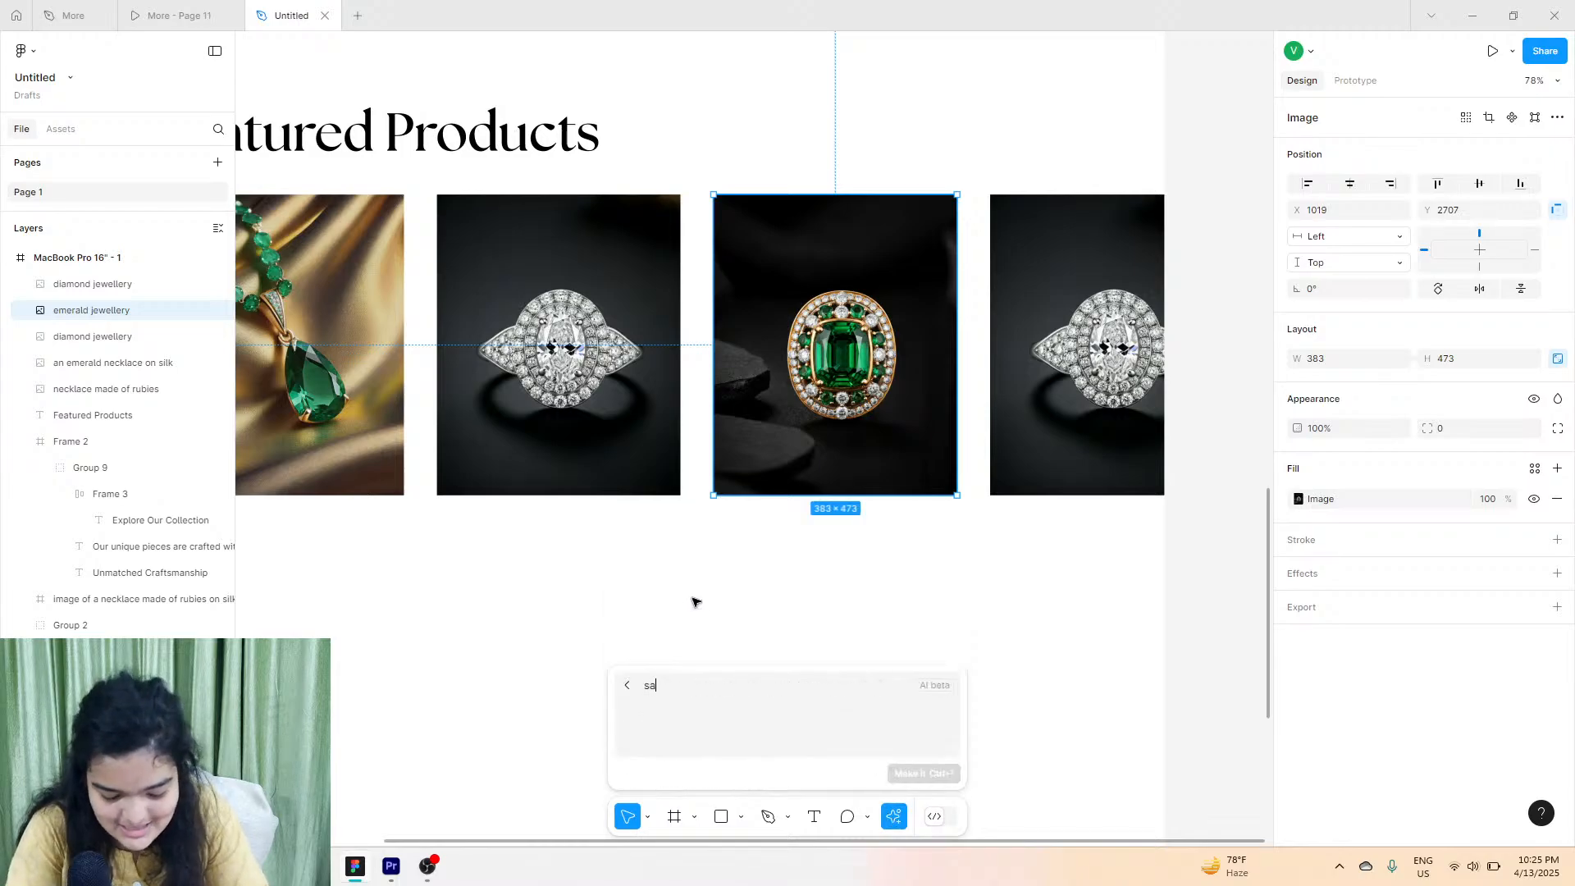
{"action": "type", "text": "pphire jewellery"}
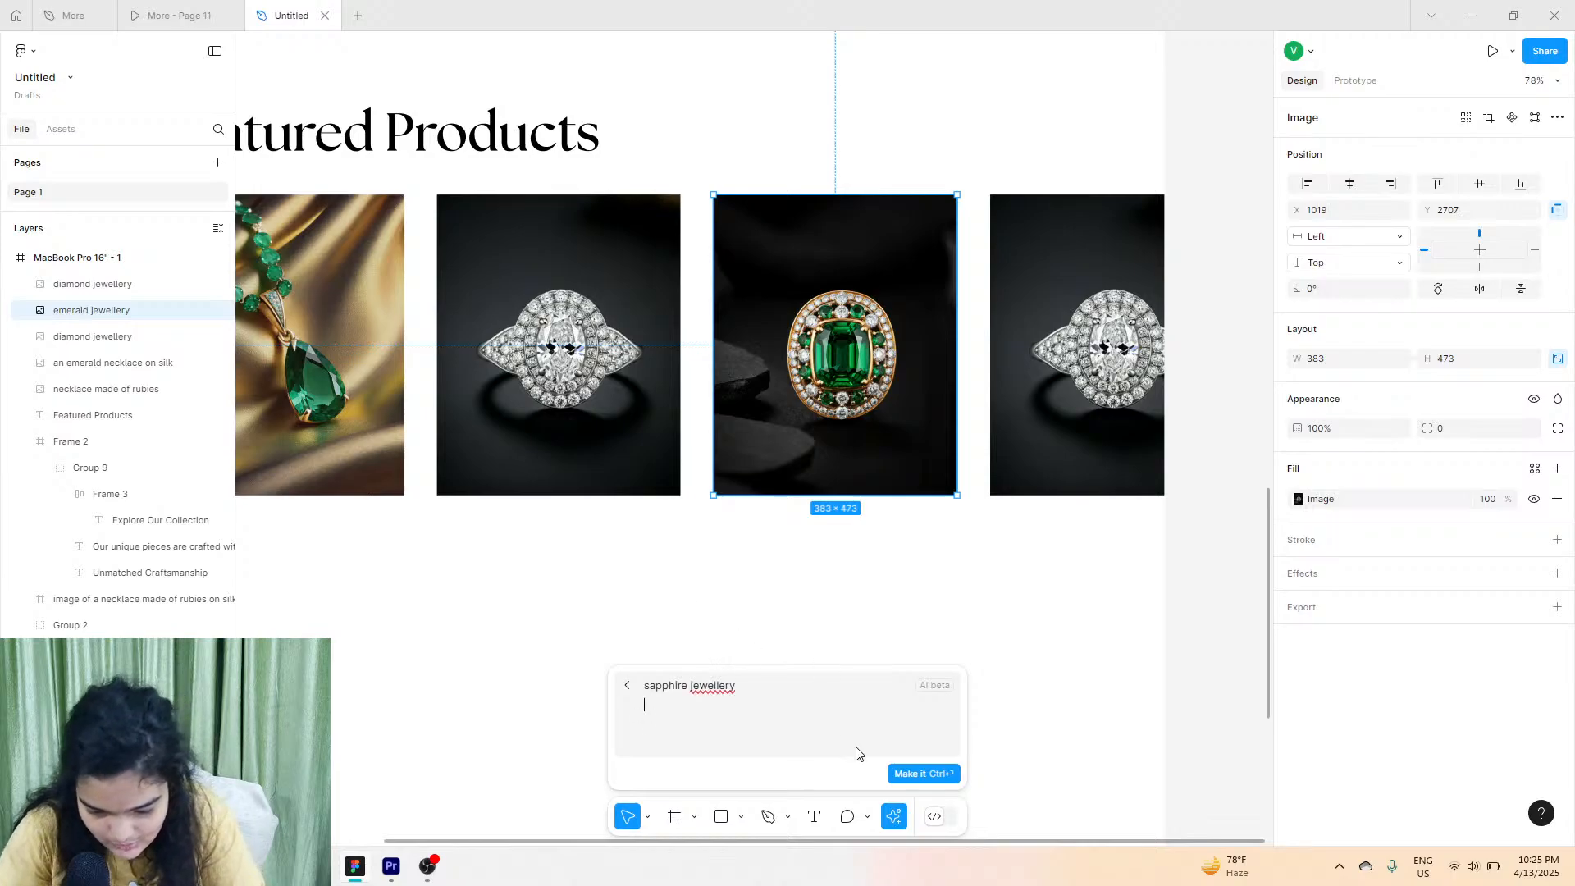
{"action": "left_click", "coordinate": [900, 776]}
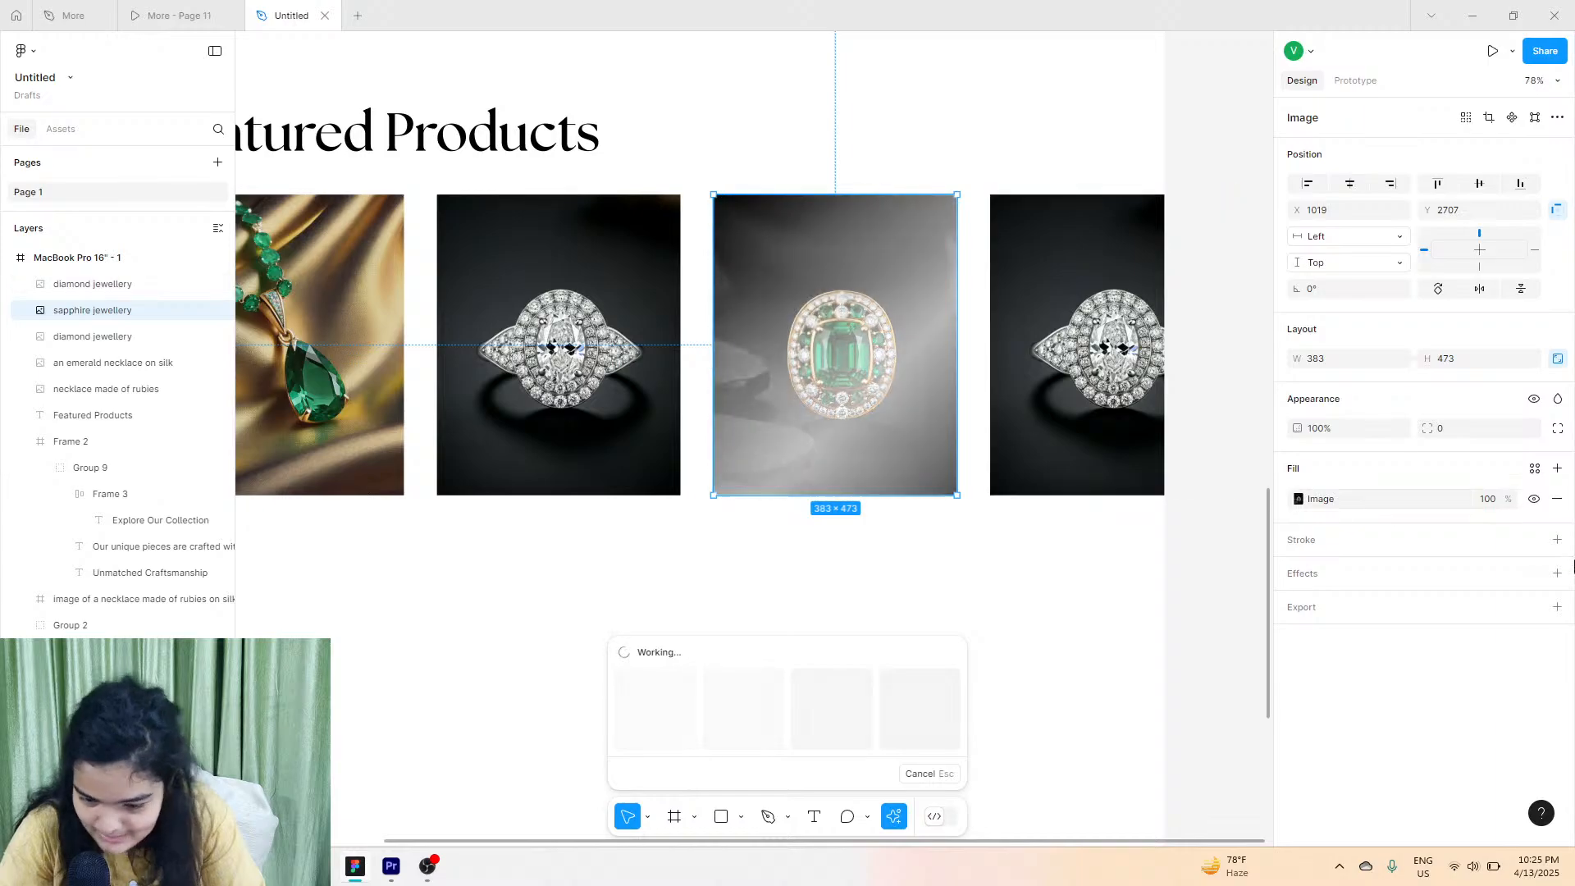
{"action": "left_click", "coordinate": [1557, 499]}
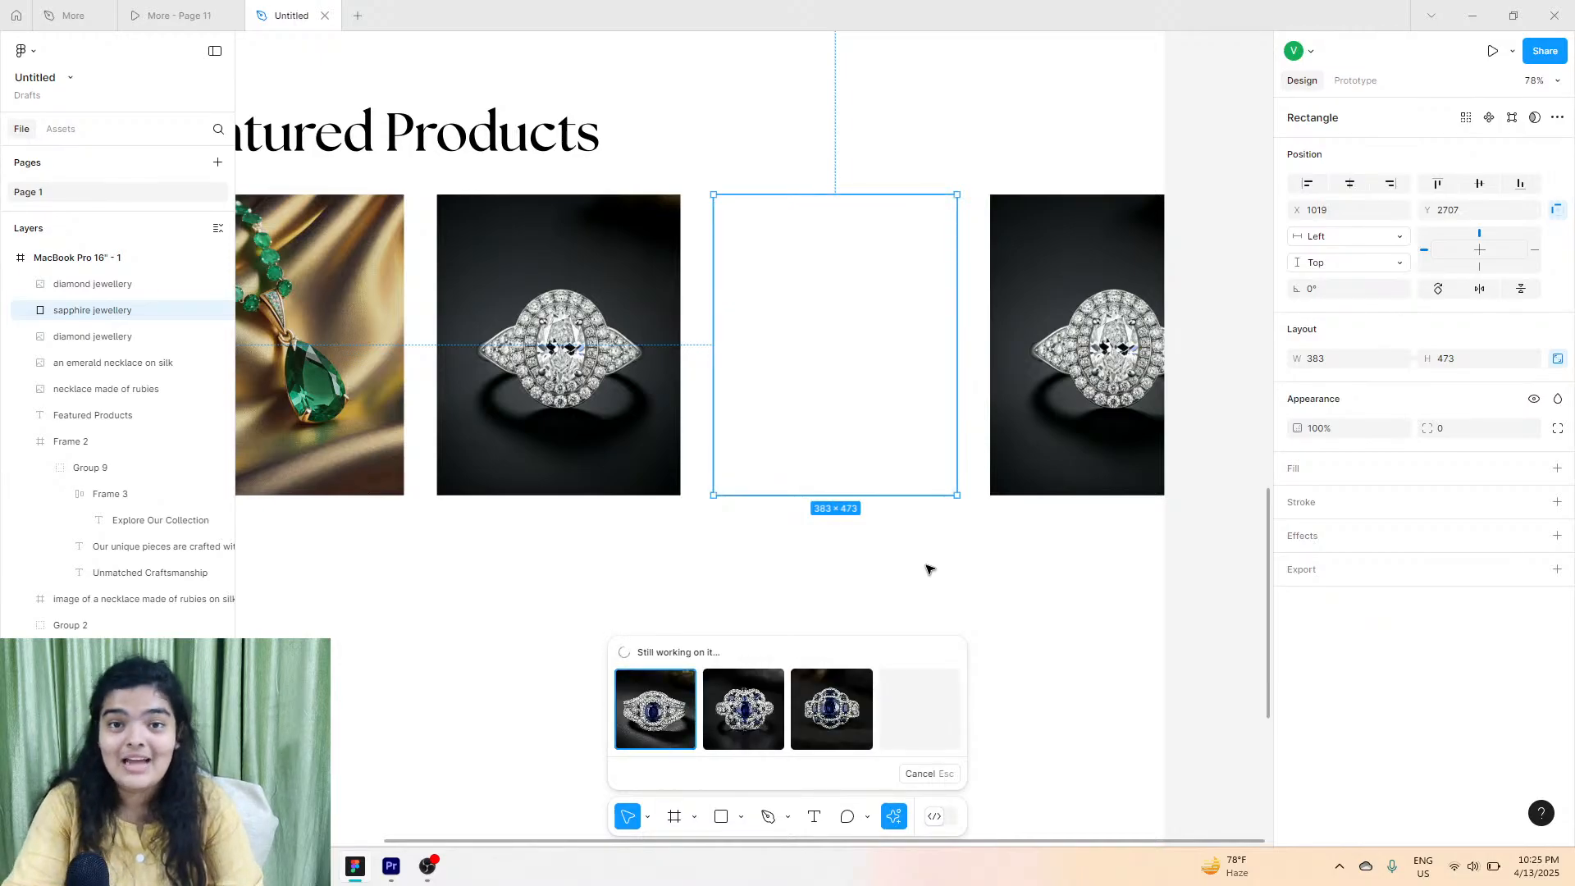
Compare the four generated sapphire jewellery variants in the third product image.
{"action": "left_click", "coordinate": [736, 700]}
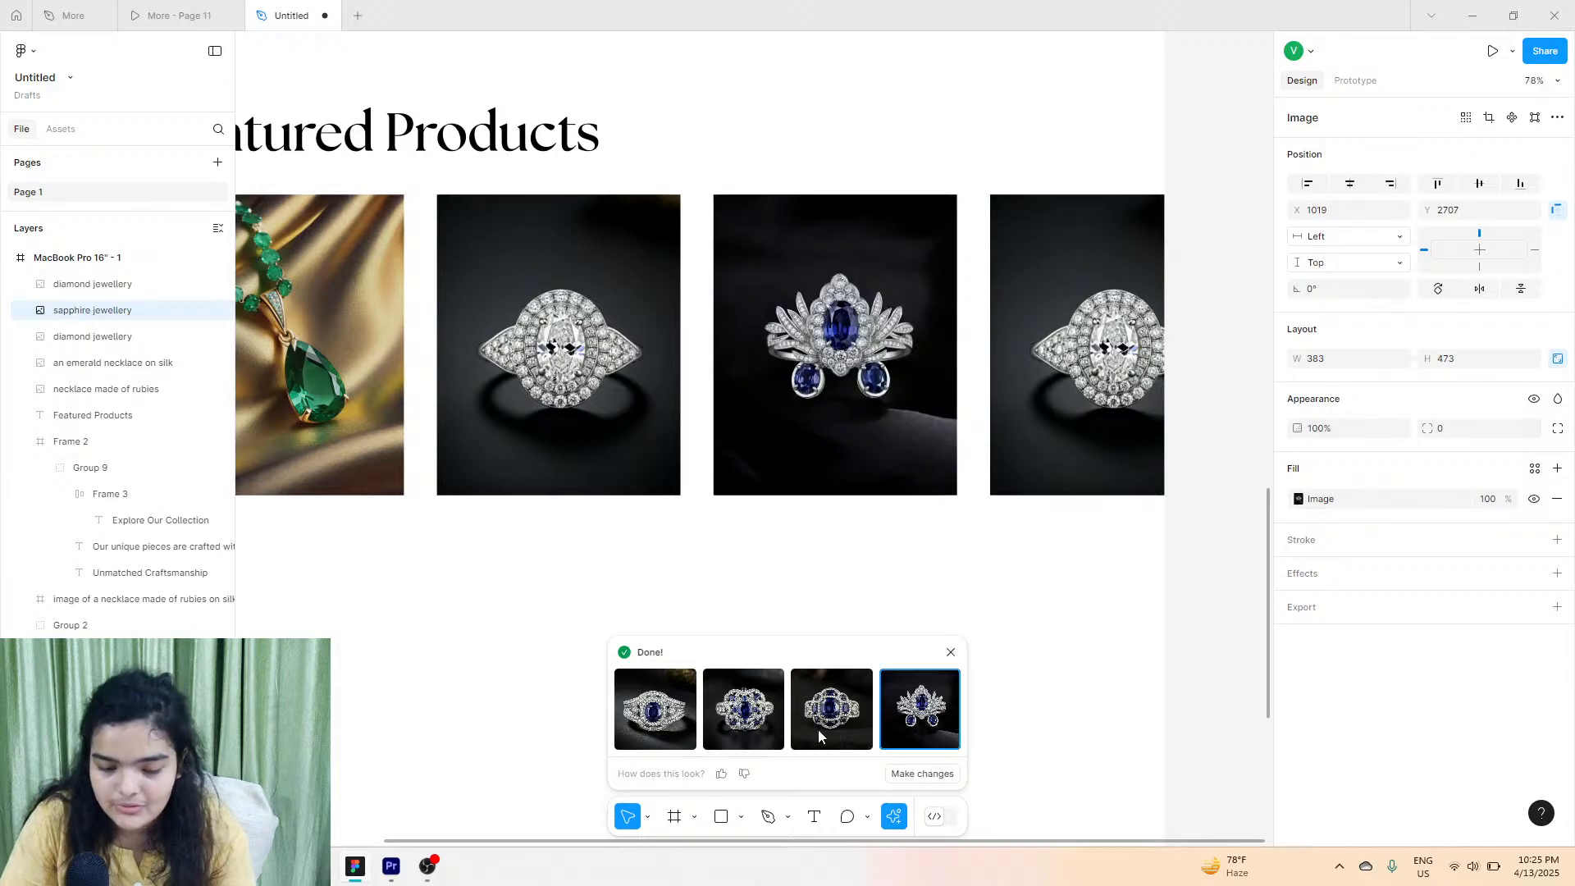
{"action": "left_click", "coordinate": [926, 722]}
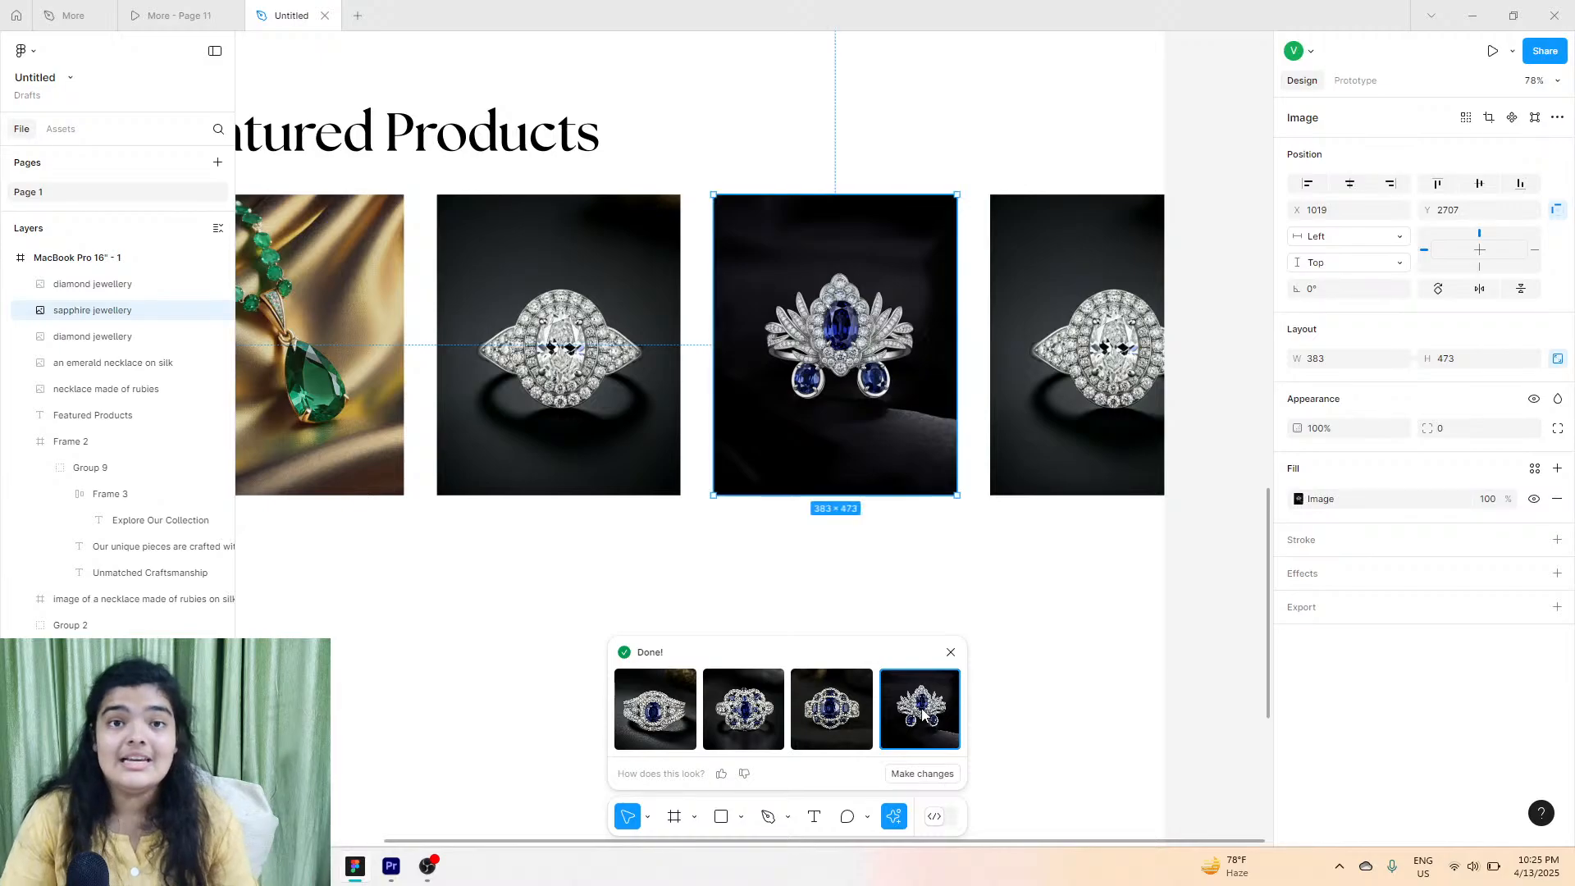
{"action": "left_click", "coordinate": [682, 702]}
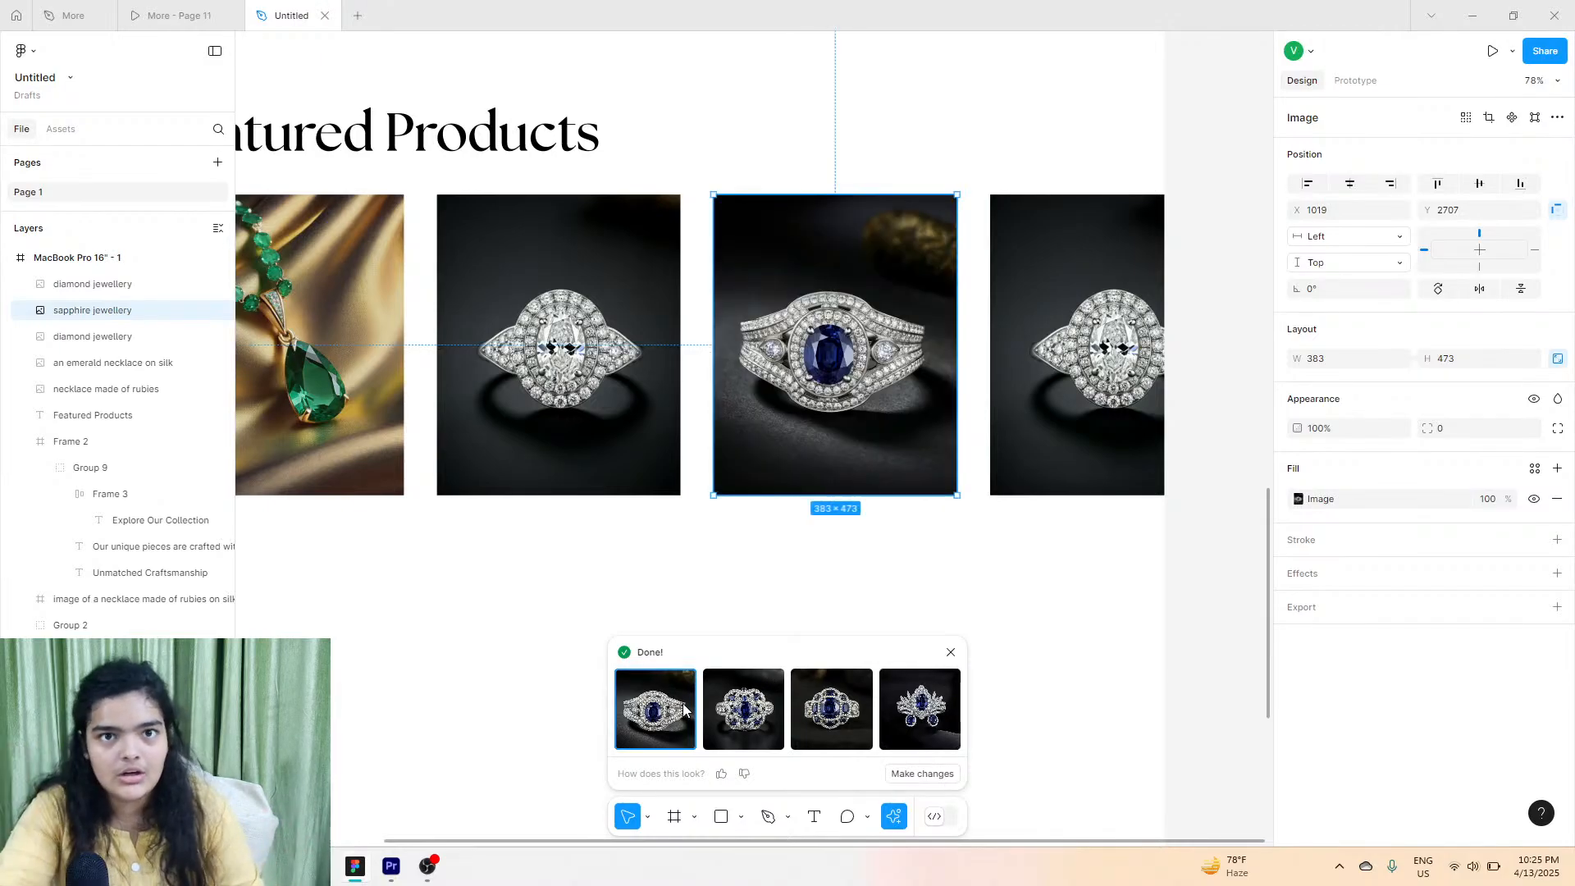
{"action": "left_click", "coordinate": [860, 715]}
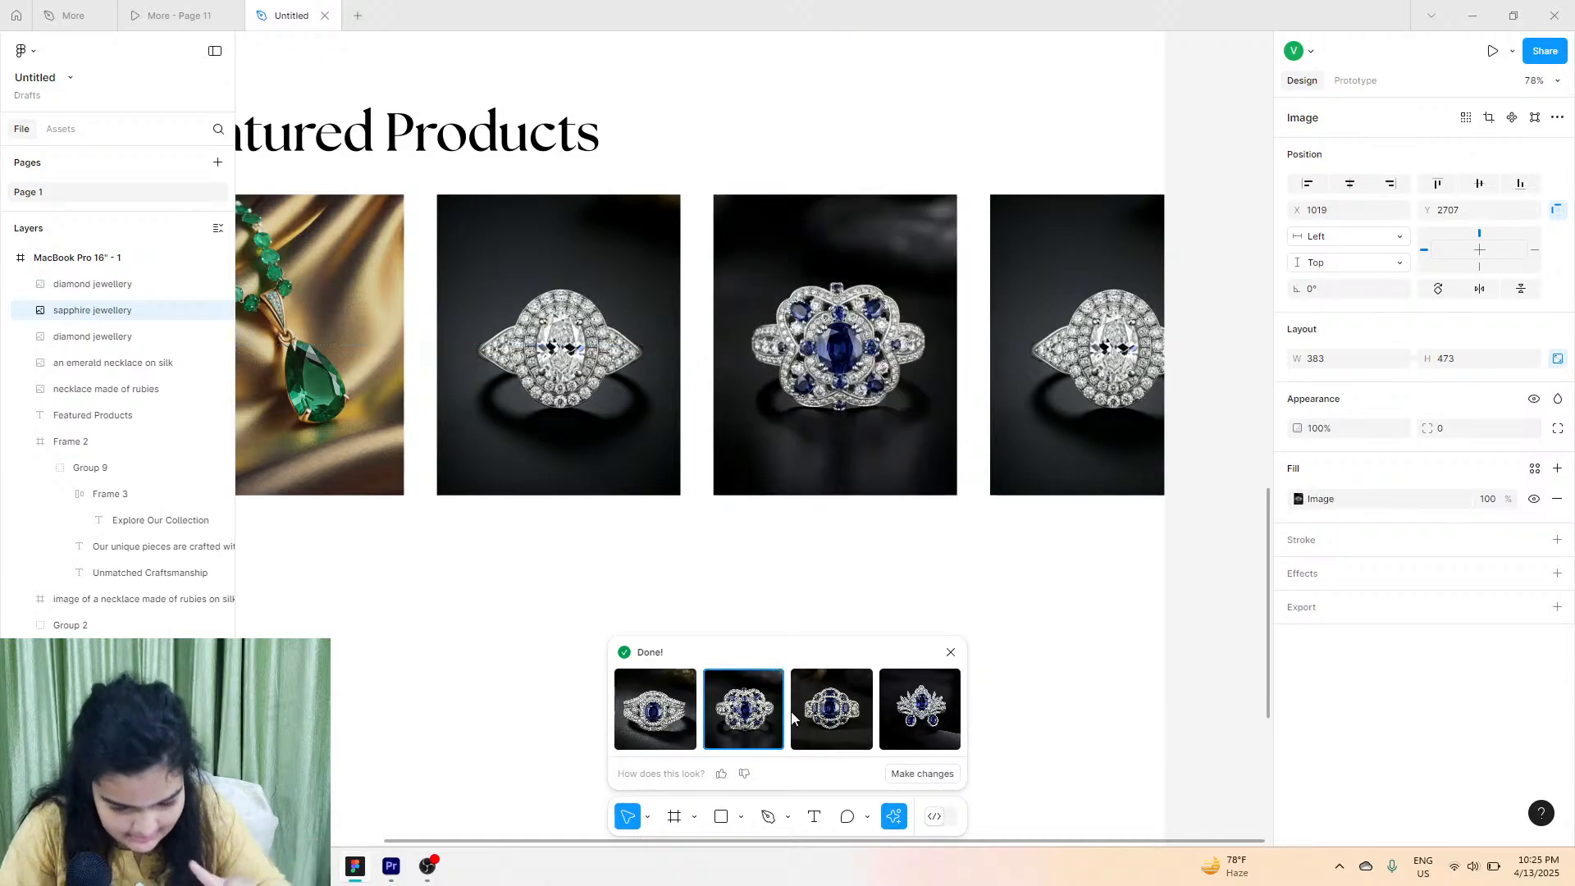
{"action": "left_click", "coordinate": [941, 710]}
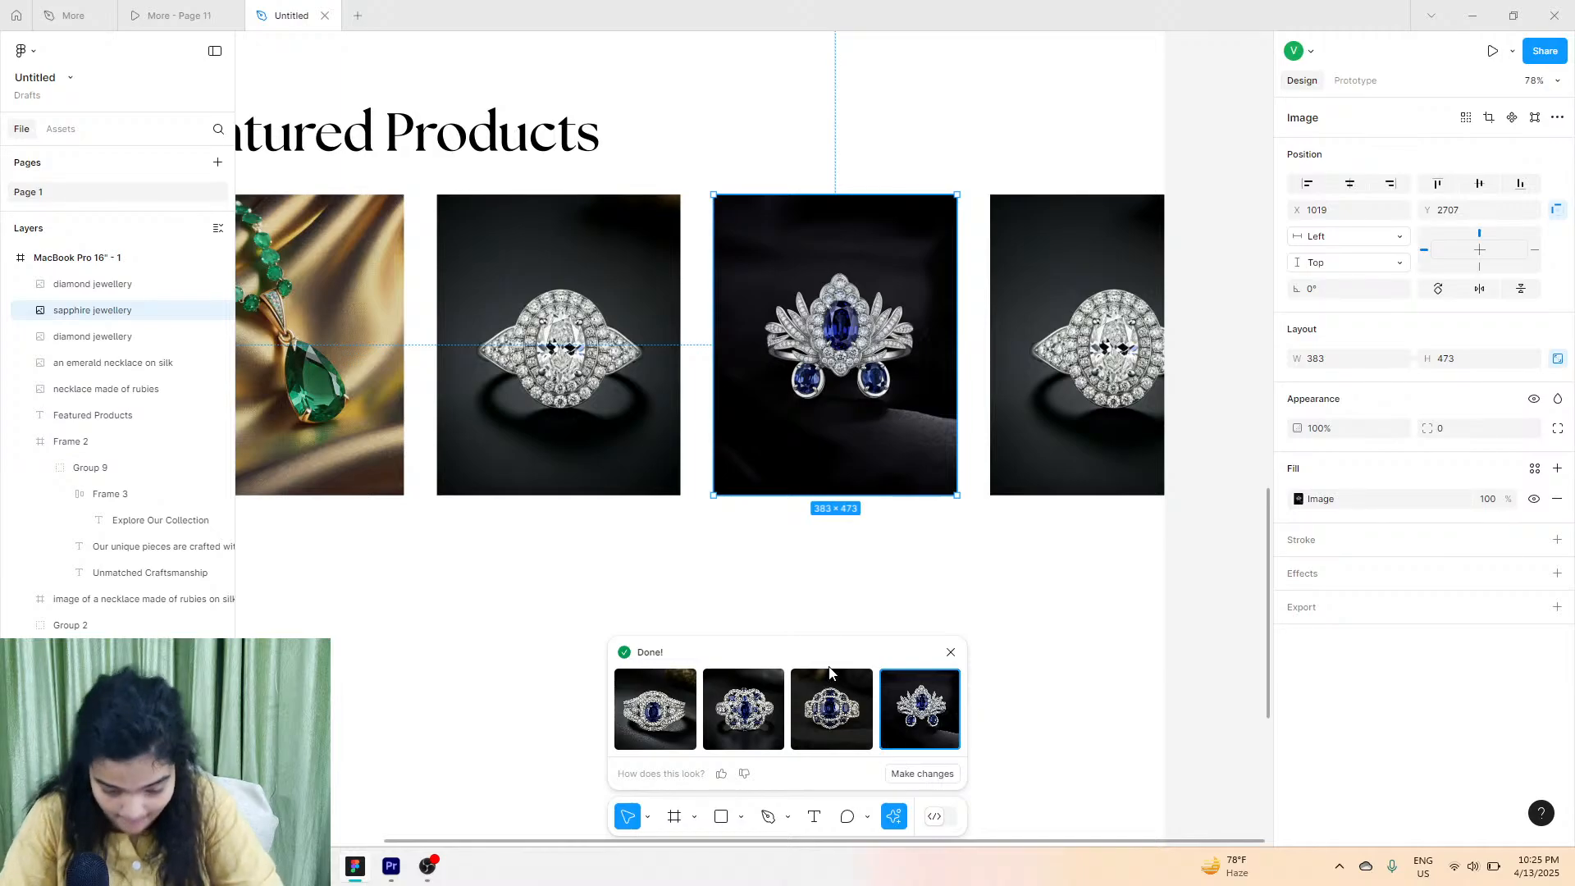
{"action": "left_click", "coordinate": [668, 684]}
{"action": "left_click", "coordinate": [775, 712]}
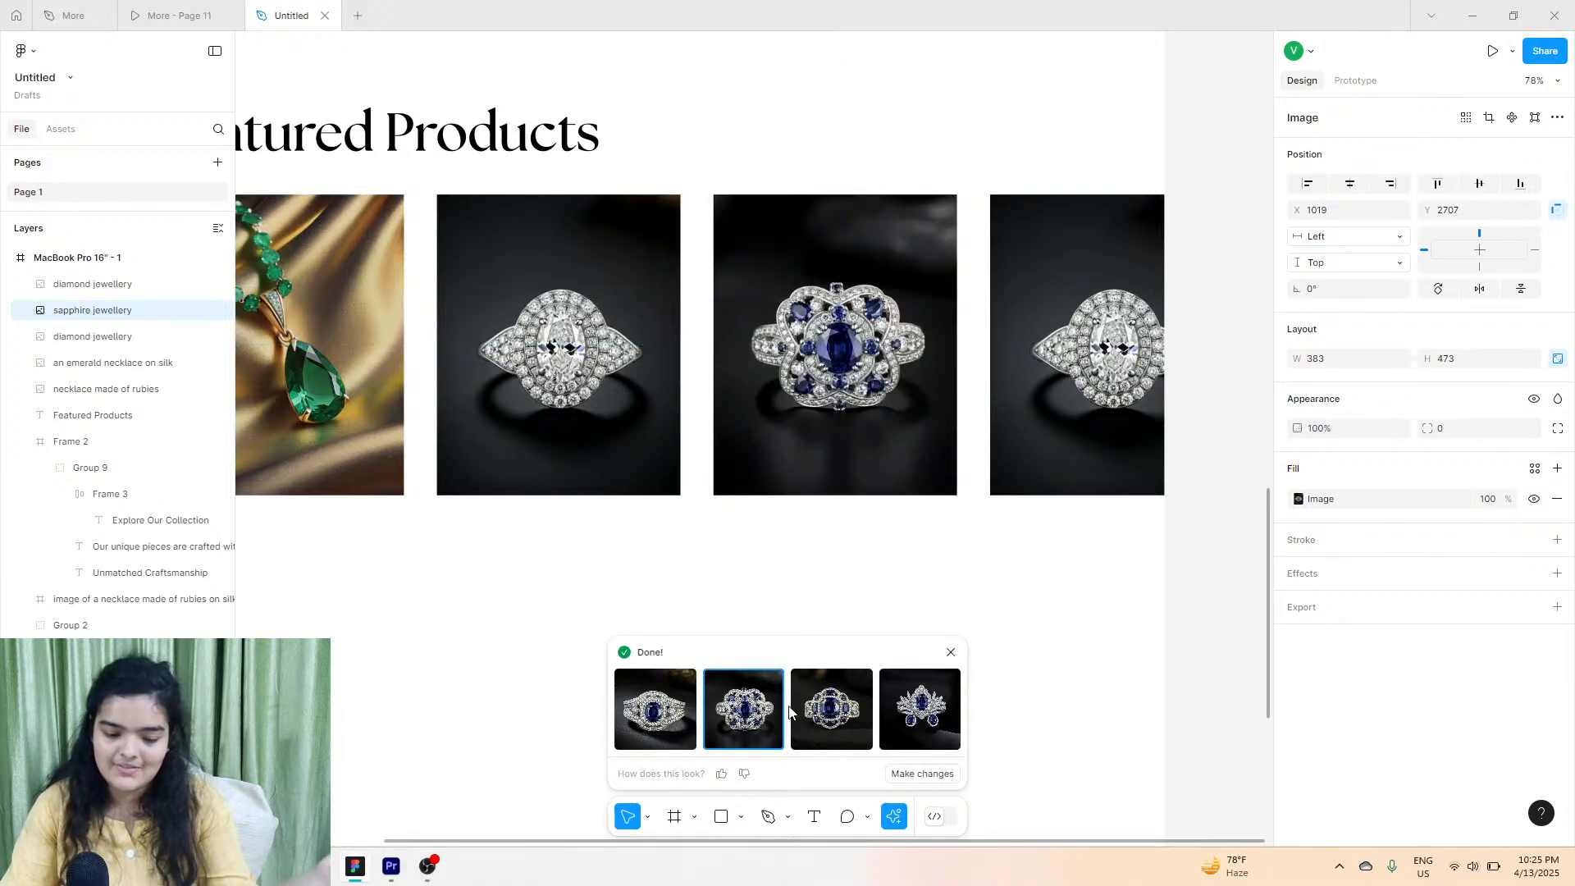
{"action": "left_click", "coordinate": [794, 710]}
{"action": "left_click", "coordinate": [886, 697]}
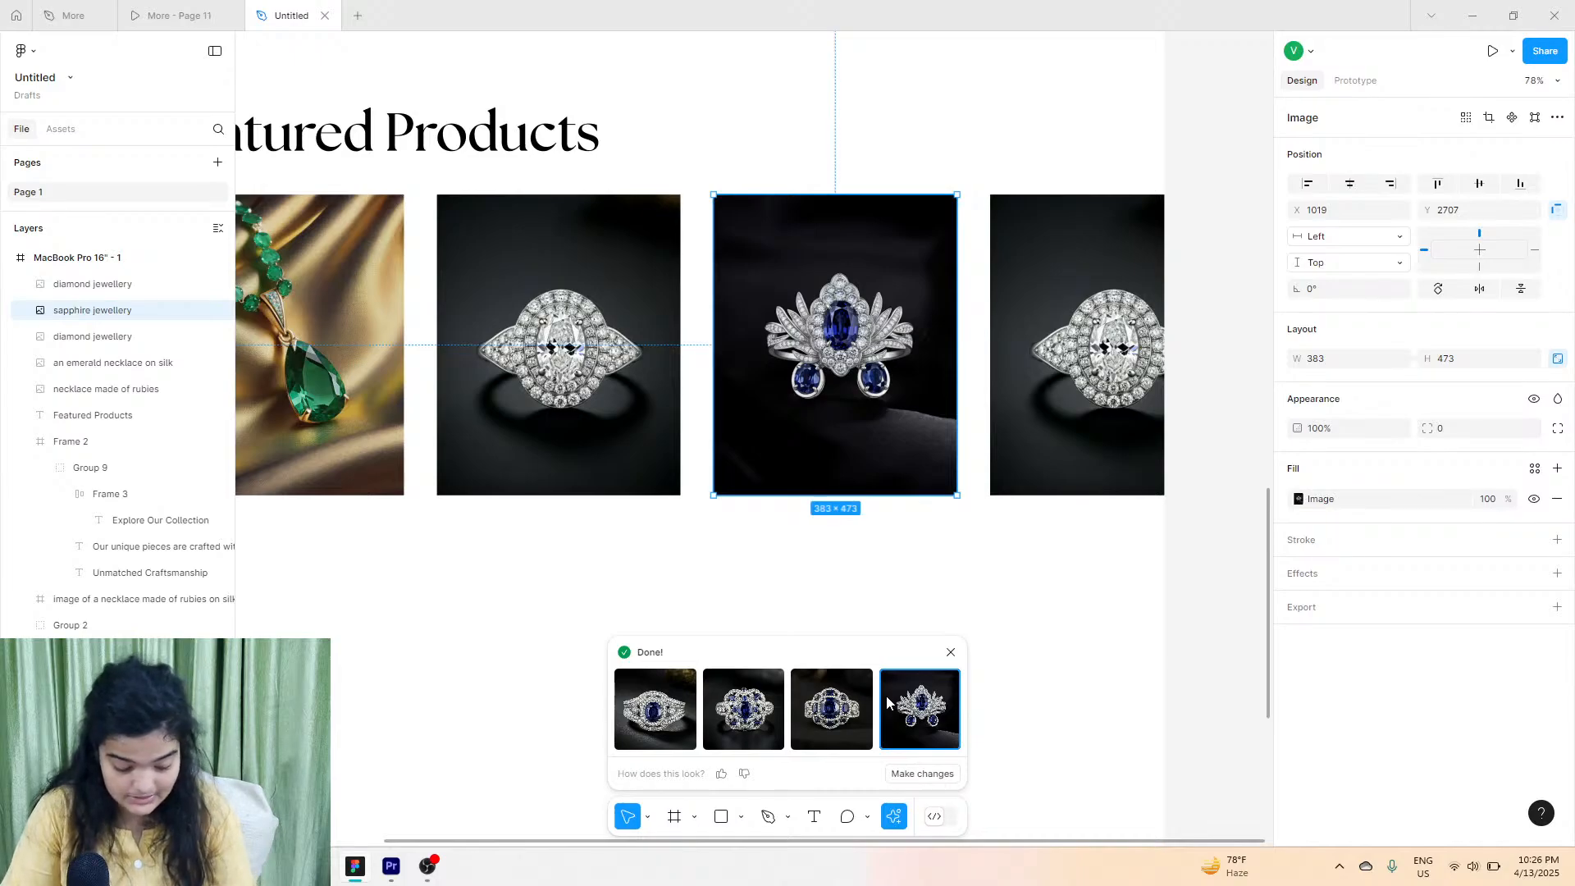
{"action": "left_click", "coordinate": [693, 720]}
{"action": "left_click", "coordinate": [824, 726]}
{"action": "left_click", "coordinate": [924, 742]}
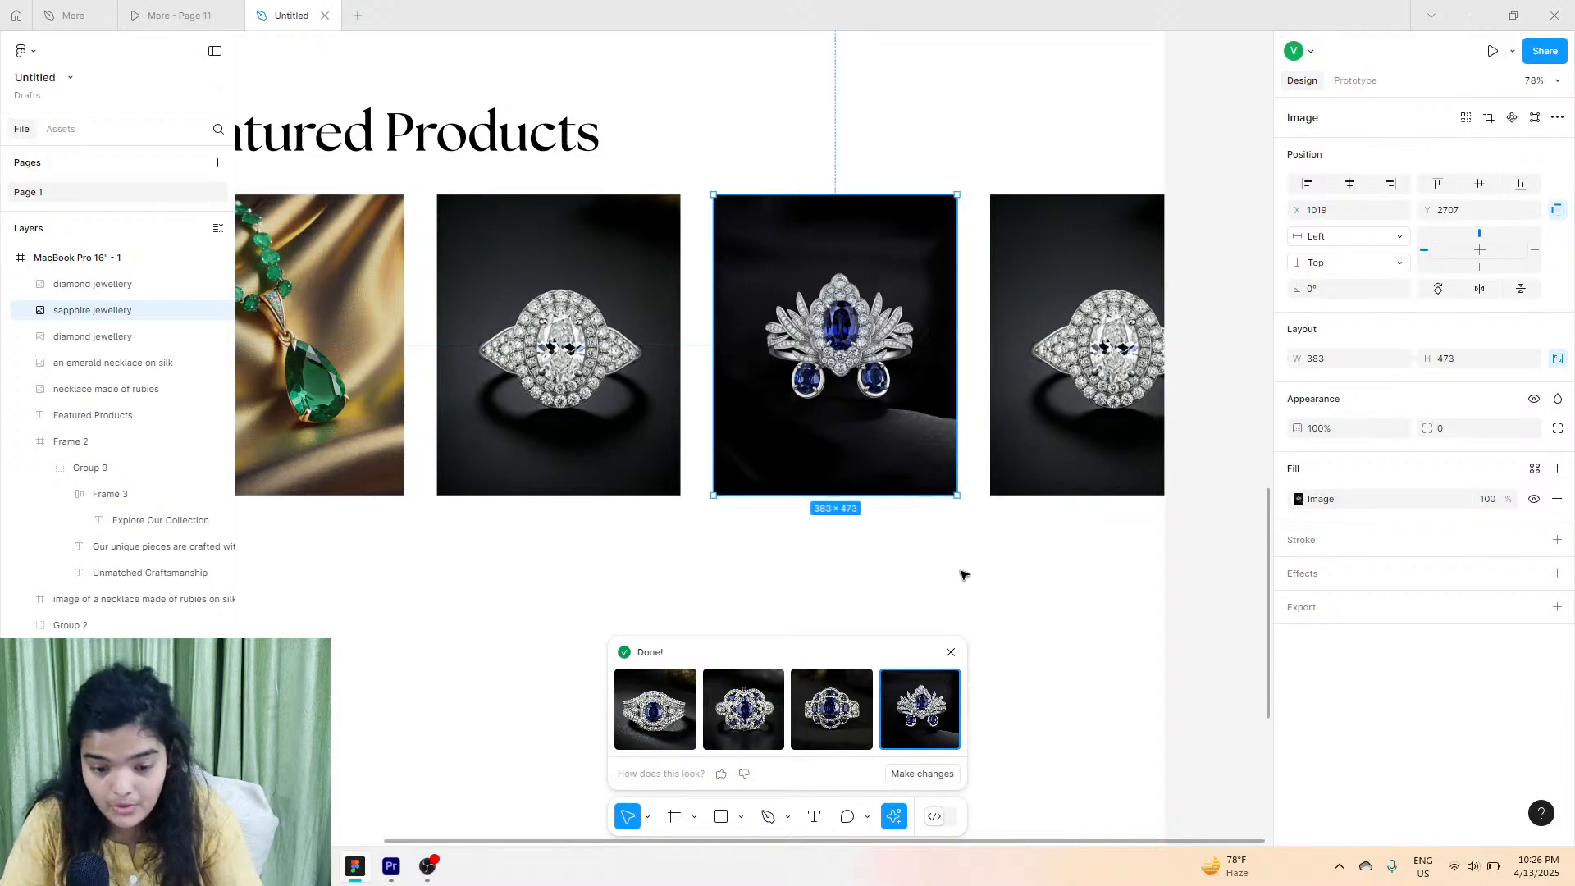
Reselect the third product image and apply the first sapphire variant, the wide banded ring with an oval centre stone.
{"action": "left_click", "coordinate": [1008, 553]}
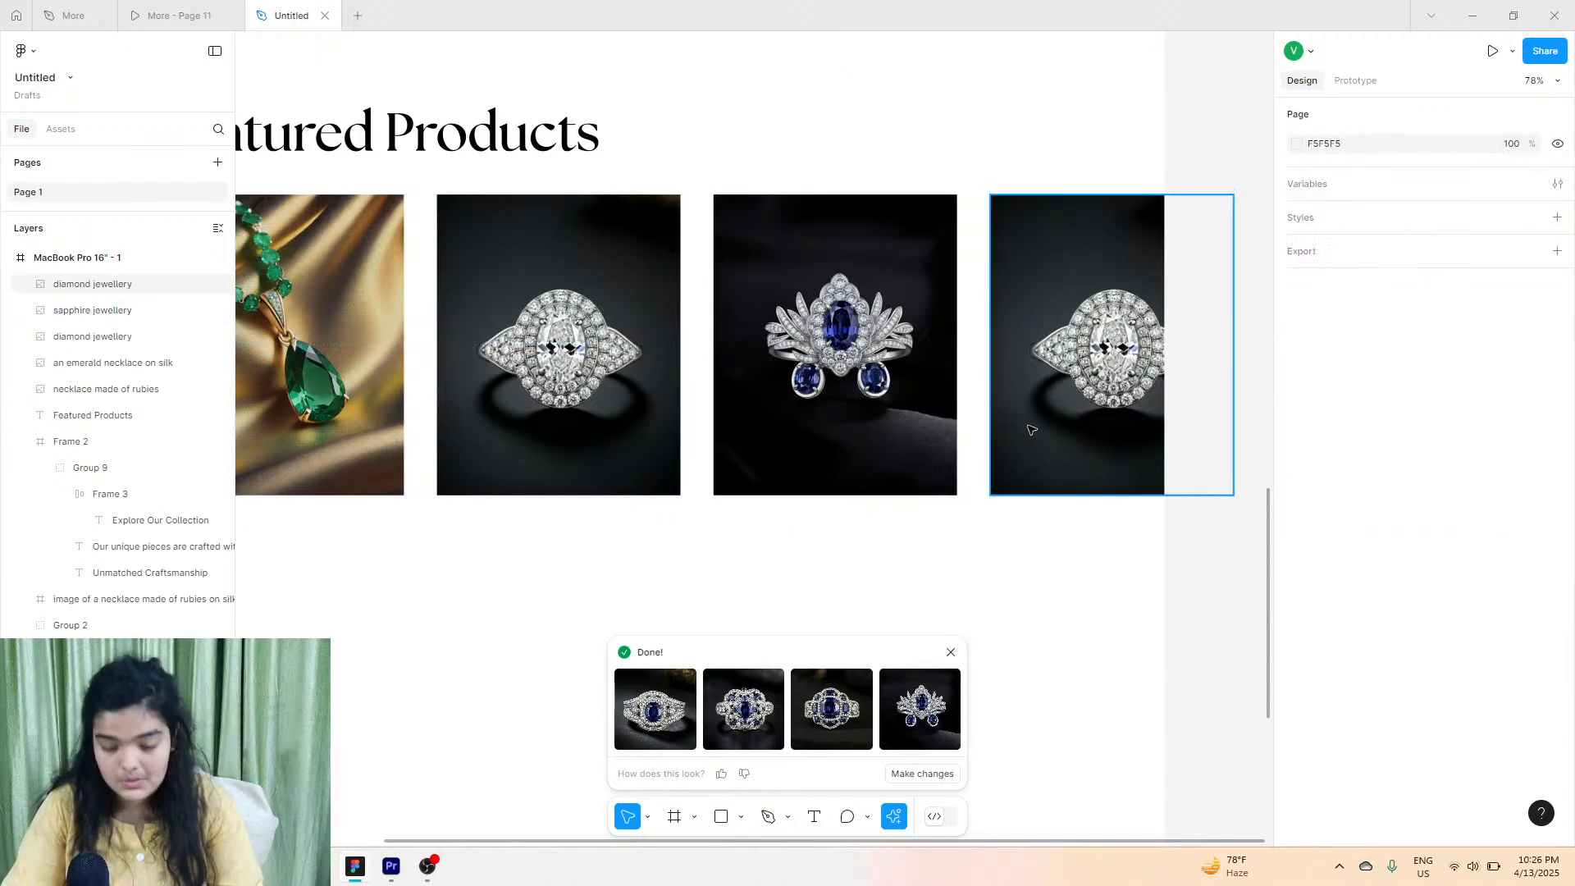
{"action": "left_click", "coordinate": [1031, 429]}
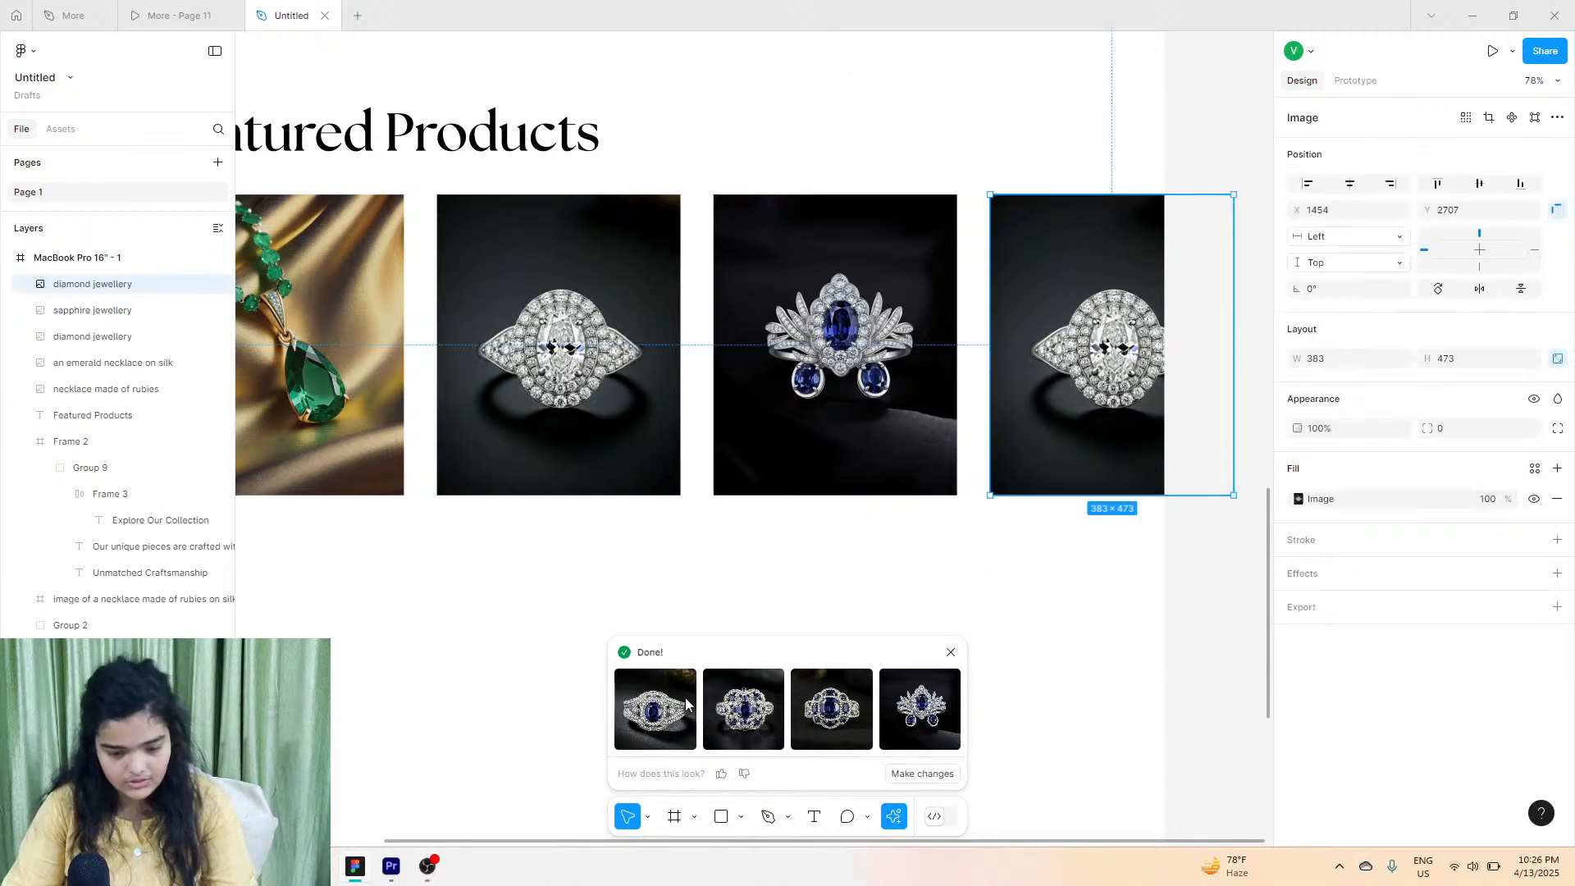
{"action": "left_click", "coordinate": [776, 468]}
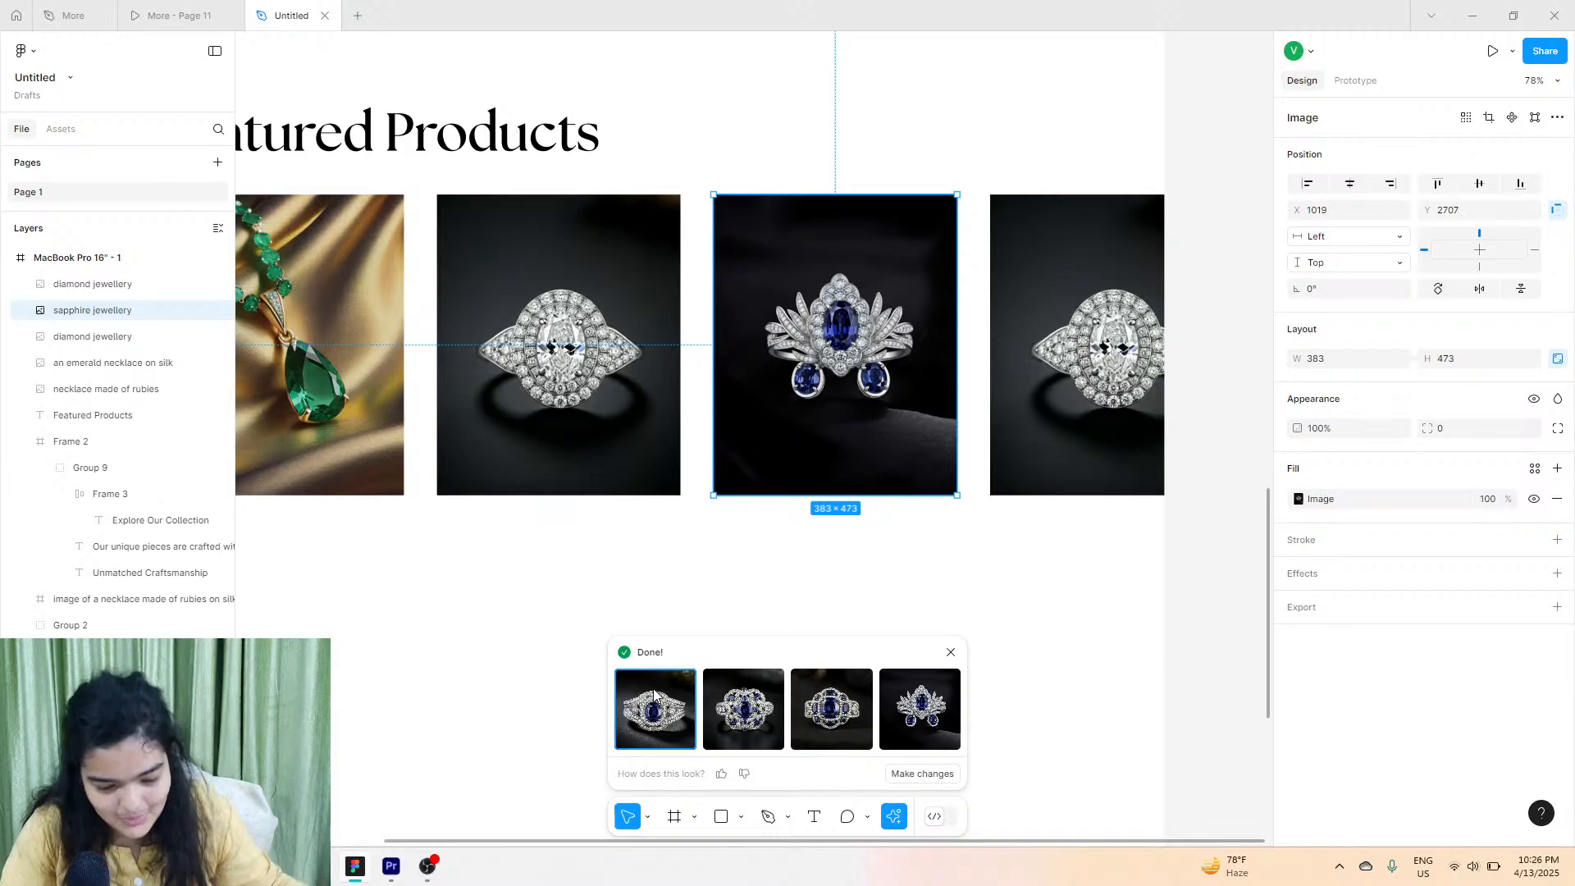
{"action": "left_click", "coordinate": [653, 696]}
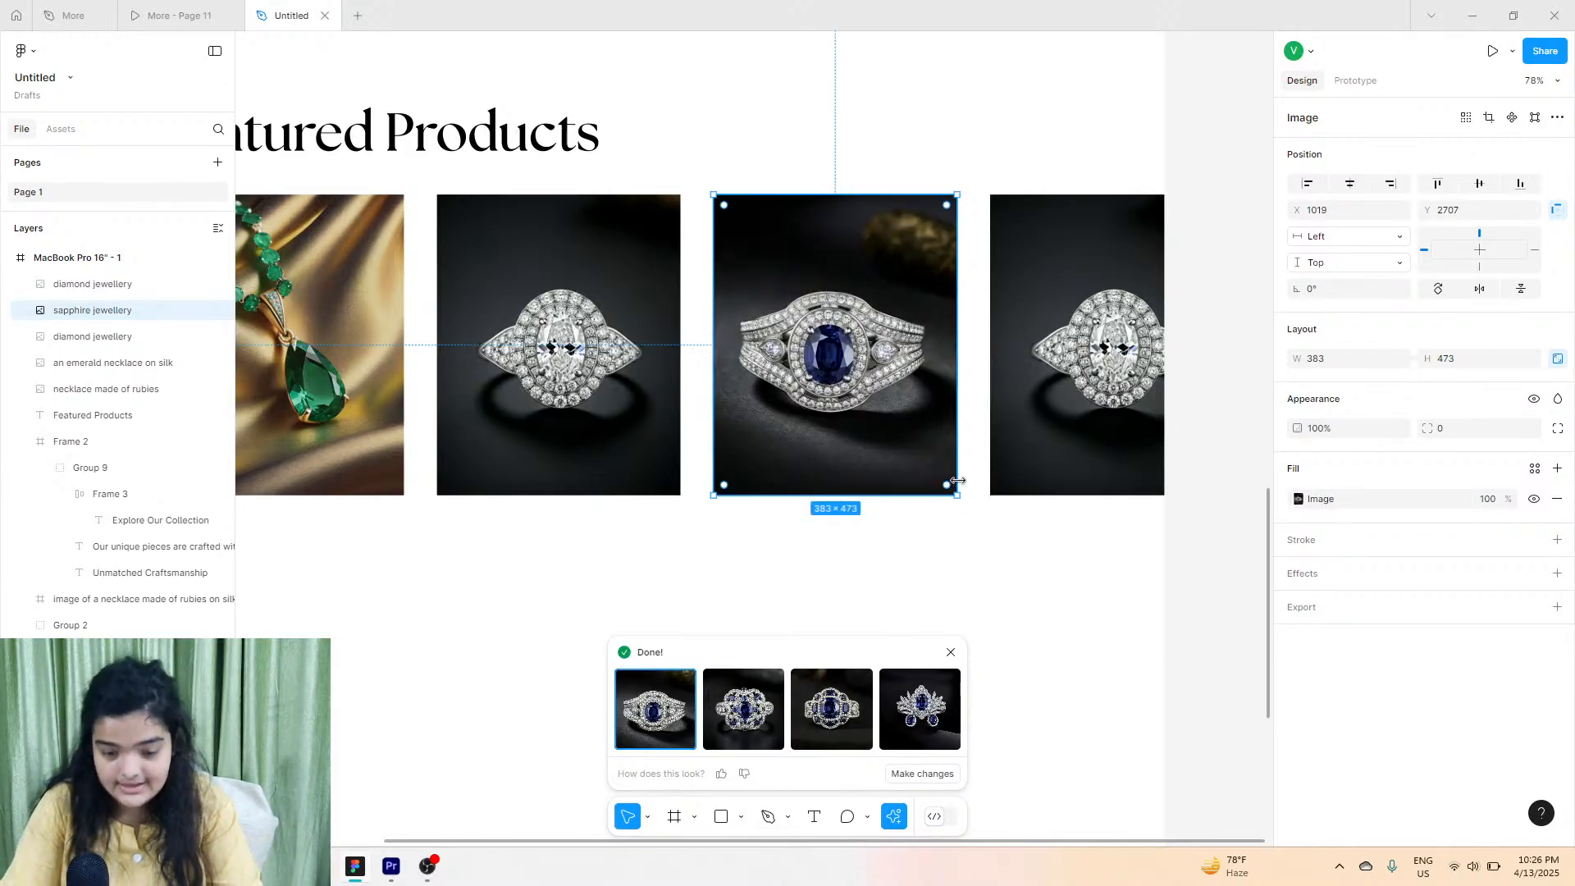
Generate an AI image from the prompt "ruby necklace" for the fourth product image and apply the fourth variant.
{"action": "left_click", "coordinate": [1017, 460]}
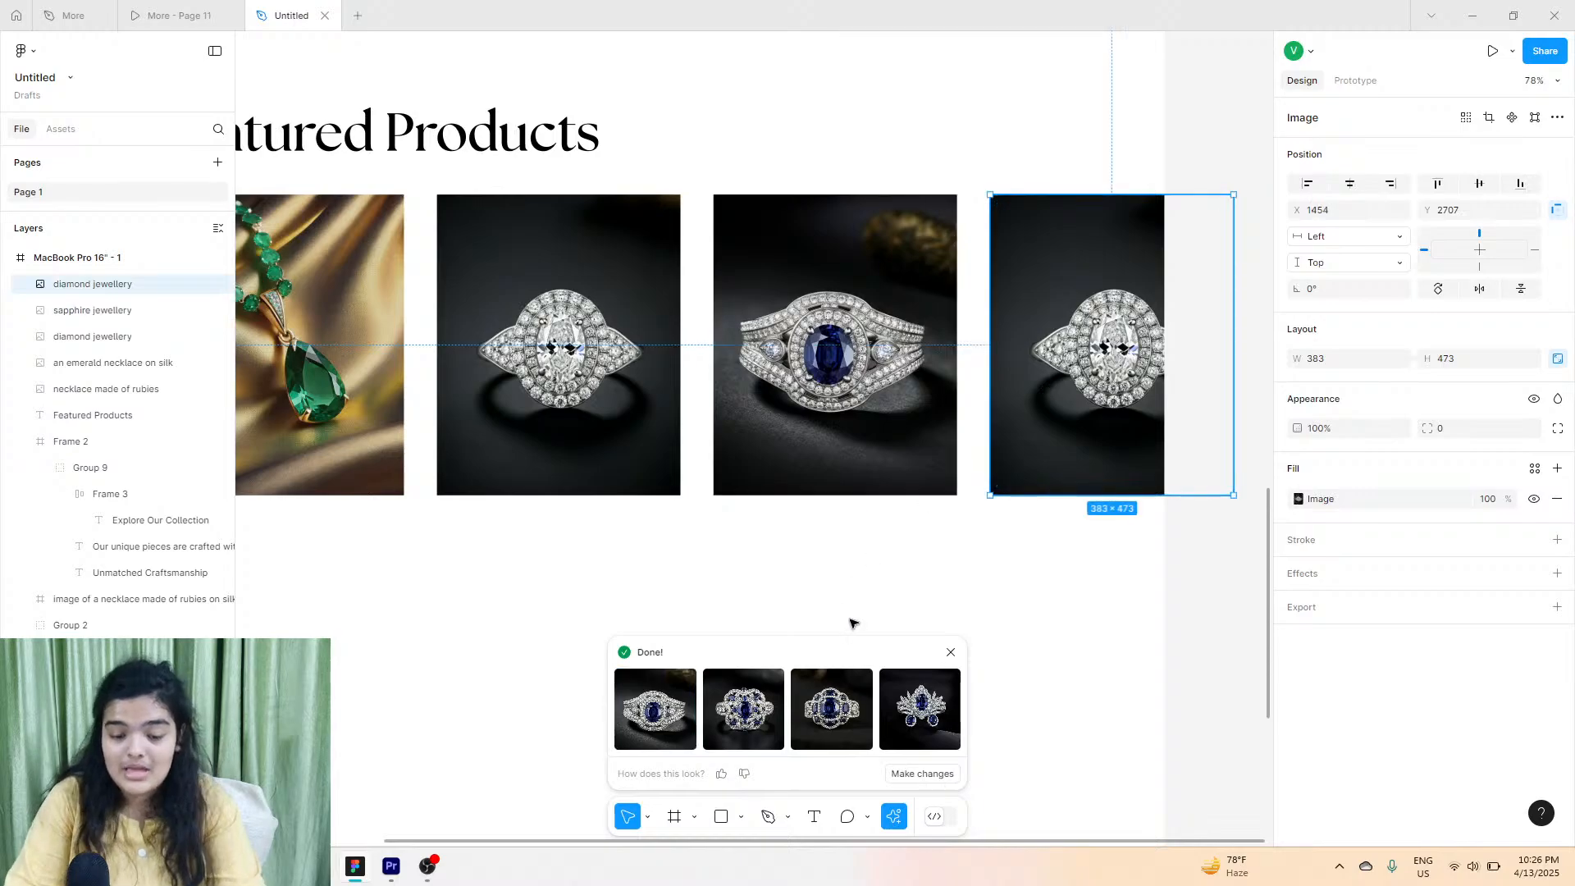
{"action": "left_click", "coordinate": [950, 652]}
{"action": "left_click", "coordinate": [894, 816]}
{"action": "left_click", "coordinate": [727, 596]}
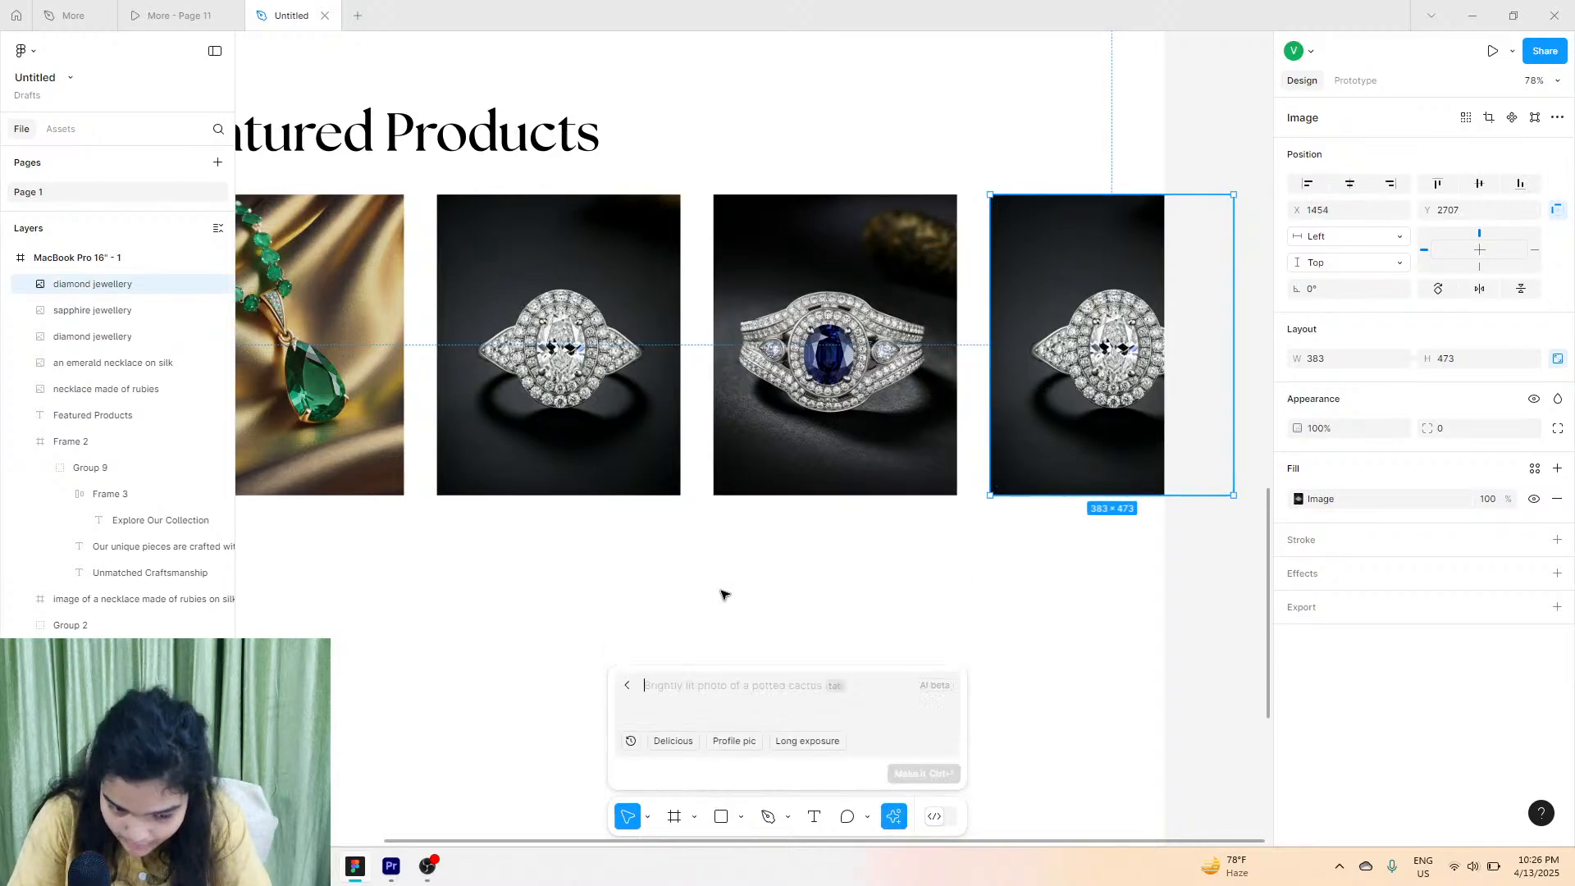
{"action": "type", "text": "ruby necklace"}
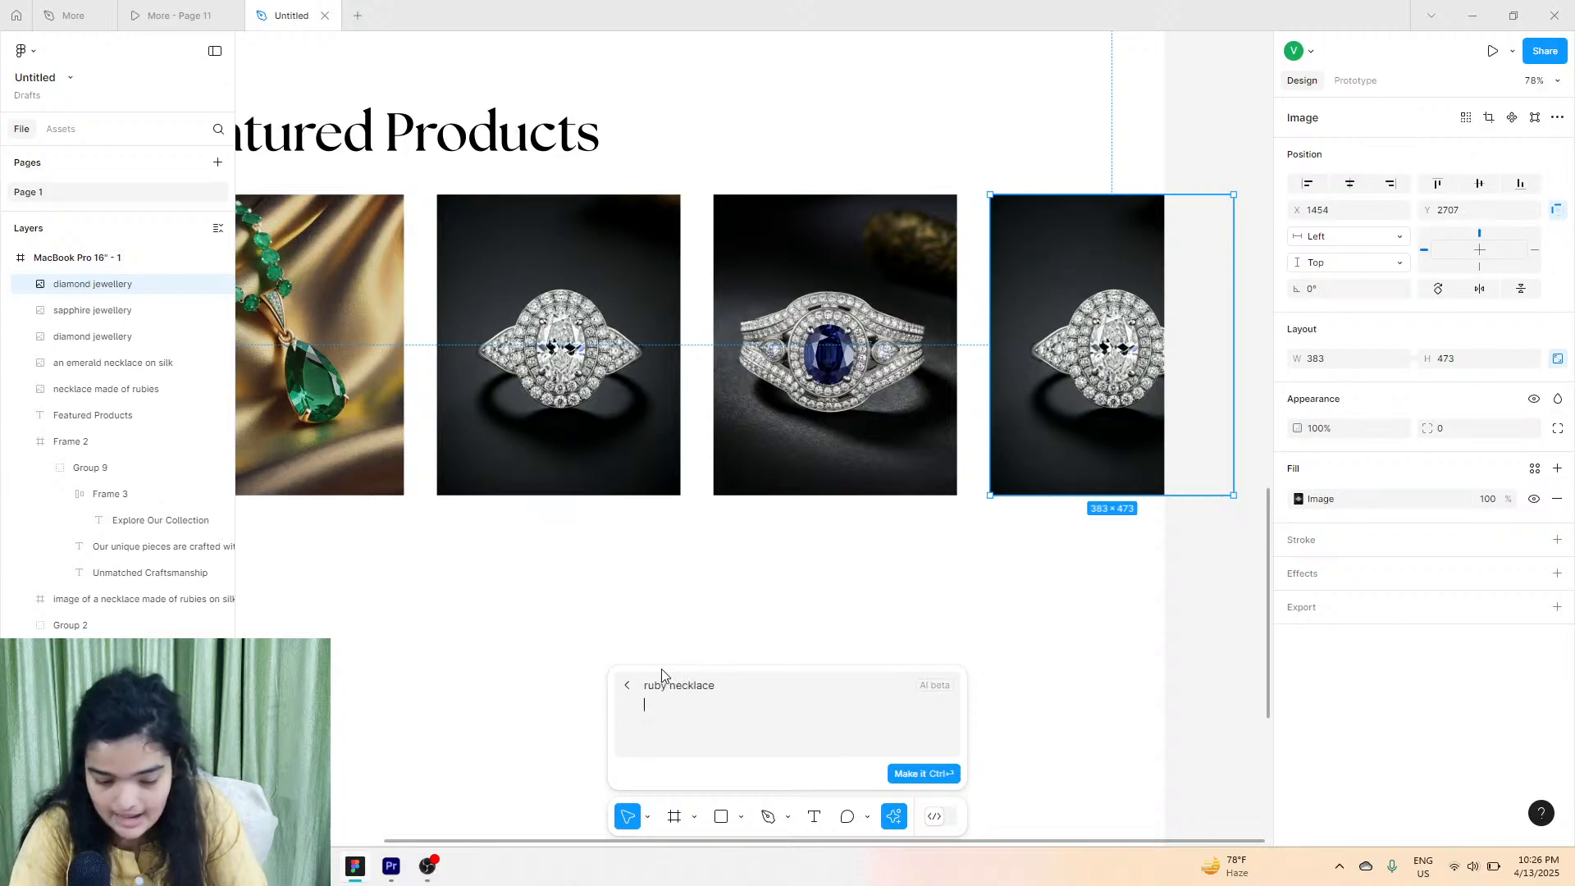
{"action": "left_click", "coordinate": [902, 774]}
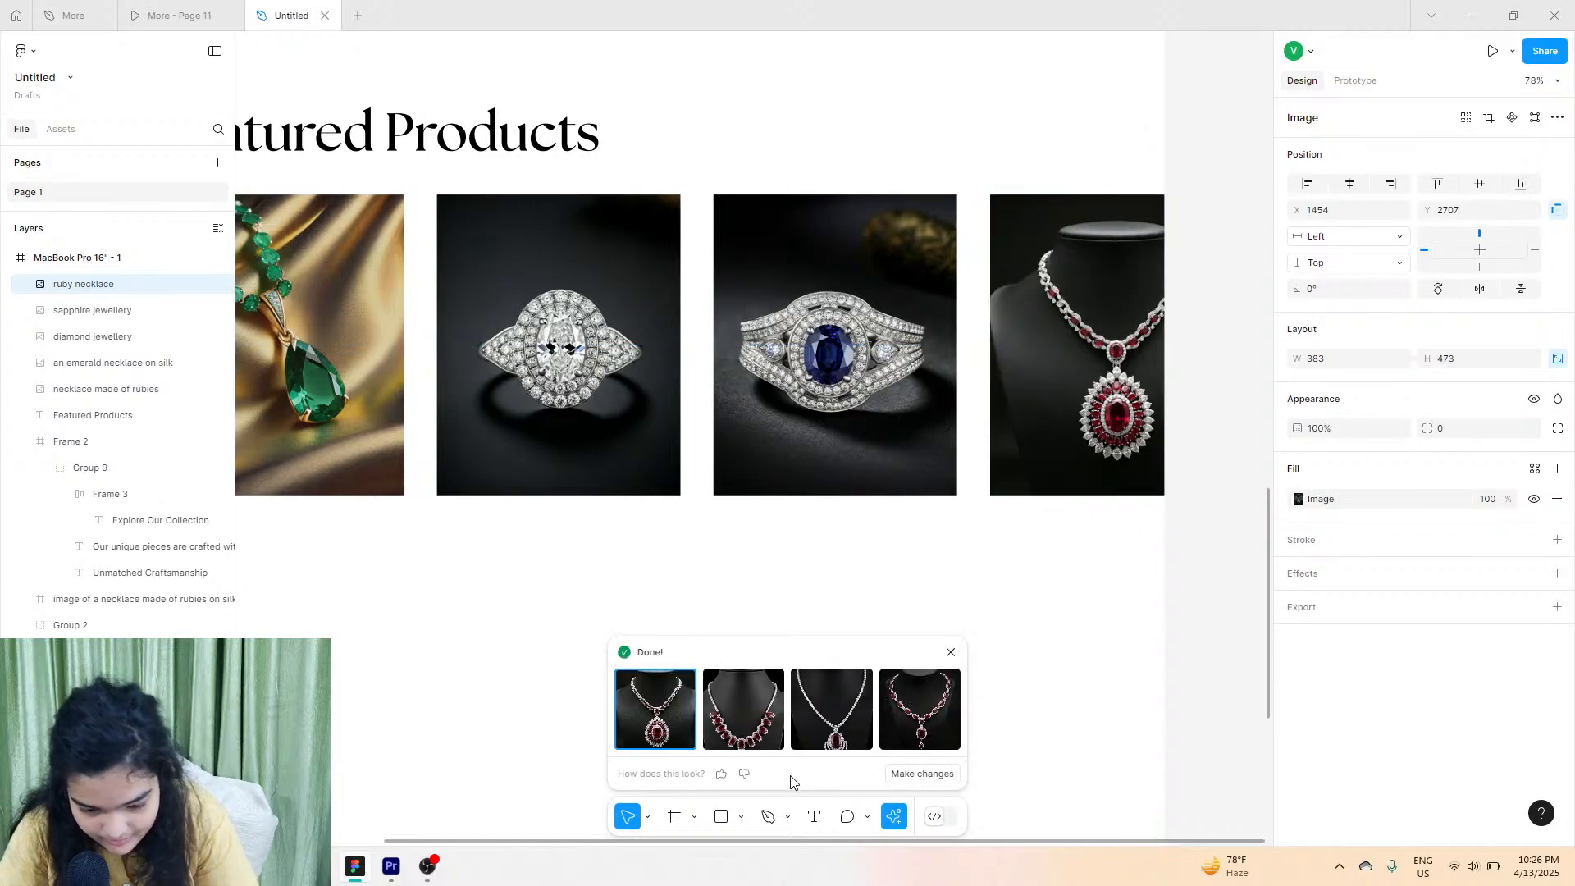
{"action": "left_click", "coordinate": [755, 718]}
{"action": "left_click", "coordinate": [949, 698]}
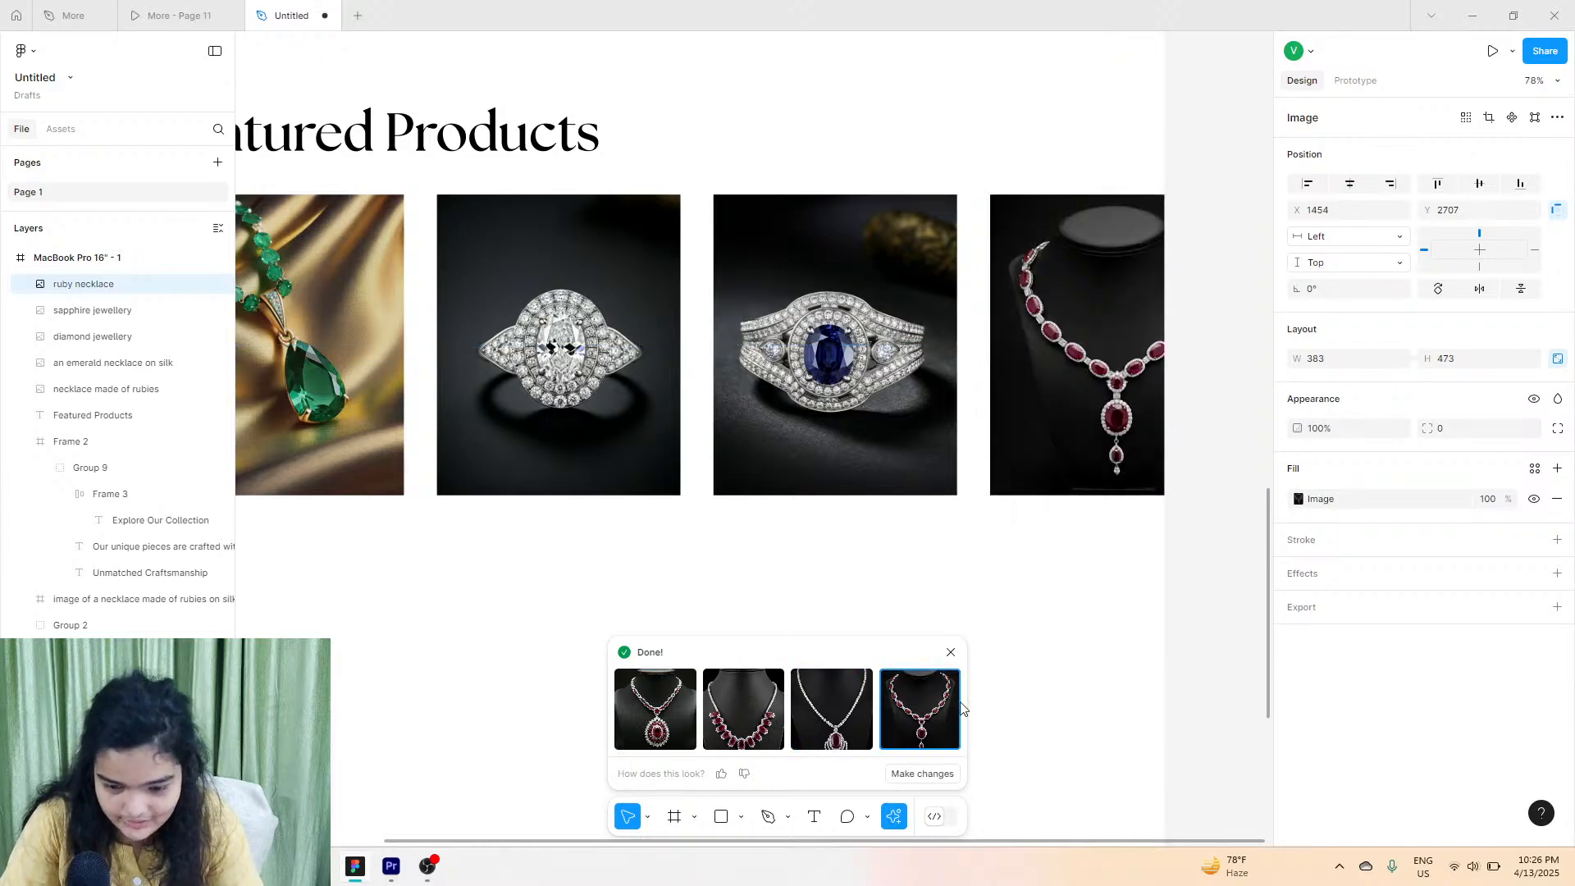
Move the ruby necklace image inside the page at X 1280, Y 2679, compare its four variants and keep the first one with the large oval pendant.
{"action": "scroll", "coordinate": [1054, 387], "scroll_direction": "right", "scroll_amount": 5}
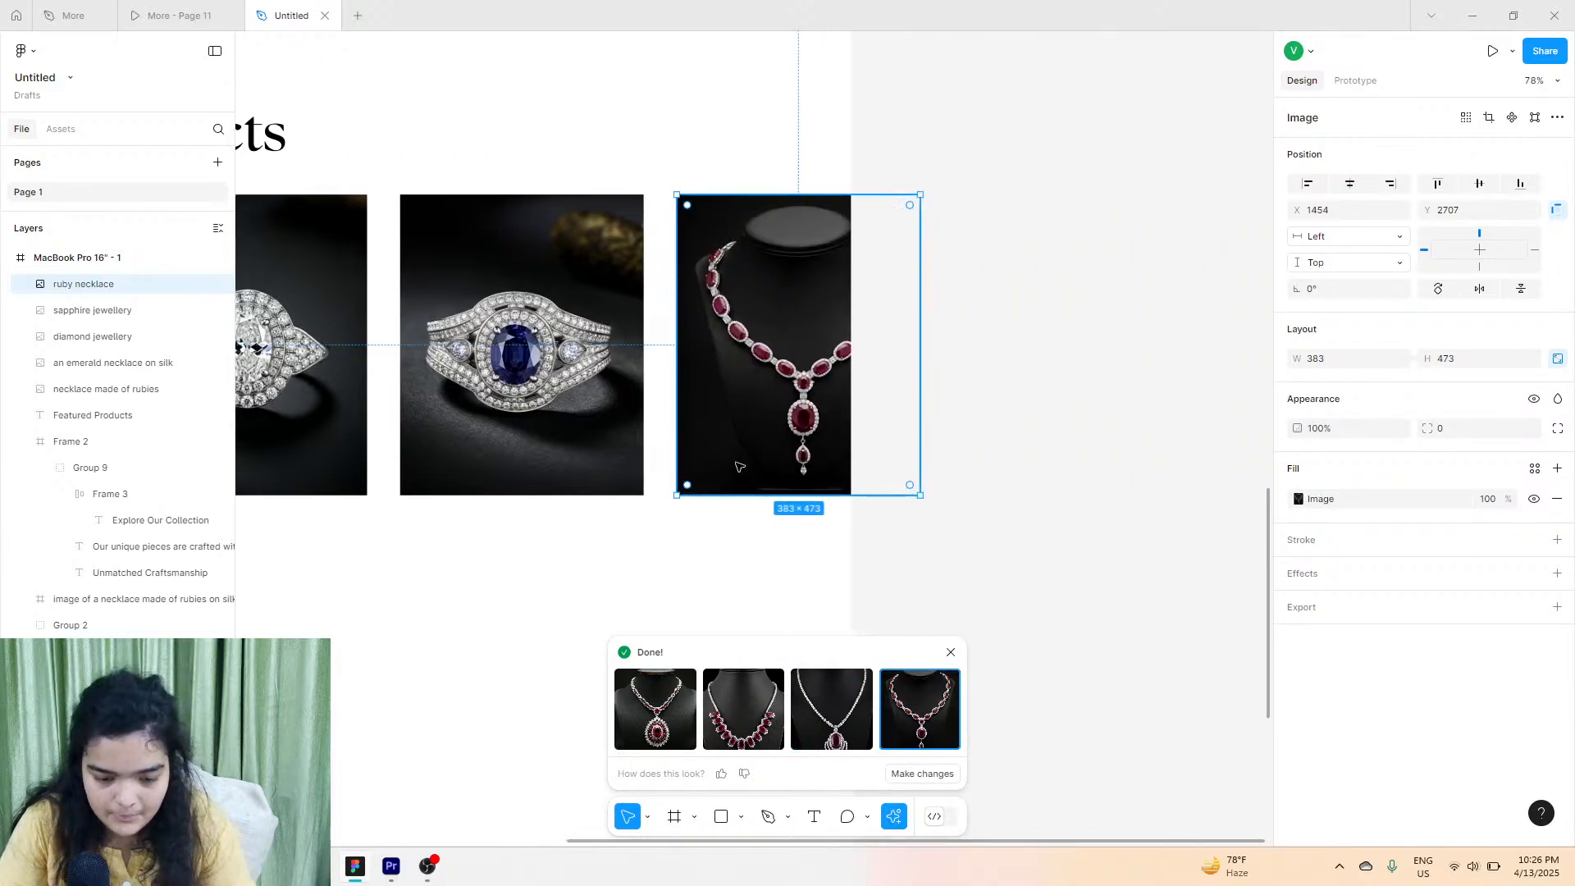
{"action": "left_click_drag", "start_coordinate": [807, 300], "coordinate": [695, 282]}
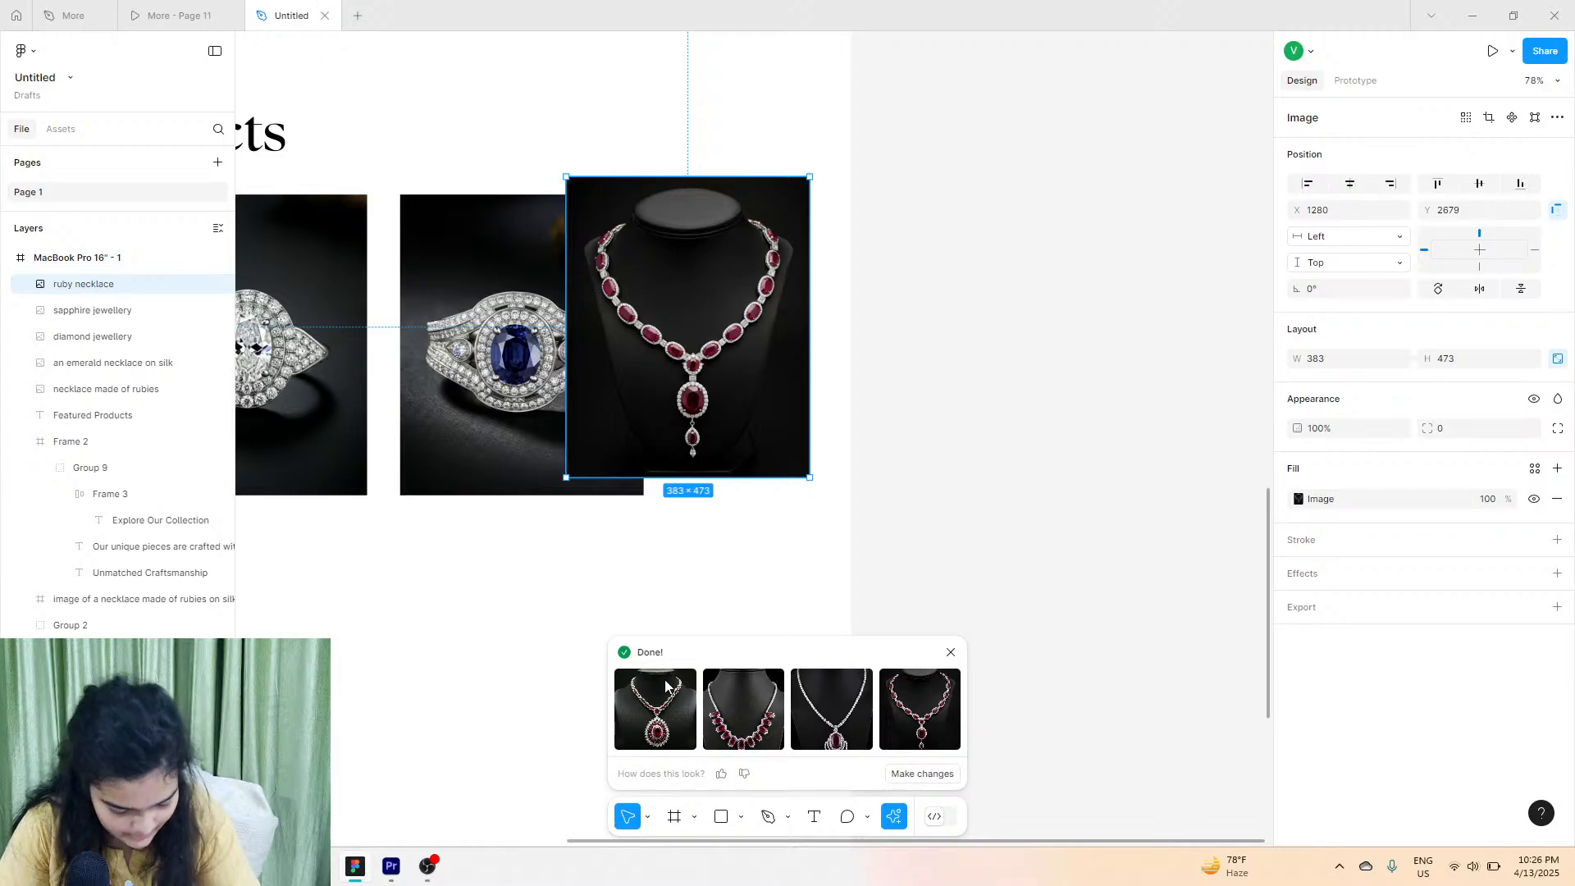
{"action": "left_click", "coordinate": [495, 727]}
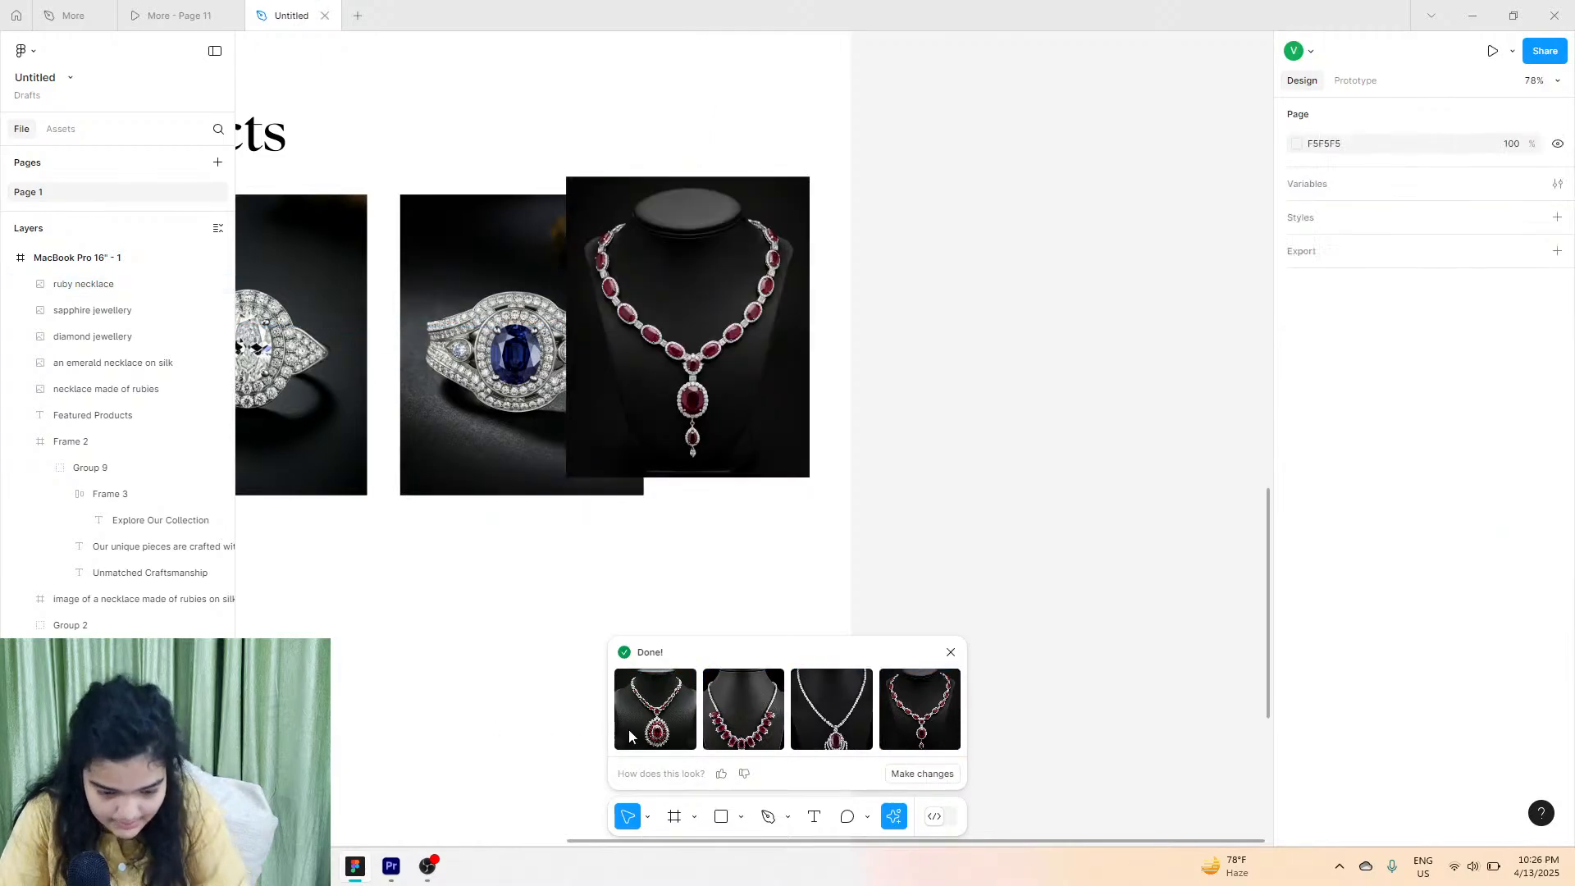
{"action": "left_click", "coordinate": [894, 723]}
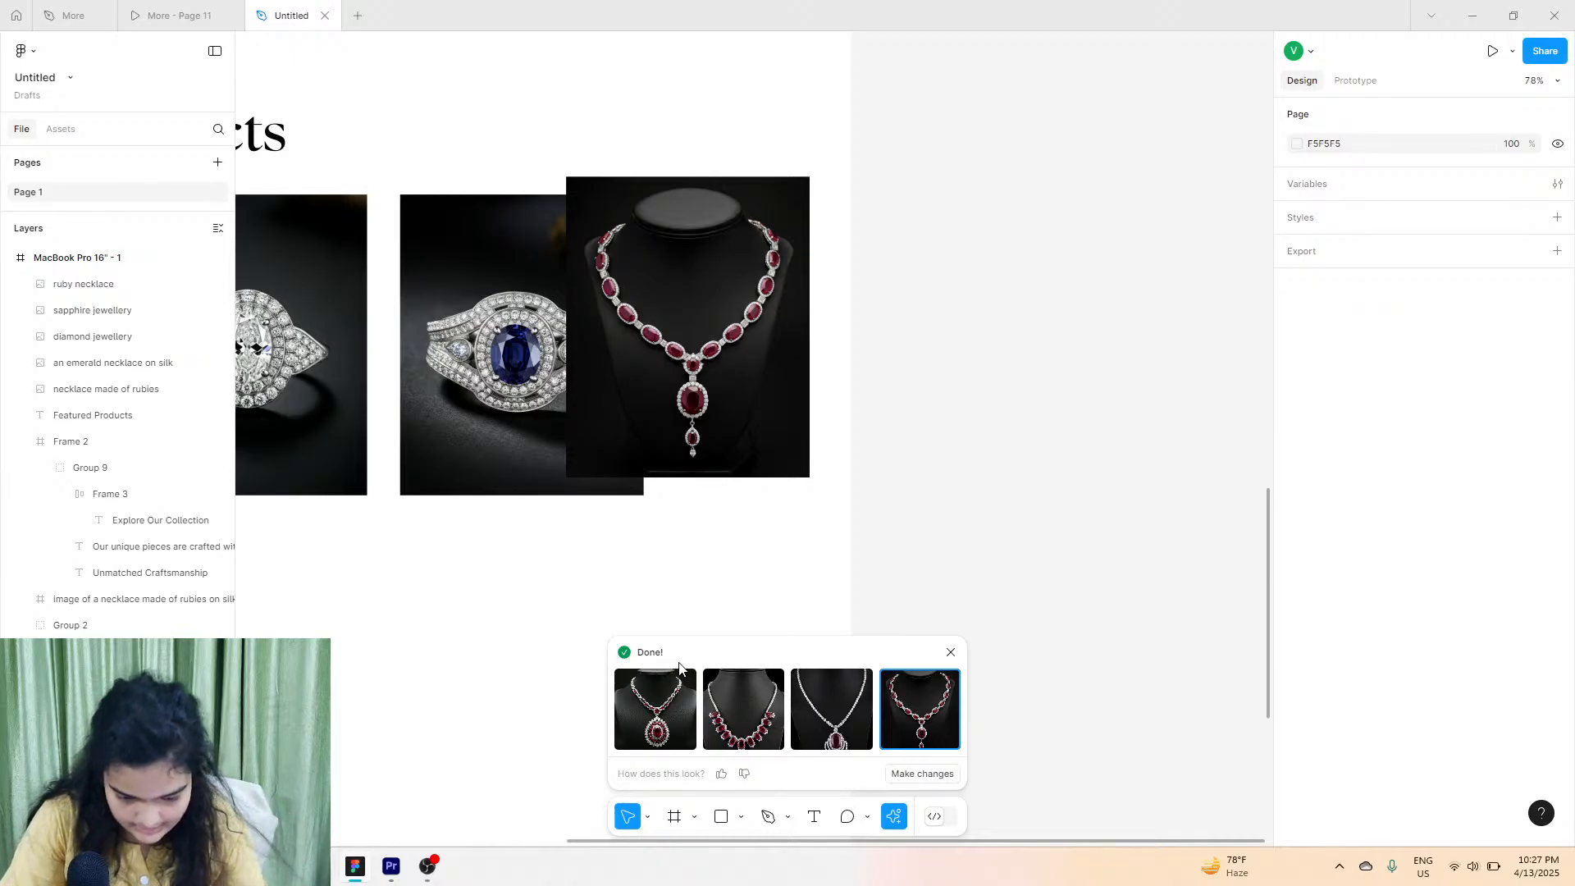
{"action": "left_click", "coordinate": [647, 702]}
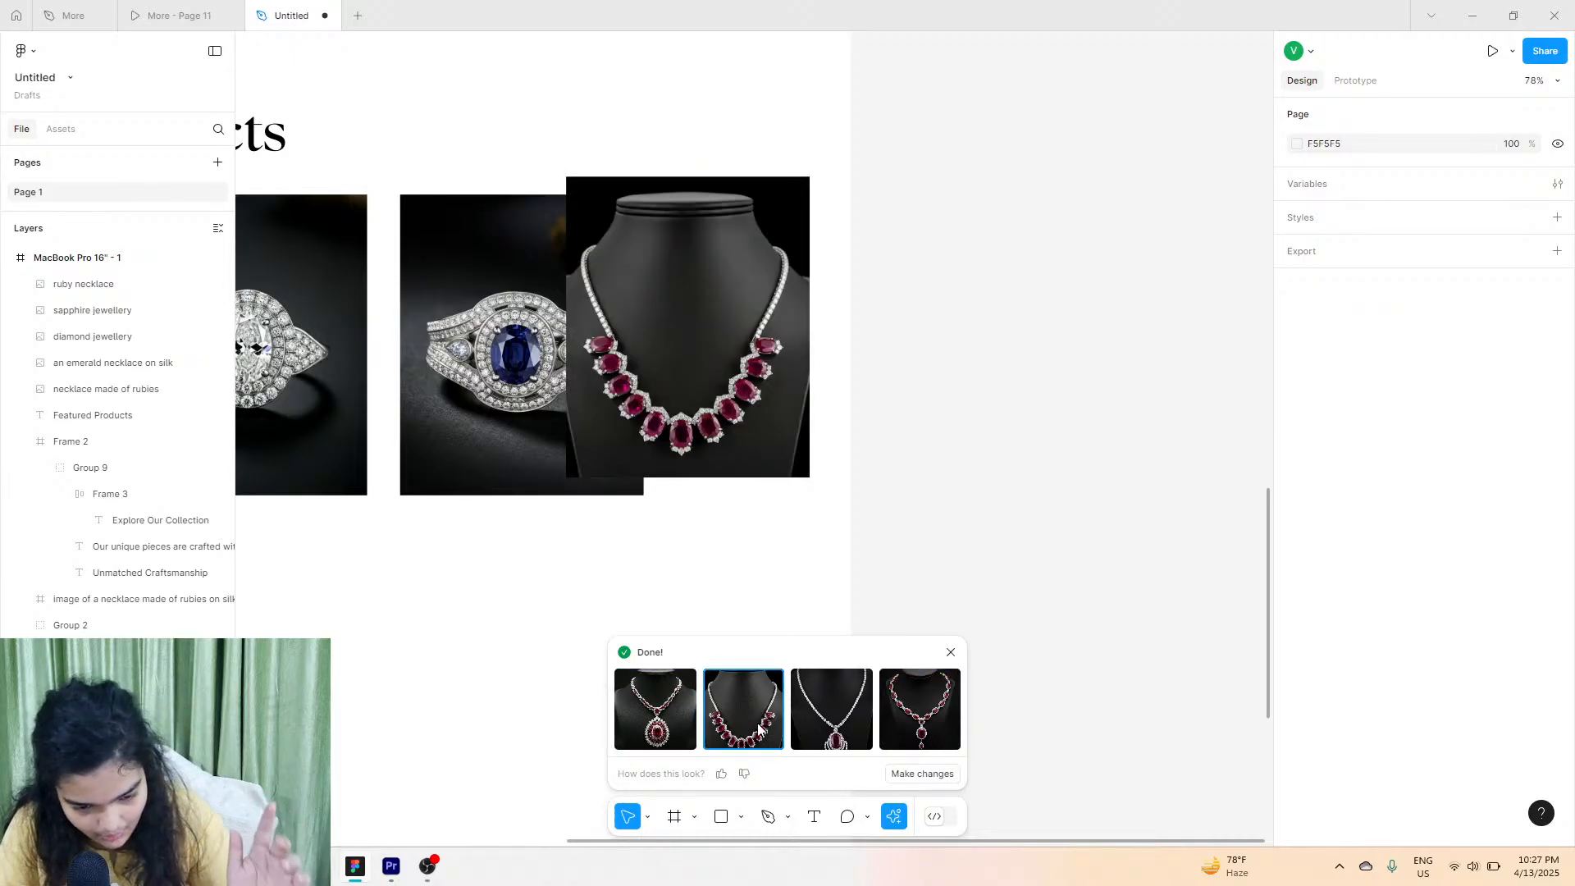
{"action": "left_click", "coordinate": [925, 728]}
{"action": "left_click", "coordinate": [816, 723]}
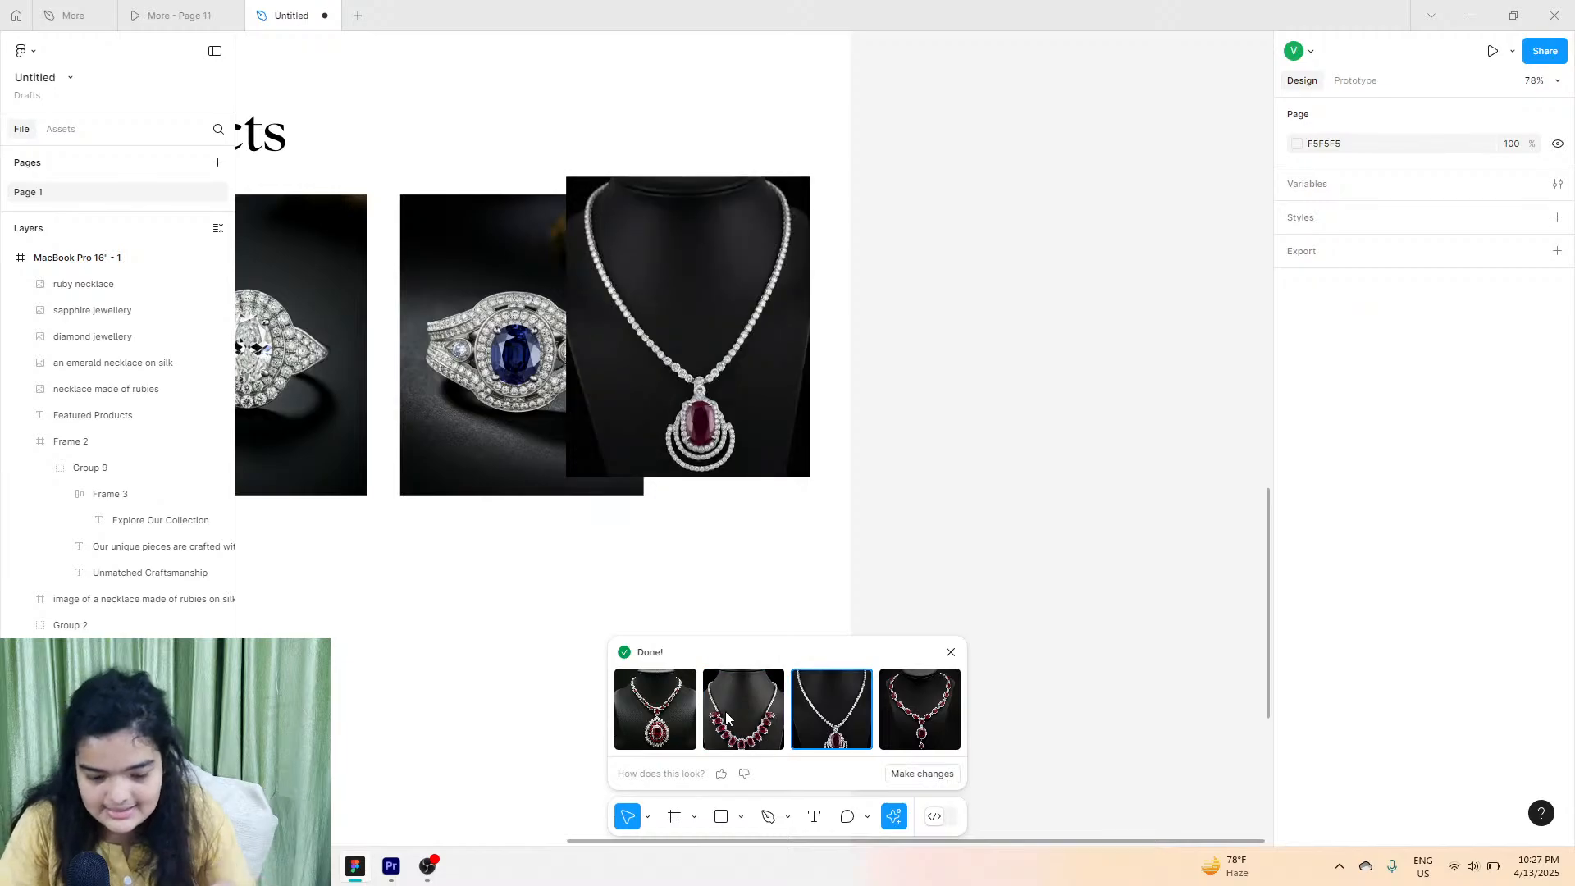
{"action": "left_click", "coordinate": [674, 712]}
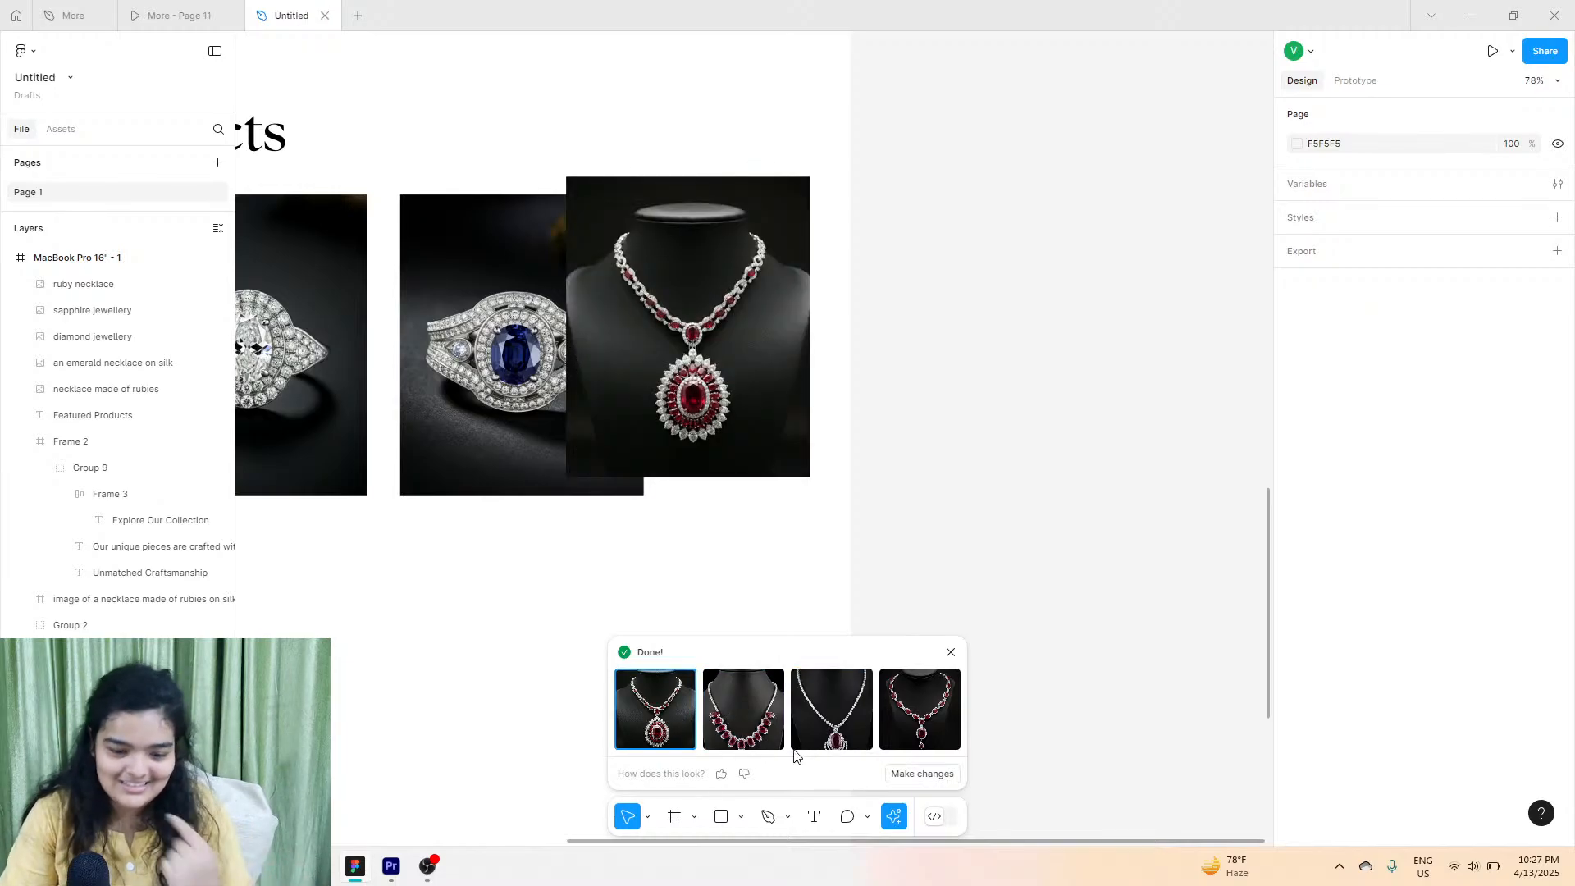
{"action": "left_click", "coordinate": [743, 705]}
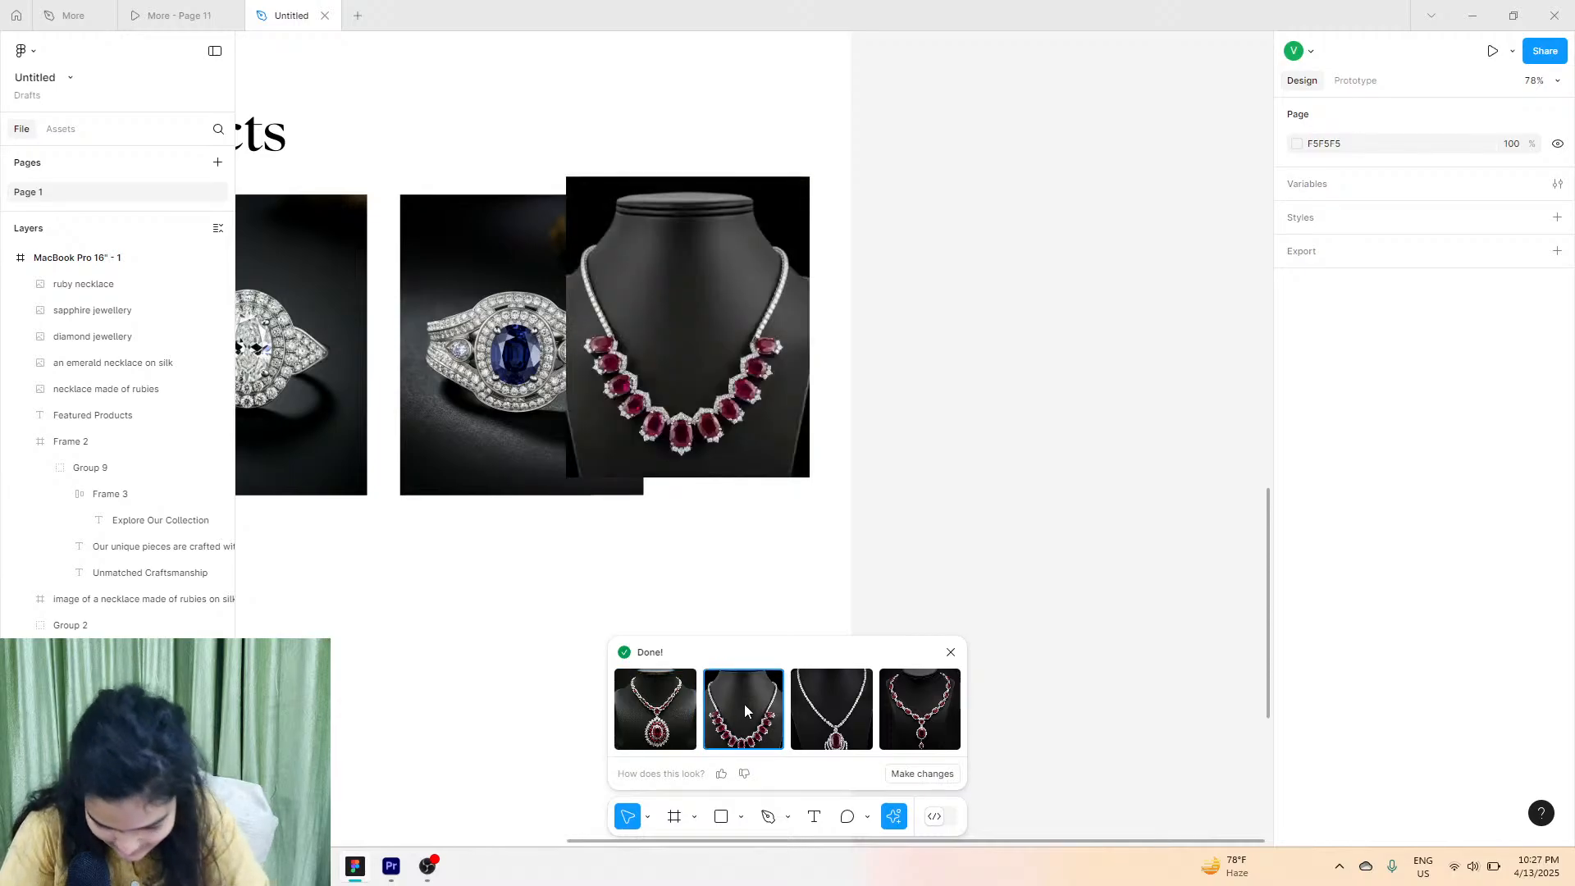
{"action": "left_click", "coordinate": [800, 697]}
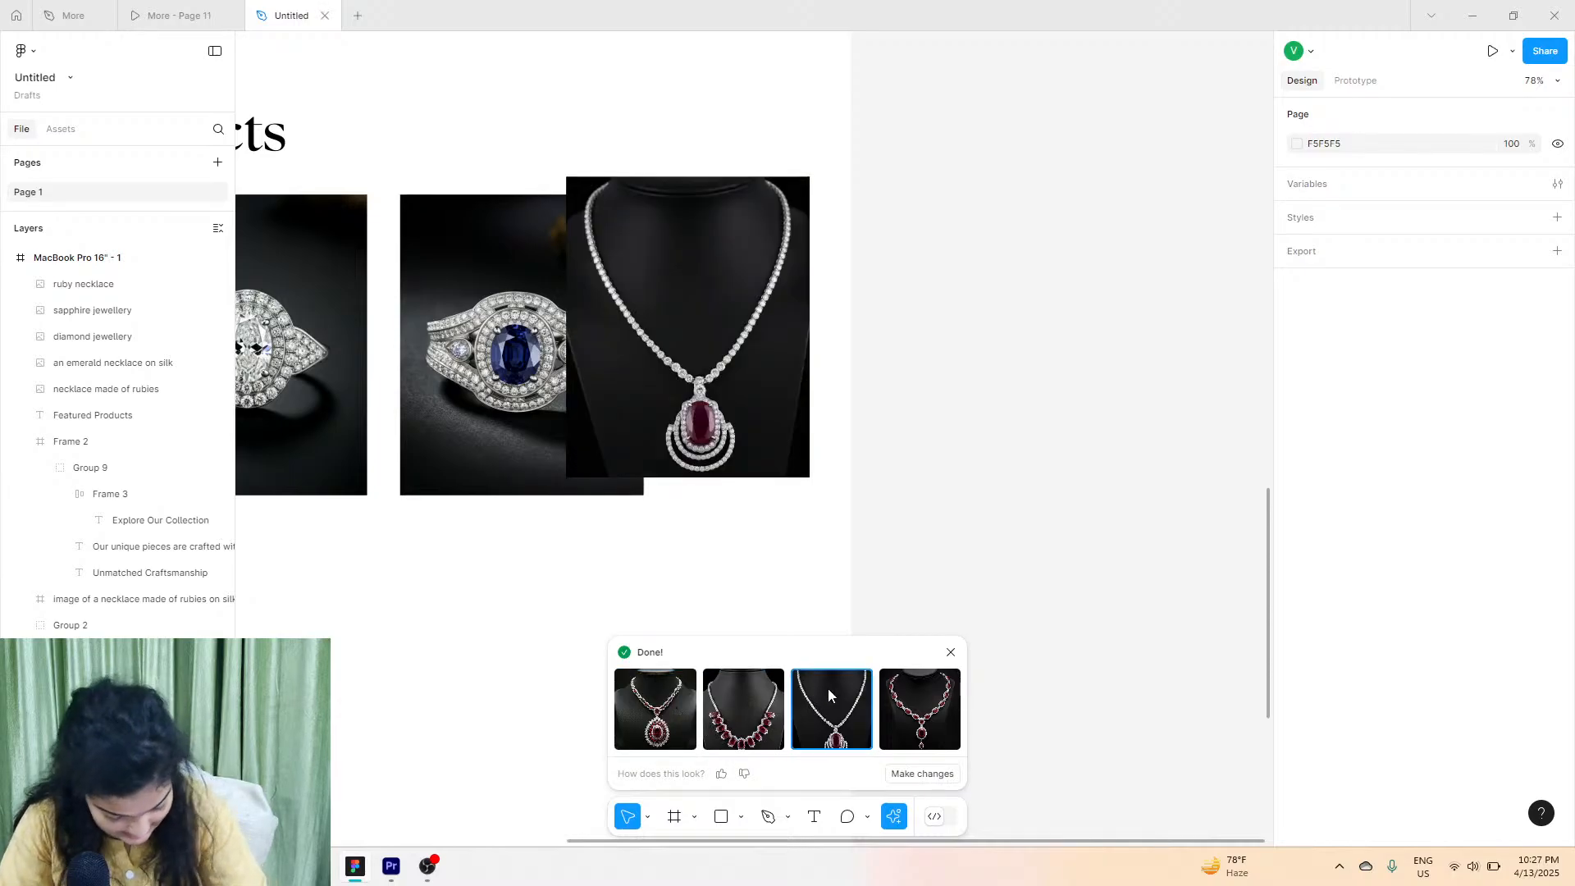
{"action": "left_click", "coordinate": [677, 697]}
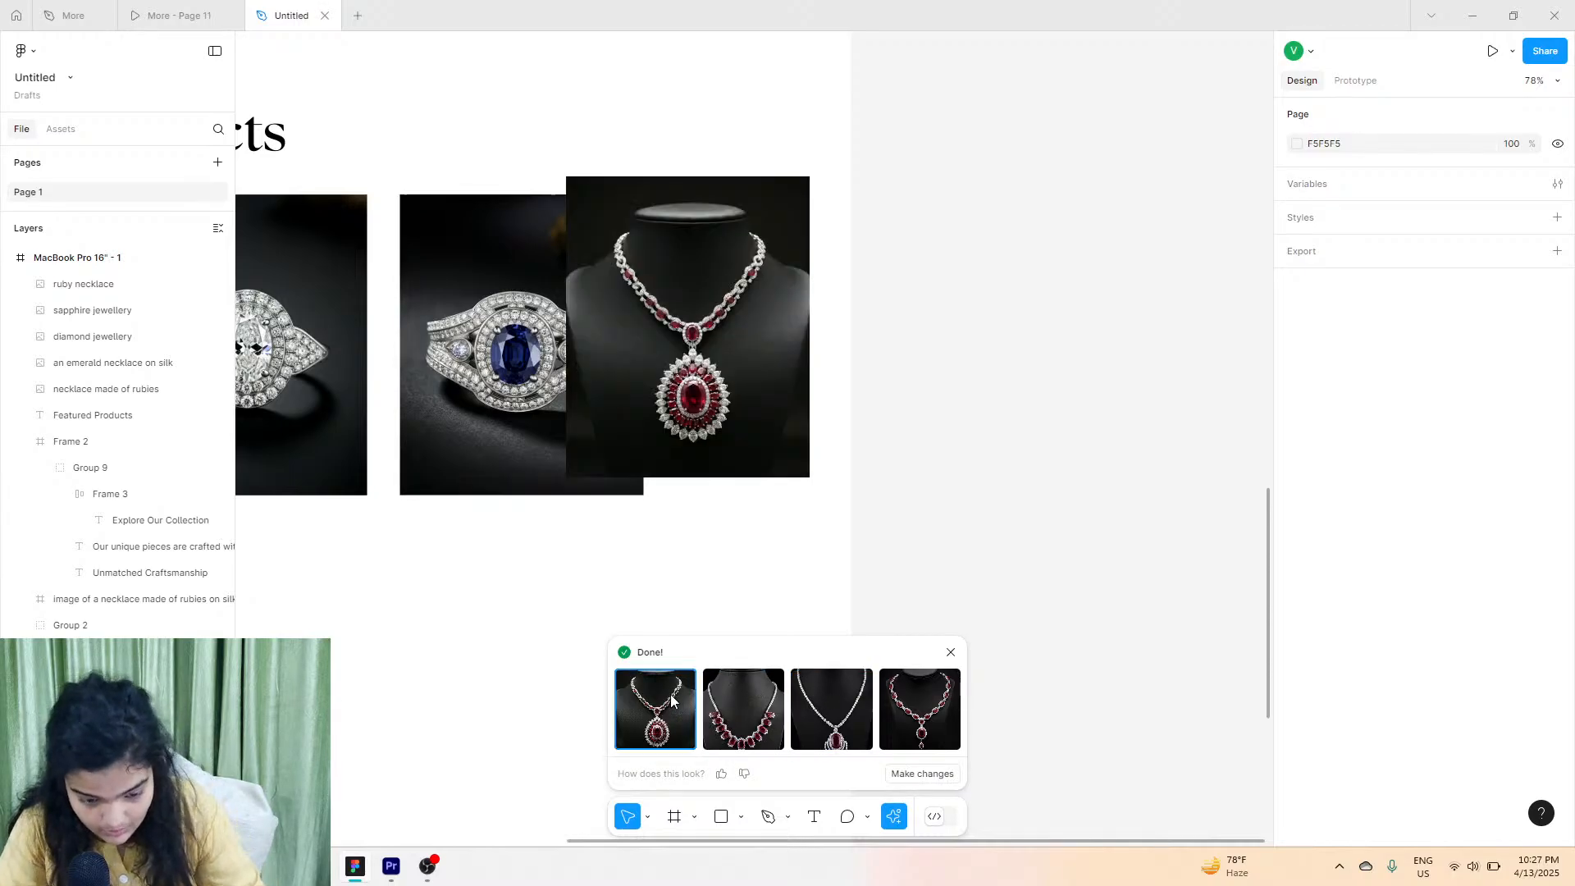
Move the ruby necklace image to the end of the row, beside the sapphire ring and extending past the page edge.
{"action": "left_click", "coordinate": [843, 529]}
{"action": "left_click_drag", "start_coordinate": [794, 353], "coordinate": [753, 367]}
Try adding auto layout to the emerald, diamond, sapphire and ruby product images together, and undo it.
{"action": "left_click_drag", "start_coordinate": [812, 618], "coordinate": [432, 352]}
{"action": "scroll", "coordinate": [432, 353], "scroll_direction": "right", "scroll_amount": 5}
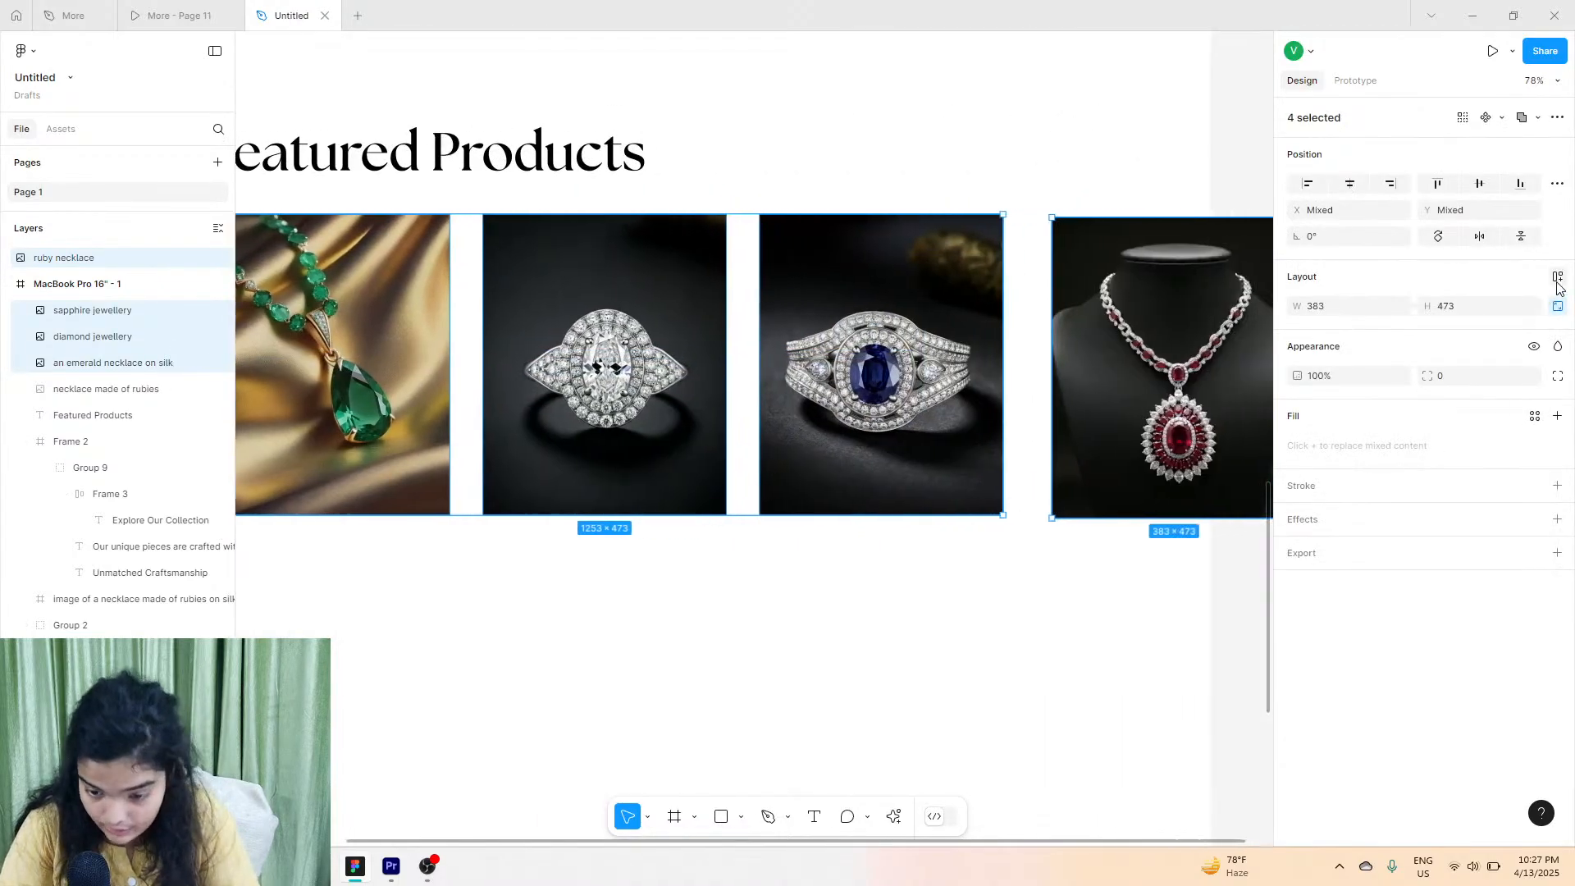
{"action": "left_click", "coordinate": [1558, 276]}
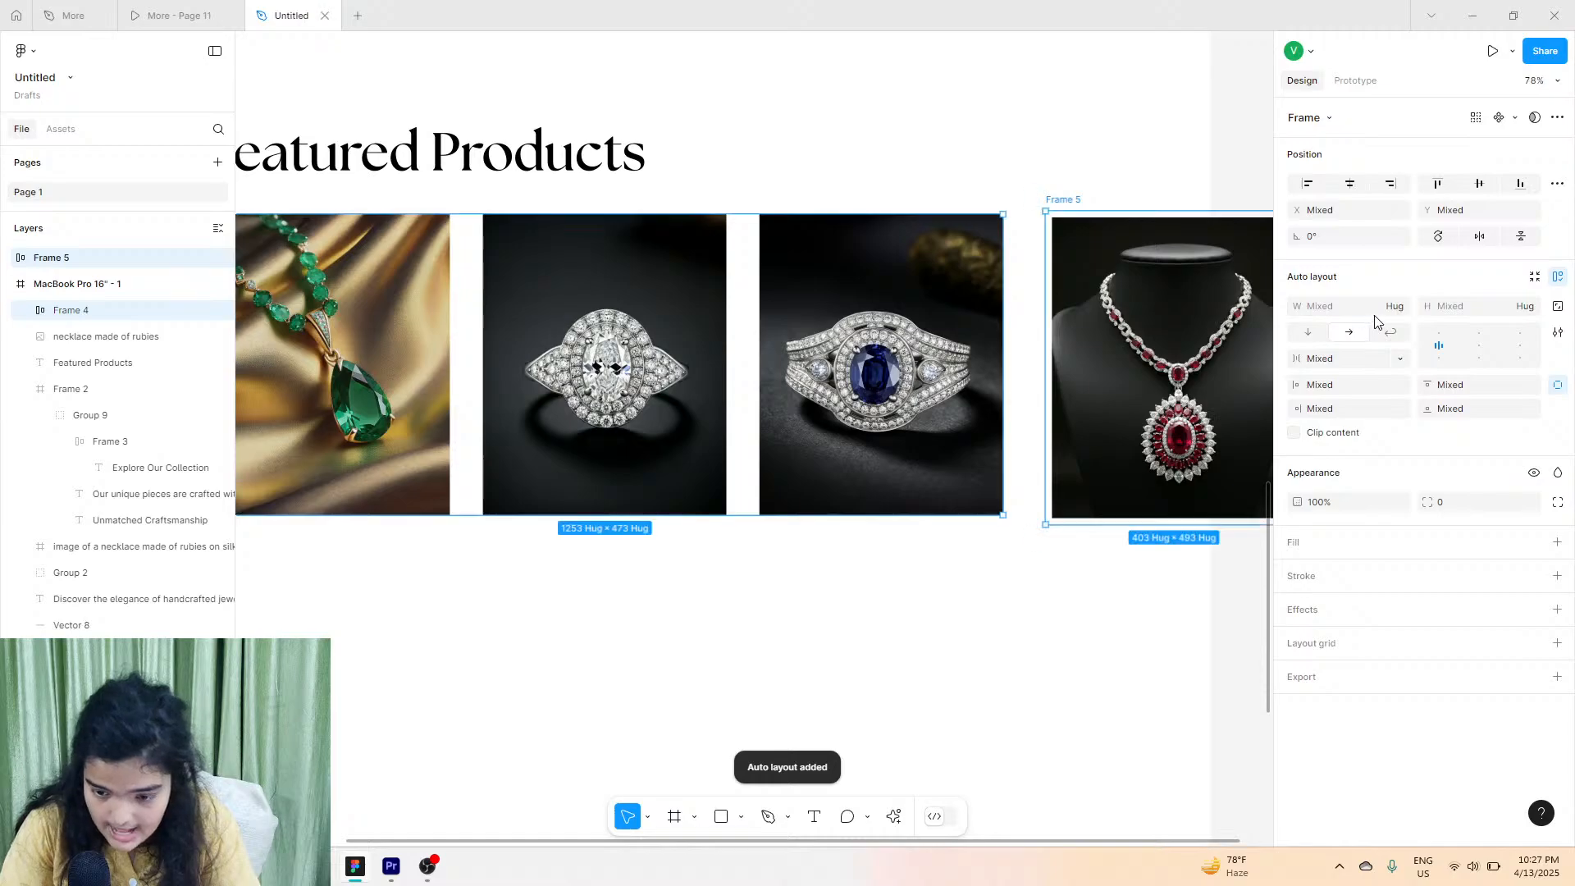
{"action": "key", "text": "ctrl+z"}
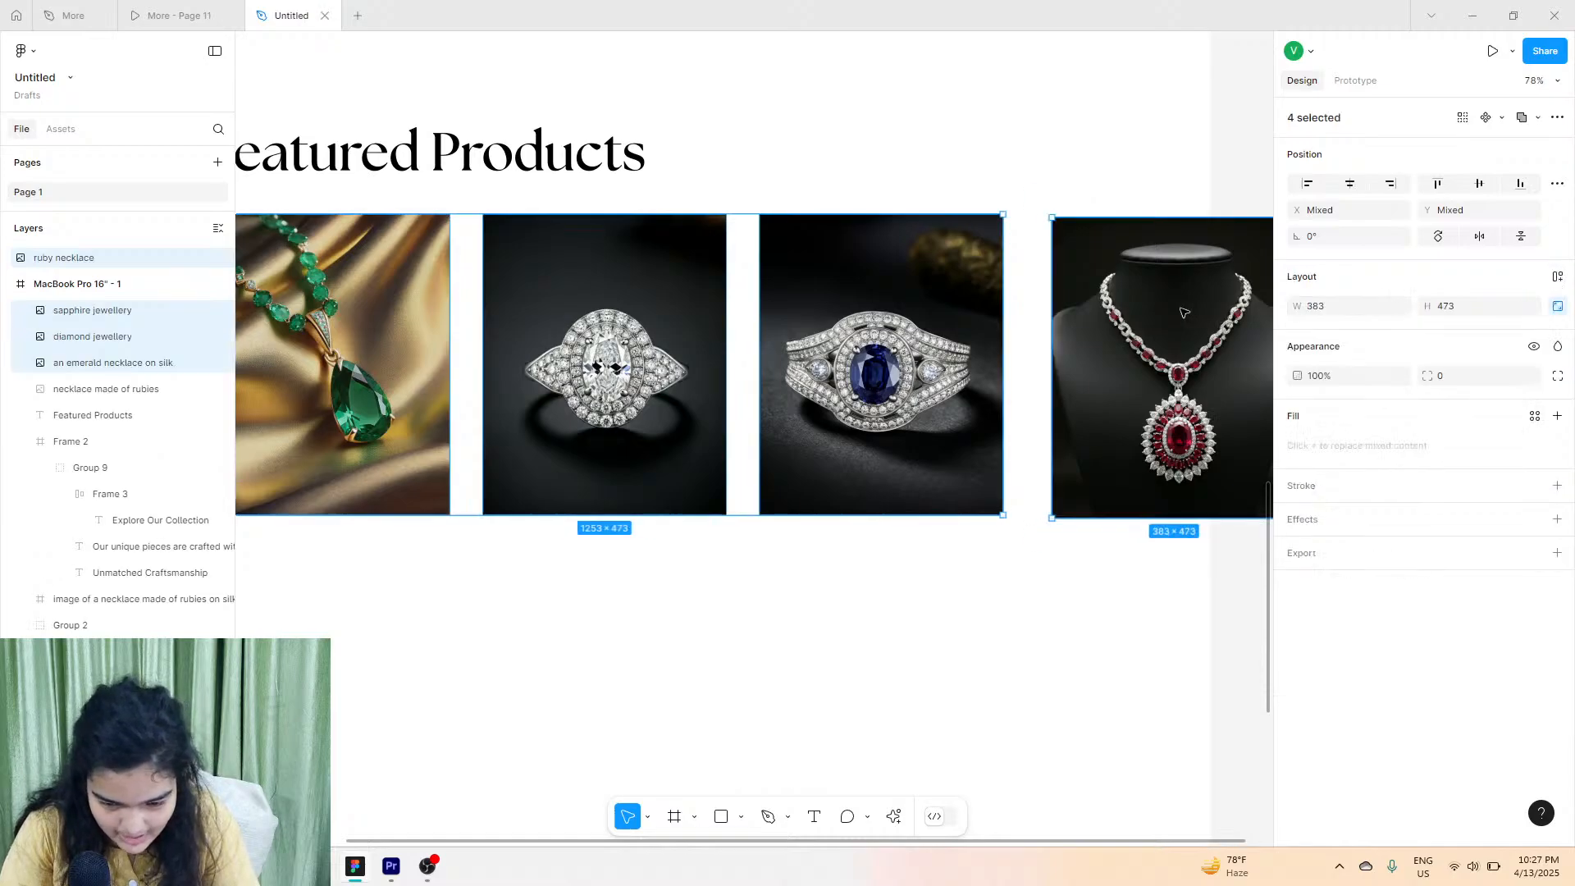
Position the ruby necklace image at X 1453, Y 2707 and move its layer into the MacBook Pro 16" - 1 frame above sapphire jewellery.
{"action": "key", "text": "ctrl+z"}
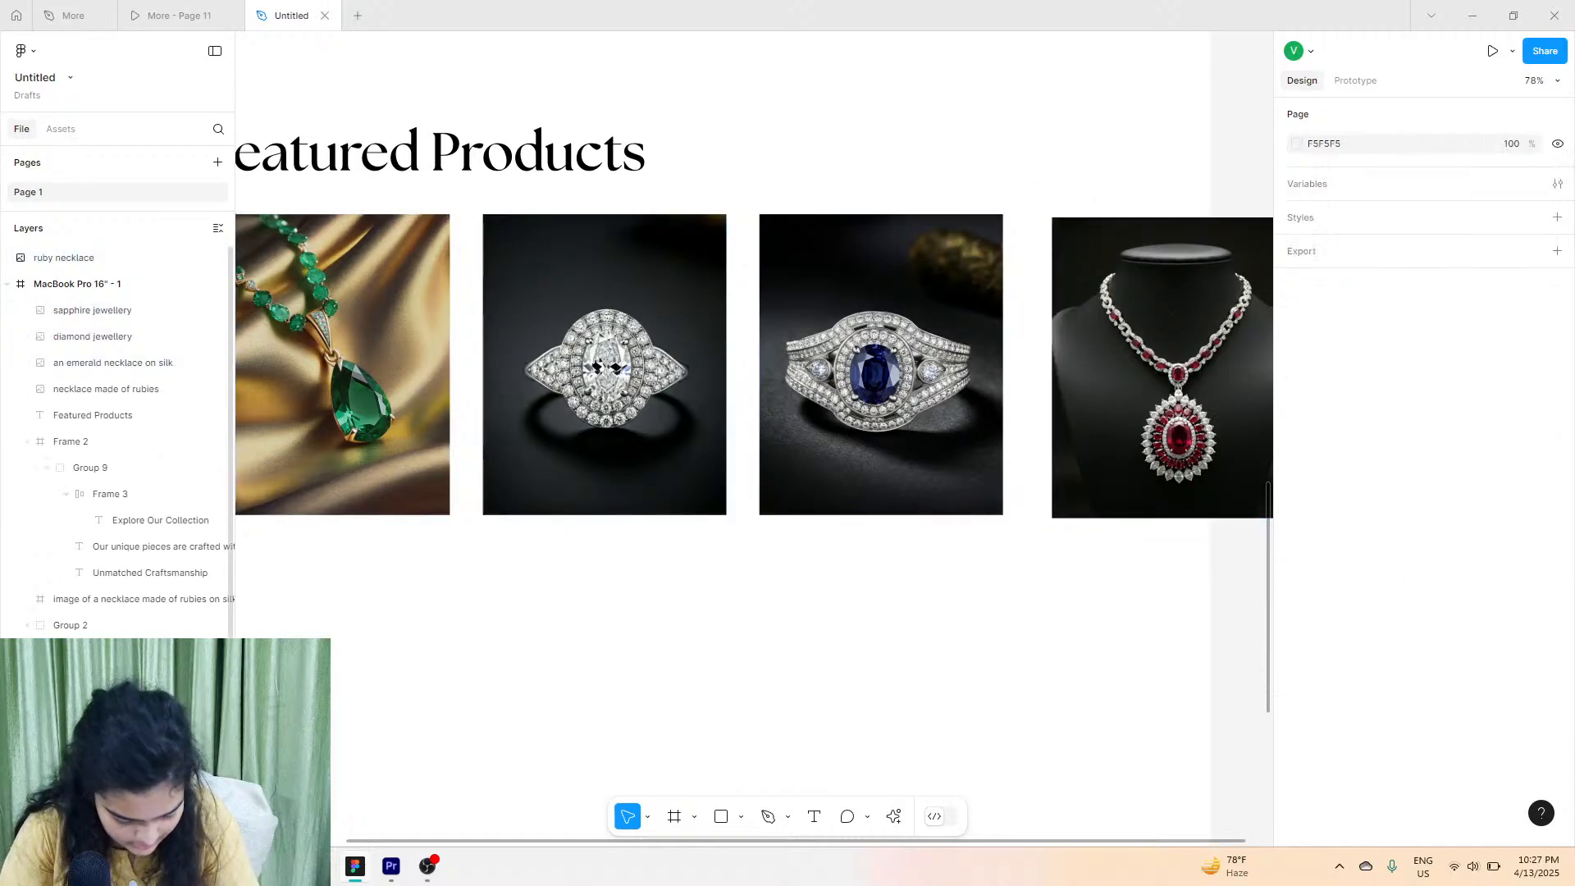
{"action": "left_click_drag", "start_coordinate": [1121, 380], "coordinate": [1117, 378]}
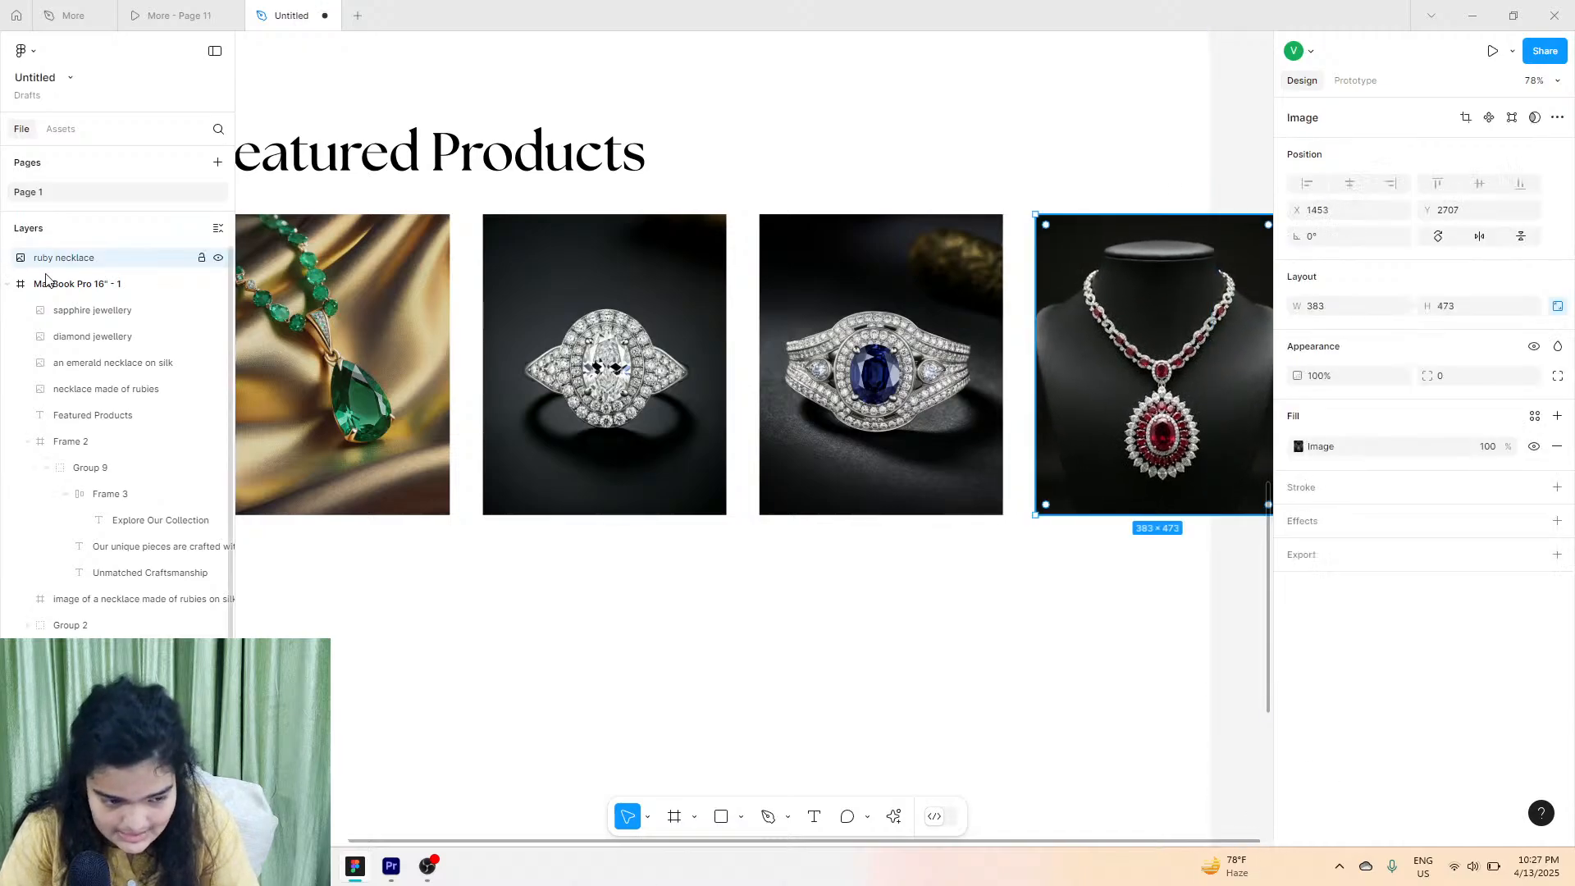
{"action": "left_click", "coordinate": [114, 315]}
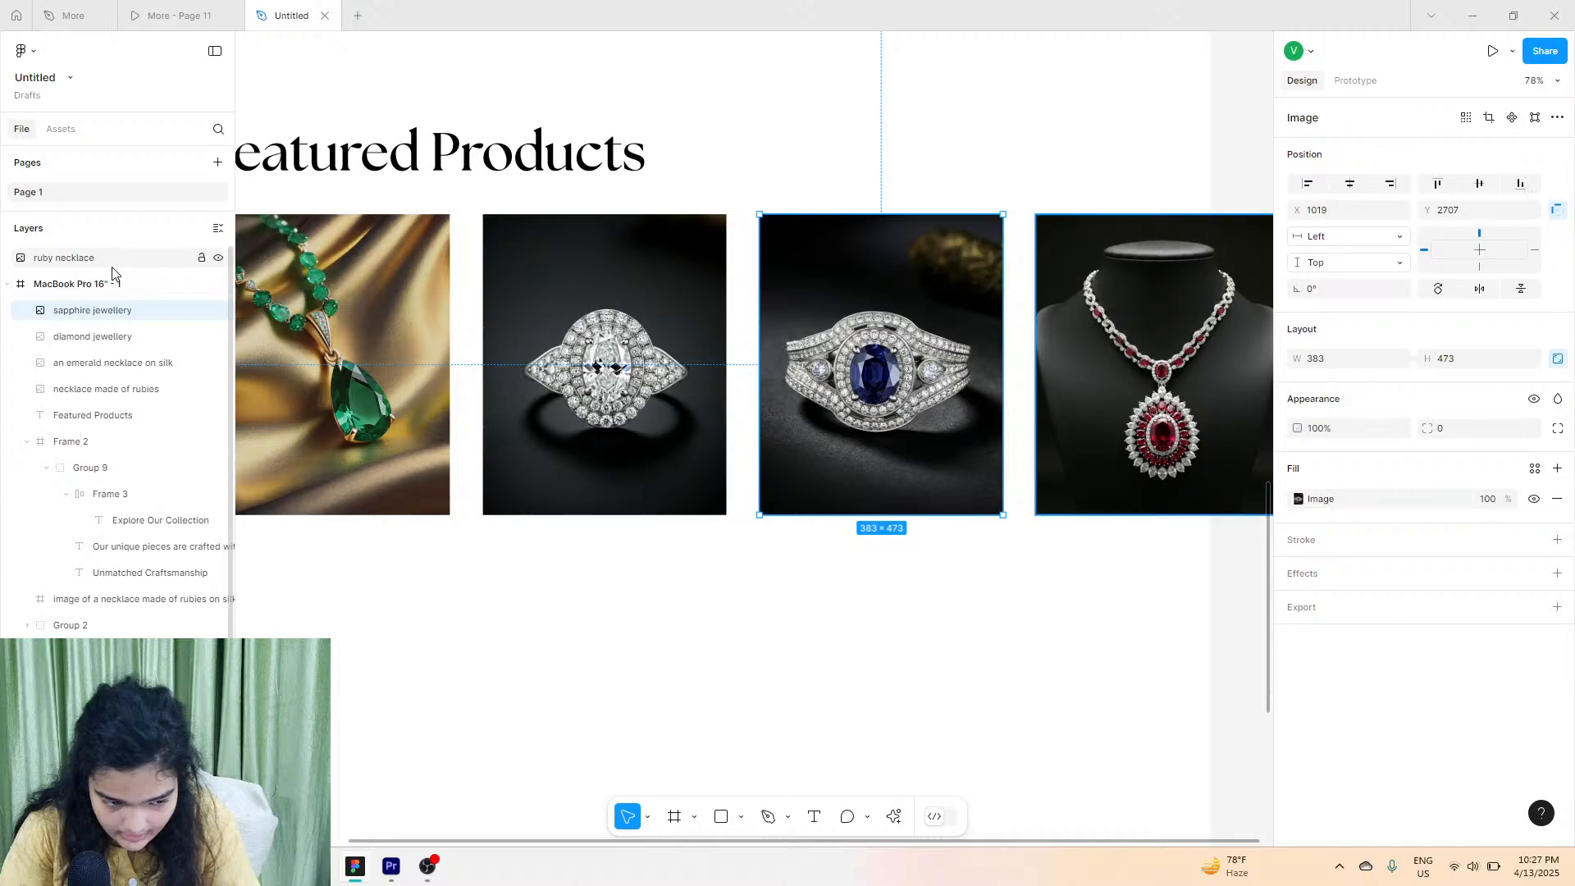
{"action": "left_click_drag", "start_coordinate": [115, 264], "coordinate": [130, 306]}
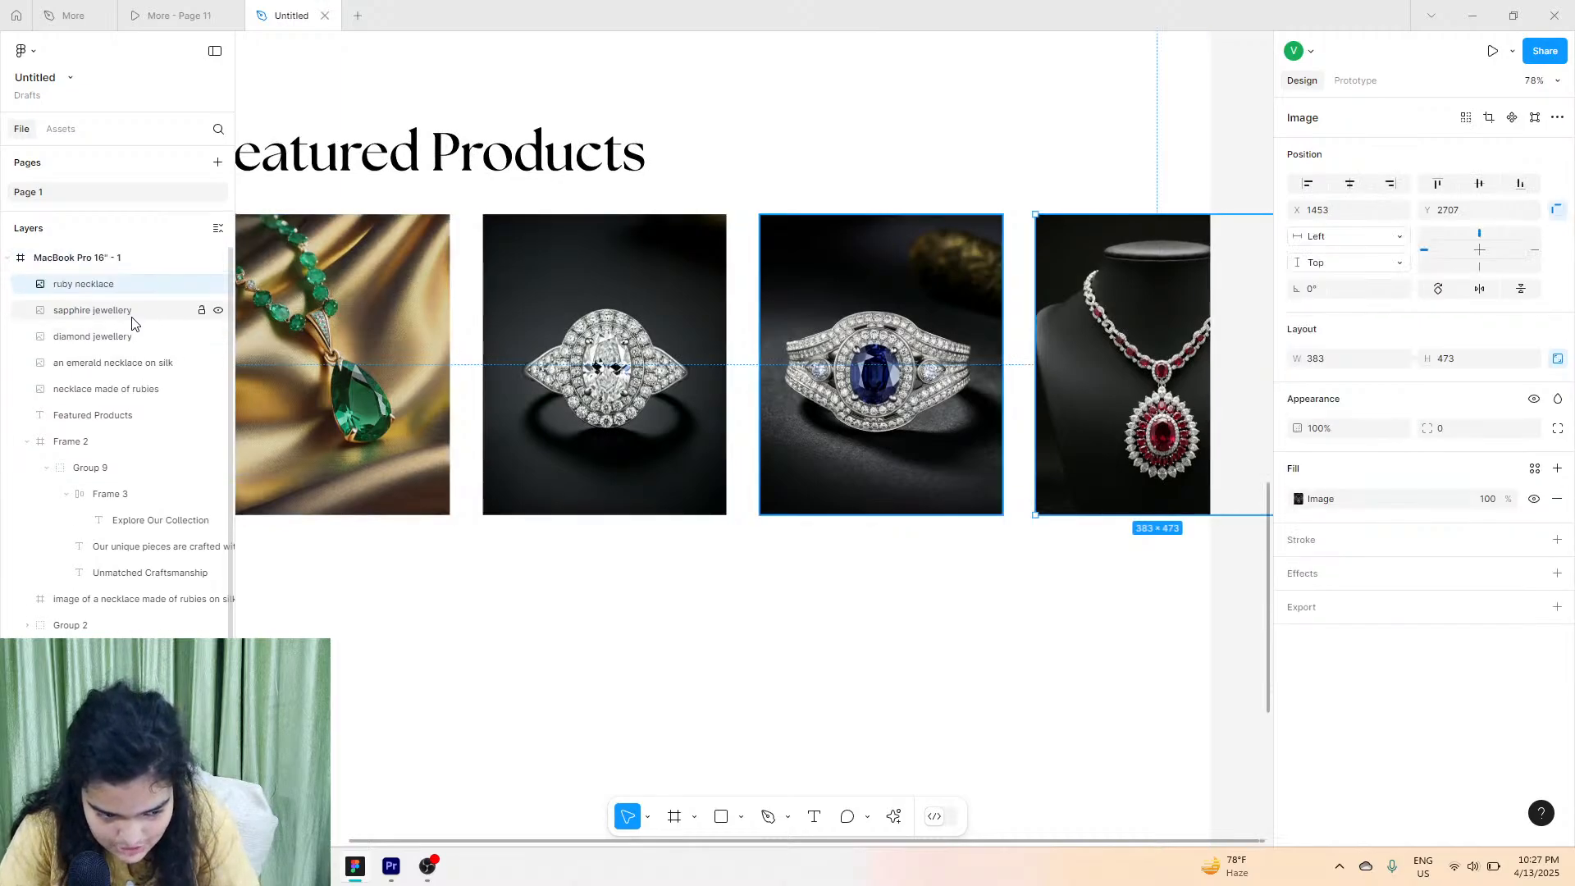
Group the ruby, sapphire, diamond and emerald product images and move the group up to Y 2702.
{"action": "left_click", "coordinate": [130, 315], "text": "shift"}
{"action": "left_click", "coordinate": [128, 337], "text": "shift"}
{"action": "left_click", "coordinate": [126, 362], "text": "shift"}
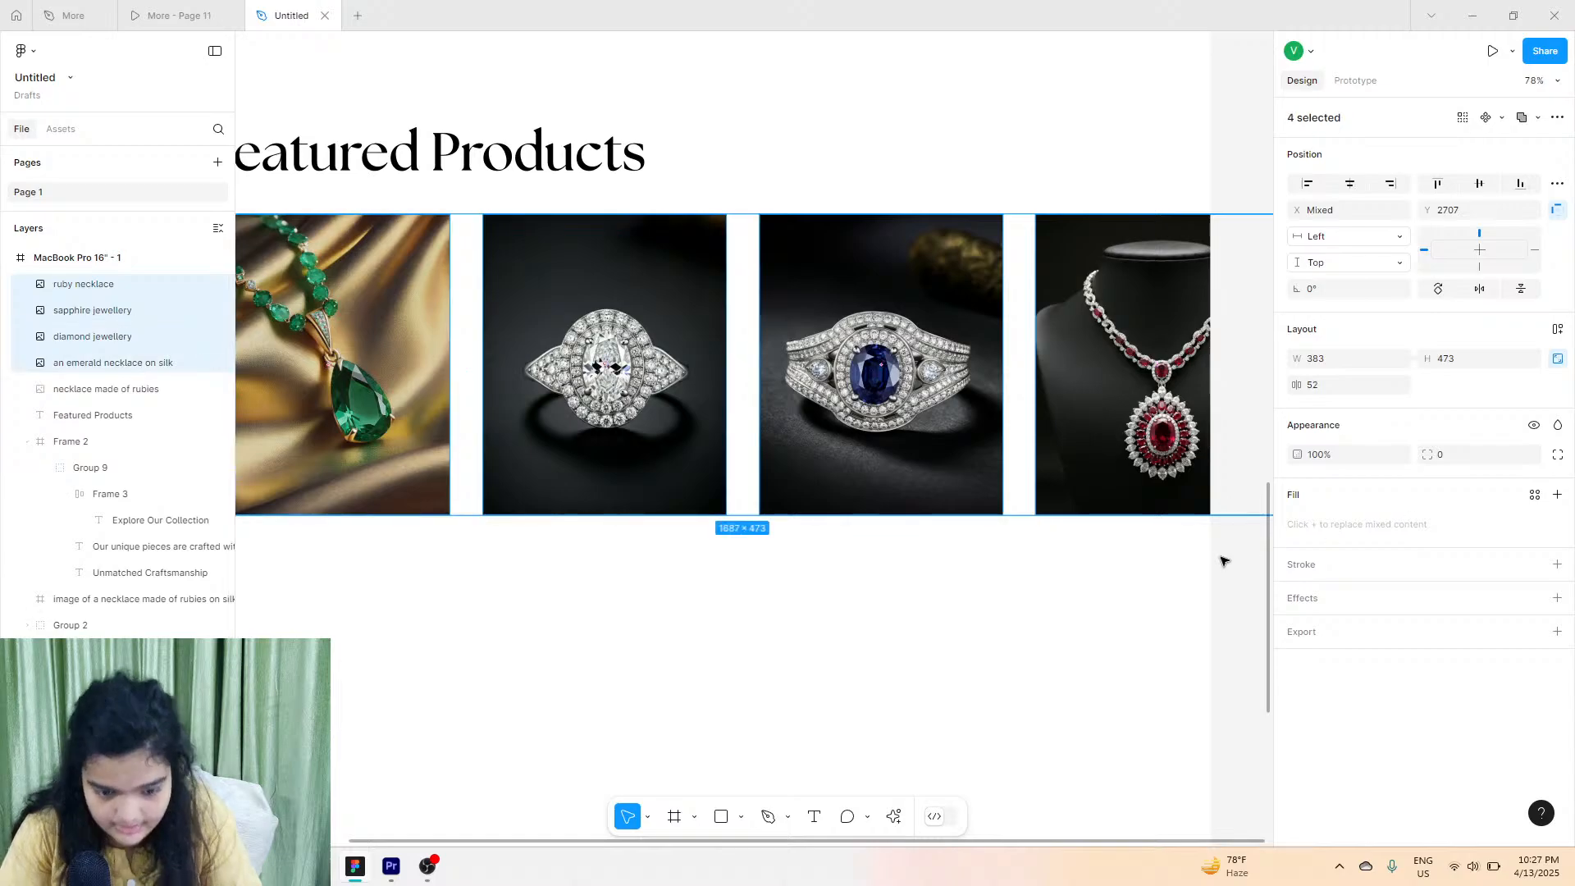
{"action": "key", "text": "ctrl+g"}
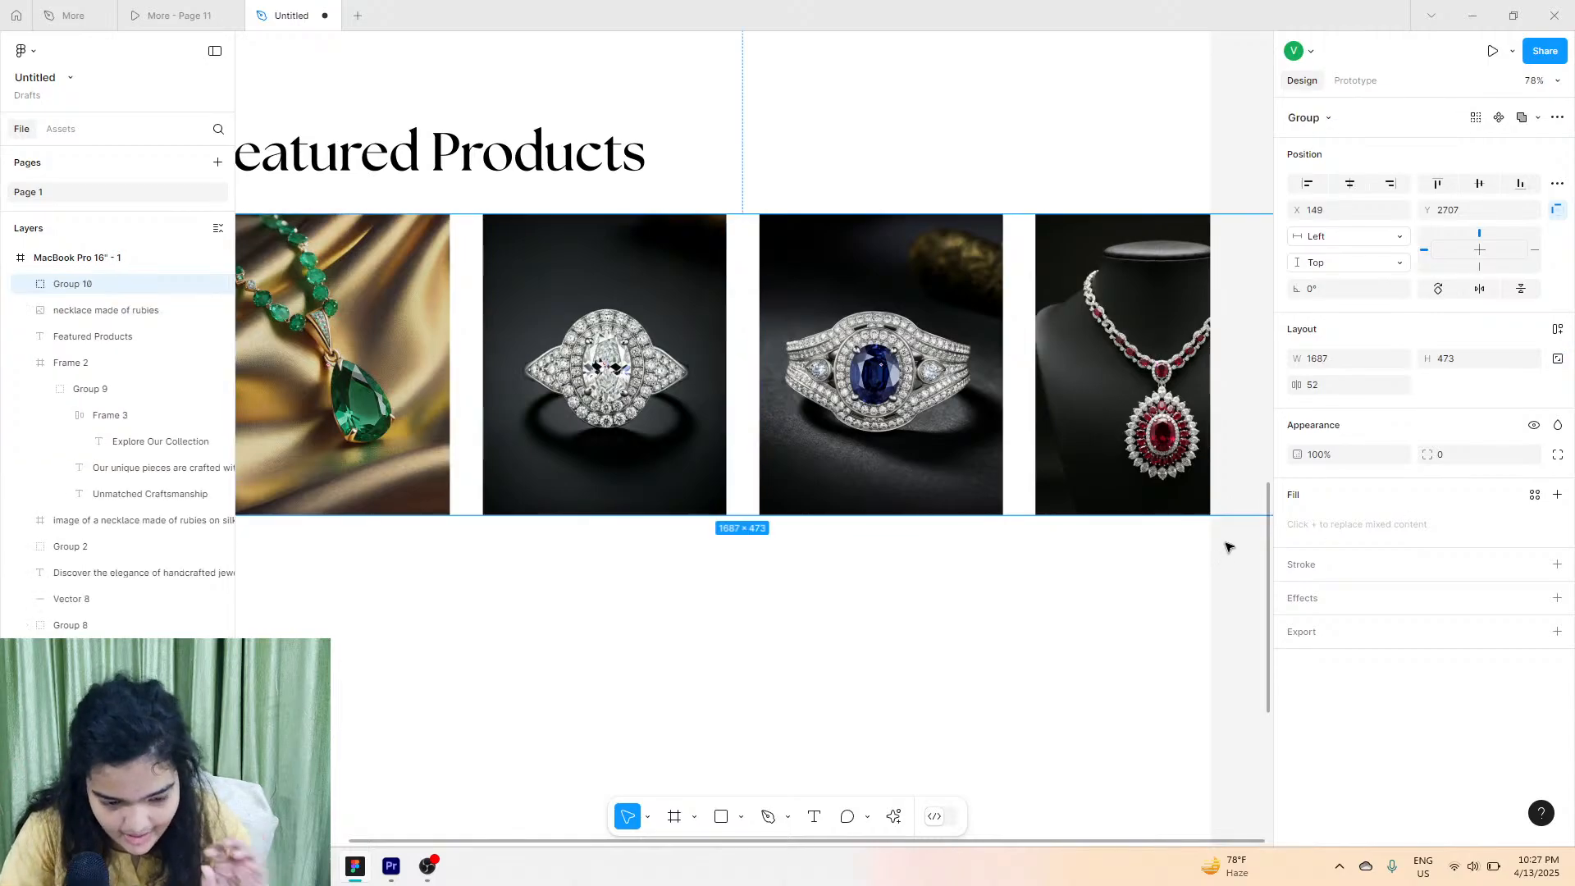
{"action": "scroll", "coordinate": [1130, 329], "scroll_direction": "left", "scroll_amount": 3}
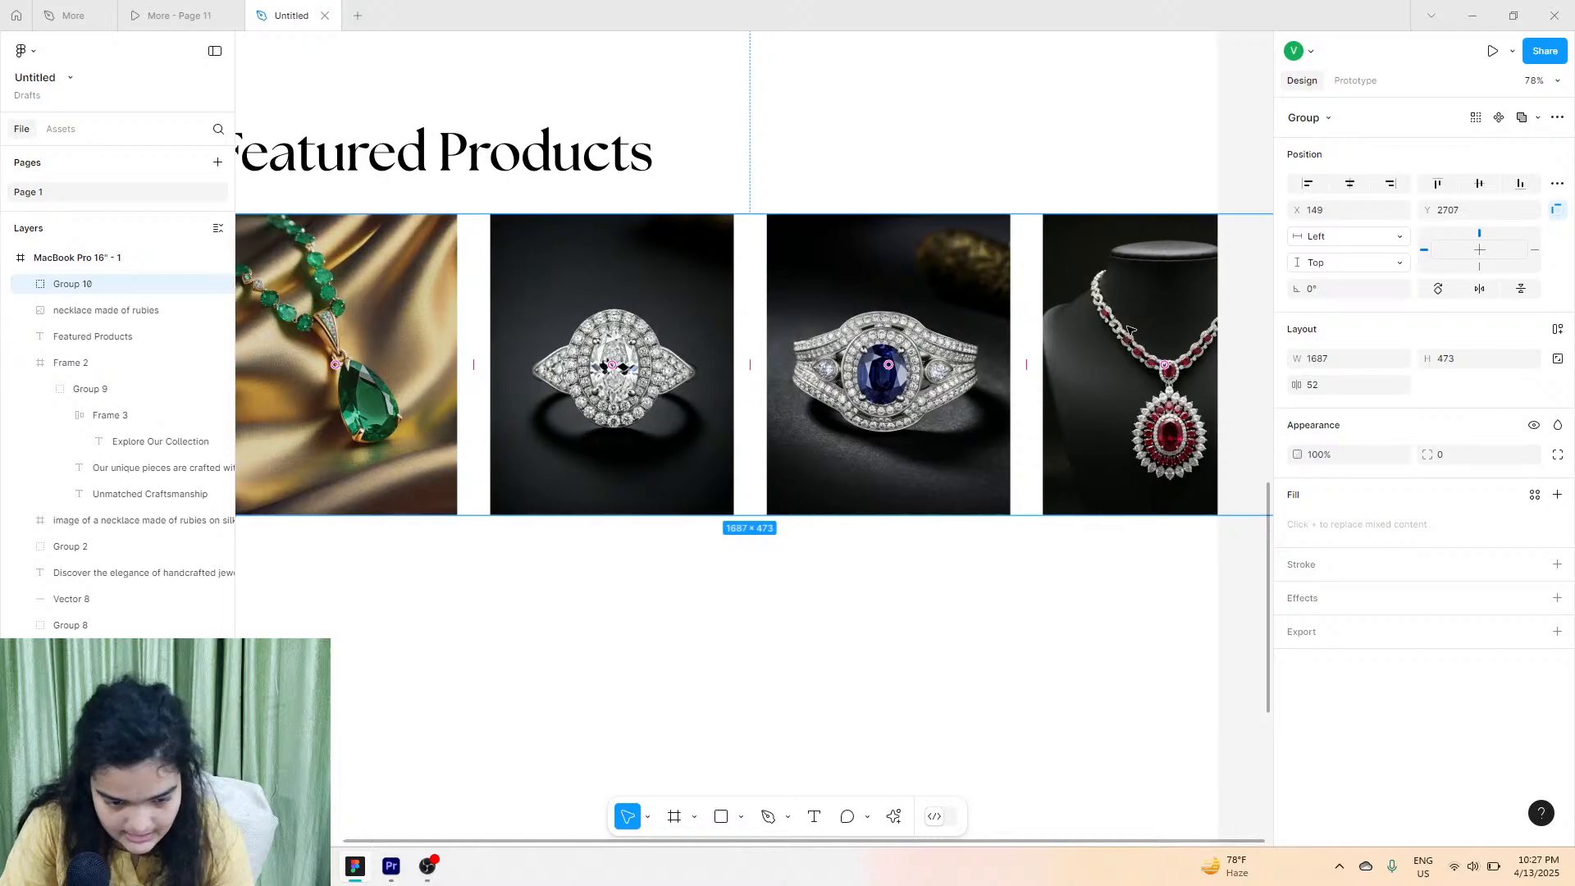
{"action": "scroll", "coordinate": [1066, 337], "scroll_direction": "left", "scroll_amount": 1}
{"action": "scroll", "coordinate": [984, 345], "scroll_direction": "right", "scroll_amount": 2}
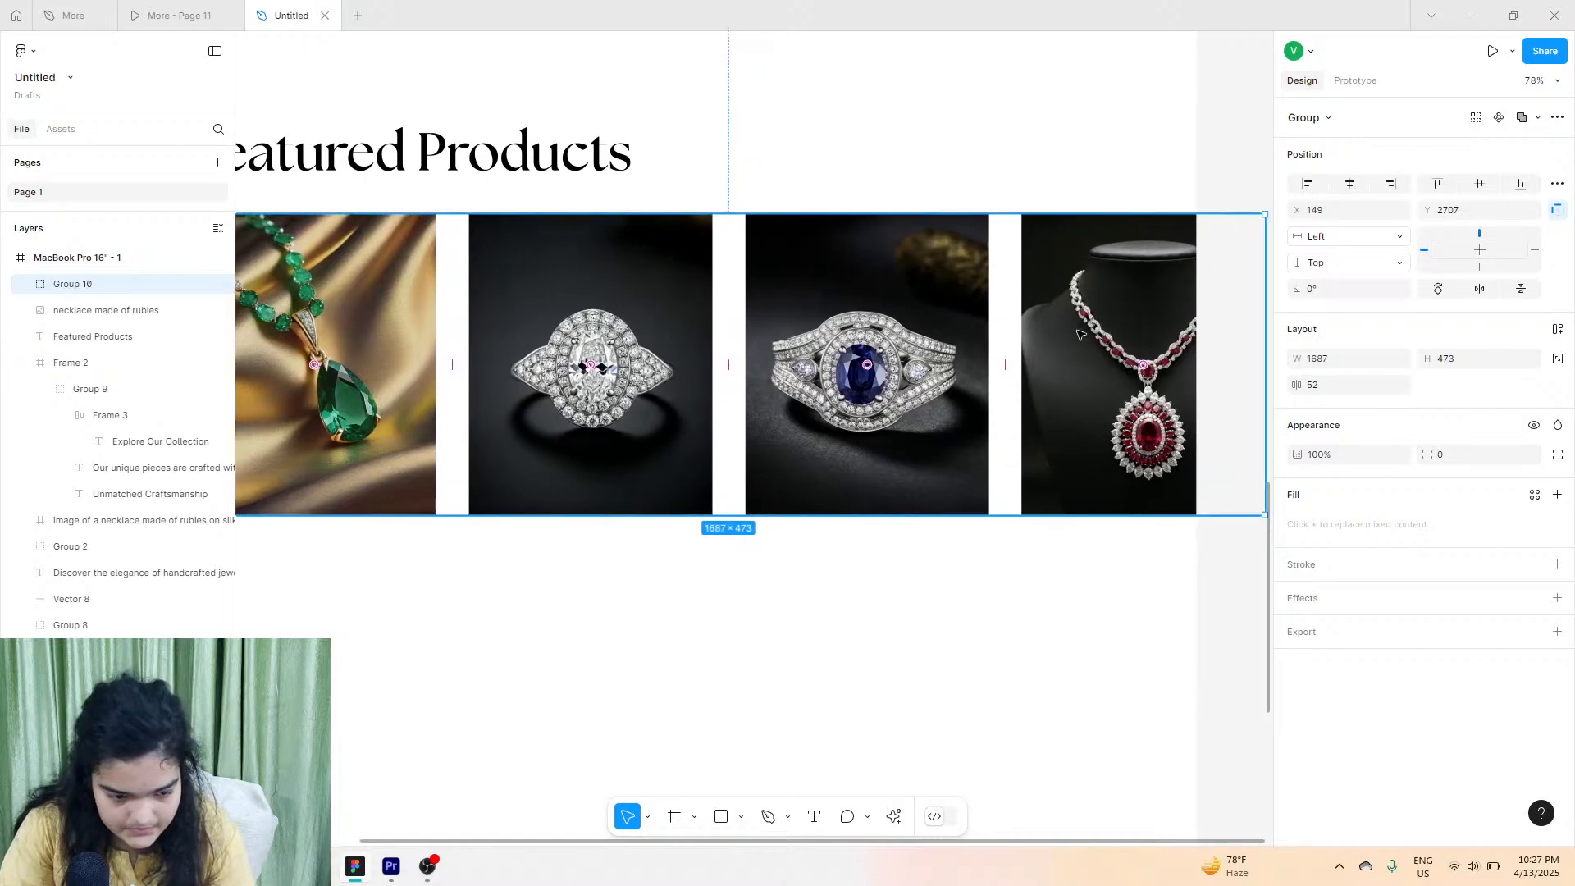
{"action": "scroll", "coordinate": [903, 357], "scroll_direction": "left", "scroll_amount": 3}
{"action": "left_click_drag", "start_coordinate": [882, 359], "coordinate": [881, 356]}
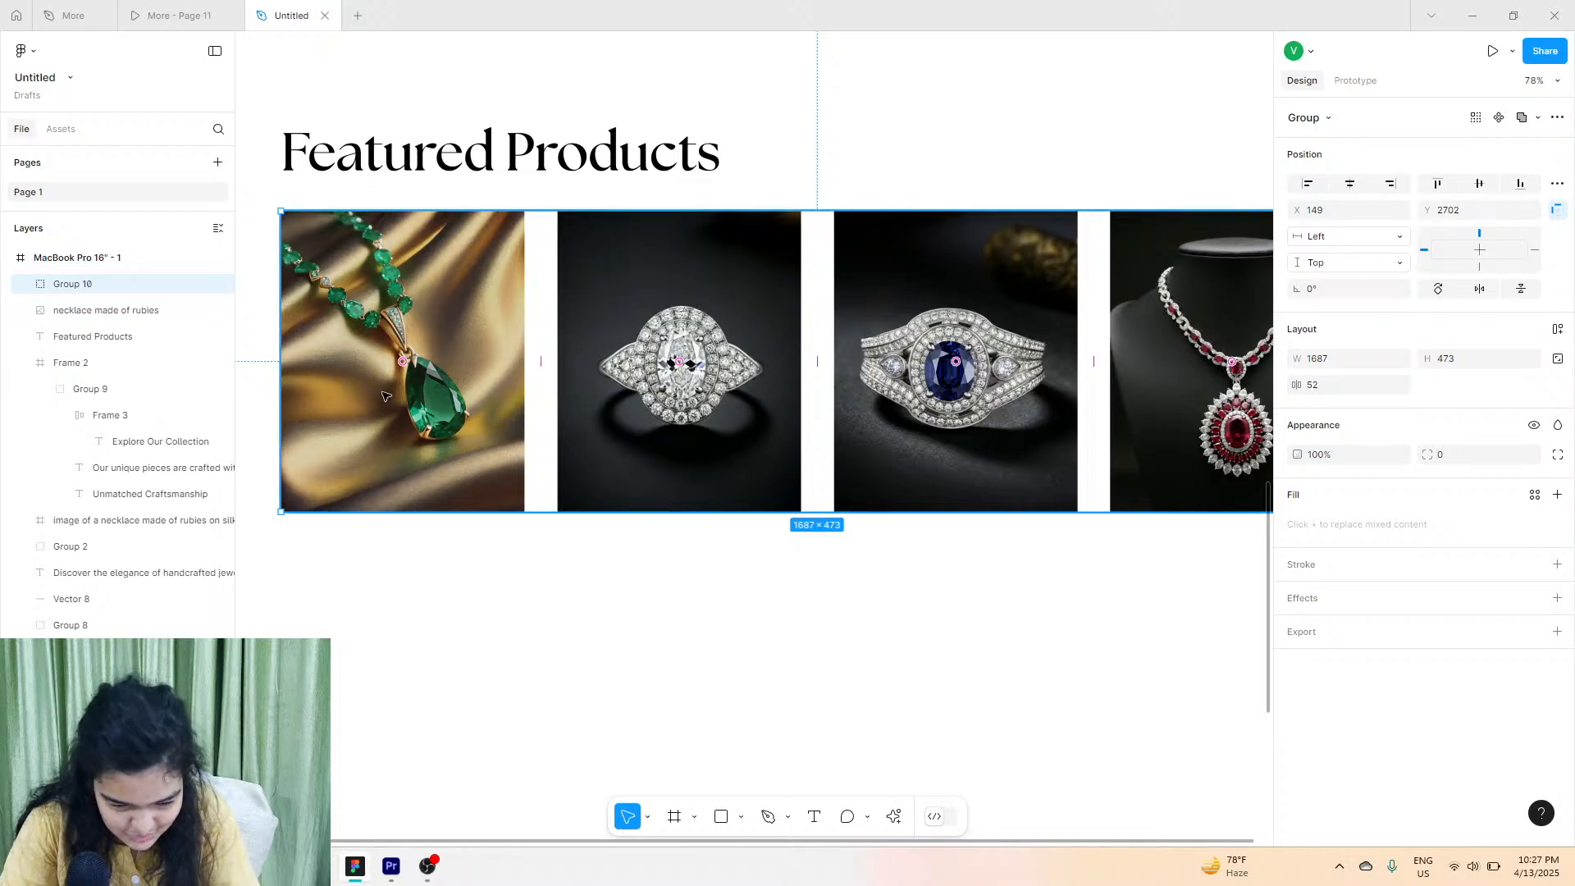
Generate an AI image from the prompt "emerald necklace" for the first product image in the group.
{"action": "double_click", "coordinate": [498, 438]}
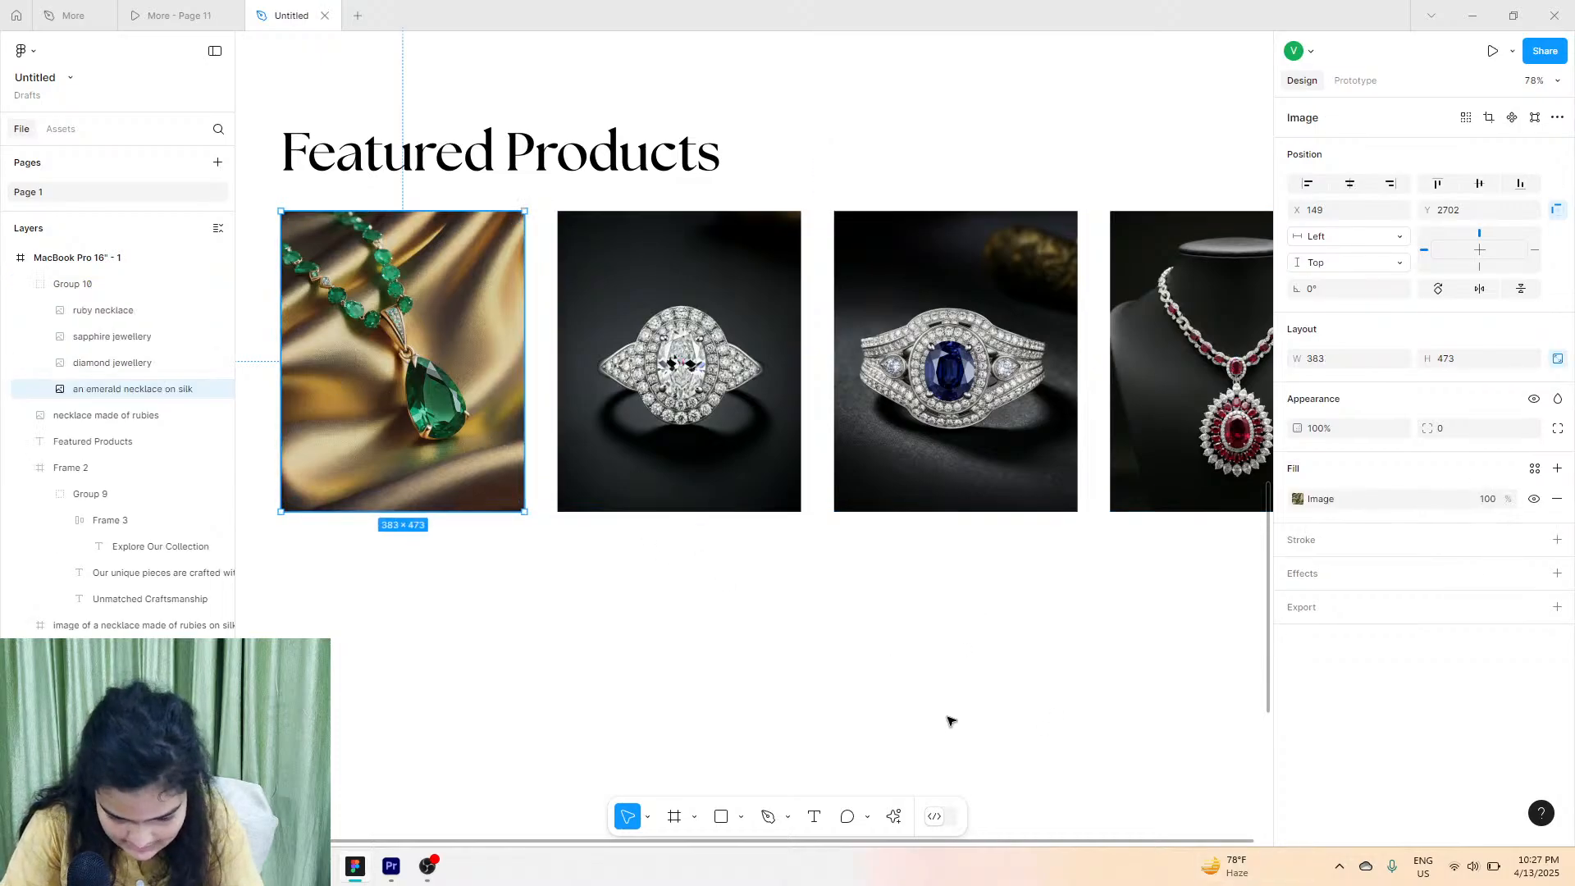
{"action": "left_click", "coordinate": [894, 816]}
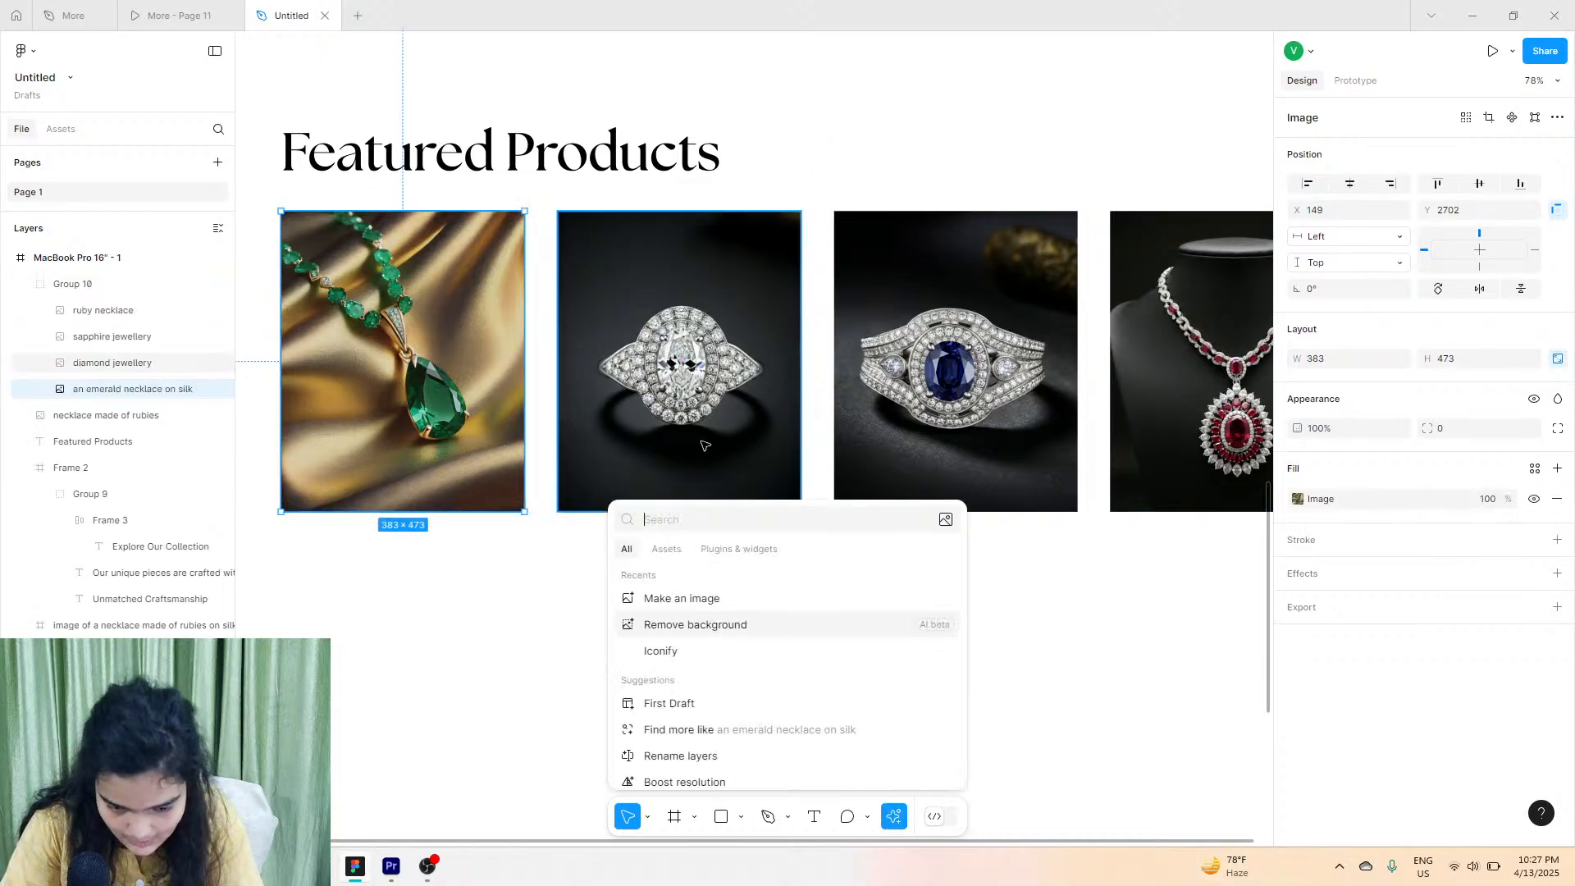
{"action": "left_click", "coordinate": [670, 605]}
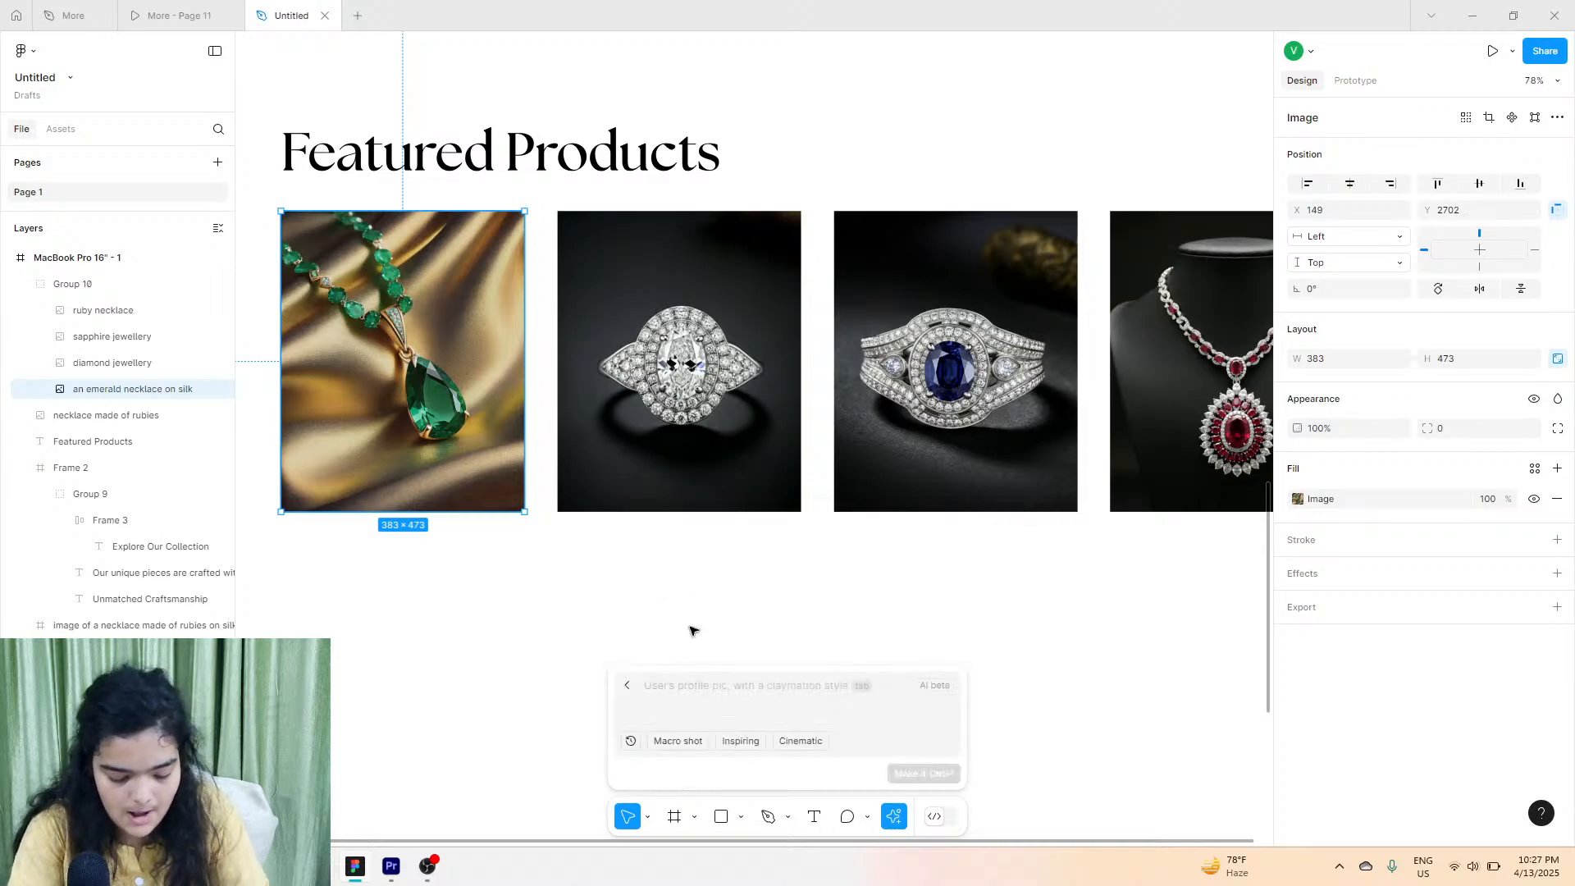
{"action": "type", "text": "emerald necklace"}
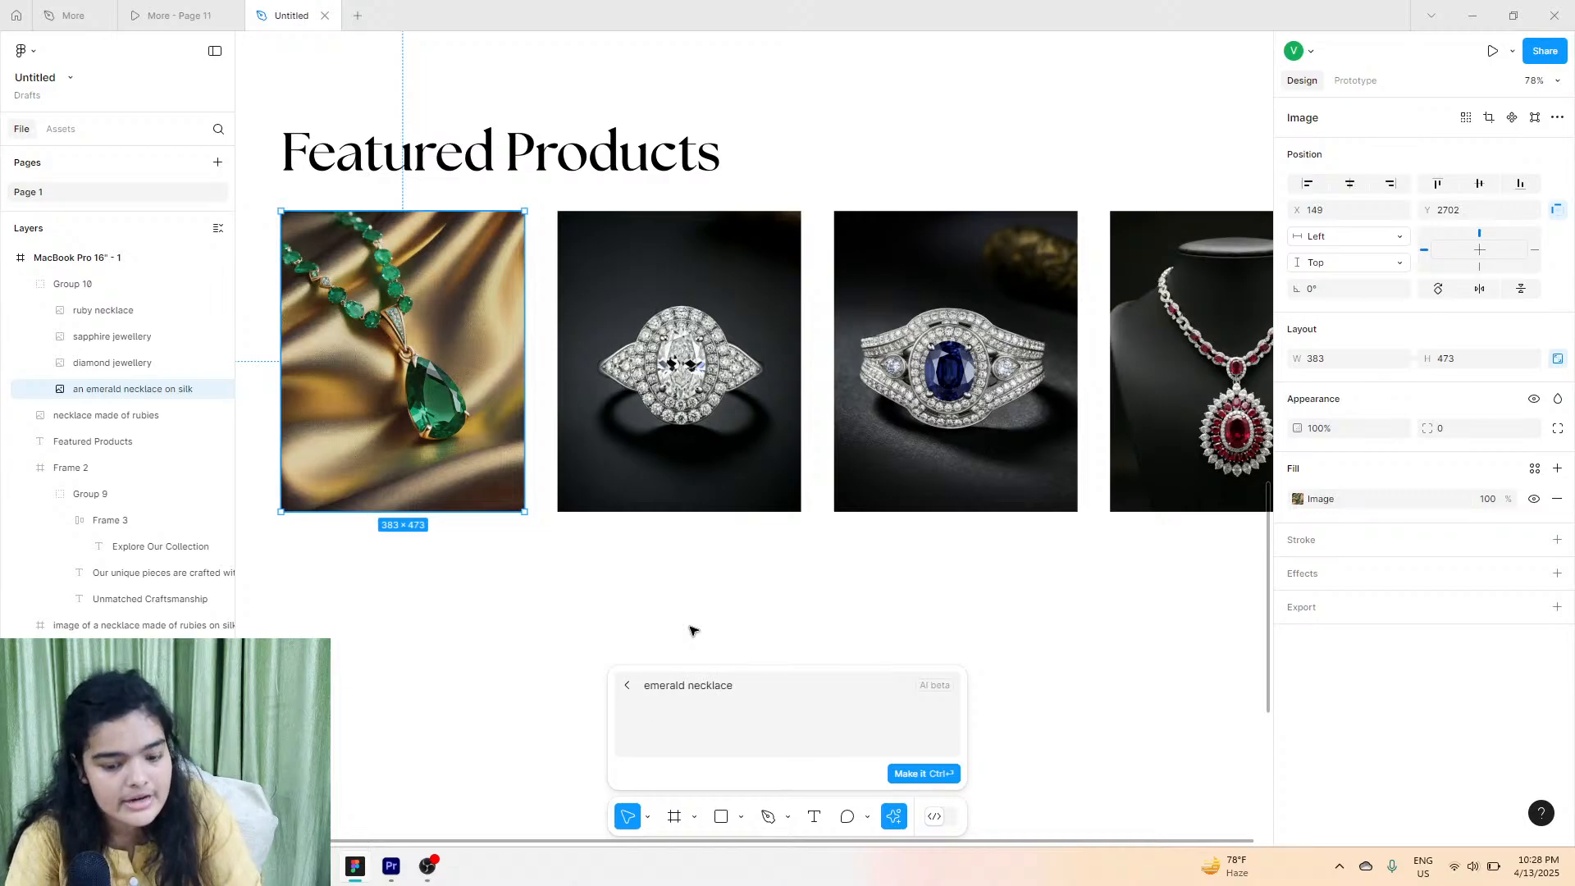
{"action": "left_click", "coordinate": [927, 774]}
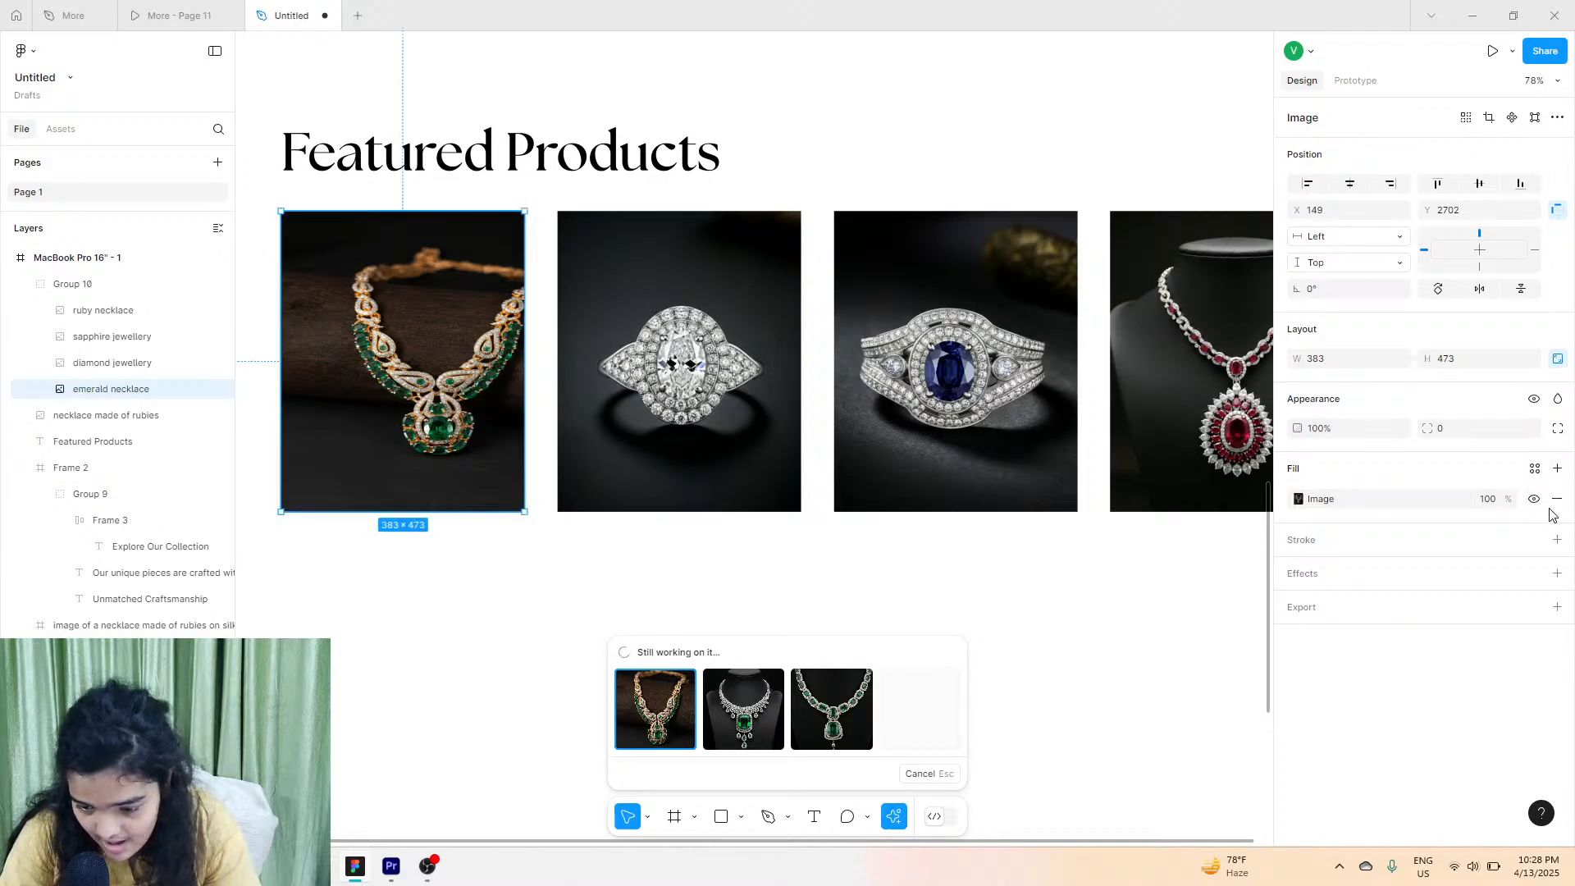
Replace the emerald necklace image's fill with solid D9D9D9 and apply the second generated variant over it.
{"action": "left_click", "coordinate": [1558, 500]}
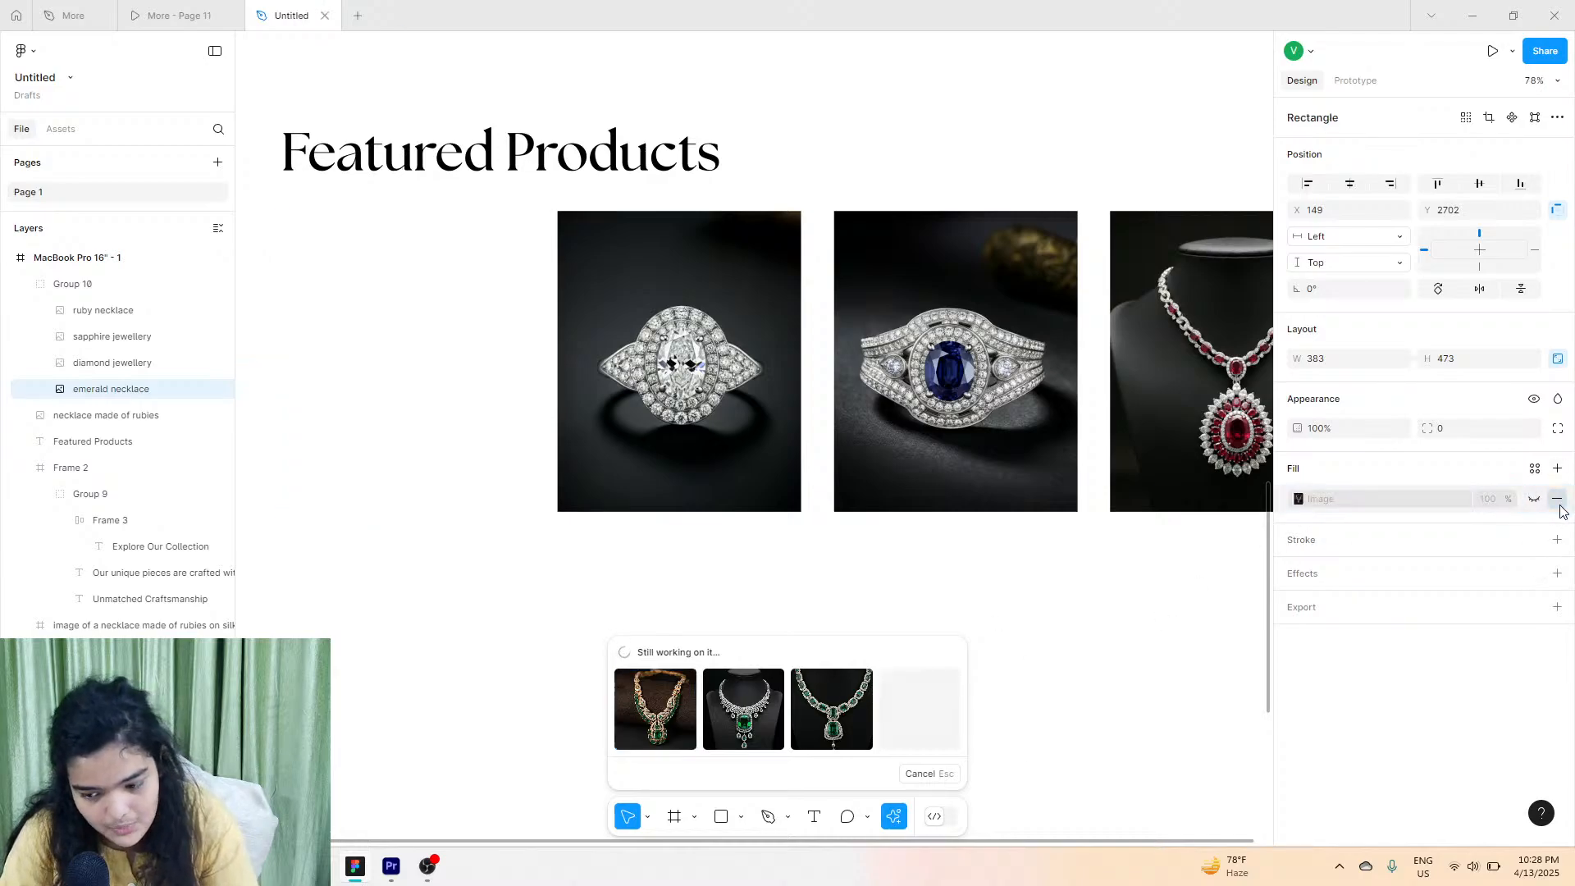
{"action": "left_click", "coordinate": [1557, 468]}
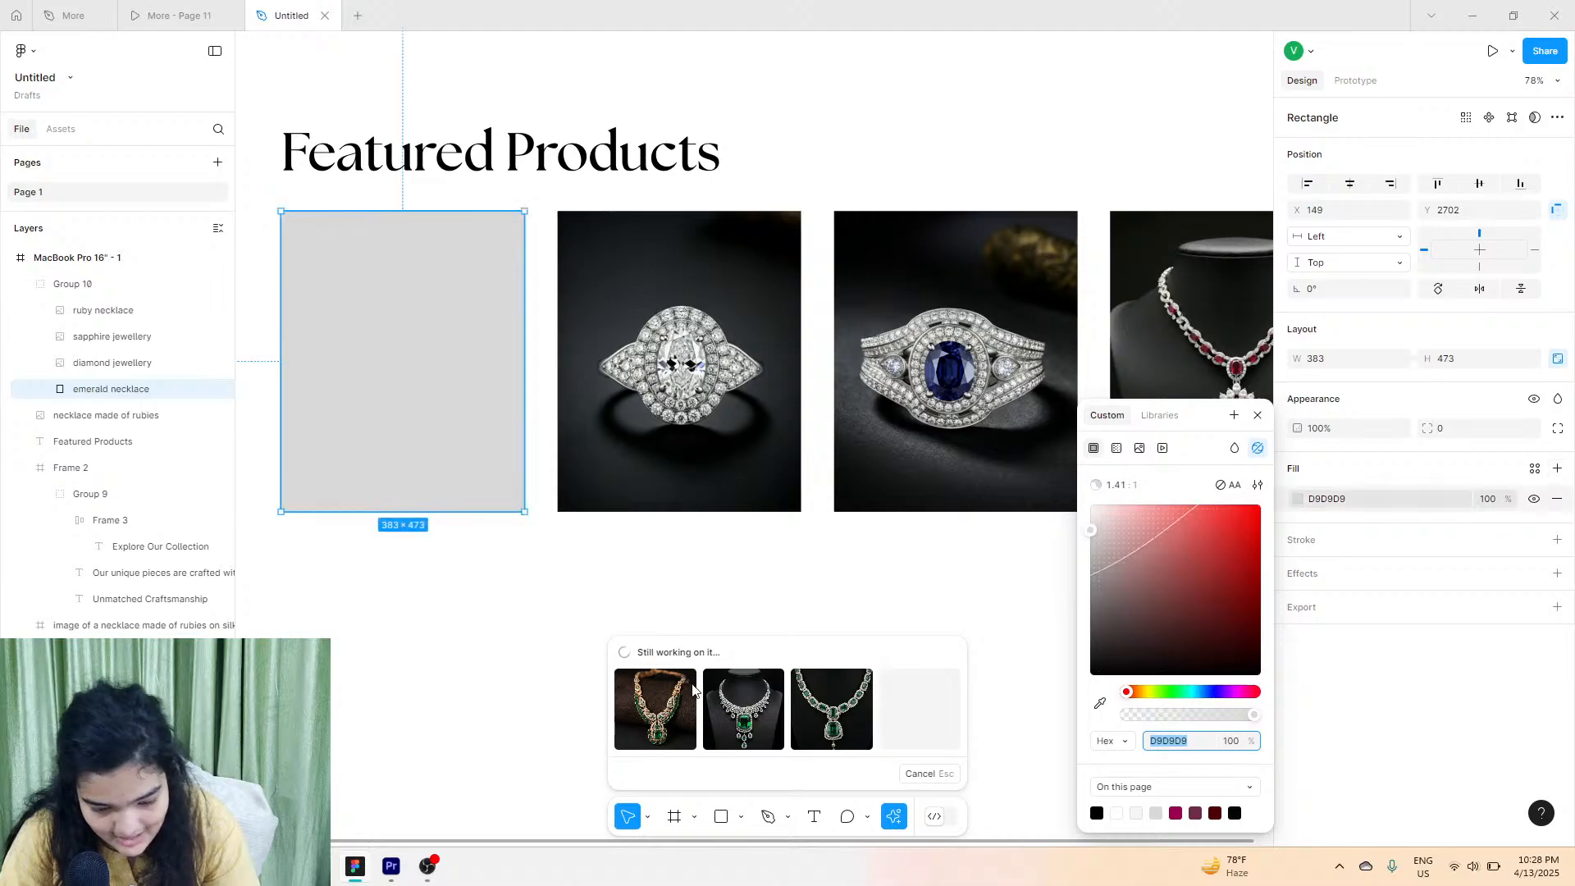
{"action": "left_click", "coordinate": [737, 695]}
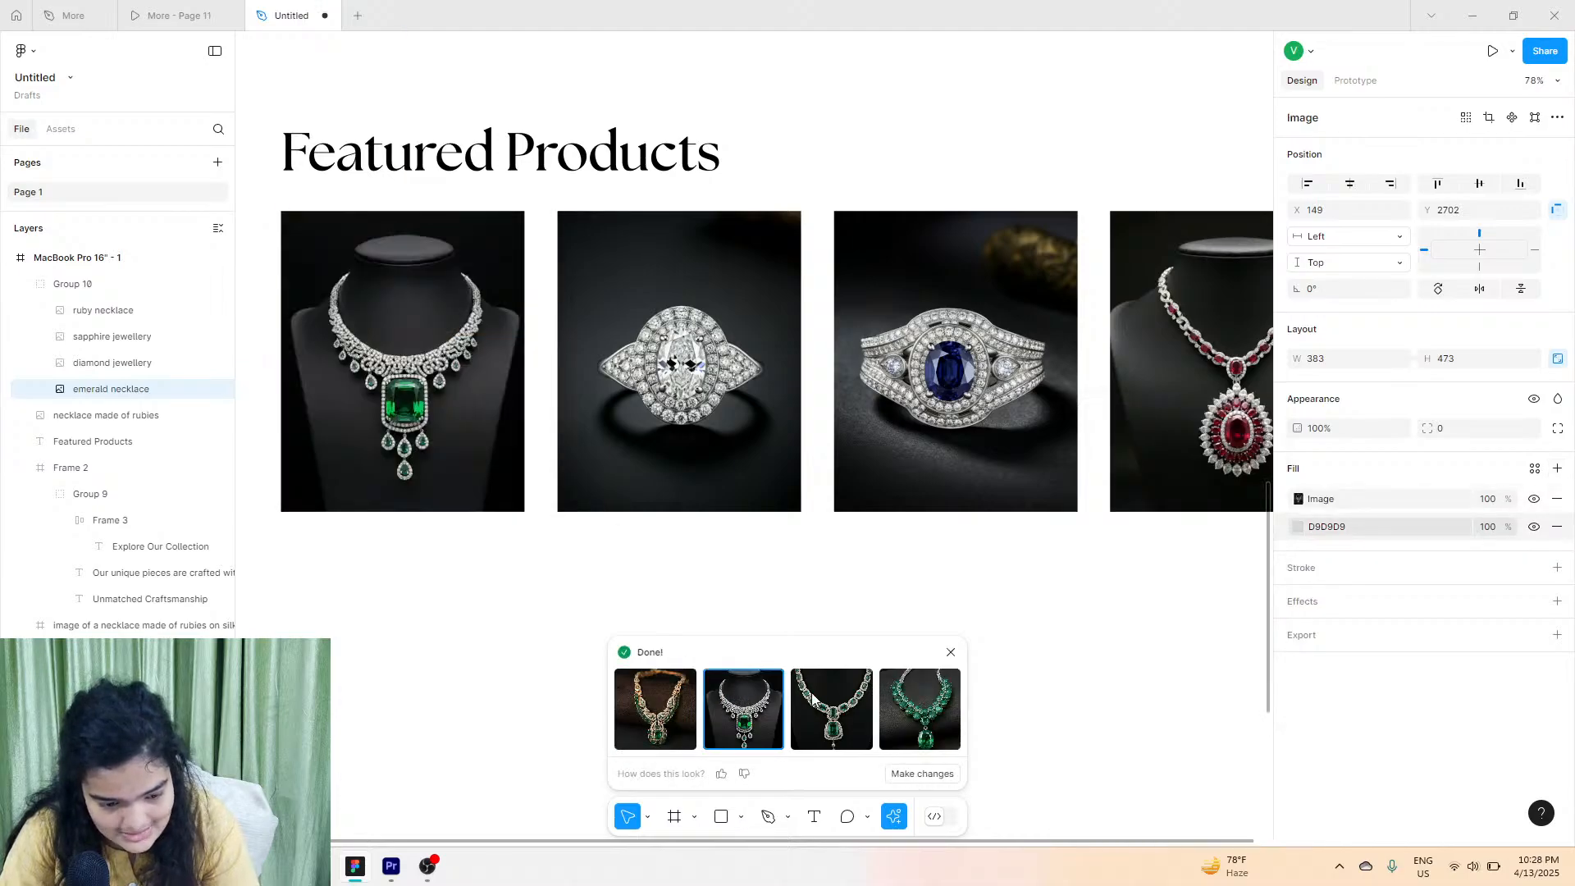
Compare the third and fourth emerald necklace variants with the second, keep the second one with the rectangular pendant and close the generator.
{"action": "left_click", "coordinate": [811, 695]}
{"action": "left_click", "coordinate": [886, 708]}
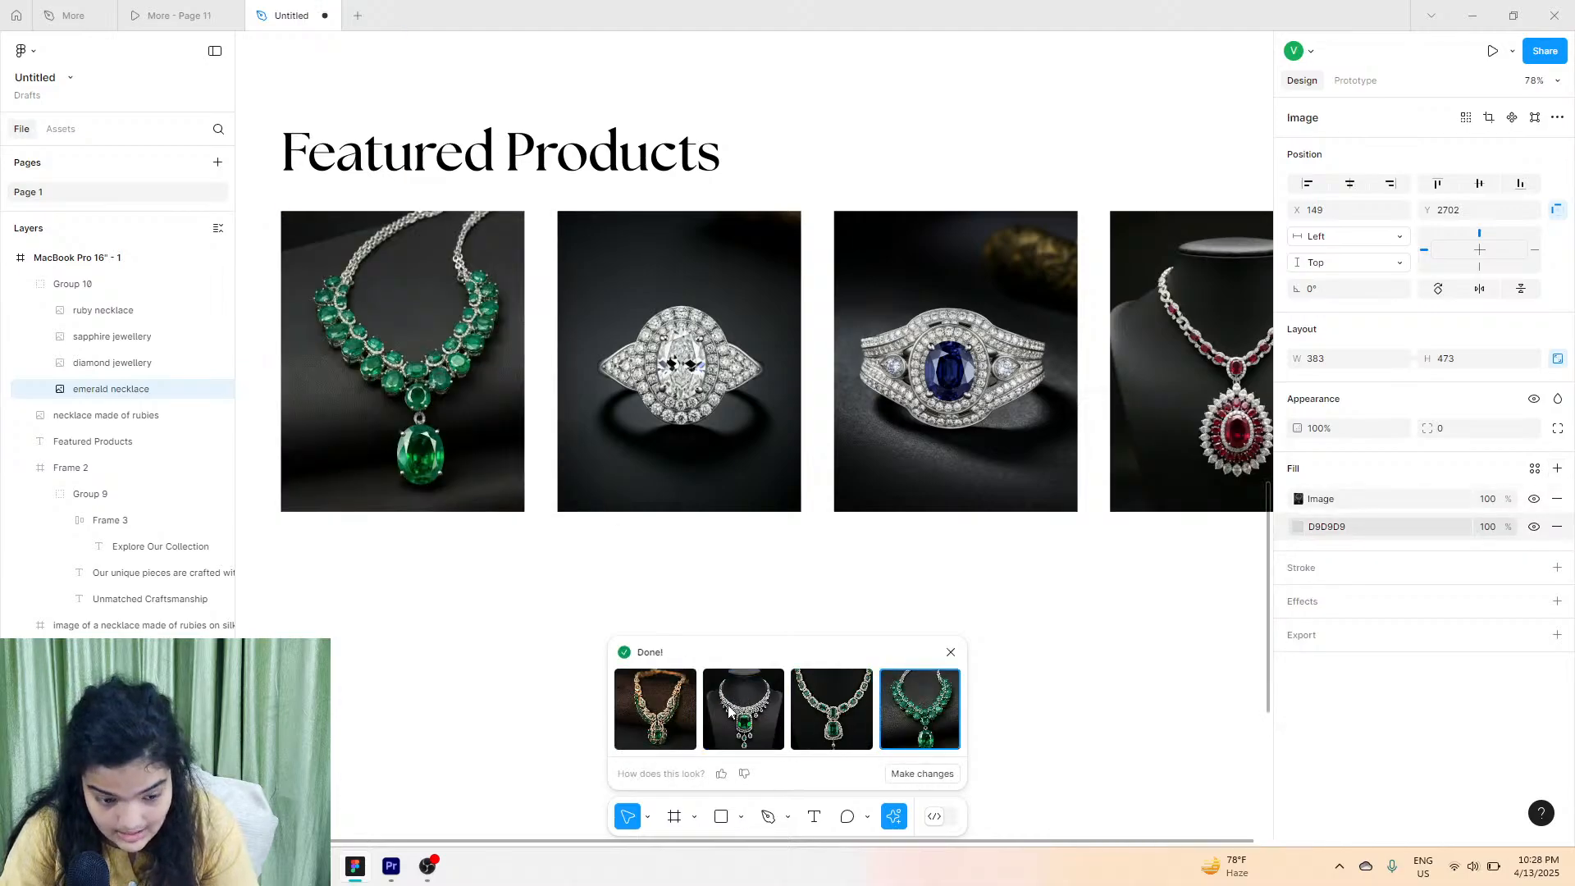
{"action": "left_click", "coordinate": [728, 710]}
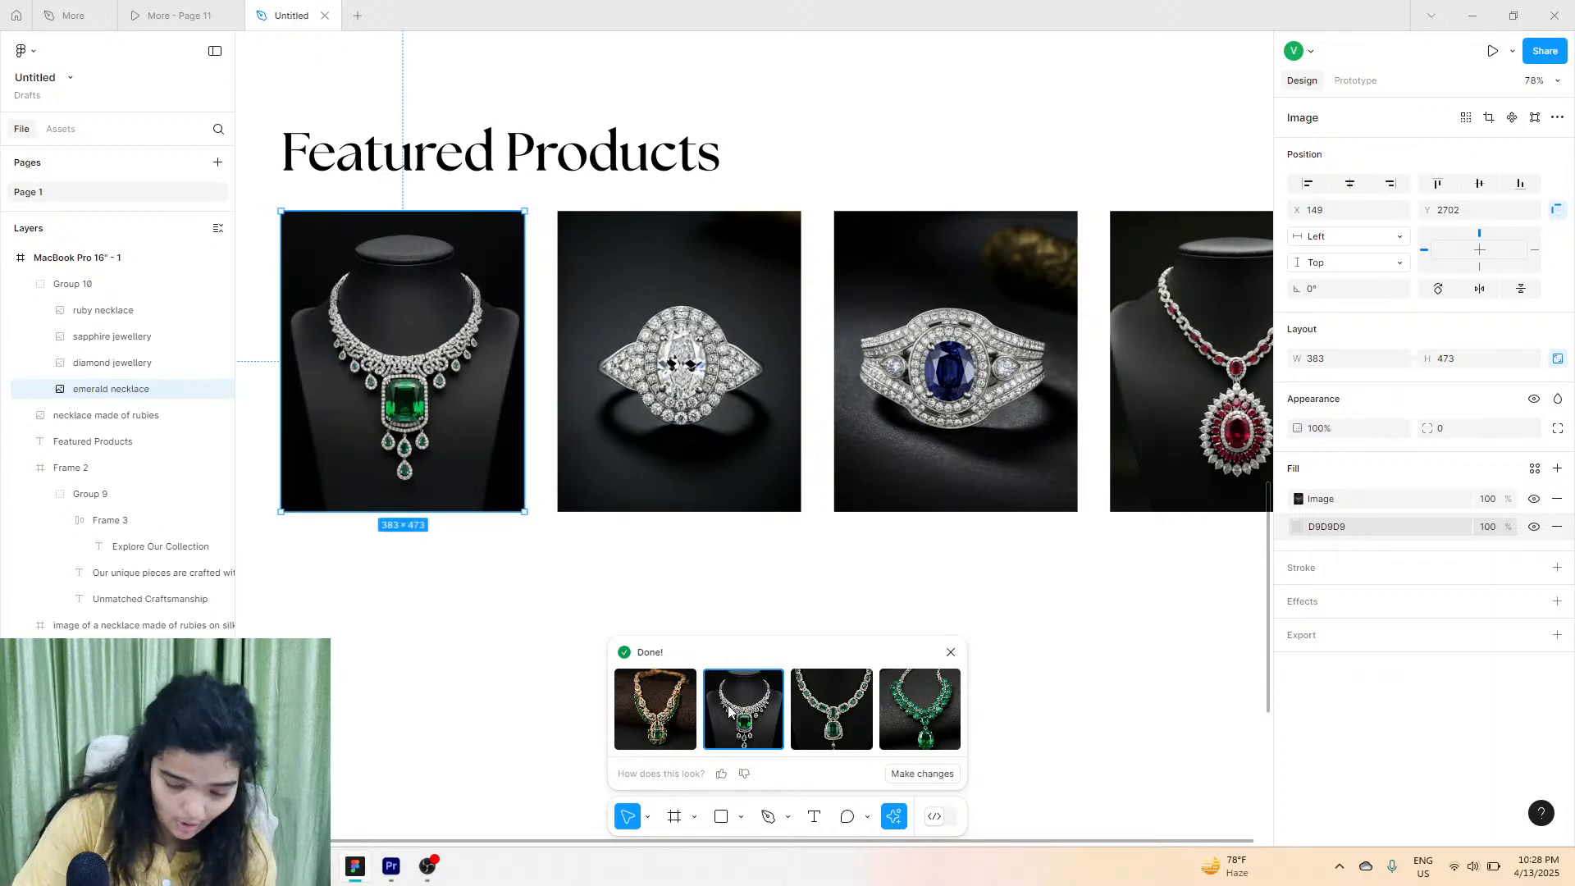
{"action": "left_click", "coordinate": [868, 727]}
{"action": "left_click", "coordinate": [913, 710]}
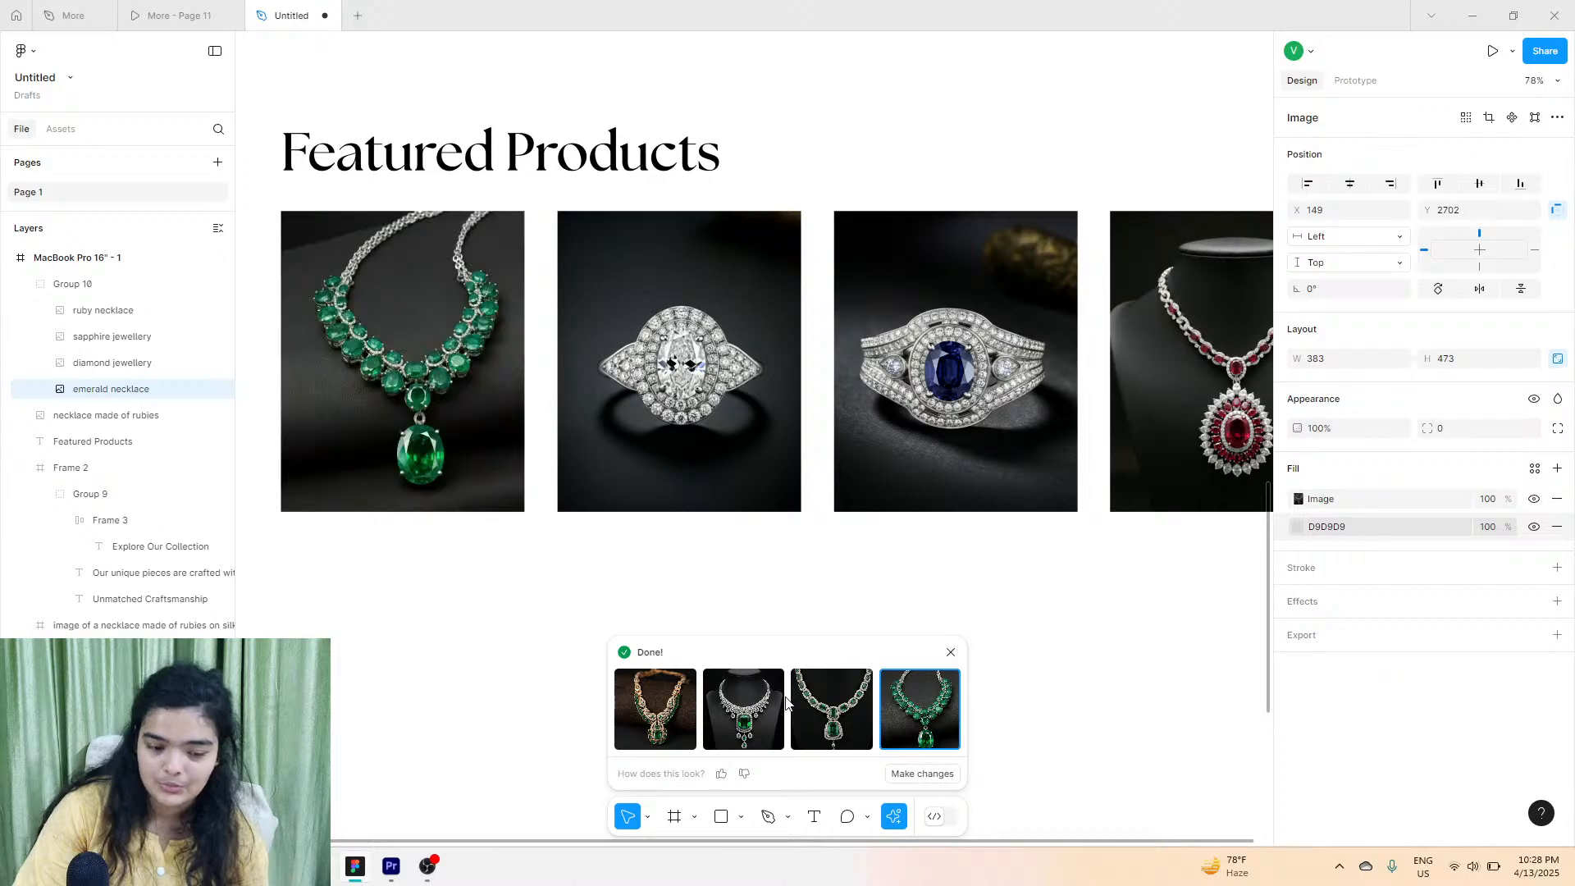
{"action": "left_click", "coordinate": [777, 700]}
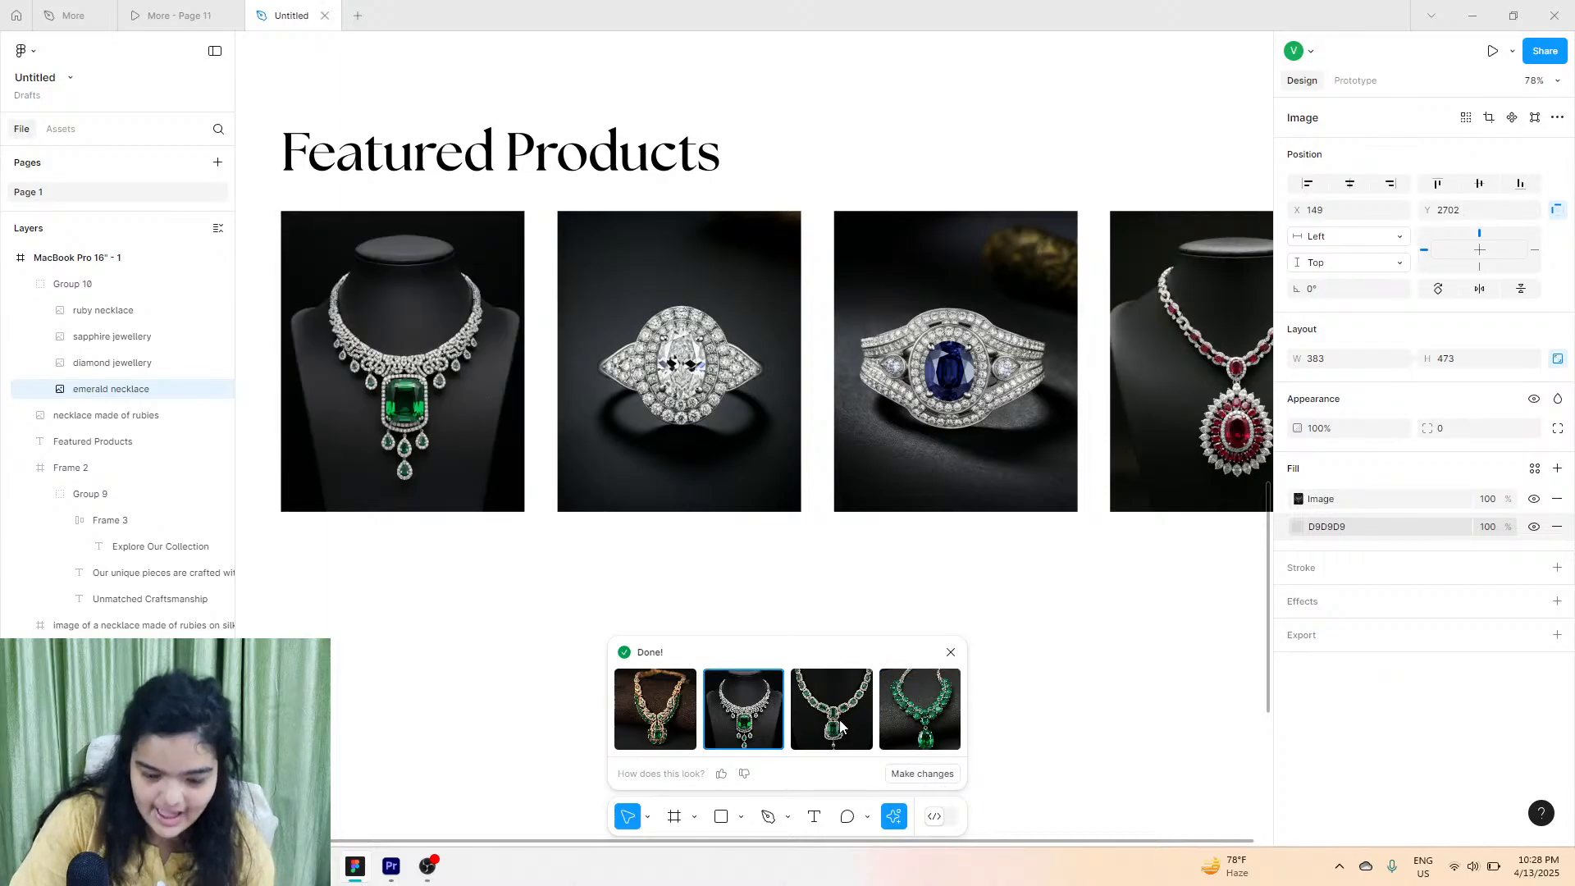
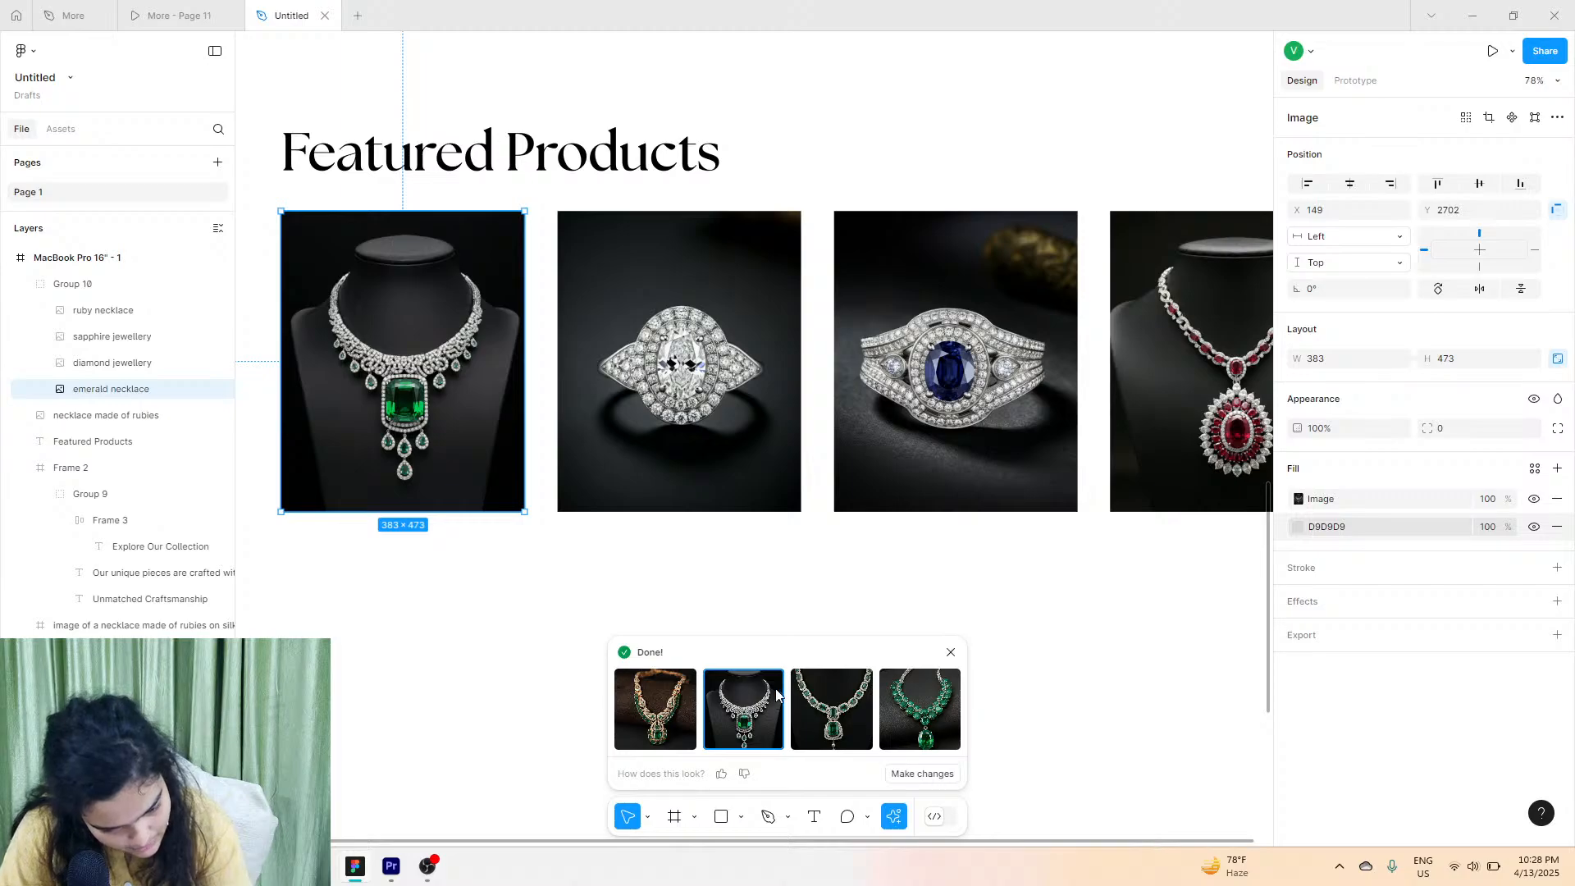
{"action": "left_click", "coordinate": [763, 607]}
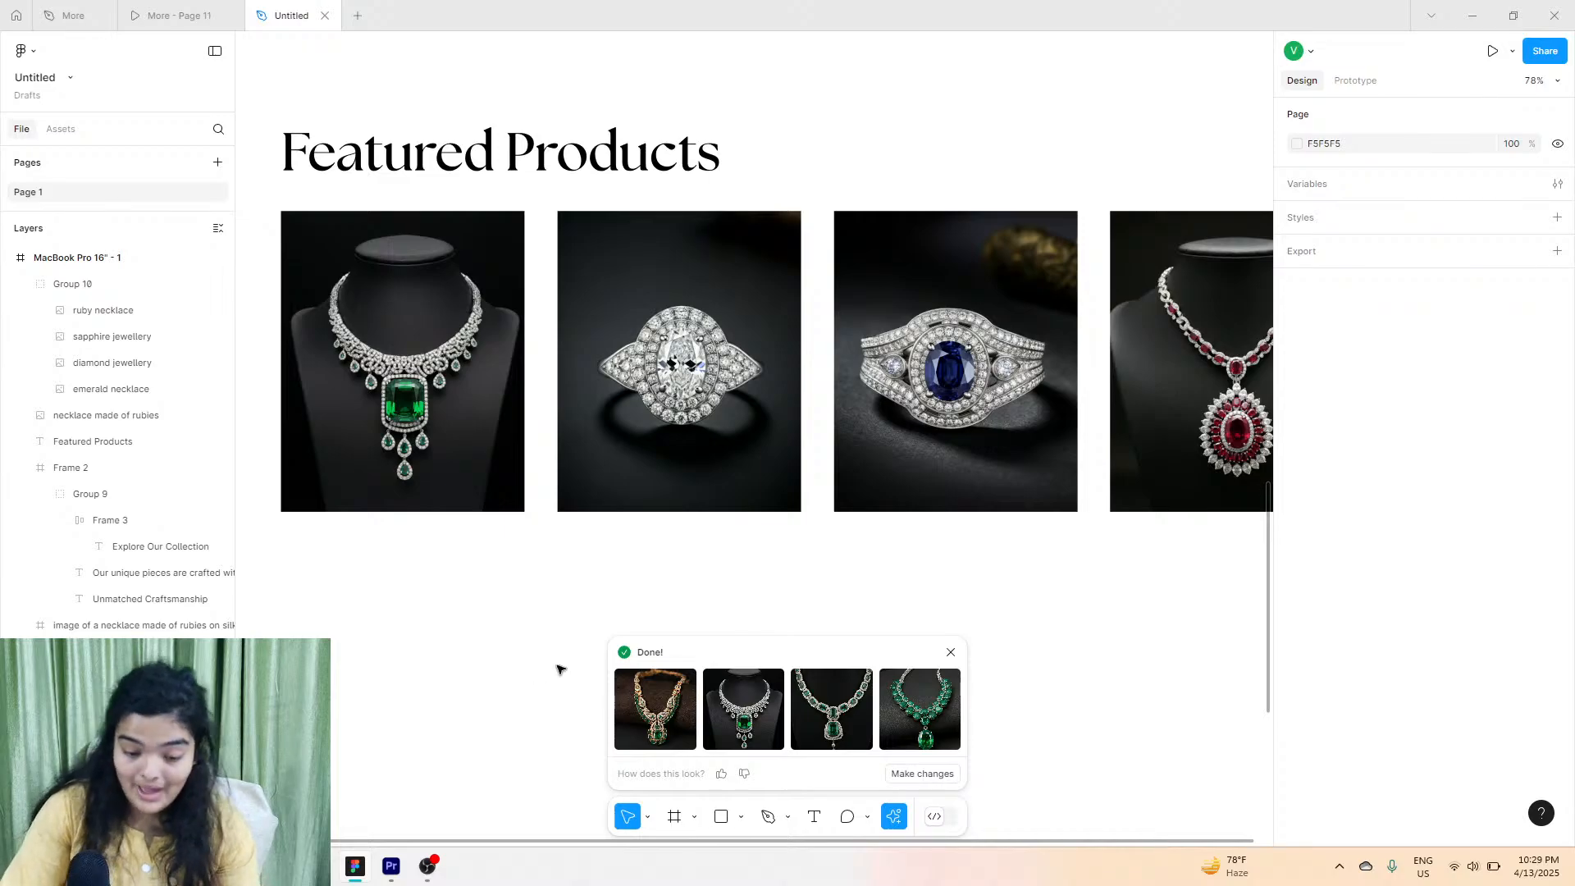
{"action": "left_click", "coordinate": [702, 630]}
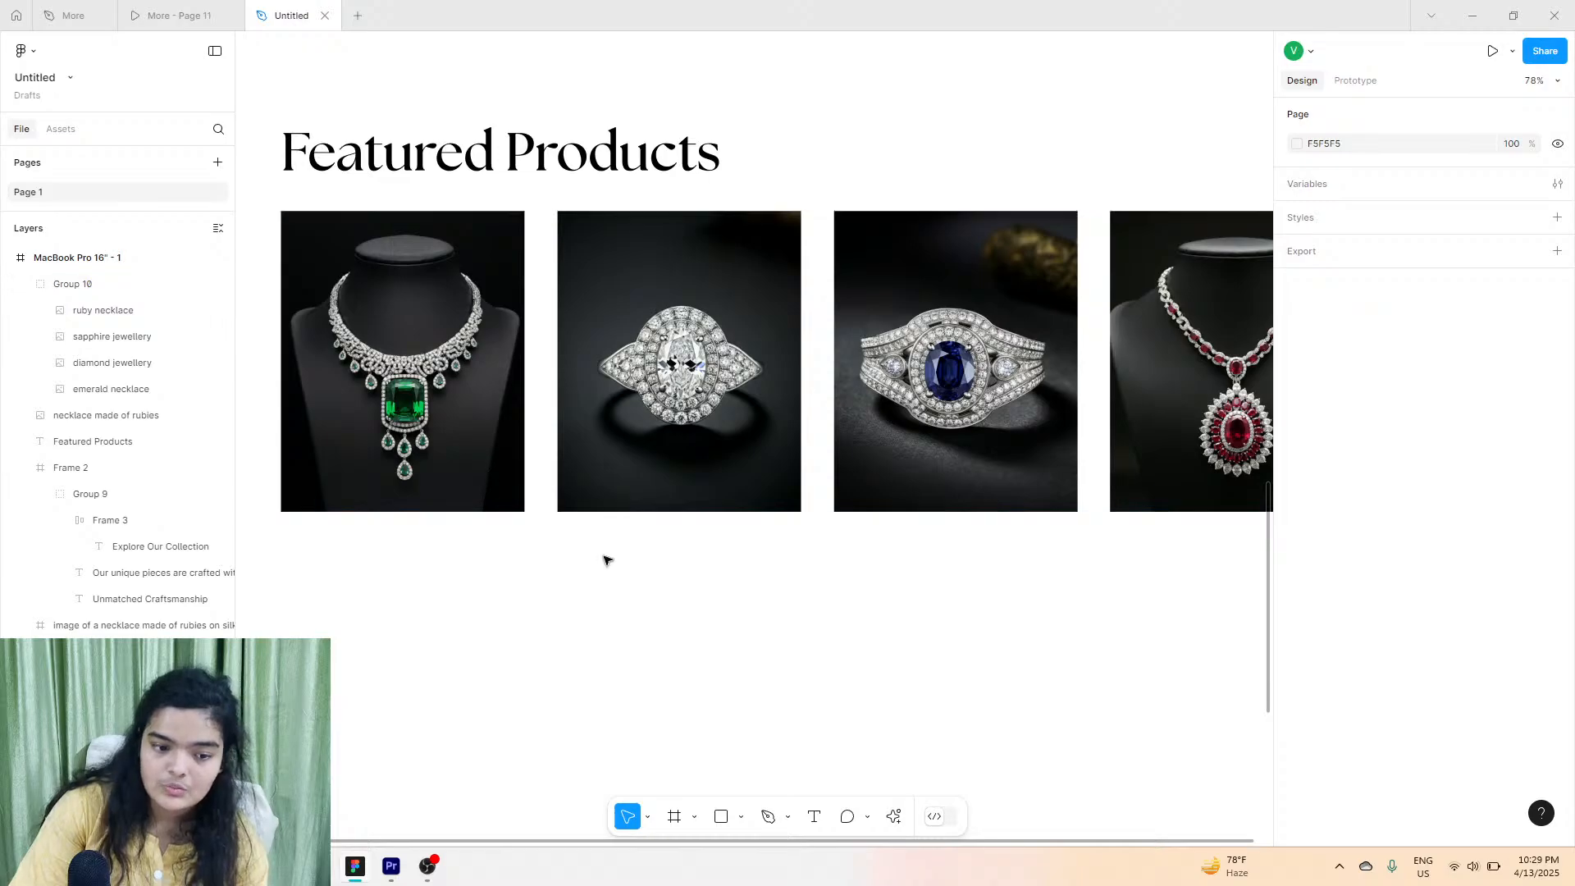
Move the product image group up to Y 2699 and check the product captions in the More - Page 11 prototype.
{"action": "left_click_drag", "start_coordinate": [460, 413], "coordinate": [473, 410]}
{"action": "left_click", "coordinate": [172, 15]}
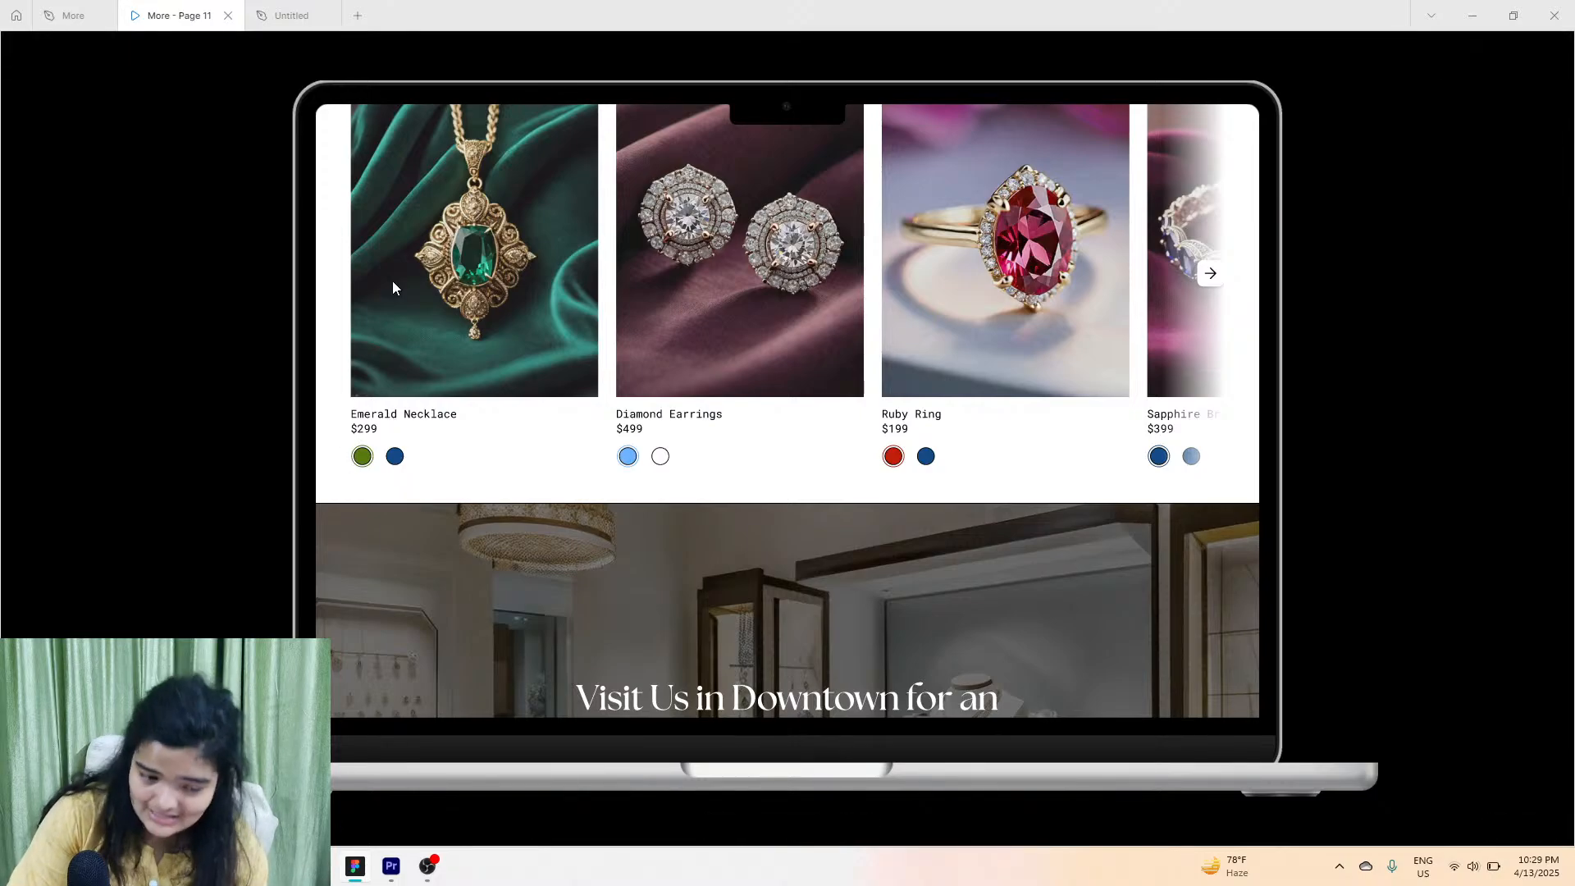
{"action": "left_click", "coordinate": [289, 15]}
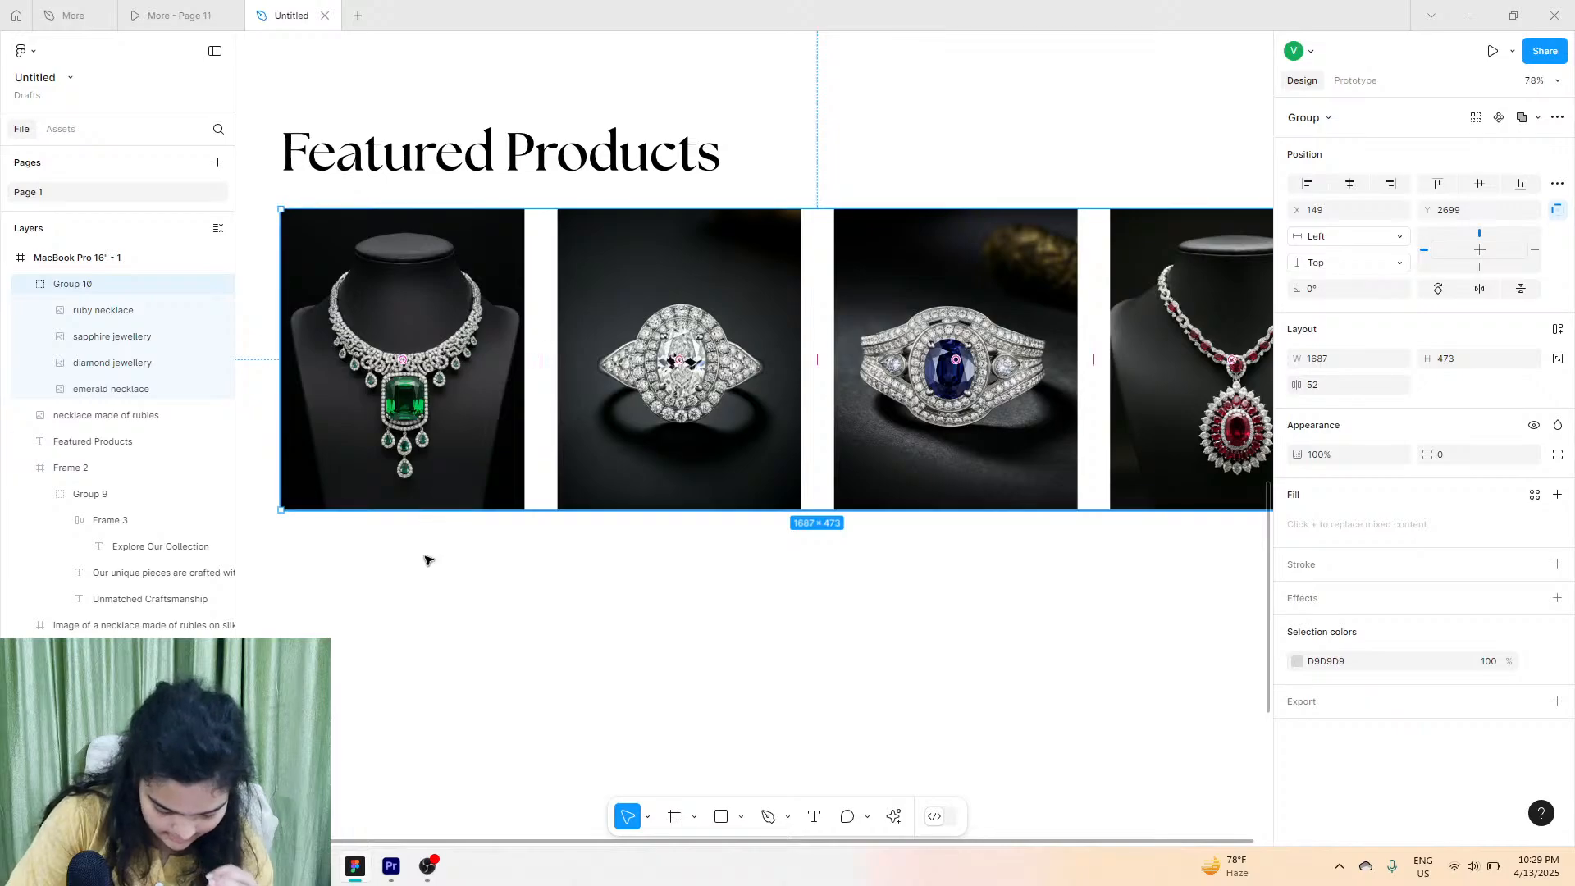
{"action": "scroll", "coordinate": [424, 560], "scroll_direction": "down", "scroll_amount": 1}
{"action": "key", "text": "t"}
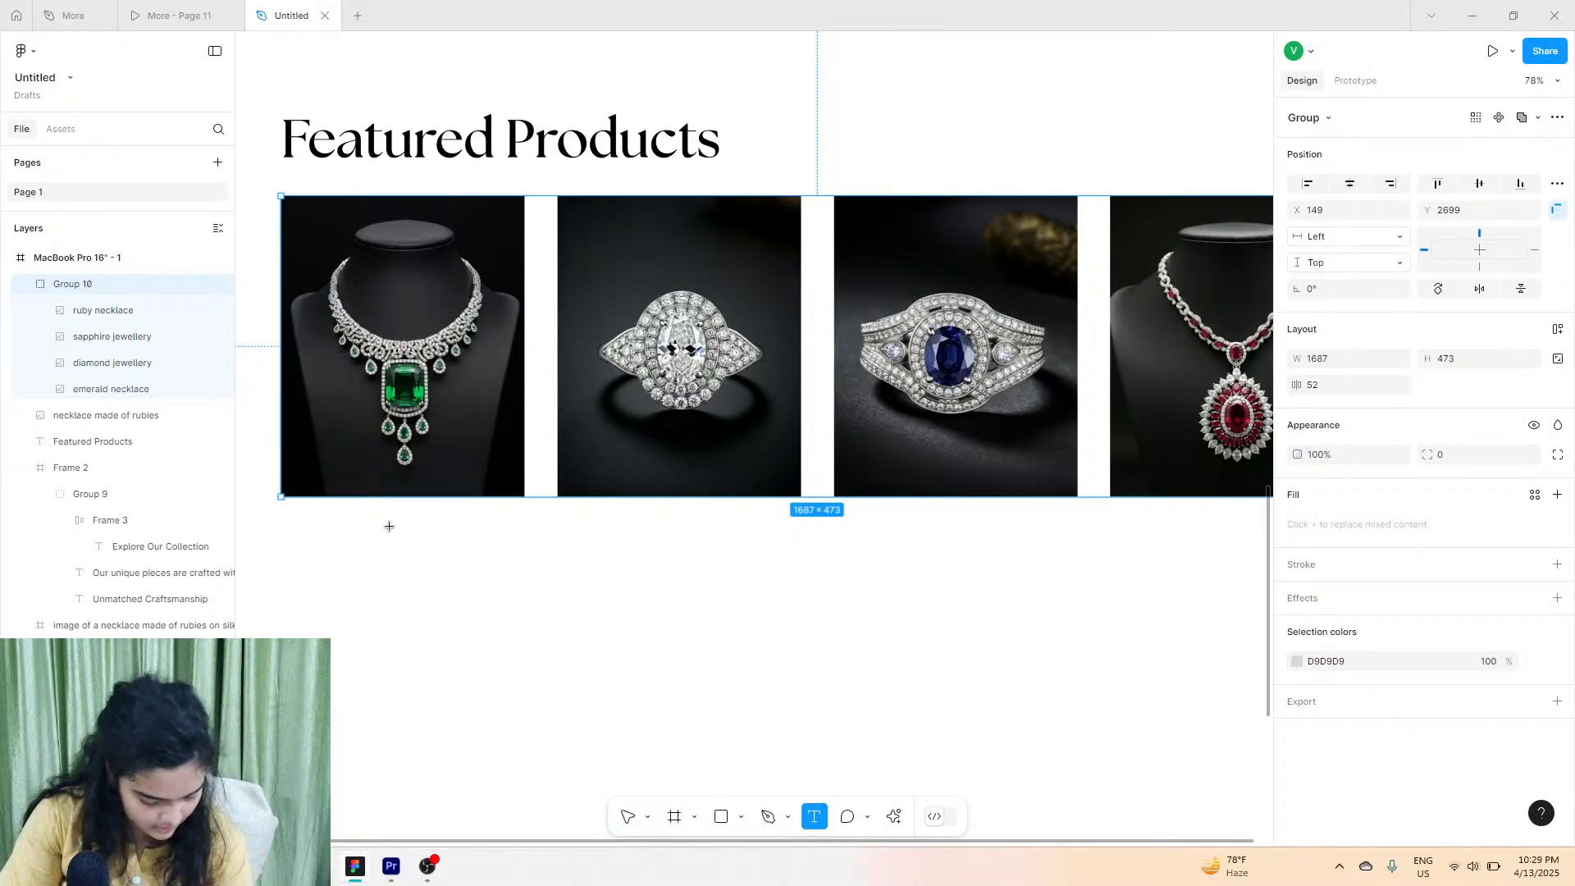
{"action": "scroll", "coordinate": [386, 526], "scroll_direction": "left", "scroll_amount": 2}
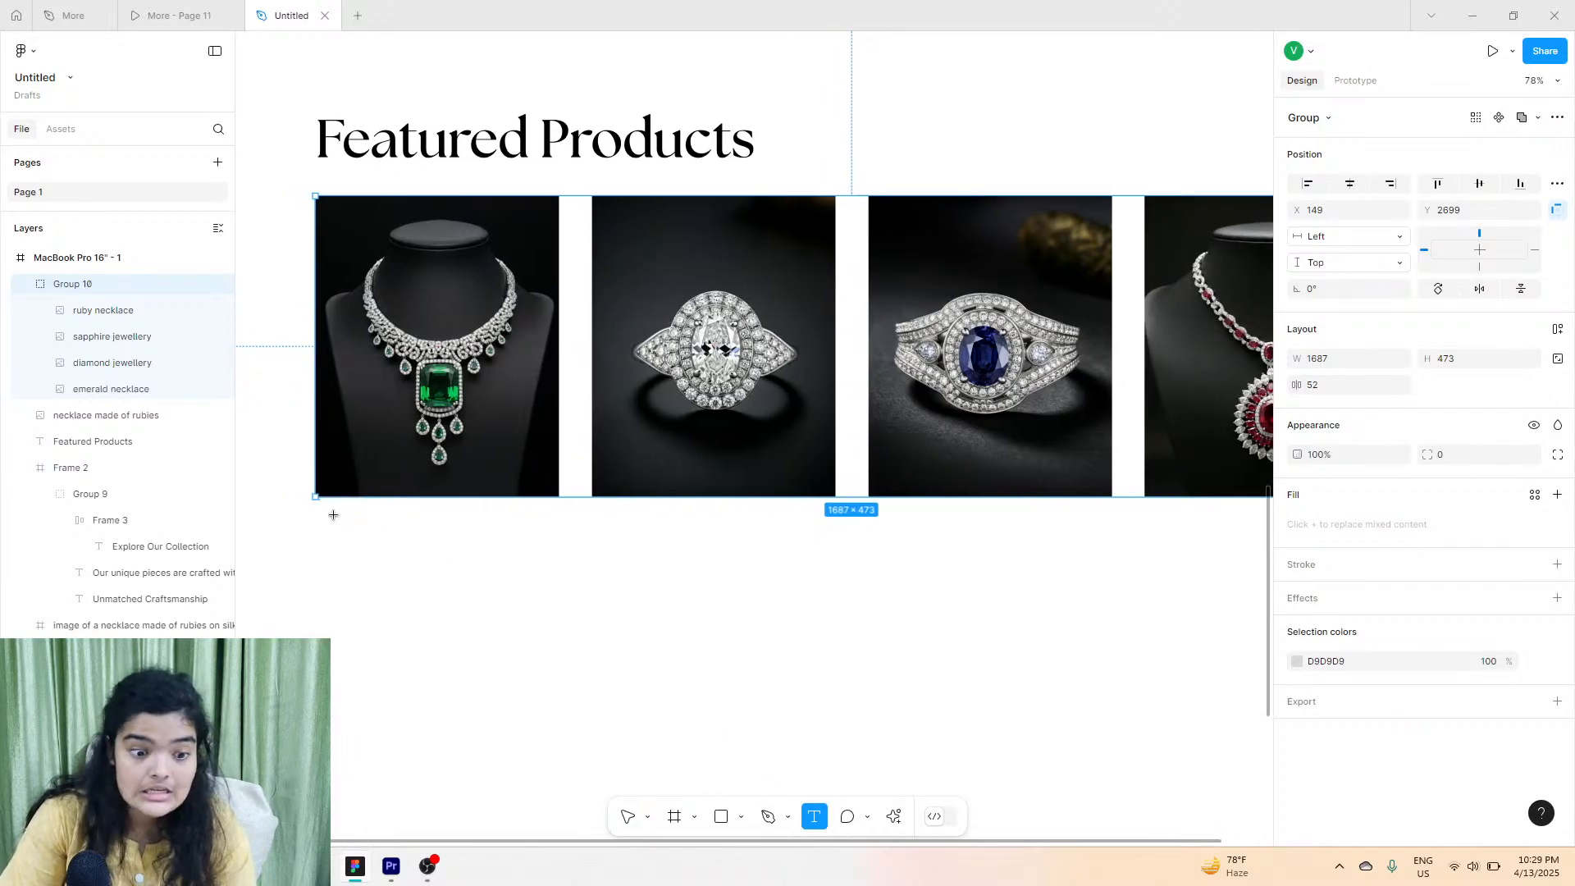
{"action": "scroll", "coordinate": [368, 497], "scroll_direction": "left", "scroll_amount": 2}
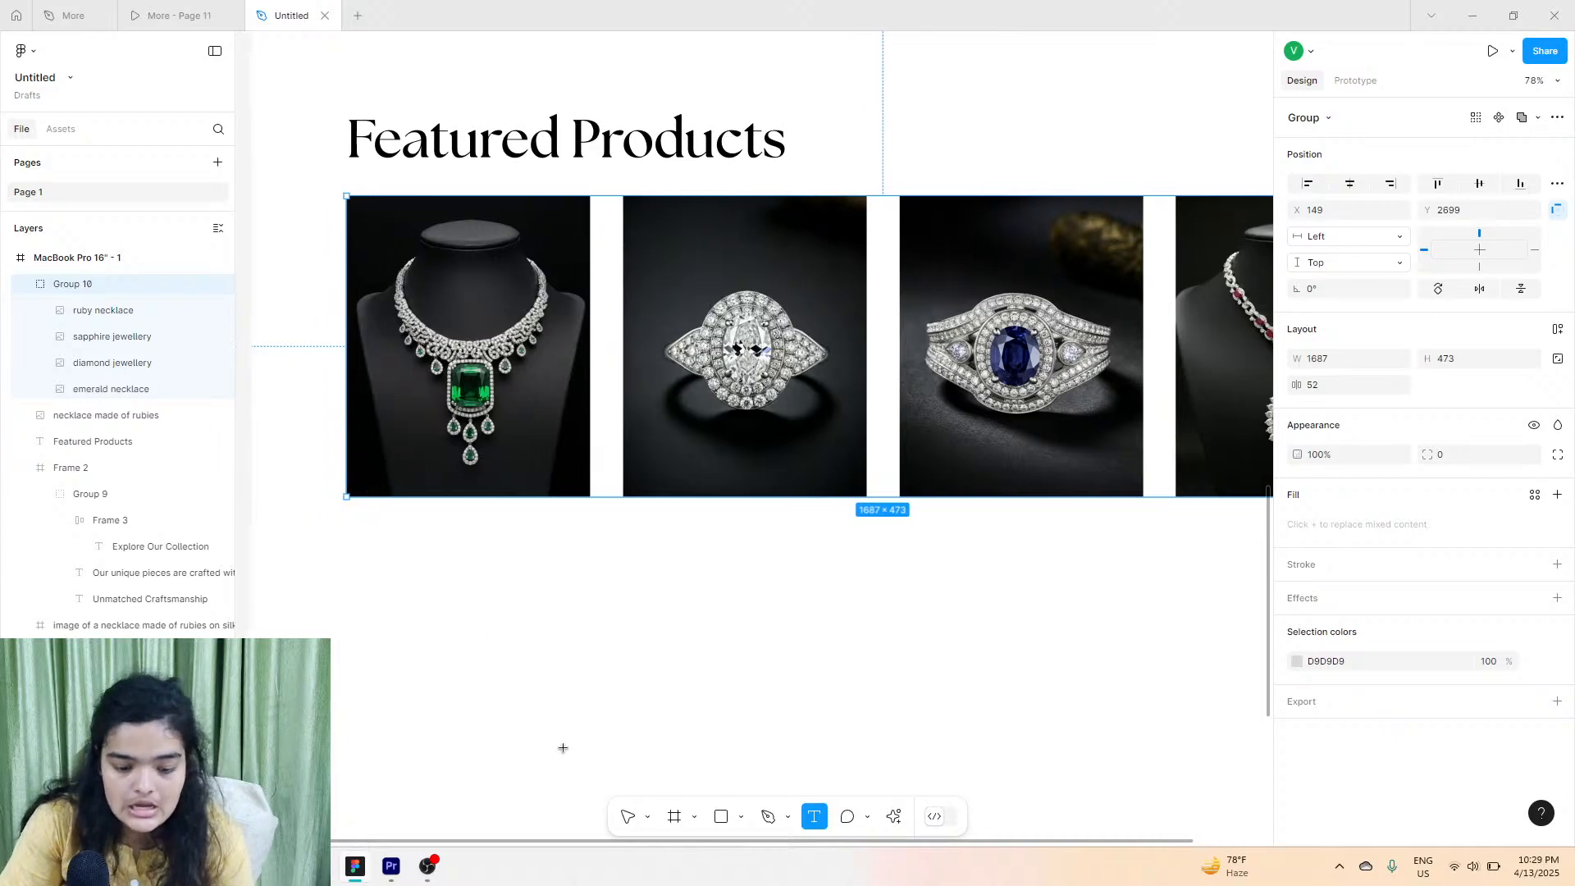
{"action": "left_click", "coordinate": [618, 822]}
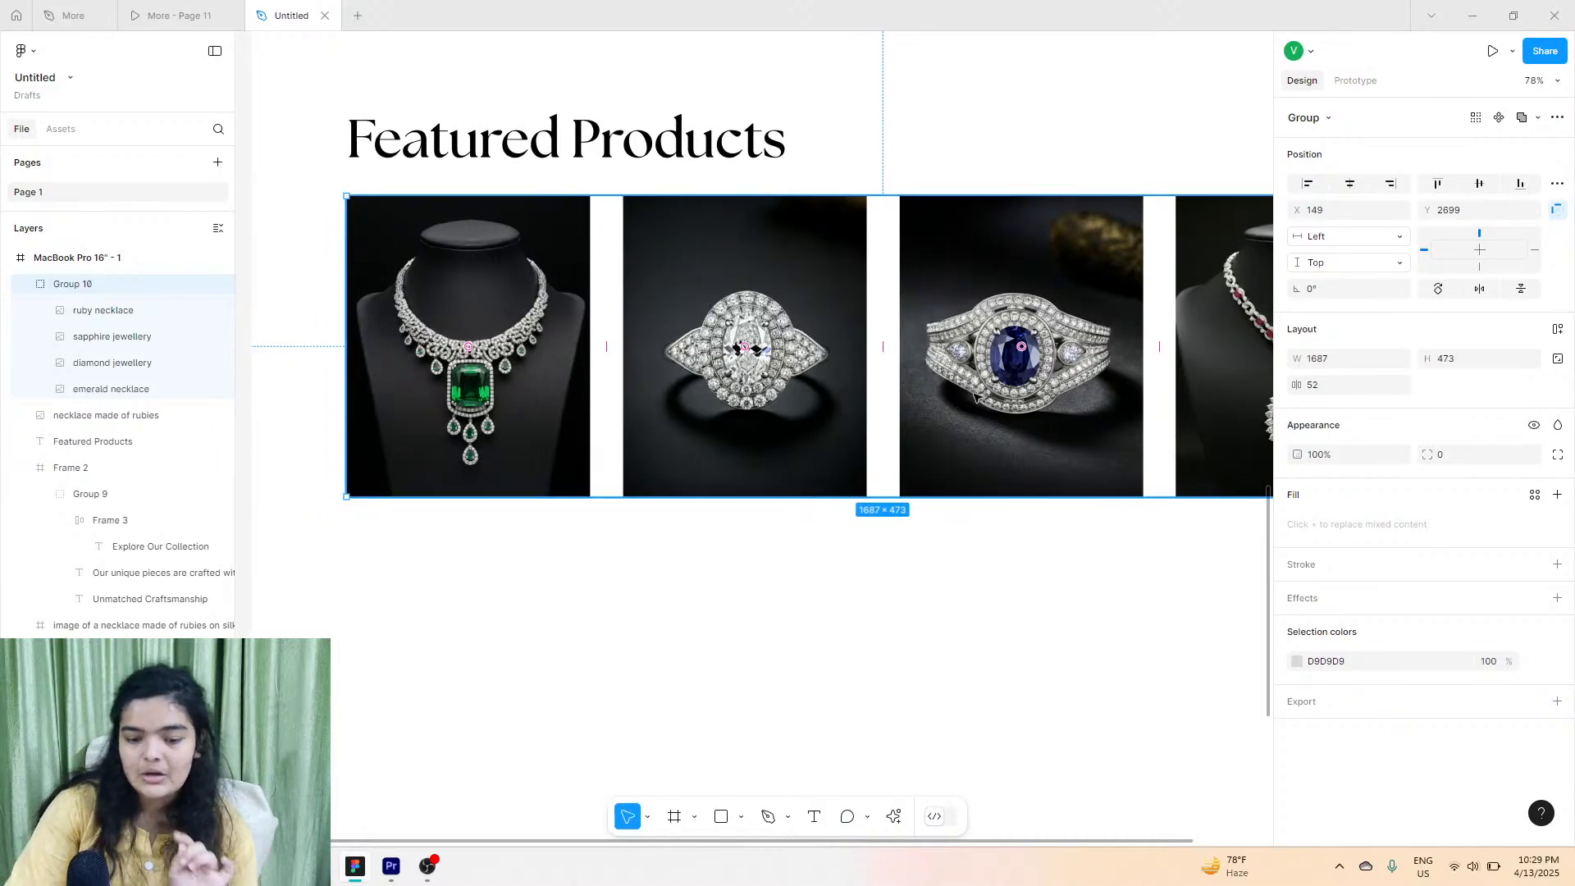
{"action": "left_click_drag", "start_coordinate": [1020, 294], "coordinate": [1015, 297]}
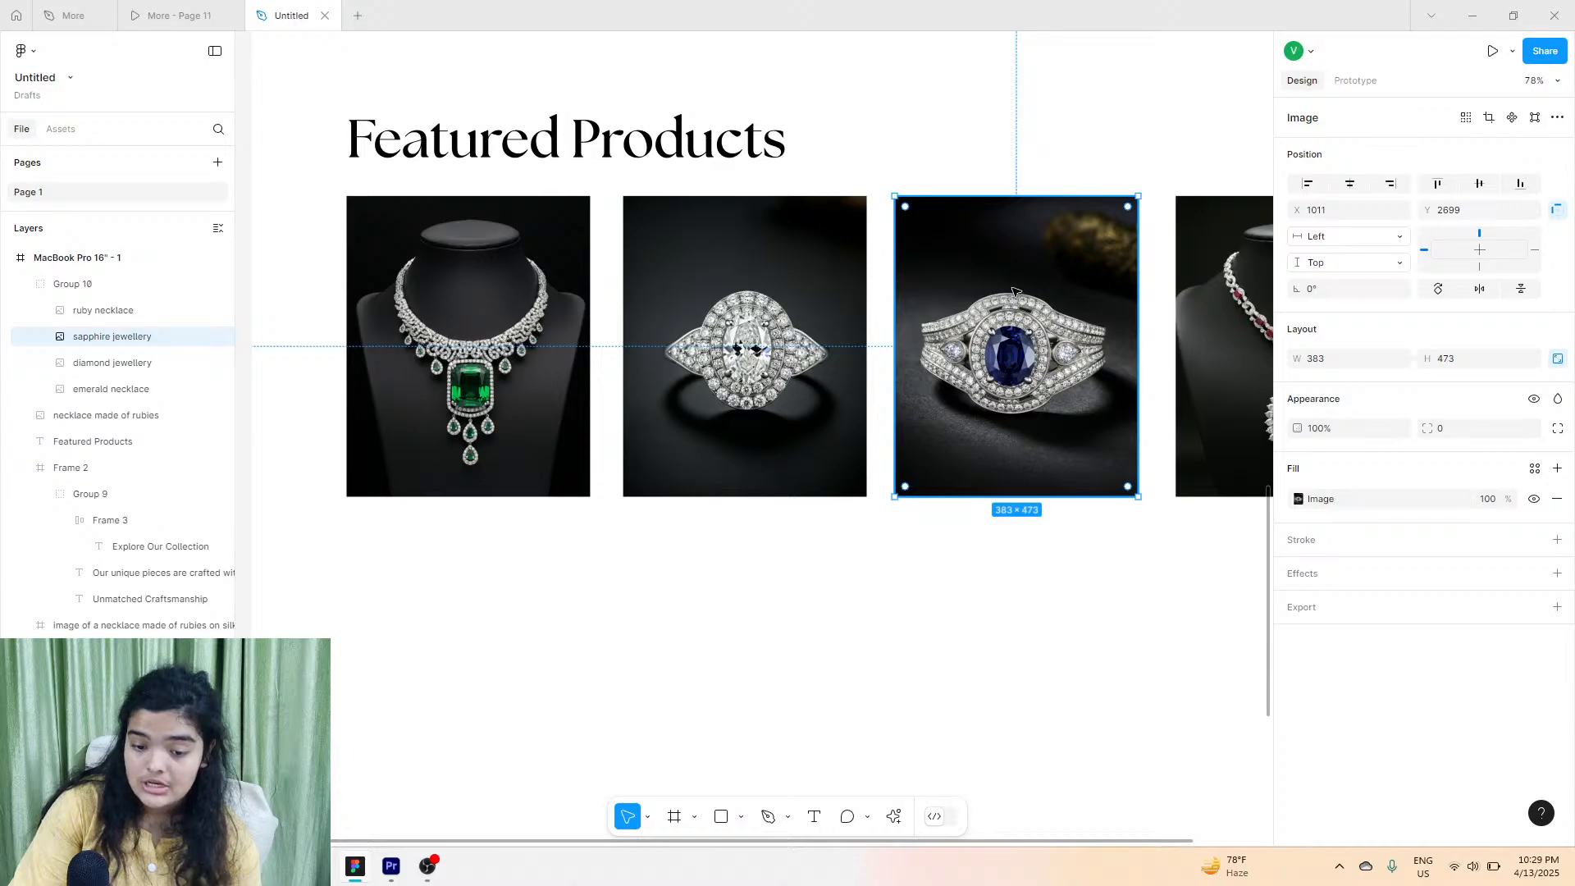
{"action": "key", "text": "ctrl+z"}
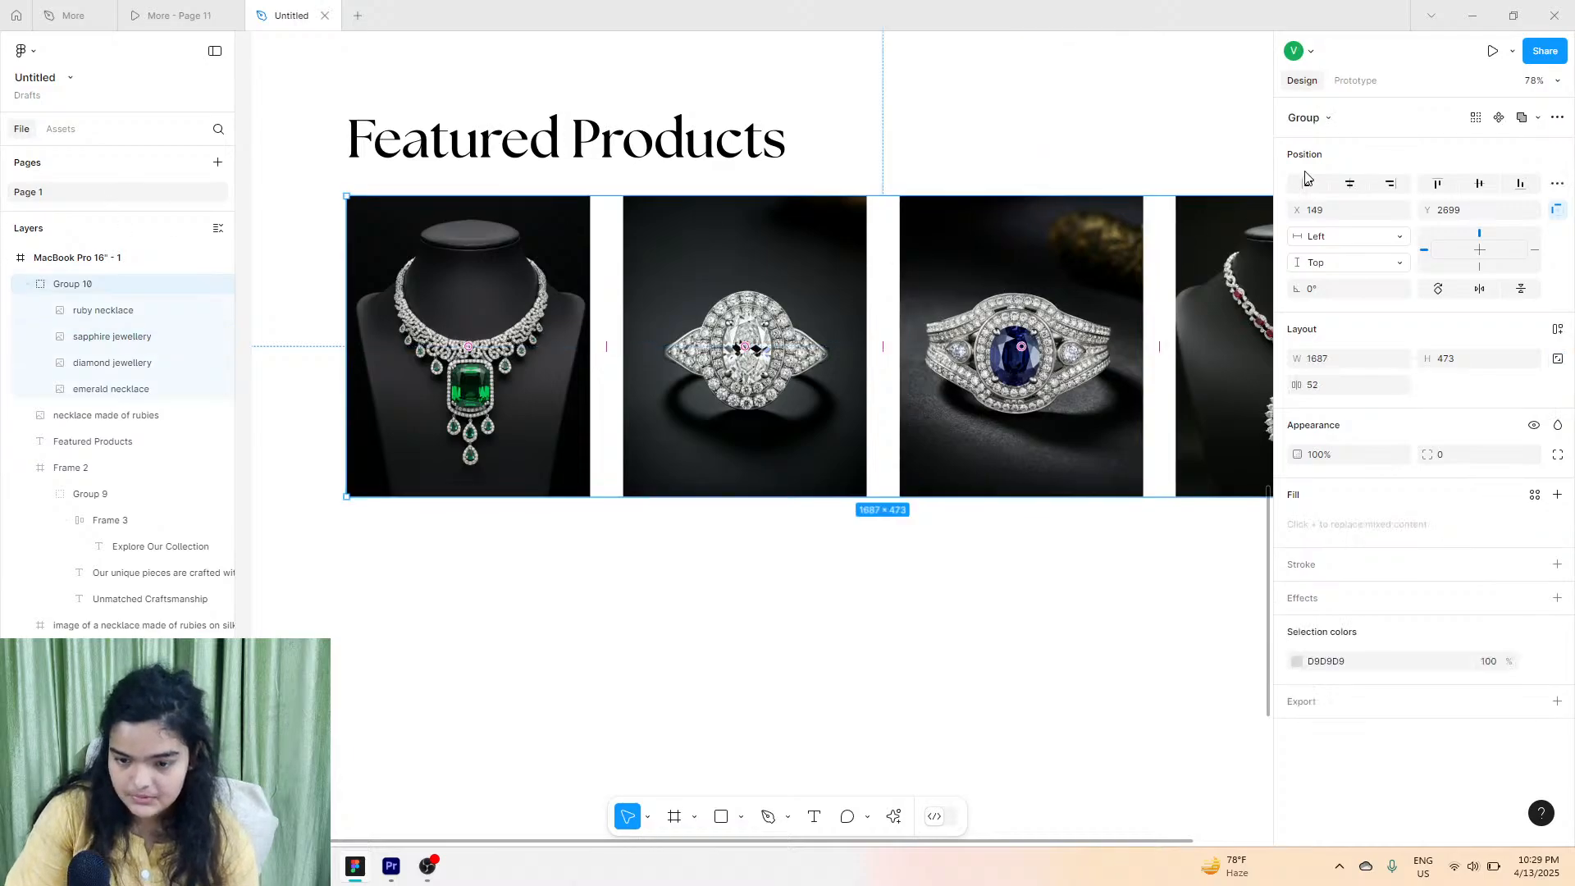
Convert the group of four product images into a frame.
{"action": "left_click", "coordinate": [1314, 121]}
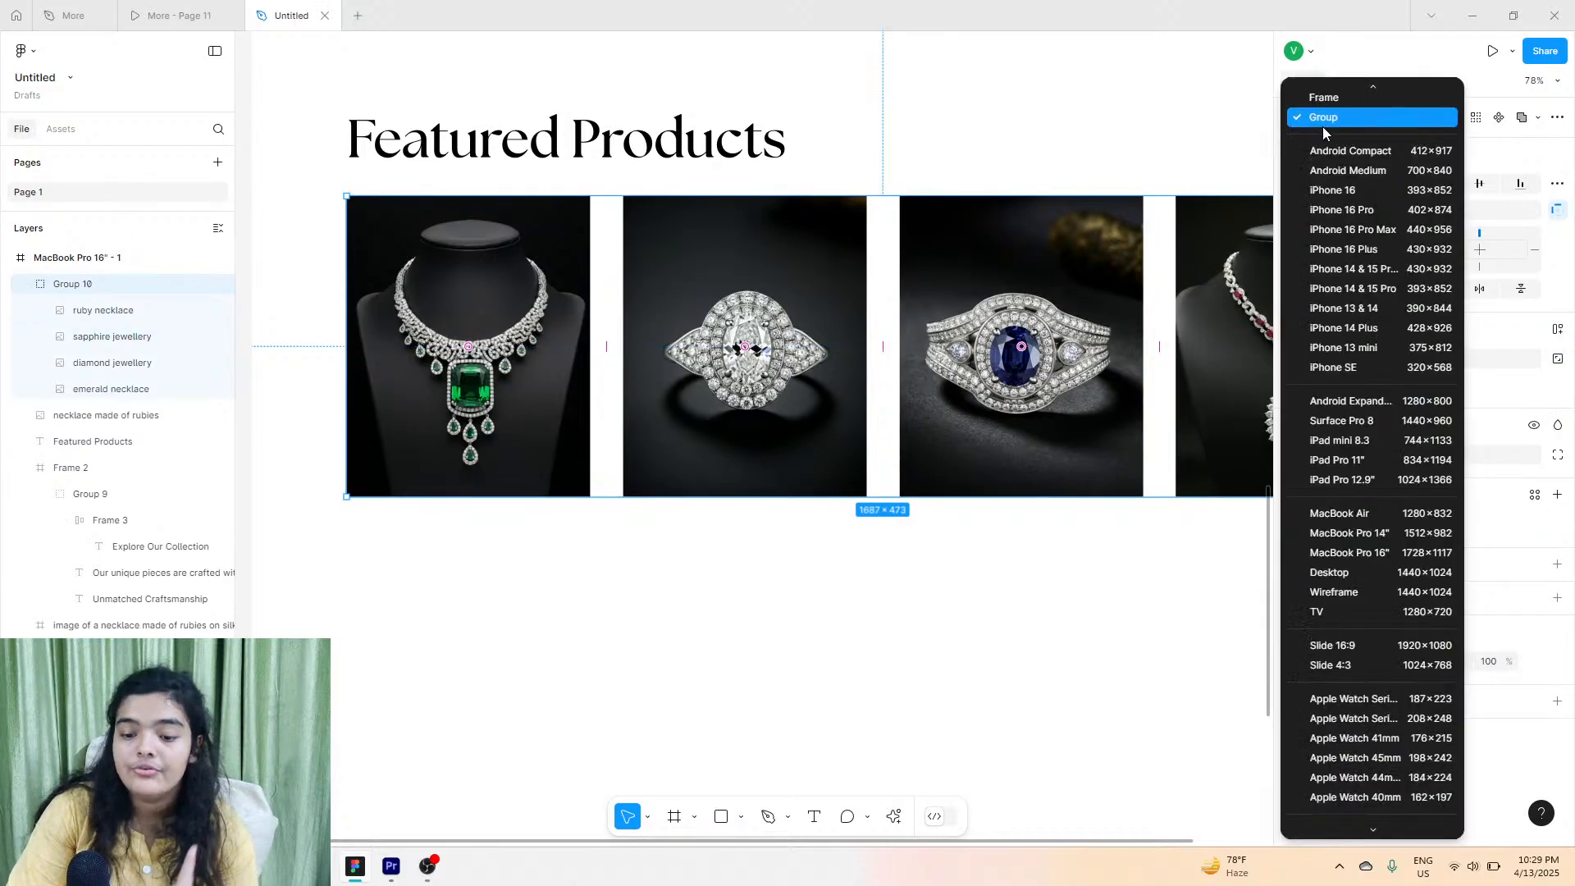
{"action": "left_click", "coordinate": [1322, 98]}
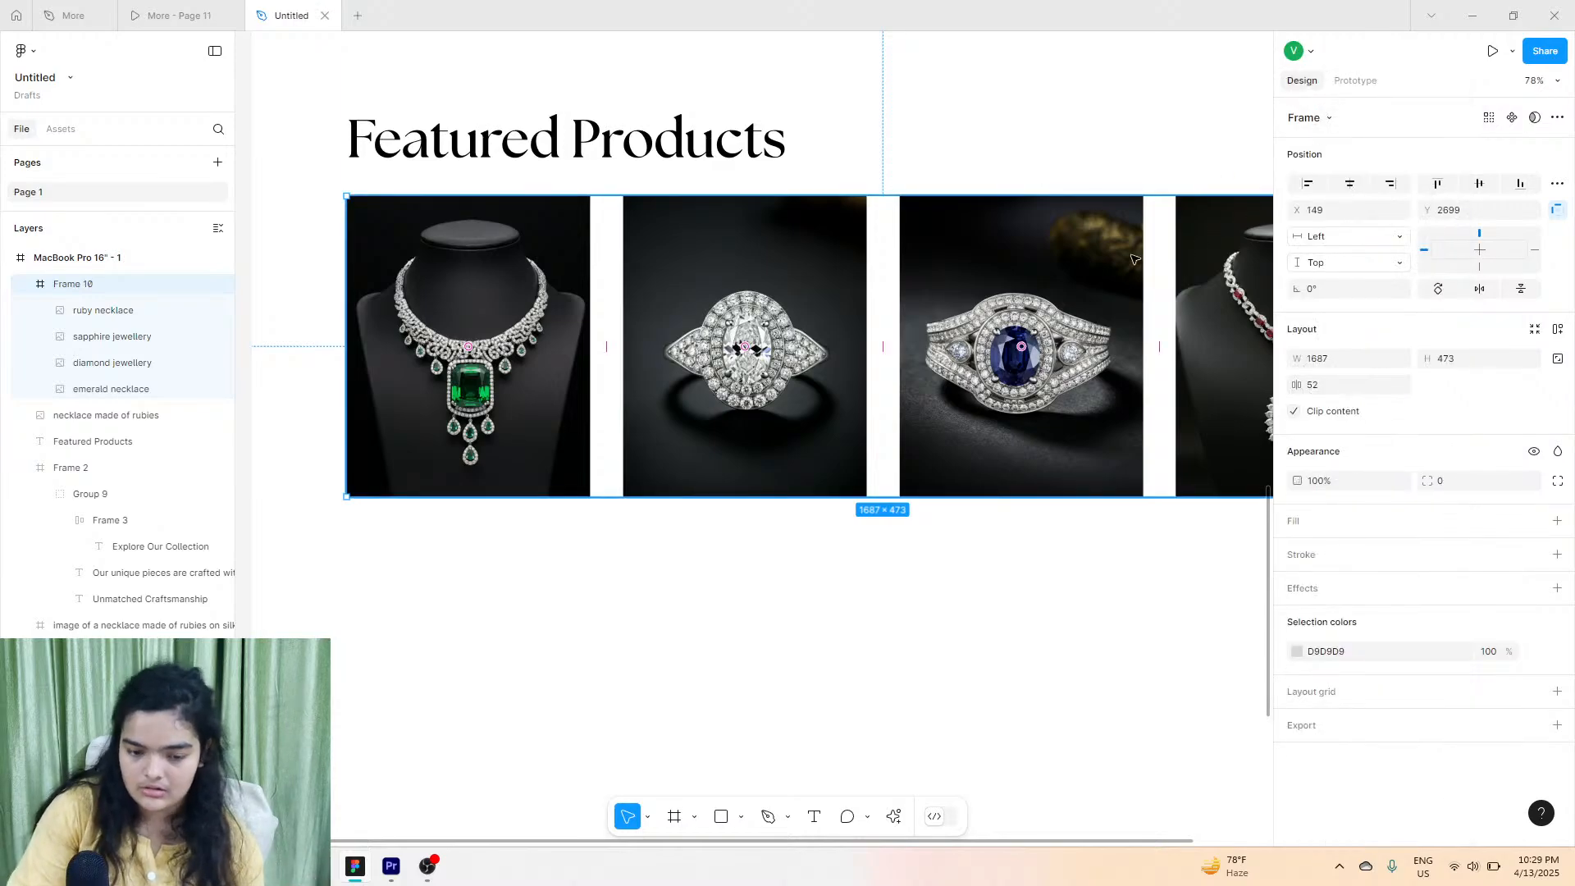
{"action": "scroll", "coordinate": [840, 296], "scroll_direction": "right", "scroll_amount": 3}
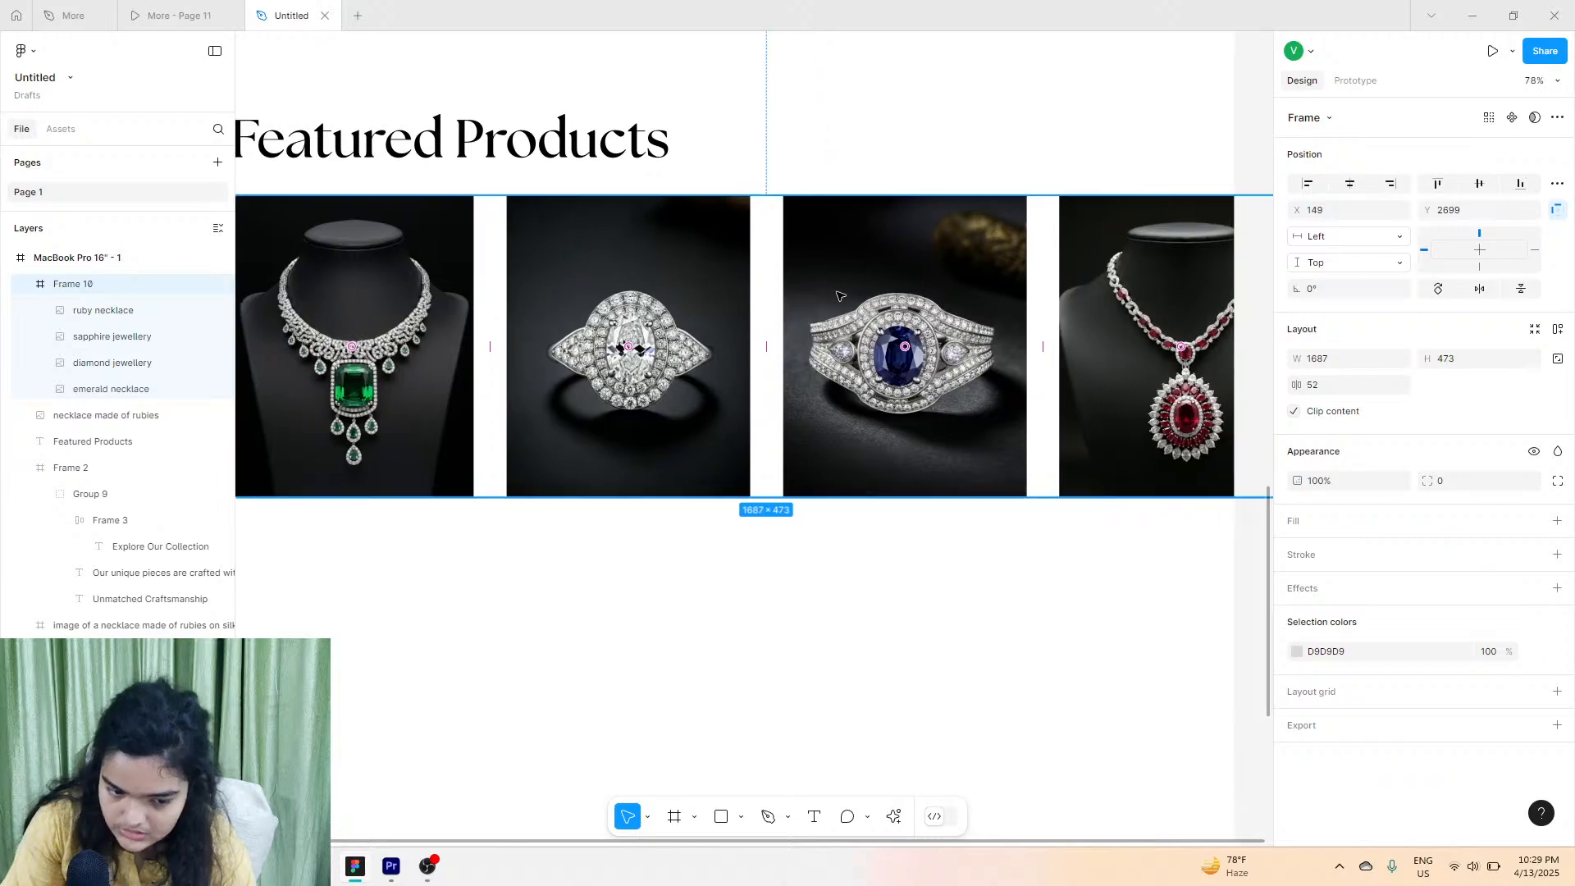
Apply auto layout to the frame holding the four product images.
{"action": "left_click", "coordinate": [1144, 287]}
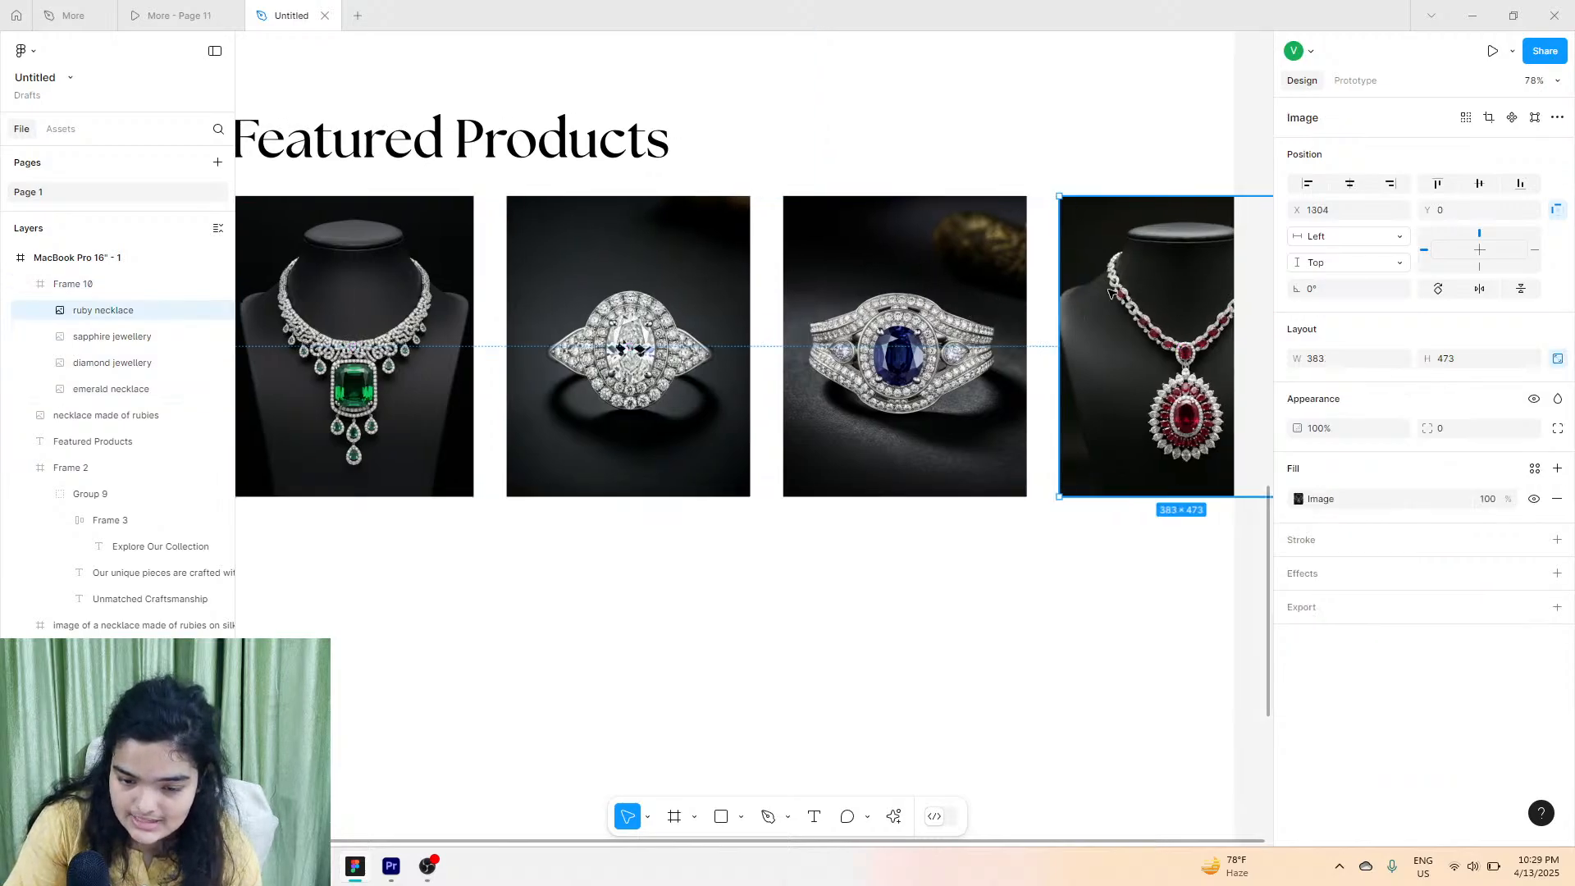
{"action": "left_click_drag", "start_coordinate": [1203, 279], "coordinate": [885, 283]}
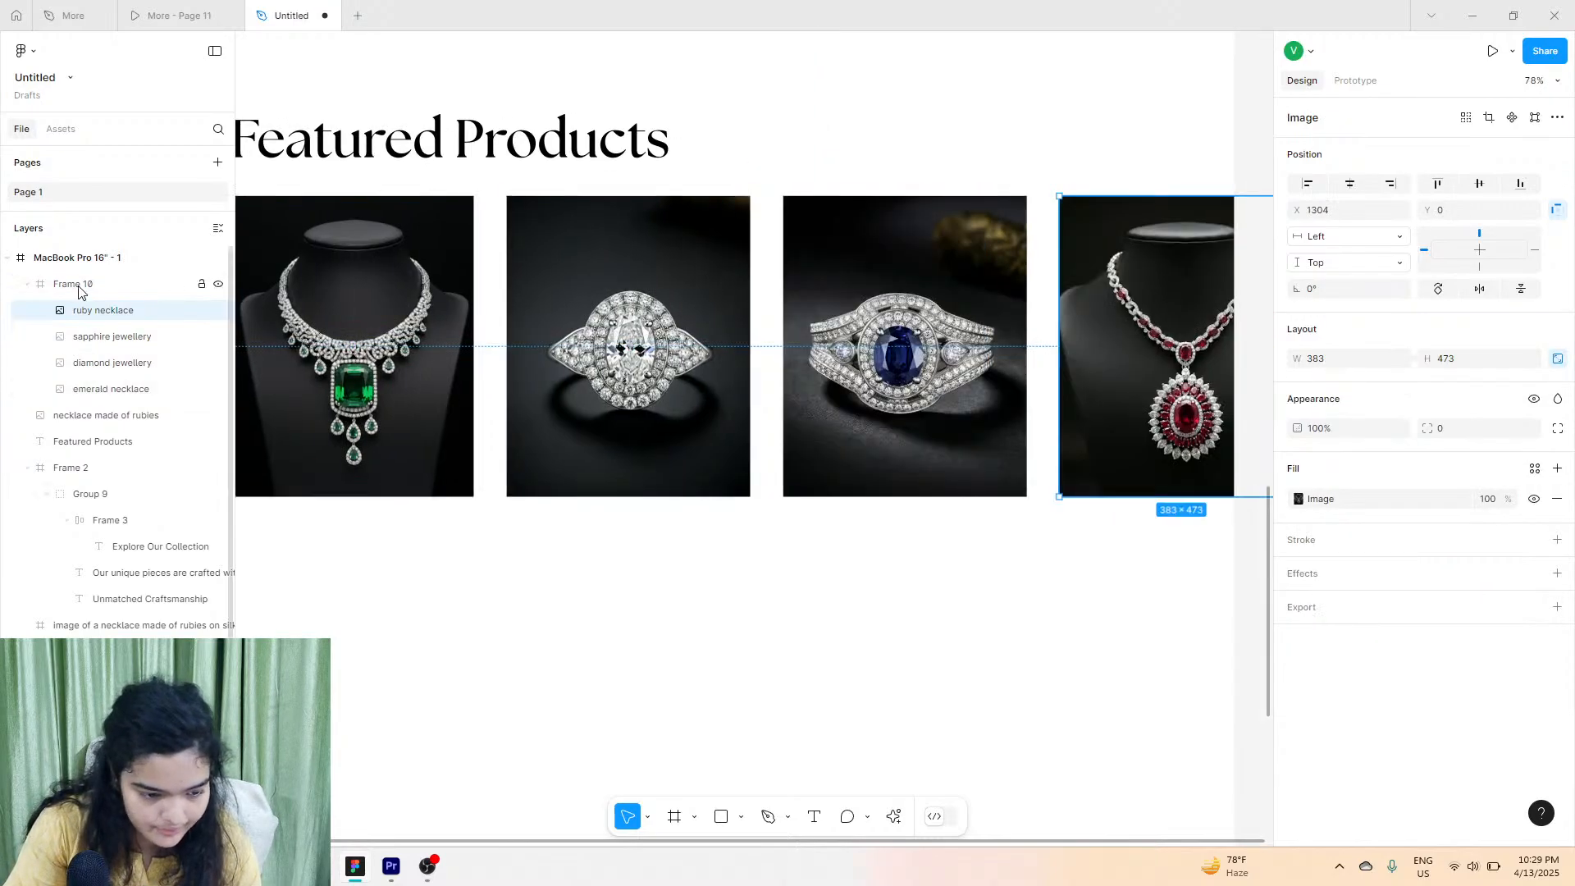
{"action": "left_click", "coordinate": [73, 284]}
{"action": "left_click", "coordinate": [1557, 329]}
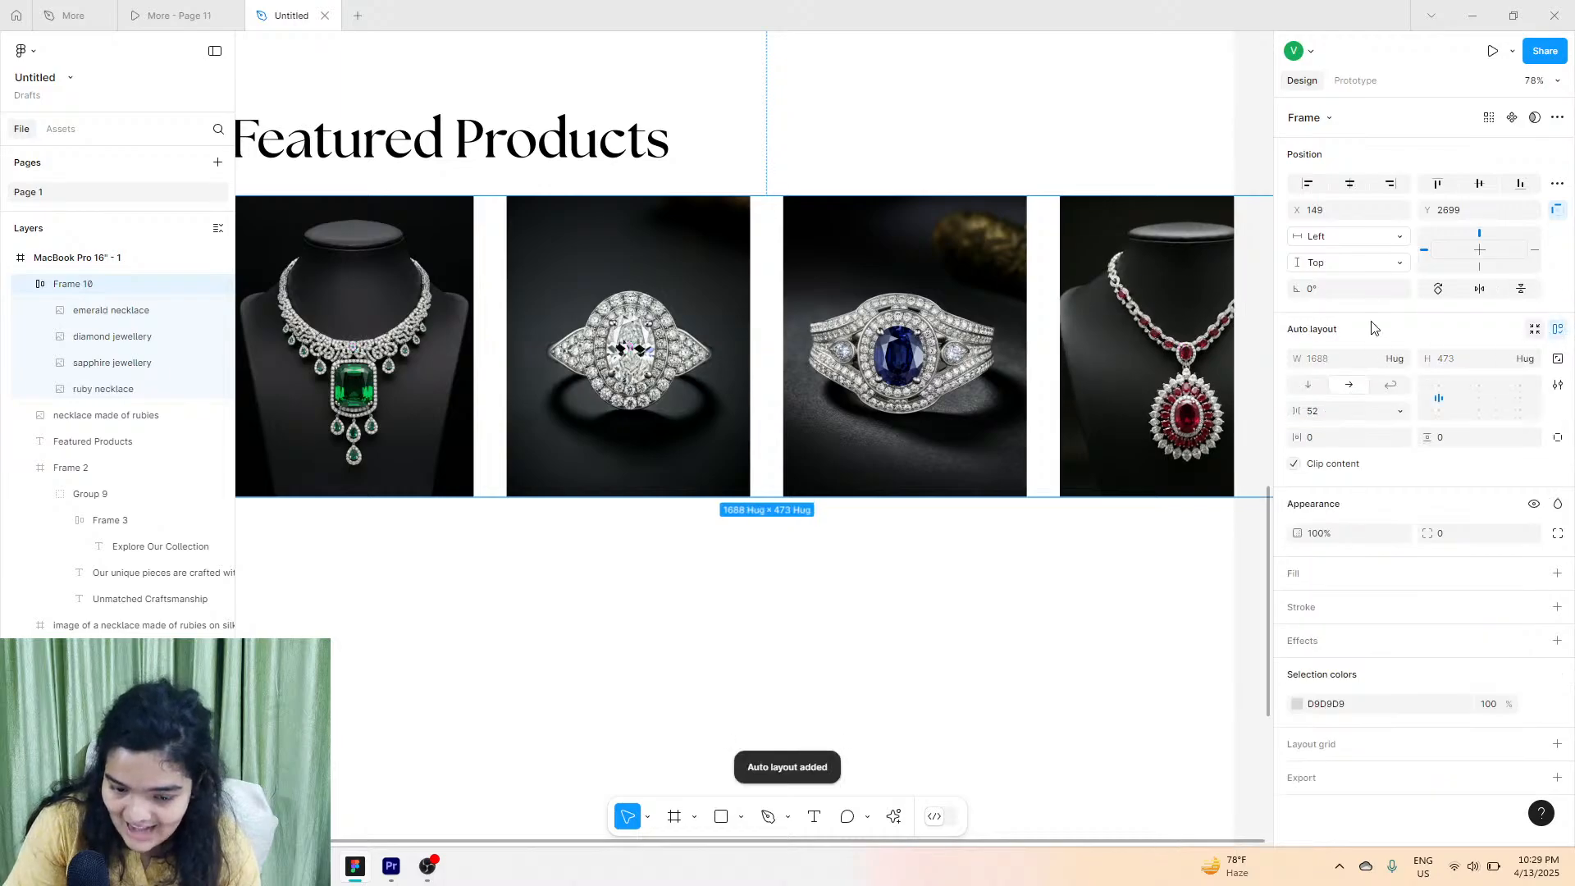
Reorder the product images in the row to emerald necklace, sapphire ring, ruby necklace, diamond ring.
{"action": "left_click", "coordinate": [1176, 238]}
{"action": "left_click_drag", "start_coordinate": [1176, 239], "coordinate": [887, 242]}
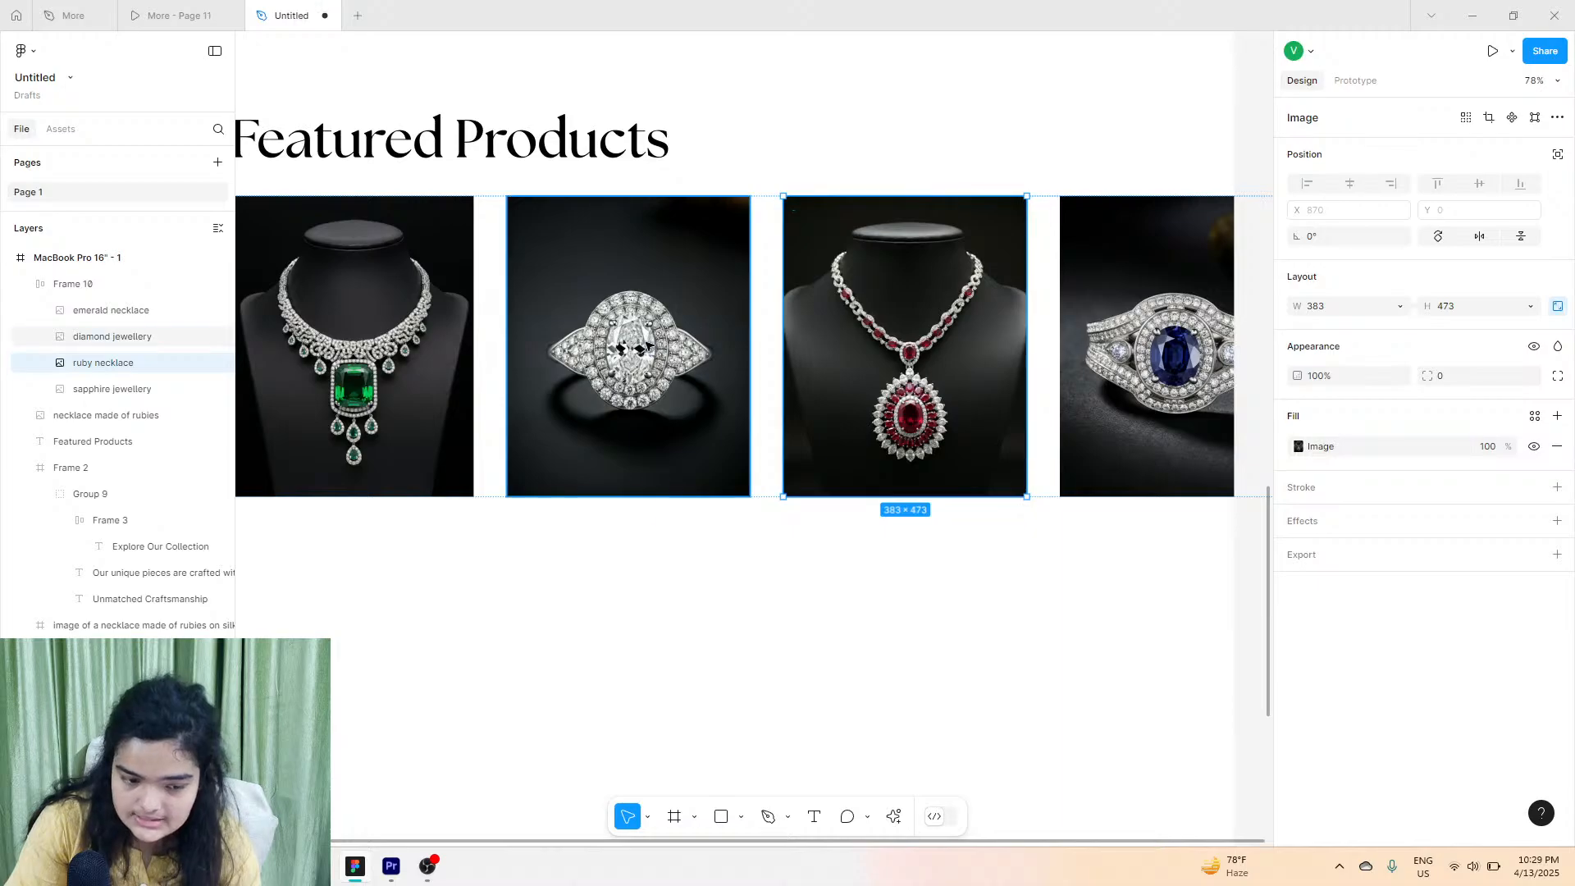
{"action": "left_click_drag", "start_coordinate": [648, 345], "coordinate": [985, 328]}
{"action": "left_click_drag", "start_coordinate": [1165, 344], "coordinate": [628, 344]}
{"action": "left_click", "coordinate": [723, 627]}
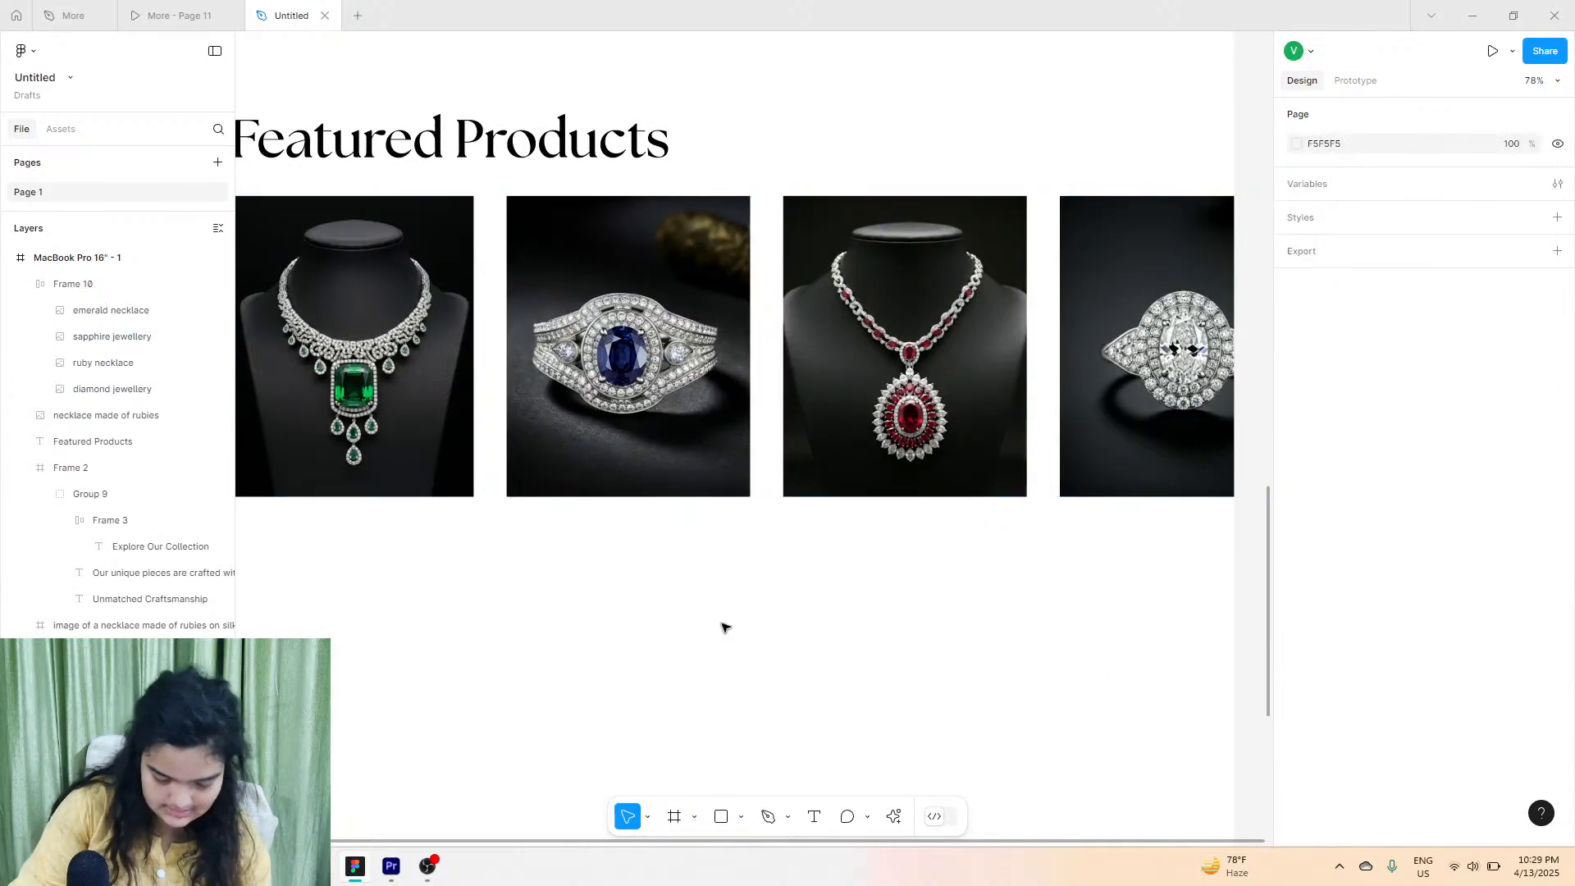
Add the text caption "Emerald Necklace" below the emerald necklace image.
{"action": "scroll", "coordinate": [723, 627], "scroll_direction": "left", "scroll_amount": 3}
{"action": "scroll", "coordinate": [723, 627], "scroll_direction": "right", "scroll_amount": 1}
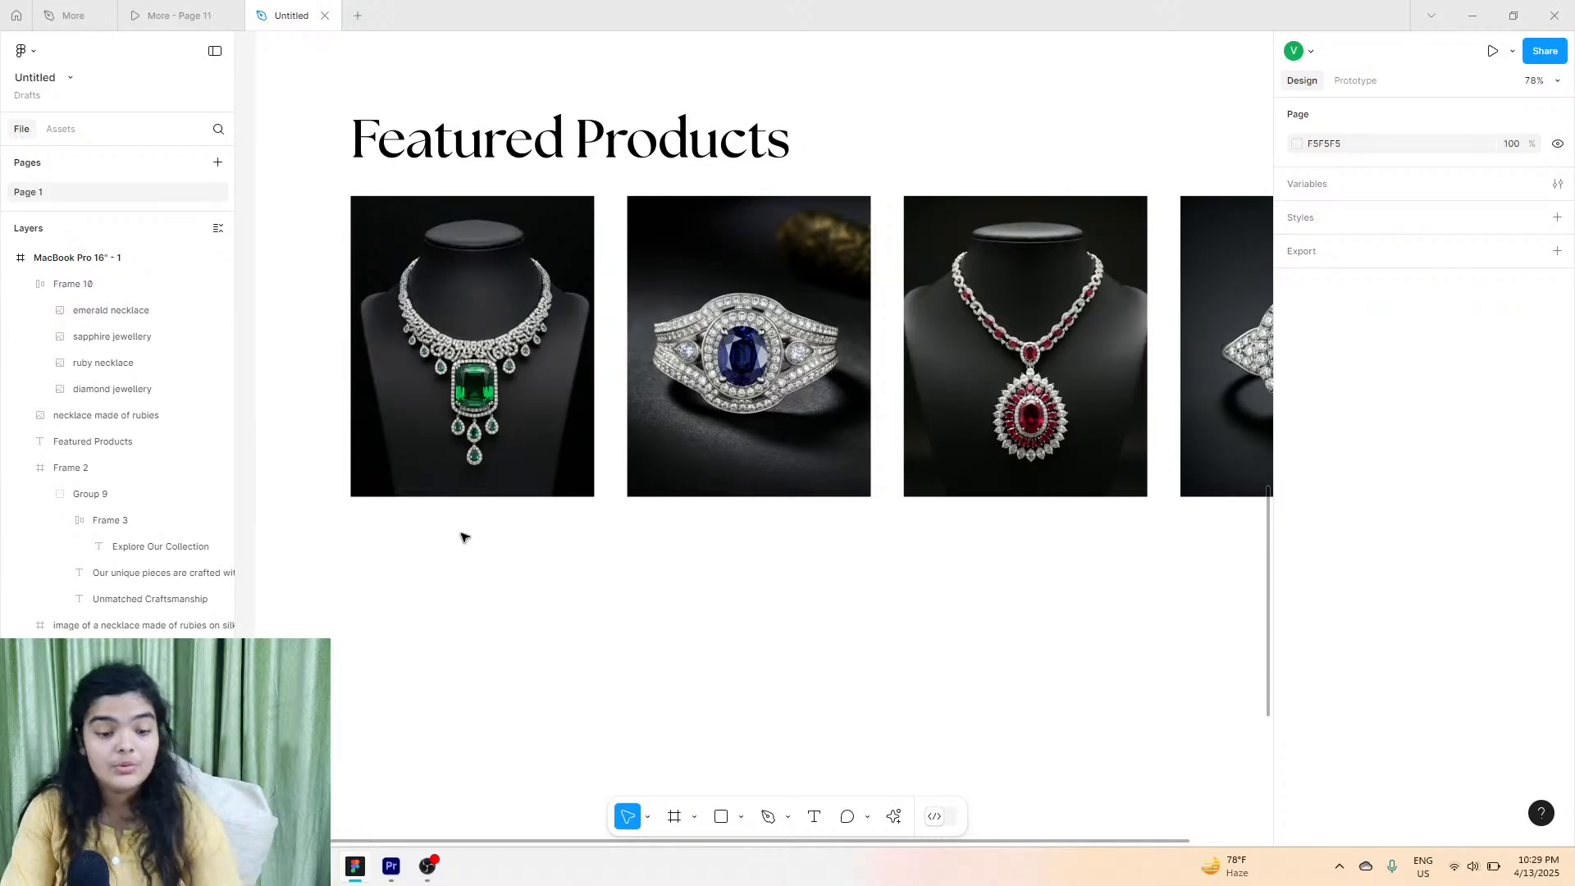
{"action": "left_click", "coordinate": [814, 816]}
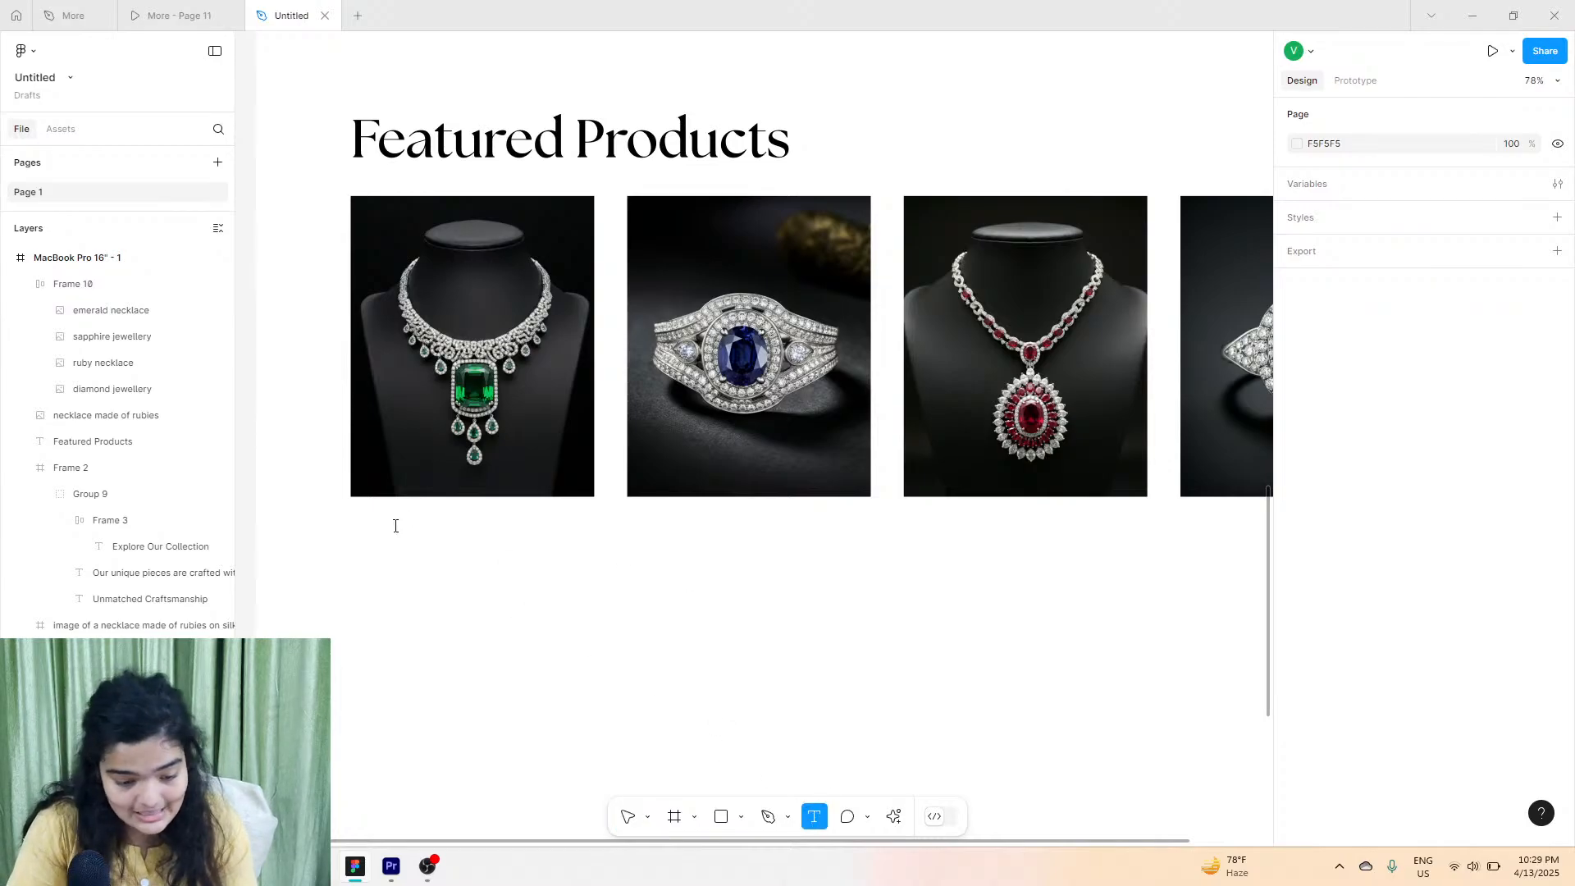
{"action": "scroll", "coordinate": [410, 602], "scroll_direction": "up", "scroll_amount": 3}
{"action": "left_click", "coordinate": [384, 527]}
{"action": "scroll", "coordinate": [385, 513], "scroll_direction": "left", "scroll_amount": 1}
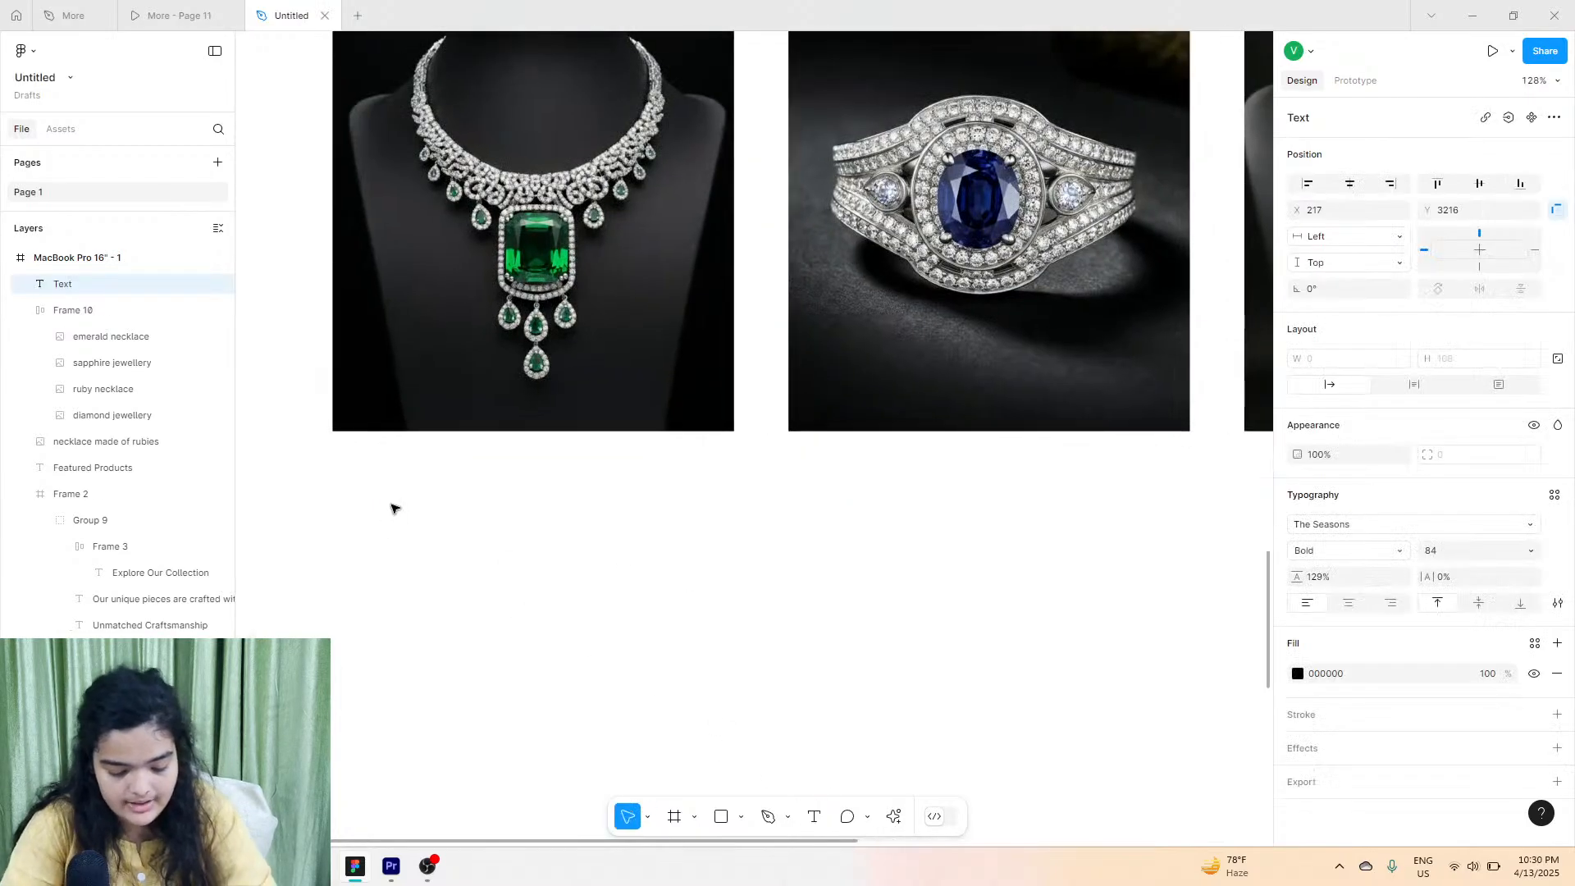
{"action": "type", "text": "emeral"}
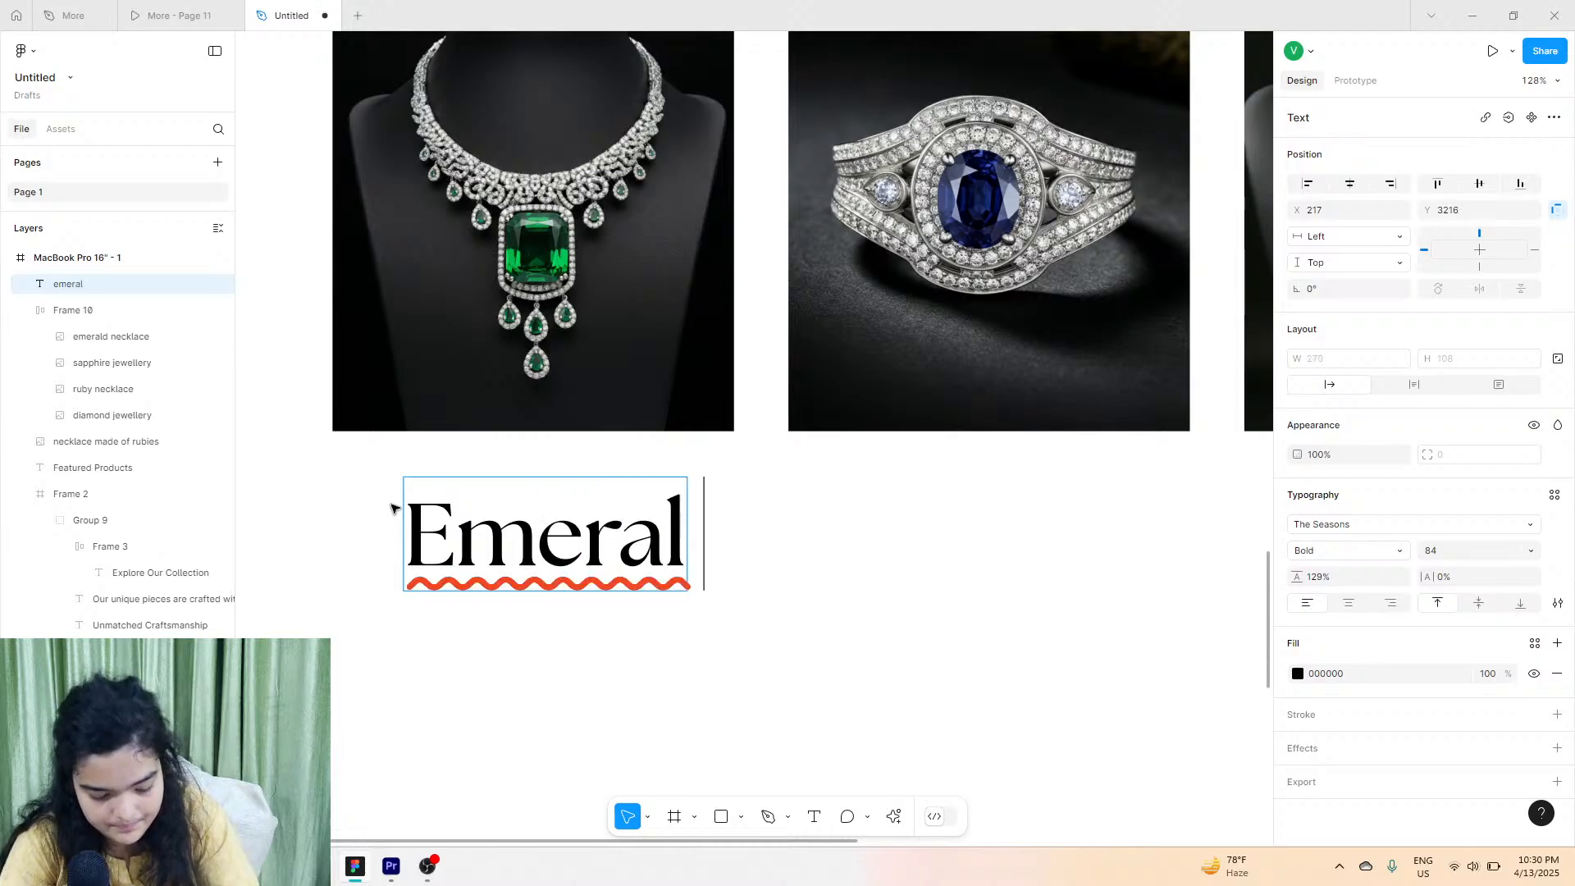
{"action": "type", "text": "d M"}
{"action": "key", "text": "BackSpace"}
{"action": "type", "text": "N"}
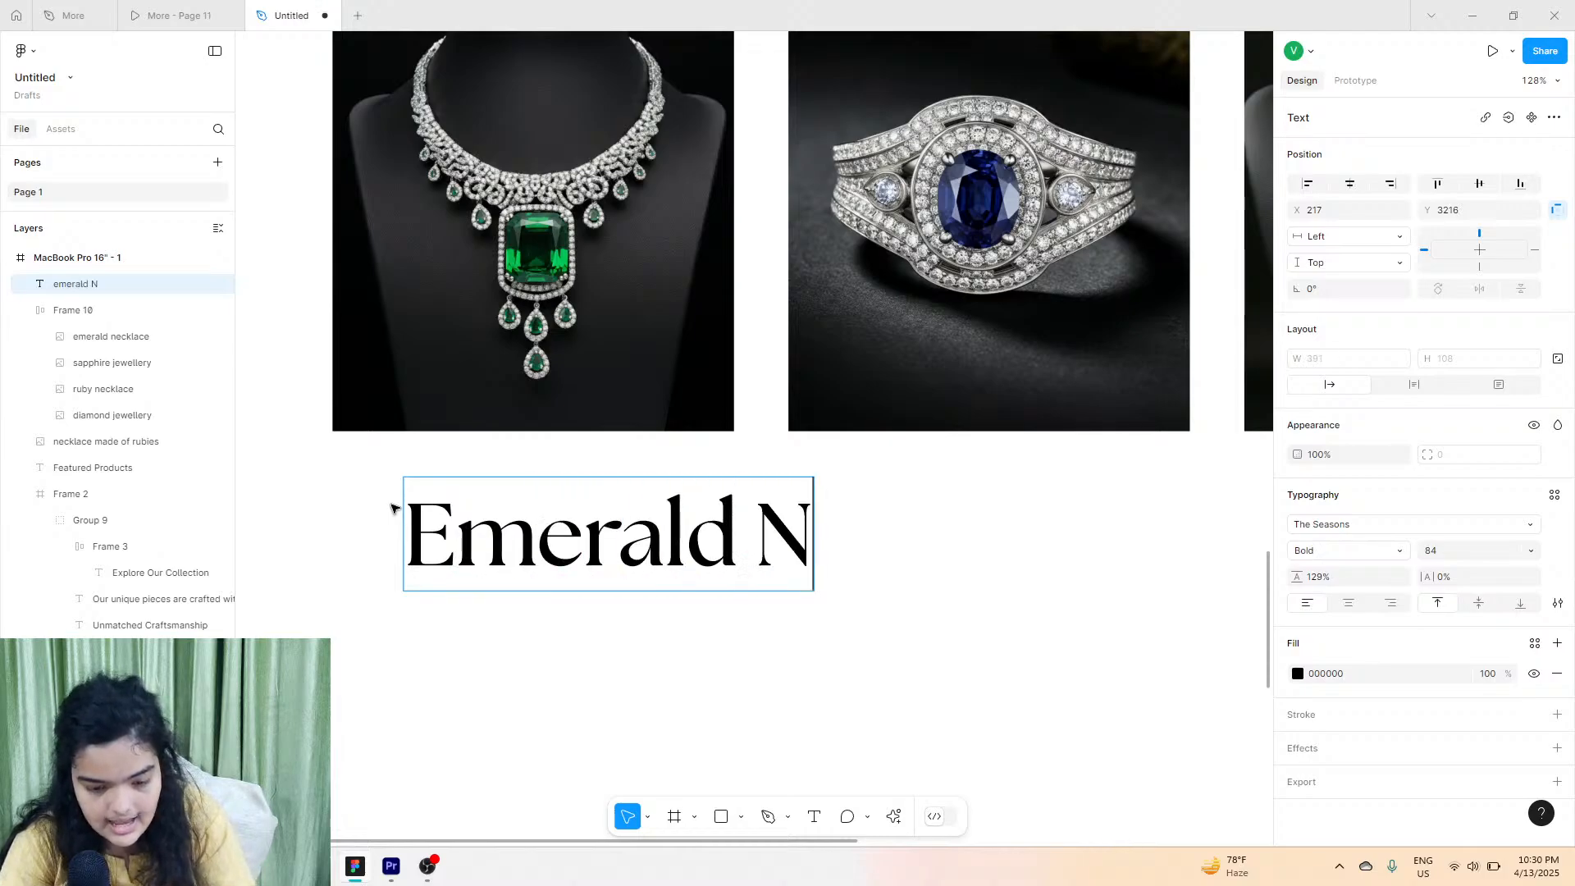
{"action": "type", "text": "ecklace"}
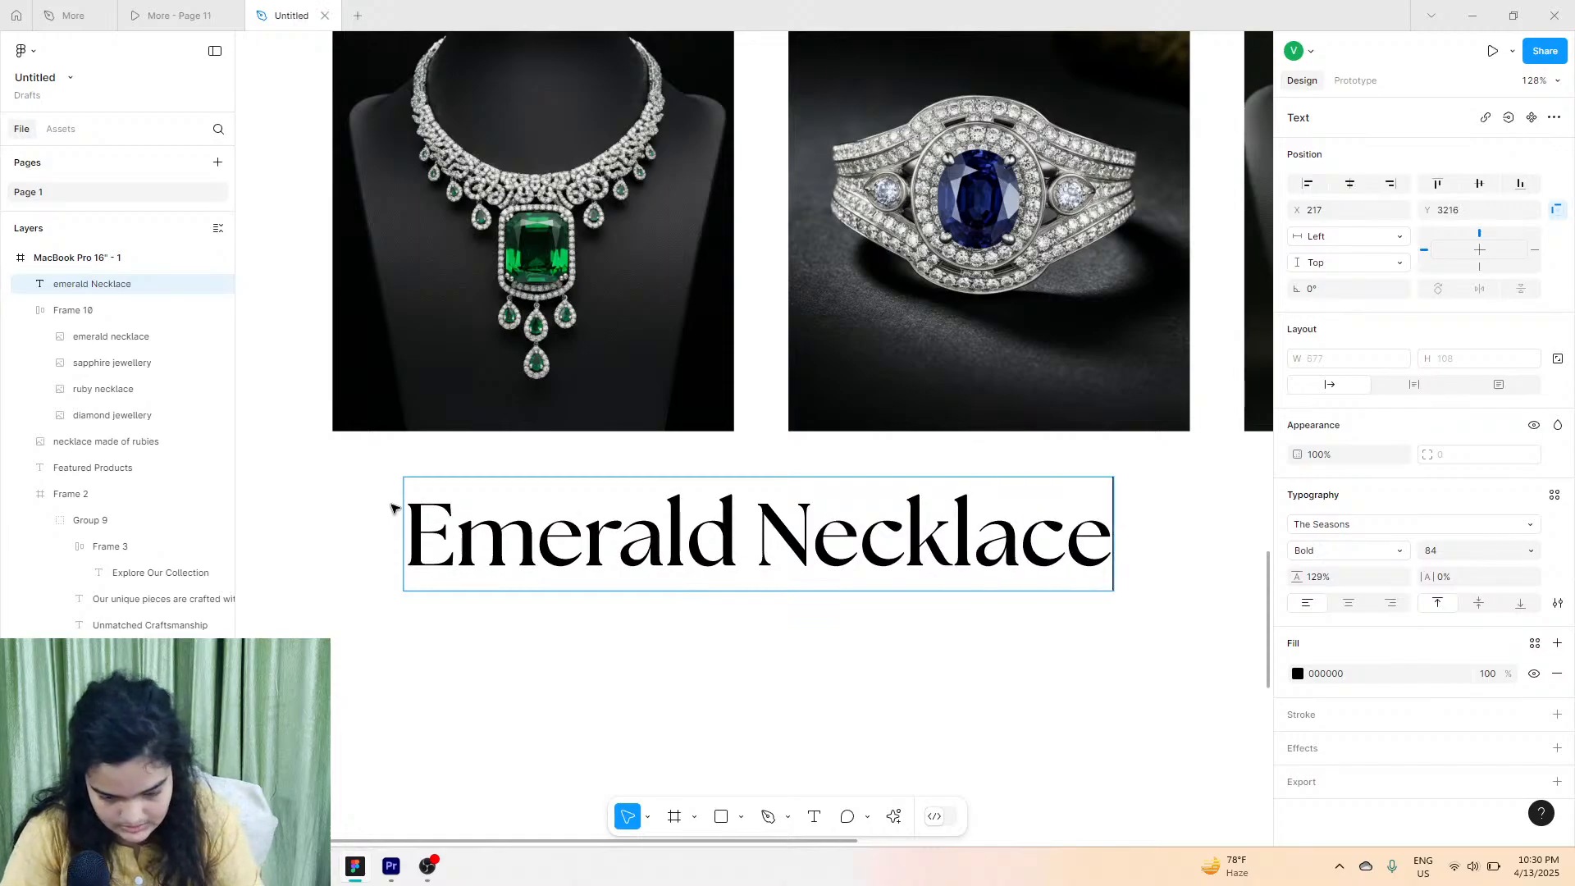
{"action": "left_click", "coordinate": [520, 601]}
Align the caption with the left edge of the emerald necklace image, at X 149 and Y 3234.
{"action": "scroll", "coordinate": [563, 527], "scroll_direction": "left", "scroll_amount": 1}
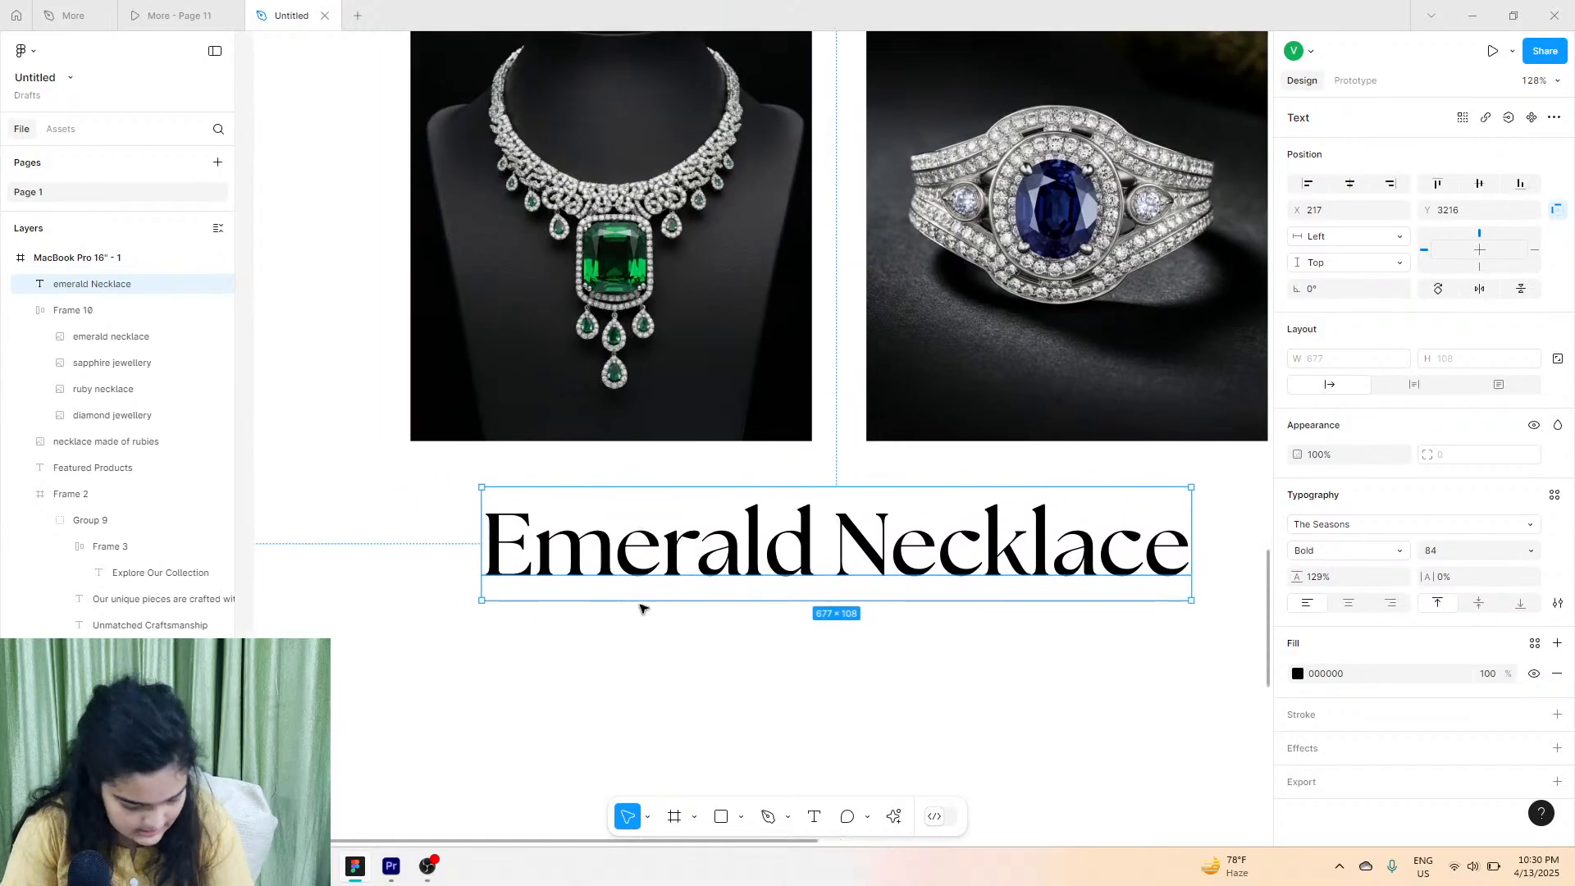
{"action": "scroll", "coordinate": [681, 572], "scroll_direction": "right", "scroll_amount": 1}
{"action": "left_click_drag", "start_coordinate": [769, 558], "coordinate": [691, 577]}
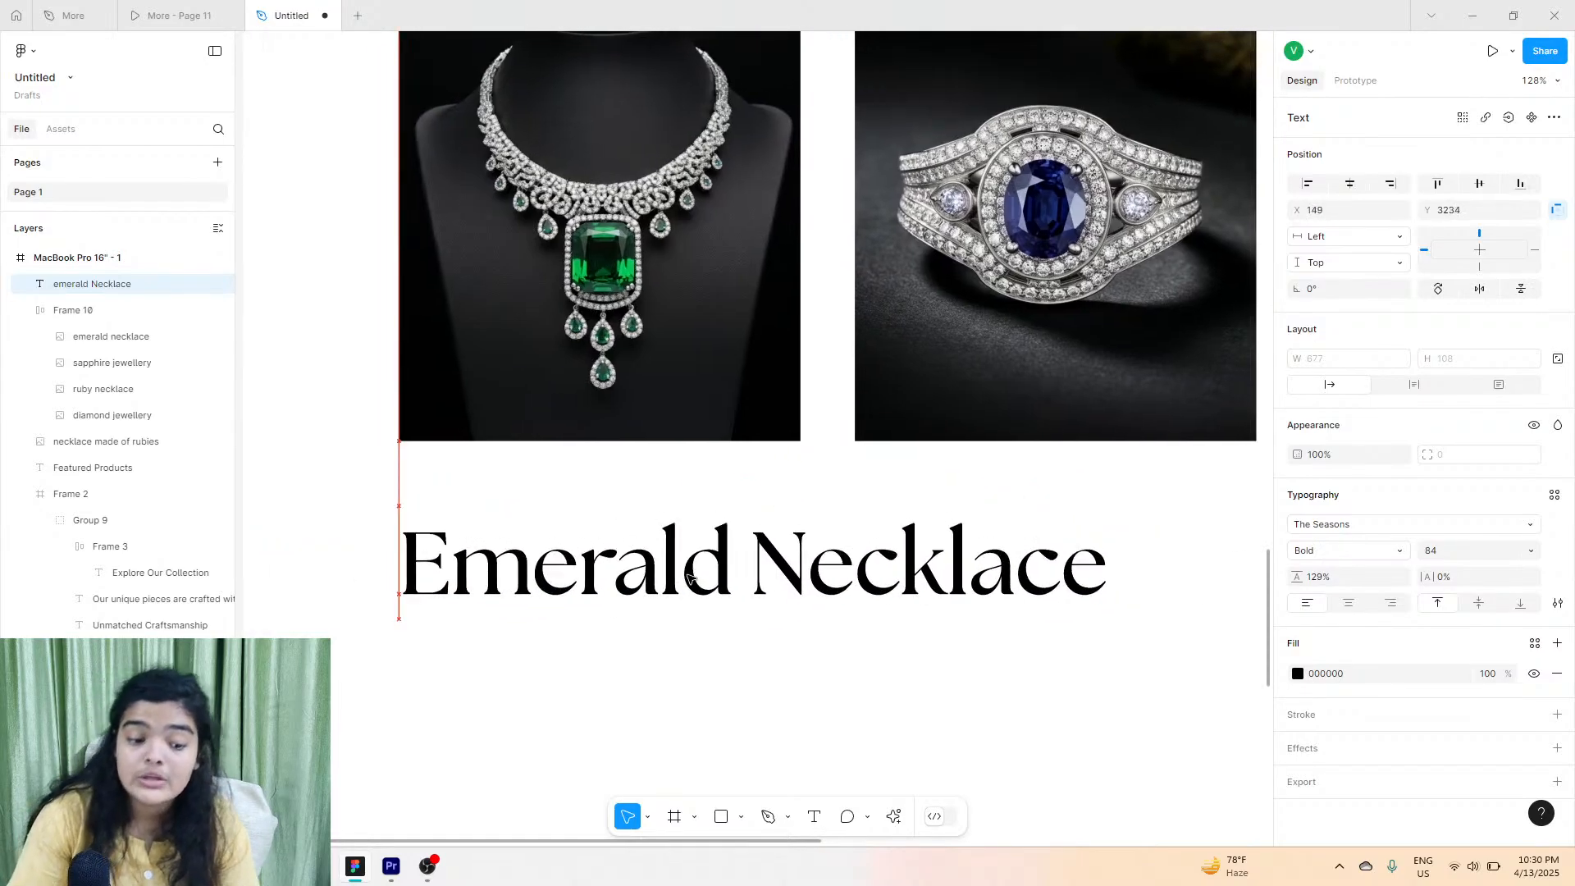
Change the Emerald Necklace caption's font to Roboto Mono with Regular weight.
{"action": "left_click", "coordinate": [1322, 526]}
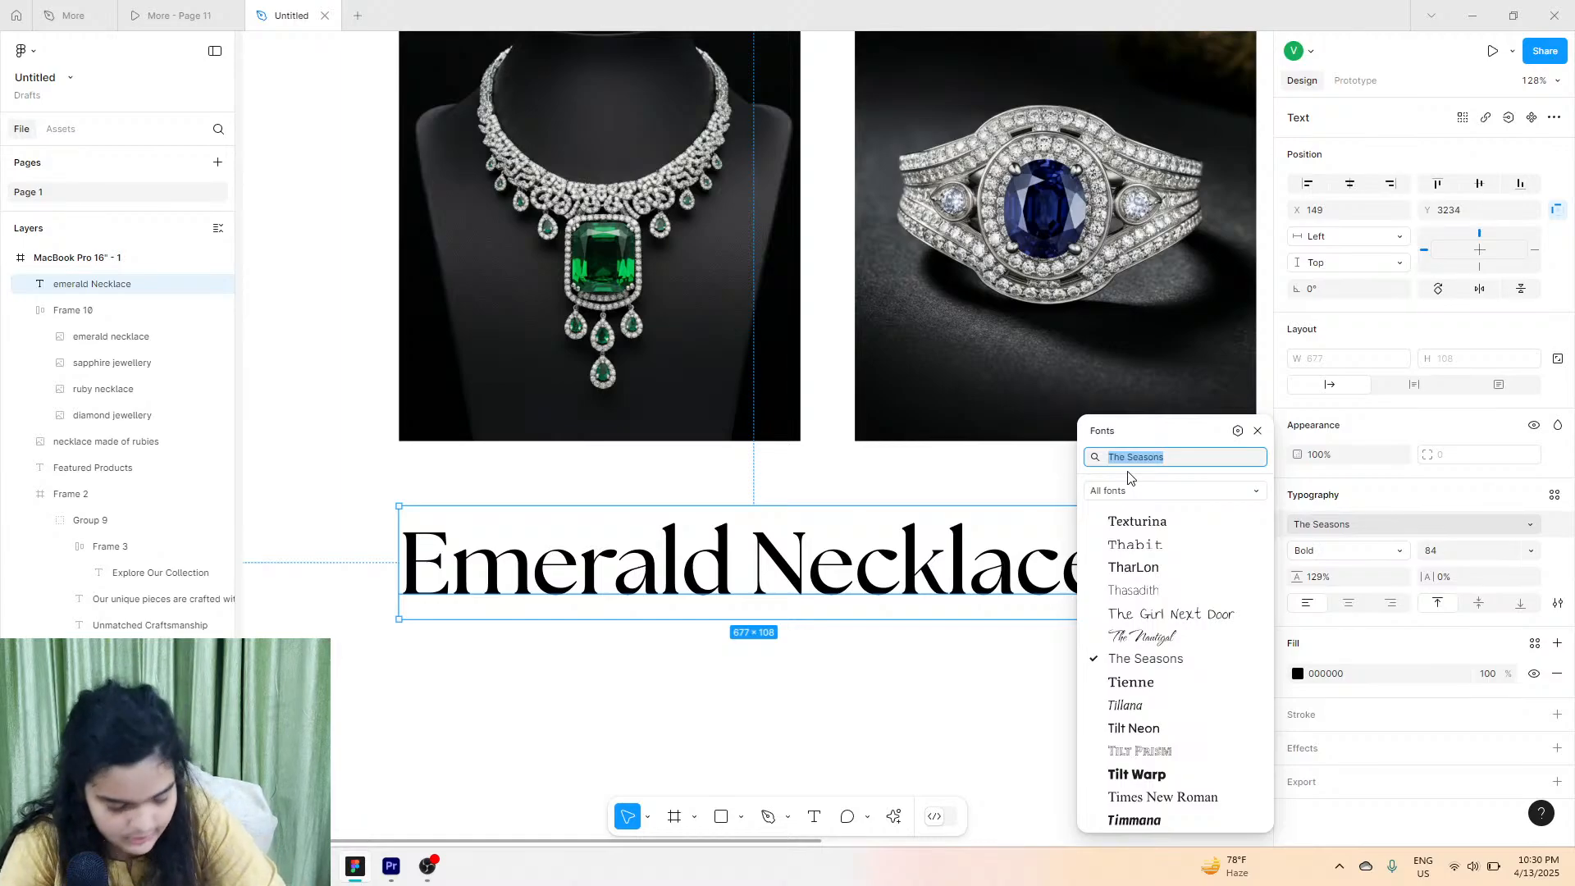
{"action": "left_click", "coordinate": [286, 7]}
{"action": "type", "text": "r"}
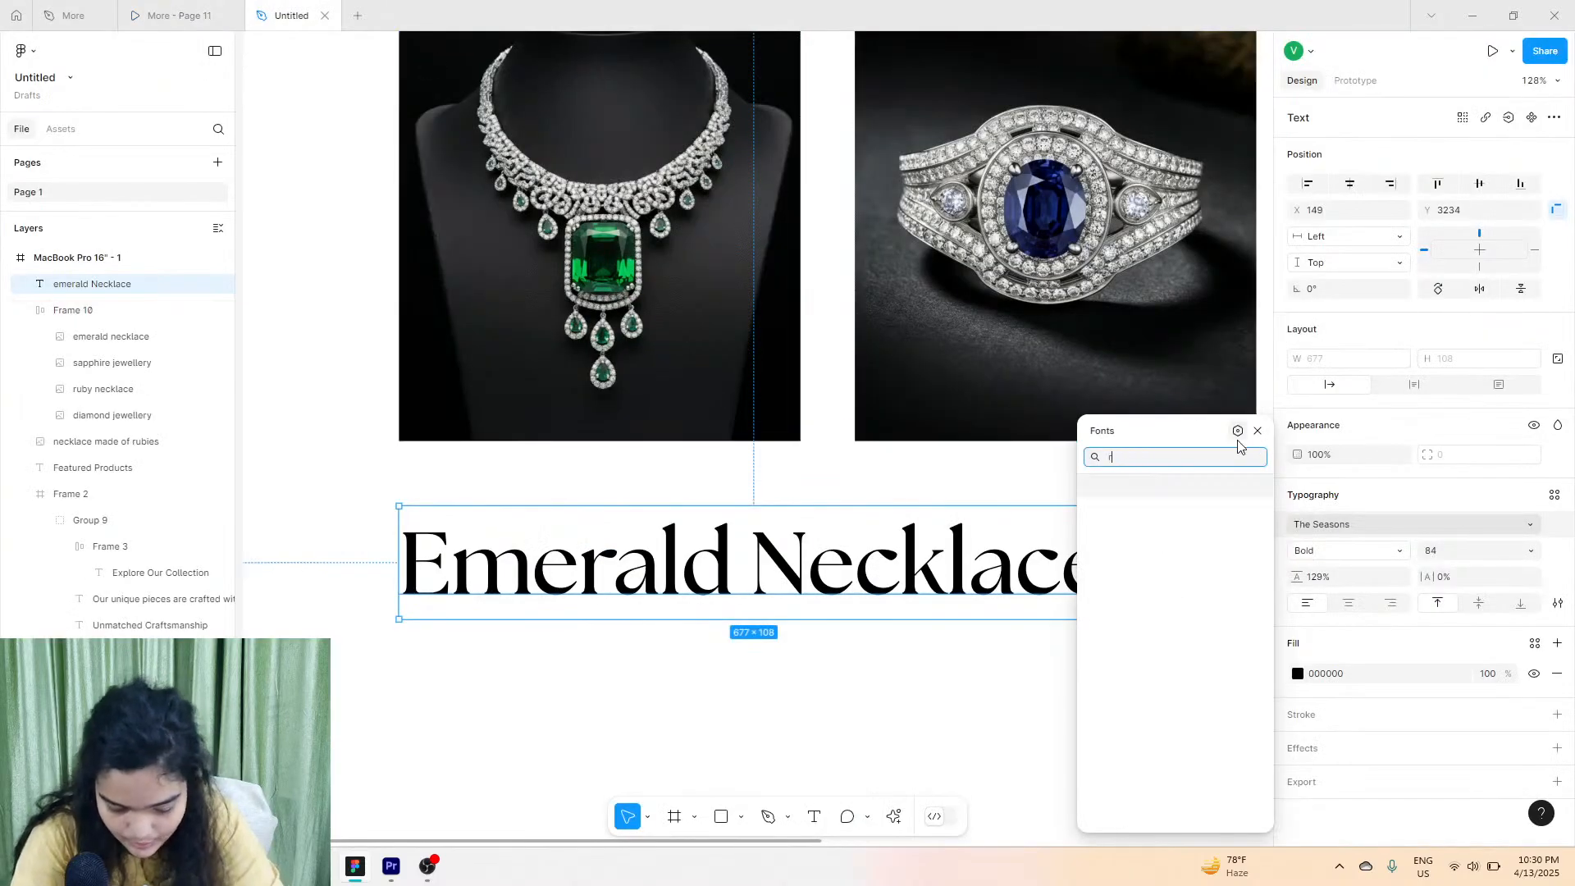
{"action": "type", "text": "obot"}
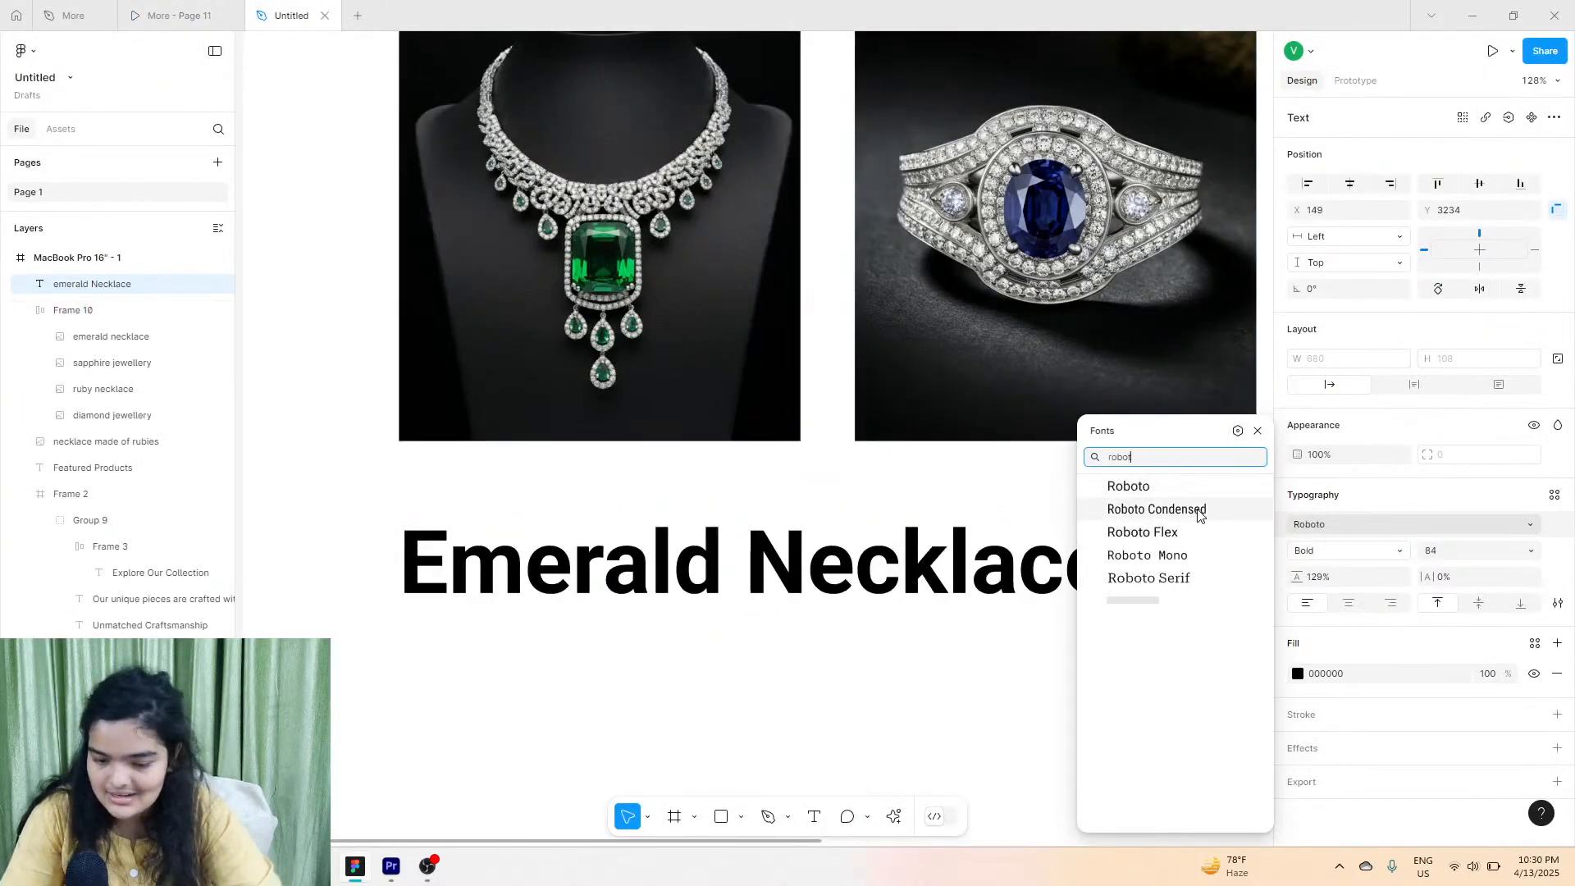
{"action": "left_click", "coordinate": [1194, 510]}
{"action": "left_click", "coordinate": [1199, 559]}
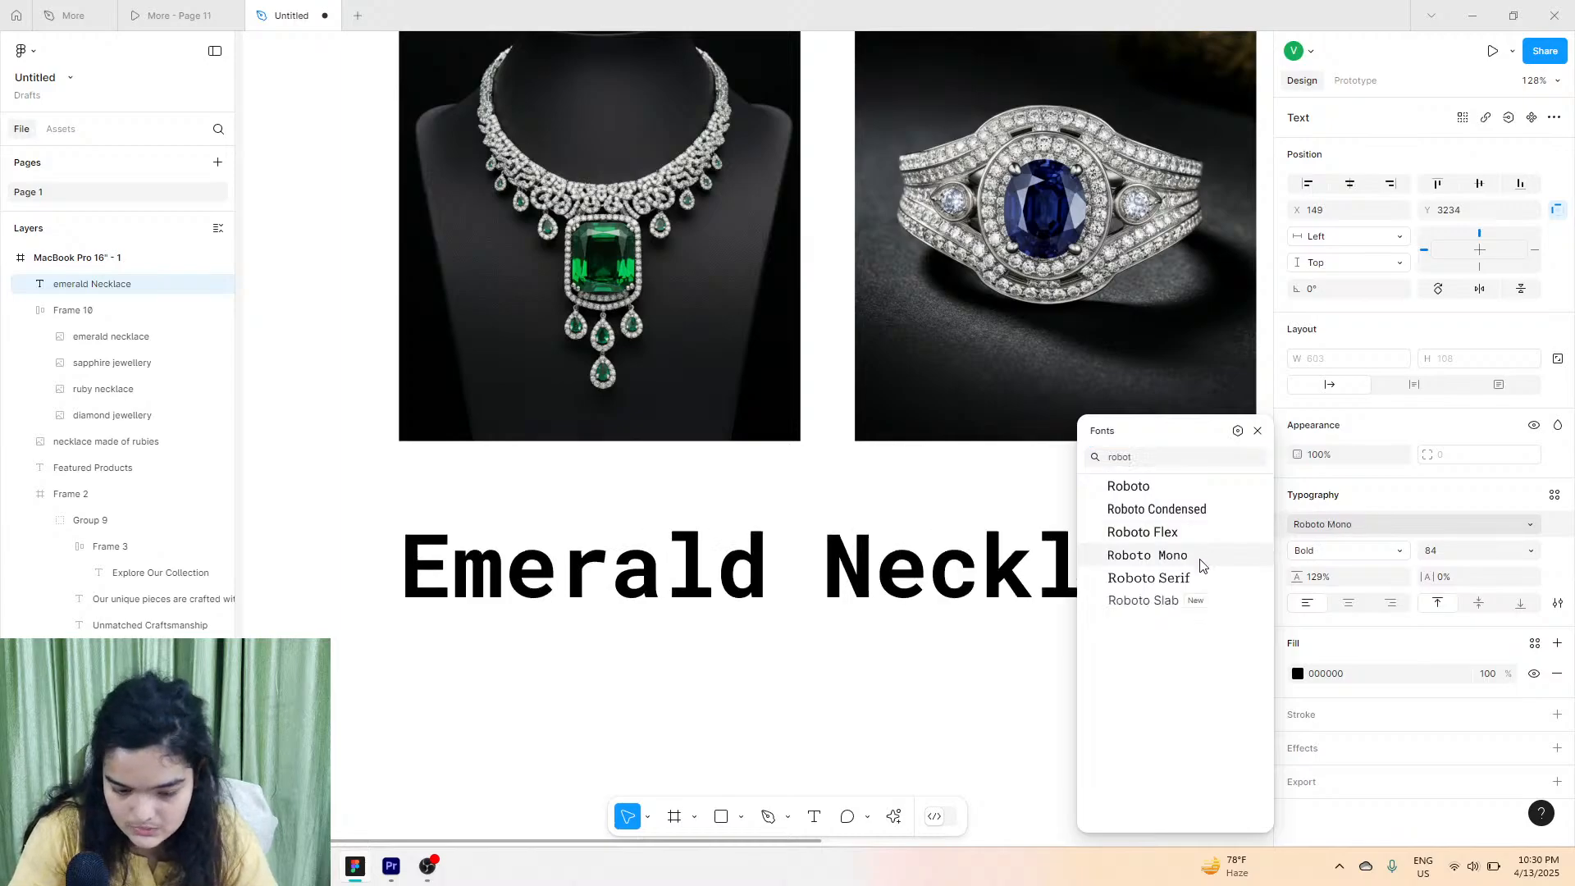
{"action": "left_click", "coordinate": [1310, 563]}
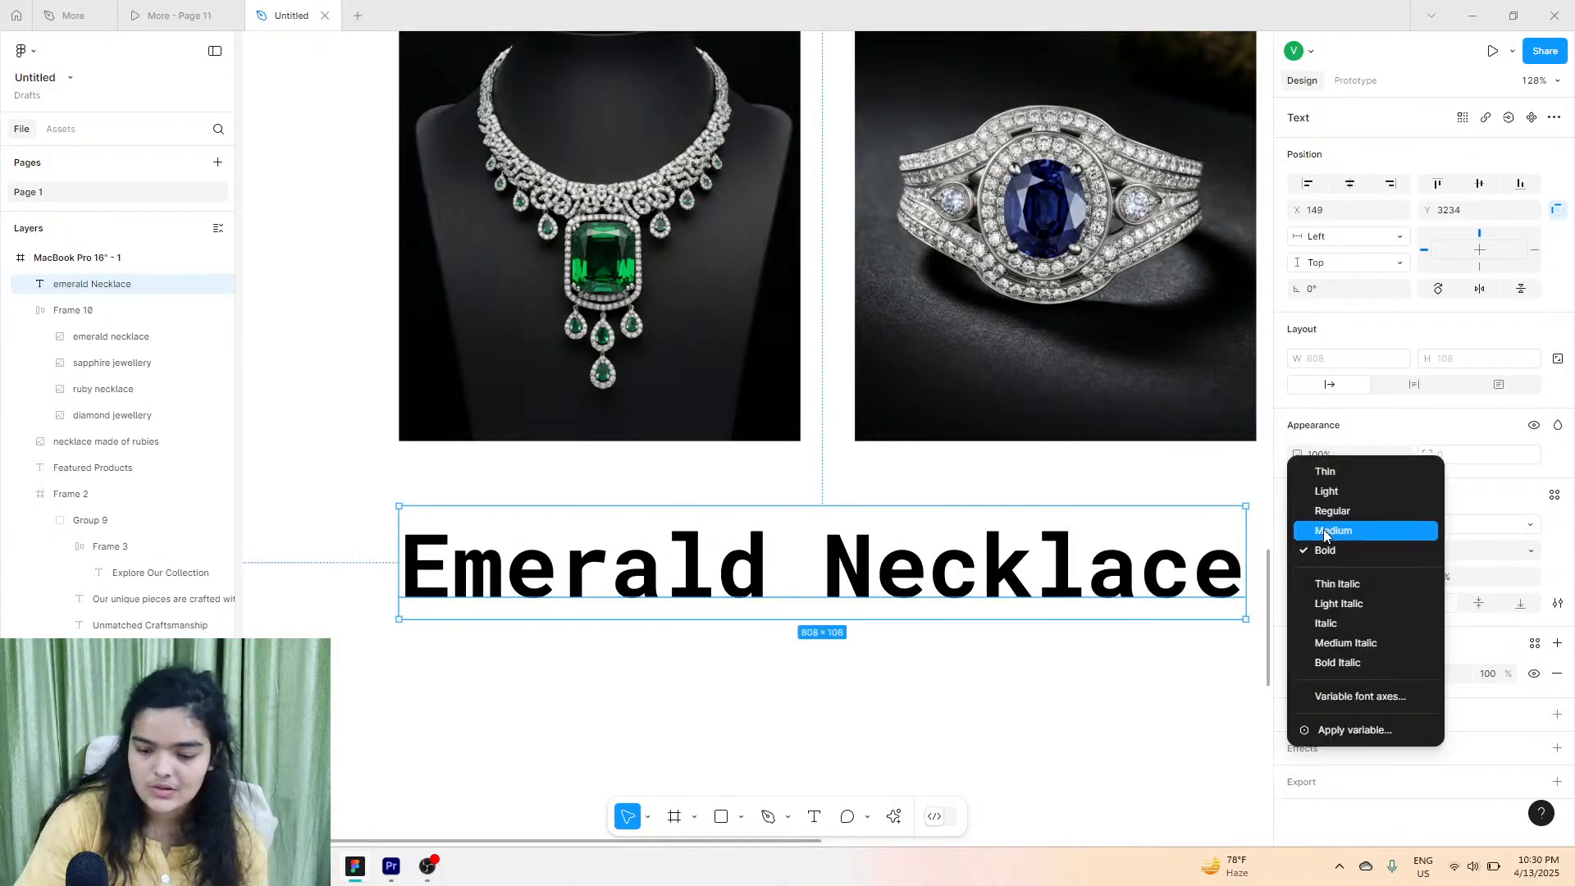
{"action": "key", "text": "Return"}
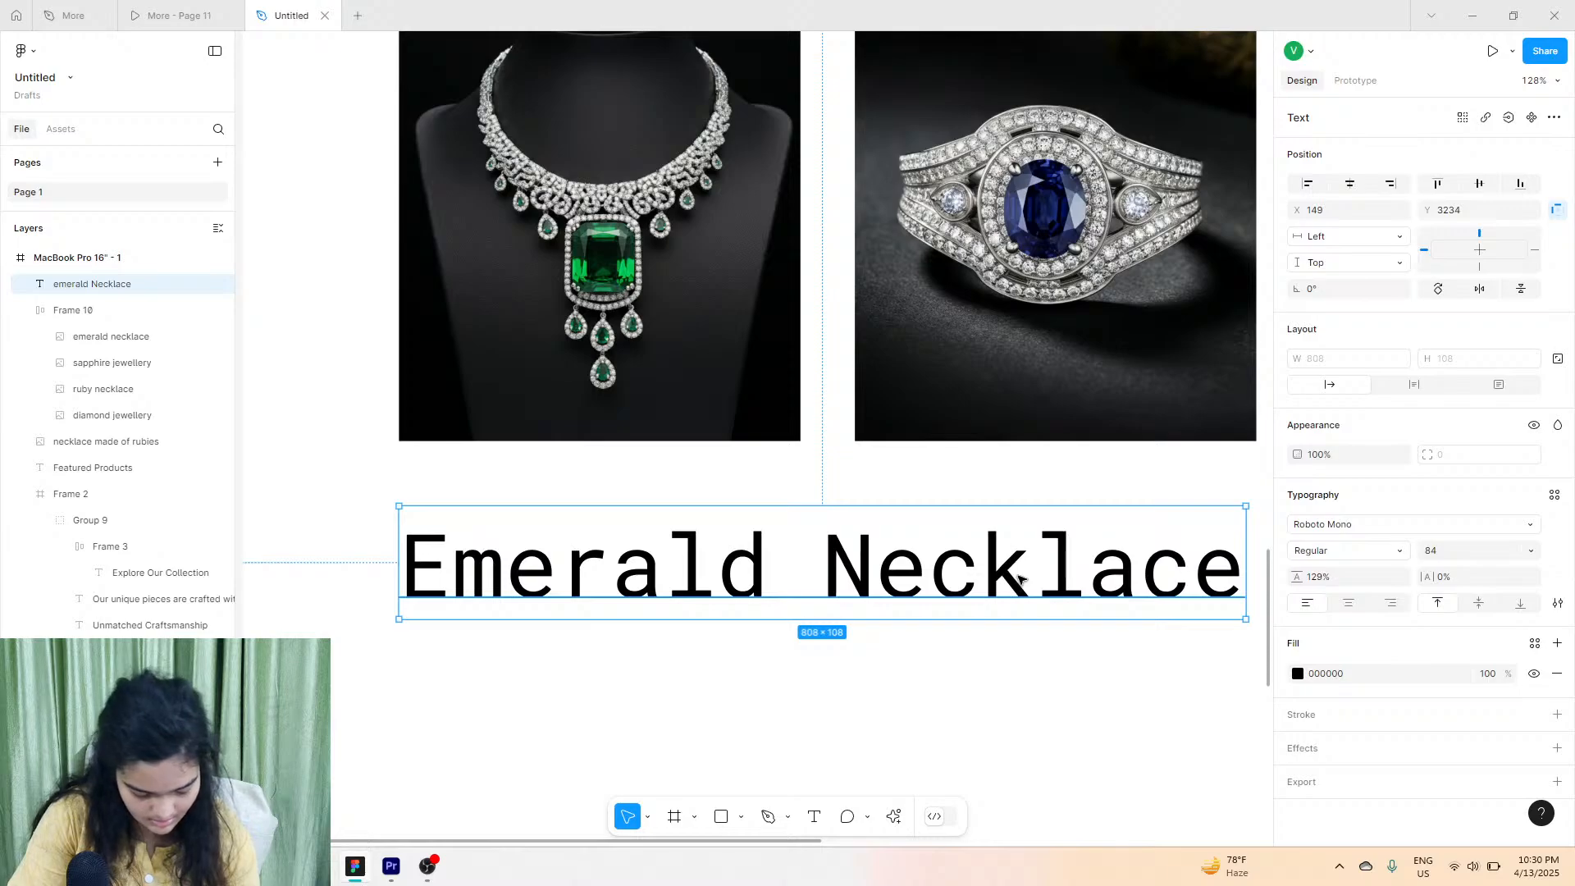
Set the caption's font size to 32 and move it up to Y 3205, closer to the image.
{"action": "mouse_move", "coordinate": [1007, 572]}
{"action": "left_mouse_down"}
{"action": "mouse_move", "coordinate": [952, 566]}
{"action": "mouse_move", "coordinate": [1008, 544]}
{"action": "mouse_move", "coordinate": [998, 559]}
{"action": "left_mouse_up"}
{"action": "left_click", "coordinate": [1530, 550]}
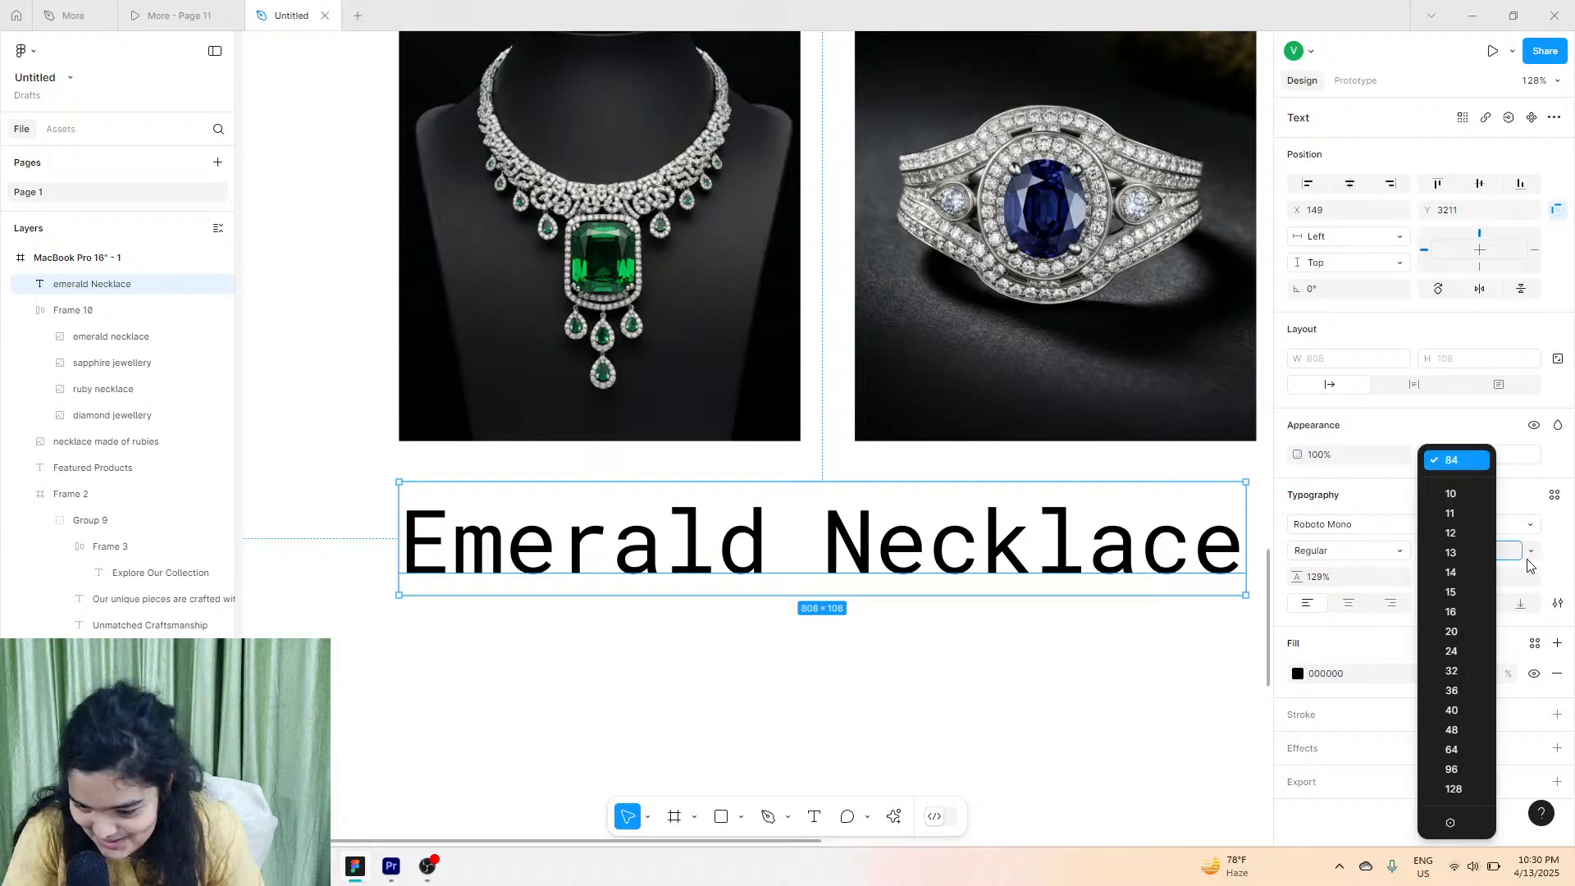
{"action": "left_click", "coordinate": [1456, 671]}
{"action": "scroll", "coordinate": [502, 499], "scroll_direction": "up", "scroll_amount": 5, "text": "ctrl"}
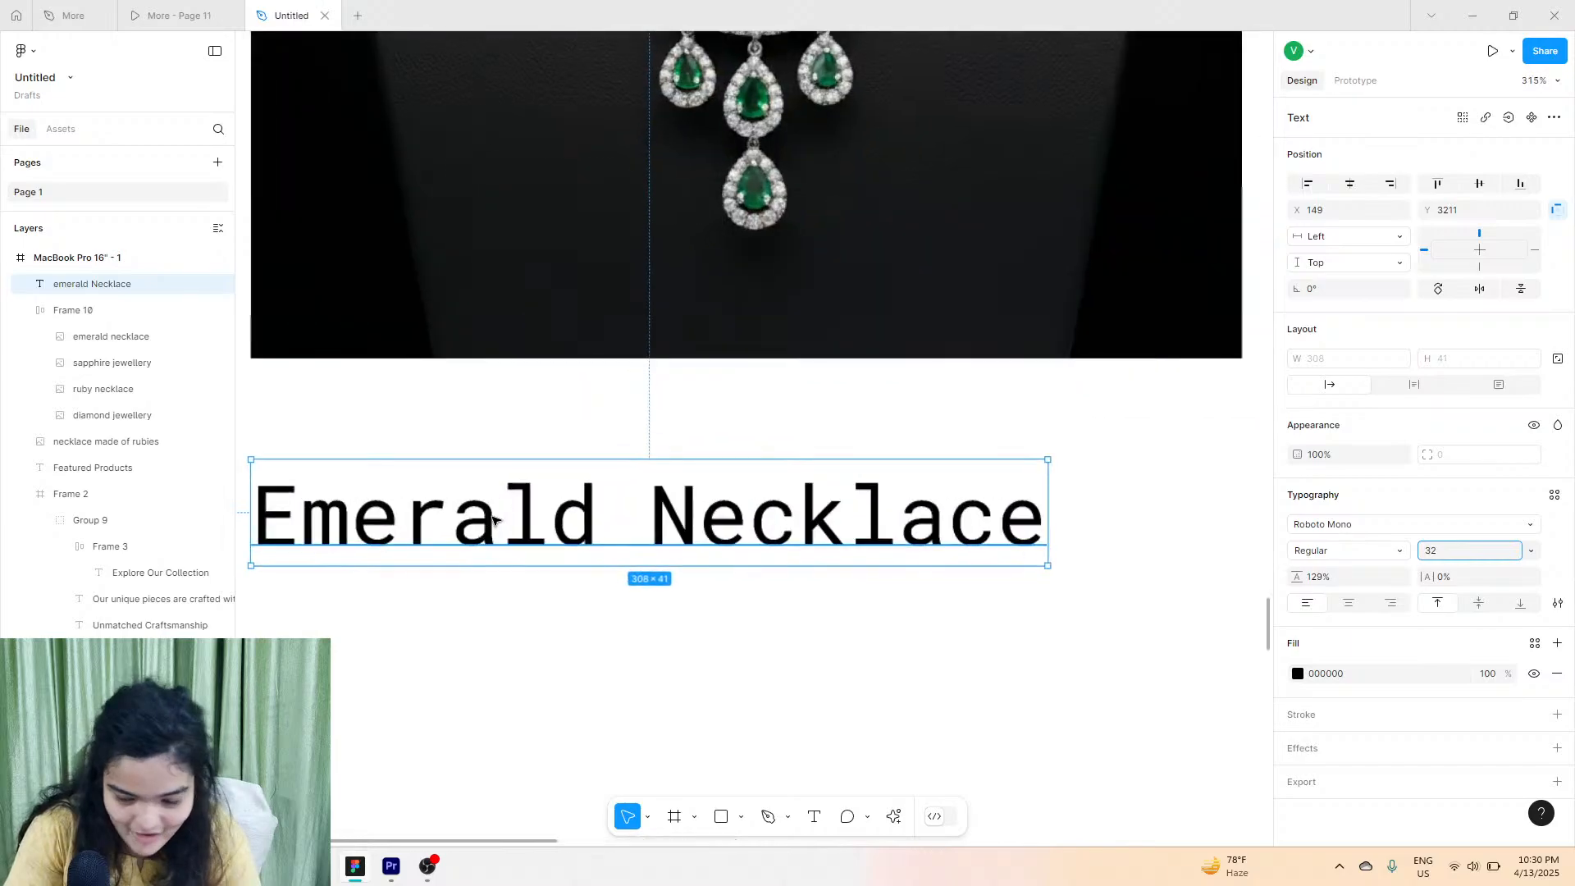
{"action": "scroll", "coordinate": [496, 505], "scroll_direction": "left", "scroll_amount": 3}
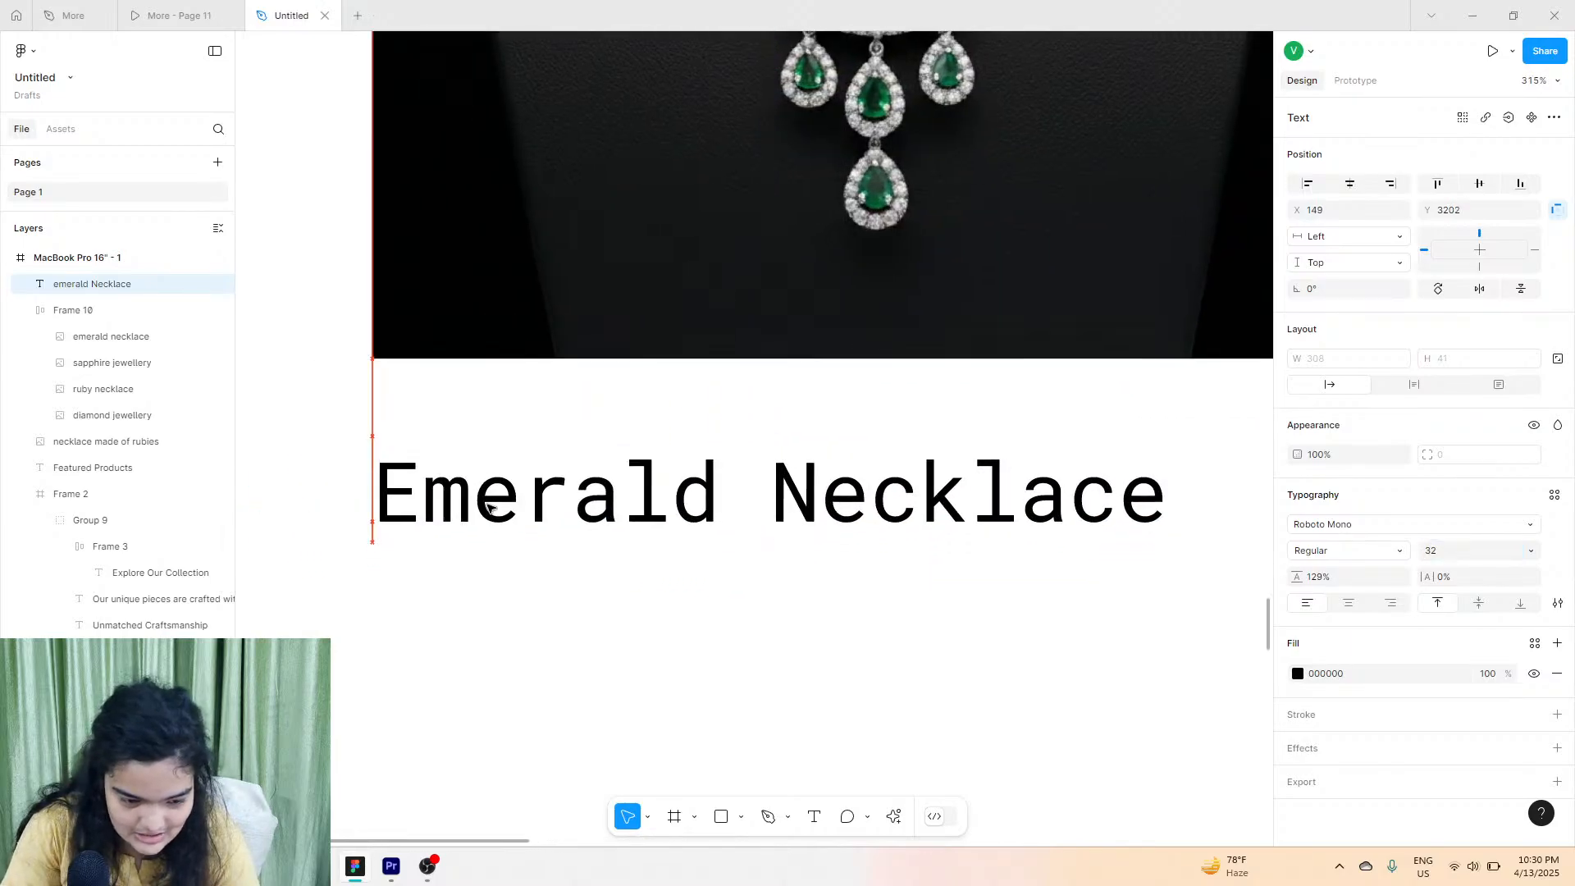
Reduce the Emerald Necklace caption's font size to 28.
{"action": "left_click", "coordinate": [1428, 546]}
{"action": "type", "text": "2"}
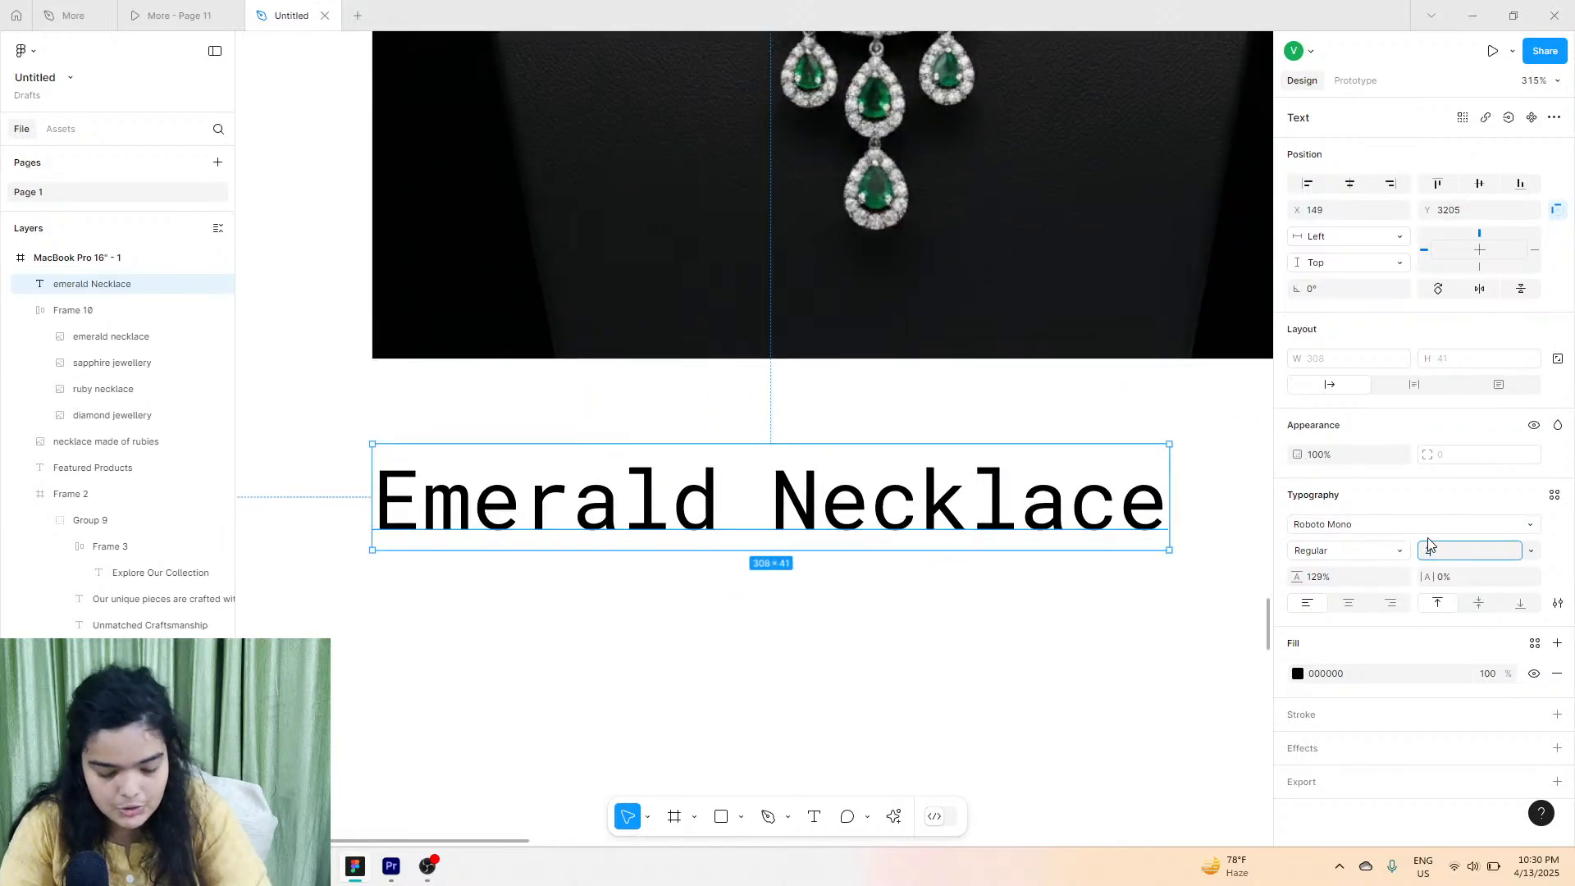
{"action": "type", "text": "8"}
{"action": "key", "text": "Return"}
{"action": "scroll", "coordinate": [886, 572], "scroll_direction": "down", "scroll_amount": 5, "text": "ctrl"}
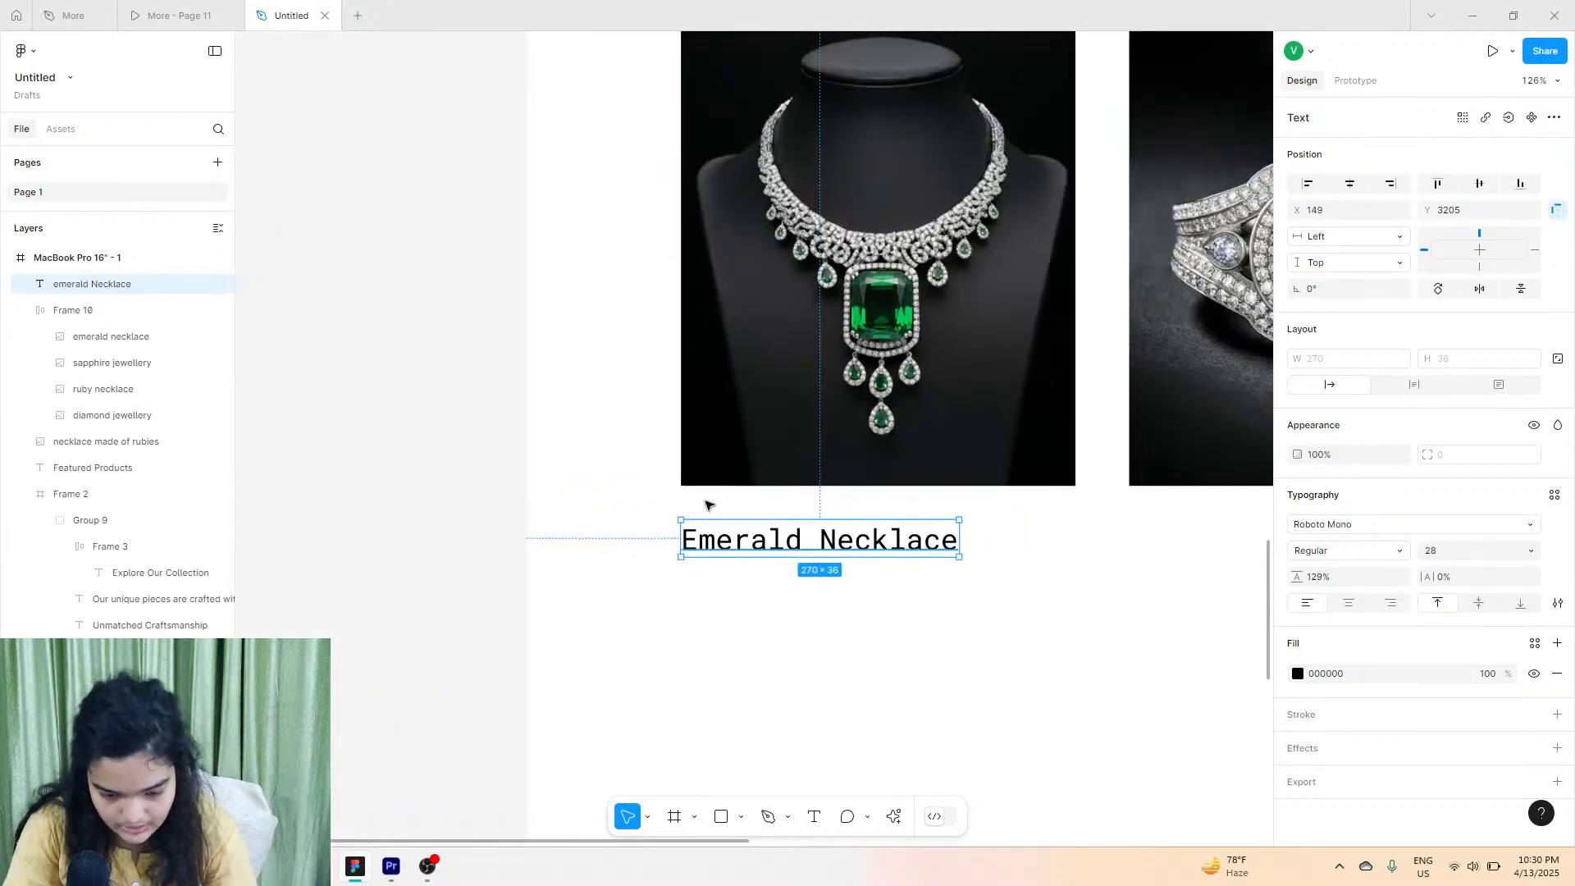
Duplicate the Emerald Necklace caption directly beneath itself at Y 3241 and replace the copy's text with "$199".
{"action": "scroll", "coordinate": [713, 579], "scroll_direction": "up", "scroll_amount": 2}
{"action": "scroll", "coordinate": [712, 580], "scroll_direction": "up", "scroll_amount": 3}
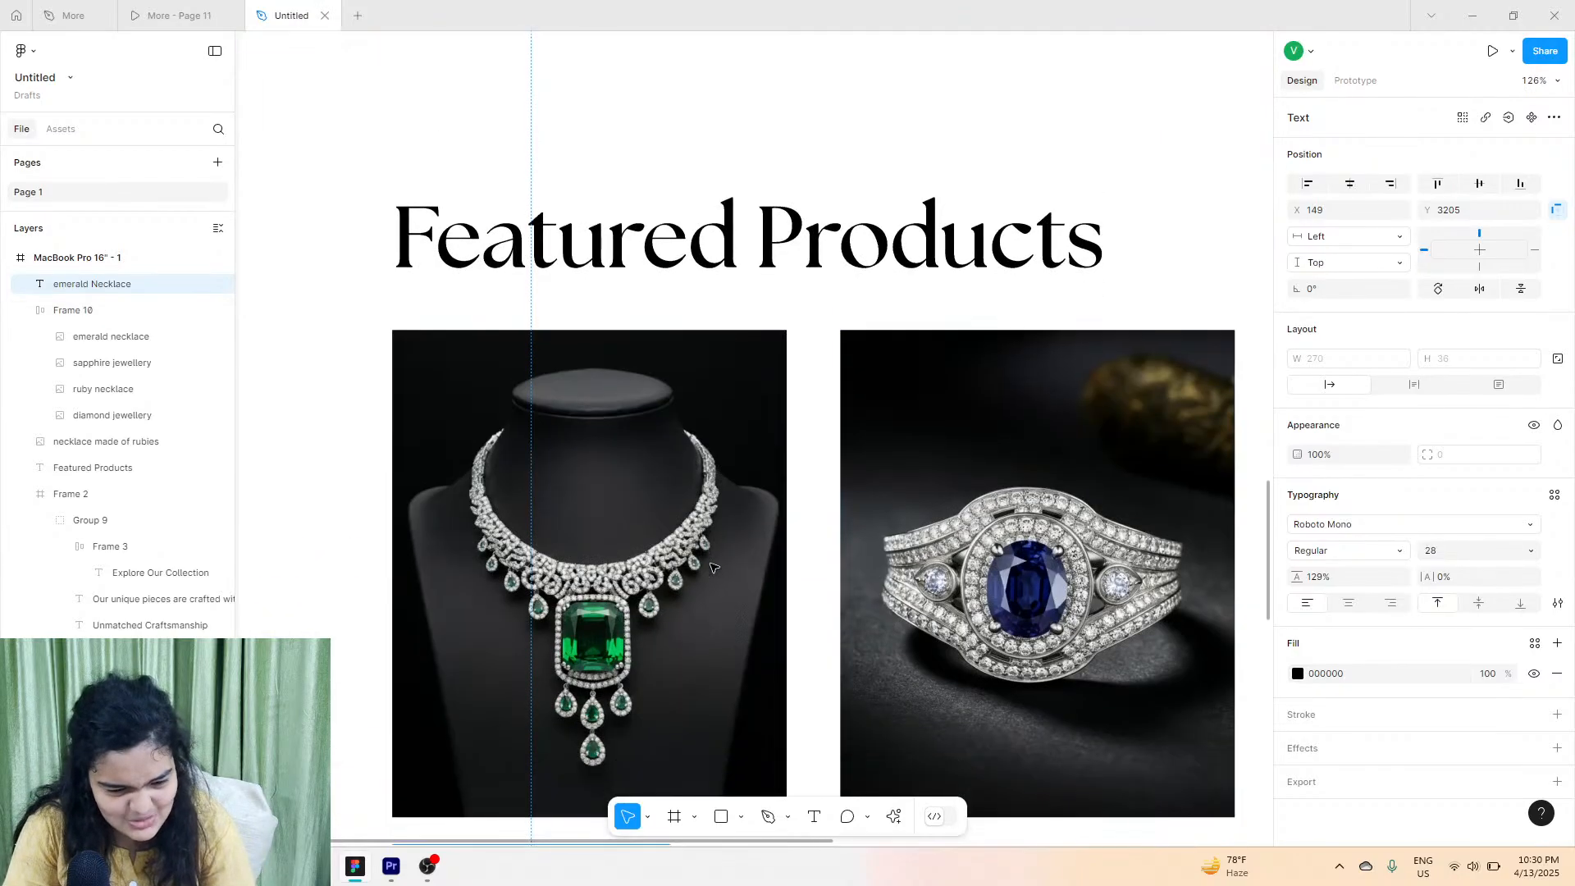
{"action": "scroll", "coordinate": [689, 561], "scroll_direction": "down", "scroll_amount": 4}
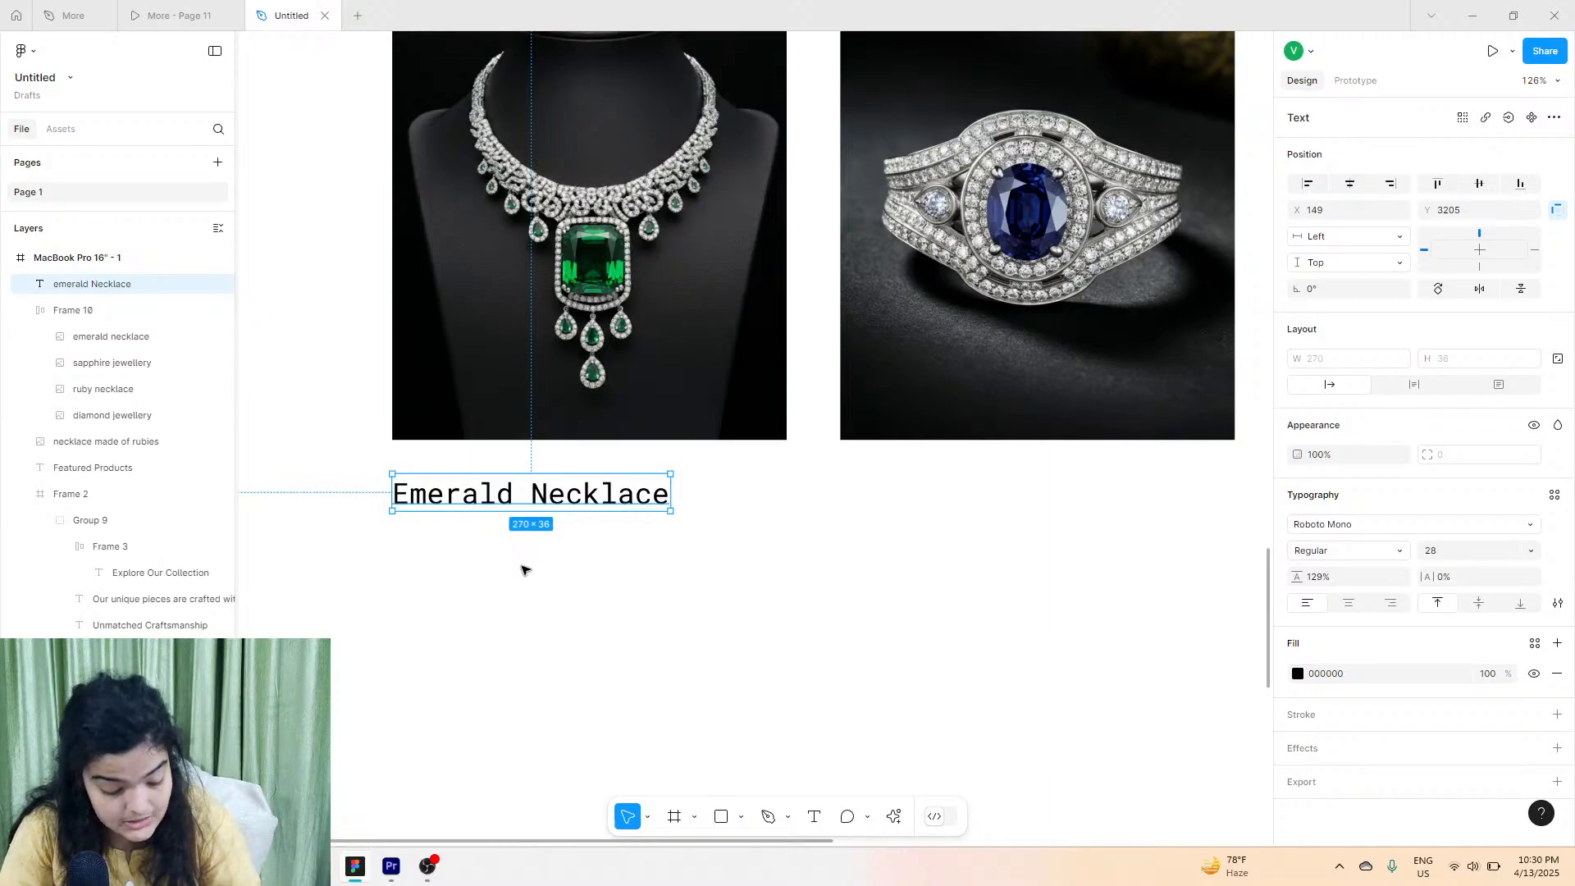
{"action": "left_click_drag", "start_coordinate": [521, 507], "coordinate": [518, 542], "text": "alt"}
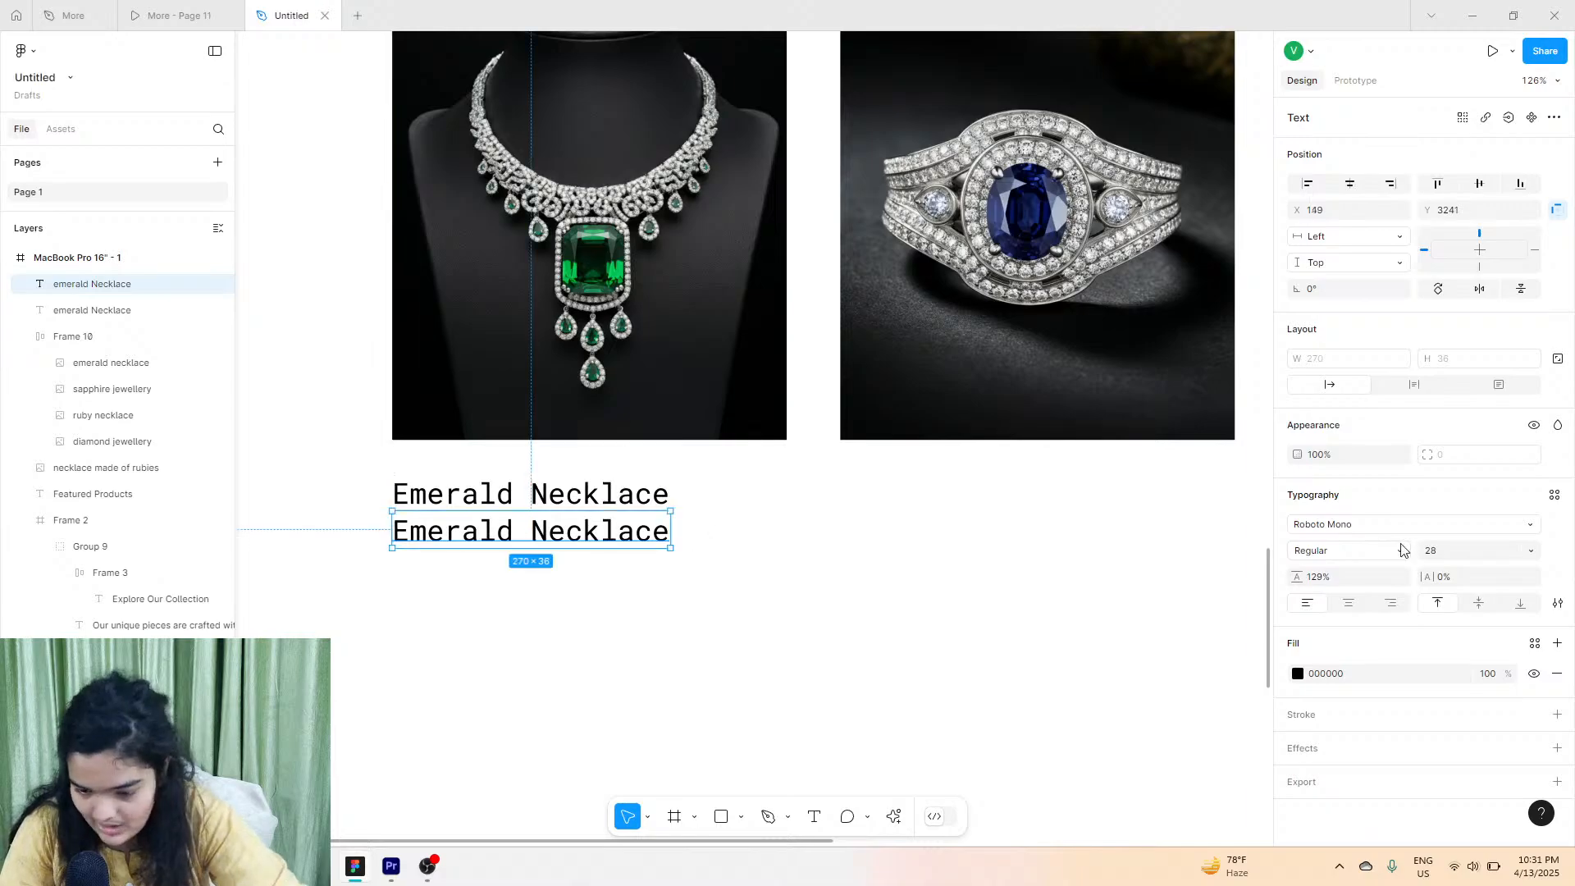
{"action": "double_click", "coordinate": [456, 530]}
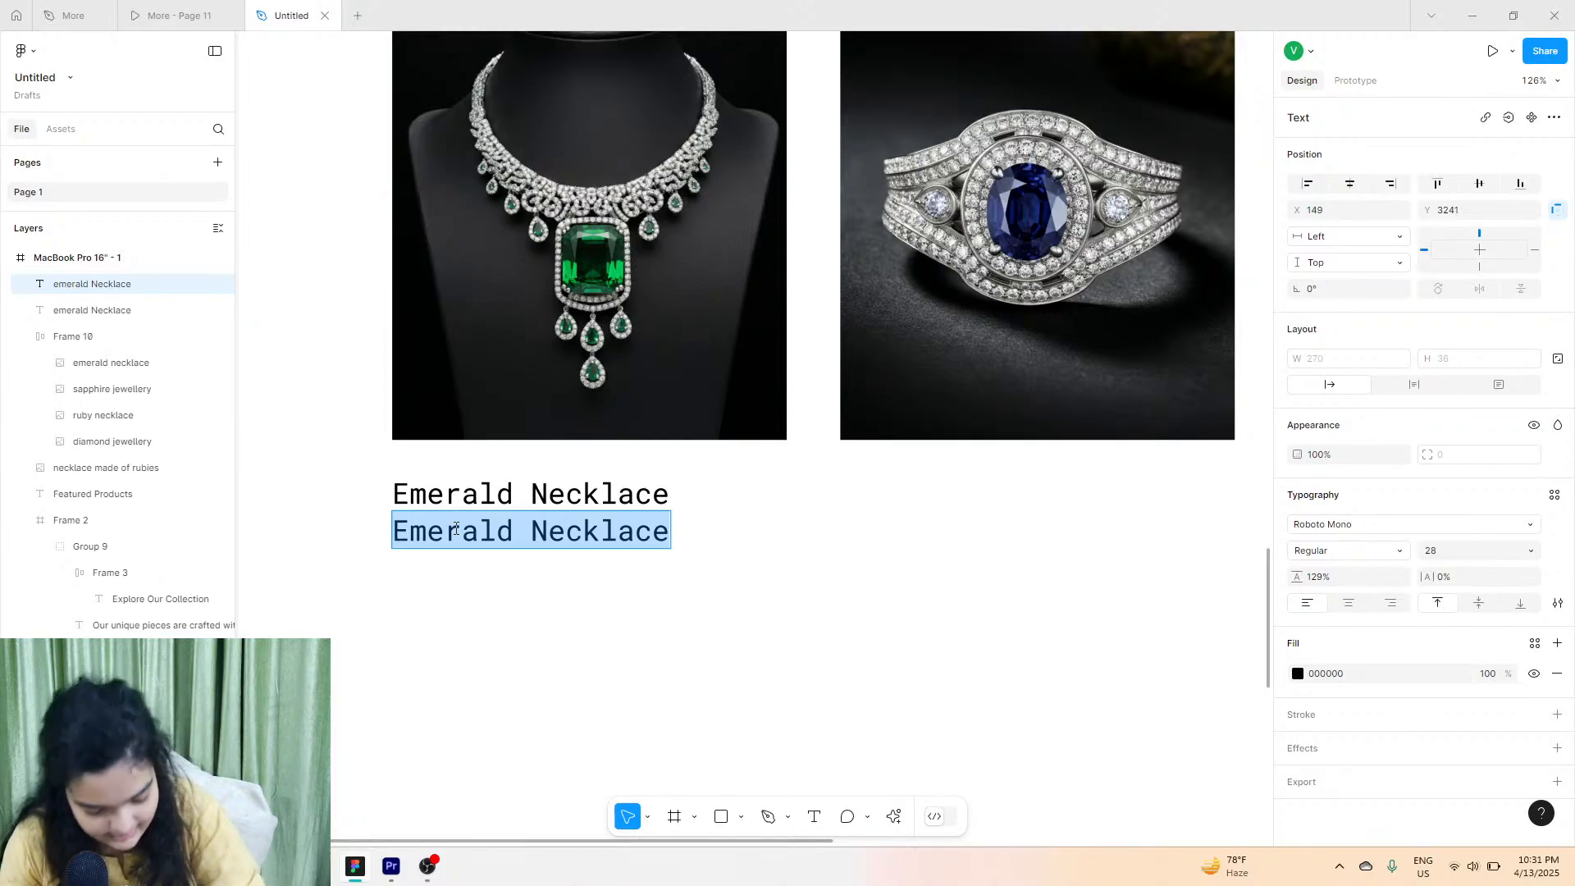
{"action": "type", "text": "$"}
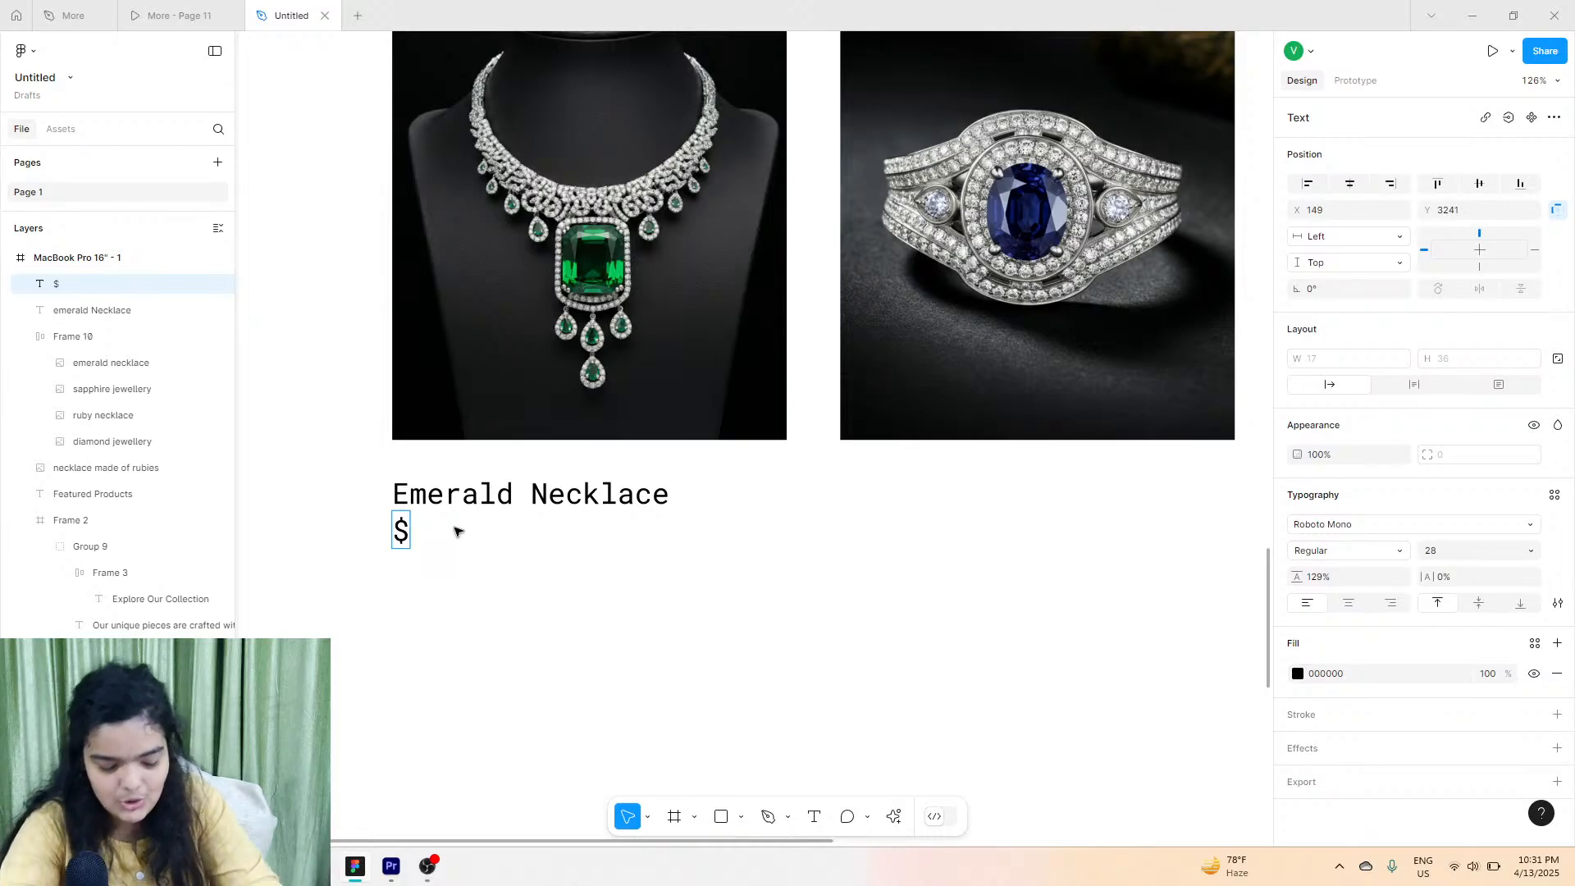
{"action": "key", "text": "Return"}
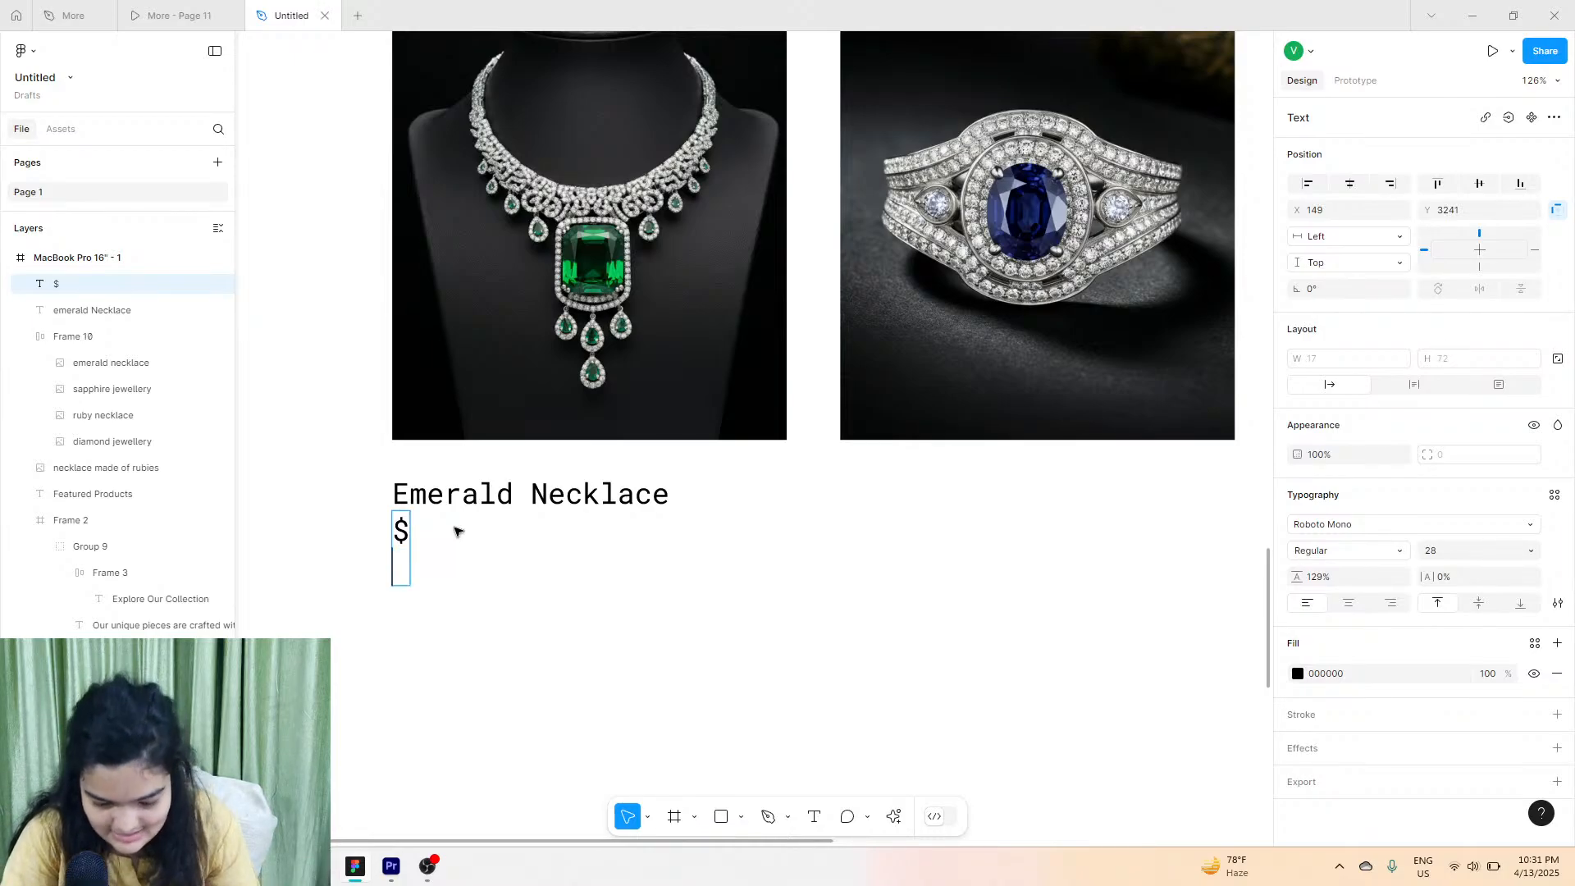
{"action": "key", "text": "BackSpace"}
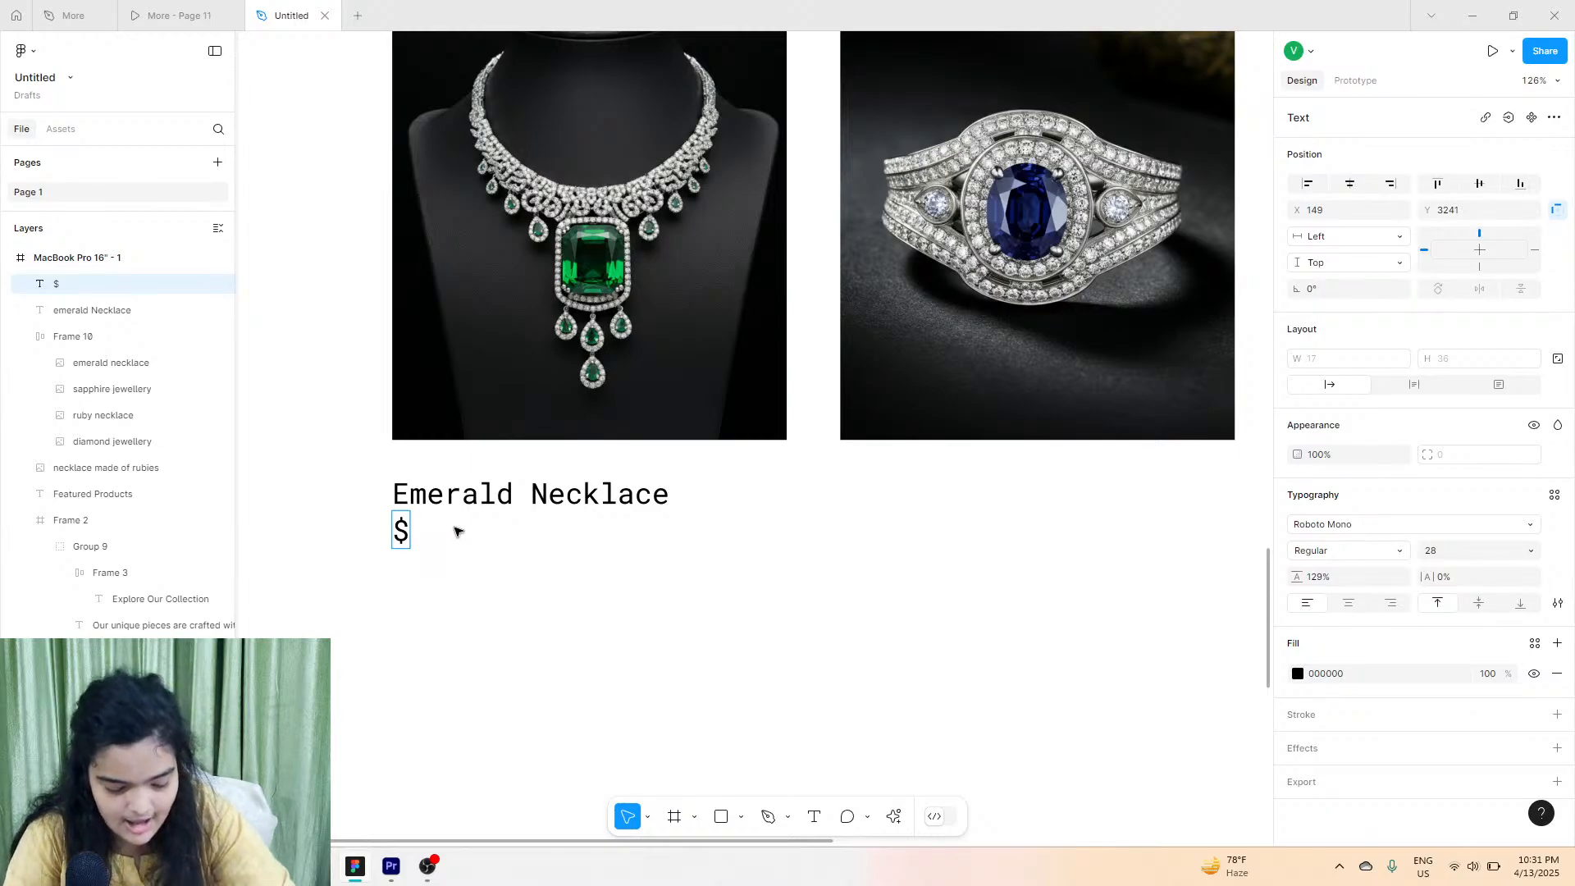
{"action": "type", "text": "199"}
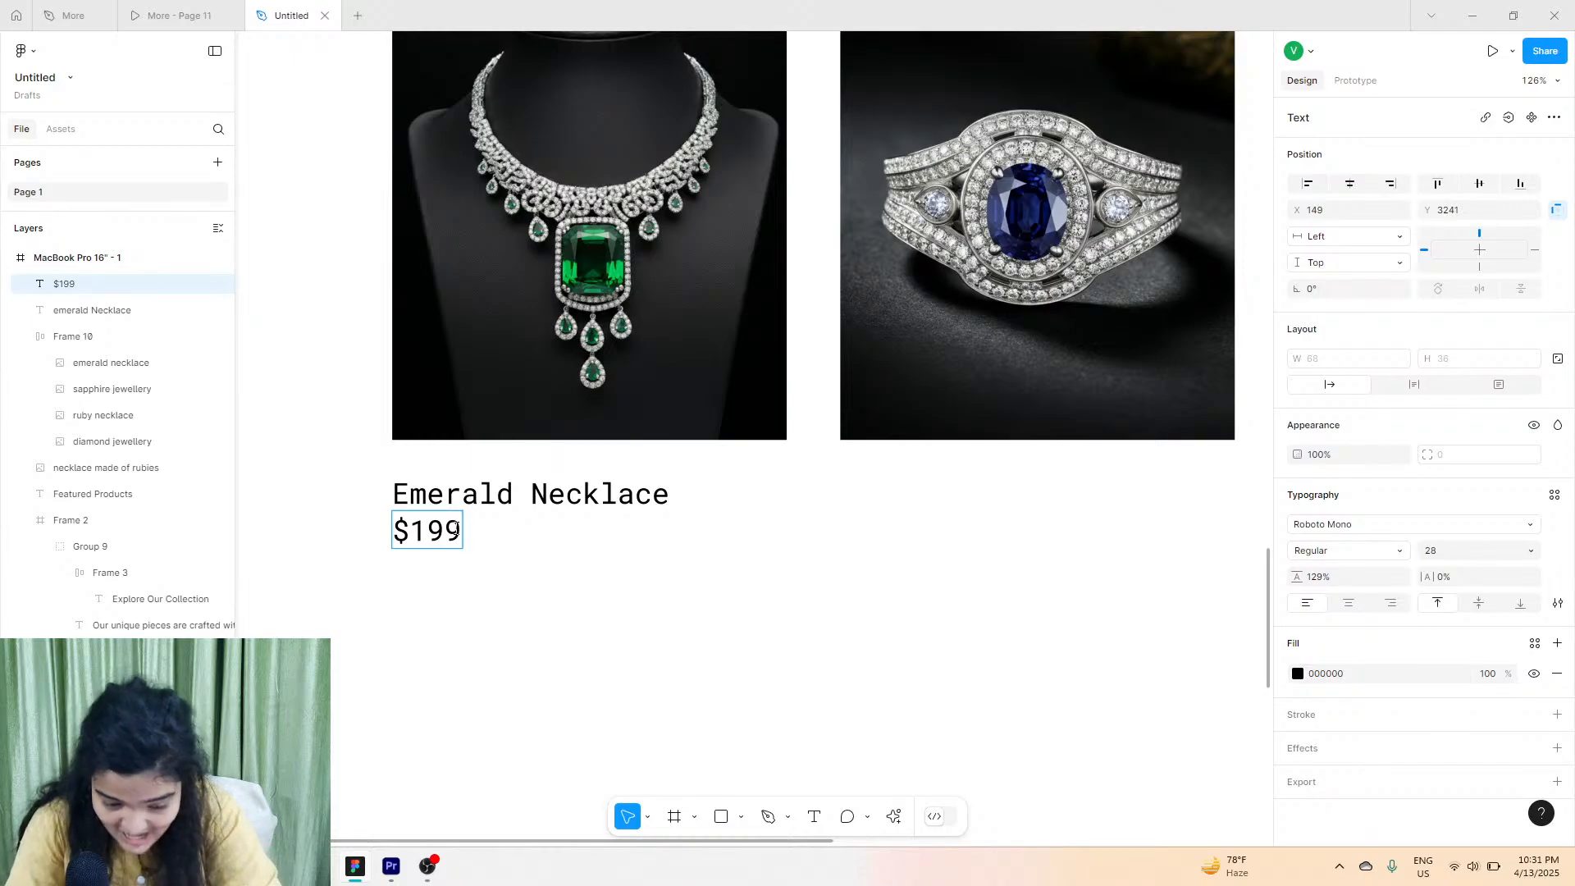
{"action": "key", "text": "Escape"}
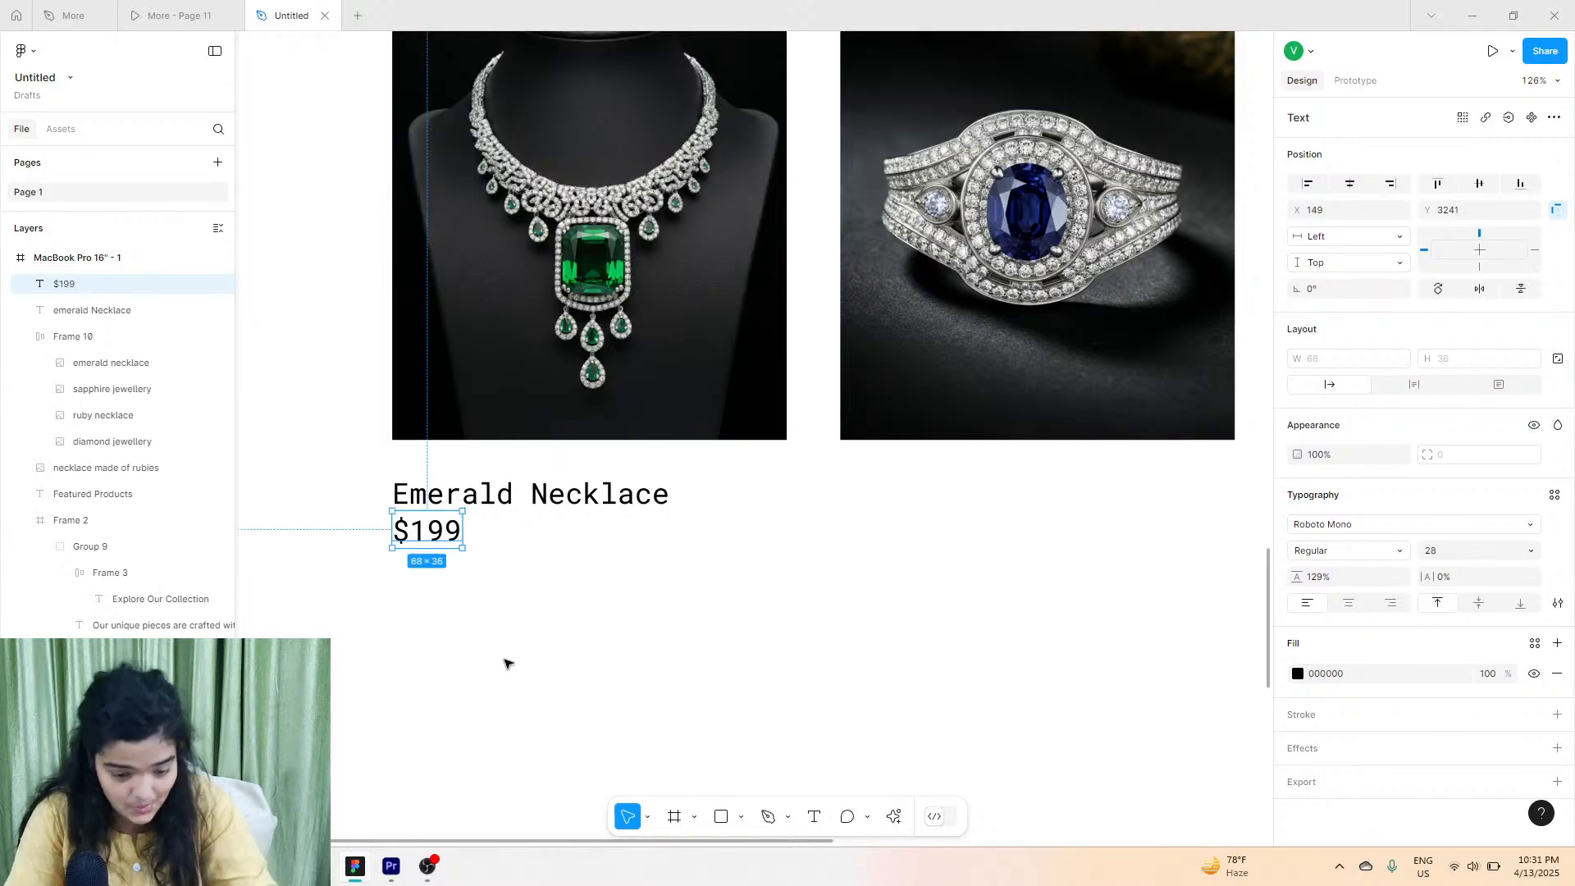
Set the font size of the $199 price text to 26.
{"action": "left_click", "coordinate": [1456, 562]}
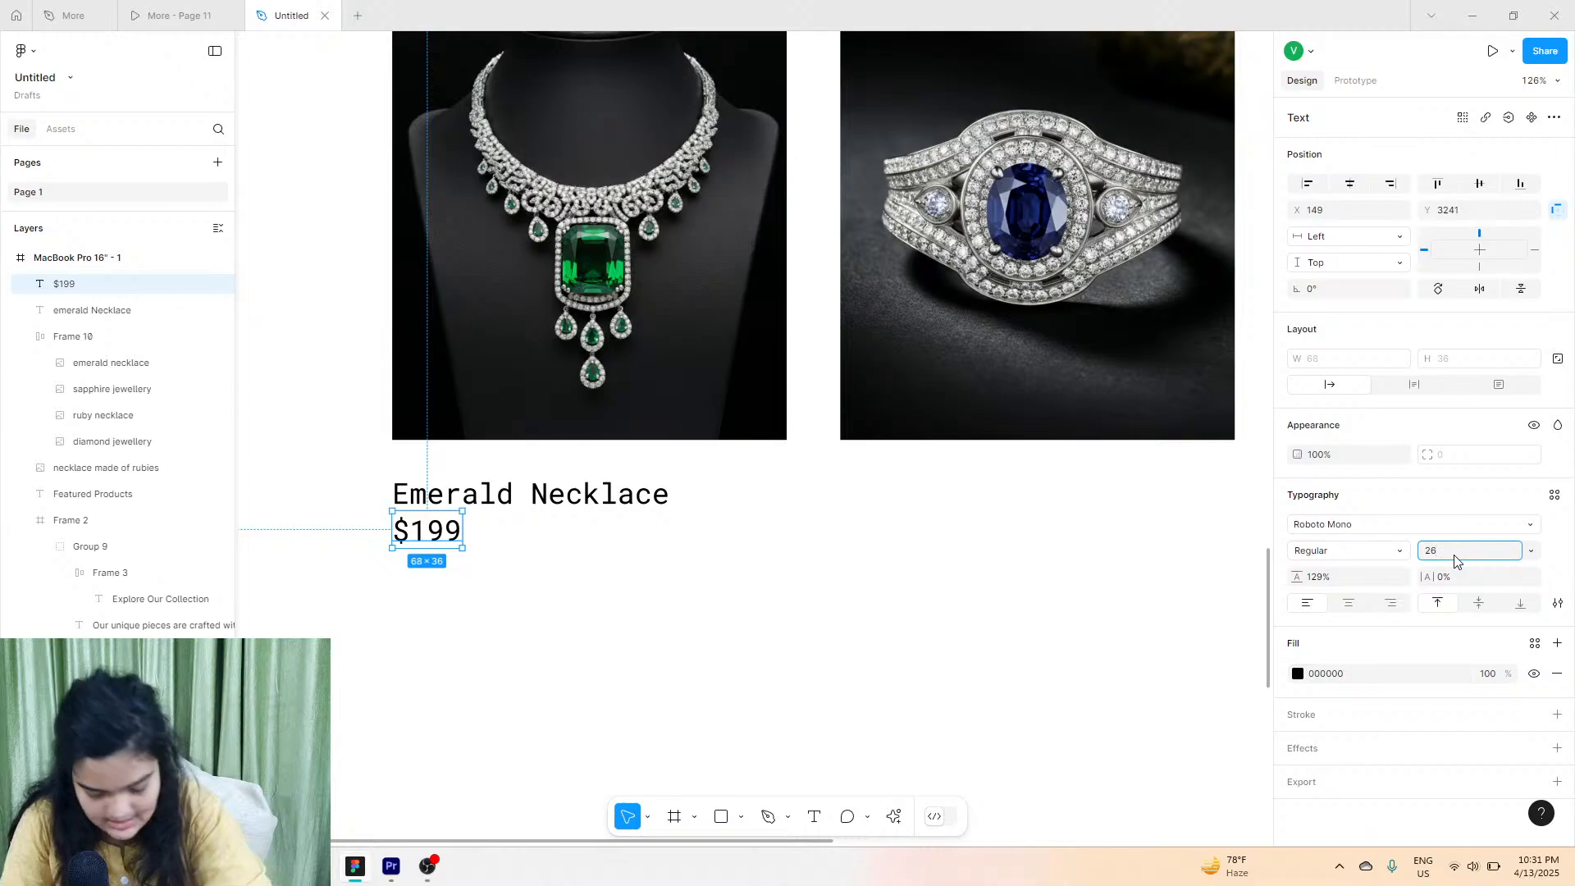
{"action": "type", "text": "26"}
{"action": "key", "text": "Return"}
{"action": "scroll", "coordinate": [415, 523], "scroll_direction": "left", "scroll_amount": 2}
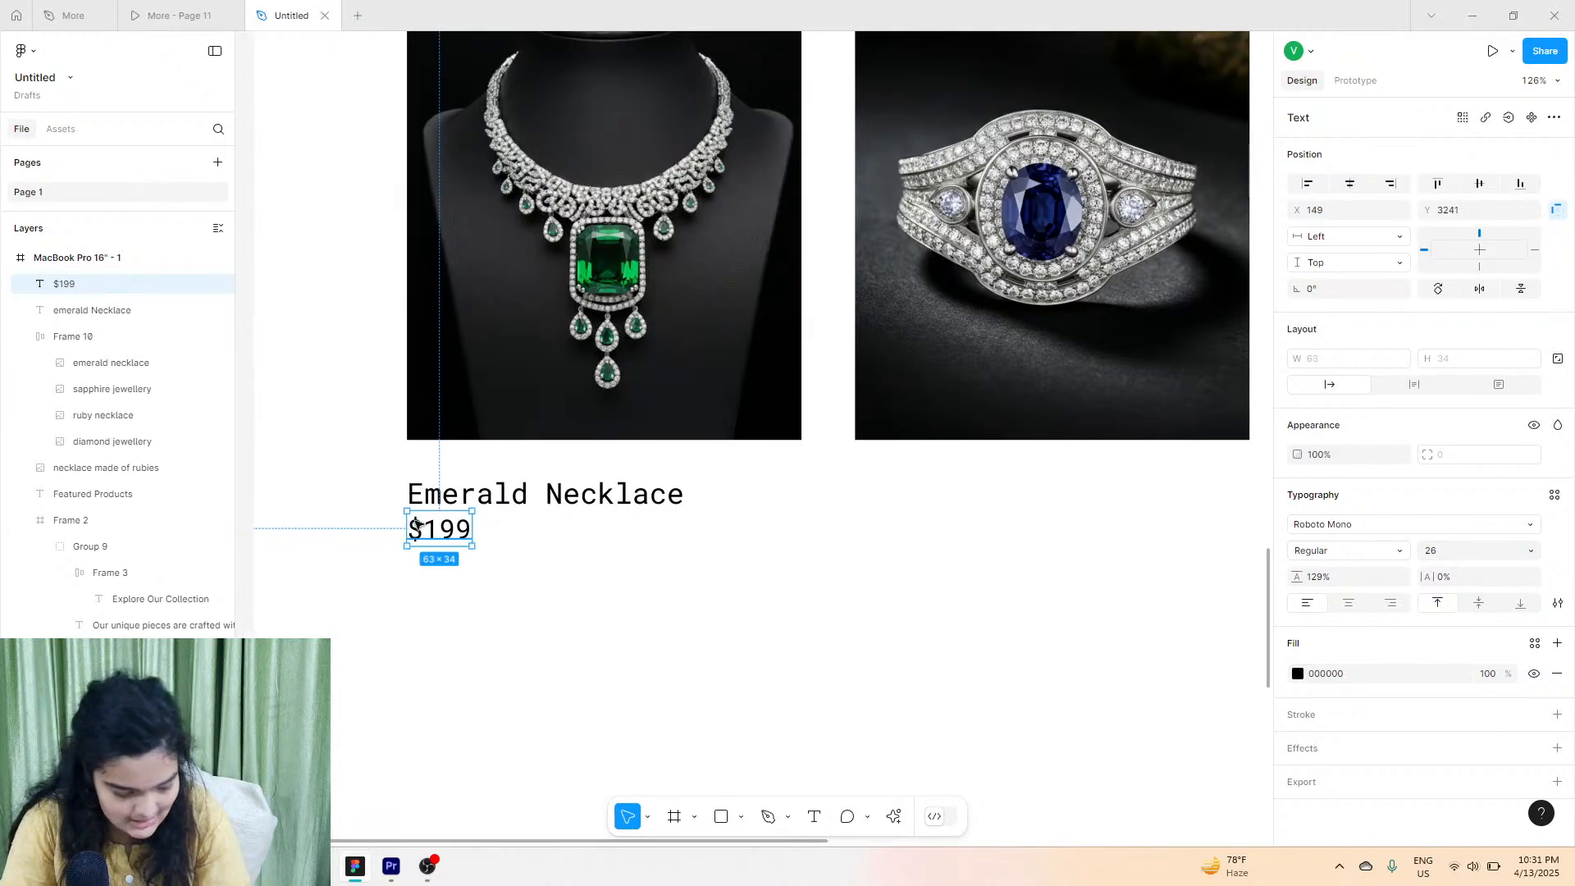
Reduce the $199 price text's font size to 24 and move it down to Y 3247 beneath the Emerald Necklace caption.
{"action": "scroll", "coordinate": [416, 523], "scroll_direction": "down", "scroll_amount": 2}
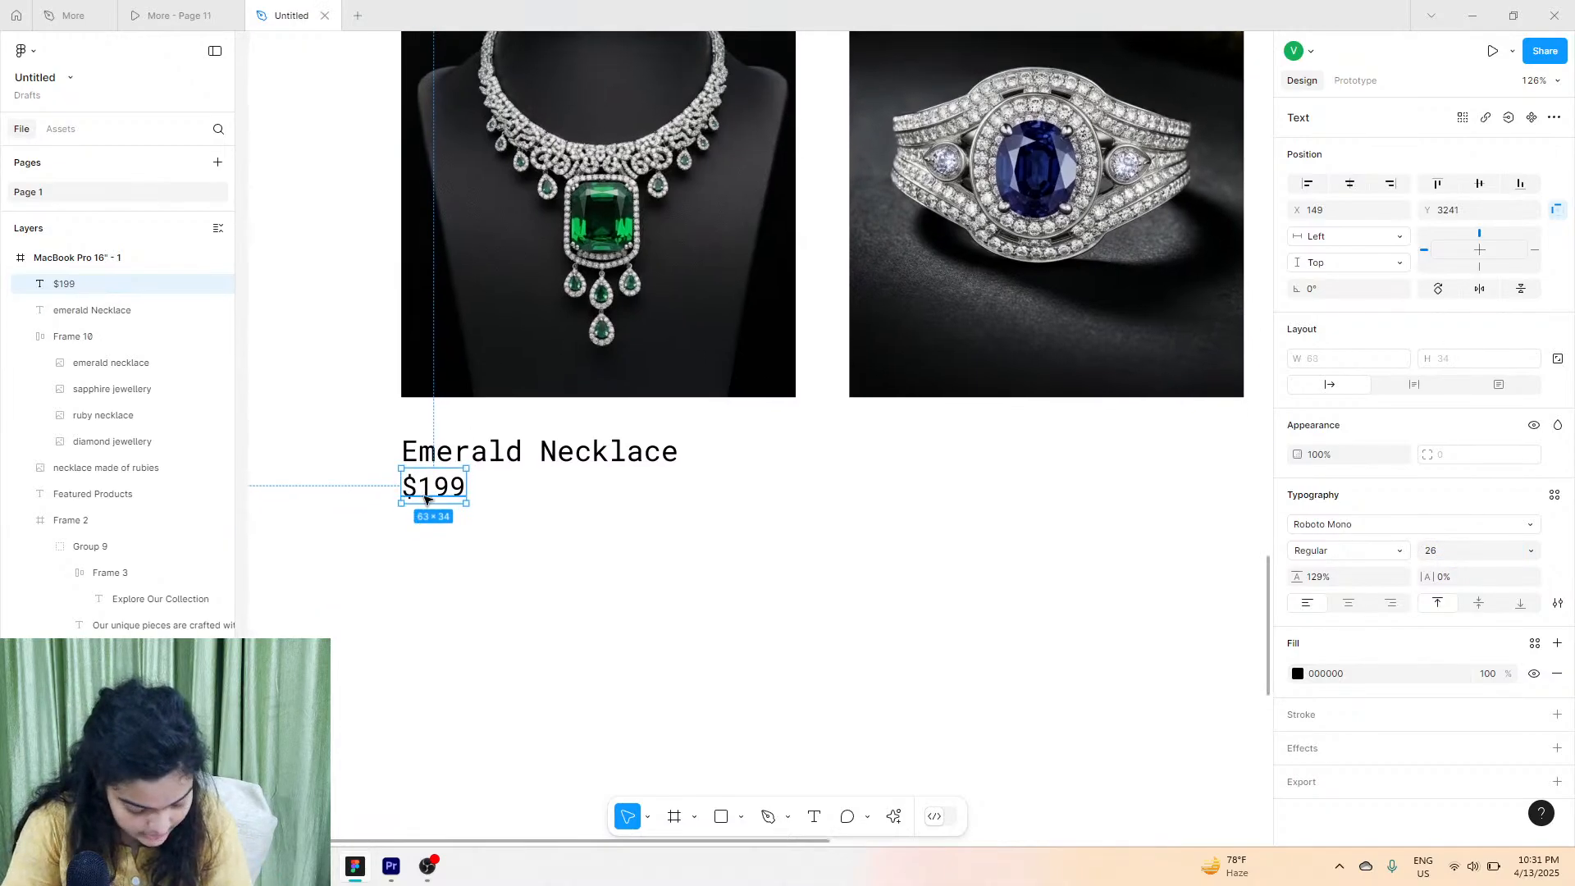
{"action": "scroll", "coordinate": [425, 499], "scroll_direction": "up", "scroll_amount": 5}
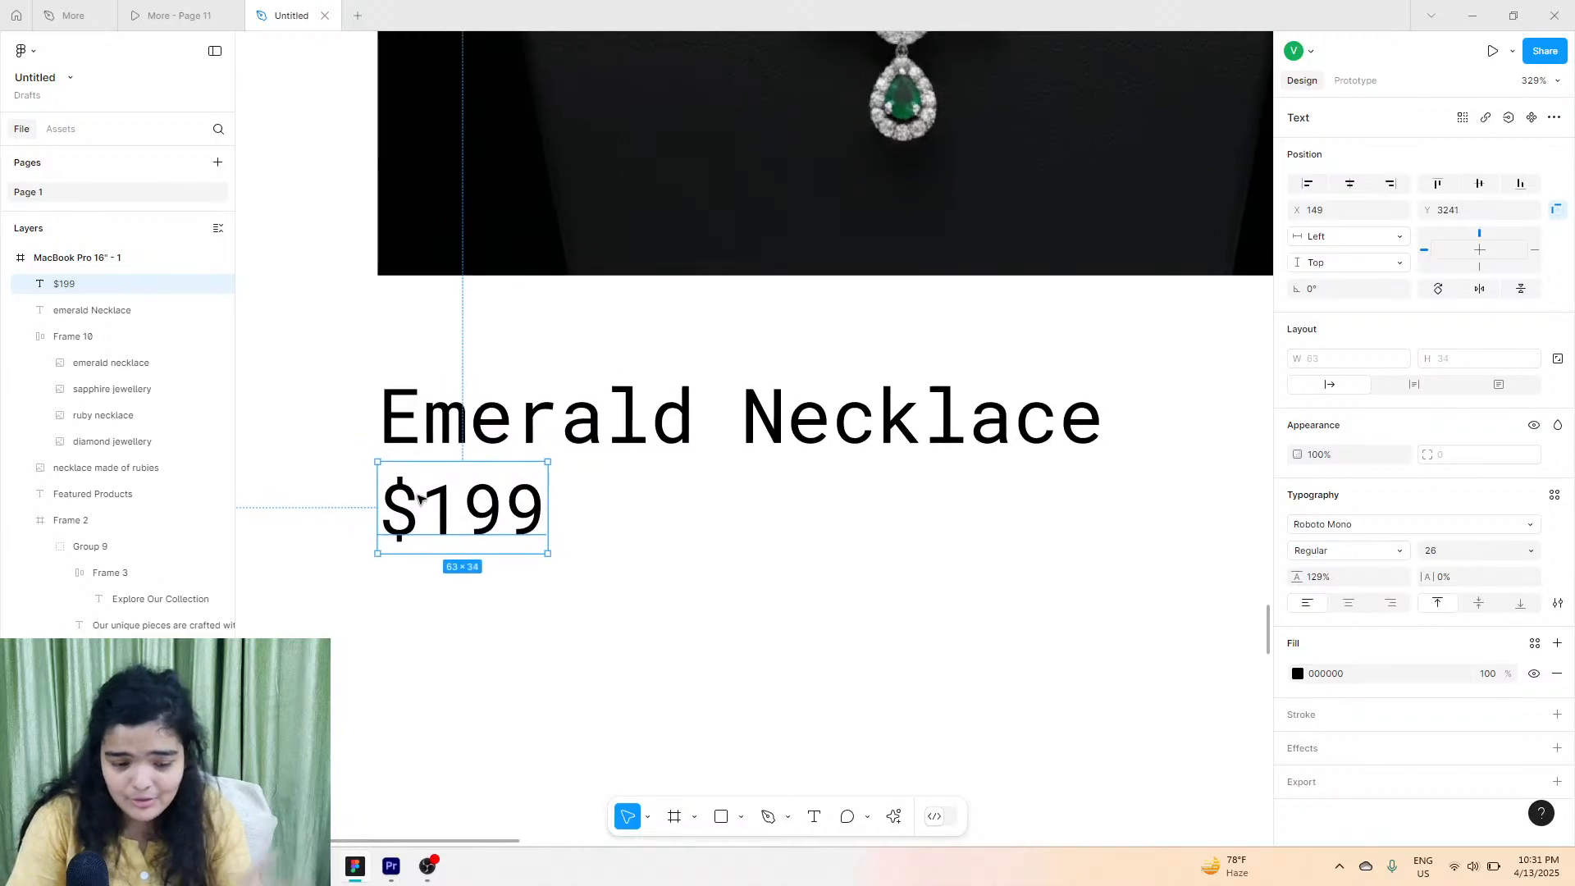
{"action": "scroll", "coordinate": [660, 573], "scroll_direction": "up", "scroll_amount": 5}
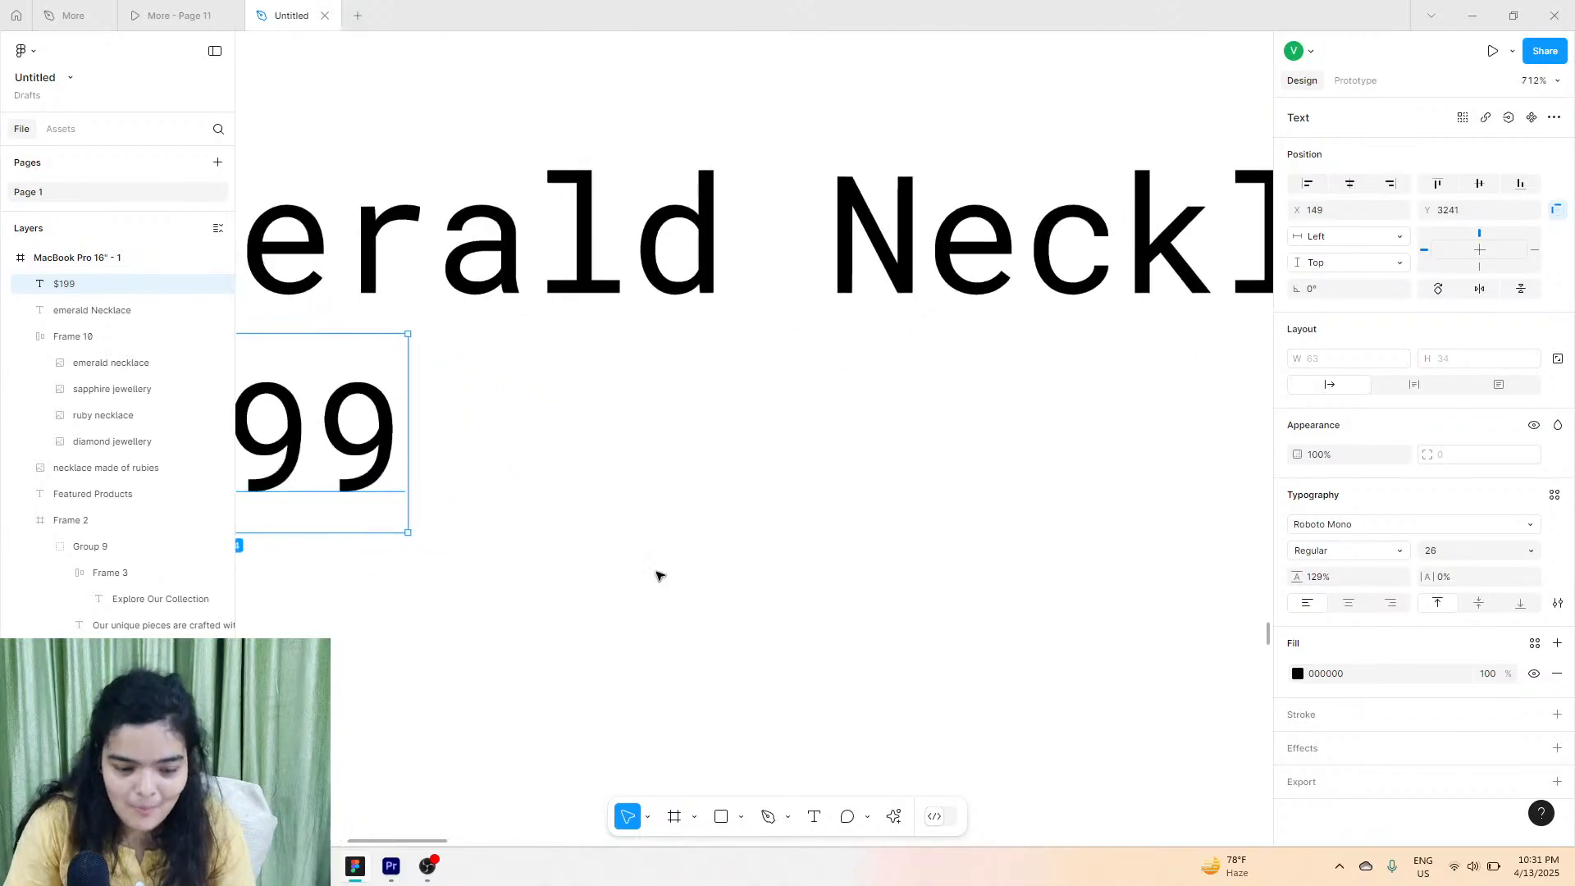
{"action": "left_click", "coordinate": [1467, 557]}
{"action": "double_click", "coordinate": [1467, 558]}
{"action": "type", "text": "24"}
{"action": "key", "text": "Return"}
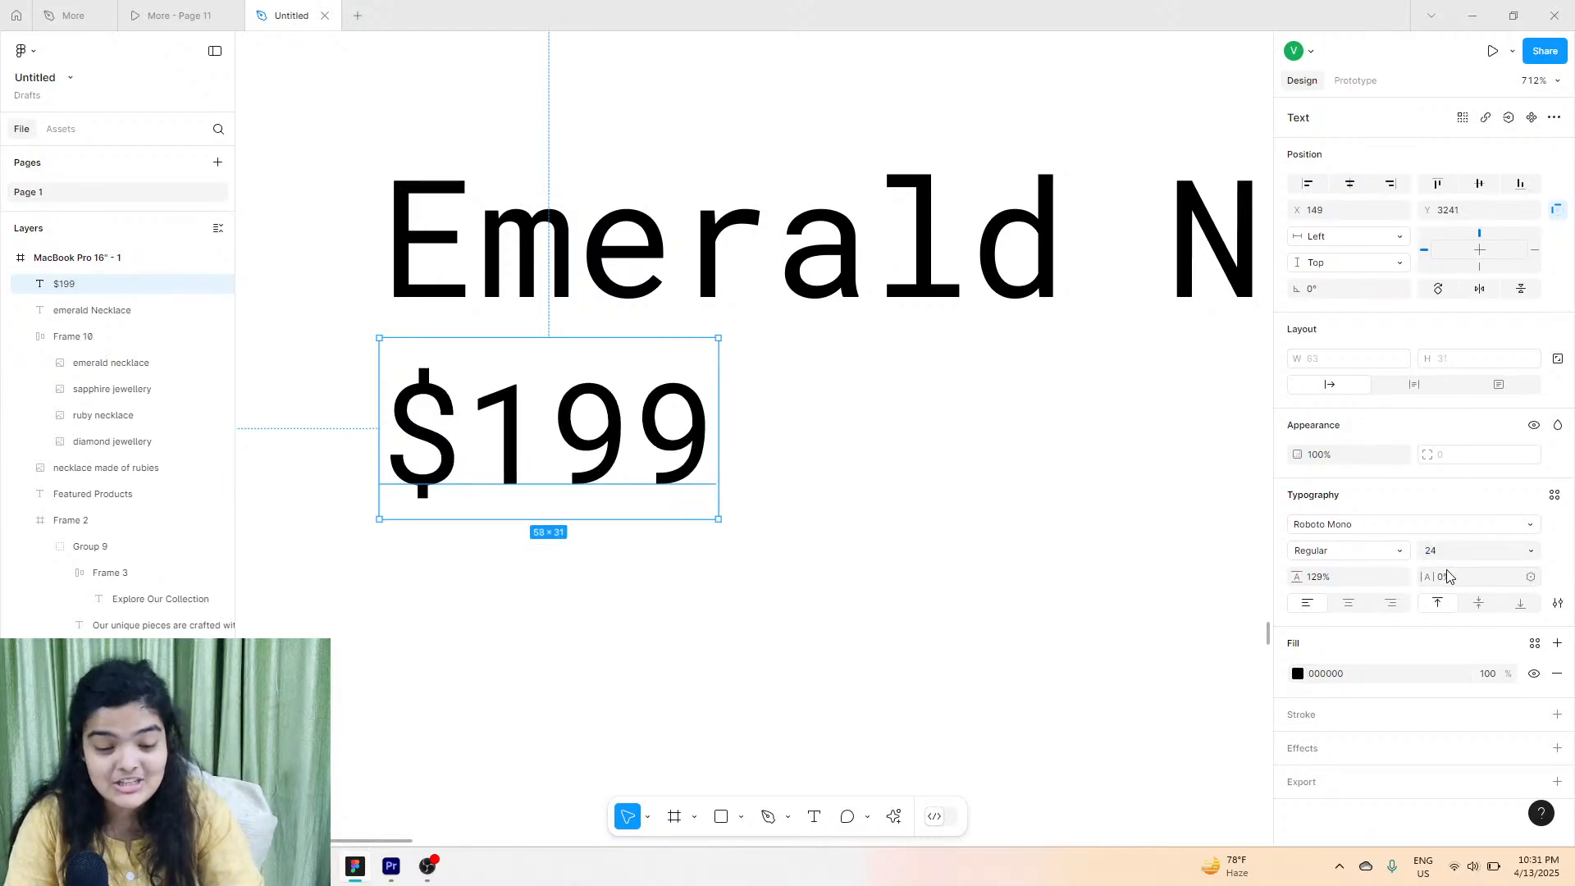
{"action": "left_click_drag", "start_coordinate": [598, 421], "coordinate": [600, 455]}
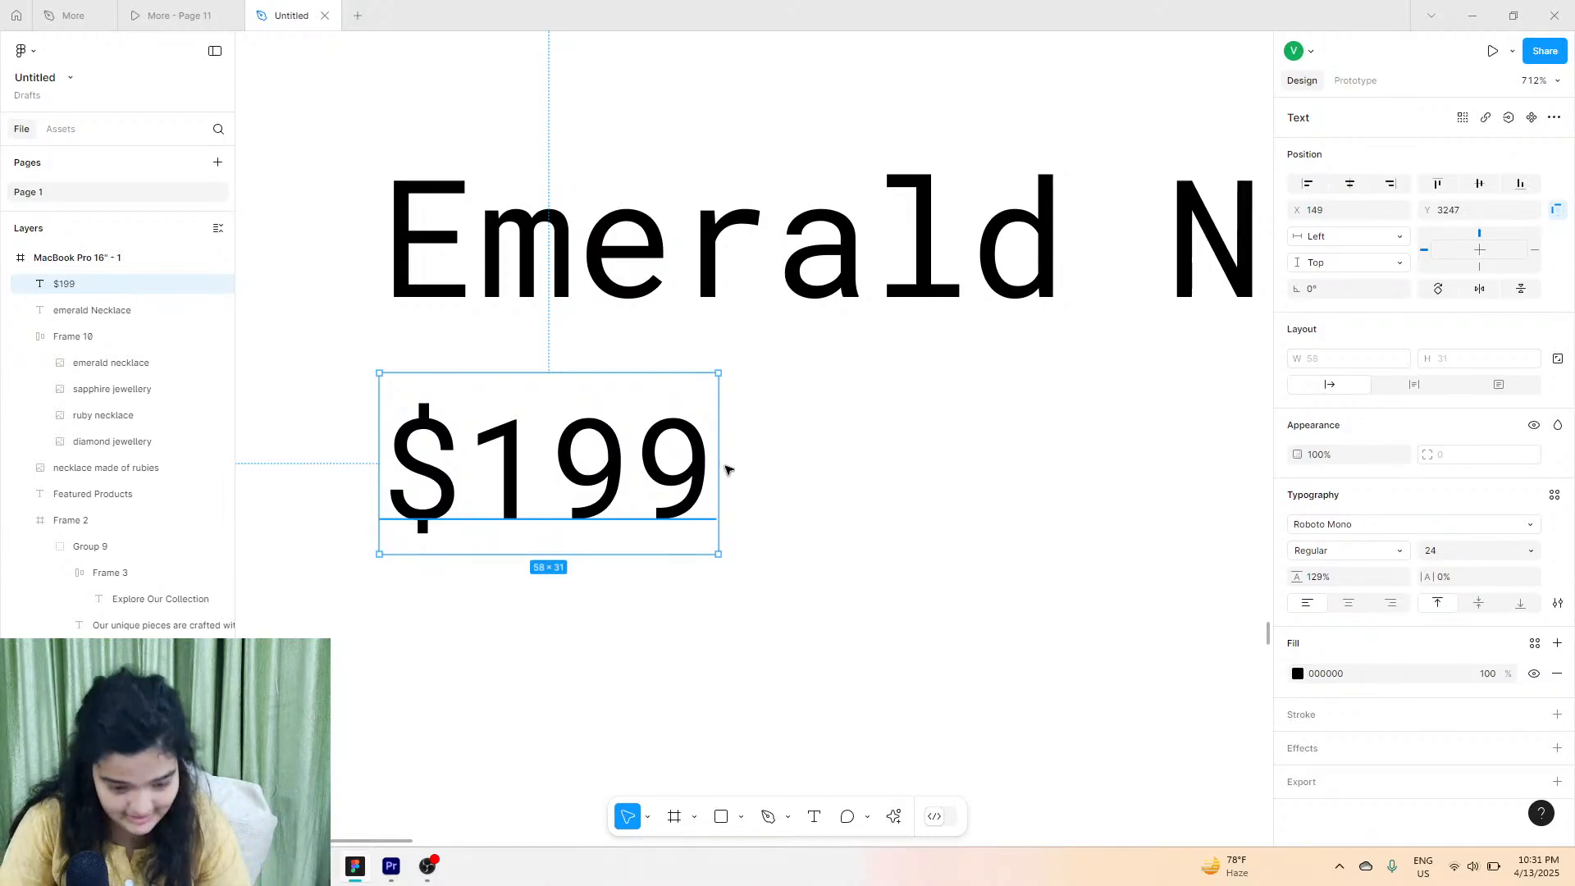
{"action": "left_click", "coordinate": [770, 478]}
Change the price under the Emerald Necklace caption to $25.8.
{"action": "scroll", "coordinate": [770, 478], "scroll_direction": "down", "scroll_amount": 5}
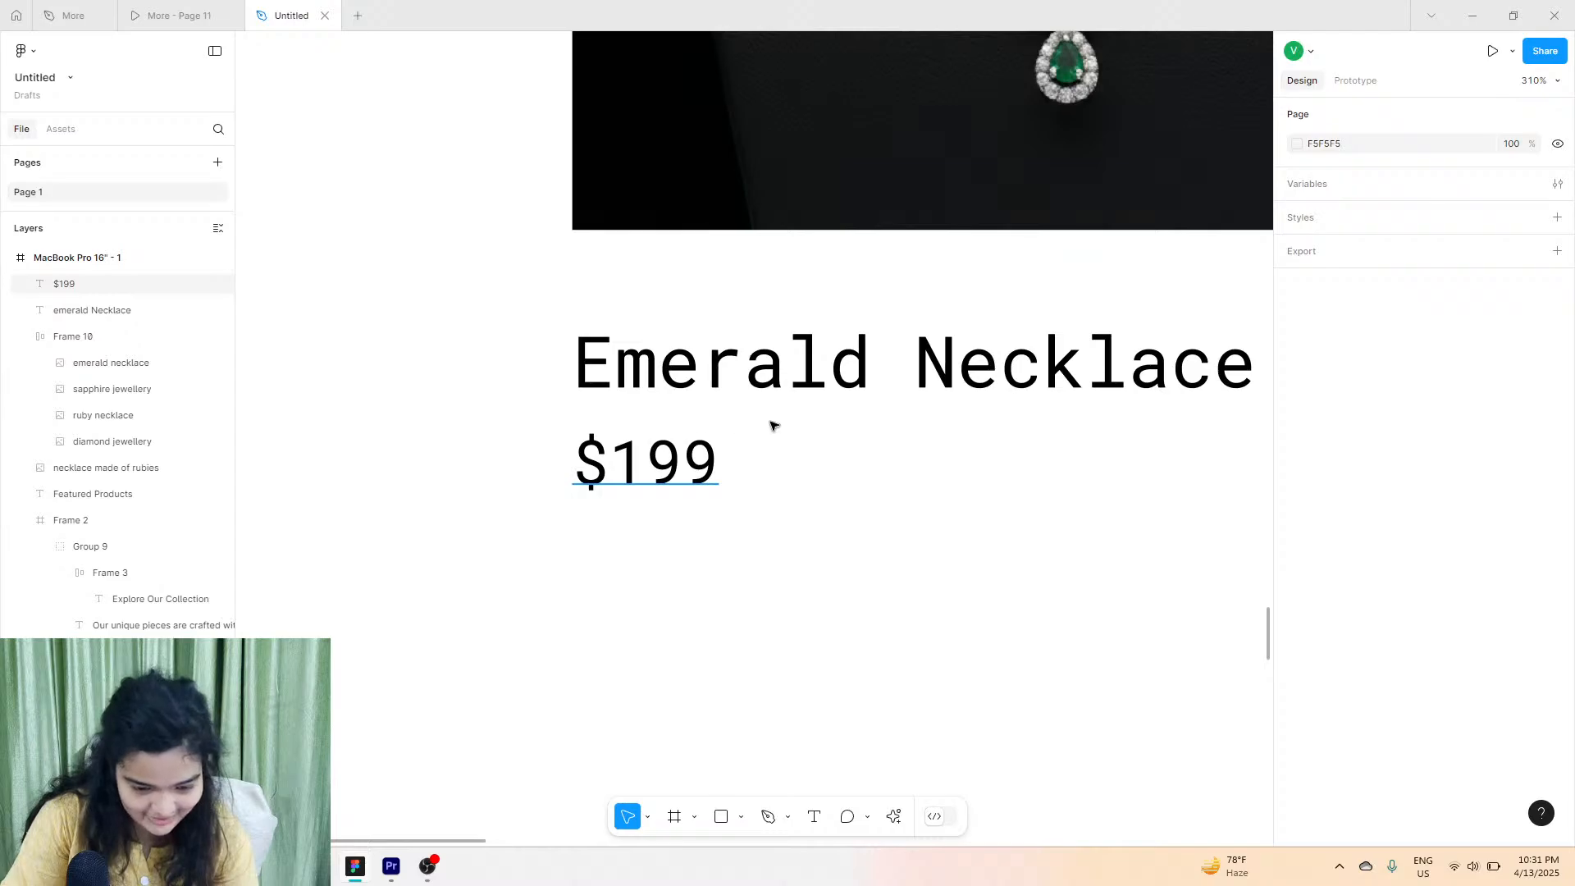
{"action": "left_click", "coordinate": [690, 453]}
{"action": "double_click", "coordinate": [690, 453]}
{"action": "left_click", "coordinate": [631, 454]}
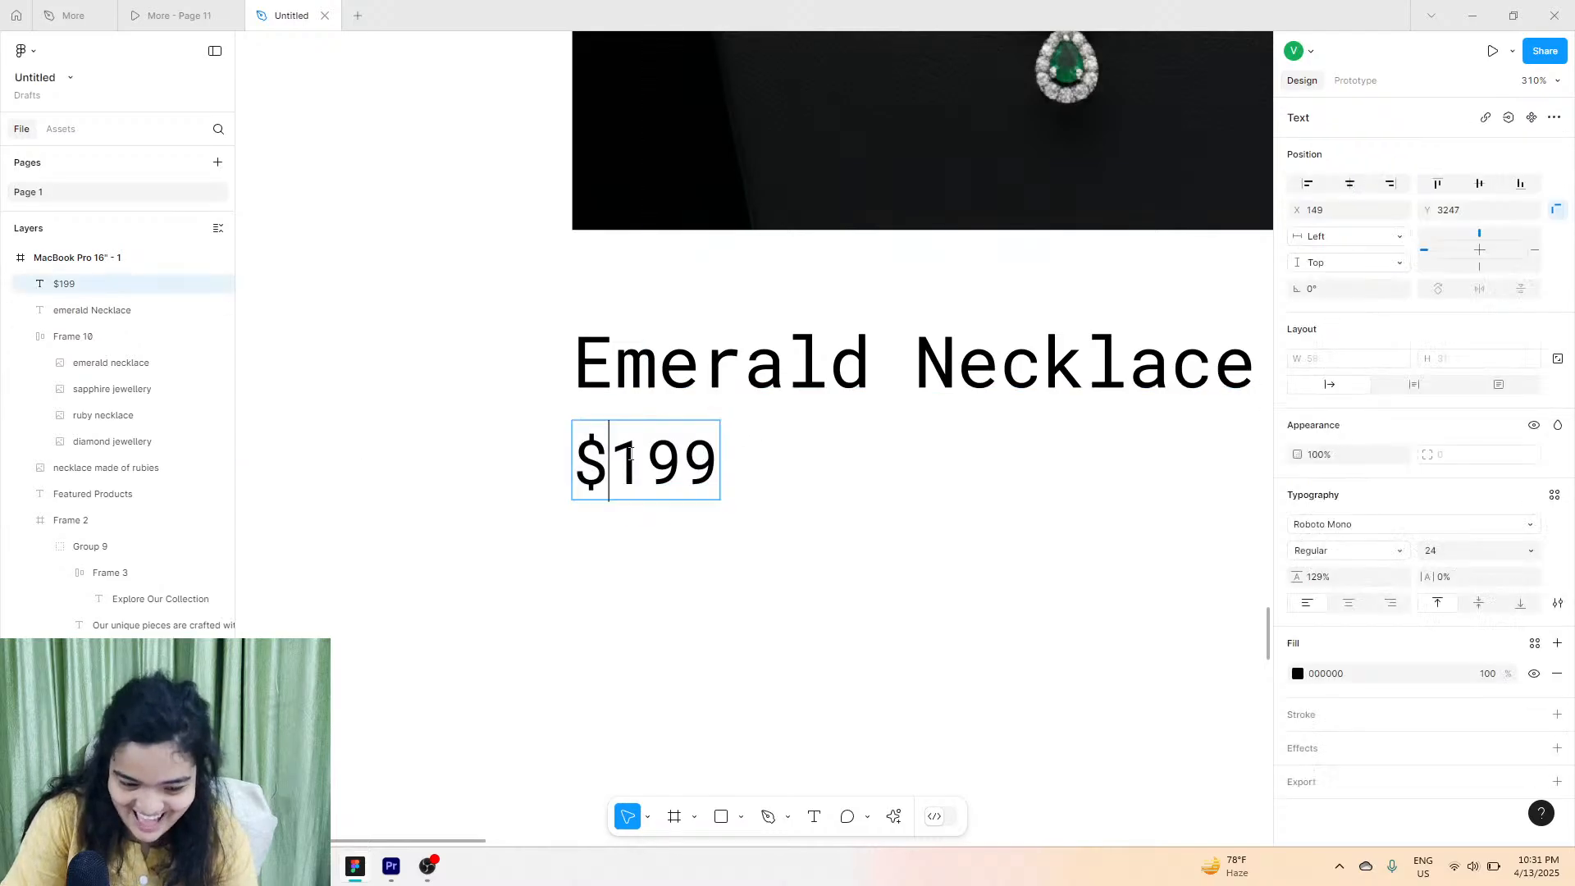
{"action": "left_click_drag", "start_coordinate": [631, 453], "coordinate": [710, 459]}
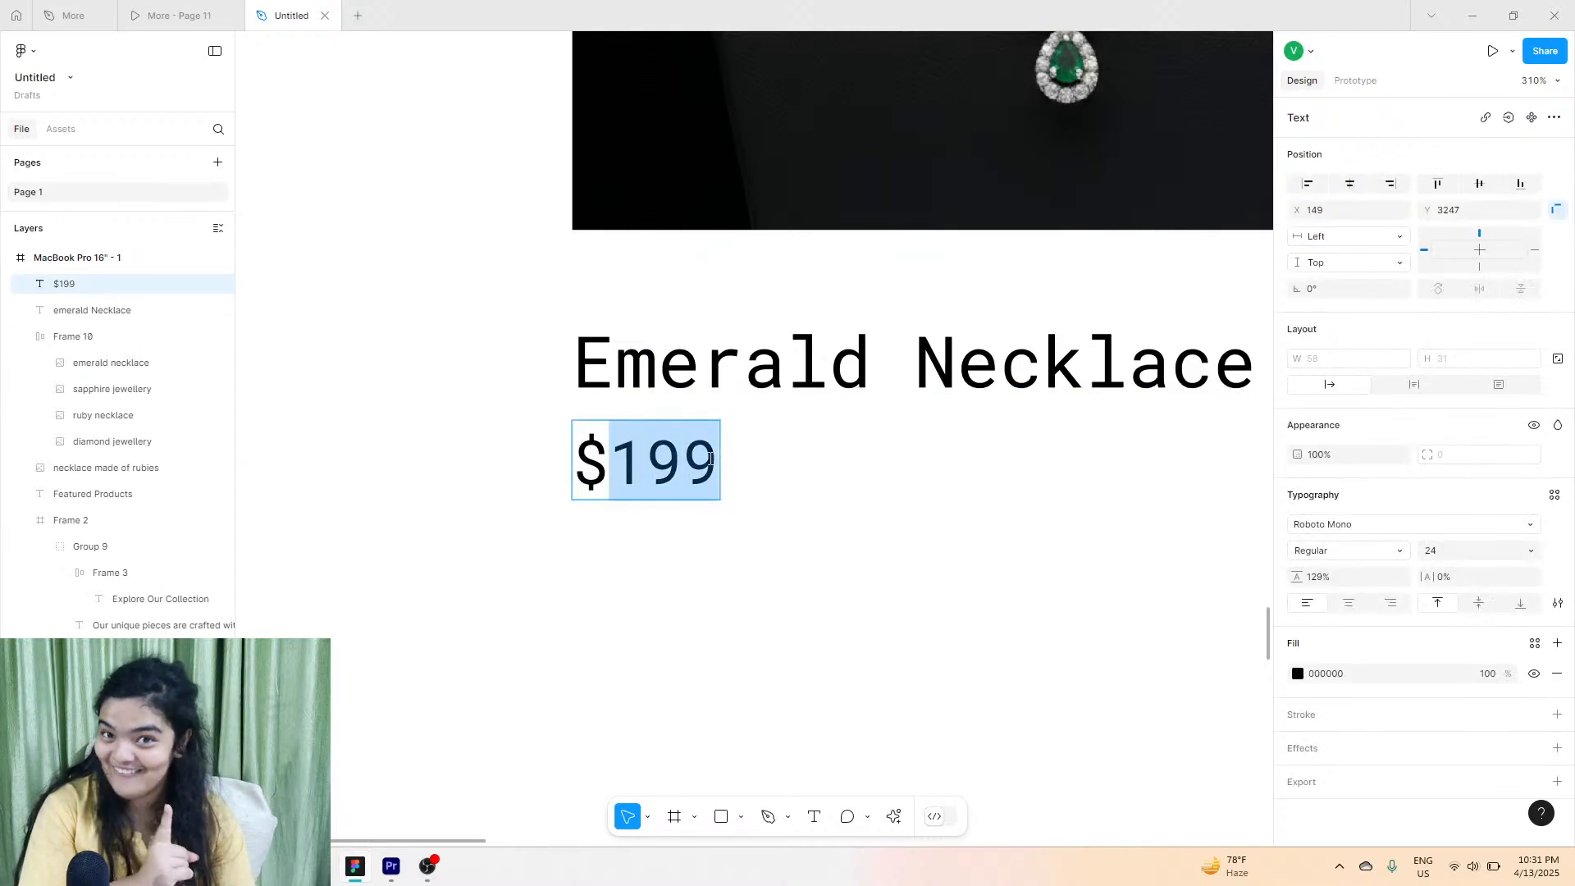
{"action": "type", "text": "25.8"}
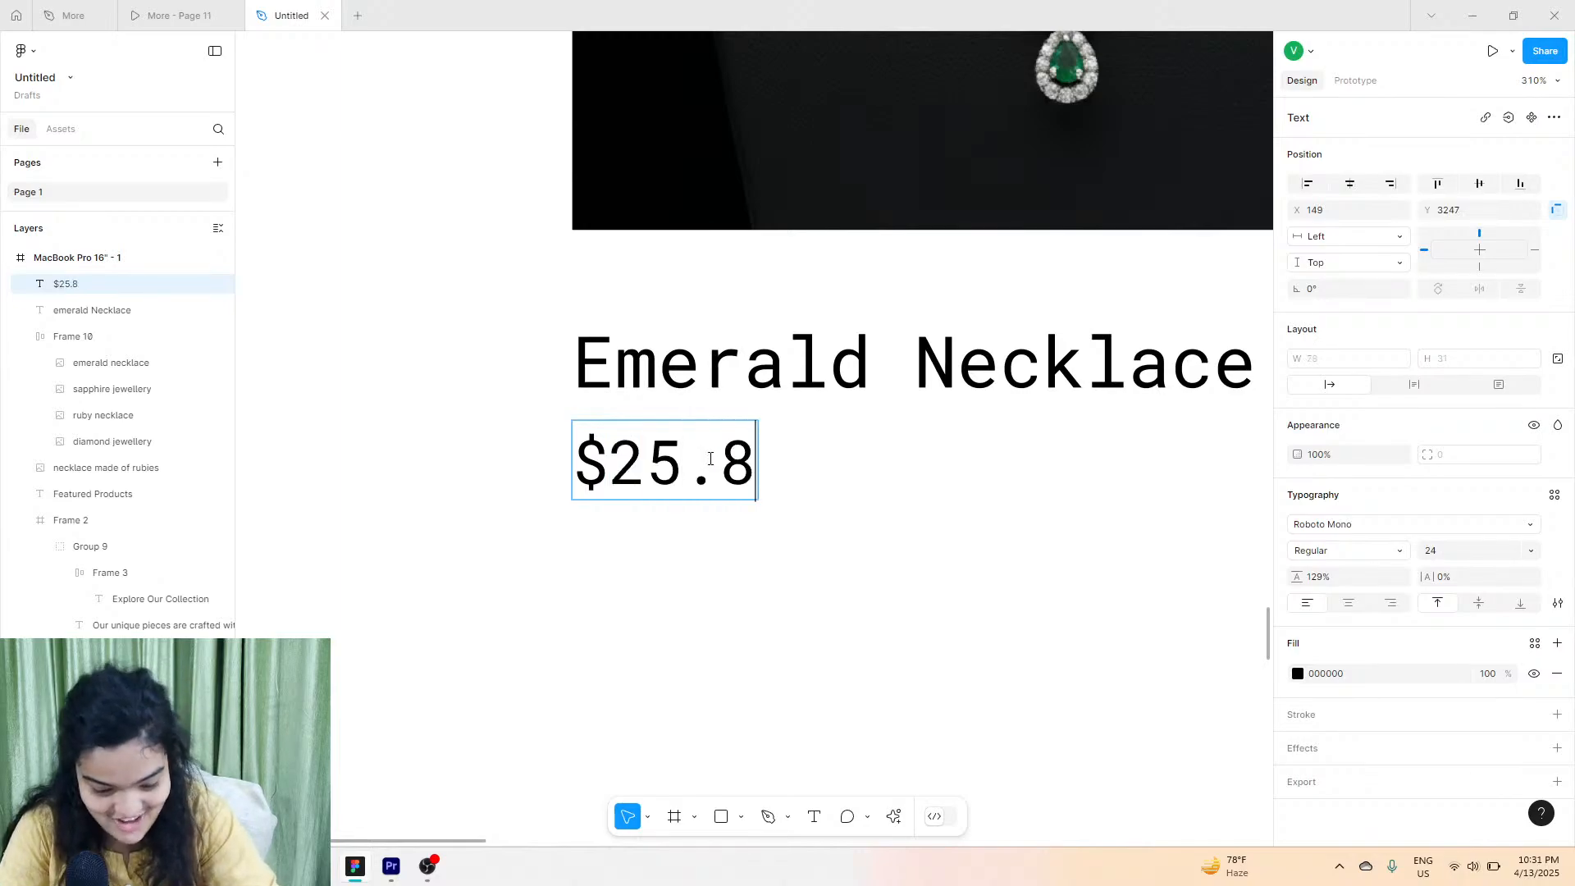
{"action": "key", "text": "Escape"}
{"action": "scroll", "coordinate": [1032, 576], "scroll_direction": "right", "scroll_amount": 5}
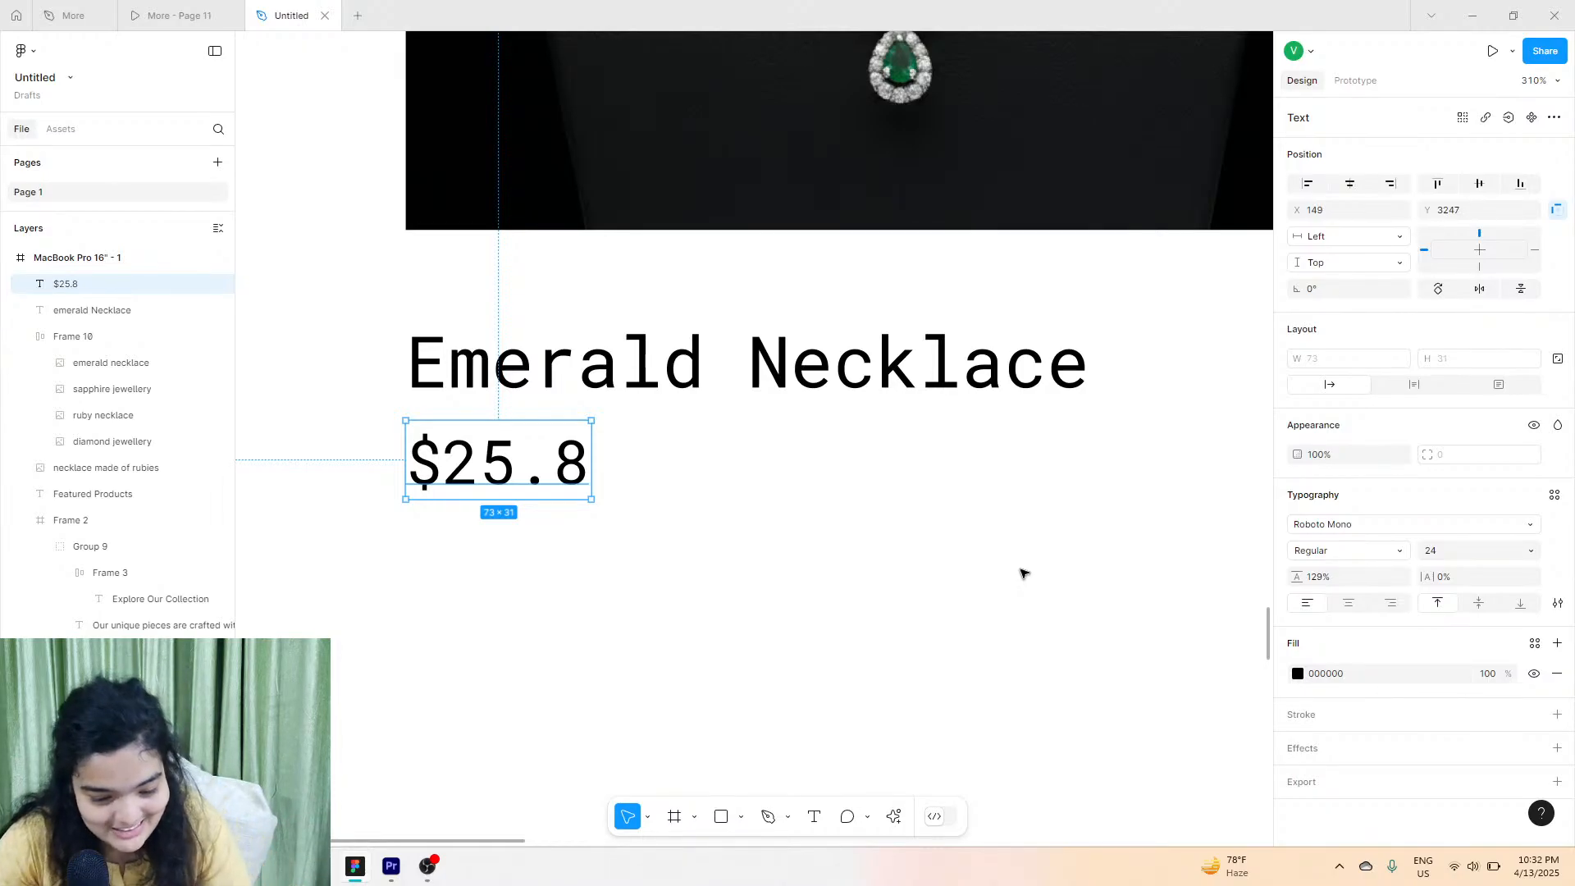
{"action": "left_click", "coordinate": [196, 13]}
{"action": "left_click", "coordinate": [288, 15]}
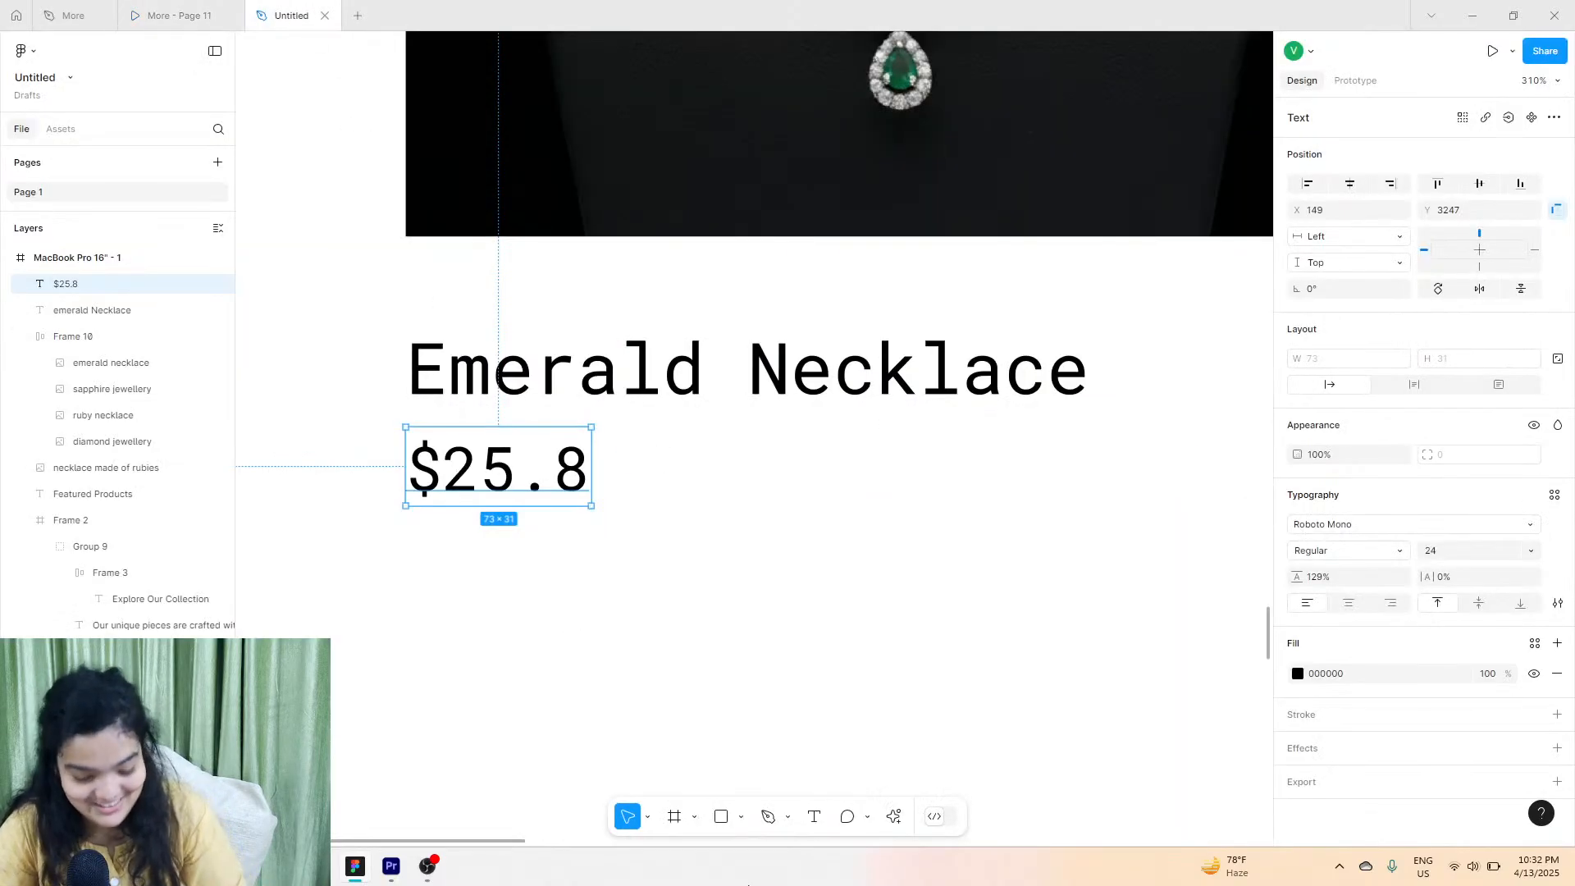
{"action": "scroll", "coordinate": [741, 649], "scroll_direction": "down", "scroll_amount": 2}
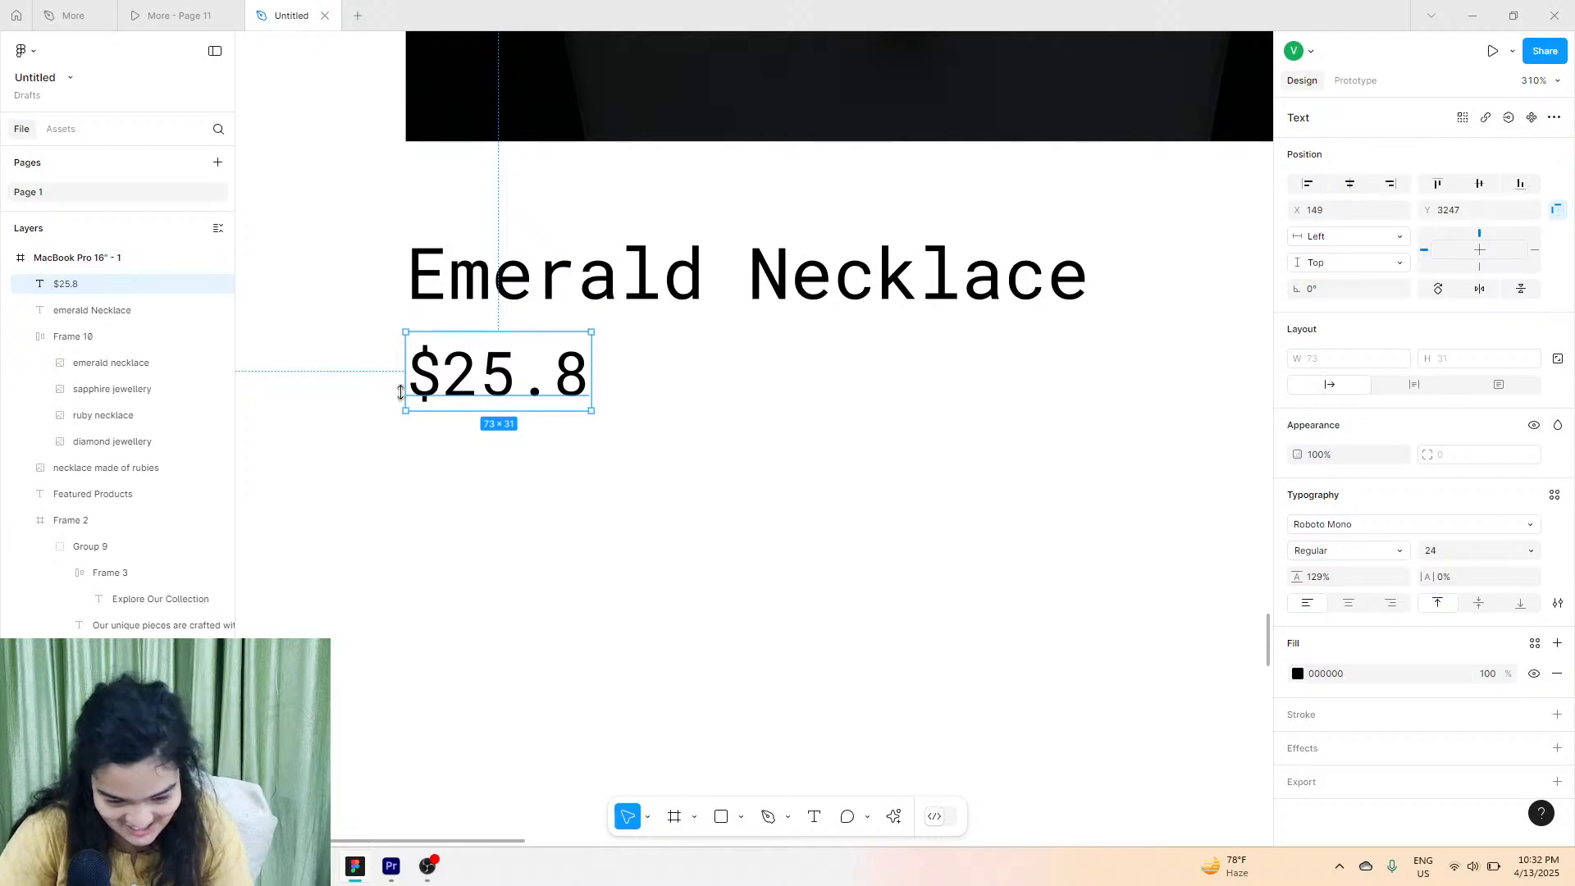
{"action": "scroll", "coordinate": [401, 393], "scroll_direction": "up", "scroll_amount": 4, "text": "ctrl"}
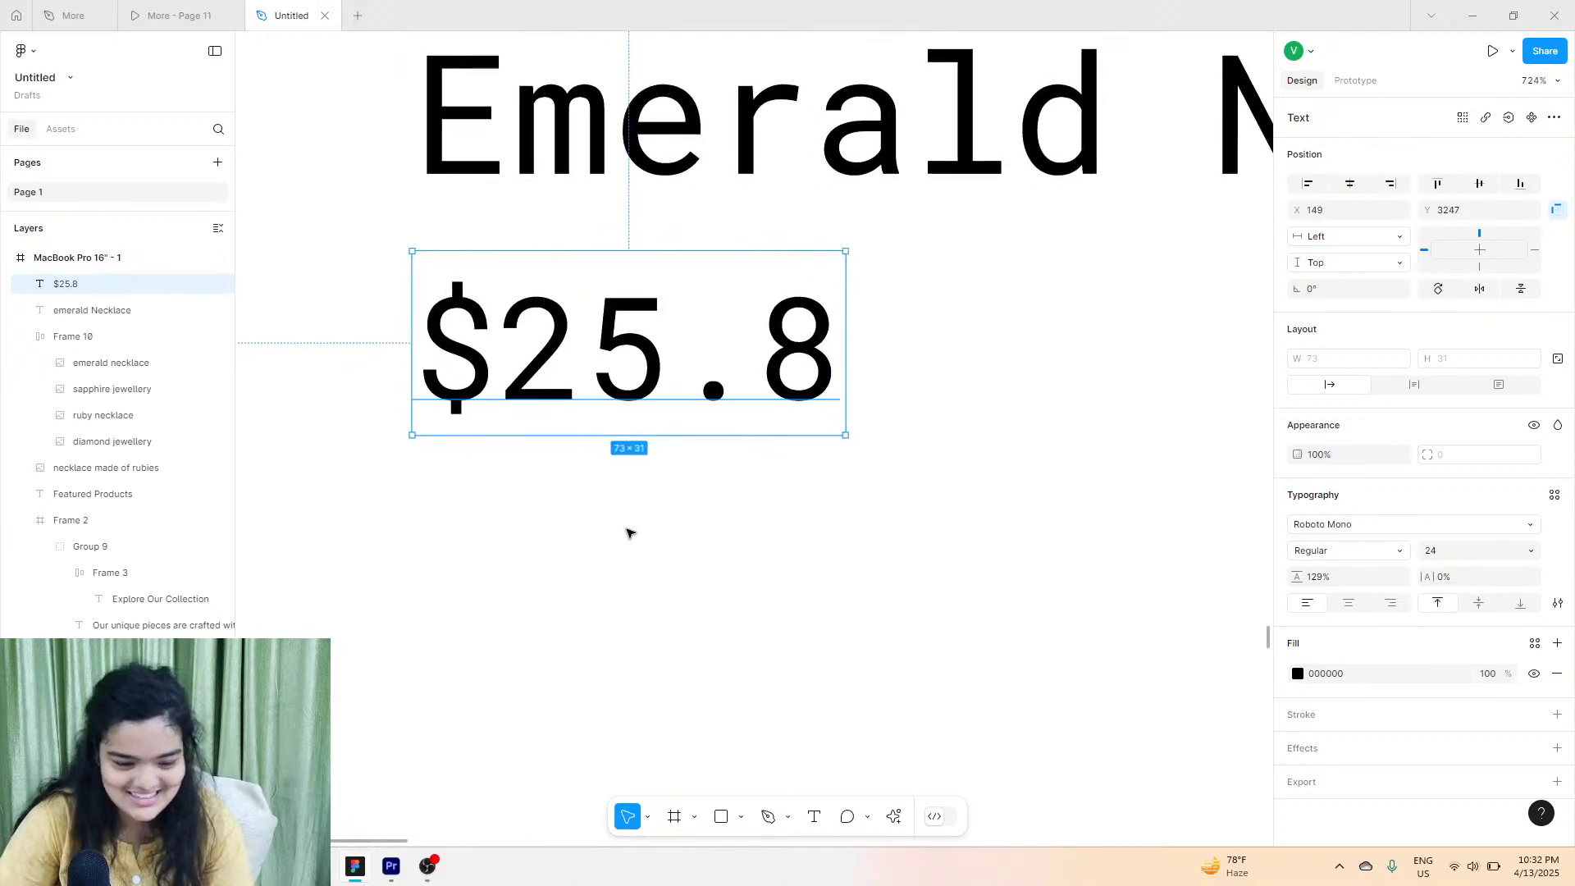
{"action": "left_click", "coordinate": [720, 818]}
{"action": "left_click", "coordinate": [486, 553]}
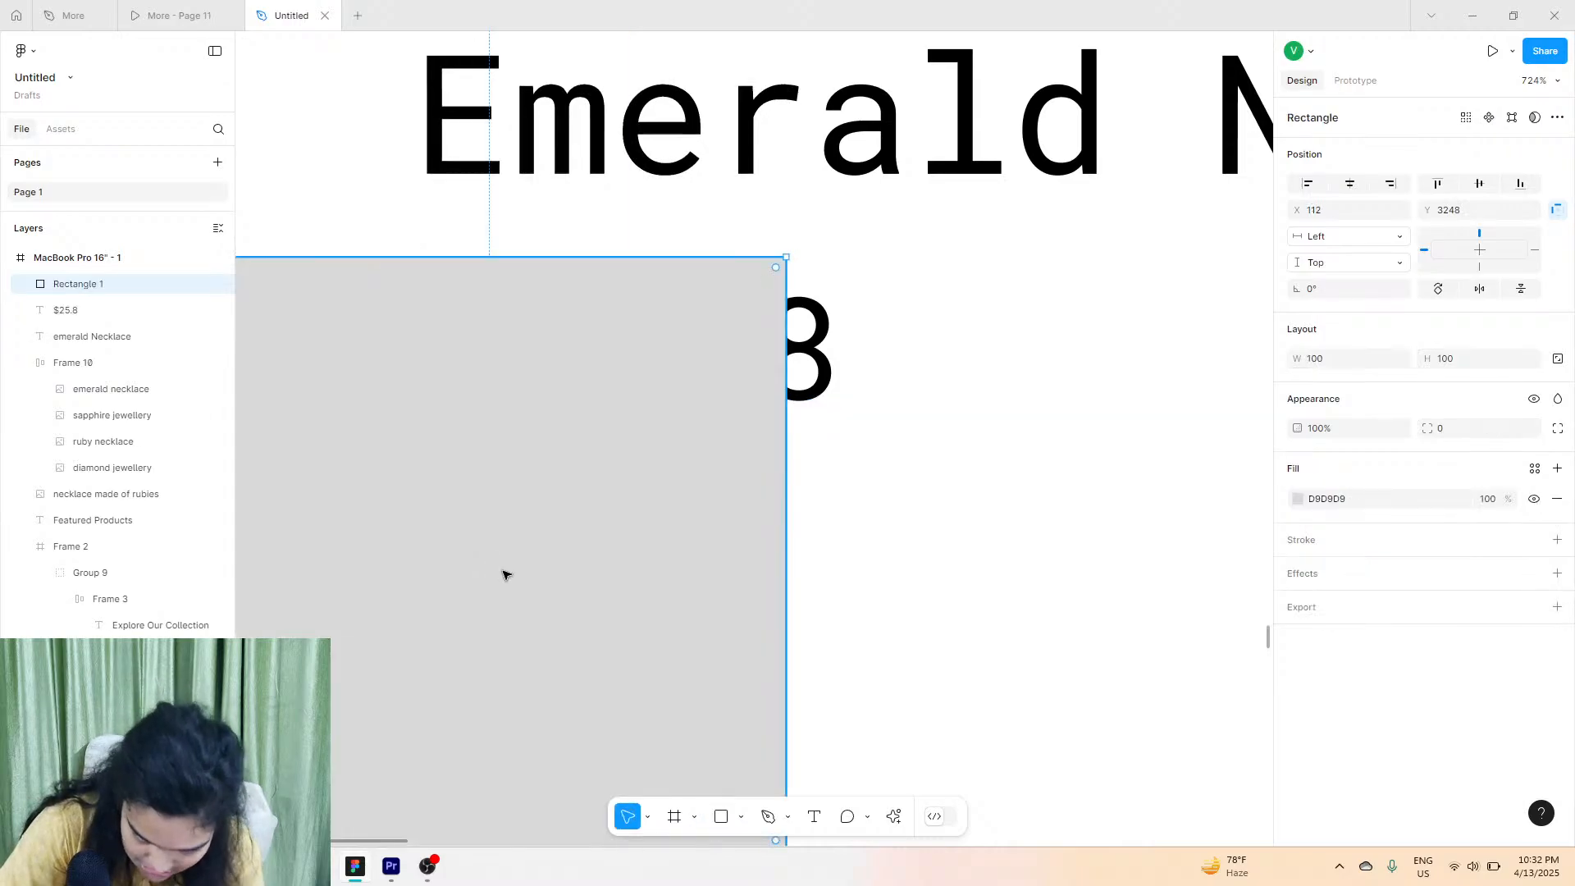
{"action": "key", "text": "ctrl+z"}
Check the reference prototype's colour swatches, then add a 26 × 26 circle below the $25.8 price at X 150, Y 3291.
{"action": "left_click", "coordinate": [180, 14]}
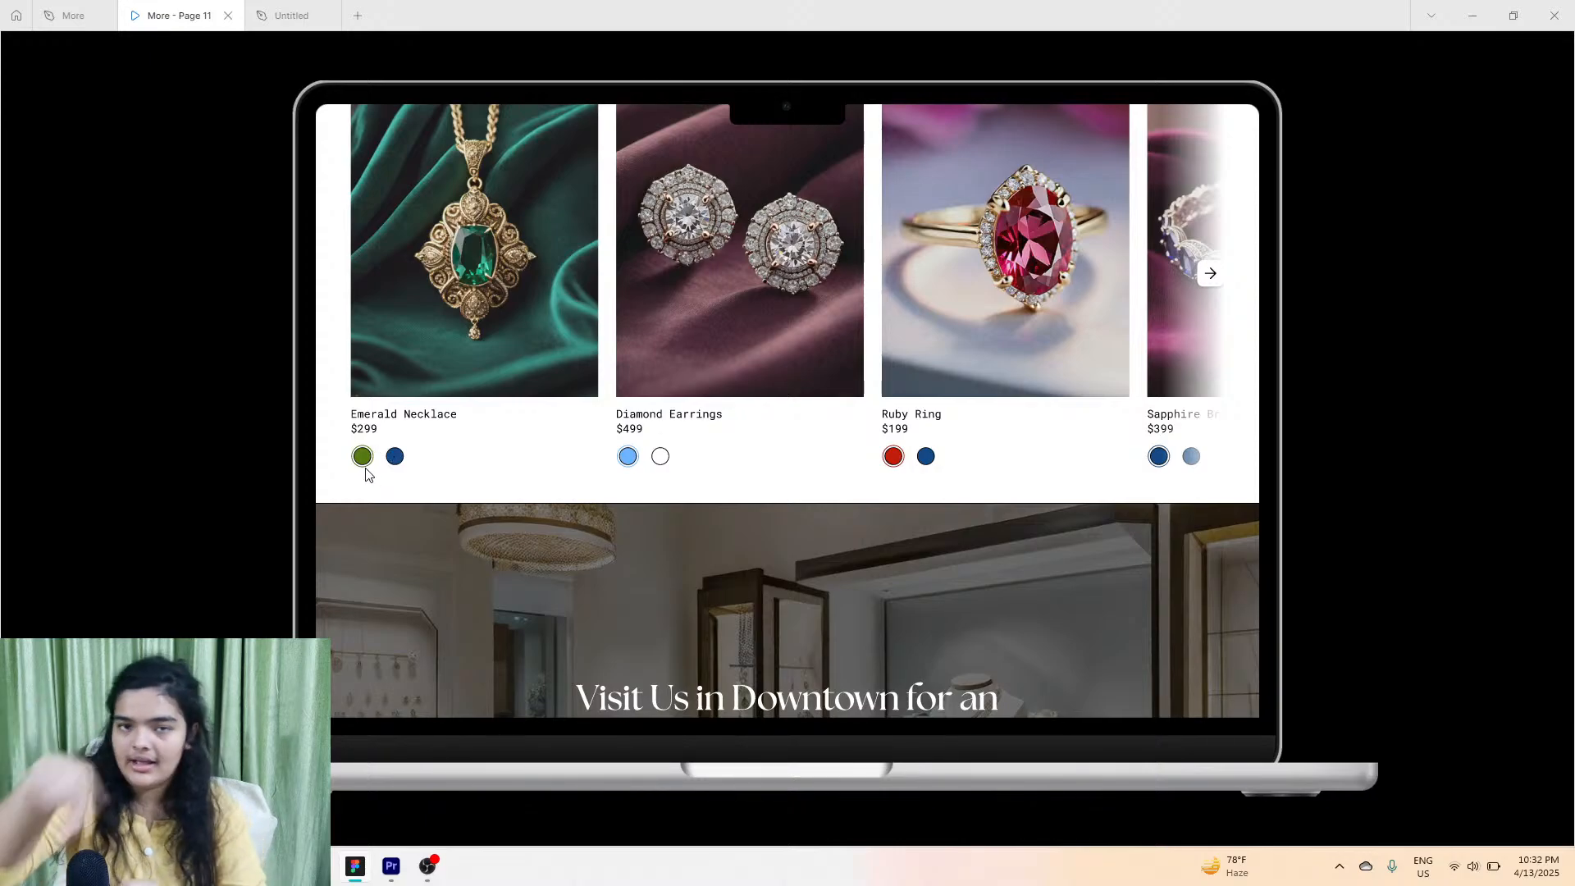
{"action": "left_click", "coordinate": [265, 9]}
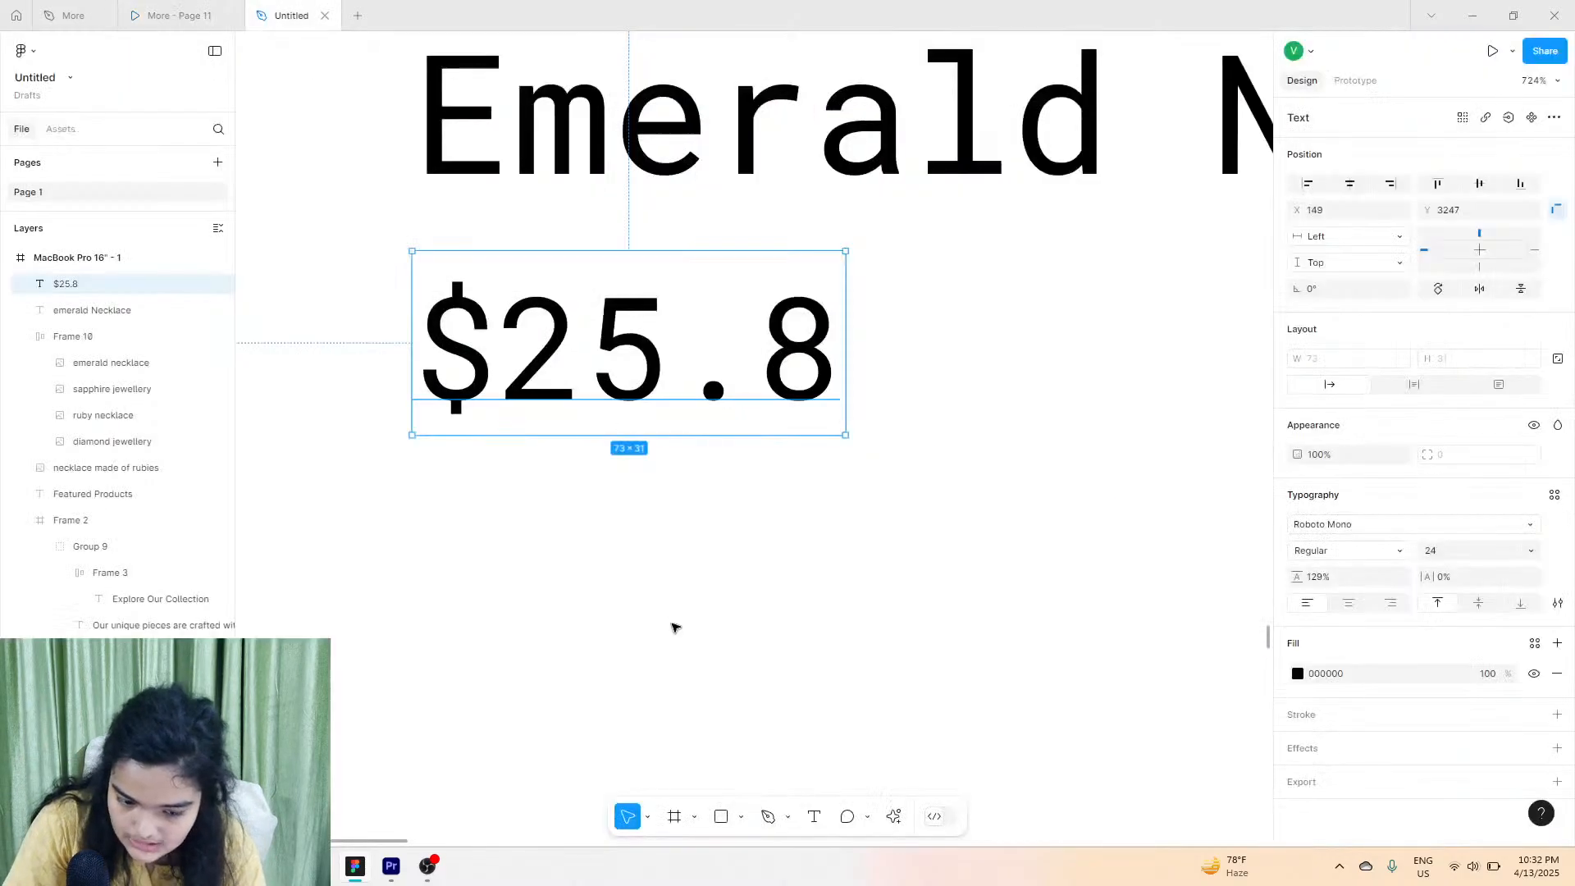
{"action": "left_click", "coordinate": [742, 818]}
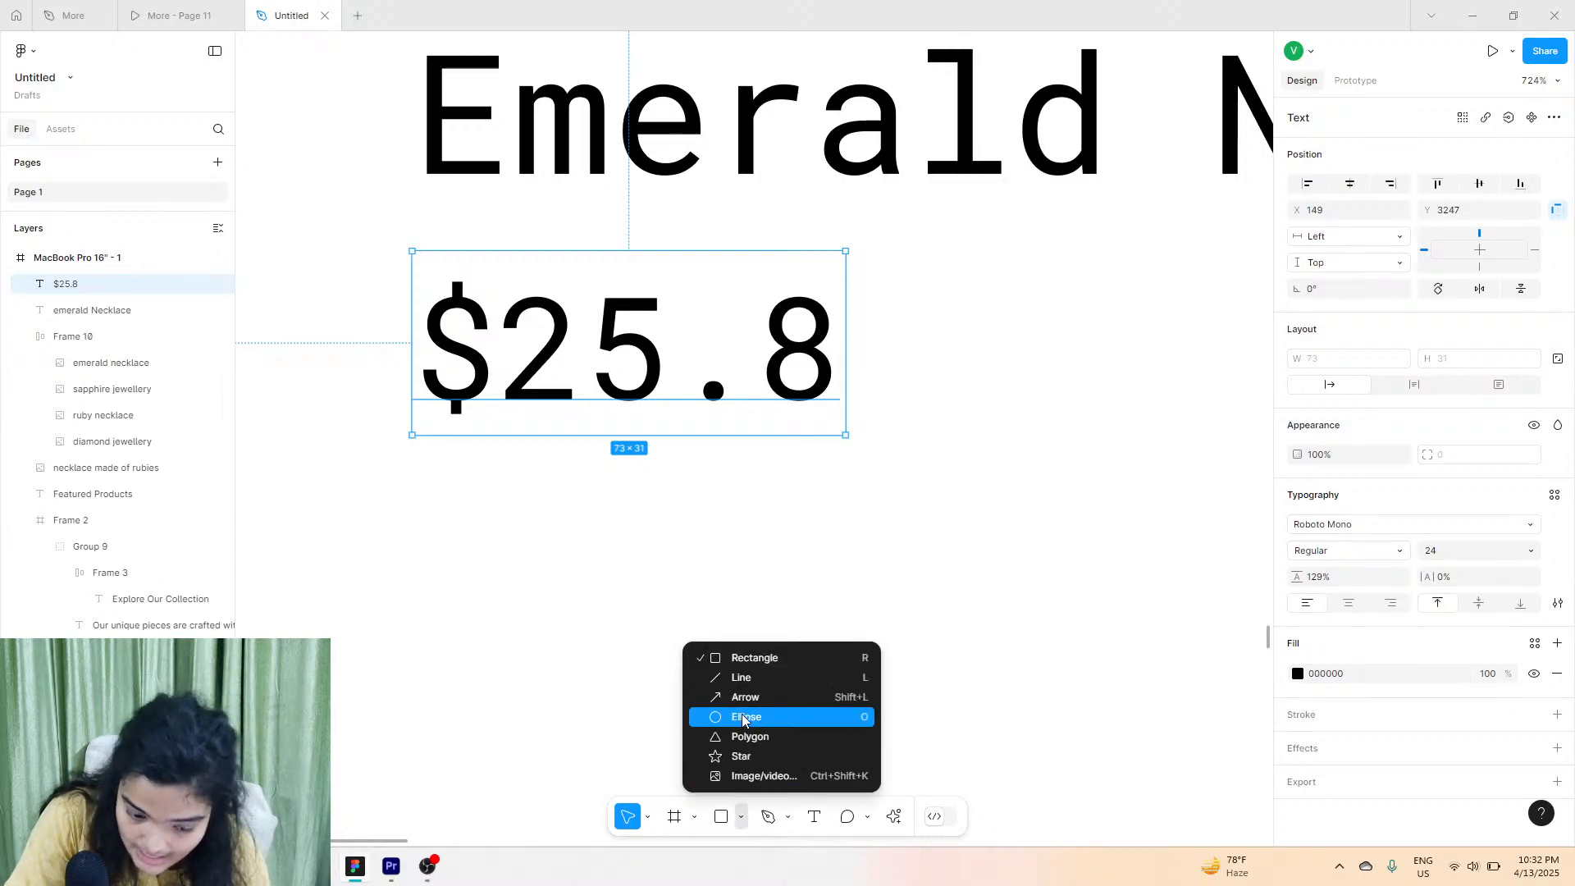
{"action": "left_click", "coordinate": [717, 711]}
{"action": "left_click", "coordinate": [530, 566]}
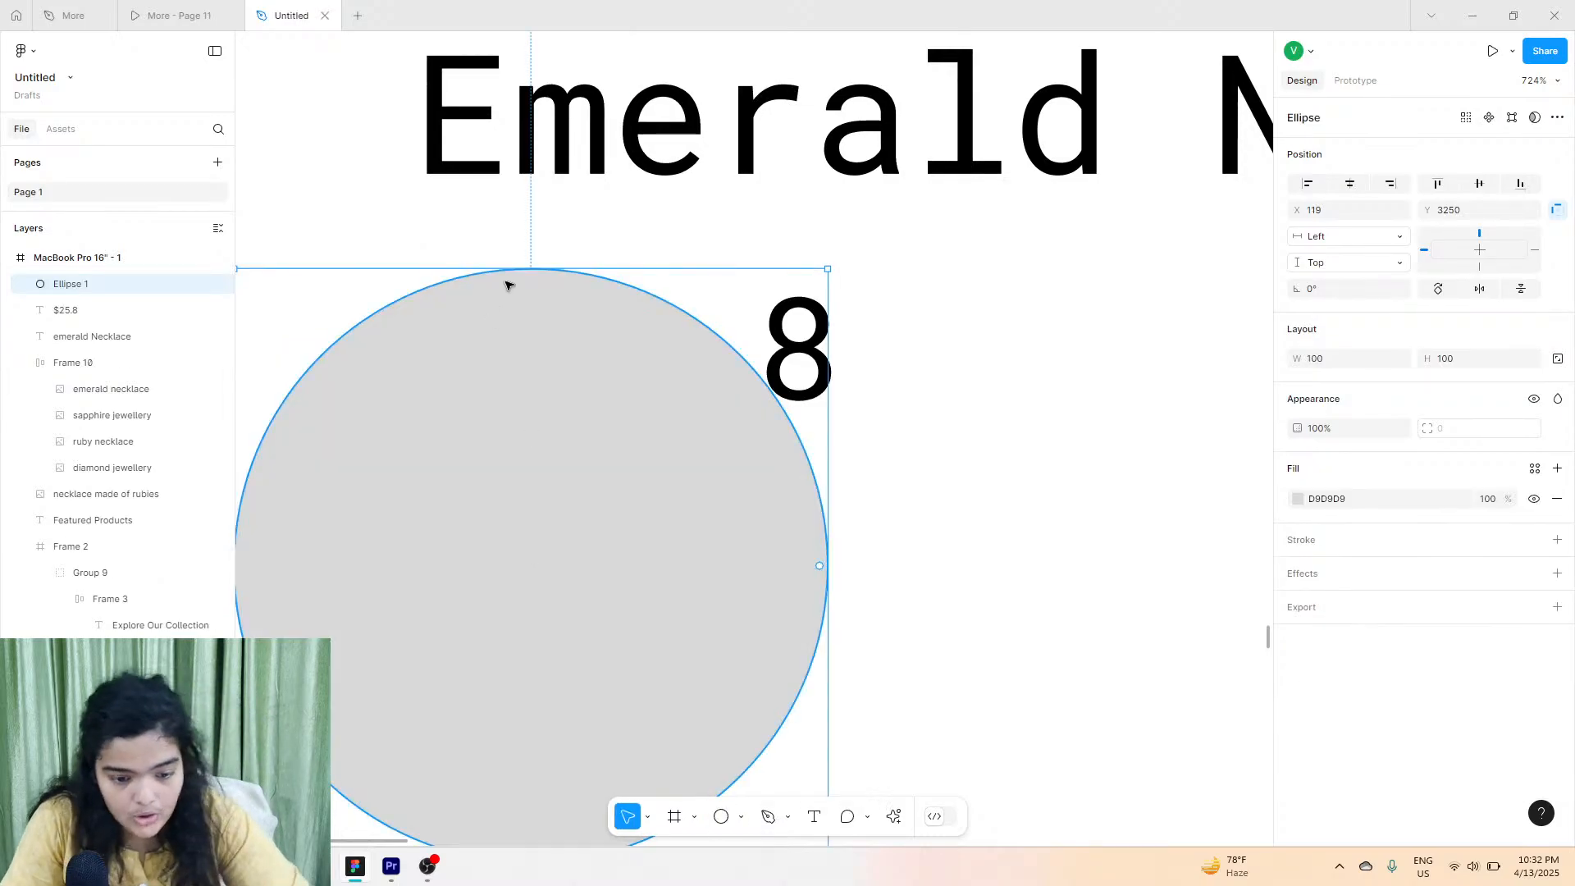
{"action": "left_click_drag", "start_coordinate": [509, 567], "coordinate": [535, 589]}
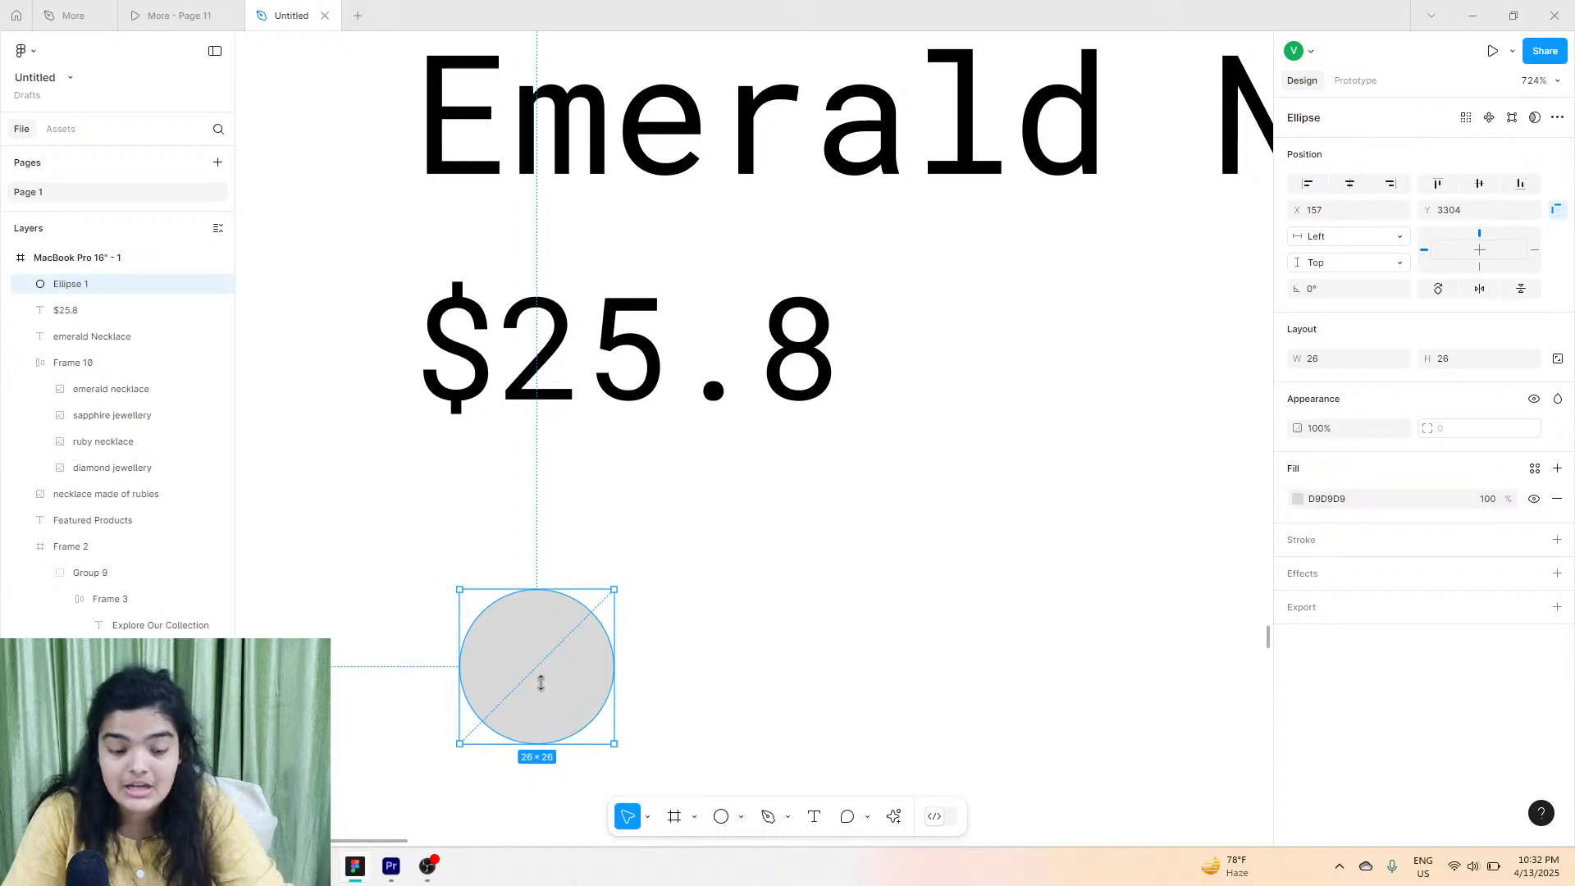
{"action": "left_click_drag", "start_coordinate": [541, 681], "coordinate": [500, 605]}
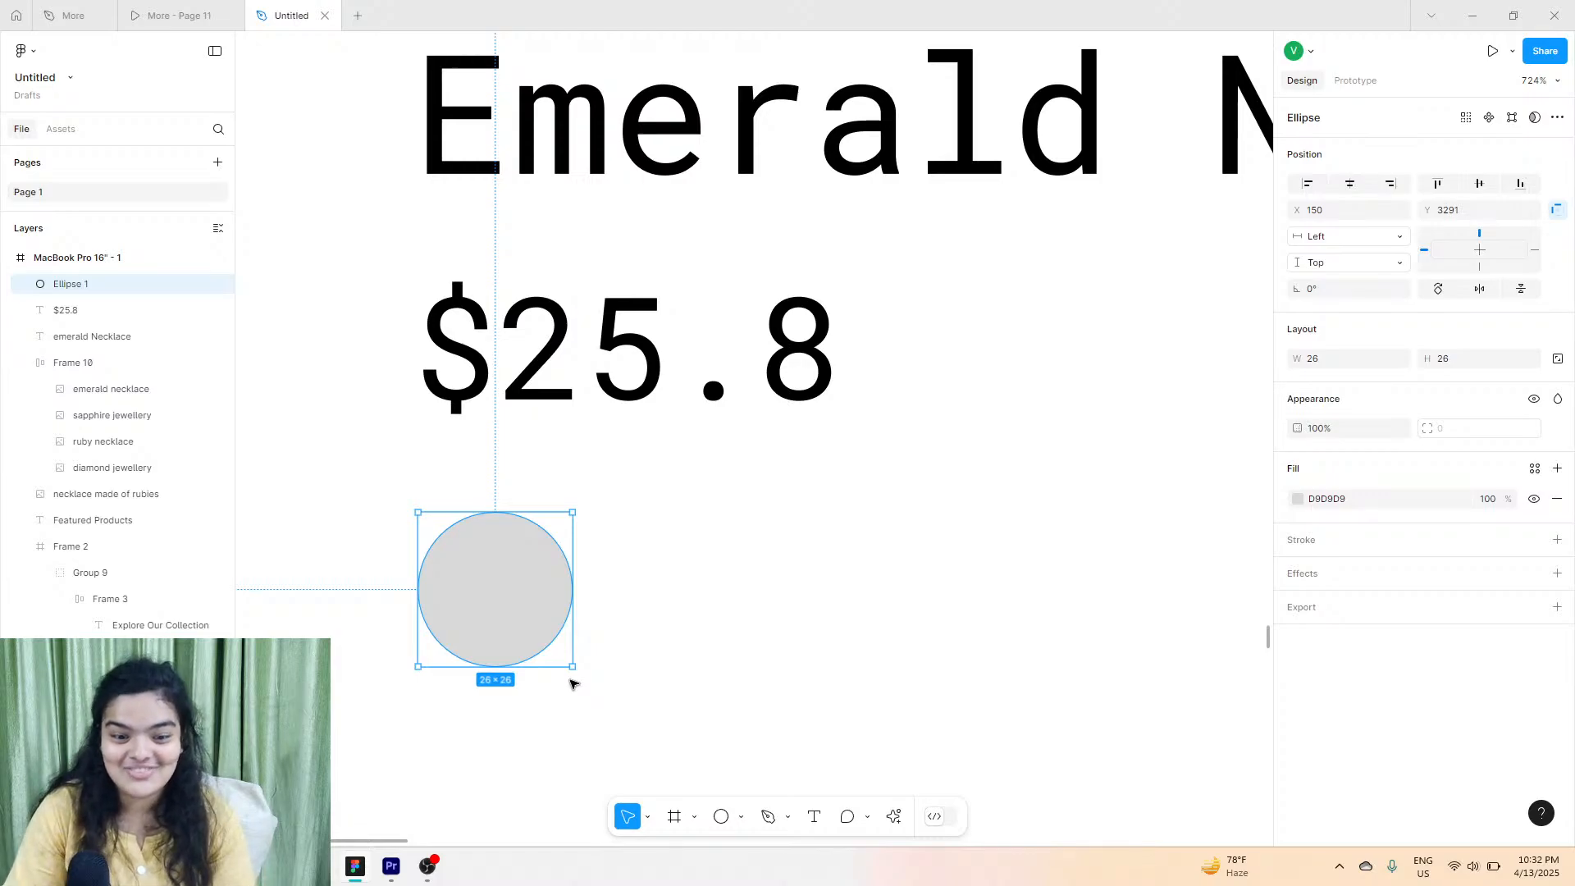
{"action": "scroll", "coordinate": [572, 683], "scroll_direction": "right", "scroll_amount": 2}
{"action": "scroll", "coordinate": [575, 682], "scroll_direction": "down", "scroll_amount": 5}
{"action": "scroll", "coordinate": [574, 683], "scroll_direction": "right", "scroll_amount": 10}
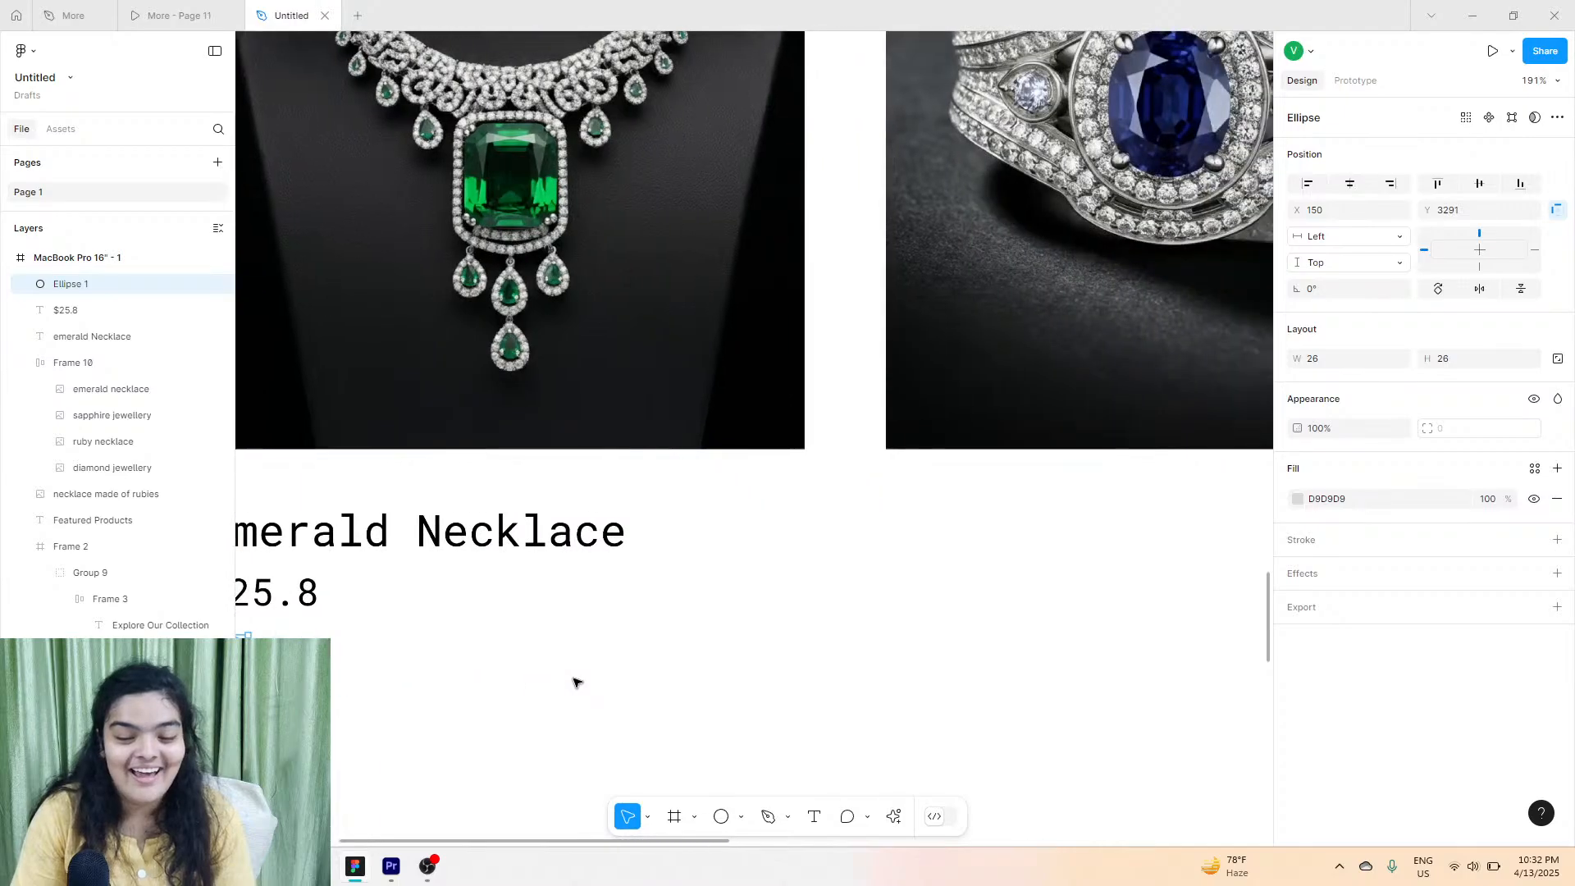
{"action": "scroll", "coordinate": [612, 685], "scroll_direction": "left", "scroll_amount": 10}
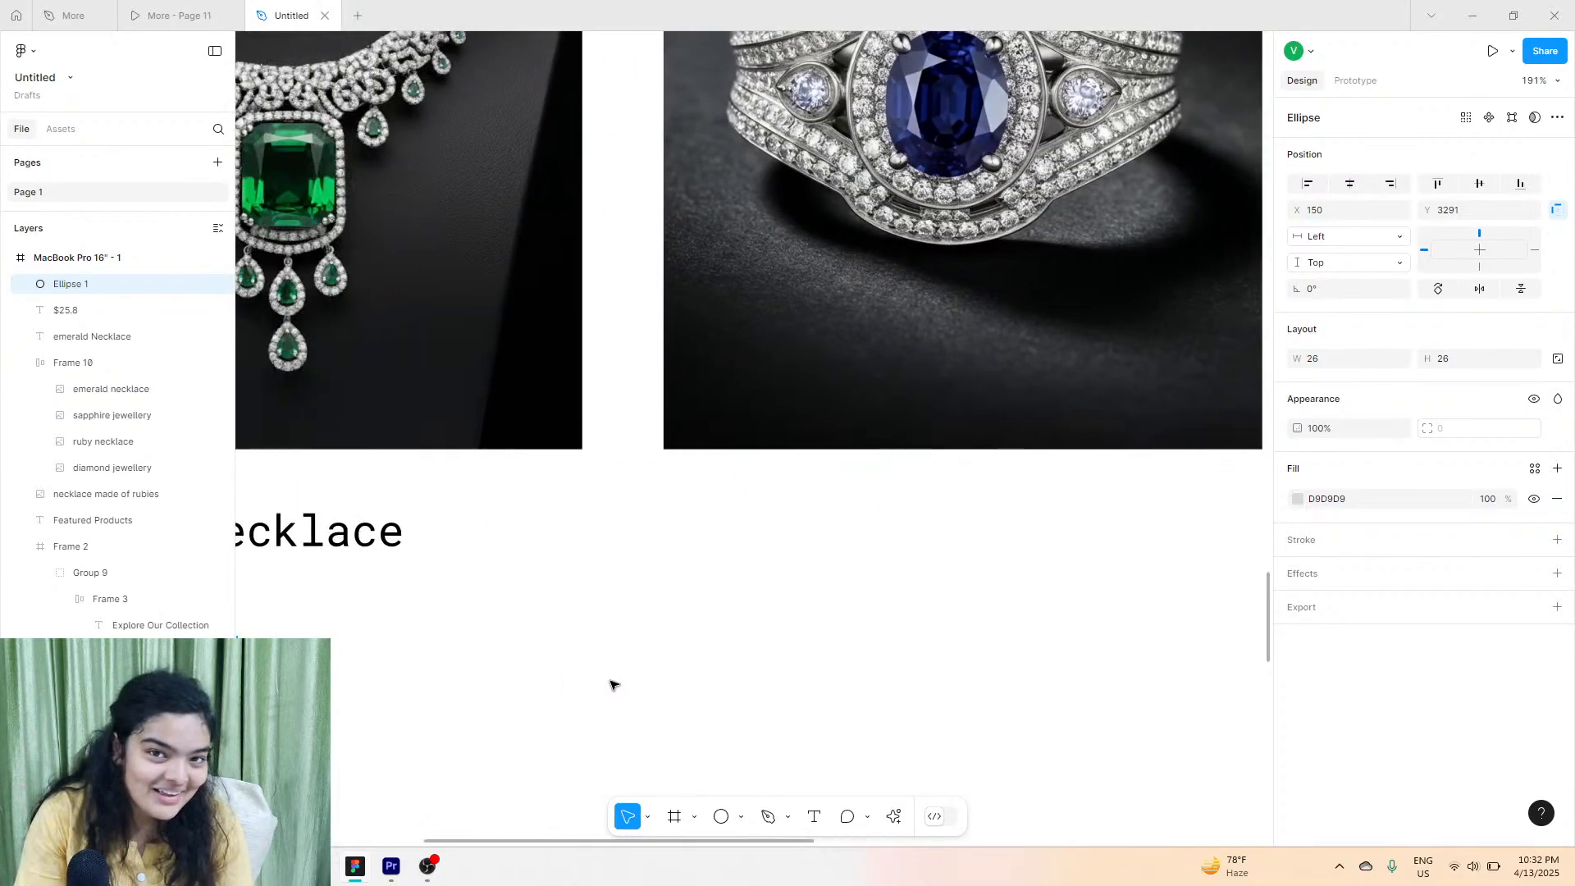
{"action": "scroll", "coordinate": [671, 643], "scroll_direction": "left", "scroll_amount": 3}
{"action": "scroll", "coordinate": [683, 627], "scroll_direction": "down", "scroll_amount": 2}
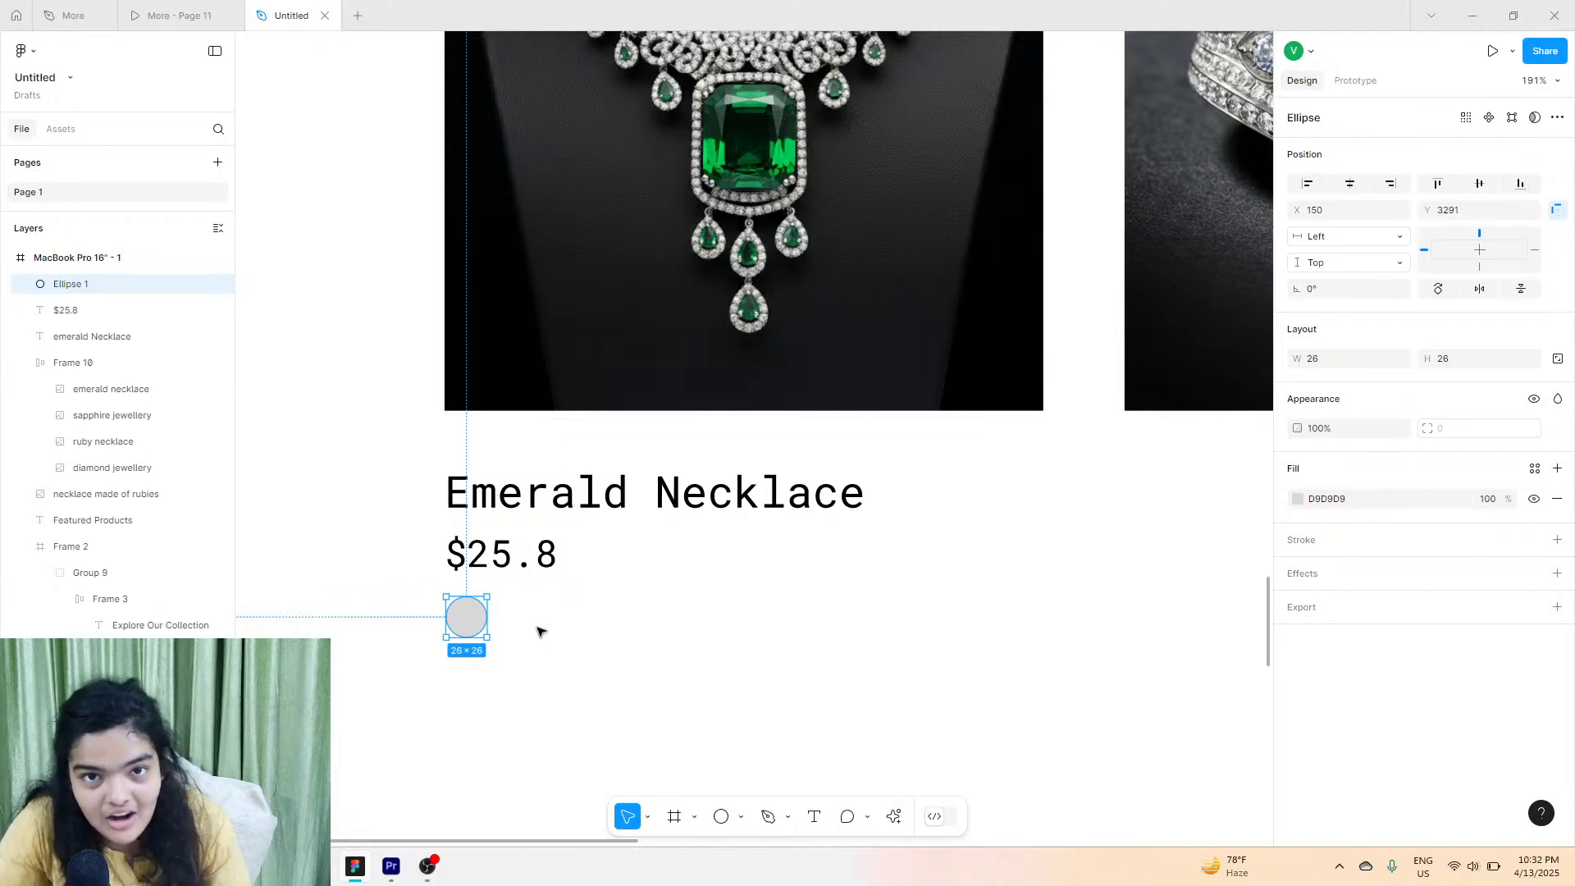
{"action": "scroll", "coordinate": [539, 630], "scroll_direction": "left", "scroll_amount": 5}
{"action": "scroll", "coordinate": [539, 630], "scroll_direction": "up", "scroll_amount": 5}
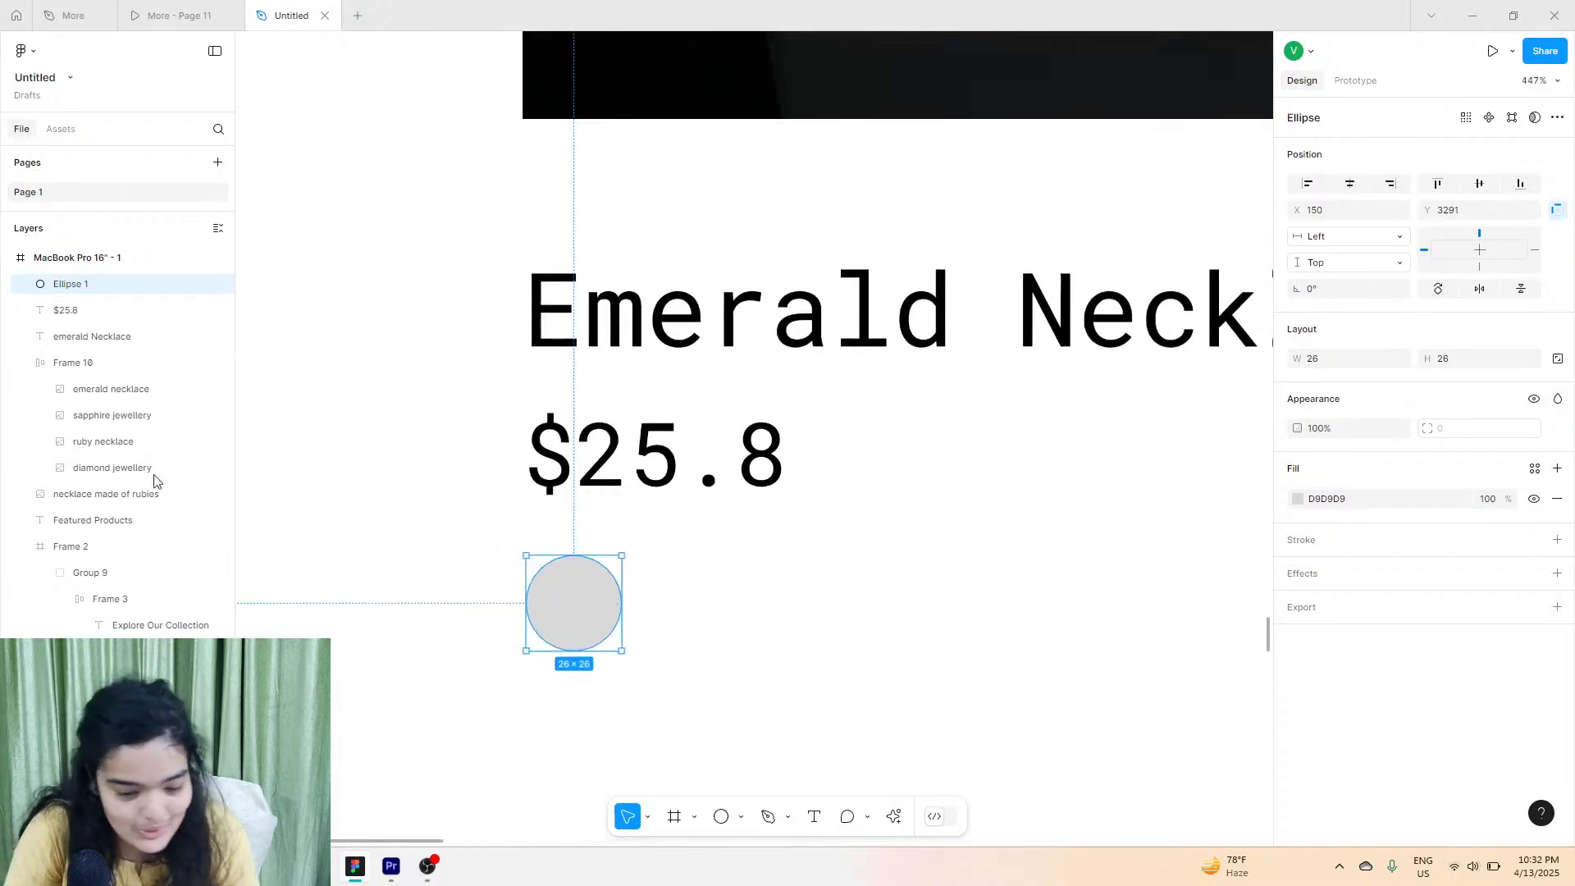
Add a black (000000) inside stroke of weight 1 to the circle below the price.
{"action": "scroll", "coordinate": [590, 724], "scroll_direction": "right", "scroll_amount": 5}
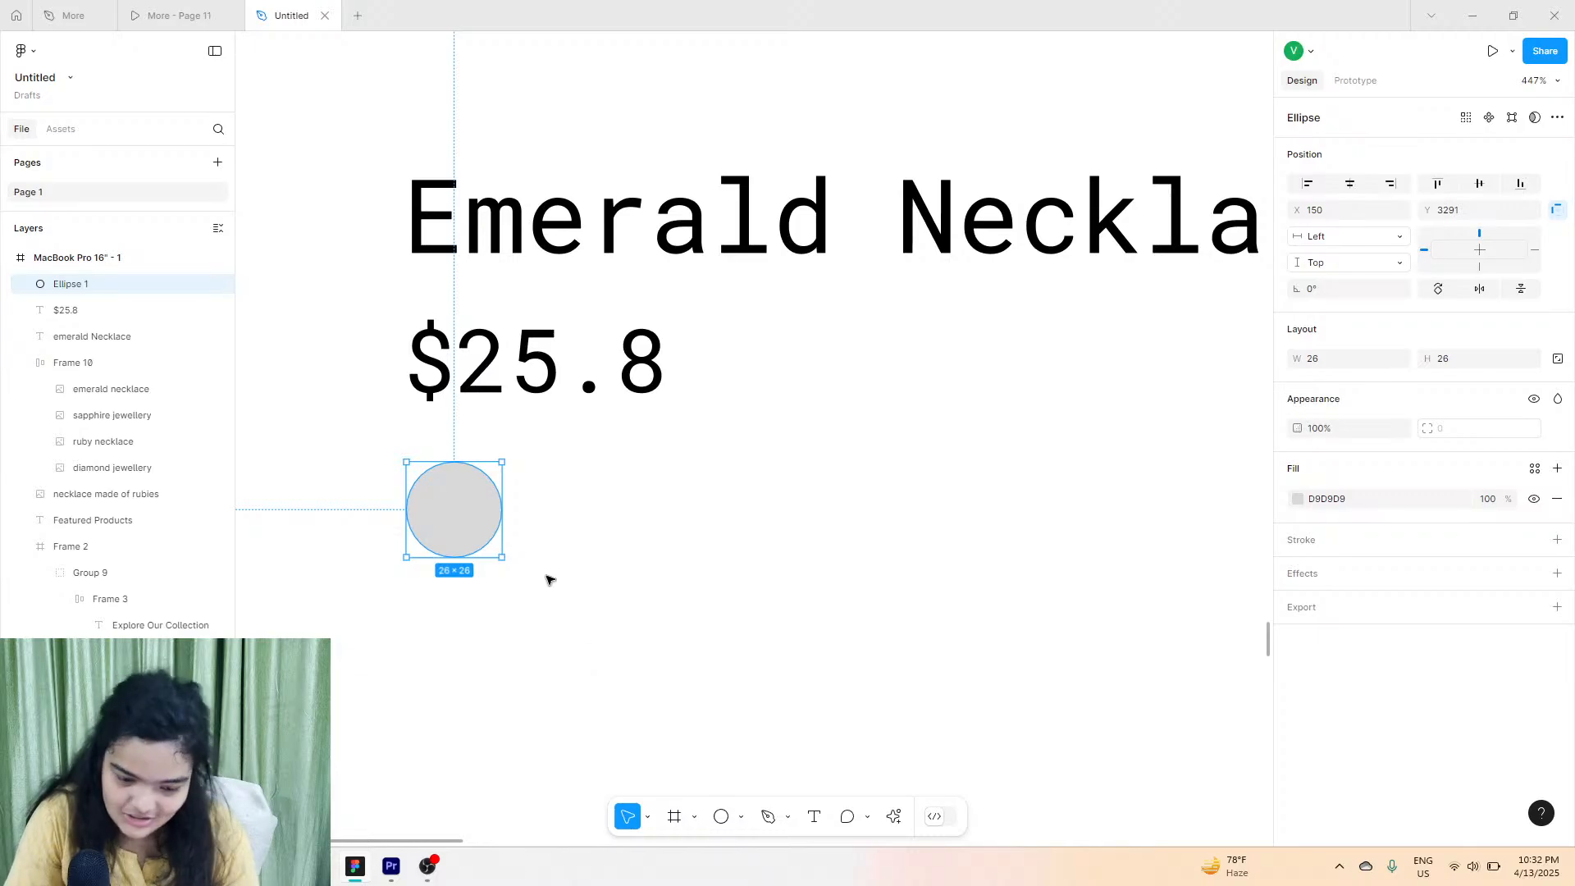
{"action": "scroll", "coordinate": [402, 505], "scroll_direction": "up", "scroll_amount": 5}
{"action": "scroll", "coordinate": [406, 508], "scroll_direction": "down", "scroll_amount": 5}
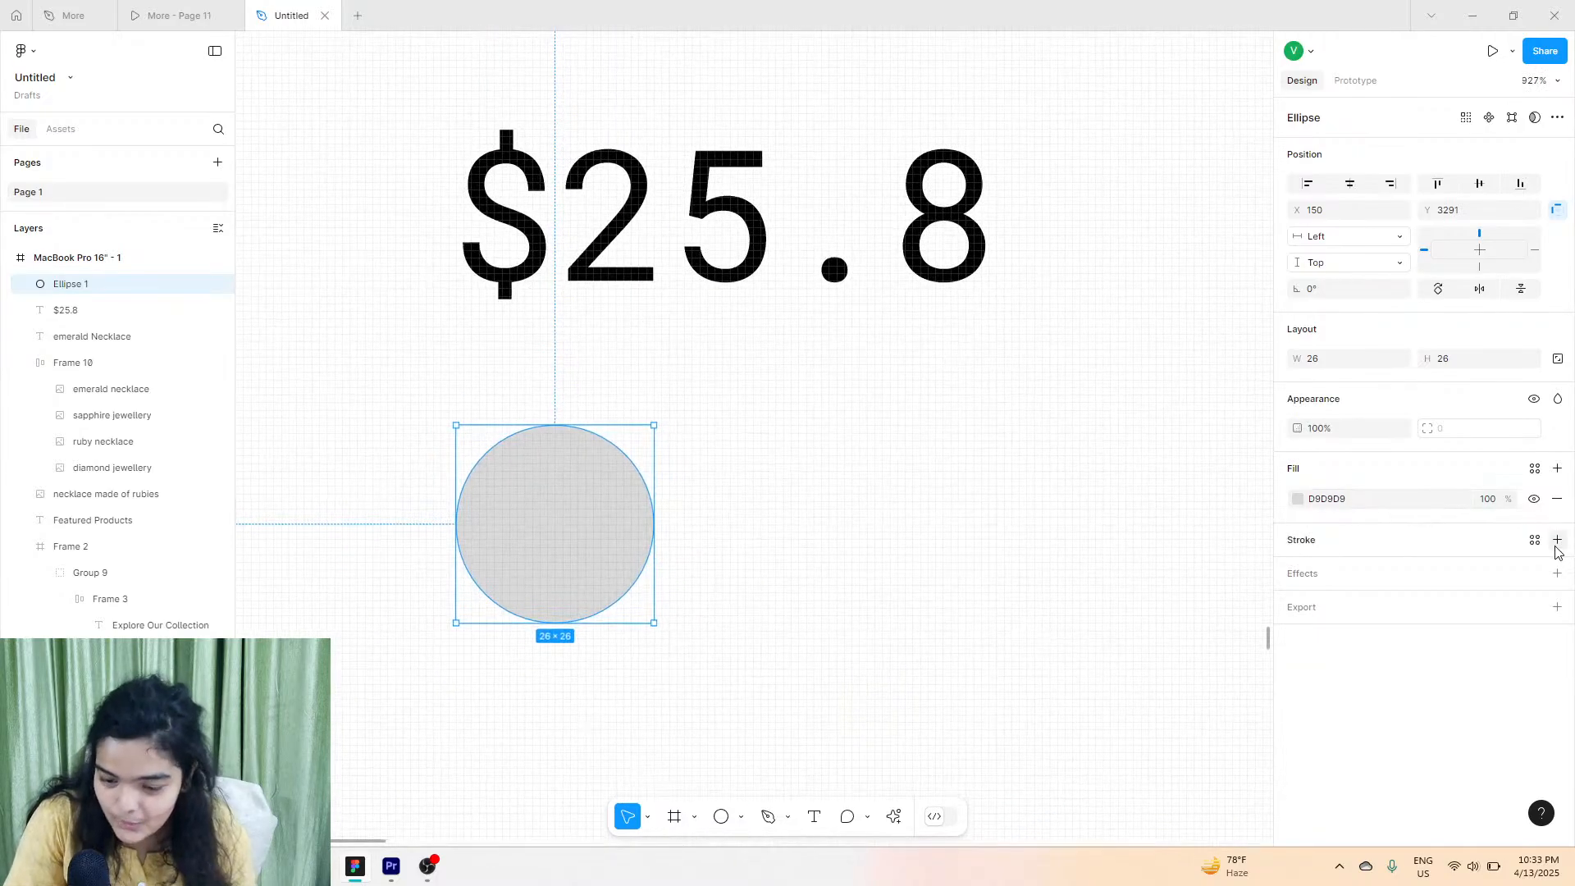
{"action": "left_click", "coordinate": [1556, 540]}
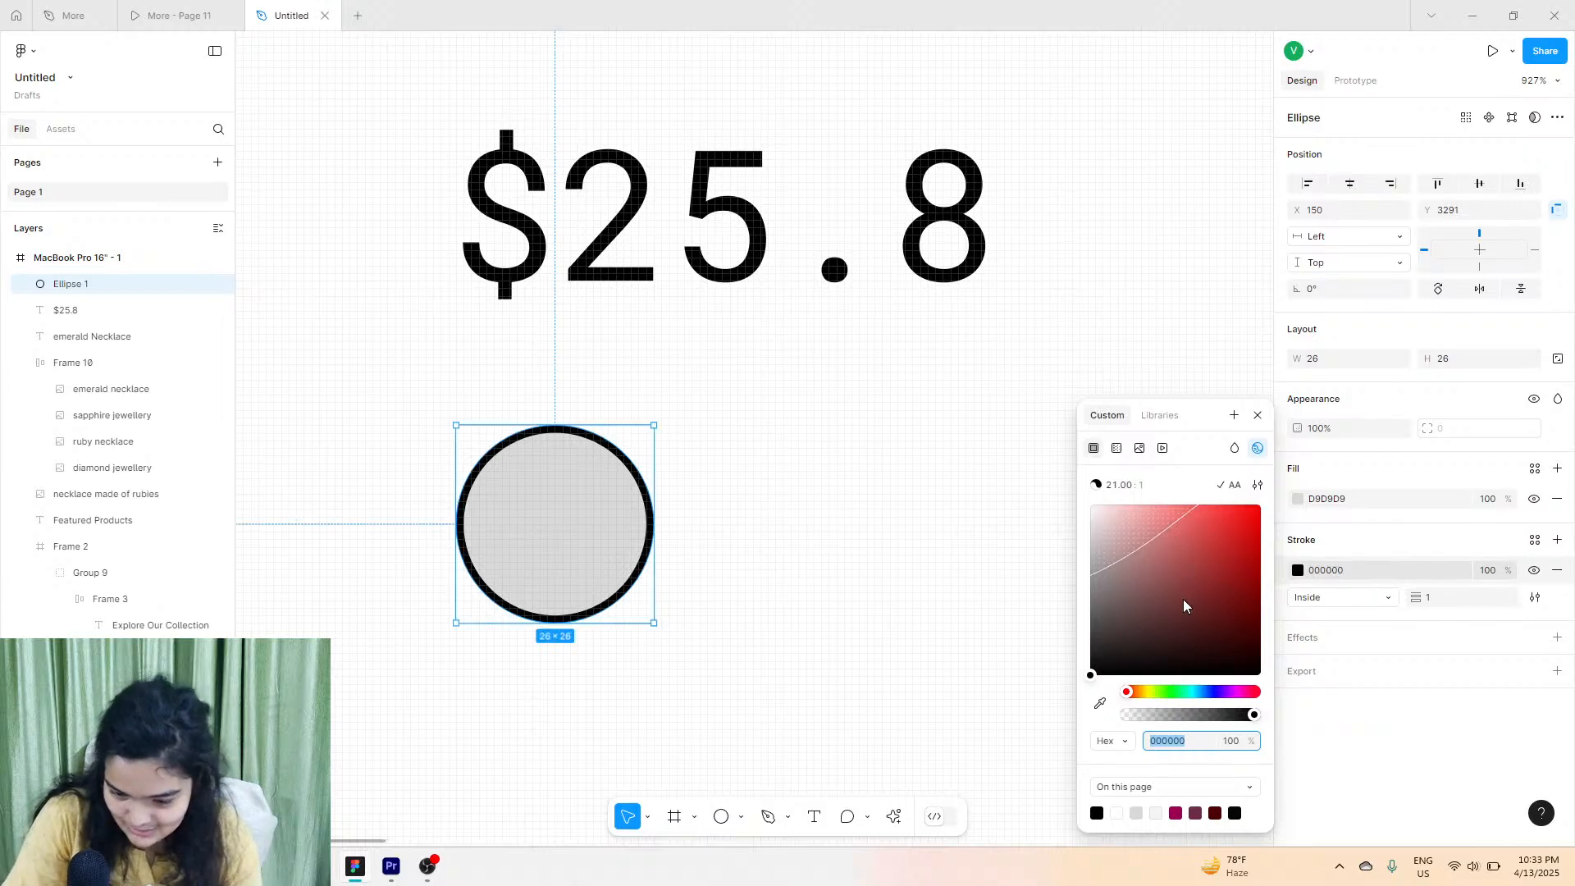
{"action": "left_click", "coordinate": [1297, 499]}
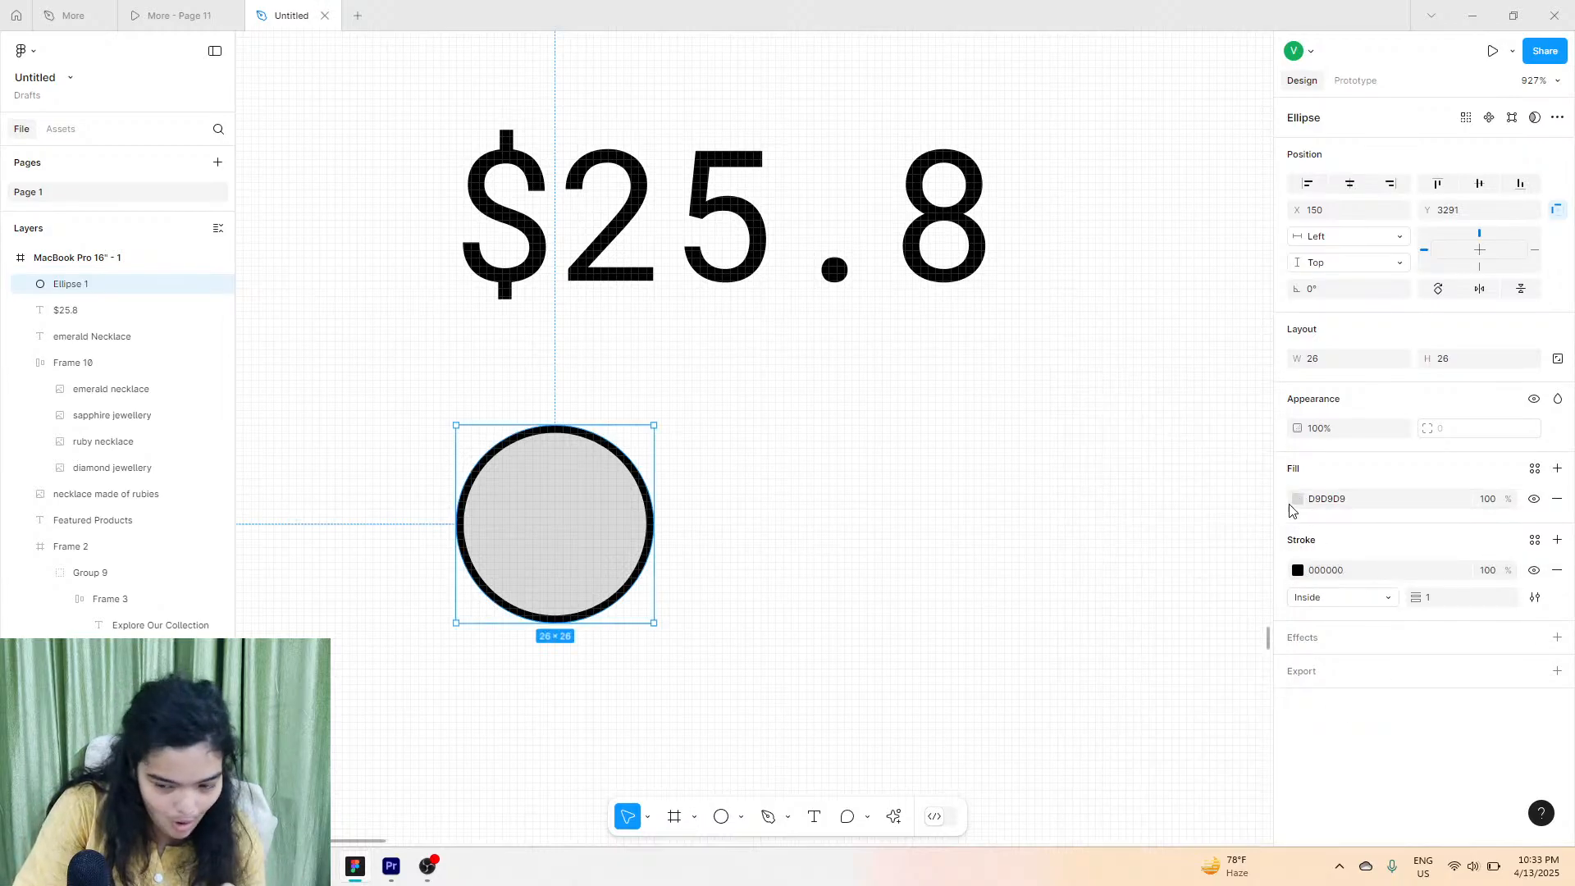
Fill the circle with a green sampled from the necklace's emerald and brighten it to 009752.
{"action": "left_click", "coordinate": [1296, 499]}
{"action": "left_click", "coordinate": [1100, 703]}
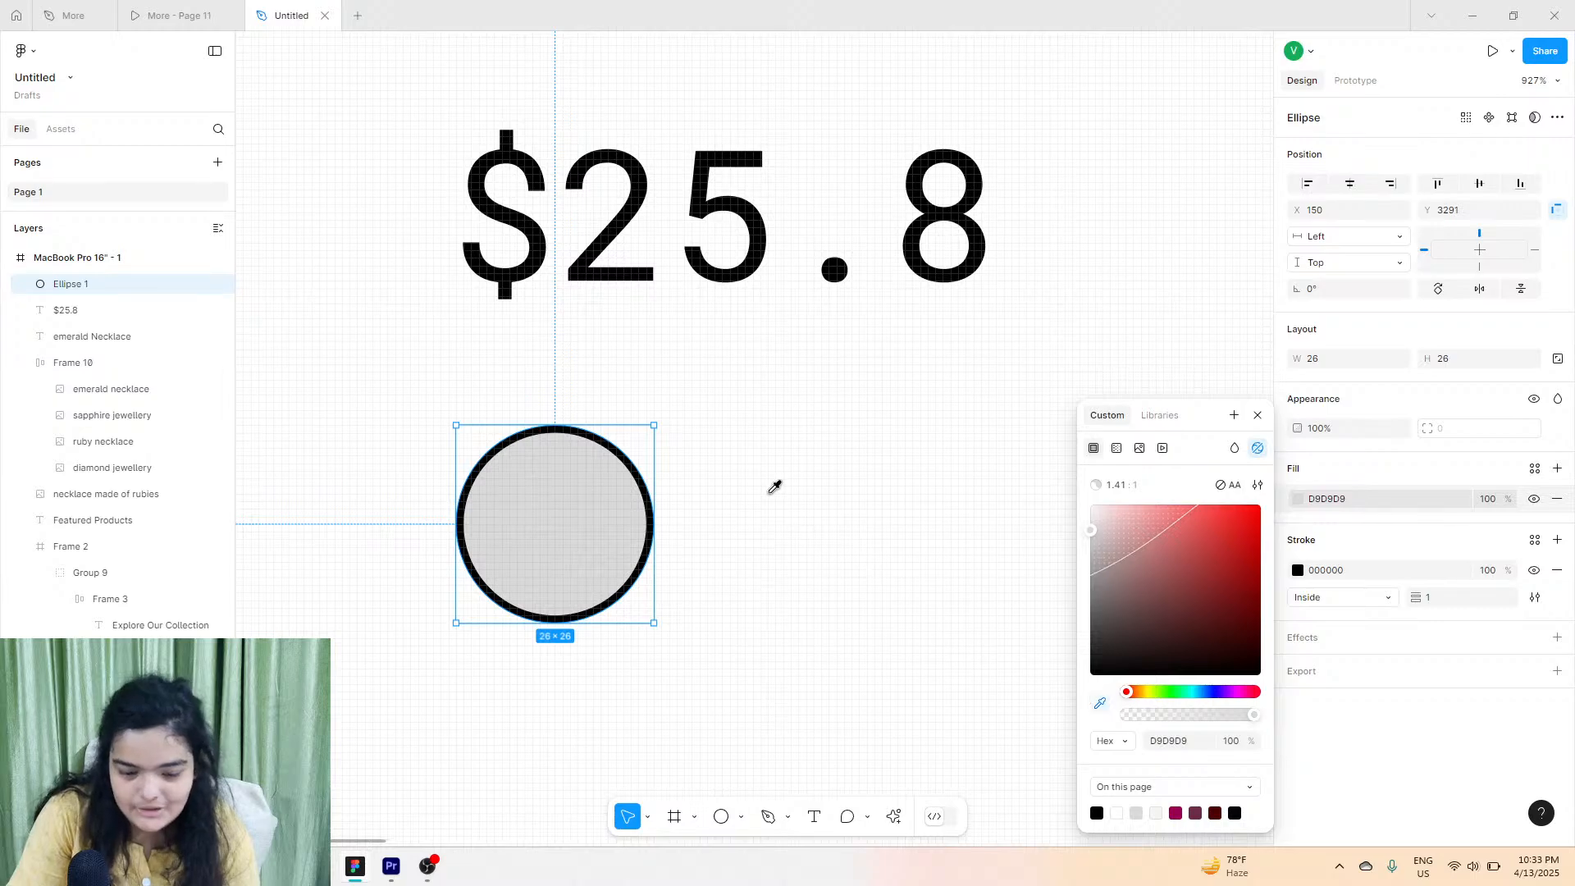
{"action": "scroll", "coordinate": [774, 484], "scroll_direction": "up", "scroll_amount": 2}
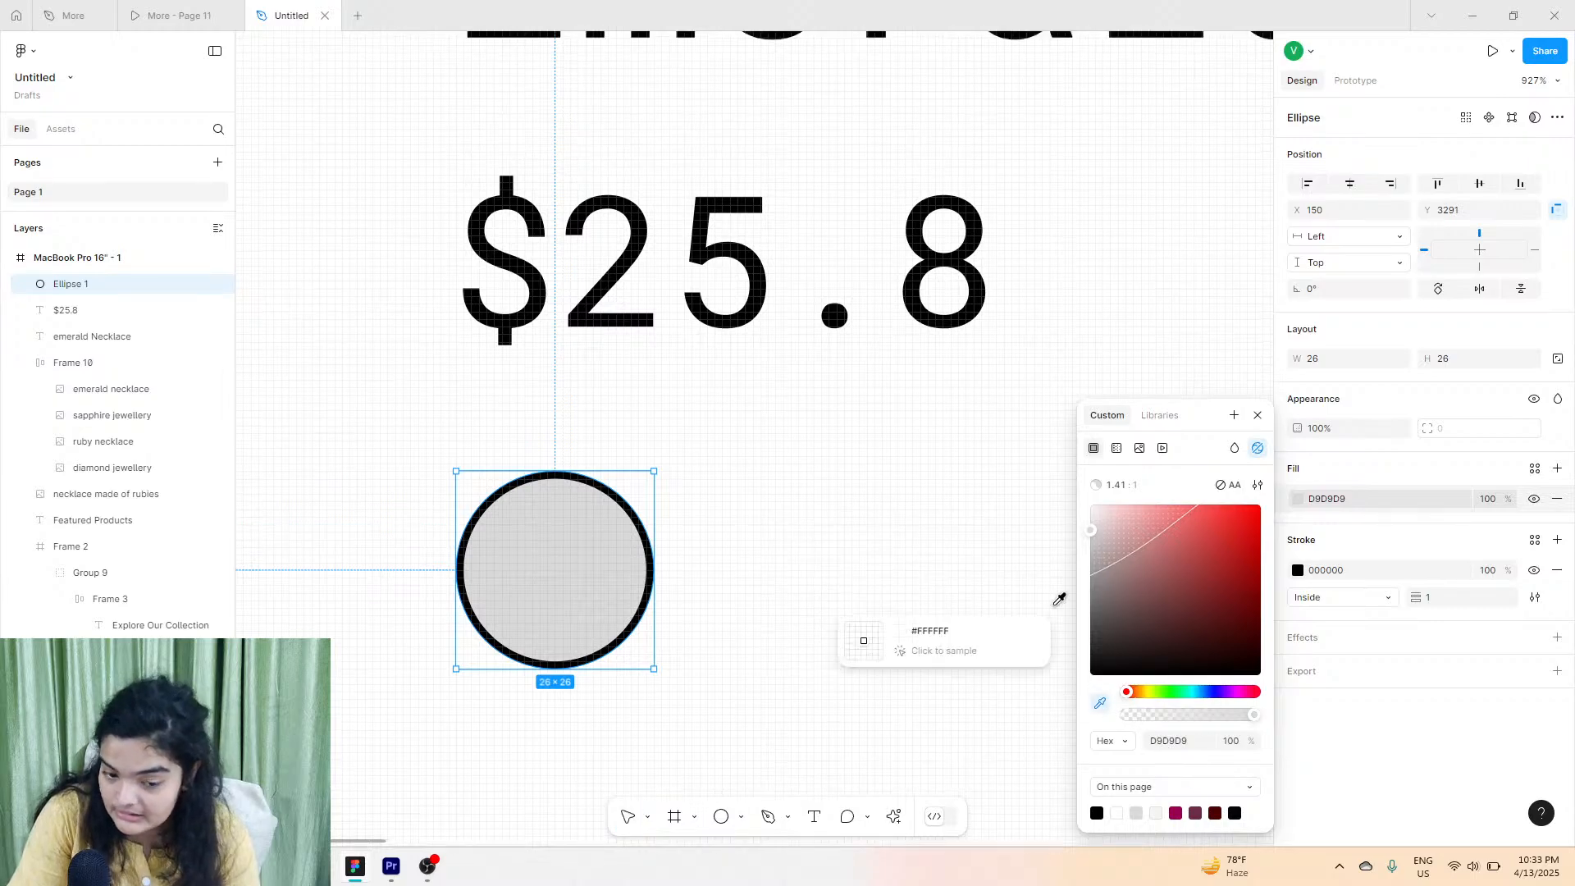
{"action": "scroll", "coordinate": [876, 329], "scroll_direction": "down", "scroll_amount": 5}
{"action": "scroll", "coordinate": [876, 330], "scroll_direction": "up", "scroll_amount": 5}
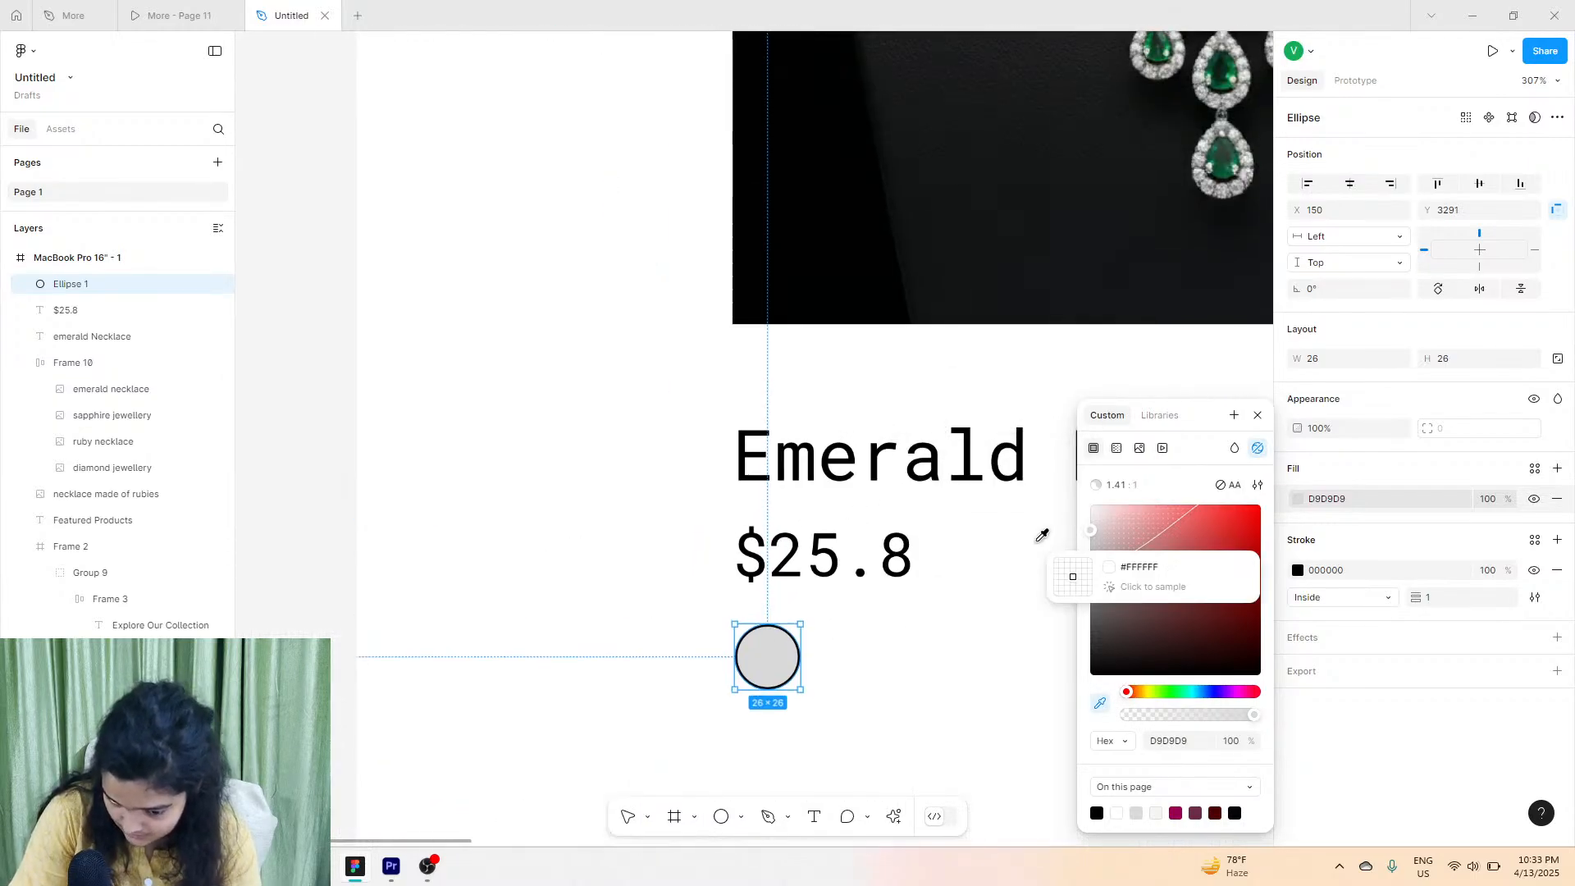
{"action": "scroll", "coordinate": [1025, 287], "scroll_direction": "up", "scroll_amount": 1}
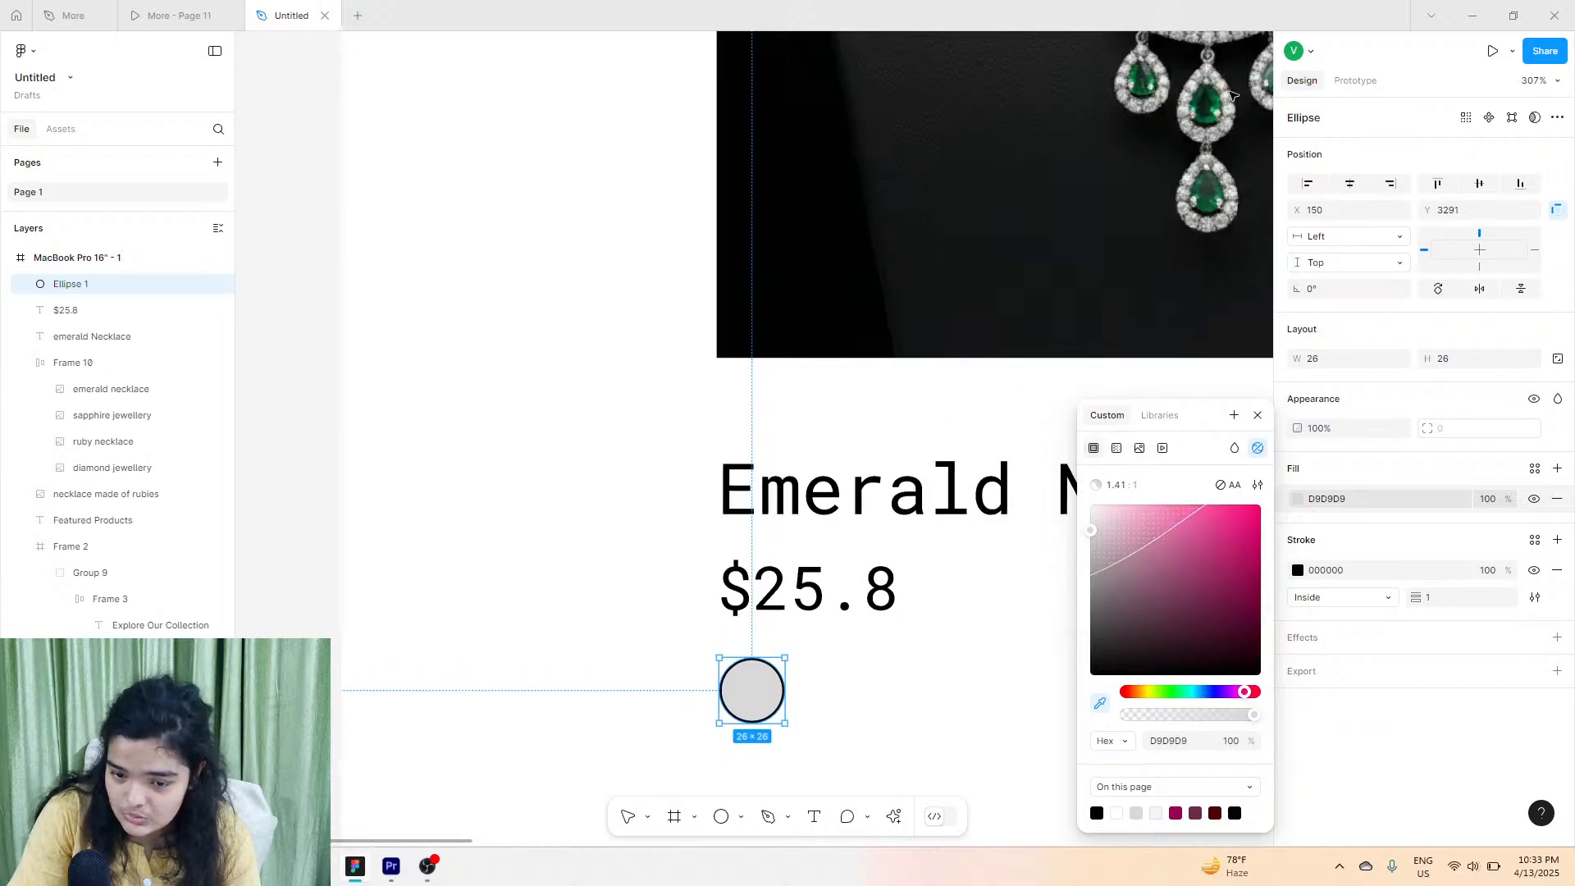
{"action": "left_click", "coordinate": [1204, 105]}
{"action": "left_click_drag", "start_coordinate": [1150, 549], "coordinate": [1271, 578]}
{"action": "scroll", "coordinate": [869, 667], "scroll_direction": "down", "scroll_amount": 2}
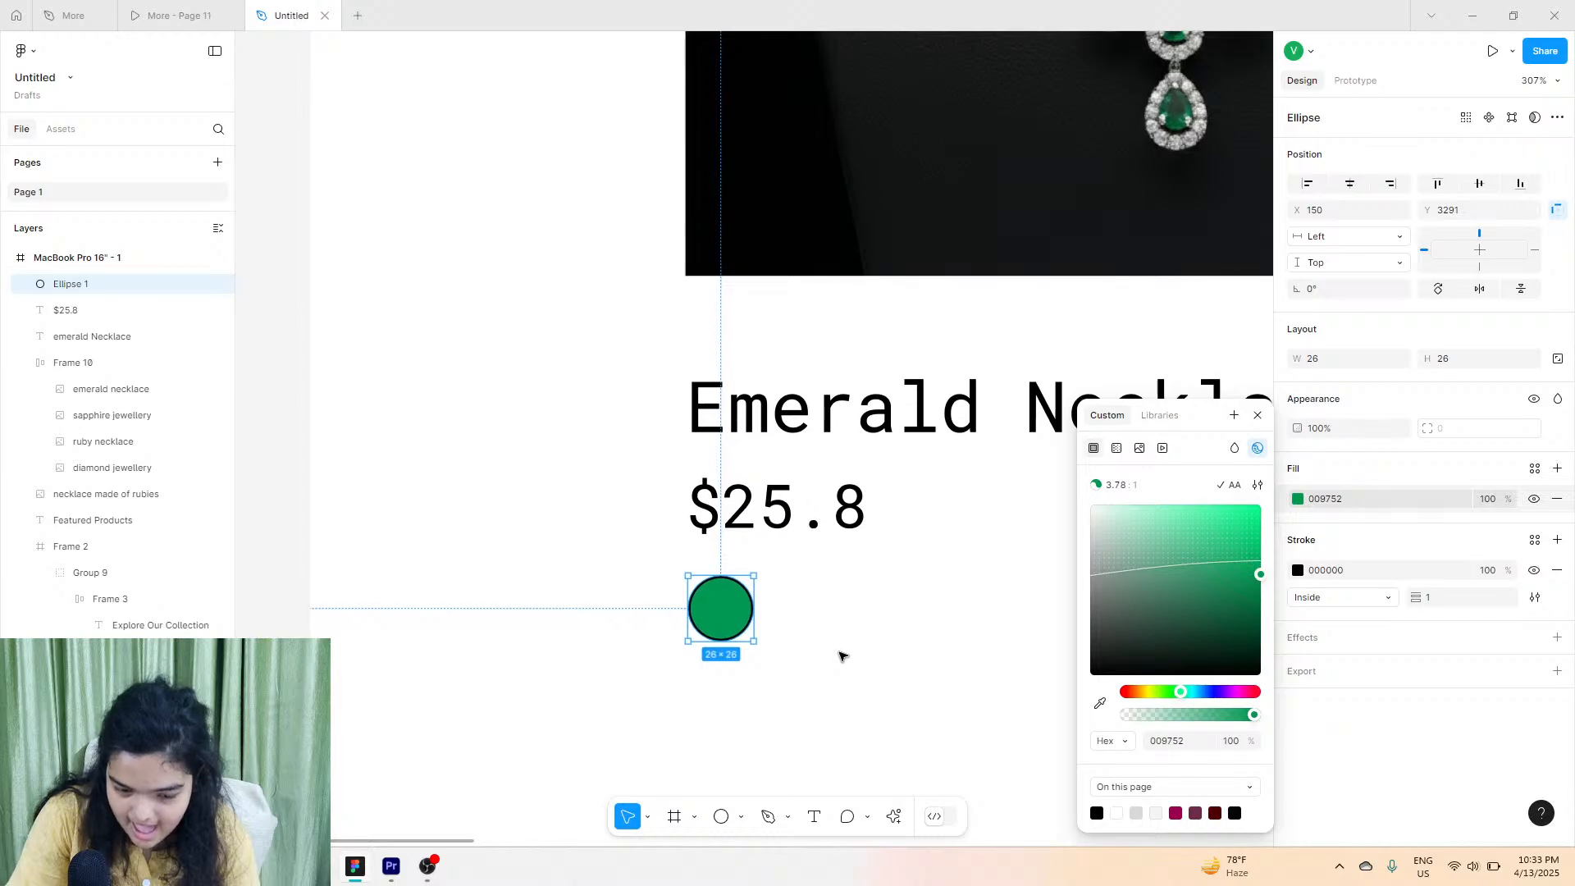
Draw a second circle about 35 × 35 and position it over the green swatch at about X 146, Y 3285.
{"action": "left_click", "coordinate": [841, 655]}
{"action": "scroll", "coordinate": [745, 643], "scroll_direction": "up", "scroll_amount": 8}
{"action": "left_click", "coordinate": [723, 817]}
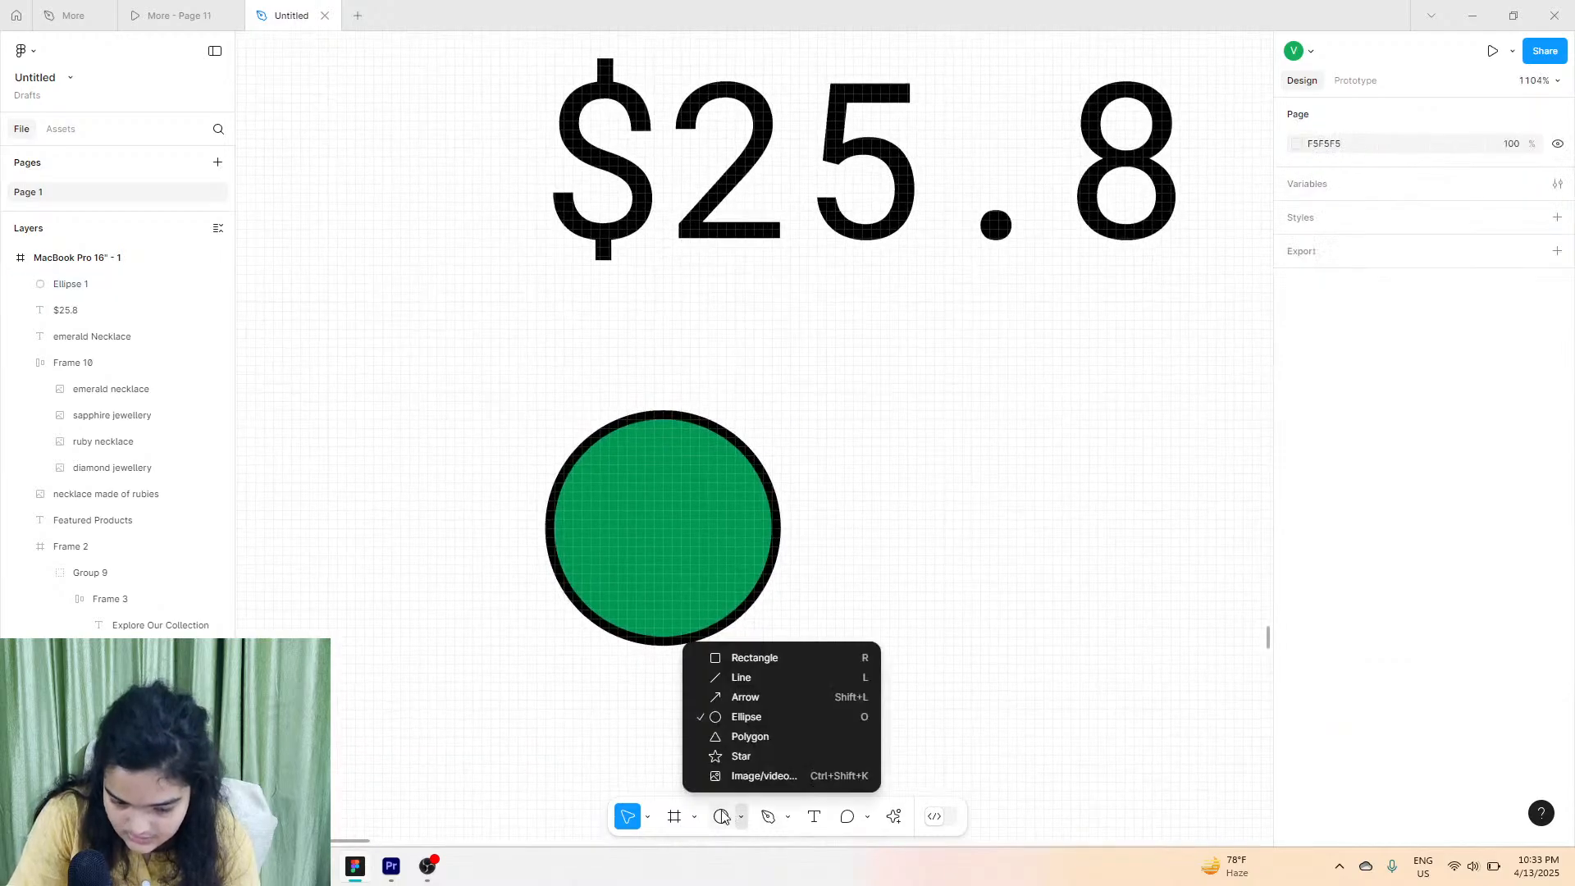
{"action": "left_click", "coordinate": [723, 818]}
{"action": "left_click_drag", "start_coordinate": [641, 560], "coordinate": [815, 721]}
{"action": "left_click_drag", "start_coordinate": [753, 620], "coordinate": [763, 575]}
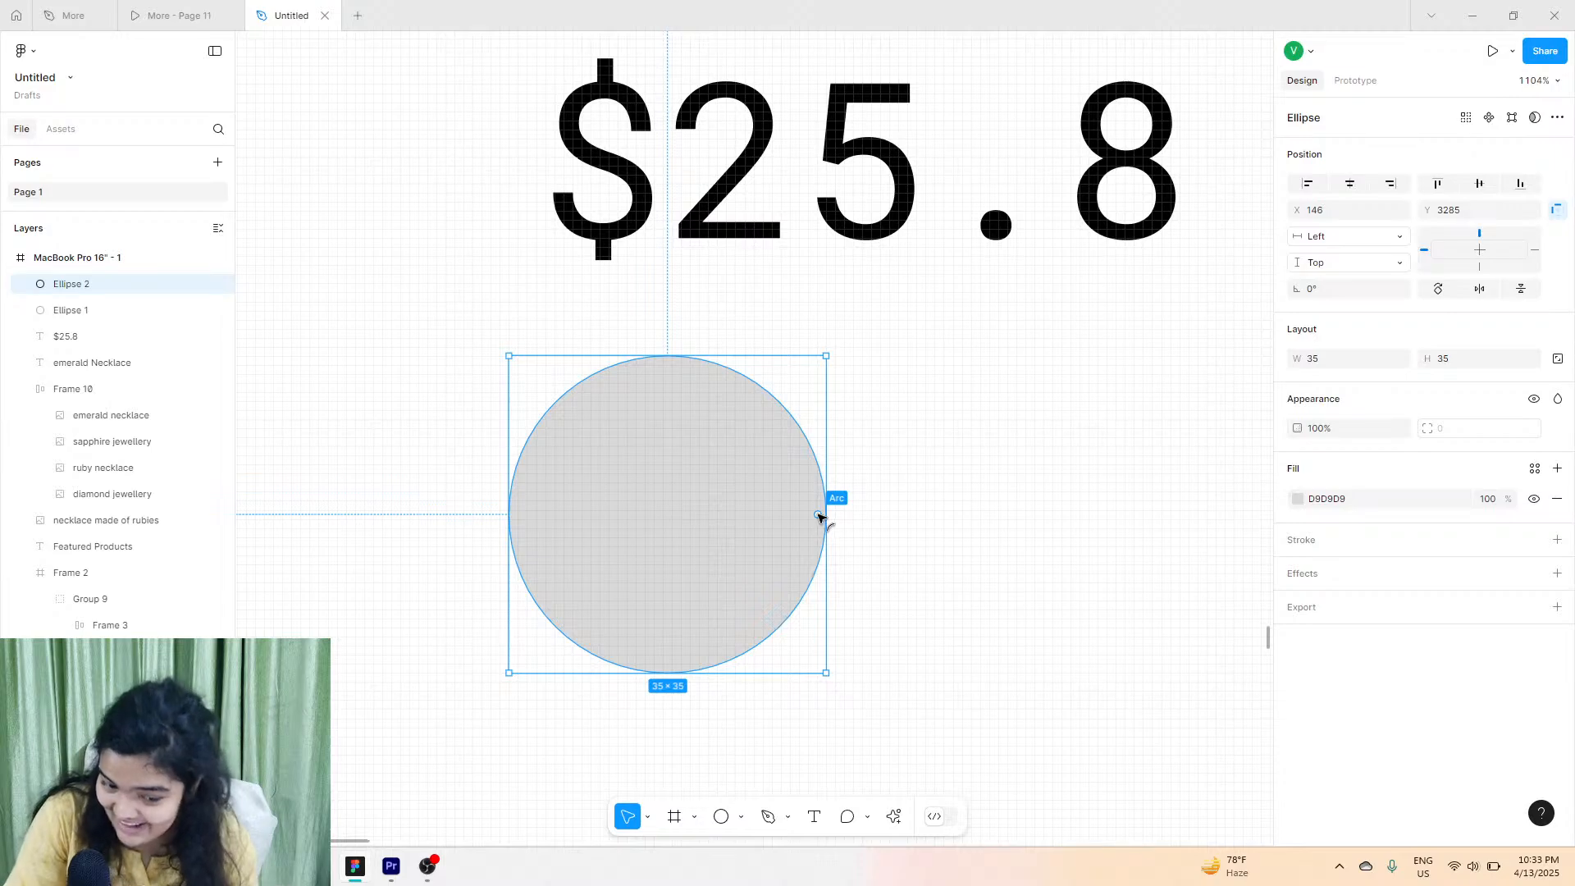
Turn the 35 × 35 circle over the green swatch into a full ring with an arc ratio of about 91%.
{"action": "left_click_drag", "start_coordinate": [818, 515], "coordinate": [533, 514]}
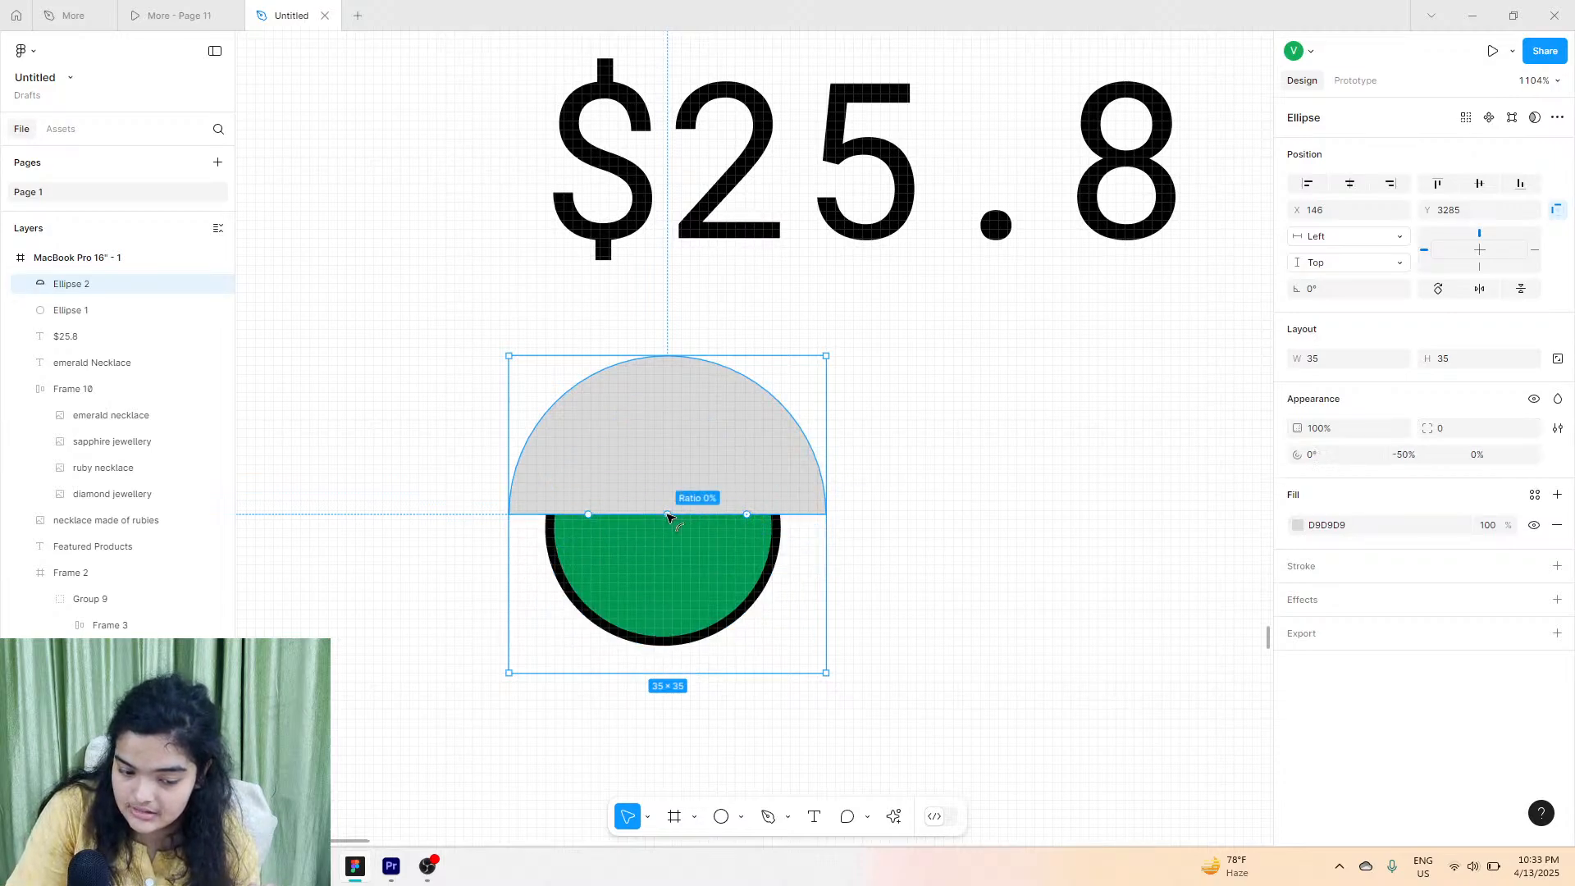
{"action": "left_click_drag", "start_coordinate": [667, 514], "coordinate": [701, 375]}
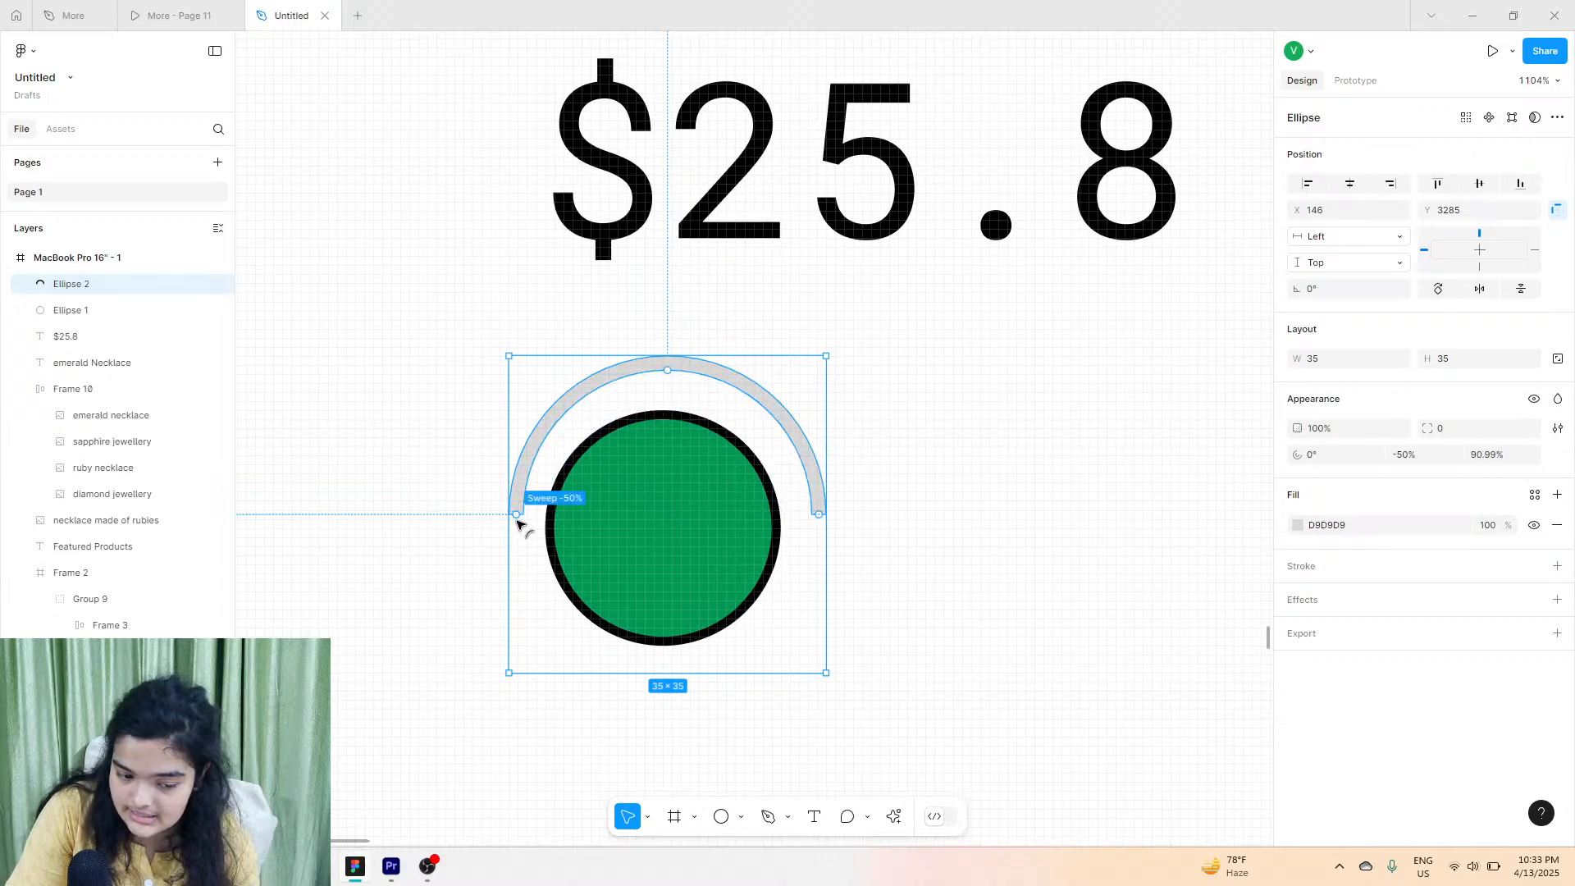
{"action": "left_click_drag", "start_coordinate": [518, 516], "coordinate": [802, 485]}
Fill the ring with green 009752, enlarge it to 36 × 36 and centre it around the swatch at X 145, Y 3286.
{"action": "left_click", "coordinate": [1295, 530]}
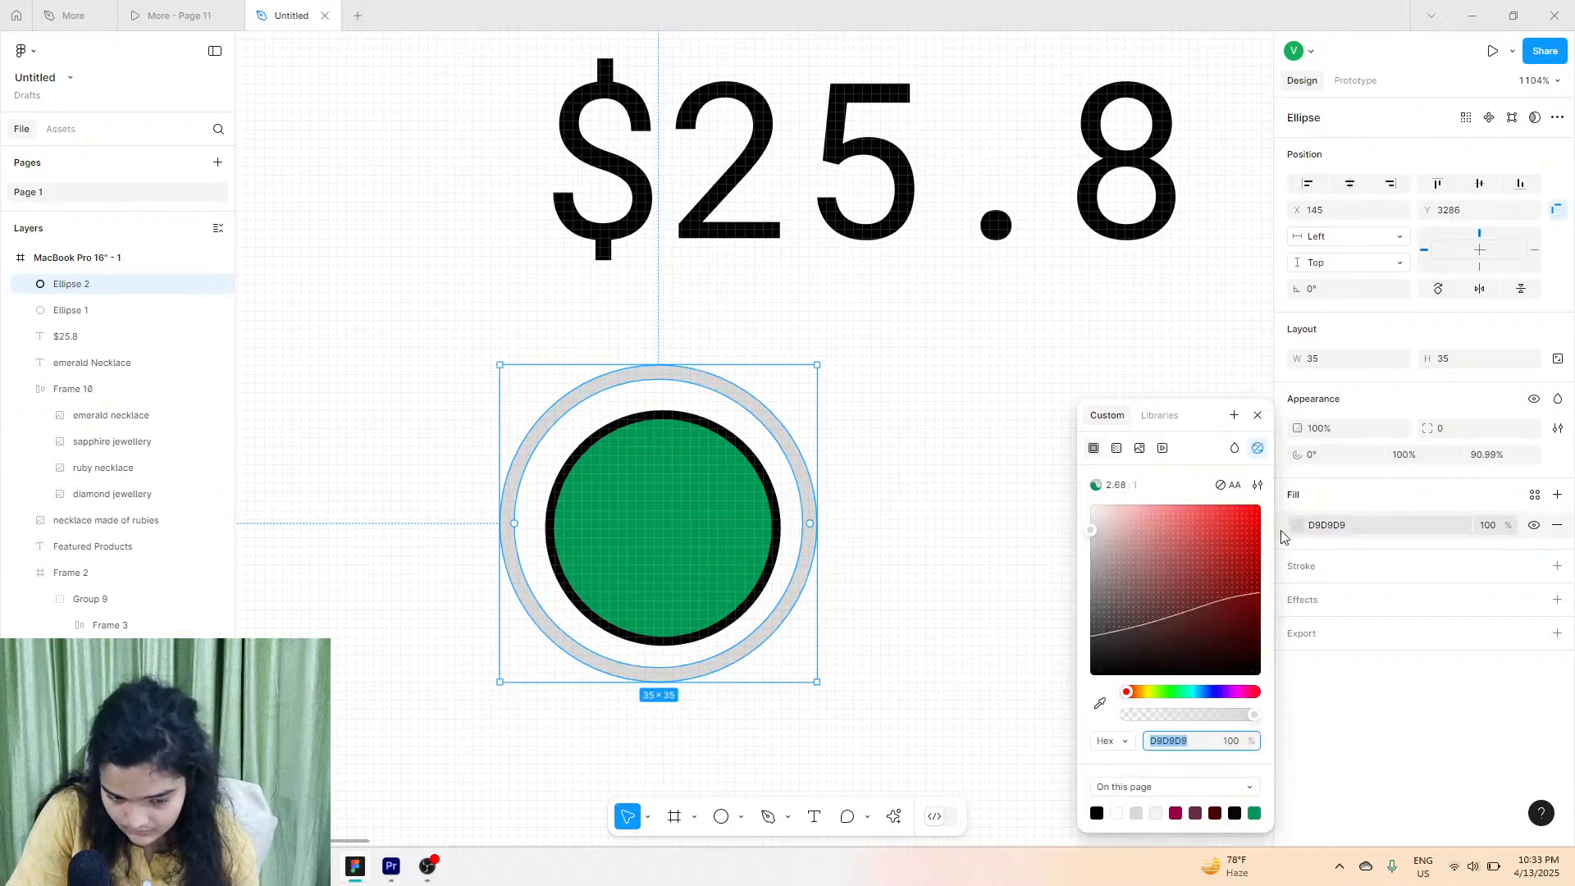
{"action": "left_click", "coordinate": [1252, 813]}
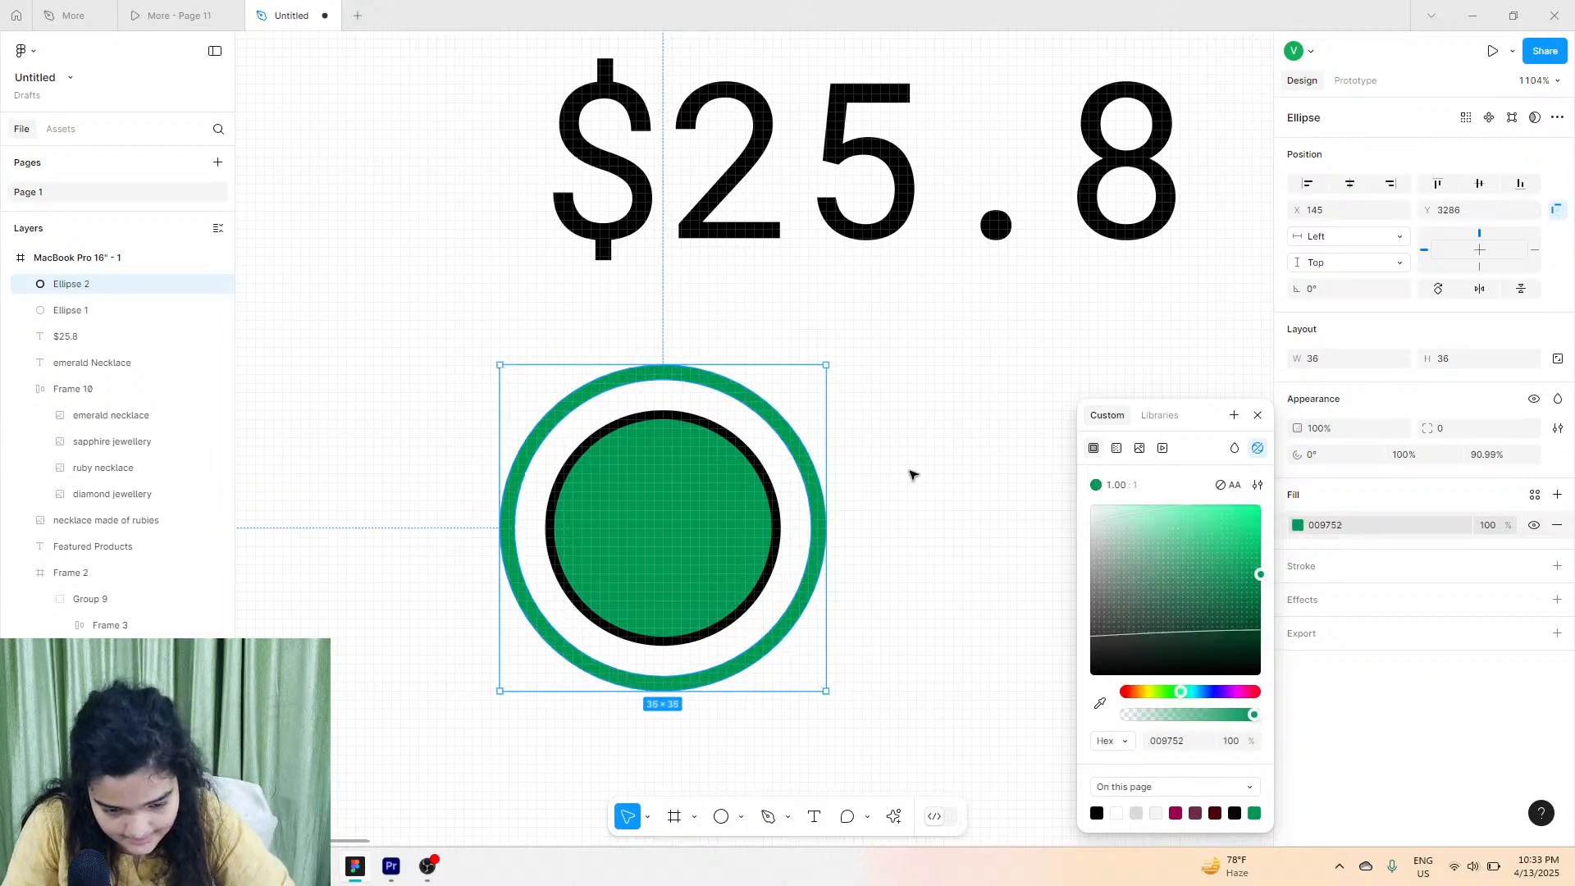
{"action": "left_click", "coordinate": [820, 445]}
{"action": "left_click_drag", "start_coordinate": [794, 428], "coordinate": [794, 422]}
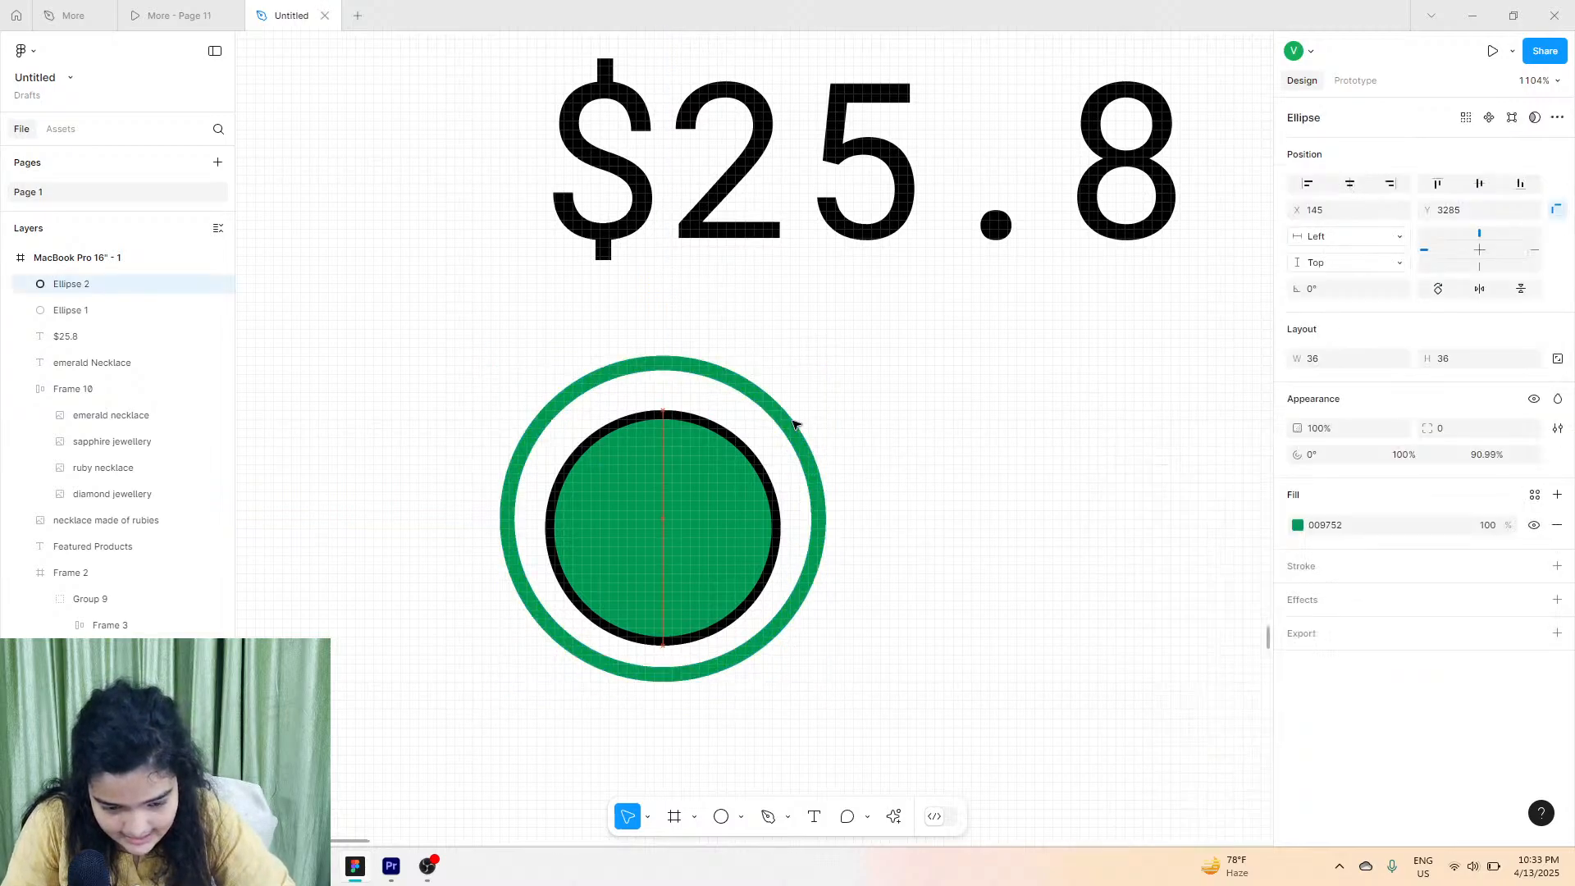
{"action": "left_click", "coordinate": [1044, 440]}
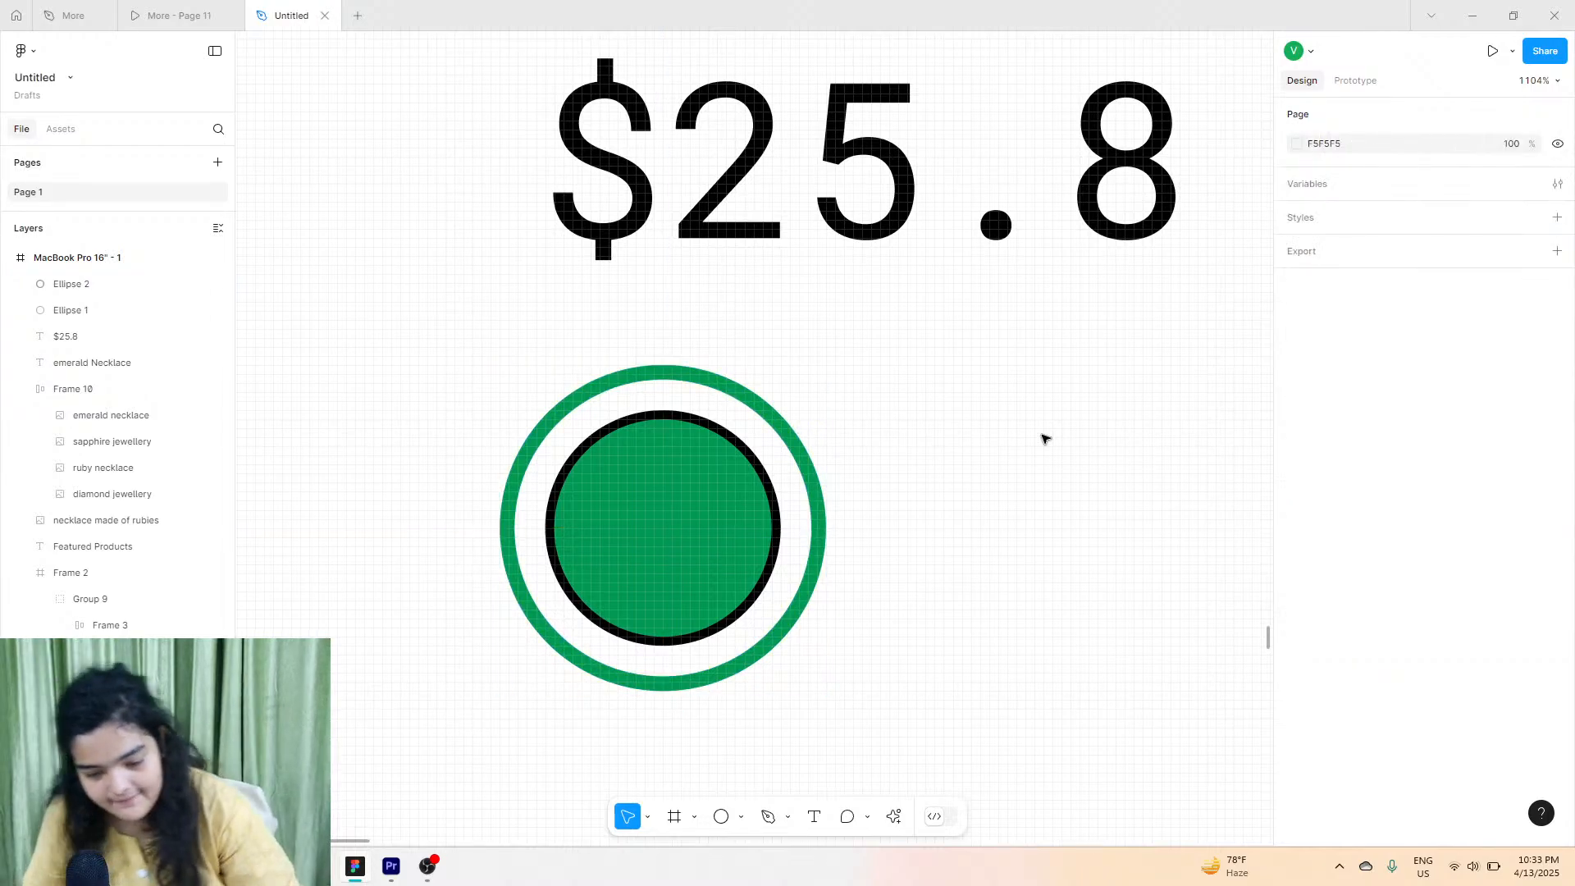
Duplicate the 26 × 26 green swatch beside the ring at X 189, Y 3291 and fill the copy with blue 004697.
{"action": "left_click", "coordinate": [633, 552]}
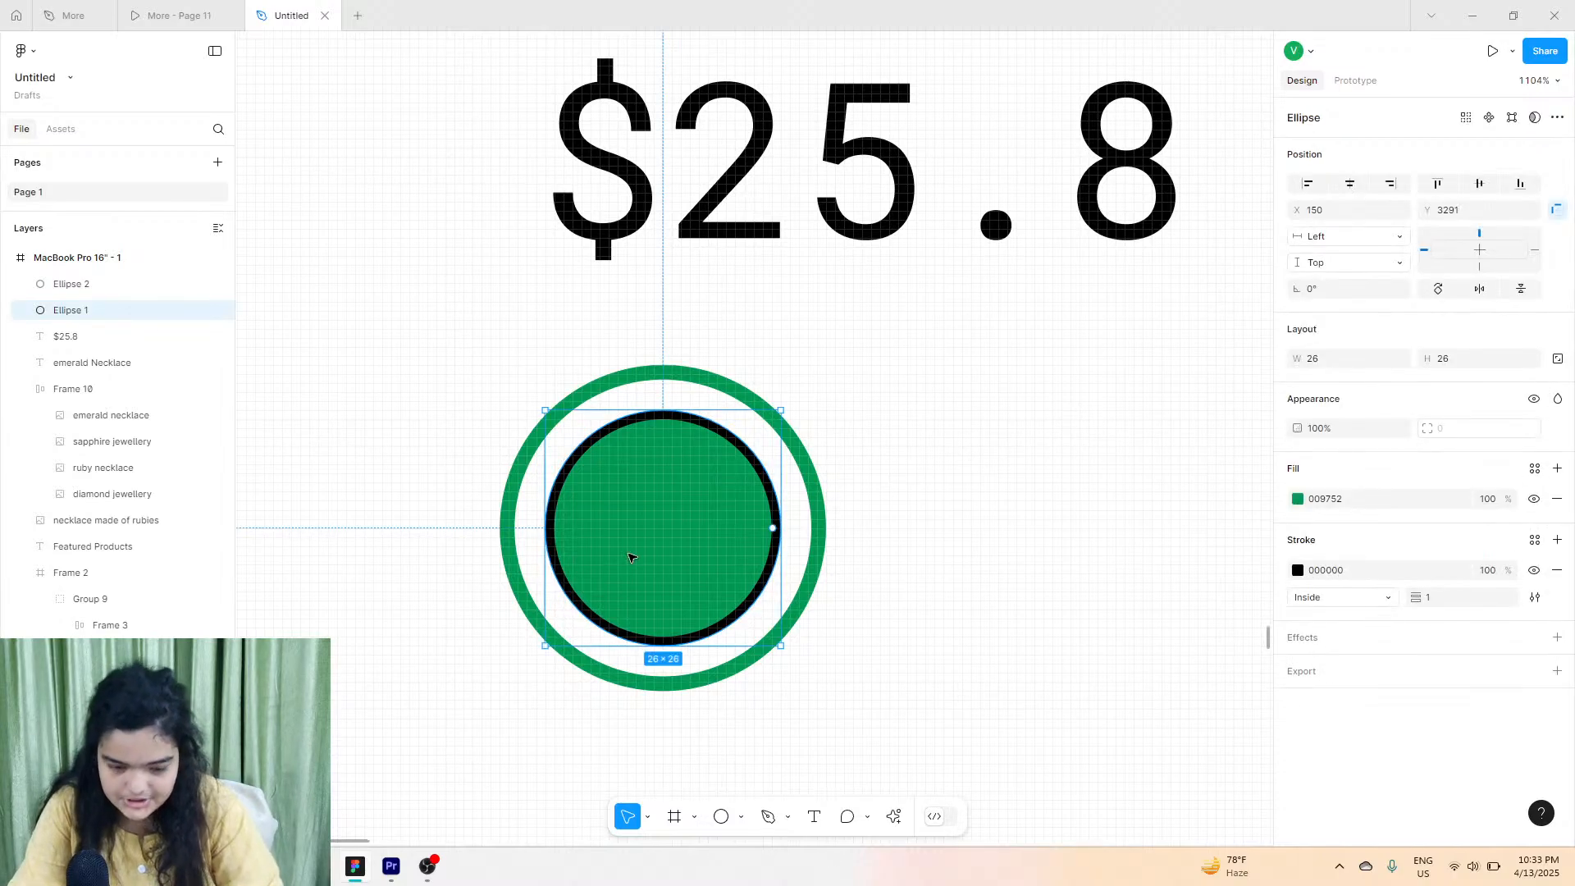
{"action": "left_click_drag", "start_coordinate": [632, 552], "coordinate": [1002, 542]}
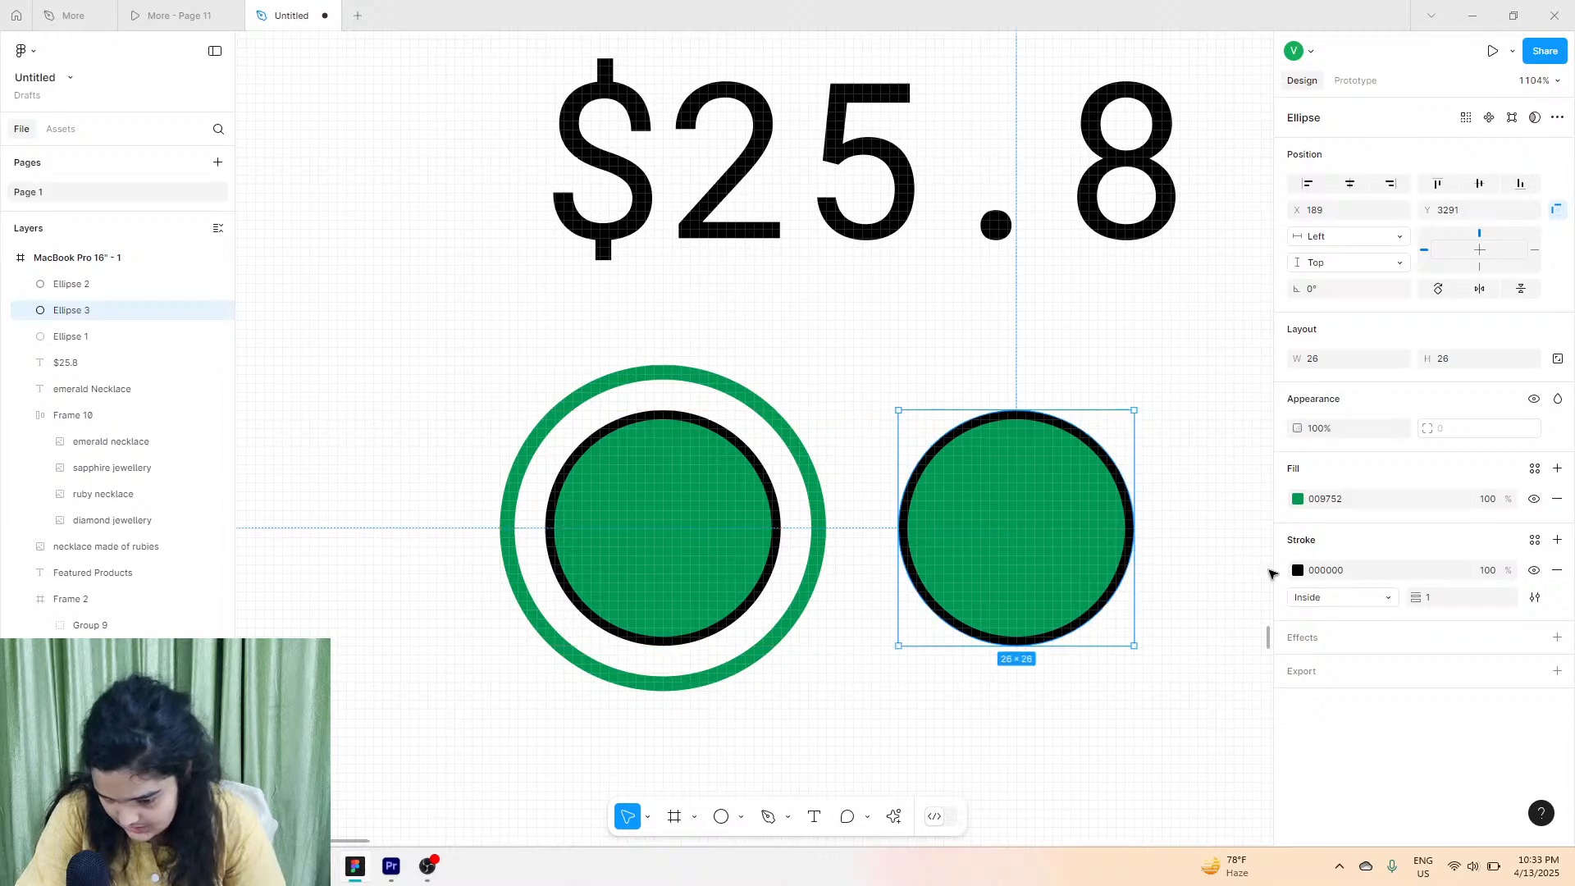
{"action": "left_click", "coordinate": [1298, 499]}
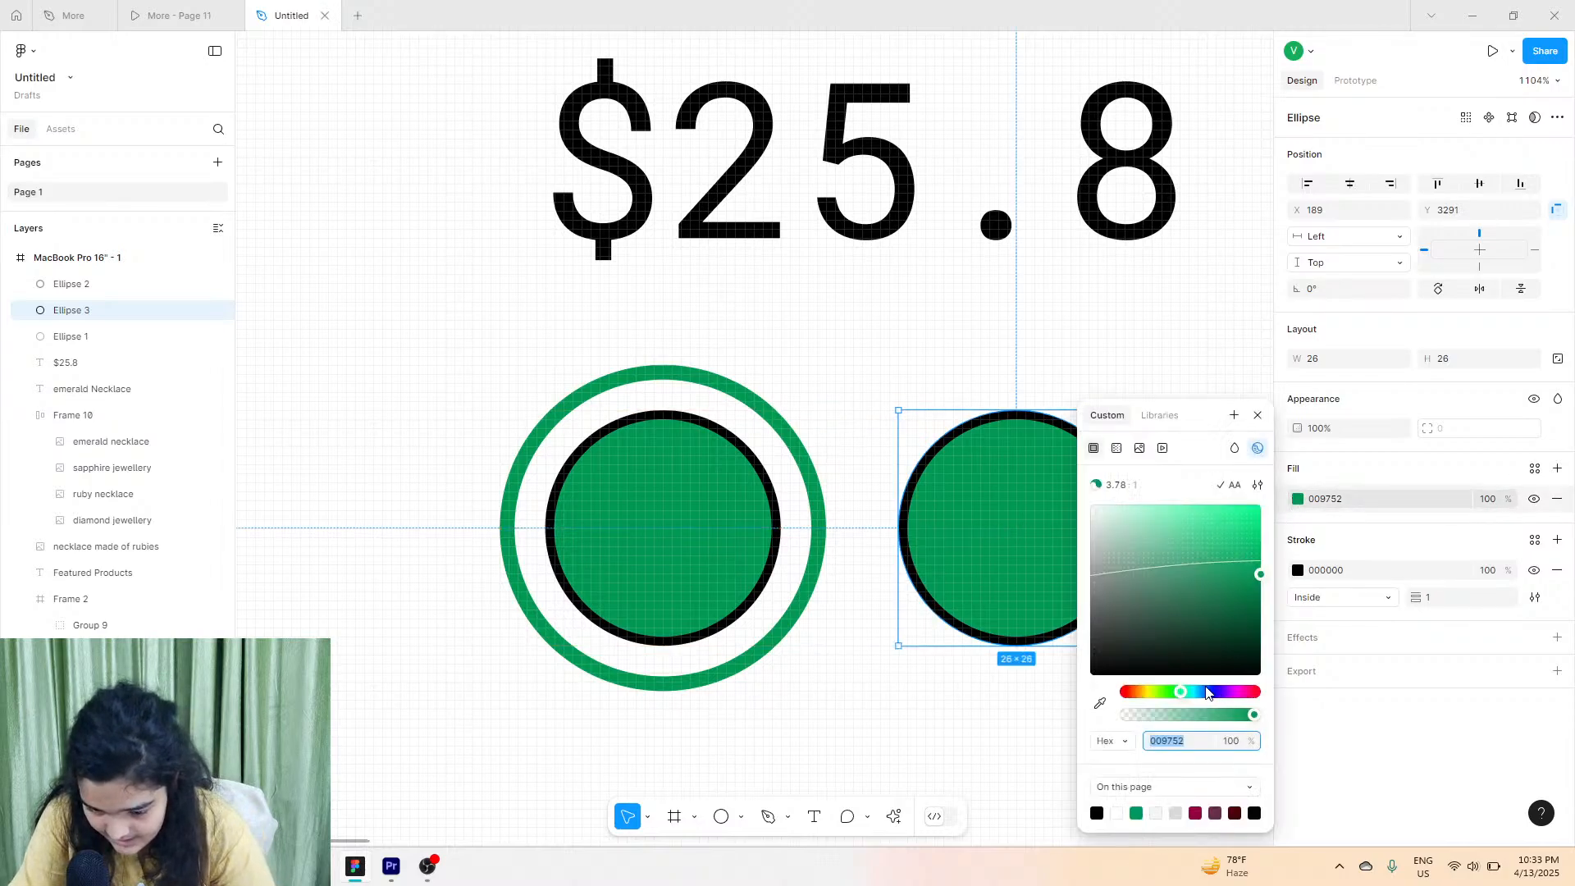
{"action": "left_click_drag", "start_coordinate": [1206, 693], "coordinate": [1201, 693]}
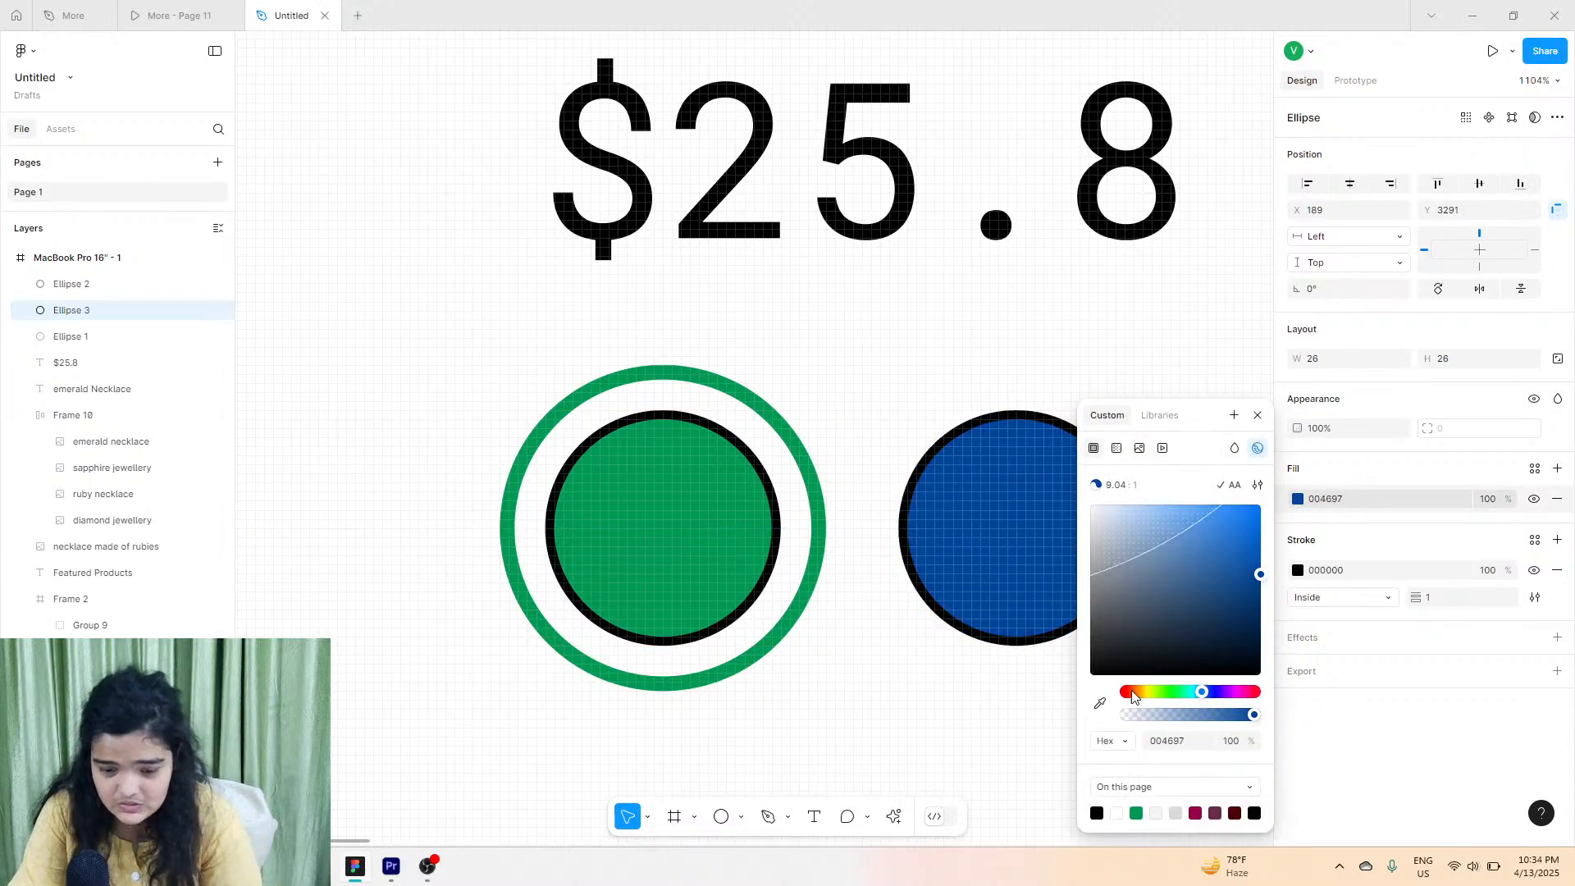
{"action": "left_click", "coordinate": [903, 668]}
Group the Emerald Necklace name, price and swatches, and place a copy beneath the sapphire ring image at X 584, Y 3205.
{"action": "scroll", "coordinate": [903, 668], "scroll_direction": "down", "scroll_amount": 10}
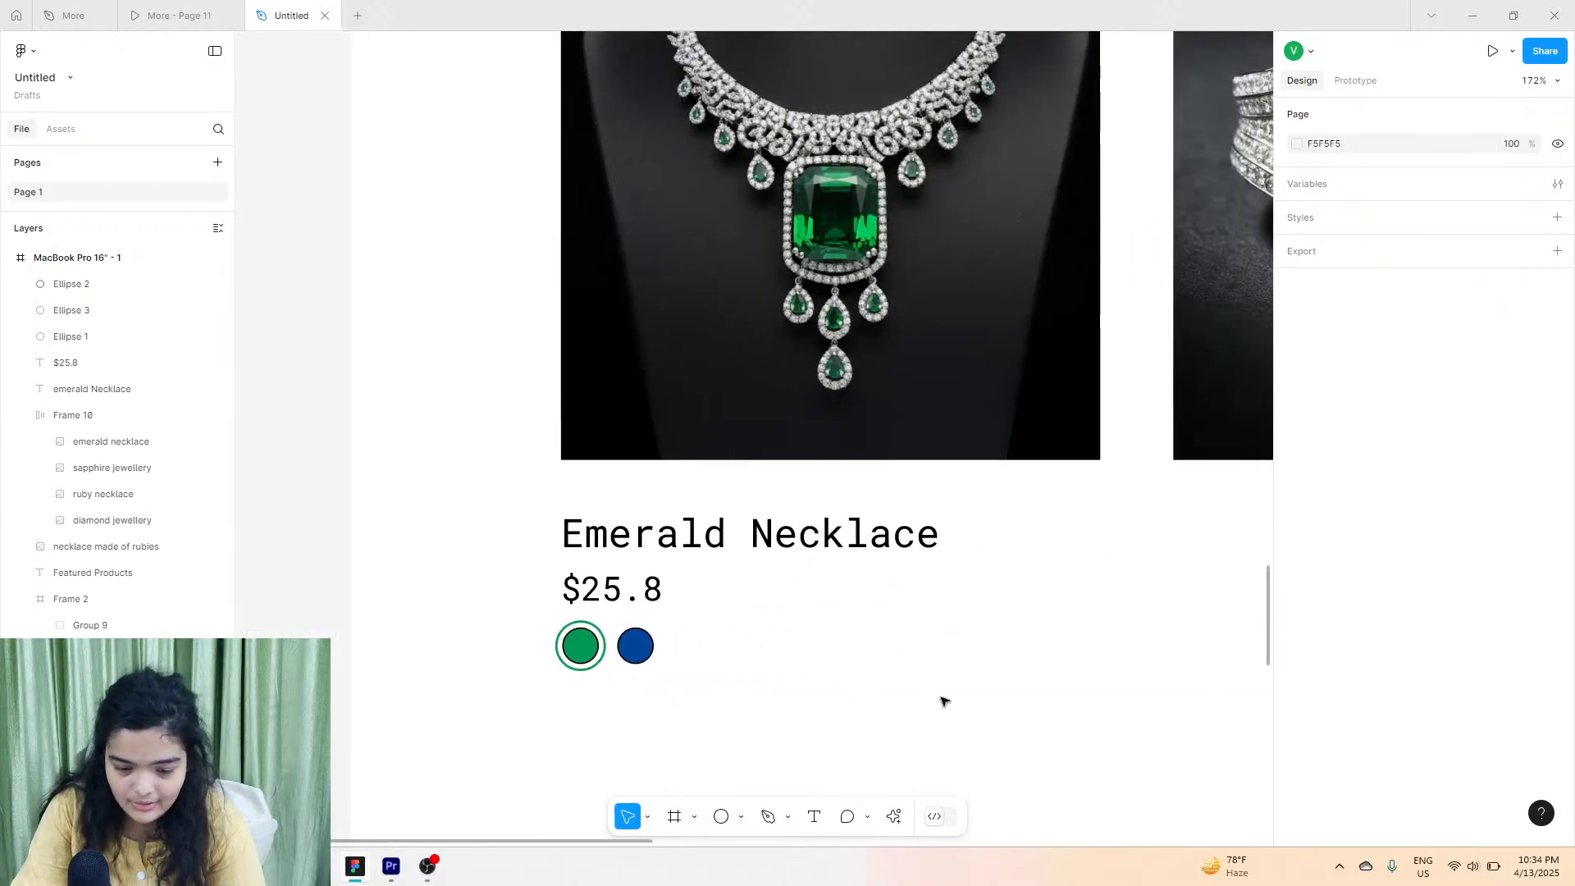
{"action": "left_click_drag", "start_coordinate": [941, 712], "coordinate": [566, 502]}
{"action": "key", "text": "ctrl+g"}
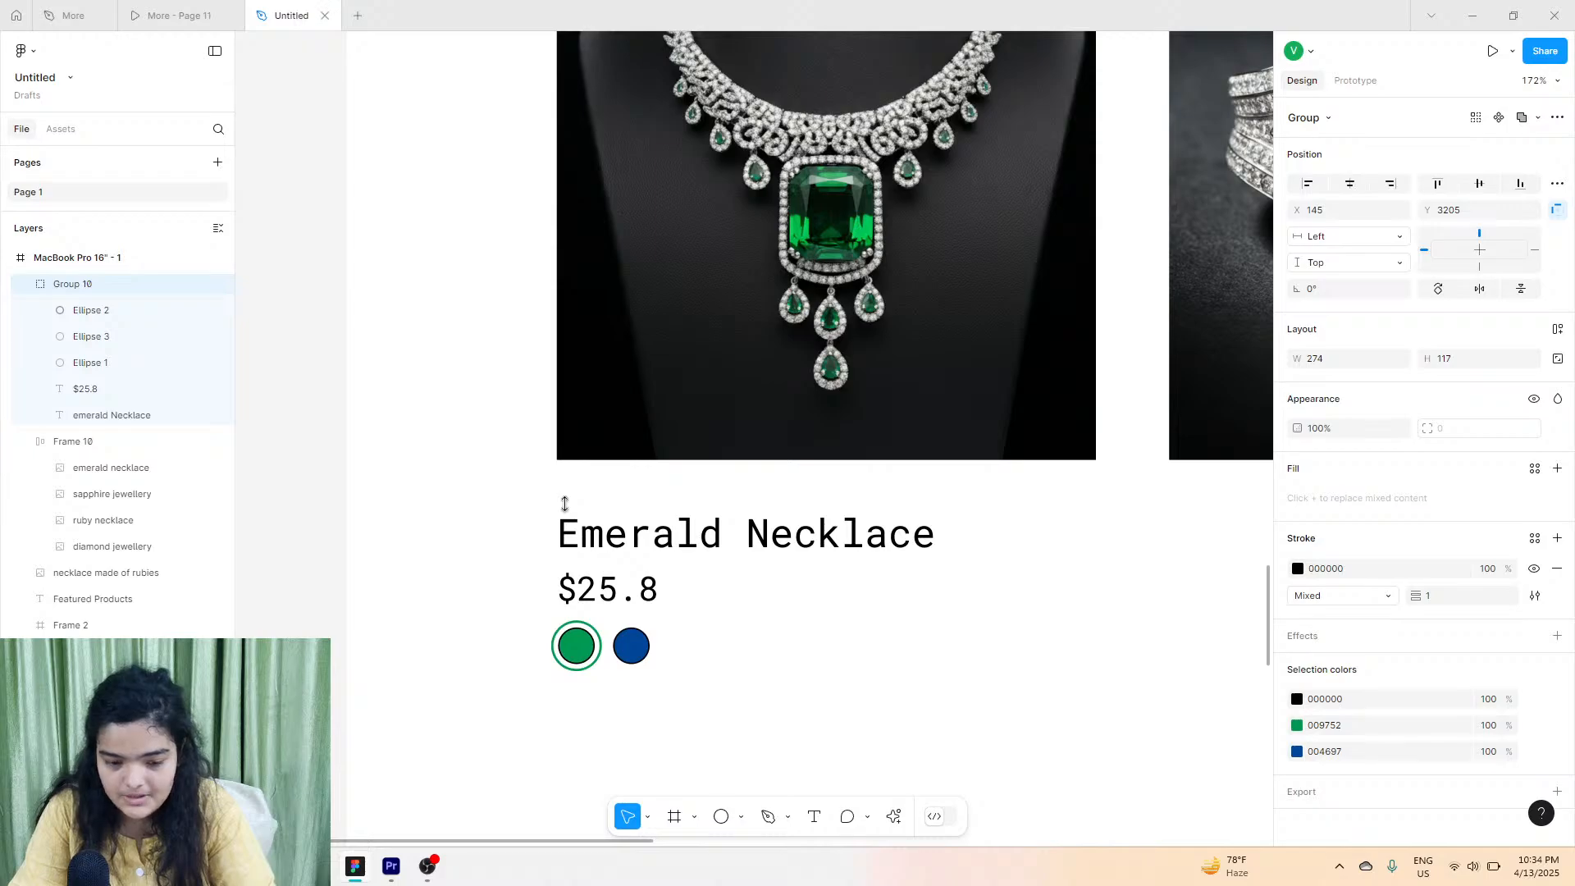
{"action": "left_click_drag", "start_coordinate": [625, 556], "coordinate": [885, 544]}
Change the copied caption's product name to Sapphire Ring and its price to $799.
{"action": "double_click", "coordinate": [884, 542]}
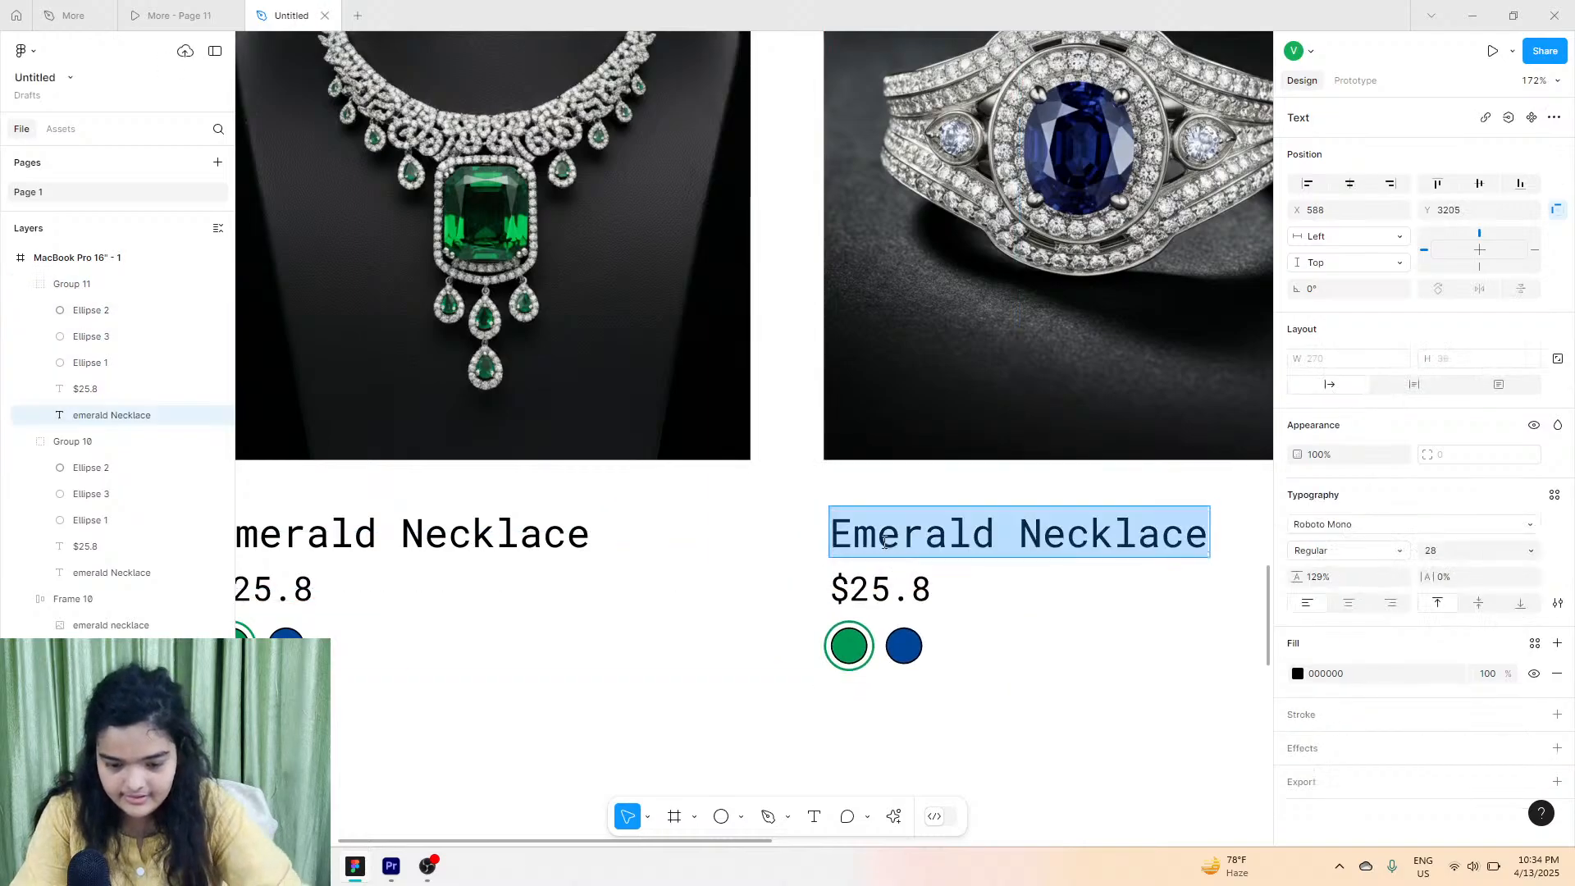
{"action": "triple_click", "coordinate": [884, 542]}
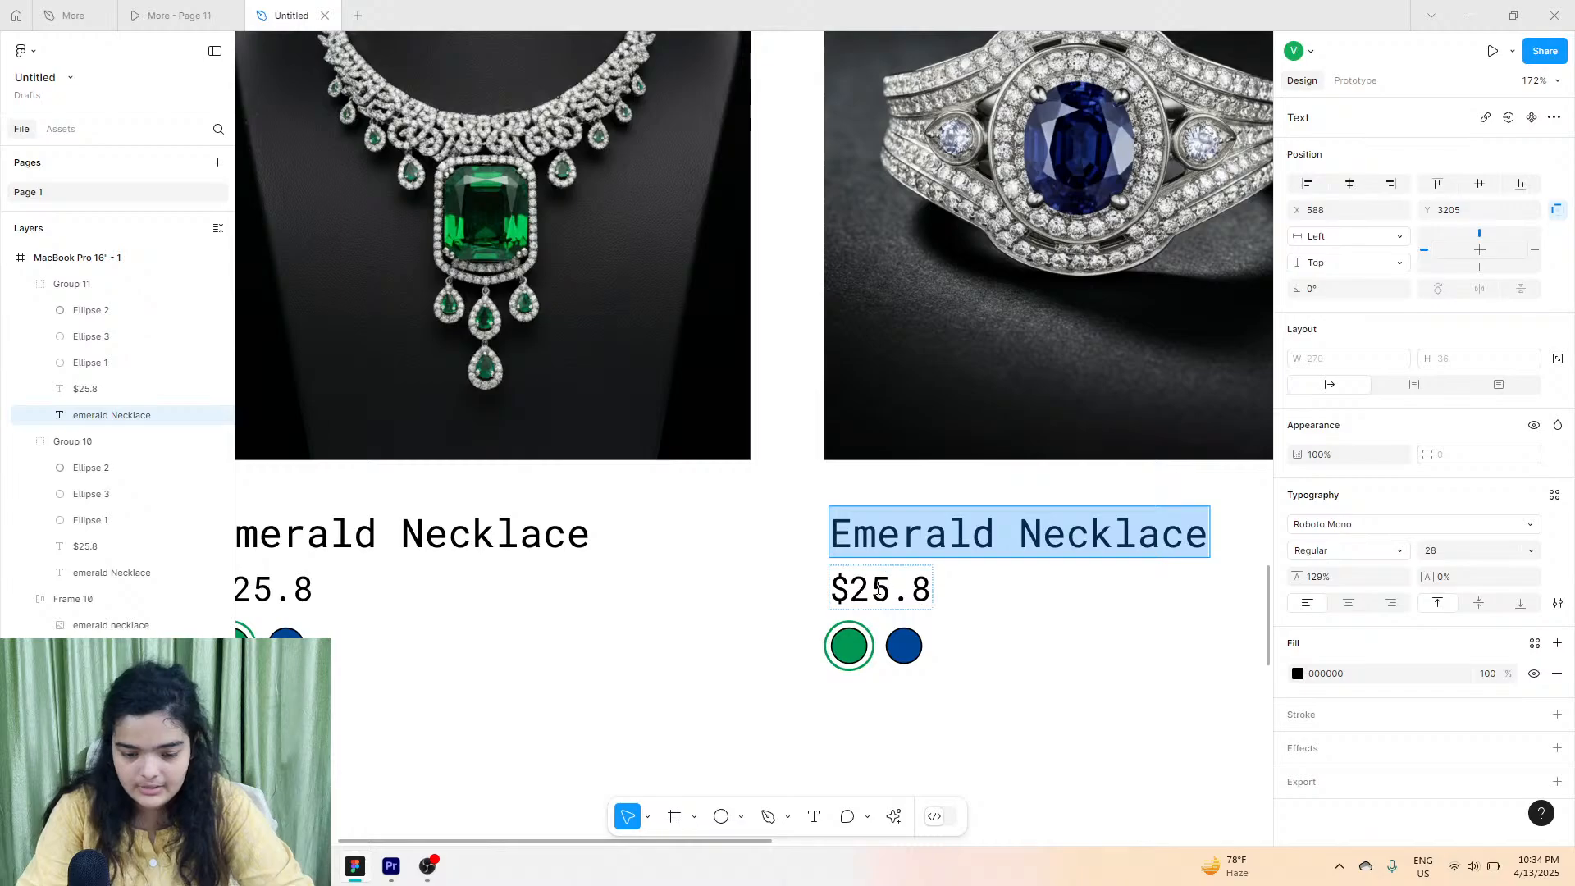
{"action": "type", "text": "Spp"}
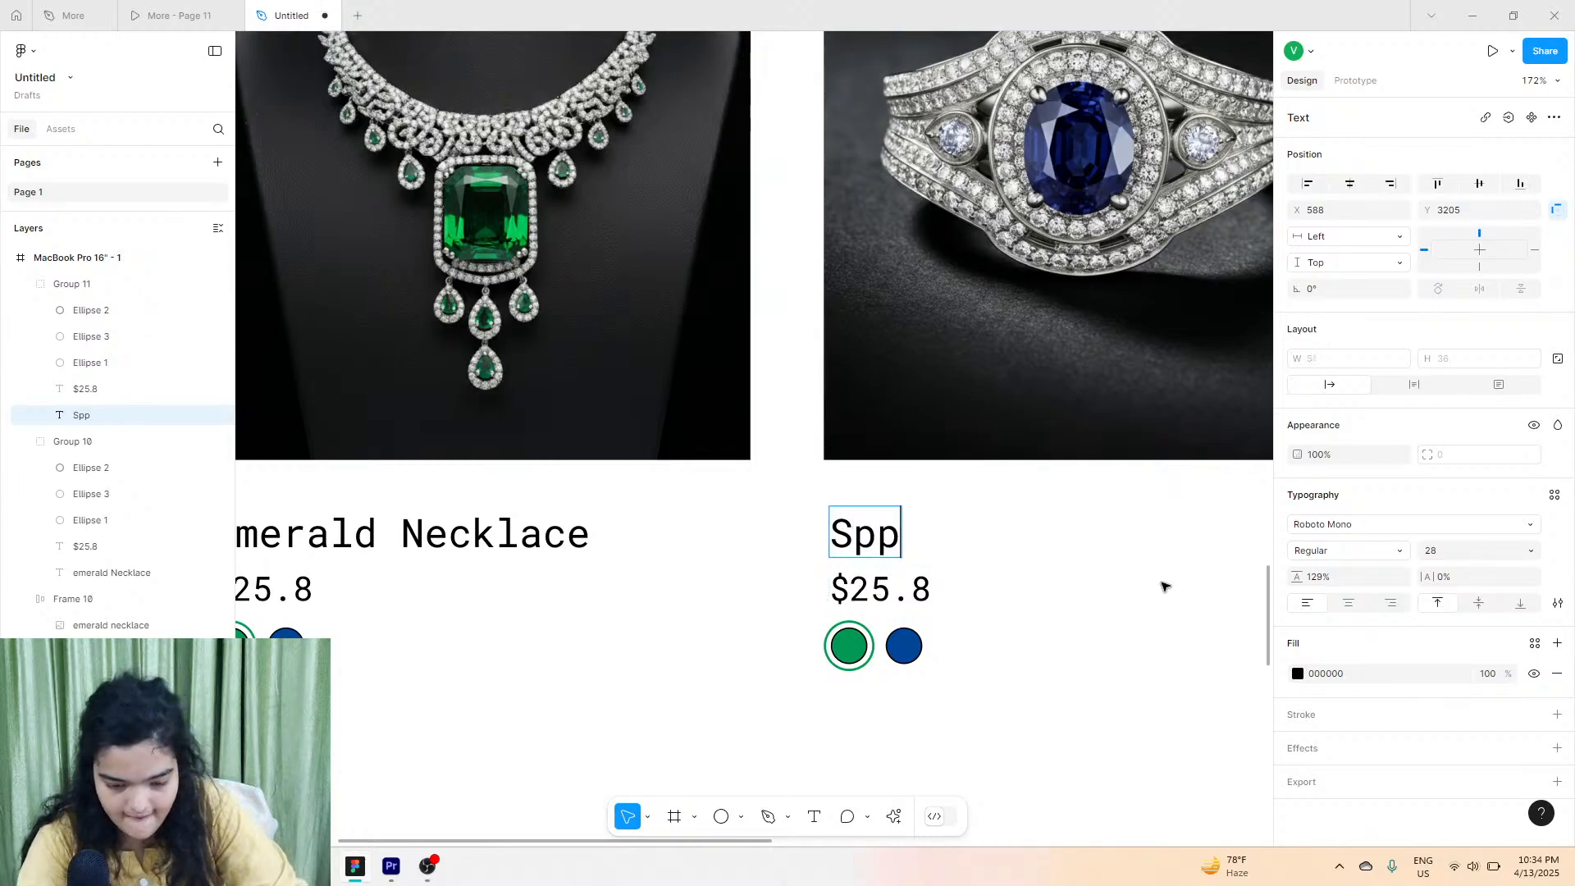
{"action": "key", "text": "BackSpace"}
{"action": "key", "text": "BackSpace"}
{"action": "type", "text": "apphi"}
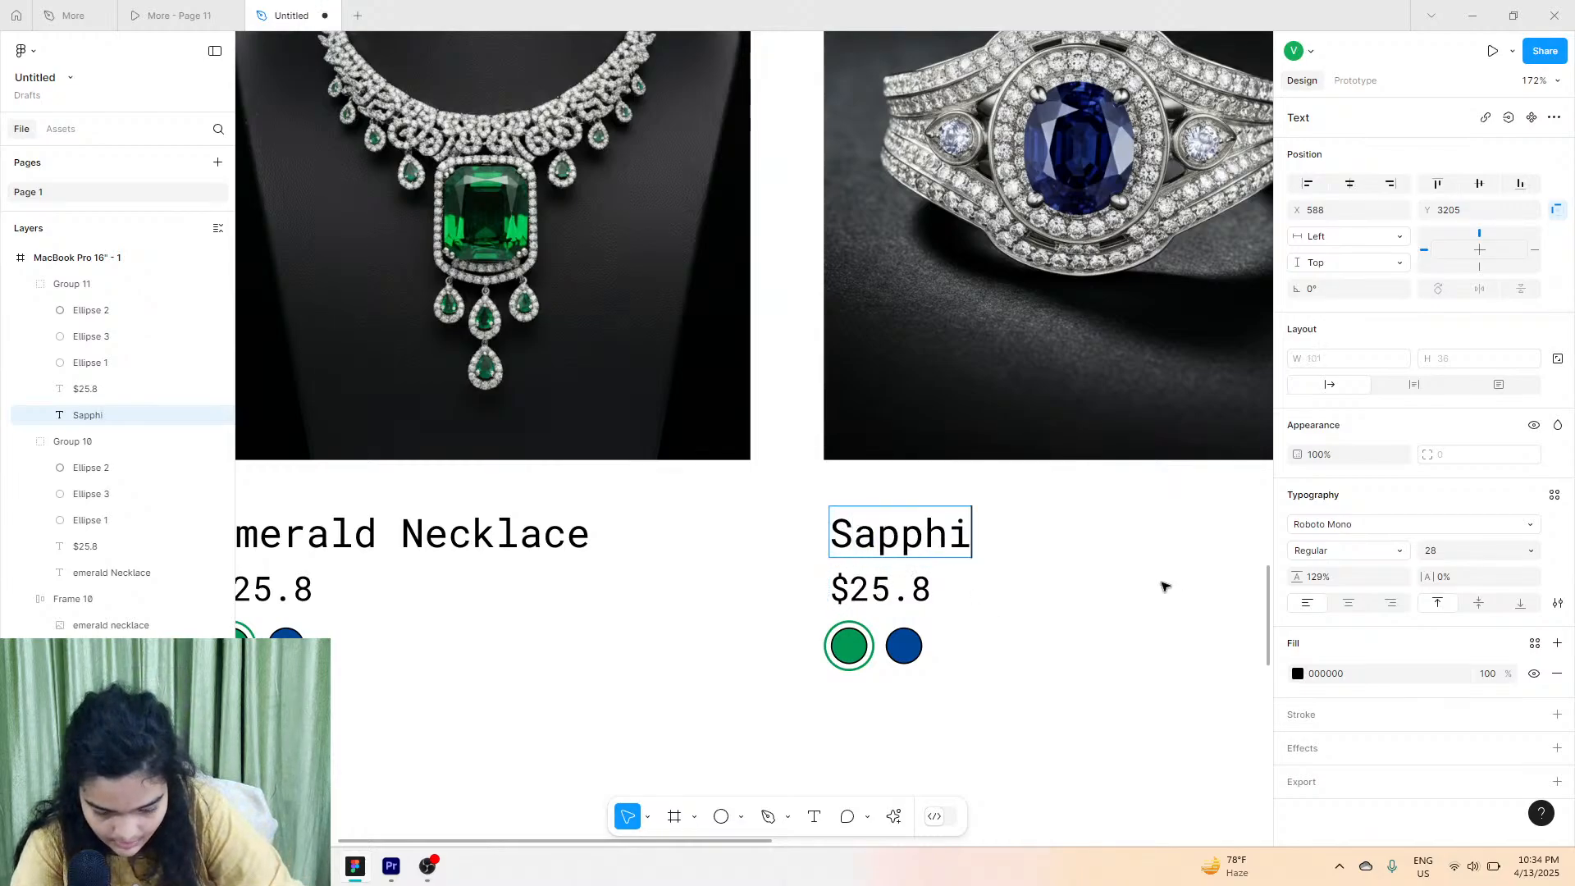
{"action": "type", "text": "re"}
{"action": "scroll", "coordinate": [1164, 586], "scroll_direction": "right", "scroll_amount": 3}
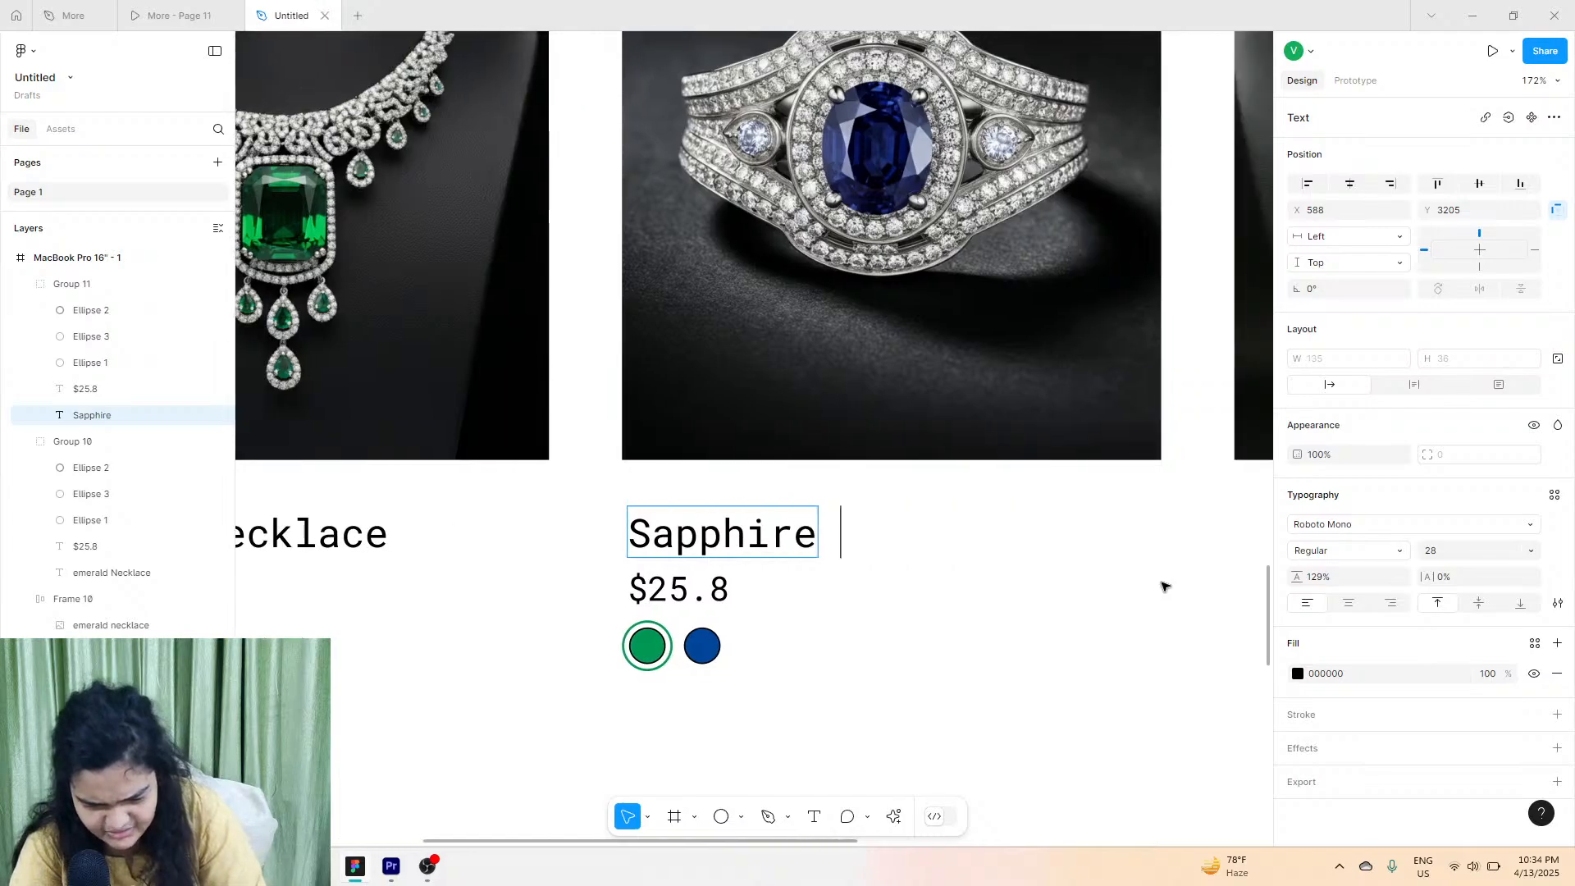
{"action": "type", "text": "Ring"}
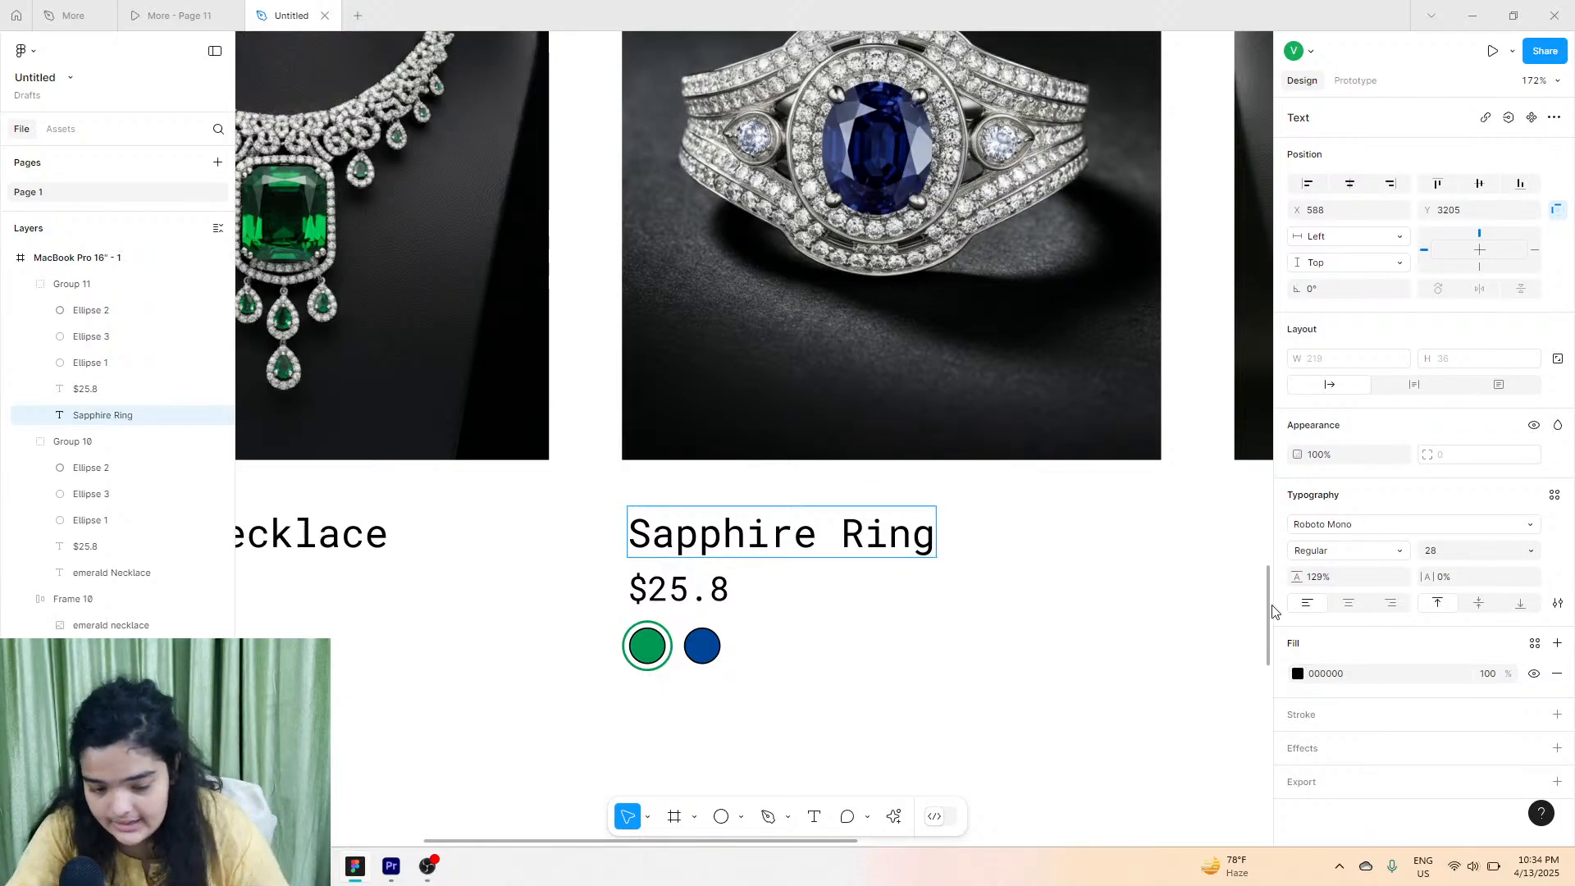
{"action": "left_click_drag", "start_coordinate": [648, 589], "coordinate": [792, 602]}
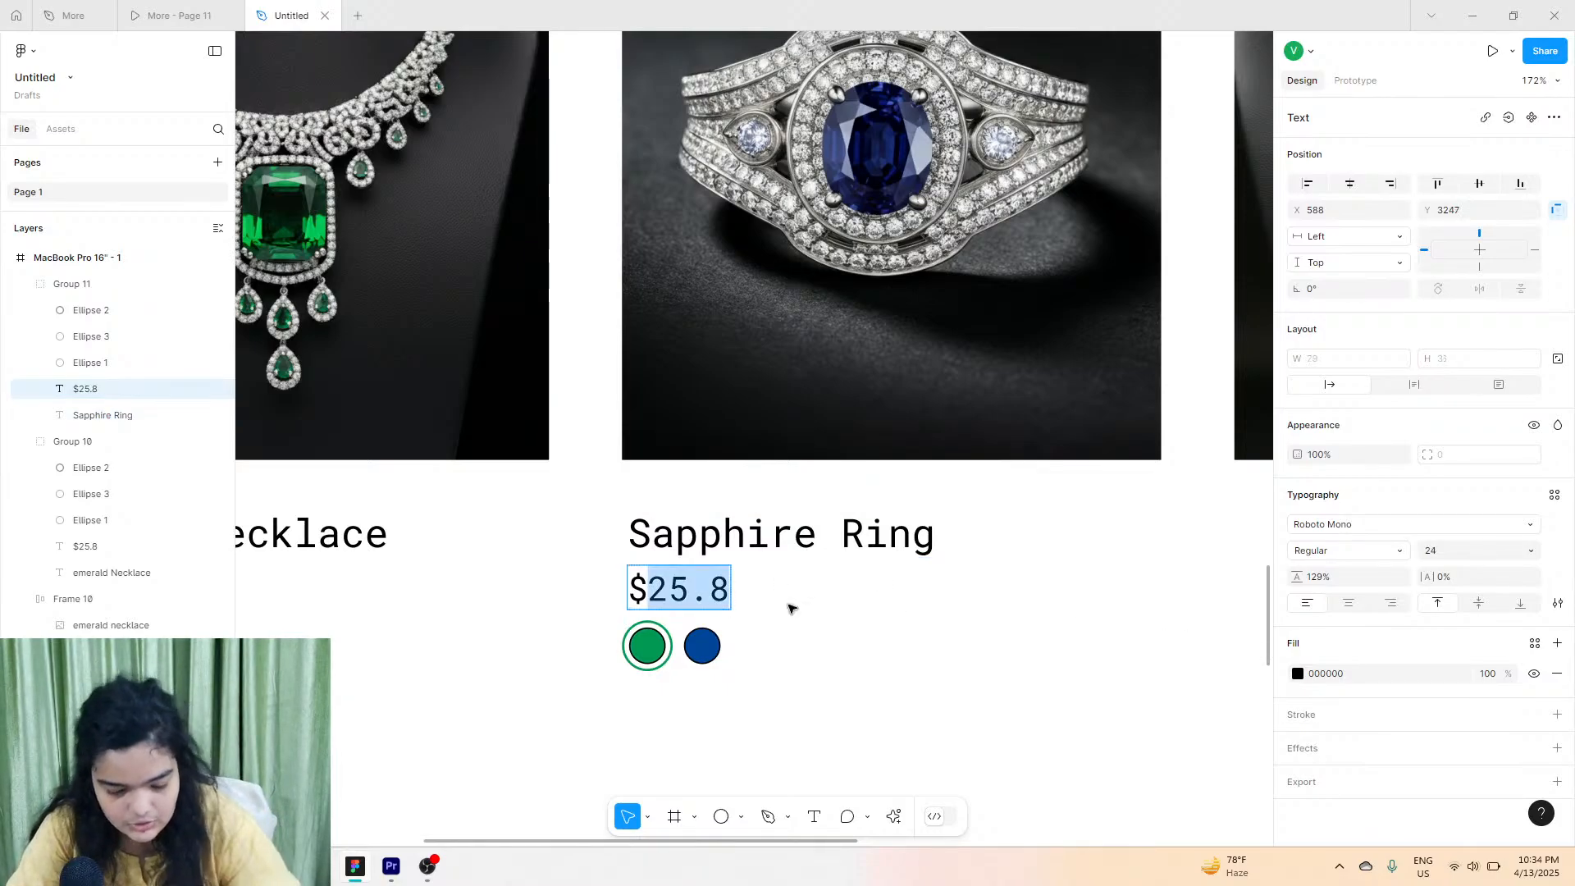
{"action": "type", "text": "799"}
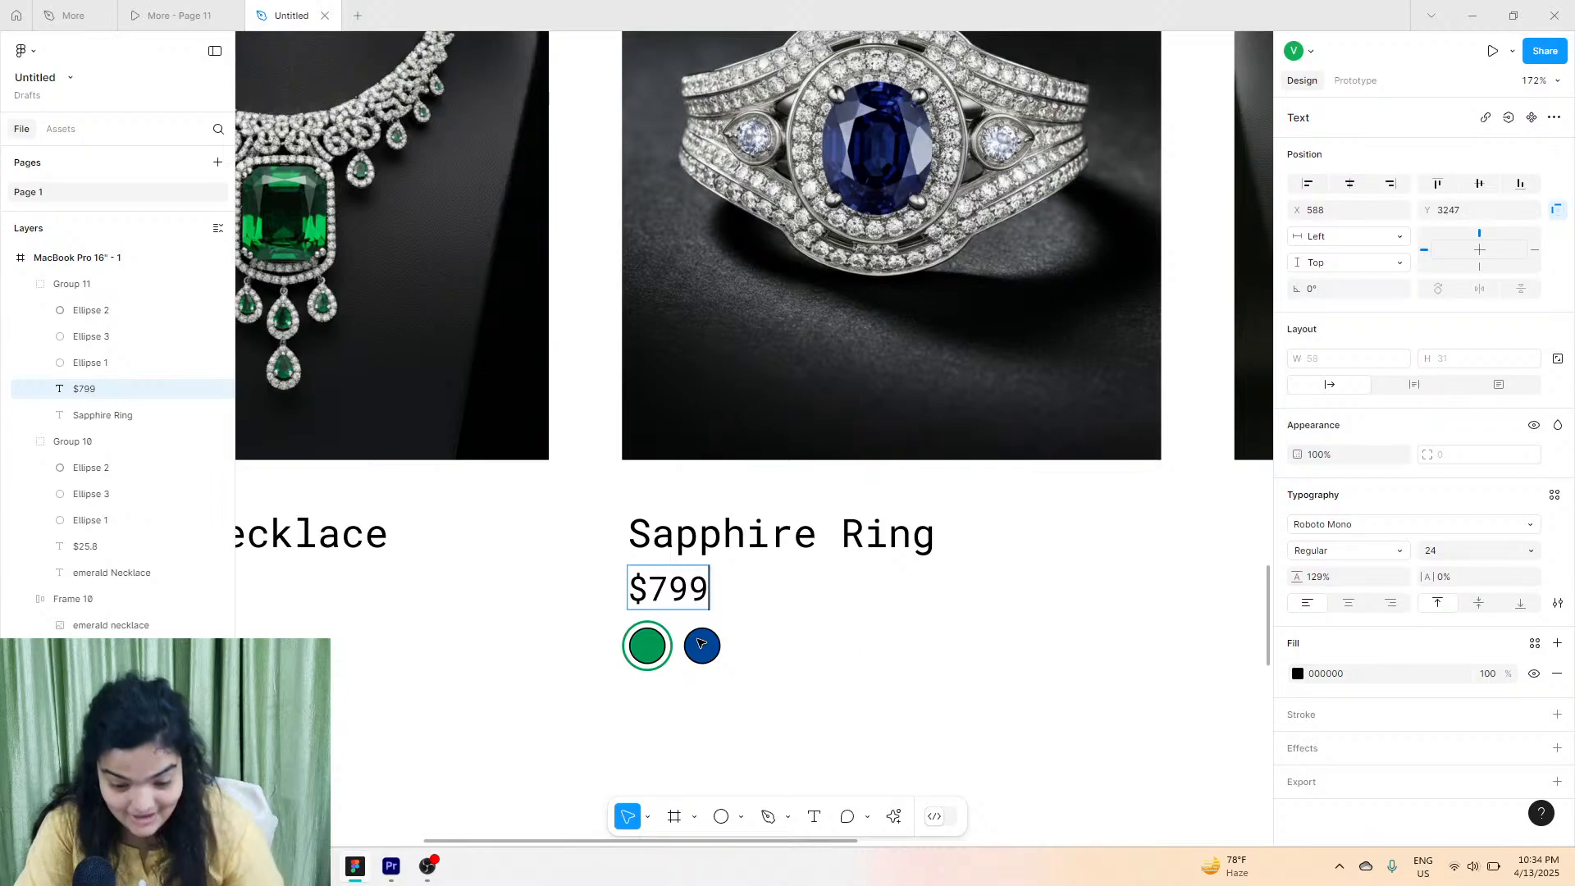
Recolour the green swatch and its ring in the Sapphire Ring group to blue 004697.
{"action": "left_click_drag", "start_coordinate": [583, 633], "coordinate": [736, 691]}
{"action": "scroll", "coordinate": [784, 643], "scroll_direction": "down", "scroll_amount": 1}
{"action": "scroll", "coordinate": [784, 643], "scroll_direction": "right", "scroll_amount": 1}
{"action": "scroll", "coordinate": [1350, 545], "scroll_direction": "down", "scroll_amount": 1}
{"action": "scroll", "coordinate": [742, 755], "scroll_direction": "down", "scroll_amount": 1}
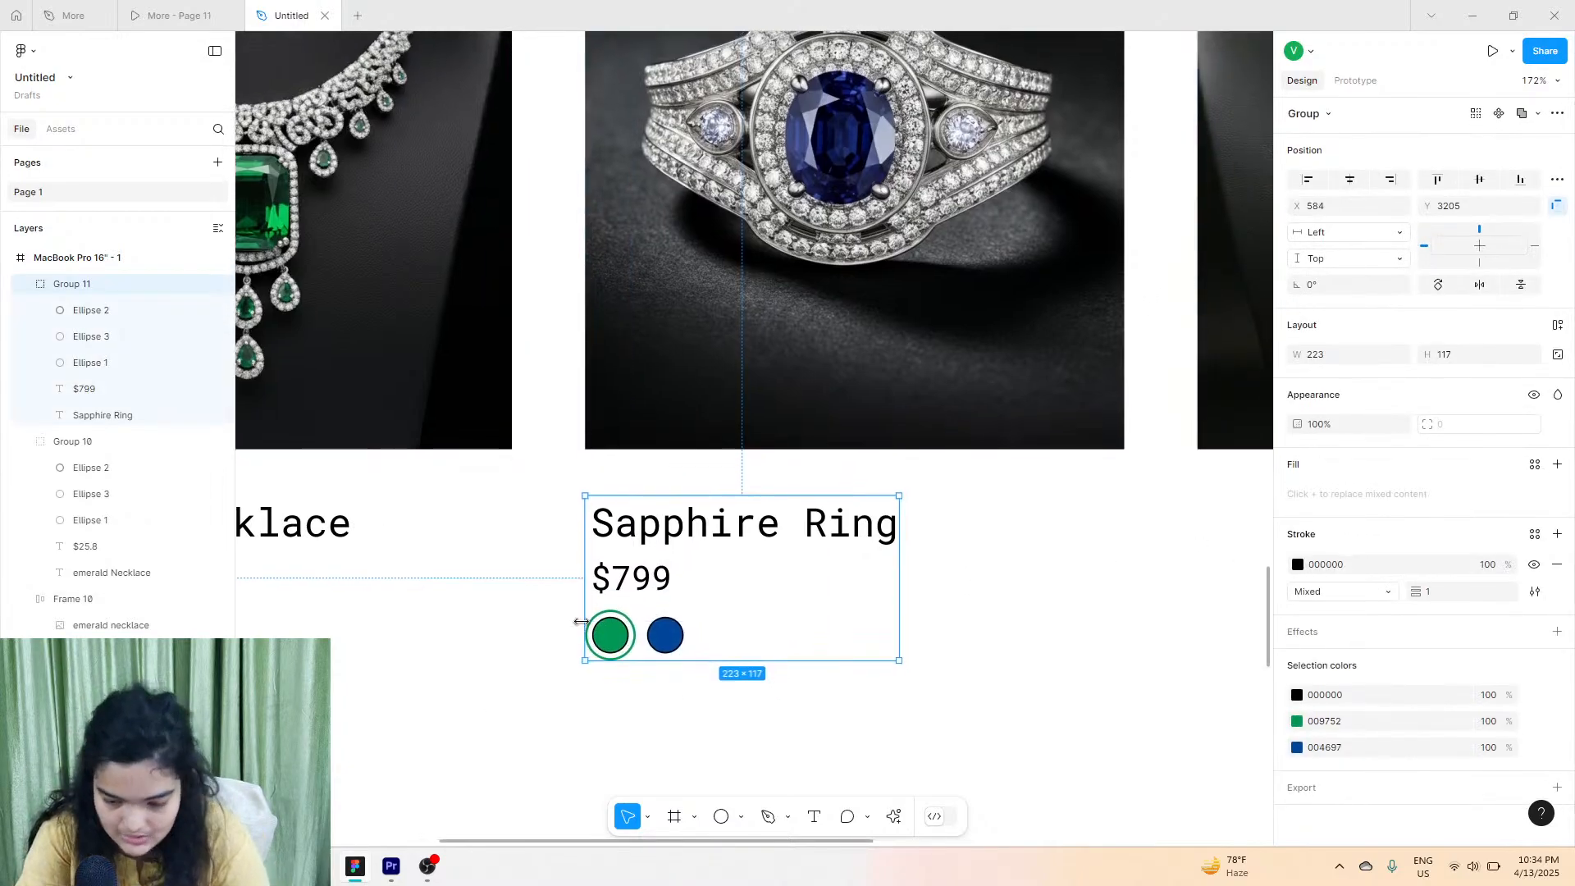
{"action": "scroll", "coordinate": [581, 621], "scroll_direction": "up", "scroll_amount": 5}
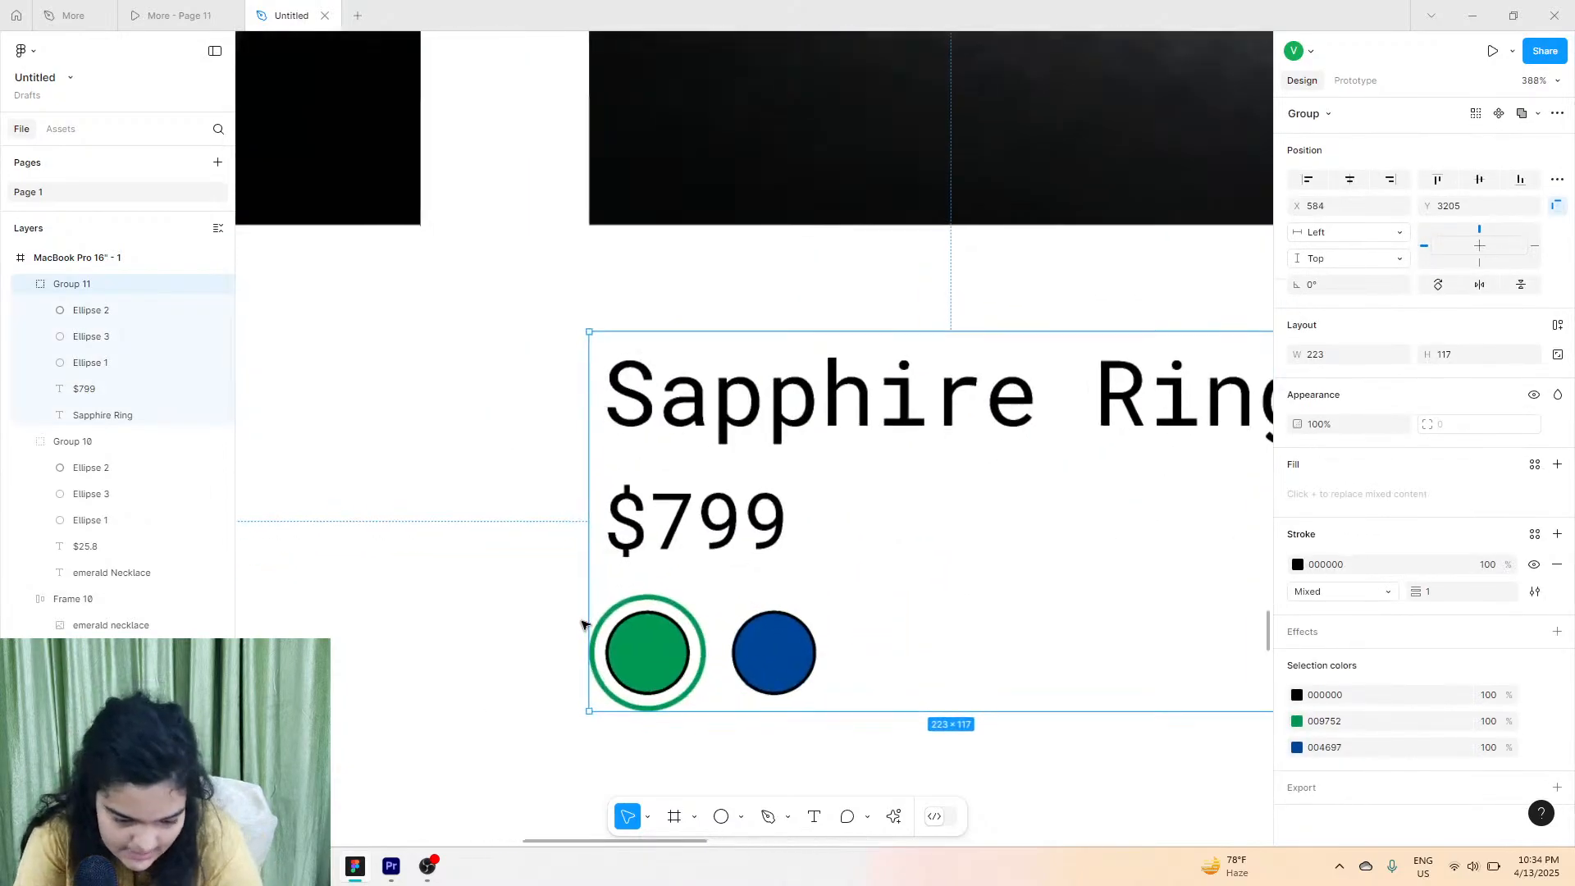
{"action": "left_click", "coordinate": [1298, 725]}
{"action": "left_click", "coordinate": [1156, 793]}
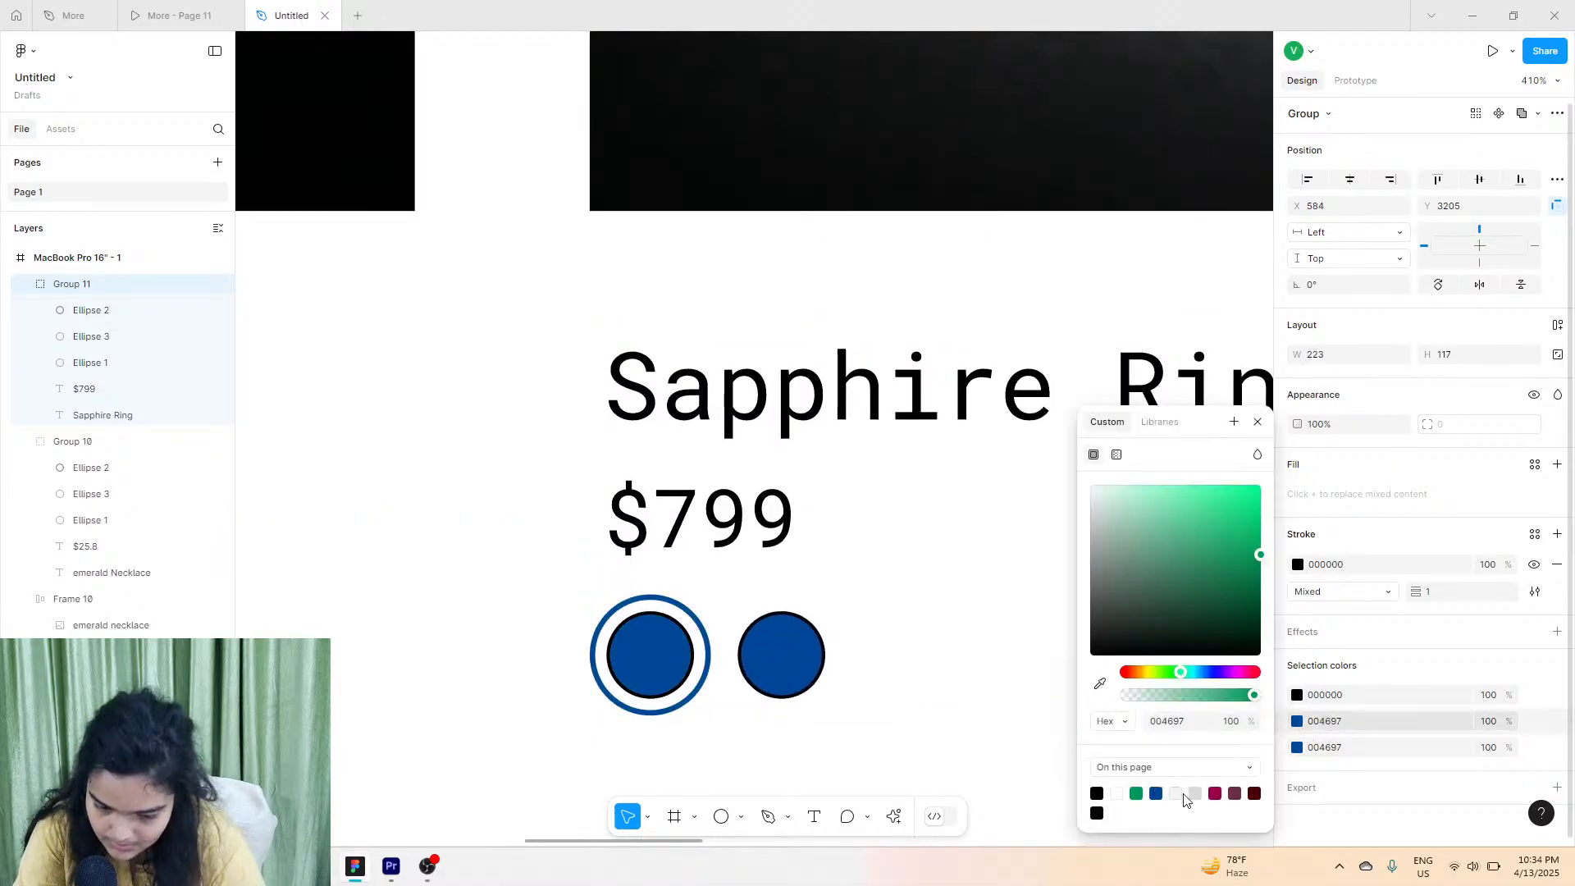
Recolour the second swatch in the Sapphire Ring group to magenta 98004F.
{"action": "left_click", "coordinate": [1296, 748]}
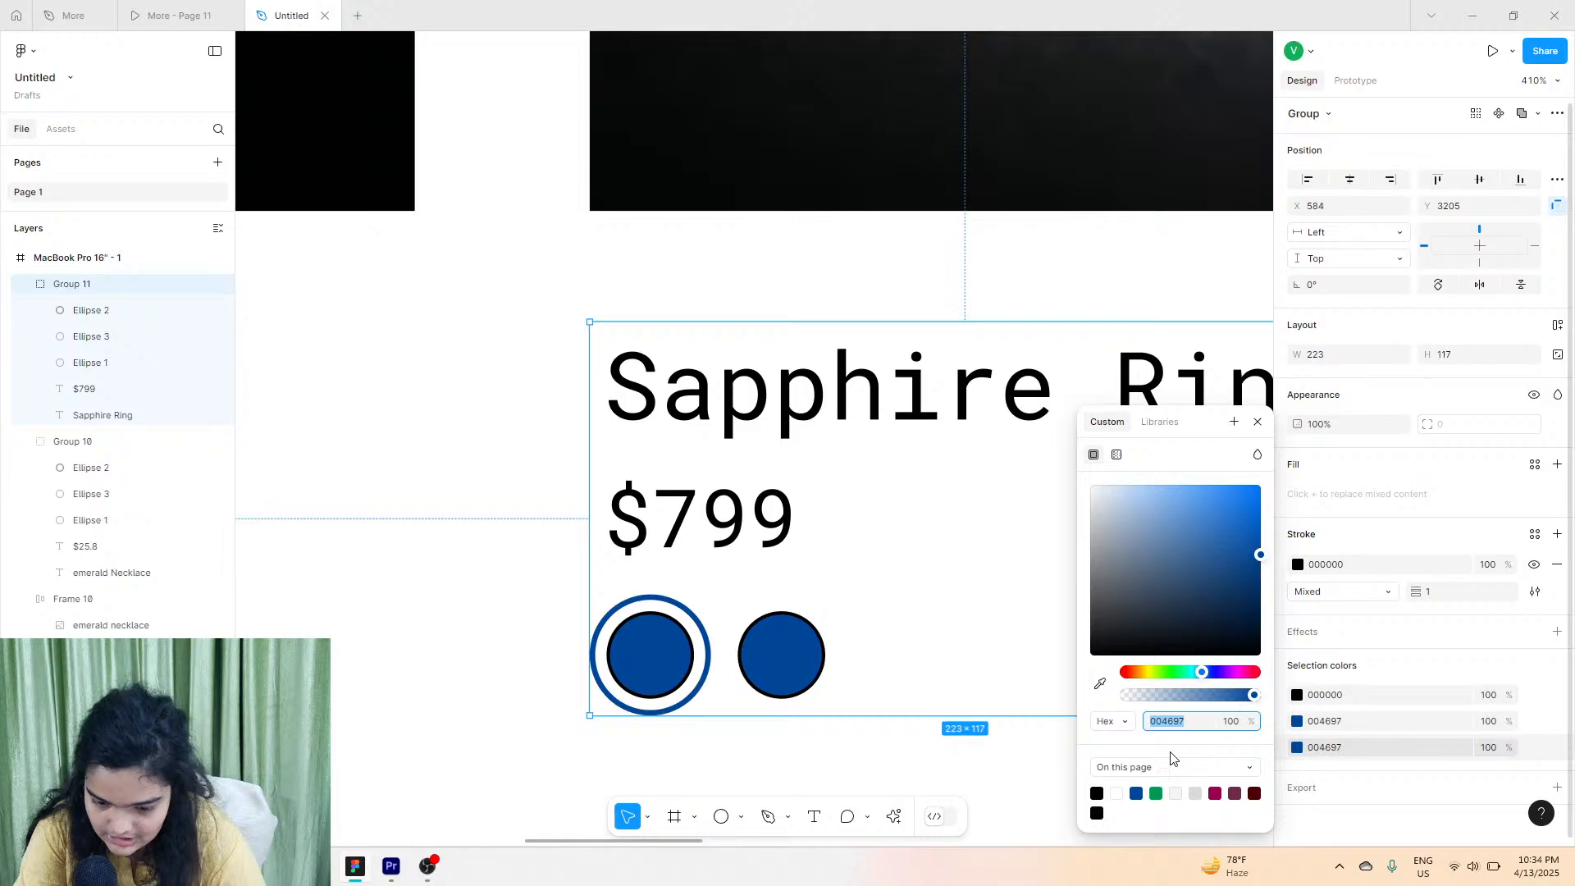
{"action": "left_click", "coordinate": [1218, 793]}
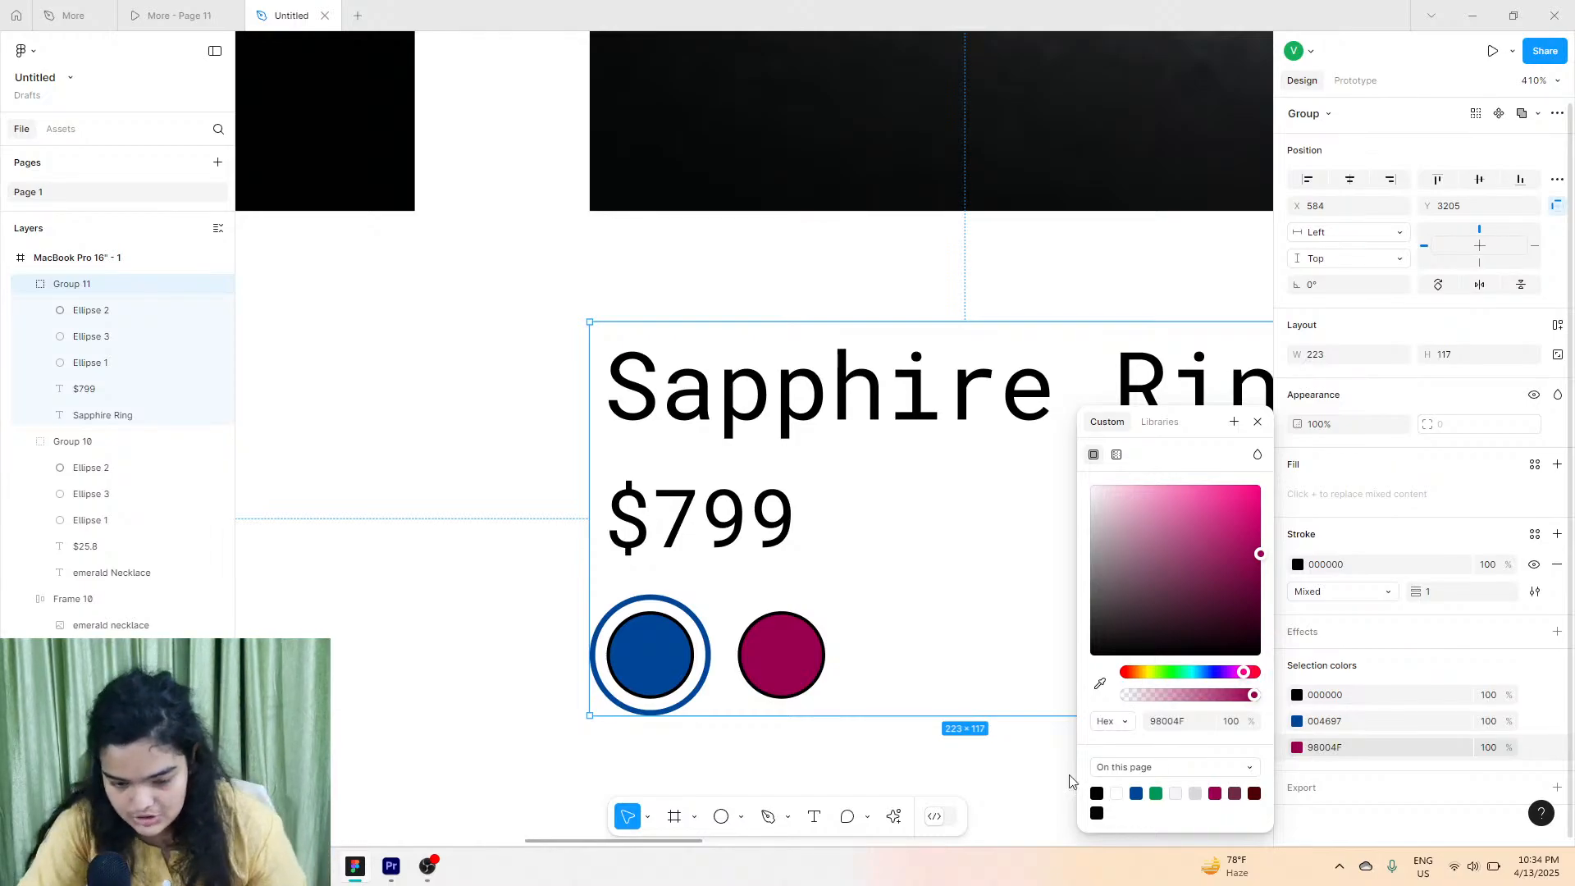
{"action": "left_click", "coordinate": [596, 442]}
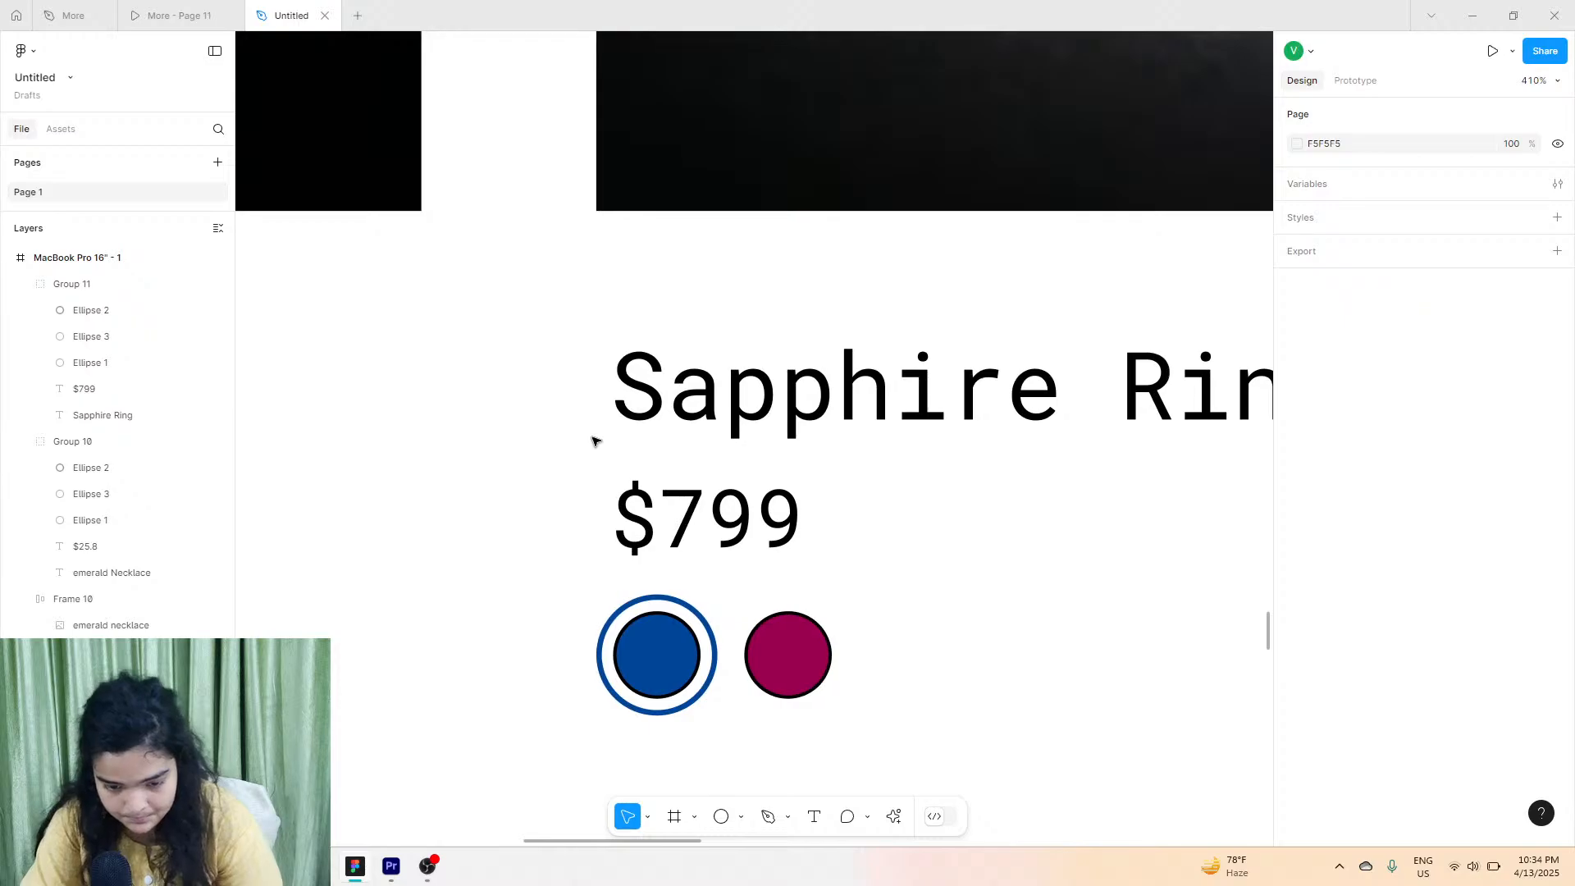
Duplicate both caption groups together and place the copies beneath the ruby necklace and diamond ring images at Y 3205.
{"action": "scroll", "coordinate": [594, 440], "scroll_direction": "down", "scroll_amount": 10}
{"action": "scroll", "coordinate": [468, 485], "scroll_direction": "right", "scroll_amount": 3}
{"action": "scroll", "coordinate": [412, 492], "scroll_direction": "left", "scroll_amount": 4}
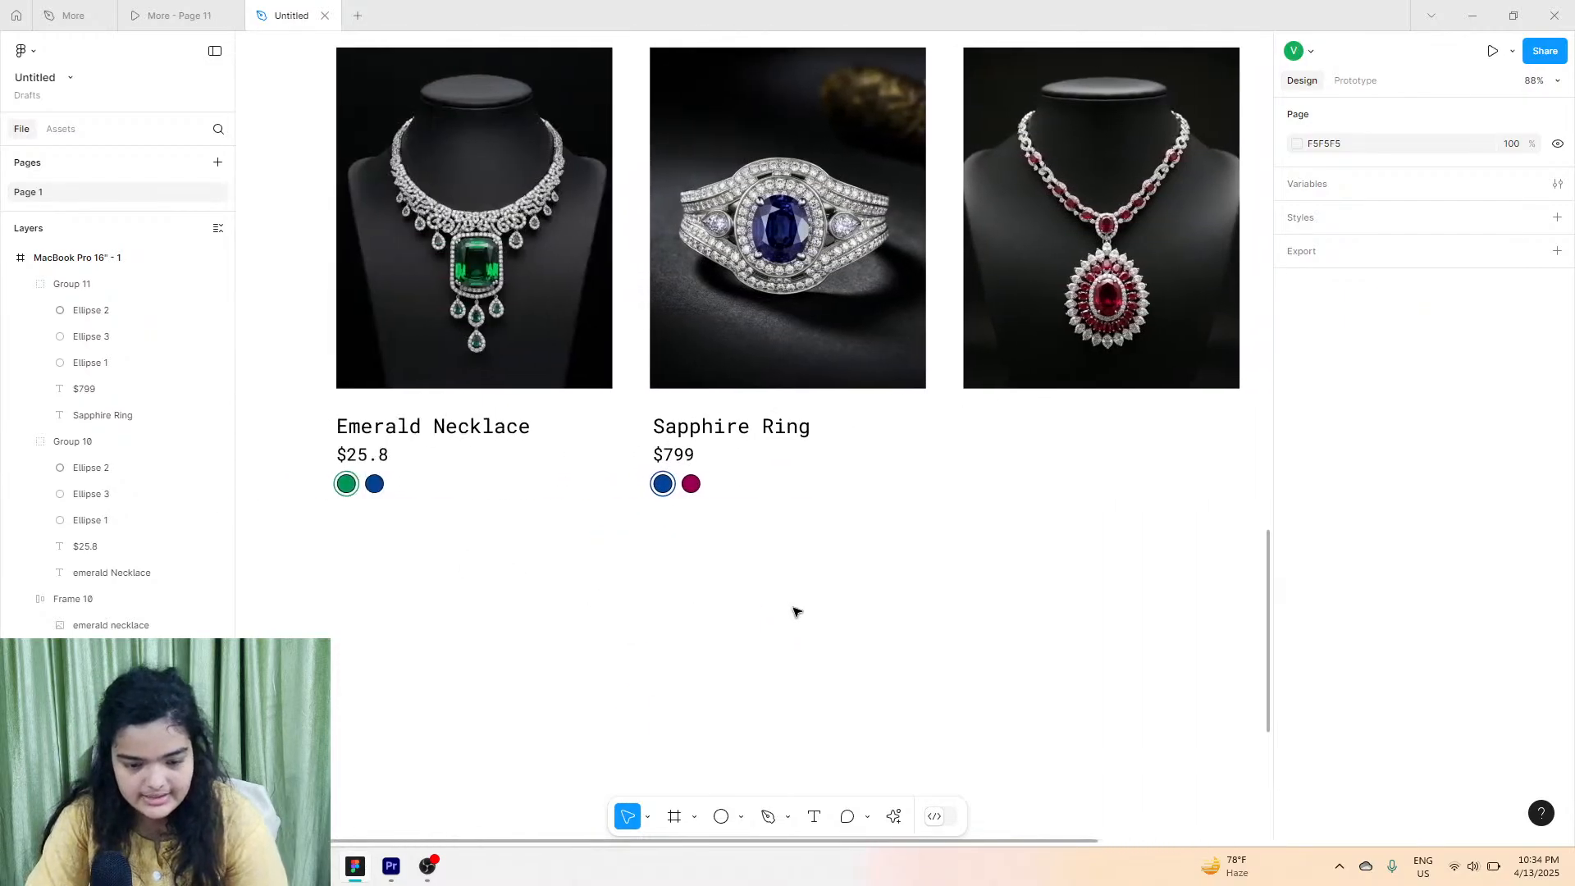
{"action": "scroll", "coordinate": [794, 607], "scroll_direction": "left", "scroll_amount": 2}
{"action": "left_click_drag", "start_coordinate": [794, 592], "coordinate": [415, 436]}
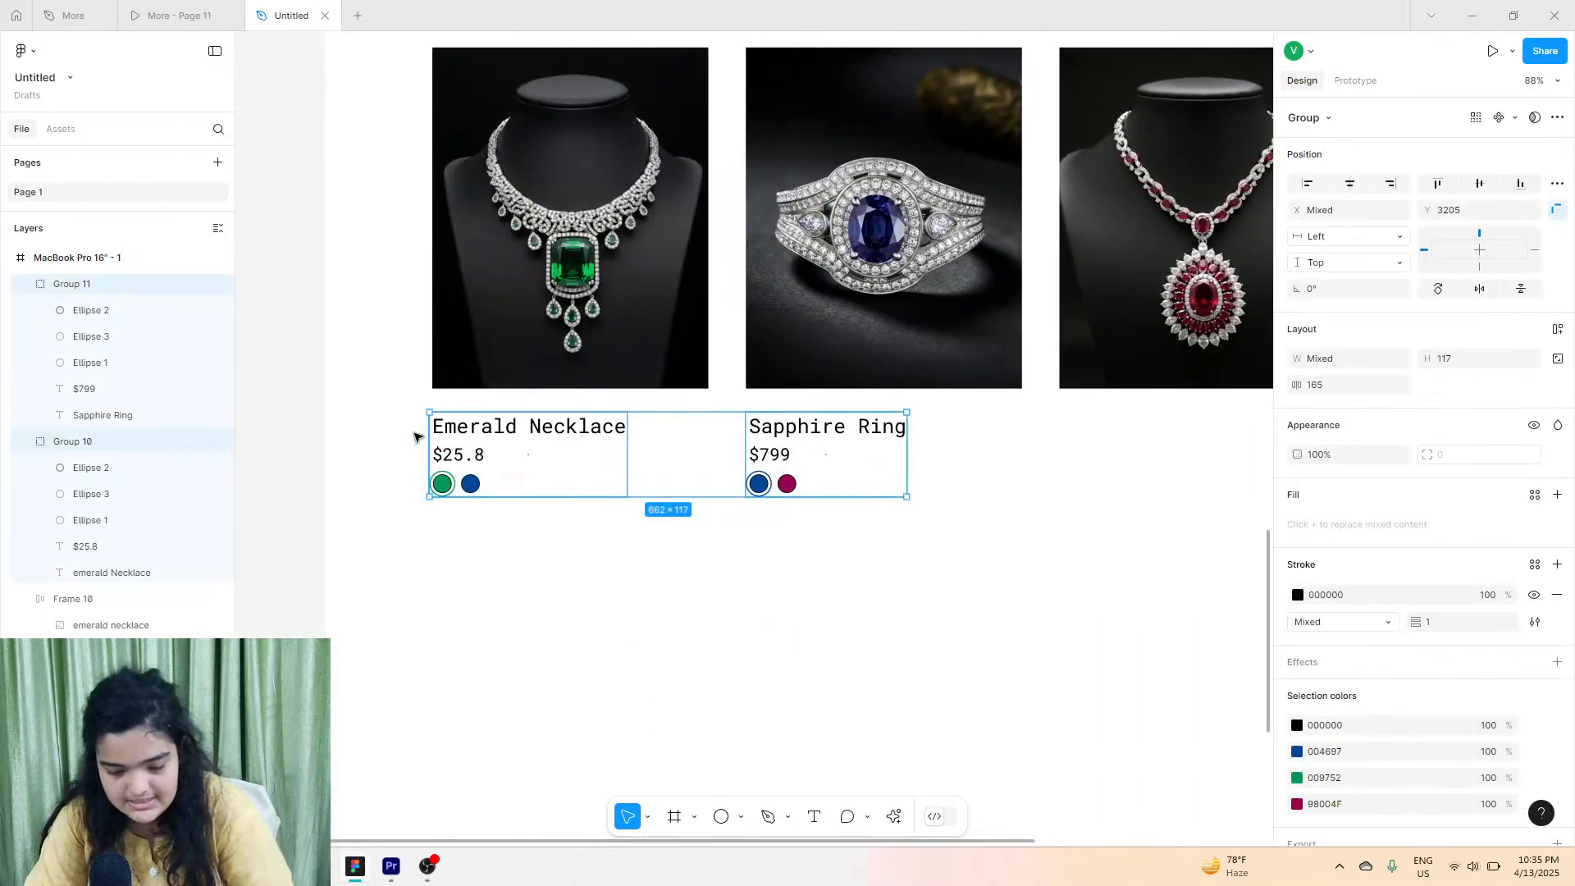
{"action": "key", "text": "ctrl+d"}
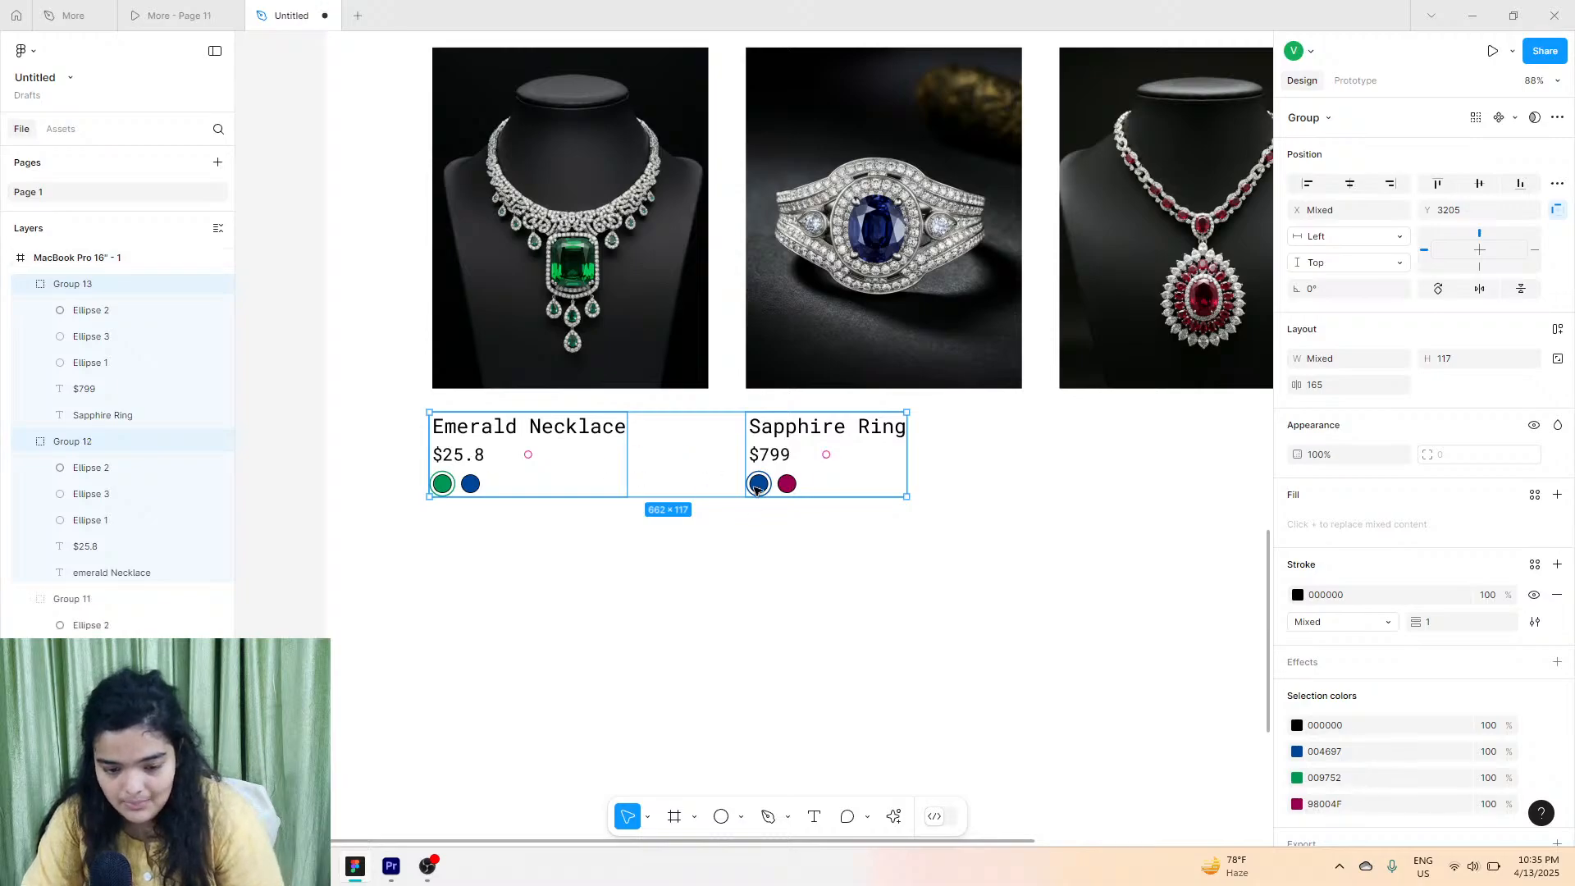
{"action": "left_click_drag", "start_coordinate": [755, 490], "coordinate": [979, 465]}
{"action": "scroll", "coordinate": [979, 465], "scroll_direction": "right", "scroll_amount": 3}
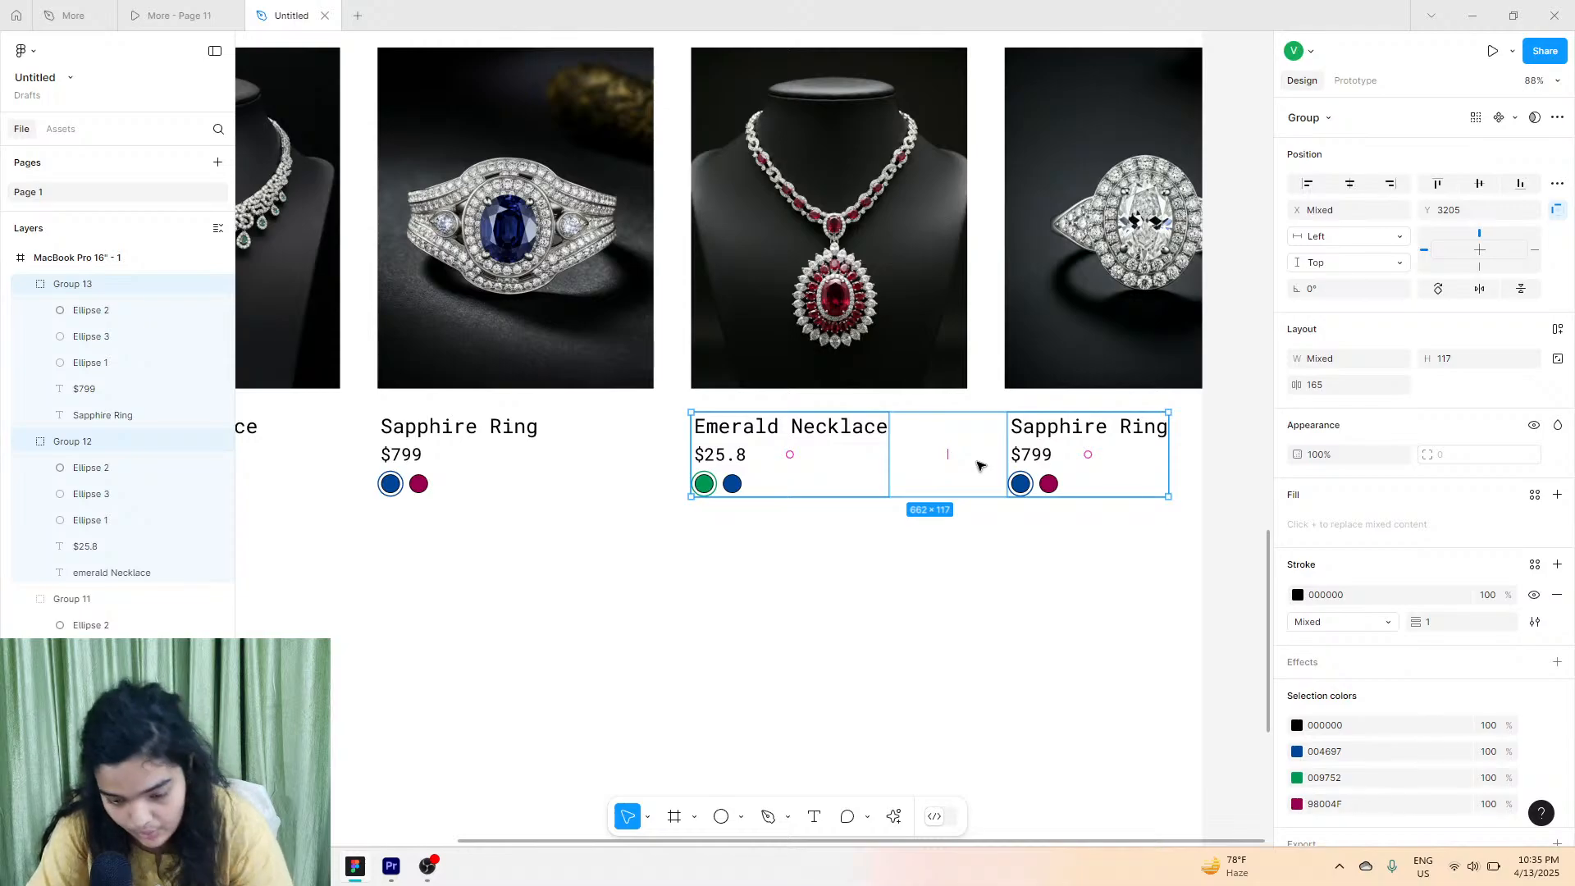
Change the product name beneath the ruby necklace image to Ruby Necklace.
{"action": "scroll", "coordinate": [821, 435], "scroll_direction": "up", "scroll_amount": 10}
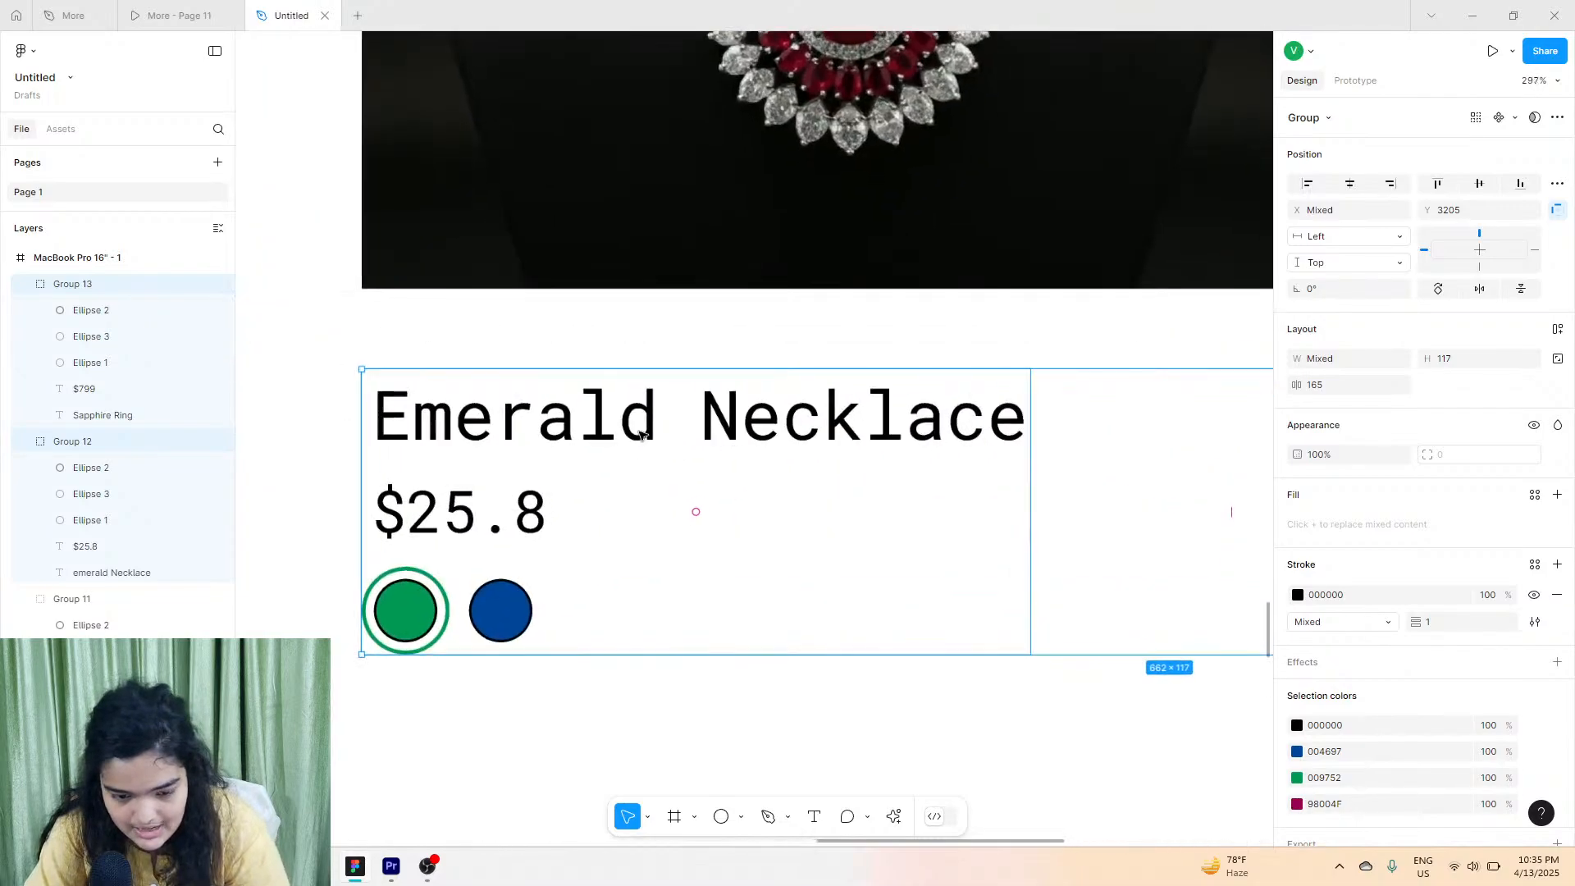
{"action": "double_click", "coordinate": [640, 435]}
{"action": "double_click", "coordinate": [640, 434]}
{"action": "type", "text": "Ro"}
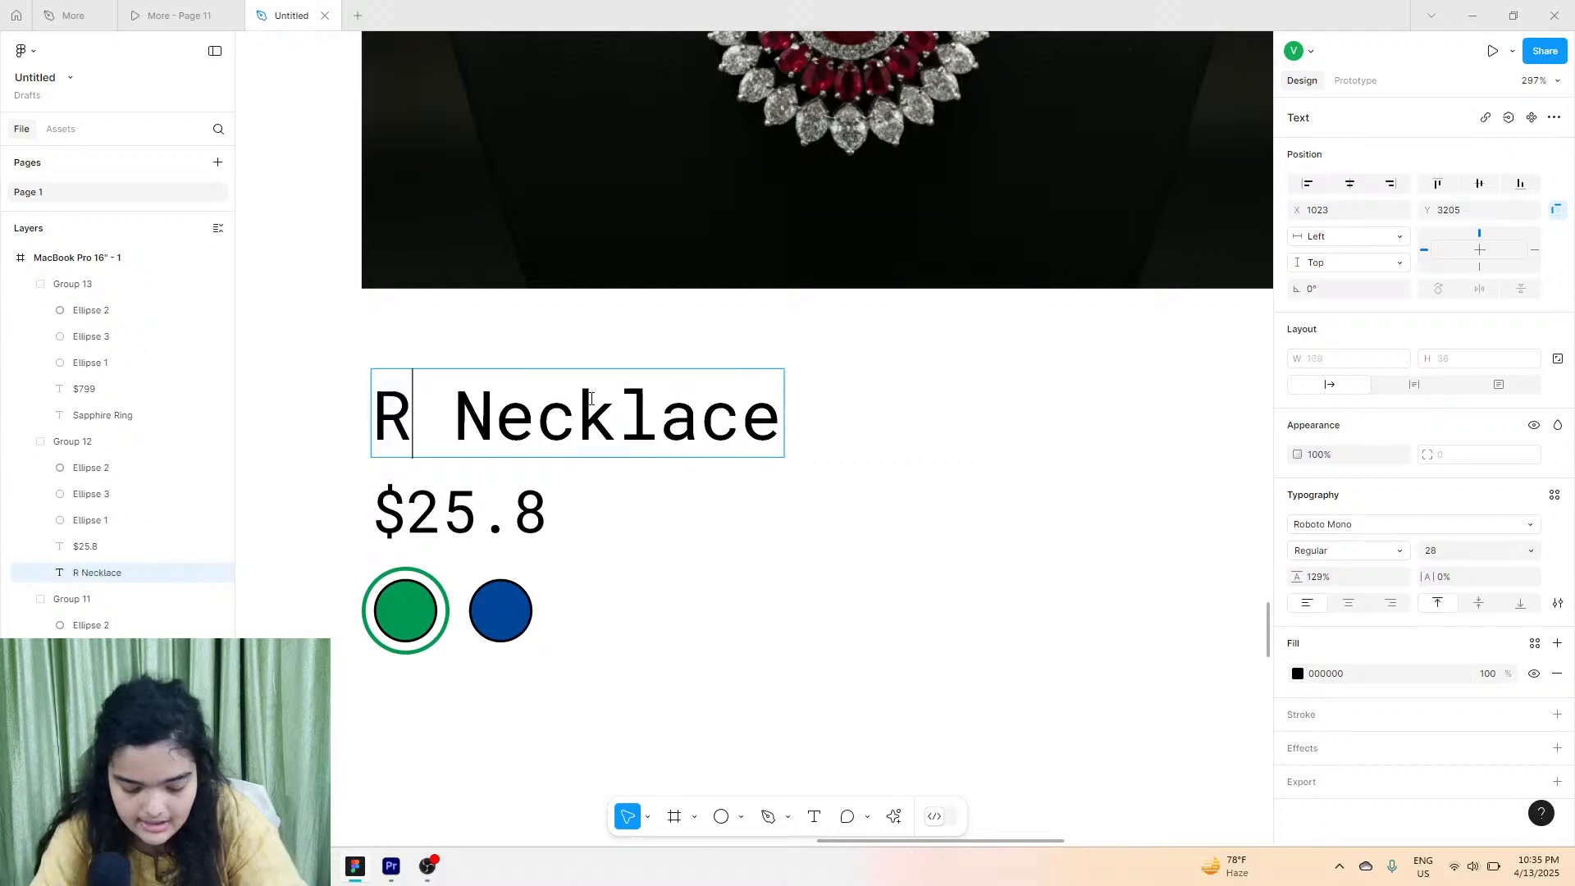
{"action": "type", "text": "bu"}
{"action": "key", "text": "BackSpace"}
{"action": "key", "text": "BackSpace"}
{"action": "key", "text": "BackSpace"}
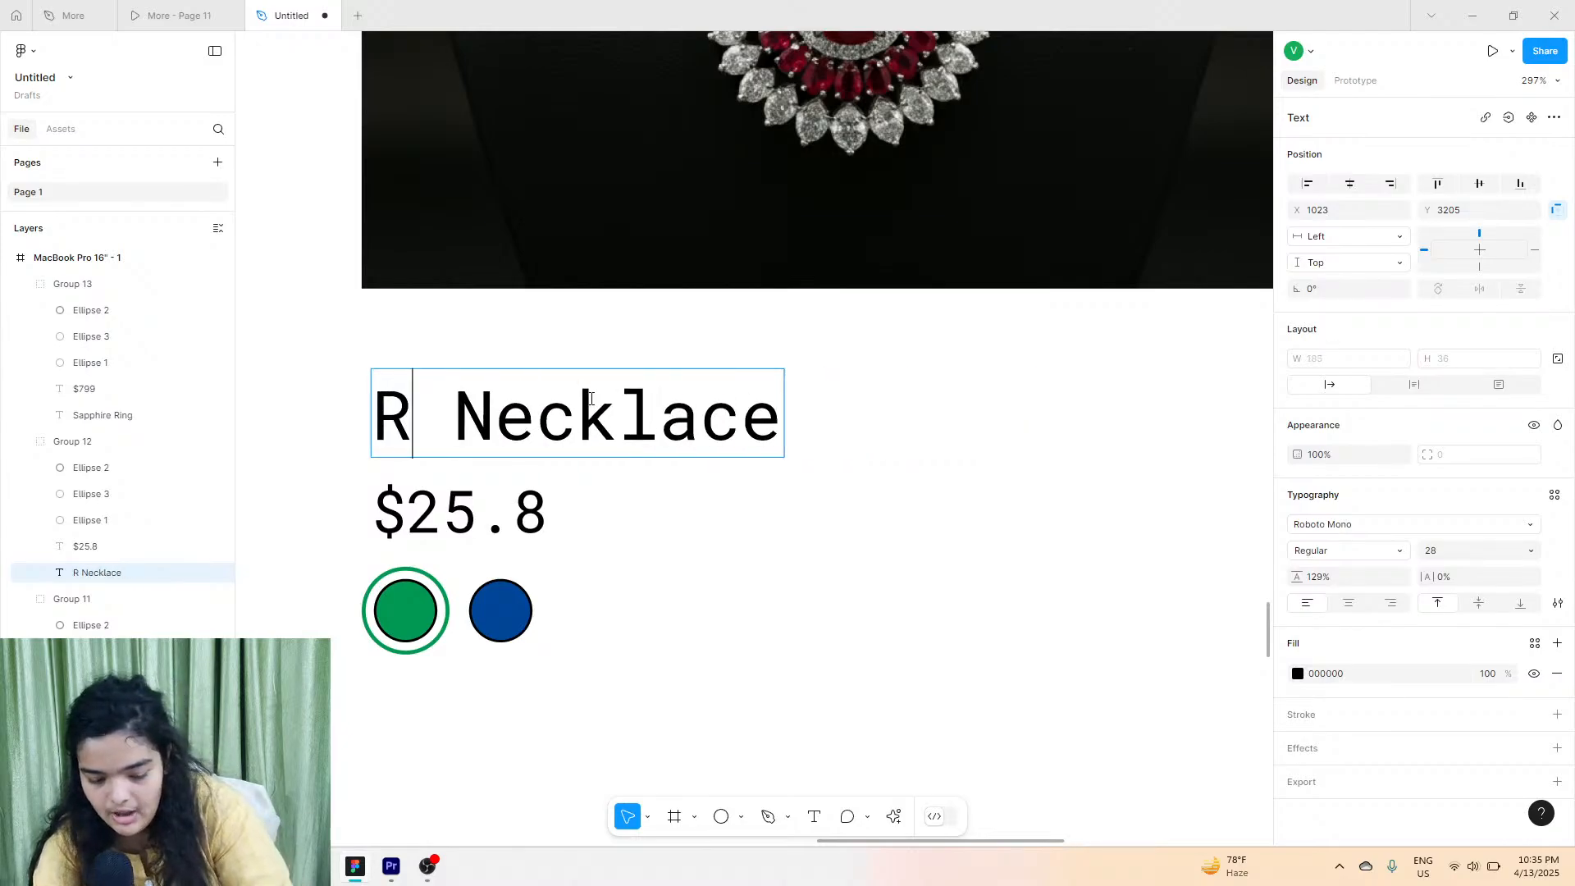
{"action": "type", "text": "uby"}
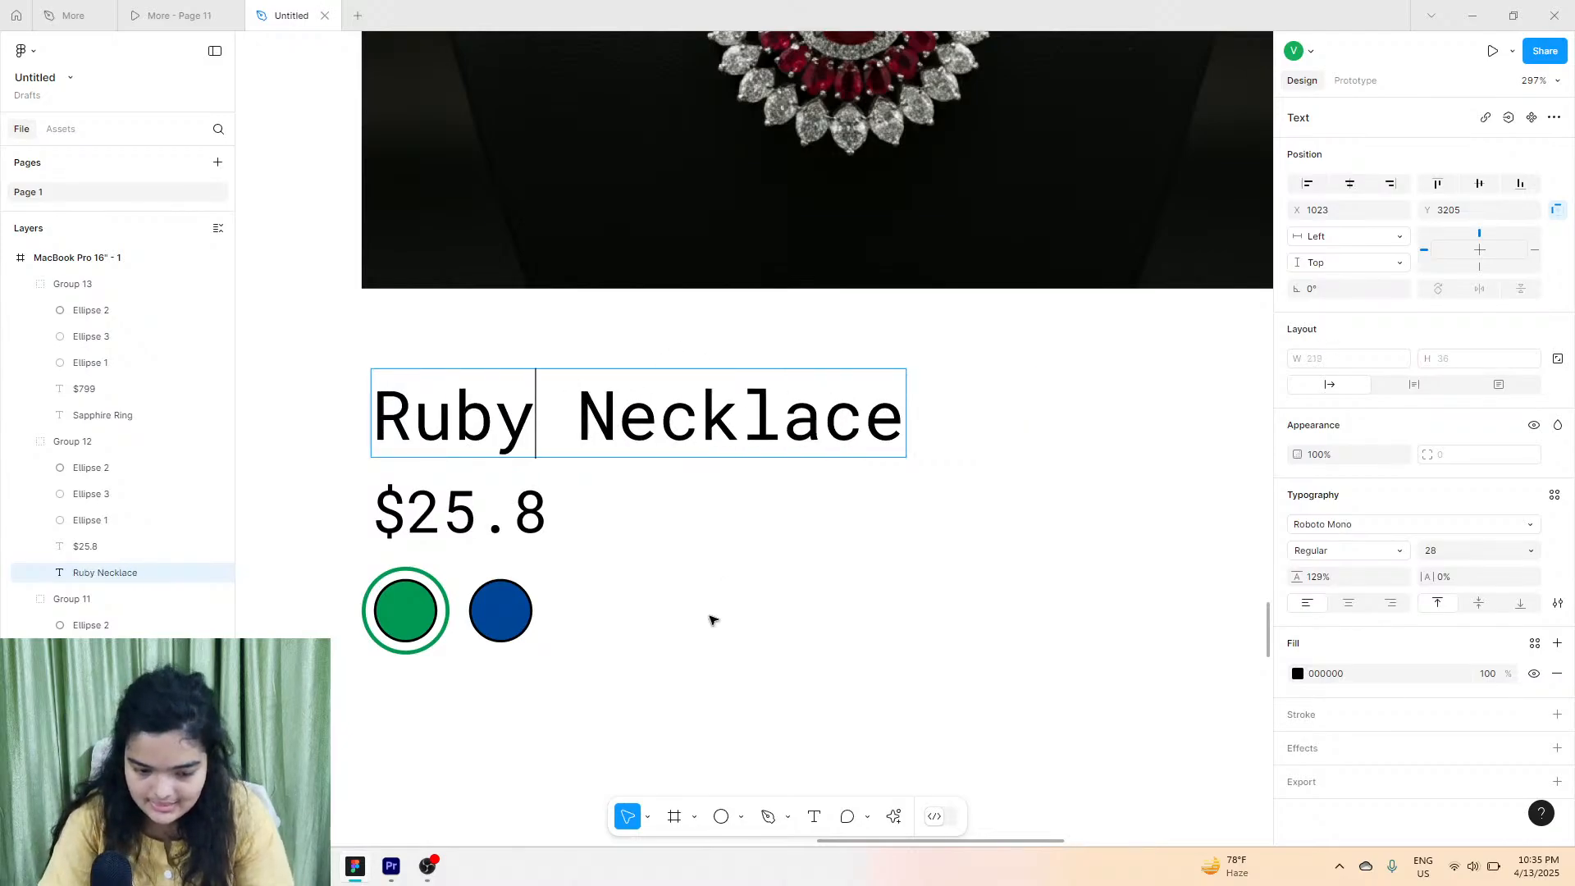
{"action": "scroll", "coordinate": [693, 640], "scroll_direction": "down", "scroll_amount": 5}
{"action": "scroll", "coordinate": [693, 642], "scroll_direction": "left", "scroll_amount": 3}
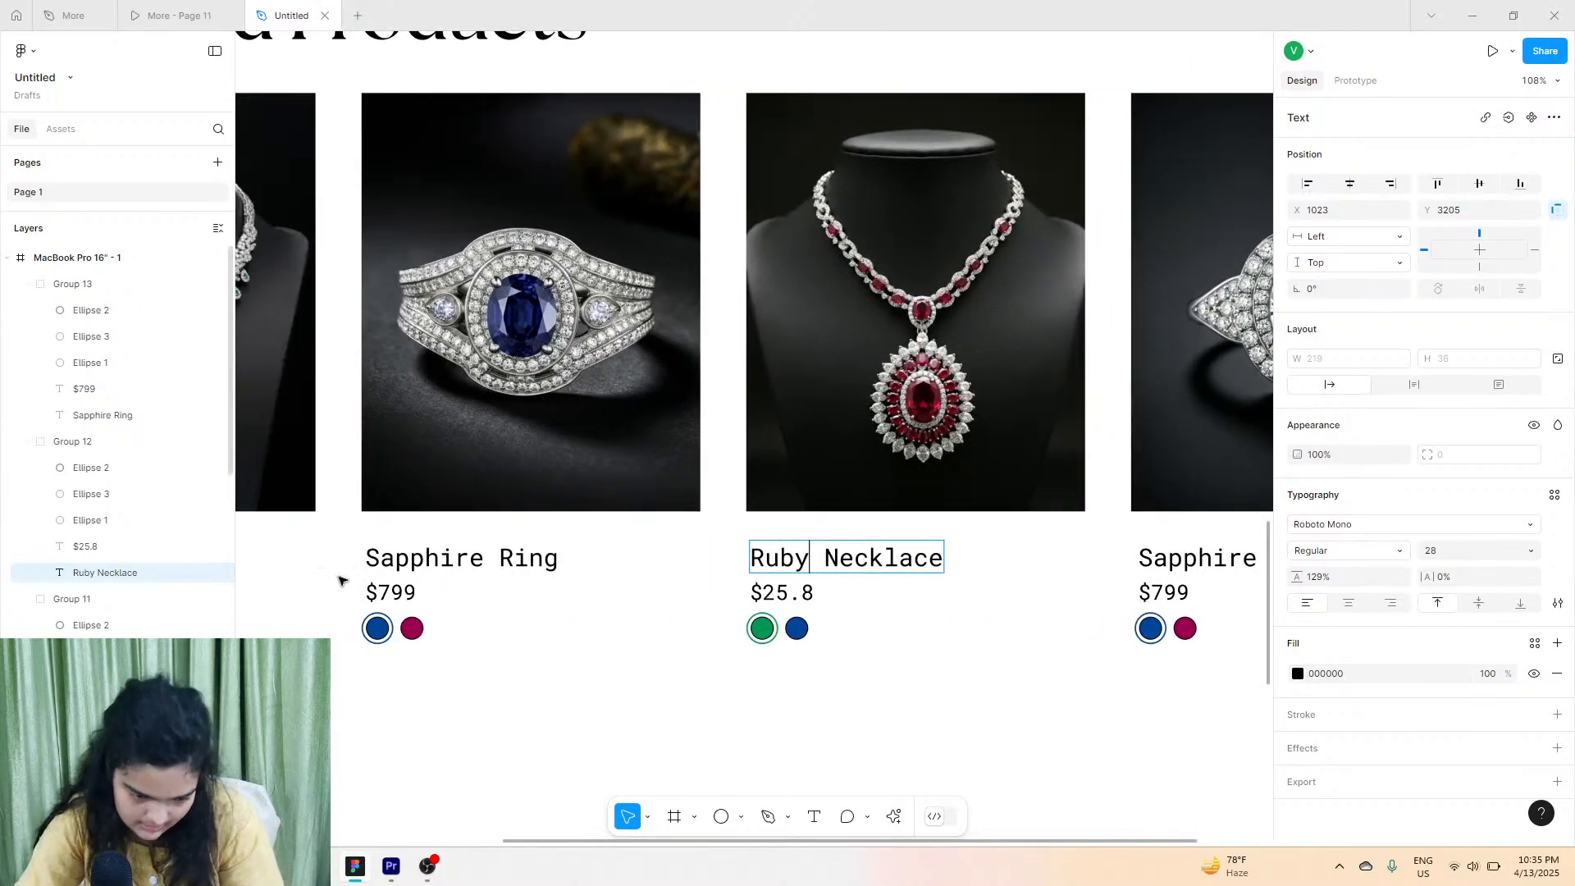
In the Ruby Necklace caption group, recolour the green swatch and its ring to 98004F and the blue swatch to F5F5F5.
{"action": "scroll", "coordinate": [693, 605], "scroll_direction": "right", "scroll_amount": 1}
{"action": "scroll", "coordinate": [693, 606], "scroll_direction": "left", "scroll_amount": 4}
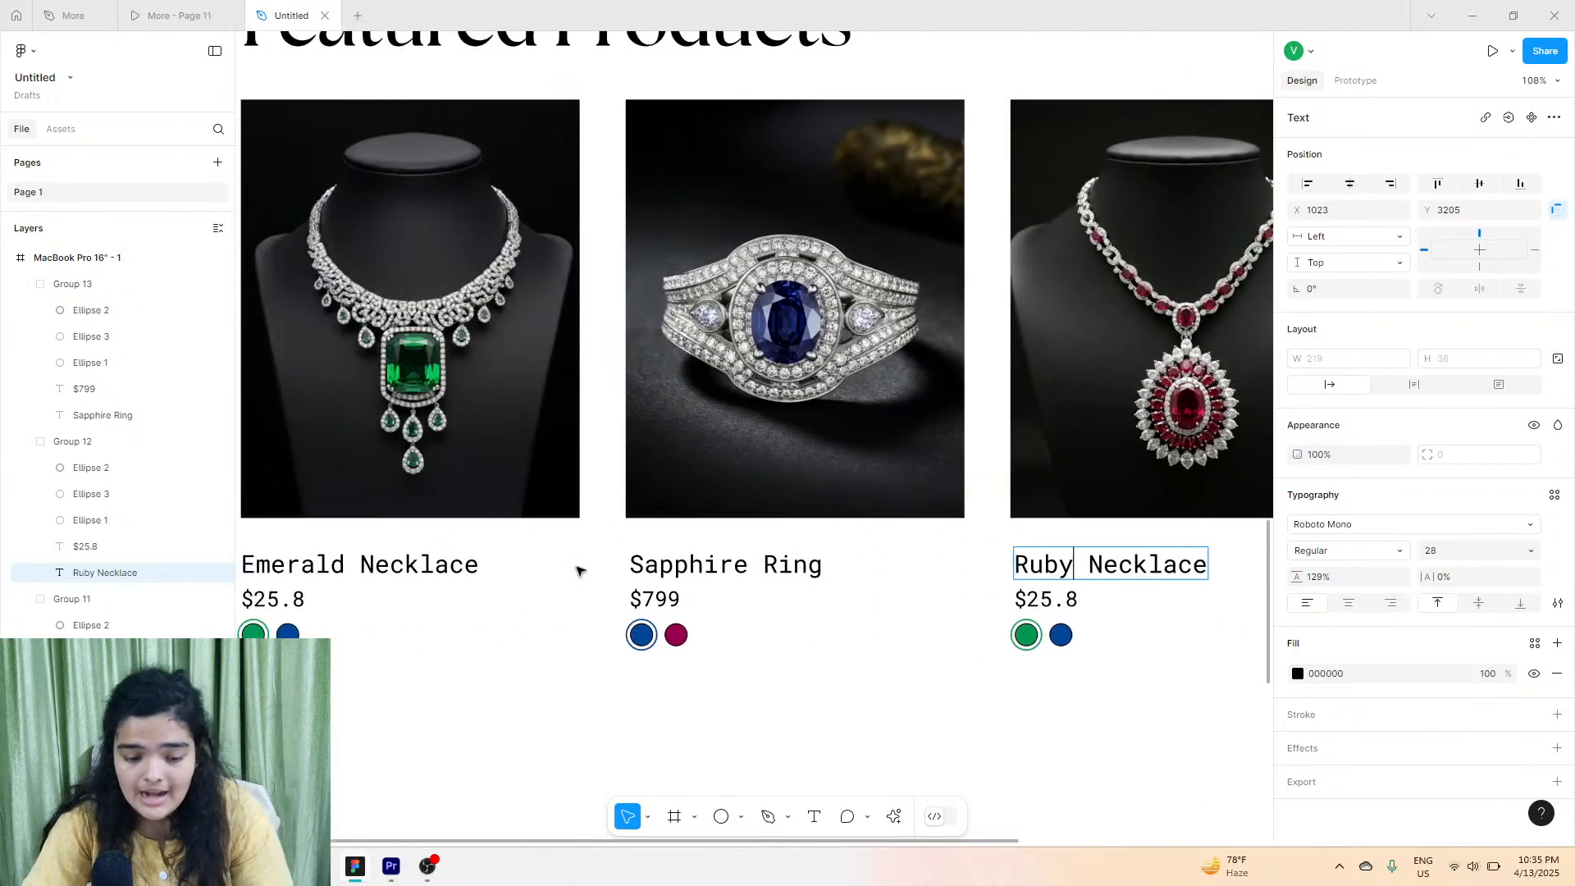
{"action": "scroll", "coordinate": [1066, 657], "scroll_direction": "right", "scroll_amount": 3}
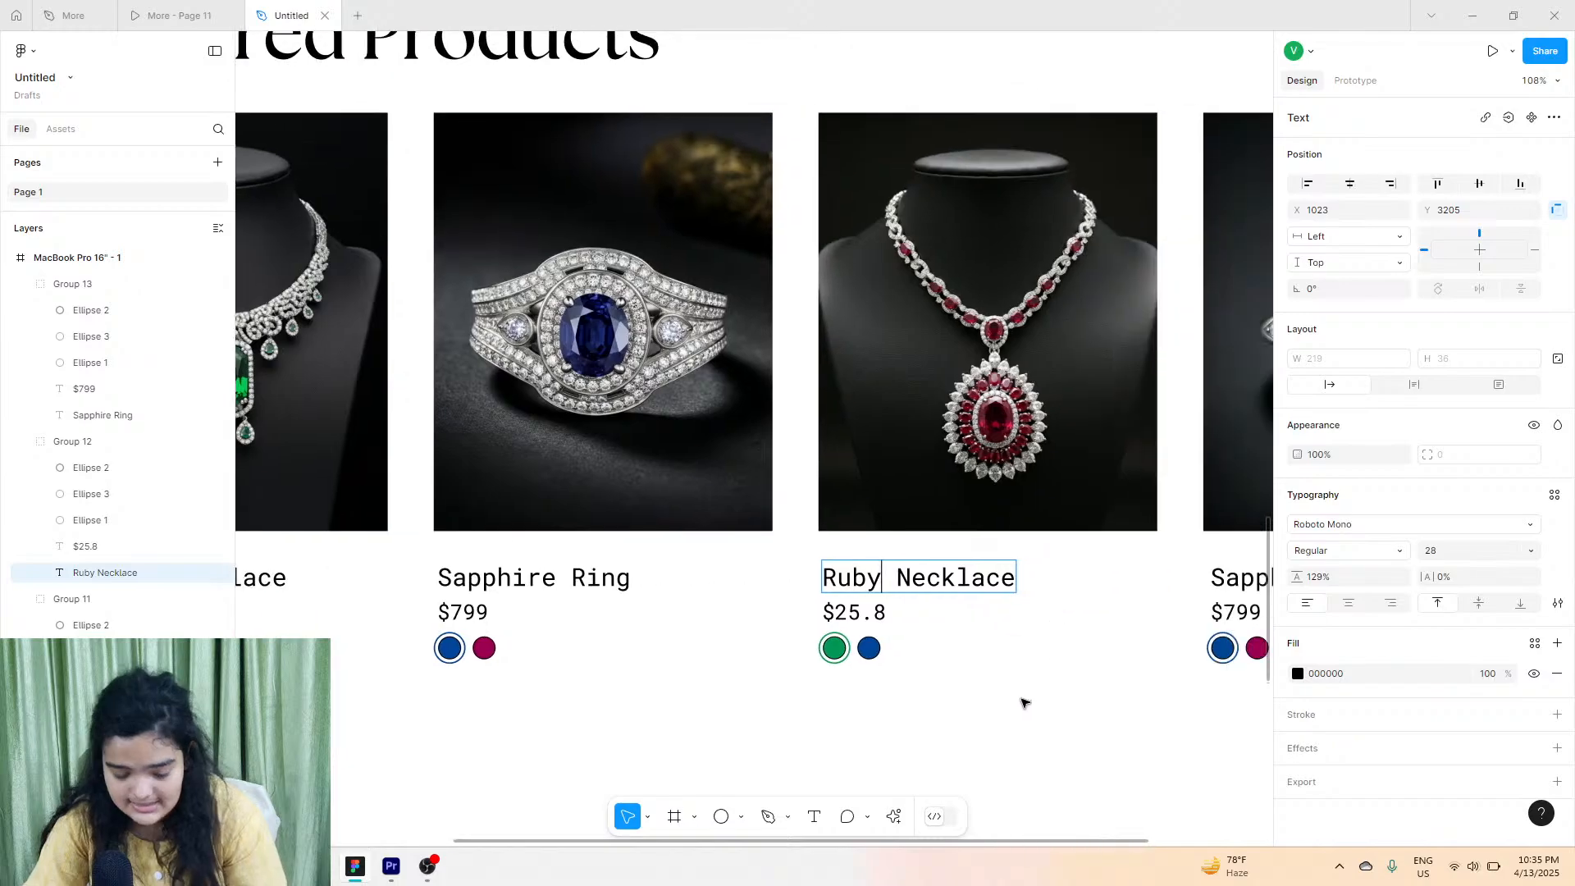
{"action": "left_click", "coordinate": [825, 673]}
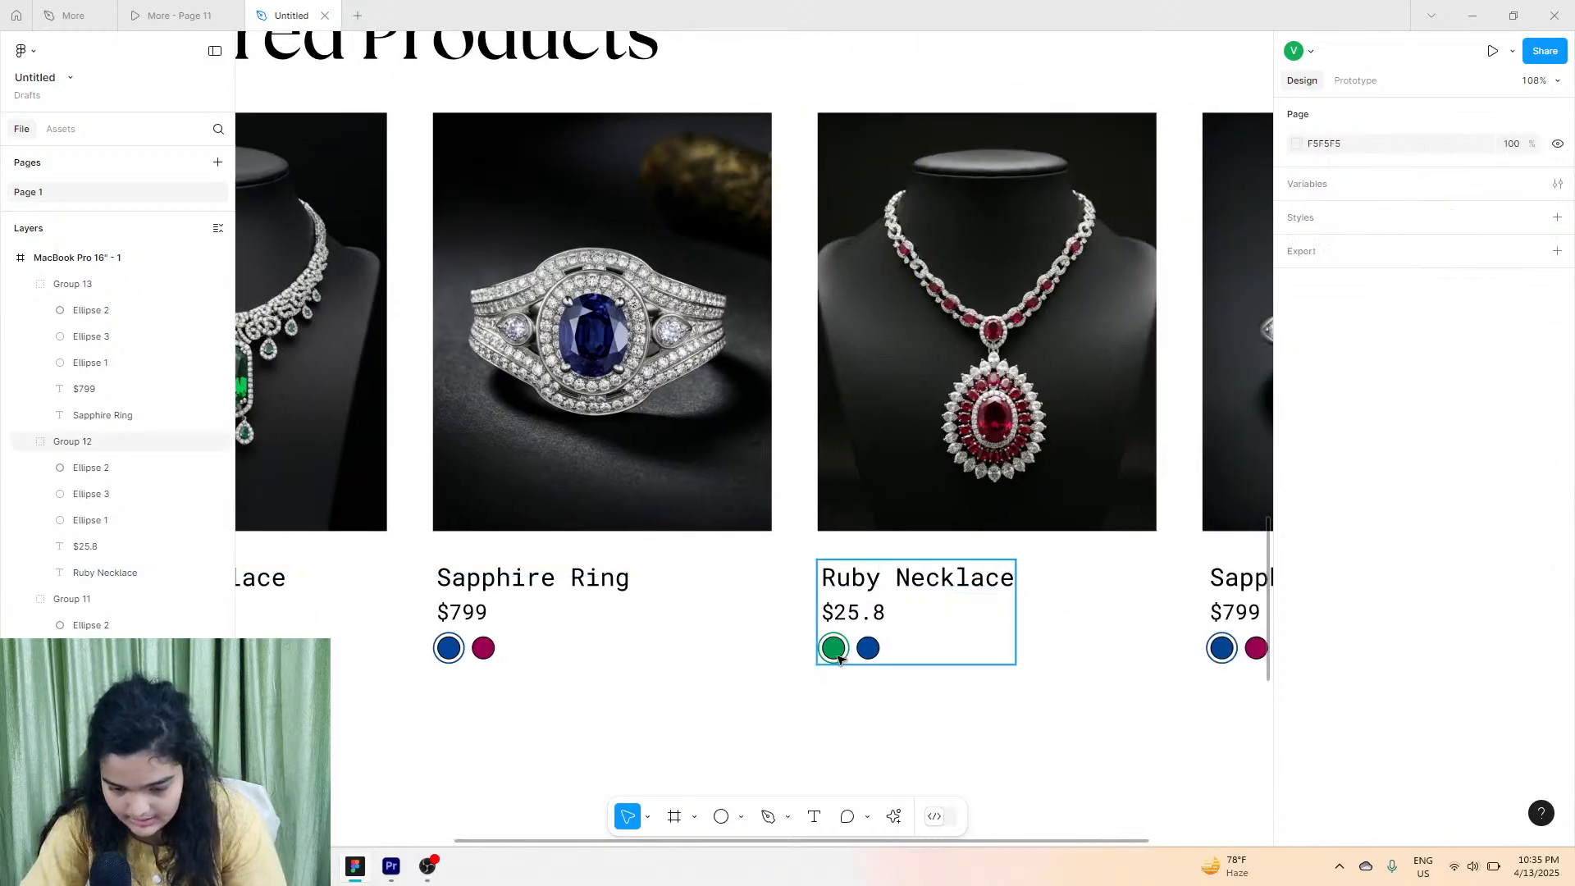
{"action": "left_click", "coordinate": [881, 615]}
{"action": "scroll", "coordinate": [869, 623], "scroll_direction": "up", "scroll_amount": 5}
{"action": "scroll", "coordinate": [867, 623], "scroll_direction": "up", "scroll_amount": 2}
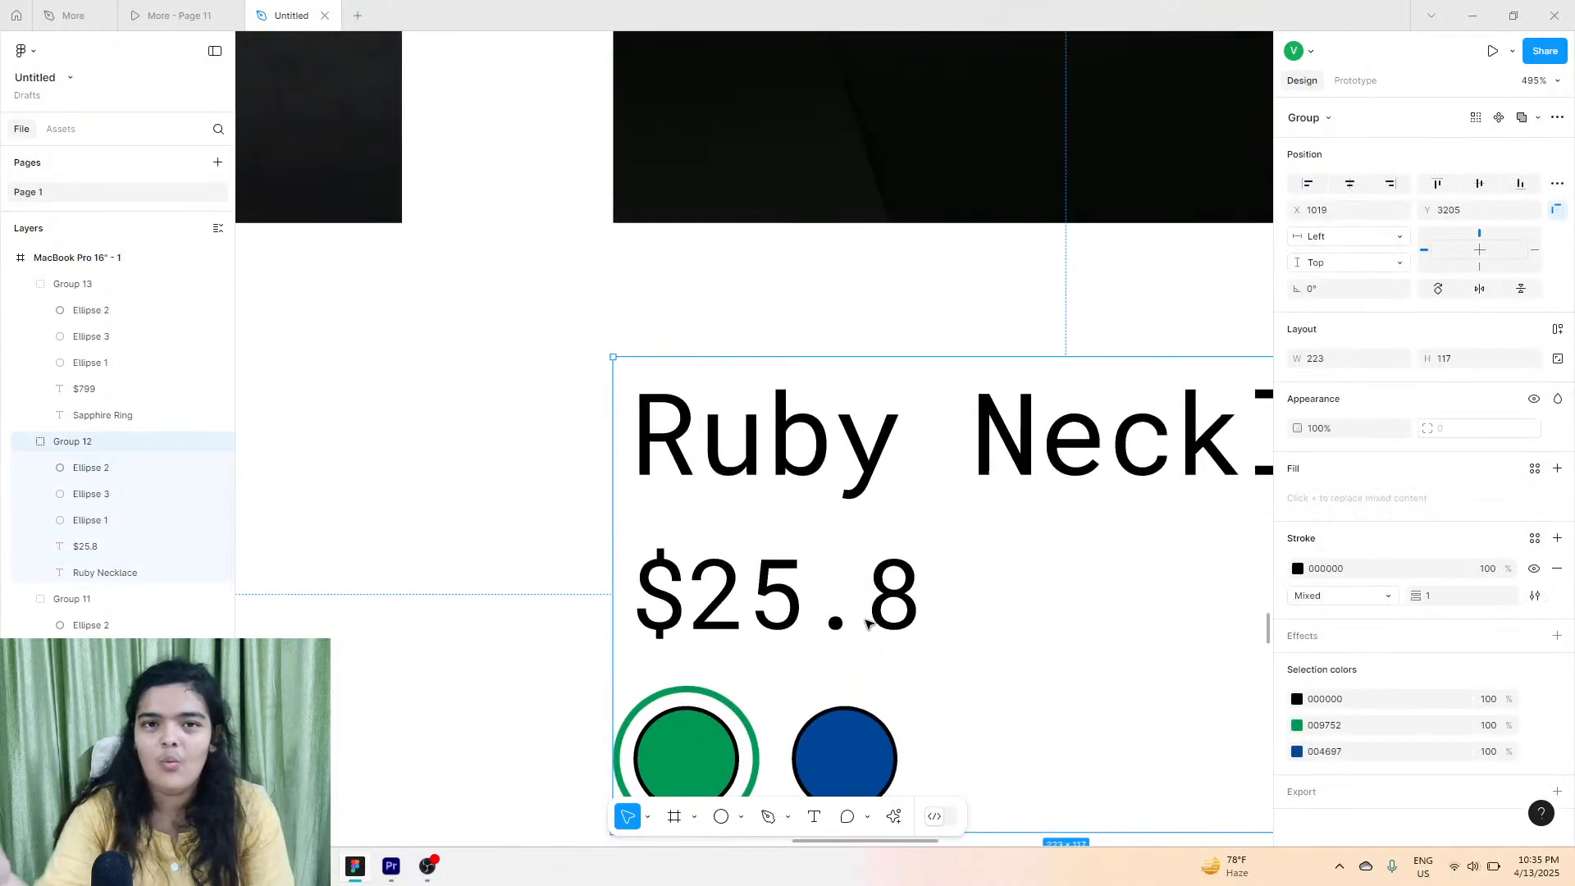
{"action": "scroll", "coordinate": [867, 623], "scroll_direction": "down", "scroll_amount": 1}
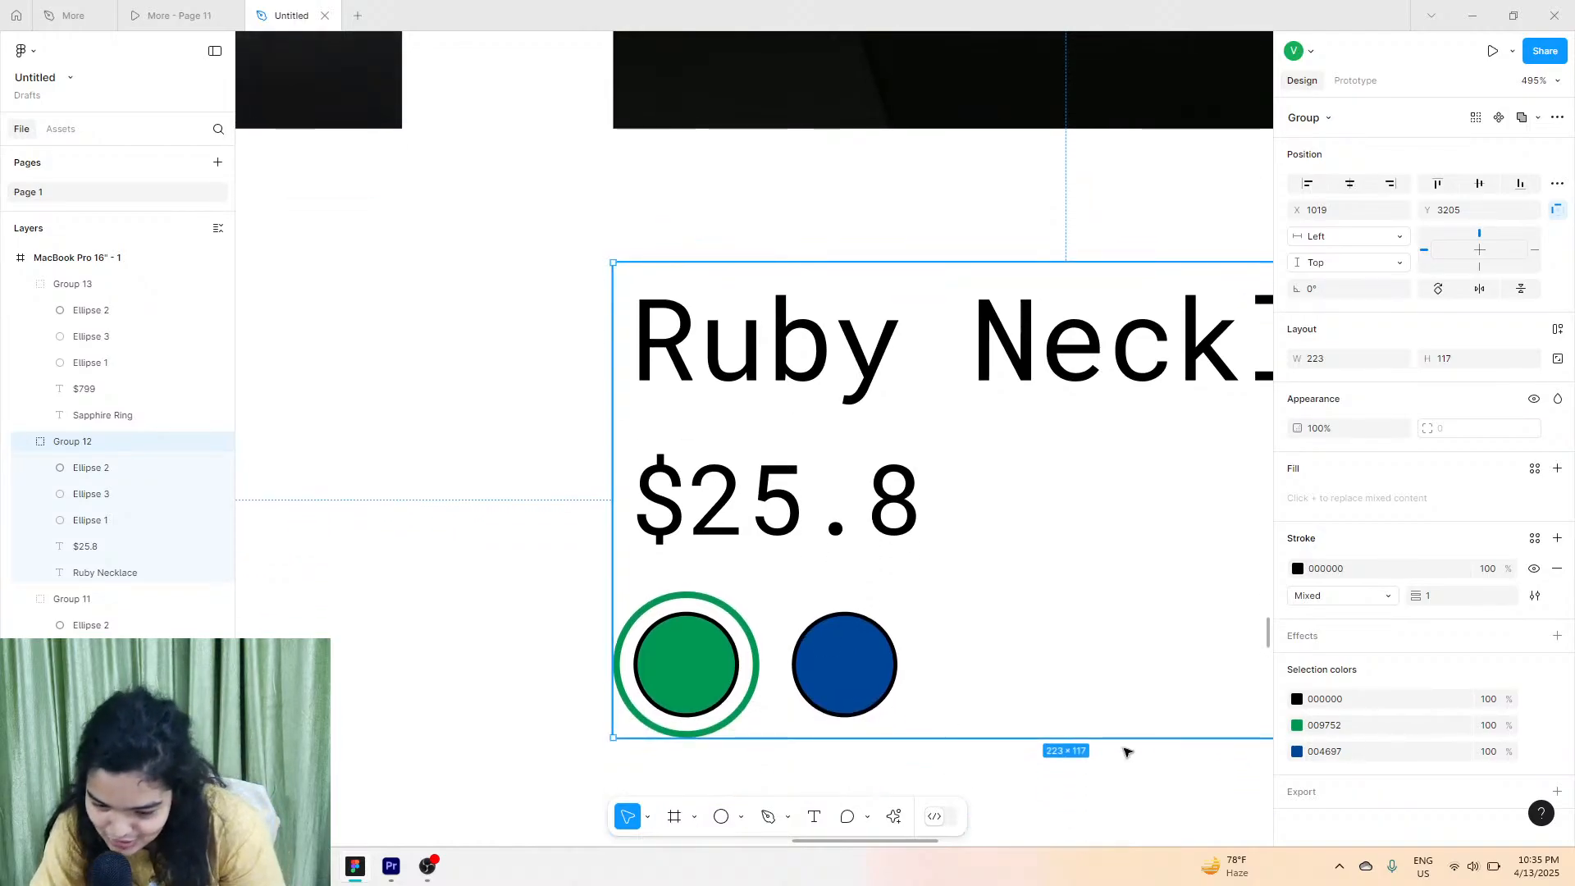
{"action": "left_click", "coordinate": [1298, 728]}
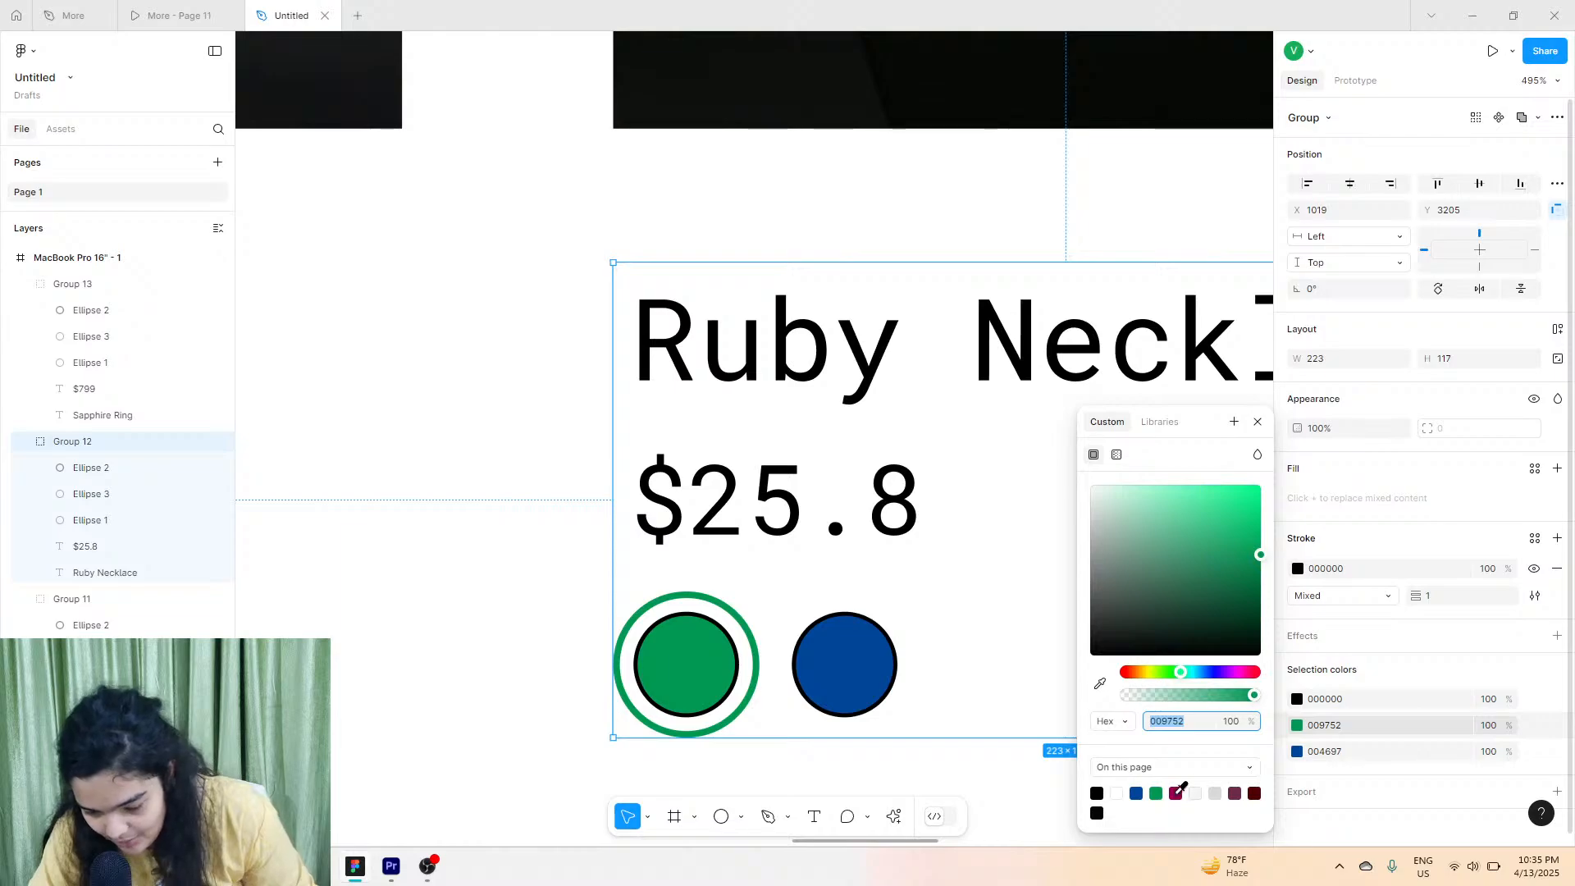
{"action": "left_click", "coordinate": [1176, 793]}
{"action": "left_click", "coordinate": [1297, 751]}
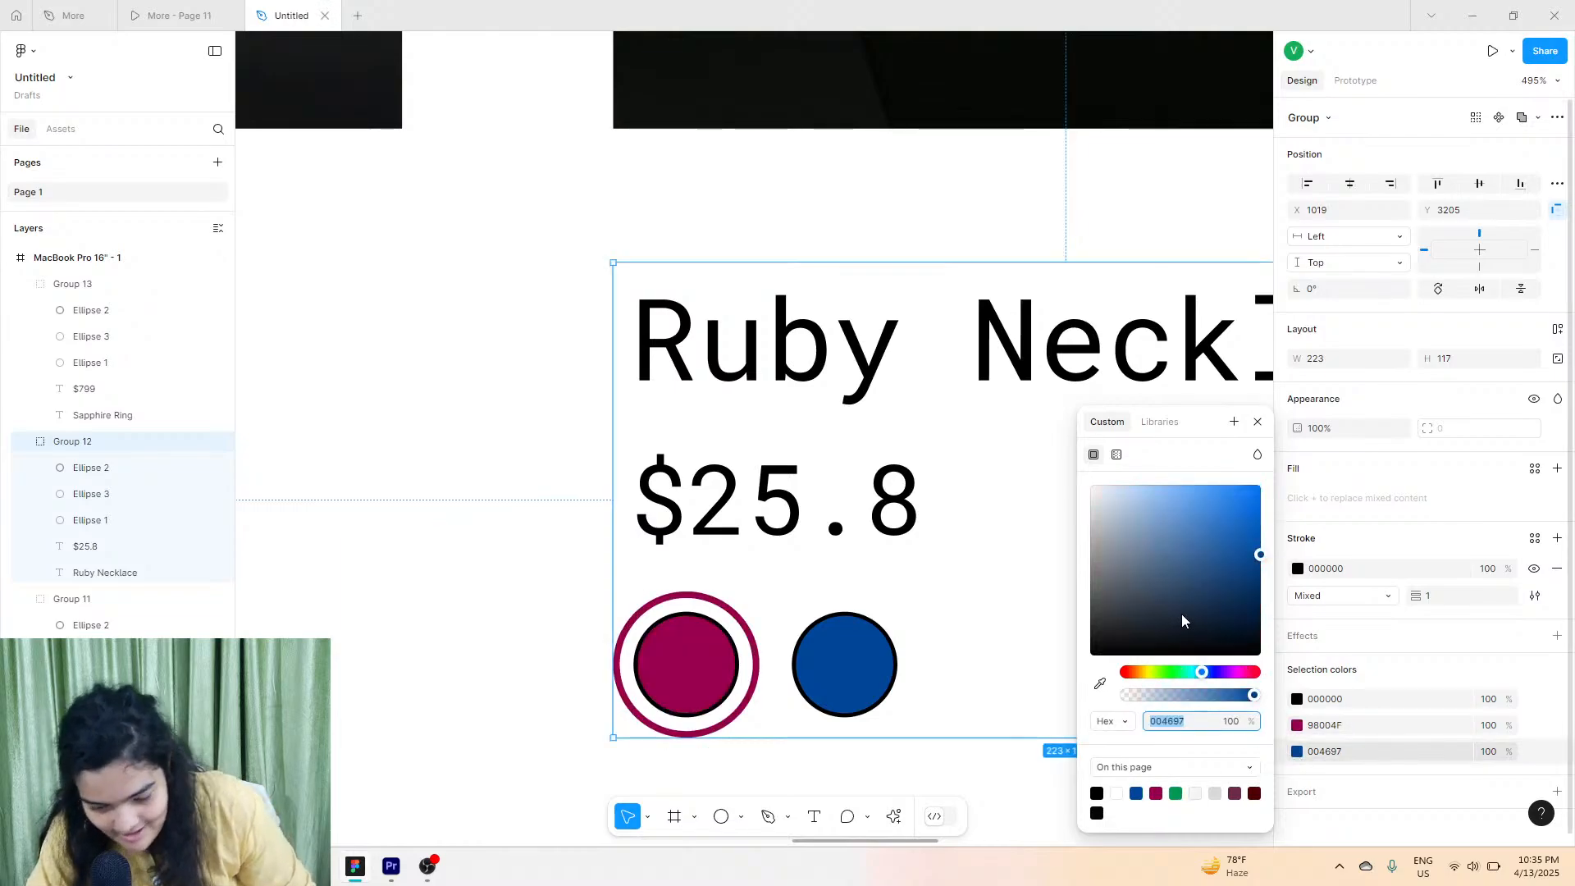
{"action": "left_click_drag", "start_coordinate": [1181, 613], "coordinate": [1015, 504]}
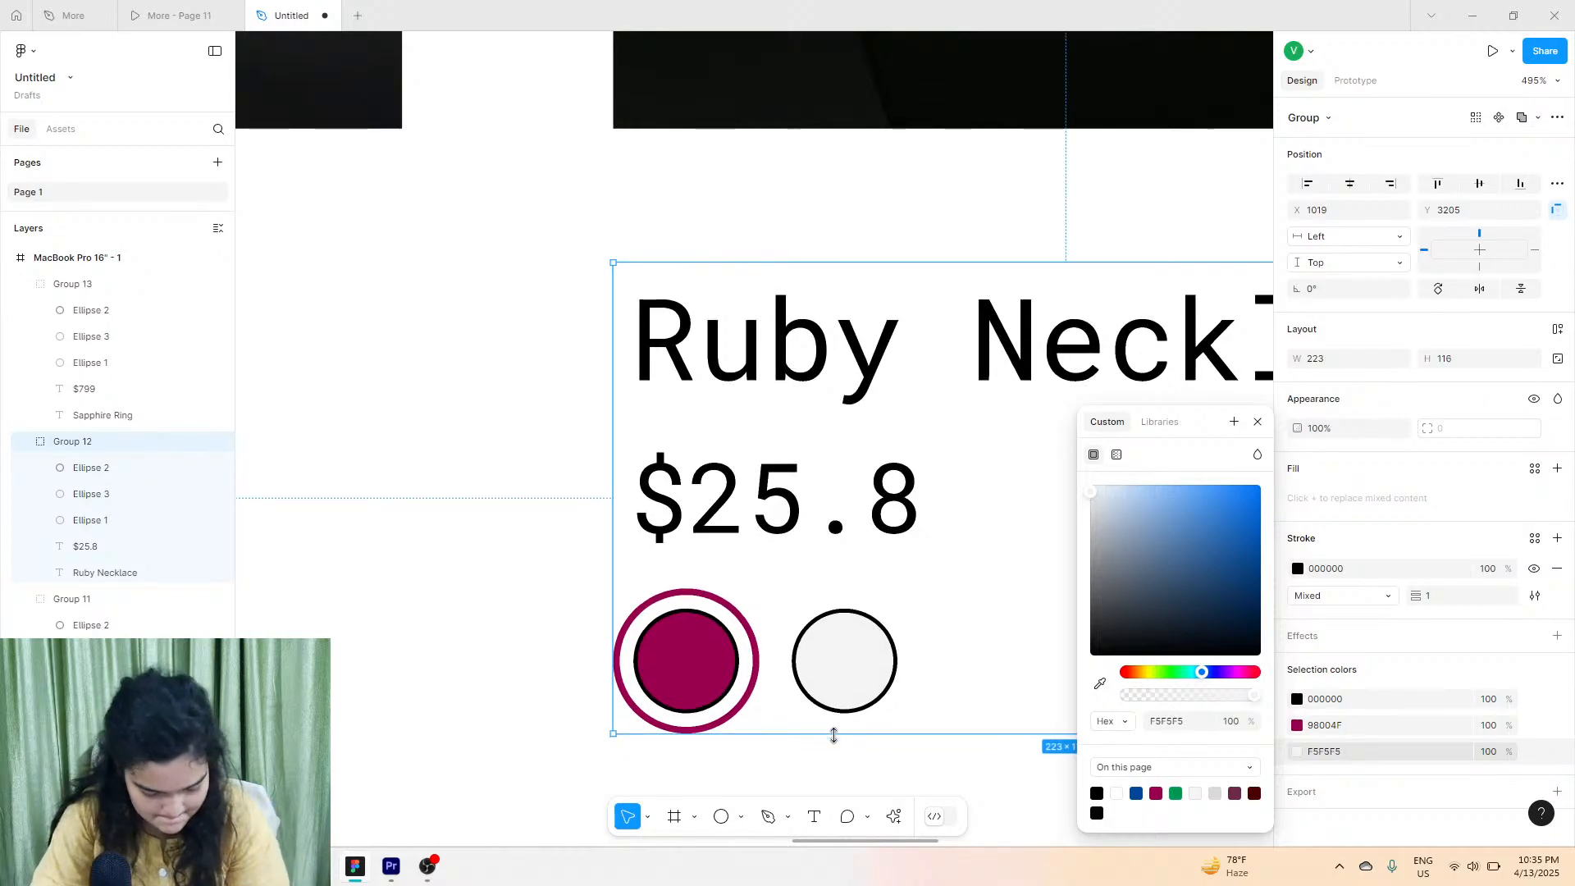
Change the product name beneath the diamond ring image to Diamond Ring.
{"action": "scroll", "coordinate": [837, 729], "scroll_direction": "down", "scroll_amount": 5}
{"action": "scroll", "coordinate": [836, 722], "scroll_direction": "down", "scroll_amount": 2}
{"action": "scroll", "coordinate": [851, 745], "scroll_direction": "right", "scroll_amount": 5}
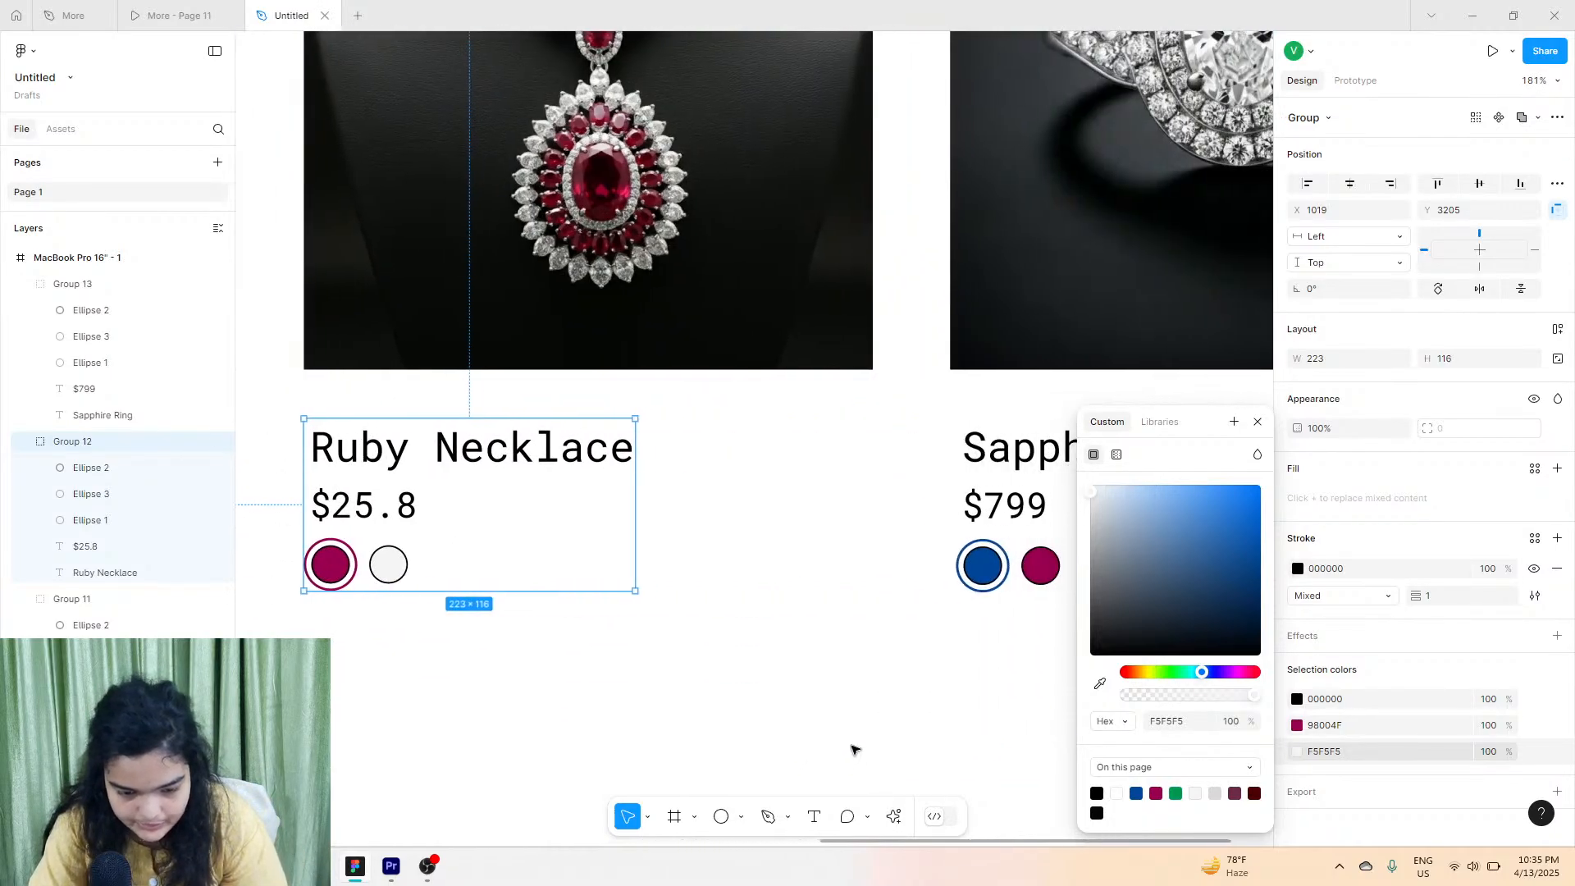
{"action": "double_click", "coordinate": [856, 454]}
{"action": "double_click", "coordinate": [856, 453]}
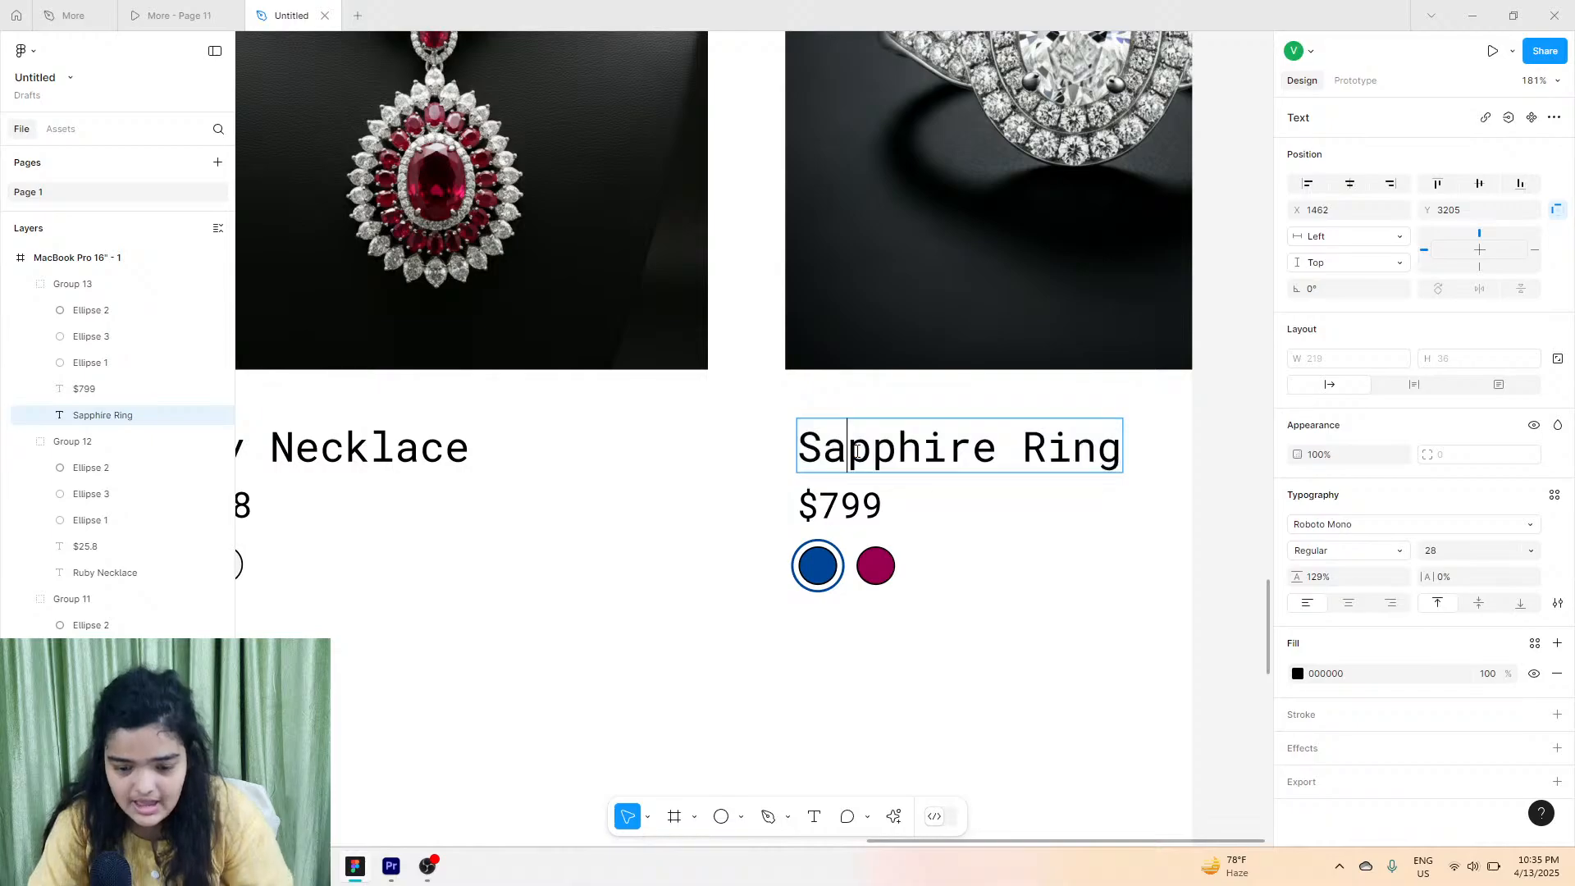
{"action": "double_click", "coordinate": [856, 453]}
{"action": "type", "text": "Diamond"}
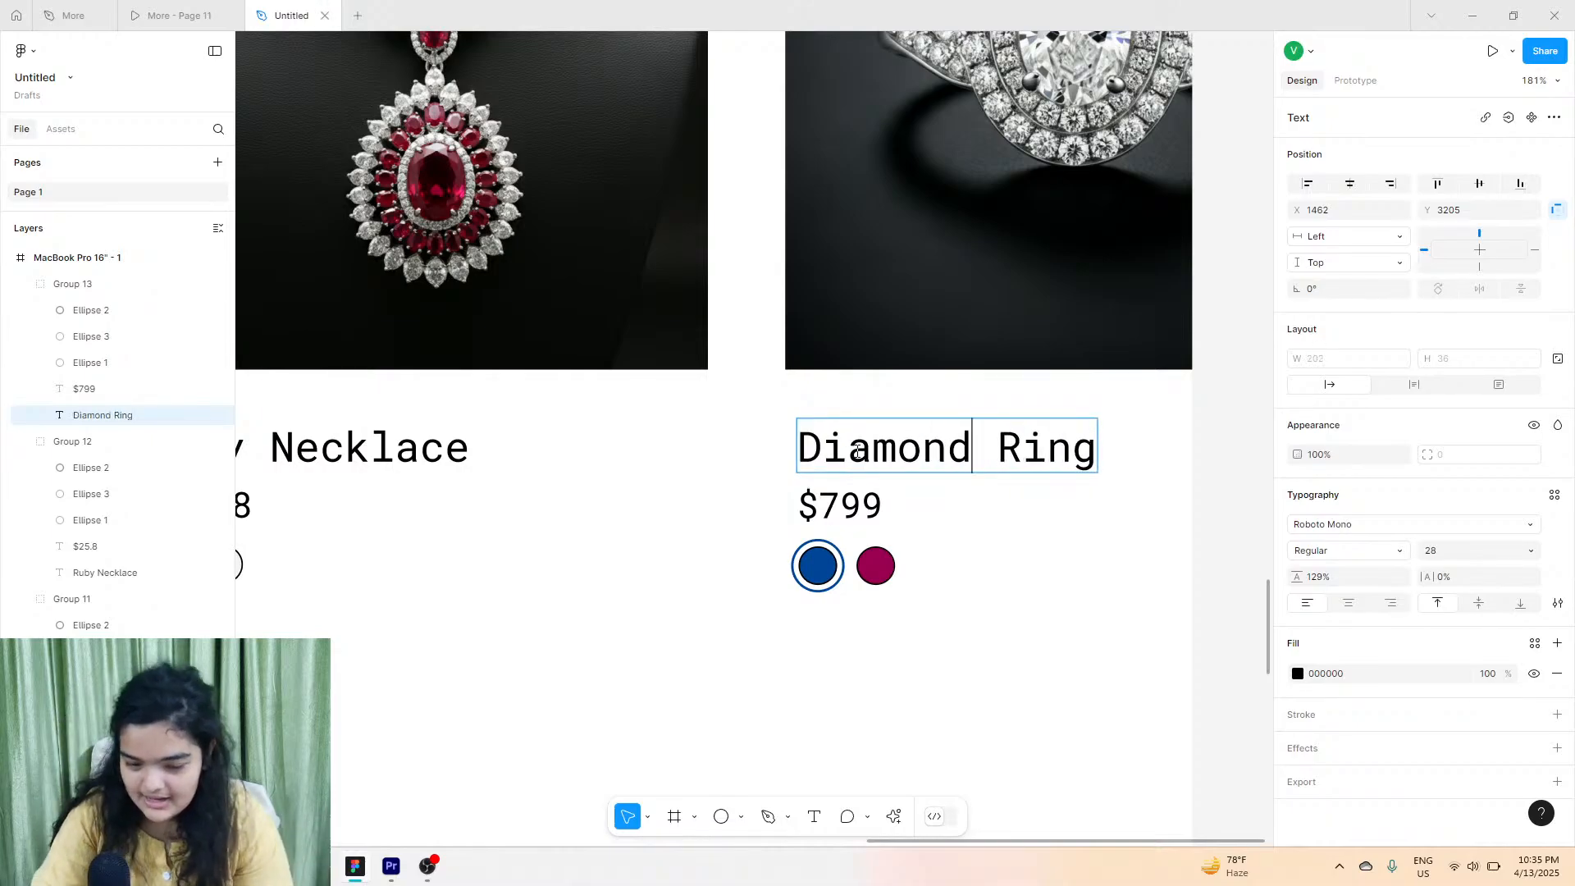
{"action": "key", "text": "Escape"}
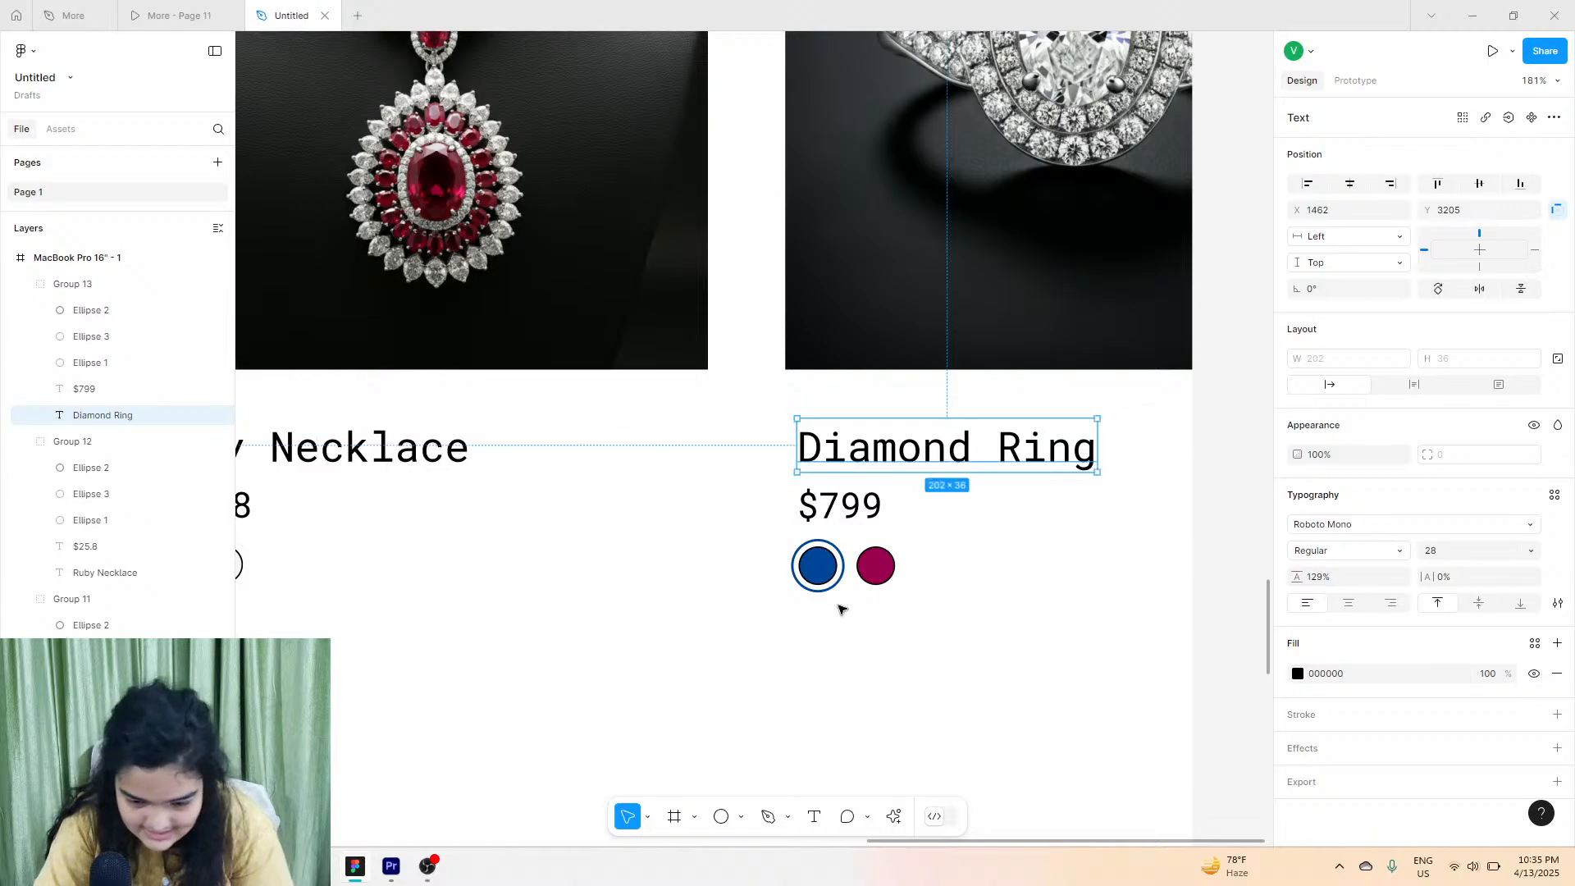
{"action": "key", "text": "Escape"}
In the Diamond Ring caption group, recolour the blue swatch and its ring to D9D9D9 and the magenta swatch to 009752.
{"action": "left_click", "coordinate": [843, 572]}
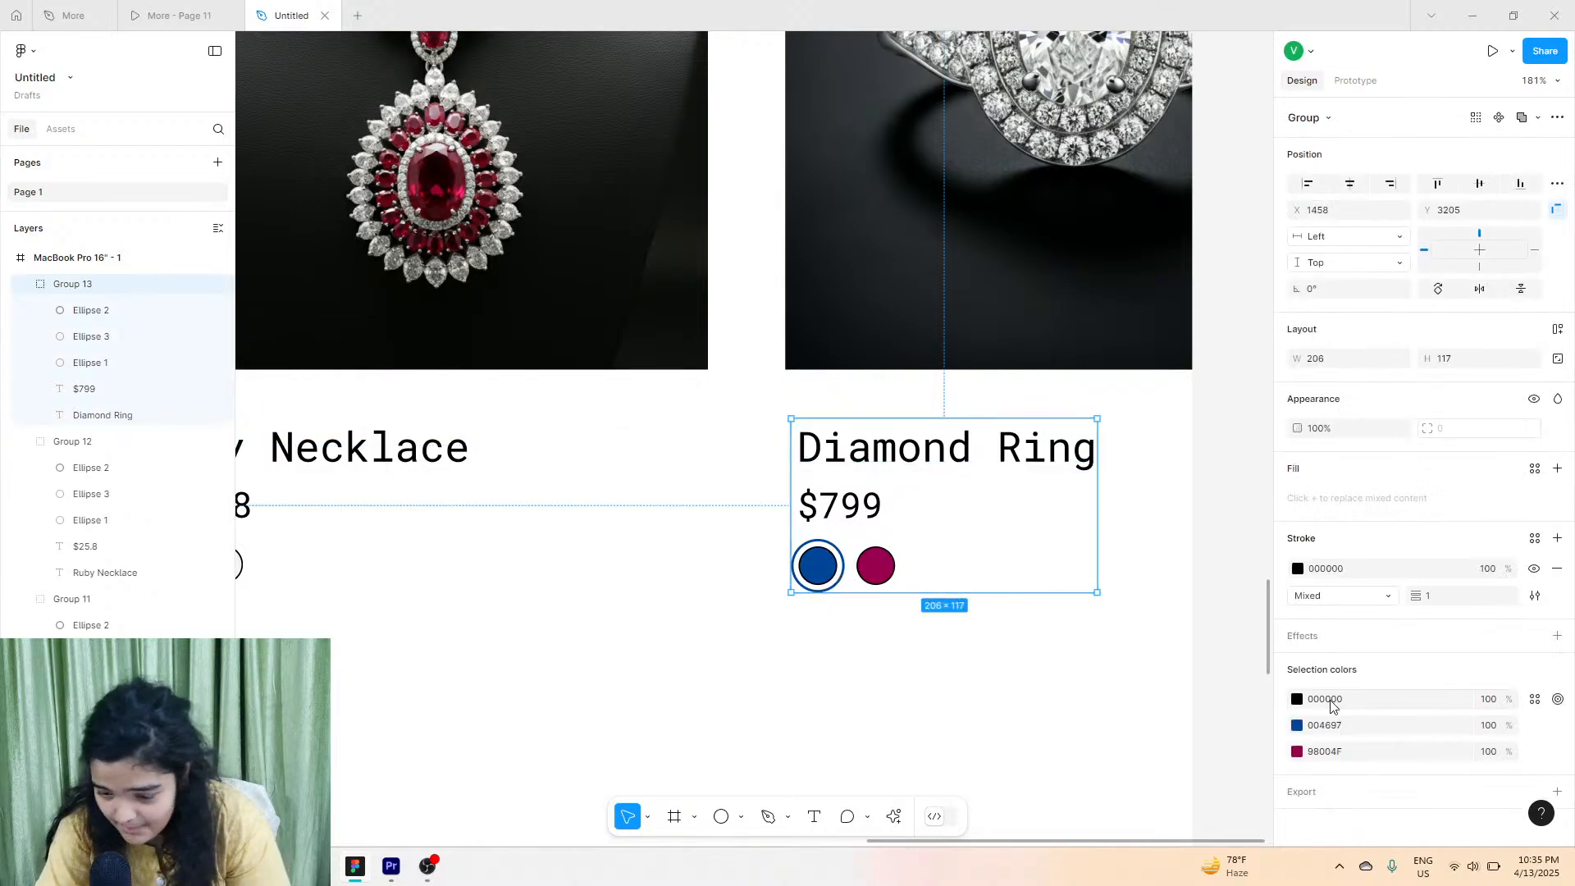
{"action": "left_click", "coordinate": [1297, 726]}
{"action": "left_click", "coordinate": [1214, 792]}
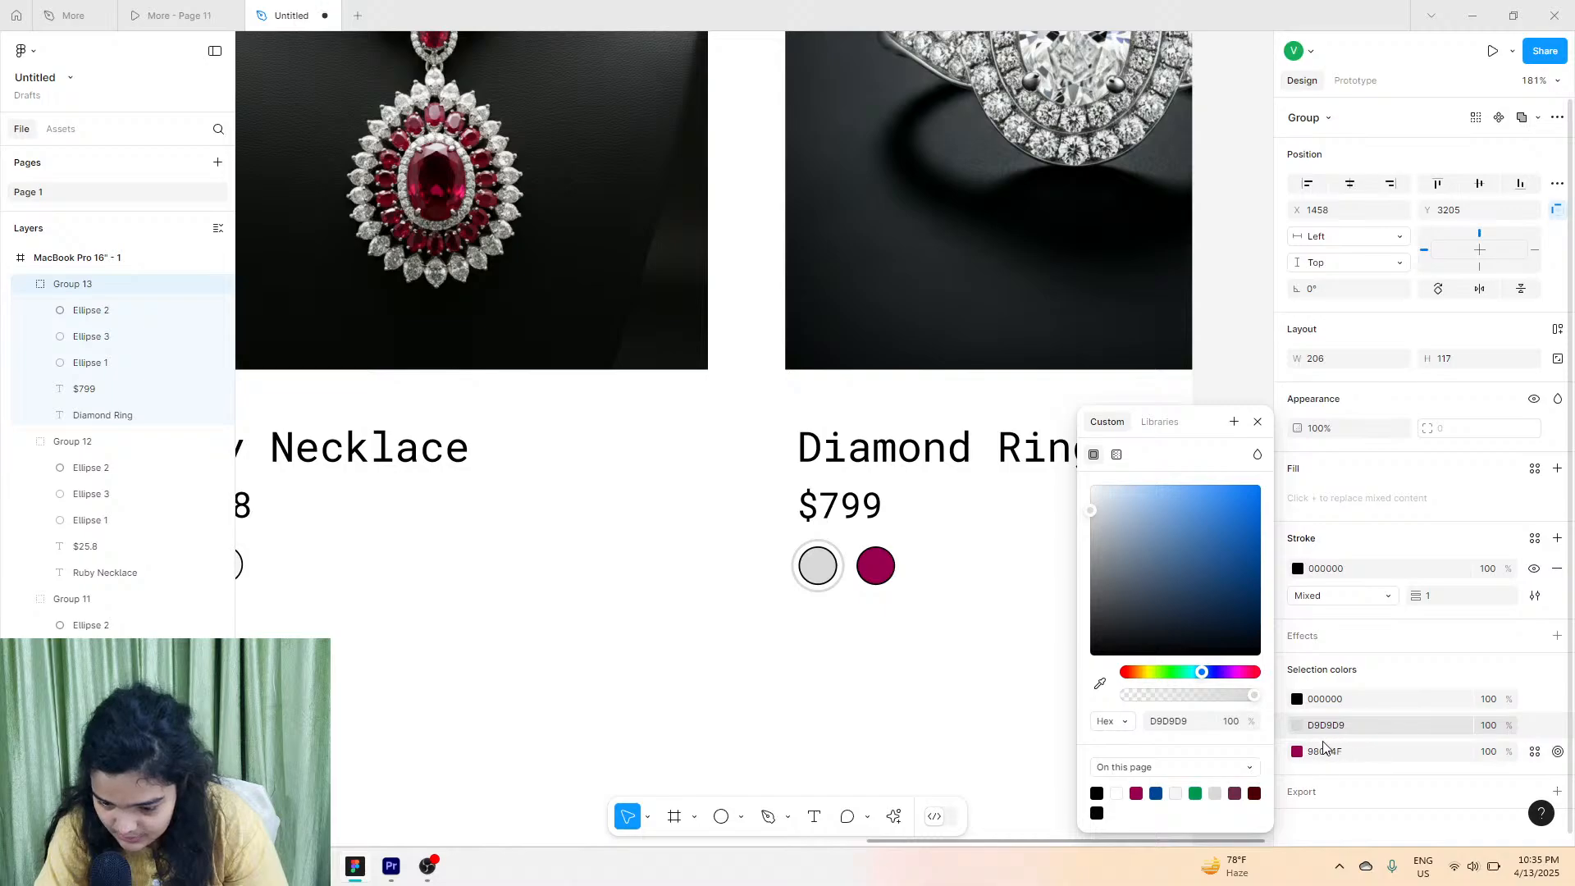
{"action": "left_click", "coordinate": [1297, 751]}
{"action": "left_click", "coordinate": [1214, 793]}
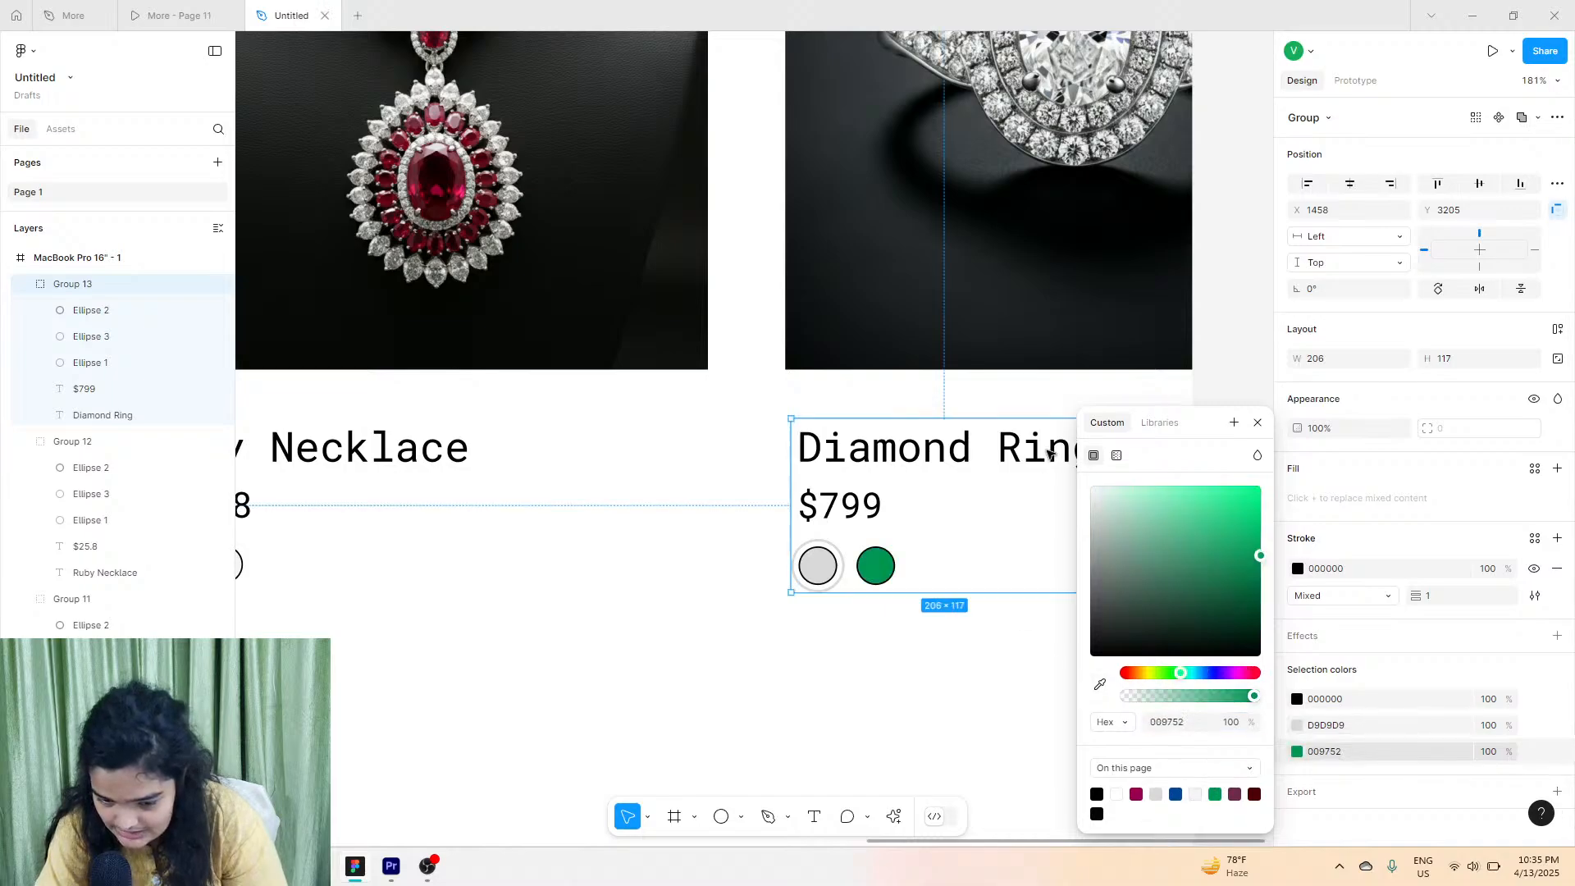
{"action": "left_click", "coordinate": [942, 680]}
Open the Iconify plugin and search its icons for "next".
{"action": "scroll", "coordinate": [942, 679], "scroll_direction": "left", "scroll_amount": 10}
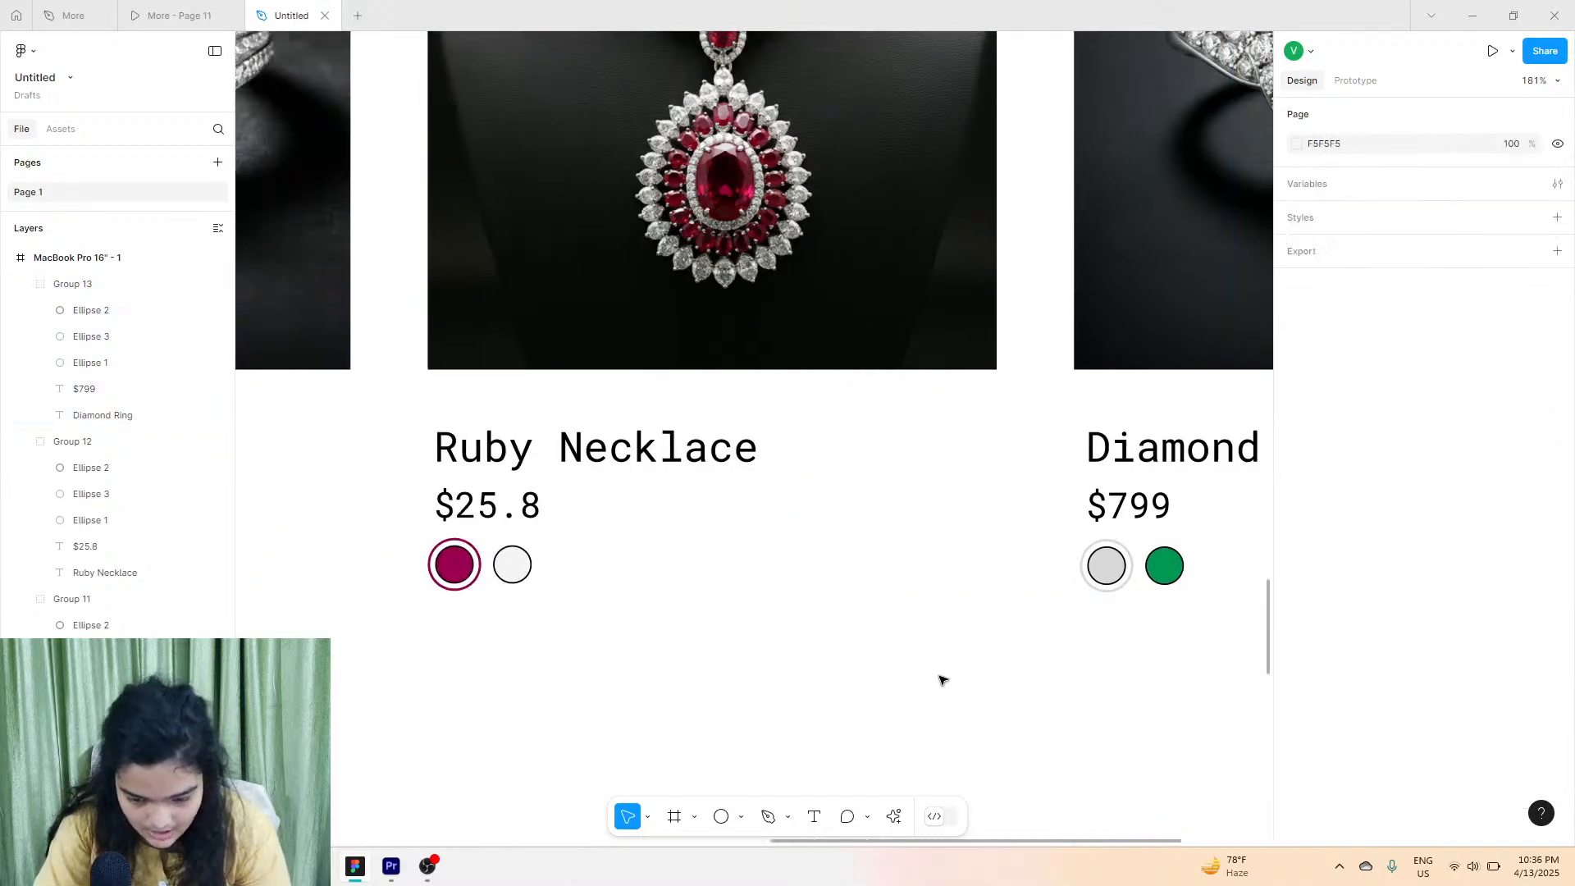
{"action": "scroll", "coordinate": [943, 679], "scroll_direction": "down", "scroll_amount": 3}
{"action": "scroll", "coordinate": [942, 679], "scroll_direction": "down", "scroll_amount": 5, "text": "ctrl"}
{"action": "scroll", "coordinate": [945, 681], "scroll_direction": "down", "scroll_amount": 1}
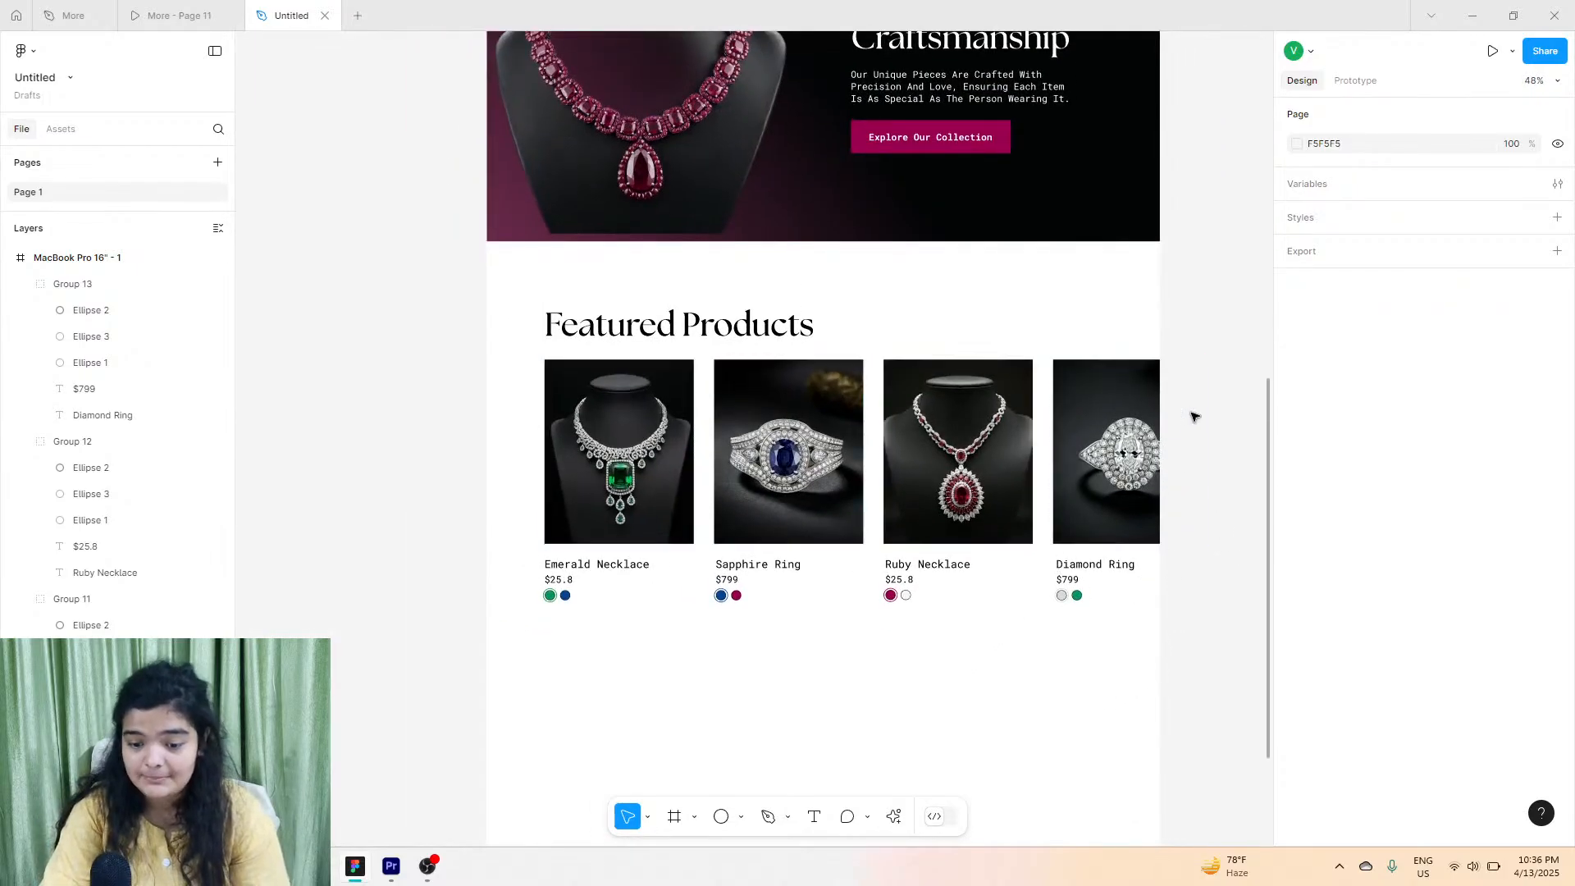
{"action": "scroll", "coordinate": [1186, 422], "scroll_direction": "up", "scroll_amount": 10, "text": "ctrl"}
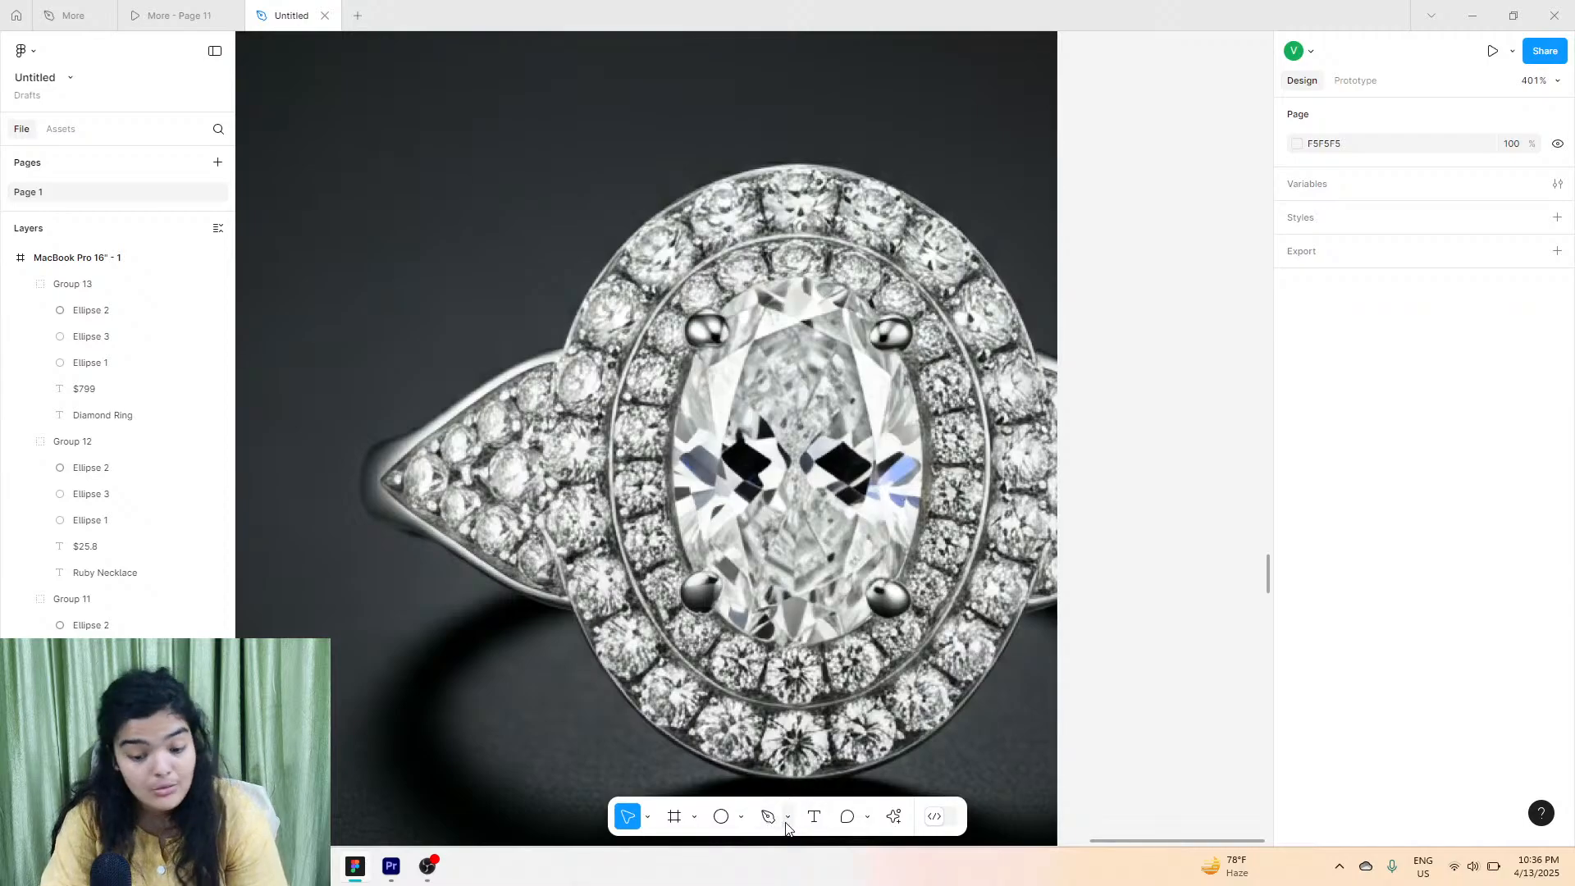
{"action": "left_click", "coordinate": [894, 816]}
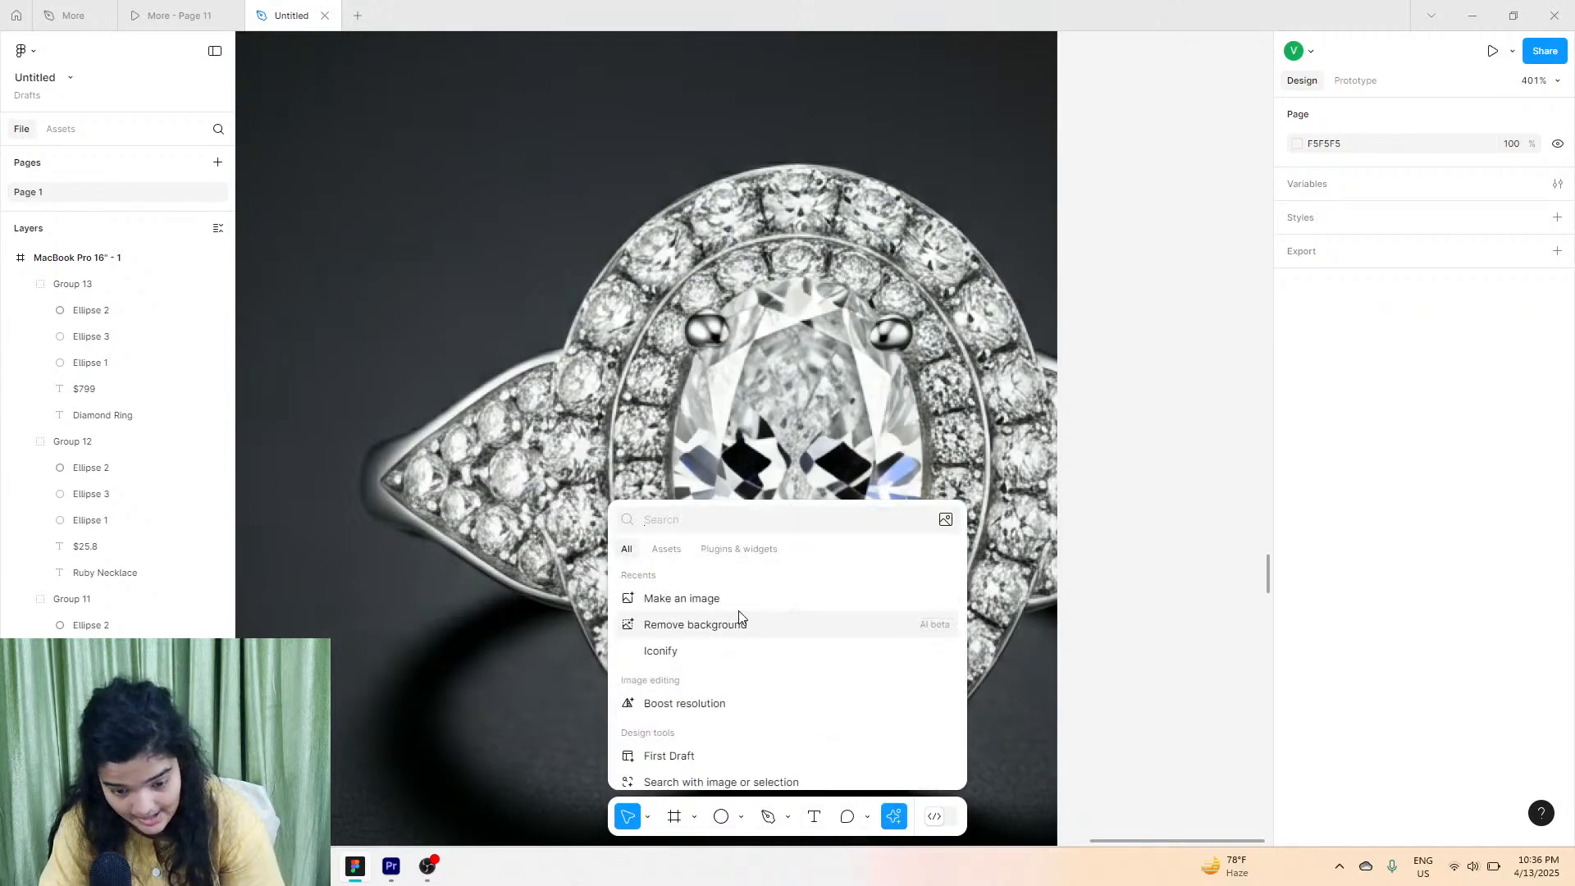
{"action": "left_click", "coordinate": [683, 652]}
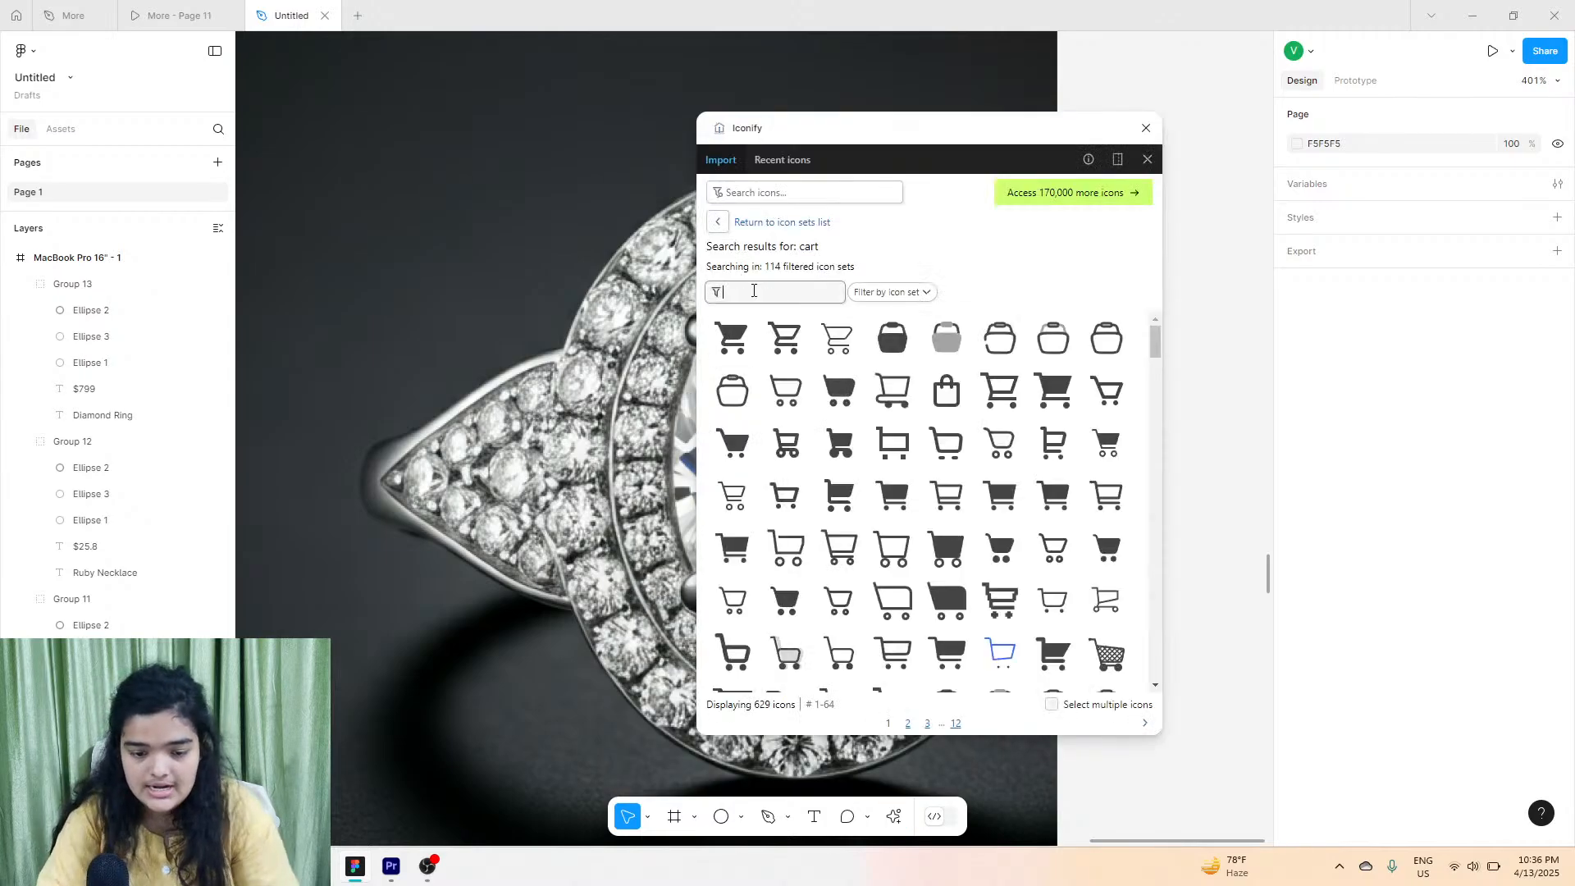
{"action": "left_click", "coordinate": [771, 195]}
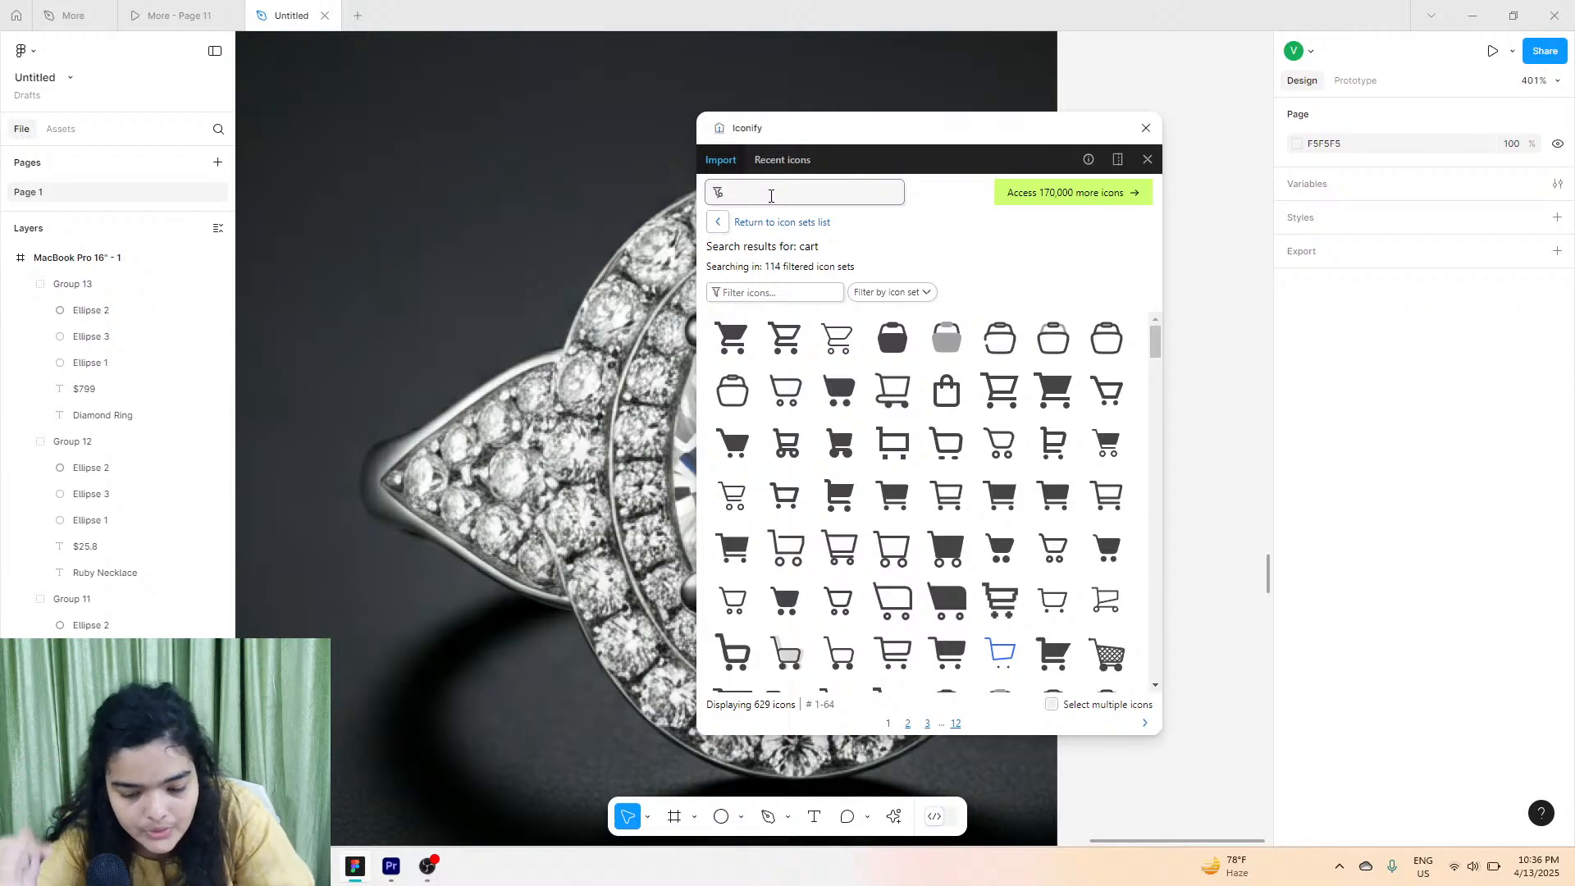
{"action": "type", "text": "r"}
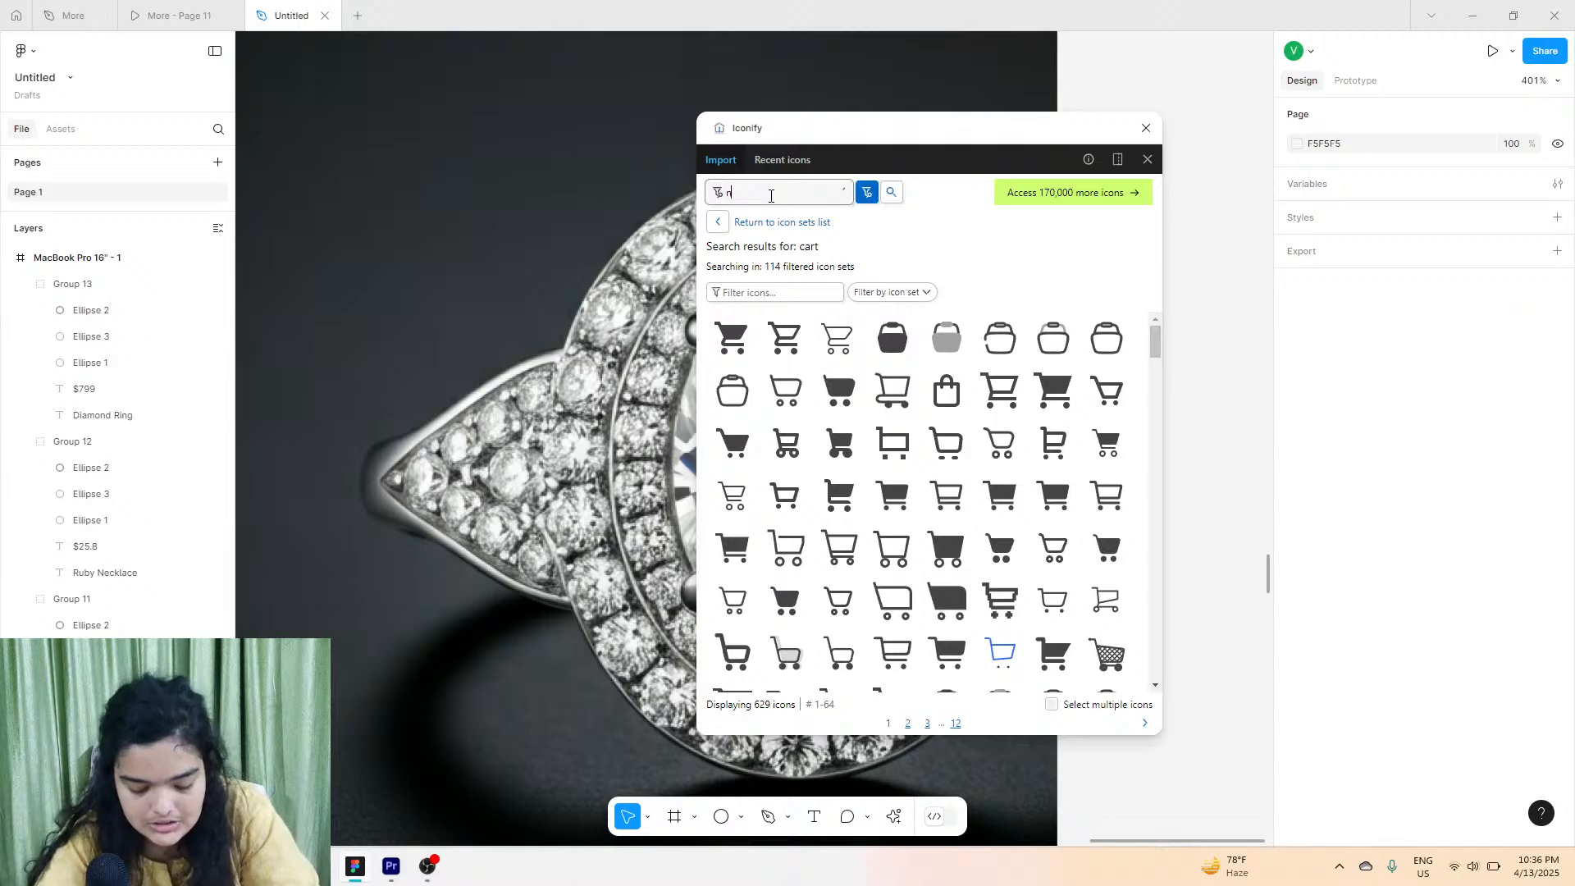
{"action": "key", "text": "Return"}
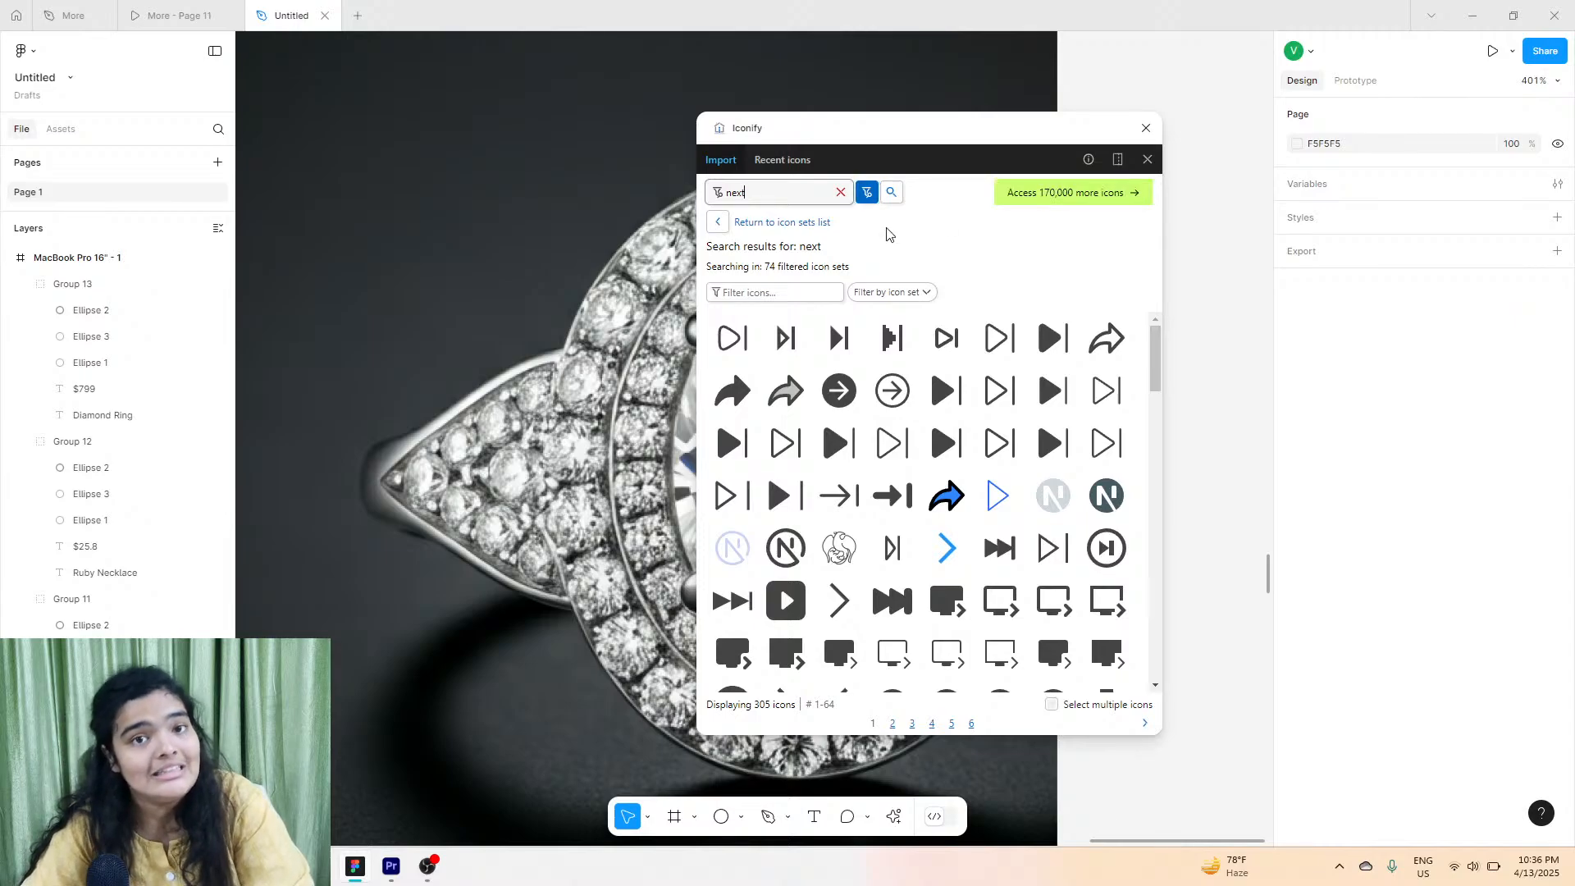
Browse the search results, import the grommet-icons:link-next arrow at size 333 onto the canvas, and close Iconify.
{"action": "left_click", "coordinate": [780, 289]}
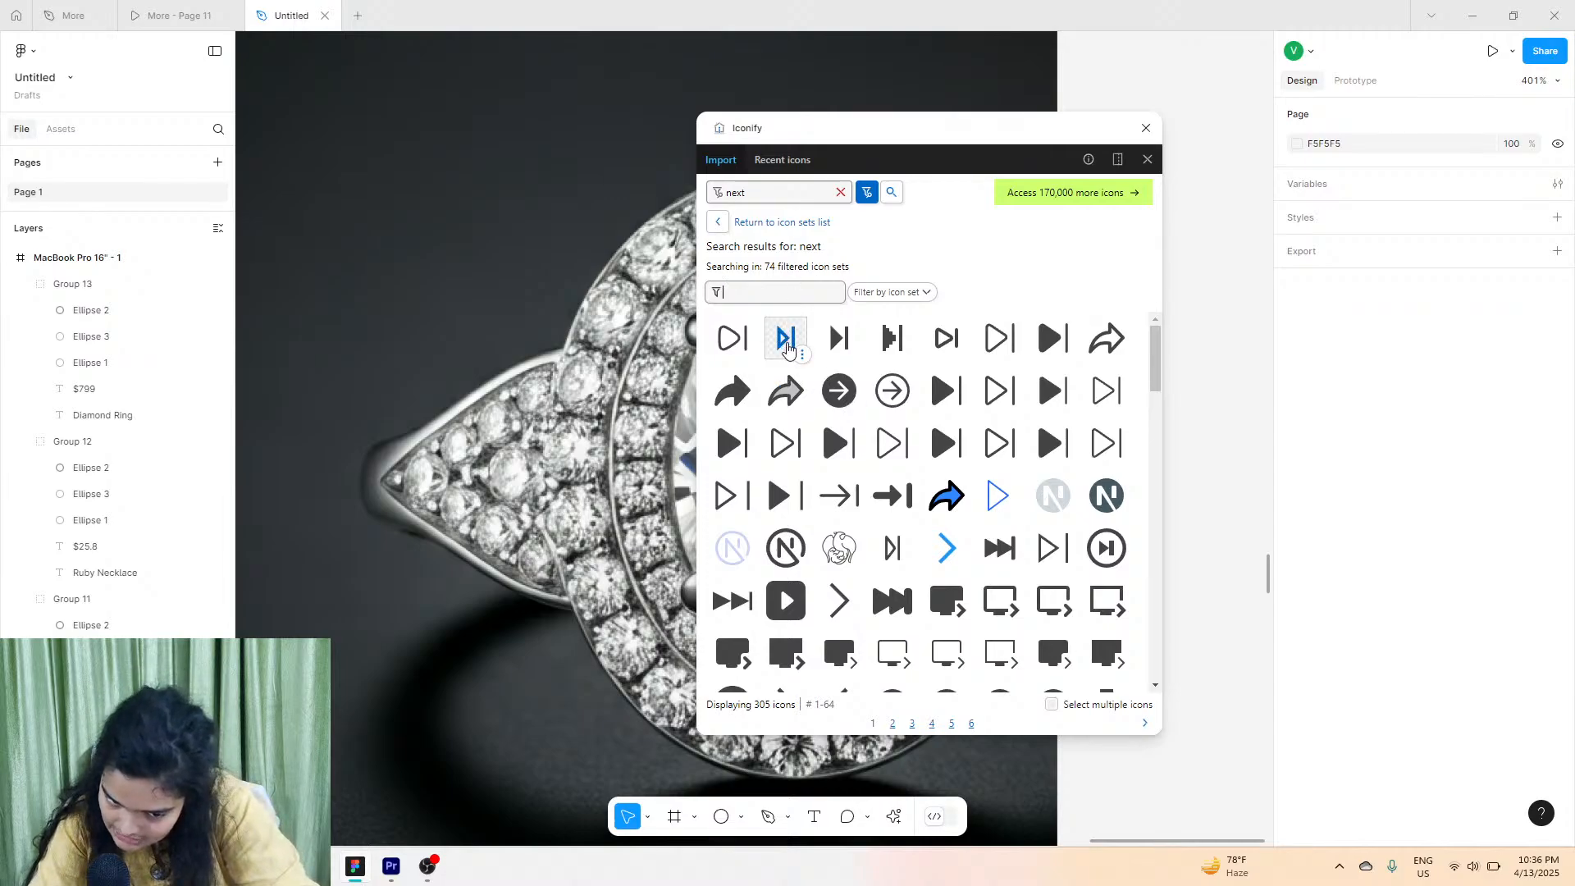
{"action": "left_click", "coordinate": [788, 346]}
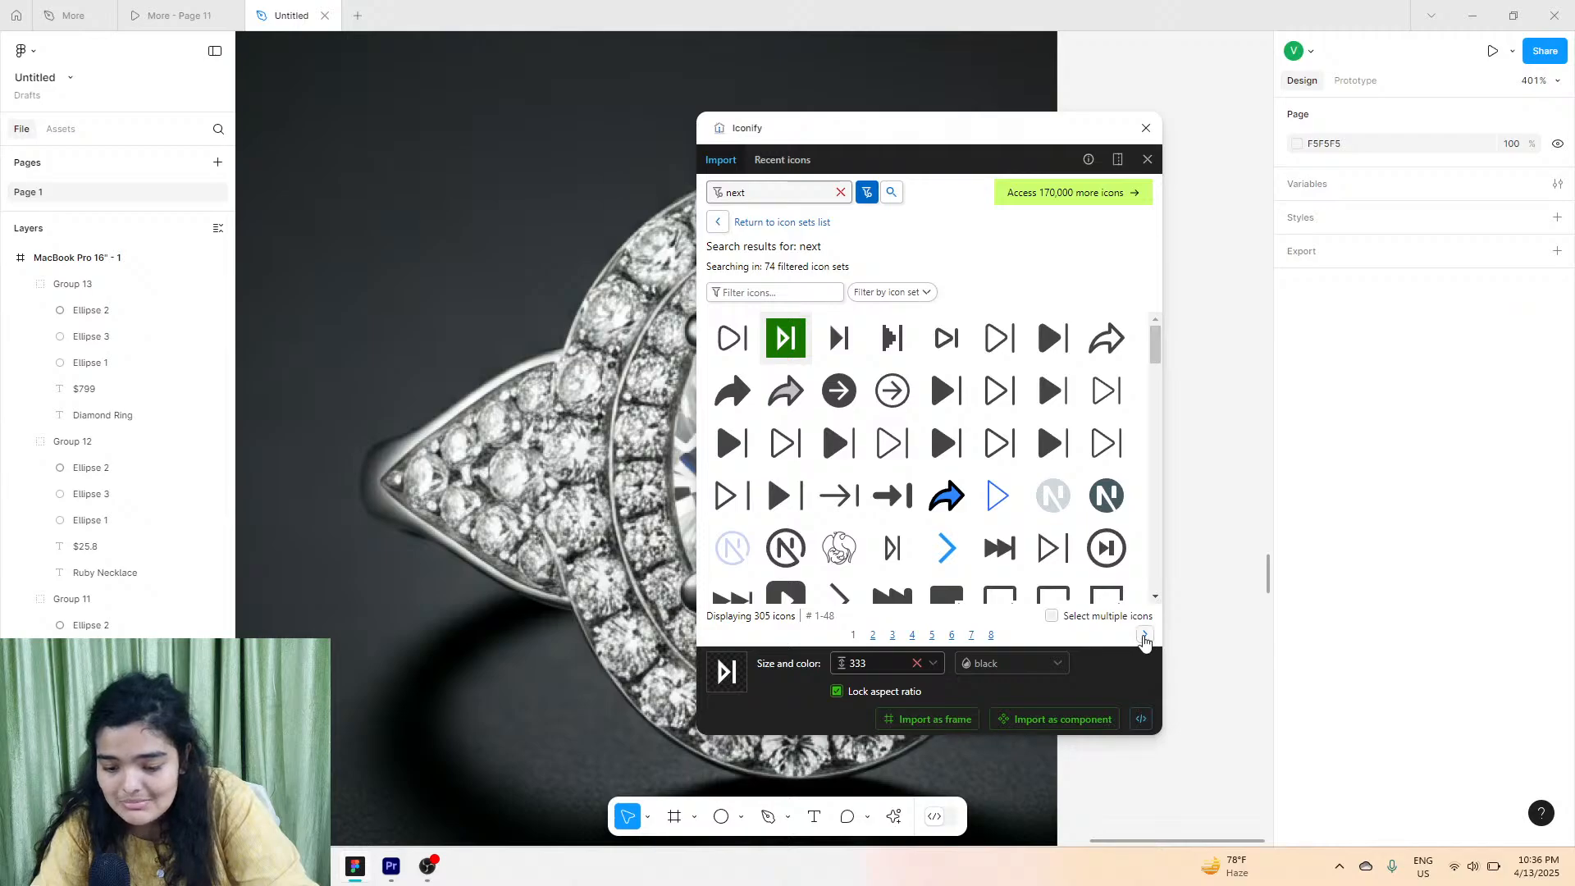
{"action": "scroll", "coordinate": [971, 433], "scroll_direction": "down", "scroll_amount": 6}
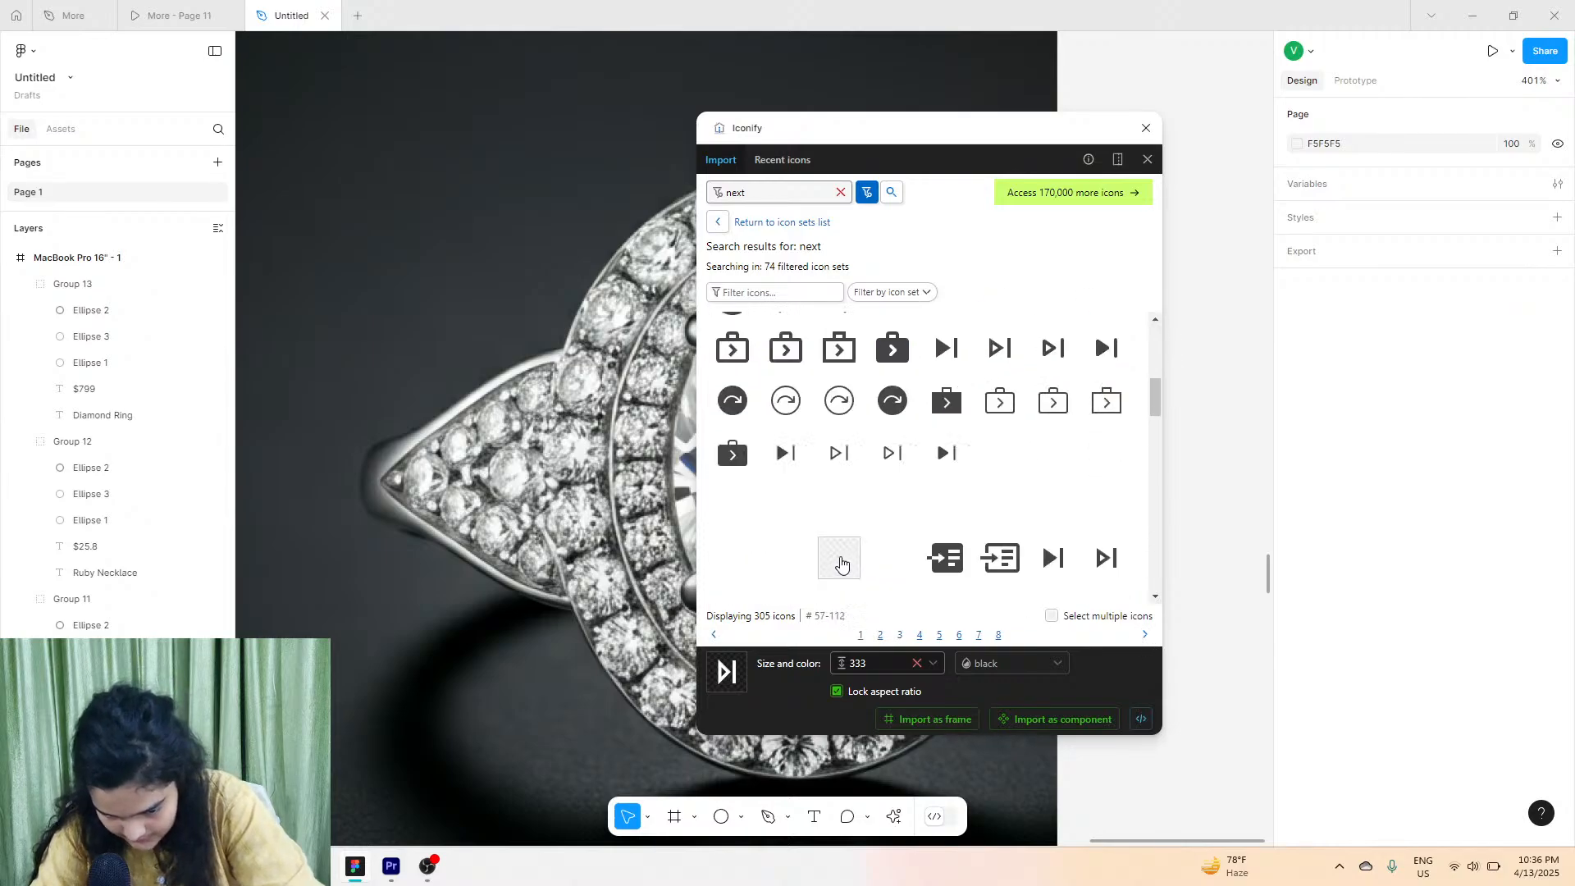
{"action": "scroll", "coordinate": [841, 492], "scroll_direction": "down", "scroll_amount": 6}
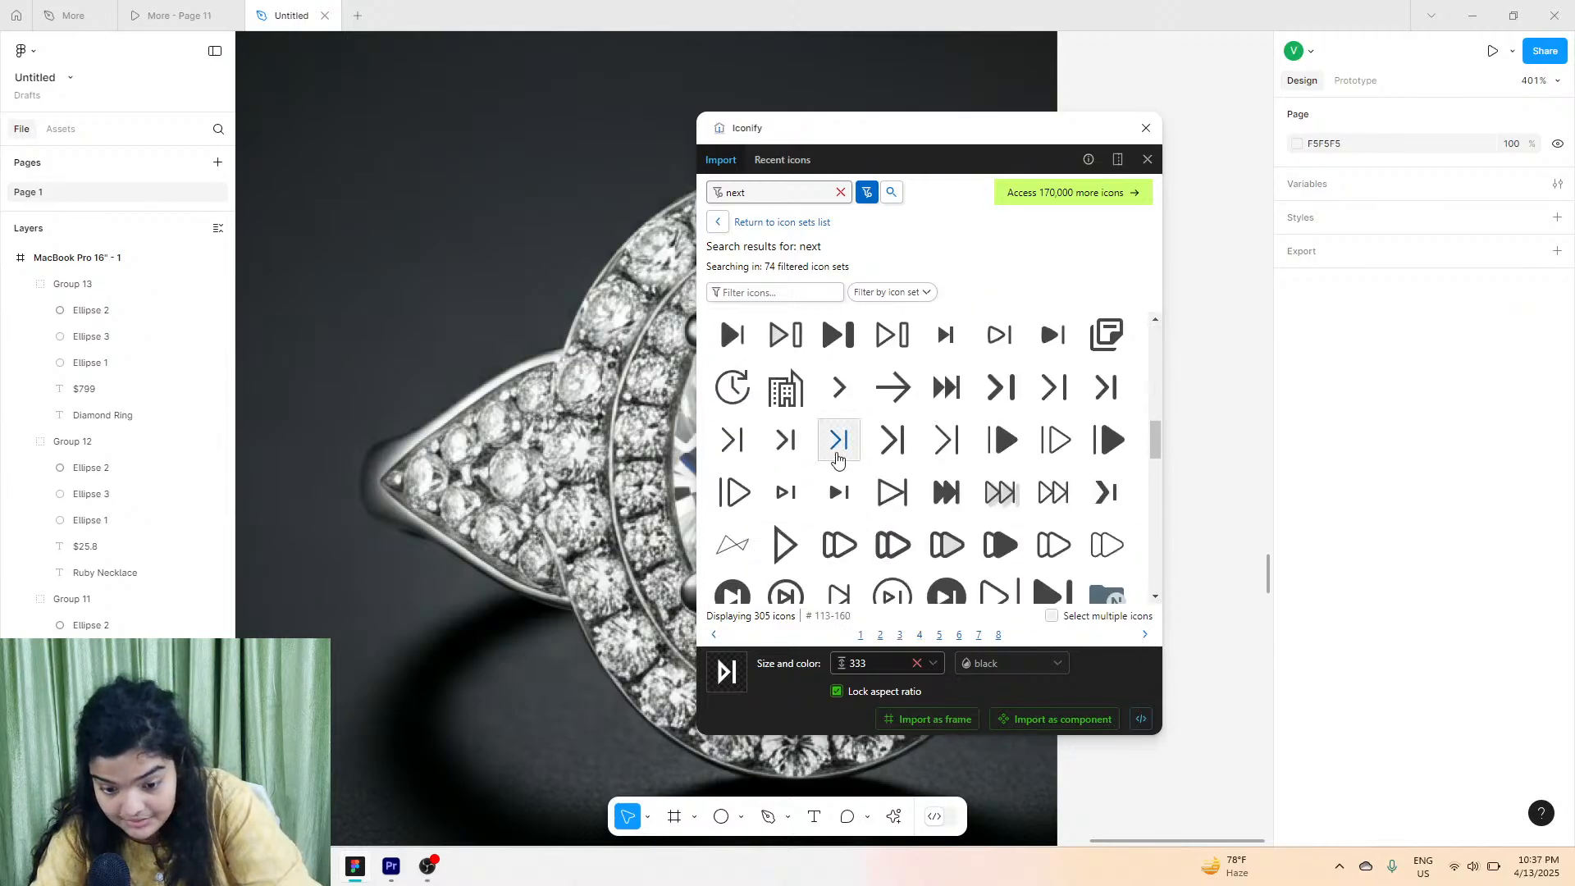
{"action": "left_click_drag", "start_coordinate": [891, 393], "coordinate": [1211, 685]}
{"action": "left_click", "coordinate": [1146, 128]}
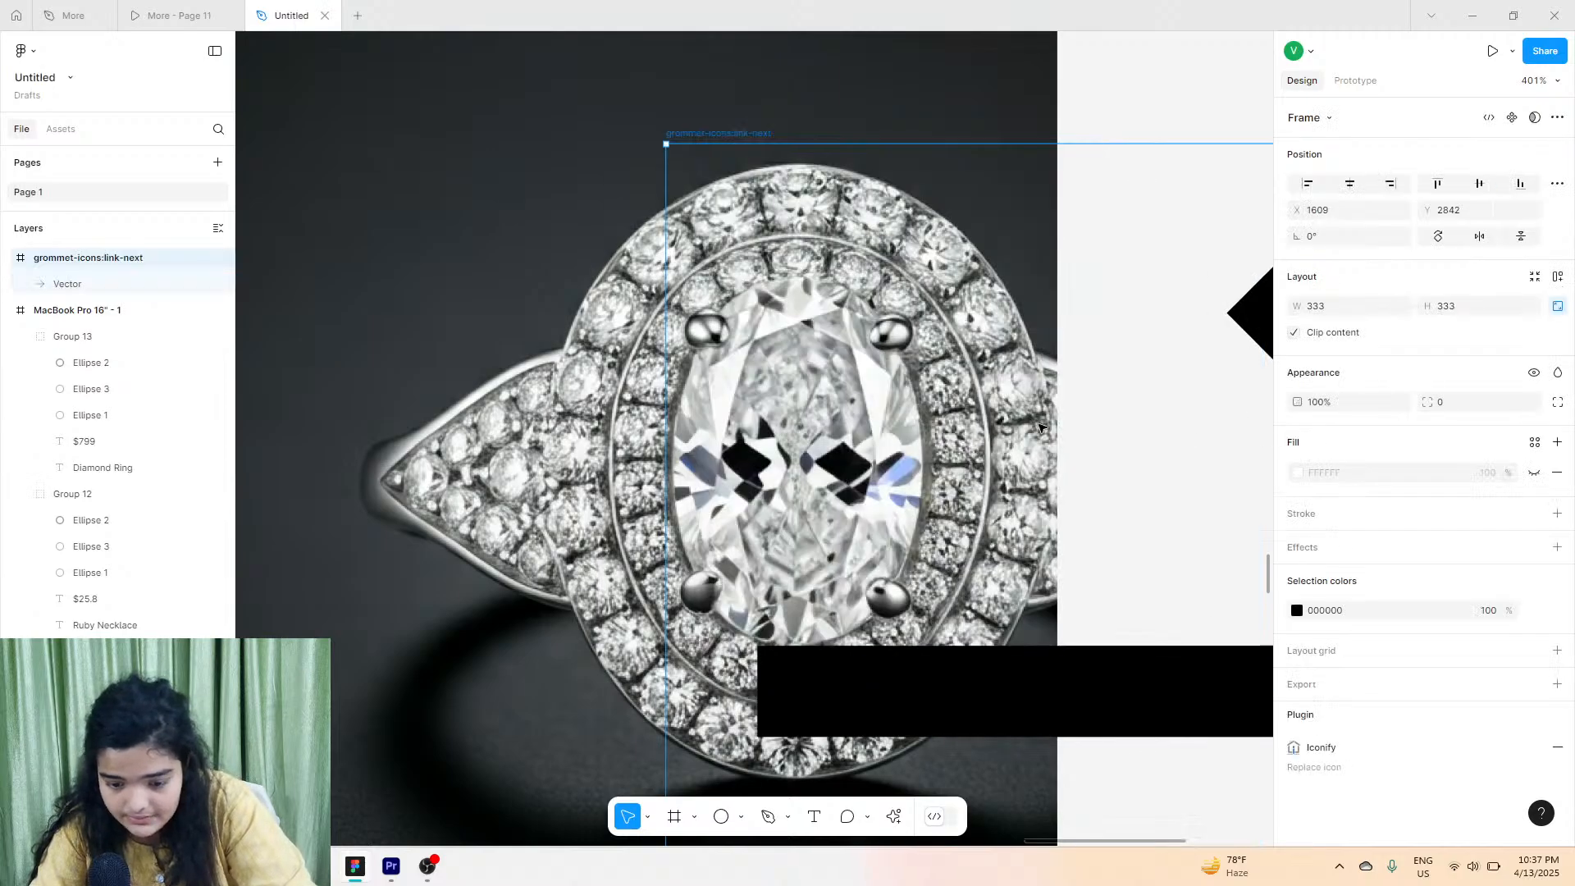
Move the arrow icon into the product image row and set it to ignore auto layout.
{"action": "left_click_drag", "start_coordinate": [866, 336], "coordinate": [808, 146]}
{"action": "left_click_drag", "start_coordinate": [954, 277], "coordinate": [954, 277]}
{"action": "left_click", "coordinate": [741, 220]}
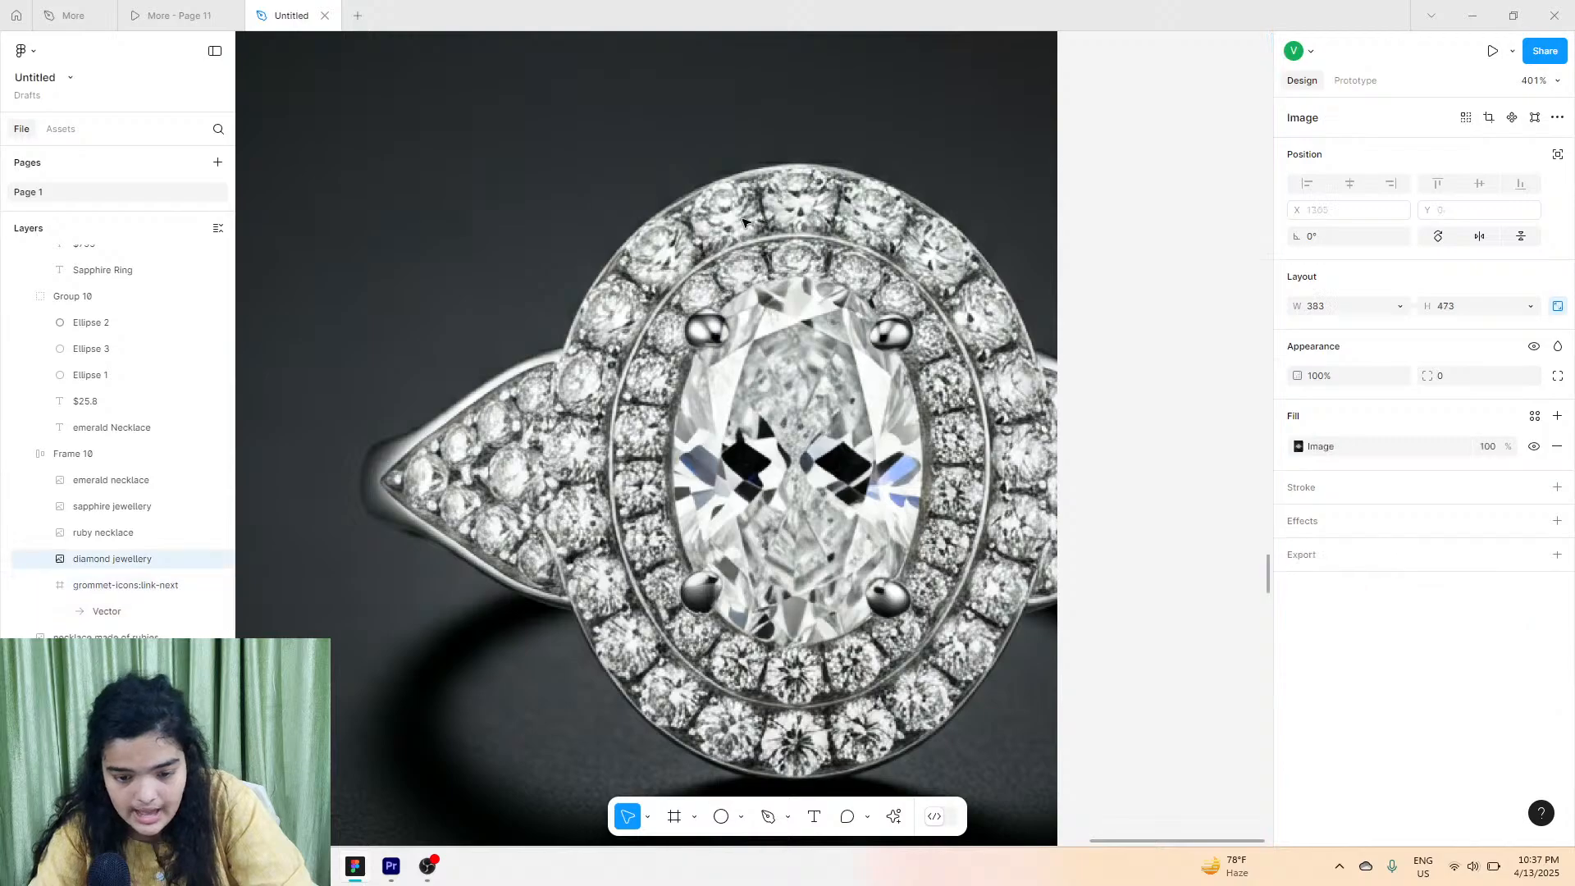
{"action": "mouse_move", "coordinate": [719, 213]}
{"action": "left_mouse_down"}
{"action": "mouse_move", "coordinate": [489, 214]}
{"action": "mouse_move", "coordinate": [709, 212]}
{"action": "left_mouse_up"}
{"action": "scroll", "coordinate": [710, 215], "scroll_direction": "down", "scroll_amount": 5}
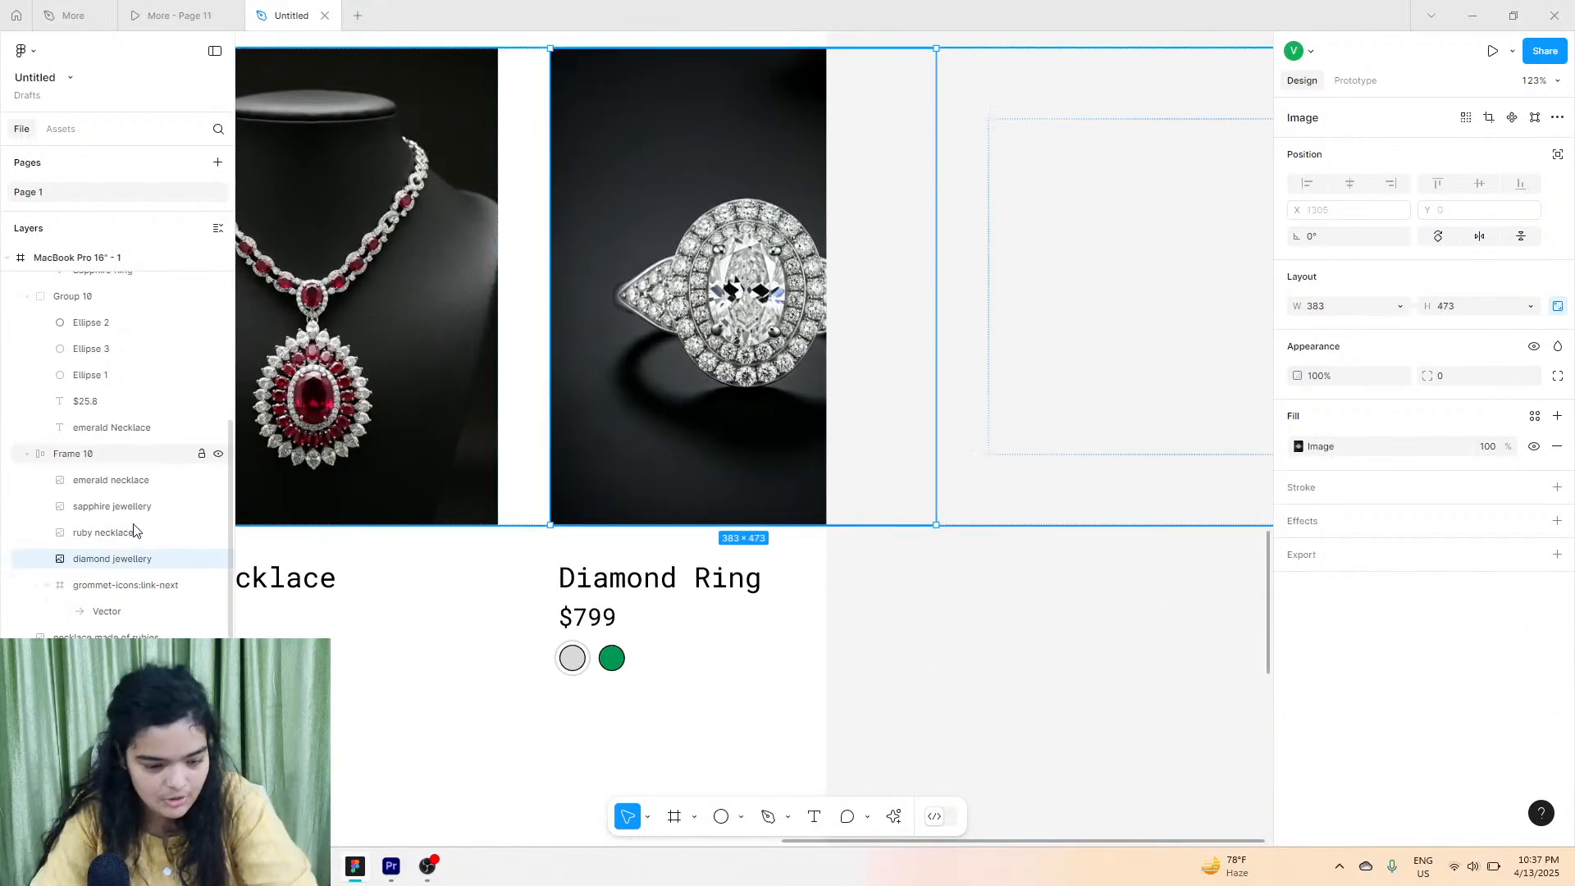
{"action": "left_click", "coordinate": [94, 587]}
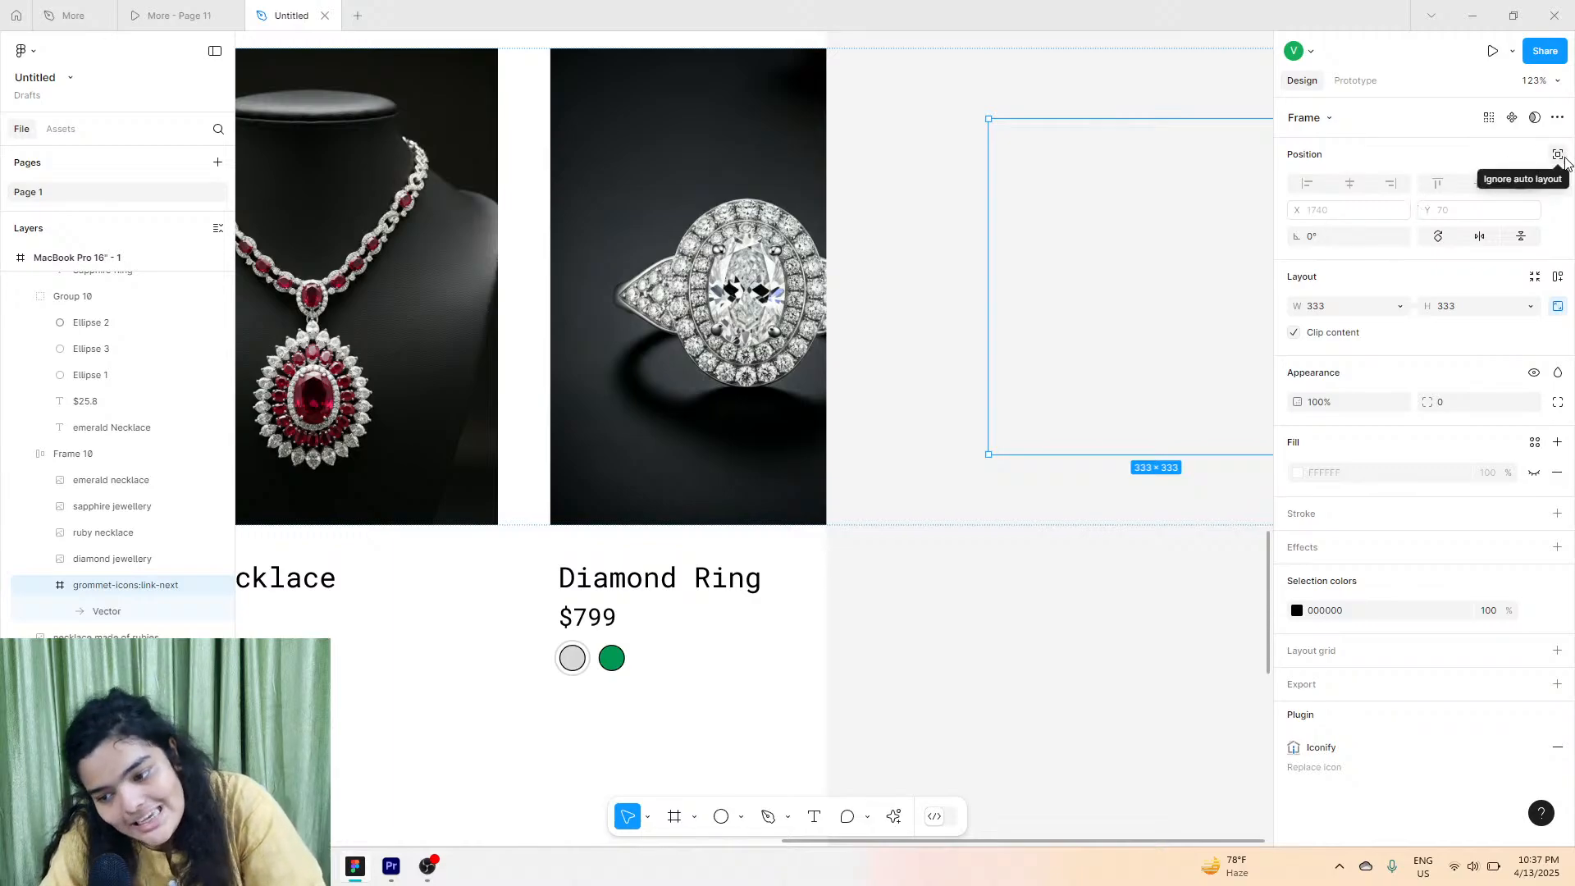
{"action": "left_click", "coordinate": [1557, 155]}
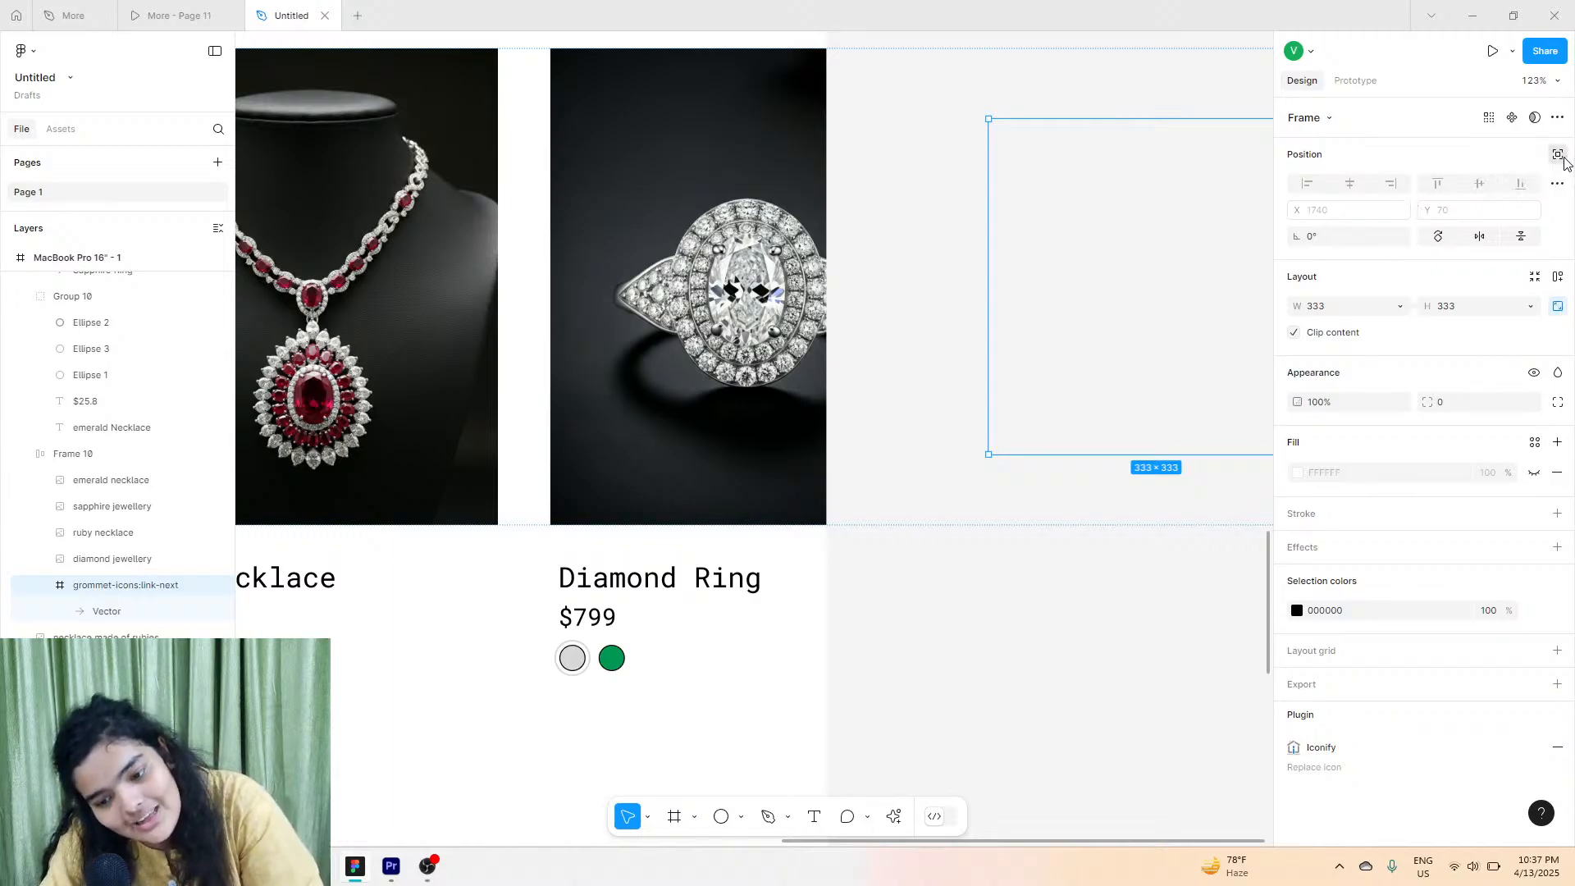
Place the arrow icon across the gap between the ruby necklace and diamond ring images and shrink its arrow to about 80 × 72.
{"action": "left_click_drag", "start_coordinate": [906, 311], "coordinate": [557, 328]}
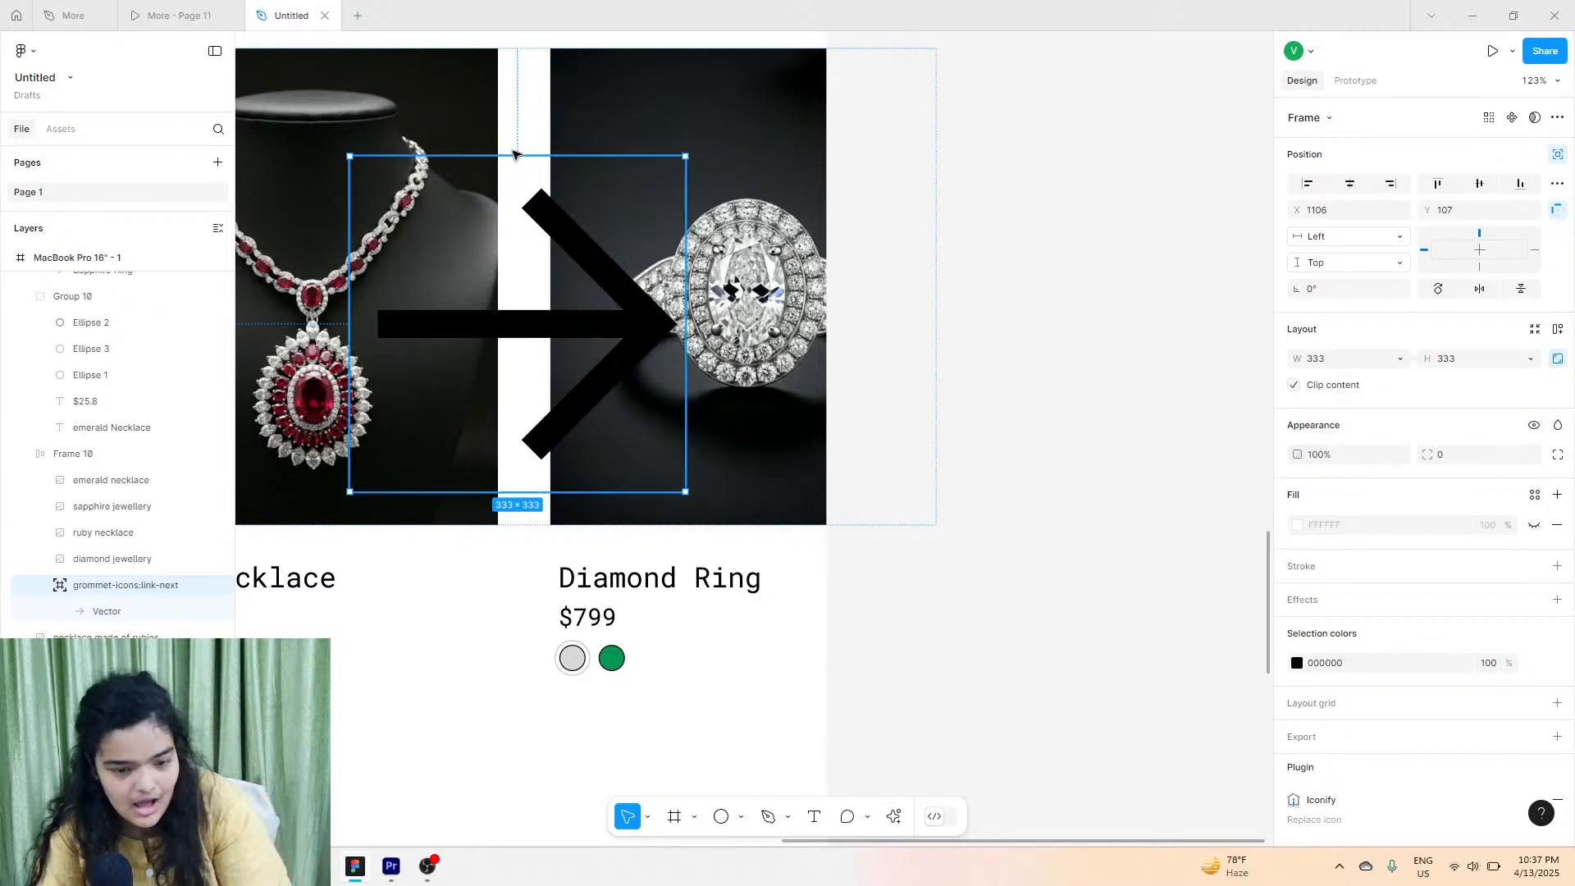
{"action": "left_click_drag", "start_coordinate": [516, 154], "coordinate": [569, 394]}
Set the arrow vector's stroke weight to 10 and its stroke colour to white (FFFFFF).
{"action": "double_click", "coordinate": [538, 434]}
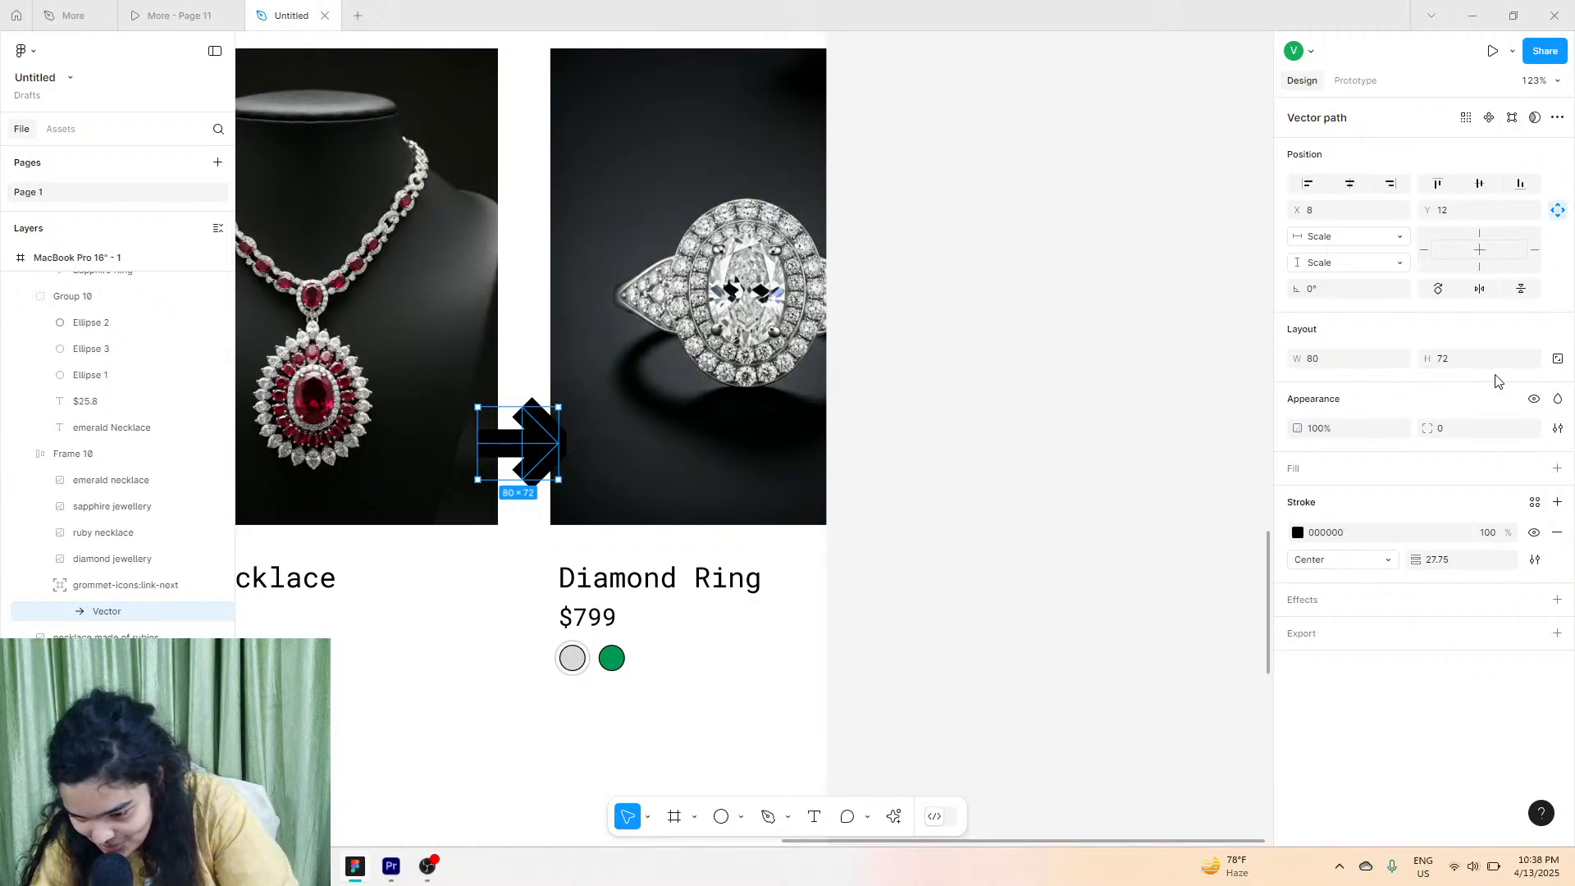
{"action": "left_click", "coordinate": [1449, 562]}
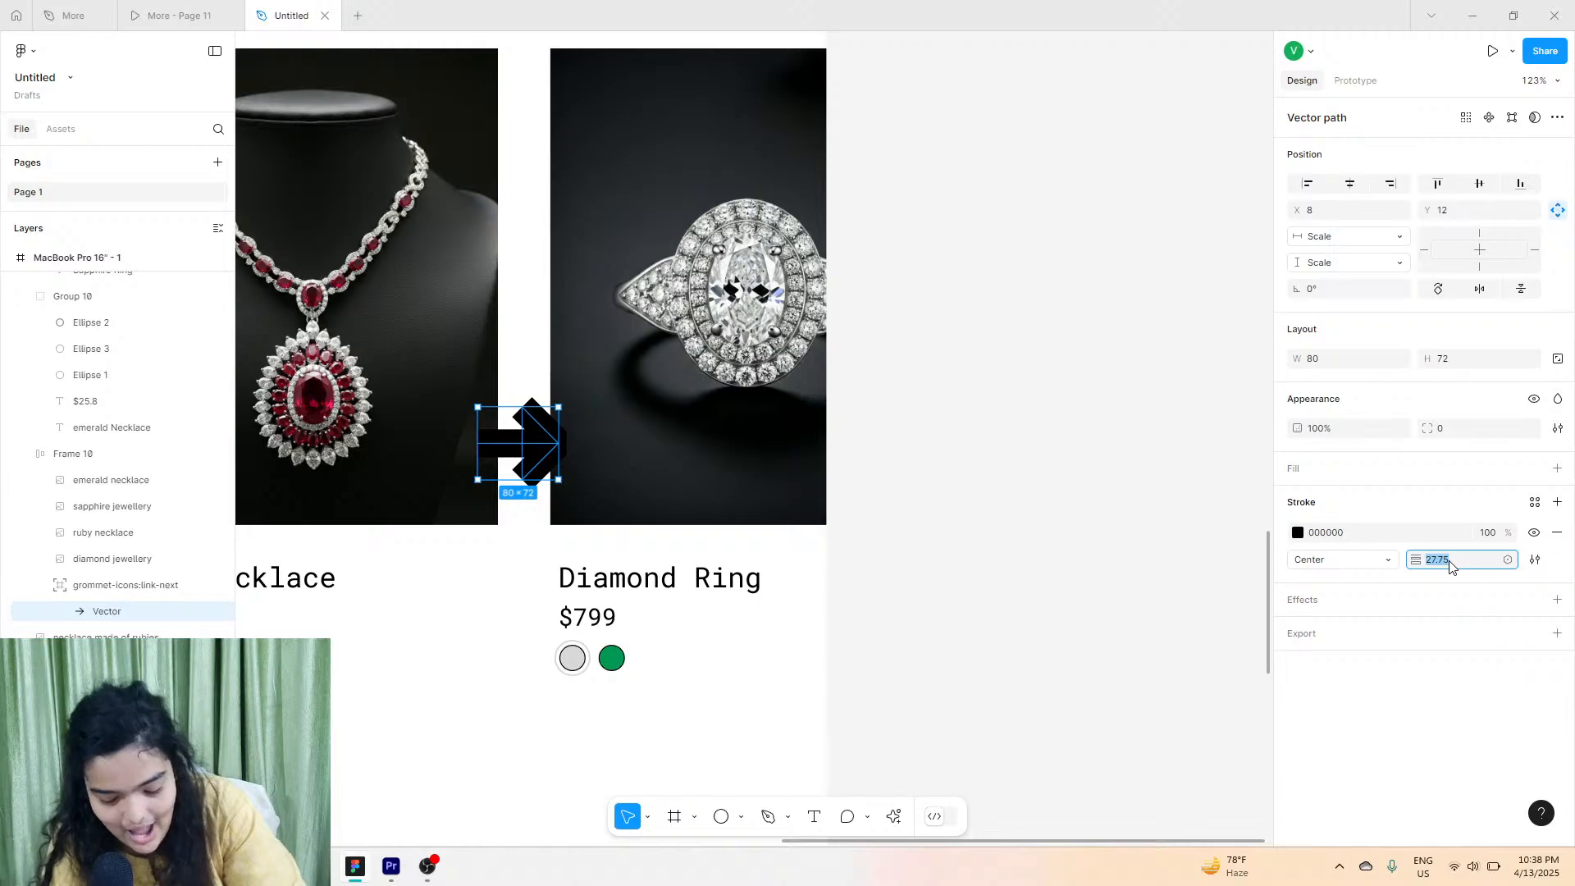
{"action": "key", "text": "Return"}
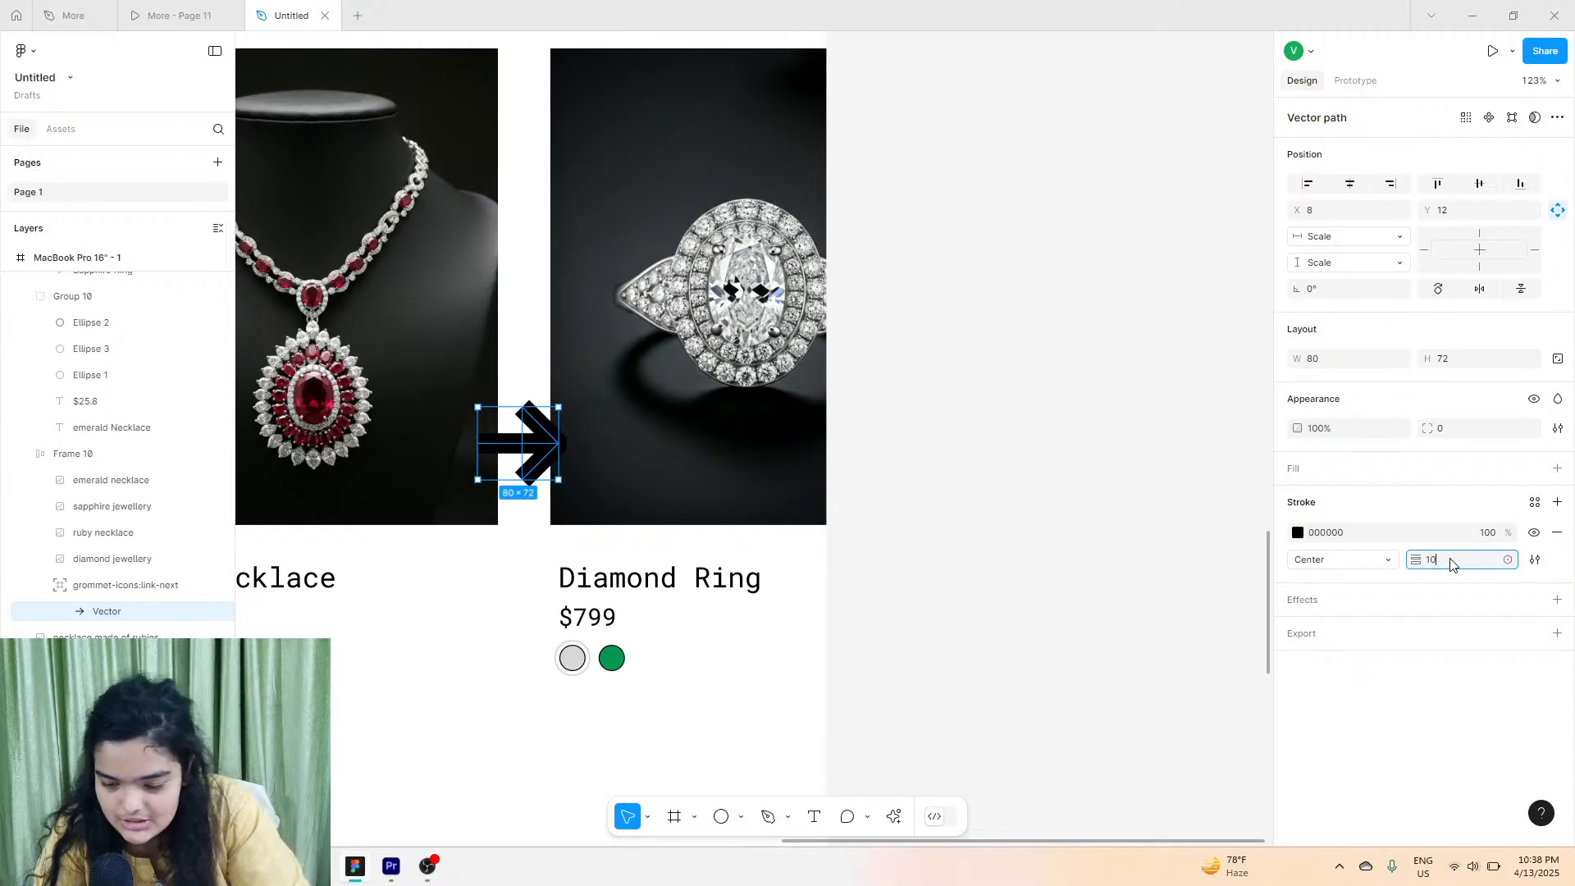
{"action": "key", "text": "Return"}
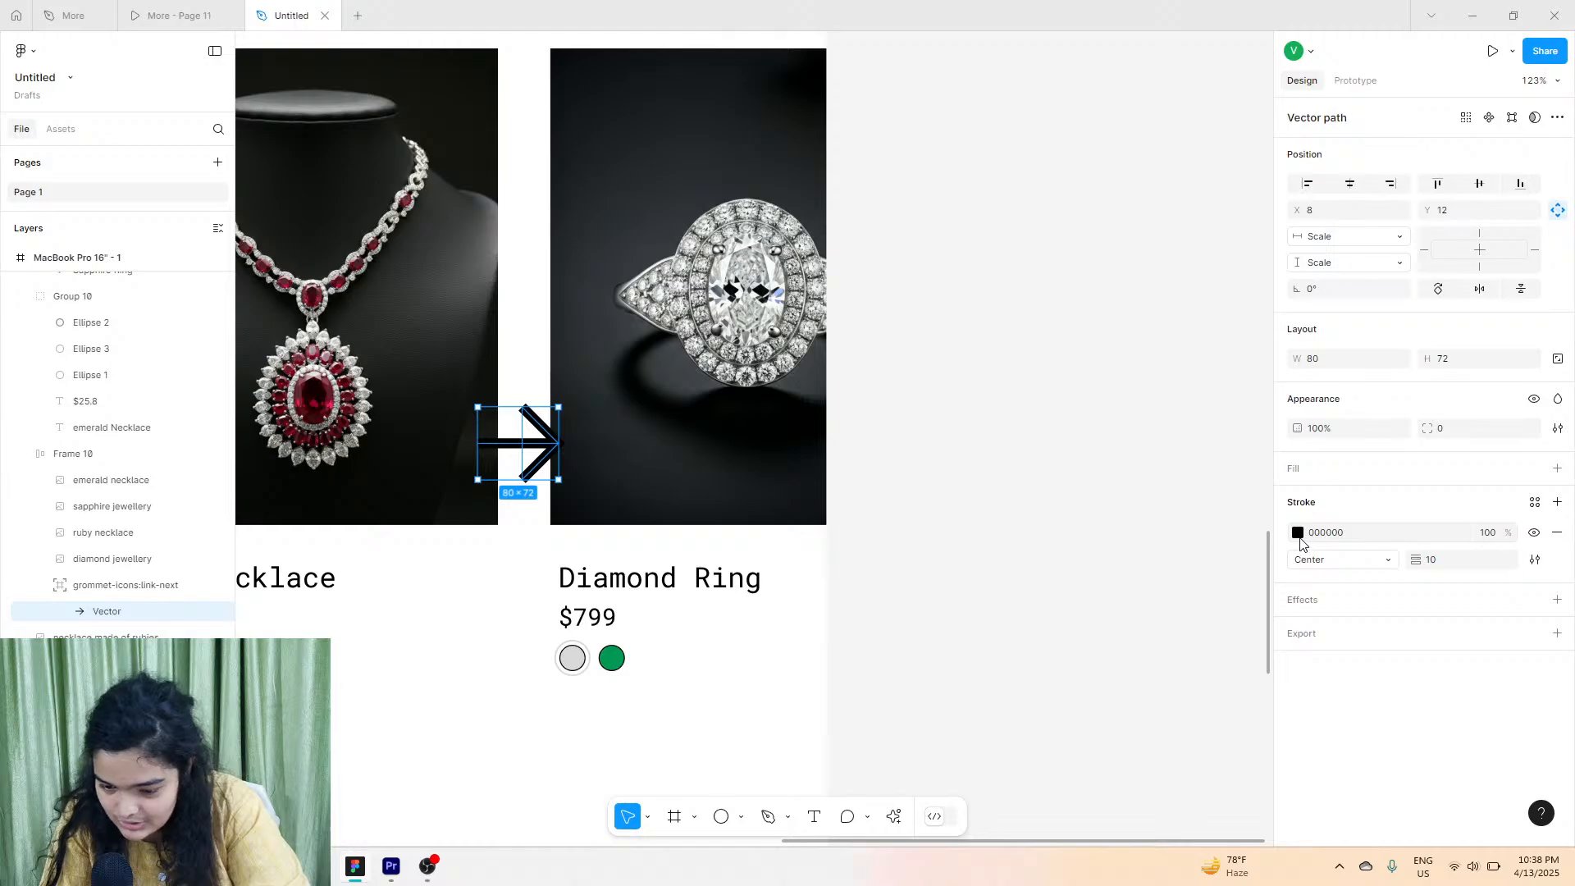
{"action": "left_click", "coordinate": [1298, 532]}
{"action": "mouse_move", "coordinate": [1164, 524]}
{"action": "left_mouse_down"}
{"action": "mouse_move", "coordinate": [809, 375]}
{"action": "mouse_move", "coordinate": [597, 461]}
{"action": "mouse_move", "coordinate": [574, 422]}
{"action": "mouse_move", "coordinate": [822, 300]}
{"action": "mouse_move", "coordinate": [569, 397]}
{"action": "mouse_move", "coordinate": [566, 380]}
{"action": "left_mouse_up"}
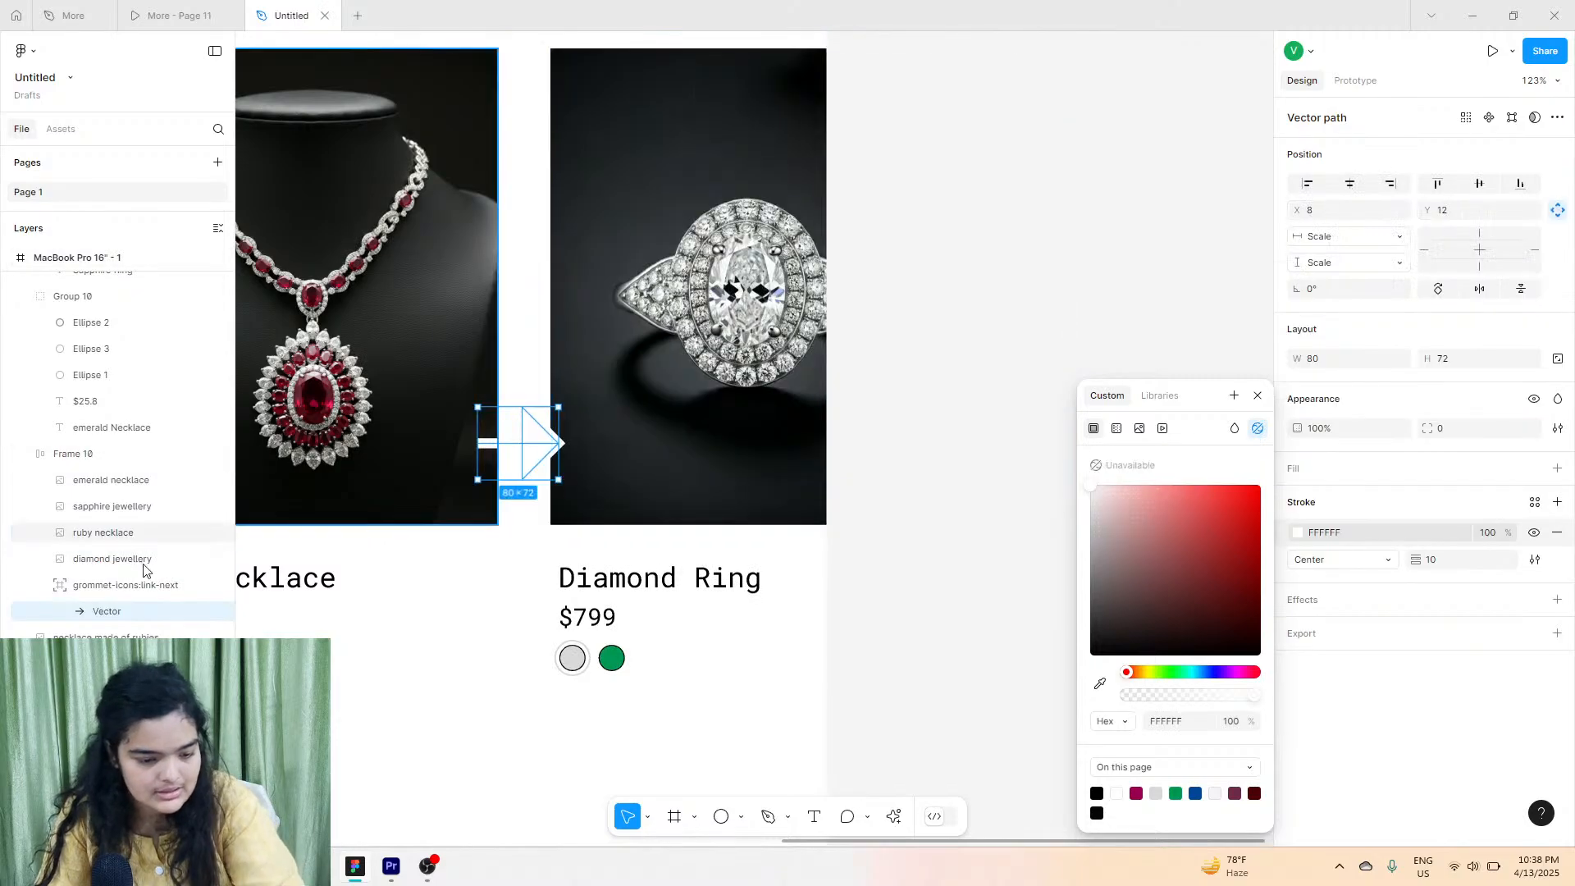
Take the arrow icon out of the product image row, place it over the diamond ring, and shrink it to about 29 × 29.
{"action": "left_click_drag", "start_coordinate": [115, 586], "coordinate": [127, 451]}
{"action": "left_click_drag", "start_coordinate": [525, 443], "coordinate": [785, 296]}
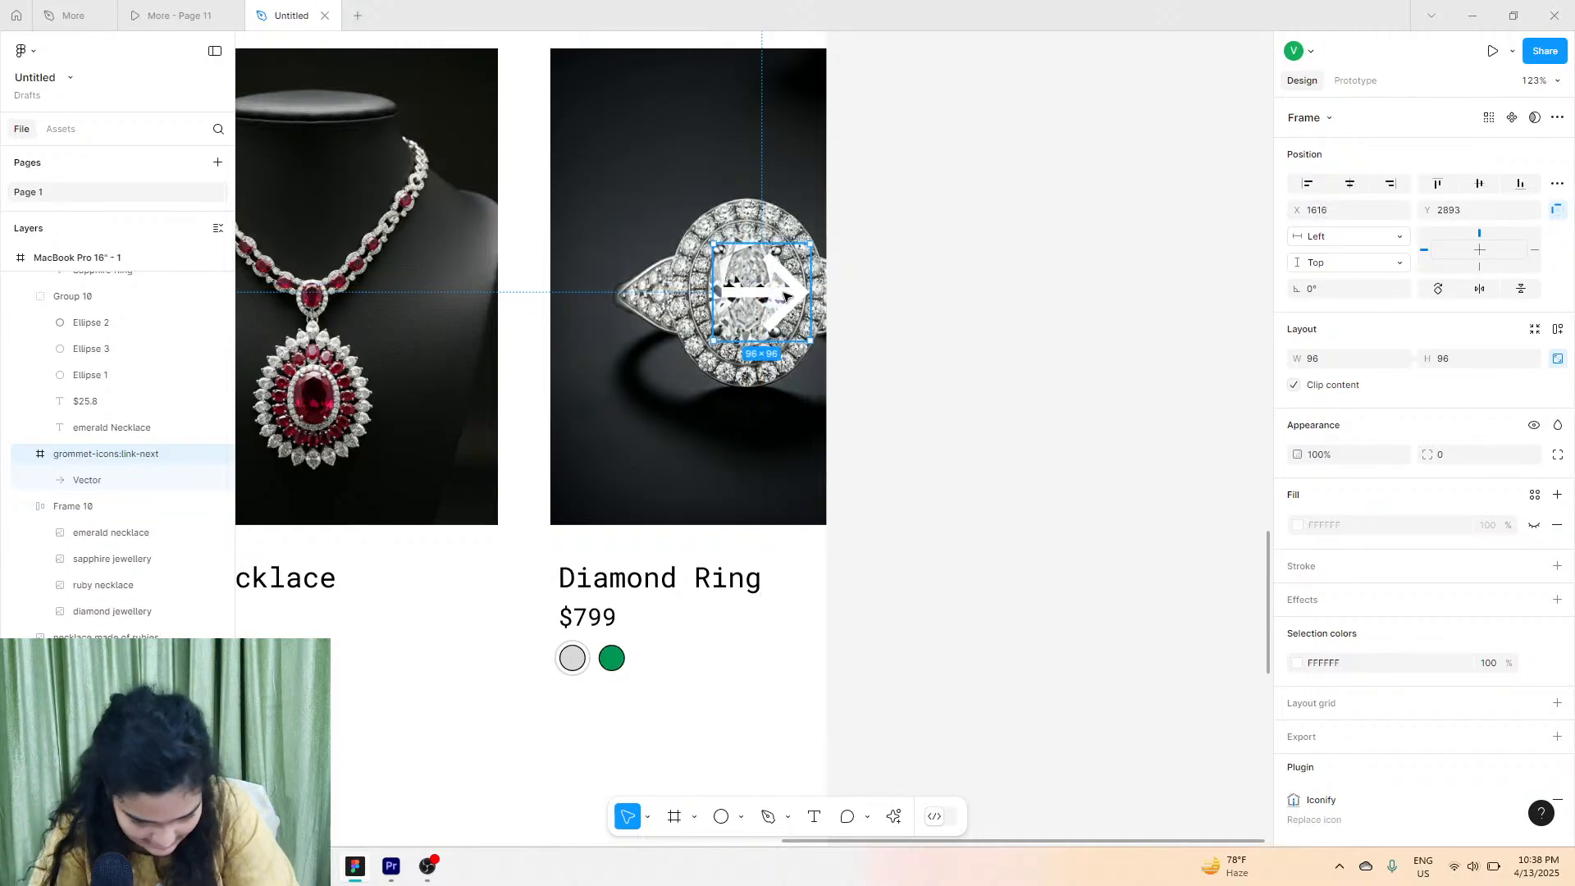
{"action": "scroll", "coordinate": [786, 297], "scroll_direction": "up", "scroll_amount": 10}
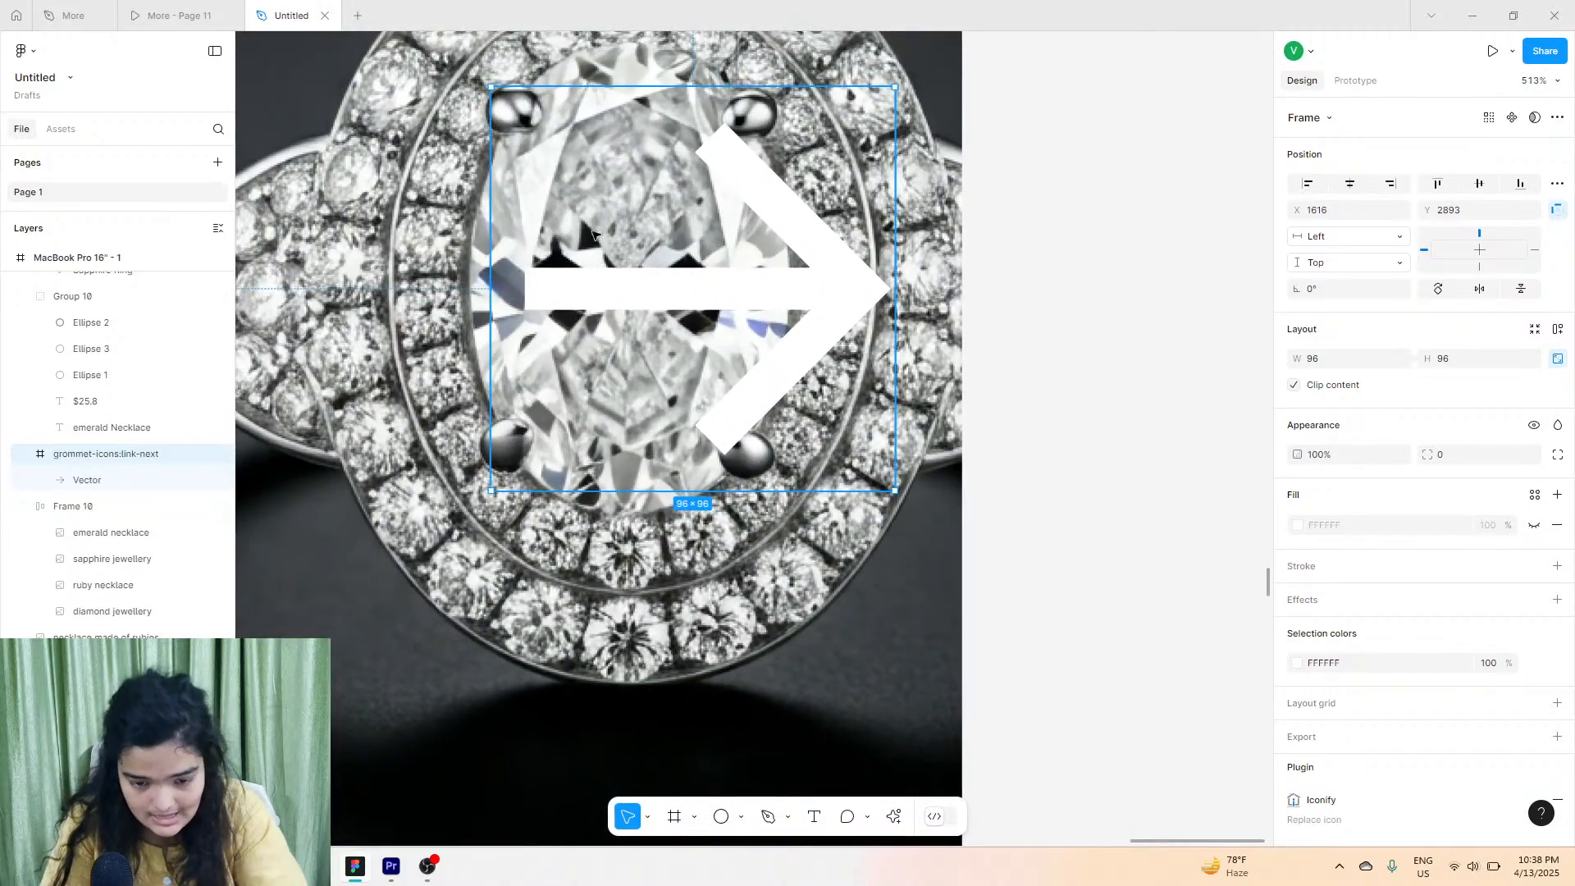
{"action": "left_click_drag", "start_coordinate": [693, 86], "coordinate": [694, 368]}
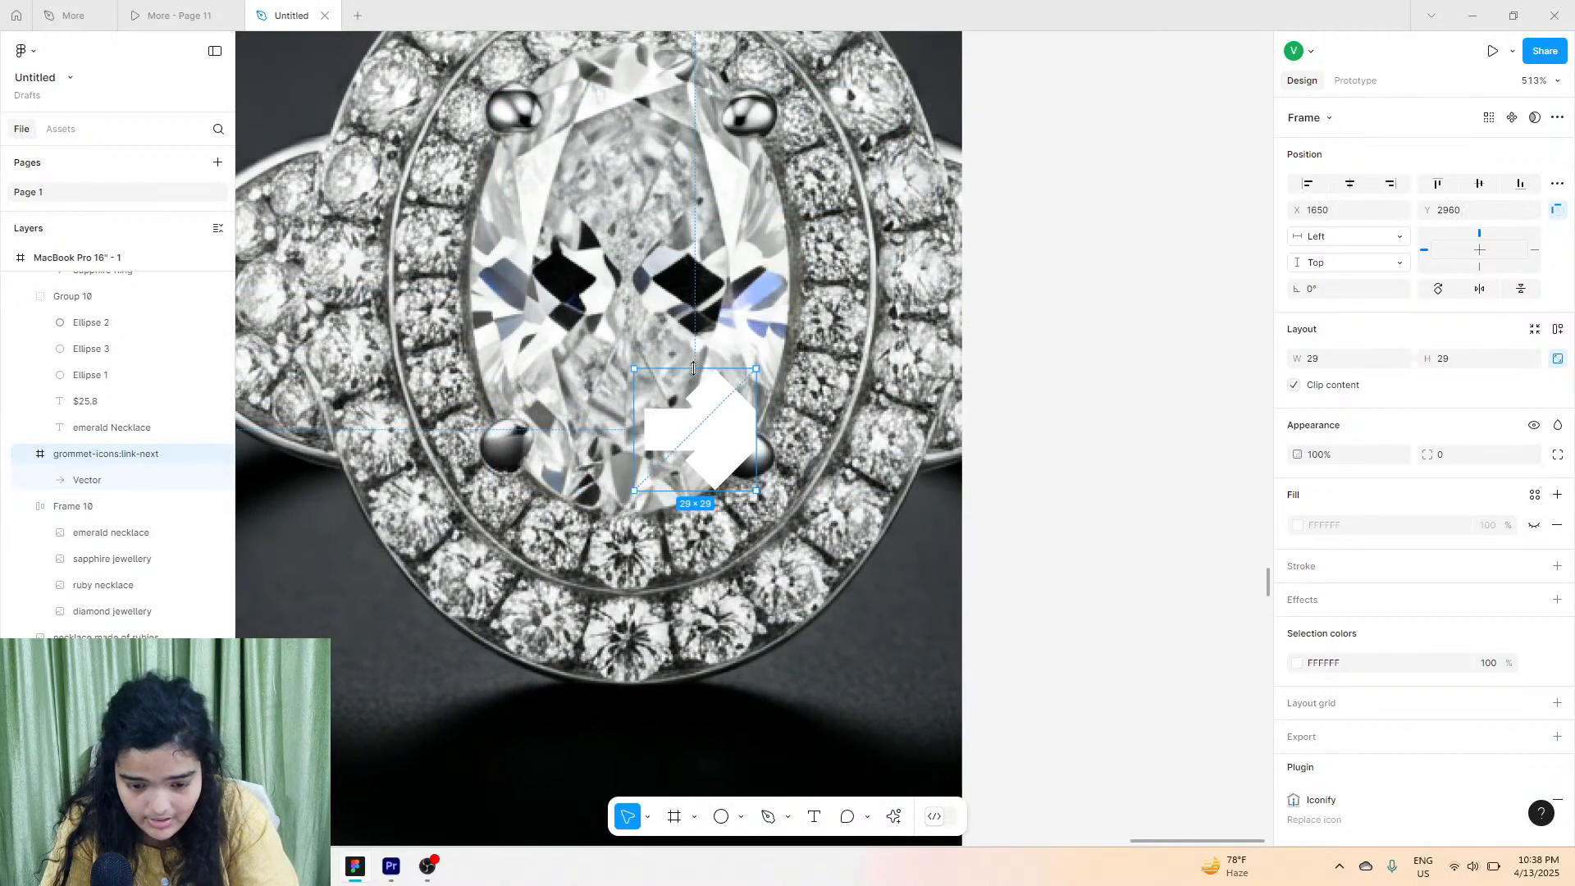
Thin the shrunken arrow's white stroke so the arrow shape reads clearly.
{"action": "double_click", "coordinate": [716, 411]}
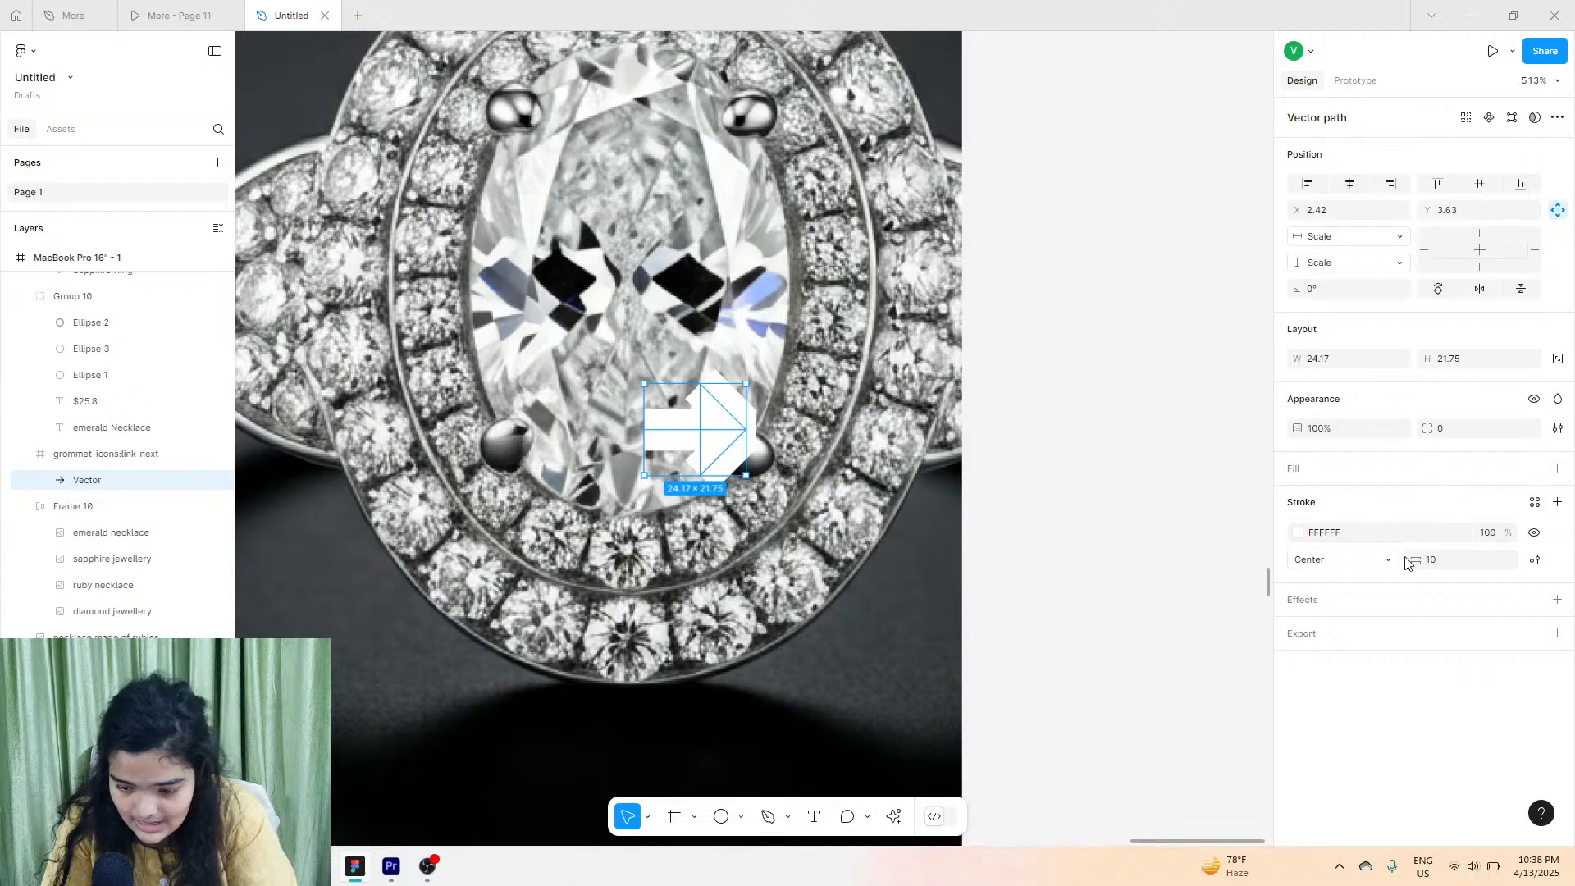
{"action": "left_click_drag", "start_coordinate": [1423, 557], "coordinate": [1404, 552]}
{"action": "left_click", "coordinate": [725, 456]}
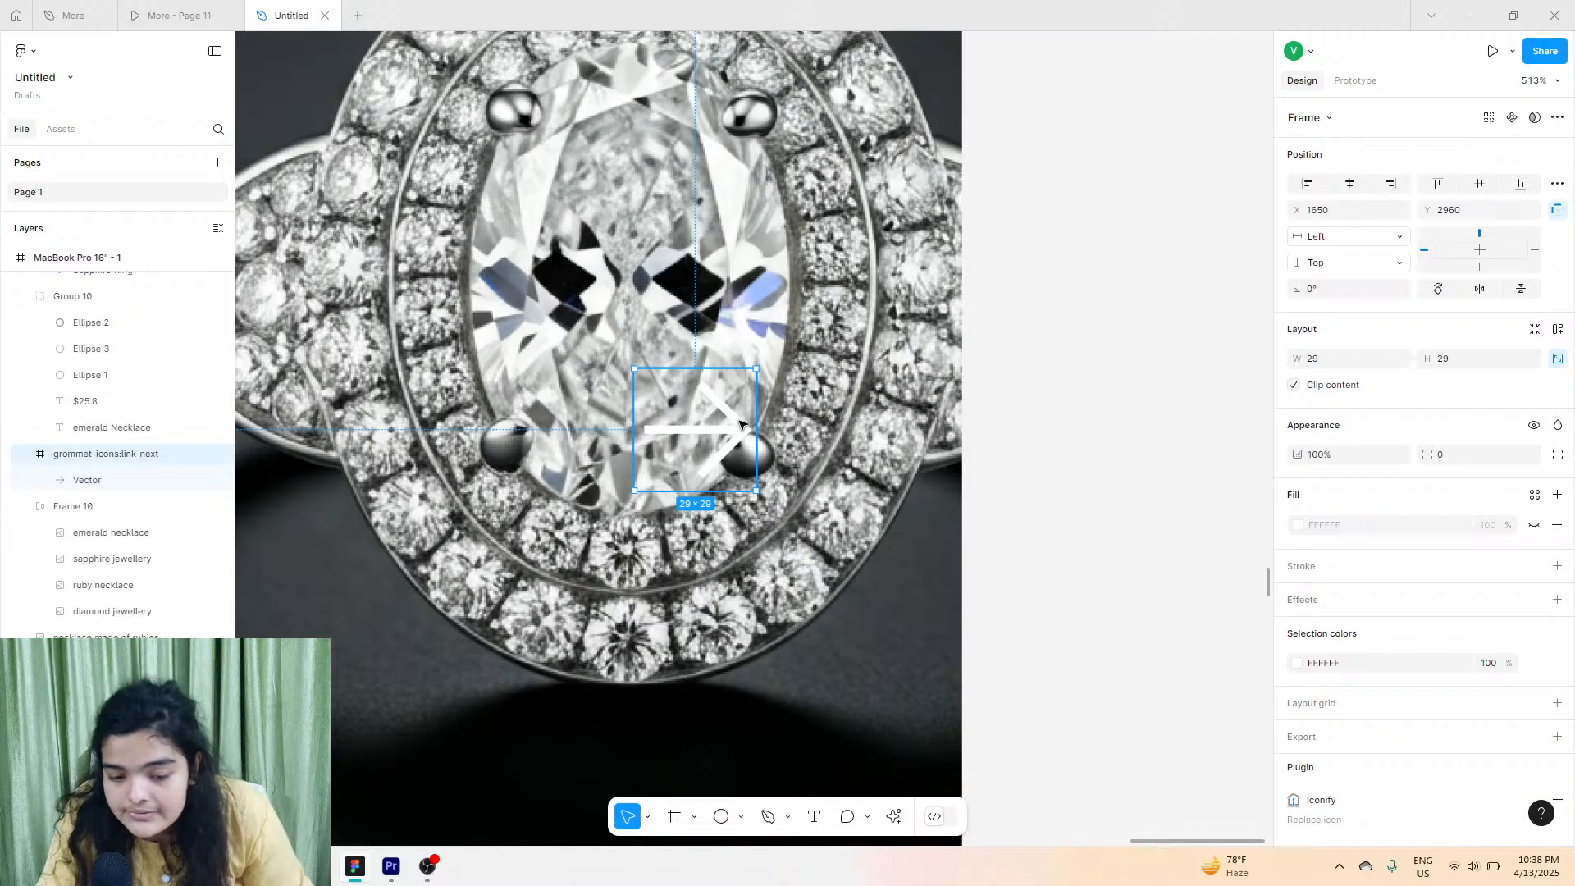
Position the arrow icon on the right side of the ring's centre stone, at about X 1680, Y 2932.
{"action": "left_click_drag", "start_coordinate": [894, 285], "coordinate": [702, 291]}
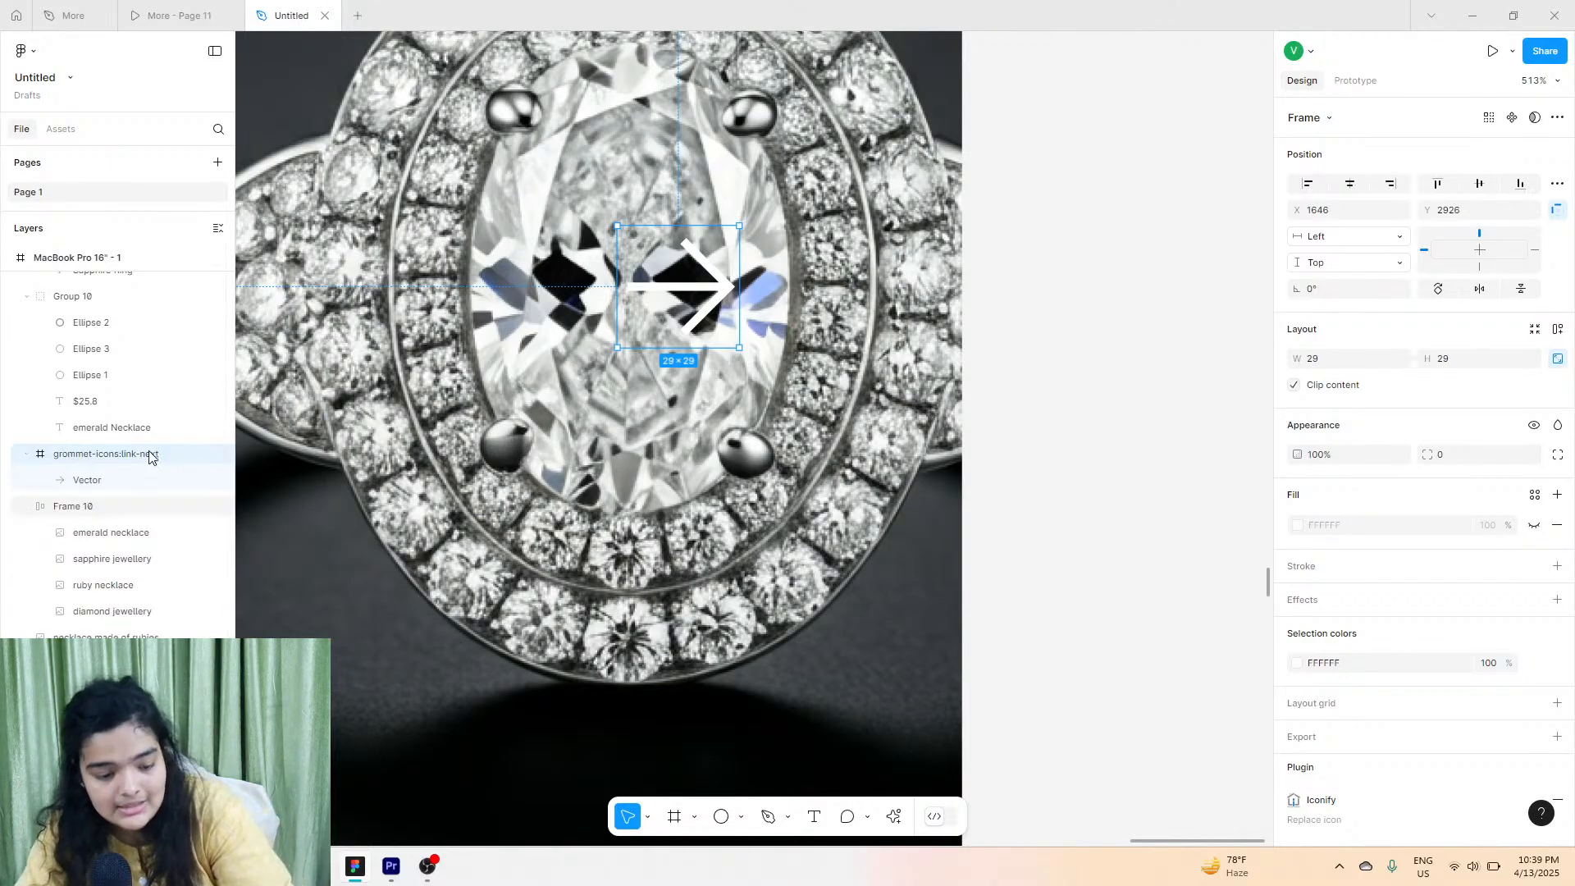
{"action": "left_click_drag", "start_coordinate": [693, 278], "coordinate": [853, 302]}
{"action": "scroll", "coordinate": [853, 302], "scroll_direction": "up", "scroll_amount": 3}
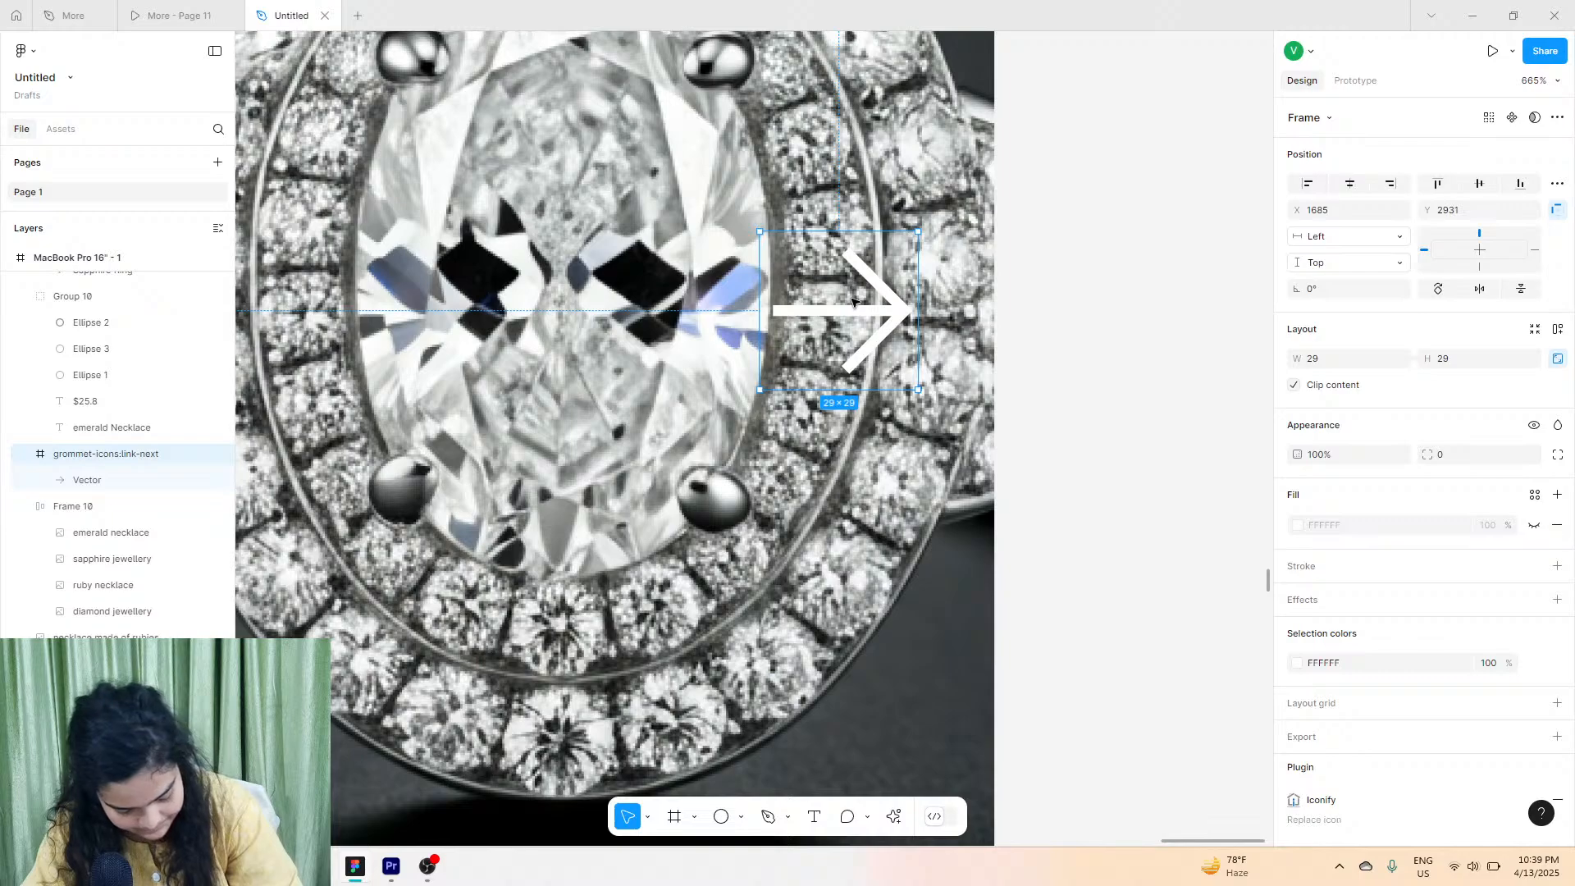
{"action": "scroll", "coordinate": [934, 292], "scroll_direction": "up", "scroll_amount": 1}
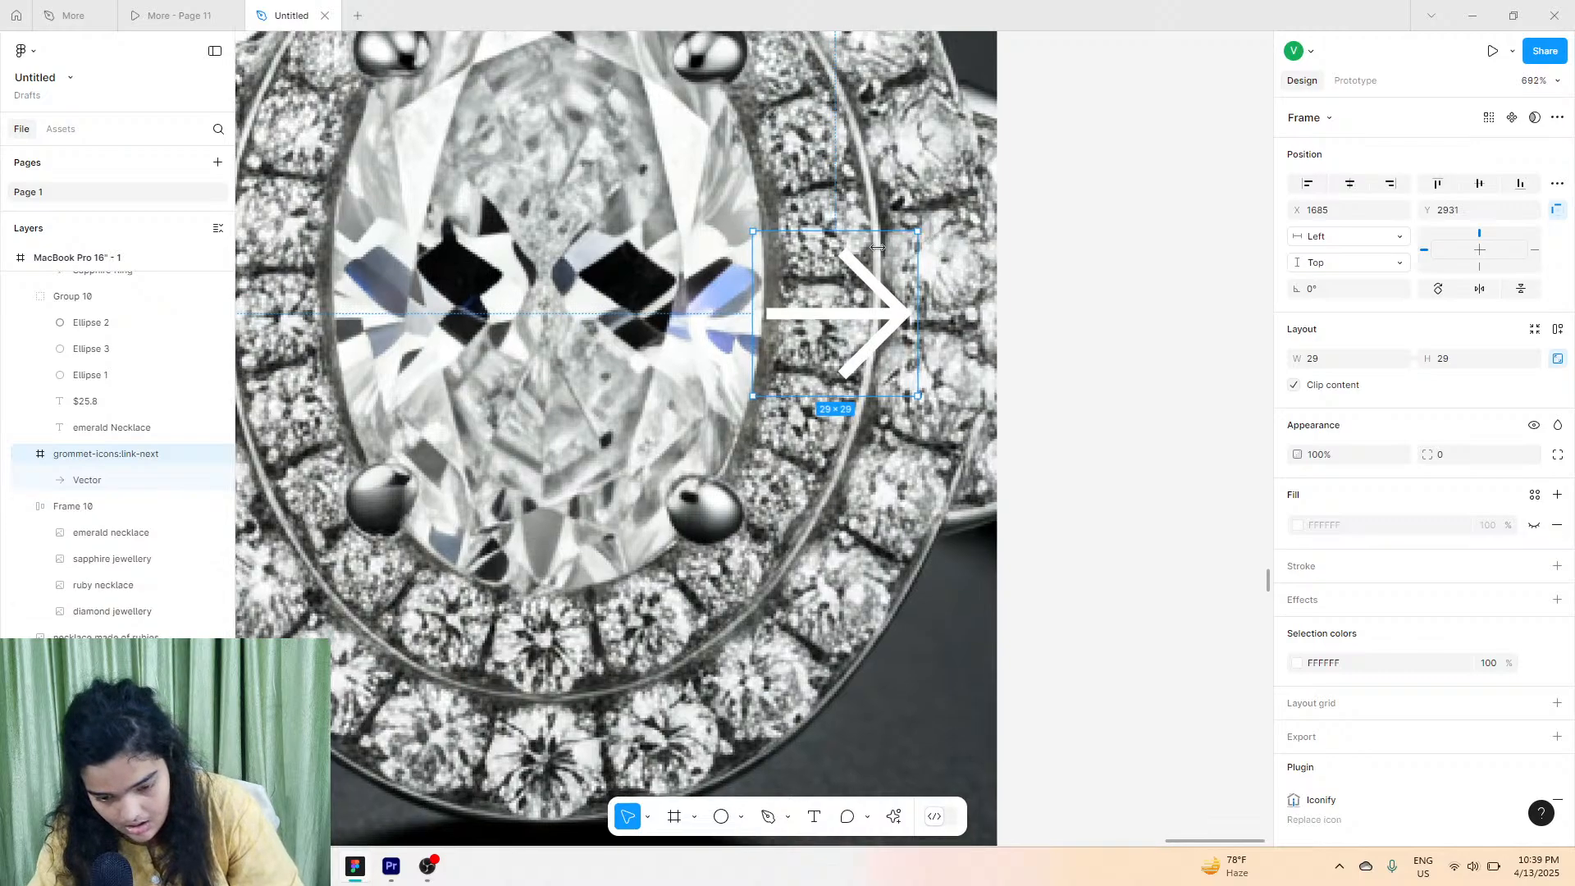
{"action": "left_click_drag", "start_coordinate": [866, 312], "coordinate": [838, 319]}
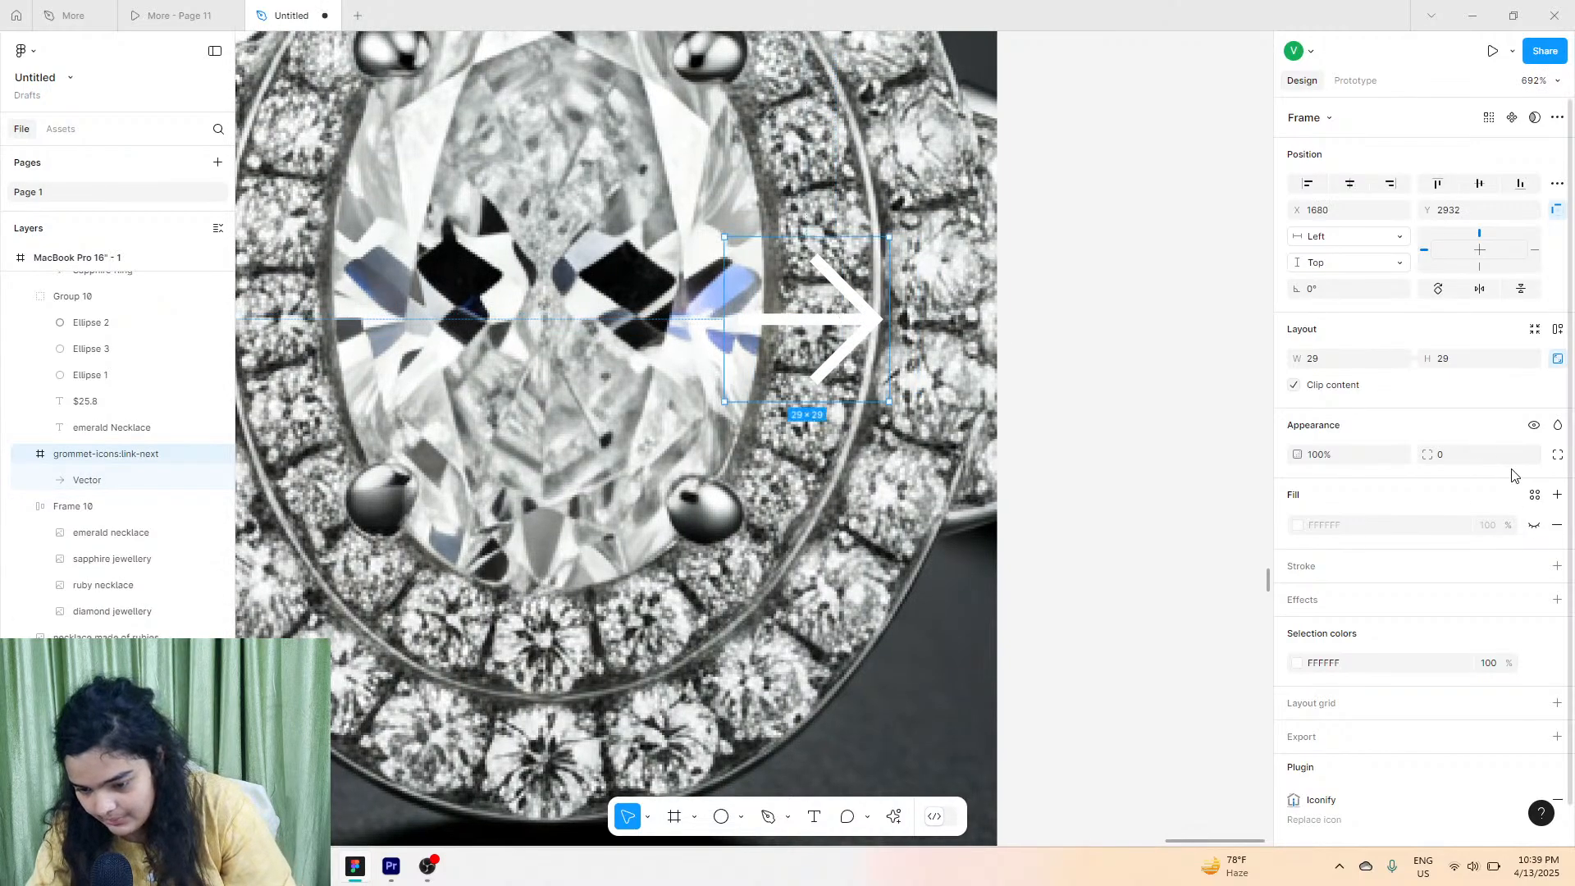
Add auto layout to the arrow icon and give it a visible near-black fill (101010).
{"action": "left_click", "coordinate": [1557, 328]}
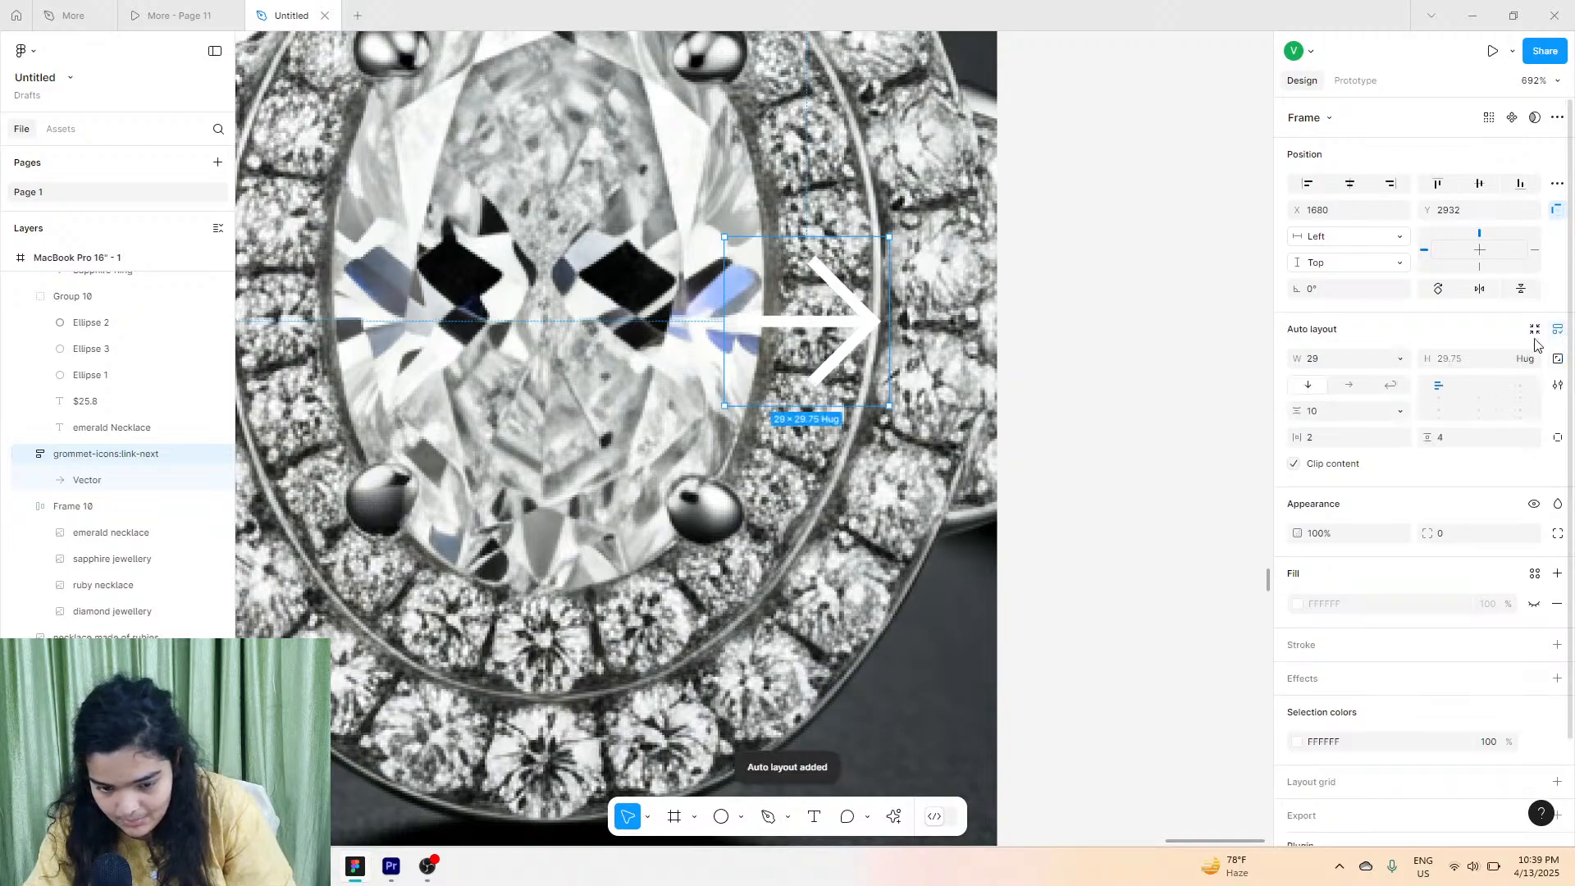
{"action": "left_click", "coordinate": [1535, 605]}
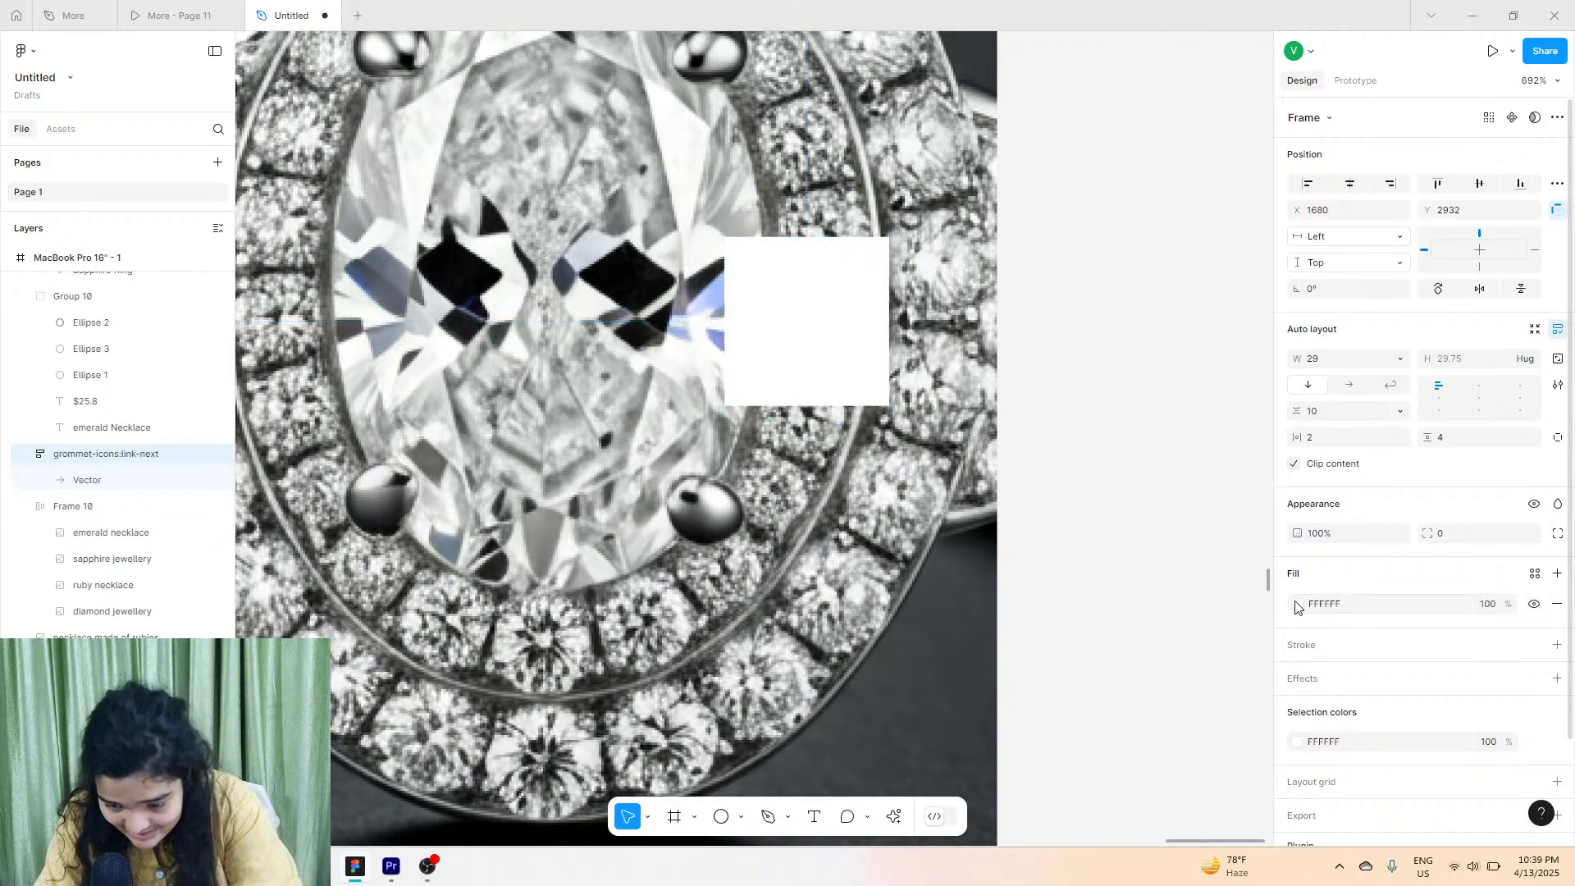
{"action": "left_click", "coordinate": [1297, 605]}
{"action": "left_click_drag", "start_coordinate": [1193, 558], "coordinate": [968, 737]}
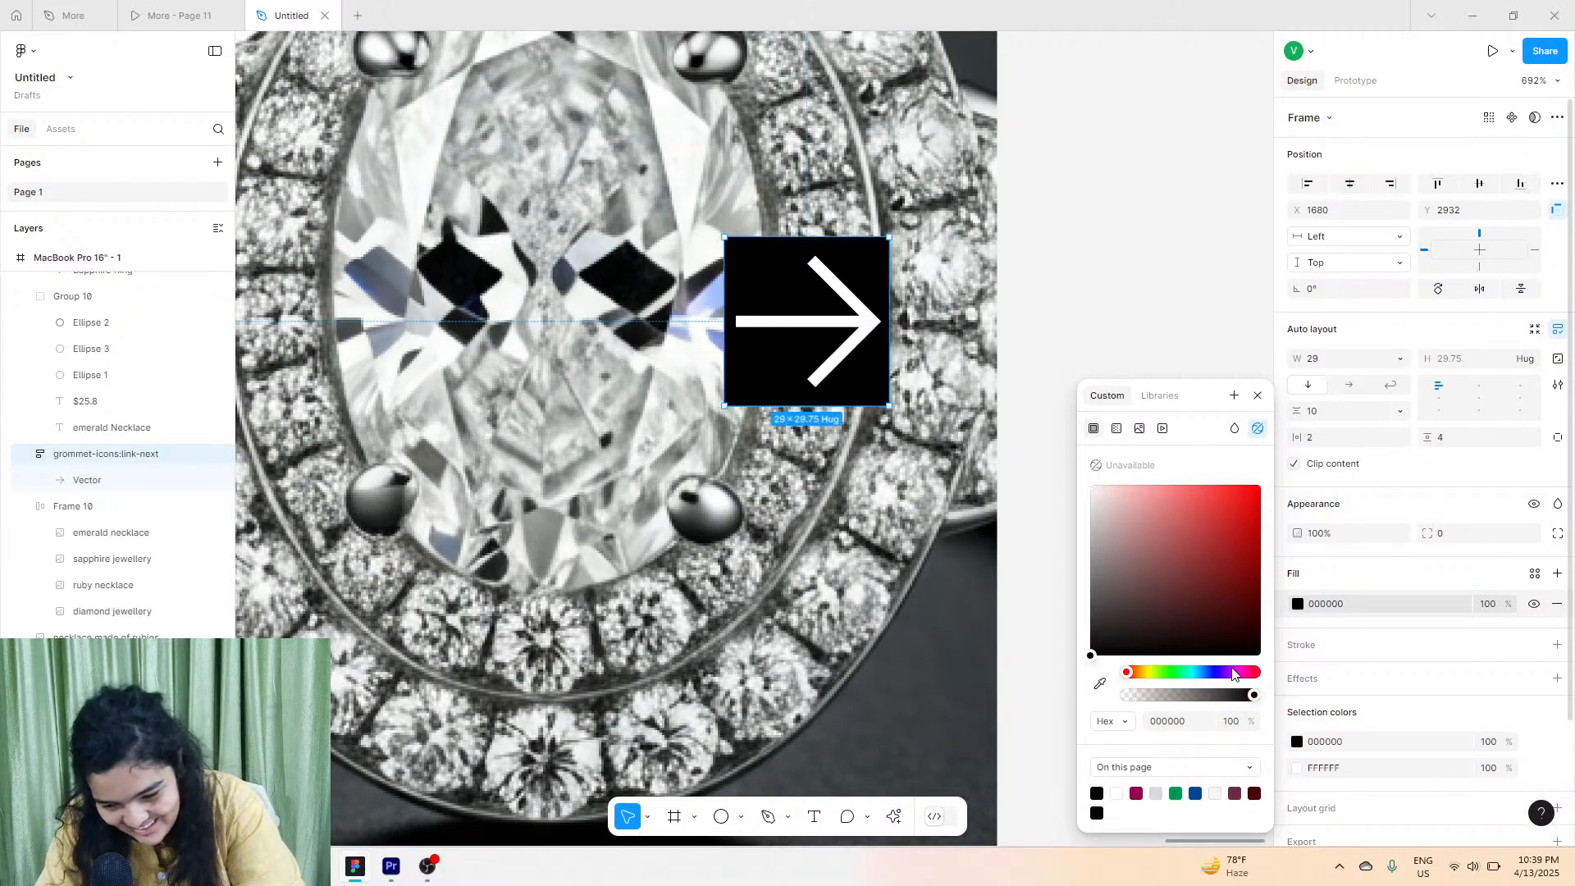
{"action": "left_click_drag", "start_coordinate": [1211, 644], "coordinate": [1103, 659]}
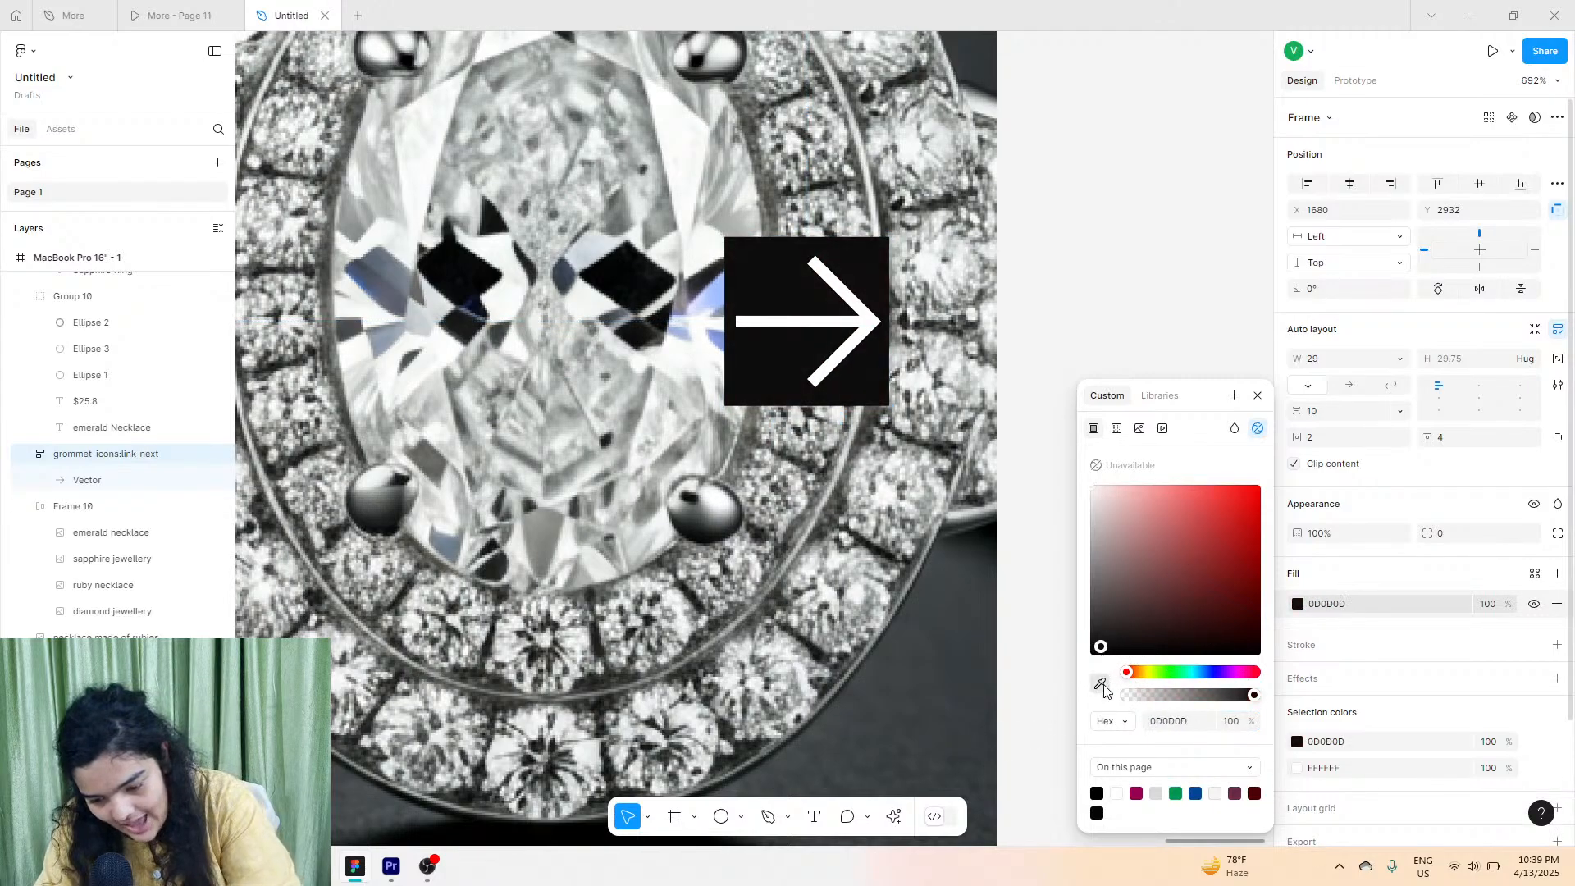
{"action": "left_click", "coordinate": [968, 720]}
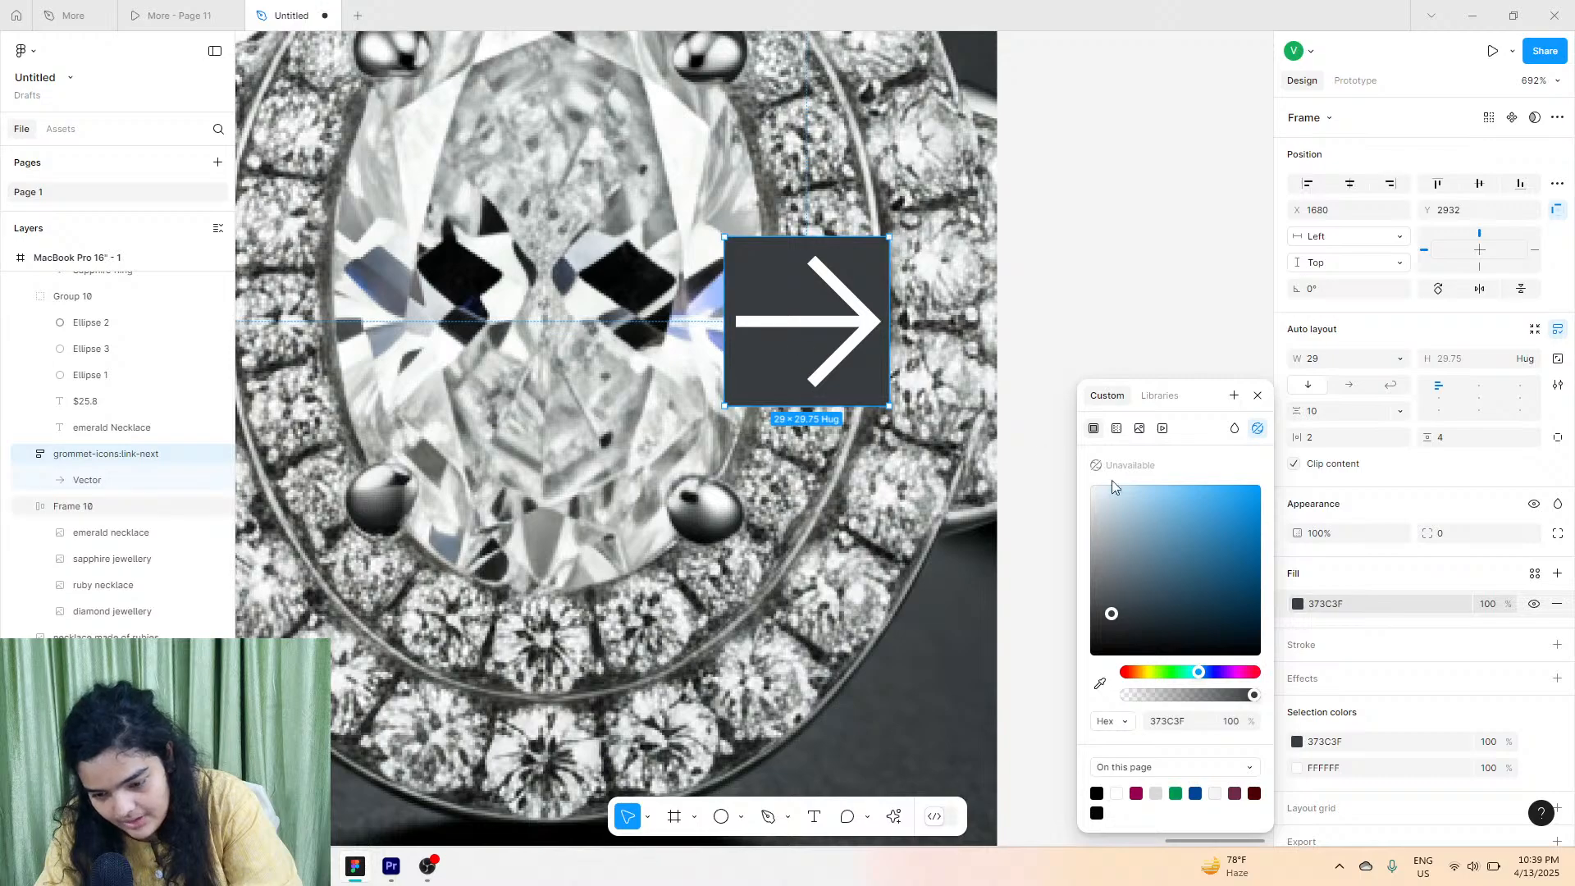
{"action": "key", "text": "ctrl+z"}
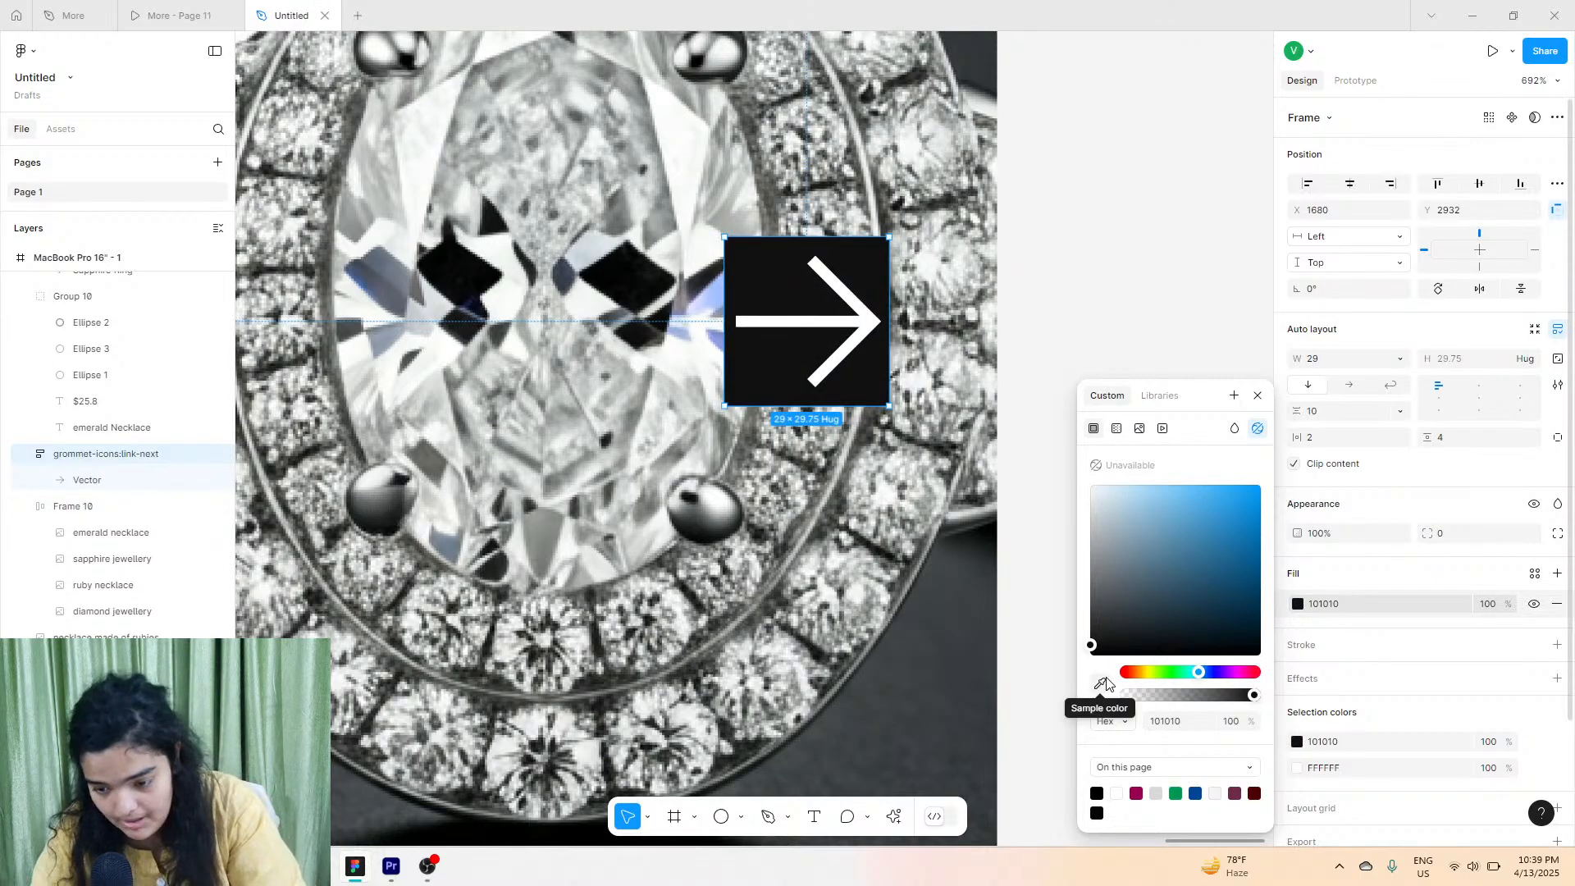
Make the arrow icon's width hug its contents and set both its horizontal and vertical padding to 6.
{"action": "left_click_drag", "start_coordinate": [1297, 438], "coordinate": [1394, 439]}
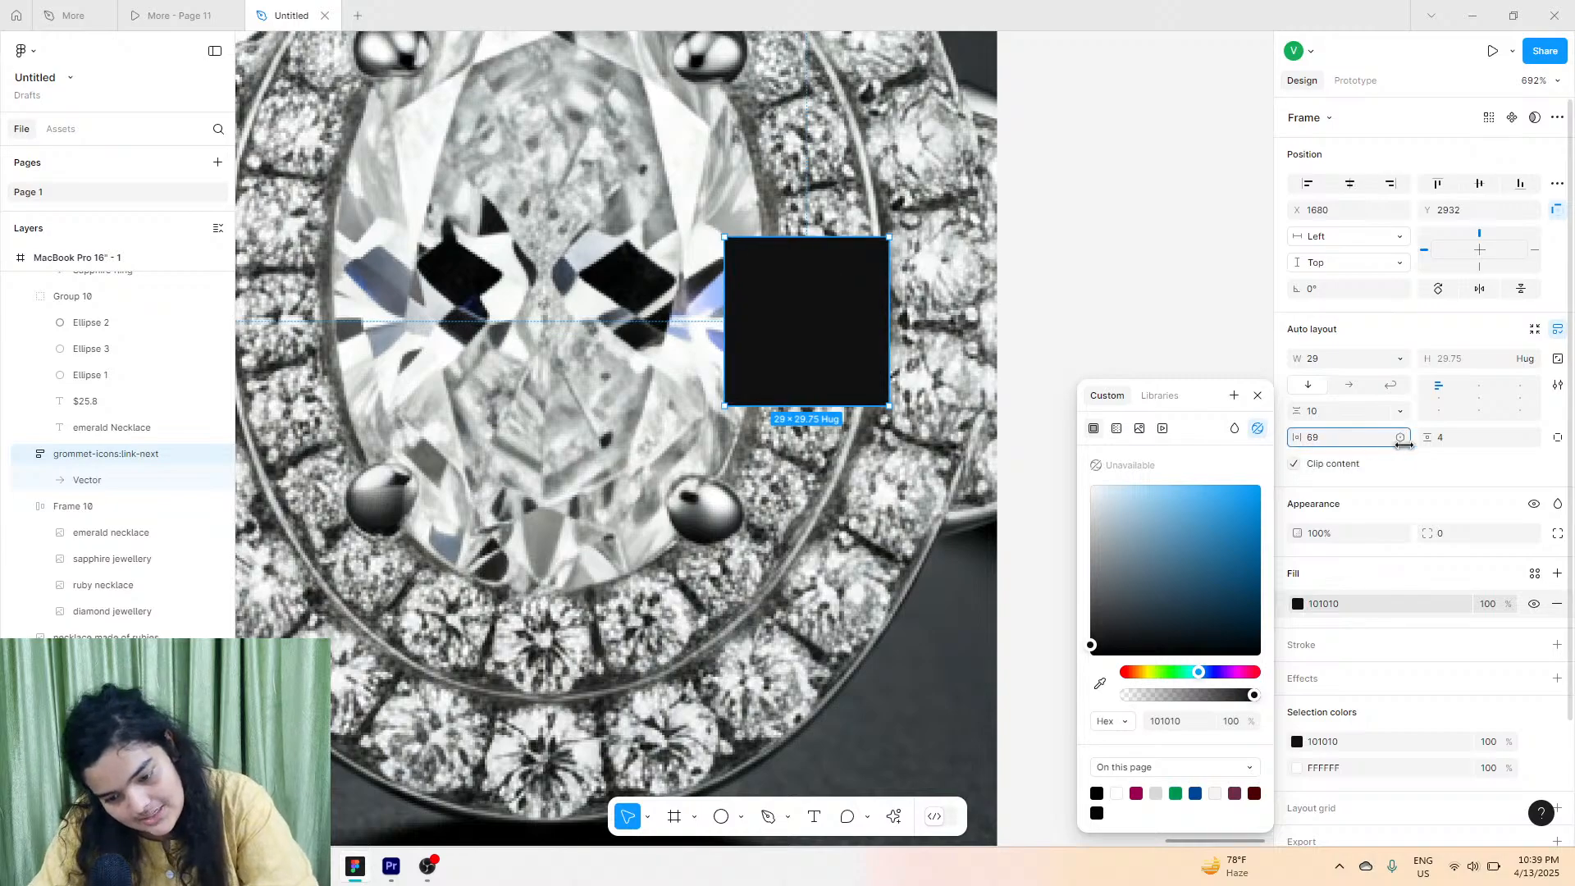
{"action": "key", "text": "ctrl+z"}
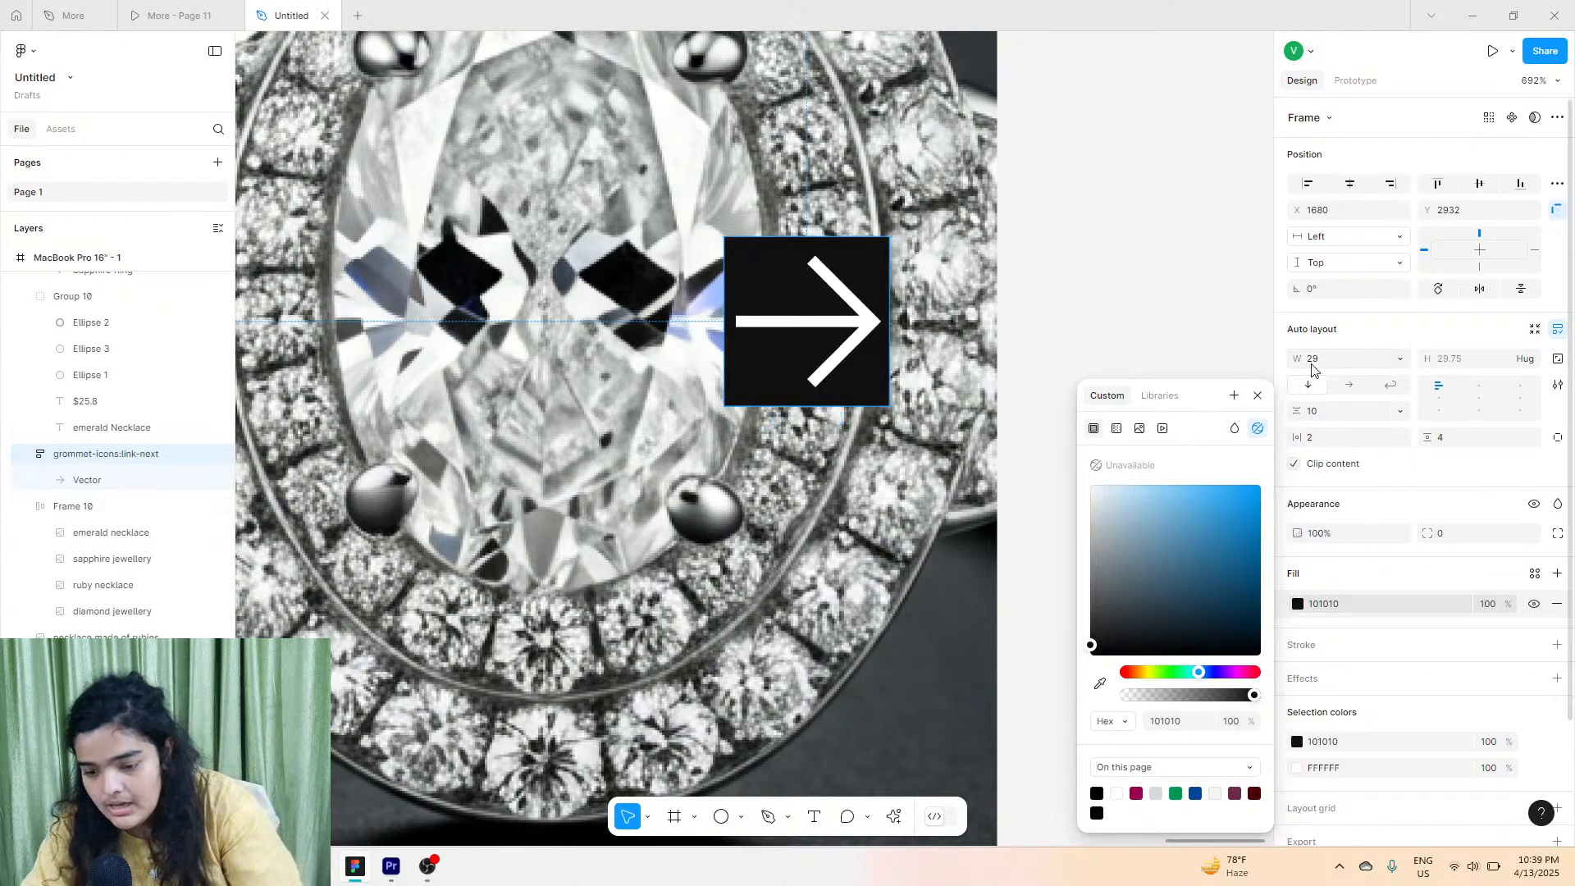
{"action": "left_click", "coordinate": [1312, 361]}
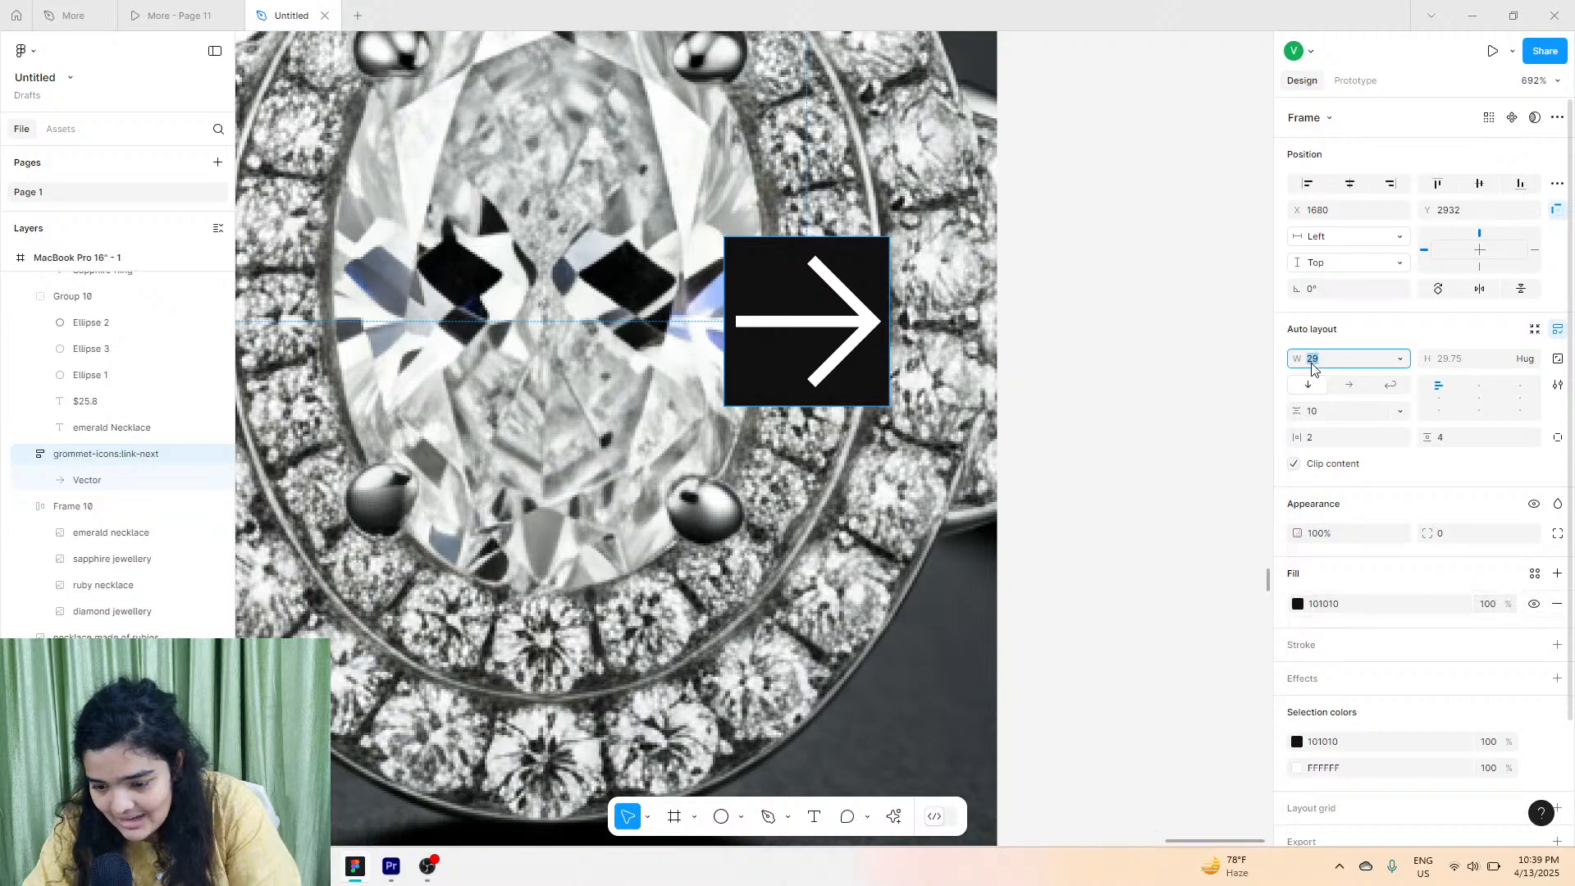
{"action": "left_click", "coordinate": [1399, 359]}
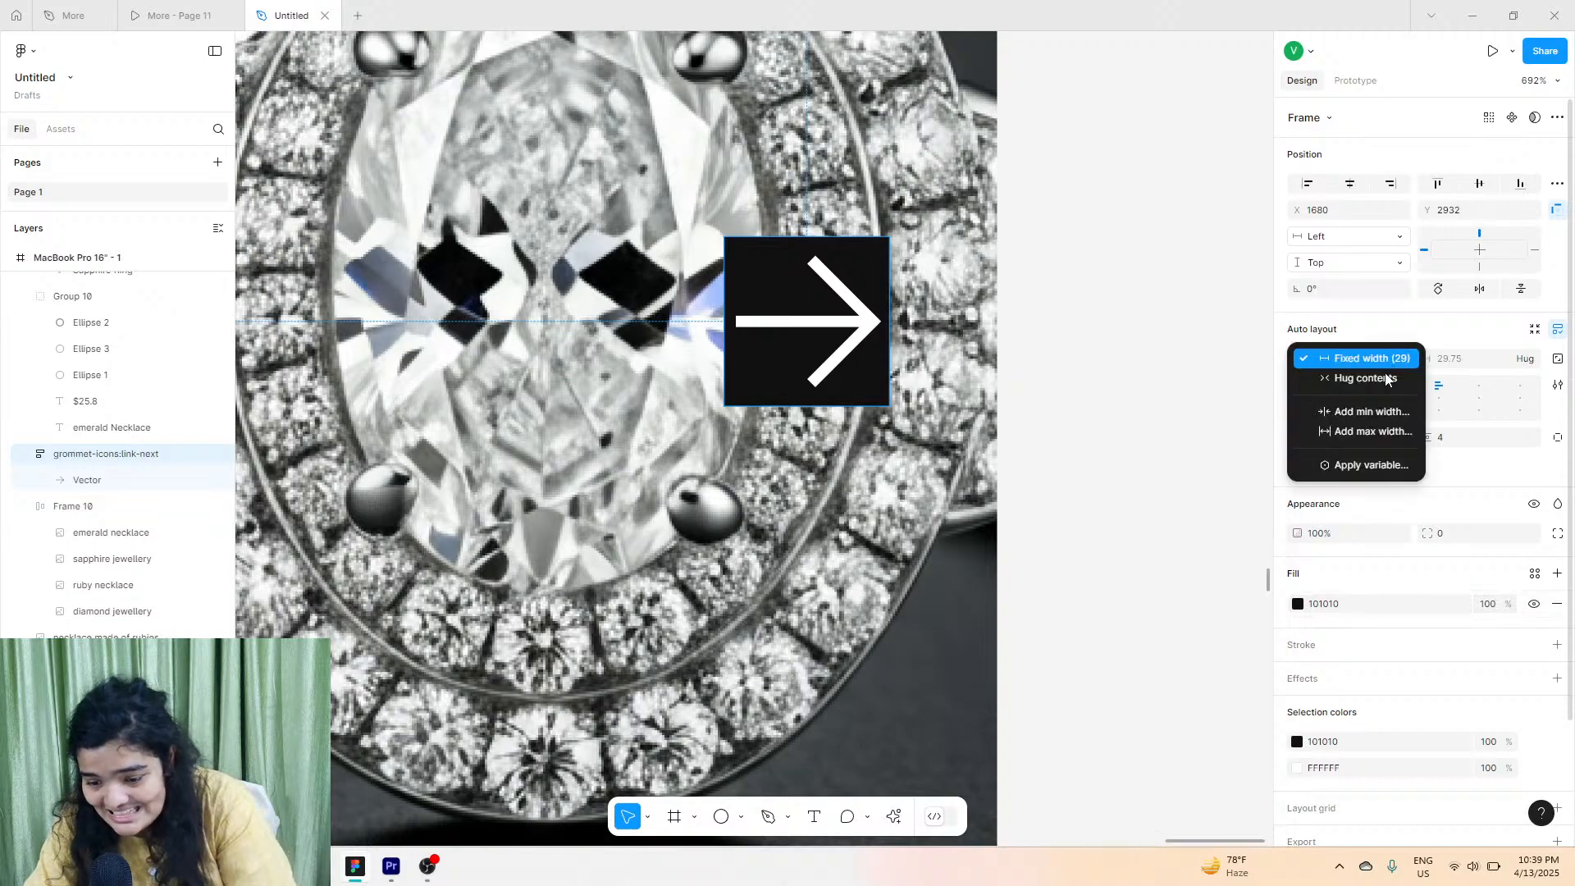
{"action": "left_click", "coordinate": [1389, 377]}
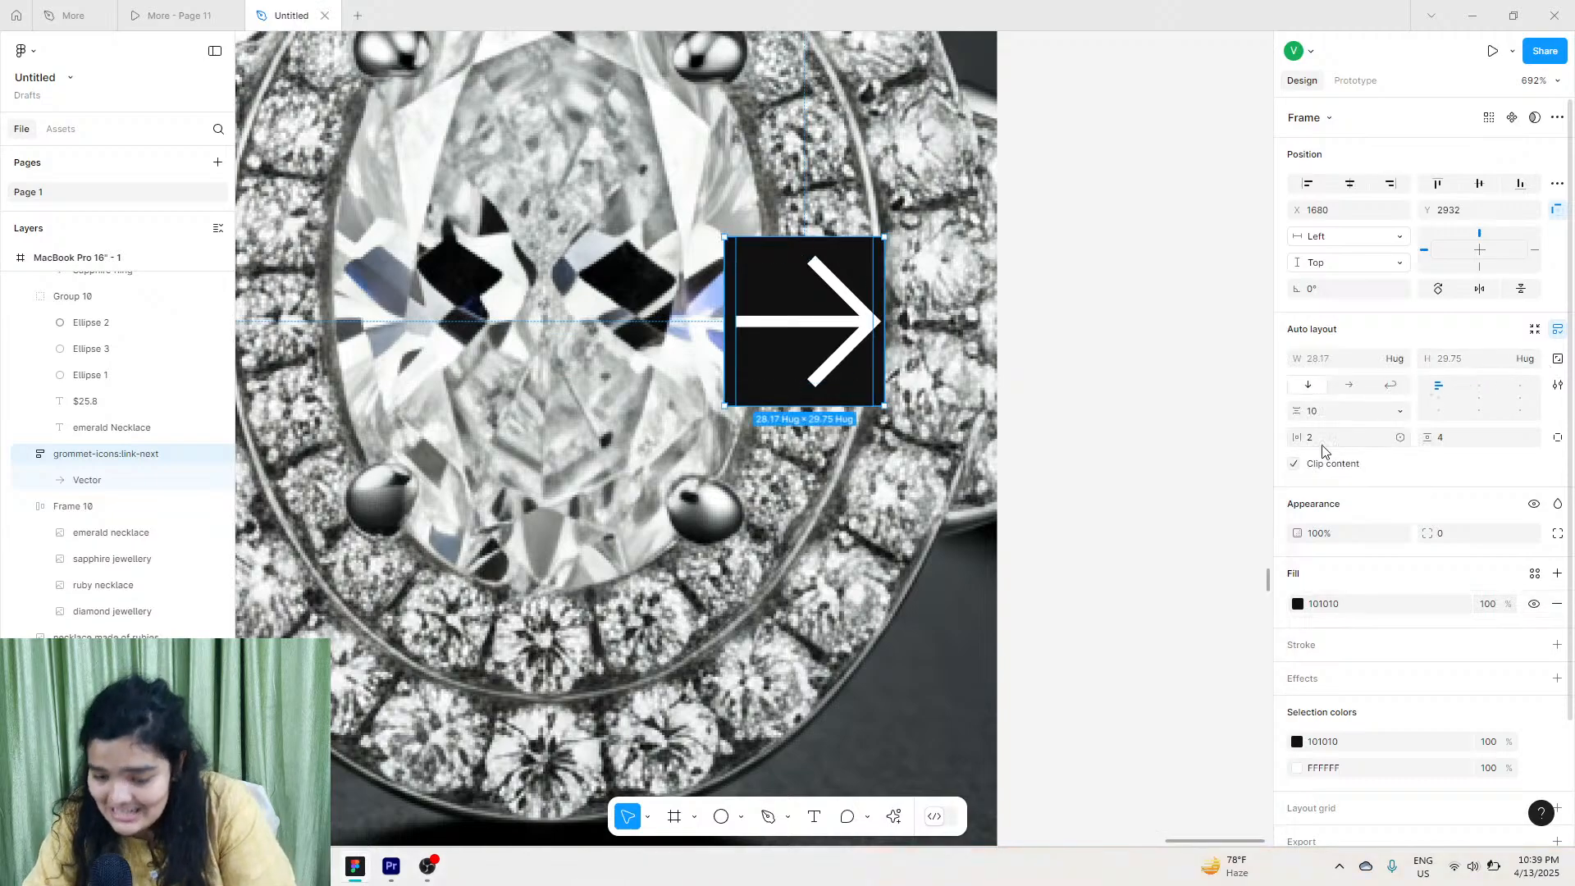
{"action": "left_click_drag", "start_coordinate": [1287, 441], "coordinate": [1301, 438]}
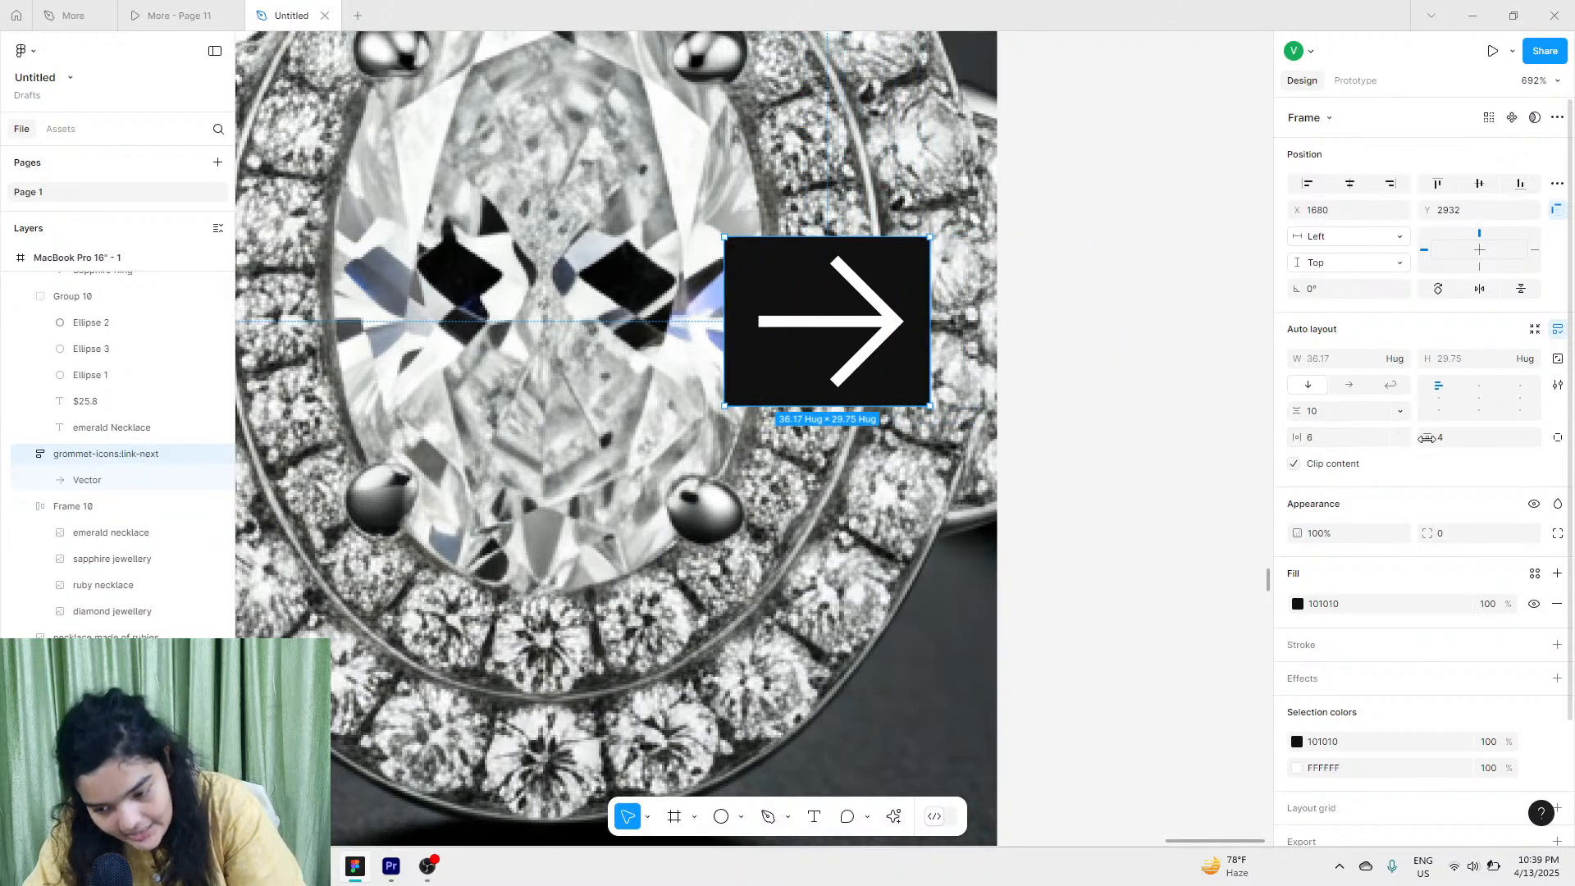
{"action": "left_click_drag", "start_coordinate": [1429, 439], "coordinate": [1432, 439]}
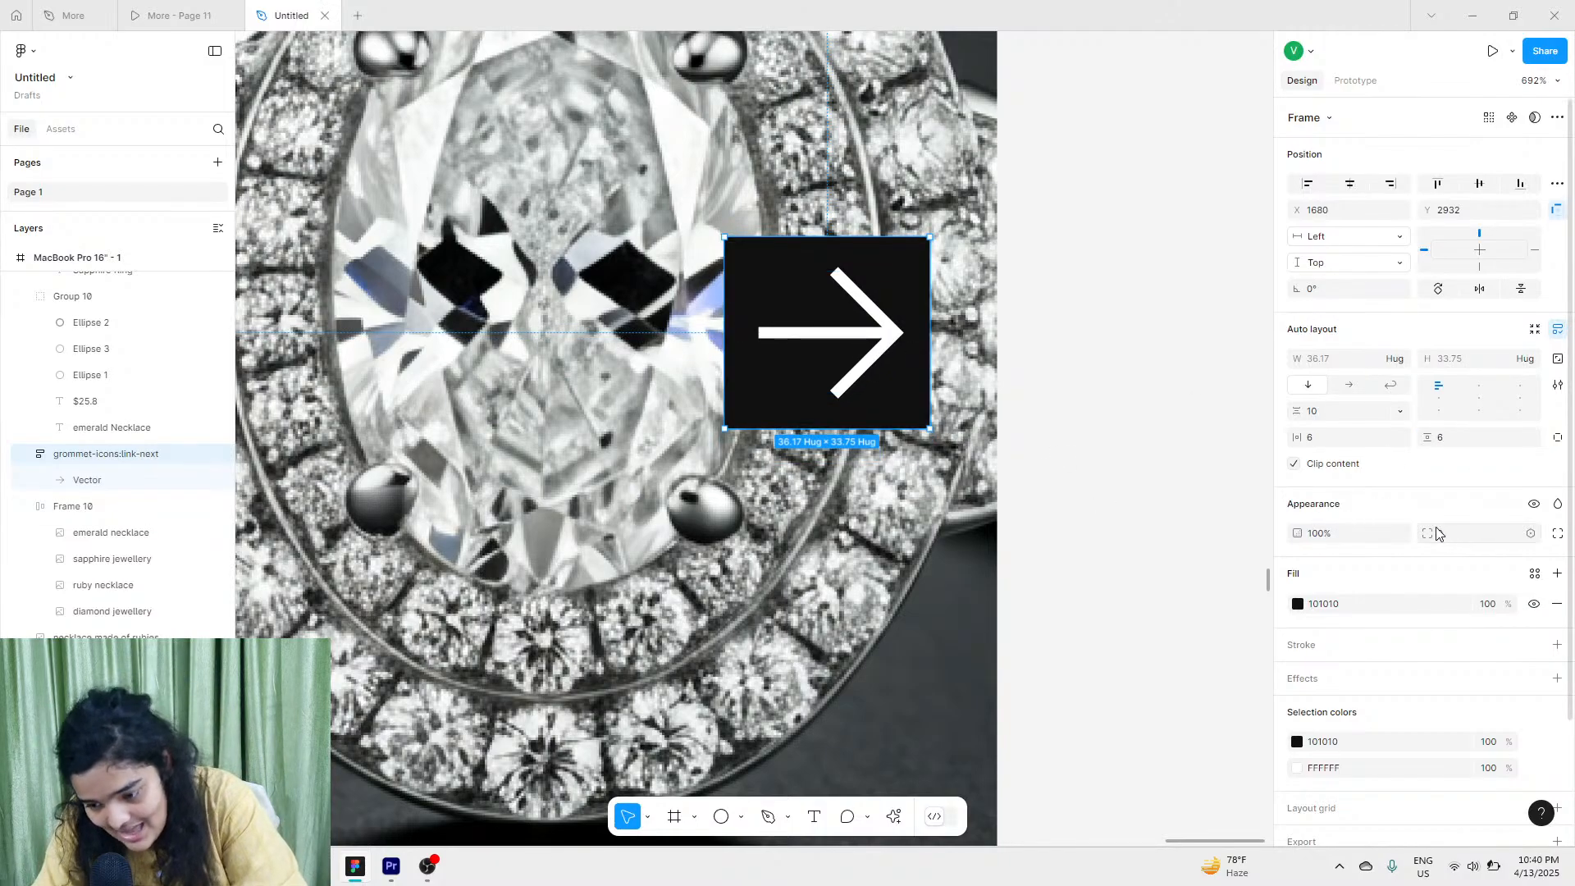
Round the arrow icon's background into a circle with corner radius 23 and set its vertical padding to 7.
{"action": "left_click_drag", "start_coordinate": [1429, 529], "coordinate": [191, 490]}
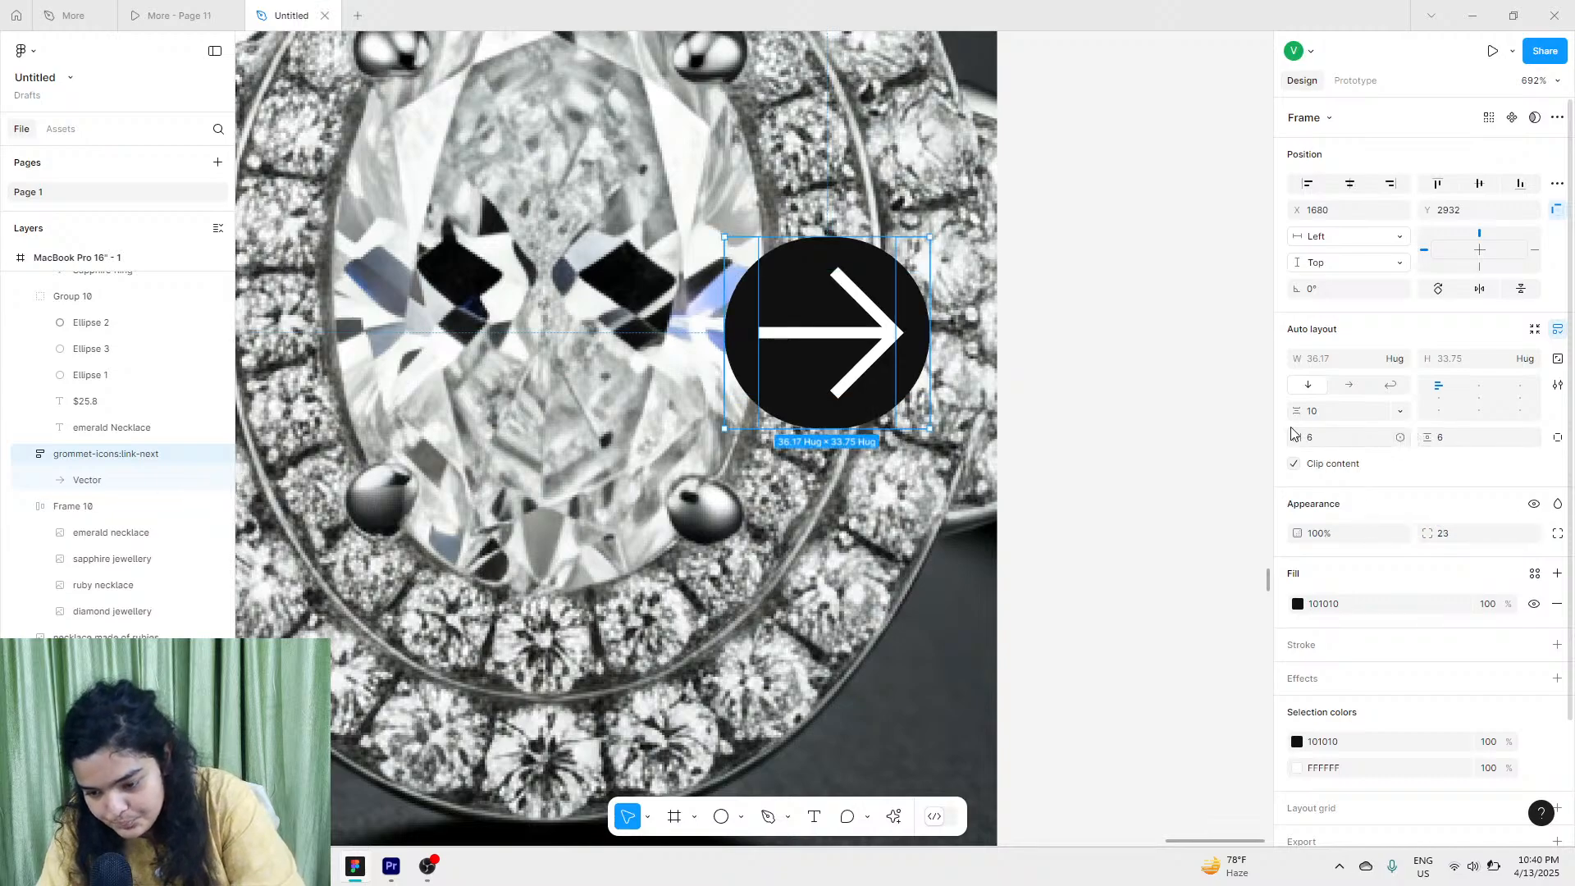
{"action": "left_click_drag", "start_coordinate": [1296, 435], "coordinate": [1296, 434]}
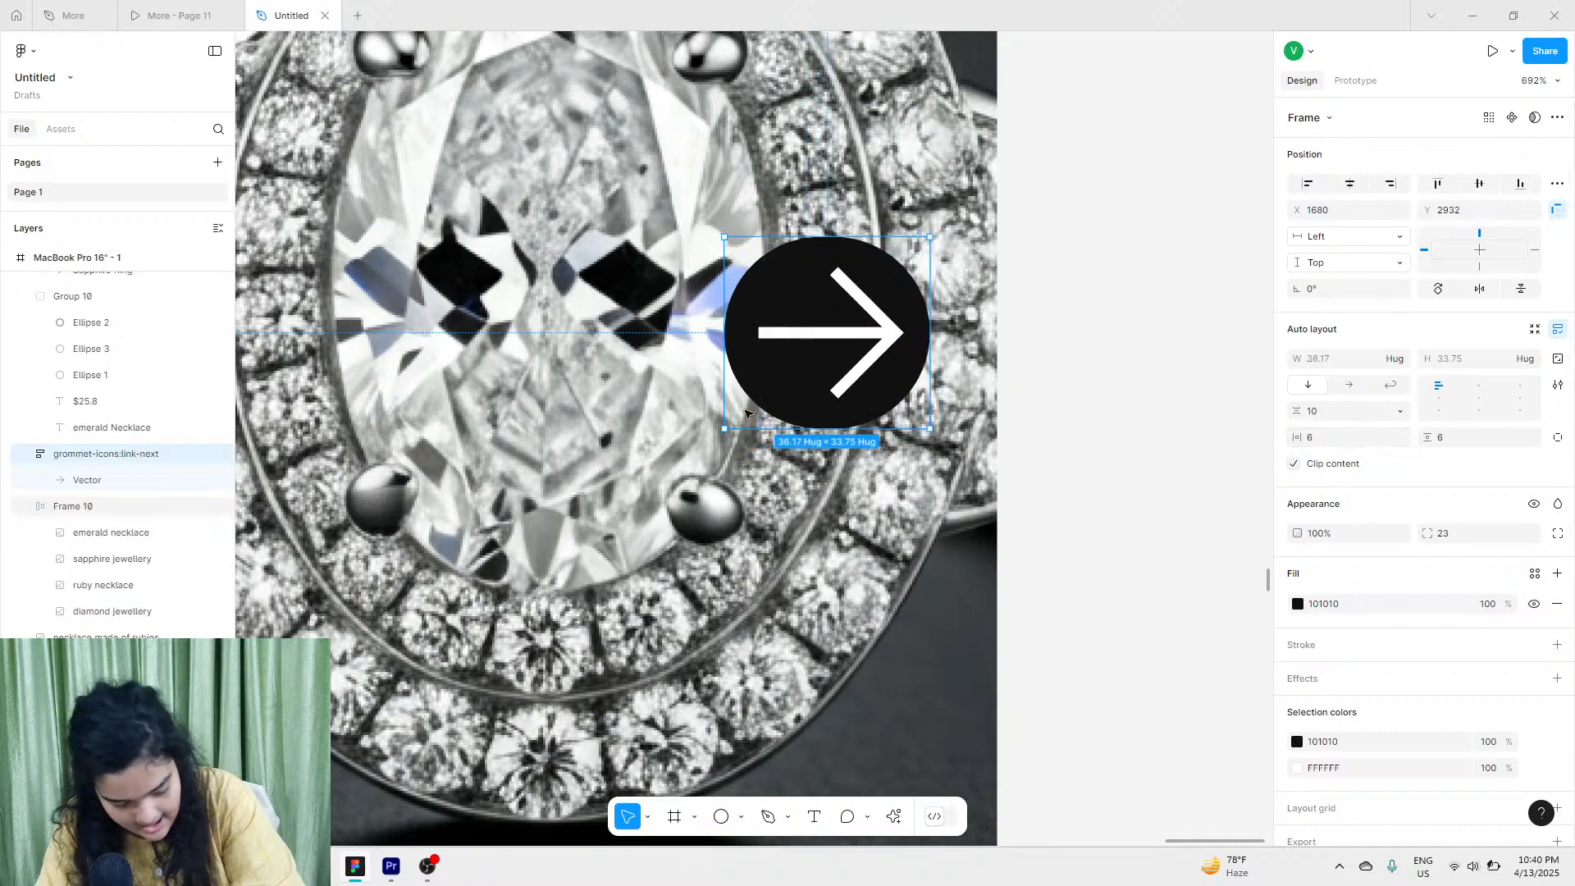
{"action": "left_click_drag", "start_coordinate": [1427, 439], "coordinate": [1430, 443]}
{"action": "left_click", "coordinate": [1136, 357]}
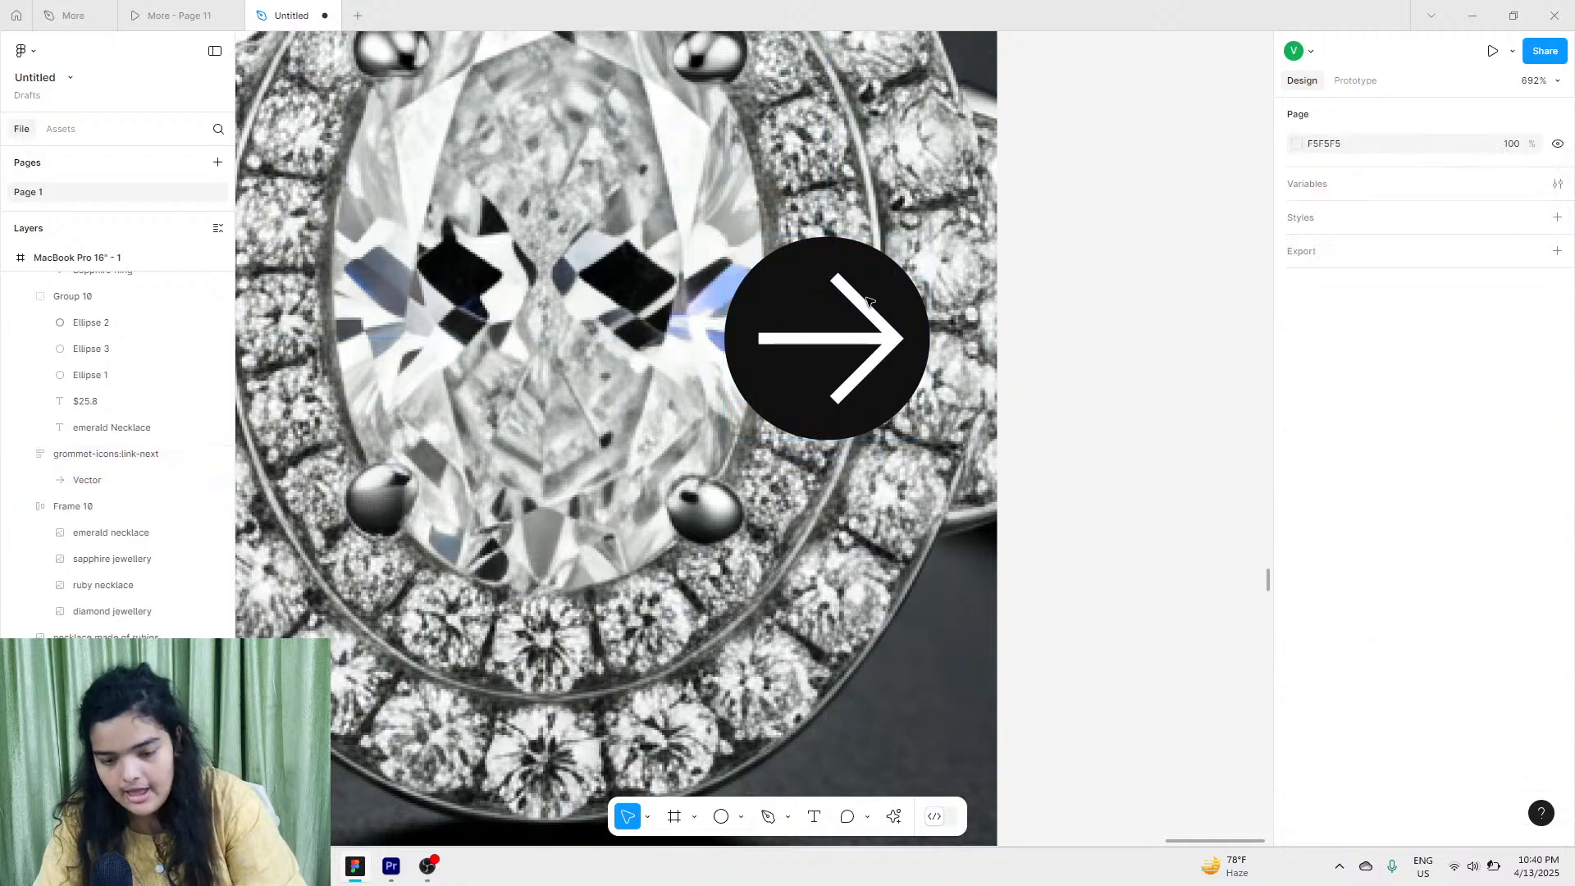
Shrink the round arrow button to about 32 × 33 and move it beside the ring's centre stone at about X 1690, Y 2916.
{"action": "left_click", "coordinate": [868, 301]}
{"action": "left_click_drag", "start_coordinate": [877, 285], "coordinate": [867, 178]}
{"action": "double_click", "coordinate": [876, 264]}
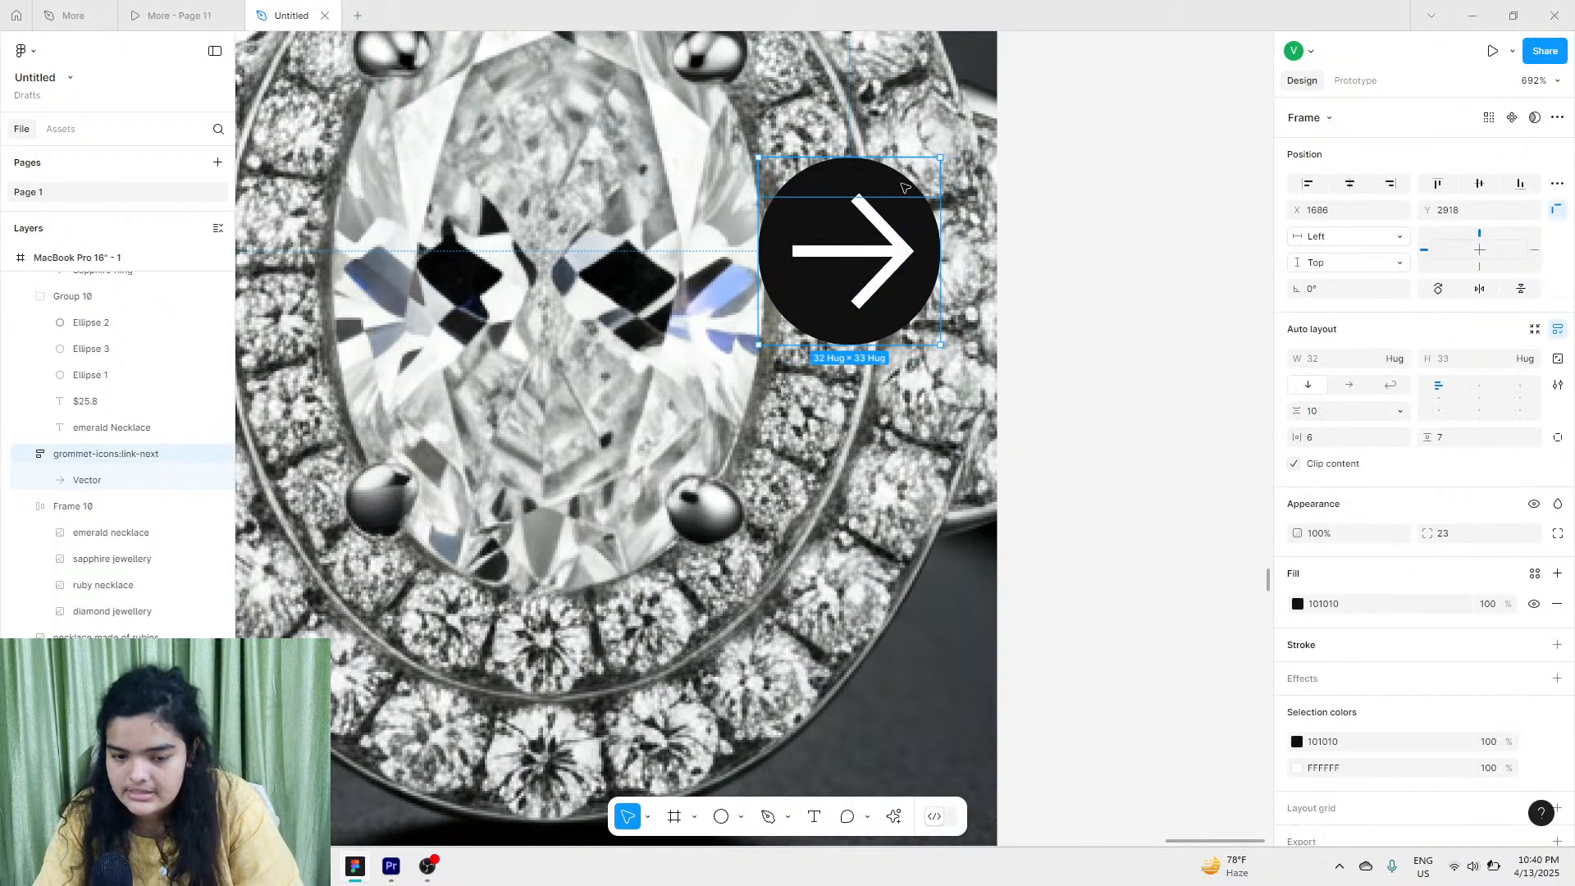
{"action": "left_click", "coordinate": [906, 182]}
{"action": "scroll", "coordinate": [906, 181], "scroll_direction": "down", "scroll_amount": 10}
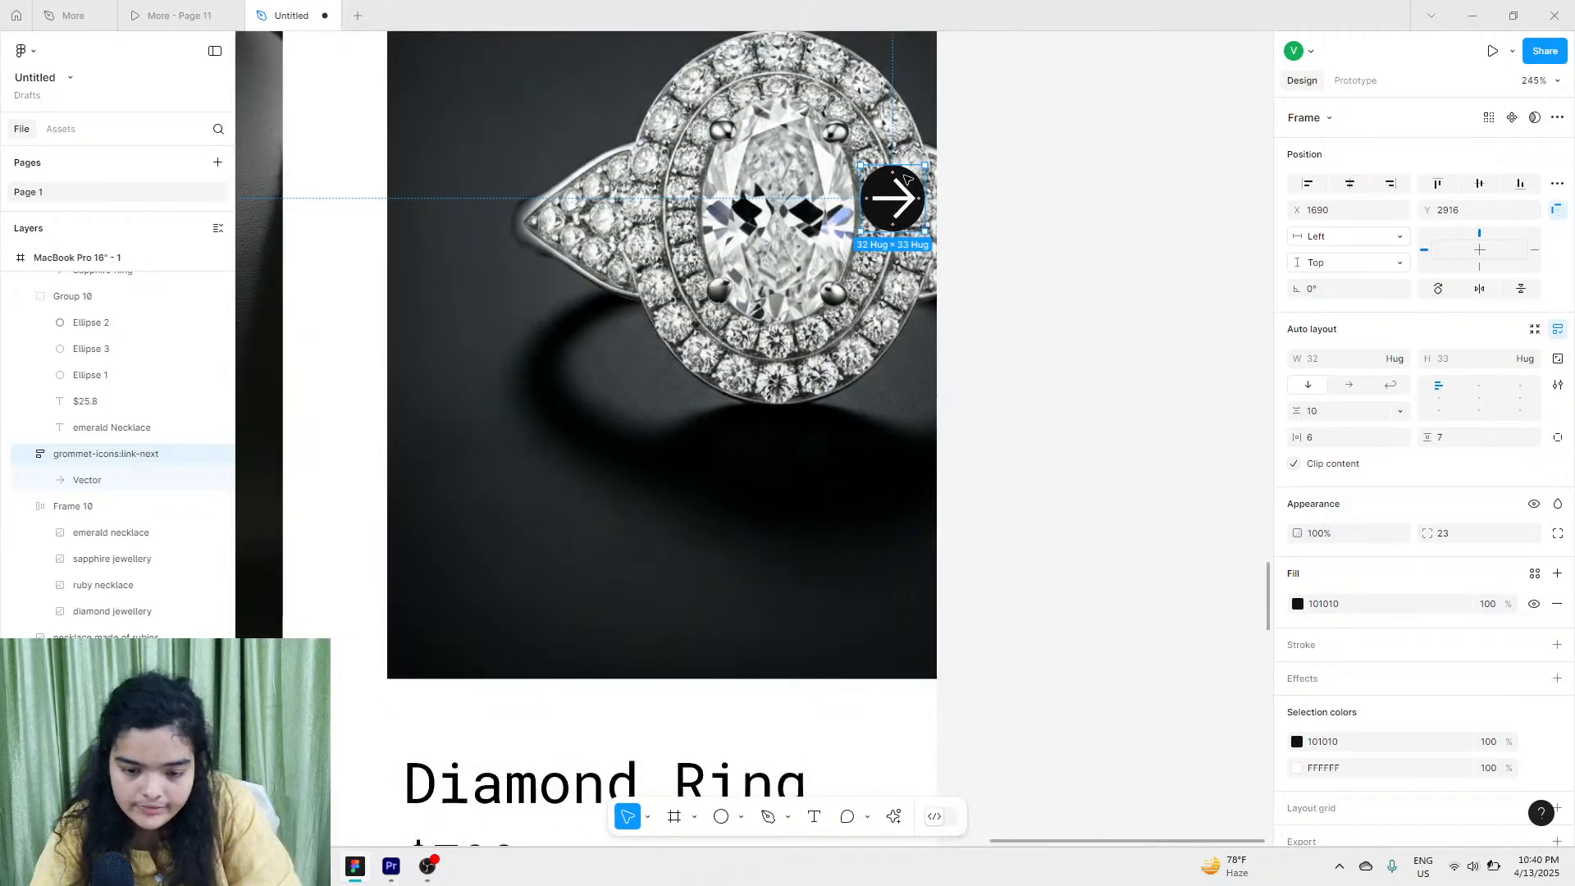
{"action": "scroll", "coordinate": [912, 259], "scroll_direction": "up", "scroll_amount": 2}
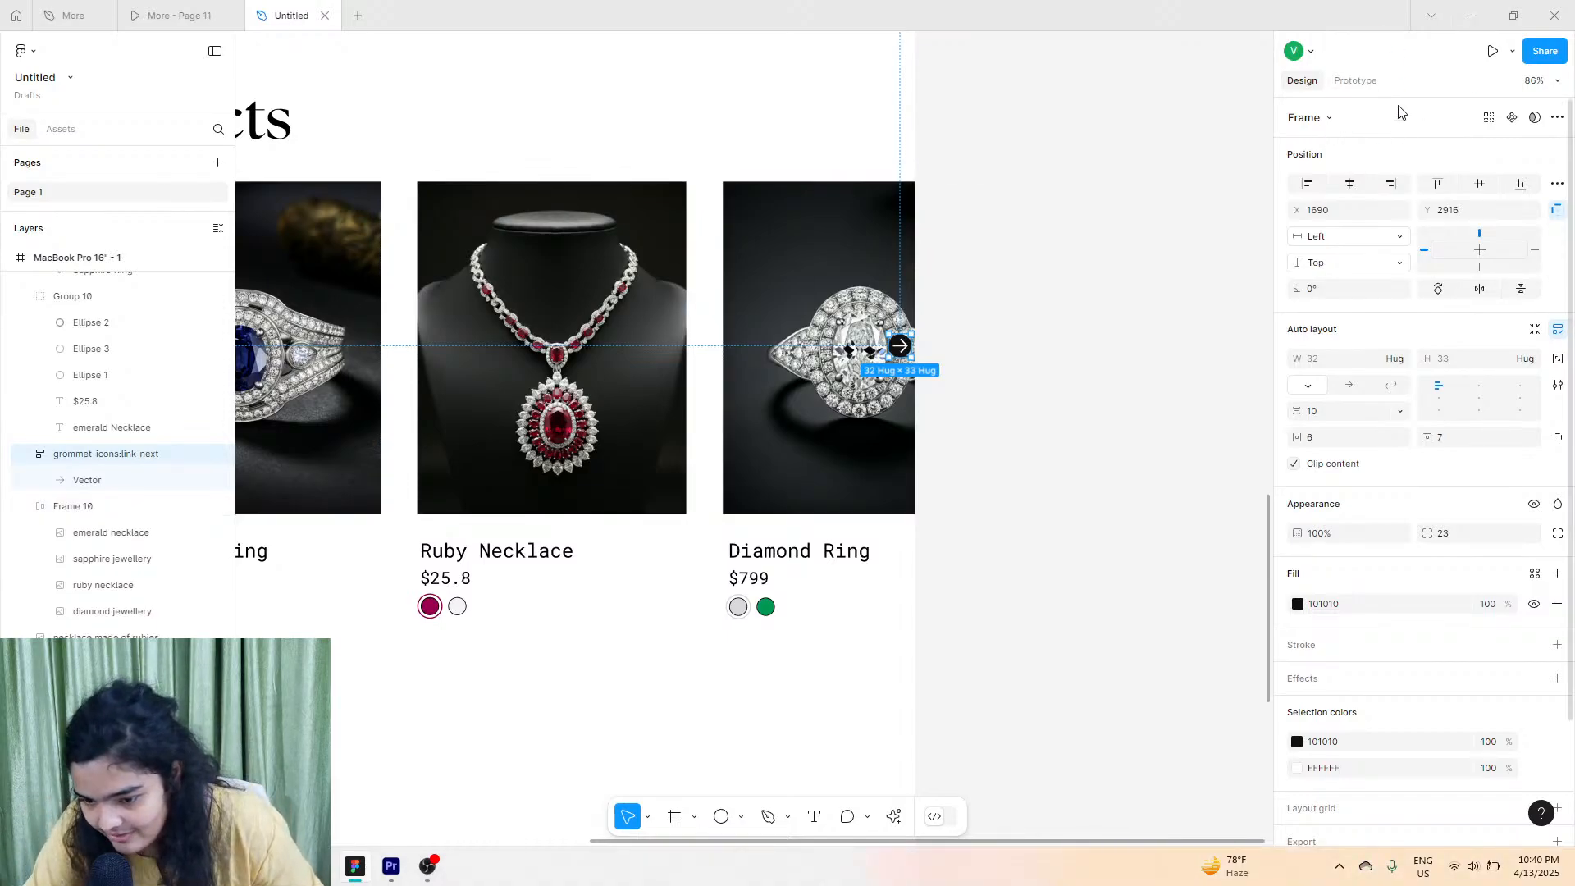
{"action": "left_click", "coordinate": [1329, 119]}
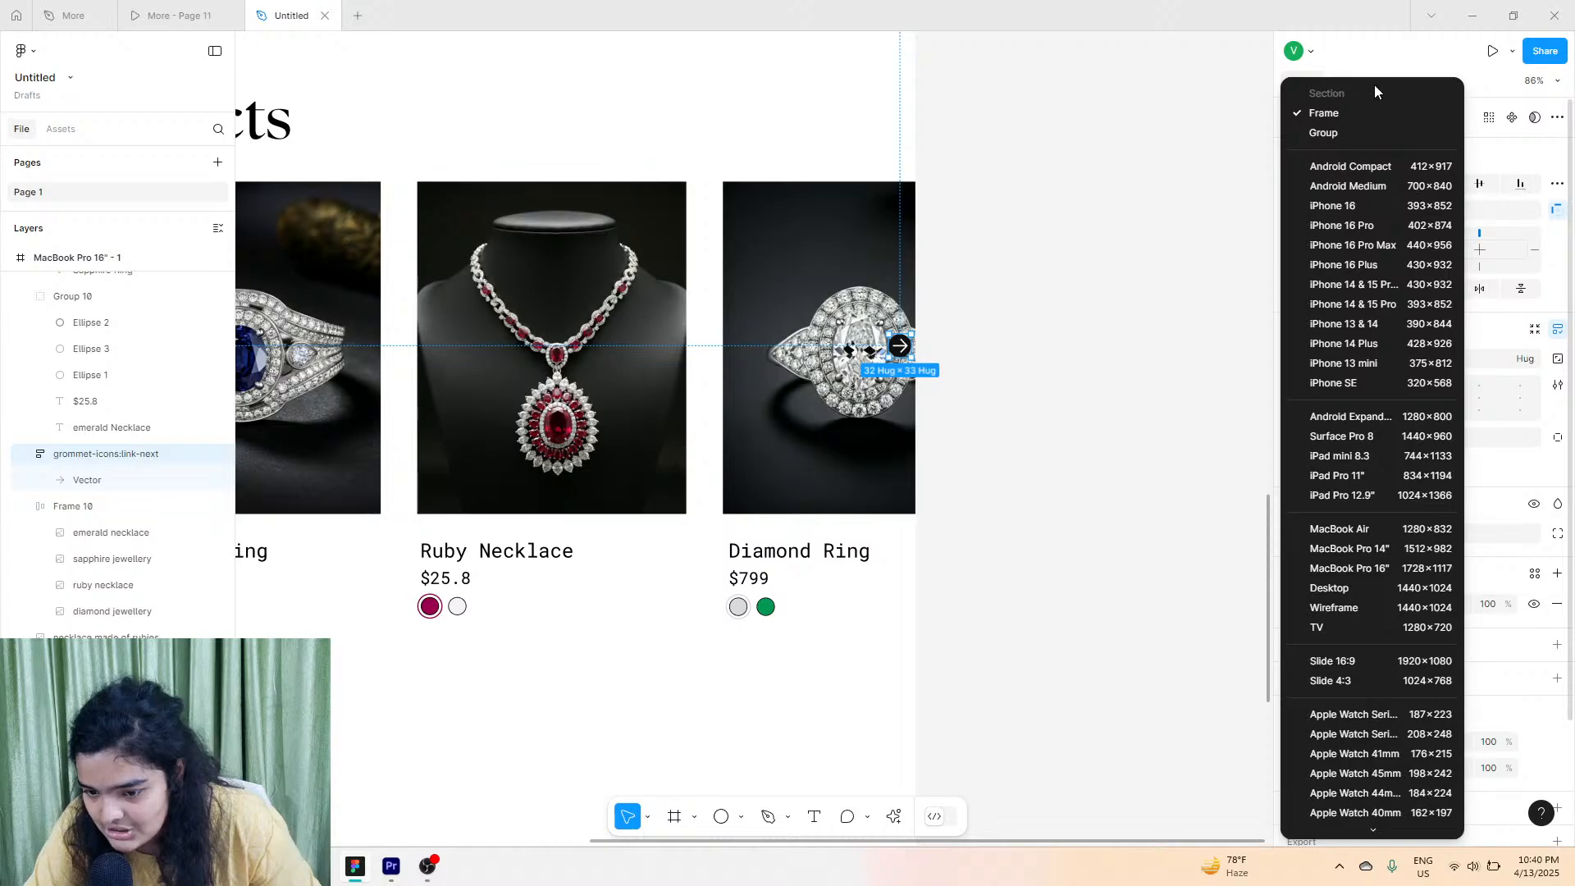
{"action": "left_click", "coordinate": [1167, 137]}
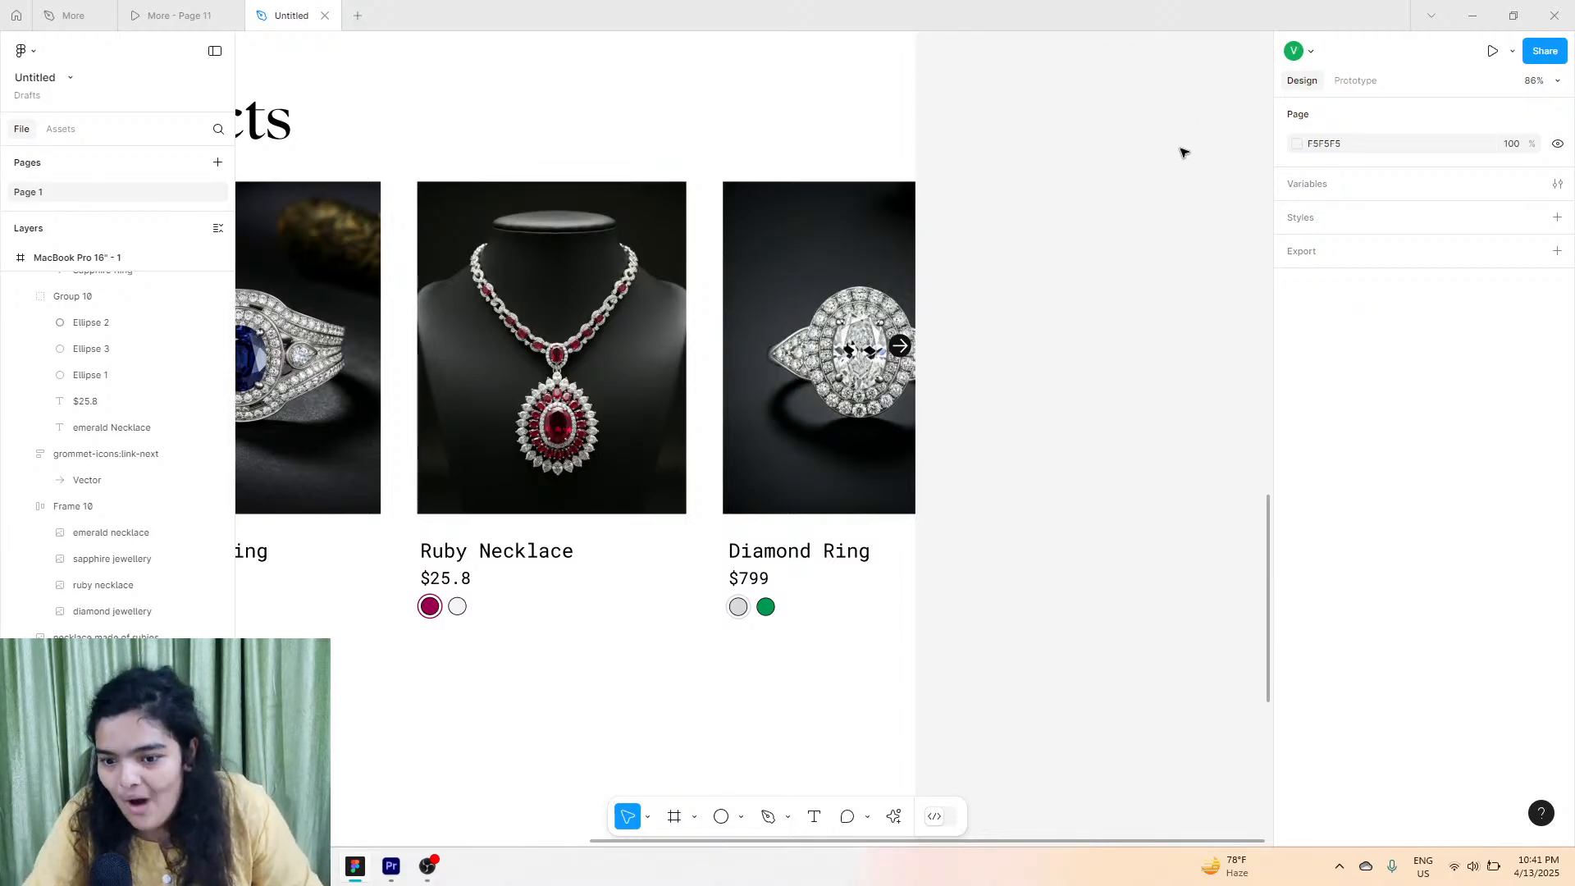
{"action": "left_click", "coordinate": [674, 816]}
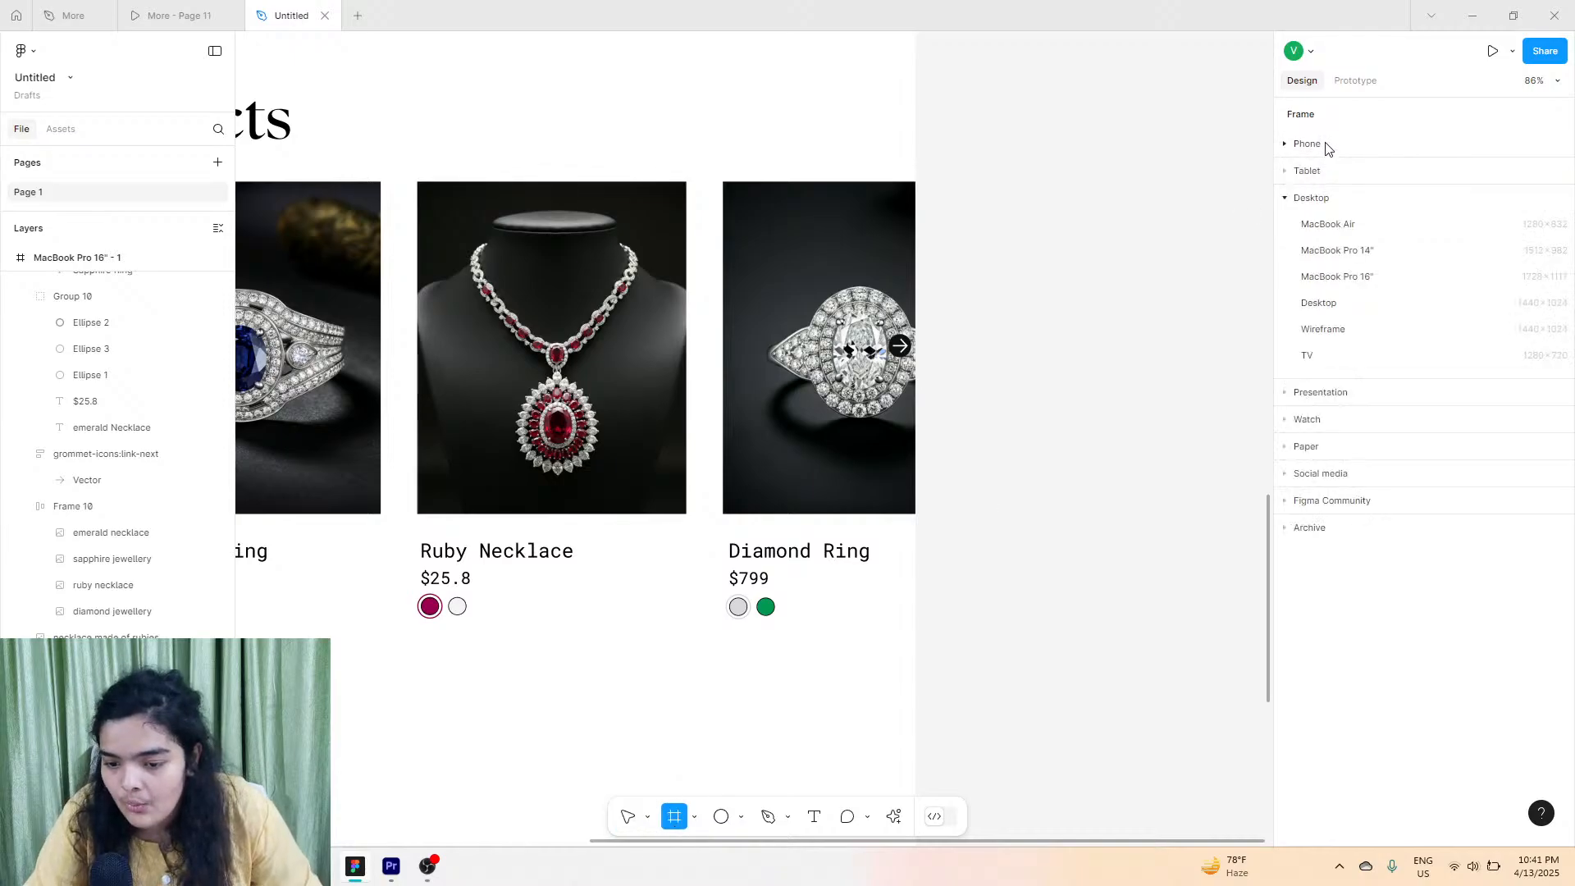
{"action": "left_click_drag", "start_coordinate": [1067, 372], "coordinate": [1144, 521]}
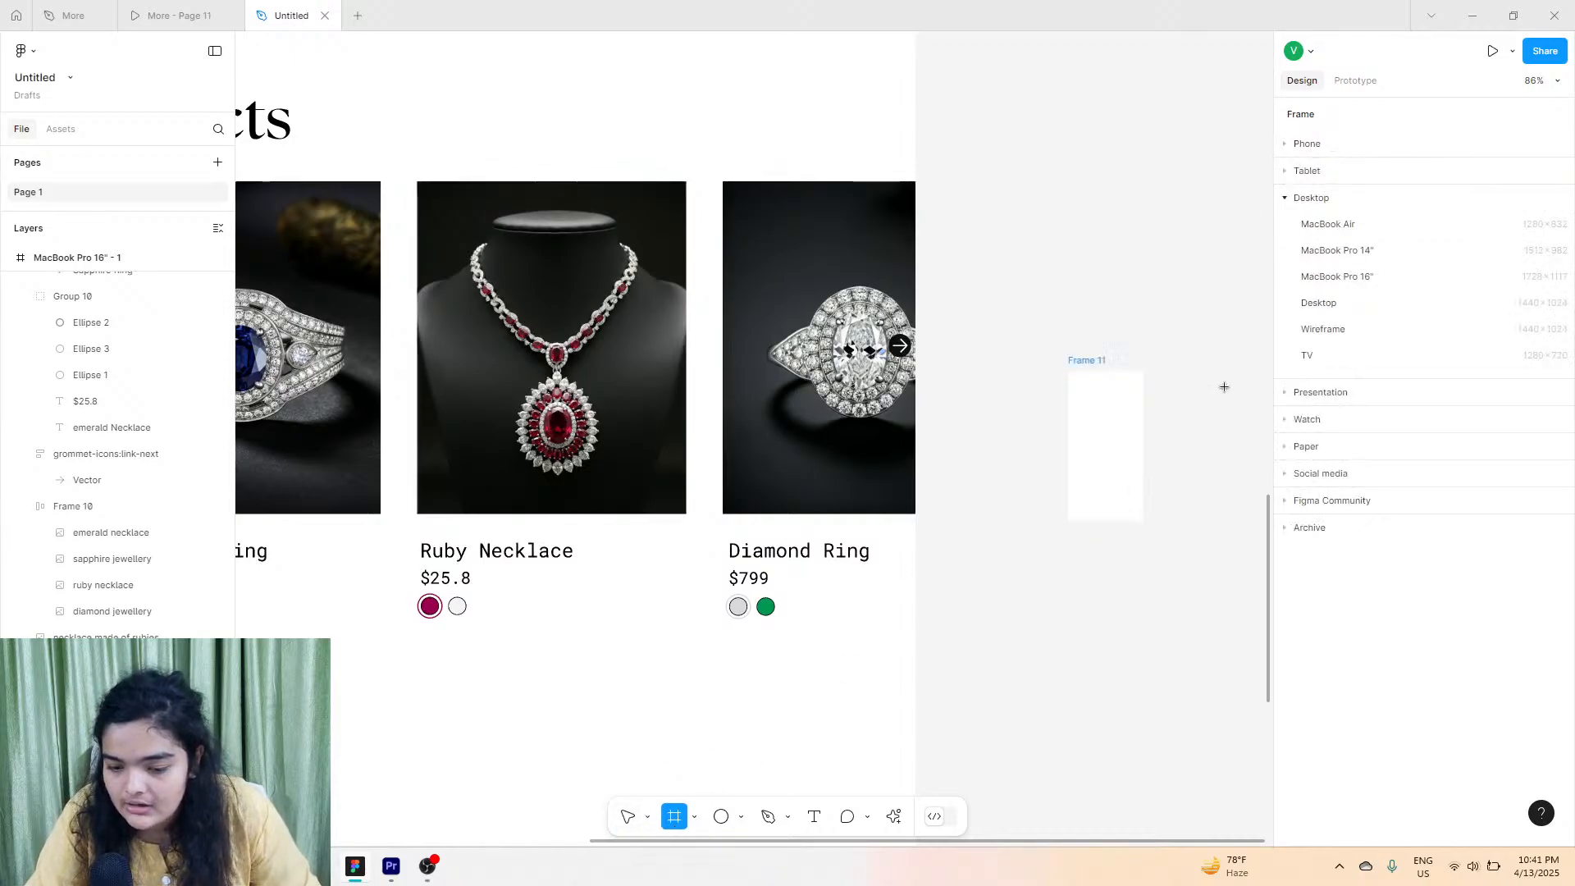
{"action": "left_click", "coordinate": [1323, 123]}
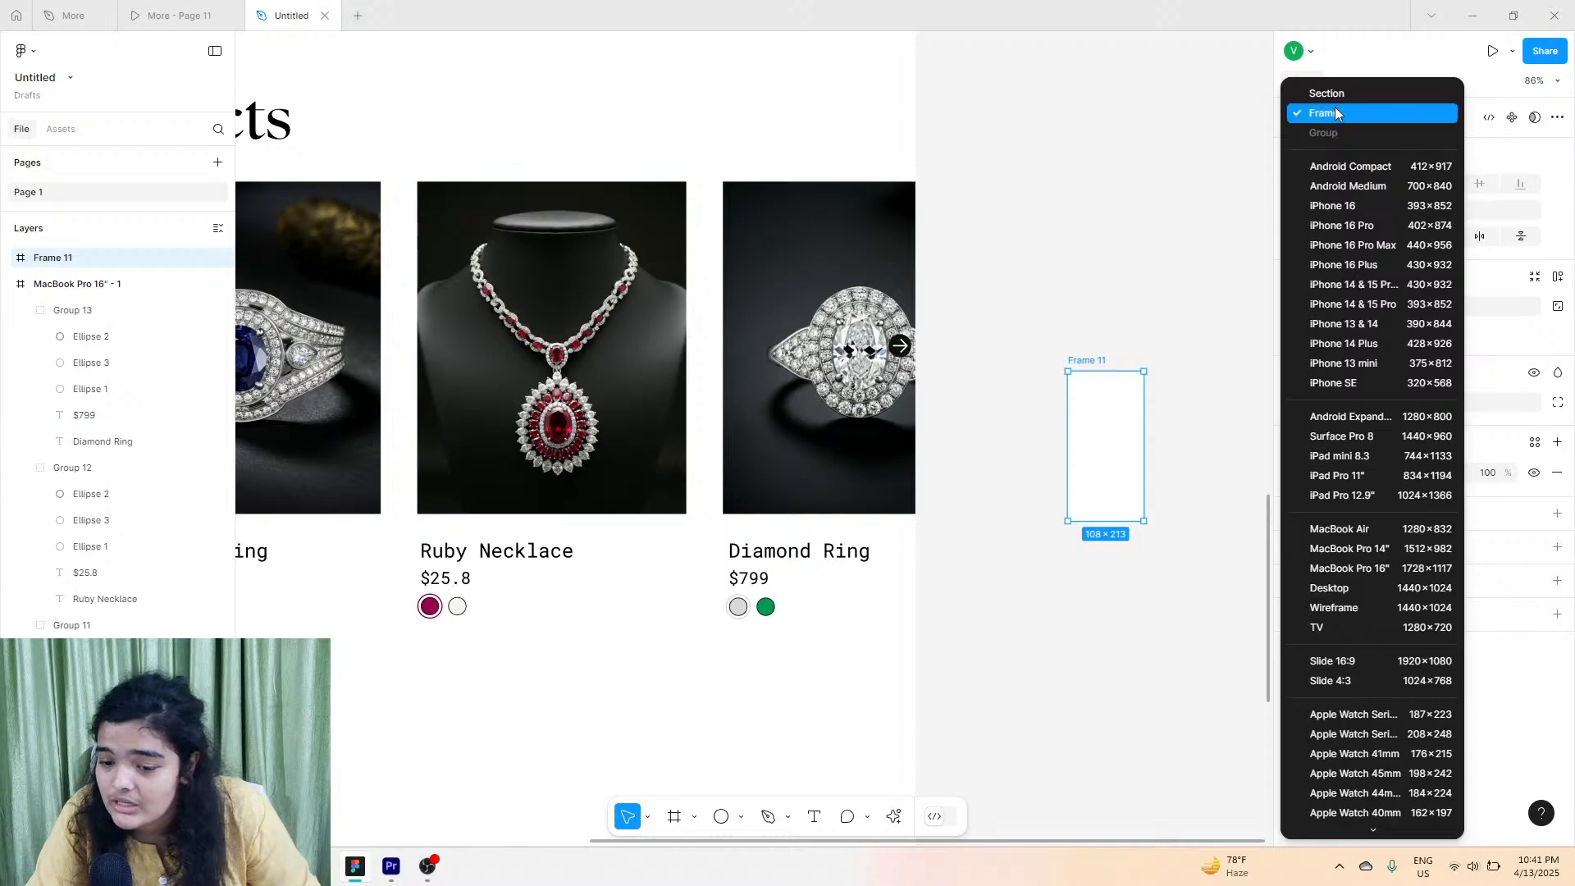
{"action": "left_click", "coordinate": [1335, 96]}
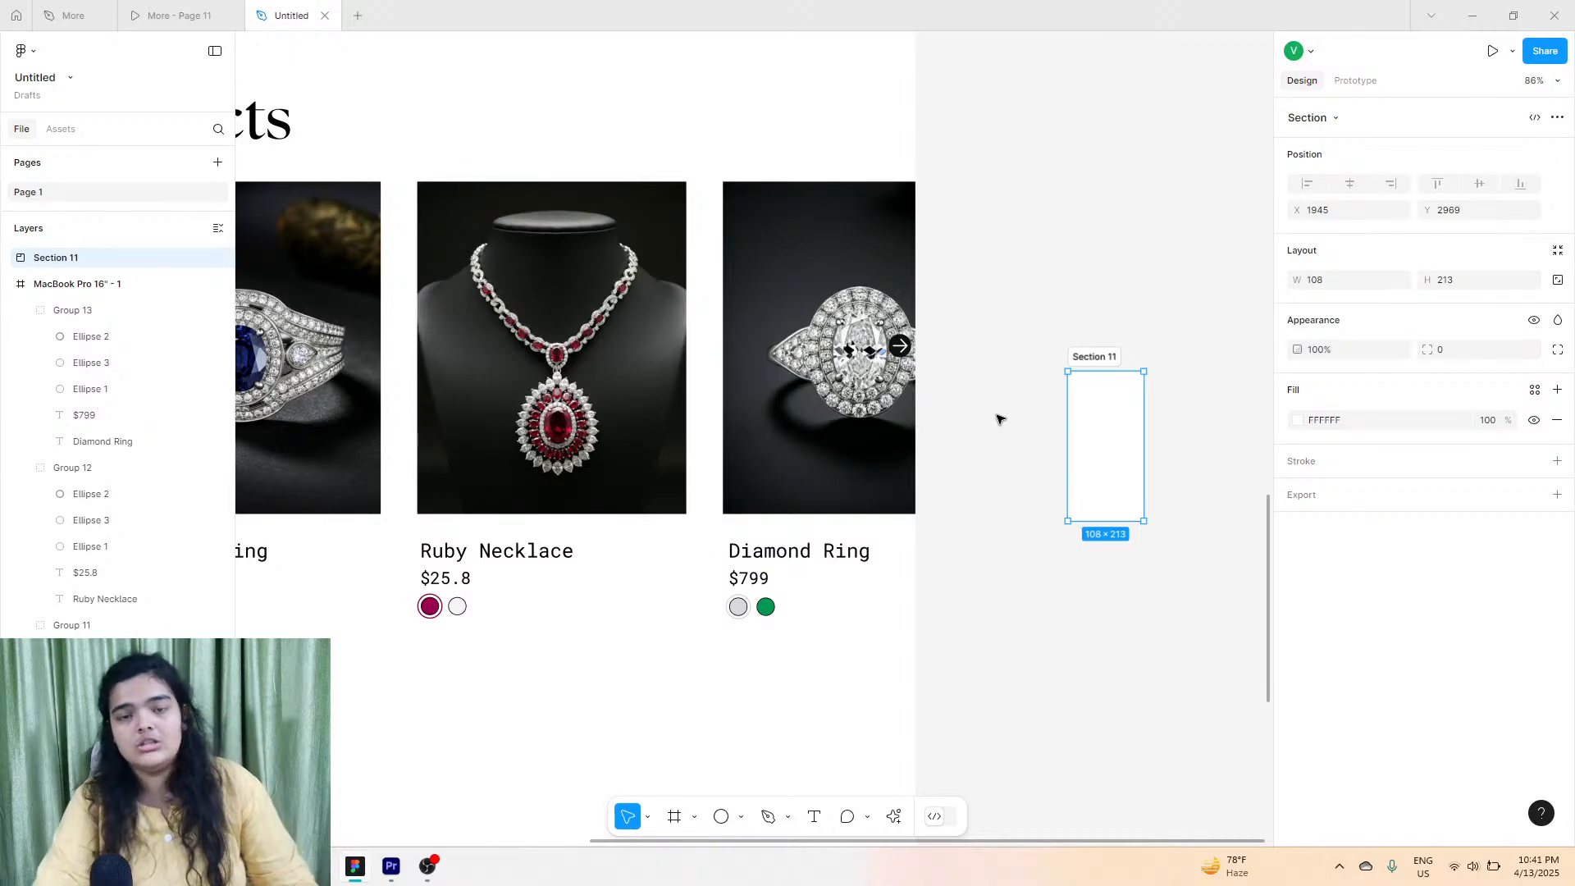
{"action": "key", "text": "Delete"}
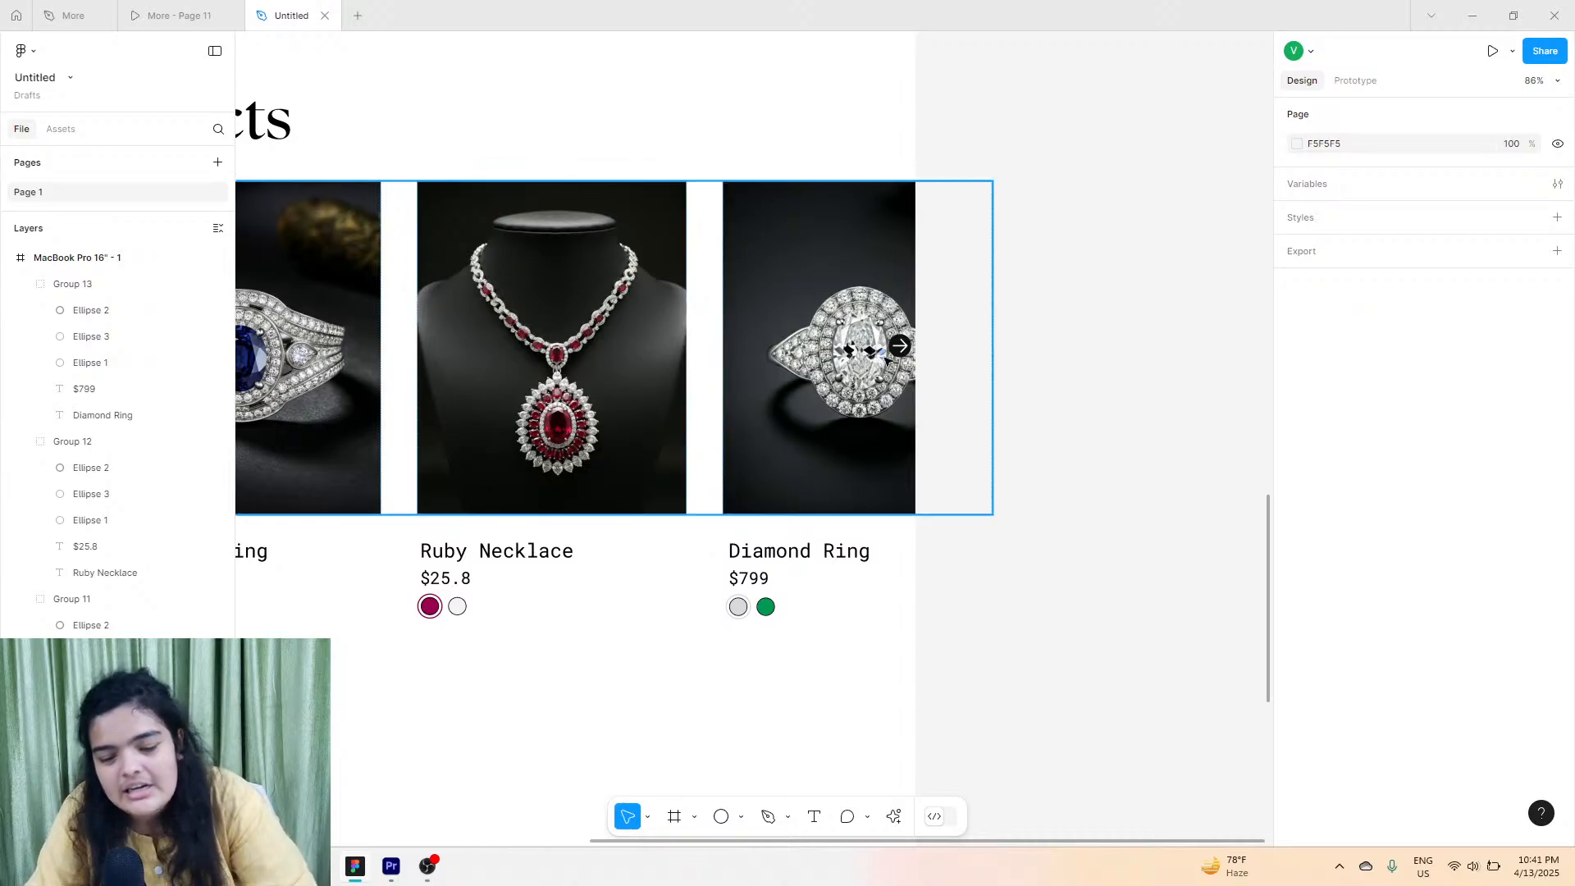
Enlarge the round arrow button to about 53 × 55 and centre the arrow inside it.
{"action": "scroll", "coordinate": [916, 344], "scroll_direction": "up", "scroll_amount": 10}
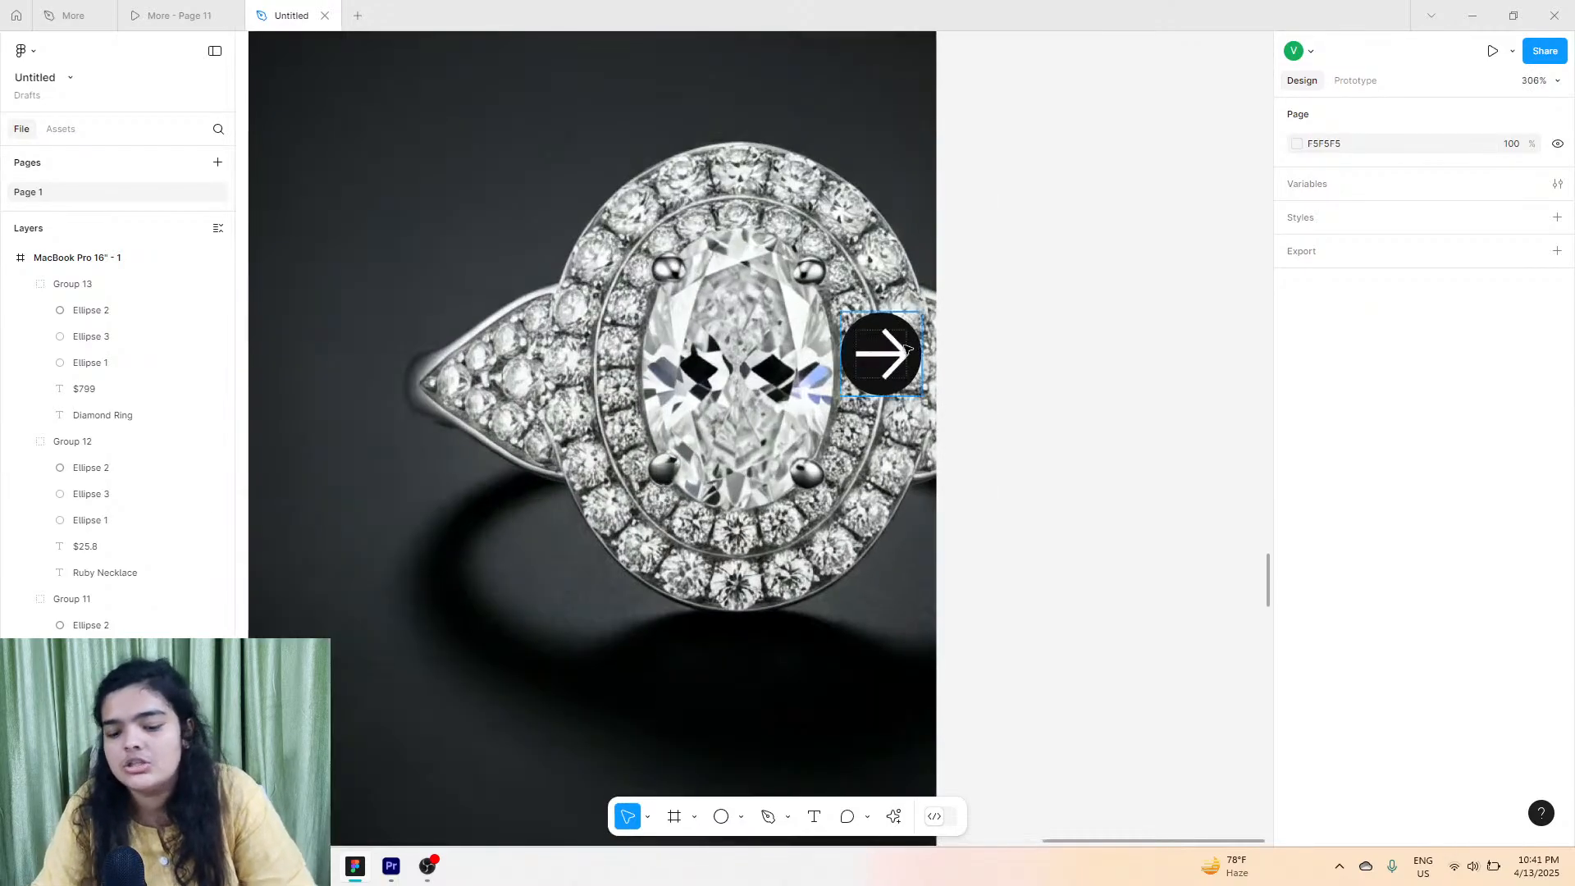
{"action": "left_click", "coordinate": [861, 322]}
{"action": "left_click_drag", "start_coordinate": [859, 307], "coordinate": [839, 305]}
{"action": "double_click", "coordinate": [839, 305]}
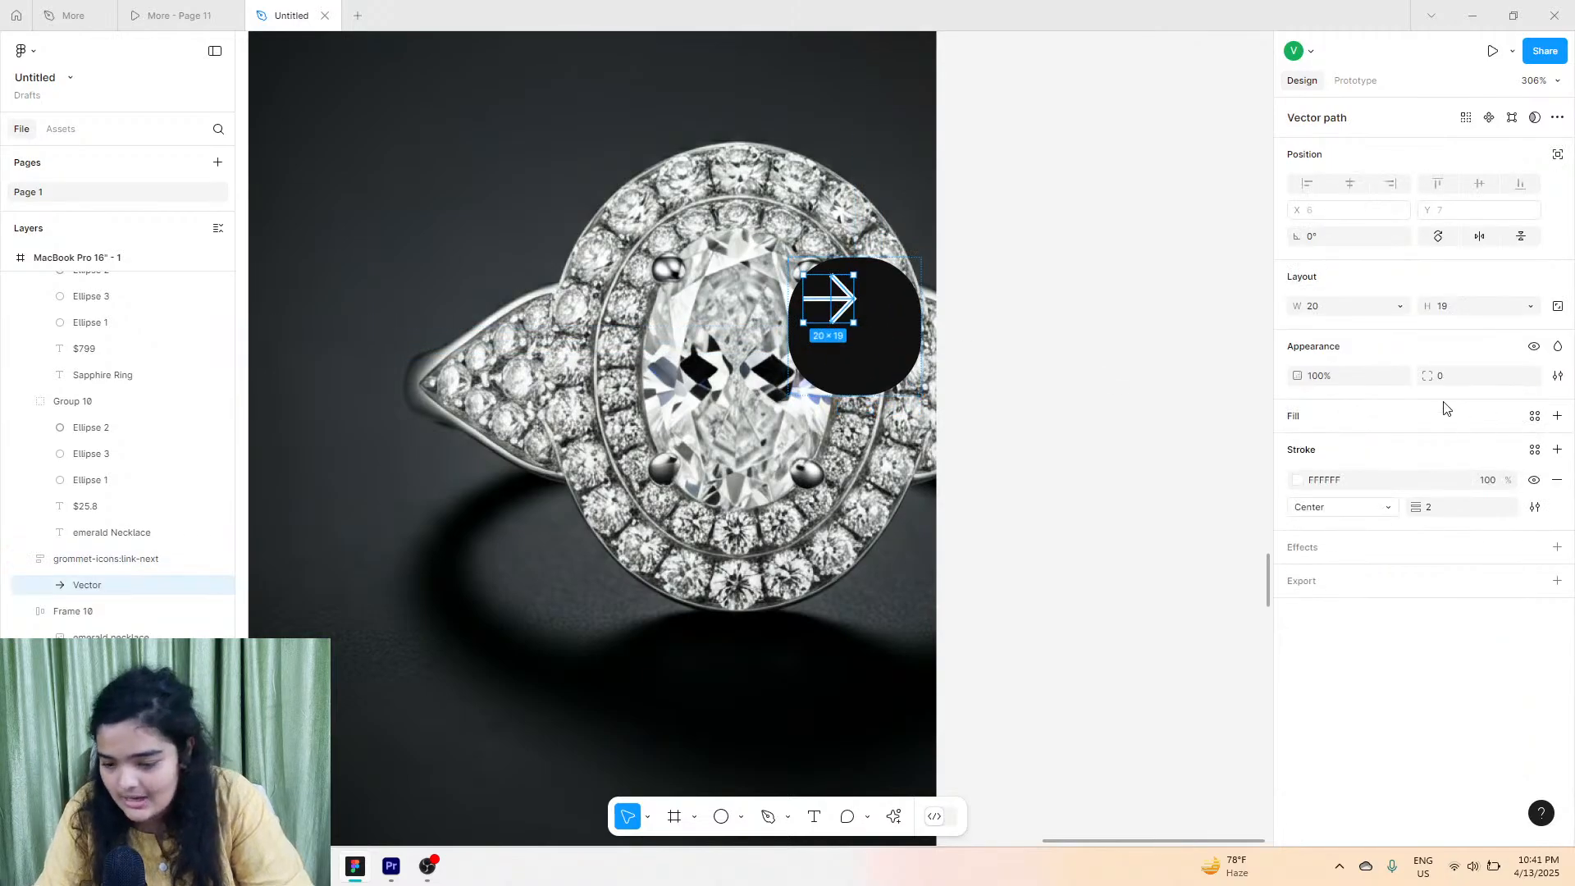
{"action": "left_click", "coordinate": [898, 272]}
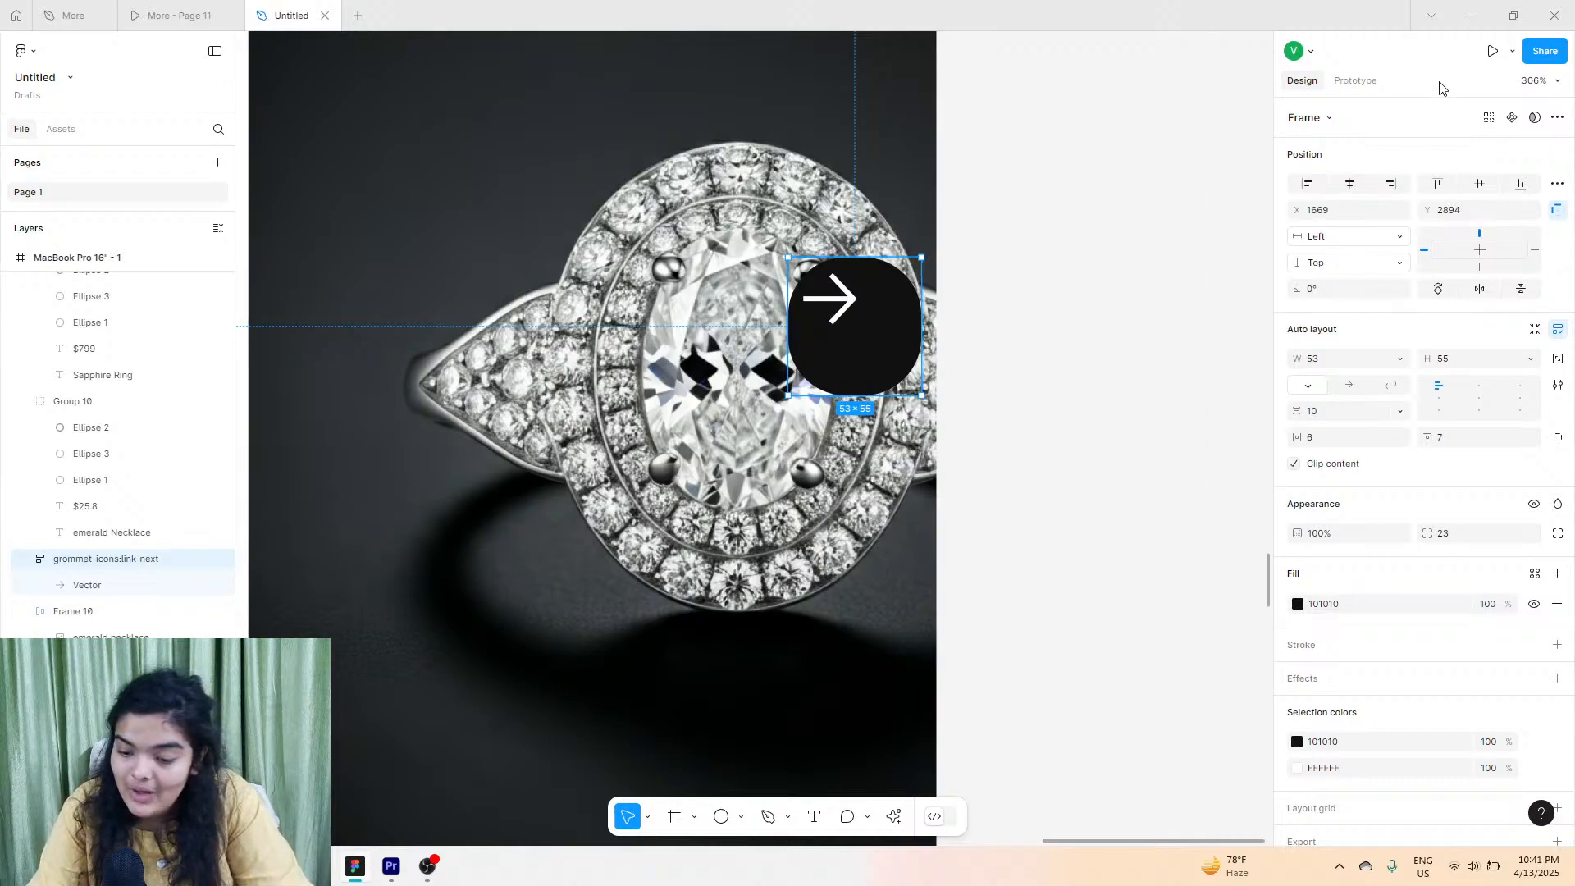
{"action": "left_click", "coordinate": [1479, 400]}
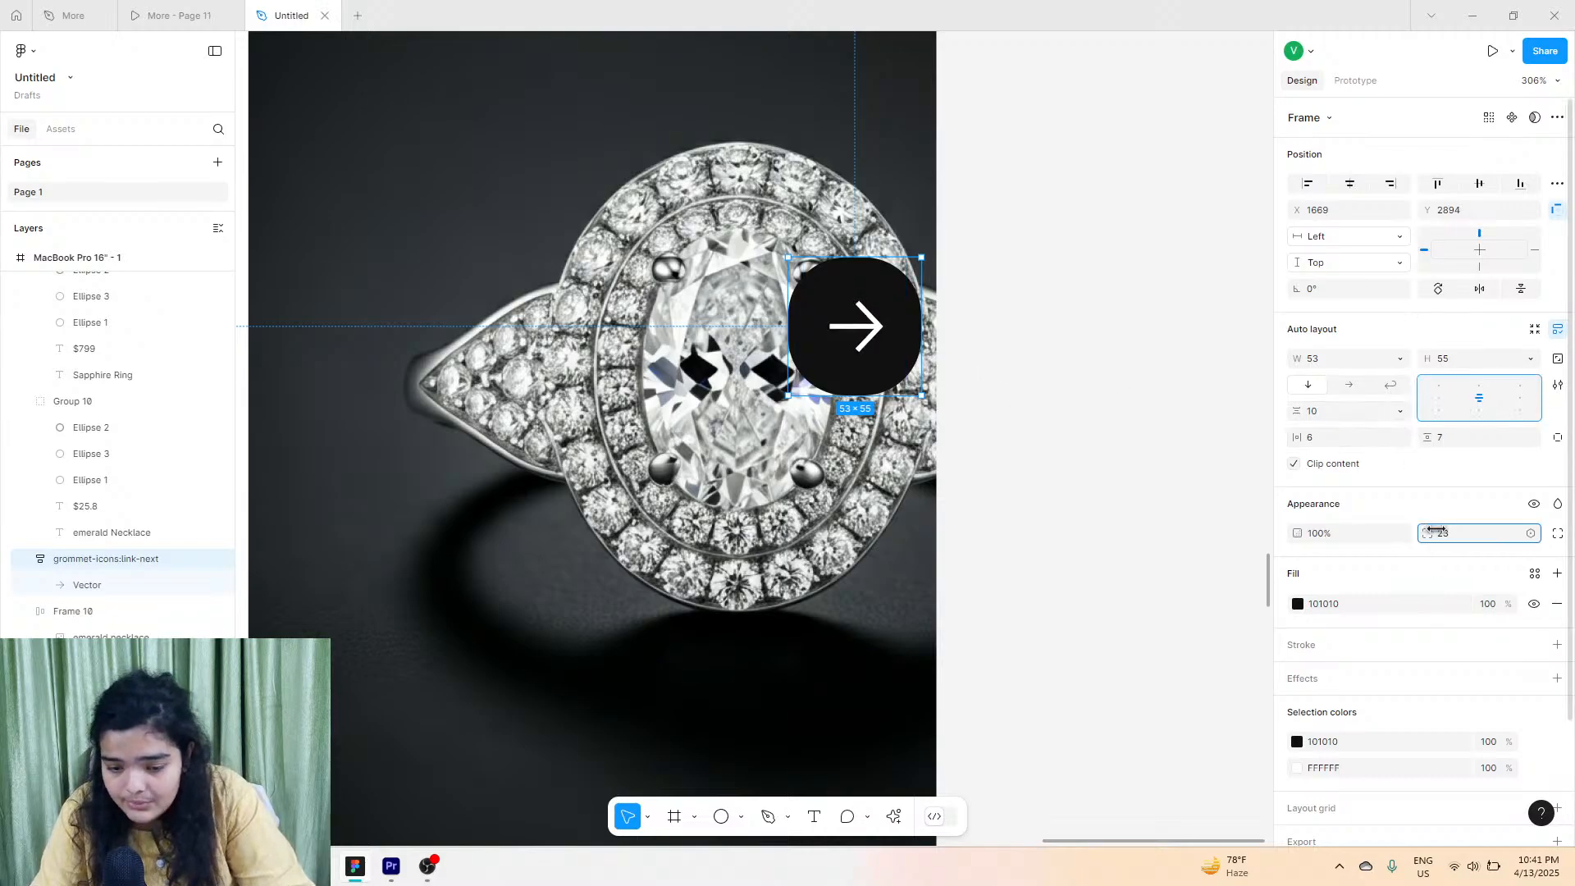
Give the arrow button corner radius 61, horizontal padding 5 and height 52, and move it to about X 1665, Y 2915.
{"action": "left_click_drag", "start_coordinate": [1427, 533], "coordinate": [426, 566]}
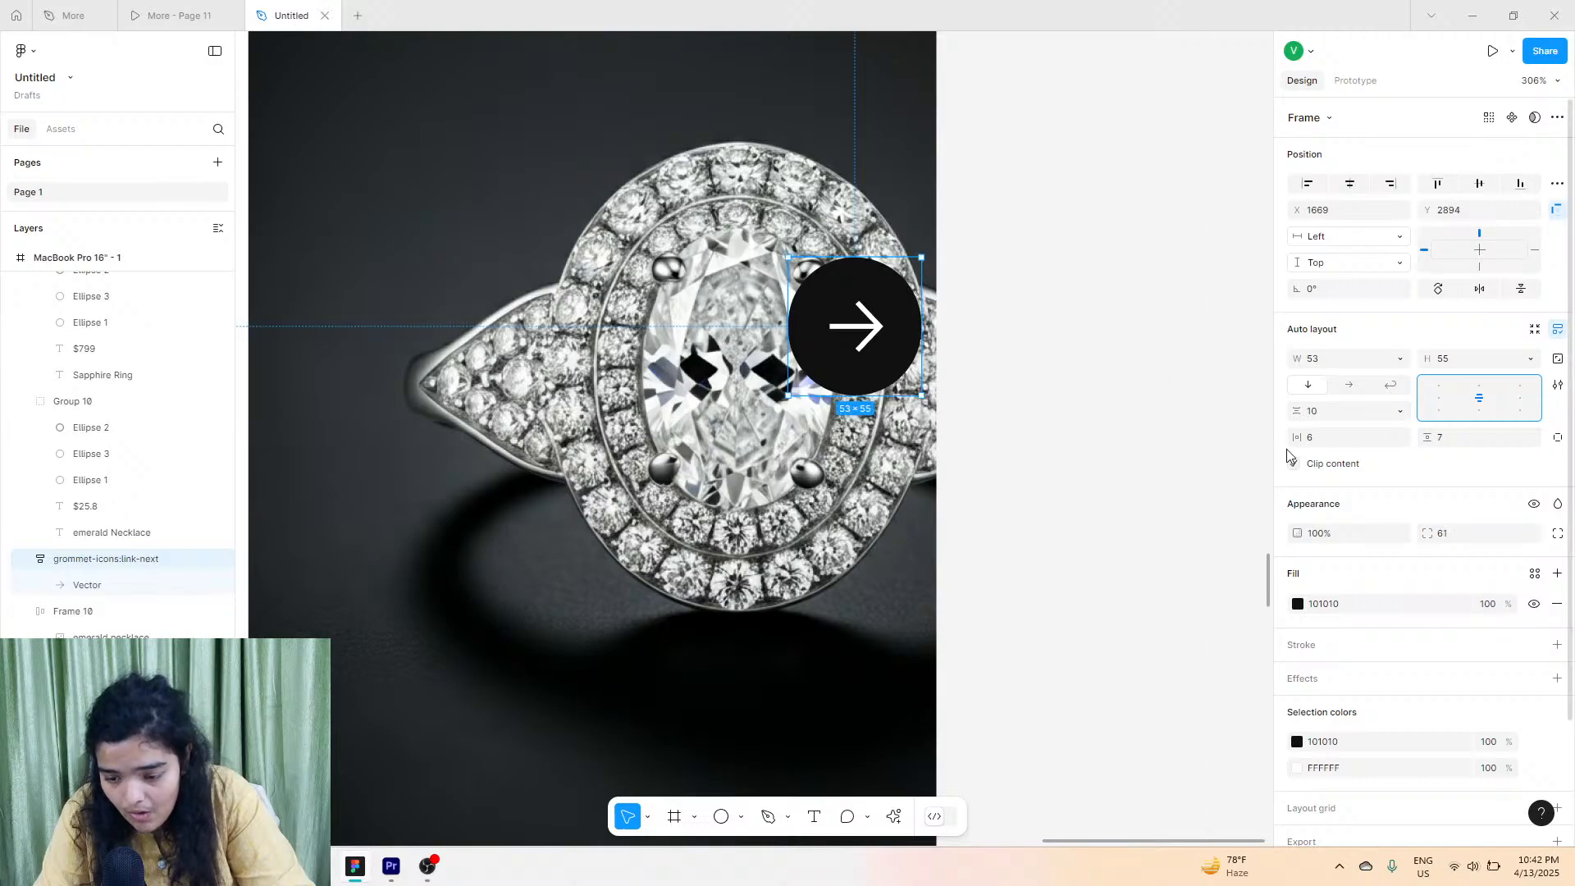
{"action": "left_click_drag", "start_coordinate": [1295, 438], "coordinate": [1270, 428]}
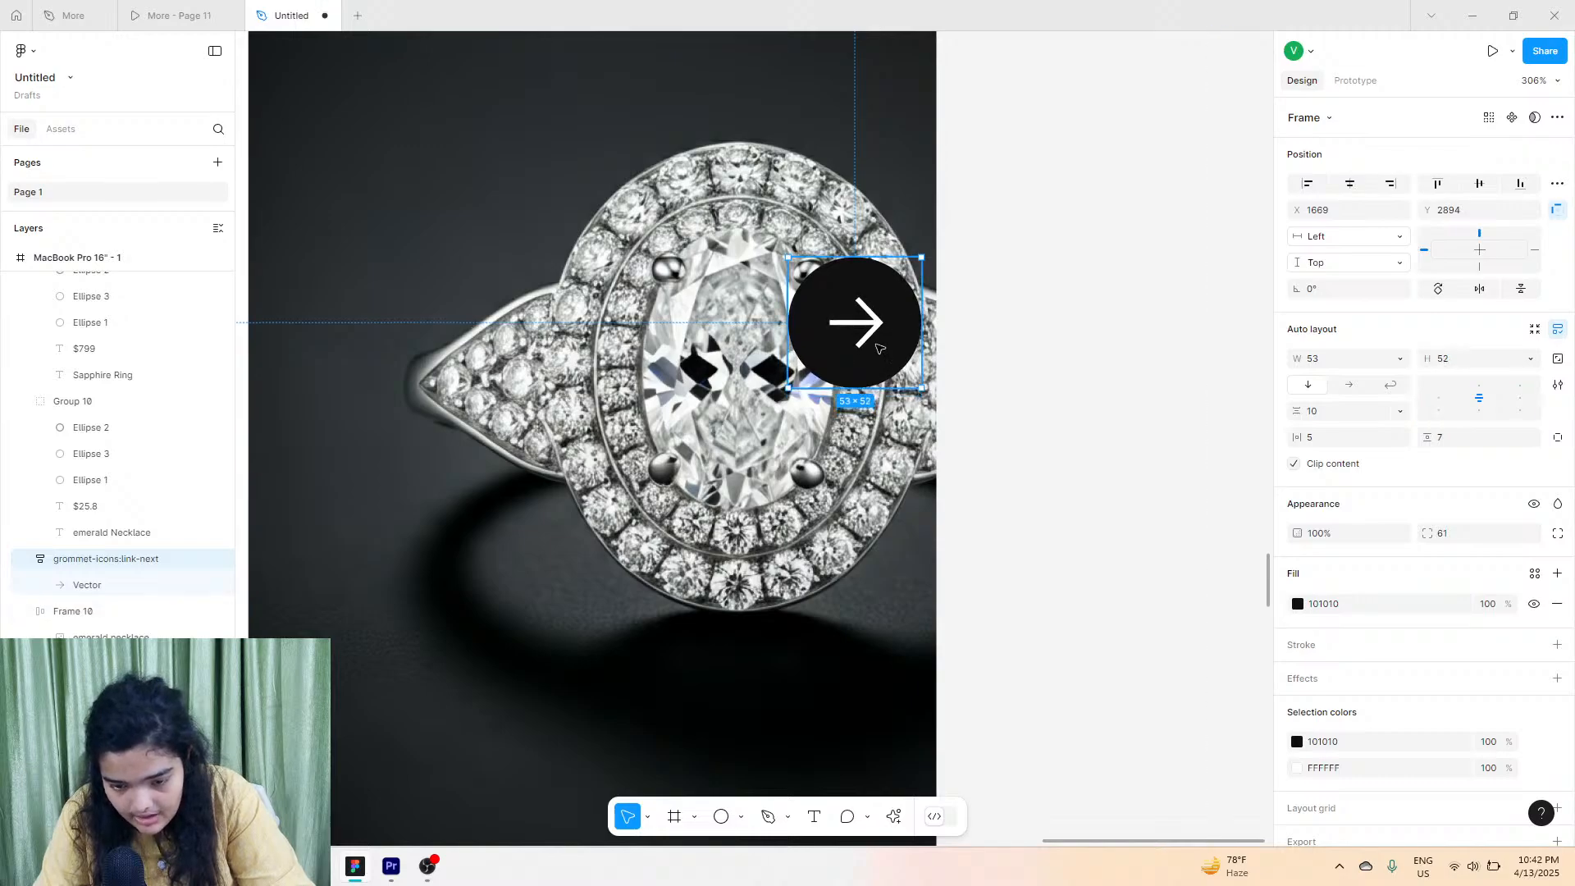
{"action": "left_click_drag", "start_coordinate": [886, 328], "coordinate": [880, 376]}
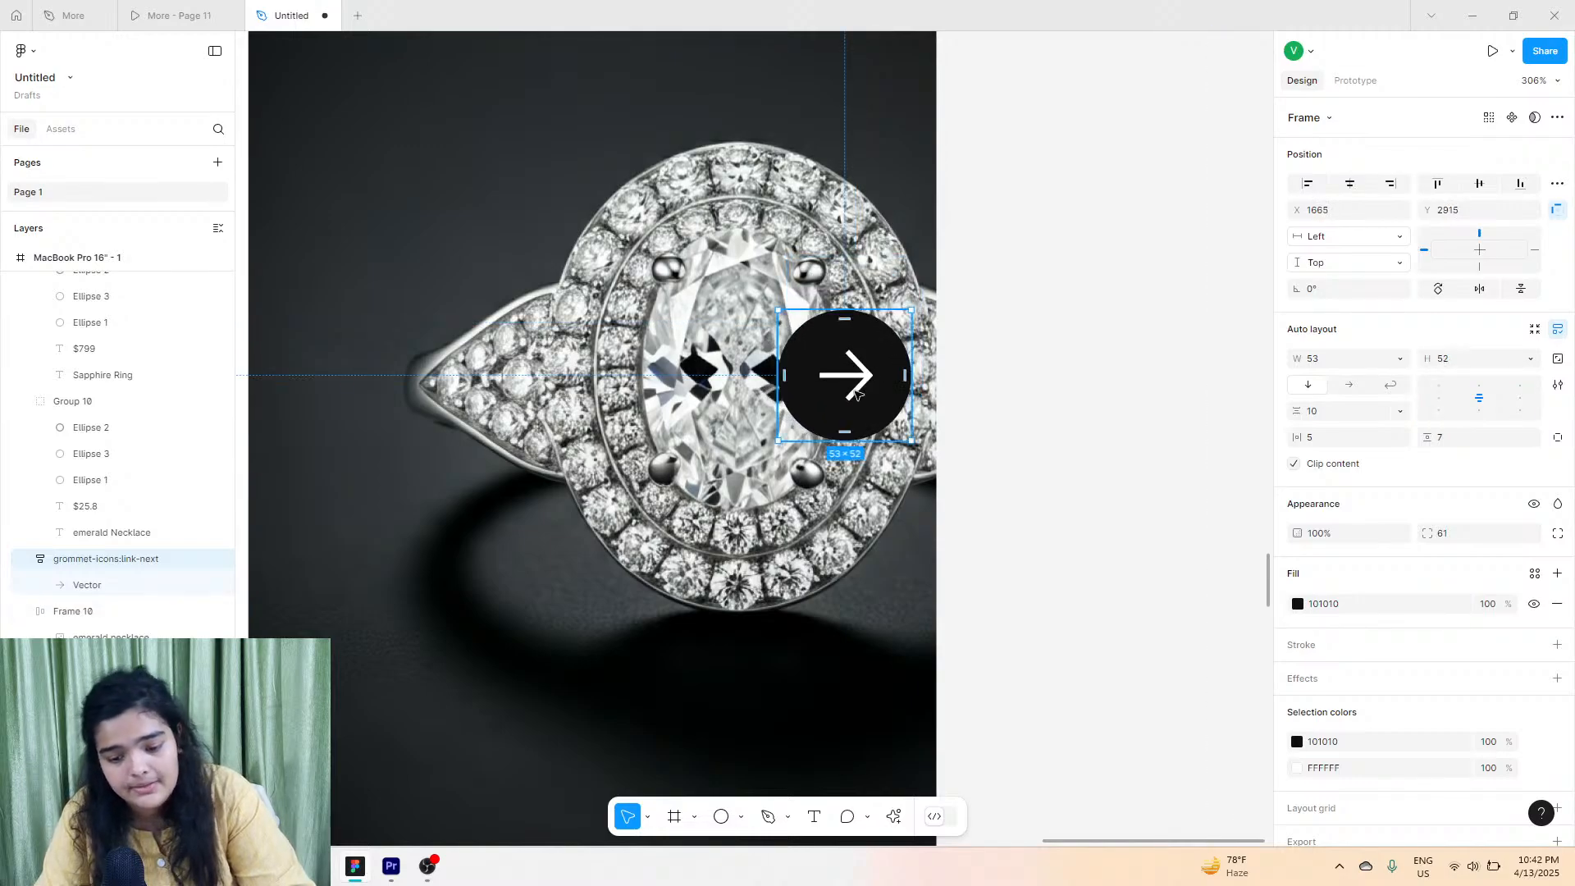
Recolour the arrow button with a white (FFFFFF) background and a near-black (101010) arrow.
{"action": "scroll", "coordinate": [848, 381], "scroll_direction": "down", "scroll_amount": 5}
{"action": "scroll", "coordinate": [882, 399], "scroll_direction": "up", "scroll_amount": 4}
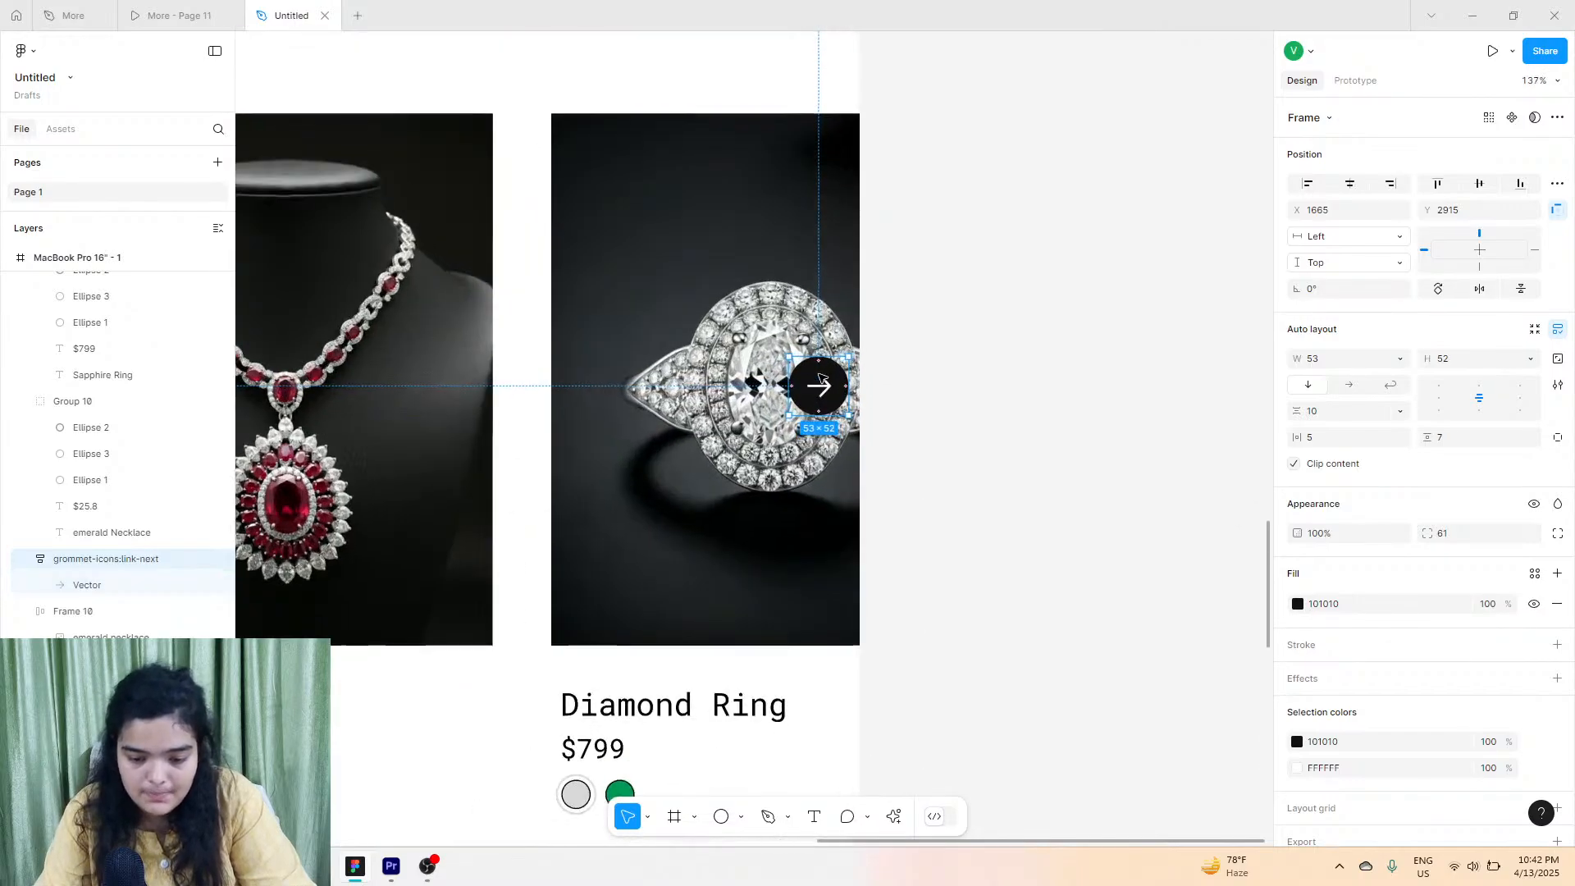
{"action": "scroll", "coordinate": [869, 398], "scroll_direction": "up", "scroll_amount": 5}
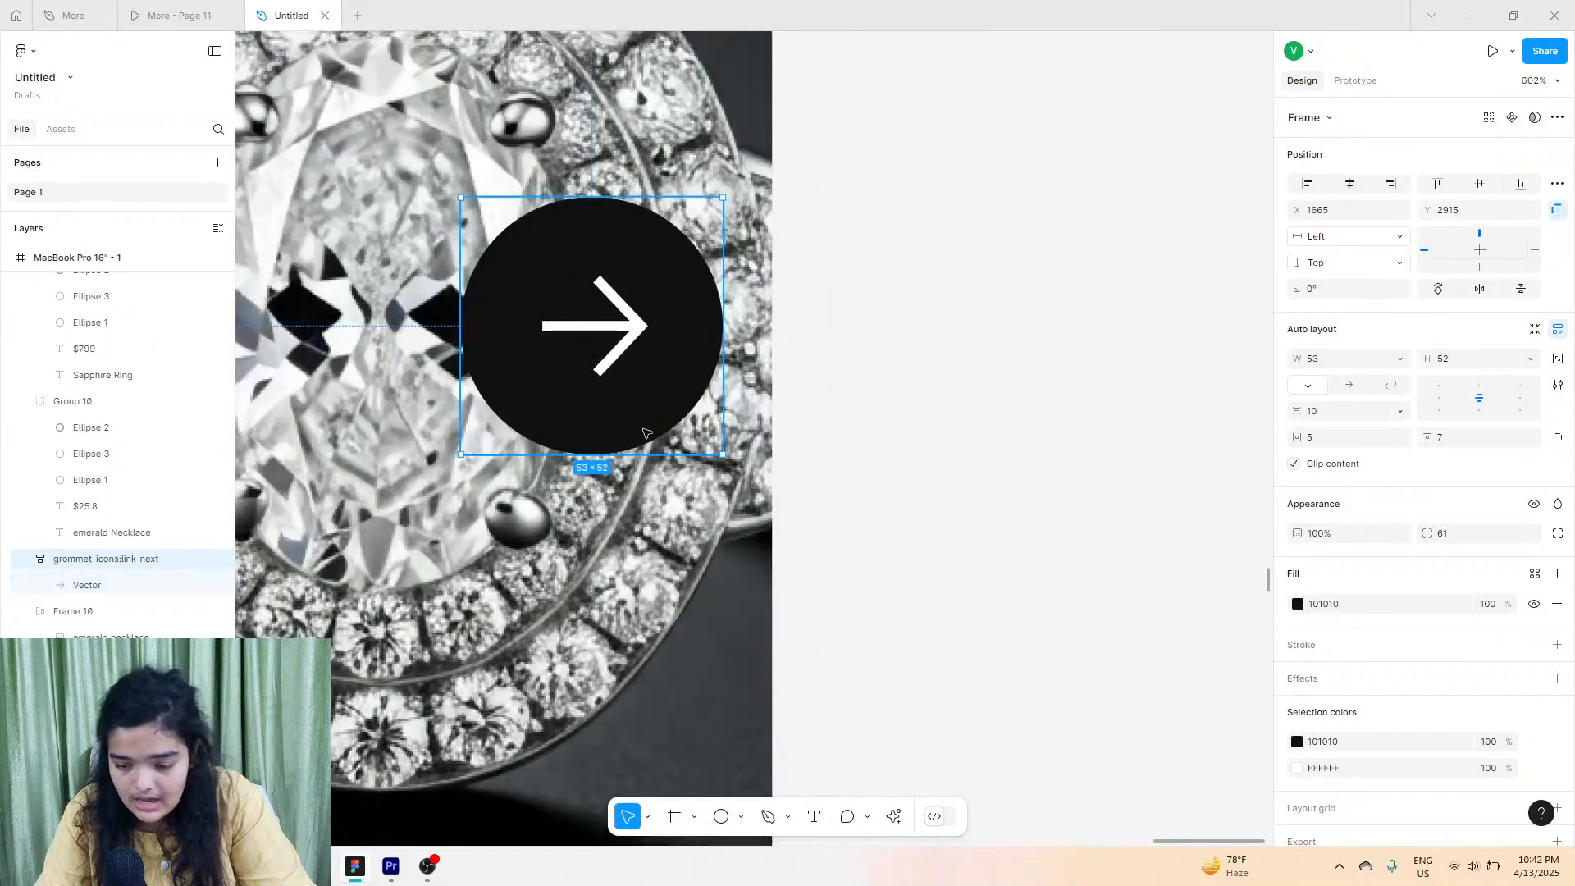
{"action": "left_click", "coordinate": [1299, 743]}
{"action": "left_click_drag", "start_coordinate": [1198, 626], "coordinate": [984, 480]}
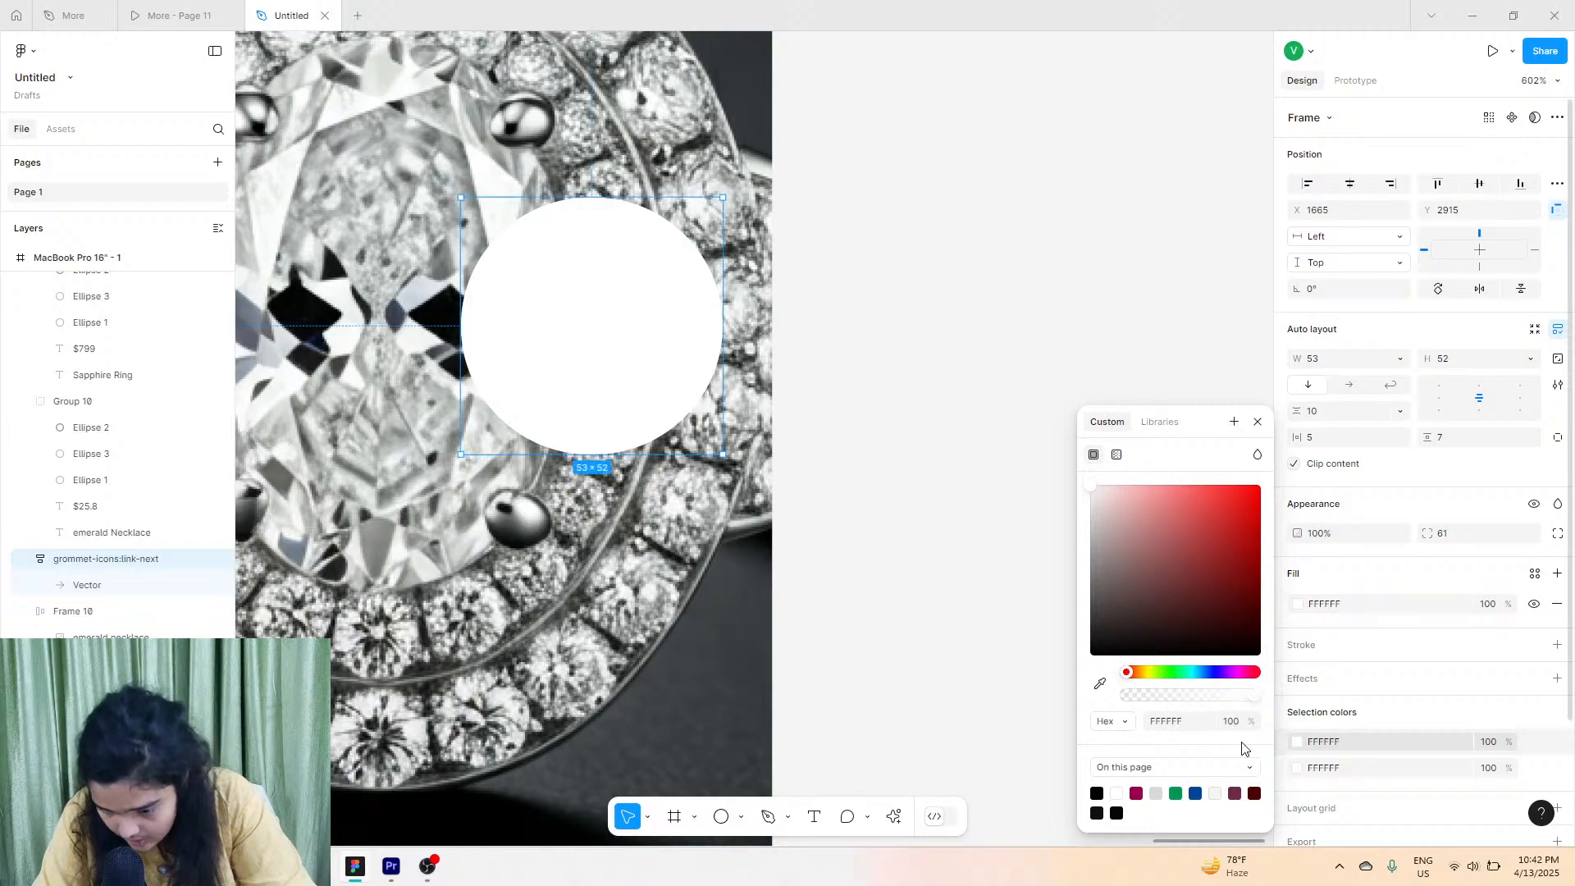
{"action": "left_click", "coordinate": [1318, 770]}
{"action": "type", "text": "101010"}
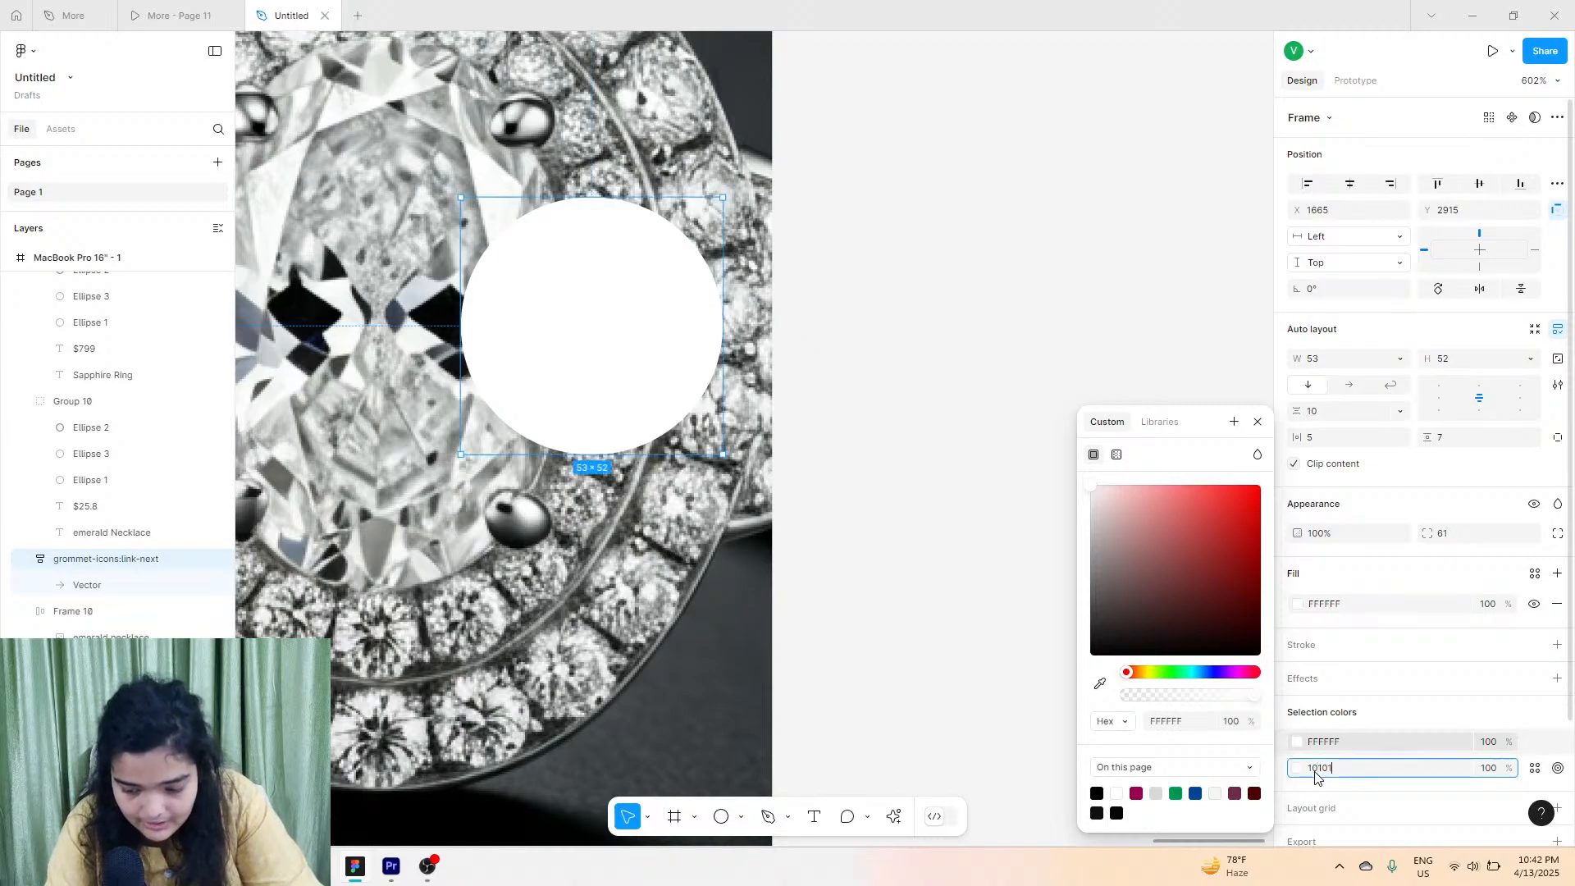
{"action": "key", "text": "Return"}
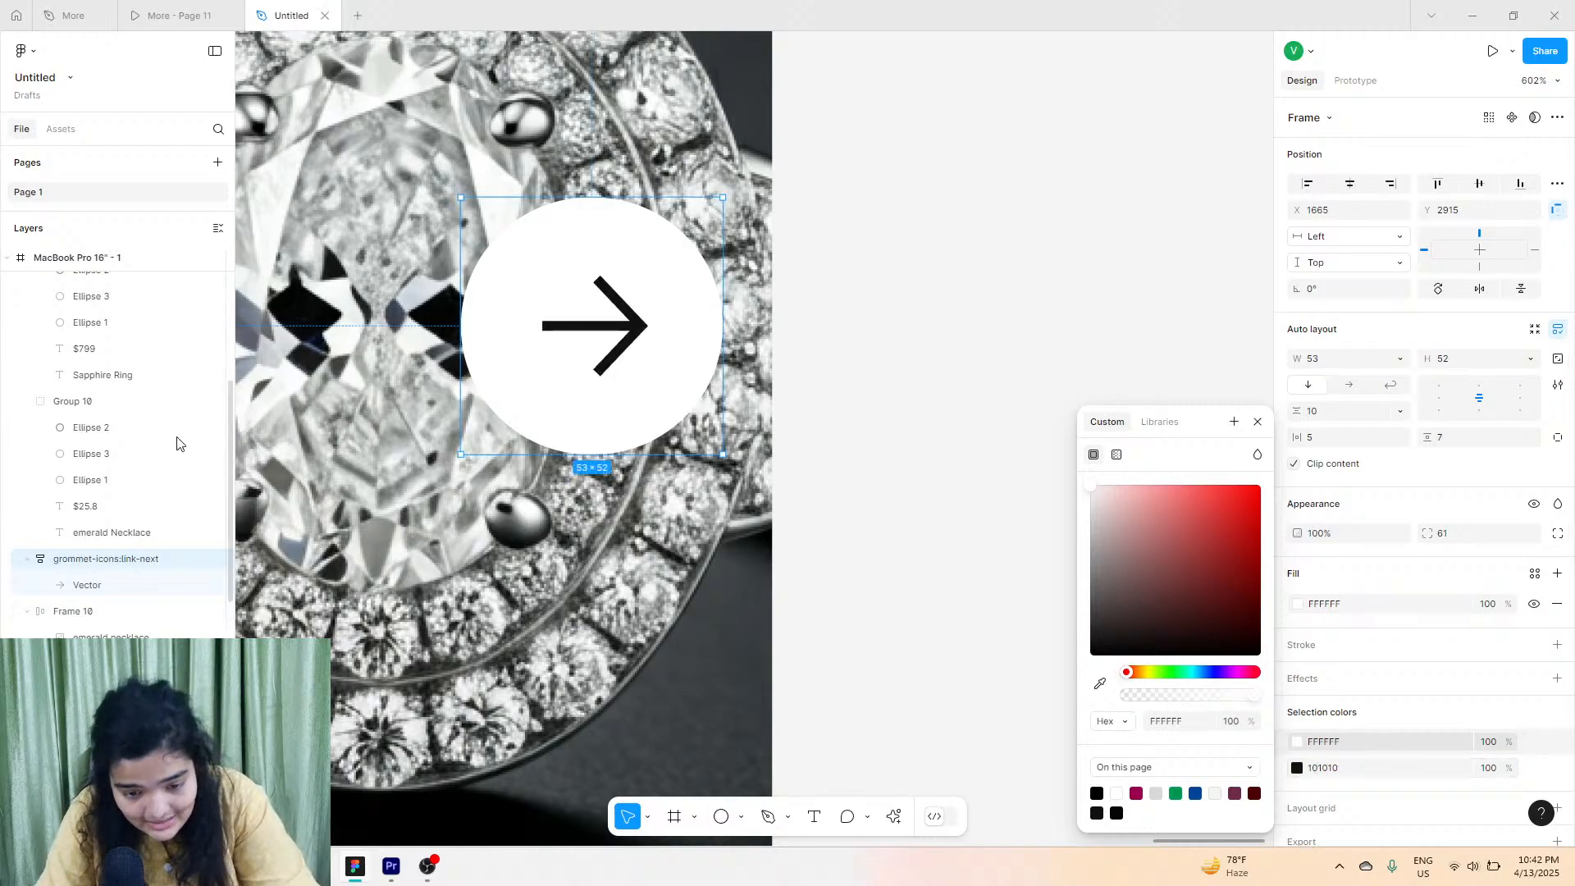
Shrink the arrow button to about 43 × 42 and place it at about X 1671, Y 2918 over the diamond ring.
{"action": "left_click_drag", "start_coordinate": [592, 198], "coordinate": [589, 246]}
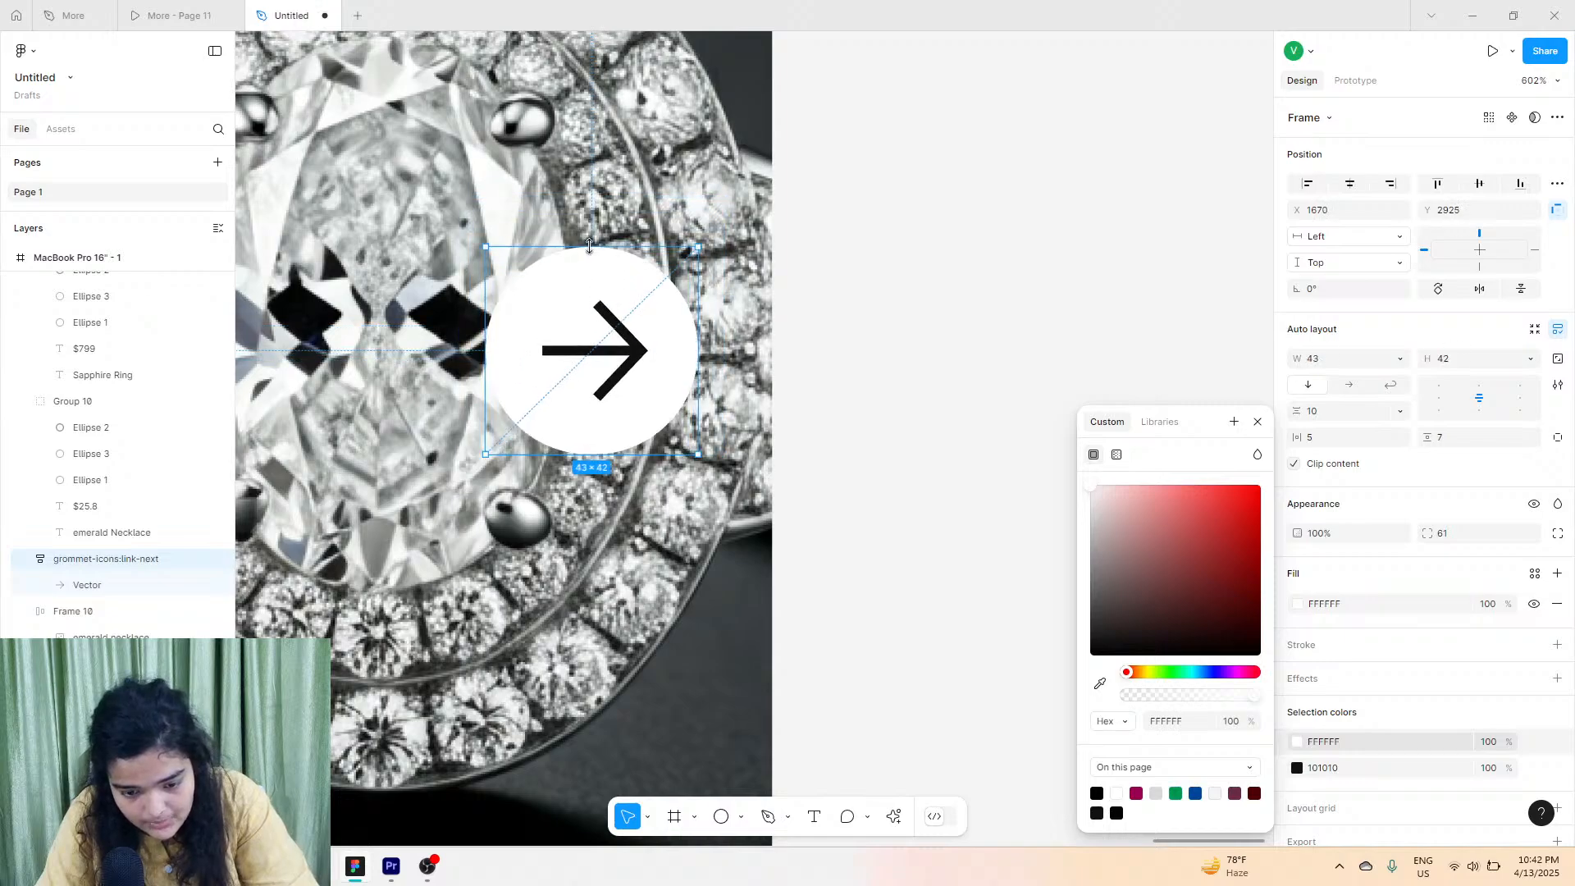
{"action": "left_click_drag", "start_coordinate": [639, 318], "coordinate": [643, 283]}
{"action": "left_click_drag", "start_coordinate": [727, 228], "coordinate": [656, 132]}
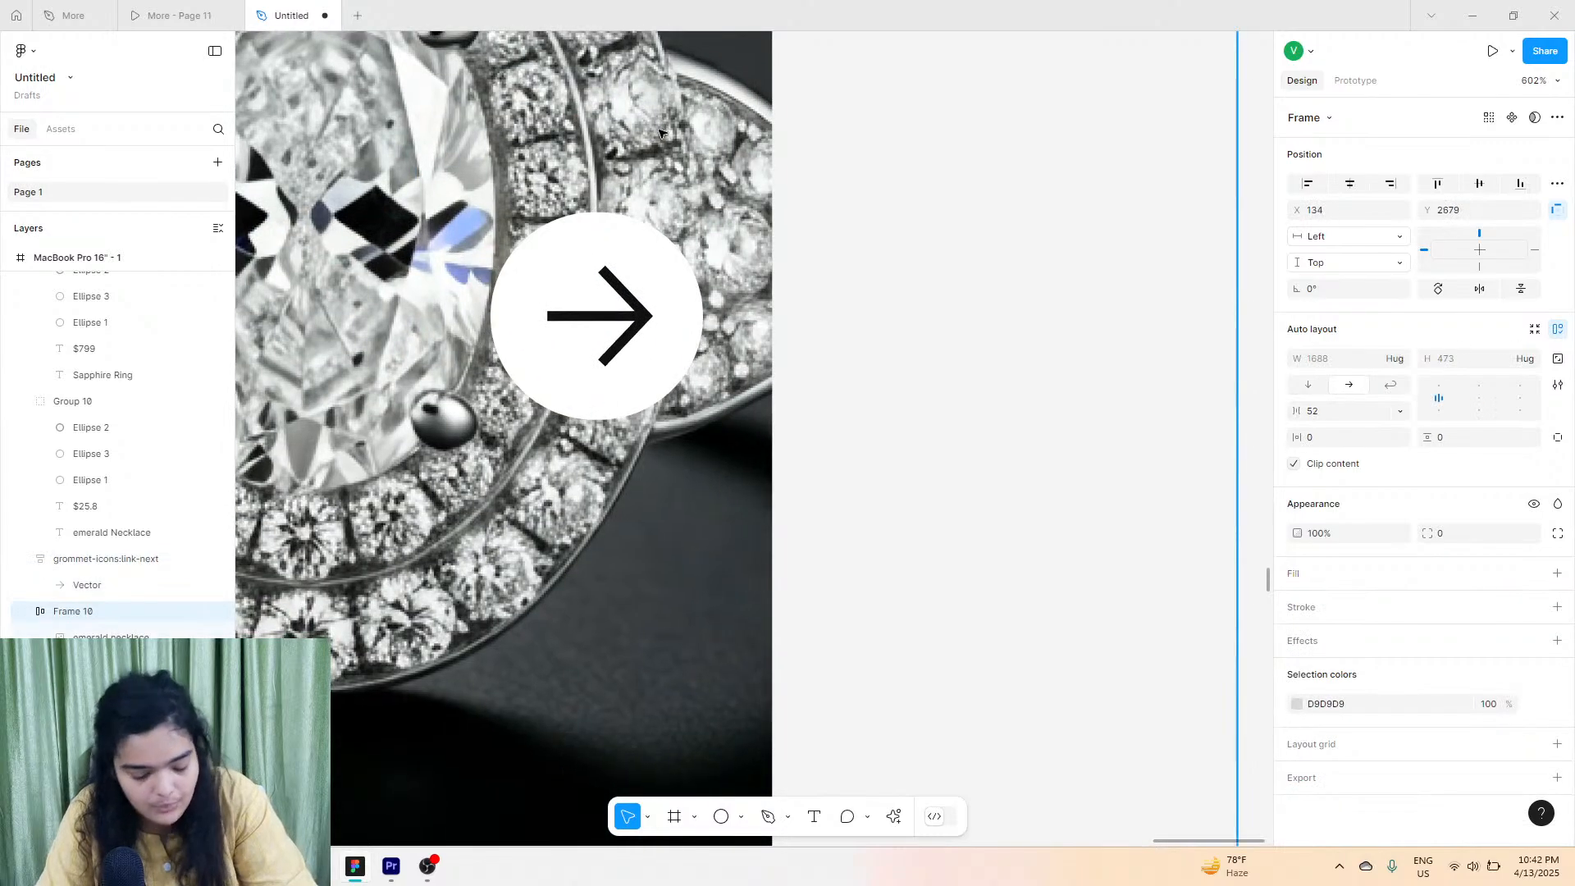
{"action": "key", "text": "ctrl+z"}
{"action": "left_click", "coordinate": [599, 254]}
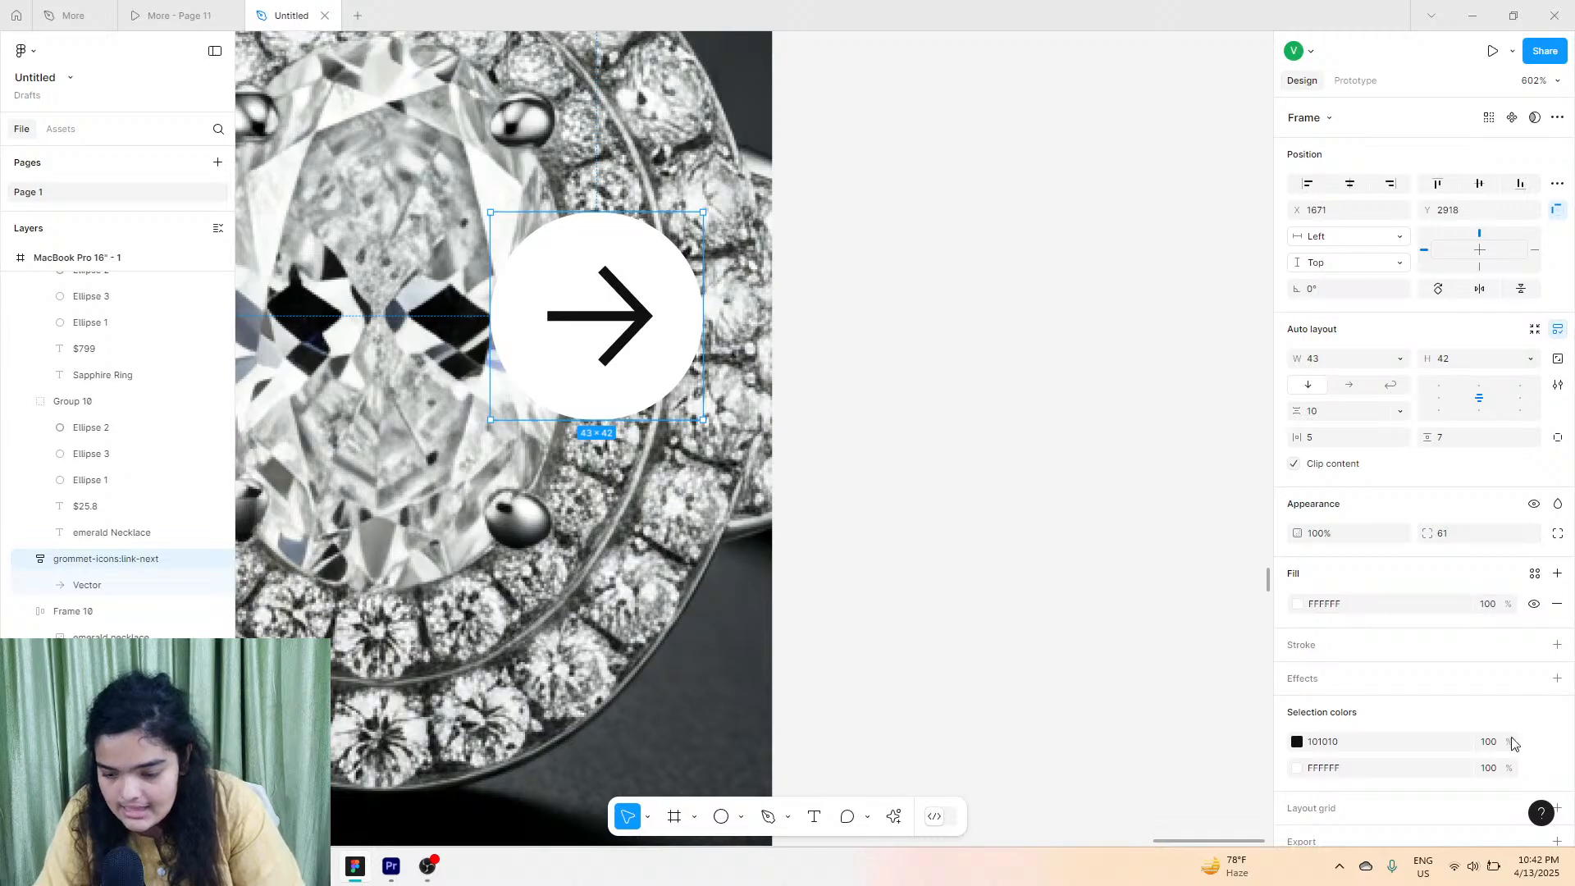
Add a drop shadow to the arrow button with position X 0, Y 0, blur 10.4 and spread 8.
{"action": "scroll", "coordinate": [1427, 620], "scroll_direction": "down", "scroll_amount": 2}
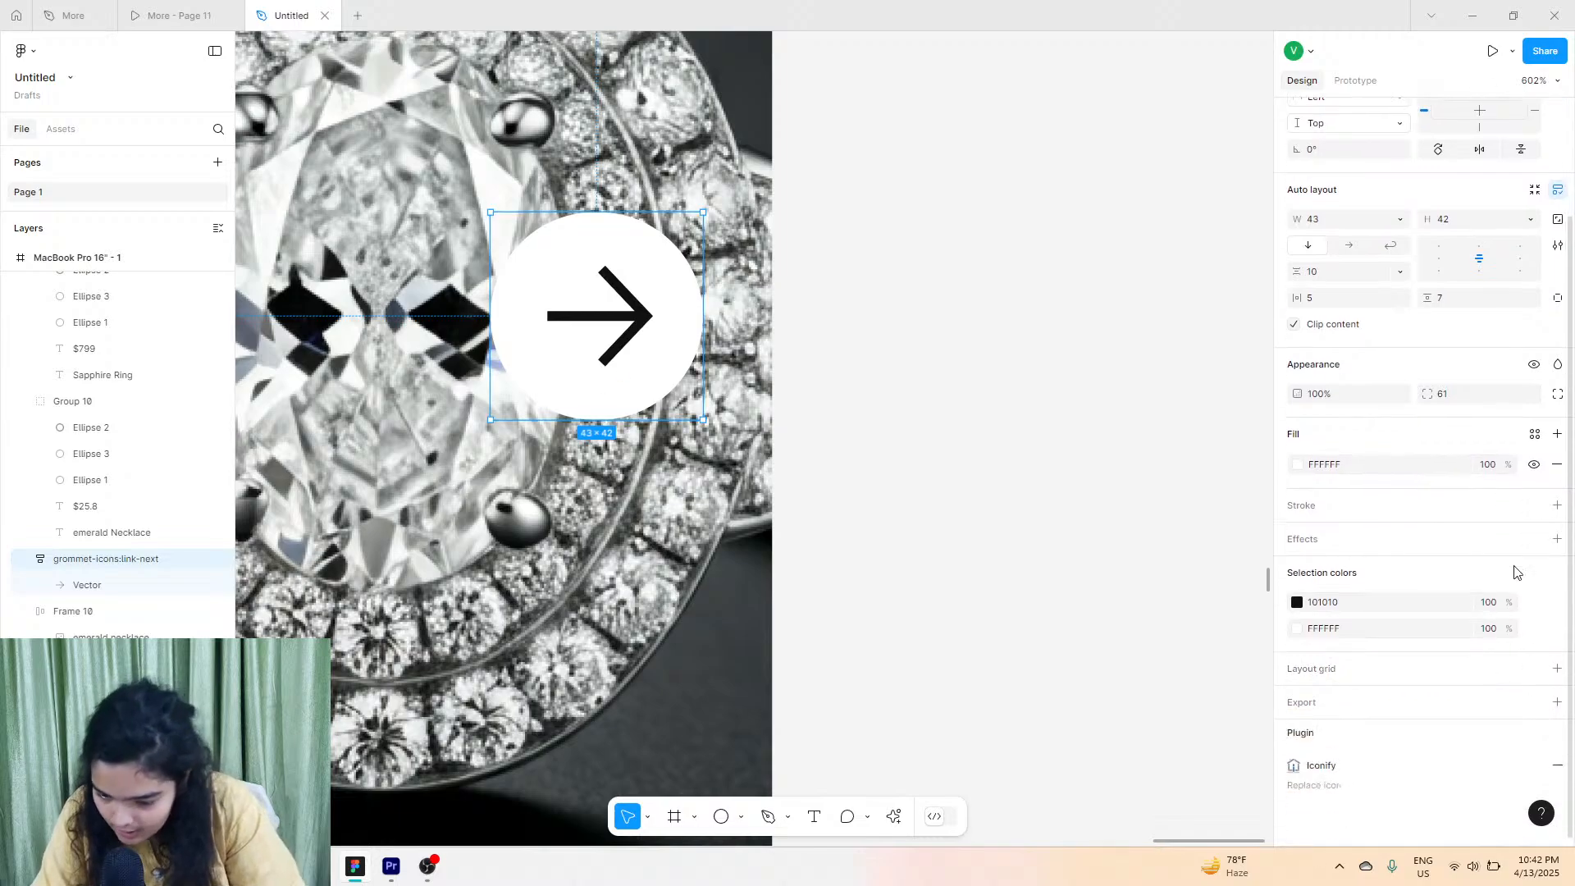
{"action": "left_click", "coordinate": [1556, 539]}
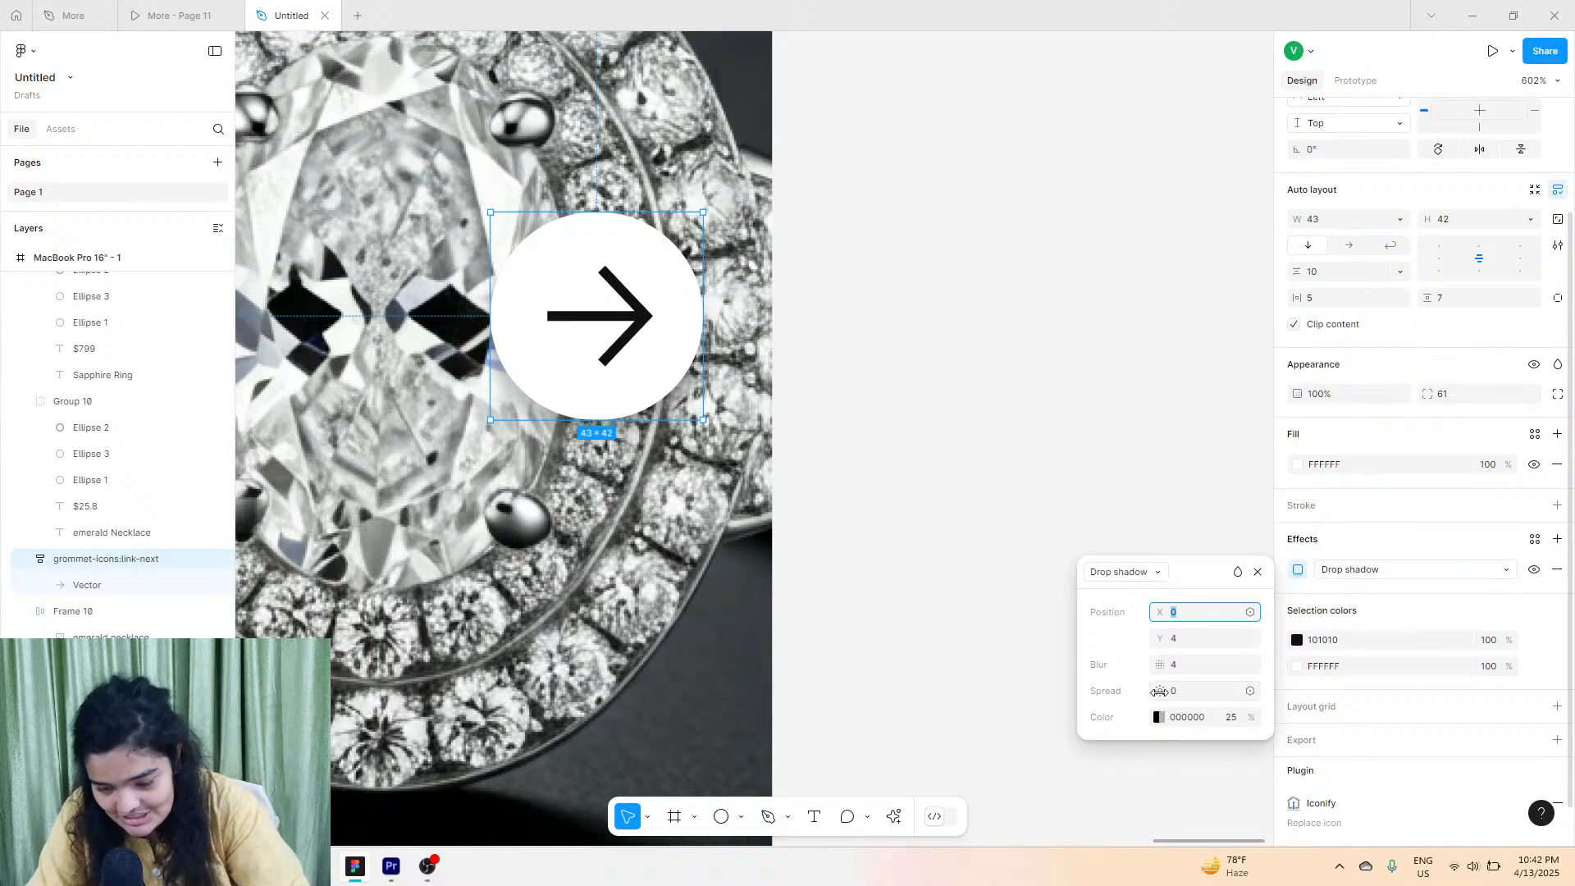
{"action": "mouse_move", "coordinate": [1158, 691]}
{"action": "left_mouse_down"}
{"action": "mouse_move", "coordinate": [1178, 692]}
{"action": "mouse_move", "coordinate": [1159, 691]}
{"action": "left_mouse_up"}
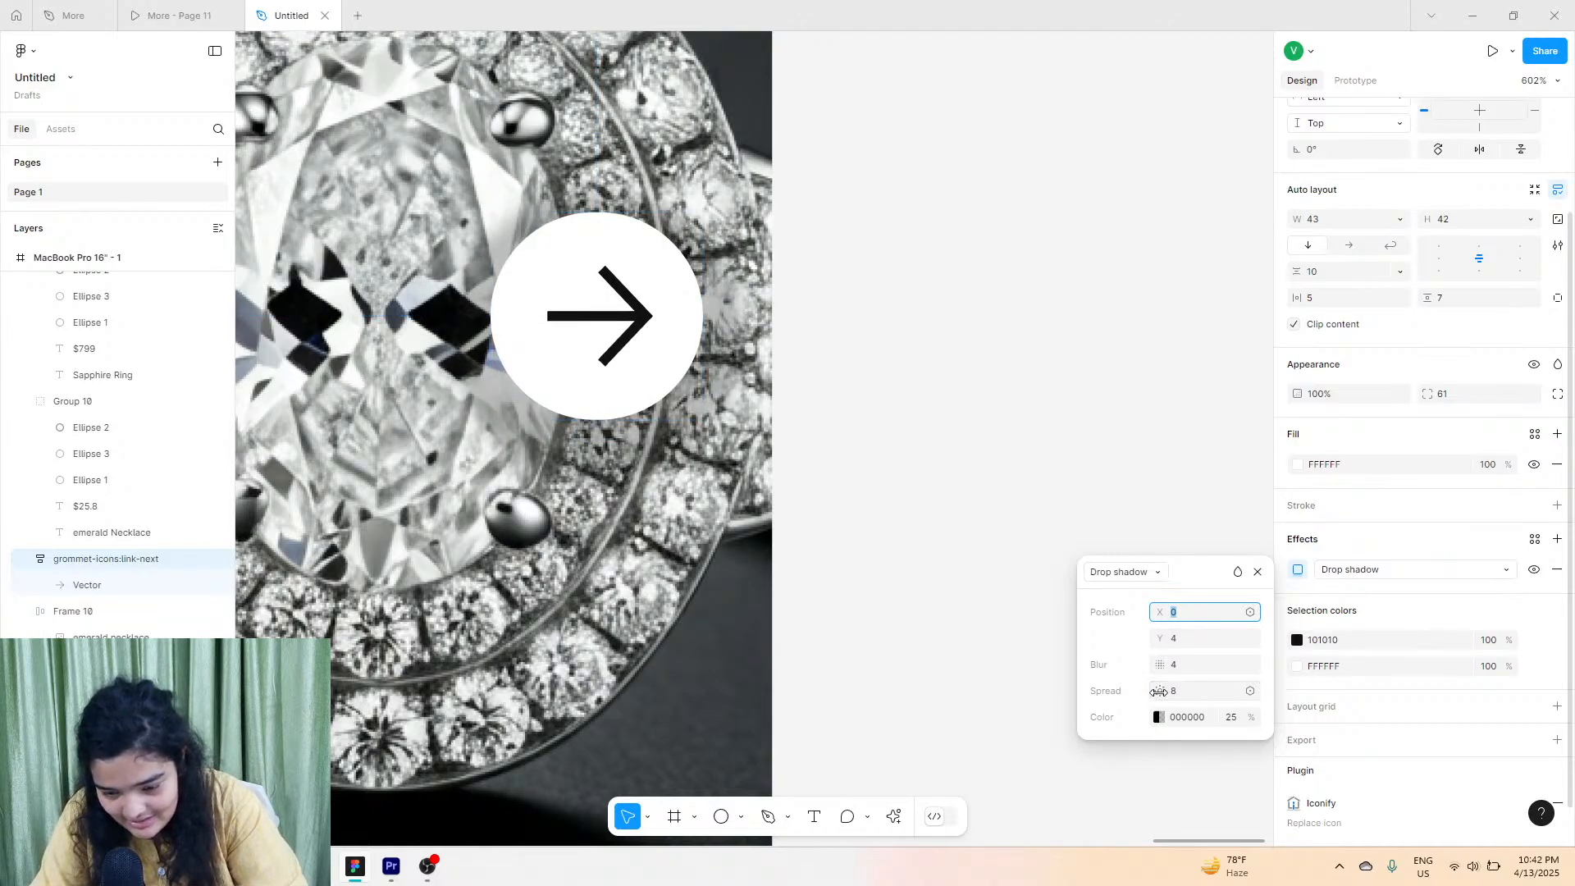
{"action": "left_click", "coordinate": [1181, 646]}
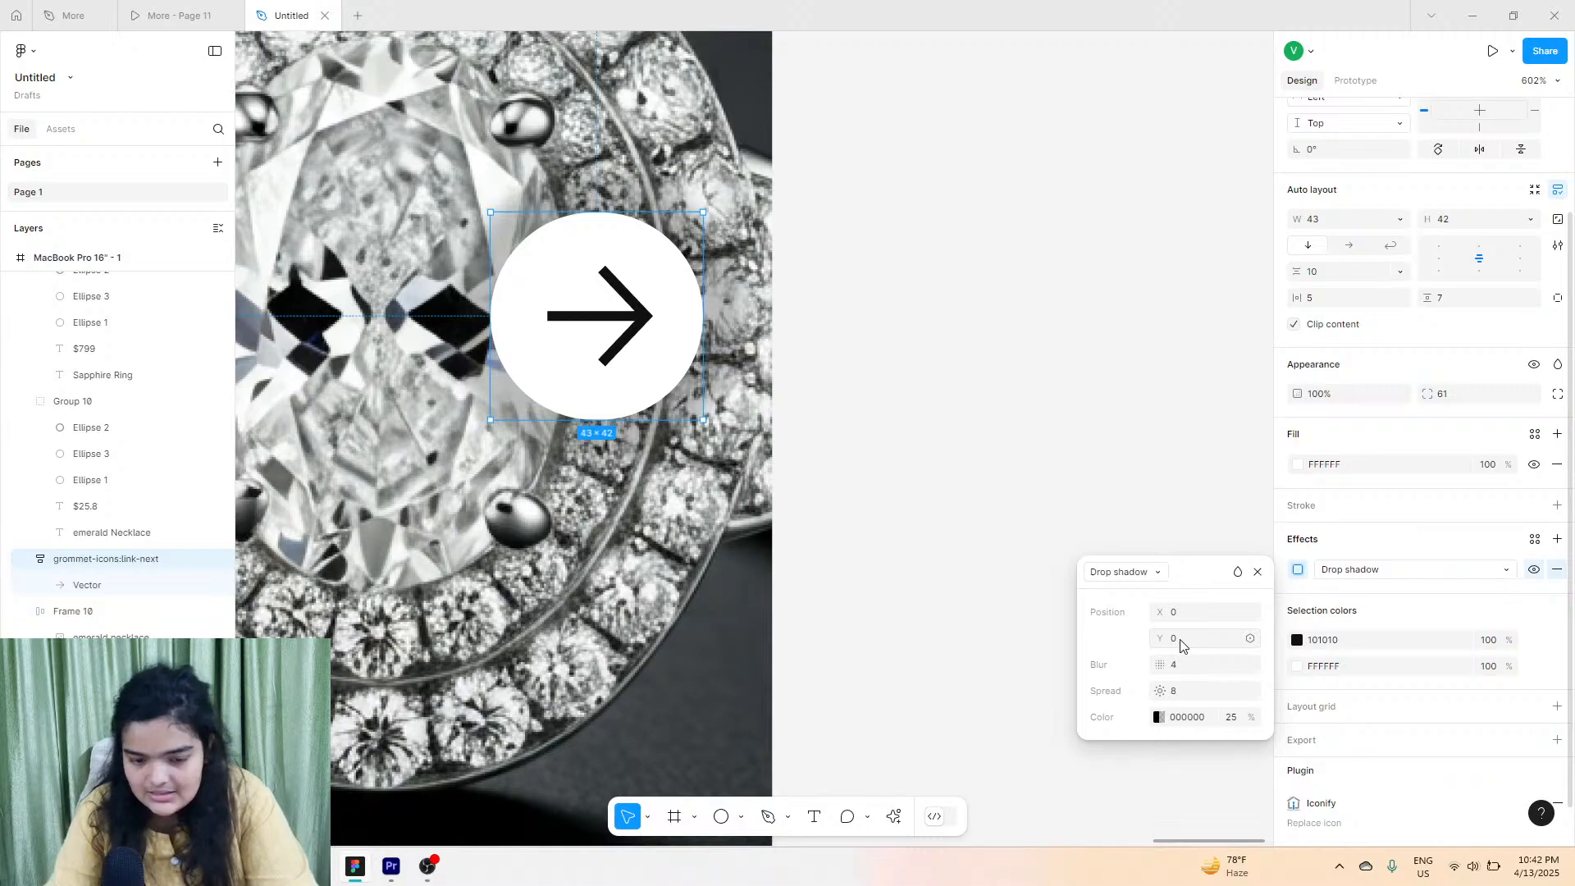
{"action": "left_click_drag", "start_coordinate": [1160, 665], "coordinate": [1265, 654]}
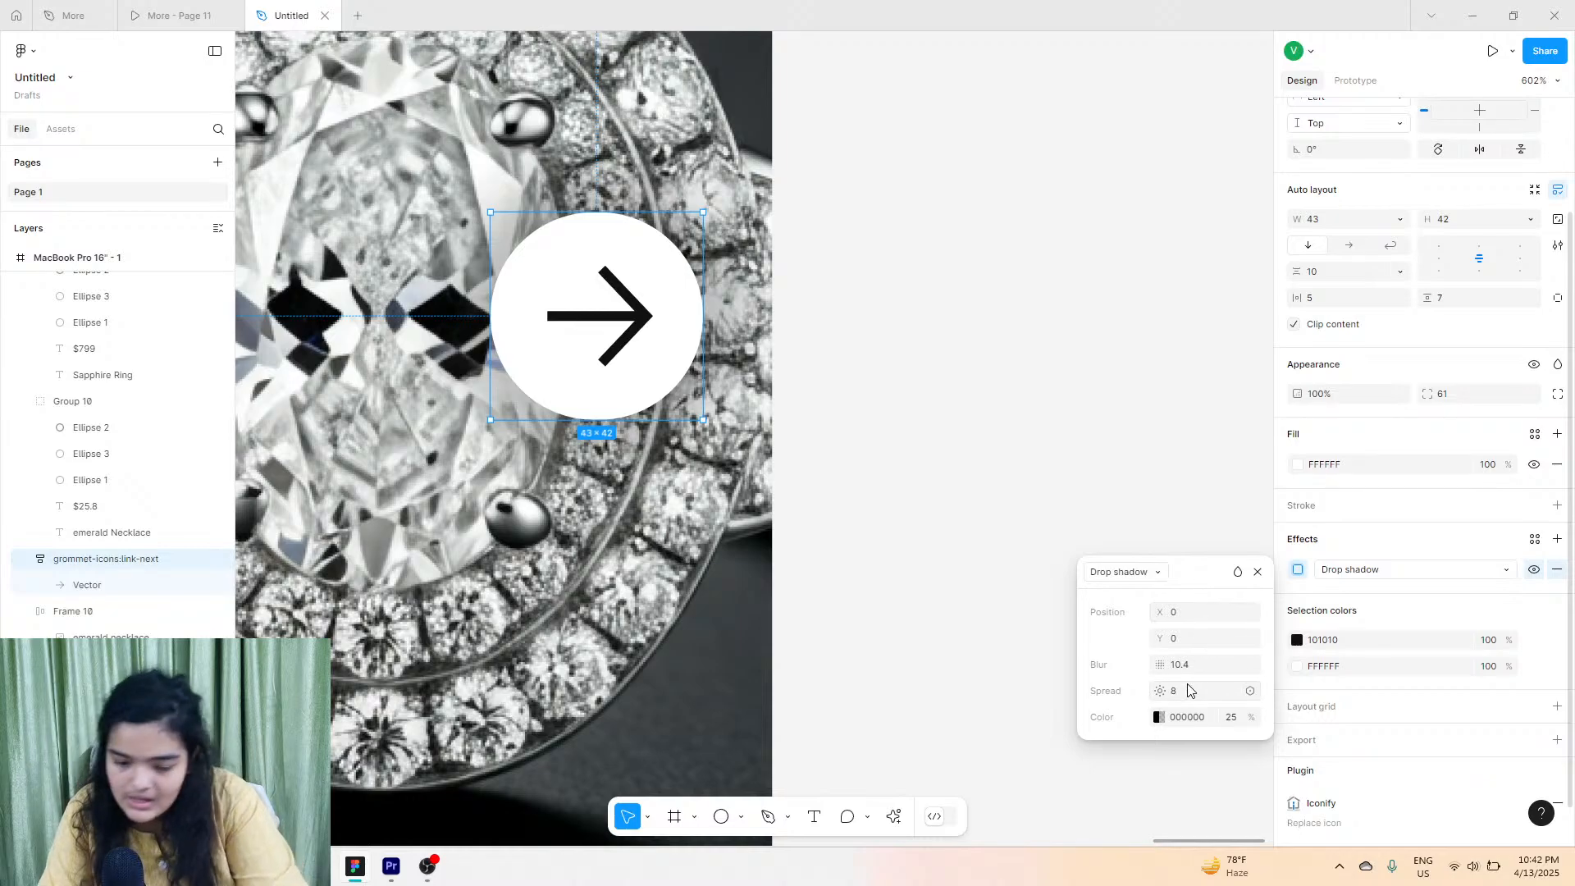
{"action": "left_click", "coordinate": [984, 495]}
Review the page from the hero image to the Featured Products row, and open the More - Page 11 prototype for reference.
{"action": "scroll", "coordinate": [984, 496], "scroll_direction": "down", "scroll_amount": 10, "text": "ctrl"}
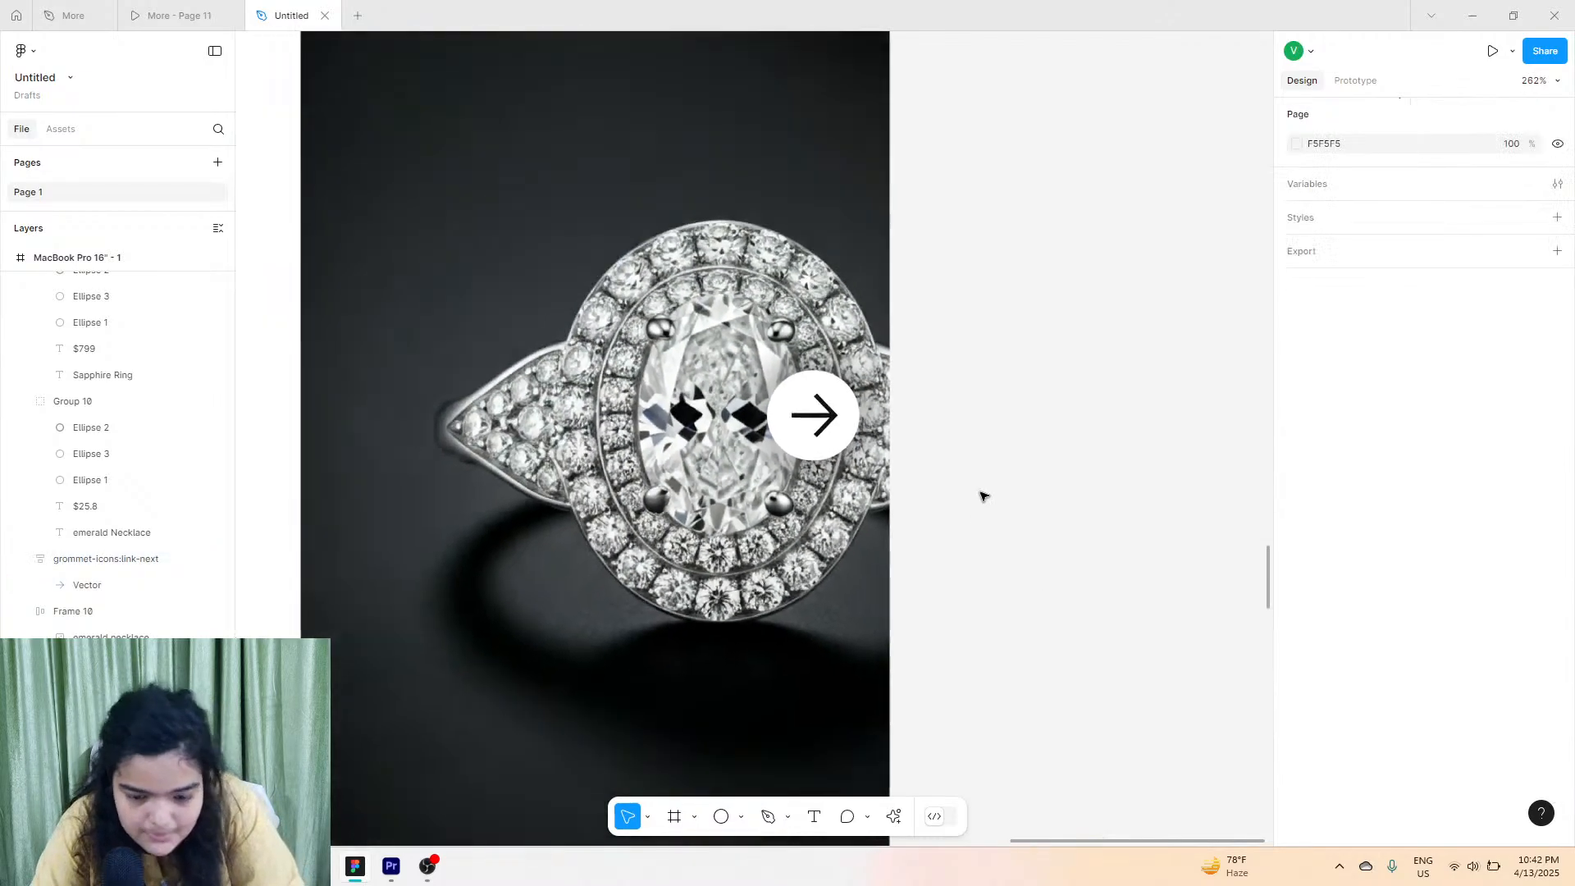
{"action": "scroll", "coordinate": [984, 495], "scroll_direction": "down", "scroll_amount": 1}
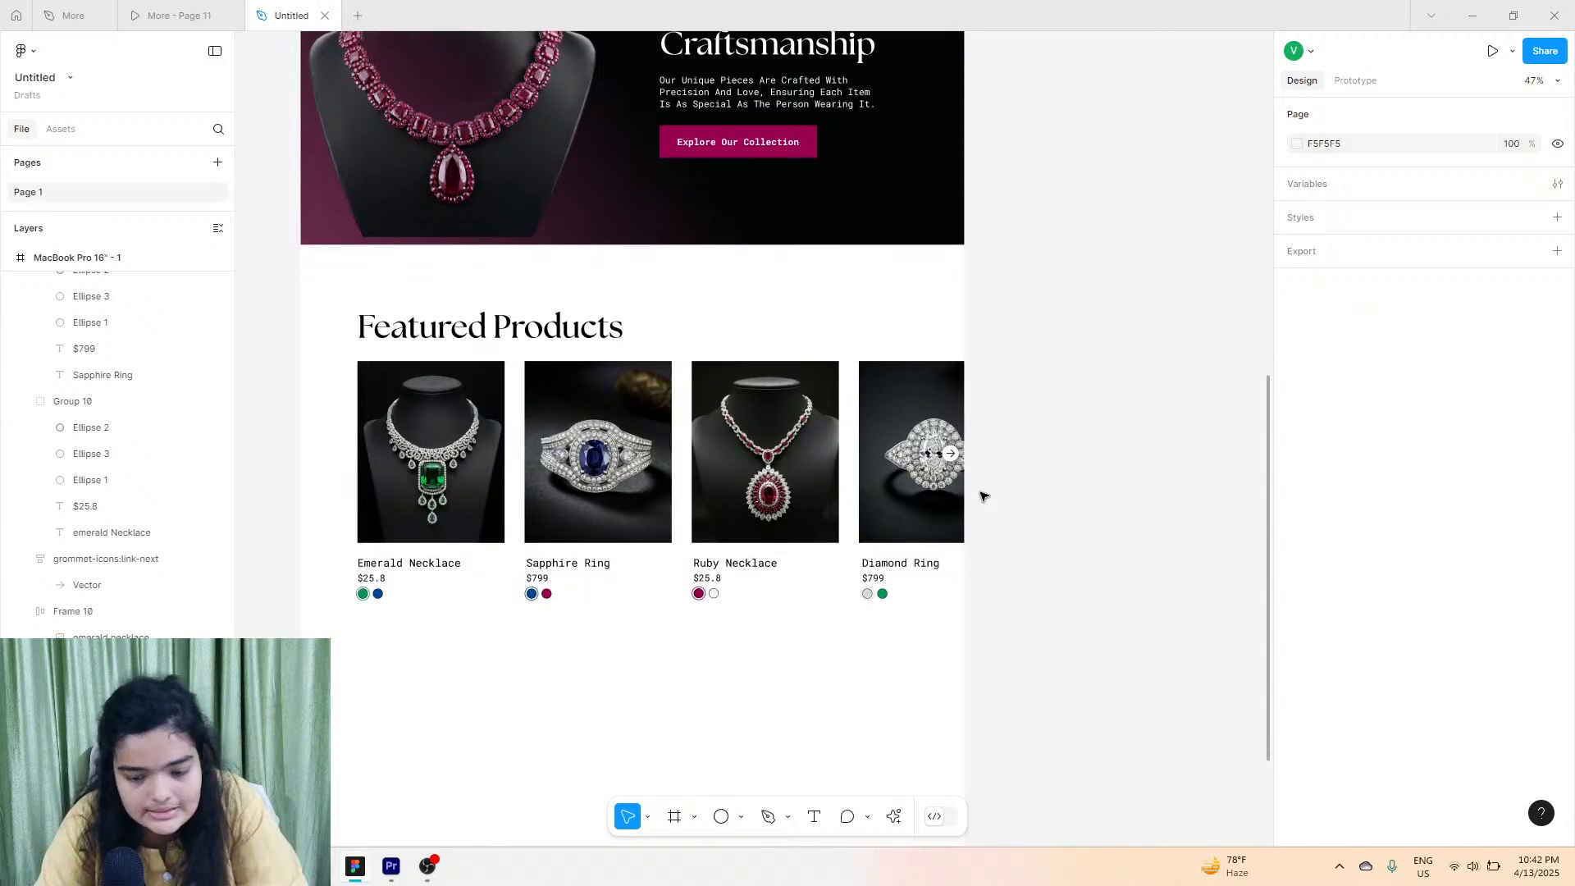
{"action": "right_click", "coordinate": [982, 497]}
{"action": "left_click", "coordinate": [962, 419]}
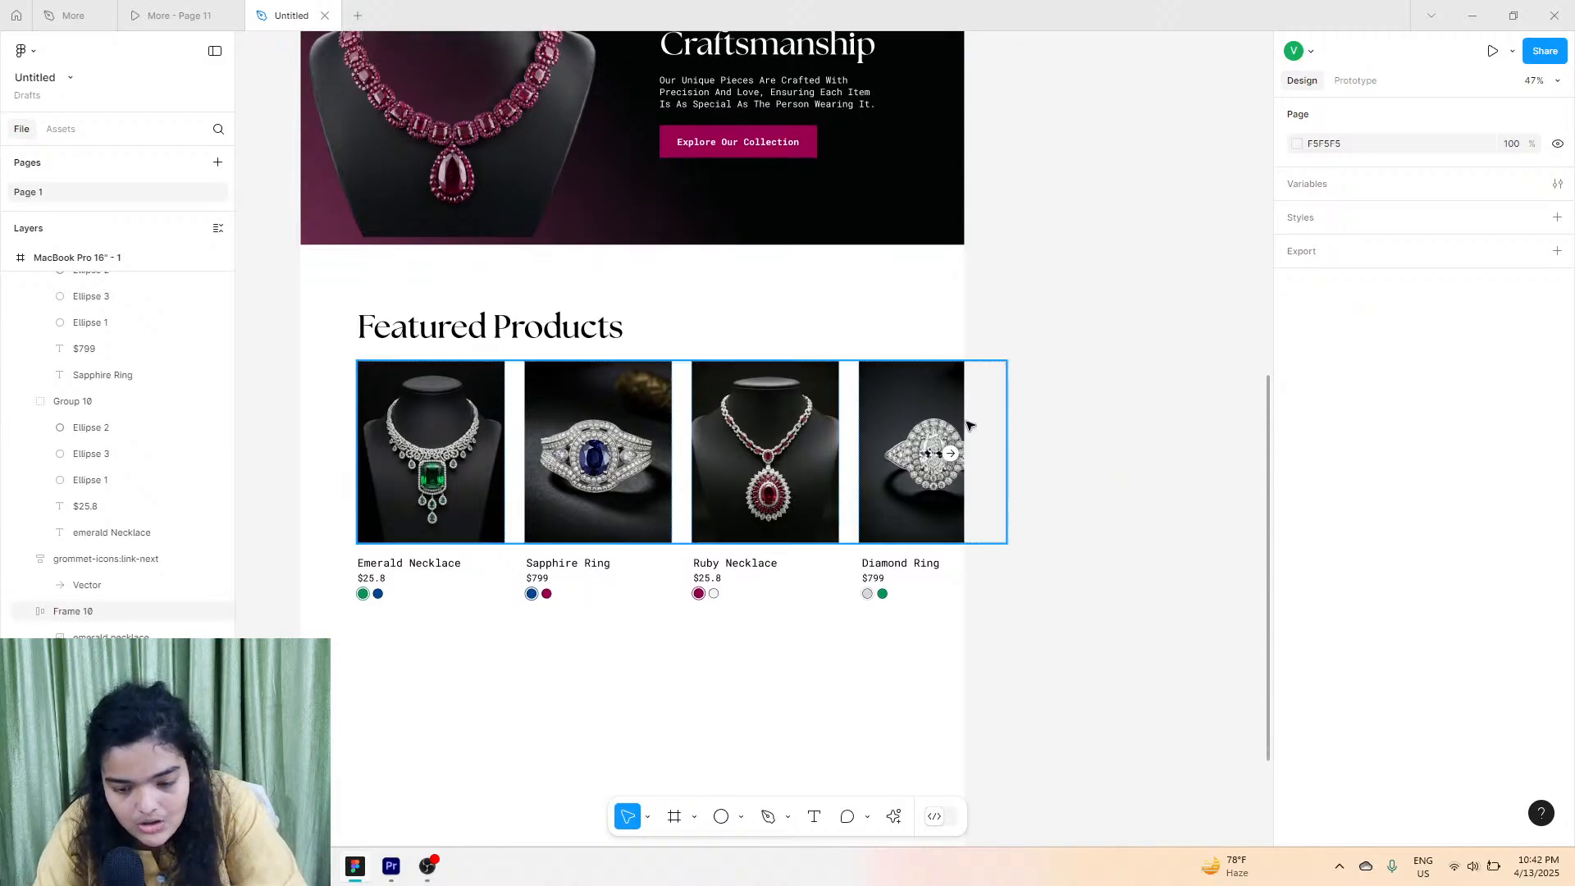
{"action": "left_click", "coordinate": [954, 451]}
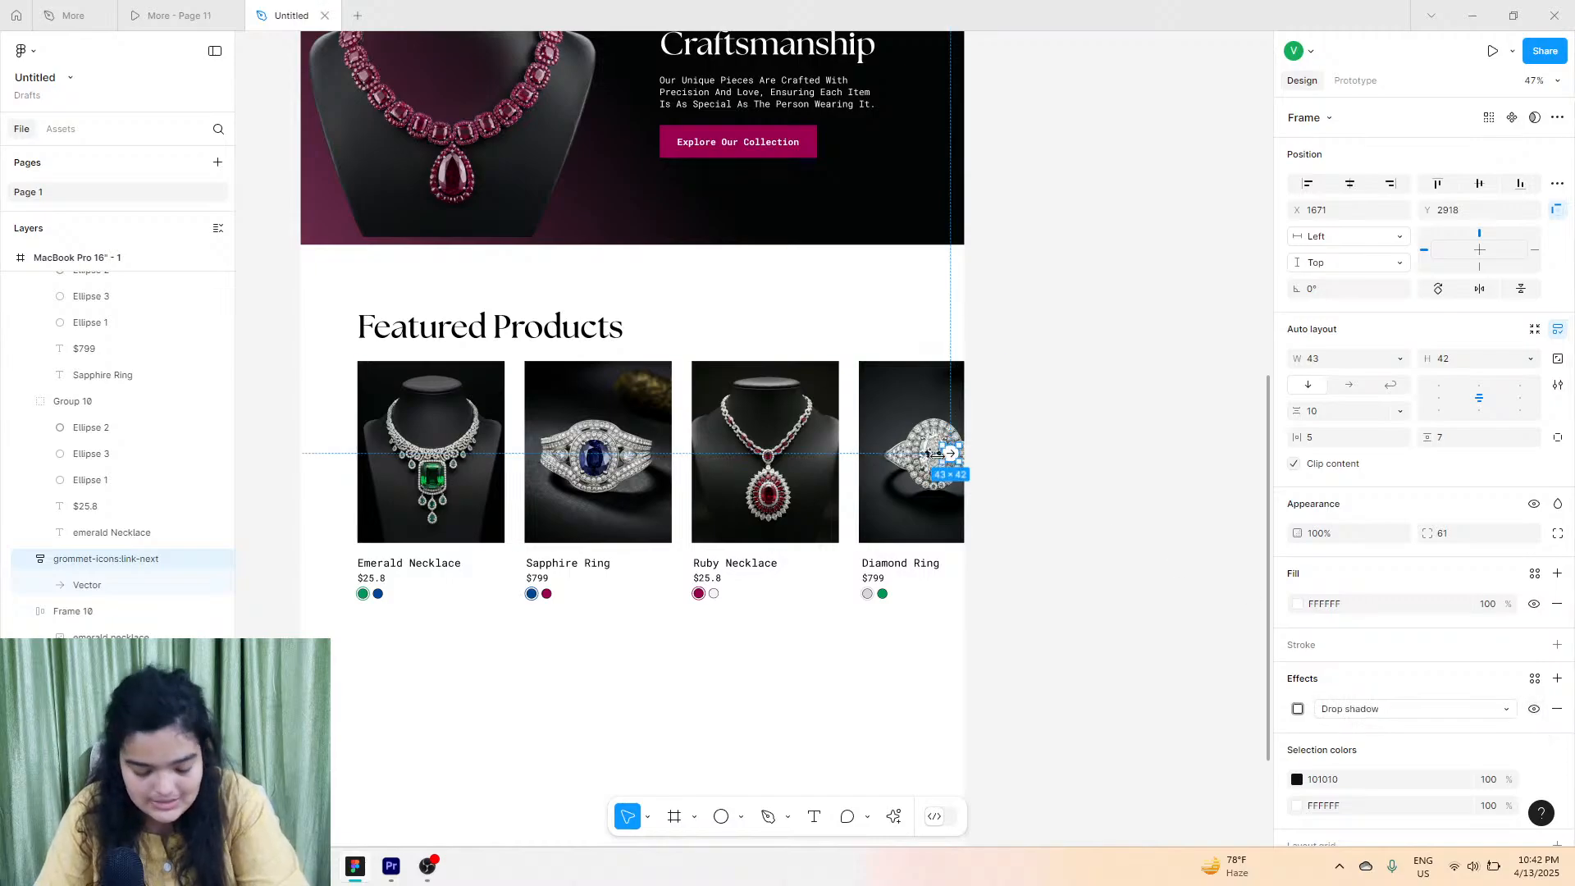
{"action": "left_click", "coordinate": [988, 444]}
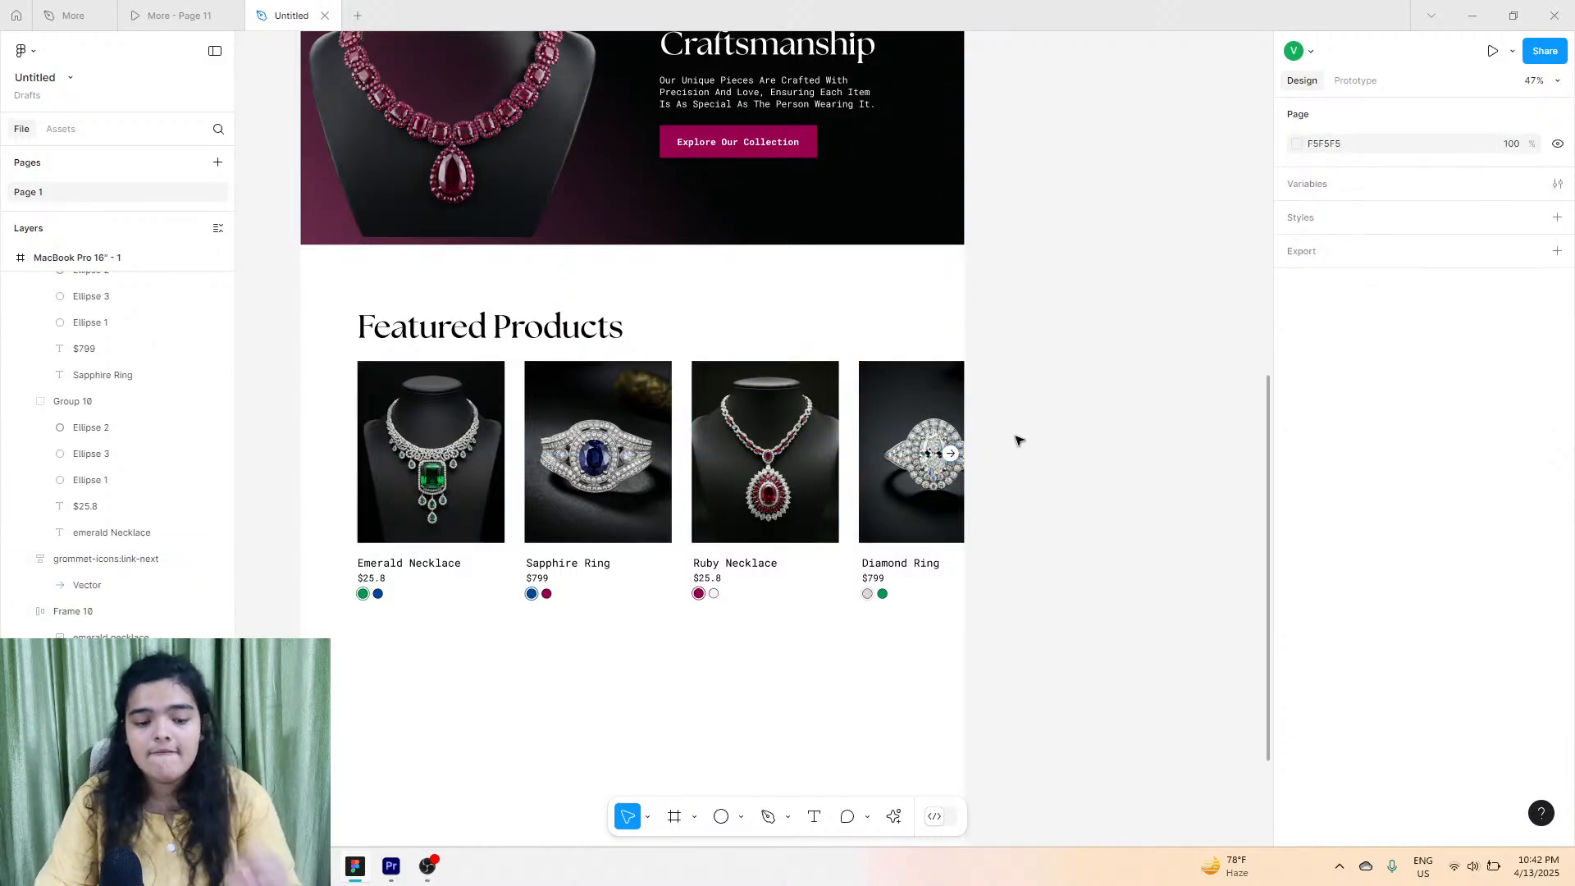
{"action": "scroll", "coordinate": [1018, 464], "scroll_direction": "down", "scroll_amount": 2}
{"action": "scroll", "coordinate": [1018, 474], "scroll_direction": "down", "scroll_amount": 1}
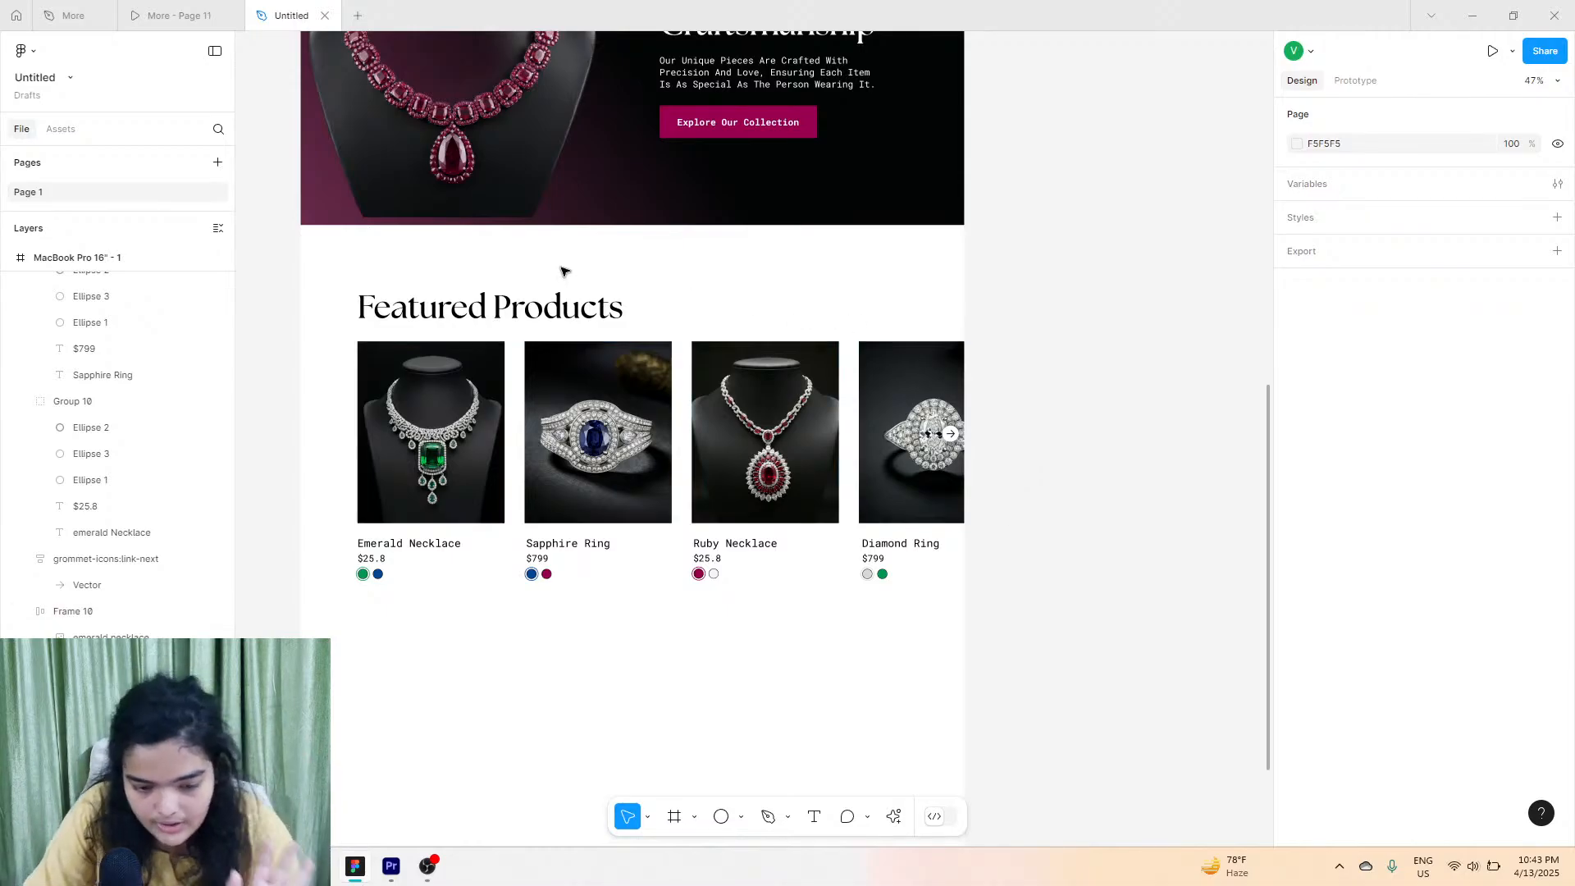
{"action": "scroll", "coordinate": [562, 269], "scroll_direction": "down", "scroll_amount": 5}
{"action": "scroll", "coordinate": [551, 273], "scroll_direction": "up", "scroll_amount": 10}
{"action": "scroll", "coordinate": [551, 274], "scroll_direction": "up", "scroll_amount": 8}
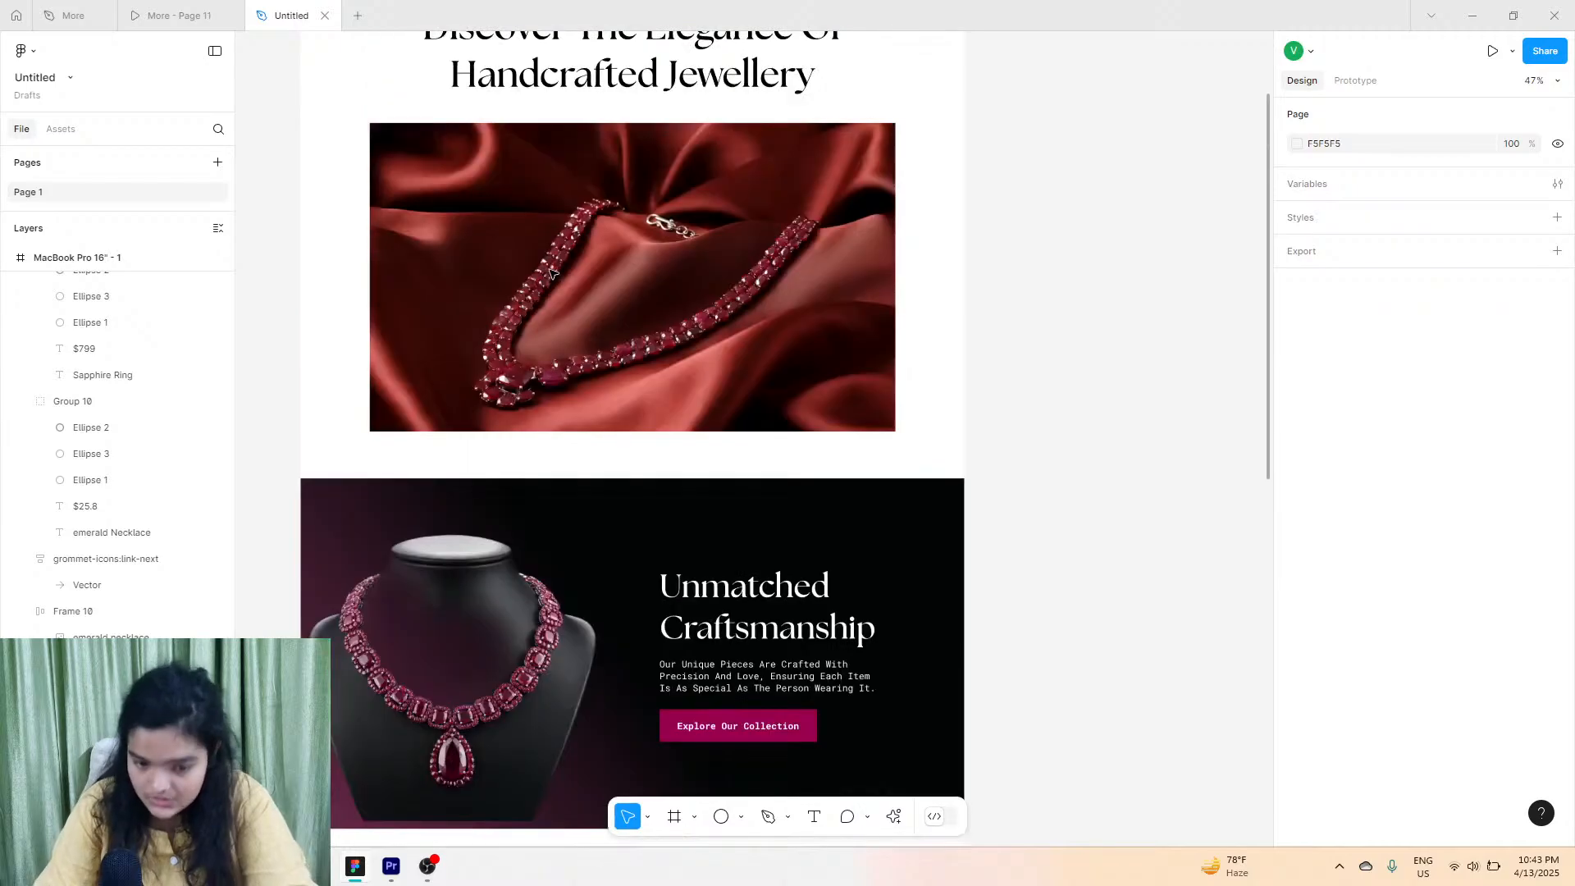
{"action": "scroll", "coordinate": [790, 574], "scroll_direction": "down", "scroll_amount": 8}
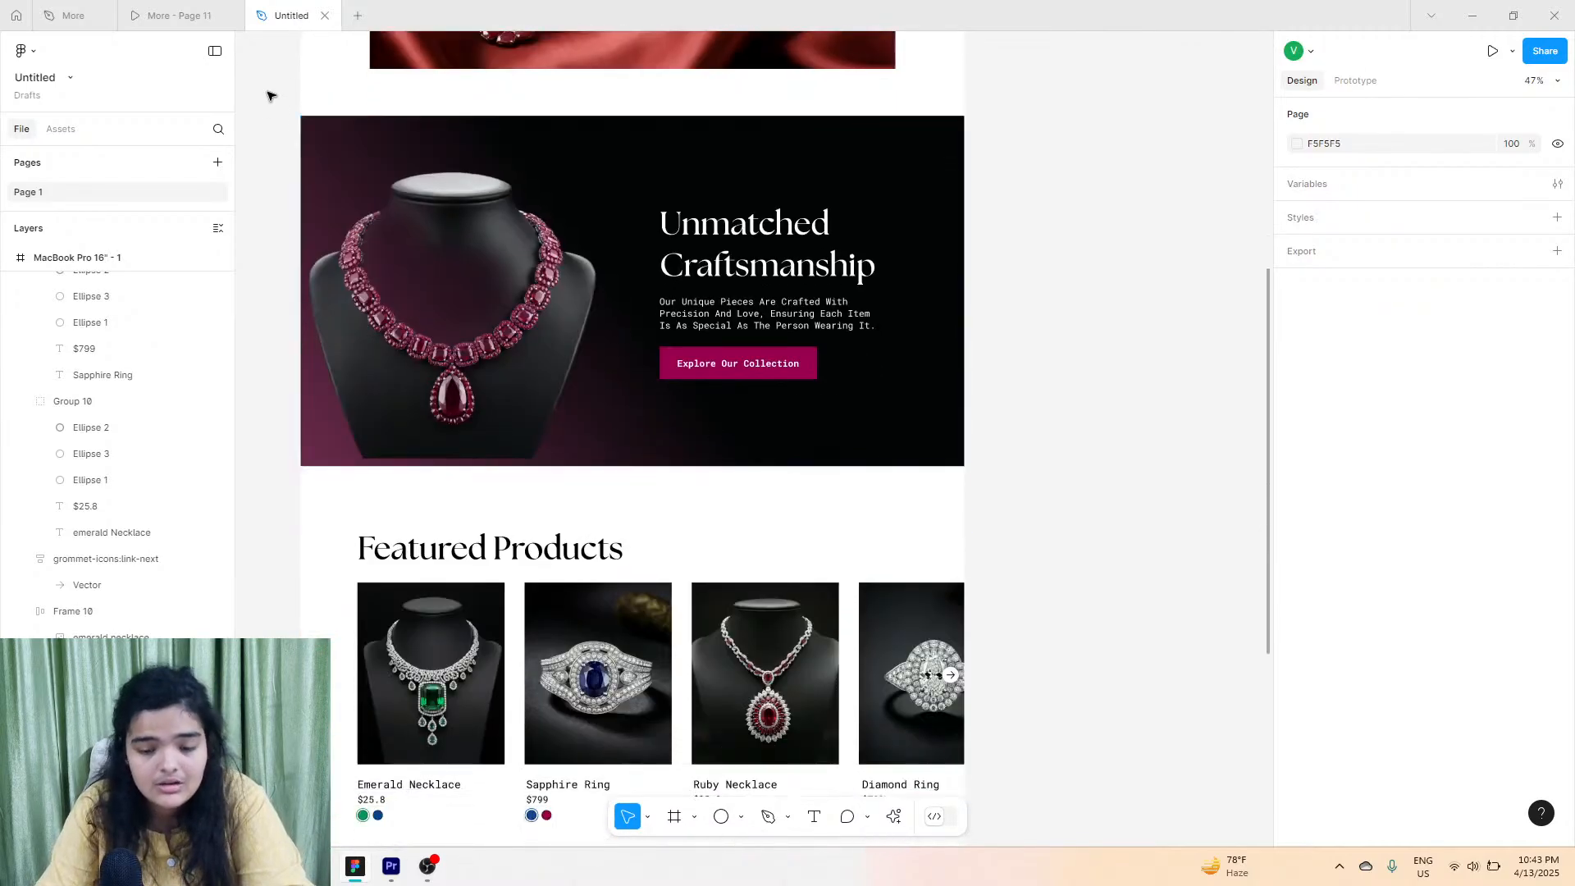
{"action": "scroll", "coordinate": [1017, 529], "scroll_direction": "down", "scroll_amount": 3}
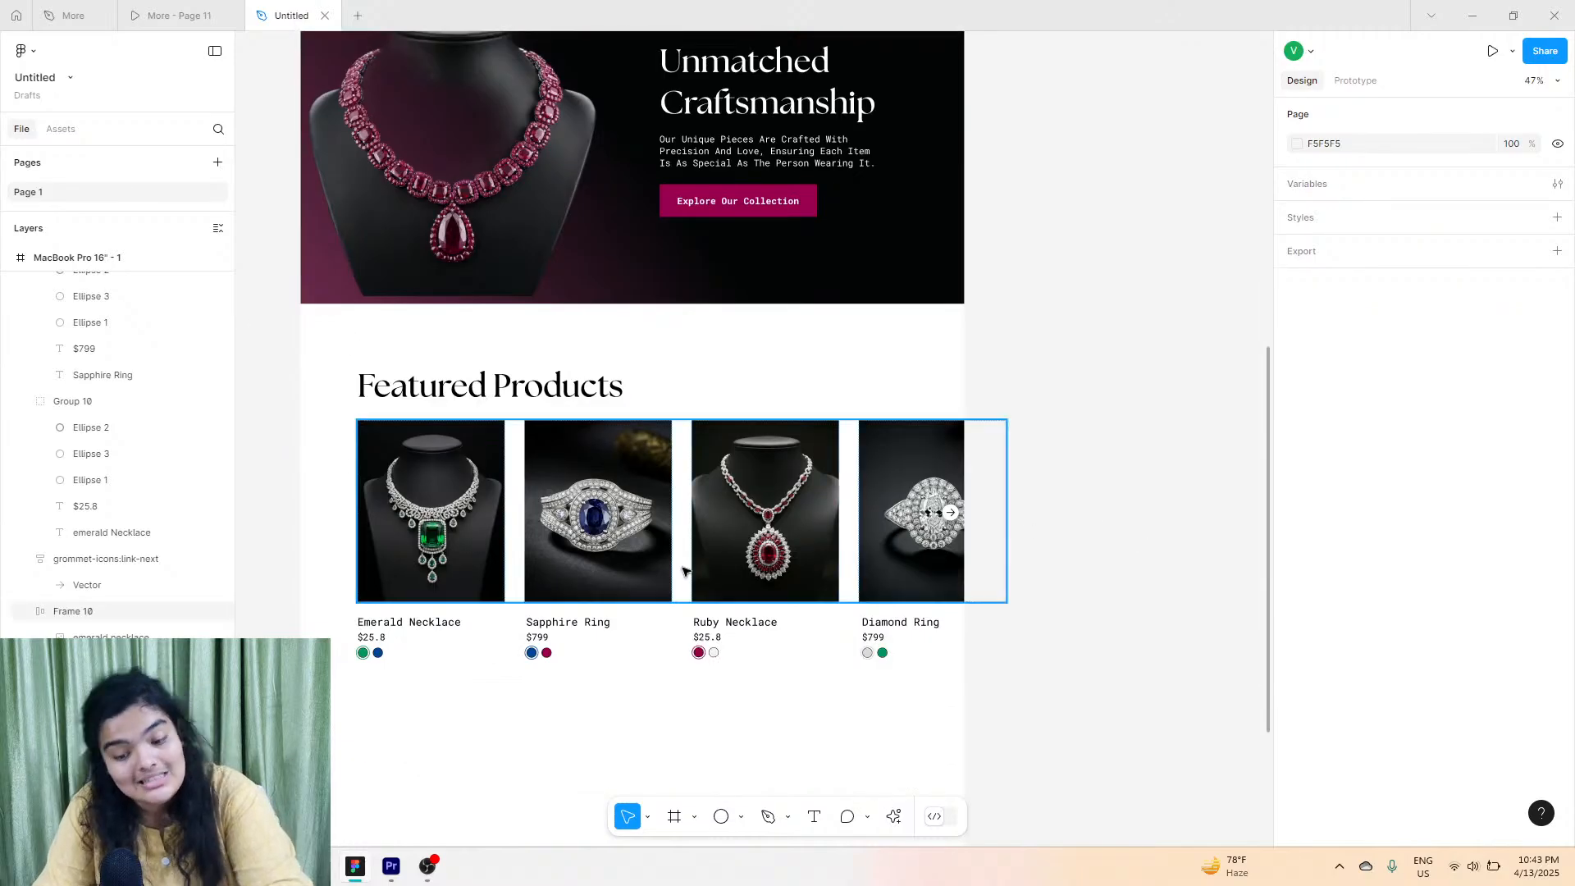
{"action": "left_click", "coordinate": [197, 7]}
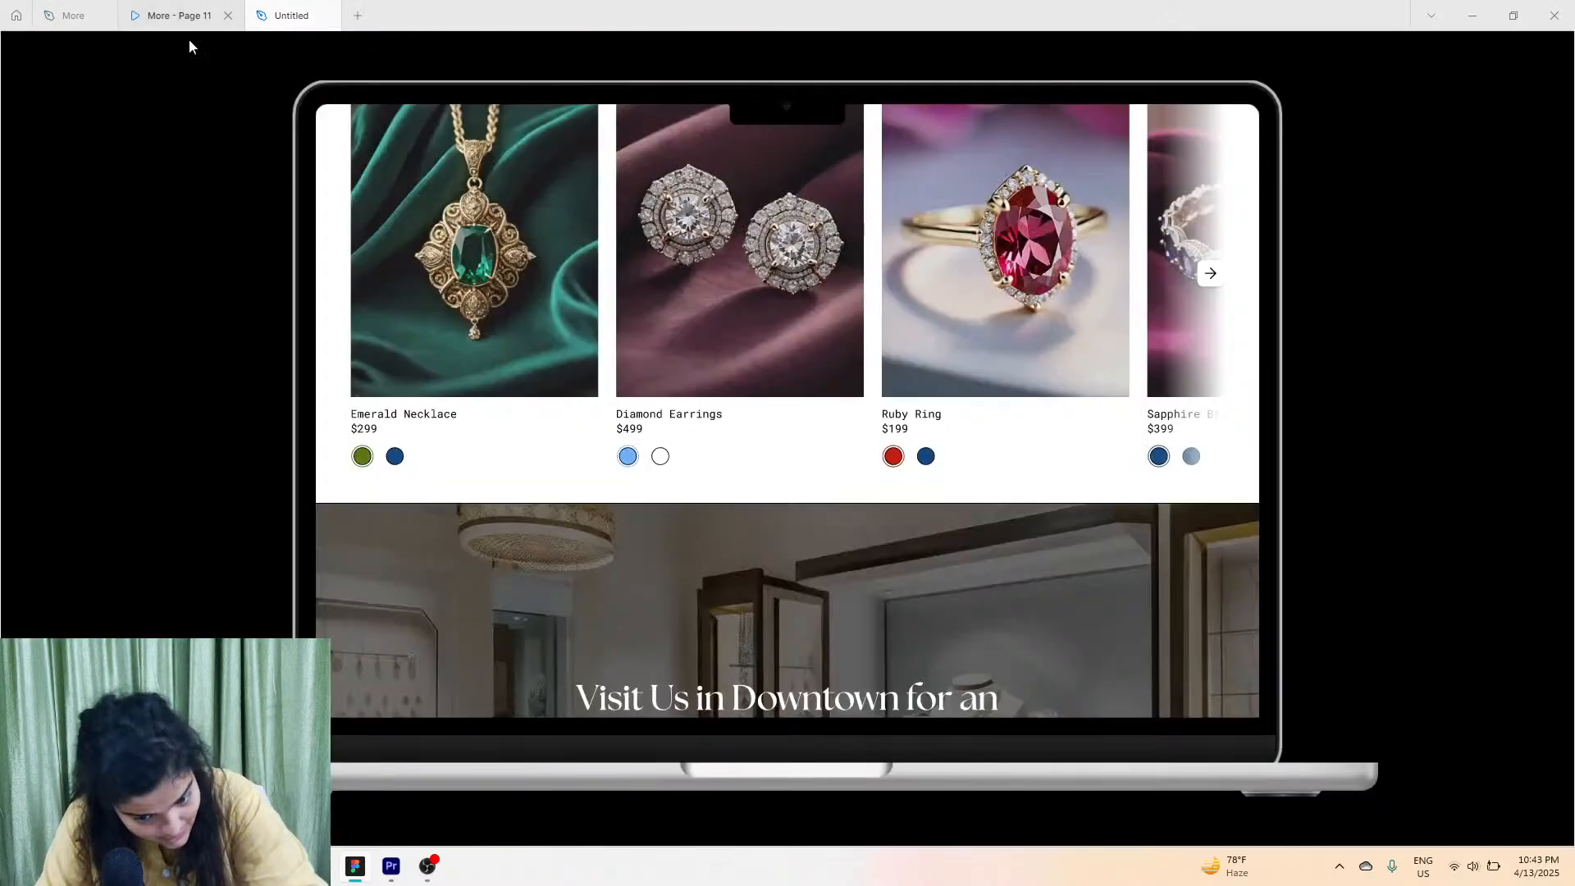
View the store-visit section in the reference prototype and extend the homepage frame in the Untitled file to a height of about 5568.
{"action": "scroll", "coordinate": [910, 557], "scroll_direction": "down", "scroll_amount": 2}
{"action": "scroll", "coordinate": [910, 554], "scroll_direction": "down", "scroll_amount": 2}
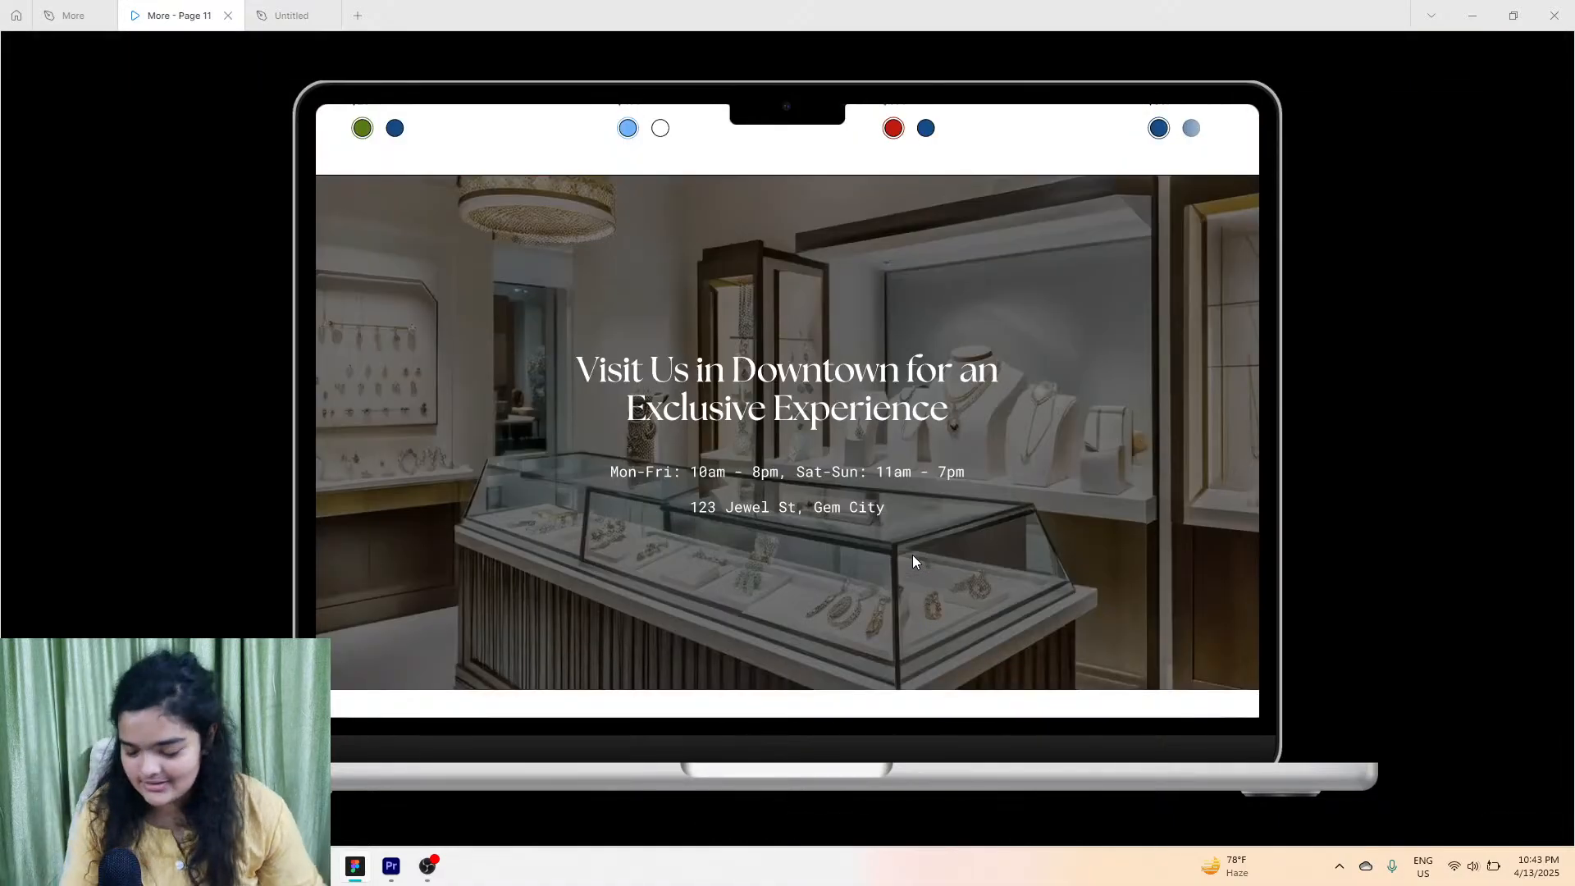
{"action": "left_click", "coordinate": [318, 14]}
{"action": "scroll", "coordinate": [587, 683], "scroll_direction": "down", "scroll_amount": 2}
{"action": "scroll", "coordinate": [587, 683], "scroll_direction": "down", "scroll_amount": 2}
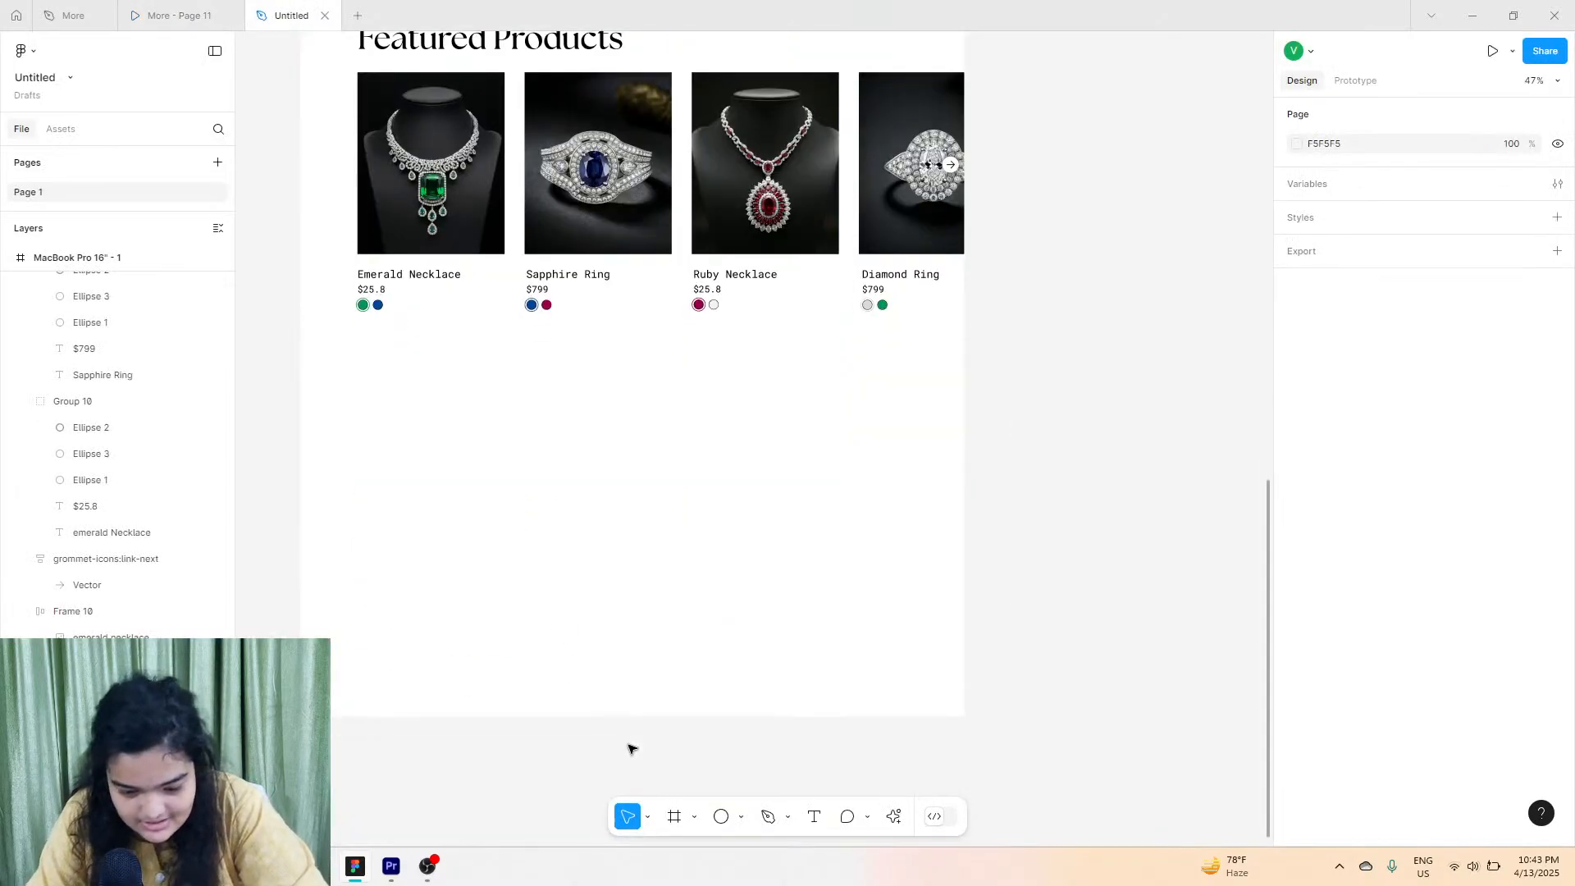
{"action": "scroll", "coordinate": [461, 559], "scroll_direction": "up", "scroll_amount": 3}
{"action": "left_click", "coordinate": [37, 257]}
{"action": "scroll", "coordinate": [539, 424], "scroll_direction": "down", "scroll_amount": 5}
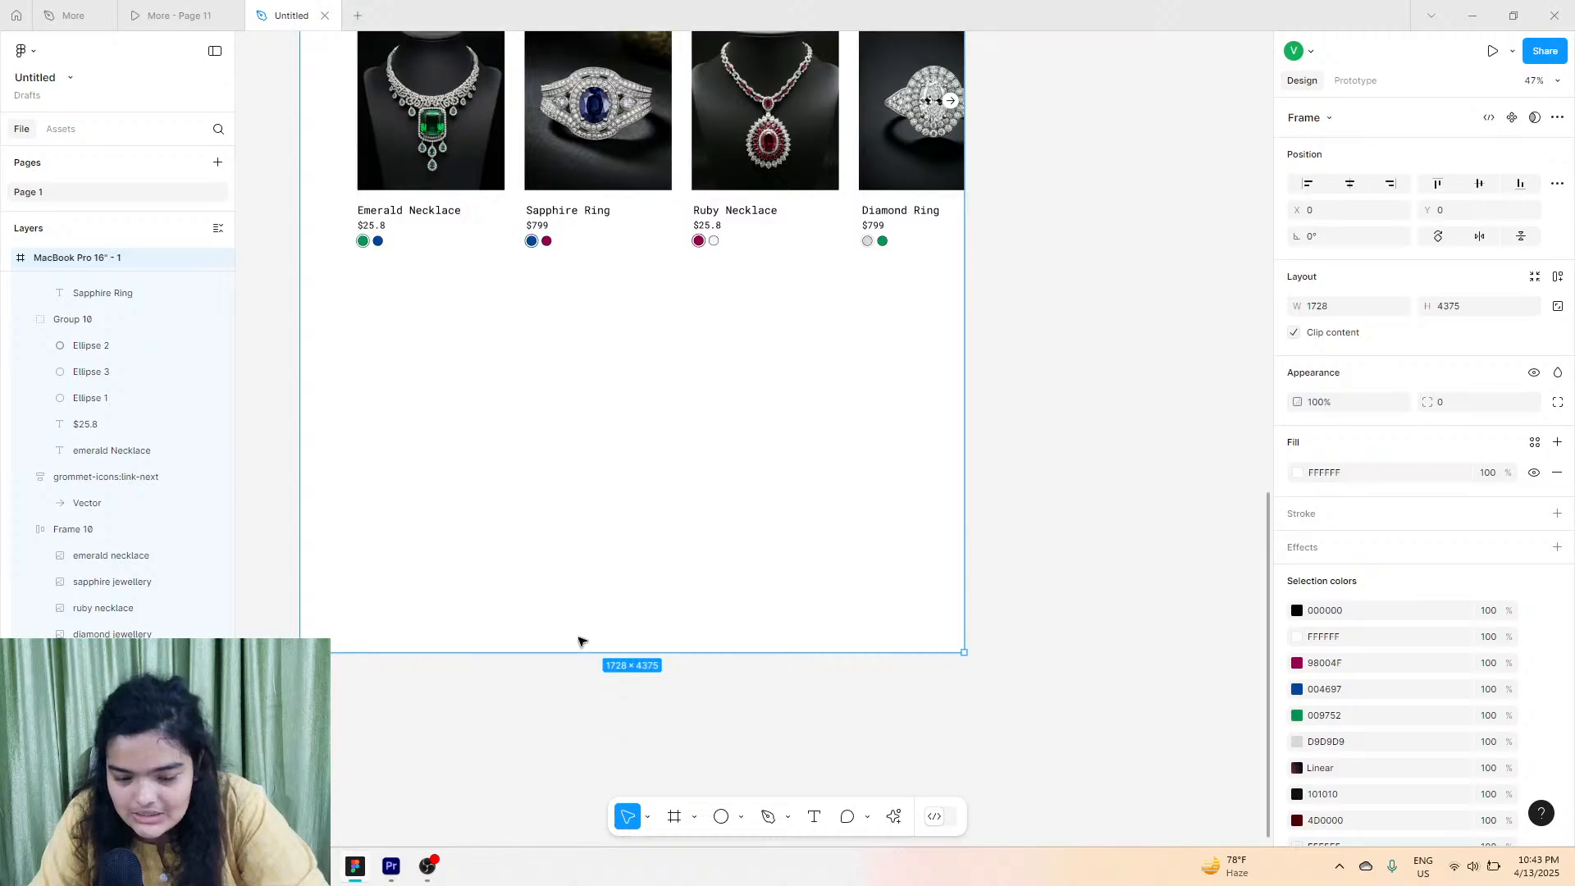
{"action": "left_click_drag", "start_coordinate": [587, 654], "coordinate": [611, 882]}
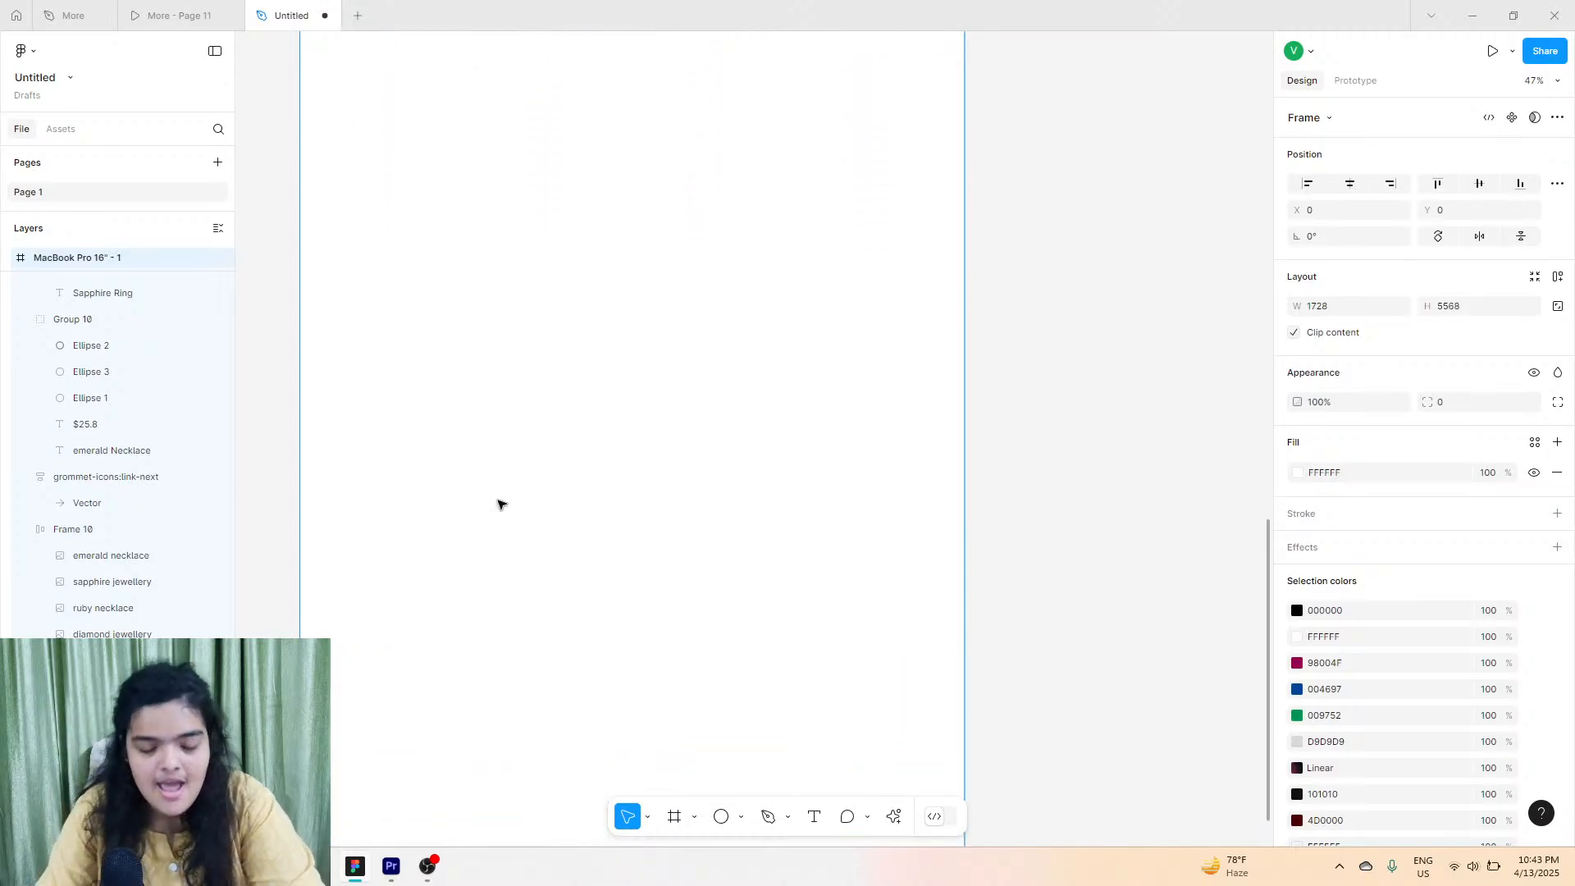
Draw a 1728 × 1065 frame at X 0, Y 3444 below Featured Products and generate an AI image in it from the prompt "jewellery store".
{"action": "key", "text": "f"}
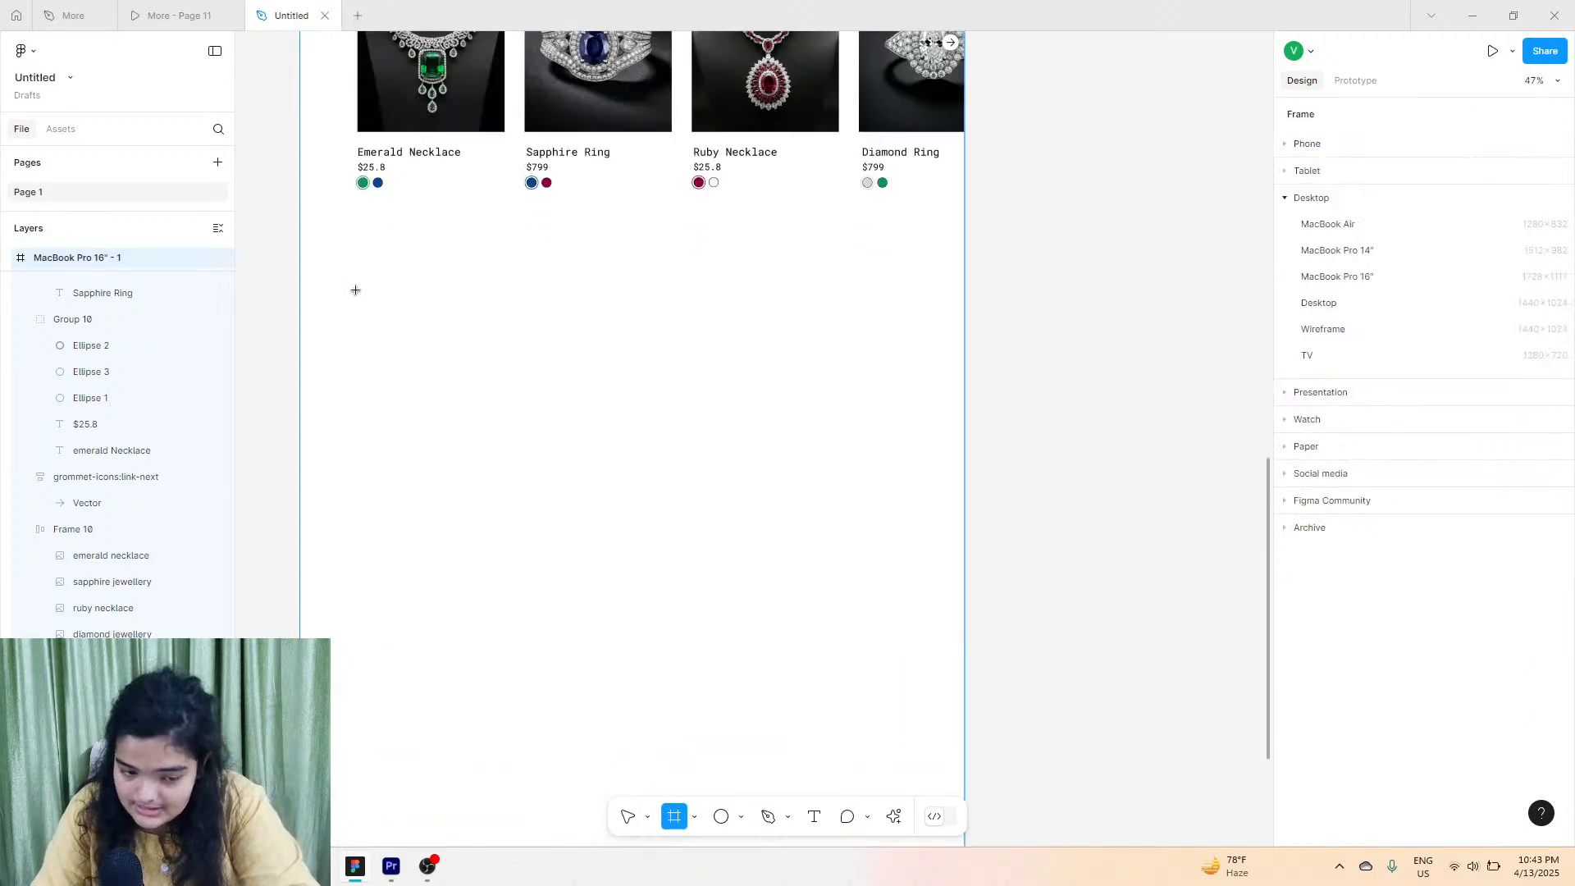
{"action": "left_click_drag", "start_coordinate": [299, 236], "coordinate": [963, 646]}
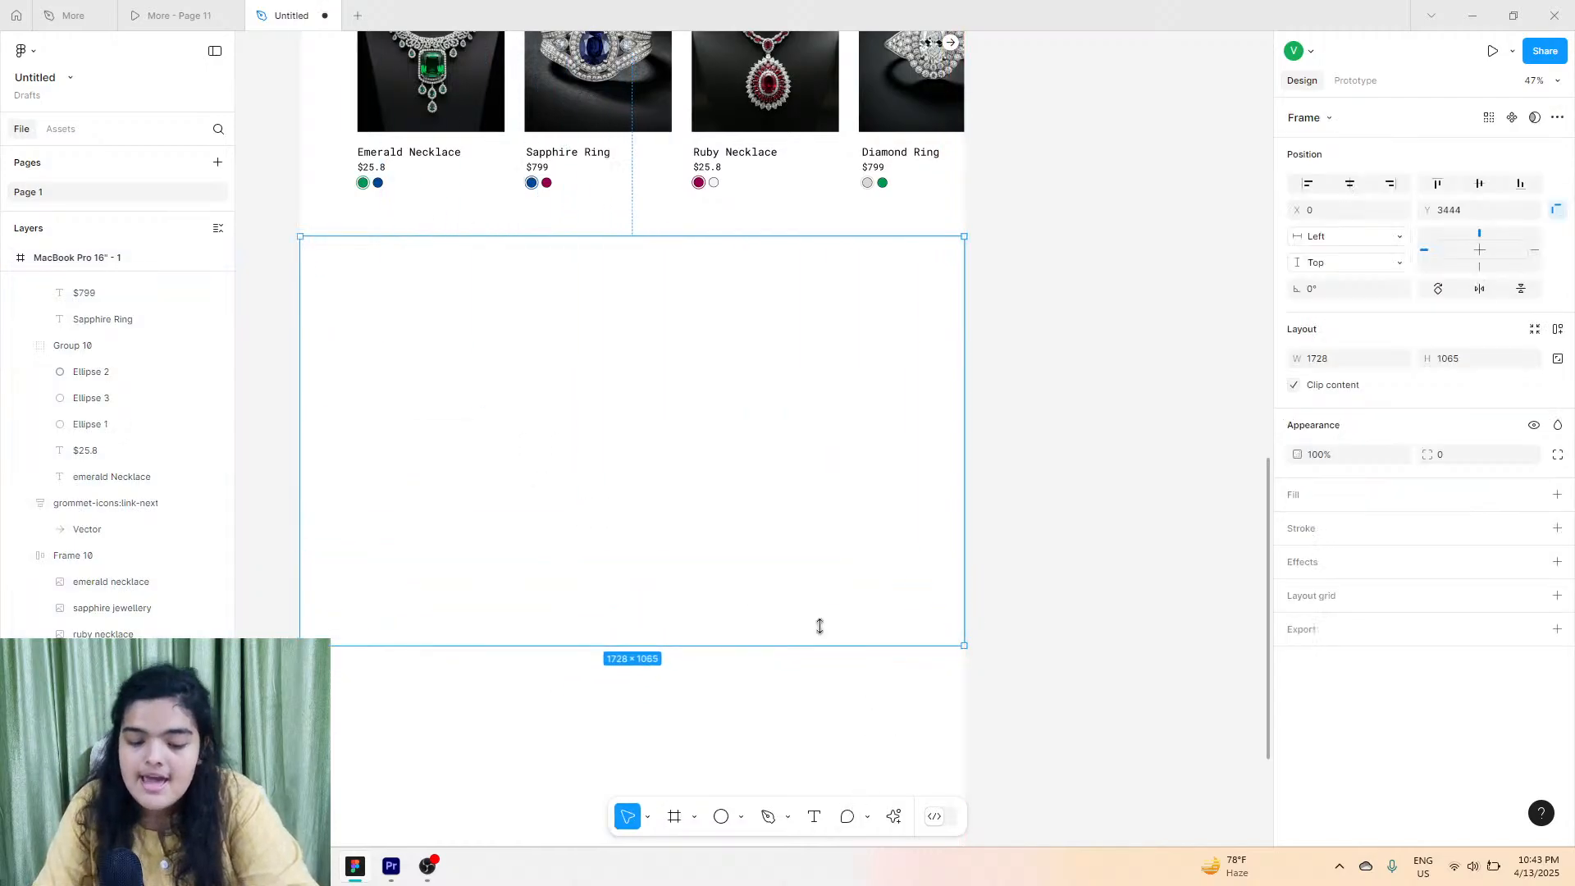
{"action": "left_click", "coordinate": [894, 816]}
{"action": "left_click", "coordinate": [756, 627]}
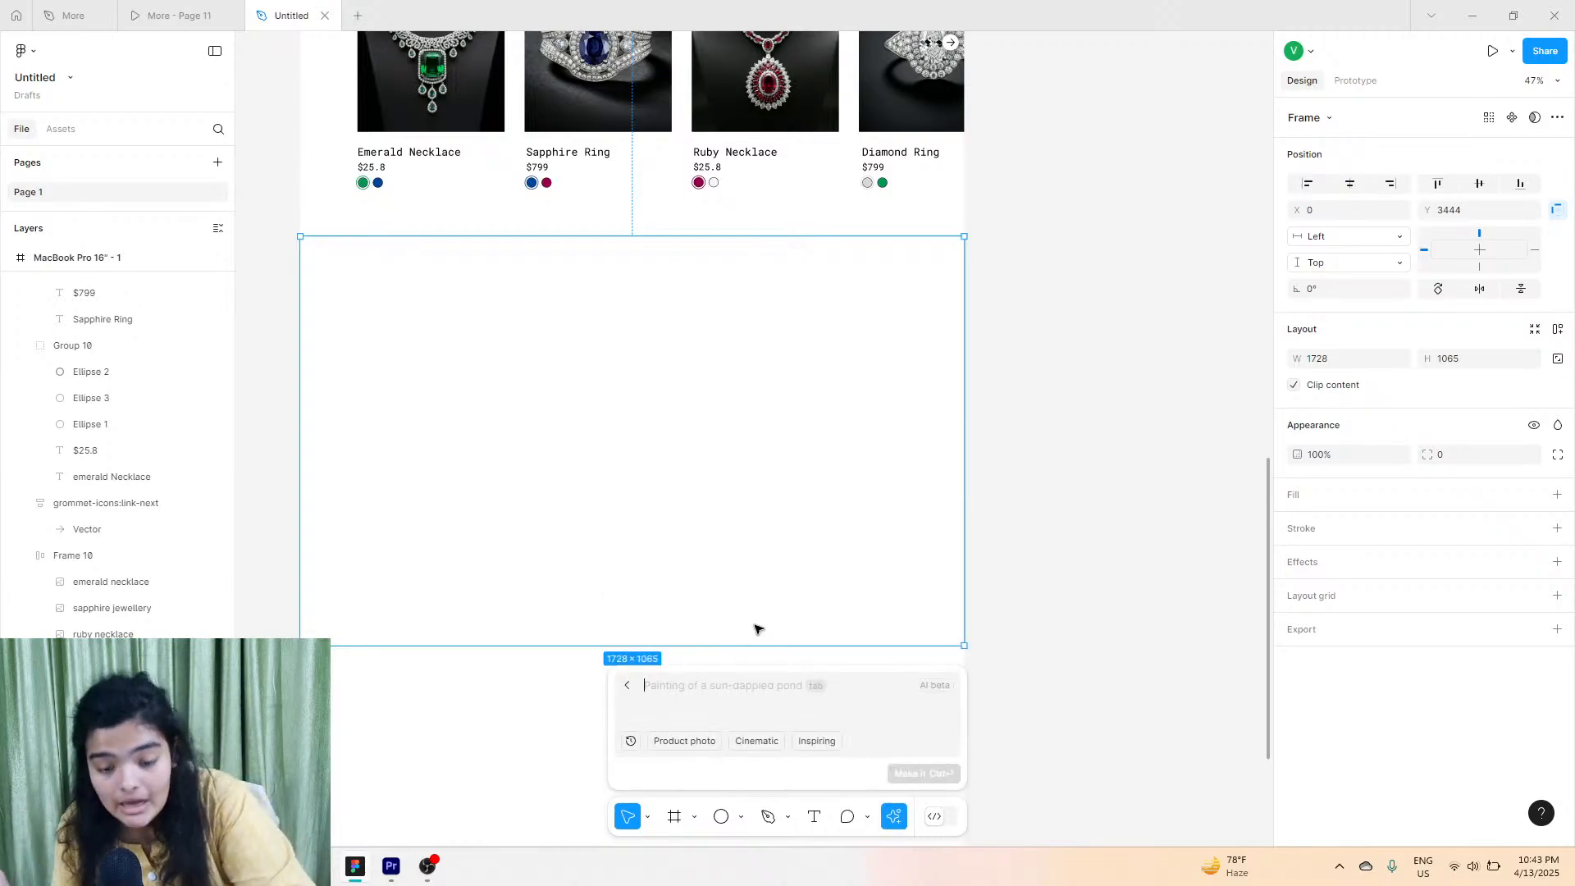
{"action": "type", "text": "jewellery"}
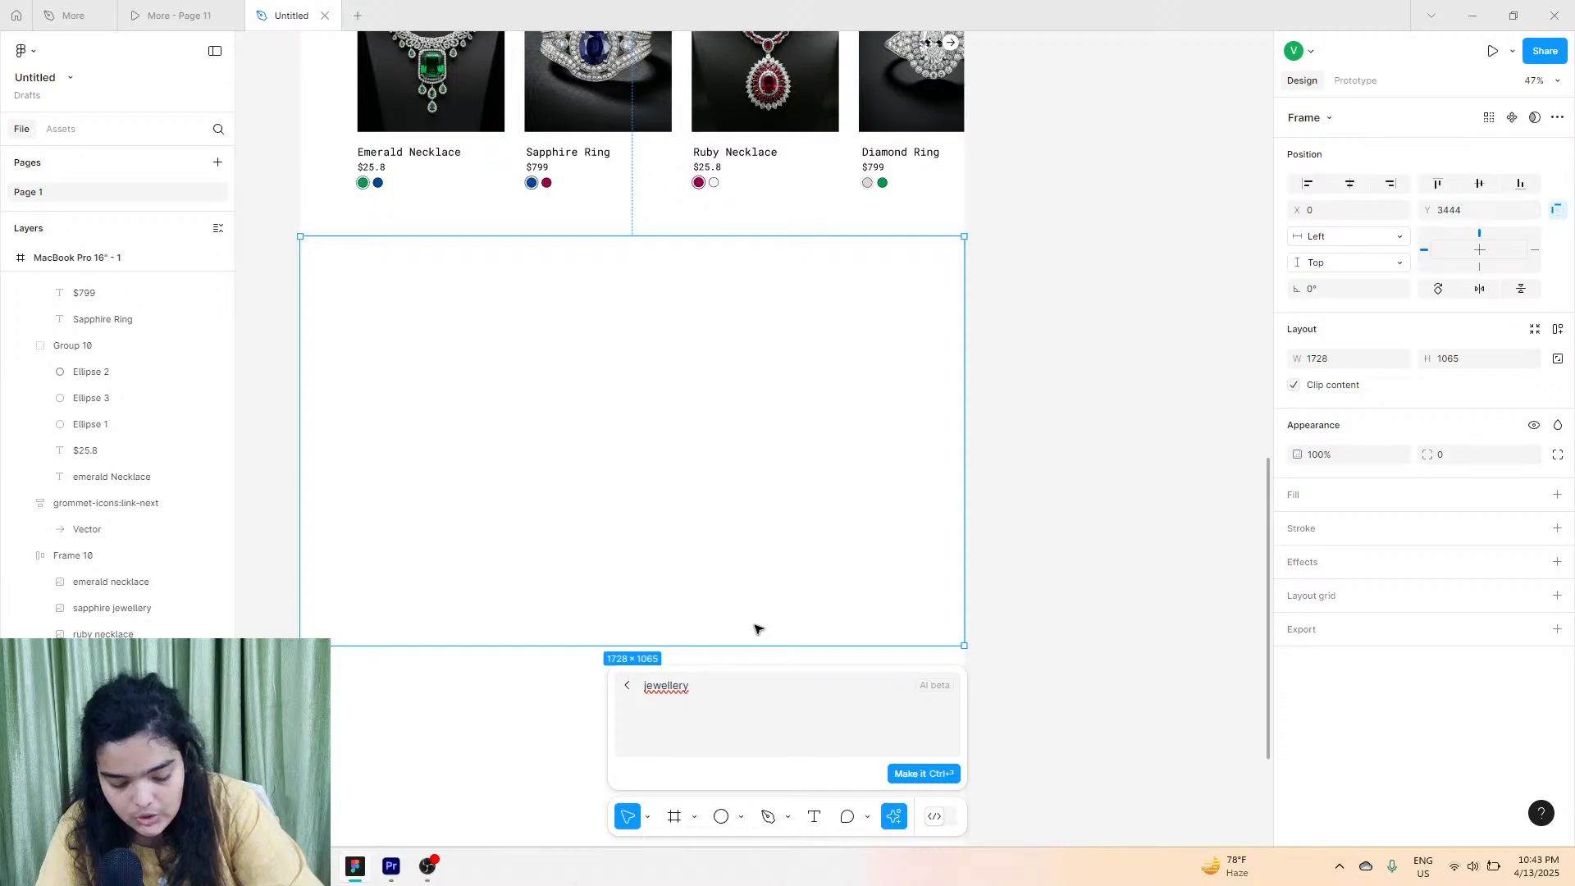
{"action": "type", "text": "or"}
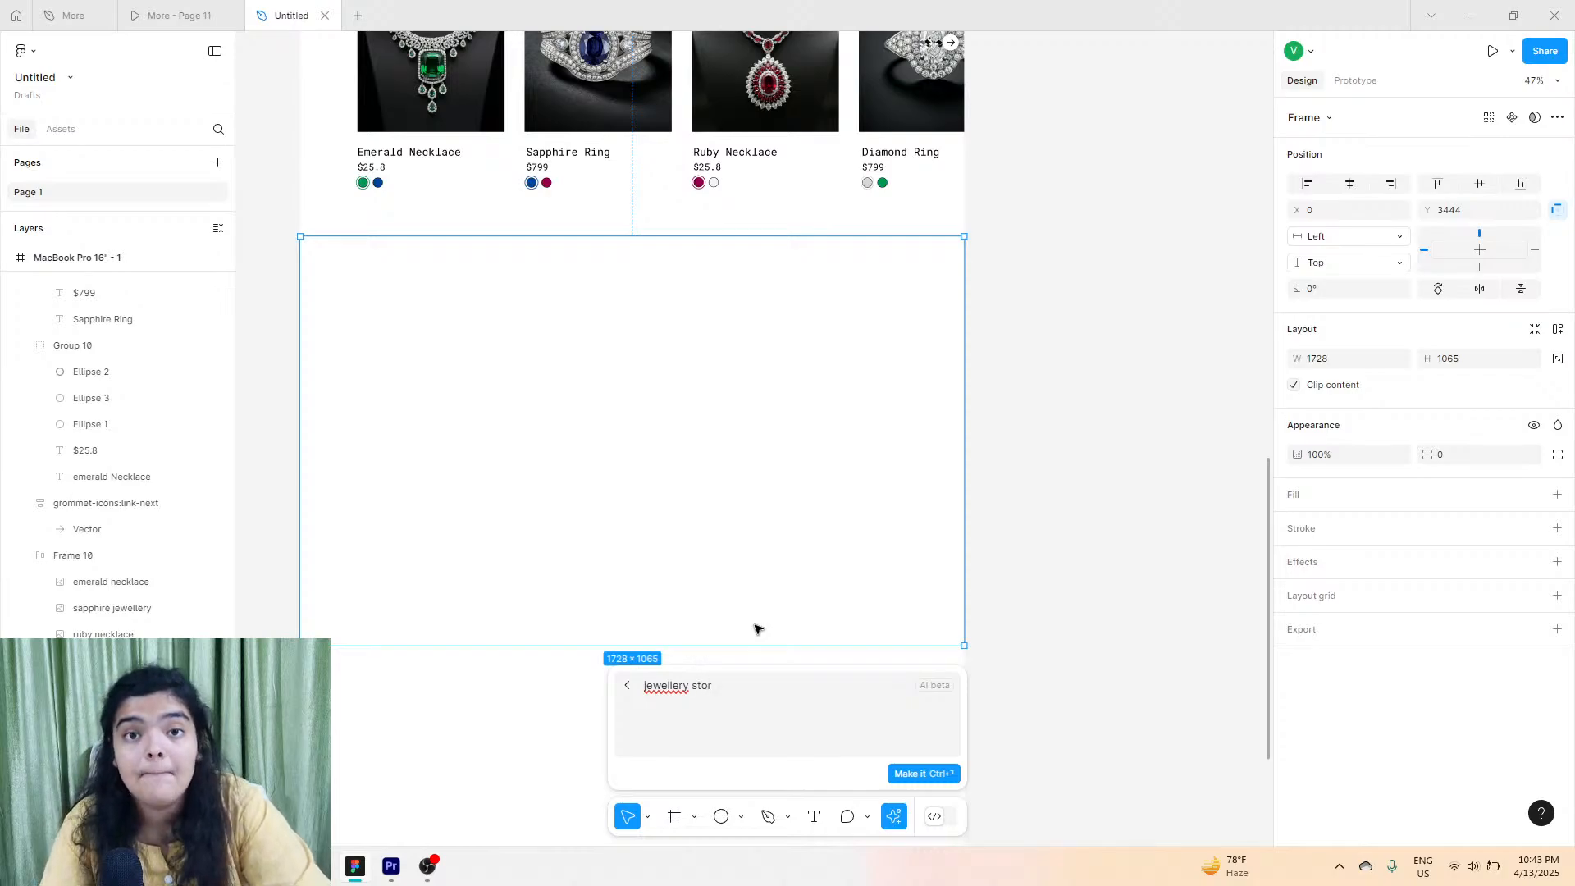
{"action": "type", "text": "e"}
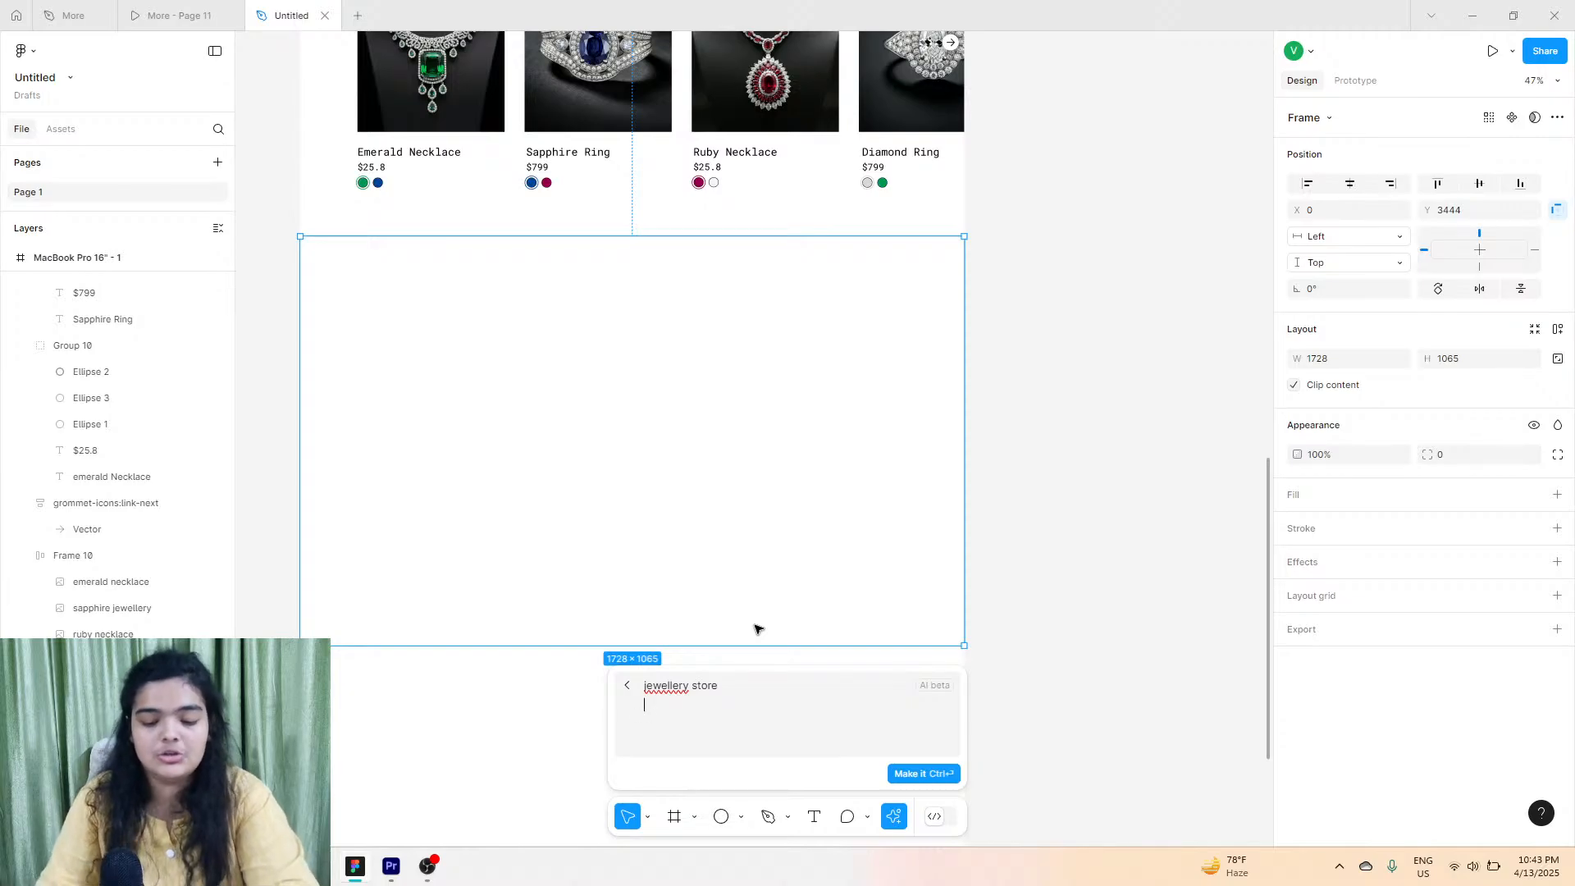
{"action": "left_click", "coordinate": [910, 773]}
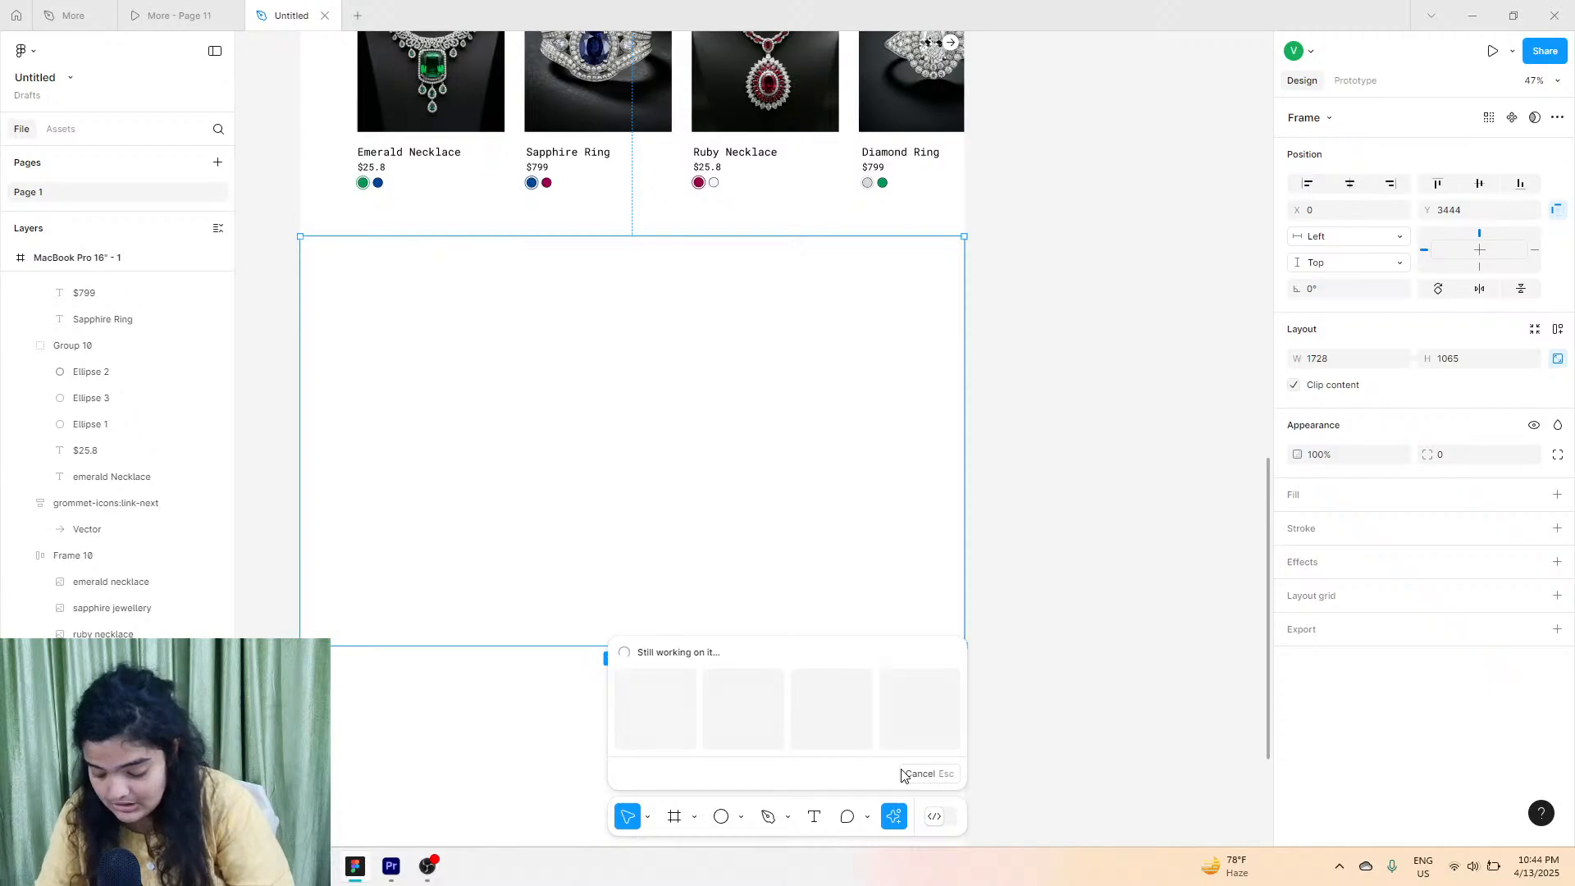
Preview and compare the four generated jewellery store images as the fill of the new frame.
{"action": "left_click", "coordinate": [758, 706]}
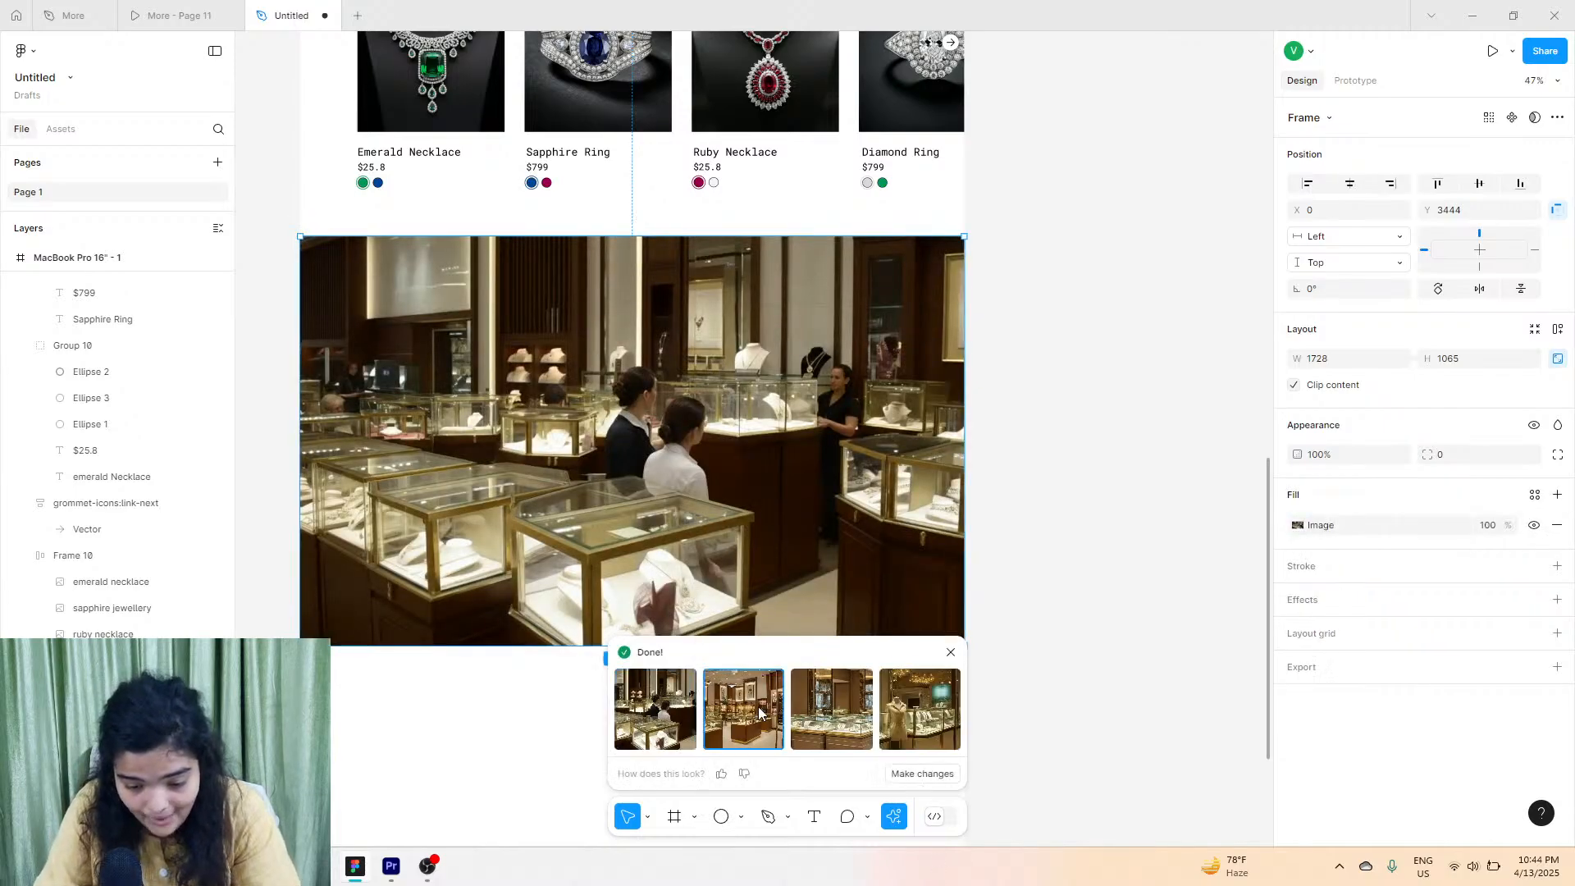
{"action": "left_click", "coordinate": [831, 710]}
{"action": "left_click", "coordinate": [900, 719]}
{"action": "left_click", "coordinate": [736, 700]}
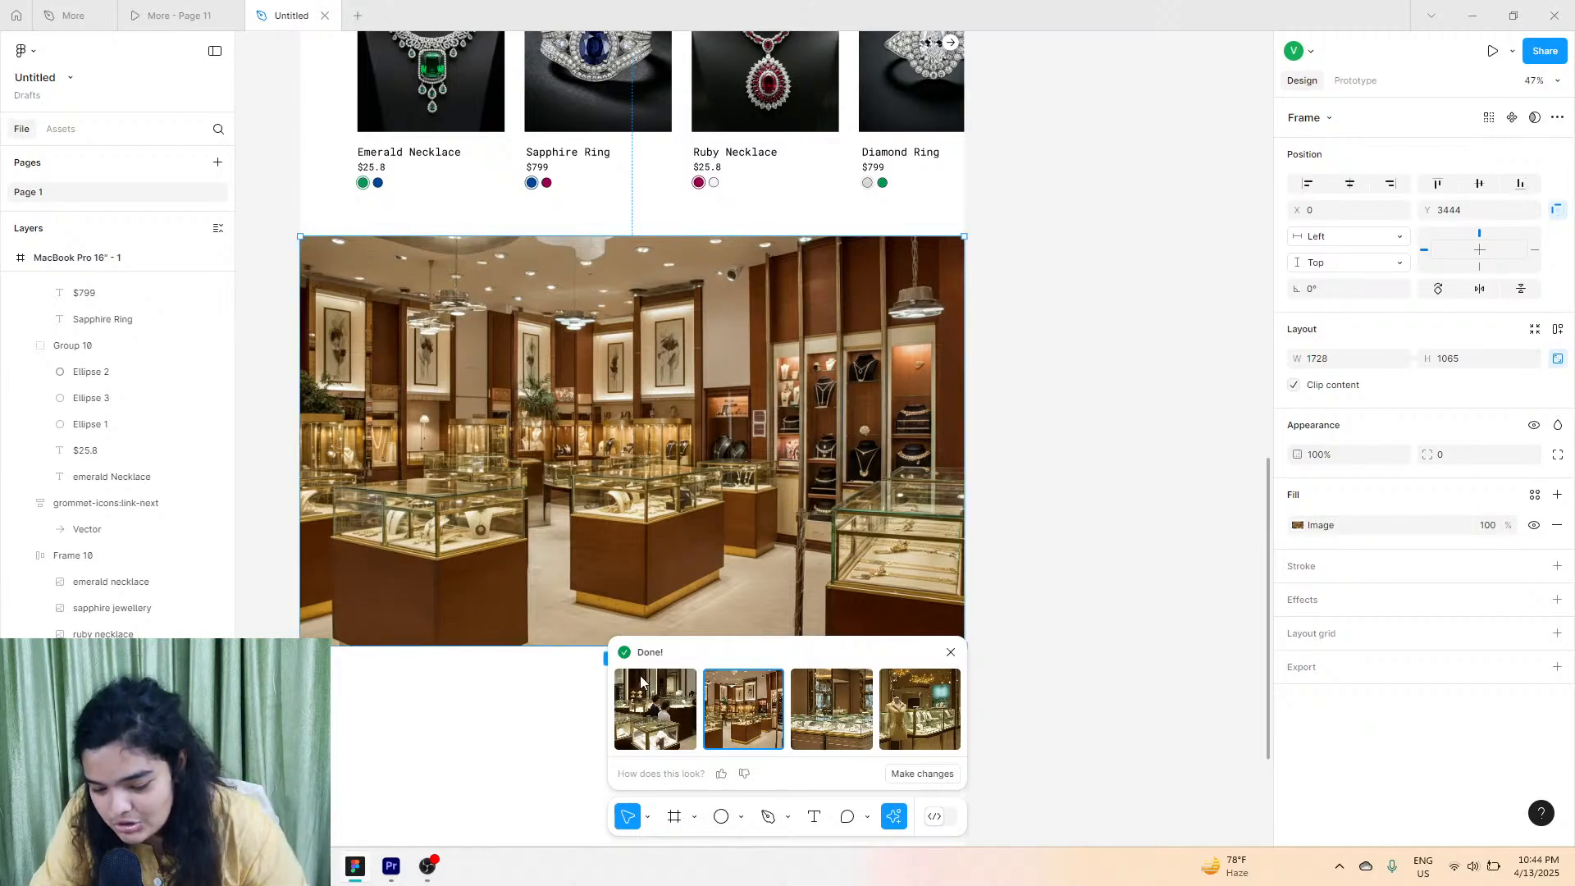
{"action": "left_click", "coordinate": [642, 682]}
{"action": "left_click", "coordinate": [735, 694]}
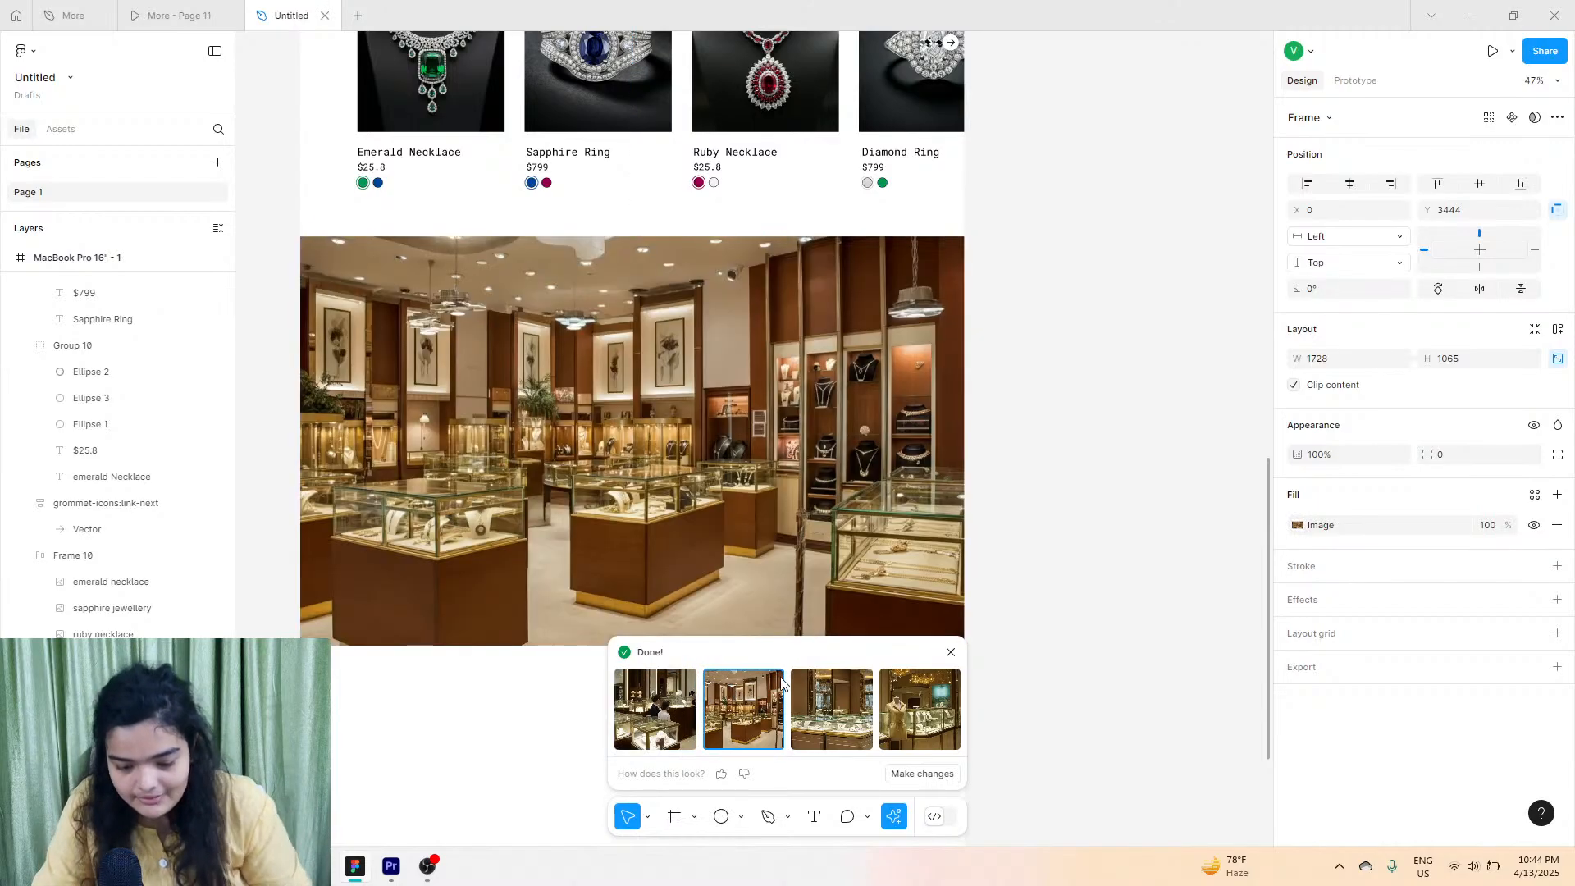
{"action": "left_click", "coordinate": [904, 721]}
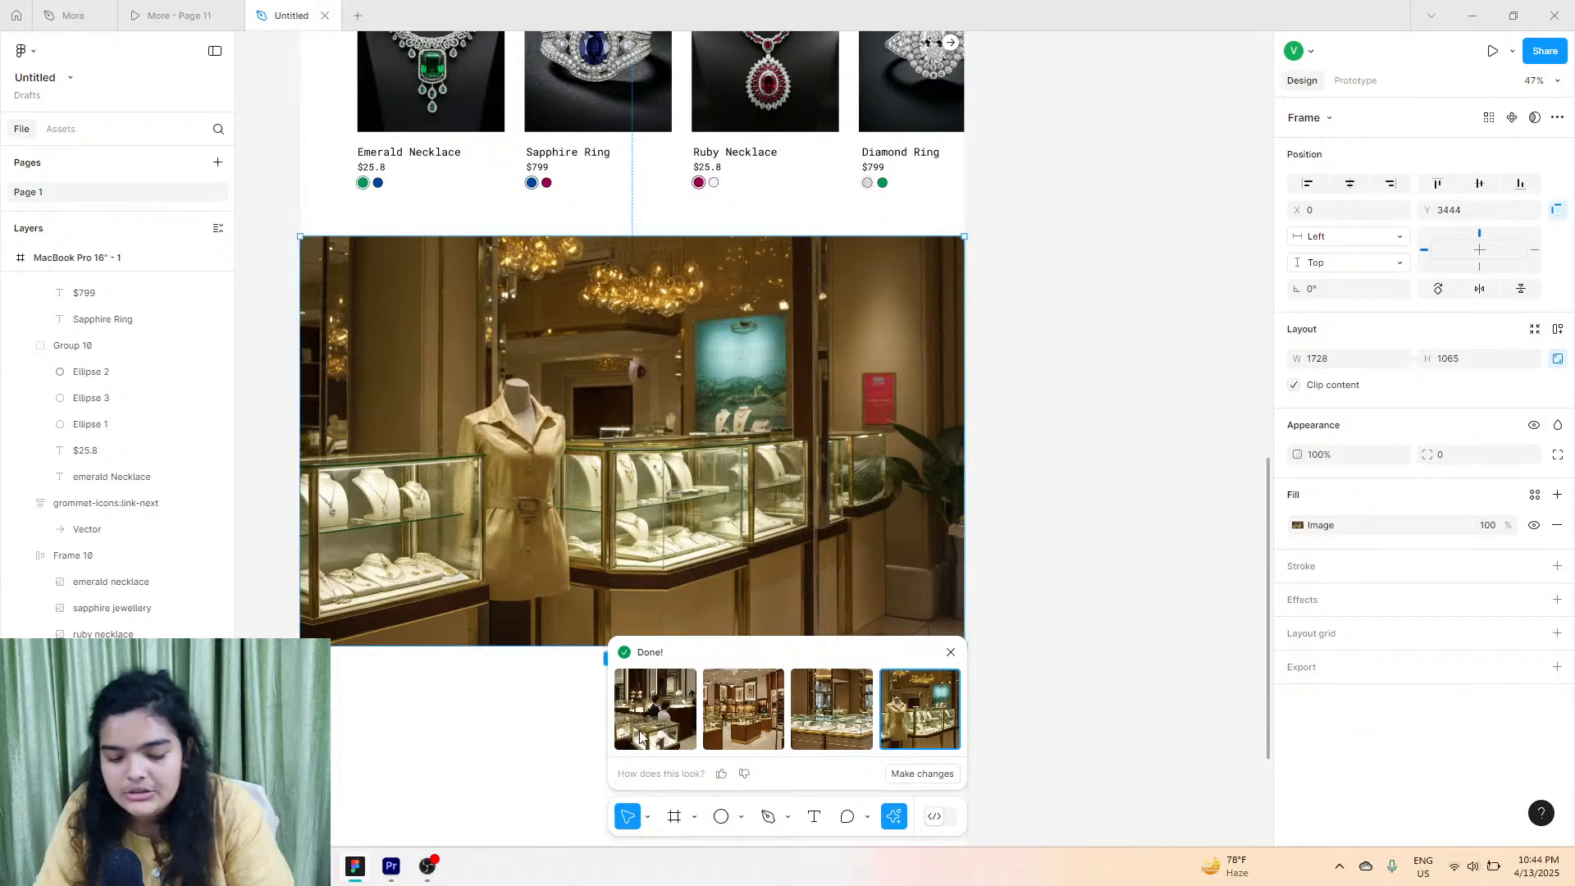
{"action": "left_click", "coordinate": [644, 735]}
{"action": "left_click", "coordinate": [748, 732]}
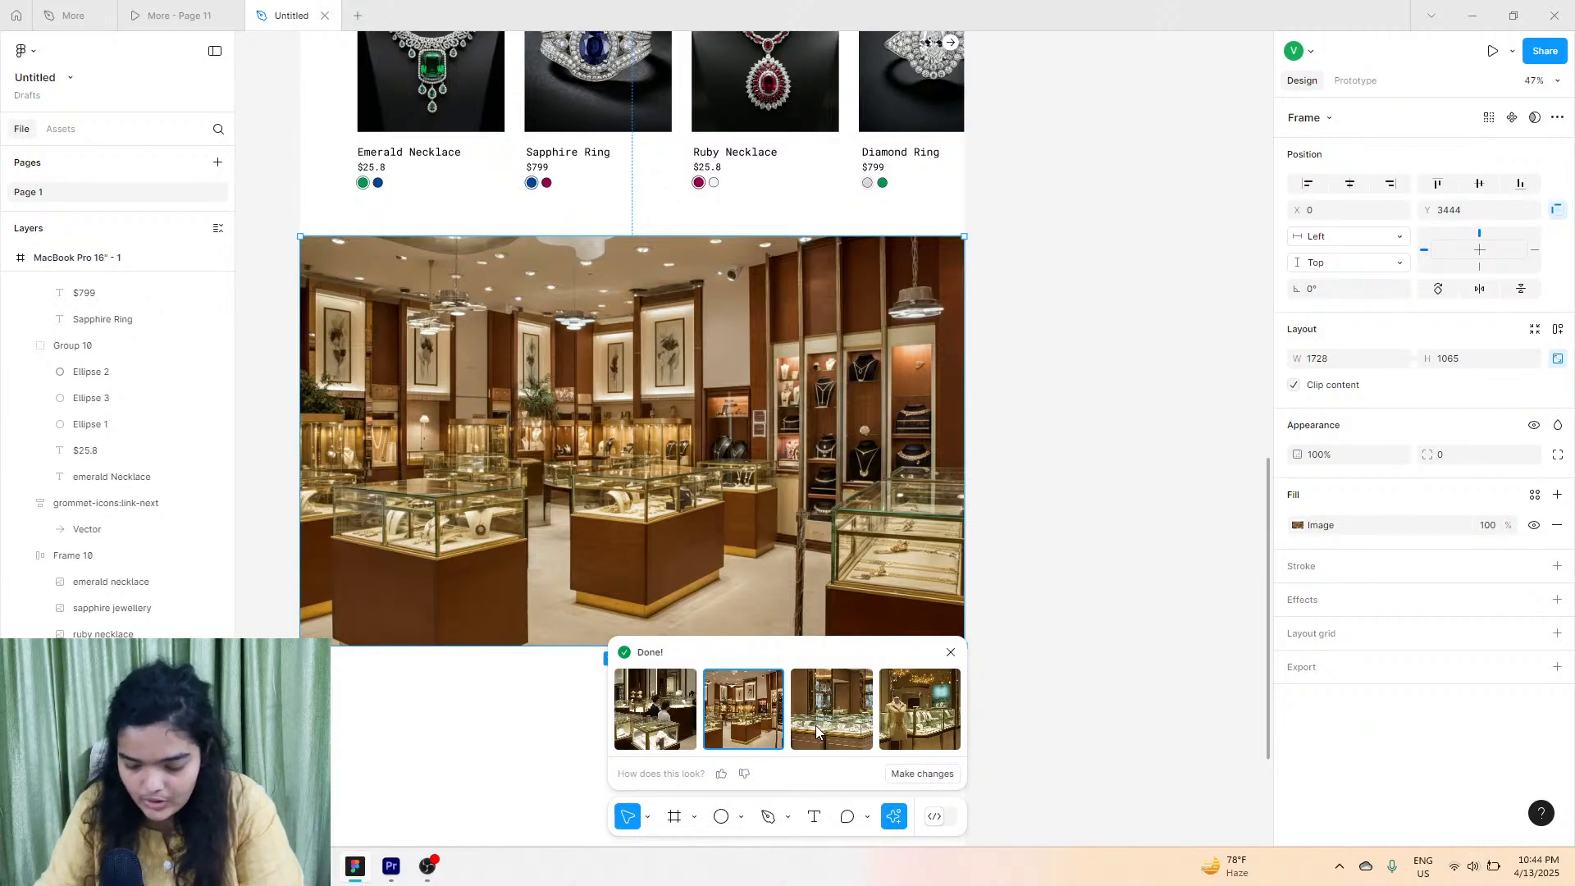
{"action": "left_click", "coordinate": [816, 725]}
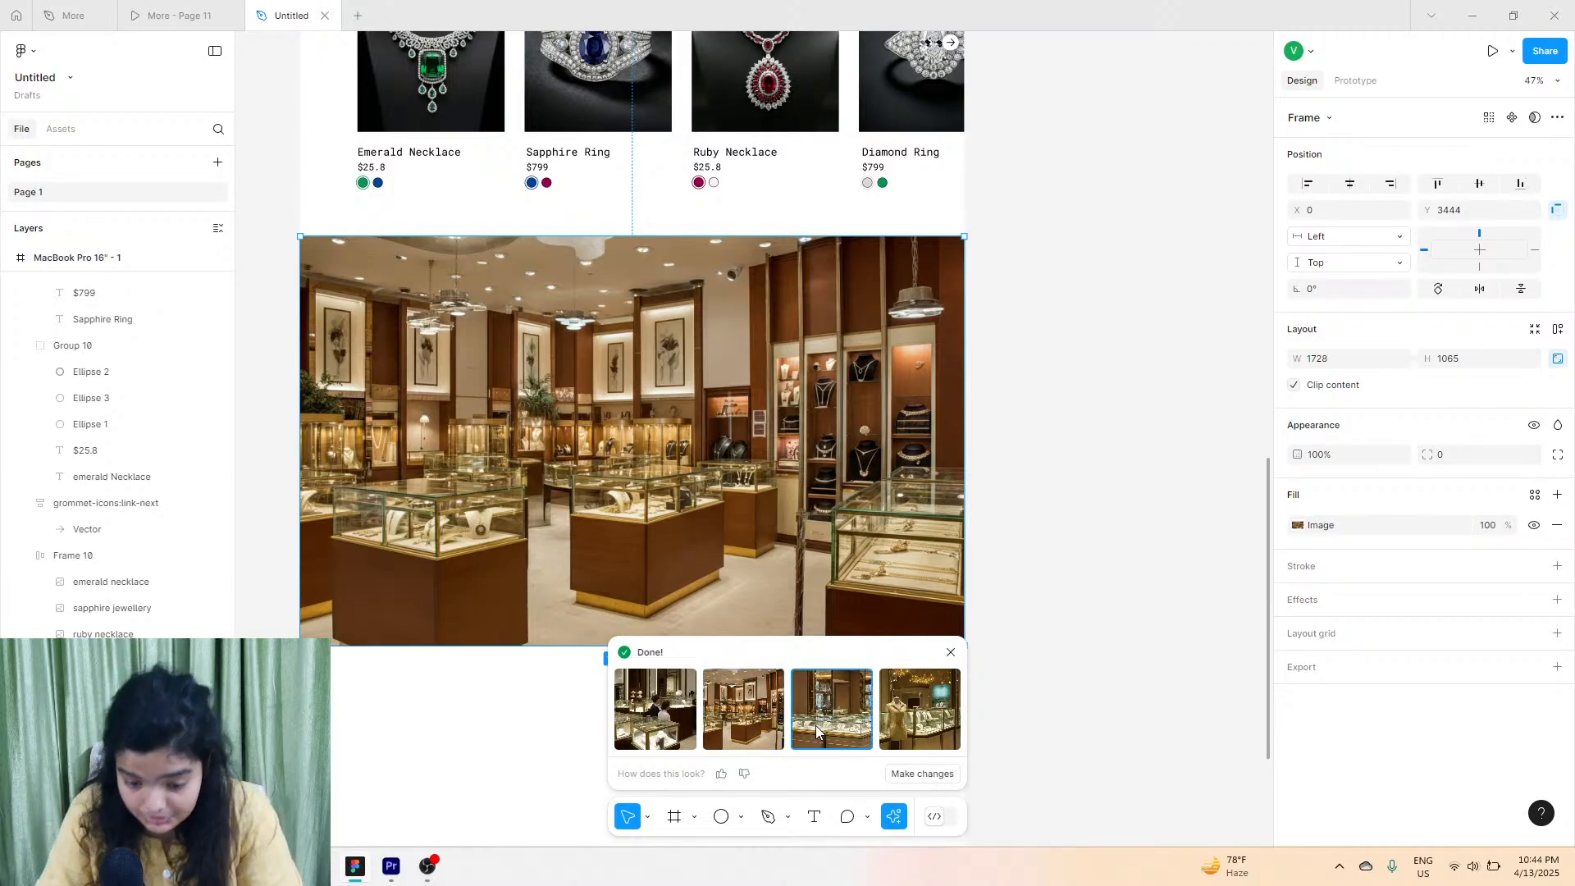
{"action": "left_click", "coordinate": [925, 722]}
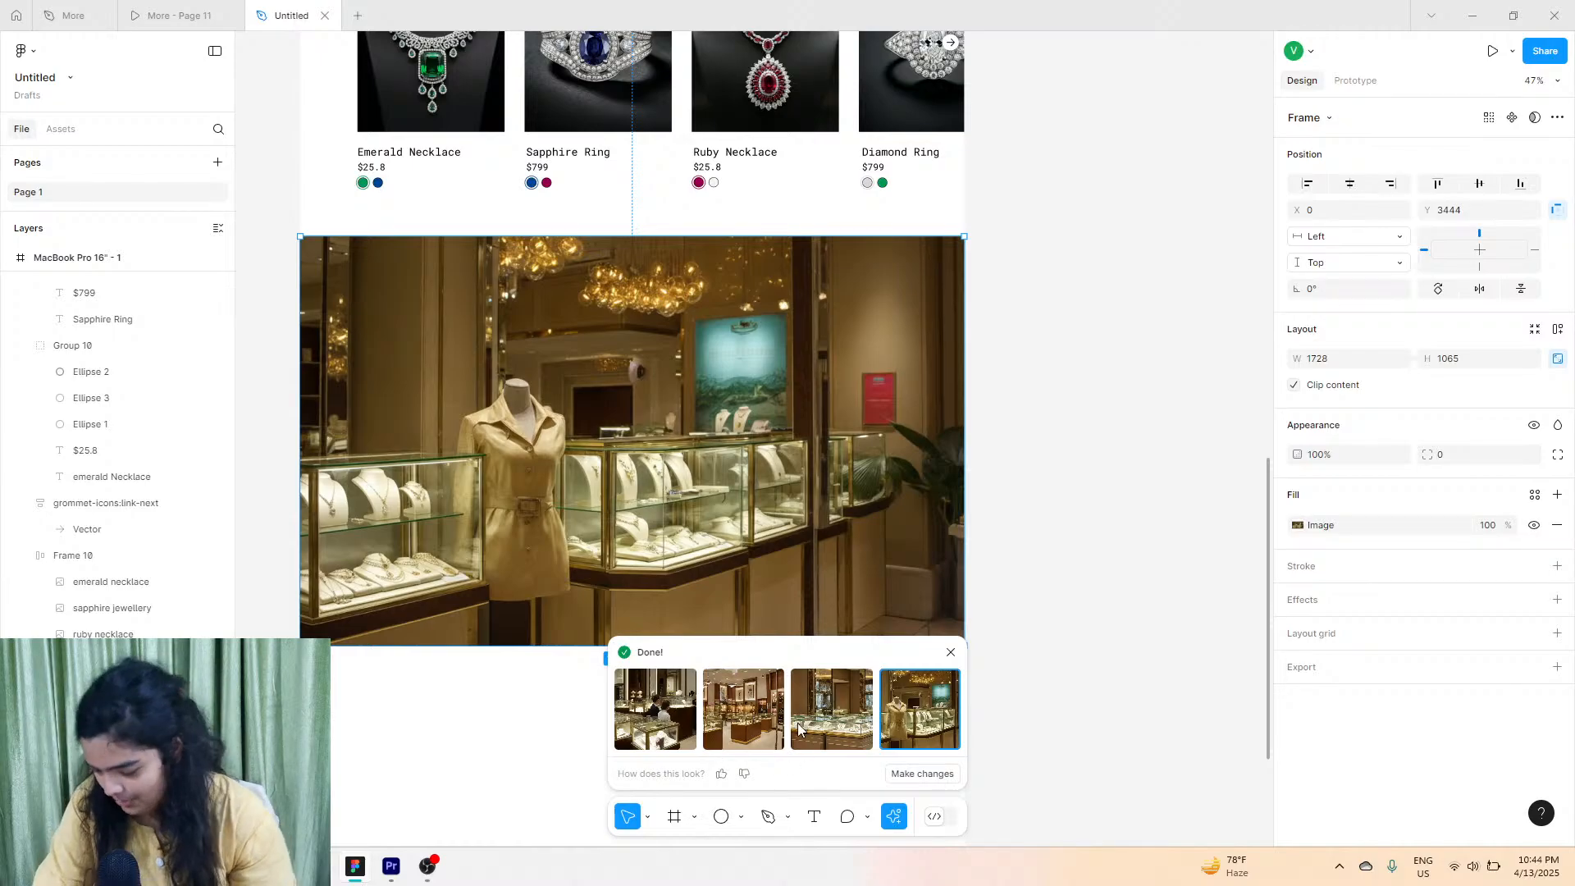
{"action": "left_click", "coordinate": [756, 733]}
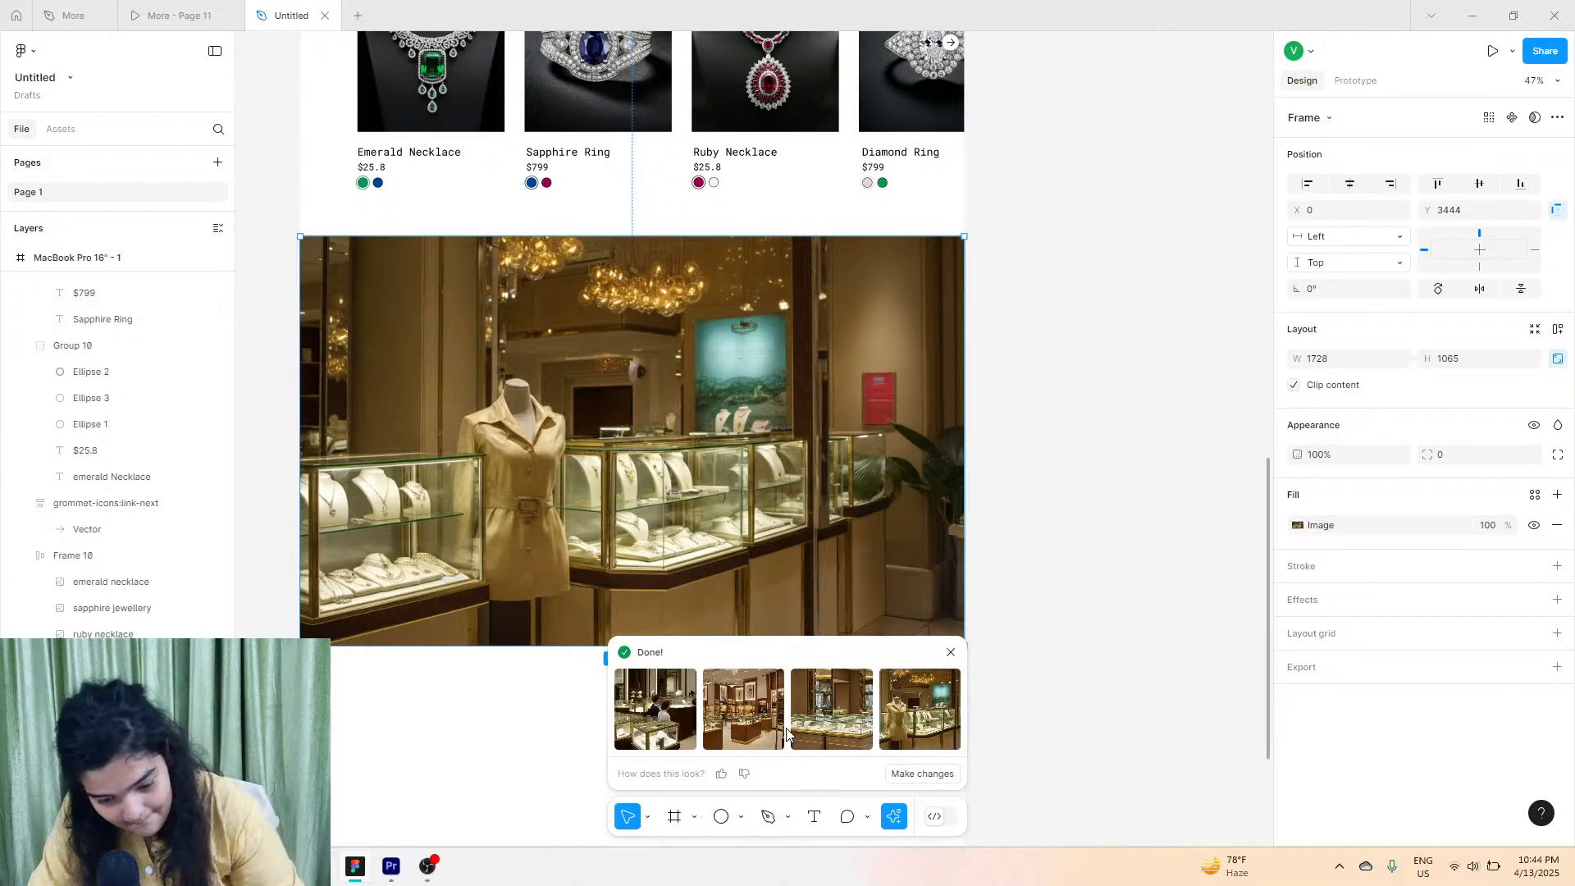
{"action": "left_click", "coordinate": [820, 710]}
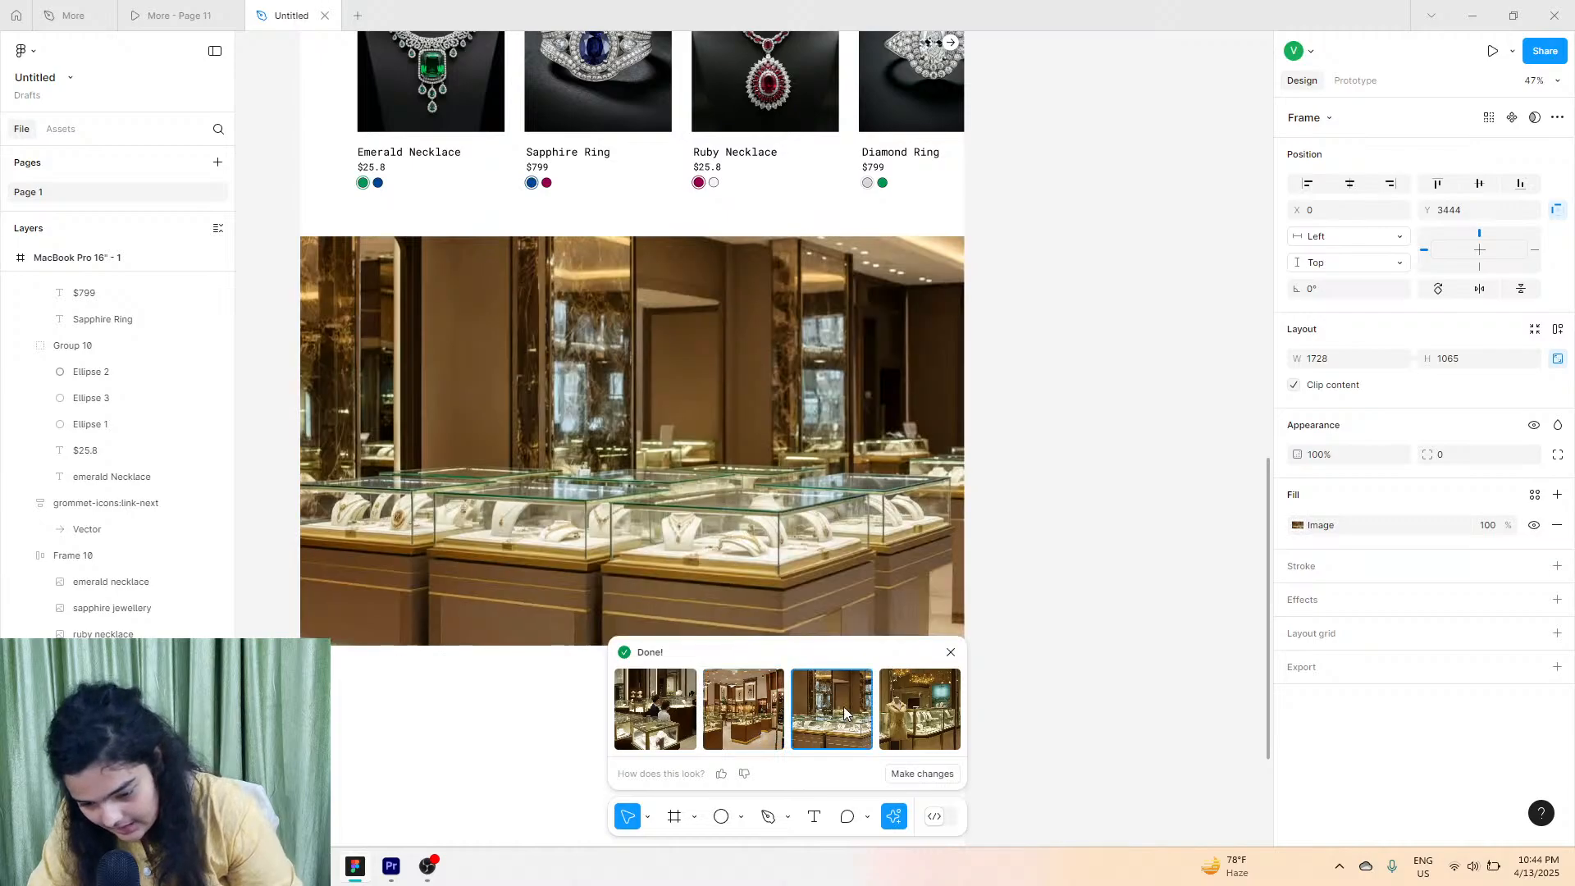
{"action": "left_click", "coordinate": [911, 706]}
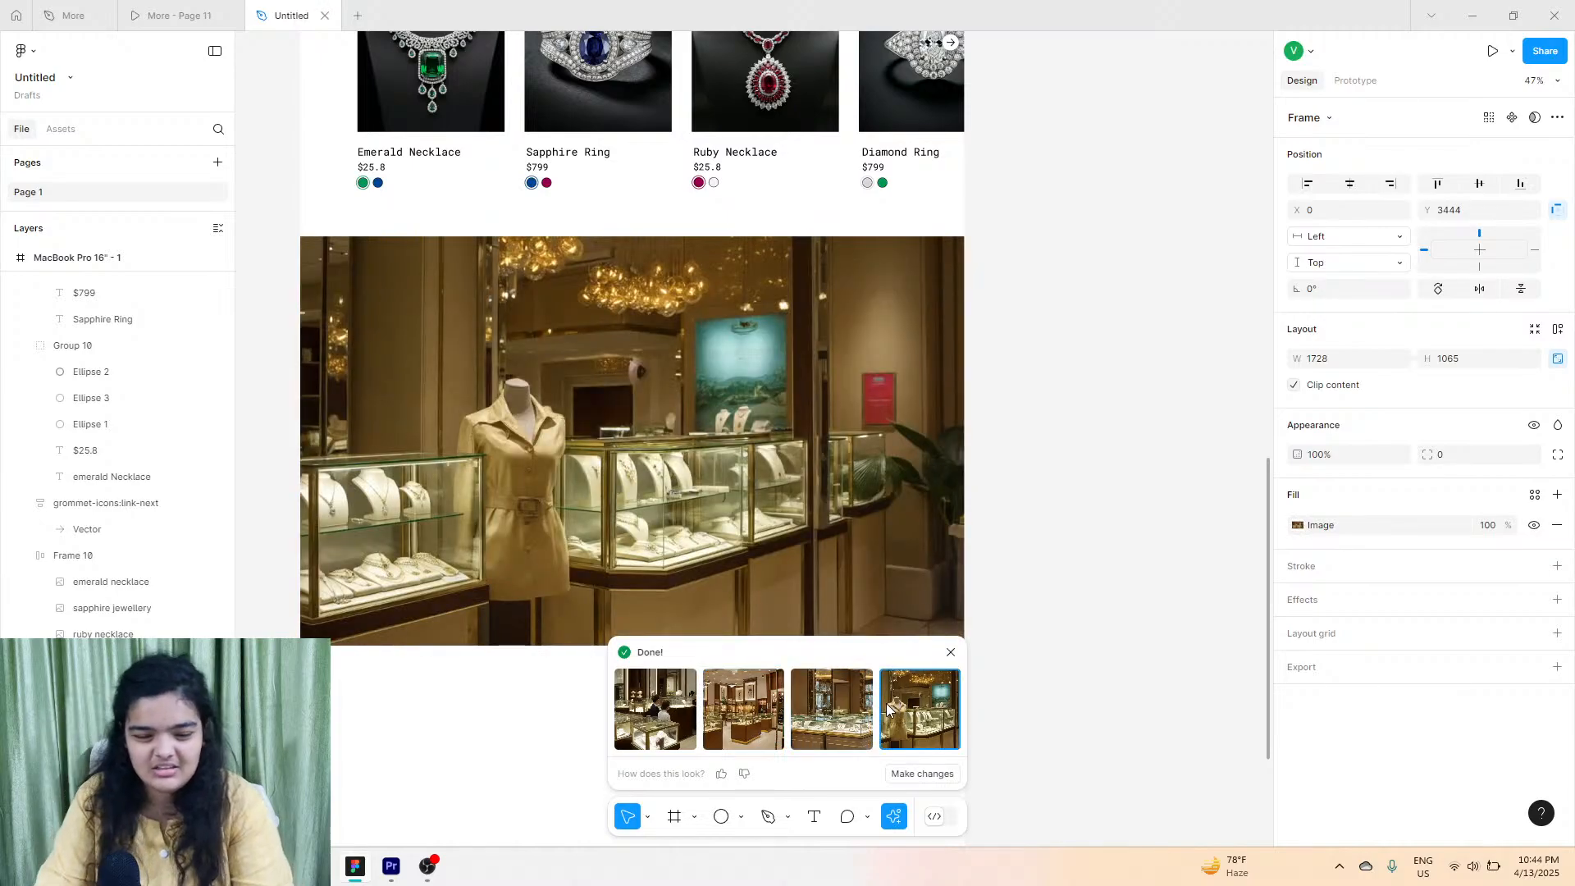
Fill the store frame with the generated image of women standing among glass display cases and close the image generator.
{"action": "scroll", "coordinate": [541, 408], "scroll_direction": "up", "scroll_amount": 3}
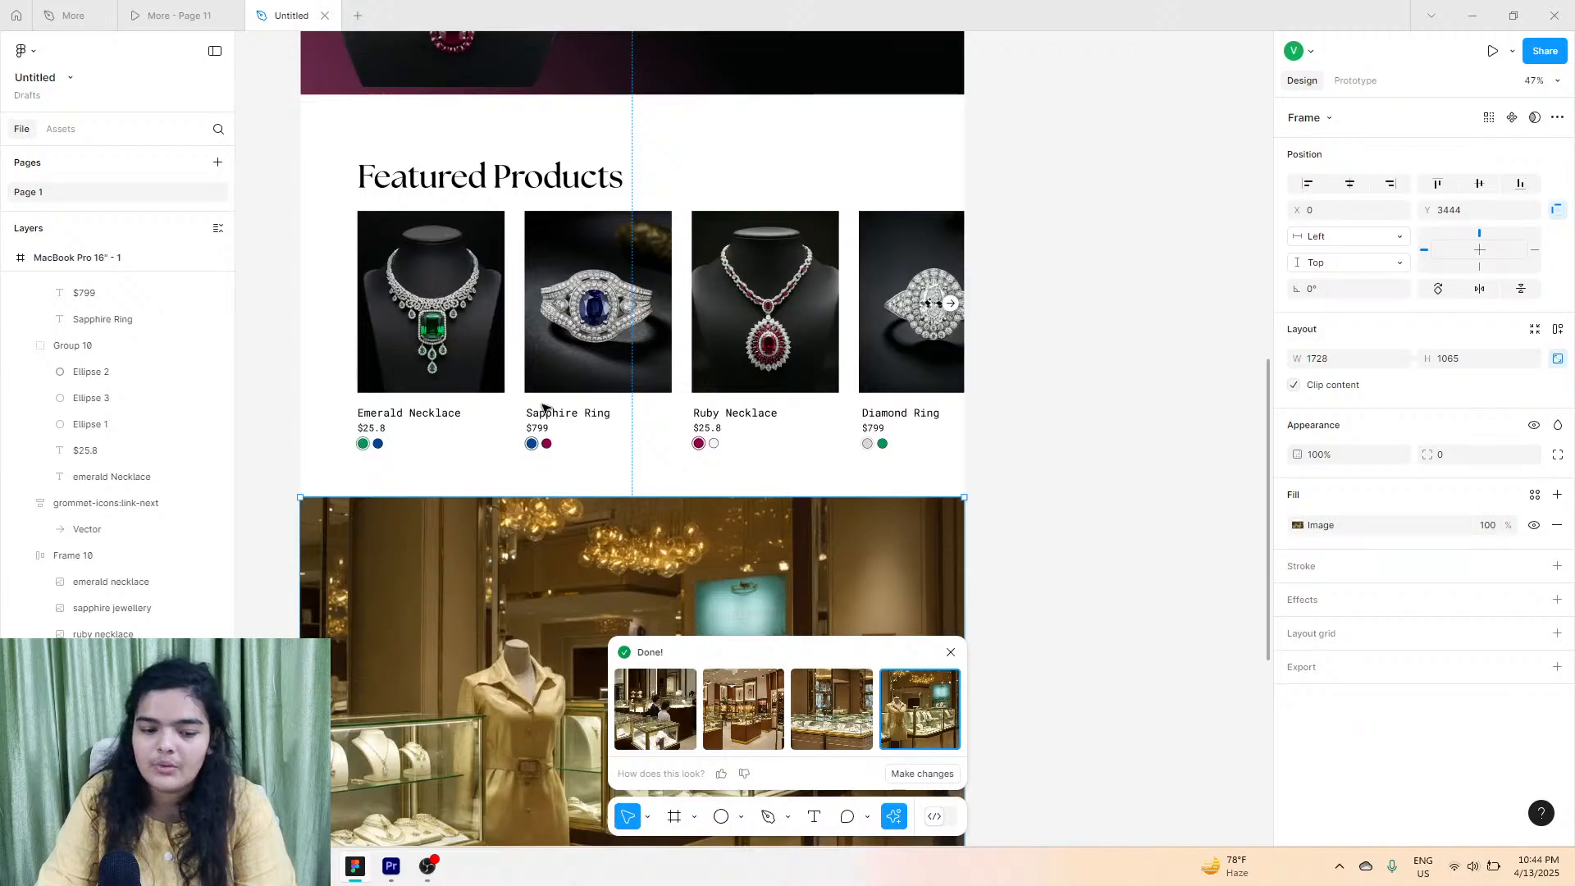
{"action": "scroll", "coordinate": [550, 386], "scroll_direction": "down", "scroll_amount": 4}
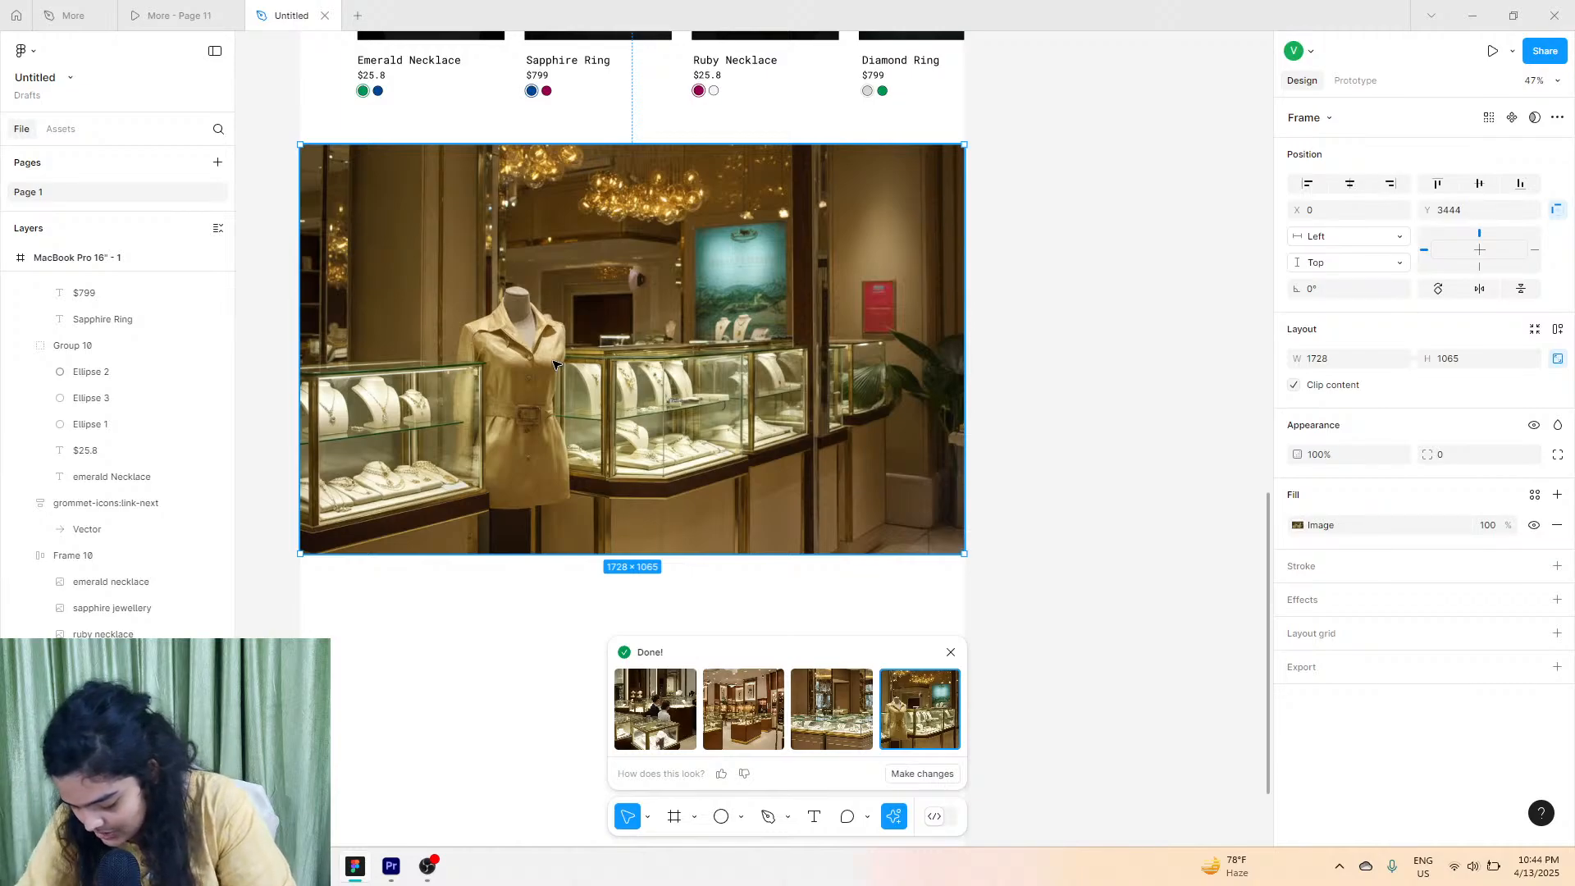
{"action": "left_click", "coordinate": [677, 685]}
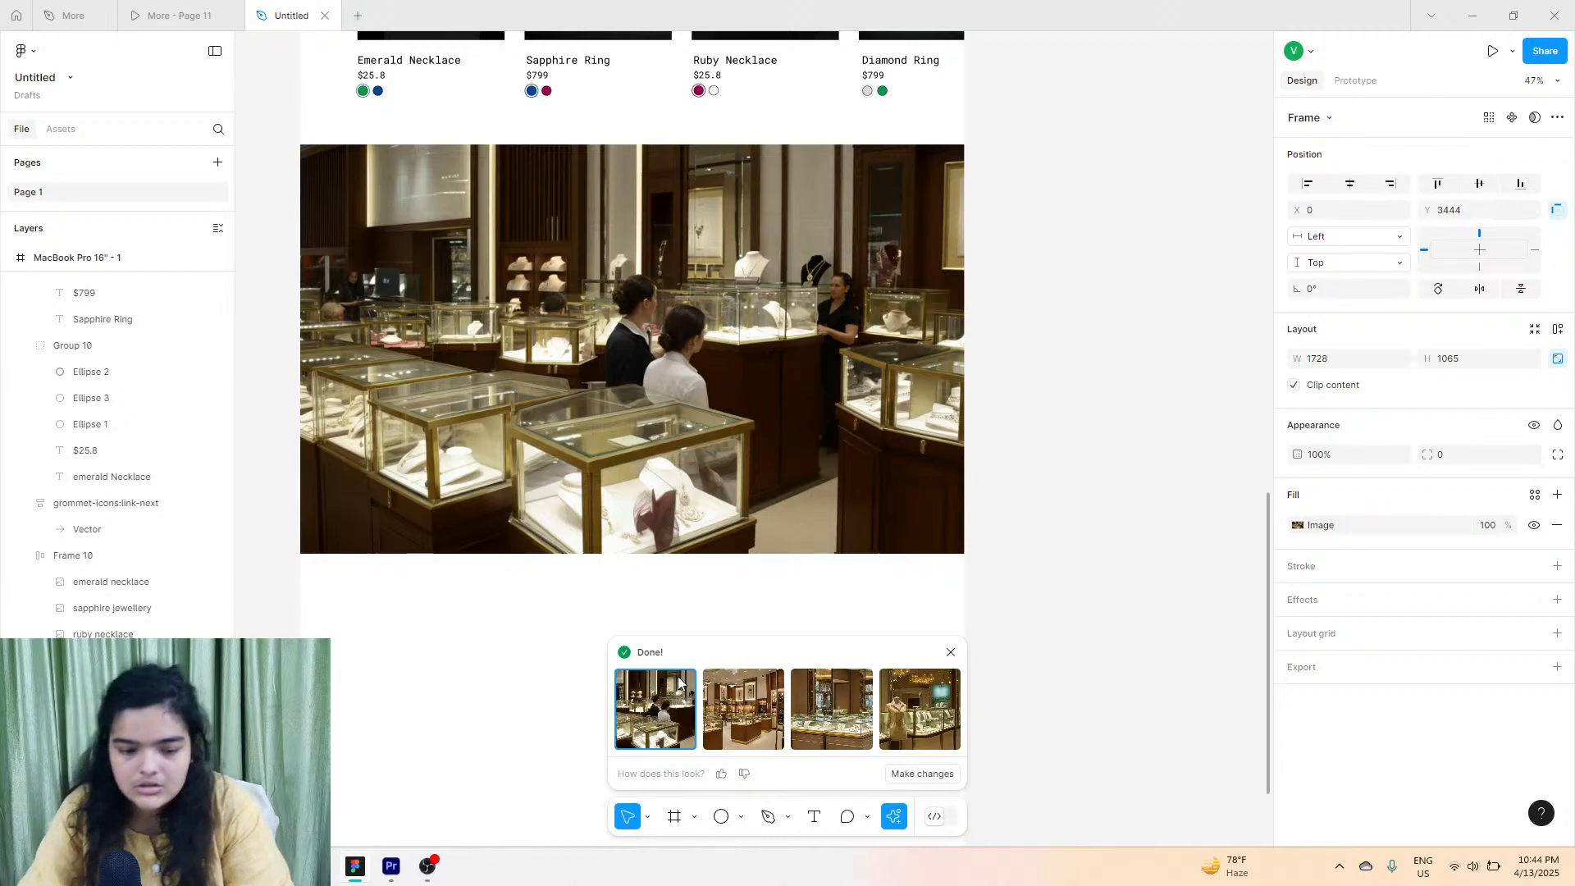
{"action": "left_click", "coordinate": [660, 598]}
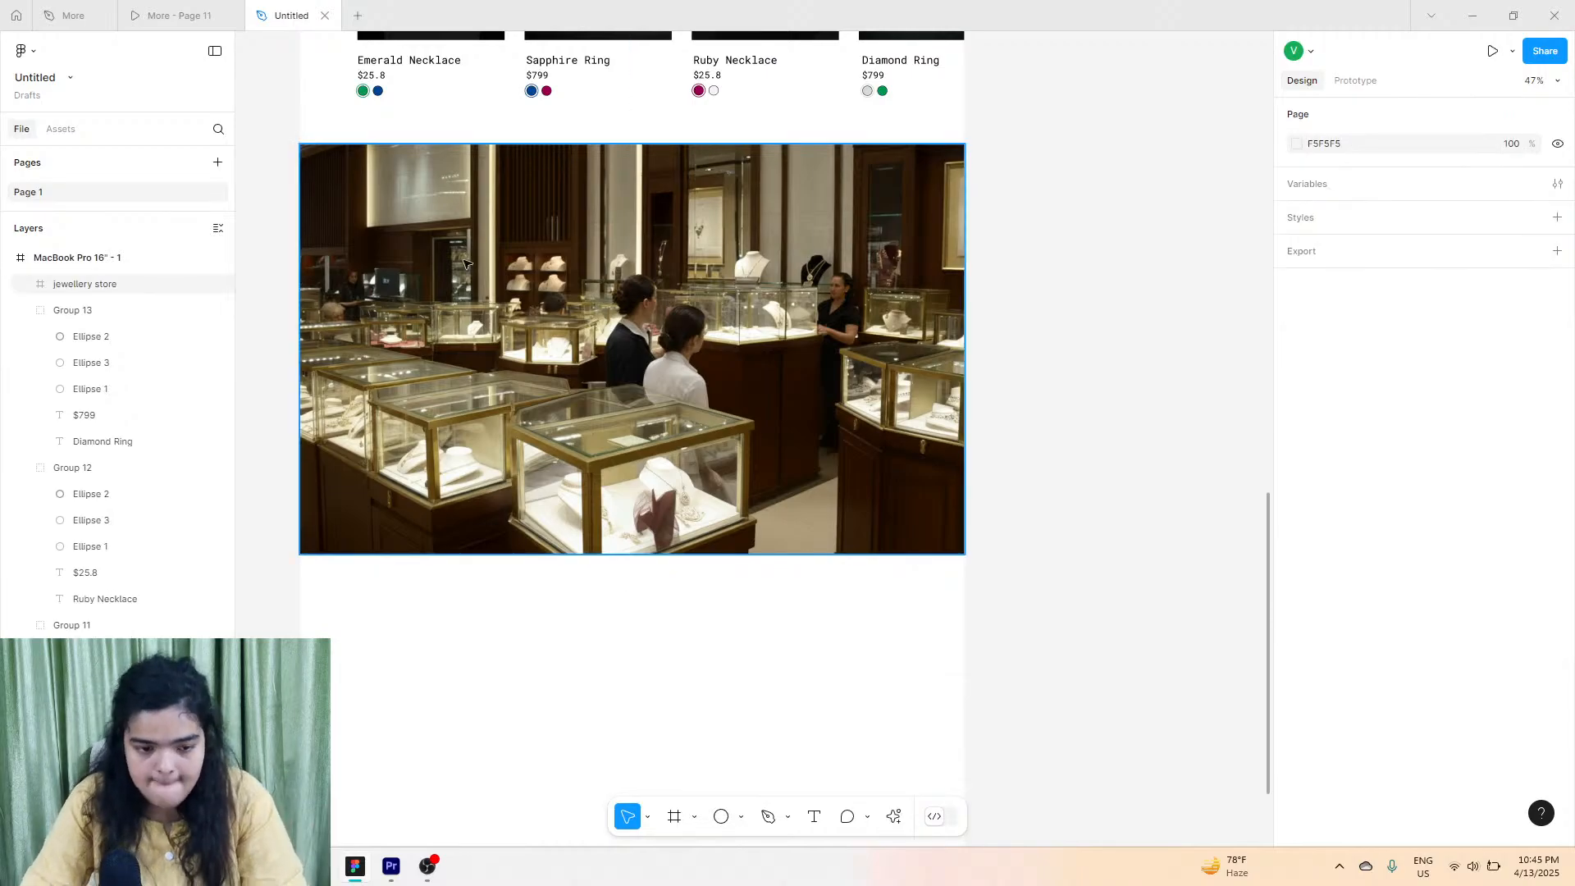
Compare the selected store image frame with the Visit Us in Downtown section of the More - Page 11 prototype.
{"action": "left_click", "coordinate": [174, 15]}
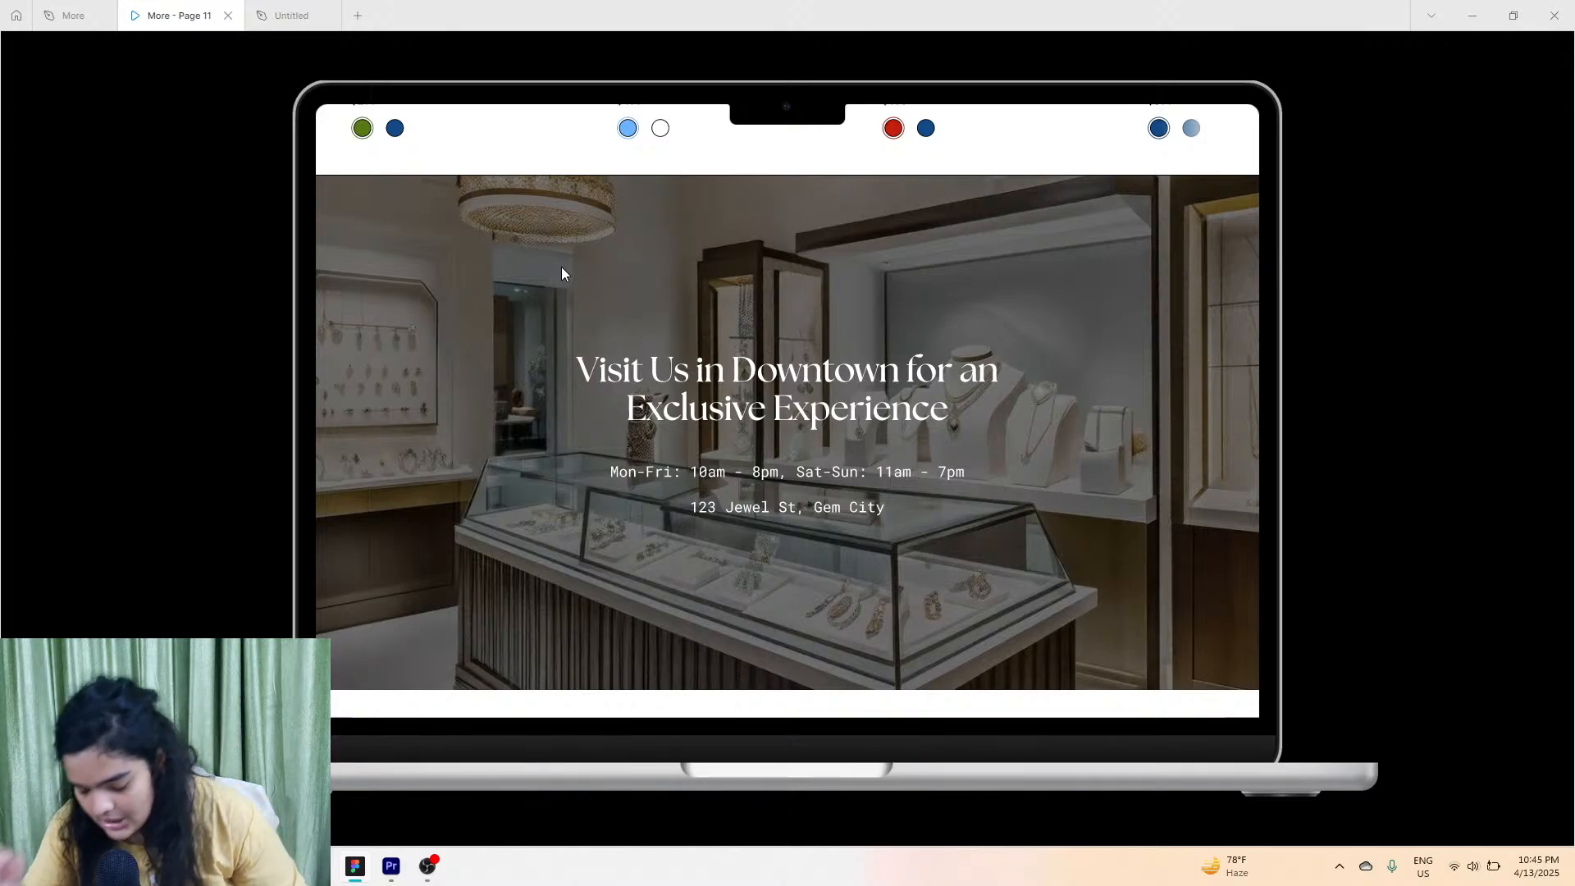
{"action": "left_click", "coordinate": [291, 15]}
{"action": "left_click", "coordinate": [858, 459]}
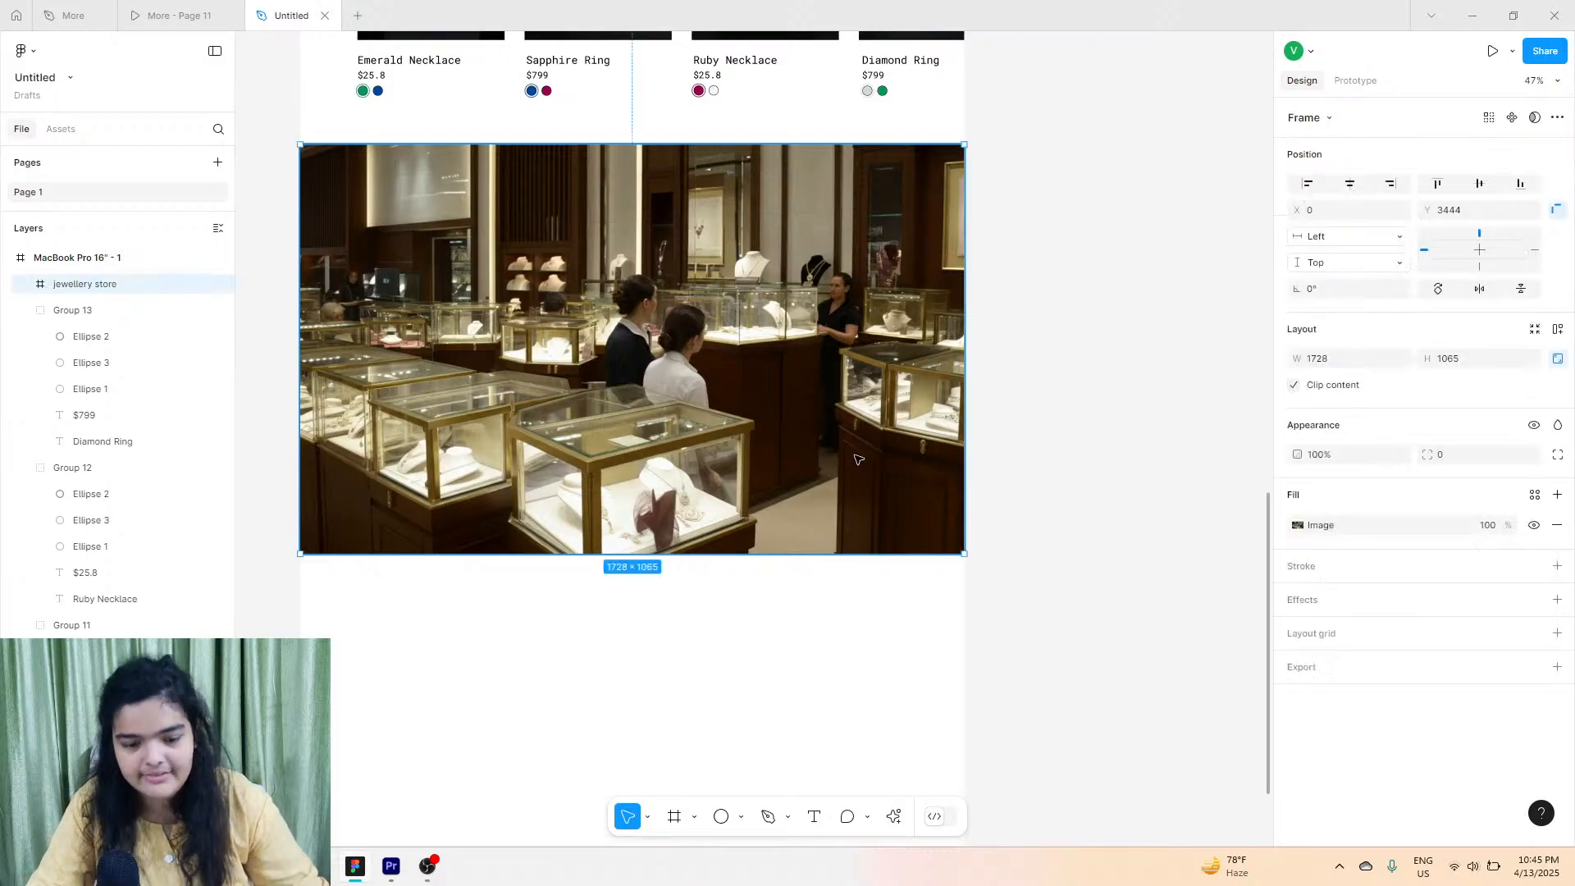
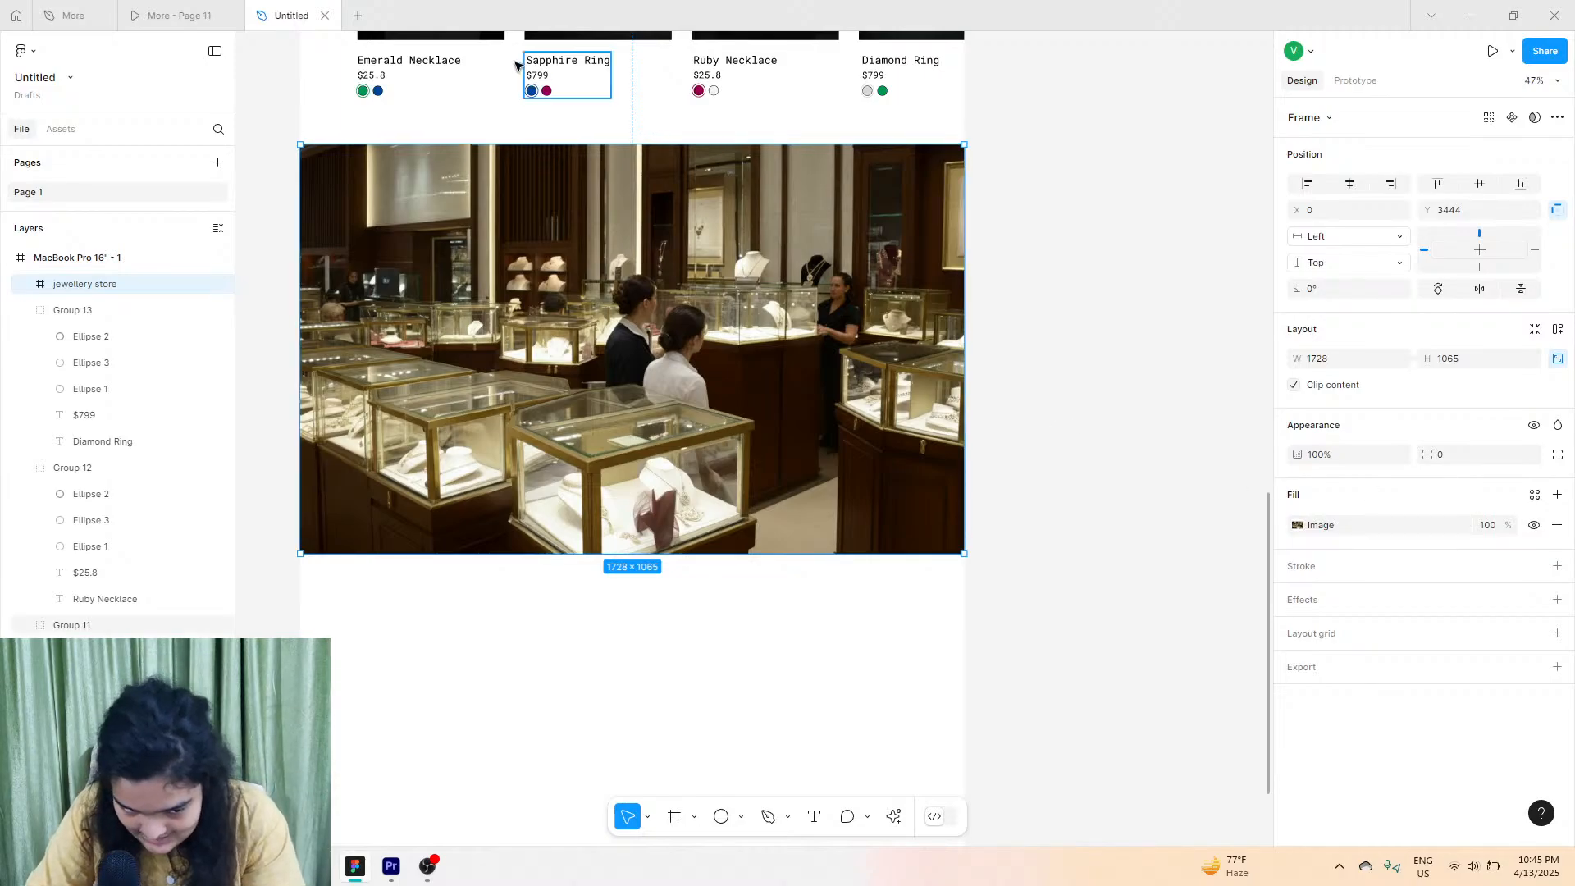
{"action": "left_click", "coordinate": [197, 11]}
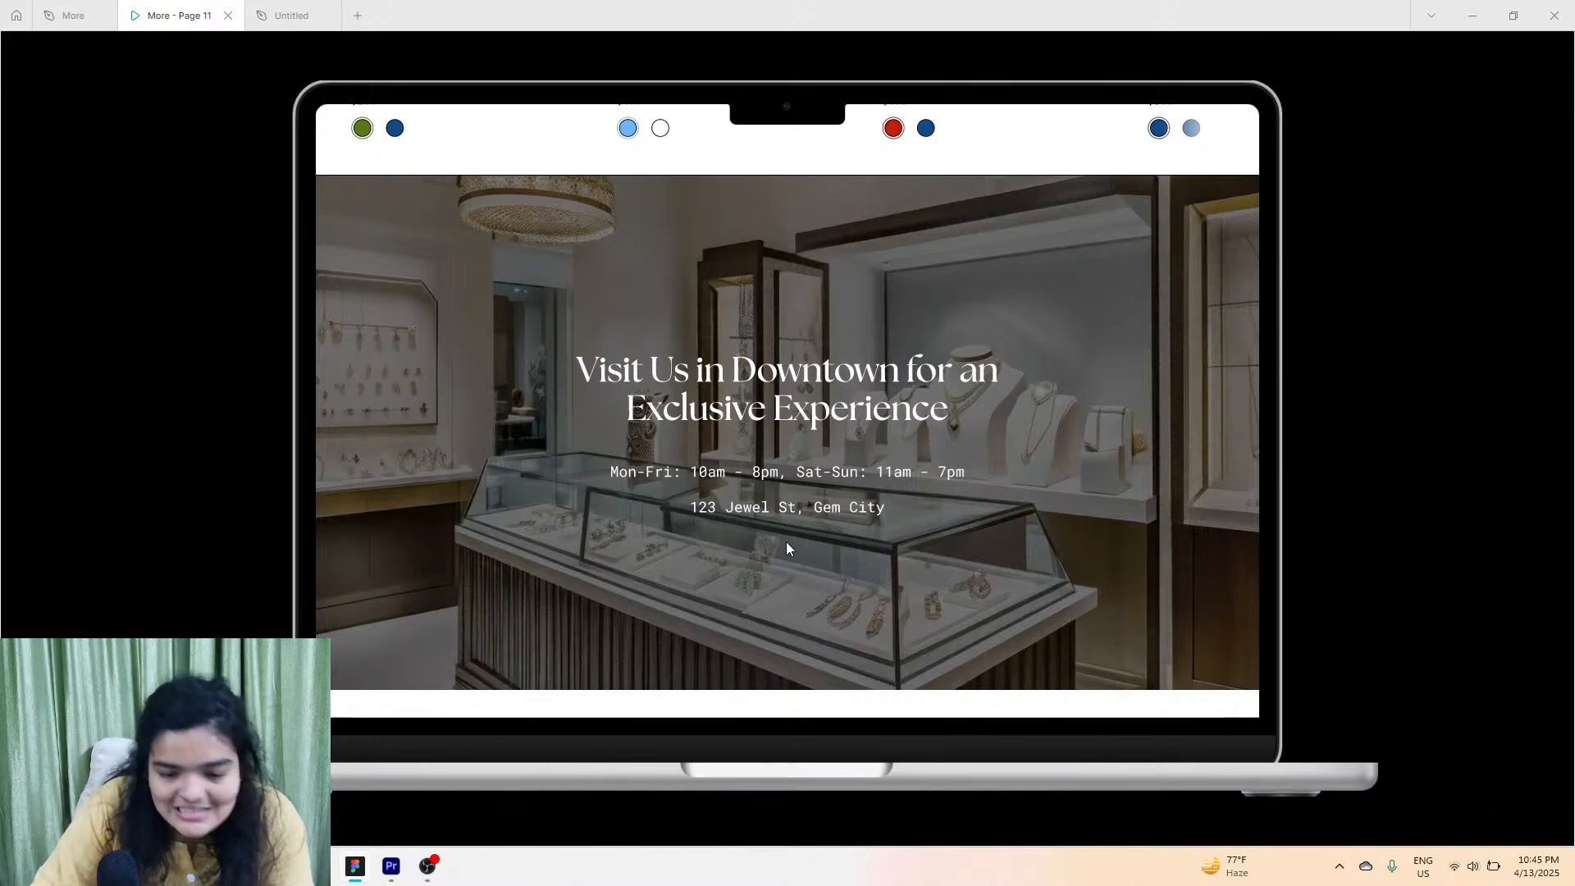
{"action": "scroll", "coordinate": [786, 541], "scroll_direction": "down", "scroll_amount": 2}
{"action": "scroll", "coordinate": [786, 541], "scroll_direction": "up", "scroll_amount": 2}
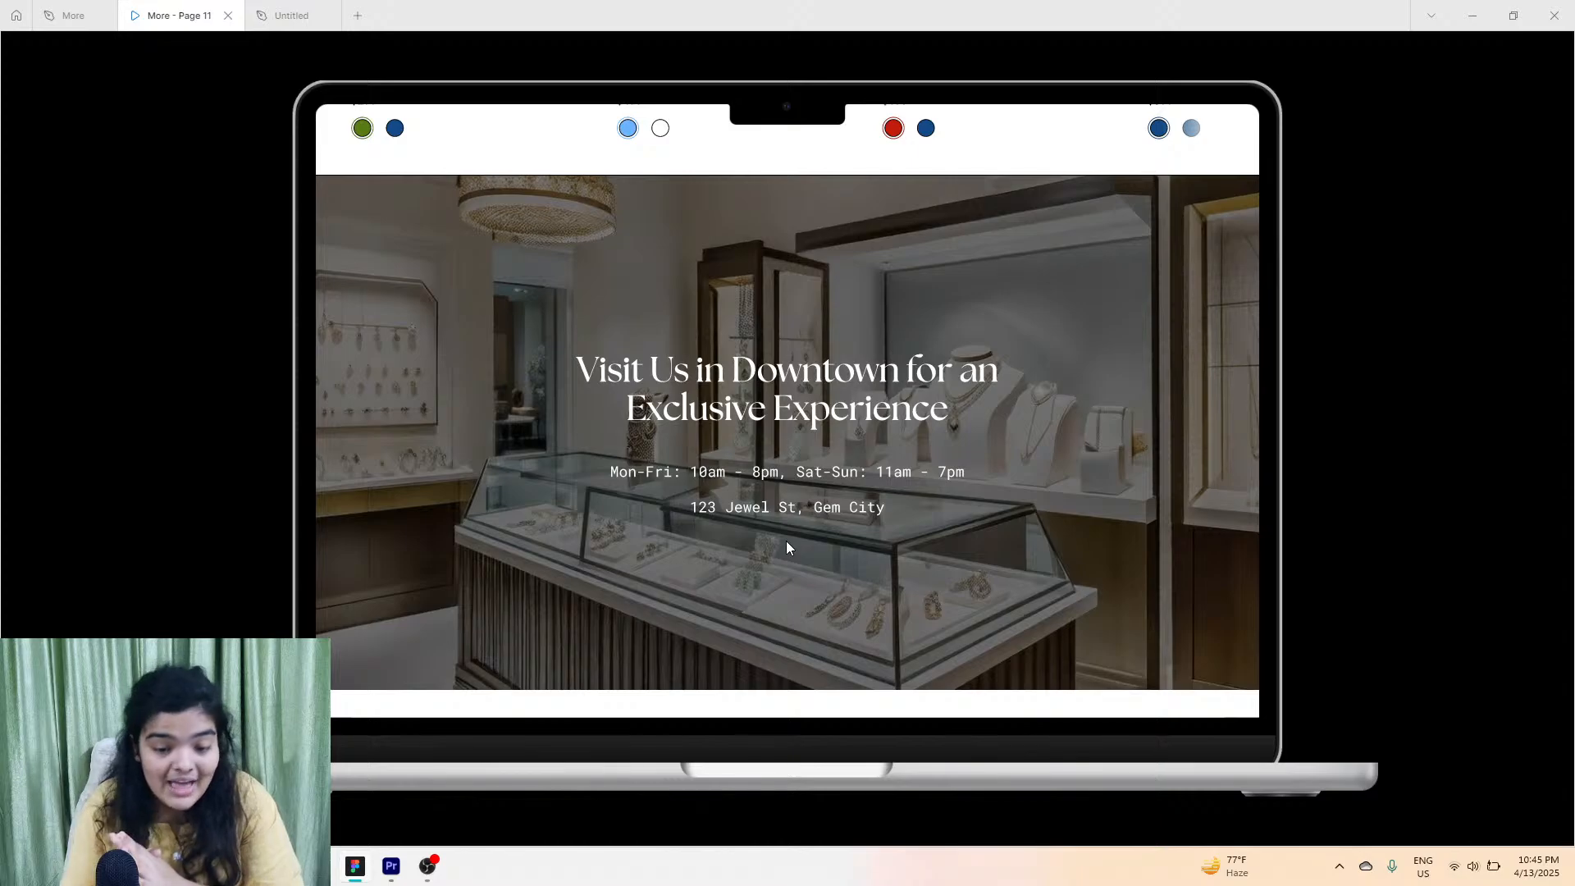
{"action": "left_click", "coordinate": [308, 13]}
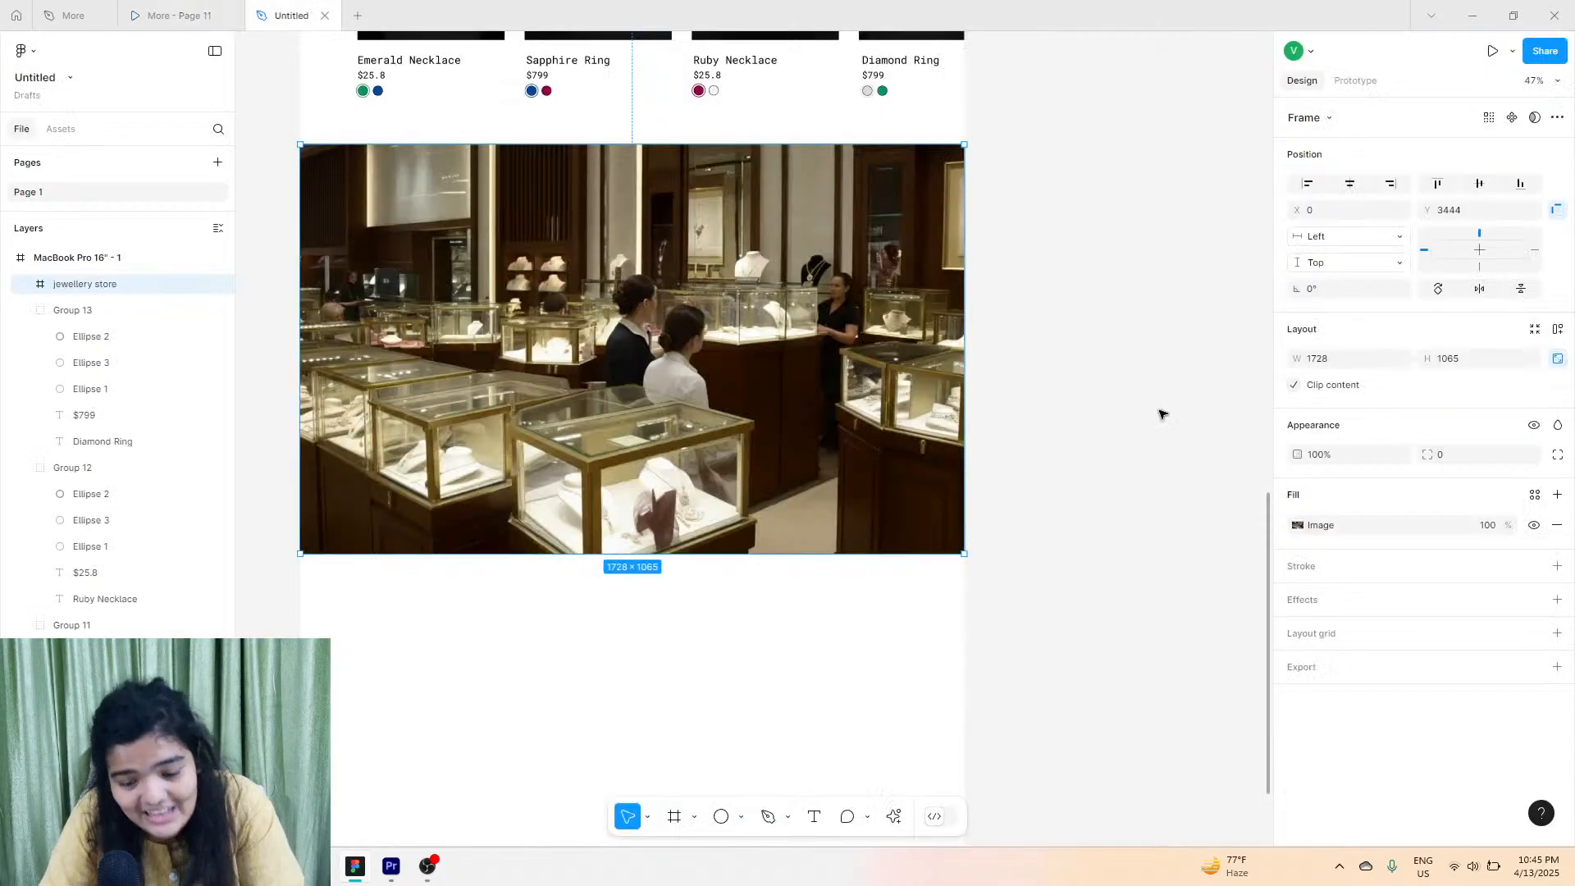
Add a black 000000 fill at 36% opacity over the jewellery store image frame and save the file.
{"action": "left_click", "coordinate": [1557, 494]}
{"action": "left_click", "coordinate": [1322, 524]}
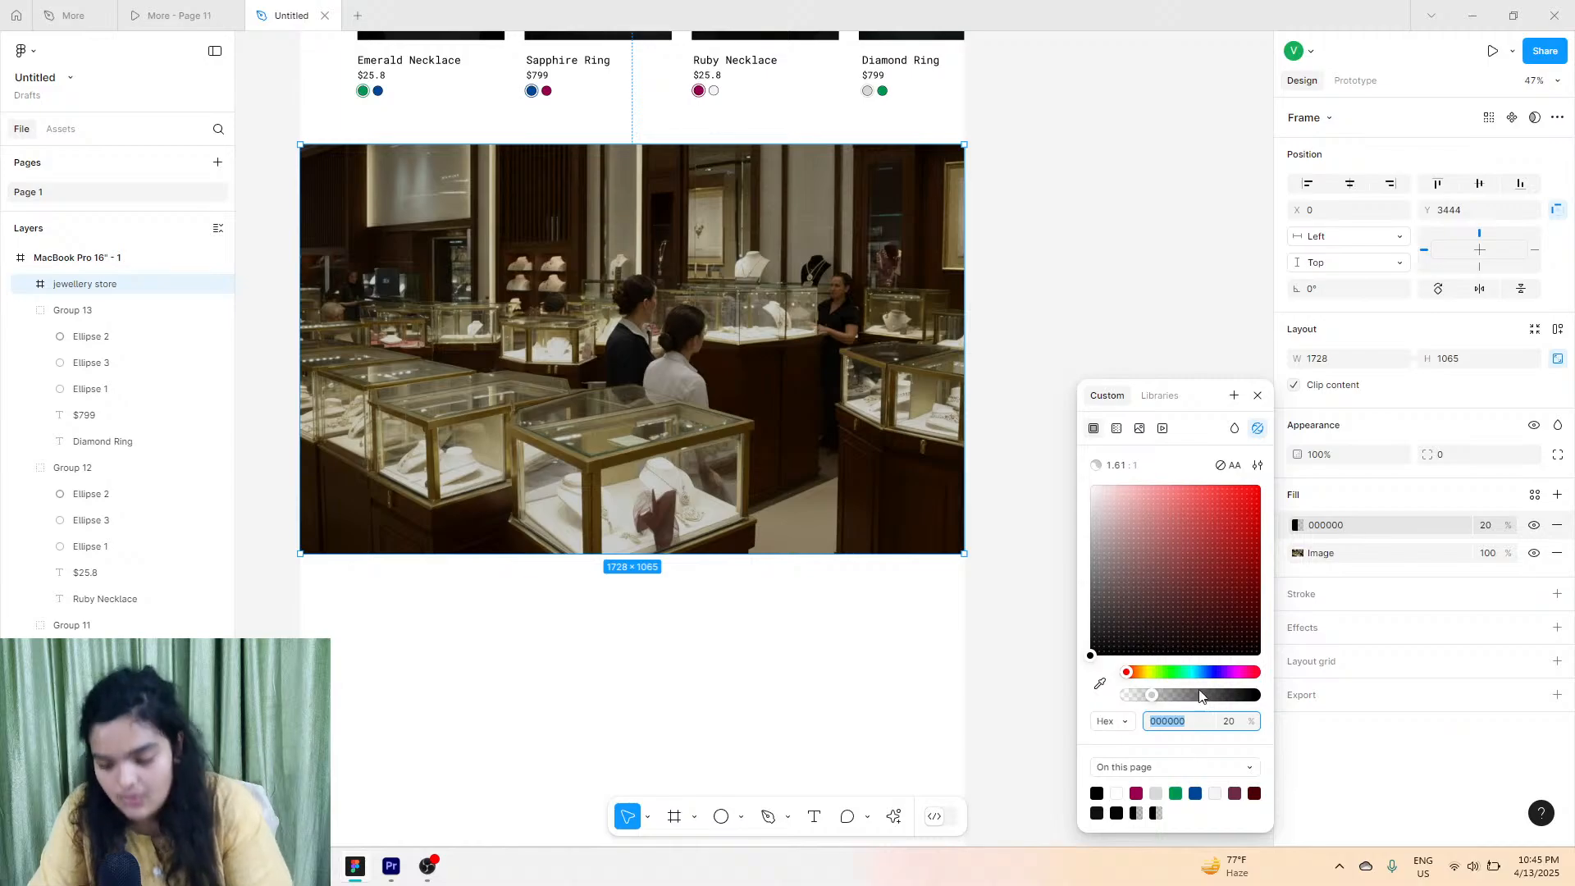
{"action": "left_click_drag", "start_coordinate": [1158, 693], "coordinate": [1174, 699]}
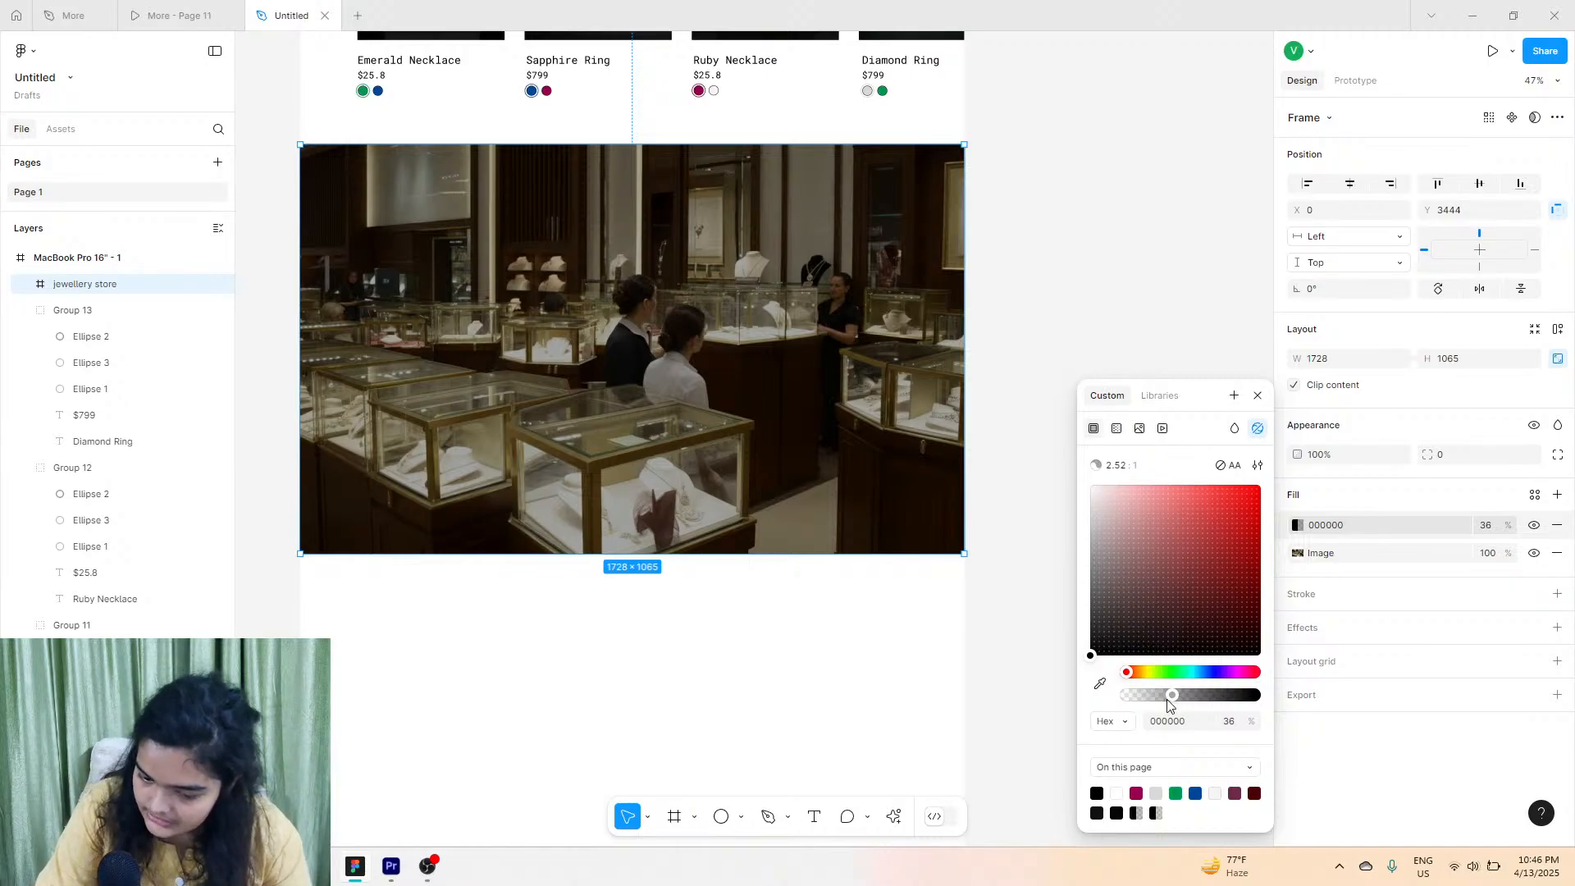
{"action": "left_click", "coordinate": [1074, 545]}
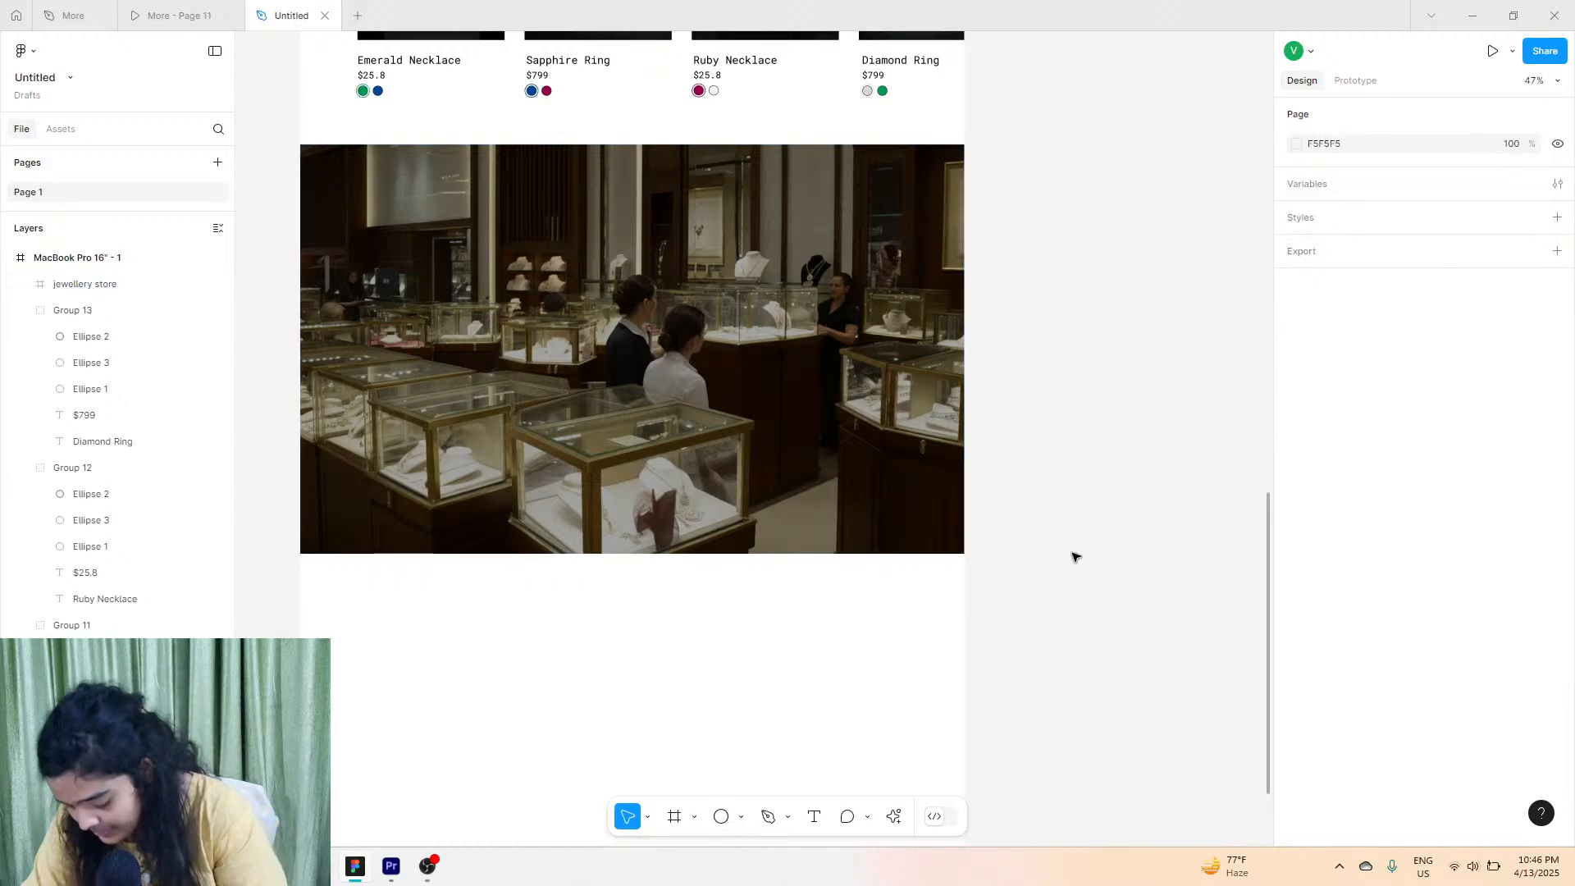
{"action": "key", "text": "ctrl+s"}
Review the store visit section and featured products in the More - Page 11 prototype, and return to the Untitled file's Featured Products section.
{"action": "left_click", "coordinate": [174, 15]}
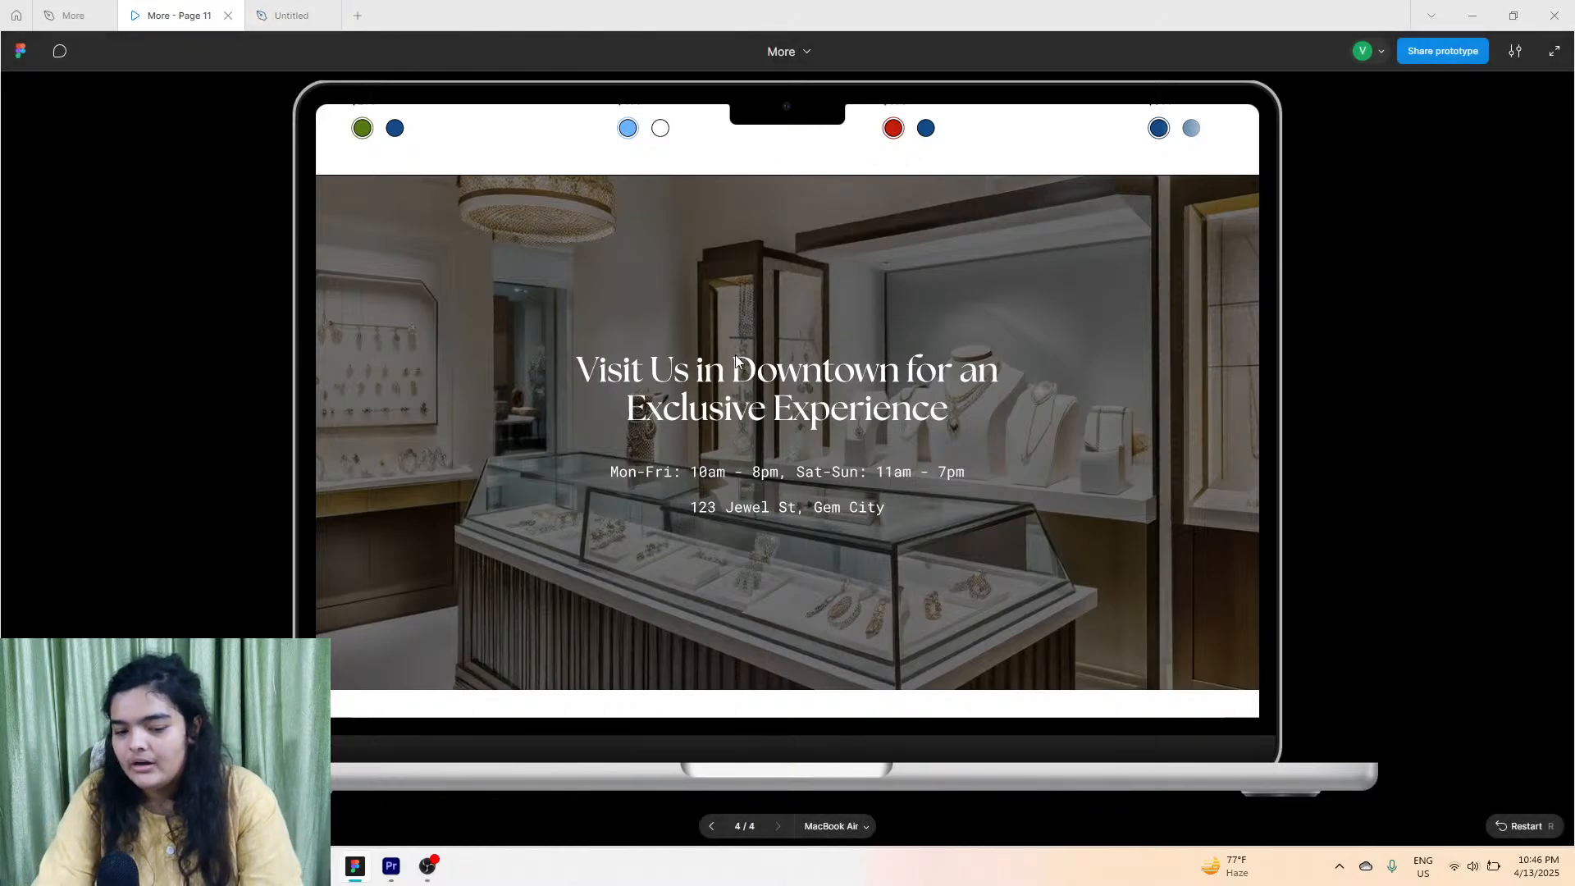
{"action": "scroll", "coordinate": [726, 380], "scroll_direction": "up", "scroll_amount": 1}
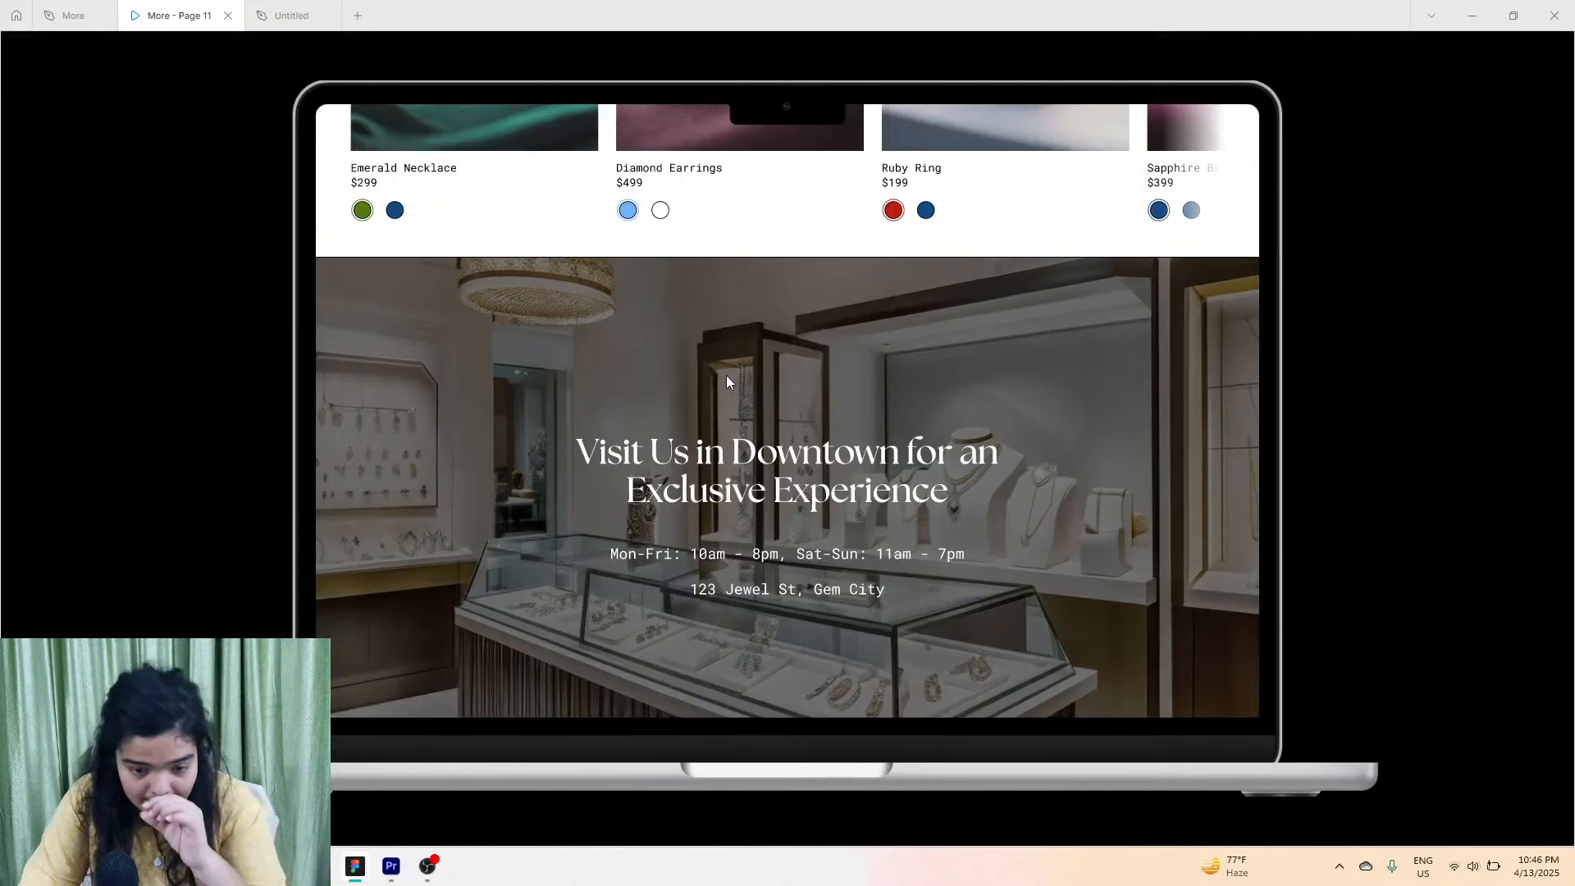
{"action": "scroll", "coordinate": [726, 380], "scroll_direction": "up", "scroll_amount": 4}
{"action": "scroll", "coordinate": [748, 544], "scroll_direction": "down", "scroll_amount": 2}
{"action": "scroll", "coordinate": [538, 172], "scroll_direction": "up", "scroll_amount": 2}
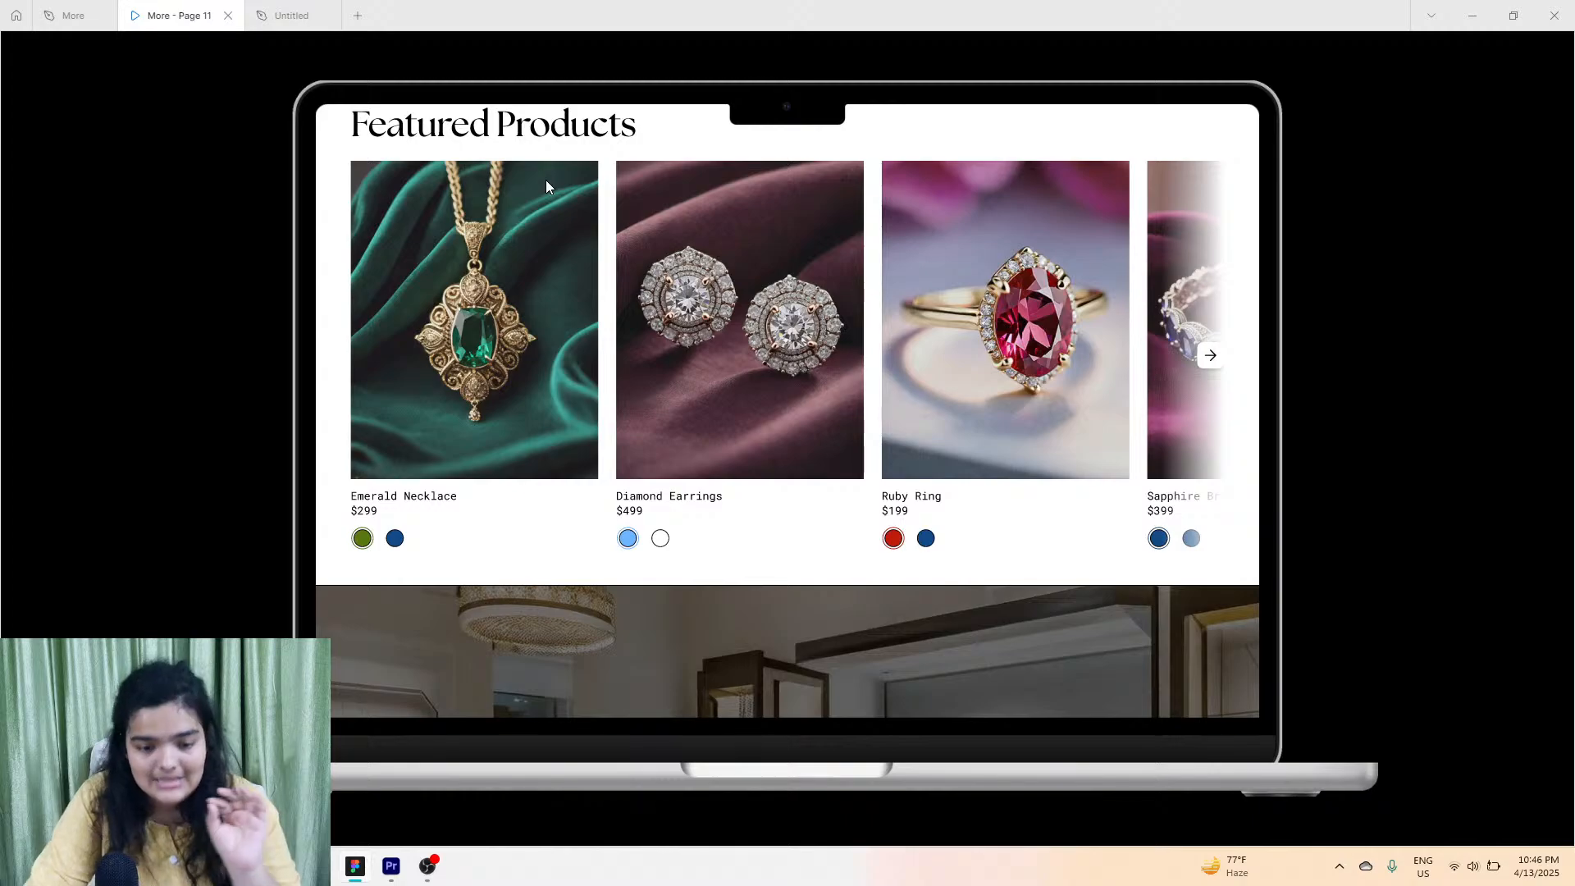
{"action": "left_click", "coordinate": [291, 15]}
{"action": "scroll", "coordinate": [417, 176], "scroll_direction": "up", "scroll_amount": 1}
{"action": "scroll", "coordinate": [416, 176], "scroll_direction": "up", "scroll_amount": 3}
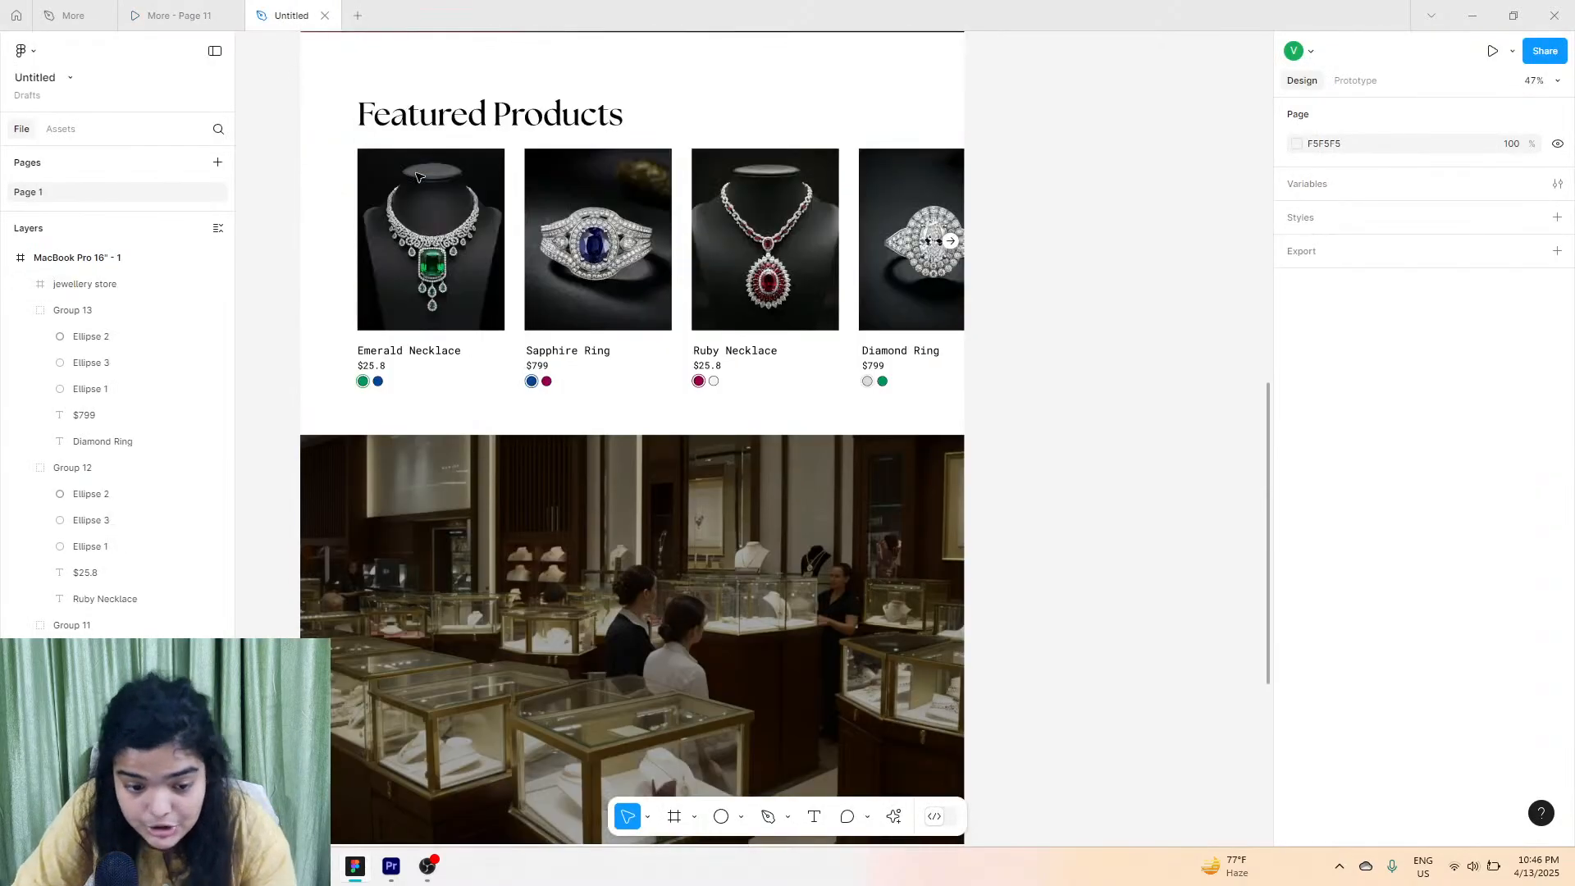
Duplicate the Featured Products heading onto the middle of the jewellery store image and colour the copy white FFFFFF.
{"action": "left_click", "coordinate": [465, 124]}
{"action": "left_click_drag", "start_coordinate": [333, 105], "coordinate": [883, 378]}
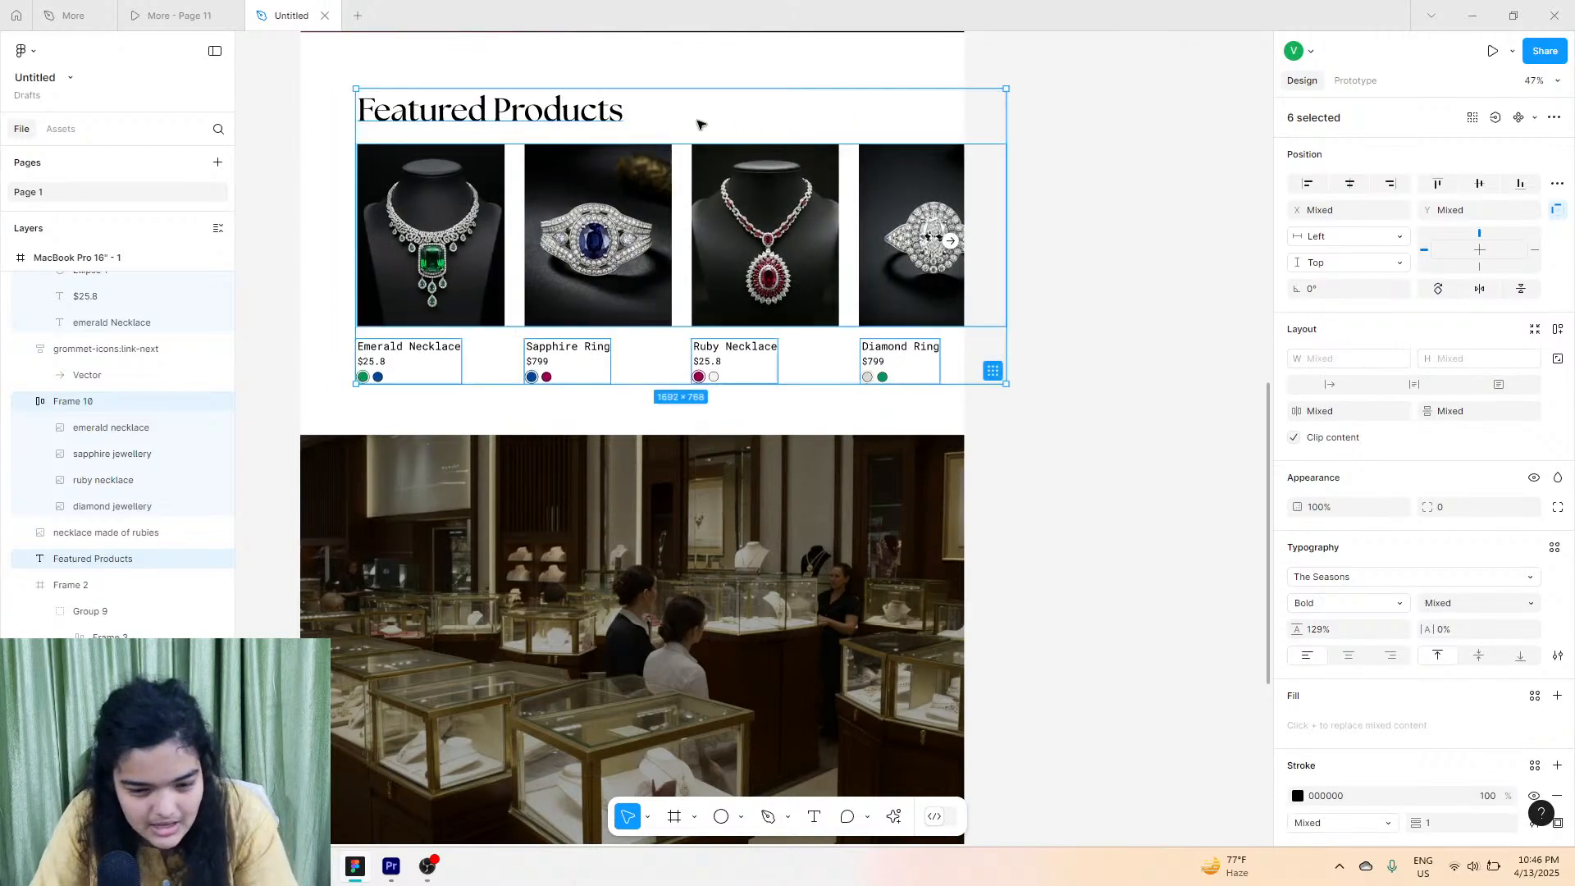
{"action": "left_click", "coordinate": [596, 123]}
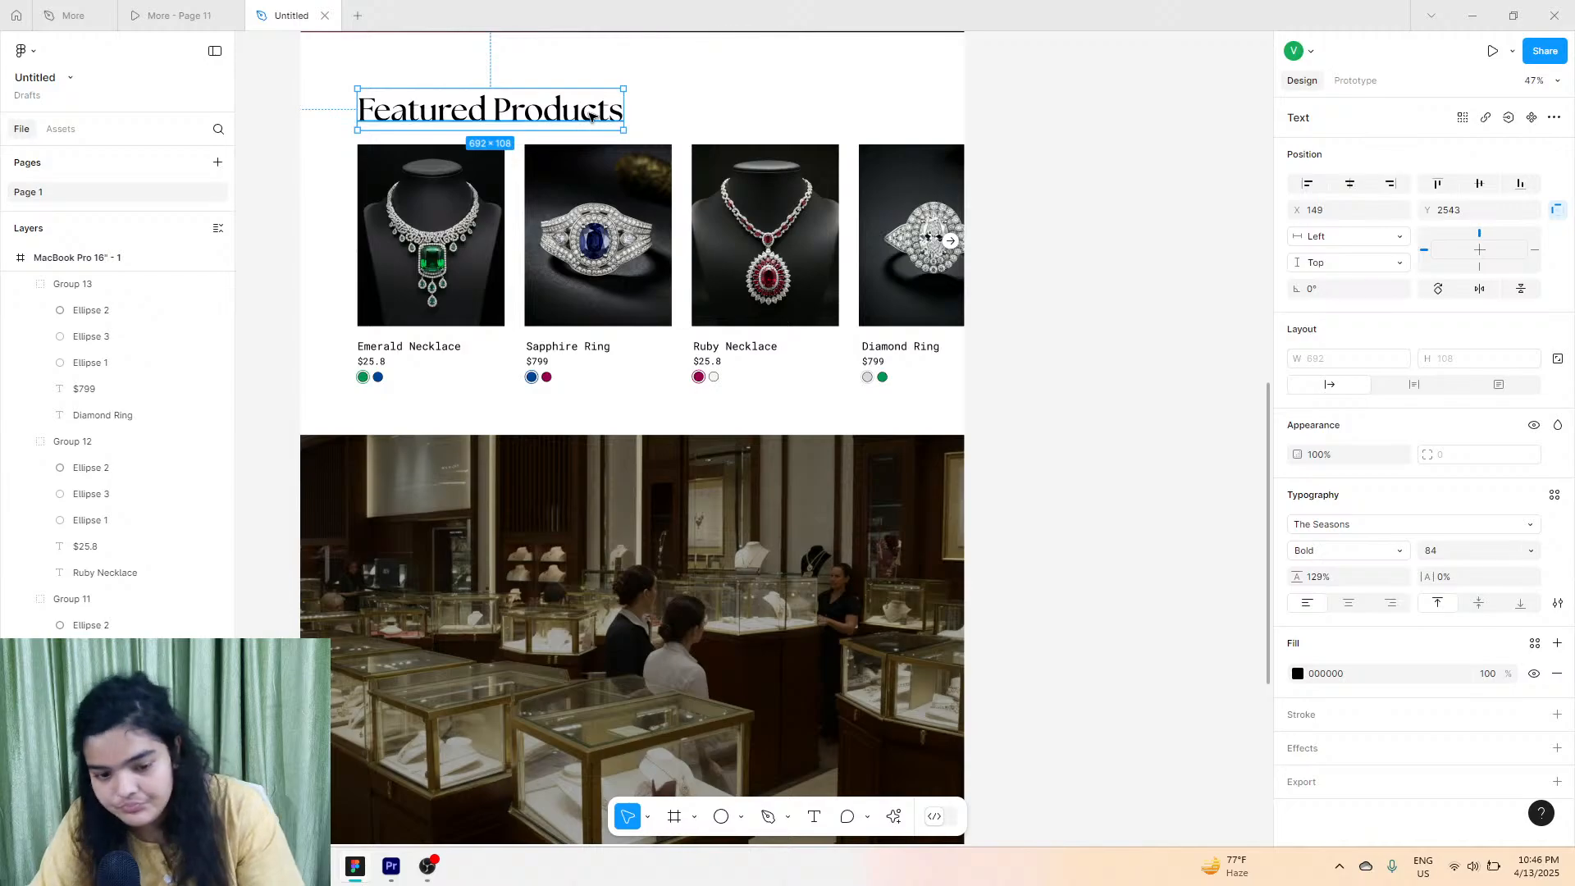
{"action": "left_click_drag", "start_coordinate": [596, 123], "coordinate": [732, 612], "text": "alt"}
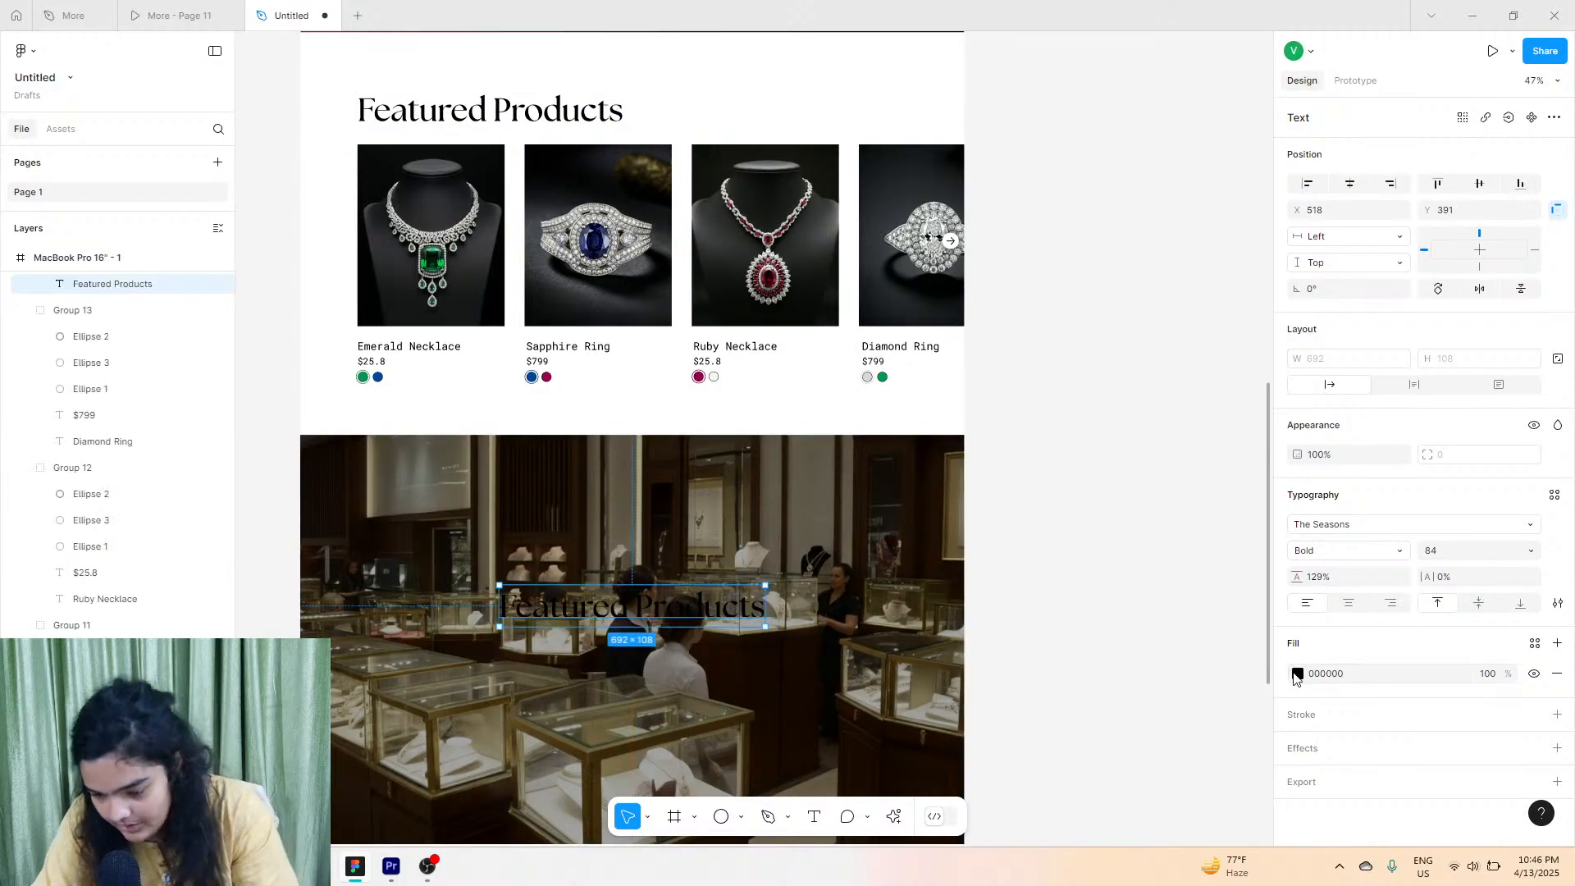
{"action": "left_click", "coordinate": [1296, 674]}
{"action": "left_click_drag", "start_coordinate": [1247, 633], "coordinate": [916, 399]}
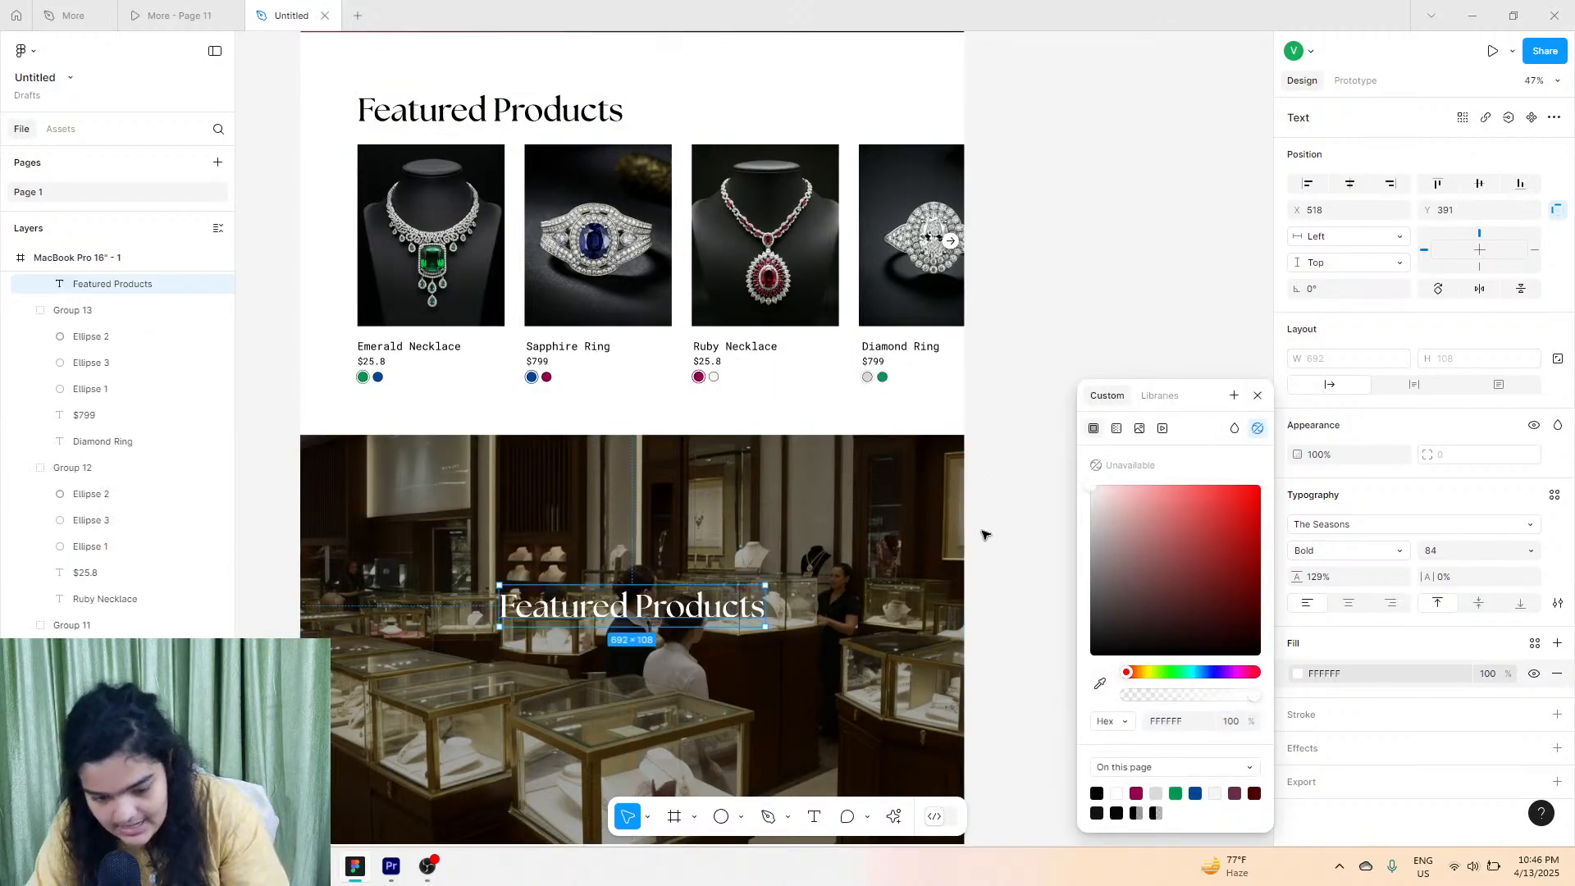
Add a drop shadow to the heading on the store image with Y 0, blur 17.4 and black at 76% opacity.
{"action": "scroll", "coordinate": [577, 647], "scroll_direction": "up", "scroll_amount": 5}
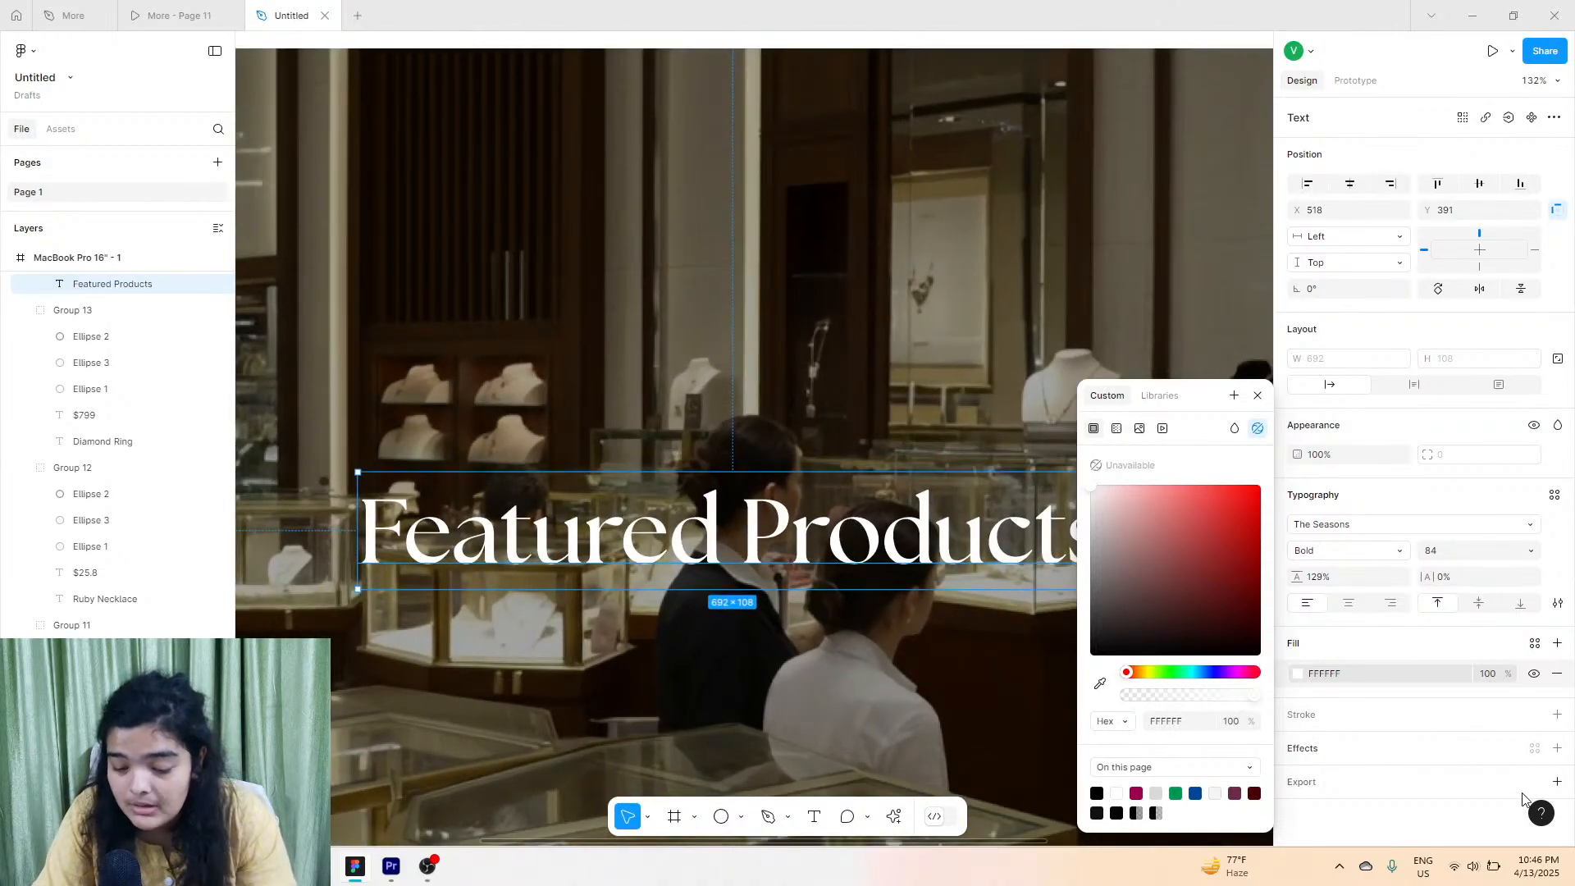
{"action": "left_click", "coordinate": [1558, 751]}
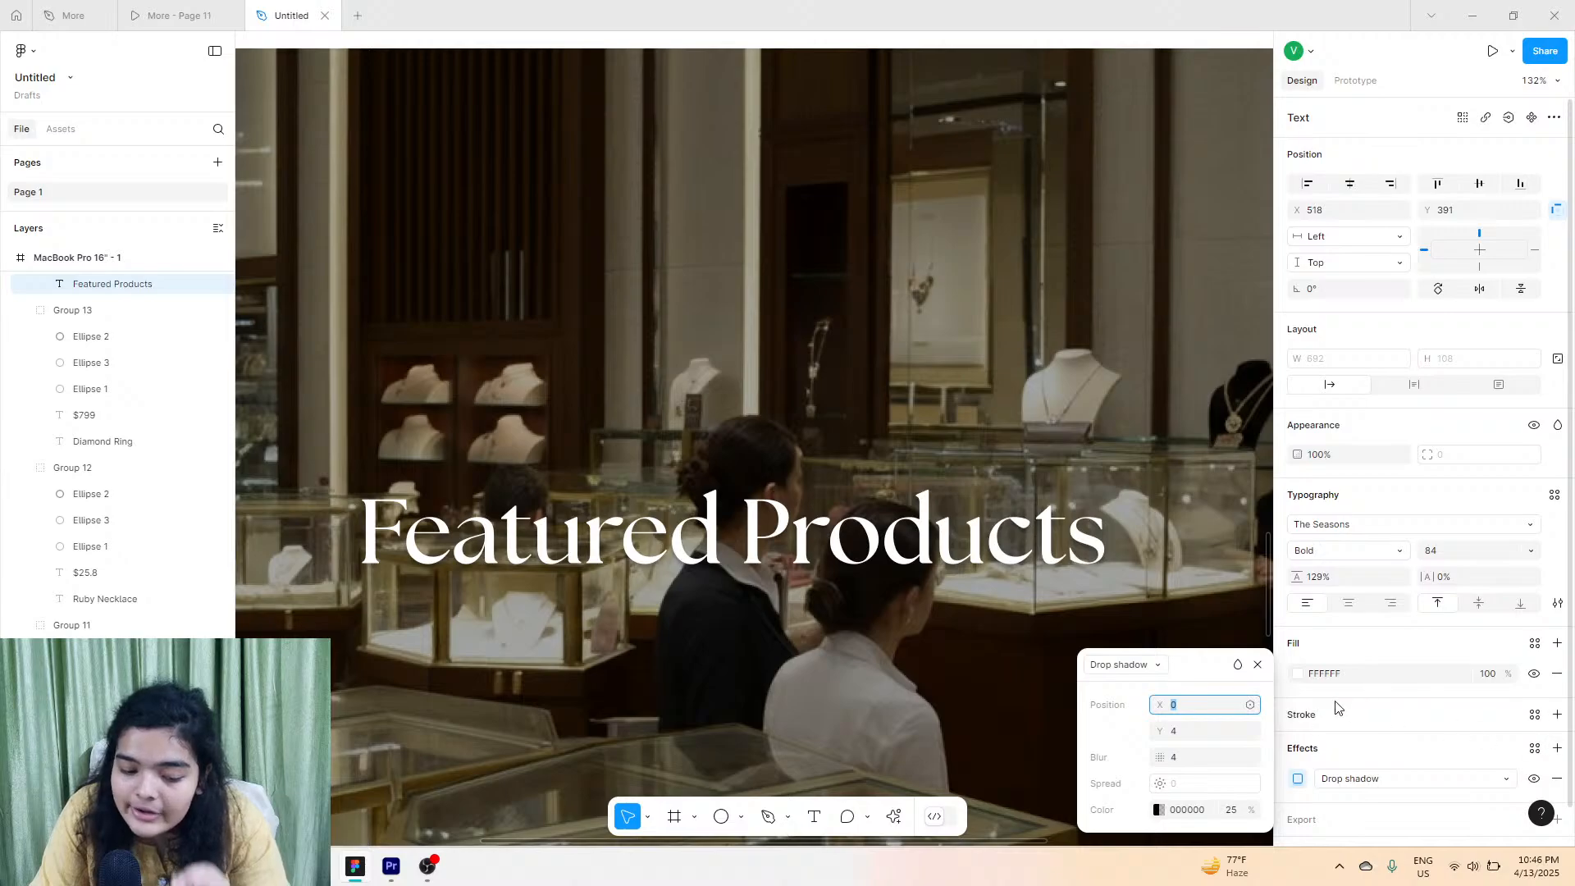
{"action": "left_click", "coordinate": [1159, 809]}
{"action": "left_click_drag", "start_coordinate": [1006, 695], "coordinate": [1027, 697]}
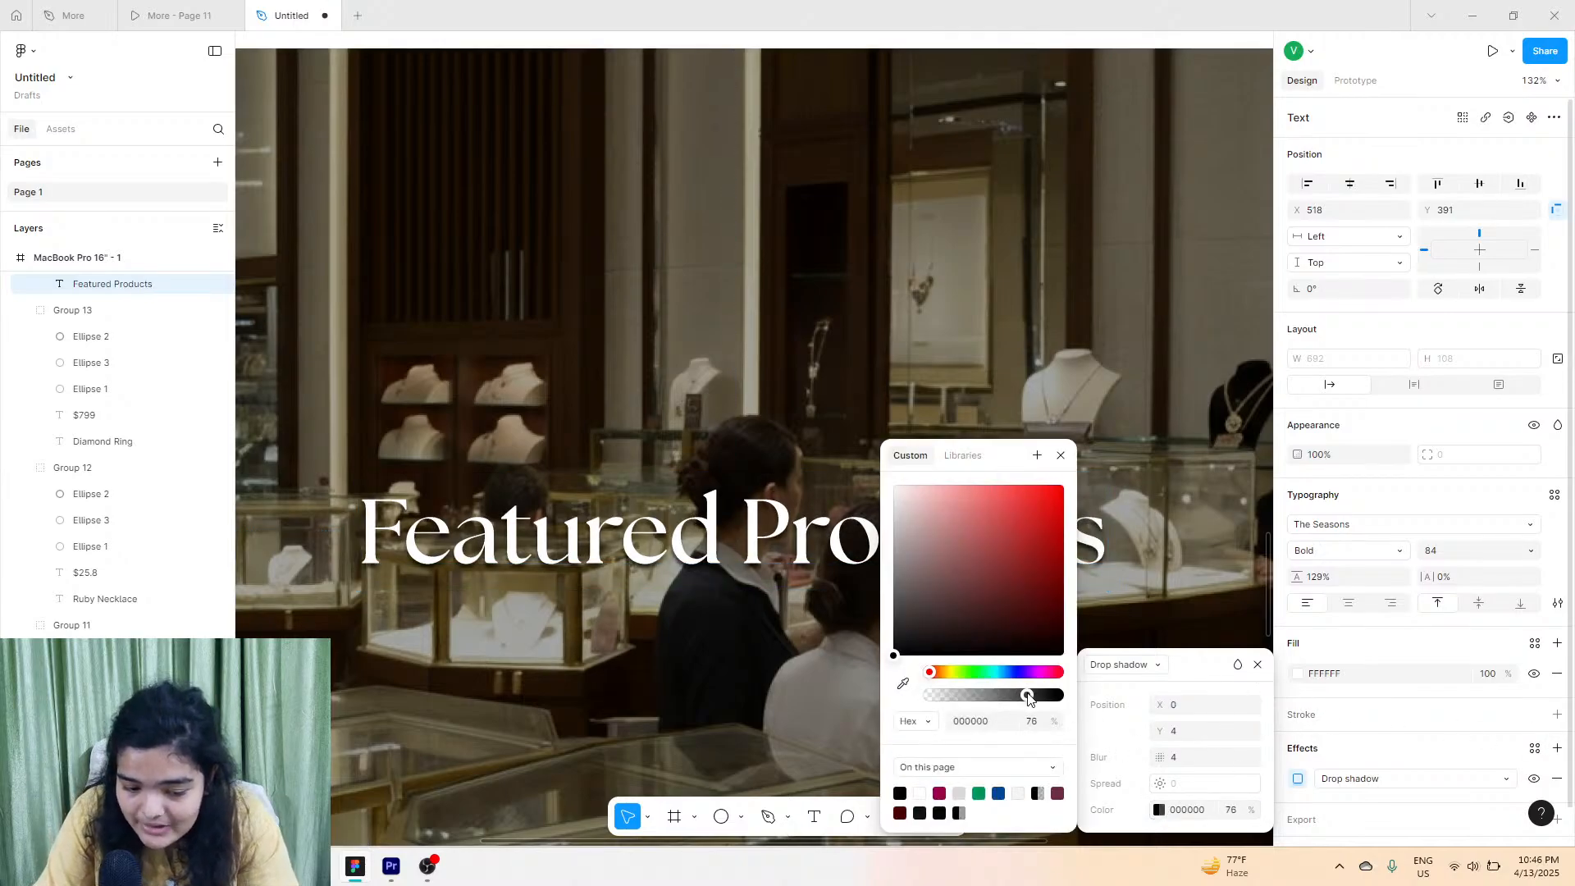
{"action": "mouse_move", "coordinate": [1157, 732]}
{"action": "left_mouse_down"}
{"action": "mouse_move", "coordinate": [1174, 758]}
{"action": "mouse_move", "coordinate": [1198, 739]}
{"action": "mouse_move", "coordinate": [1135, 731]}
{"action": "mouse_move", "coordinate": [1153, 731]}
{"action": "left_mouse_up"}
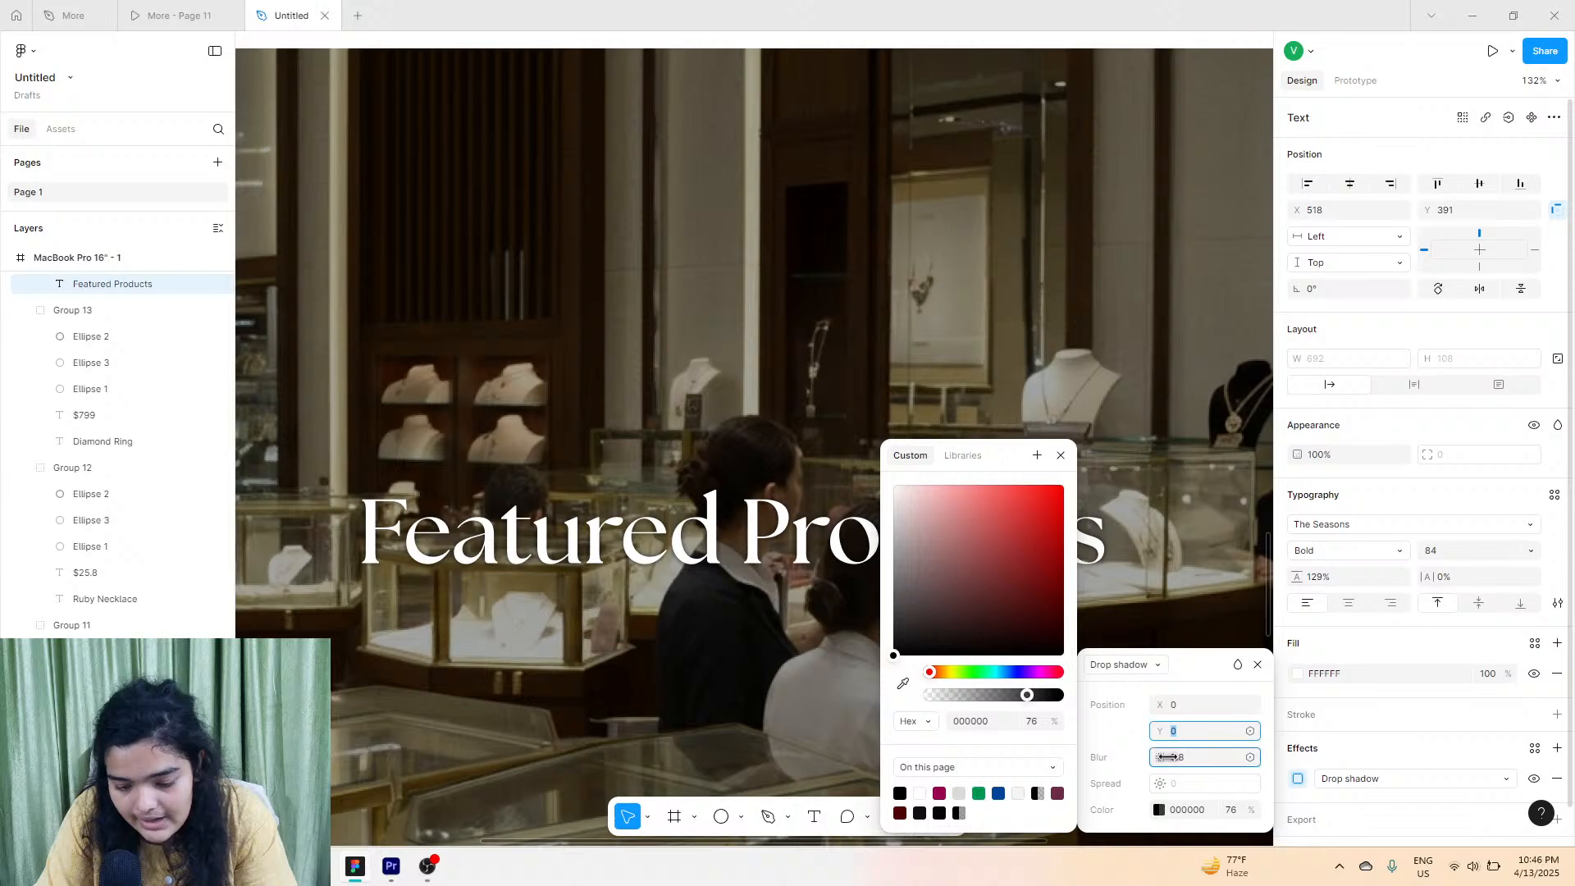
{"action": "left_click", "coordinate": [736, 723]}
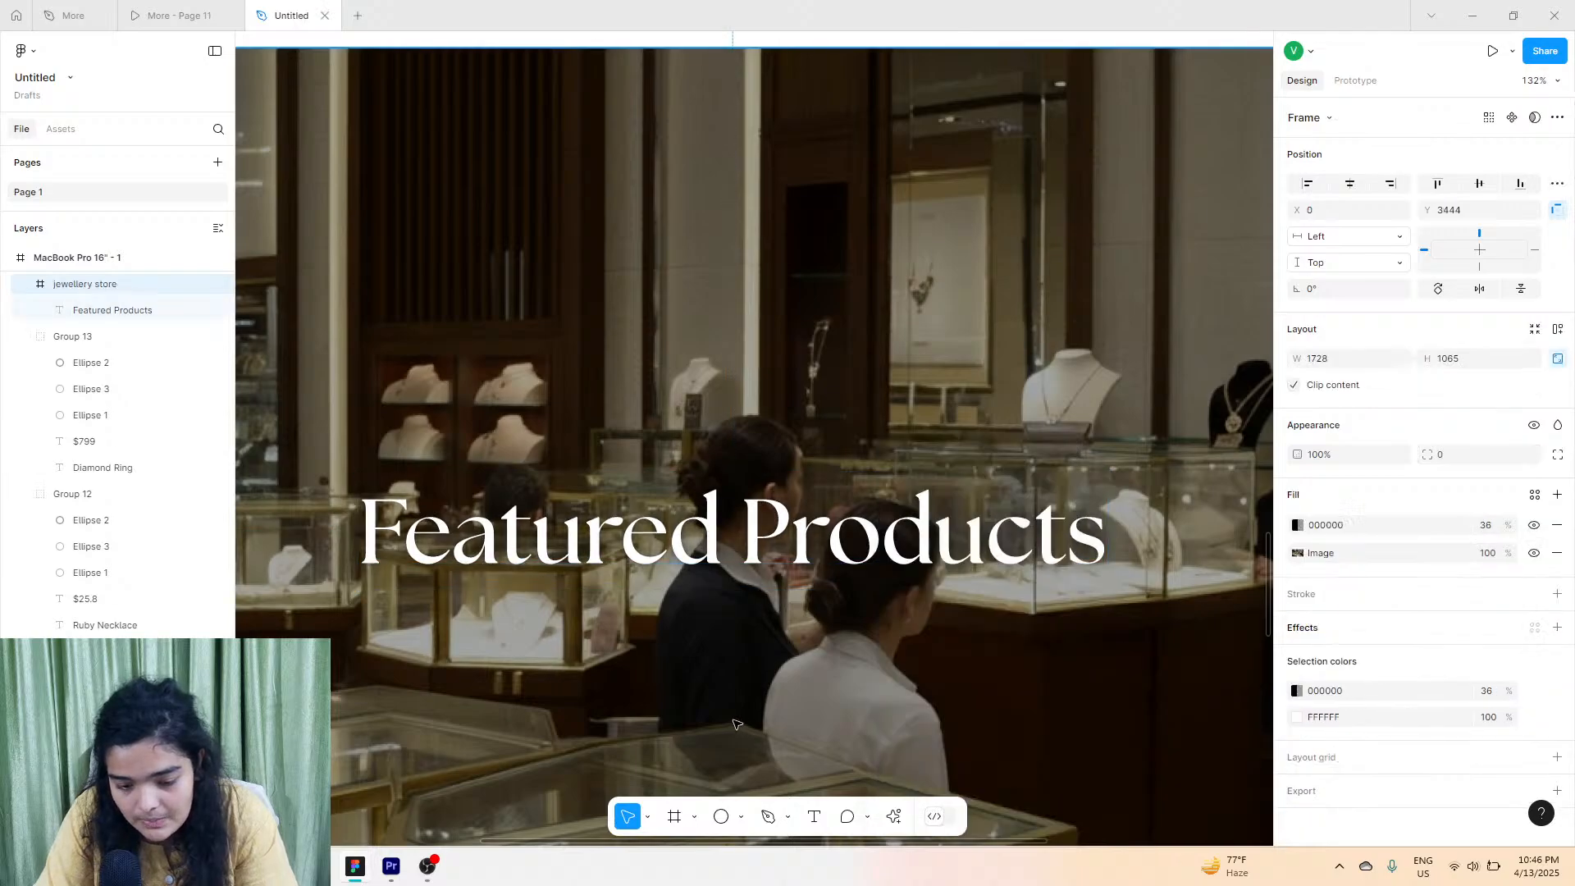
Compare the store image heading with its drop shadow hidden and shown, and check the shadow's settings.
{"action": "left_click", "coordinate": [794, 534]}
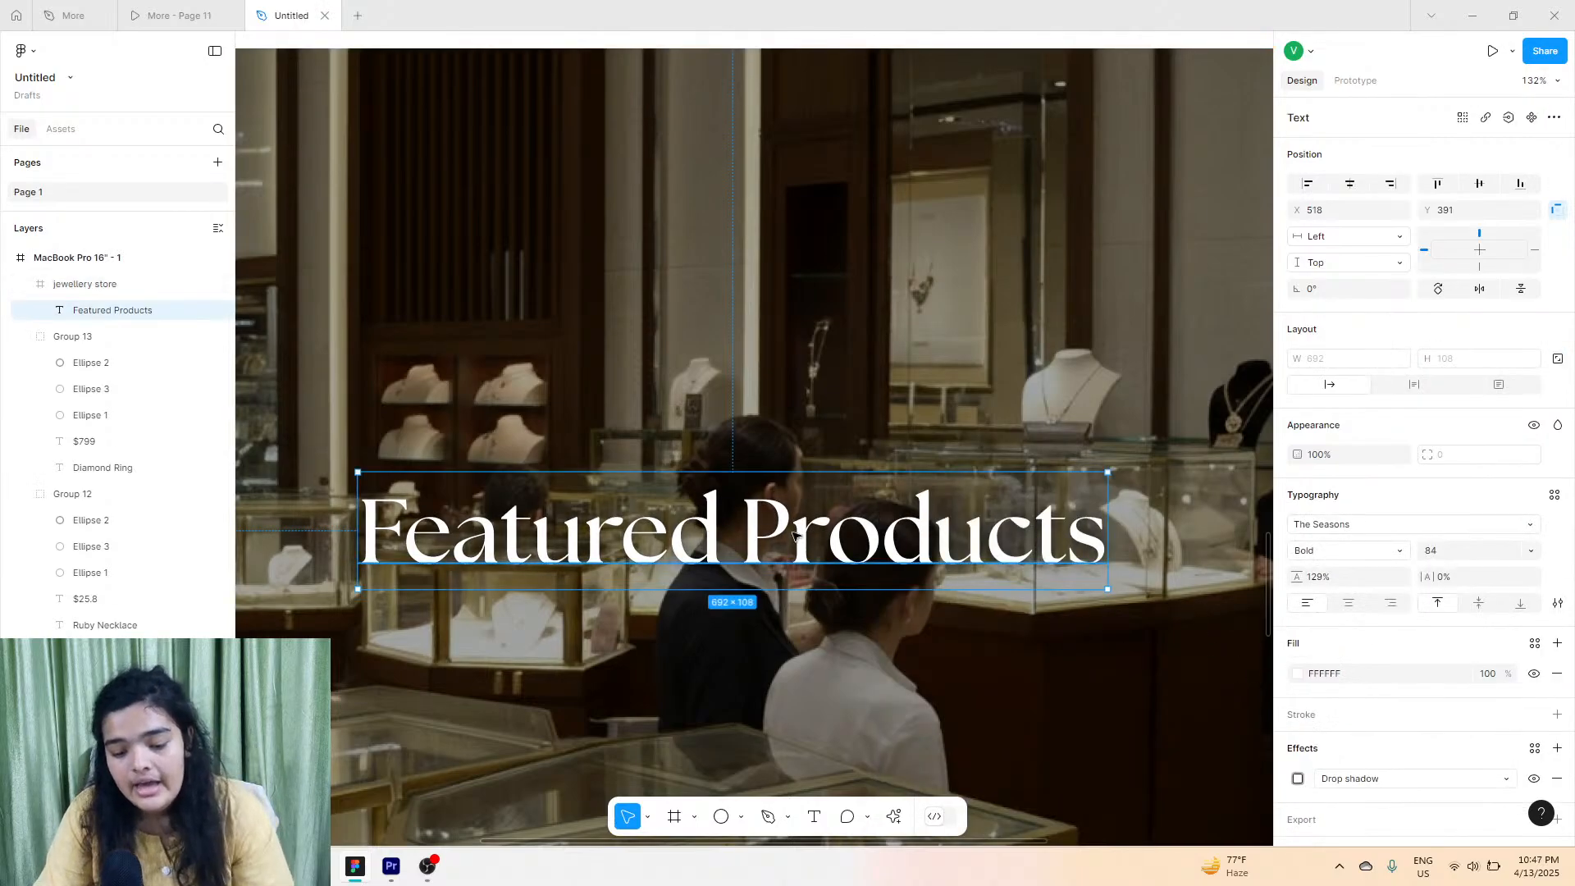
{"action": "scroll", "coordinate": [794, 535], "scroll_direction": "down", "scroll_amount": 5}
{"action": "scroll", "coordinate": [793, 535], "scroll_direction": "down", "scroll_amount": 1}
{"action": "left_click", "coordinate": [1533, 779]}
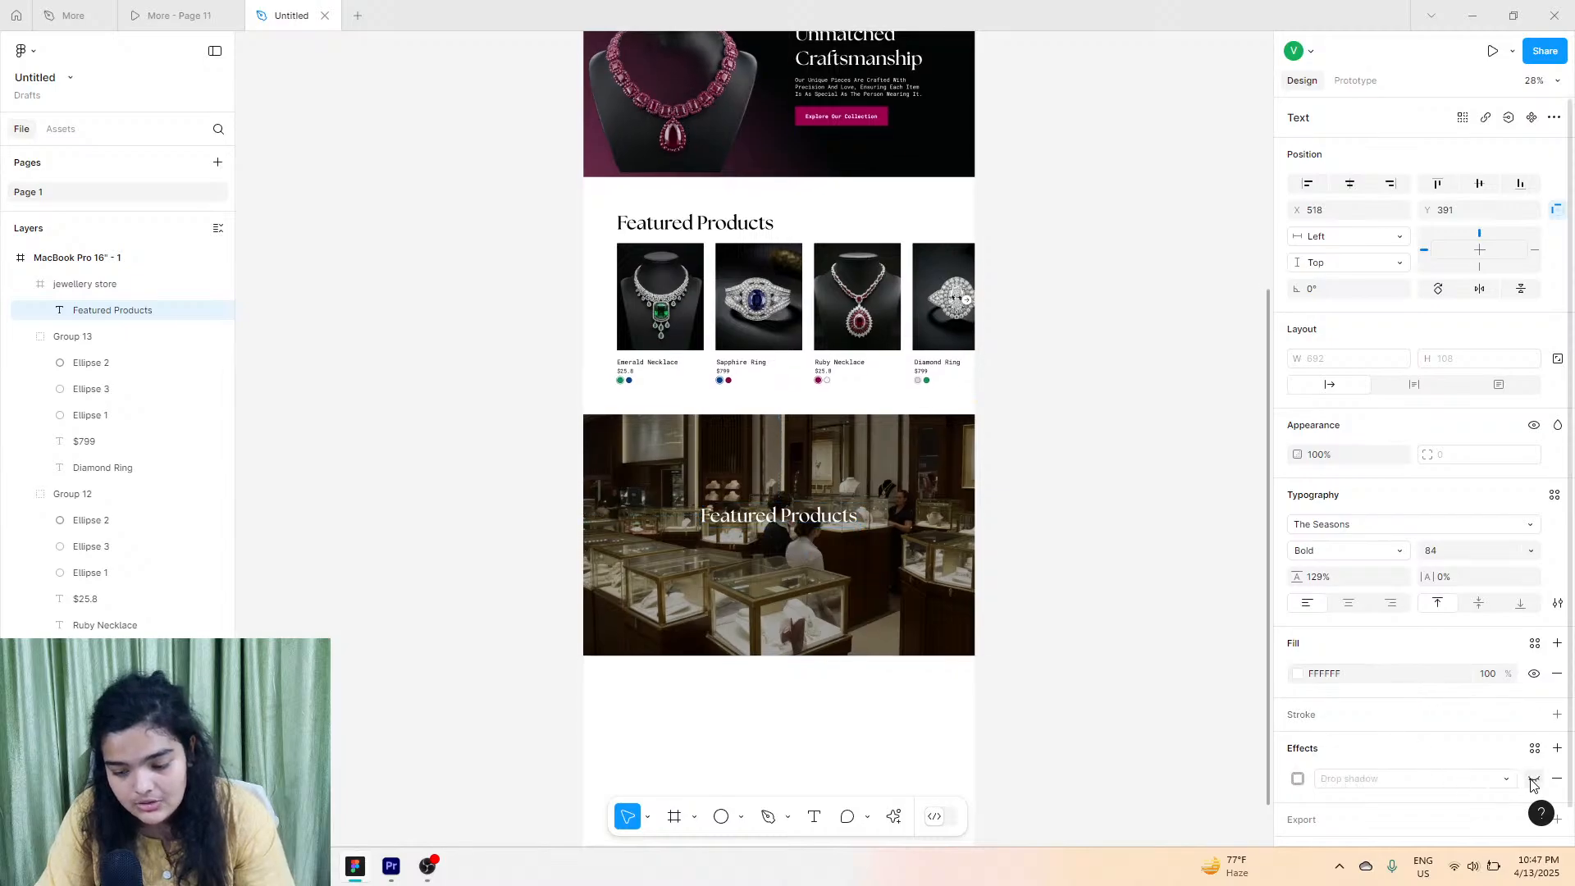
{"action": "left_click", "coordinate": [1533, 778]}
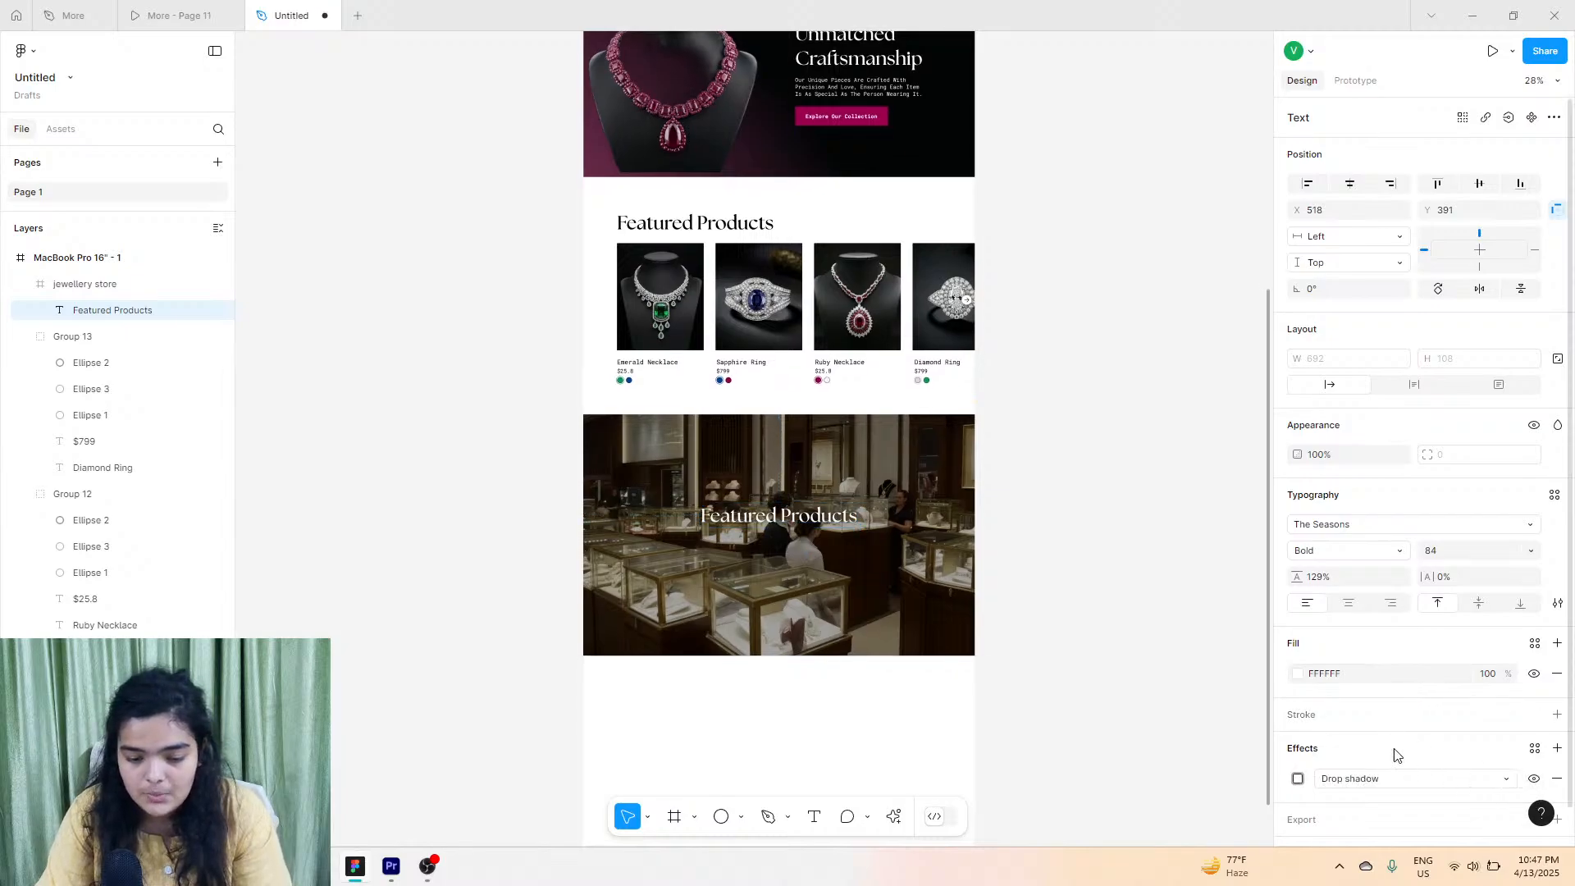
{"action": "scroll", "coordinate": [860, 573], "scroll_direction": "up", "scroll_amount": 4}
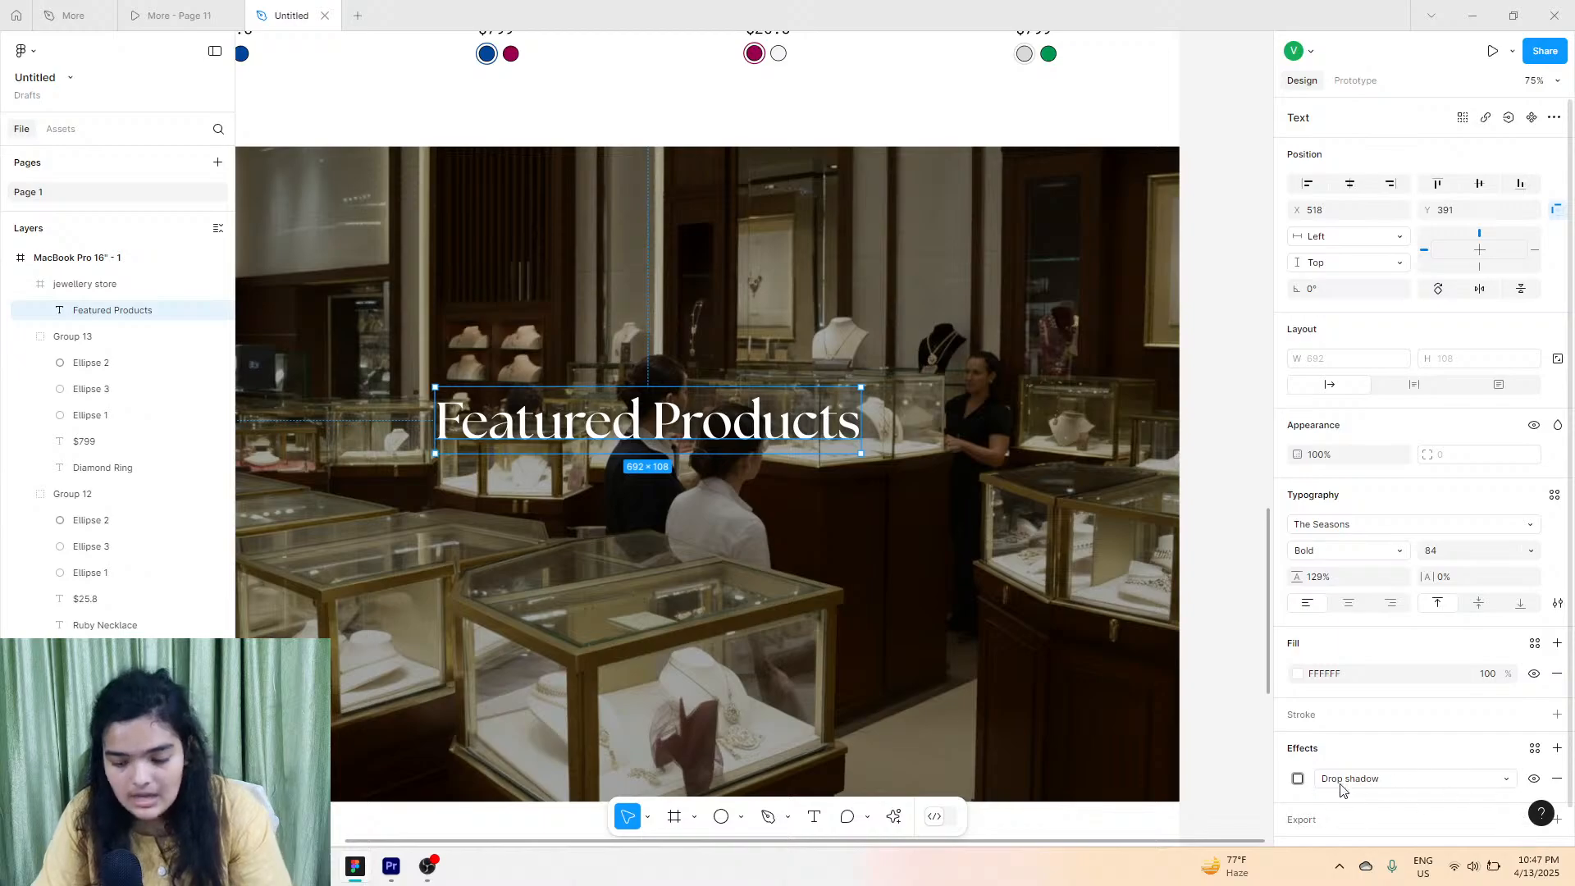
{"action": "left_click", "coordinate": [1297, 779]}
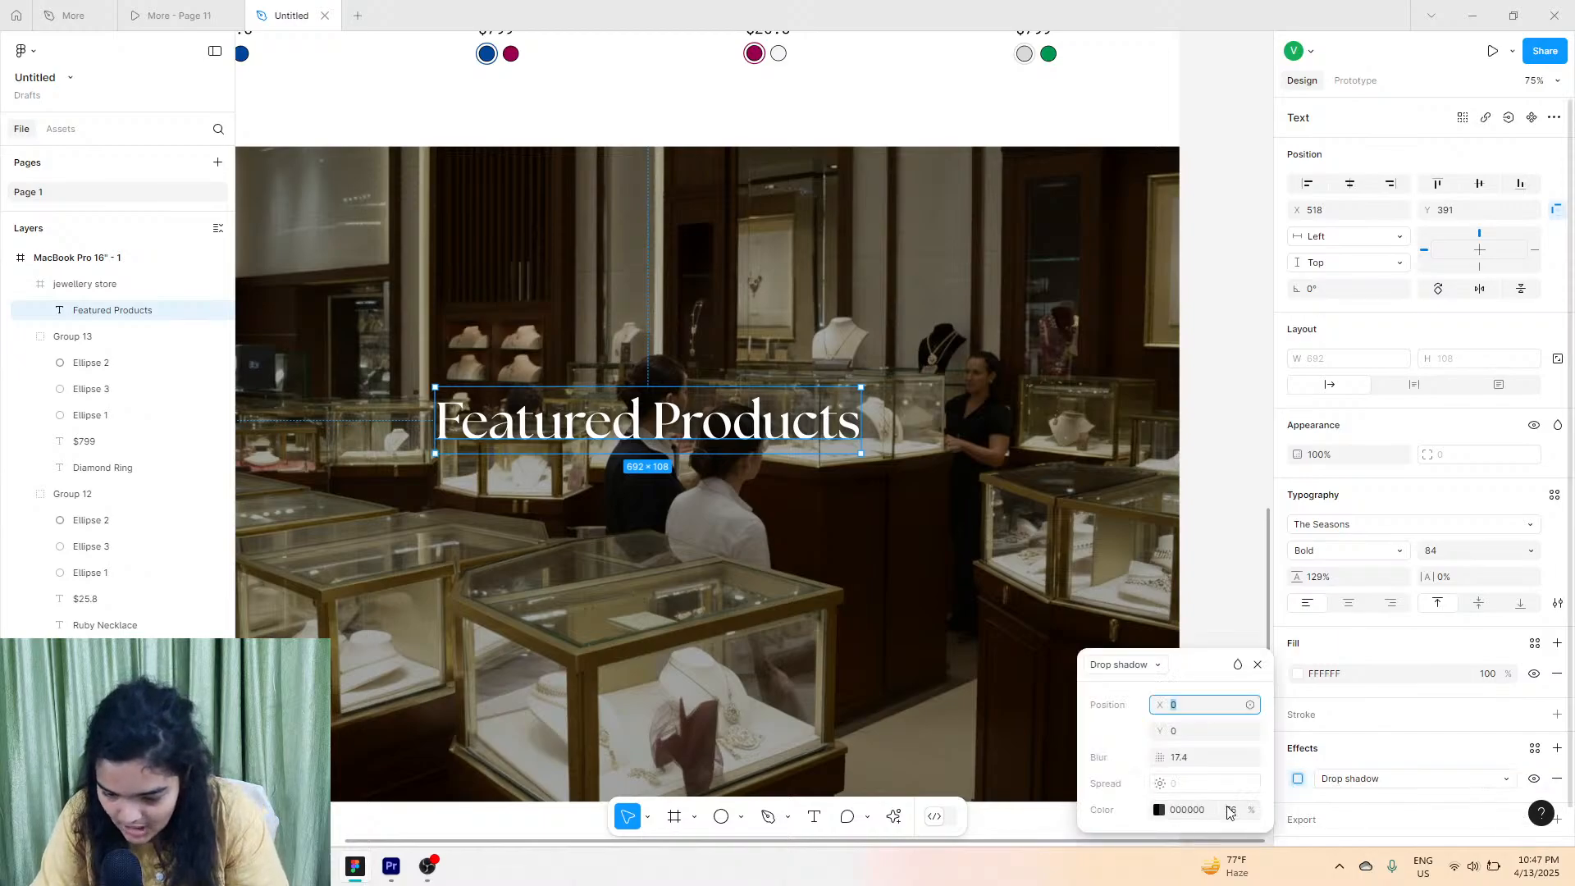
Set the opacity of the jewellery store frame's black overlay fill to 22%.
{"action": "left_click", "coordinate": [1154, 626]}
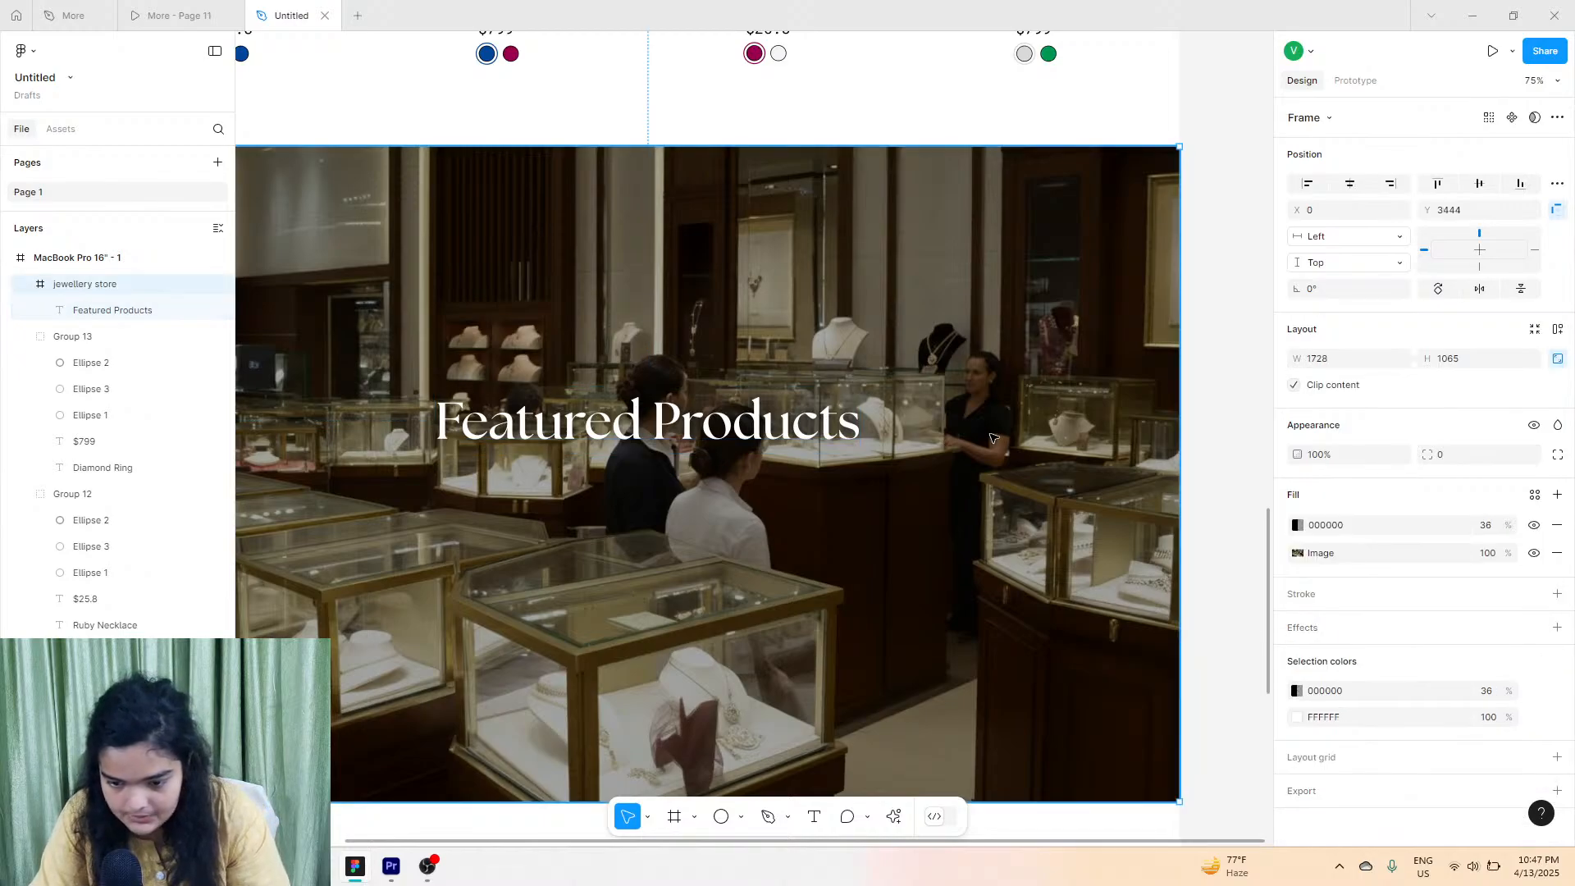
{"action": "left_click", "coordinate": [1297, 525]}
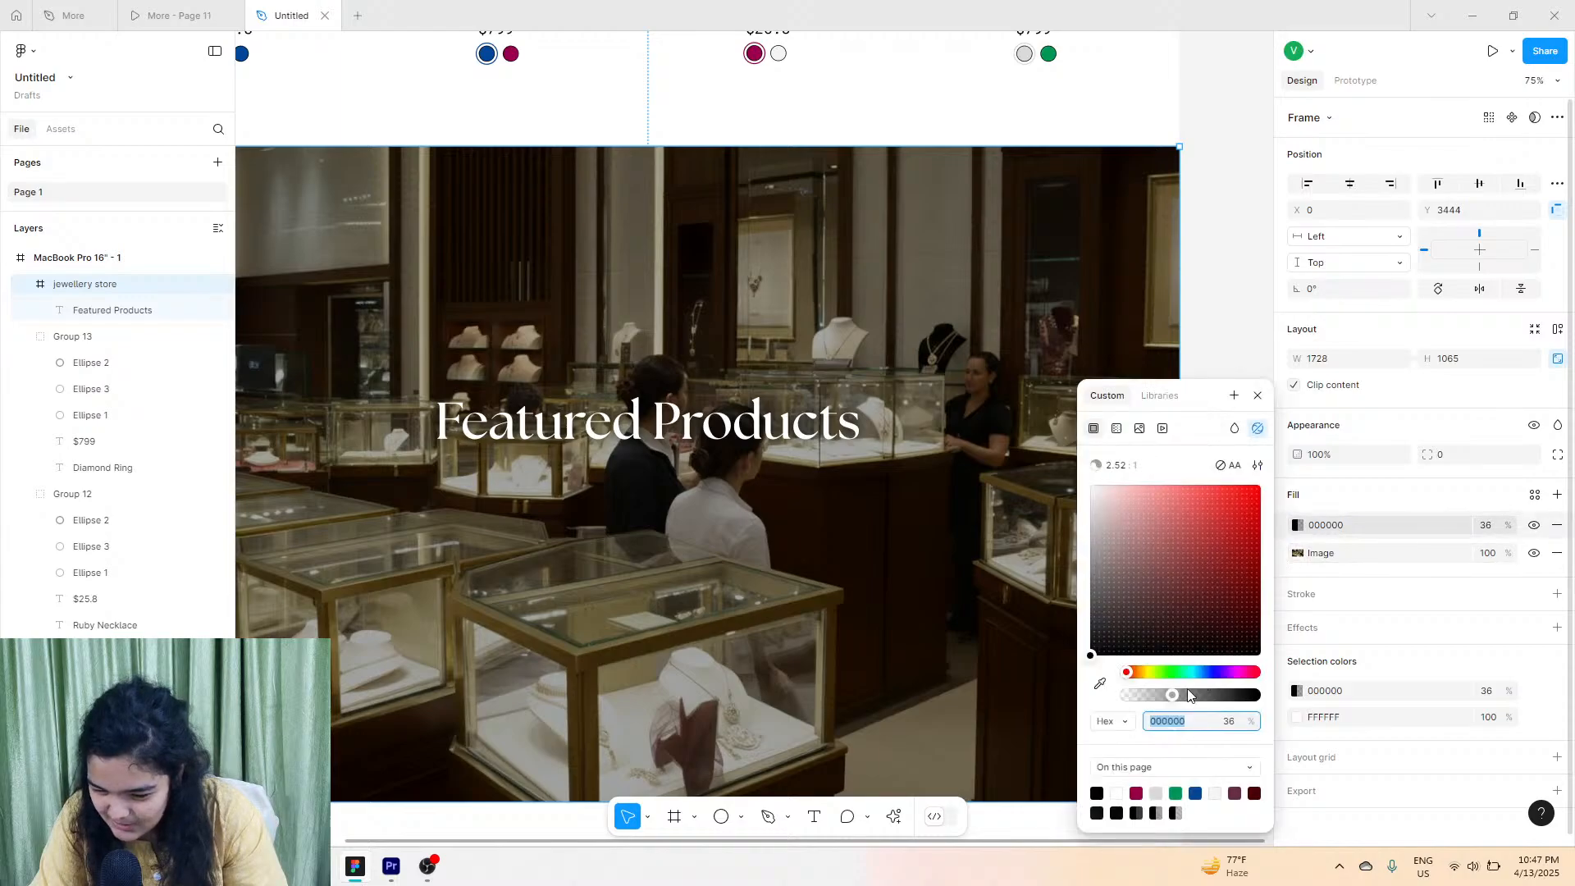
{"action": "left_click", "coordinate": [1158, 693]}
{"action": "left_click_drag", "start_coordinate": [1158, 684], "coordinate": [1154, 693]}
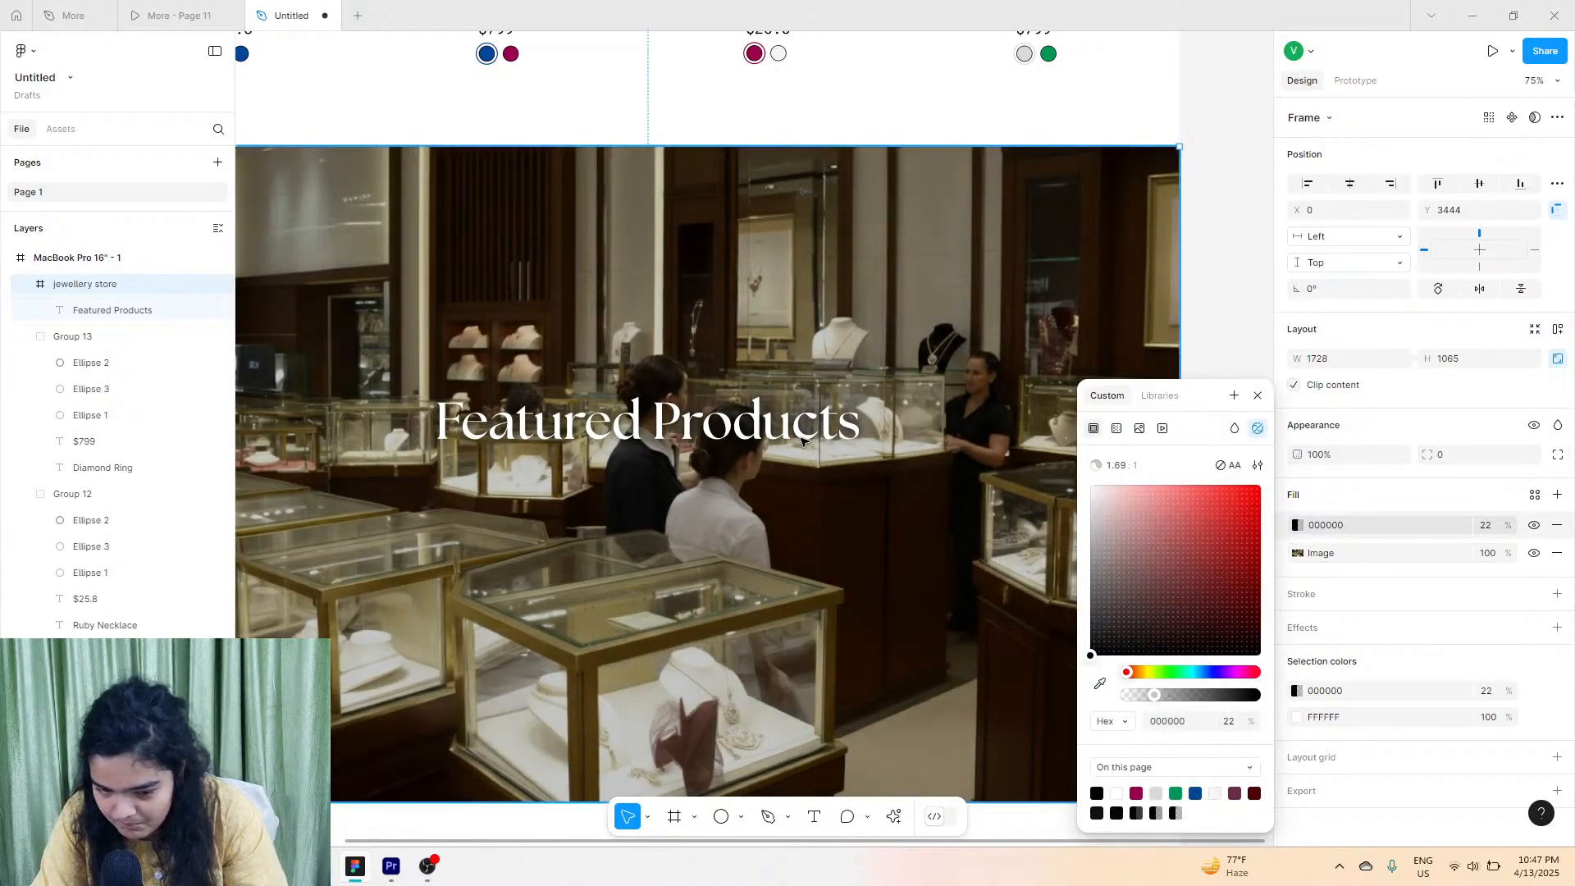
Hide and show the heading's drop shadow again to judge its legibility over the lighter overlay.
{"action": "left_click", "coordinate": [801, 440]}
{"action": "left_click", "coordinate": [1534, 779]}
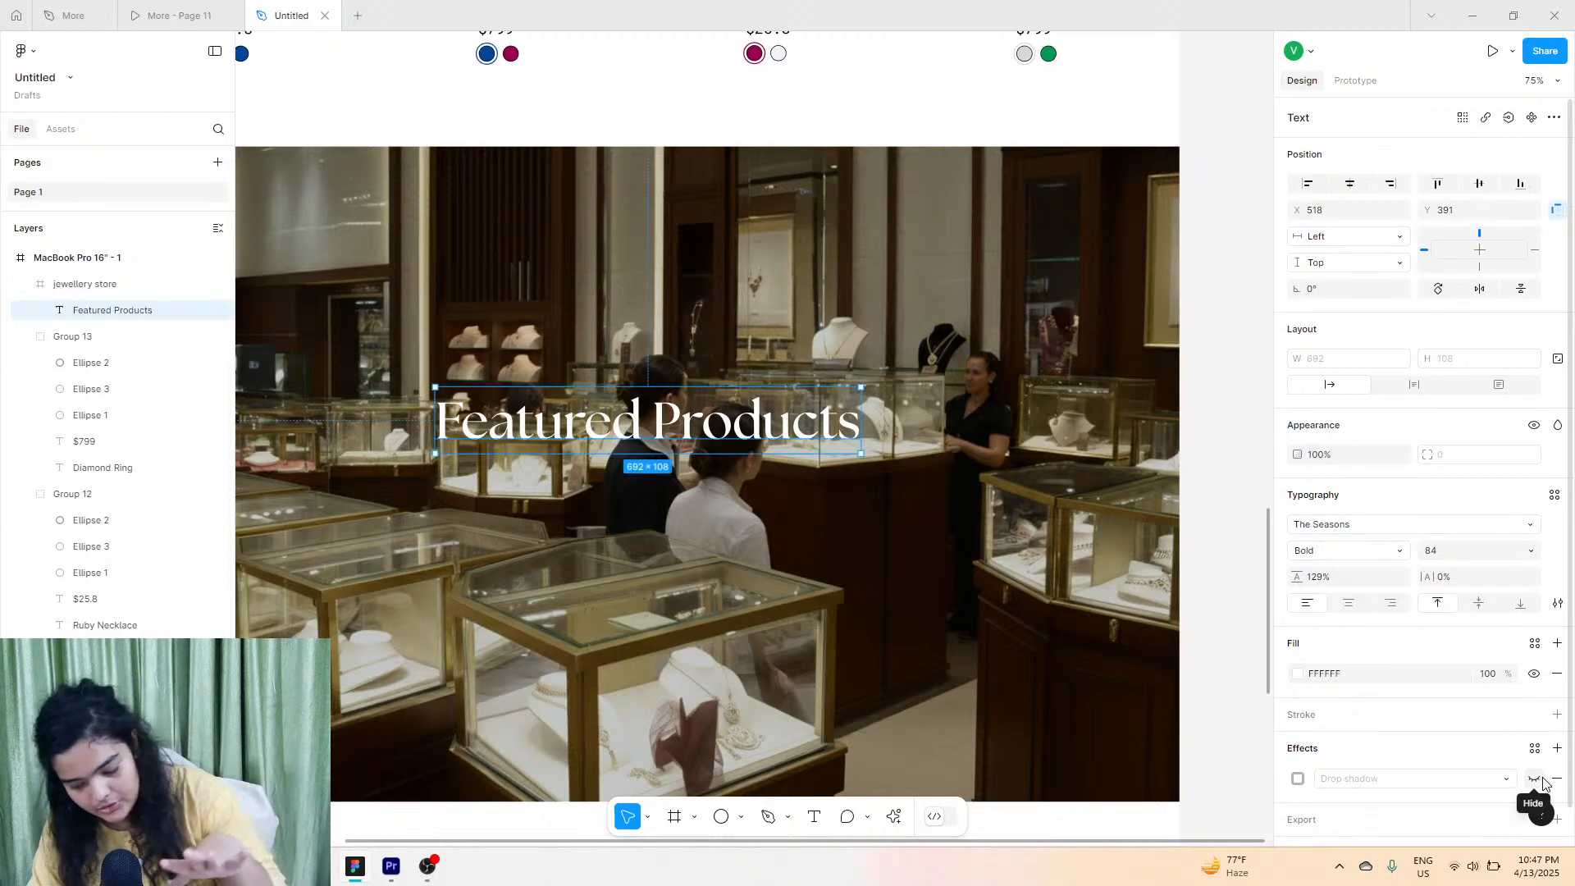
{"action": "left_click", "coordinate": [1541, 786]}
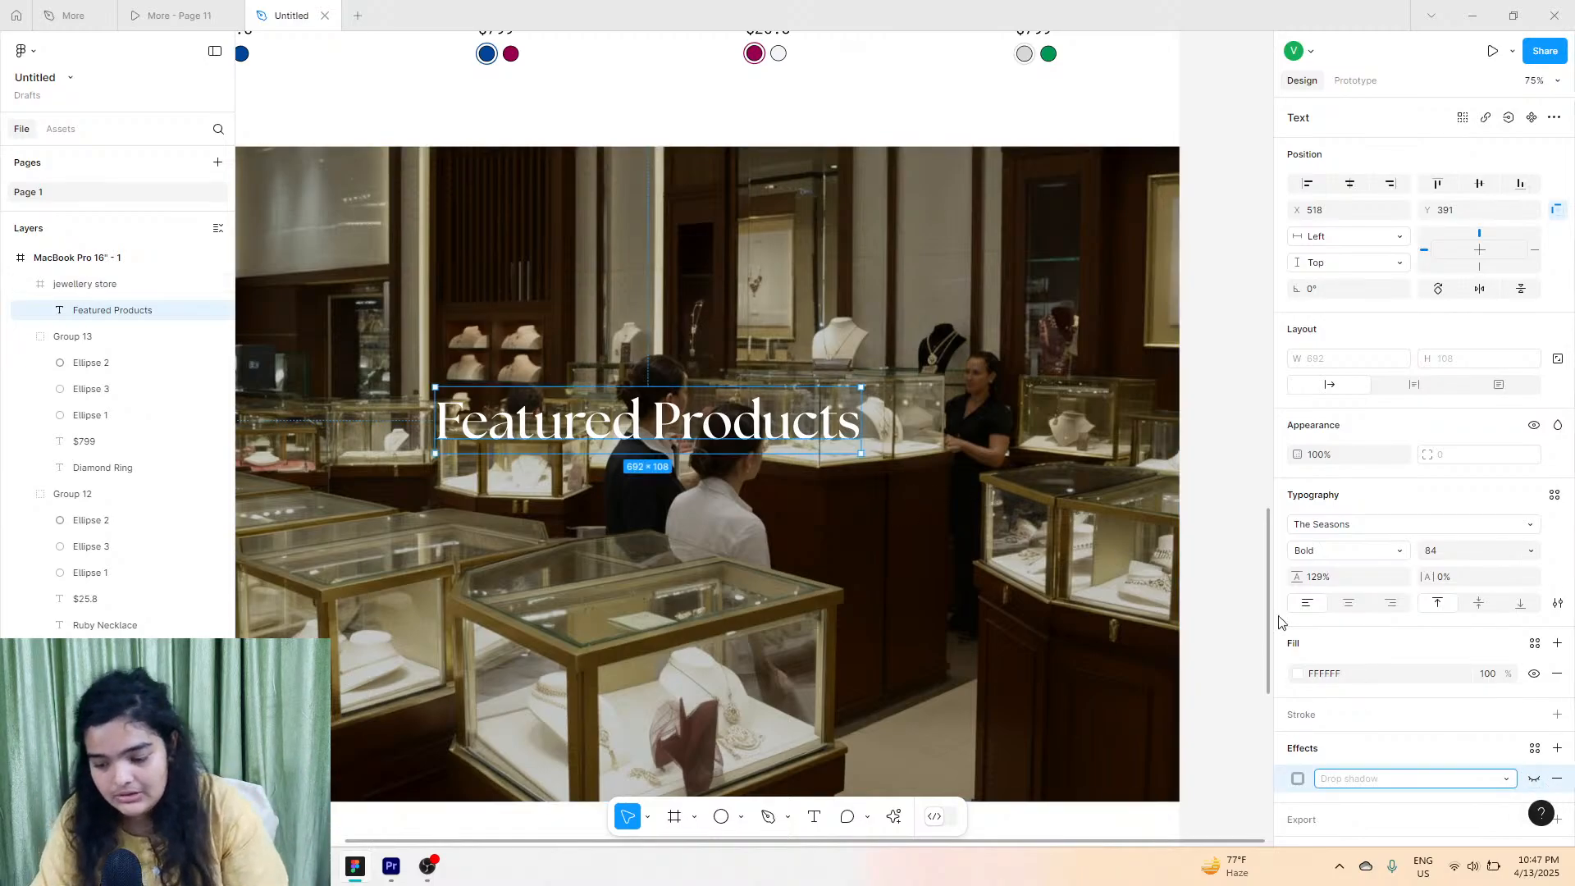
{"action": "left_click", "coordinate": [1533, 779]}
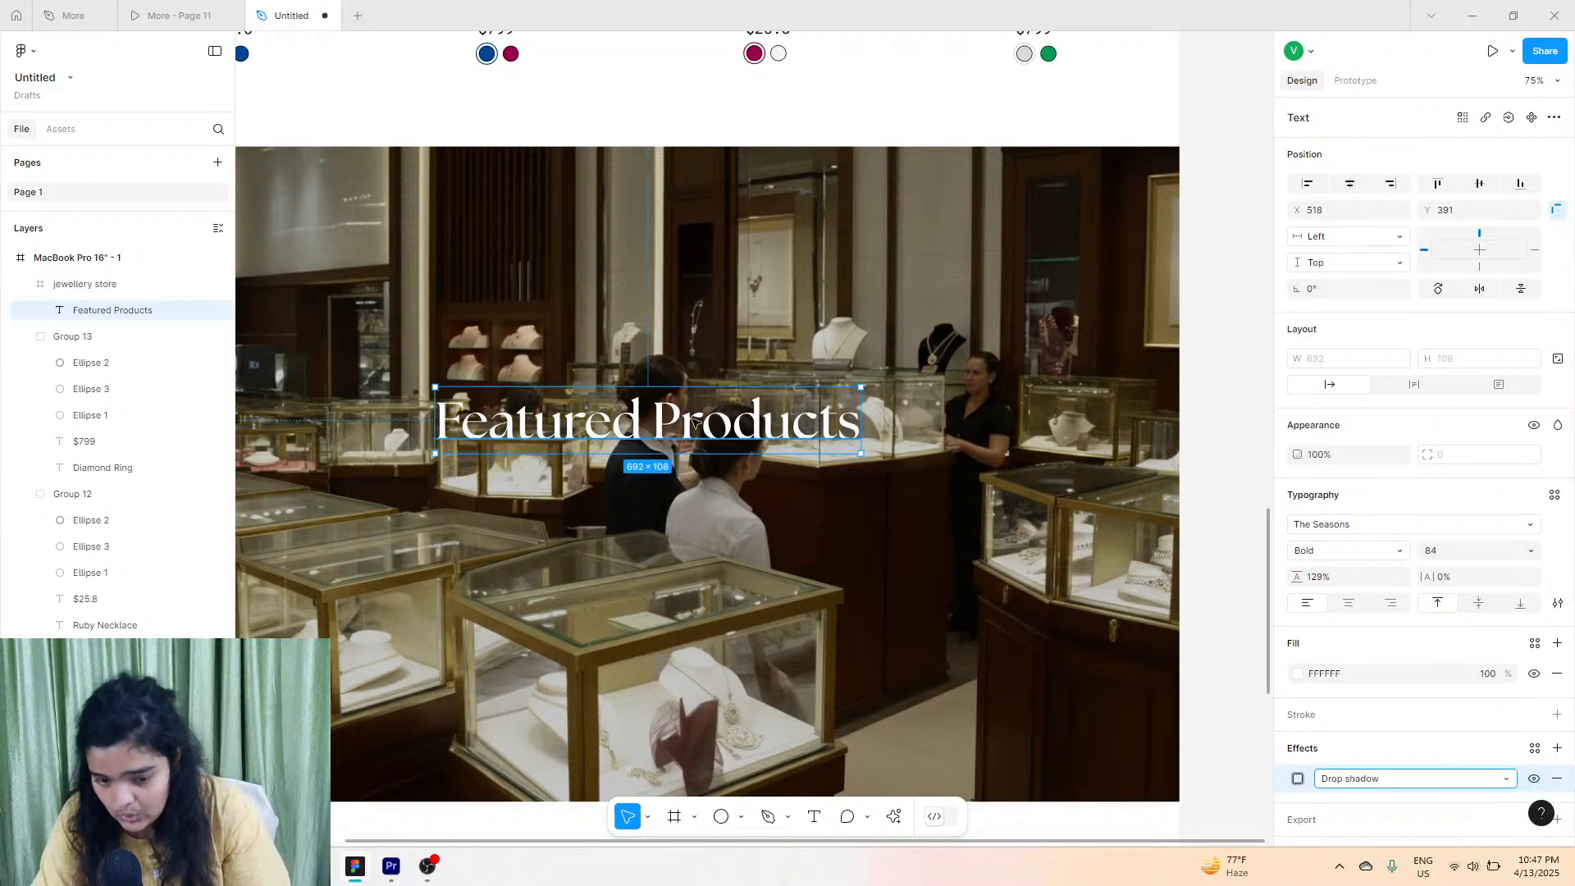
{"action": "scroll", "coordinate": [693, 421], "scroll_direction": "up", "scroll_amount": 3}
{"action": "scroll", "coordinate": [693, 420], "scroll_direction": "down", "scroll_amount": 5}
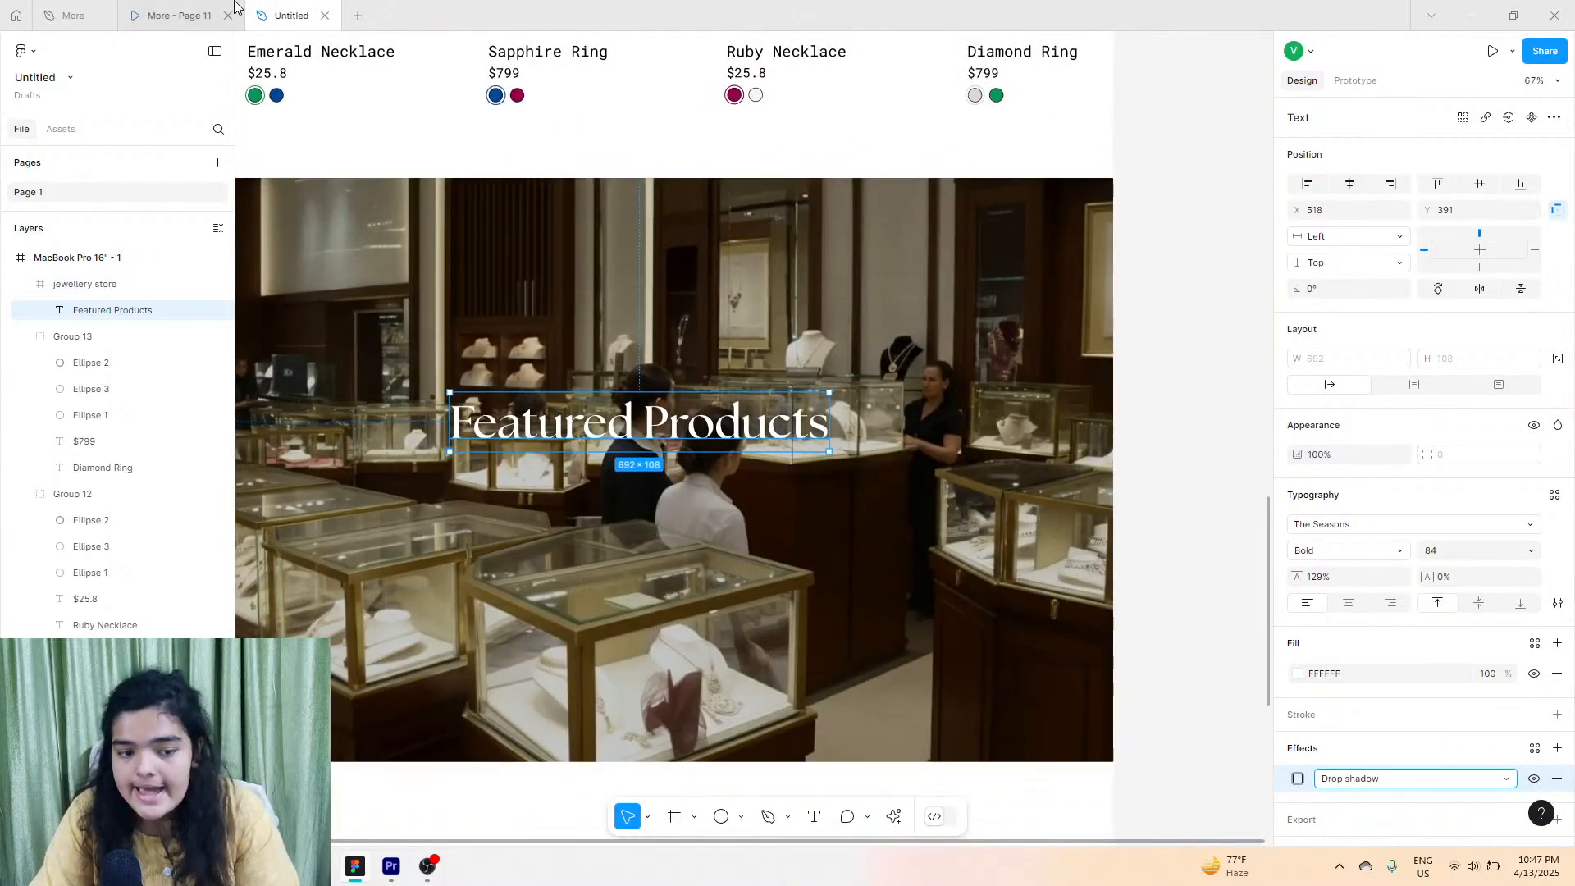
Copy the heading text "Visit Us in Downtown for an Exclusive Experience" from Page 11 of the More file and return to the Untitled file.
{"action": "left_click", "coordinate": [176, 15]}
{"action": "scroll", "coordinate": [890, 523], "scroll_direction": "down", "scroll_amount": 2}
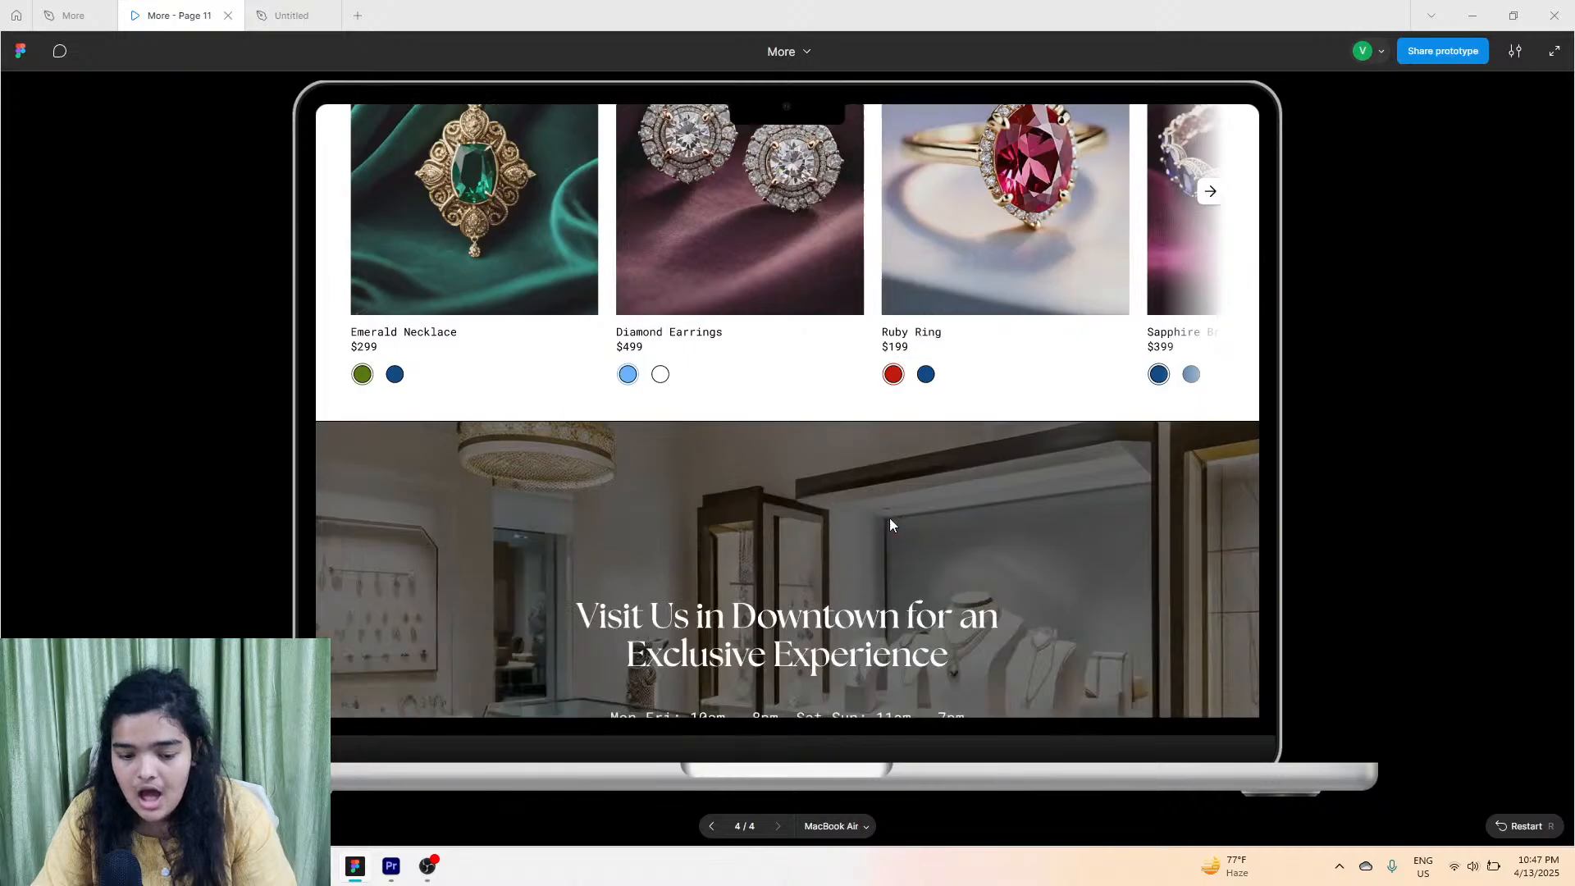
{"action": "scroll", "coordinate": [784, 508], "scroll_direction": "down", "scroll_amount": 3}
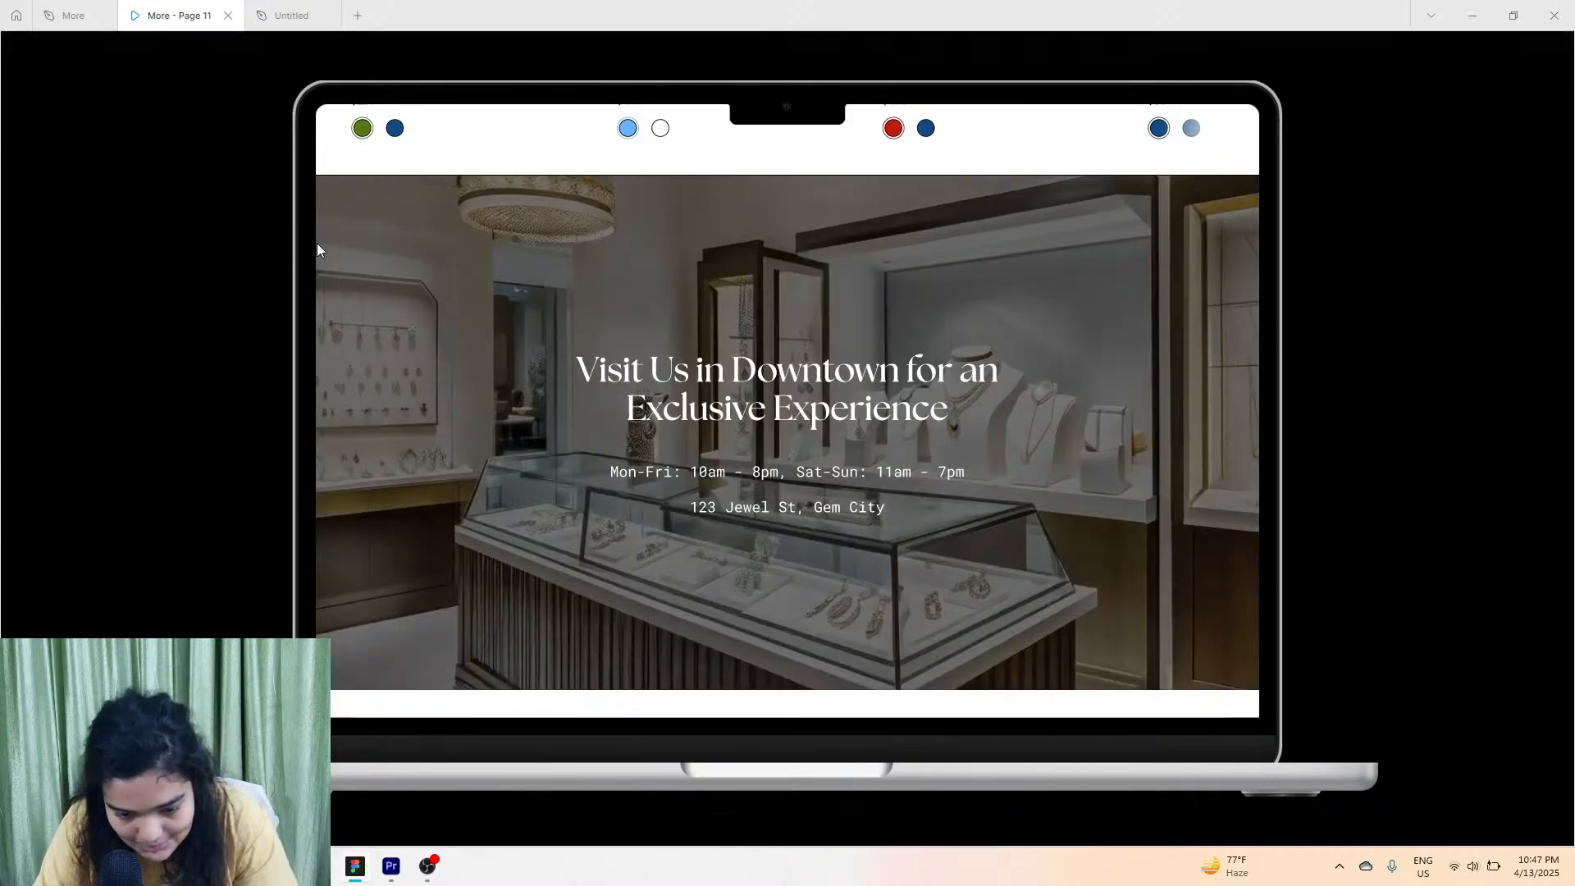
{"action": "left_click", "coordinate": [73, 15]}
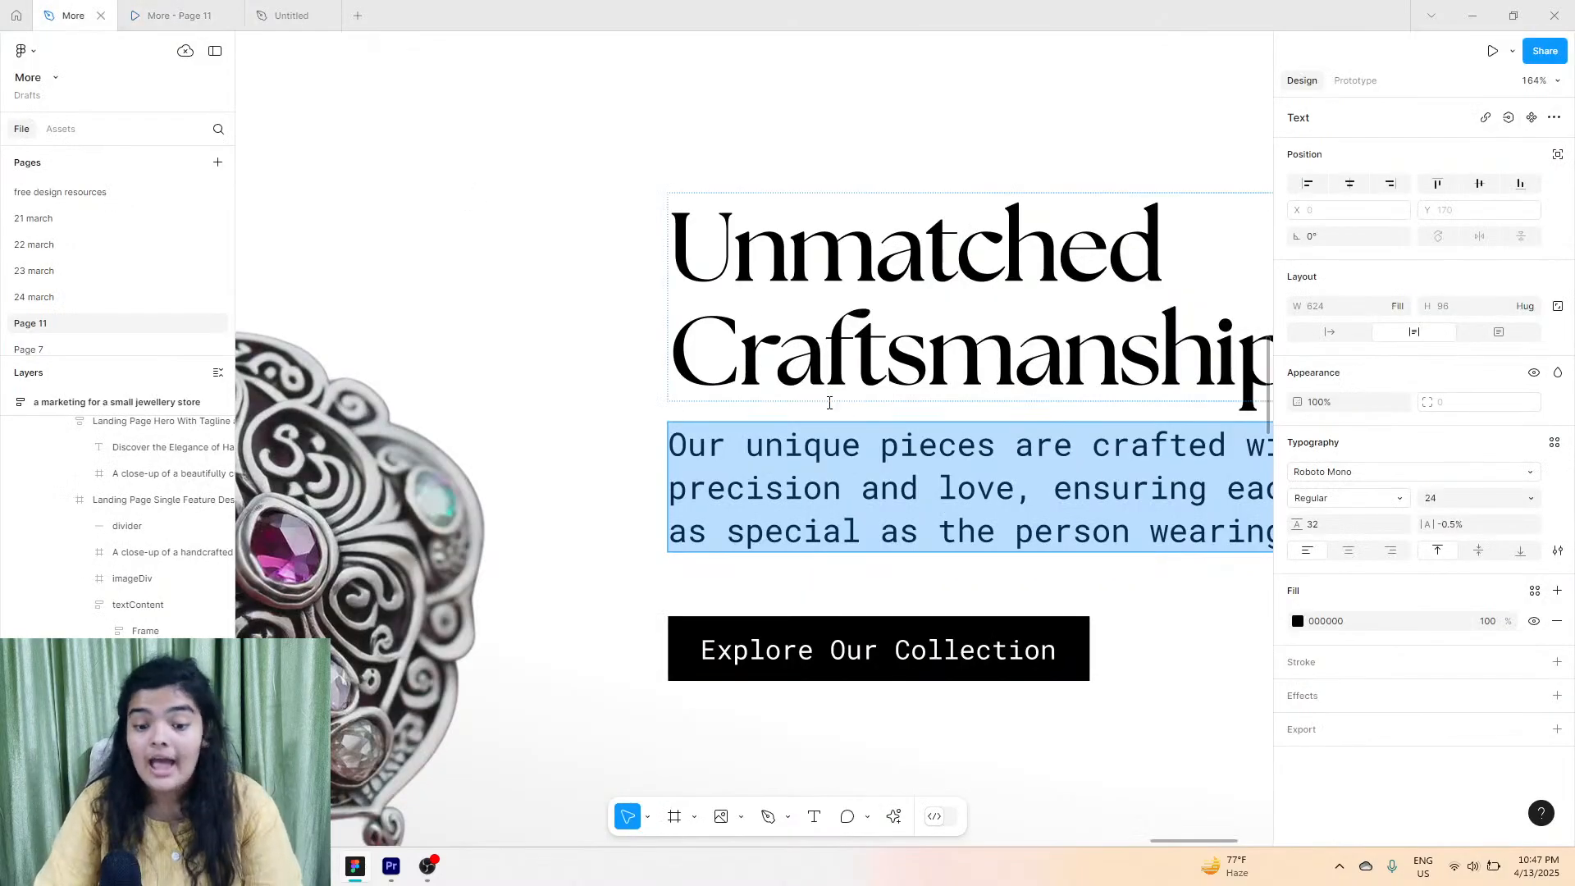
{"action": "scroll", "coordinate": [935, 457], "scroll_direction": "down", "scroll_amount": 10}
{"action": "scroll", "coordinate": [939, 458], "scroll_direction": "down", "scroll_amount": 2}
{"action": "scroll", "coordinate": [940, 458], "scroll_direction": "up", "scroll_amount": 12}
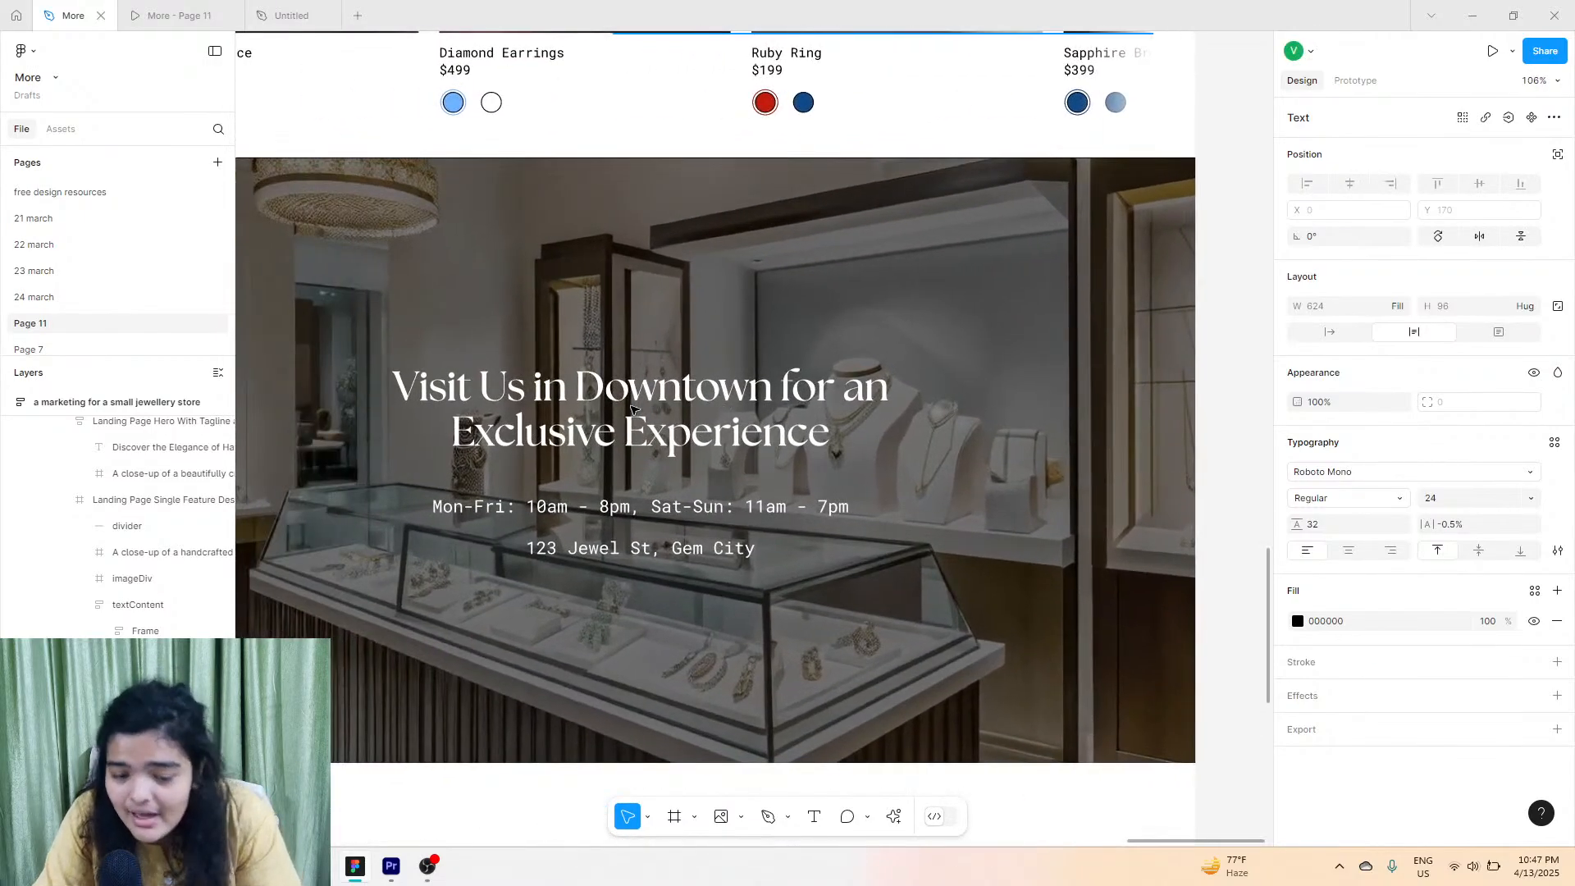
{"action": "left_click", "coordinate": [631, 410]}
{"action": "double_click", "coordinate": [632, 410]}
{"action": "double_click", "coordinate": [631, 410]}
{"action": "right_click", "coordinate": [632, 410]}
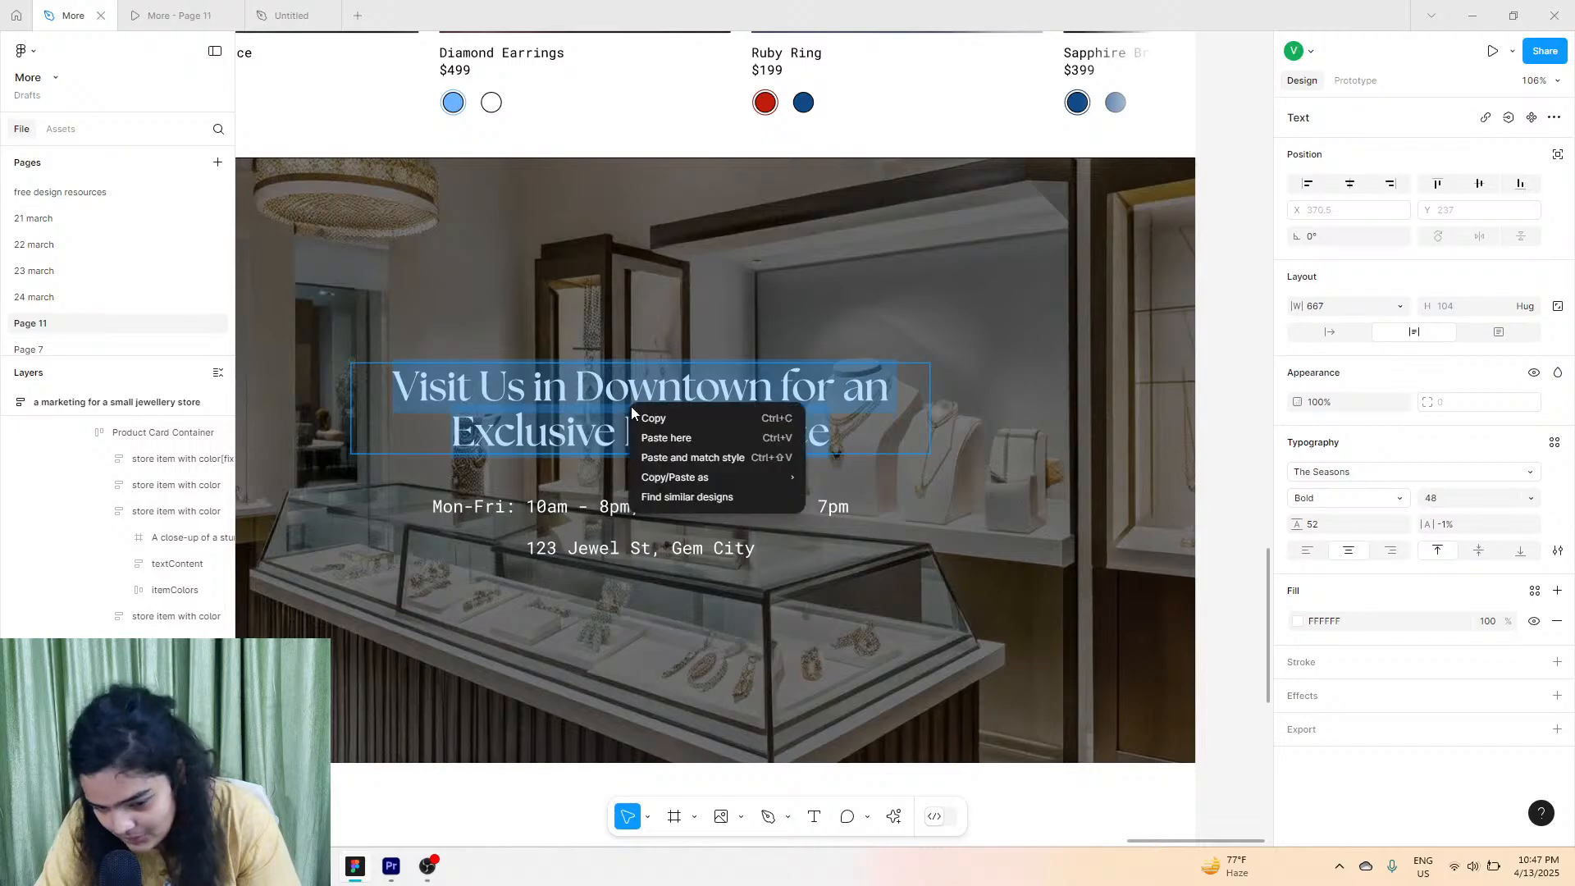
{"action": "left_click", "coordinate": [644, 420]}
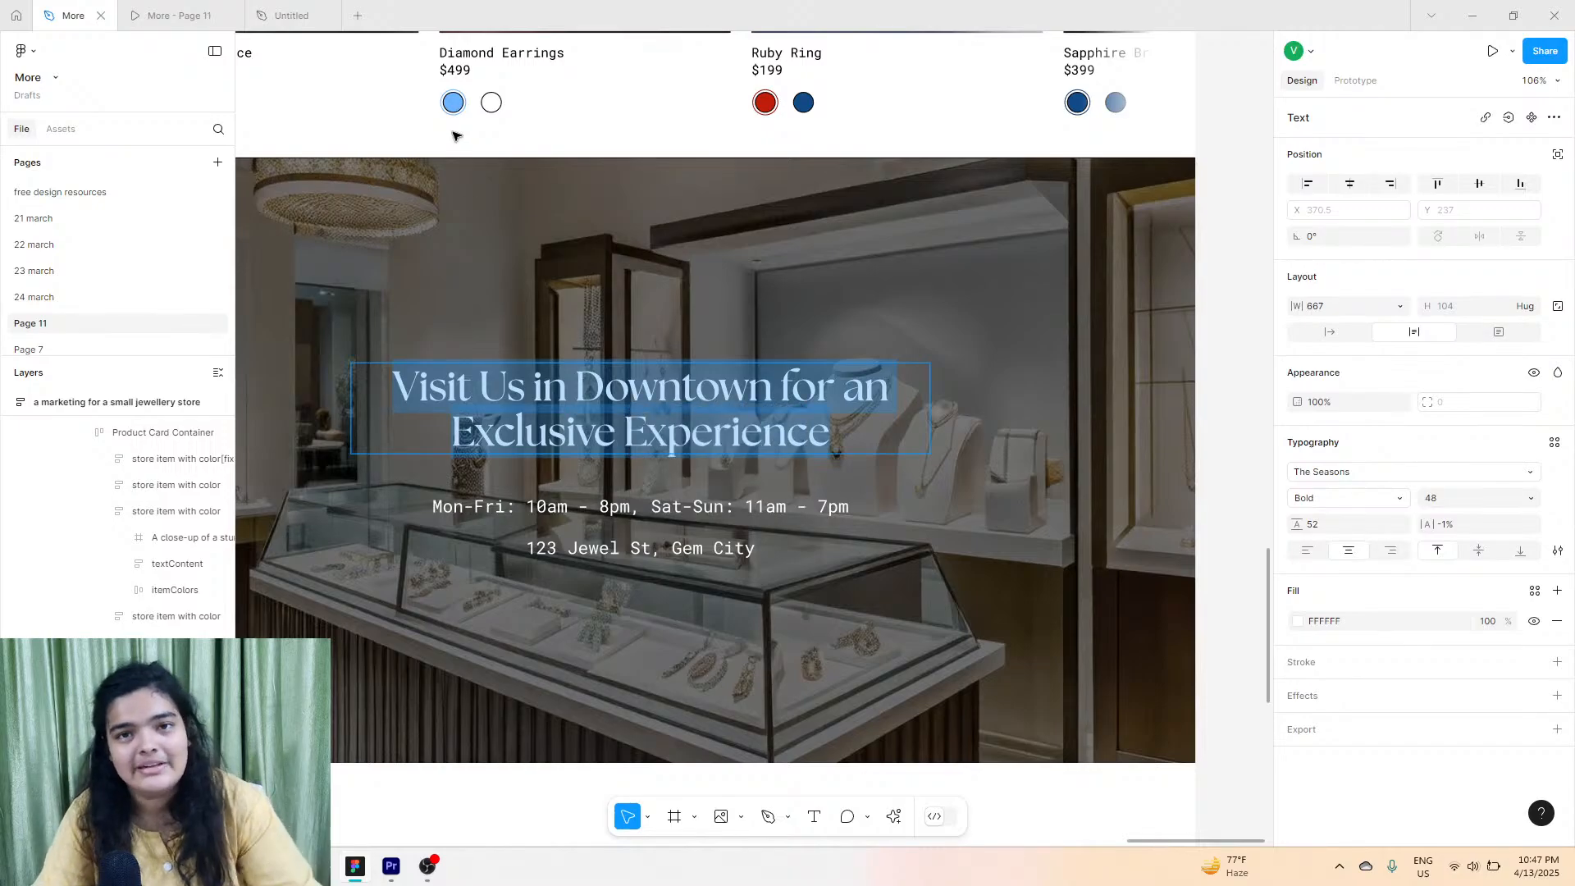
{"action": "left_click", "coordinate": [297, 20]}
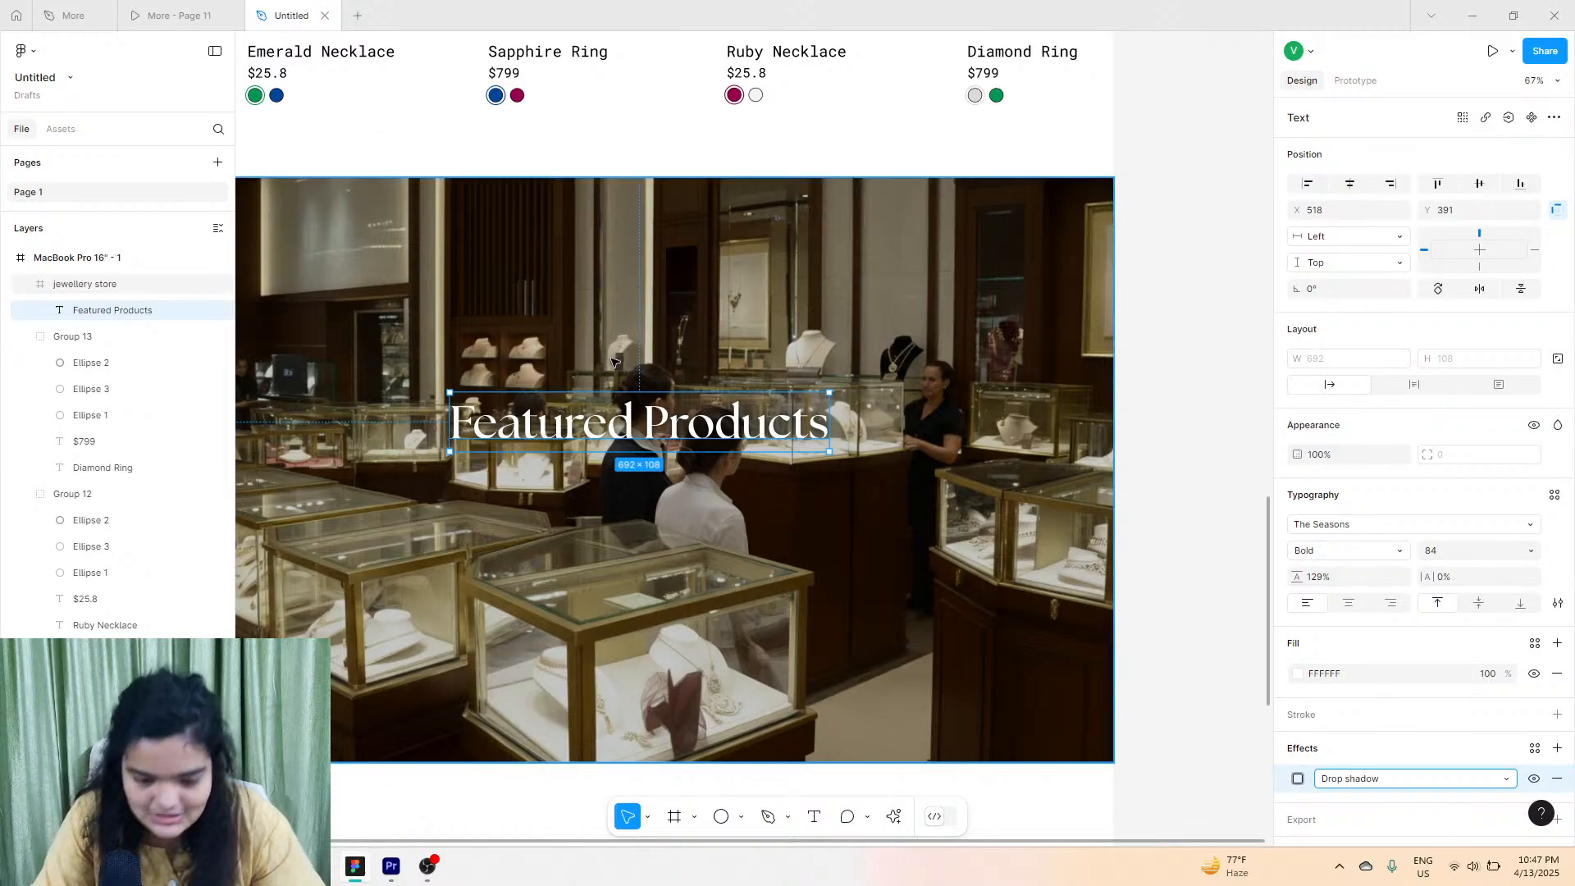
Replace the store heading with the copied "Visit Us in Downtown for an Exclusive Experience" in matching style, and narrow its box to about 1009 wide.
{"action": "key", "text": "Return"}
{"action": "right_click", "coordinate": [607, 405]}
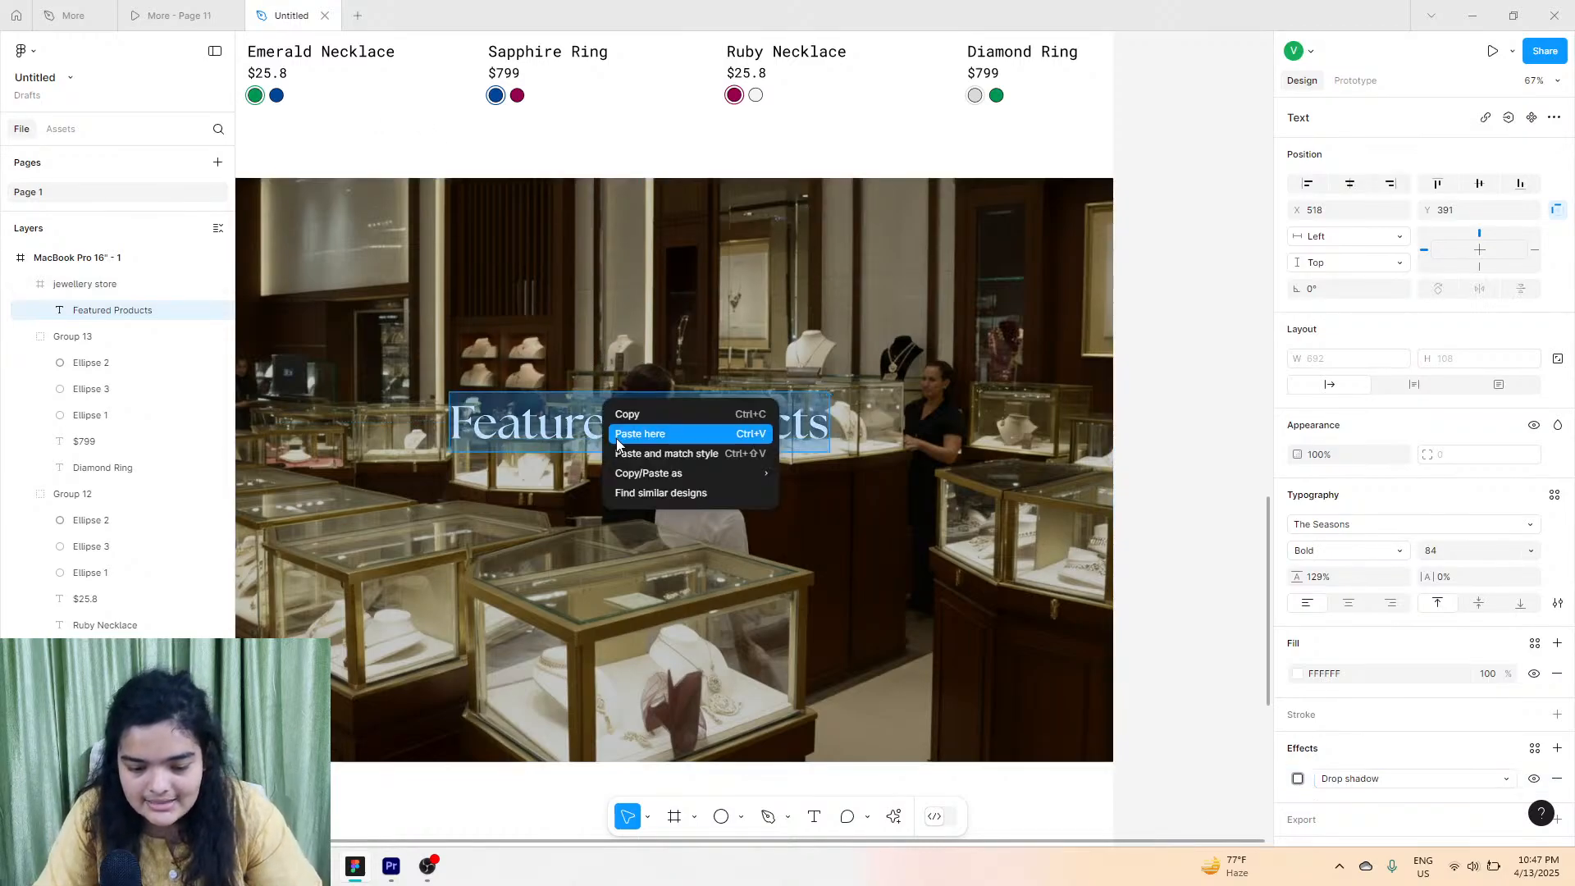
{"action": "left_click", "coordinate": [623, 450]}
{"action": "key", "text": "Escape"}
{"action": "scroll", "coordinate": [749, 488], "scroll_direction": "down", "scroll_amount": 5}
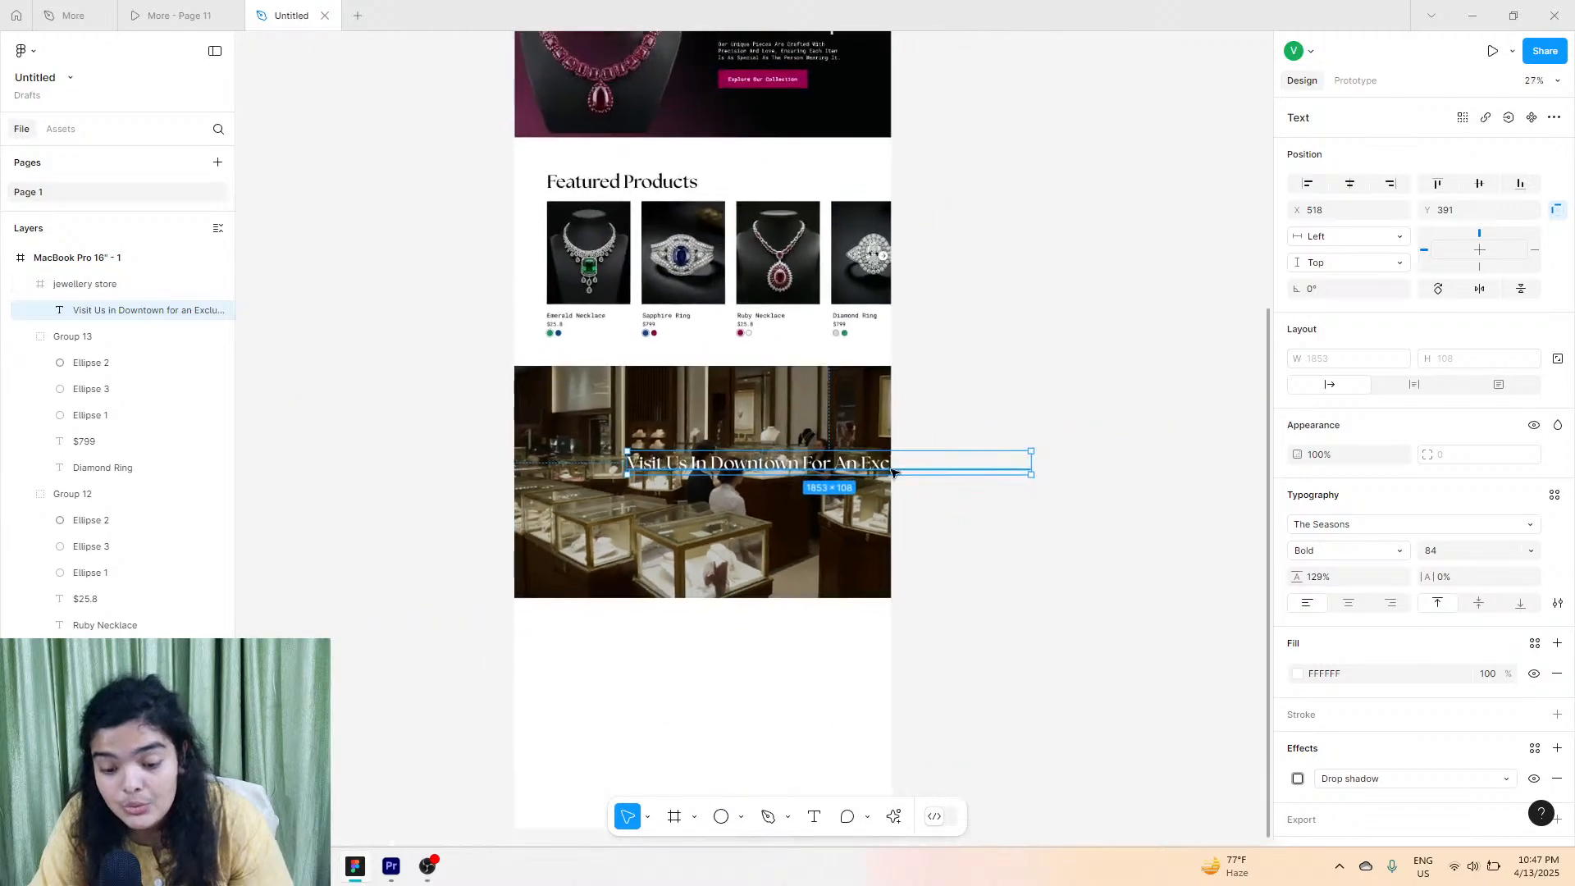
{"action": "left_click_drag", "start_coordinate": [978, 479], "coordinate": [844, 484]}
{"action": "scroll", "coordinate": [655, 442], "scroll_direction": "up", "scroll_amount": 5}
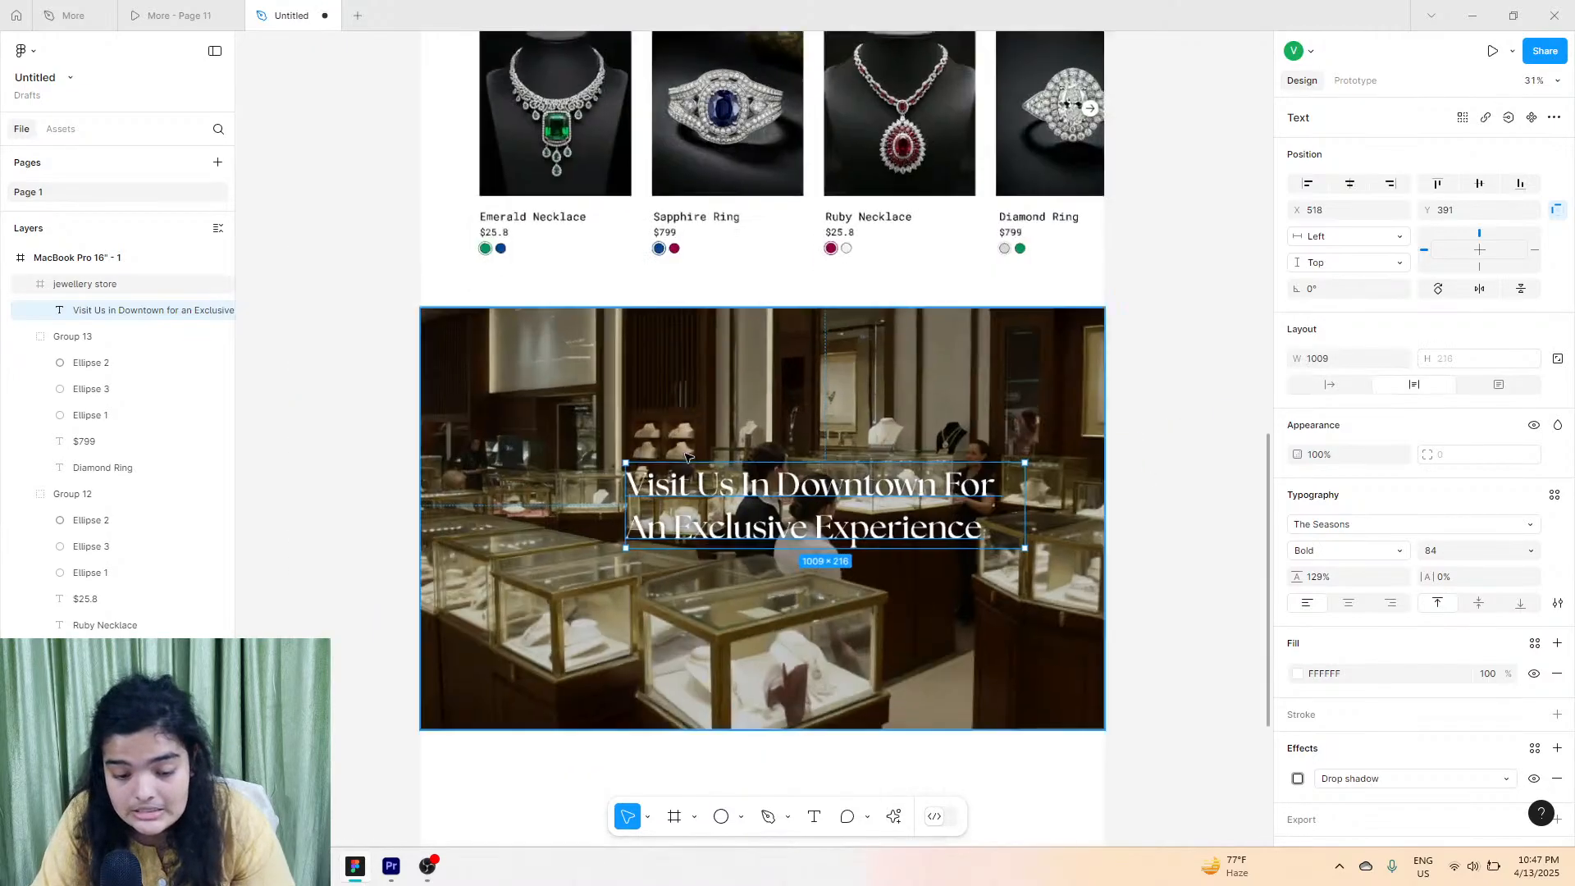
Centre-align the heading text and move it to the middle of the store image, at about X 359, Y 282.
{"action": "scroll", "coordinate": [655, 443], "scroll_direction": "down", "scroll_amount": 1}
{"action": "left_click_drag", "start_coordinate": [742, 499], "coordinate": [605, 344]}
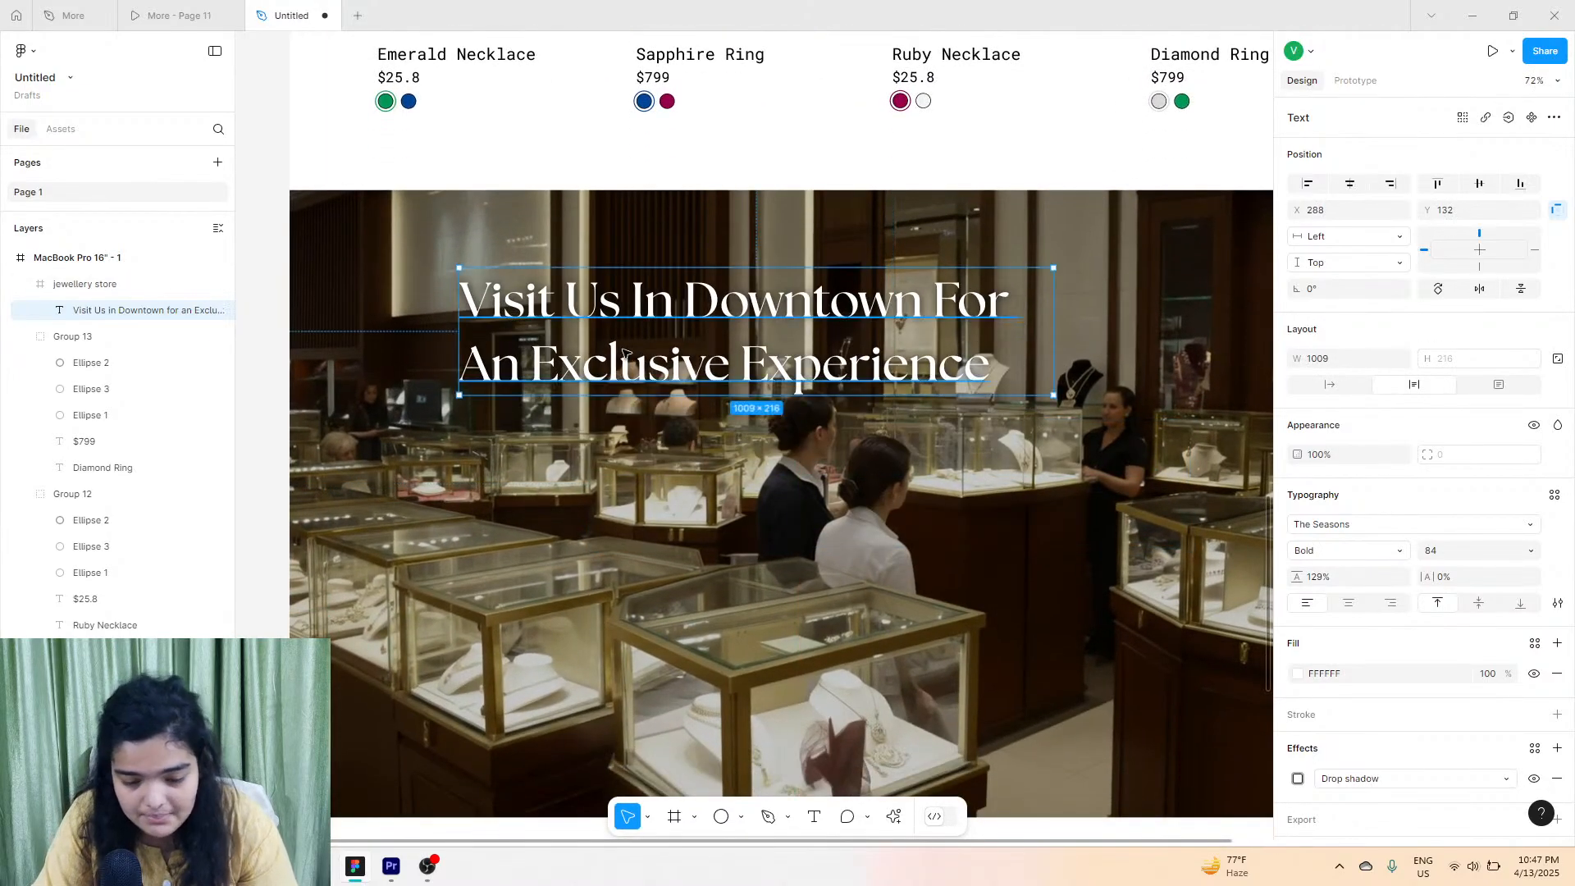
{"action": "left_click", "coordinate": [1347, 607]}
{"action": "left_click_drag", "start_coordinate": [912, 342], "coordinate": [954, 431]}
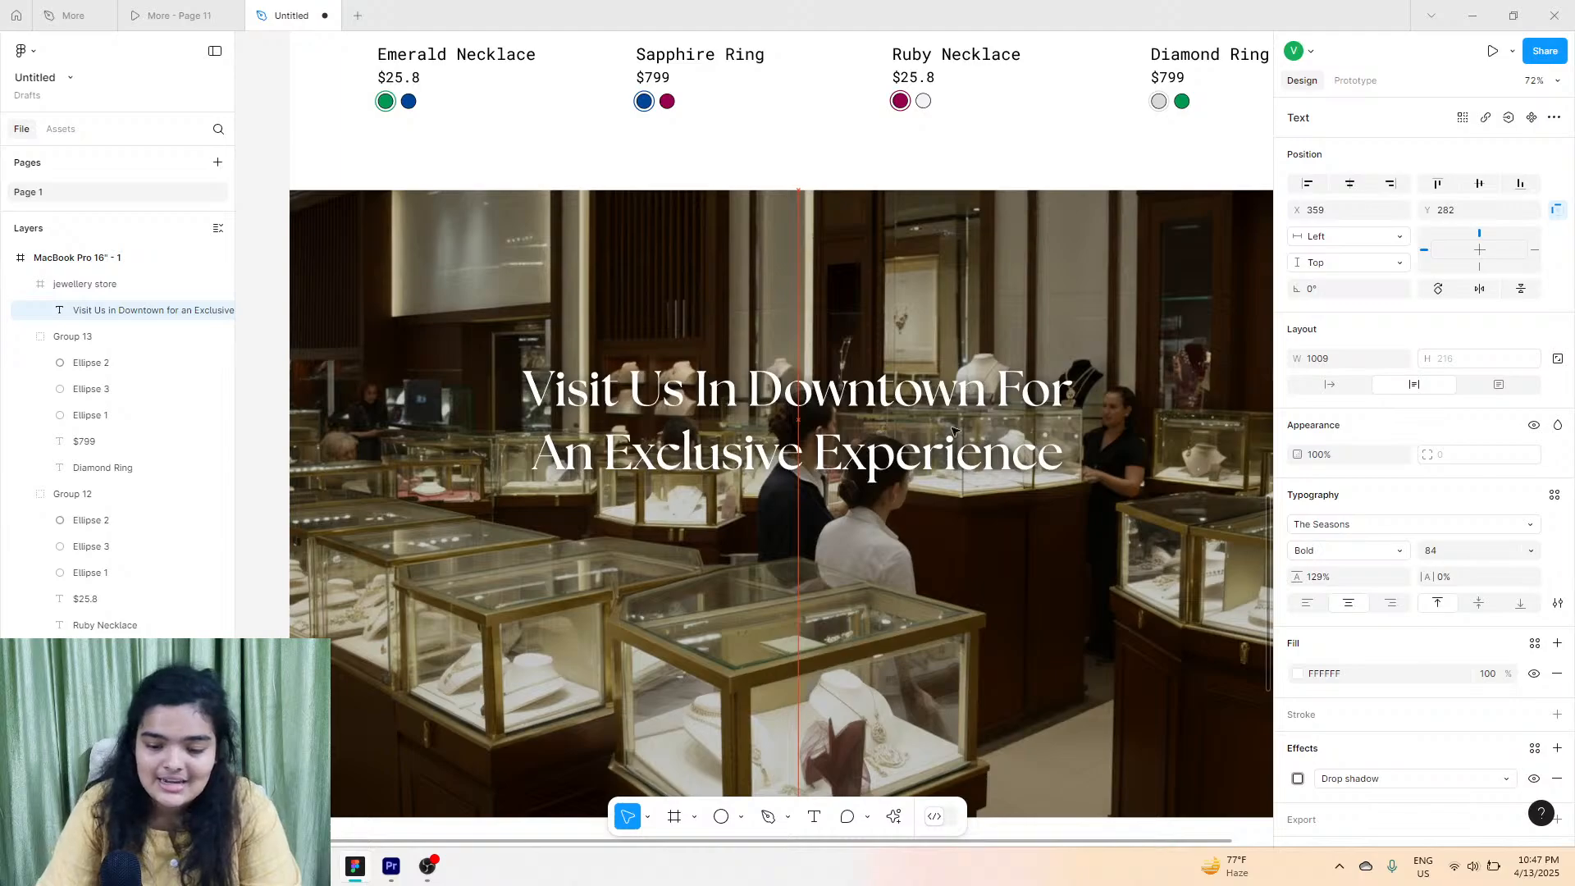
Widen the heading's text box to about 1092 and centre it horizontally in the store frame at about Y 305.
{"action": "left_click_drag", "start_coordinate": [1098, 420], "coordinate": [1145, 420]}
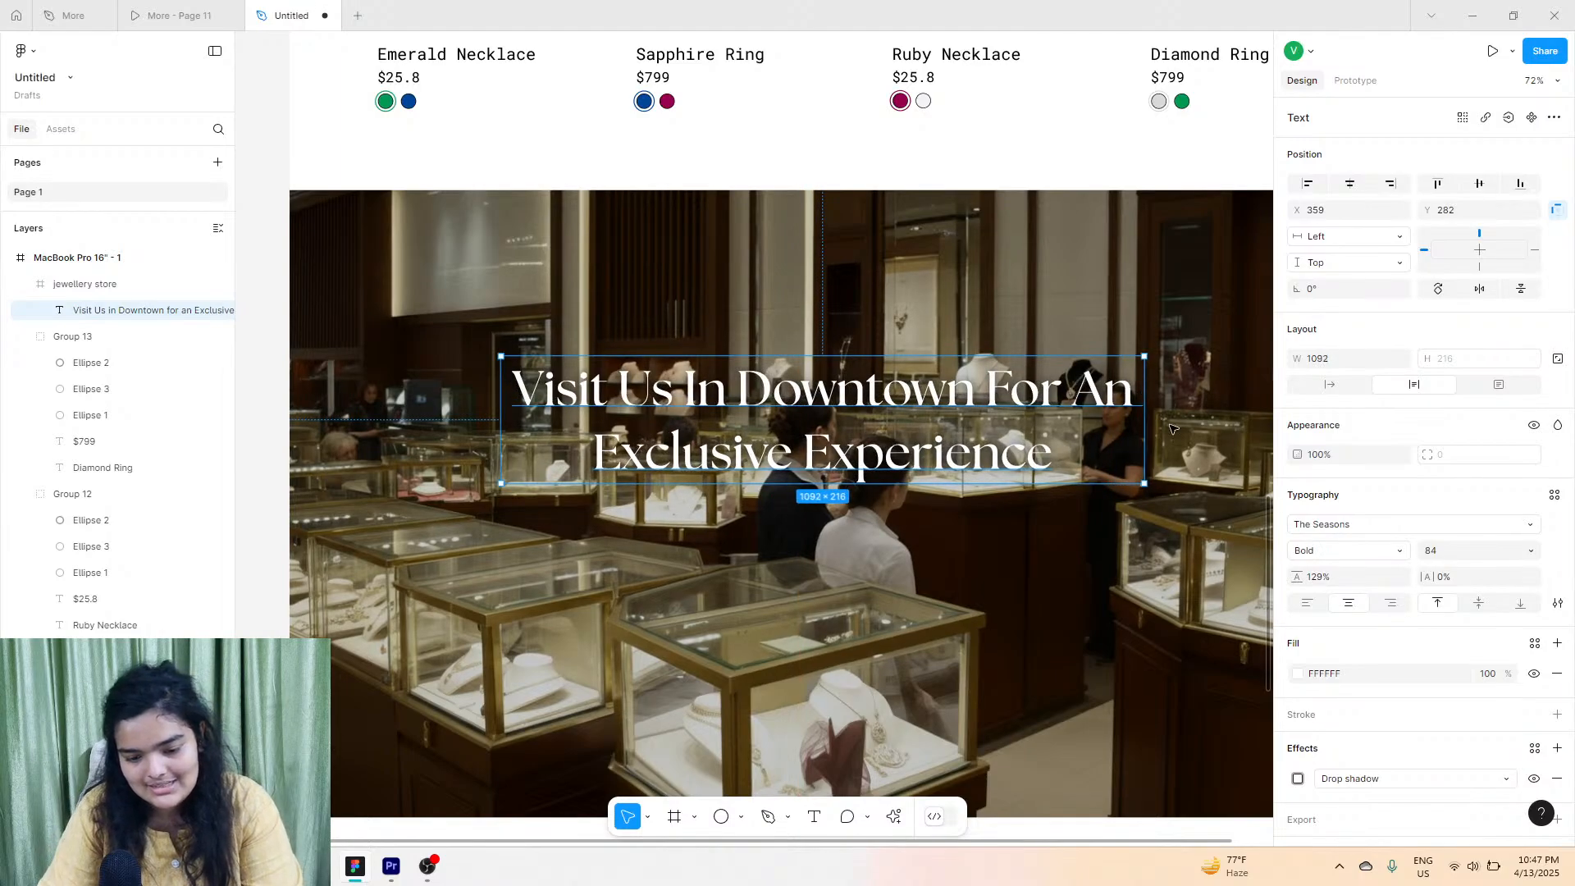
{"action": "left_click", "coordinate": [1349, 184]}
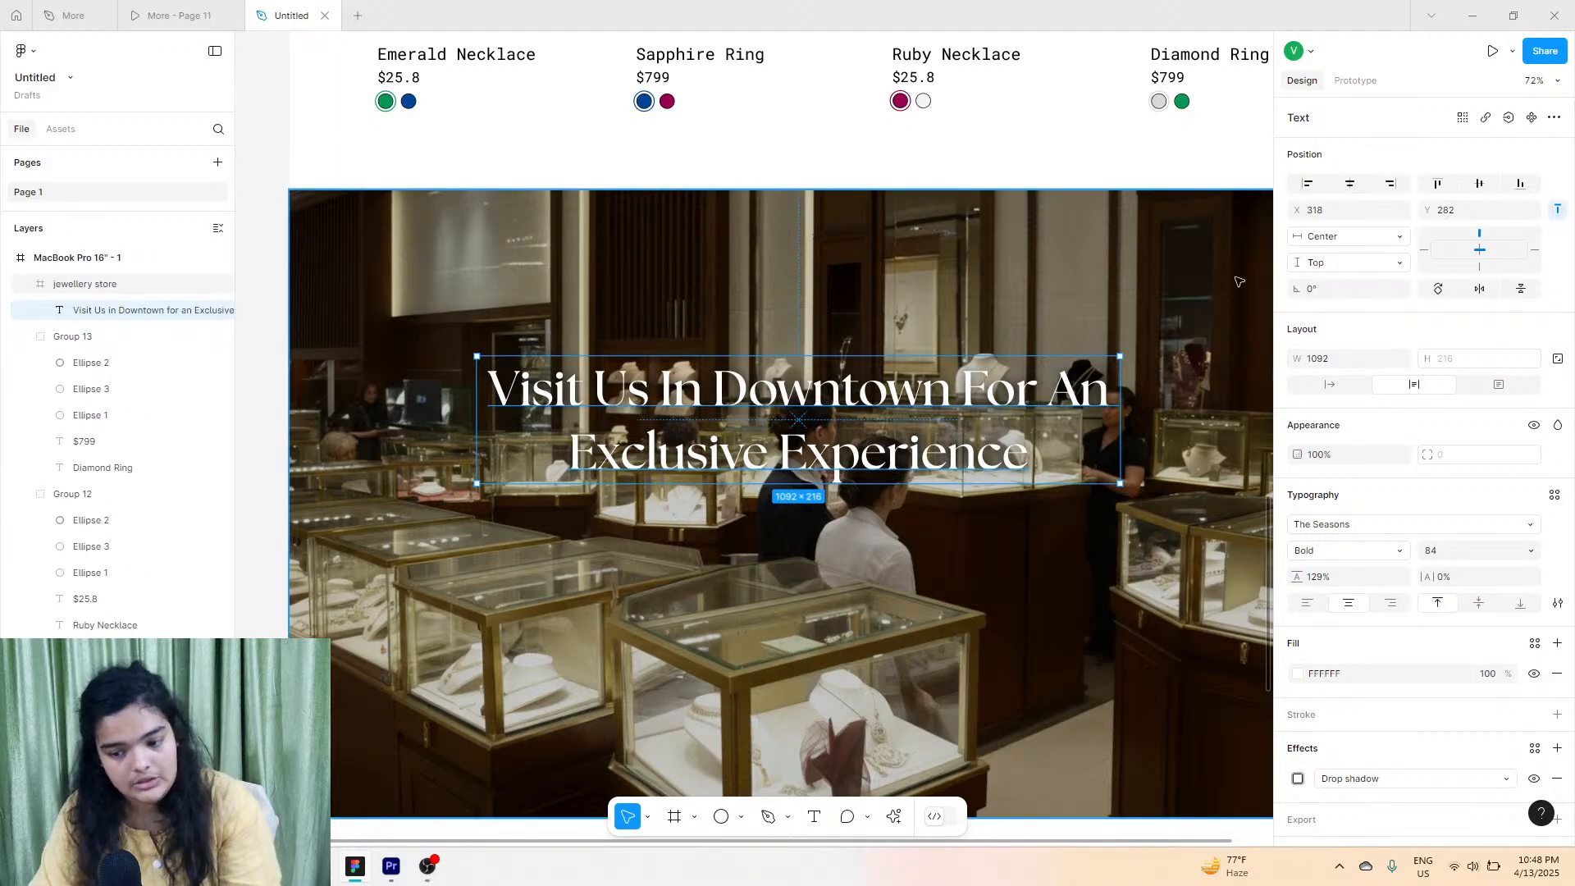
{"action": "left_click_drag", "start_coordinate": [940, 413], "coordinate": [944, 427]}
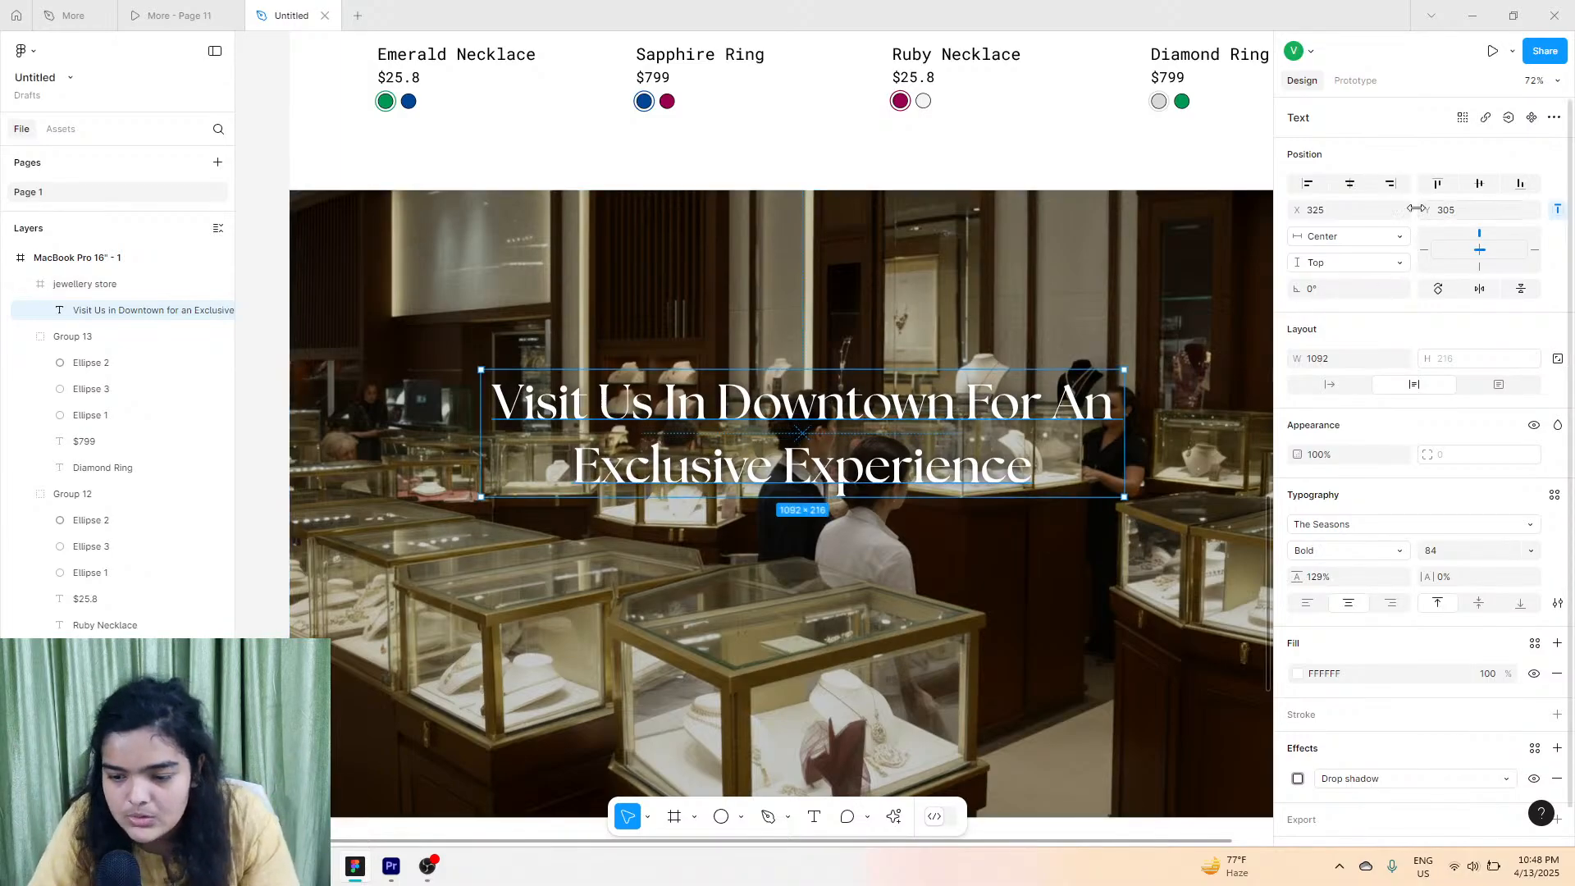
{"action": "left_click", "coordinate": [1349, 183]}
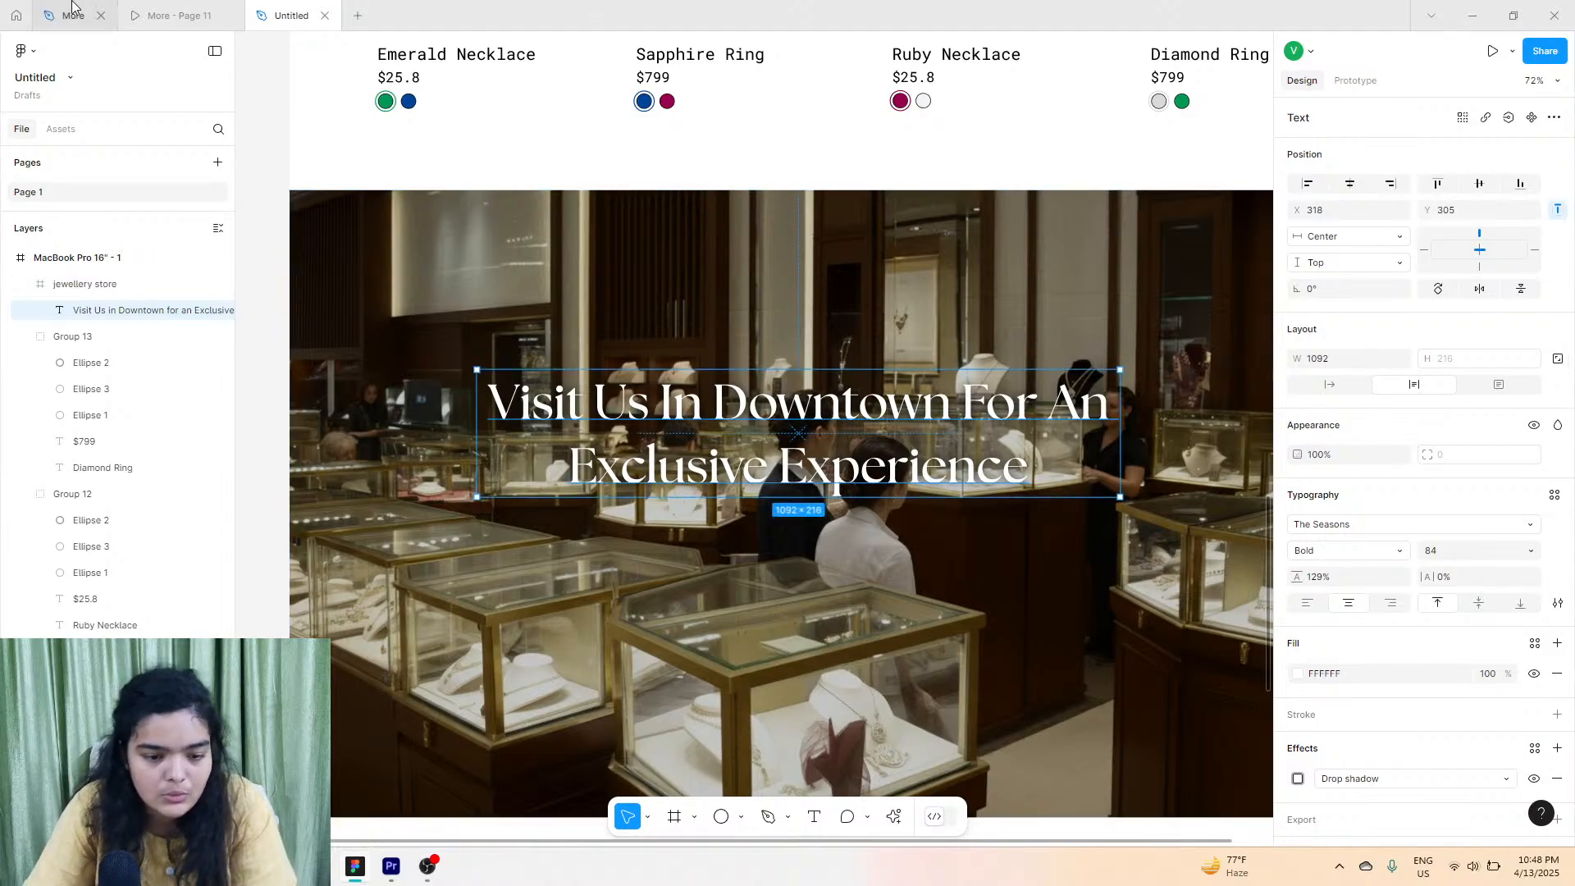
Check the lines under the heading in the Page 11 prototype and add a text line "Mon-Fri" below the store heading.
{"action": "left_click", "coordinate": [141, 10]}
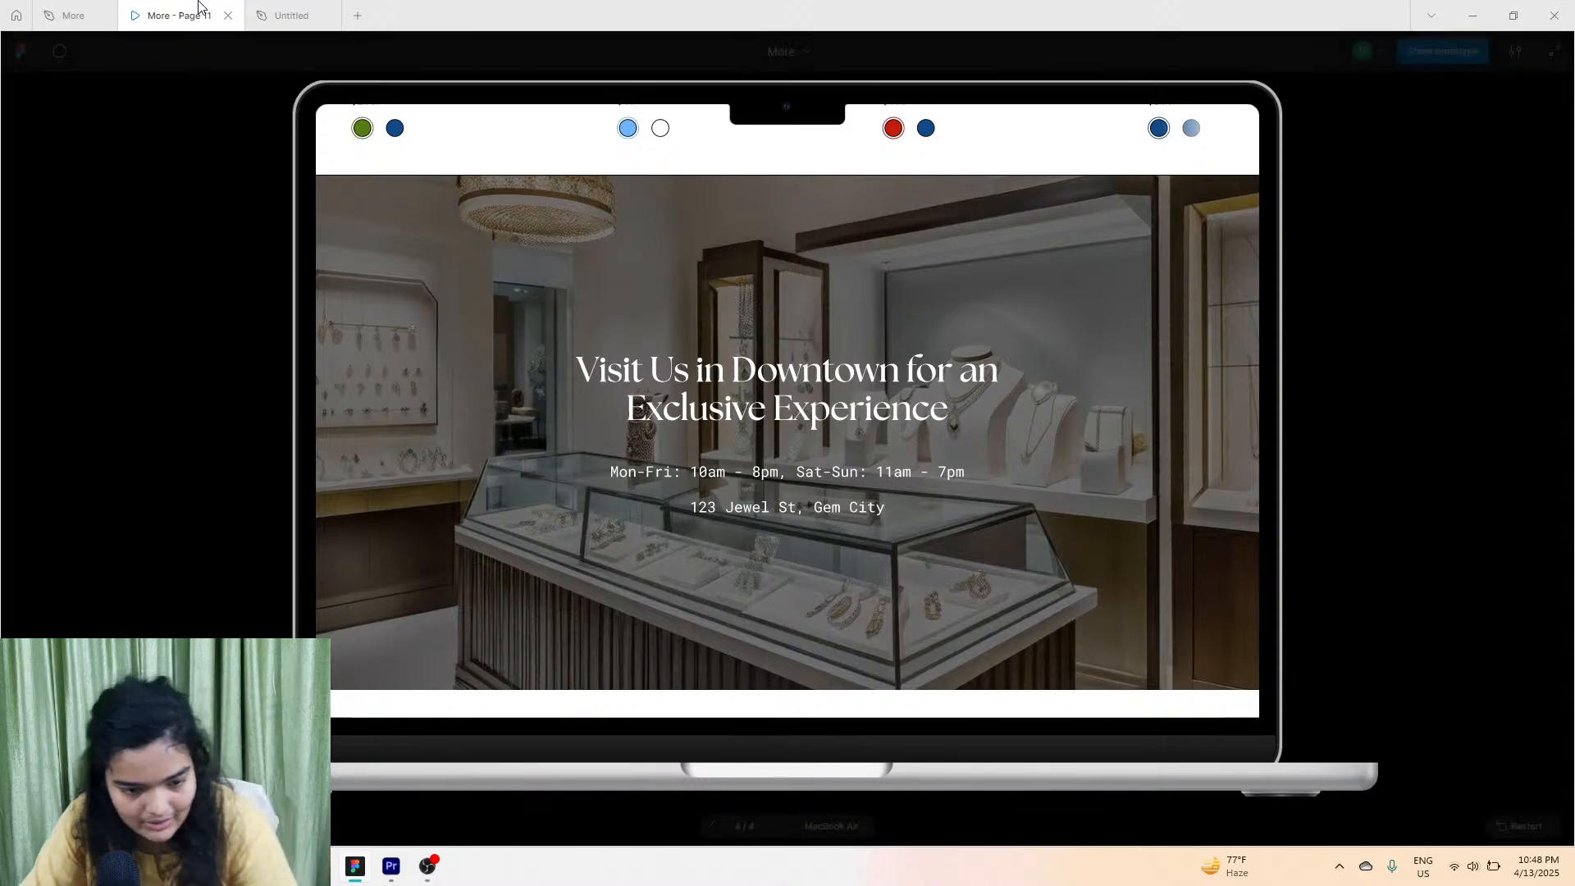
{"action": "left_click", "coordinate": [277, 12]}
{"action": "scroll", "coordinate": [781, 425], "scroll_direction": "down", "scroll_amount": 1}
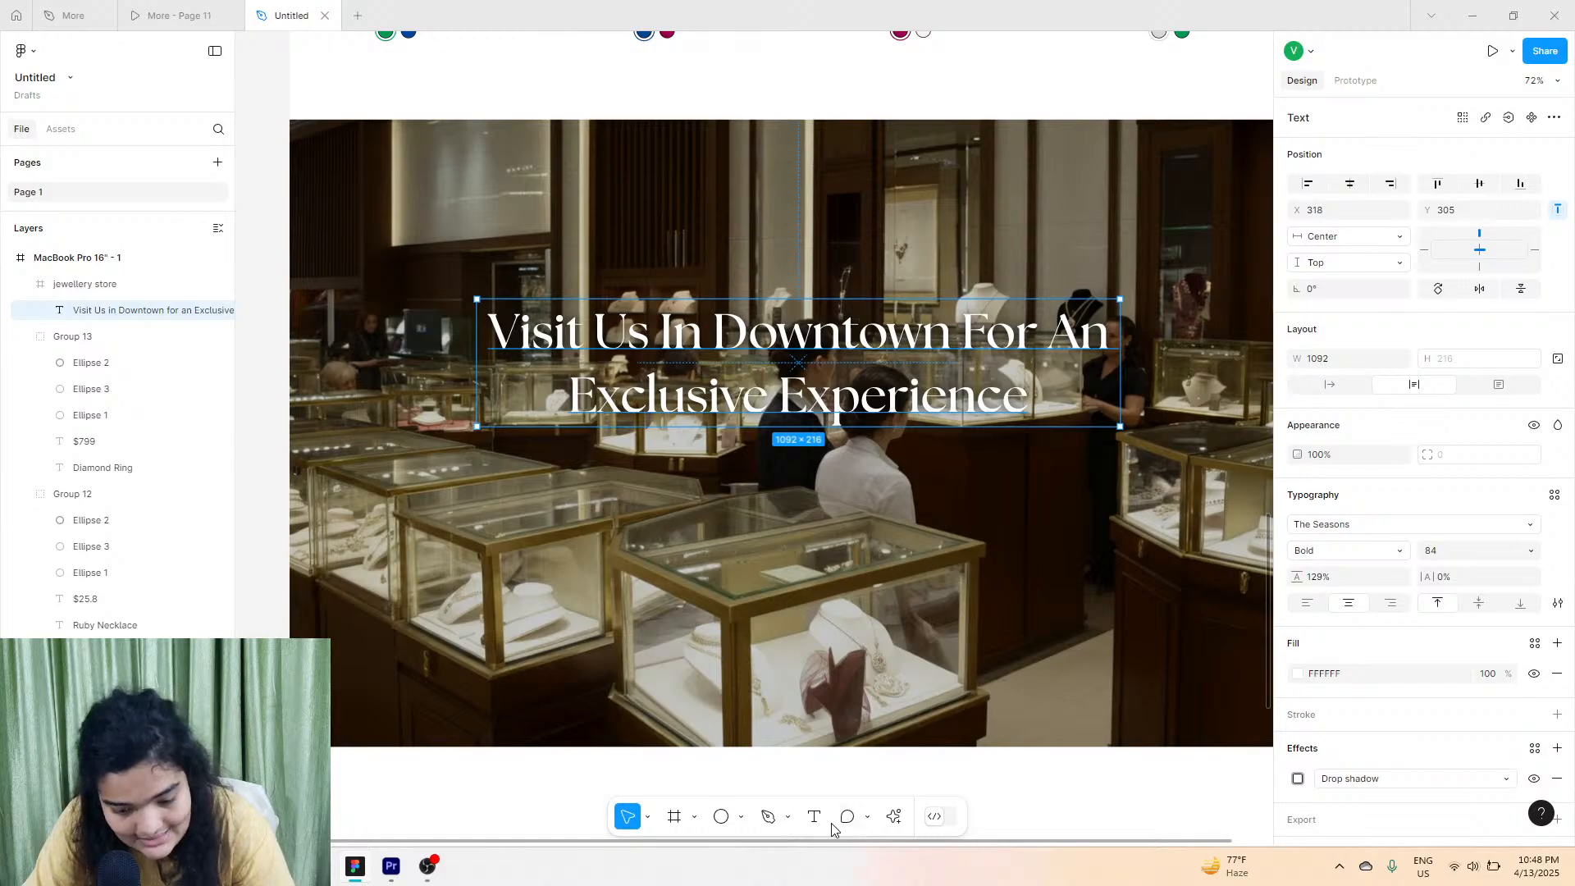
{"action": "double_click", "coordinate": [547, 410]}
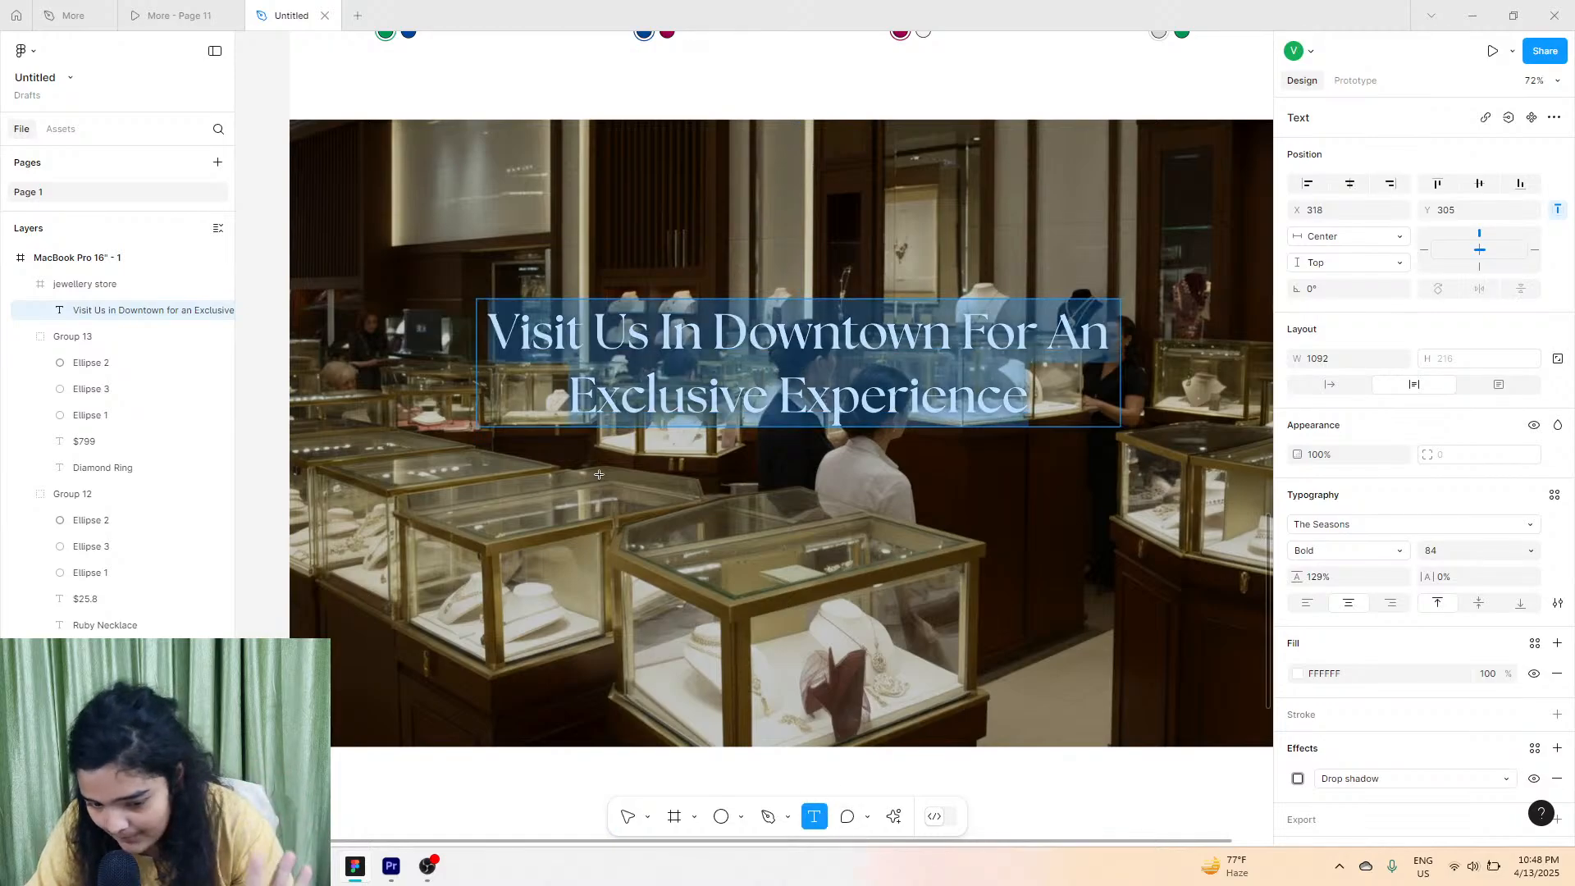
{"action": "key", "text": "Escape"}
{"action": "left_click", "coordinate": [197, 6]}
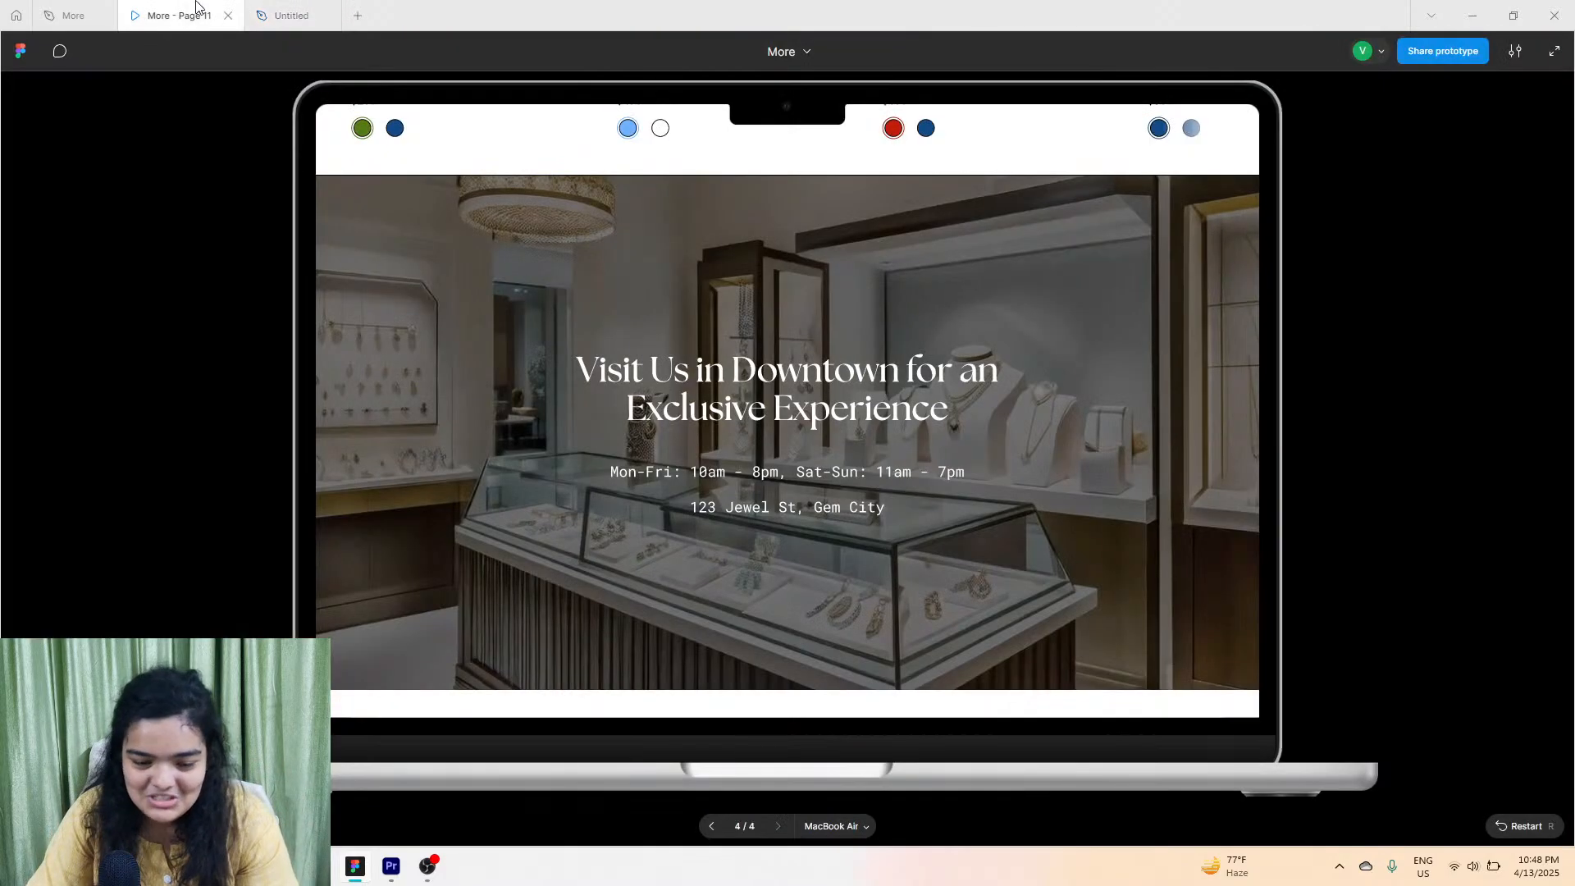
{"action": "left_click", "coordinate": [291, 15]}
{"action": "key", "text": "t"}
{"action": "left_click", "coordinate": [552, 484]}
{"action": "type", "text": "Mon"}
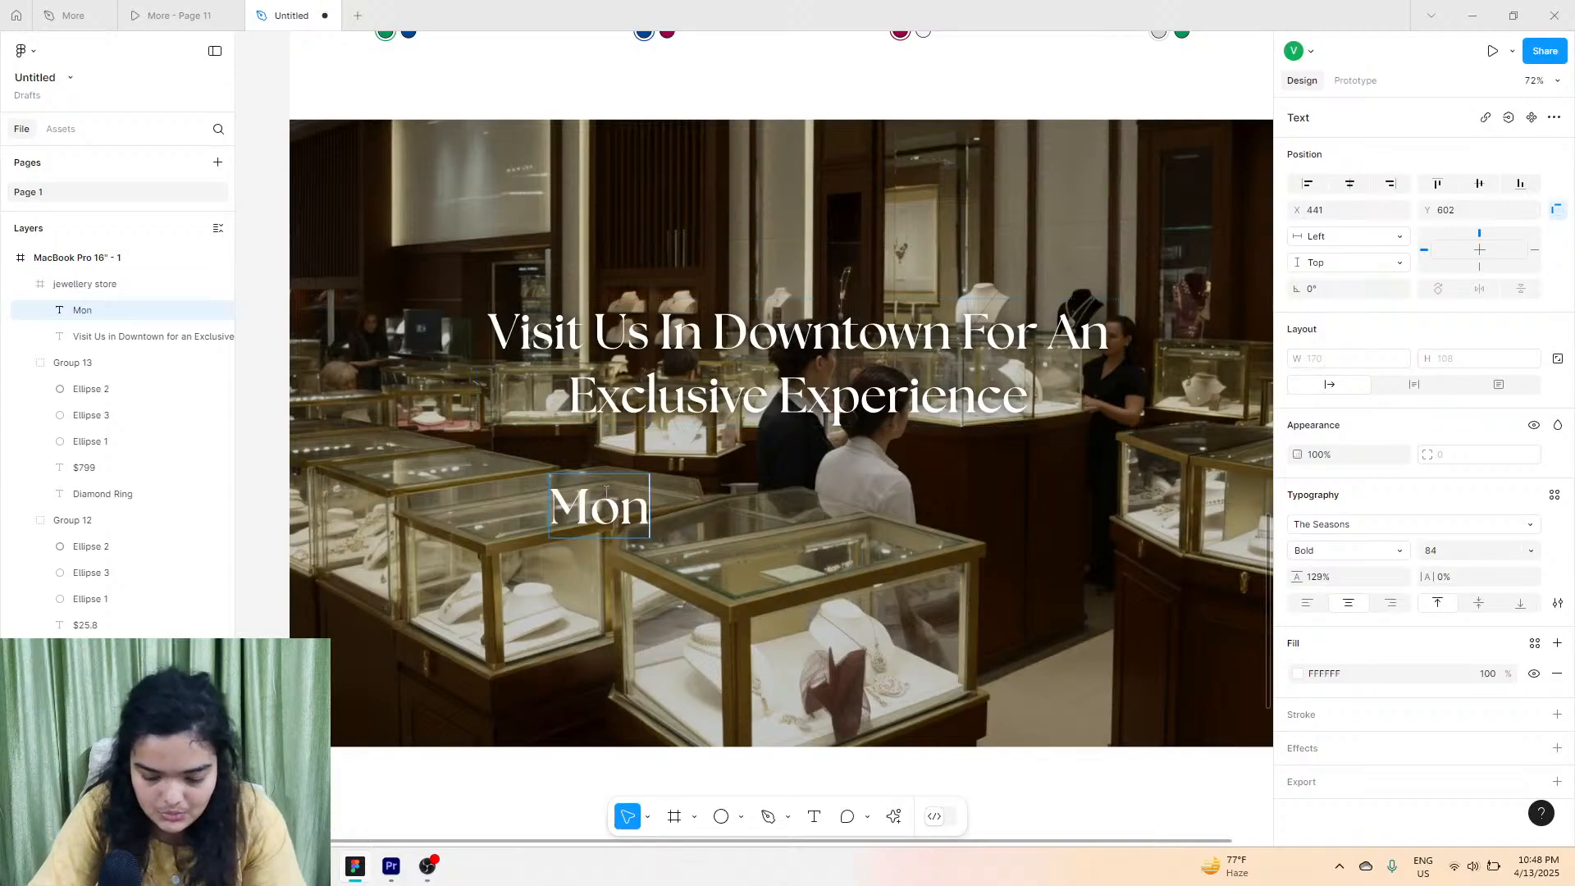
{"action": "type", "text": "-Fri"}
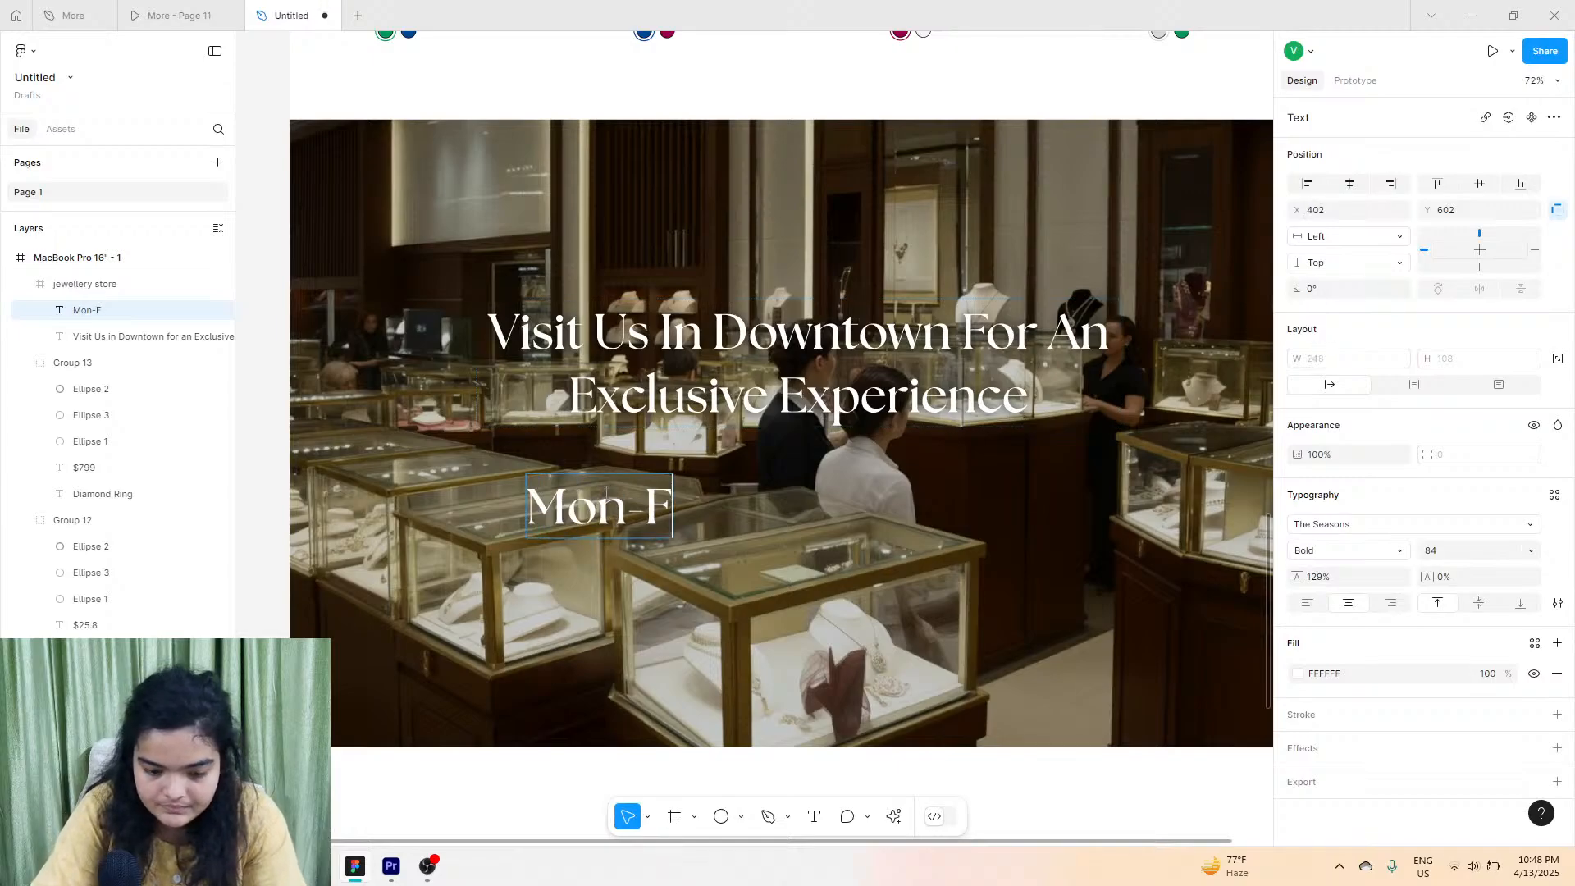
Copy the opening hours "Mon-Fri: 10am - 8pm, Sat-Sun: 11am - 7pm" from Page 11 of the More file and return to the Untitled file.
{"action": "left_click", "coordinate": [182, 16]}
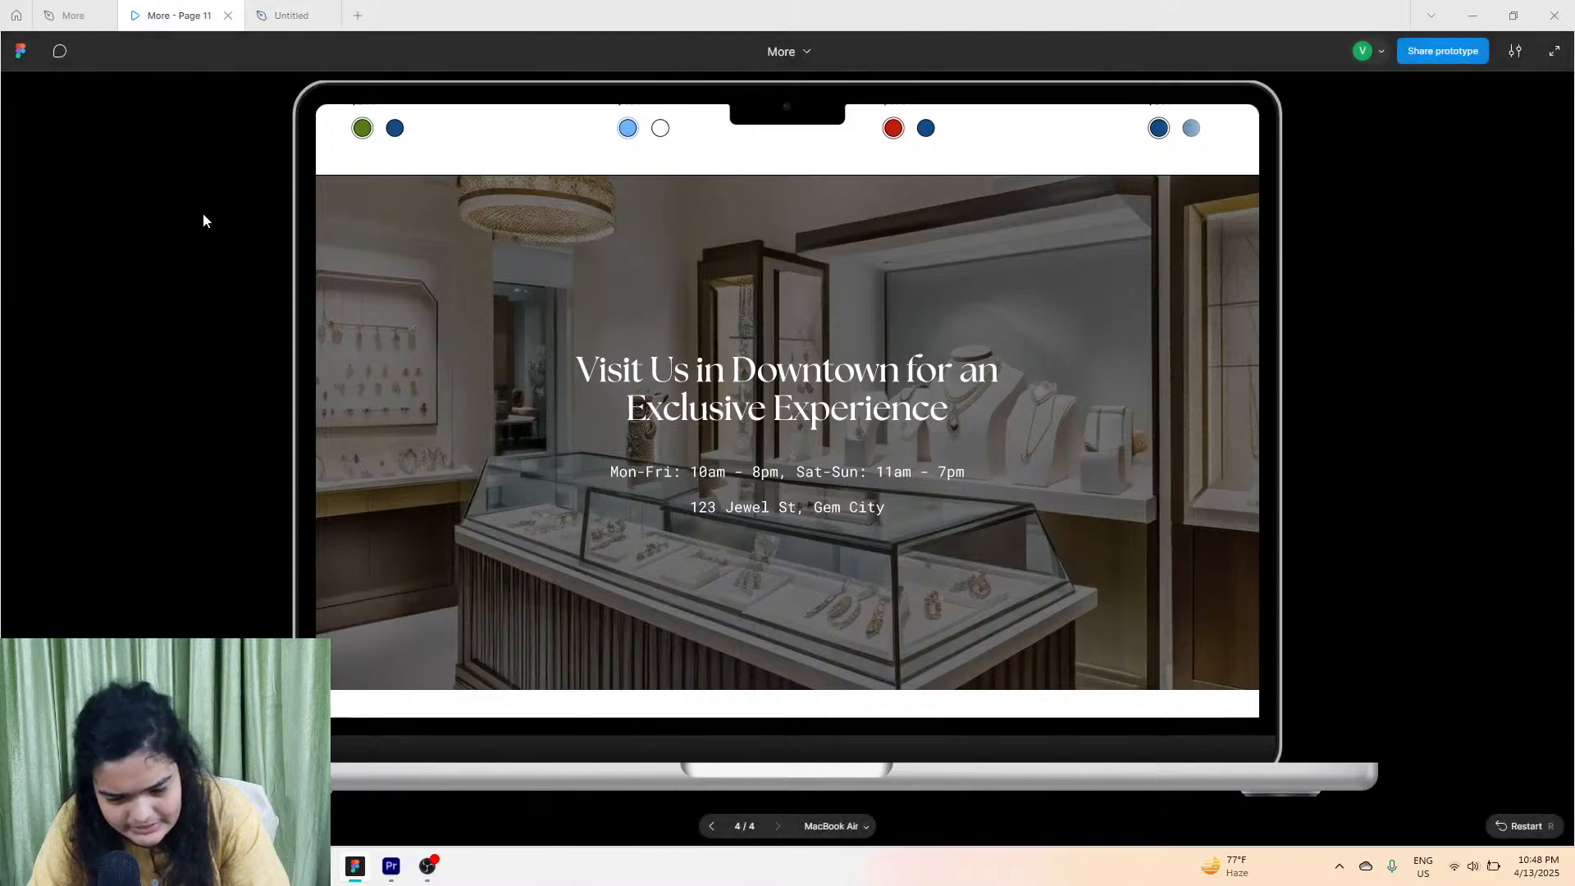
{"action": "left_click", "coordinate": [74, 10]}
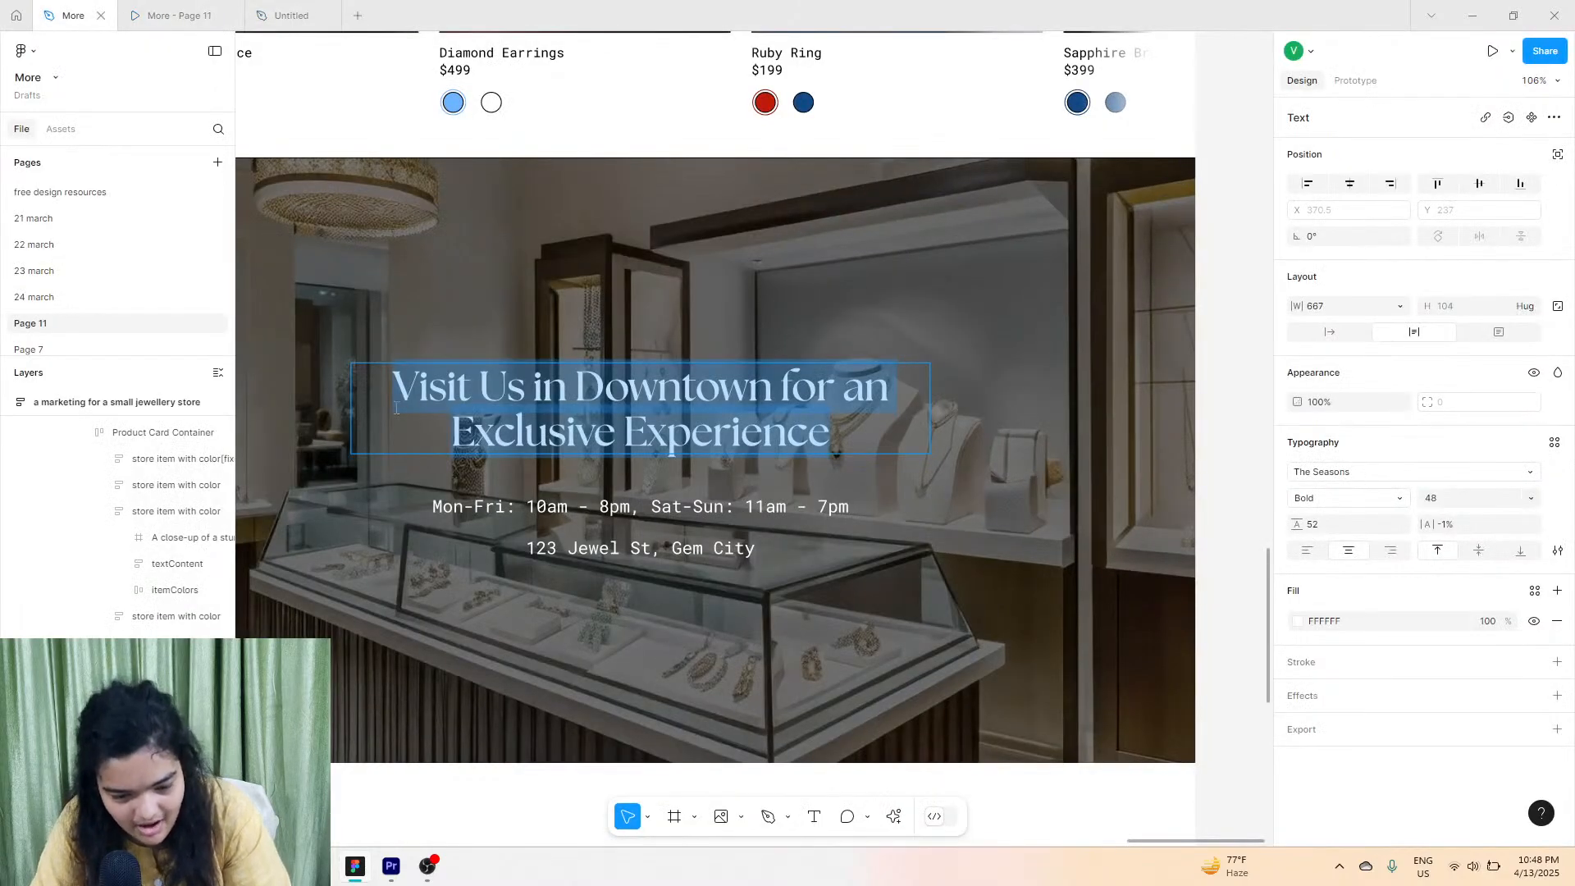
{"action": "double_click", "coordinate": [505, 508]}
{"action": "right_click", "coordinate": [504, 507]}
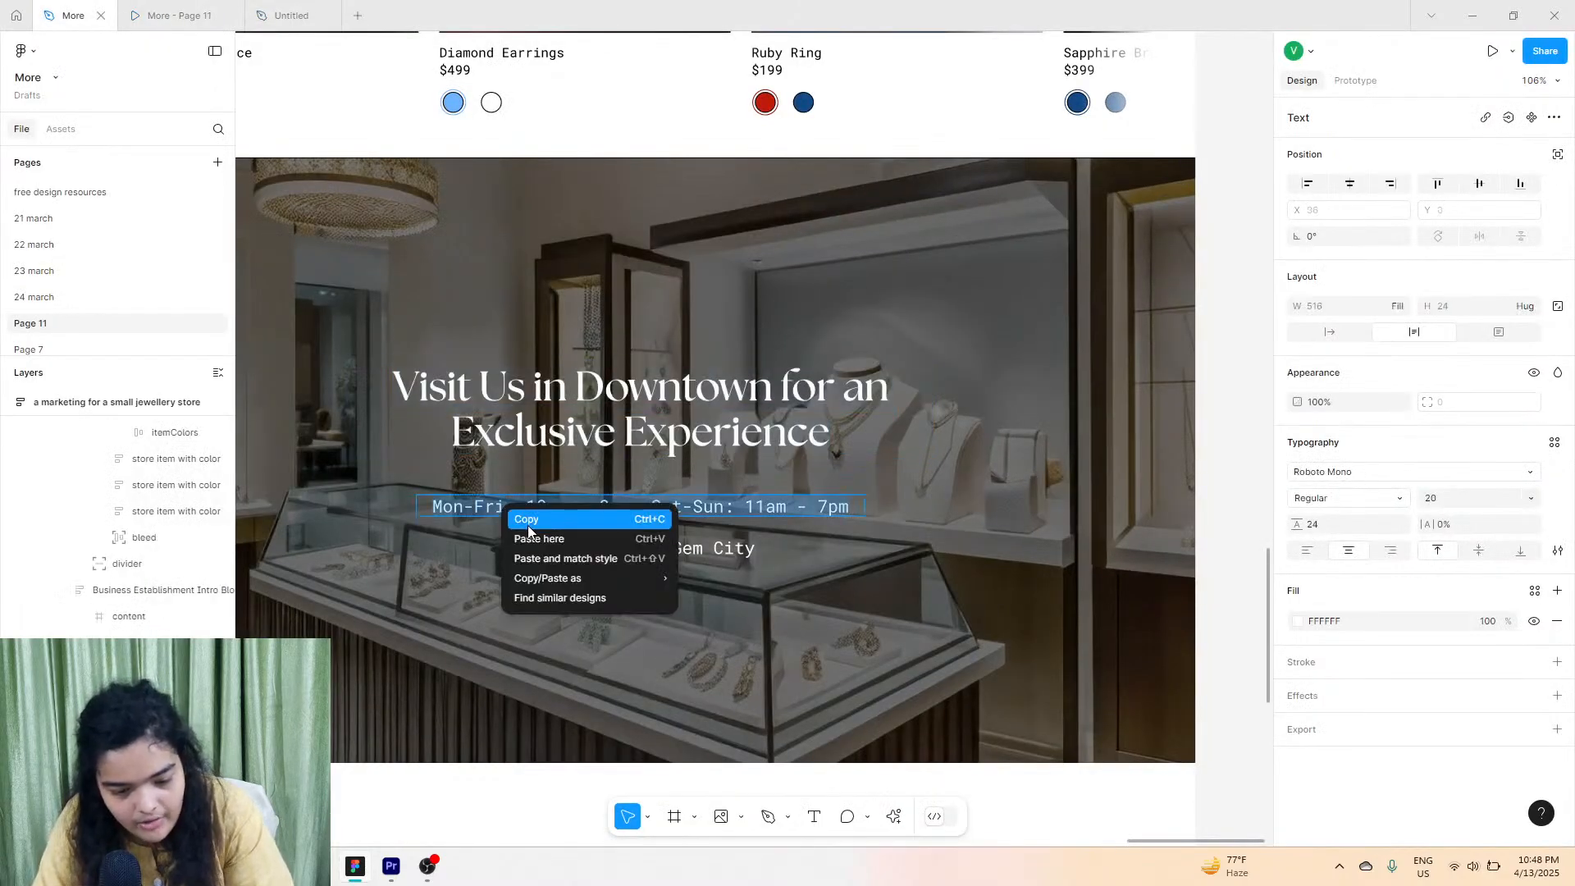
{"action": "left_click", "coordinate": [528, 524]}
{"action": "left_click", "coordinate": [279, 11]}
Replace the "Mon-Fri" line with the copied opening hours in matching style and place it under the heading at about Y 533.
{"action": "left_click_drag", "start_coordinate": [515, 502], "coordinate": [724, 547]}
{"action": "right_click", "coordinate": [574, 535]}
{"action": "left_click", "coordinate": [654, 585]}
{"action": "left_click", "coordinate": [664, 551]}
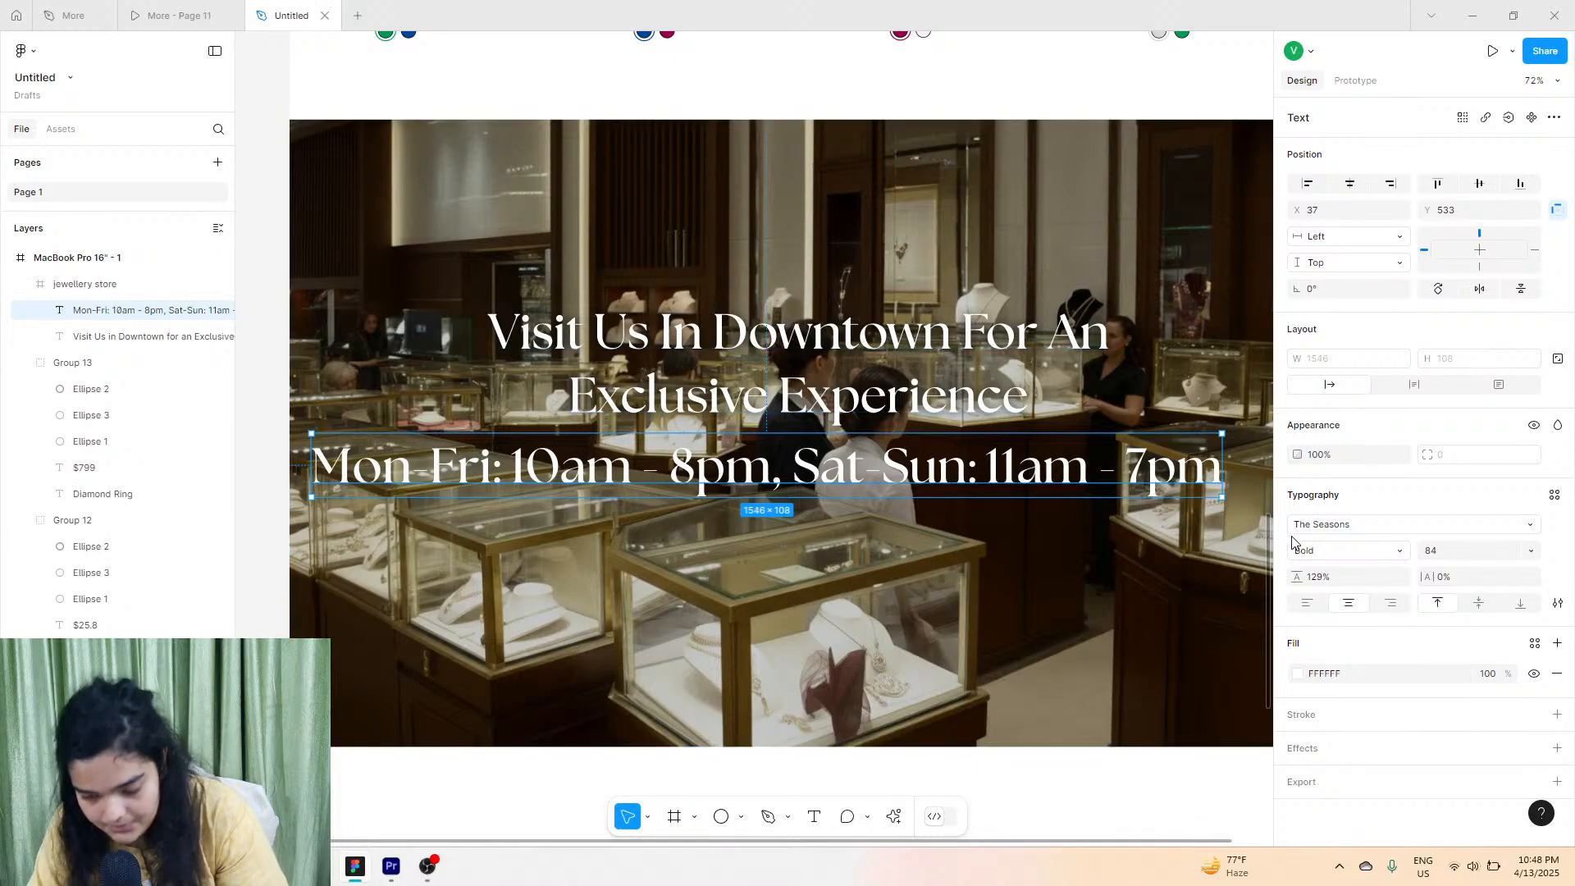
Compare the opening hours line with the Page 11 prototype and set its font to Roboto Mono.
{"action": "left_click", "coordinate": [146, 10]}
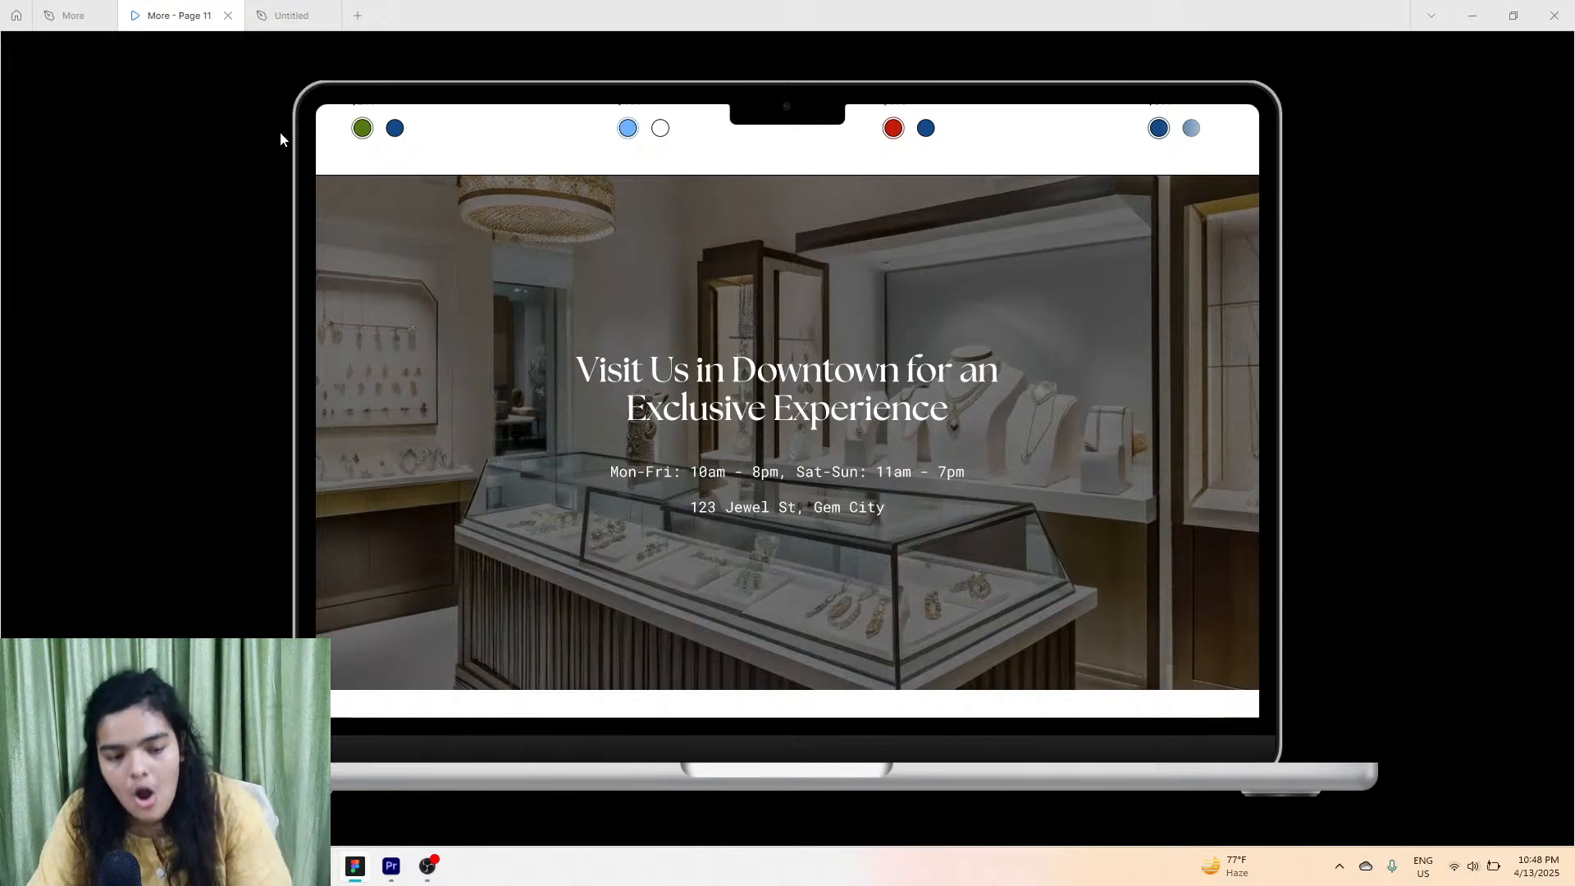
{"action": "left_click", "coordinate": [288, 14]}
{"action": "left_click", "coordinate": [1383, 525]}
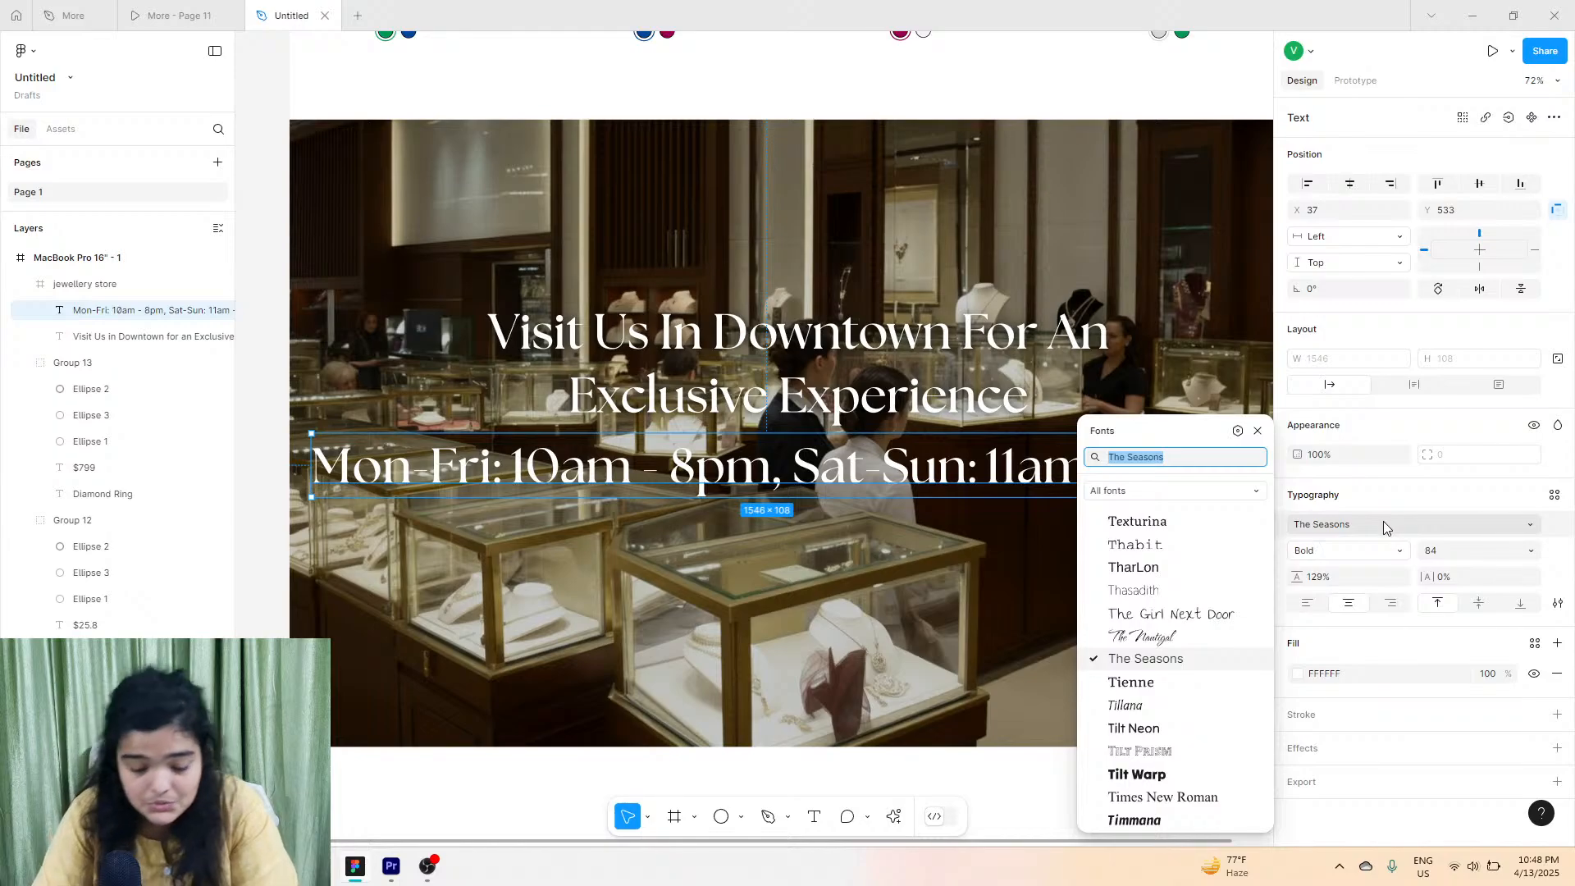
{"action": "type", "text": "roboto"}
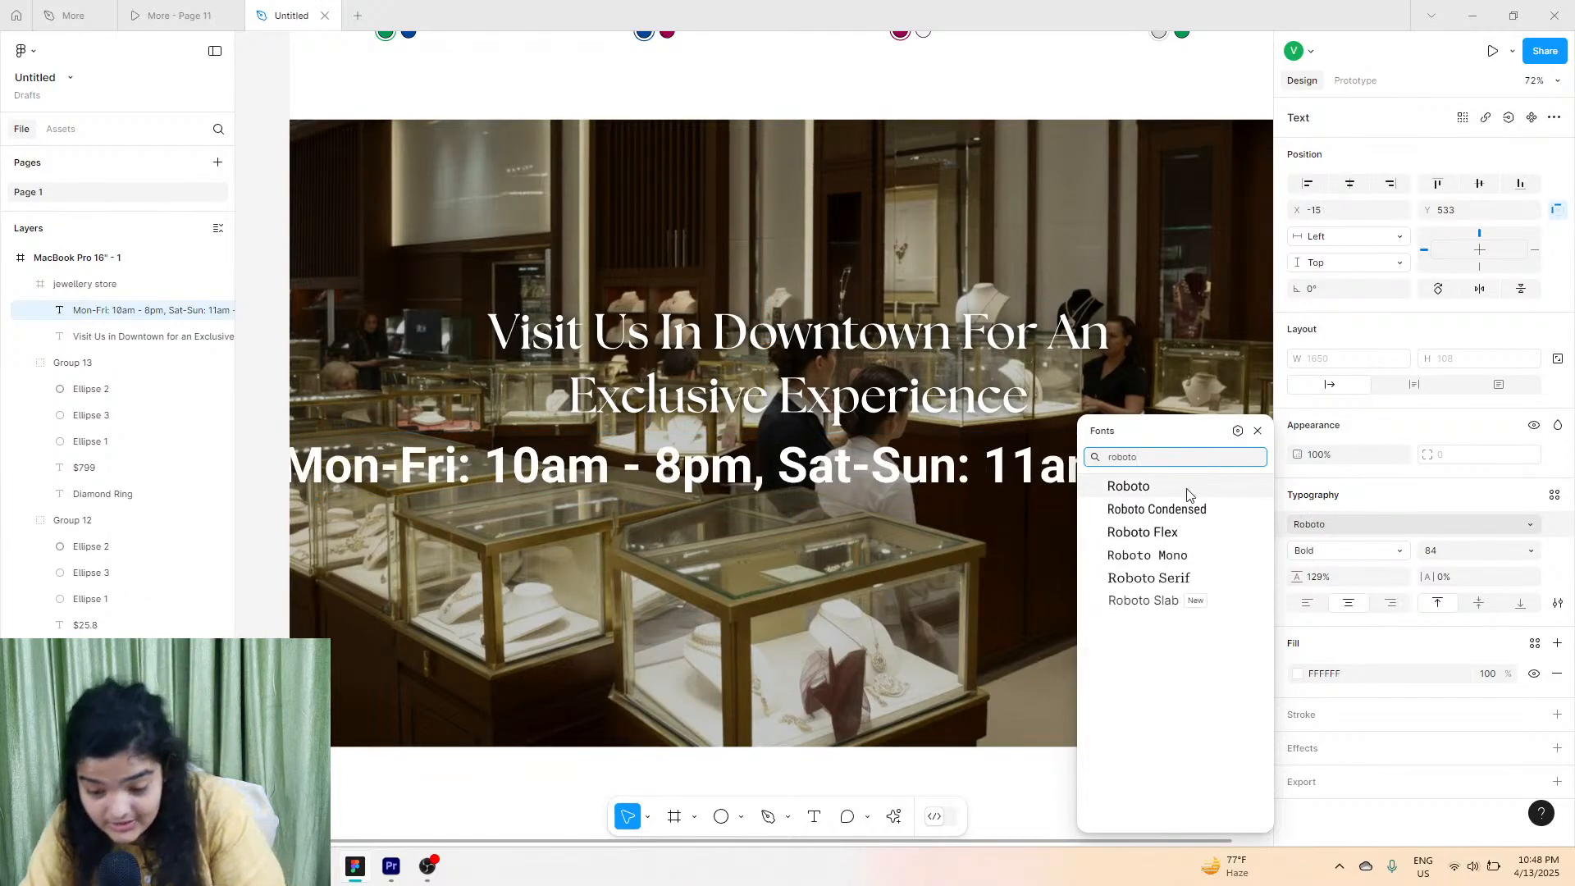
{"action": "left_click", "coordinate": [1140, 555]}
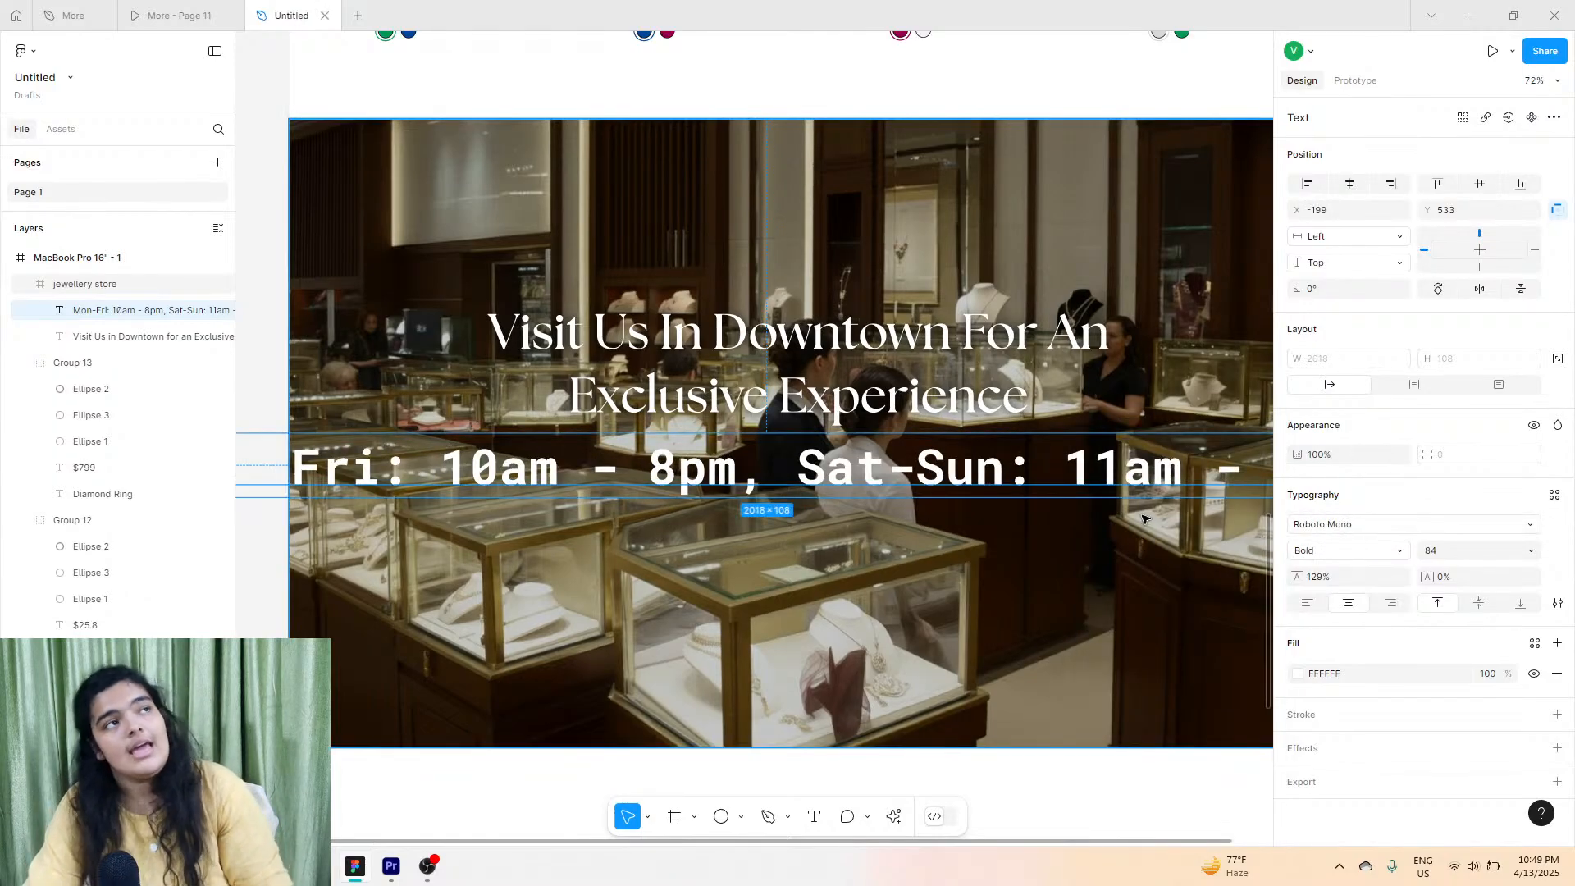
Set the opening hours font size to 32 and centre the line under the heading at about X 479, Y 521.
{"action": "left_click", "coordinate": [1466, 558]}
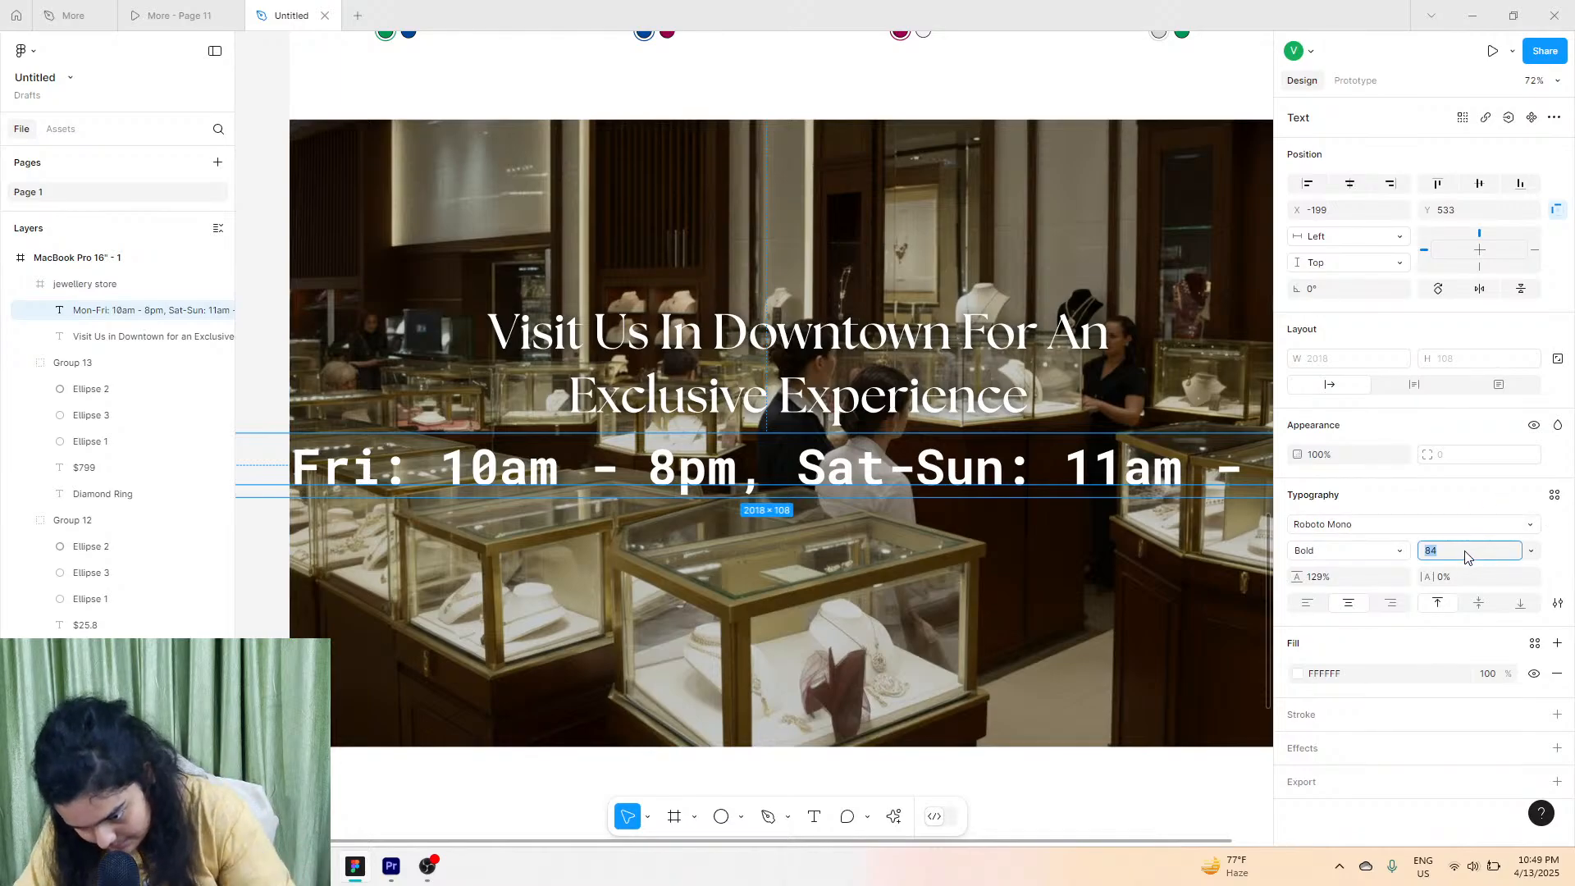
{"action": "left_click", "coordinate": [1529, 552]}
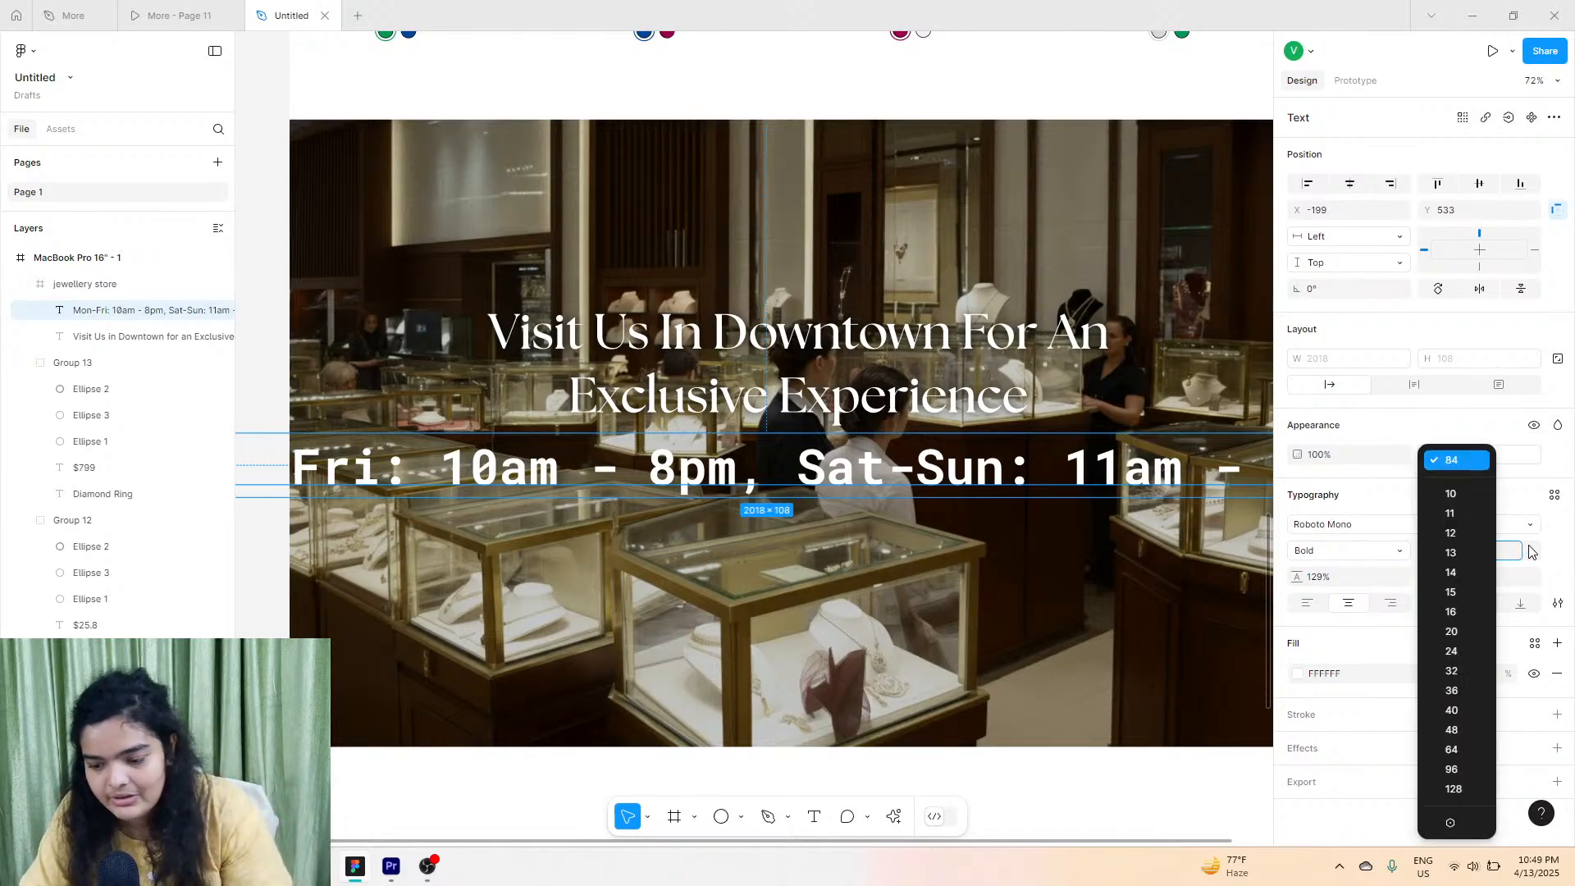
{"action": "left_click", "coordinate": [1463, 672]}
{"action": "left_click_drag", "start_coordinate": [805, 447], "coordinate": [836, 440]}
Change the weight of the opening hours text to Regular.
{"action": "scroll", "coordinate": [835, 440], "scroll_direction": "up", "scroll_amount": 5}
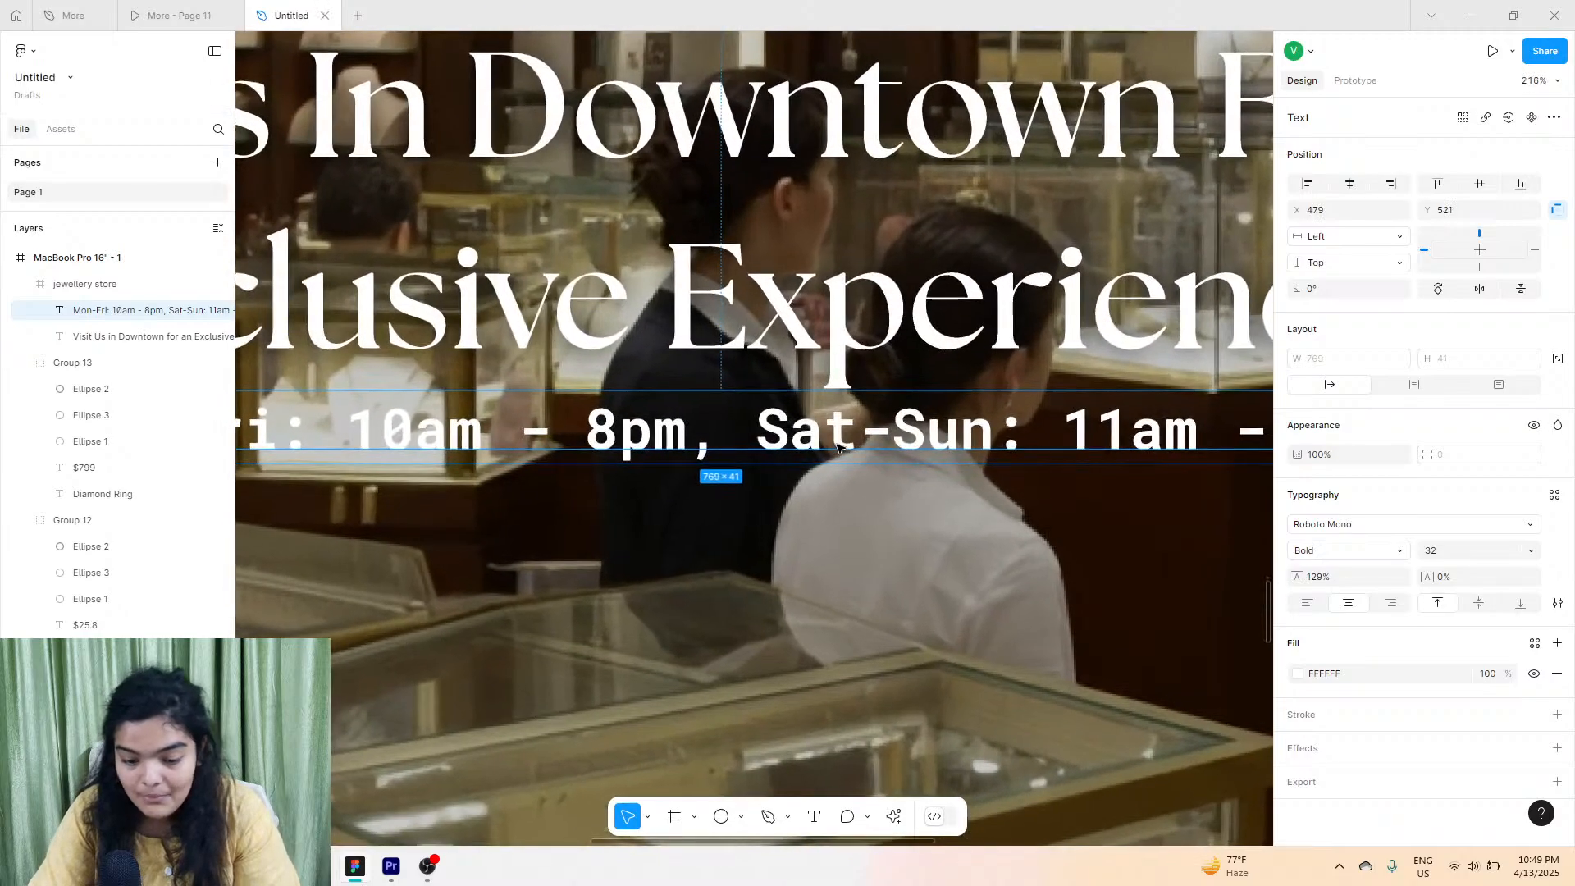
{"action": "left_click", "coordinate": [1353, 529]}
{"action": "left_click", "coordinate": [1355, 550]}
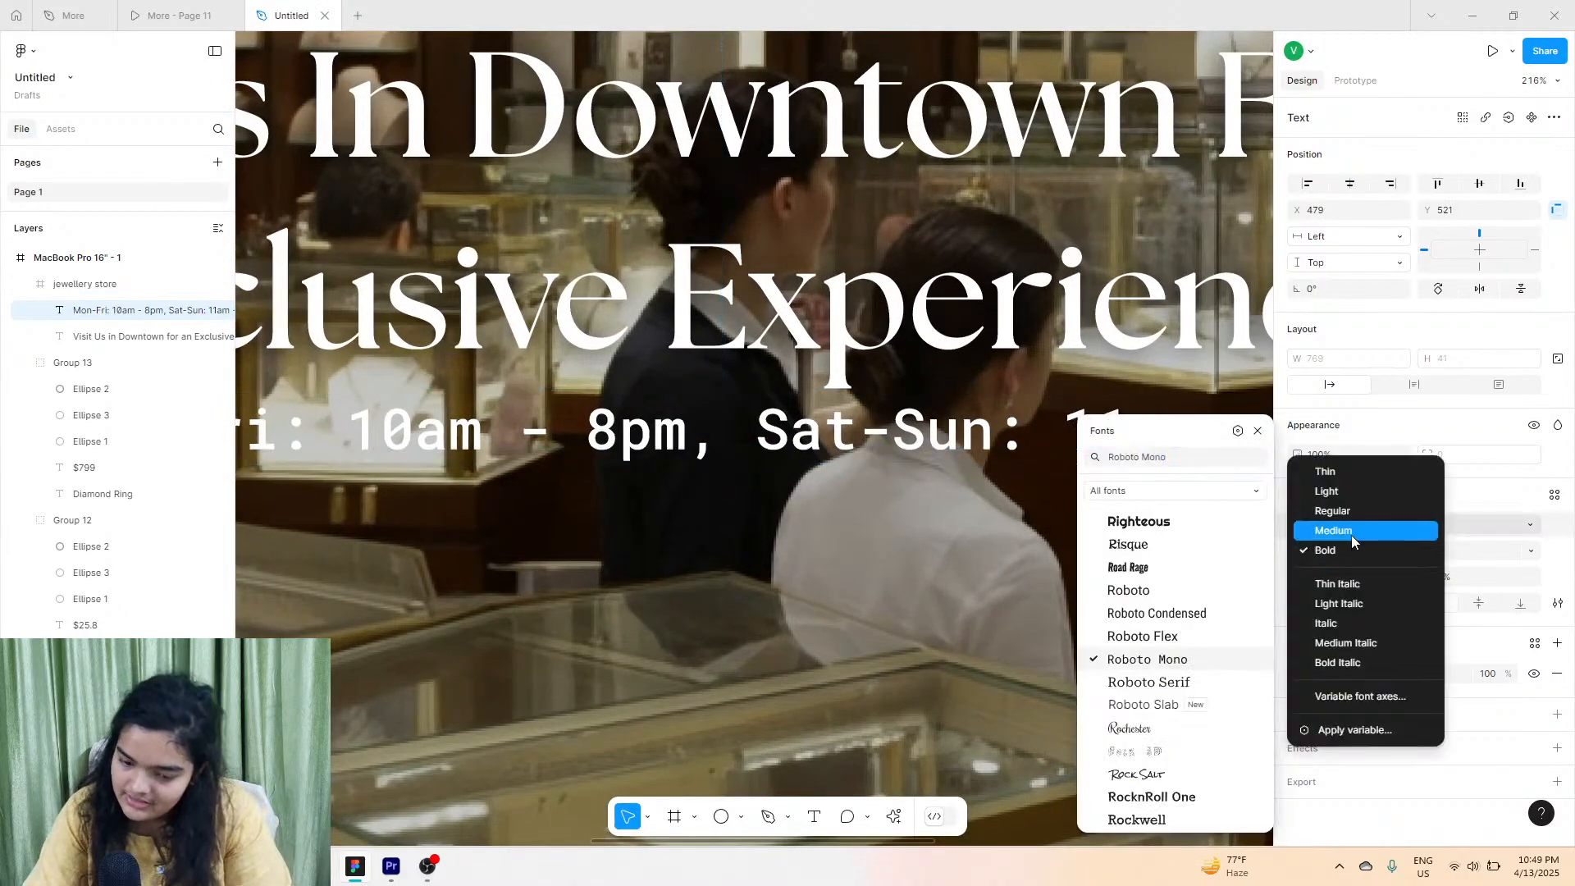
{"action": "left_click", "coordinate": [1345, 510]}
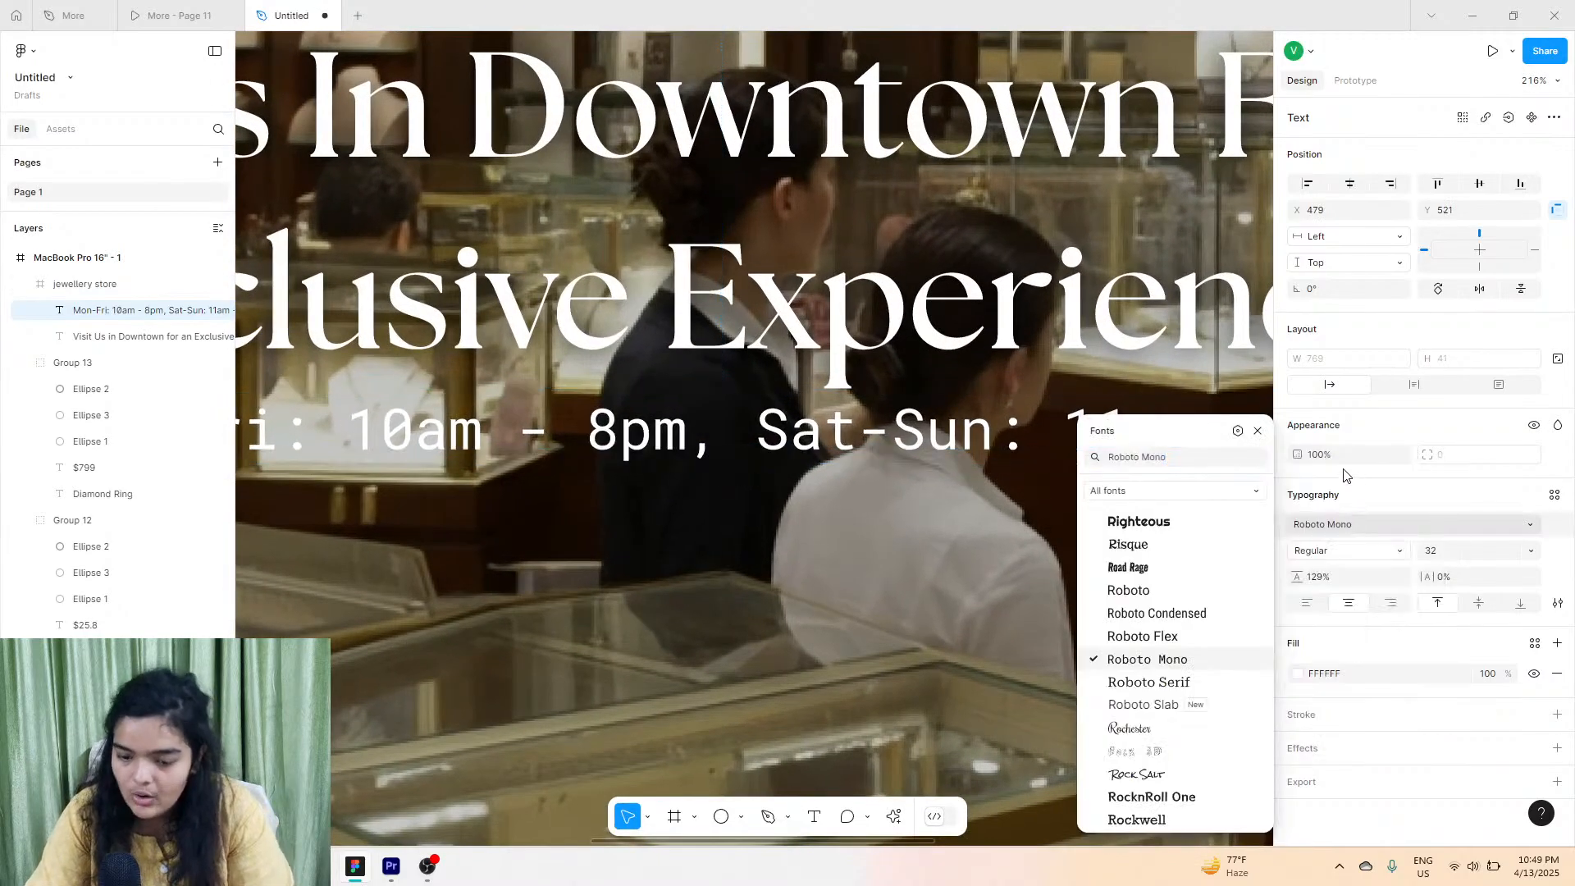
{"action": "left_click", "coordinate": [1258, 432]}
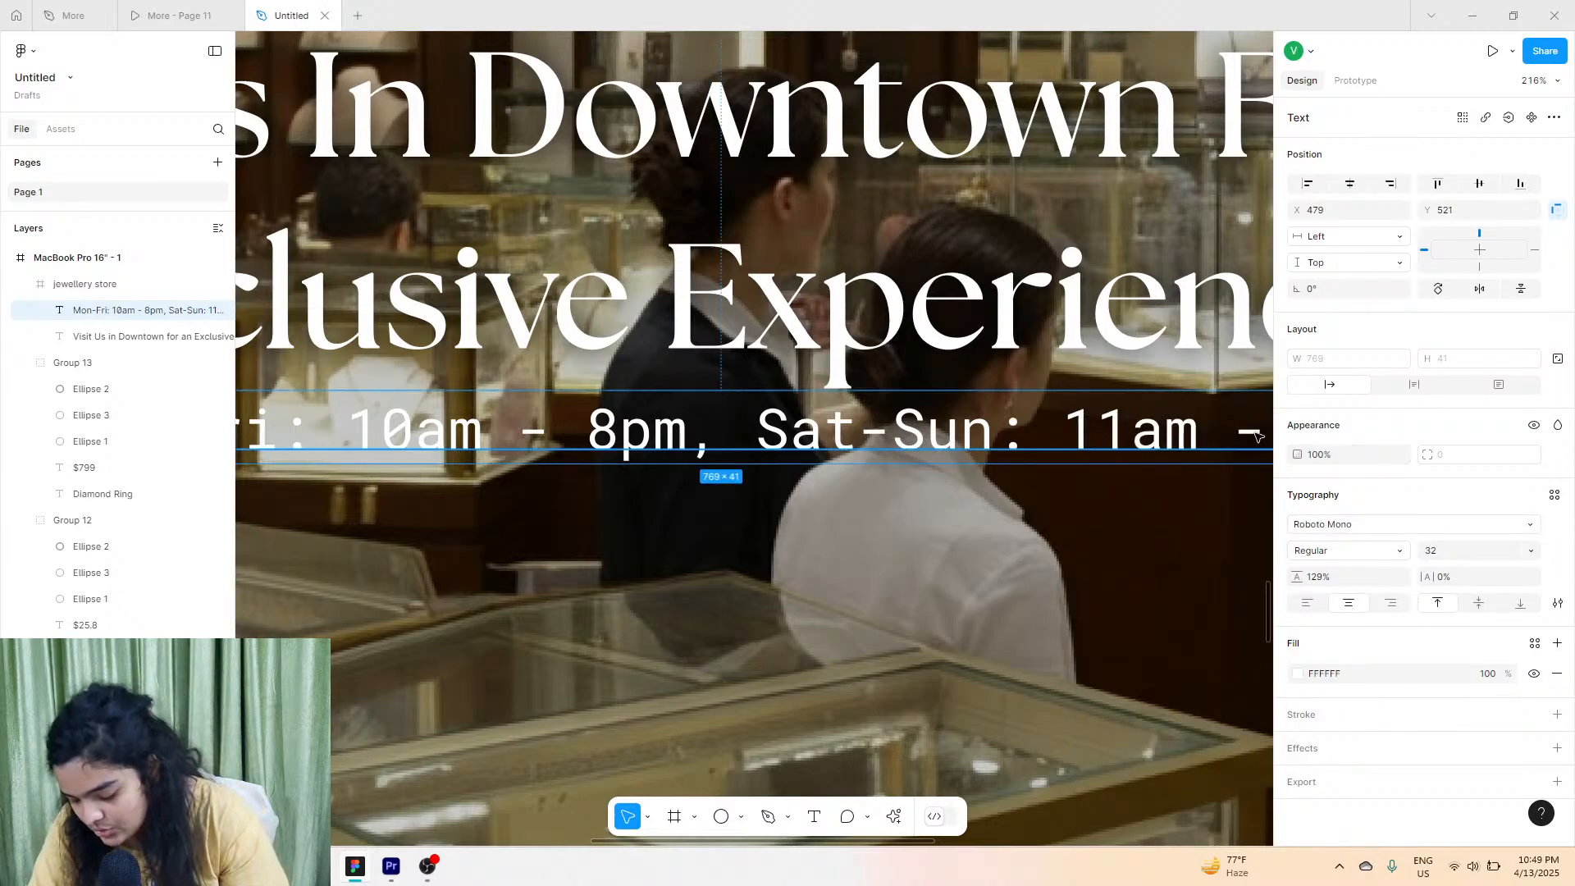
Move the opening hours line down to about Y 533, keeping it centred under the heading.
{"action": "scroll", "coordinate": [1140, 490], "scroll_direction": "down", "scroll_amount": 2}
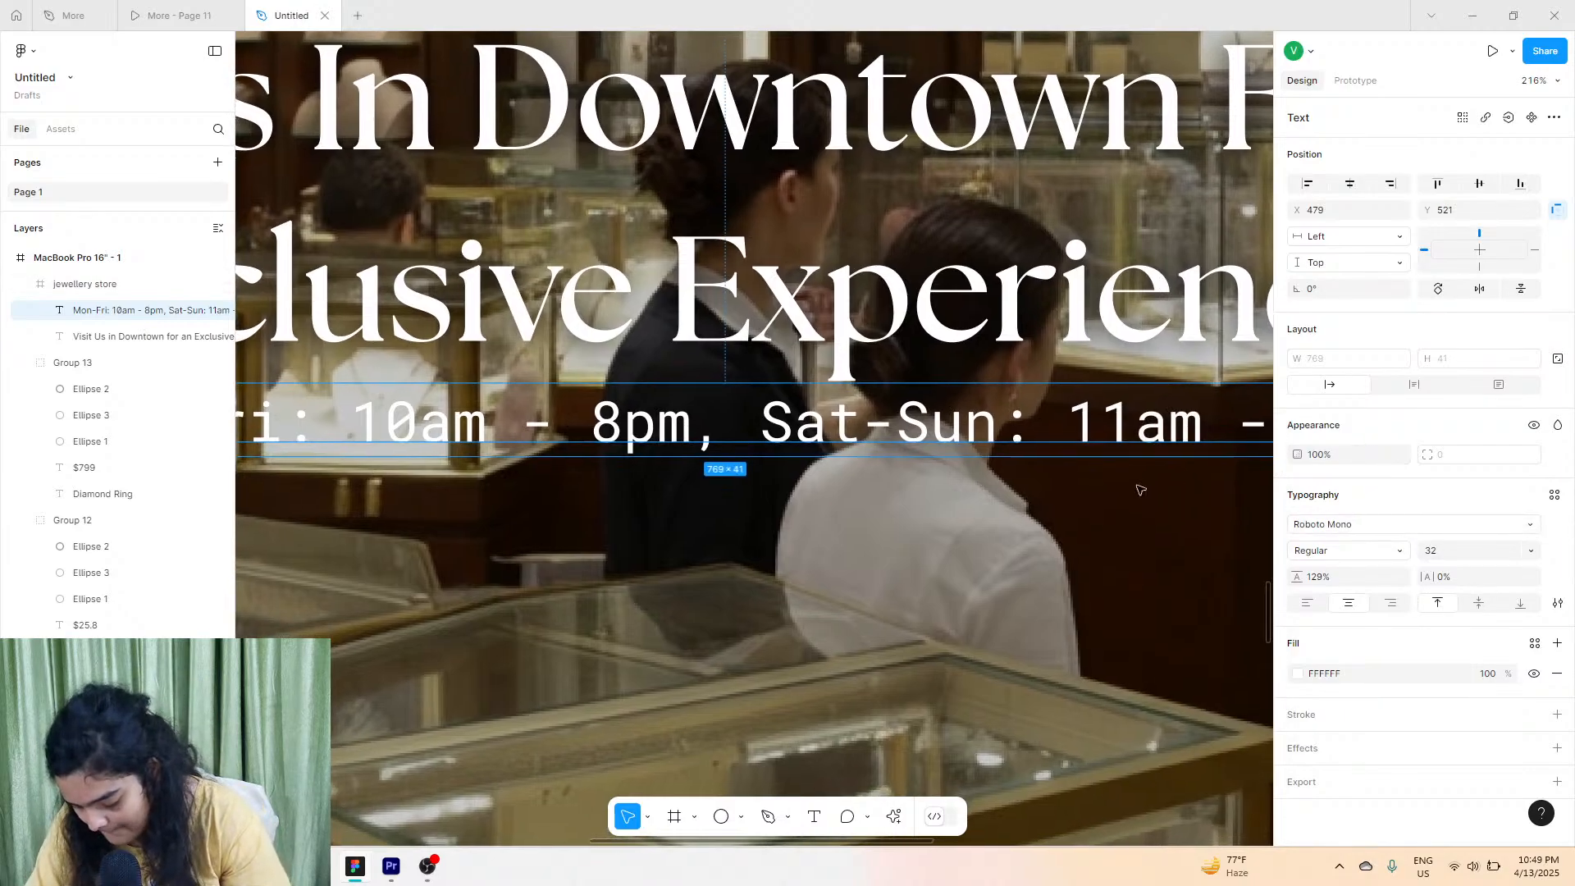
{"action": "scroll", "coordinate": [1140, 489], "scroll_direction": "down", "scroll_amount": 4}
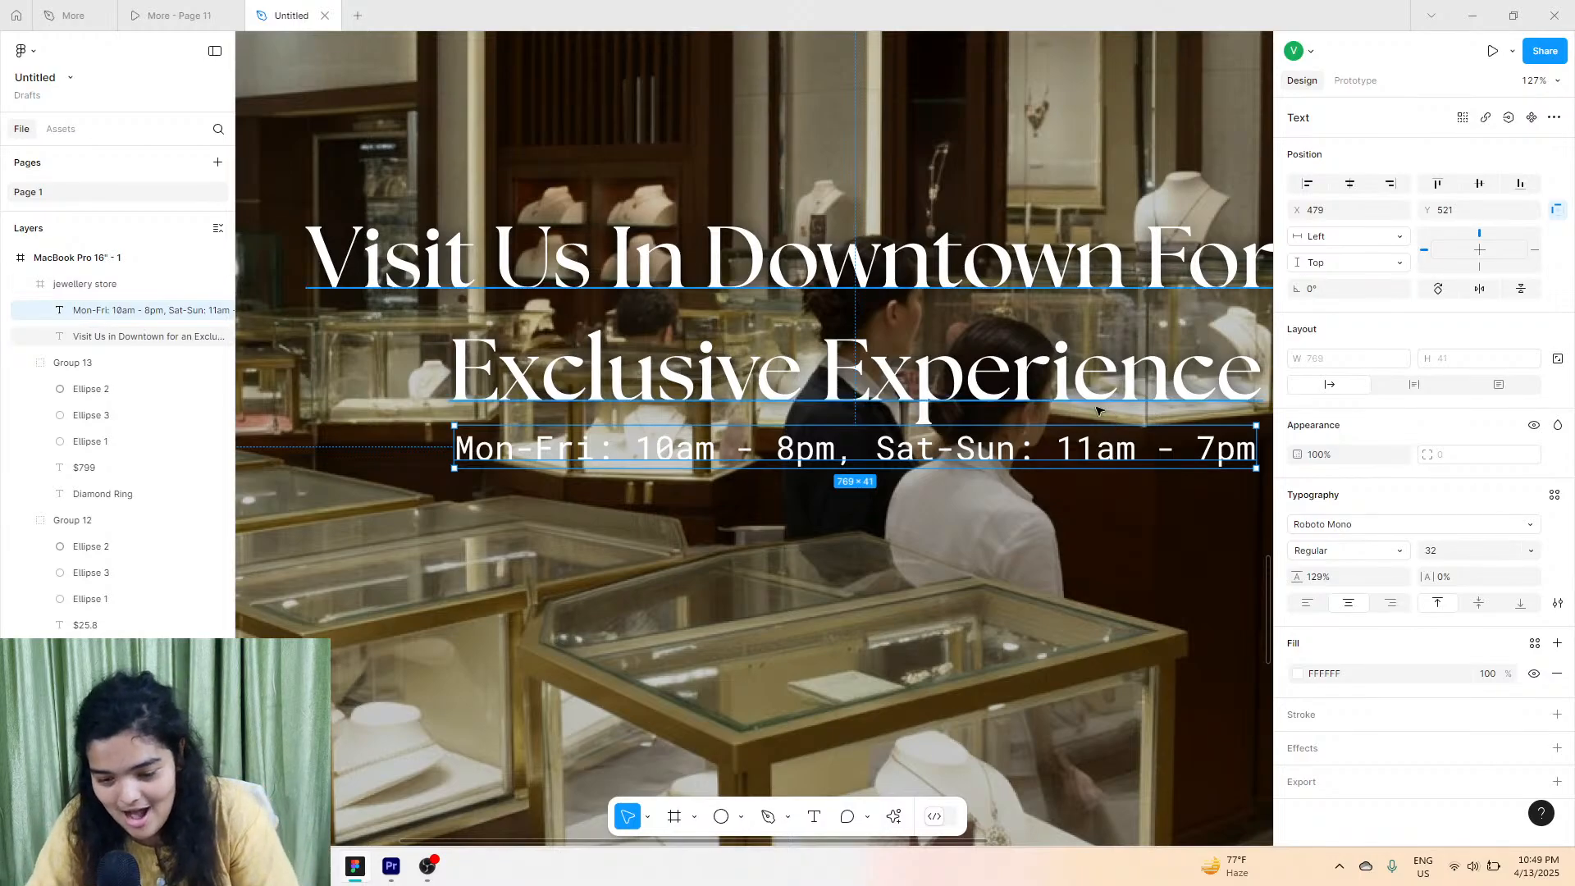
{"action": "left_click_drag", "start_coordinate": [1009, 449], "coordinate": [1008, 461]}
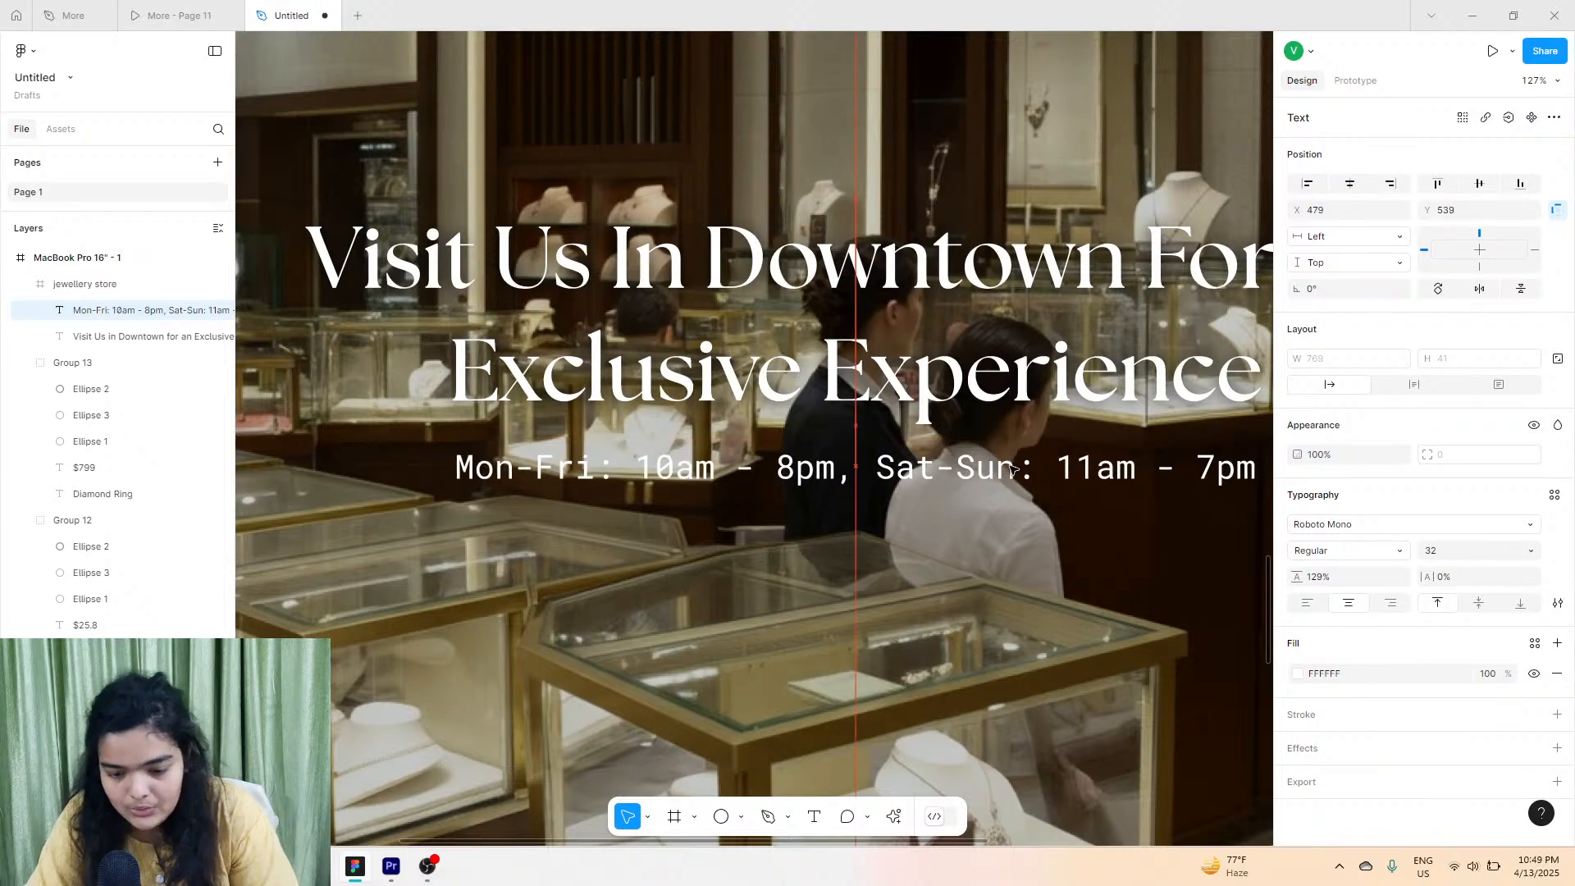
Add a drop shadow to the opening hours text, using black at 48% opacity with an increased blur.
{"action": "left_click", "coordinate": [1535, 748]}
{"action": "left_click", "coordinate": [1556, 747]}
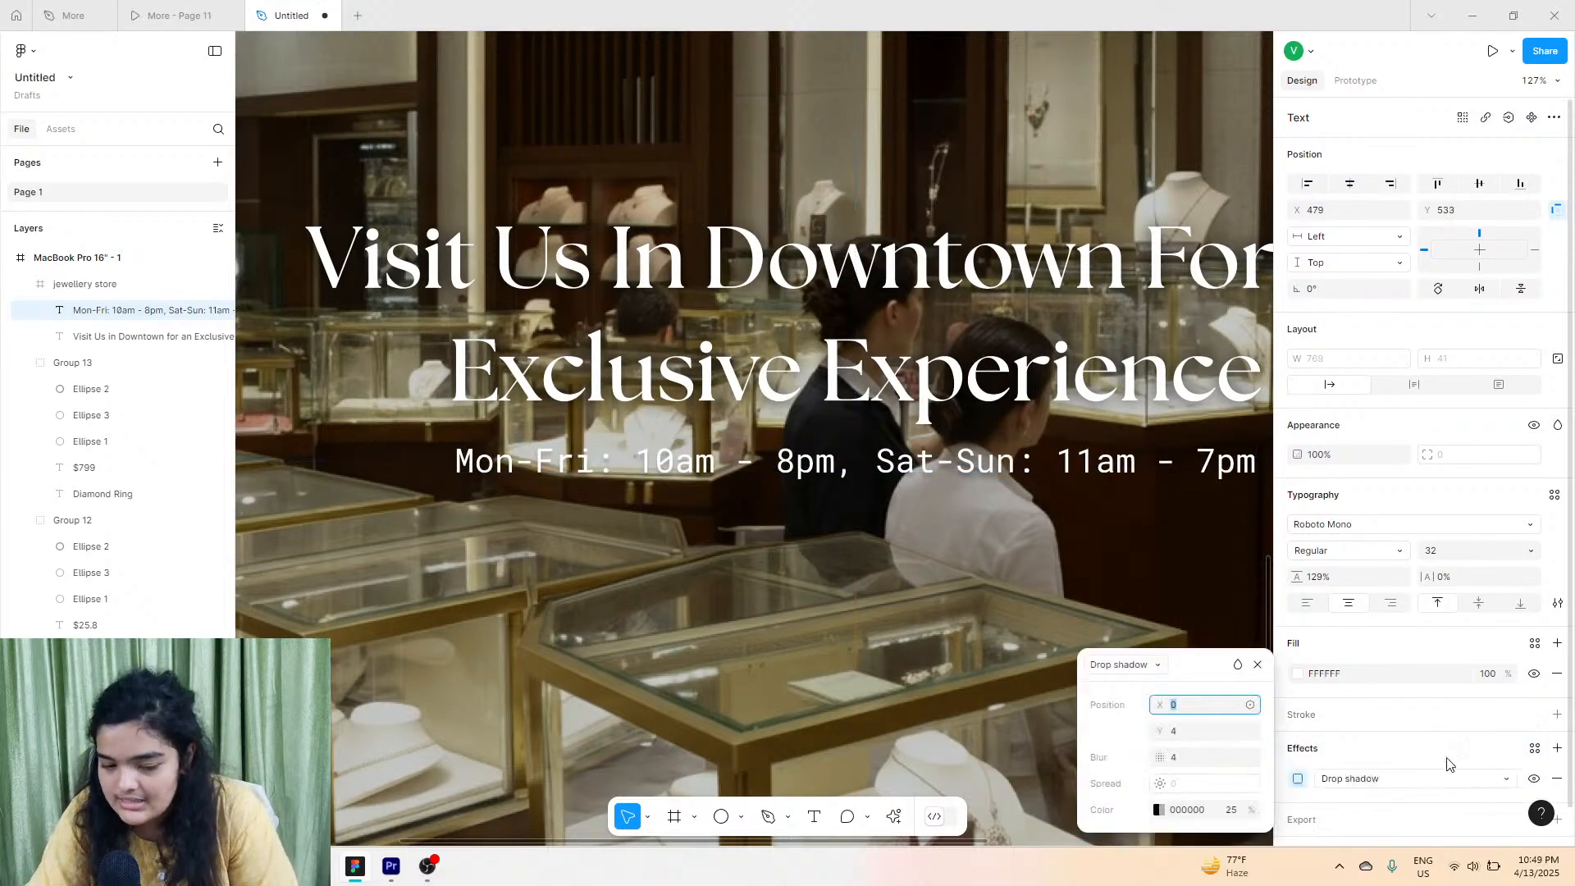
{"action": "left_click", "coordinate": [1298, 780]}
{"action": "left_click", "coordinate": [1310, 784]}
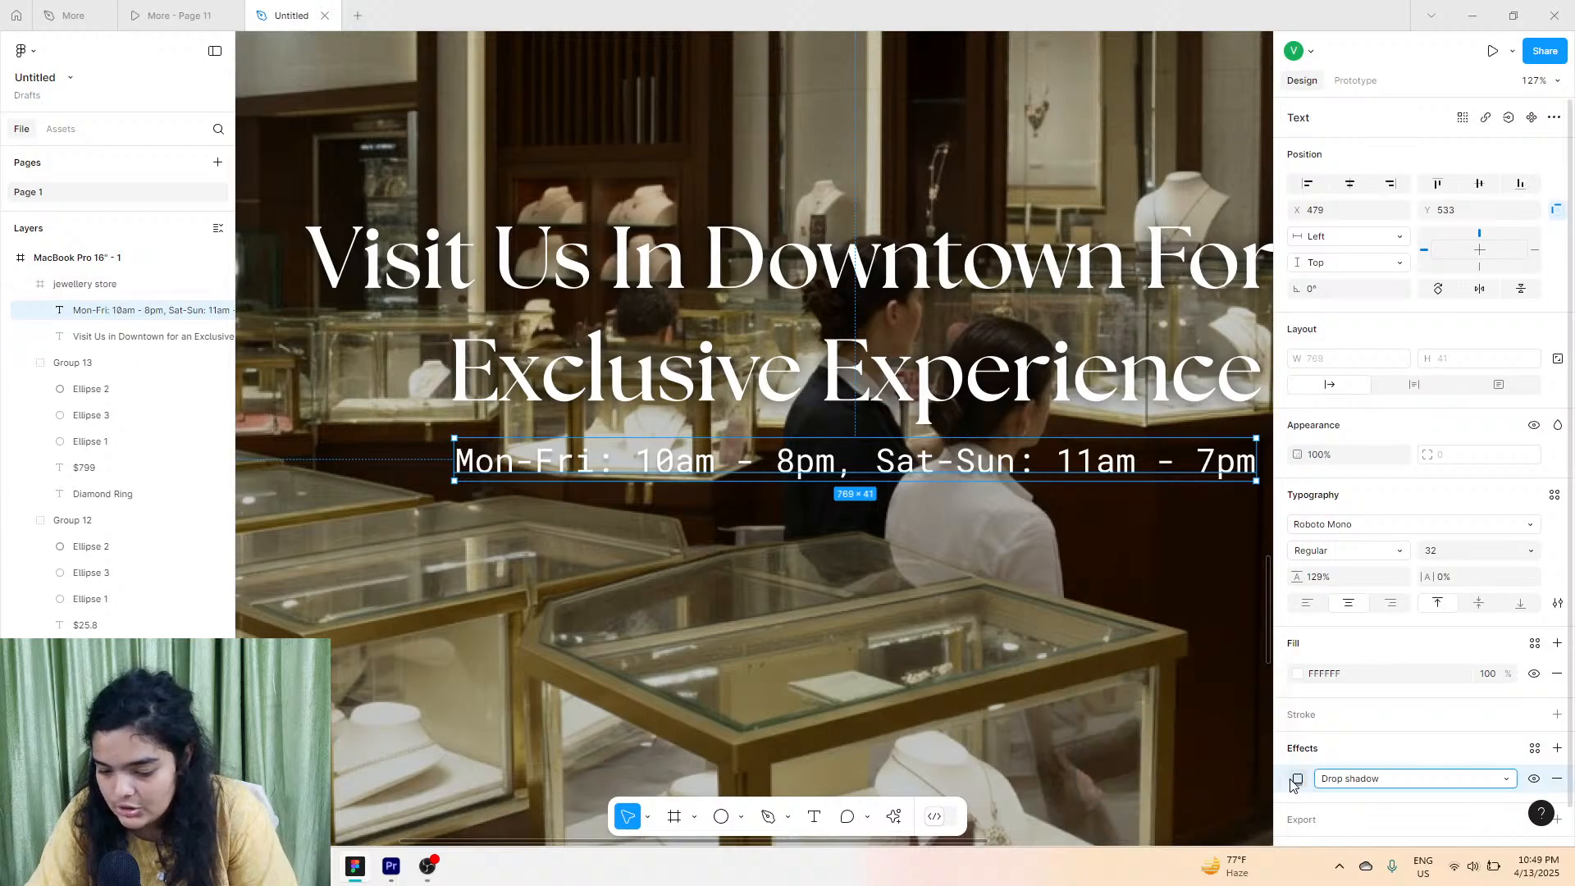
{"action": "left_click", "coordinate": [1297, 779]}
{"action": "left_click", "coordinate": [1157, 810]}
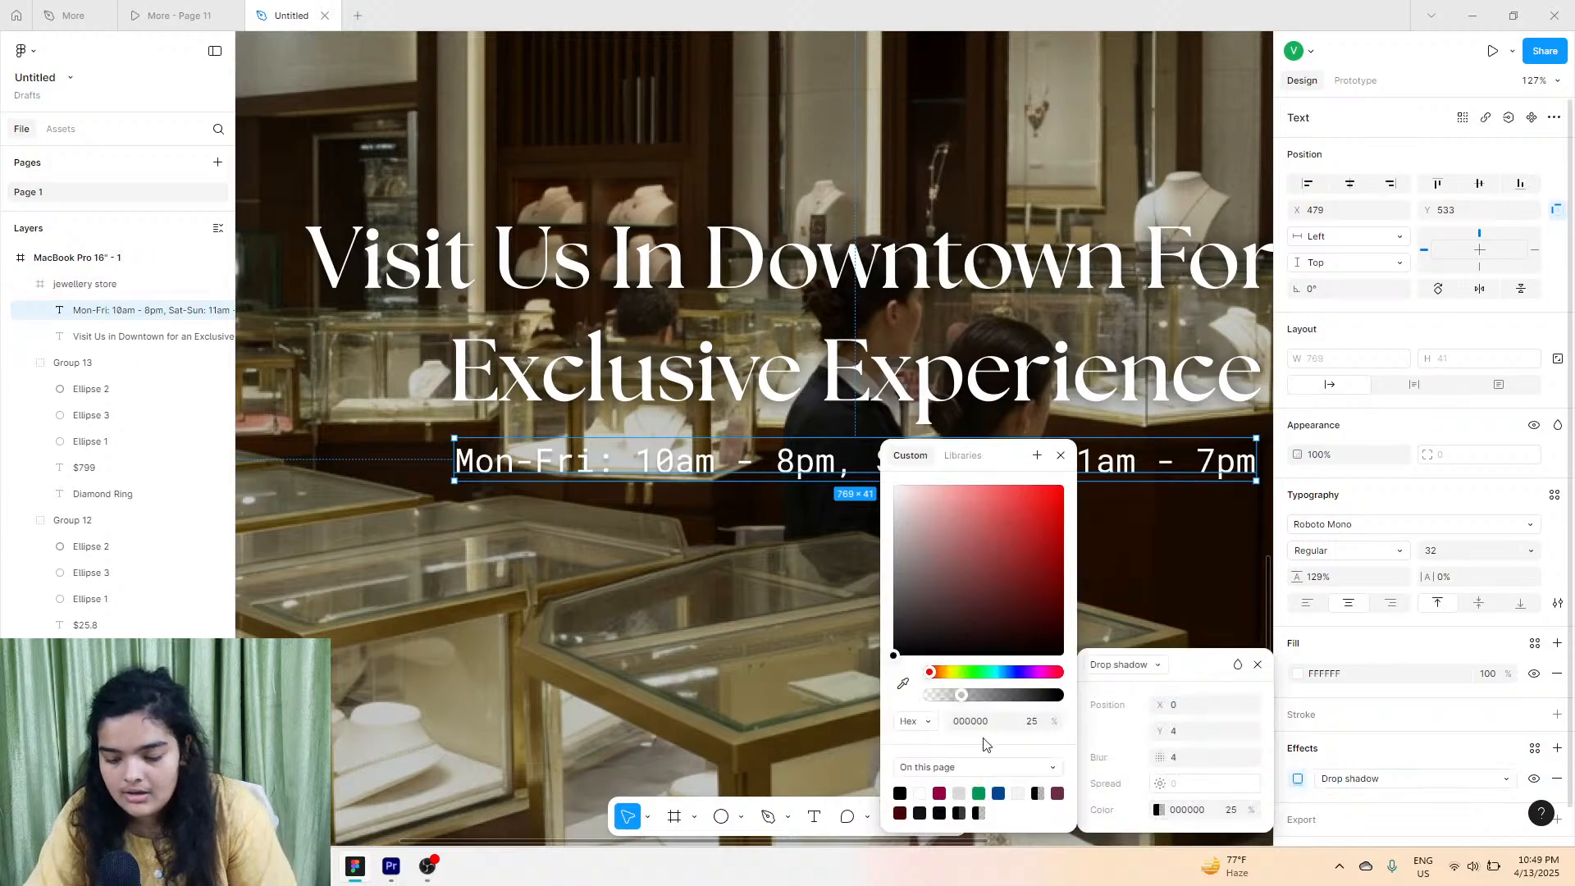
{"action": "left_click_drag", "start_coordinate": [968, 696], "coordinate": [990, 696]}
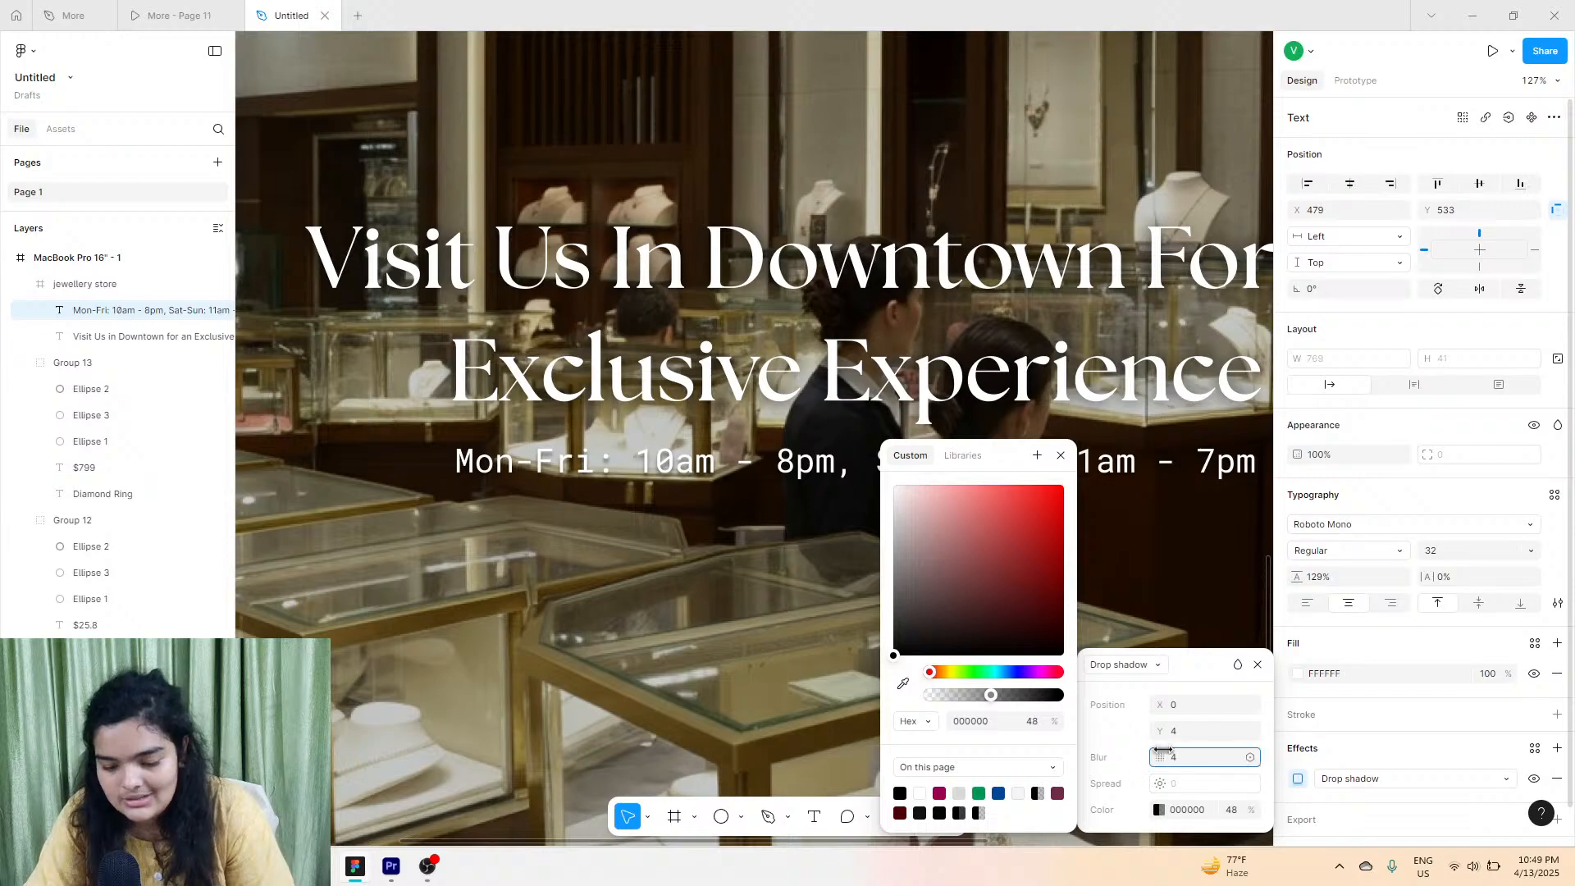
{"action": "left_click_drag", "start_coordinate": [1160, 756], "coordinate": [1234, 756]}
{"action": "left_click", "coordinate": [741, 548]}
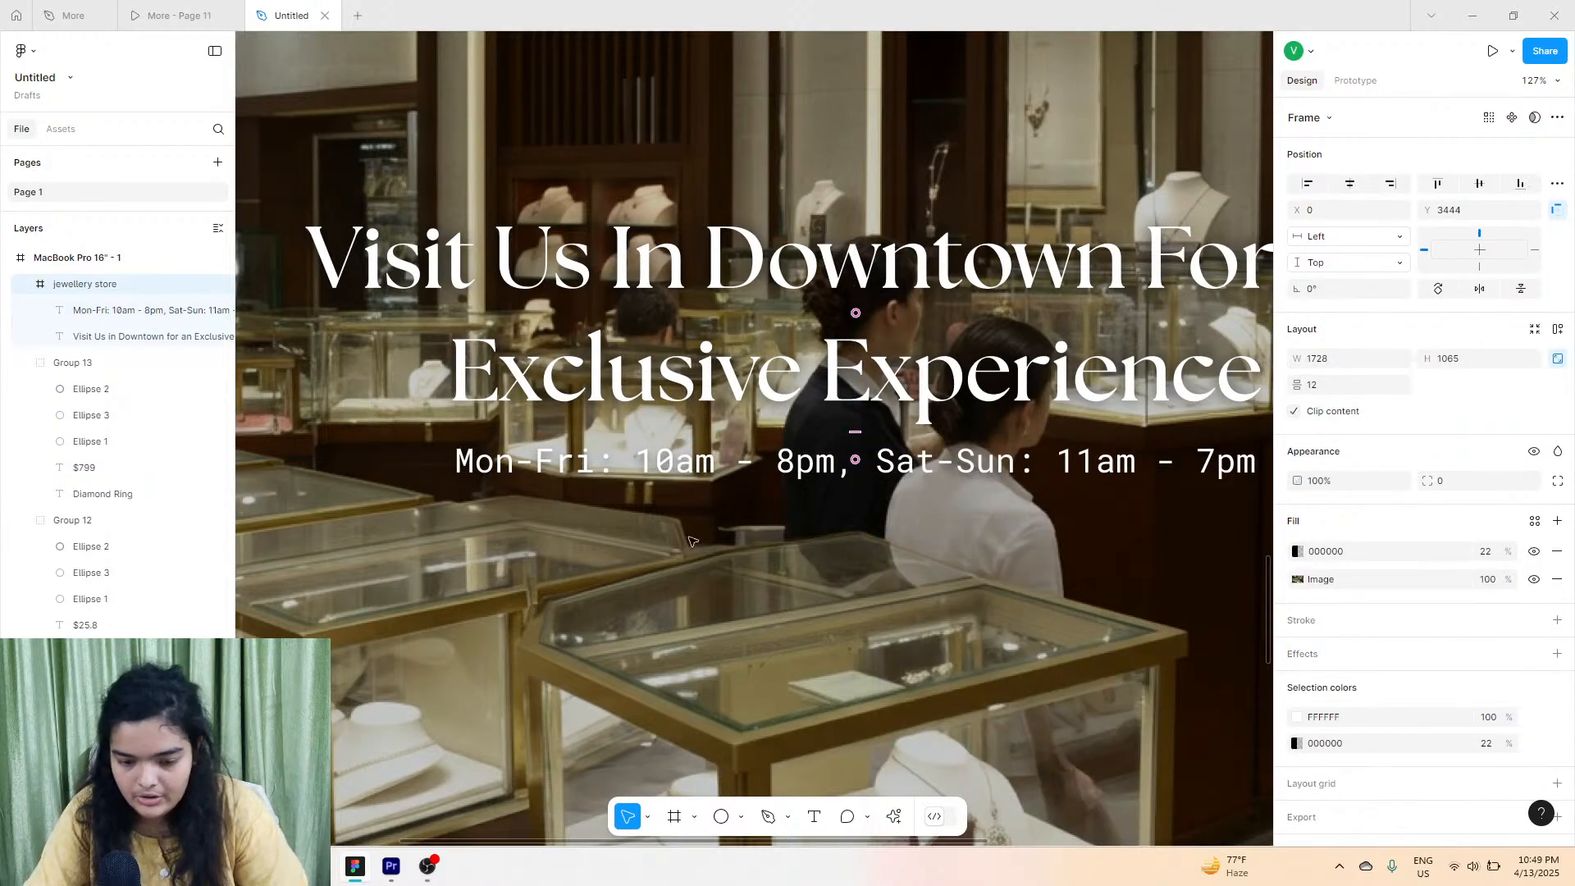
Duplicate the opening hours line directly below at Y 574, and copy the store address text from Page 11 of the More file.
{"action": "left_click", "coordinate": [606, 466]}
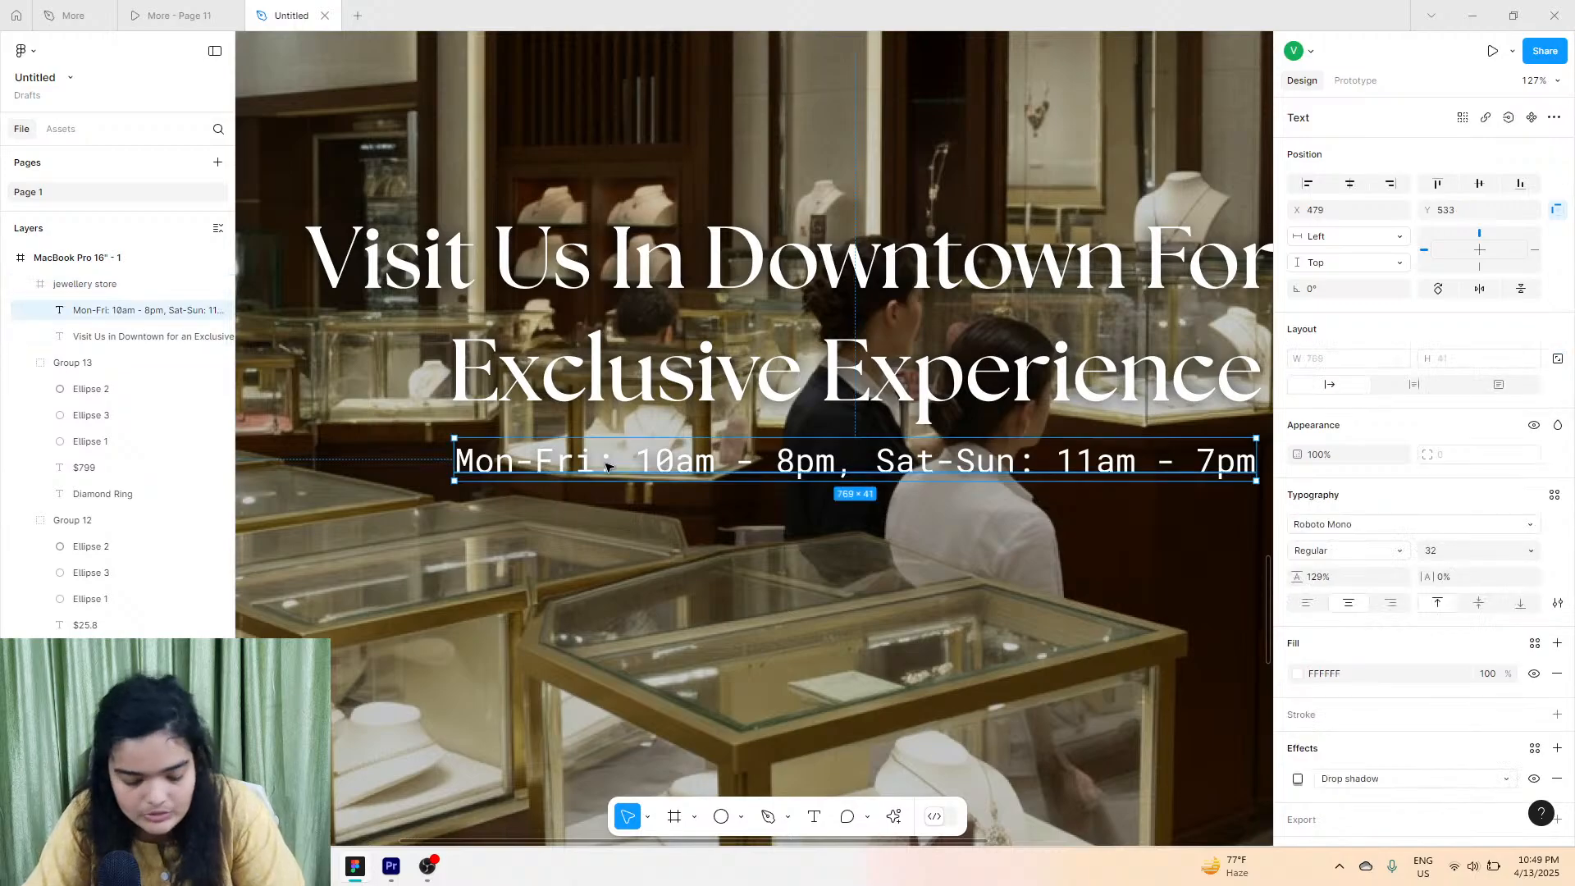
{"action": "left_click_drag", "start_coordinate": [605, 466], "coordinate": [626, 510]}
{"action": "left_click", "coordinate": [172, 15]}
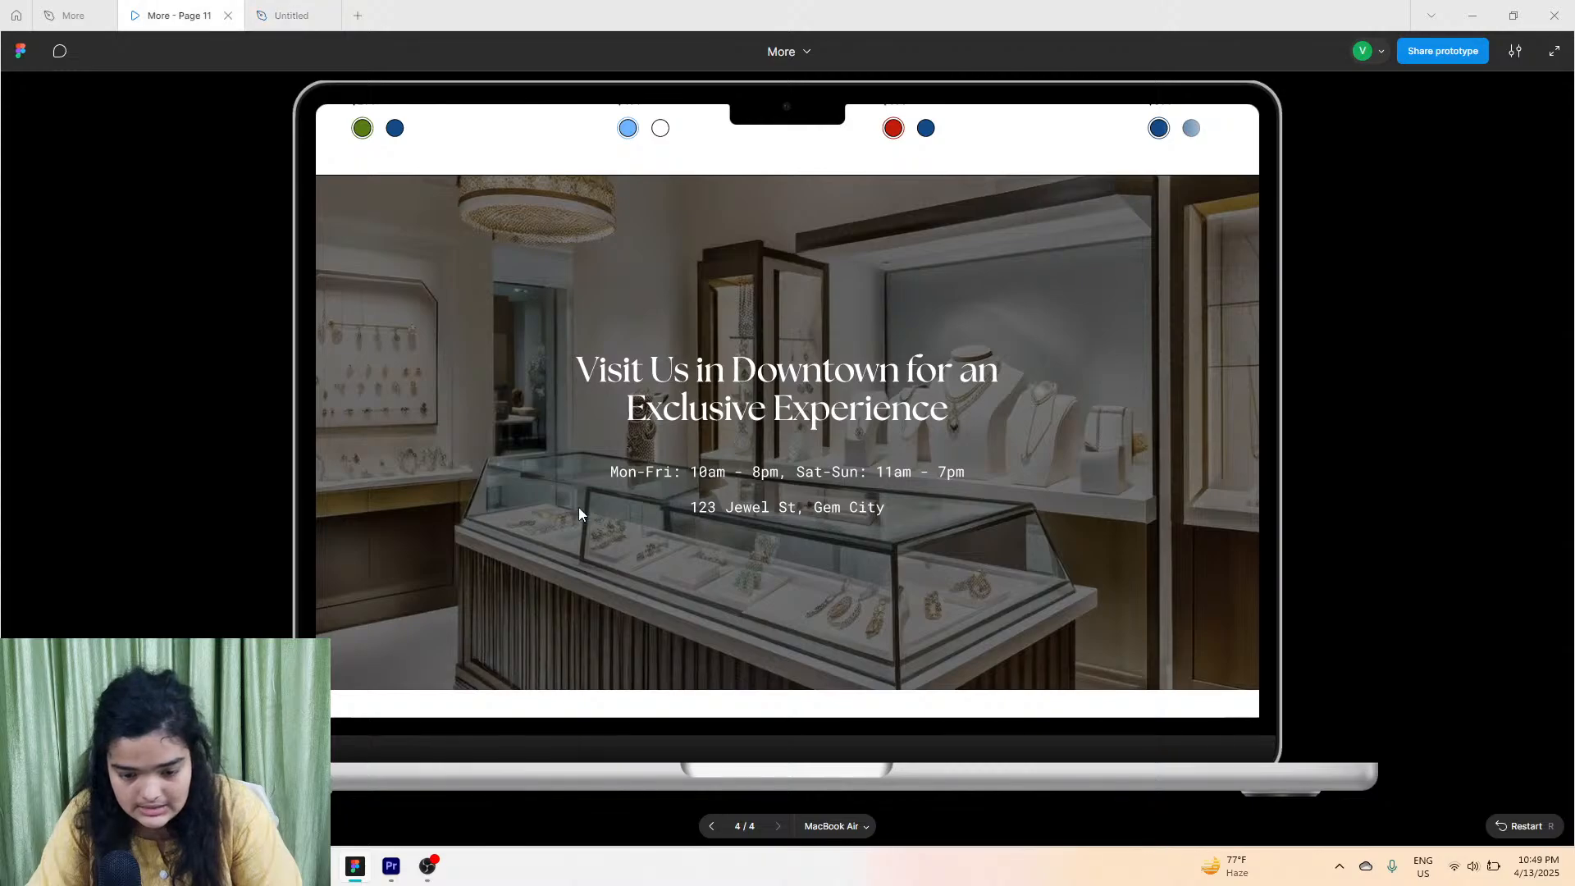
{"action": "left_click", "coordinate": [72, 15]}
{"action": "triple_click", "coordinate": [584, 548]}
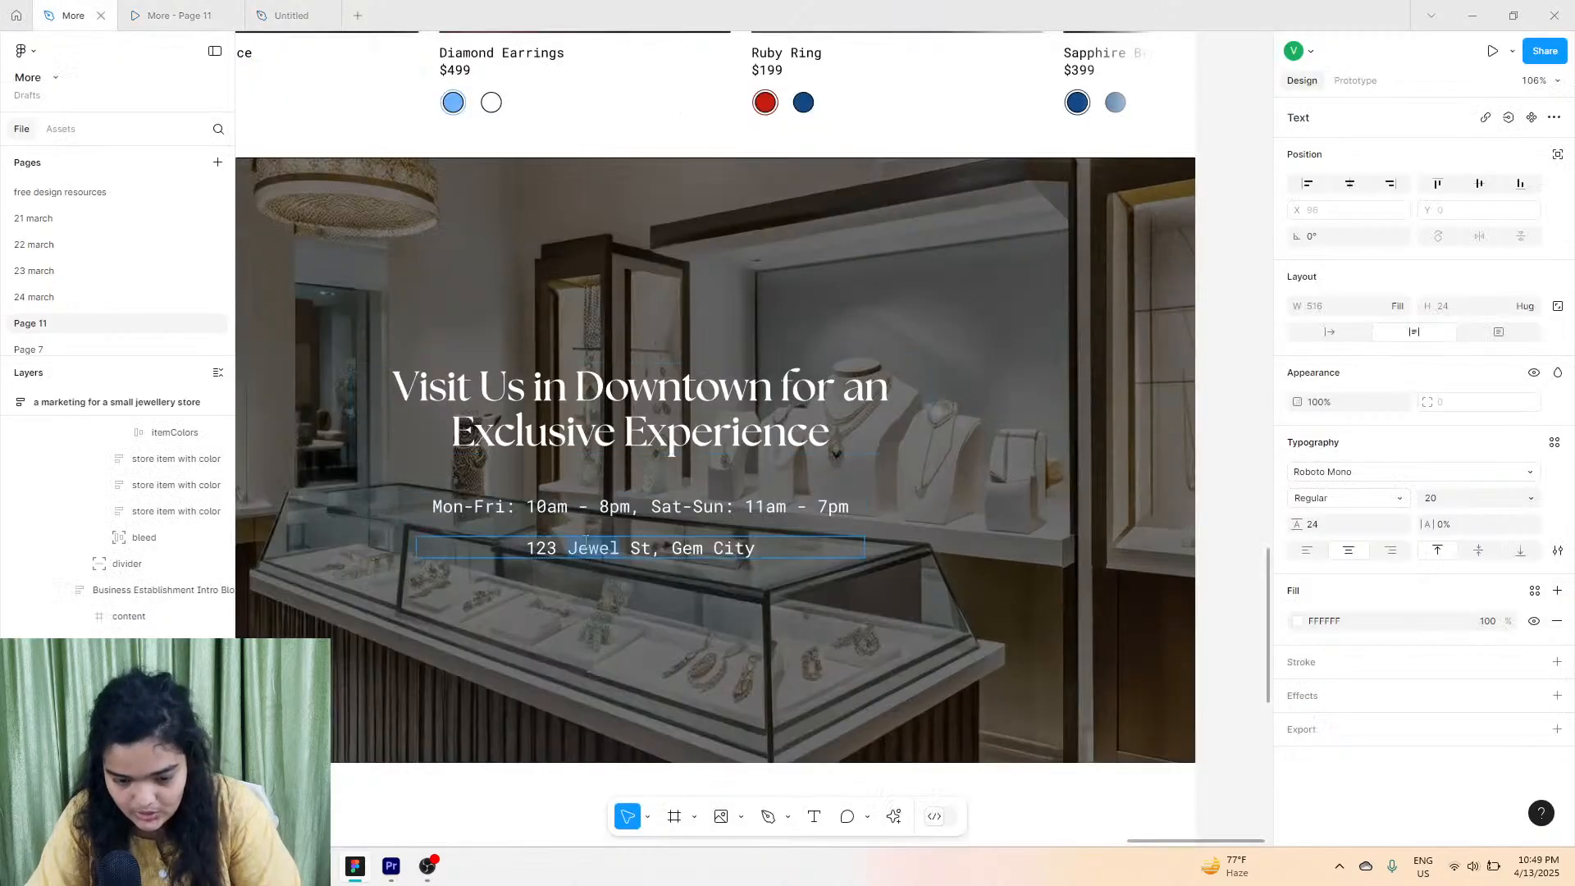
{"action": "right_click", "coordinate": [582, 542]}
{"action": "left_click", "coordinate": [609, 552]}
{"action": "left_click", "coordinate": [279, 8]}
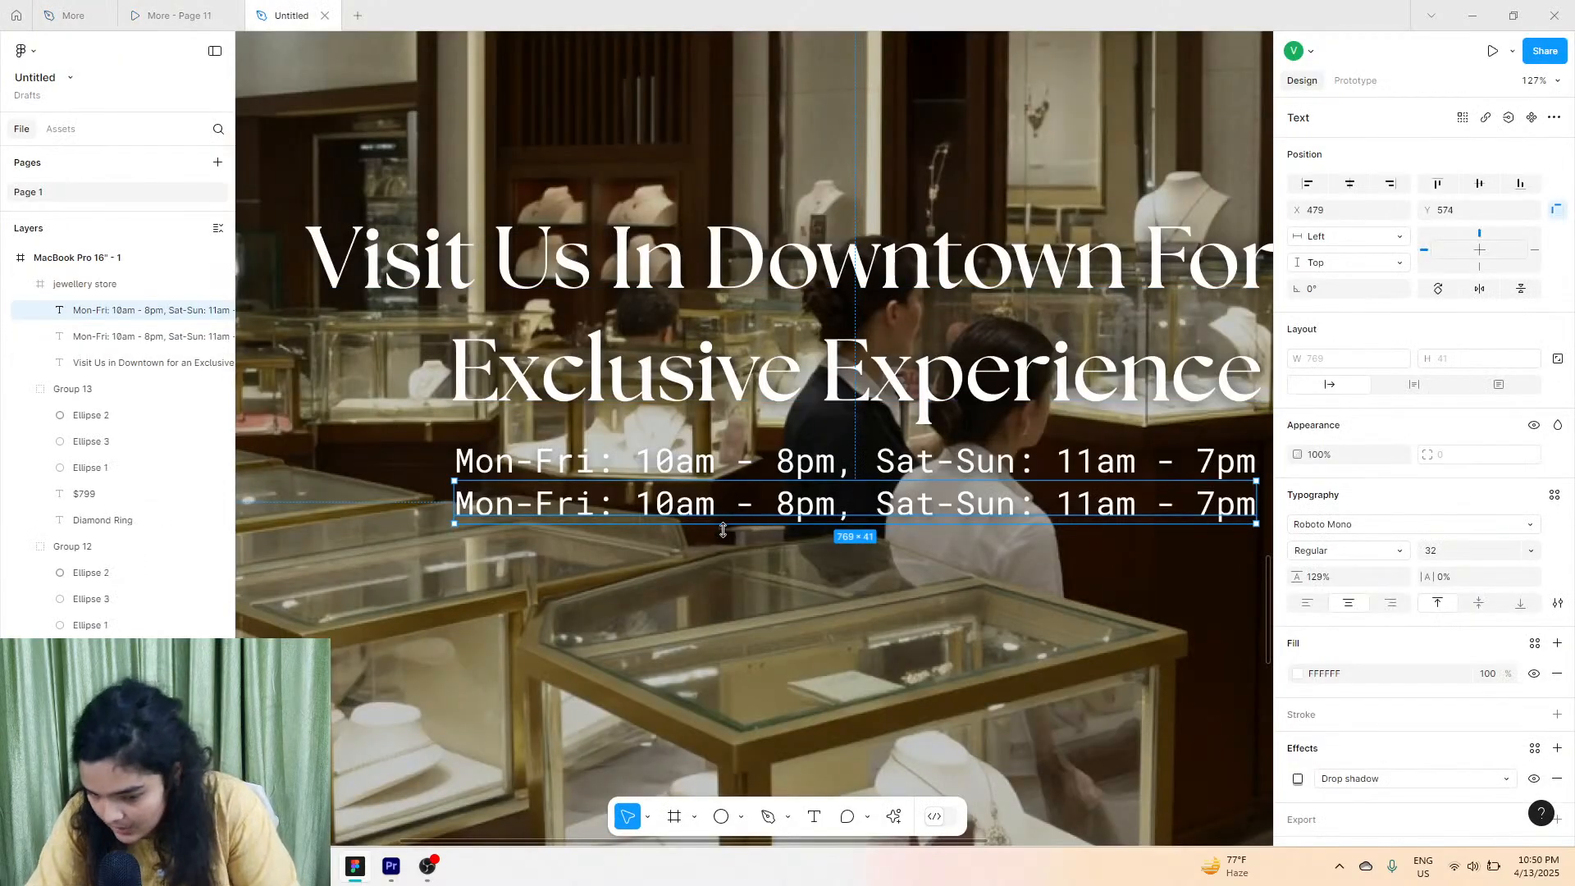
{"action": "triple_click", "coordinate": [718, 518]}
{"action": "right_click", "coordinate": [719, 524]}
{"action": "left_click", "coordinate": [747, 555]}
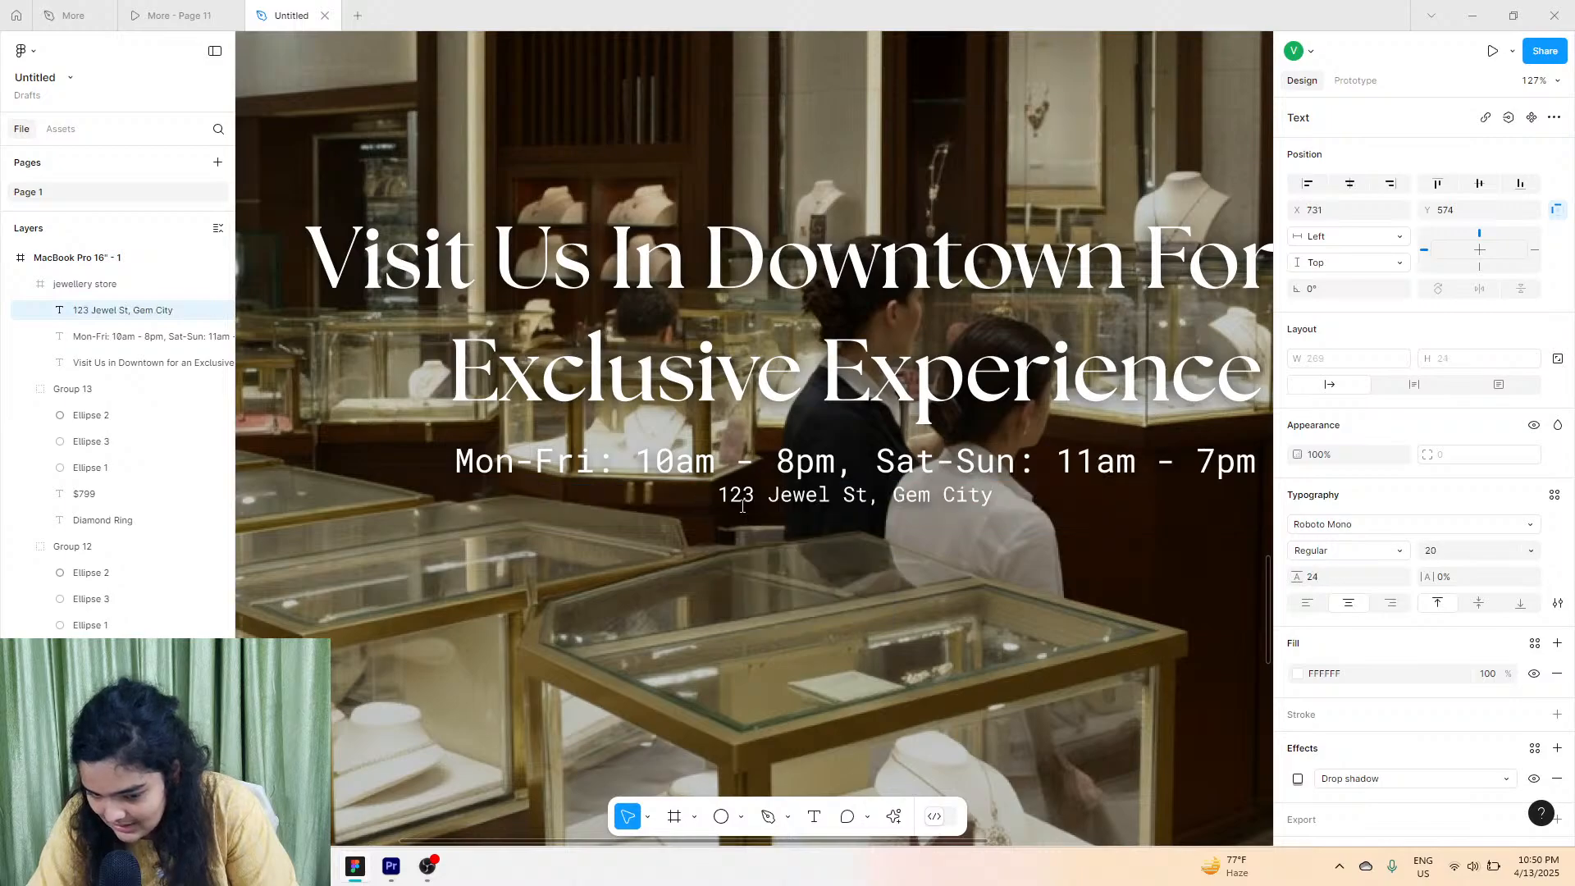
{"action": "left_click", "coordinate": [839, 509]}
{"action": "left_click", "coordinate": [837, 504]}
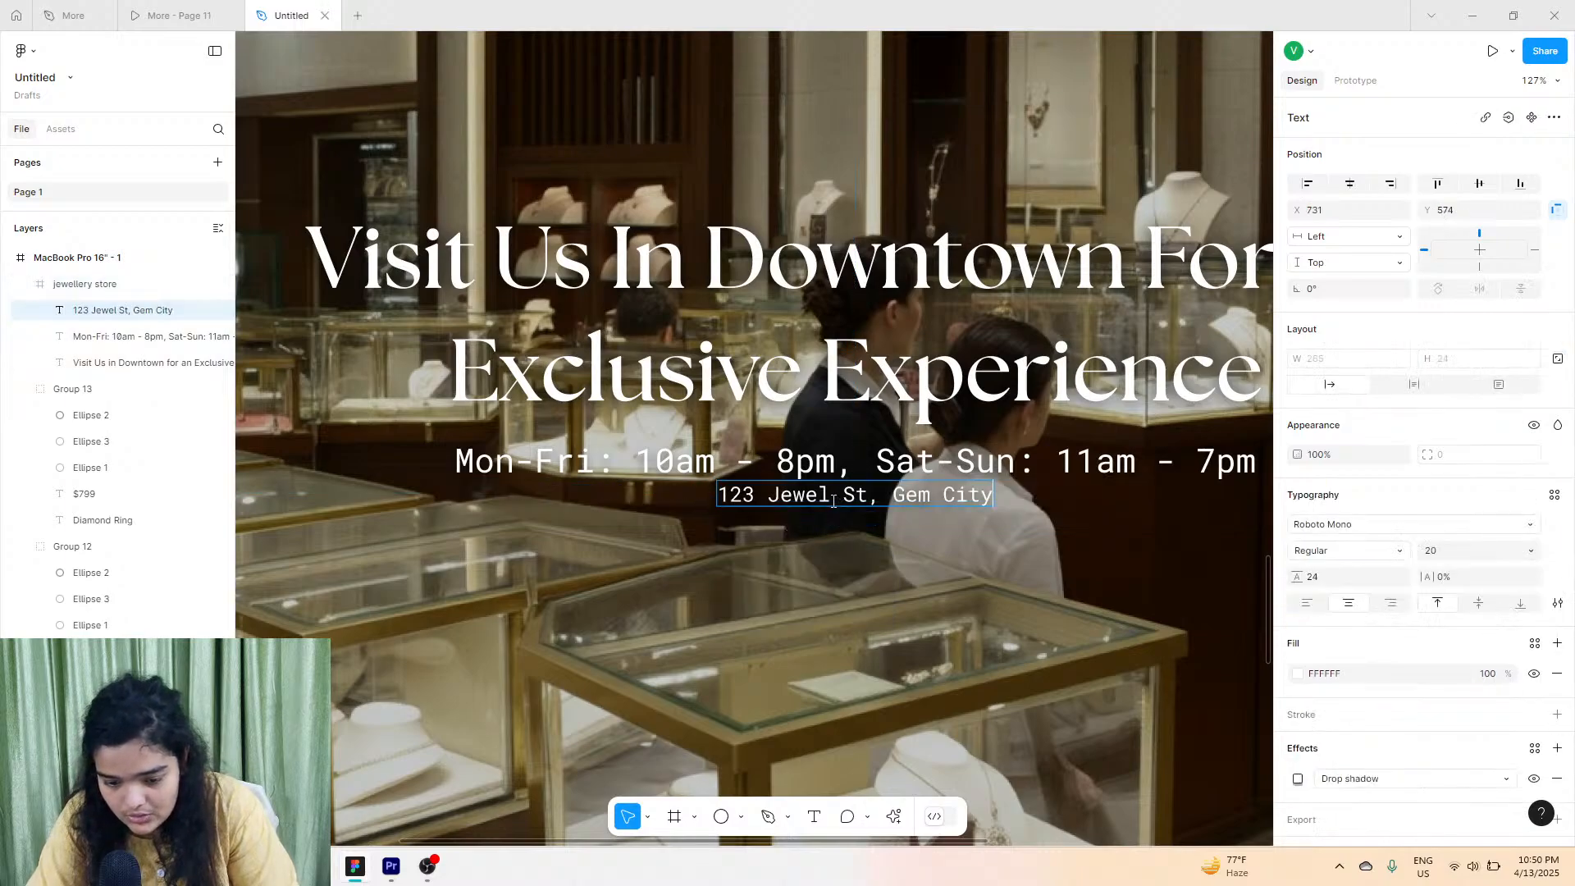
{"action": "key", "text": "ctrl+z"}
Replace the duplicated hours text with the copied store address, keeping the line's own Roboto Mono 32 formatting.
{"action": "right_click", "coordinate": [836, 515]}
{"action": "left_click", "coordinate": [853, 552]}
{"action": "left_click", "coordinate": [806, 563]}
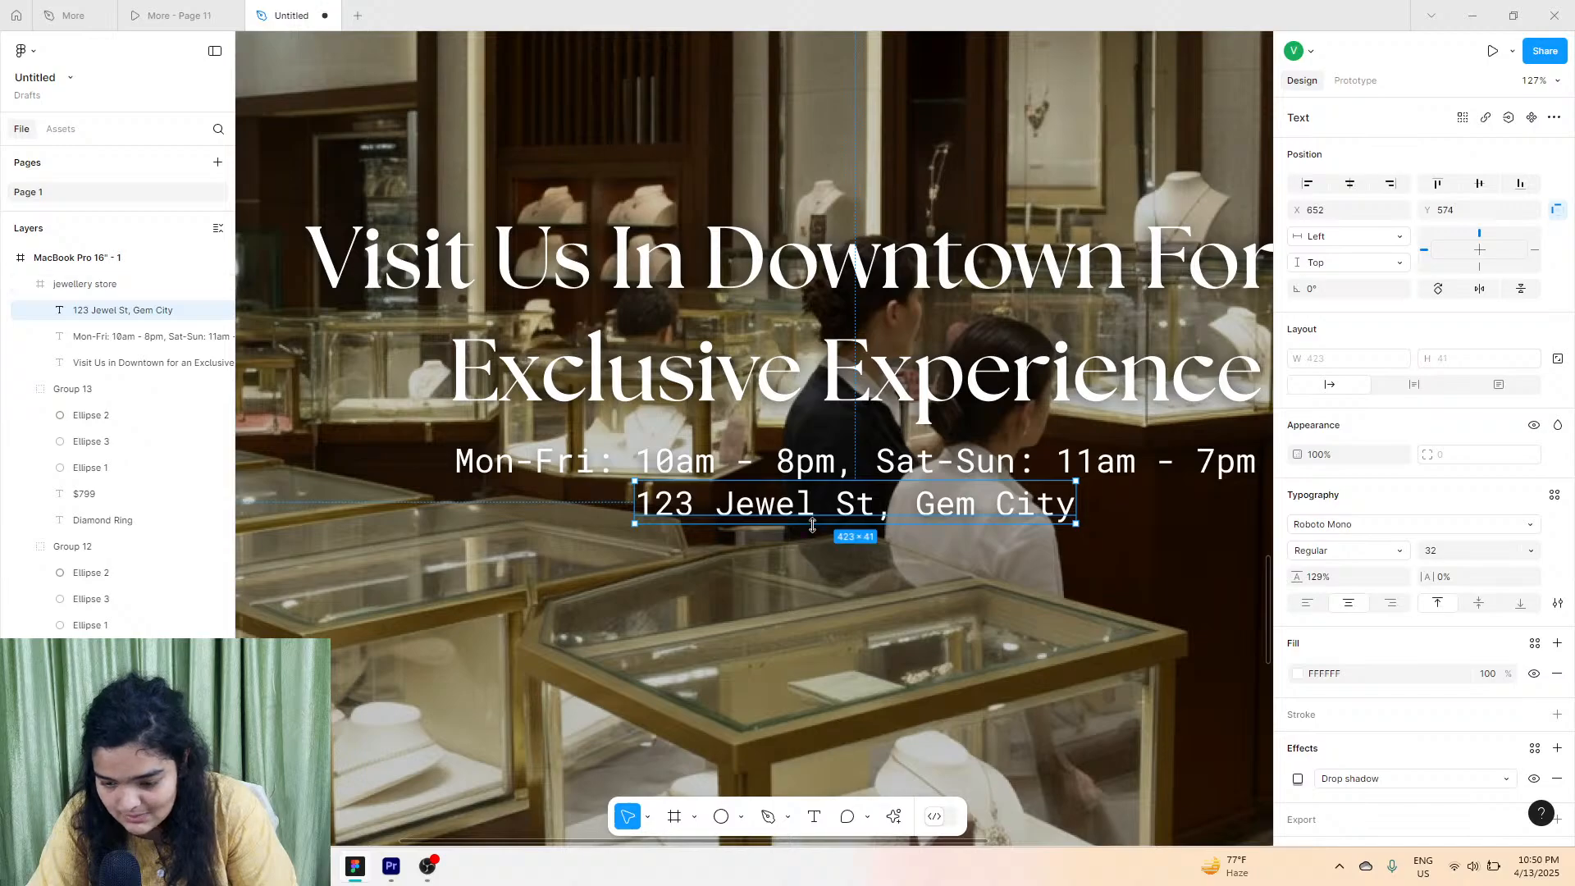
Set the opening hours and address lines to font size 26 and place the address with a spacing of 20 below the hours.
{"action": "left_click_drag", "start_coordinate": [817, 513], "coordinate": [818, 540]}
{"action": "left_click", "coordinate": [820, 468], "text": "shift"}
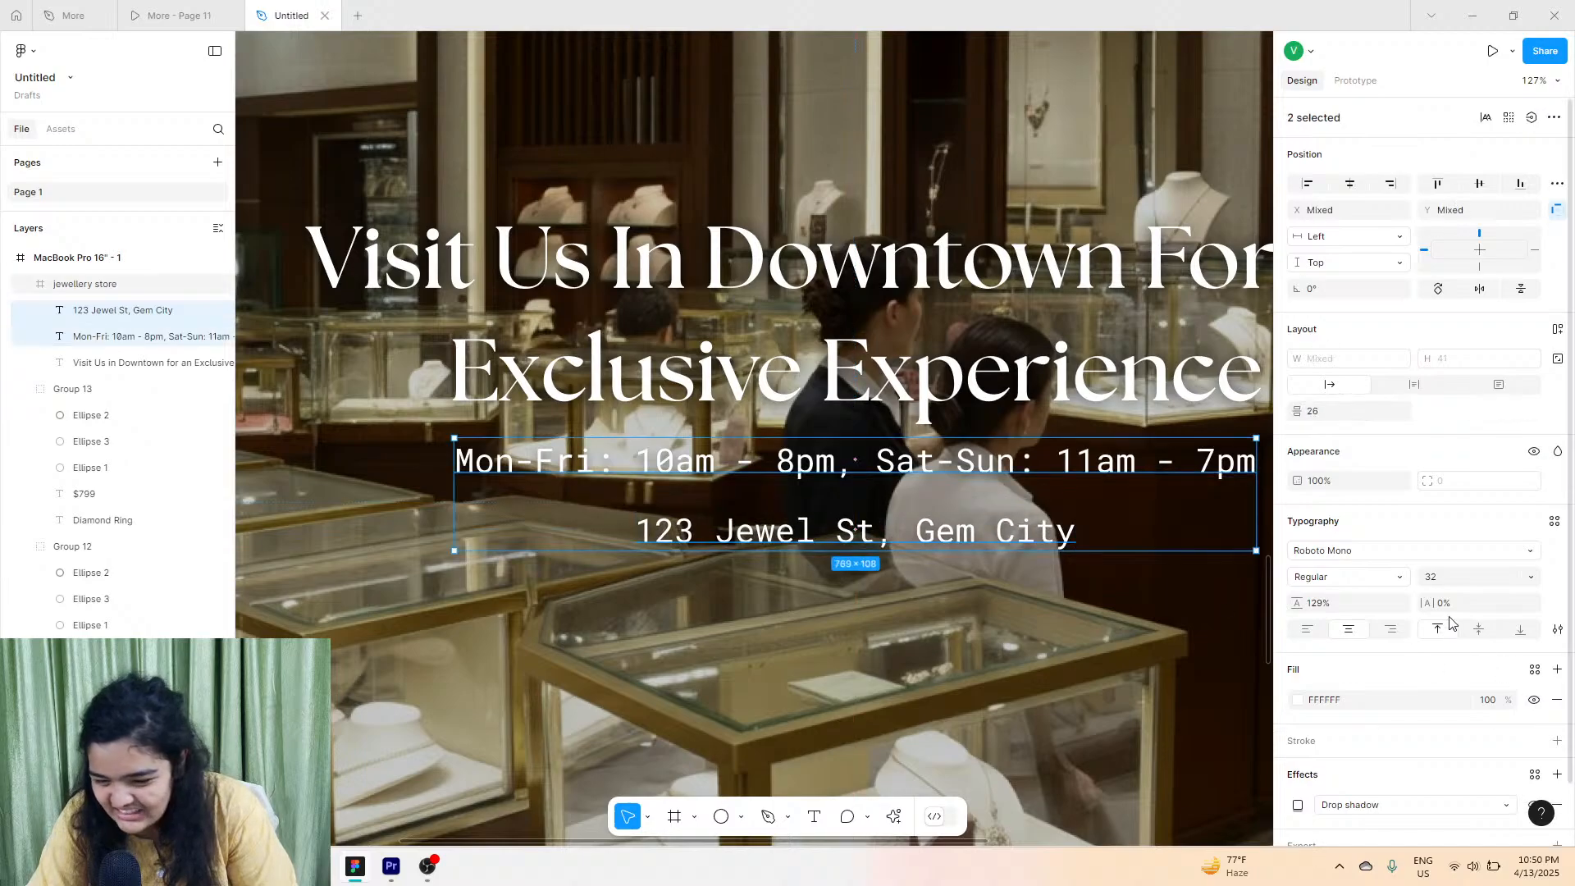
{"action": "left_click", "coordinate": [1462, 576]}
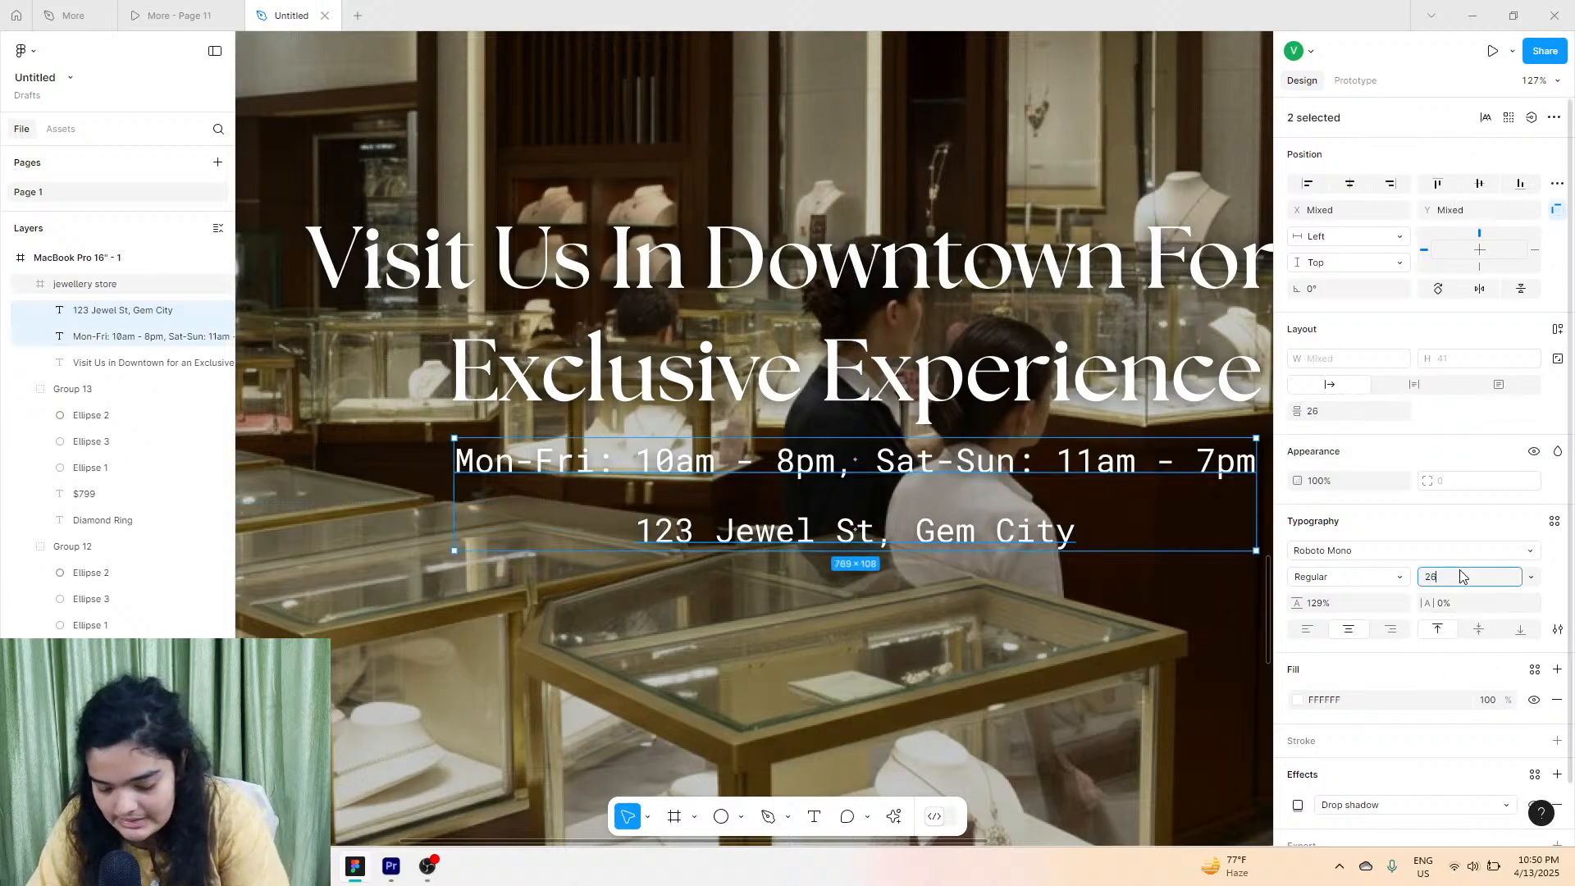
{"action": "type", "text": "26"}
{"action": "key", "text": "Return"}
{"action": "left_click_drag", "start_coordinate": [856, 495], "coordinate": [896, 470]}
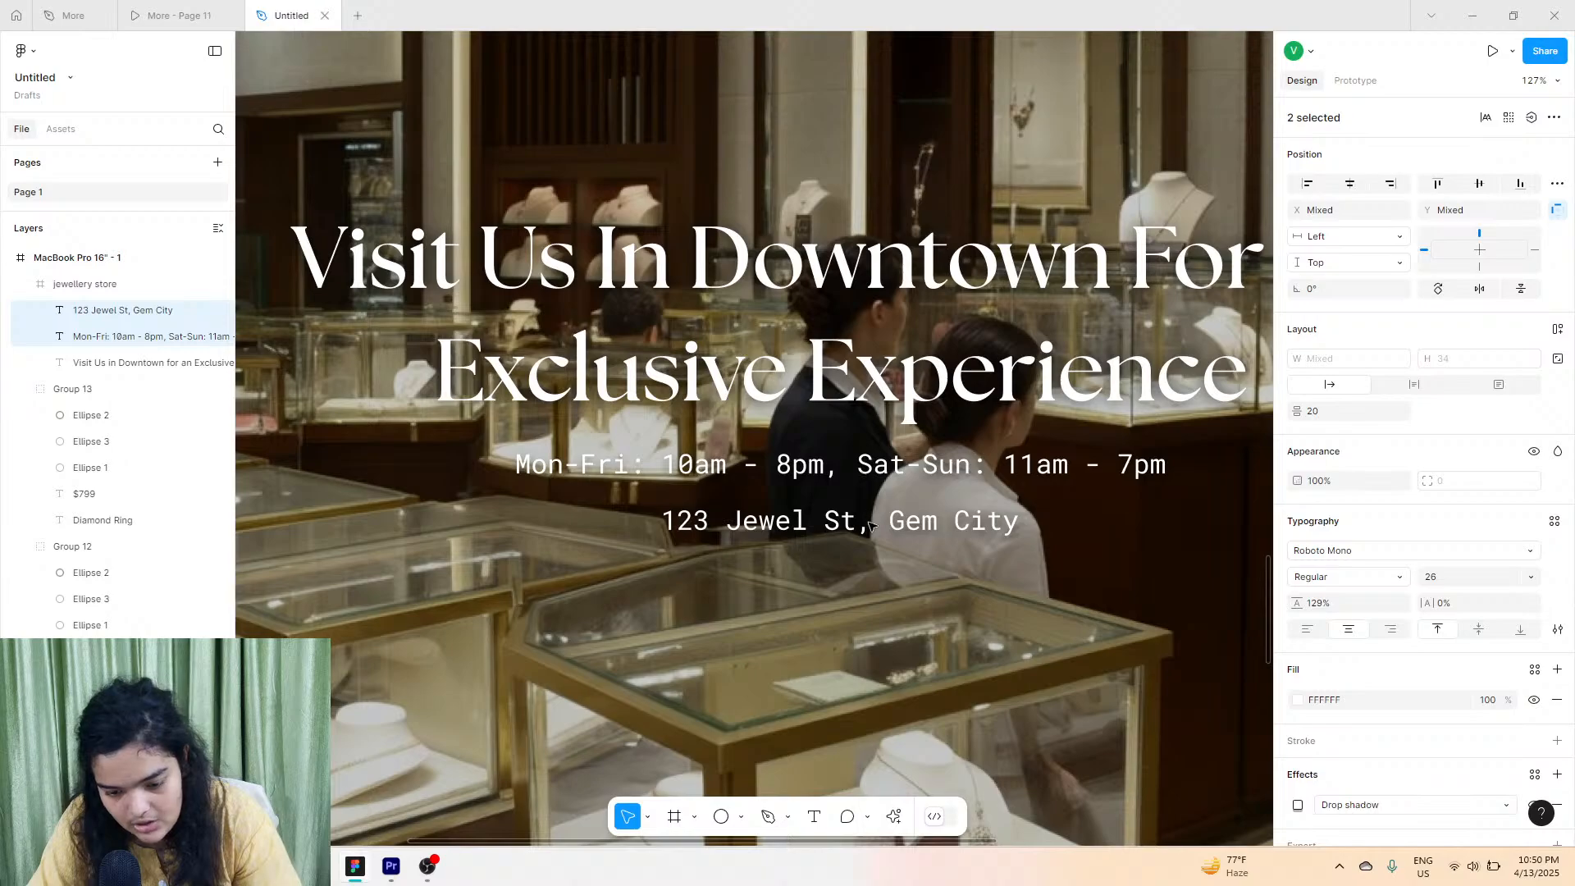
Group the heading, opening hours and address, and move the group down towards the middle of the store image.
{"action": "scroll", "coordinate": [875, 541], "scroll_direction": "down", "scroll_amount": 10}
{"action": "scroll", "coordinate": [874, 542], "scroll_direction": "right", "scroll_amount": 1}
{"action": "left_click", "coordinate": [903, 483], "text": "shift"}
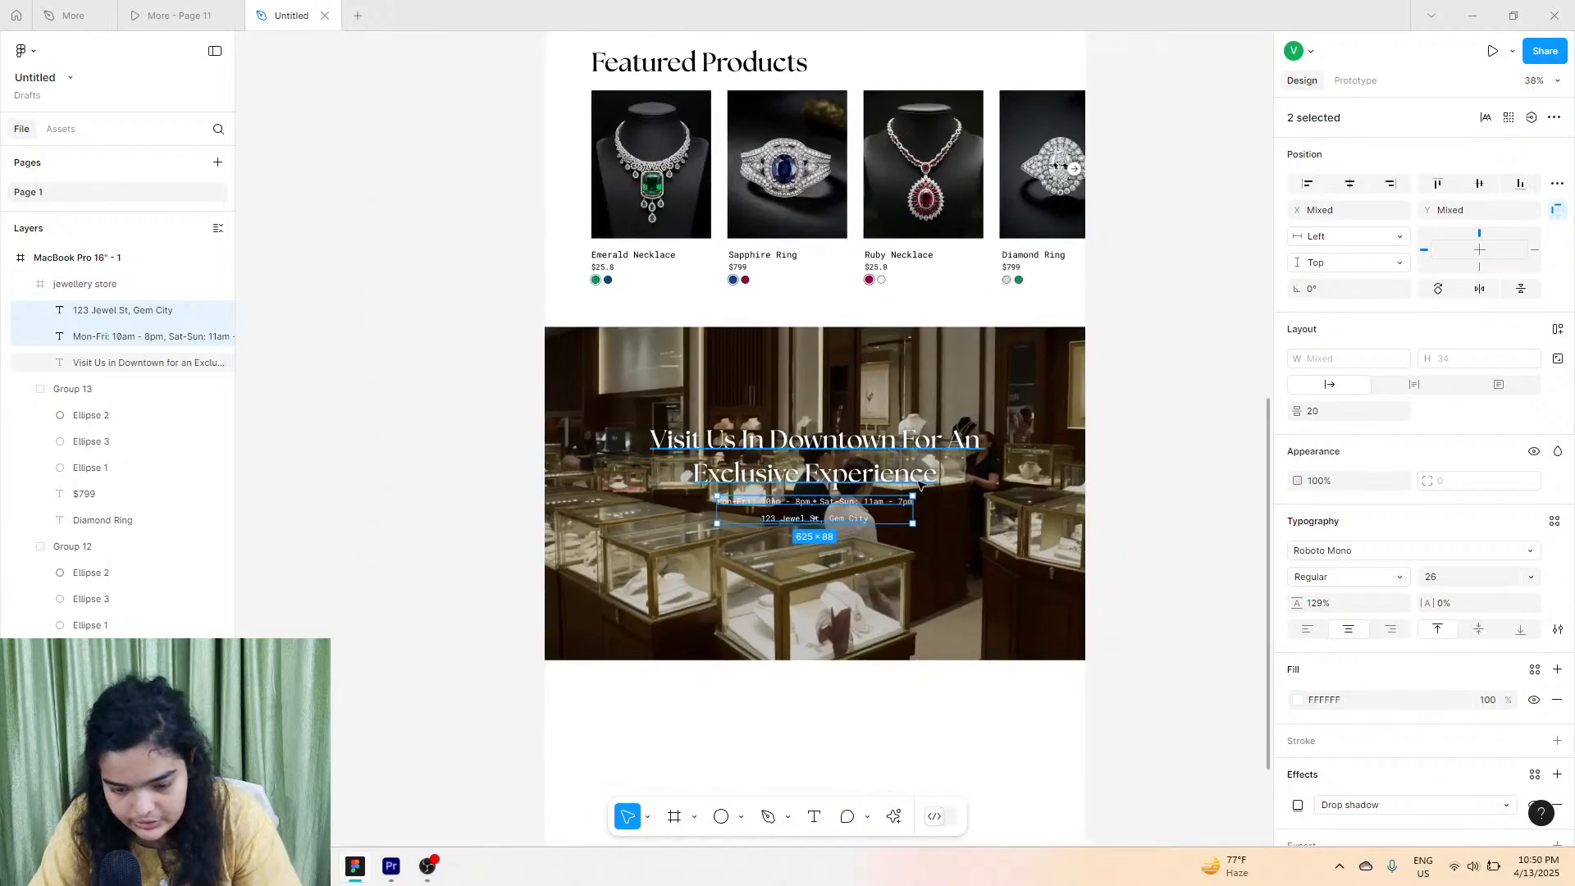
{"action": "key", "text": "ctrl+g"}
{"action": "left_click_drag", "start_coordinate": [903, 482], "coordinate": [903, 503]}
{"action": "left_click", "coordinate": [1183, 392]}
{"action": "scroll", "coordinate": [1118, 489], "scroll_direction": "down", "scroll_amount": 5}
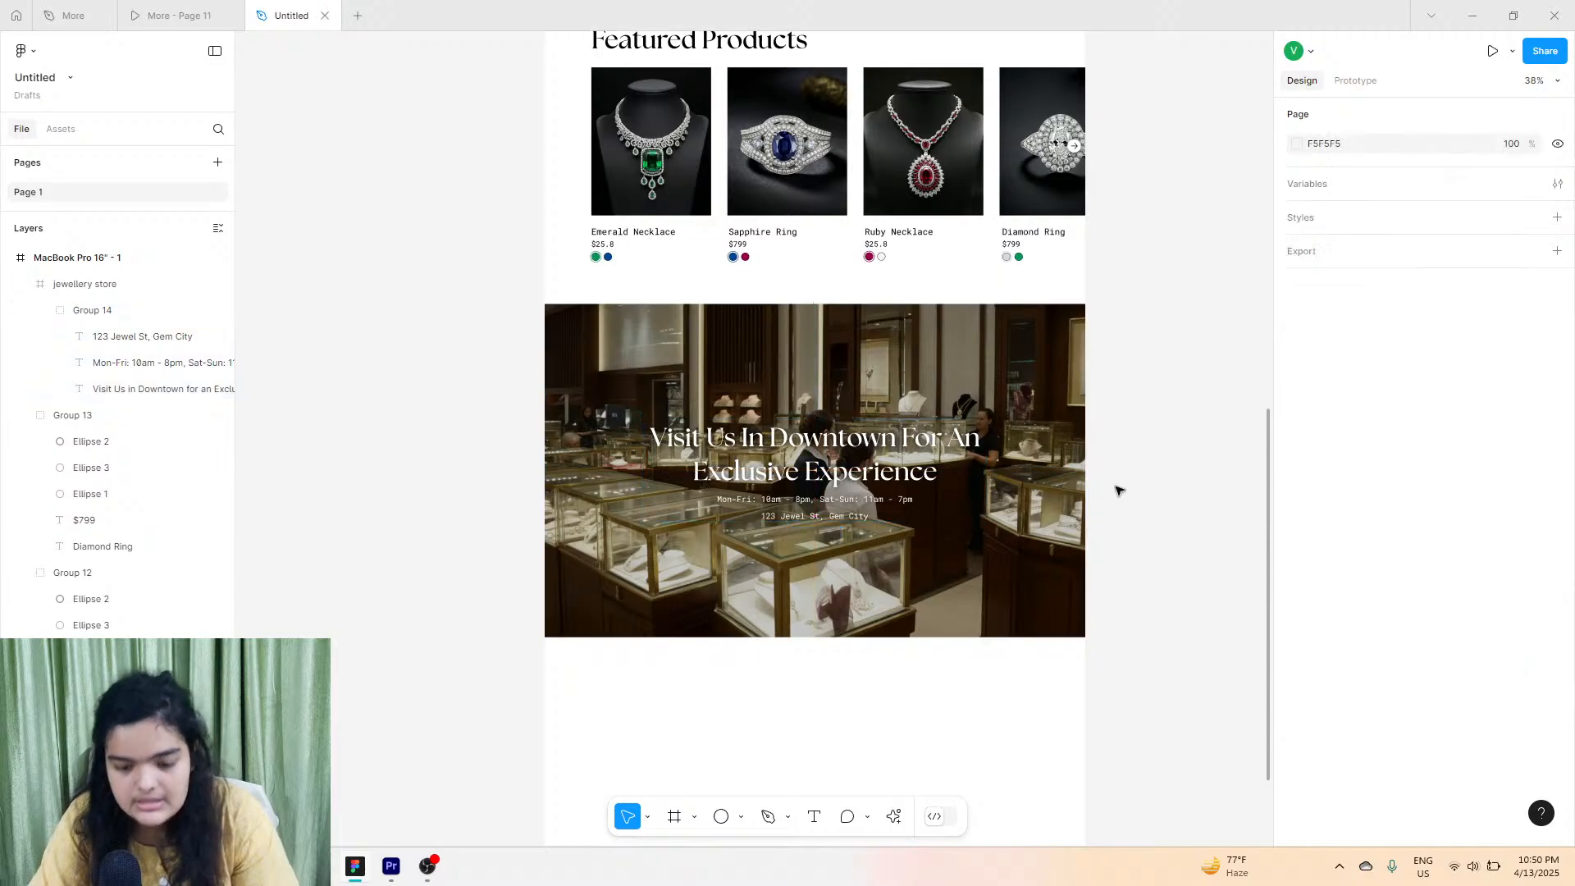
Check the contact and footer sections in the Page 11 prototype, and extend the MacBook Pro 16" frame downward to a height of 5852.
{"action": "scroll", "coordinate": [864, 465], "scroll_direction": "up", "scroll_amount": 1}
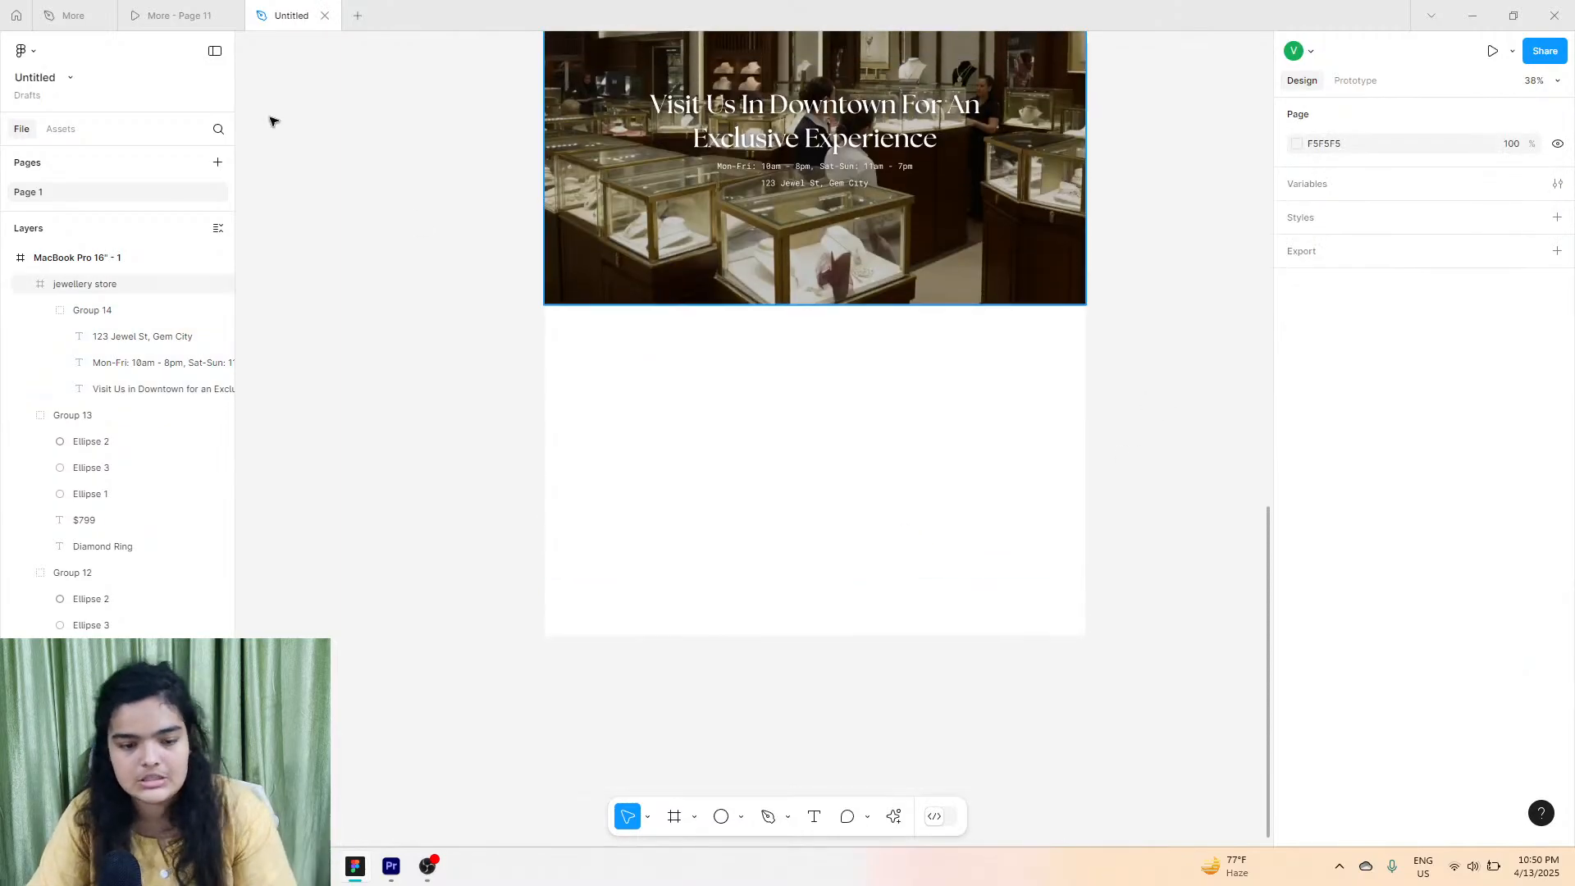
{"action": "left_click", "coordinate": [173, 16]}
{"action": "scroll", "coordinate": [452, 394], "scroll_direction": "down", "scroll_amount": 2}
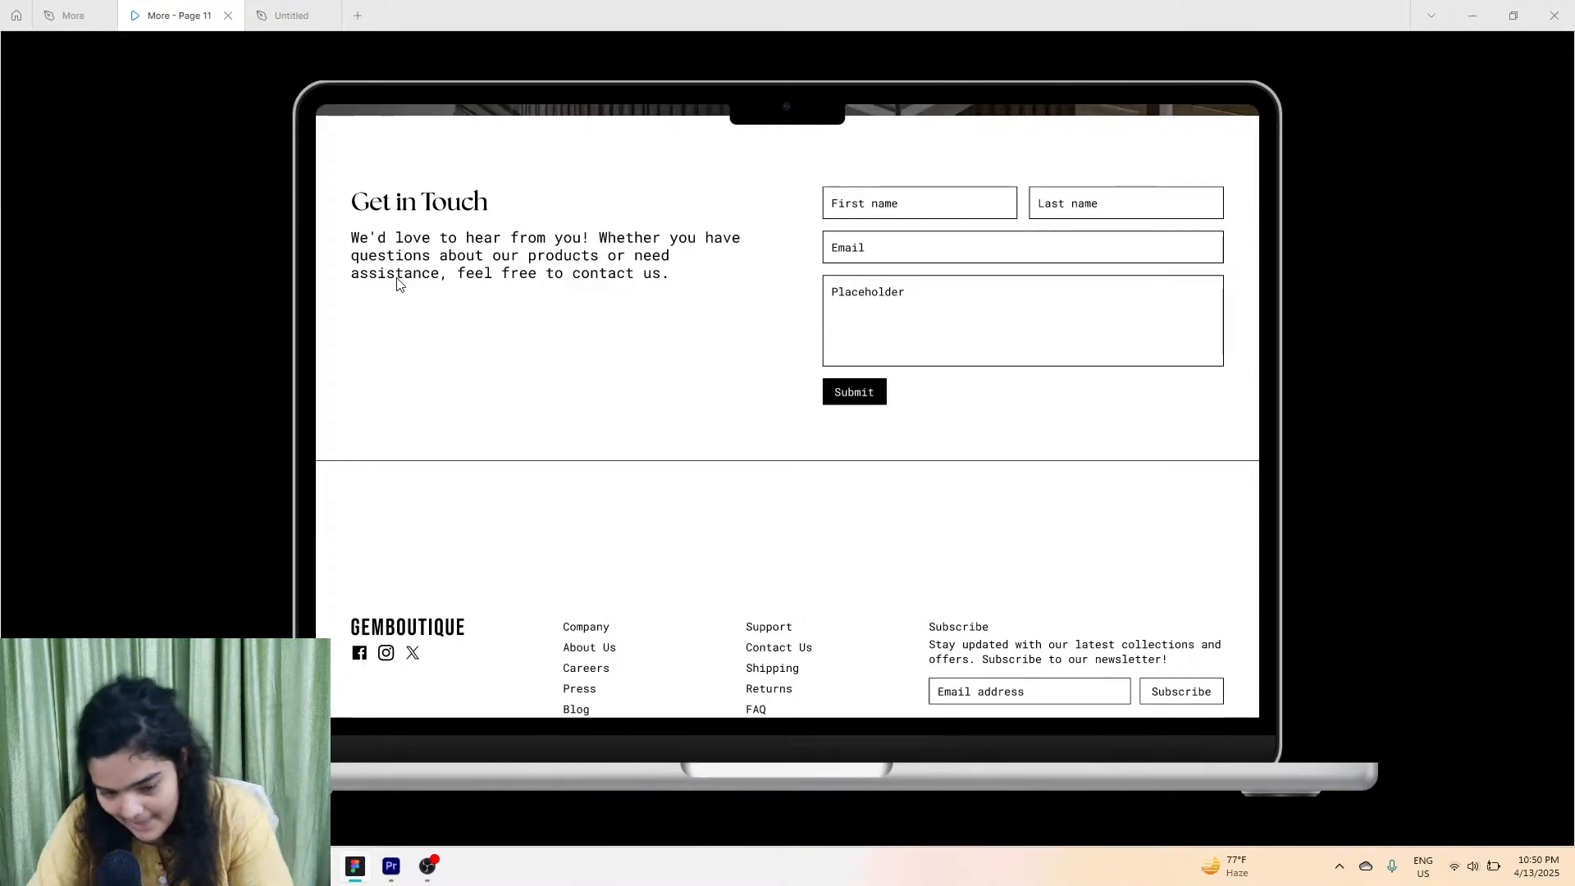
{"action": "scroll", "coordinate": [398, 284], "scroll_direction": "down", "scroll_amount": 1}
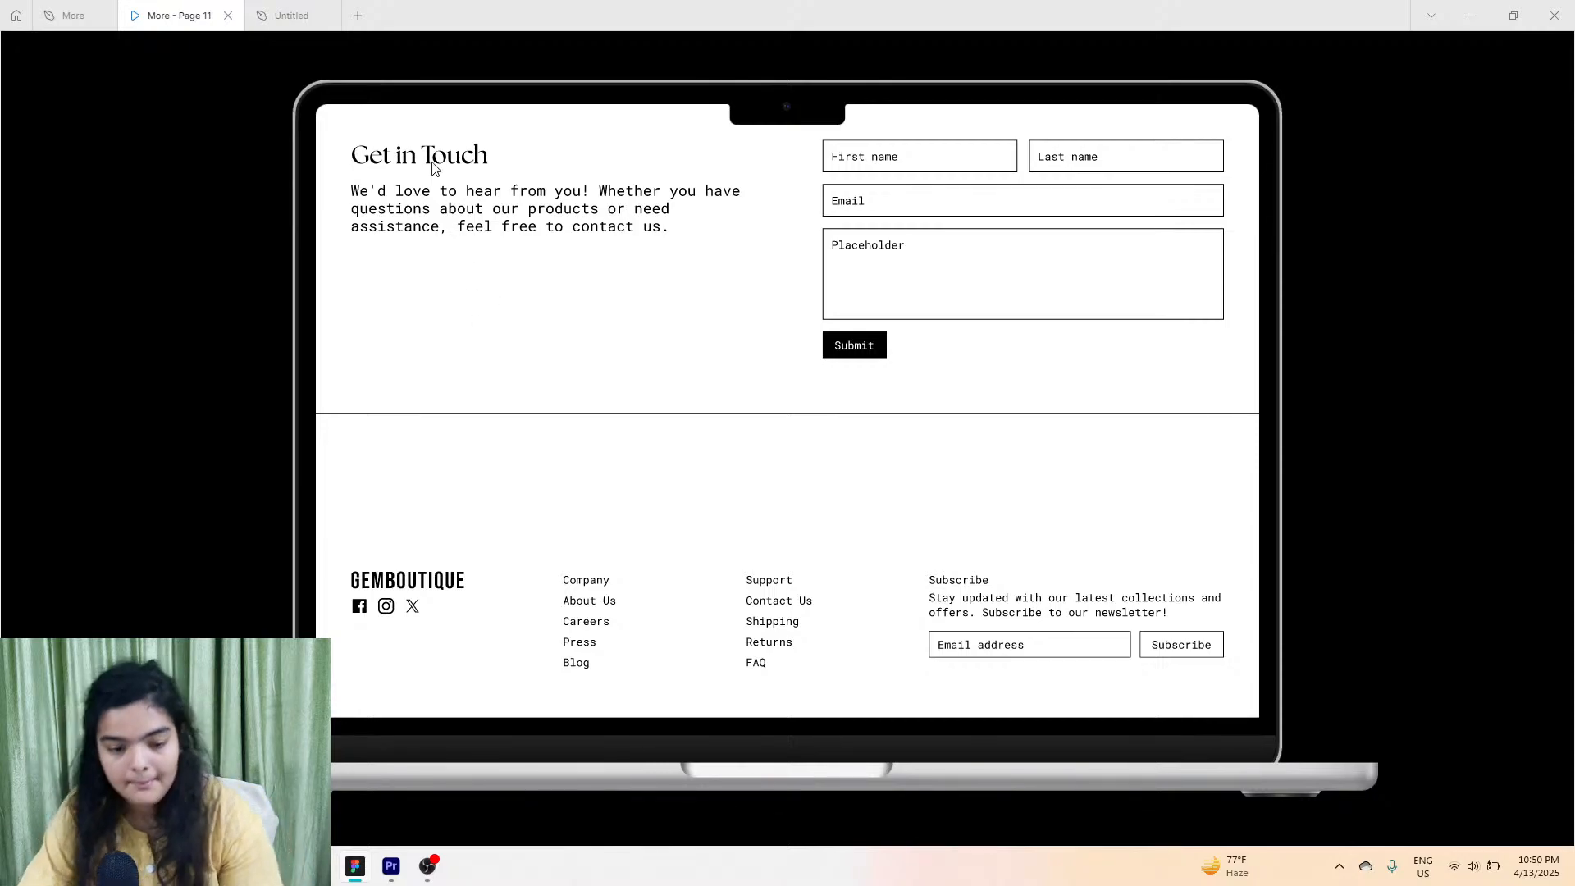
{"action": "left_click", "coordinate": [289, 17]}
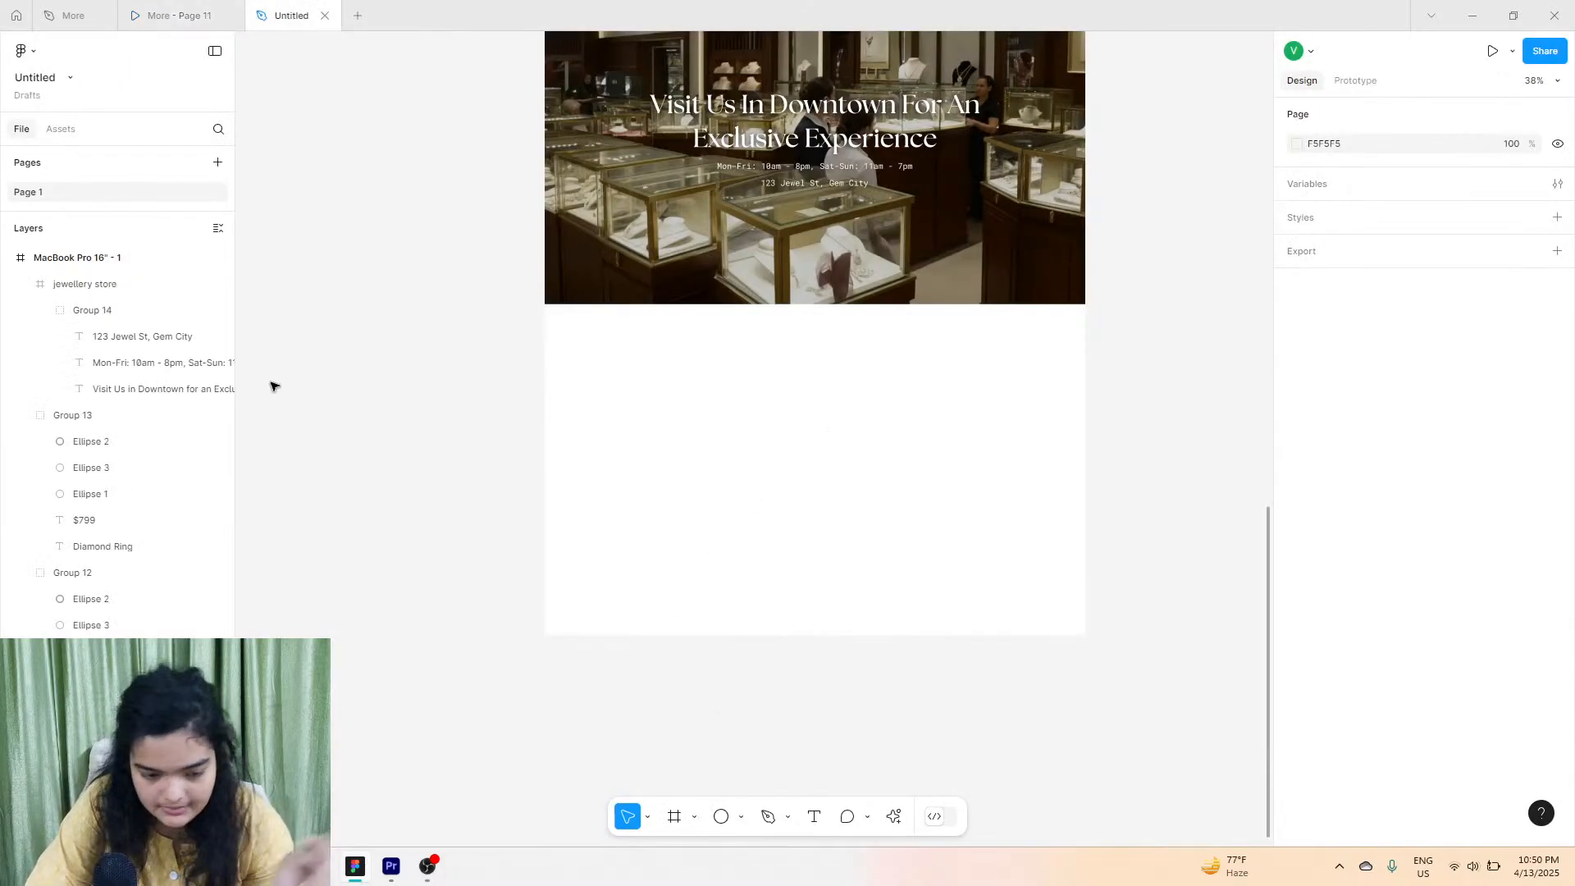
{"action": "left_click", "coordinate": [131, 285]}
{"action": "left_click", "coordinate": [28, 255]}
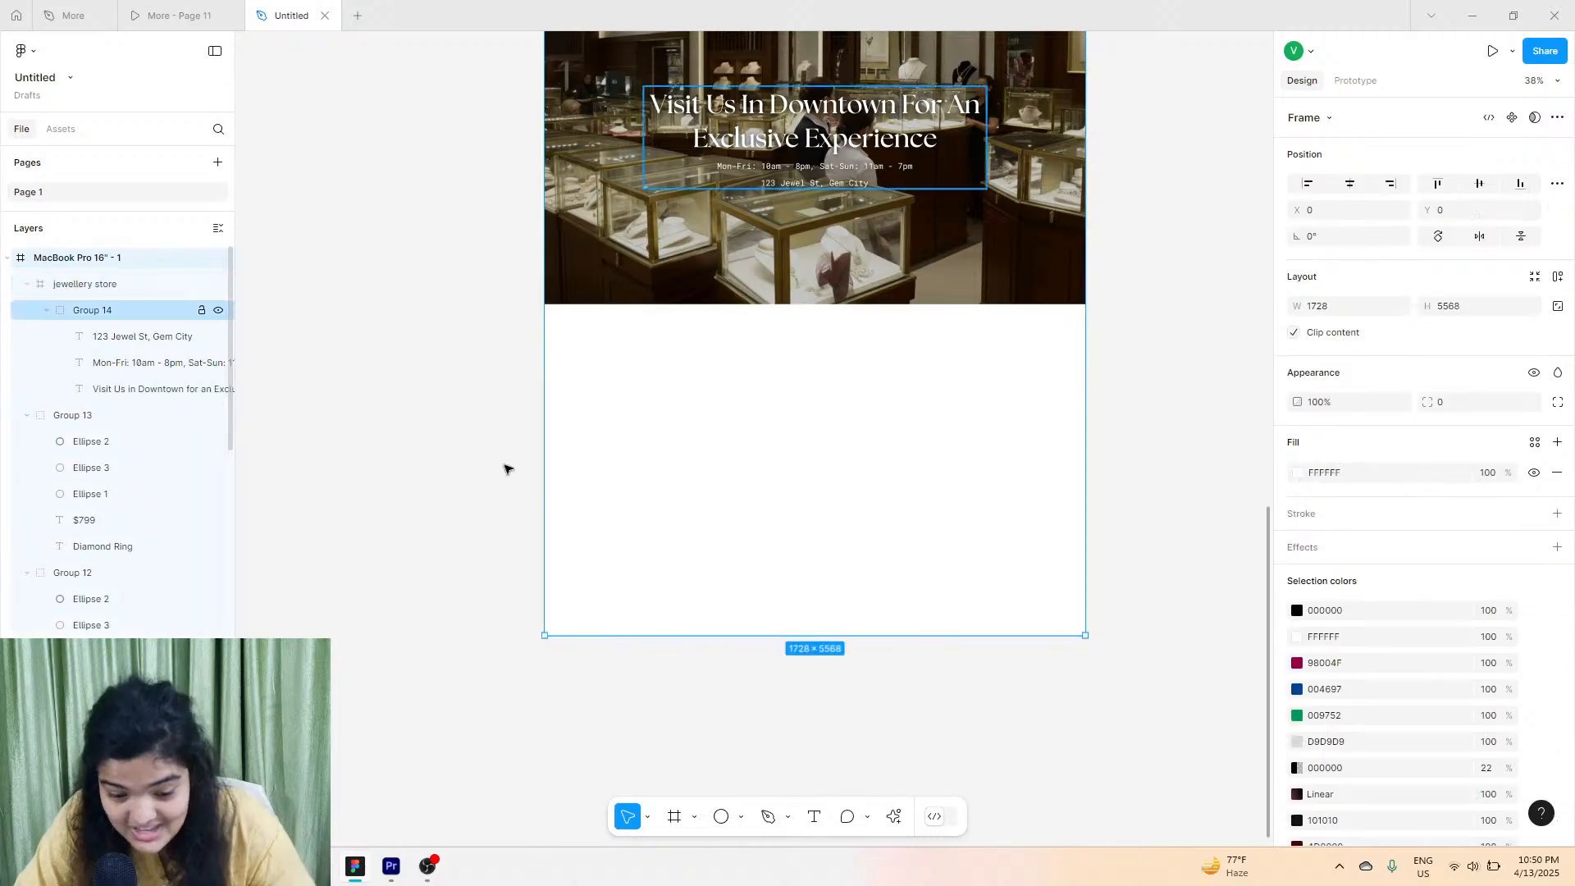
{"action": "left_click_drag", "start_coordinate": [649, 637], "coordinate": [667, 724]}
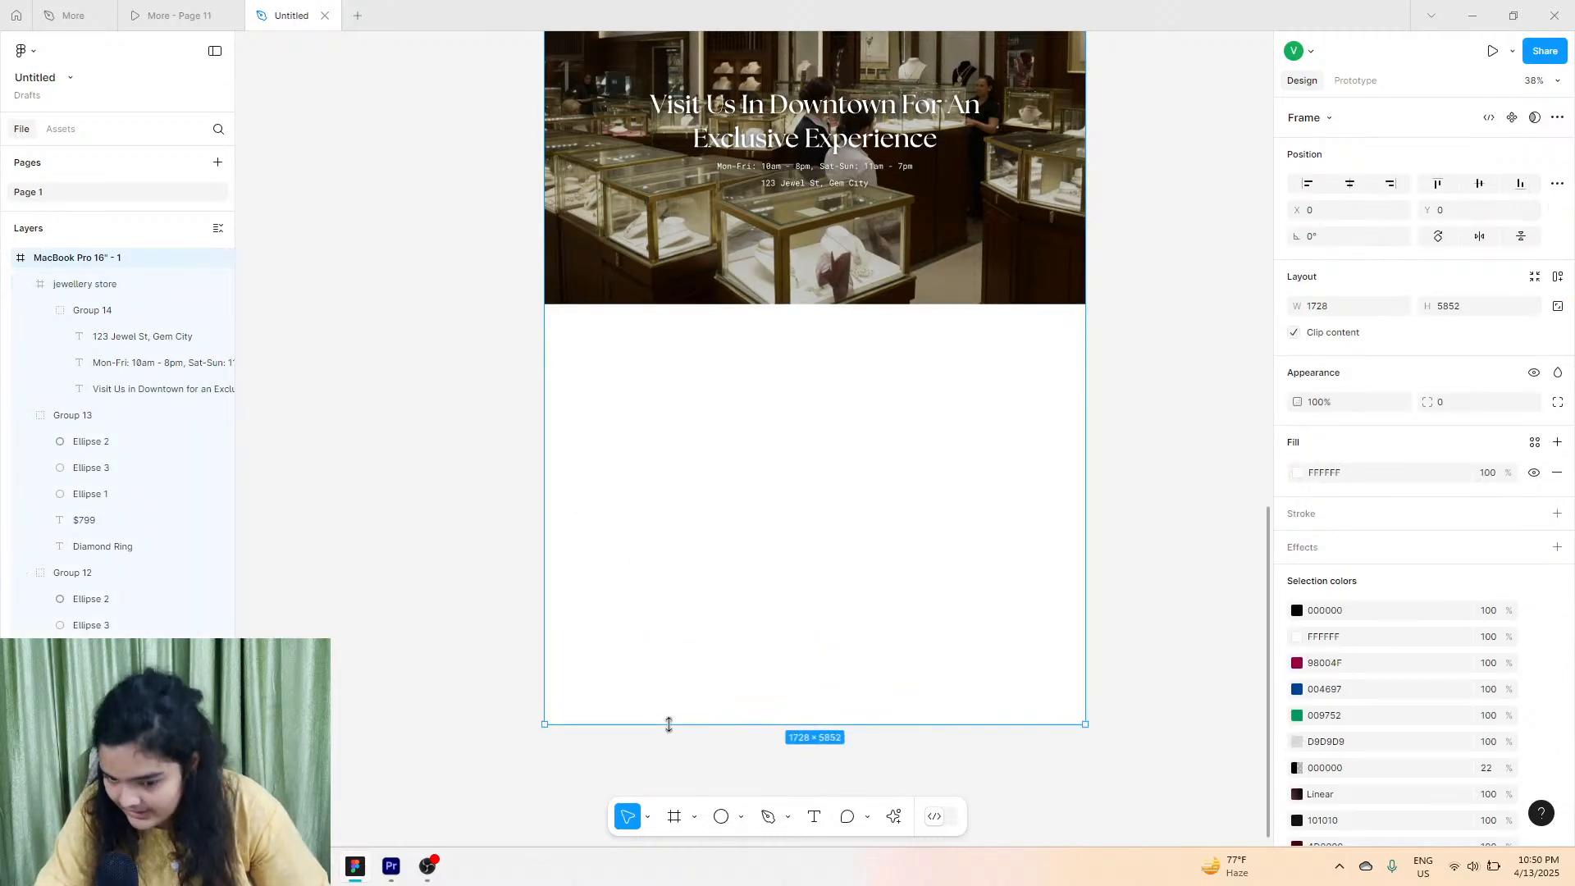
{"action": "scroll", "coordinate": [671, 728], "scroll_direction": "down", "scroll_amount": 1}
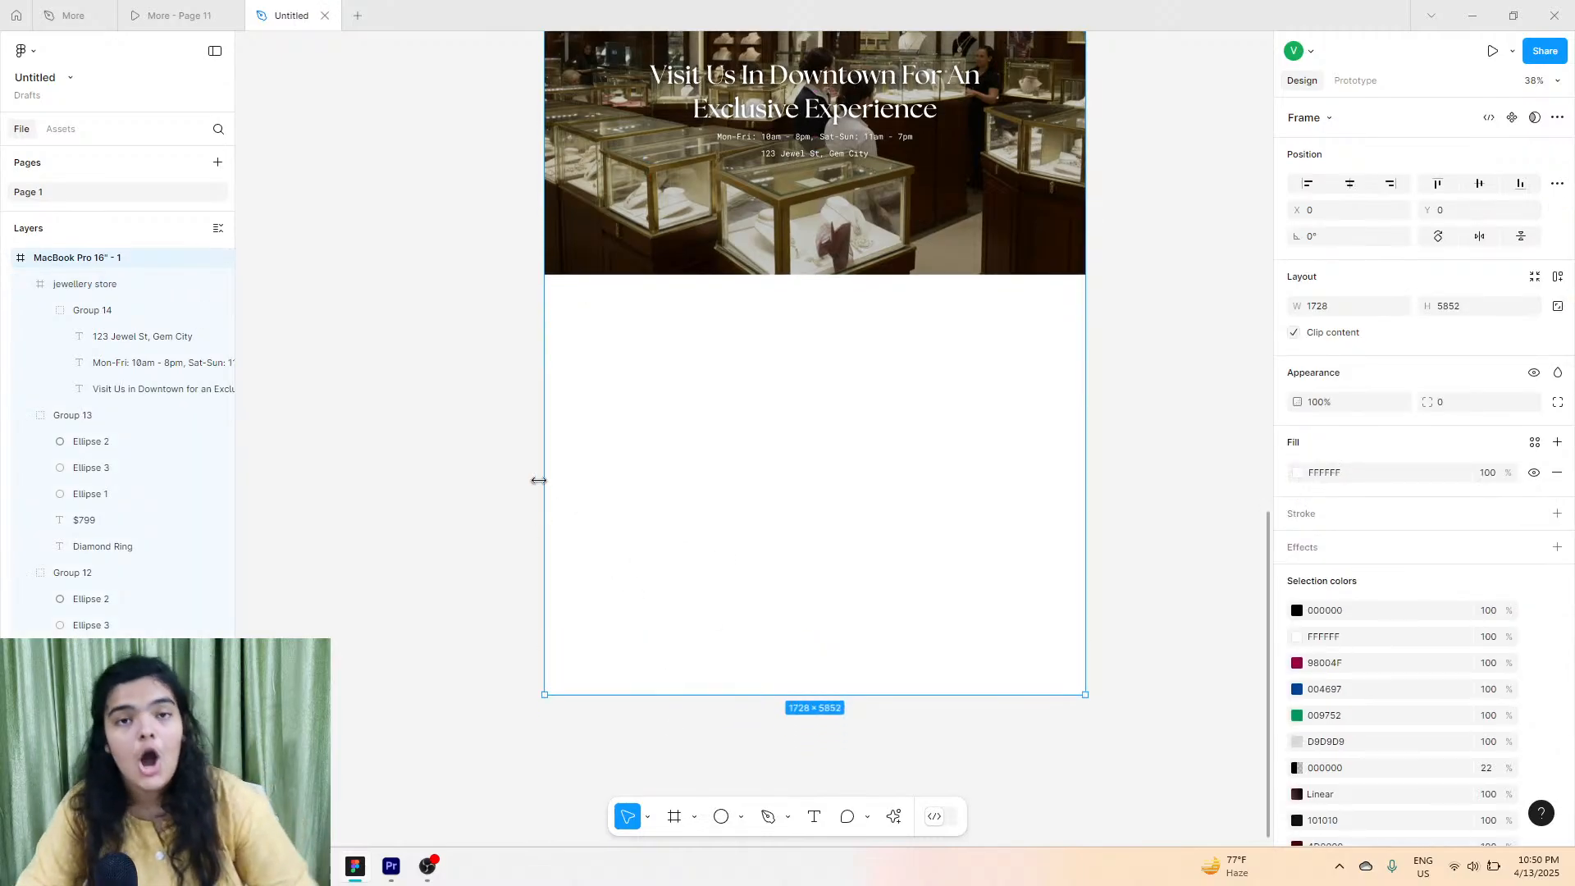
{"action": "left_click", "coordinate": [572, 291]}
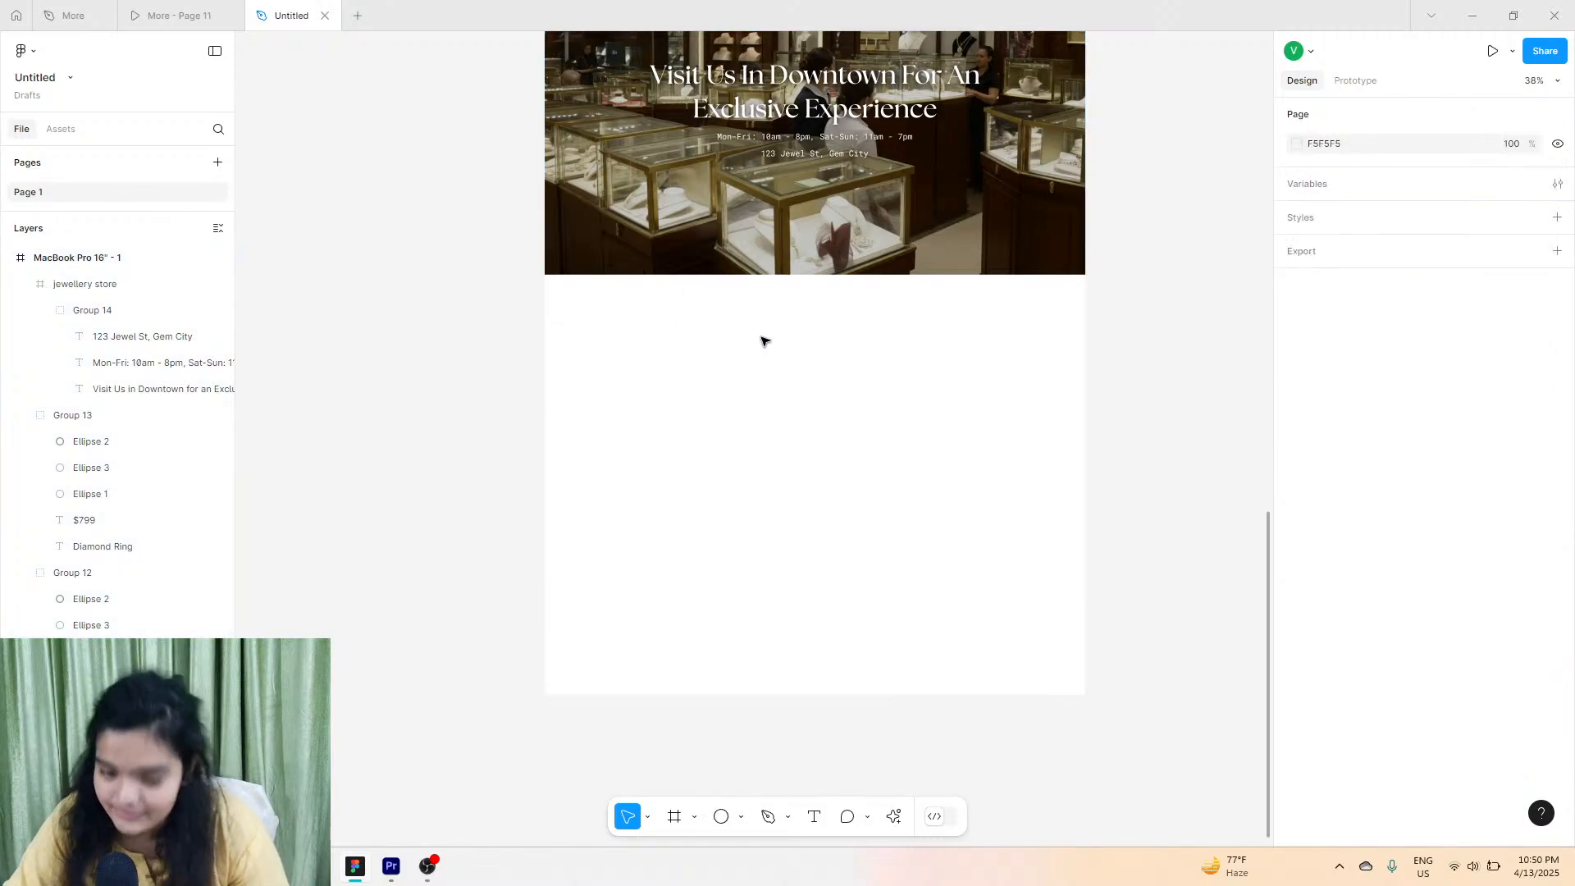
Examine the empty area below the store image and the Get in Touch section of the Page 11 prototype.
{"action": "scroll", "coordinate": [746, 325], "scroll_direction": "up", "scroll_amount": 4}
{"action": "scroll", "coordinate": [742, 327], "scroll_direction": "down", "scroll_amount": 4}
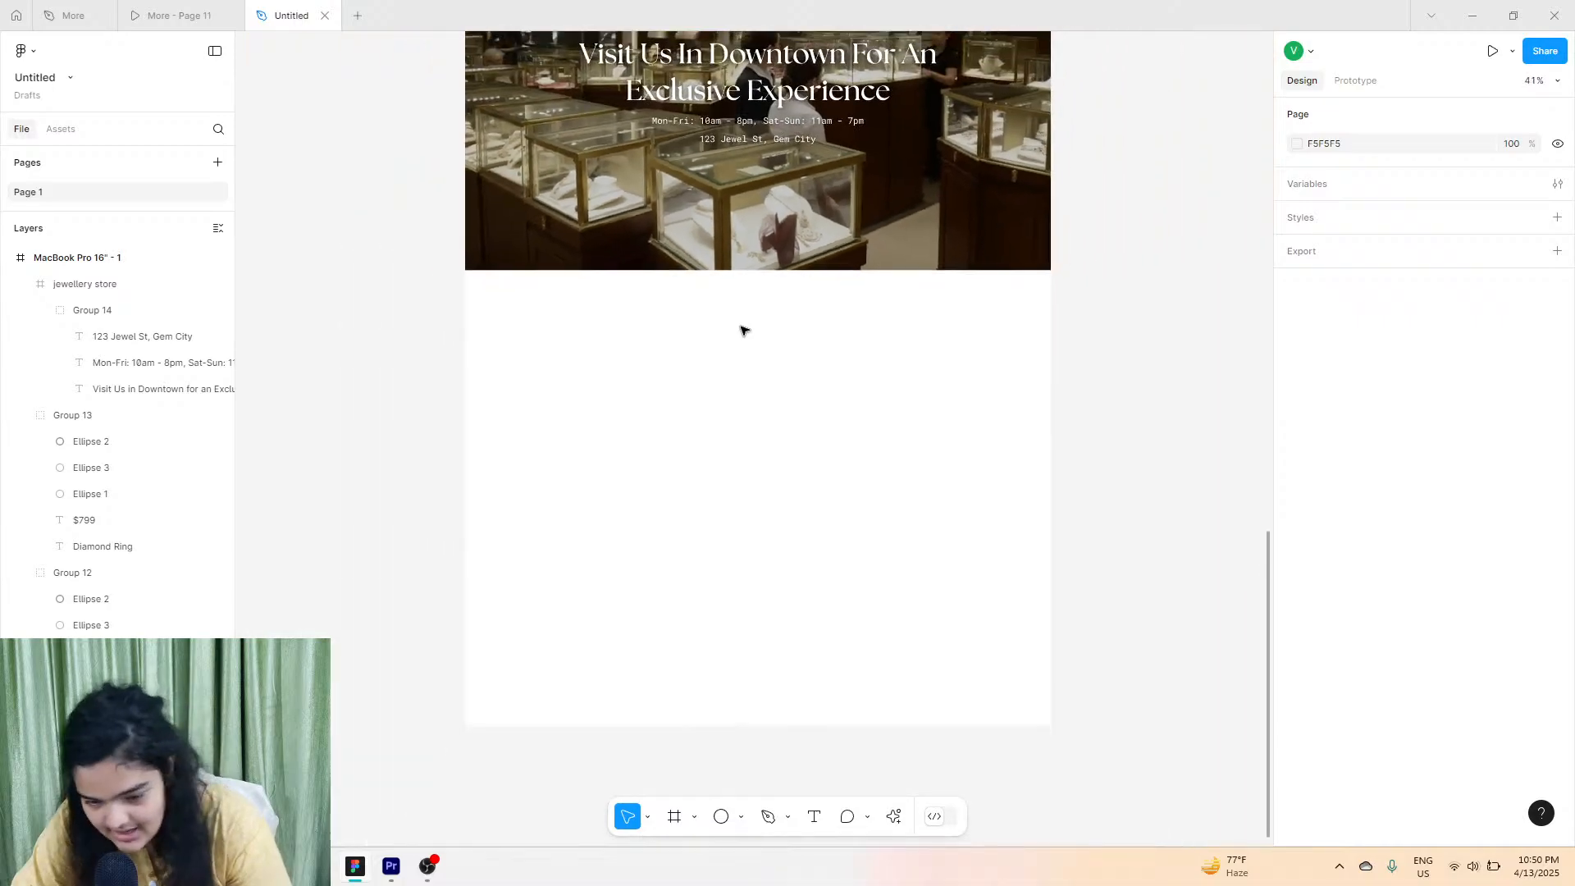
{"action": "scroll", "coordinate": [741, 326], "scroll_direction": "down", "scroll_amount": 2}
{"action": "scroll", "coordinate": [532, 151], "scroll_direction": "up", "scroll_amount": 4}
{"action": "scroll", "coordinate": [532, 151], "scroll_direction": "down", "scroll_amount": 3}
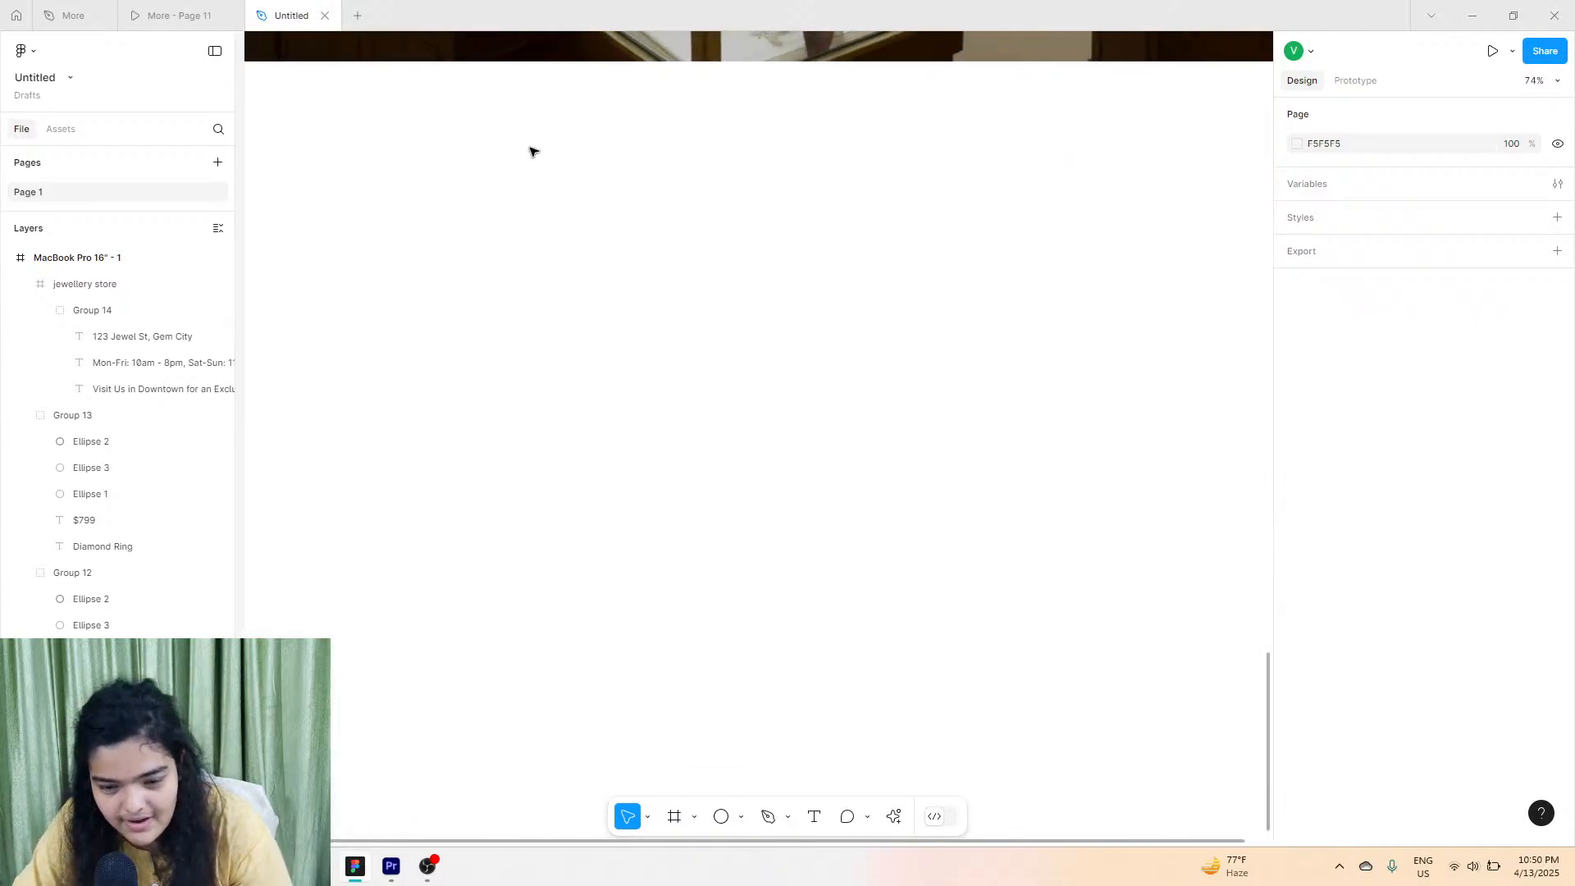
{"action": "scroll", "coordinate": [532, 151], "scroll_direction": "left", "scroll_amount": 1}
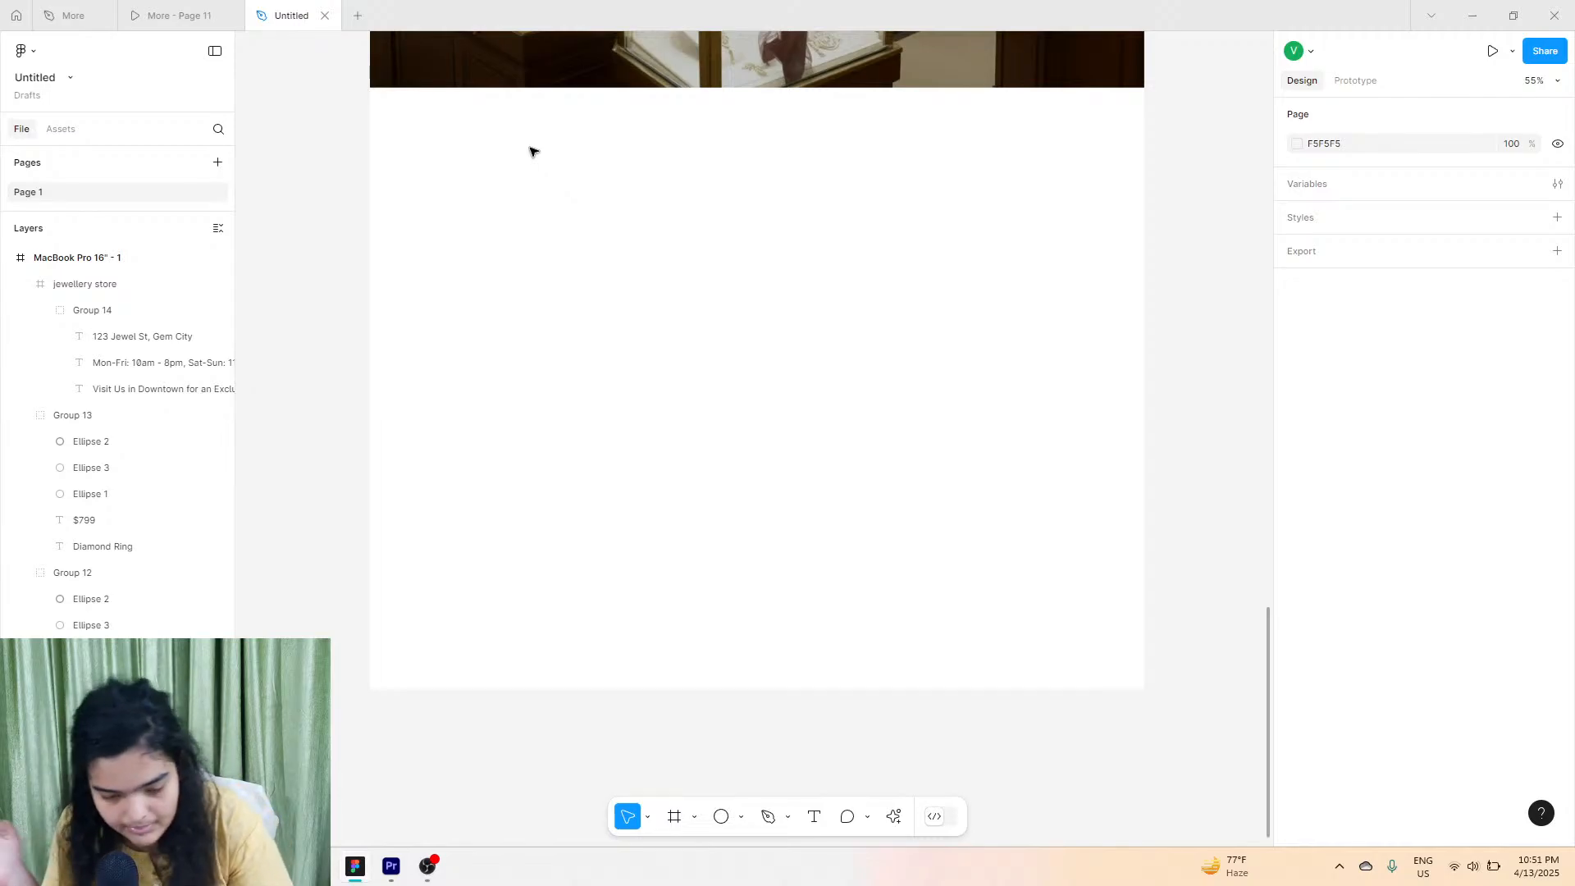
{"action": "left_click", "coordinate": [131, 16]}
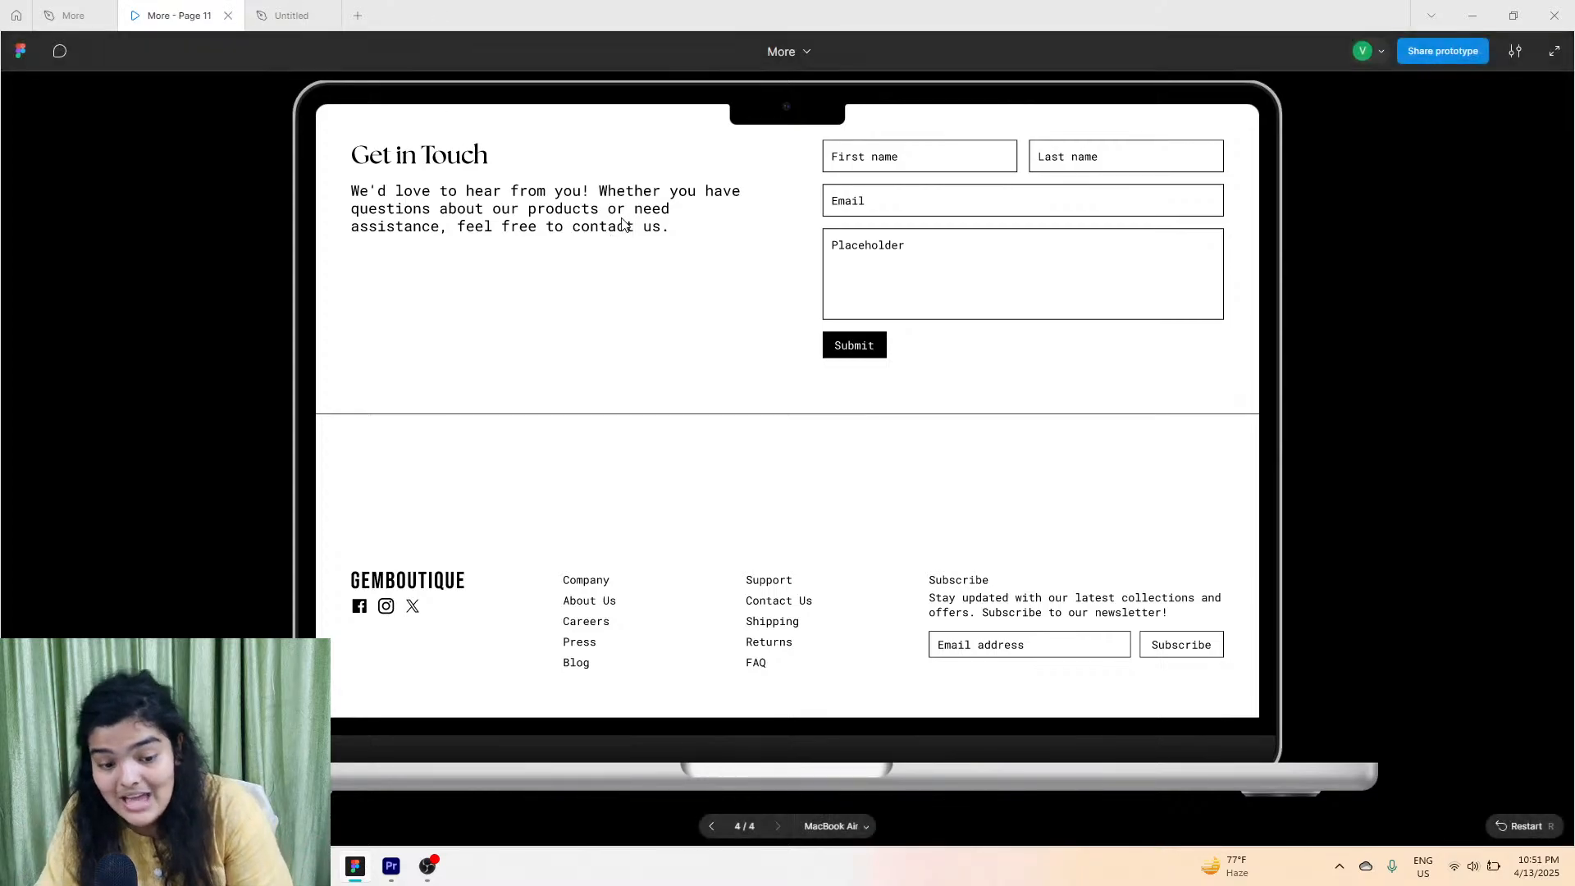
{"action": "left_click", "coordinate": [291, 14]}
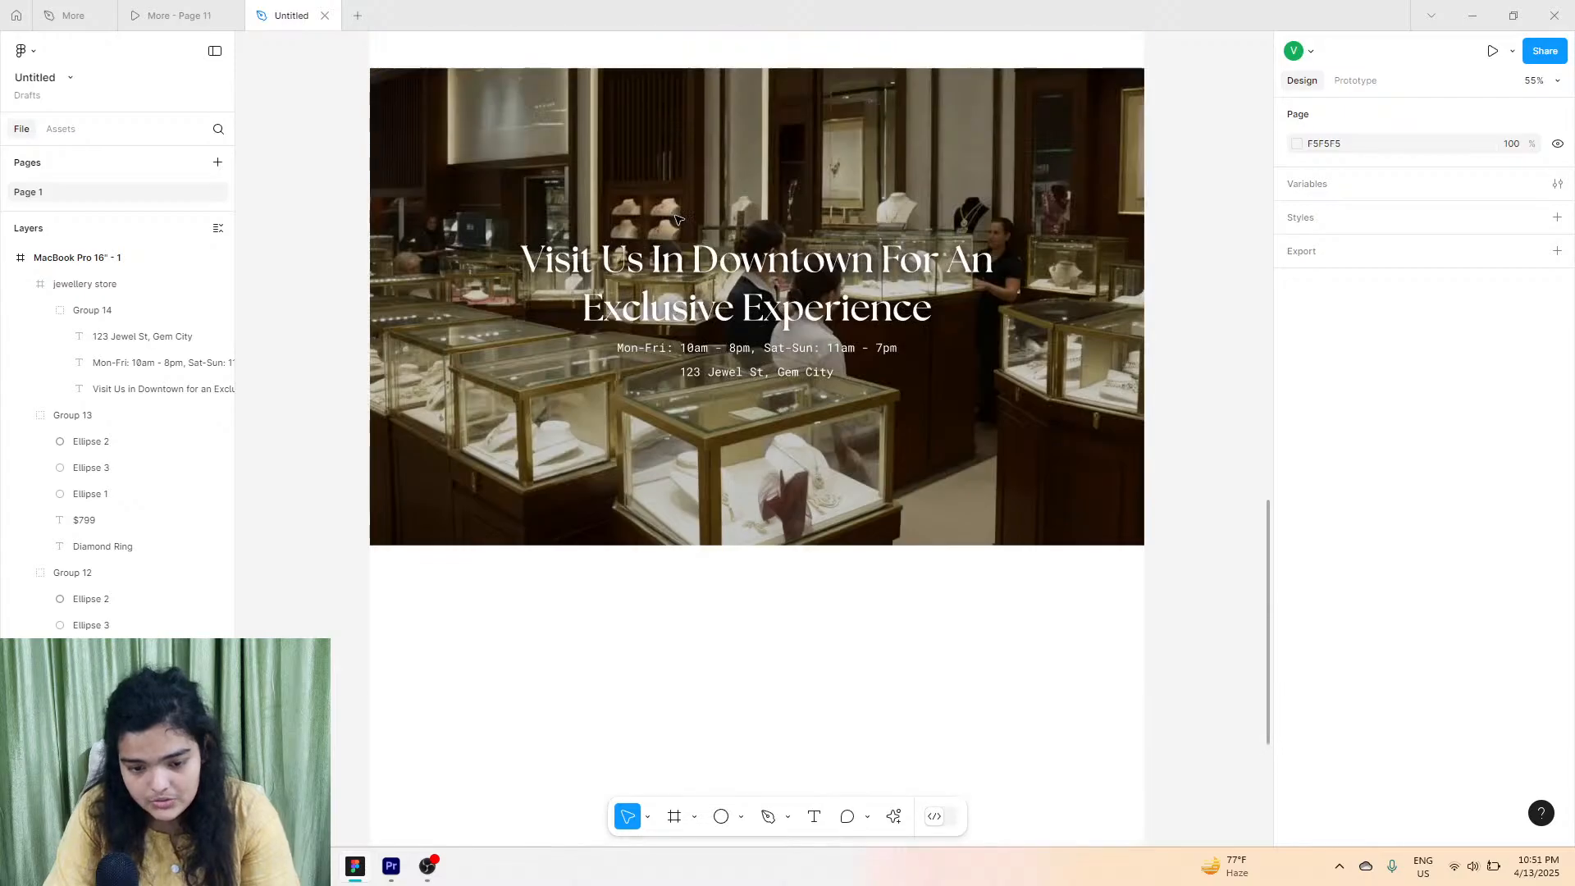
Duplicate the store heading and opening hours line into the white area below the store image.
{"action": "left_click", "coordinate": [666, 292]}
{"action": "double_click", "coordinate": [683, 318]}
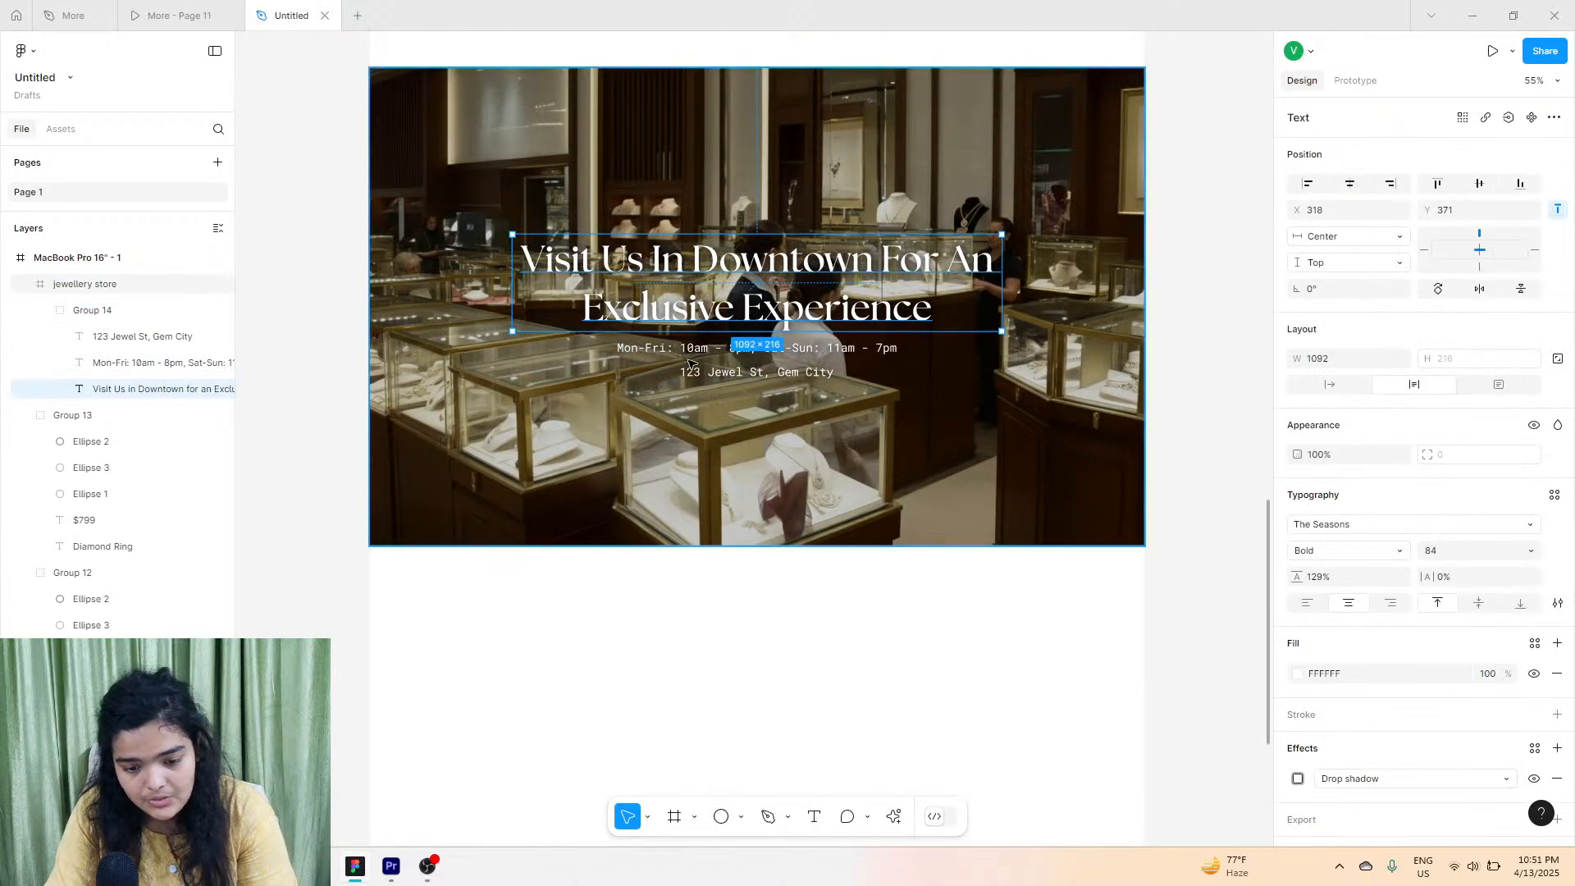
{"action": "left_click", "coordinate": [691, 346], "text": "shift"}
{"action": "left_click_drag", "start_coordinate": [695, 348], "coordinate": [590, 678]}
Remove the drop shadow effects from the duplicated heading and opening hours text.
{"action": "scroll", "coordinate": [1466, 706], "scroll_direction": "down", "scroll_amount": 1}
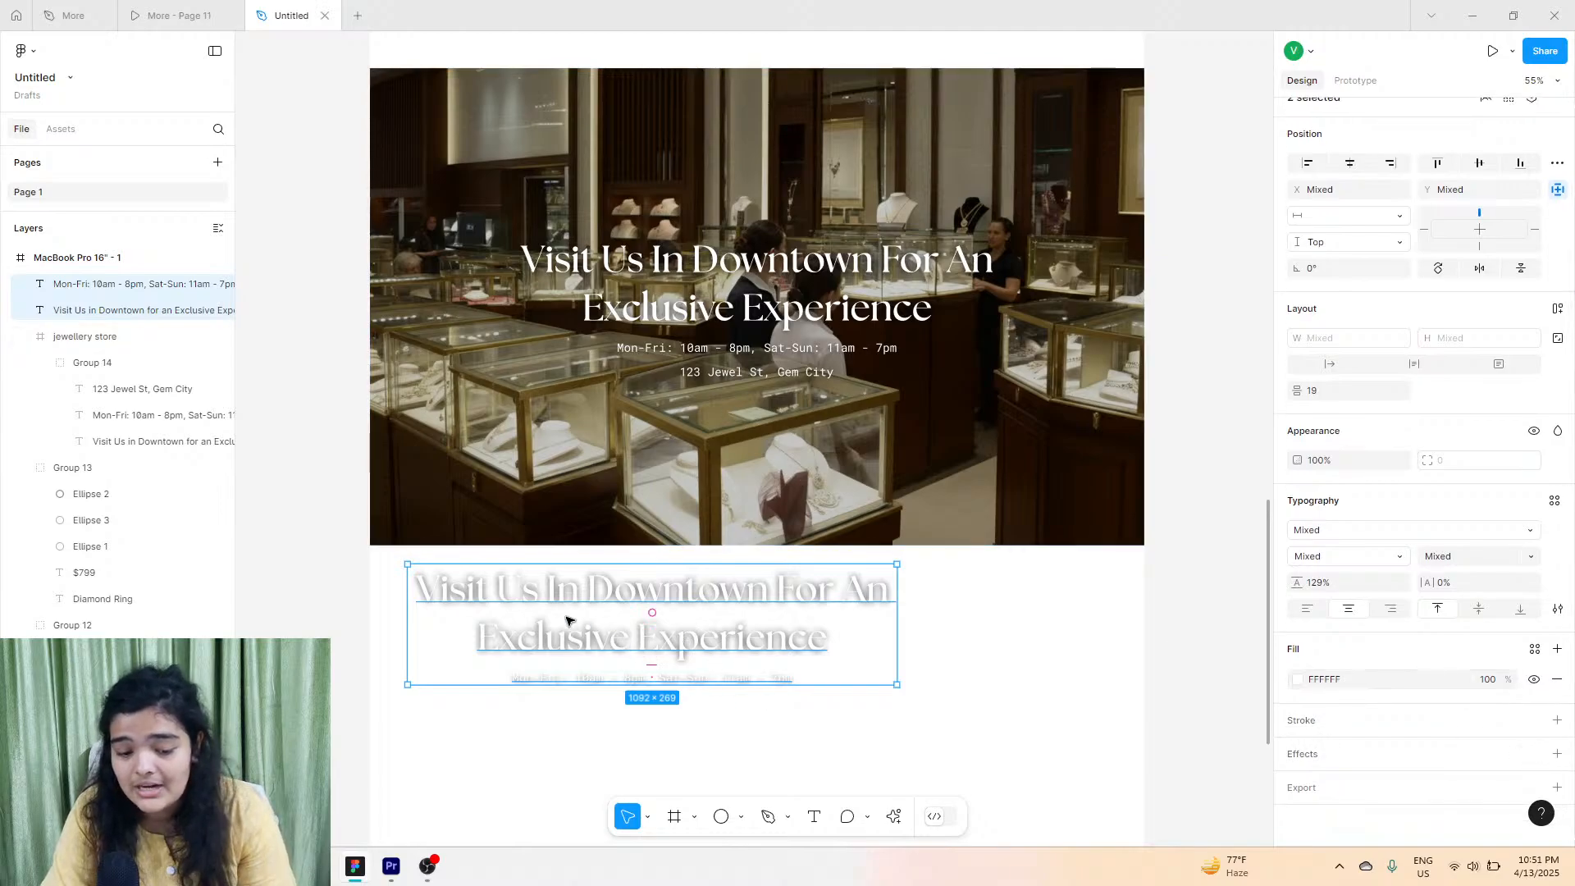
{"action": "scroll", "coordinate": [568, 621], "scroll_direction": "down", "scroll_amount": 3}
{"action": "scroll", "coordinate": [623, 525], "scroll_direction": "up", "scroll_amount": 5}
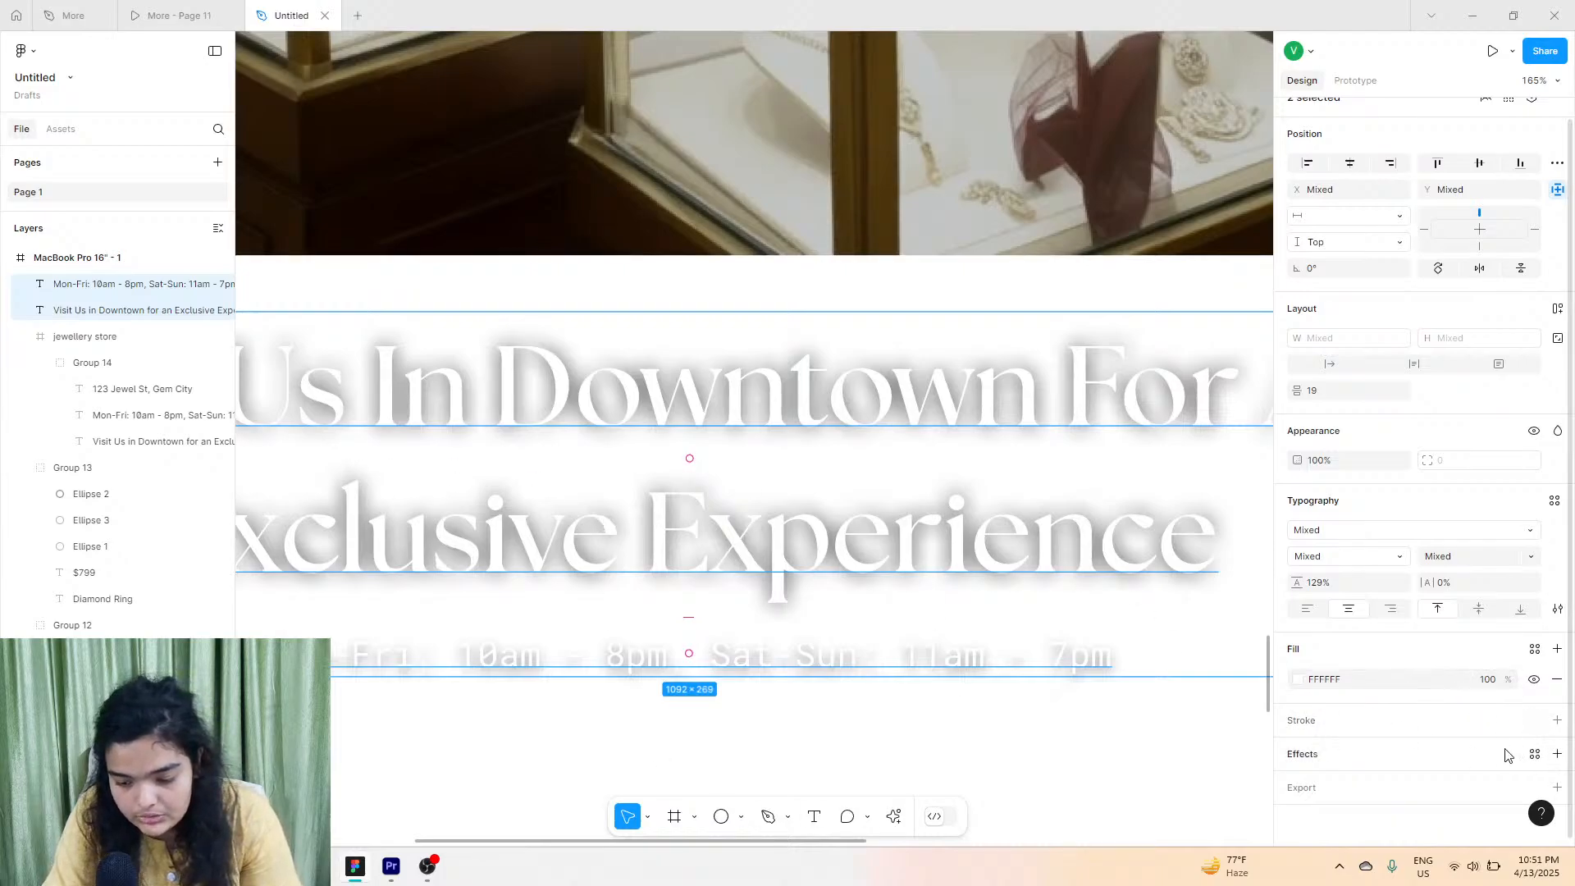
{"action": "left_click", "coordinate": [1556, 755]}
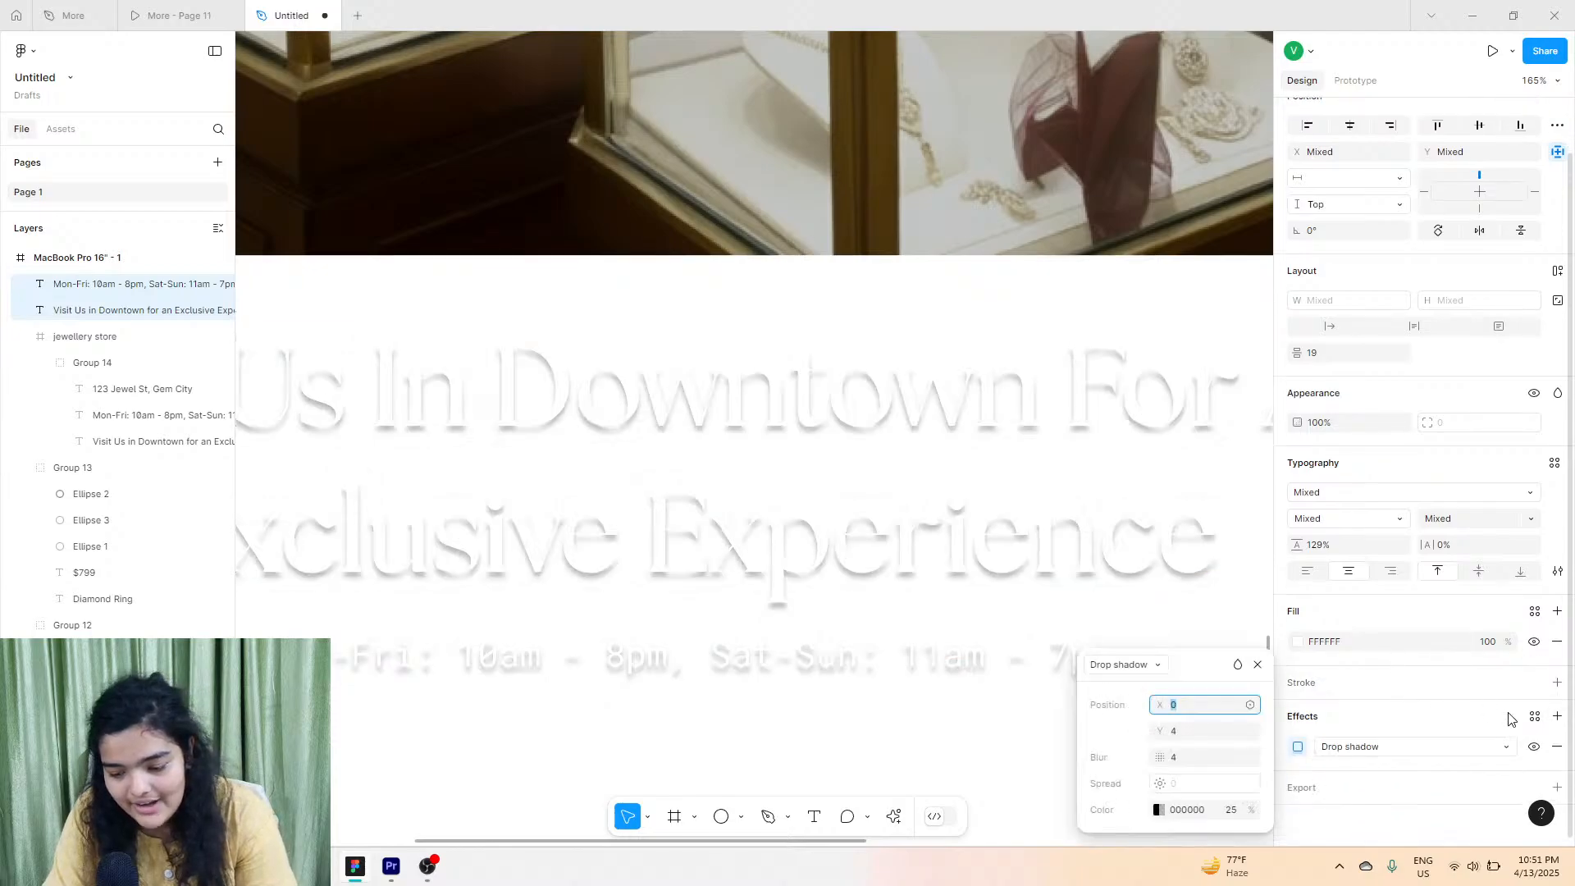
{"action": "left_click", "coordinate": [1555, 748]}
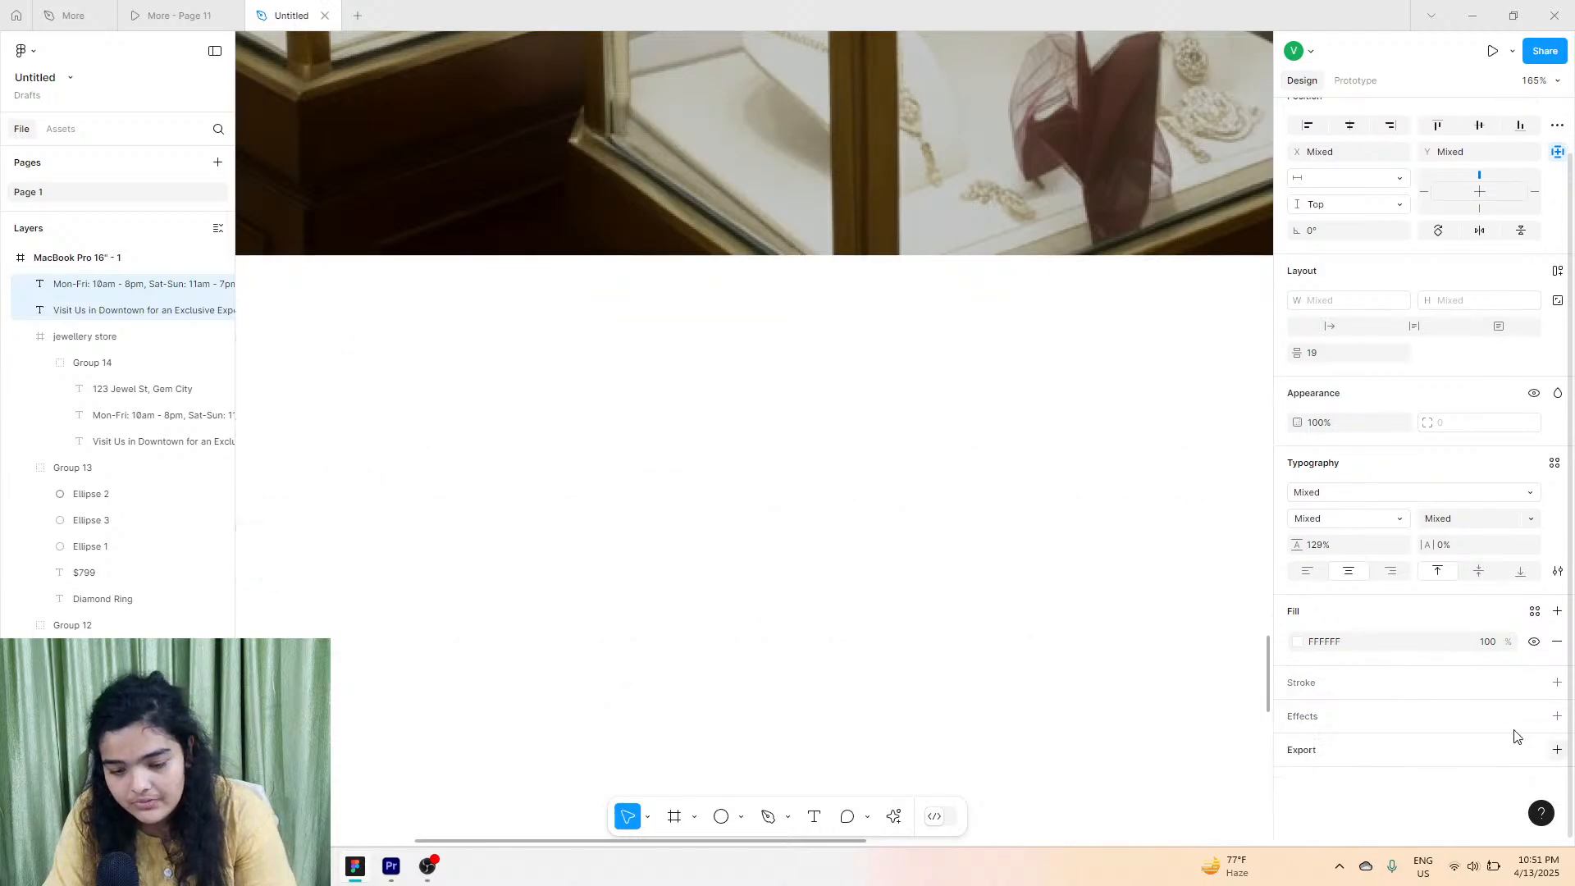
Set the fill colour of the duplicated heading and opening hours text to black (000000).
{"action": "left_click", "coordinate": [1298, 641]}
{"action": "left_click_drag", "start_coordinate": [1208, 610], "coordinate": [668, 598]}
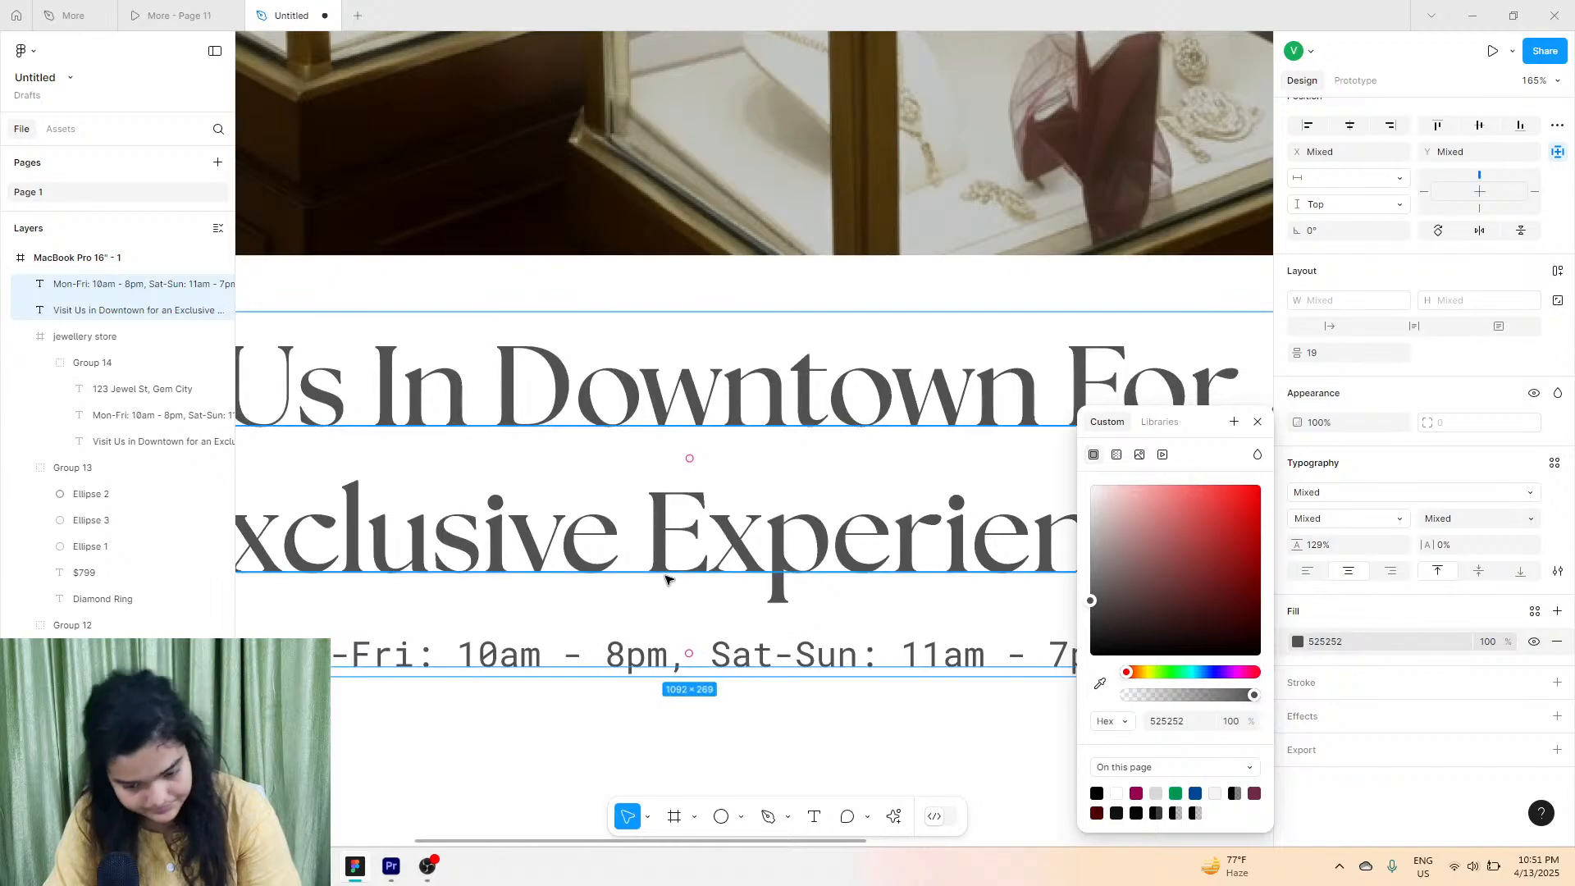
{"action": "double_click", "coordinate": [667, 576]}
{"action": "left_click", "coordinate": [1199, 679]}
{"action": "left_click_drag", "start_coordinate": [1165, 695], "coordinate": [875, 473]}
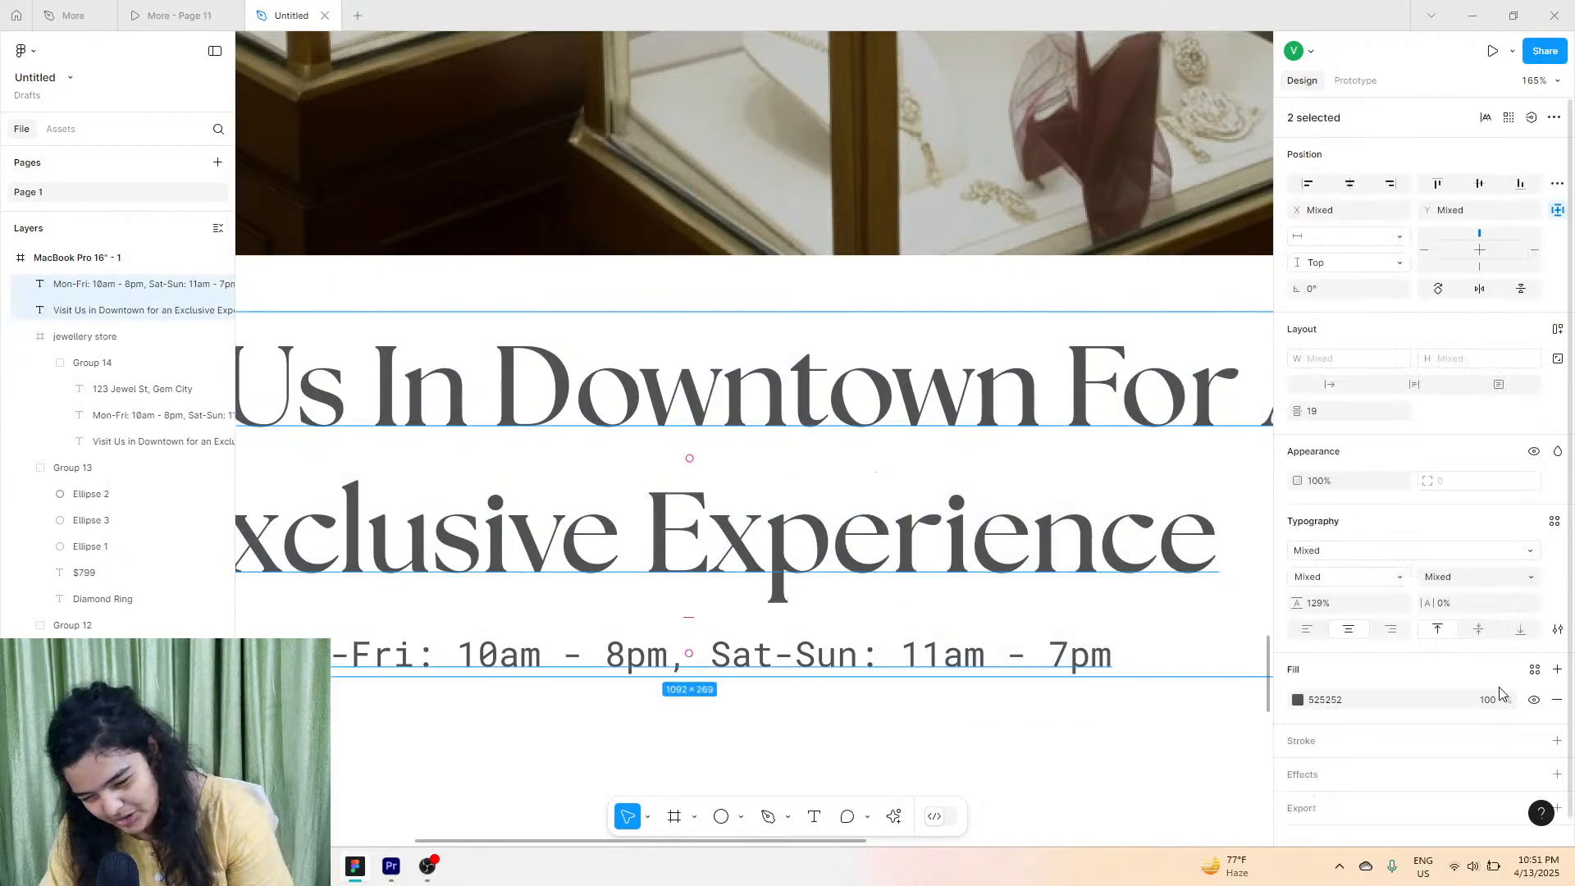
{"action": "left_click", "coordinate": [1298, 702]}
{"action": "left_click", "coordinate": [1298, 704]}
{"action": "left_click", "coordinate": [1297, 704]}
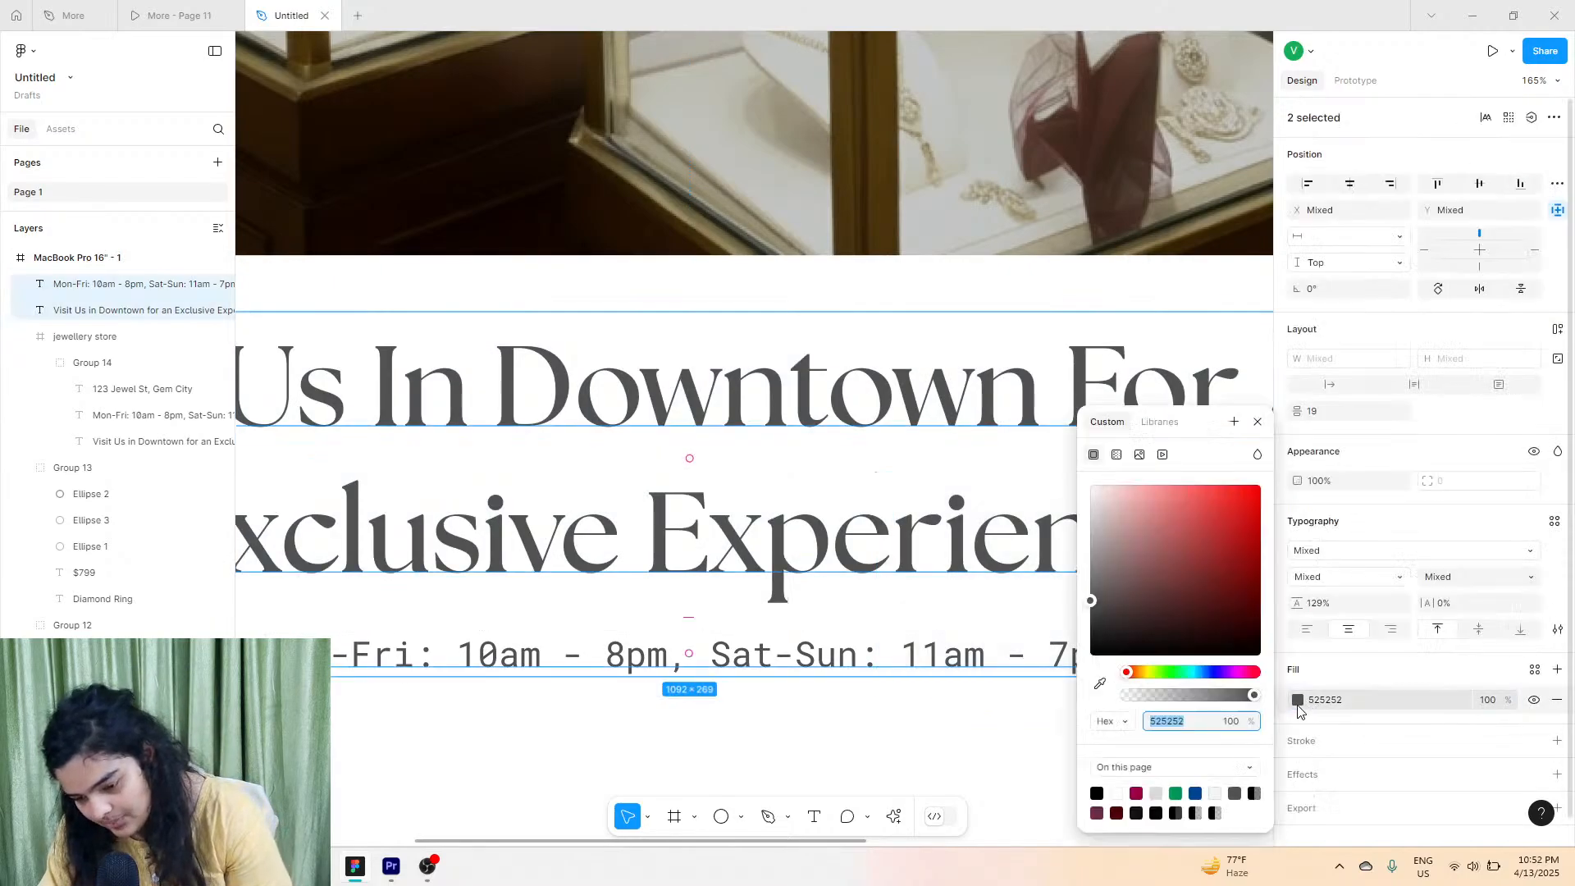
{"action": "left_click_drag", "start_coordinate": [1219, 608], "coordinate": [1056, 740]}
Set the duplicated heading's font size to 46, checking it against the Get in Touch heading in the Page 11 prototype.
{"action": "left_click", "coordinate": [965, 488]}
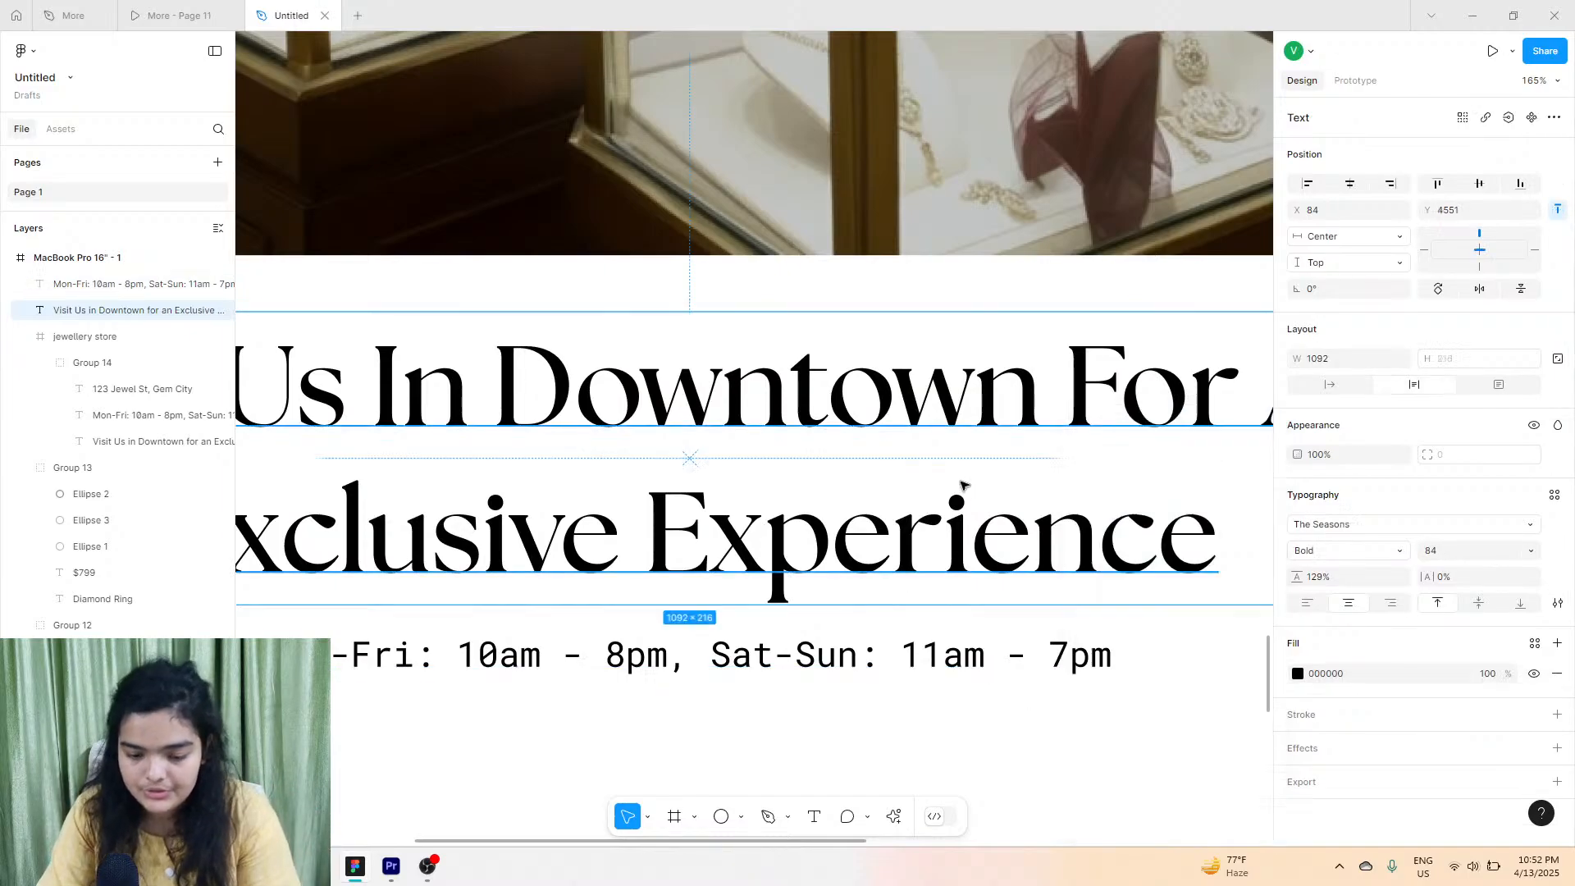
{"action": "key", "text": "Return"}
{"action": "left_click", "coordinate": [1471, 551]}
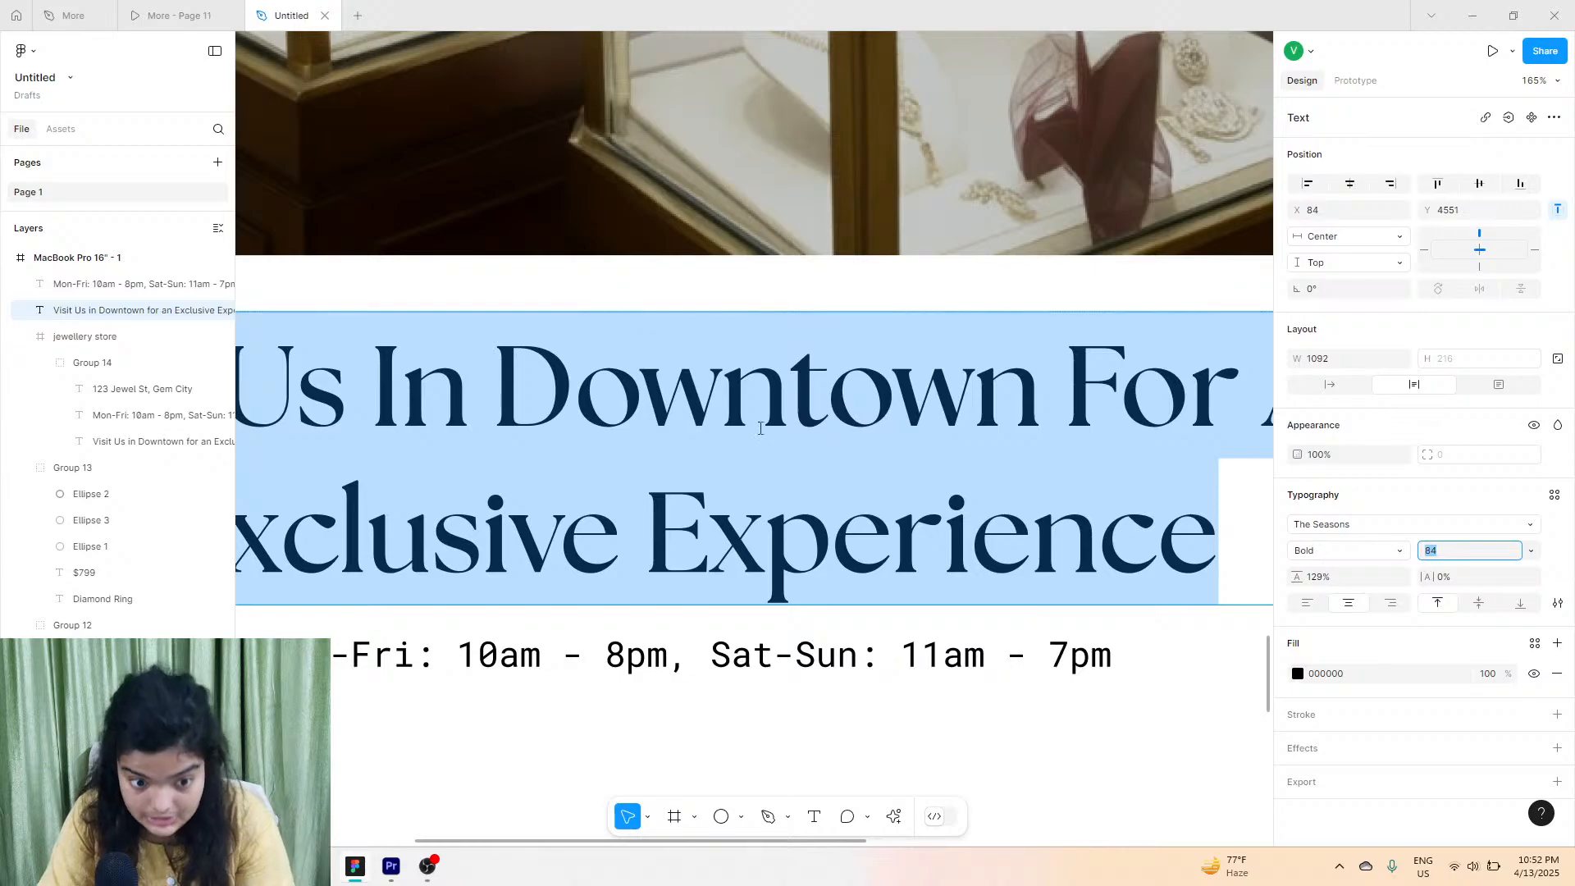
{"action": "left_click", "coordinate": [171, 15]}
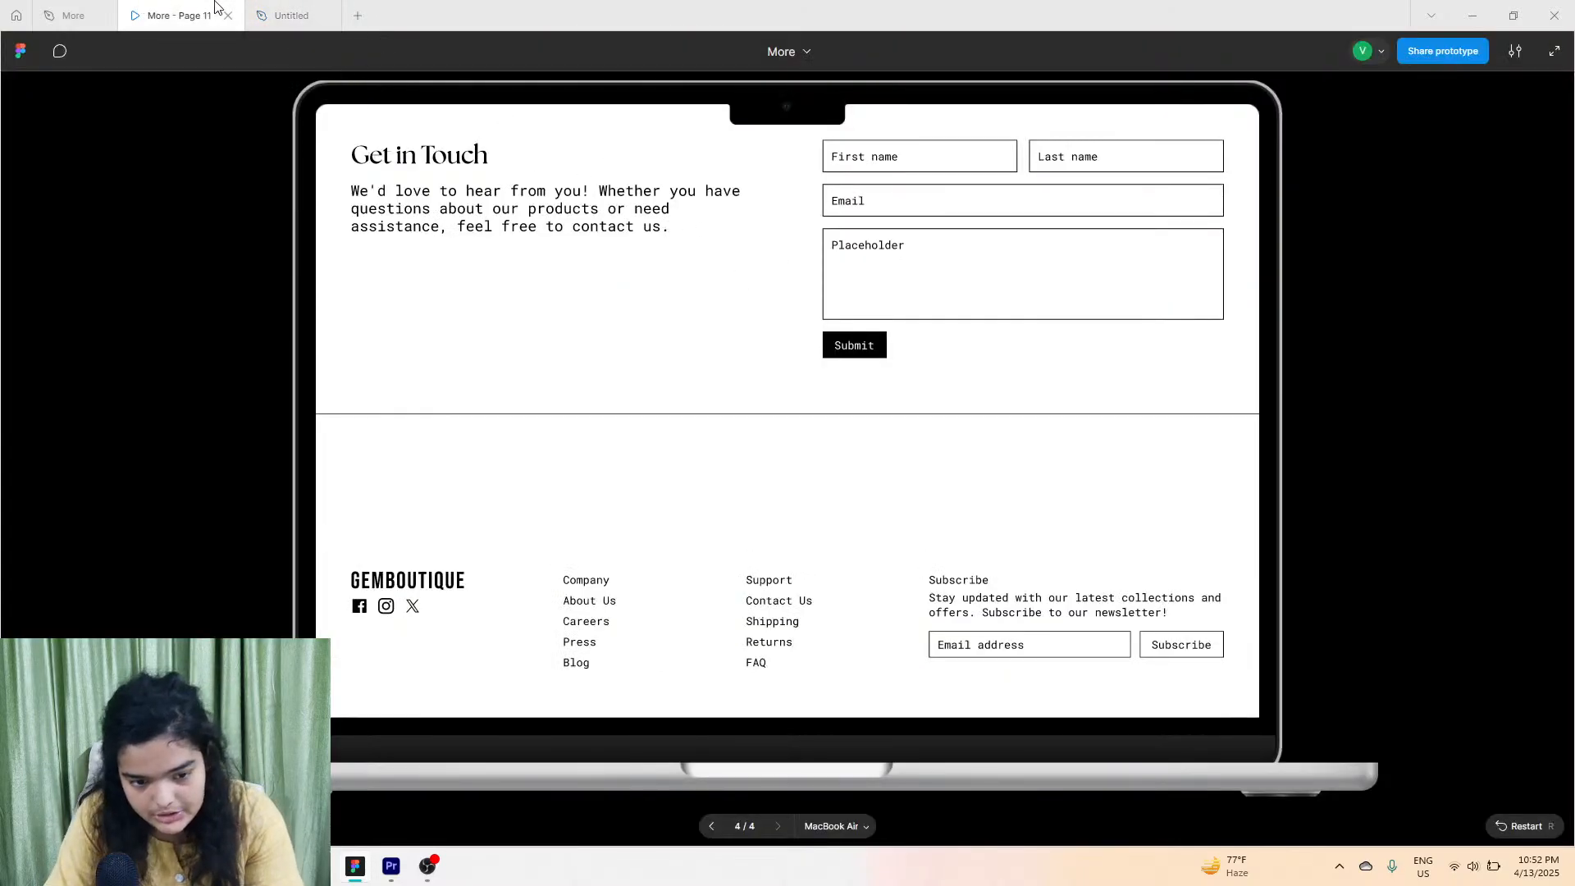
{"action": "left_click", "coordinate": [291, 16]}
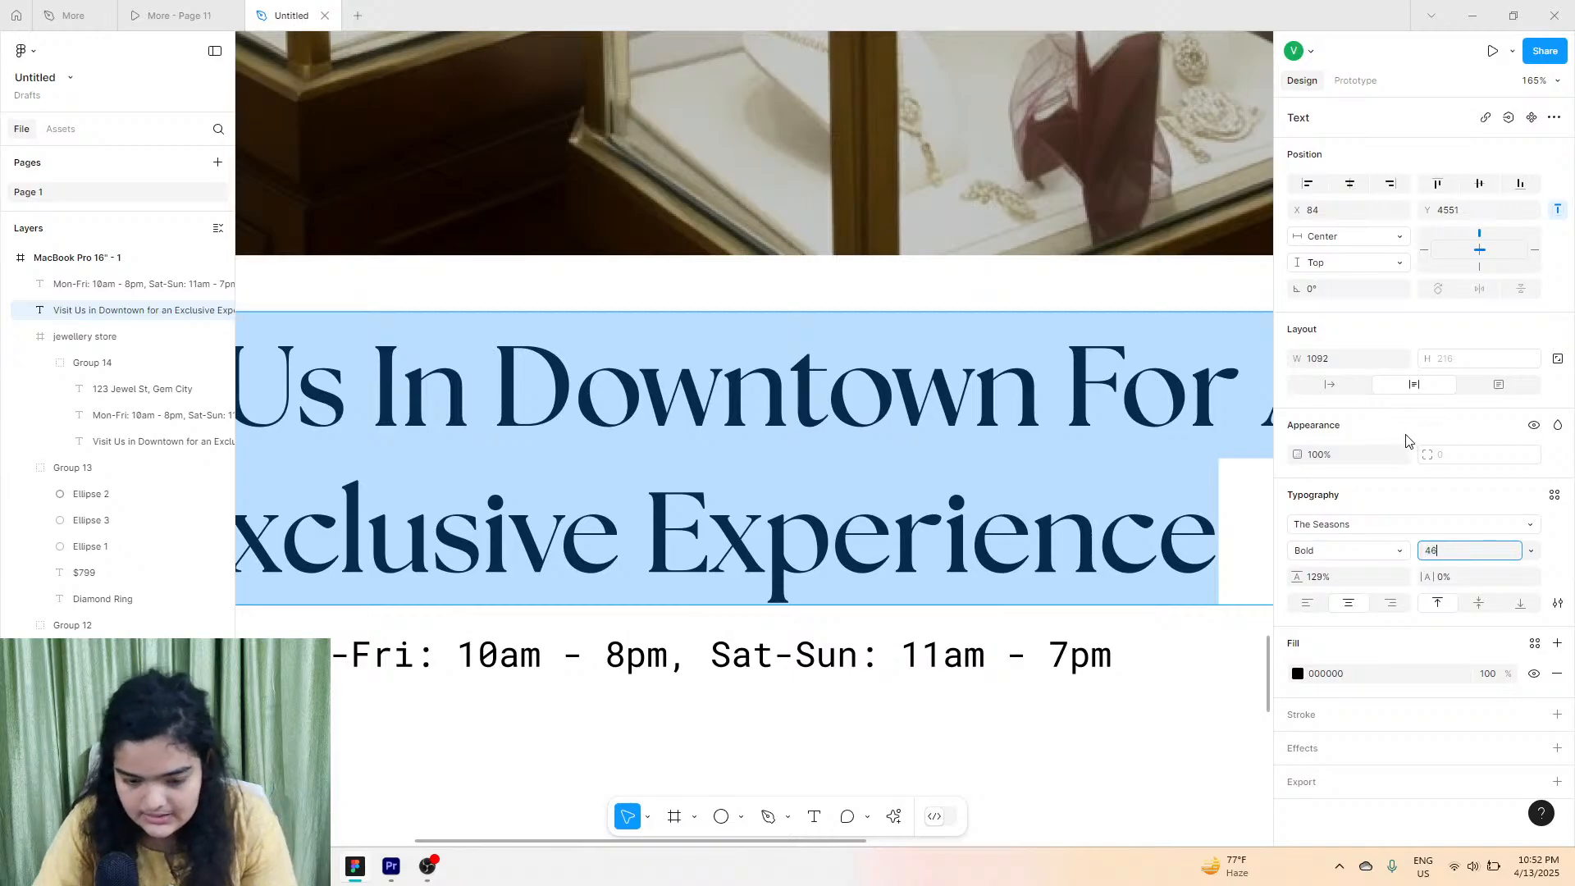
{"action": "key", "text": "Return"}
{"action": "scroll", "coordinate": [960, 414], "scroll_direction": "down", "scroll_amount": 5}
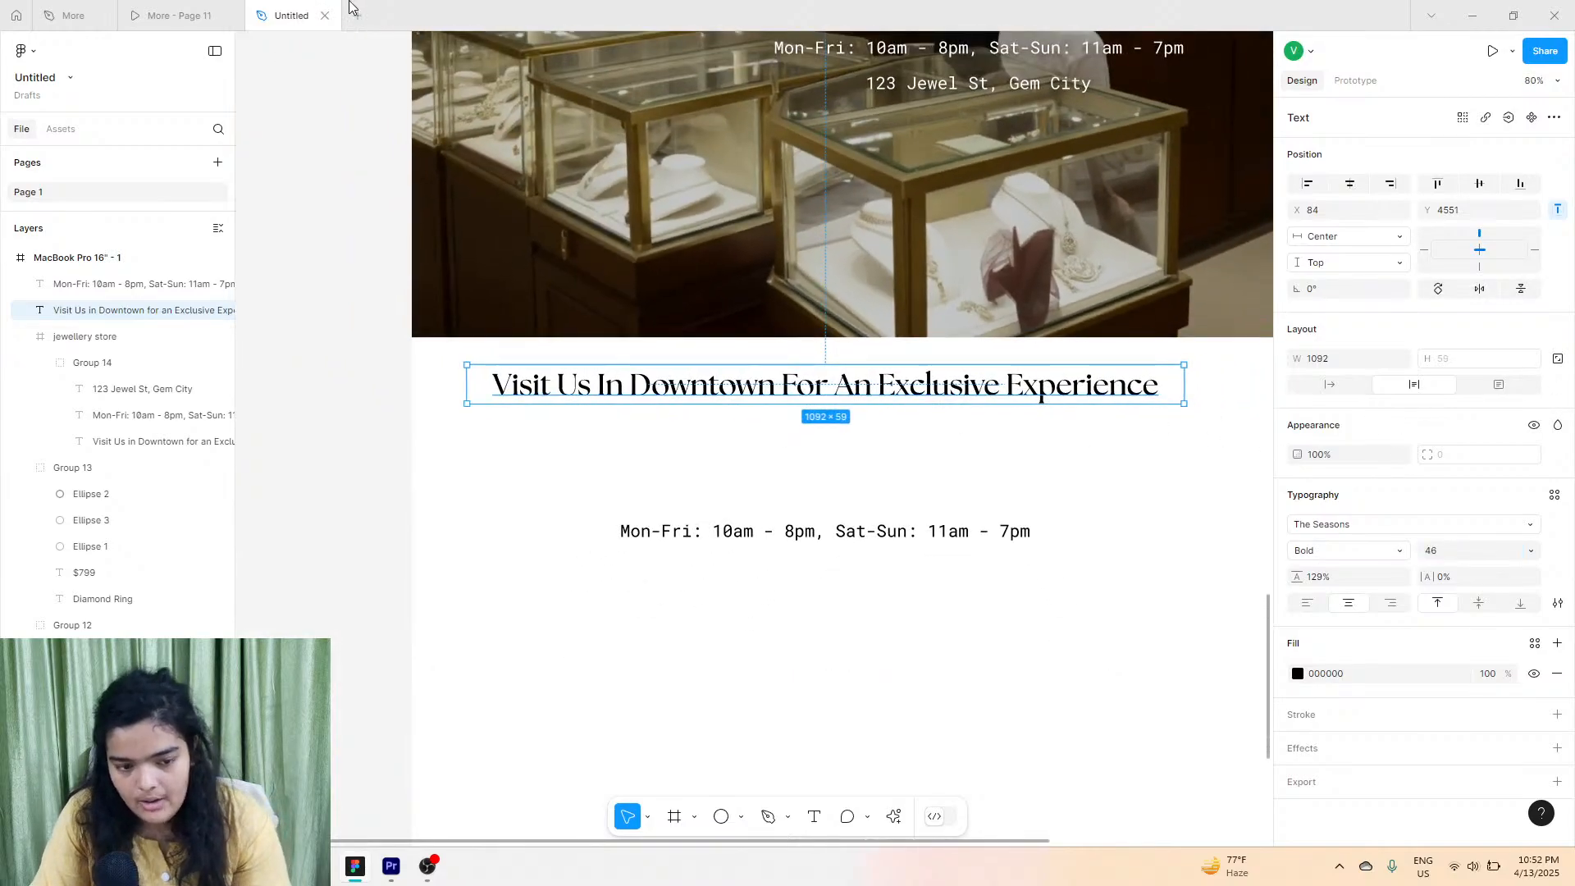
Rewrite the duplicated heading as "Get in Touch" and place it, with auto width, near the page's left margin below the store image.
{"action": "left_click", "coordinate": [172, 16]}
{"action": "left_click", "coordinate": [291, 15]}
{"action": "double_click", "coordinate": [712, 384]}
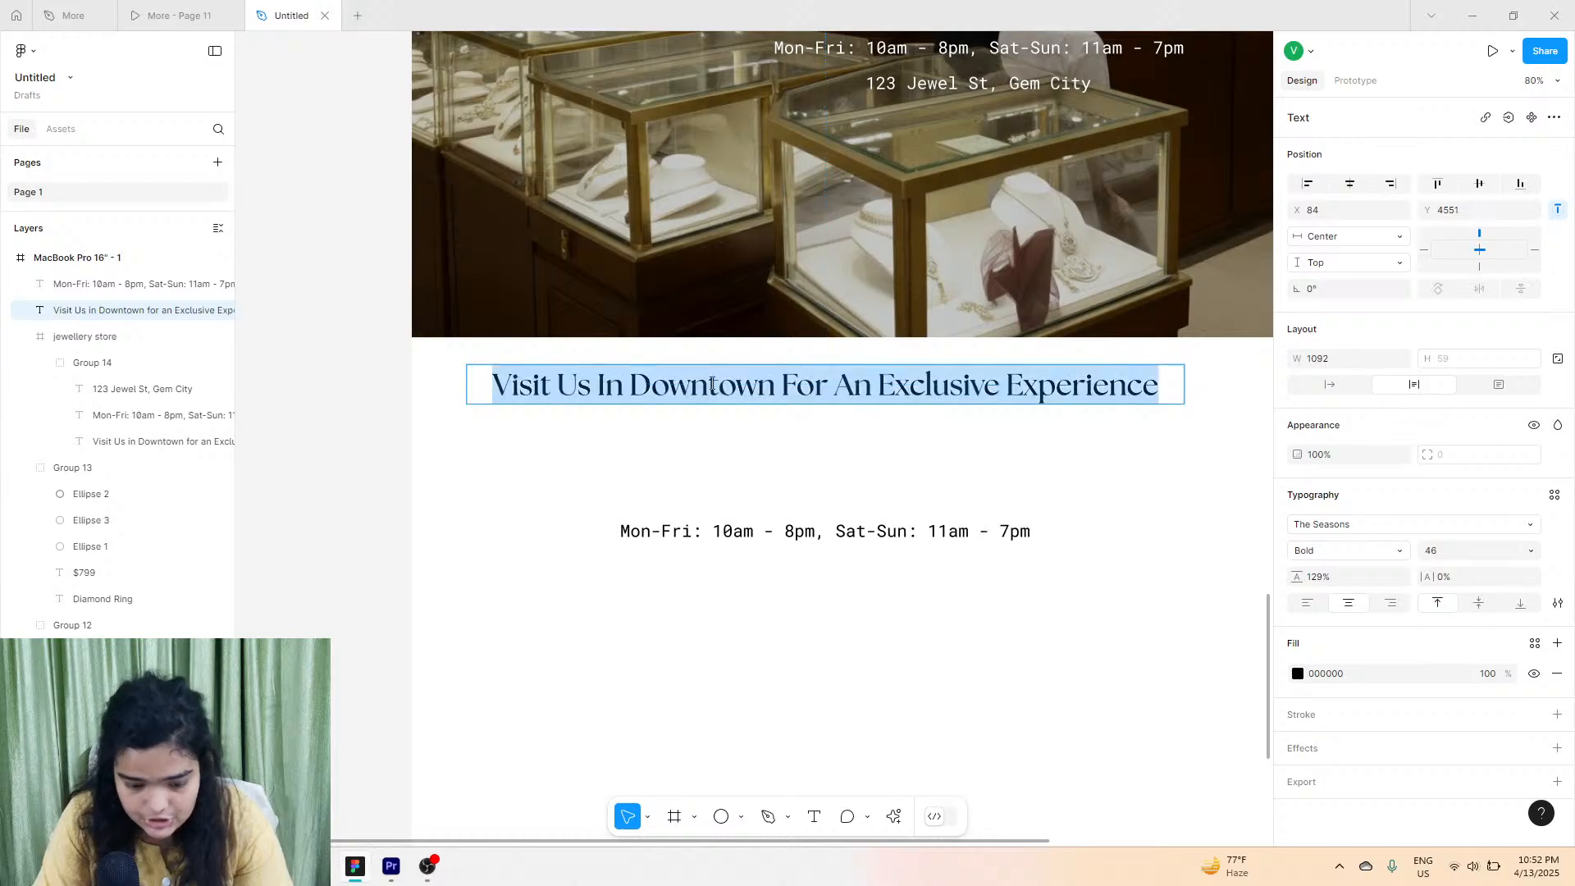
{"action": "type", "text": "Get in "}
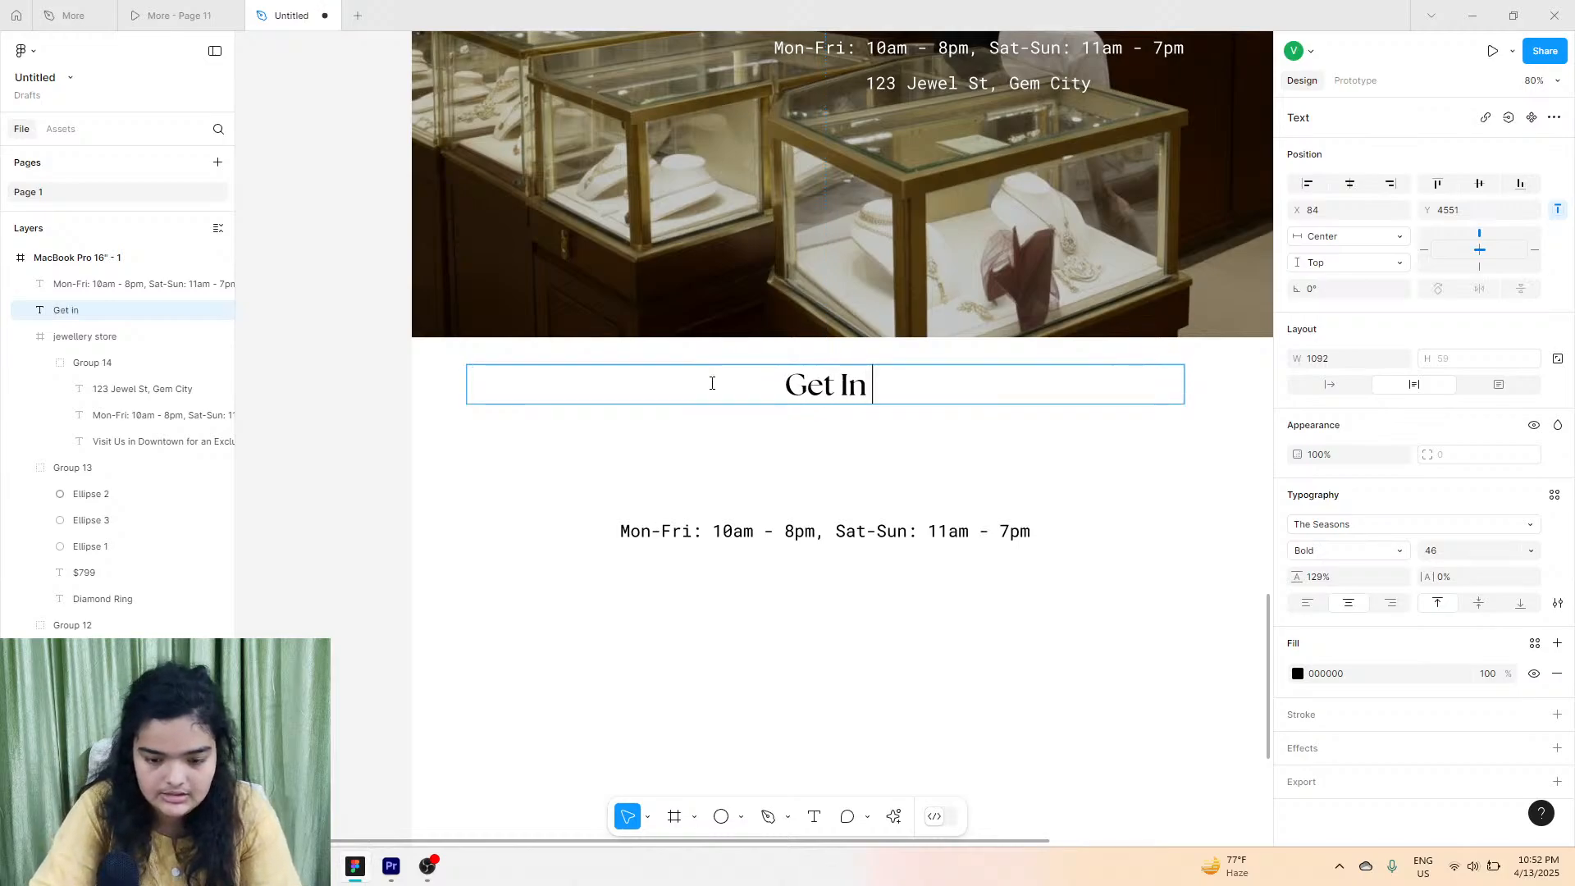
{"action": "type", "text": "Touch"}
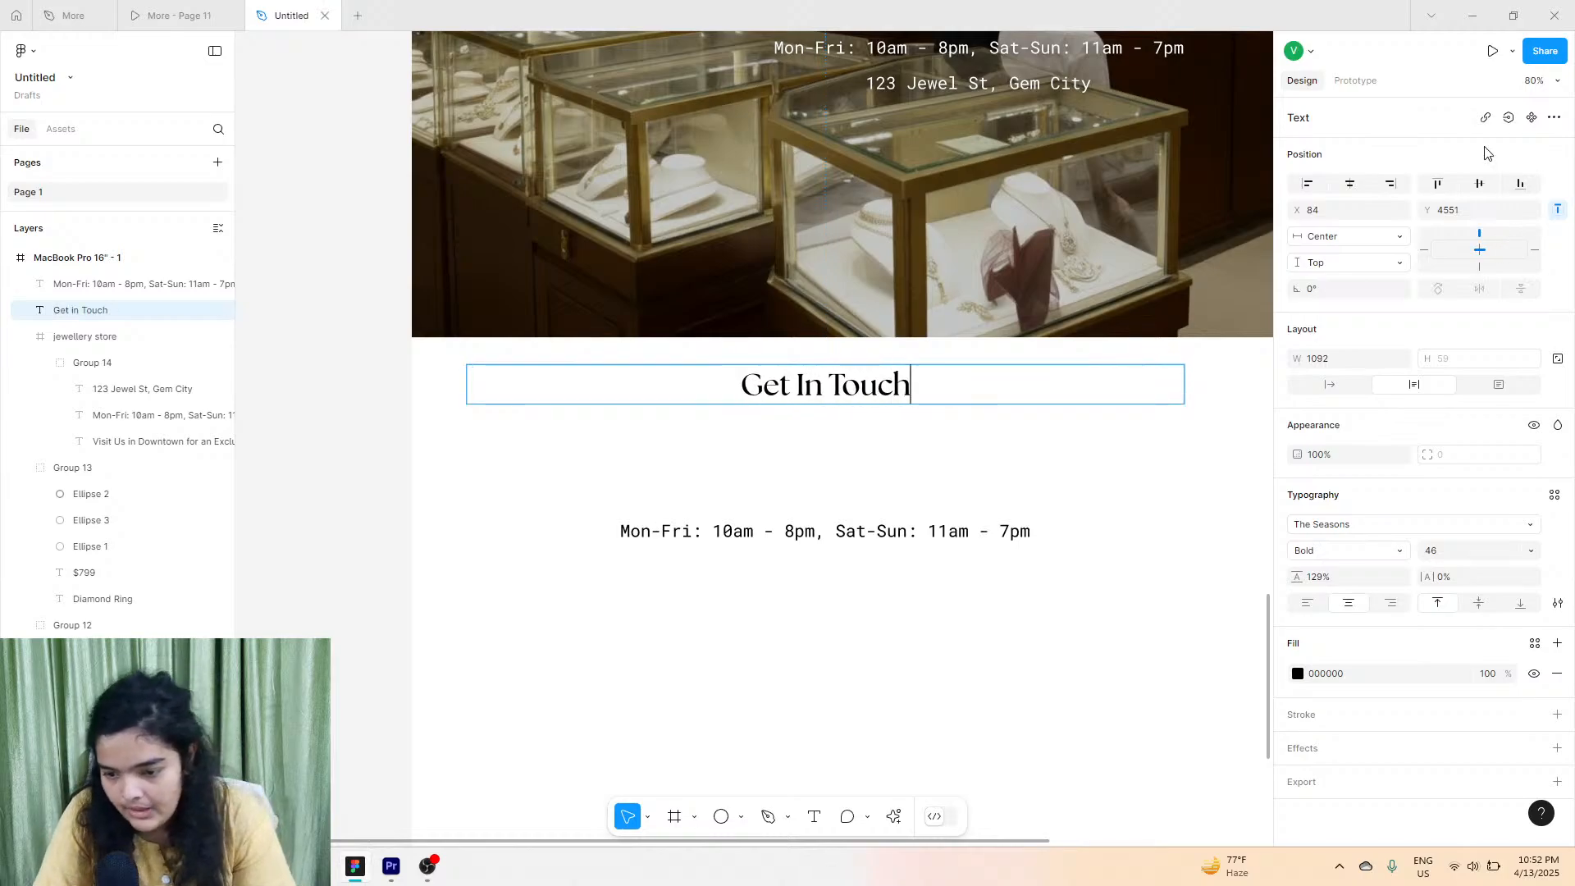
{"action": "left_click", "coordinate": [1330, 385]}
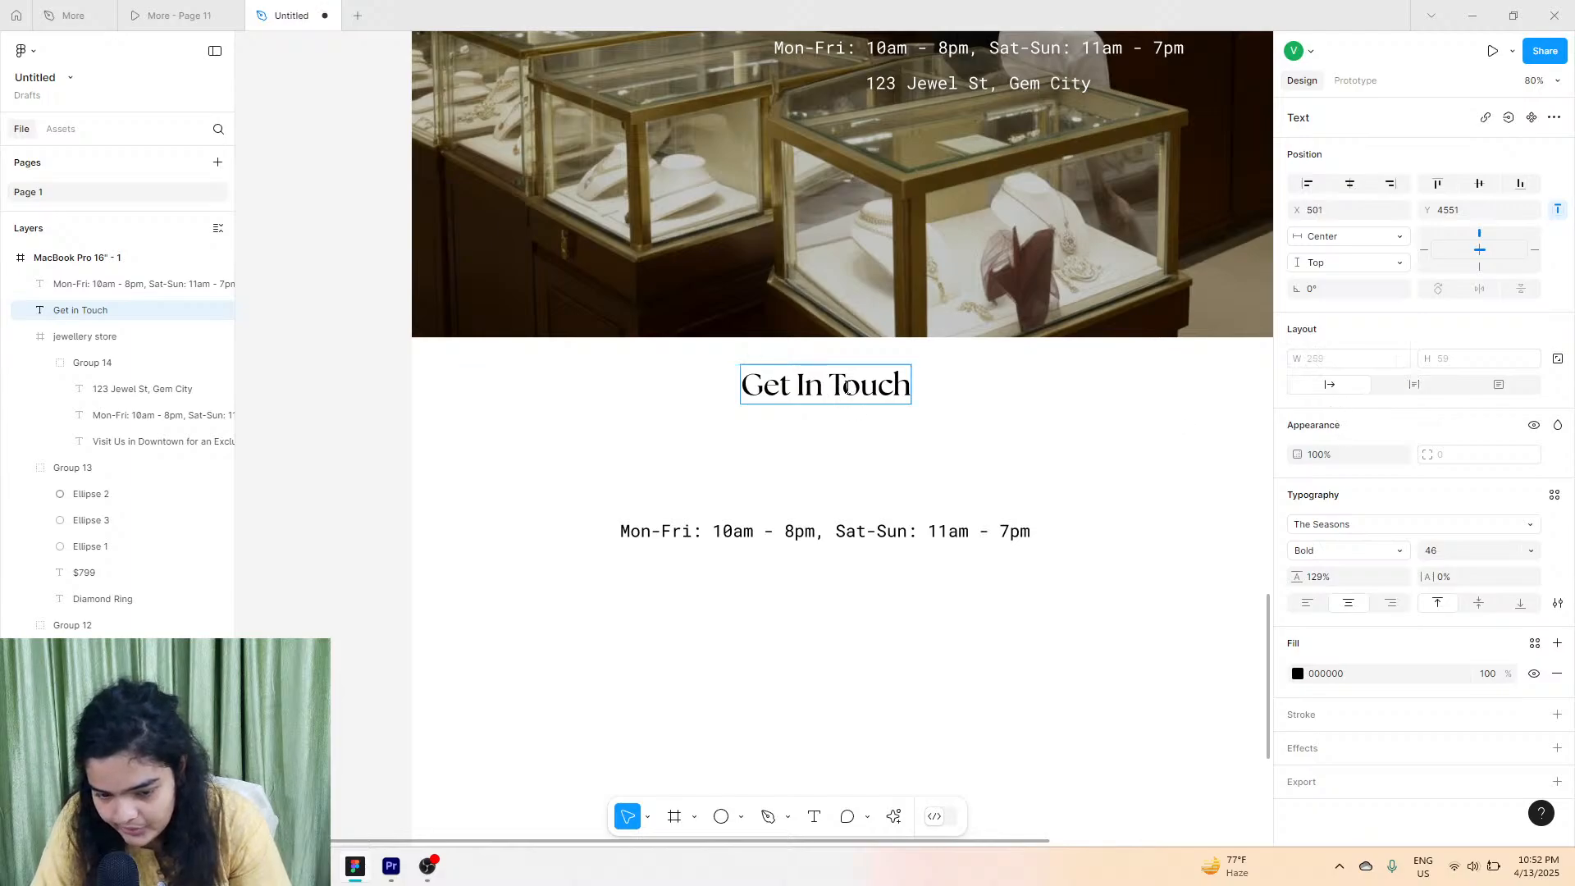
{"action": "left_click_drag", "start_coordinate": [847, 387], "coordinate": [584, 418]}
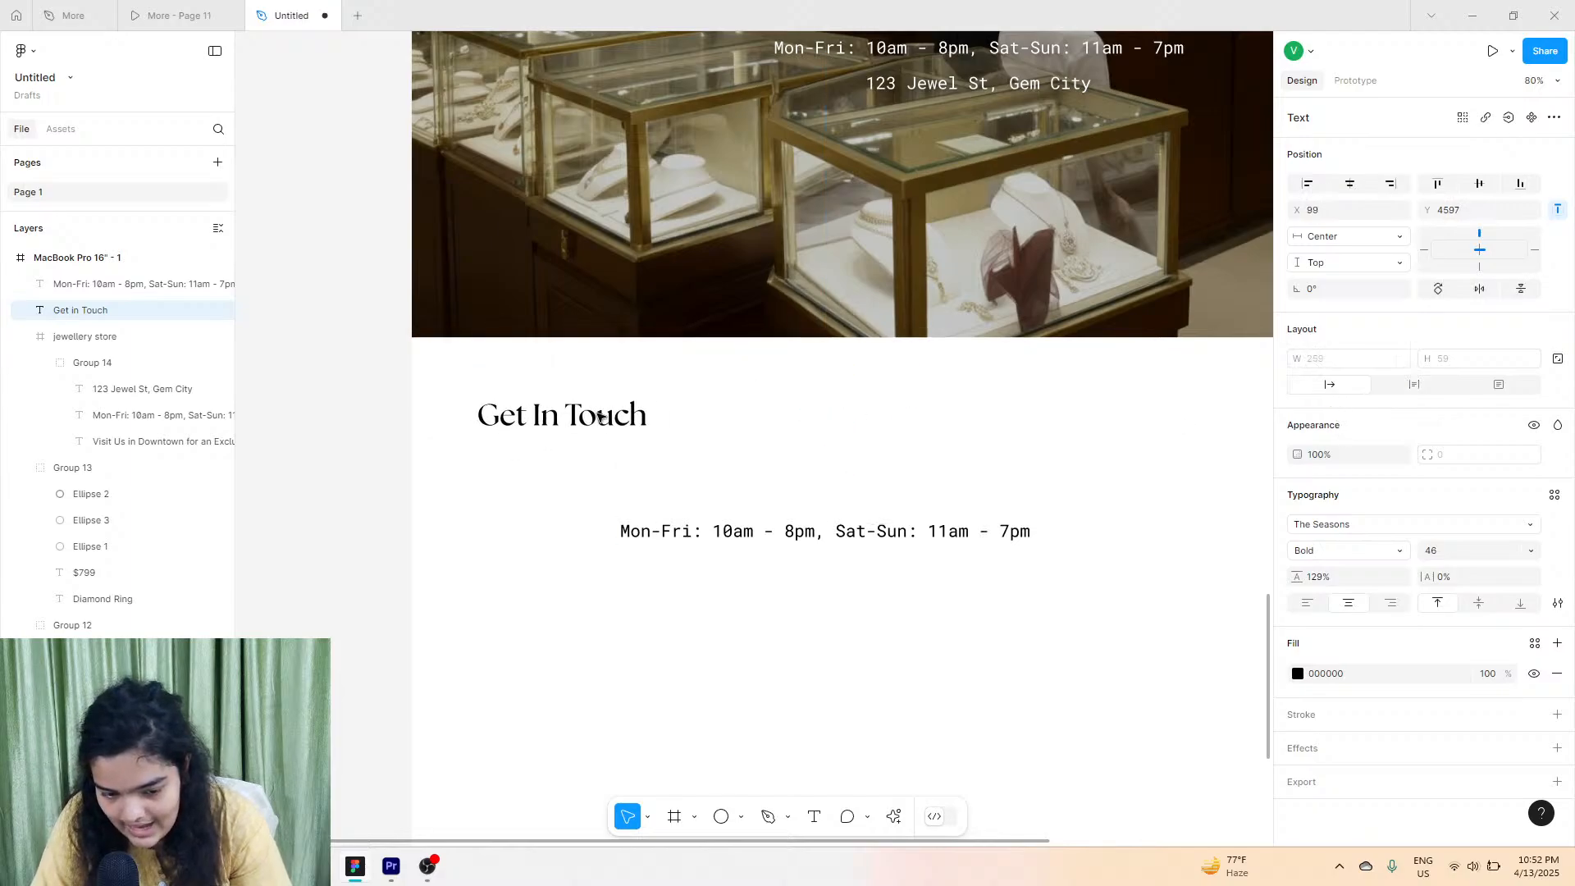
Copy the contact paragraph below the Get in Touch heading in the More file.
{"action": "left_click", "coordinate": [181, 6]}
{"action": "left_click", "coordinate": [73, 14]}
{"action": "scroll", "coordinate": [427, 497], "scroll_direction": "down", "scroll_amount": 10}
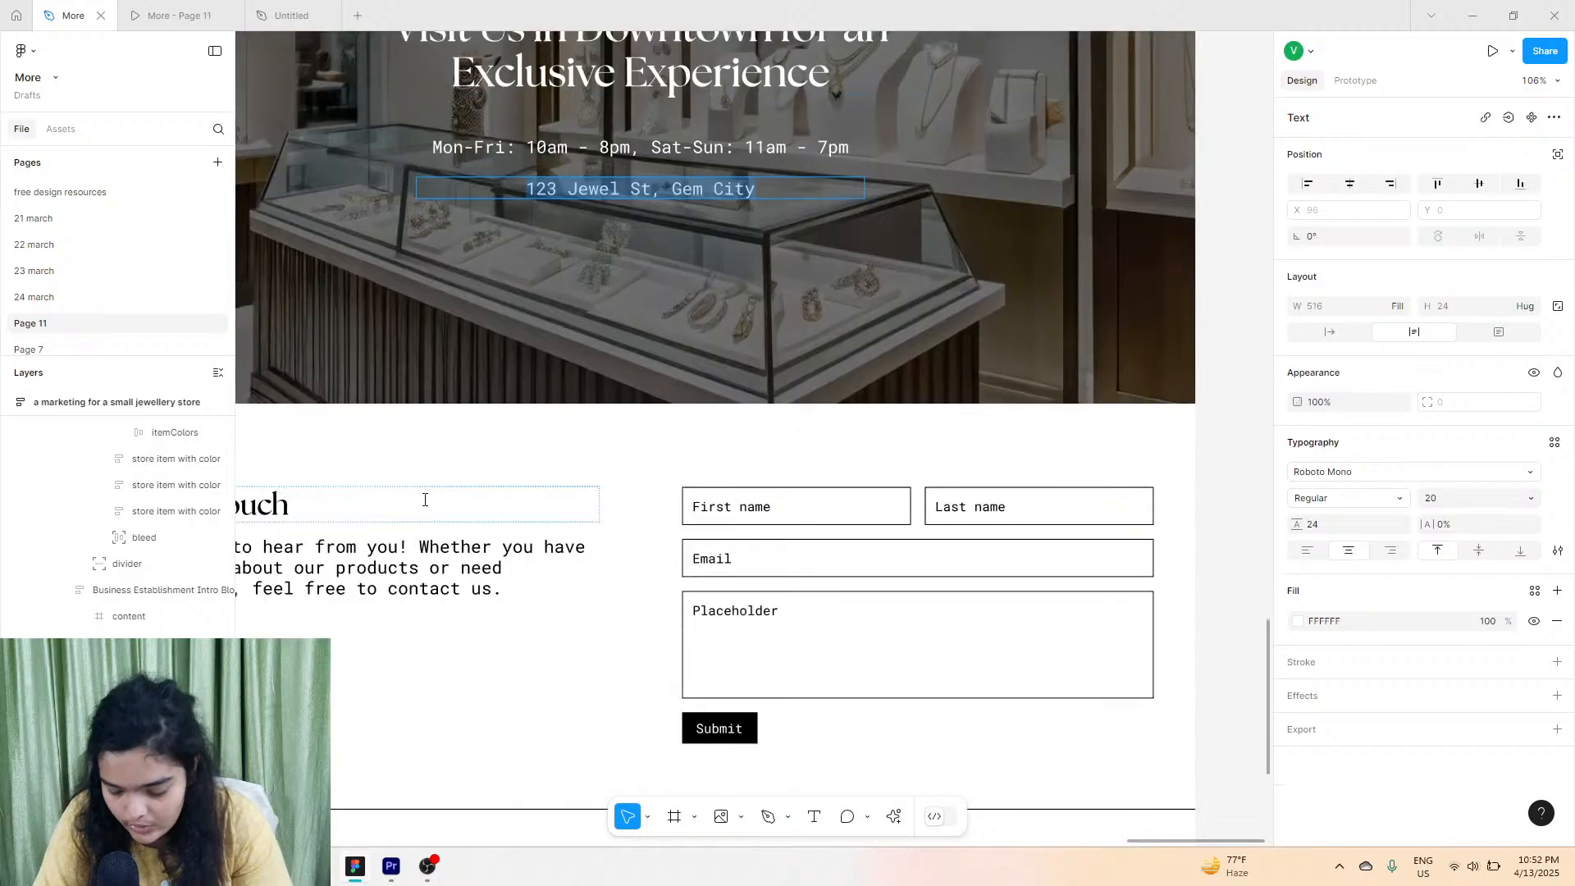
{"action": "scroll", "coordinate": [427, 495], "scroll_direction": "down", "scroll_amount": 1}
{"action": "scroll", "coordinate": [426, 495], "scroll_direction": "up", "scroll_amount": 1}
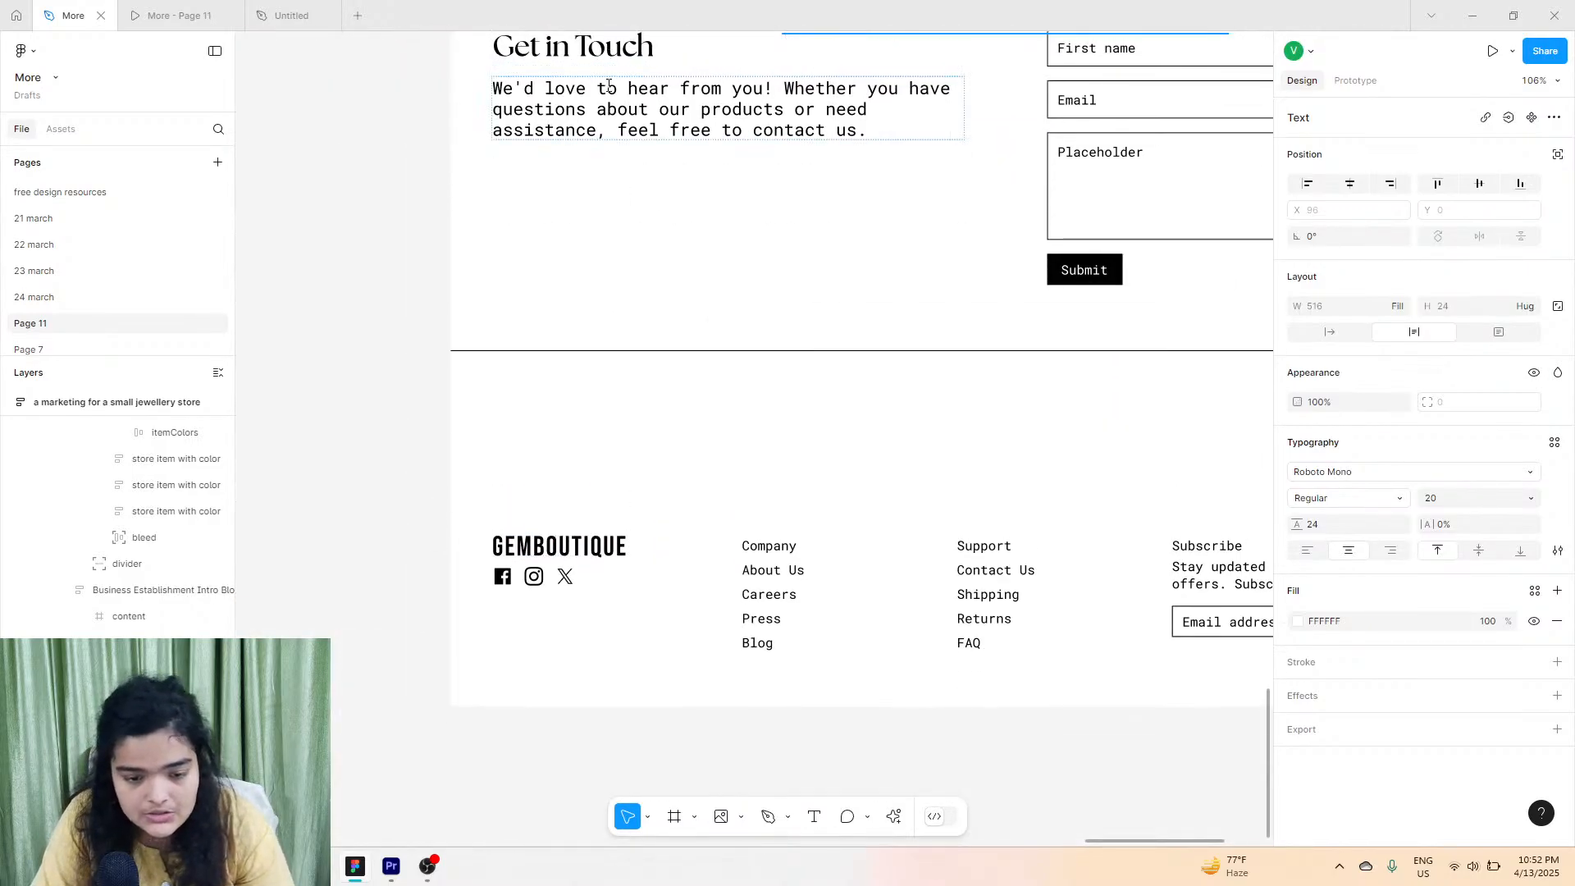
{"action": "double_click", "coordinate": [621, 115]}
{"action": "right_click", "coordinate": [621, 109]}
{"action": "left_click", "coordinate": [629, 97]}
Replace the duplicated opening hours text in the Untitled file with the copied contact paragraph.
{"action": "left_click", "coordinate": [295, 13]}
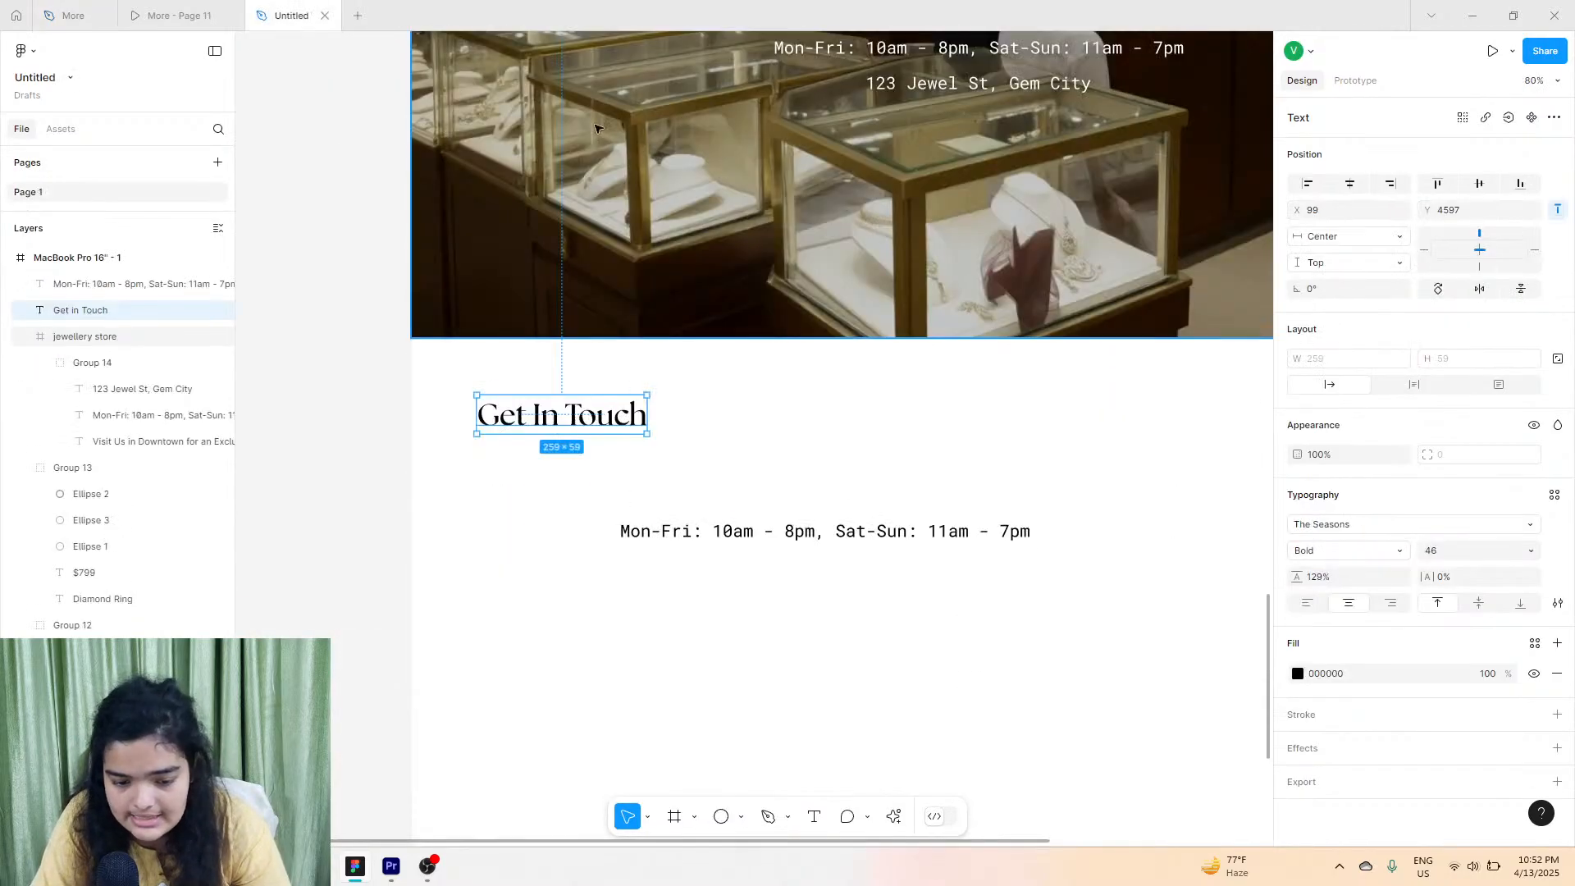
{"action": "left_click", "coordinate": [774, 525]}
{"action": "right_click", "coordinate": [773, 526]}
{"action": "double_click", "coordinate": [758, 529]}
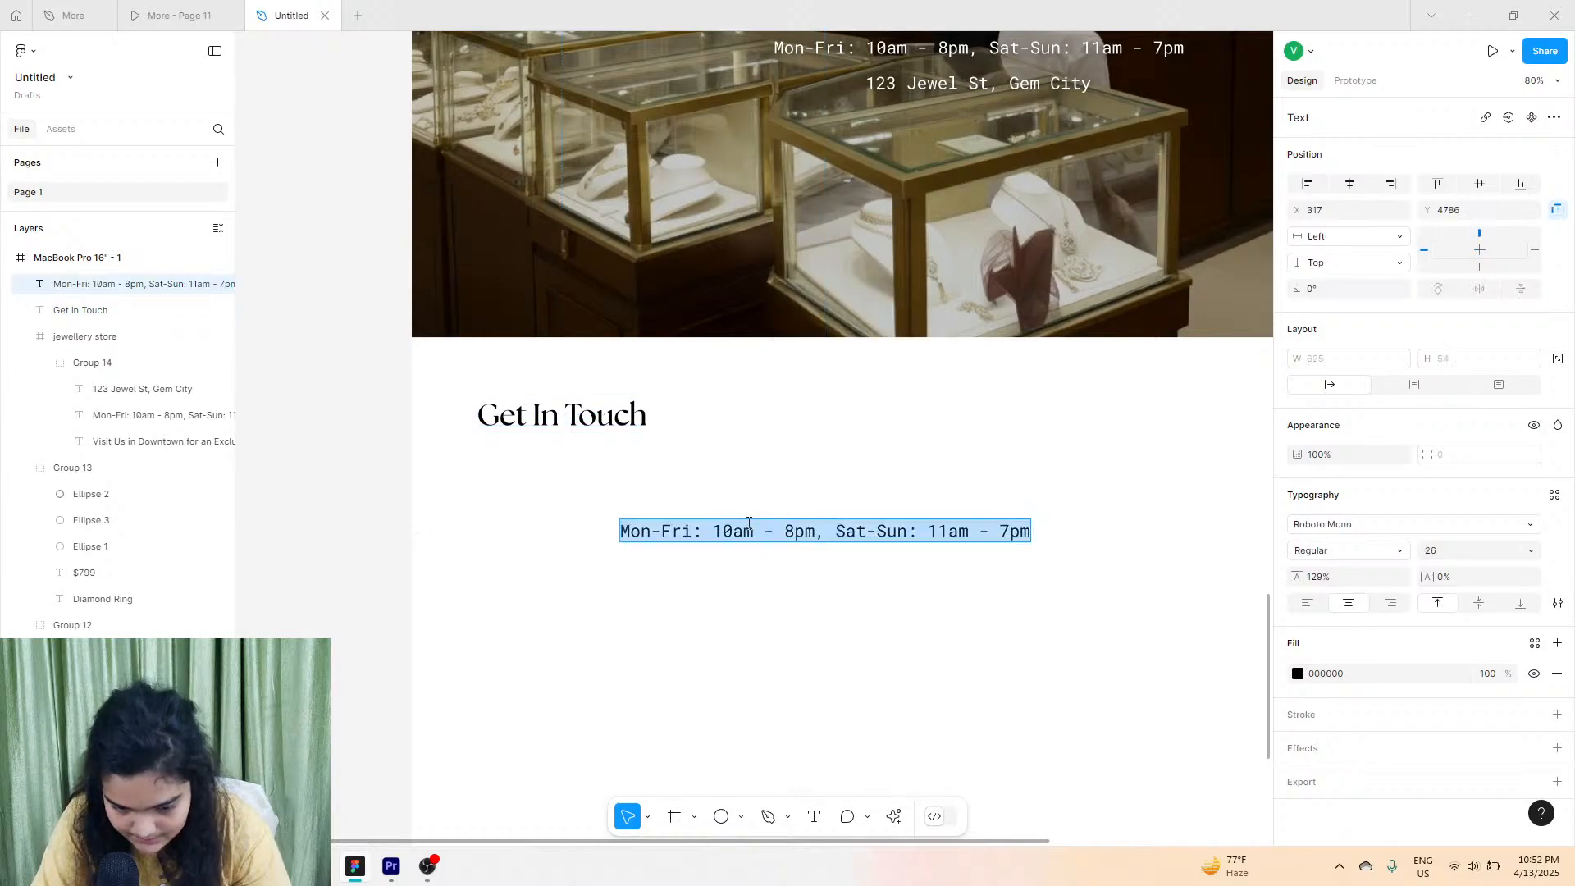
{"action": "right_click", "coordinate": [748, 523]}
{"action": "left_click", "coordinate": [775, 583]}
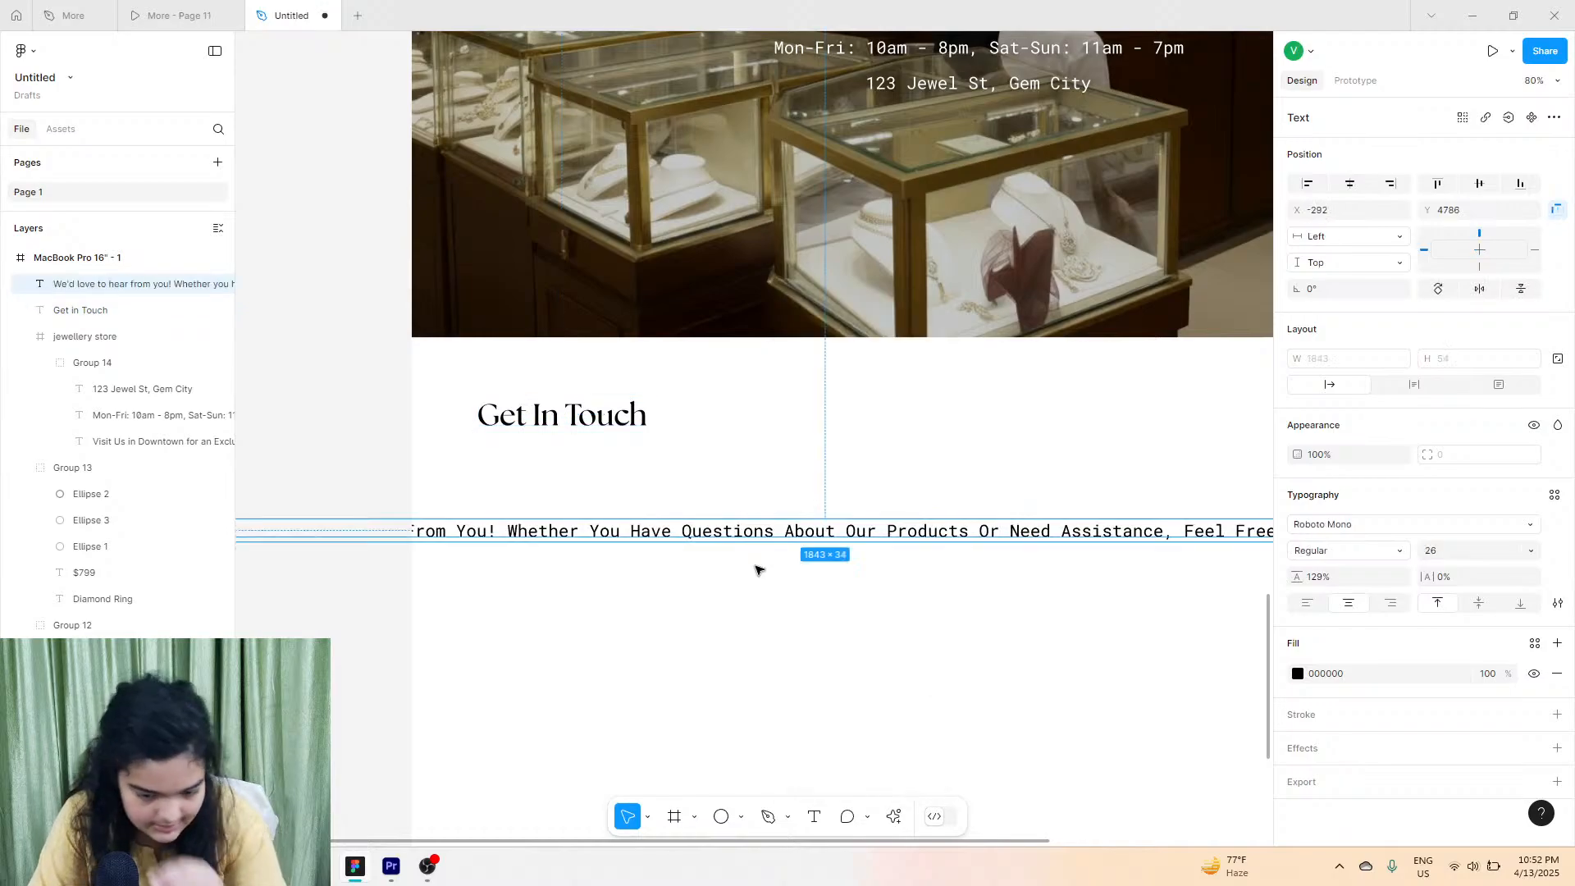
{"action": "scroll", "coordinate": [757, 552], "scroll_direction": "down", "scroll_amount": 5}
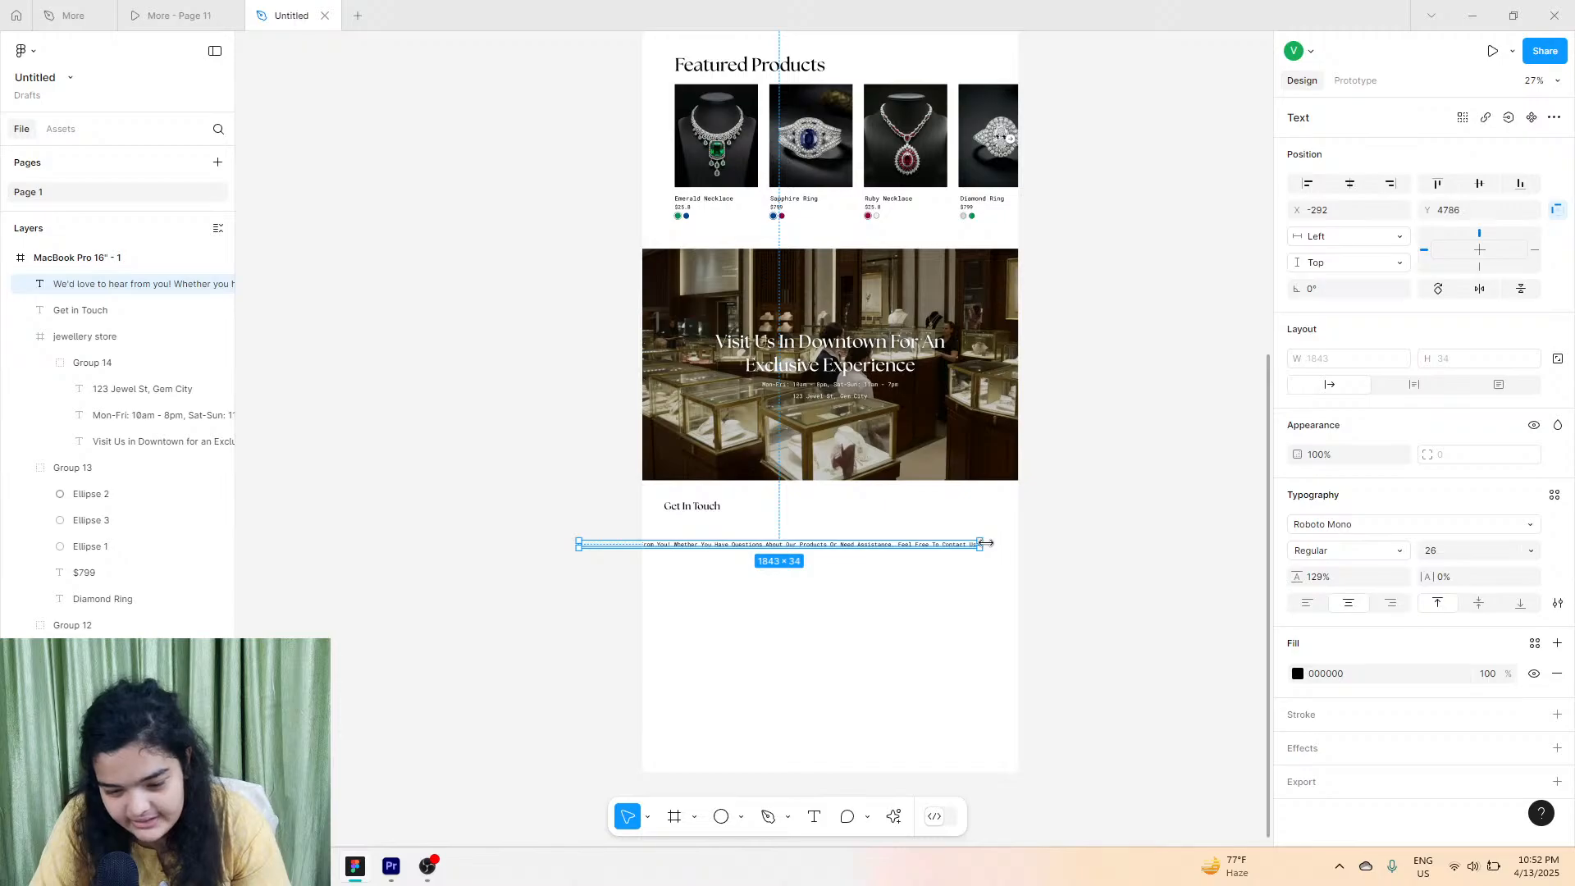
{"action": "left_click_drag", "start_coordinate": [981, 543], "coordinate": [703, 541]}
{"action": "left_click_drag", "start_coordinate": [607, 563], "coordinate": [690, 549]}
{"action": "scroll", "coordinate": [691, 549], "scroll_direction": "up", "scroll_amount": 8}
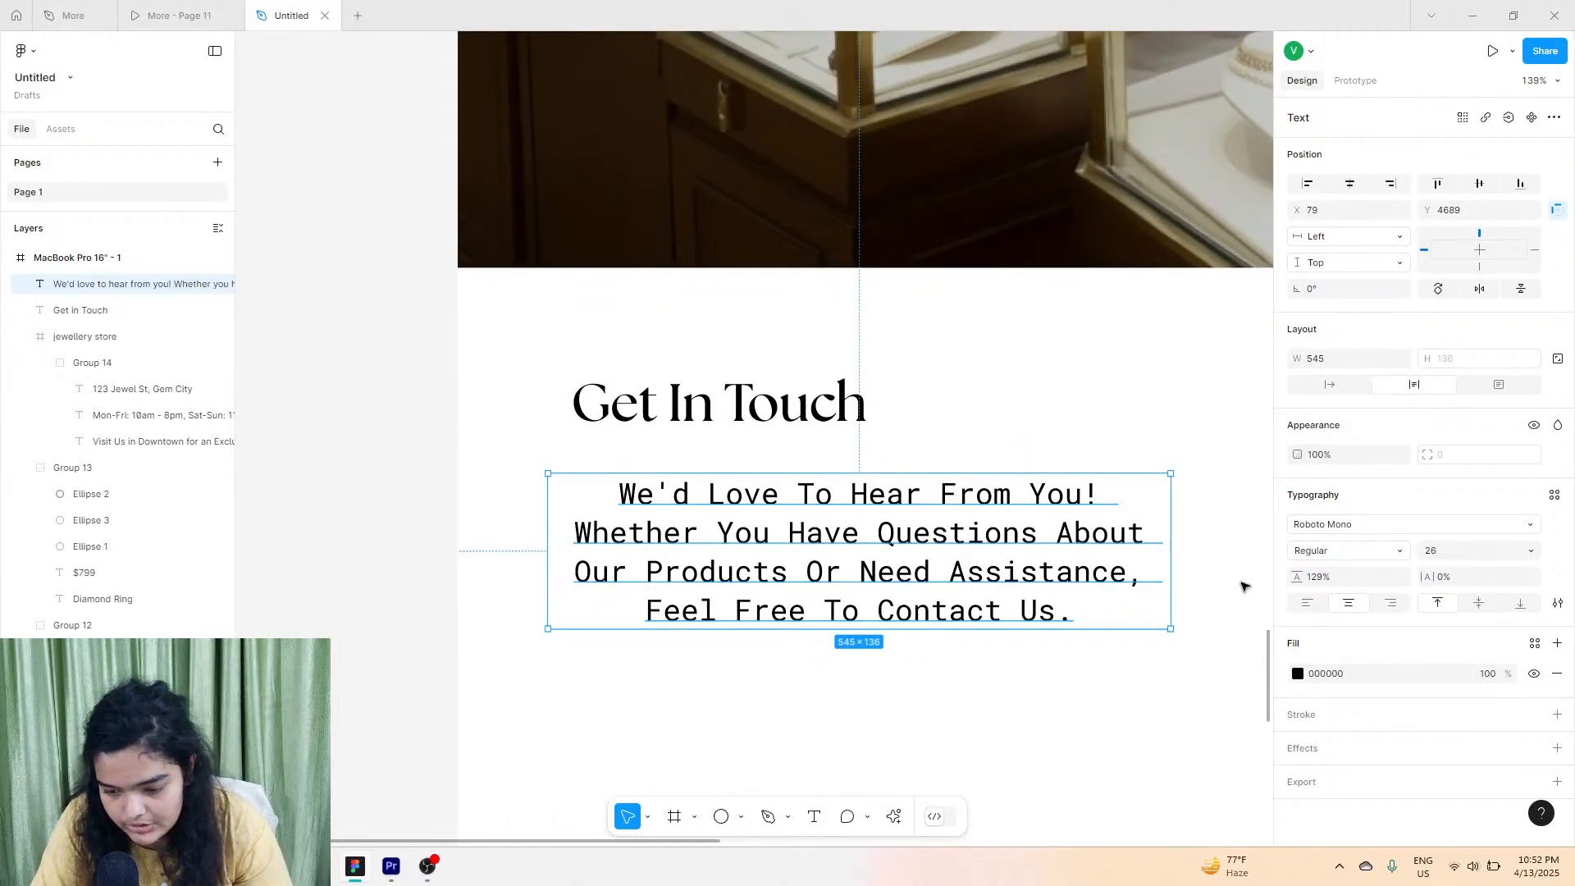
{"action": "left_click", "coordinate": [1329, 385]}
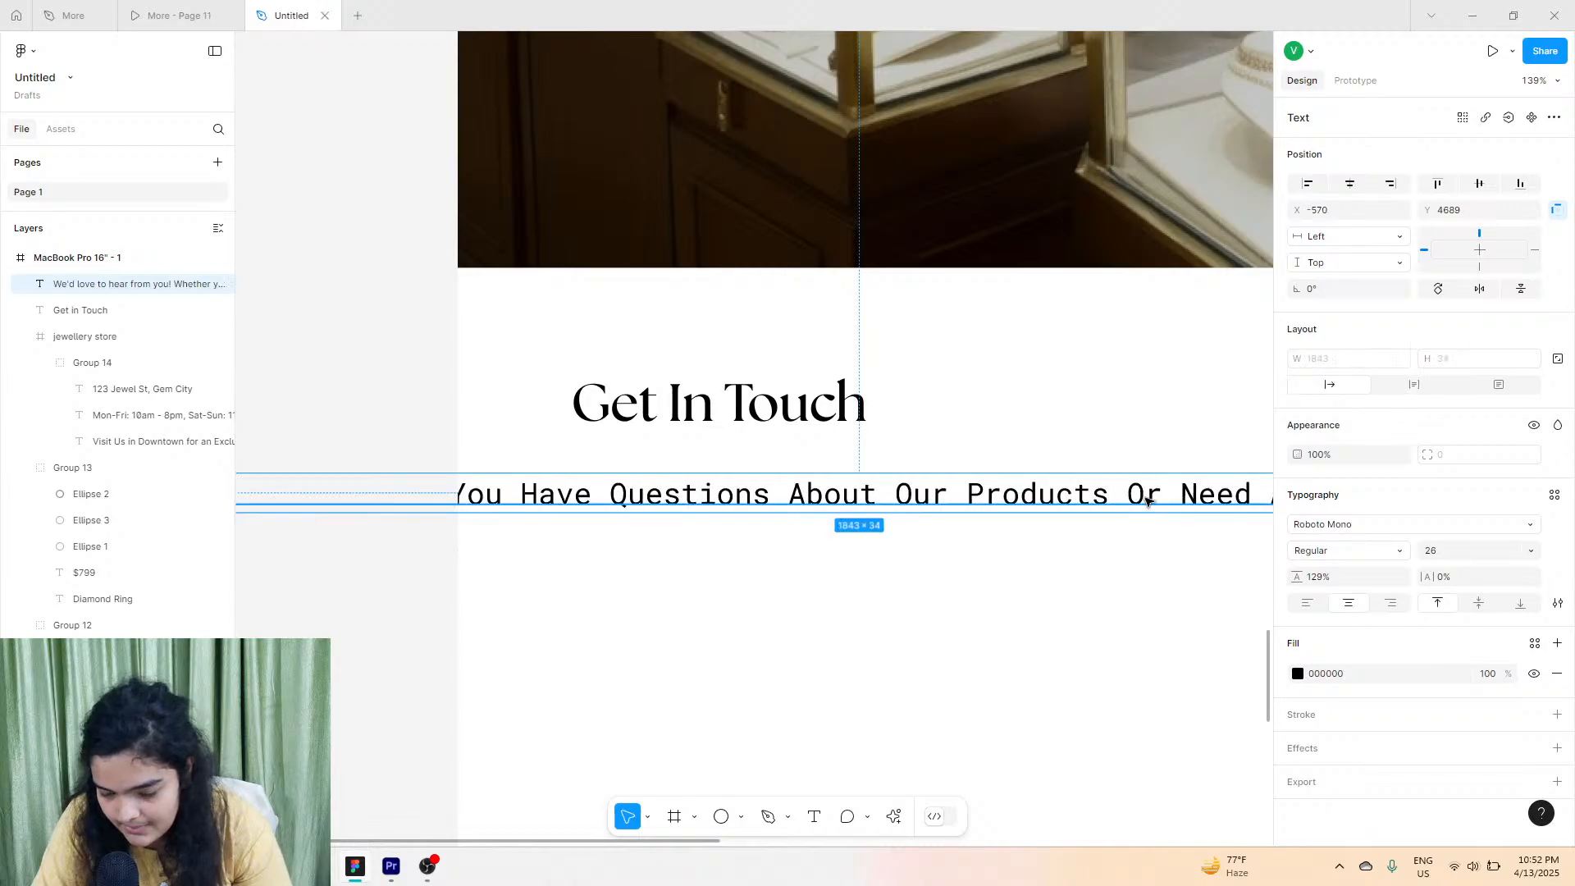
Narrow the contact paragraph to a text box about 520 wide and move it directly below the Get in Touch heading.
{"action": "scroll", "coordinate": [1170, 514], "scroll_direction": "down", "scroll_amount": 5}
{"action": "scroll", "coordinate": [1148, 514], "scroll_direction": "right", "scroll_amount": 4}
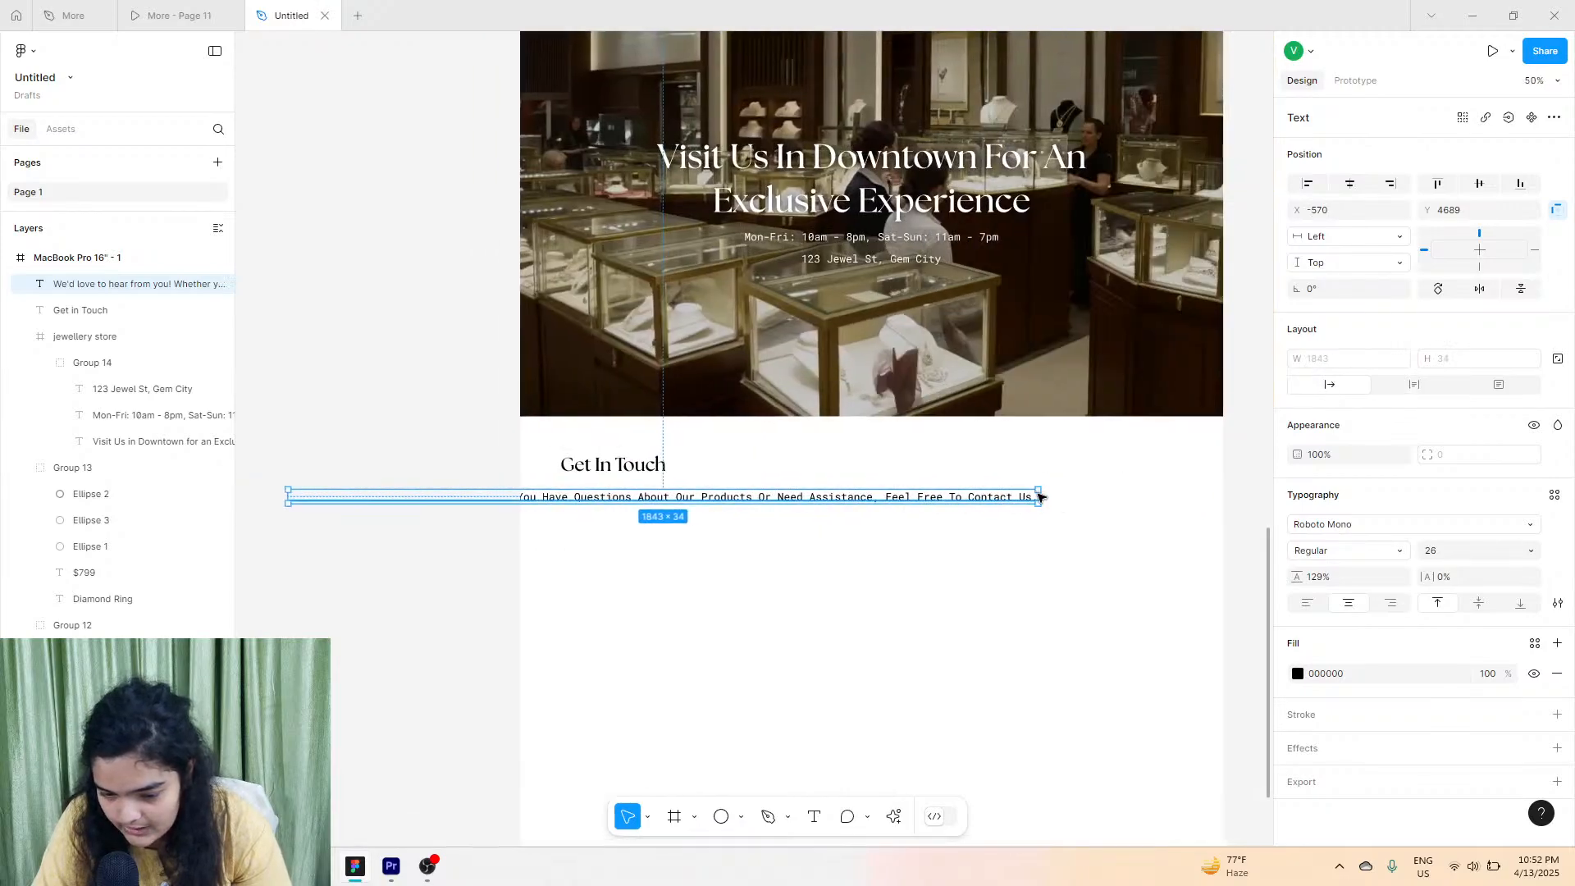
{"action": "left_click_drag", "start_coordinate": [1039, 496], "coordinate": [696, 522]}
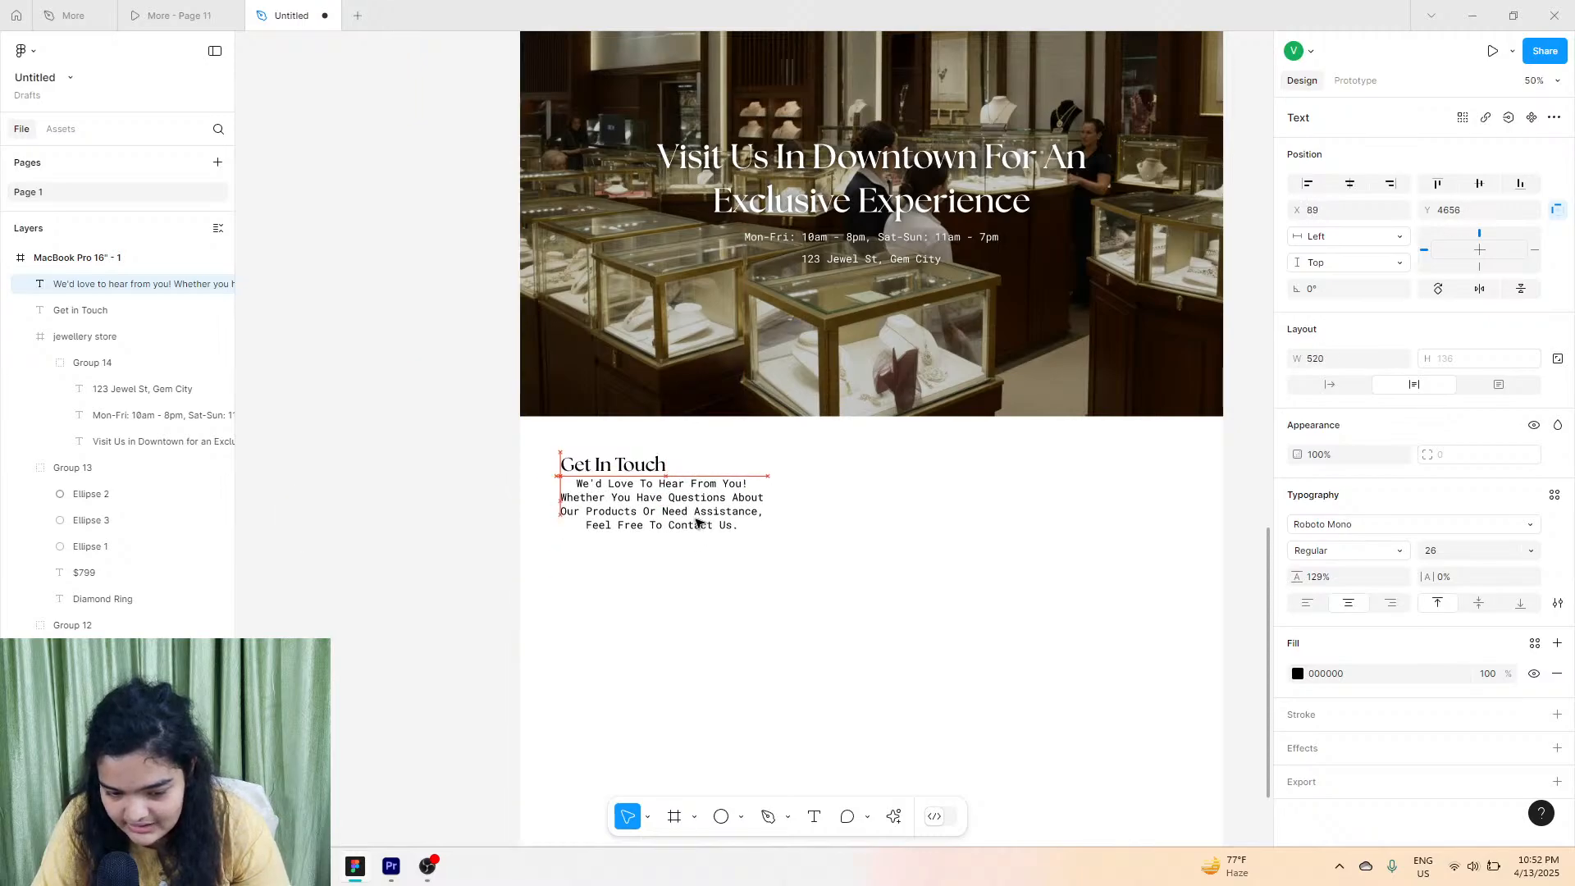
Left-align the contact paragraph's text and line up its box with the heading's left edge at X 99, Y 4675.
{"action": "left_click", "coordinate": [1306, 603]}
{"action": "scroll", "coordinate": [607, 537], "scroll_direction": "up", "scroll_amount": 5}
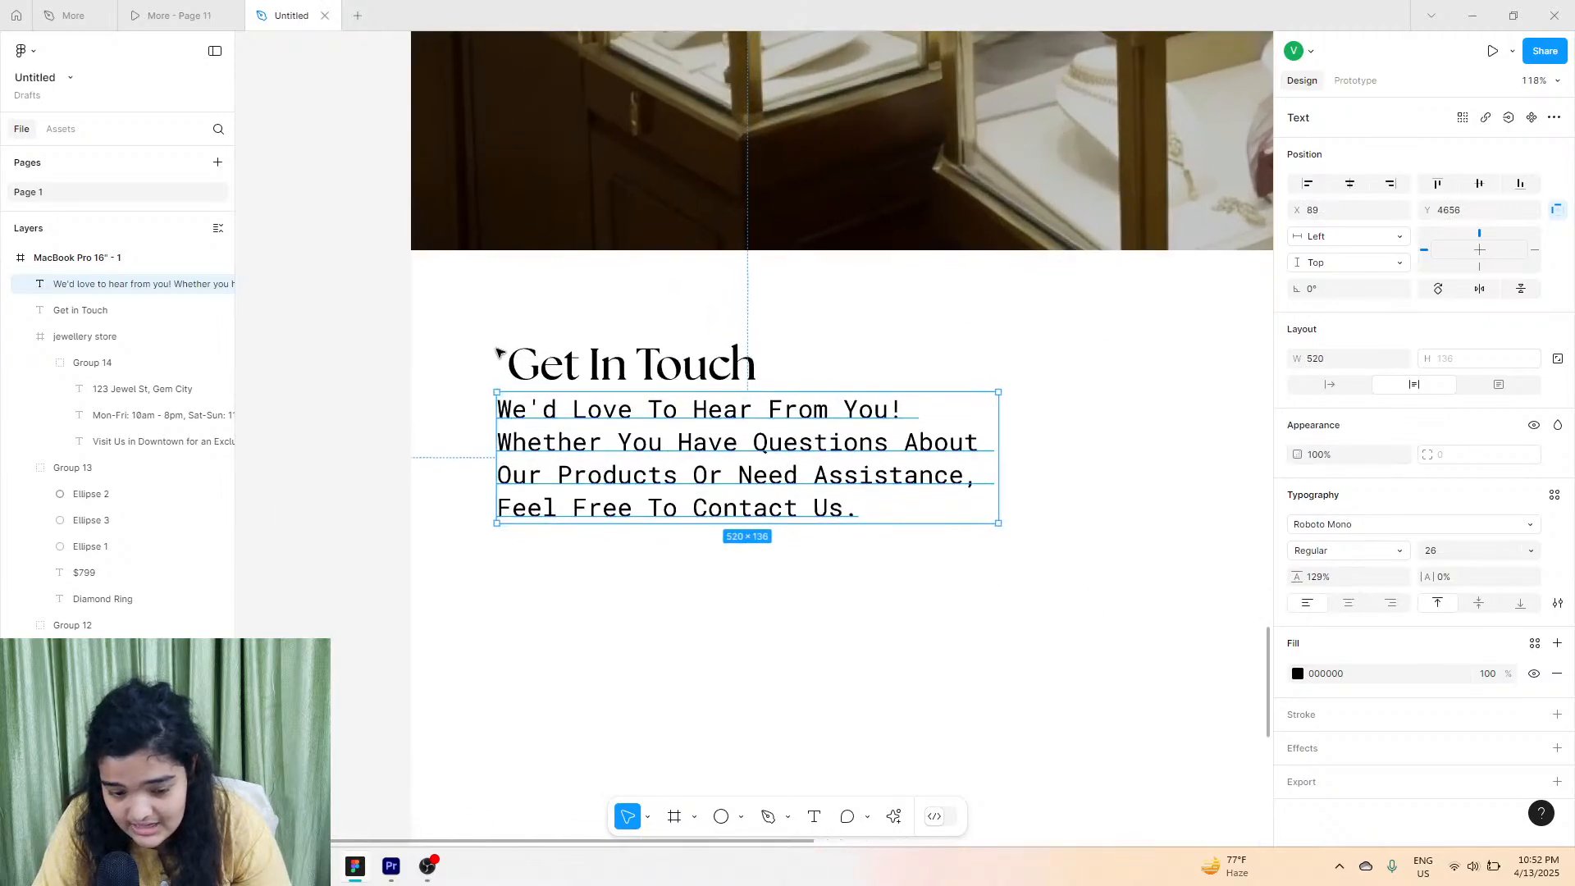
{"action": "left_click", "coordinate": [513, 361]}
{"action": "left_click", "coordinate": [572, 459]}
{"action": "left_click_drag", "start_coordinate": [562, 443], "coordinate": [572, 465]}
Set the contact paragraph's font size to 24 and narrow its text box to about 476.
{"action": "left_click", "coordinate": [1452, 557]}
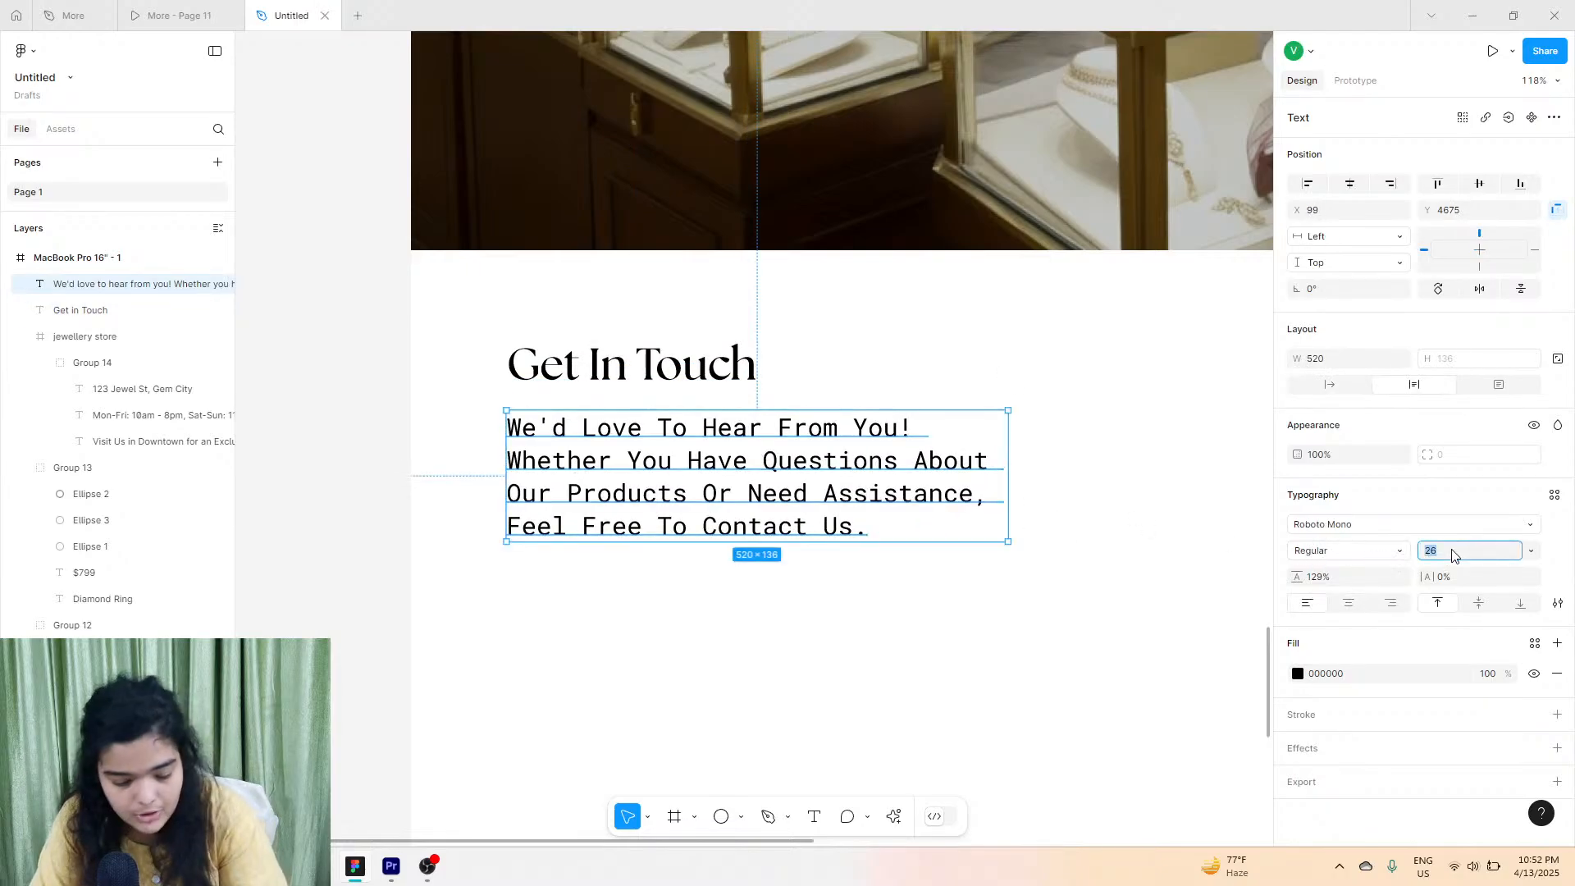
{"action": "key", "text": "Return"}
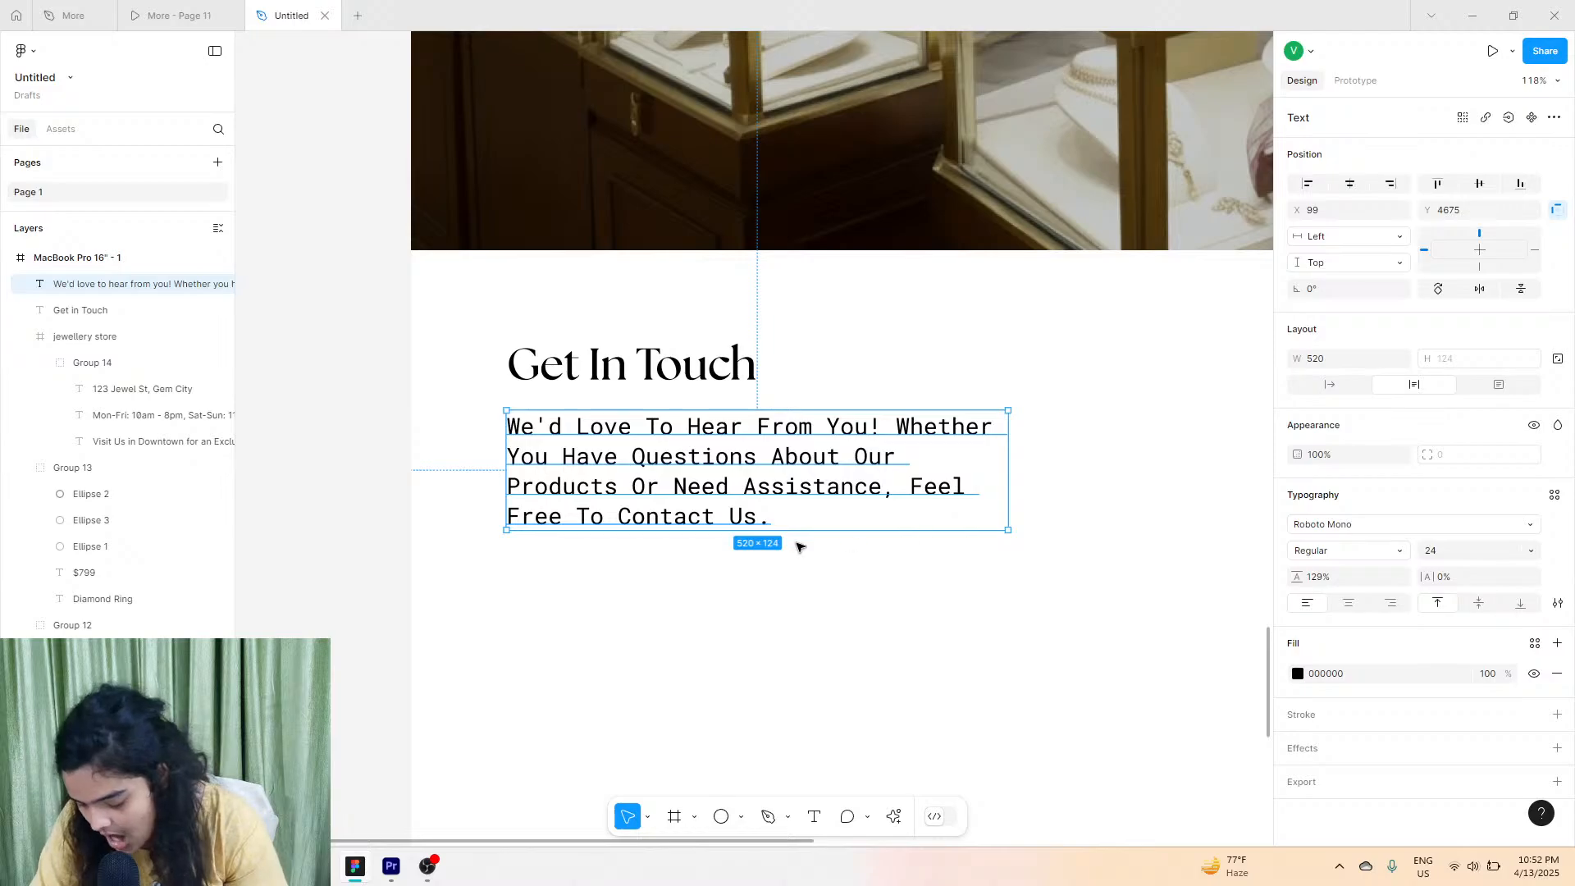
{"action": "scroll", "coordinate": [799, 544], "scroll_direction": "up", "scroll_amount": 3}
{"action": "left_click_drag", "start_coordinate": [1130, 397], "coordinate": [1066, 397]}
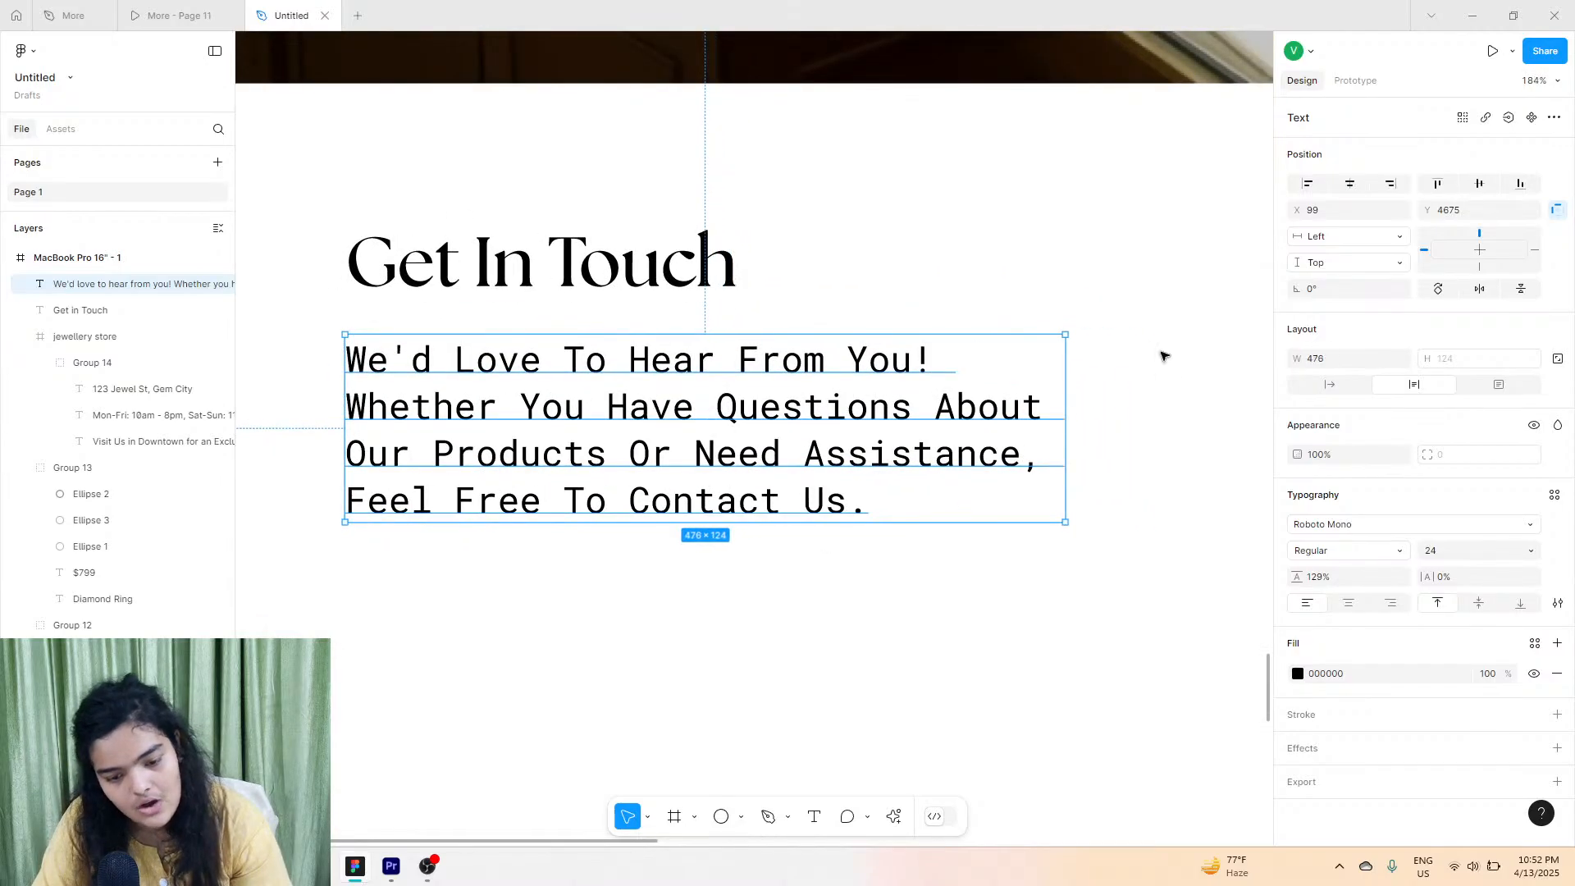
{"action": "left_click", "coordinate": [1160, 355]}
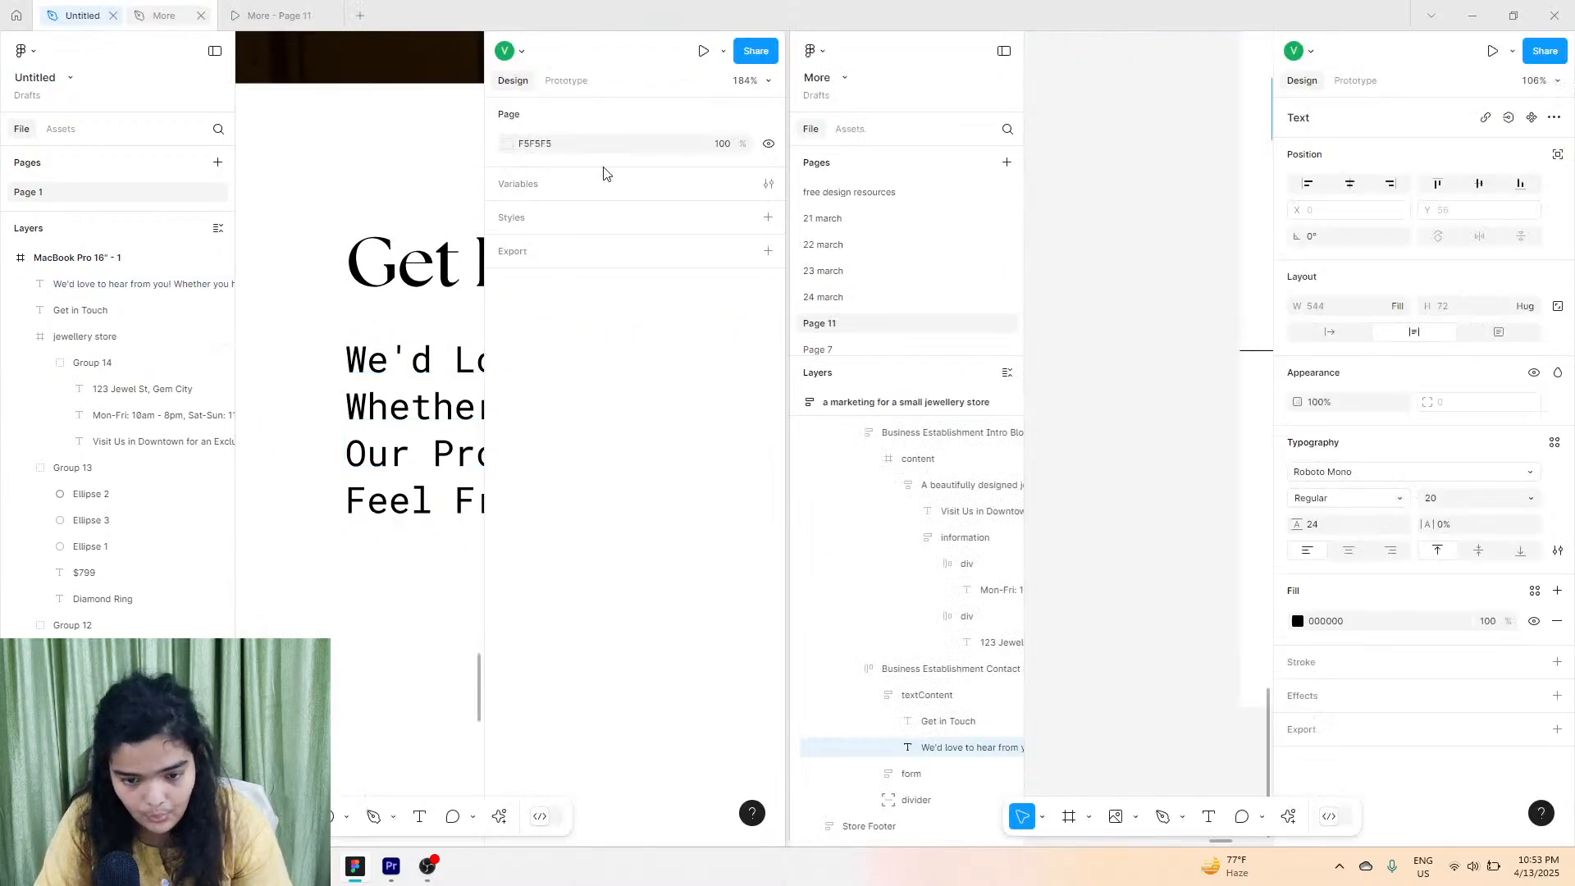
{"action": "left_click_drag", "start_coordinate": [787, 94], "coordinate": [662, 173]}
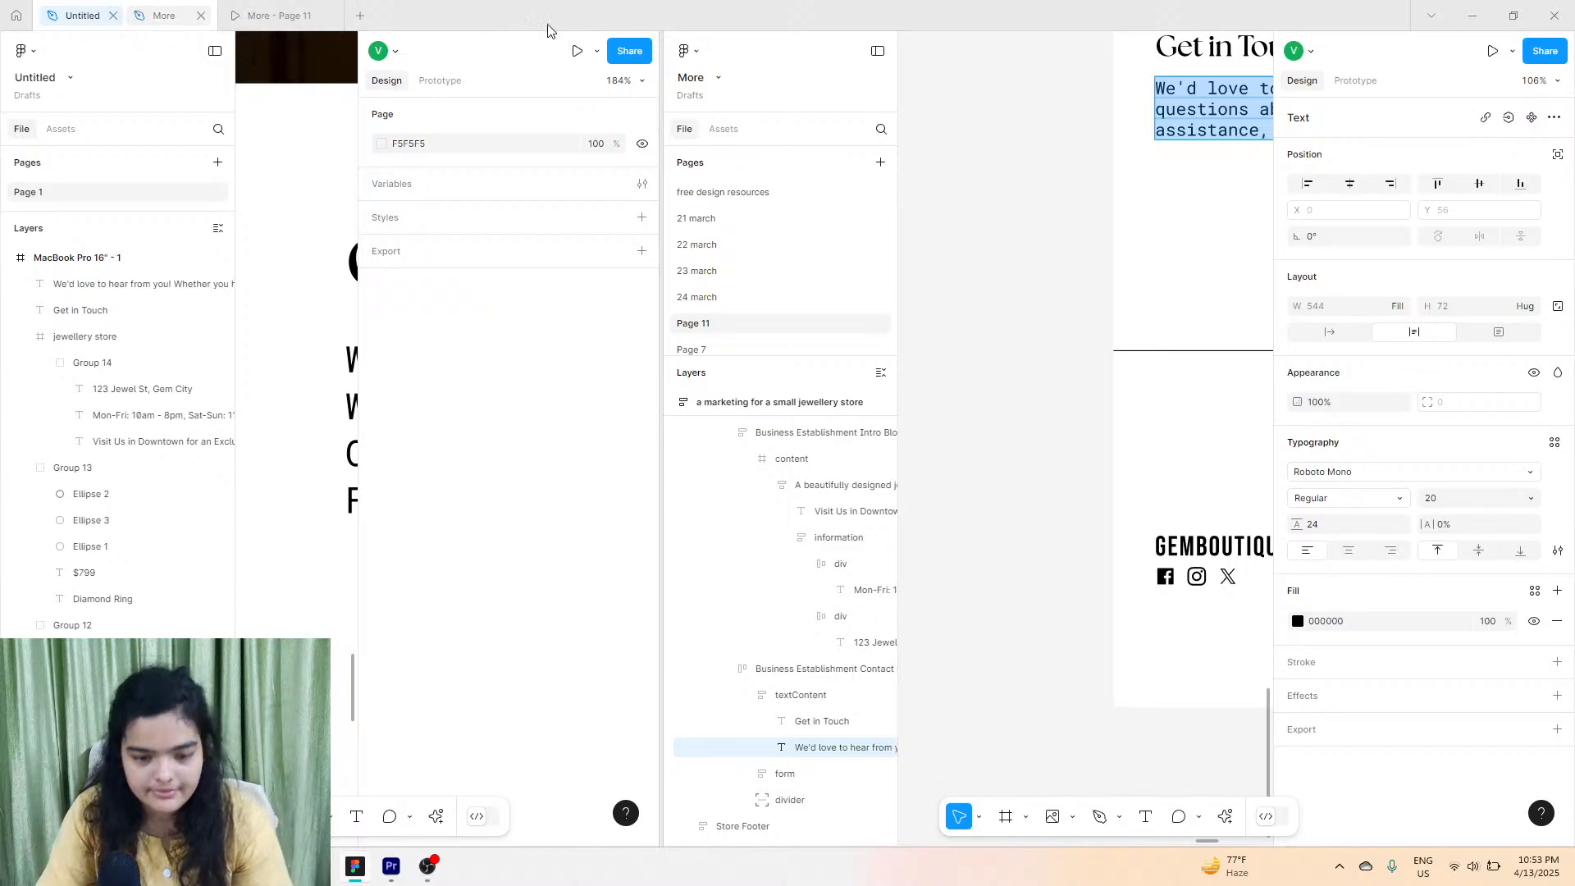
{"action": "left_click", "coordinate": [214, 52]}
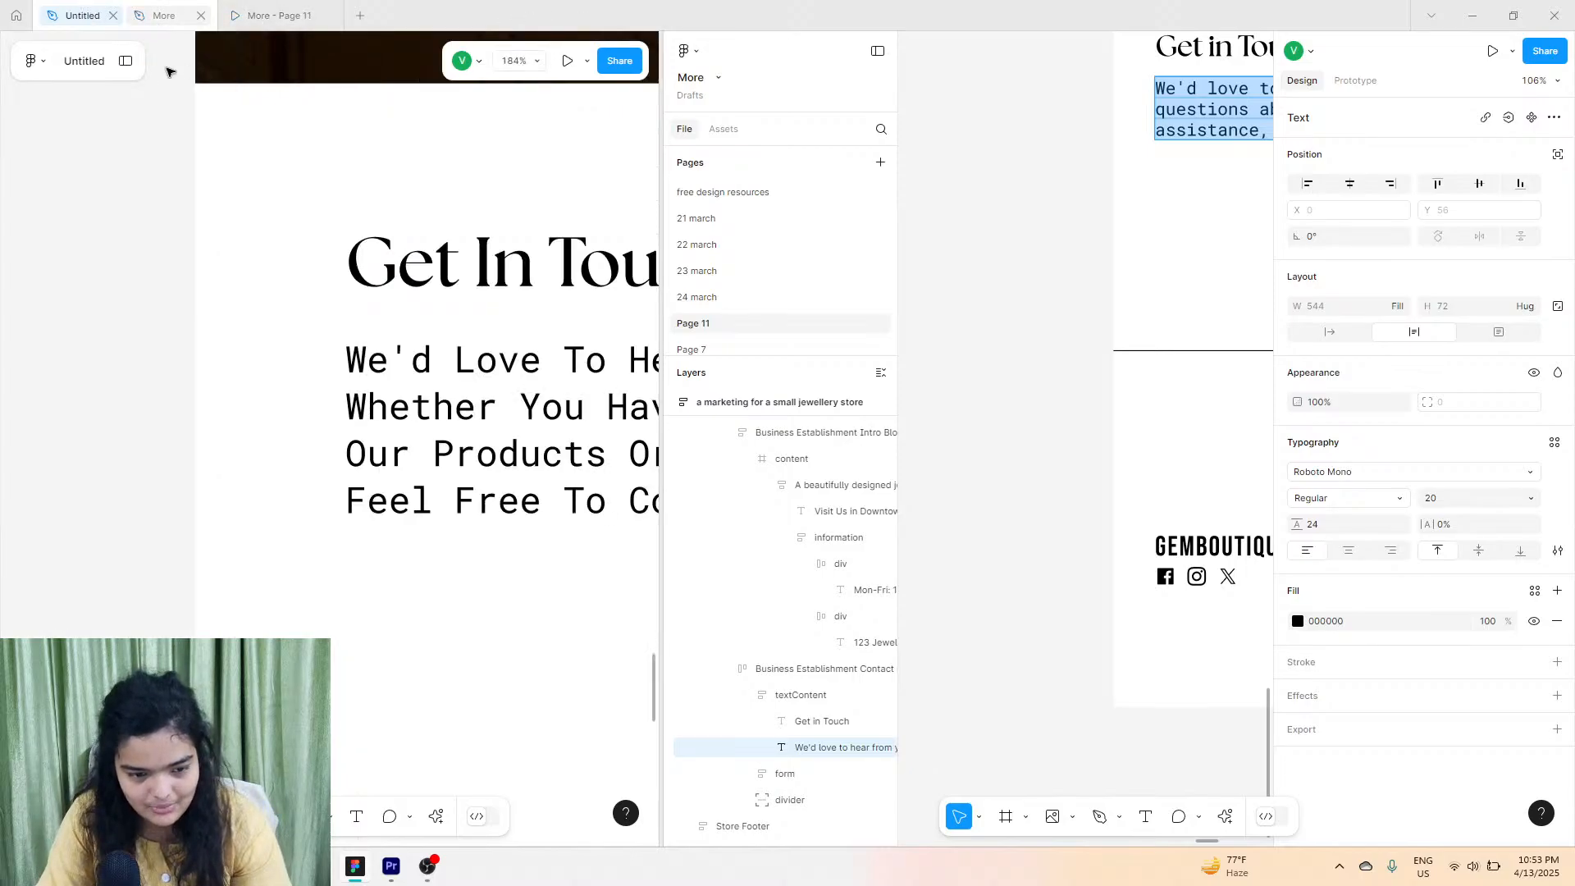
{"action": "left_click", "coordinate": [125, 61]}
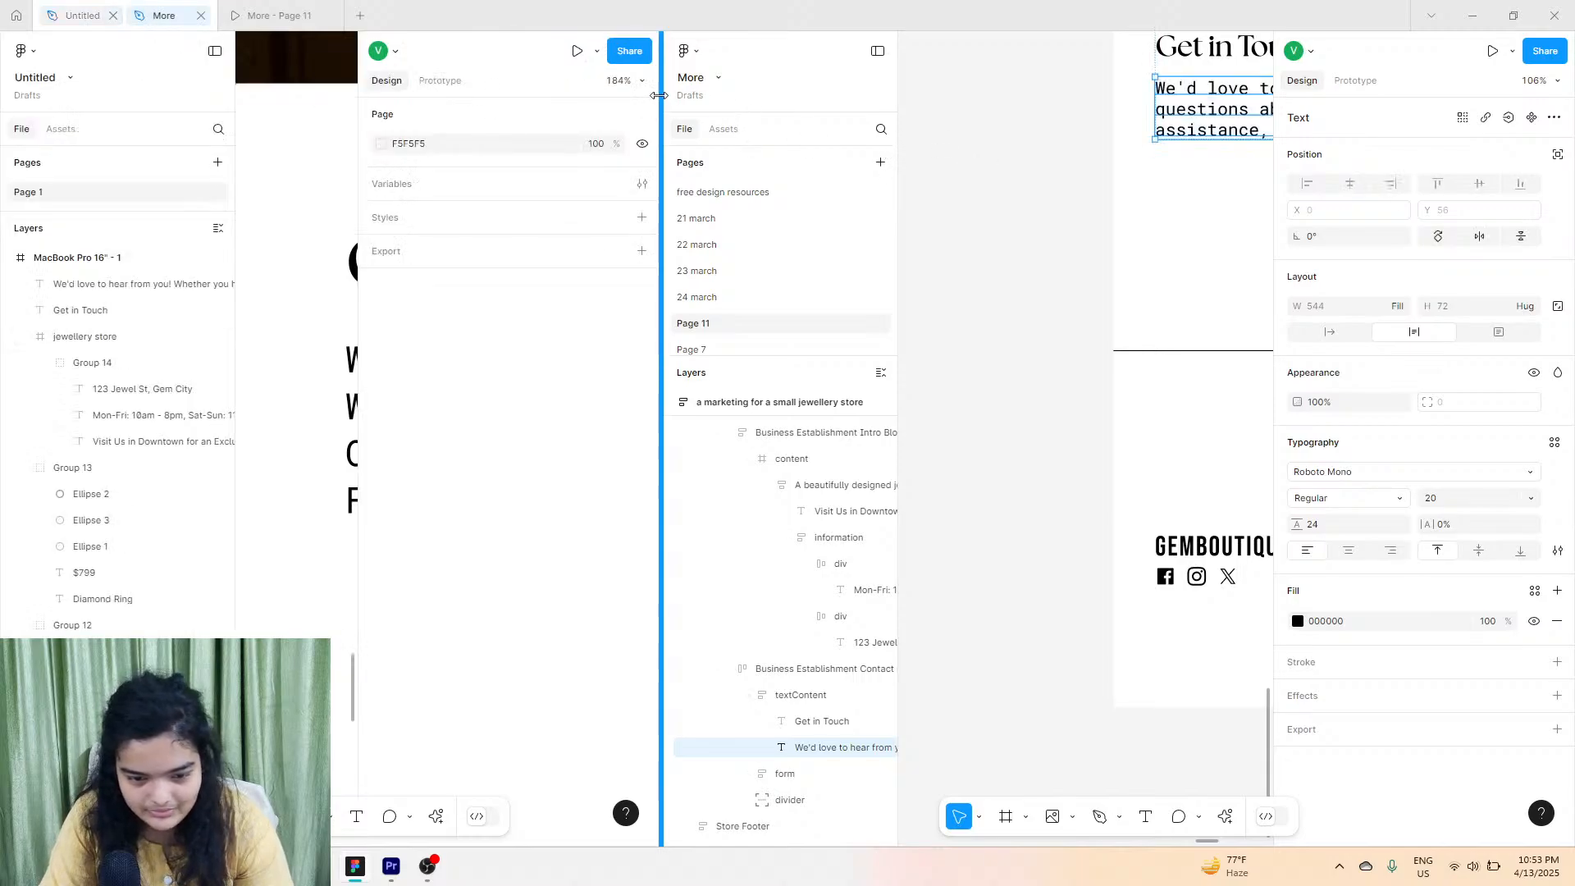
{"action": "left_click_drag", "start_coordinate": [661, 105], "coordinate": [1571, 233]}
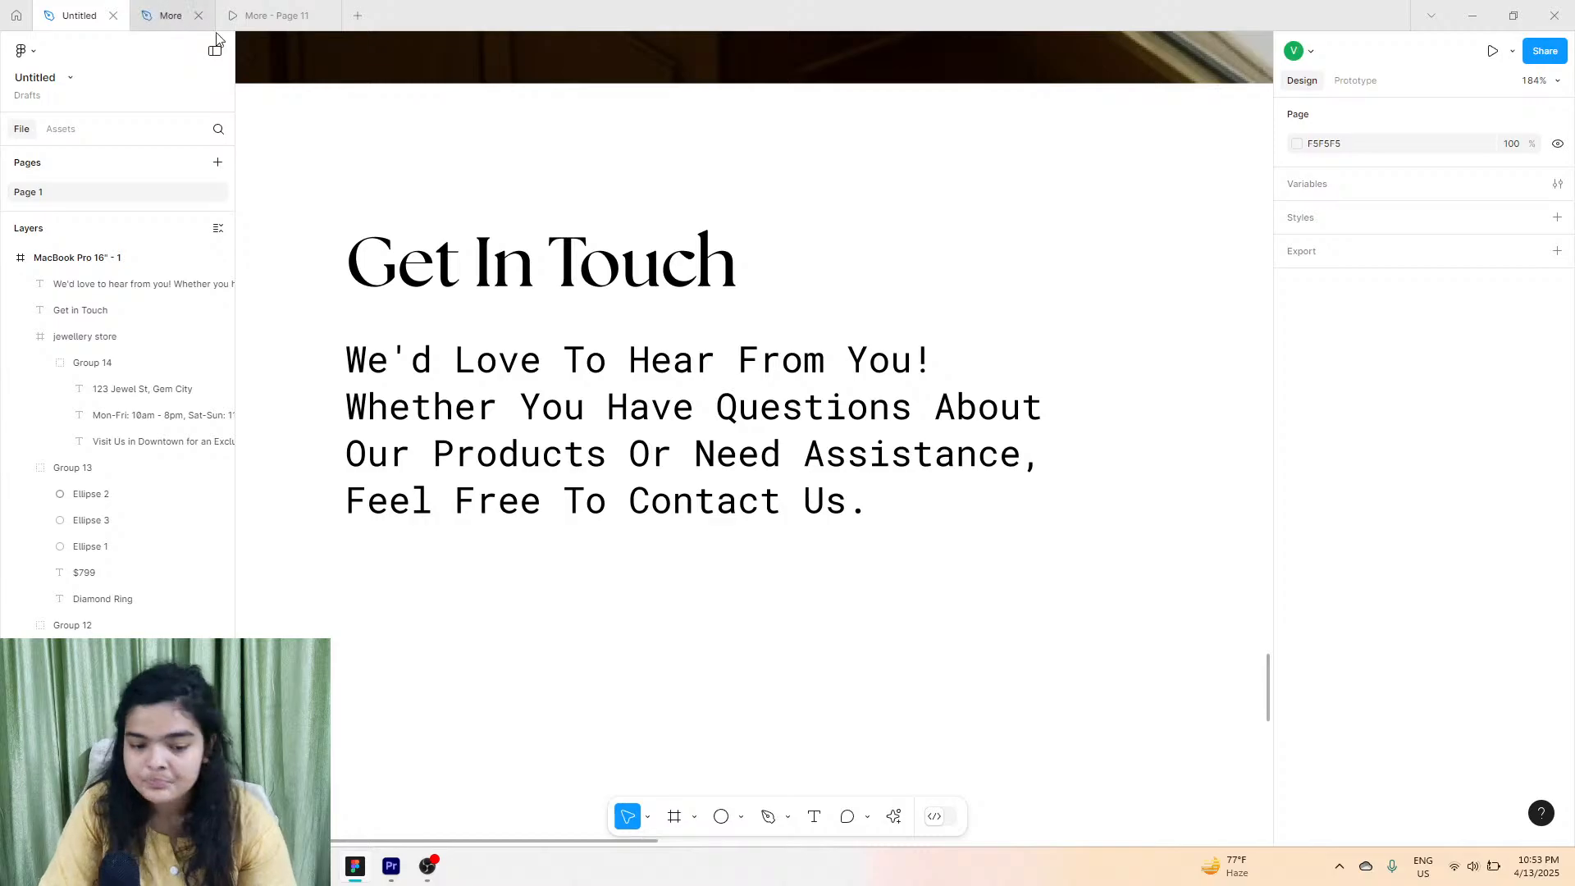
Put the More file ahead of Untitled in the tab order and examine its contact form beside the Get in Touch text.
{"action": "left_click", "coordinate": [170, 13]}
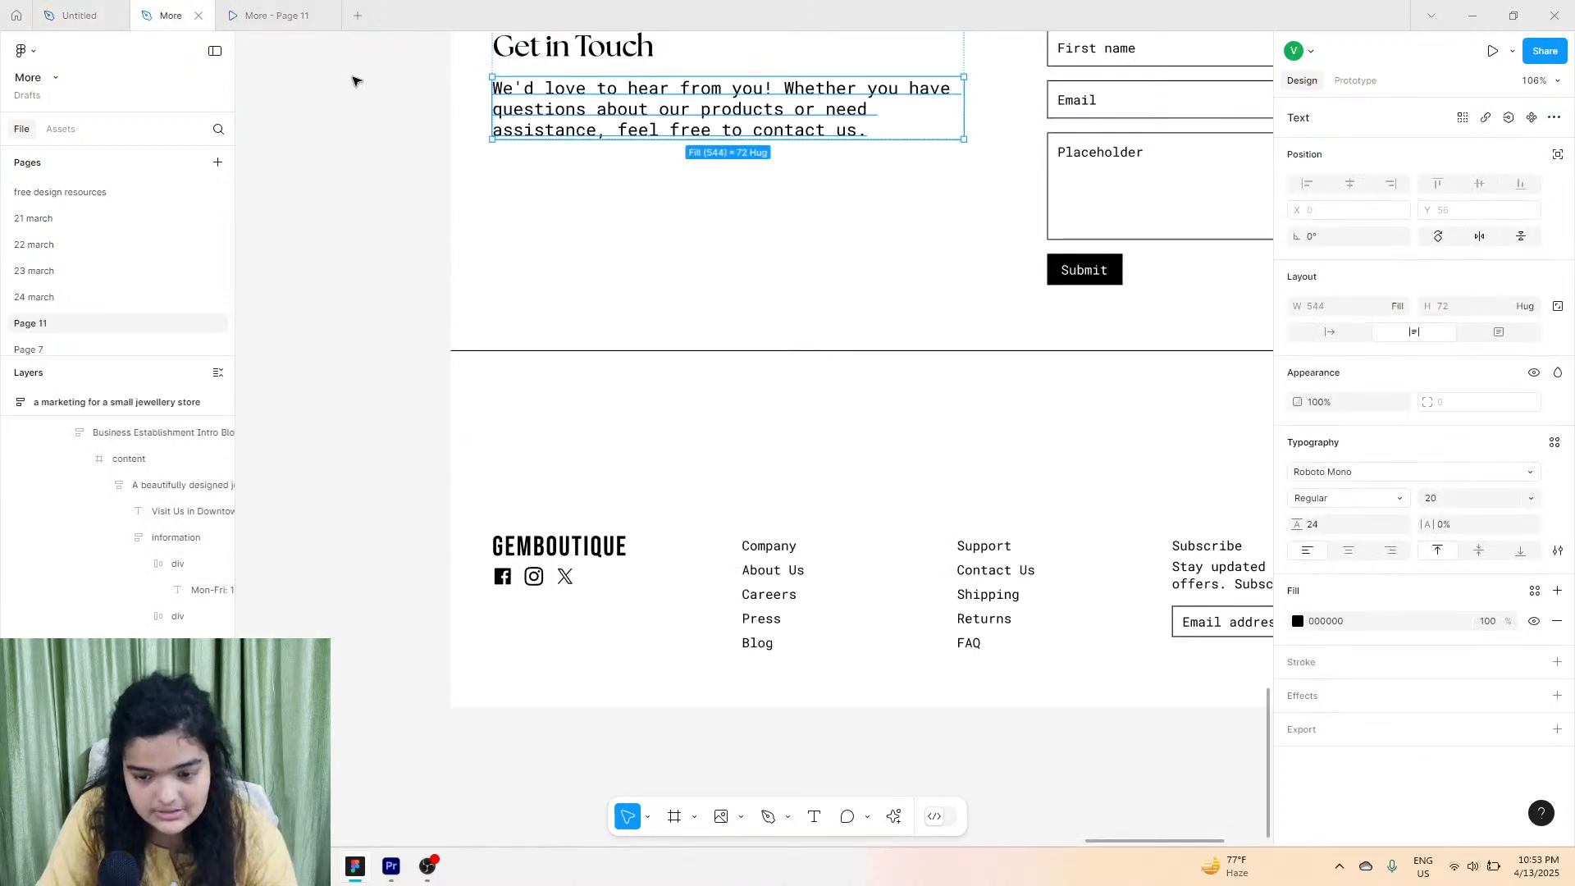
{"action": "scroll", "coordinate": [352, 79], "scroll_direction": "up", "scroll_amount": 2}
{"action": "left_click_drag", "start_coordinate": [183, 12], "coordinate": [68, 7]}
{"action": "scroll", "coordinate": [641, 527], "scroll_direction": "right", "scroll_amount": 7}
{"action": "scroll", "coordinate": [640, 528], "scroll_direction": "up", "scroll_amount": 2}
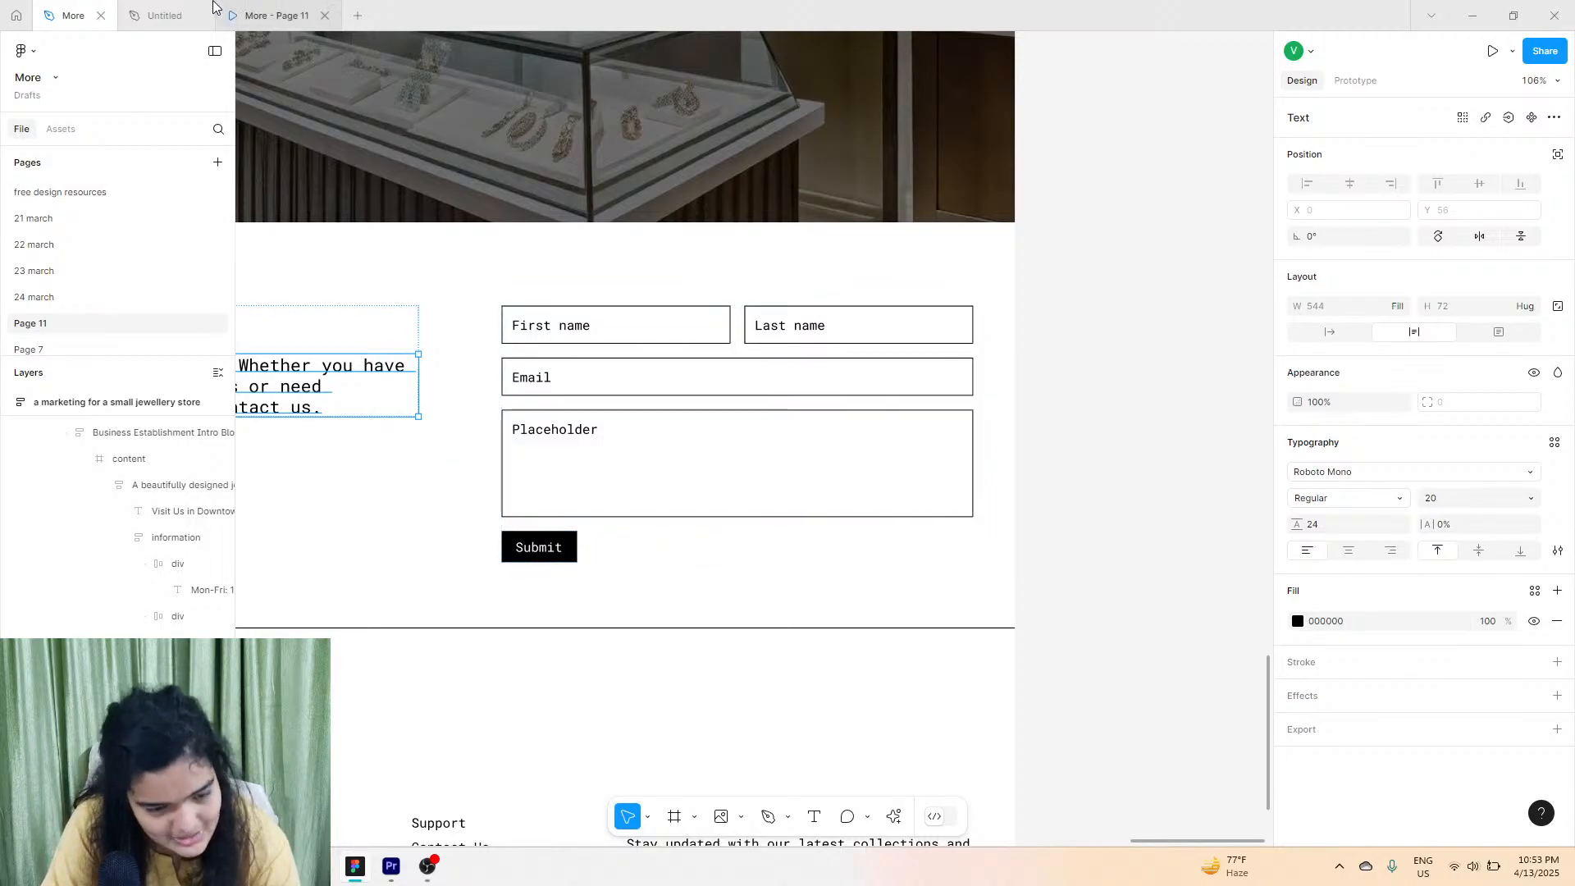
Group the Get in Touch heading with its contact paragraph in the Untitled file.
{"action": "left_click", "coordinate": [164, 15]}
{"action": "left_click_drag", "start_coordinate": [299, 239], "coordinate": [604, 529]}
{"action": "key", "text": "ctrl+g"}
{"action": "scroll", "coordinate": [605, 529], "scroll_direction": "down", "scroll_amount": 5}
{"action": "scroll", "coordinate": [574, 508], "scroll_direction": "right", "scroll_amount": 5}
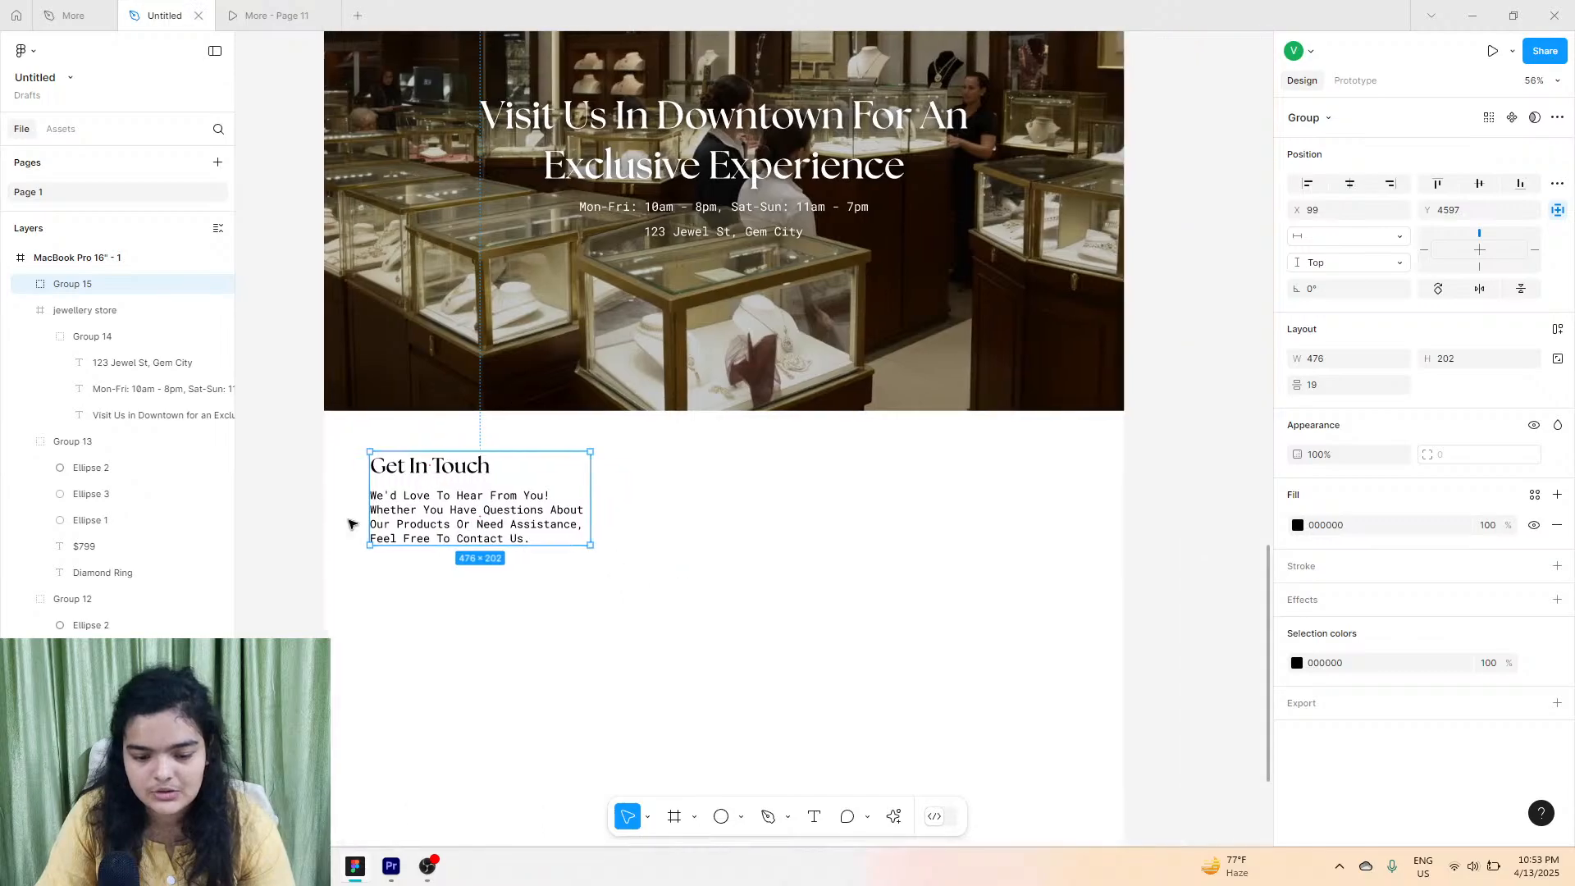
Check the reference contact form and draw a rectangle about 498 × 93 beside the Get in Touch text.
{"action": "scroll", "coordinate": [623, 492], "scroll_direction": "right", "scroll_amount": 4}
{"action": "scroll", "coordinate": [624, 467], "scroll_direction": "down", "scroll_amount": 3}
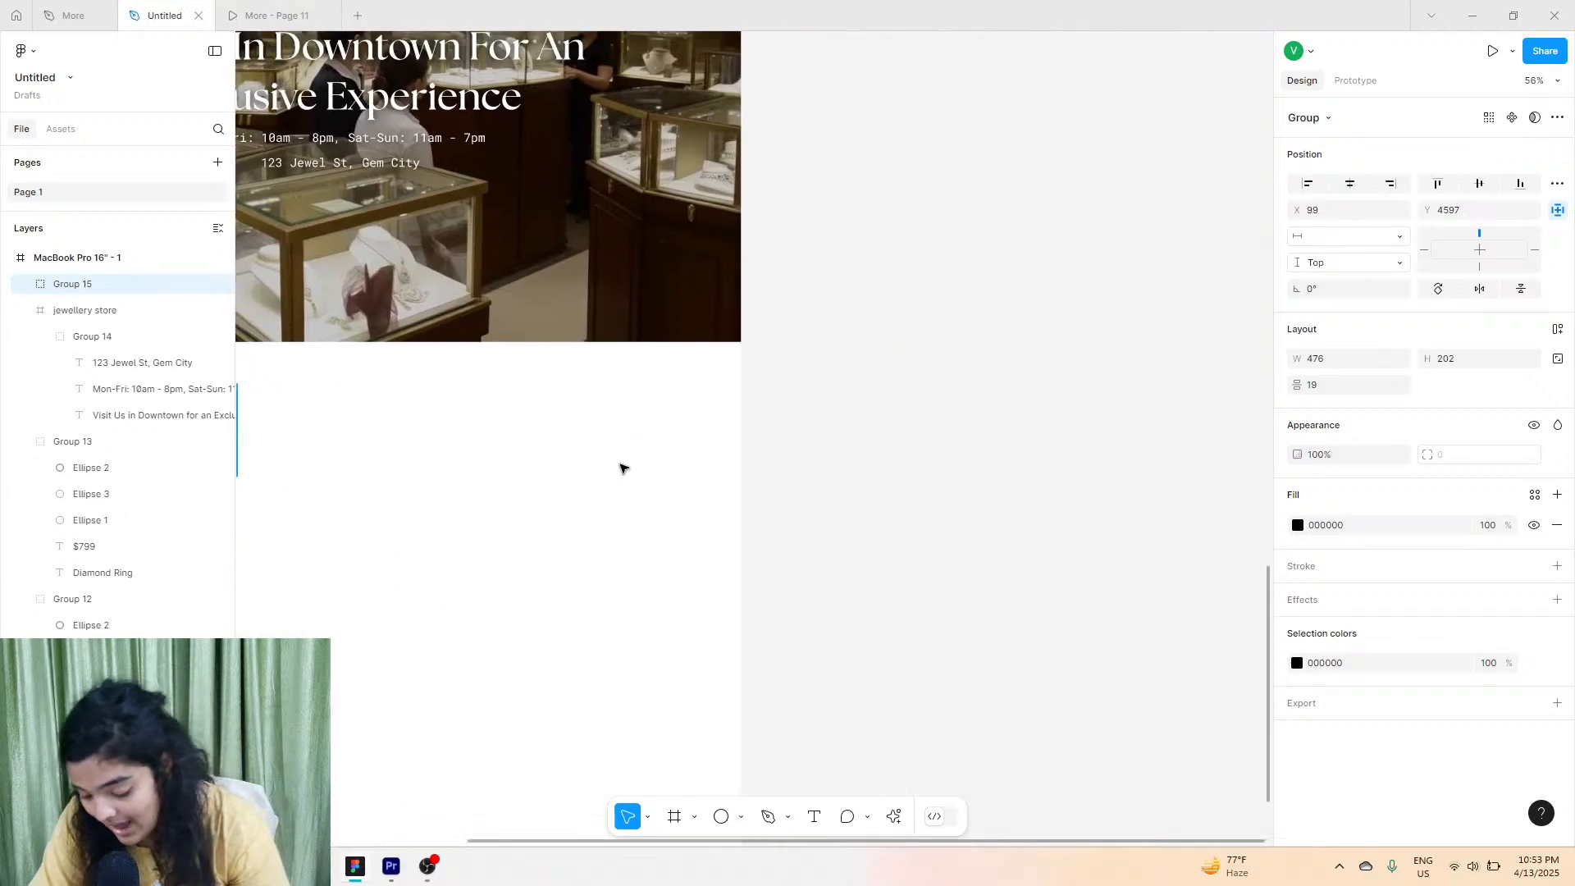
{"action": "scroll", "coordinate": [622, 464], "scroll_direction": "left", "scroll_amount": 2}
{"action": "left_click", "coordinate": [70, 14]}
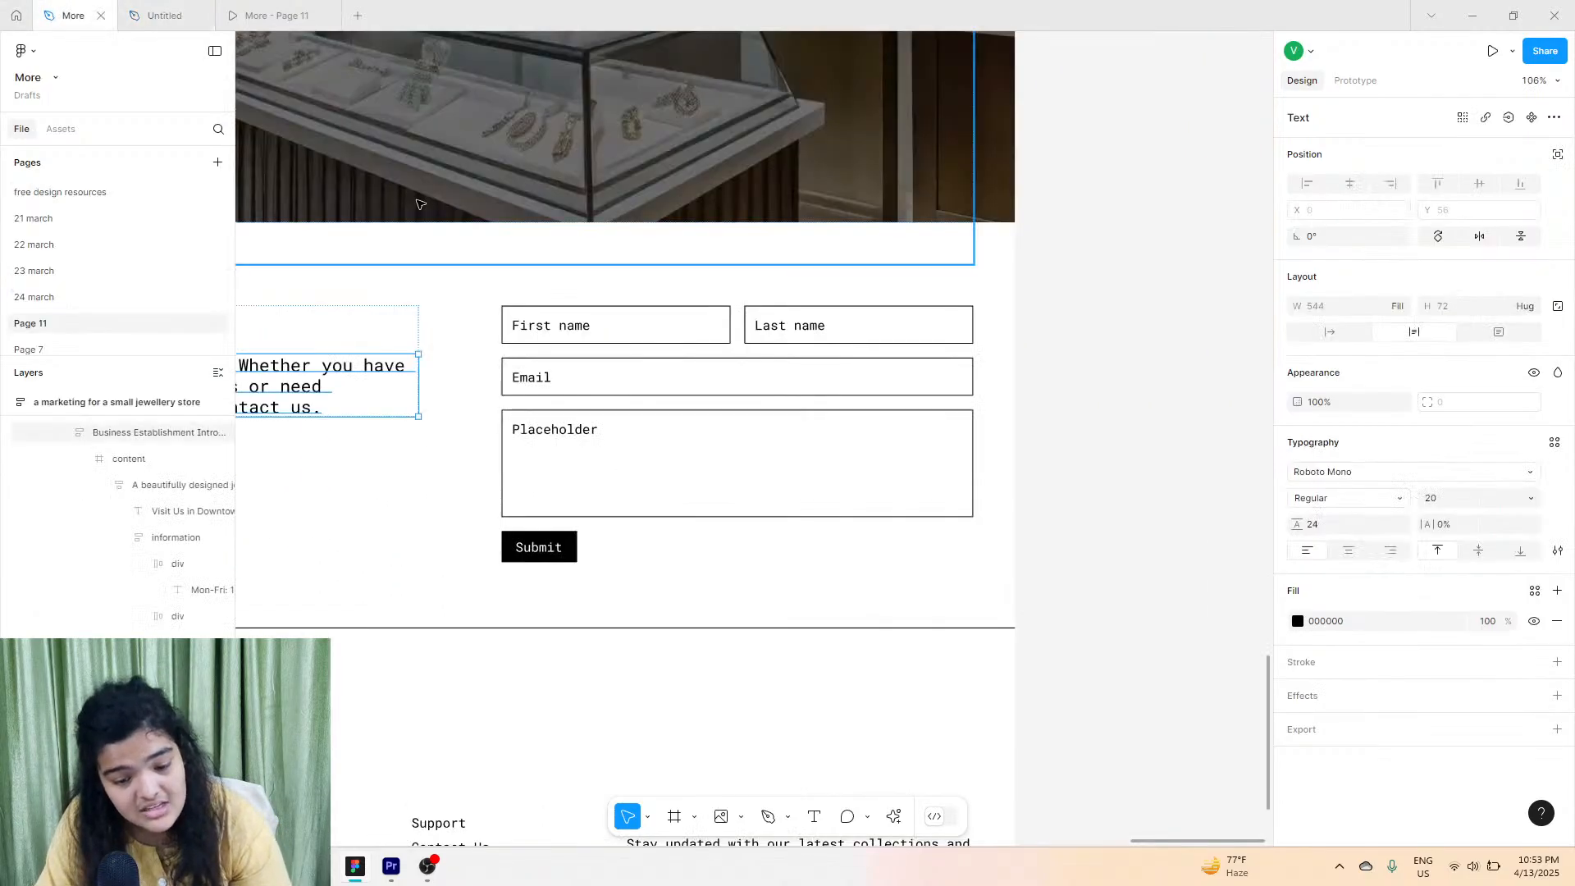
{"action": "left_click", "coordinate": [160, 15]}
{"action": "left_click", "coordinate": [741, 817]}
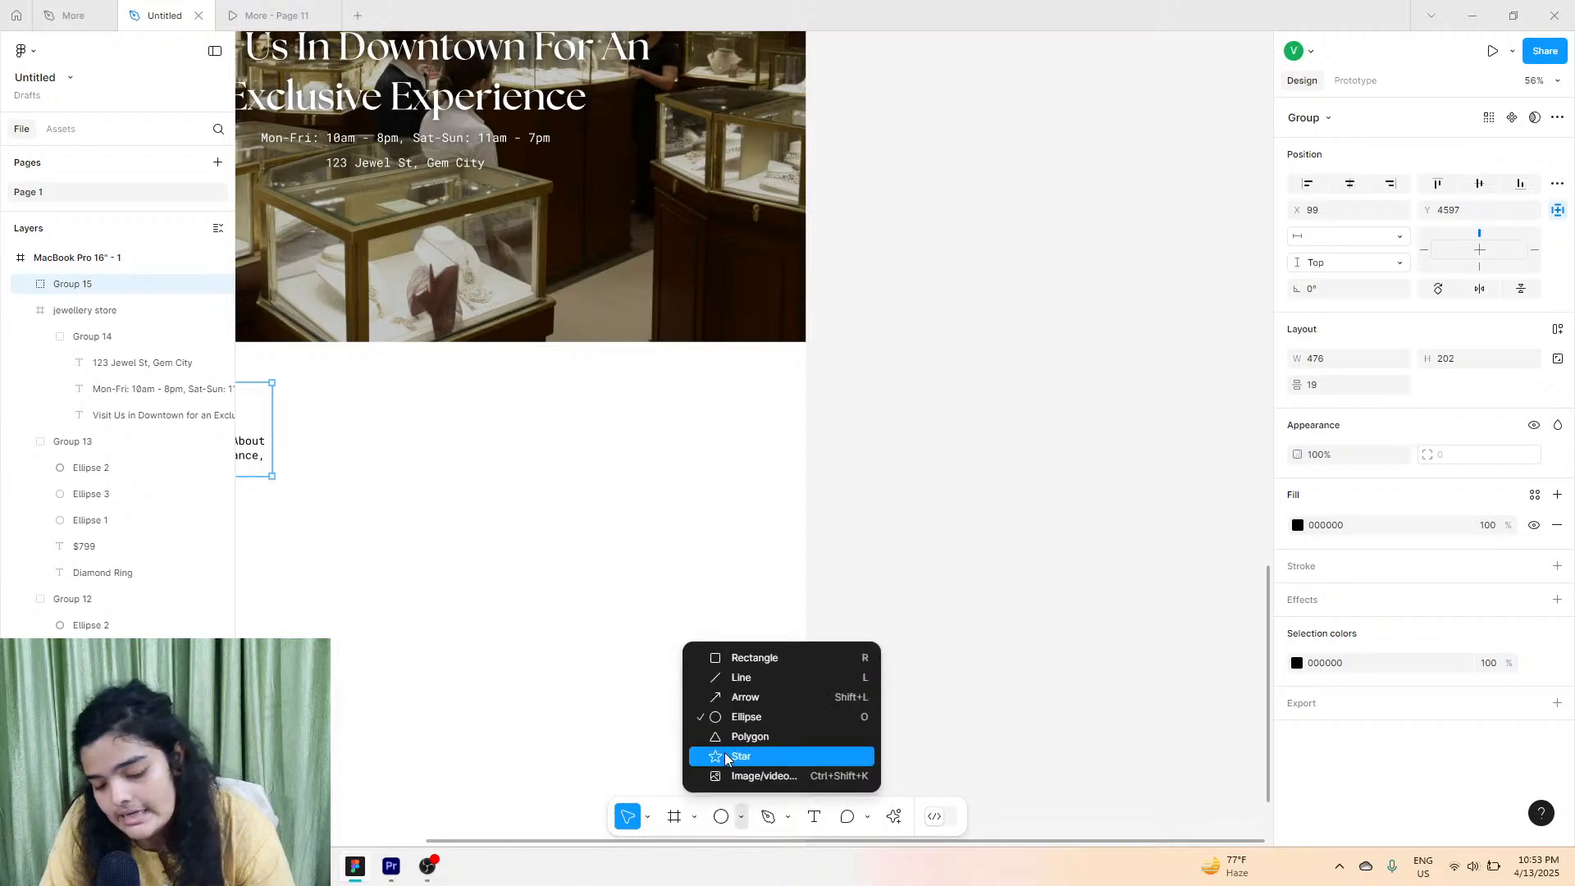
{"action": "left_click", "coordinate": [740, 656]}
{"action": "left_click_drag", "start_coordinate": [440, 387], "coordinate": [668, 429]}
Remove the rectangle's fill and give it a black 000000 inside stroke with a weight of 2.
{"action": "scroll", "coordinate": [504, 424], "scroll_direction": "up", "scroll_amount": 5}
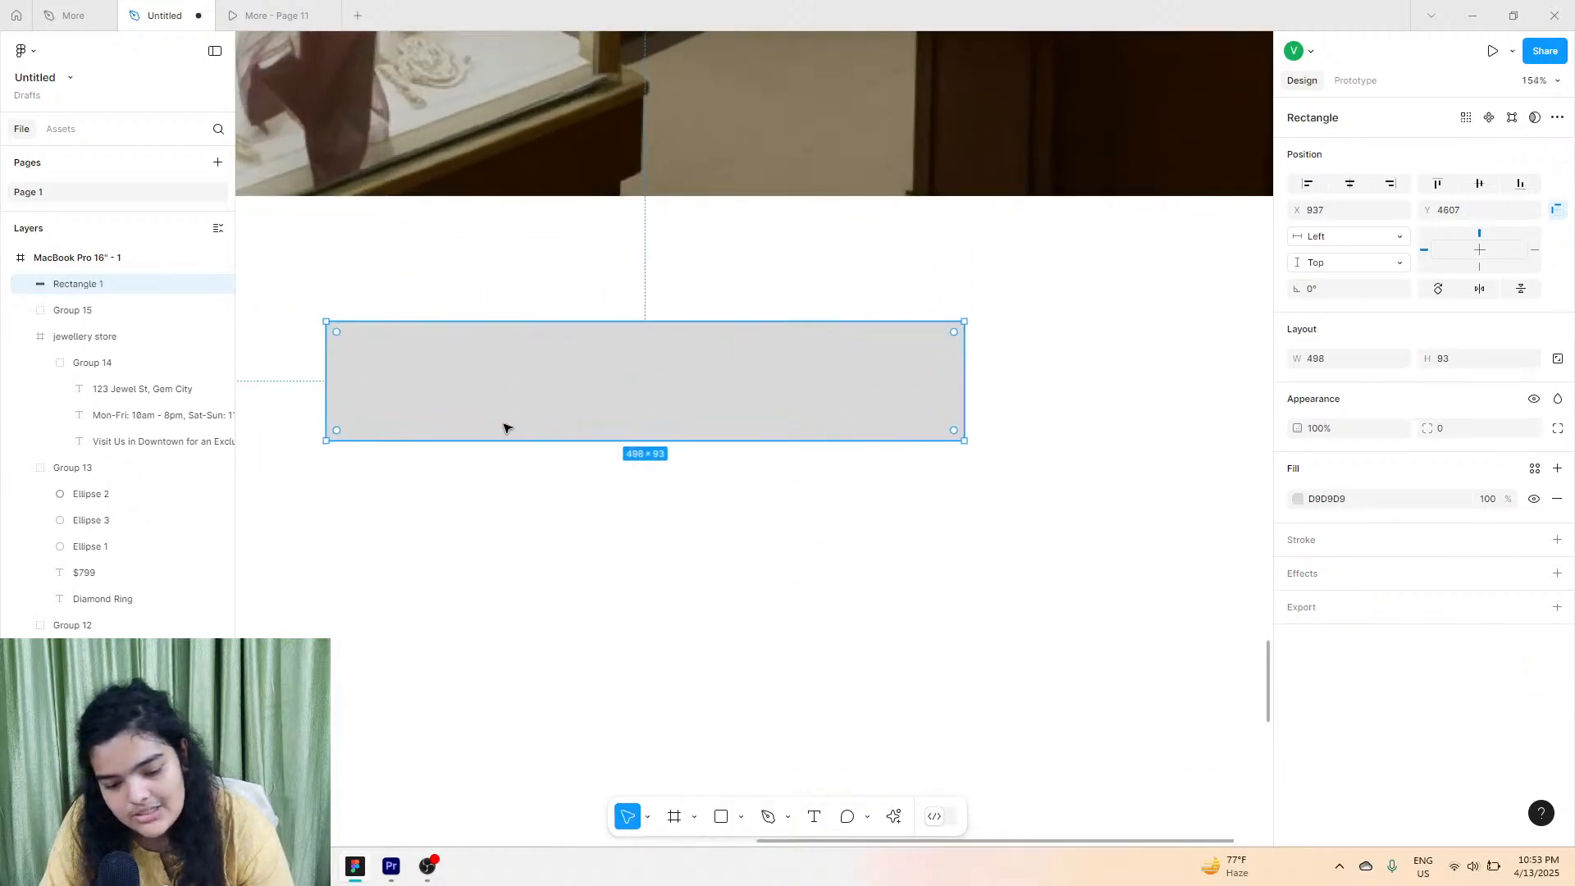
{"action": "left_click", "coordinate": [1557, 499]}
{"action": "left_click", "coordinate": [1557, 502]}
{"action": "left_click", "coordinate": [1297, 532]}
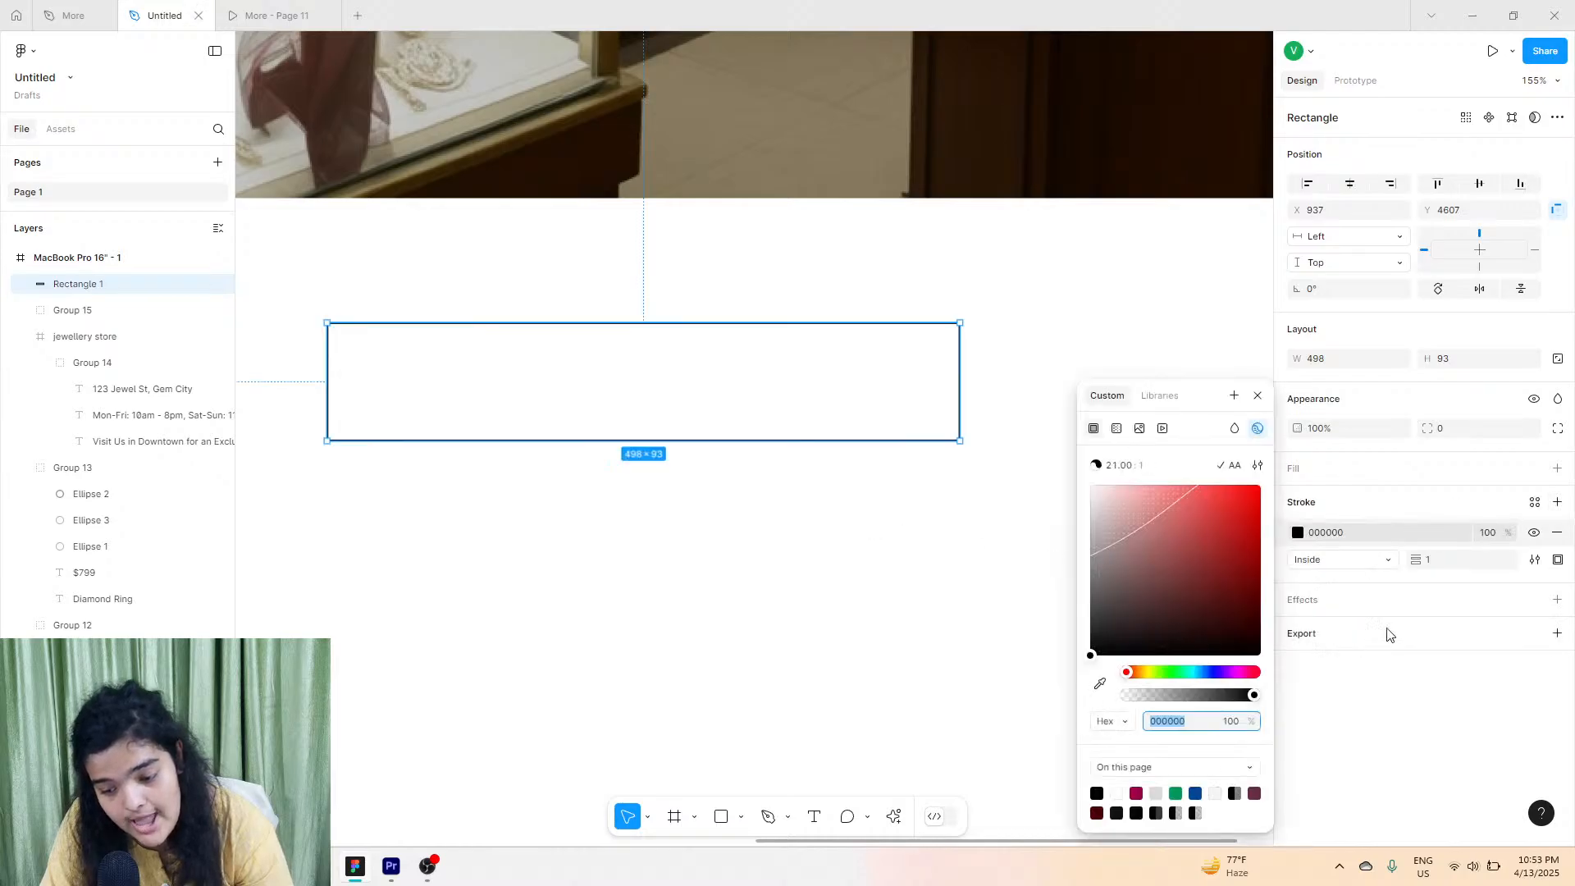
{"action": "left_click", "coordinate": [1427, 561]}
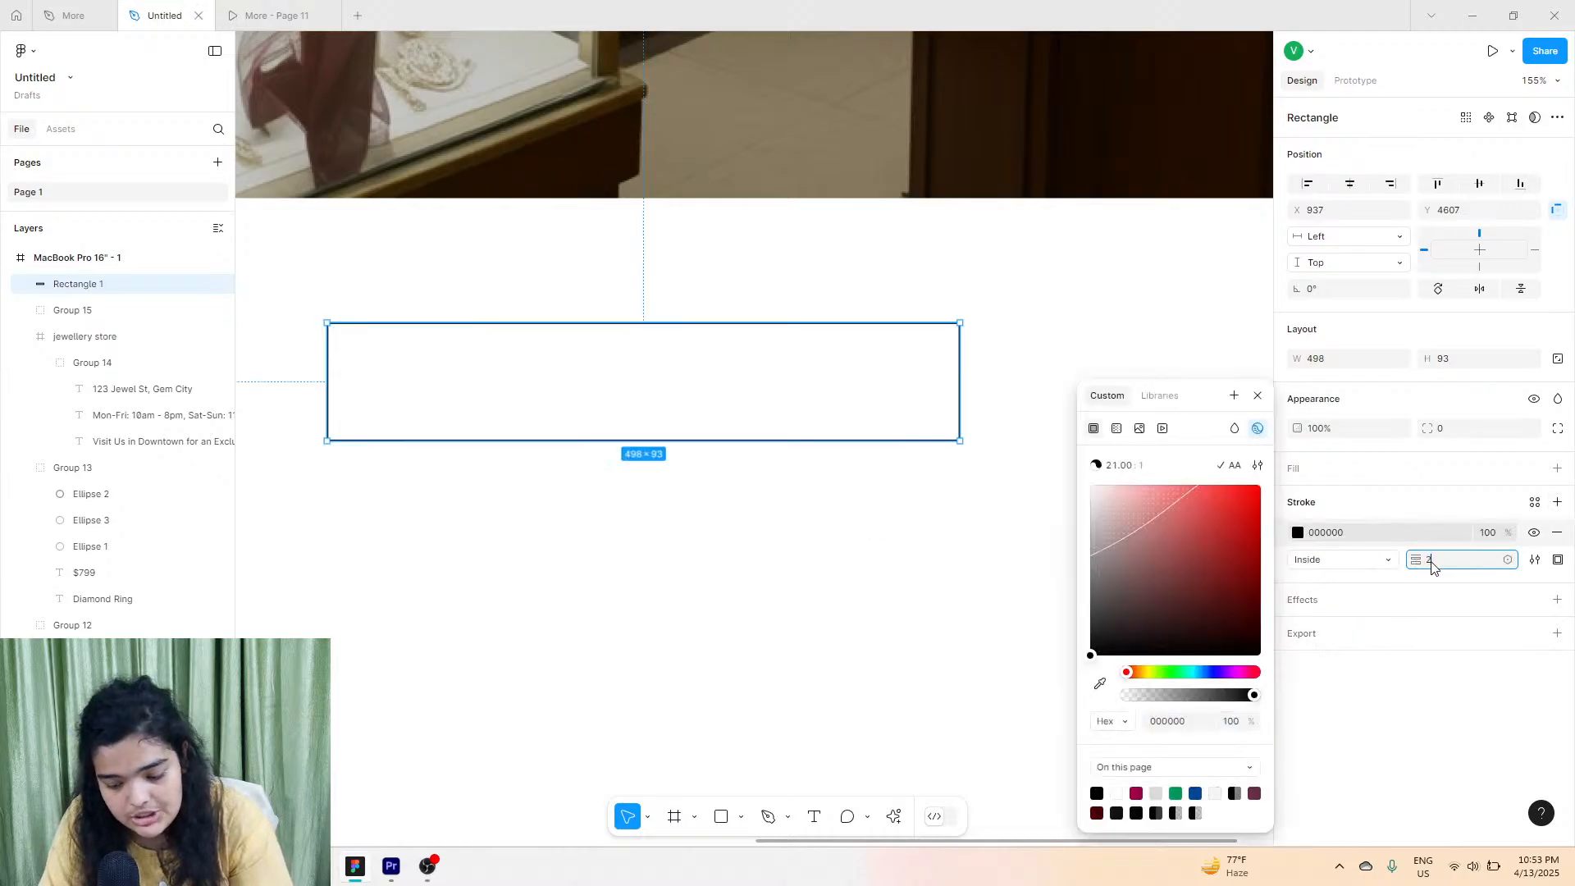
{"action": "type", "text": "2"}
{"action": "key", "text": "Return"}
{"action": "left_click", "coordinate": [761, 561]}
Add the text label "First Name" inside the outlined field, checking the wording against the reference.
{"action": "left_click", "coordinate": [816, 817]}
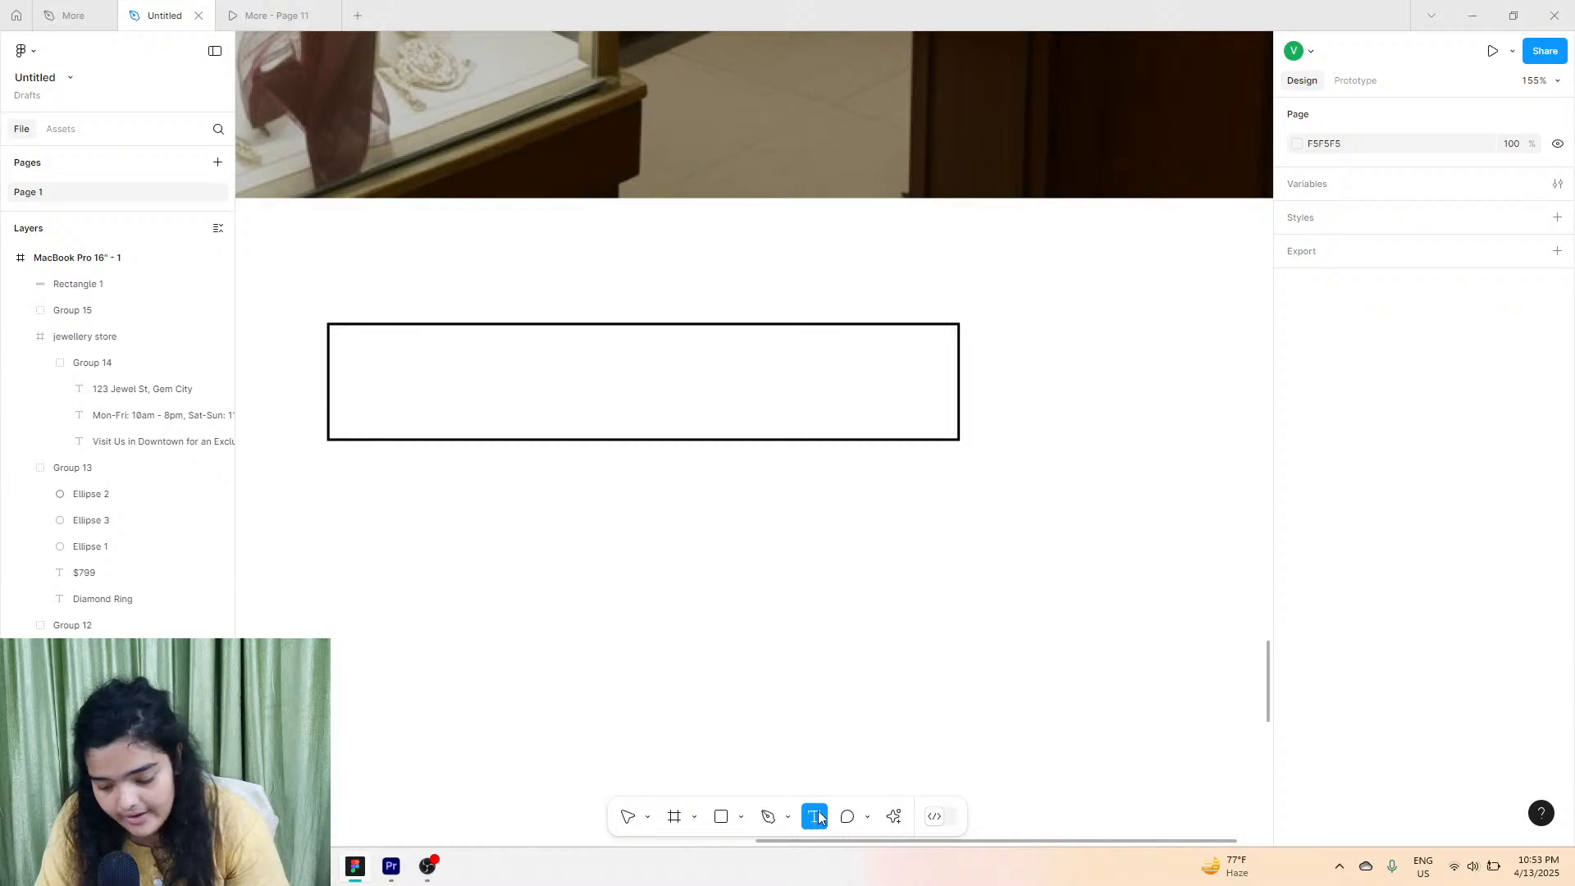
{"action": "scroll", "coordinate": [433, 370], "scroll_direction": "up", "scroll_amount": 5}
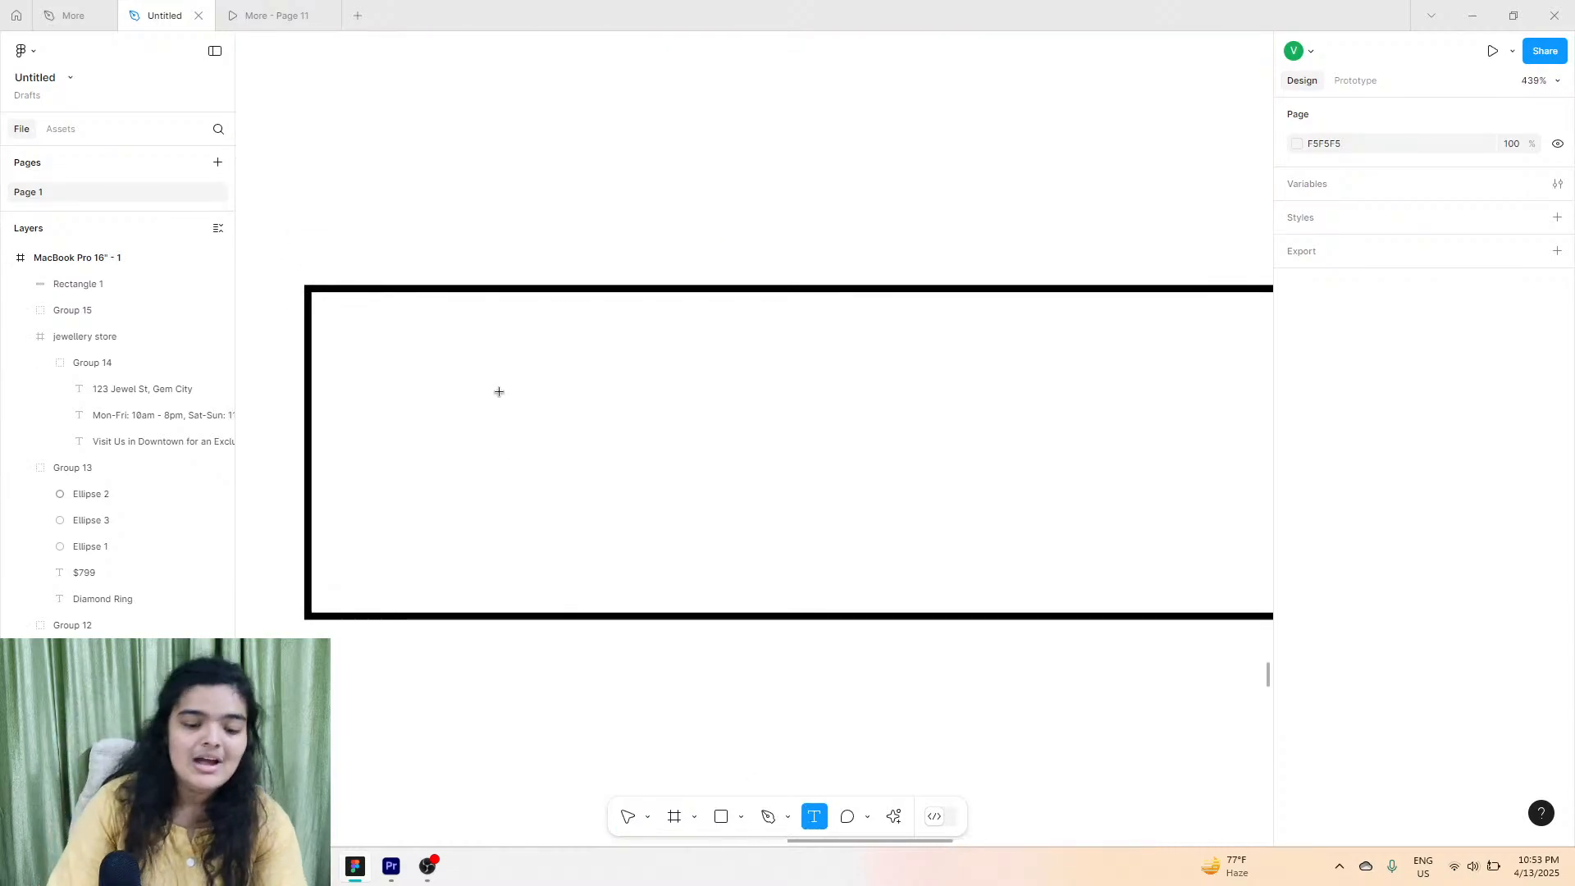
{"action": "left_click", "coordinate": [498, 391]}
{"action": "type", "text": "Name"}
{"action": "key", "text": "Escape"}
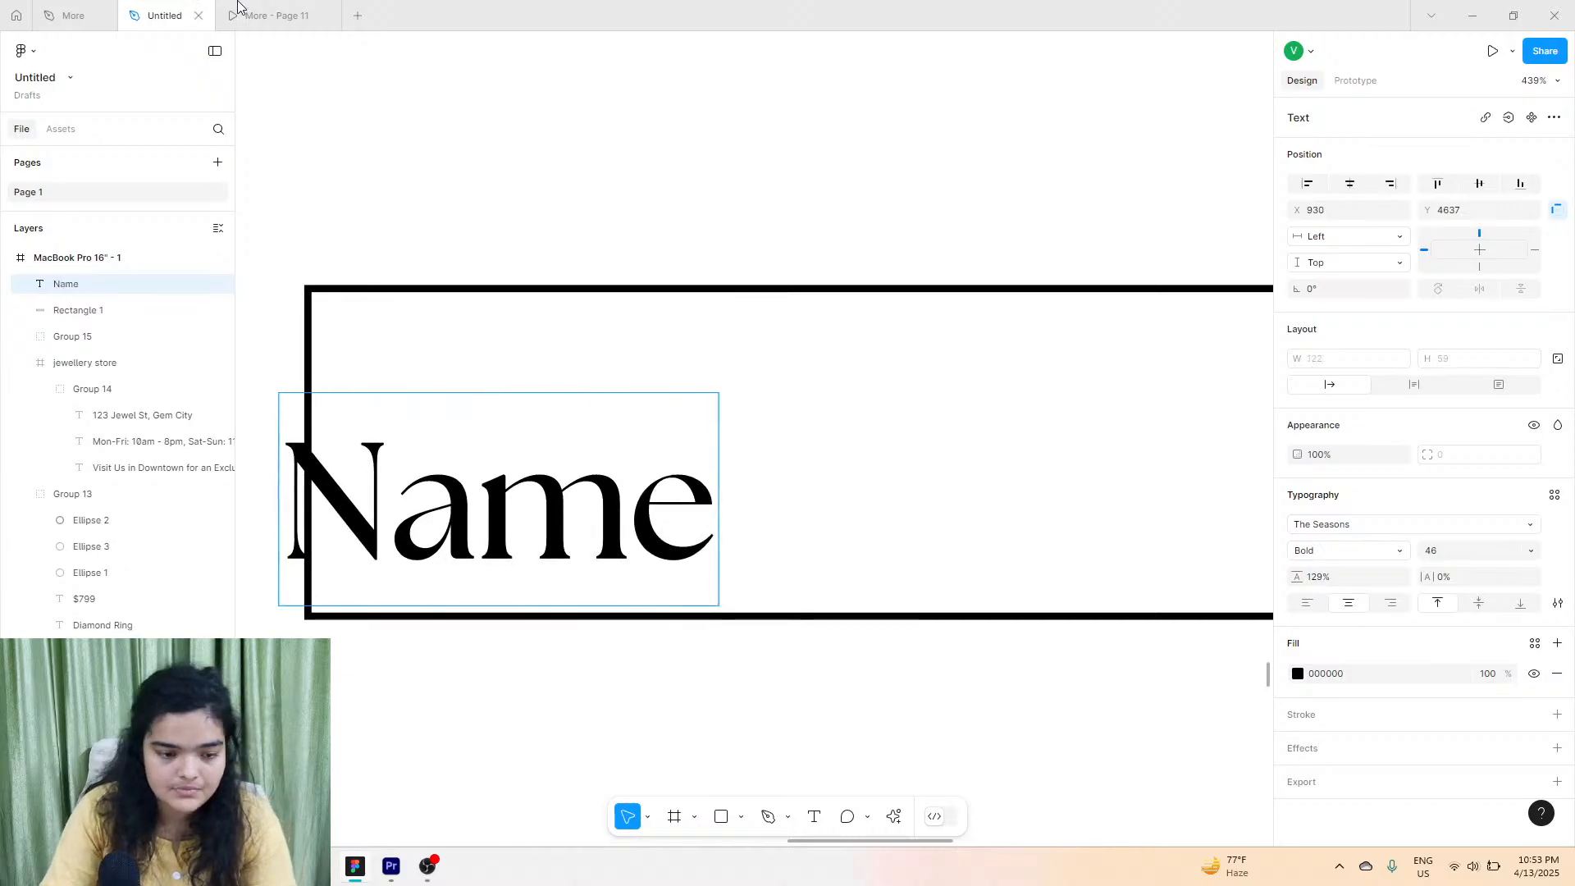
{"action": "left_click", "coordinate": [74, 15]}
{"action": "left_click", "coordinate": [164, 15]}
{"action": "double_click", "coordinate": [362, 411]}
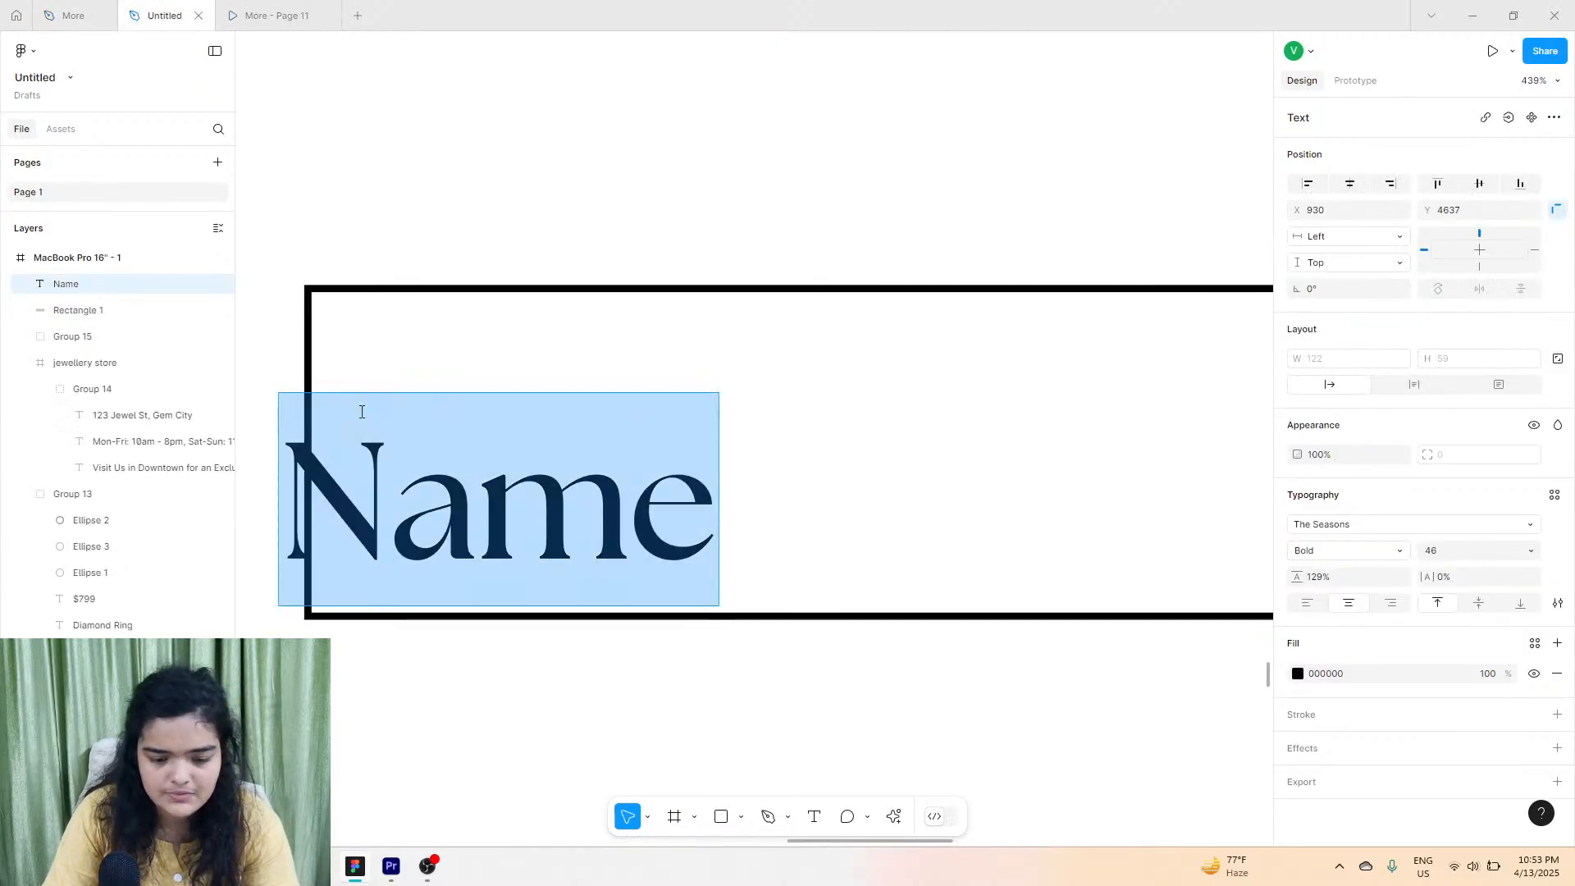
{"action": "type", "text": "First Nam"}
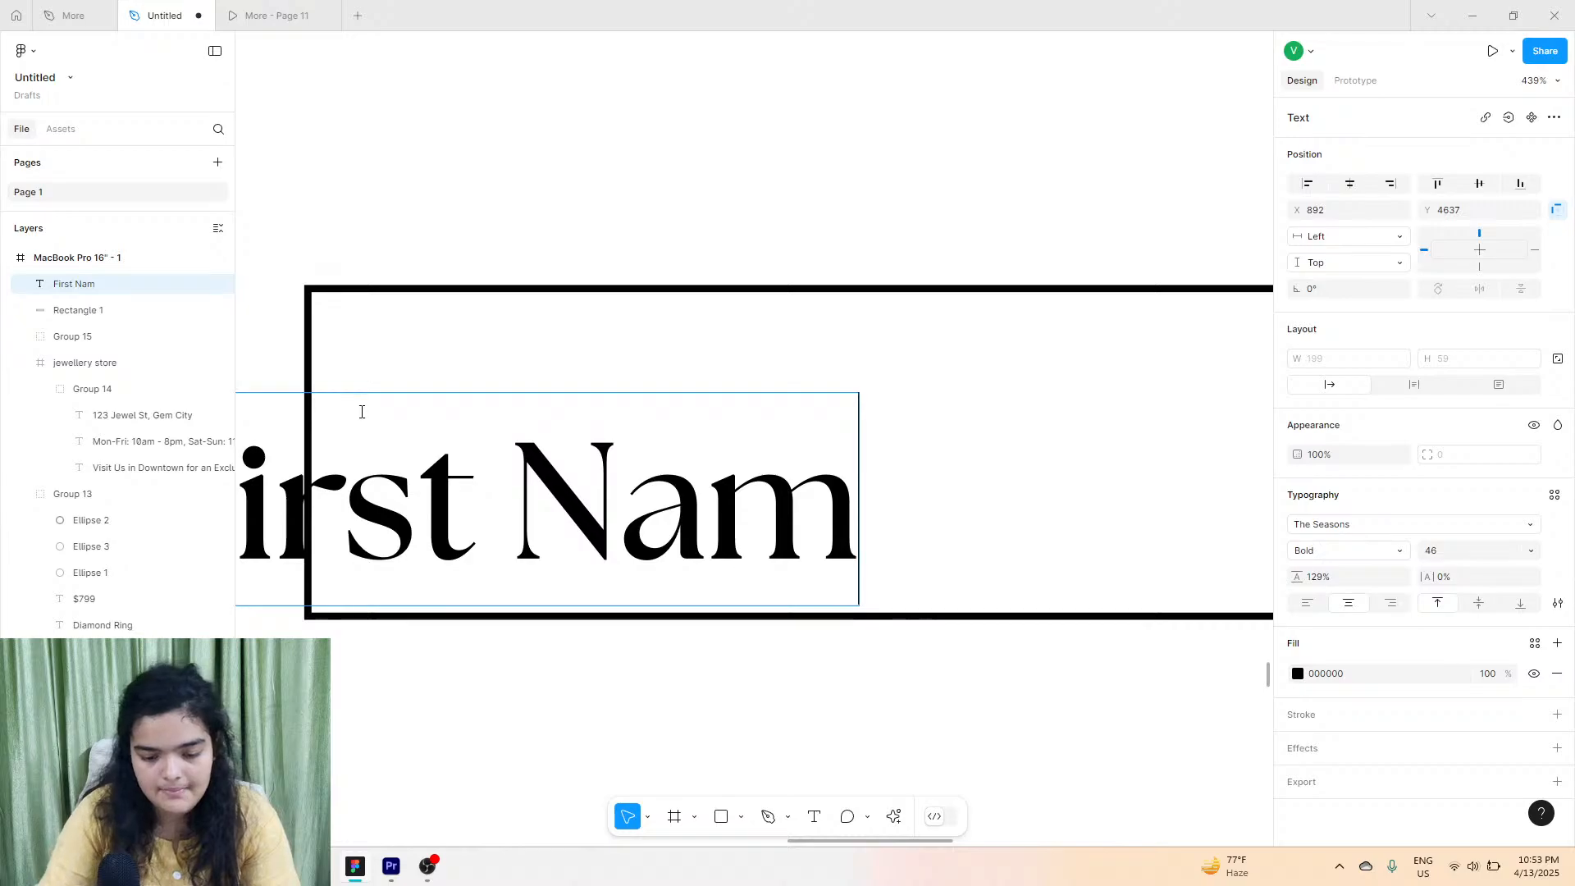
{"action": "type", "text": "e"}
{"action": "key", "text": "Escape"}
{"action": "left_click_drag", "start_coordinate": [592, 472], "coordinate": [894, 437]}
Set the First Name label's font to Roboto Mono with Regular weight.
{"action": "left_click", "coordinate": [1380, 519]}
{"action": "type", "text": "robo"}
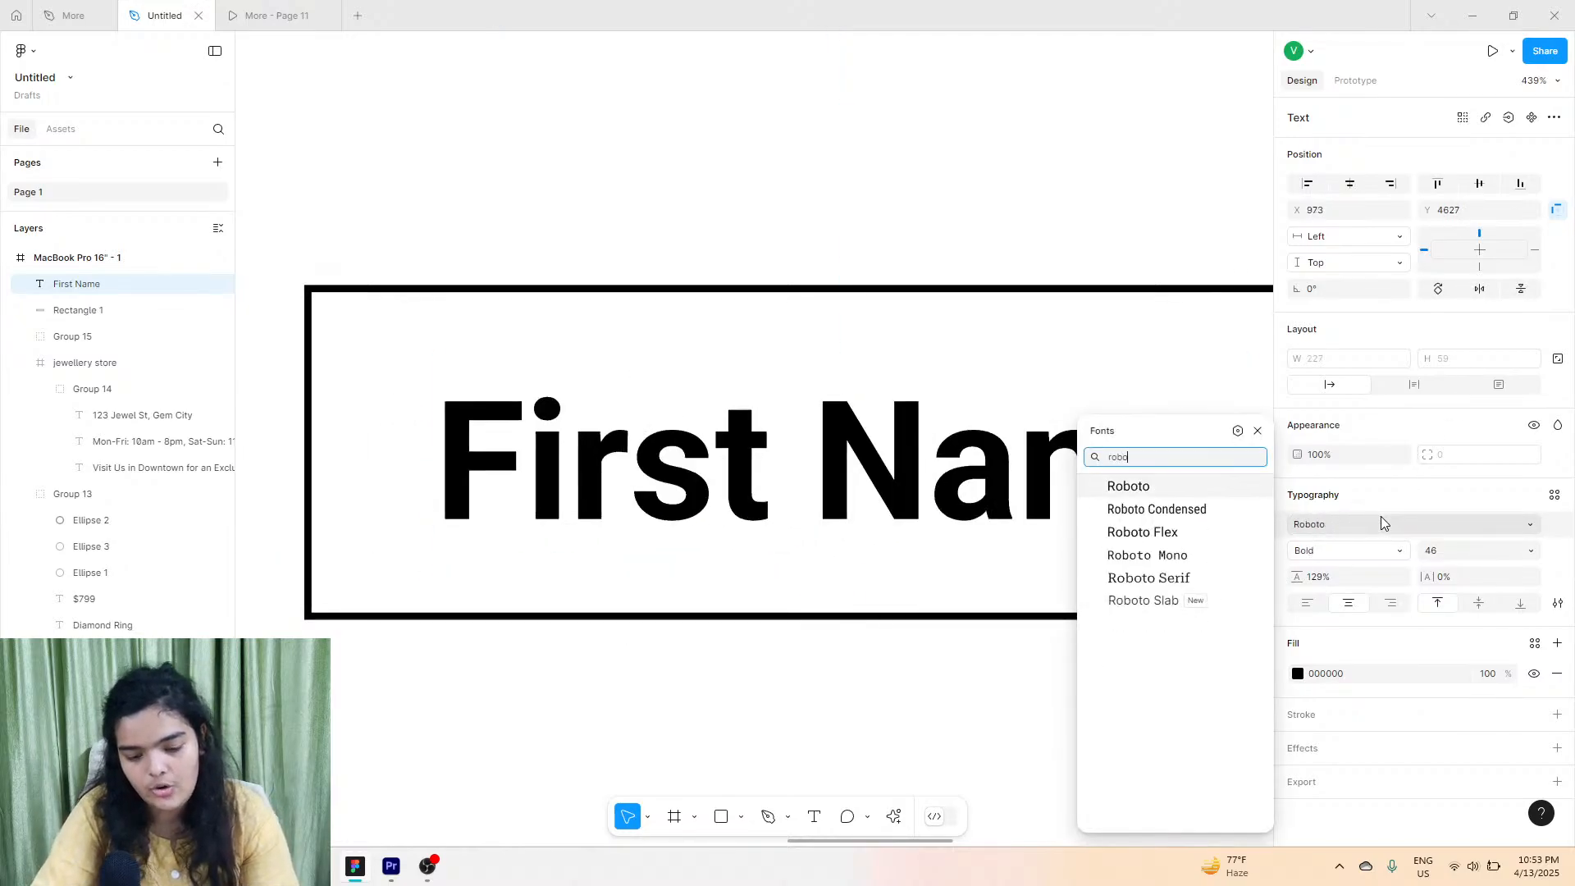
{"action": "left_click", "coordinate": [1146, 554]}
{"action": "left_click", "coordinate": [766, 569]}
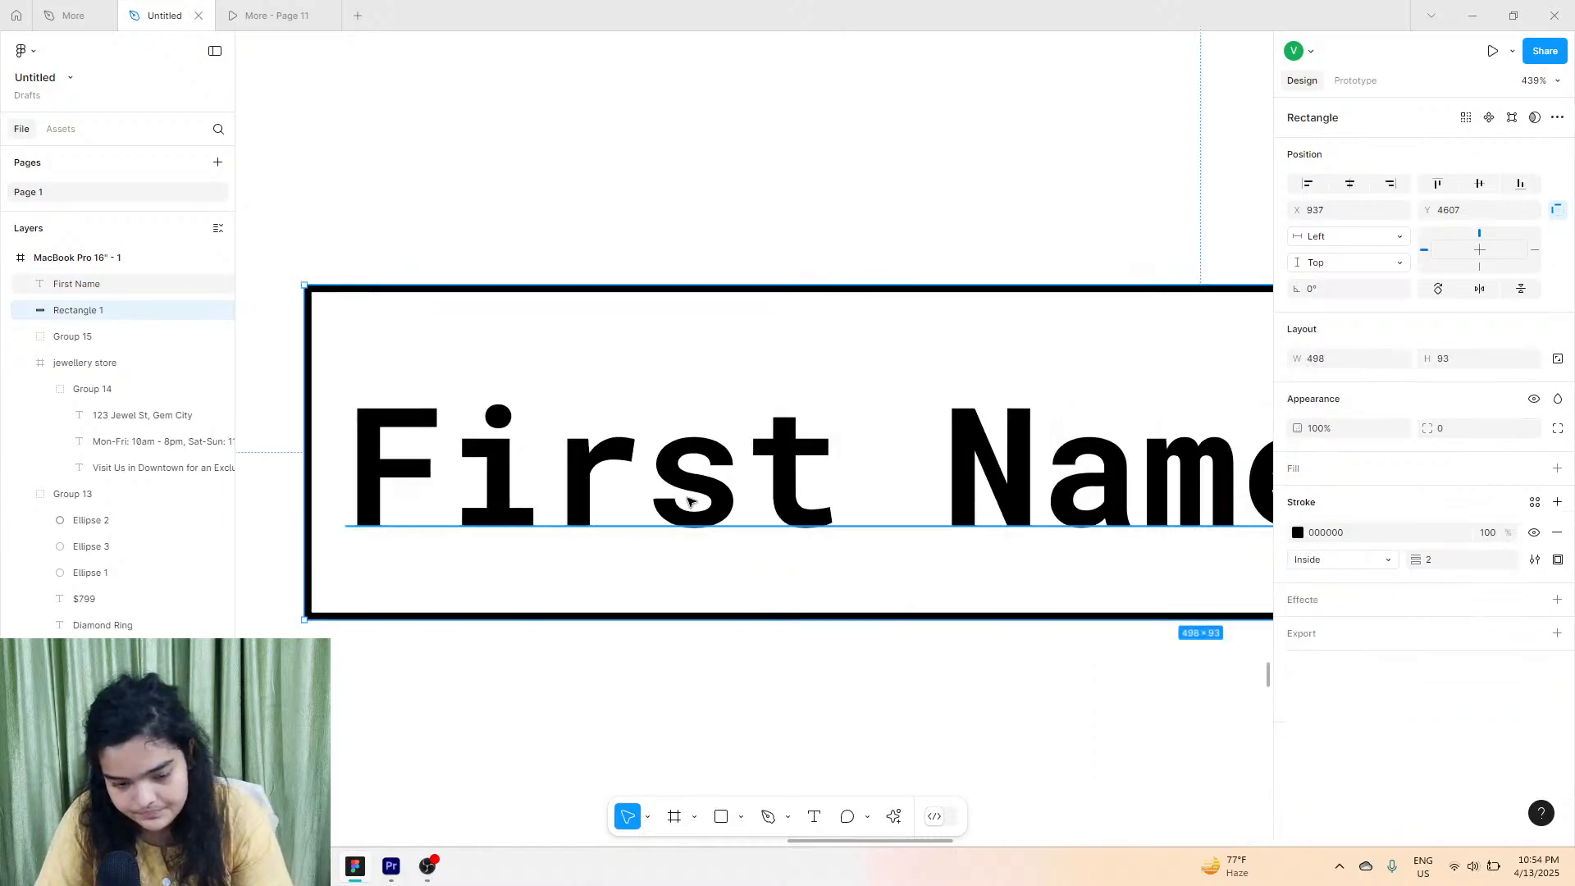
{"action": "left_click", "coordinate": [689, 502]}
{"action": "left_click", "coordinate": [1326, 543]}
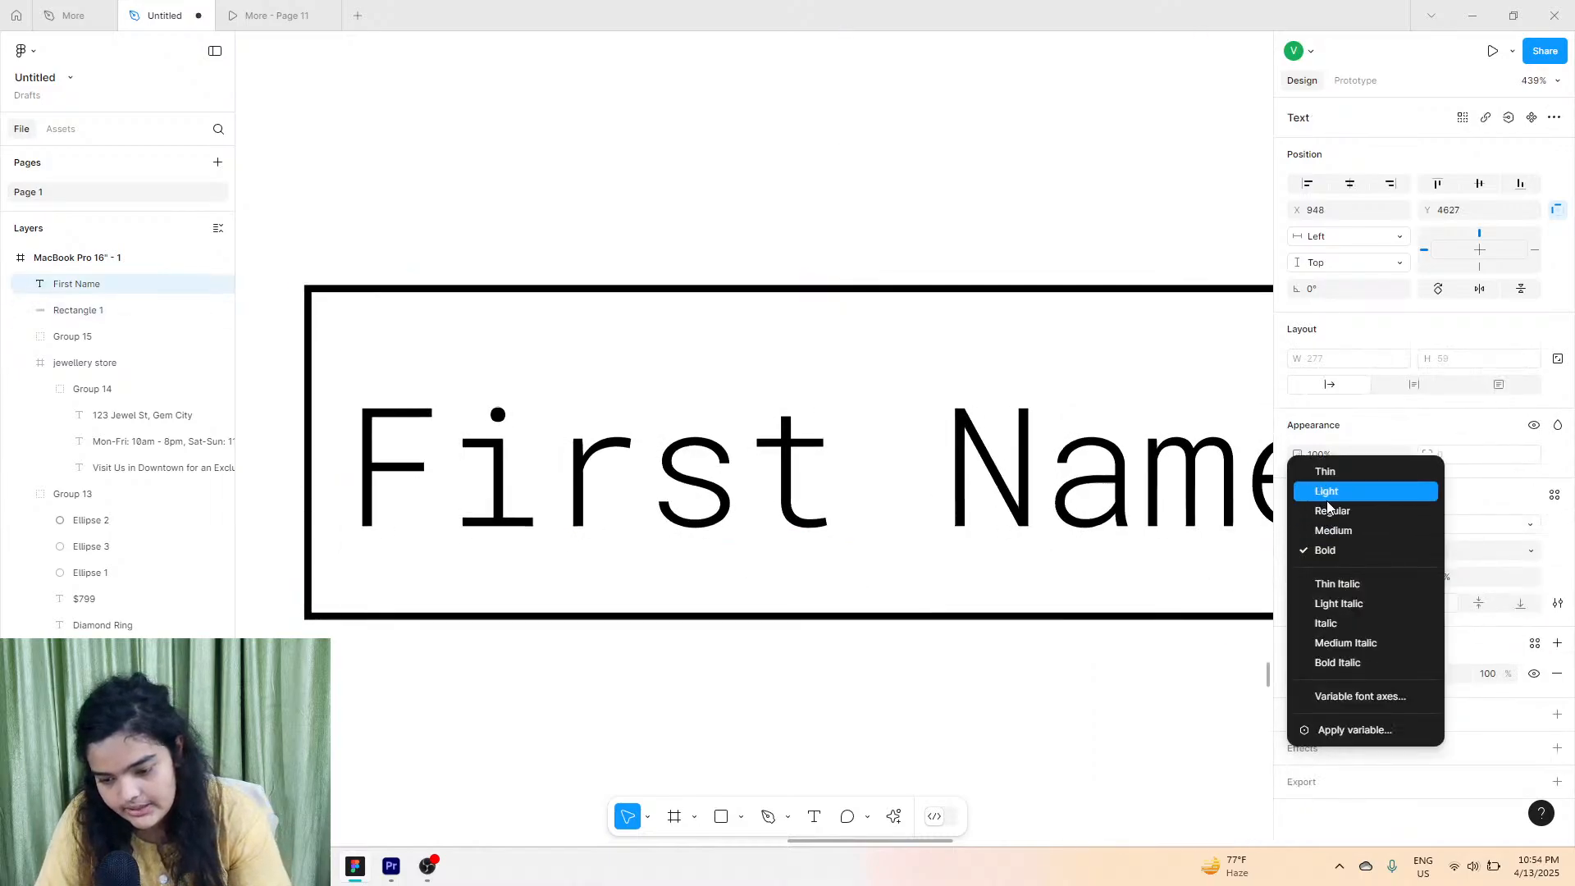
{"action": "left_click", "coordinate": [1332, 511]}
Set the First Name label's font size to 32 and place it inside the field at X 975, Y 4633.
{"action": "left_click_drag", "start_coordinate": [602, 478], "coordinate": [668, 468]}
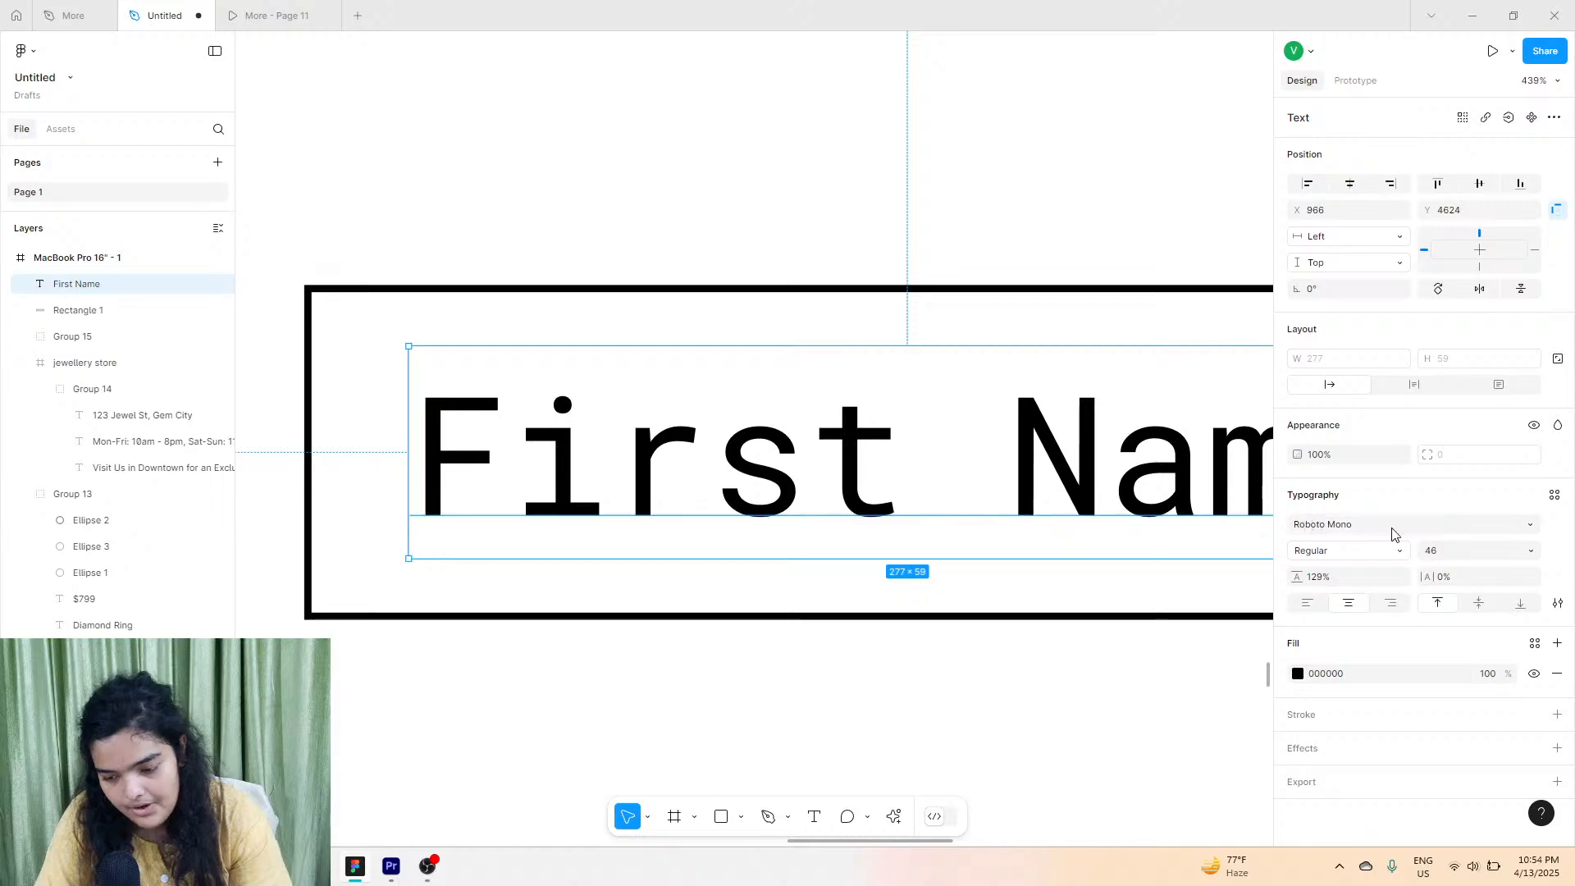
{"action": "left_click", "coordinate": [1531, 550]}
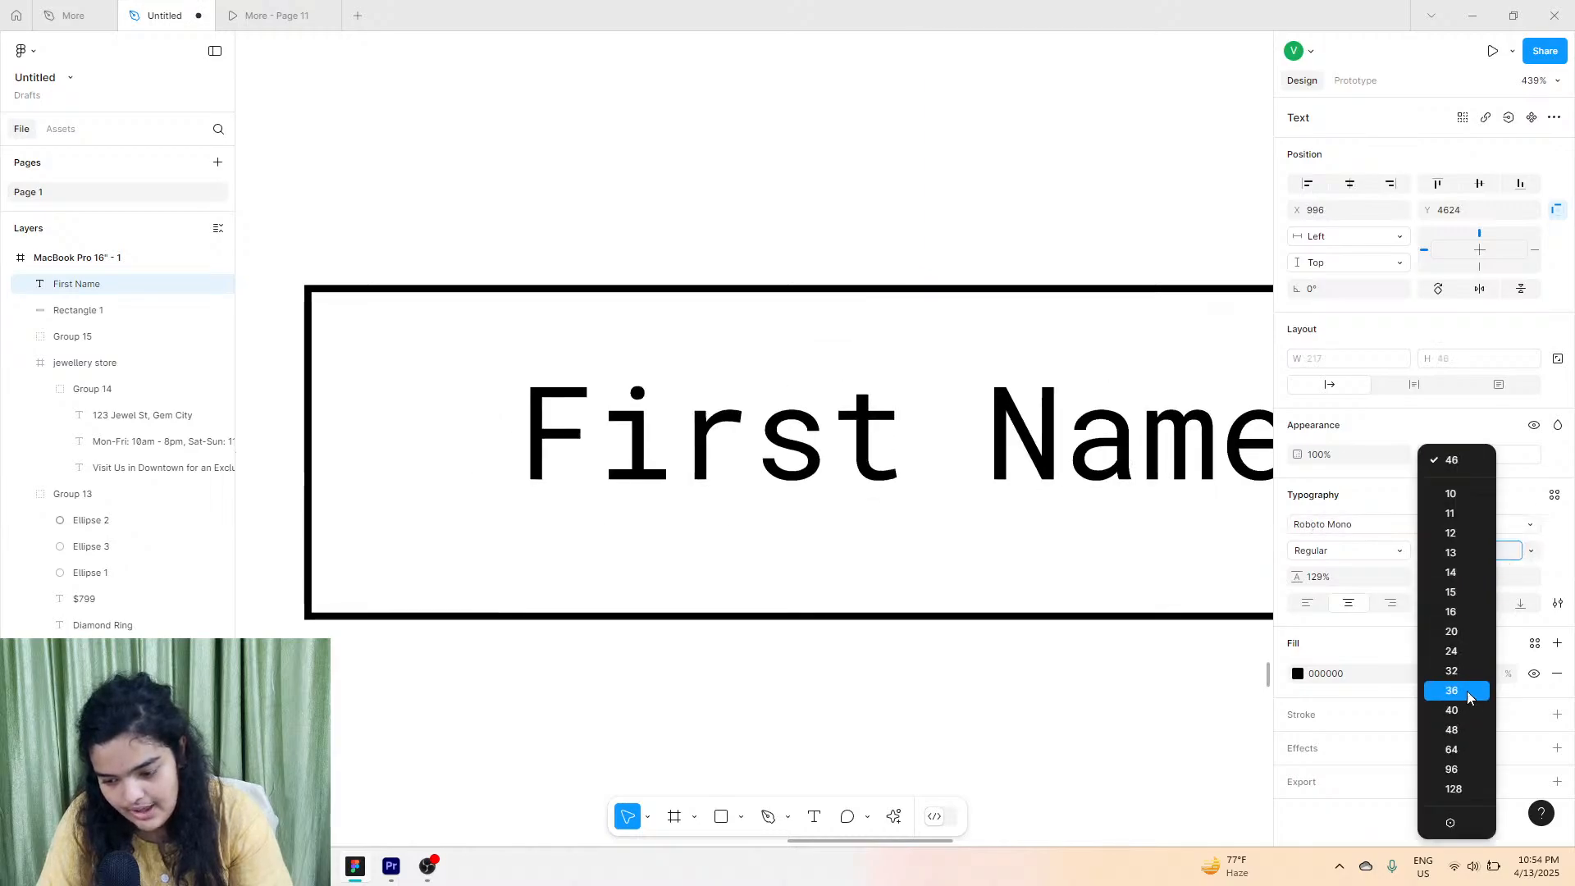
{"action": "left_click", "coordinate": [1464, 670]}
{"action": "left_click_drag", "start_coordinate": [756, 446], "coordinate": [641, 483]}
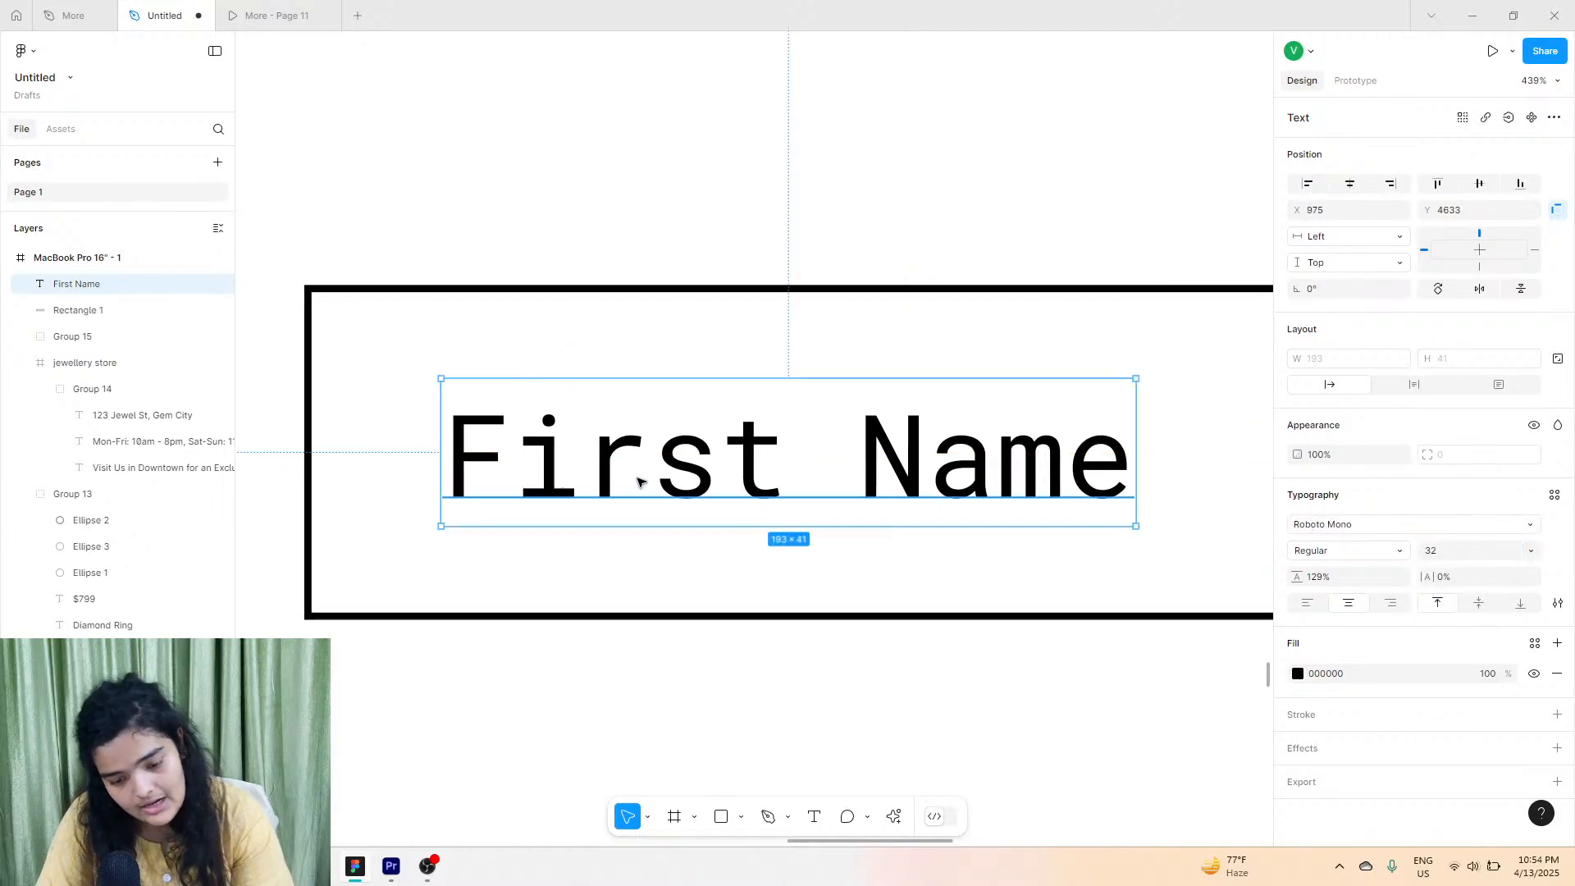
Narrow the First Name field's rectangle to a width of about 473.
{"action": "scroll", "coordinate": [640, 482], "scroll_direction": "down", "scroll_amount": 10}
{"action": "left_click", "coordinate": [994, 472]}
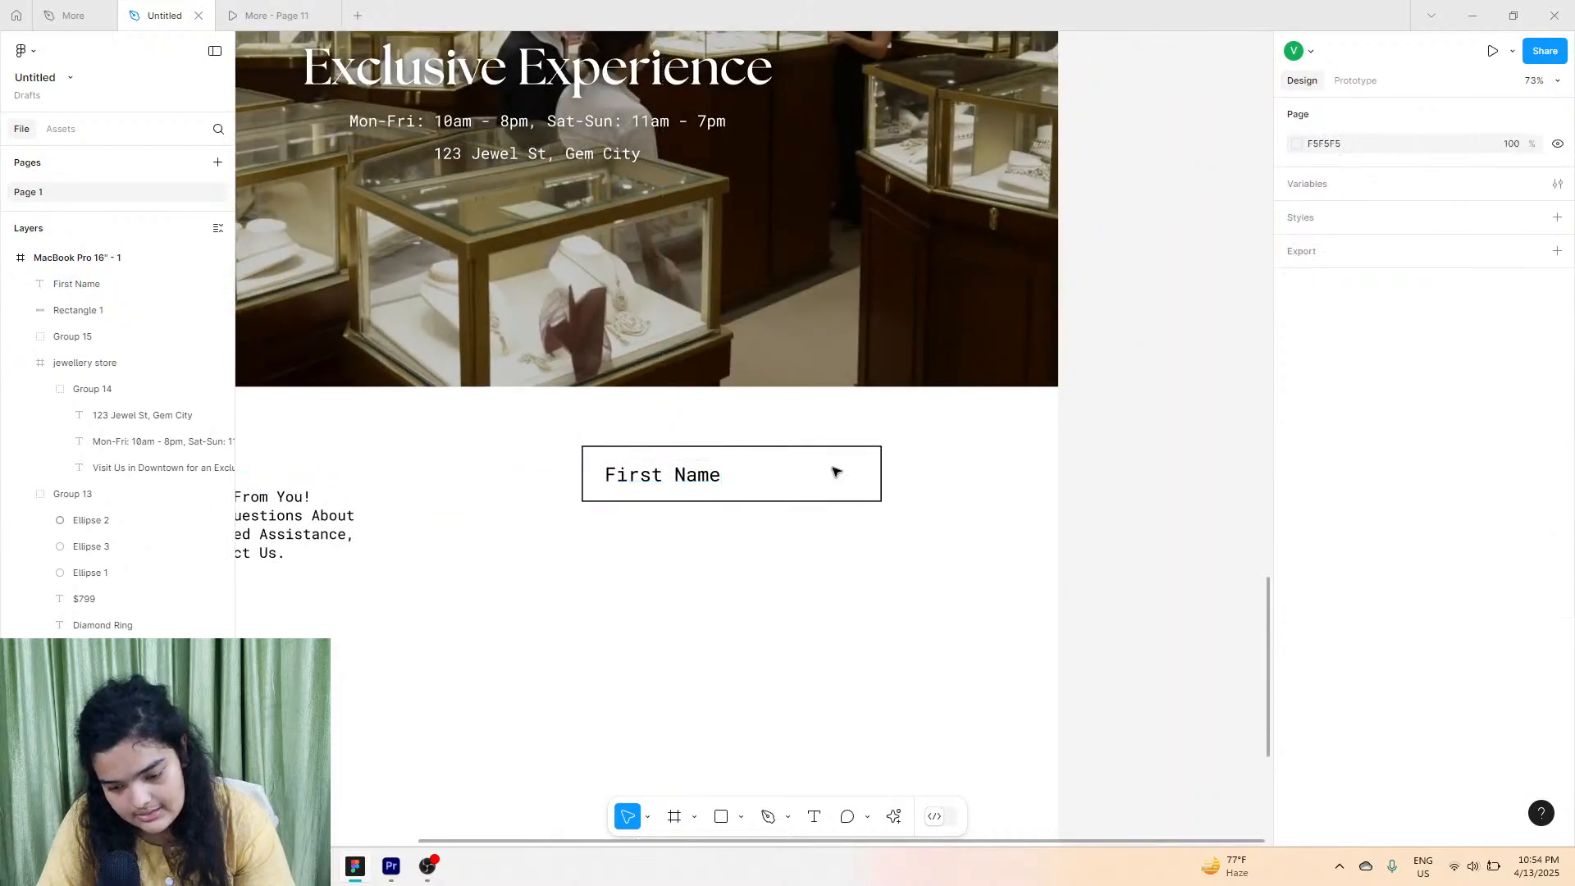
{"action": "left_click", "coordinate": [876, 468]}
{"action": "left_click_drag", "start_coordinate": [874, 469], "coordinate": [866, 468]}
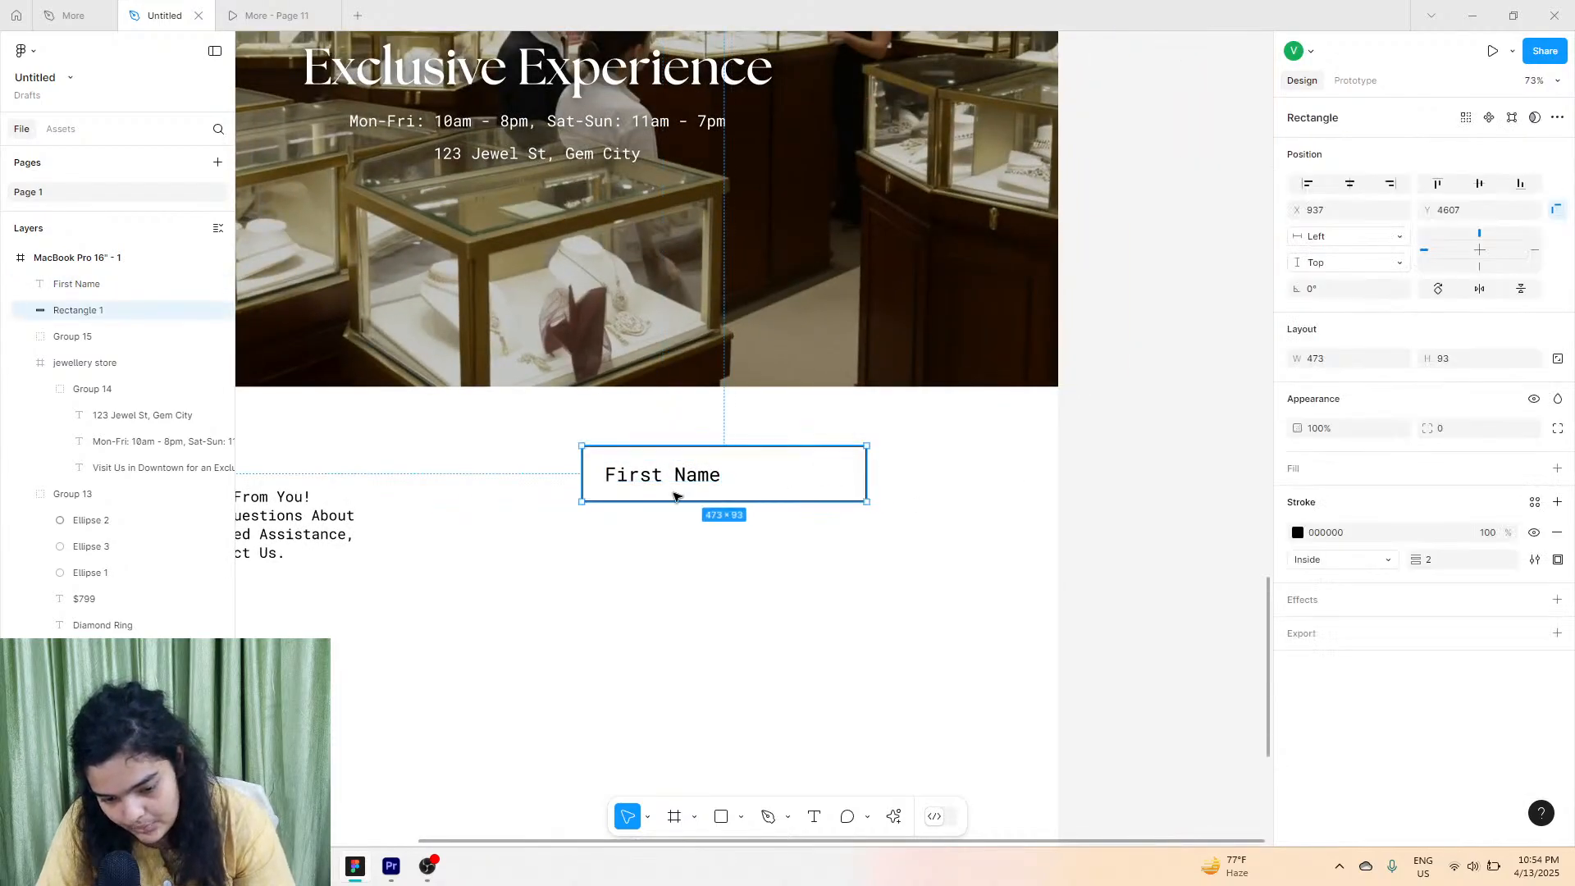
Group the First Name label with its rectangle and move the group to about X 863, Y 4607.
{"action": "left_click", "coordinate": [579, 424]}
{"action": "left_click_drag", "start_coordinate": [579, 424], "coordinate": [583, 432]}
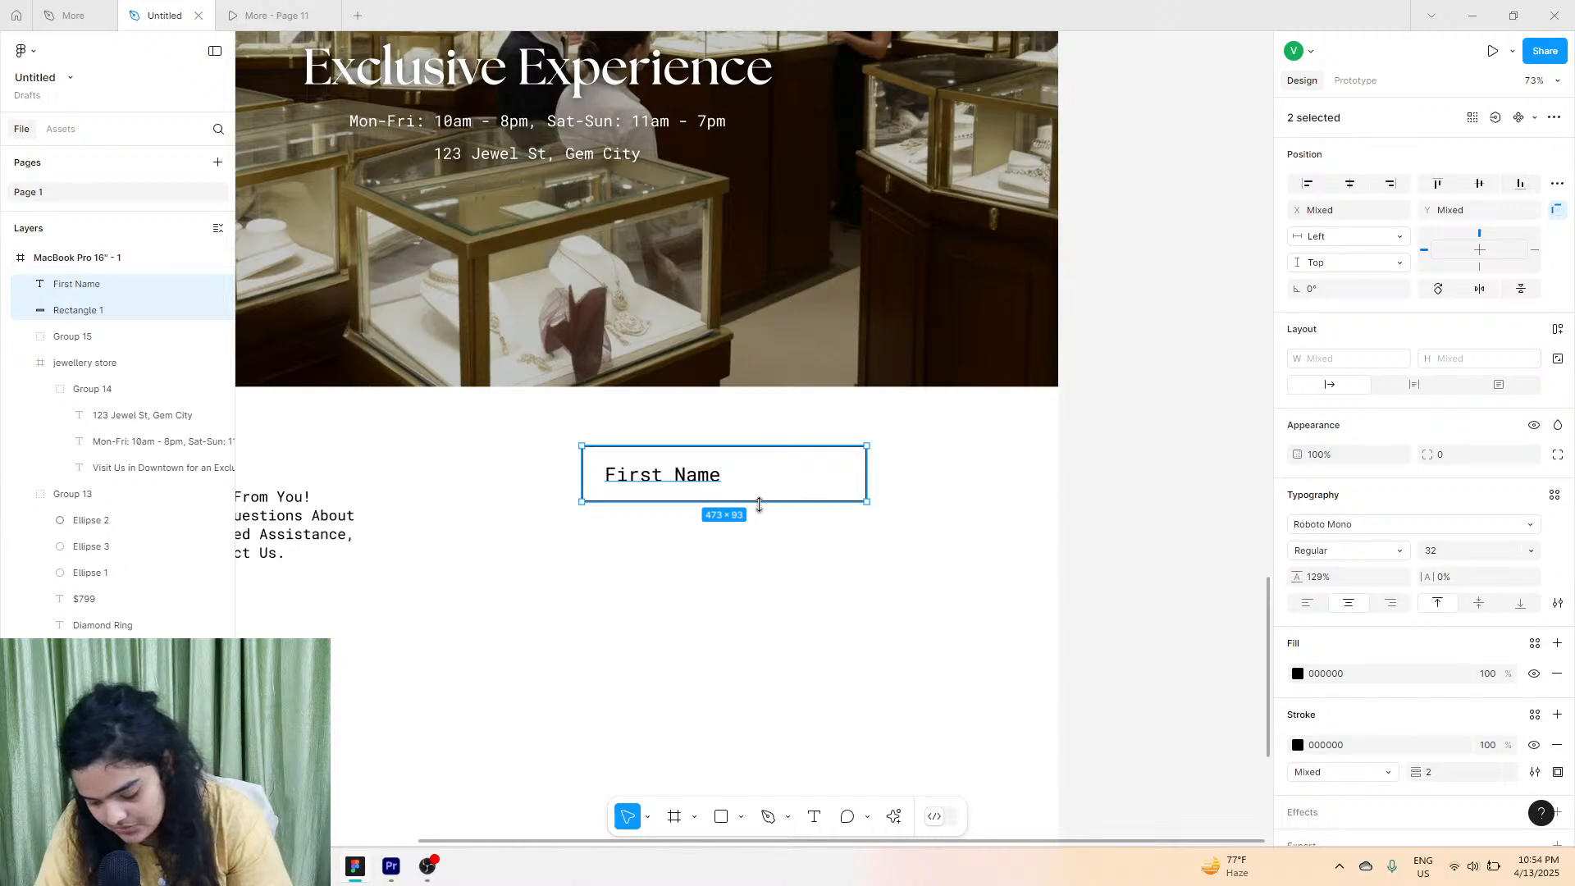
{"action": "key", "text": "ctrl+g"}
{"action": "left_click_drag", "start_coordinate": [696, 474], "coordinate": [645, 488]}
{"action": "scroll", "coordinate": [638, 512], "scroll_direction": "down", "scroll_amount": 3}
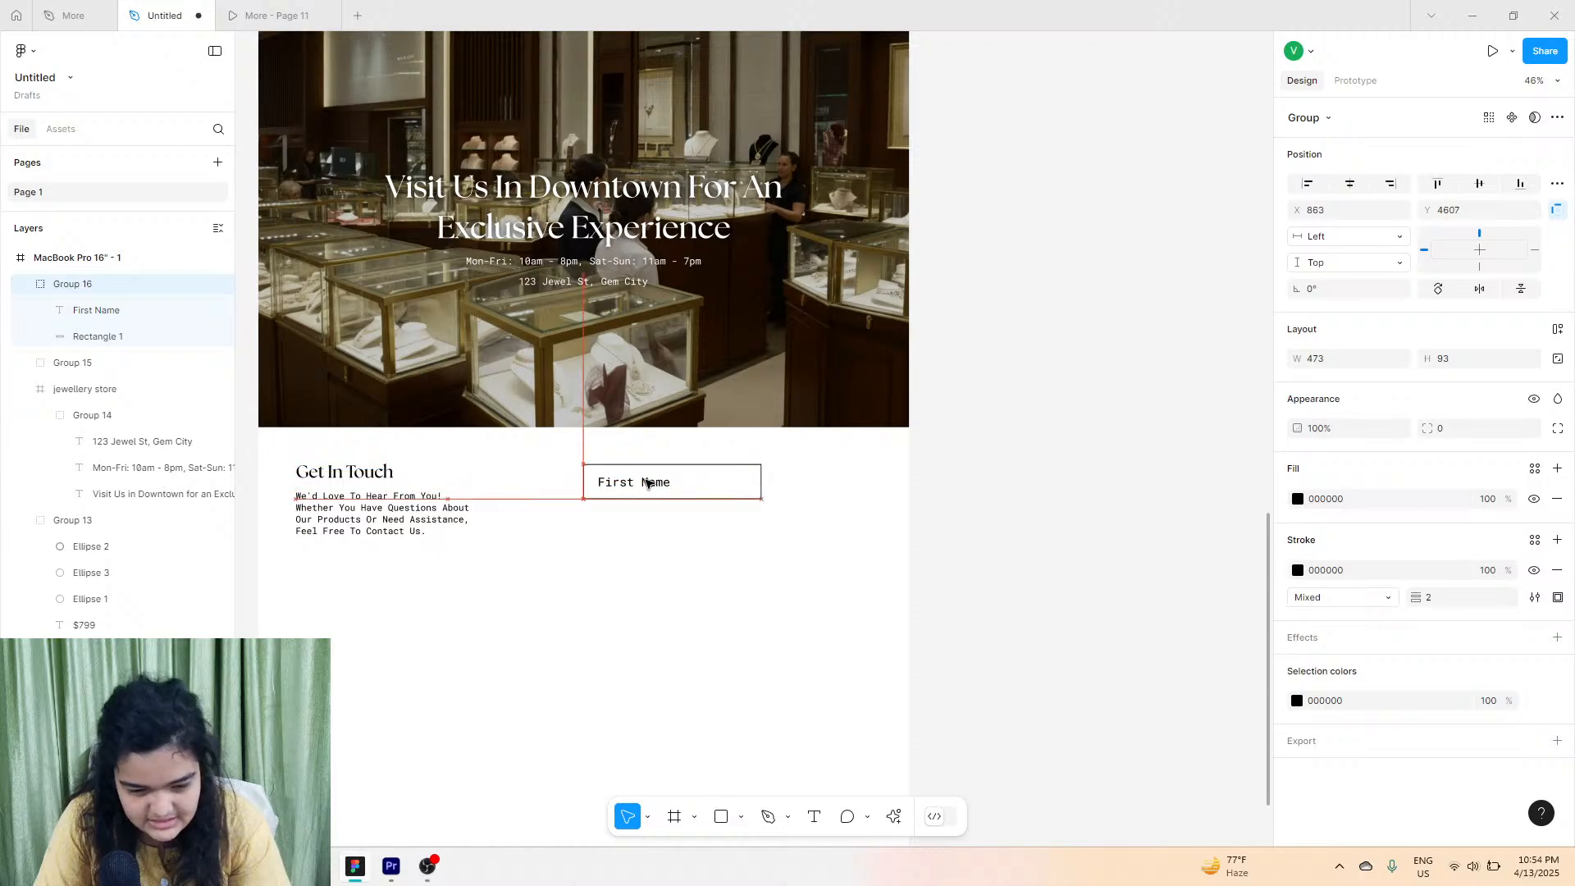
Duplicate the First Name field to its right with a gap of 30 and relabel the copy "Last Name".
{"action": "key", "text": "ctrl+d"}
{"action": "left_click_drag", "start_coordinate": [653, 482], "coordinate": [824, 491]}
{"action": "double_click", "coordinate": [793, 485]}
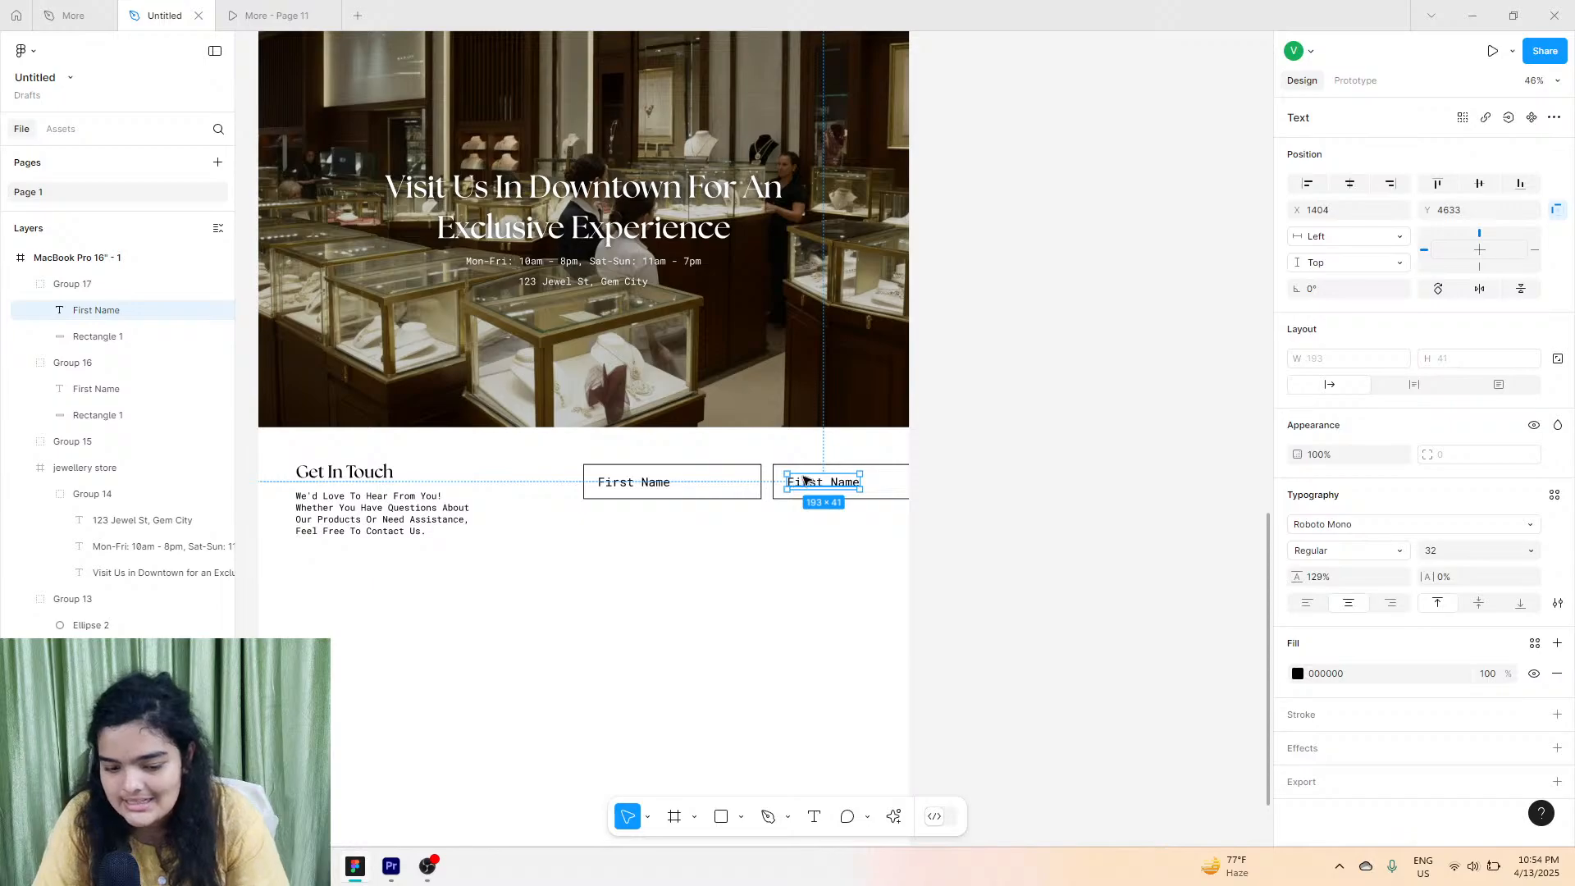
{"action": "double_click", "coordinate": [804, 479]}
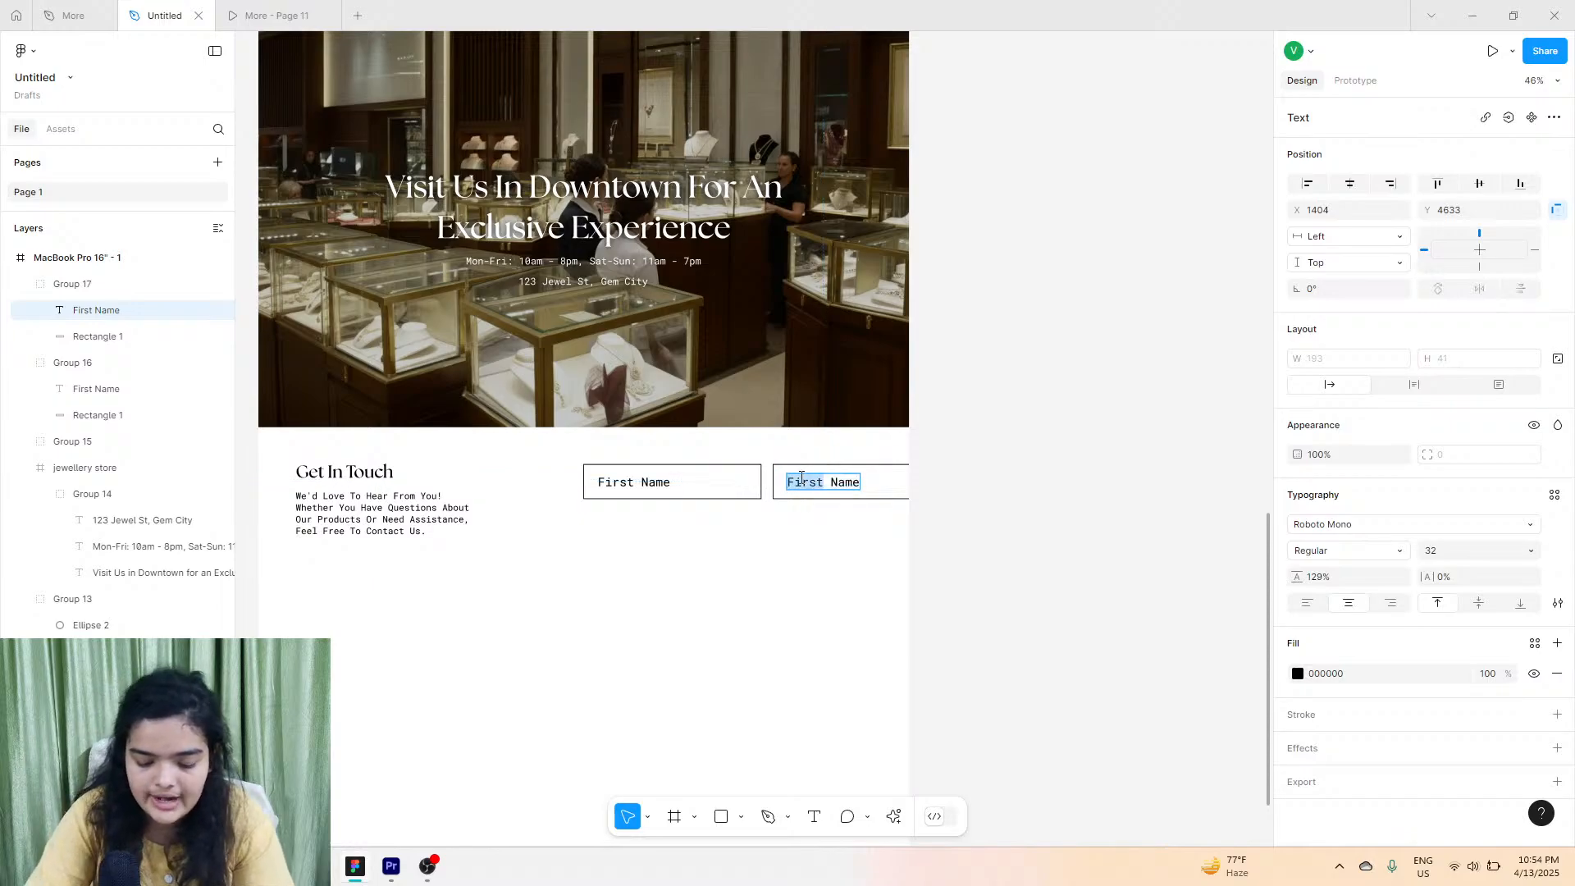
Shift both name fields left to fit the page and shrink them together to about 916 wide overall.
{"action": "left_click_drag", "start_coordinate": [847, 648], "coordinate": [641, 497]}
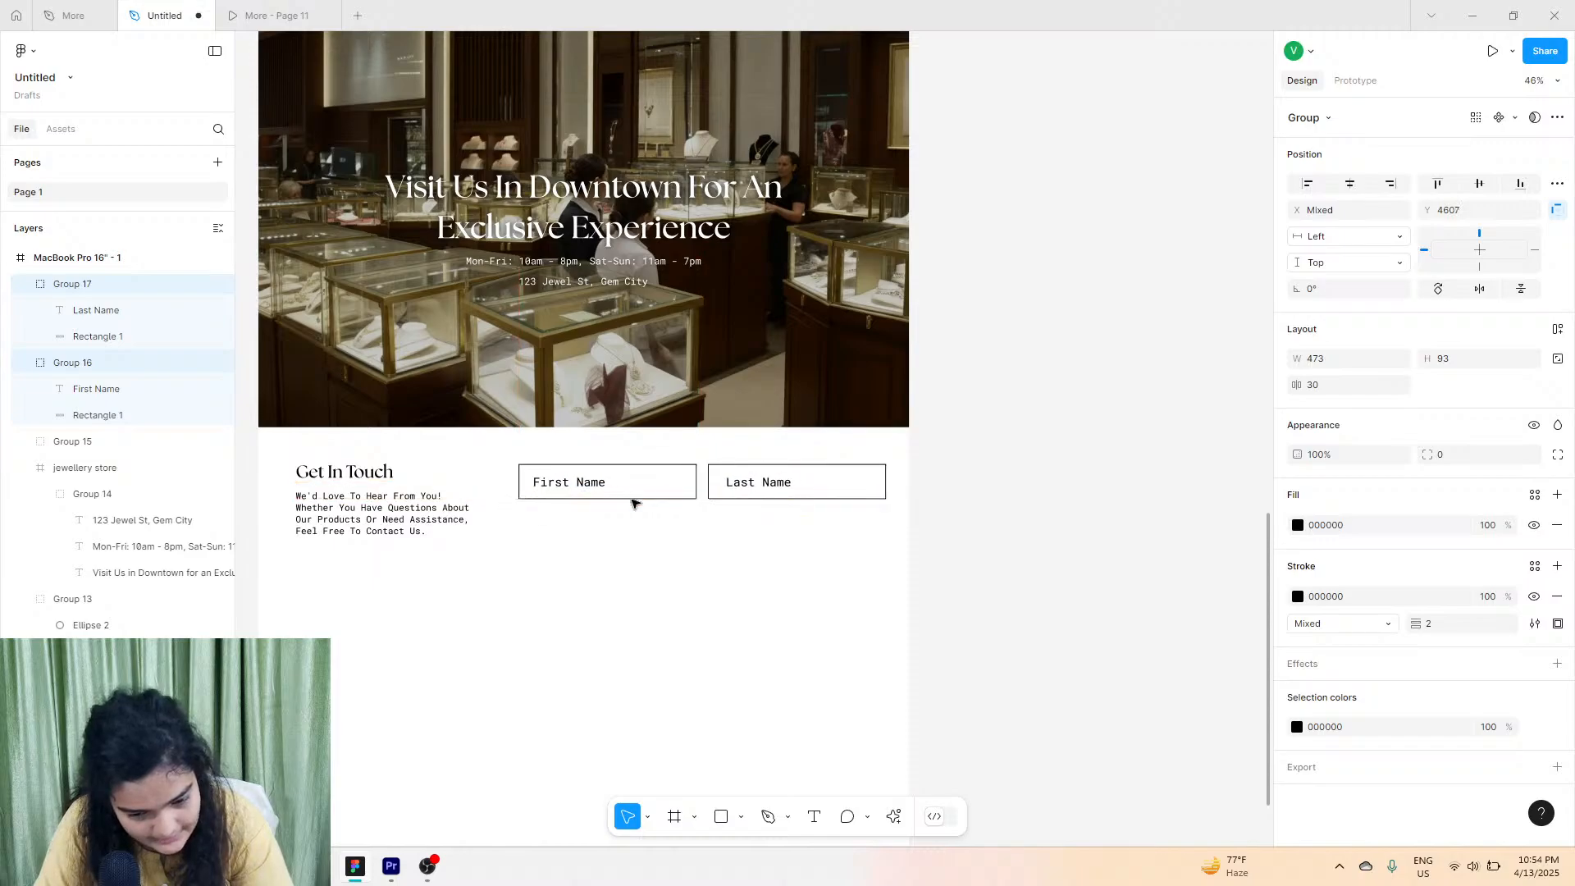
{"action": "scroll", "coordinate": [599, 497], "scroll_direction": "up", "scroll_amount": 5}
{"action": "scroll", "coordinate": [394, 480], "scroll_direction": "right", "scroll_amount": 2}
{"action": "left_click_drag", "start_coordinate": [334, 455], "coordinate": [392, 451]}
{"action": "left_click_drag", "start_coordinate": [671, 511], "coordinate": [669, 482]}
{"action": "left_click", "coordinate": [668, 482]}
Set the font size of the First Name and Last Name labels to 24.
{"action": "double_click", "coordinate": [518, 471]}
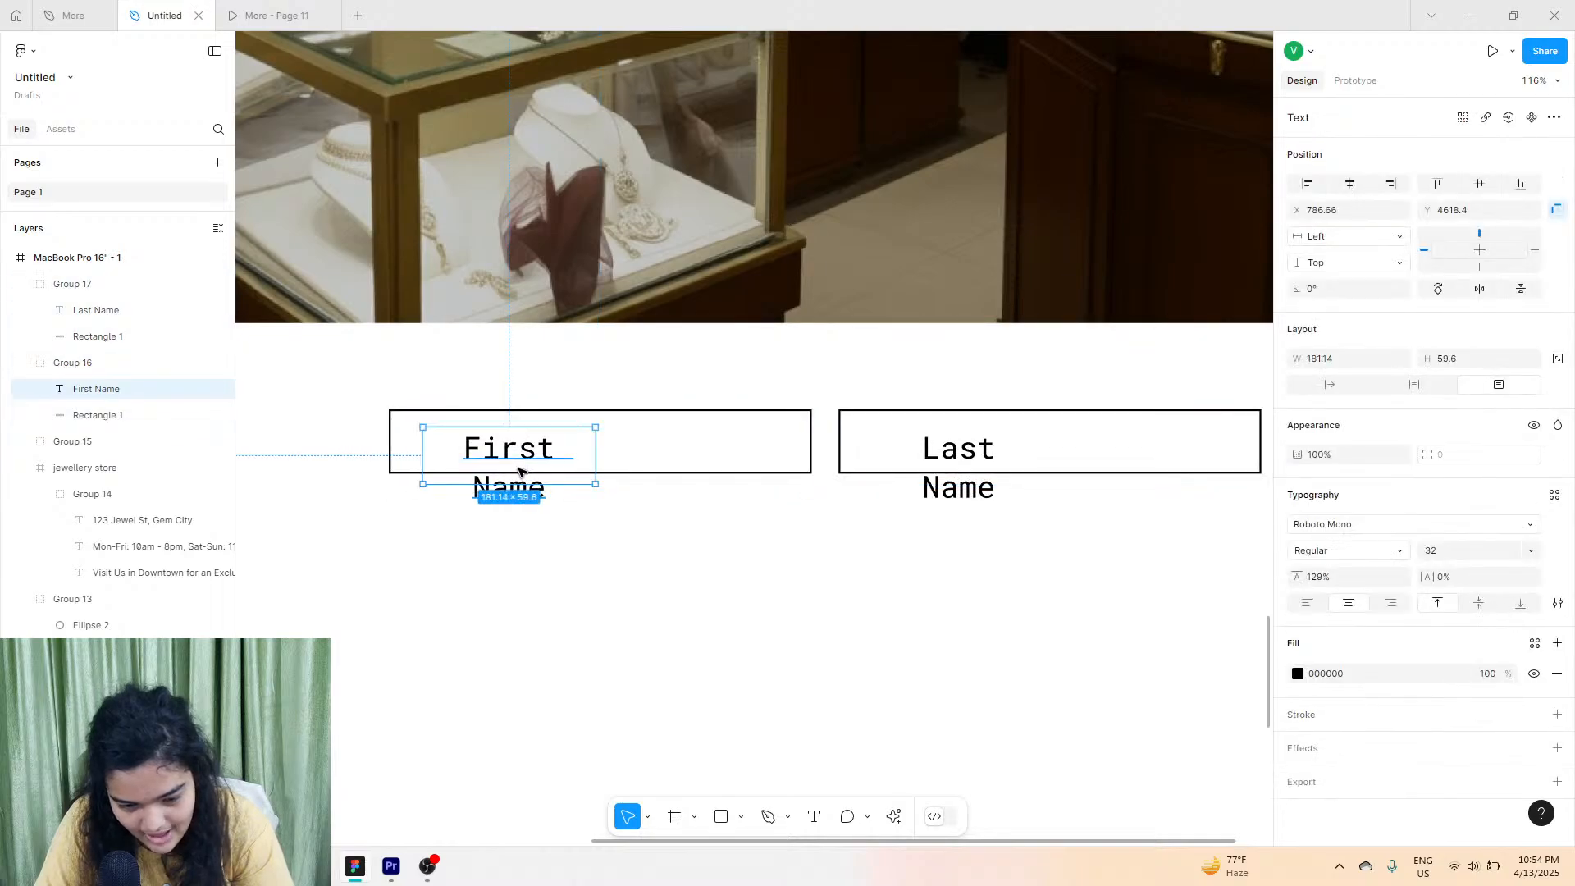
{"action": "left_click", "coordinate": [941, 452], "text": "shift"}
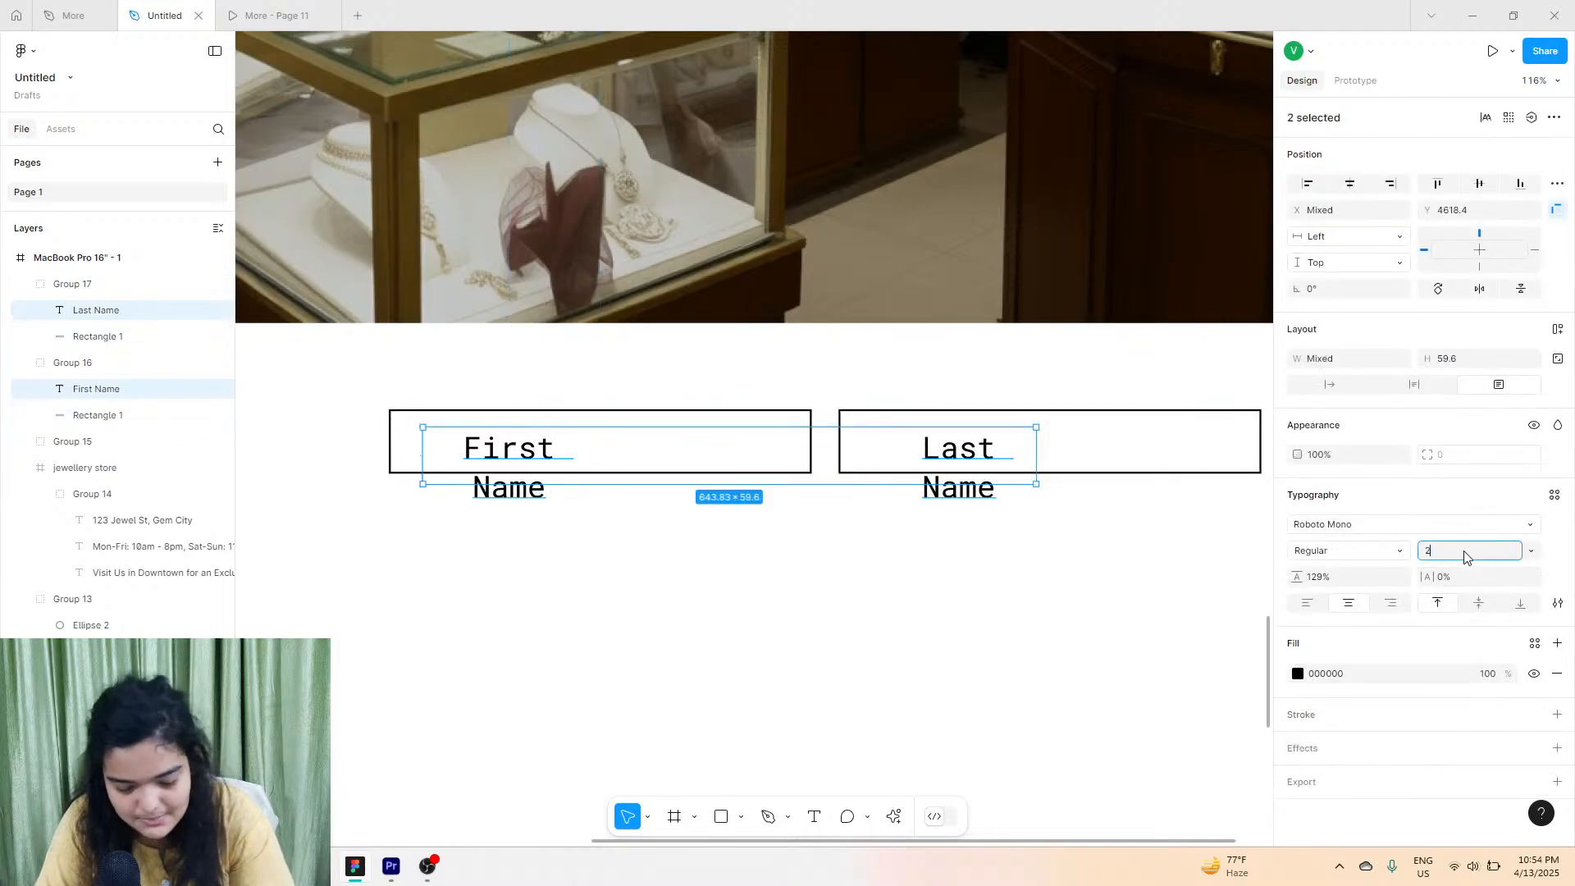
{"action": "key", "text": "Return"}
{"action": "left_click", "coordinate": [1056, 693]}
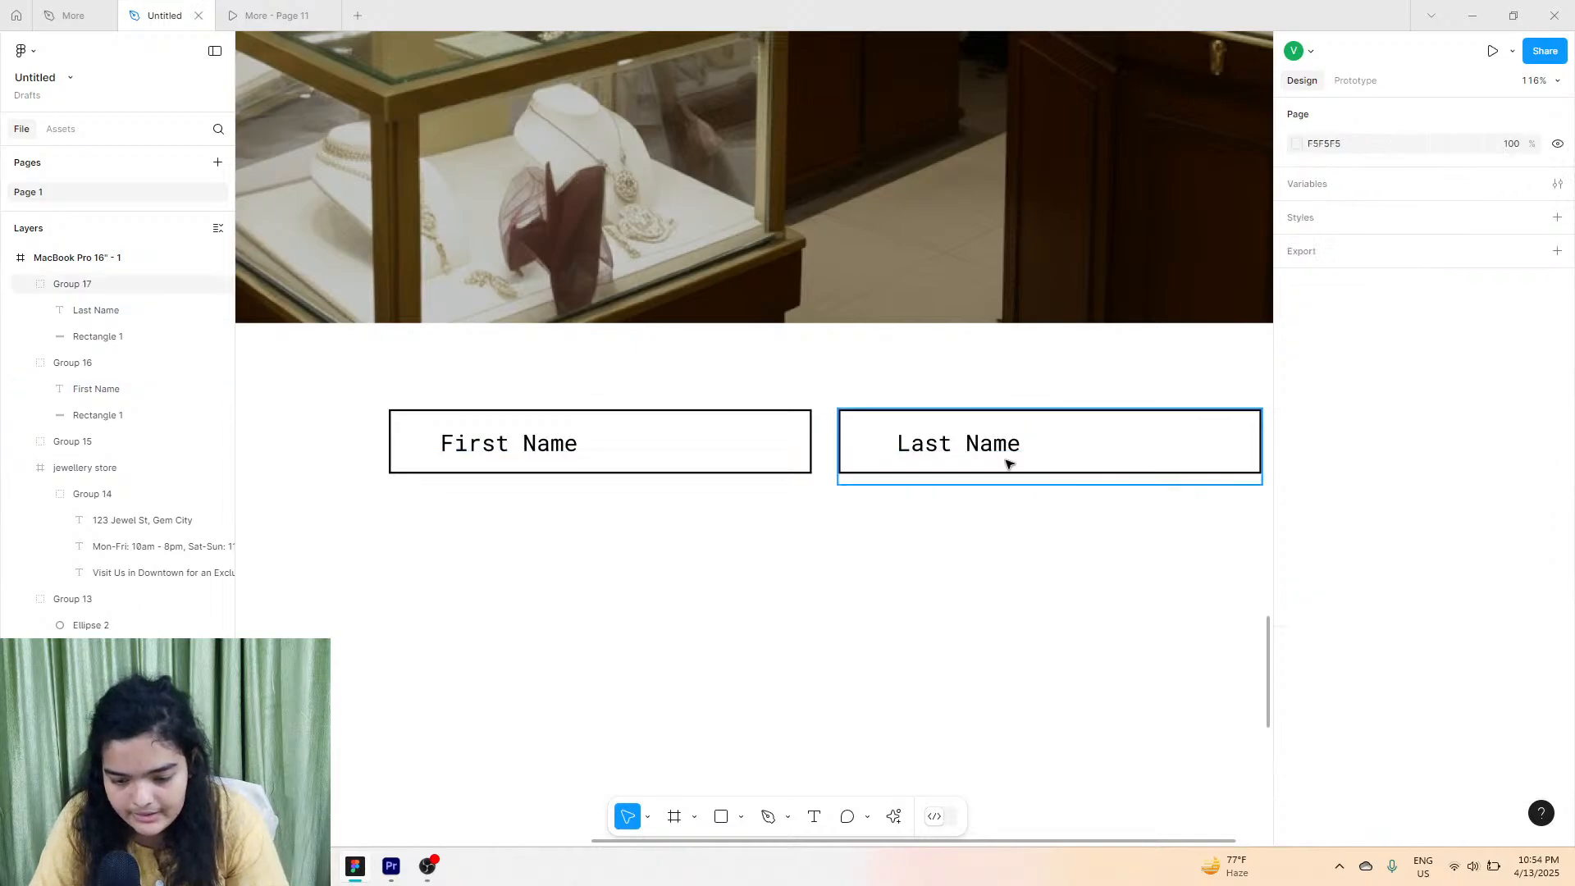
Align both name fields with the Get in Touch heading, placing the pair at X 741, Y 4604.
{"action": "left_click_drag", "start_coordinate": [1149, 549], "coordinate": [538, 414]}
{"action": "left_click_drag", "start_coordinate": [696, 461], "coordinate": [685, 469]}
{"action": "scroll", "coordinate": [686, 470], "scroll_direction": "down", "scroll_amount": 5}
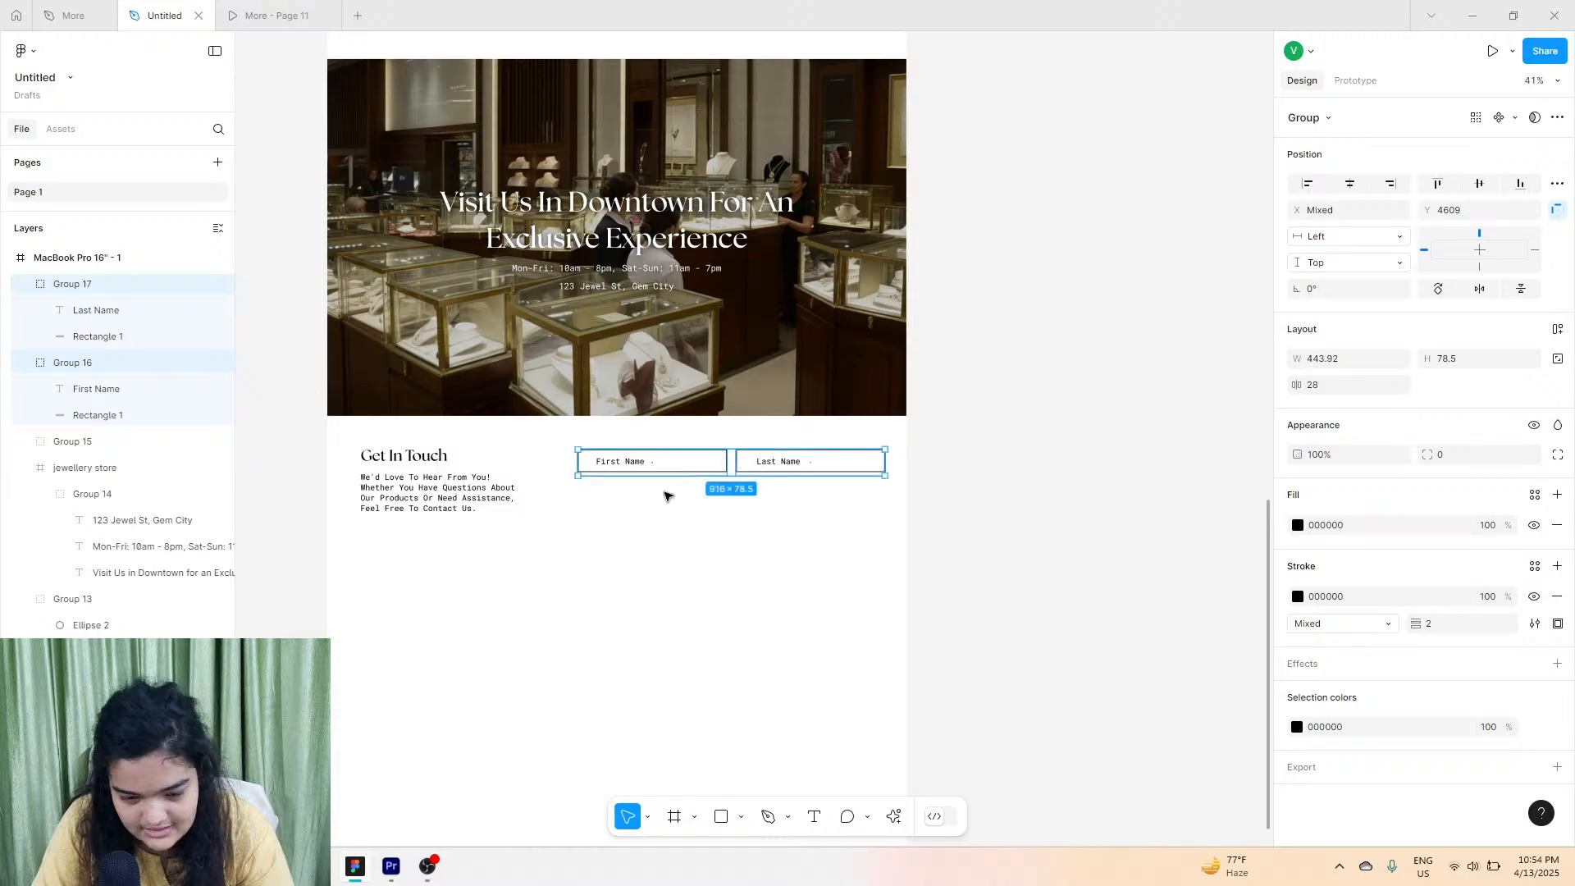
{"action": "left_click", "coordinate": [663, 484]}
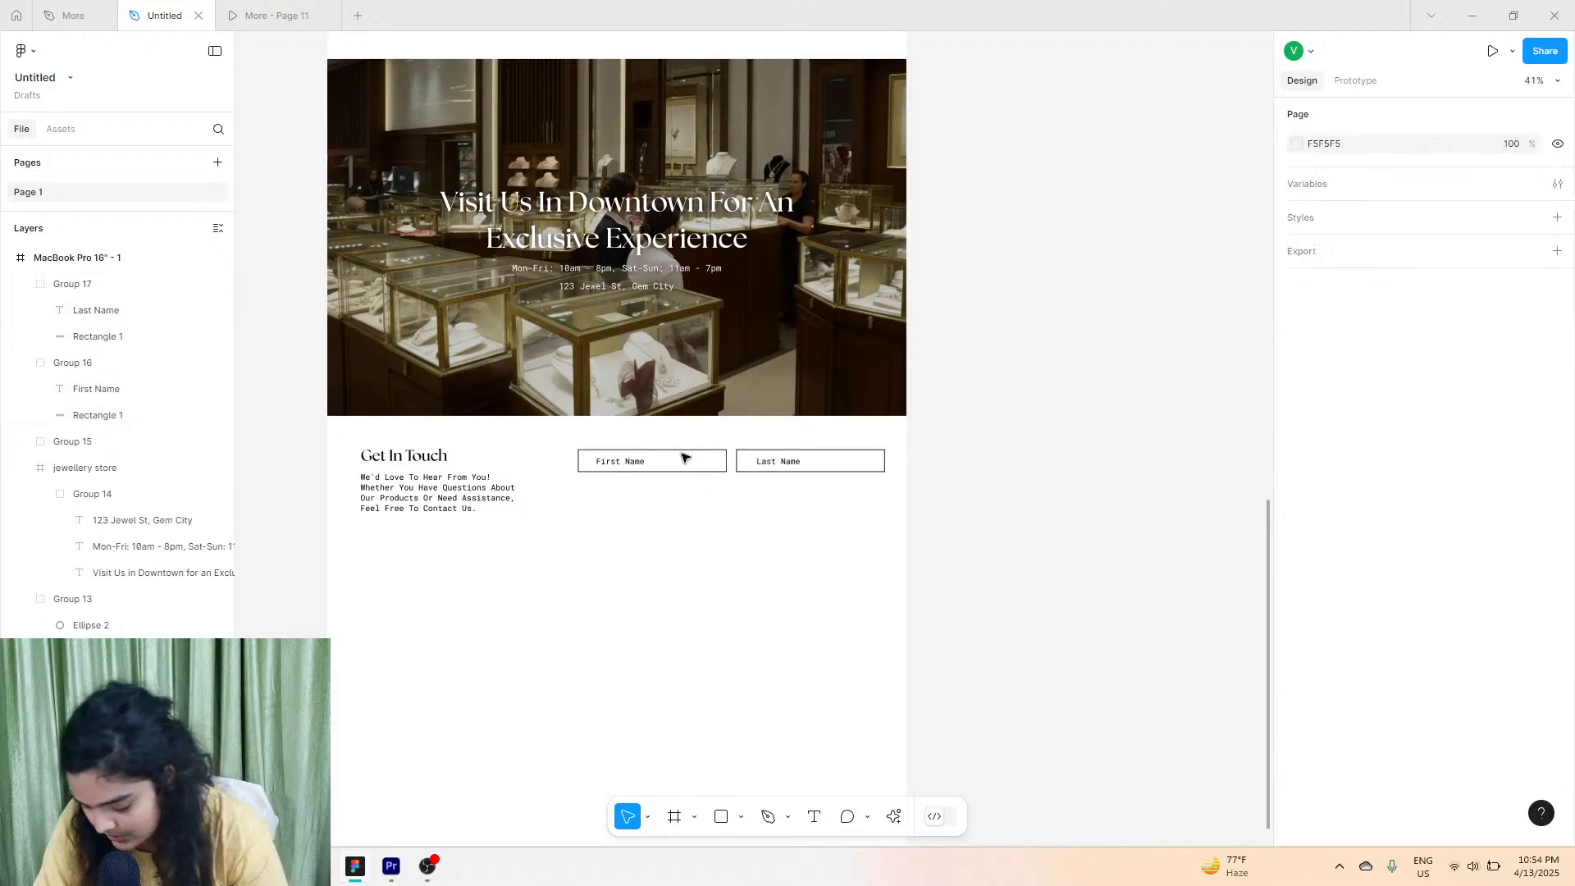
{"action": "scroll", "coordinate": [685, 458], "scroll_direction": "down", "scroll_amount": 1}
{"action": "mouse_move", "coordinate": [680, 472]}
{"action": "left_mouse_down"}
{"action": "mouse_move", "coordinate": [791, 410]}
{"action": "mouse_move", "coordinate": [704, 423]}
{"action": "left_mouse_up"}
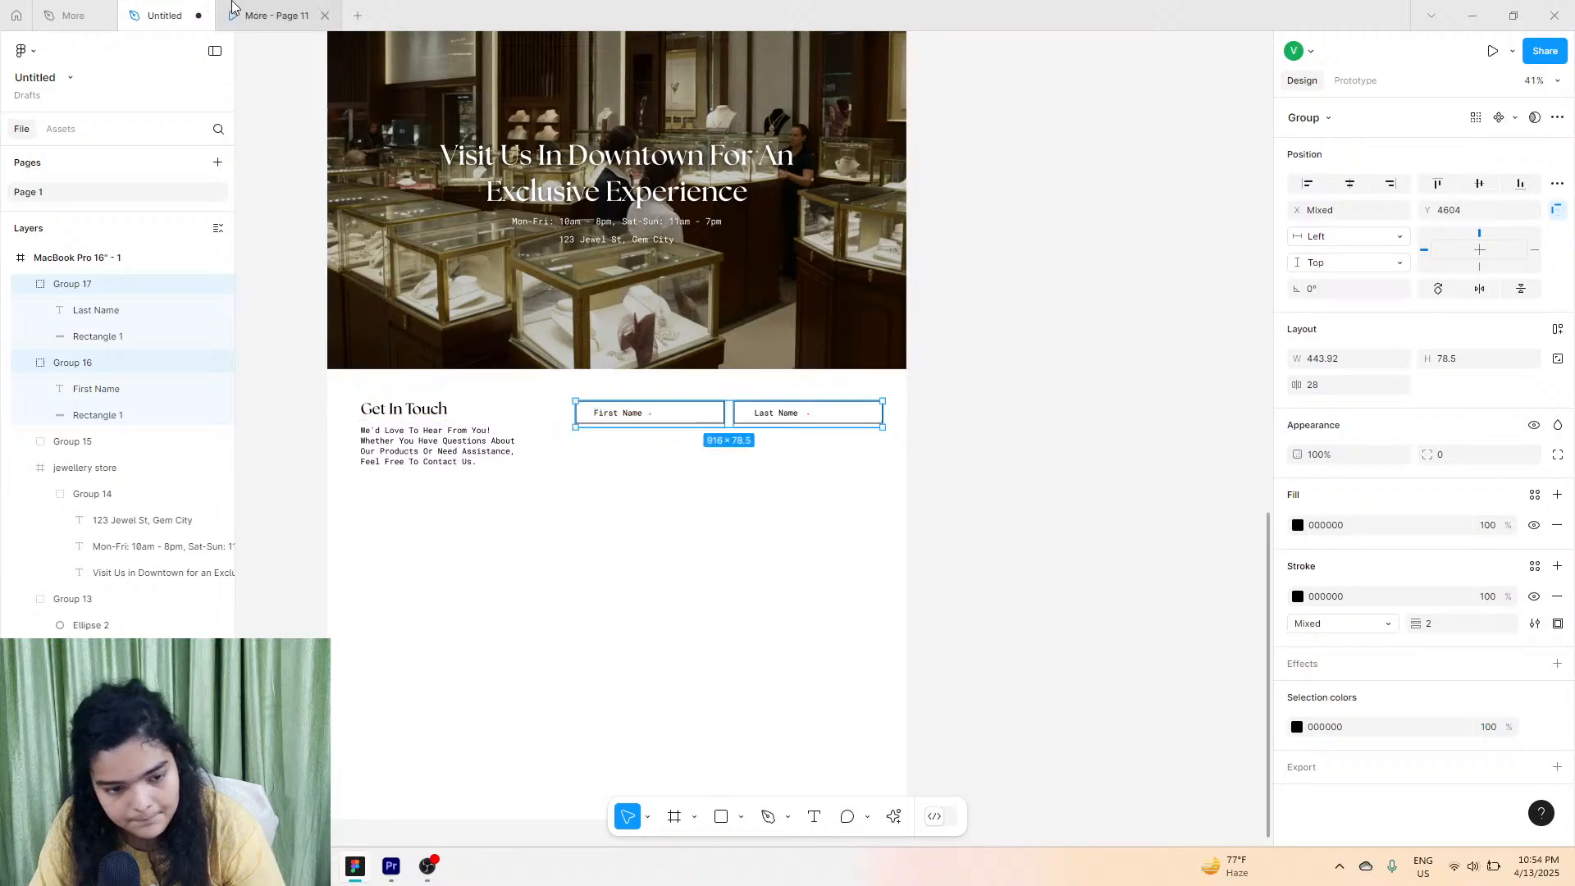
Copy the First Name field below itself to Y 4700 and widen the copy to 916, spanning both name fields.
{"action": "left_click", "coordinate": [271, 15]}
{"action": "left_click", "coordinate": [187, 12]}
{"action": "scroll", "coordinate": [617, 419], "scroll_direction": "down", "scroll_amount": 1}
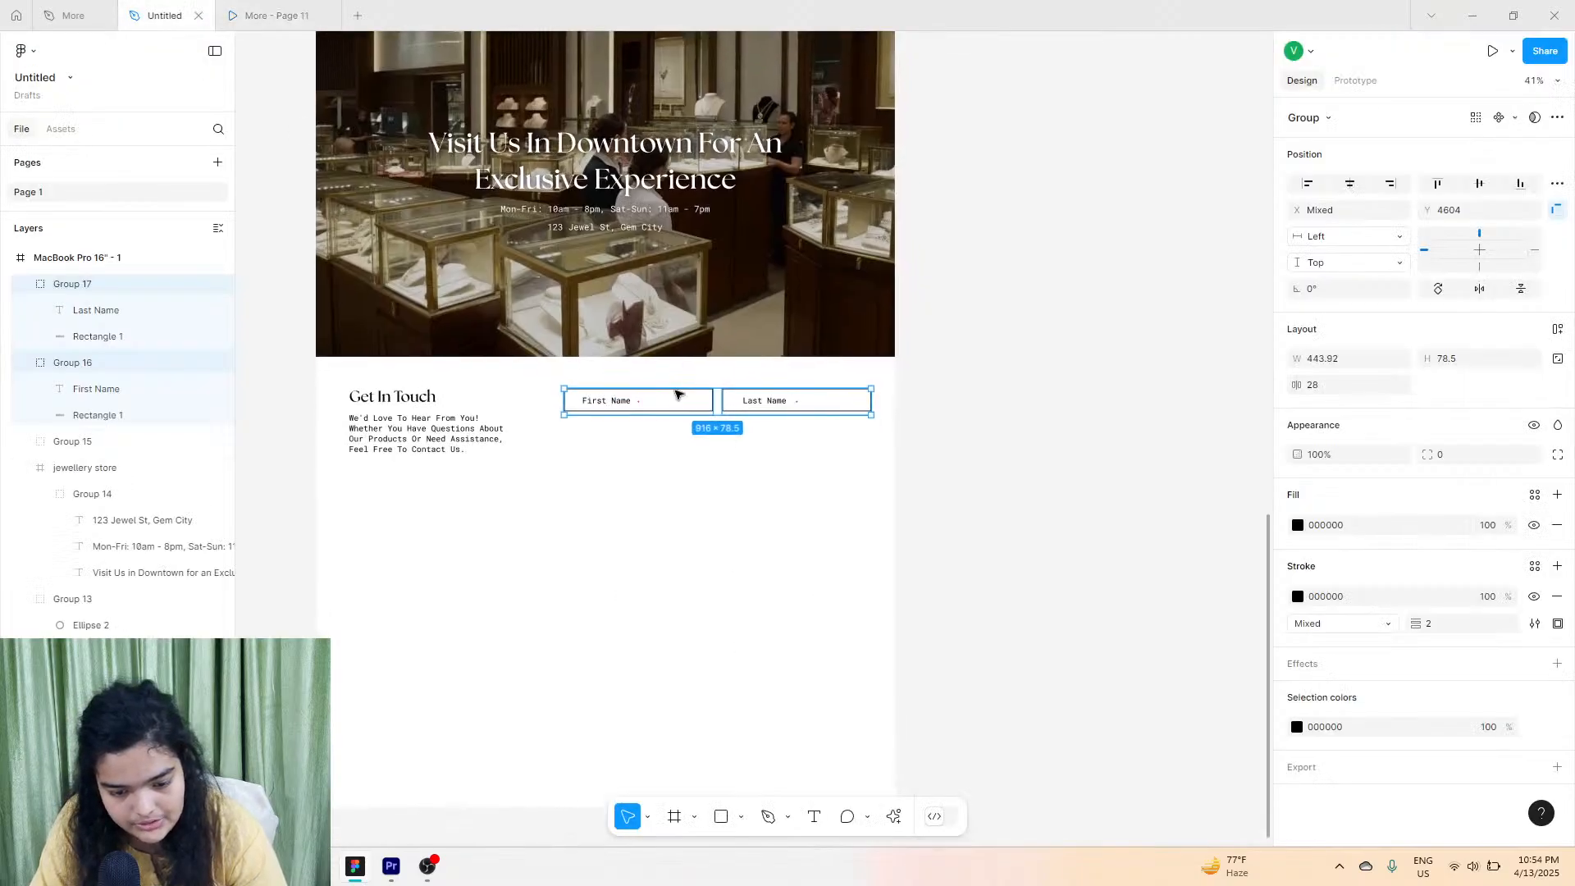
{"action": "double_click", "coordinate": [681, 399]}
{"action": "left_click", "coordinate": [683, 401]}
{"action": "left_click", "coordinate": [665, 415]}
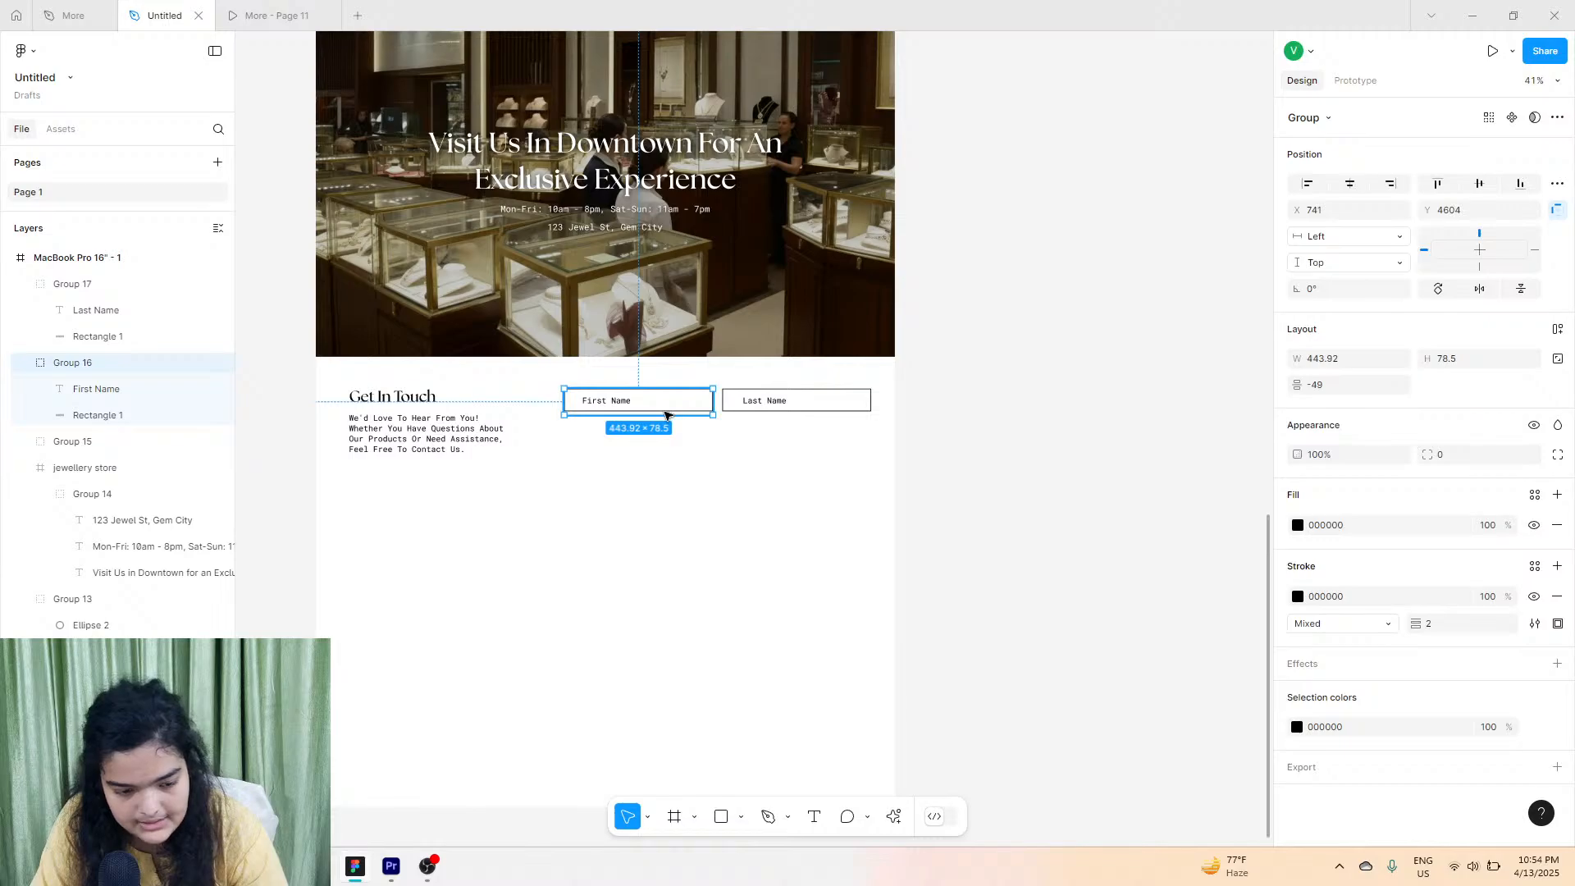
{"action": "left_click_drag", "start_coordinate": [663, 413], "coordinate": [872, 433], "text": "alt"}
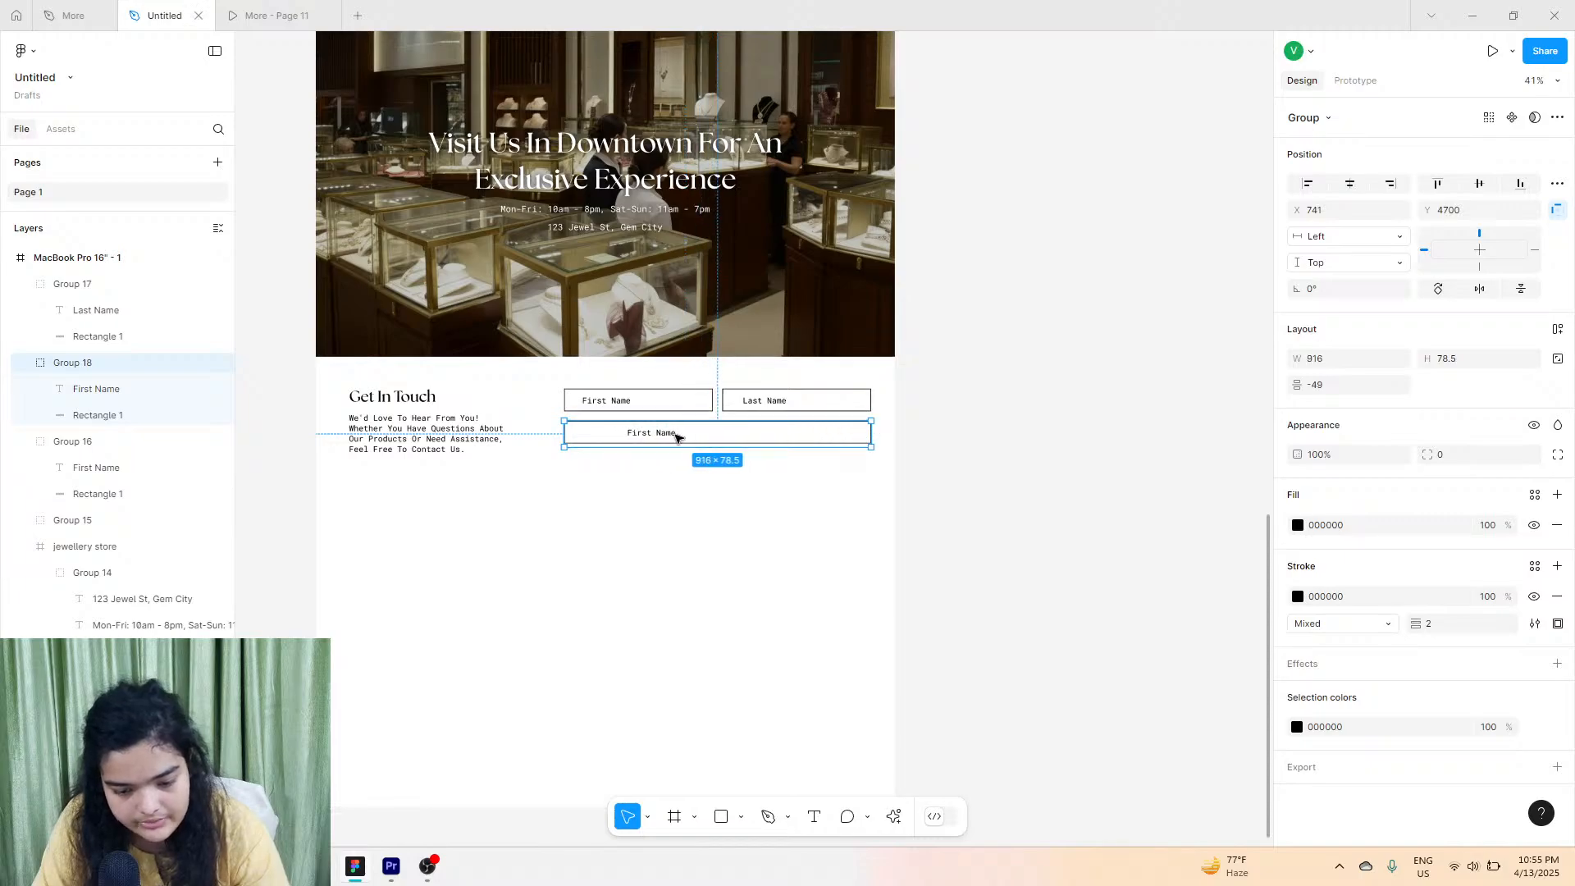
Switch the label in the wide third field to auto width.
{"action": "double_click", "coordinate": [646, 437]}
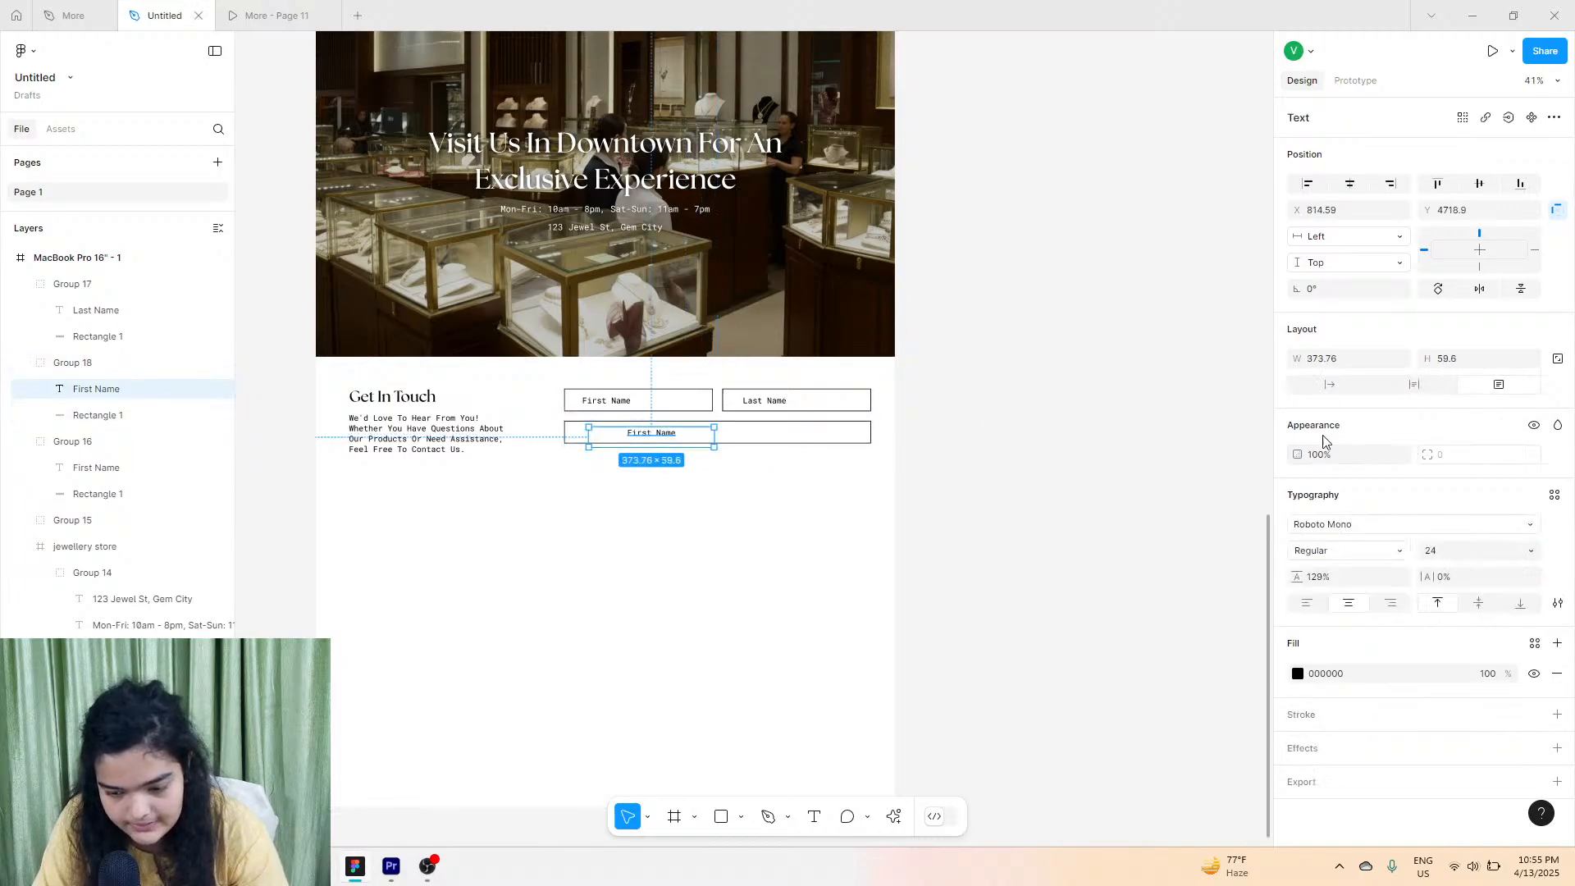
{"action": "left_click", "coordinate": [1330, 384]}
{"action": "scroll", "coordinate": [656, 439], "scroll_direction": "up", "scroll_amount": 10}
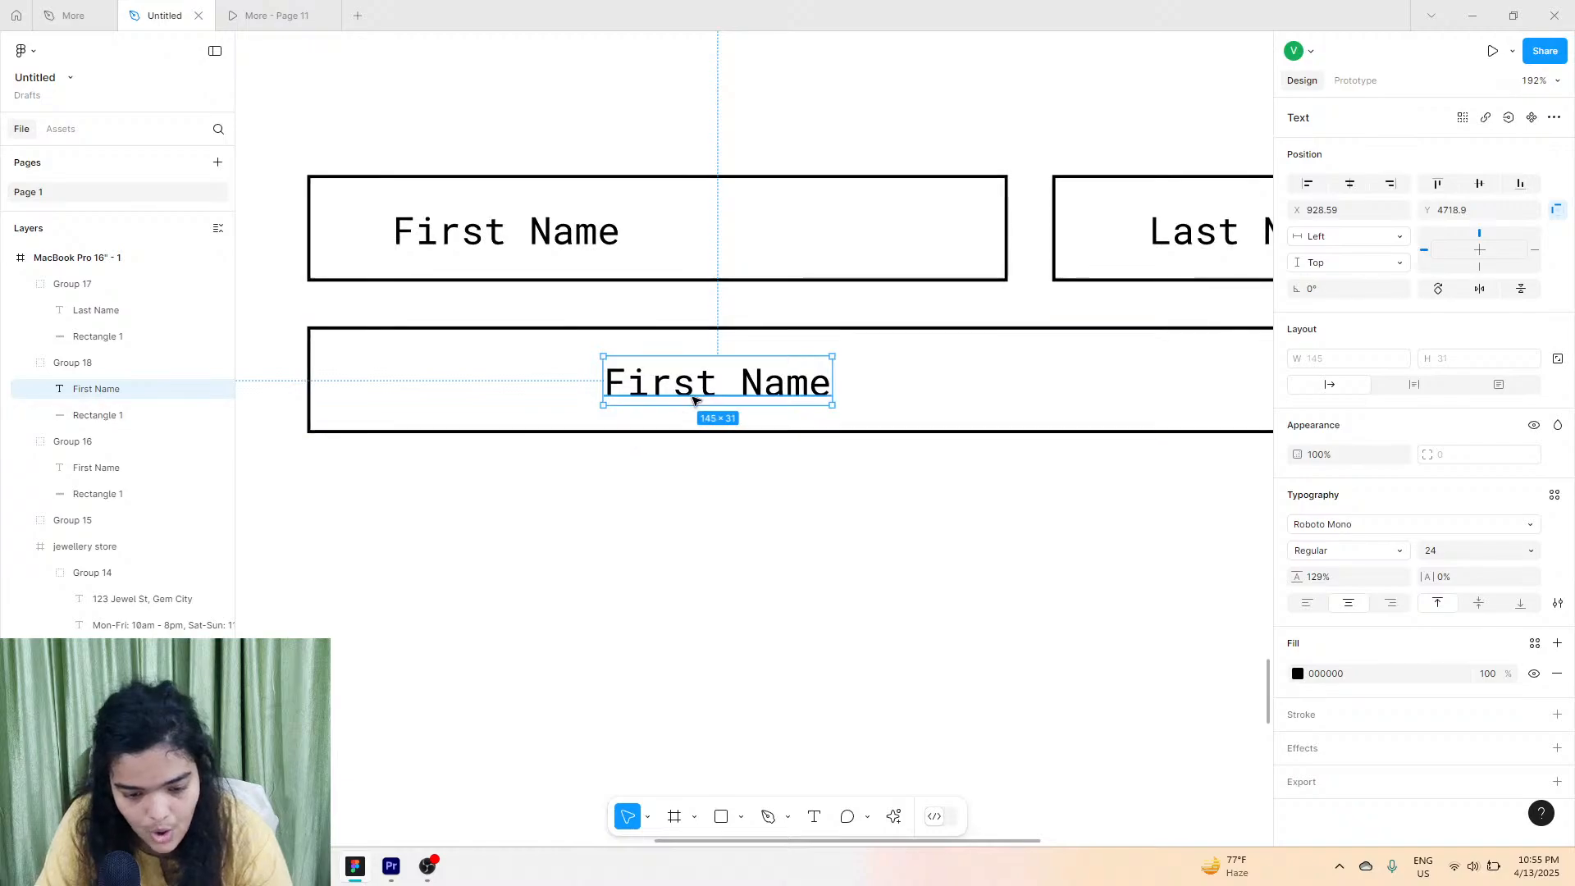
Change the label in the wide third field to "Email Address" and position it at X 796, Y 4718.
{"action": "left_click_drag", "start_coordinate": [473, 407], "coordinate": [461, 399]}
{"action": "key", "text": "Return"}
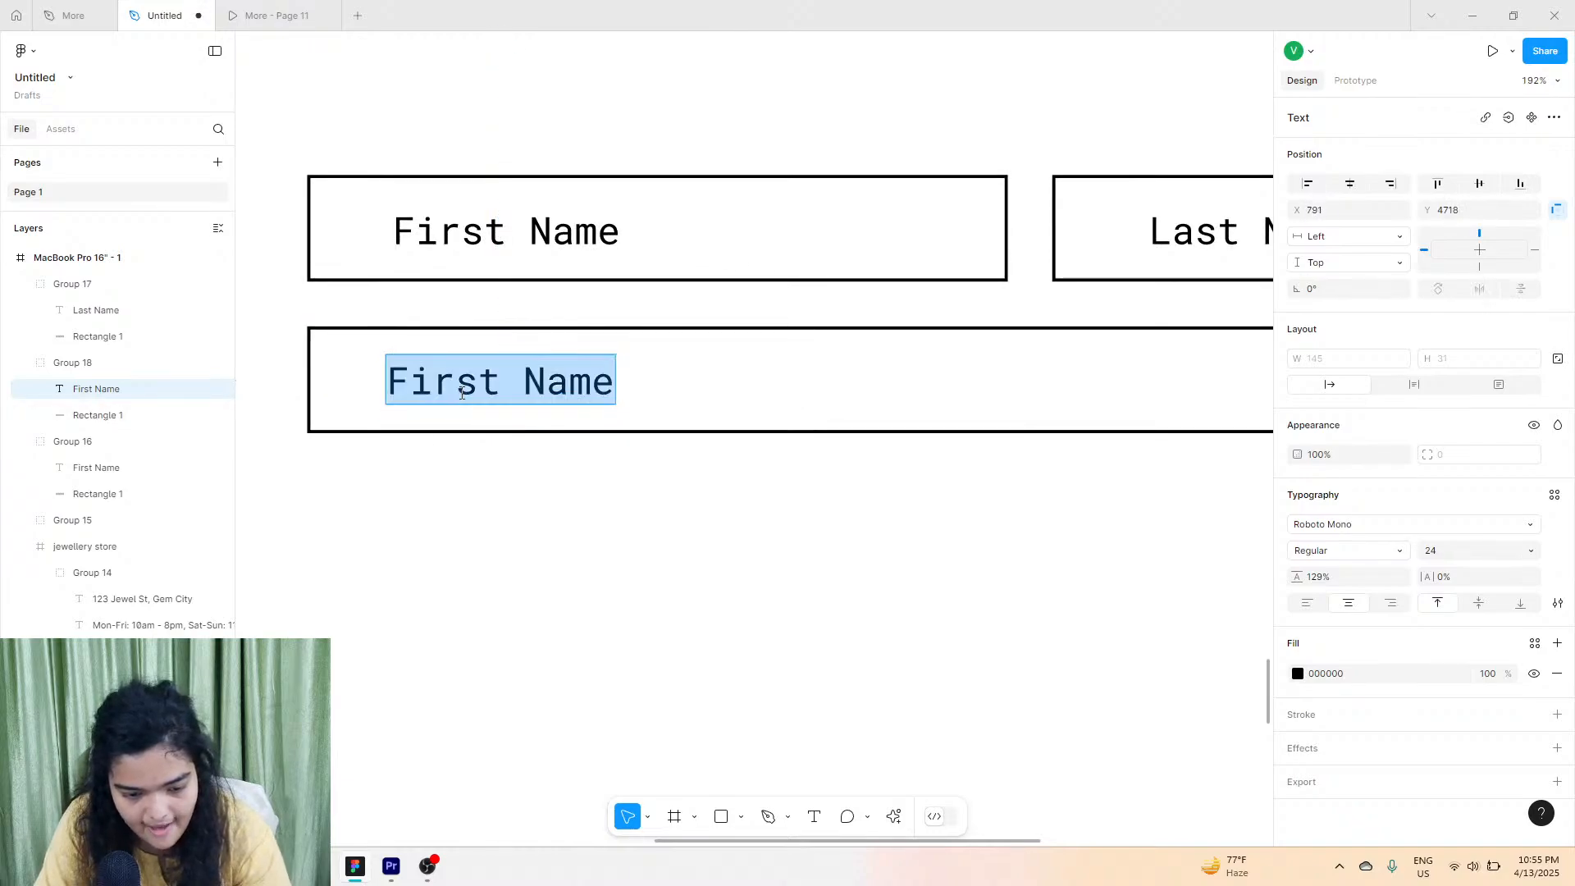
{"action": "type", "text": "Email"}
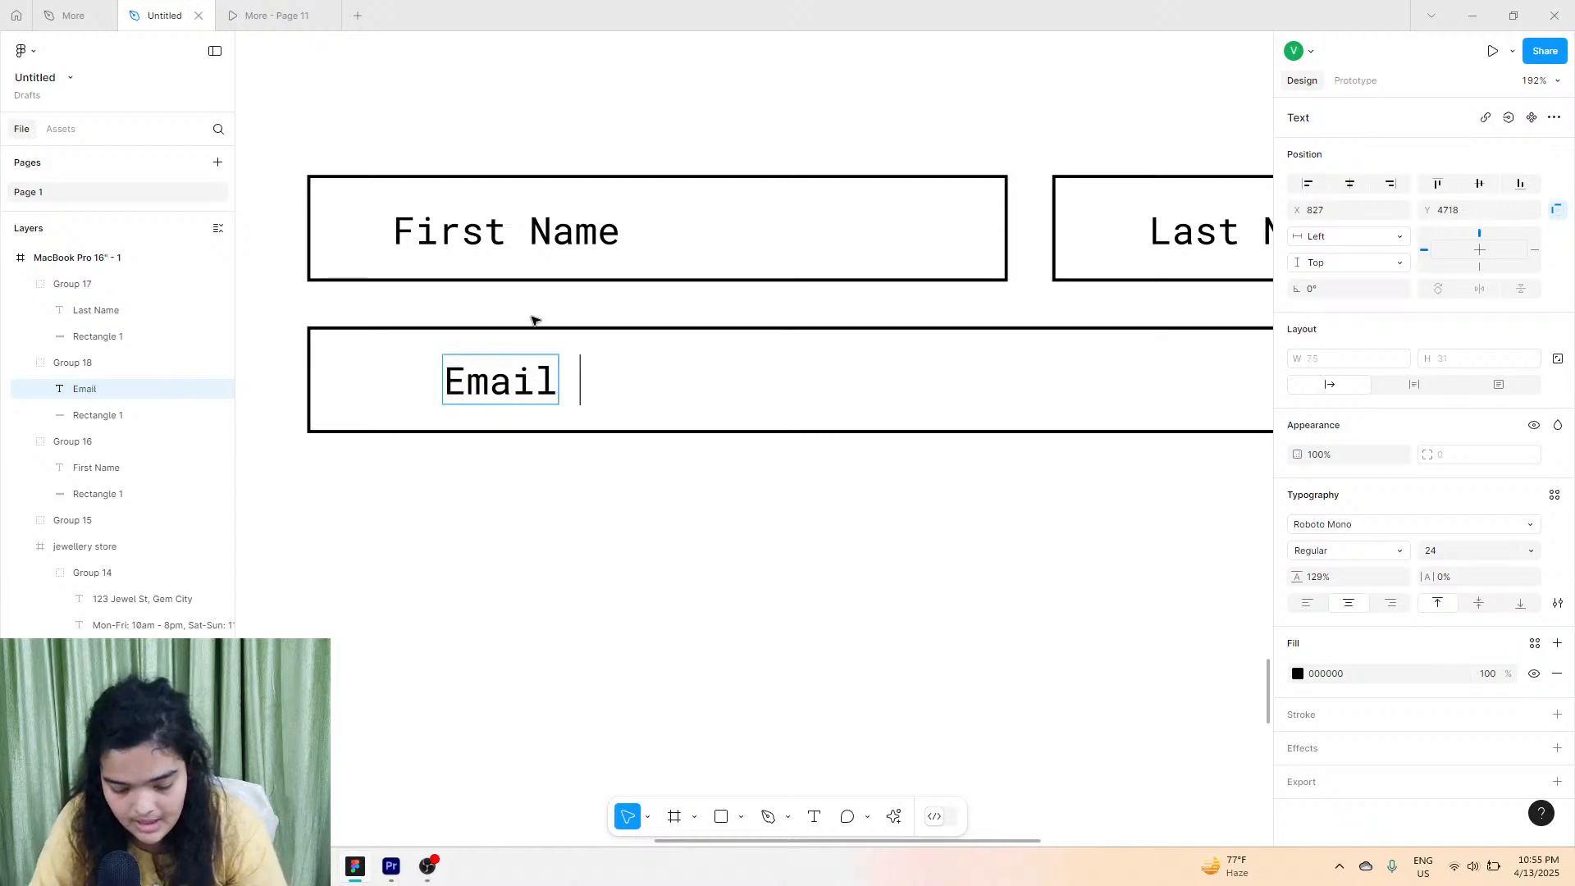
{"action": "type", "text": " Address"}
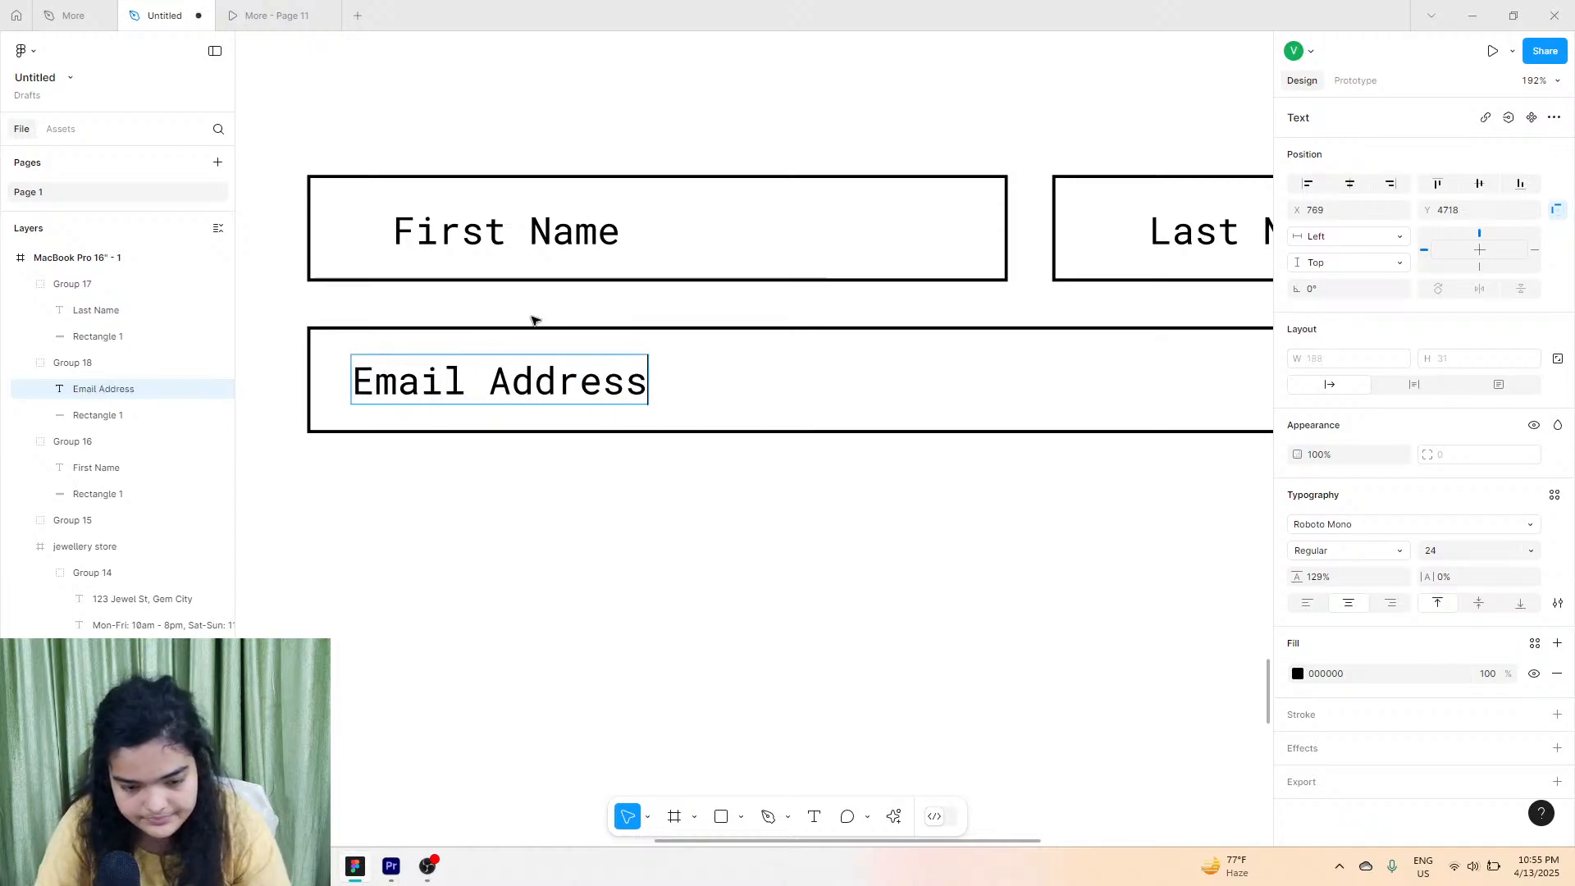
{"action": "key", "text": "Escape"}
{"action": "left_click_drag", "start_coordinate": [405, 379], "coordinate": [444, 373]}
Duplicate the Email Address field below as a tall box, with its label at auto width near the box's upper edge at Y 4813.
{"action": "left_click_drag", "start_coordinate": [465, 497], "coordinate": [563, 729]}
{"action": "key", "text": "ctrl+d"}
{"action": "scroll", "coordinate": [570, 804], "scroll_direction": "down", "scroll_amount": 3}
{"action": "double_click", "coordinate": [548, 503]}
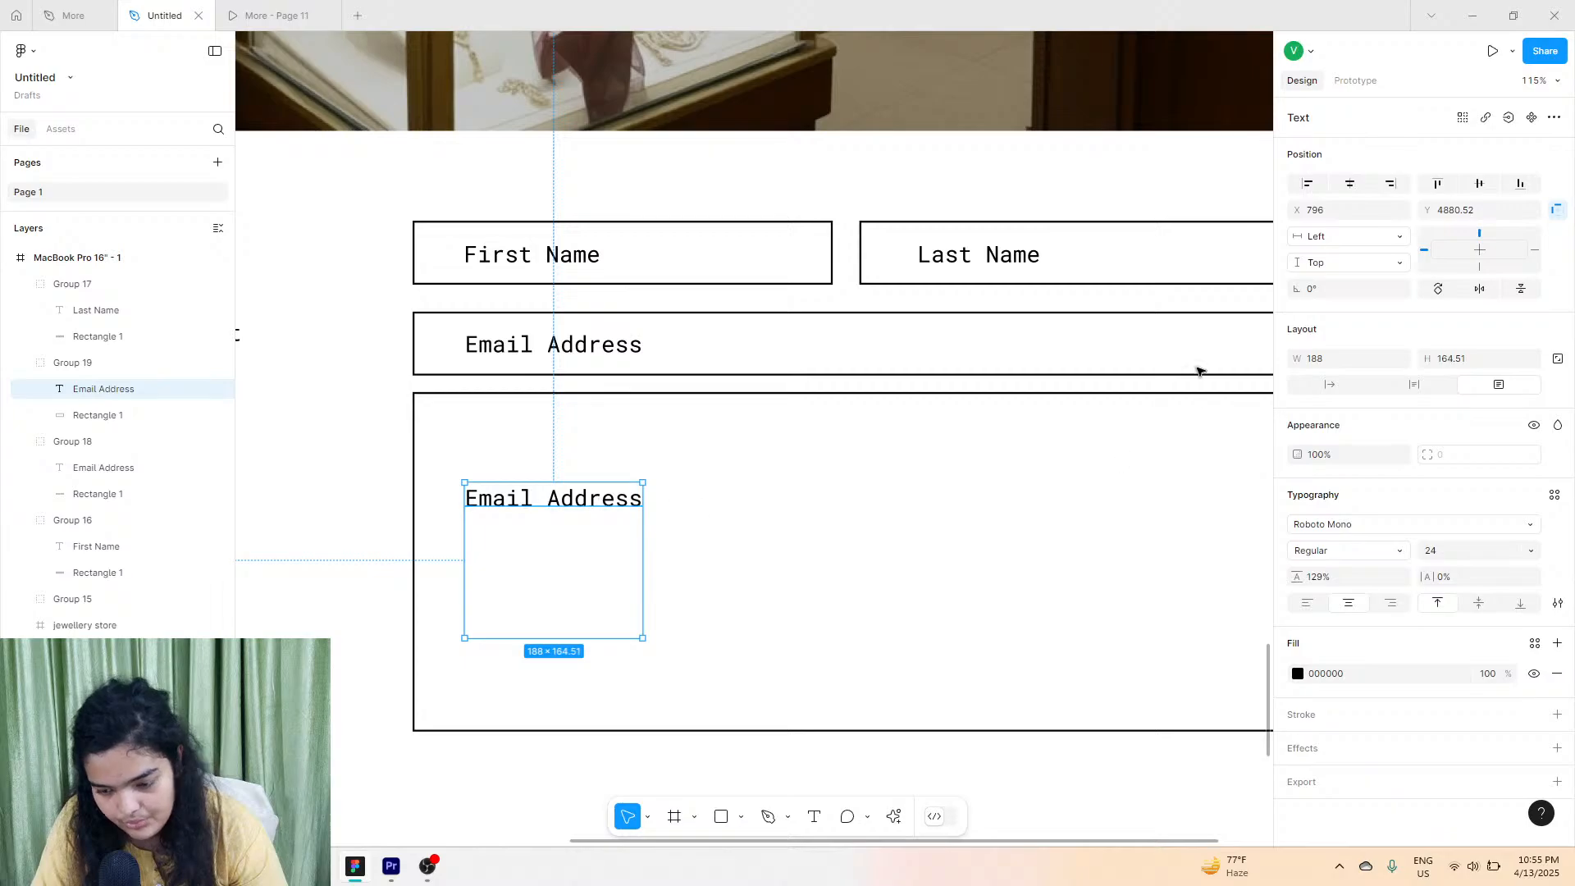
{"action": "left_click", "coordinate": [1325, 384]}
{"action": "left_click_drag", "start_coordinate": [562, 504], "coordinate": [561, 440]}
Switch the First Name and Last Name labels to auto width and adjust their positions, placing First Name at X 803, Y 4623.
{"action": "double_click", "coordinate": [521, 255]}
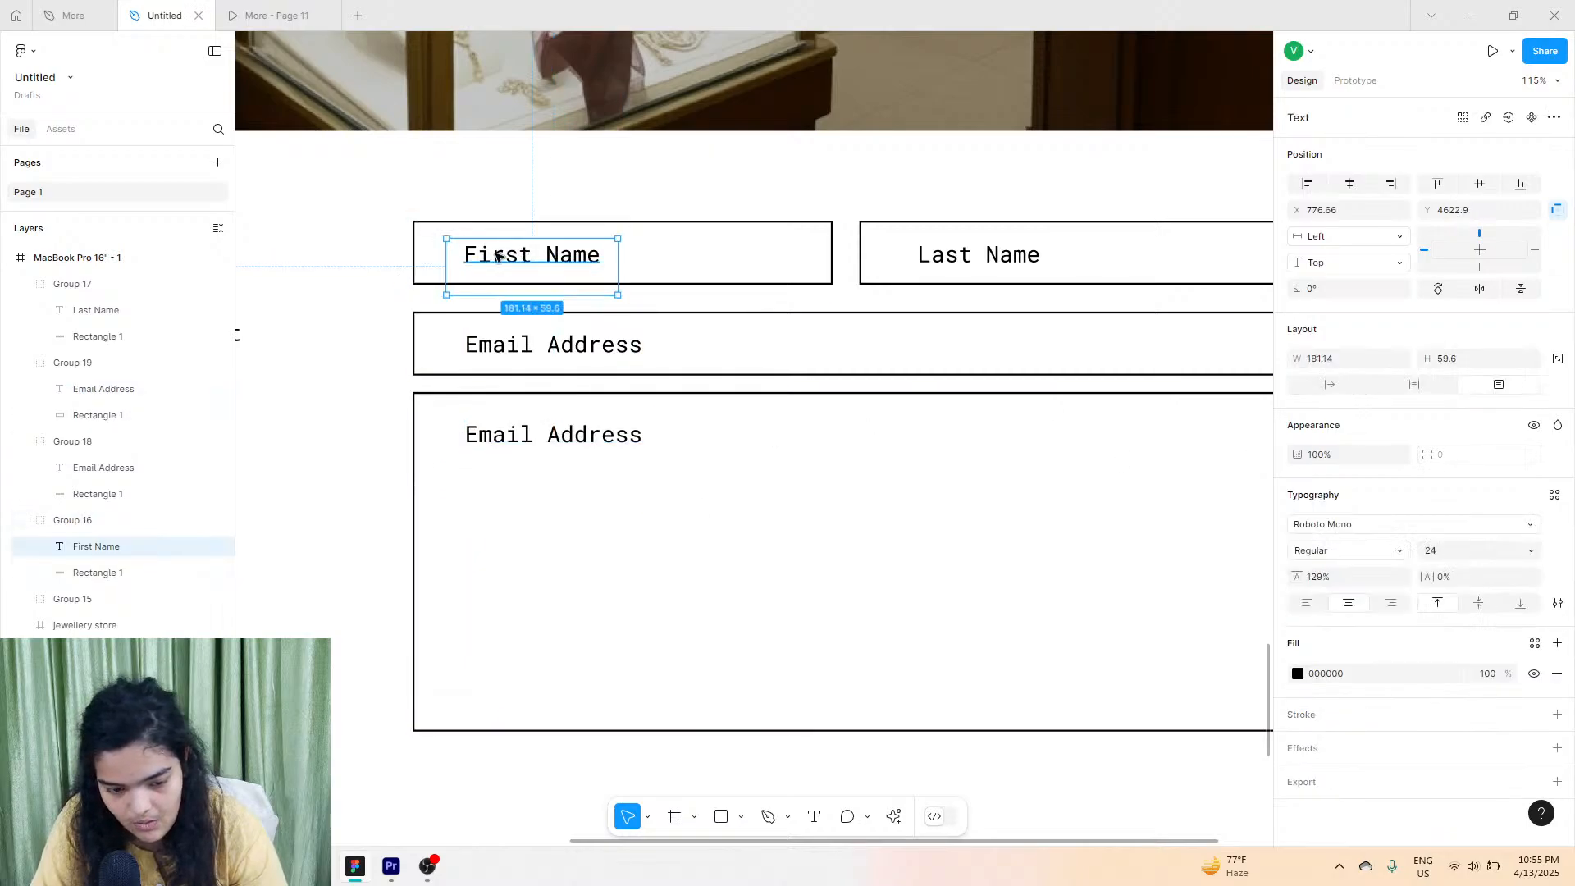
{"action": "left_click", "coordinate": [1328, 384]}
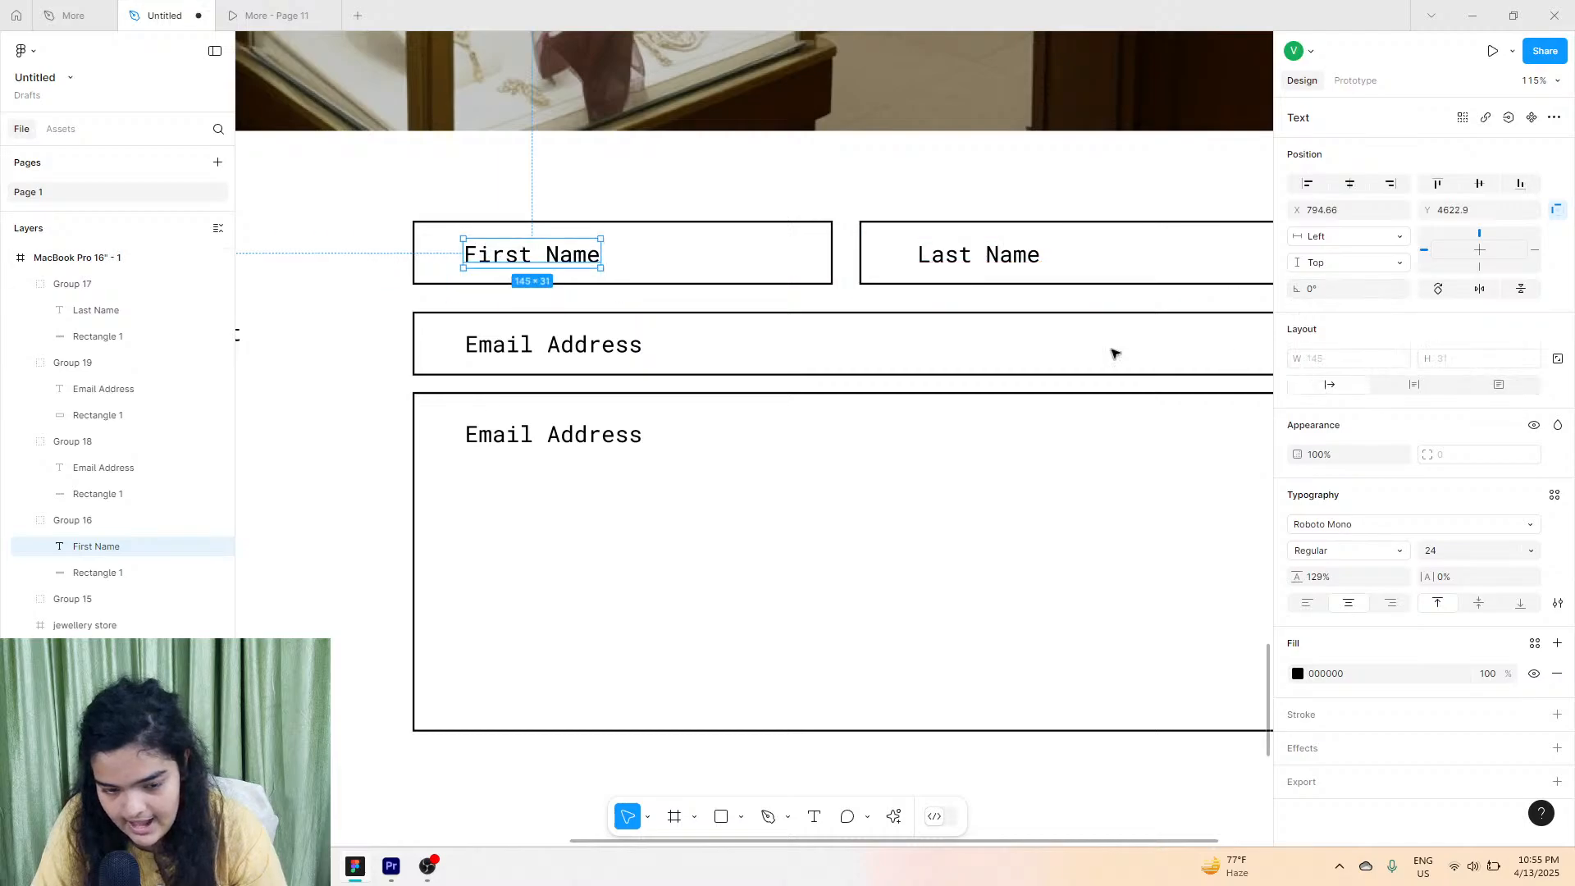
{"action": "left_click_drag", "start_coordinate": [524, 255], "coordinate": [529, 254]}
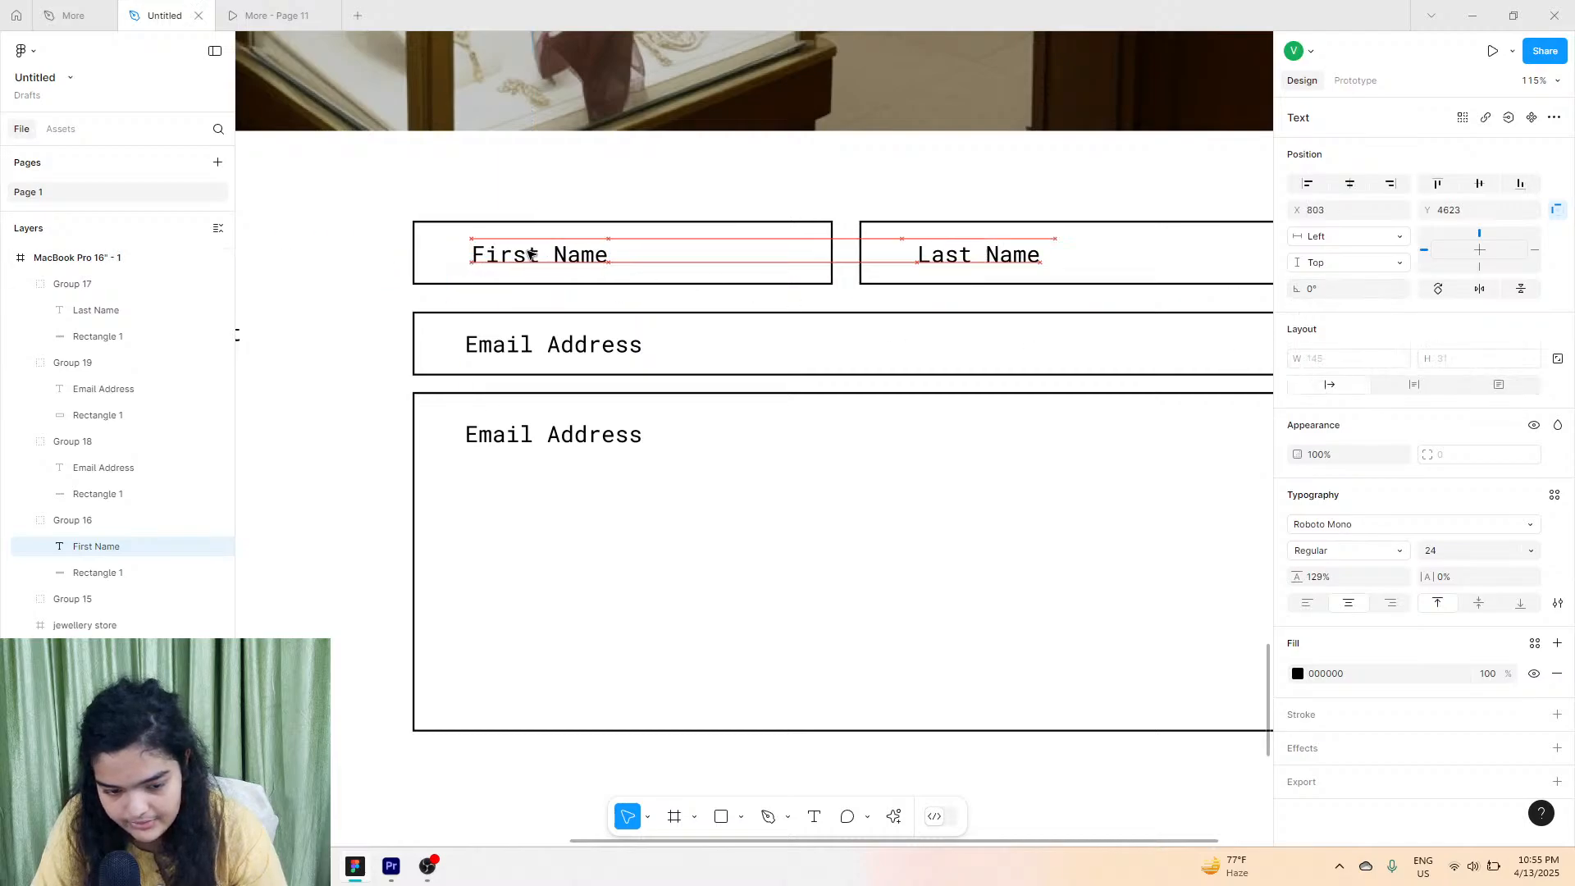
{"action": "left_click", "coordinate": [981, 257]}
{"action": "double_click", "coordinate": [1010, 254]}
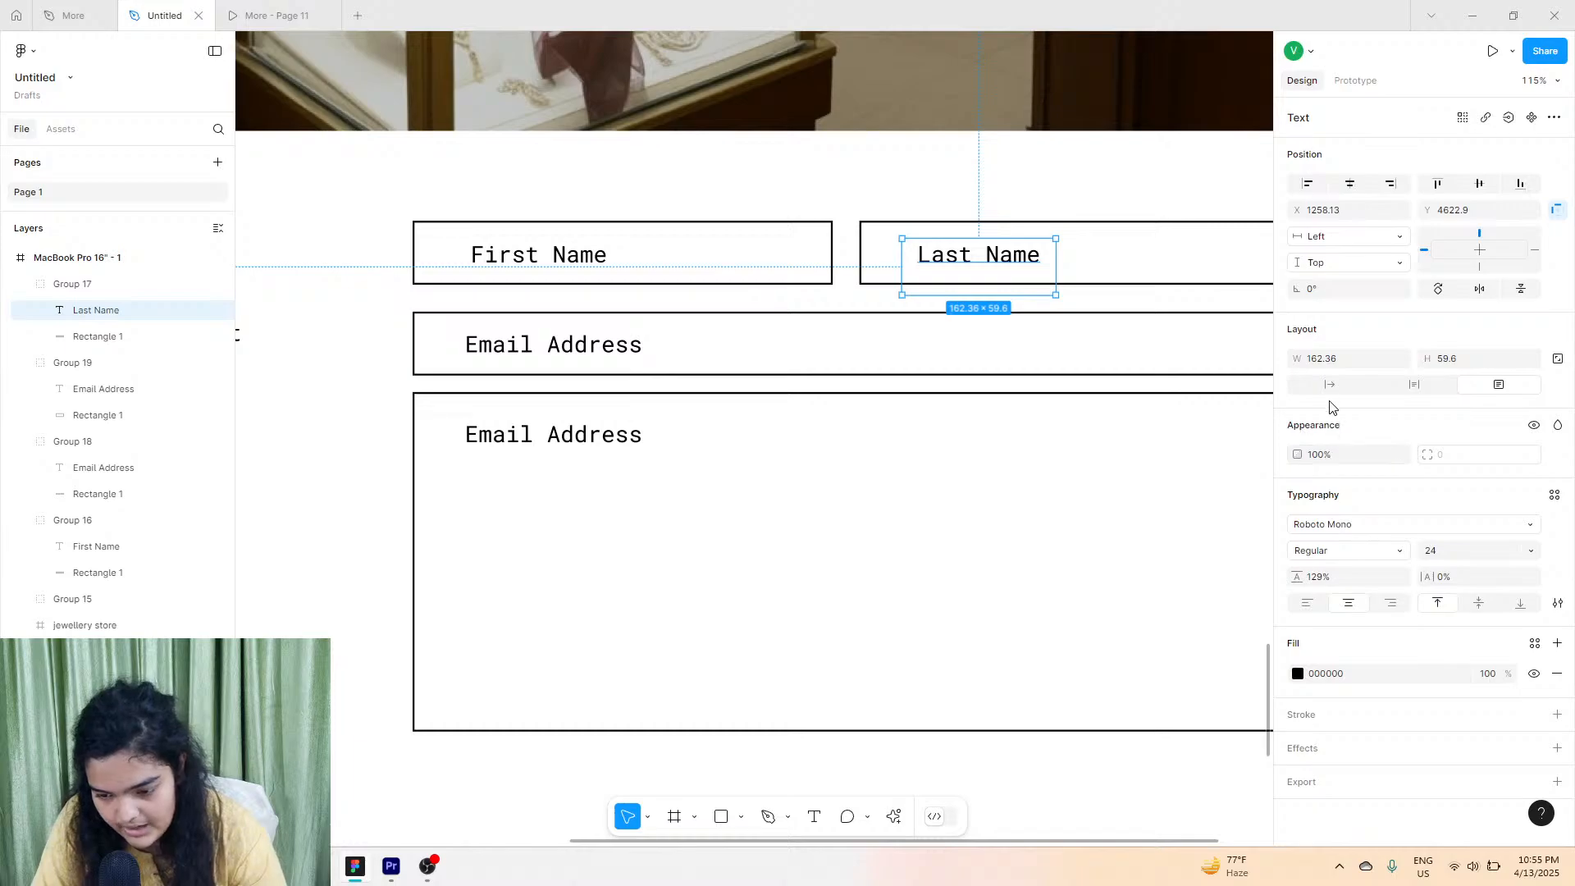
{"action": "left_click", "coordinate": [1329, 384]}
{"action": "left_click_drag", "start_coordinate": [974, 262], "coordinate": [971, 259]}
Change the tall box's label to "Message" and line it up with the left edge of the First Name label.
{"action": "double_click", "coordinate": [557, 437]}
{"action": "double_click", "coordinate": [557, 437]}
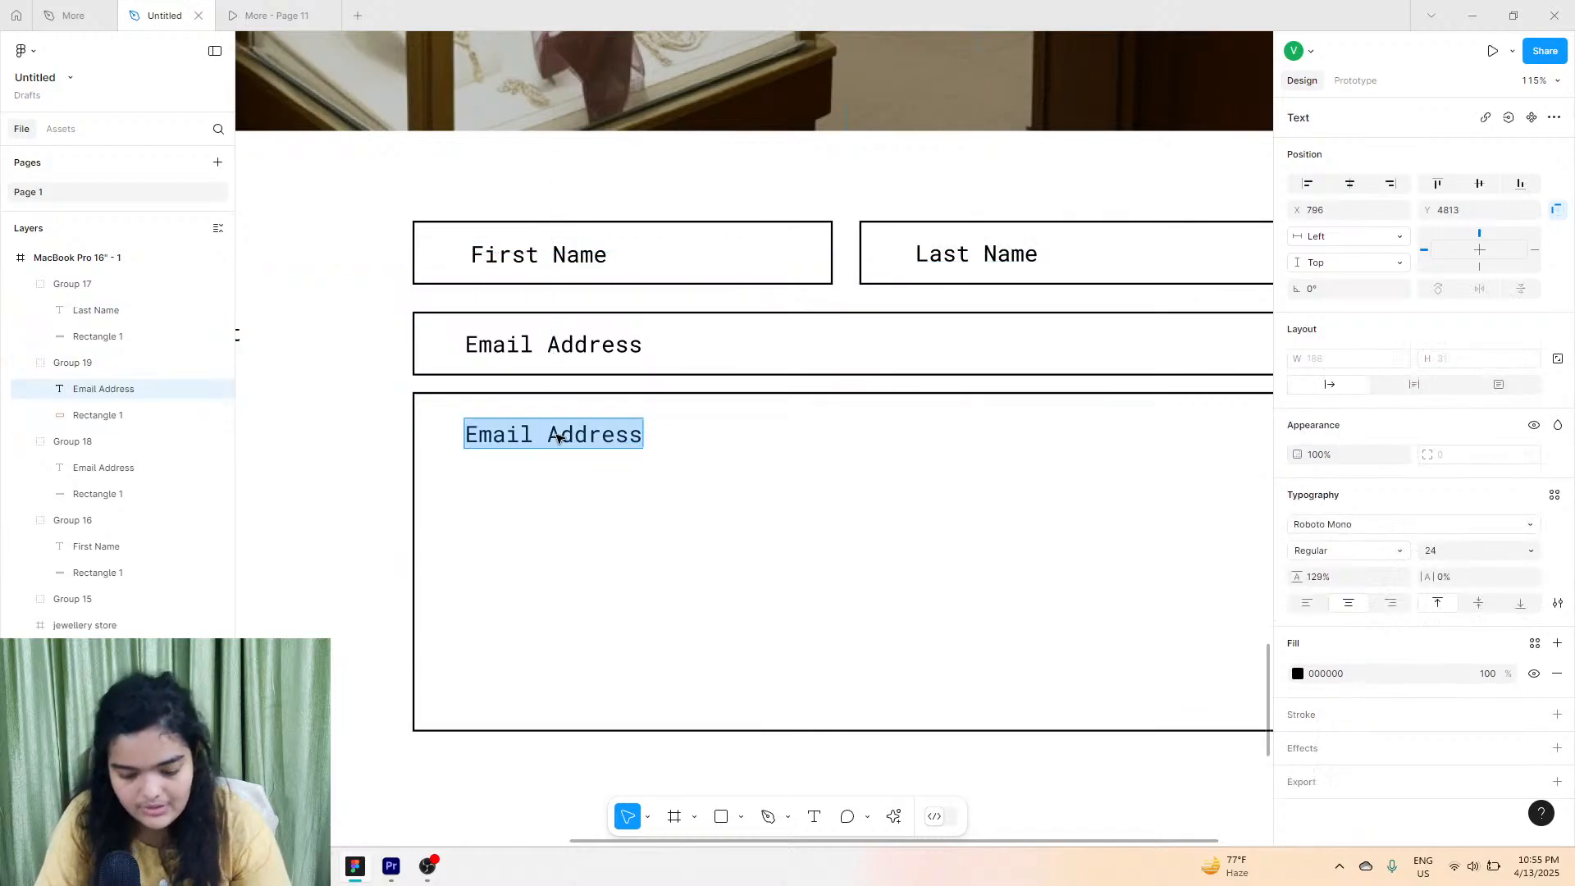
{"action": "type", "text": "Mesa"}
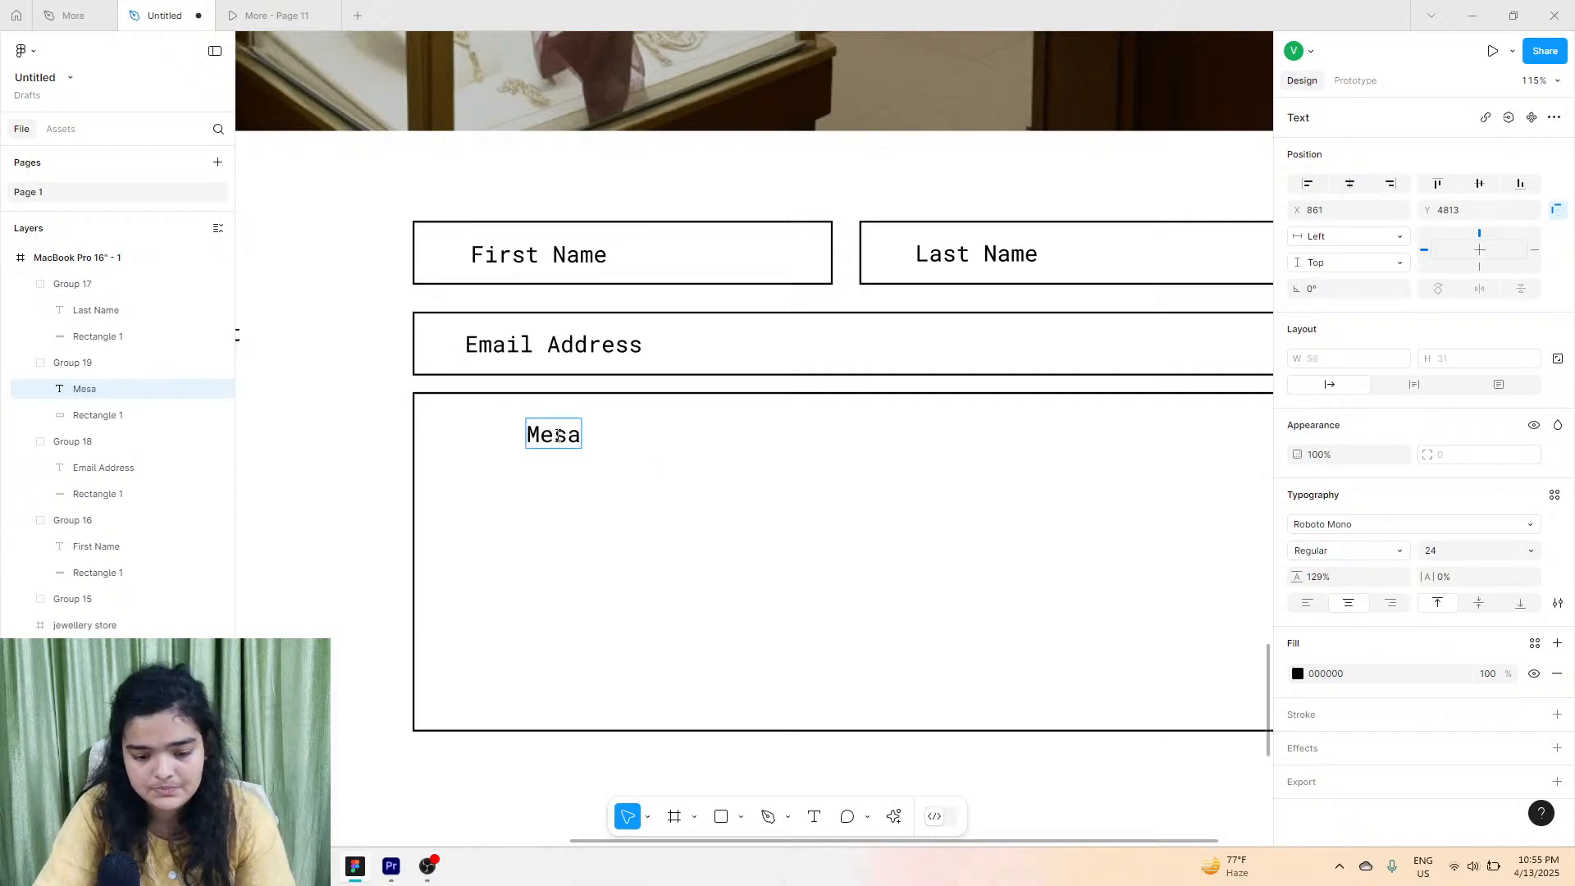
{"action": "type", "text": "e"}
{"action": "key", "text": "BackSpace"}
{"action": "key", "text": "BackSpace"}
{"action": "key", "text": "BackSpace"}
{"action": "type", "text": "a"}
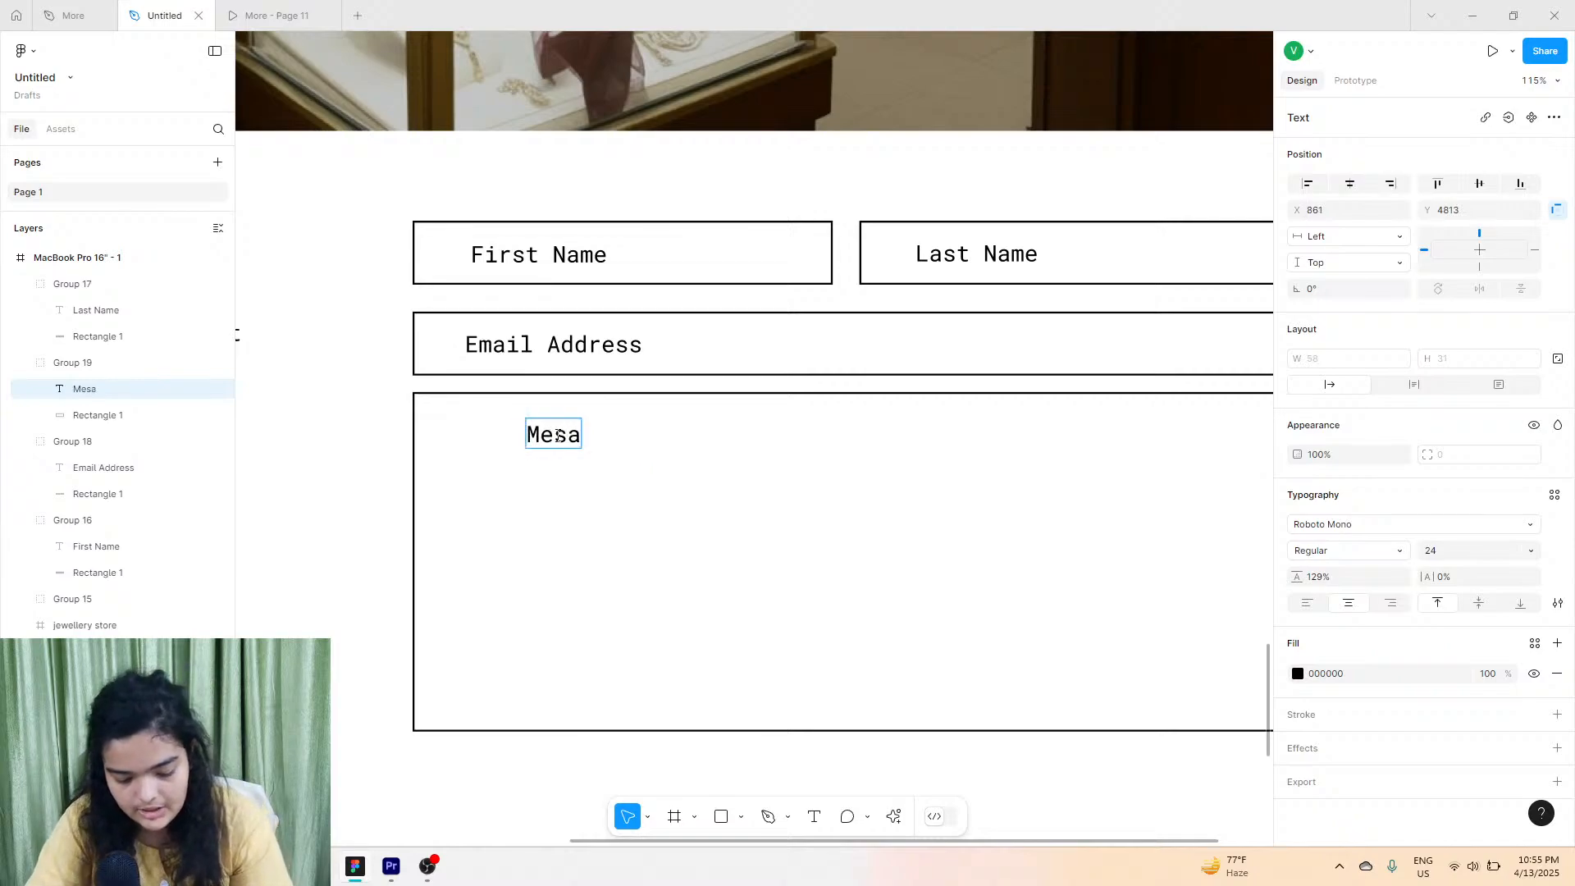
{"action": "key", "text": "BackSpace"}
{"action": "type", "text": "sage"}
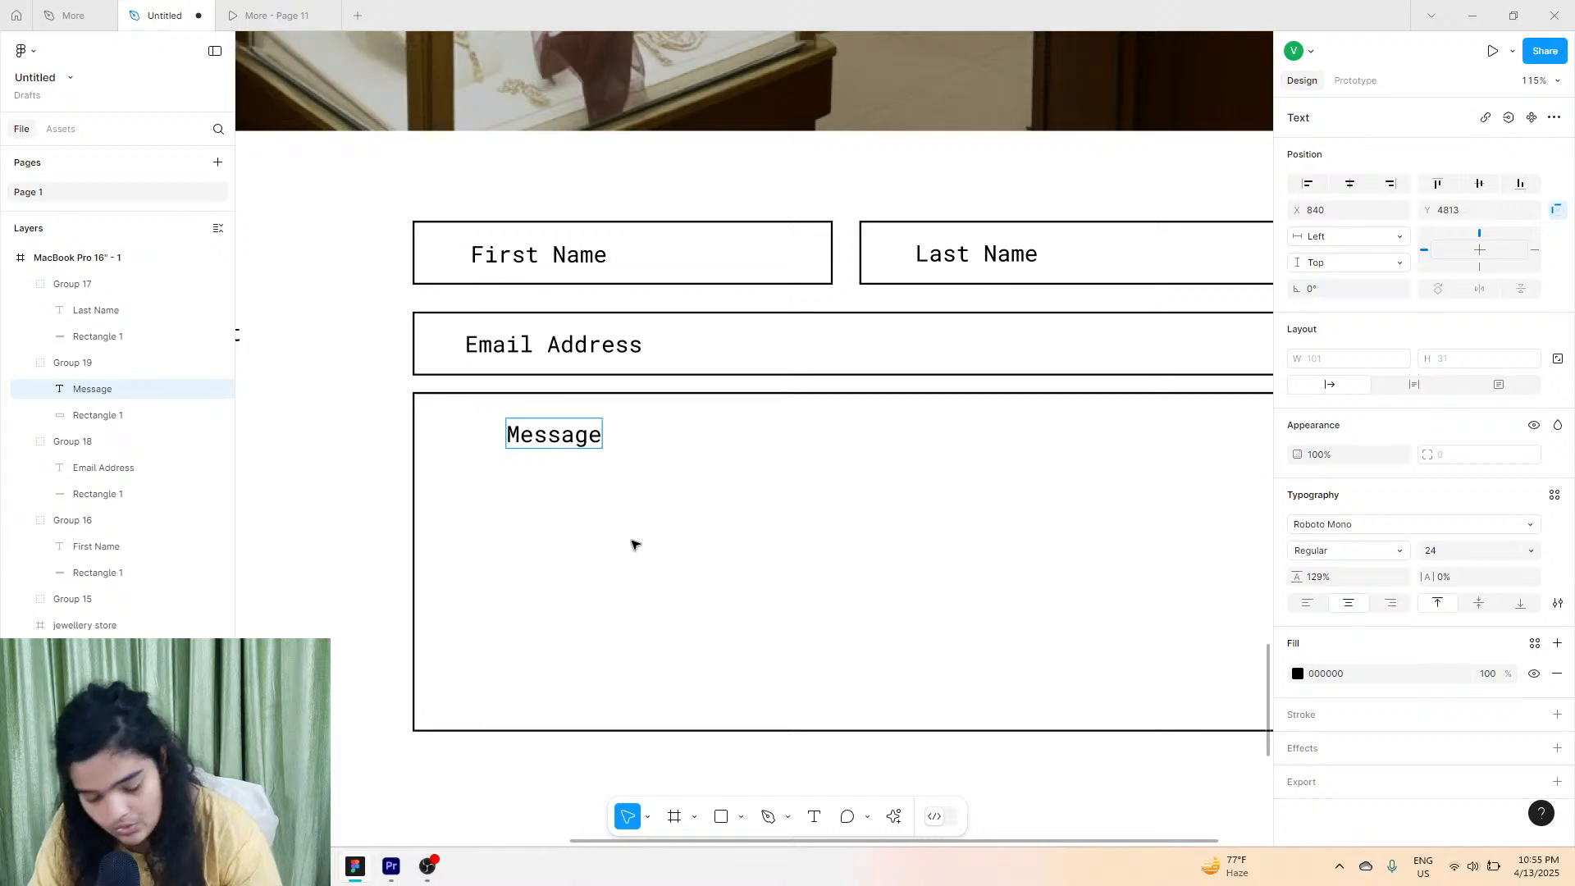
{"action": "left_click", "coordinate": [285, 577]}
{"action": "left_click_drag", "start_coordinate": [559, 436], "coordinate": [528, 432]}
Move the Email Address label to X 802 in line with First Name and nudge the Message label slightly down.
{"action": "left_click", "coordinate": [563, 343]}
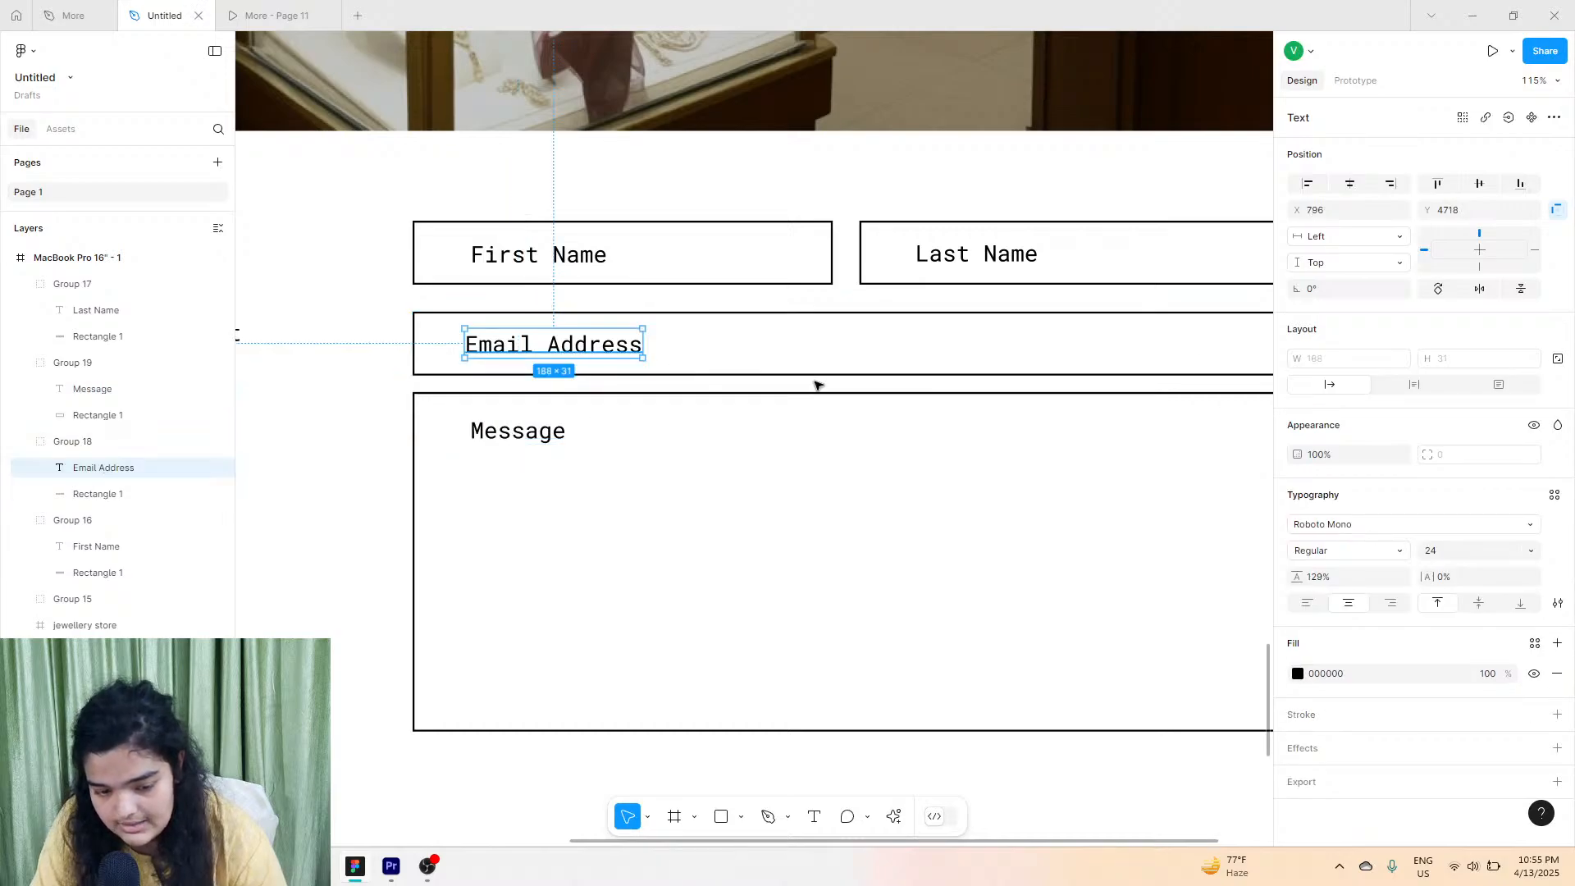
{"action": "left_click_drag", "start_coordinate": [555, 329], "coordinate": [560, 329]}
{"action": "scroll", "coordinate": [541, 432], "scroll_direction": "down", "scroll_amount": 1}
{"action": "scroll", "coordinate": [541, 433], "scroll_direction": "down", "scroll_amount": 5}
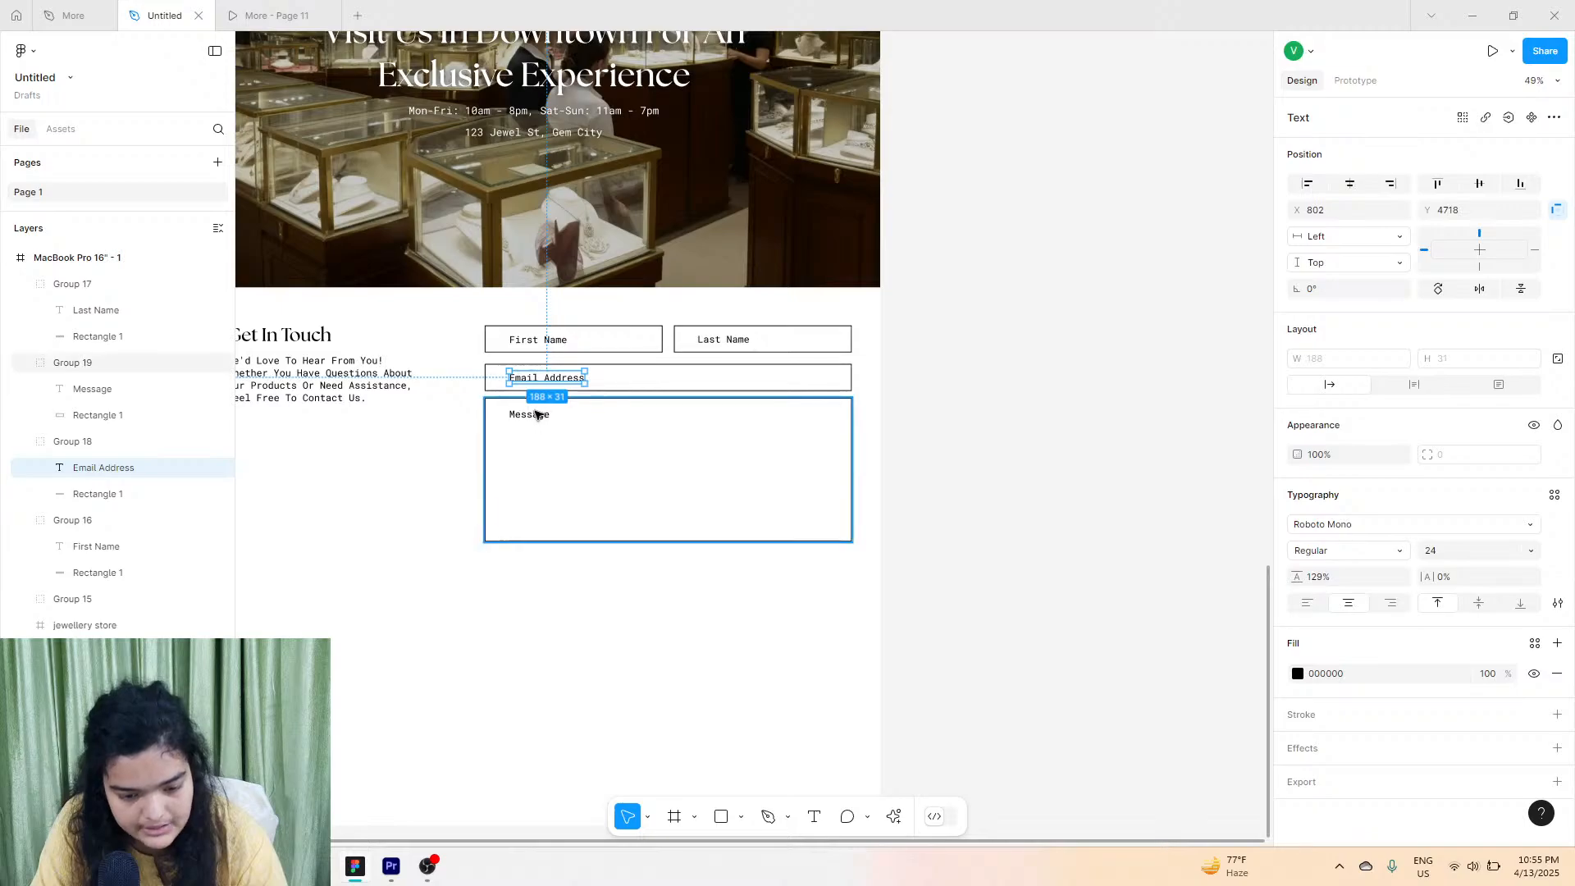
{"action": "left_click", "coordinate": [535, 413]}
{"action": "left_click_drag", "start_coordinate": [535, 418], "coordinate": [534, 420]}
Check the reference contact form and copy the First Name field below the Message box to X 741, Y 5198.
{"action": "left_click", "coordinate": [276, 15]}
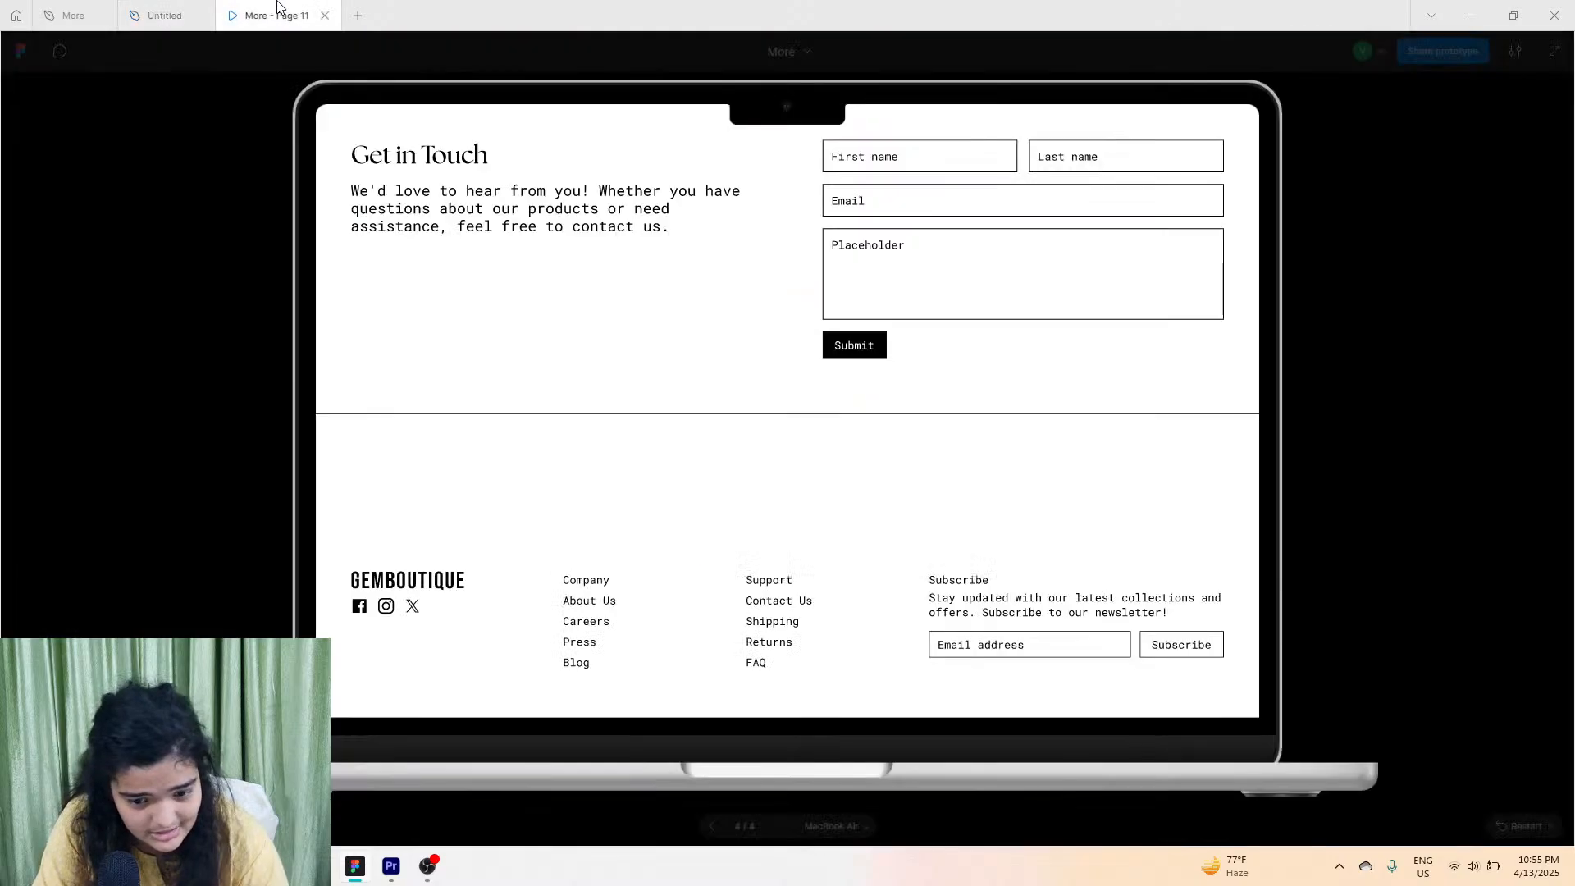
{"action": "left_click", "coordinate": [164, 15]}
{"action": "left_click", "coordinate": [553, 350]}
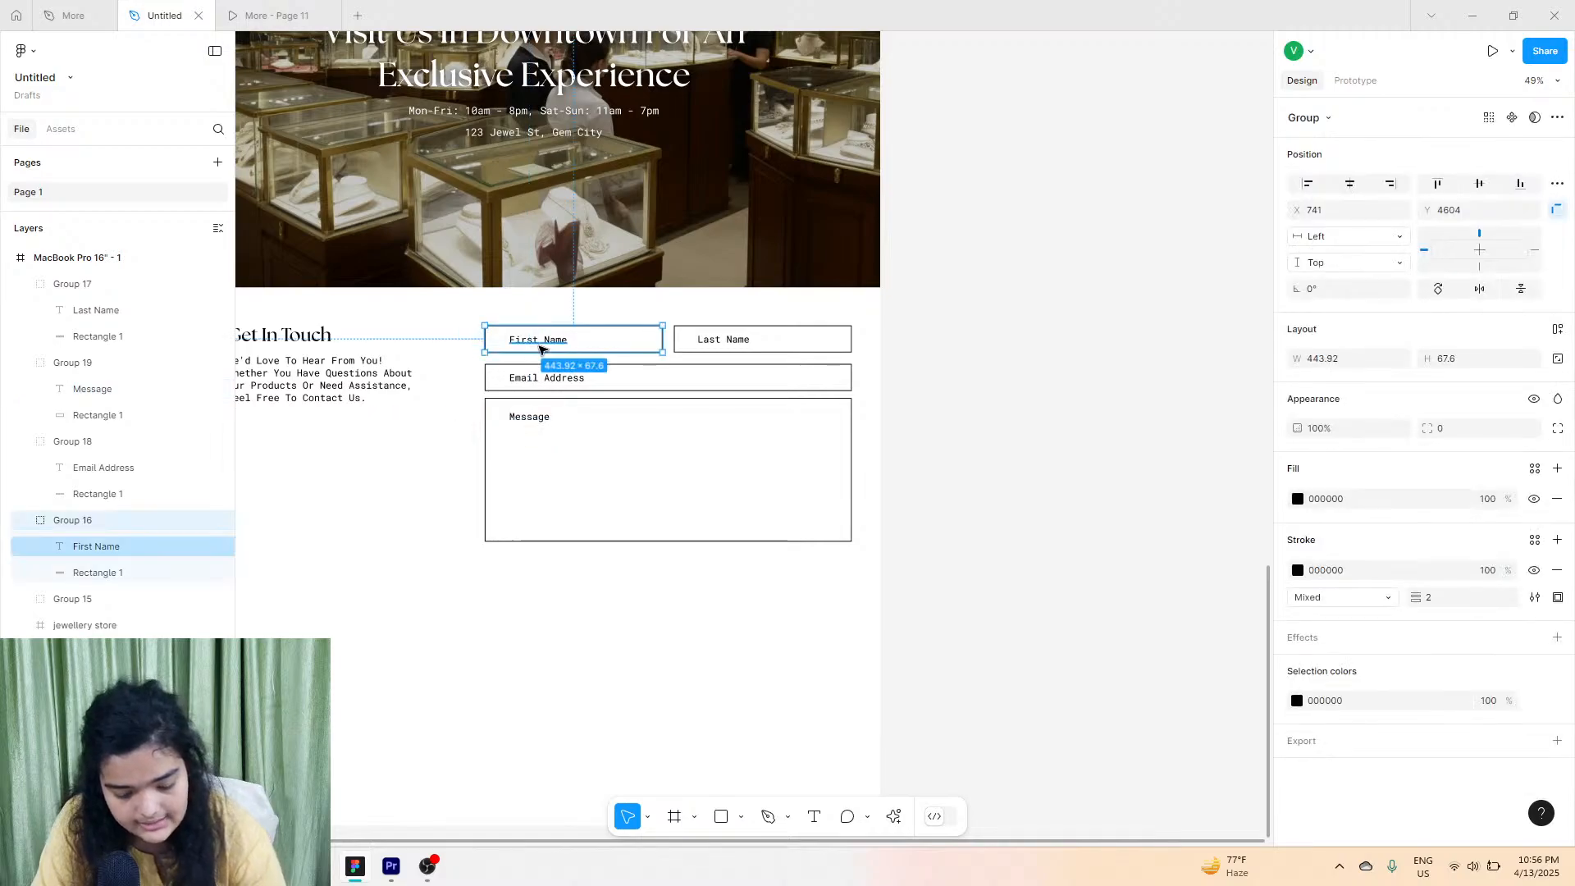
{"action": "left_click_drag", "start_coordinate": [553, 349], "coordinate": [547, 577]}
{"action": "left_click", "coordinate": [223, 13]}
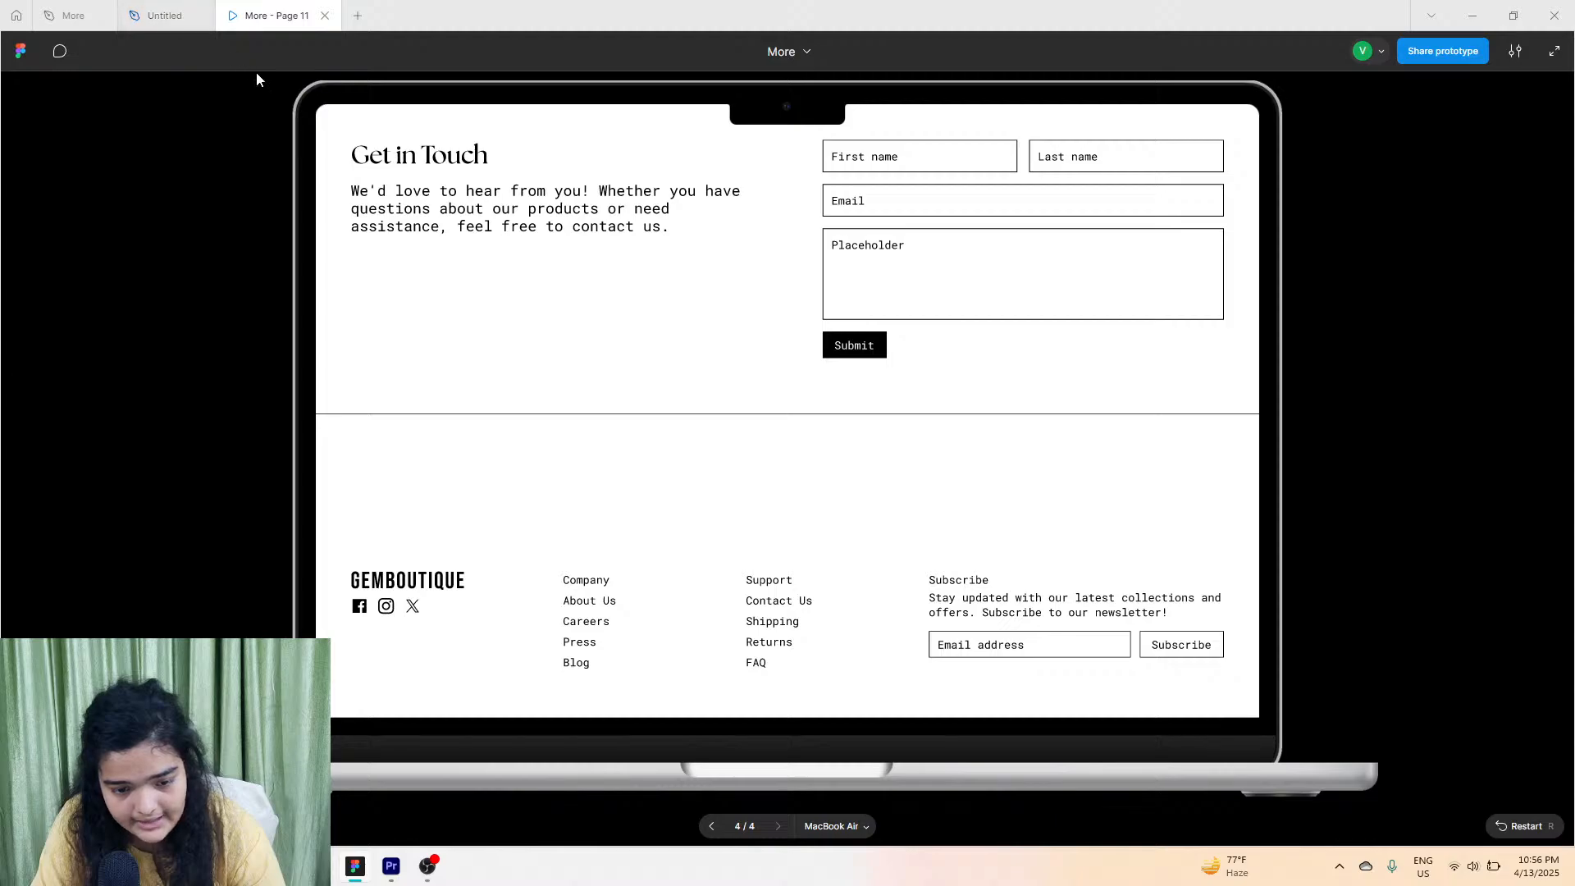
{"action": "left_click", "coordinate": [143, 7]}
Narrow the copied field to 238, set its label to auto width and change the label to "SUBMIT".
{"action": "scroll", "coordinate": [546, 611], "scroll_direction": "up", "scroll_amount": 5}
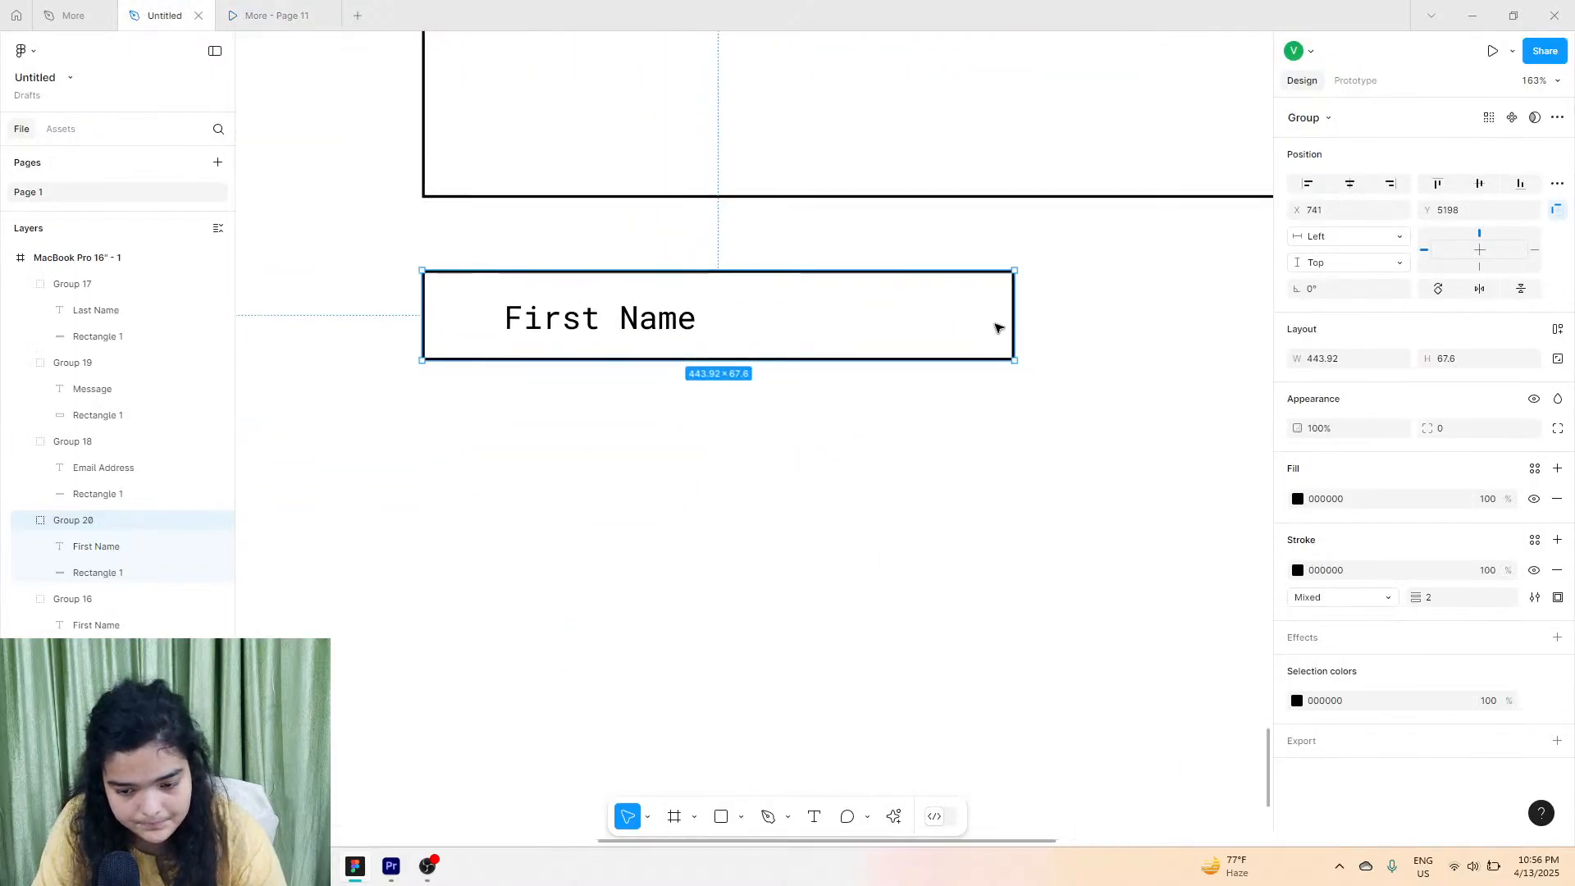
{"action": "left_click_drag", "start_coordinate": [898, 305], "coordinate": [642, 321]}
{"action": "left_click", "coordinate": [1327, 385]}
{"action": "double_click", "coordinate": [642, 320]}
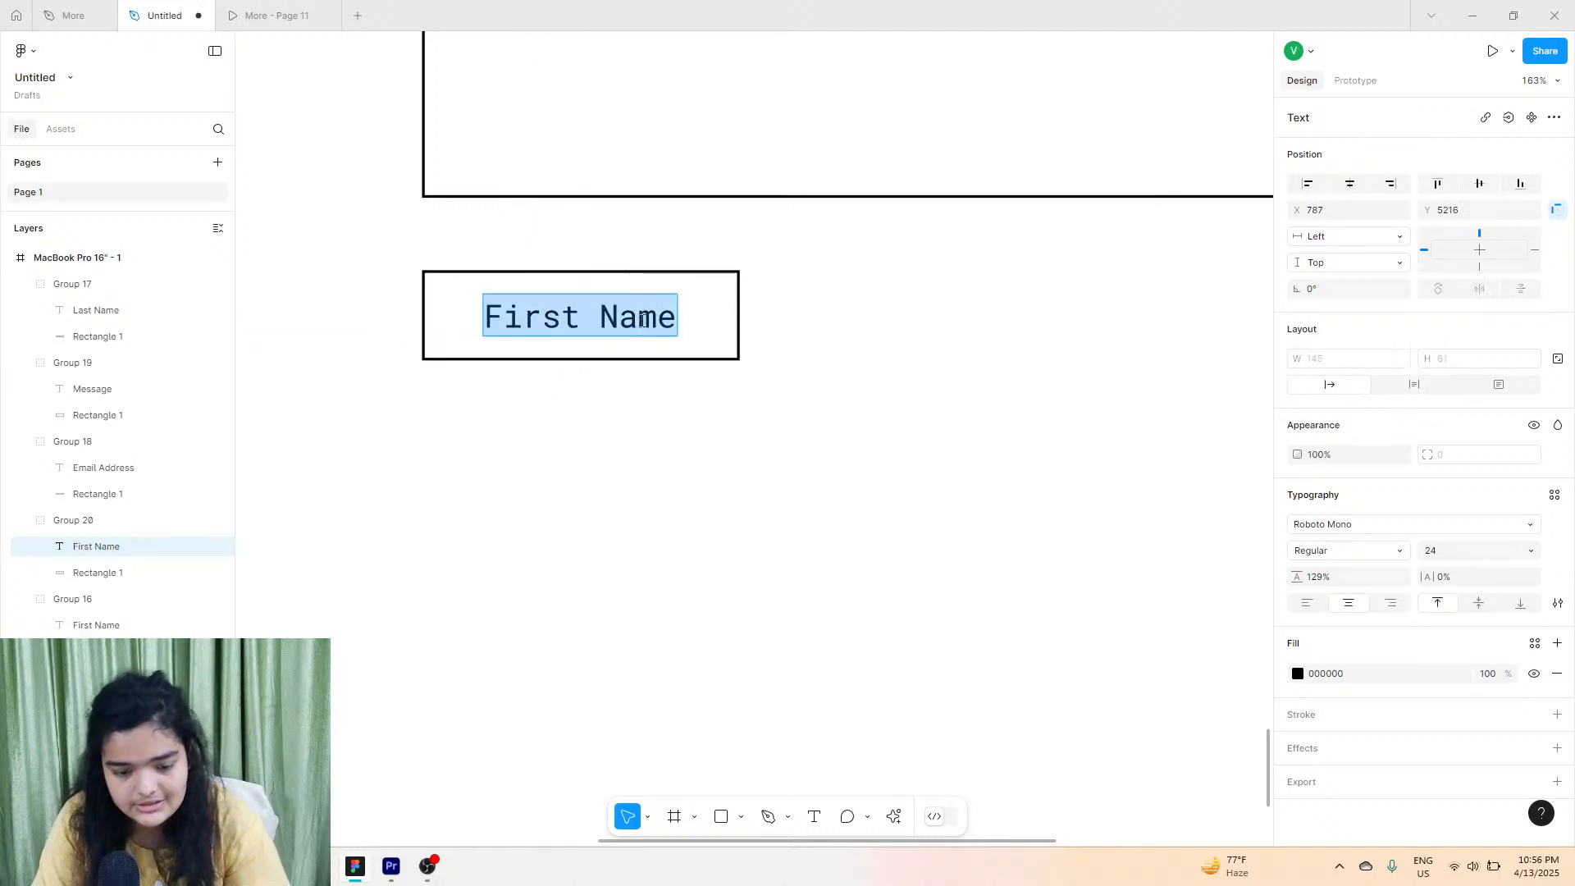
{"action": "type", "text": "SUBMIT"}
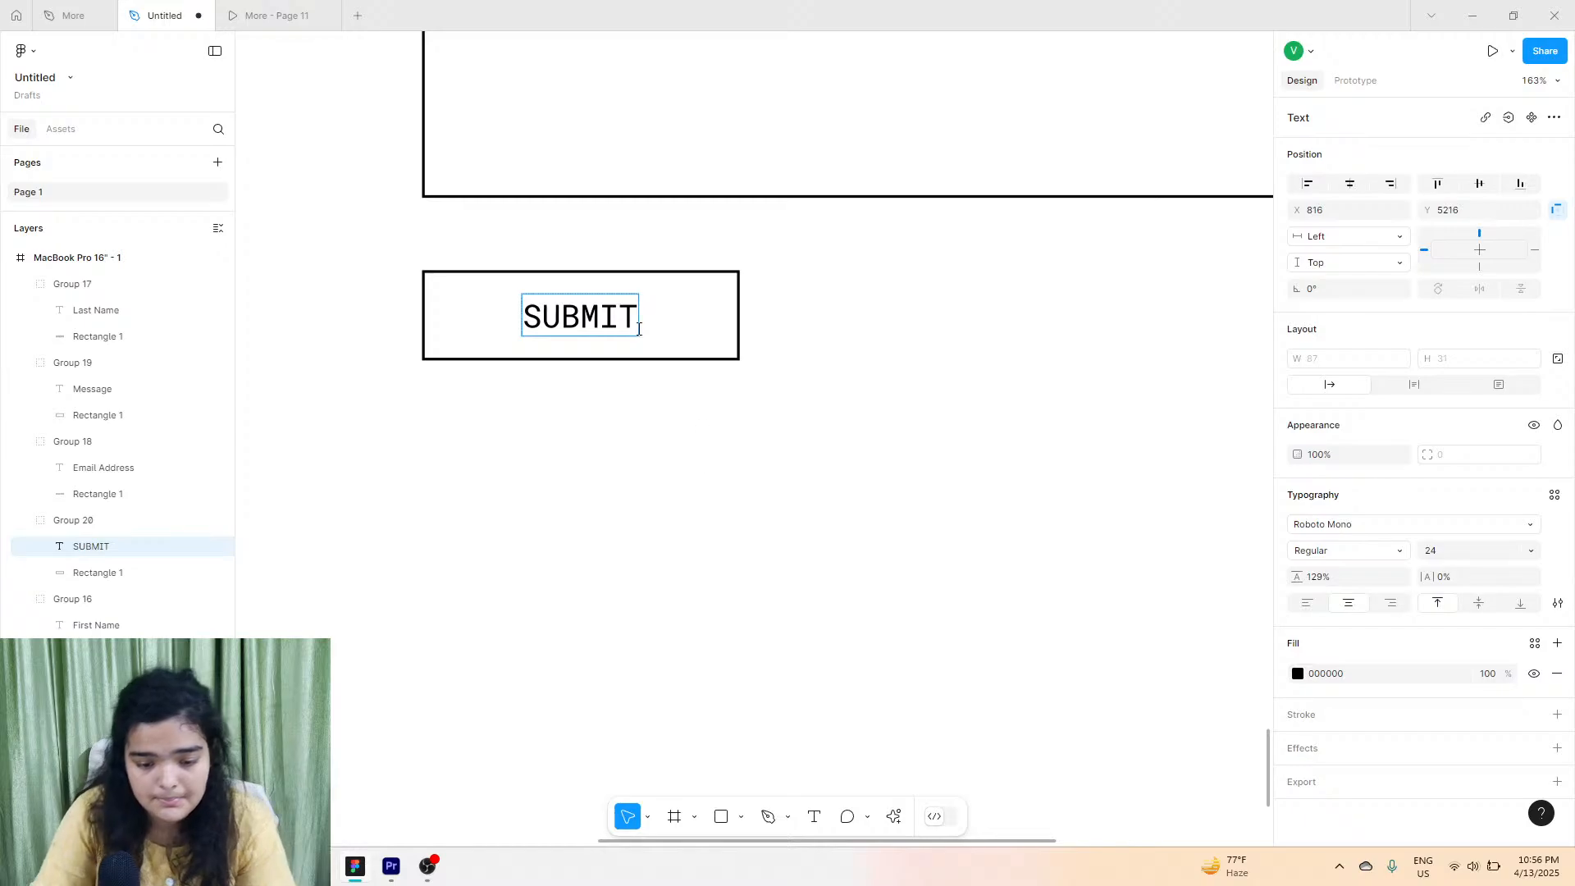
{"action": "left_click", "coordinate": [719, 457]}
Move the SUBMIT button up to Y 5192, group it and set the group's fill to FFFFFF.
{"action": "left_click_drag", "start_coordinate": [756, 433], "coordinate": [563, 328]}
{"action": "key", "text": "ctrl+g"}
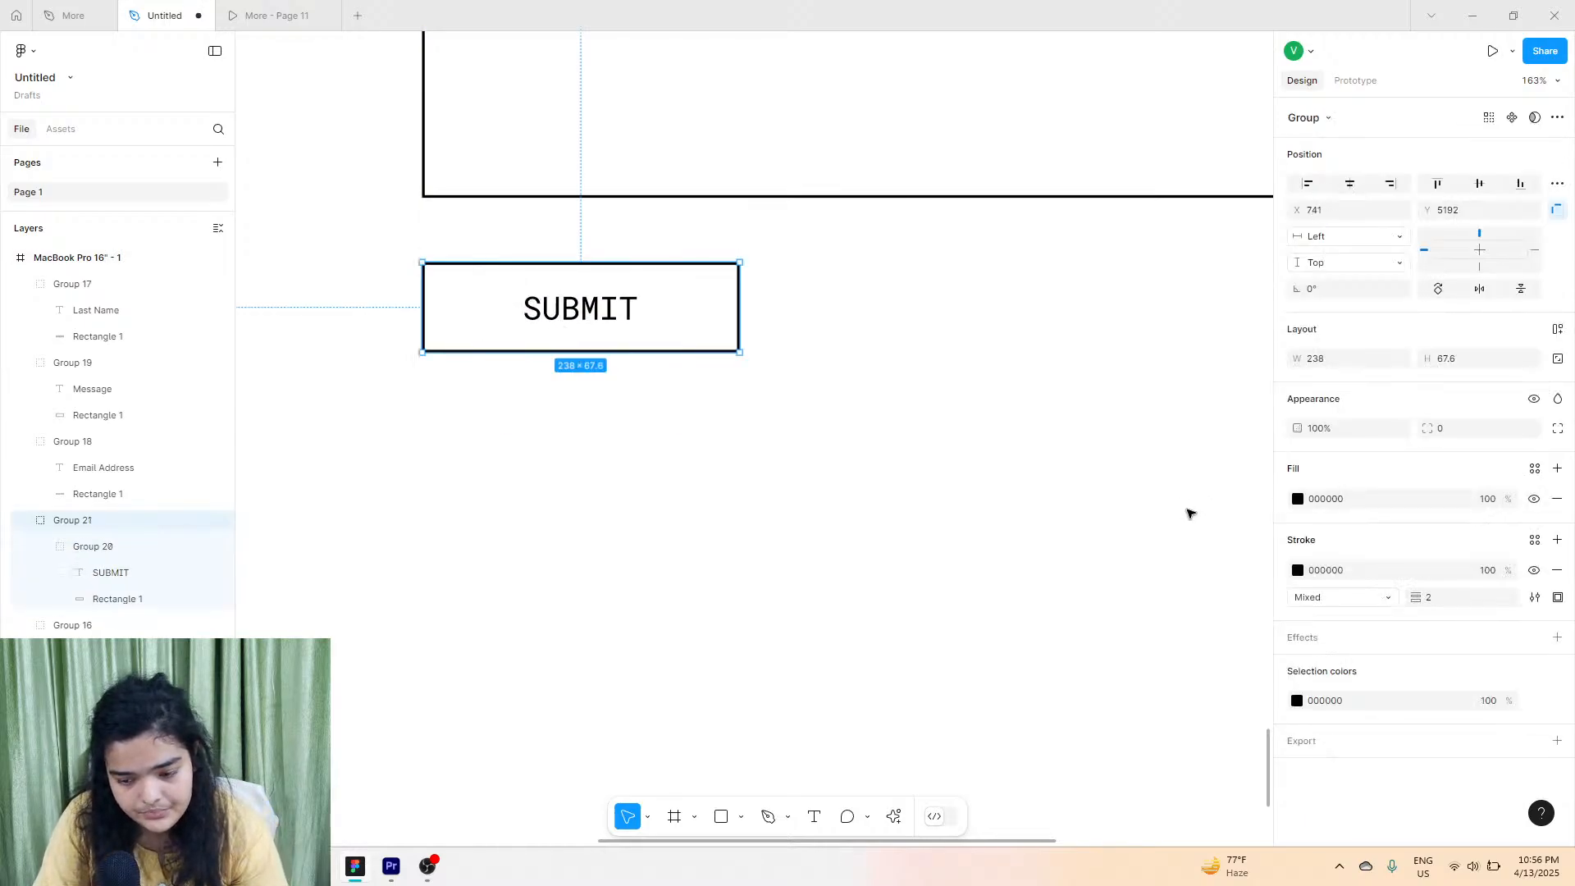
{"action": "left_click", "coordinate": [1300, 501]}
{"action": "left_click_drag", "start_coordinate": [1194, 520], "coordinate": [1083, 483]}
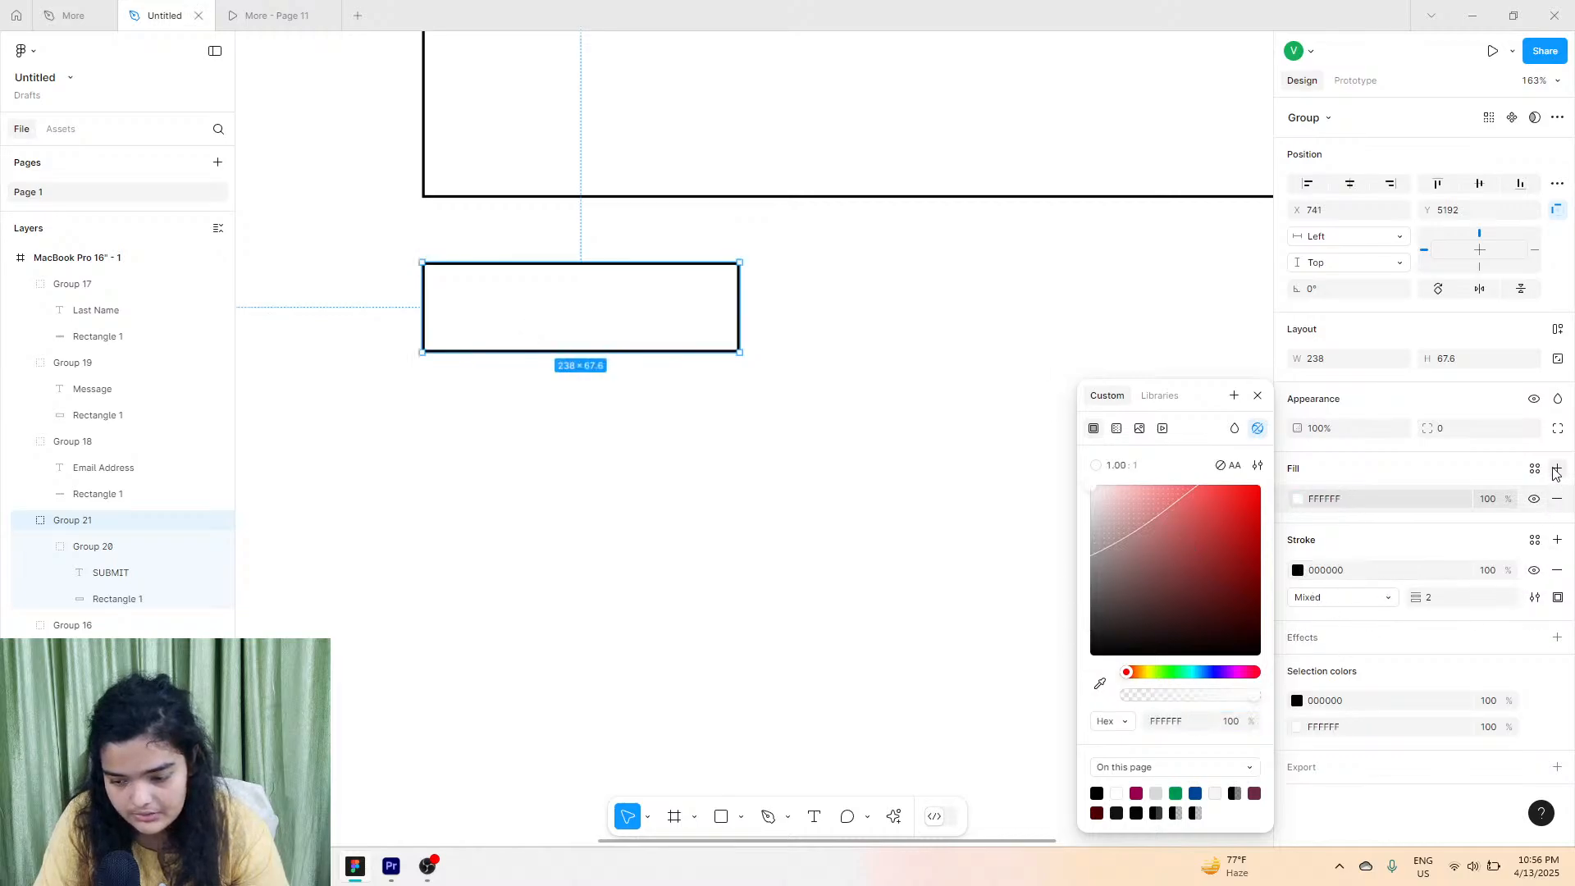
Move the SUBMIT button's inner group into the Email Address field's group and add a black 000000 fill to its rectangle.
{"action": "left_click", "coordinate": [593, 334]}
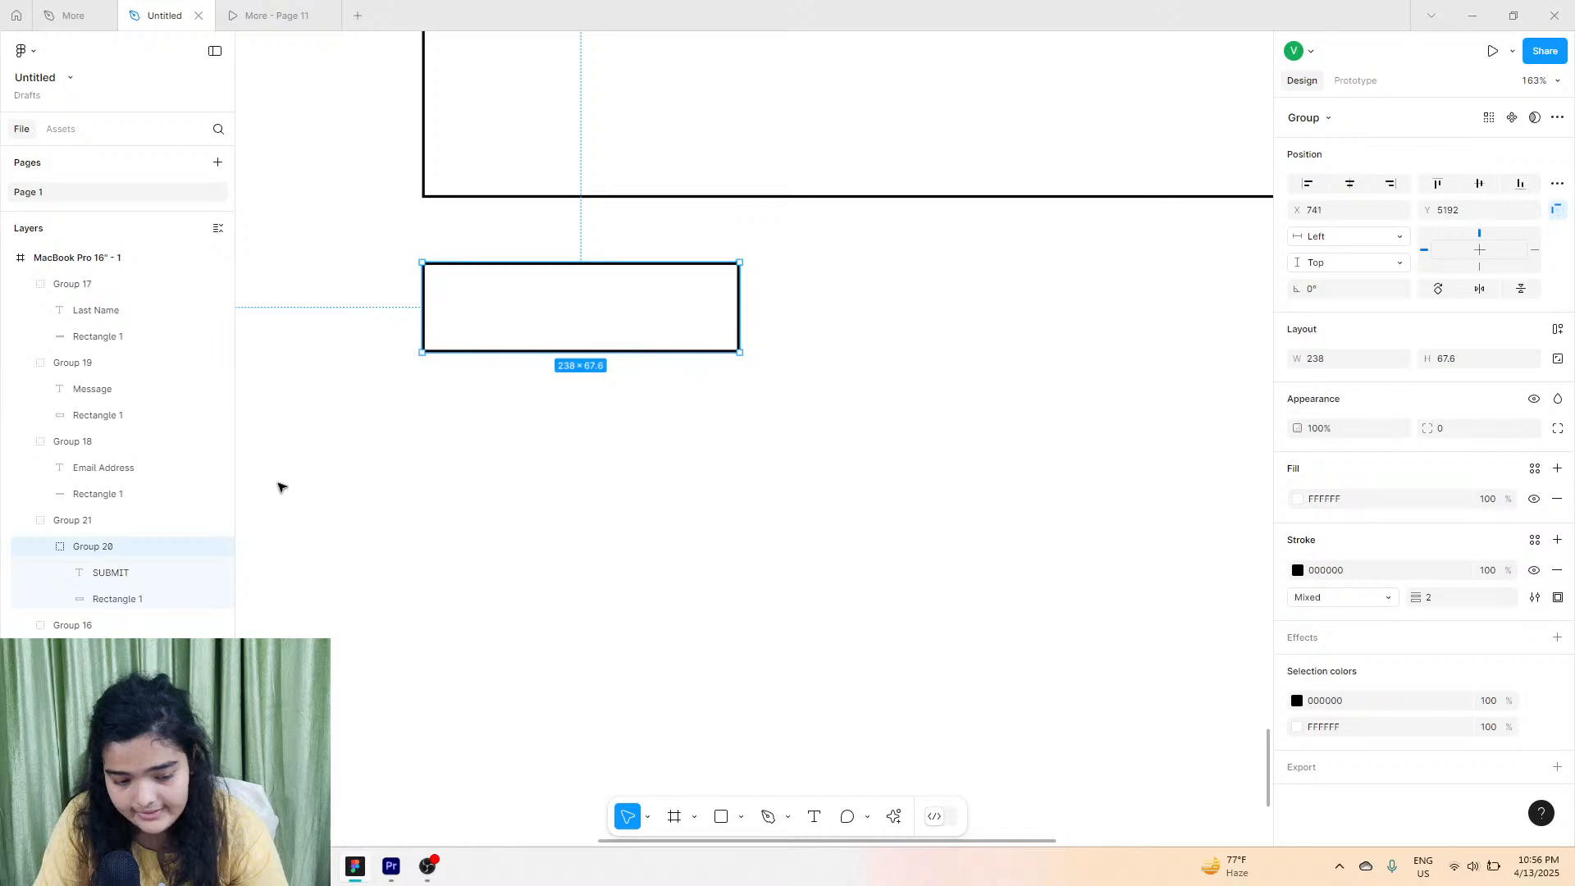
{"action": "left_click_drag", "start_coordinate": [123, 547], "coordinate": [116, 518]}
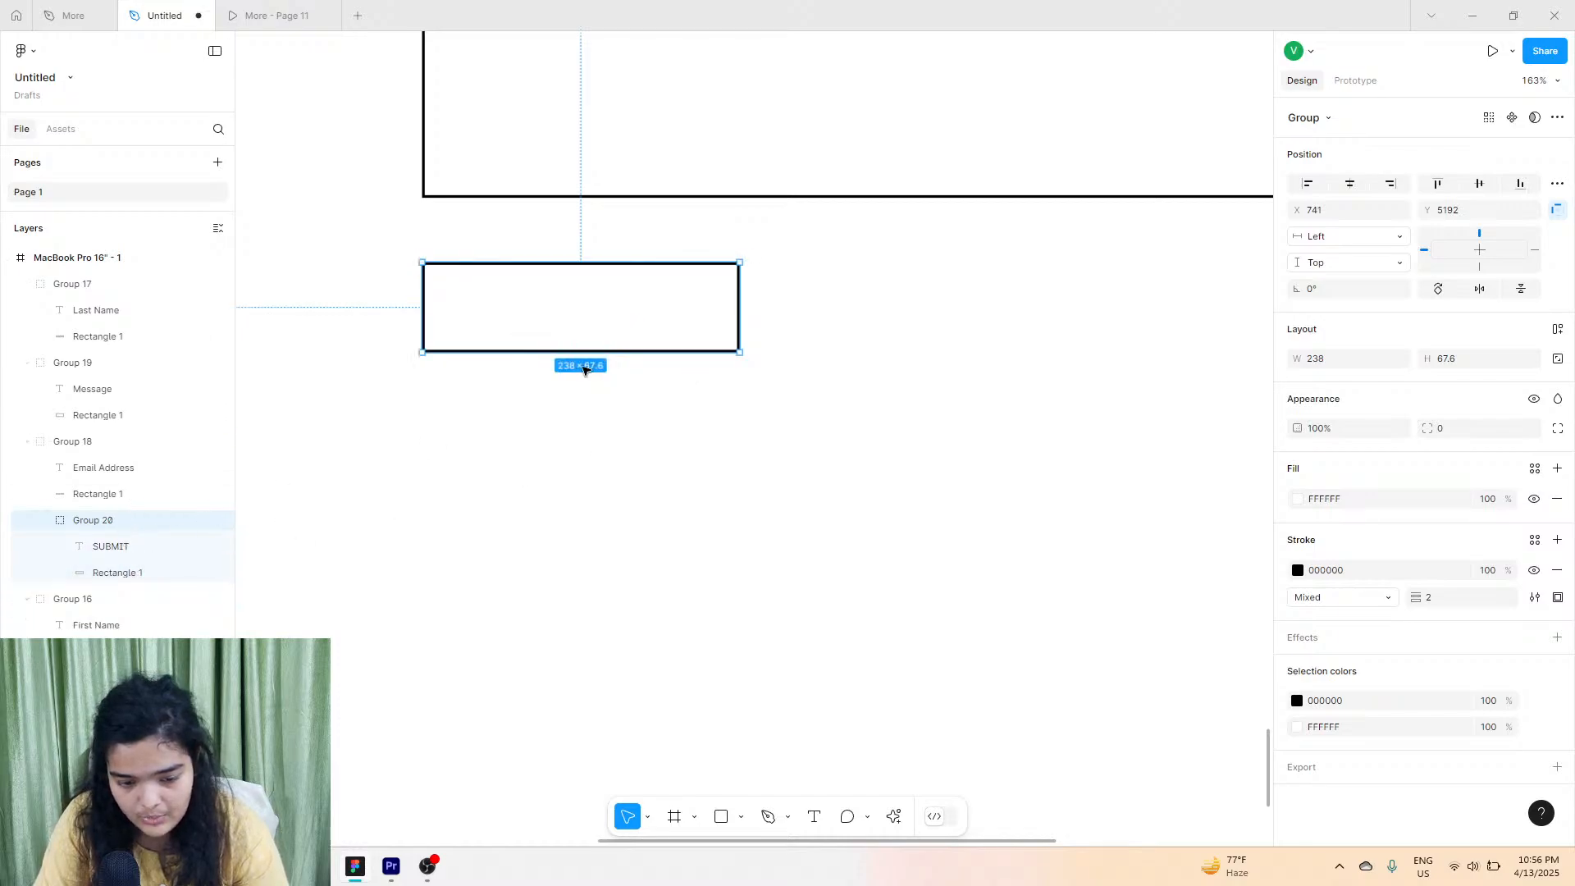
{"action": "left_click", "coordinate": [1294, 501]}
{"action": "left_click_drag", "start_coordinate": [1199, 520], "coordinate": [737, 411]}
{"action": "left_click", "coordinate": [127, 570]}
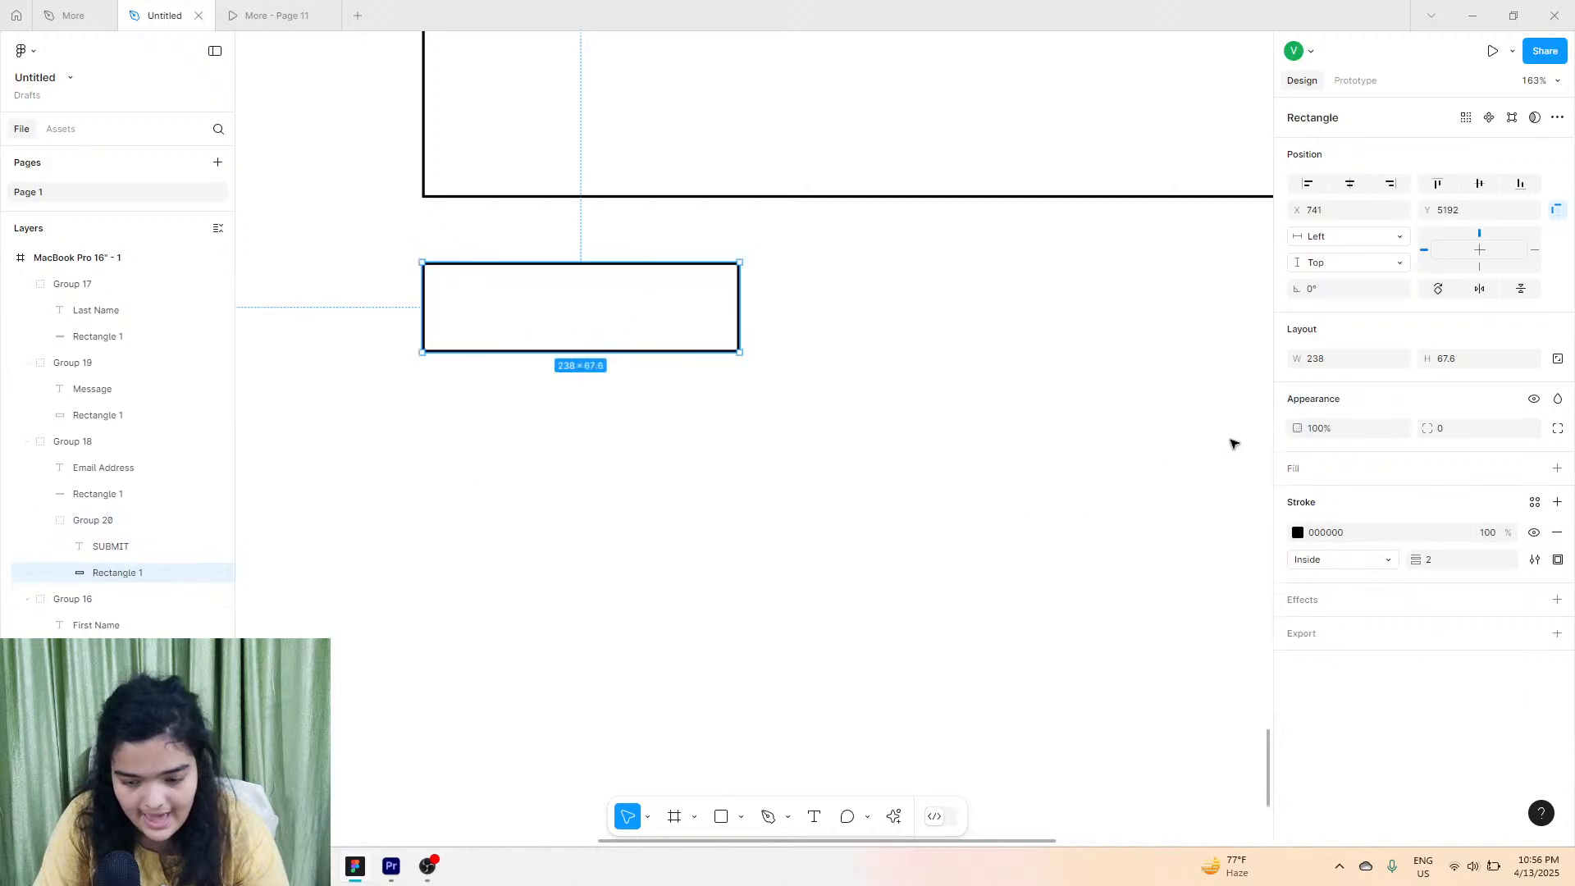
{"action": "left_click", "coordinate": [1557, 473]}
{"action": "left_click", "coordinate": [1298, 502]}
{"action": "left_click_drag", "start_coordinate": [1155, 520], "coordinate": [1010, 838]}
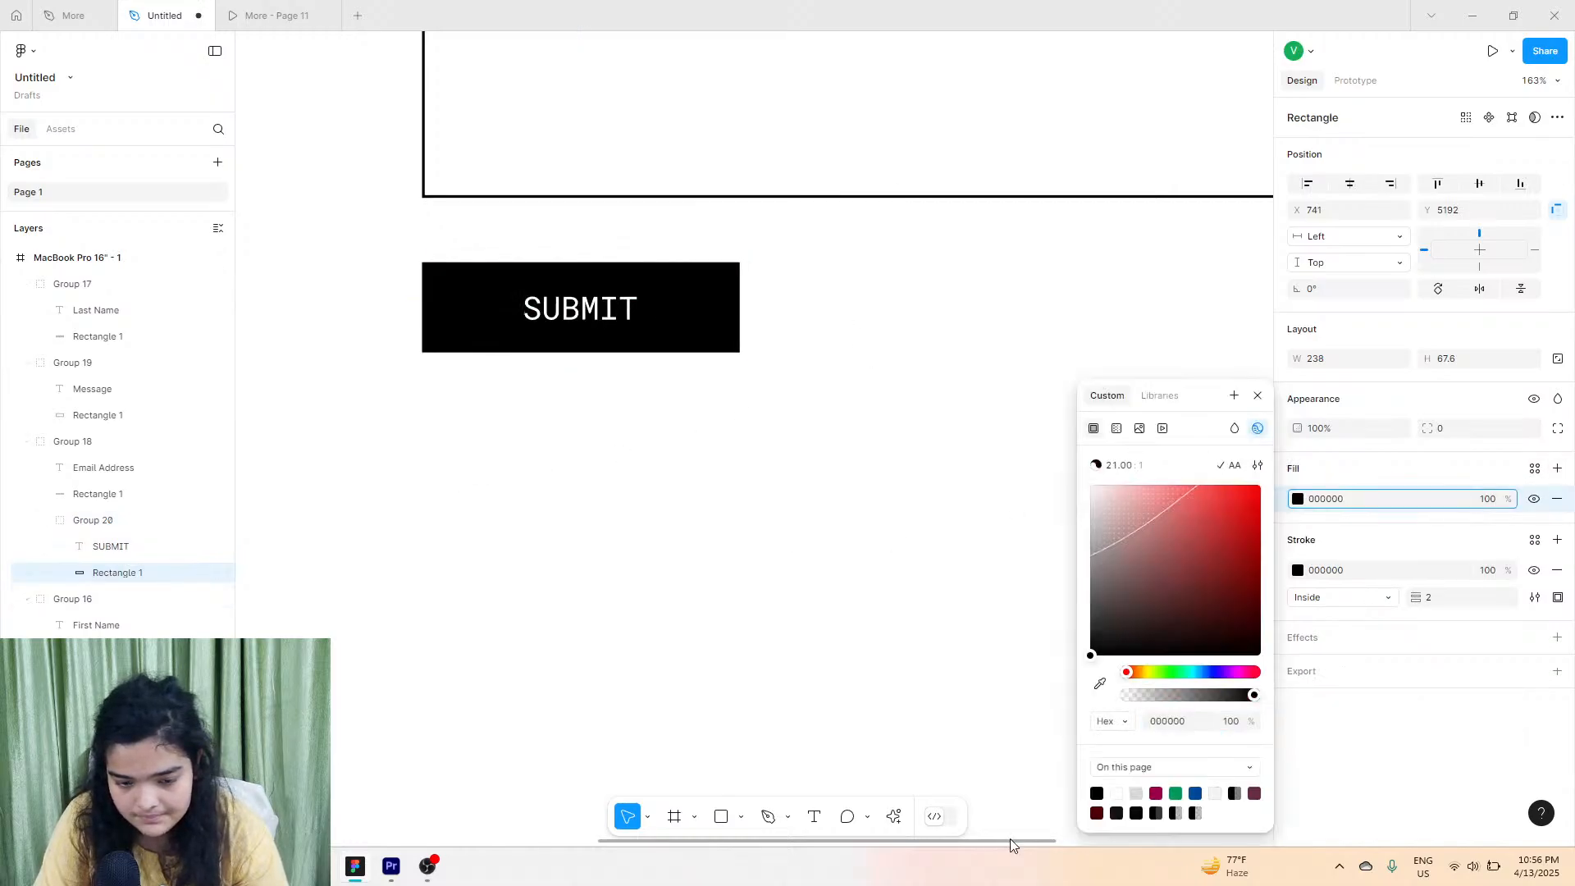
Review the Get In Touch form with its SUBMIT button and compare it with the reference design.
{"action": "left_click", "coordinate": [815, 681]}
{"action": "left_click_drag", "start_coordinate": [838, 630], "coordinate": [453, 324]}
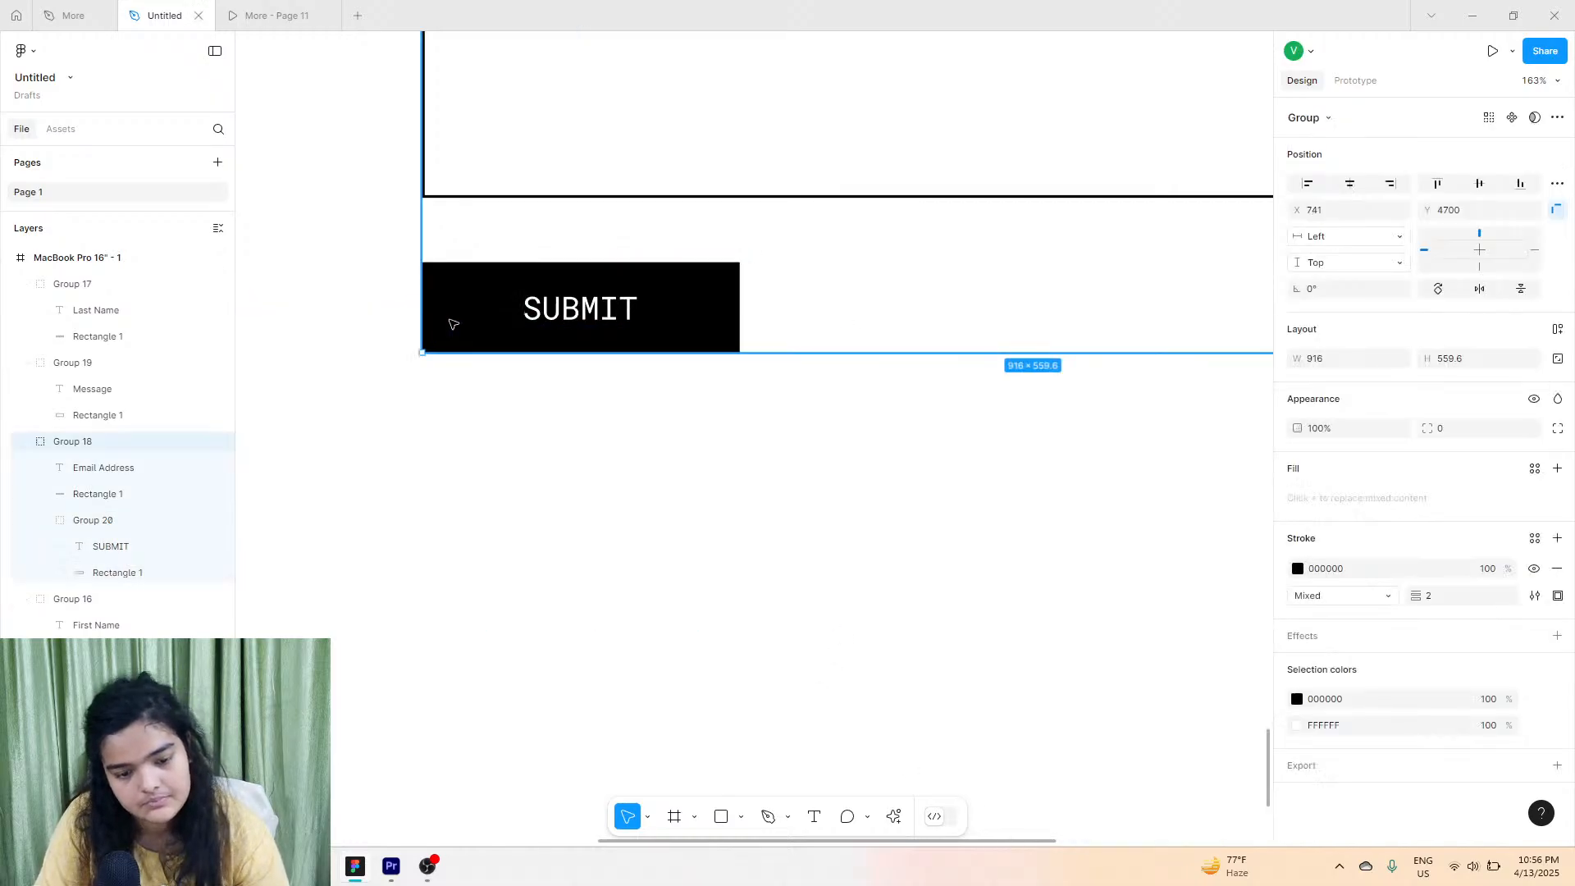
{"action": "double_click", "coordinate": [548, 300]}
{"action": "scroll", "coordinate": [566, 308], "scroll_direction": "down", "scroll_amount": 1}
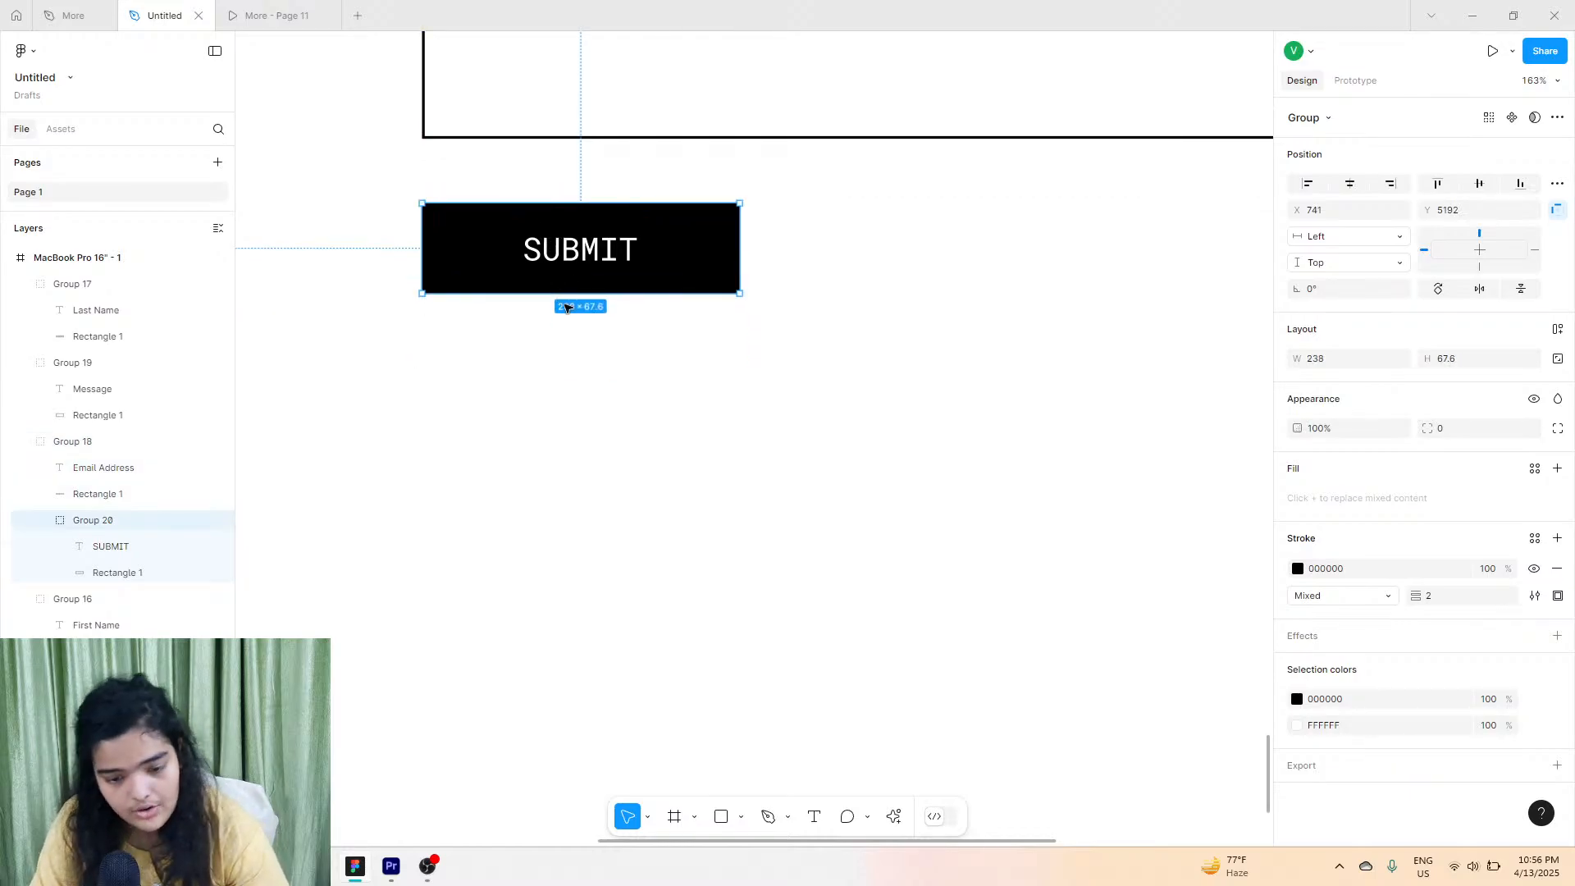
{"action": "scroll", "coordinate": [566, 308], "scroll_direction": "down", "scroll_amount": 6}
{"action": "scroll", "coordinate": [567, 308], "scroll_direction": "up", "scroll_amount": 2}
{"action": "left_click", "coordinate": [680, 399]}
{"action": "scroll", "coordinate": [640, 366], "scroll_direction": "up", "scroll_amount": 2}
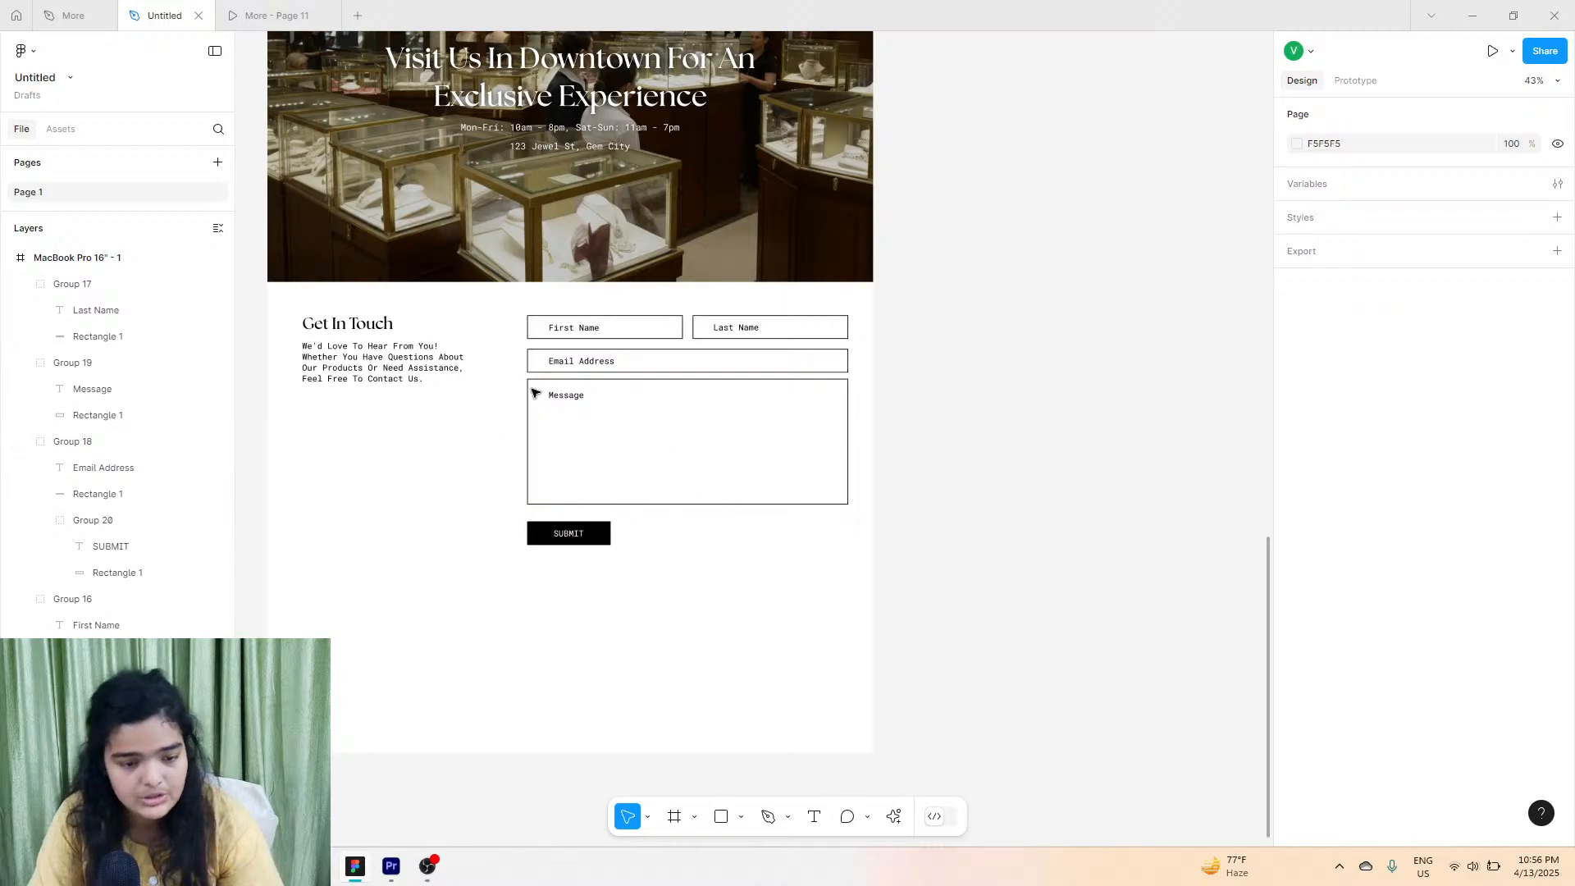
{"action": "left_click", "coordinate": [271, 15]}
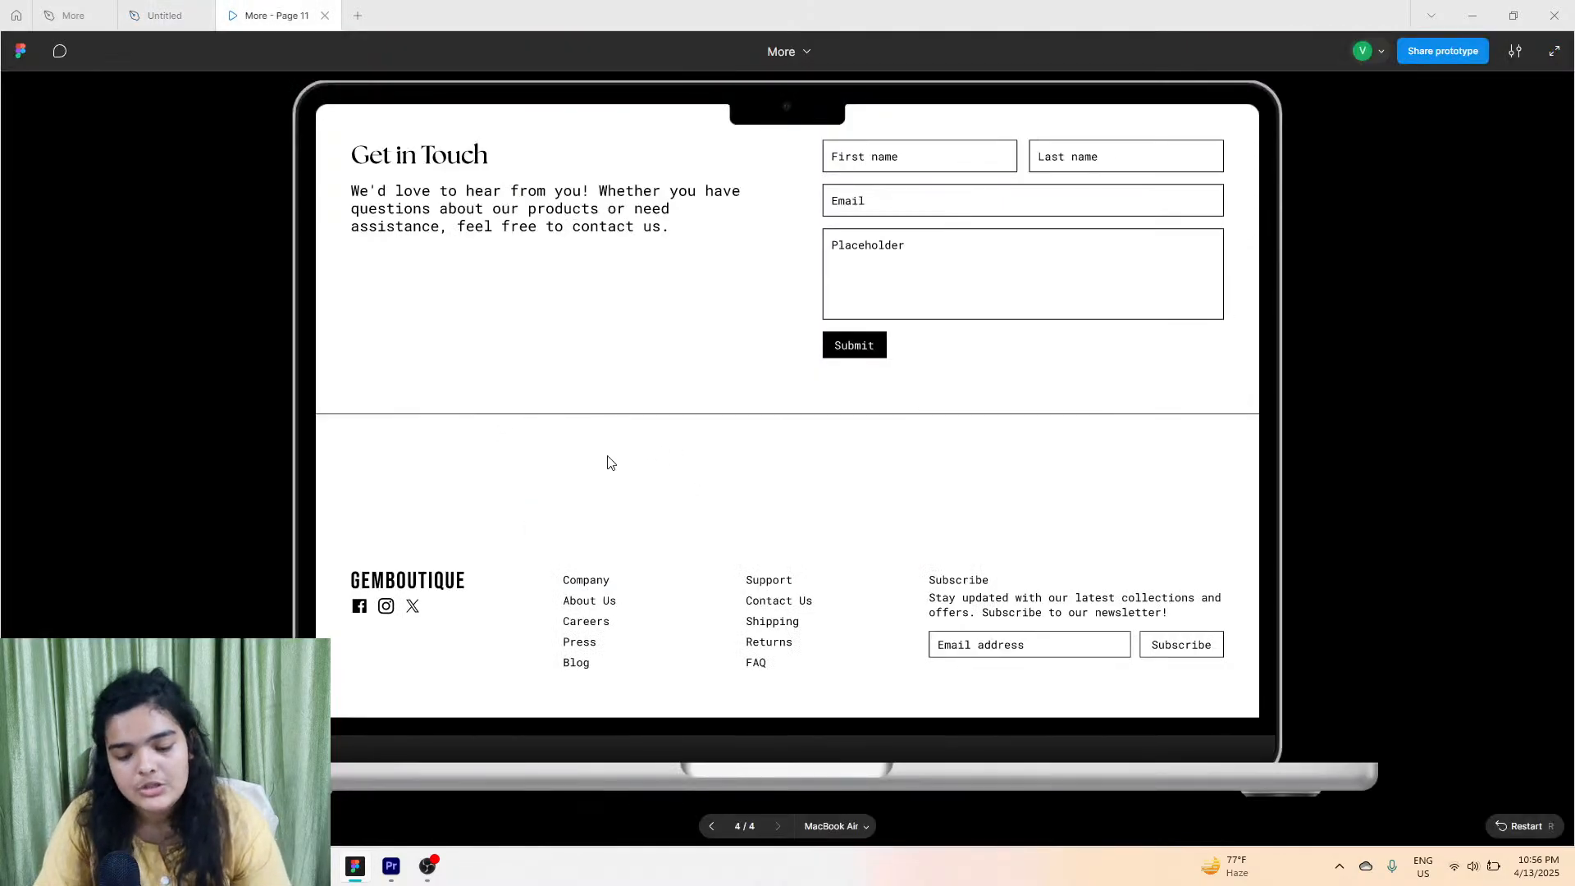
Draw a horizontal divider line about 1732 long with the Pen tool below the SUBMIT button, across the page at Y 5354.5.
{"action": "left_click", "coordinate": [164, 14]}
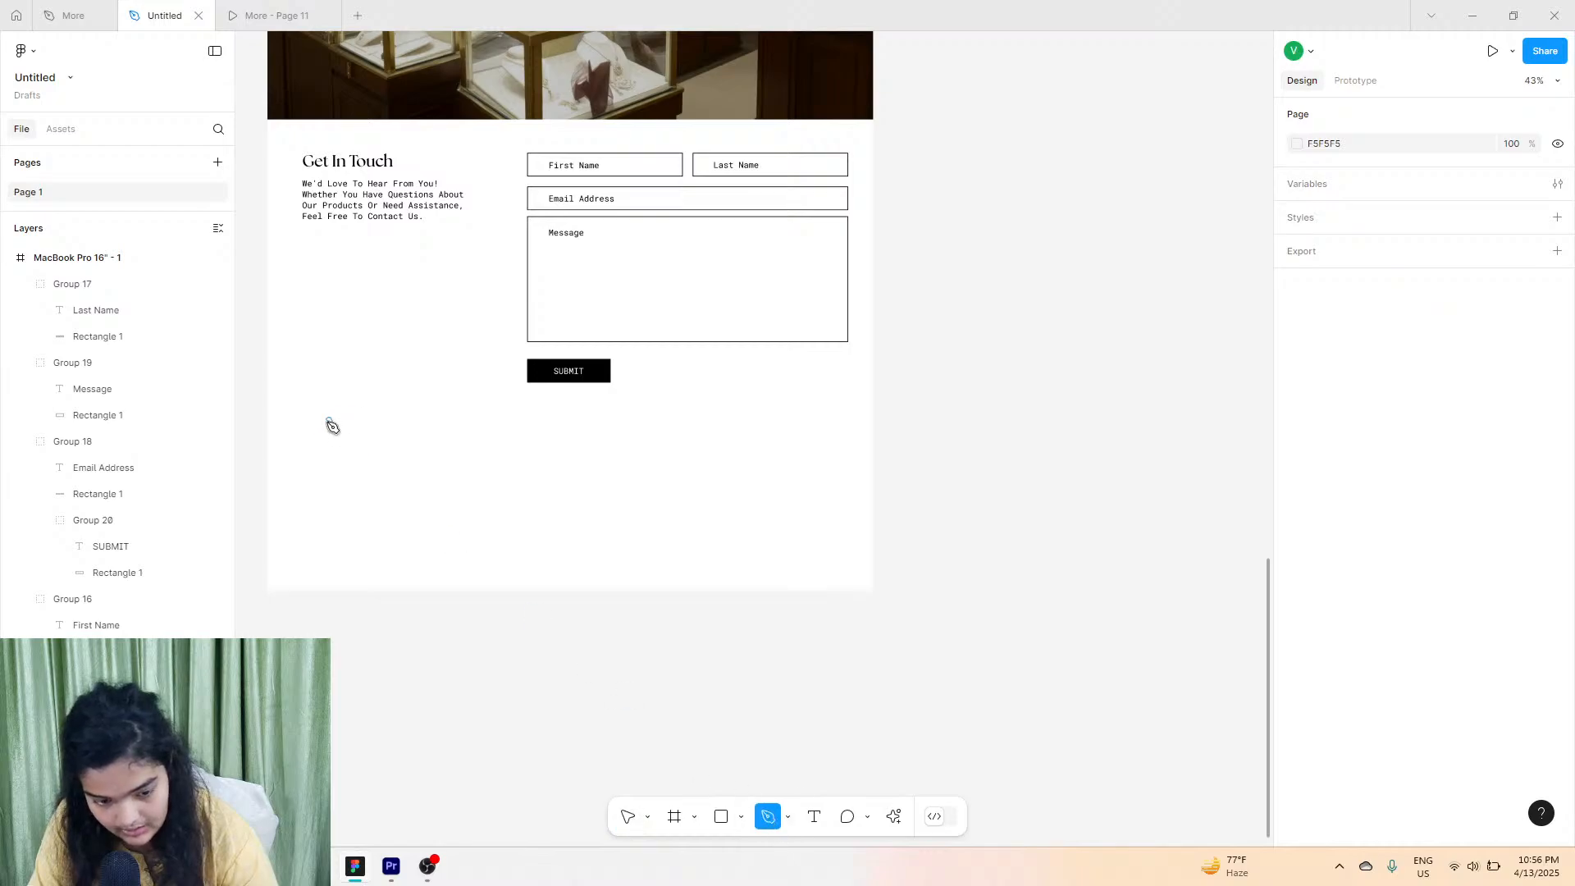
{"action": "left_click", "coordinate": [267, 416]}
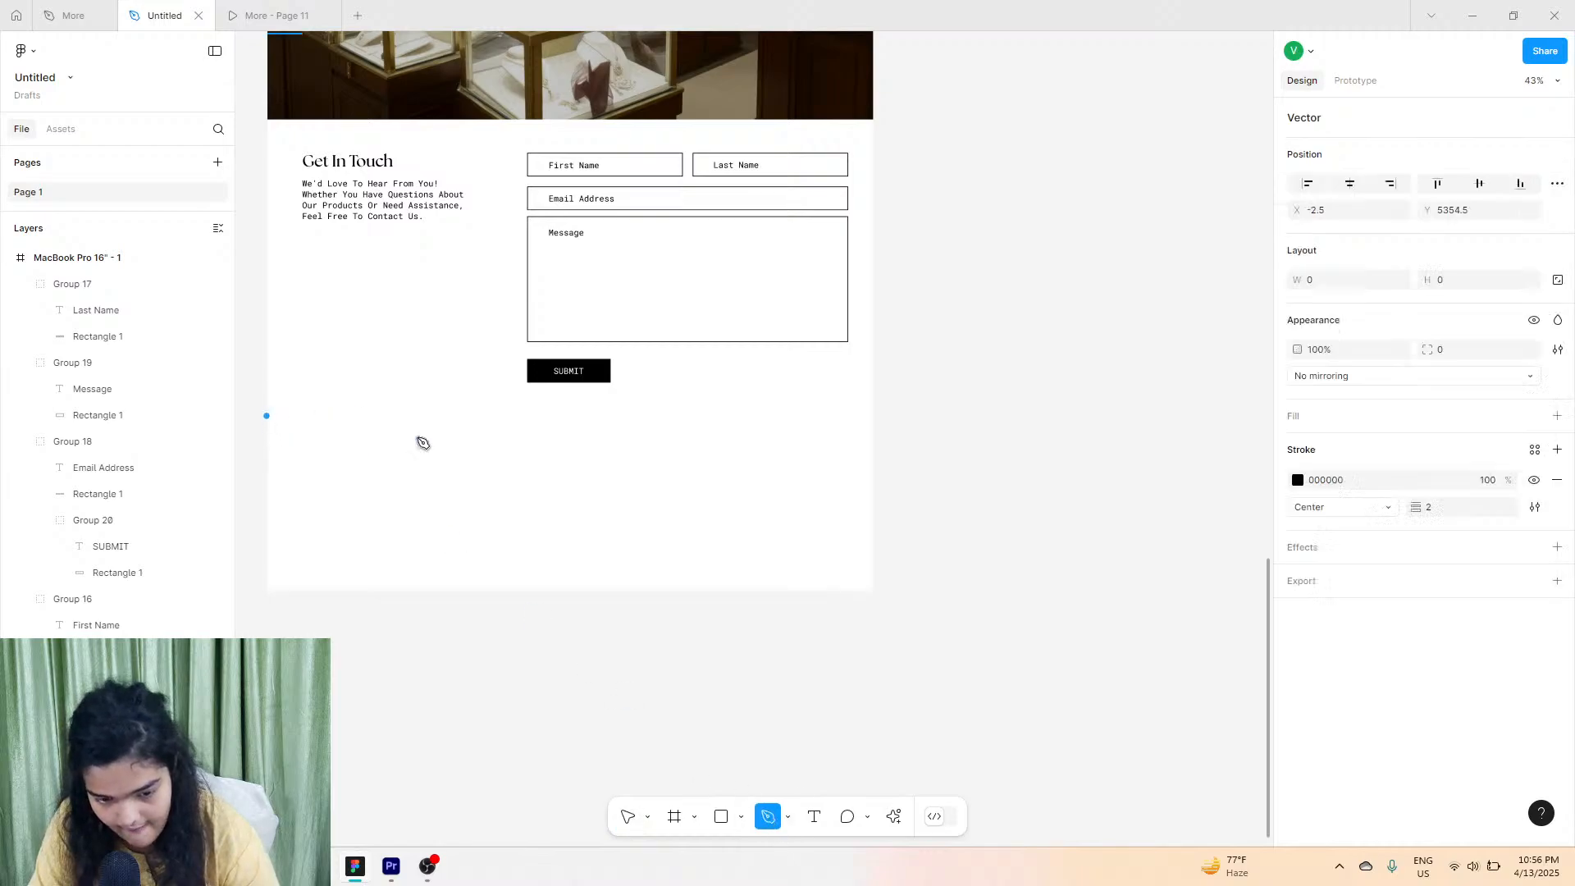
{"action": "left_click", "coordinate": [874, 412]}
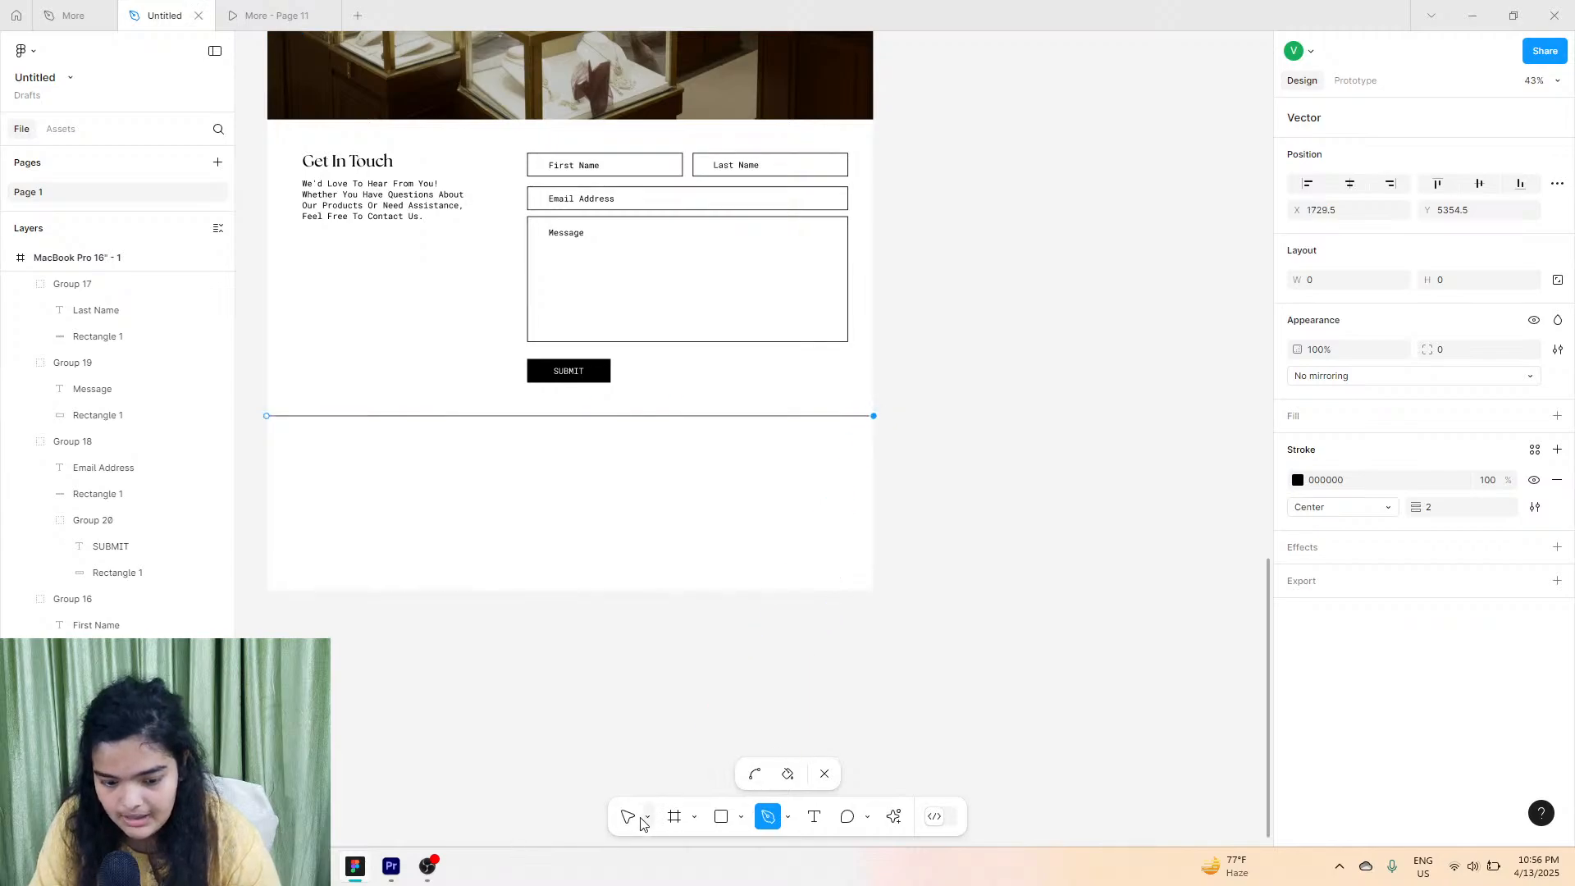
{"action": "left_click", "coordinate": [621, 706]}
{"action": "key", "text": "ctrl+z"}
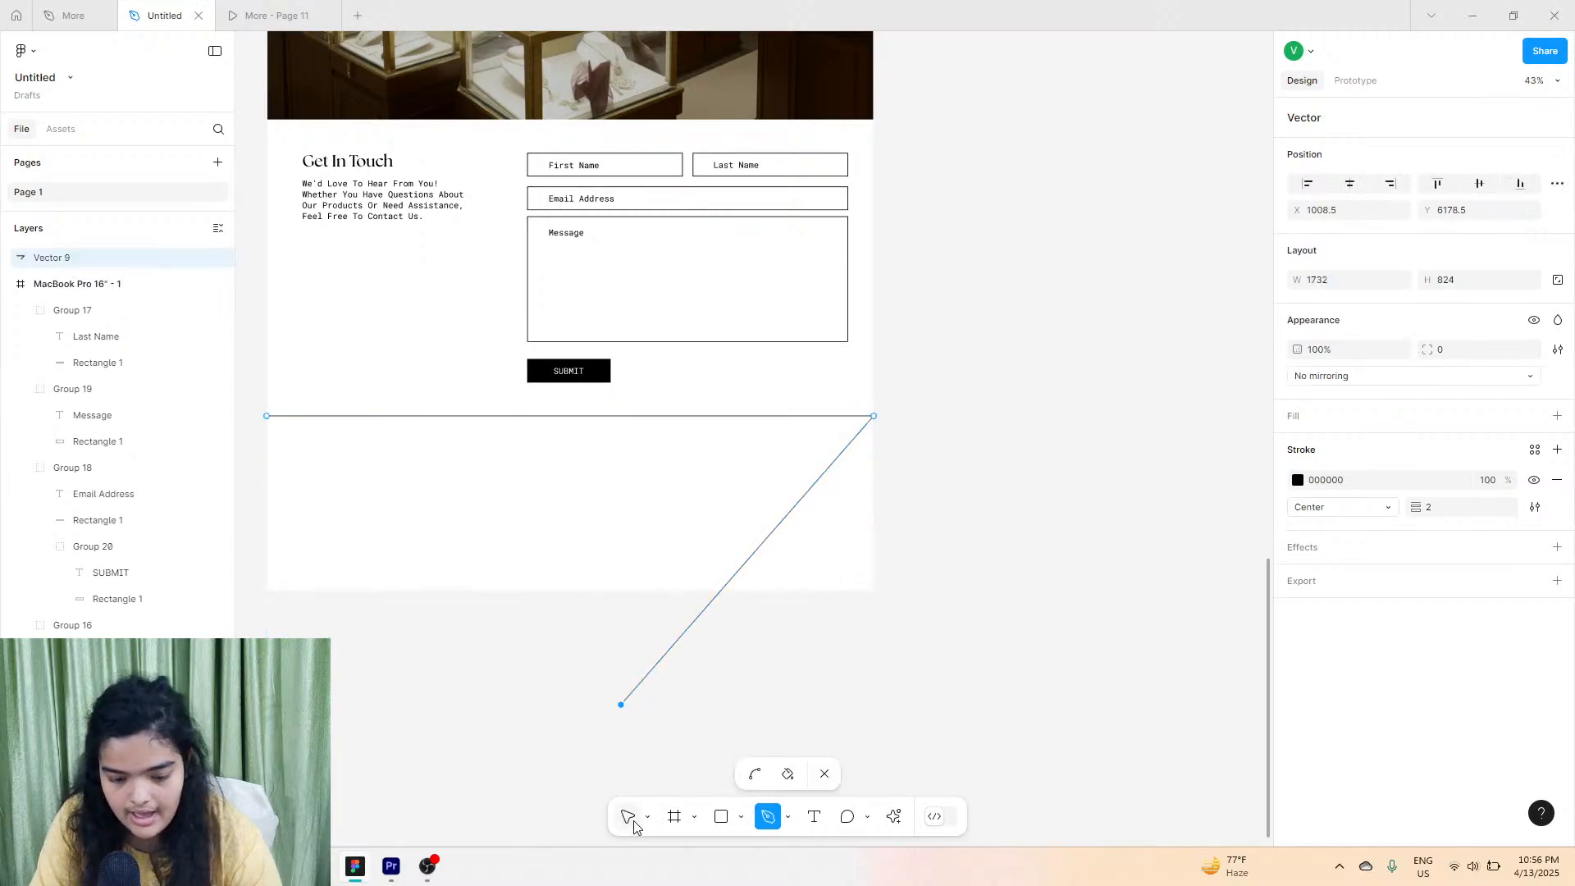
{"action": "key", "text": "Escape"}
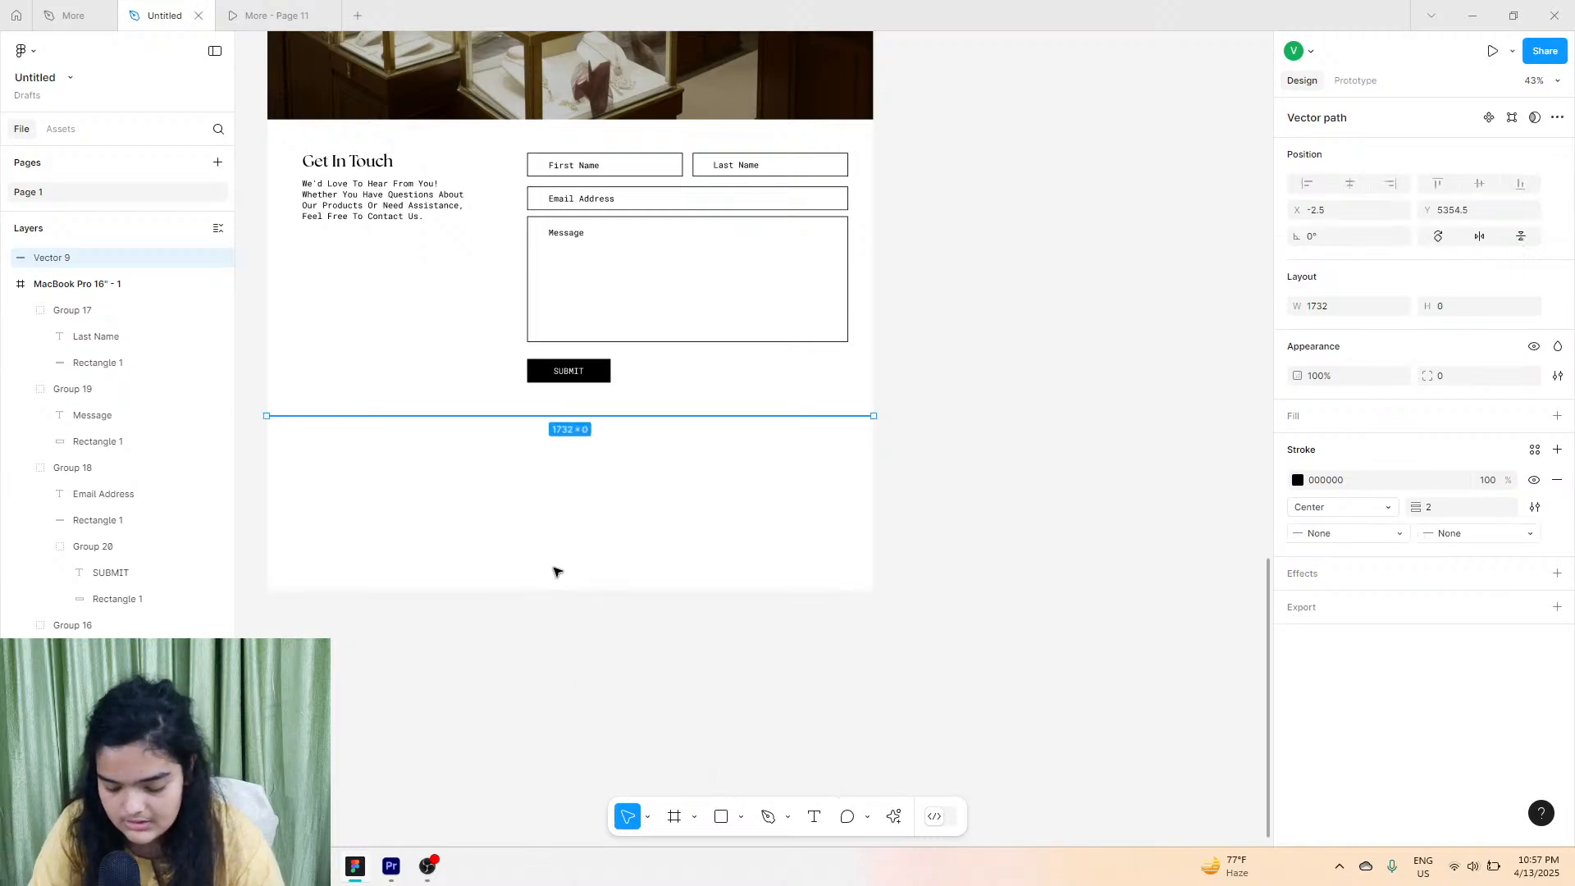
Nudge the divider line to X -4.5 and move the Last Name text out of its group to the page frame's top level.
{"action": "key", "text": "Left"}
{"action": "scroll", "coordinate": [565, 525], "scroll_direction": "up", "scroll_amount": 6}
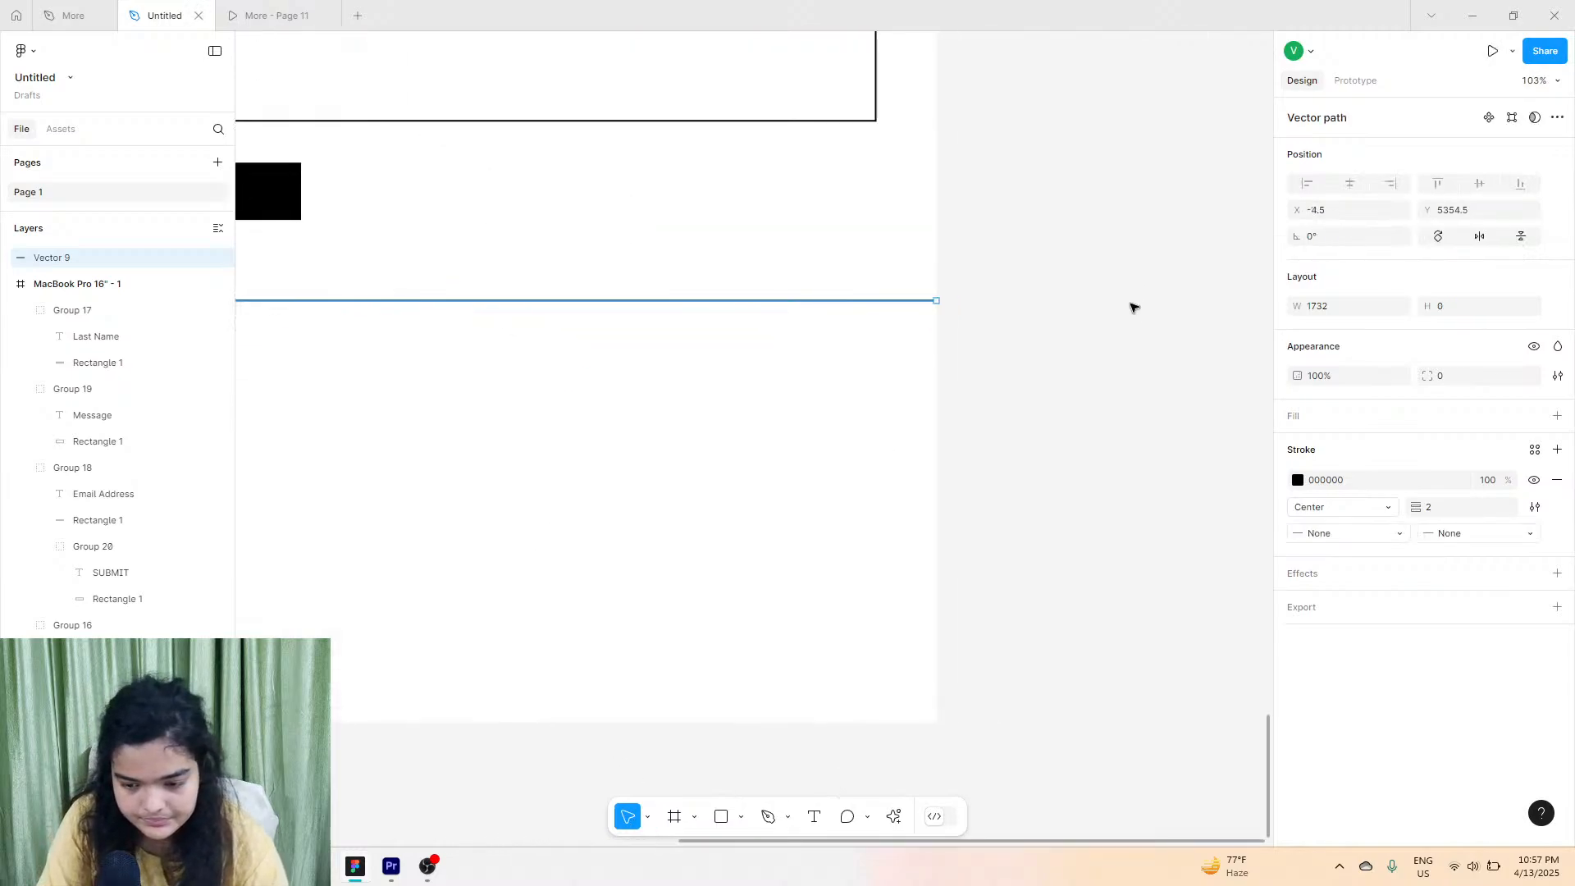
{"action": "left_click_drag", "start_coordinate": [48, 259], "coordinate": [75, 350]}
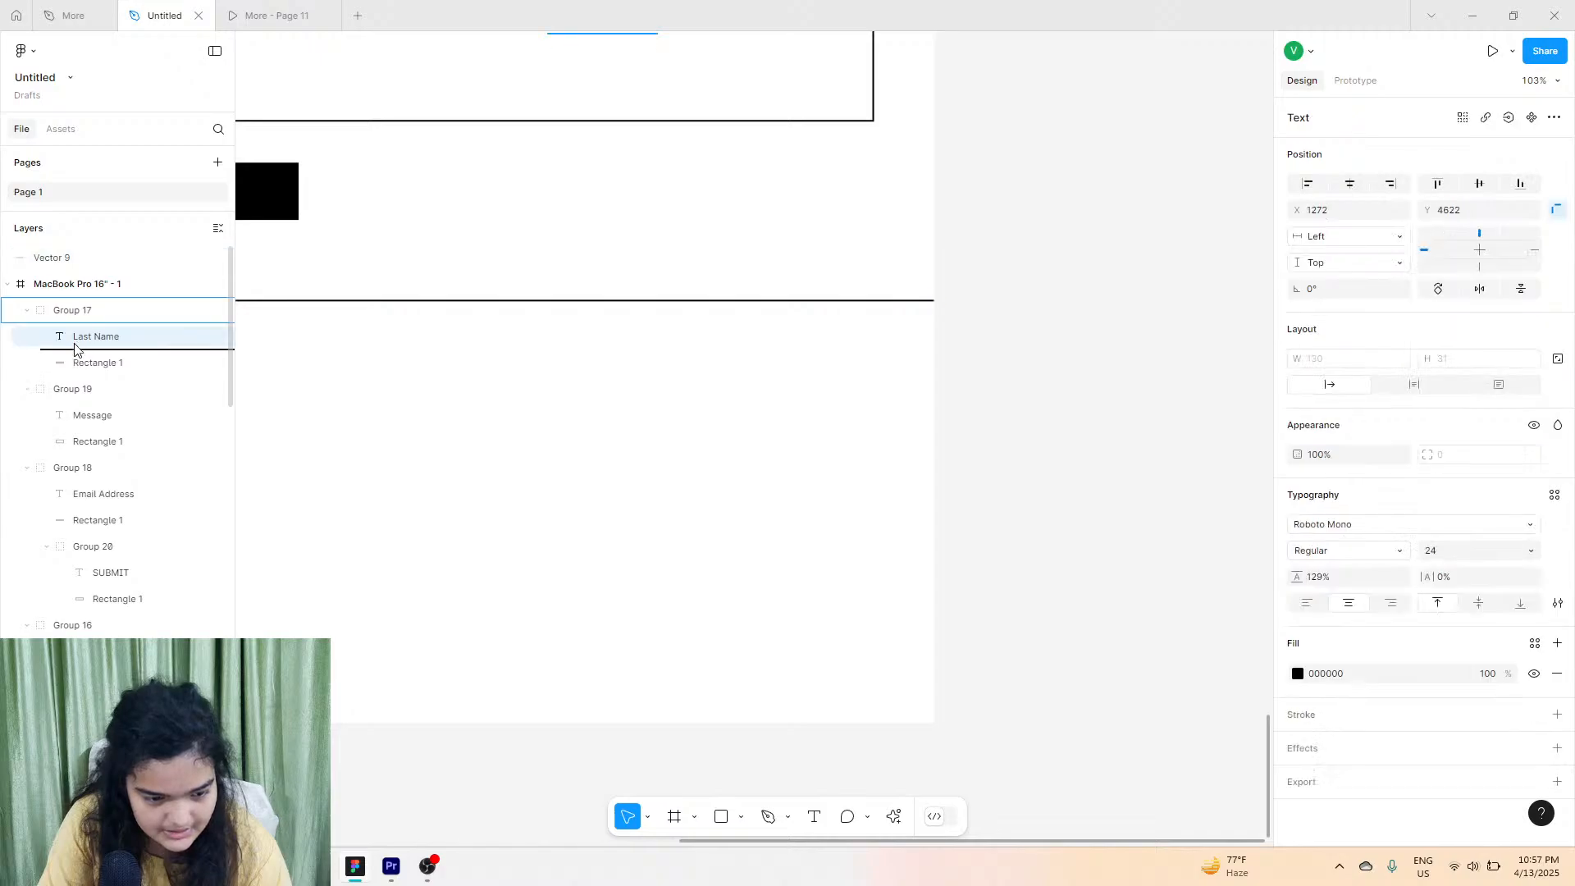
{"action": "left_click_drag", "start_coordinate": [97, 293], "coordinate": [99, 297]}
{"action": "scroll", "coordinate": [820, 394], "scroll_direction": "left", "scroll_amount": 3}
{"action": "scroll", "coordinate": [900, 366], "scroll_direction": "down", "scroll_amount": 5}
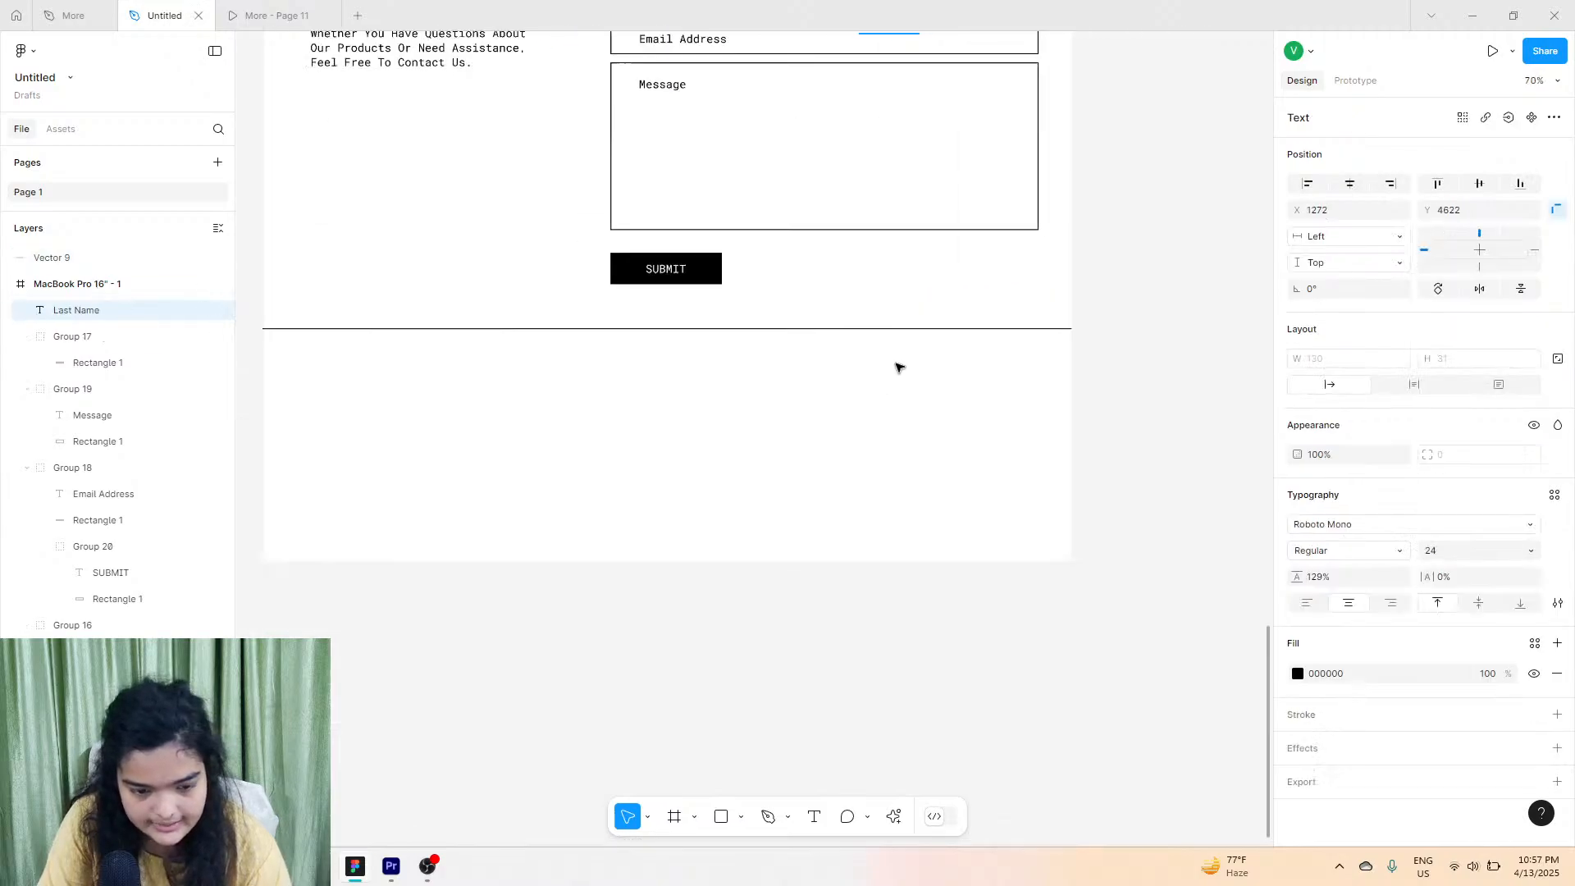
{"action": "scroll", "coordinate": [585, 350], "scroll_direction": "up", "scroll_amount": 5}
{"action": "scroll", "coordinate": [530, 344], "scroll_direction": "down", "scroll_amount": 2}
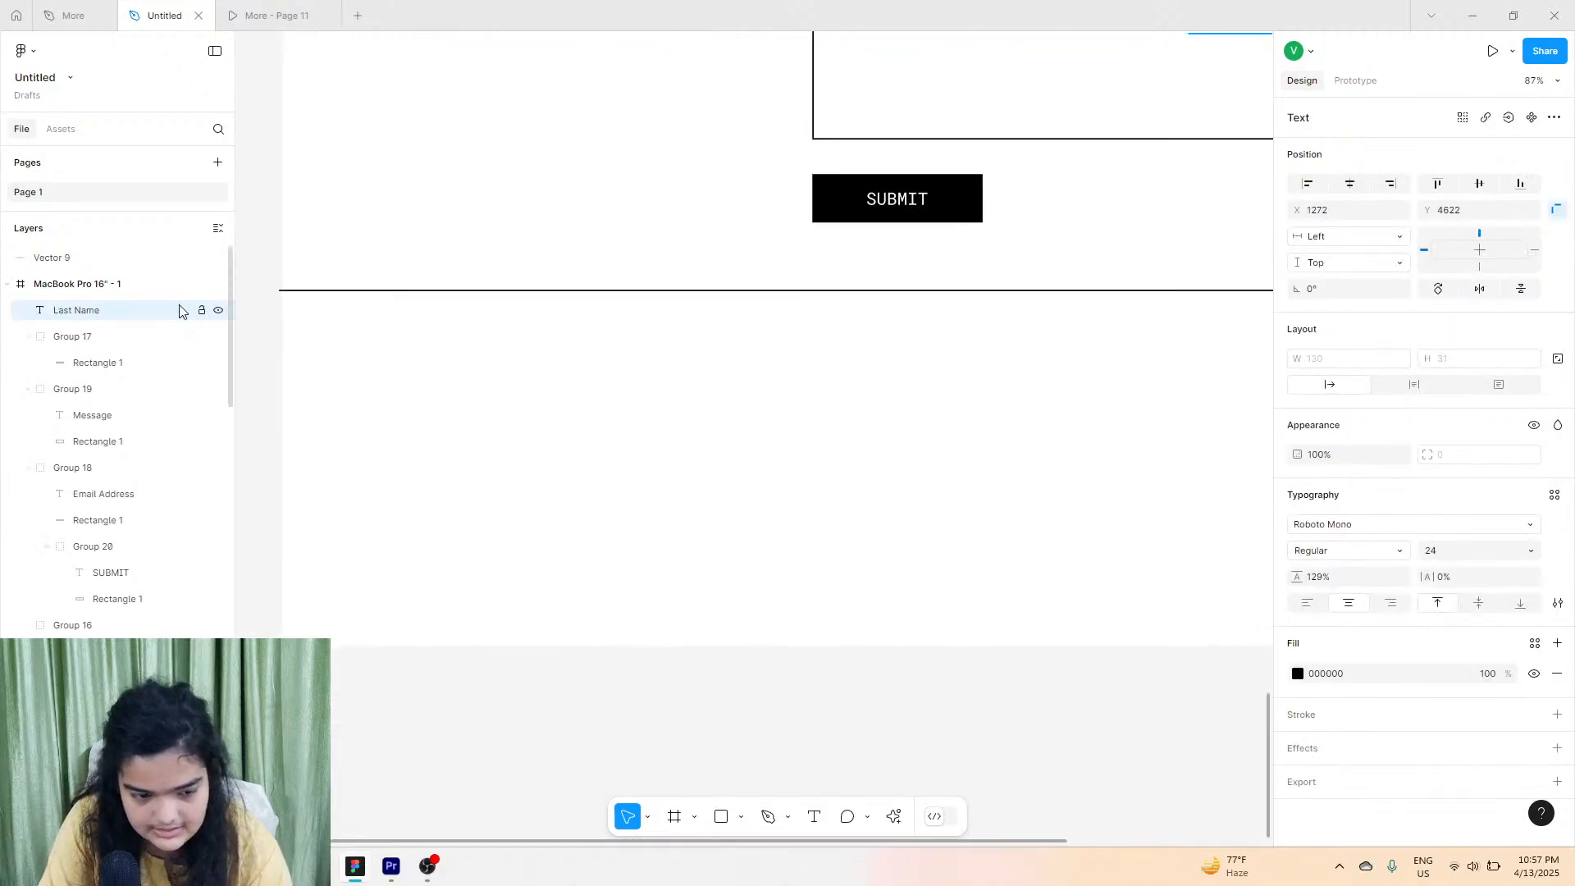
Move the divider line's layer into the MacBook Pro 16" - 1 frame and check its ends against the page edges.
{"action": "left_click", "coordinate": [109, 260]}
{"action": "left_click_drag", "start_coordinate": [115, 296], "coordinate": [117, 297]}
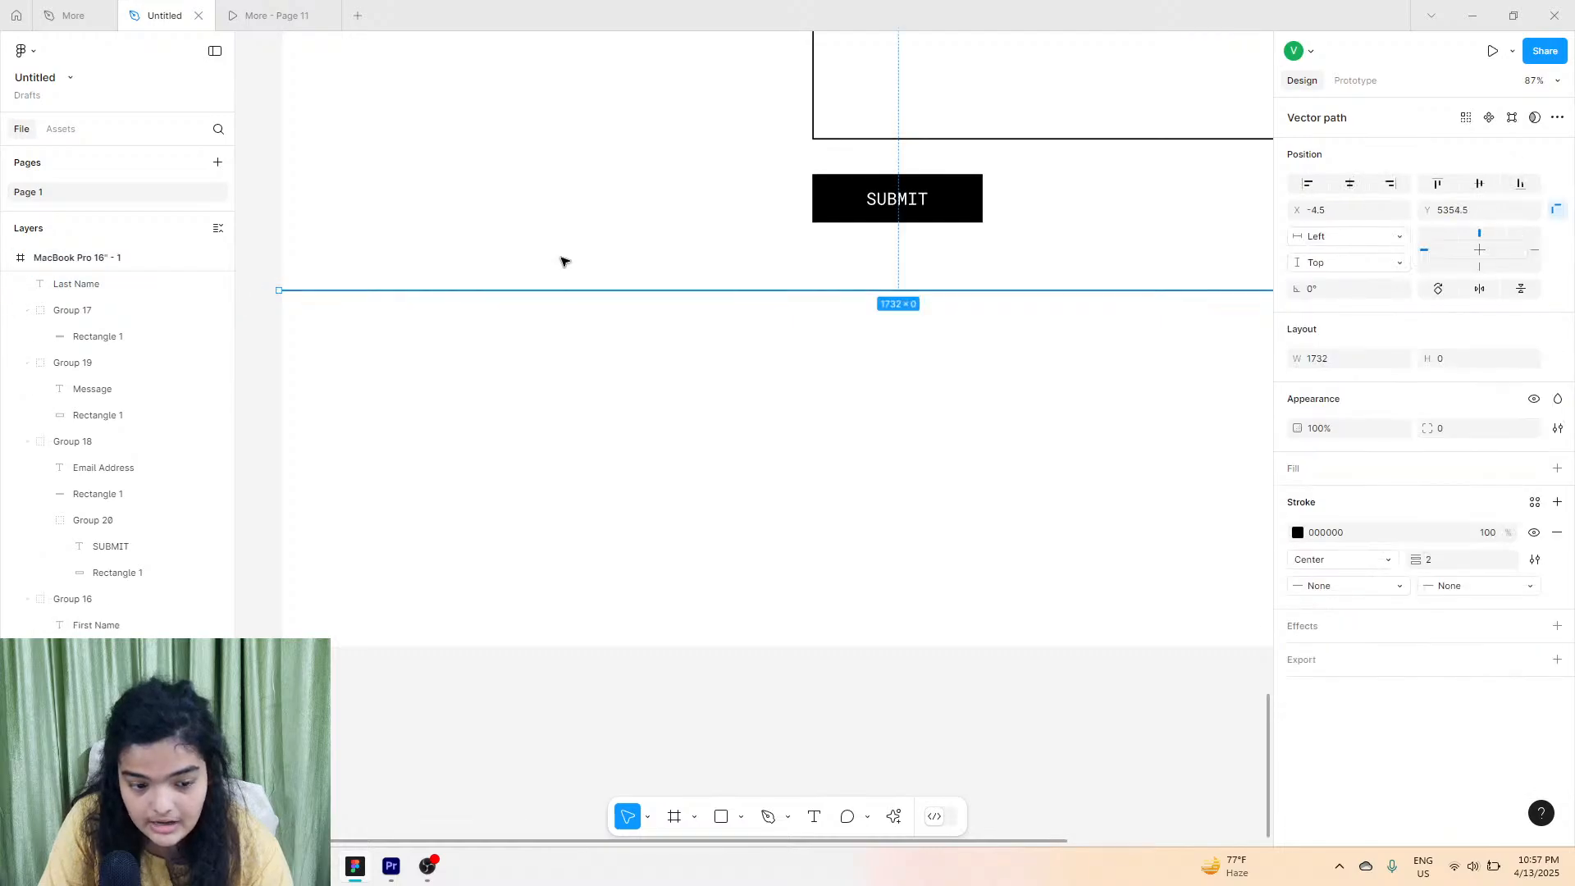
{"action": "scroll", "coordinate": [647, 285], "scroll_direction": "right", "scroll_amount": 6}
{"action": "scroll", "coordinate": [1058, 287], "scroll_direction": "up", "scroll_amount": 6}
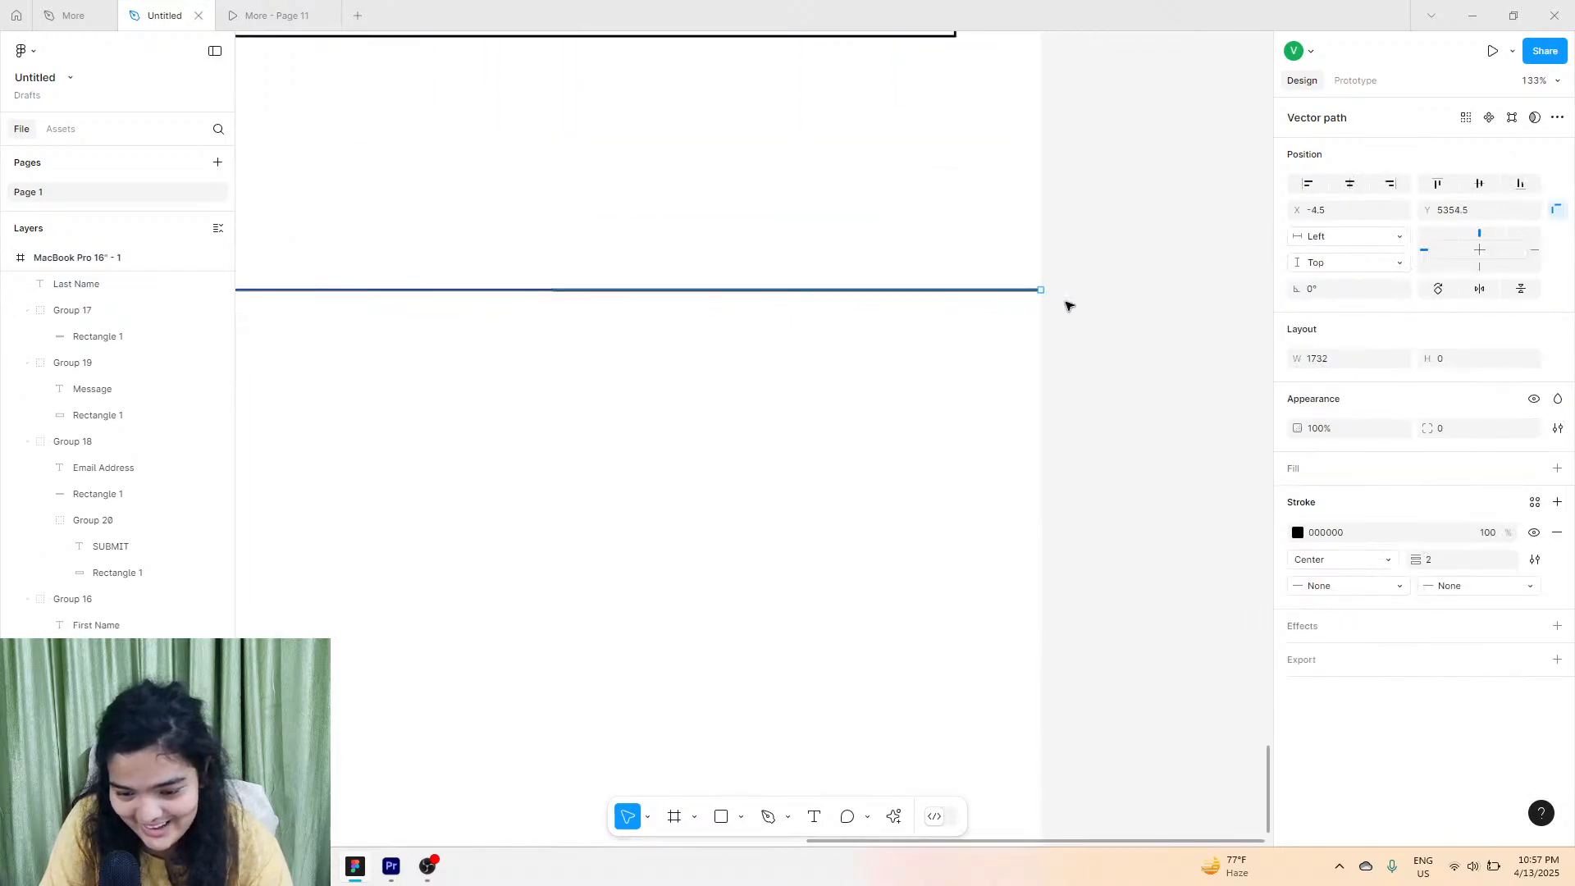
{"action": "left_click", "coordinate": [1040, 278]}
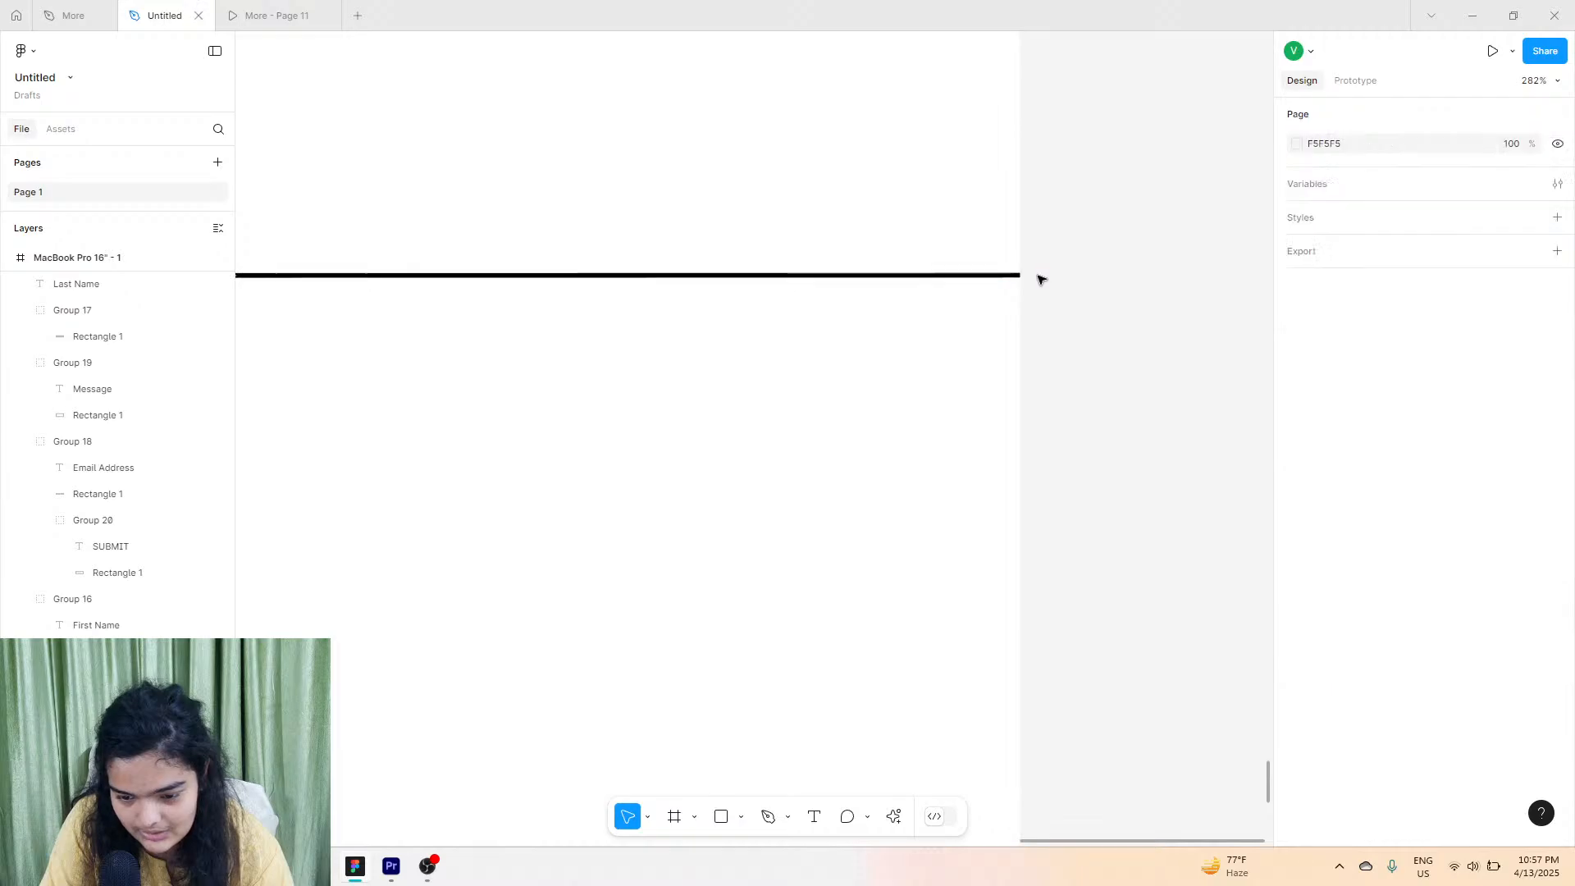
{"action": "scroll", "coordinate": [1040, 277], "scroll_direction": "down", "scroll_amount": 7, "text": "ctrl"}
Check the reference footer and paste a copy of the header's GEMBOUTIQUE logo text below the divider line.
{"action": "left_click", "coordinate": [270, 16]}
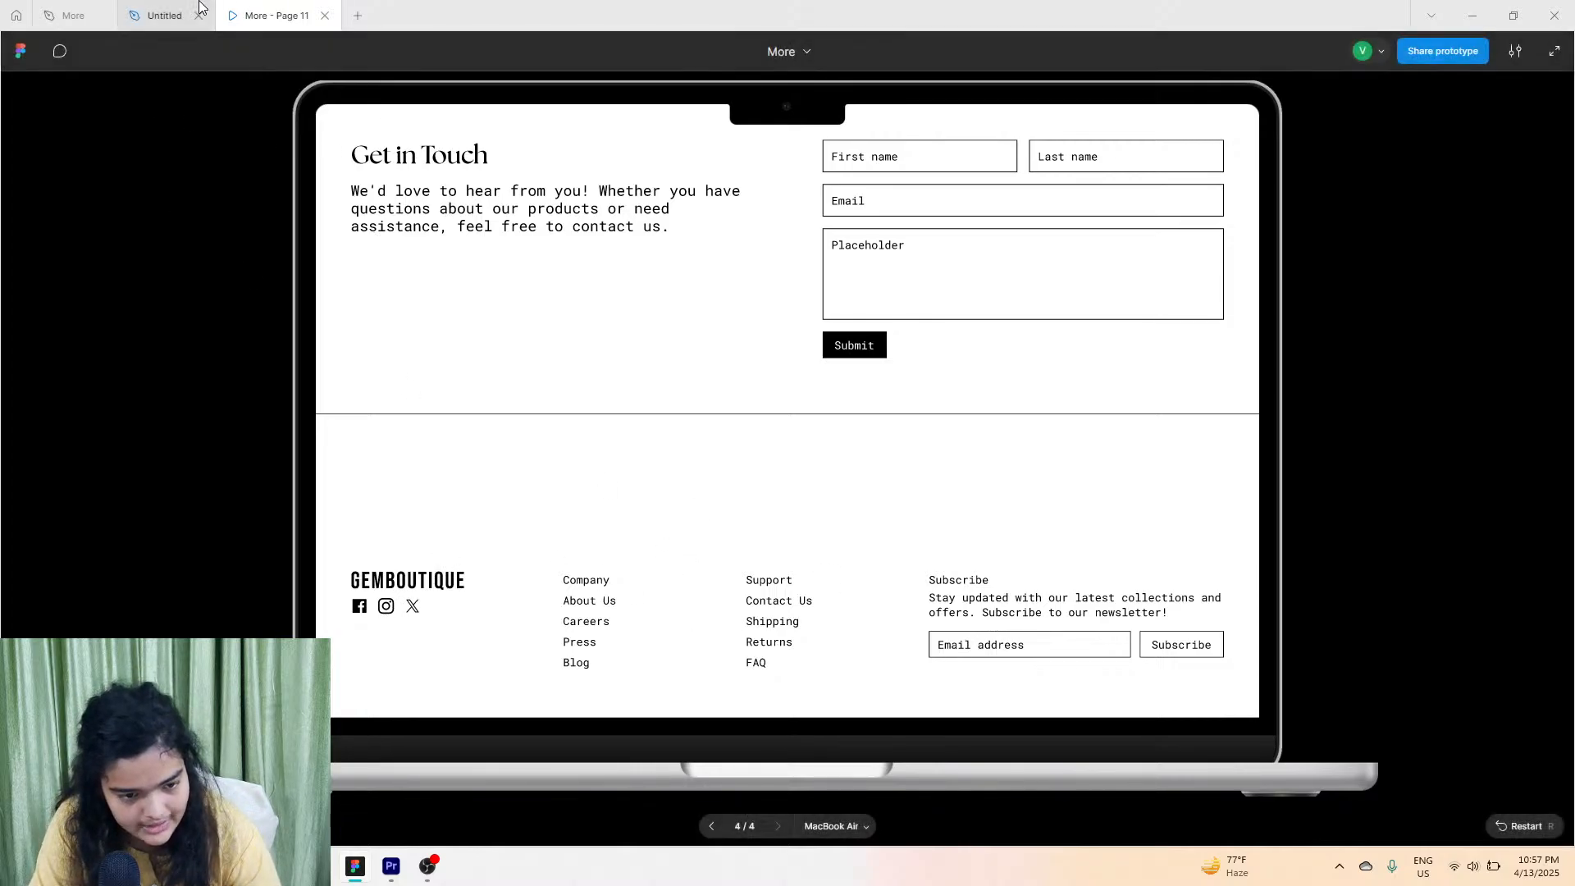
{"action": "left_click", "coordinate": [144, 16]}
{"action": "scroll", "coordinate": [328, 176], "scroll_direction": "up", "scroll_amount": 15}
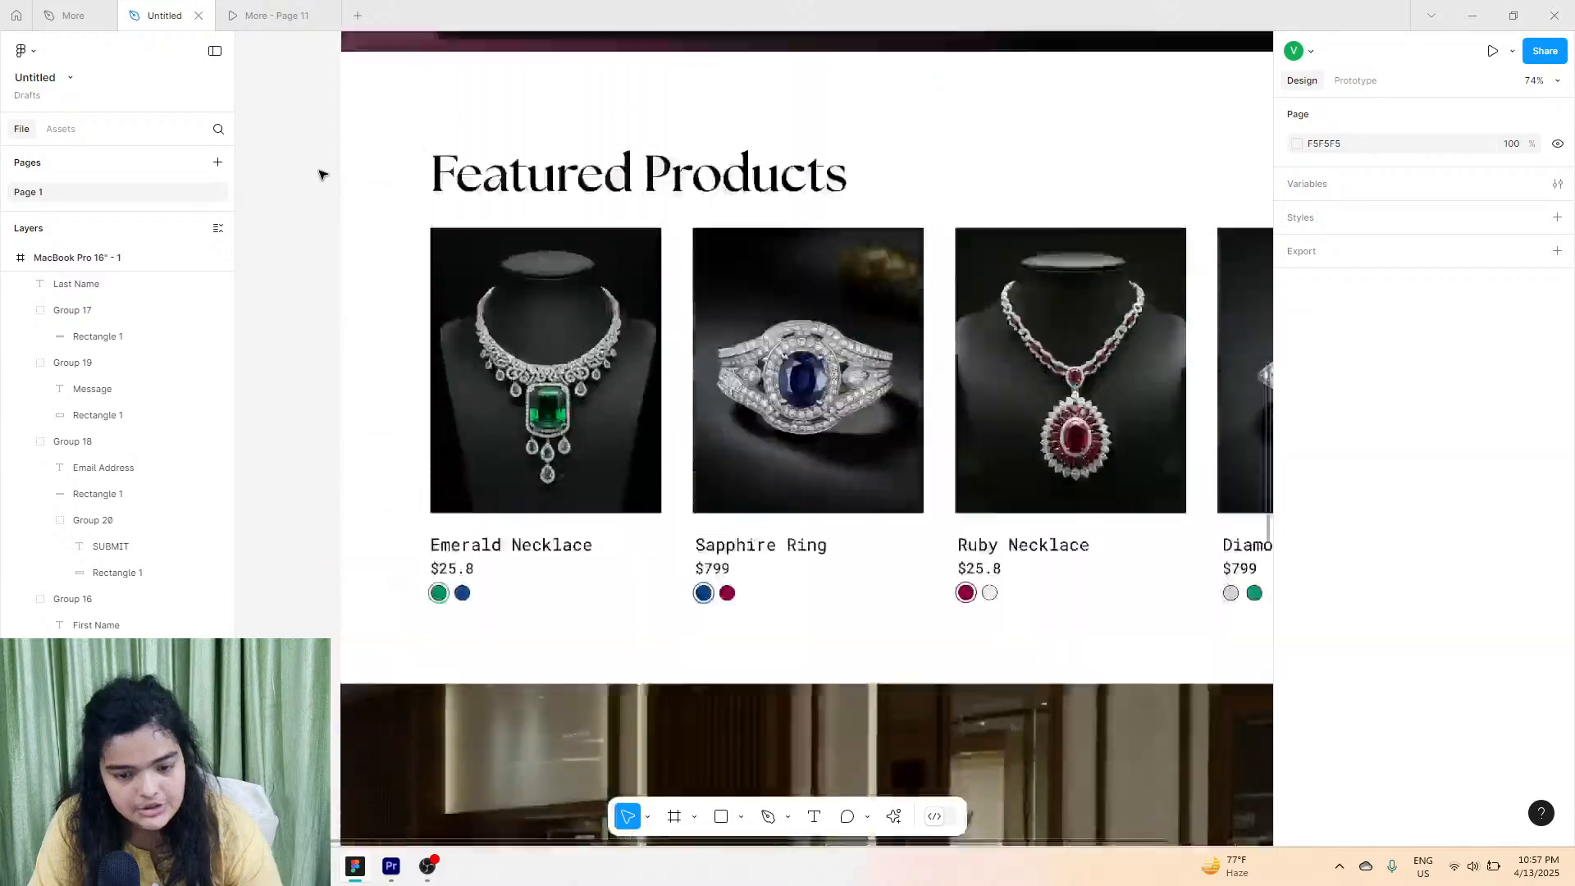
{"action": "scroll", "coordinate": [372, 300], "scroll_direction": "down", "scroll_amount": 5}
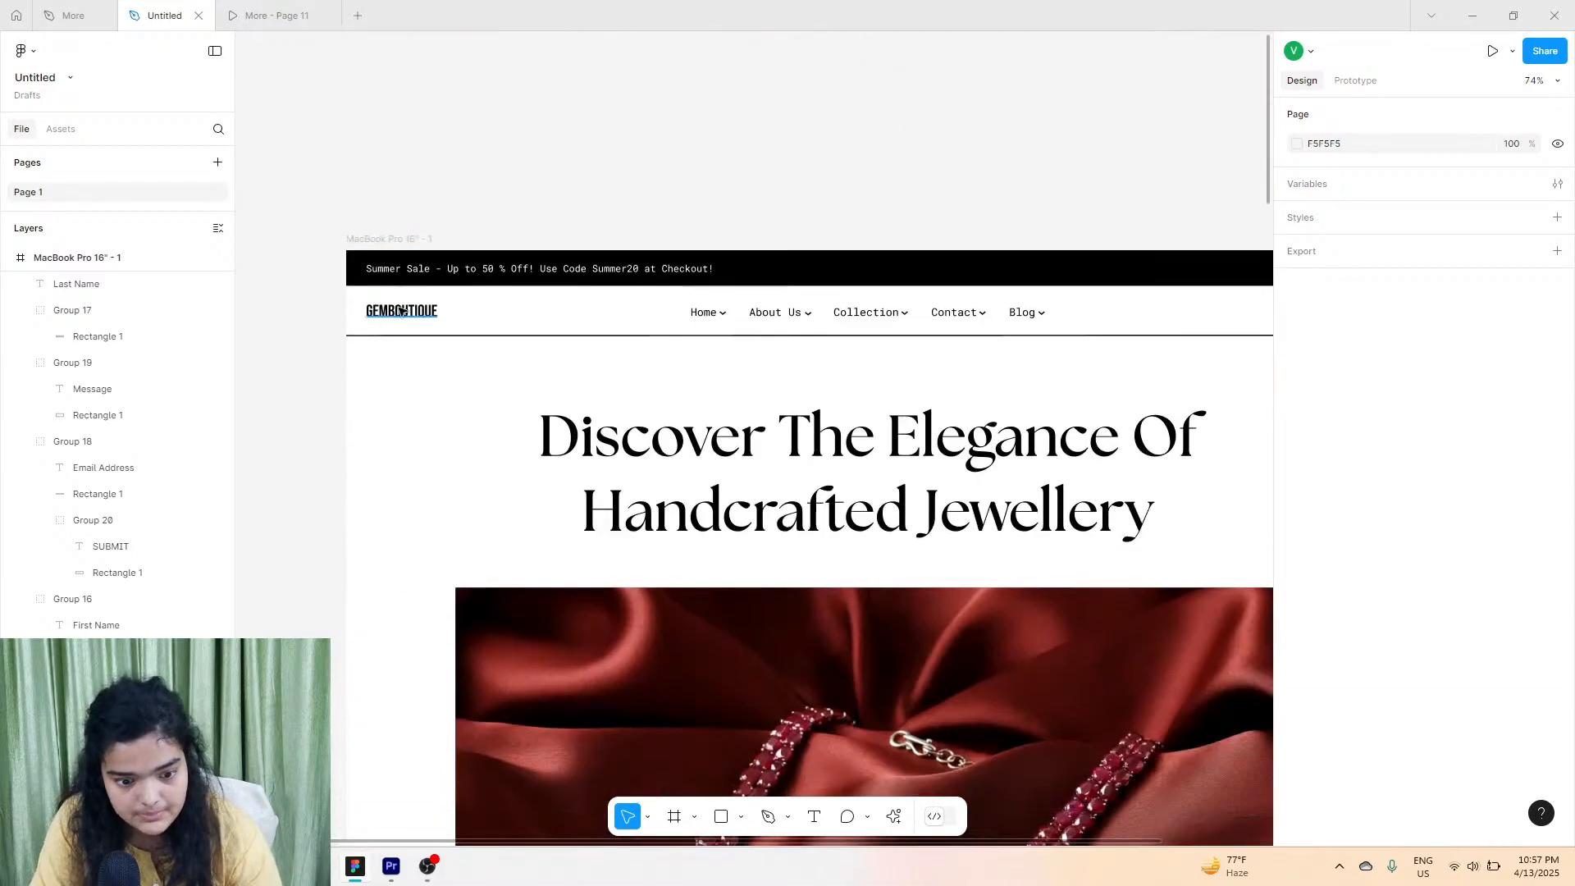
{"action": "left_click", "coordinate": [401, 311]}
{"action": "scroll", "coordinate": [399, 349], "scroll_direction": "down", "scroll_amount": 15}
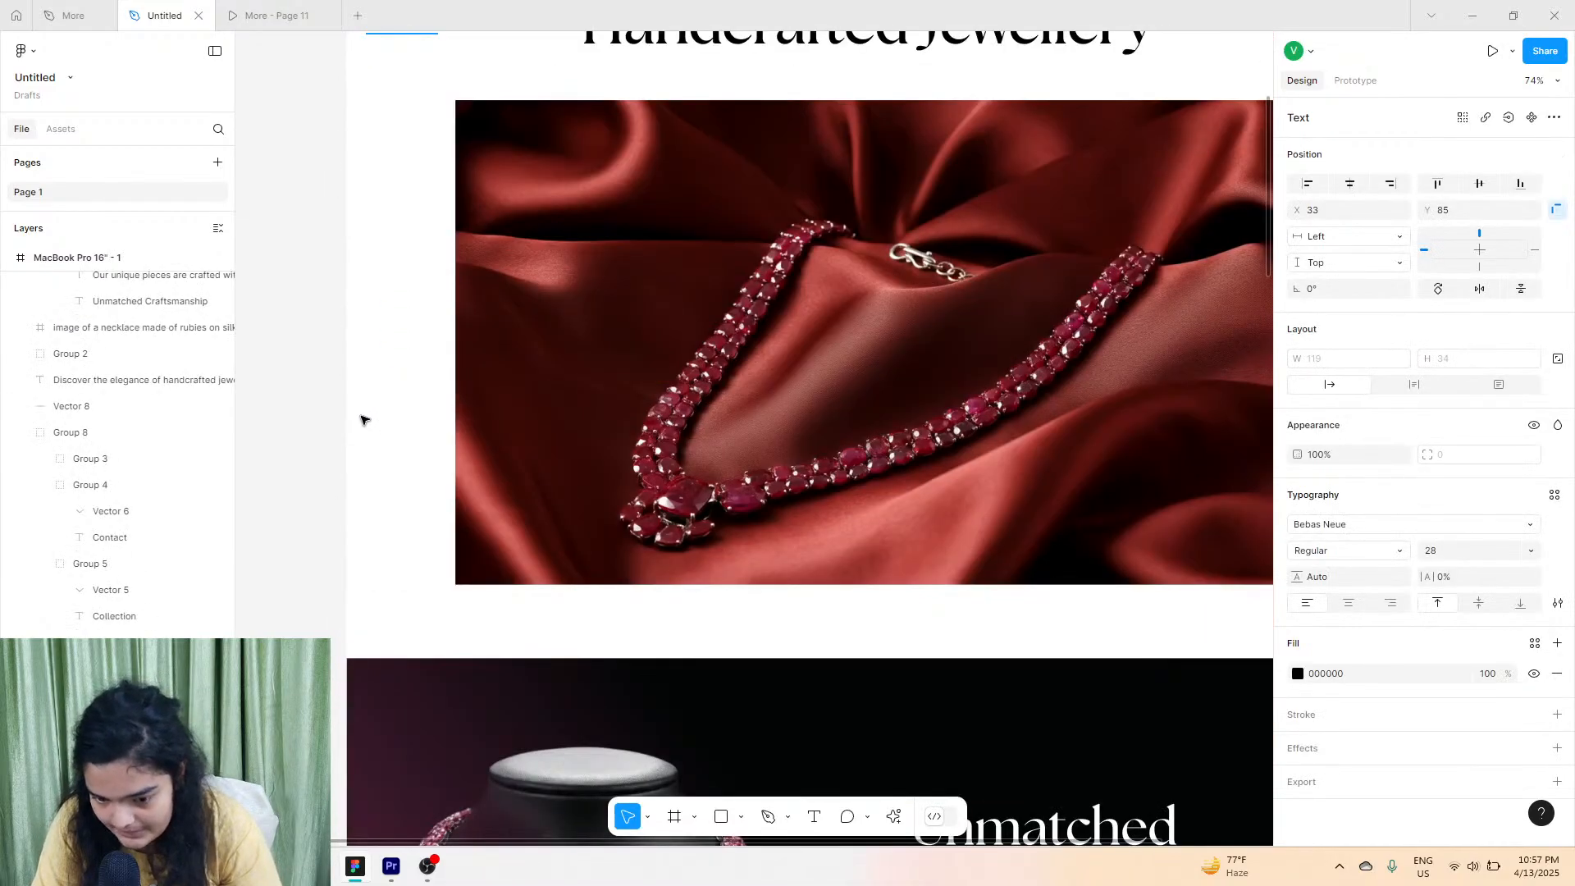
{"action": "scroll", "coordinate": [504, 763], "scroll_direction": "down", "scroll_amount": 20}
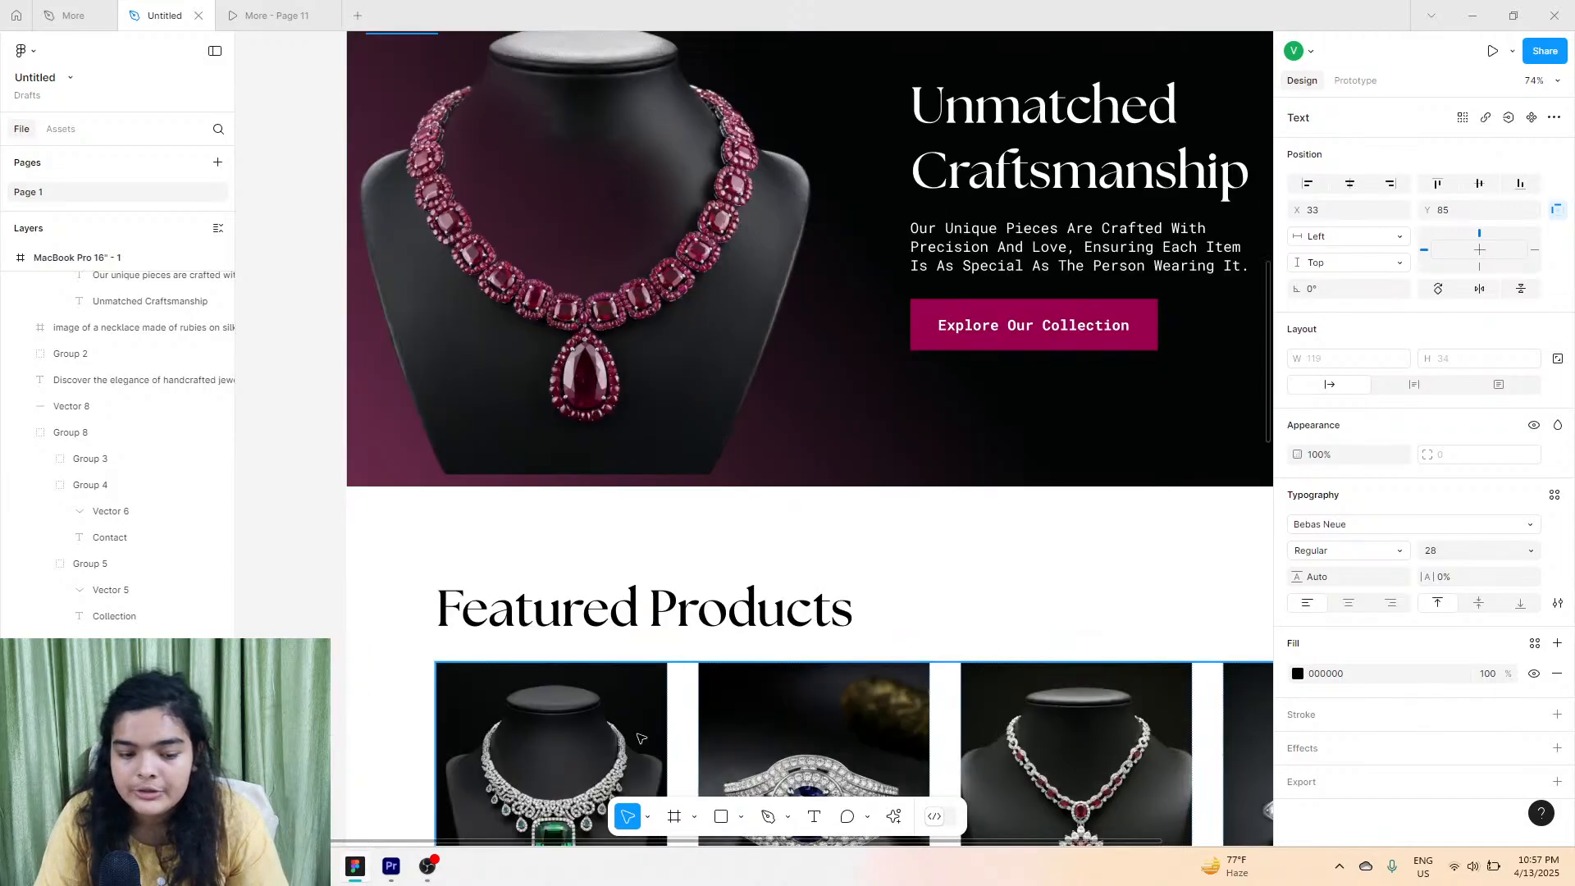
{"action": "key", "text": "ctrl+v"}
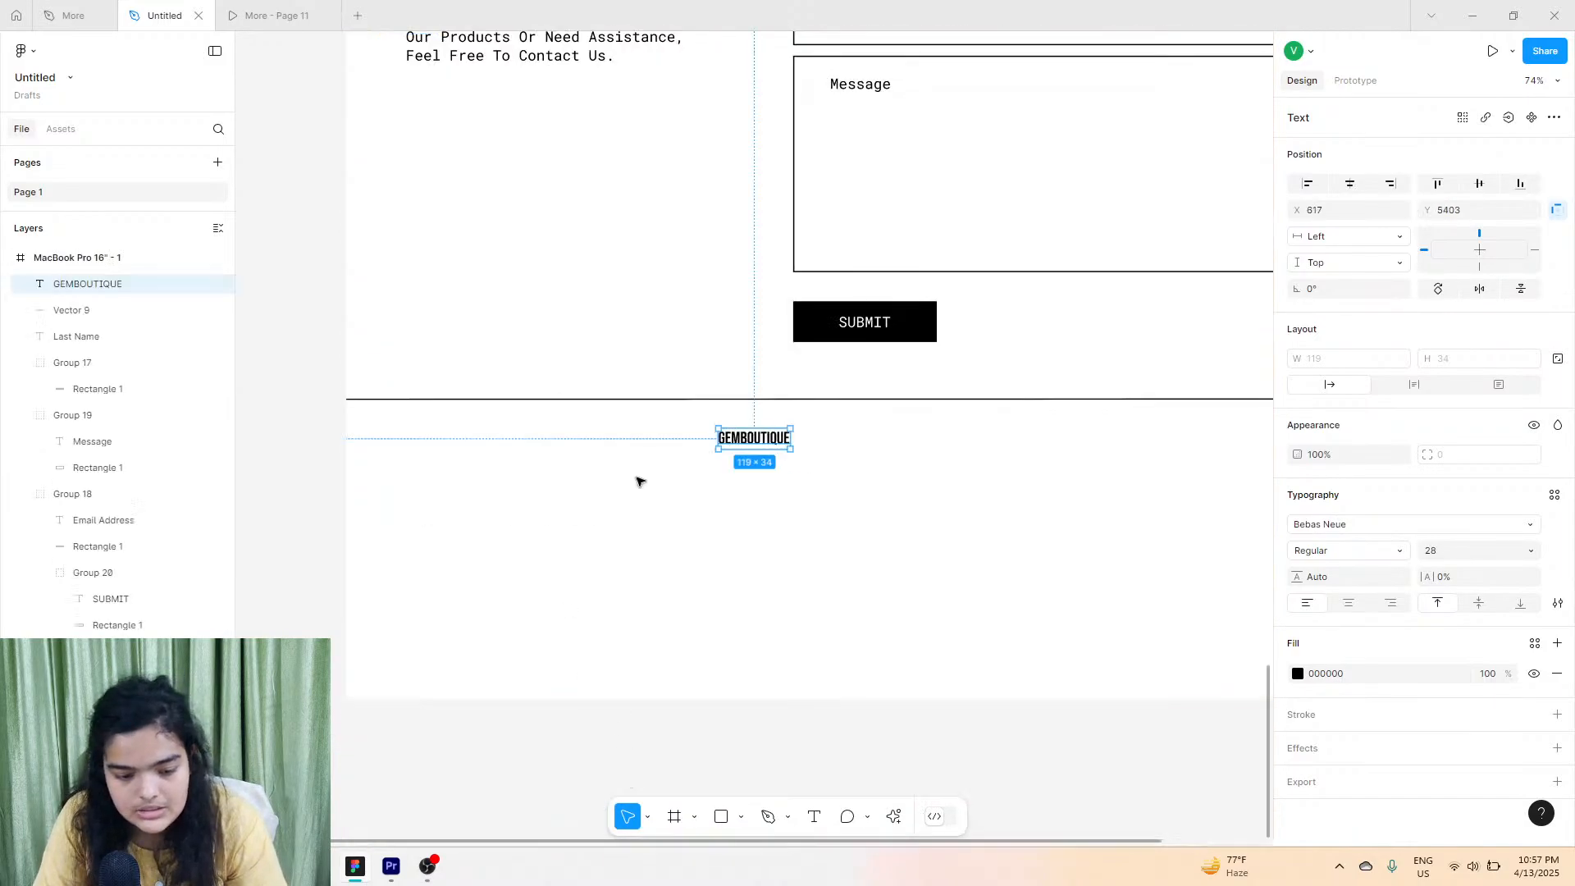
Position the footer's GEMBOUTIQUE text at X 99, Y 5426 and set its font size to 64.
{"action": "left_click_drag", "start_coordinate": [679, 471], "coordinate": [438, 457]}
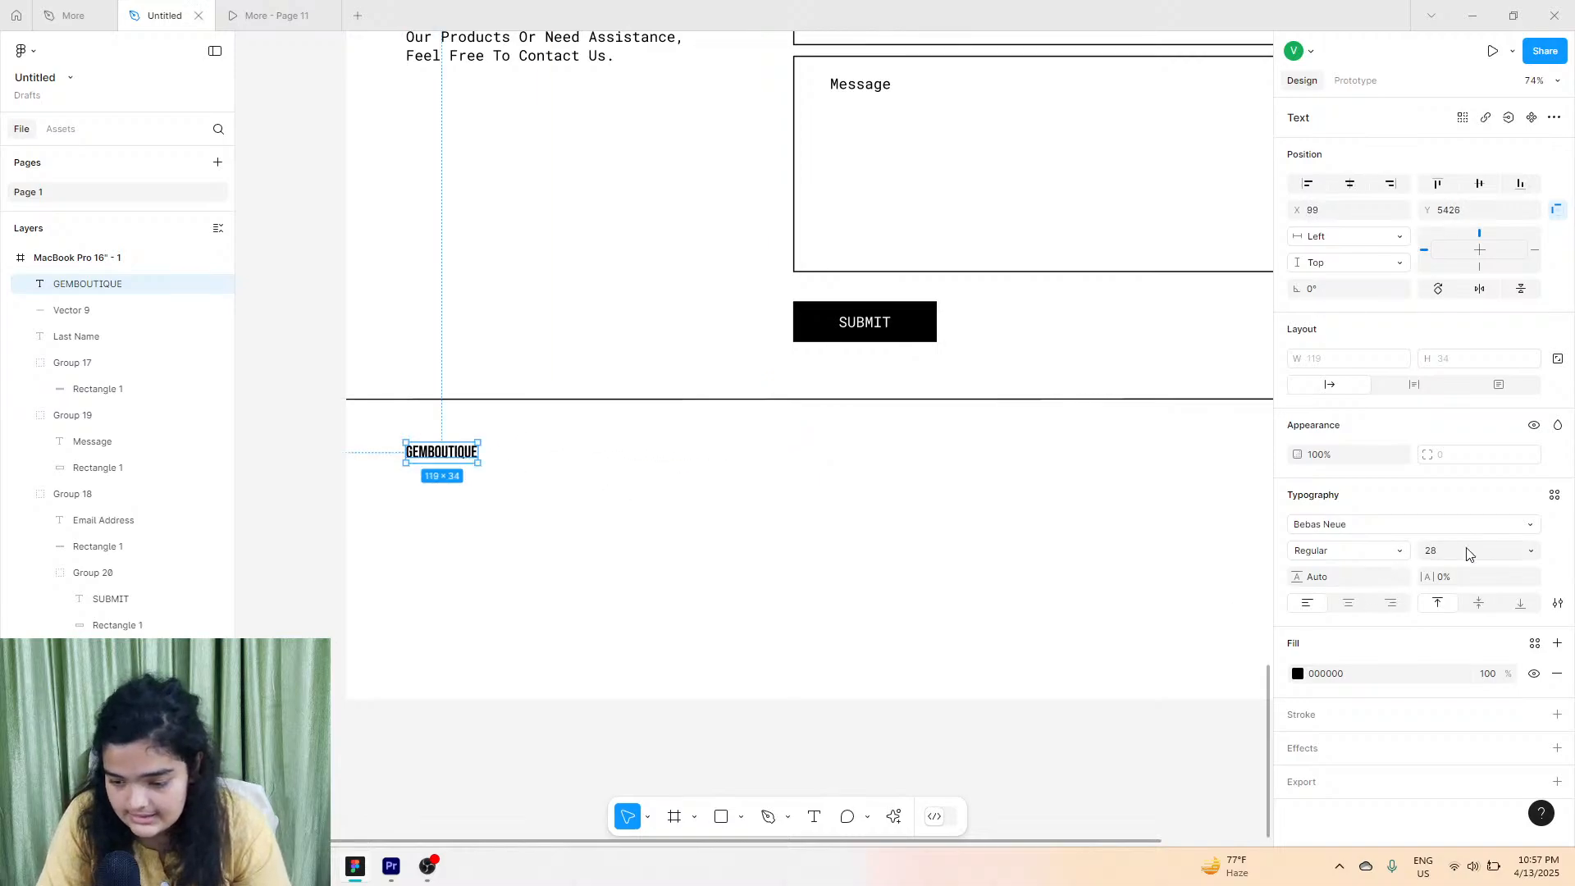
{"action": "left_click", "coordinate": [1537, 551]}
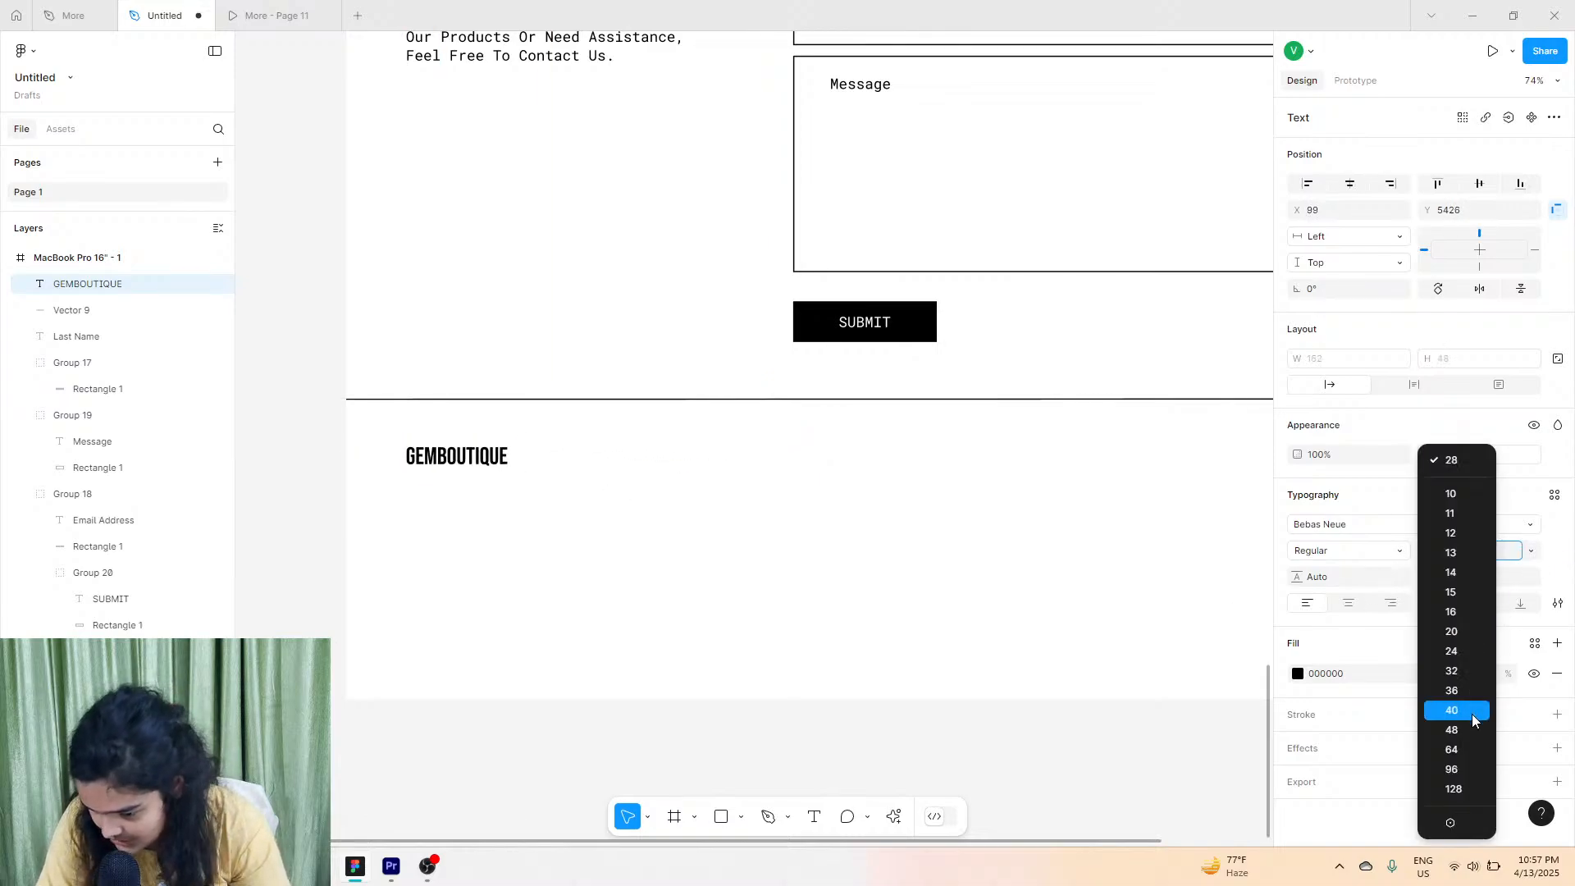
{"action": "left_click", "coordinate": [1480, 748]}
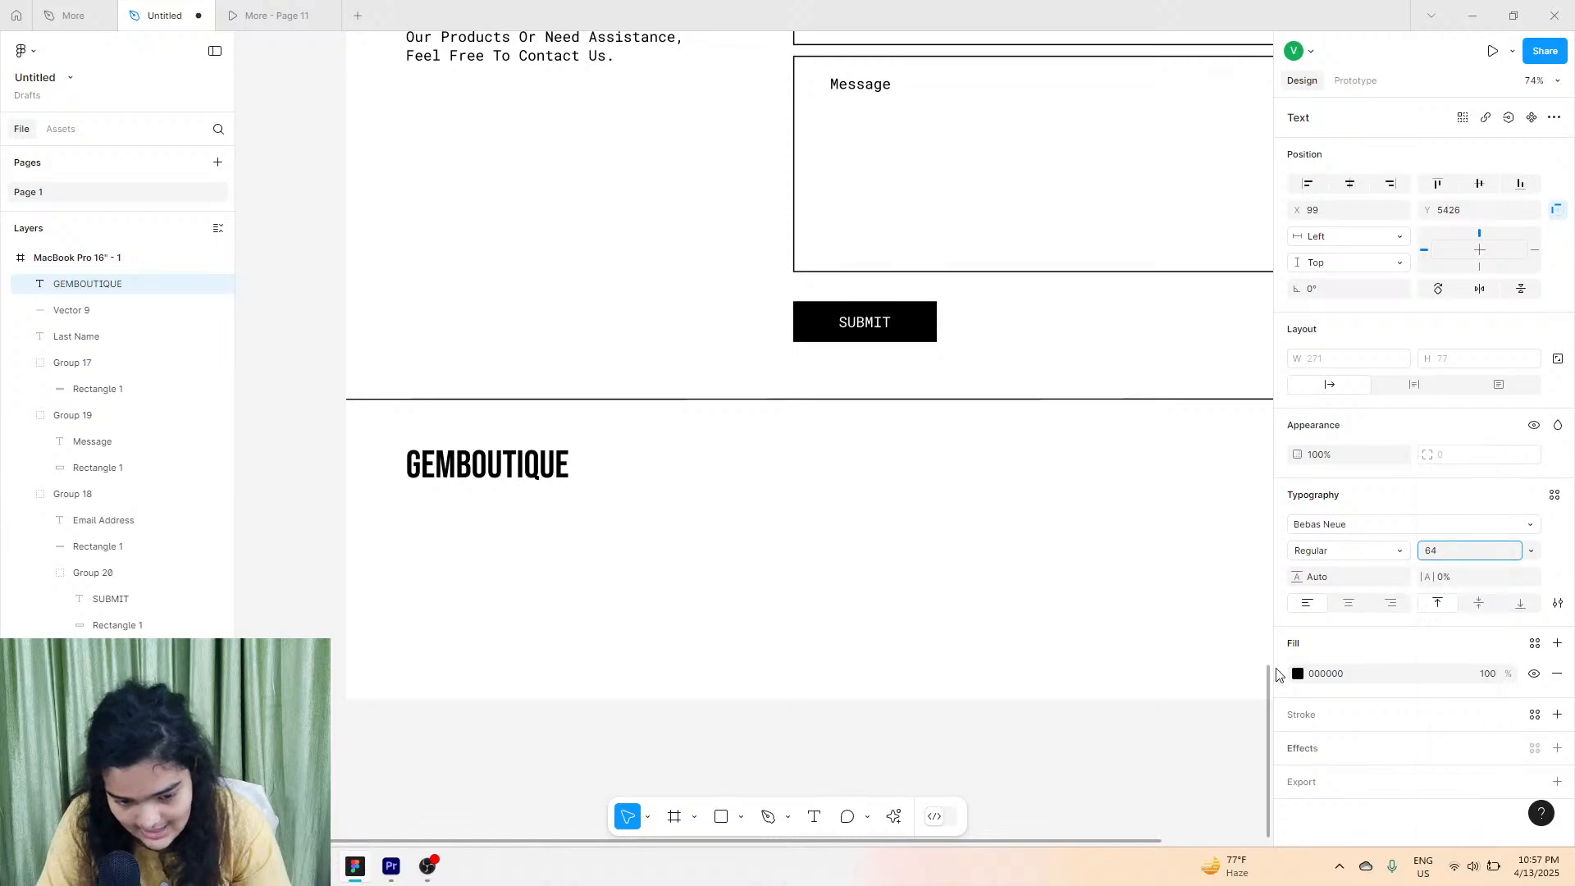
Search the Iconify plugin for "twitter" and place the black X logo icon in the footer near the GEMBOUTIQUE text.
{"action": "left_click", "coordinate": [895, 817]}
{"action": "left_click", "coordinate": [691, 622]}
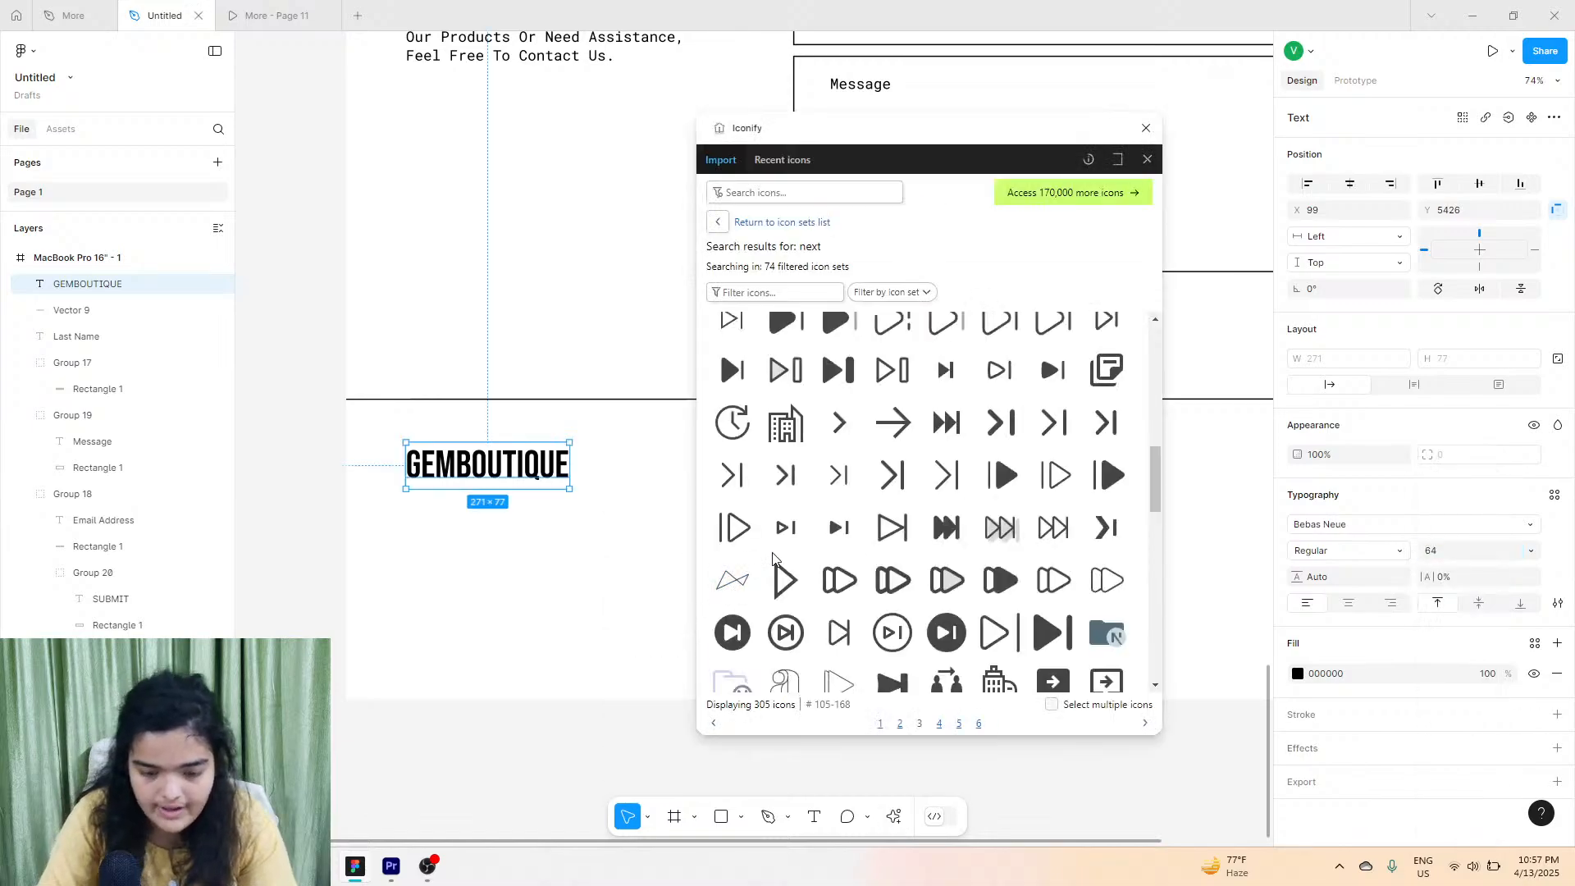
{"action": "left_click", "coordinate": [816, 201]}
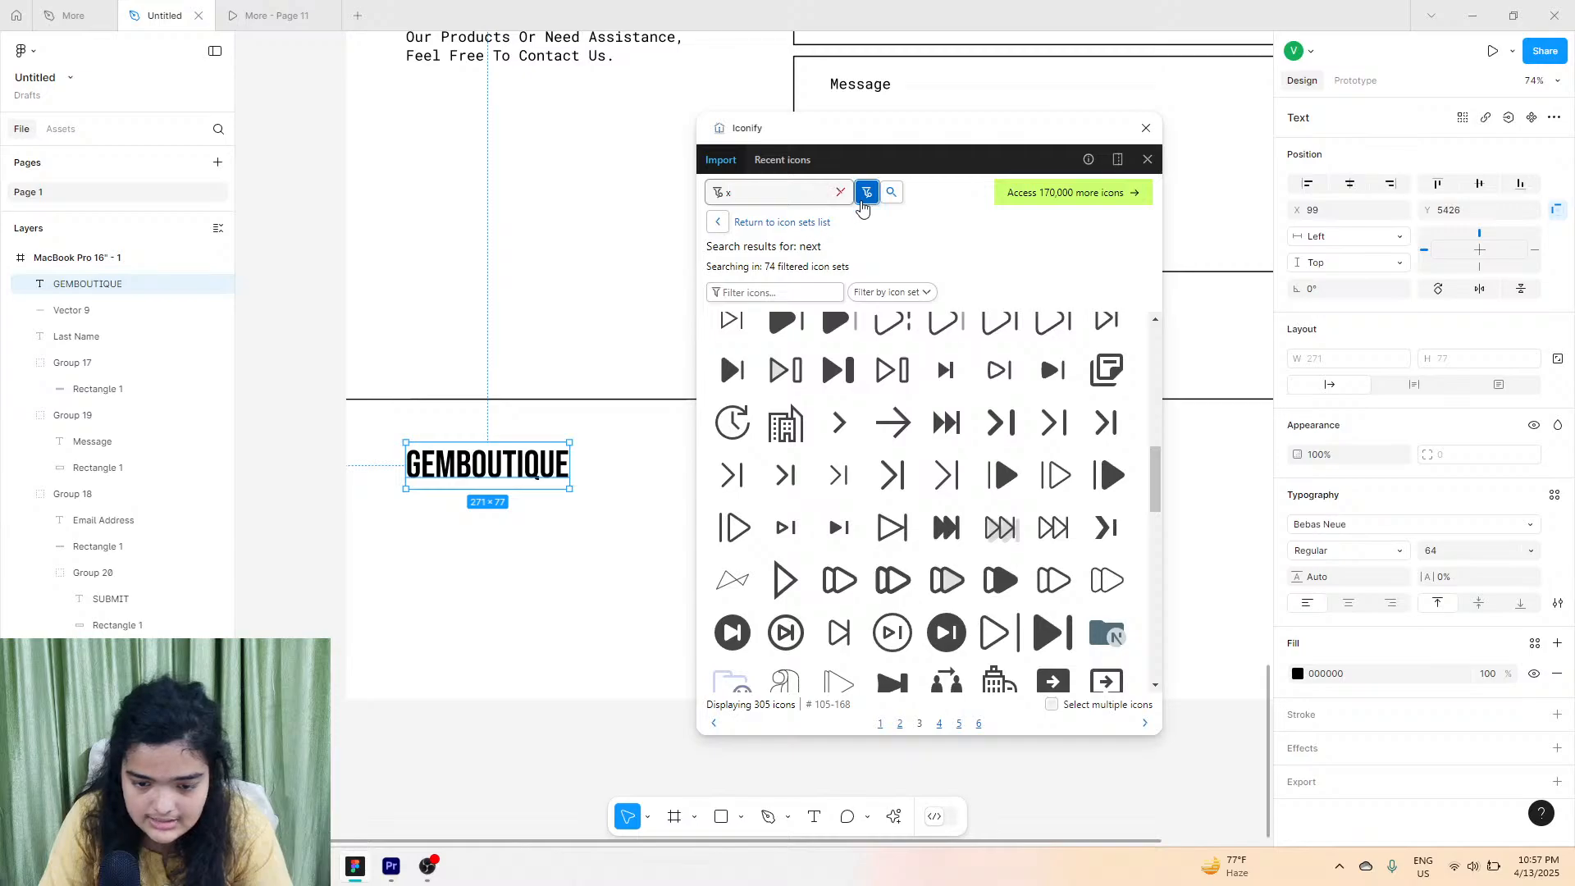
{"action": "left_click", "coordinate": [892, 194]}
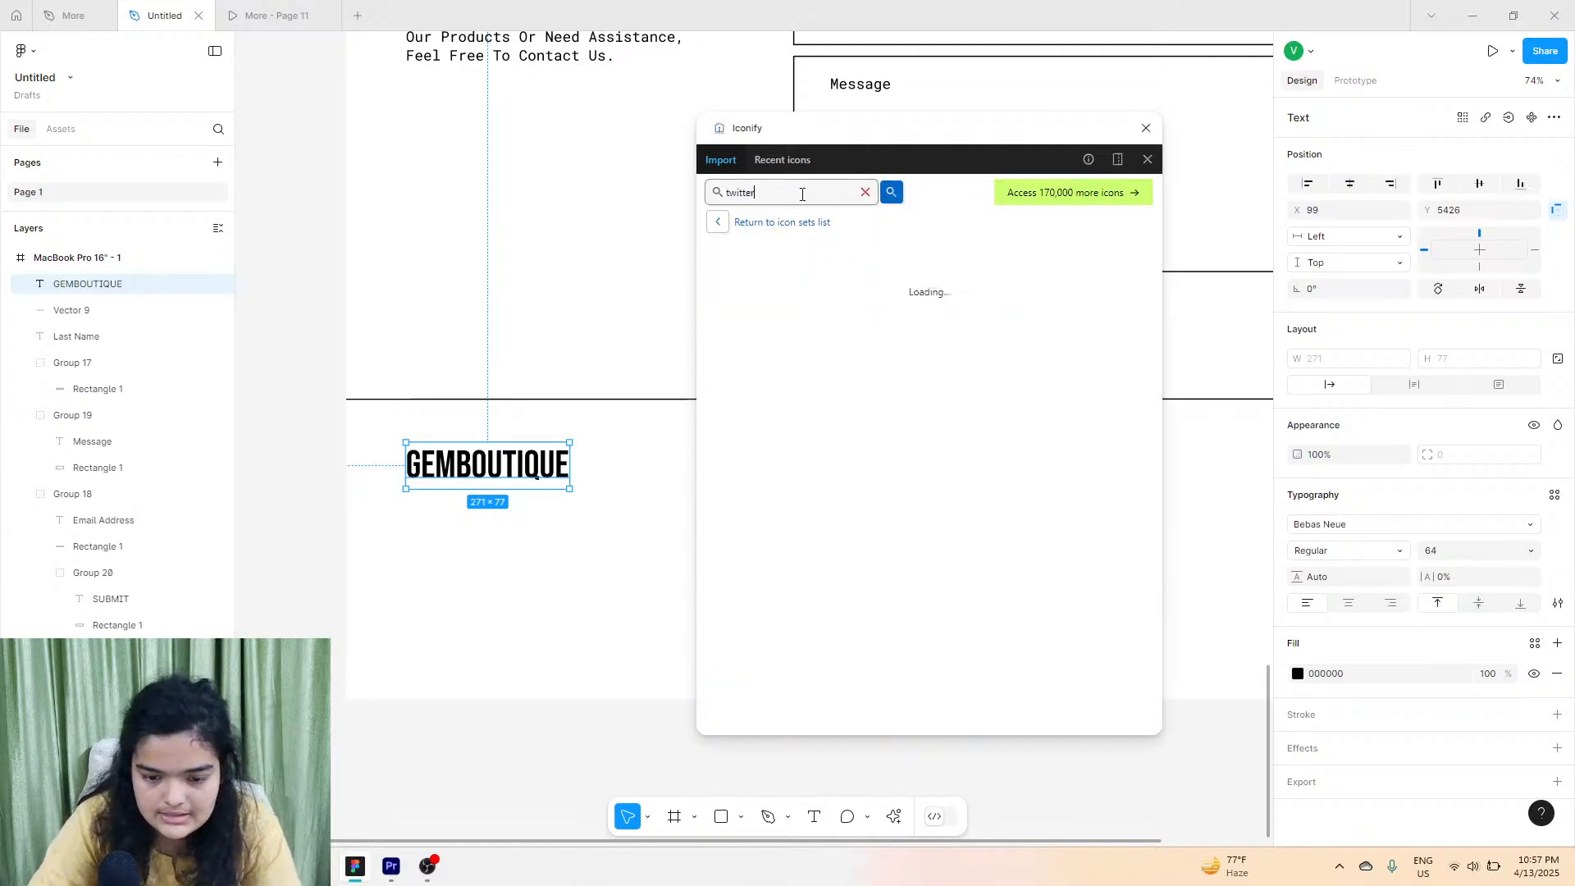
{"action": "left_click_drag", "start_coordinate": [1001, 589], "coordinate": [473, 558]}
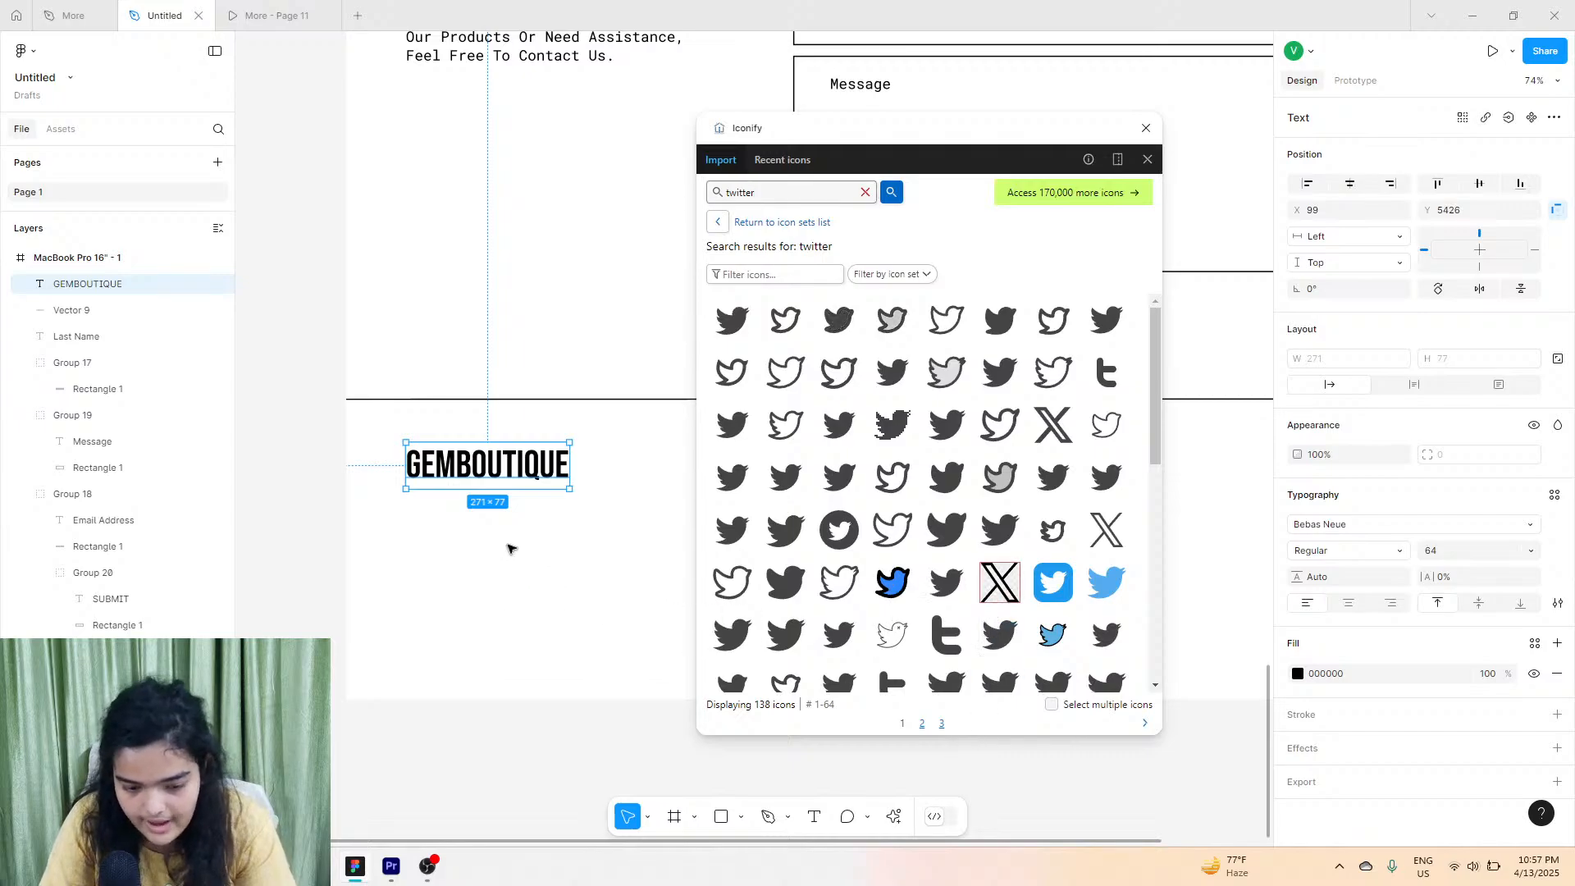
Search Iconify for "insta" and place the filled Instagram icon beside the X icon.
{"action": "left_click", "coordinate": [752, 195]}
{"action": "type", "text": "insta"}
{"action": "key", "text": "Return"}
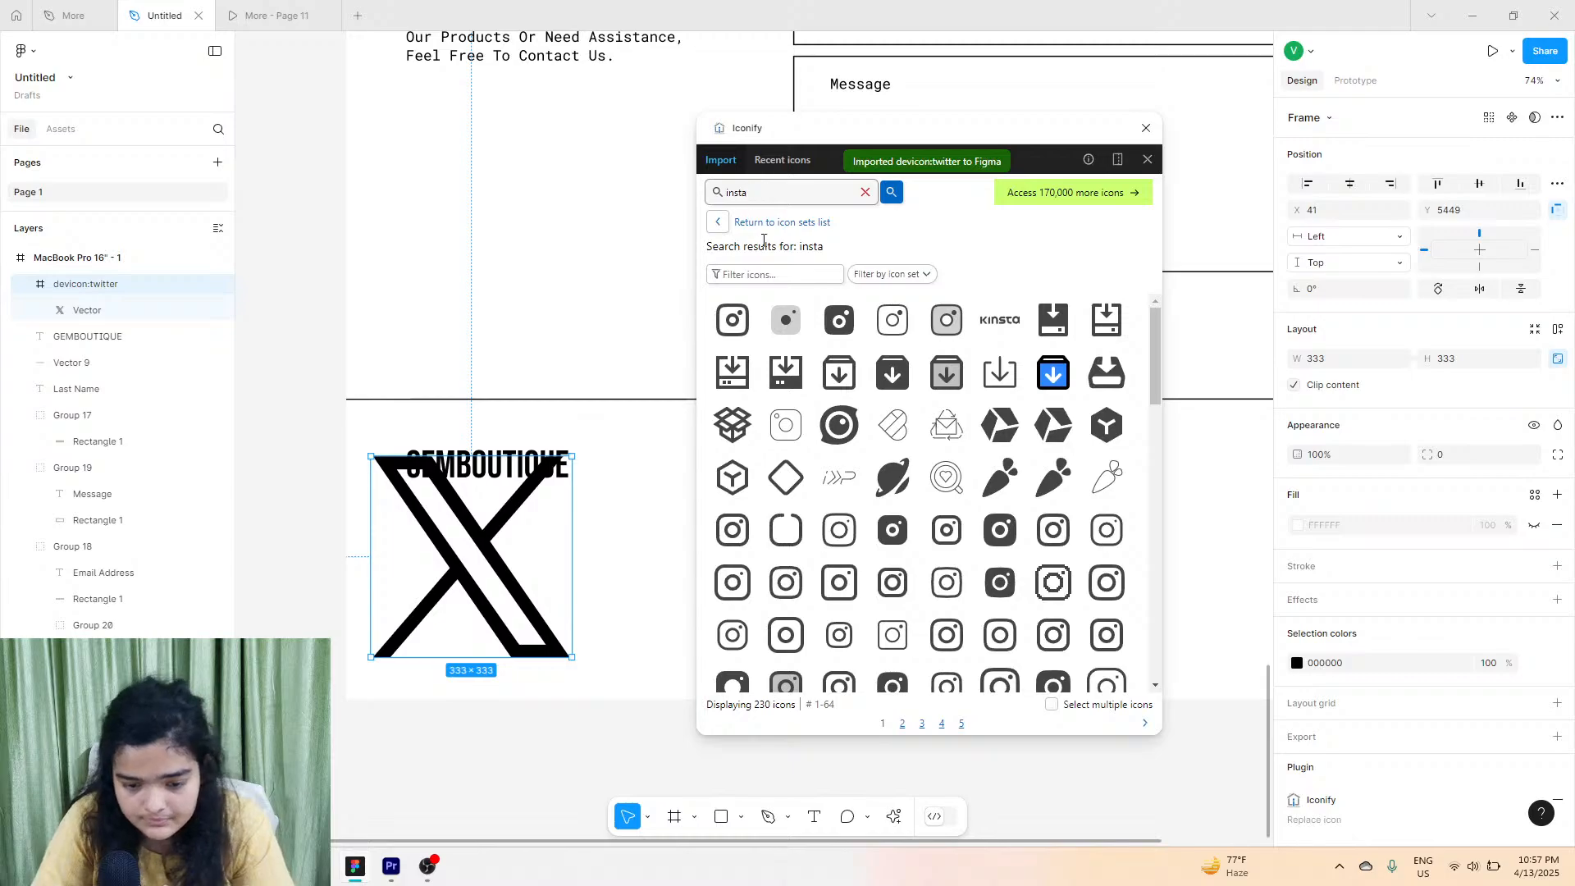
{"action": "left_click_drag", "start_coordinate": [839, 320], "coordinate": [643, 565]}
{"action": "scroll", "coordinate": [414, 538], "scroll_direction": "right", "scroll_amount": 3}
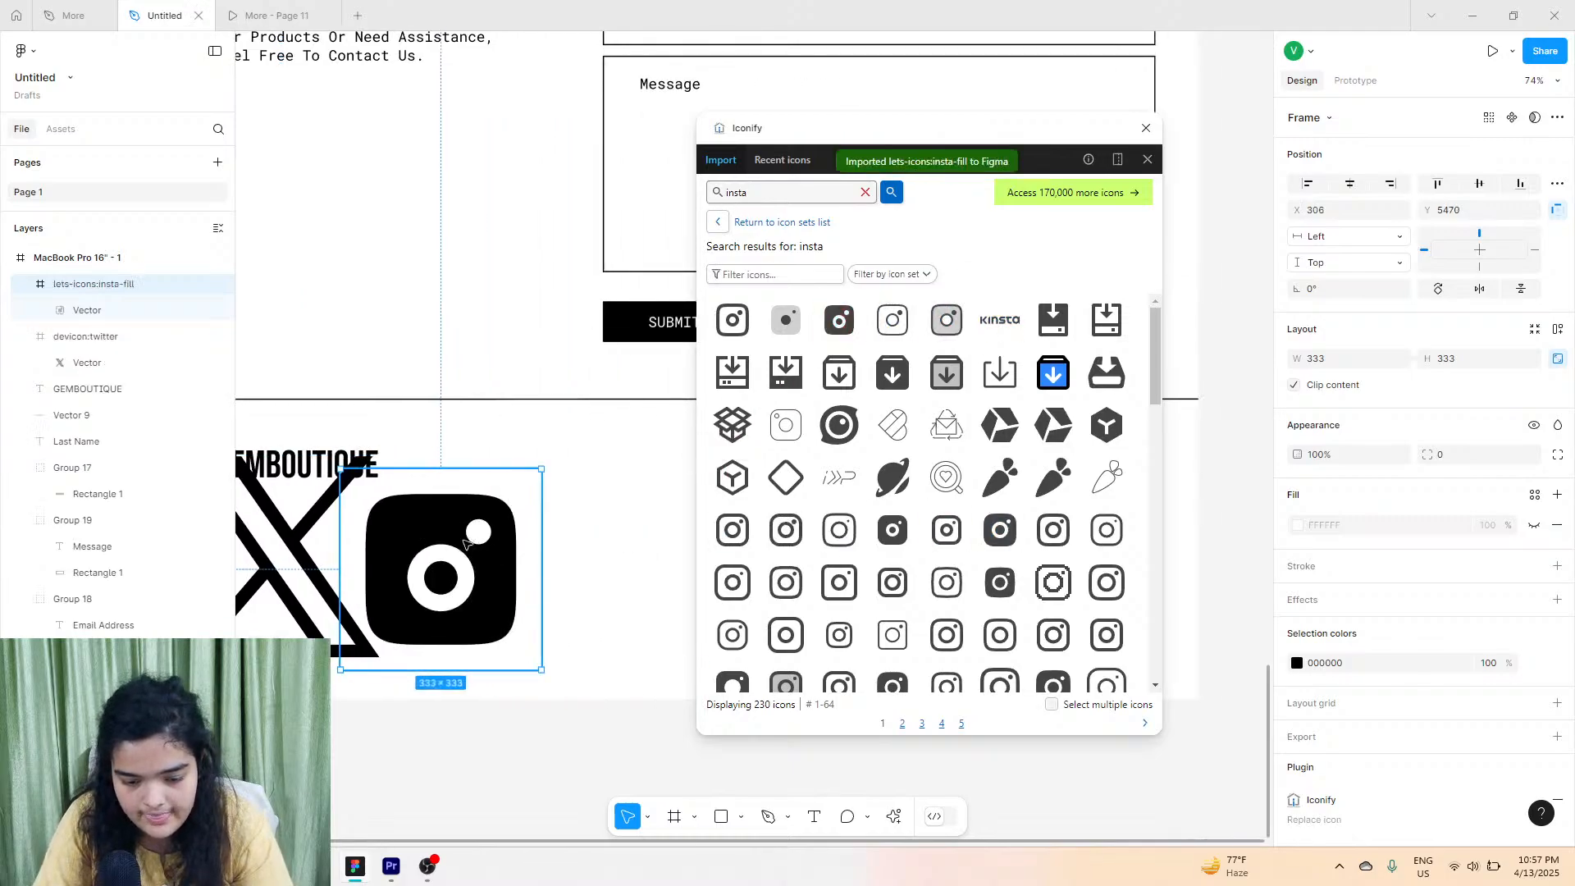
Search Iconify for "faceb", place a round Facebook icon beside the Instagram icon and close the plugin.
{"action": "type", "text": "face"}
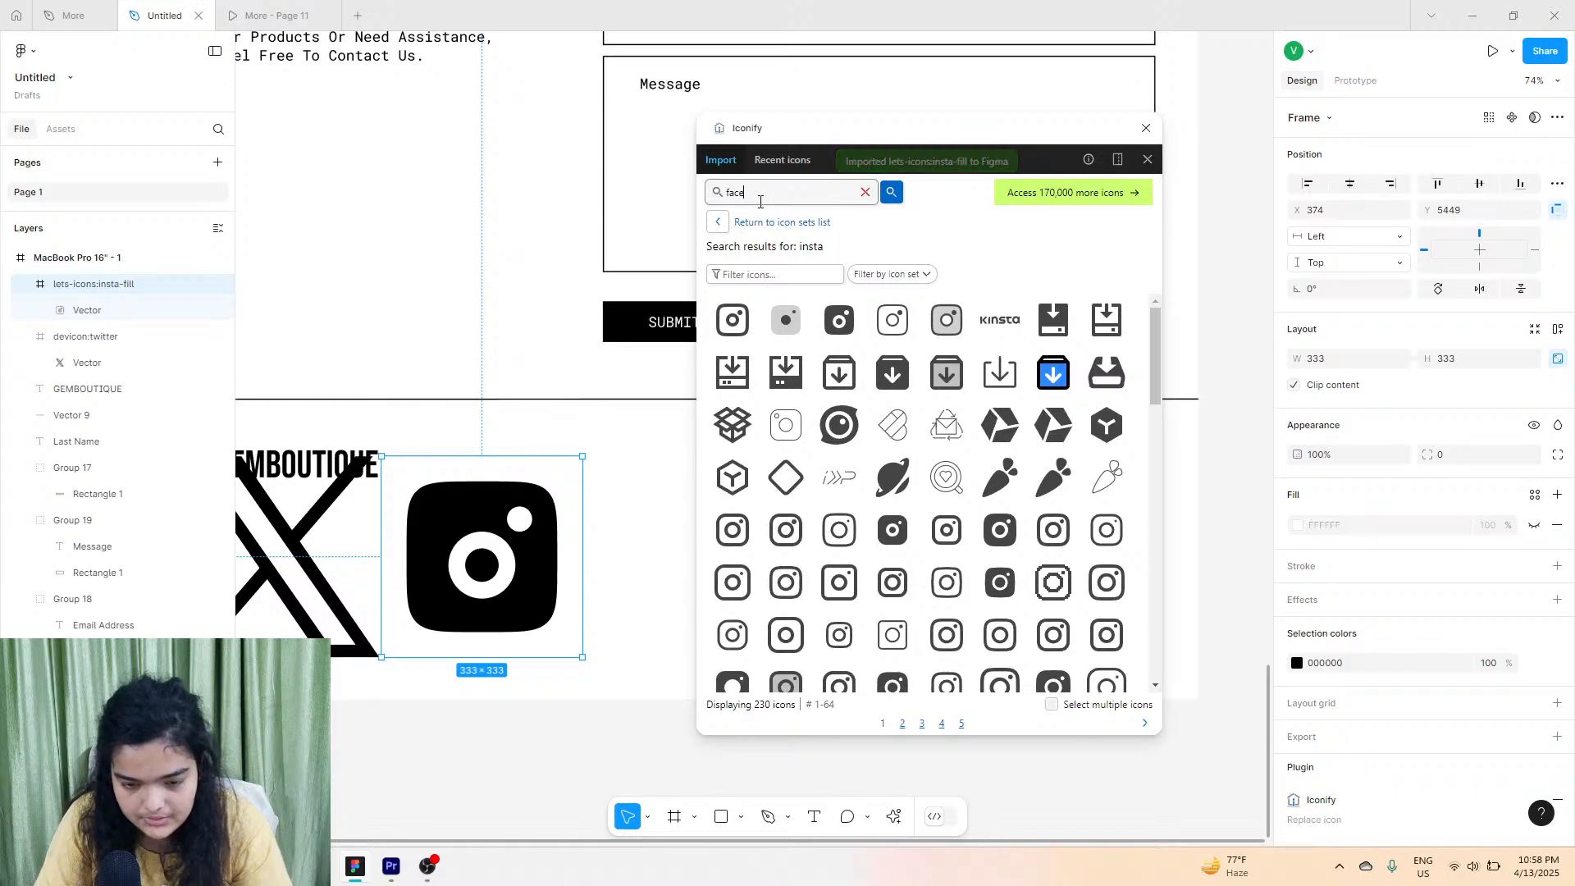
{"action": "type", "text": "b"}
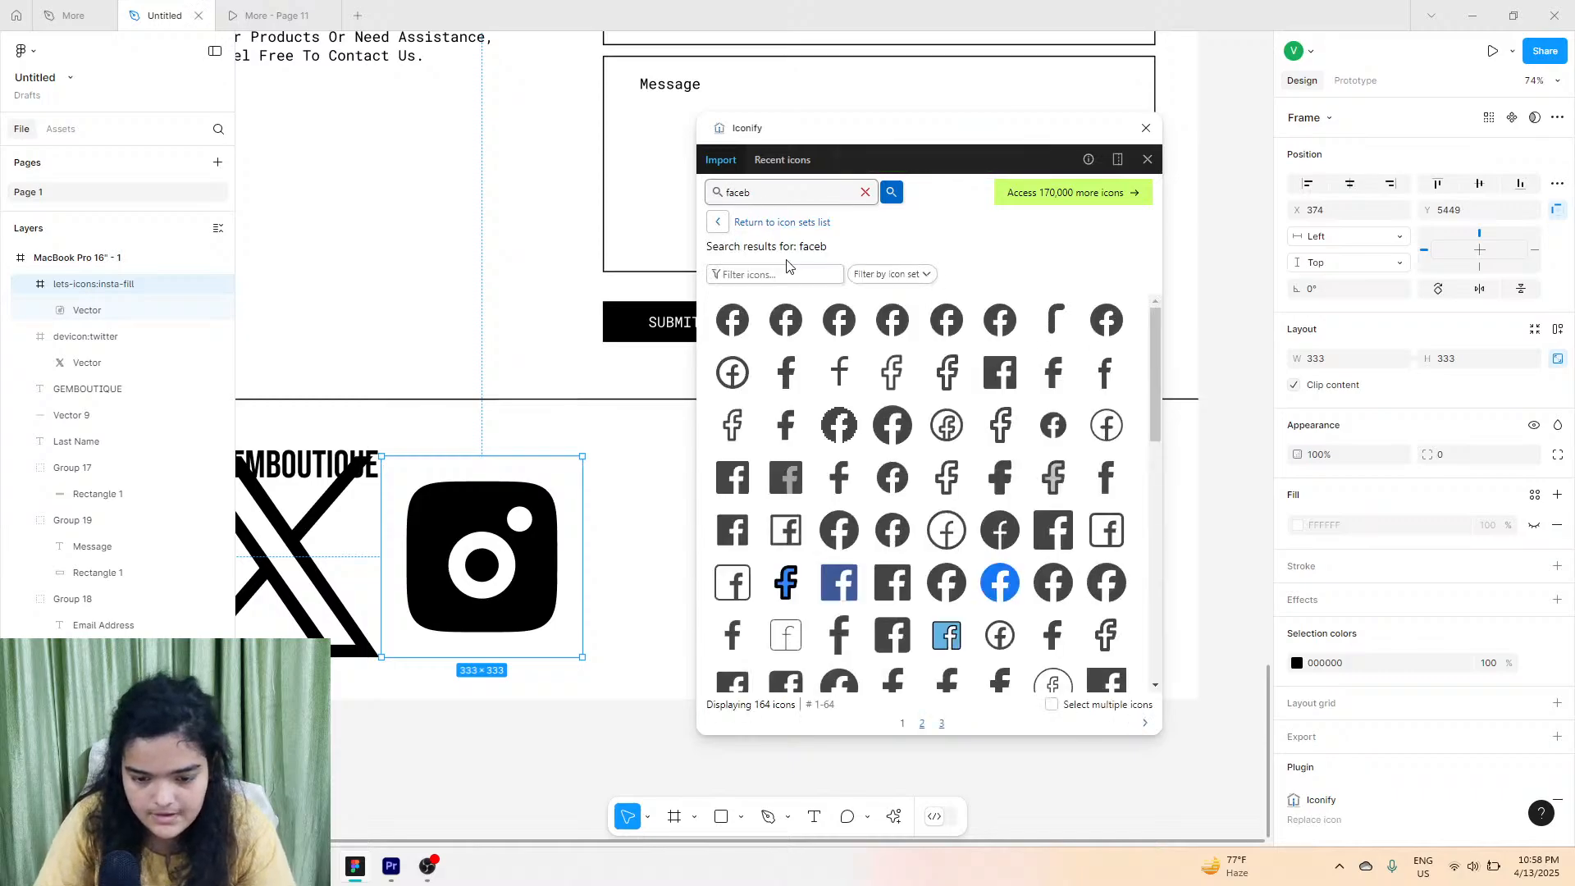
{"action": "left_click_drag", "start_coordinate": [786, 319], "coordinate": [614, 544]}
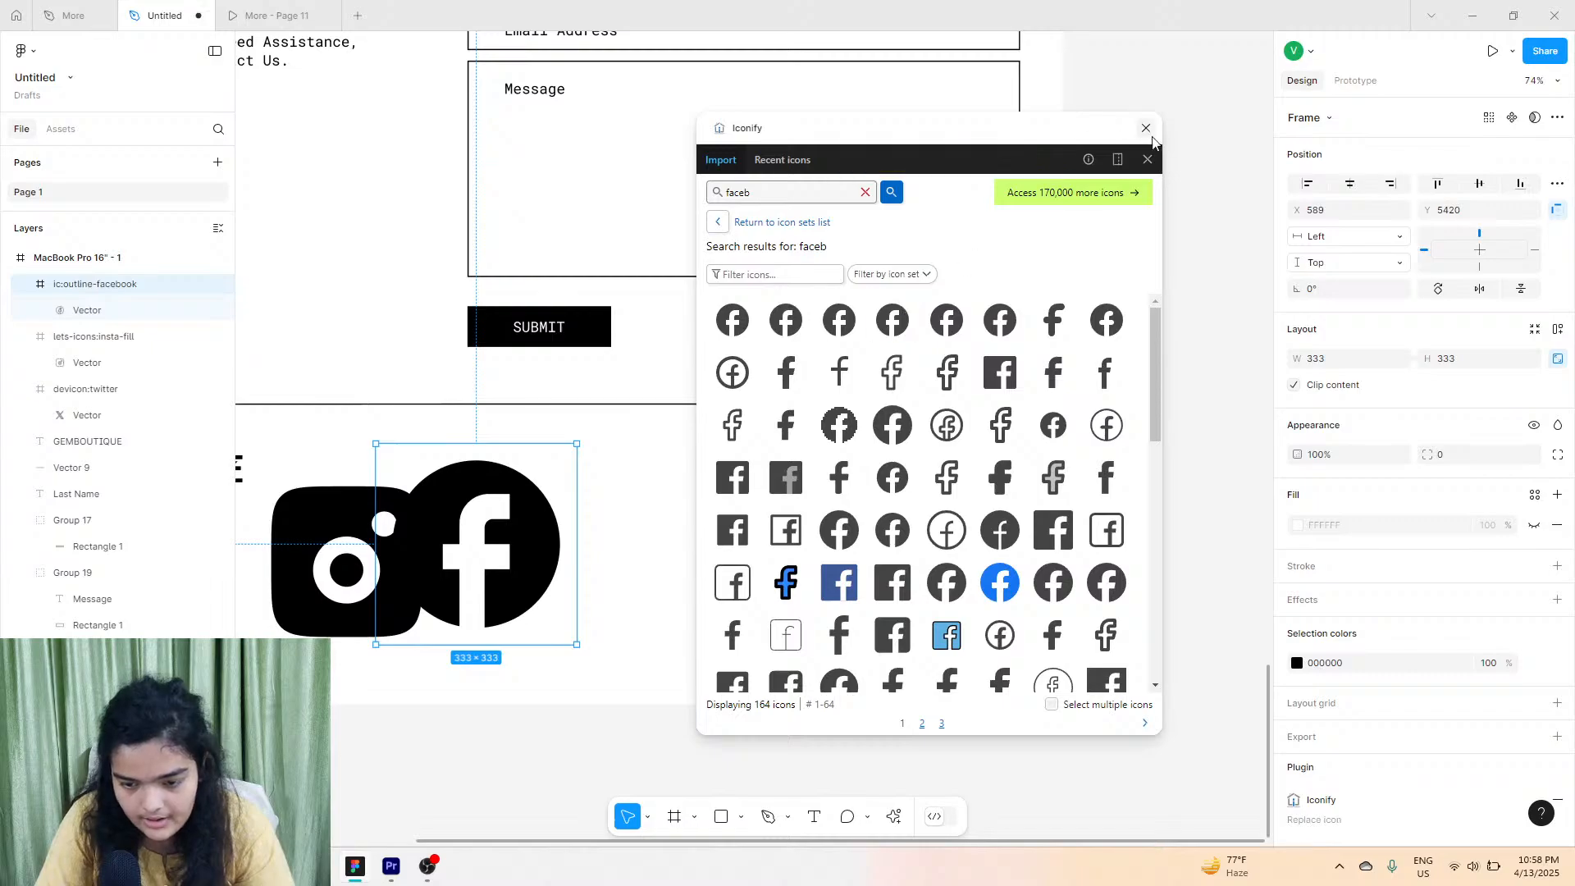
{"action": "left_click", "coordinate": [1147, 129]}
Scale the three social icons down to 211 × 211 and combine them into a horizontal auto layout row below the GEMBOUTIQUE text.
{"action": "scroll", "coordinate": [956, 415], "scroll_direction": "left", "scroll_amount": 5}
{"action": "scroll", "coordinate": [956, 415], "scroll_direction": "down", "scroll_amount": 2}
{"action": "left_click_drag", "start_coordinate": [1161, 351], "coordinate": [549, 495]}
{"action": "left_click_drag", "start_coordinate": [749, 305], "coordinate": [781, 436]}
{"action": "key", "text": "shift+a"}
{"action": "key", "text": "ctrl+z"}
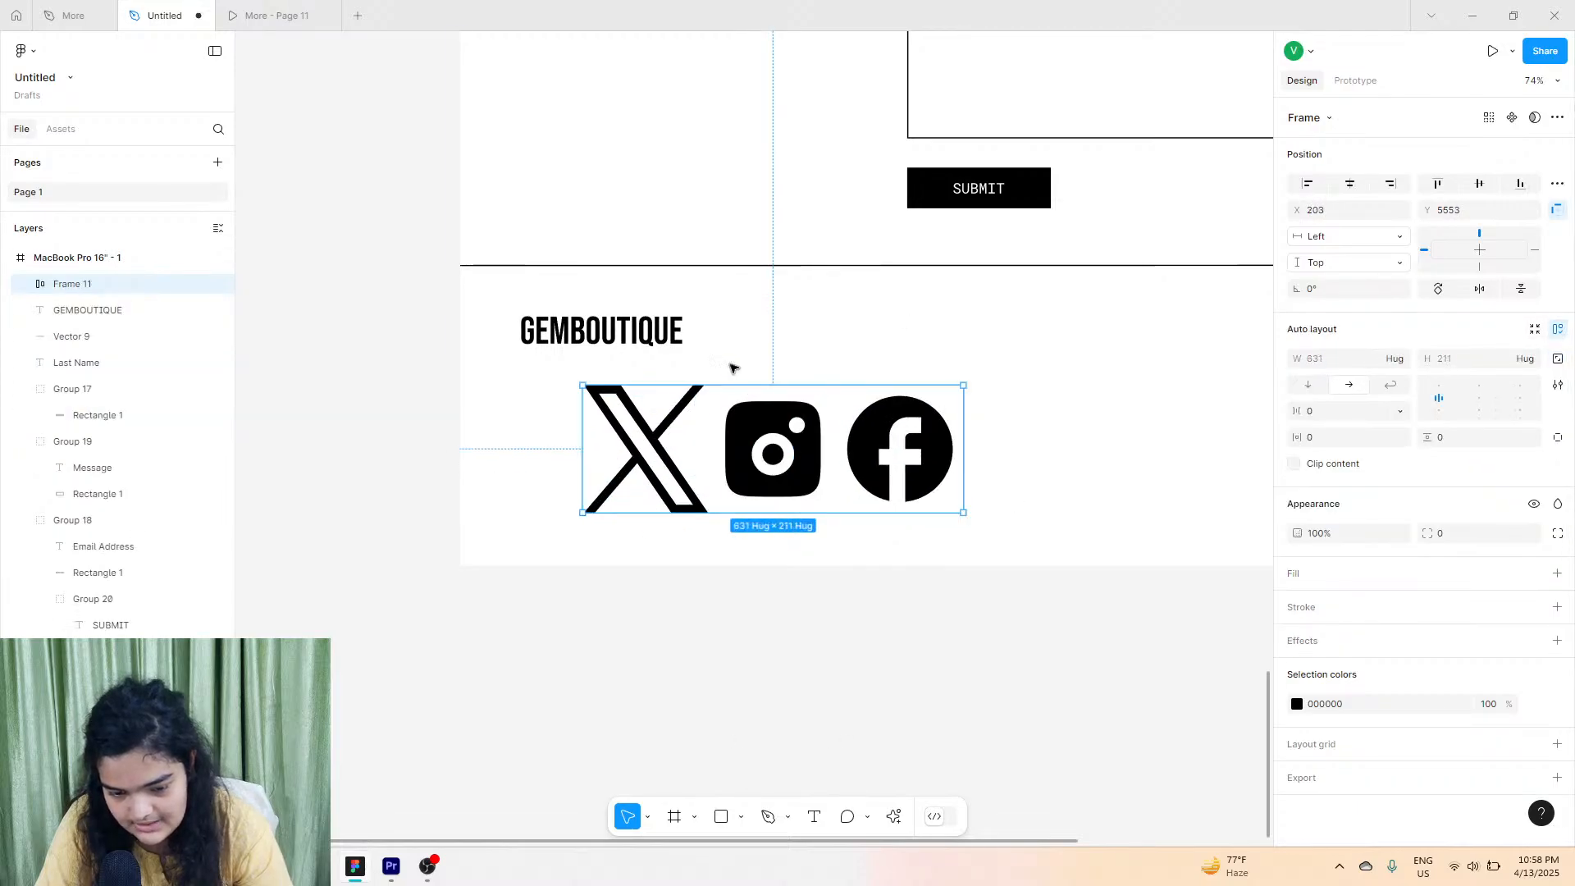
Shrink the X icon to 159 × 159 and set the social icon row's gap to 44.
{"action": "left_click", "coordinate": [662, 440]}
{"action": "left_click_drag", "start_coordinate": [668, 386], "coordinate": [671, 406]}
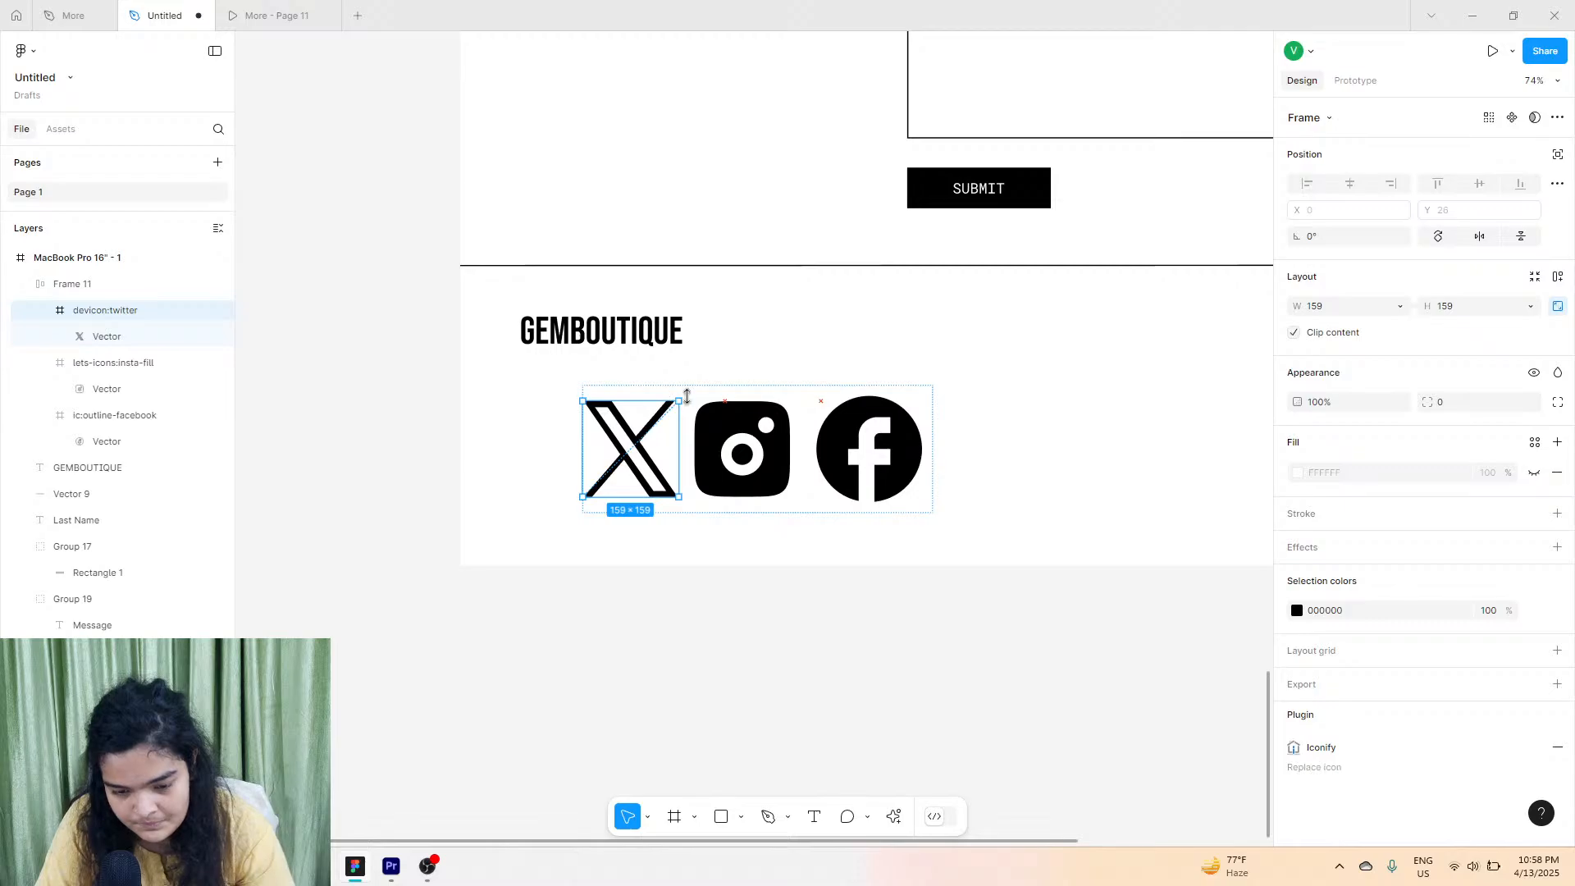
{"action": "left_click", "coordinate": [859, 413]}
{"action": "left_click", "coordinate": [756, 392]}
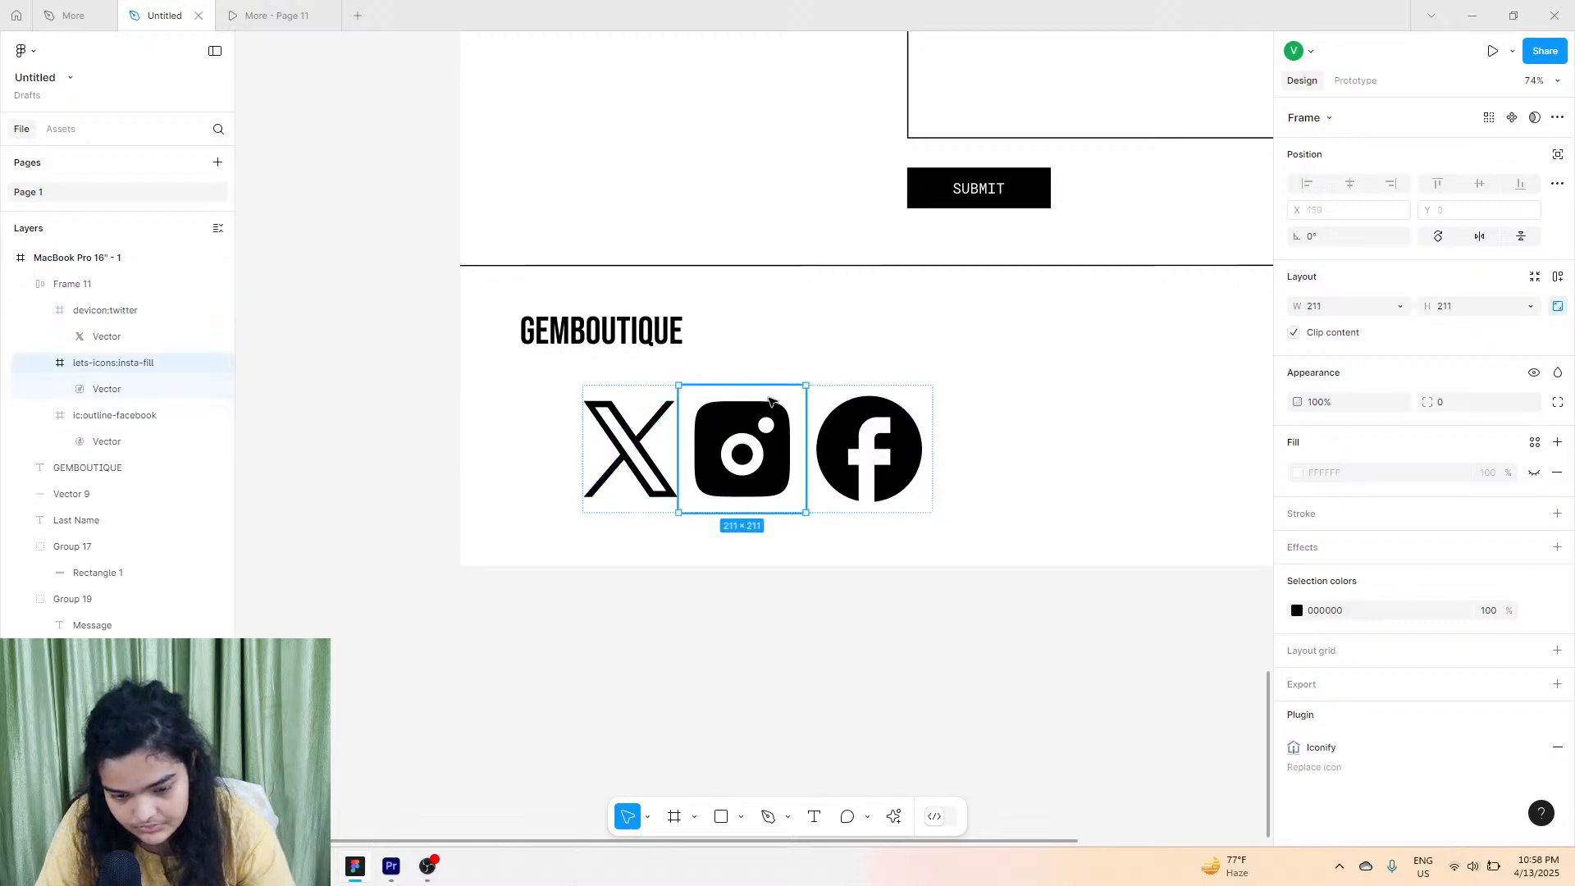
{"action": "left_click", "coordinate": [73, 283]}
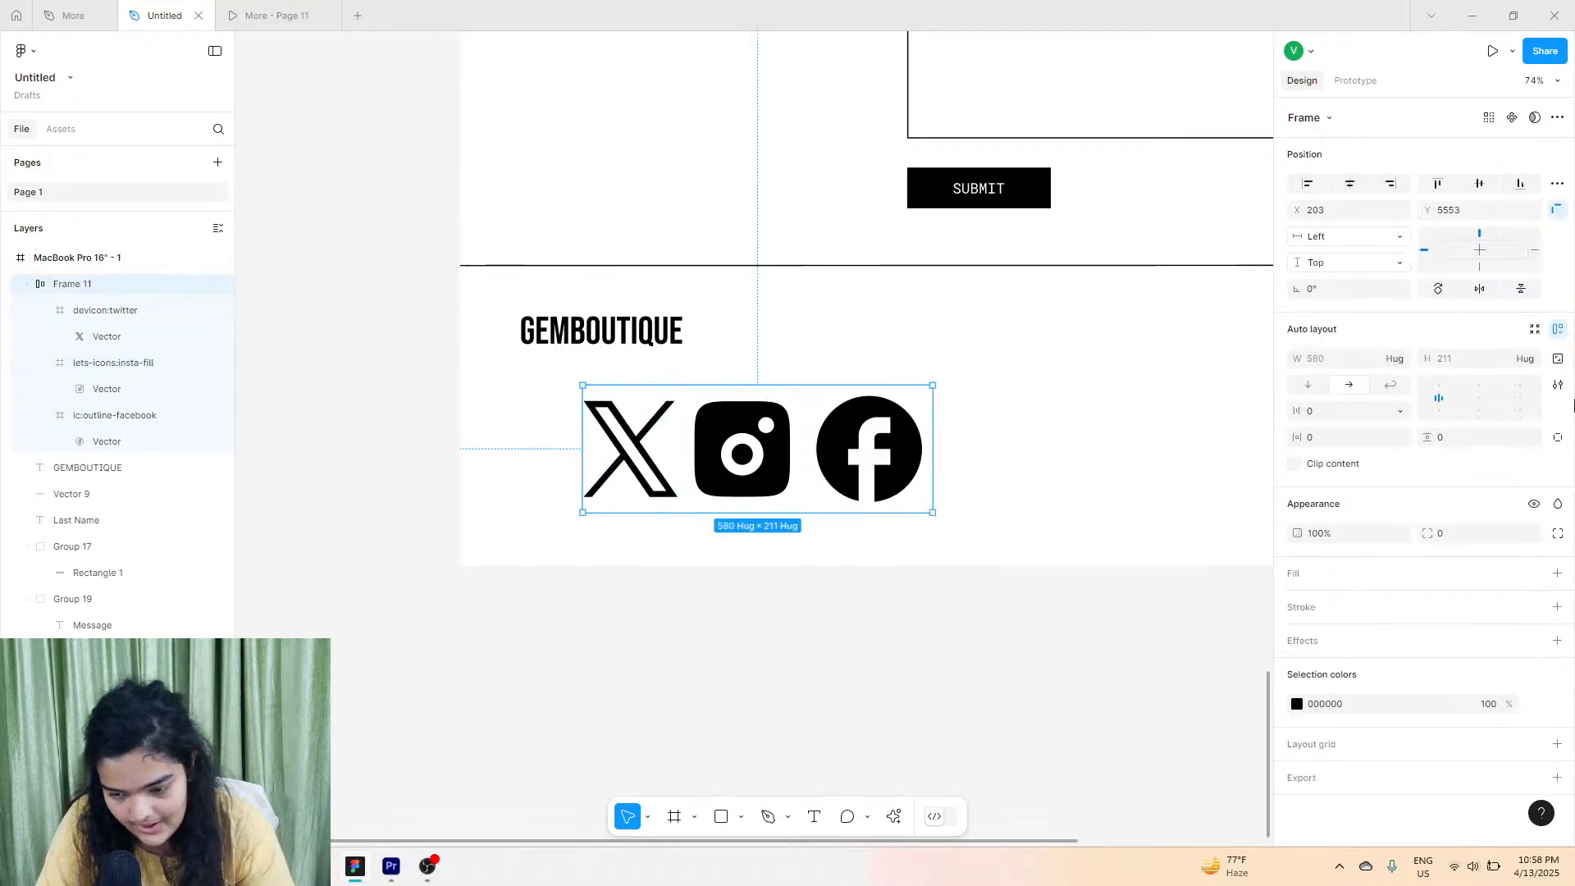
{"action": "left_click_drag", "start_coordinate": [1307, 420], "coordinate": [1343, 420]}
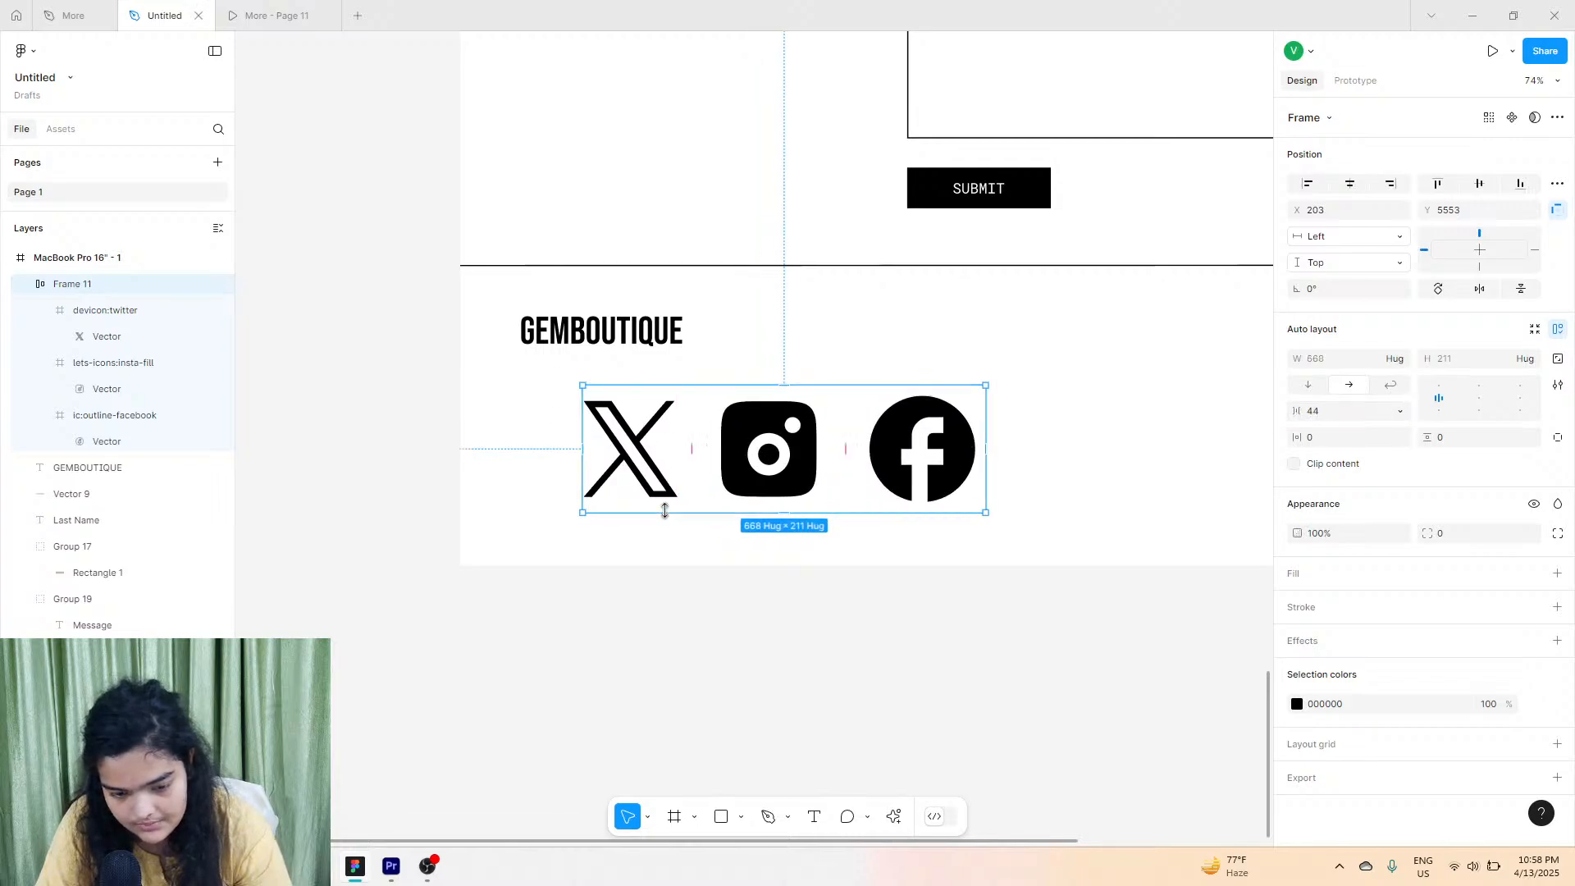
Scale all three social icons down together until their row is about 41 high.
{"action": "left_click_drag", "start_coordinate": [658, 475], "coordinate": [653, 428]}
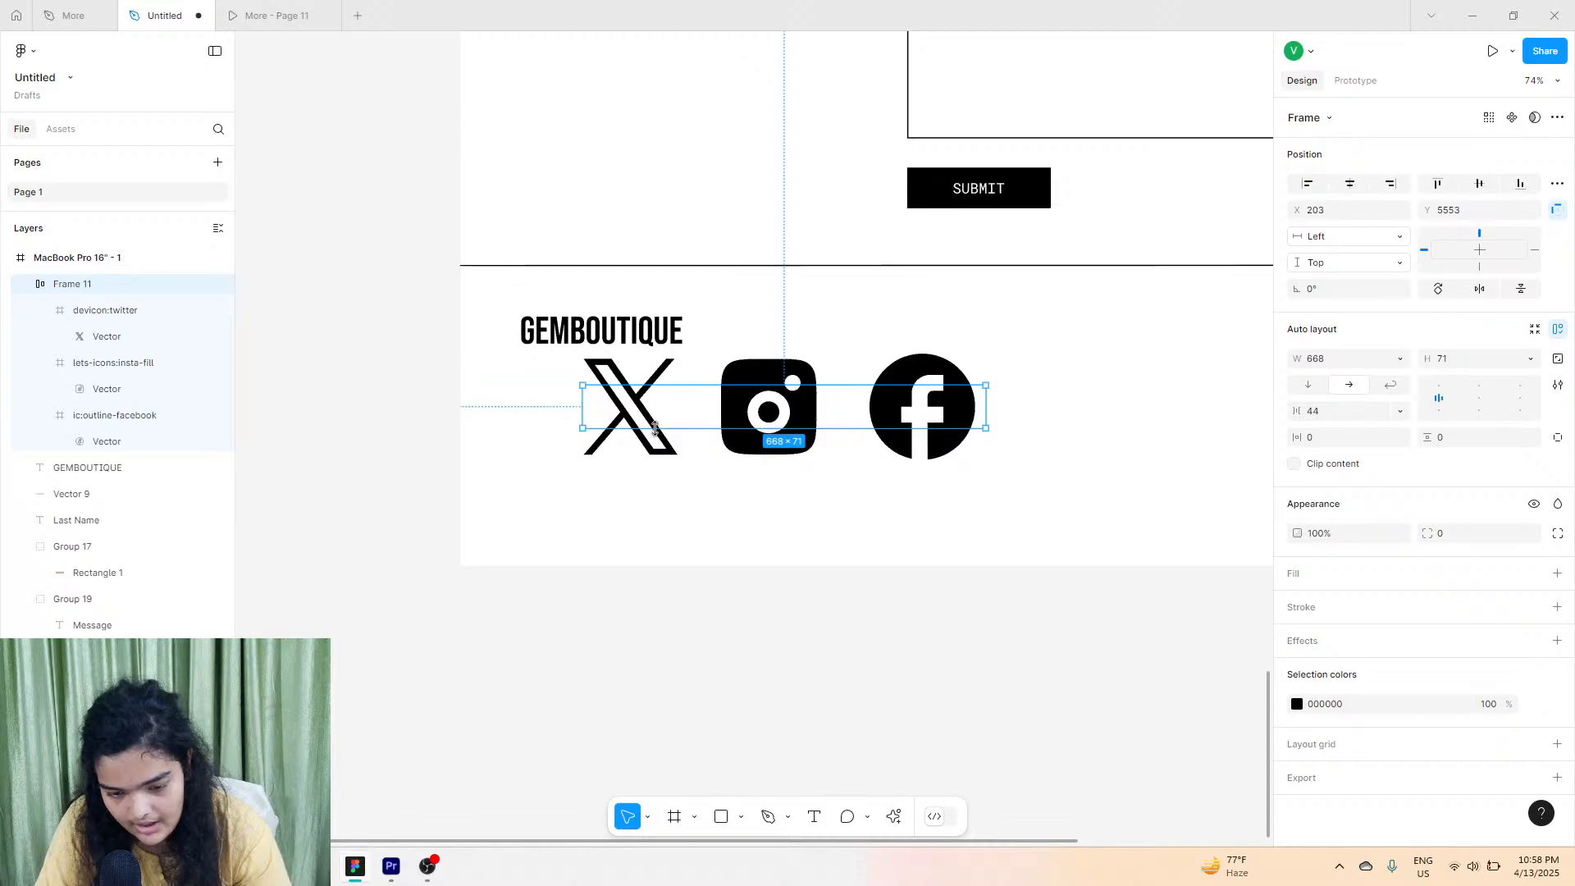
{"action": "key", "text": "ctrl+z"}
{"action": "left_click", "coordinate": [653, 426]}
{"action": "left_click", "coordinate": [771, 407], "text": "shift"}
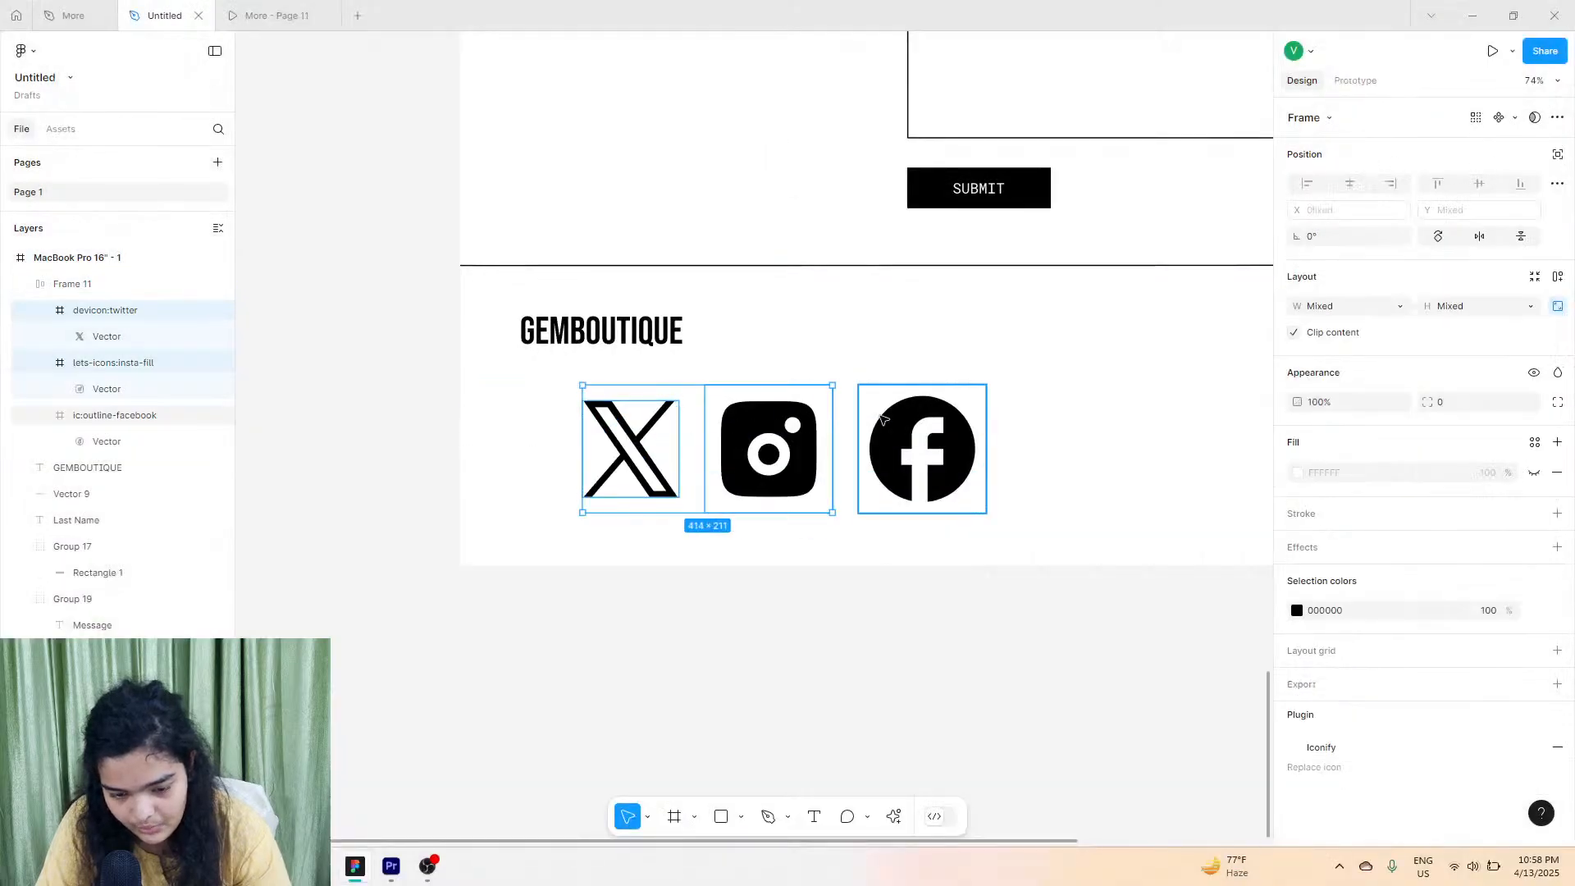
{"action": "left_click", "coordinate": [876, 405], "text": "shift"}
{"action": "left_click_drag", "start_coordinate": [868, 392], "coordinate": [867, 420]}
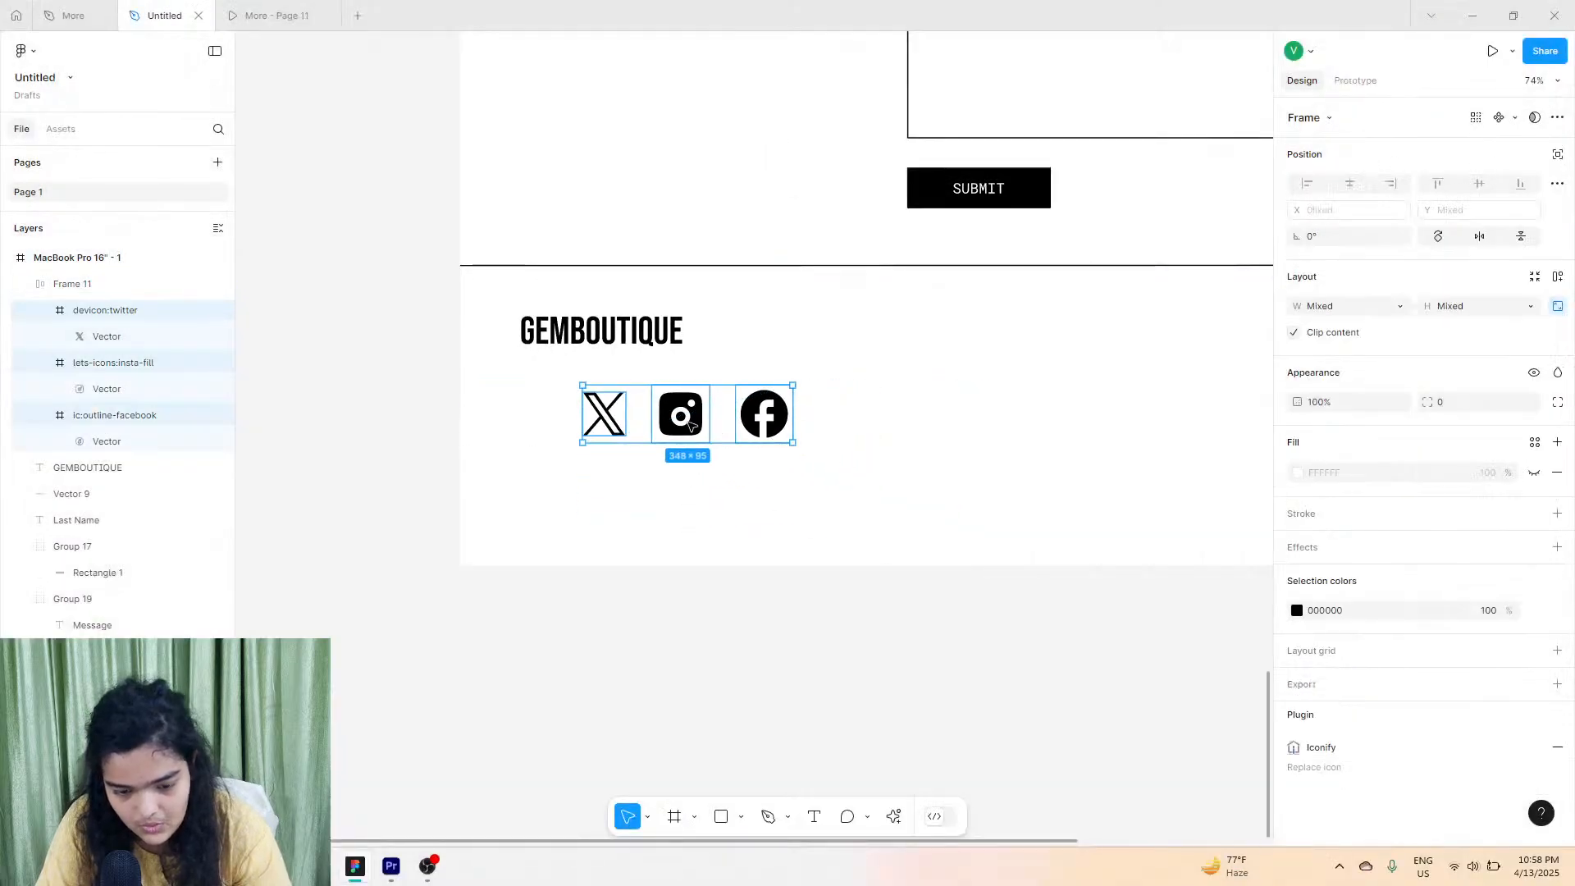
{"action": "mouse_move", "coordinate": [687, 421]}
{"action": "left_mouse_down"}
{"action": "mouse_move", "coordinate": [587, 402]}
{"action": "mouse_move", "coordinate": [683, 406]}
{"action": "left_mouse_up"}
Set the gap between the social icons in the auto layout row to 9.
{"action": "scroll", "coordinate": [616, 390], "scroll_direction": "up", "scroll_amount": 5}
{"action": "left_click", "coordinate": [120, 287]}
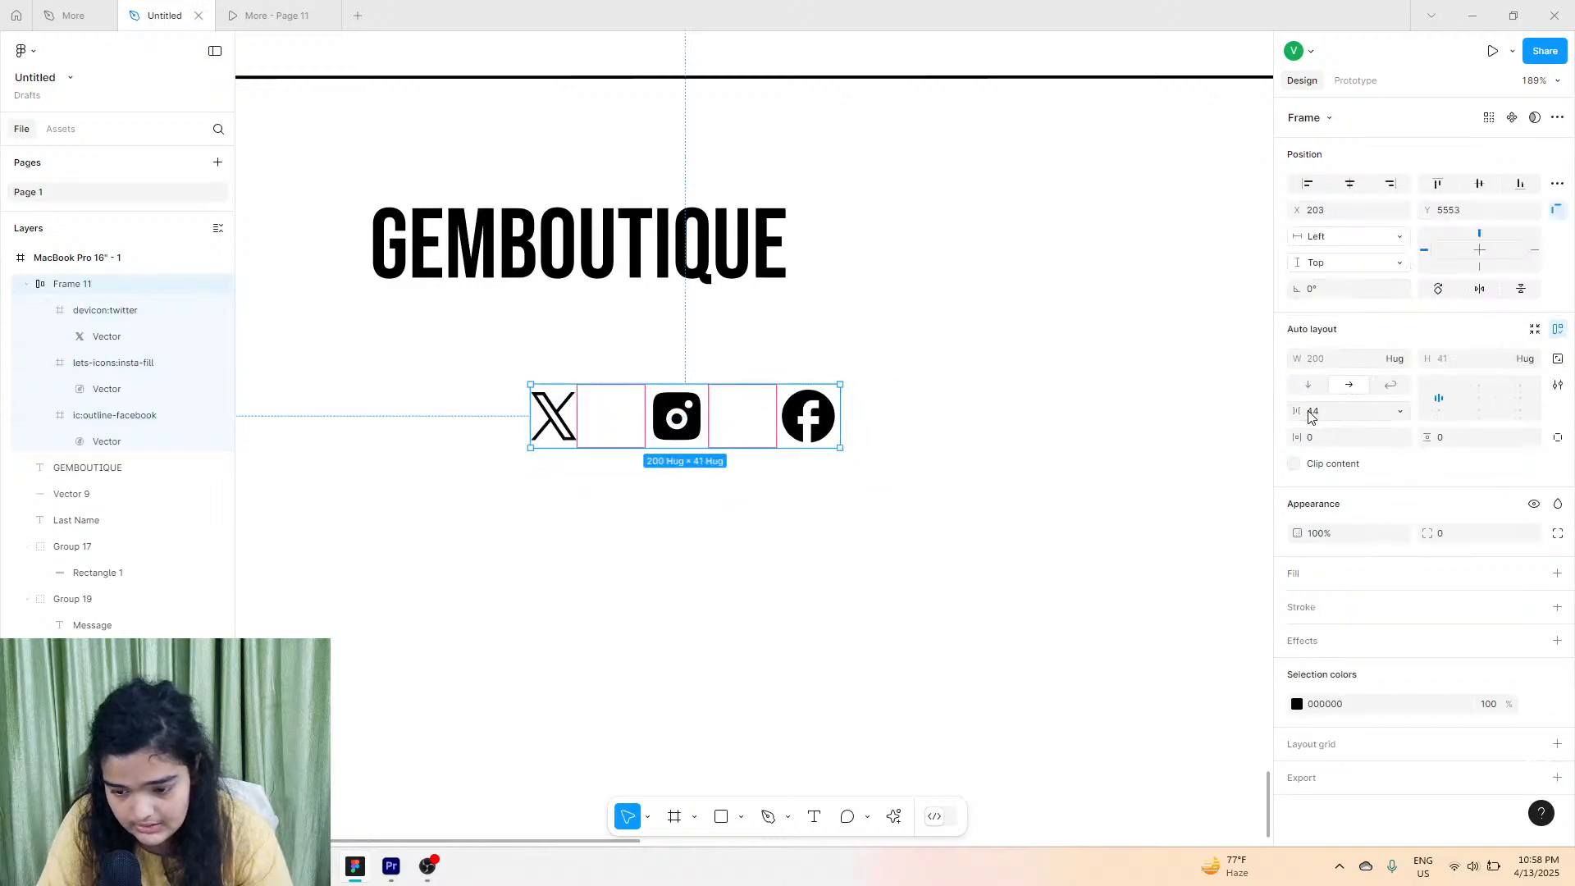
{"action": "left_click_drag", "start_coordinate": [1300, 411], "coordinate": [726, 421]}
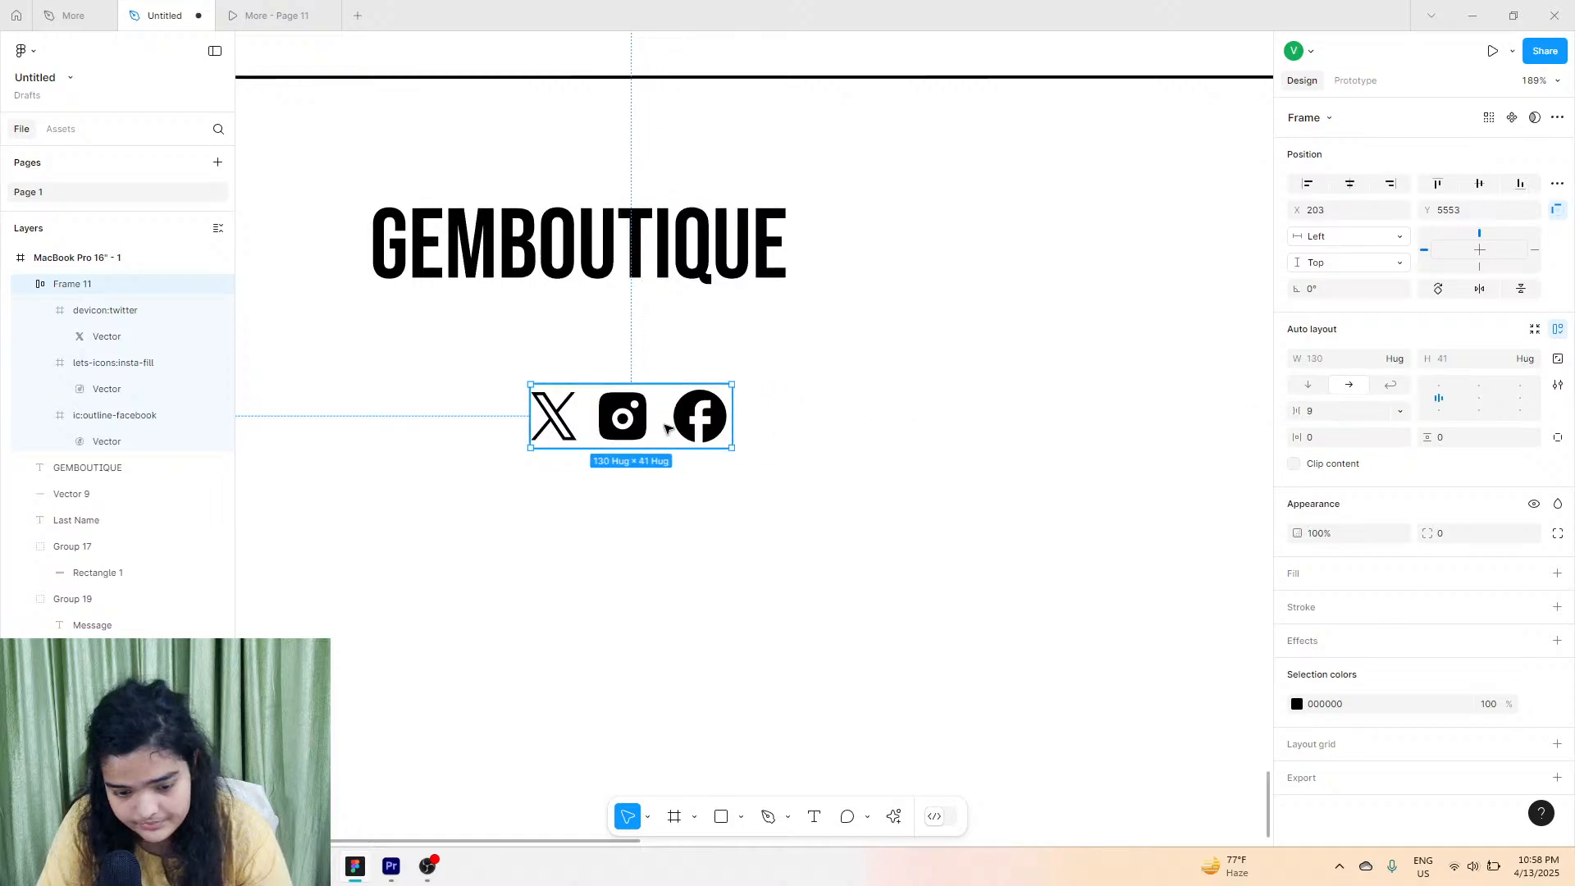
Set the social icon row's gap to 18 and move the row directly beneath the GEMBOUTIQUE text, near its left edge.
{"action": "left_click_drag", "start_coordinate": [1294, 410], "coordinate": [1337, 410]}
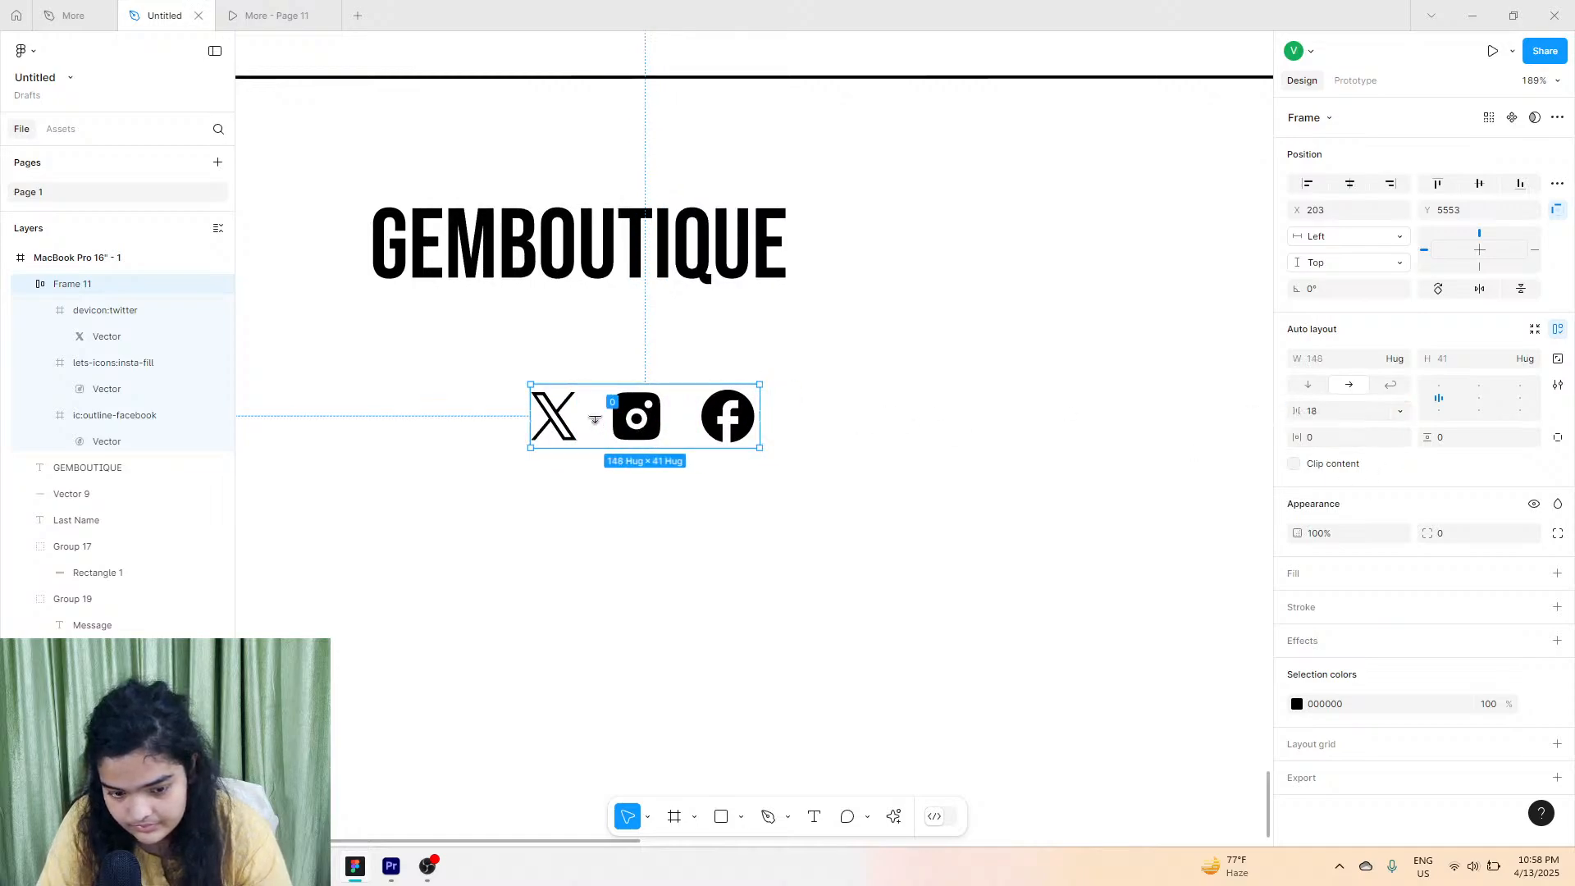
{"action": "left_click_drag", "start_coordinate": [631, 408], "coordinate": [479, 341]}
{"action": "left_click", "coordinate": [541, 460]}
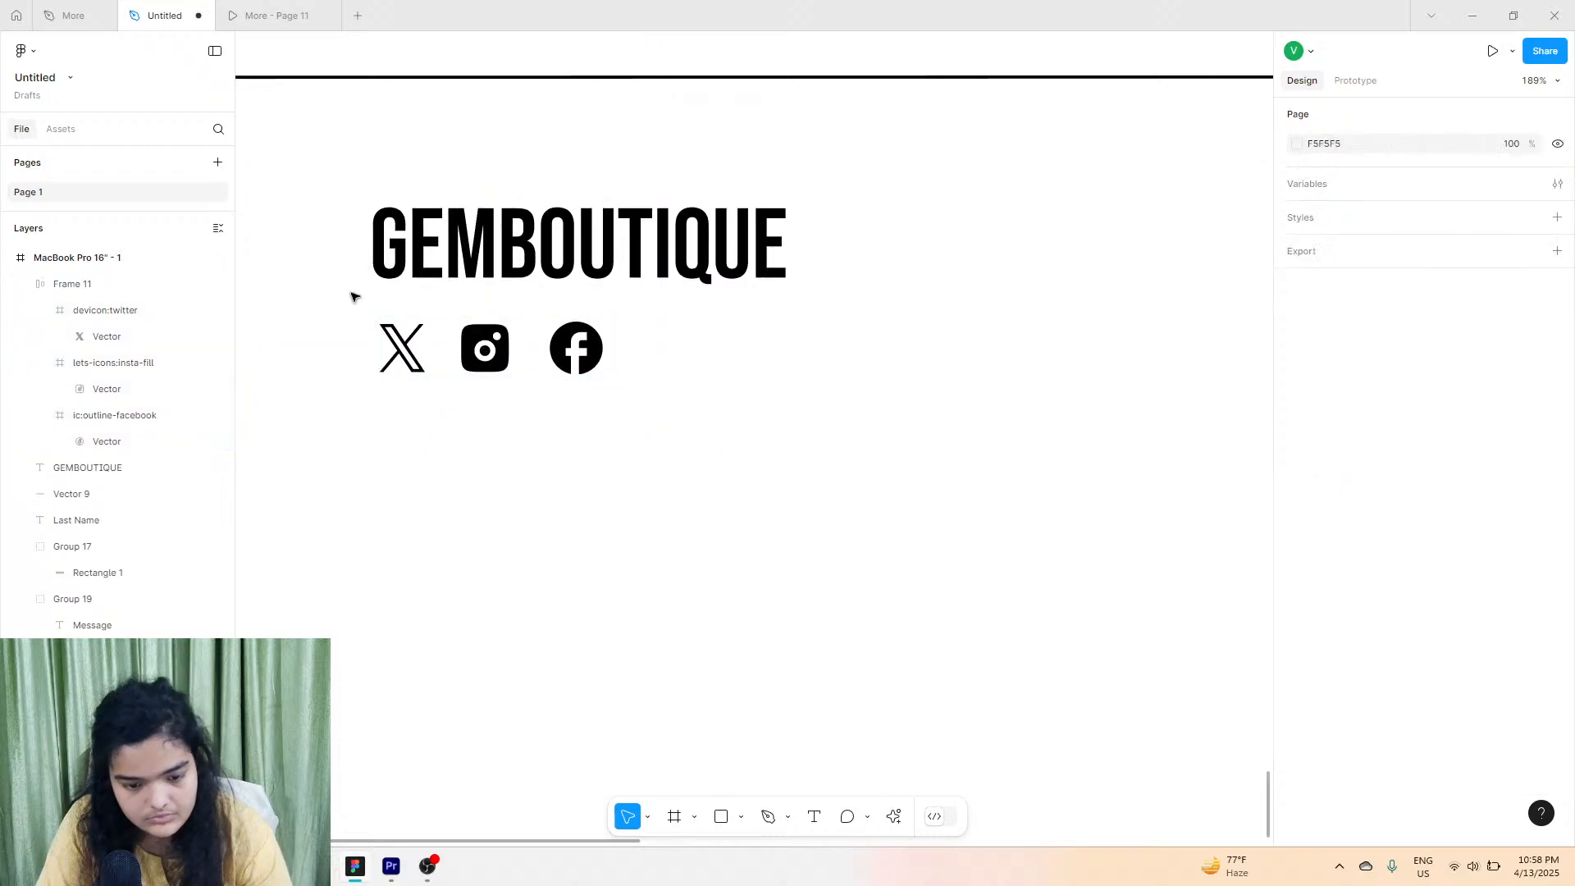
Check the reference footer and add a "Company" text heading to the right of the GEMBOUTIQUE logo.
{"action": "left_click", "coordinate": [254, 14]}
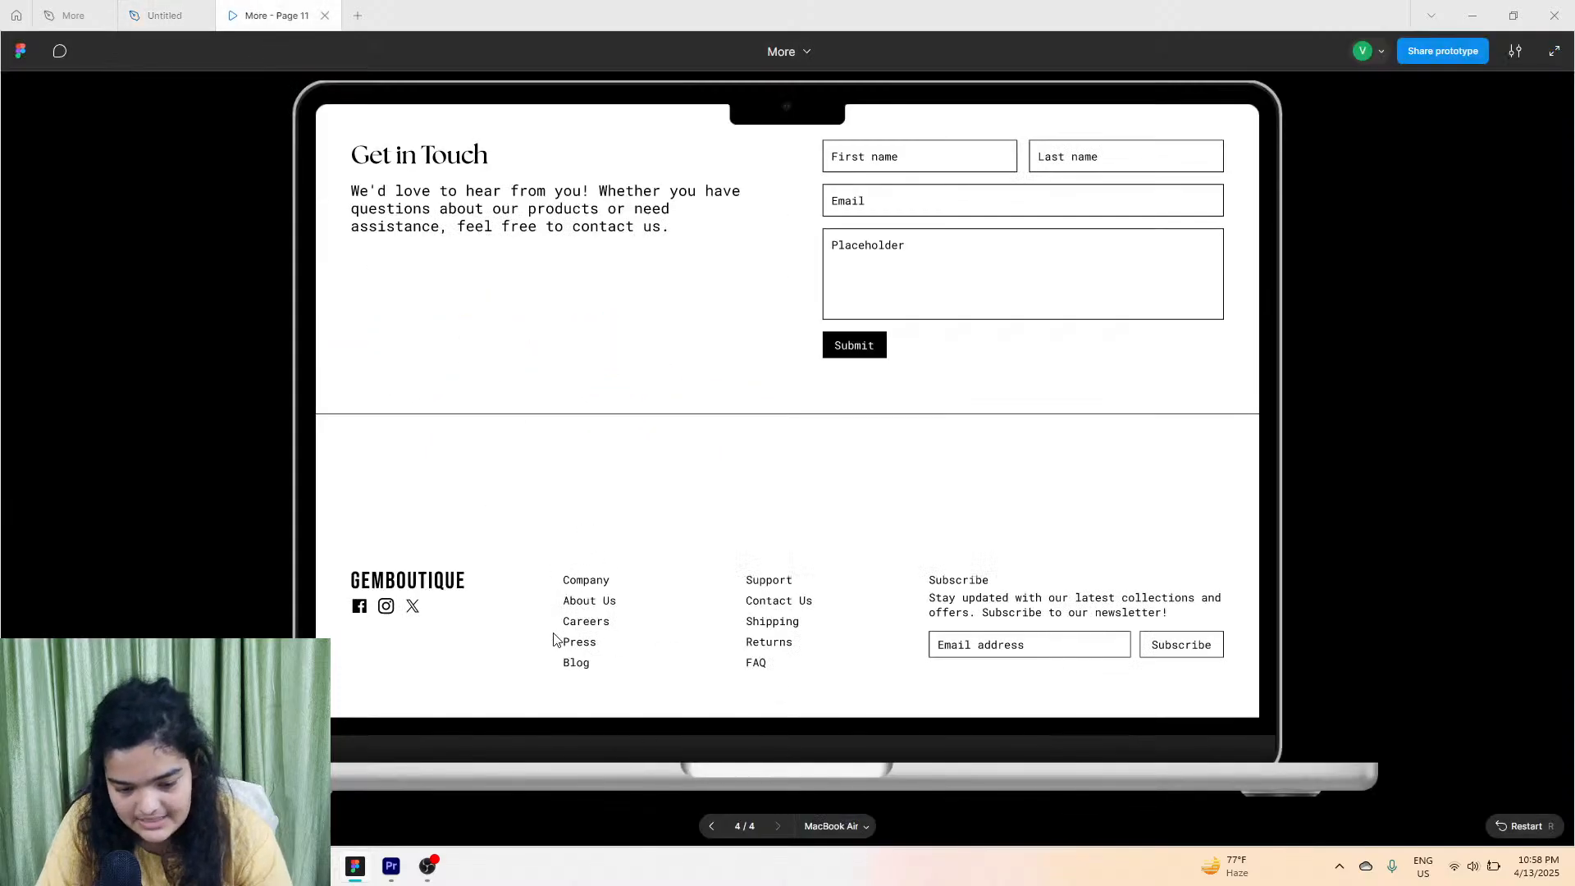
{"action": "left_click", "coordinate": [164, 15]}
{"action": "scroll", "coordinate": [598, 460], "scroll_direction": "right", "scroll_amount": 3}
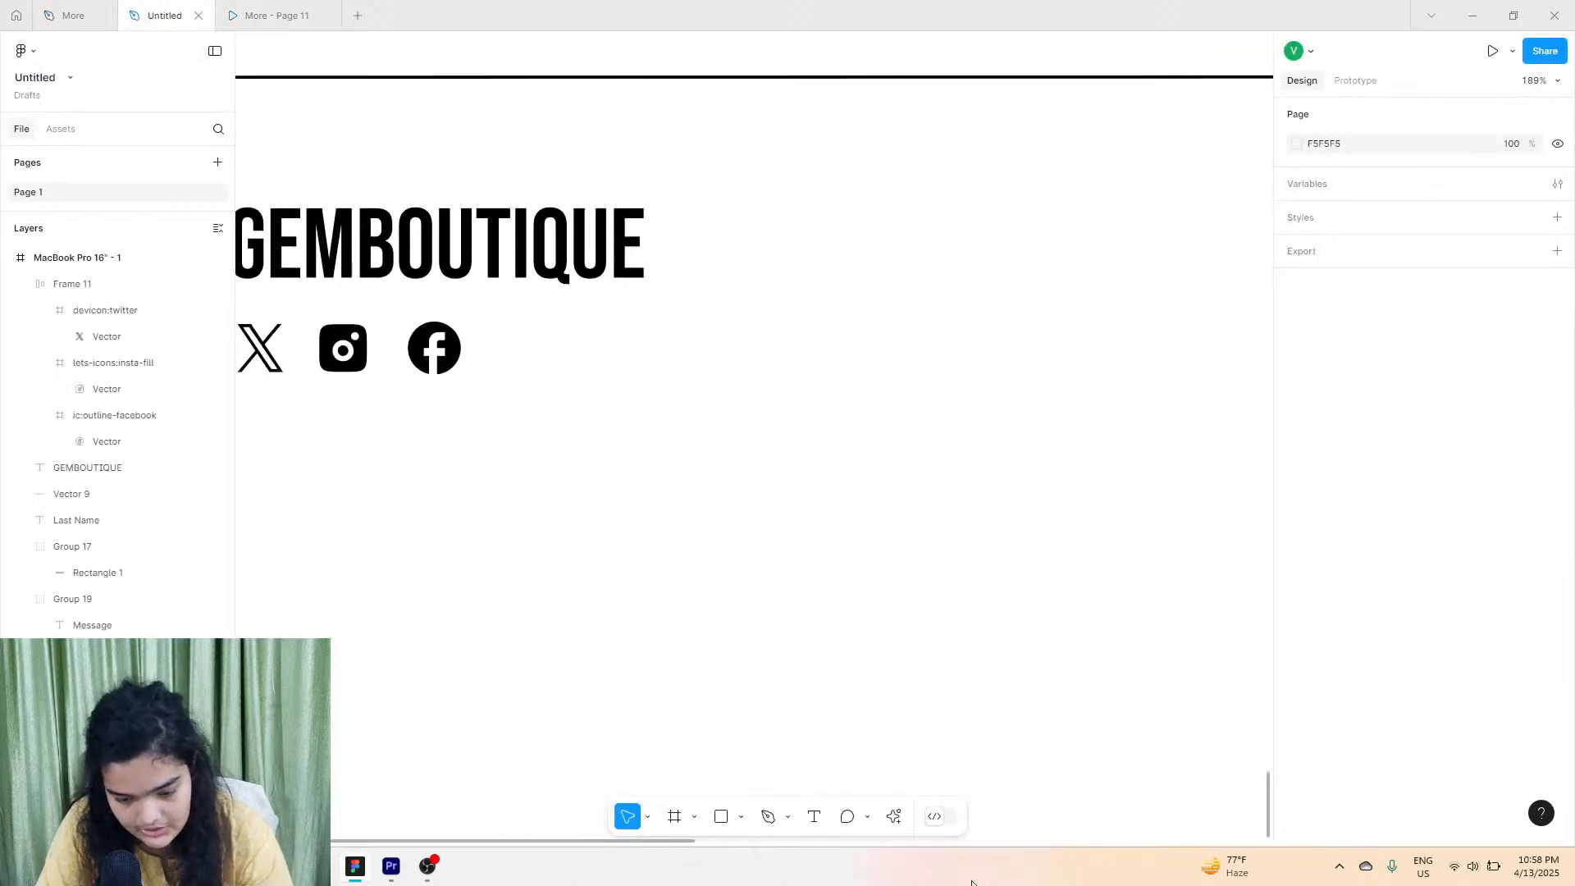
{"action": "scroll", "coordinate": [715, 465], "scroll_direction": "right", "scroll_amount": 3}
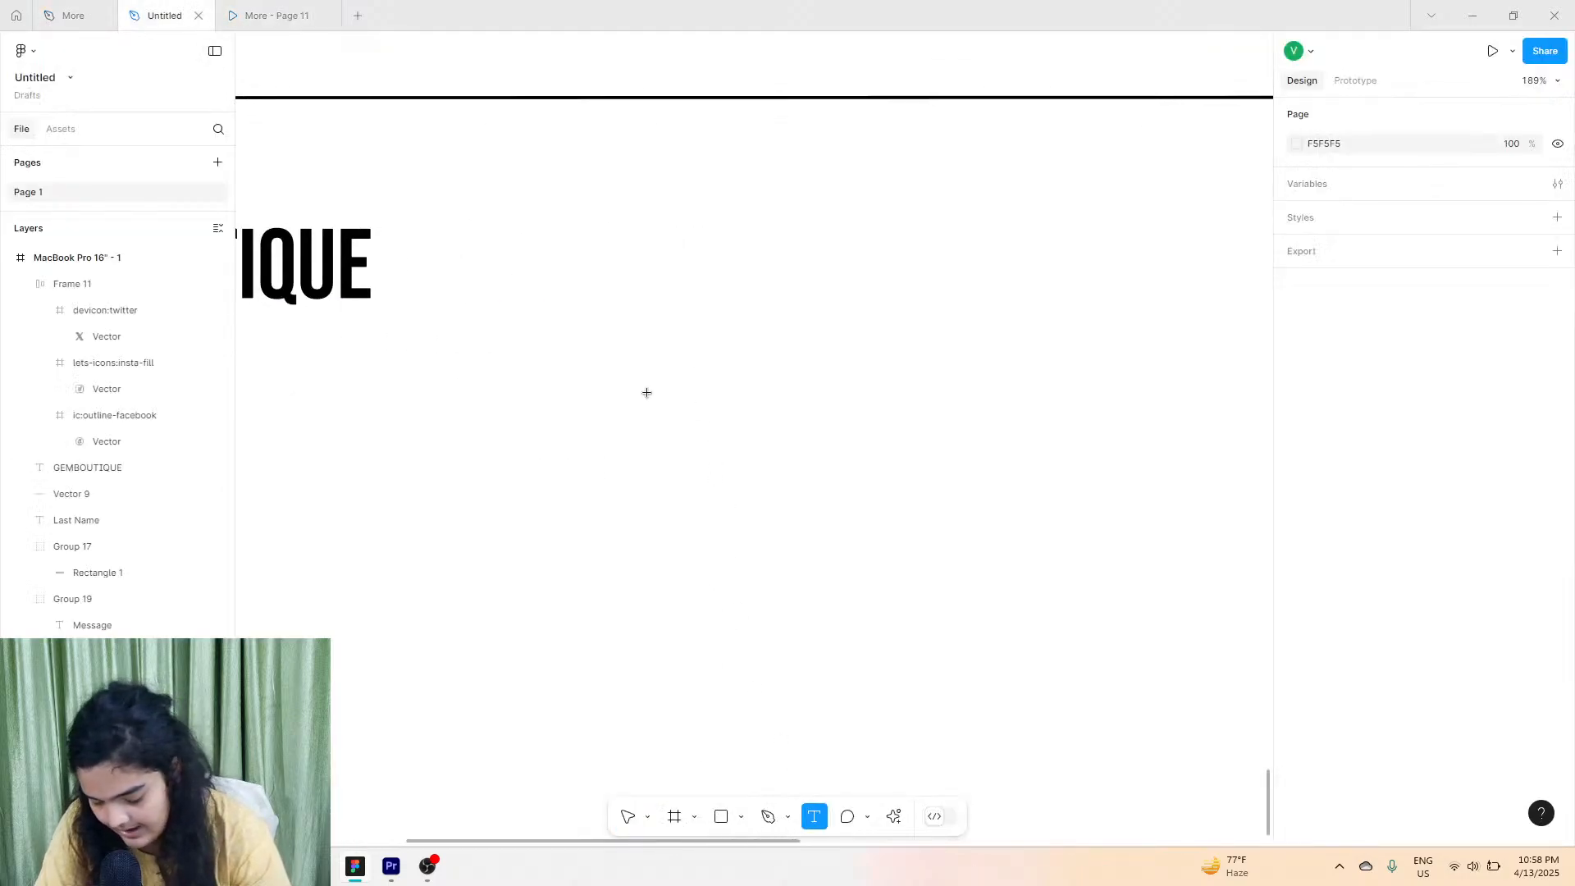
{"action": "left_click", "coordinate": [661, 246]}
{"action": "type", "text": "Comp"}
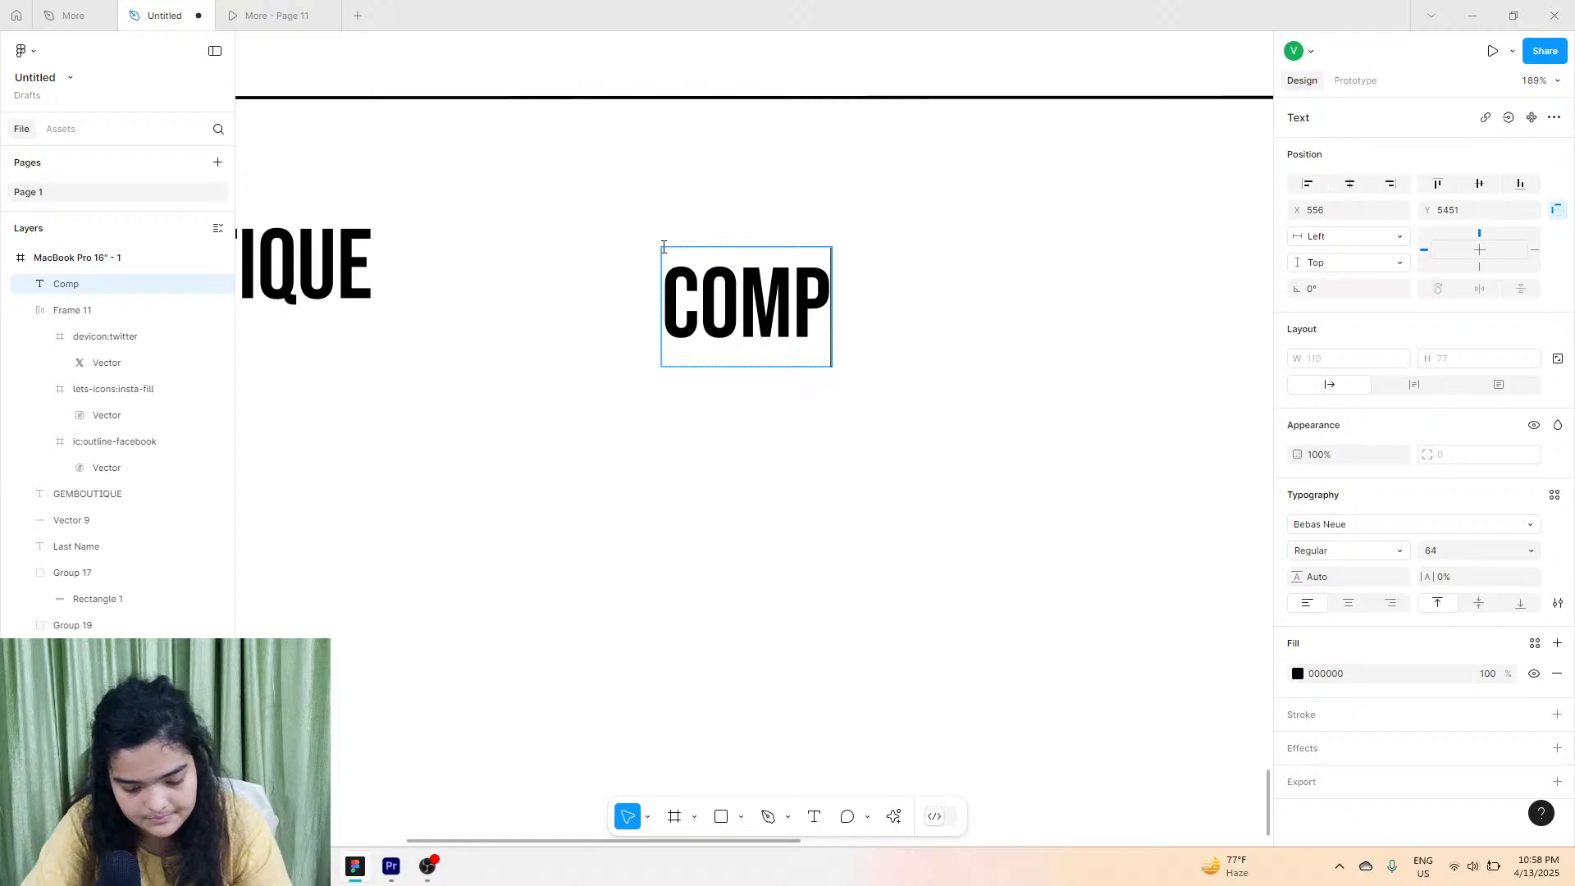
{"action": "type", "text": "any"}
{"action": "key", "text": "Escape"}
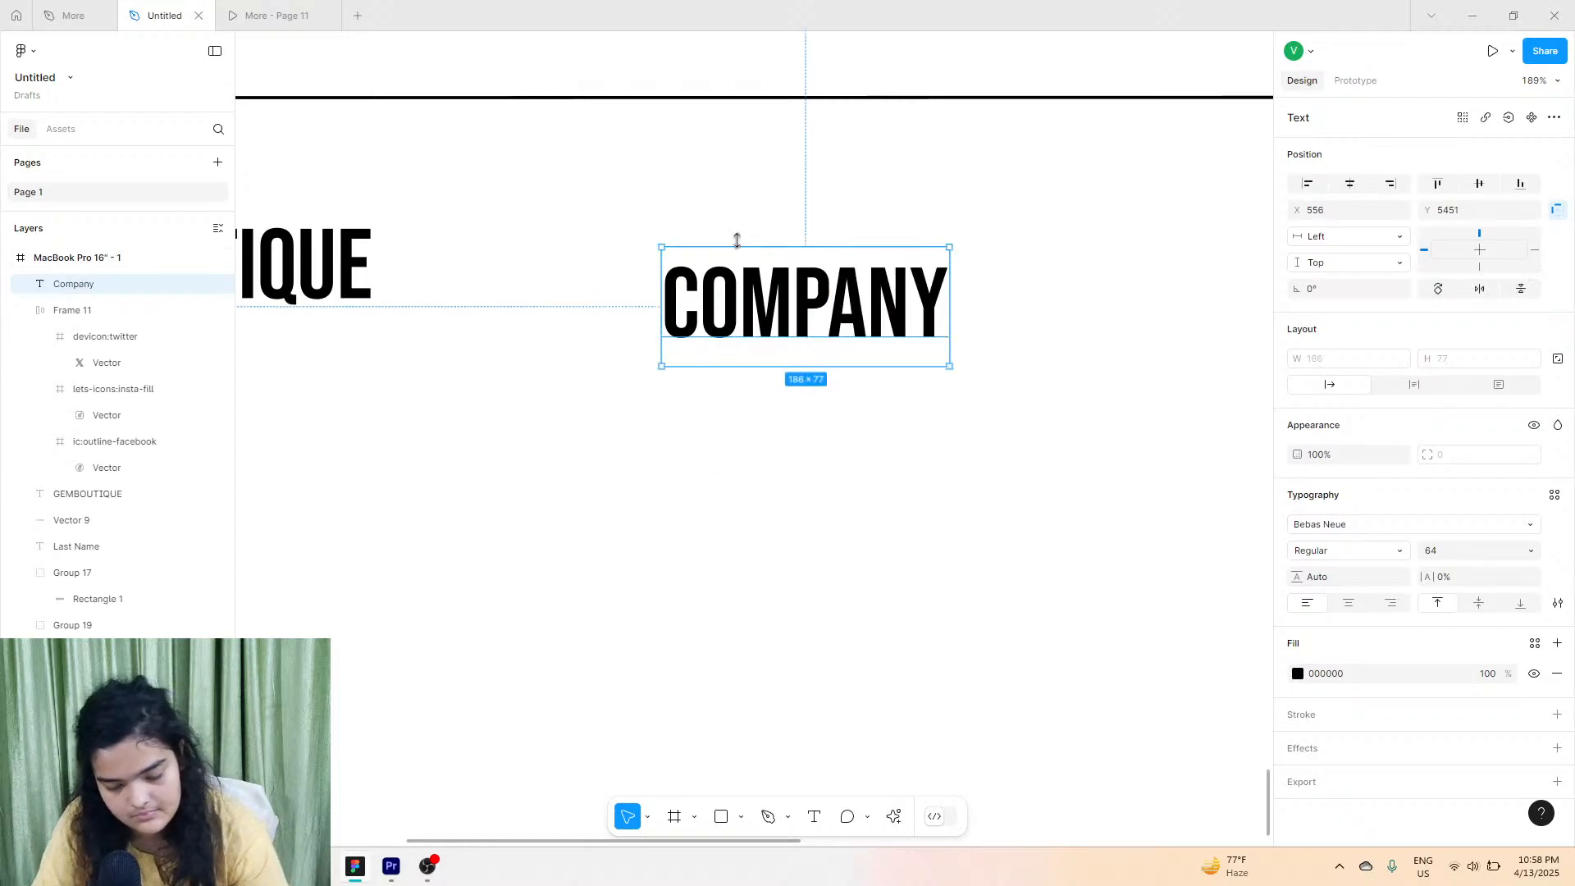
Duplicate the Company text directly below itself and change the copy to "about us".
{"action": "key", "text": "ctrl+d"}
{"action": "left_click", "coordinate": [746, 485]}
{"action": "left_click_drag", "start_coordinate": [767, 294], "coordinate": [775, 395]}
{"action": "double_click", "coordinate": [775, 395]}
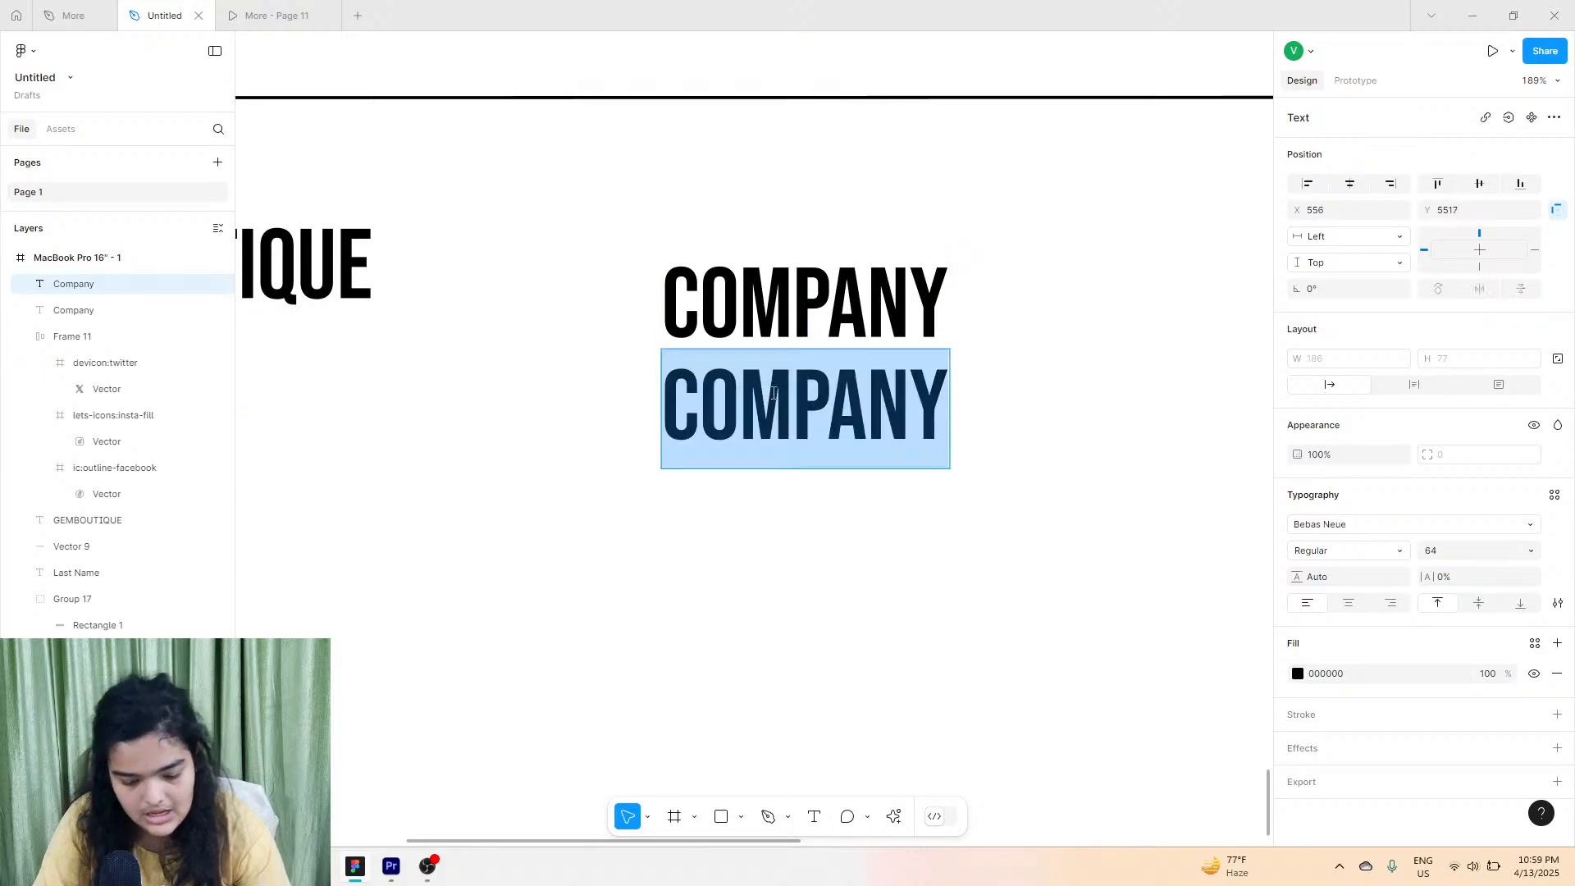
{"action": "type", "text": "abour"}
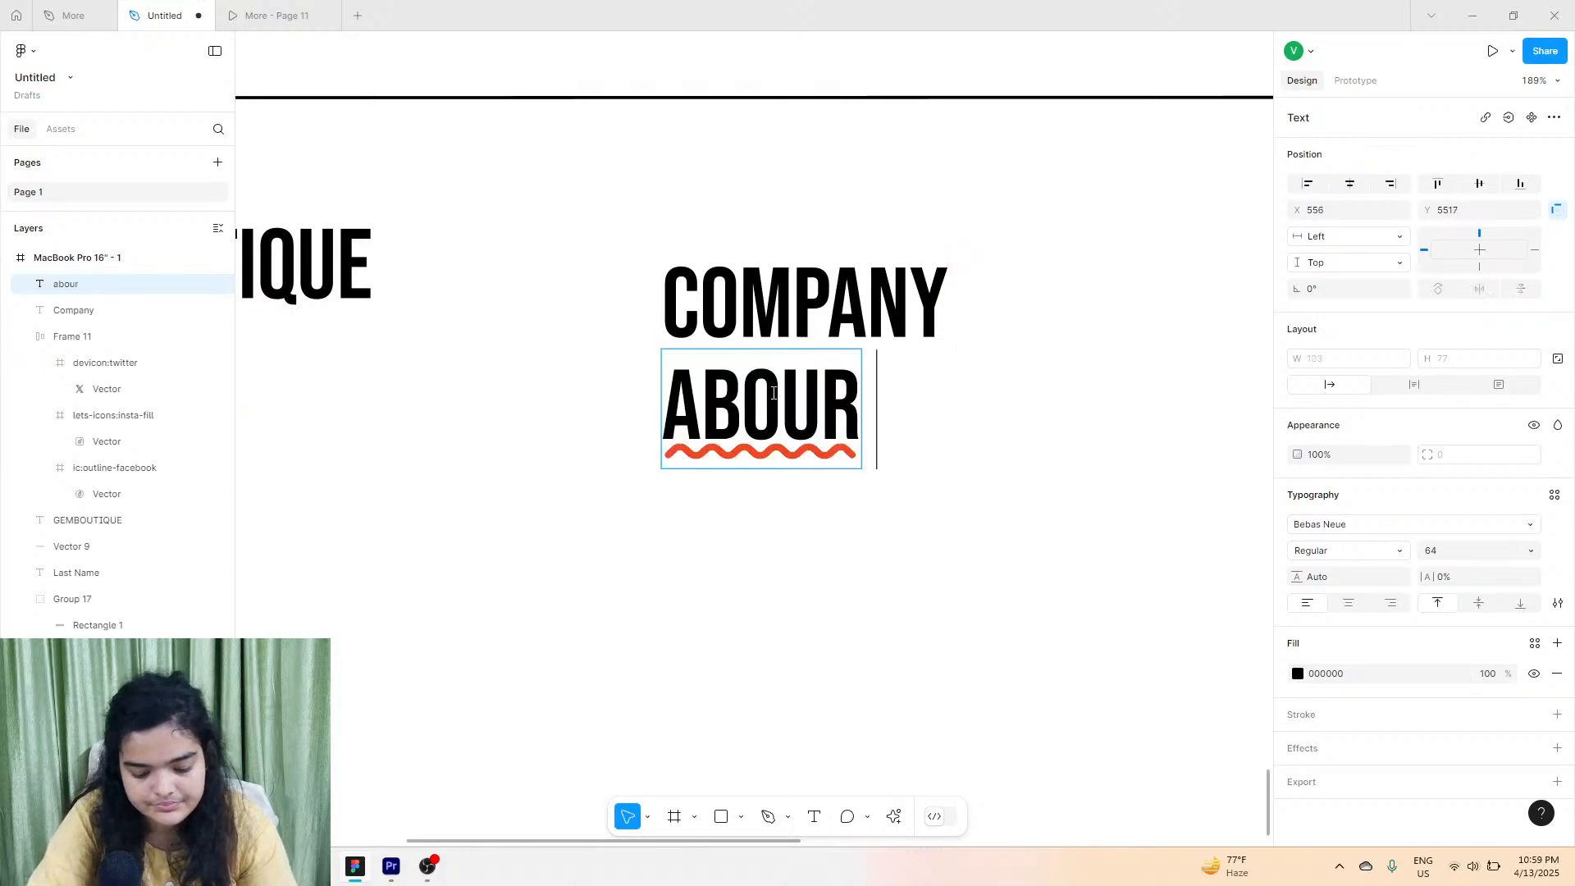
{"action": "key", "text": "BackSpace"}
{"action": "type", "text": "t us"}
{"action": "key", "text": "Escape"}
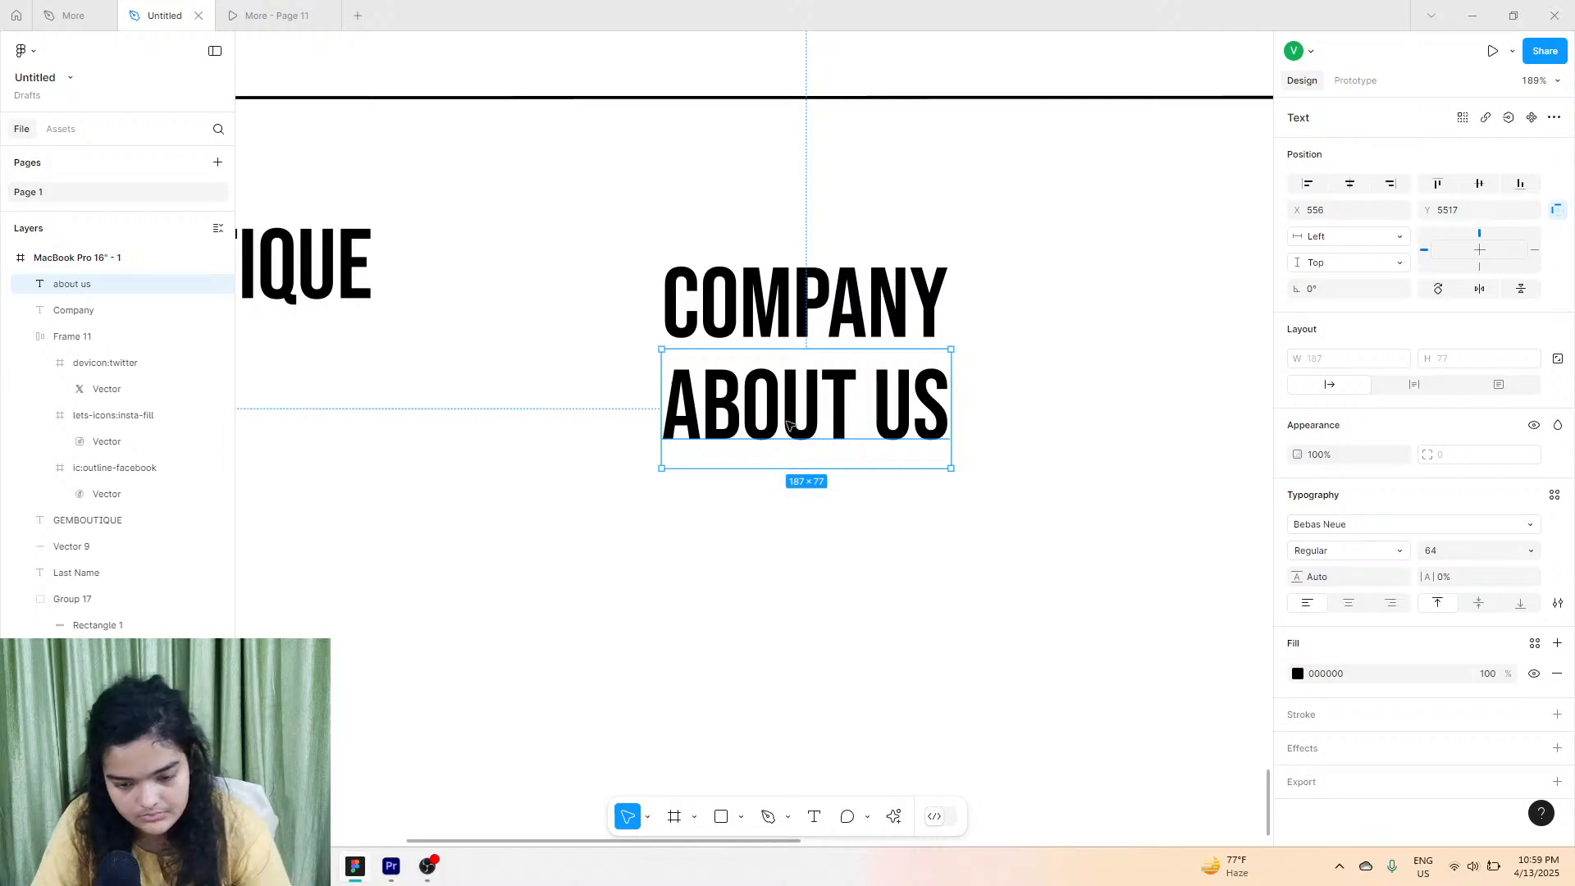
Duplicate the Company and About Us texts together below as a third and fourth line, comparing with the reference footer.
{"action": "left_click", "coordinate": [748, 282], "text": "shift"}
{"action": "left_click_drag", "start_coordinate": [748, 281], "coordinate": [765, 495]}
{"action": "left_click", "coordinate": [333, 16]}
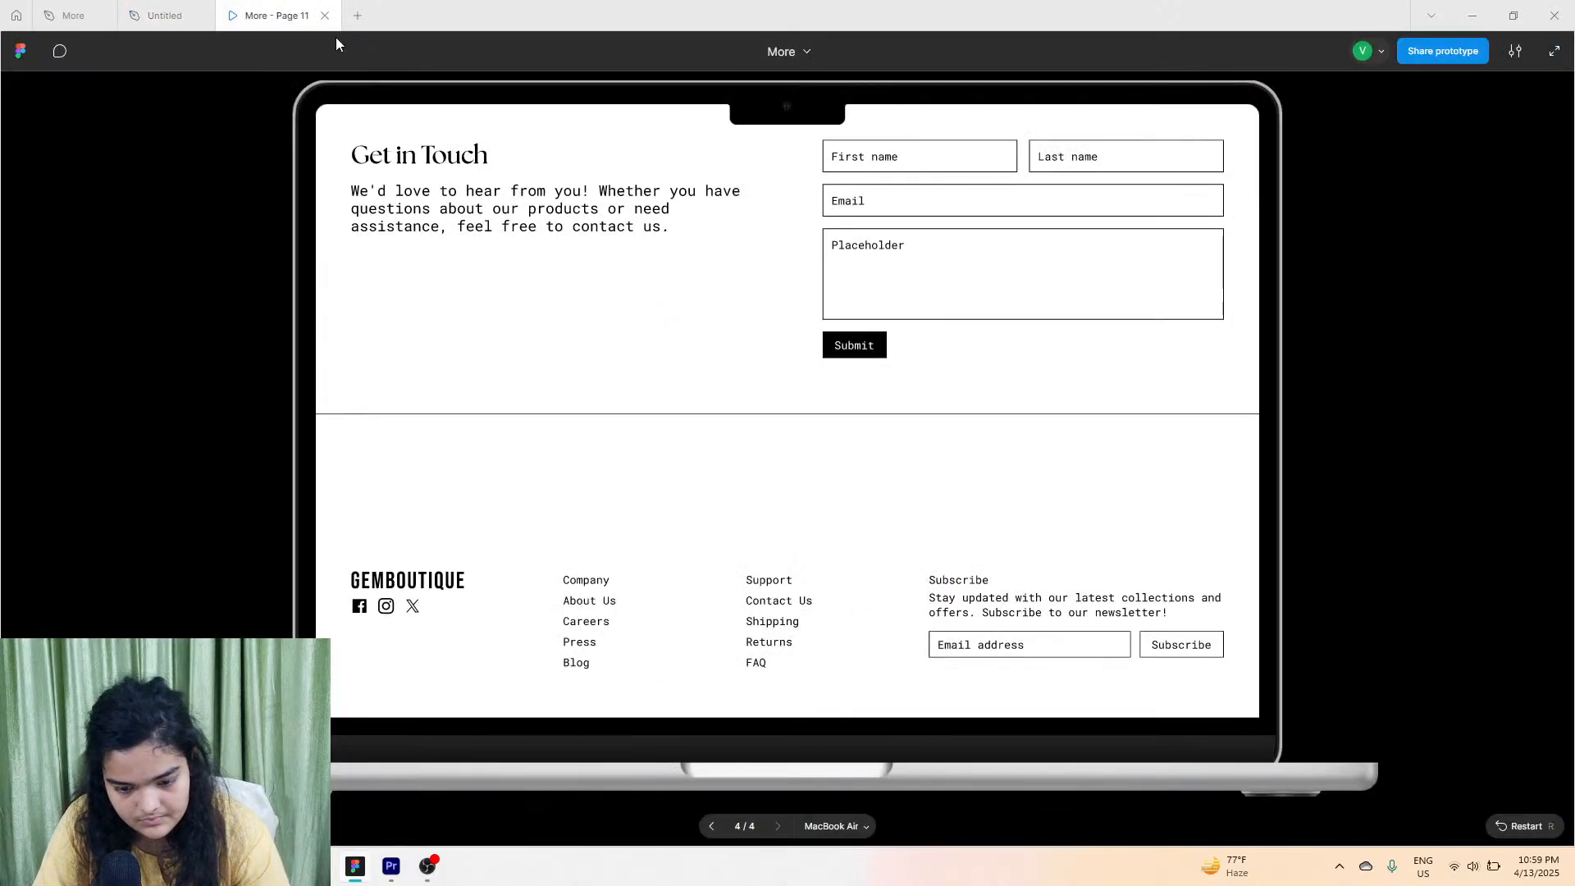
{"action": "left_click", "coordinate": [143, 16]}
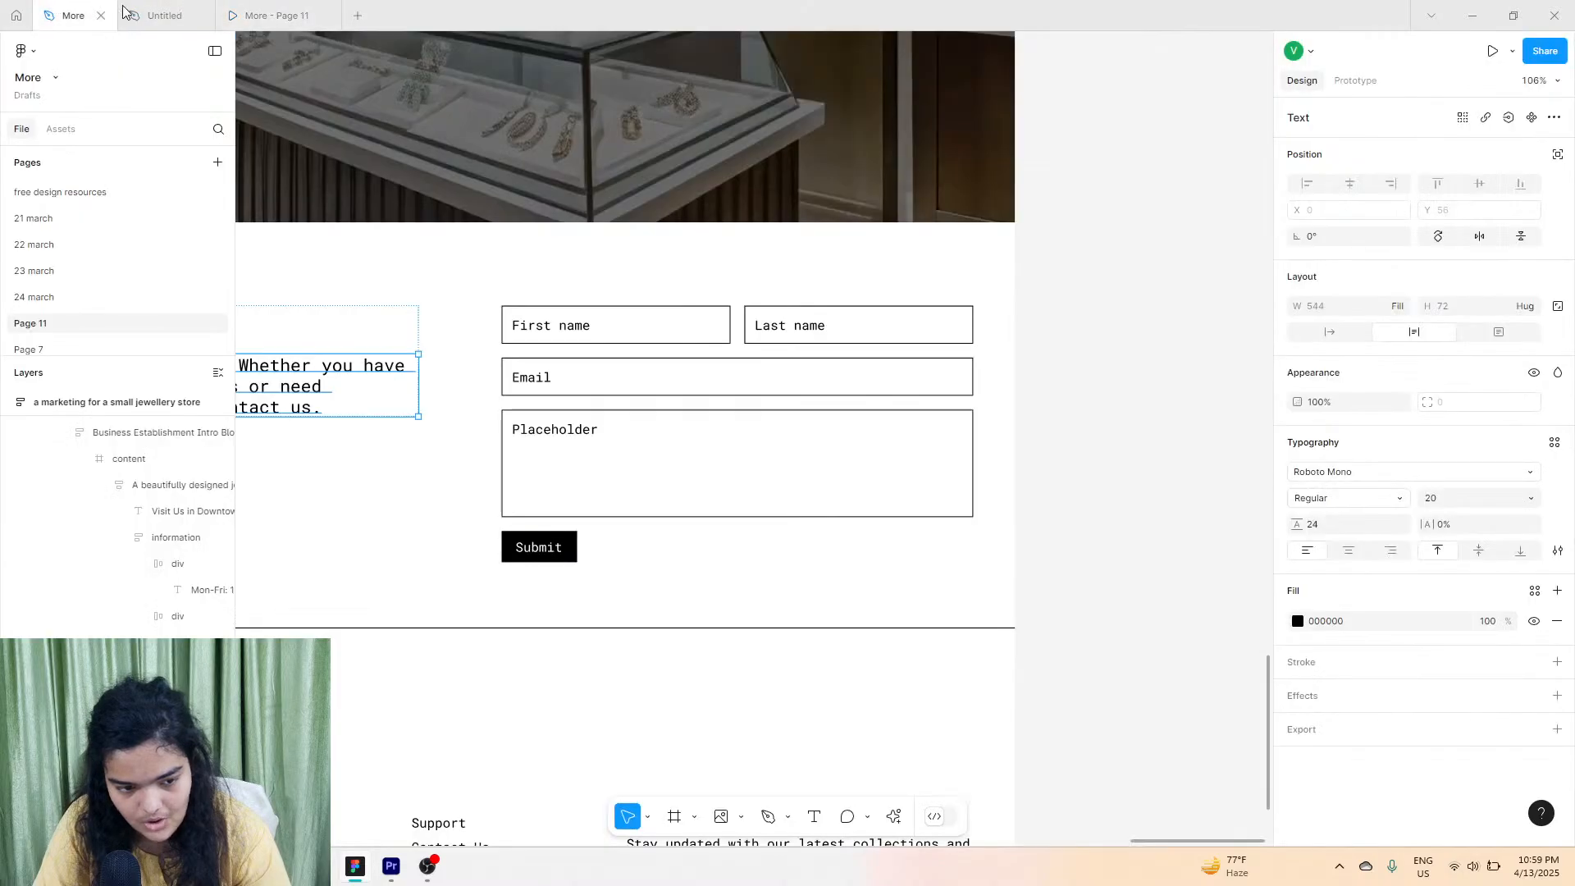
Change the third line of the footer column to "careers" and the fourth line to "press".
{"action": "double_click", "coordinate": [780, 615]}
{"action": "double_click", "coordinate": [780, 516]}
{"action": "type", "text": "car"}
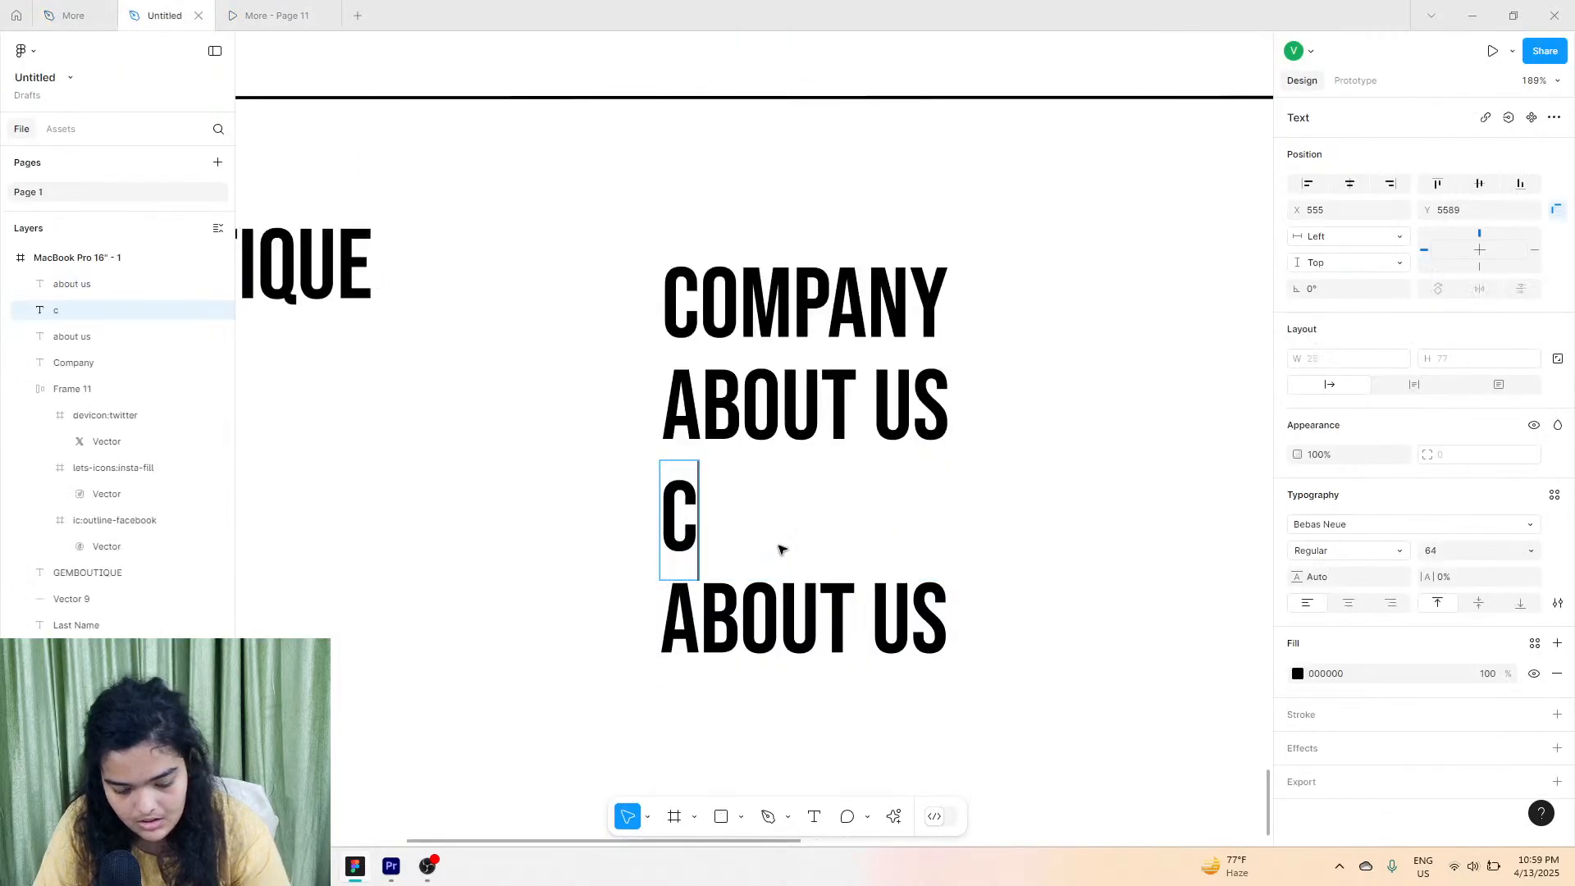
{"action": "type", "text": "eera"}
{"action": "double_click", "coordinate": [714, 619]}
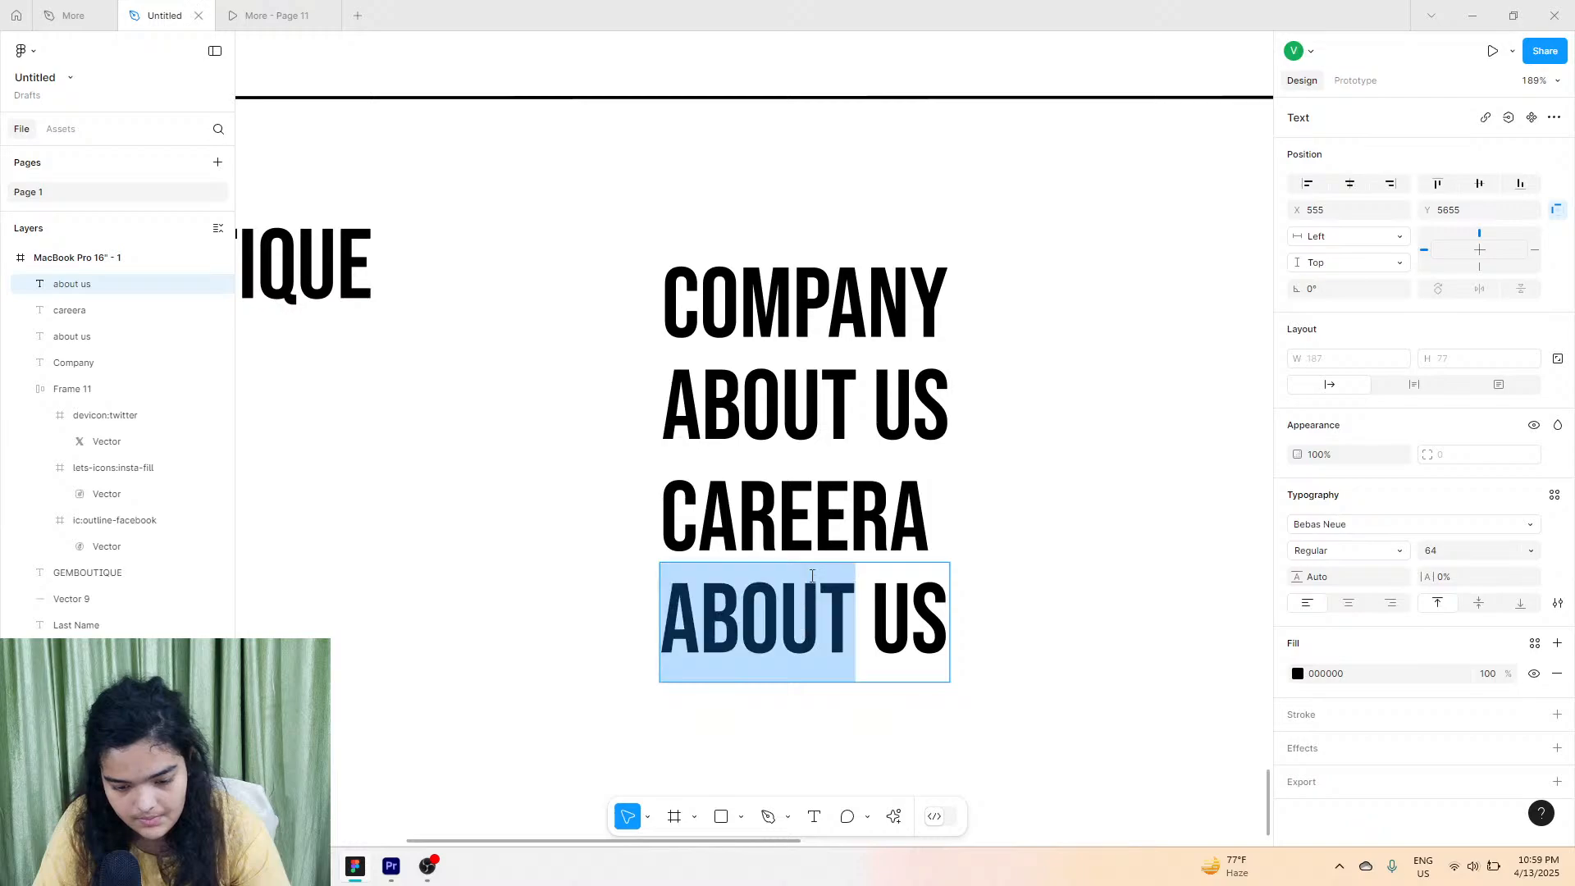
{"action": "double_click", "coordinate": [909, 533]}
{"action": "key", "text": "Delete"}
{"action": "type", "text": "s"}
{"action": "triple_click", "coordinate": [840, 637]}
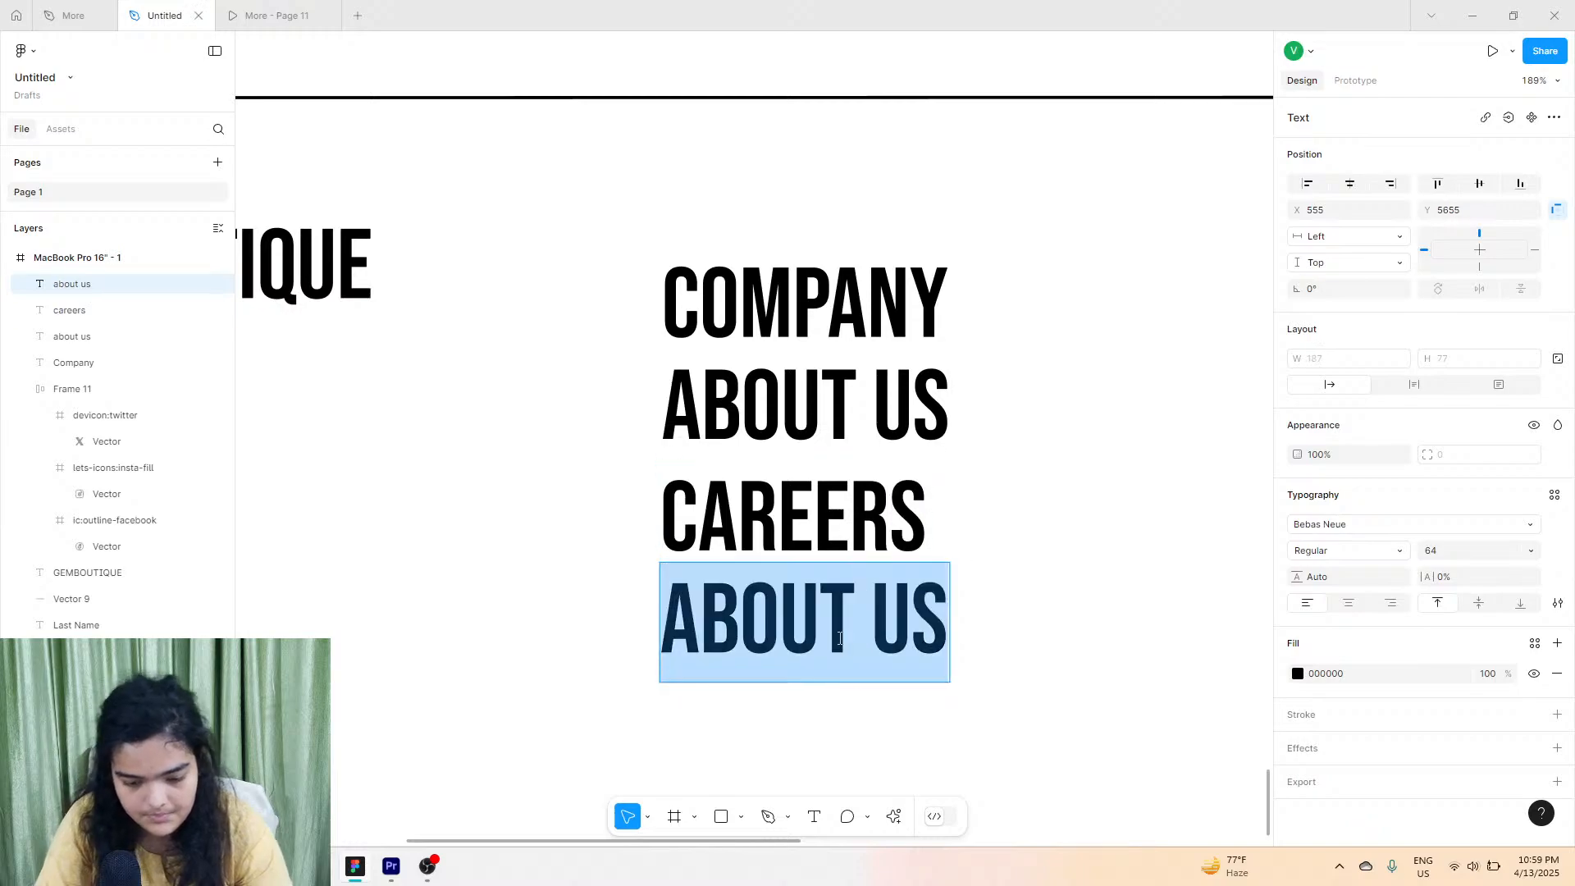
{"action": "type", "text": "press"}
{"action": "key", "text": "Escape"}
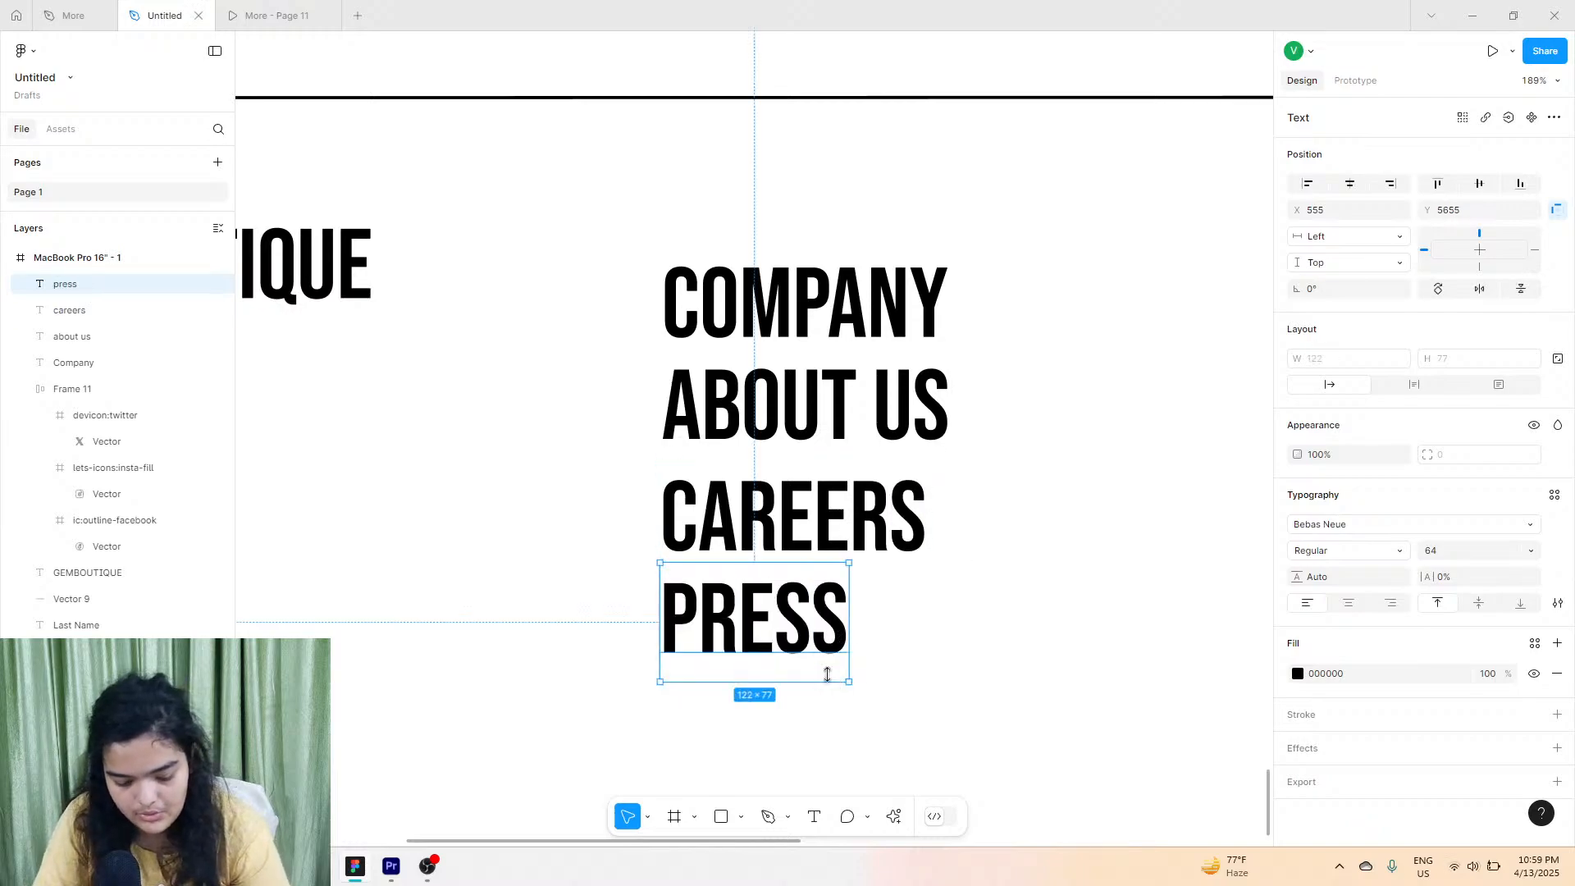
Duplicate the press text below as a fifth line and change the copy to "Blog".
{"action": "key", "text": "ctrl+d"}
{"action": "left_click_drag", "start_coordinate": [768, 628], "coordinate": [769, 738]}
{"action": "double_click", "coordinate": [769, 737]}
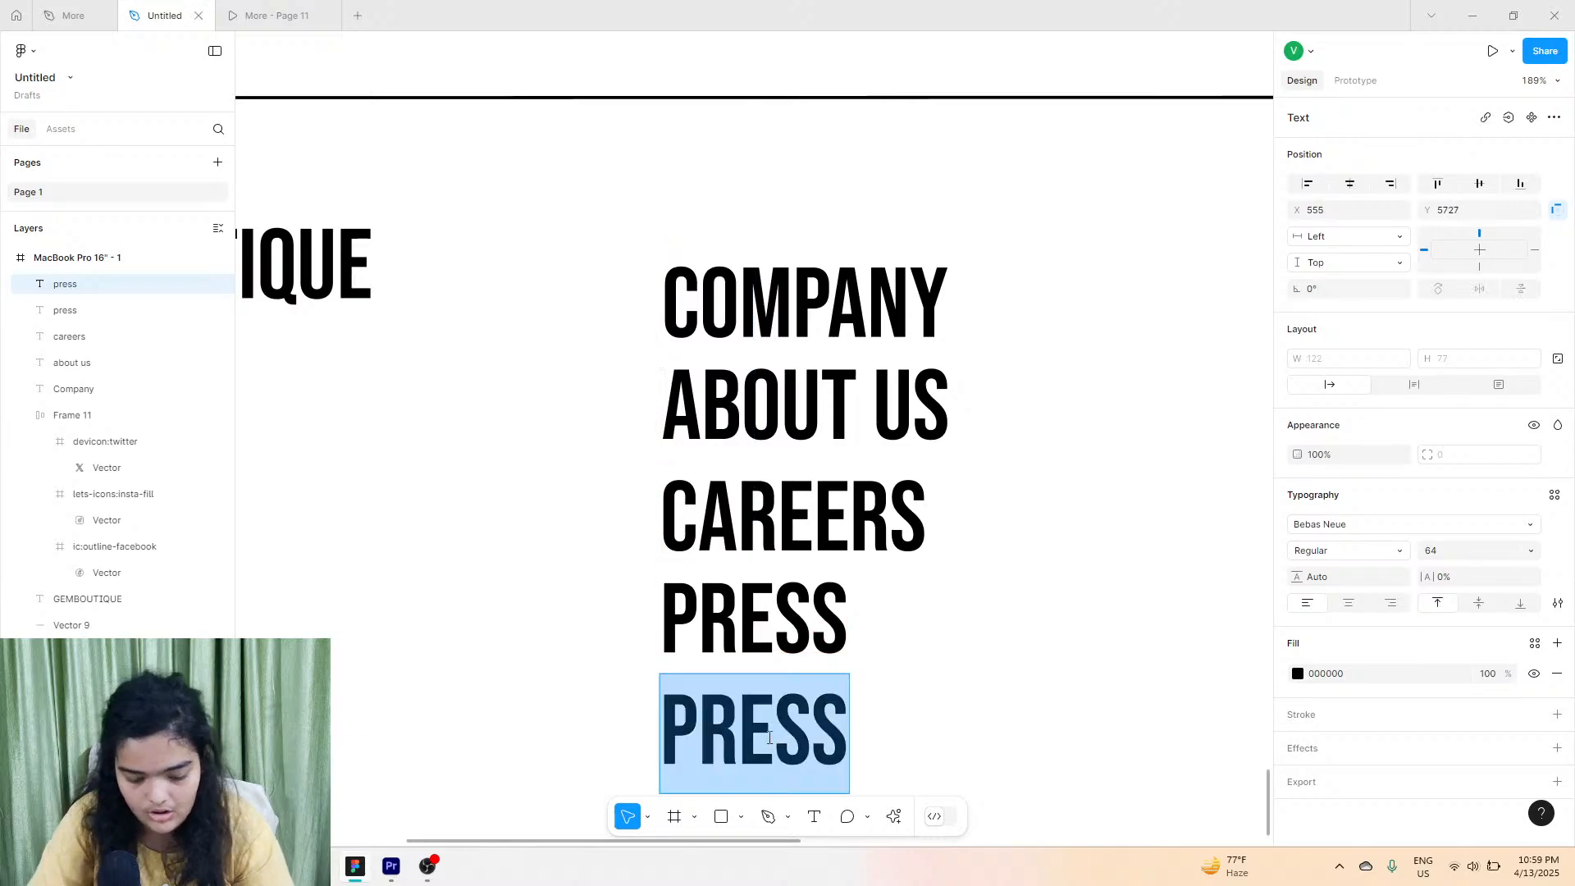
{"action": "type", "text": "Blog"}
{"action": "key", "text": "Escape"}
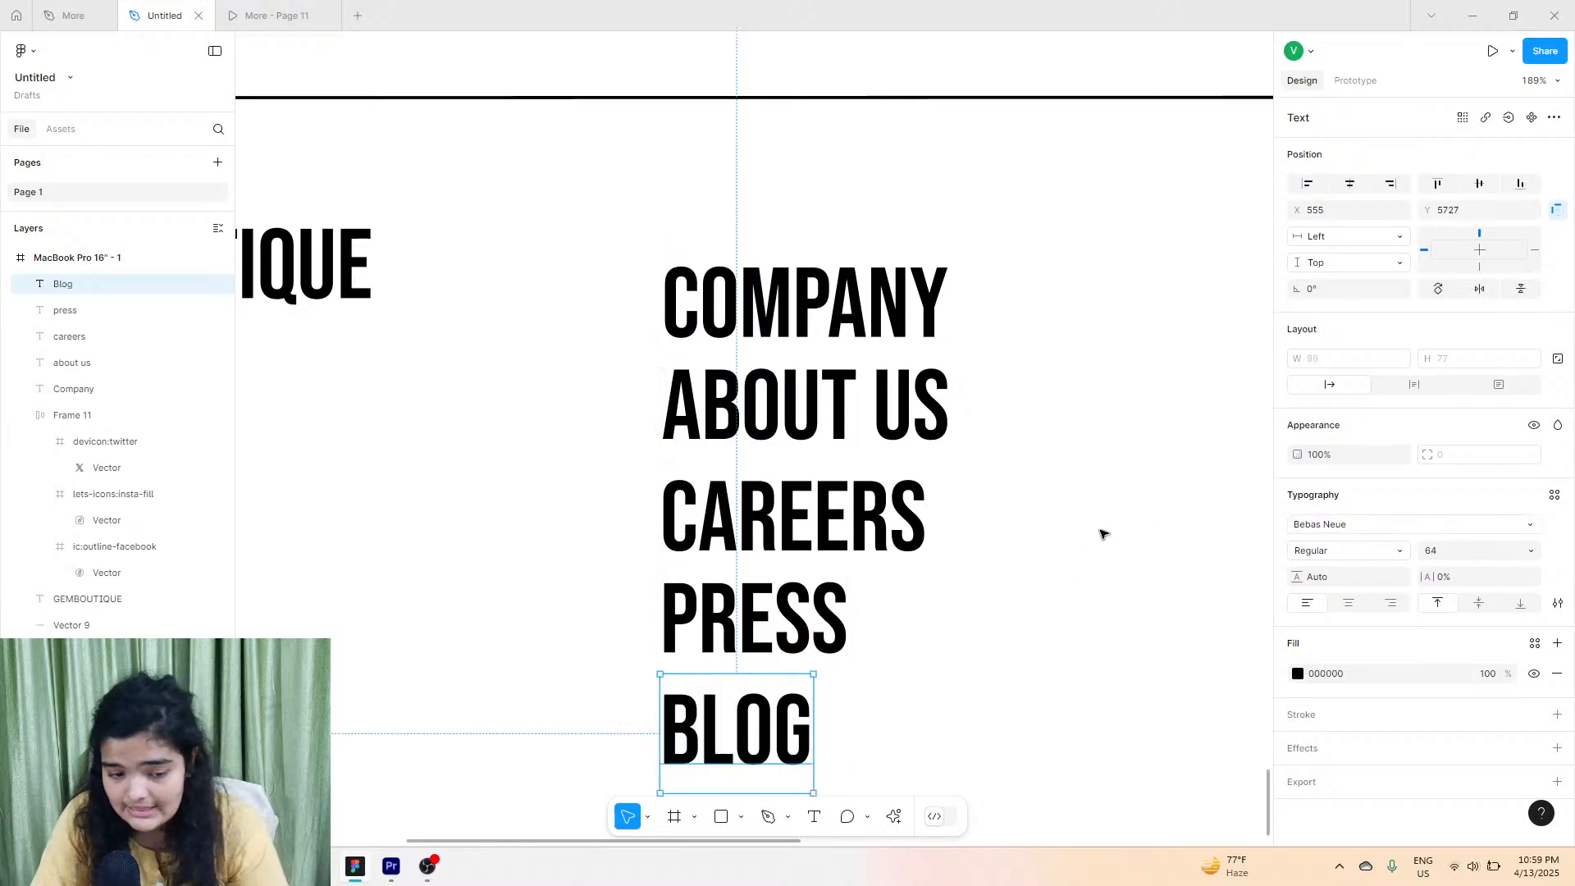
Change the font of all five footer column texts to Roboto Mono.
{"action": "left_click_drag", "start_coordinate": [618, 288], "coordinate": [834, 769]}
{"action": "scroll", "coordinate": [921, 837], "scroll_direction": "down", "scroll_amount": 1}
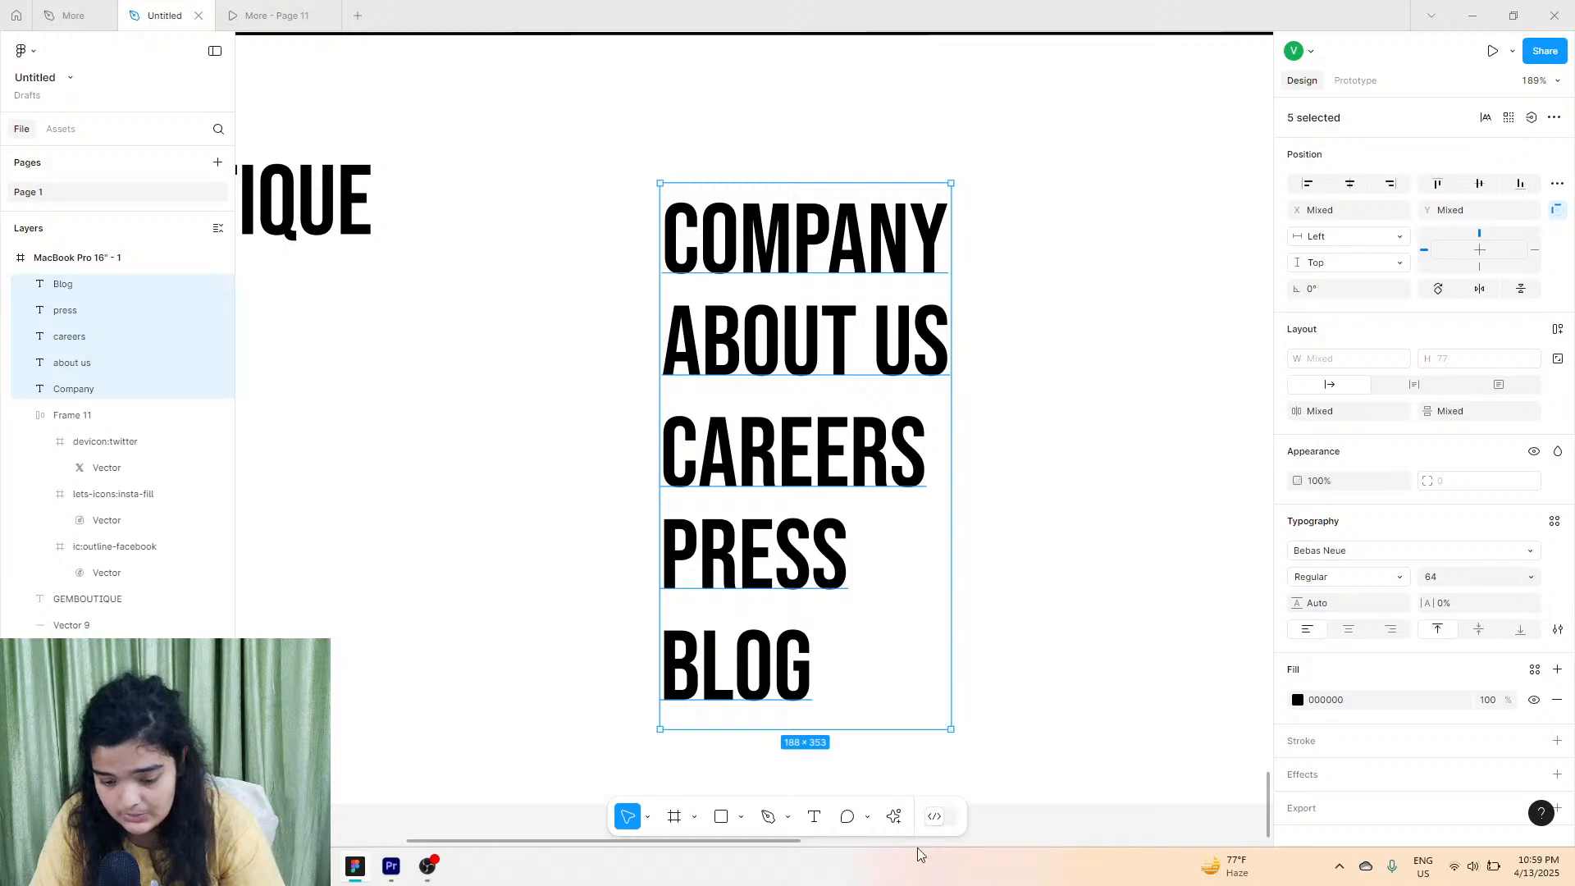
{"action": "left_click", "coordinate": [1337, 553]}
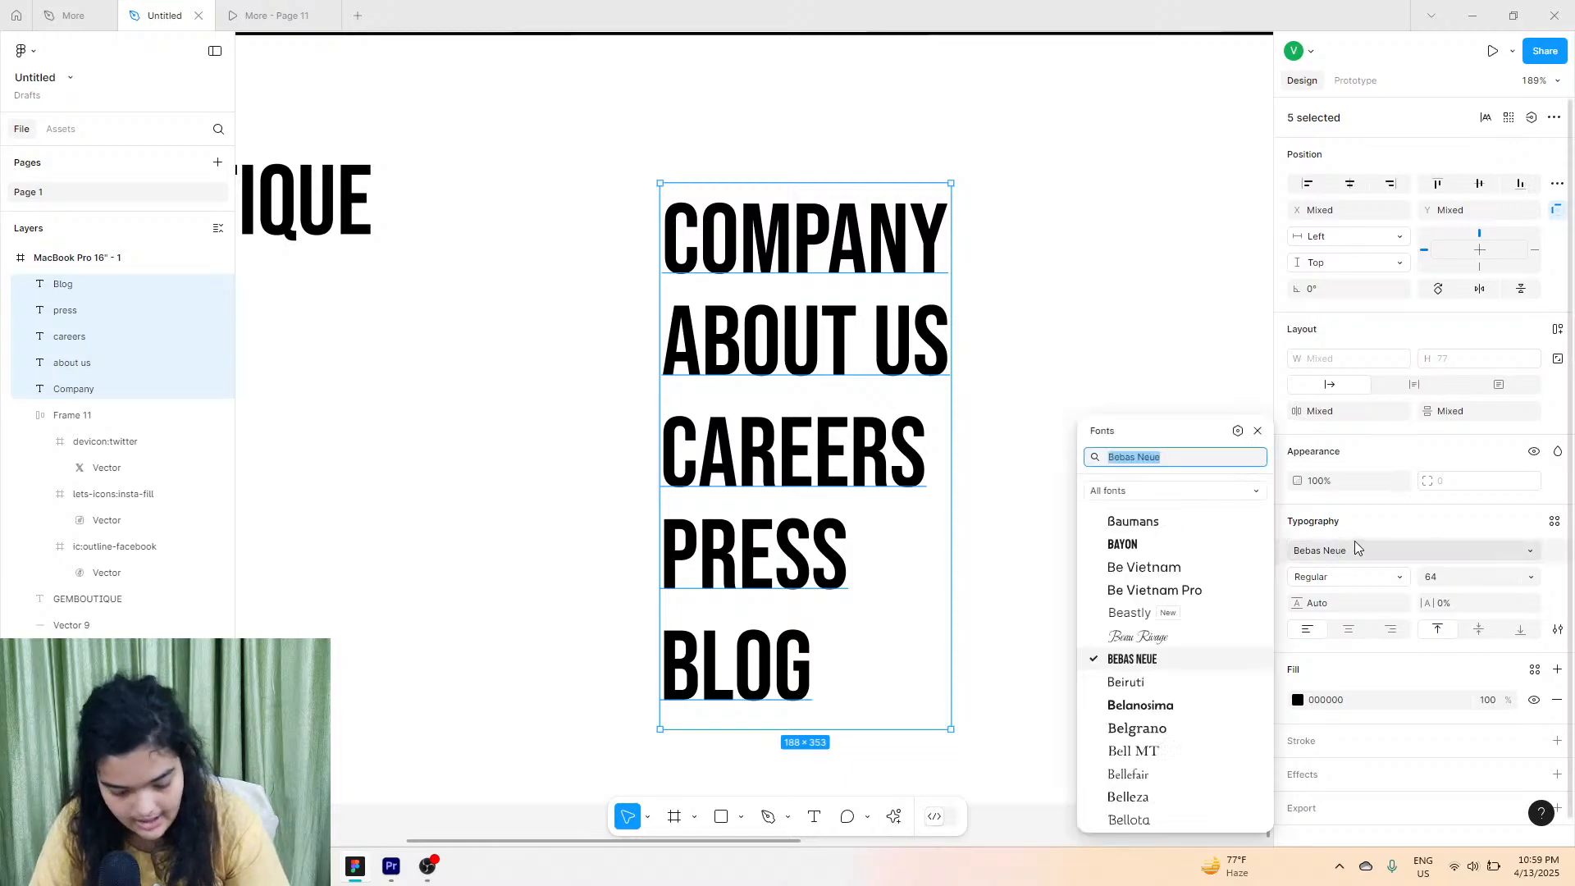
{"action": "type", "text": "r"}
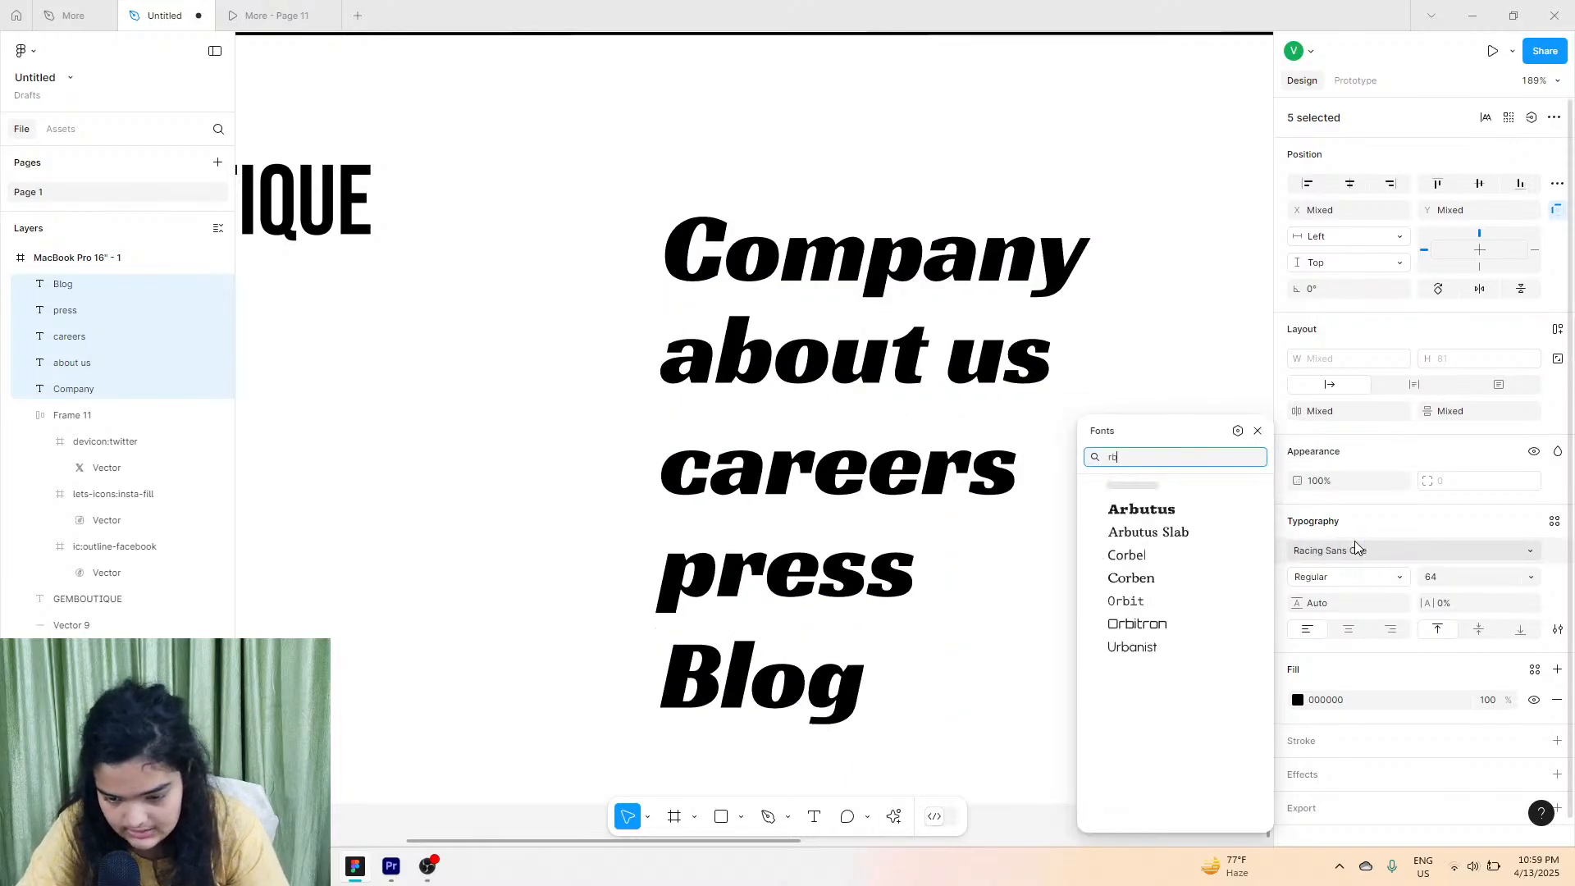
{"action": "type", "text": "obot"}
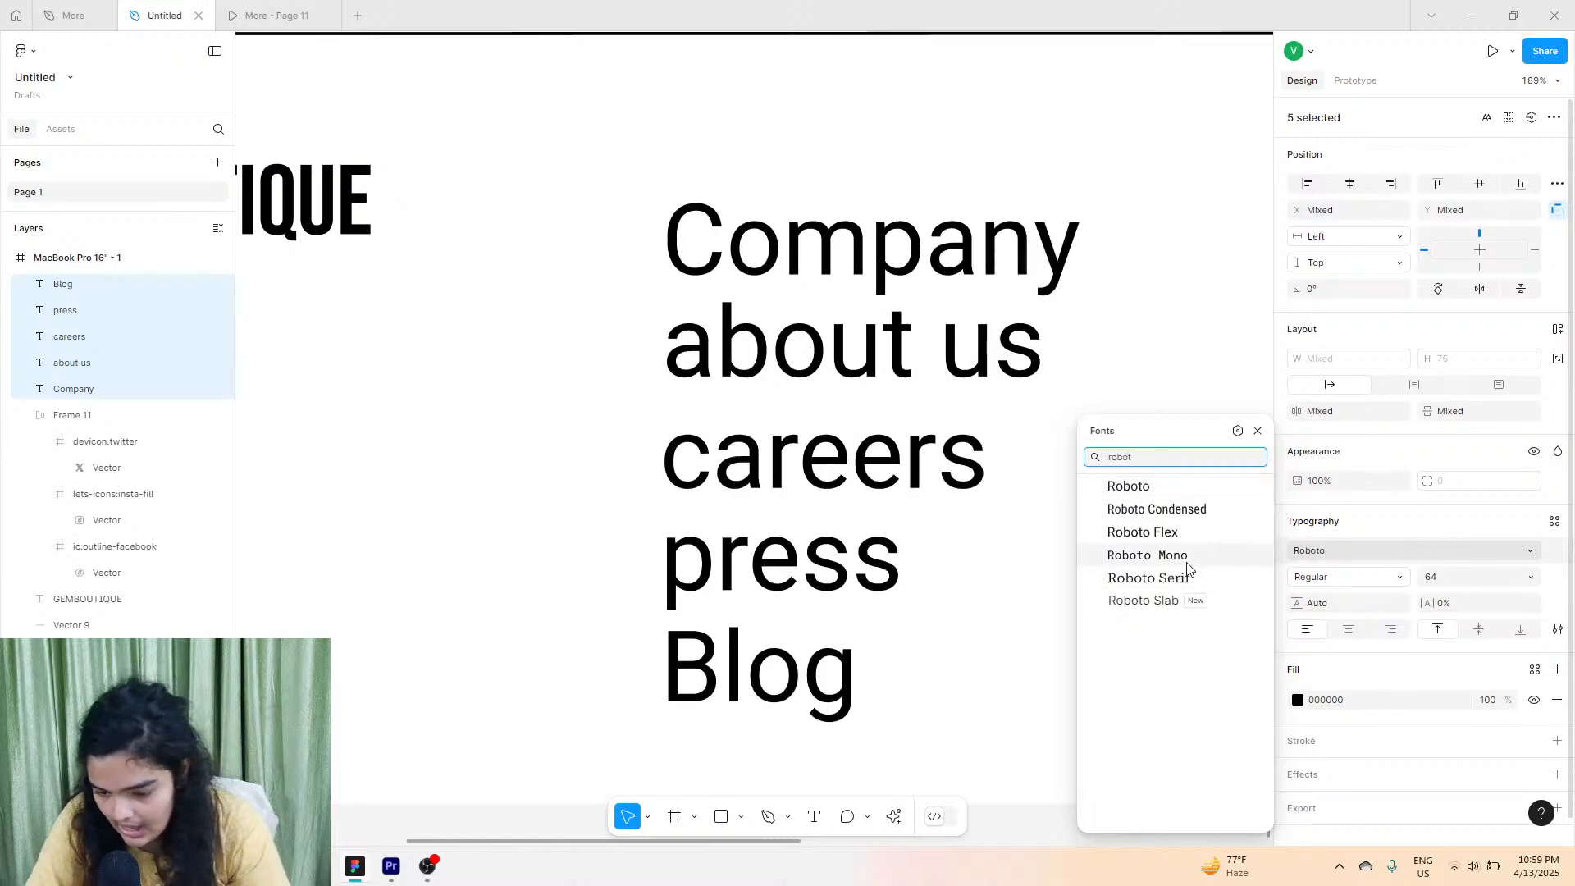
{"action": "left_click", "coordinate": [1185, 552]}
{"action": "scroll", "coordinate": [750, 495], "scroll_direction": "right", "scroll_amount": 3}
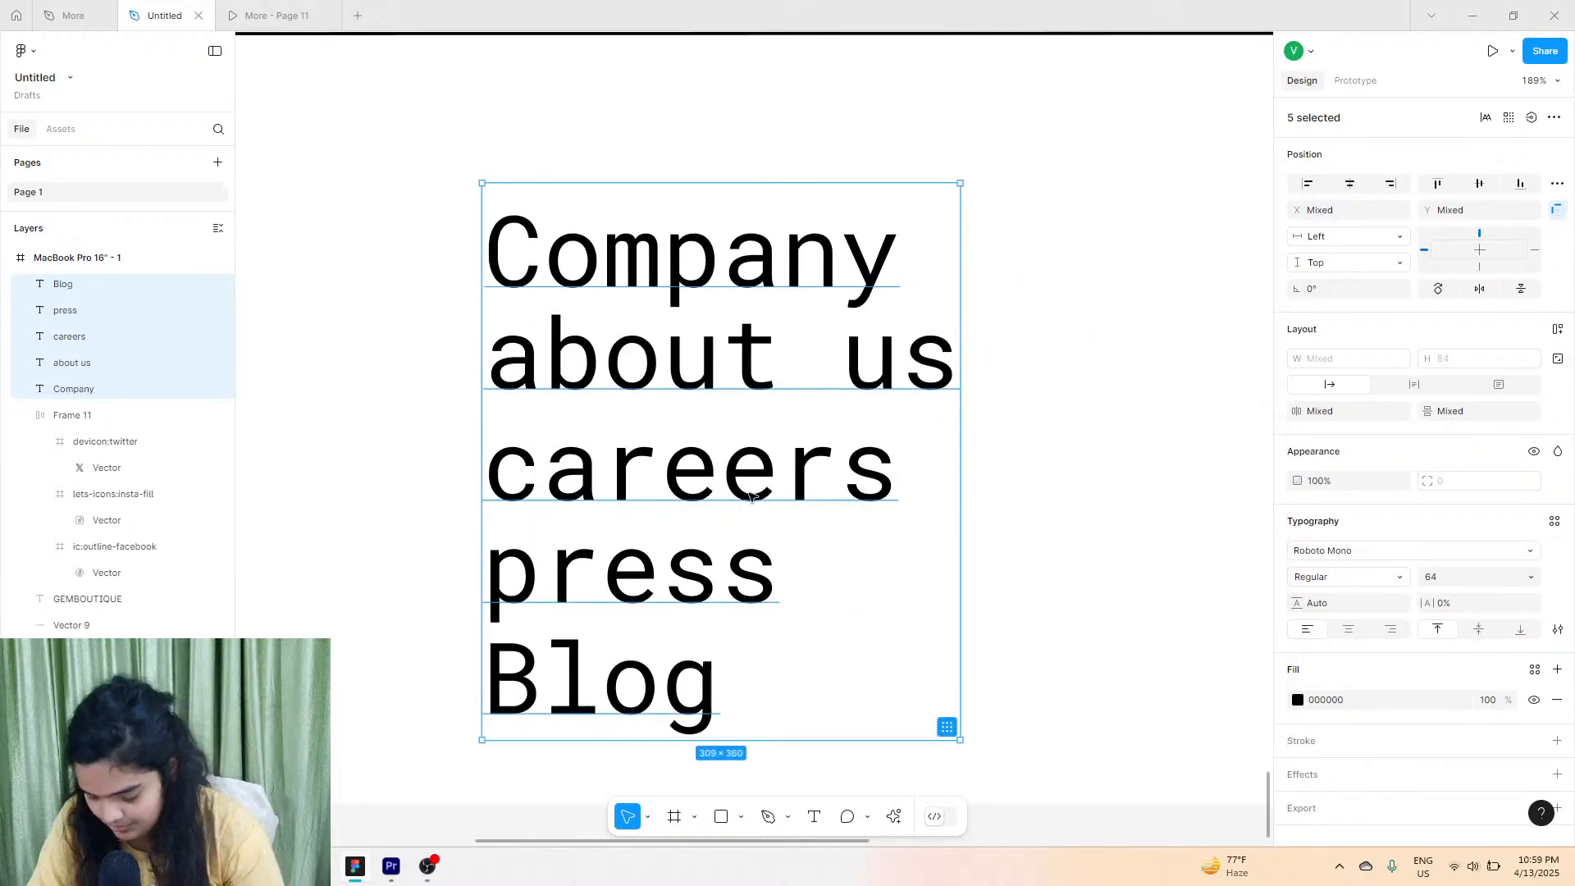
Set the letter case of all five footer column texts to title case.
{"action": "double_click", "coordinate": [824, 276]}
{"action": "double_click", "coordinate": [882, 369]}
{"action": "left_click", "coordinate": [1014, 405]}
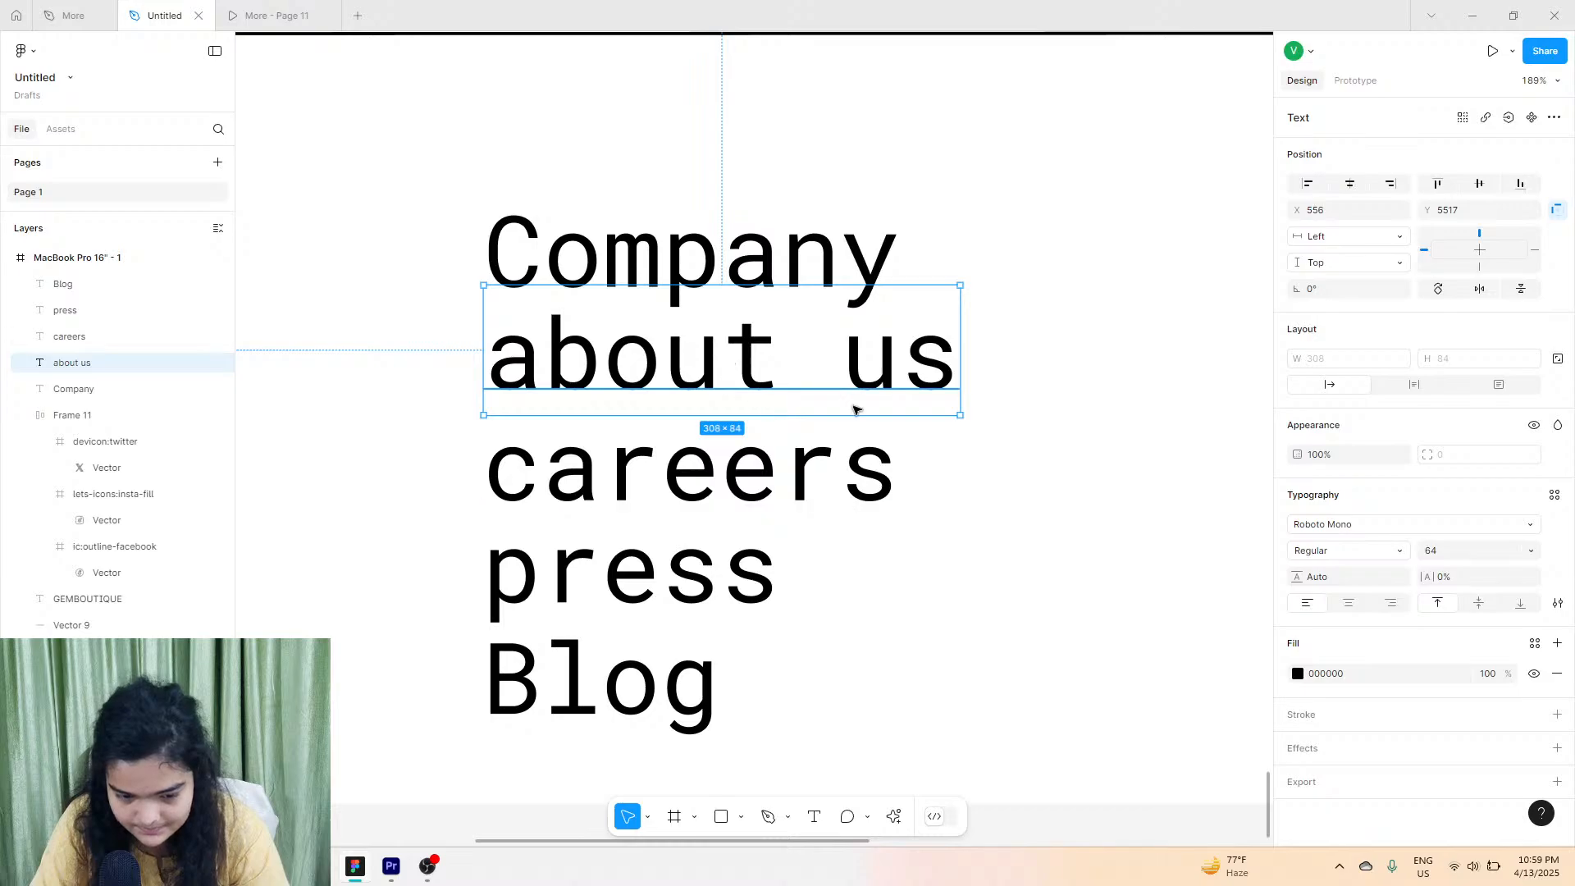
{"action": "left_click_drag", "start_coordinate": [1114, 250], "coordinate": [486, 730]}
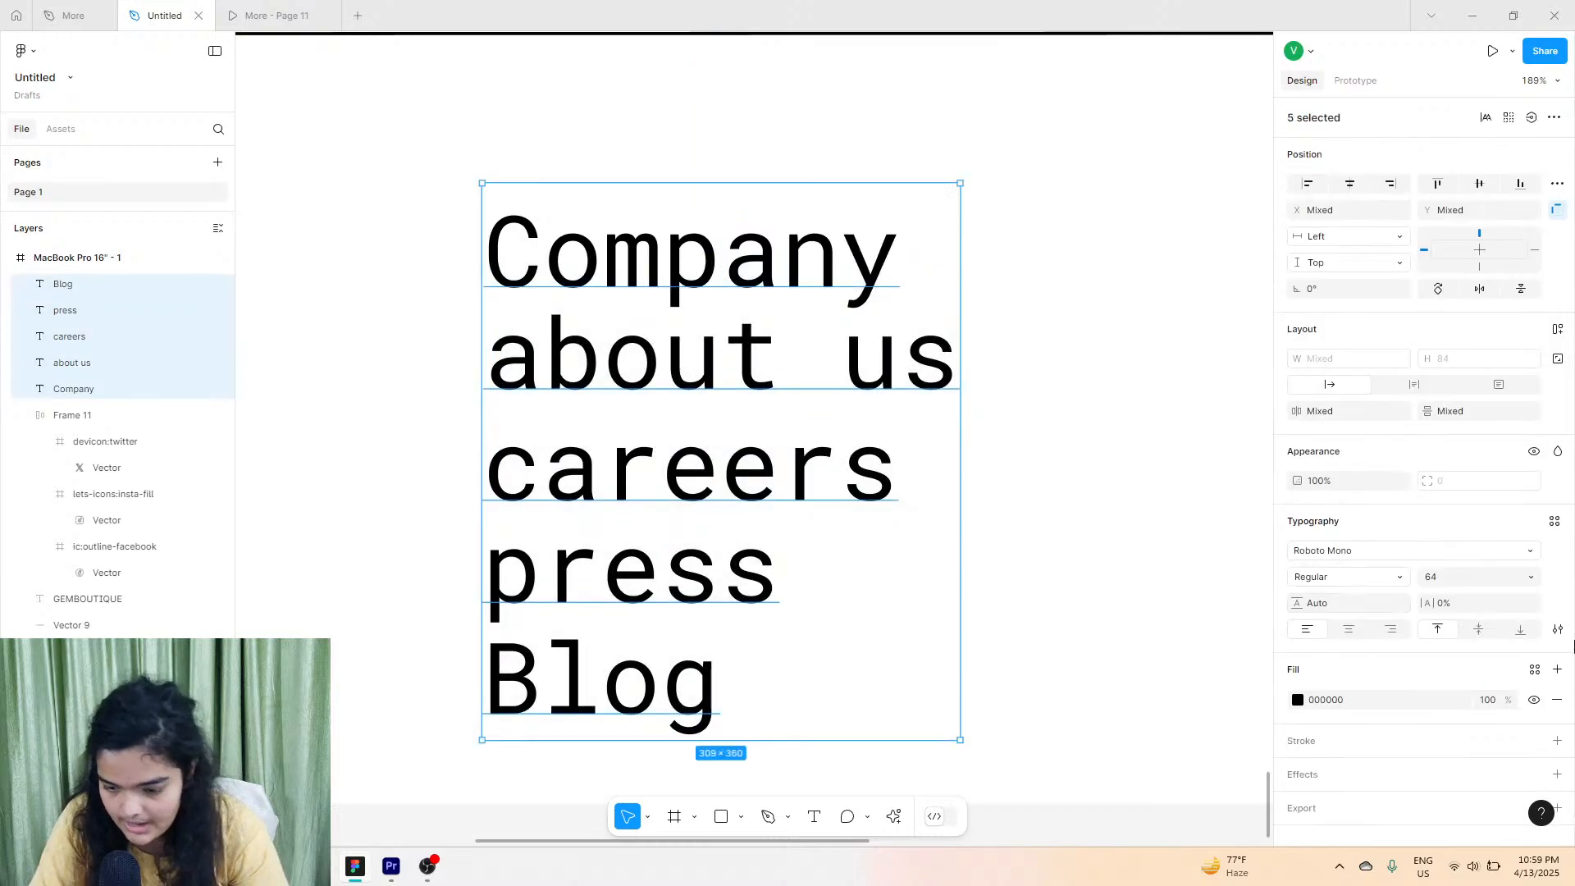
{"action": "left_click", "coordinate": [1557, 630]}
{"action": "left_click", "coordinate": [1235, 639]}
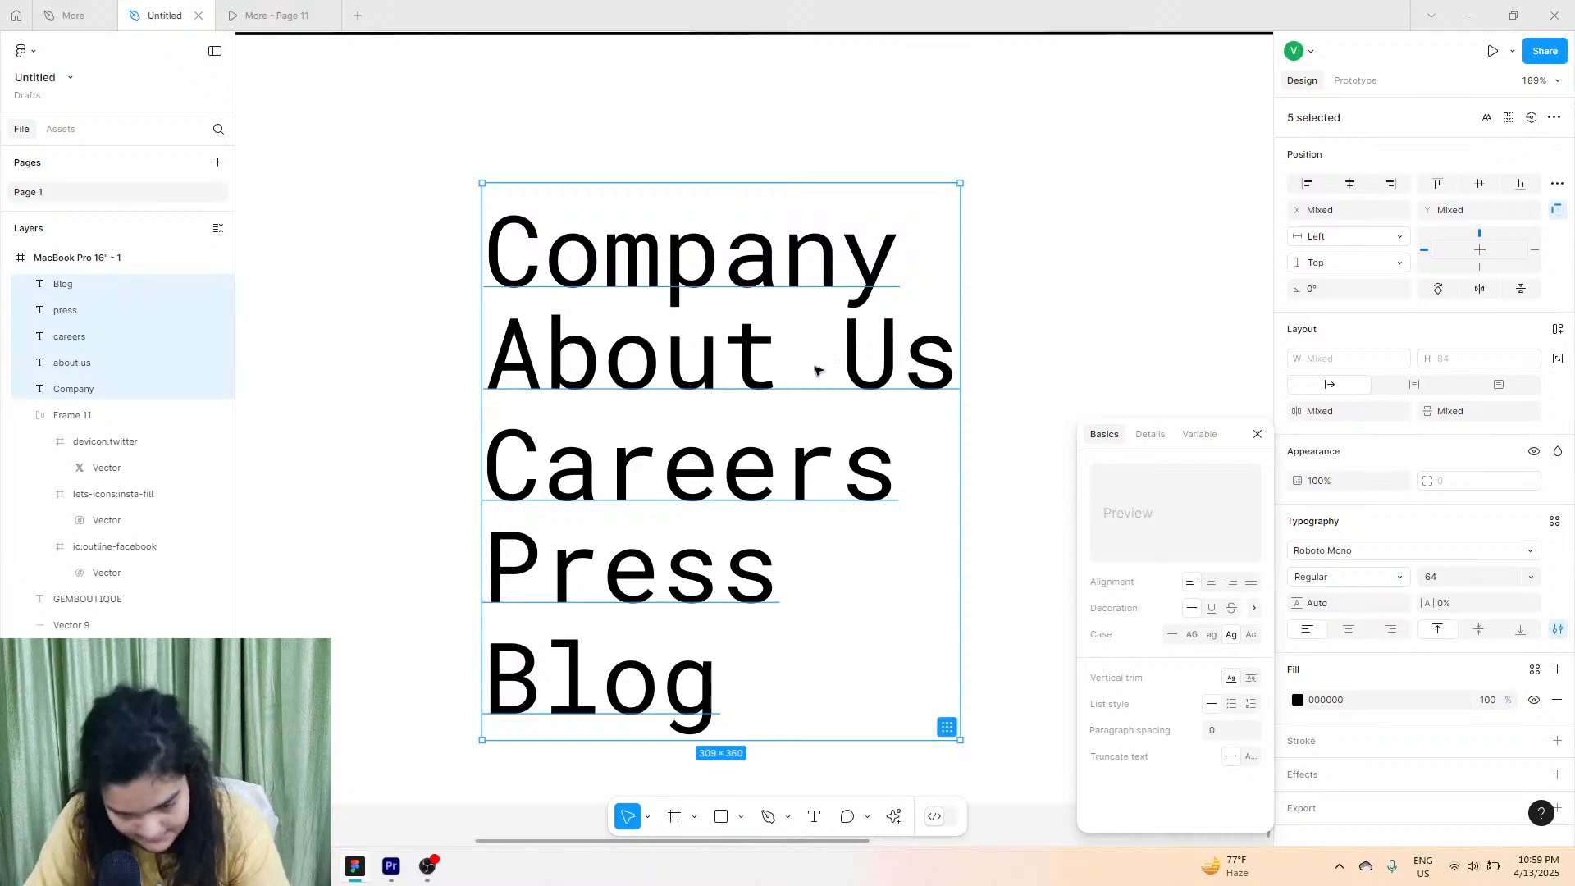
Set the font size of all five footer column texts to 24.
{"action": "double_click", "coordinate": [845, 259]}
{"action": "left_click", "coordinate": [788, 369]}
{"action": "left_click", "coordinate": [770, 268], "text": "shift"}
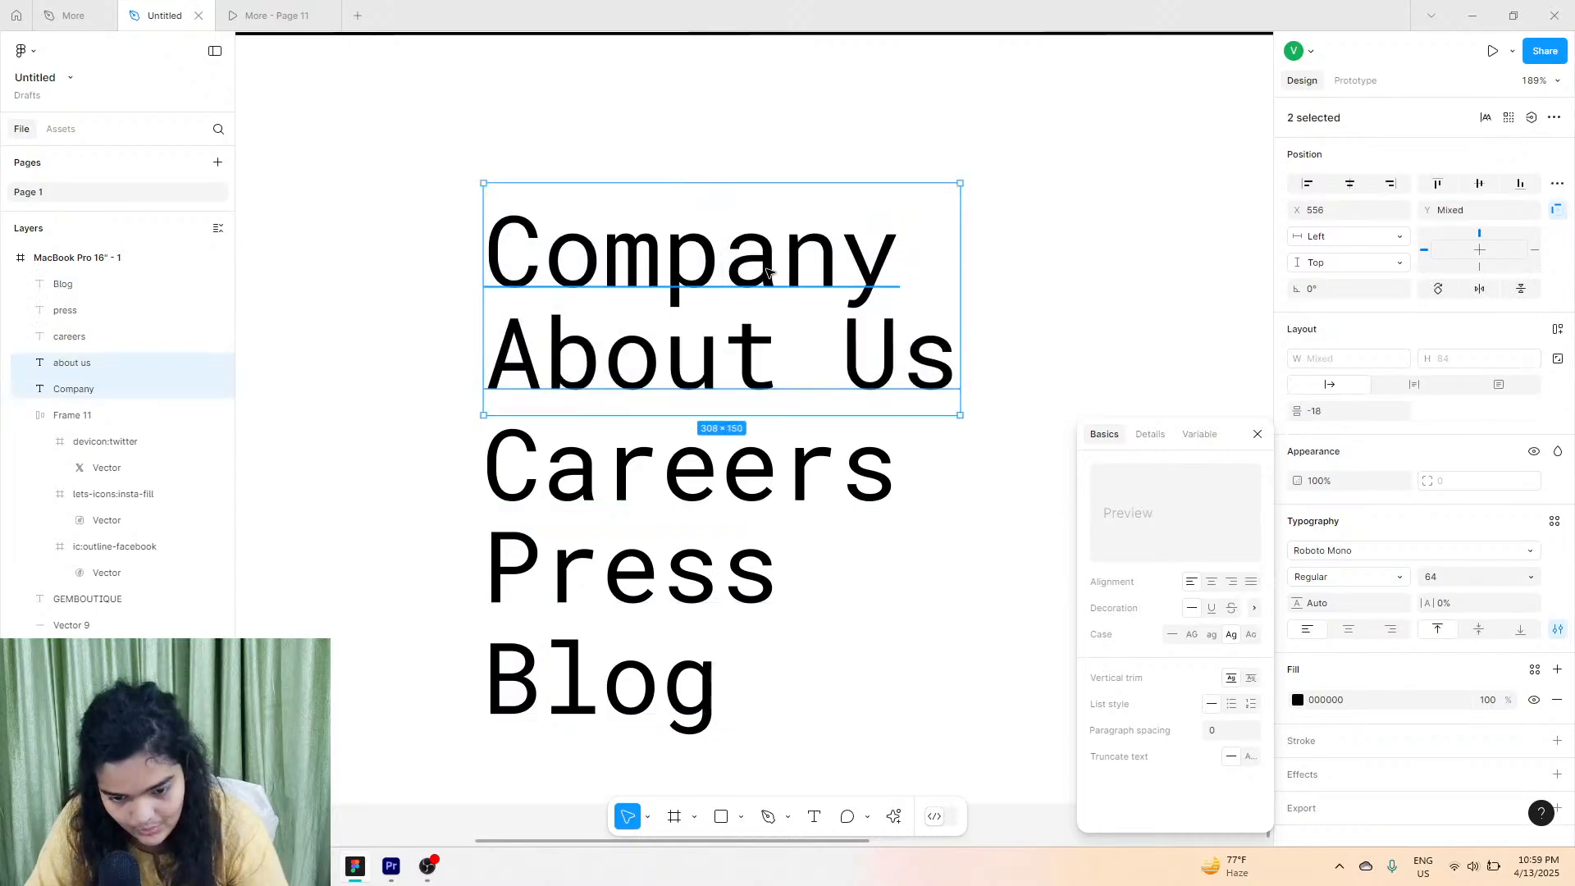
{"action": "left_click", "coordinate": [713, 472], "text": "shift"}
{"action": "left_click", "coordinate": [669, 580], "text": "shift"}
{"action": "left_click", "coordinate": [607, 689], "text": "shift"}
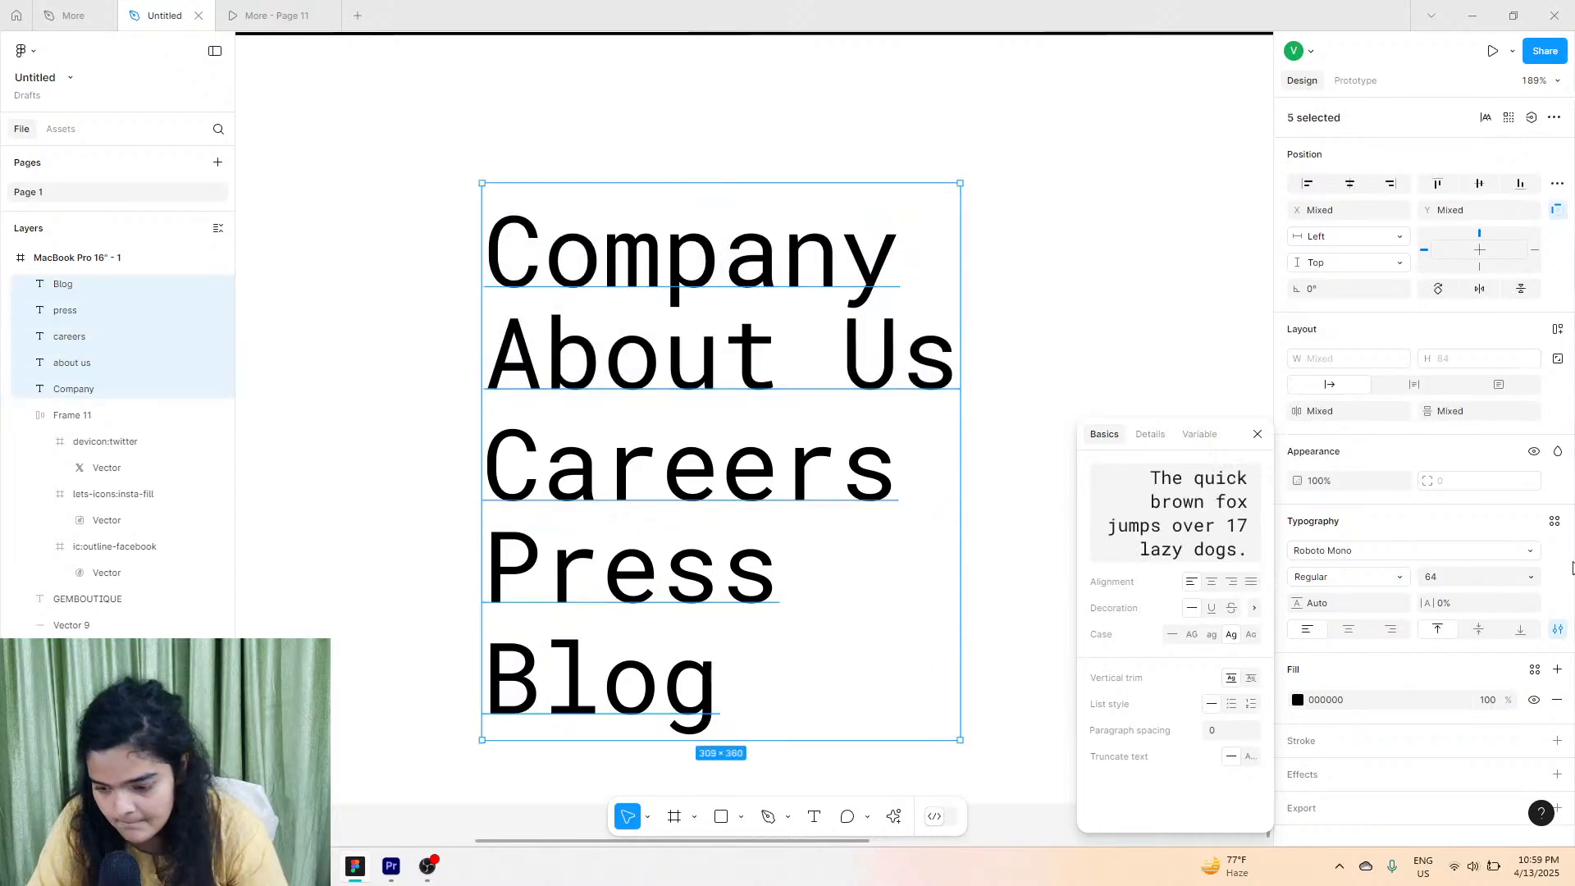
{"action": "left_click", "coordinate": [1529, 578]}
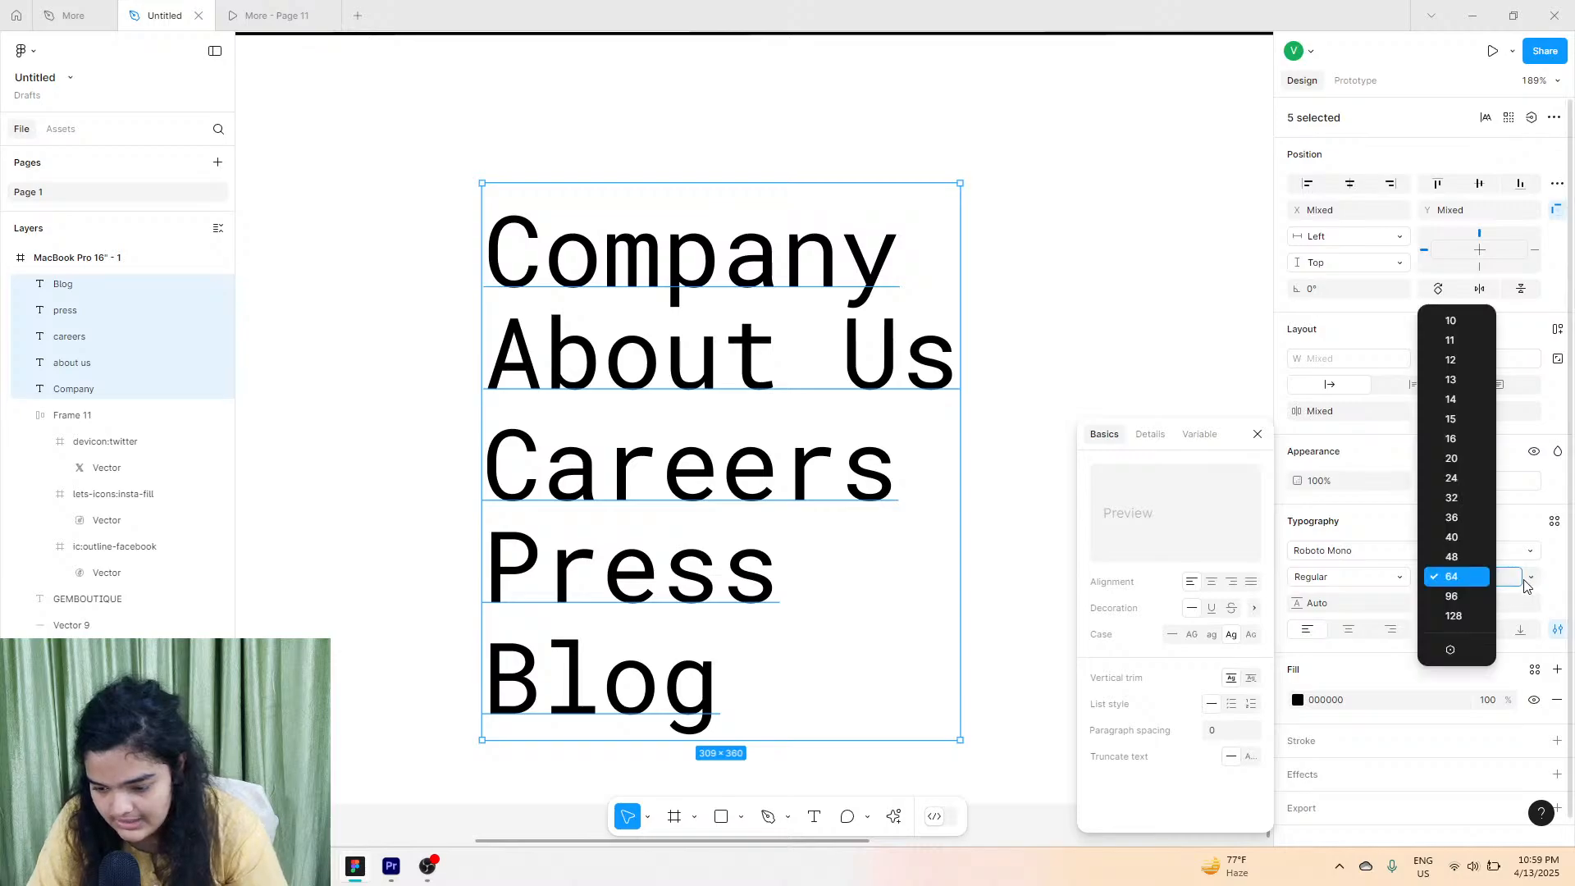
{"action": "left_click", "coordinate": [1465, 479]}
{"action": "left_click", "coordinate": [999, 454]}
Combine the five footer texts into a vertical auto layout with a gap of 13.
{"action": "left_click", "coordinate": [62, 284]}
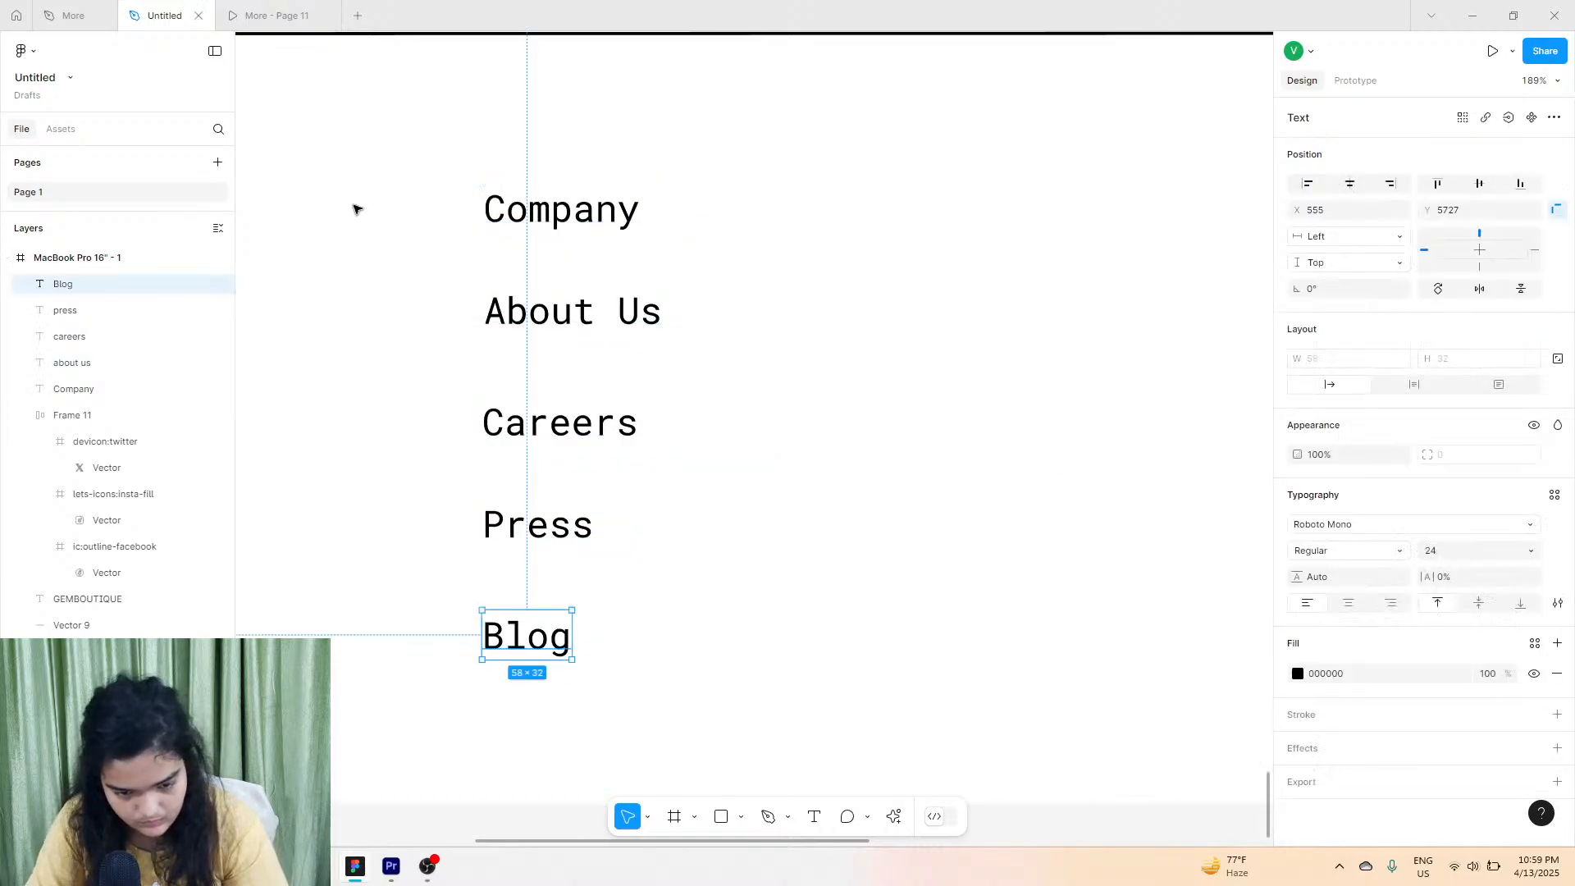
{"action": "left_click", "coordinate": [355, 208]}
{"action": "left_click_drag", "start_coordinate": [352, 187], "coordinate": [573, 713]}
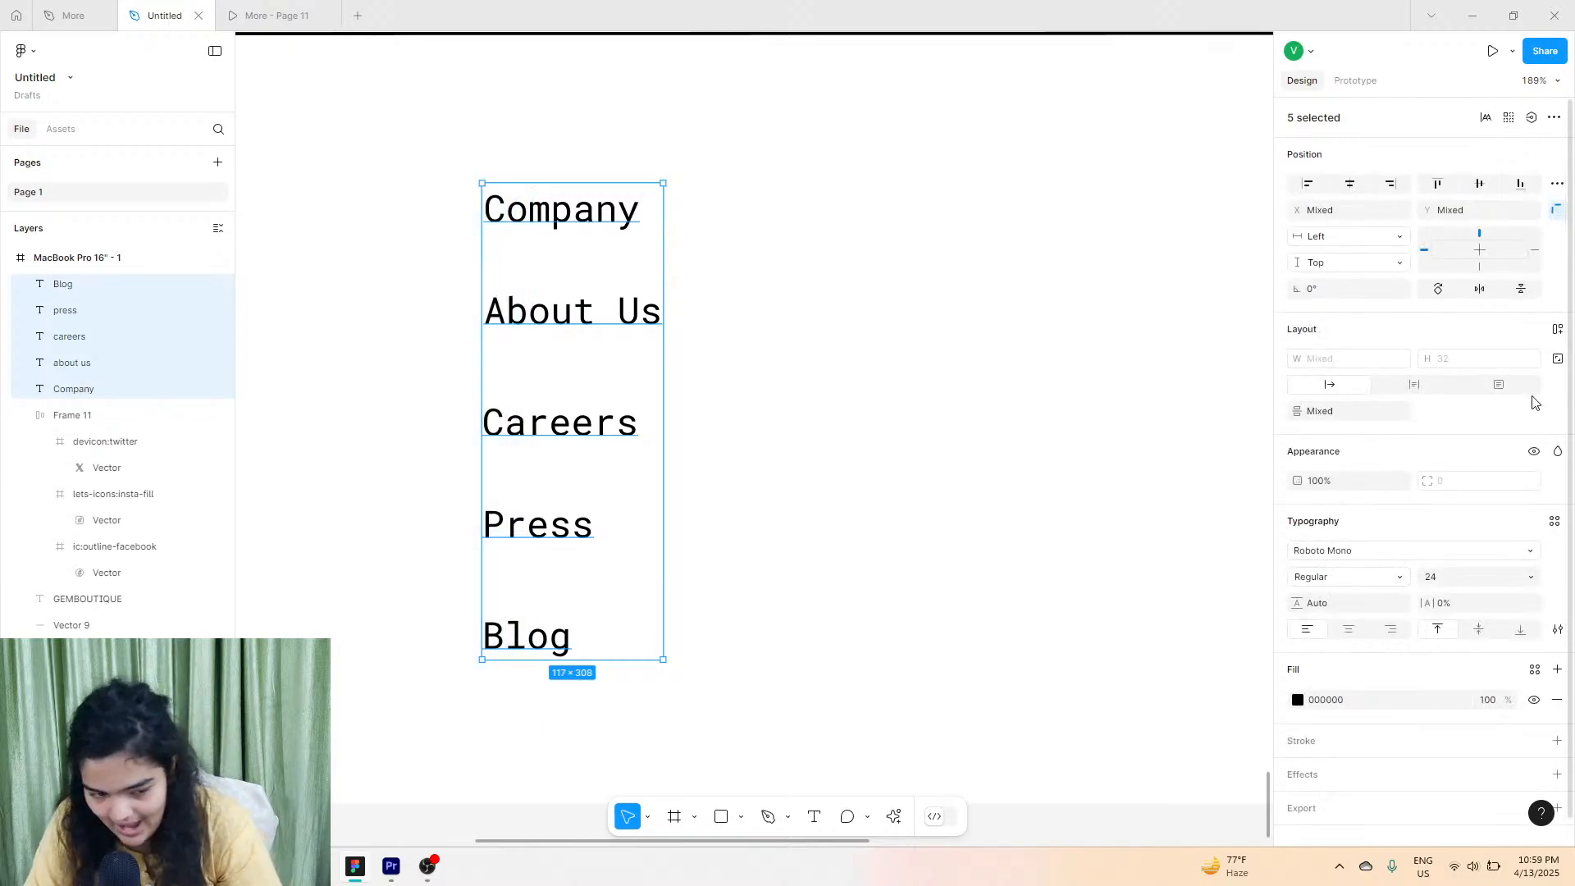
{"action": "left_click", "coordinate": [1557, 330]}
{"action": "left_click_drag", "start_coordinate": [1295, 411], "coordinate": [1069, 397]}
Line up the Company column's left edge with the Submit button, level with the logo, and slightly reduce the gap between its lines.
{"action": "scroll", "coordinate": [648, 332], "scroll_direction": "down", "scroll_amount": 5}
{"action": "left_click_drag", "start_coordinate": [636, 337], "coordinate": [712, 346]}
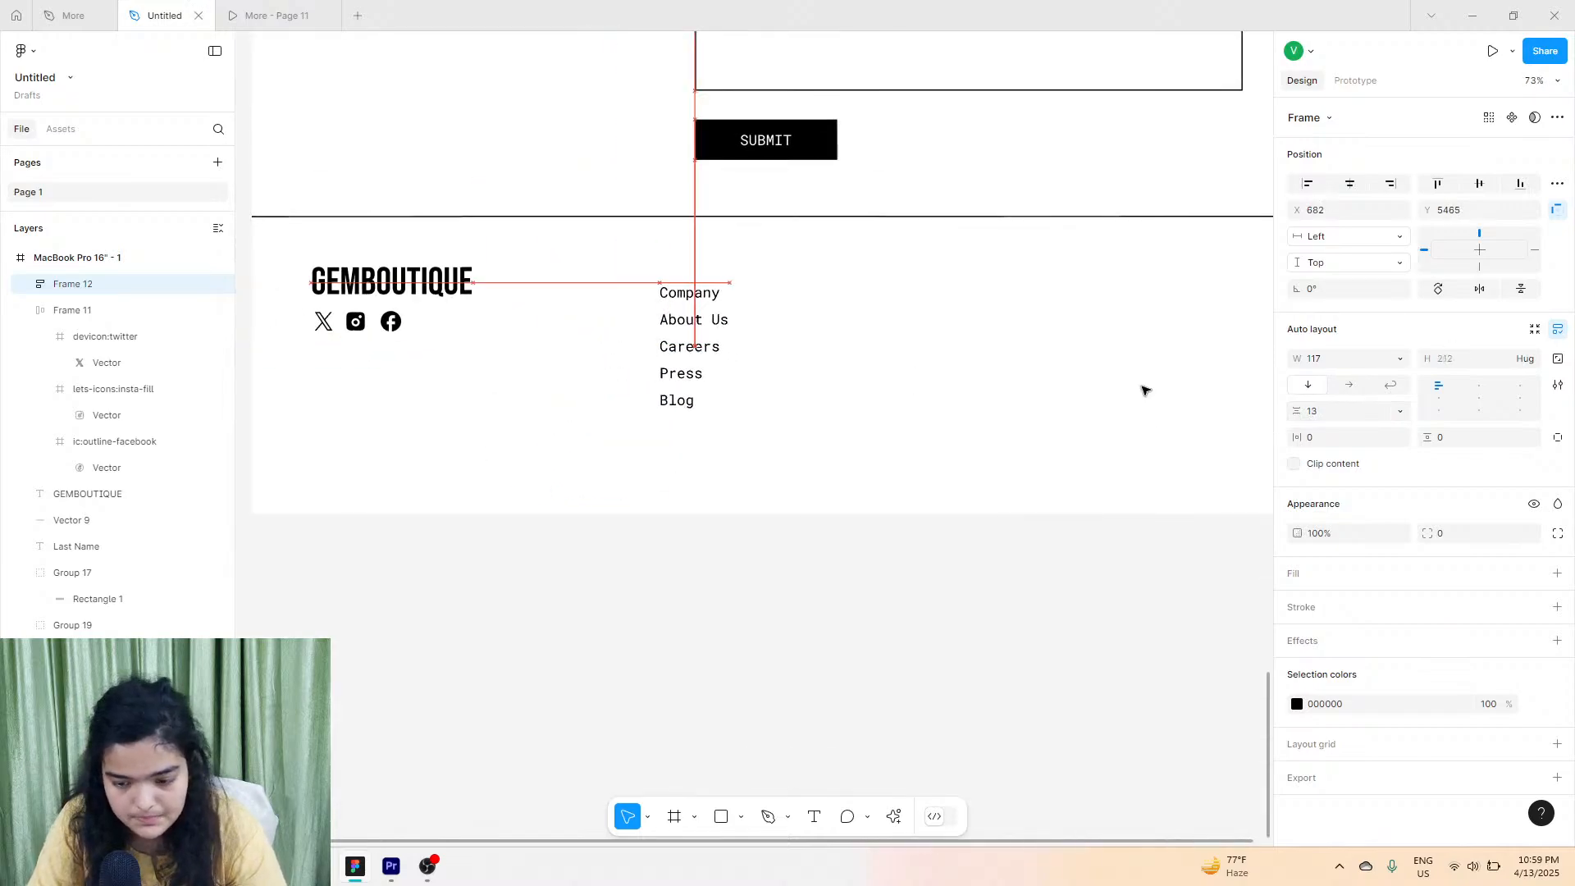
{"action": "left_click_drag", "start_coordinate": [1303, 405], "coordinate": [1295, 403]}
Duplicate the Company column to its right, level with the original, and change the copy's heading to Support.
{"action": "left_click_drag", "start_coordinate": [696, 341], "coordinate": [845, 322]}
{"action": "left_click", "coordinate": [297, 25]}
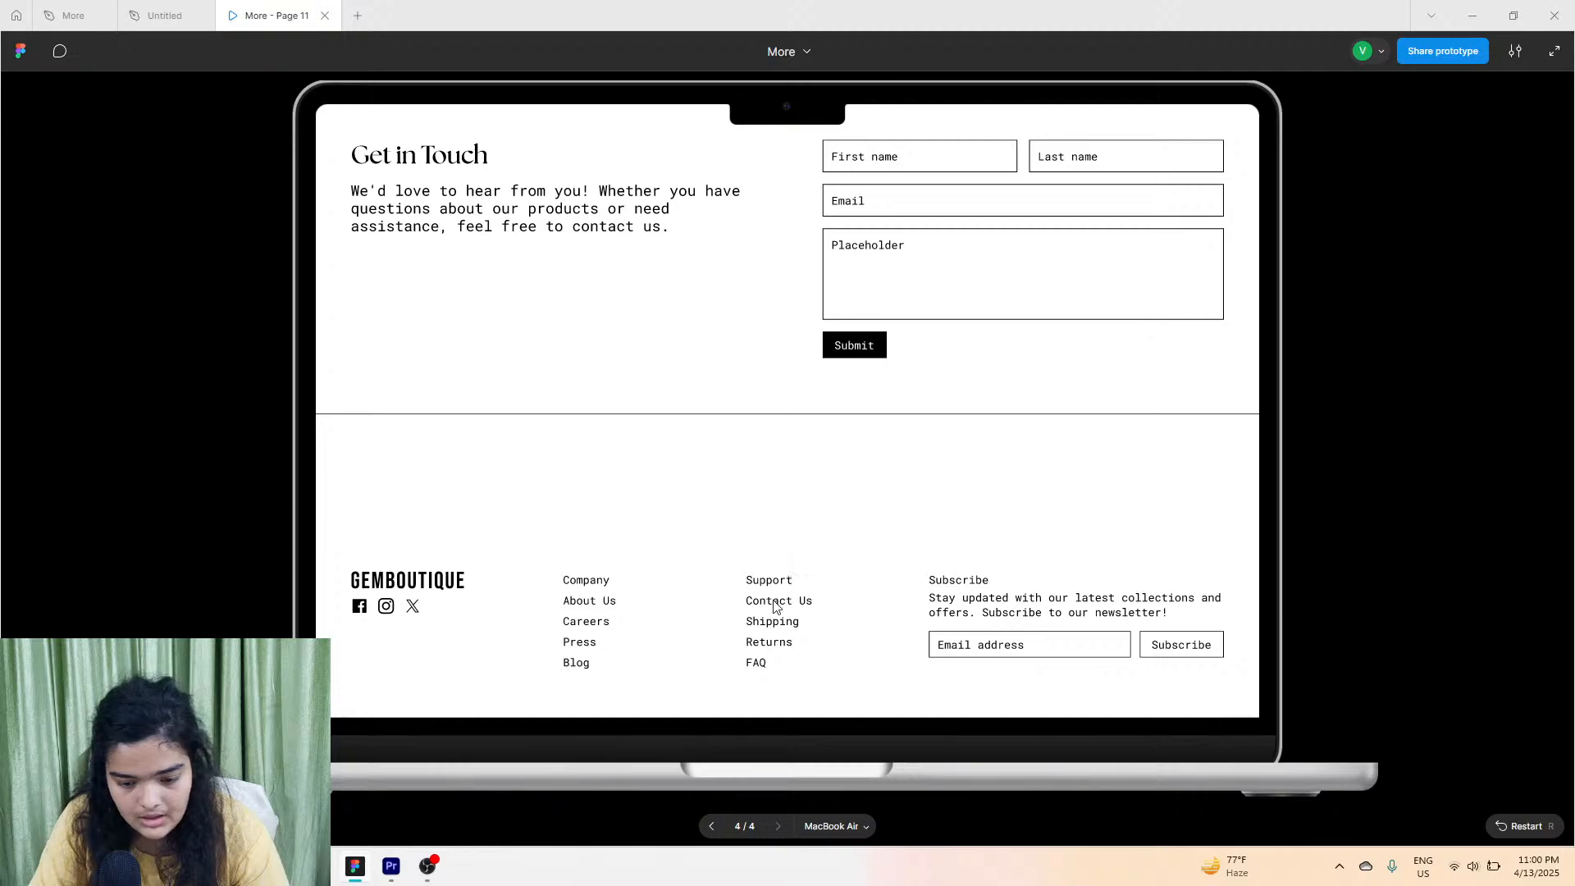
{"action": "left_click", "coordinate": [164, 15]}
{"action": "double_click", "coordinate": [826, 286]}
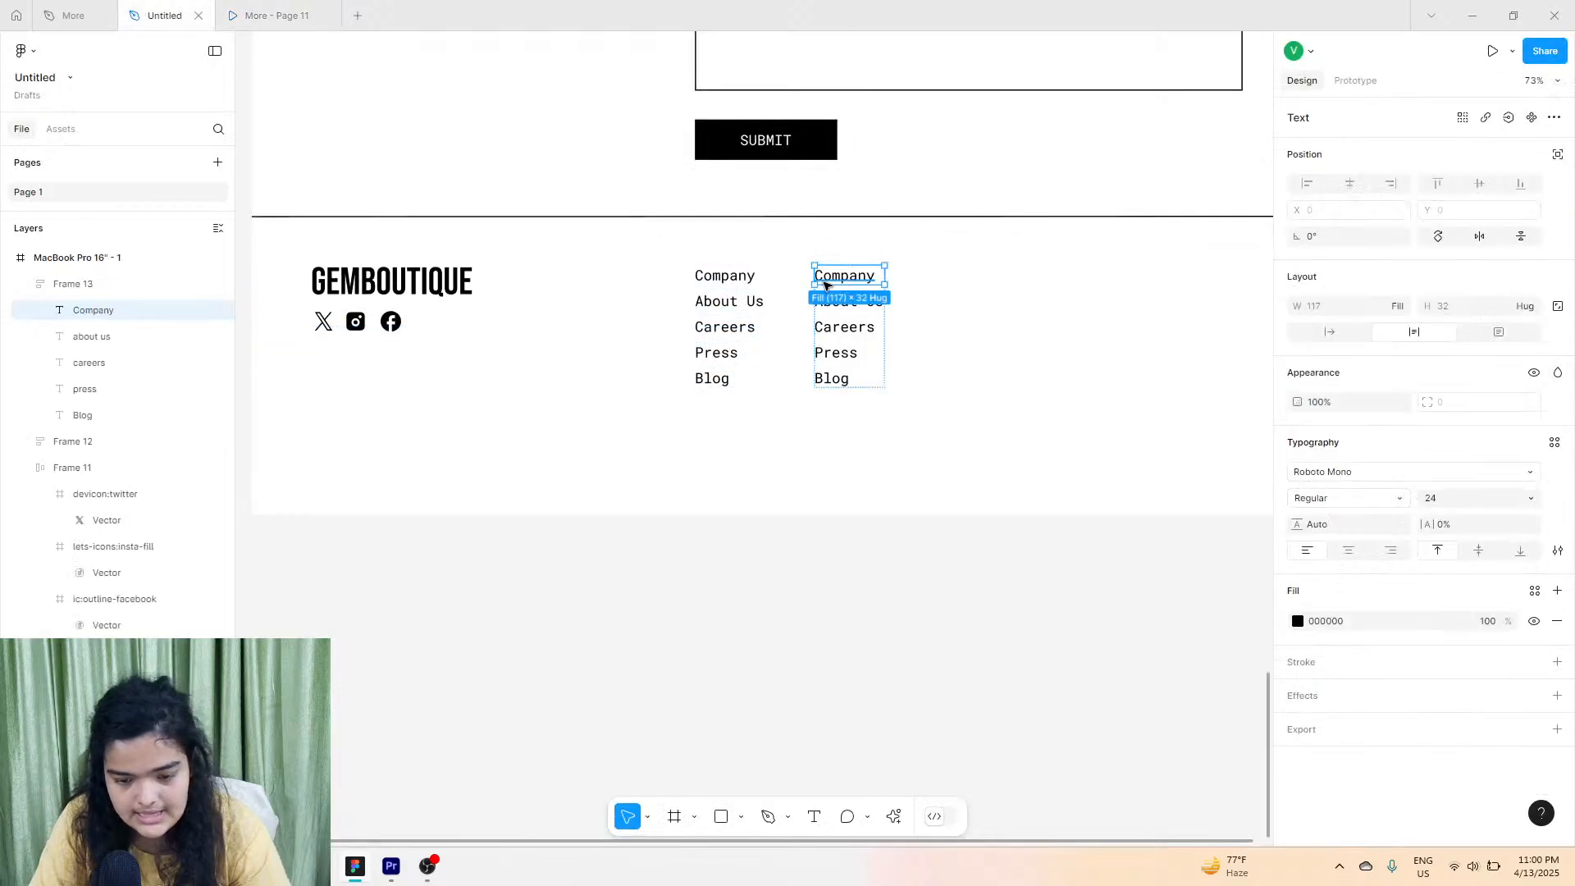
{"action": "scroll", "coordinate": [824, 283], "scroll_direction": "up", "scroll_amount": 5}
{"action": "double_click", "coordinate": [969, 284]}
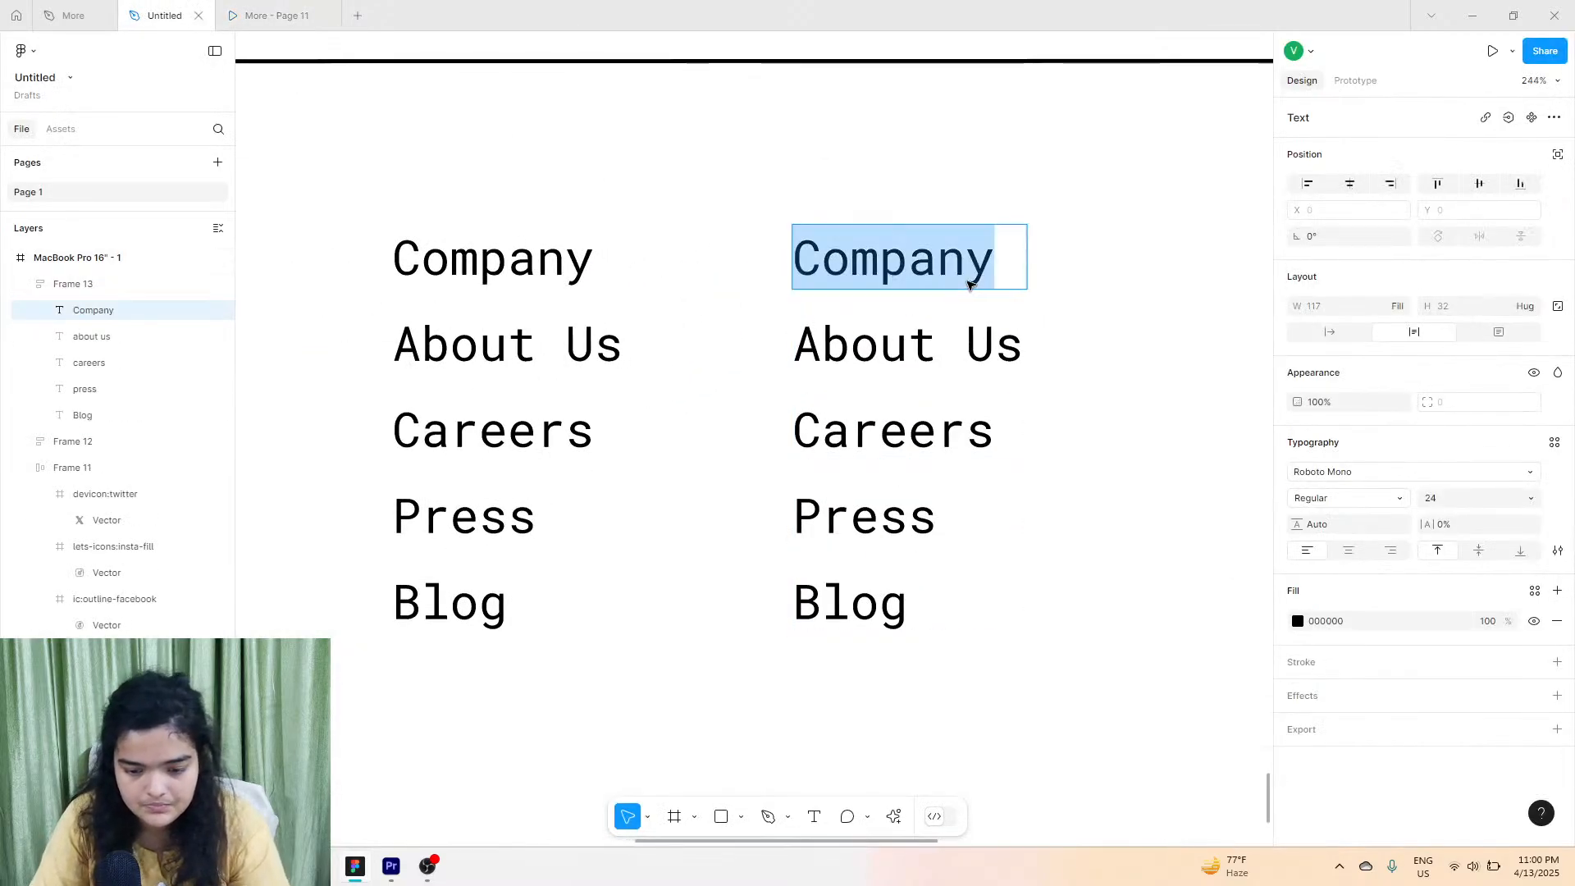
{"action": "type", "text": "Support"}
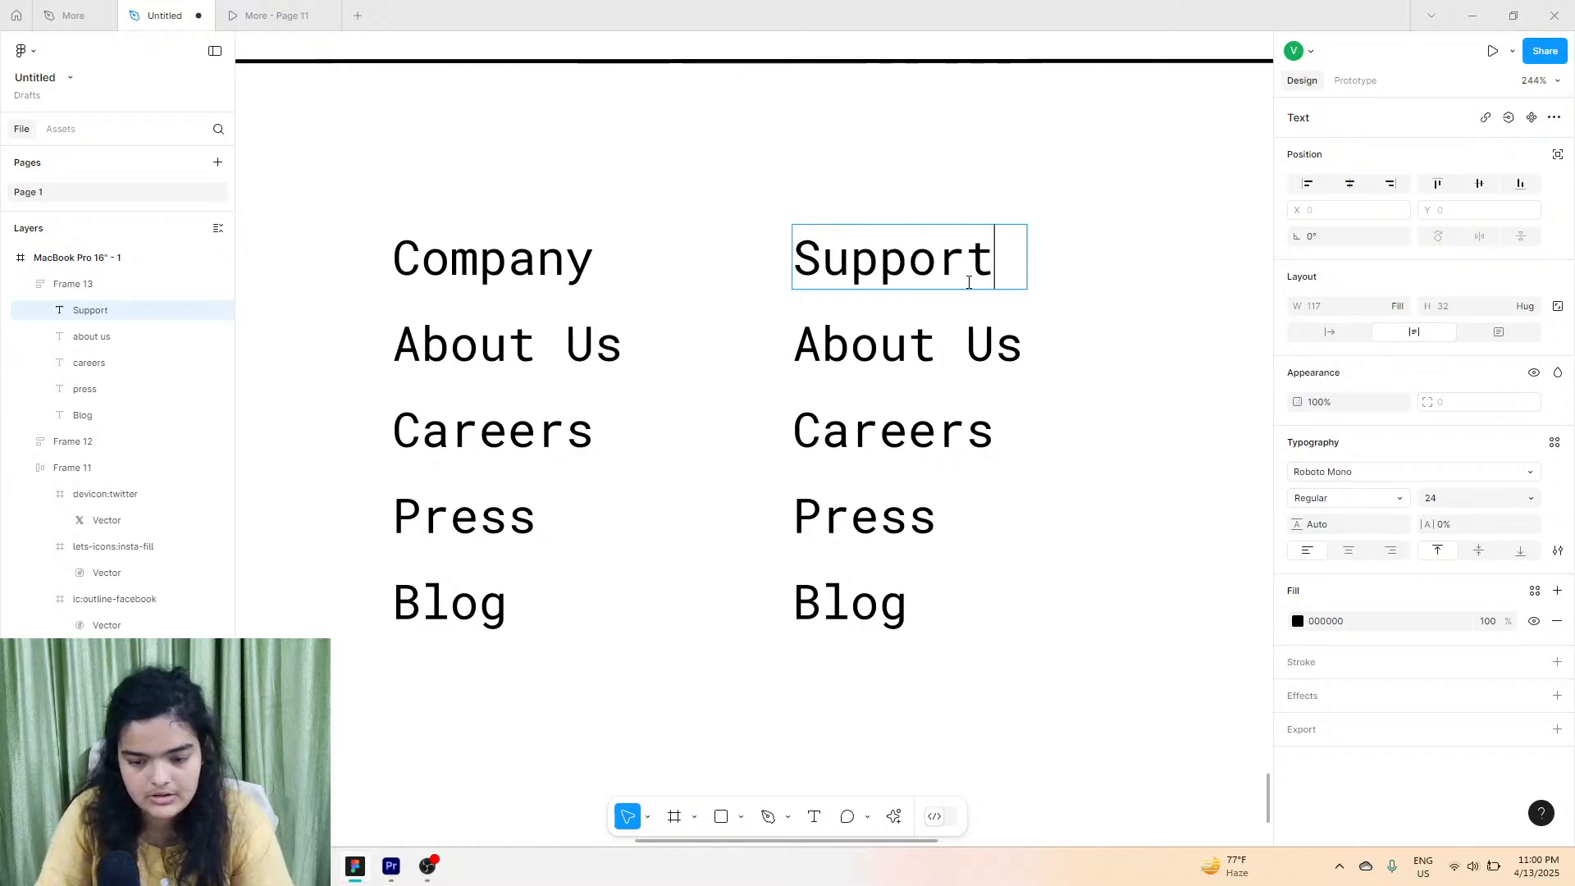
Change the Support column's About Us line to Contact and its Careers line to FAQs.
{"action": "triple_click", "coordinate": [959, 321]}
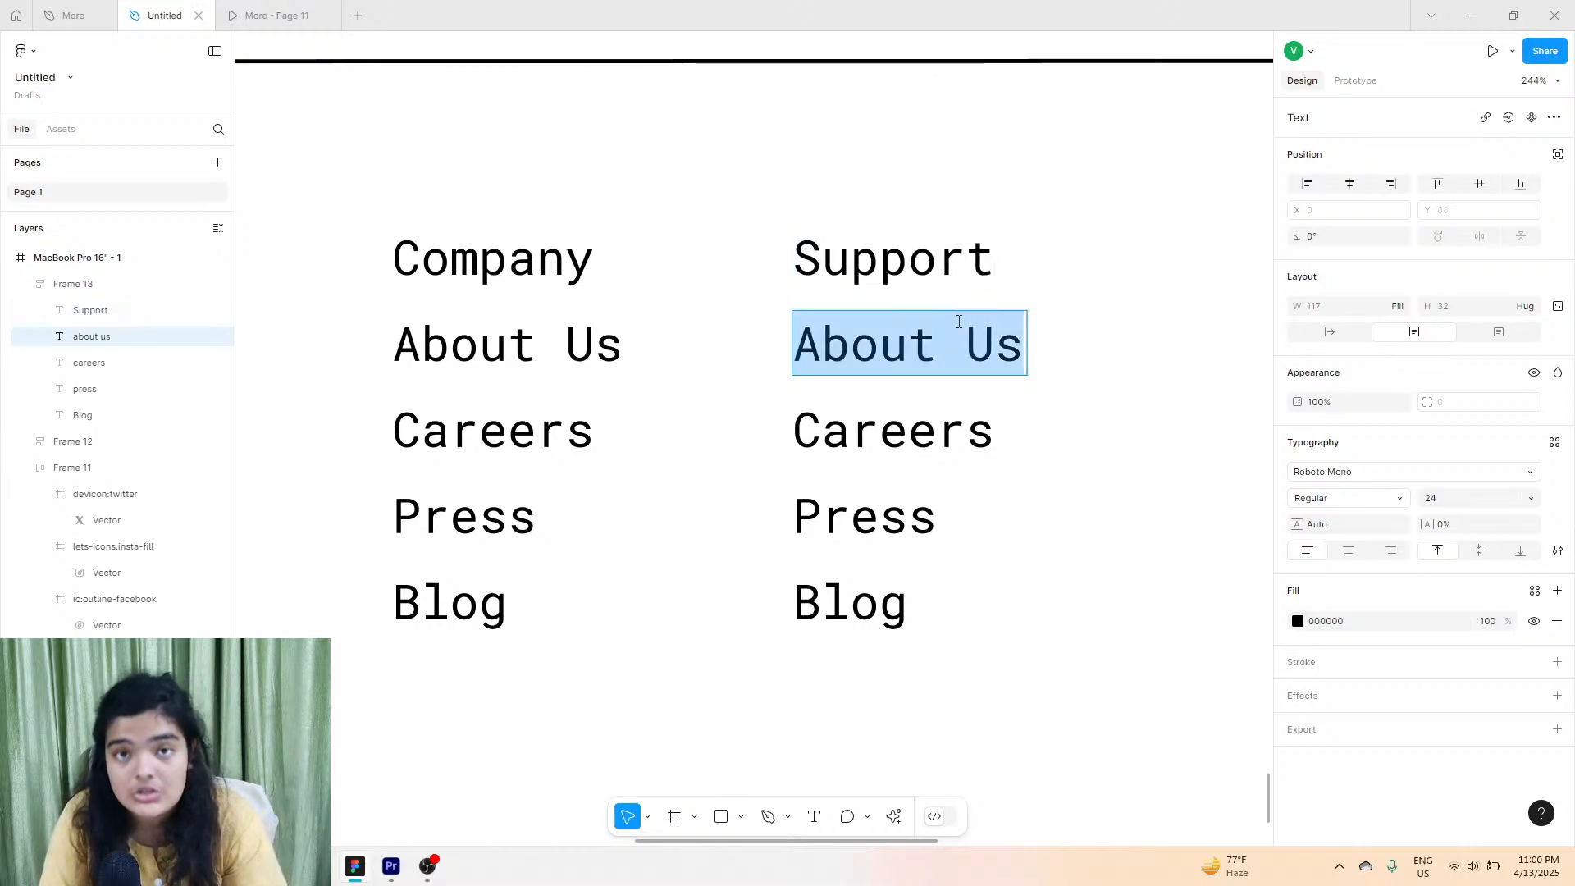
{"action": "type", "text": "Contact"}
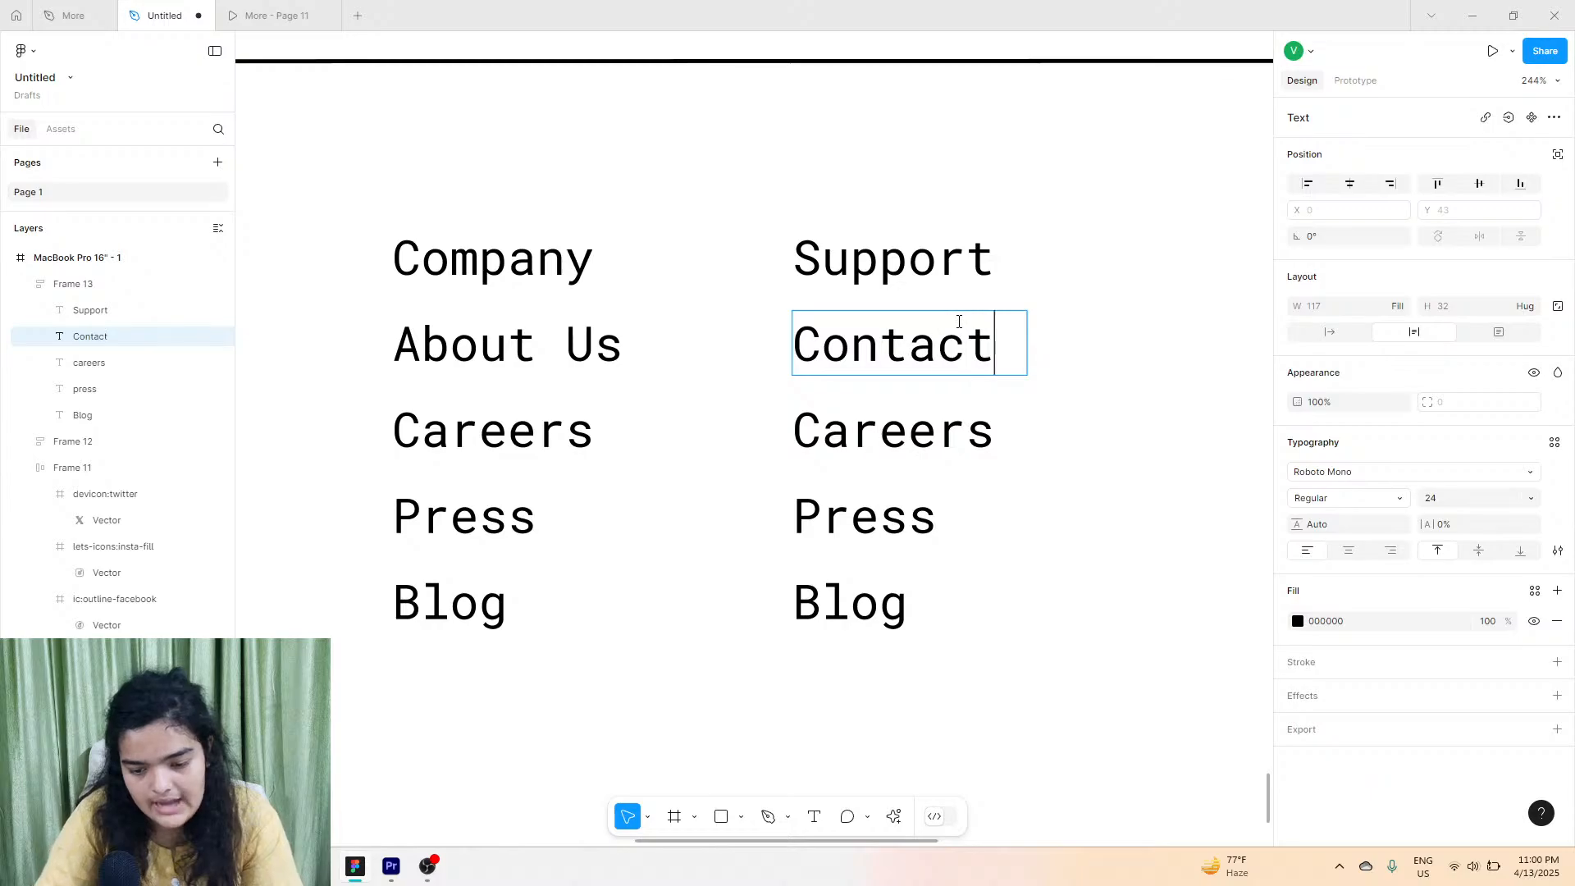
{"action": "double_click", "coordinate": [944, 433]}
{"action": "double_click", "coordinate": [944, 433]}
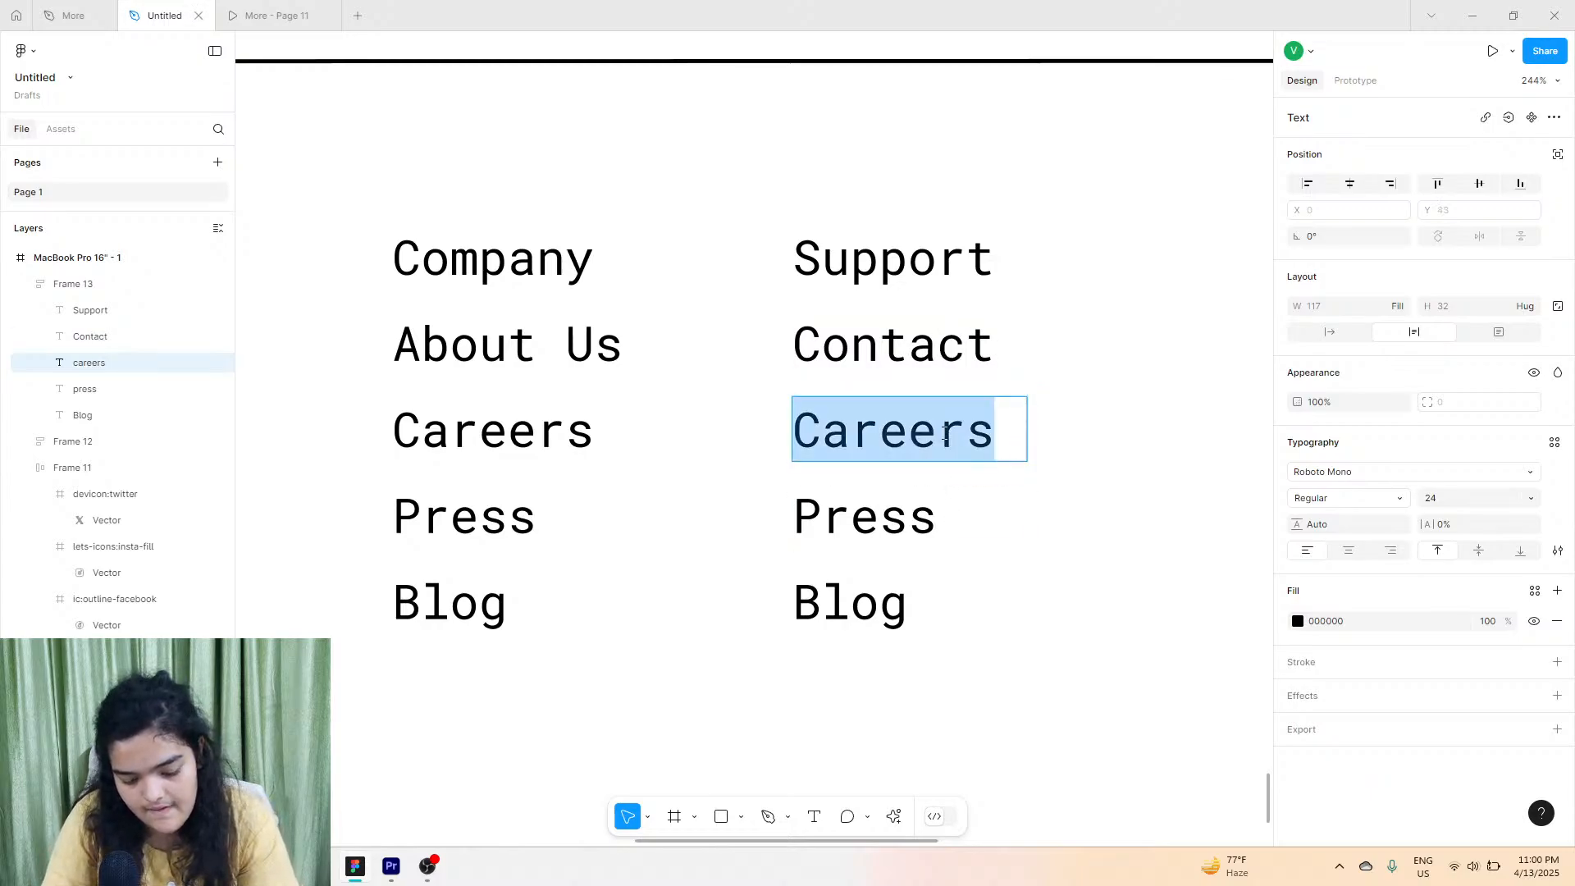
{"action": "type", "text": "FAQs"}
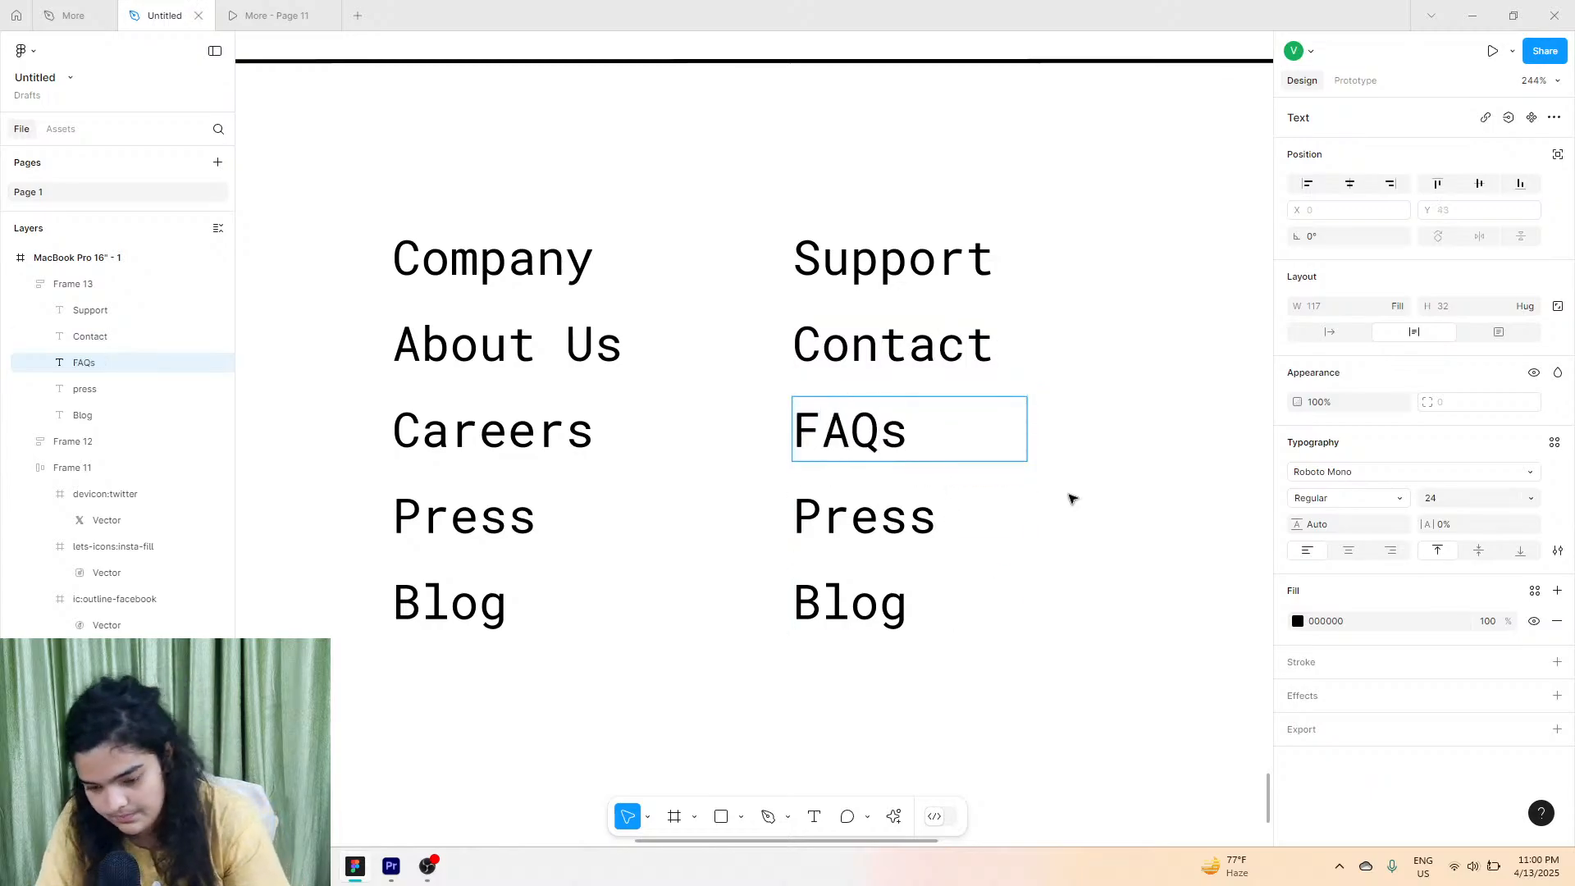
Change the Support column's Press line to Shipping and its Blog line to Returns.
{"action": "double_click", "coordinate": [898, 508]}
{"action": "double_click", "coordinate": [898, 508]}
{"action": "type", "text": "Ship"}
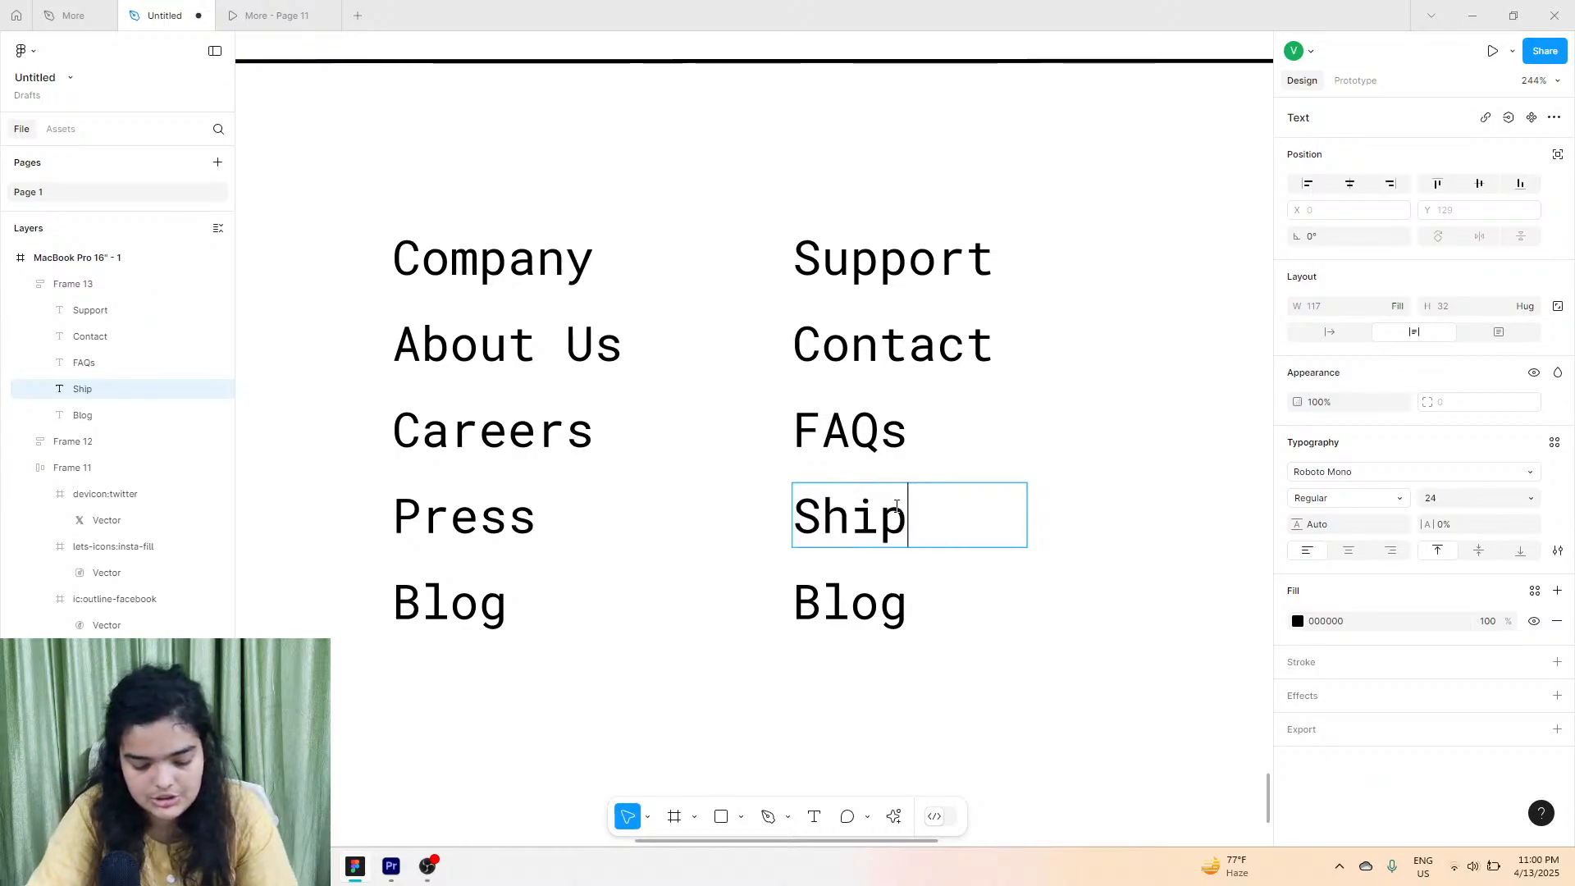
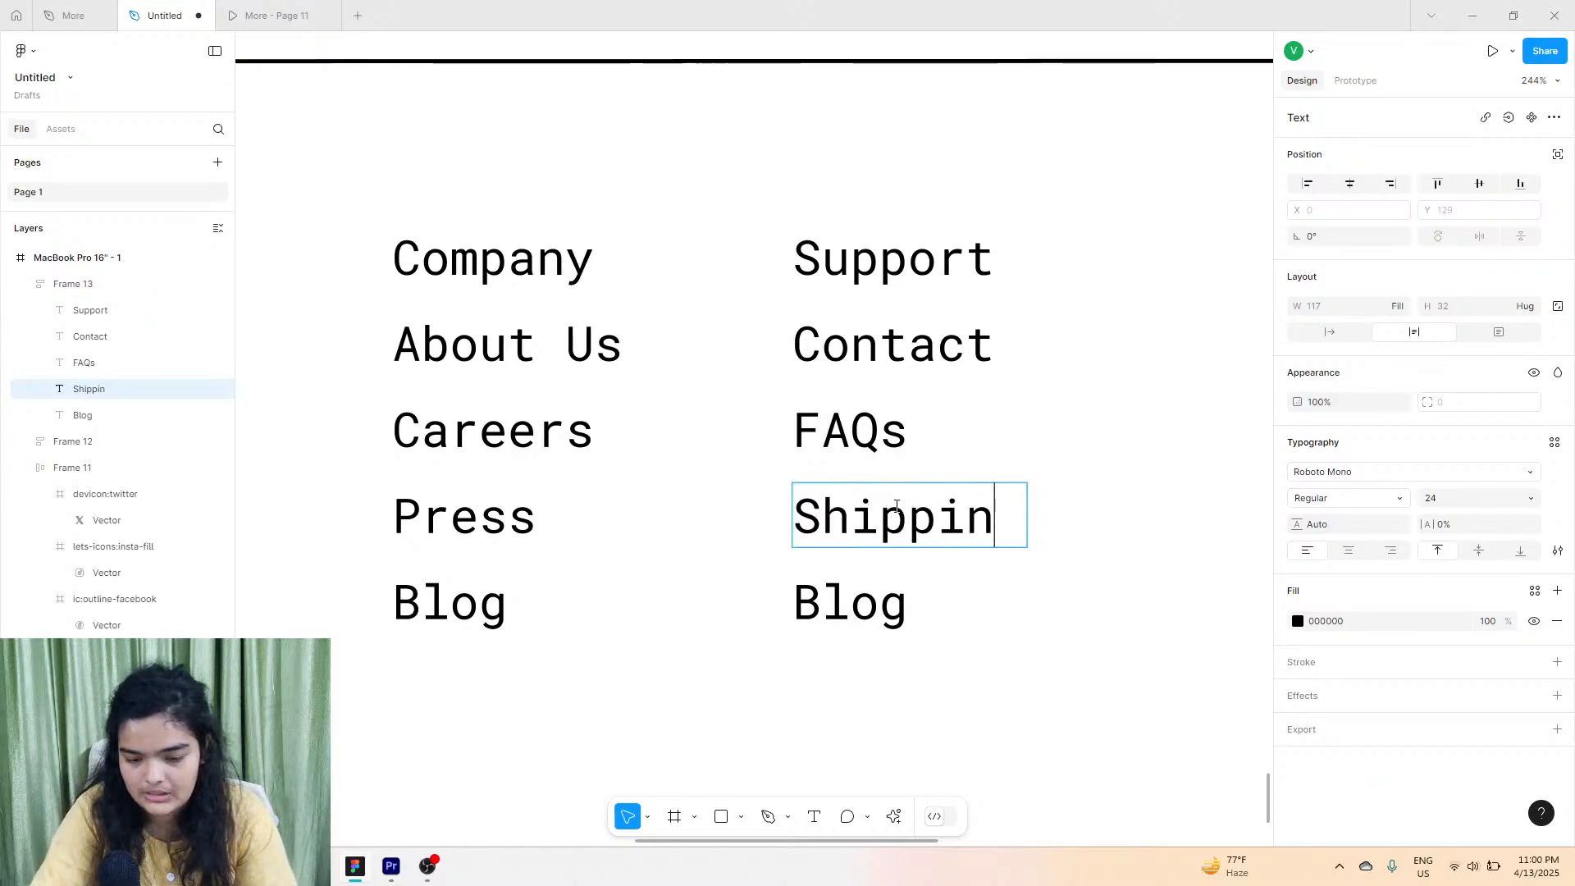
{"action": "left_click", "coordinate": [164, 12]}
{"action": "double_click", "coordinate": [851, 583]}
{"action": "type", "text": "Returns"}
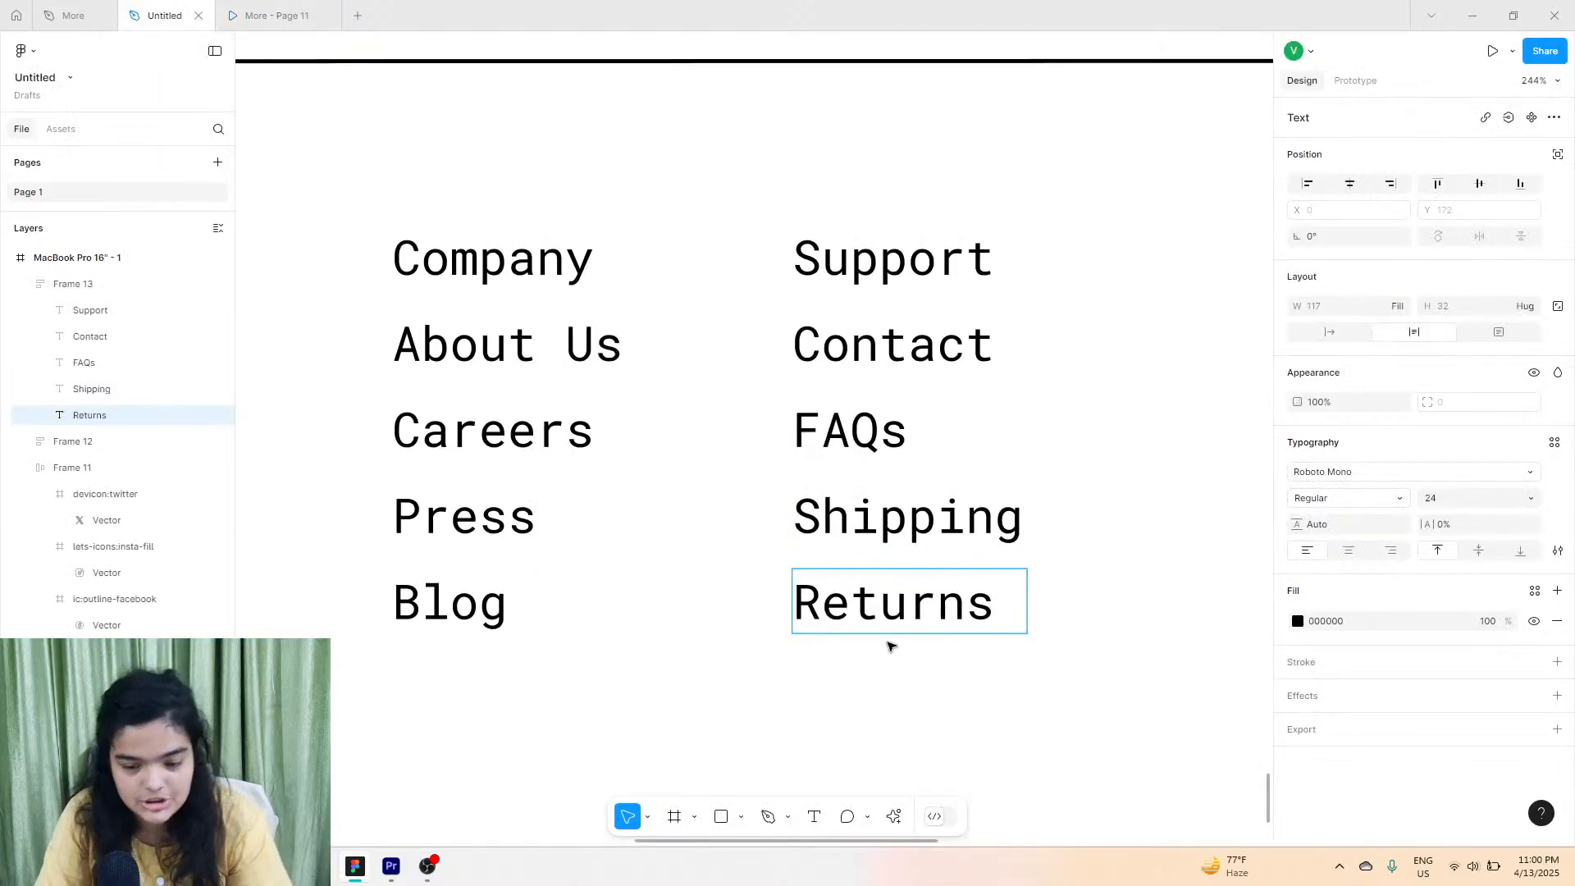
Move FAQs to the end of the Support column, after Shipping and Returns.
{"action": "scroll", "coordinate": [953, 601], "scroll_direction": "right", "scroll_amount": 5}
{"action": "left_click", "coordinate": [952, 602]}
{"action": "scroll", "coordinate": [793, 581], "scroll_direction": "right", "scroll_amount": 2}
{"action": "left_click", "coordinate": [496, 464]}
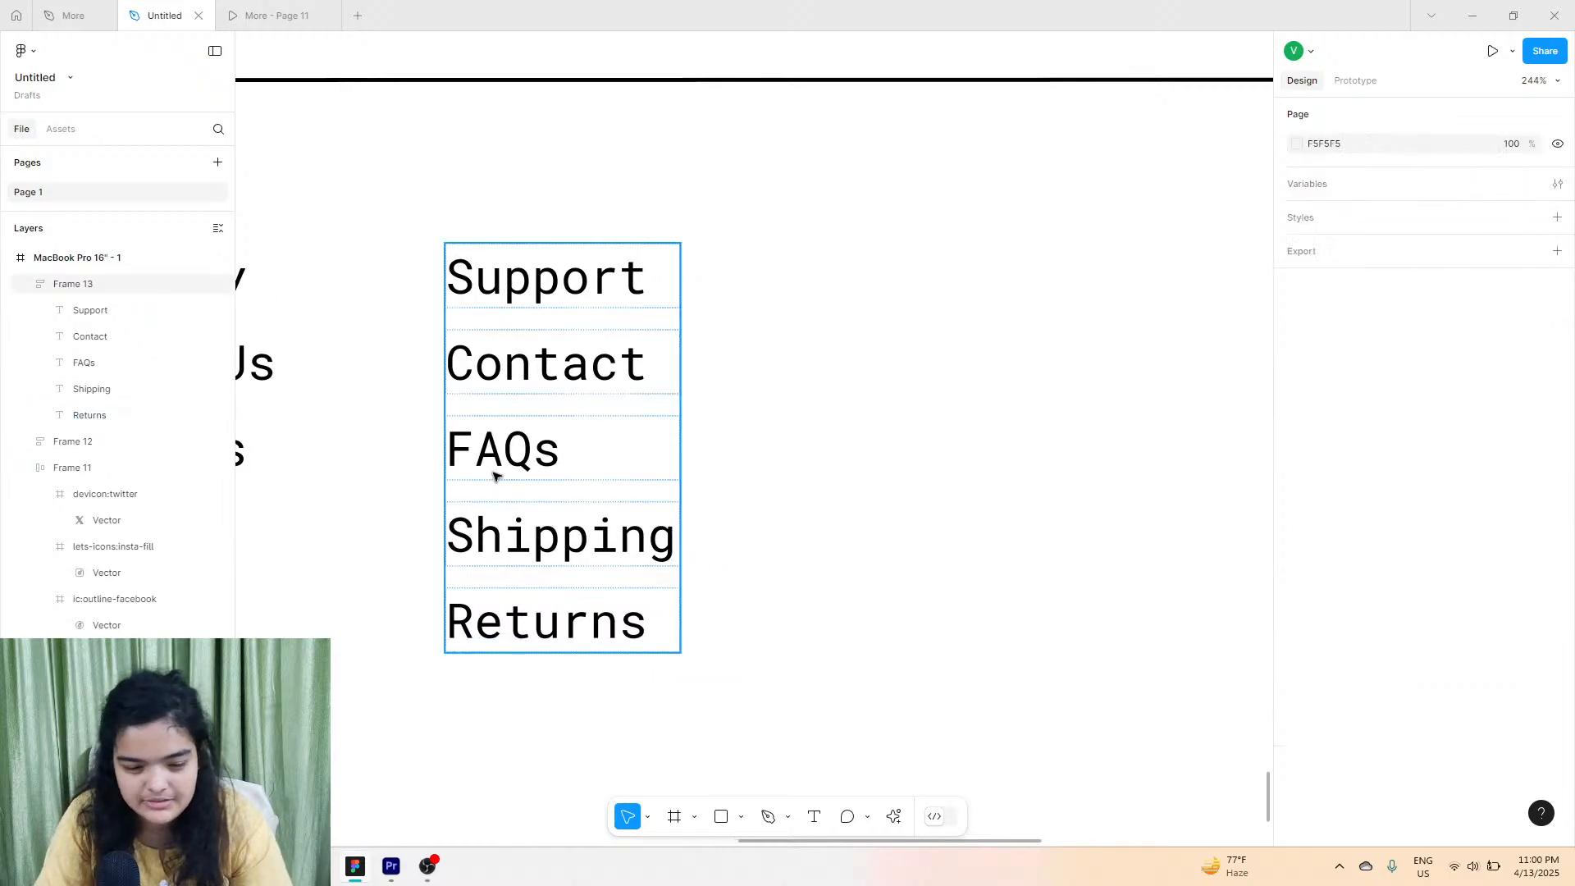
{"action": "left_click", "coordinate": [489, 464]}
{"action": "left_click_drag", "start_coordinate": [563, 429], "coordinate": [565, 616]}
{"action": "left_click", "coordinate": [538, 449]}
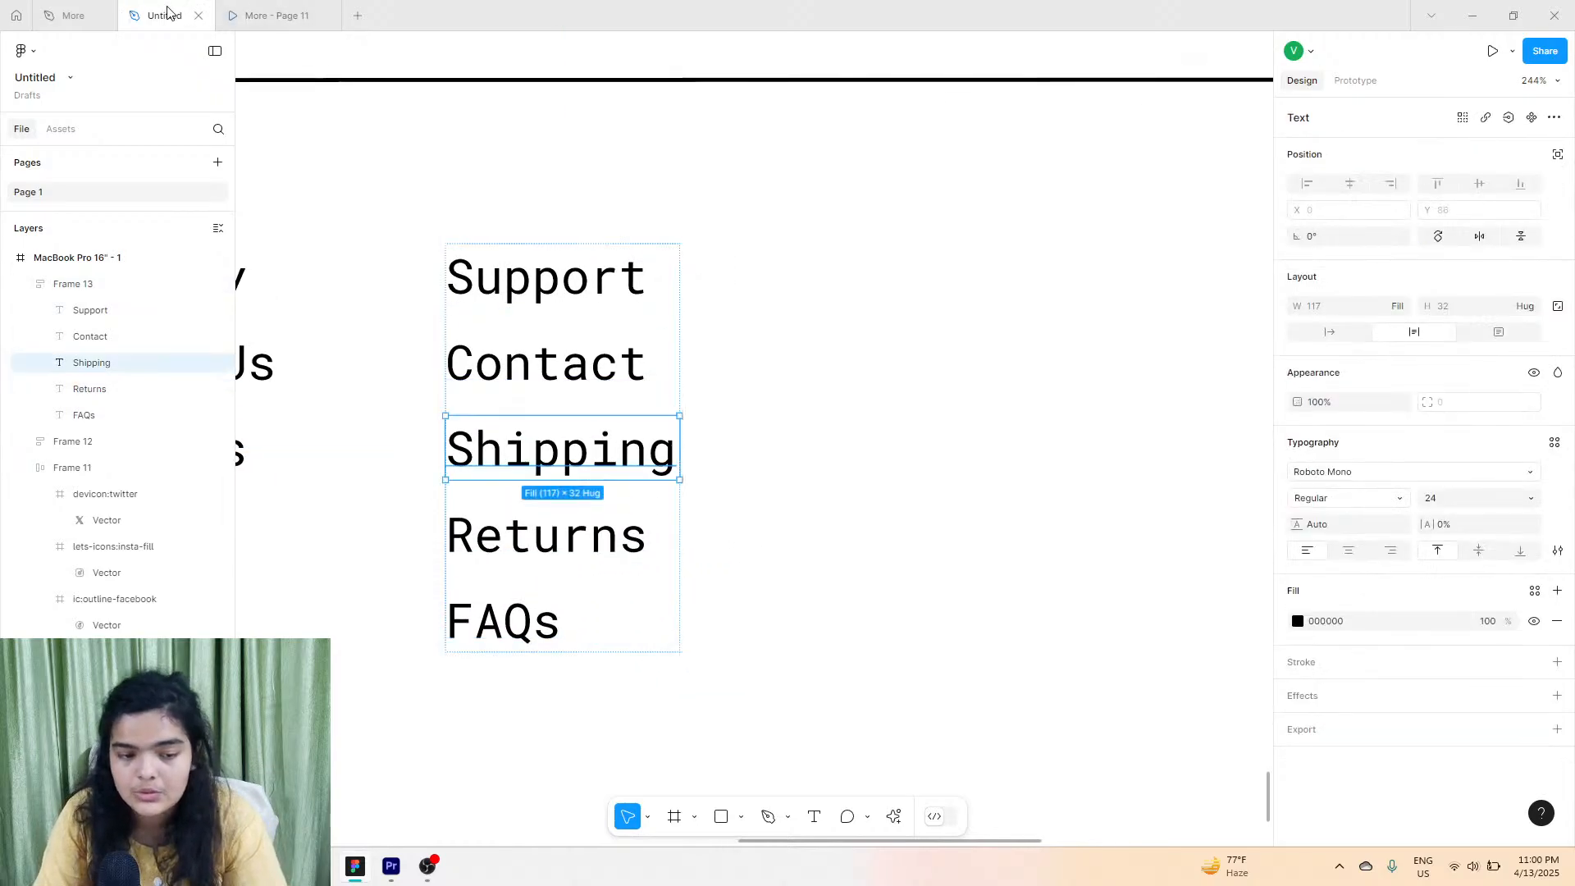
Check the reference footer's Subscribe block and place a copy of the form's First Name field beside the Support column.
{"action": "left_click", "coordinate": [269, 13]}
{"action": "scroll", "coordinate": [992, 631], "scroll_direction": "down", "scroll_amount": 1}
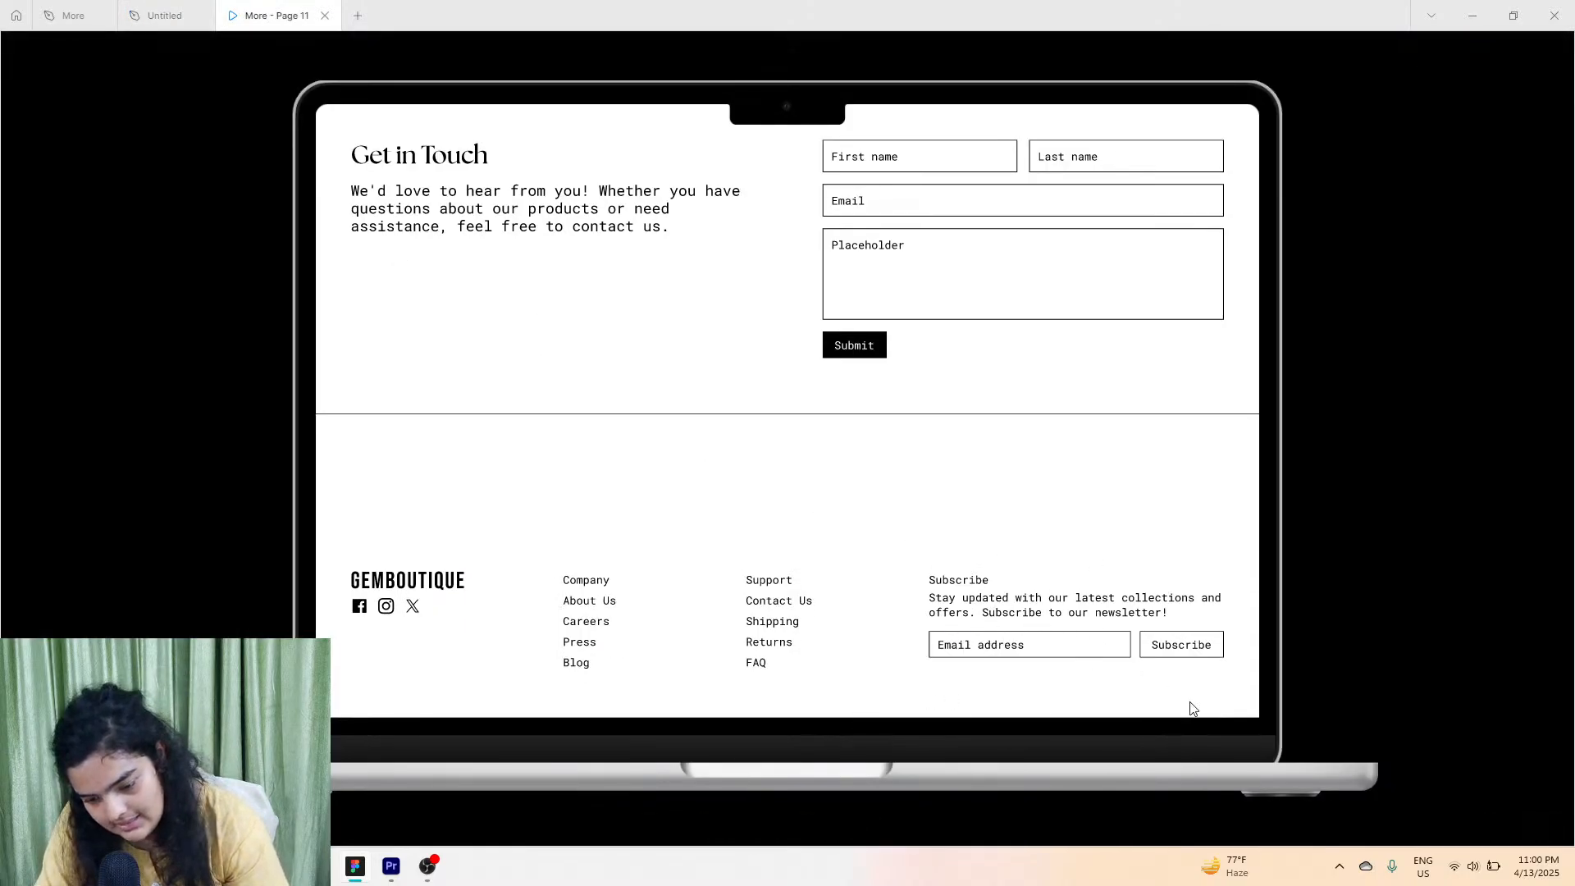
{"action": "left_click", "coordinate": [165, 15]}
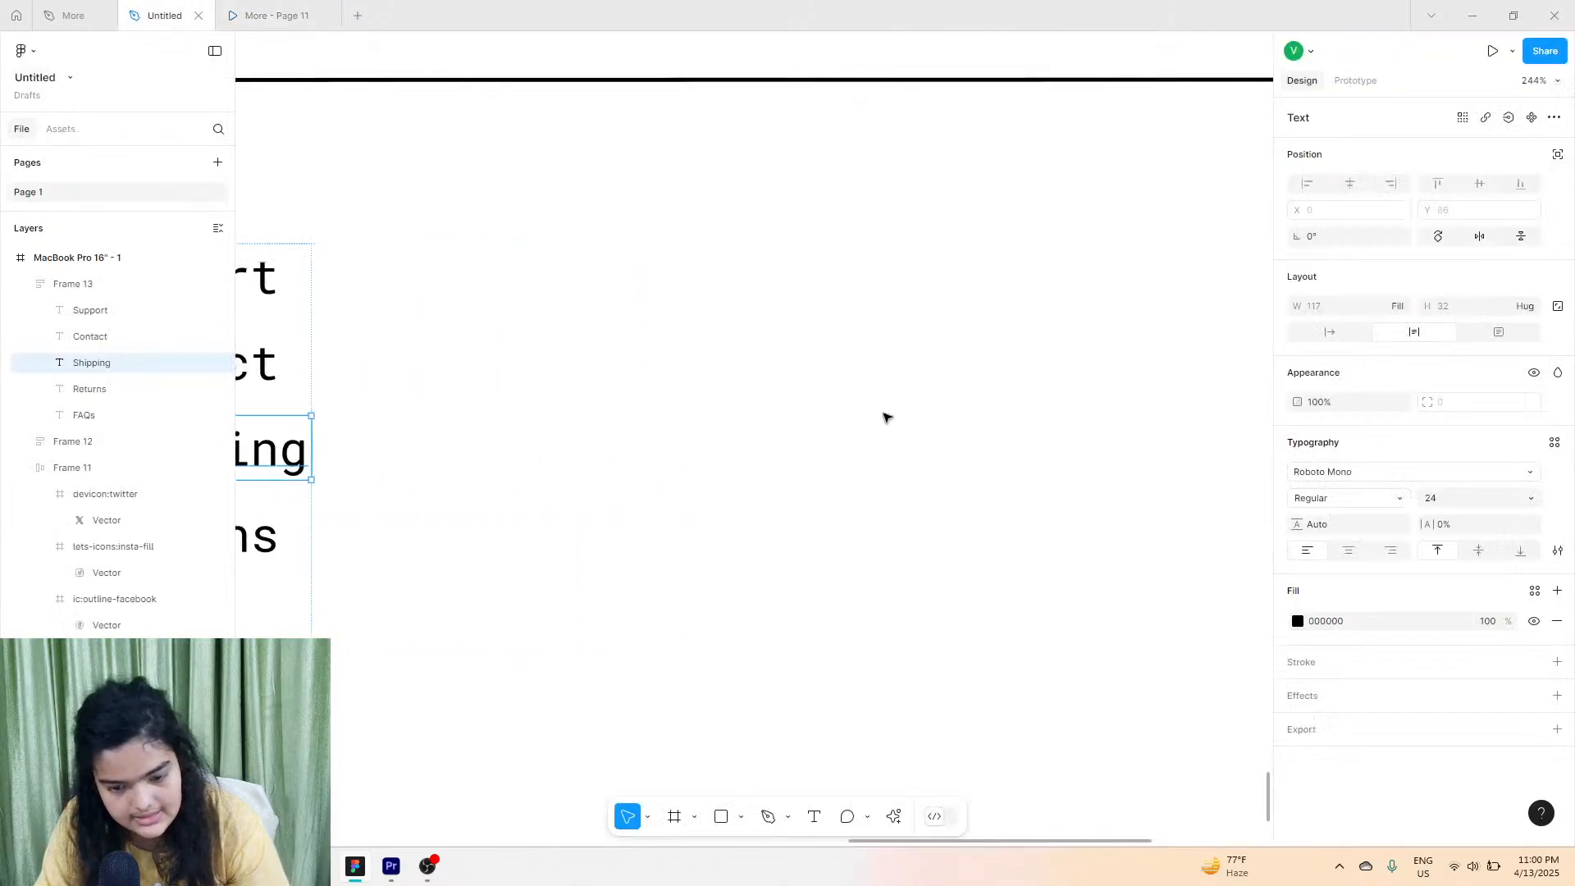
{"action": "scroll", "coordinate": [872, 407], "scroll_direction": "up", "scroll_amount": 6}
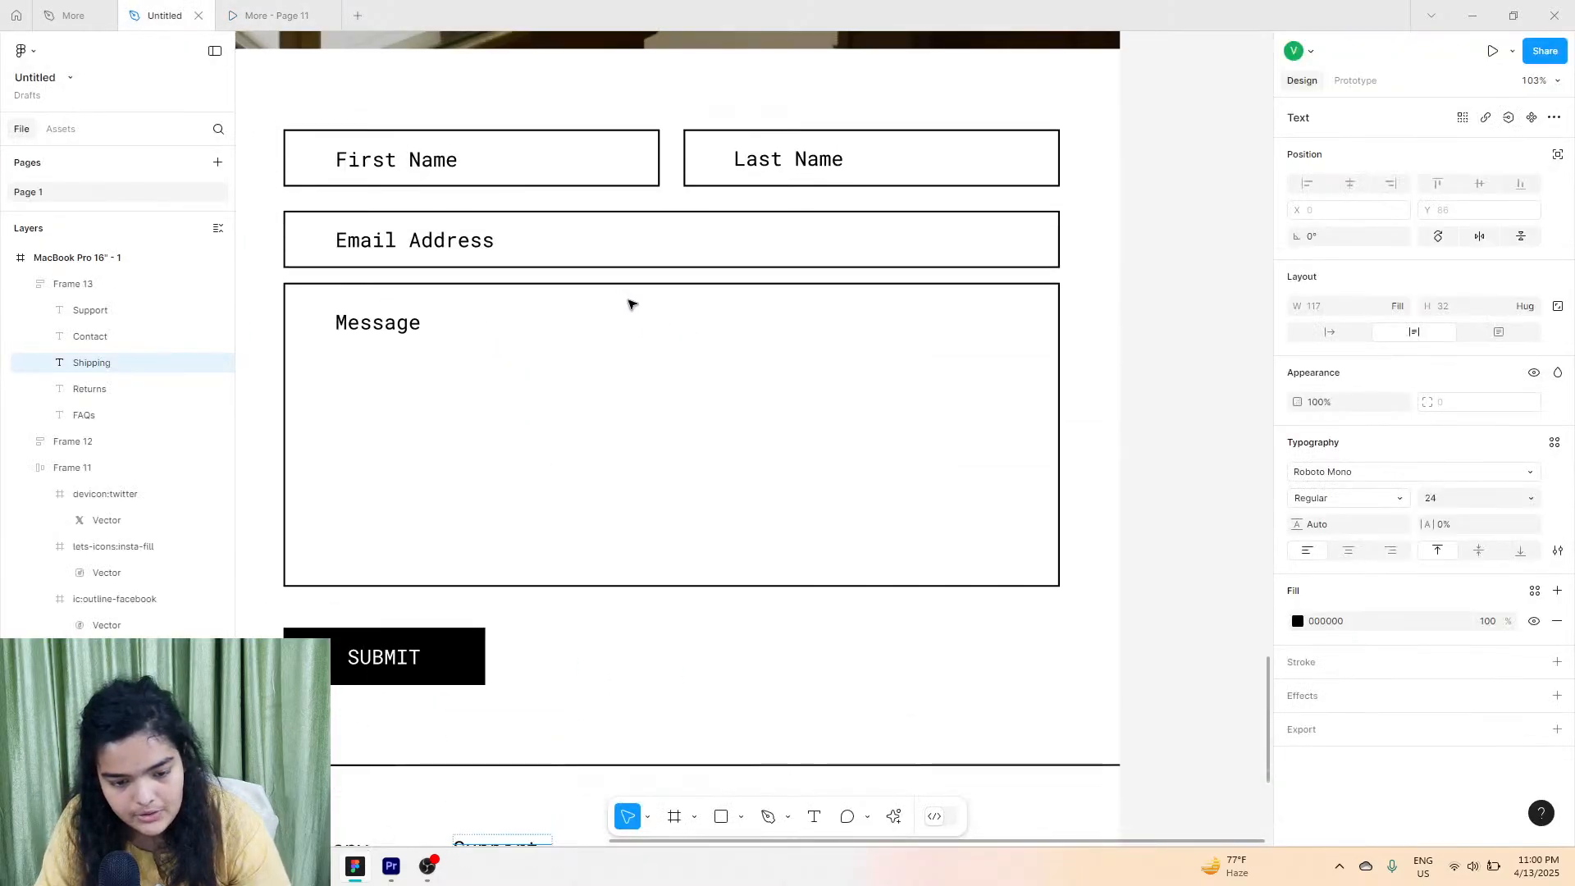
{"action": "left_click", "coordinate": [542, 182]}
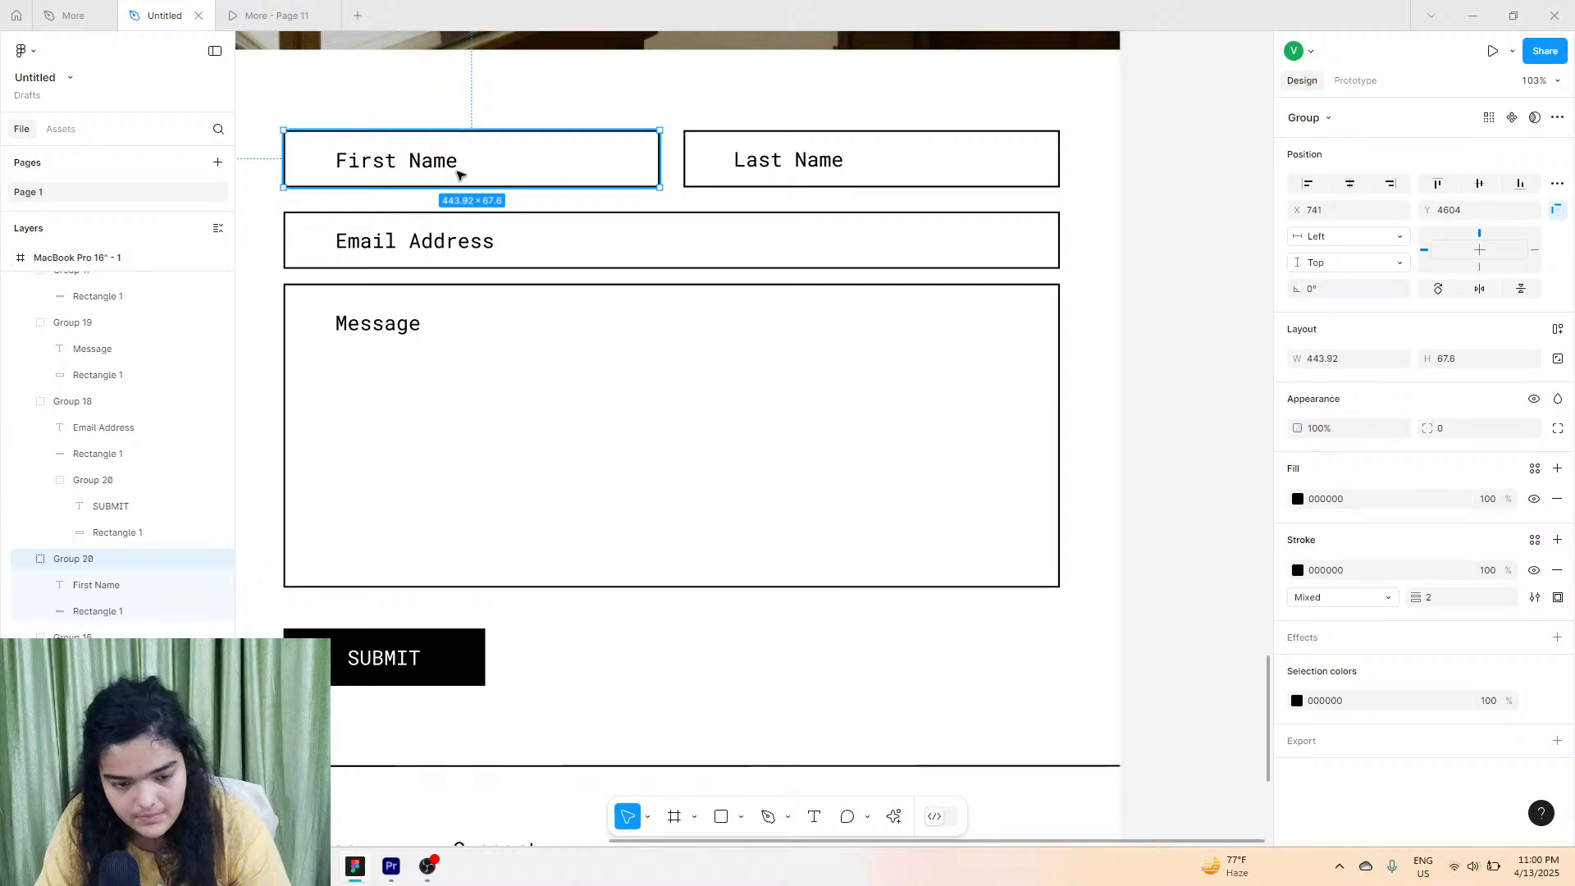
{"action": "left_click_drag", "start_coordinate": [457, 169], "coordinate": [808, 535]}
Place a copy of the Submit button below the footer's First Name field, left edges aligned, and move the field down closer to it.
{"action": "left_click", "coordinate": [444, 241]}
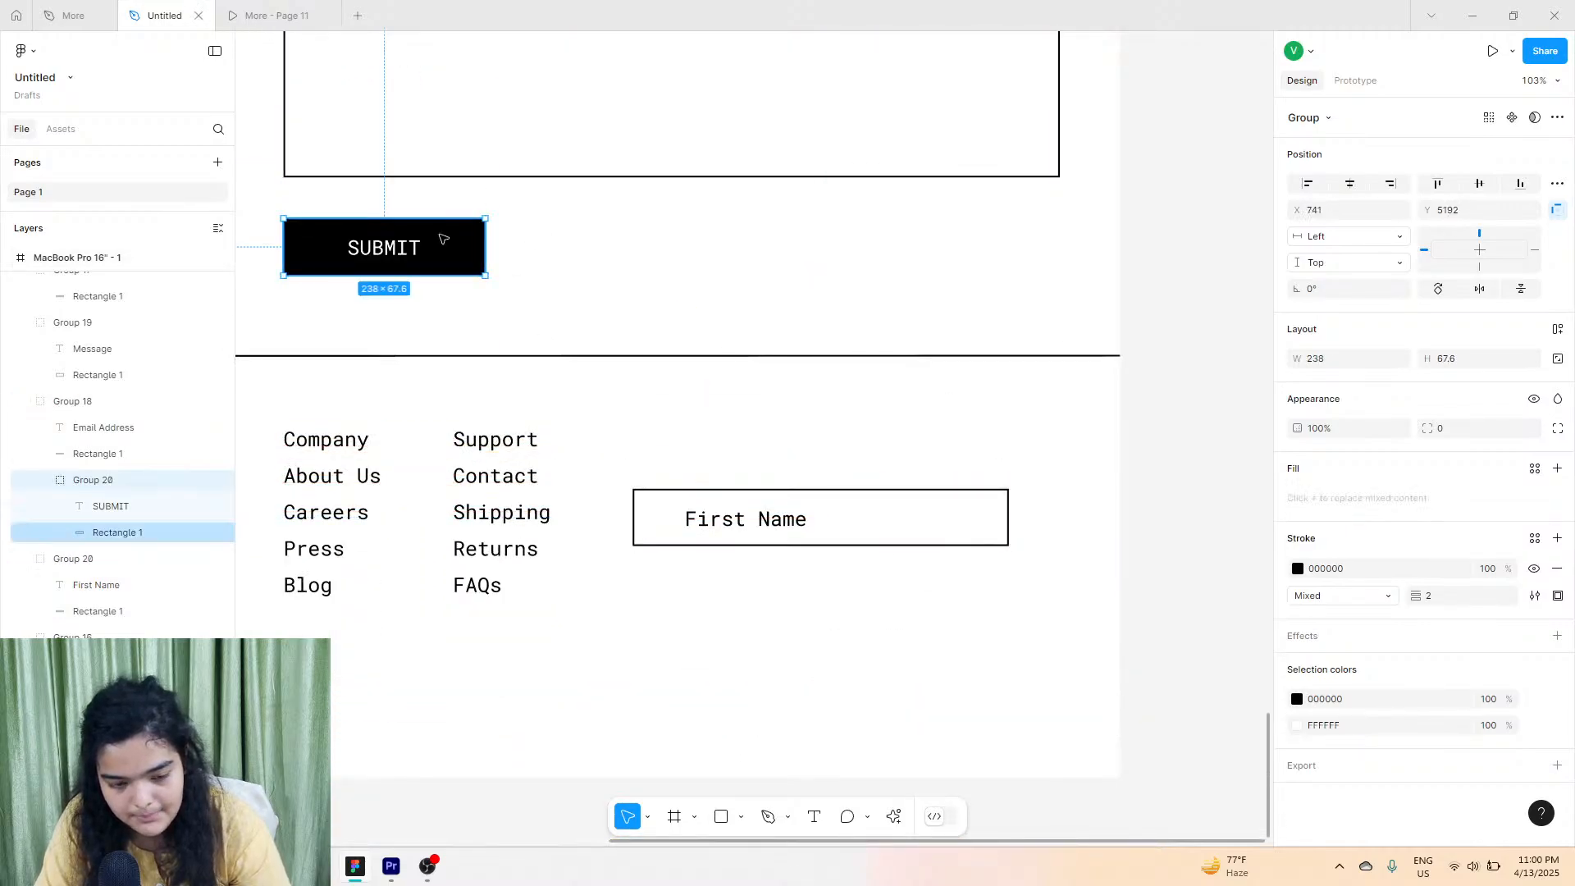
{"action": "left_click_drag", "start_coordinate": [443, 241], "coordinate": [788, 629]}
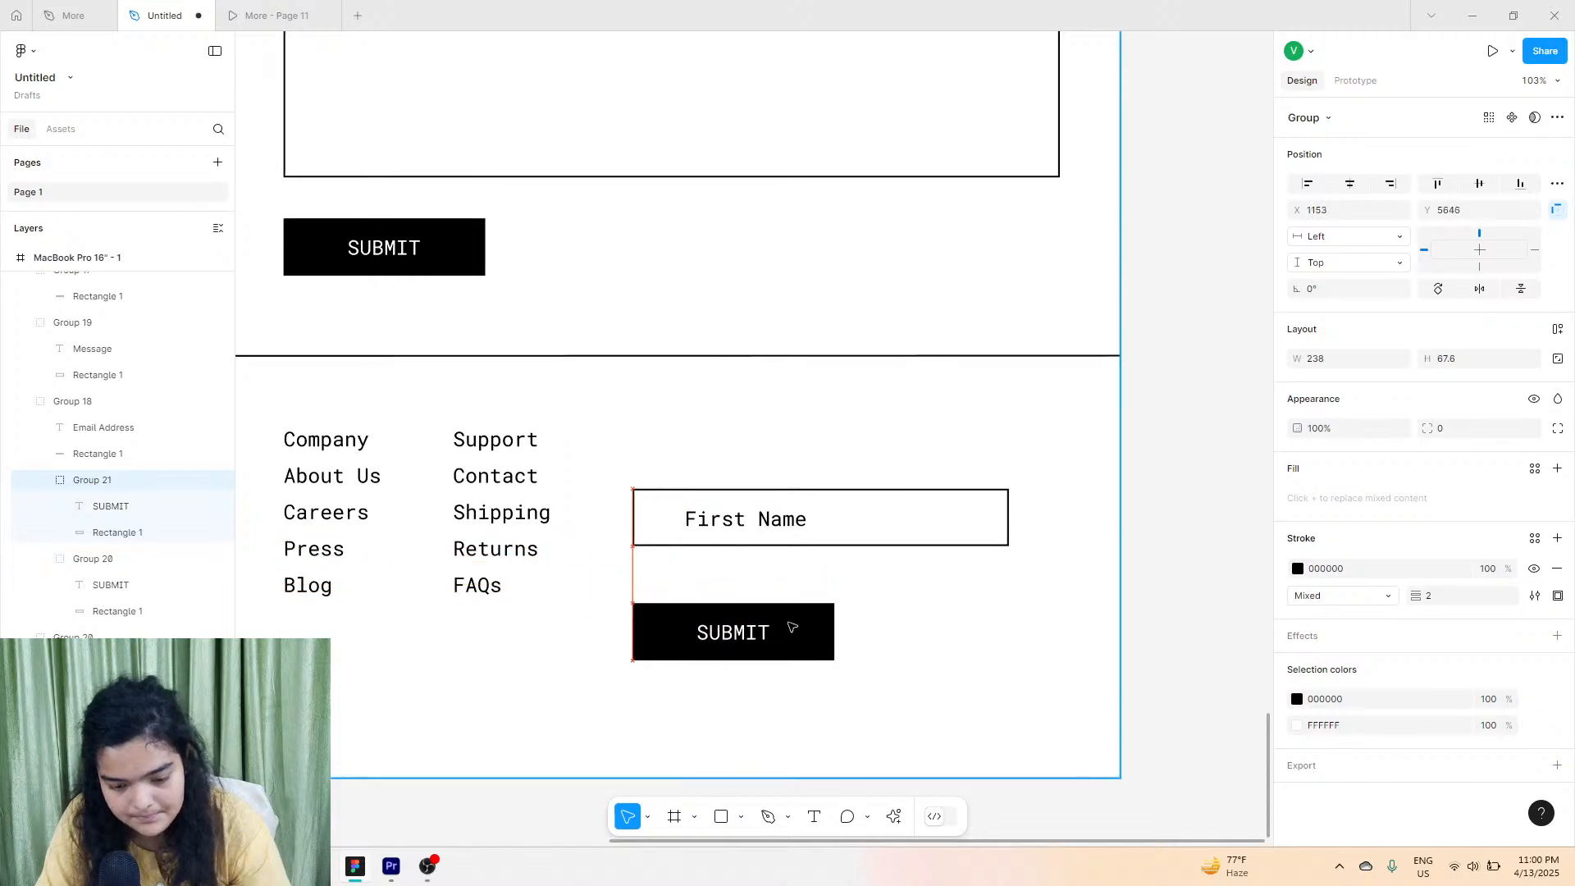
{"action": "key", "text": "Escape"}
{"action": "left_click", "coordinate": [739, 510]}
{"action": "double_click", "coordinate": [694, 618]}
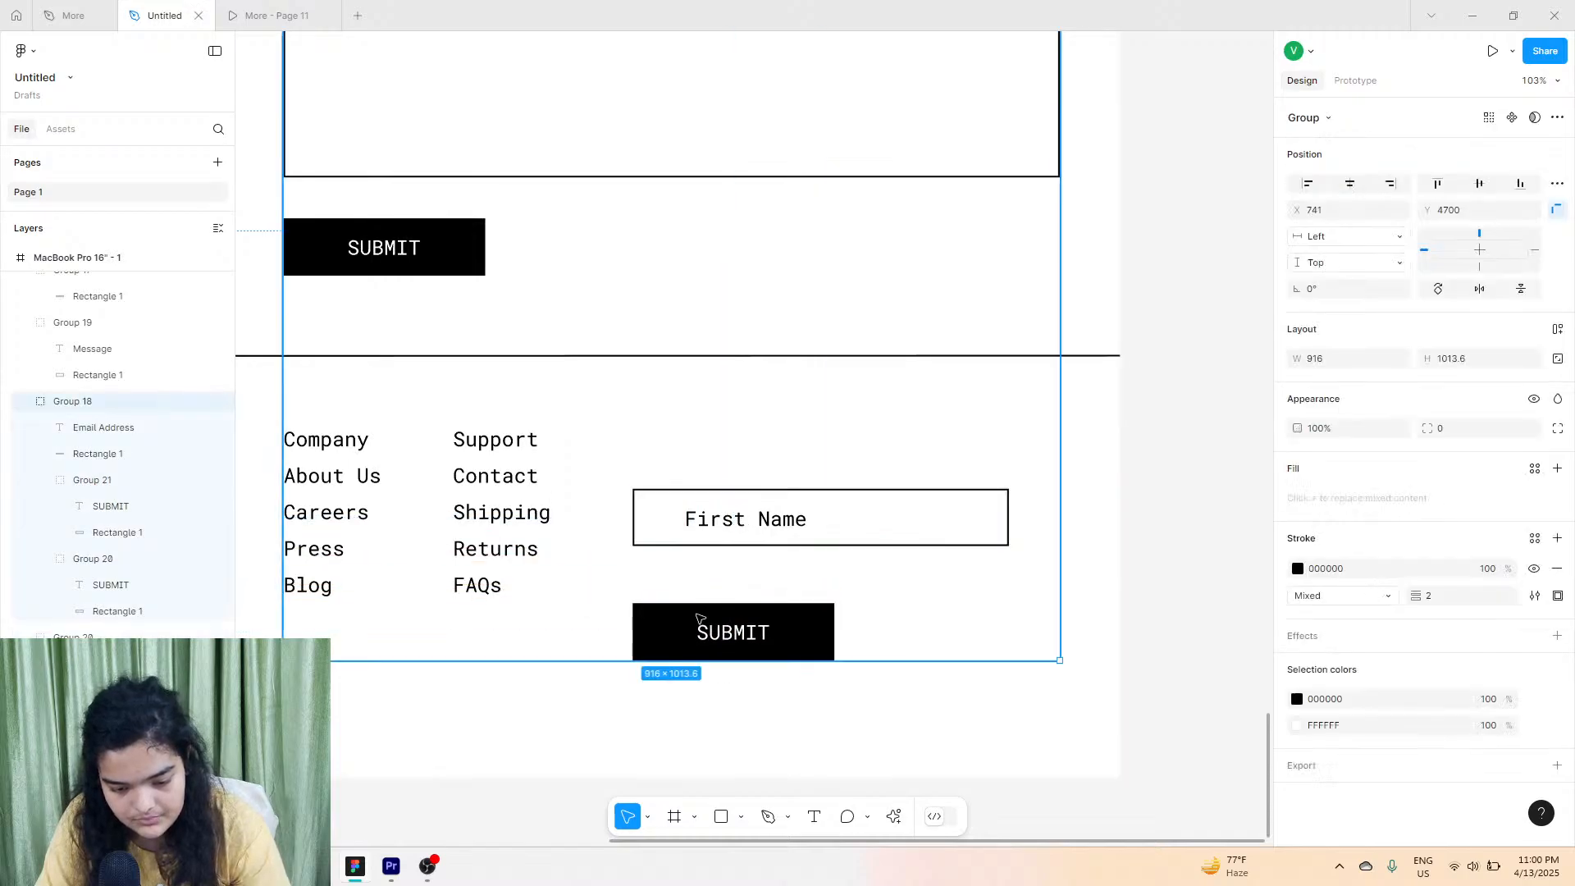
{"action": "left_click_drag", "start_coordinate": [694, 618], "coordinate": [691, 649]}
{"action": "key", "text": "Escape"}
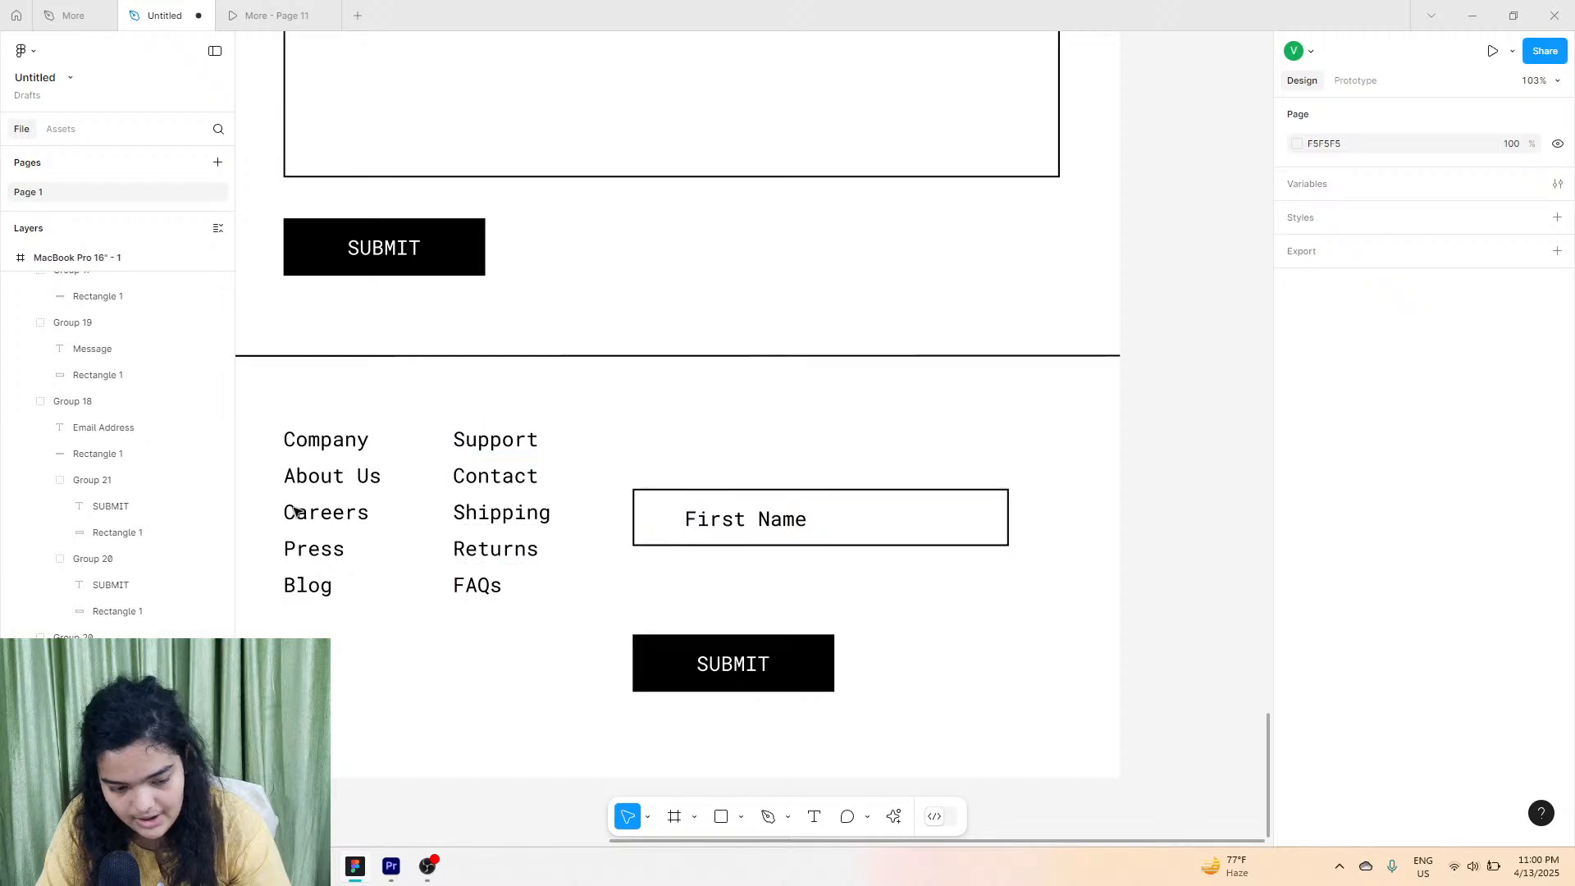
{"action": "left_click", "coordinate": [672, 504]}
{"action": "left_click_drag", "start_coordinate": [672, 505], "coordinate": [677, 564]}
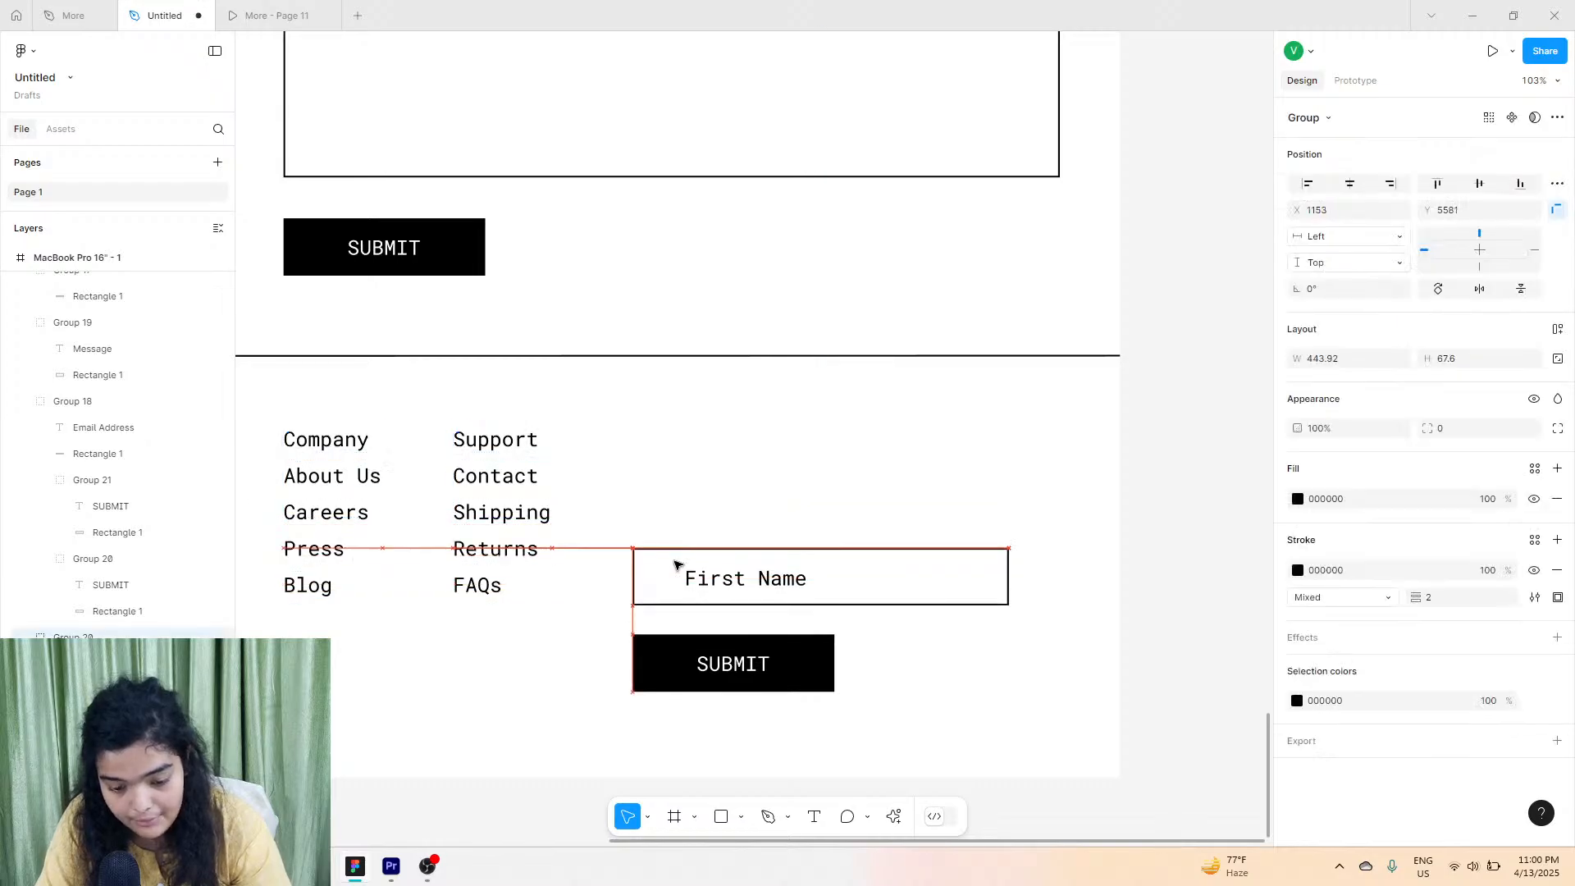
Move the footer's First Name field group higher in the layer order, directly below the Support column's frame.
{"action": "left_click", "coordinate": [644, 650]}
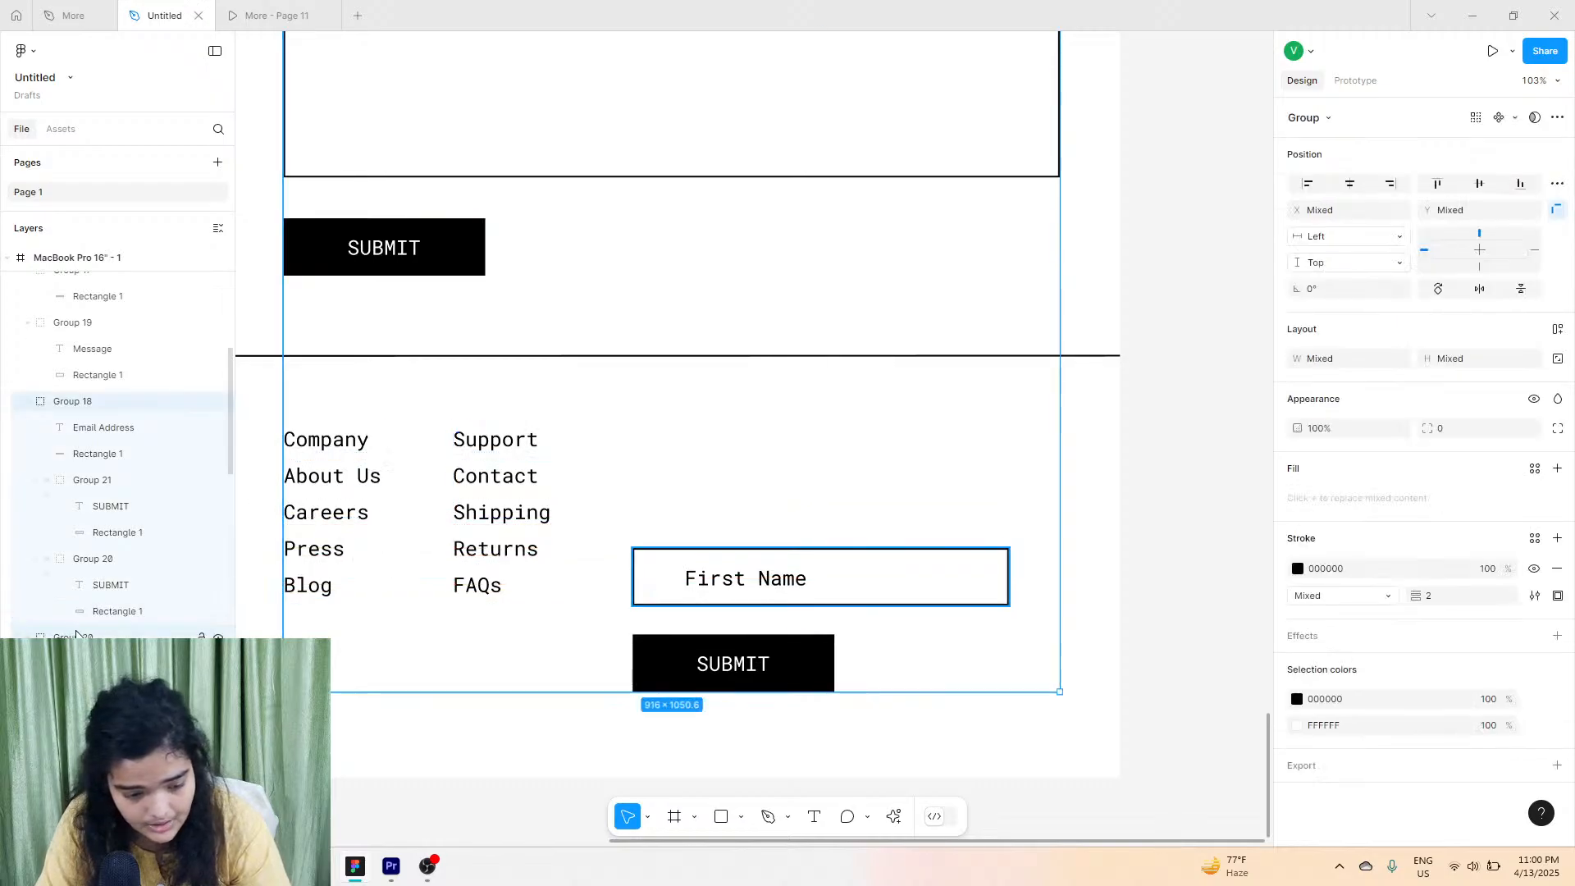
{"action": "mouse_move", "coordinate": [45, 324]}
{"action": "left_mouse_down"}
{"action": "mouse_move", "coordinate": [51, 346]}
{"action": "mouse_move", "coordinate": [35, 329]}
{"action": "left_mouse_up"}
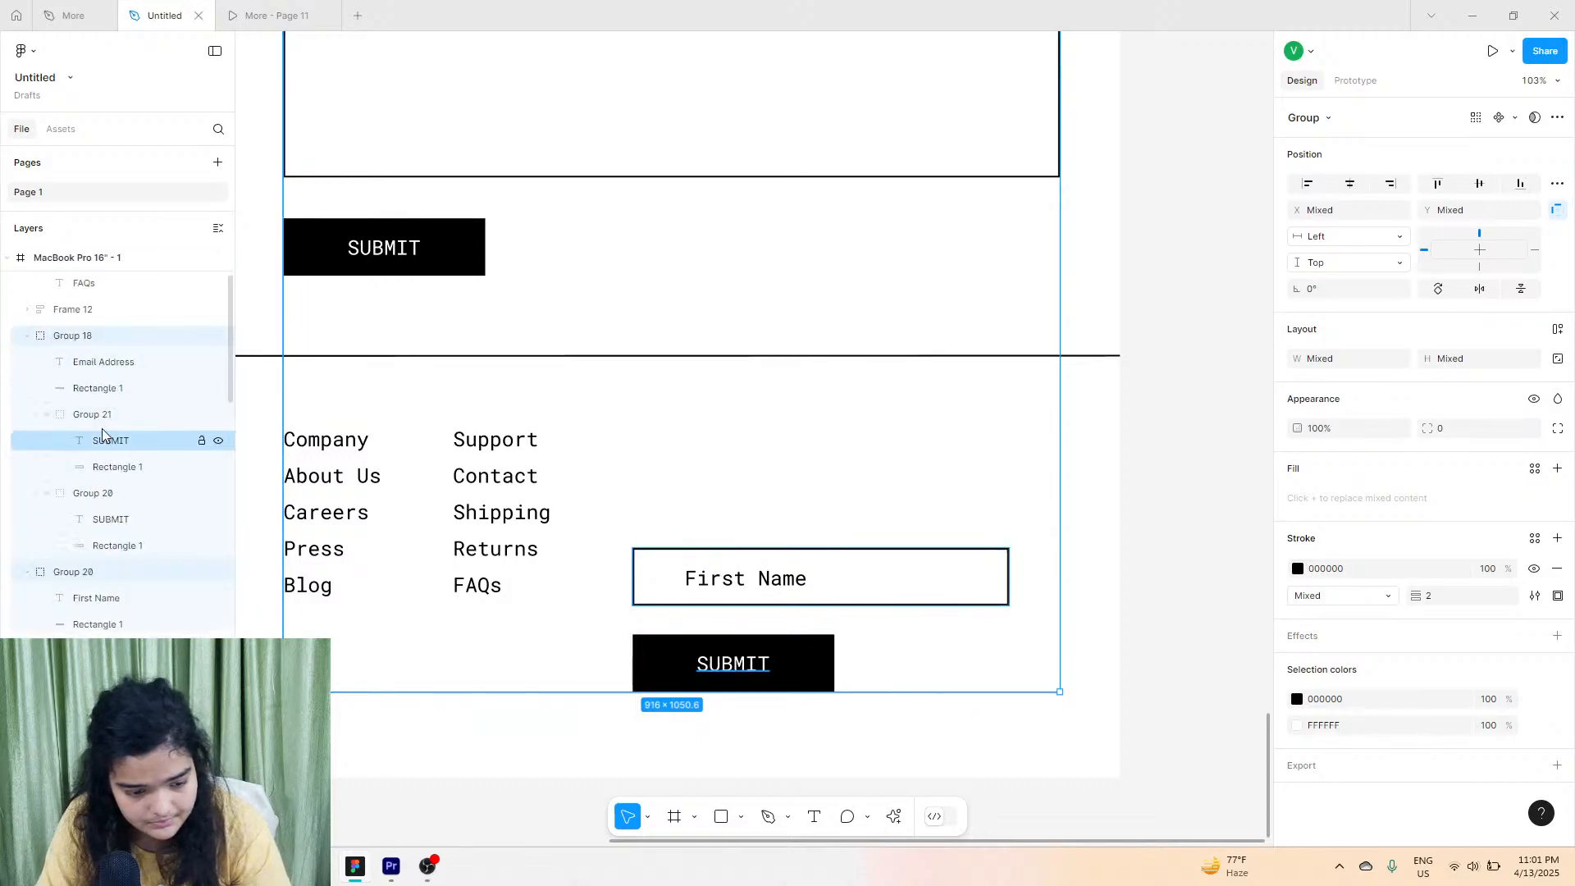
{"action": "scroll", "coordinate": [105, 415], "scroll_direction": "up", "scroll_amount": 3}
{"action": "scroll", "coordinate": [115, 451], "scroll_direction": "down", "scroll_amount": 2}
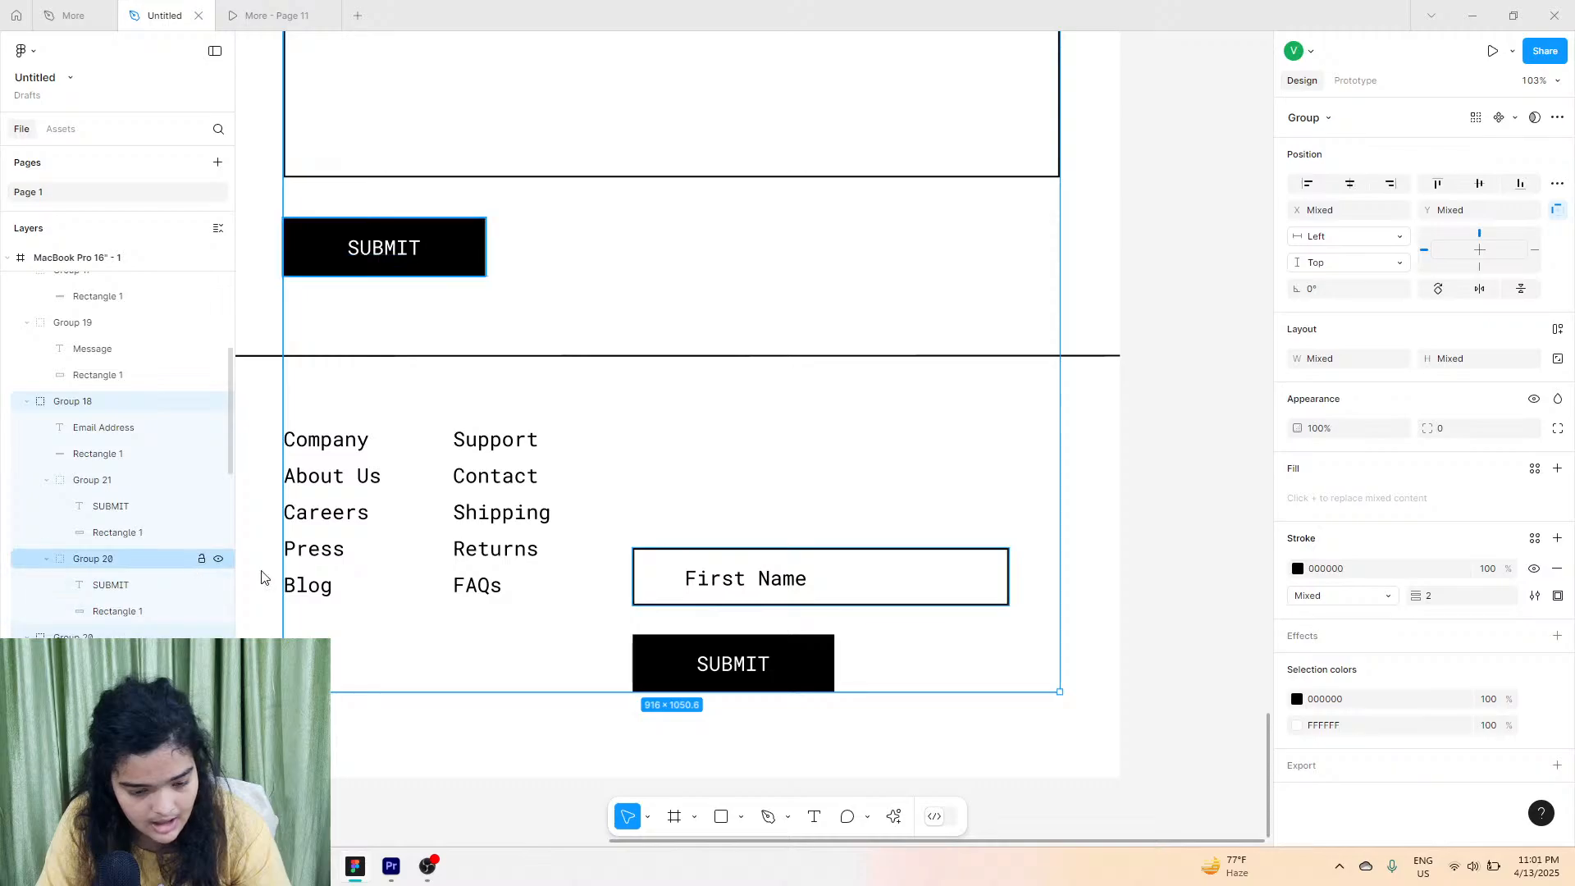
{"action": "left_click", "coordinate": [815, 561]}
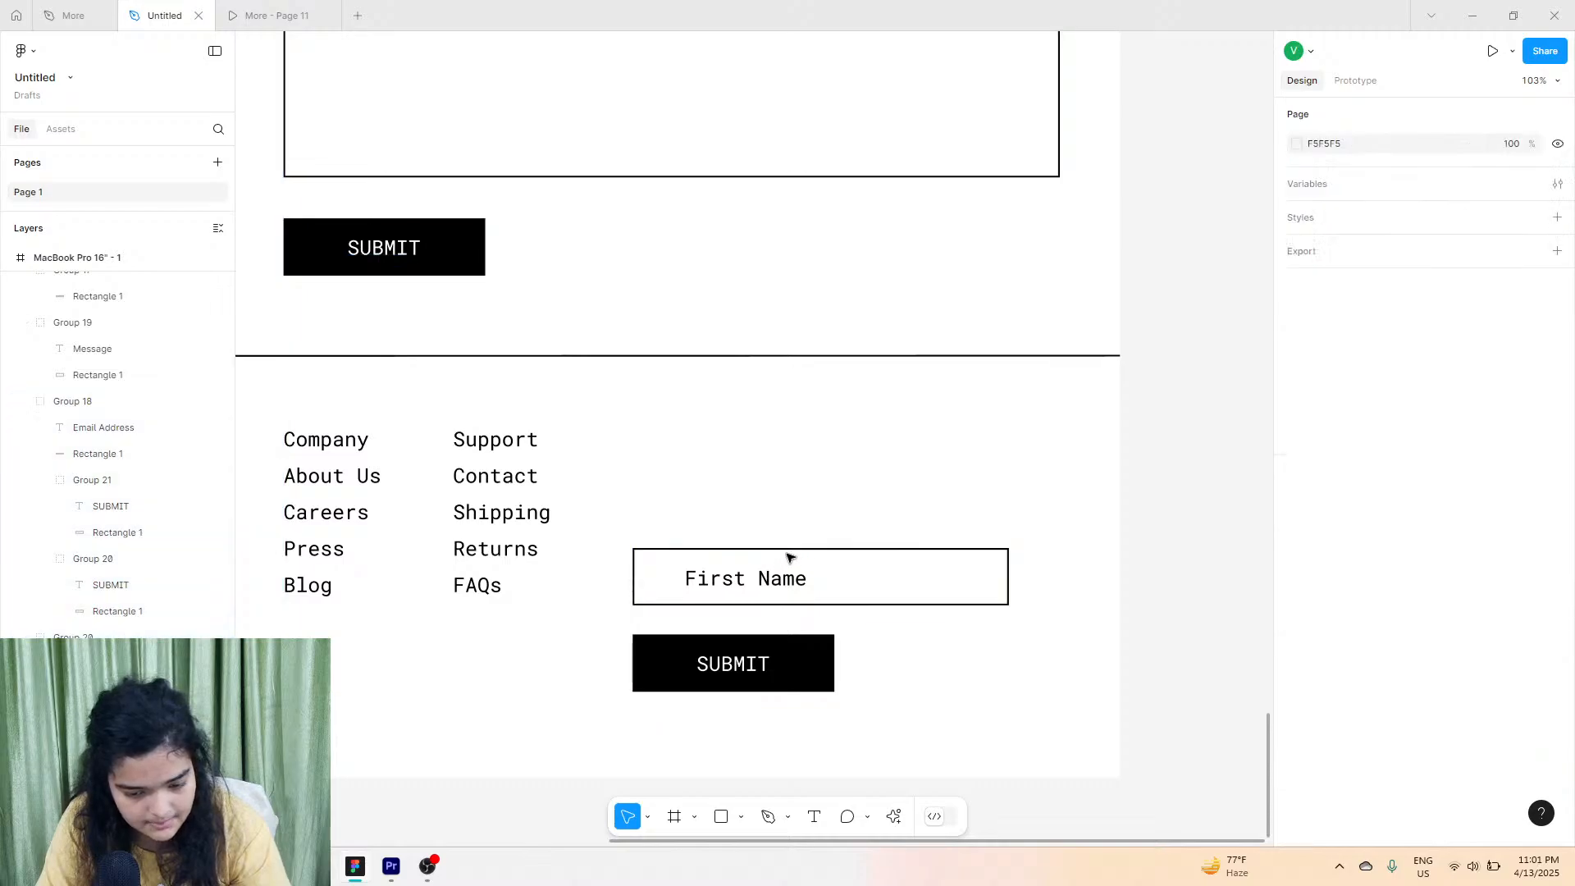
{"action": "left_click", "coordinate": [789, 555]}
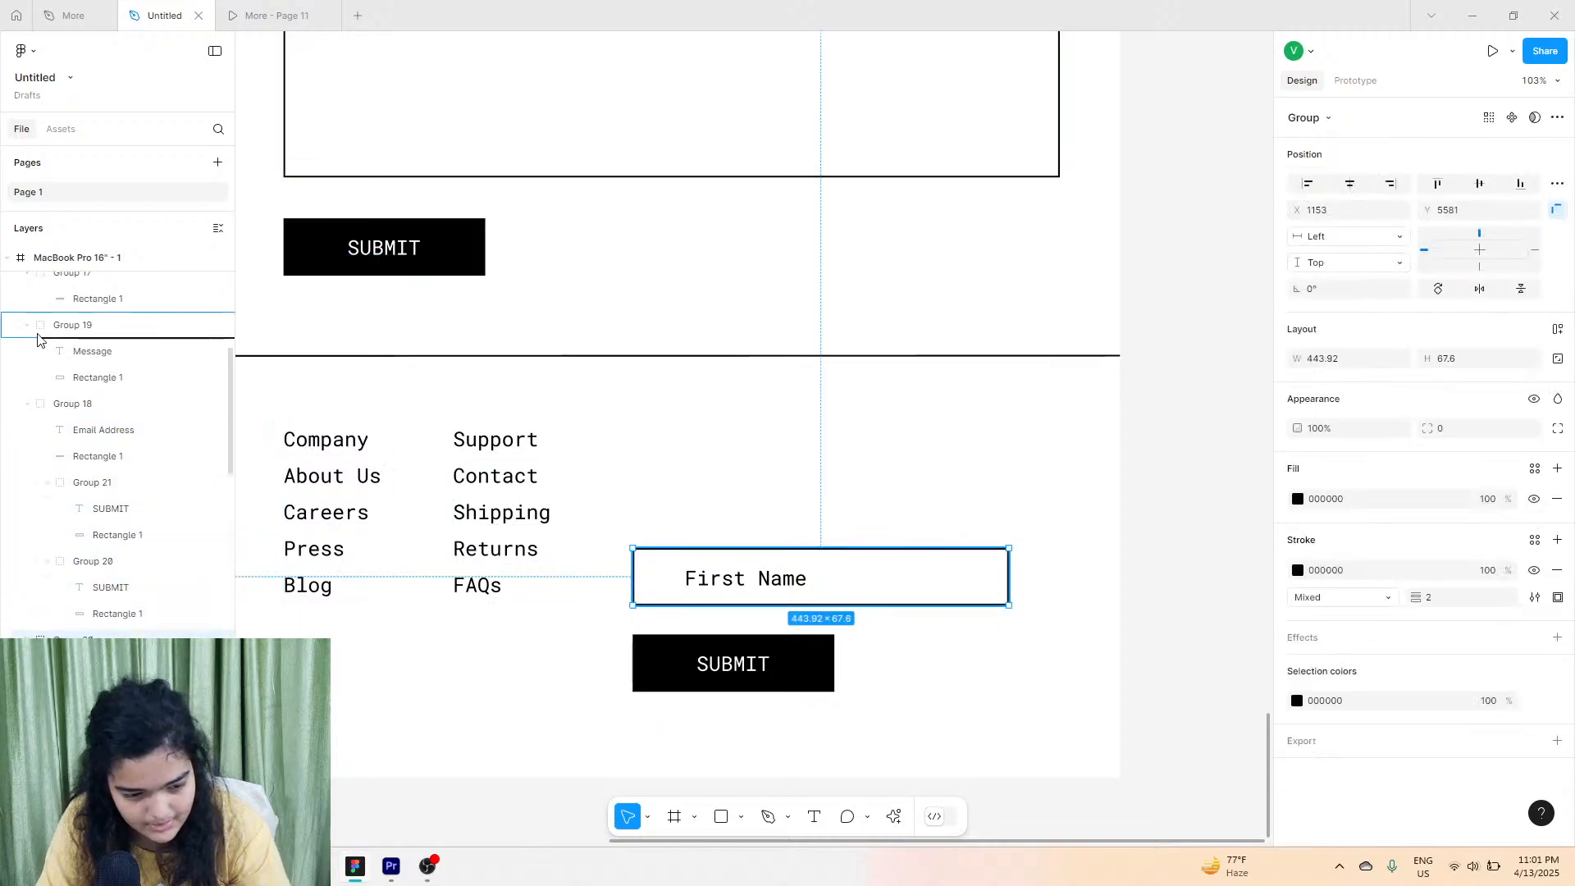
{"action": "left_click_drag", "start_coordinate": [37, 336], "coordinate": [13, 435]}
Take the footer's Submit button out of the form group to the top of the layer order and left-align it under the First Name field.
{"action": "left_click", "coordinate": [682, 663]}
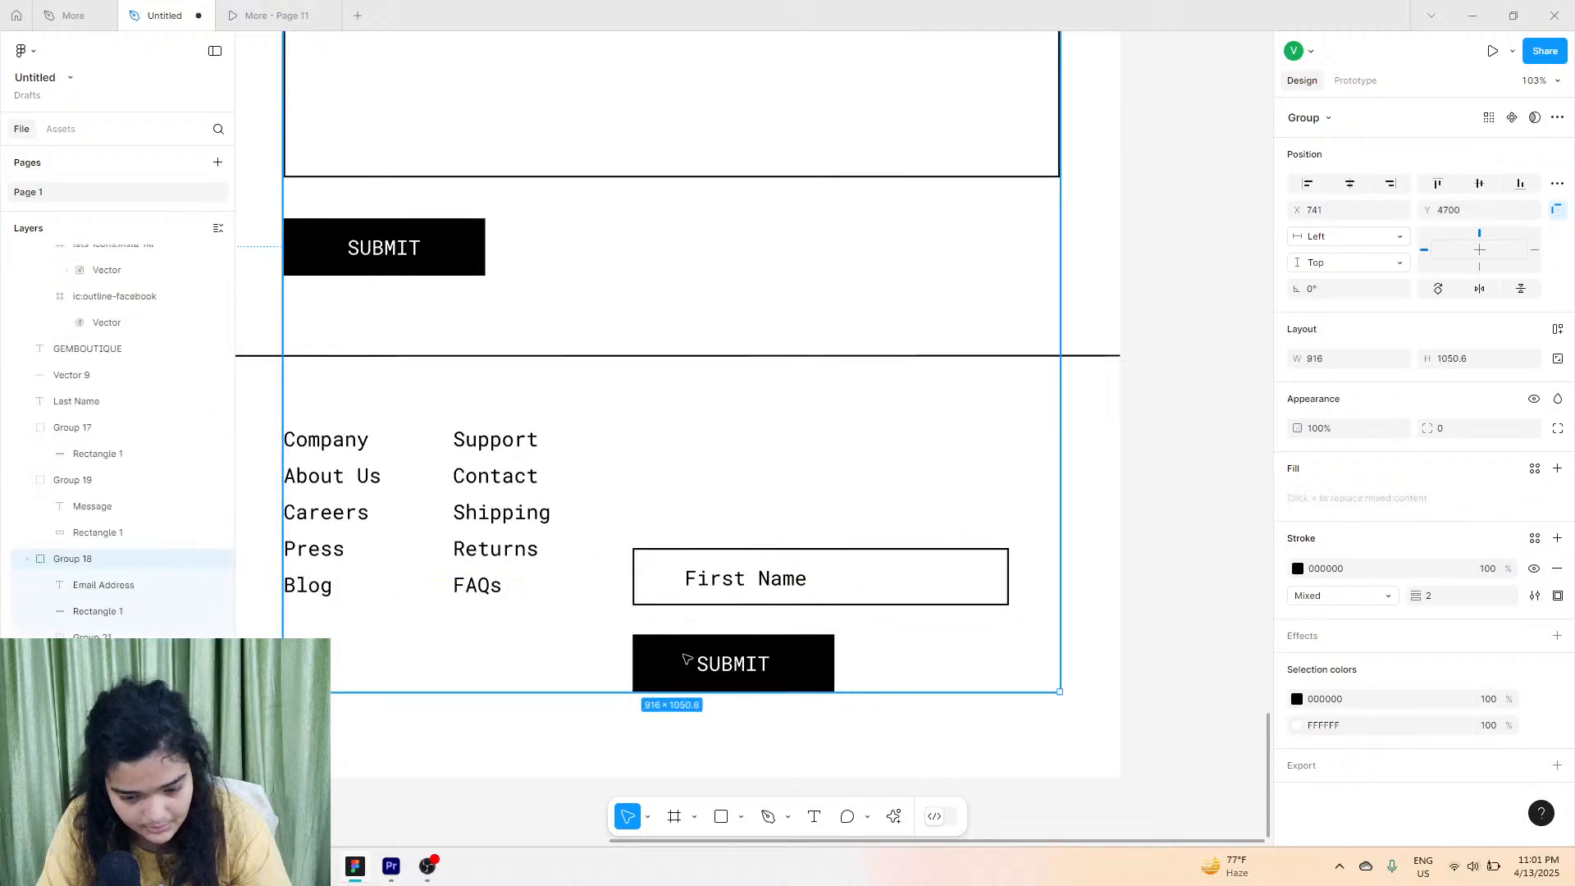
{"action": "left_click", "coordinate": [687, 659]}
{"action": "left_click_drag", "start_coordinate": [80, 597], "coordinate": [66, 441]}
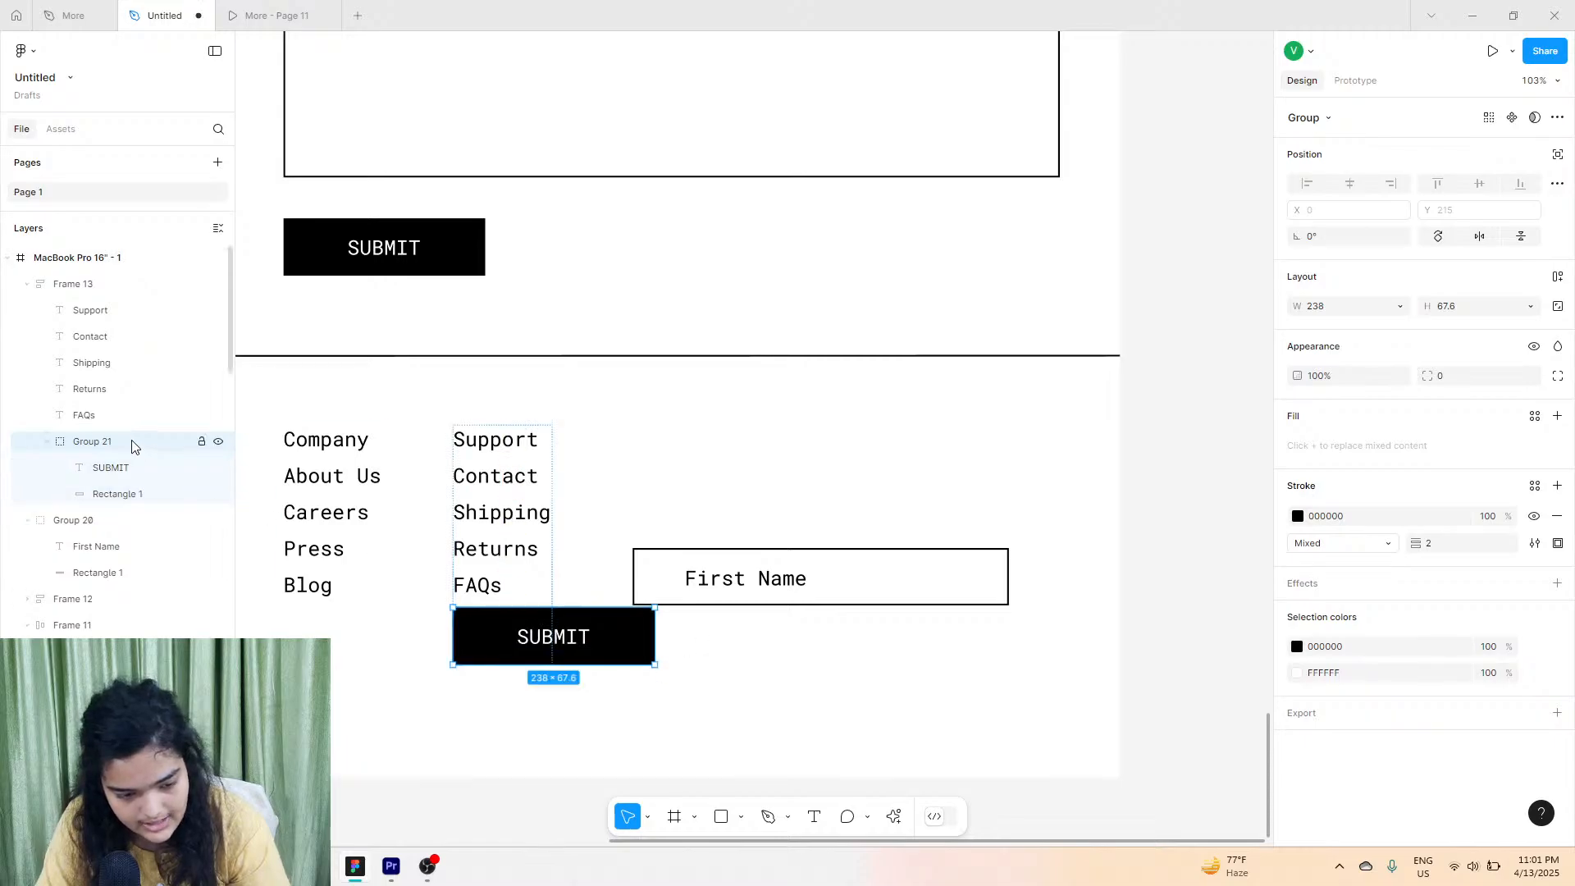
{"action": "left_click_drag", "start_coordinate": [88, 283], "coordinate": [87, 270]}
{"action": "left_click_drag", "start_coordinate": [610, 624], "coordinate": [790, 636]}
{"action": "left_click_drag", "start_coordinate": [911, 510], "coordinate": [767, 673]}
Copy the Subscribe heading and newsletter text from the reference design file and place them above the footer's First Name field.
{"action": "left_click", "coordinate": [271, 15]}
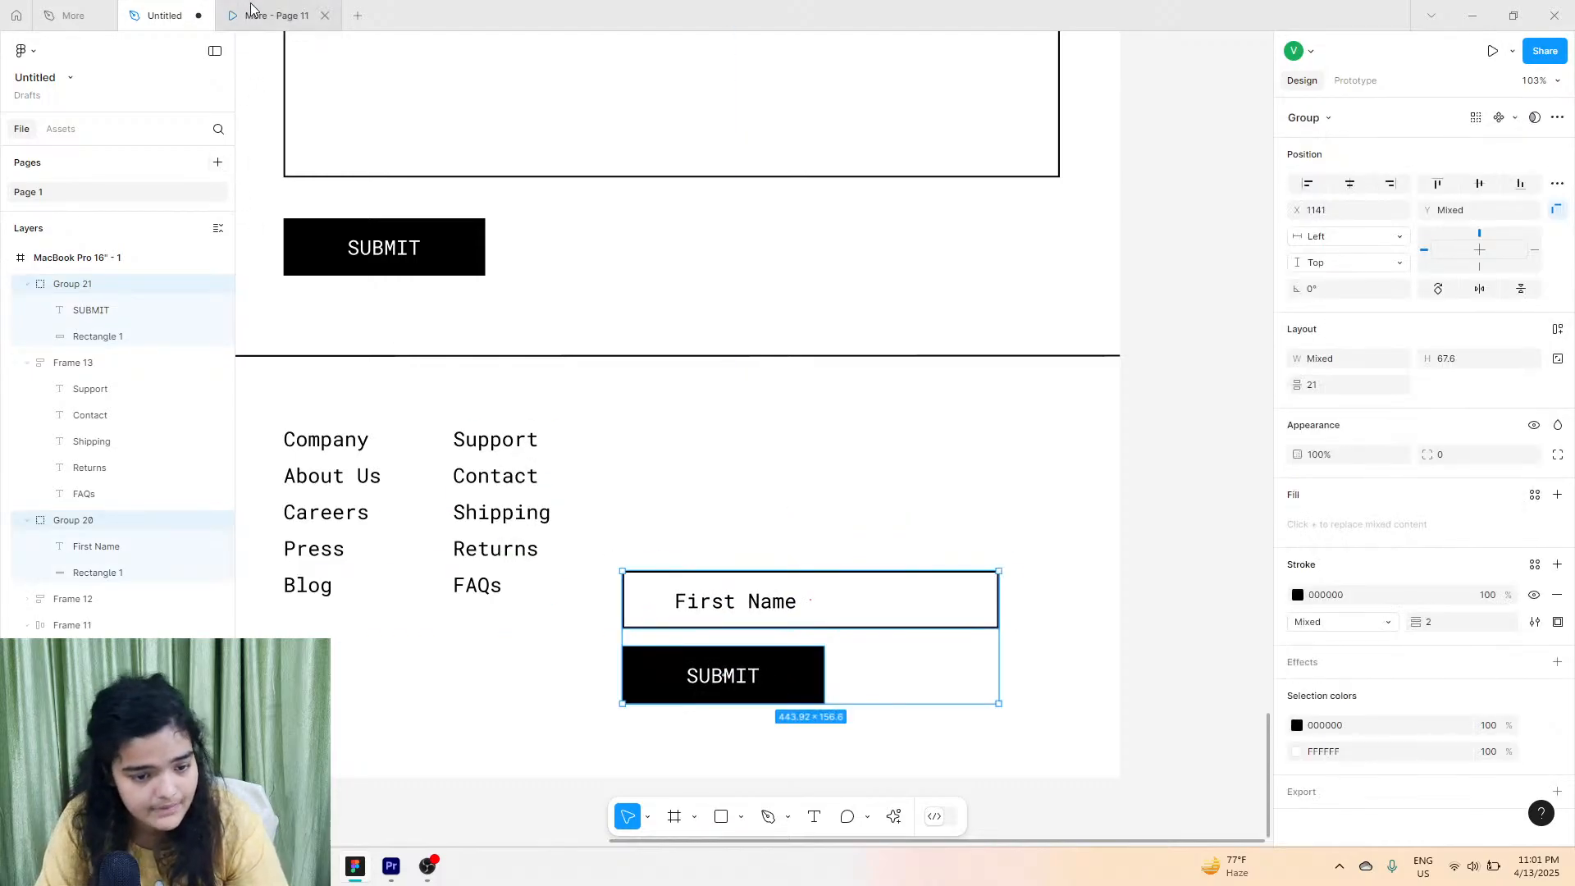
{"action": "left_click", "coordinate": [69, 15]}
{"action": "scroll", "coordinate": [573, 638], "scroll_direction": "down", "scroll_amount": 6}
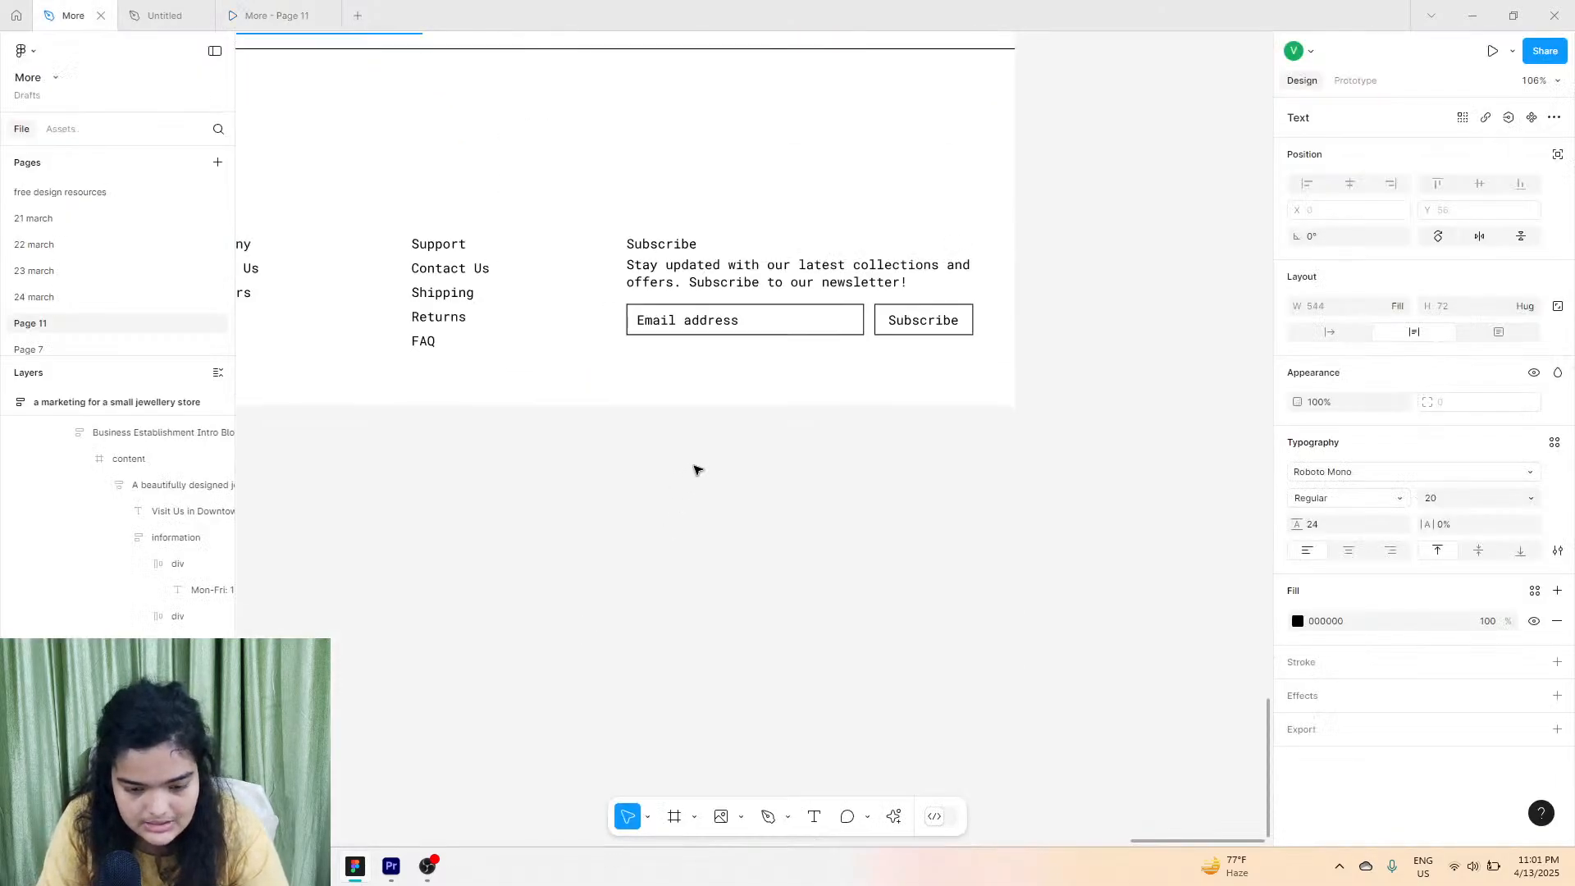
{"action": "left_click", "coordinate": [800, 290]}
{"action": "double_click", "coordinate": [699, 270]}
{"action": "double_click", "coordinate": [702, 273]}
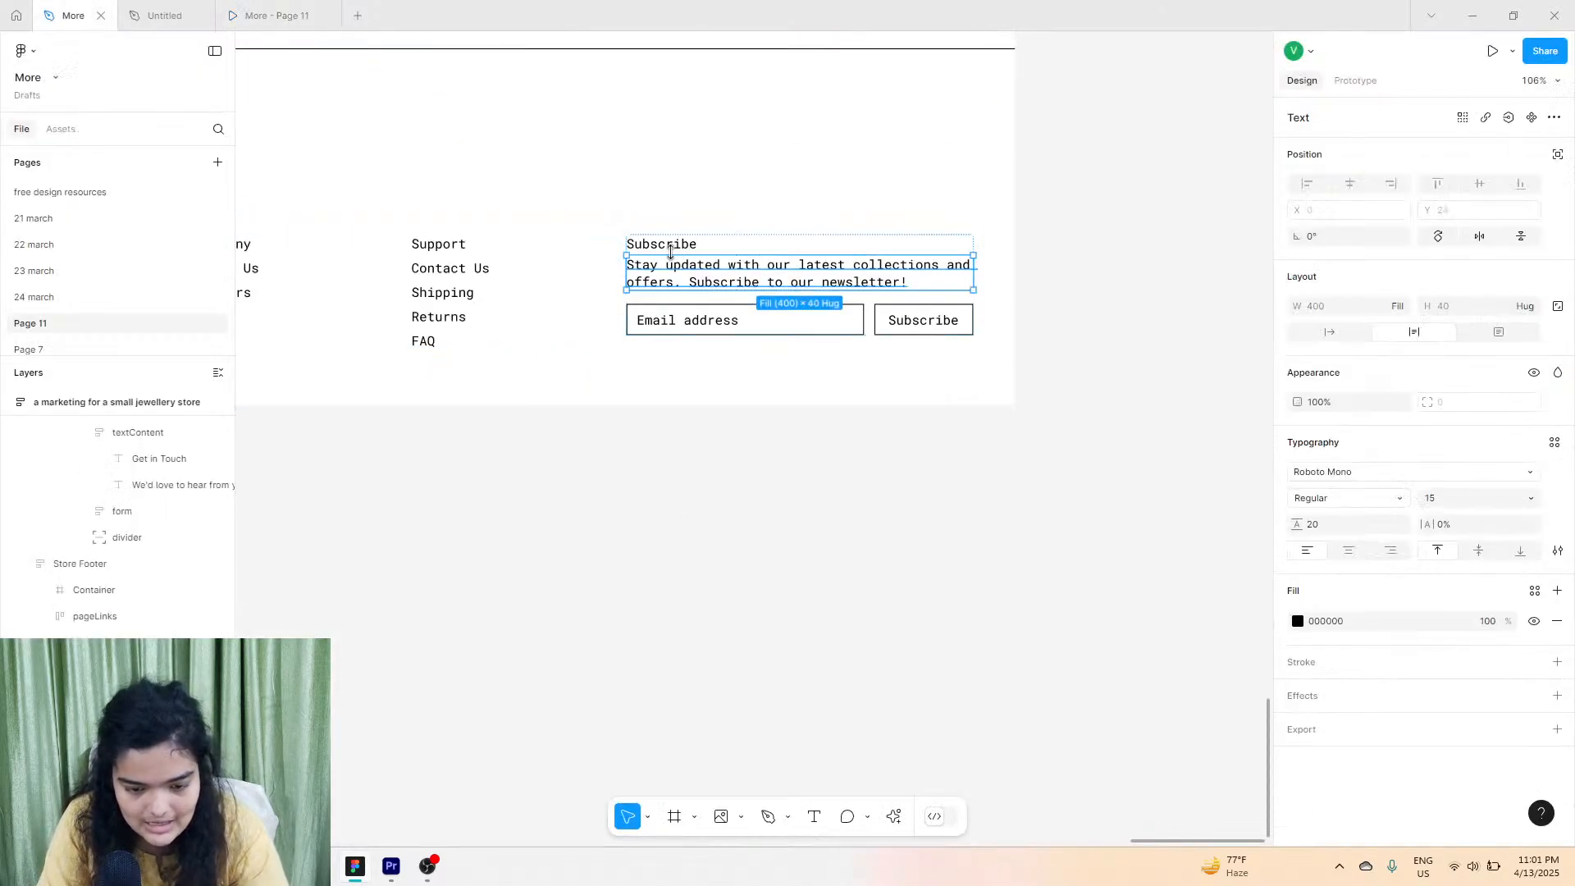
{"action": "left_click", "coordinate": [677, 243], "text": "shift"}
{"action": "left_click", "coordinate": [165, 7]}
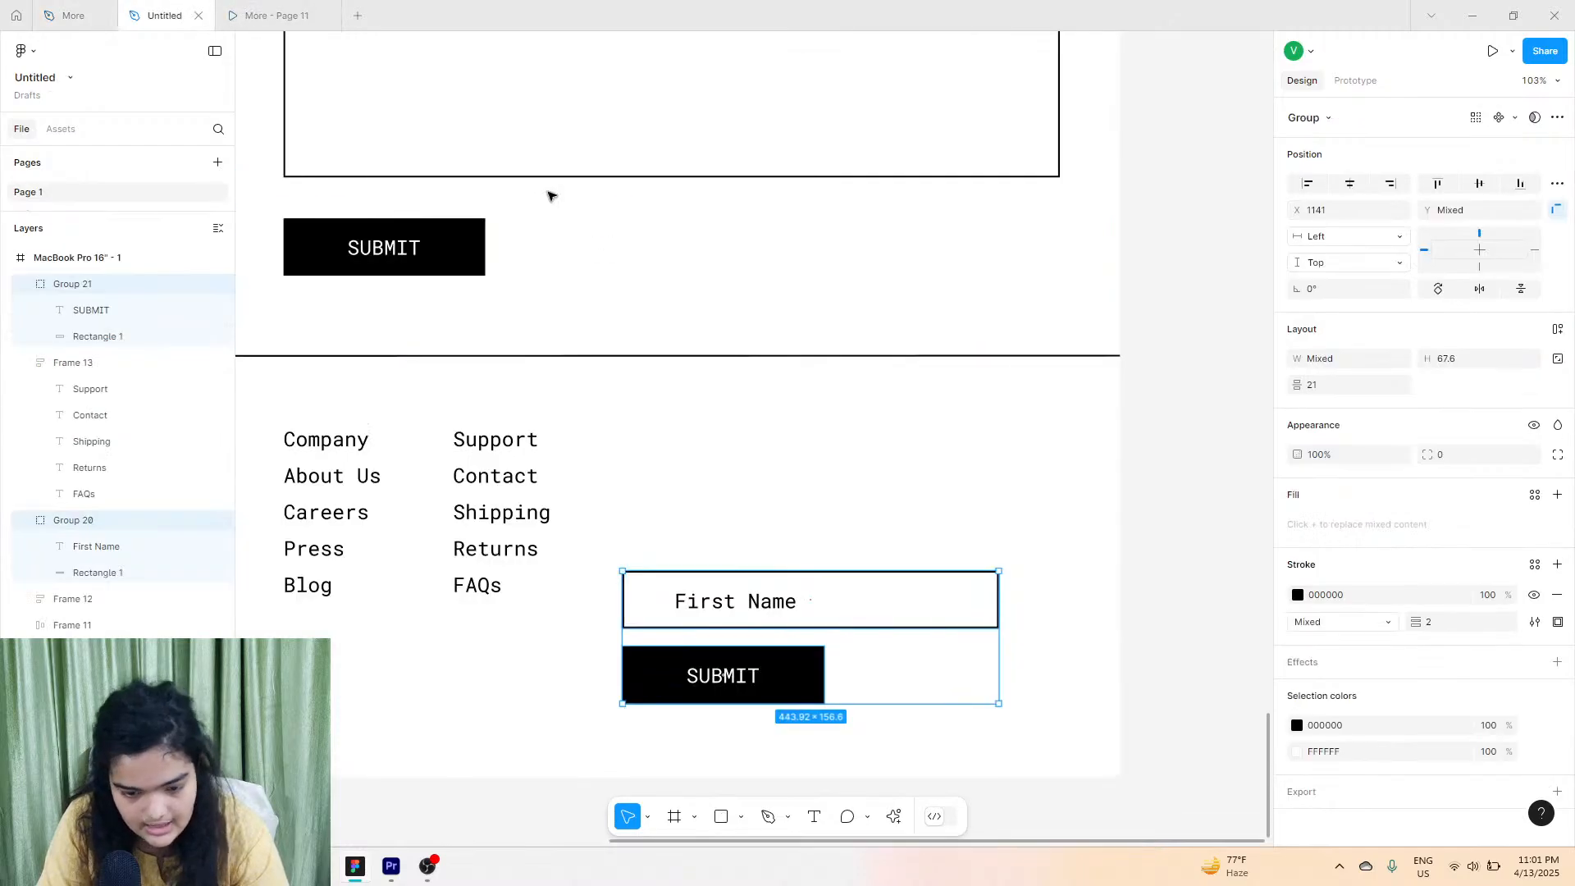
{"action": "left_click", "coordinate": [738, 450]}
{"action": "key", "text": "ctrl+v"}
{"action": "left_click_drag", "start_coordinate": [718, 432], "coordinate": [774, 479]}
Set the font size of the footer's Subscribe heading and newsletter text to 26.
{"action": "double_click", "coordinate": [681, 471]}
{"action": "double_click", "coordinate": [705, 493]}
{"action": "left_click", "coordinate": [767, 449]}
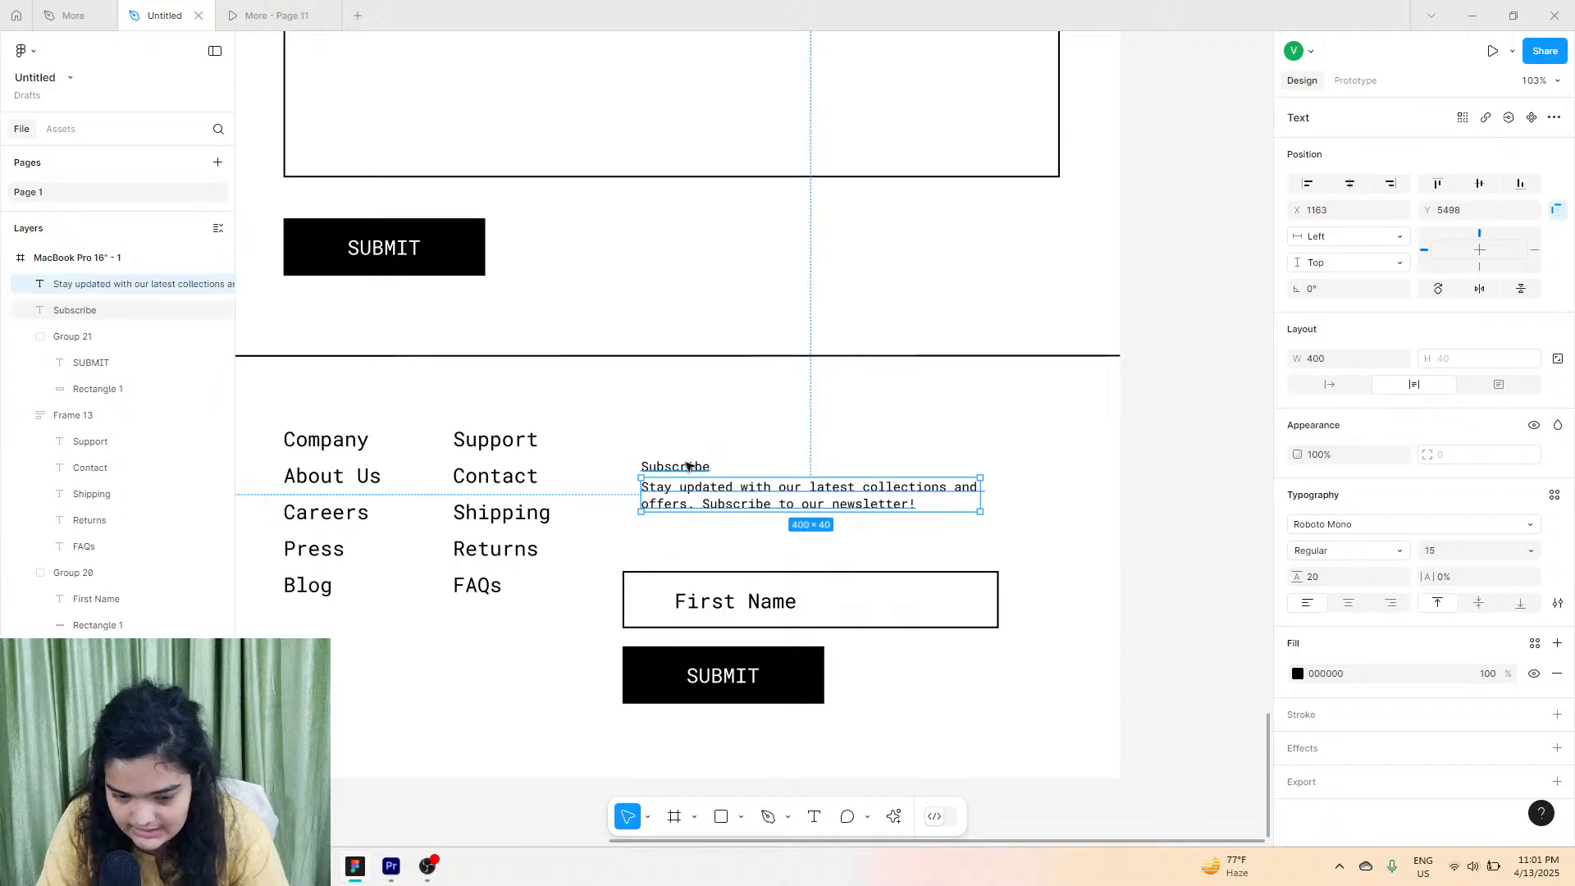
{"action": "left_click", "coordinate": [698, 466], "text": "shift"}
{"action": "left_click", "coordinate": [1447, 579]}
{"action": "type", "text": "2"}
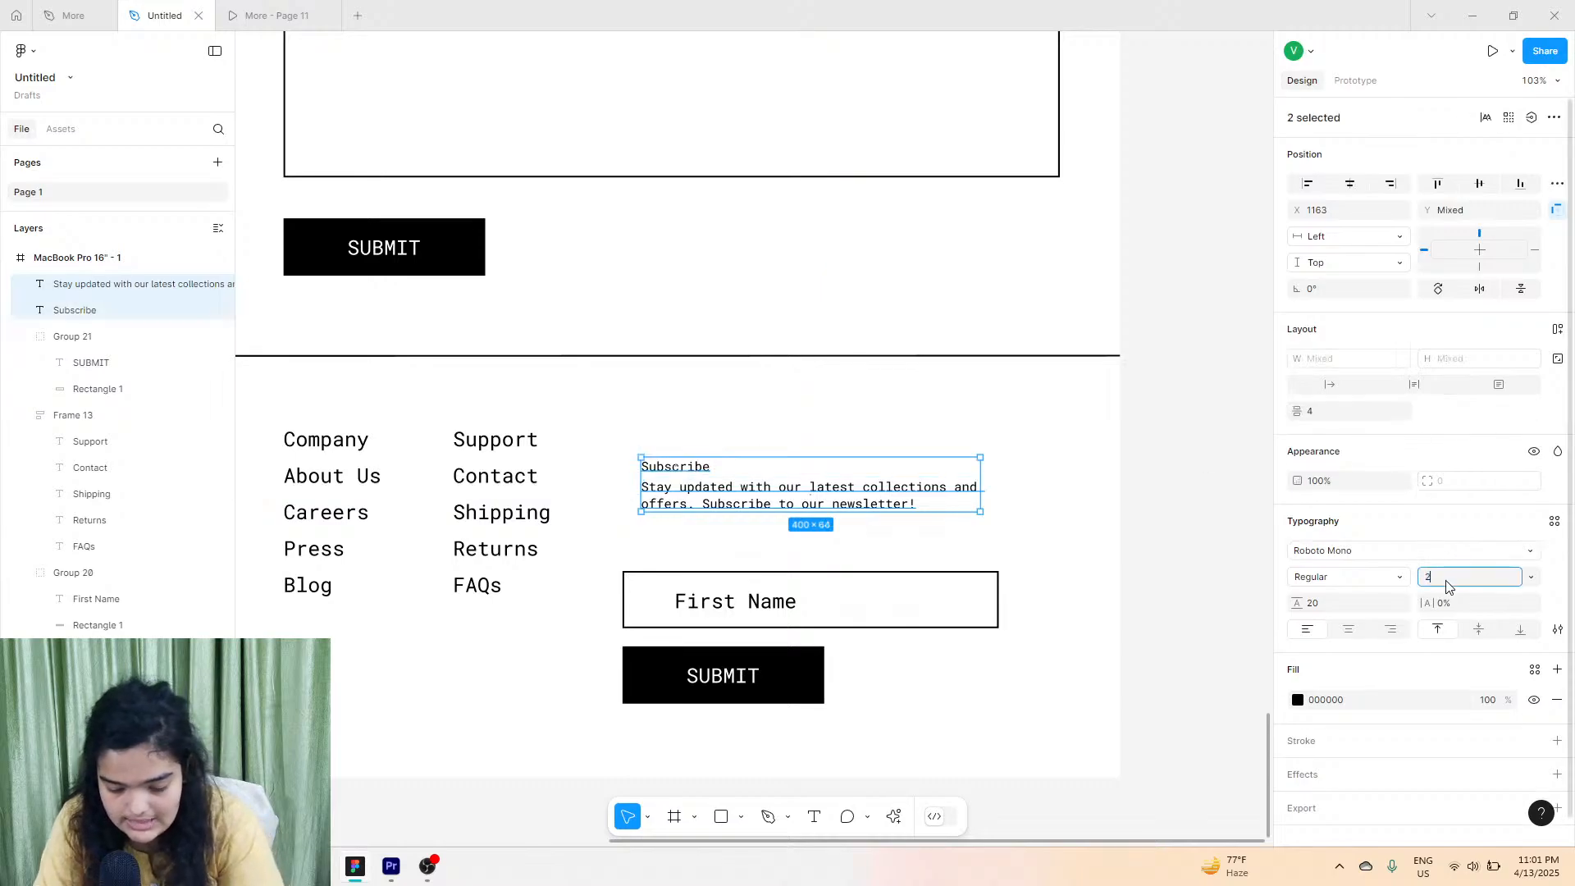
{"action": "type", "text": "6"}
{"action": "key", "text": "Return"}
Widen the newsletter text box to 512 and set its line height to Auto.
{"action": "scroll", "coordinate": [536, 471], "scroll_direction": "up", "scroll_amount": 5}
{"action": "scroll", "coordinate": [632, 443], "scroll_direction": "right", "scroll_amount": 5}
{"action": "scroll", "coordinate": [632, 443], "scroll_direction": "down", "scroll_amount": 2}
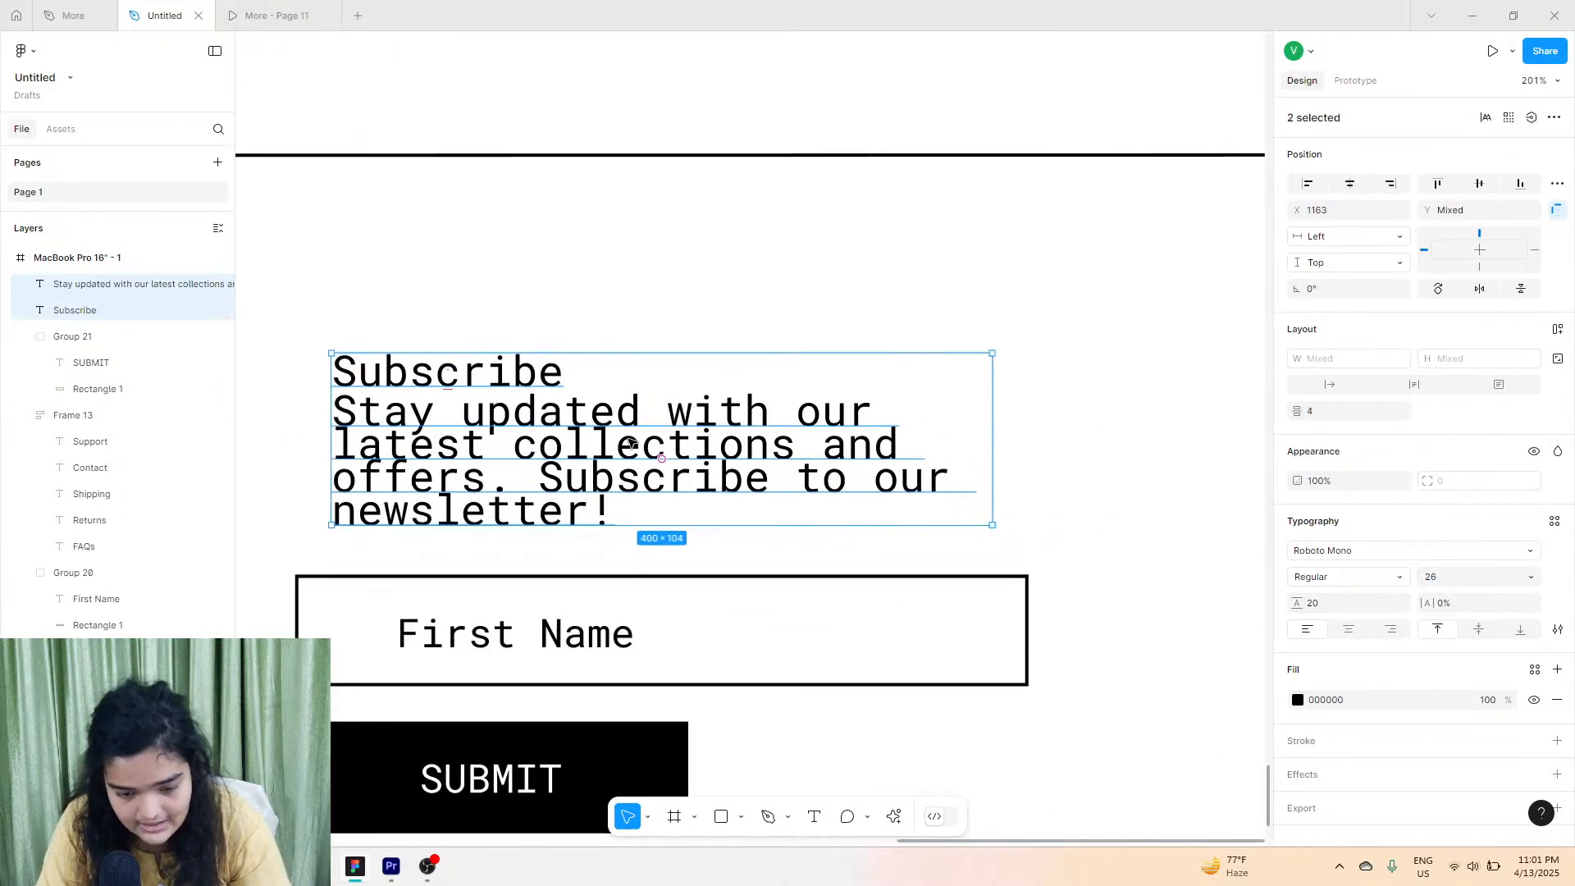
{"action": "left_click", "coordinate": [632, 443]}
{"action": "left_click_drag", "start_coordinate": [1056, 434], "coordinate": [1177, 461]}
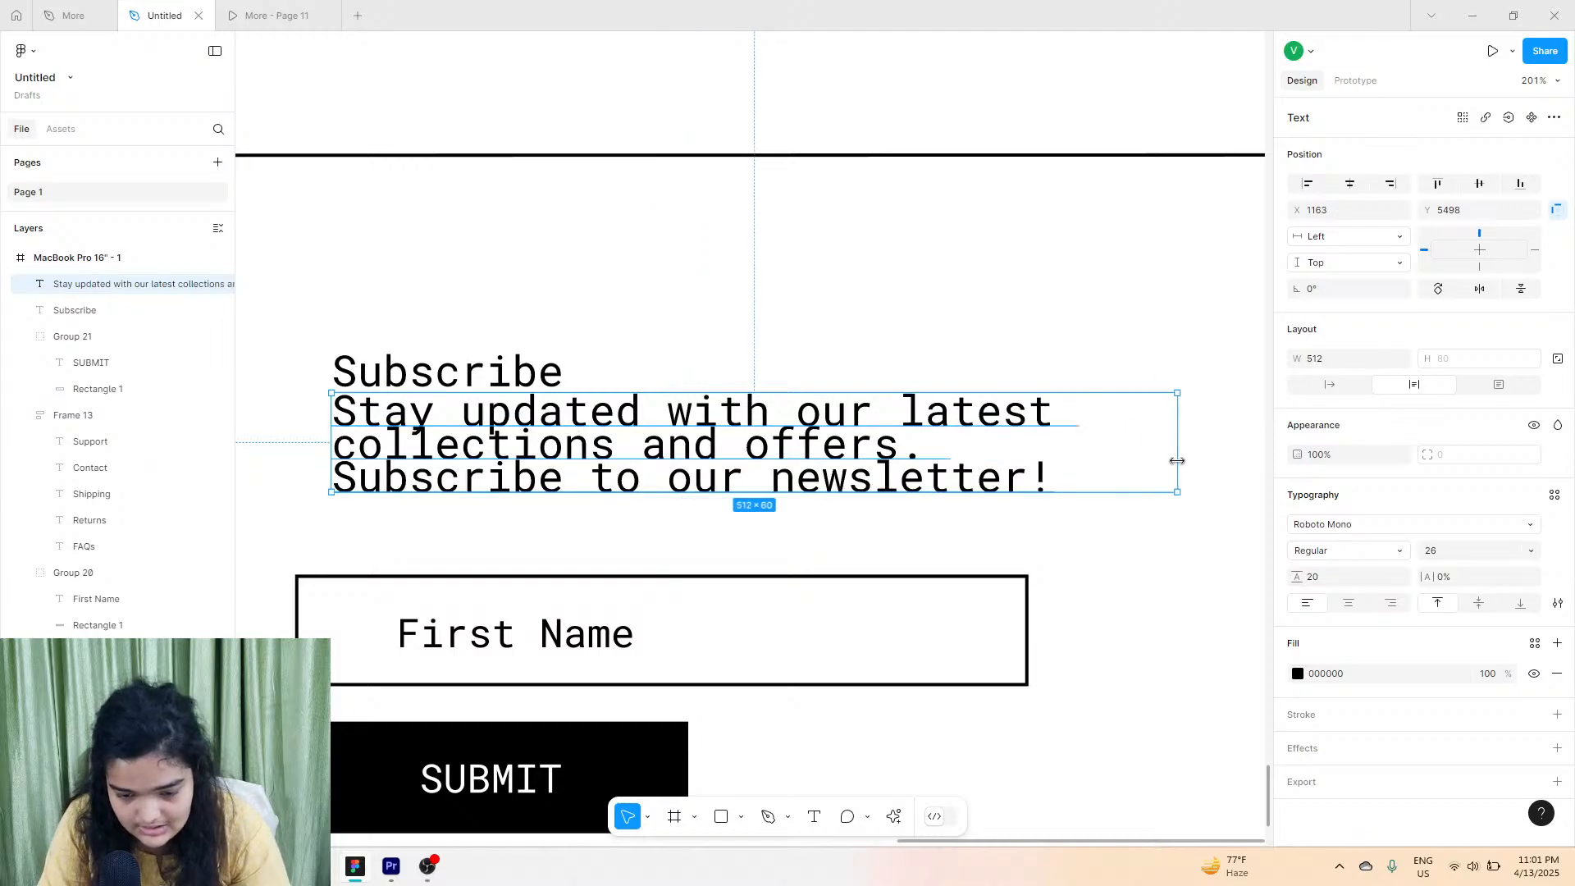
{"action": "left_click", "coordinate": [1342, 578]}
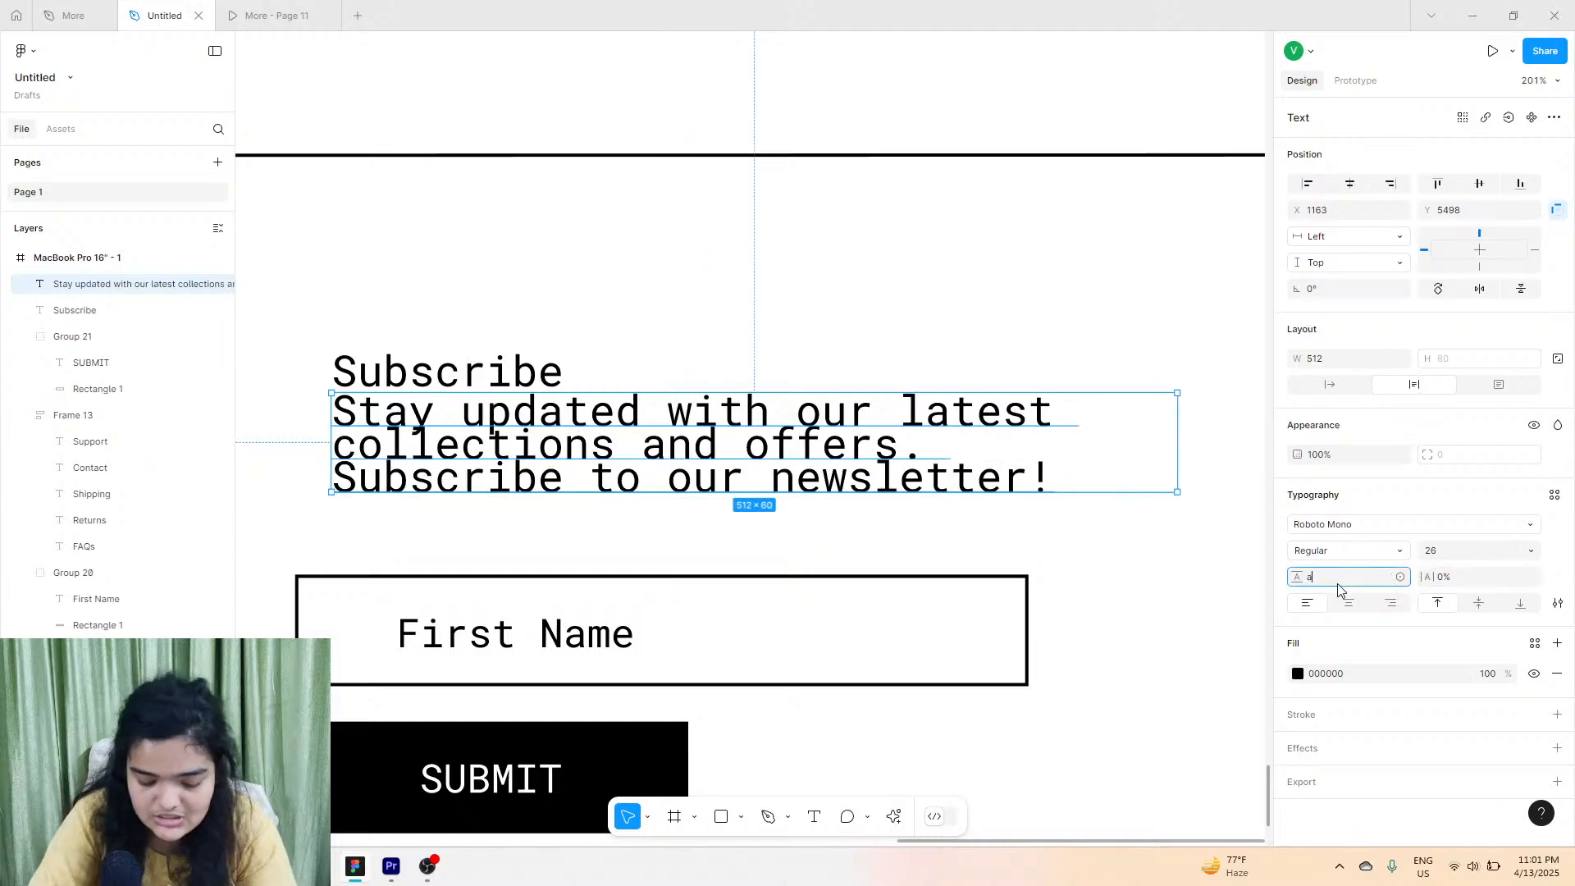
{"action": "key", "text": "Return"}
{"action": "scroll", "coordinate": [805, 482], "scroll_direction": "down", "scroll_amount": 3}
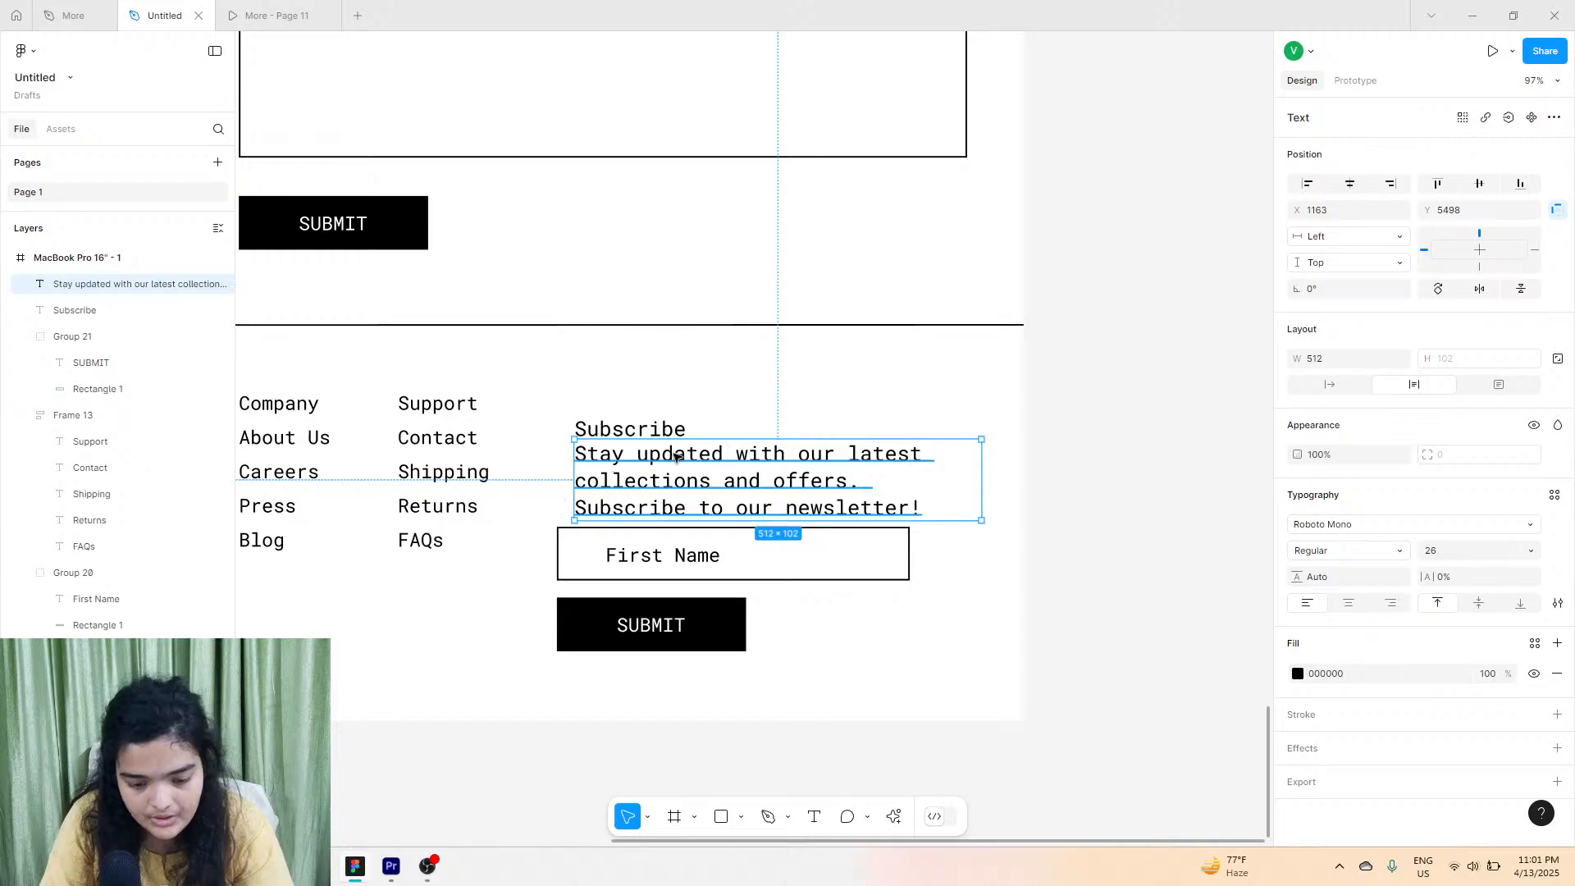
Shift the newsletter text slightly left and set its font size to 18.
{"action": "left_click_drag", "start_coordinate": [671, 451], "coordinate": [647, 450]}
{"action": "left_click", "coordinate": [1465, 558]}
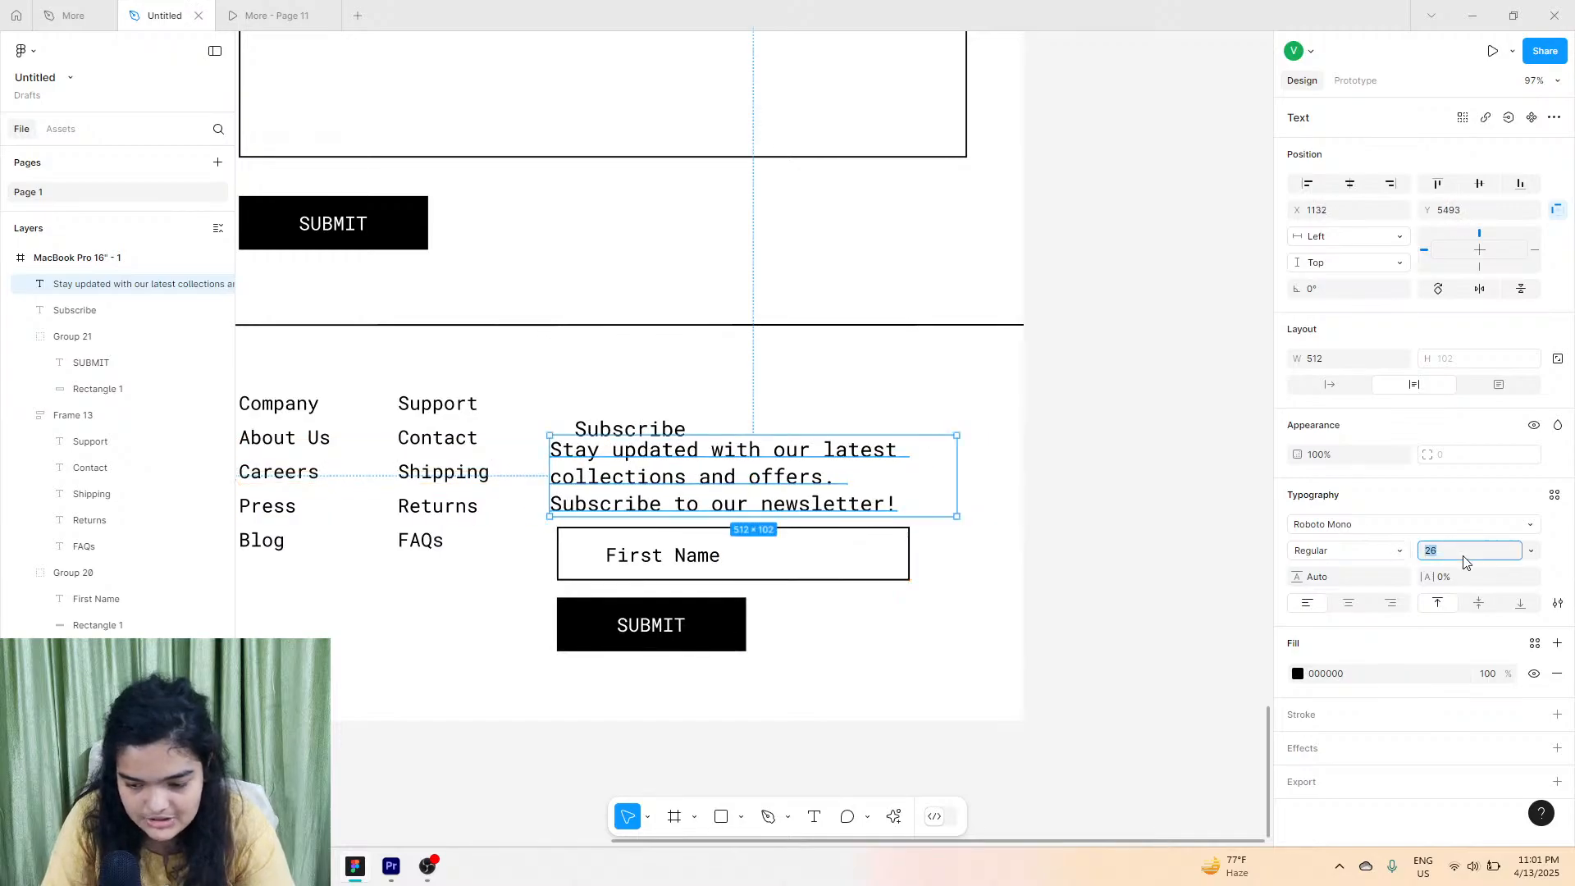
{"action": "key", "text": "Return"}
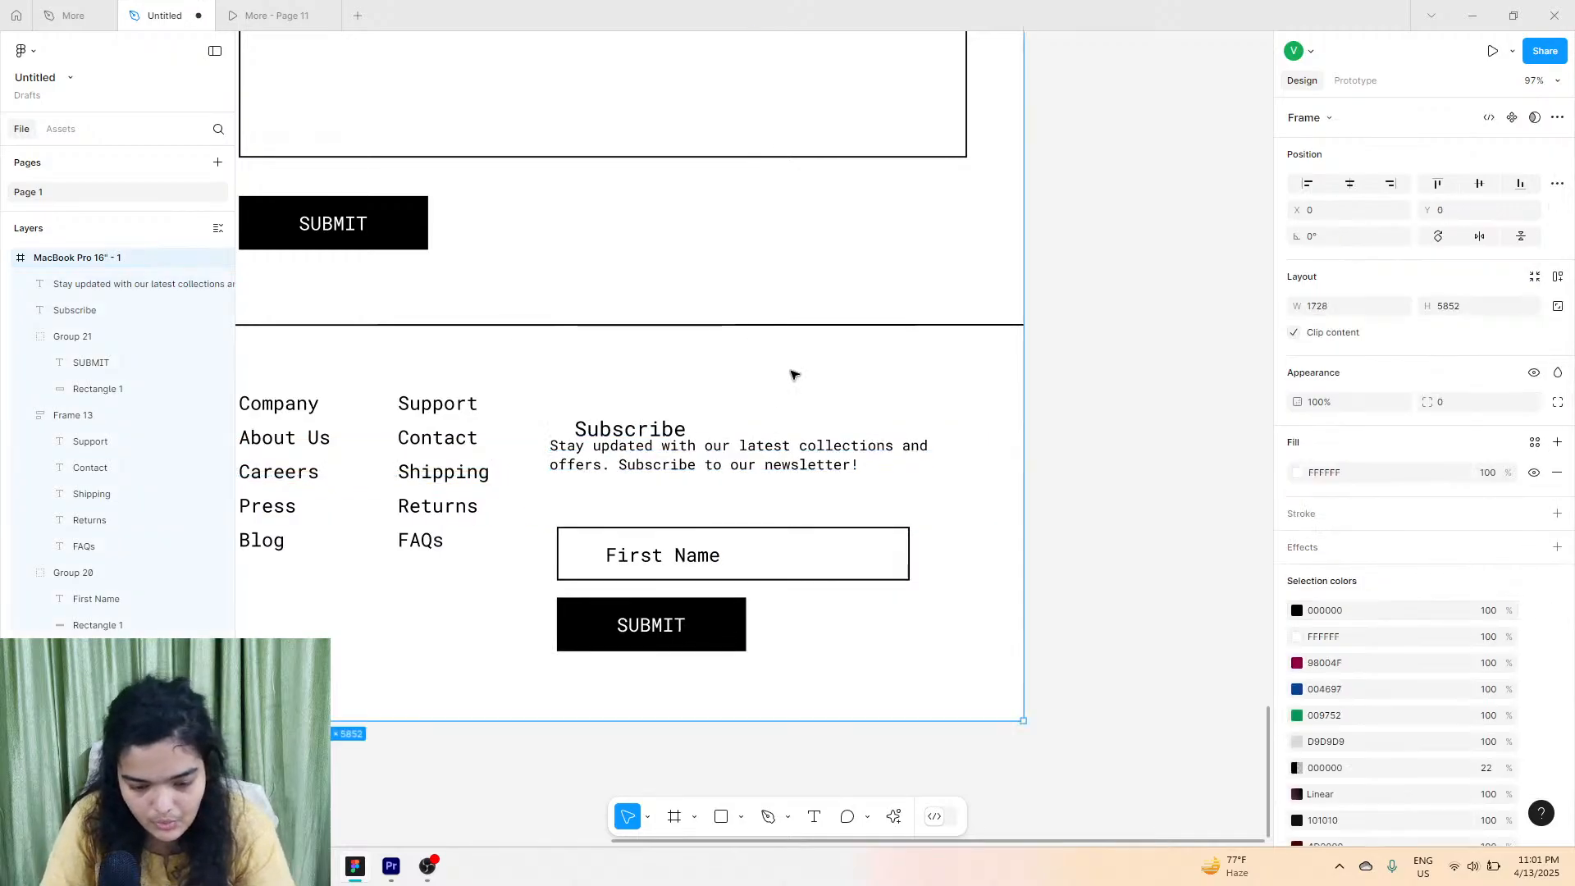
{"action": "left_click", "coordinate": [790, 402]}
Stack the Subscribe heading, newsletter text, First Name field and Submit button left-aligned at X 1145, with the heading level with the Support heading.
{"action": "mouse_move", "coordinate": [753, 453]}
{"action": "left_mouse_down"}
{"action": "mouse_move", "coordinate": [818, 472]}
{"action": "mouse_move", "coordinate": [763, 476]}
{"action": "left_mouse_up"}
{"action": "mouse_move", "coordinate": [630, 435]}
{"action": "left_mouse_down"}
{"action": "mouse_move", "coordinate": [607, 432]}
{"action": "mouse_move", "coordinate": [629, 405]}
{"action": "left_mouse_up"}
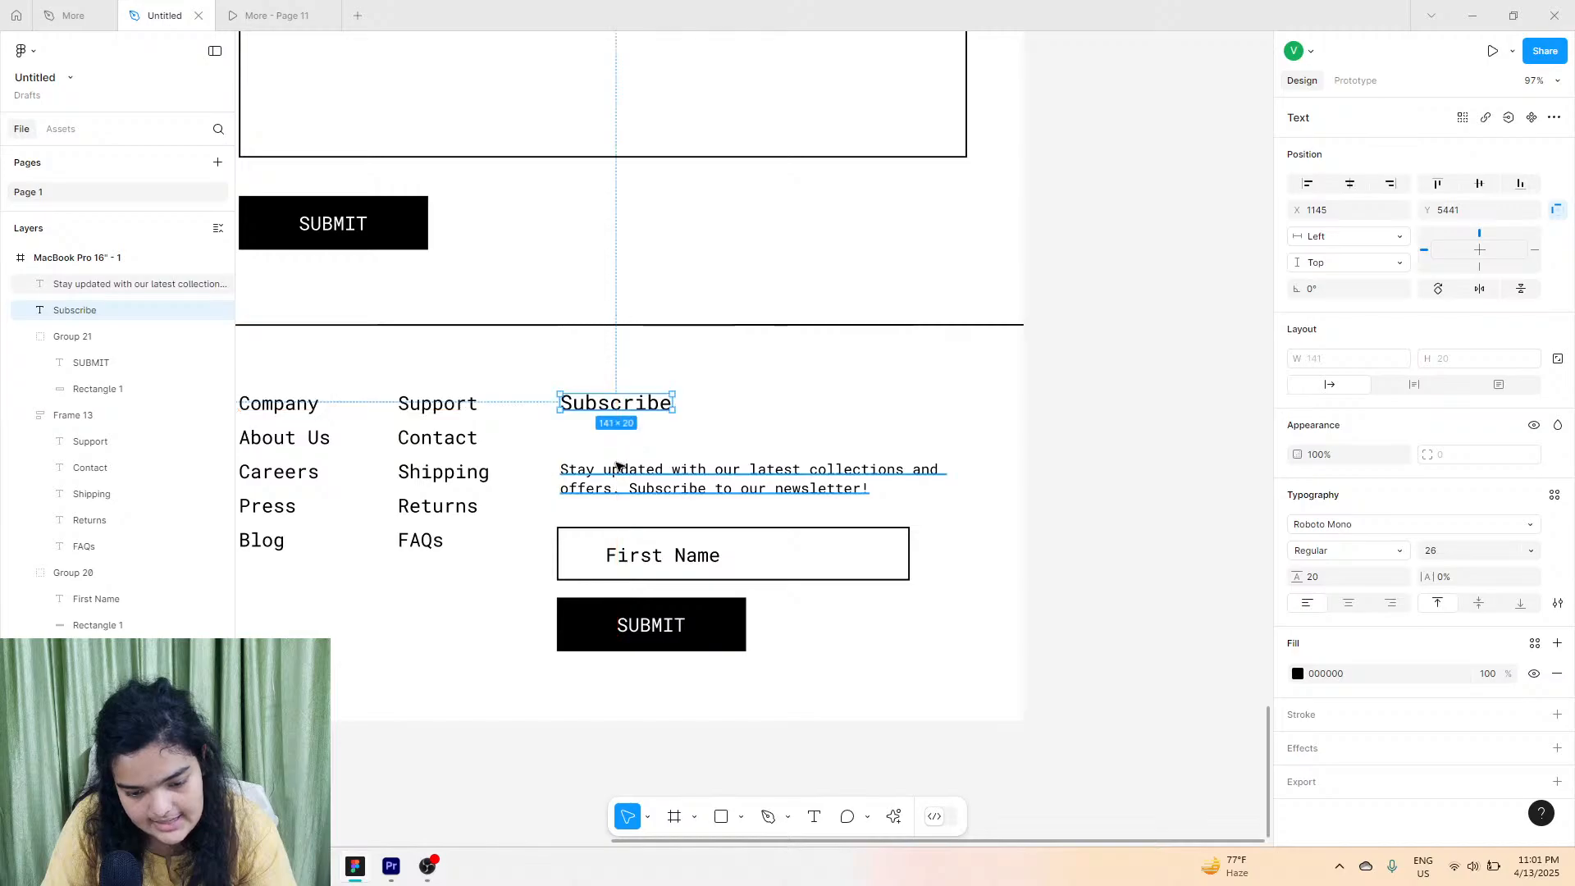
{"action": "left_click_drag", "start_coordinate": [628, 480], "coordinate": [626, 436]}
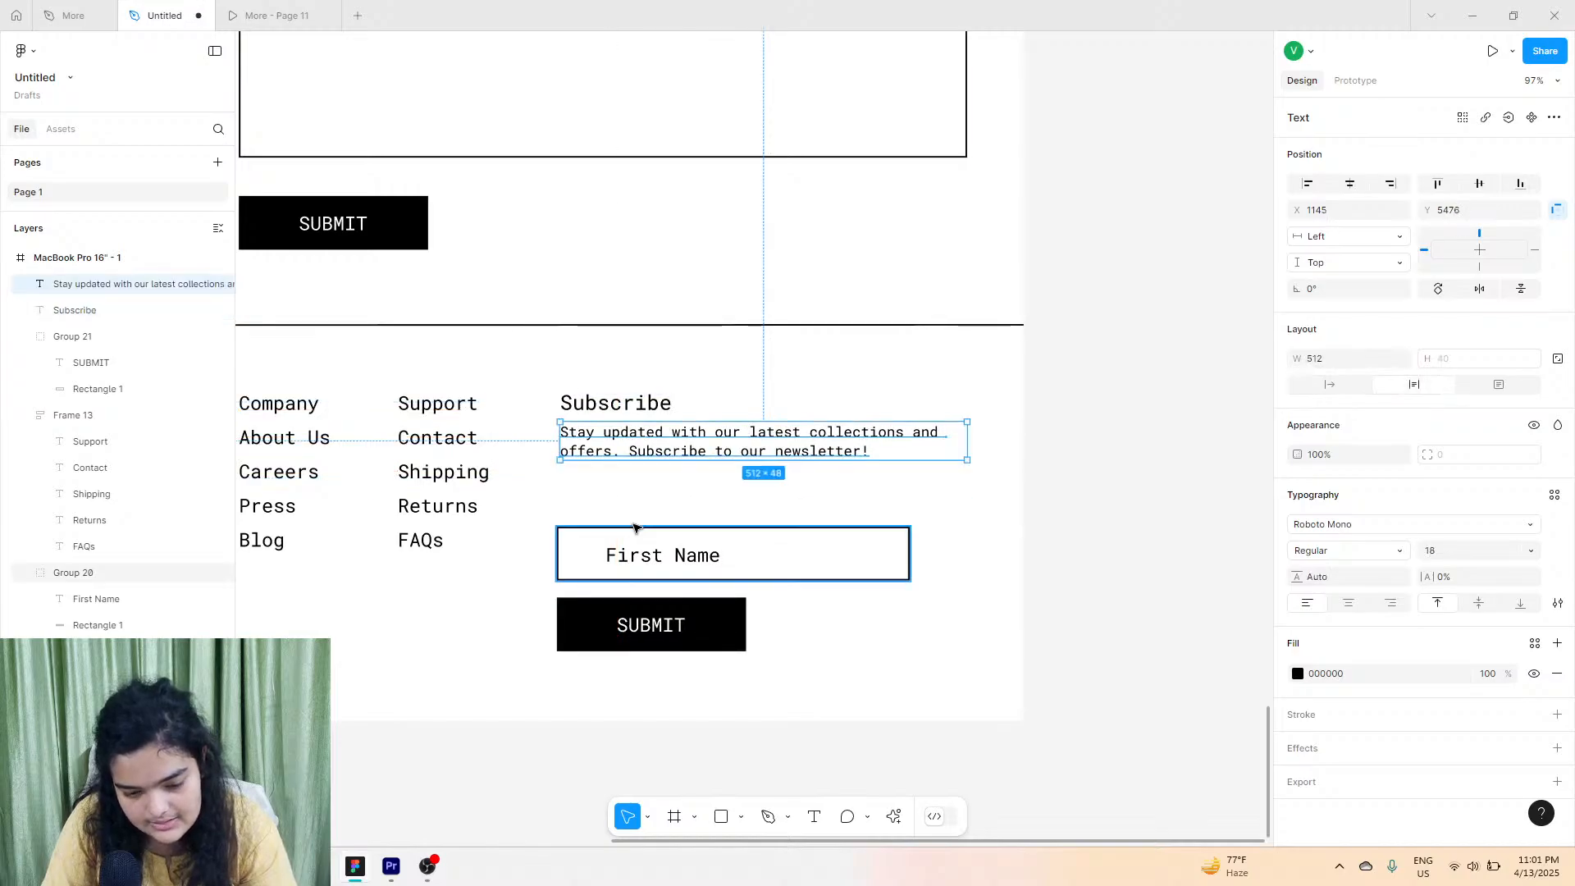
{"action": "left_click_drag", "start_coordinate": [637, 528], "coordinate": [629, 498]}
{"action": "left_click_drag", "start_coordinate": [629, 619], "coordinate": [630, 559]}
Give the footer Submit button's rectangle a white FFFFFF fill and a black 000000 stroke.
{"action": "left_click", "coordinate": [1297, 569]}
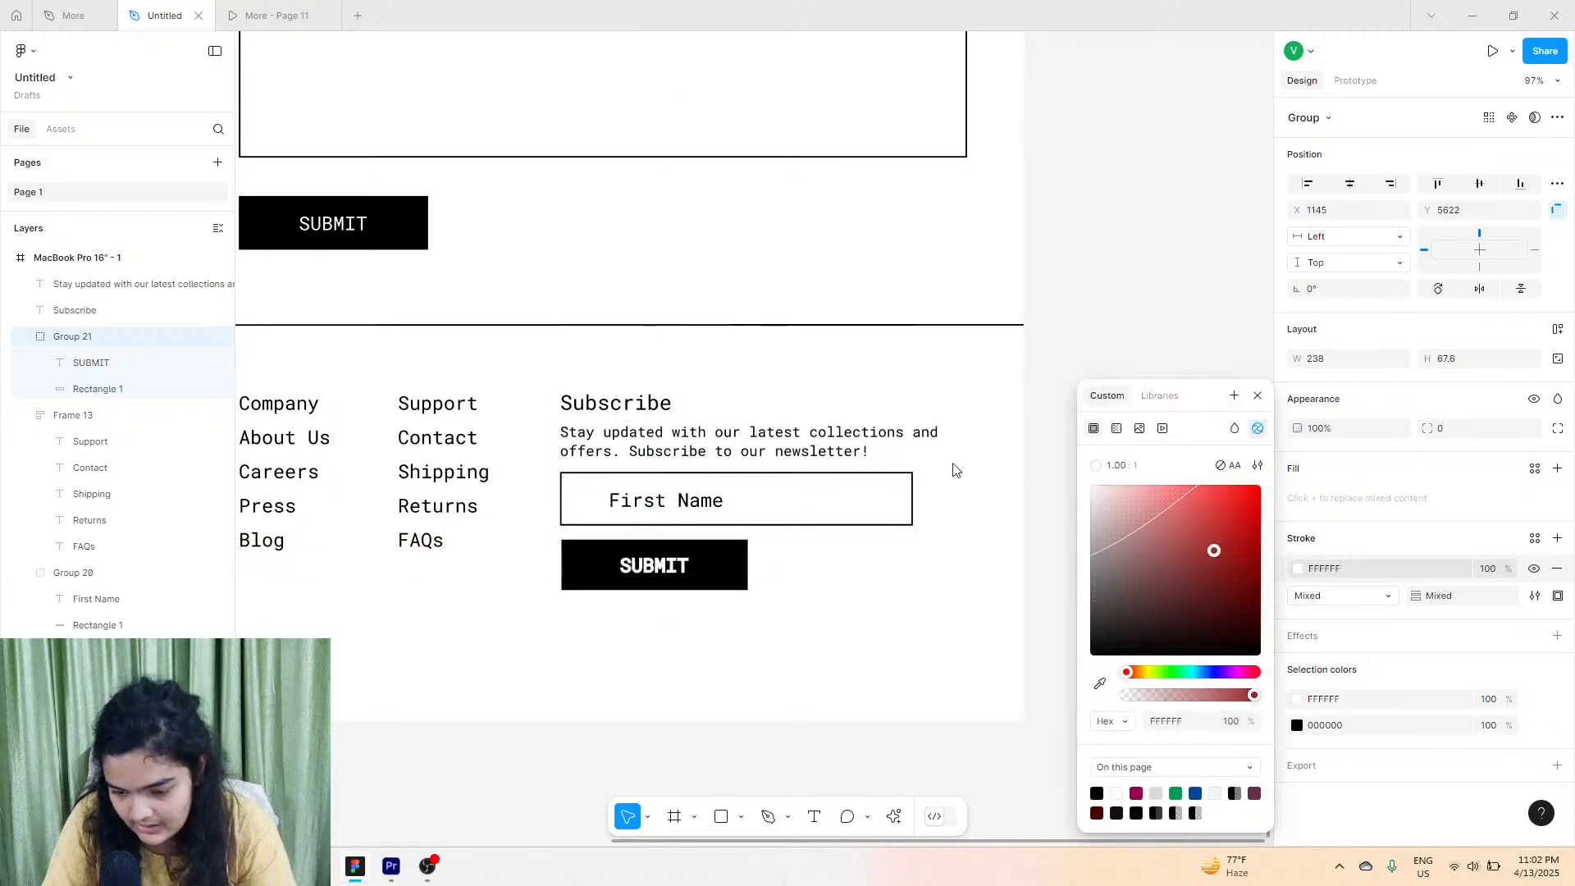
{"action": "key", "text": "ctrl+z"}
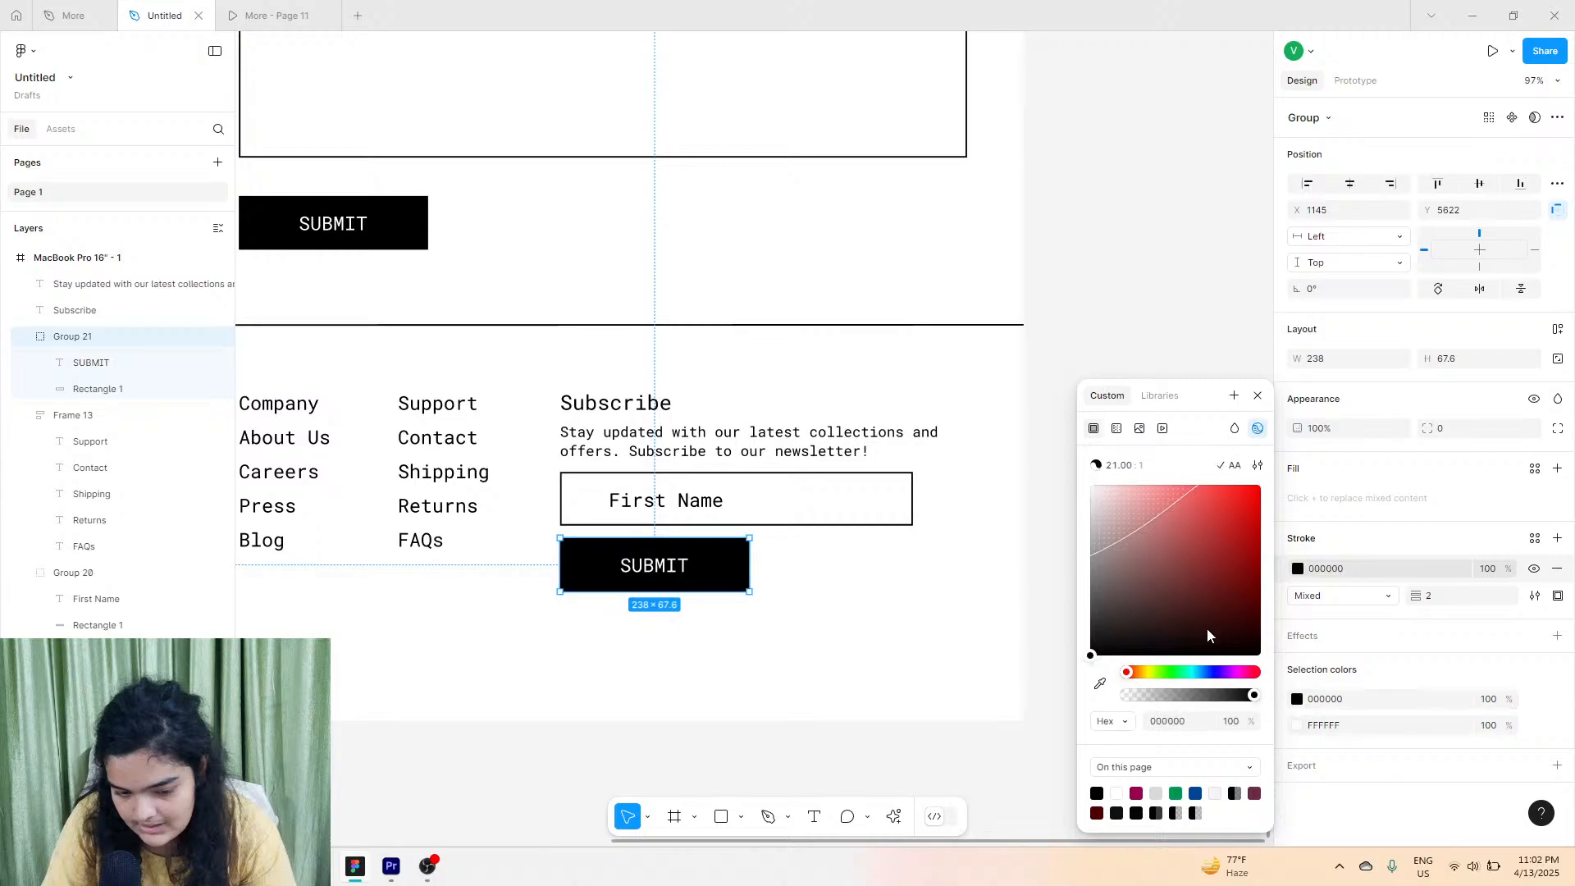
{"action": "double_click", "coordinate": [698, 567]}
{"action": "left_click", "coordinate": [1298, 570]}
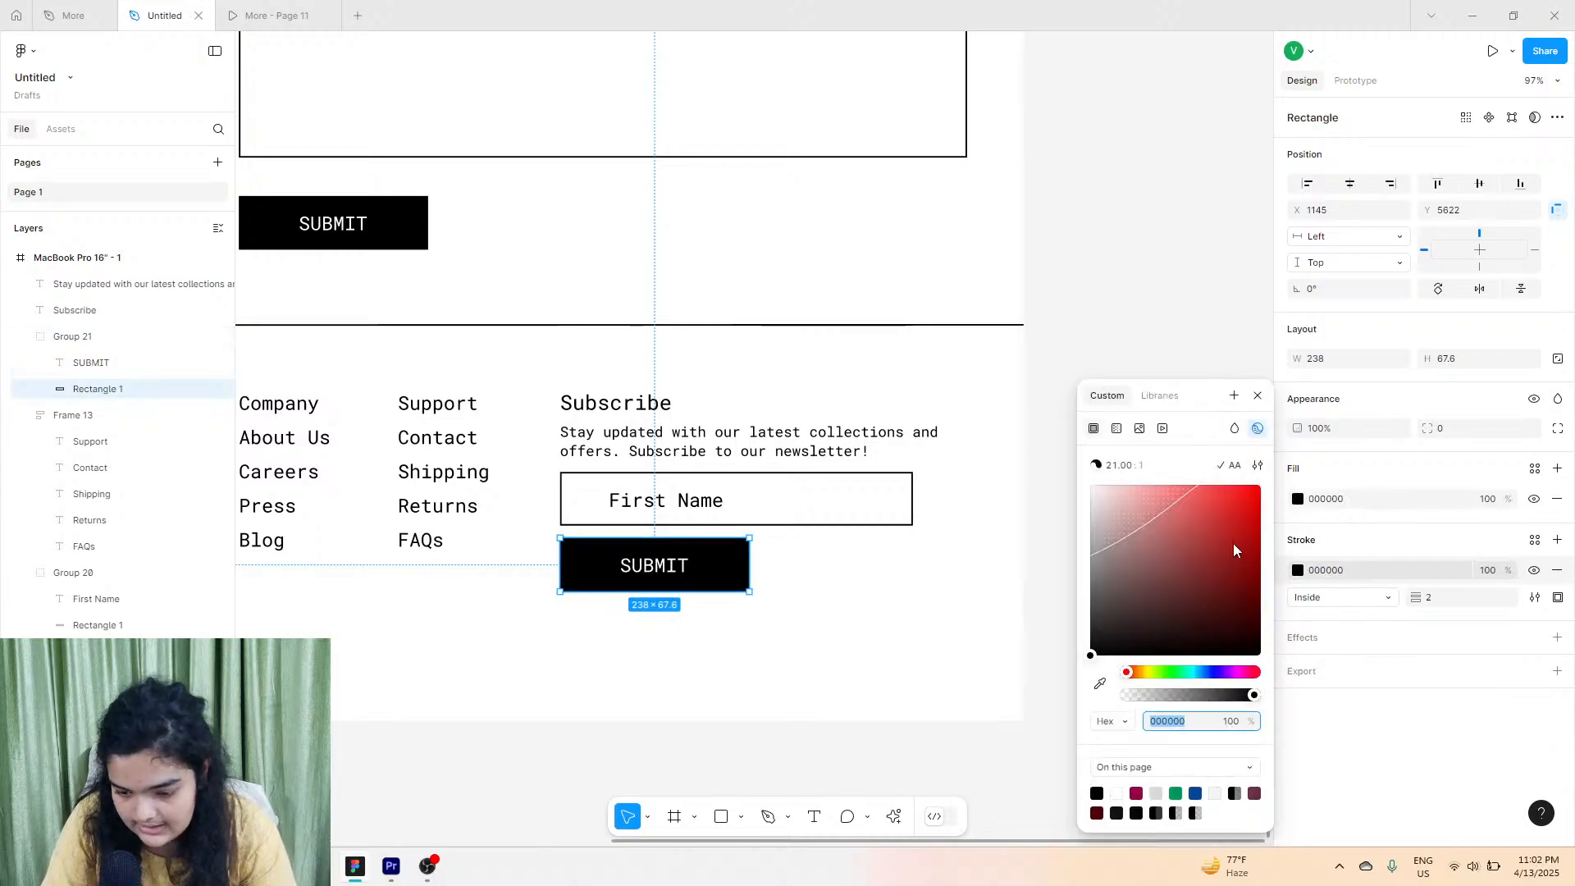
{"action": "left_click_drag", "start_coordinate": [1059, 691], "coordinate": [1062, 415]}
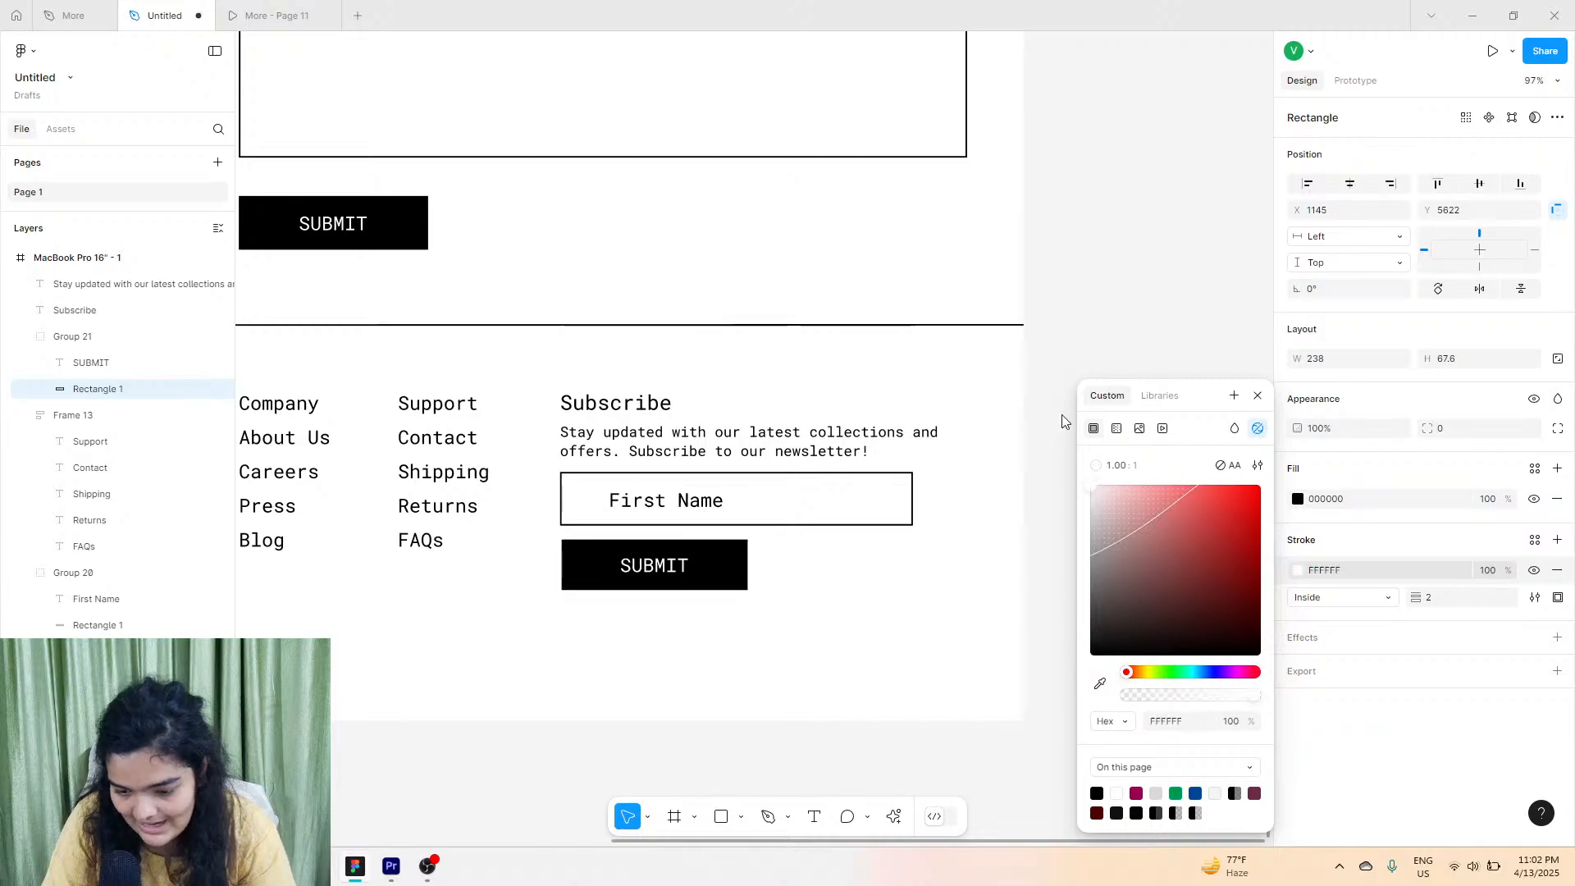
{"action": "left_click", "coordinate": [1300, 499]}
{"action": "left_click_drag", "start_coordinate": [1232, 517], "coordinate": [960, 393]}
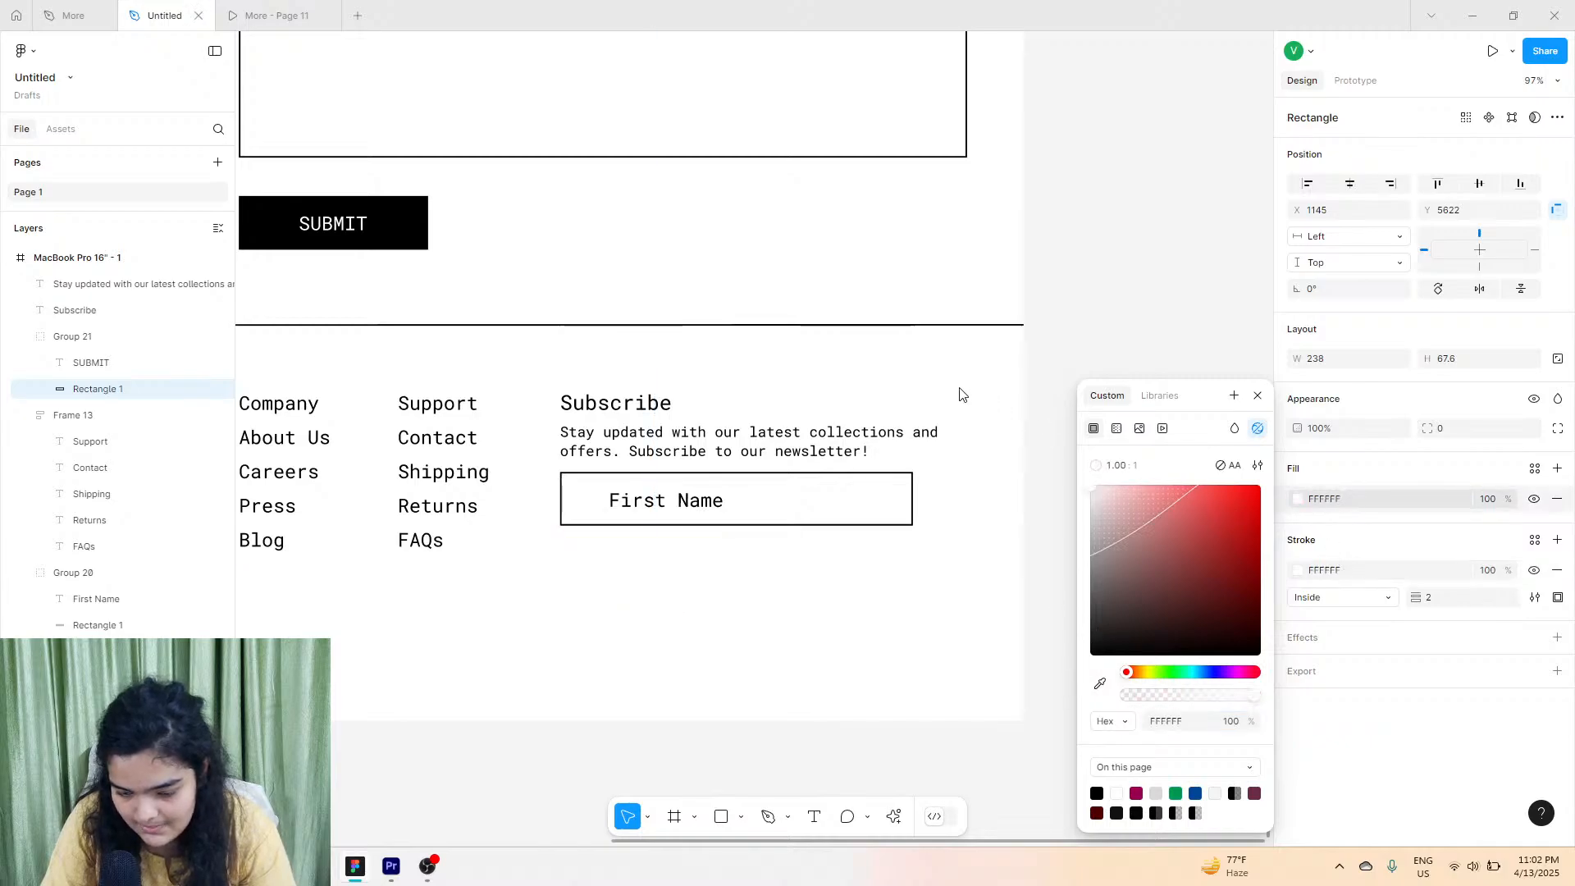
{"action": "left_click", "coordinate": [1299, 571]}
{"action": "left_click_drag", "start_coordinate": [1181, 569], "coordinate": [1087, 660]}
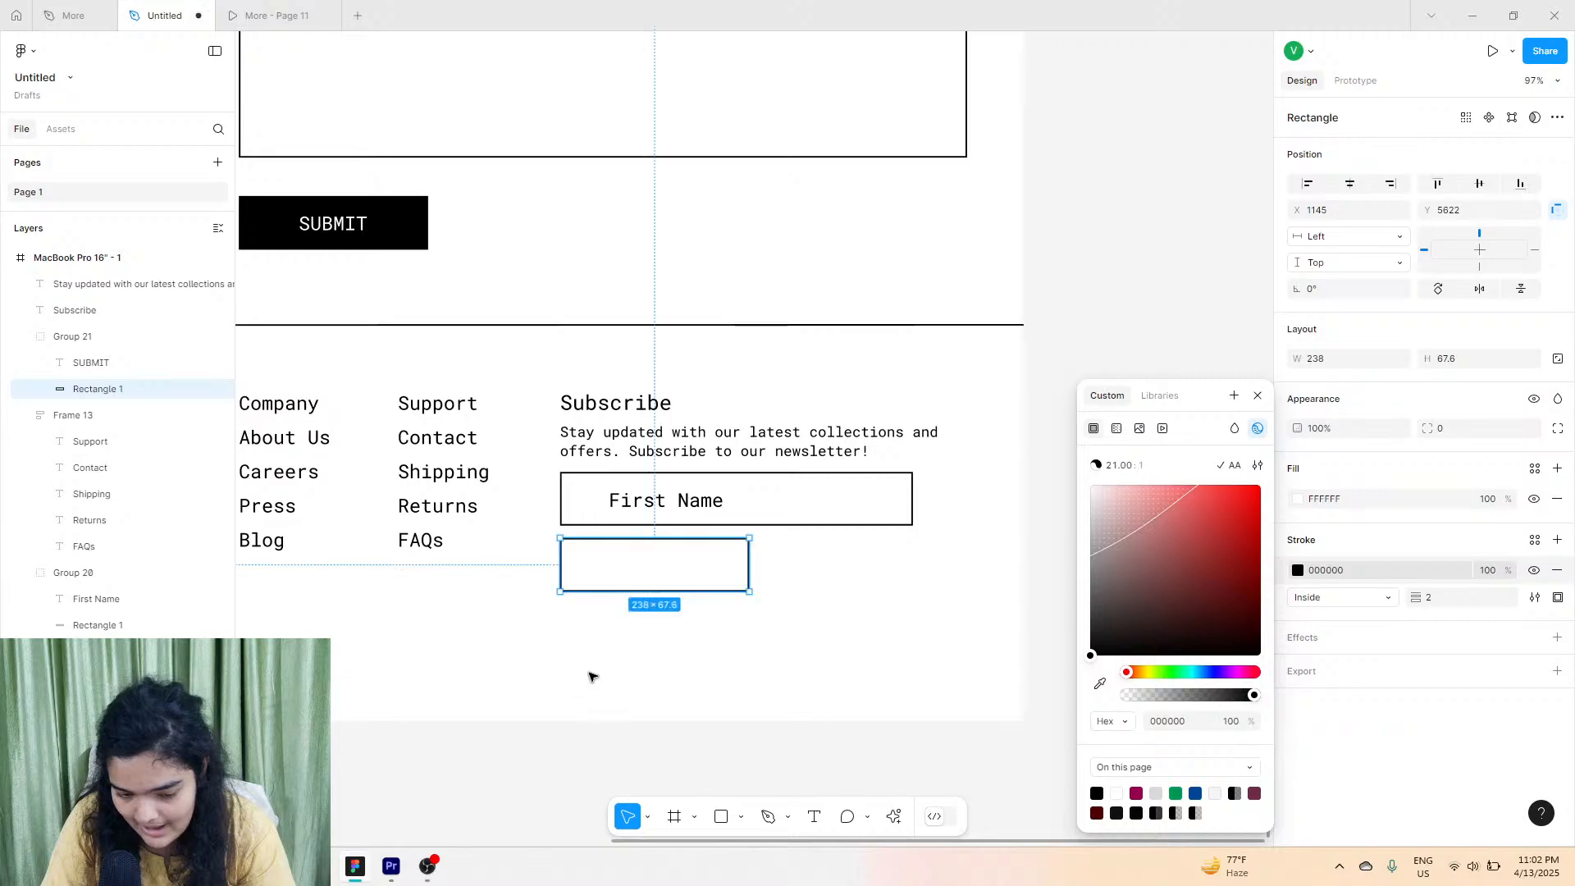
Set the footer button's SUBMIT label colour to 000000.
{"action": "double_click", "coordinate": [623, 574]}
{"action": "left_click", "coordinate": [1295, 674]}
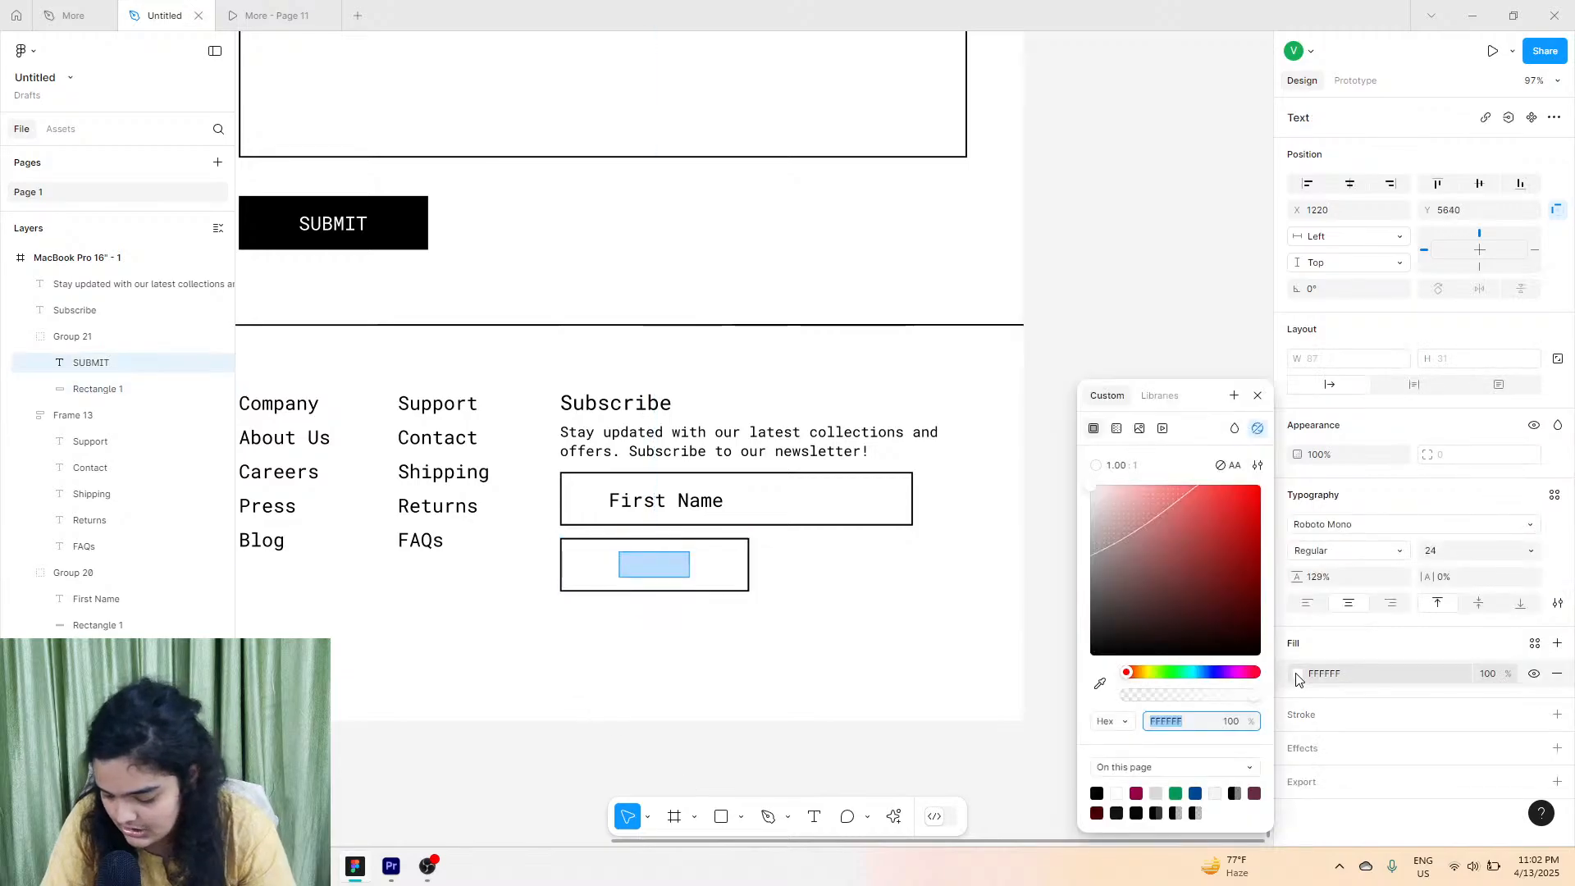
{"action": "type", "text": "000000"}
{"action": "key", "text": "Return"}
{"action": "left_click", "coordinate": [860, 695]}
Close the More design file and its Page 11 preview, and present the MacBook Pro 16" - 1 frame as a prototype.
{"action": "scroll", "coordinate": [861, 697], "scroll_direction": "down", "scroll_amount": 5}
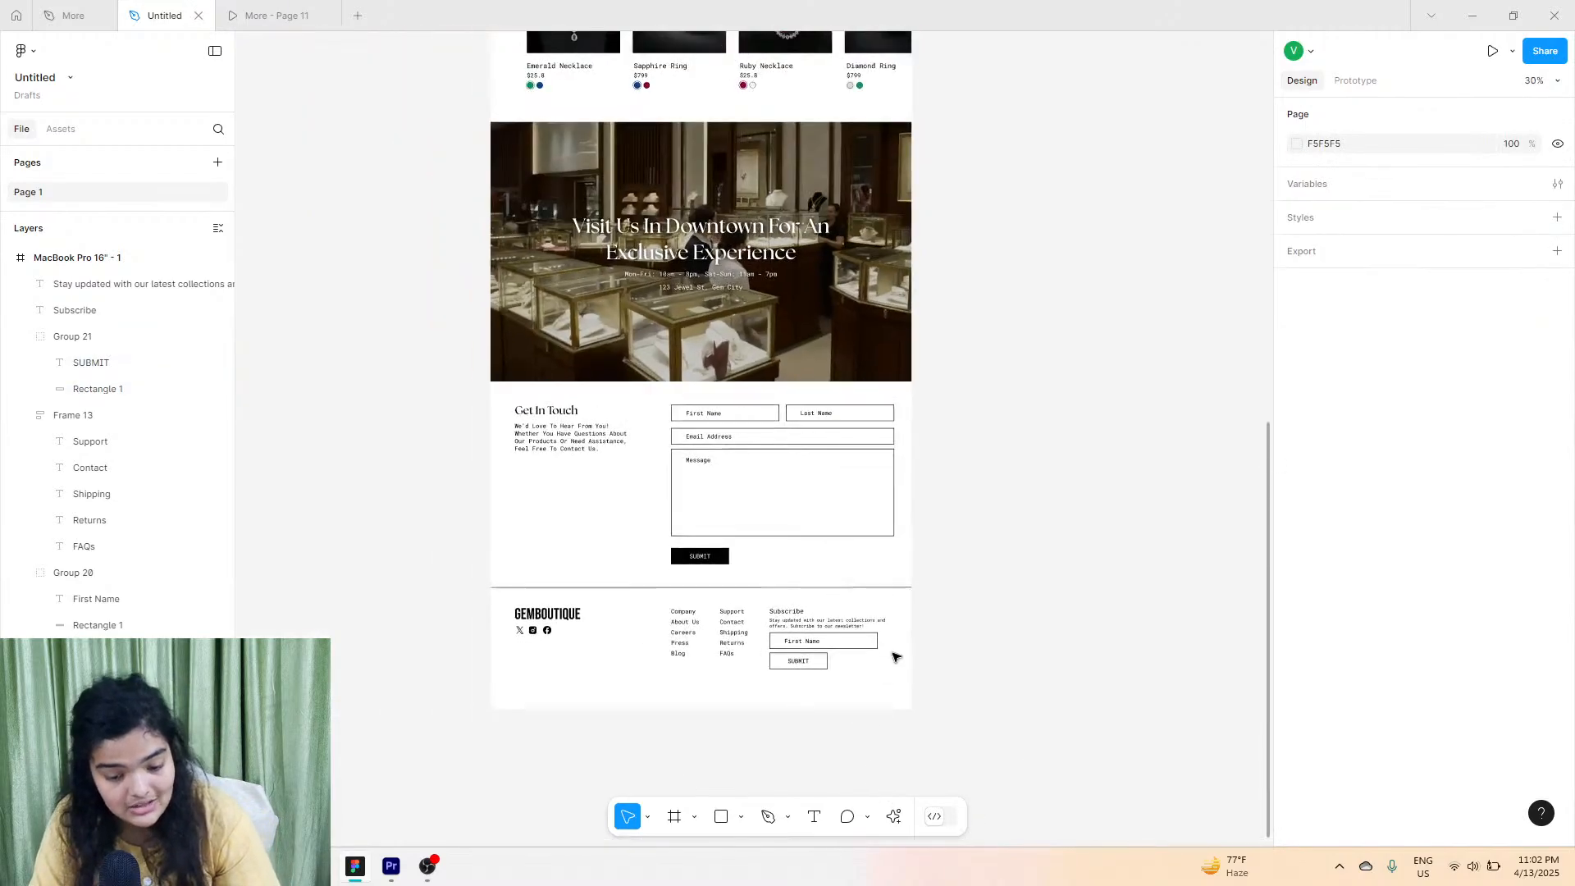
{"action": "scroll", "coordinate": [892, 656], "scroll_direction": "up", "scroll_amount": 1}
{"action": "scroll", "coordinate": [794, 685], "scroll_direction": "up", "scroll_amount": 10}
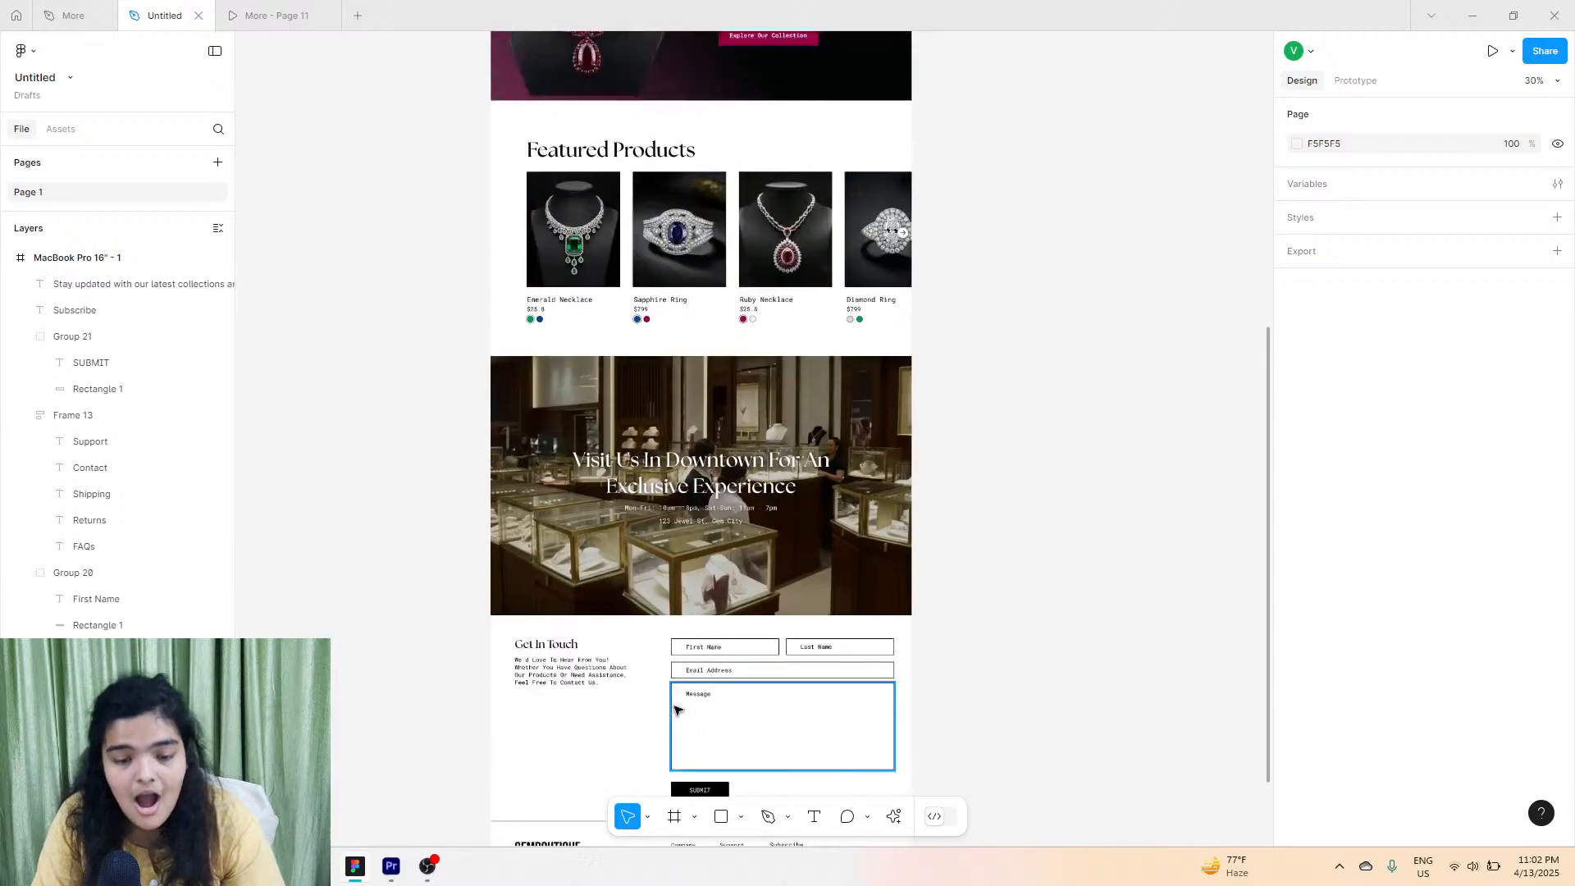
{"action": "left_click", "coordinate": [104, 16]}
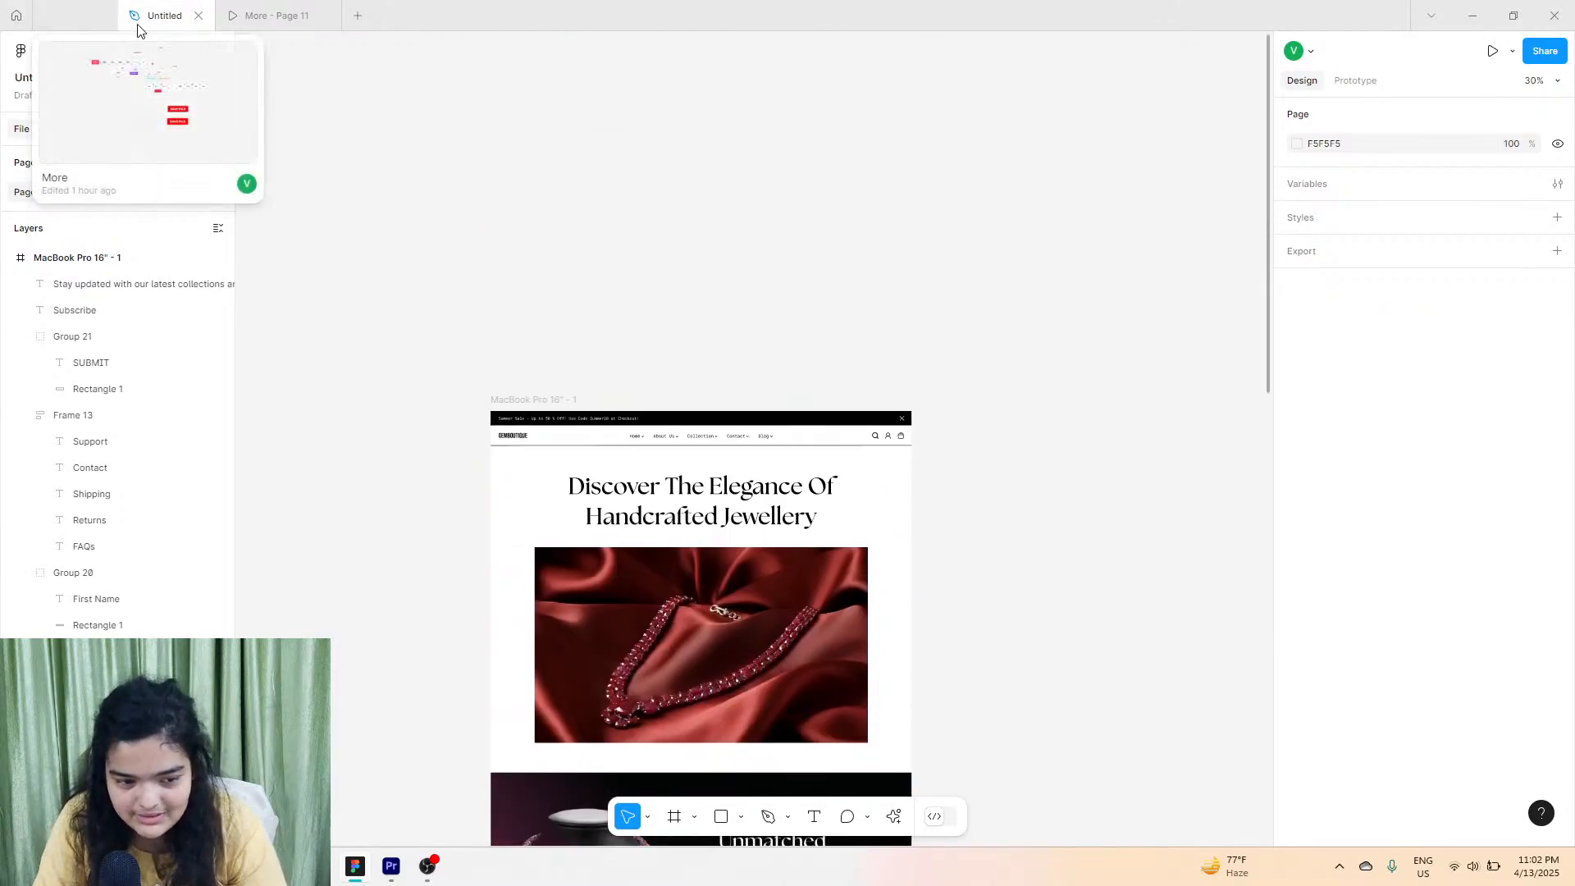
{"action": "left_click", "coordinate": [239, 15]}
{"action": "left_click", "coordinate": [492, 397]}
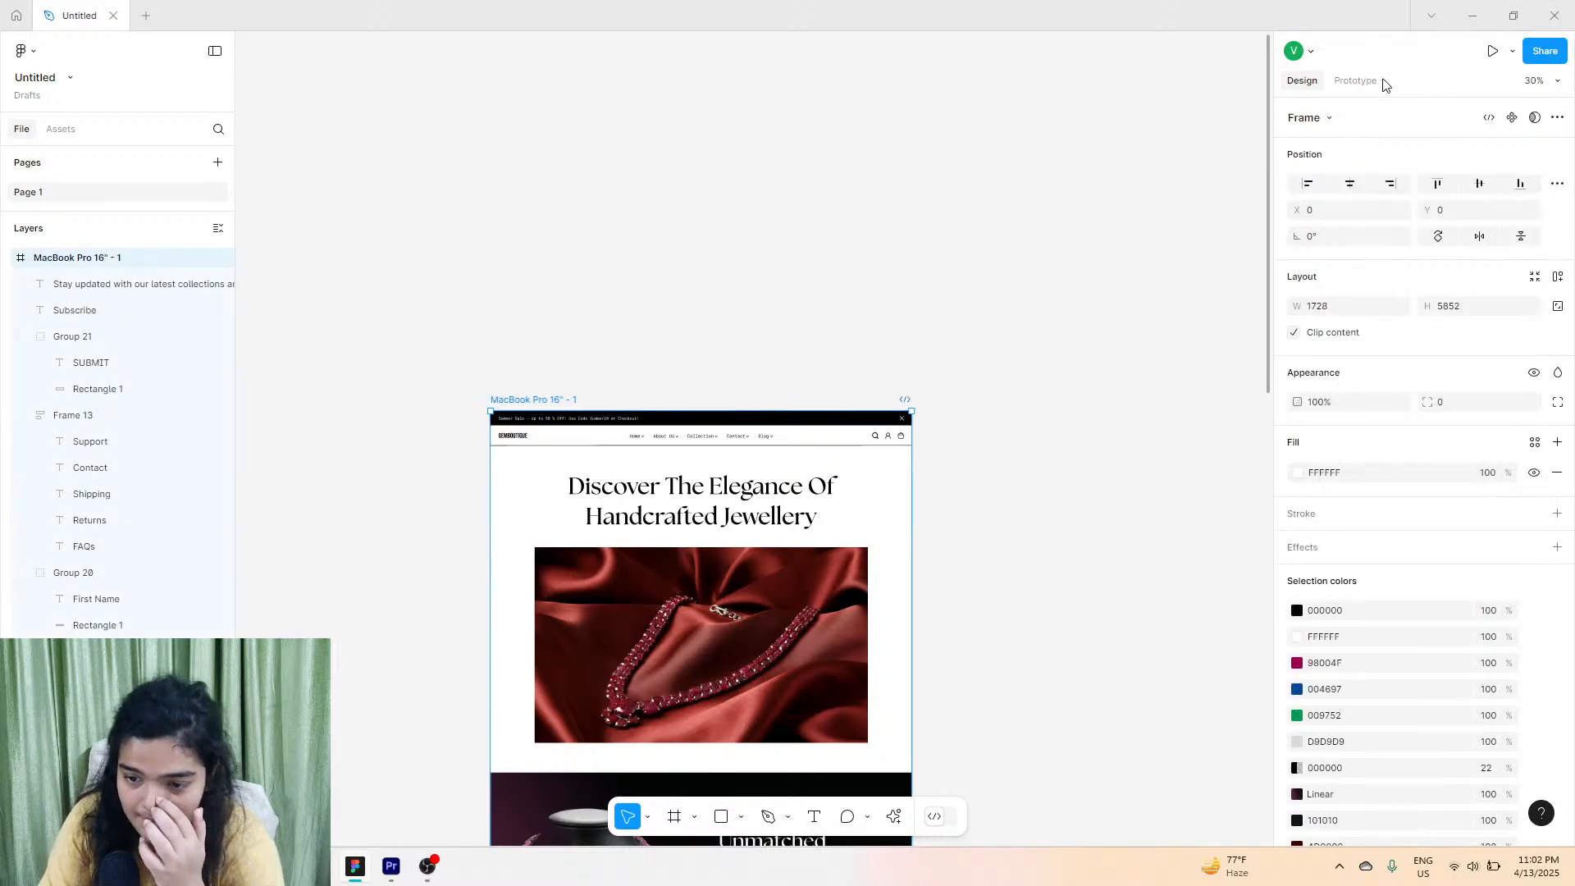
{"action": "left_click", "coordinate": [1382, 82]}
{"action": "left_click", "coordinate": [1492, 50]}
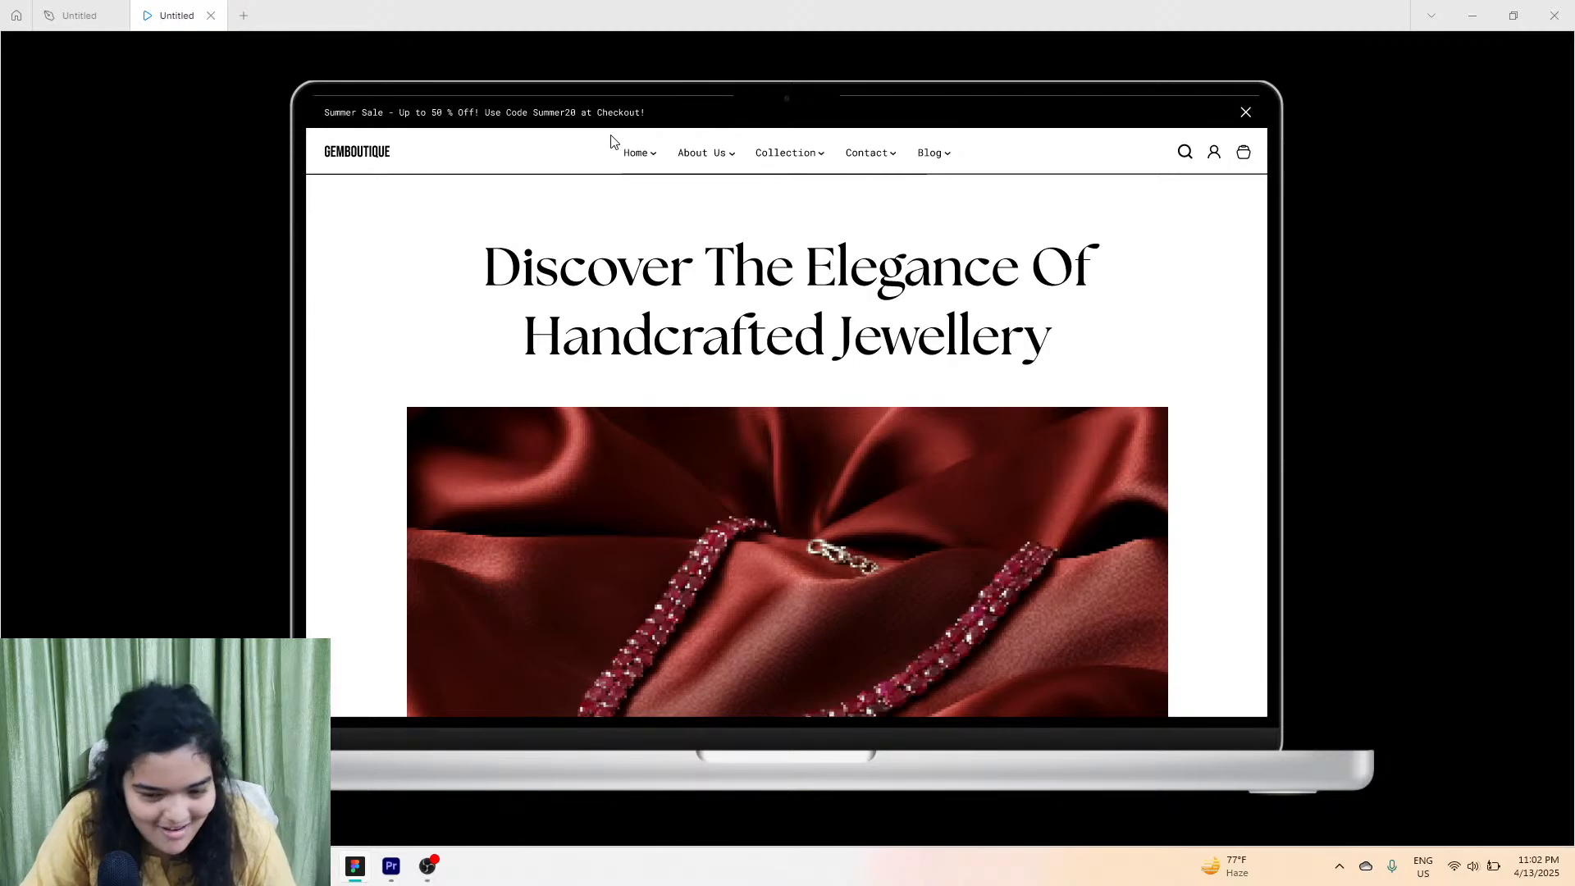
Examine the presented landing page from the hero section down to the footer and return to the top.
{"action": "scroll", "coordinate": [1009, 525], "scroll_direction": "down", "scroll_amount": 8}
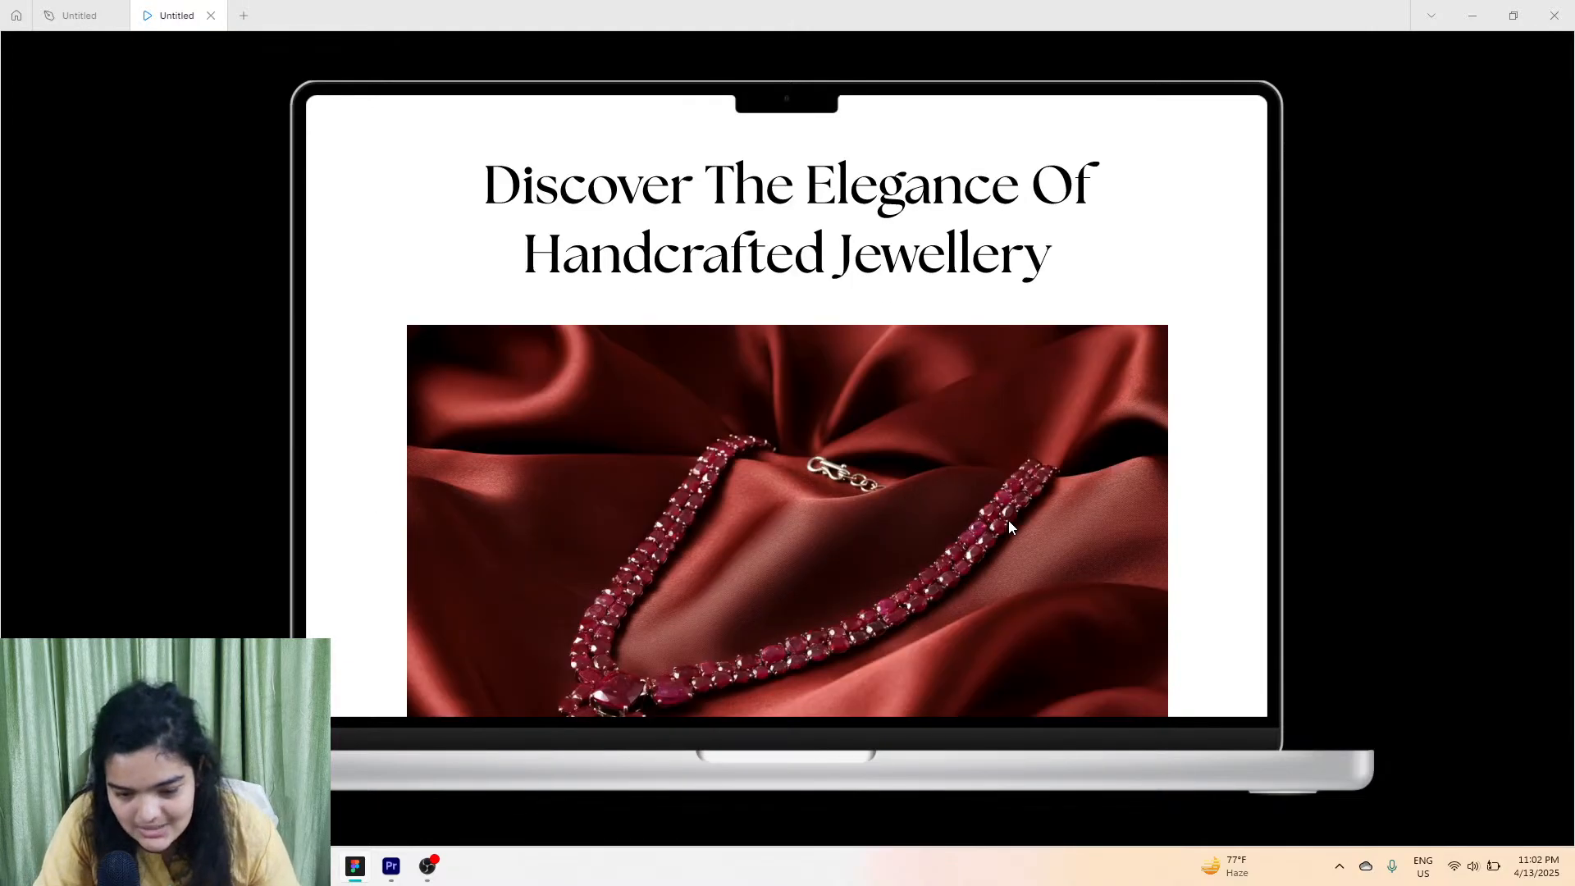
{"action": "scroll", "coordinate": [1019, 493], "scroll_direction": "down", "scroll_amount": 2}
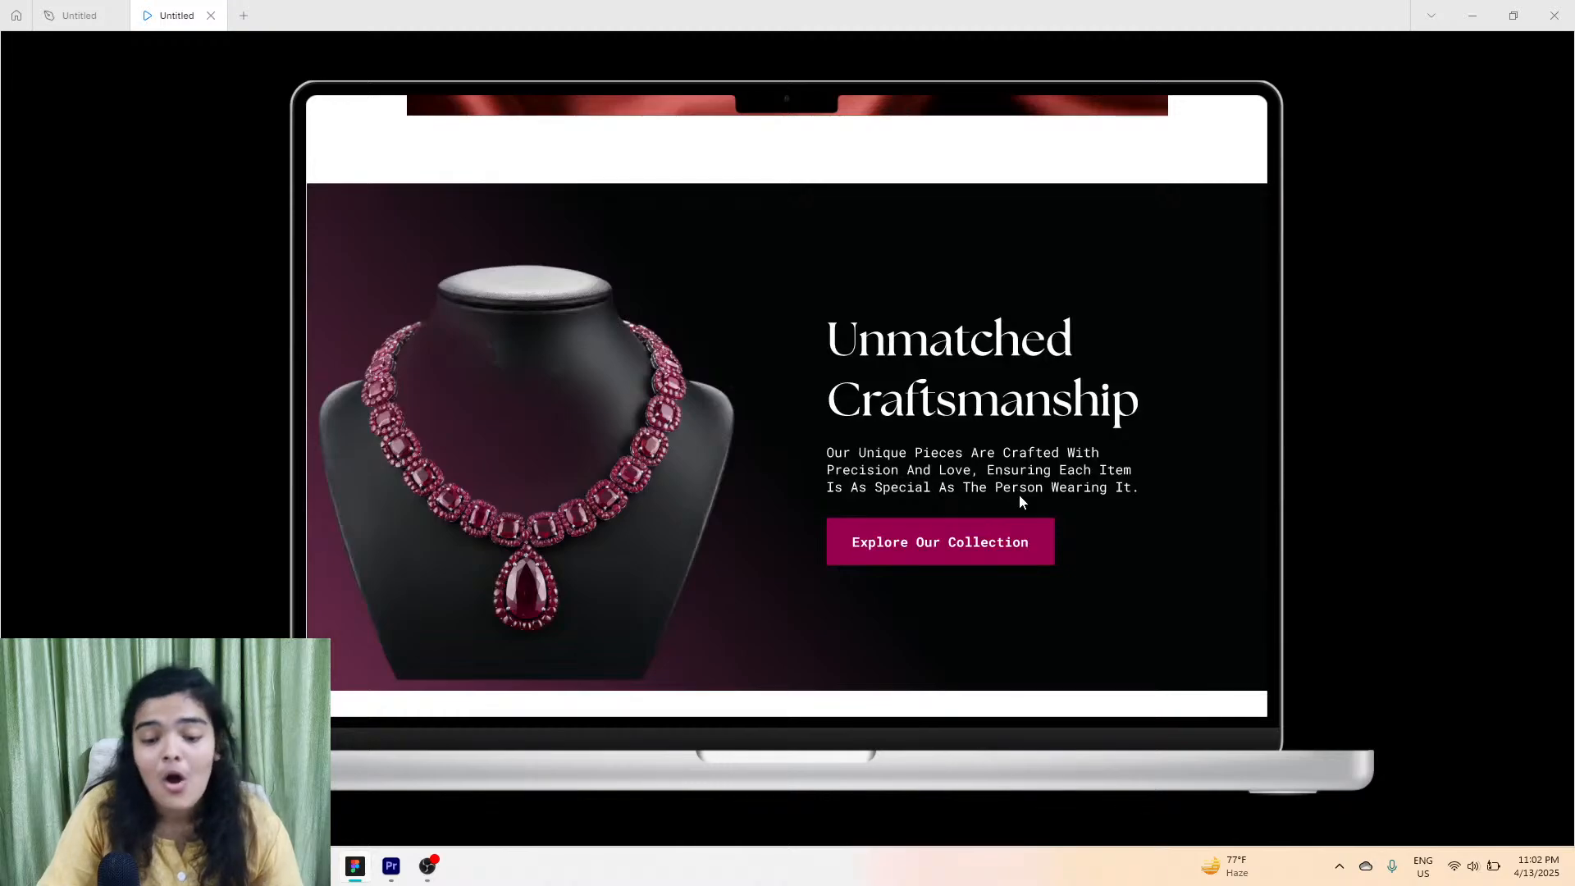
{"action": "scroll", "coordinate": [1005, 484], "scroll_direction": "up", "scroll_amount": 1}
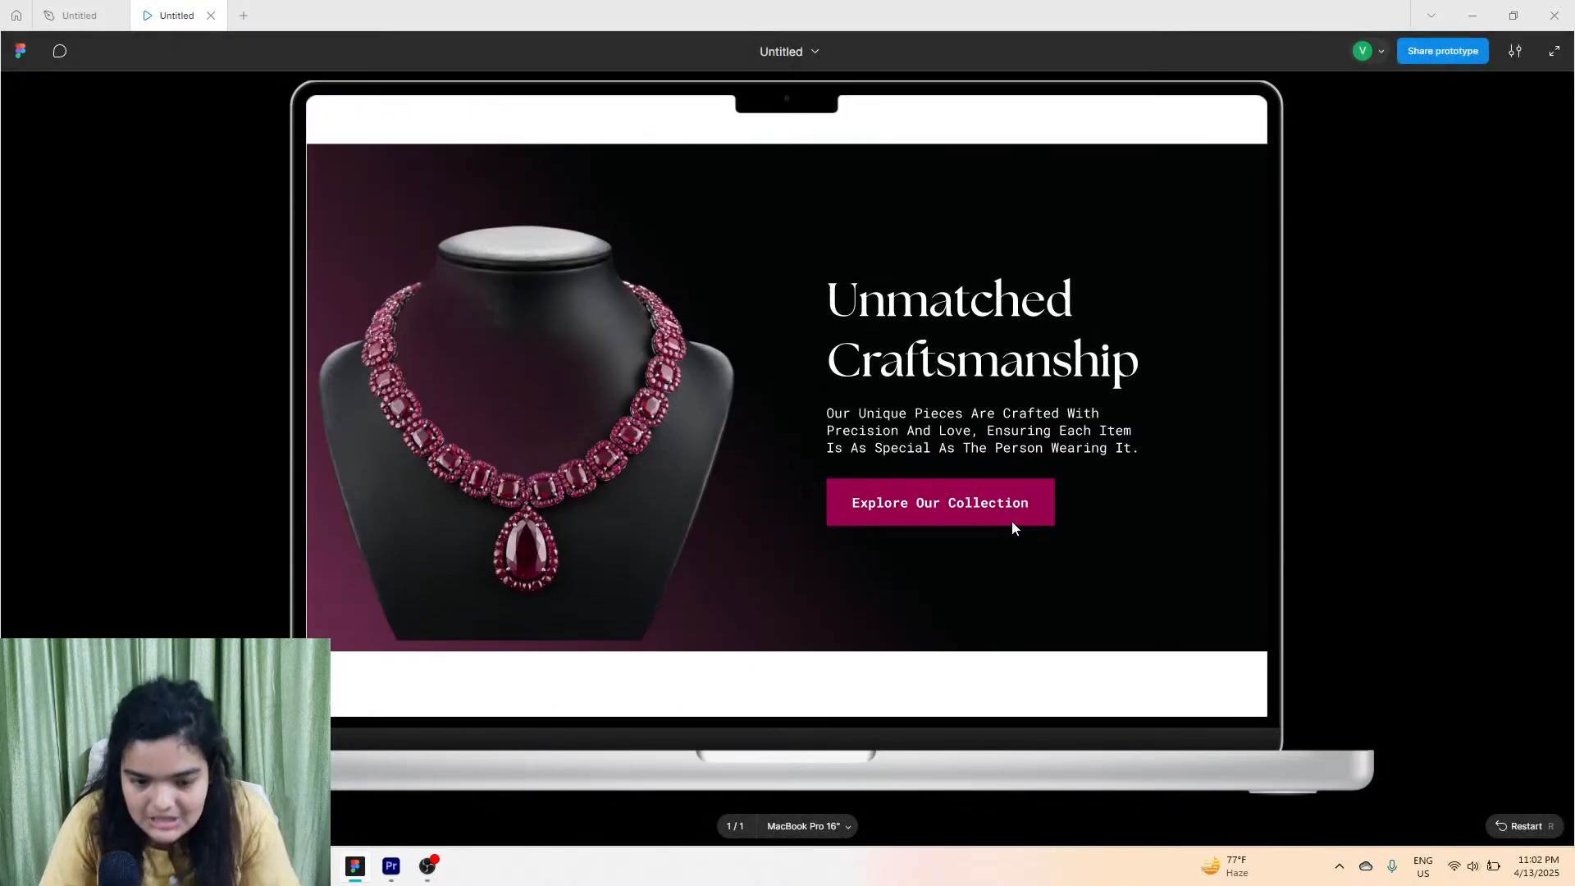
{"action": "scroll", "coordinate": [1012, 553], "scroll_direction": "down", "scroll_amount": 6}
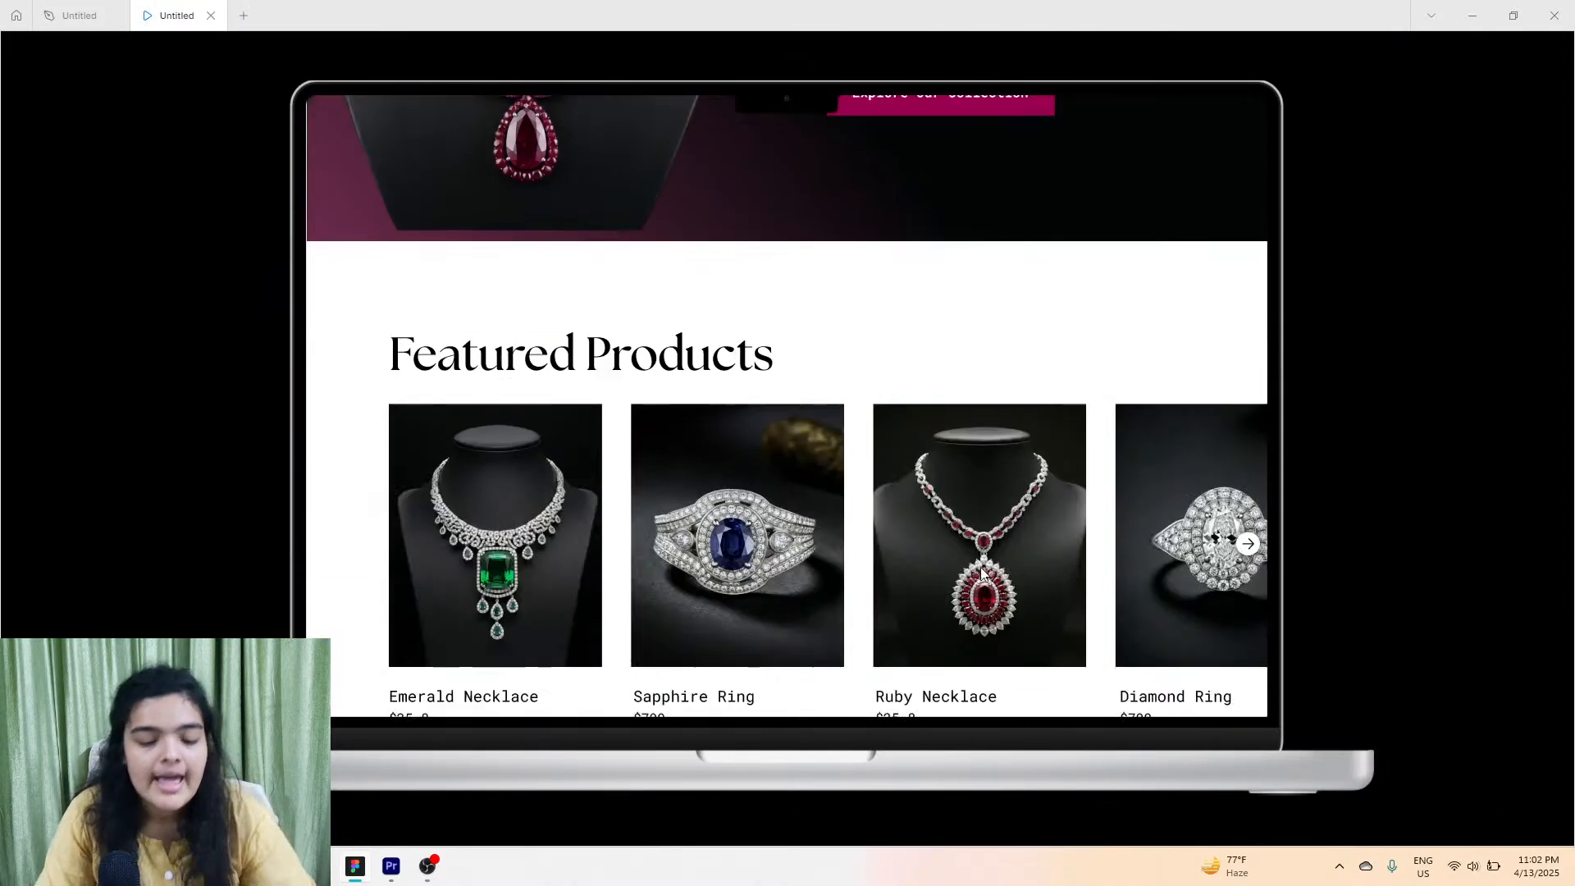
{"action": "scroll", "coordinate": [984, 599], "scroll_direction": "down", "scroll_amount": 2}
{"action": "scroll", "coordinate": [949, 534], "scroll_direction": "up", "scroll_amount": 1}
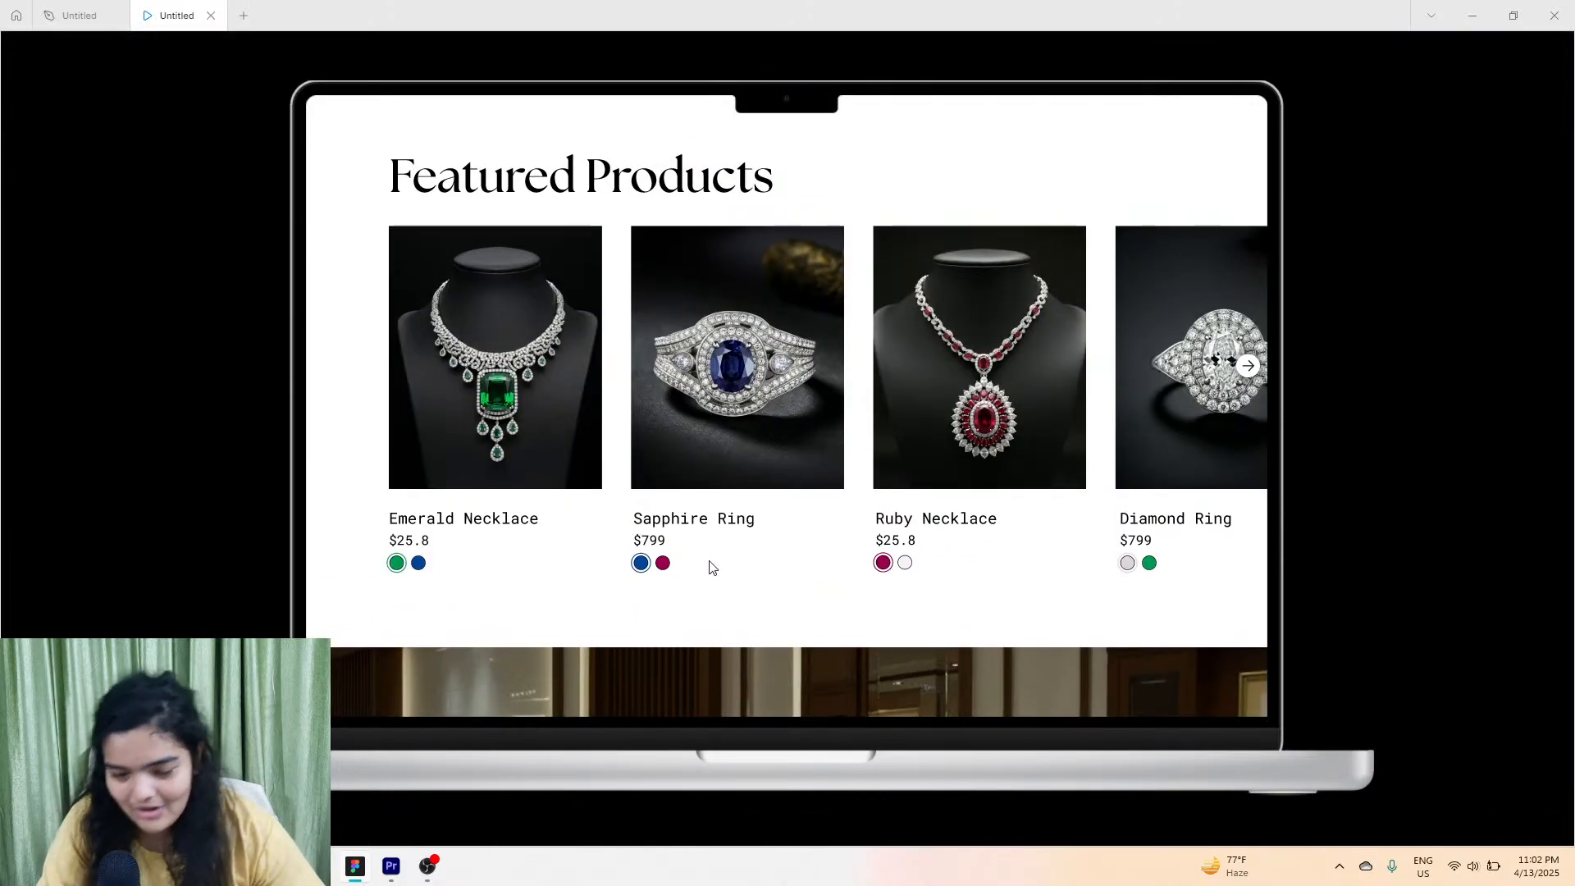
{"action": "scroll", "coordinate": [713, 558], "scroll_direction": "down", "scroll_amount": 5}
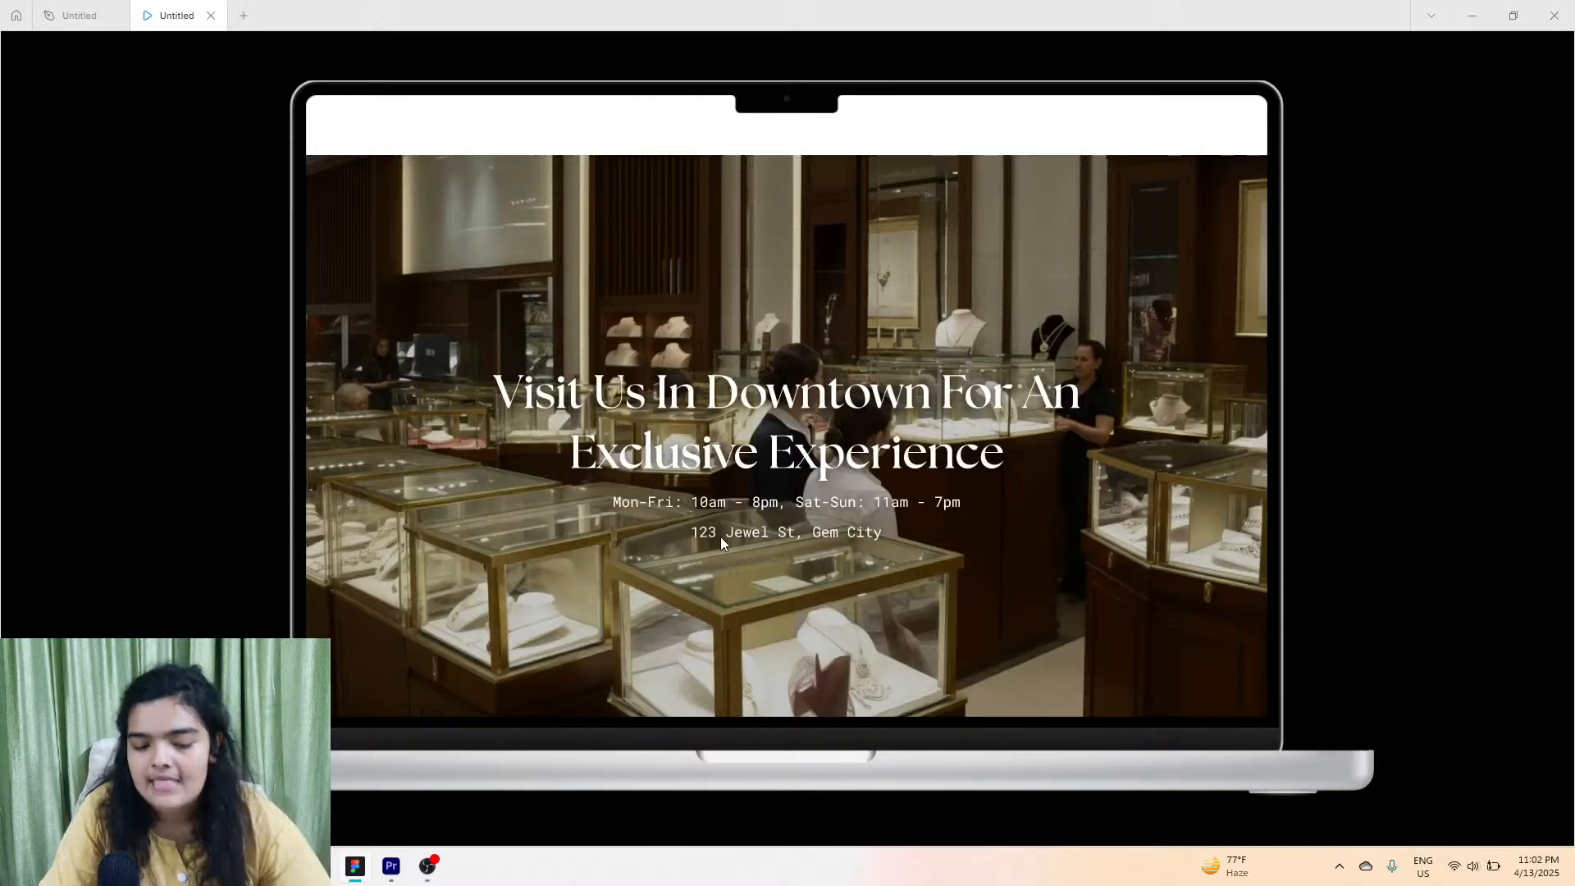
{"action": "scroll", "coordinate": [720, 536], "scroll_direction": "down", "scroll_amount": 2}
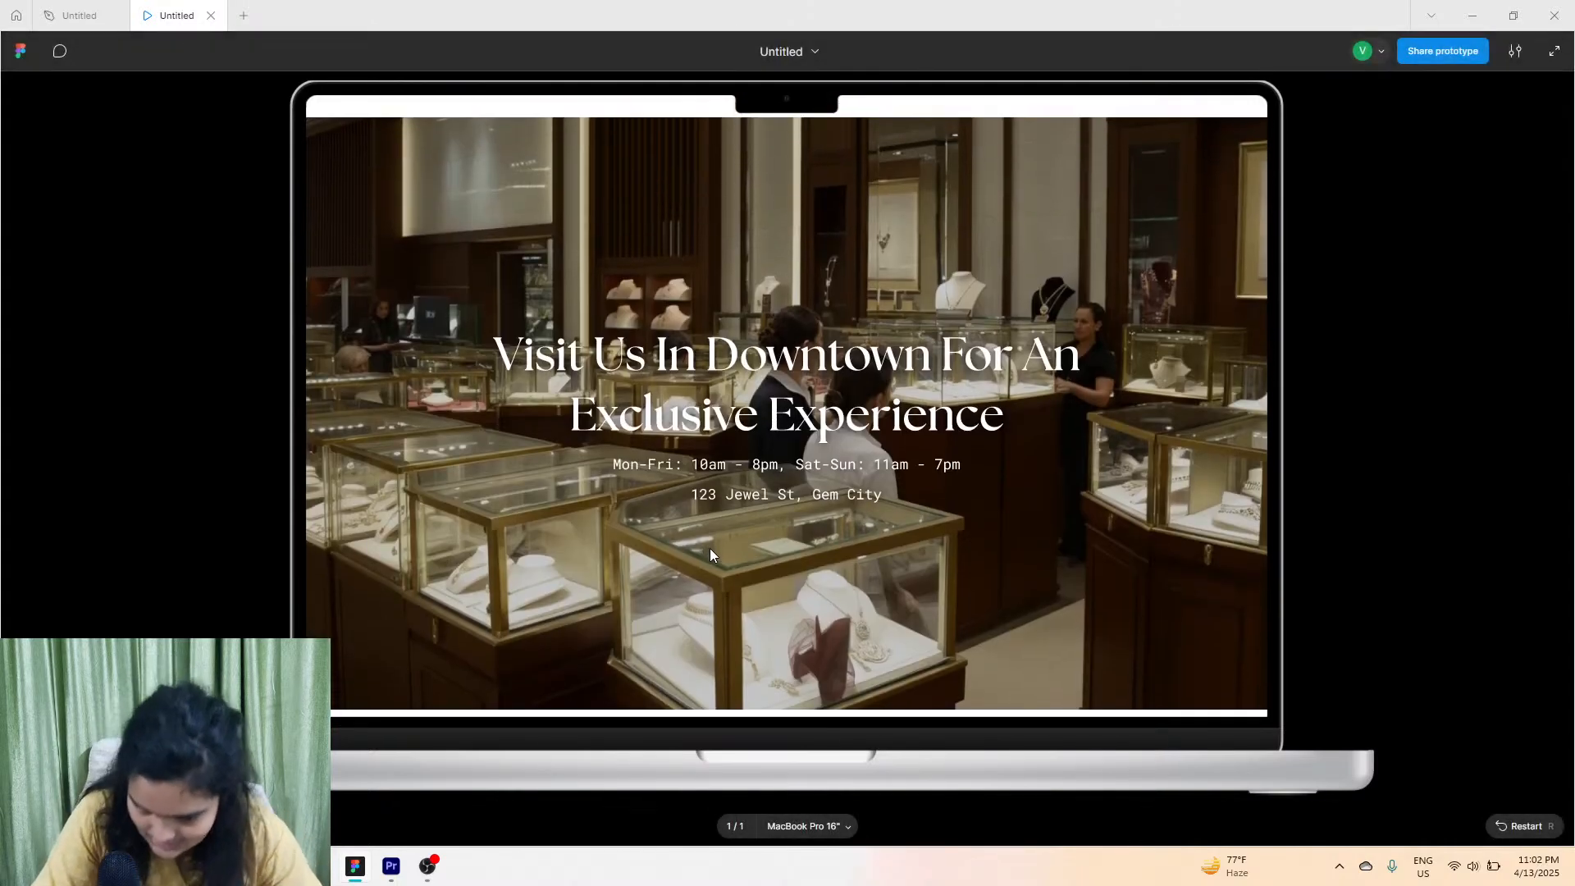
{"action": "scroll", "coordinate": [710, 552], "scroll_direction": "down", "scroll_amount": 6}
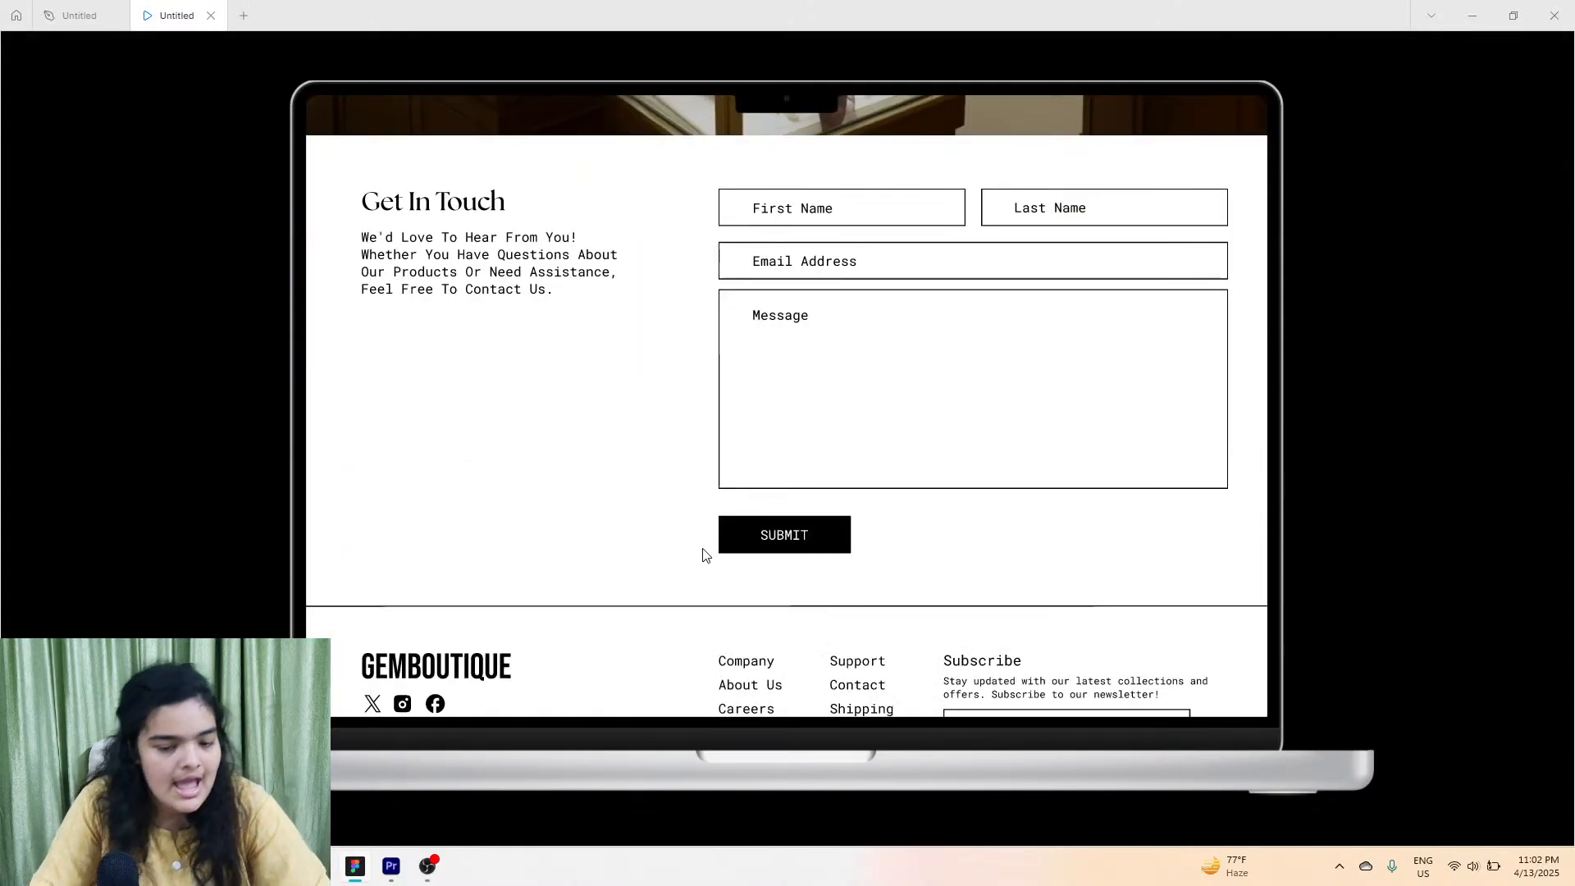
{"action": "scroll", "coordinate": [685, 559], "scroll_direction": "down", "scroll_amount": 2}
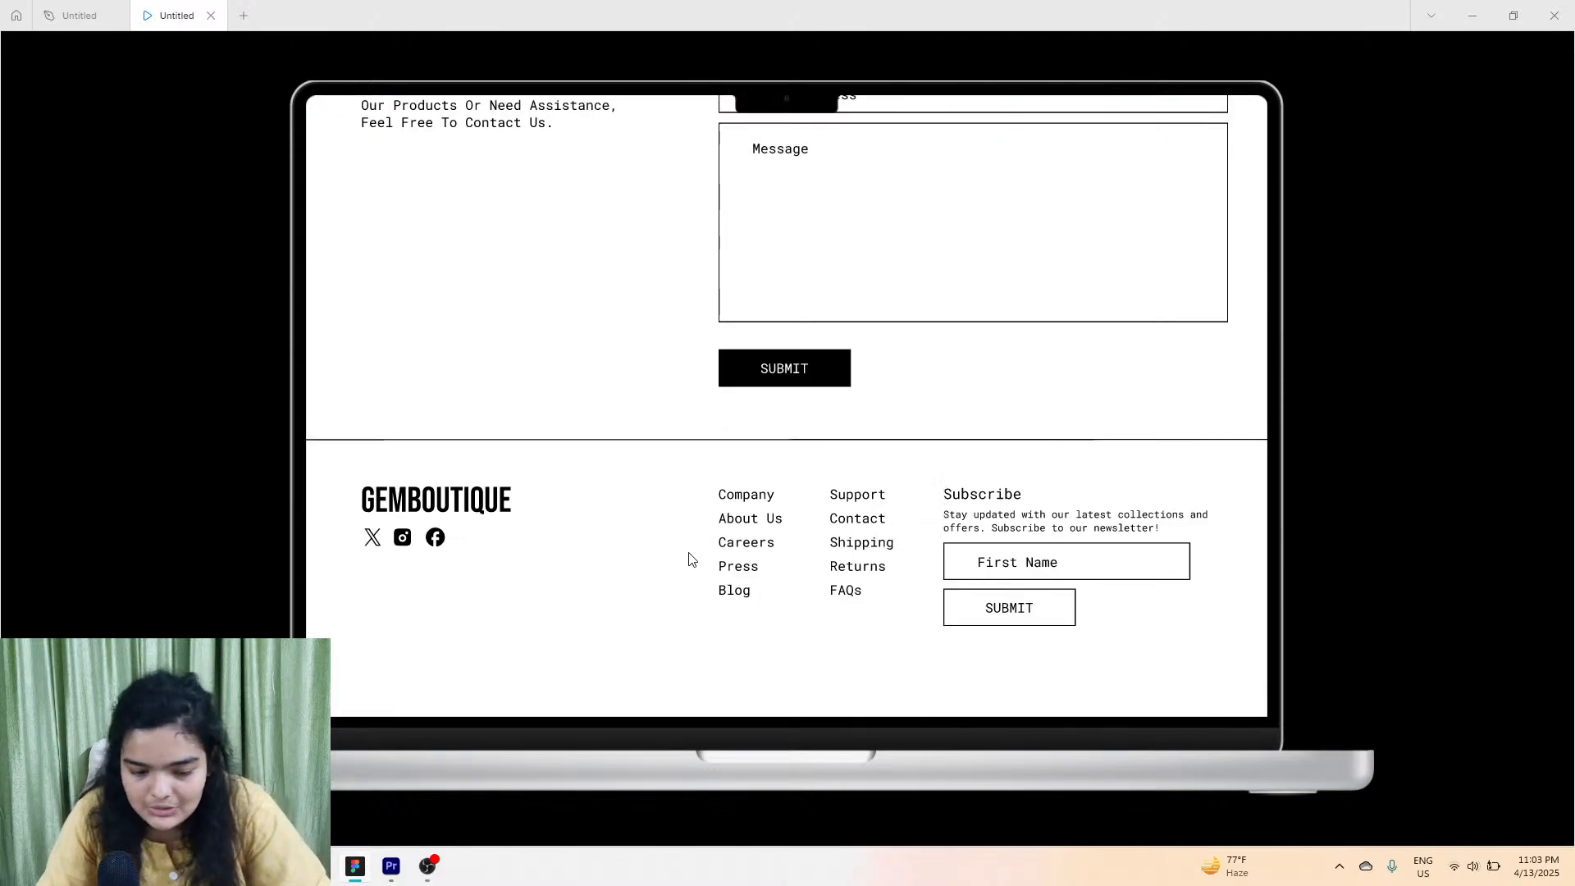
{"action": "scroll", "coordinate": [722, 541], "scroll_direction": "up", "scroll_amount": 20}
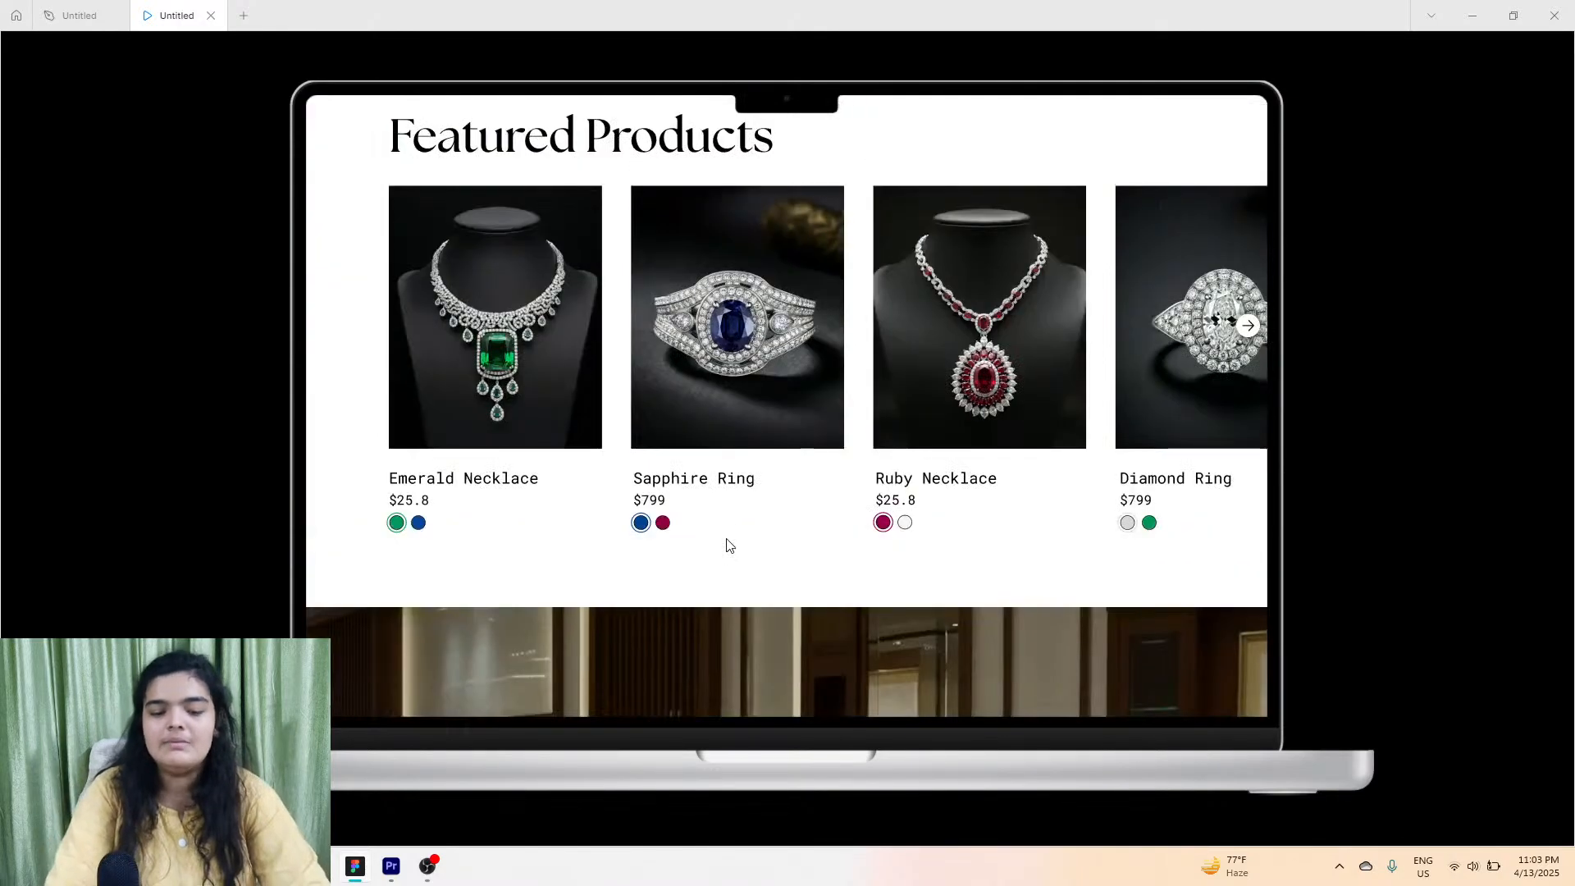
{"action": "scroll", "coordinate": [703, 550], "scroll_direction": "up", "scroll_amount": 6}
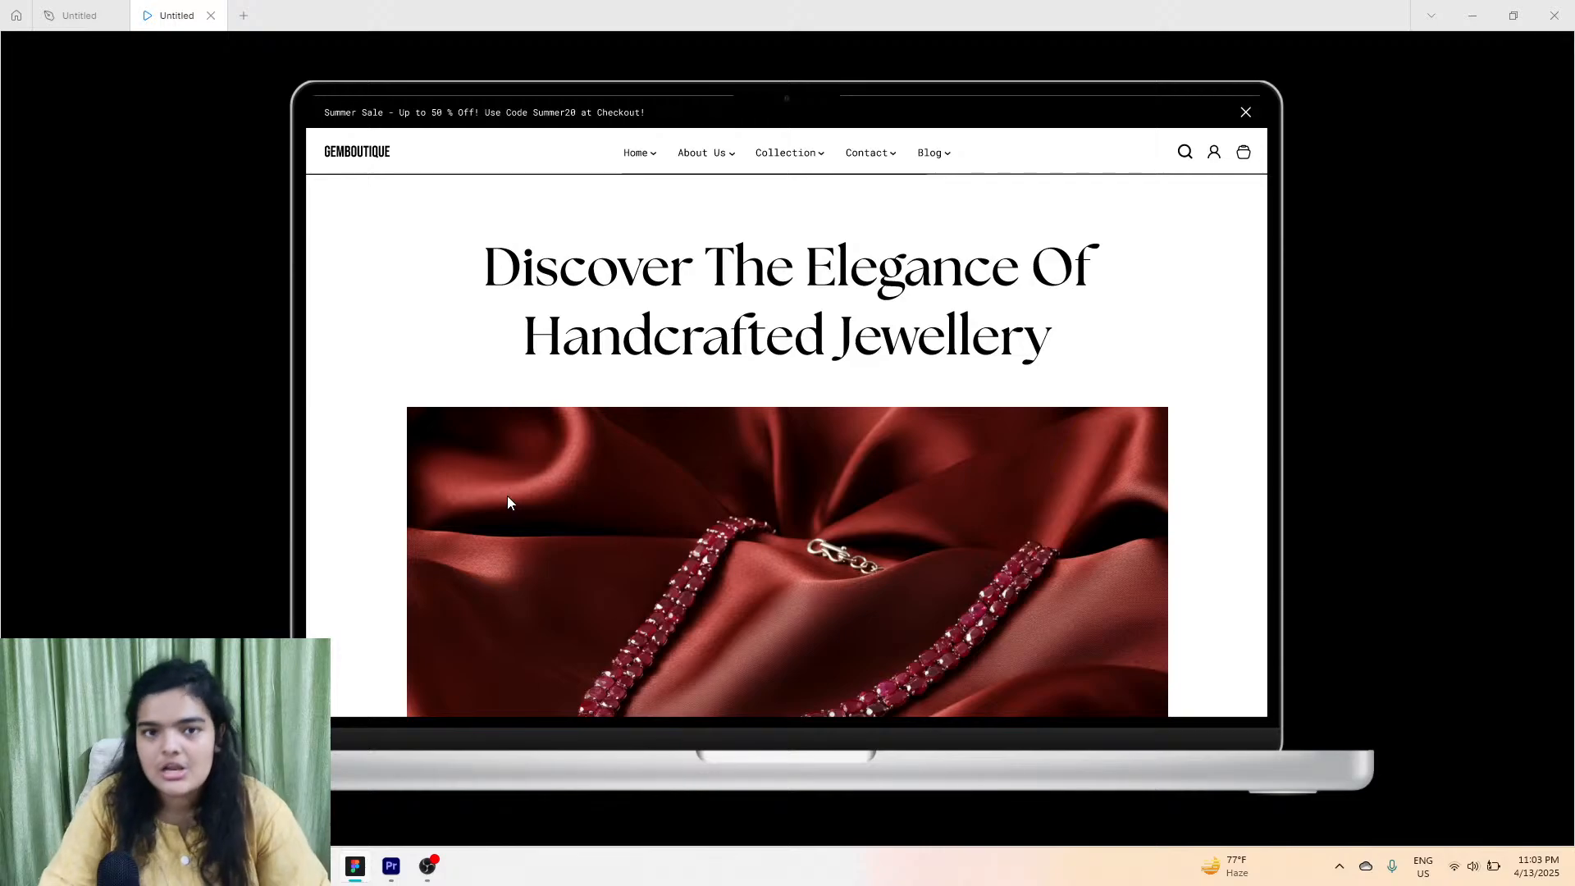